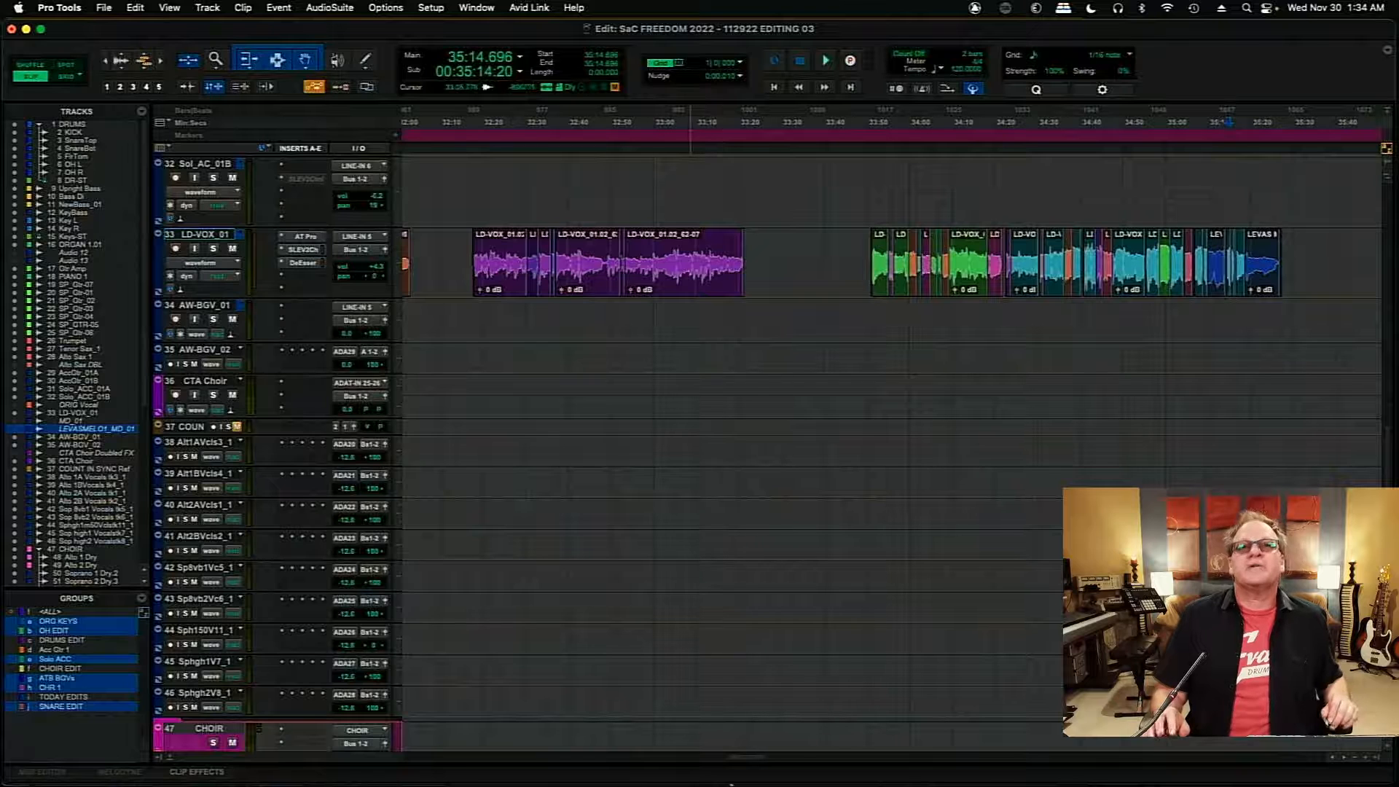
# - Examine the comped LD-VOX_01 clips in the LIFT EVERY VOICE AND SING section and save the session
pyautogui.moveTo(753, 760); pyautogui.dragTo(737, 763)
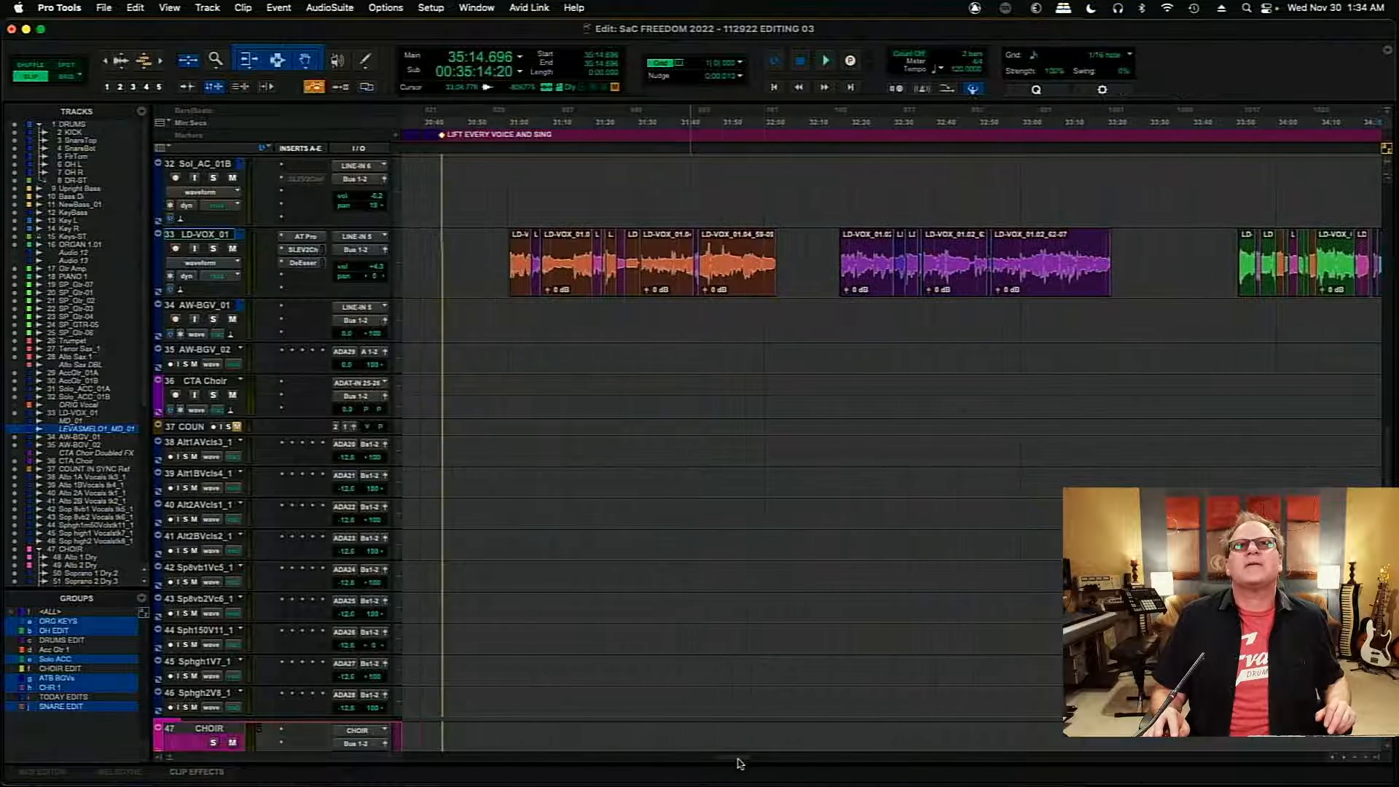
pyautogui.press('super+s')
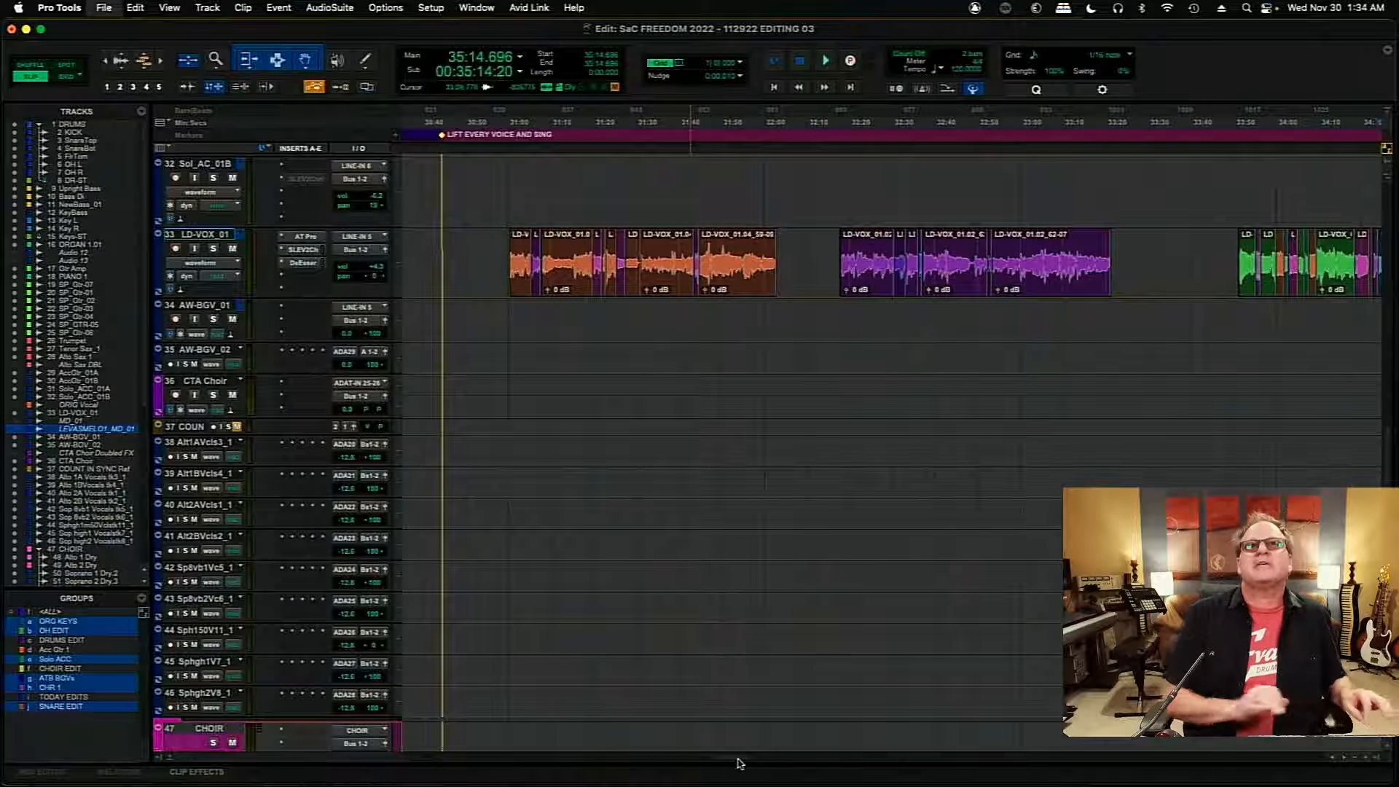
pyautogui.press('t')
pyautogui.press('t')
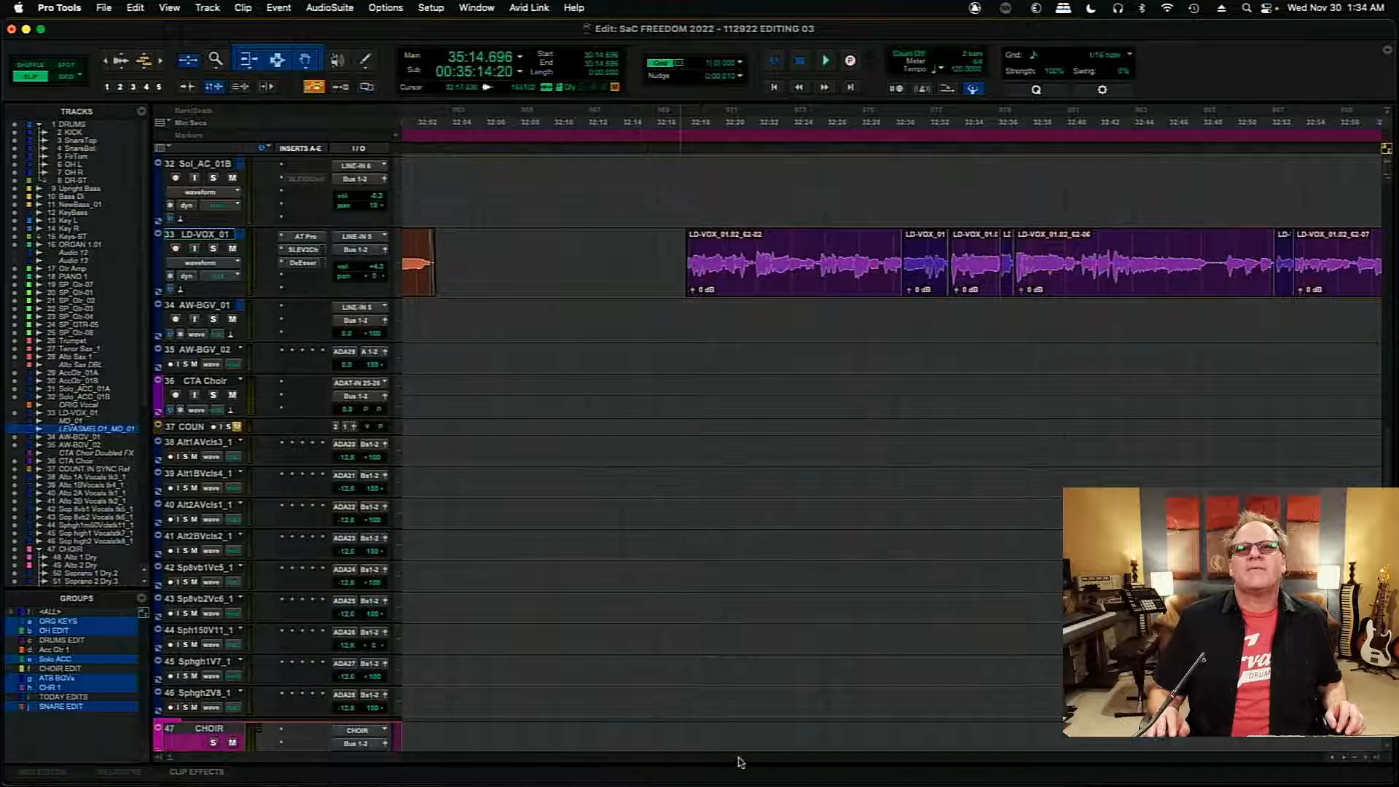
pyautogui.moveTo(741, 762); pyautogui.dragTo(703, 762)
pyautogui.press('super+s')
# - Go back to the WHEN JOHNNY COMES MARCHING HOME section and switch the LD-VOX_01 track view to playlists
pyautogui.press('r')
pyautogui.press('r')
pyautogui.press('r')
pyautogui.press('r')
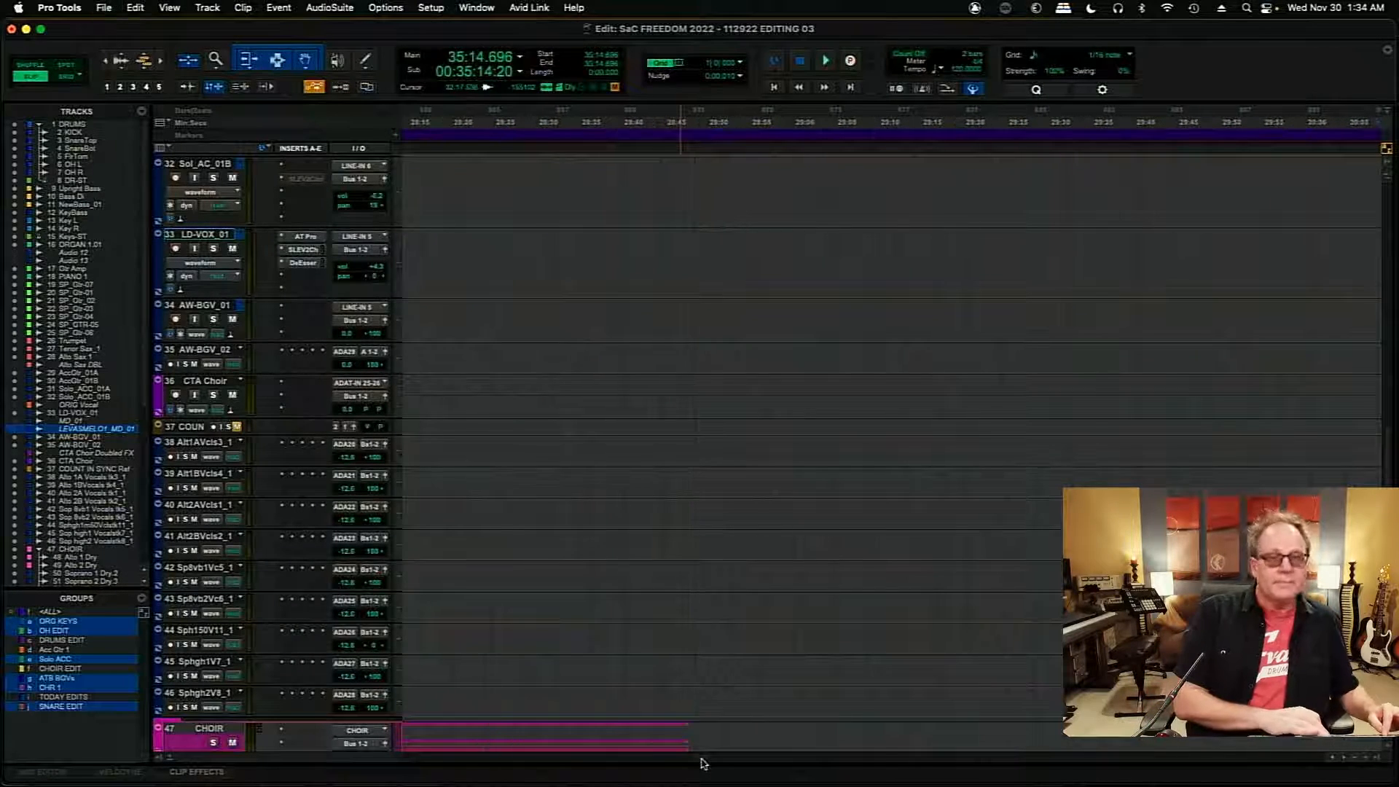
pyautogui.moveTo(729, 762); pyautogui.dragTo(654, 779)
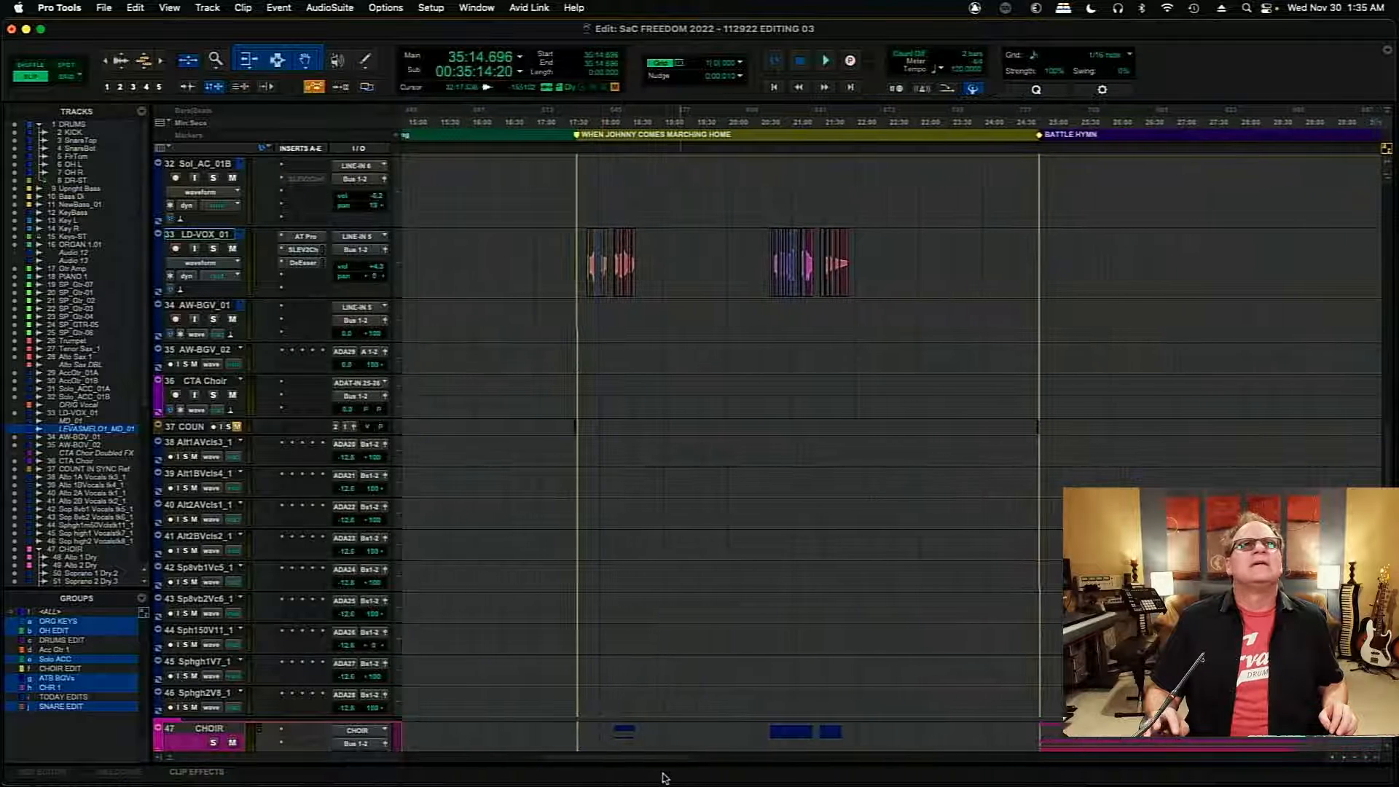
pyautogui.click(231, 262)
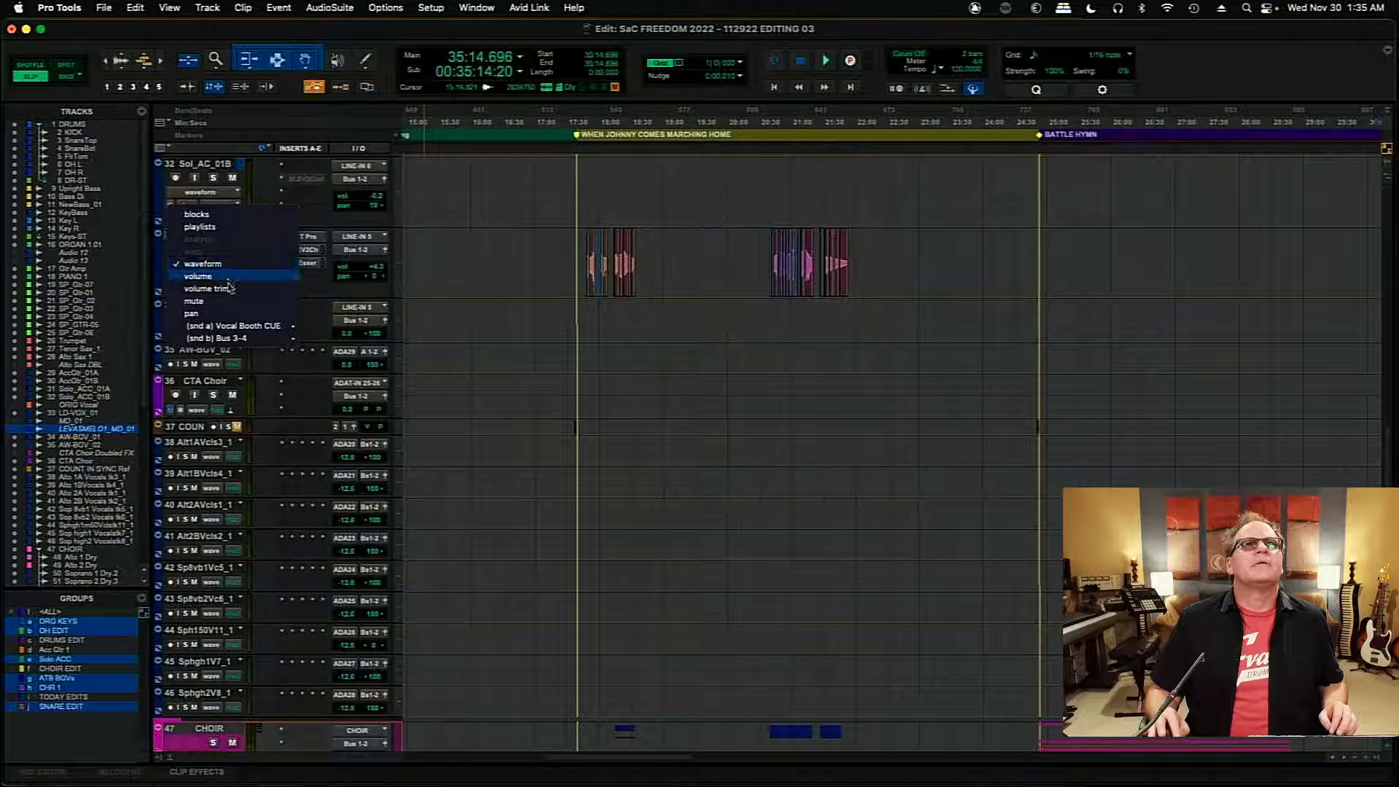
pyautogui.click(228, 227)
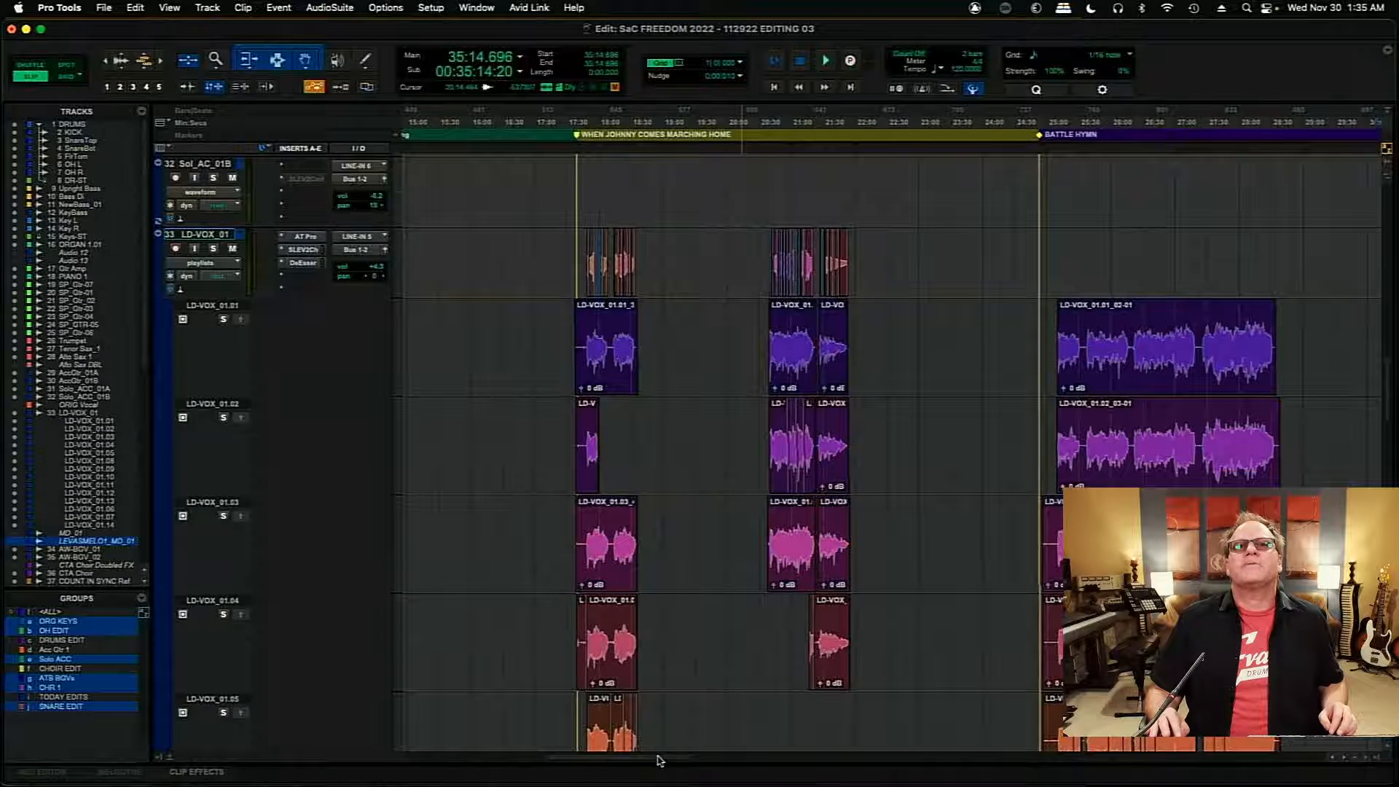
# - Place the edit cursor at about 52:58 in THIS LAND IS YOUR LAND and examine the first lead vocal phrases in the LD-VOX_01 playlists
pyautogui.moveTo(659, 760); pyautogui.dragTo(963, 775)
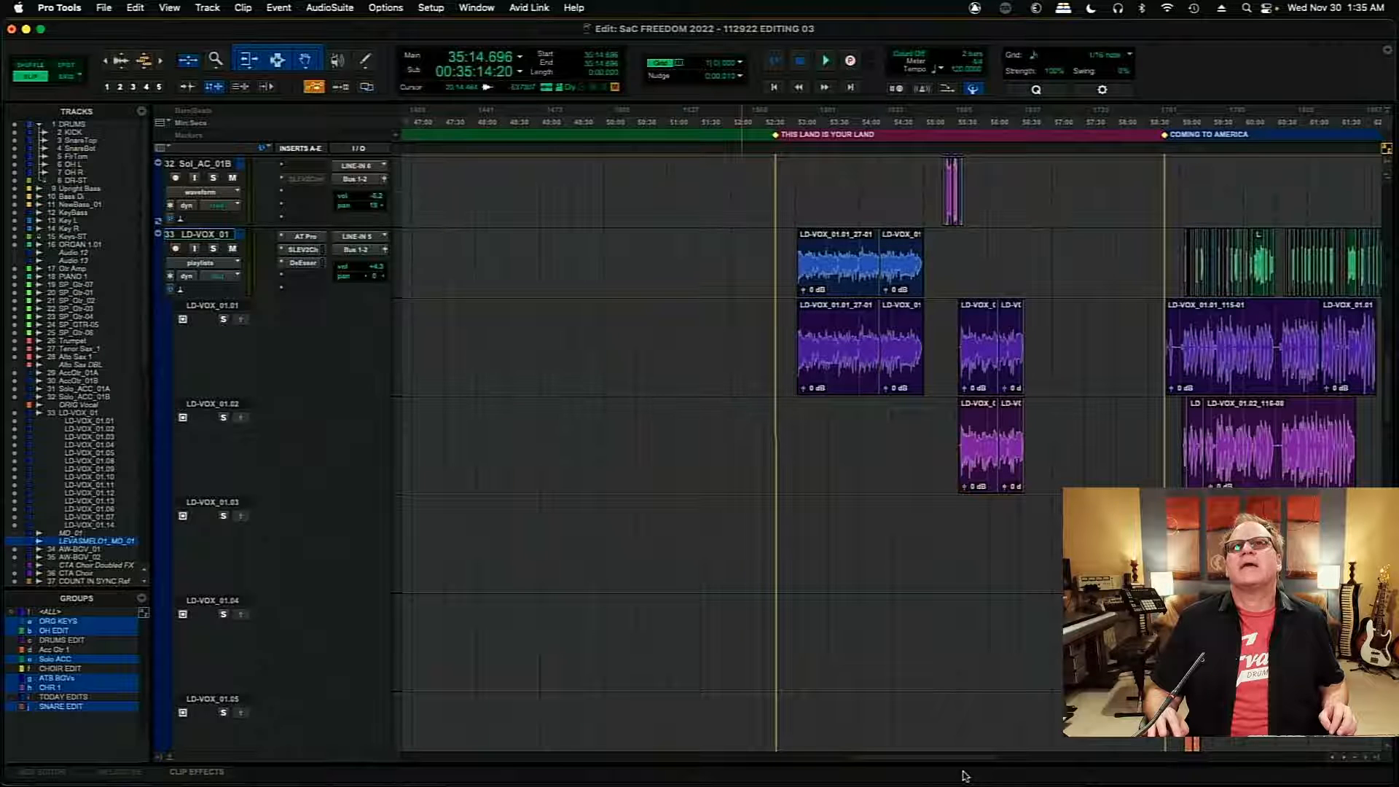
pyautogui.moveTo(963, 775); pyautogui.dragTo(983, 780)
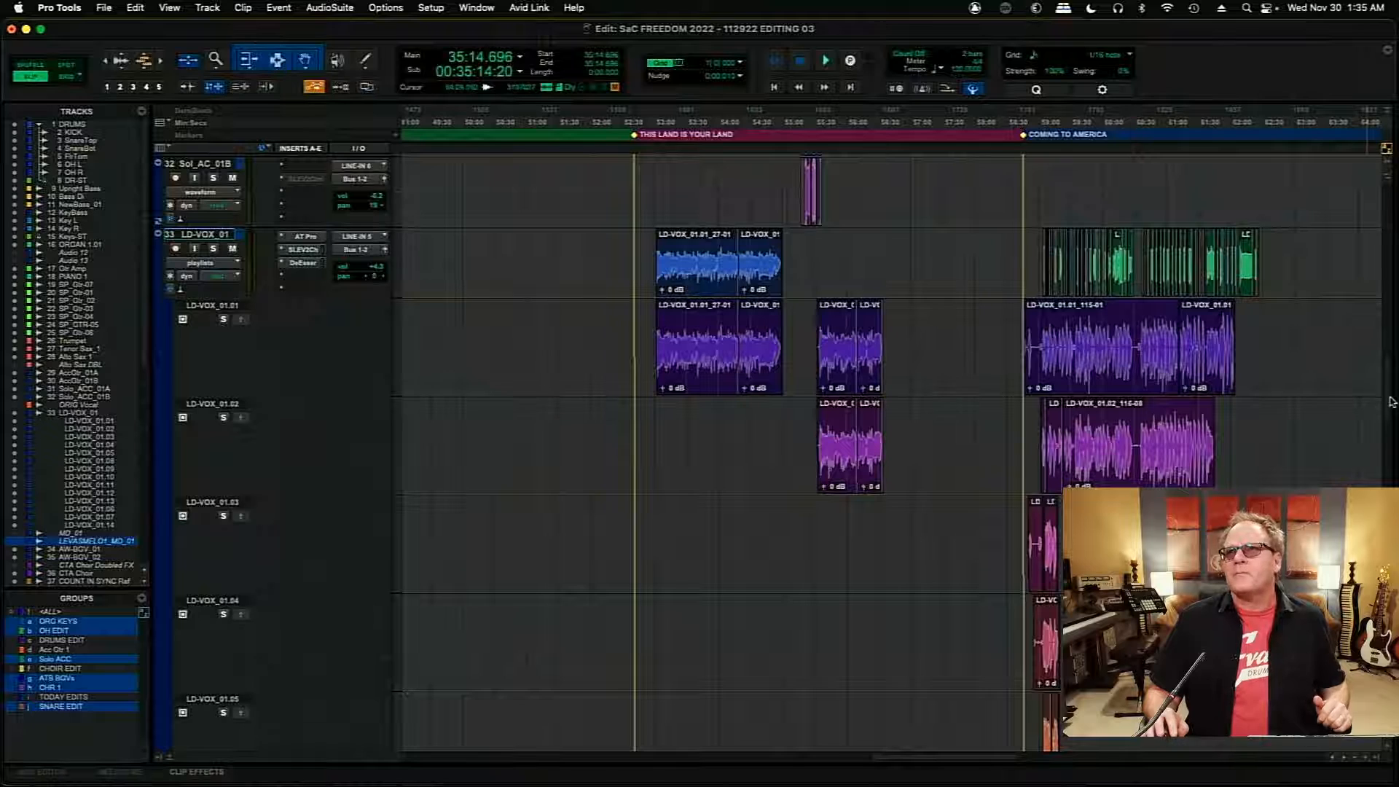
pyautogui.moveTo(1387, 403); pyautogui.dragTo(1383, 384)
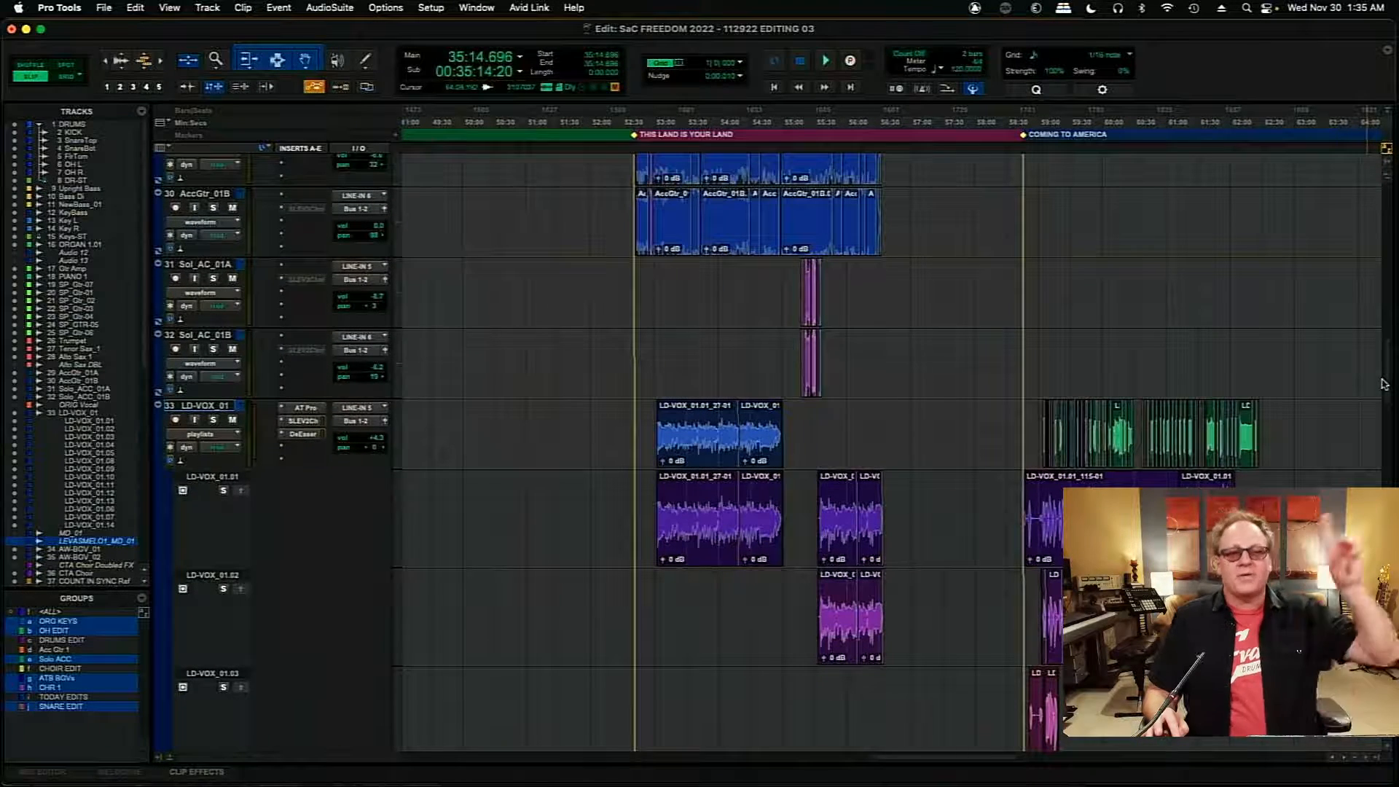
pyautogui.click(653, 592)
pyautogui.press('super+bracketright')
pyautogui.press('super+bracketright')
pyautogui.press('super+bracketright')
pyautogui.press('super+bracketright')
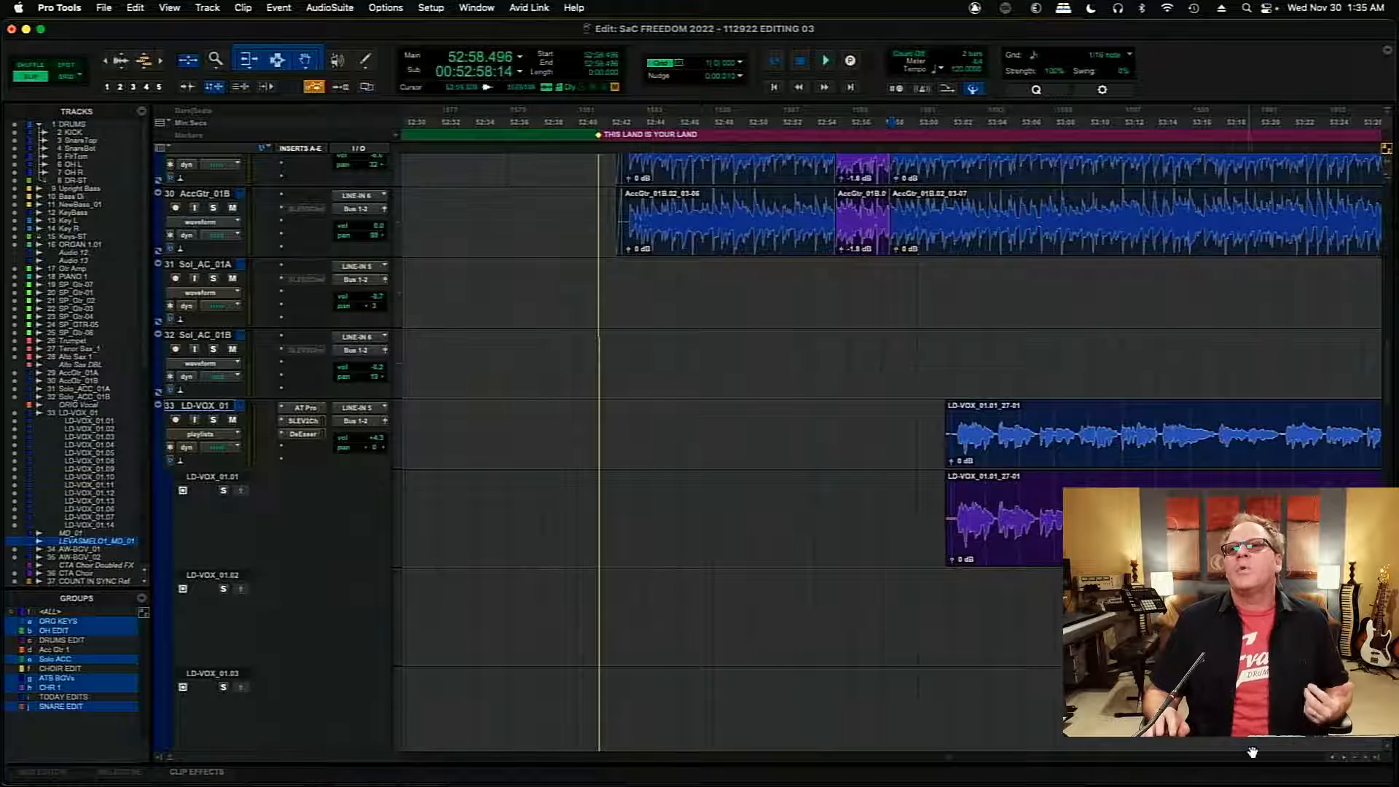
pyautogui.hscroll(10, 1347, 758)
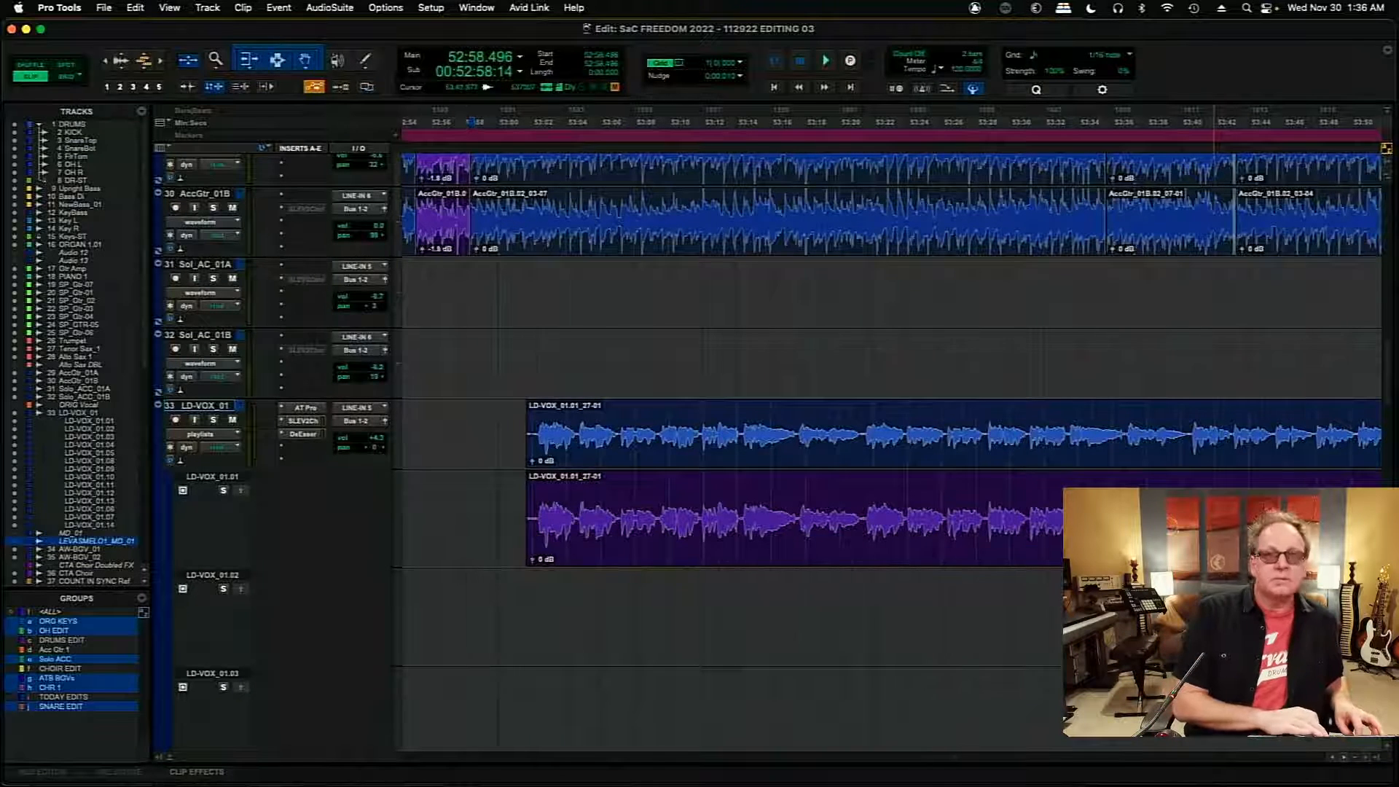
# - Select about 55:33 to 56:34 on playlist LD-VOX_01.01 in THIS LAND IS YOUR LAND and copy it to the main LD-VOX_01 playlist
pyautogui.press('r')
pyautogui.press('r')
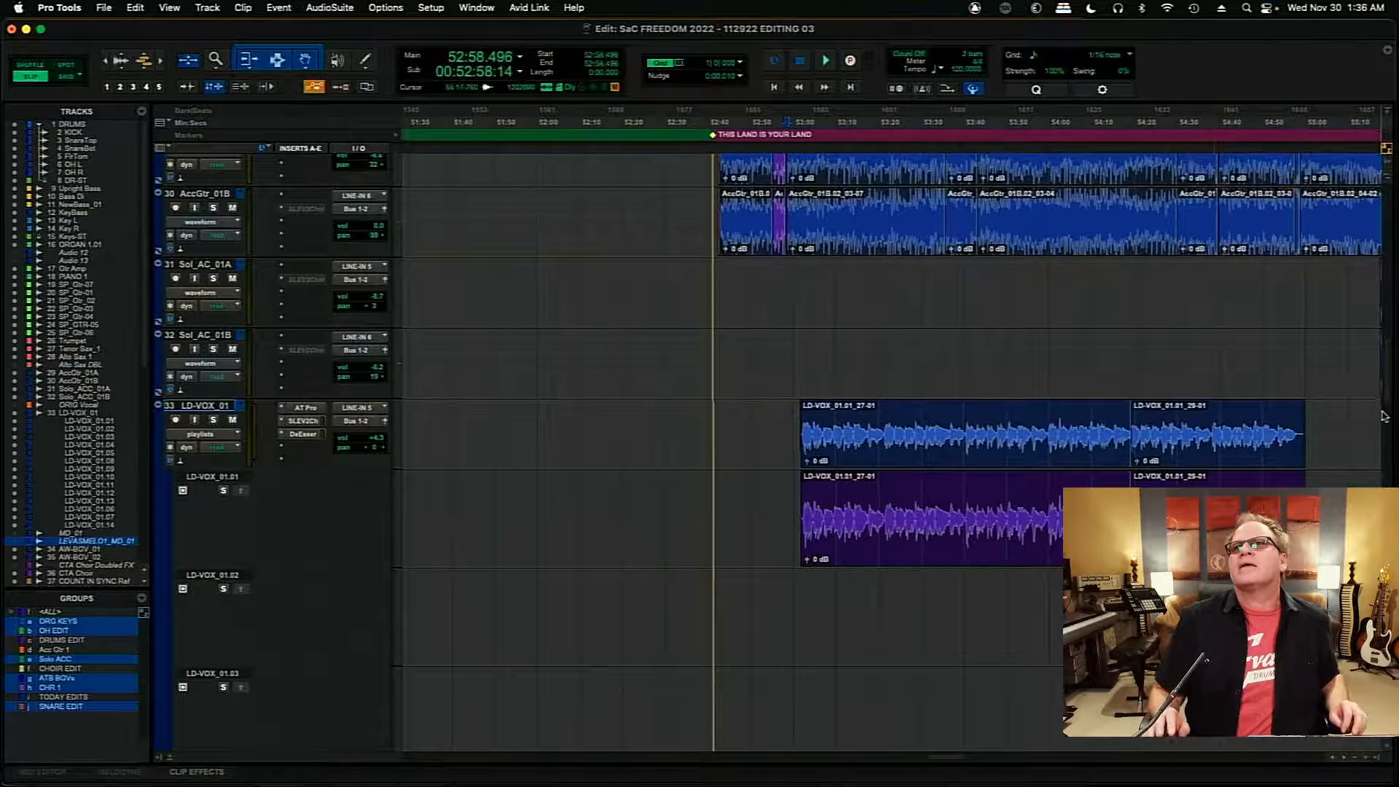
pyautogui.scroll(-1, 1388, 384)
pyautogui.scroll(-20, 1389, 384)
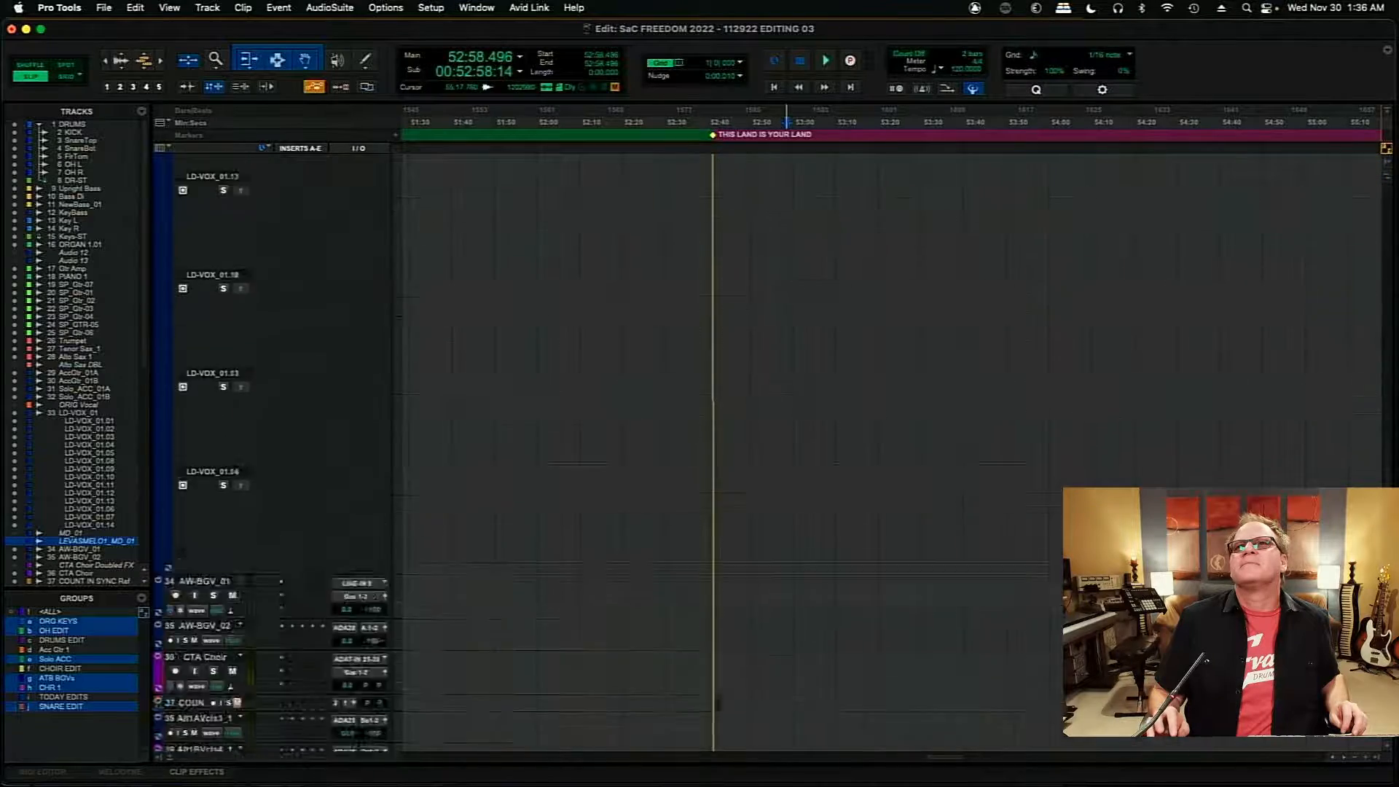
pyautogui.moveTo(1387, 576); pyautogui.dragTo(1387, 374)
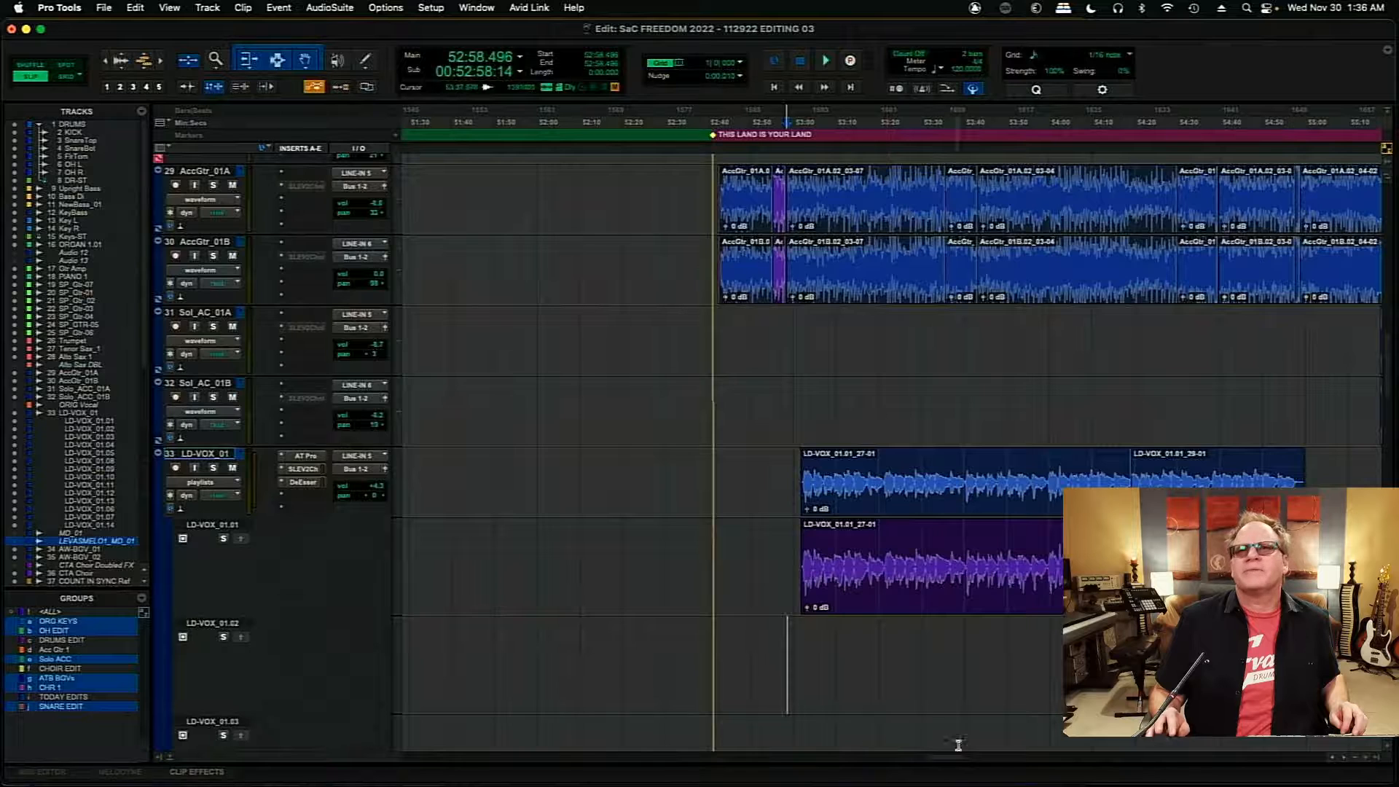
pyautogui.moveTo(950, 757); pyautogui.dragTo(960, 760)
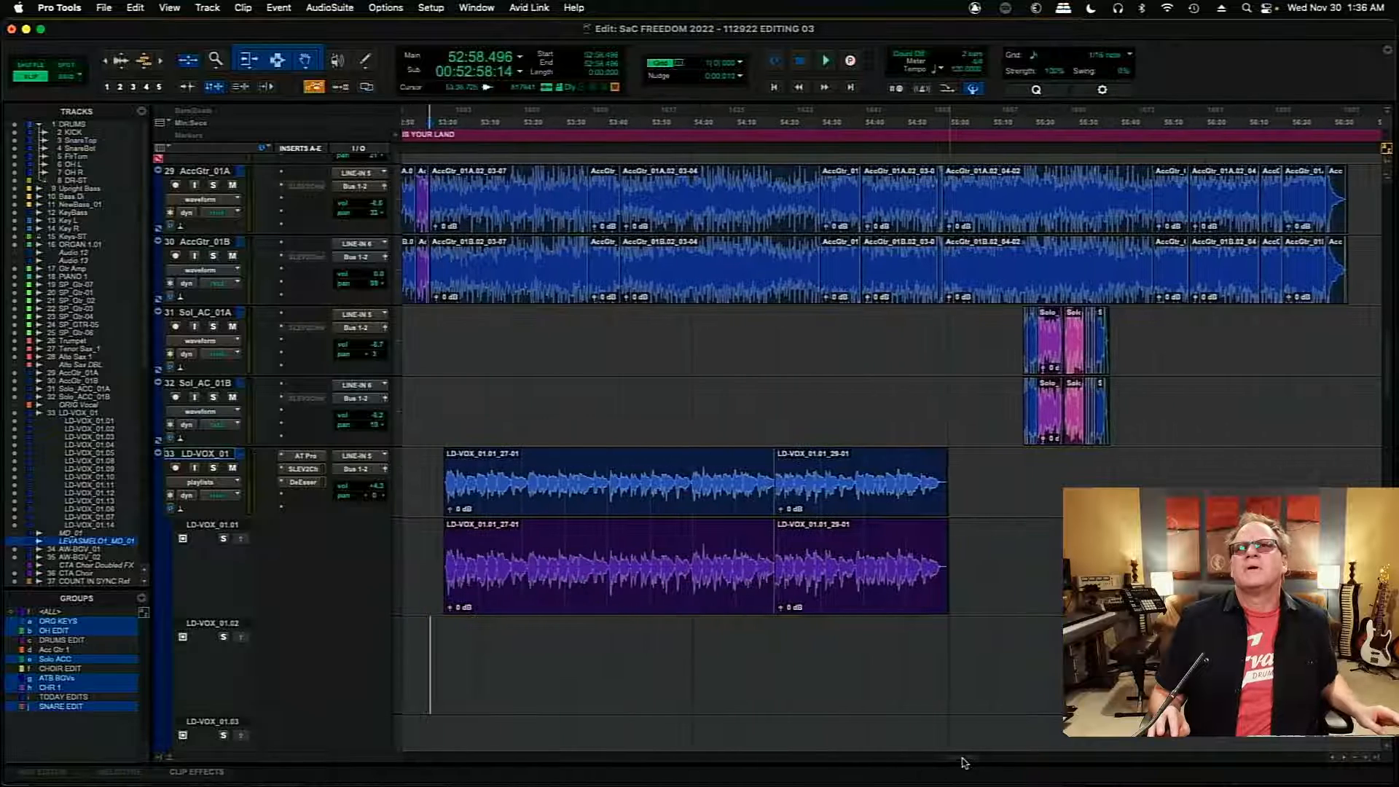
pyautogui.click(1234, 581)
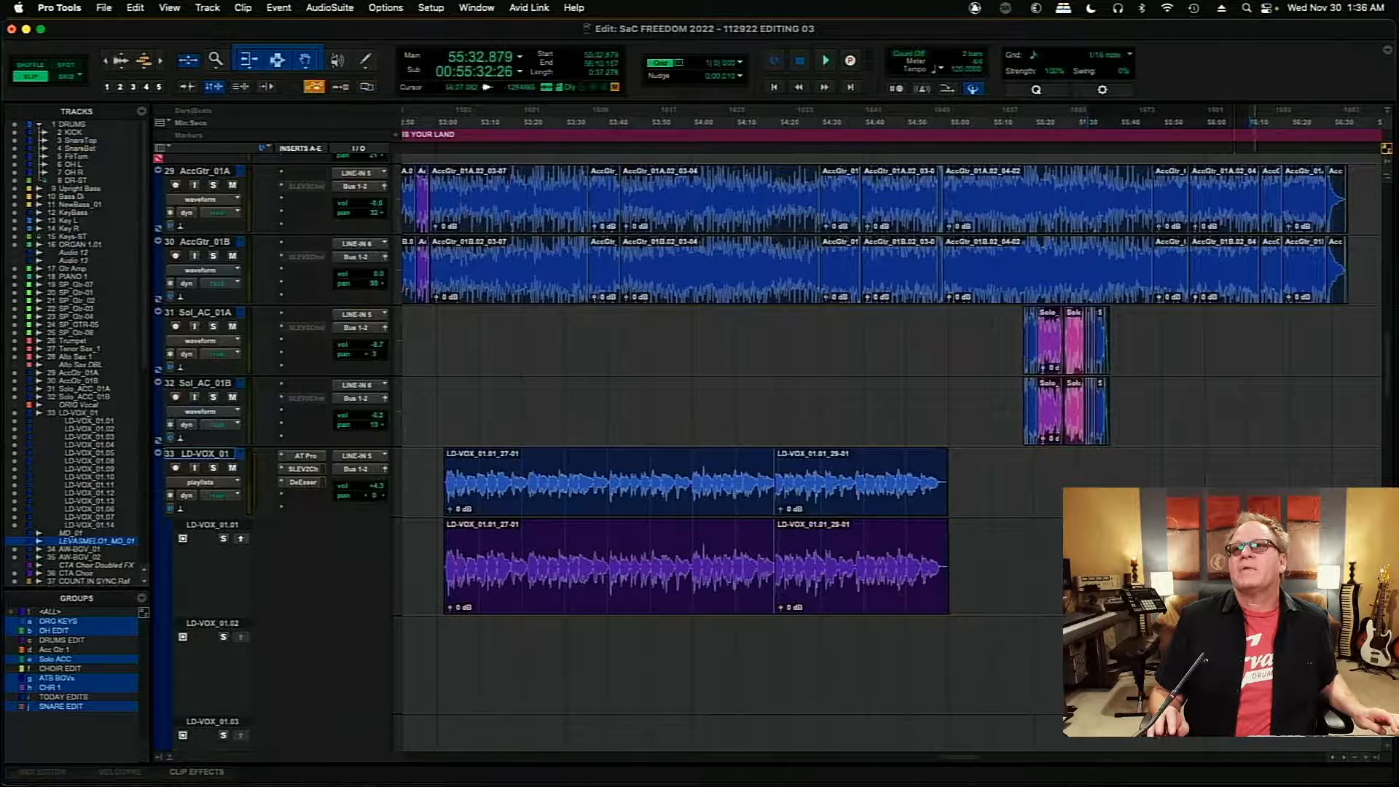
pyautogui.keyDown('shift'); pyautogui.click(1261, 581); pyautogui.keyUp('shift')
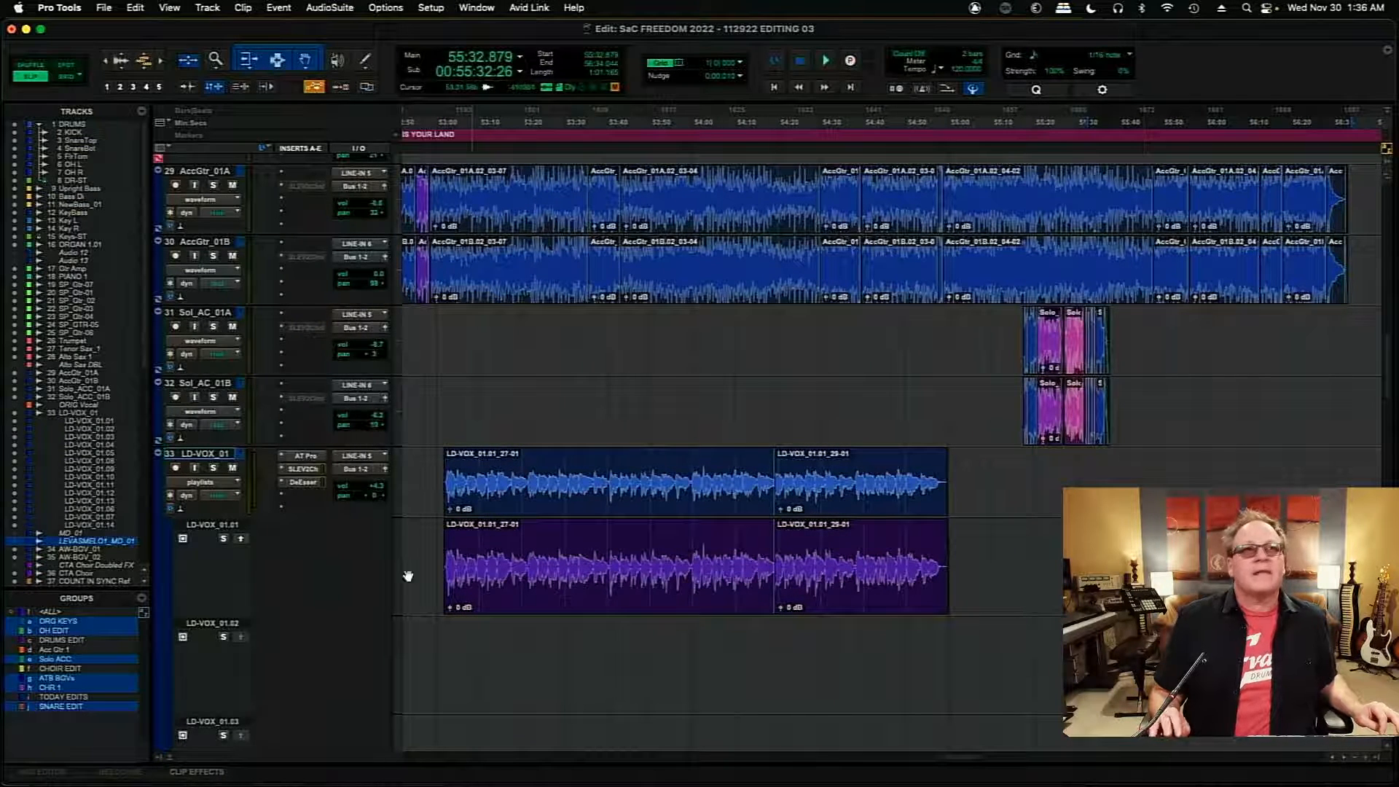
pyautogui.click(241, 540)
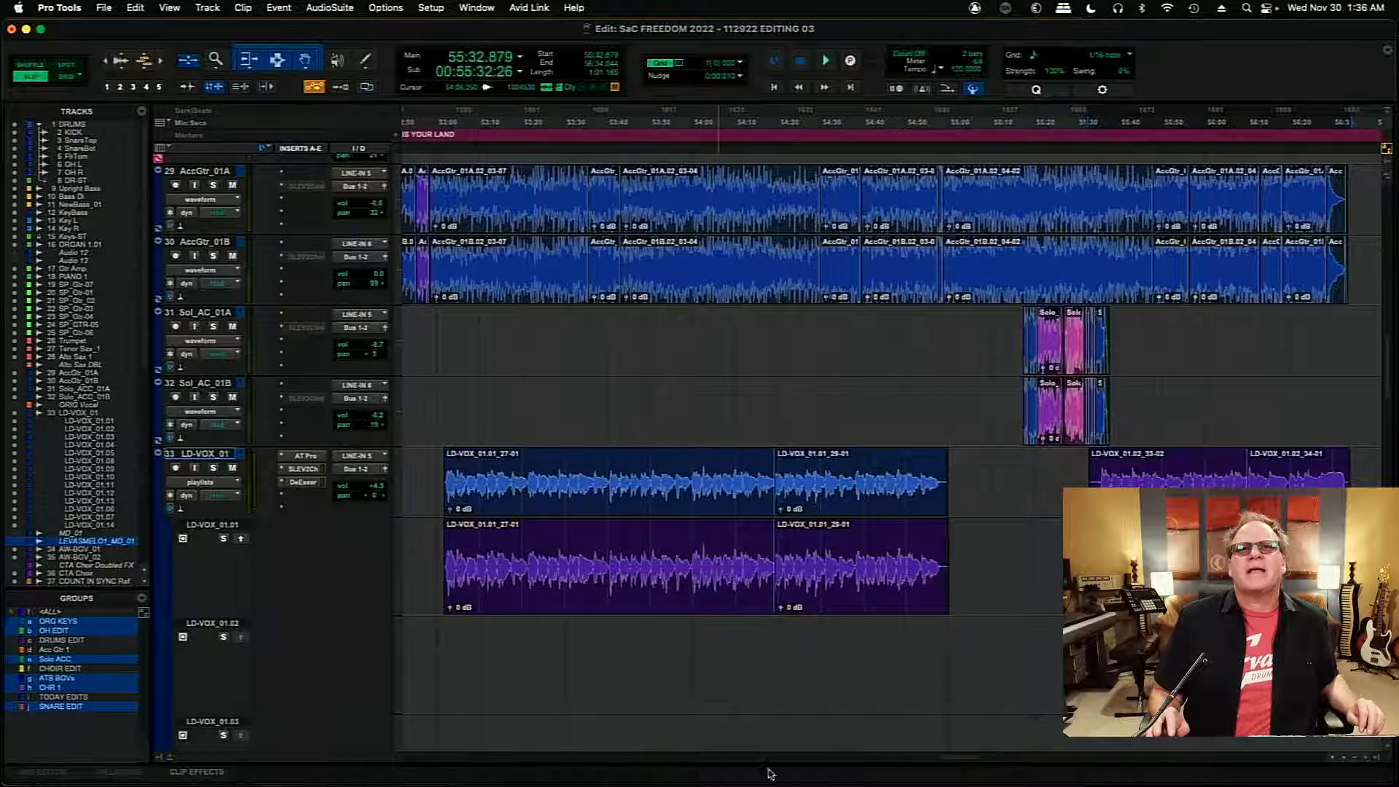
# - Place the edit cursor at about 25:02 on playlist LD-VOX_01.01 in BATTLE HYMN and save the session
pyautogui.moveTo(969, 760); pyautogui.dragTo(670, 739)
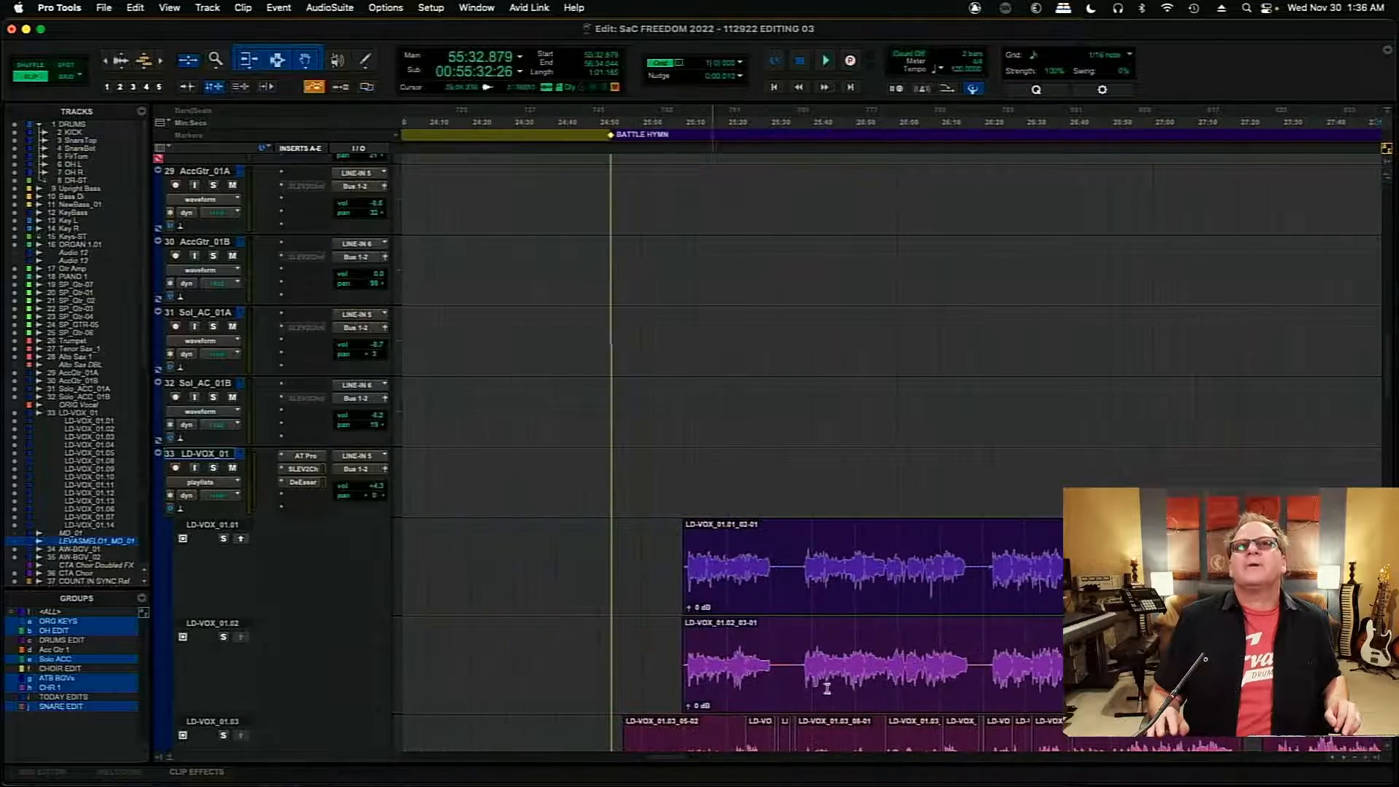
pyautogui.moveTo(1389, 381)
pyautogui.mouseDown()
pyautogui.moveTo(1392, 424)
pyautogui.moveTo(1386, 398)
pyautogui.mouseUp()
pyautogui.click(648, 350)
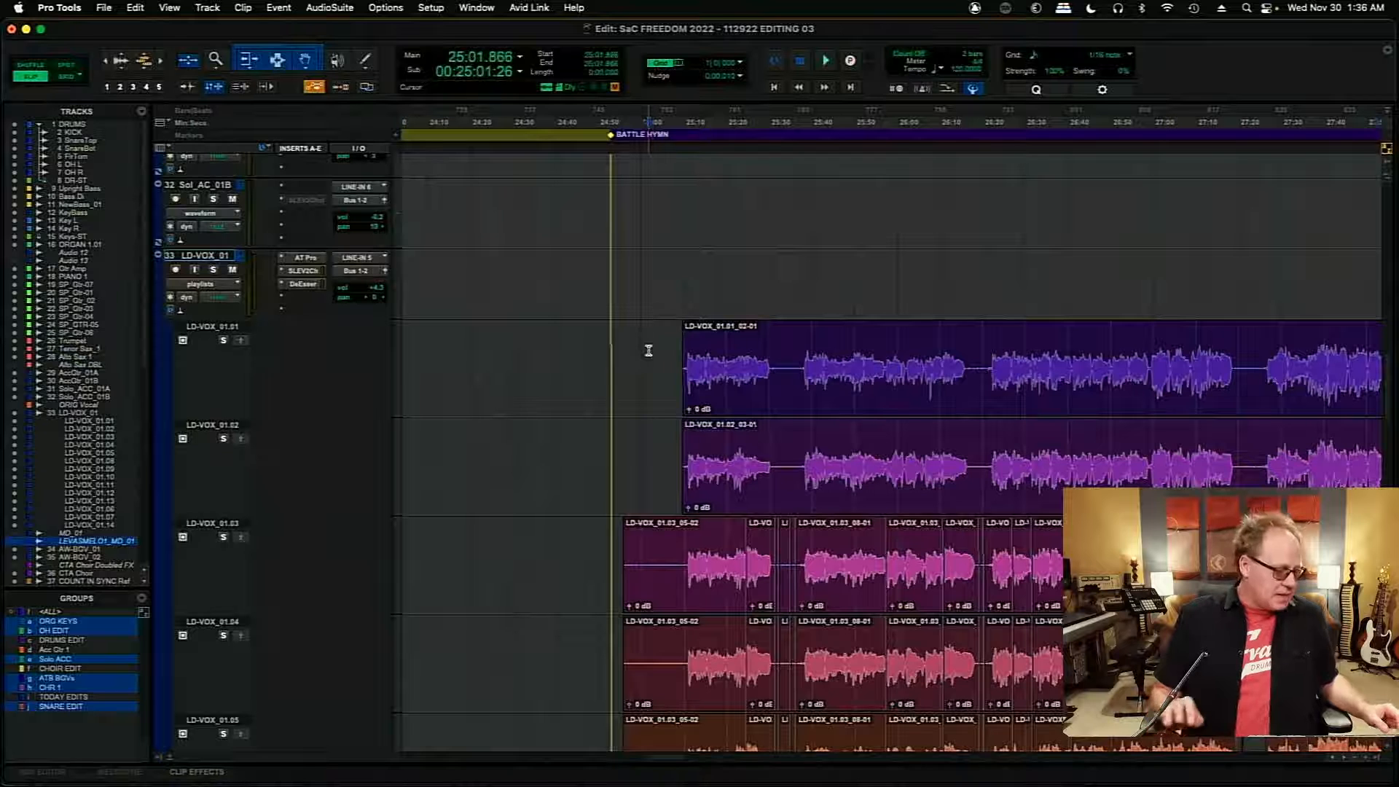
pyautogui.press('super+s')
pyautogui.press('super+bracketright')
pyautogui.press('super+bracketright')
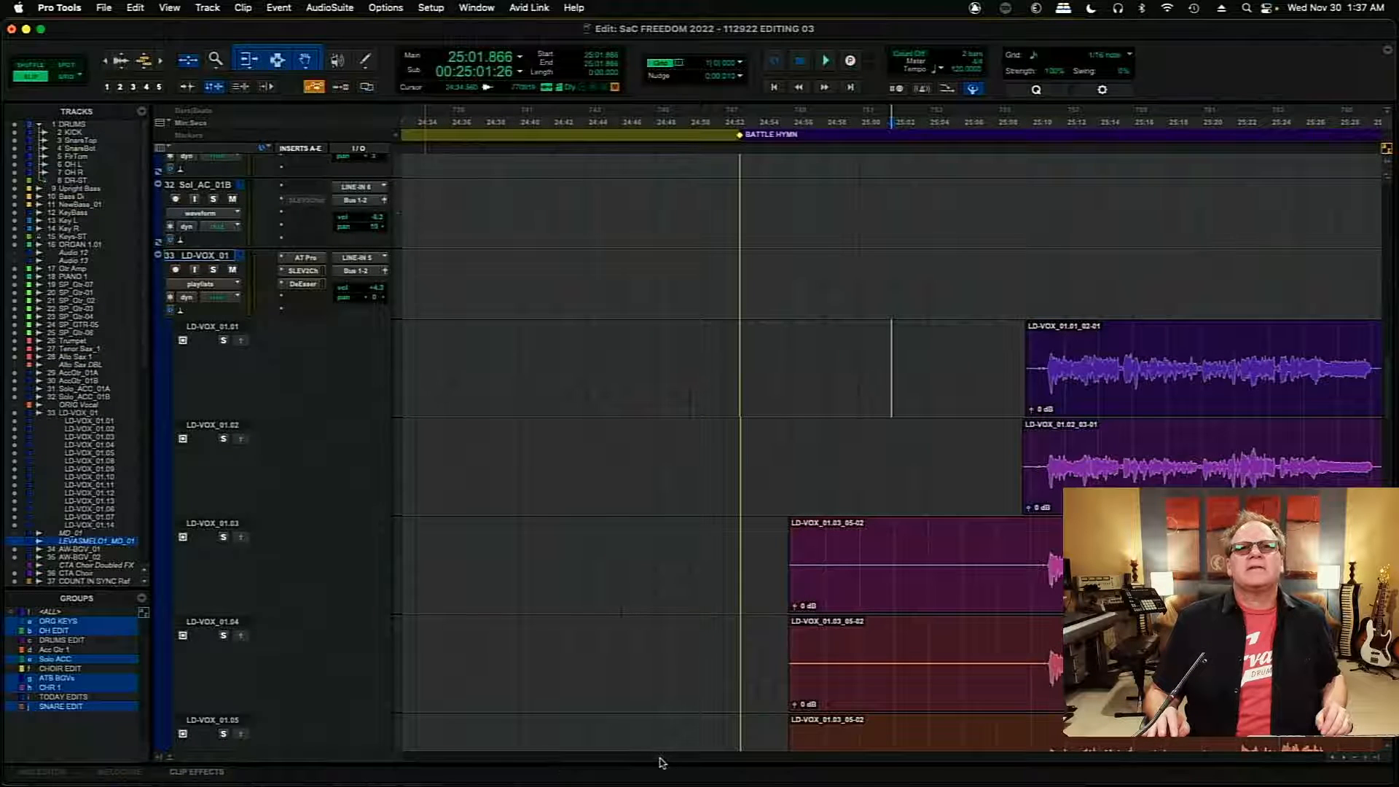
# - Examine the stacked LD-VOX_01 playlists across the BATTLE HYMN section and compare their takes and edited comps
pyautogui.hscroll(5, 660, 760)
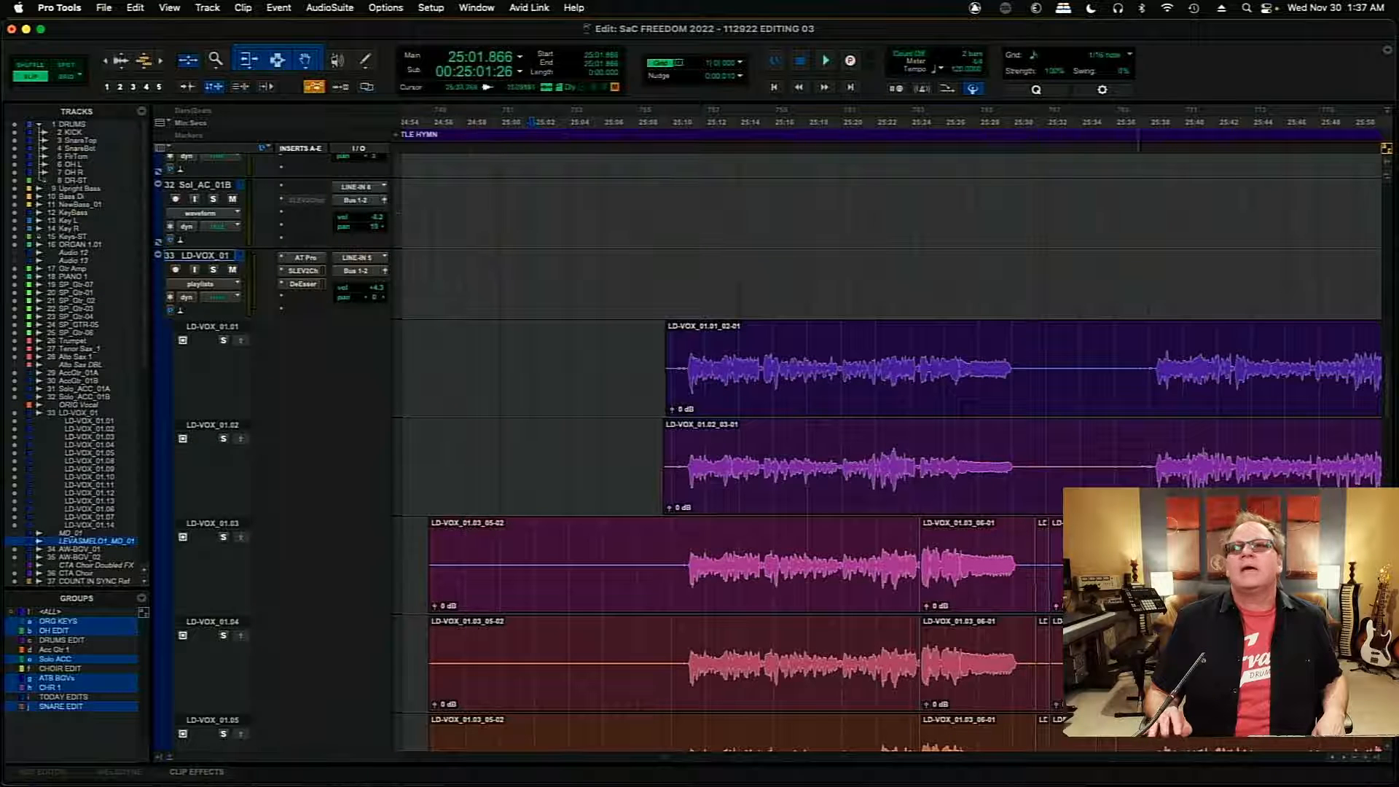
pyautogui.scroll(-5, 1390, 397)
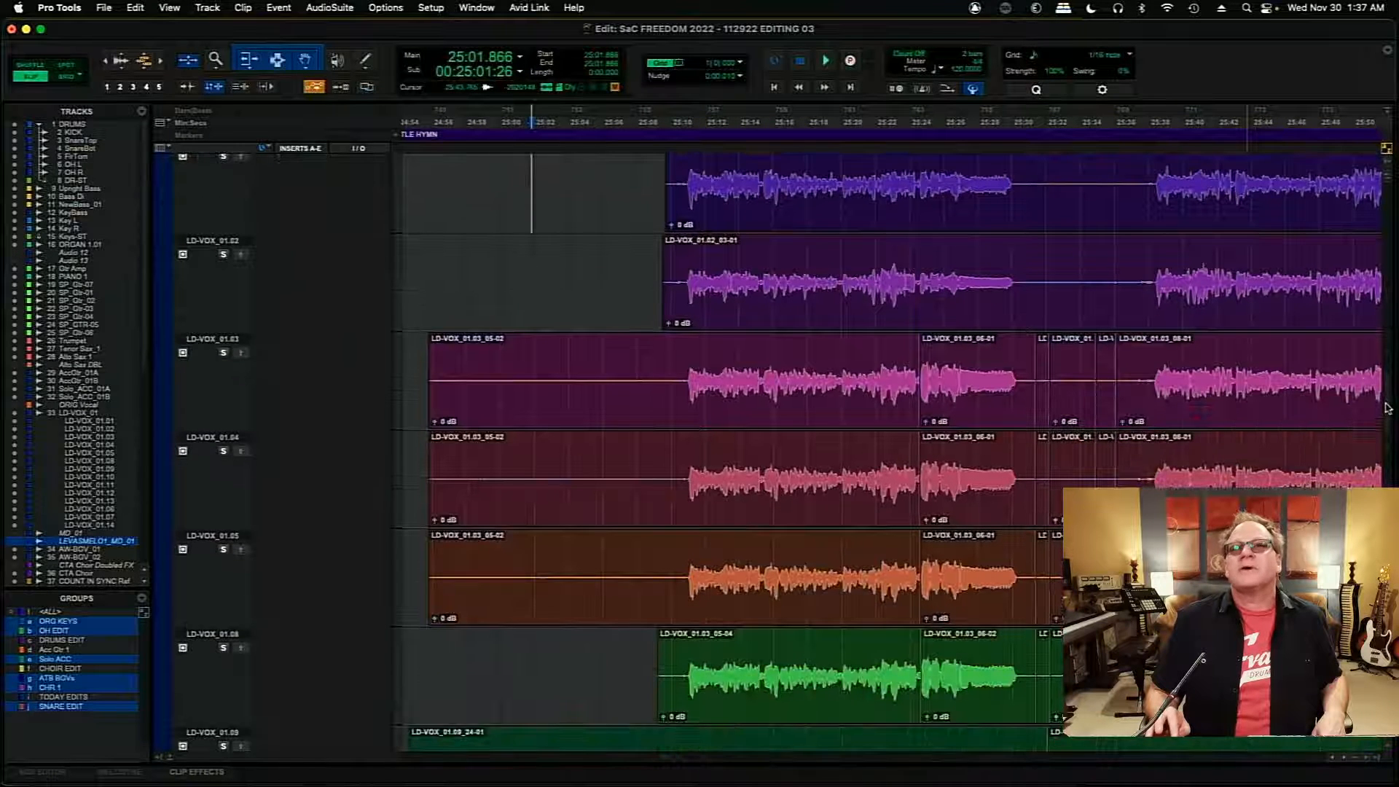
pyautogui.scroll(-1, 1388, 408)
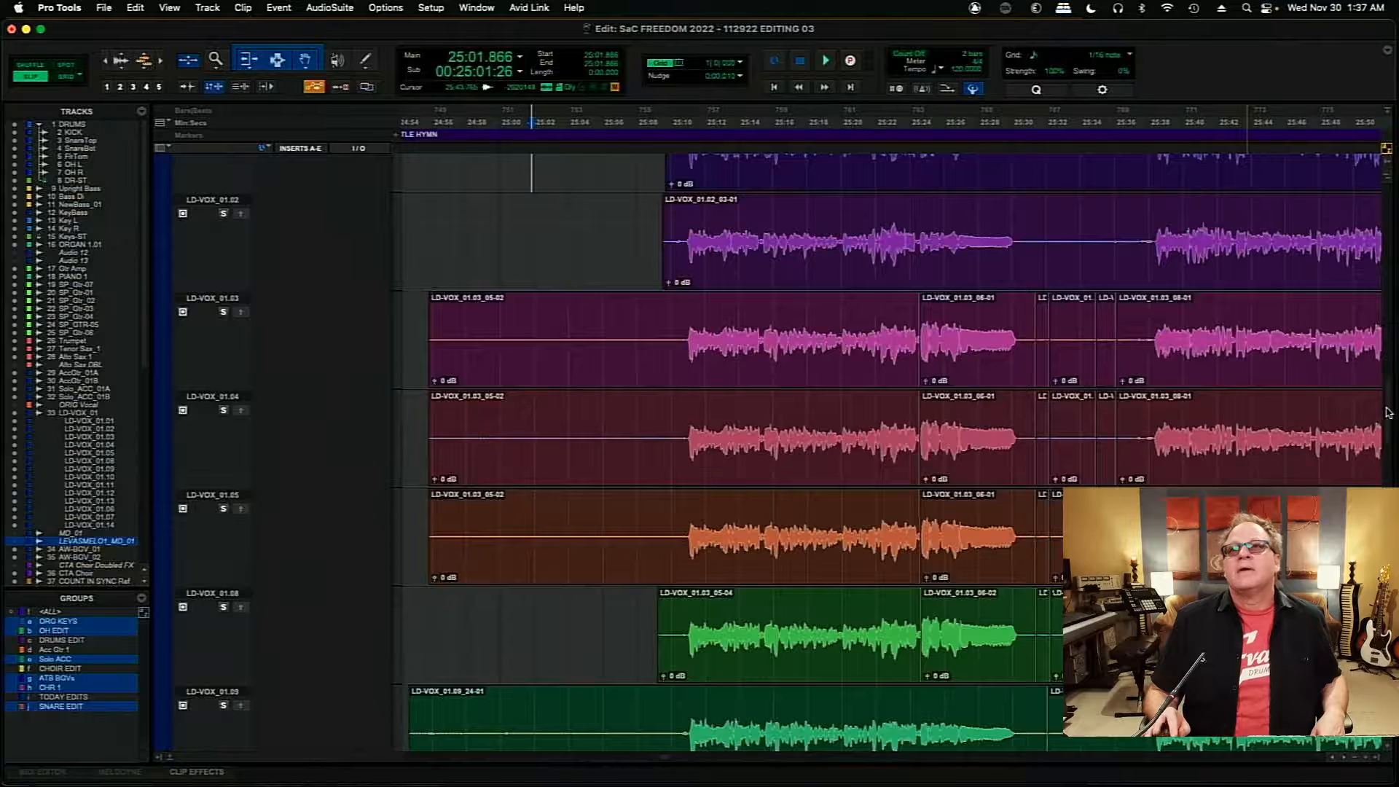
pyautogui.click(664, 762)
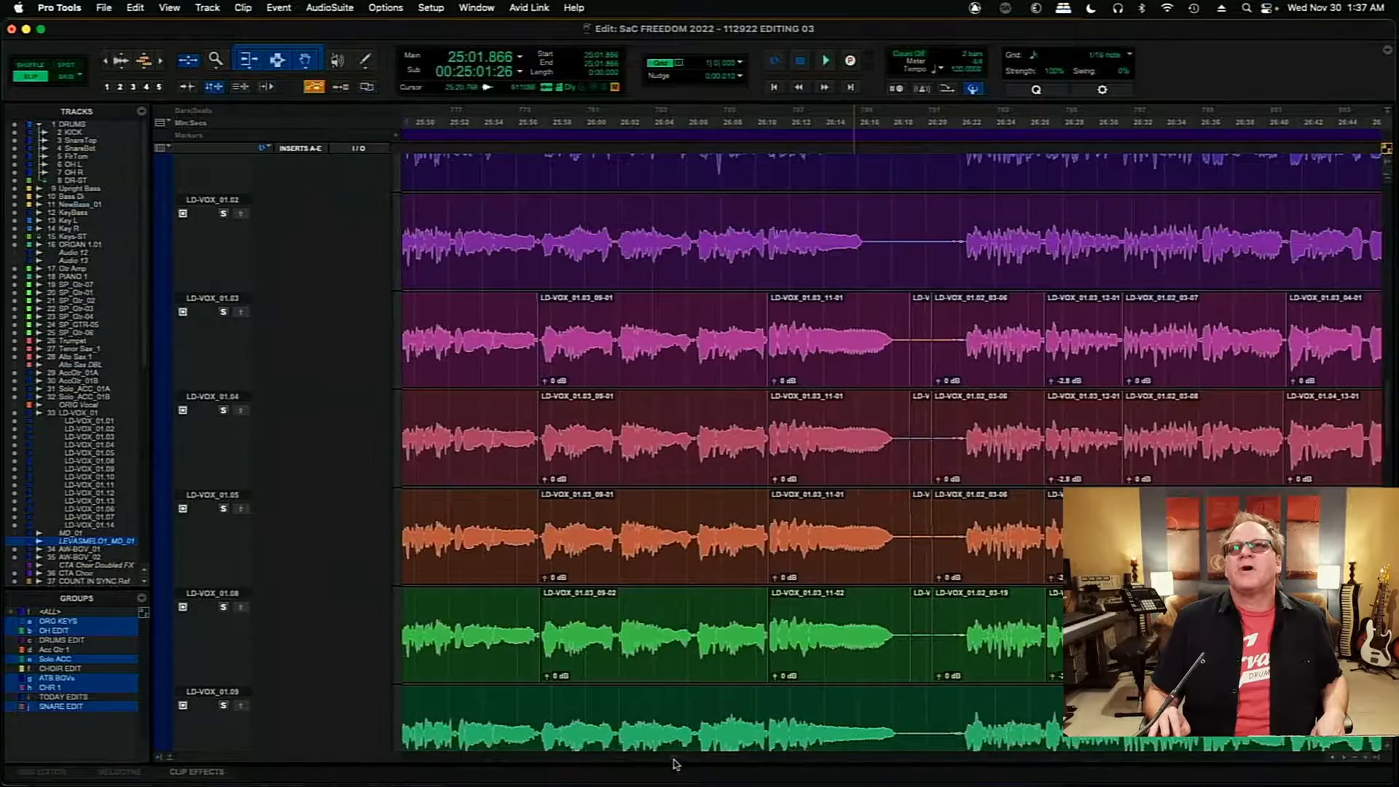
pyautogui.moveTo(674, 760); pyautogui.dragTo(665, 764)
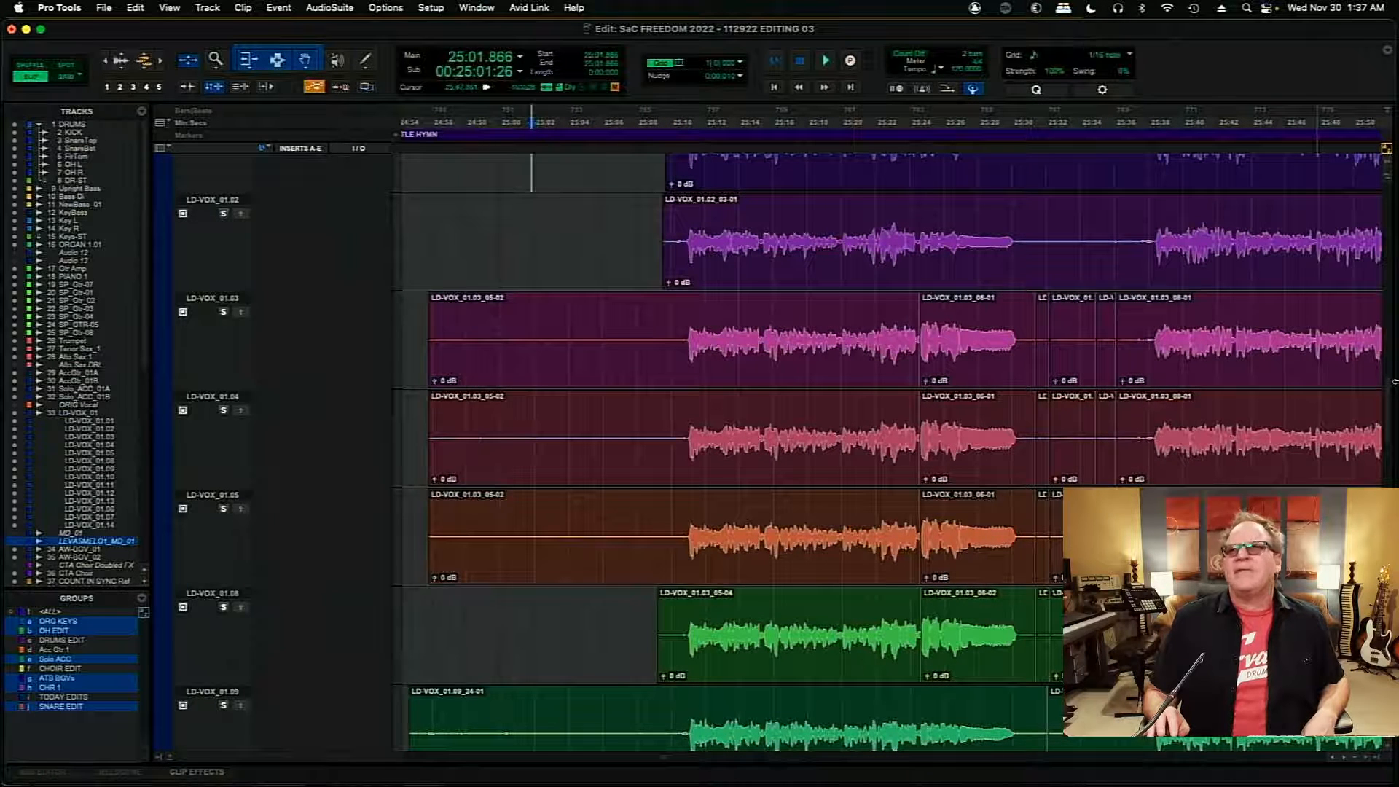
pyautogui.scroll(5, 1389, 372)
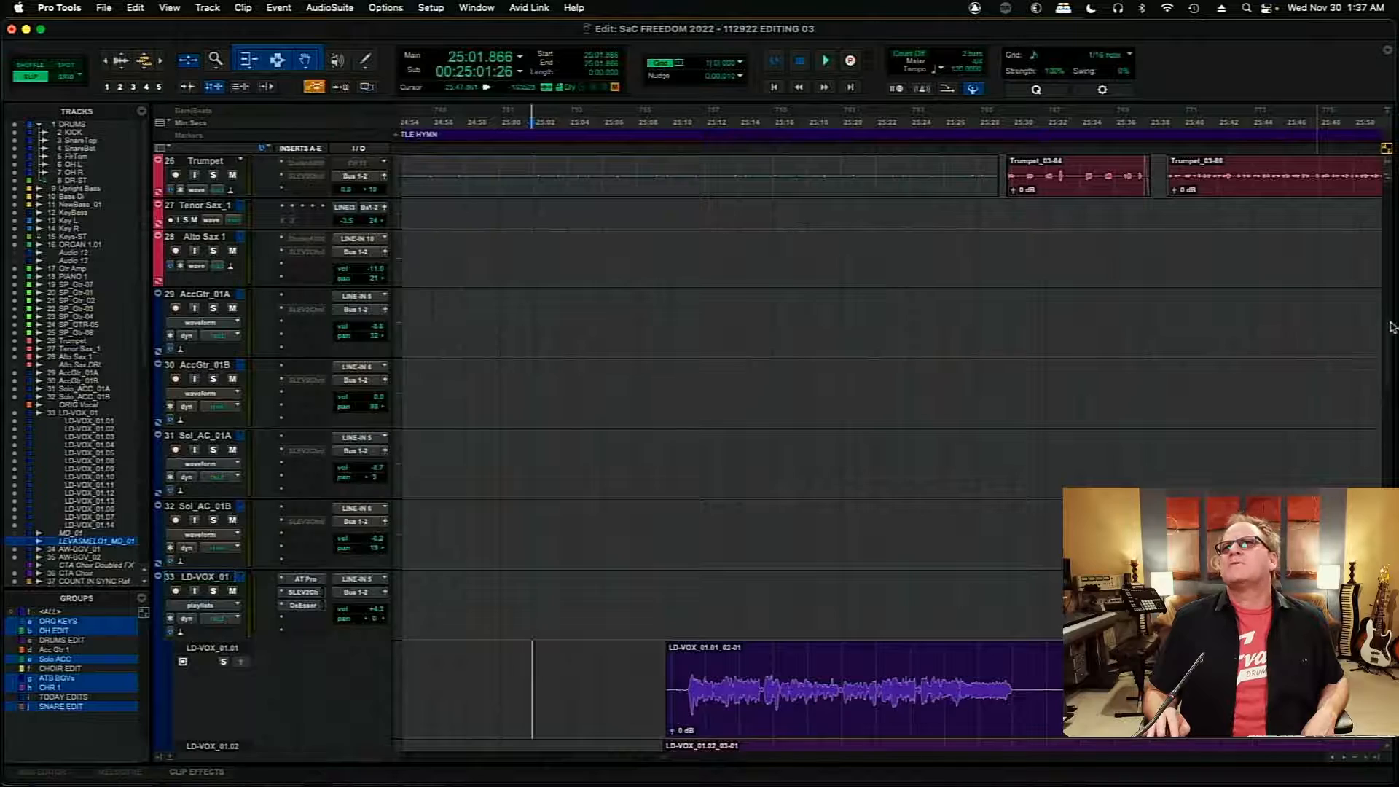
pyautogui.scroll(-7, 1388, 398)
pyautogui.scroll(-2, 1389, 422)
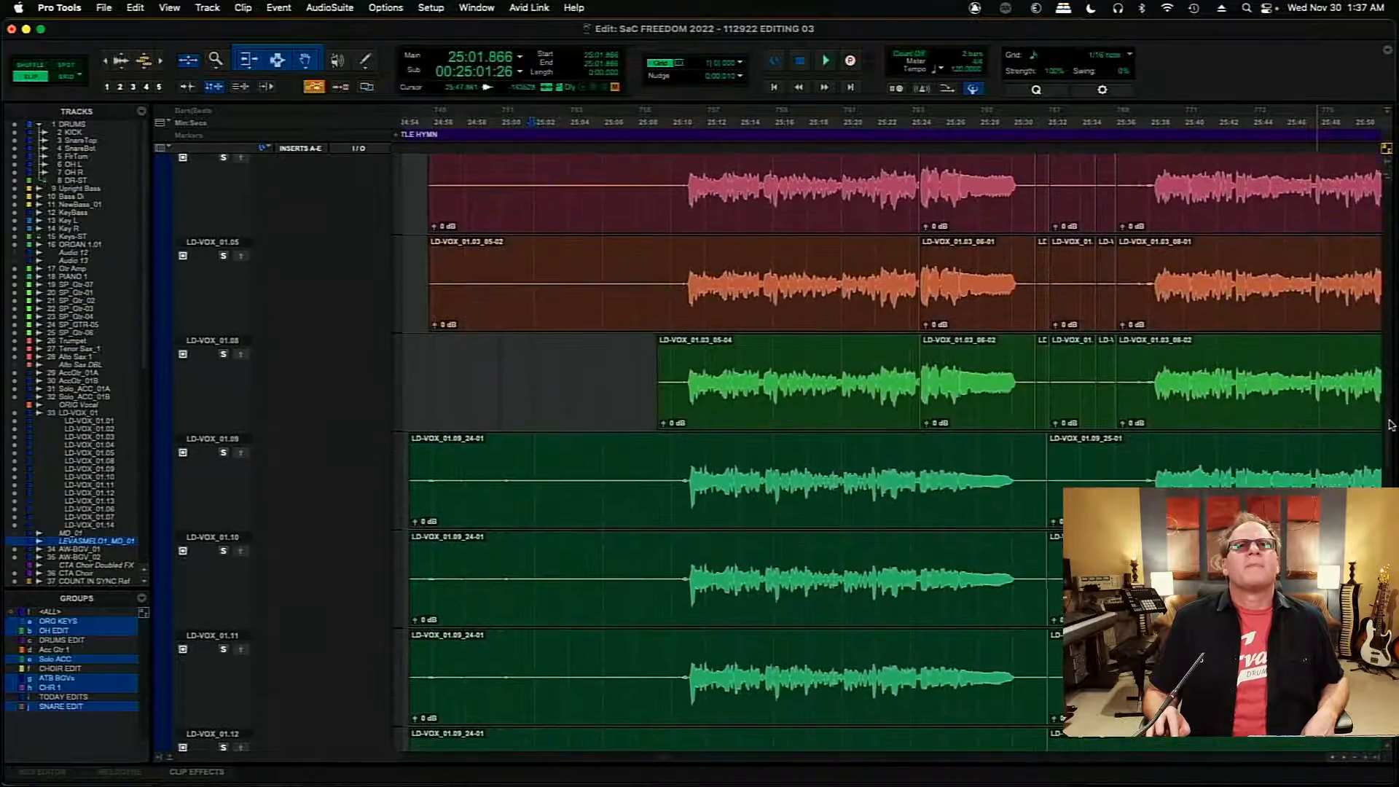
pyautogui.scroll(6, 1390, 437)
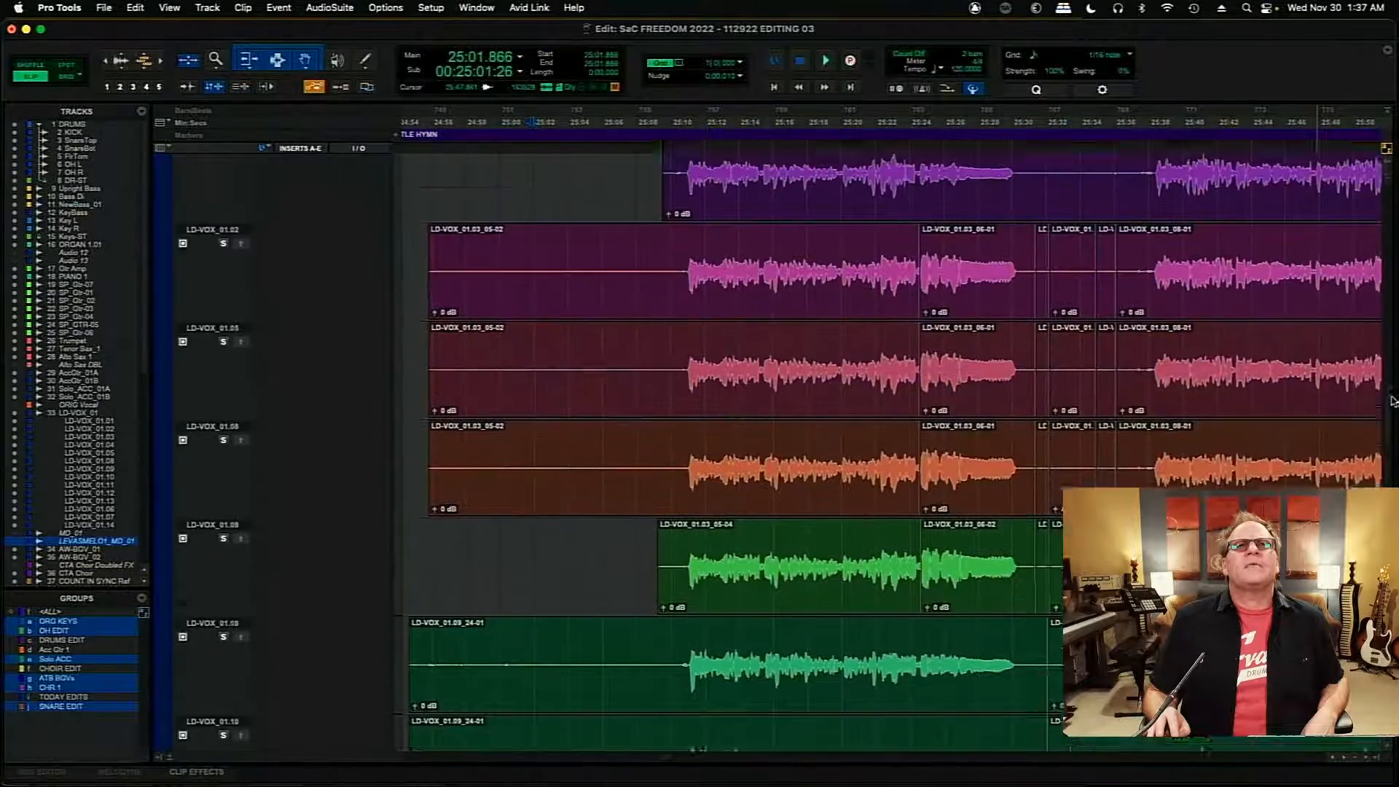
pyautogui.scroll(2, 1390, 397)
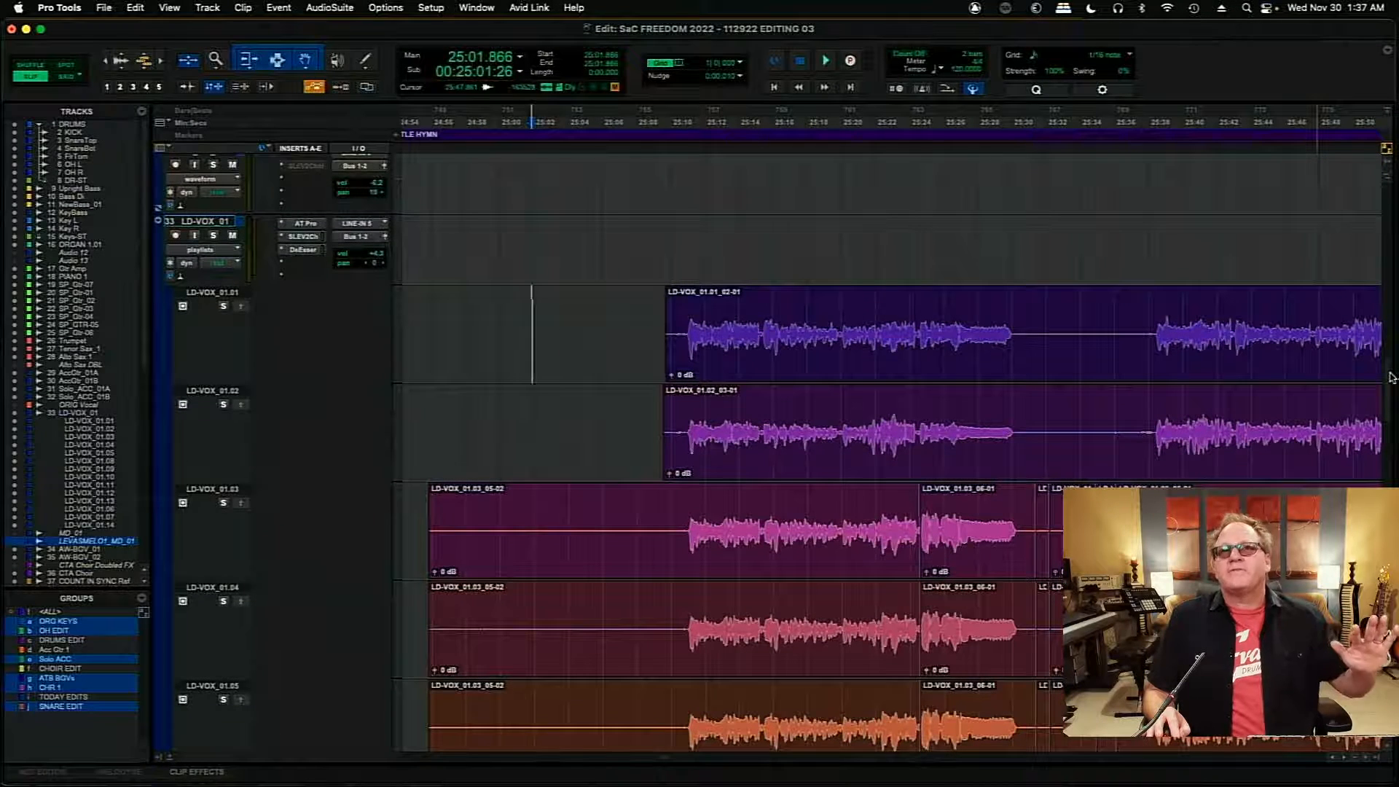
pyautogui.scroll(1, 1391, 377)
# - Place the edit cursor at about 25:10 on playlist LD-VOX_01.09, just before the first vocal entry of BATTLE HYMN
pyautogui.scroll(-1, 1391, 376)
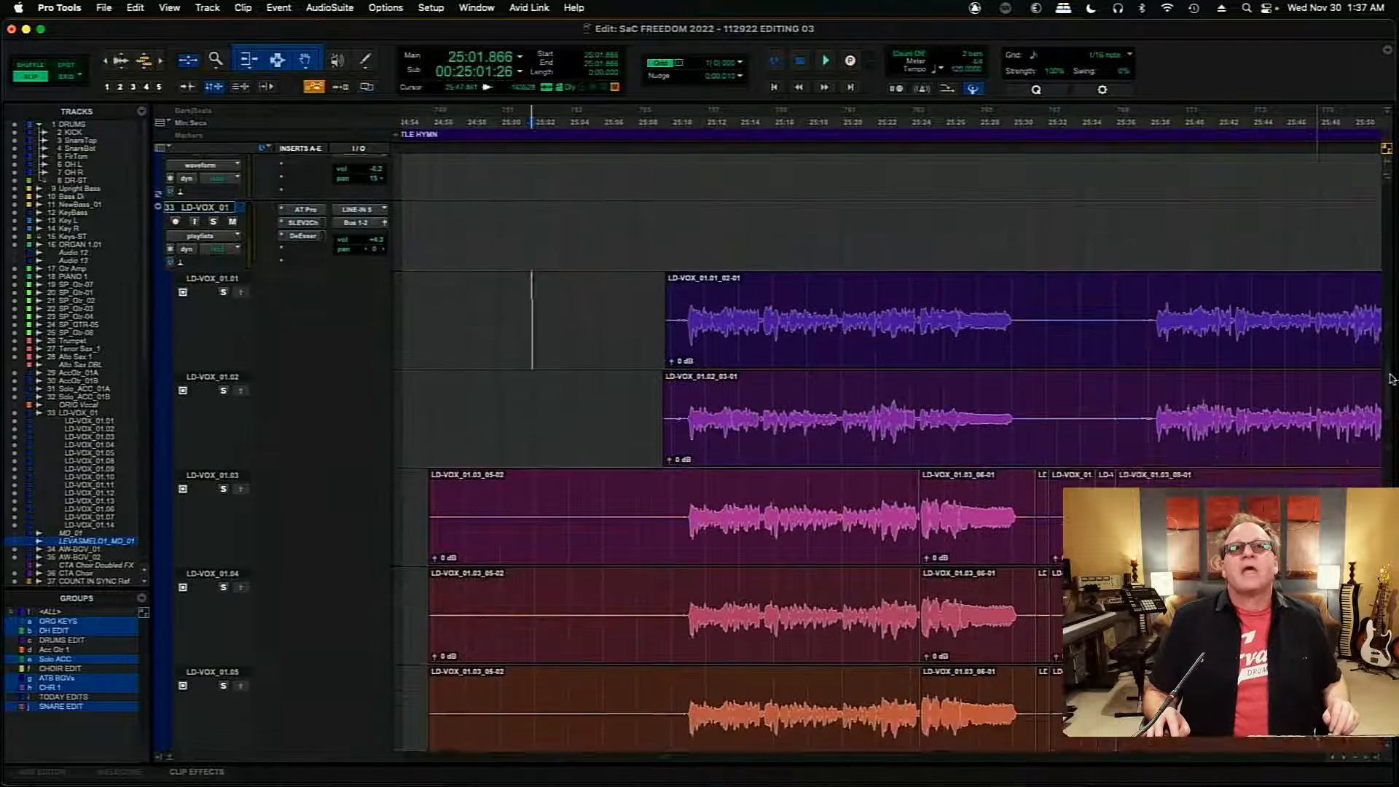
pyautogui.scroll(-5, 1391, 378)
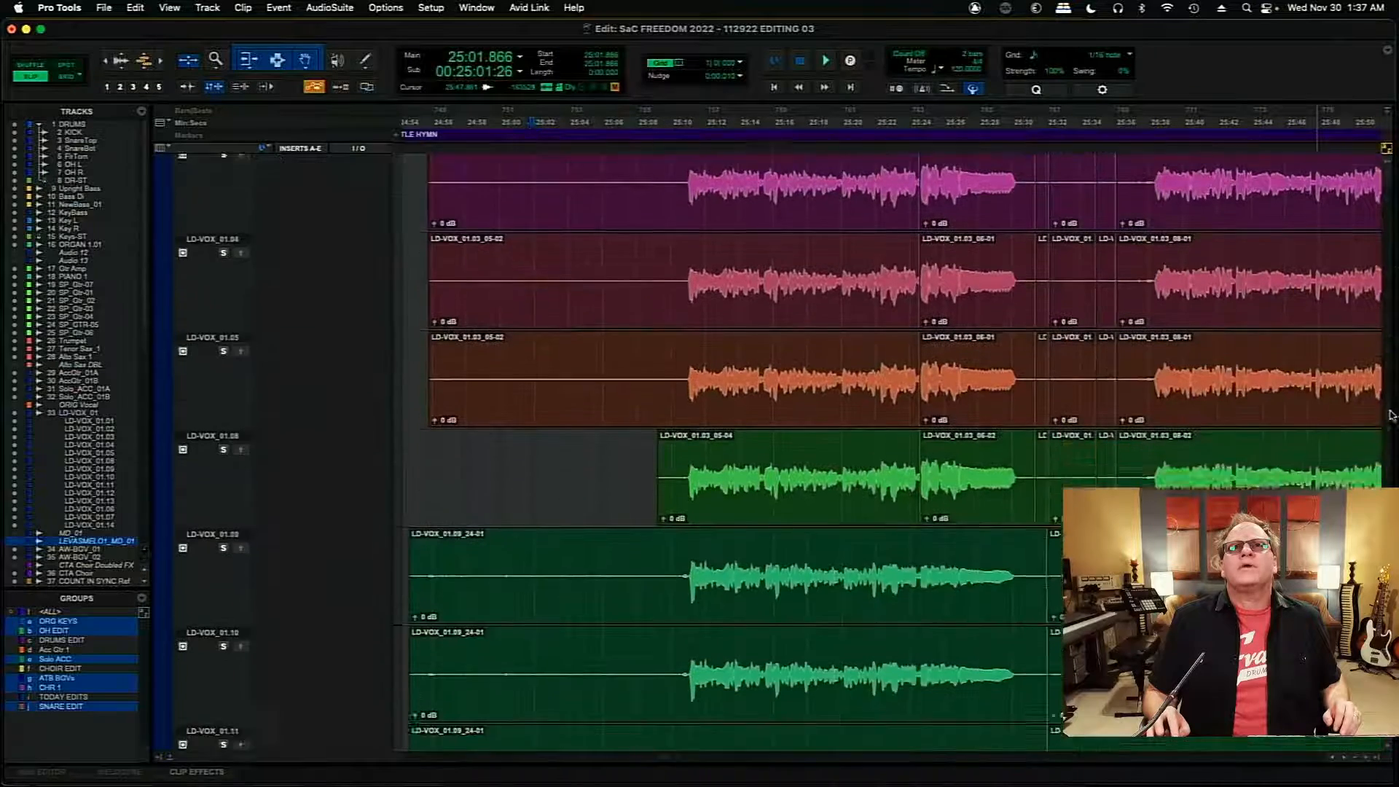
pyautogui.scroll(-3, 1391, 431)
pyautogui.scroll(2, 1391, 431)
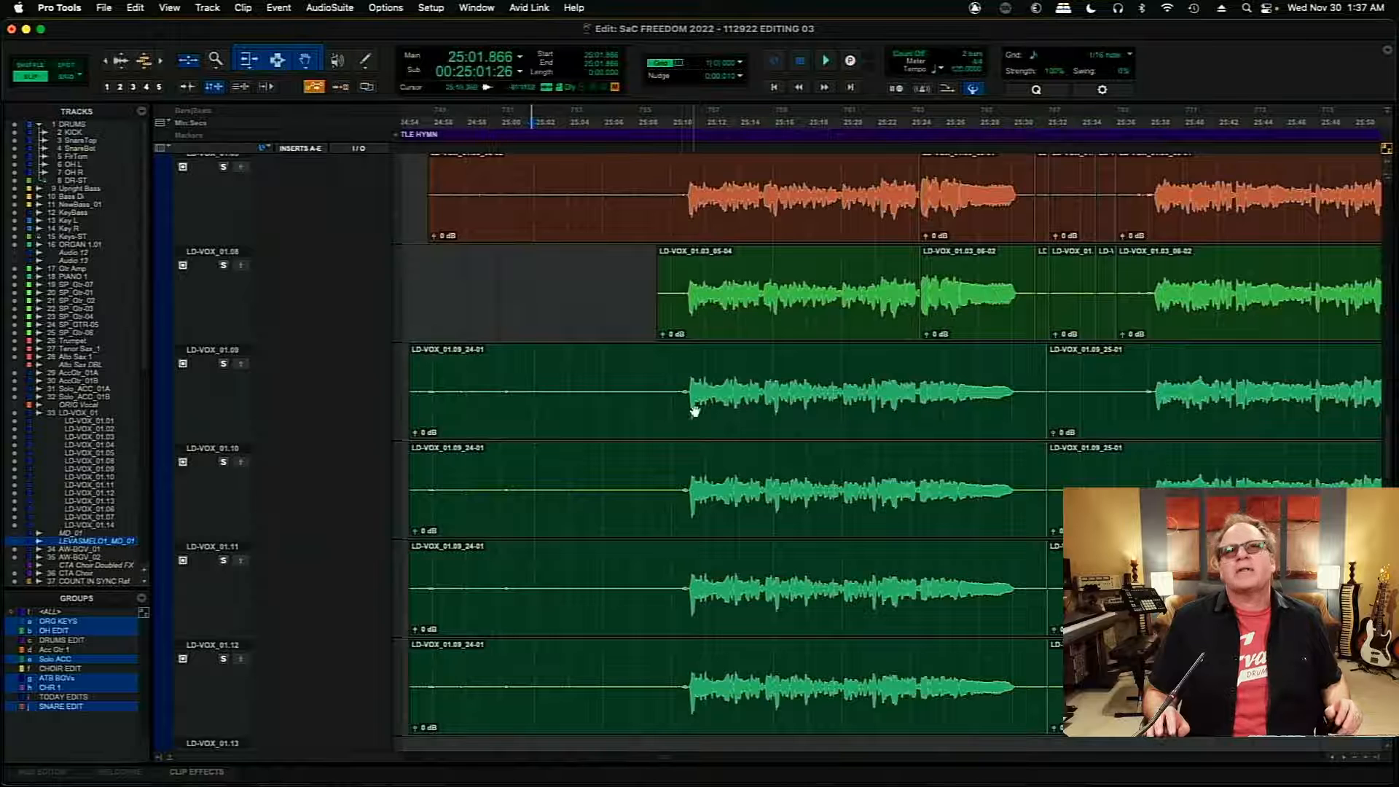
pyautogui.click(677, 391)
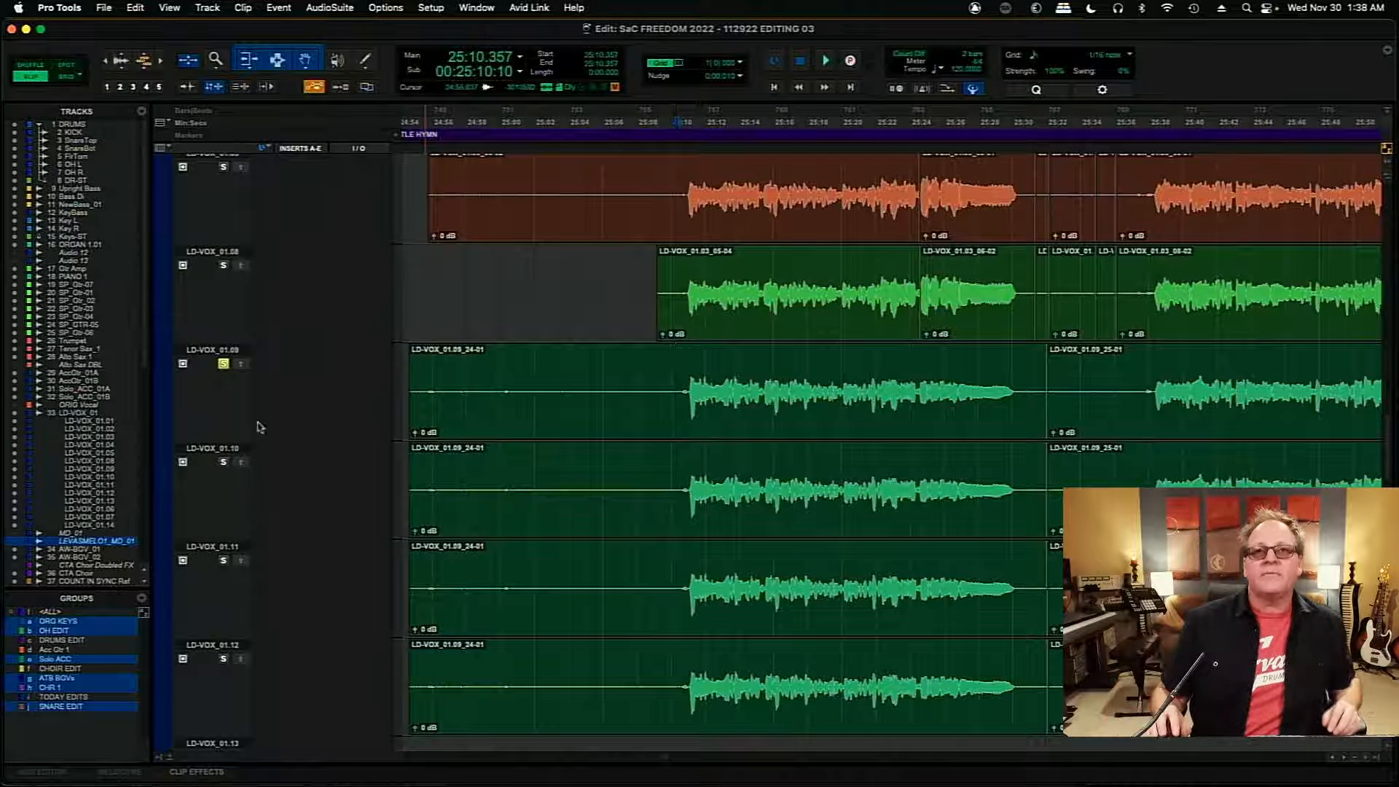
# - Play the soloed playlist LD-VOX_01.09 through the first phrase of BATTLE HYMN from about 25:10 and turn its solo off
pyautogui.click(678, 486)
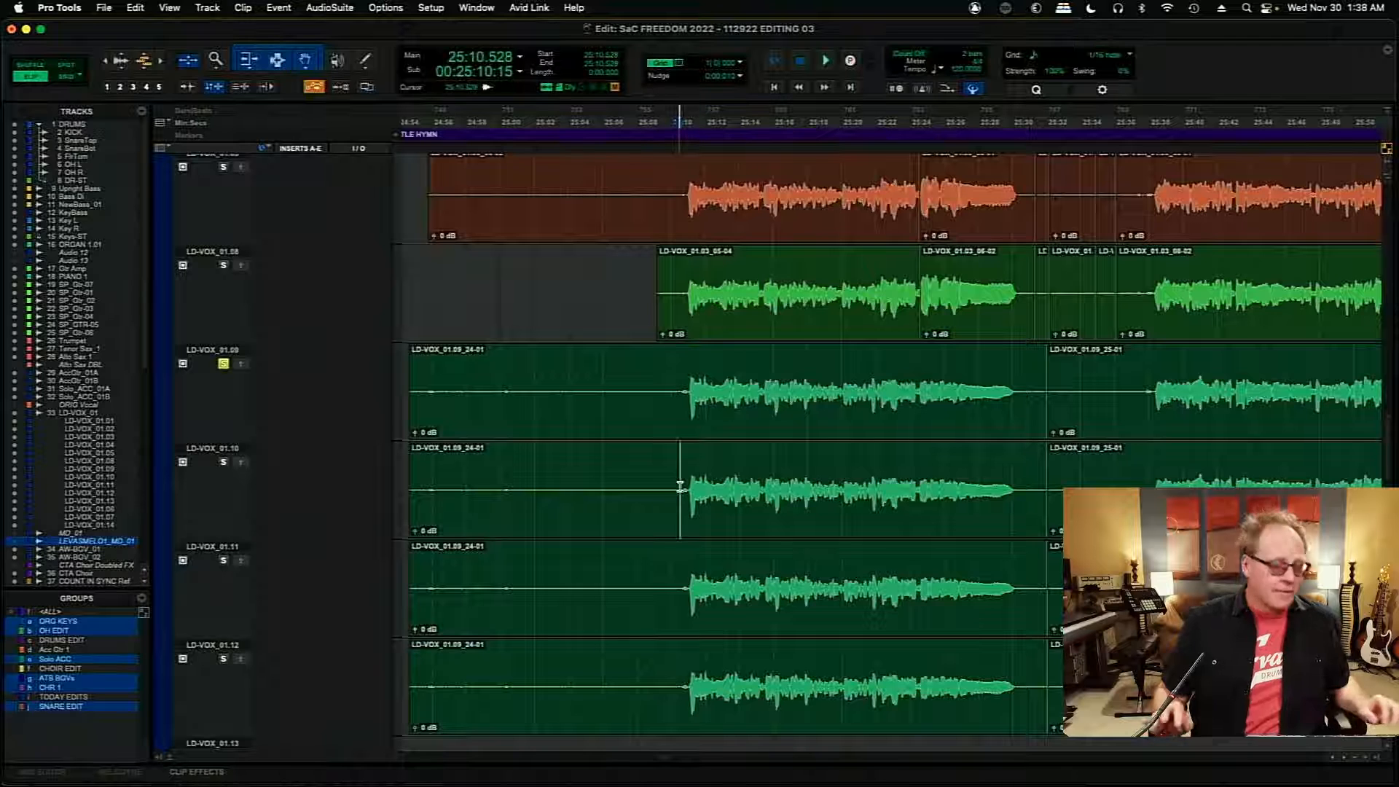
pyautogui.press('super+bracketright')
pyautogui.click(888, 466)
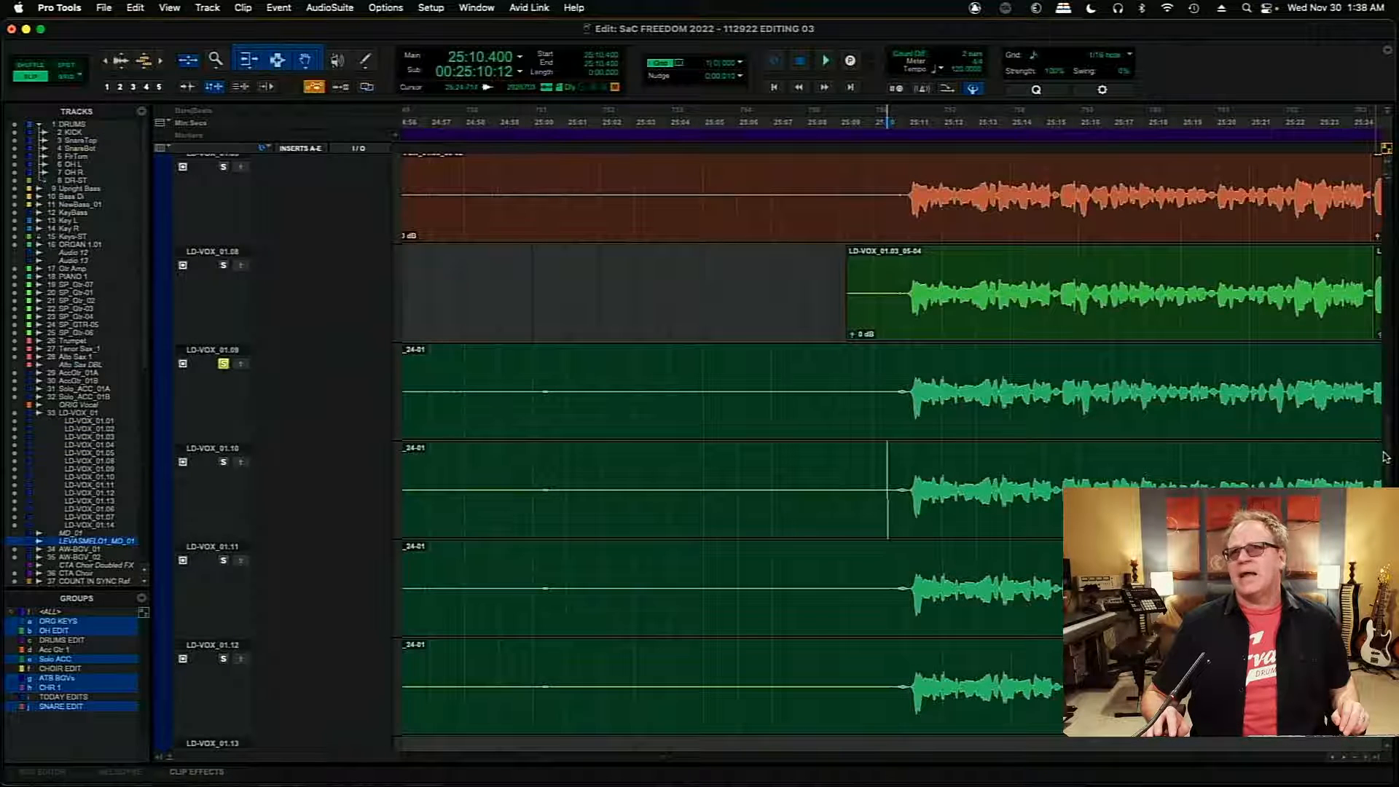
pyautogui.scroll(-2, 1381, 459)
pyautogui.scroll(4, 1381, 458)
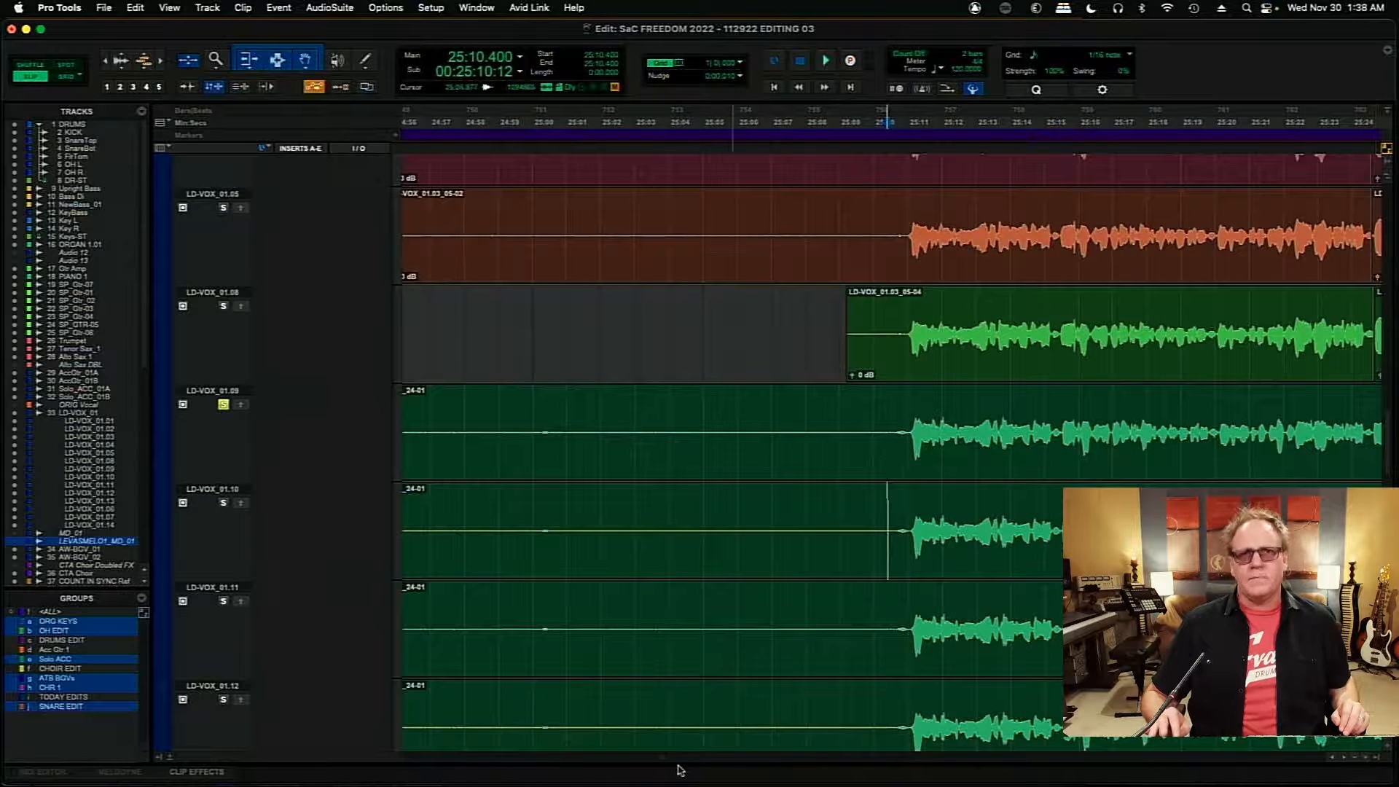
pyautogui.hscroll(5, 665, 762)
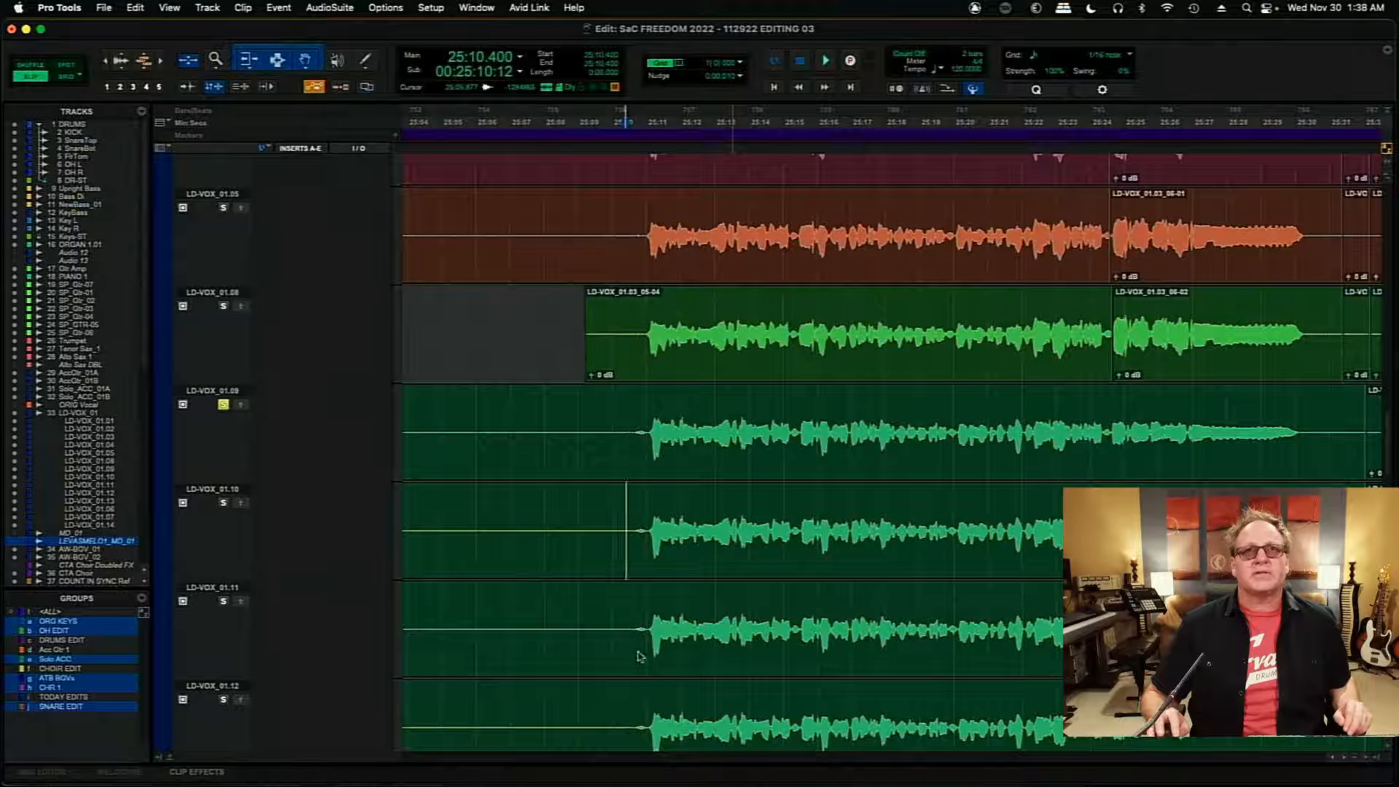
pyautogui.click(618, 410)
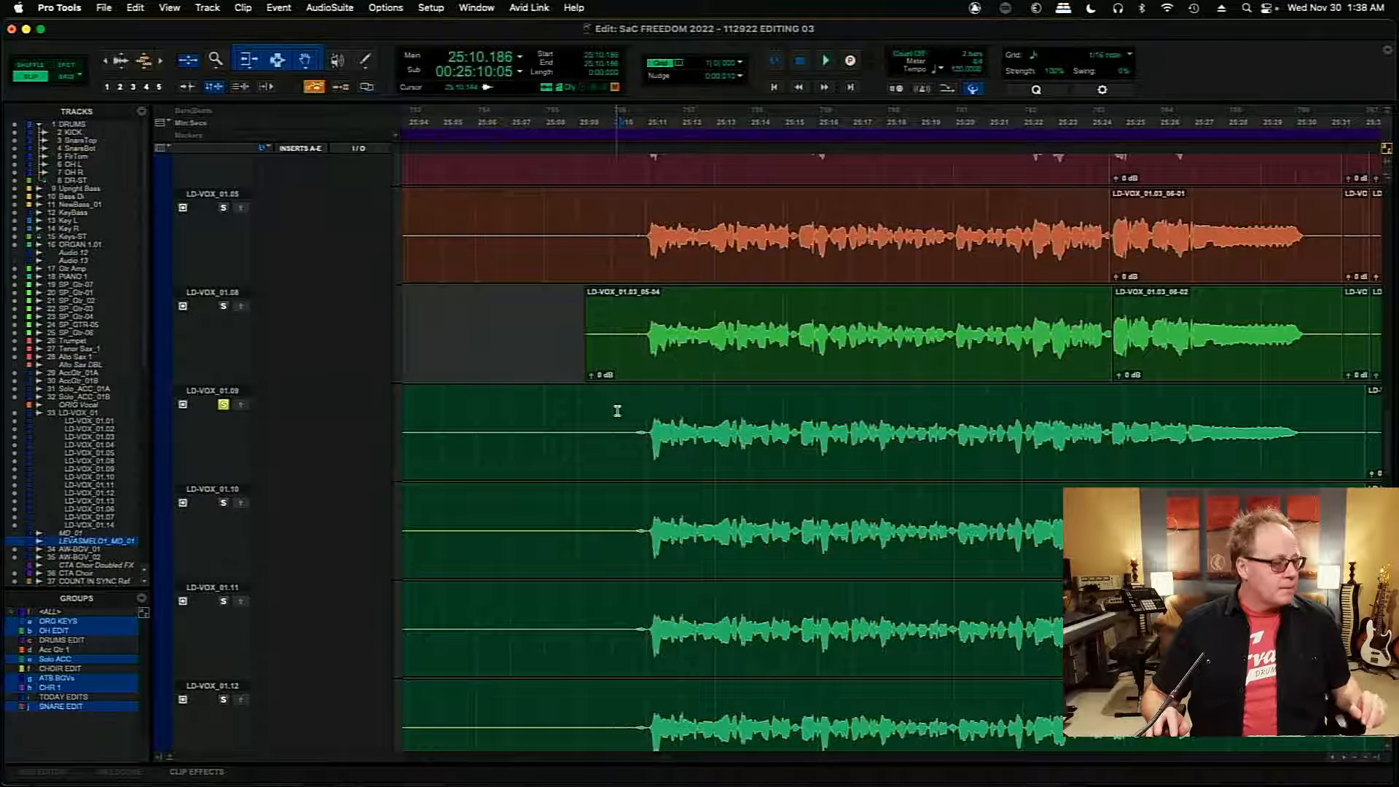
pyautogui.press('space')
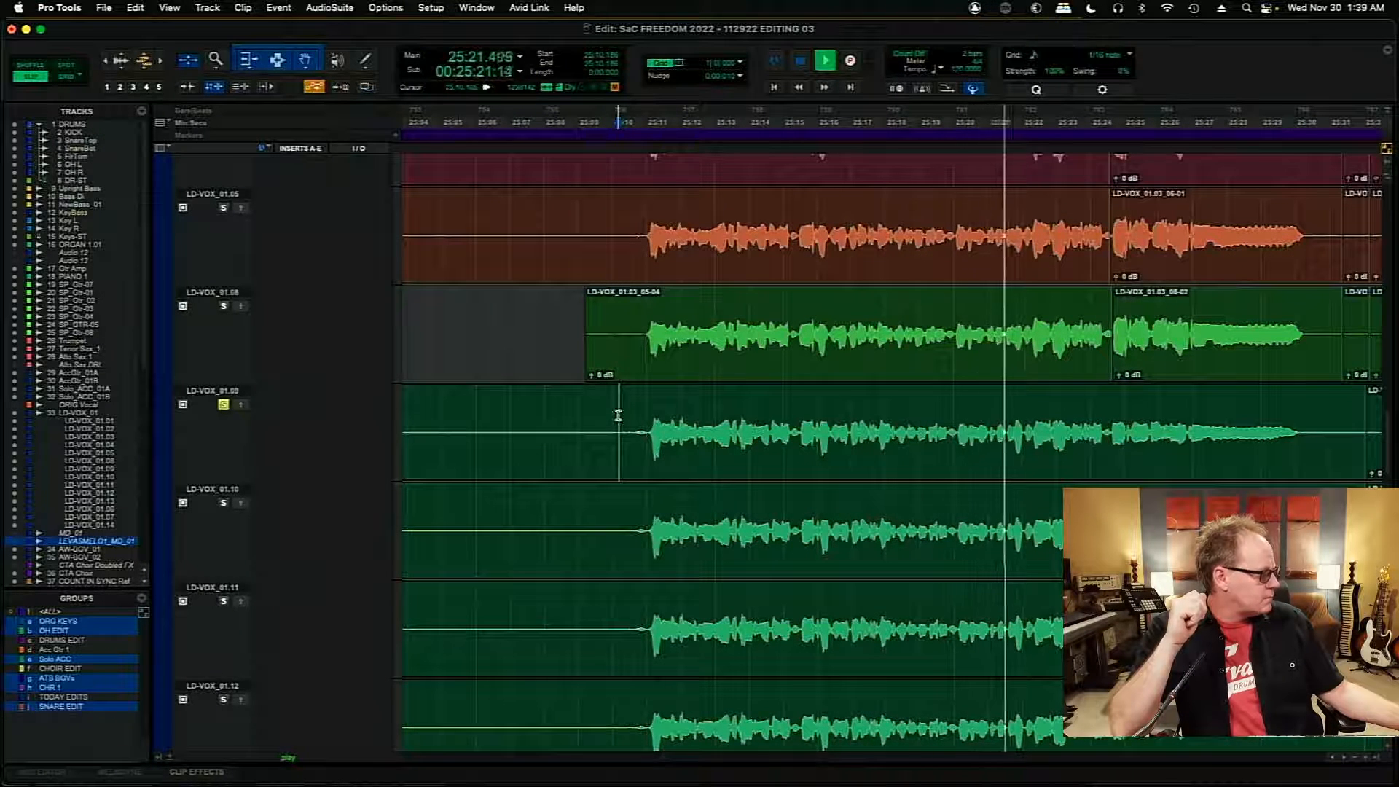
pyautogui.press('space')
pyautogui.click(224, 405)
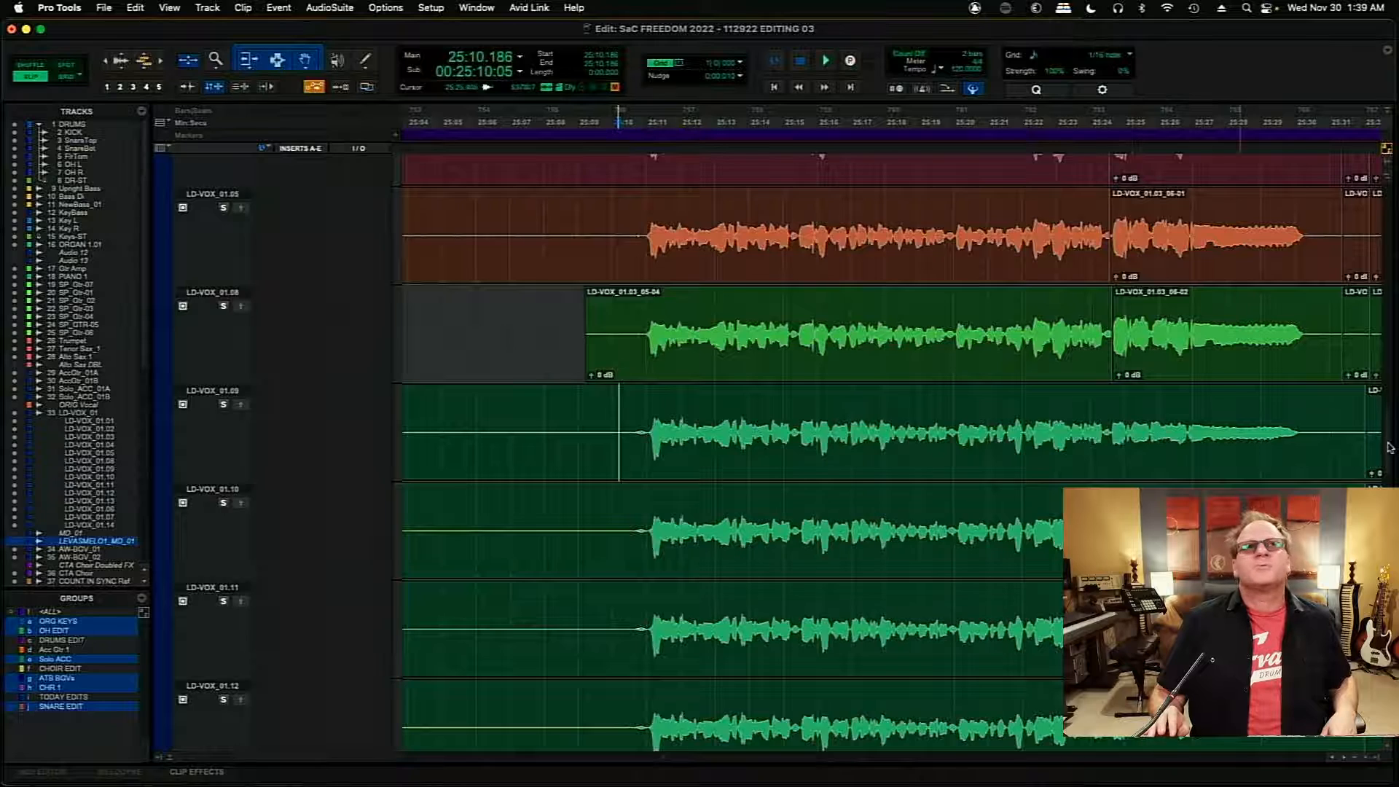
# - Open the Auto-Tune Pro insert on the LD-VOX_01 track
pyautogui.moveTo(1390, 446); pyautogui.dragTo(1390, 400)
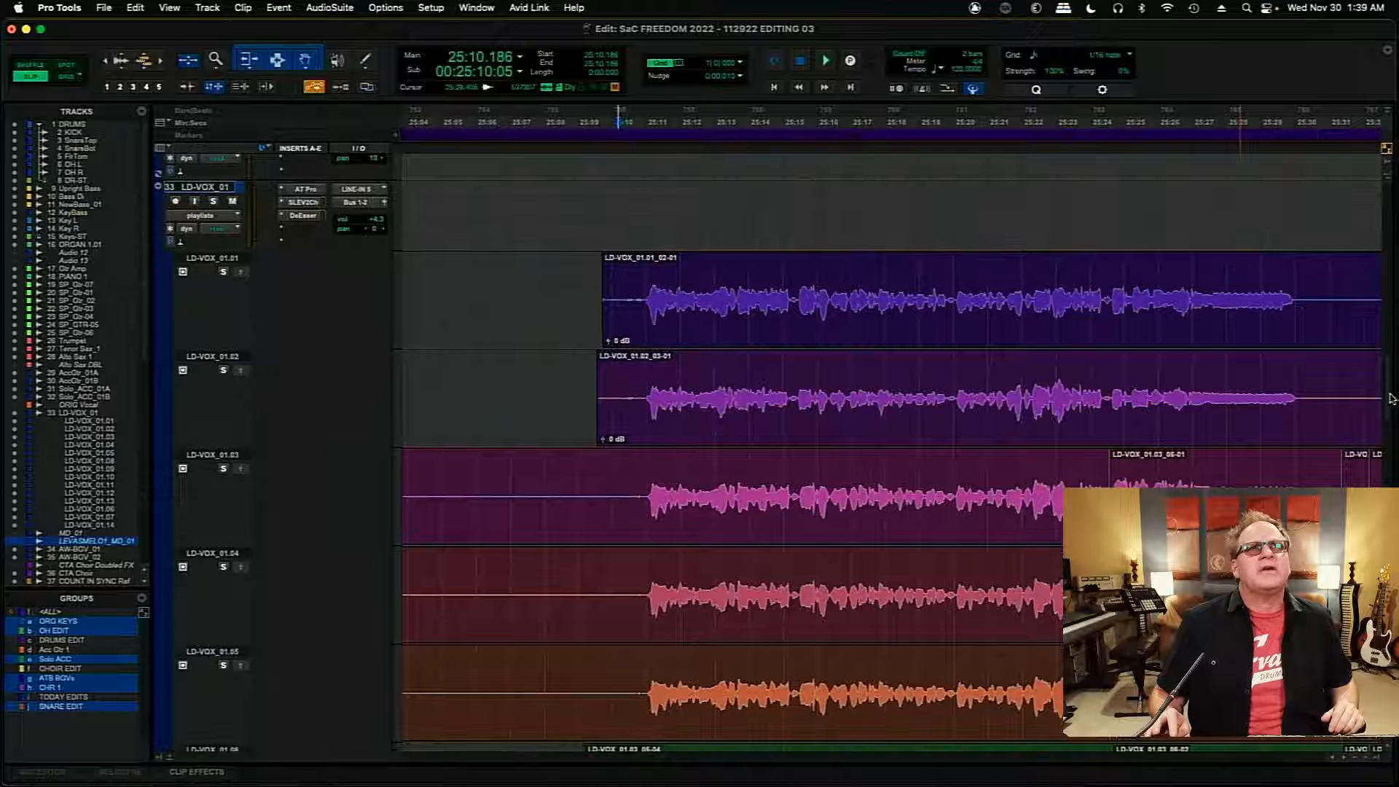
pyautogui.click(304, 190)
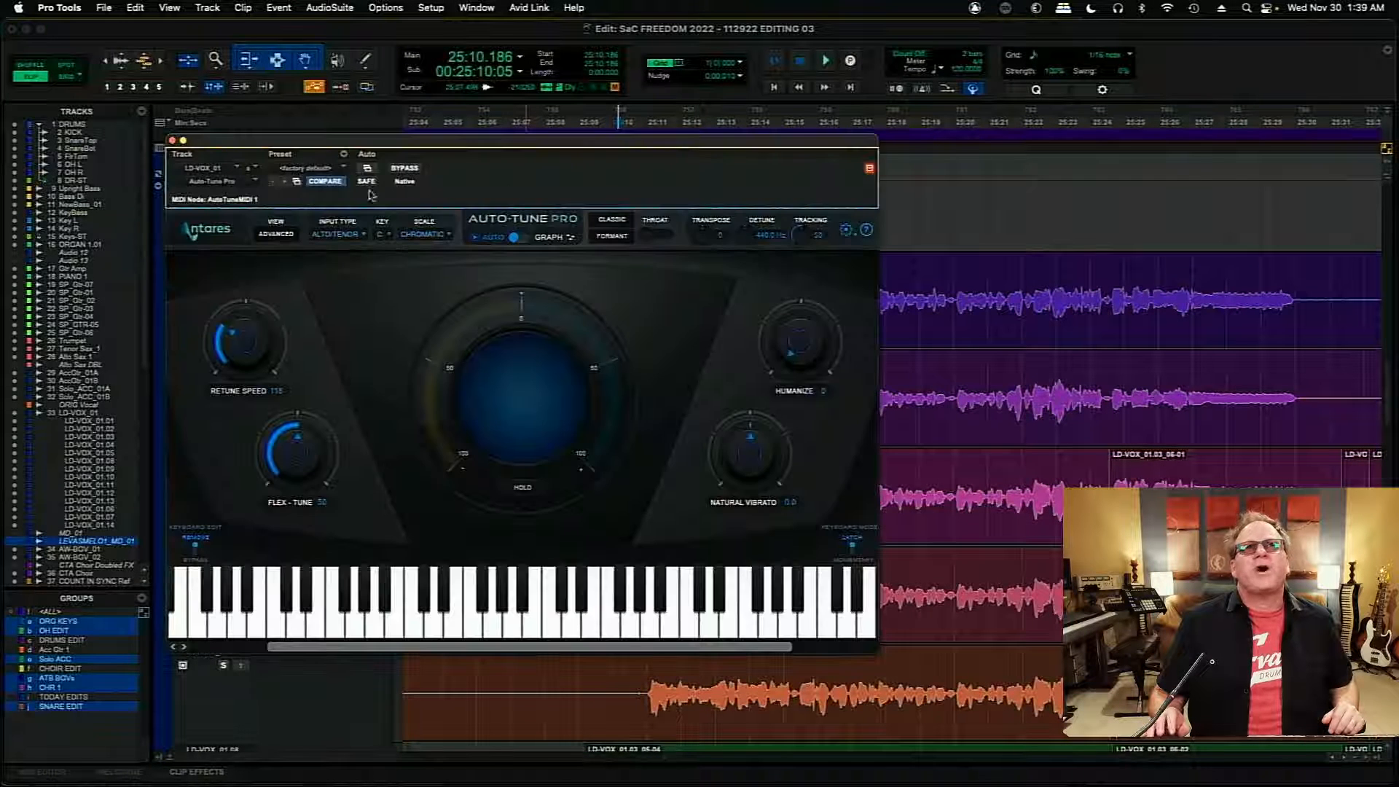
pyautogui.moveTo(555, 148); pyautogui.dragTo(544, 147)
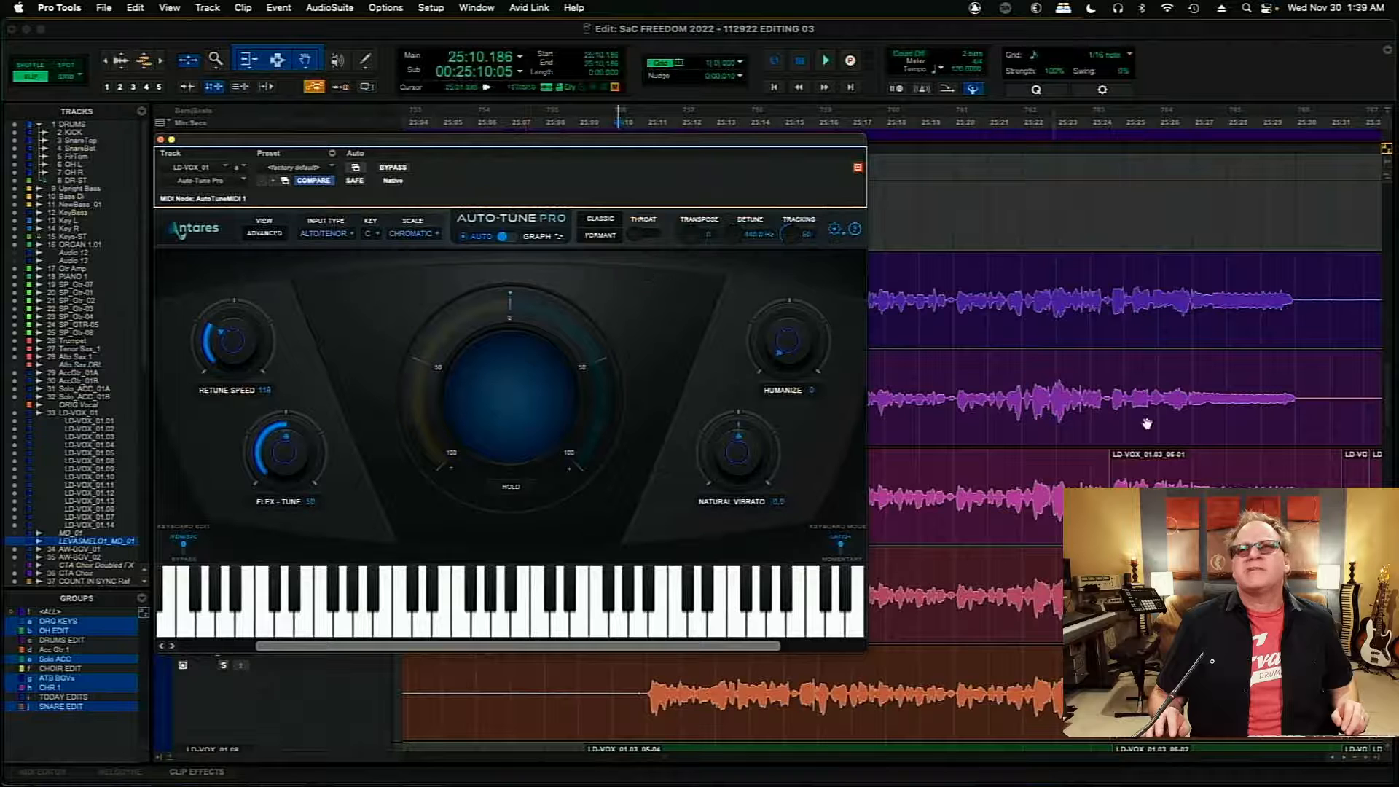
pyautogui.moveTo(1390, 417); pyautogui.dragTo(1391, 436)
# - Audition playlist LD-VOX_01.09 from about 25:10 while watching Auto-Tune Pro, using its solo during playback, and close the plug-in
pyautogui.press('space')
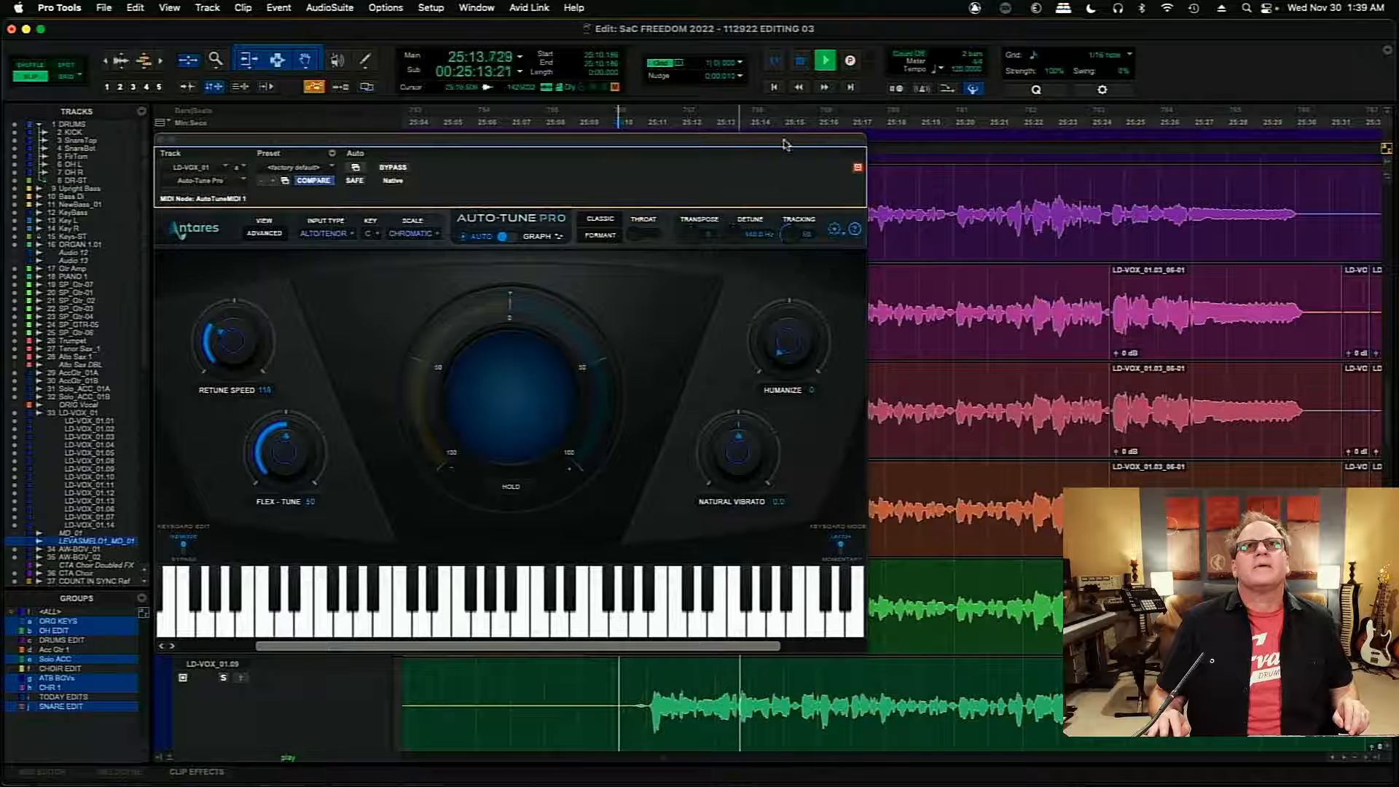
pyautogui.moveTo(784, 143); pyautogui.dragTo(1139, 134)
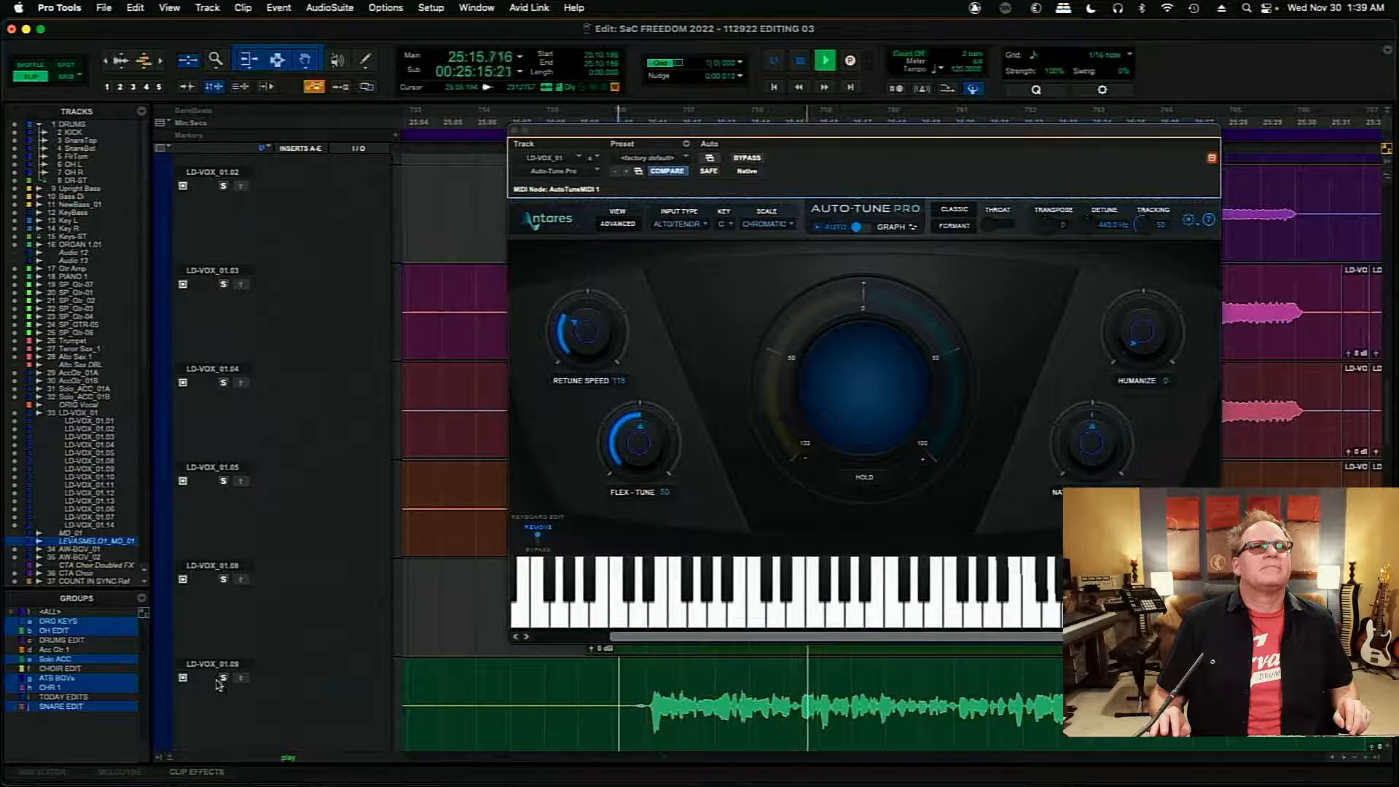
pyautogui.click(221, 680)
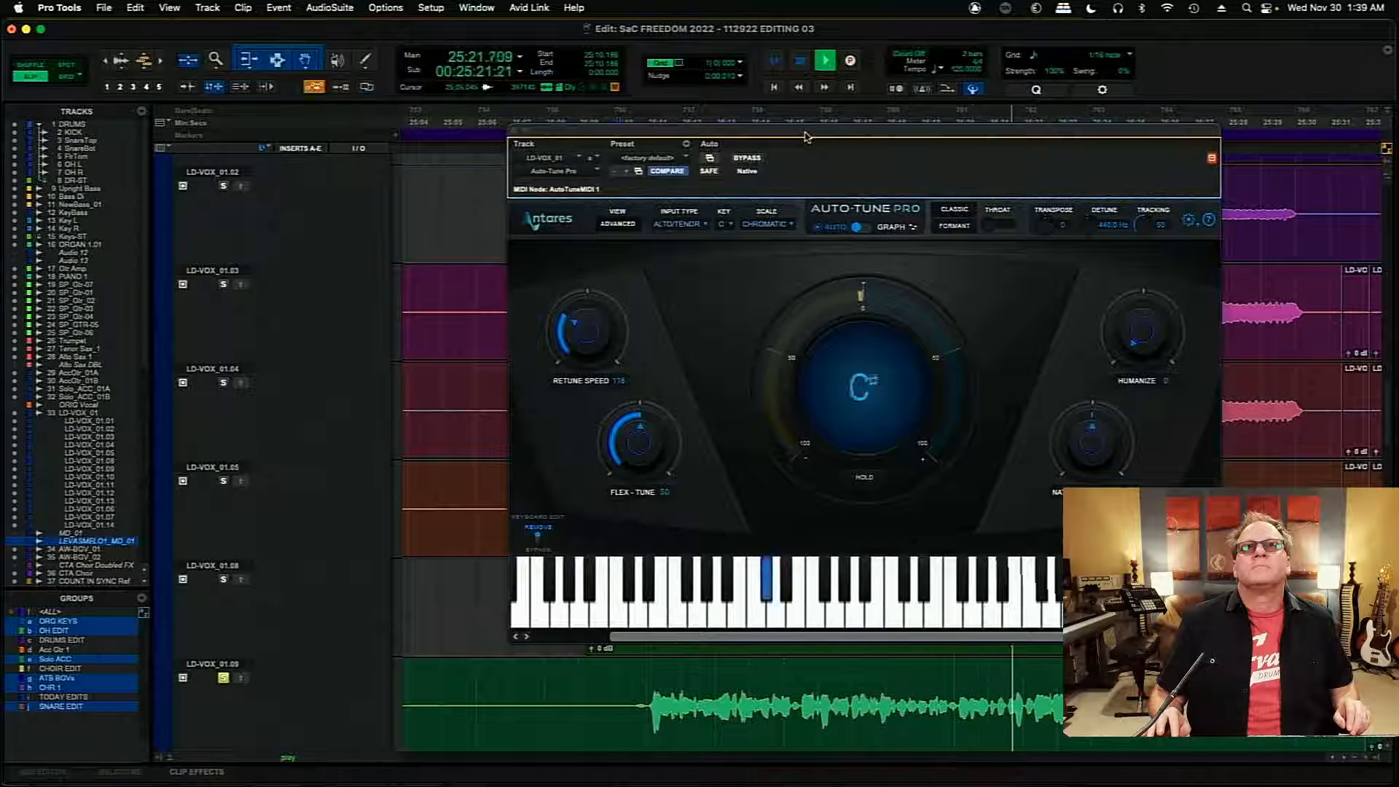
pyautogui.press('space')
pyautogui.click(223, 677)
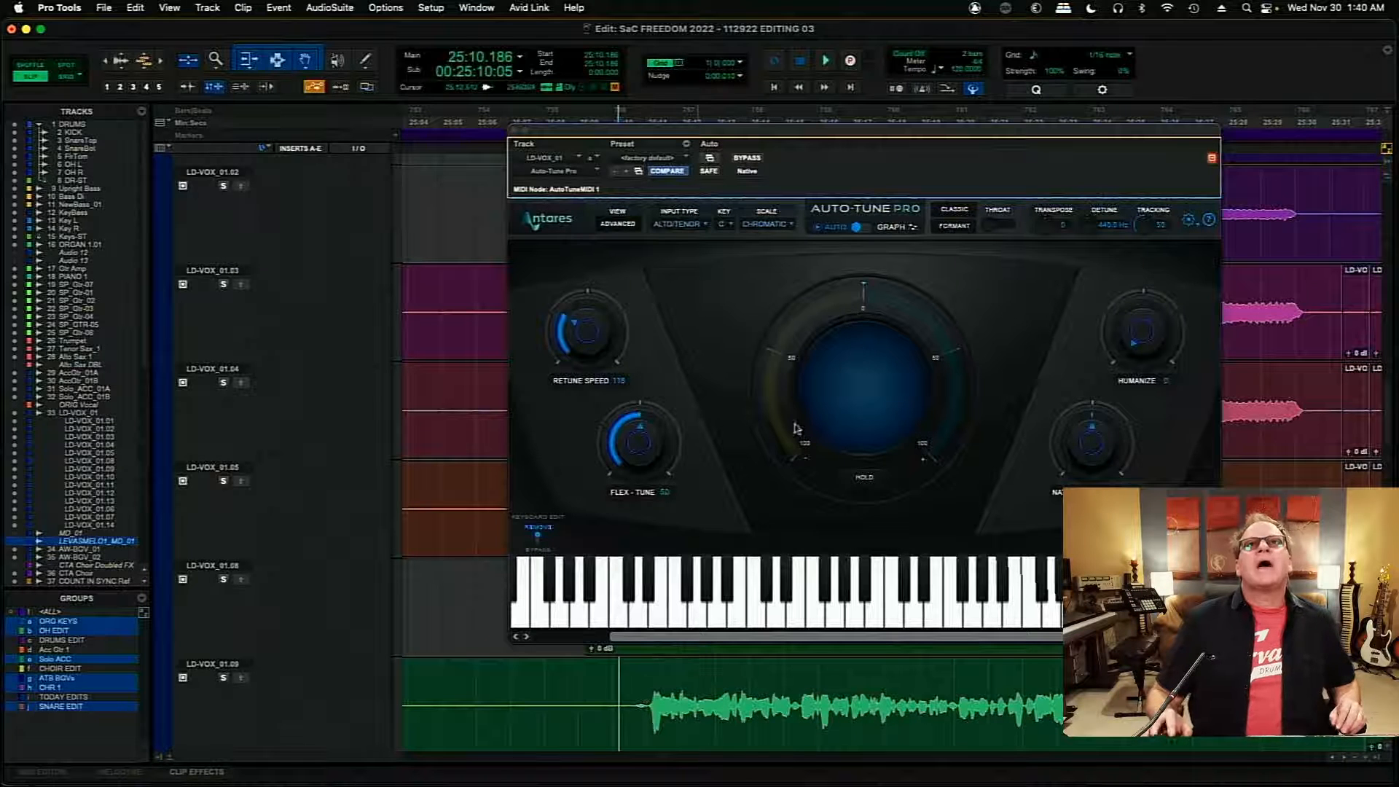
pyautogui.click(514, 130)
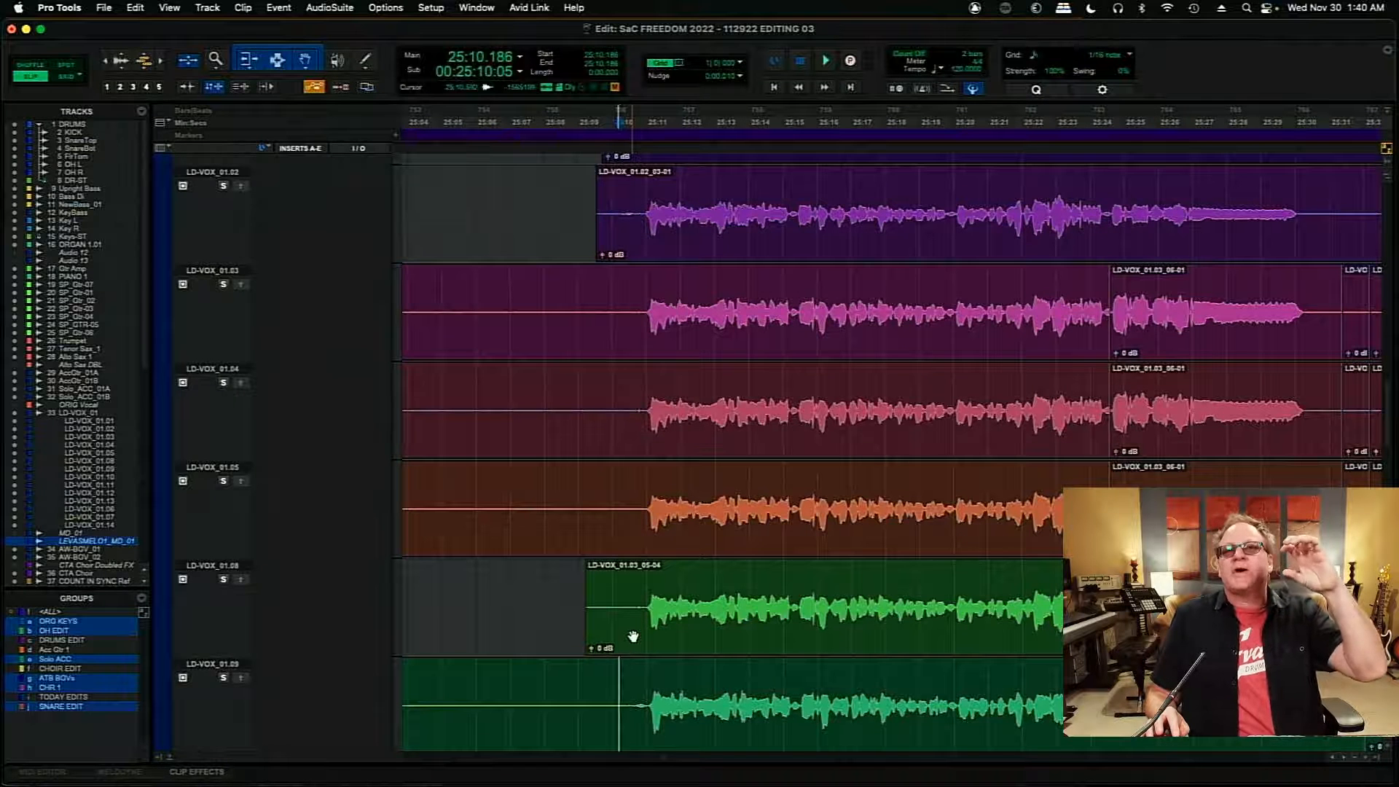
# - Solo and play playlist LD-VOX_01.05 from about 25:10.7, and select its first phrase from about 25:10 to 25:31
pyautogui.click(630, 699)
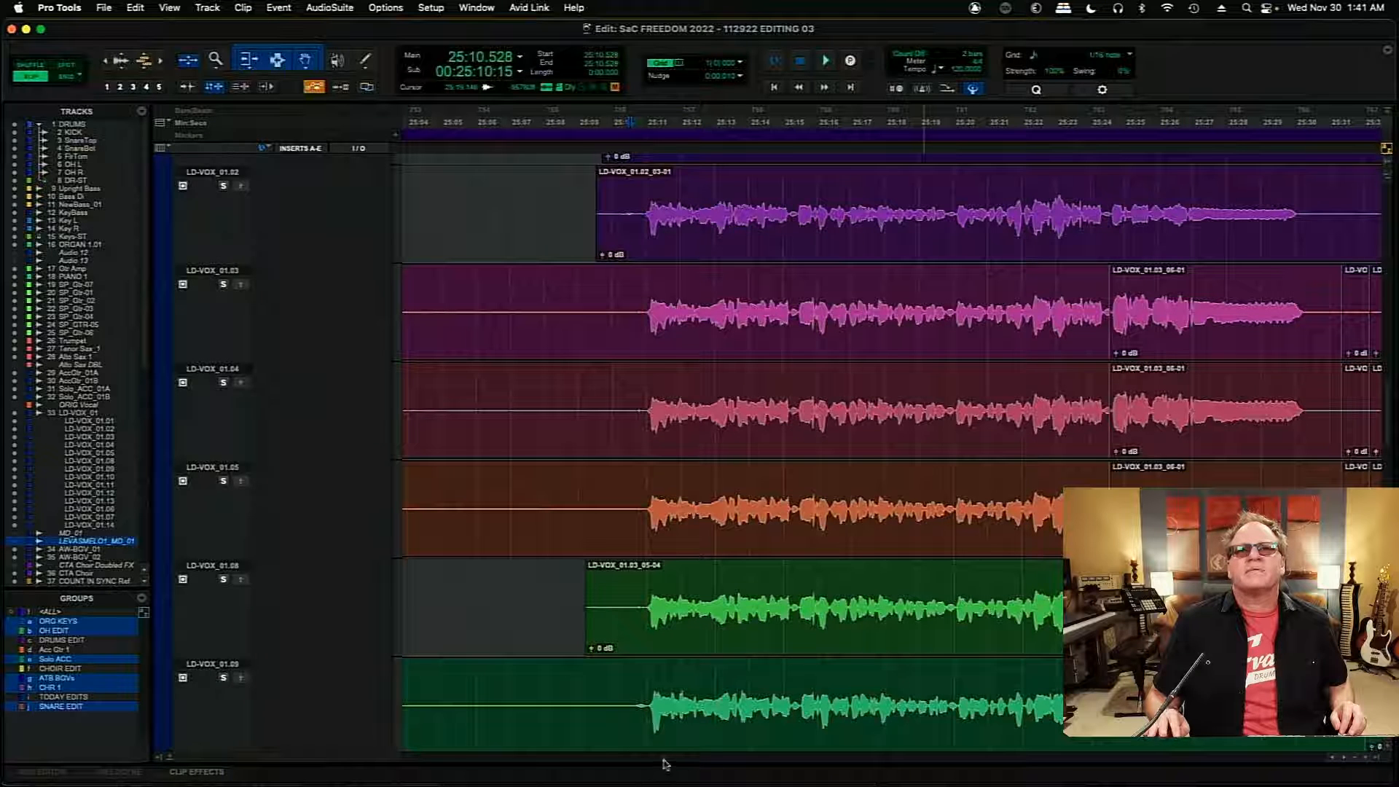
pyautogui.hscroll(3, 664, 763)
pyautogui.hscroll(3, 664, 763)
pyautogui.hscroll(-6, 665, 763)
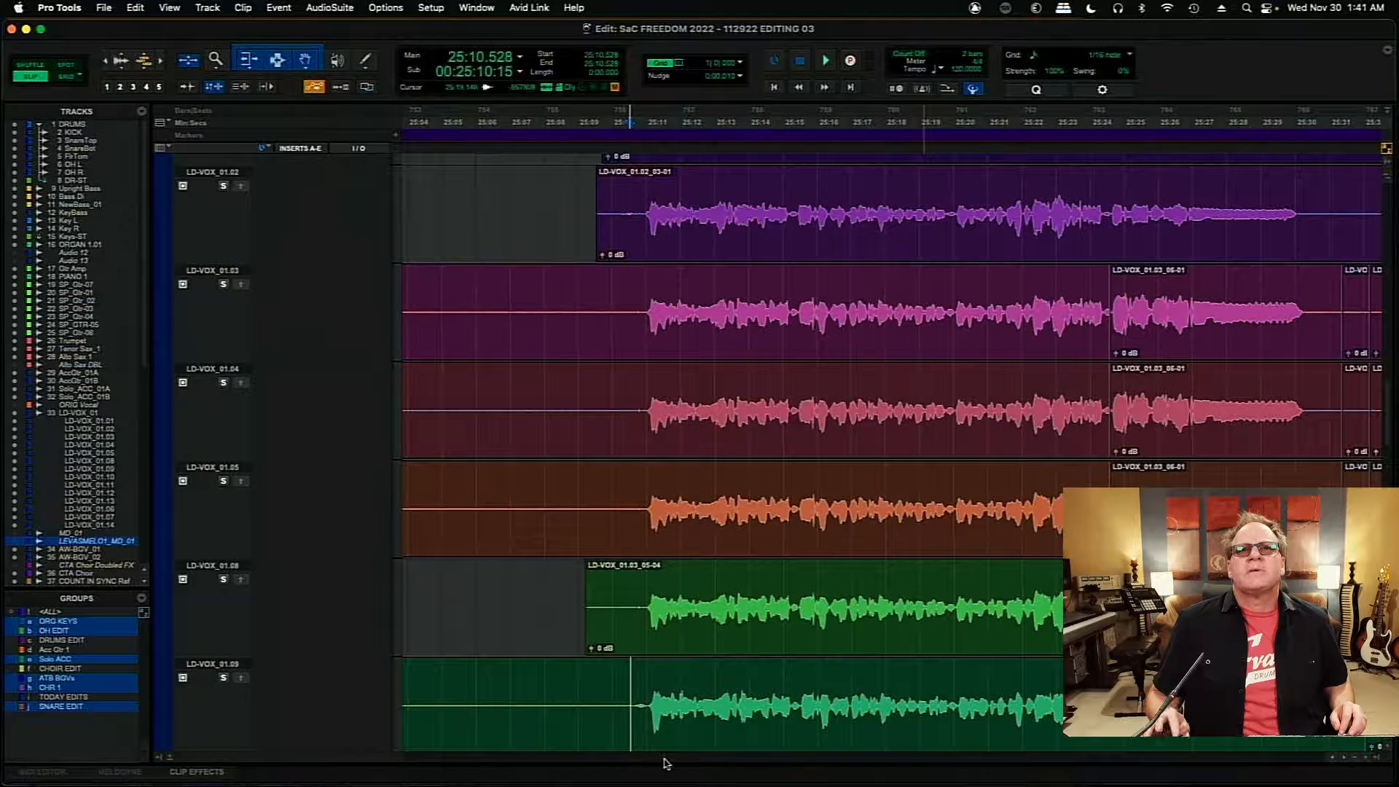
pyautogui.click(634, 482)
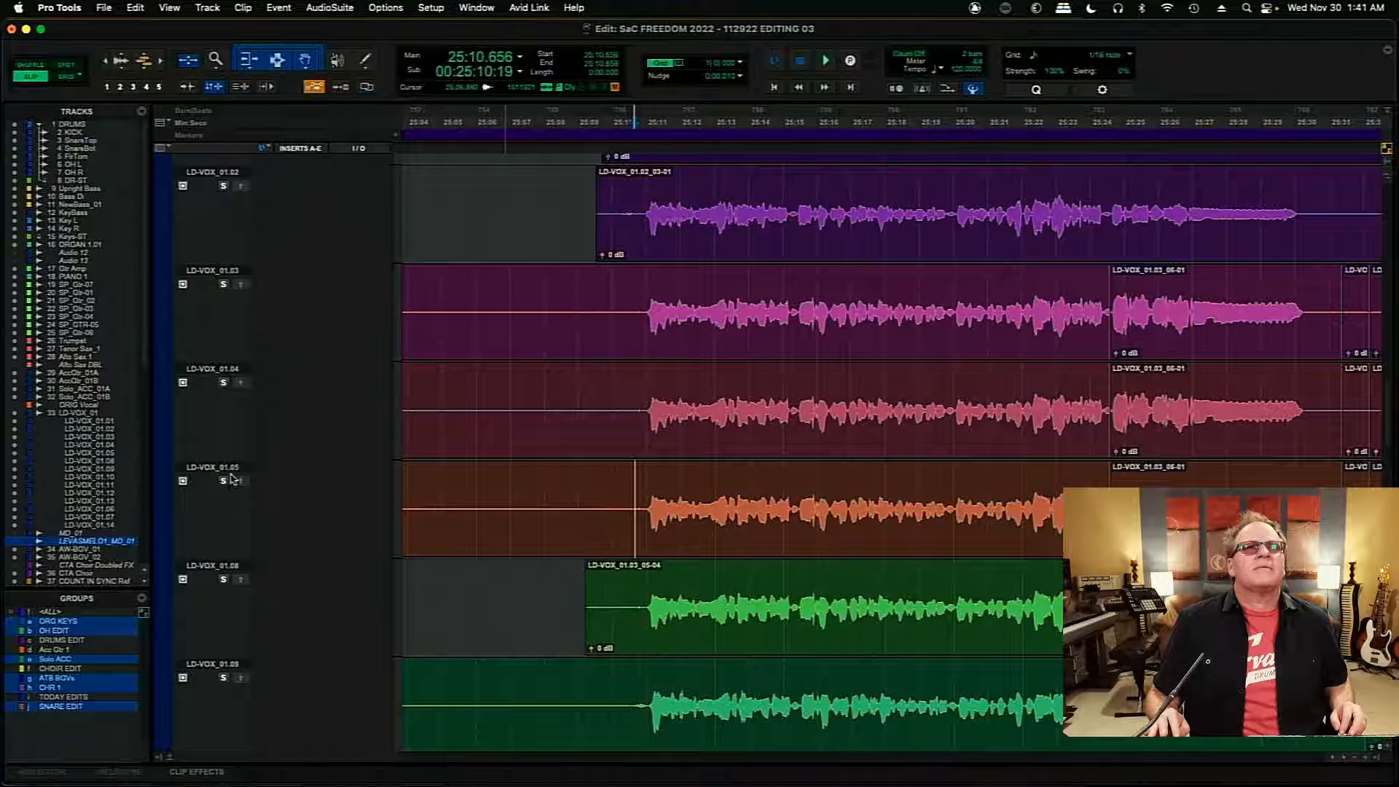
pyautogui.click(224, 481)
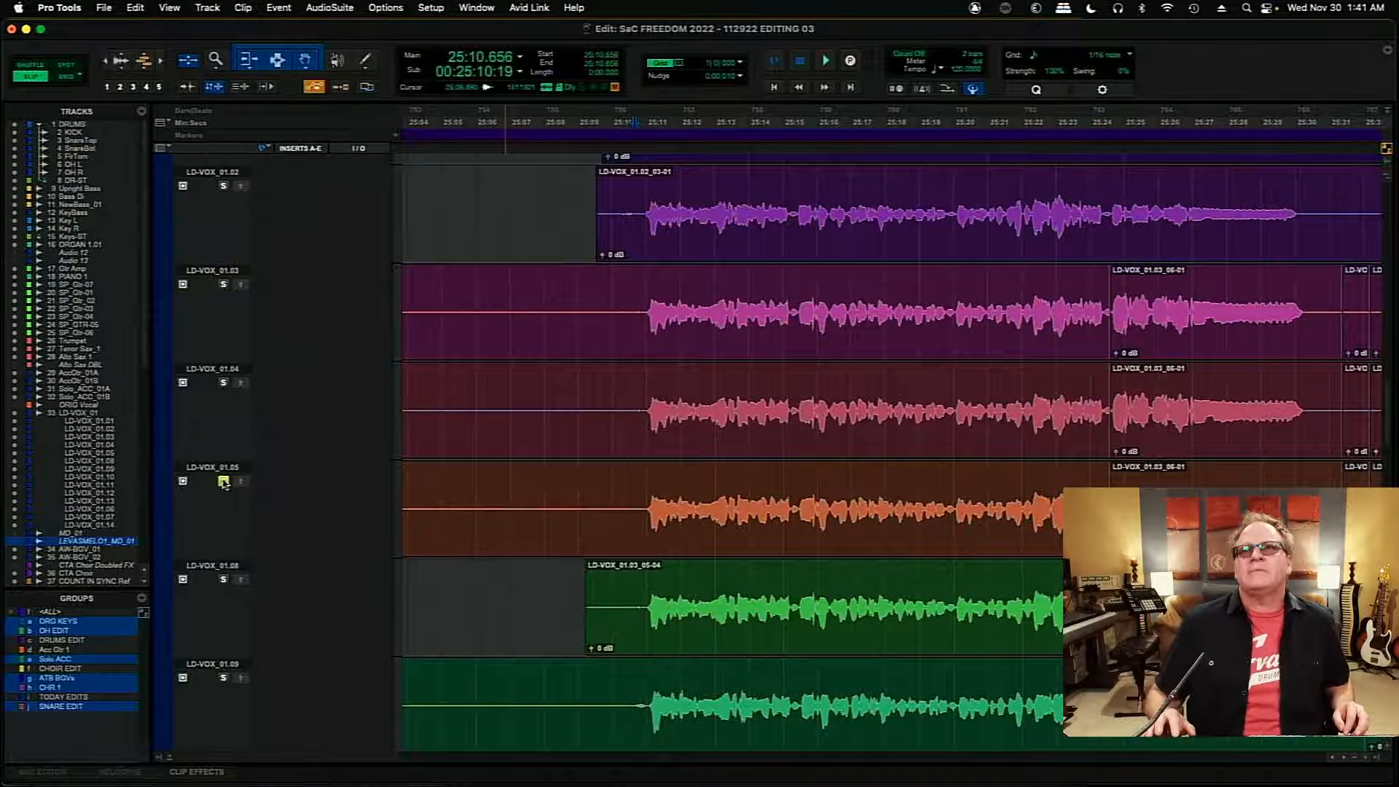
pyautogui.press('space')
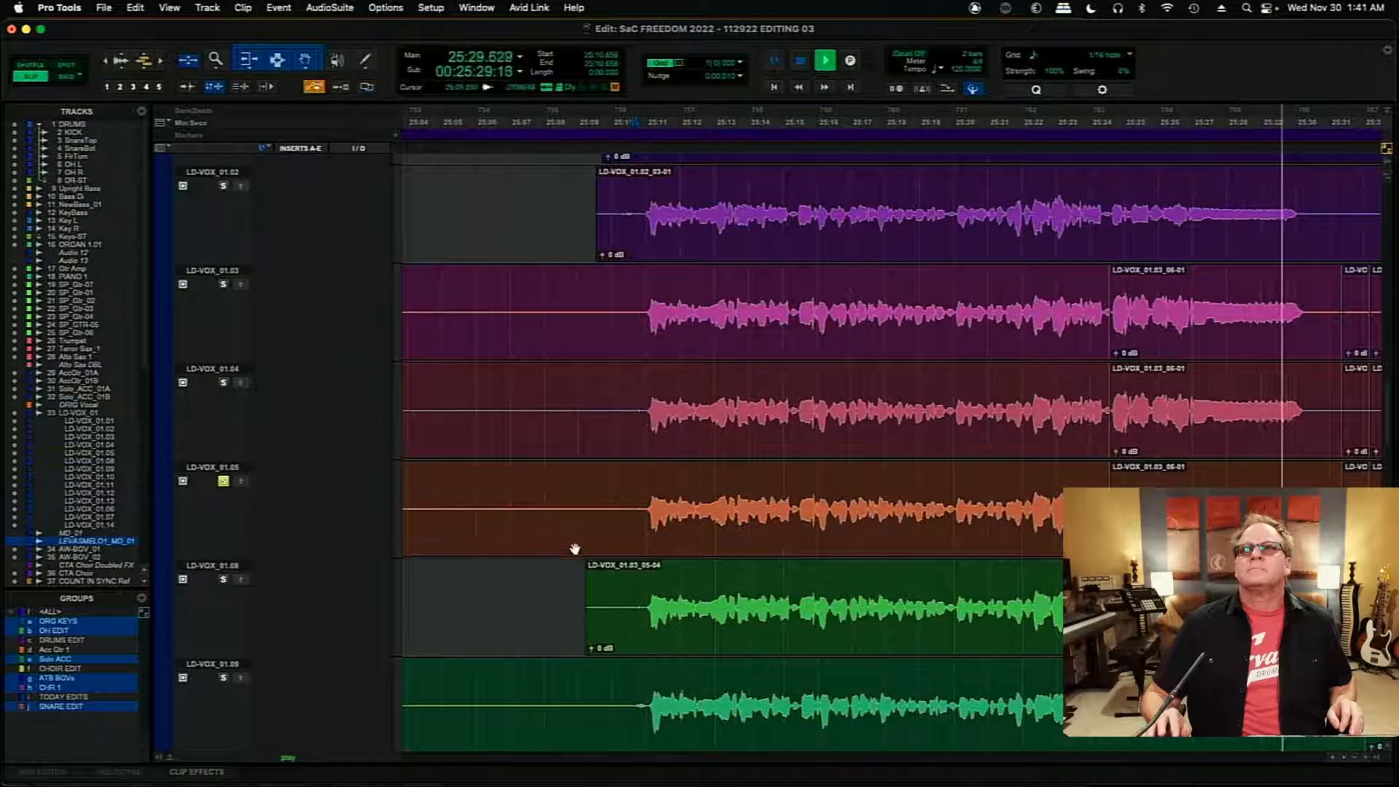
pyautogui.press('space')
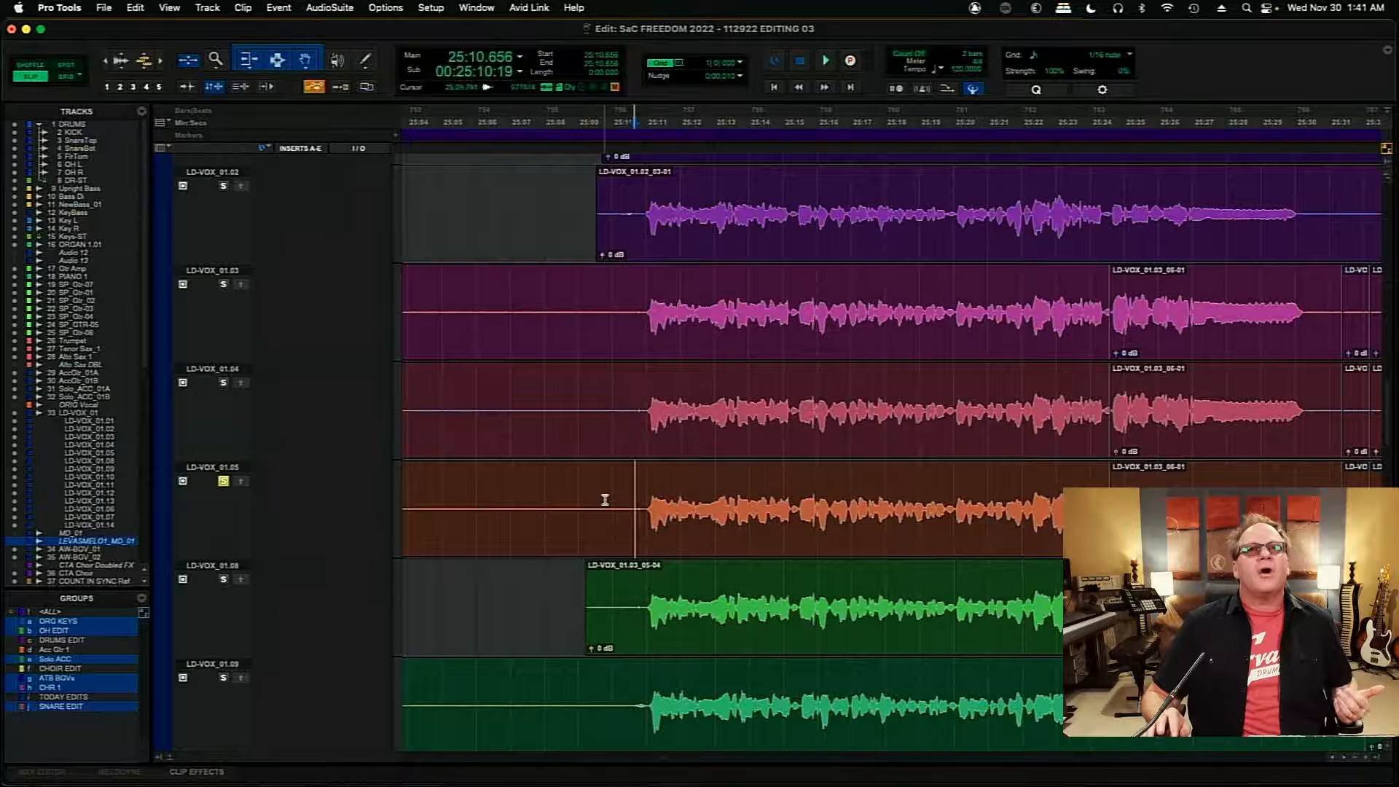
pyautogui.moveTo(607, 500); pyautogui.dragTo(1282, 502)
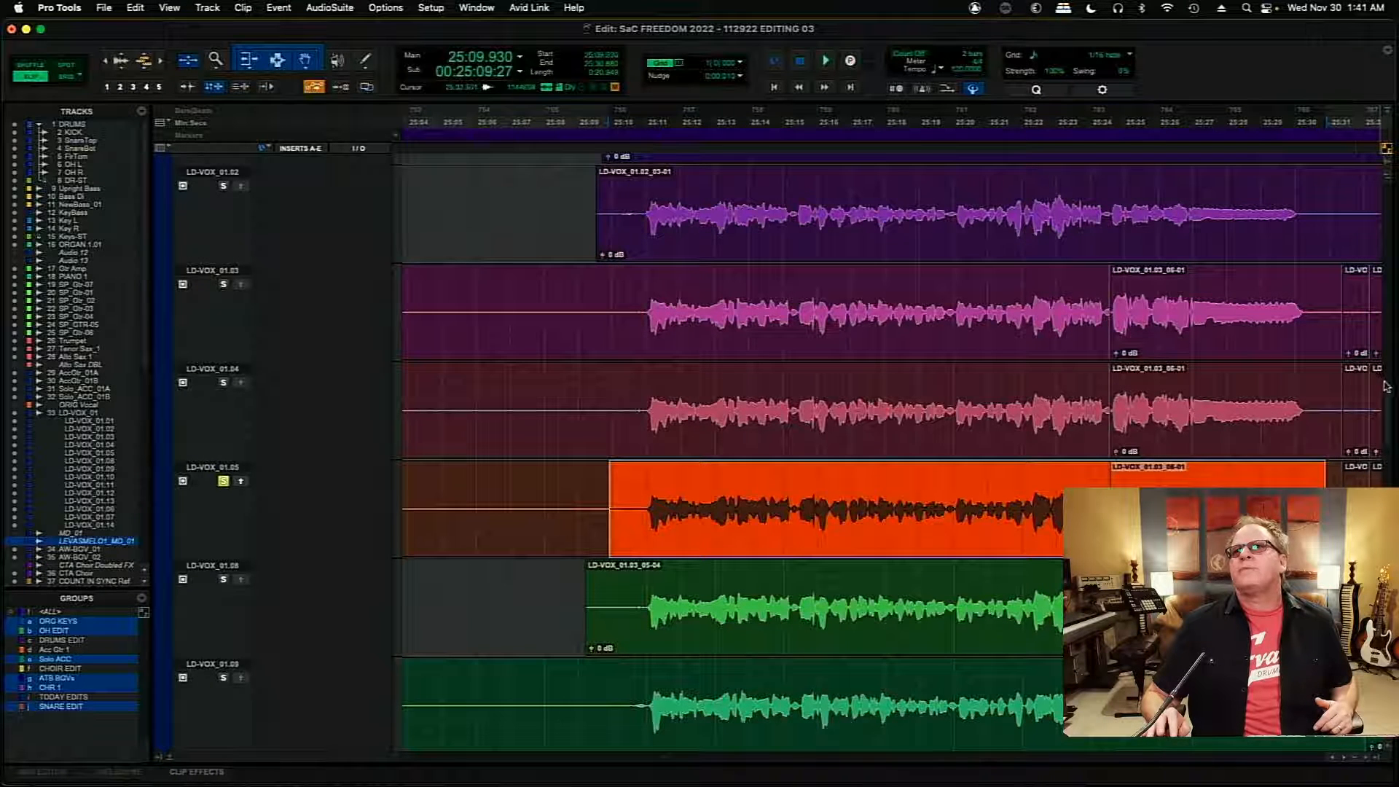
# - Switch the solo from LD-VOX_01.05 to playlist LD-VOX_01.09 and audition the take from about 25:11
pyautogui.scroll(-2, 1388, 390)
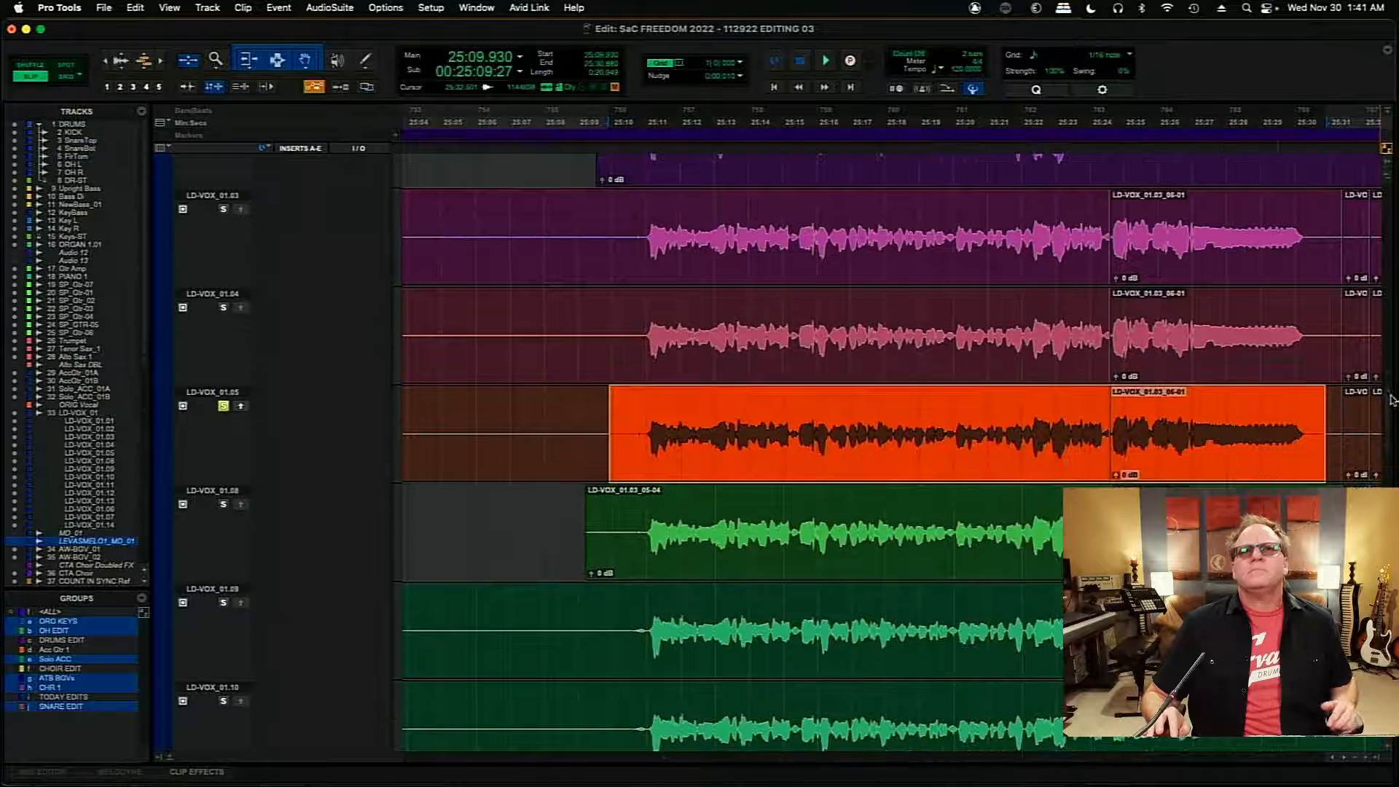
pyautogui.click(649, 614)
pyautogui.press('space')
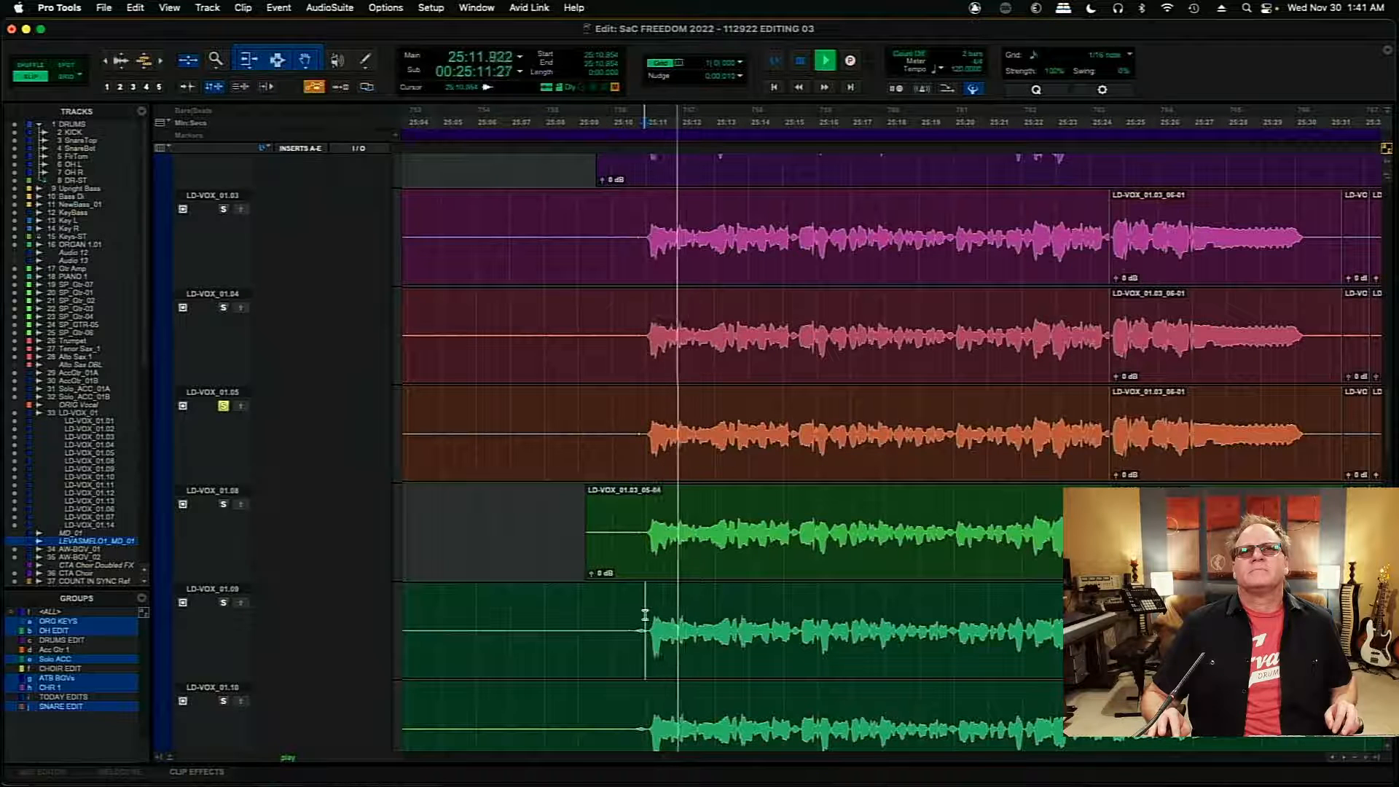
pyautogui.press('space')
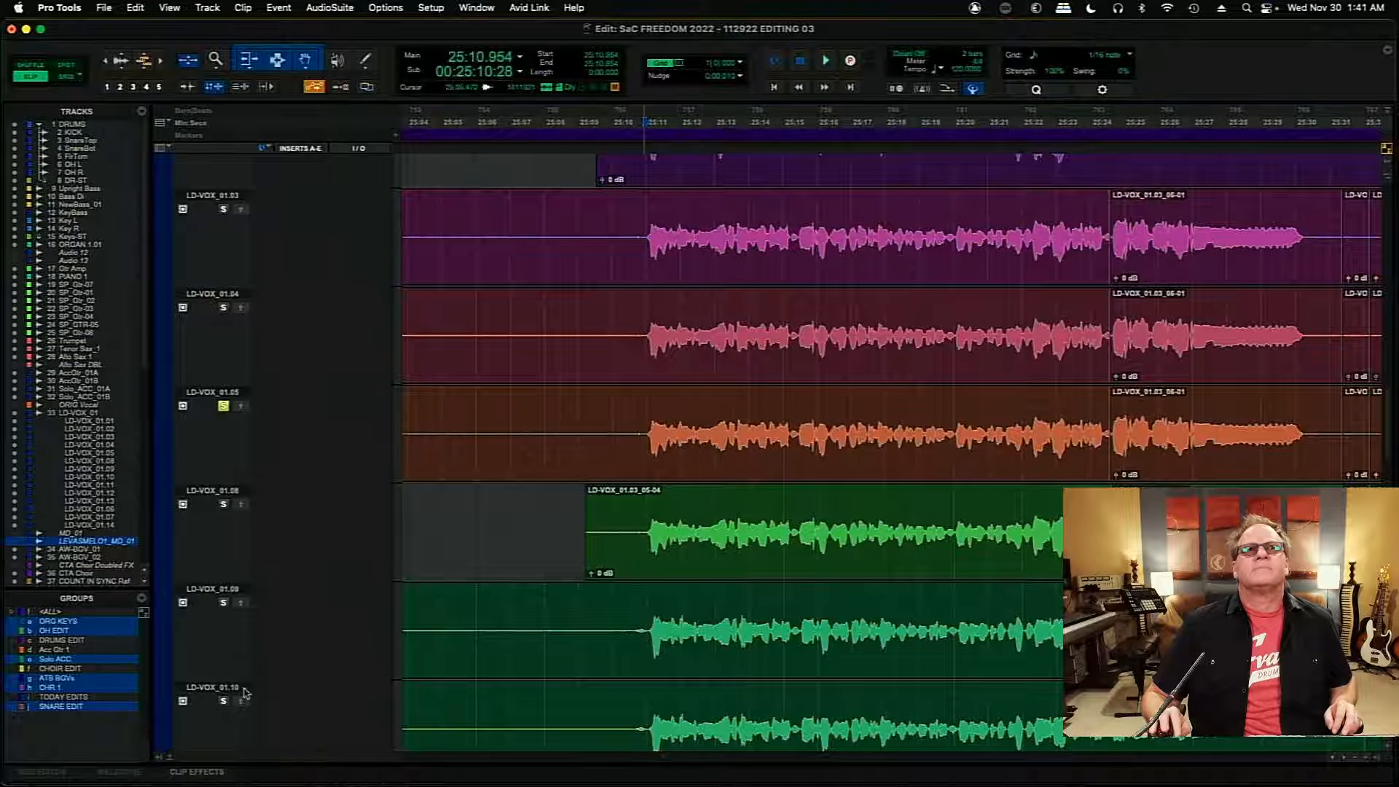
pyautogui.press('space')
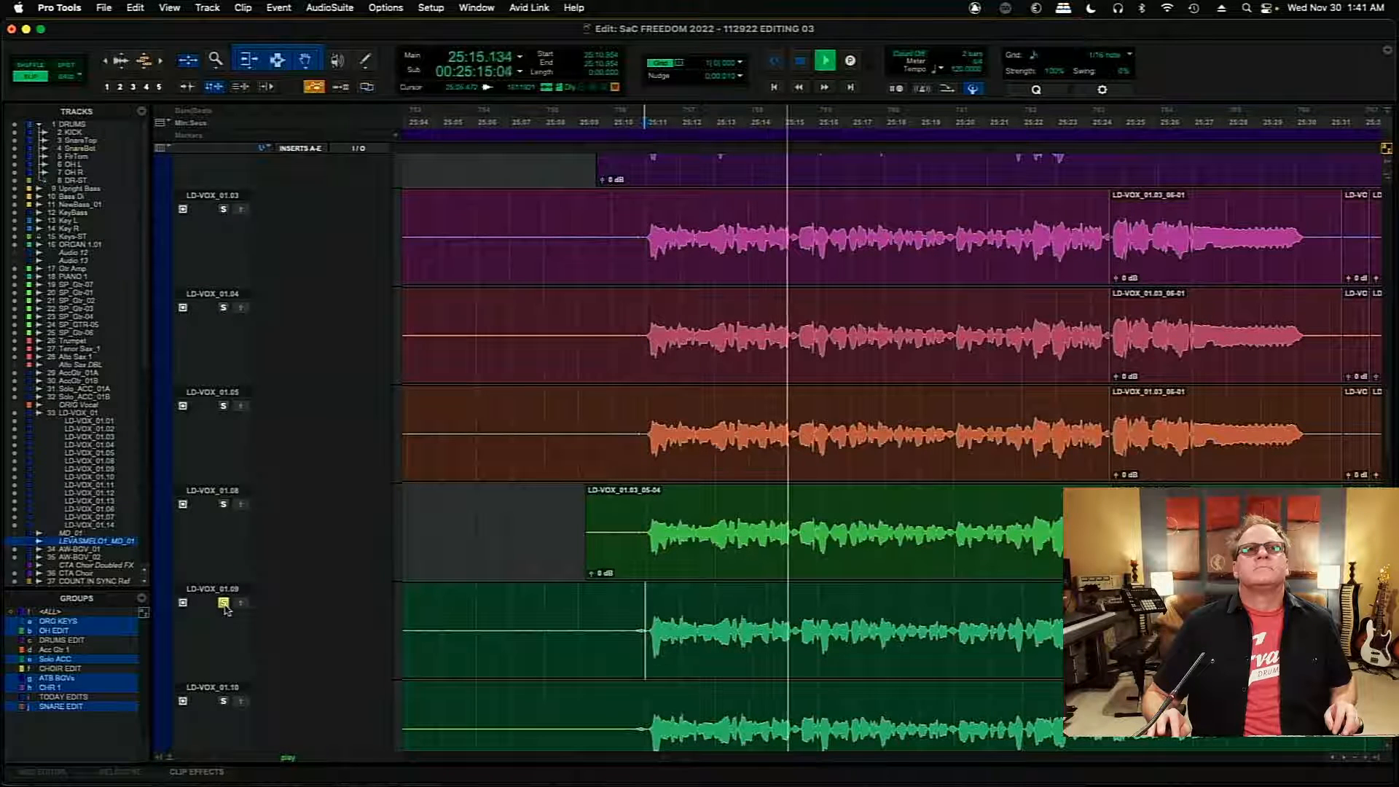
pyautogui.press('space')
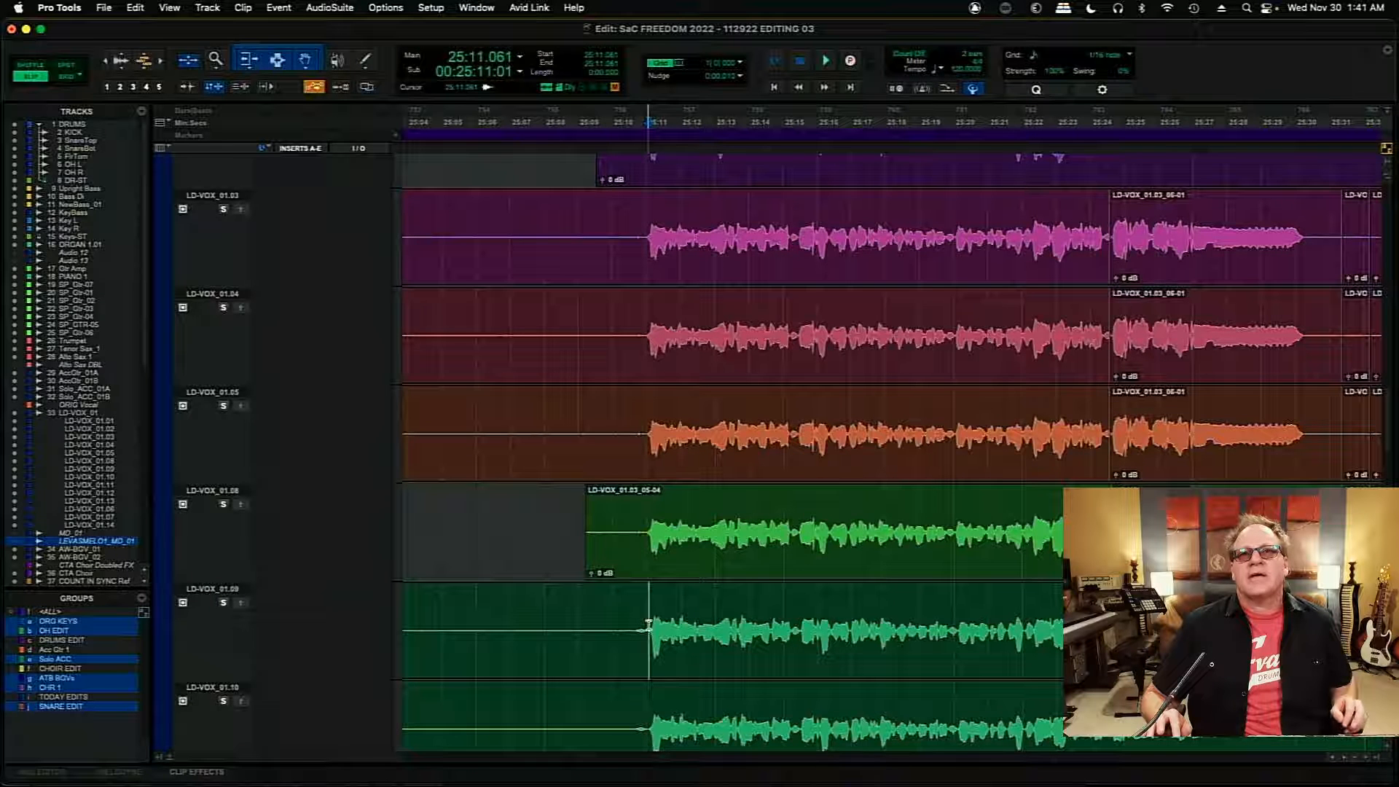
# - Audition LD-VOX_01.09 from about 25:11 and again soloed from 25:13.6, and select its words between about 25:13.7 and 25:15.5
pyautogui.press('space')
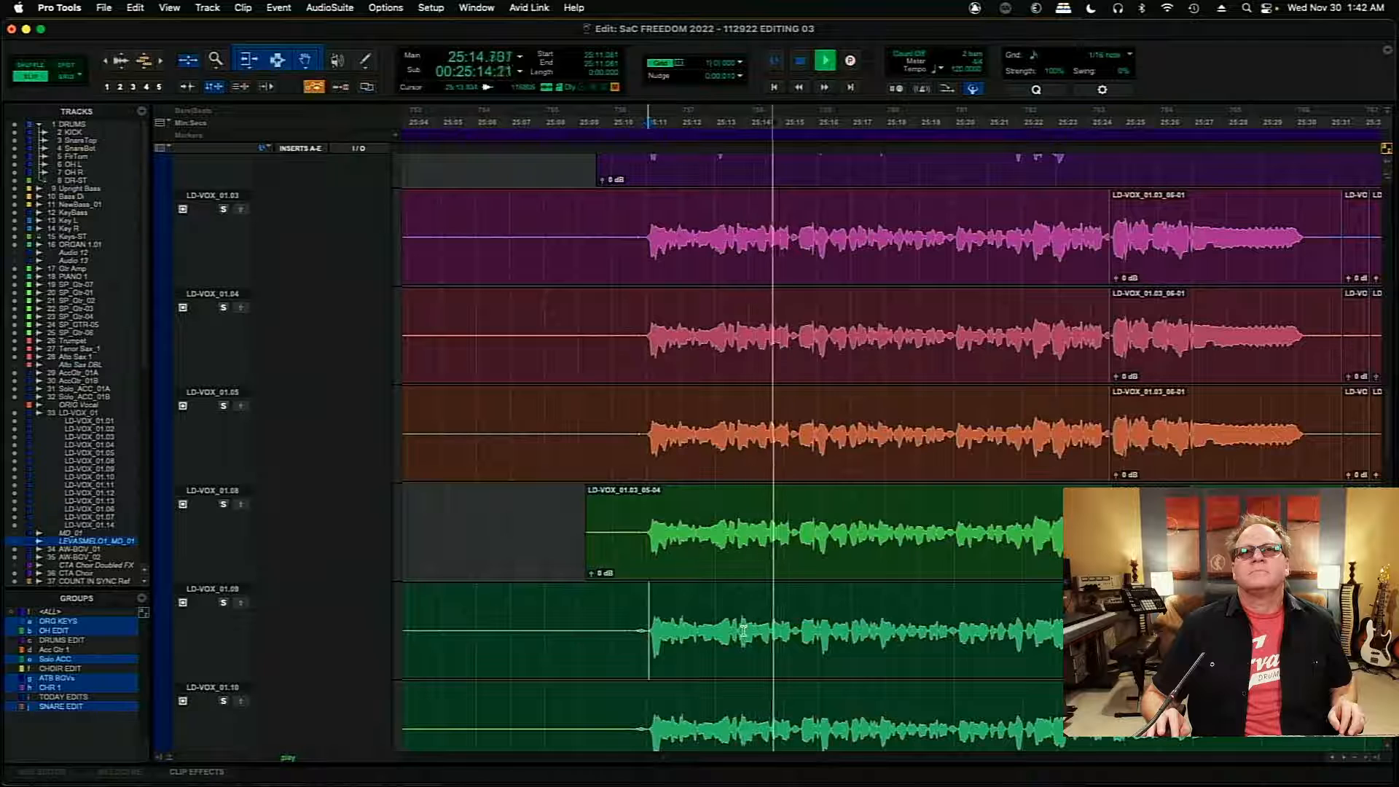
pyautogui.press('space')
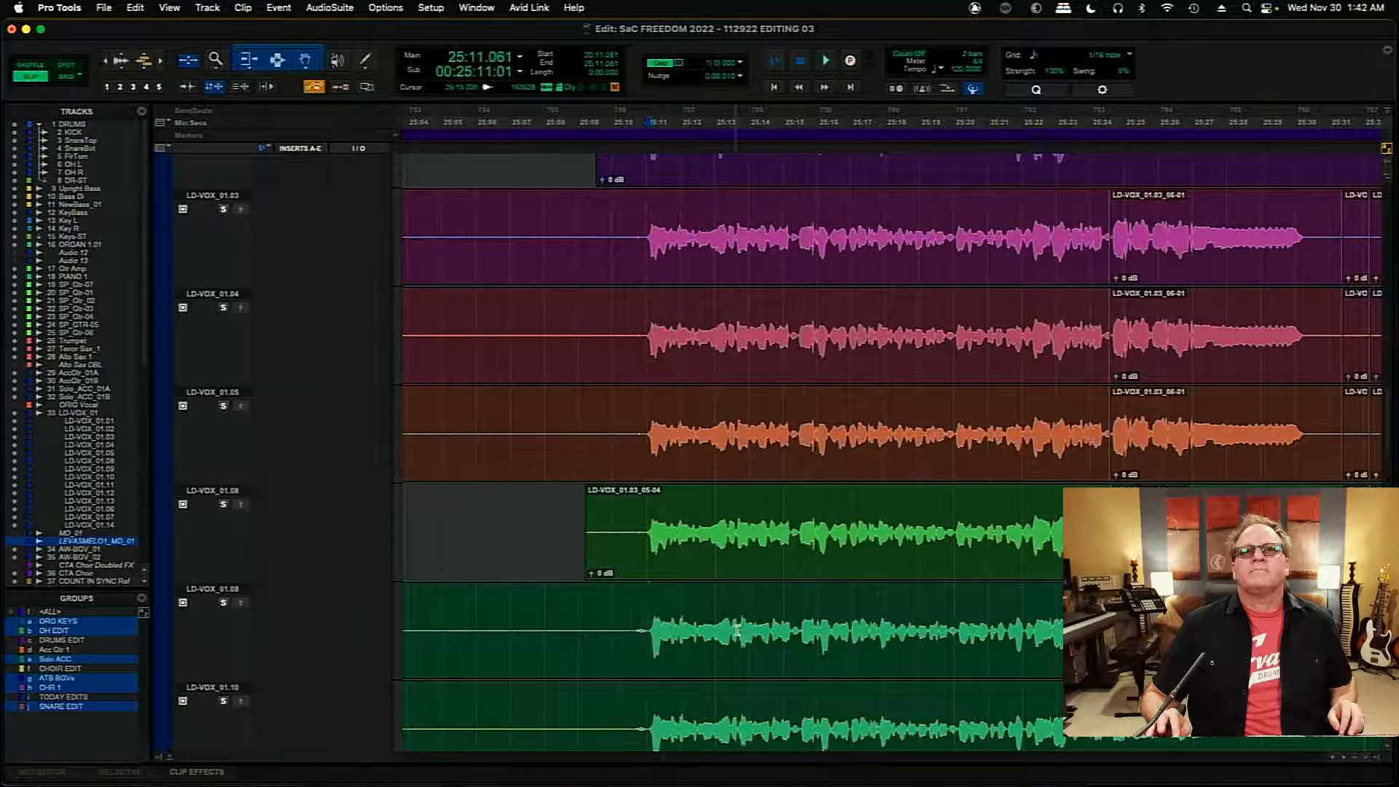
pyautogui.press('space')
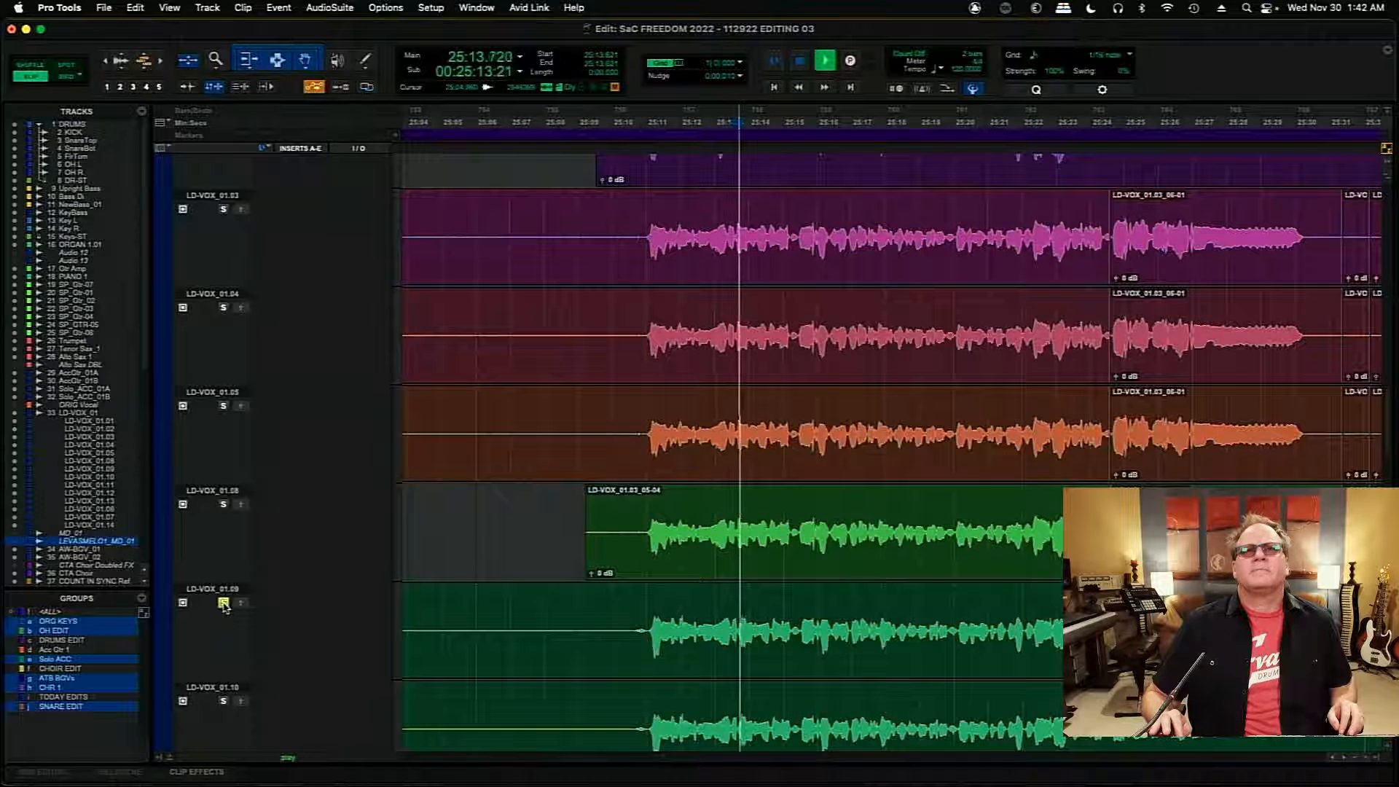
pyautogui.press('space')
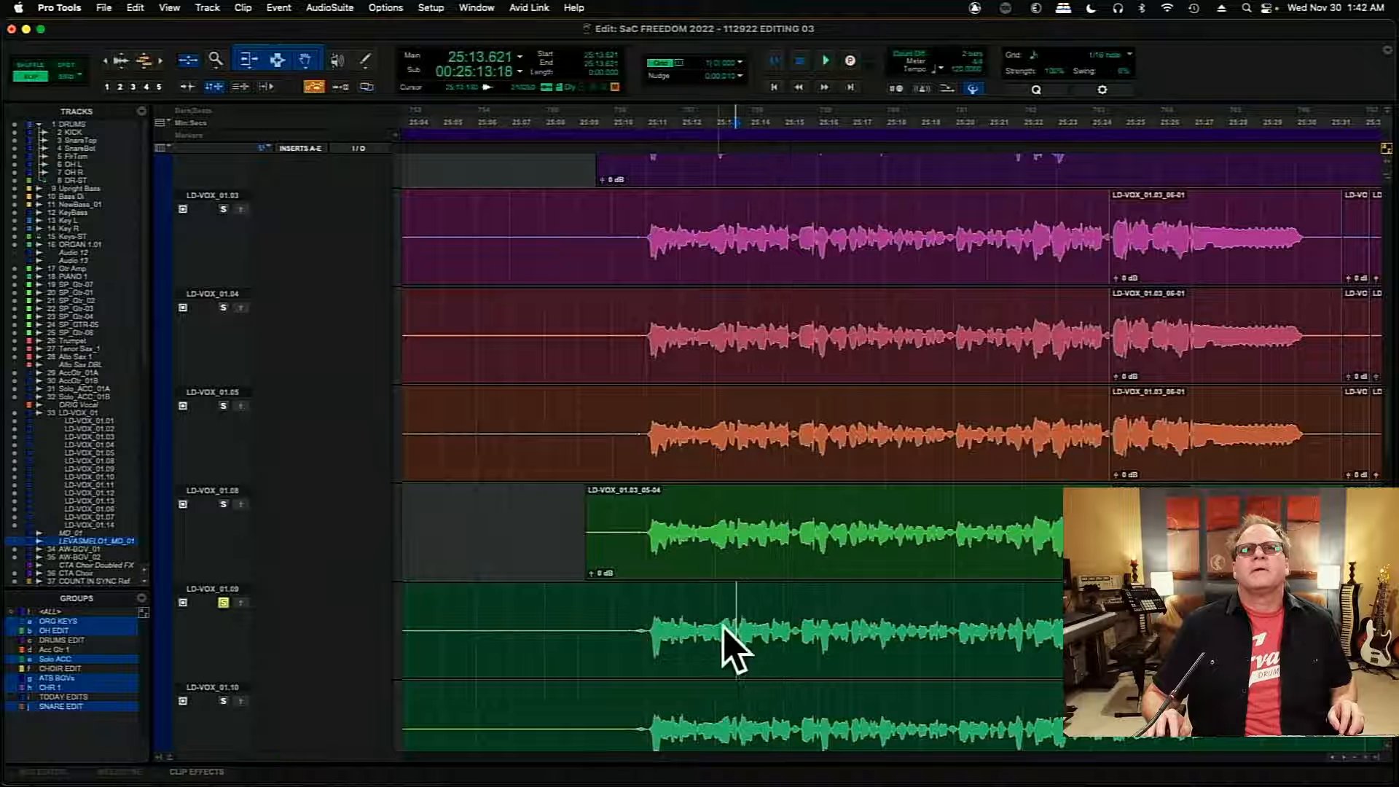
pyautogui.moveTo(739, 631); pyautogui.dragTo(794, 636)
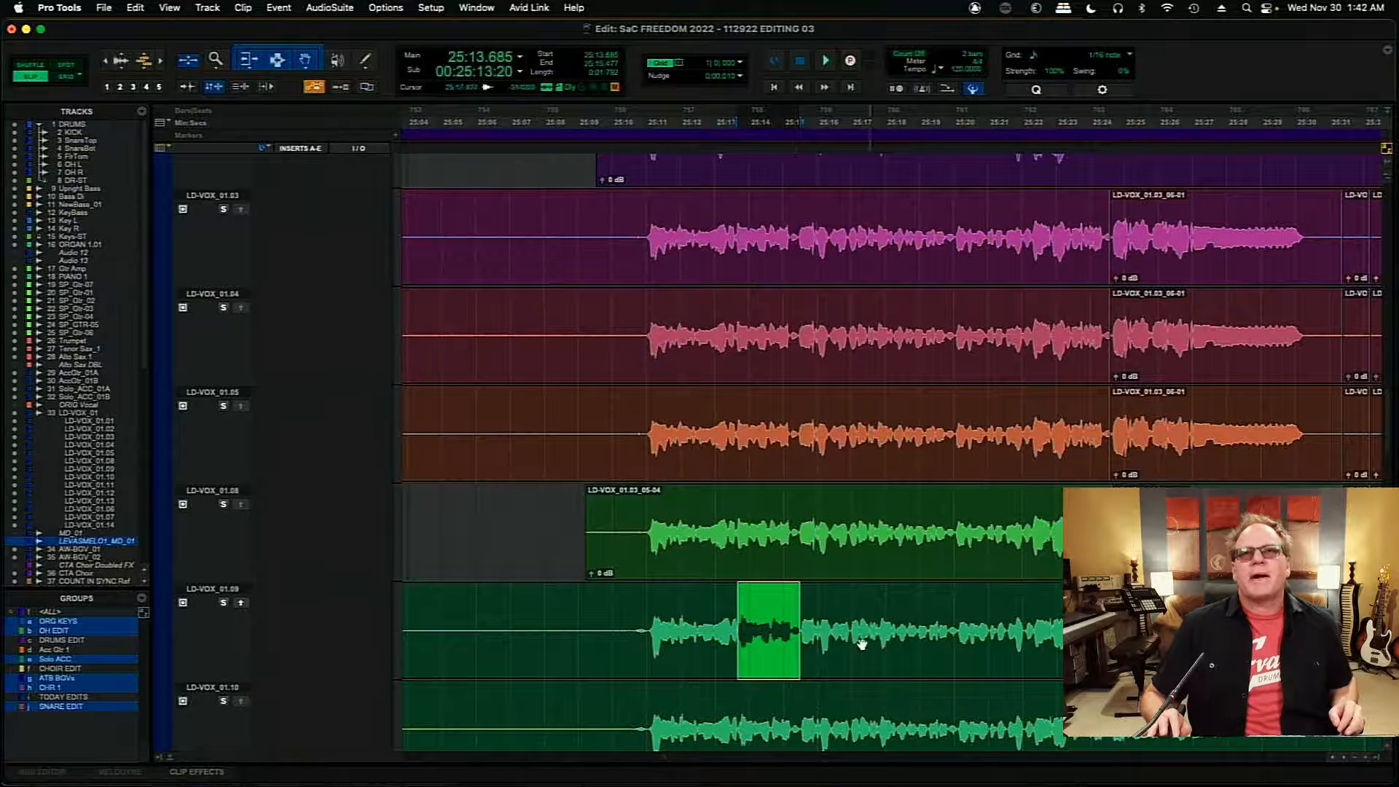
# - Audition LD-VOX_01.09 from about 25:15.5 with and without its solo, and extend its clip in the main LD-VOX_01 comp to about 25:16.9
pyautogui.click(830, 619)
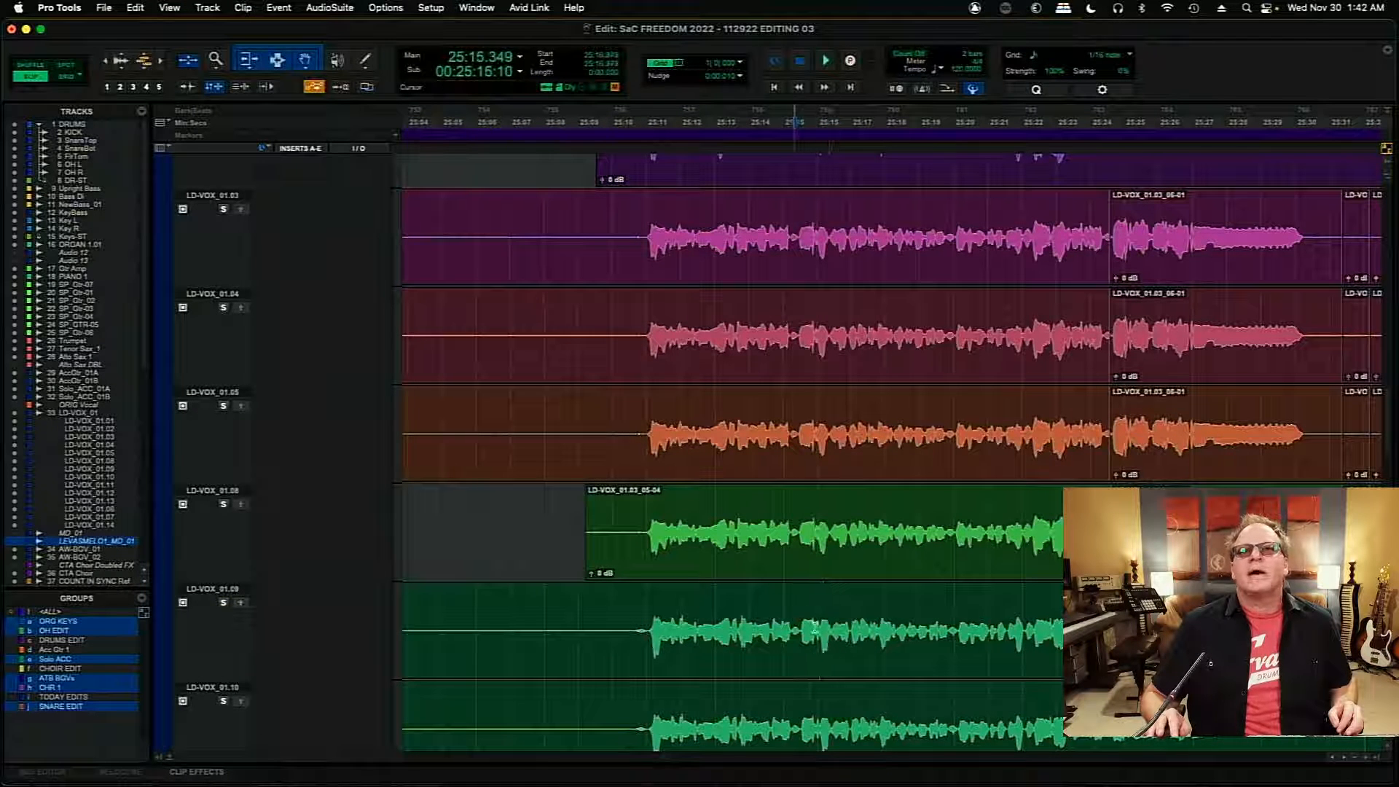
pyautogui.hscroll(5, 1346, 764)
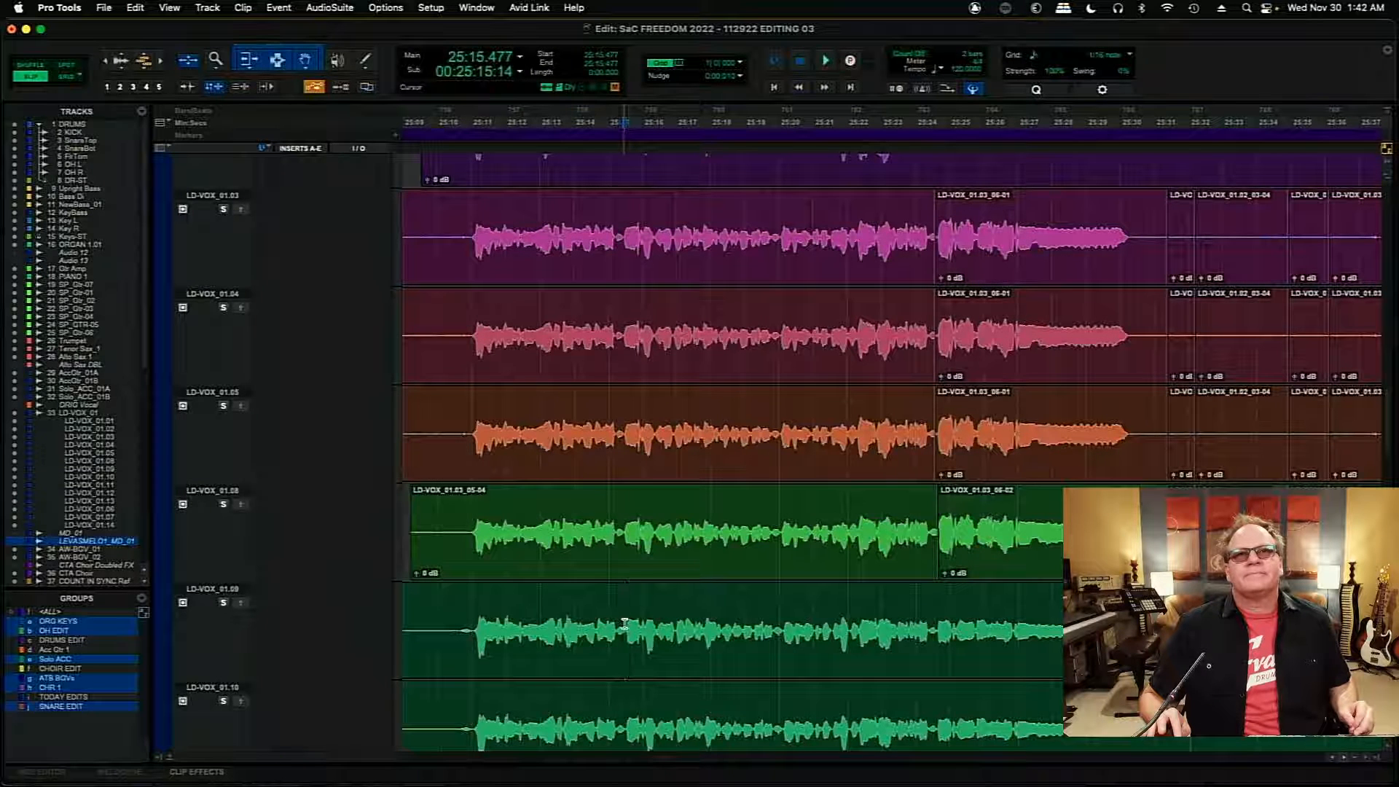
pyautogui.press('space')
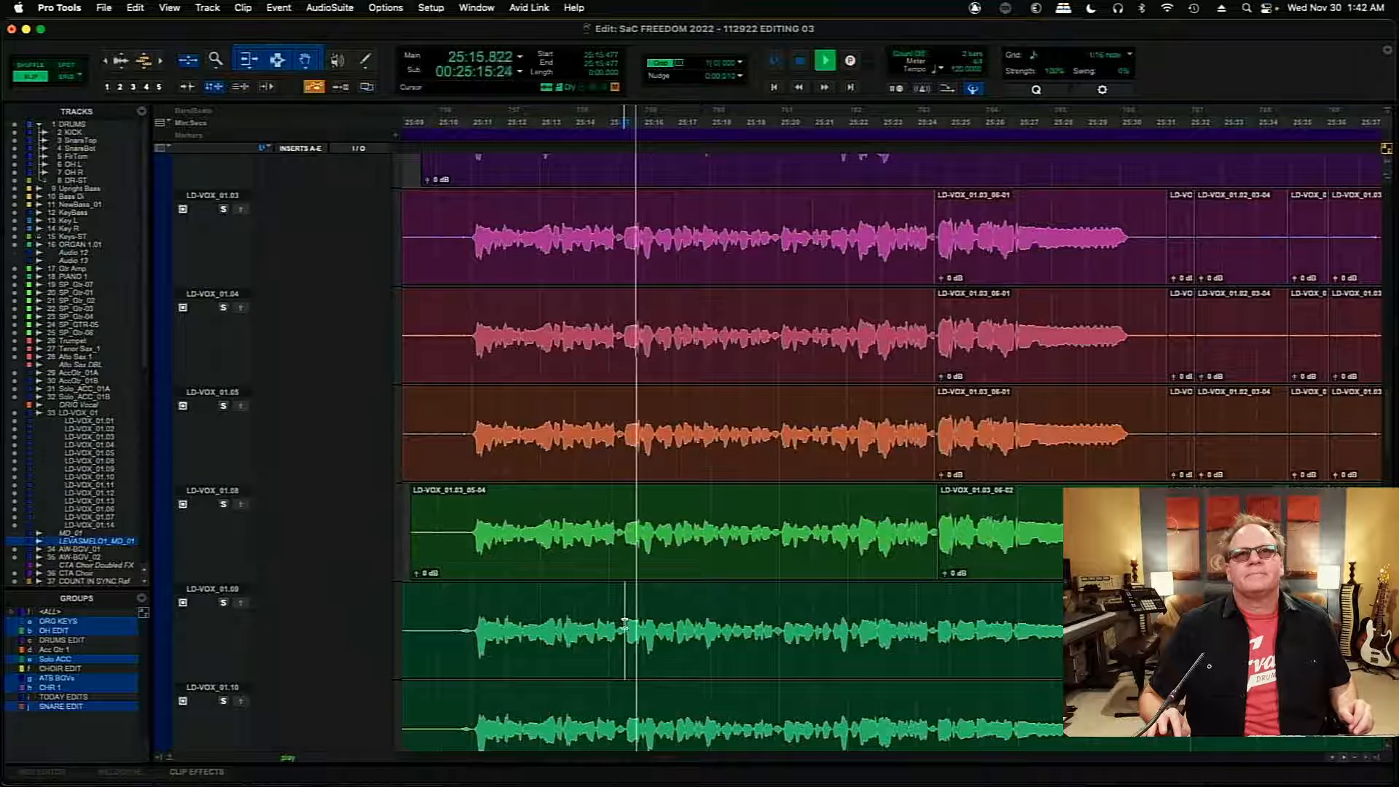
pyautogui.press('space')
pyautogui.click(223, 603)
pyautogui.press('space')
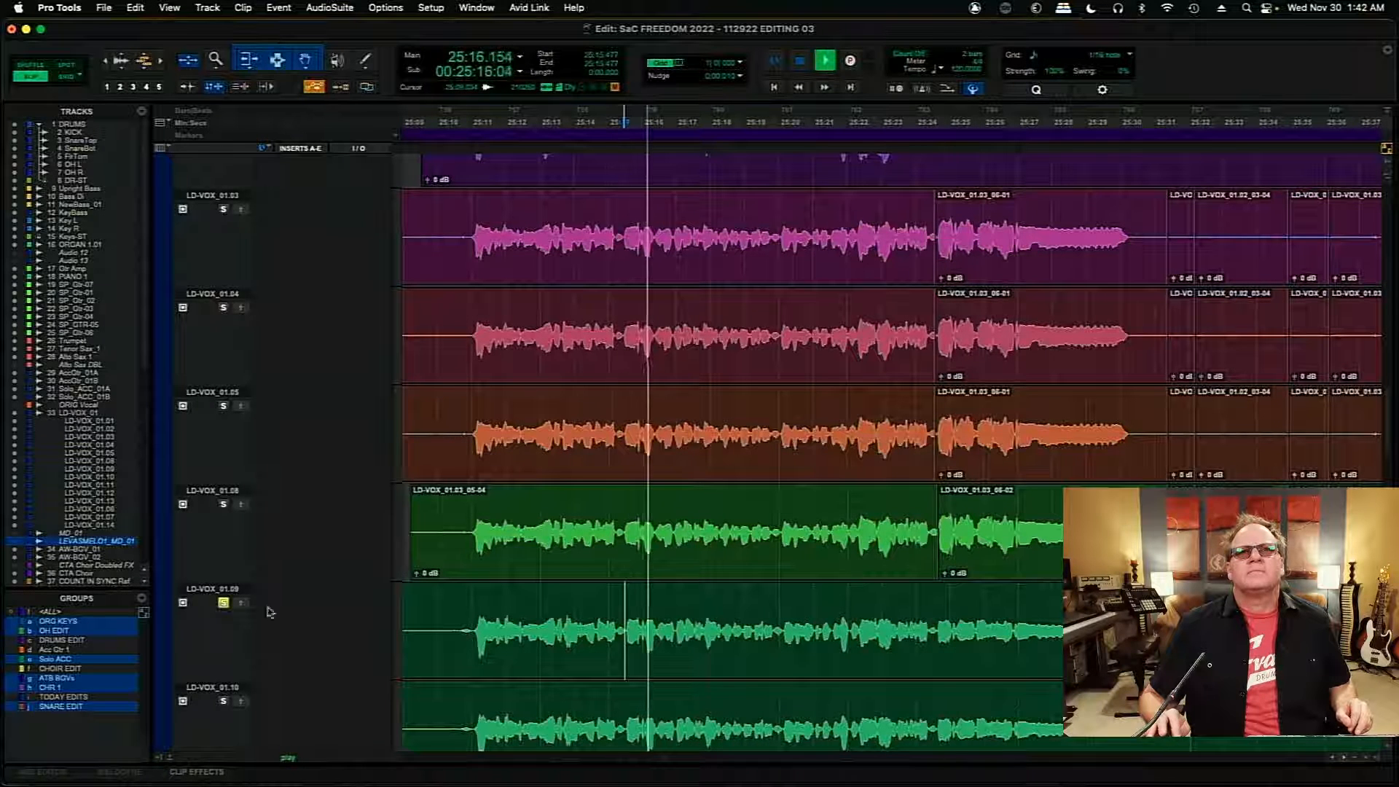
pyautogui.press('space')
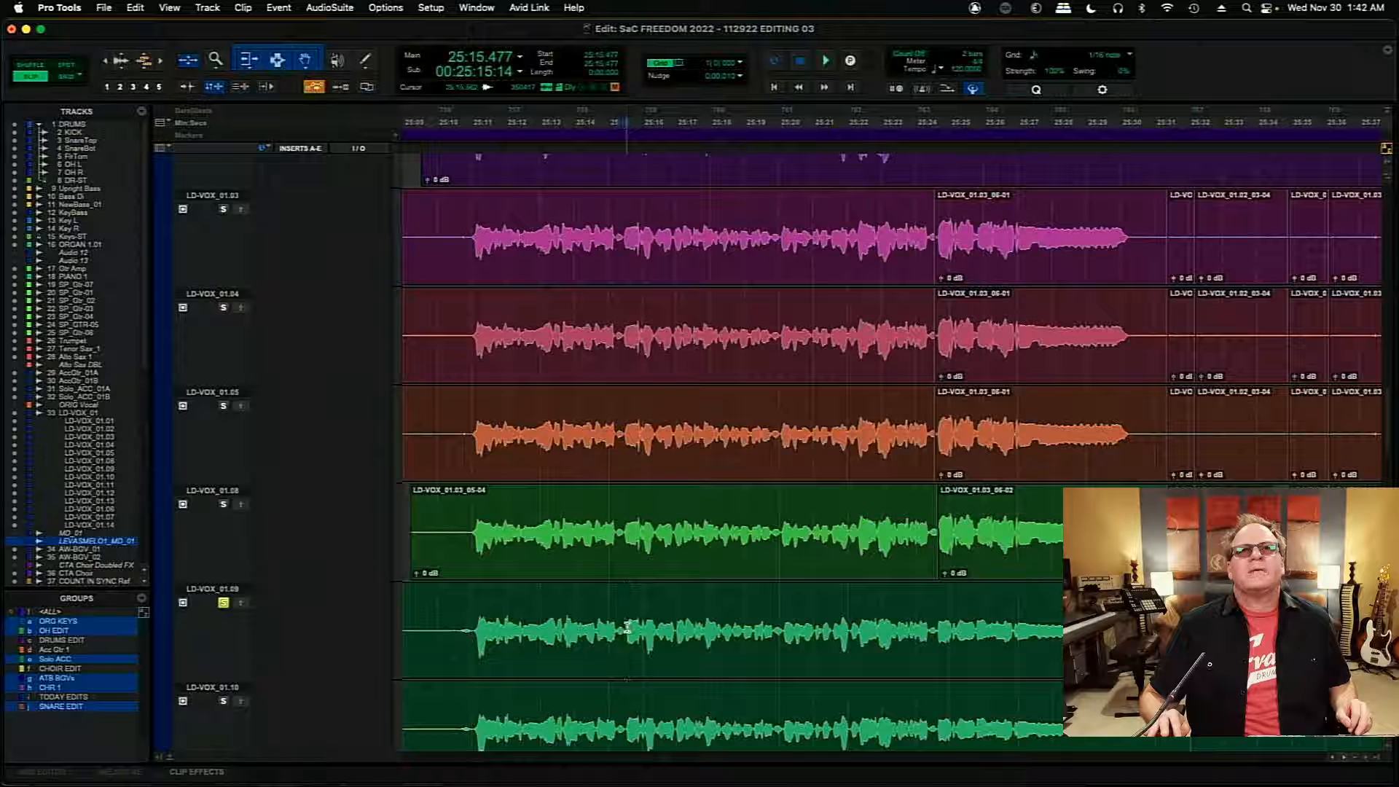
pyautogui.moveTo(1388, 458); pyautogui.dragTo(1387, 421)
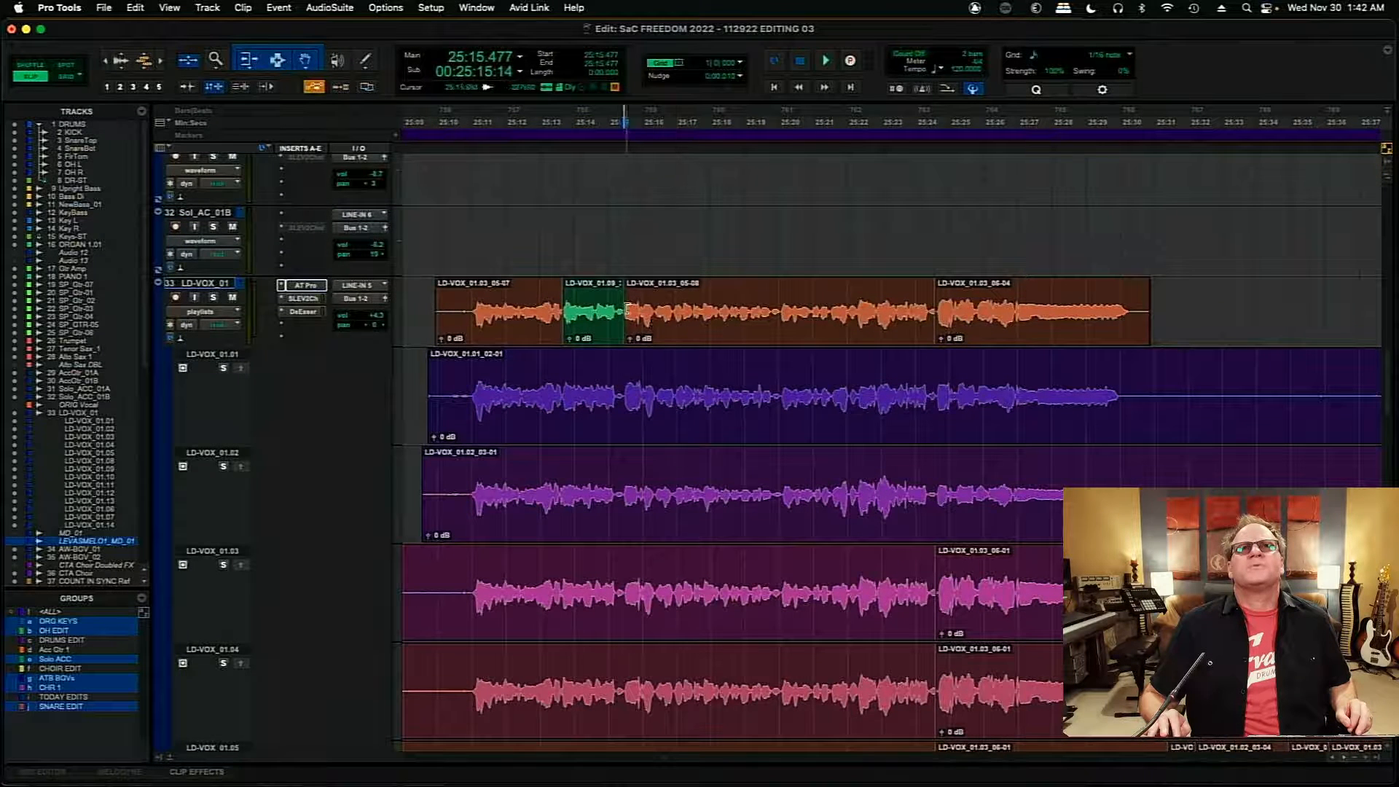
pyautogui.moveTo(621, 307); pyautogui.dragTo(676, 318)
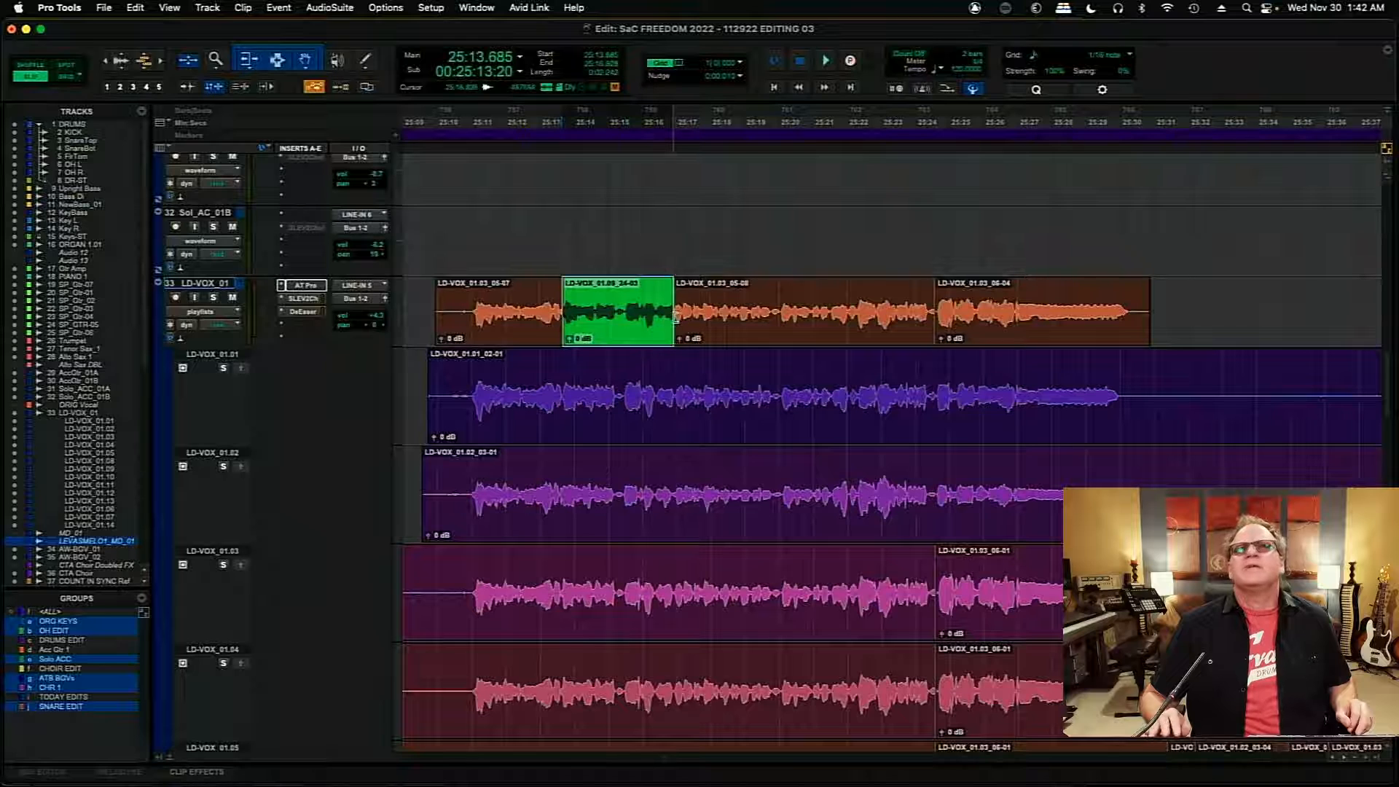
# - Audition playlist LD-VOX_01.07 with and without solo, and copy its words from about 25:17.5 to 25:18.5 into the main comp
pyautogui.moveTo(1389, 395); pyautogui.dragTo(1388, 511)
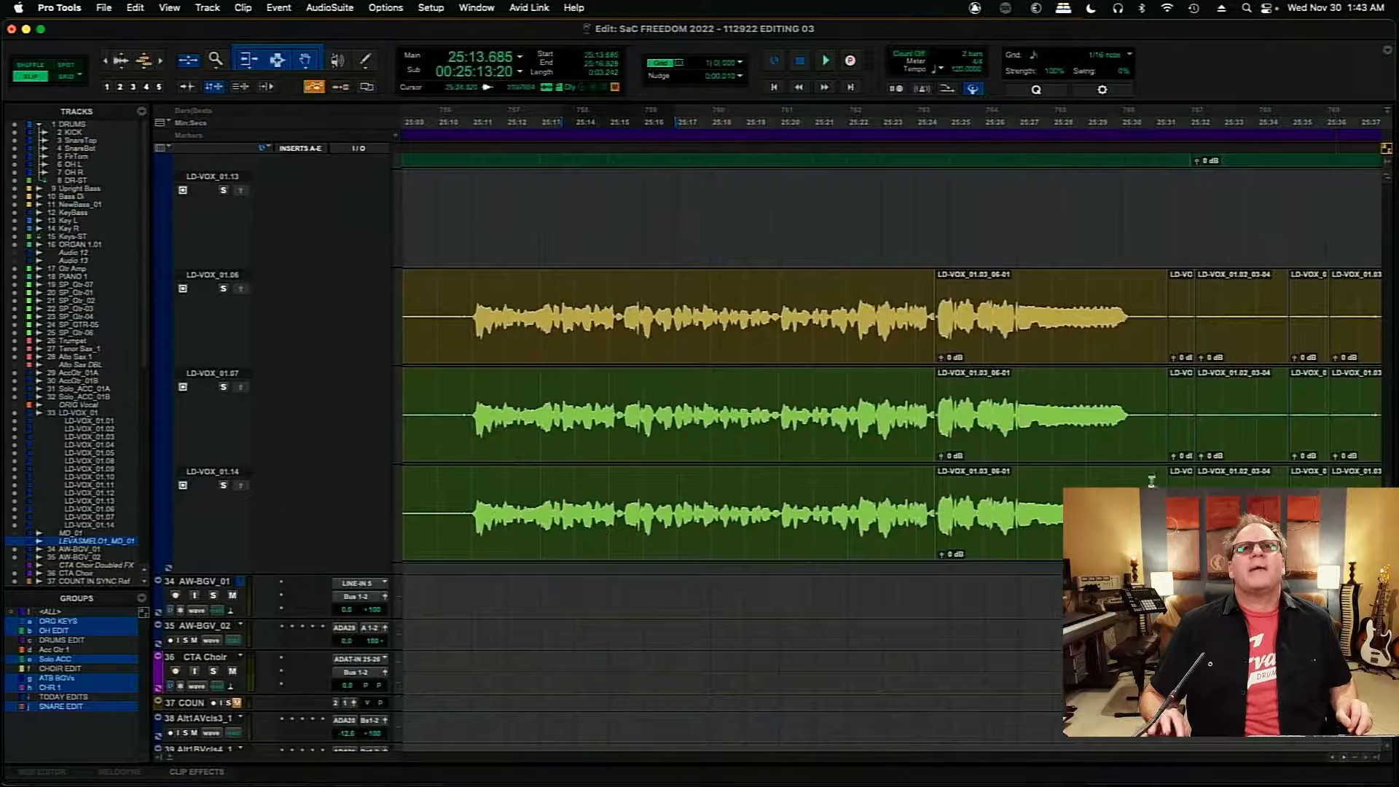
pyautogui.click(642, 399)
pyautogui.press('space')
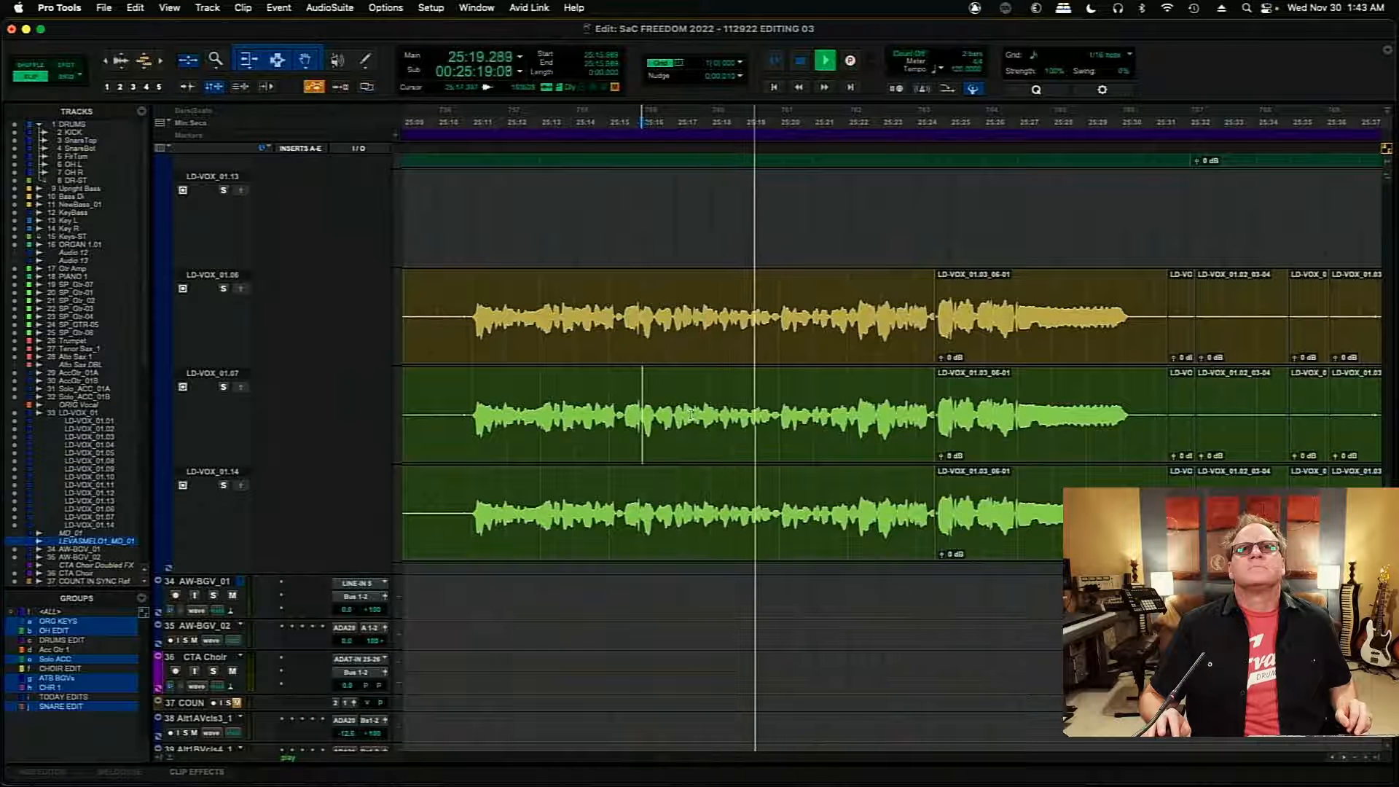
pyautogui.click(693, 415)
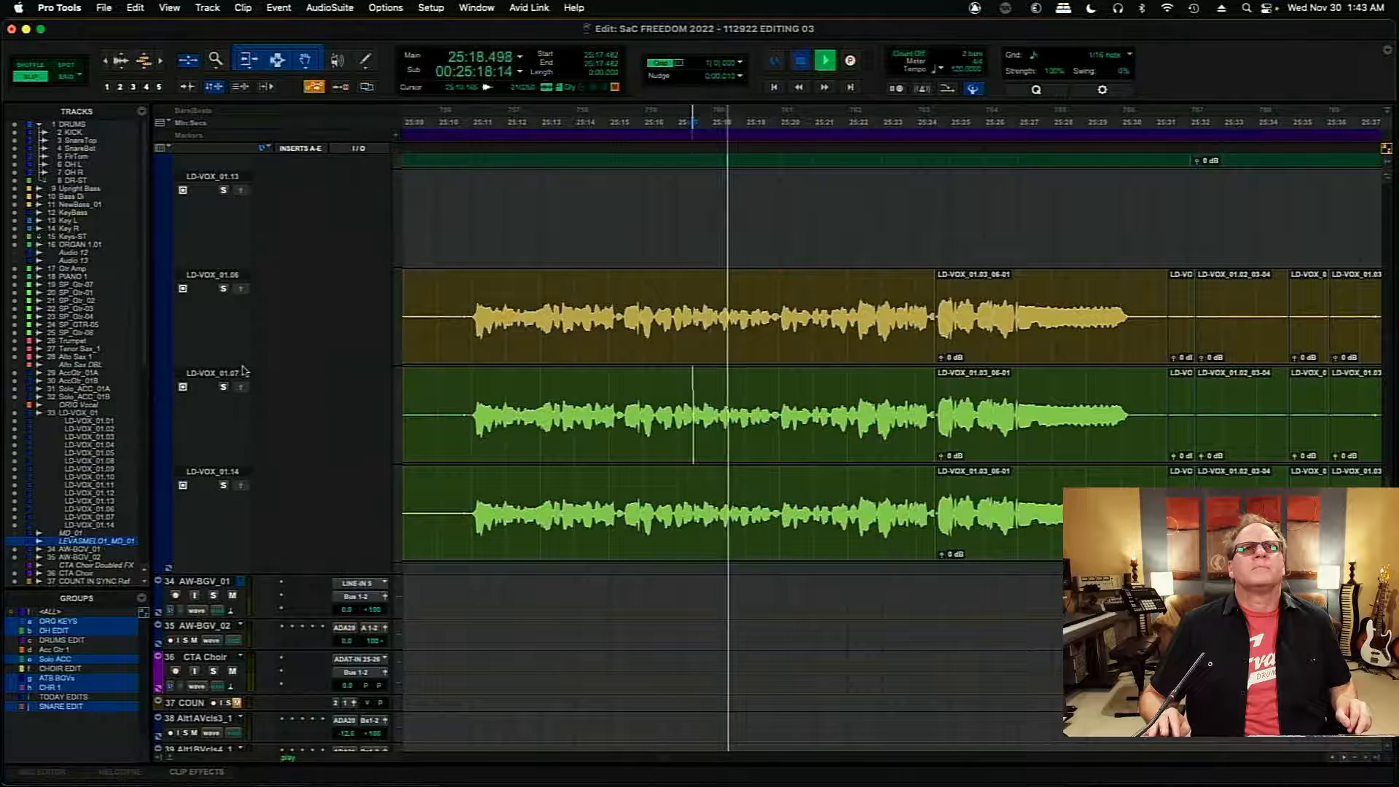
pyautogui.press('space')
pyautogui.click(223, 387)
pyautogui.press('space')
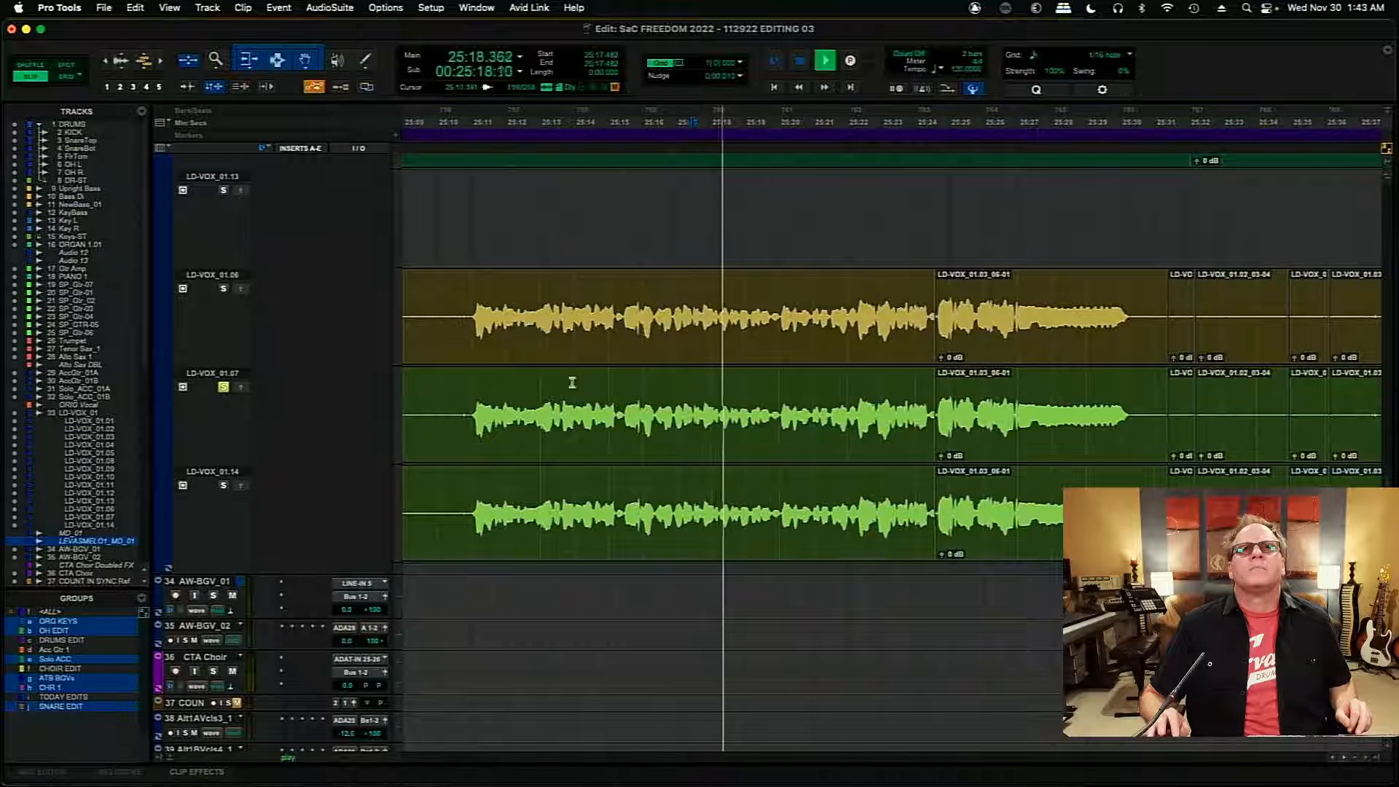
pyautogui.press('space')
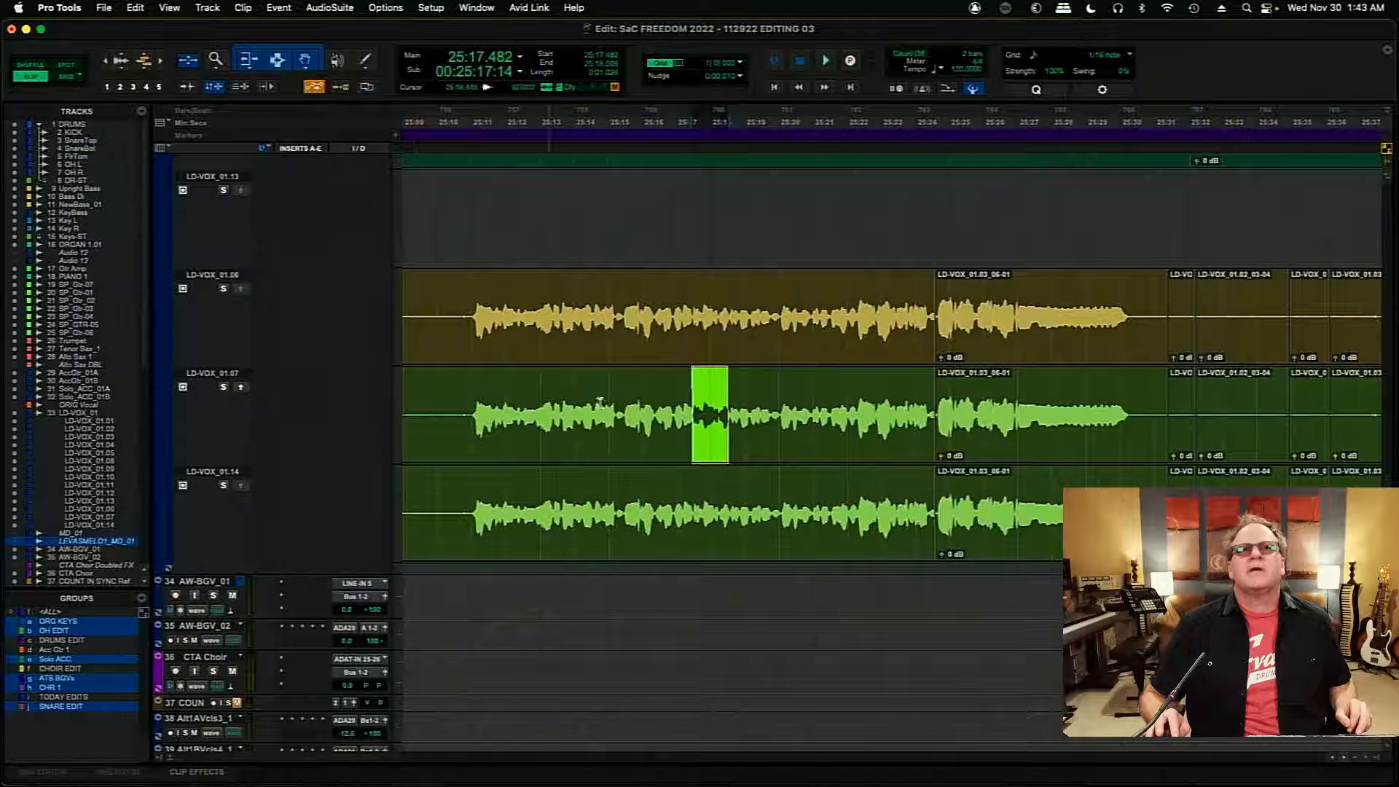
# - Audition the passage from about 25:17.3 on the main comp and on soloed playlist LD-VOX_01.07
pyautogui.click(678, 397)
pyautogui.click(687, 399)
pyautogui.press('space')
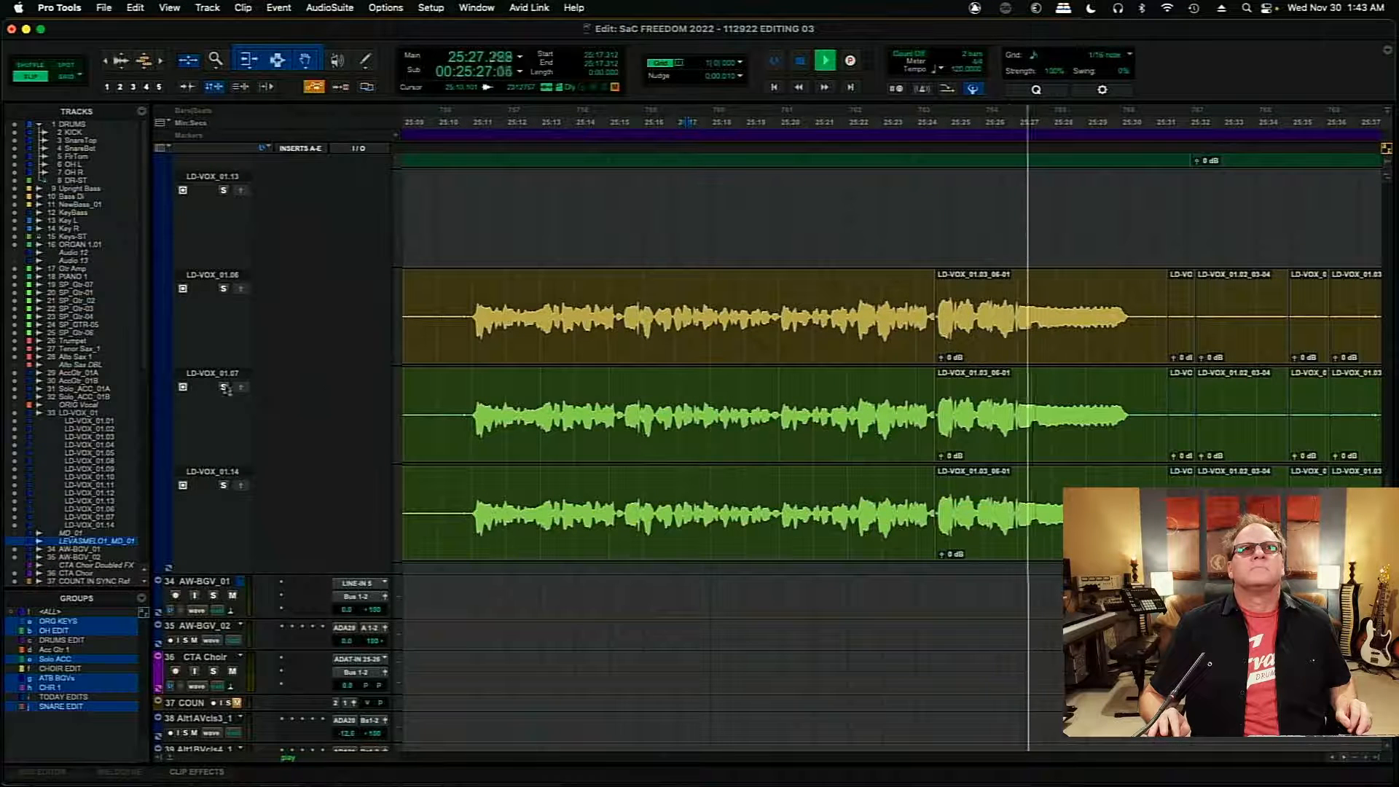
pyautogui.click(224, 388)
pyautogui.press('space')
pyautogui.press('space')
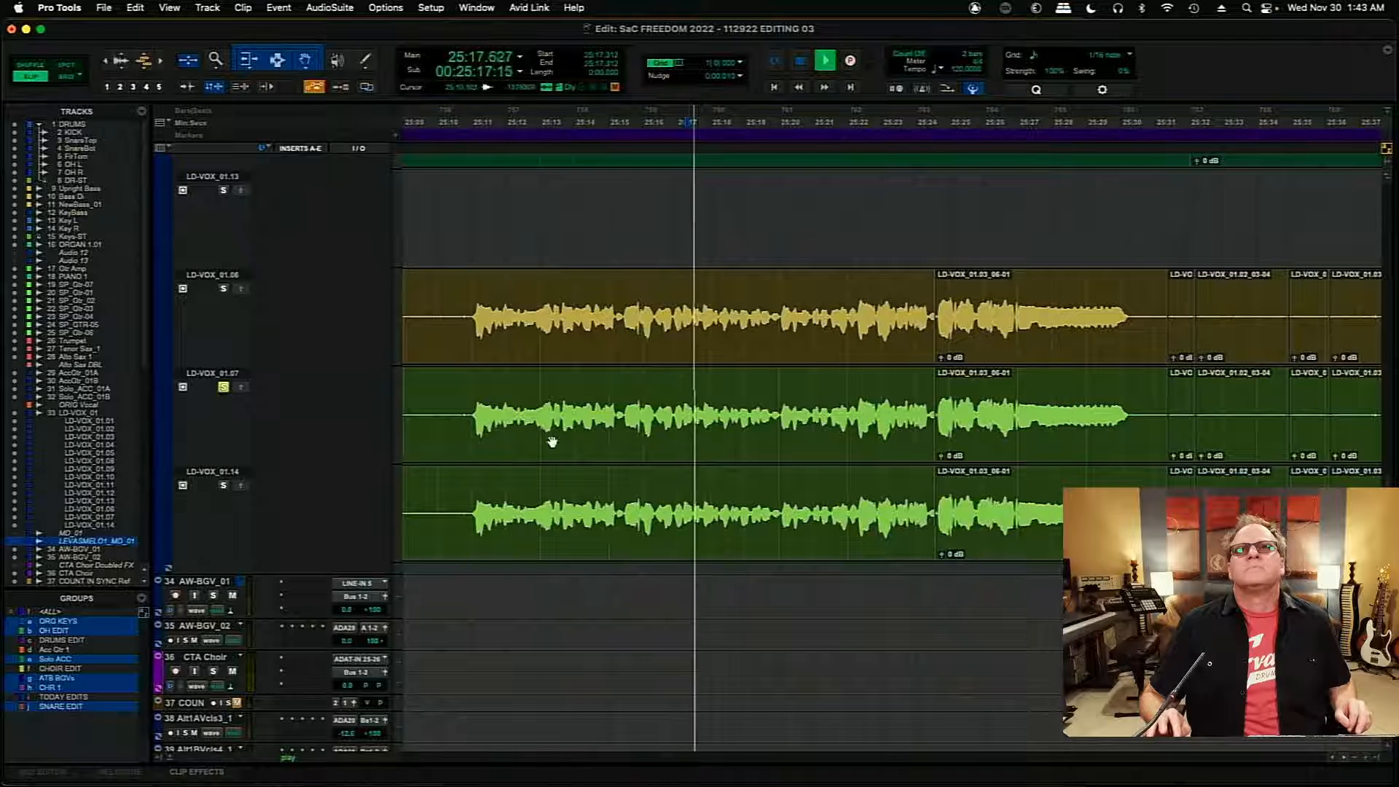
# - Compare the phrase from about 25:20 on soloed LD-VOX_01.07 with the same phrase on the main comp
pyautogui.press('space')
pyautogui.press('space')
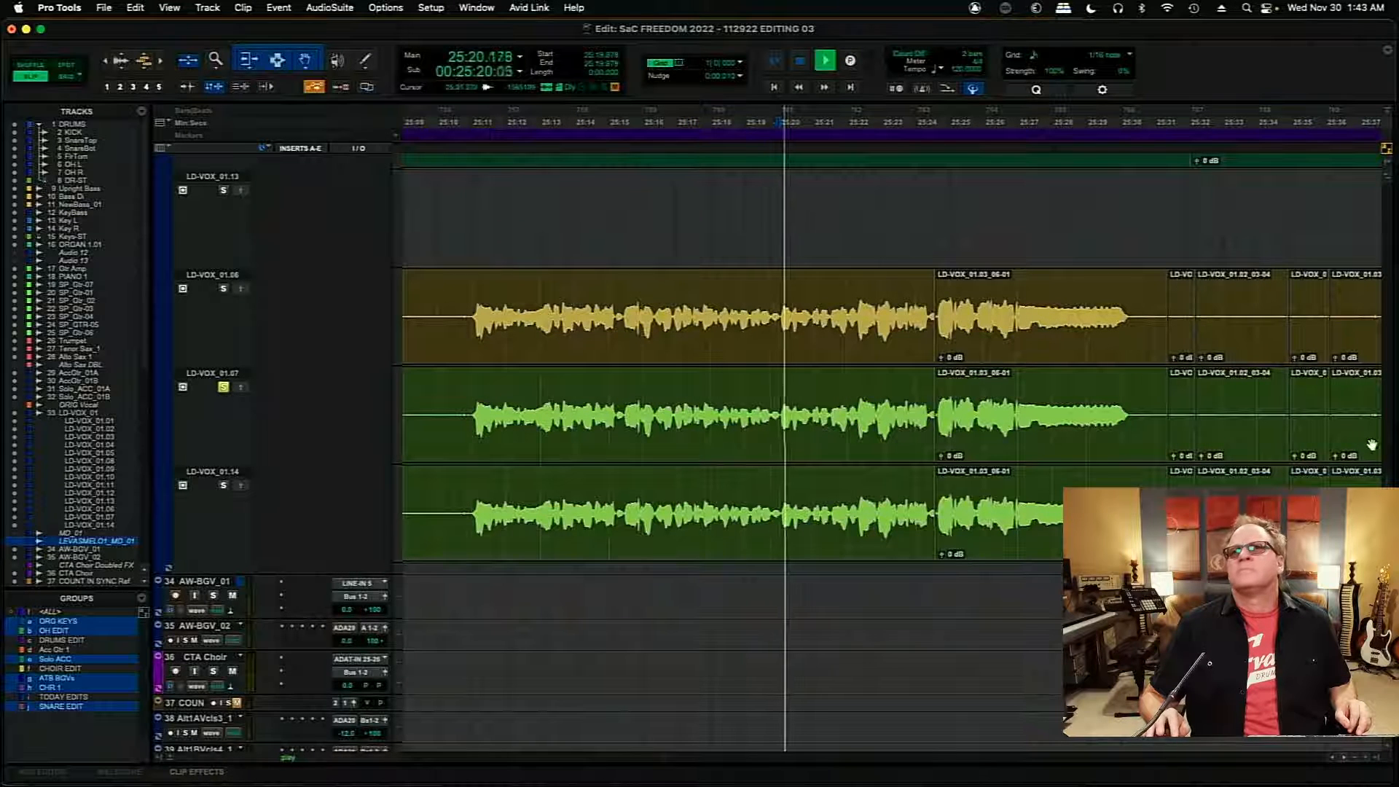
pyautogui.scroll(5, 729, 437)
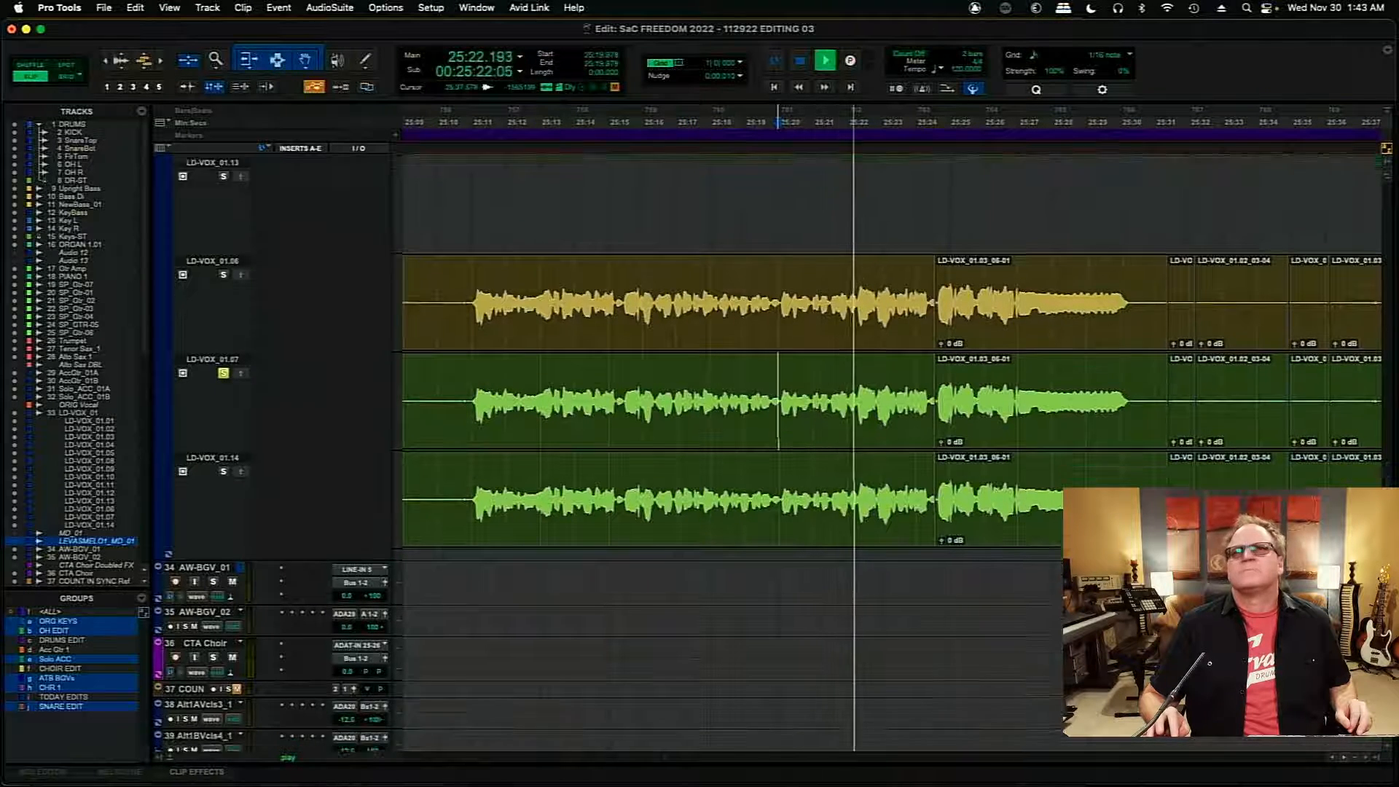
pyautogui.scroll(-5, 226, 378)
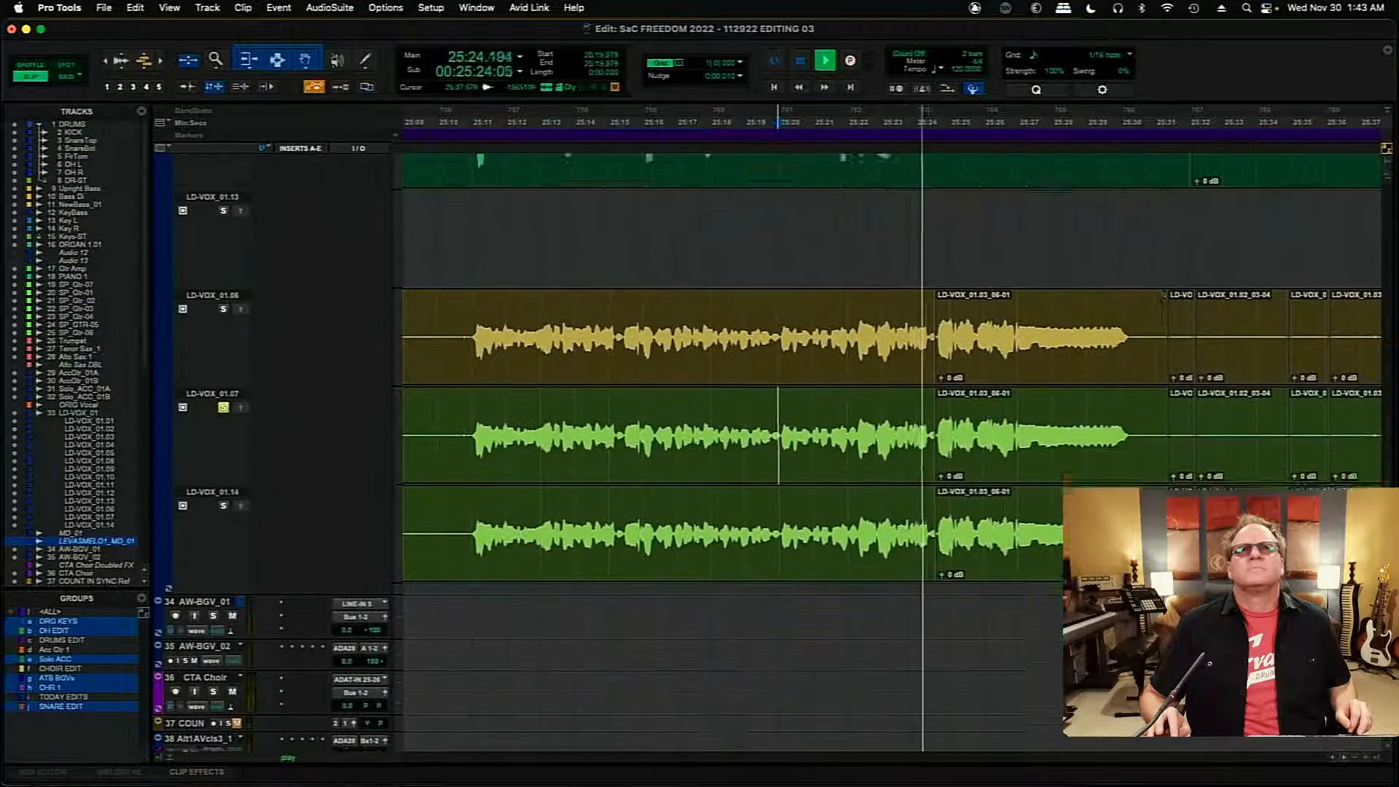
pyautogui.press('space')
pyautogui.click(224, 400)
pyautogui.press('space')
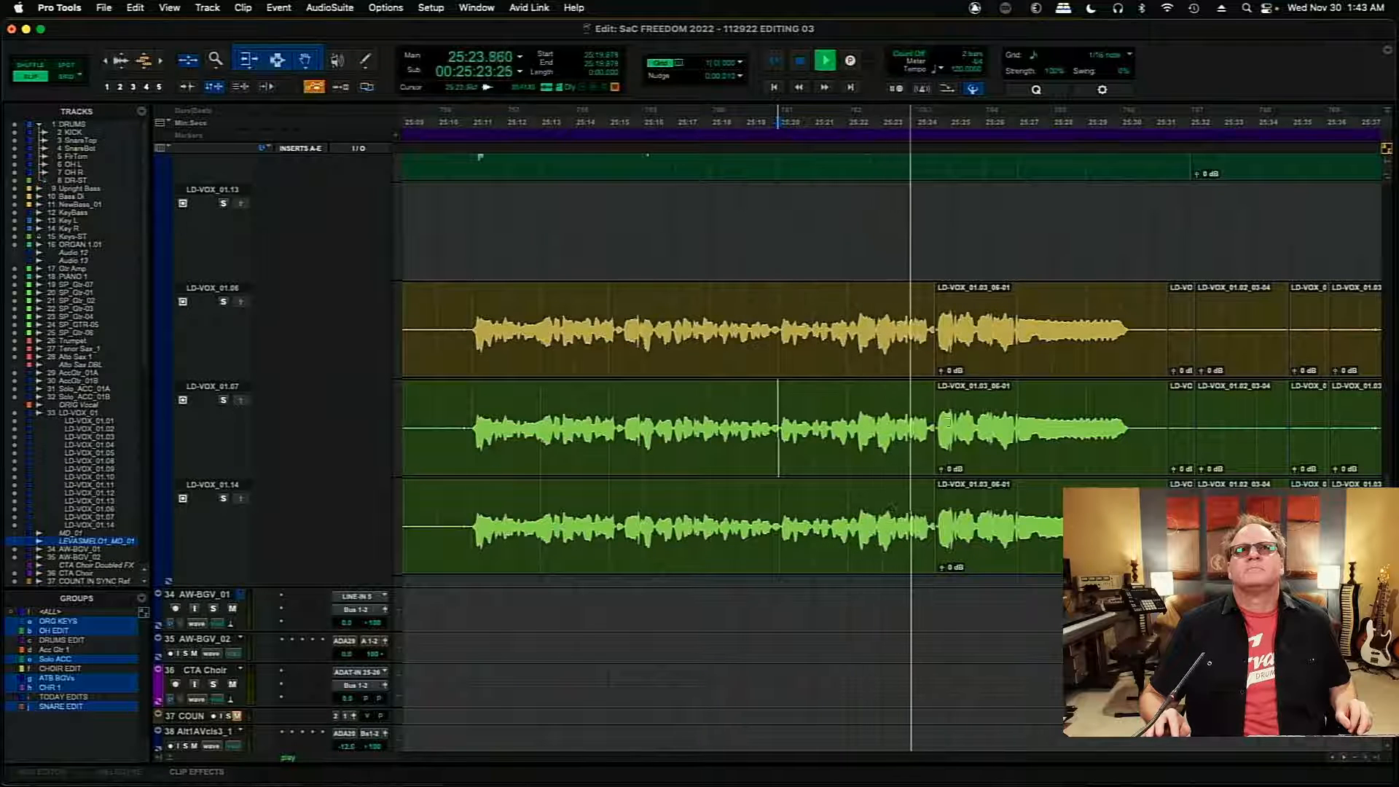
pyautogui.press('space')
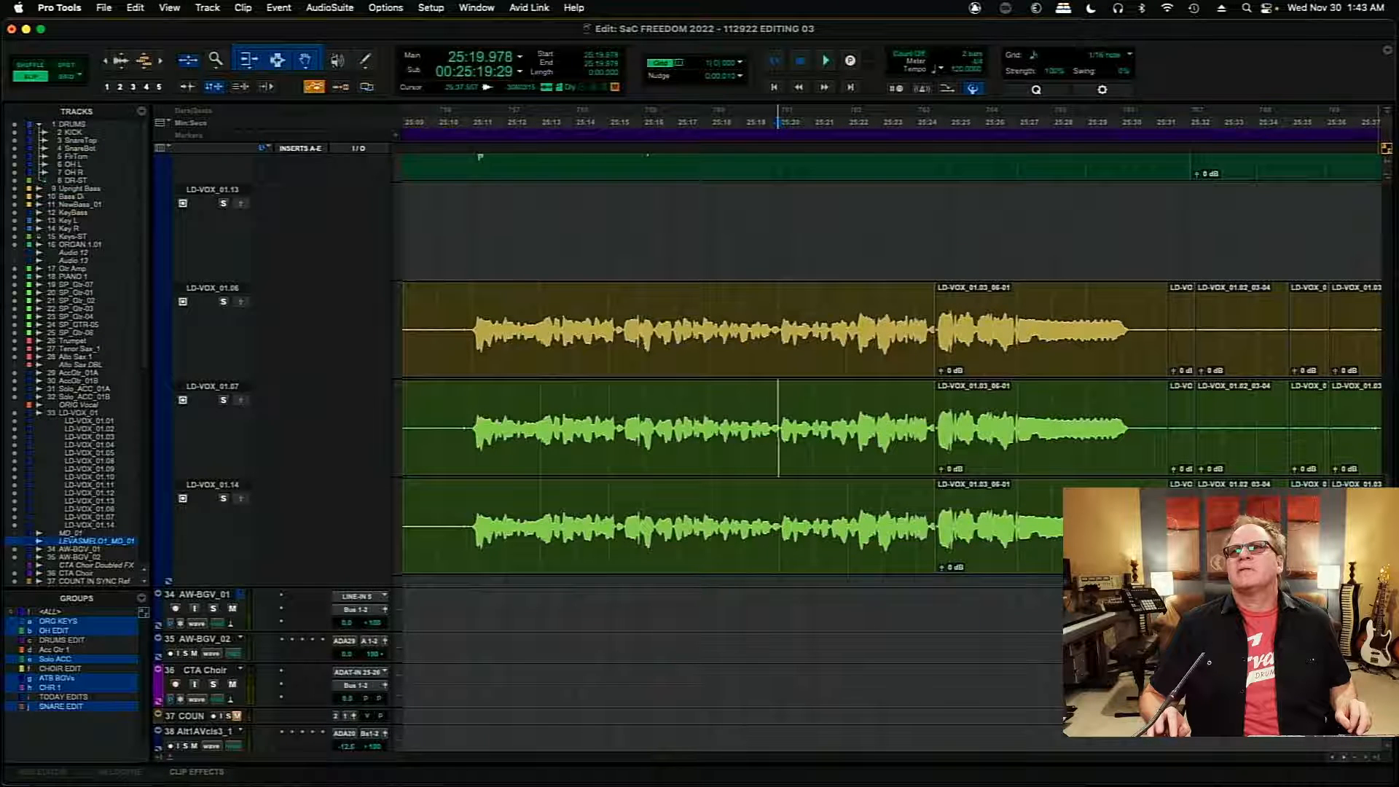
# - Play back the main LD-VOX_01 comp from about 25:10.7 to check the edited words in context
pyautogui.scroll(15, 1387, 388)
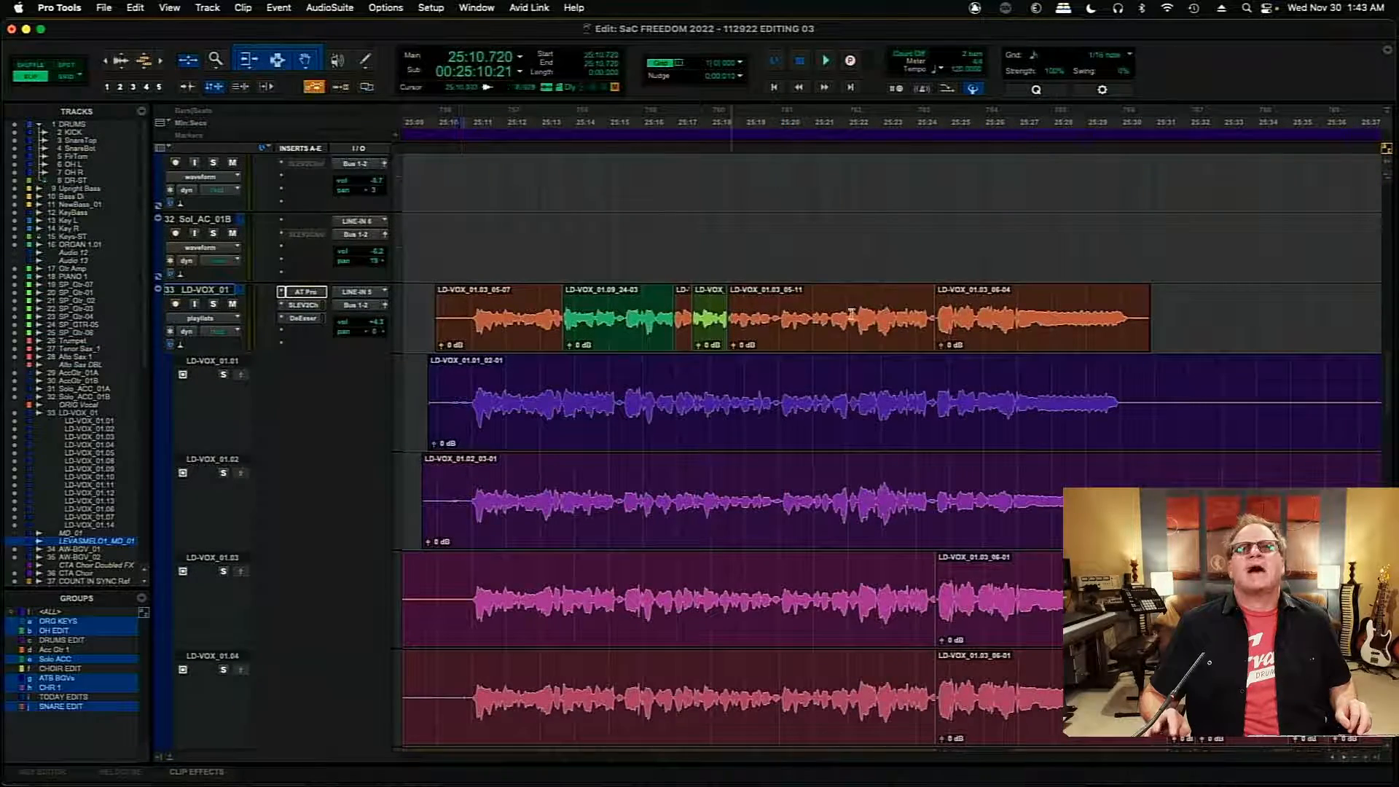
pyautogui.scroll(-6, 1388, 364)
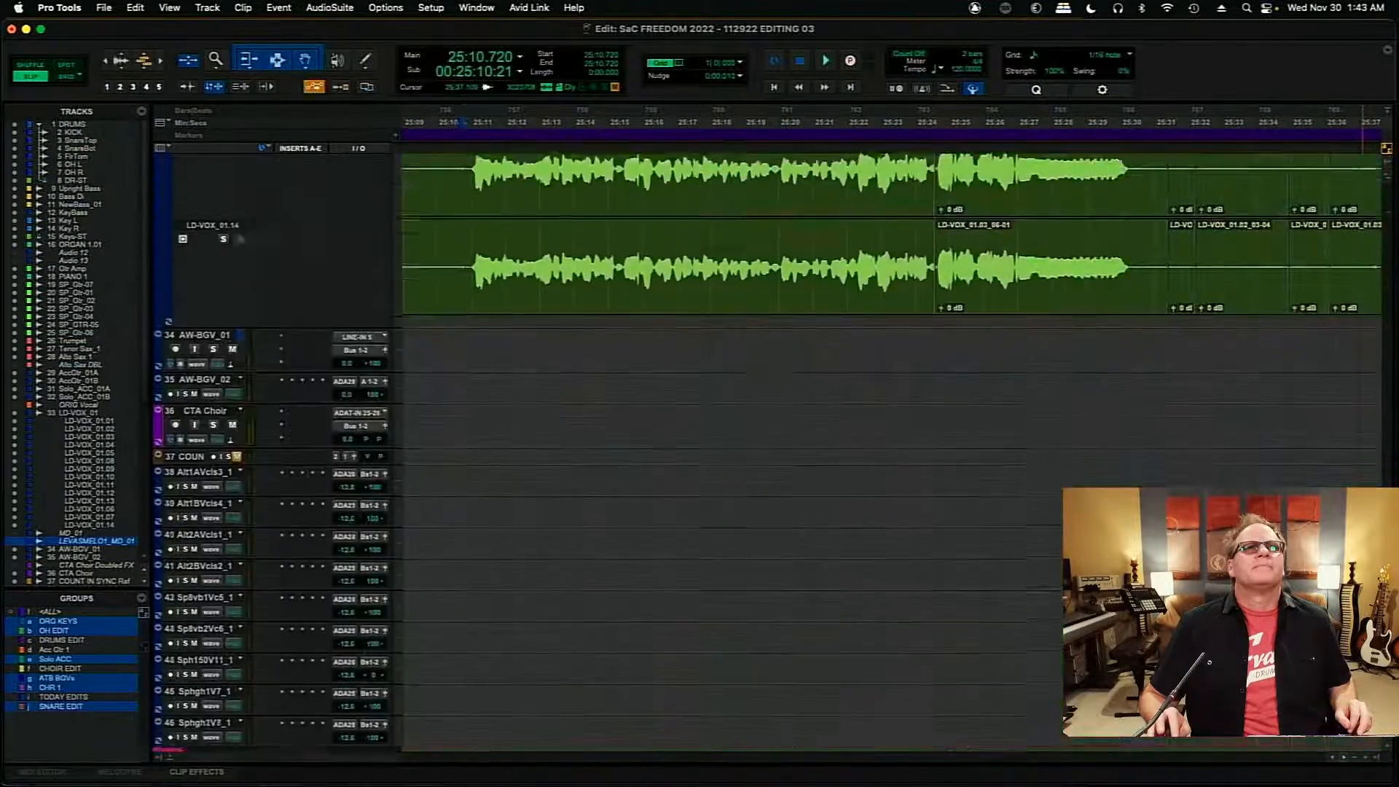
pyautogui.scroll(4, 1392, 390)
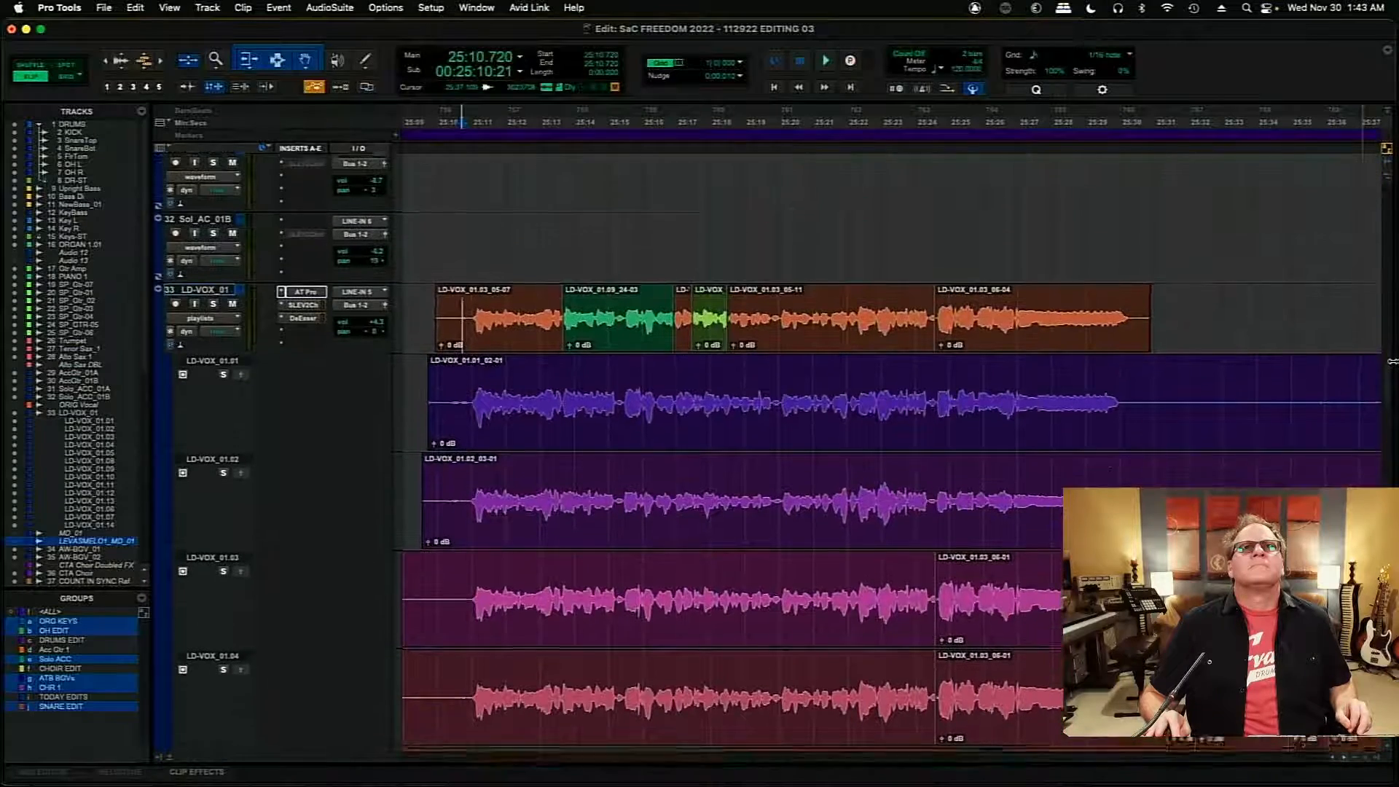
pyautogui.press('space')
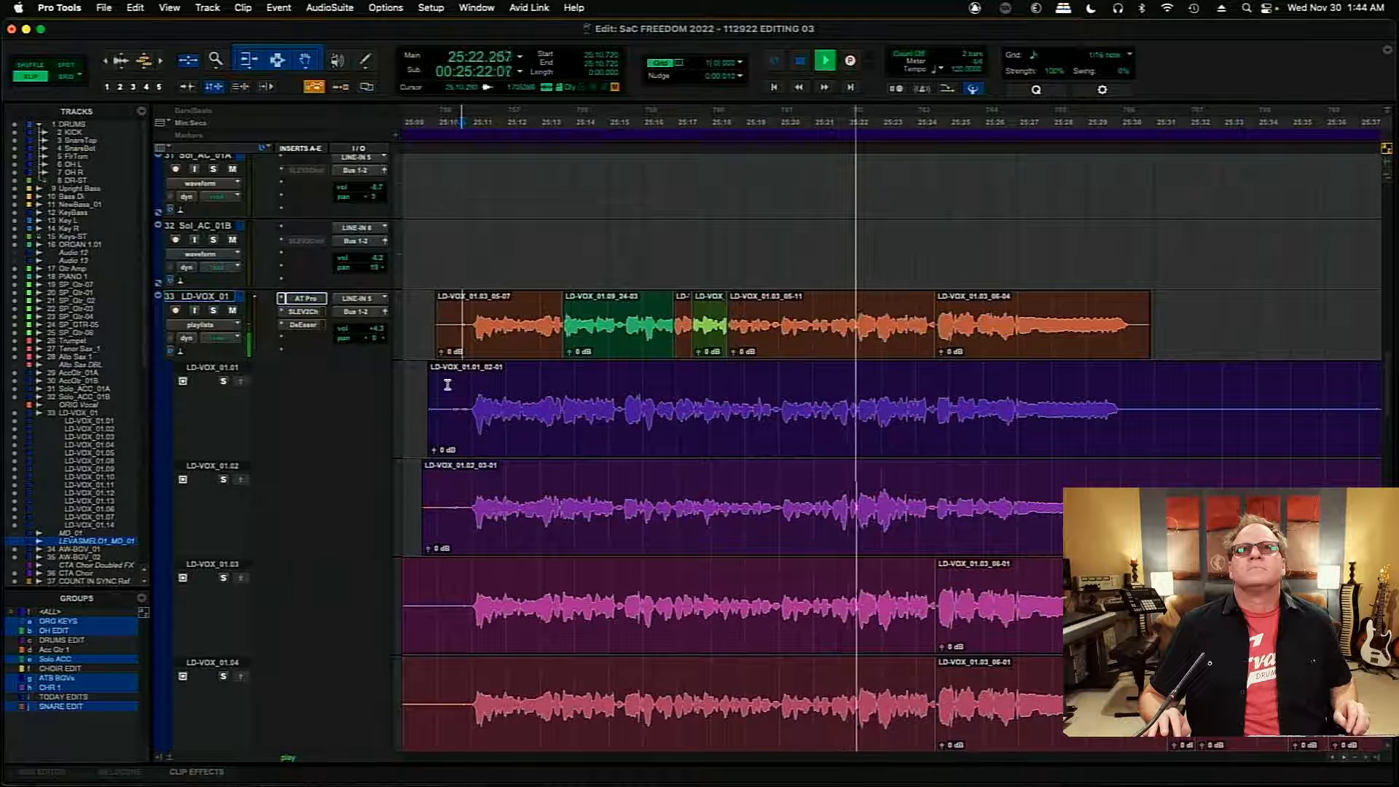
pyautogui.press('space')
# - Audition playlists LD-VOX_01.03 and LD-VOX_01.02 in turn from about 25:22, each soloed
pyautogui.click(850, 505)
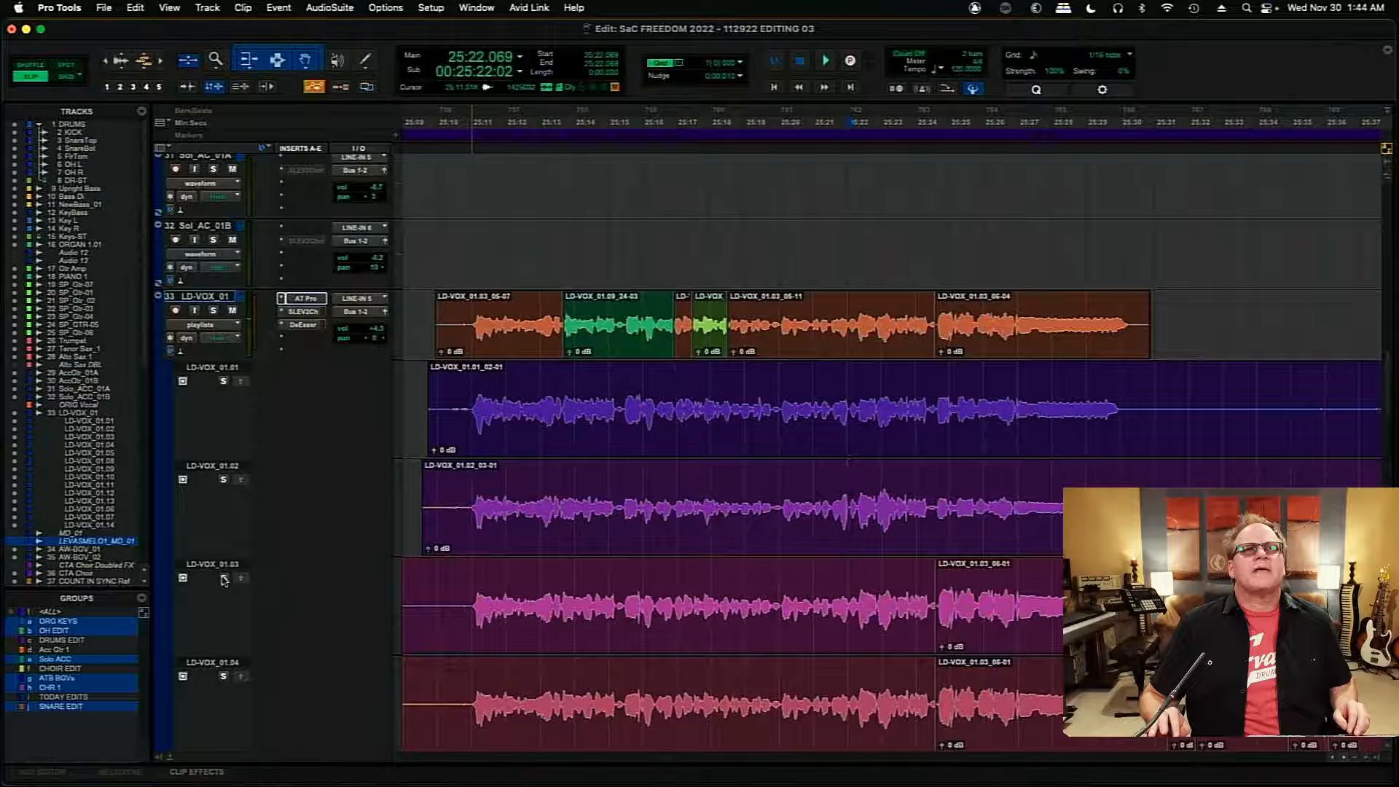
pyautogui.press('space')
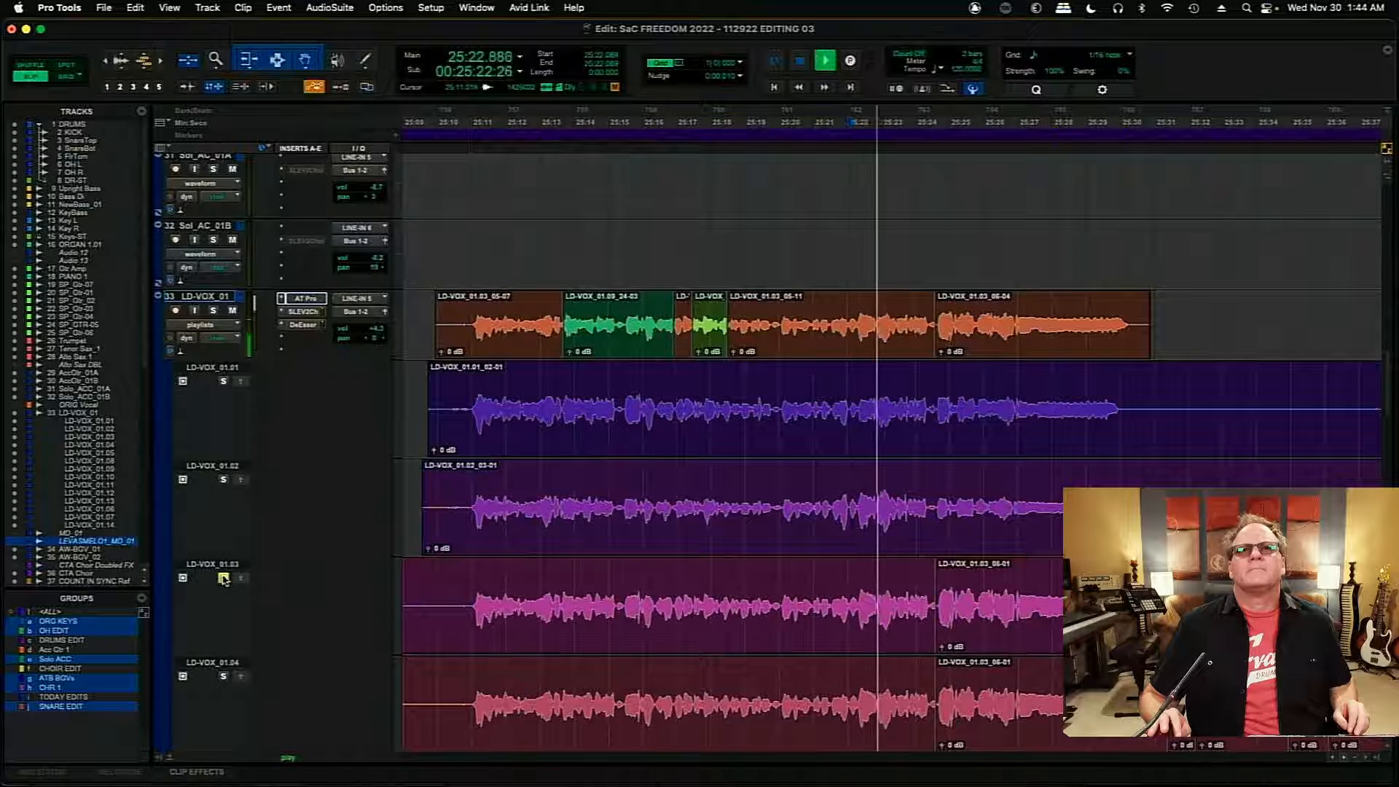
pyautogui.click(223, 480)
pyautogui.press('space')
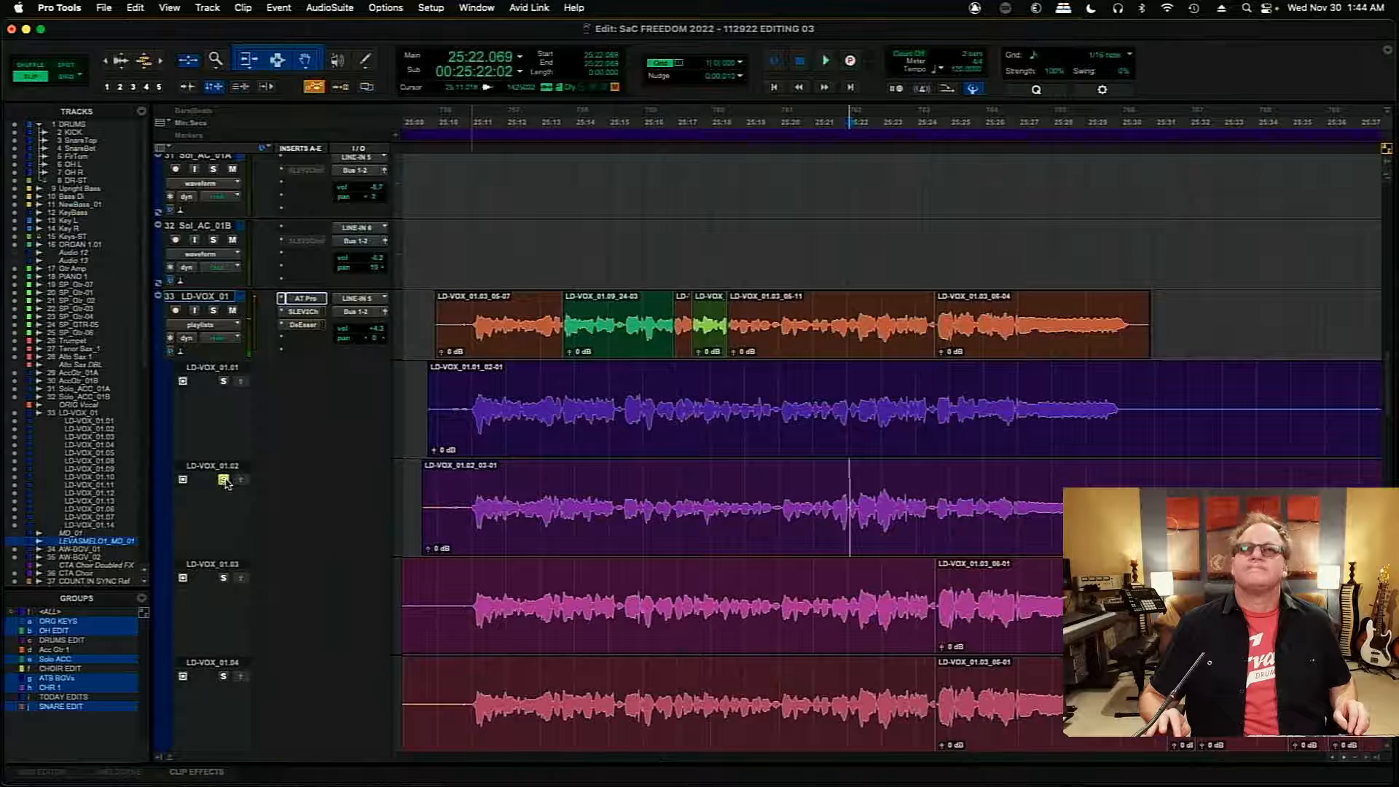
pyautogui.press('space')
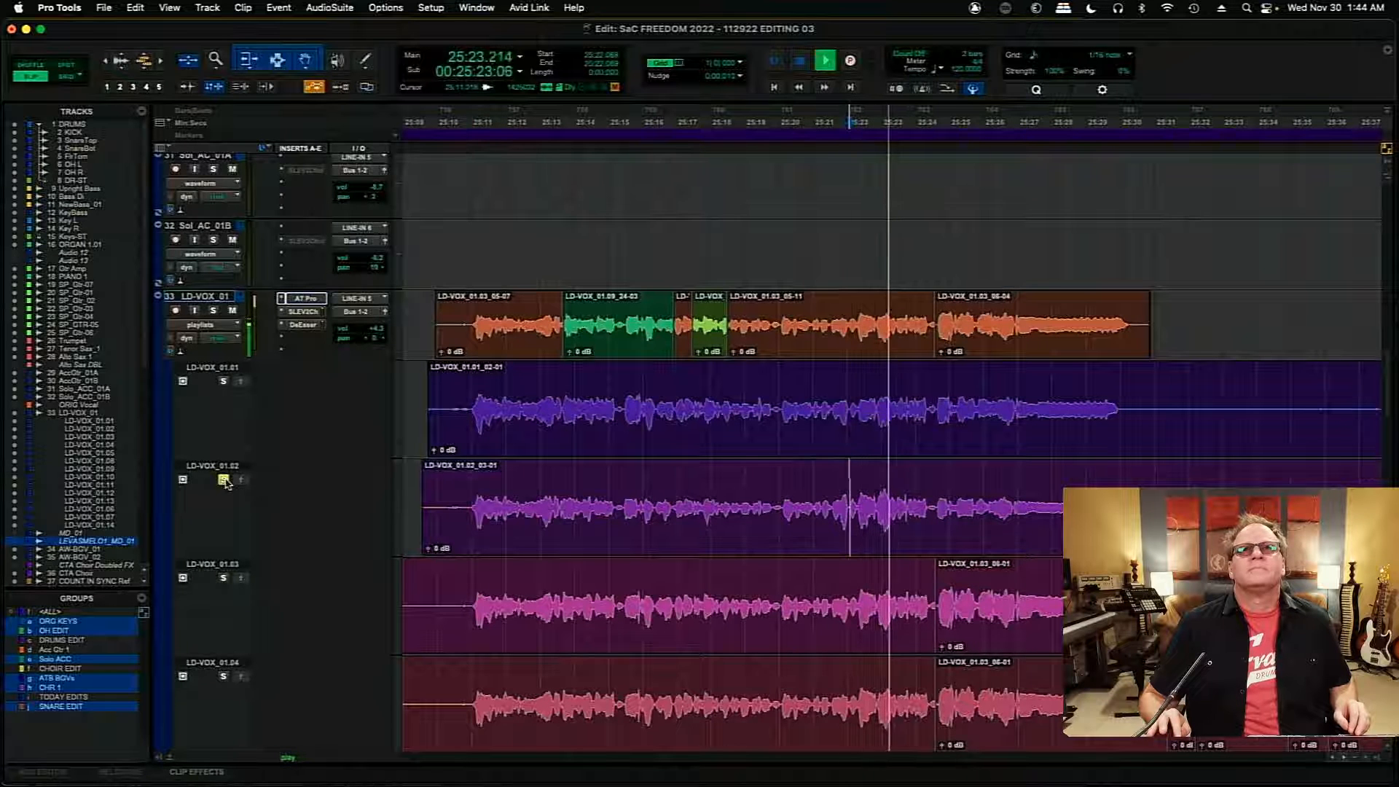
# - Play the main comp from about 25:22 for comparison, and copy the LD-VOX_01.02 word from about 25:22.3 to 25:22.8 into it
pyautogui.click(224, 480)
pyautogui.press('space')
pyautogui.press('space')
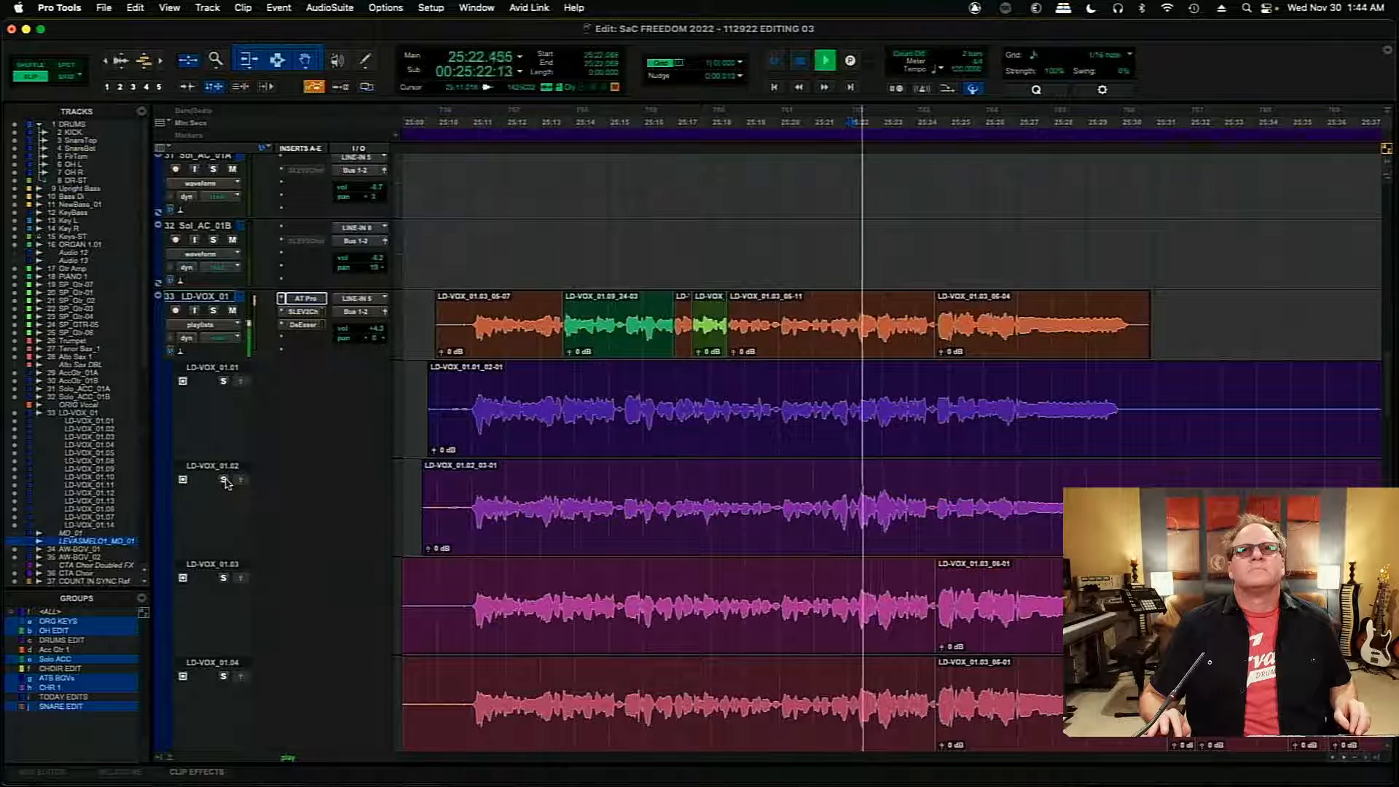
pyautogui.press('space')
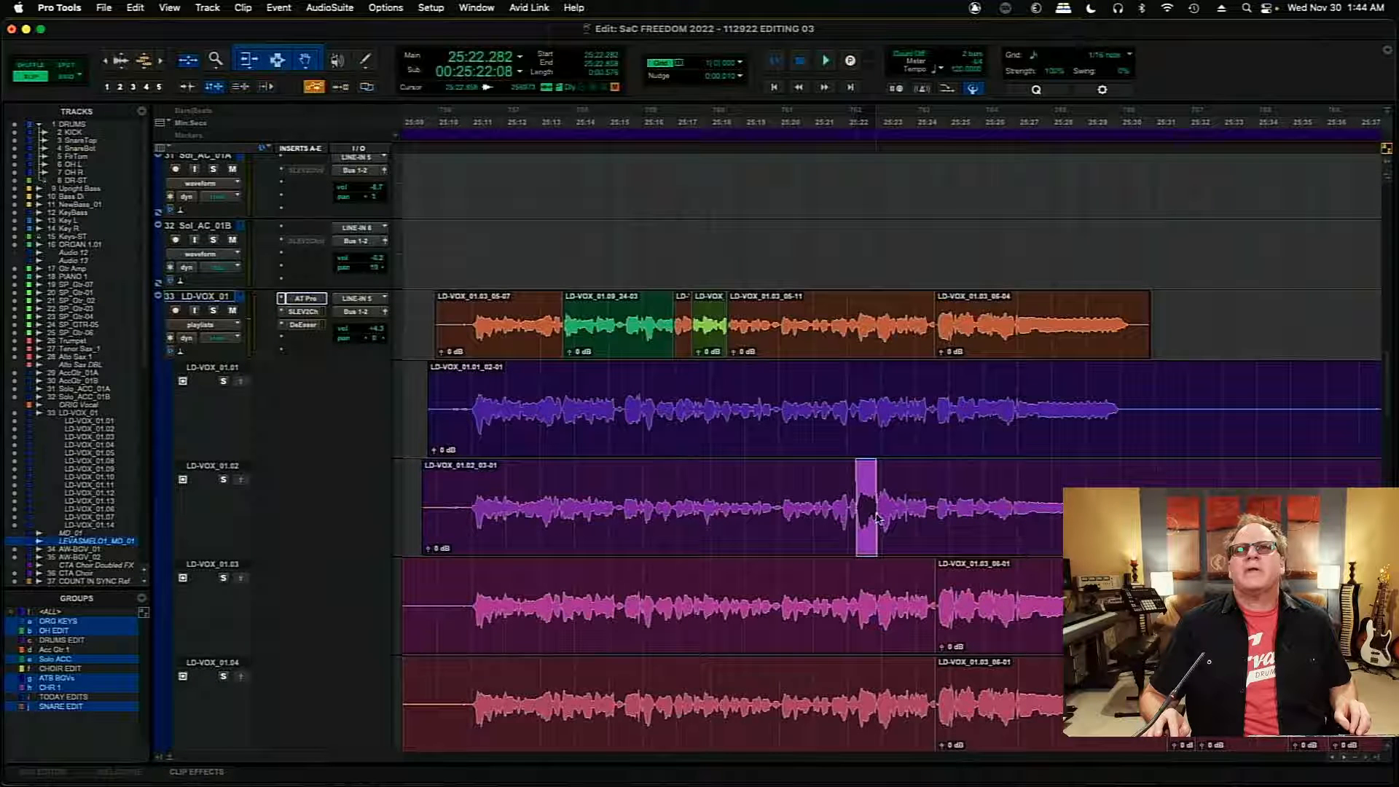
pyautogui.click(241, 480)
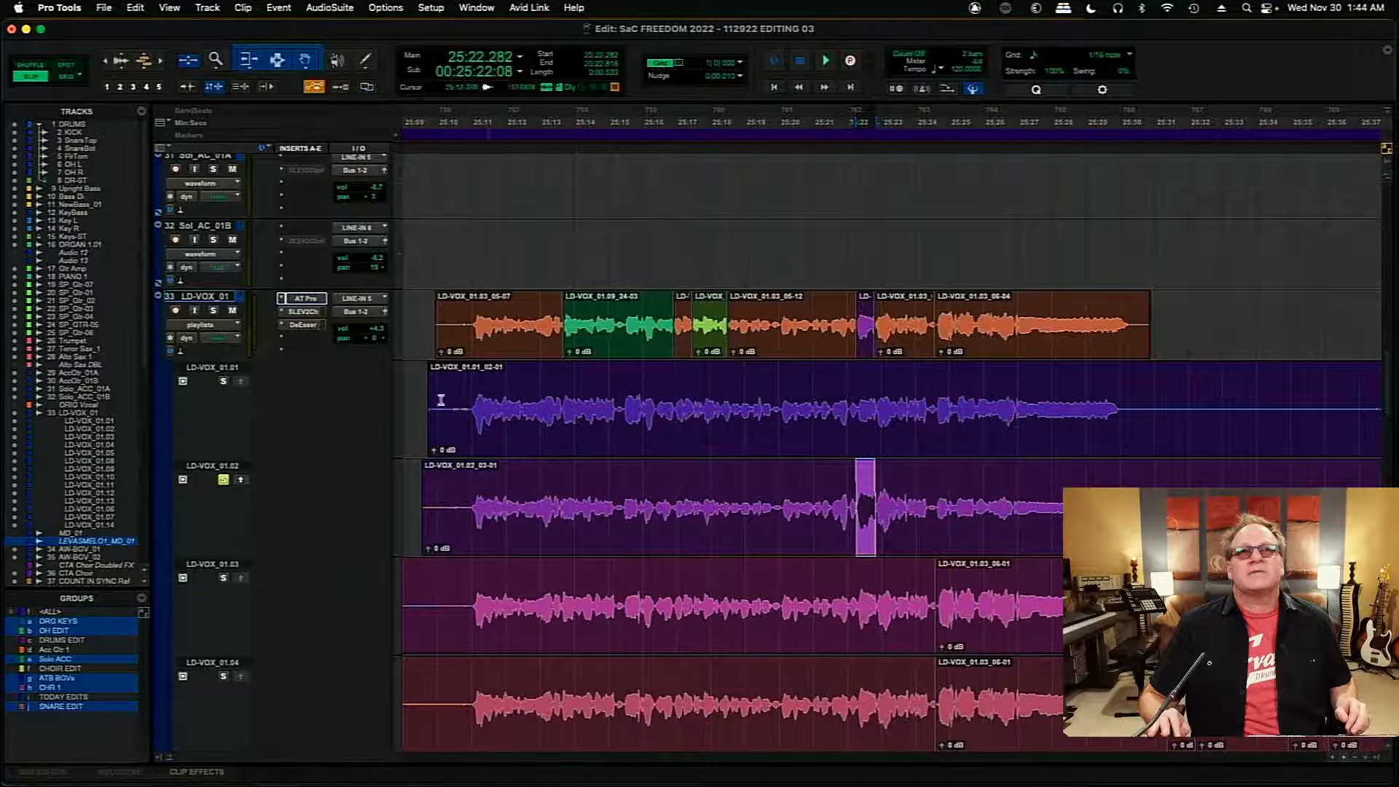
# - Compare the comp with playlist LD-VOX_01.01 from about 25:11 by toggling its solo, and increase the height of the LD-VOX_01 track
pyautogui.click(472, 405)
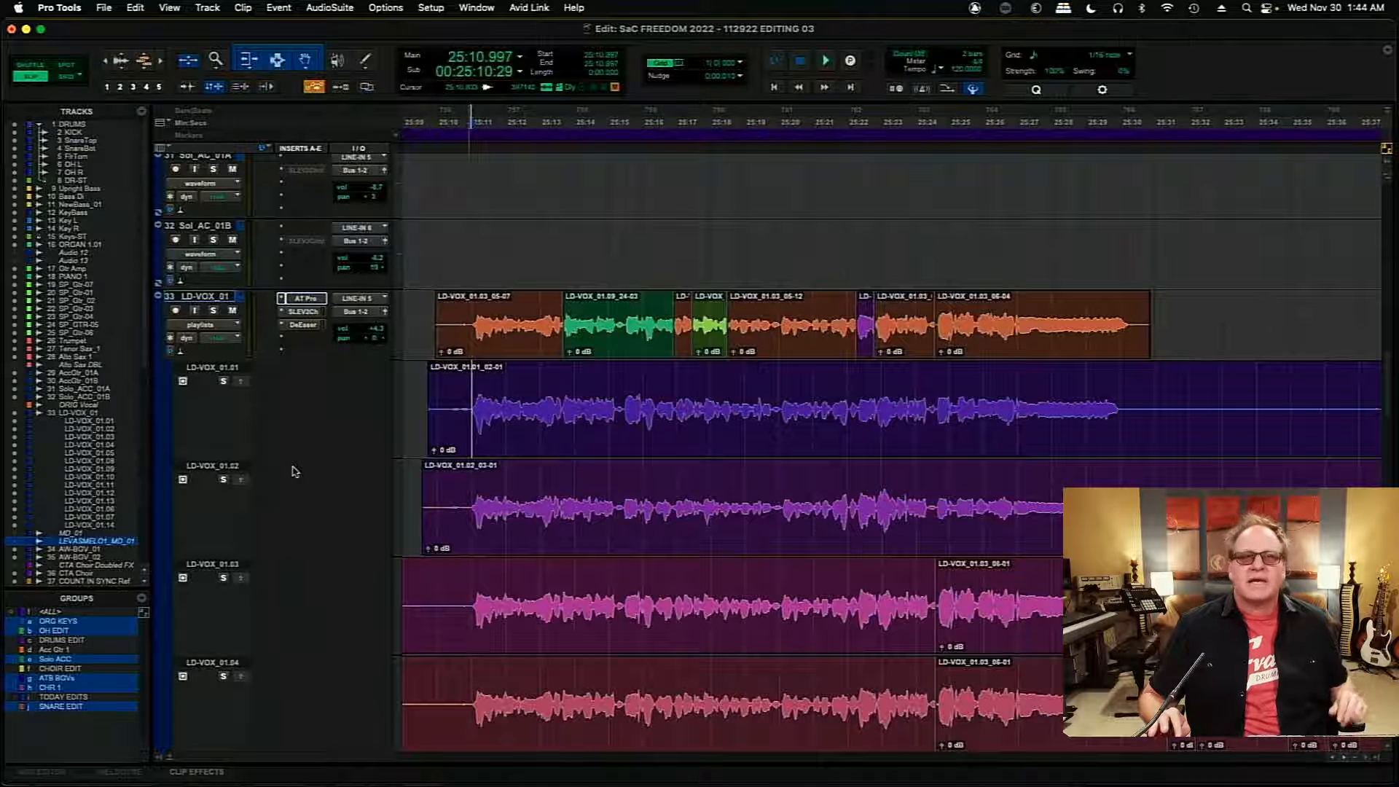
pyautogui.press('space')
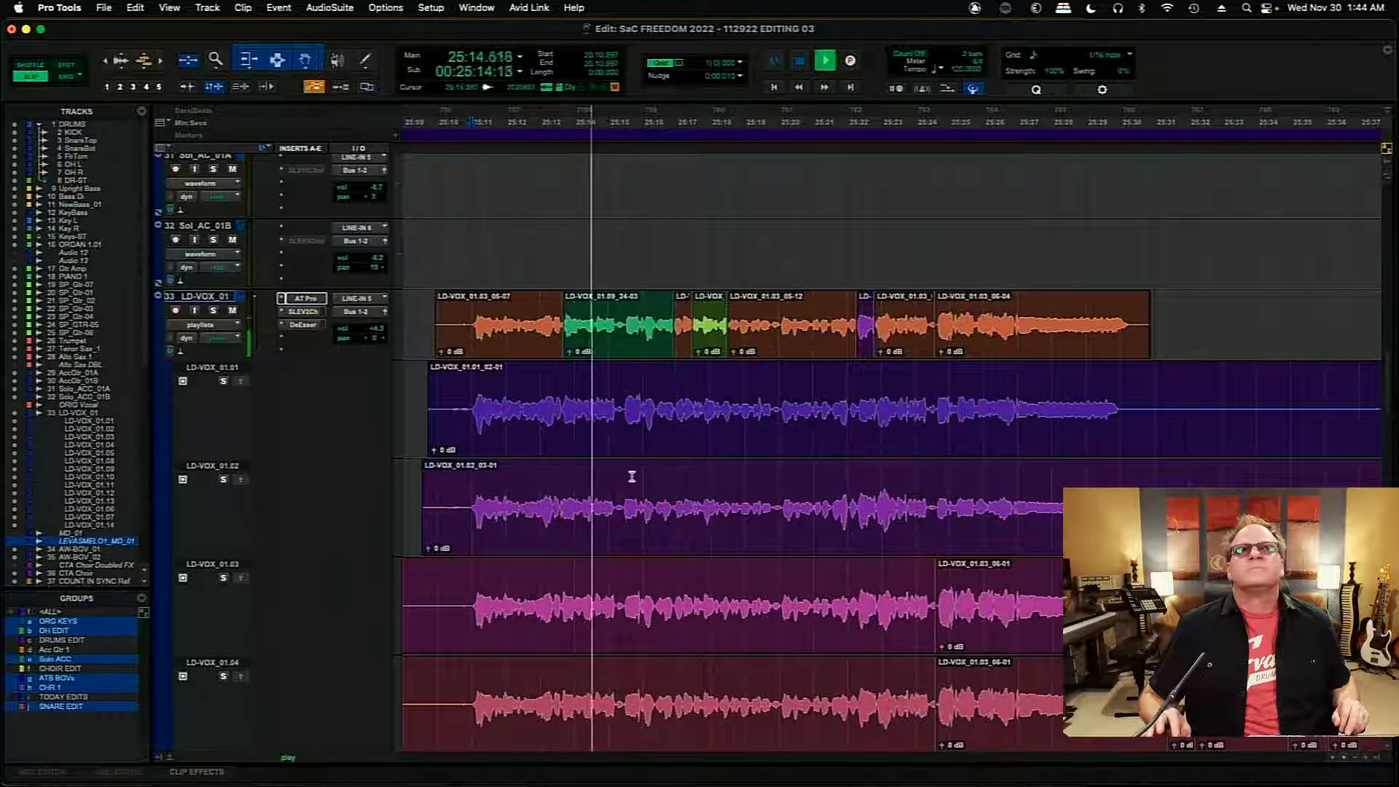
pyautogui.click(224, 381)
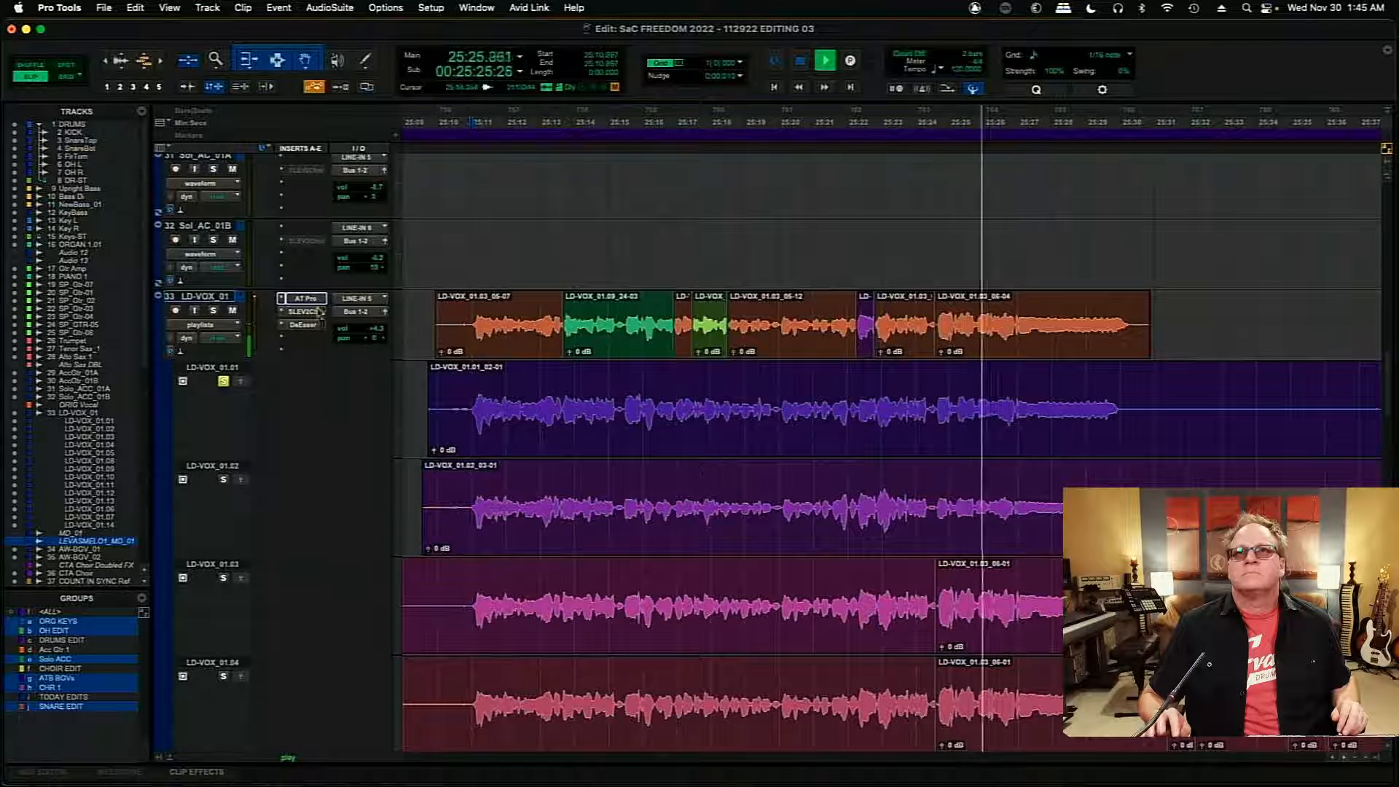
pyautogui.click(224, 381)
pyautogui.press('space')
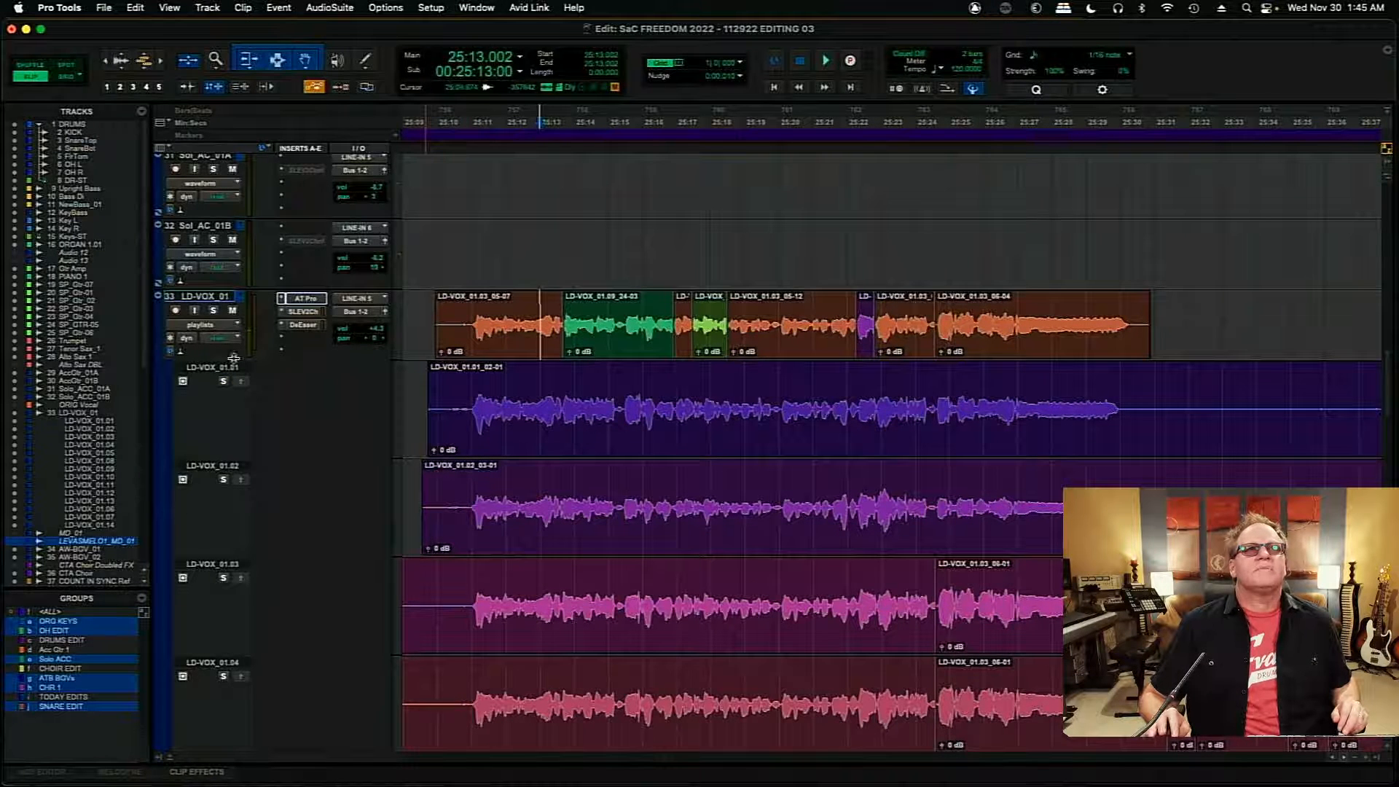
pyautogui.moveTo(233, 357); pyautogui.dragTo(241, 430)
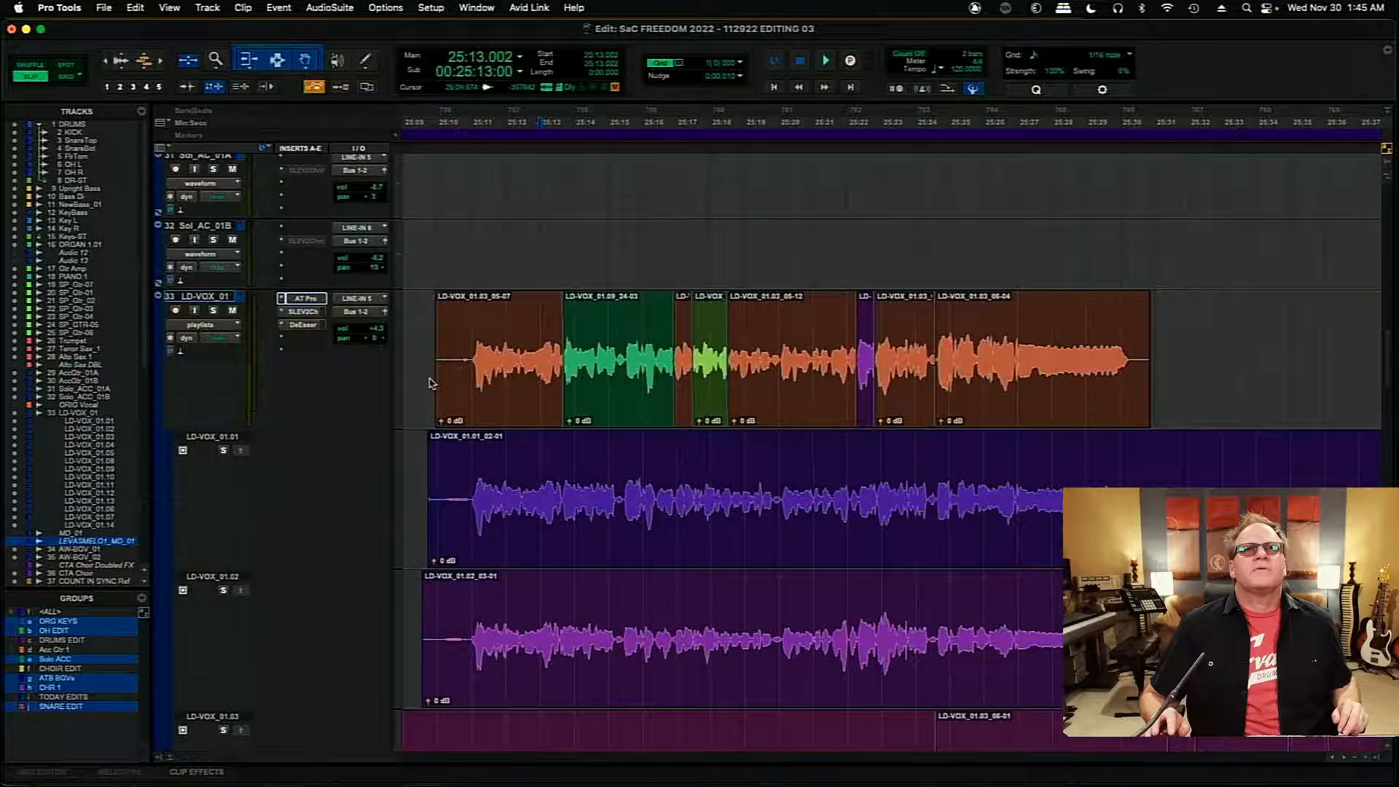
# - Trim the start of the LD-VOX_01 comp's first clip to about 25:10.933 and add a short fade-in up to the first word
pyautogui.click(477, 340)
pyautogui.press('super+bracketright')
pyautogui.press('super+bracketright')
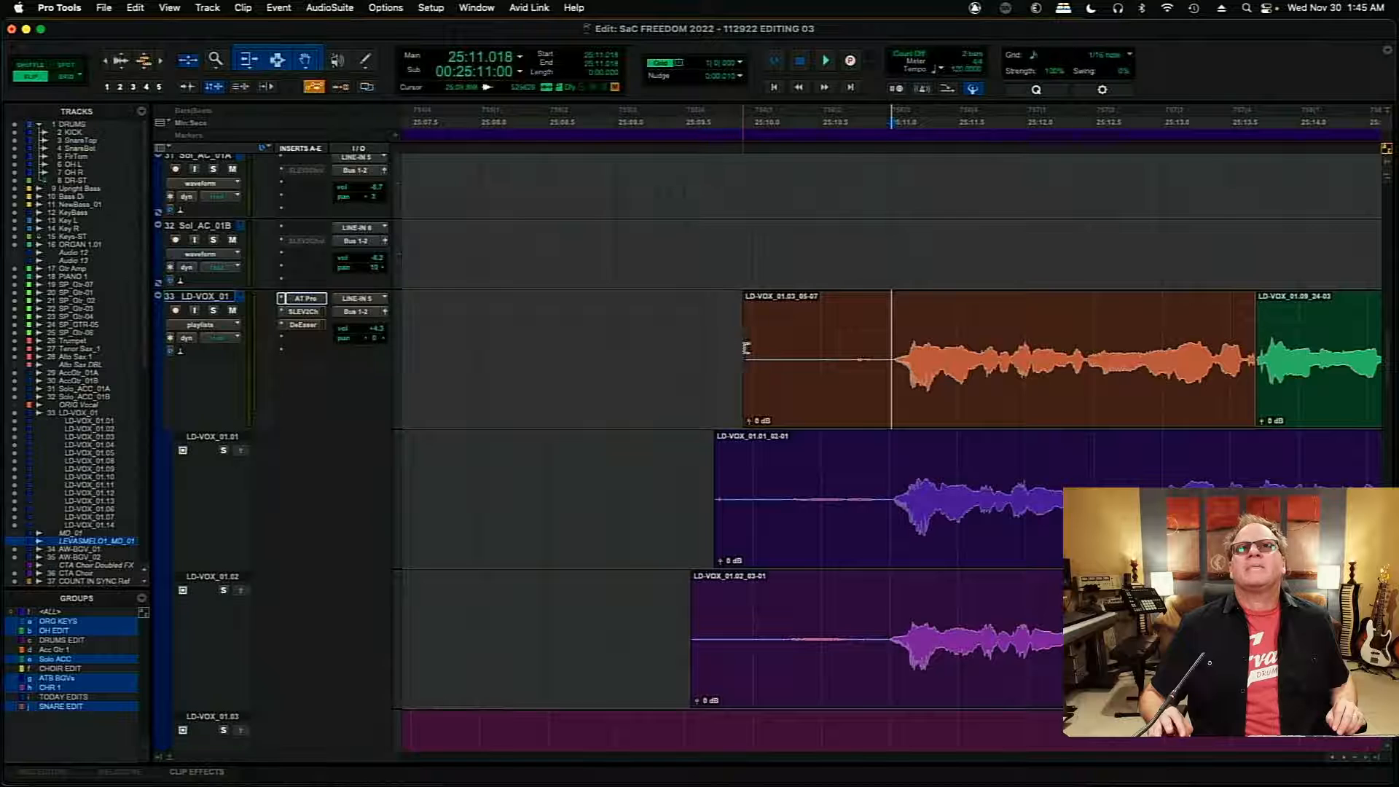
pyautogui.moveTo(746, 348); pyautogui.dragTo(880, 348)
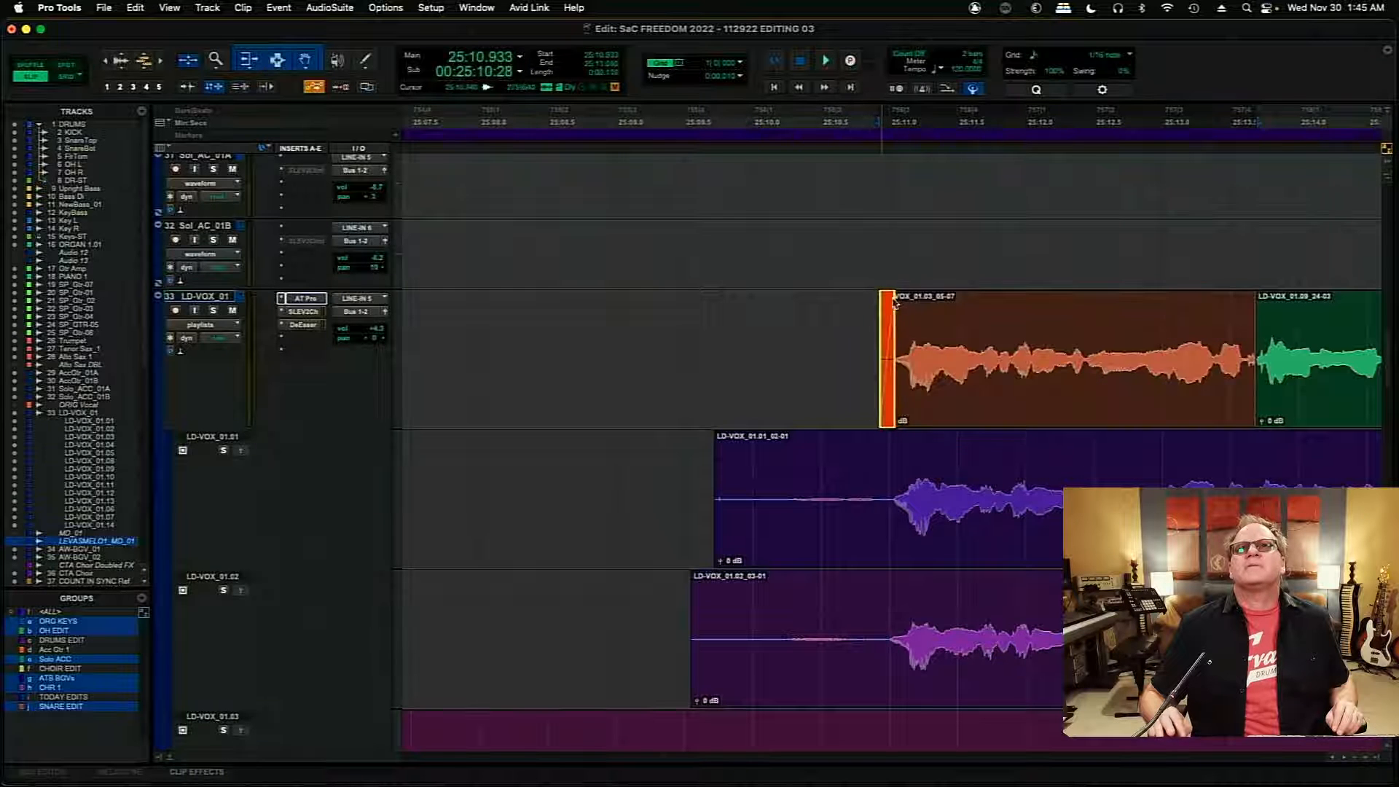
# - Play the comp from about 25:13.32 across the join between the first clip and the LD-VOX_01.09_24-03 clip
pyautogui.click(1213, 318)
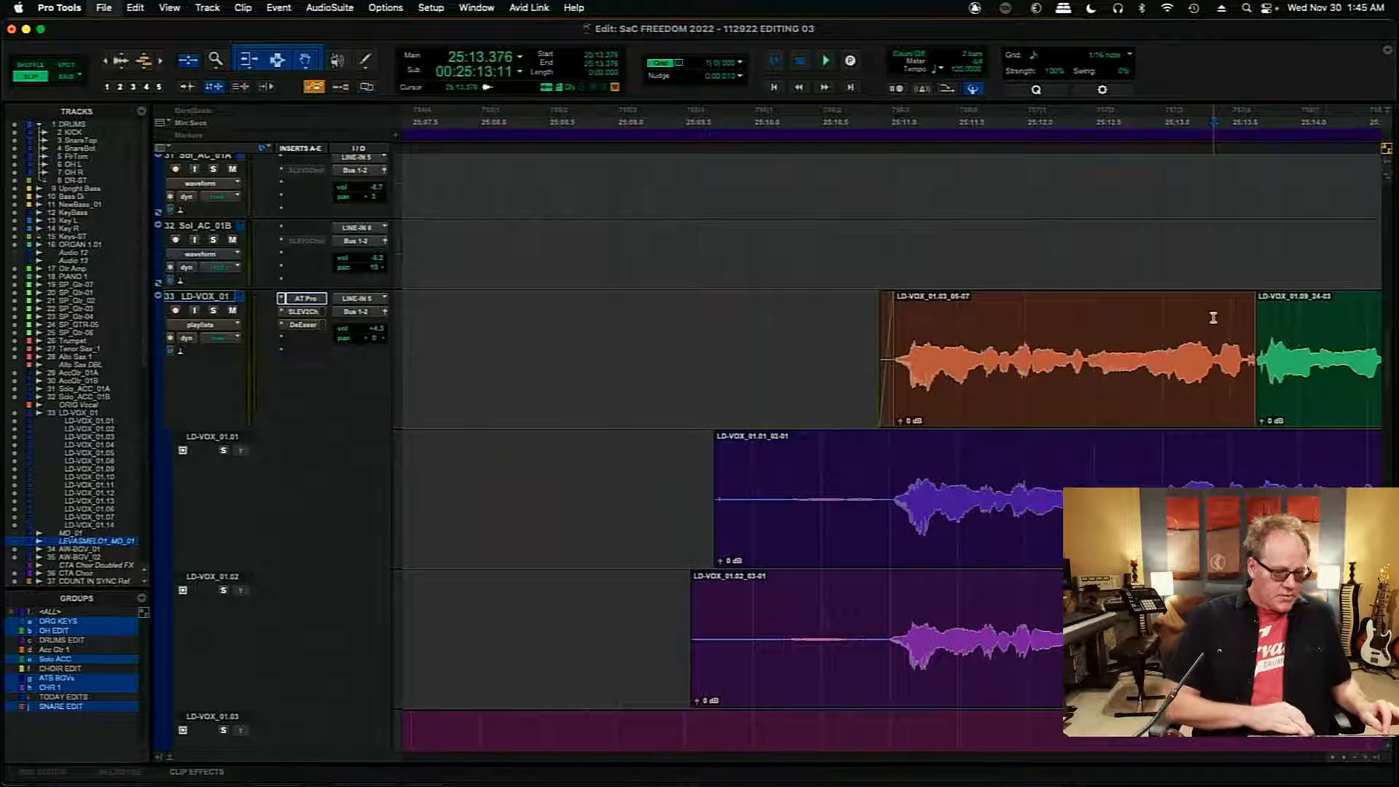
pyautogui.press('super+bracketright')
pyautogui.press('super+bracketright')
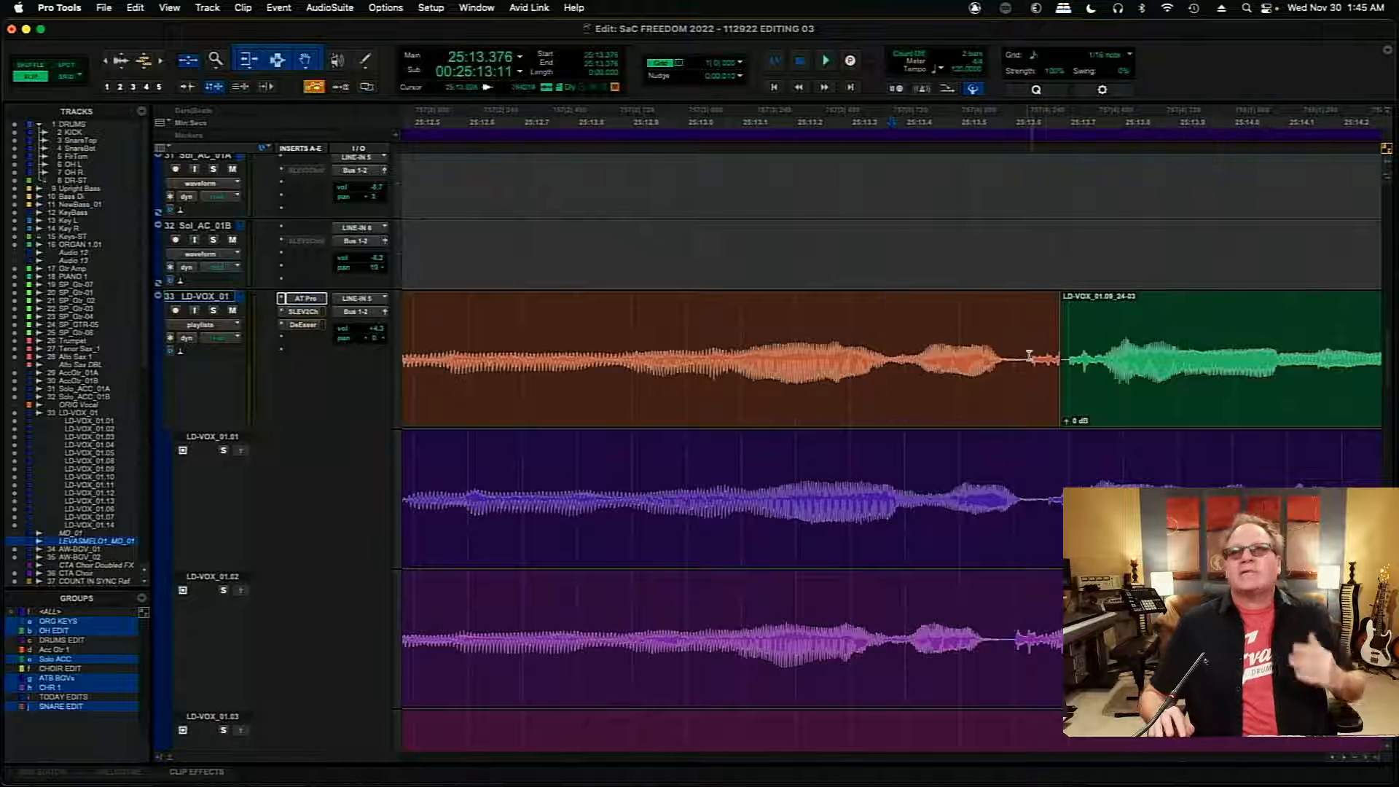
pyautogui.click(1344, 758)
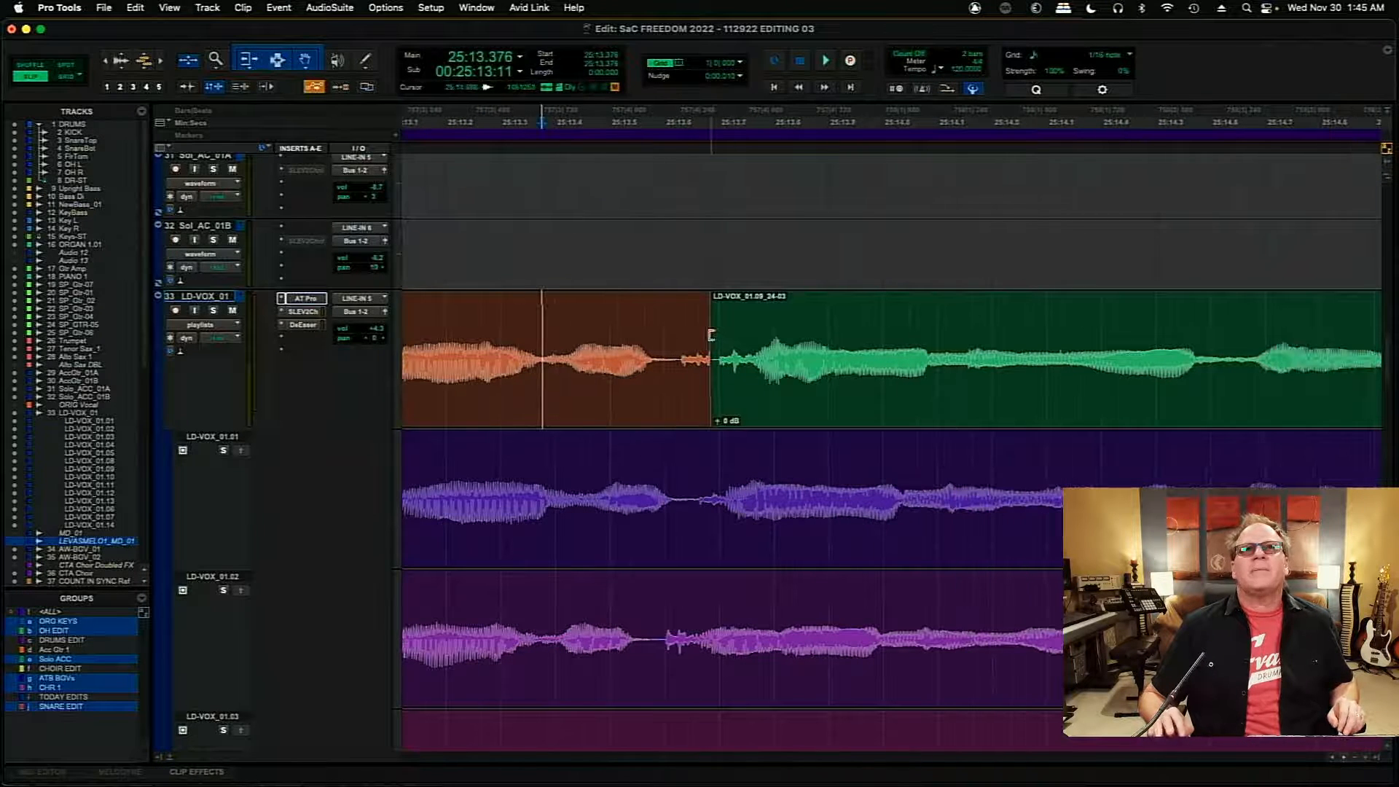
pyautogui.click(512, 327)
pyautogui.press('space')
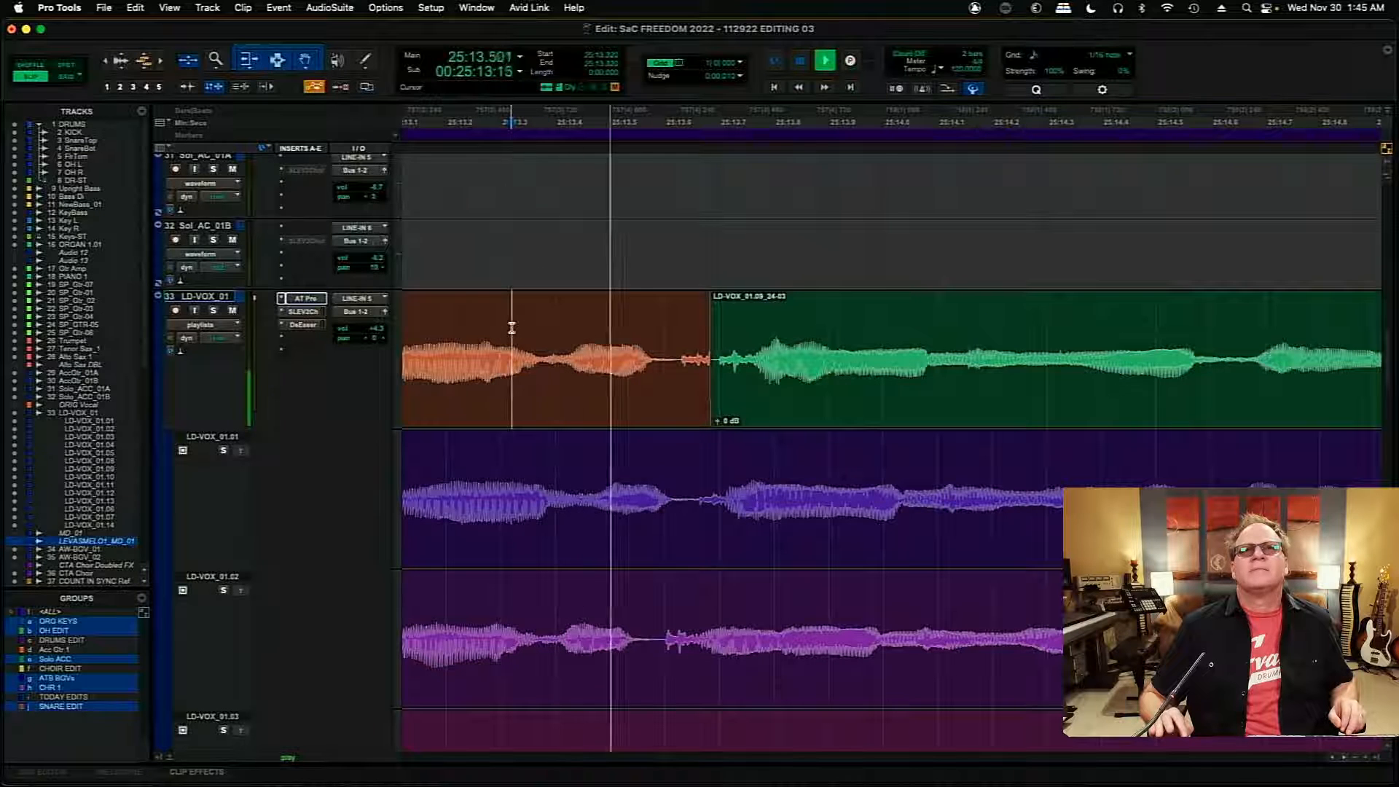
# - Try cutting the first clip back to about 25:13.4 and extending the LD-VOX_01.09_24-03 clip's start to 25:13.458, and play the result
pyautogui.click(782, 395)
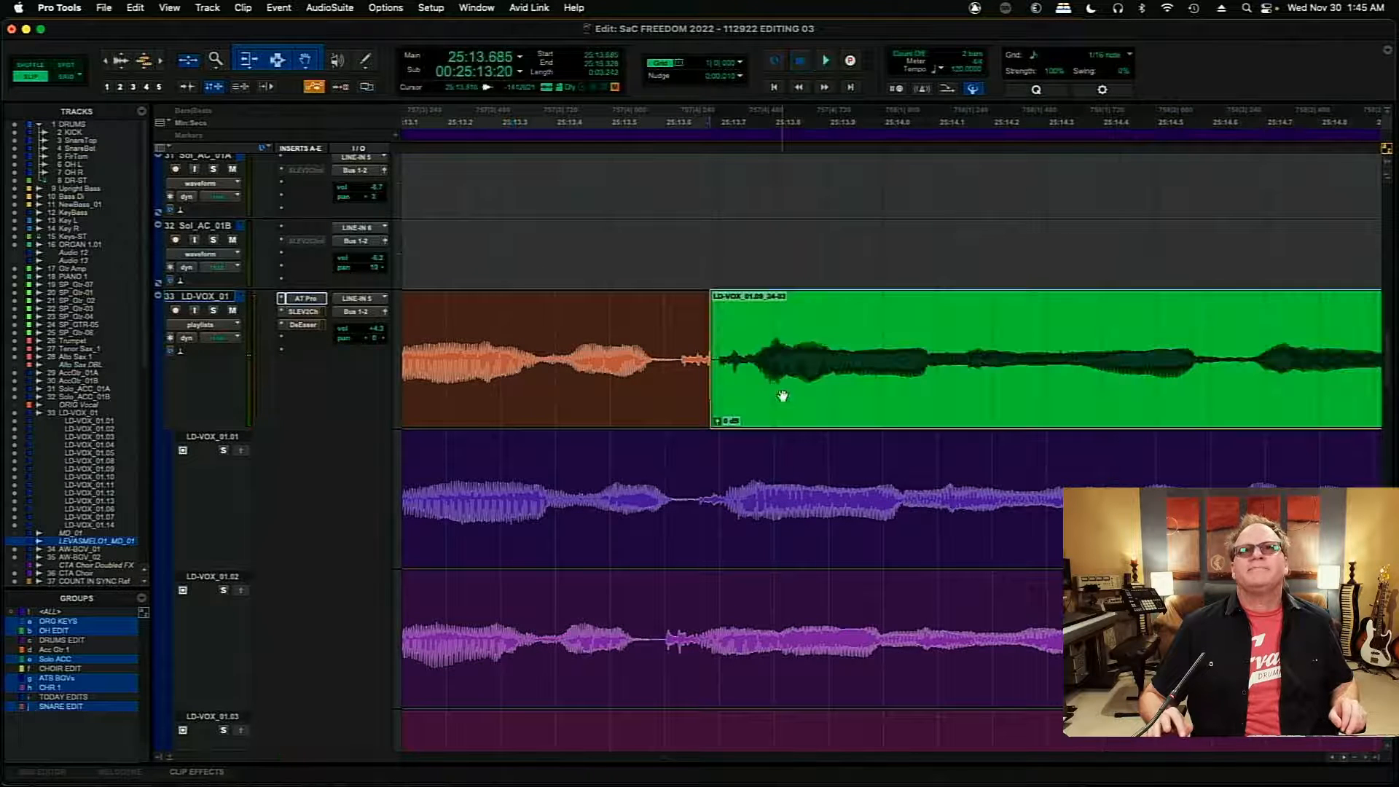
pyautogui.moveTo(703, 364); pyautogui.dragTo(552, 396)
pyautogui.moveTo(719, 371); pyautogui.dragTo(588, 383)
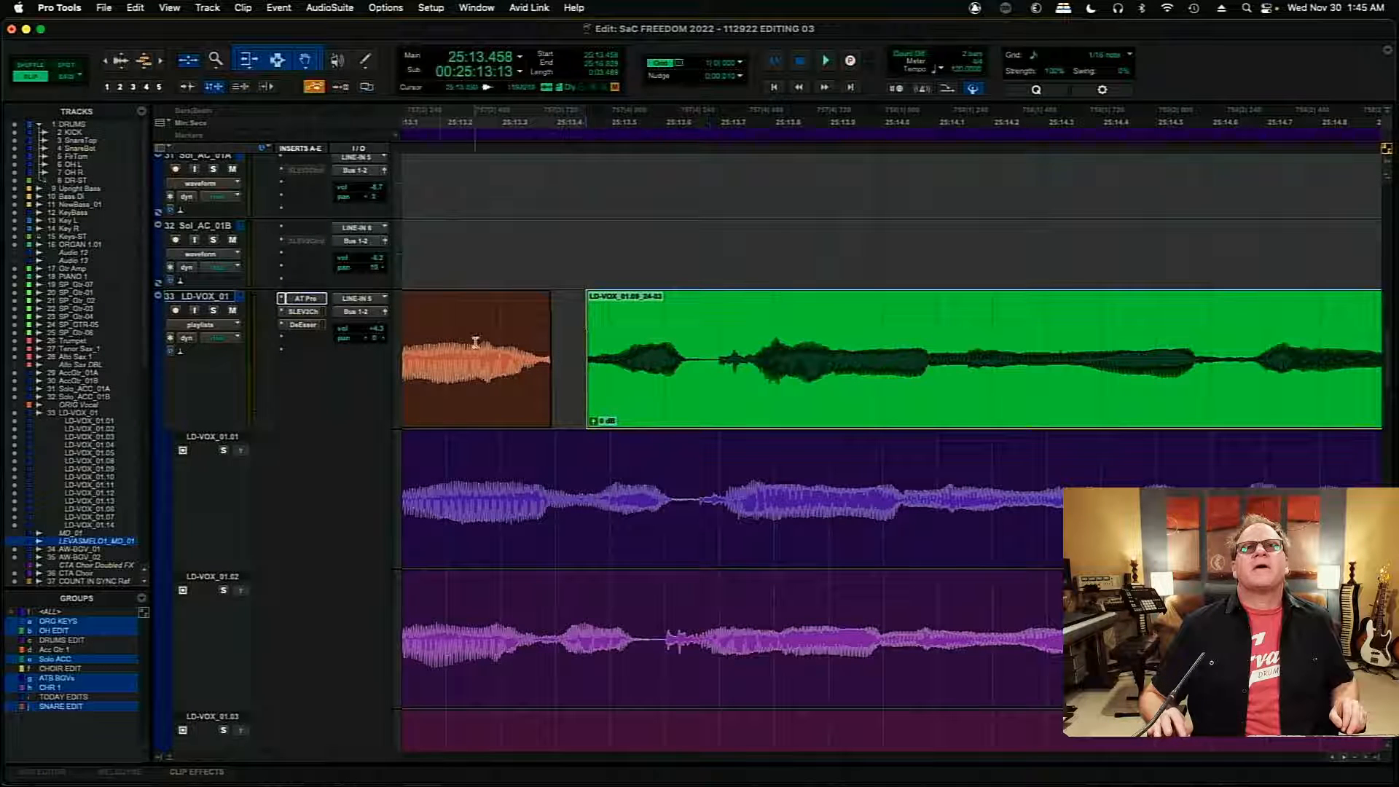
pyautogui.click(440, 333)
pyautogui.press('space')
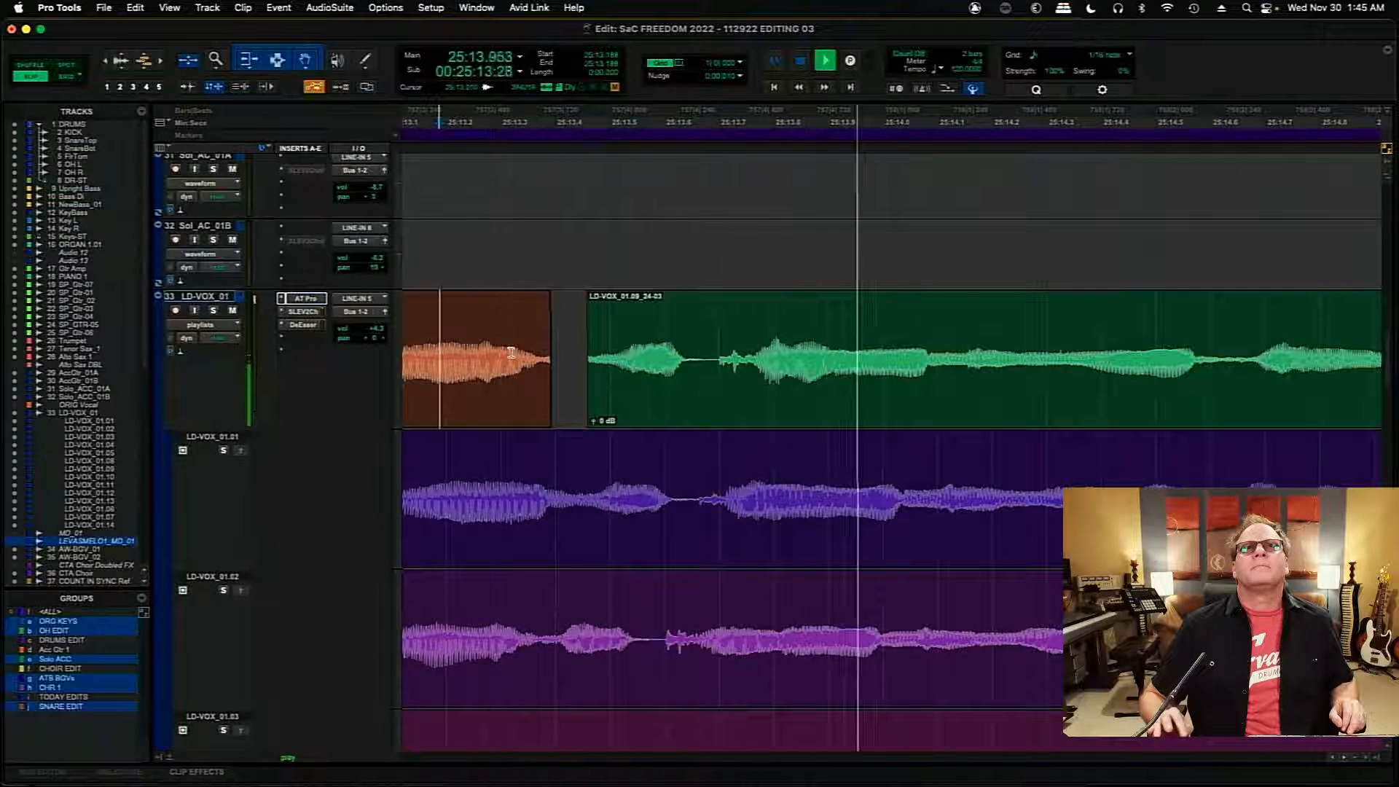
pyautogui.press('space')
# - Save the session and nudge the first clip, LD-VOX_01.03_05-07, 20 ms later
pyautogui.click(686, 341)
pyautogui.press('super+s')
pyautogui.press('r')
pyautogui.press('r')
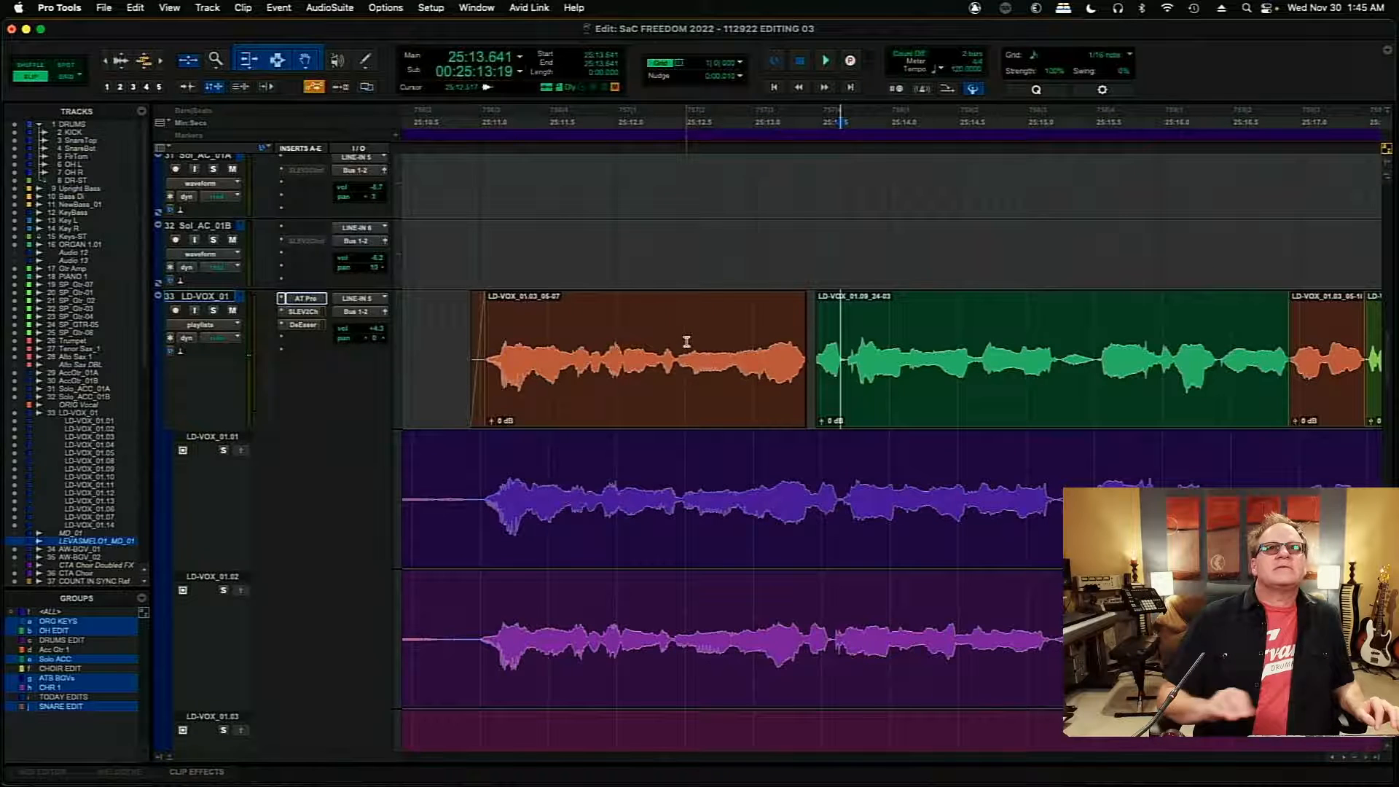
pyautogui.click(676, 406)
pyautogui.press('KP_Add')
pyautogui.press('KP_Add')
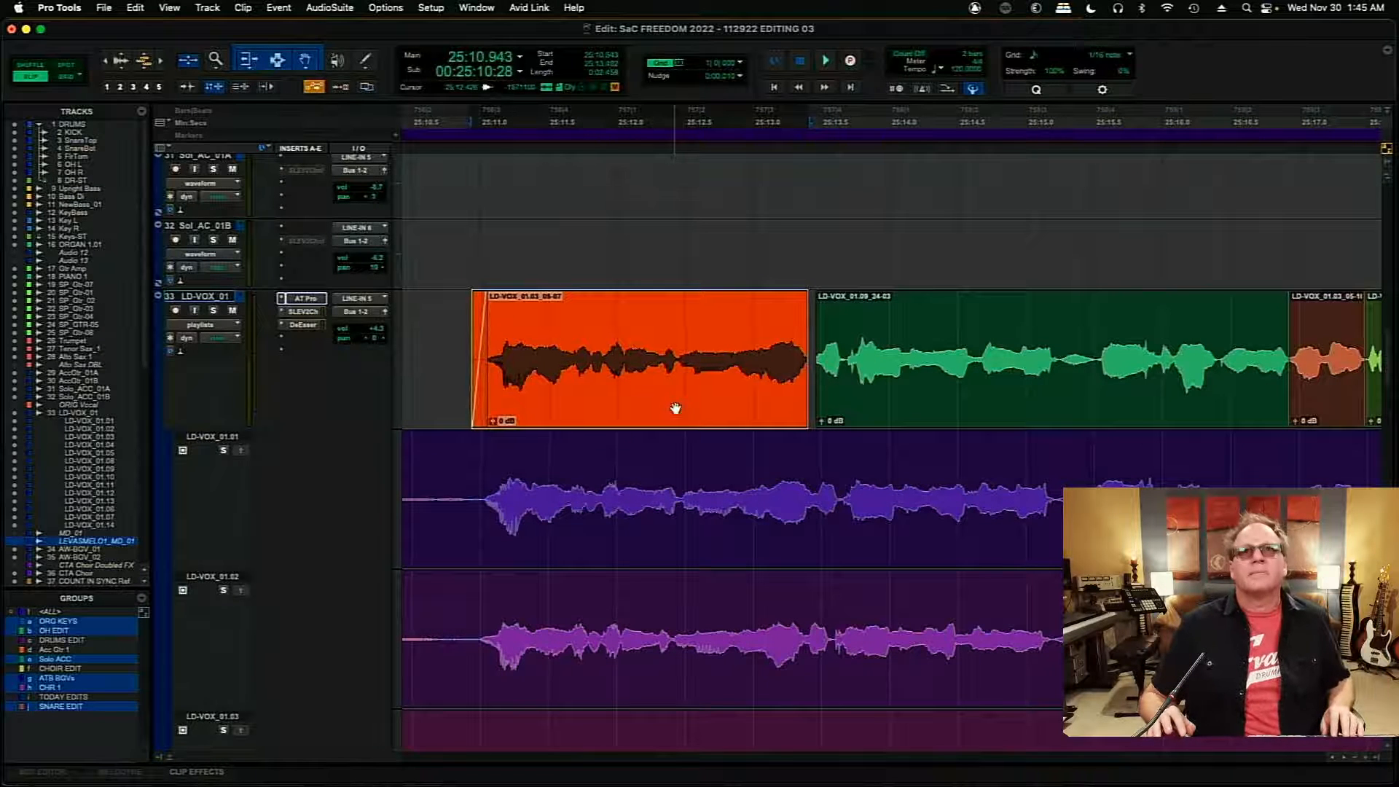
# - Play the comp from about 25:10.837 to check the nudged clip's timing
pyautogui.click(498, 348)
pyautogui.press('space')
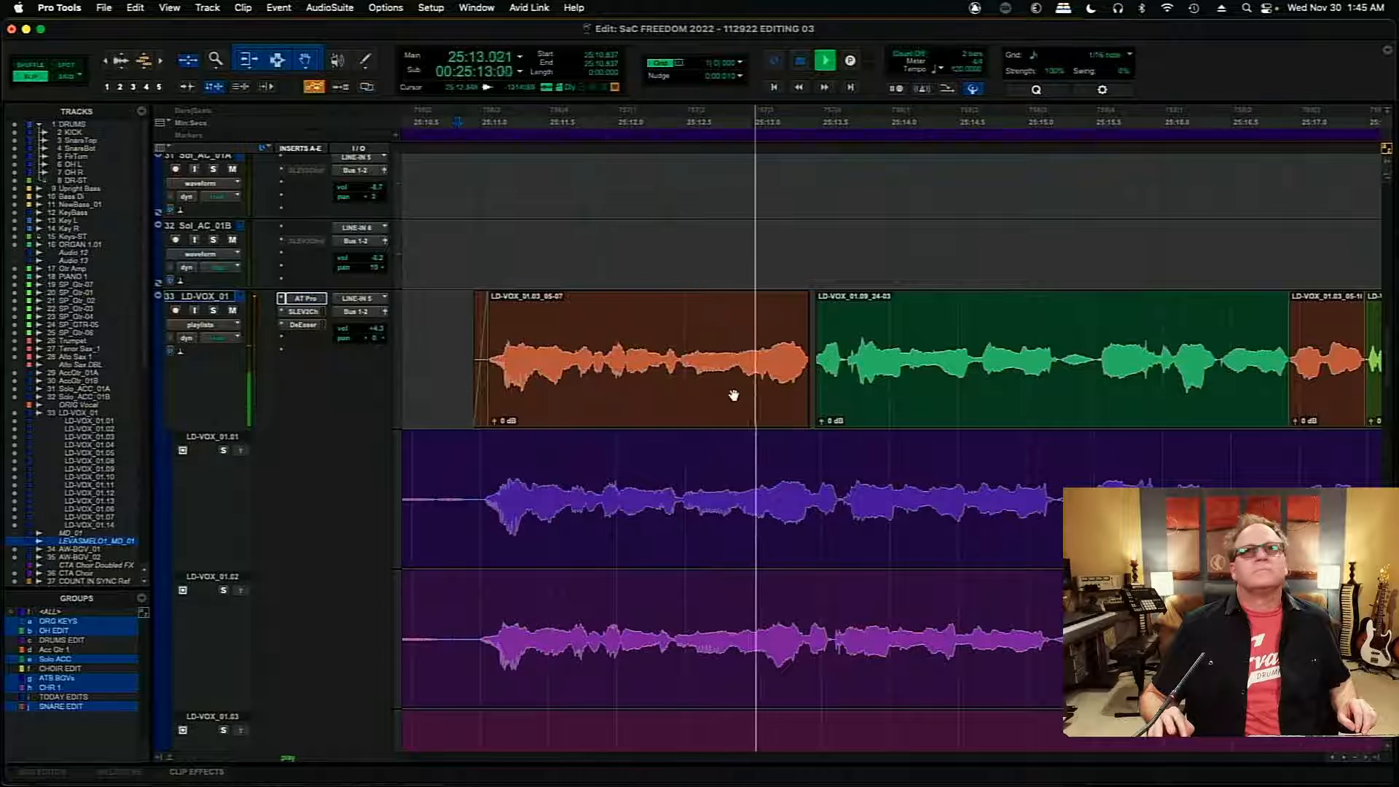
pyautogui.press('space')
# - Save the session and extend the end of the LD-VOX_01.03_05-07 clip across the gap to 25:13.644
pyautogui.click(814, 358)
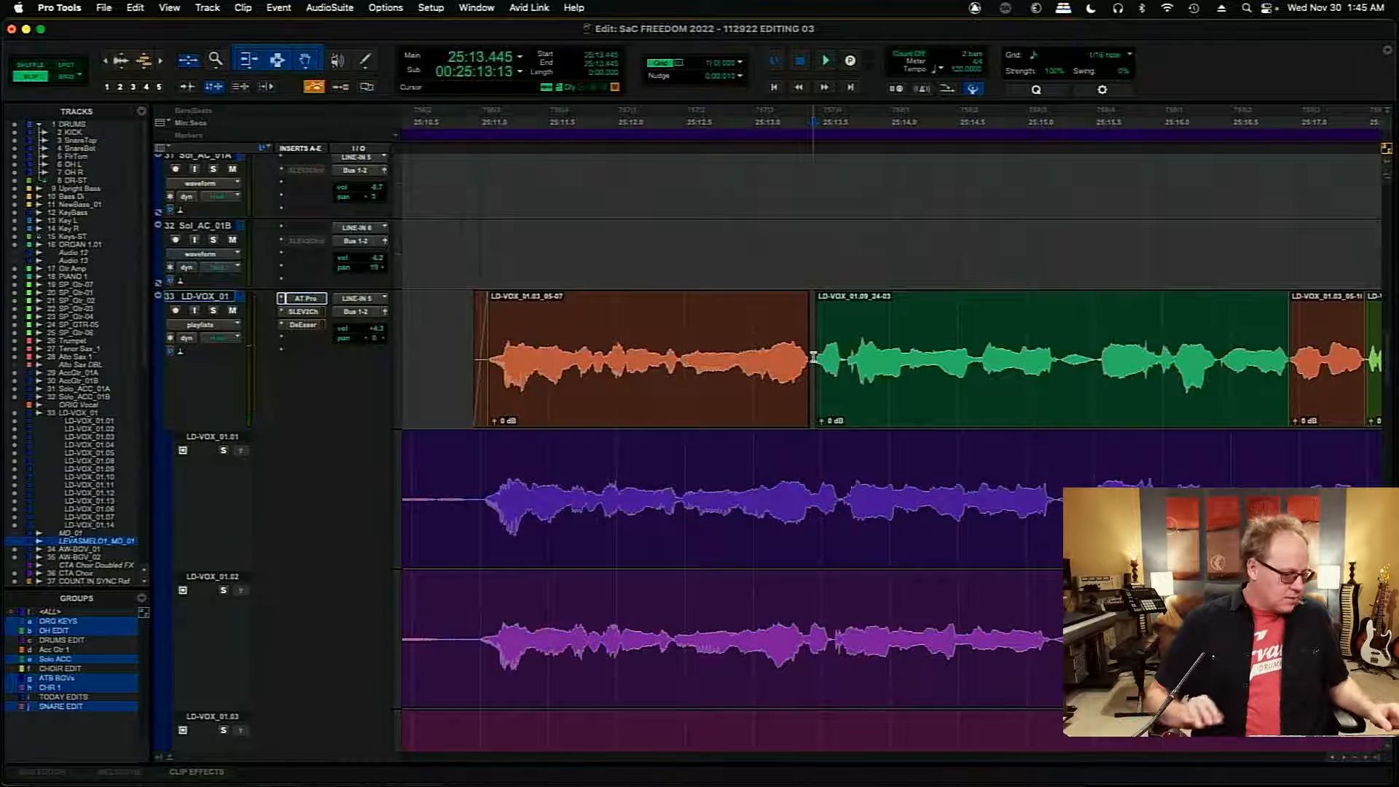
pyautogui.press('super+s')
pyautogui.press('t')
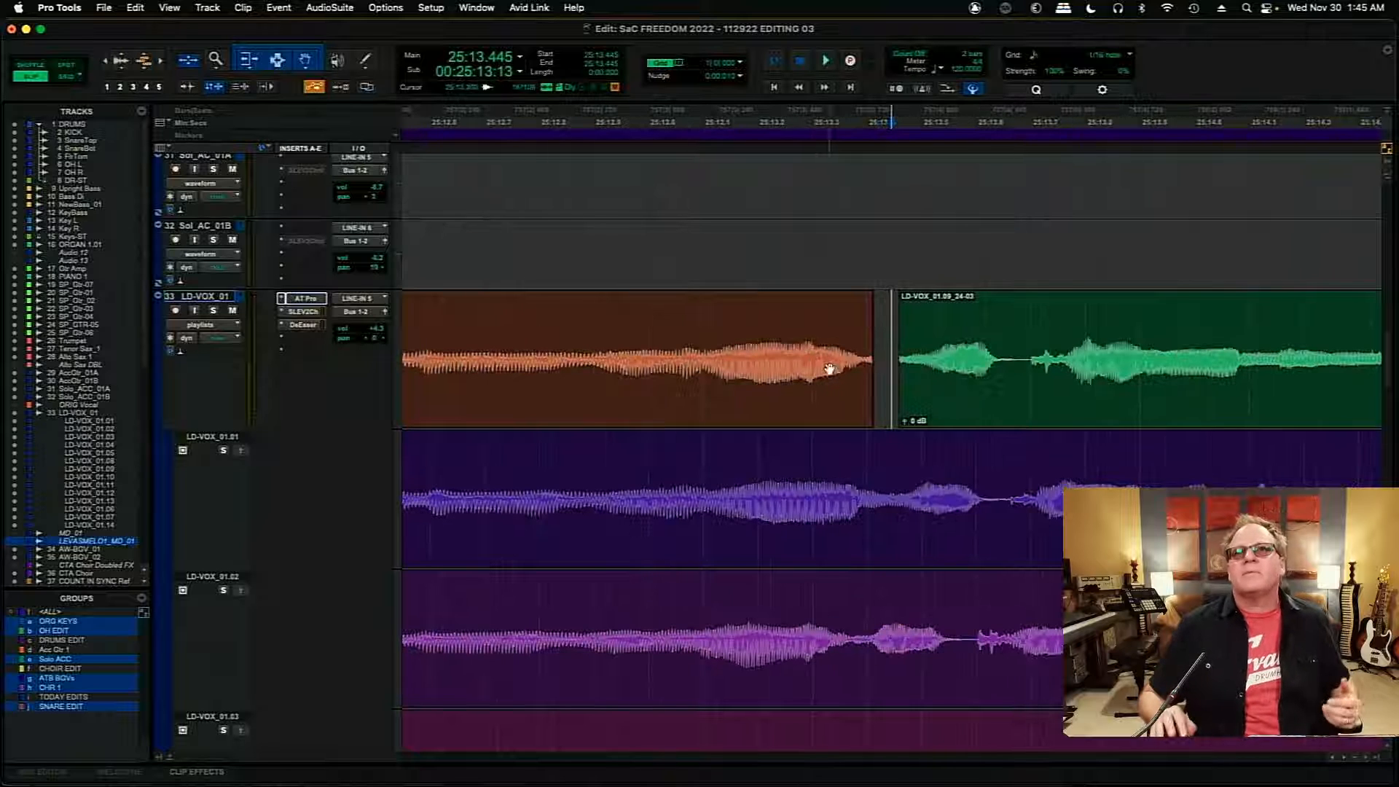
pyautogui.moveTo(873, 360); pyautogui.dragTo(1001, 371)
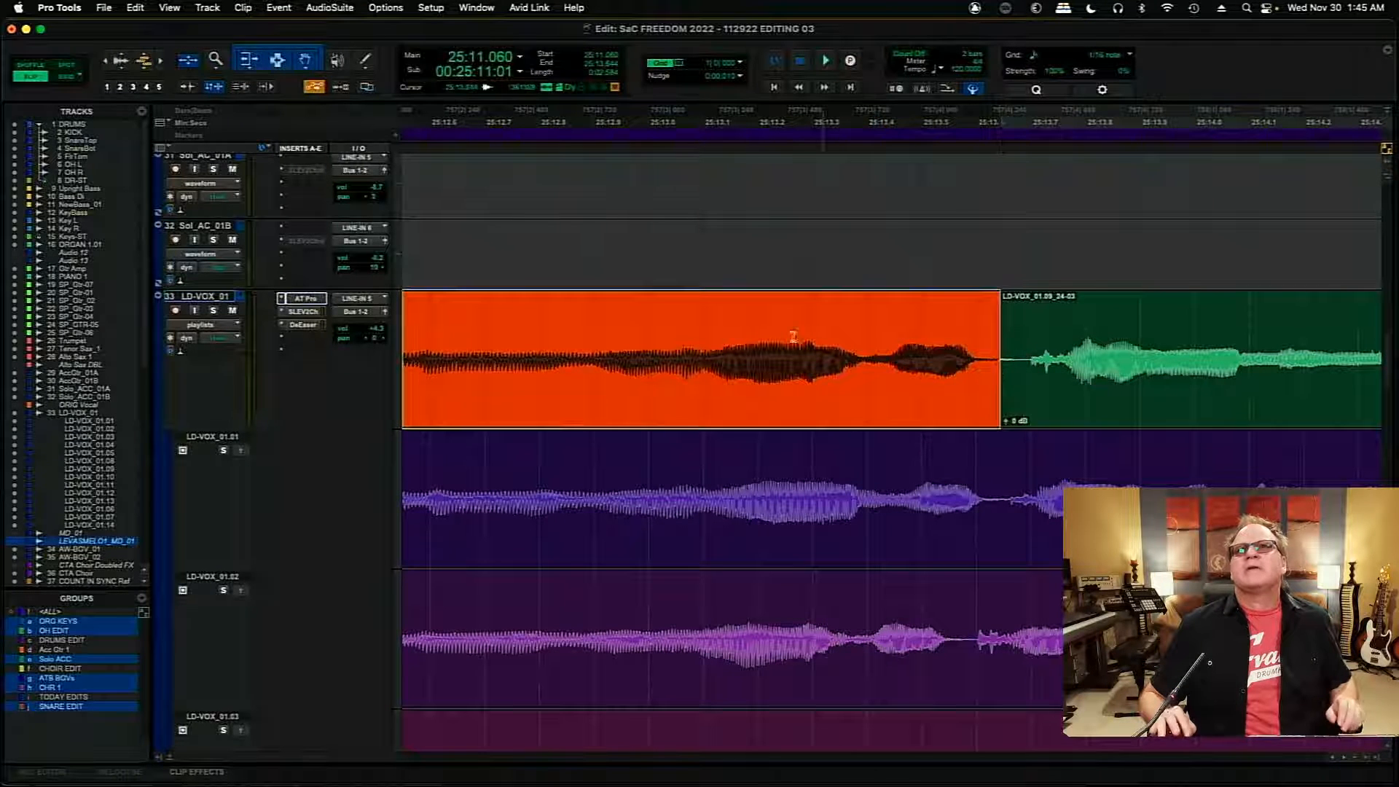
# - Play the comp from about 25:13.125 through the new join with the LD-VOX_01.09_24-03 clip
pyautogui.click(717, 330)
pyautogui.press('space')
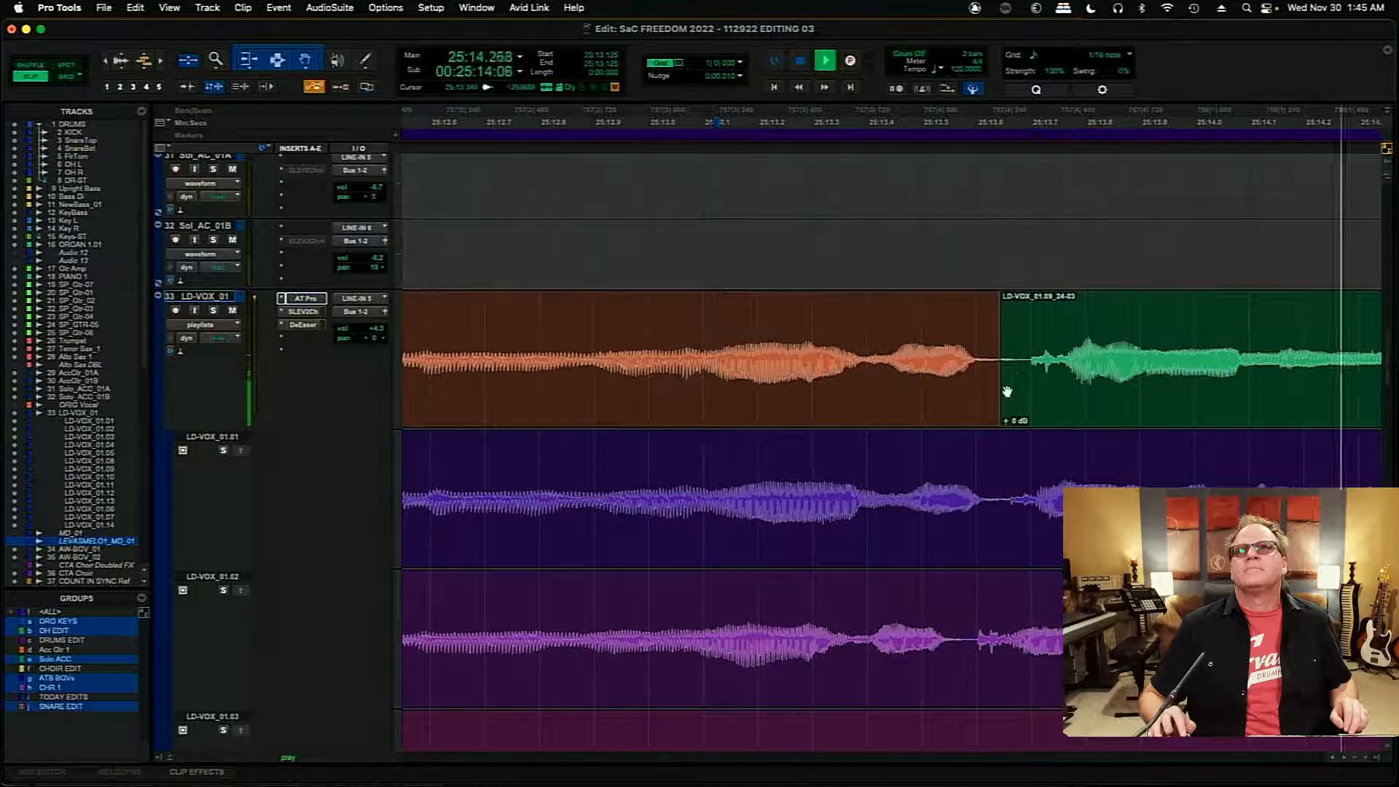
pyautogui.press('space')
# - Trim the start of the LD-VOX_01.09_24-03 clip to 25:13.690 and move the clip earlier to start at 25:13.641
pyautogui.click(1040, 379)
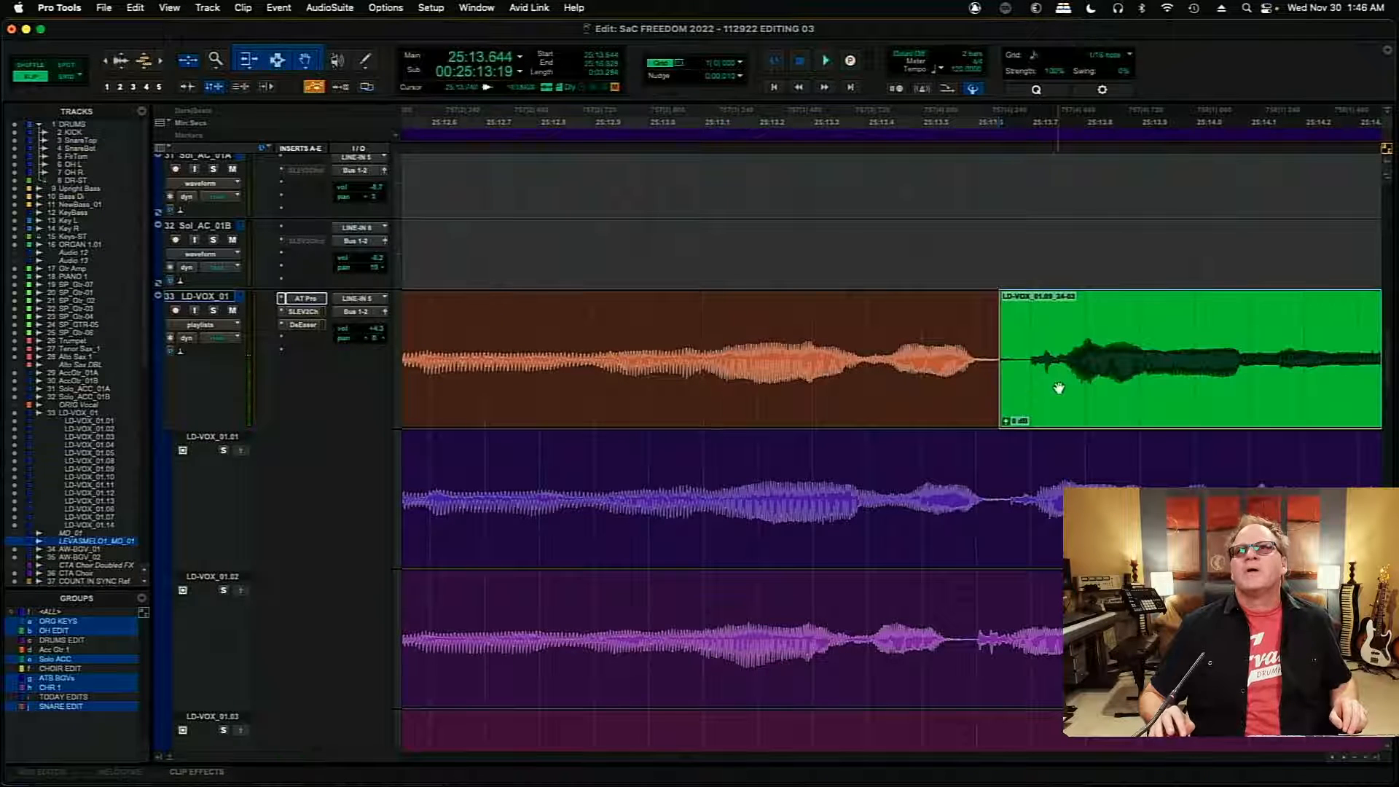
pyautogui.moveTo(993, 360); pyautogui.dragTo(1025, 360)
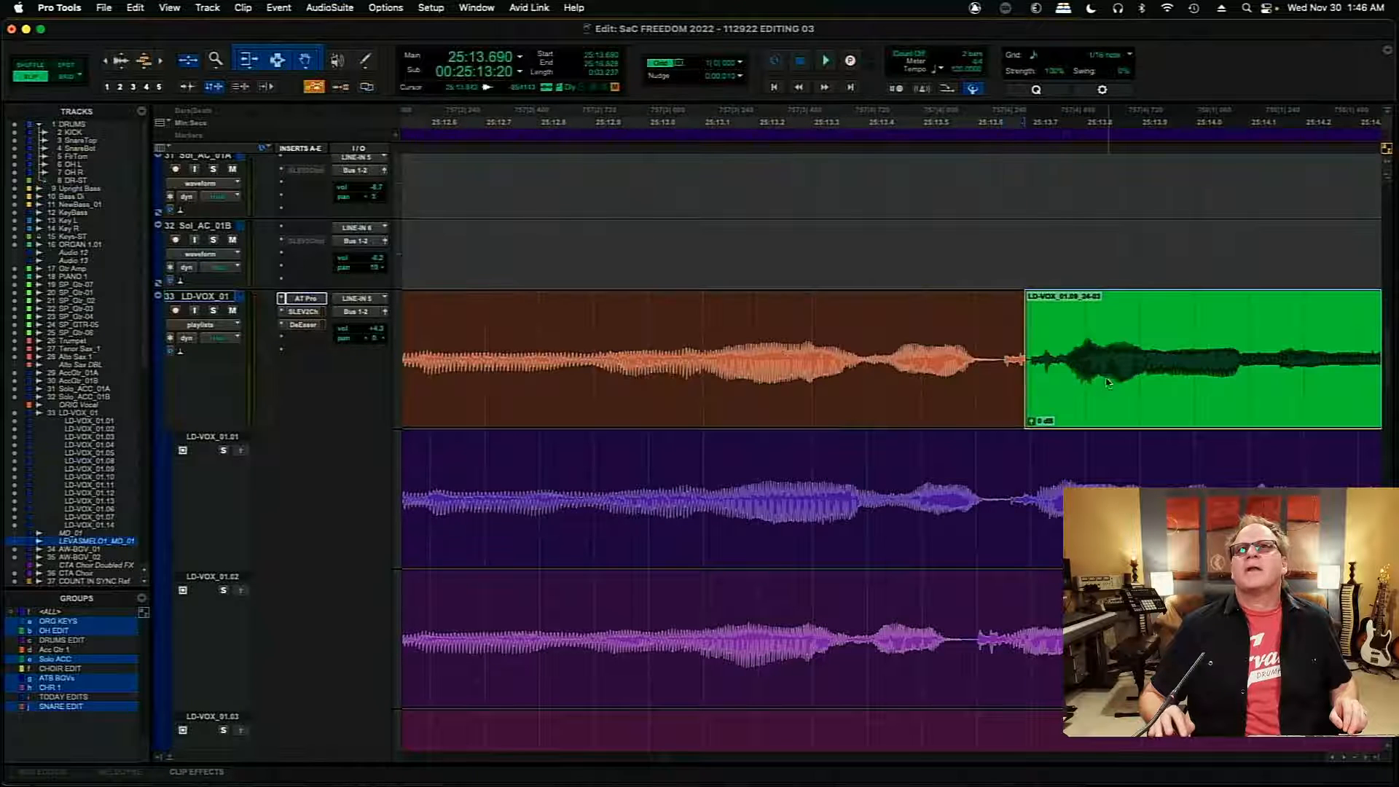
pyautogui.moveTo(1106, 380); pyautogui.dragTo(1079, 392)
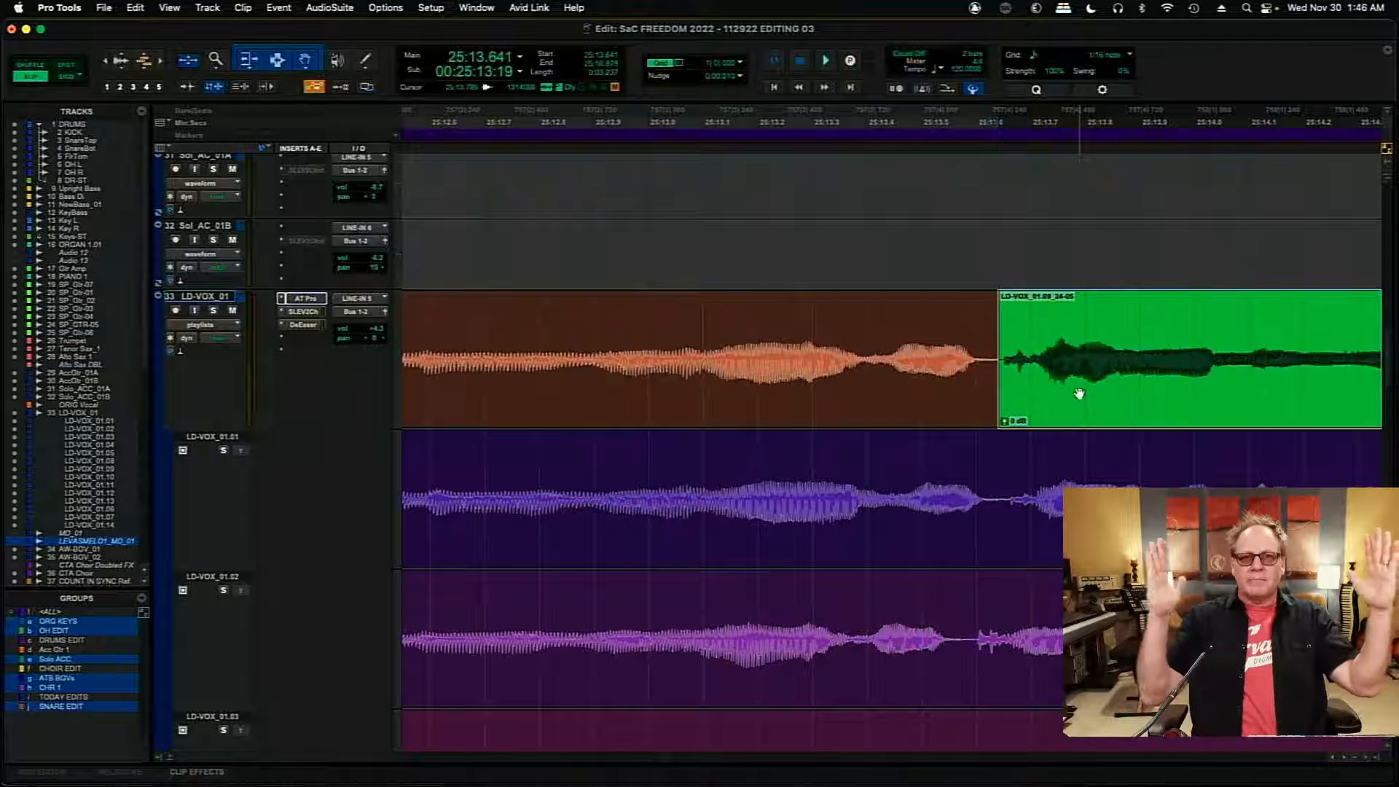
# - Add a crossfade of about 13 ms at the join from 25:13.634, and play the comp from about 25:12.705
pyautogui.click(998, 400)
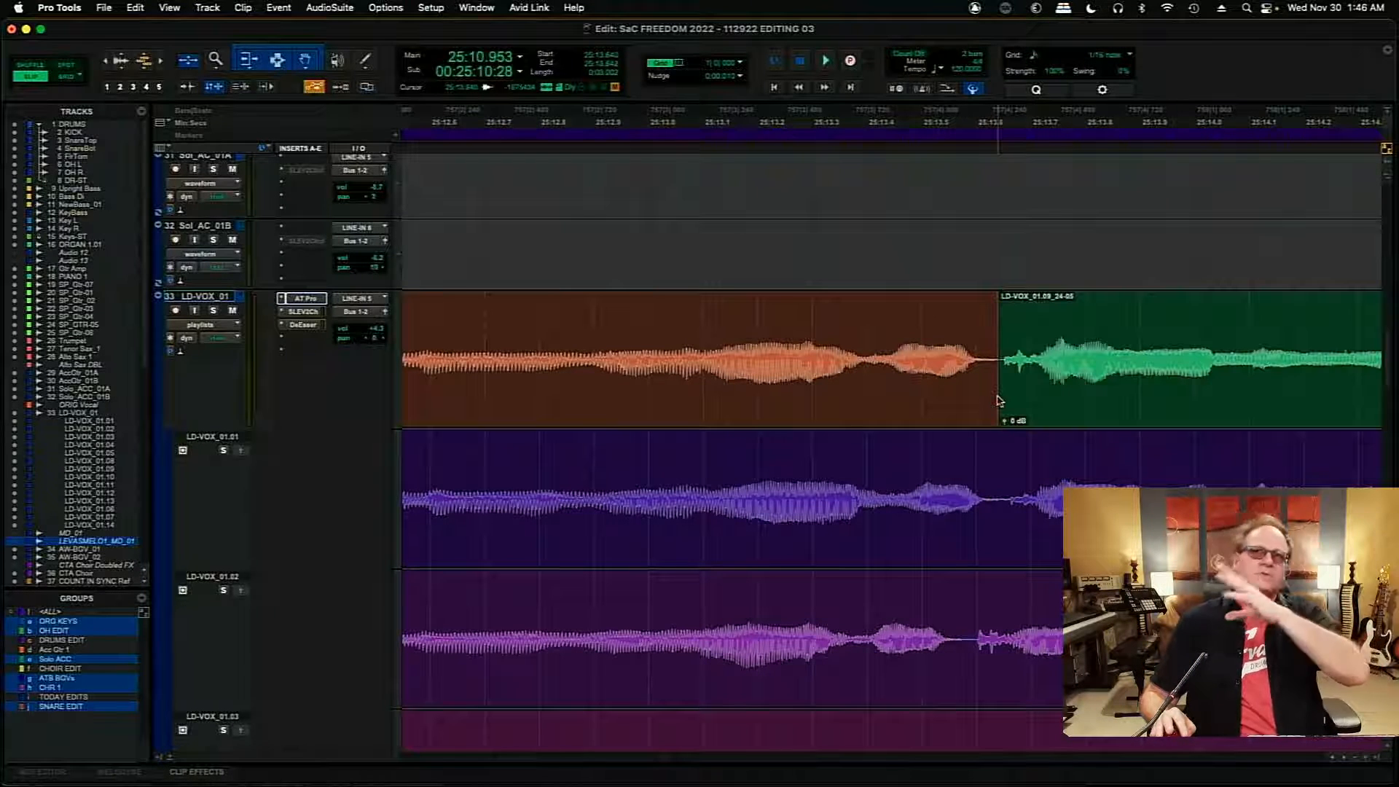
pyautogui.moveTo(998, 397); pyautogui.dragTo(994, 400)
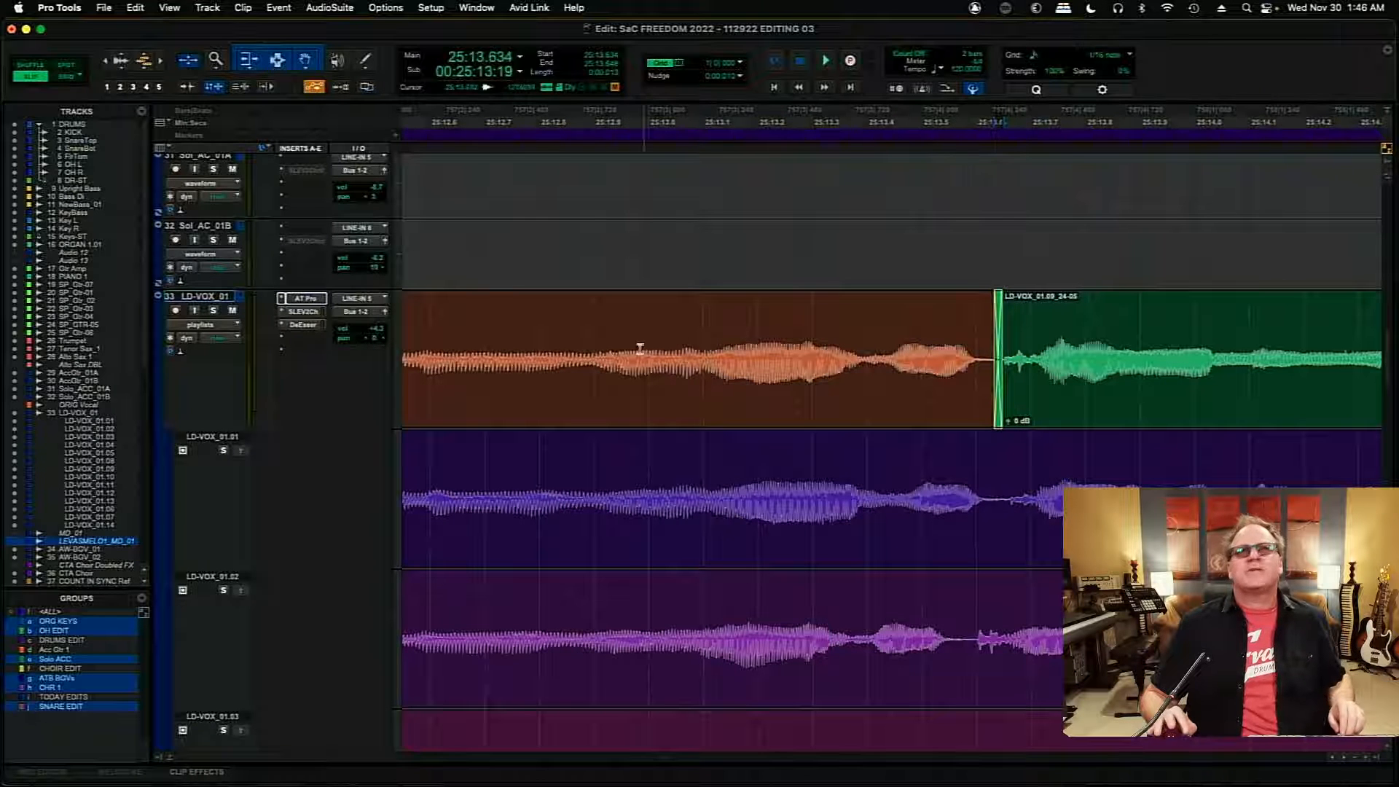
pyautogui.click(488, 331)
pyautogui.press('space')
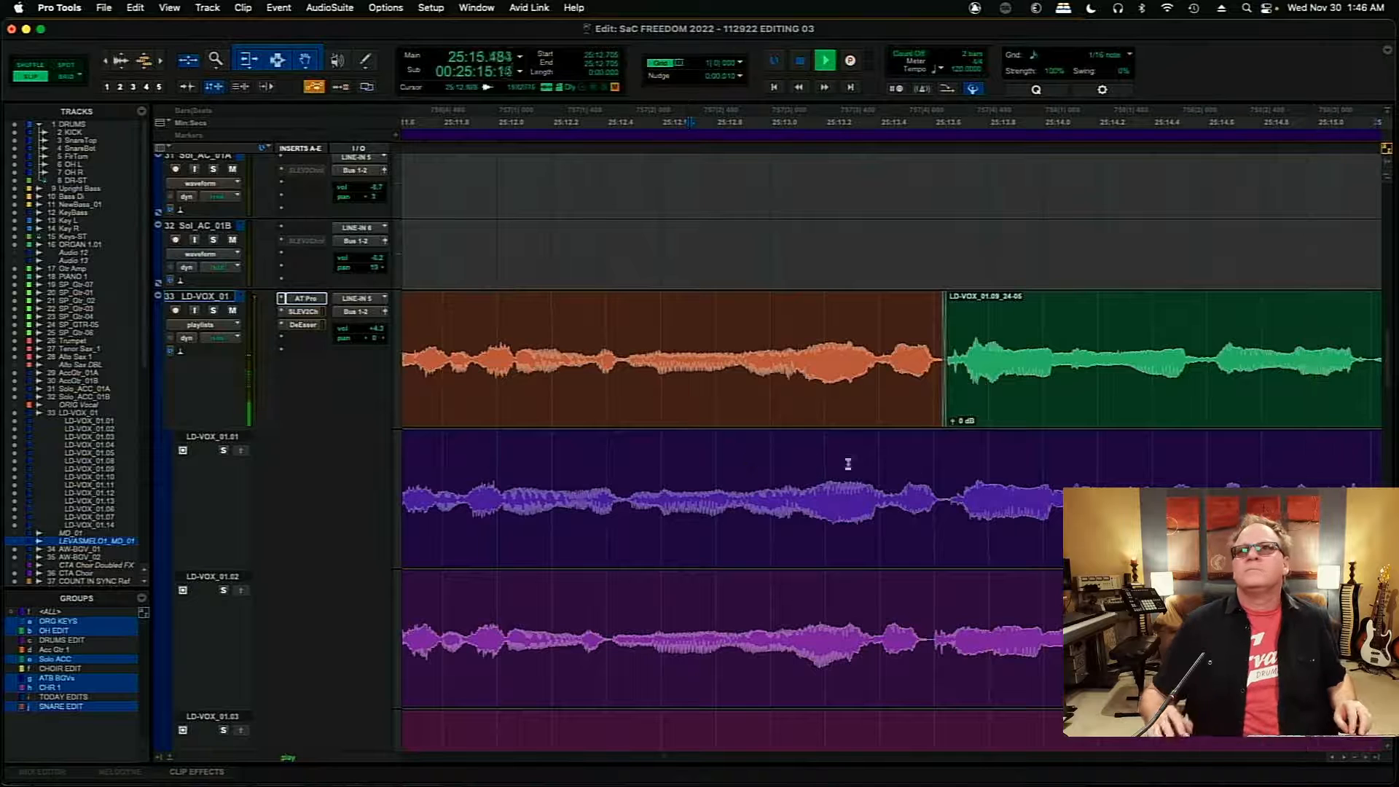
pyautogui.press('space')
# - Play the comp from about 25:13.970 with the full mix and again with LD-VOX_01 soloed
pyautogui.hscroll(10, 1338, 759)
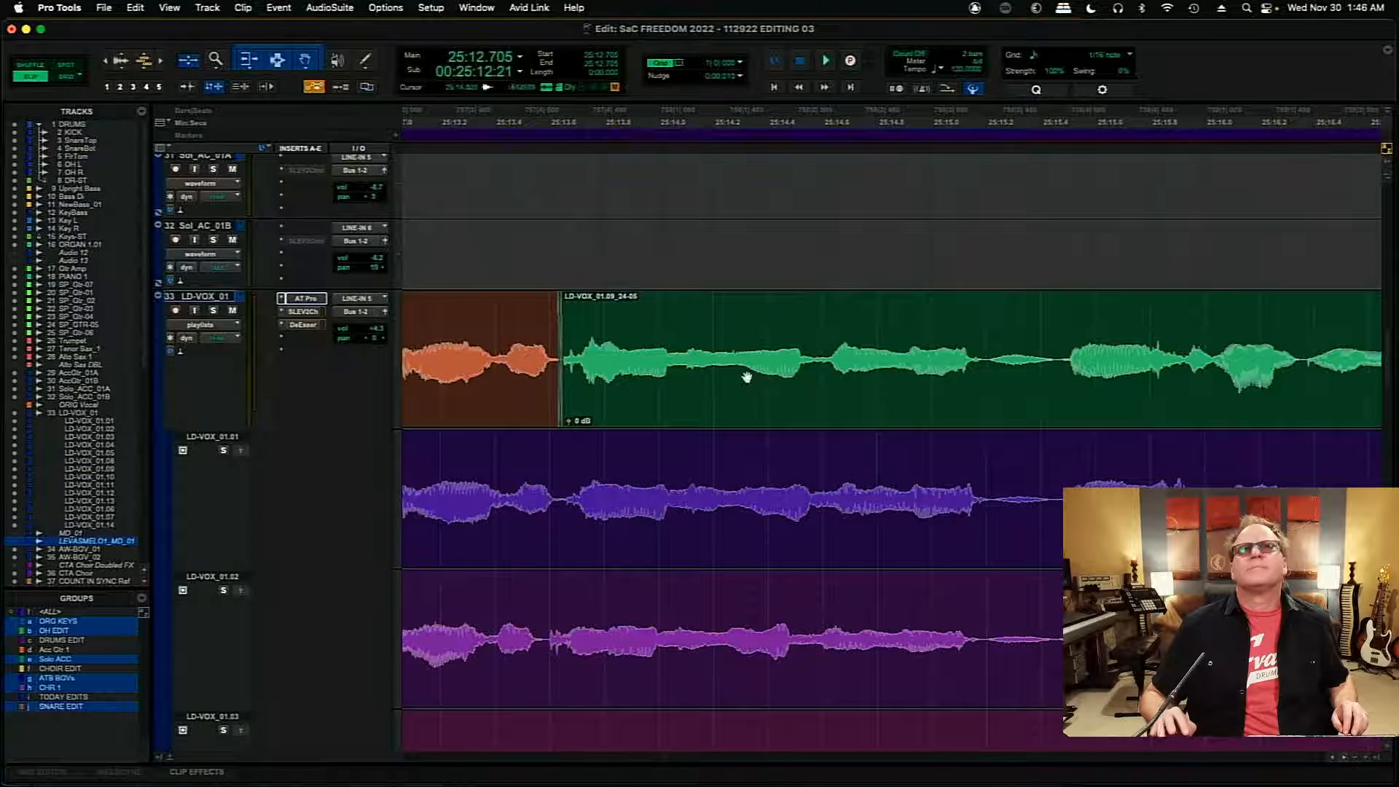
pyautogui.click(649, 308)
pyautogui.press('space')
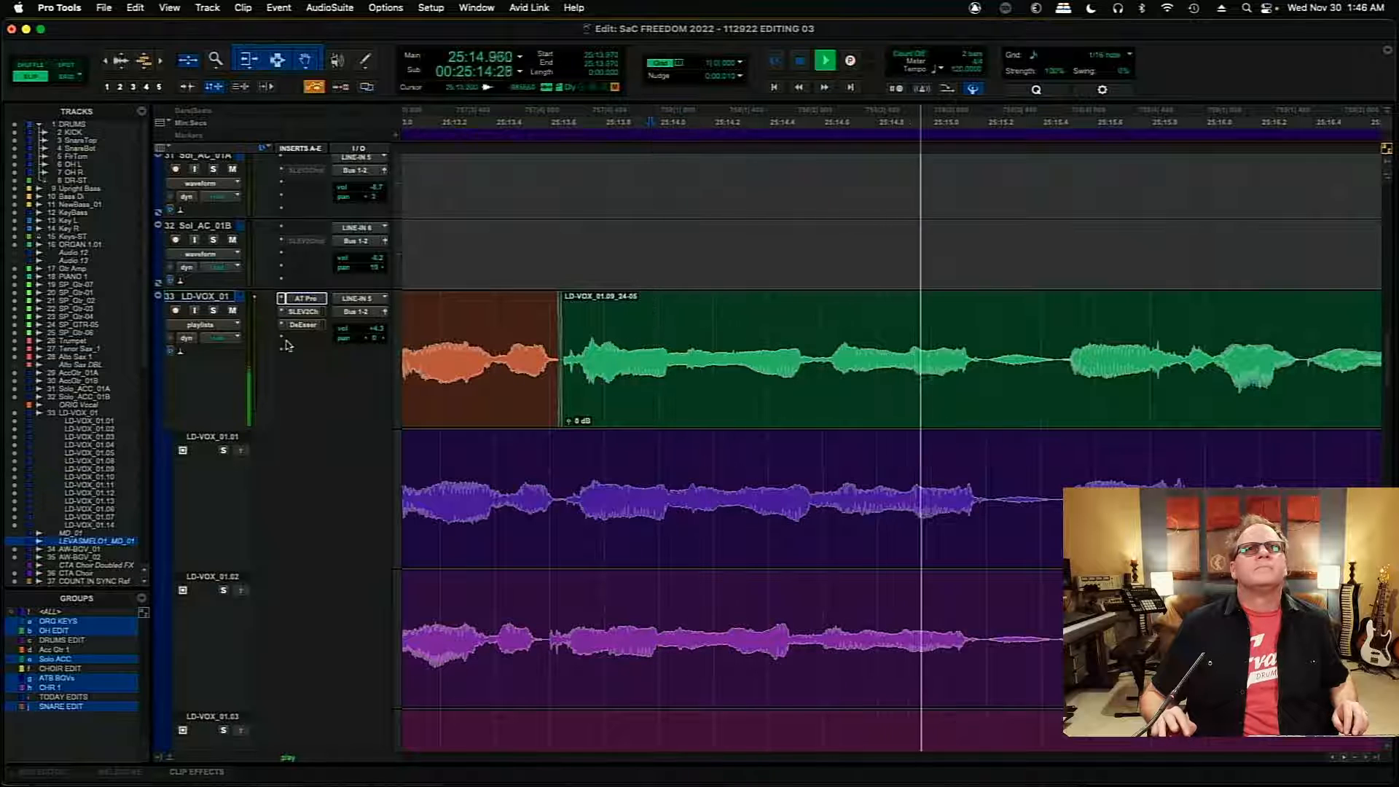
pyautogui.press('space')
pyautogui.click(213, 311)
pyautogui.press('space')
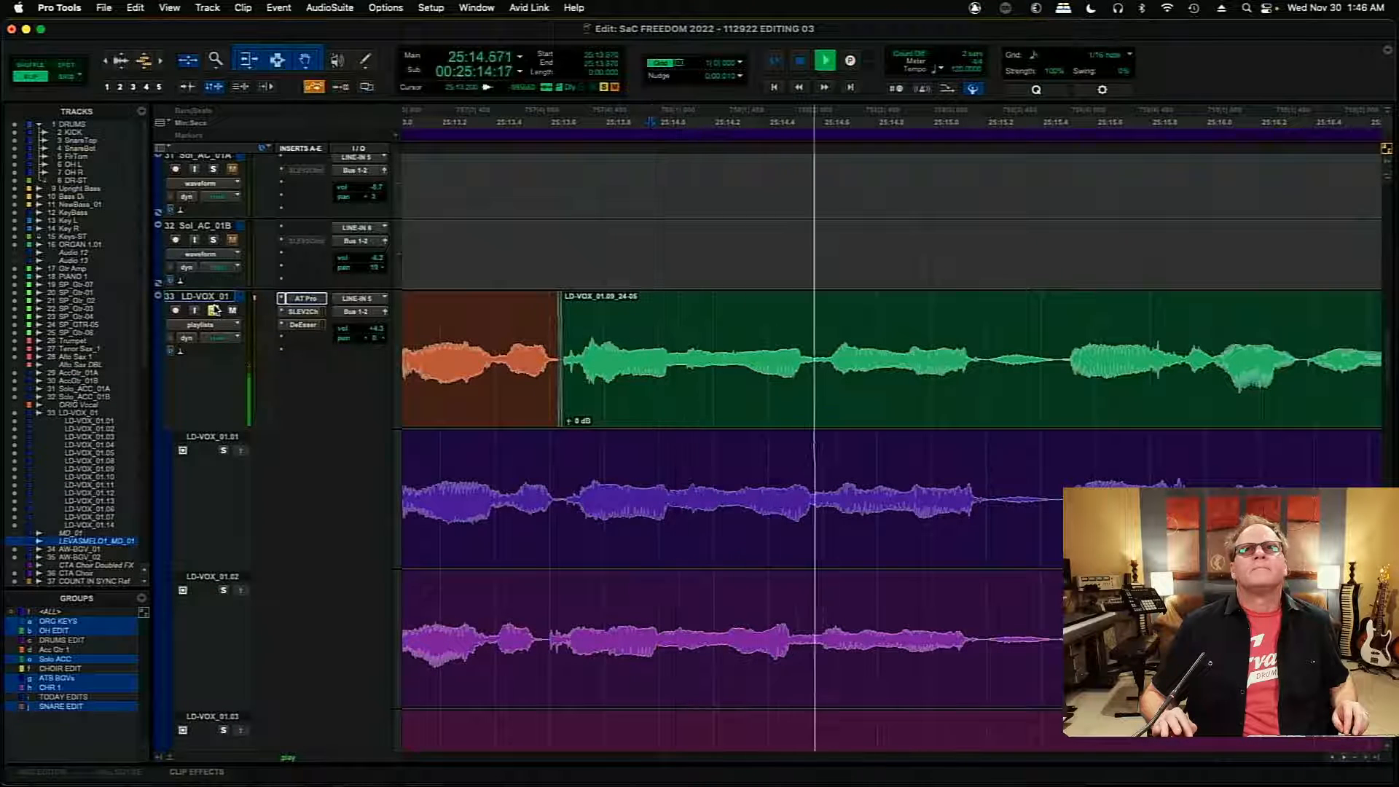
pyautogui.press('space')
pyautogui.click(213, 310)
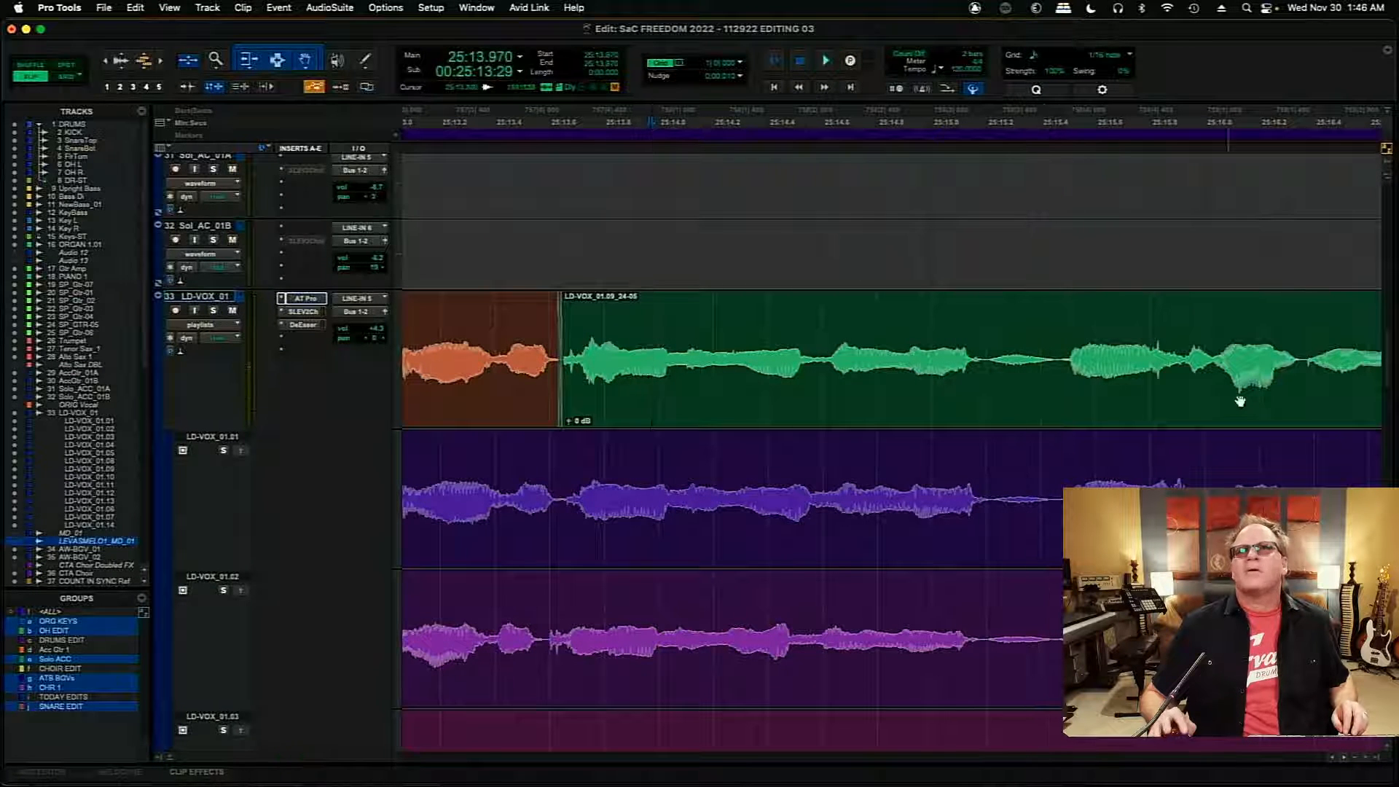
# - Audition playlists LD-VOX_01.03 and LD-VOX_01.02 in turn from about 25:13.901, each soloed
pyautogui.moveTo(1385, 369); pyautogui.dragTo(1387, 383)
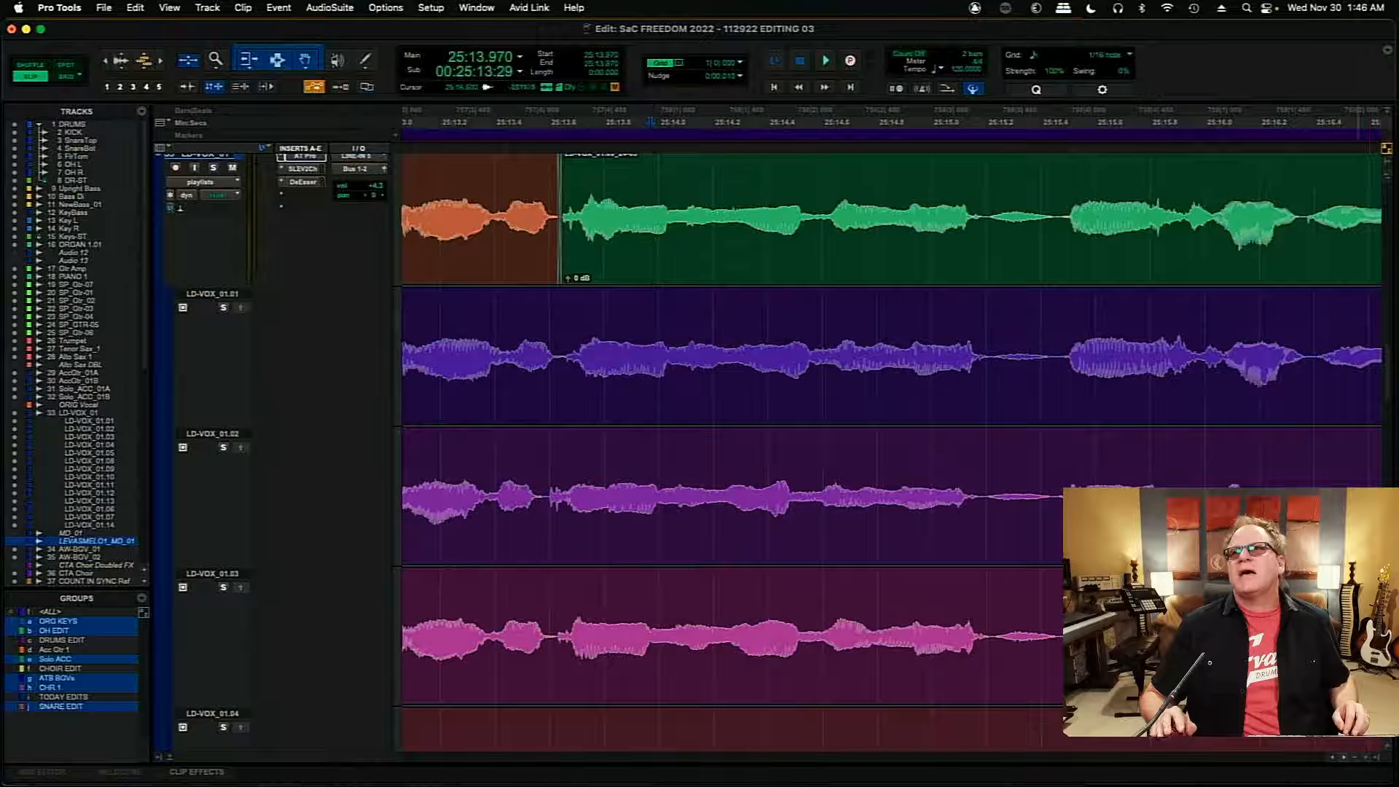
pyautogui.moveTo(1387, 373); pyautogui.dragTo(1386, 381)
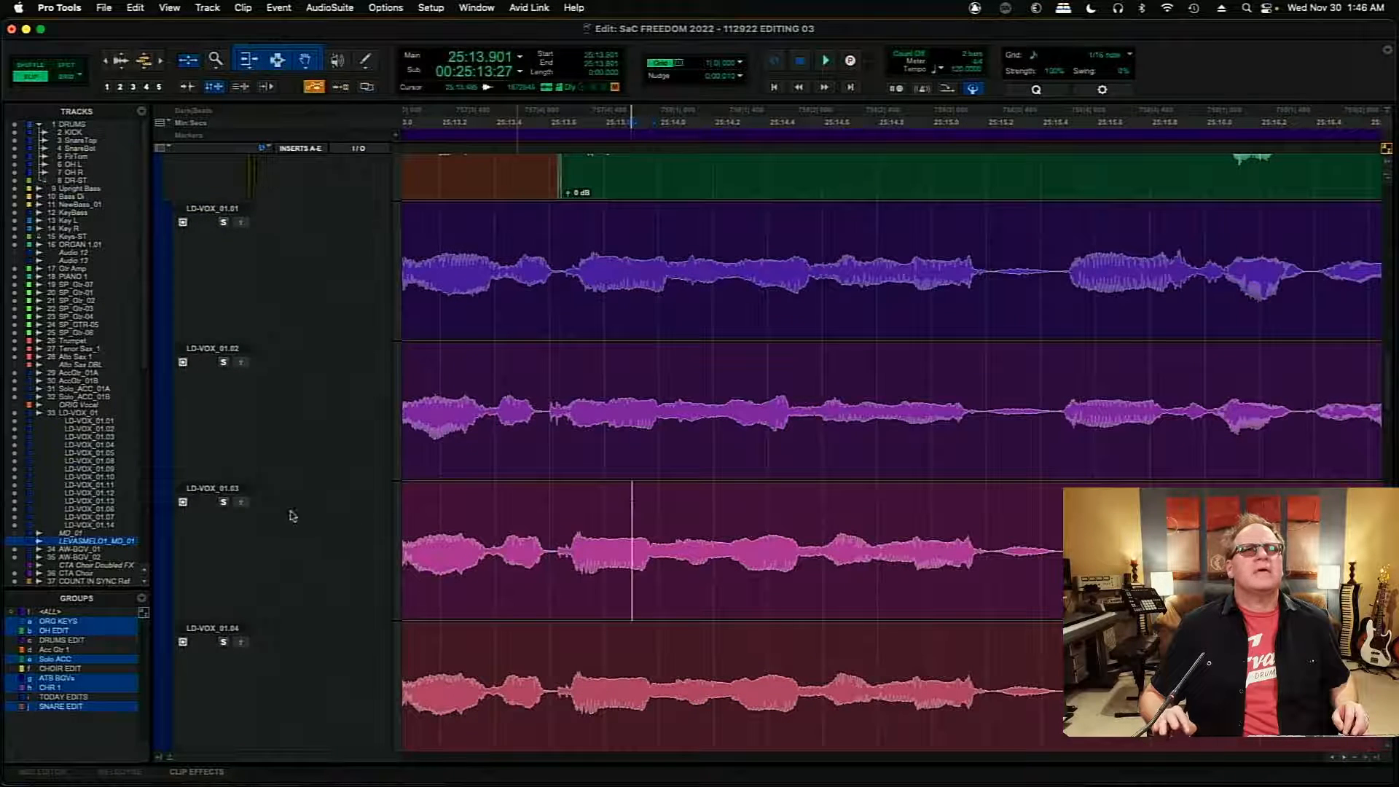
pyautogui.click(224, 502)
pyautogui.press('space')
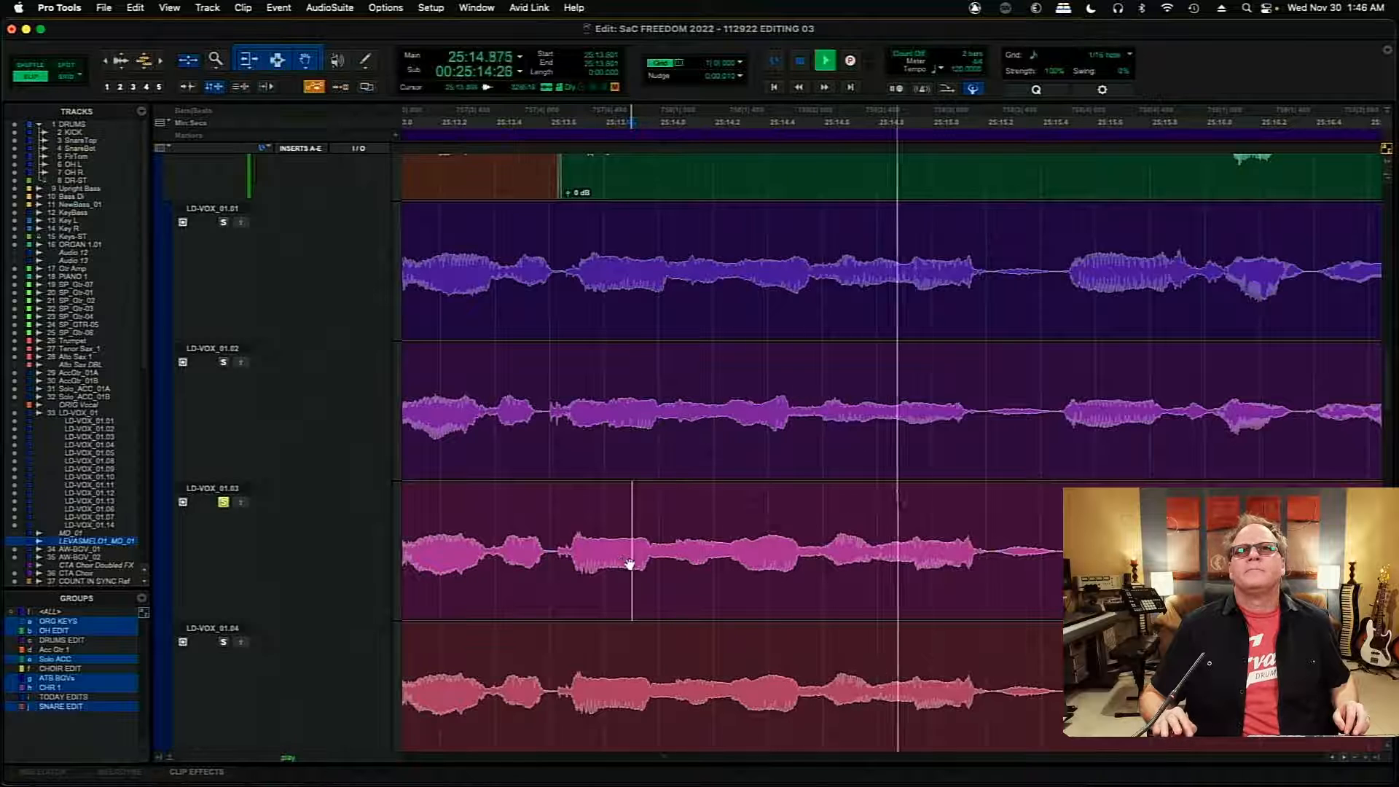
pyautogui.press('space')
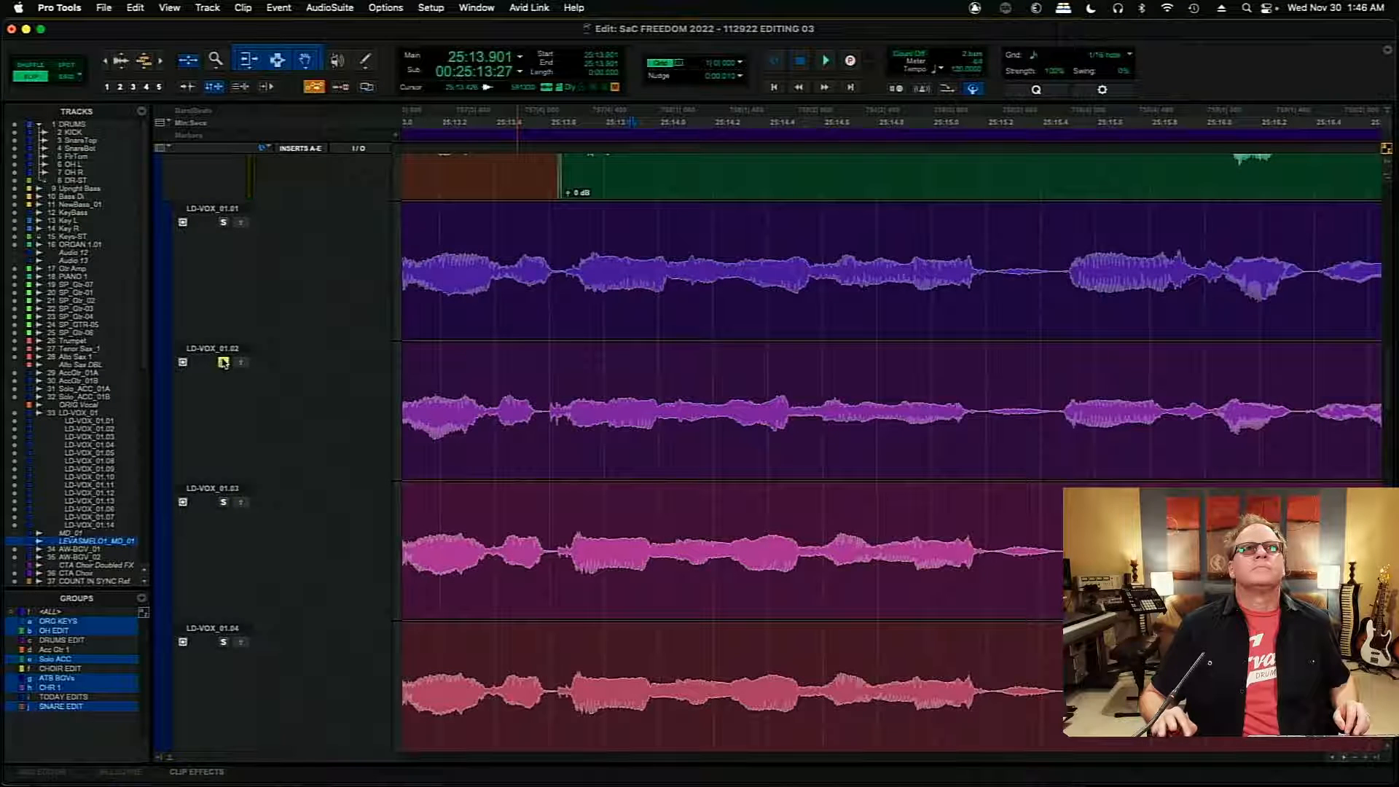
pyautogui.press('space')
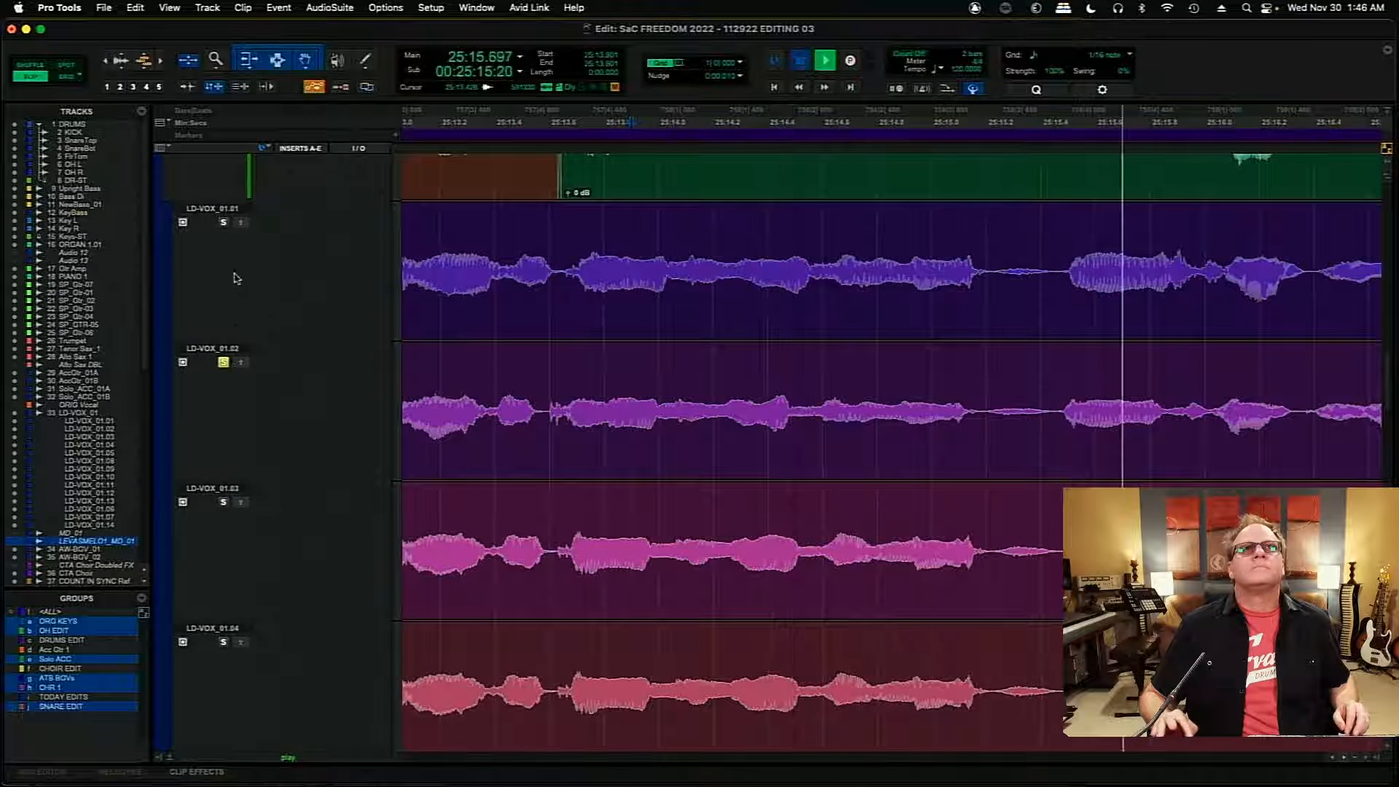
pyautogui.press('space')
# - Audition playlist LD-VOX_01.01 soloed twice from about 25:13.901 and once from about 25:14.554
pyautogui.press('space')
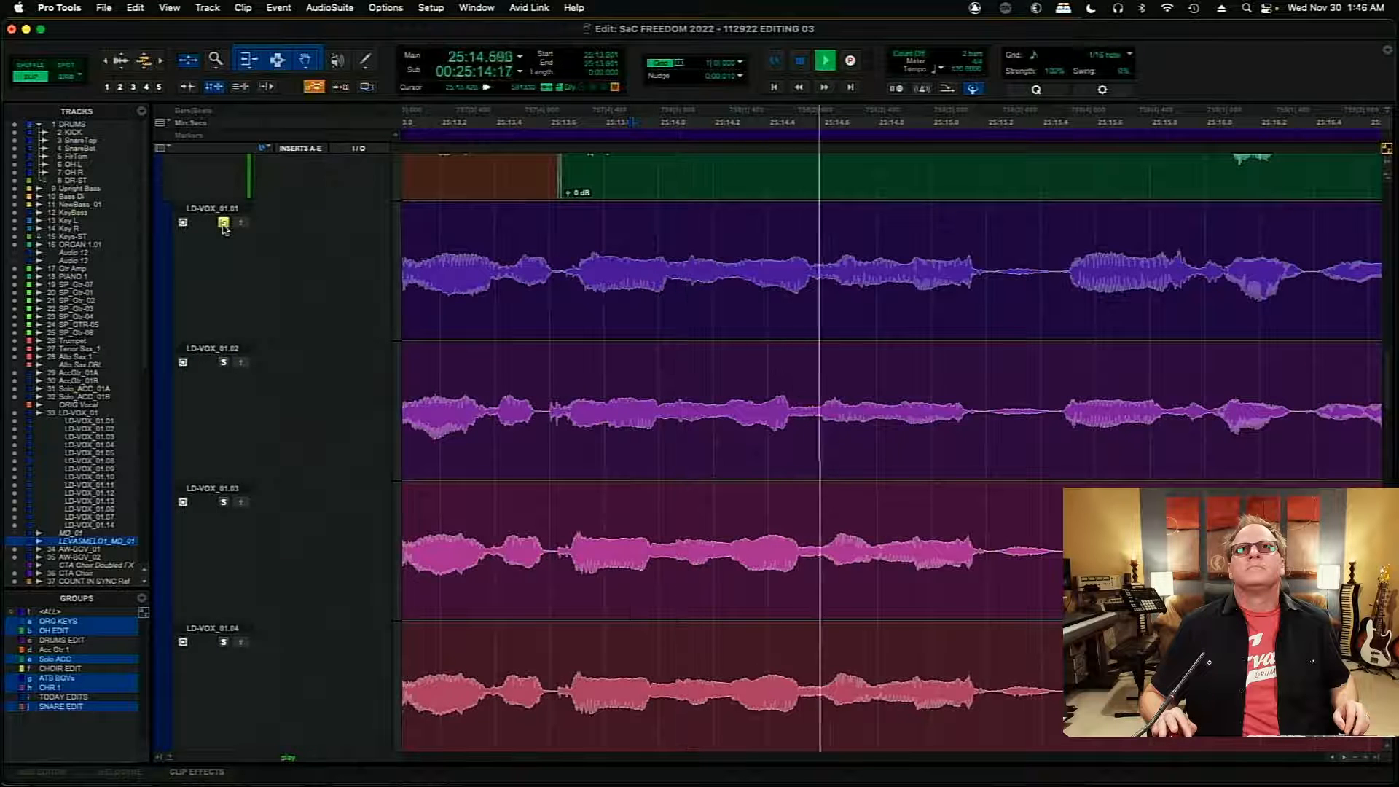
pyautogui.press('space')
pyautogui.press('space')
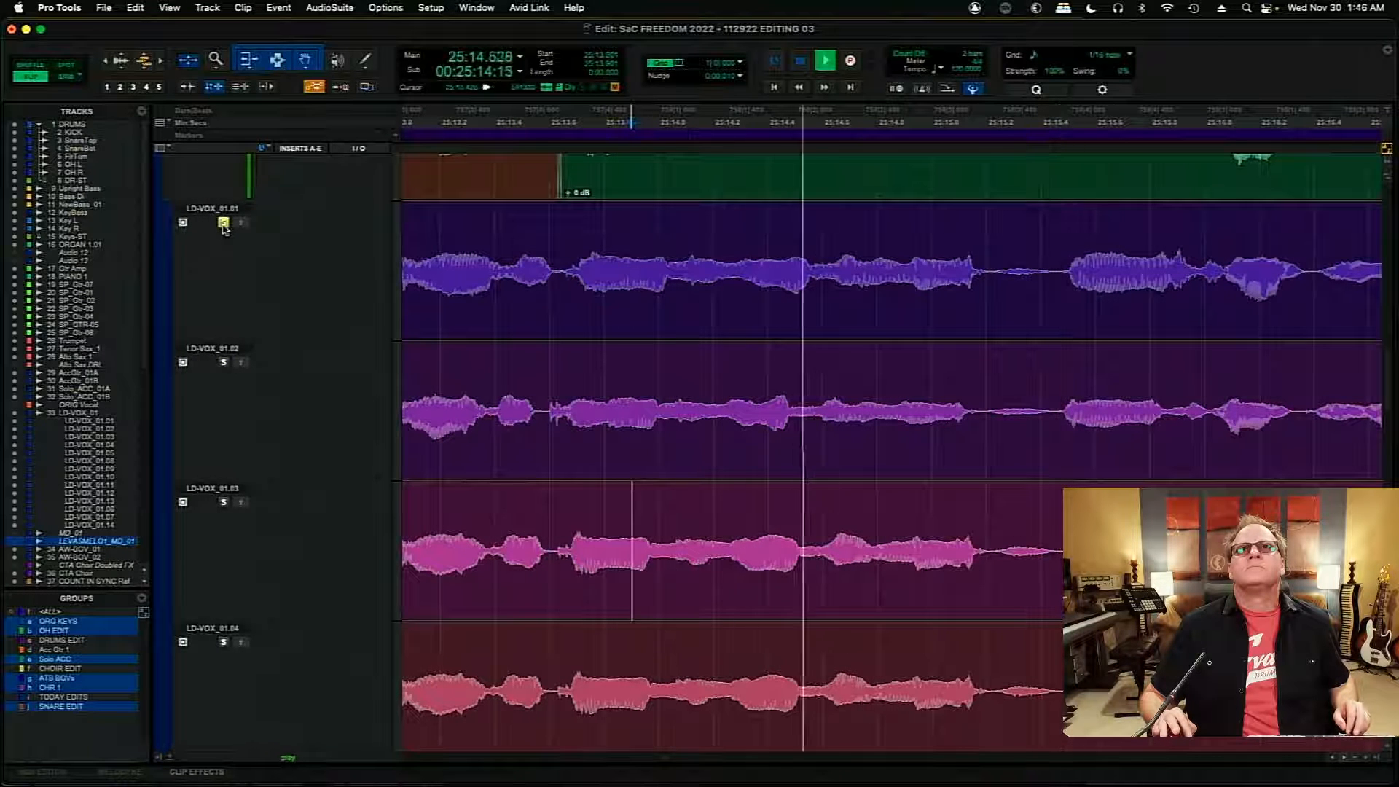
pyautogui.press('space')
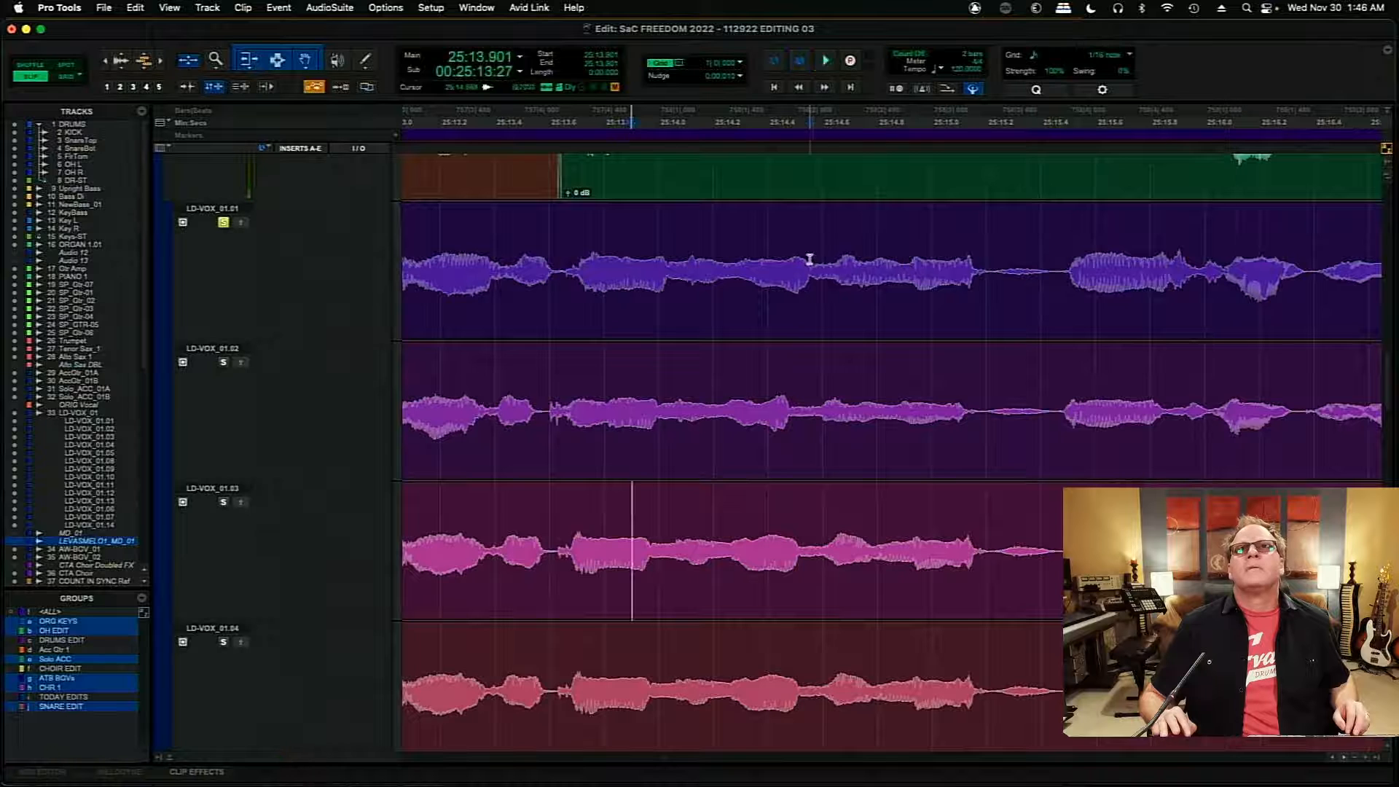
pyautogui.click(810, 259)
pyautogui.press('space')
# - Turn off the solo on playlist LD-VOX_01.01 and play the comp from about 25:14.554
pyautogui.press('space')
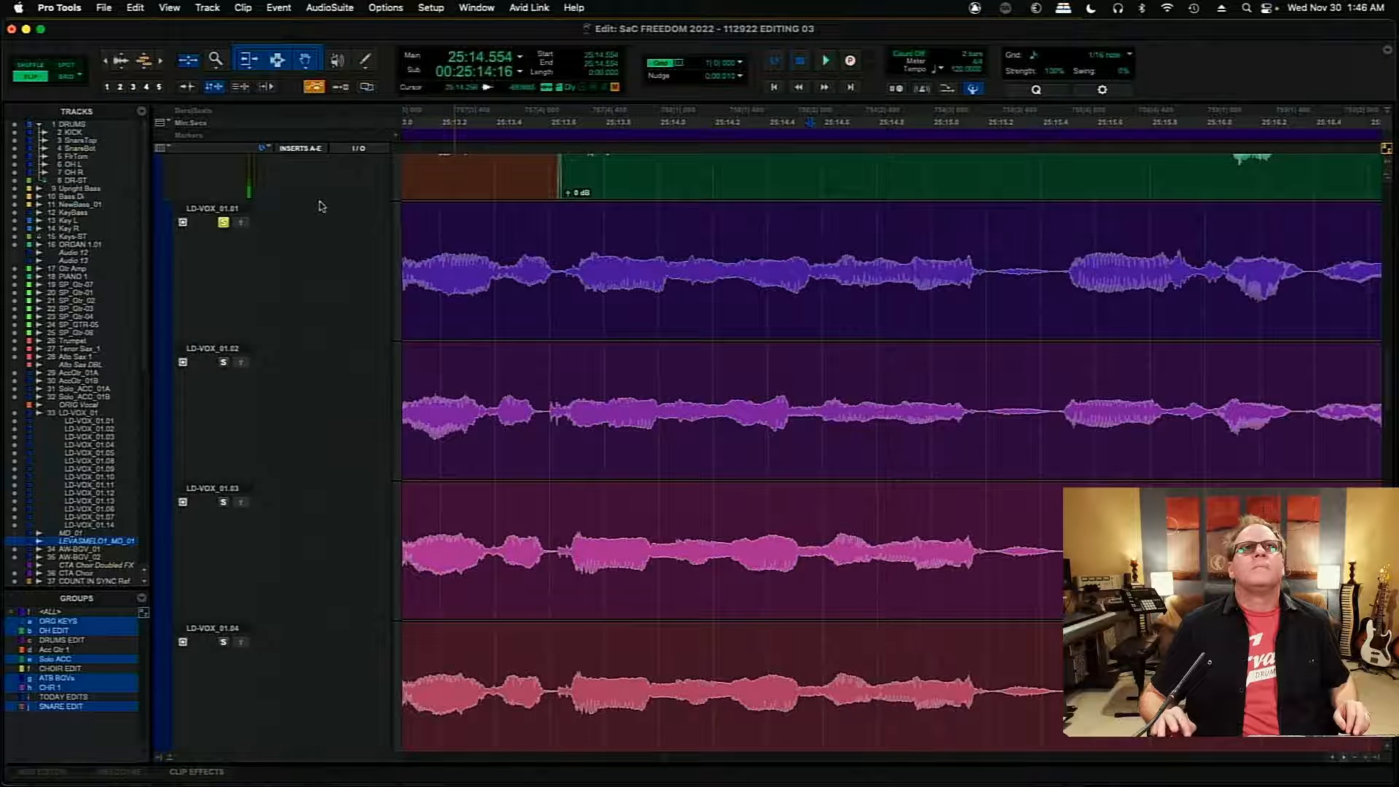
pyautogui.click(224, 221)
pyautogui.press('space')
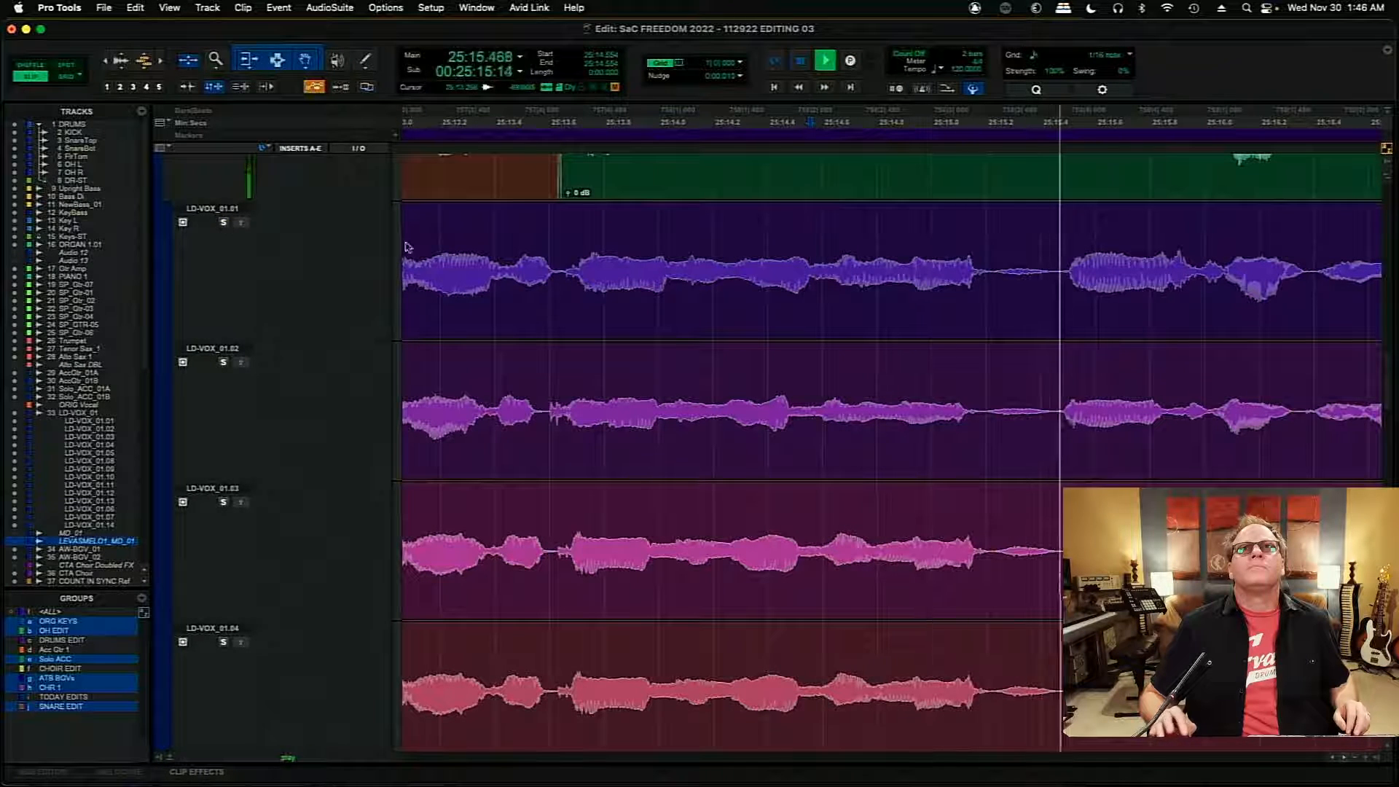
pyautogui.press('space')
# - Copy the LD-VOX_01.01 section from about 25:14.557 to 25:15.210 into the main playlist, and play the comp from about 25:14.072
pyautogui.scroll(5, 1387, 376)
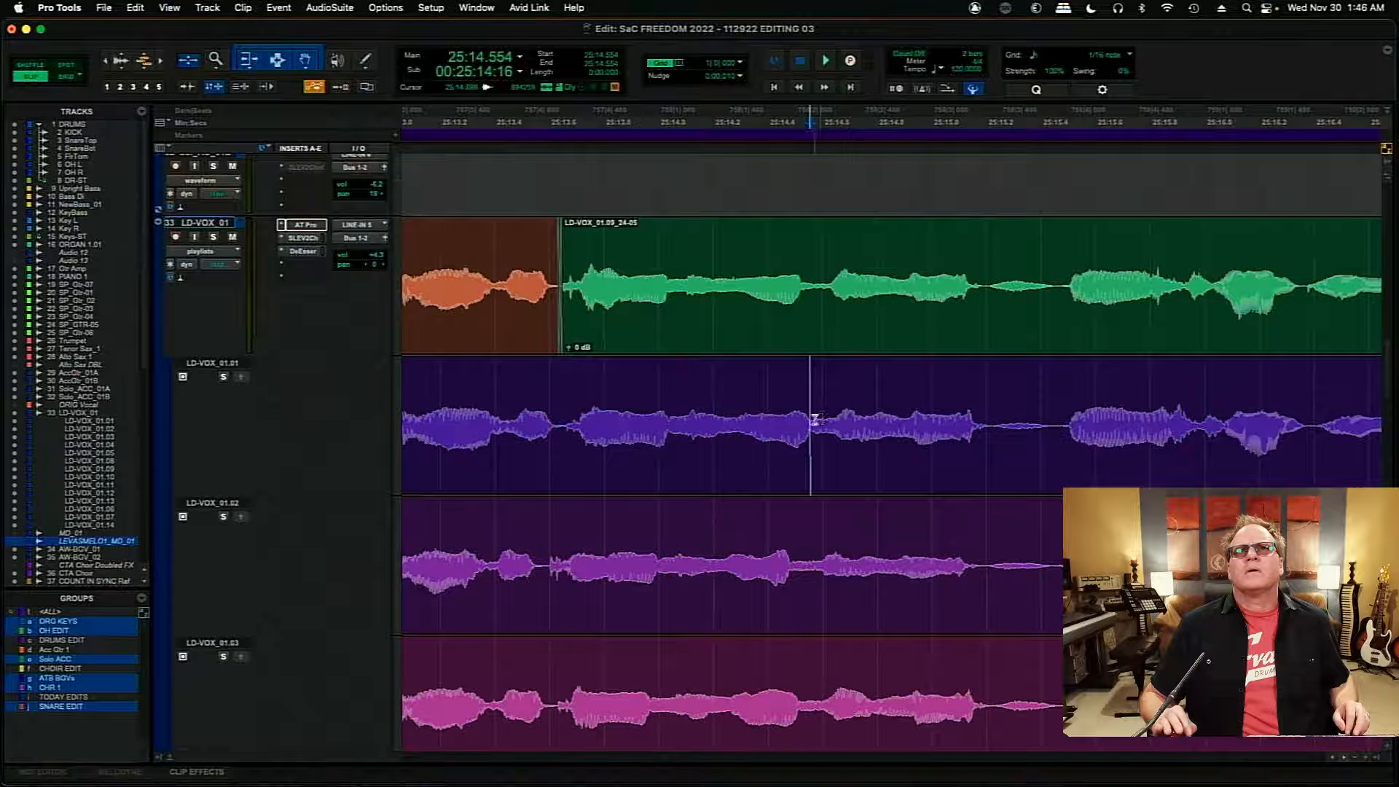
pyautogui.moveTo(810, 423); pyautogui.dragTo(990, 442)
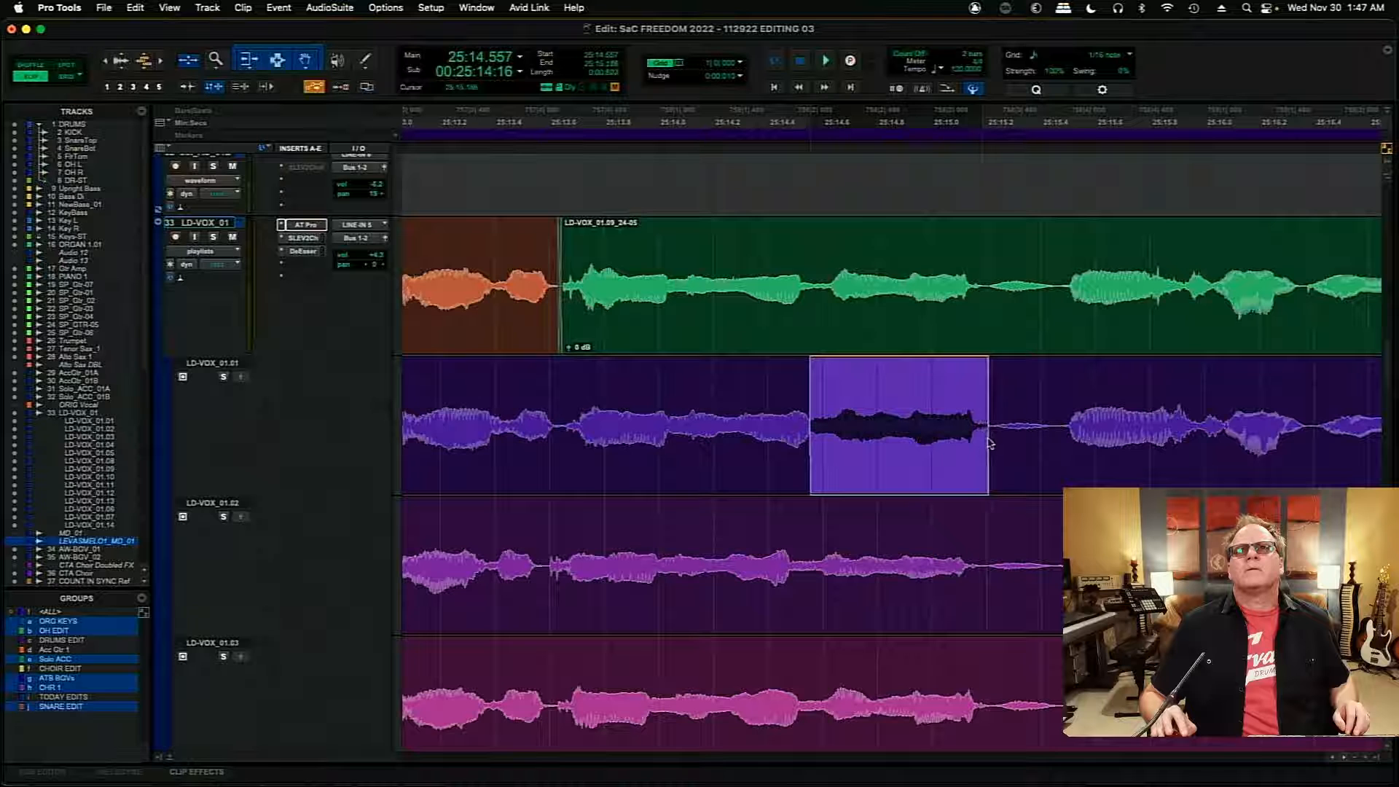
pyautogui.click(243, 378)
pyautogui.click(677, 251)
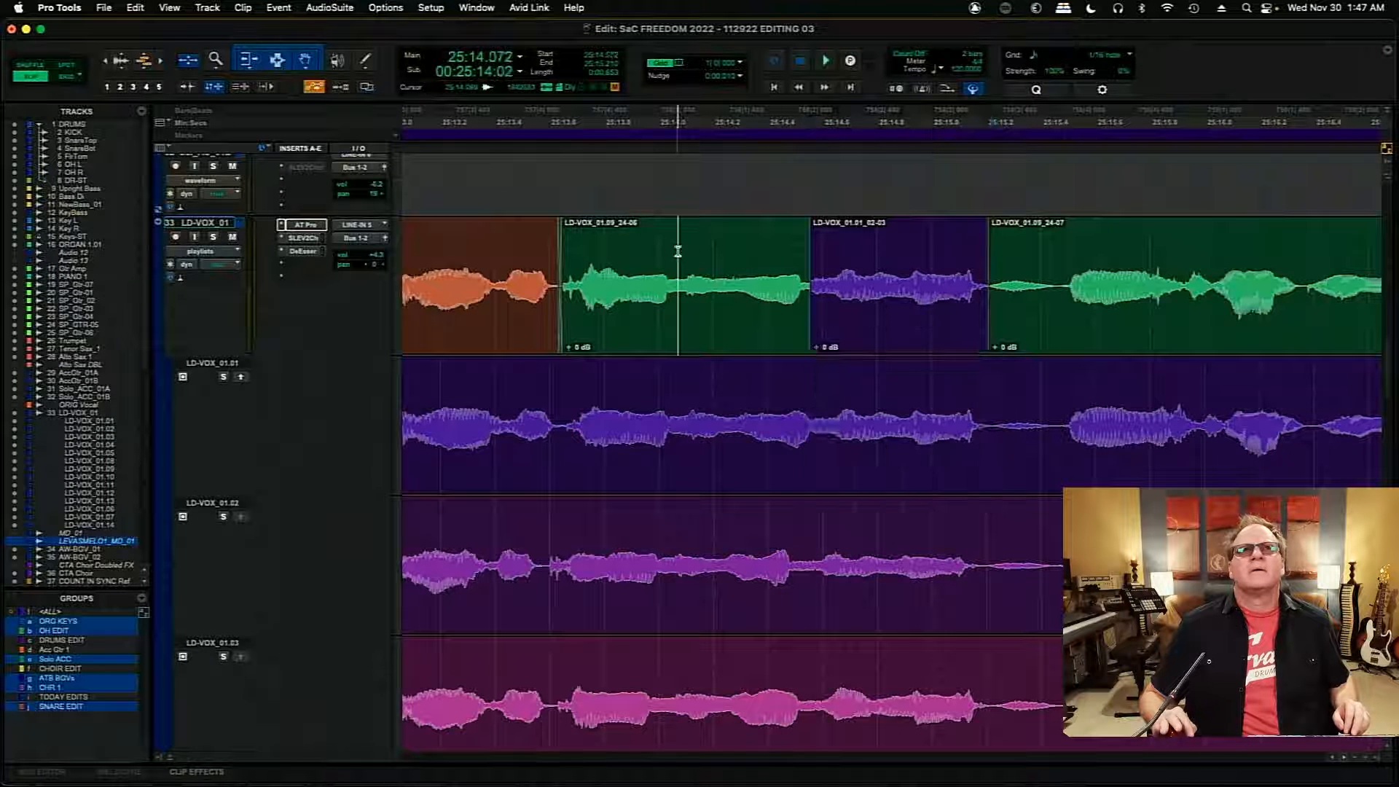
pyautogui.press('space')
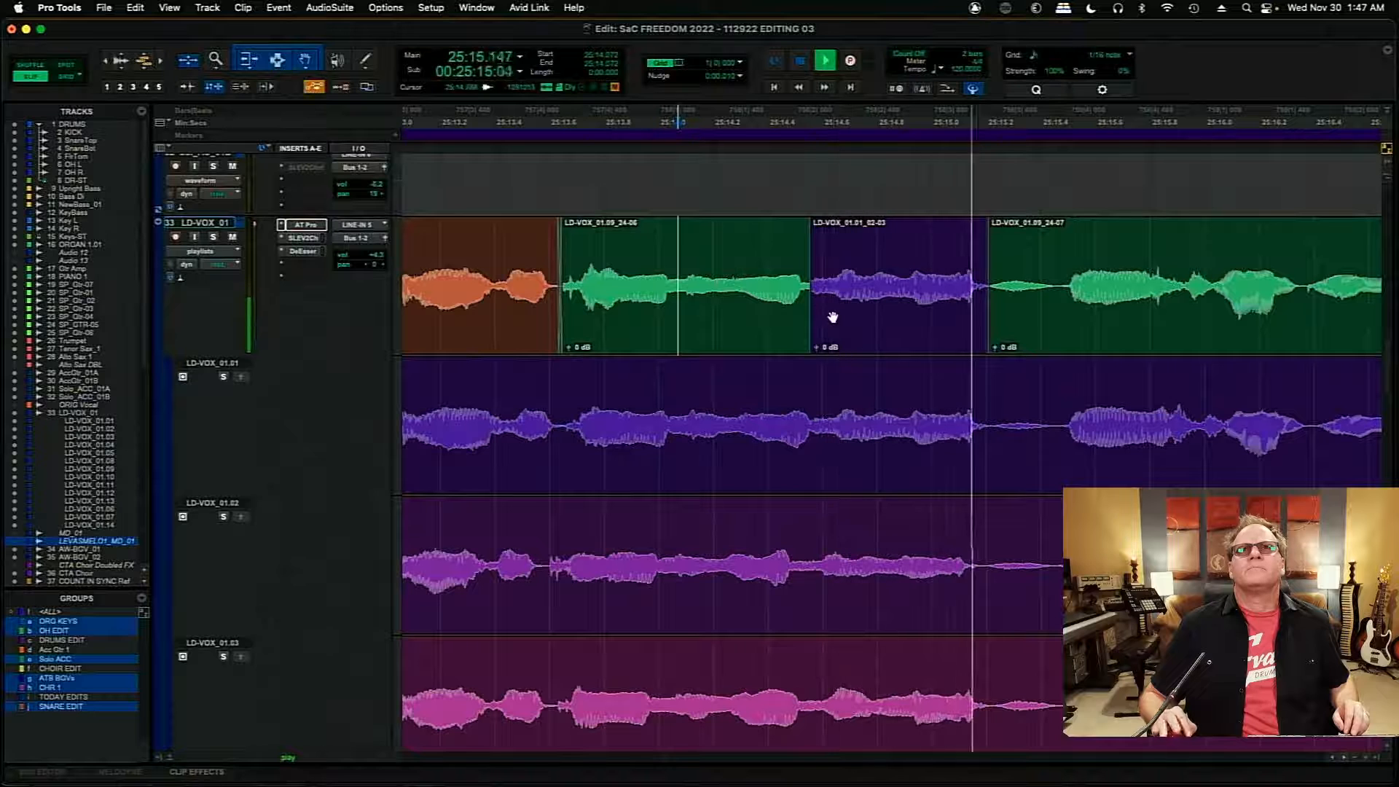
pyautogui.press('space')
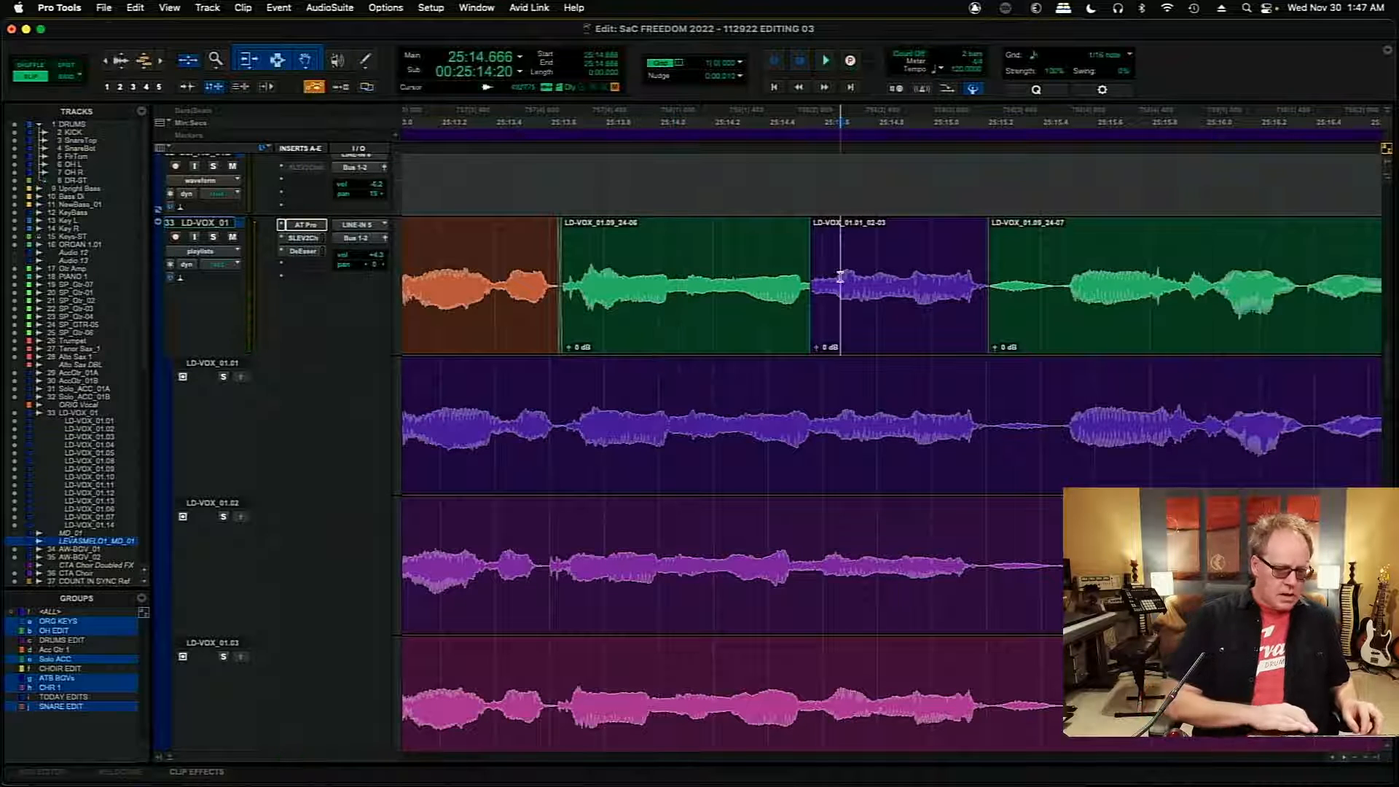
# - Lower the clip gain of the copied LD-VOX_01.01 section to -0.9 dB, and play the comp from about 25:14.026
pyautogui.press('t')
pyautogui.press('t')
pyautogui.press('t')
pyautogui.press('t')
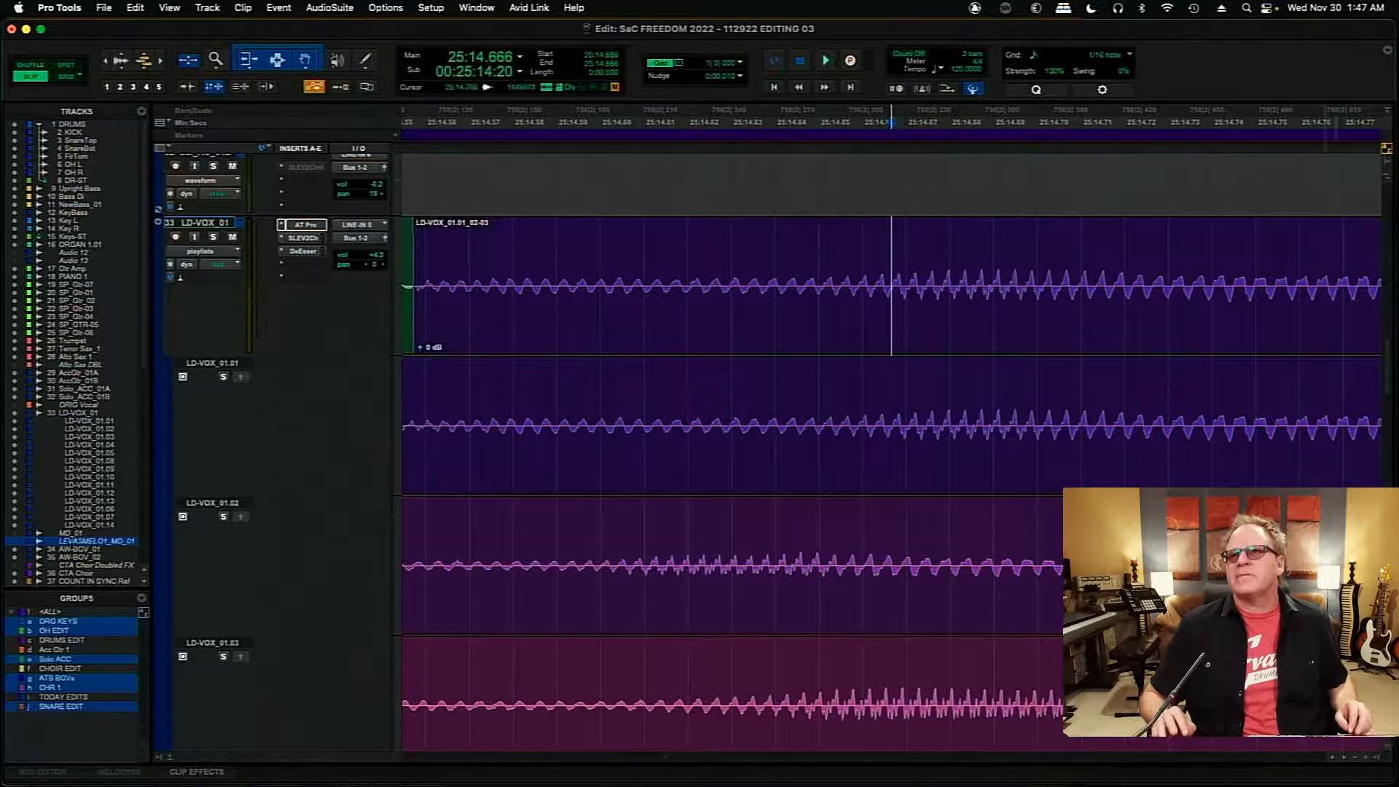
pyautogui.hscroll(-10, 1323, 729)
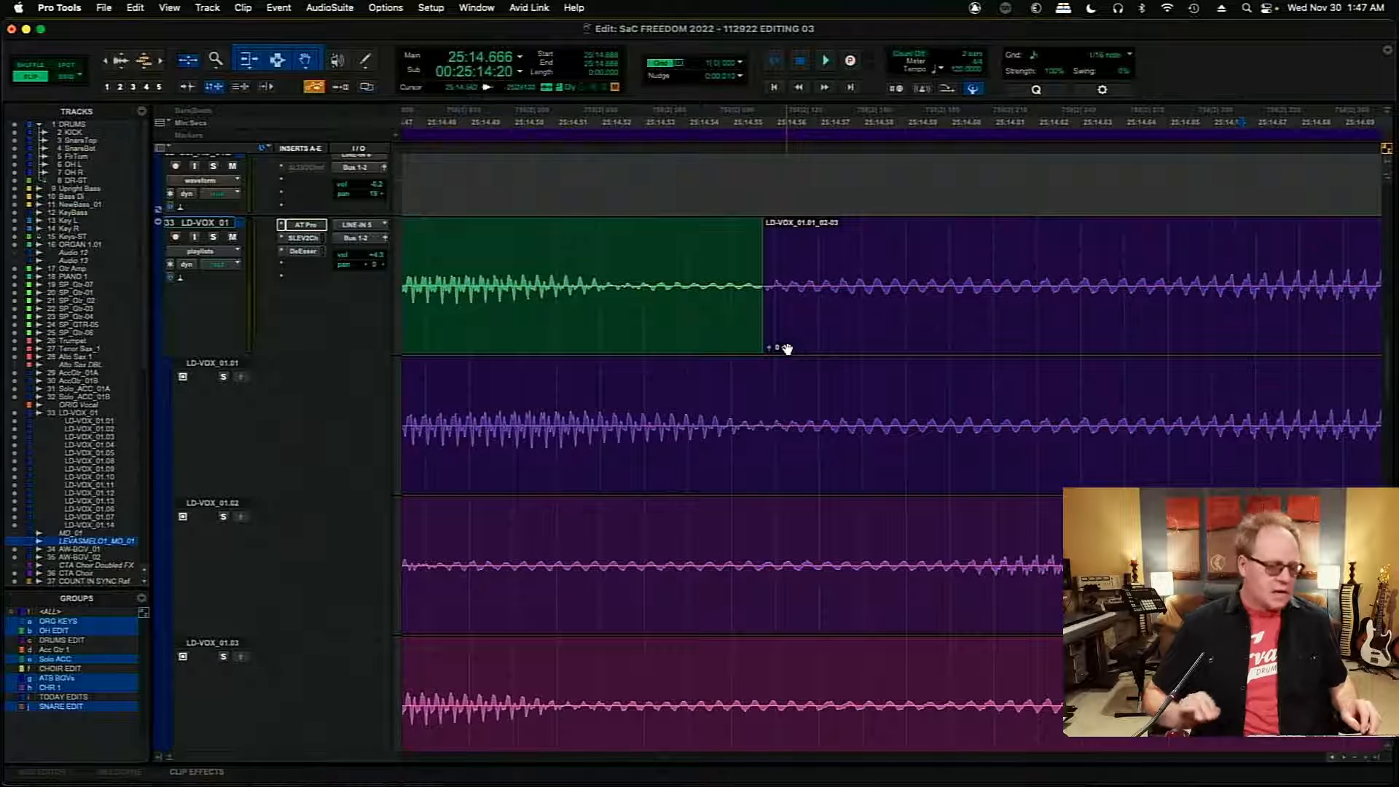
pyautogui.press('r')
pyautogui.press('r')
pyautogui.press('r')
pyautogui.press('r')
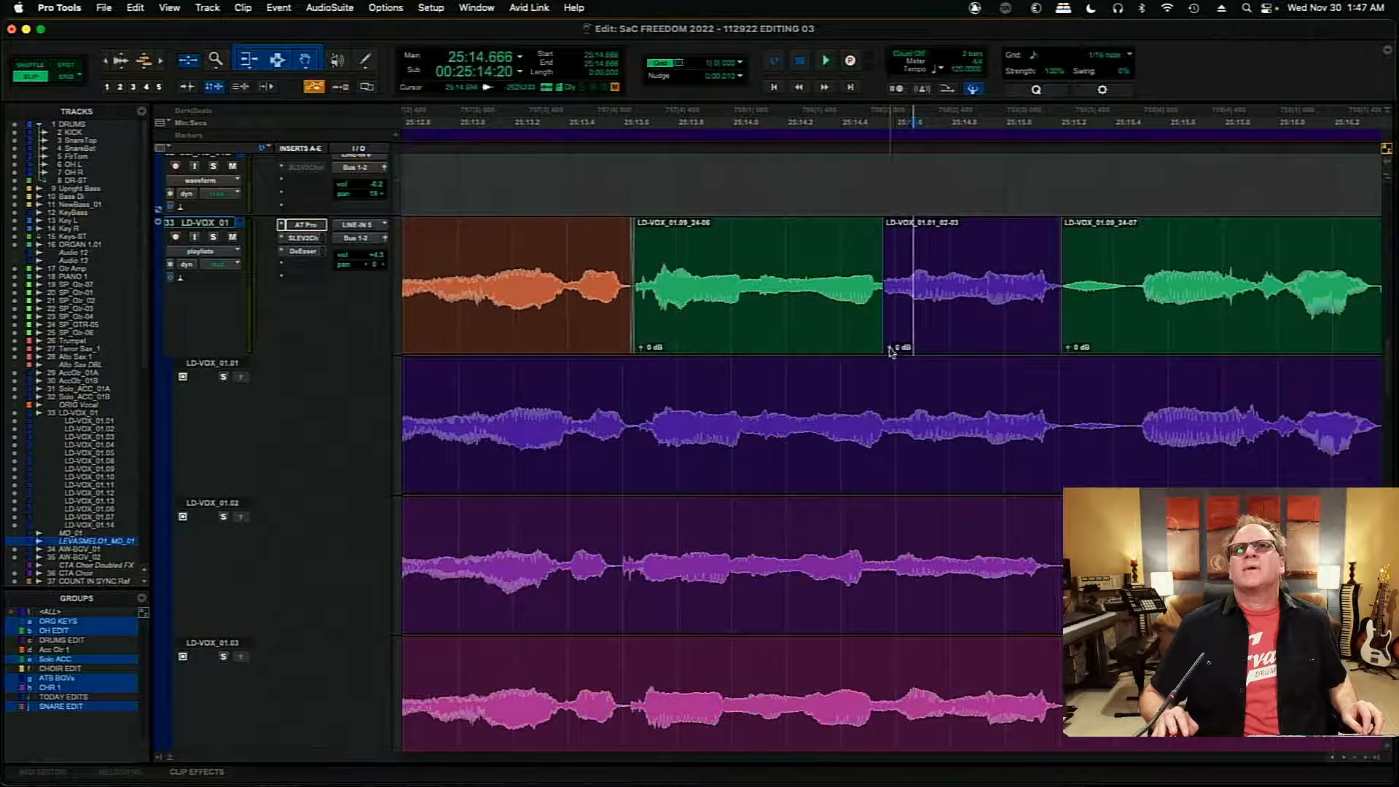
pyautogui.click(889, 349)
pyautogui.moveTo(890, 349); pyautogui.dragTo(890, 351)
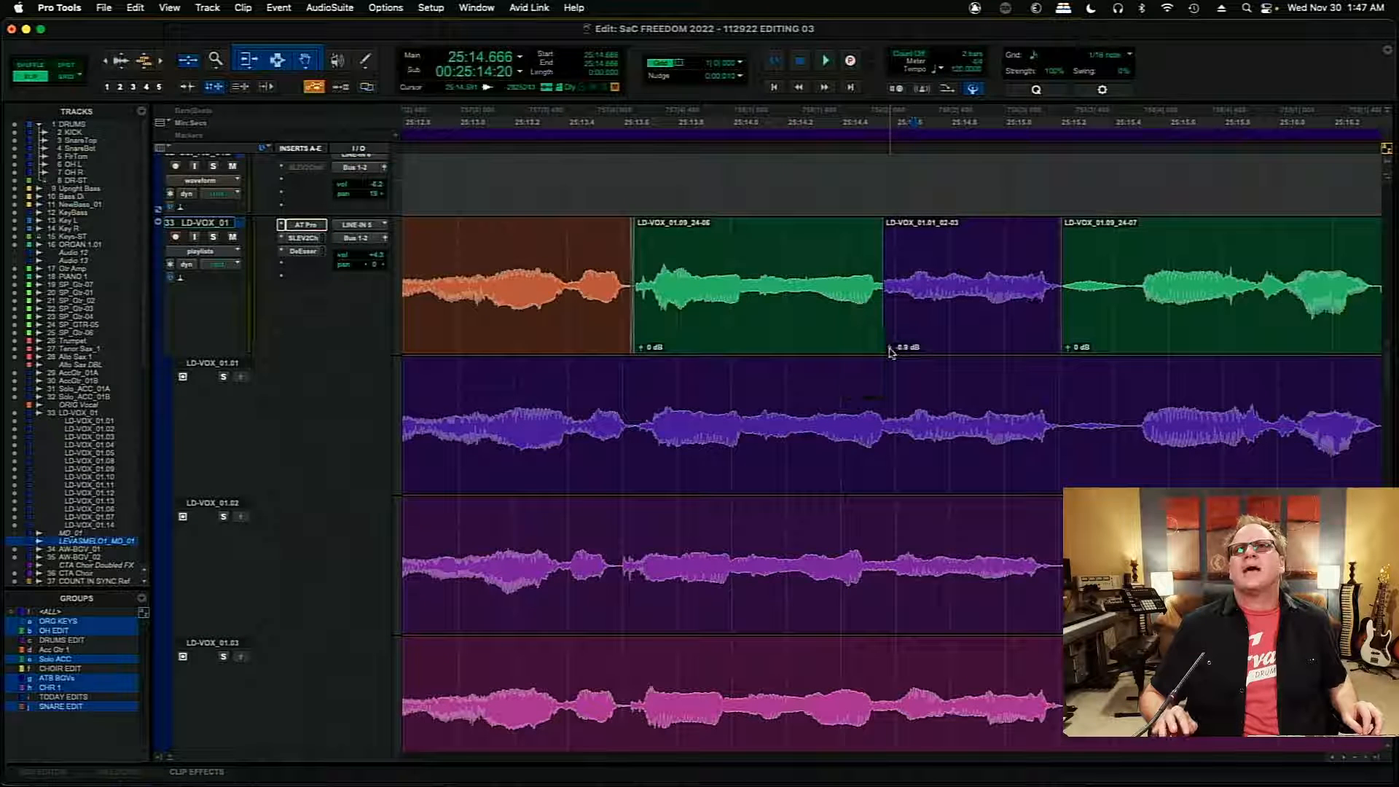
pyautogui.click(738, 285)
pyautogui.press('space')
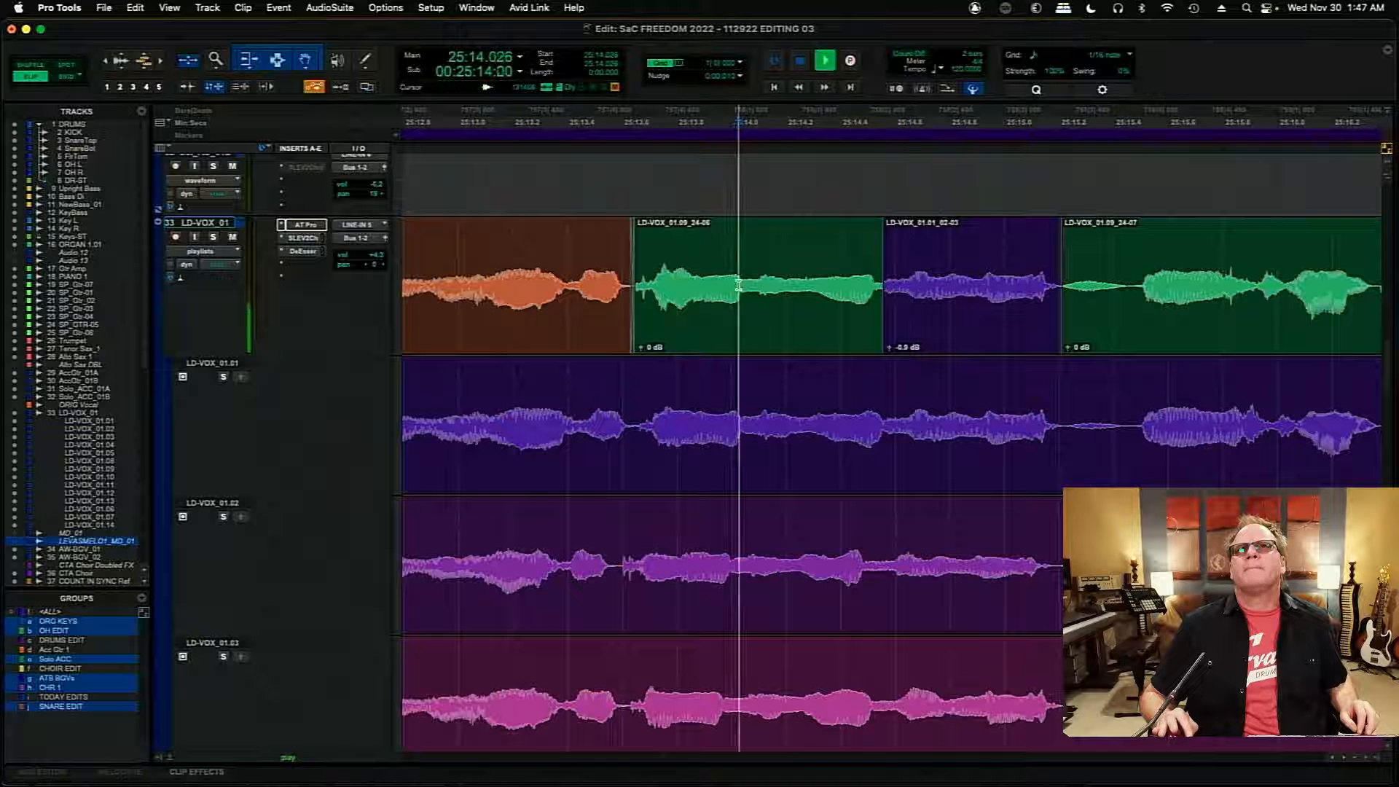
pyautogui.press('space')
# - Move the join between the LD-VOX_01.09 clip and the copied LD-VOX_01.01 section to about 25:14.570
pyautogui.click(905, 275)
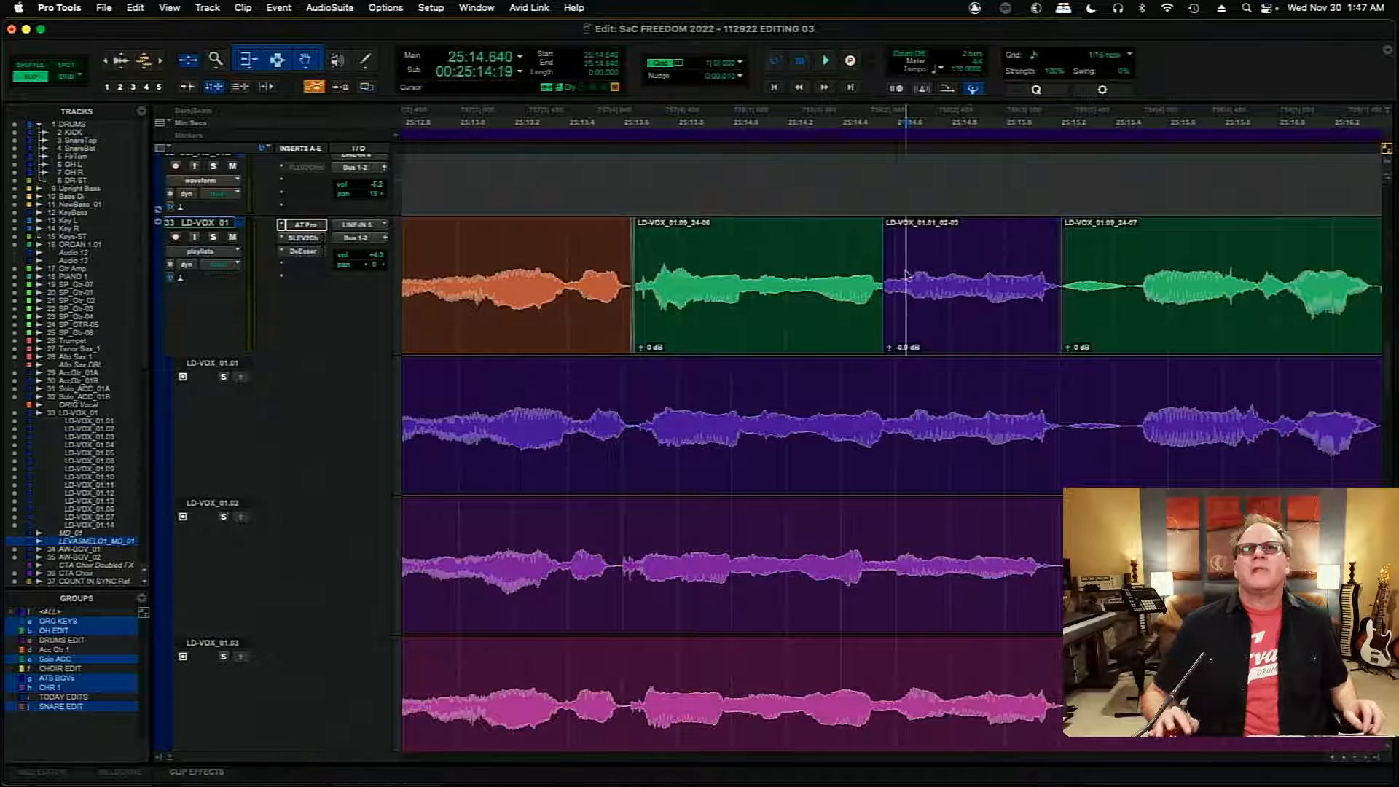
pyautogui.press('t')
pyautogui.press('t')
pyautogui.press('t')
pyautogui.press('t')
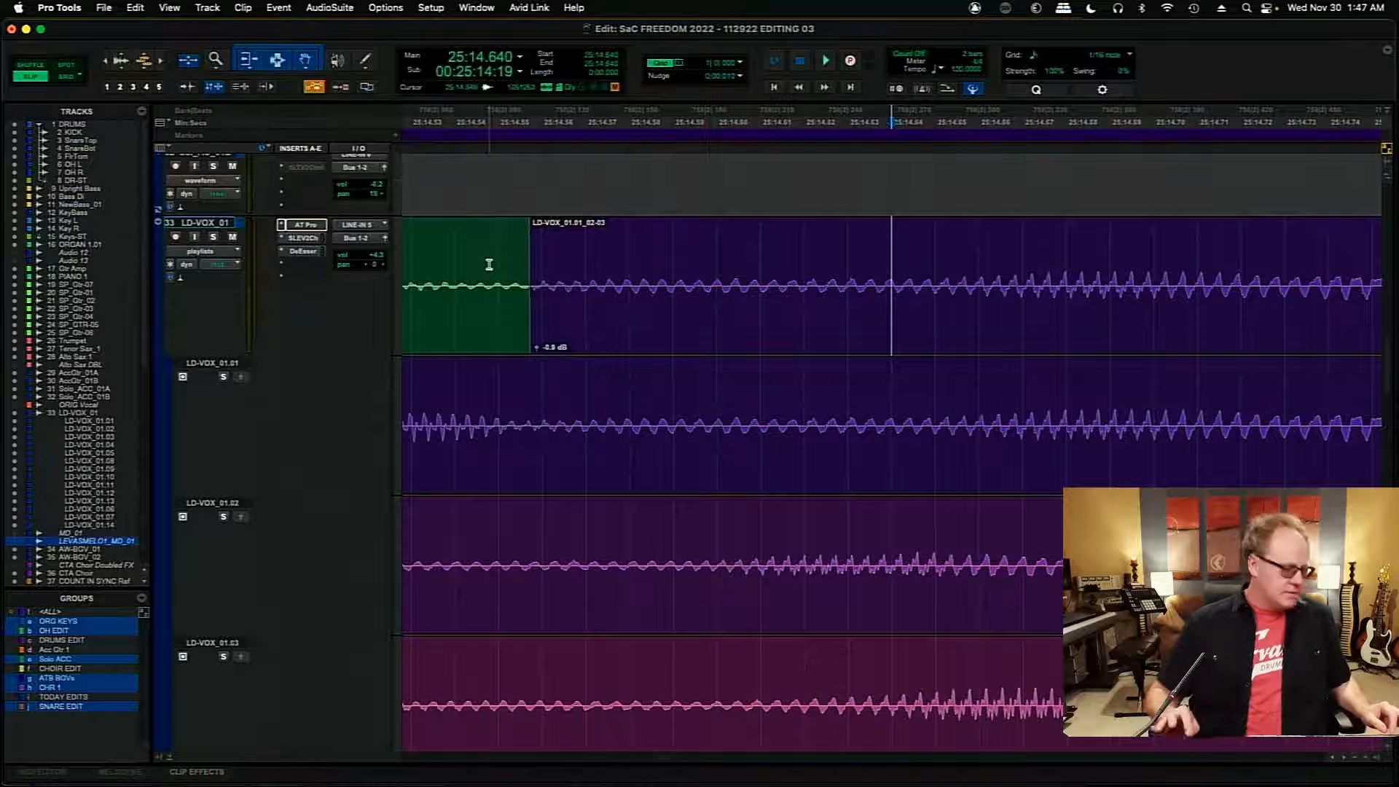
pyautogui.press('t')
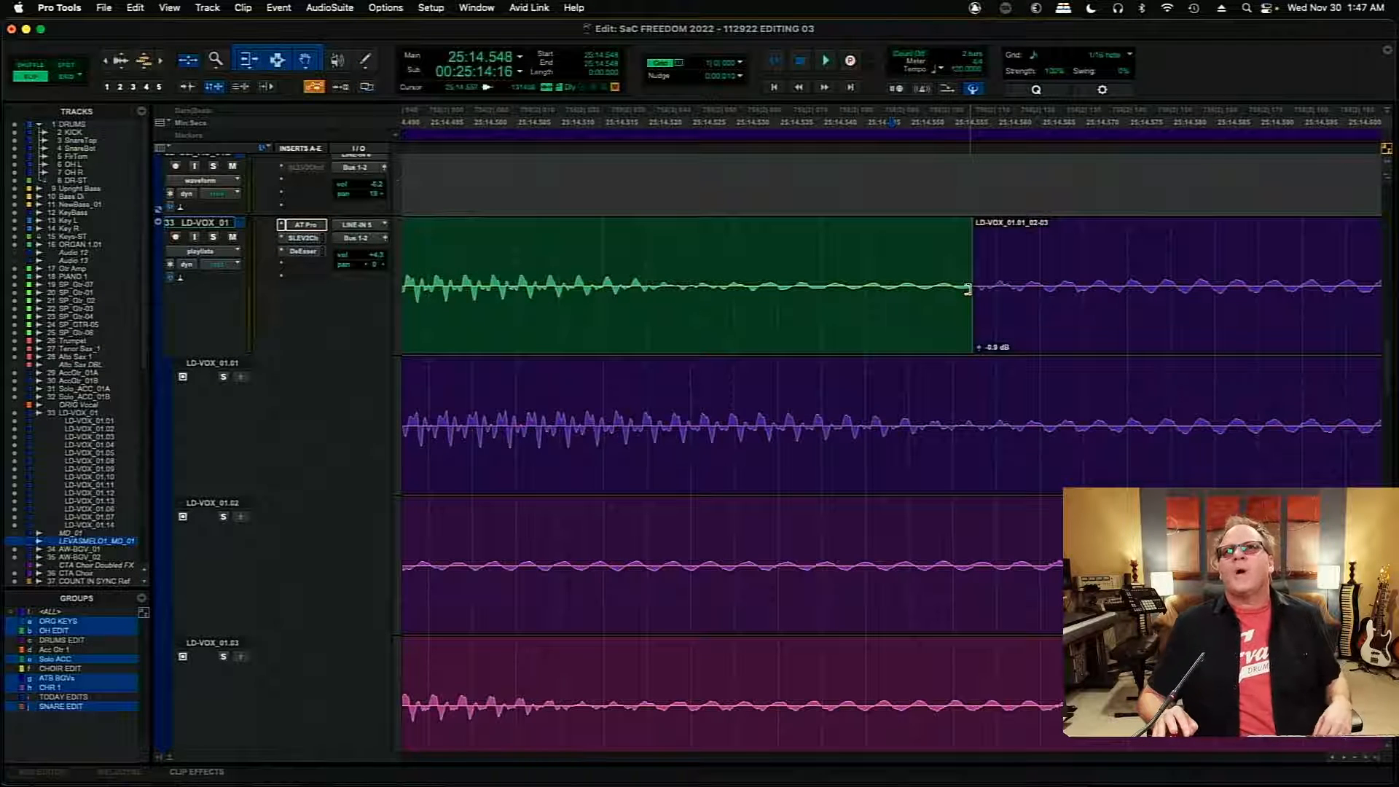
pyautogui.click(1345, 760)
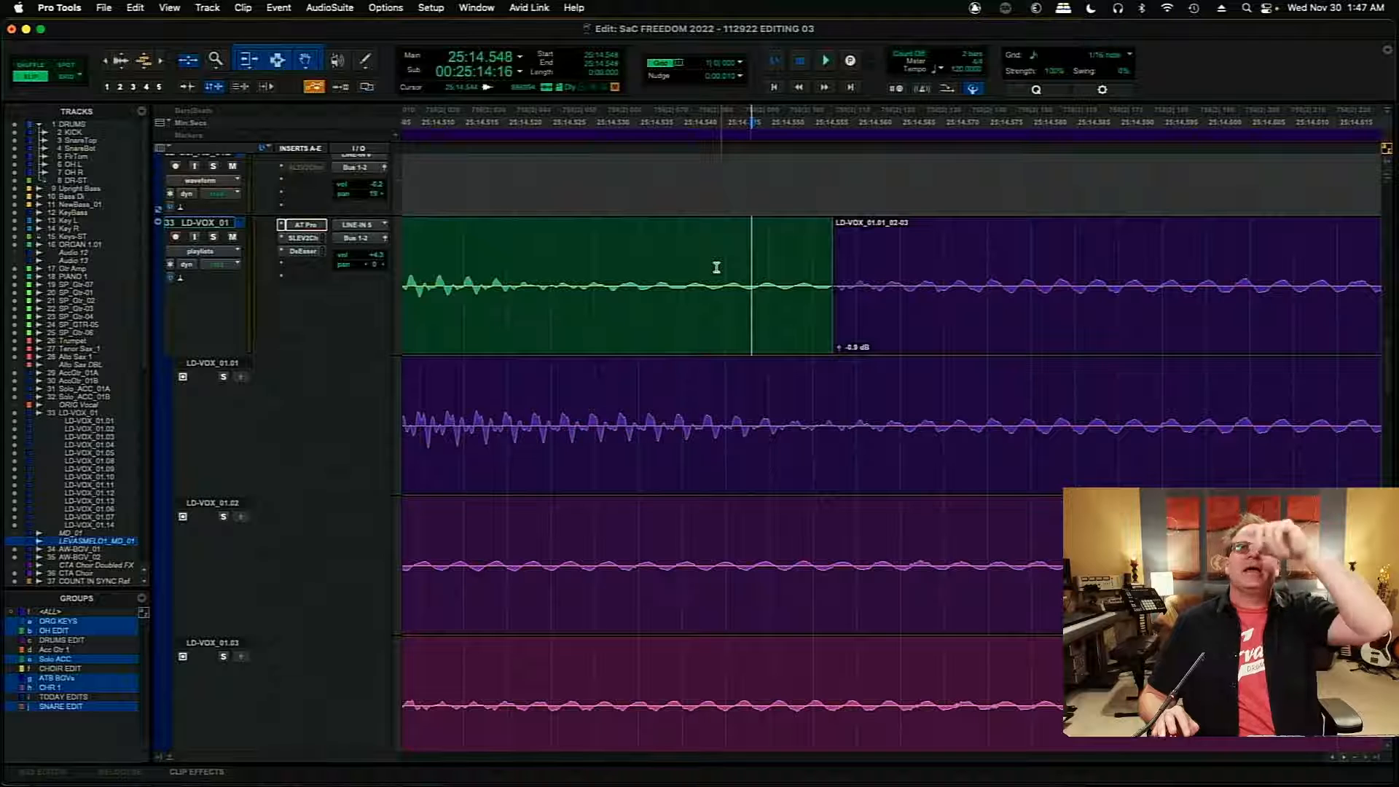
pyautogui.moveTo(828, 293); pyautogui.dragTo(854, 304)
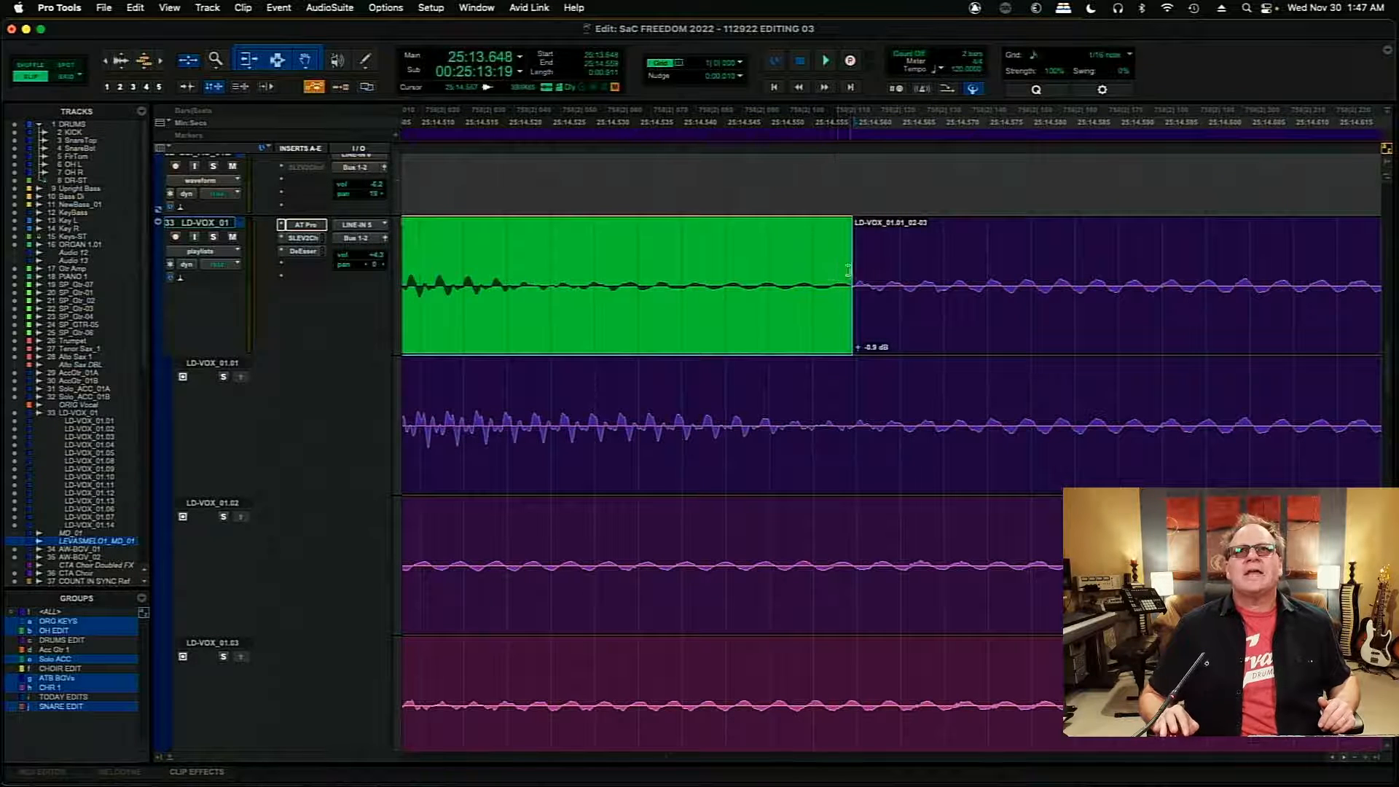
pyautogui.click(862, 320)
pyautogui.click(839, 323)
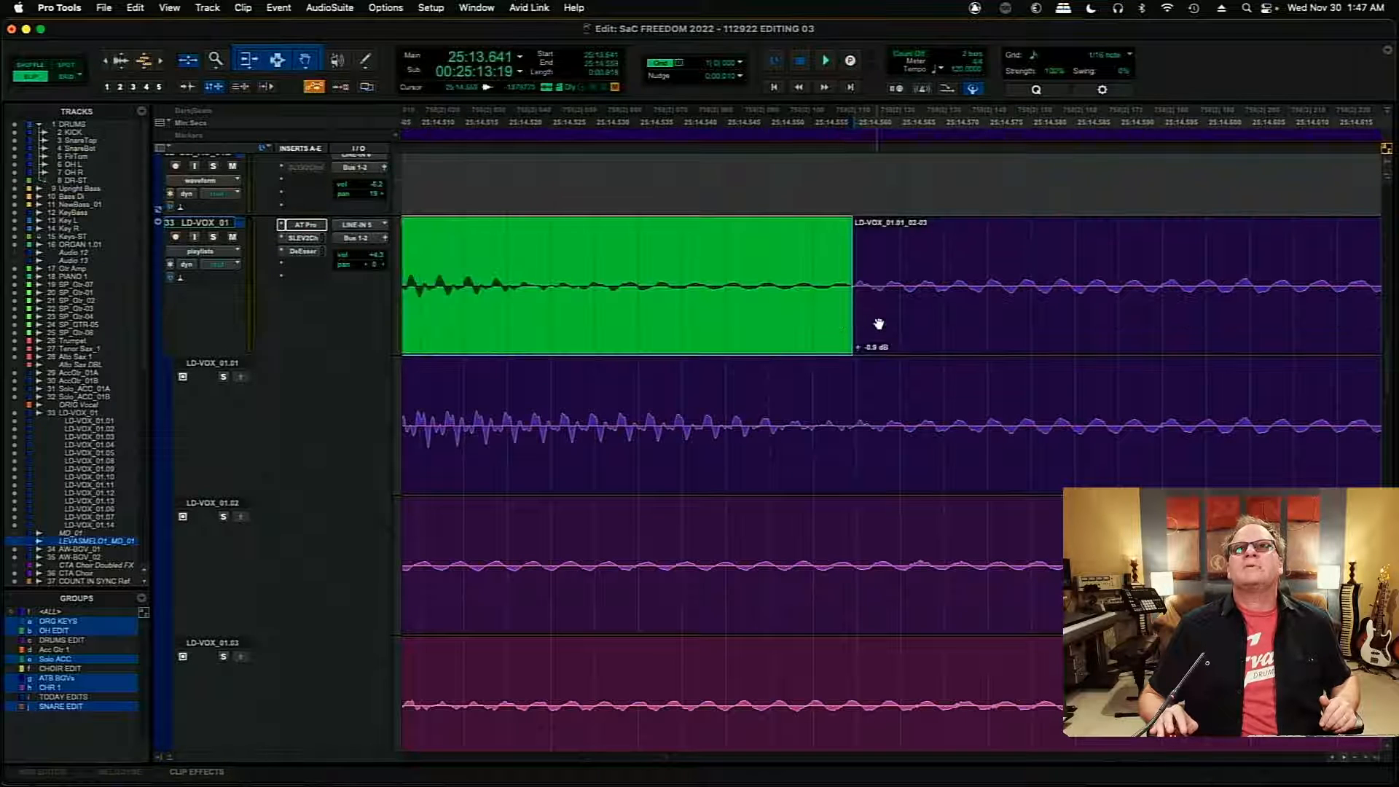
pyautogui.moveTo(875, 280); pyautogui.dragTo(947, 310)
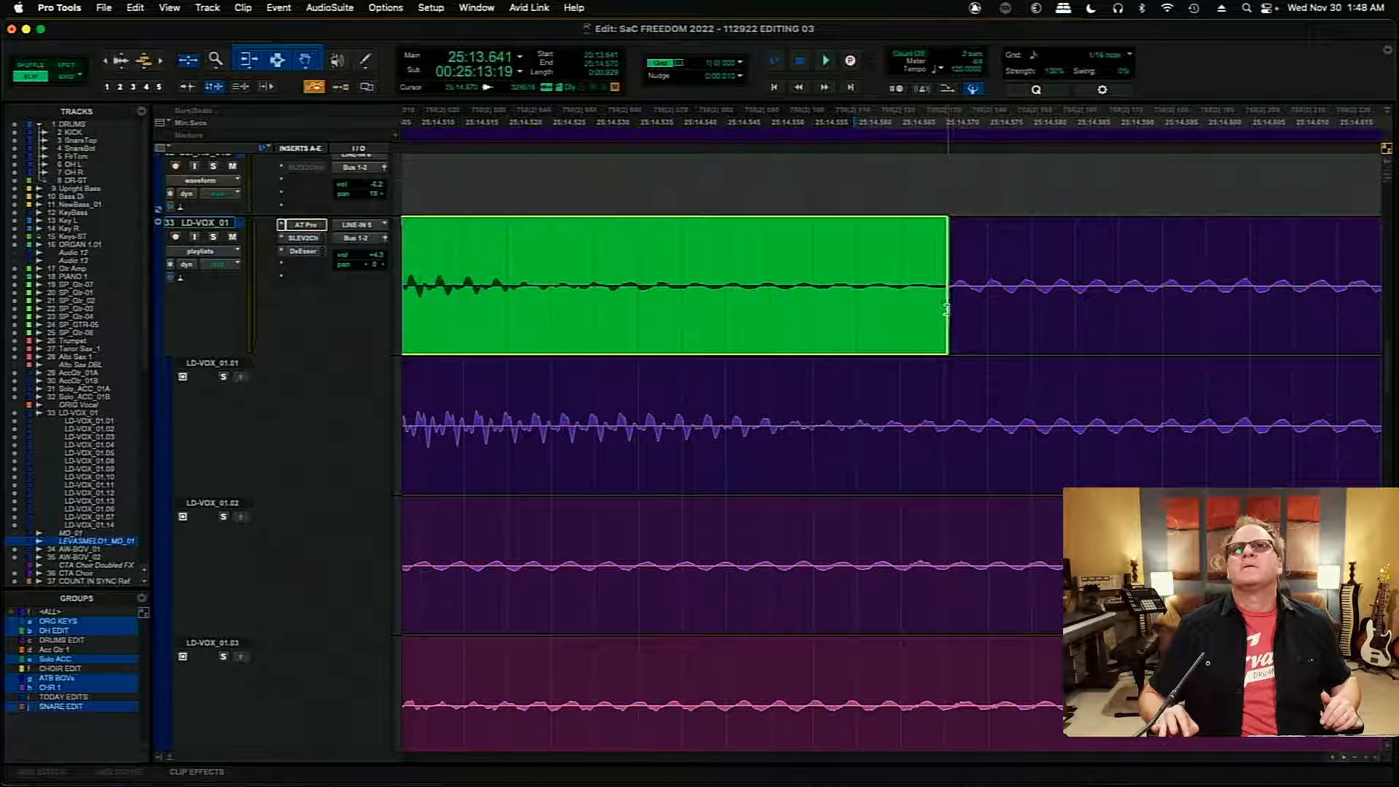
# - Add a crossfade of about 1 ms at the join near 25:14.570, and play the comp from about 25:14.515
pyautogui.click(987, 313)
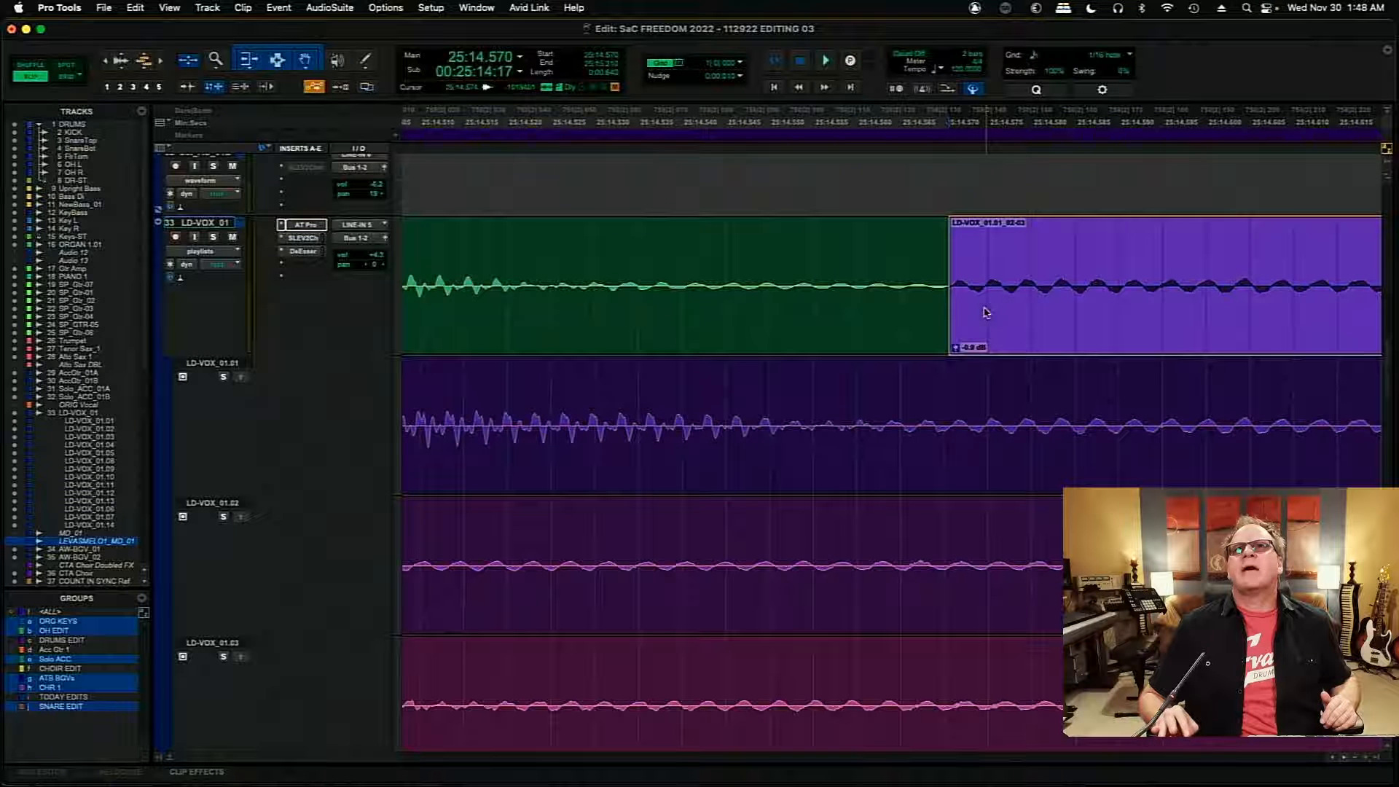
pyautogui.click(981, 314)
pyautogui.moveTo(984, 313); pyautogui.dragTo(939, 332)
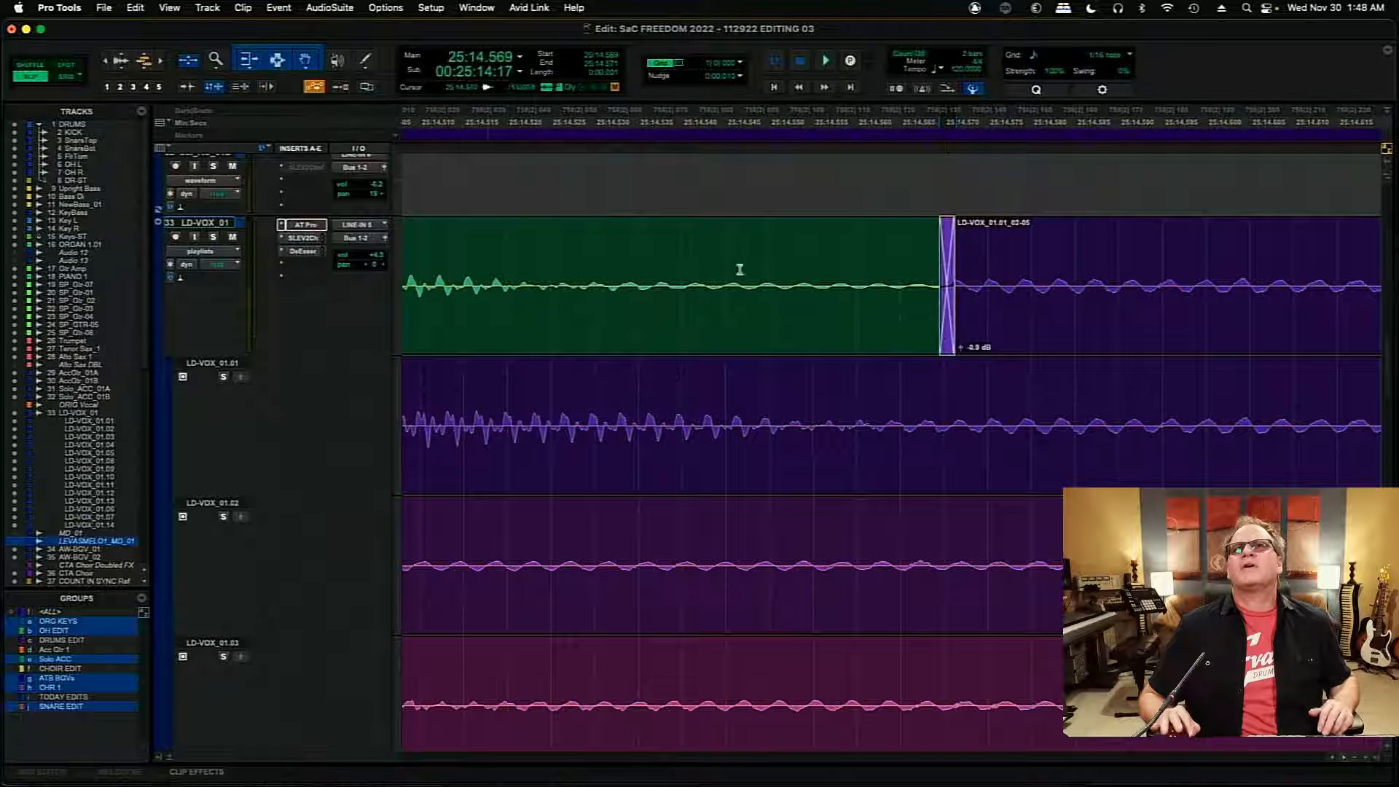
pyautogui.click(404, 260)
pyautogui.click(467, 245)
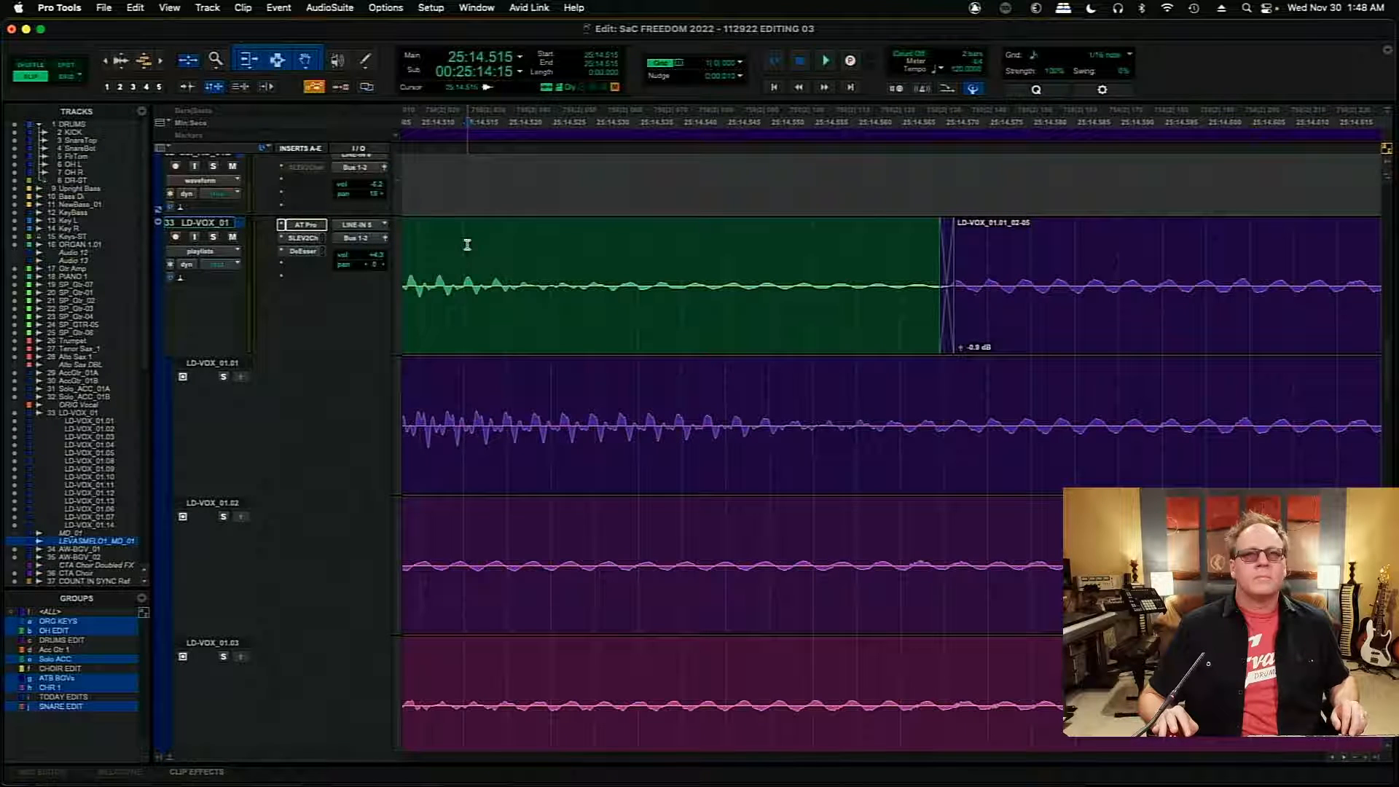
pyautogui.press('space')
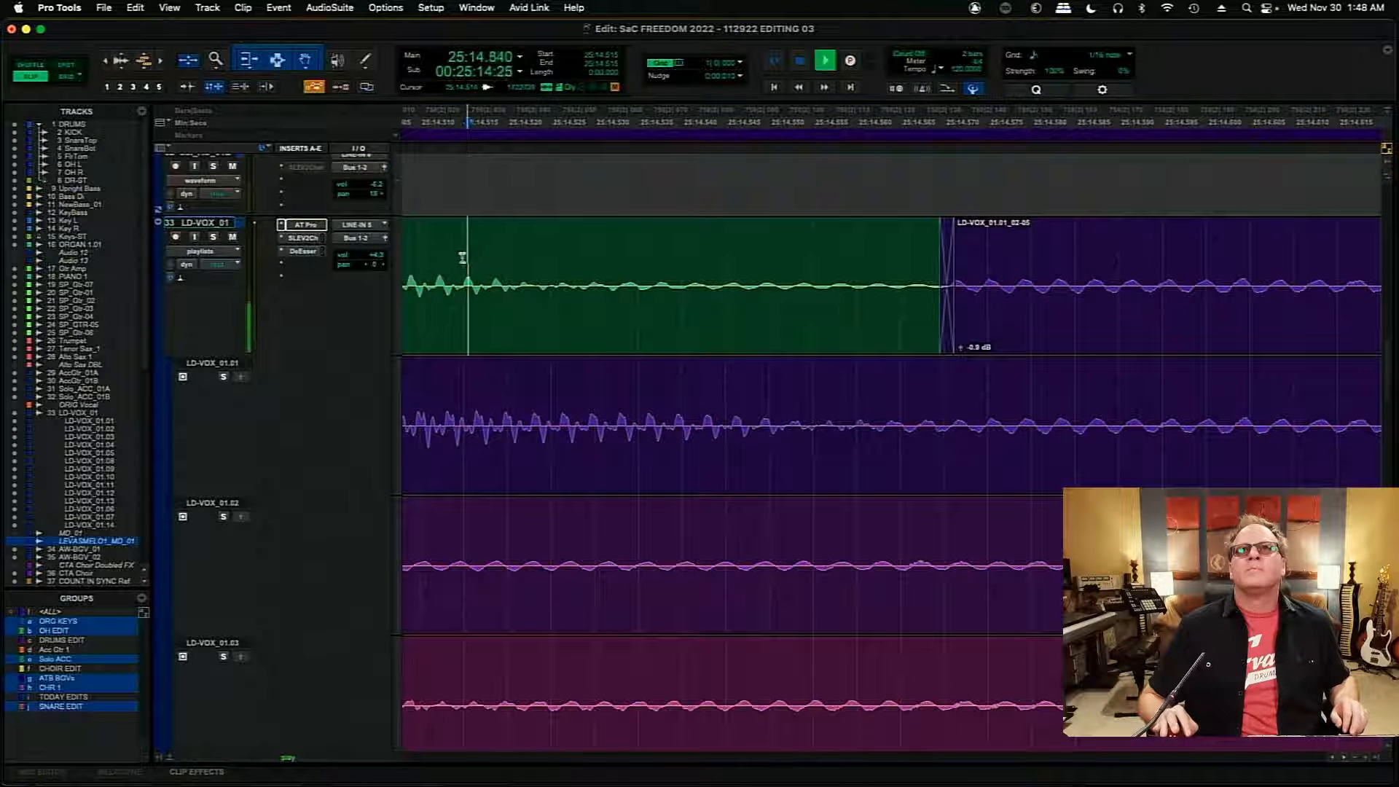
pyautogui.press('space')
# - Play the comp from about 25:14.121 through the copied LD-VOX_01.01 section
pyautogui.press('r')
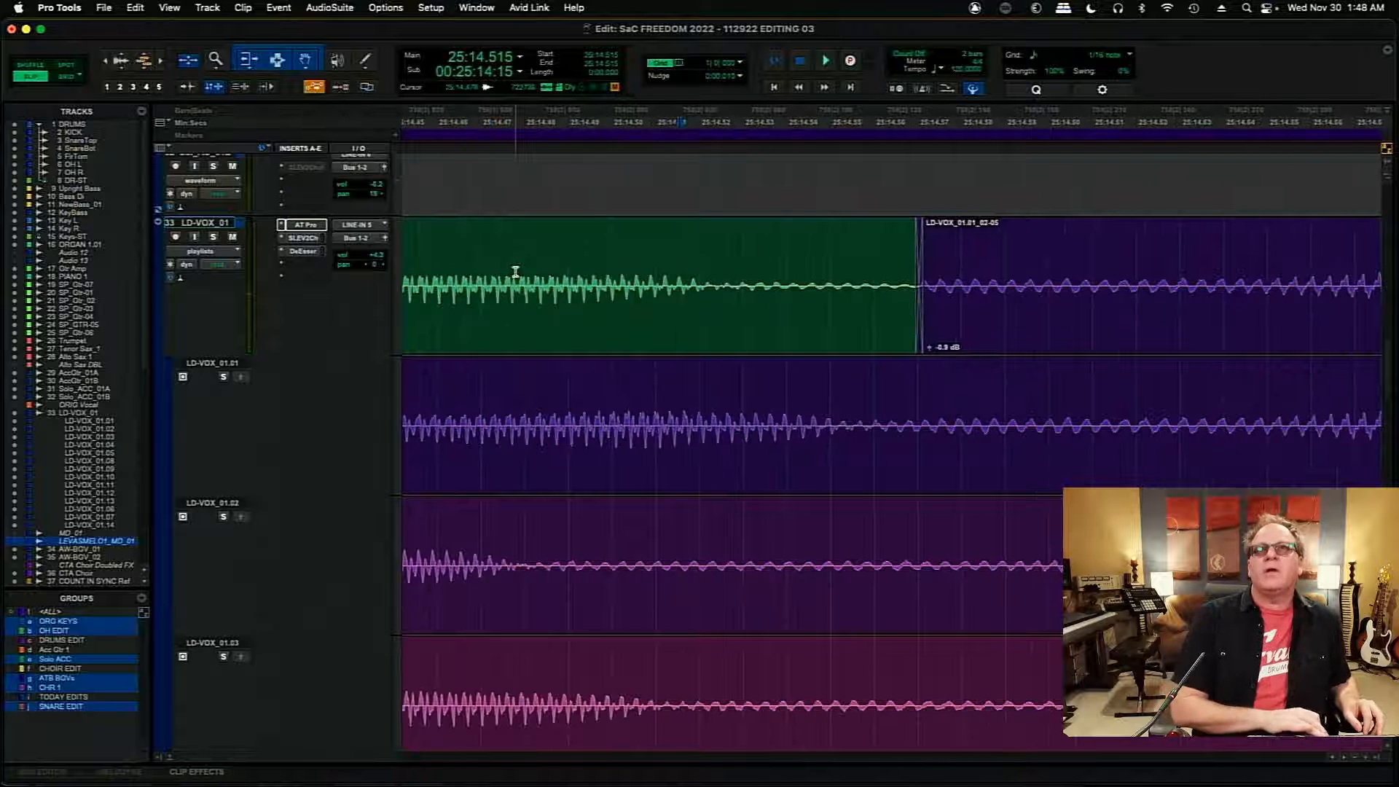
pyautogui.press('r')
pyautogui.press('r')
pyautogui.press('r')
pyautogui.click(649, 260)
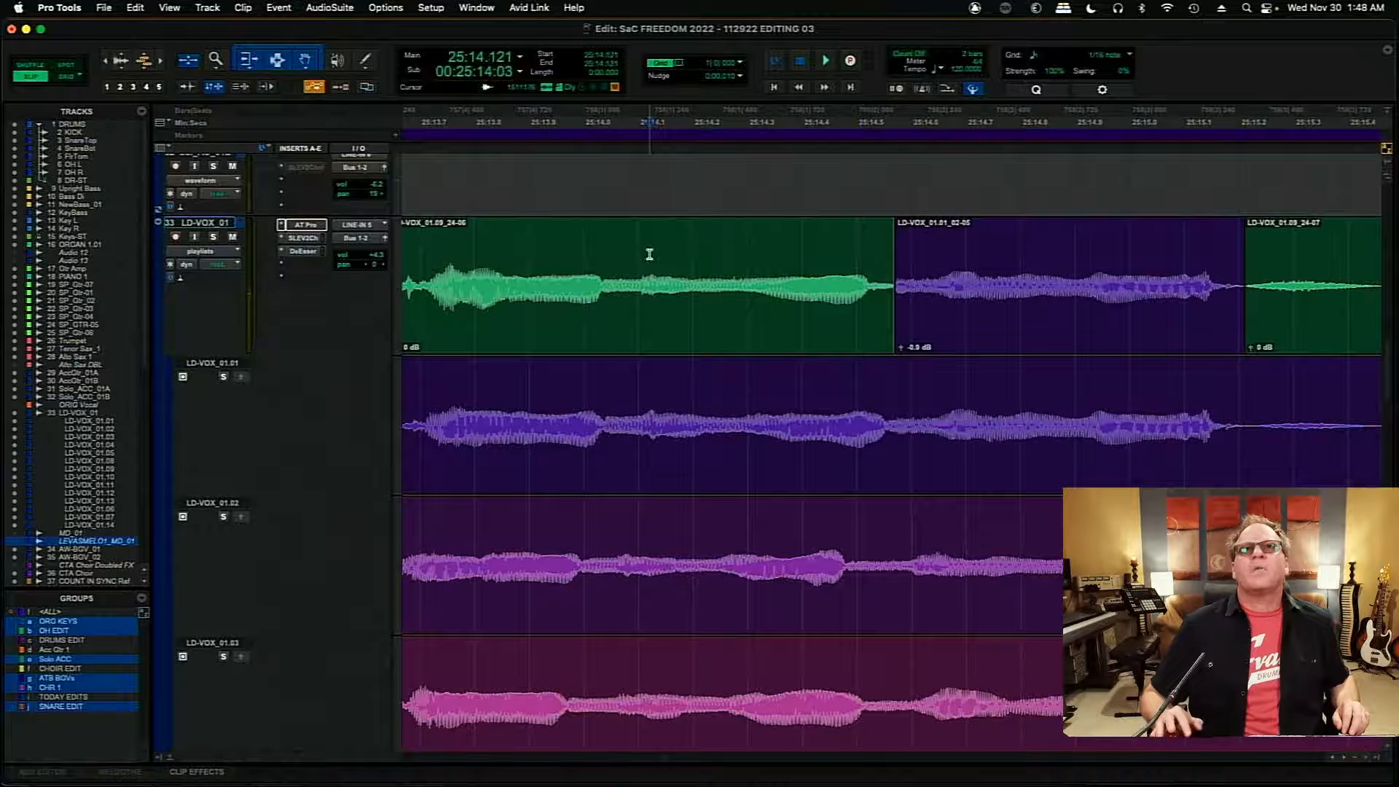
pyautogui.press('space')
pyautogui.press('space')
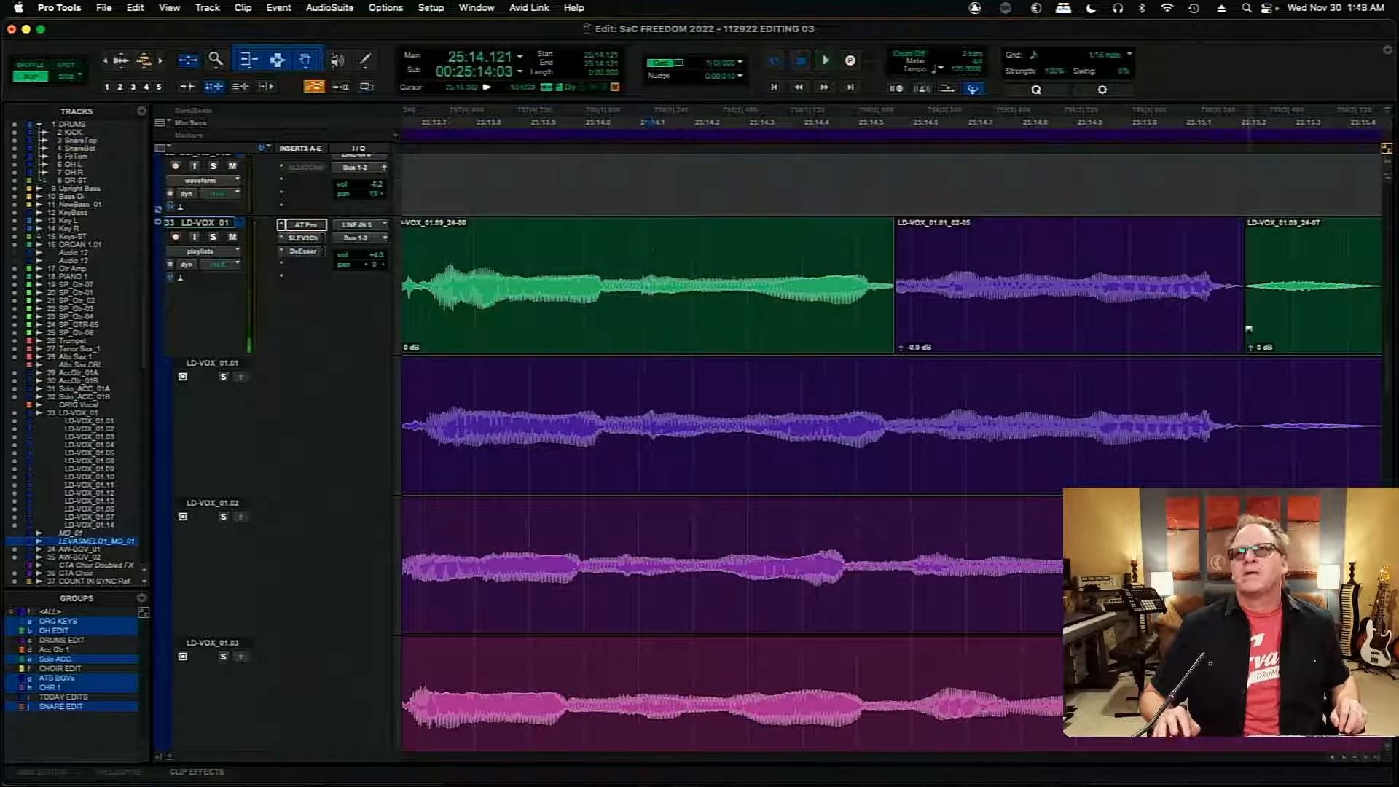
# - Extend the LD-VOX_01.01 section's end with a crossfade of about 21 ms from 25:15.436, and play the comp from about 25:14.253
pyautogui.moveTo(1239, 286); pyautogui.dragTo(1096, 340)
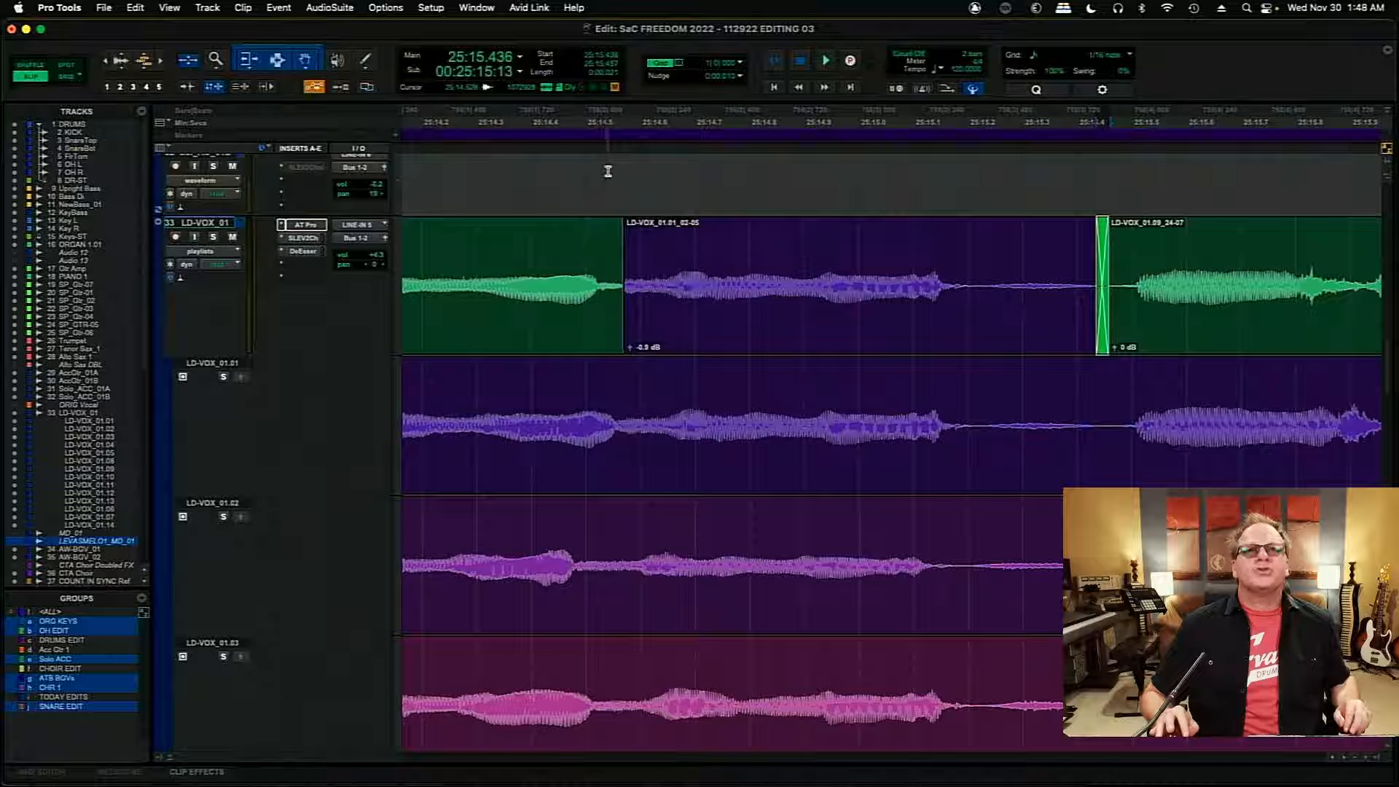
pyautogui.click(608, 171)
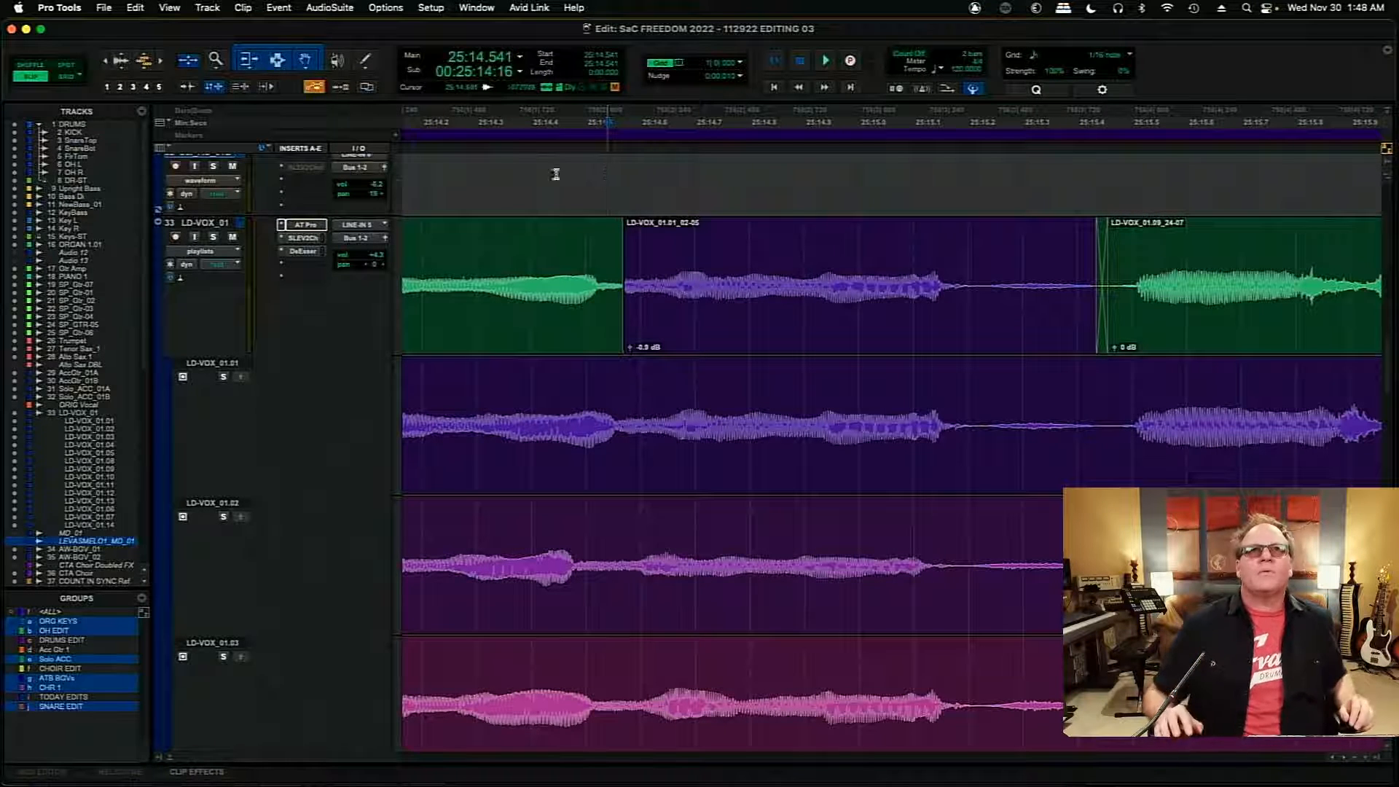
pyautogui.click(451, 250)
pyautogui.press('space')
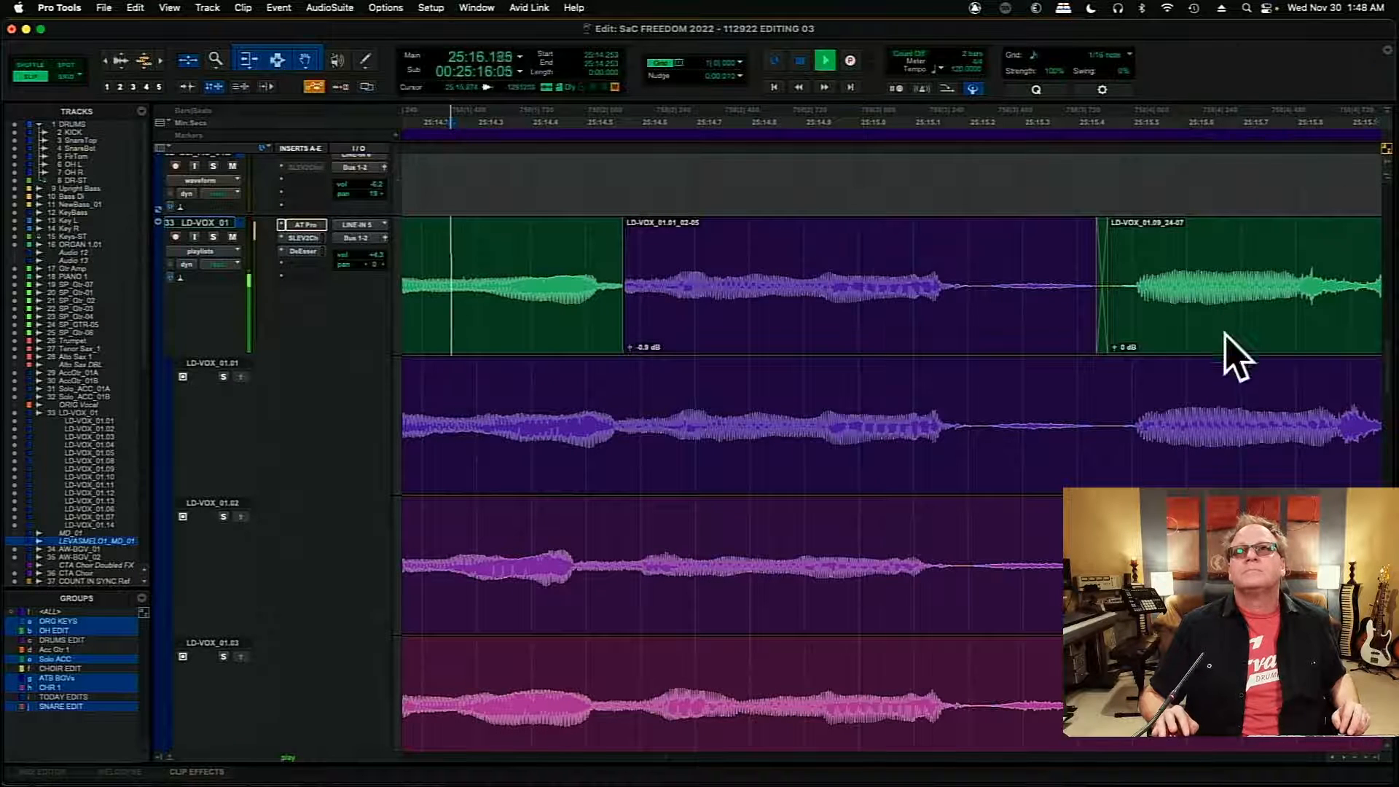
pyautogui.press('space')
# - Audition playlists LD-VOX_01.01, LD-VOX_01.02 and LD-VOX_01.03 in turn from about 25:15.270, each soloed
pyautogui.click(1345, 757)
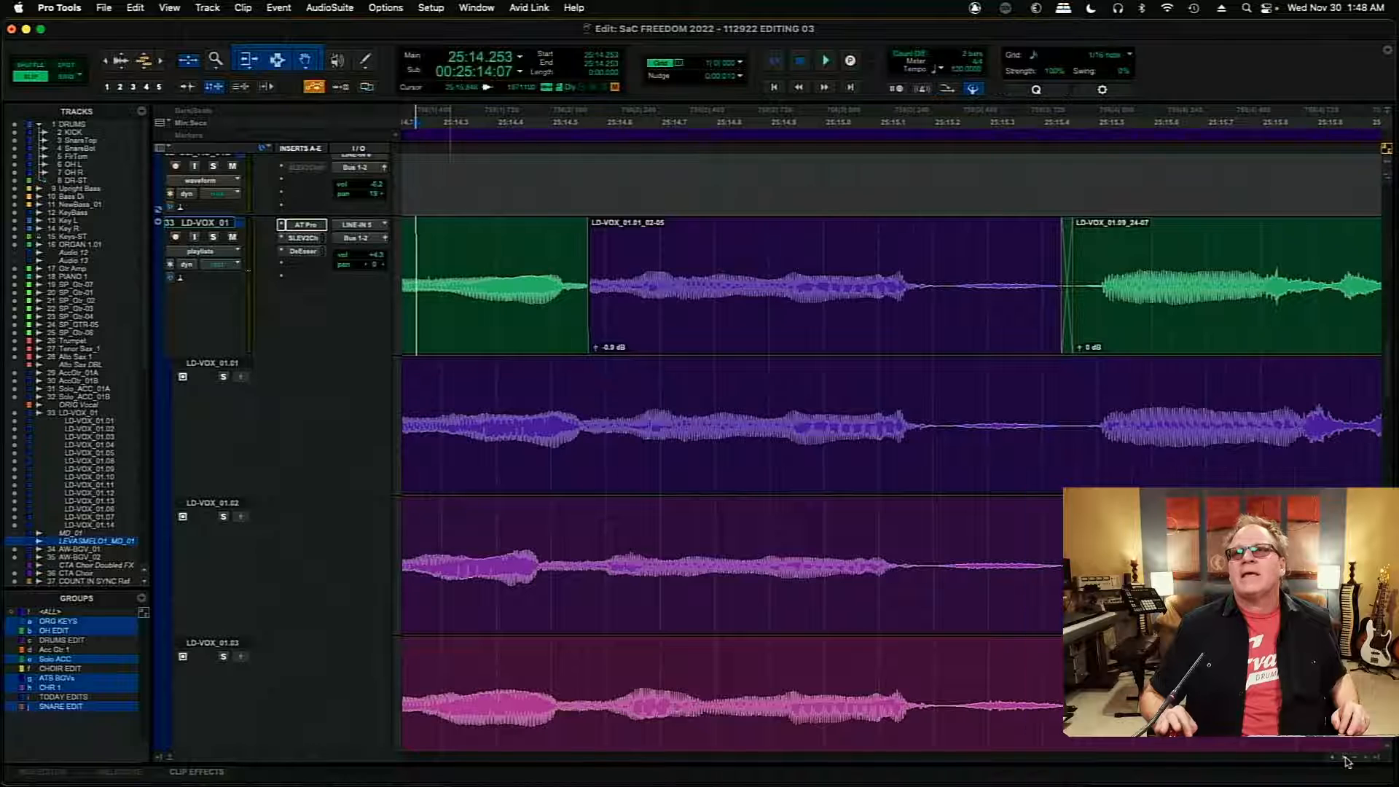
pyautogui.click(1345, 758)
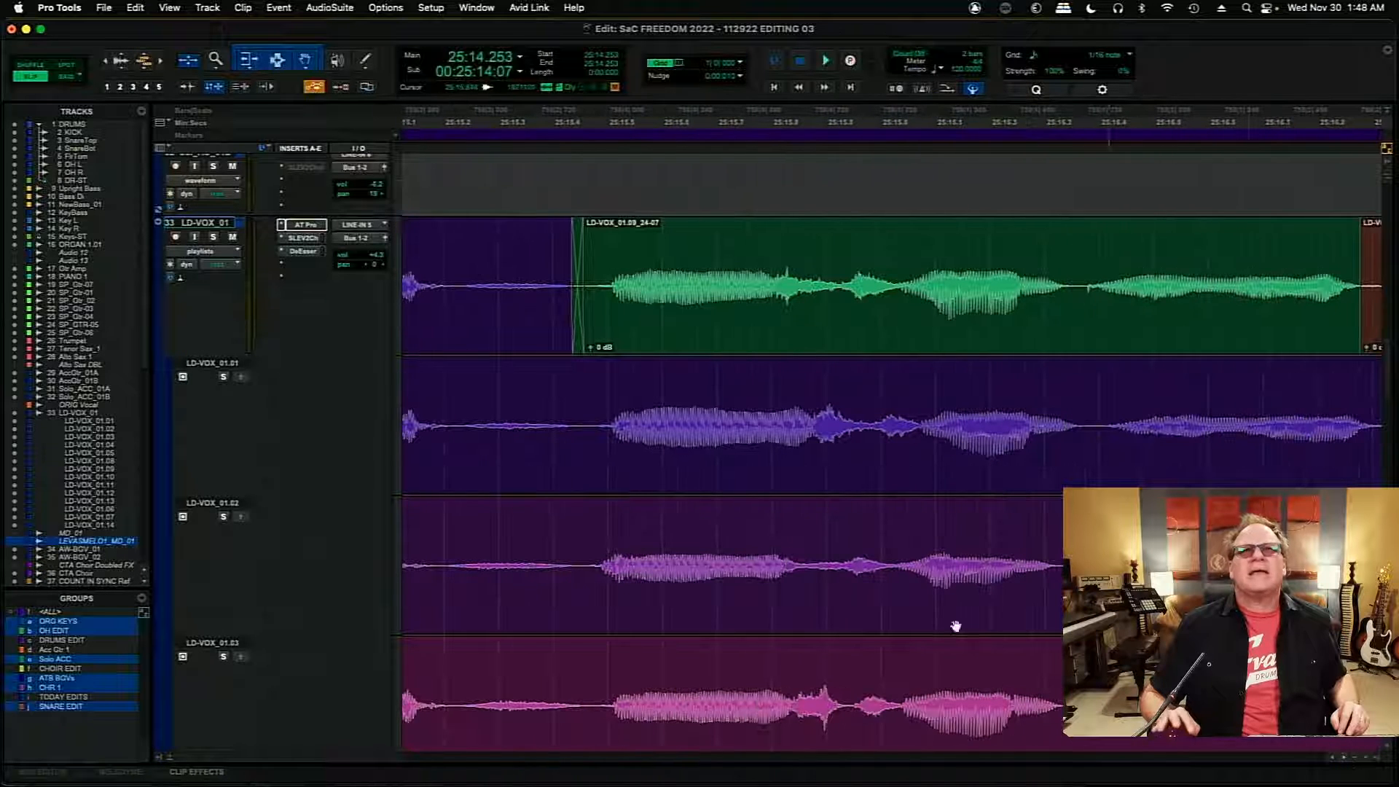
pyautogui.click(483, 392)
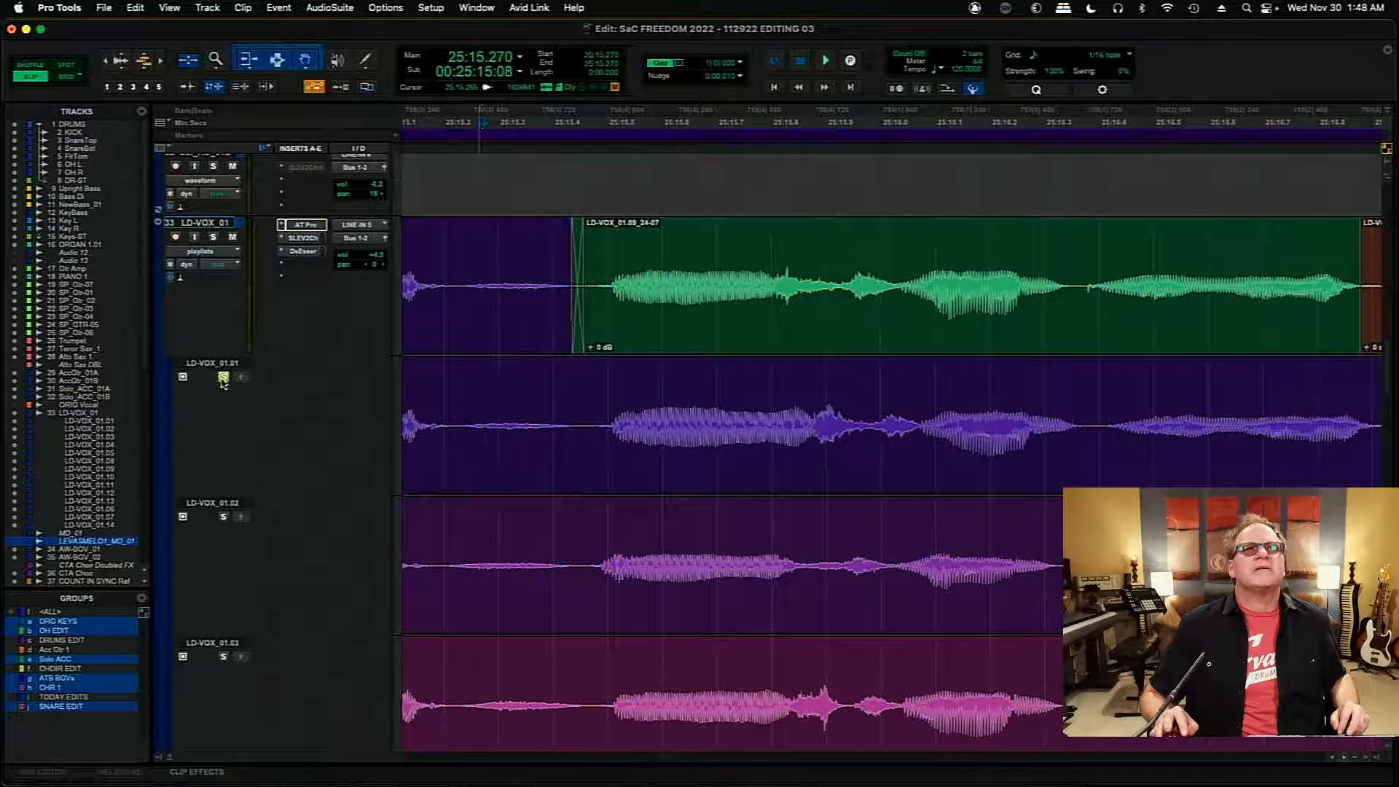
pyautogui.press('space')
pyautogui.press('space')
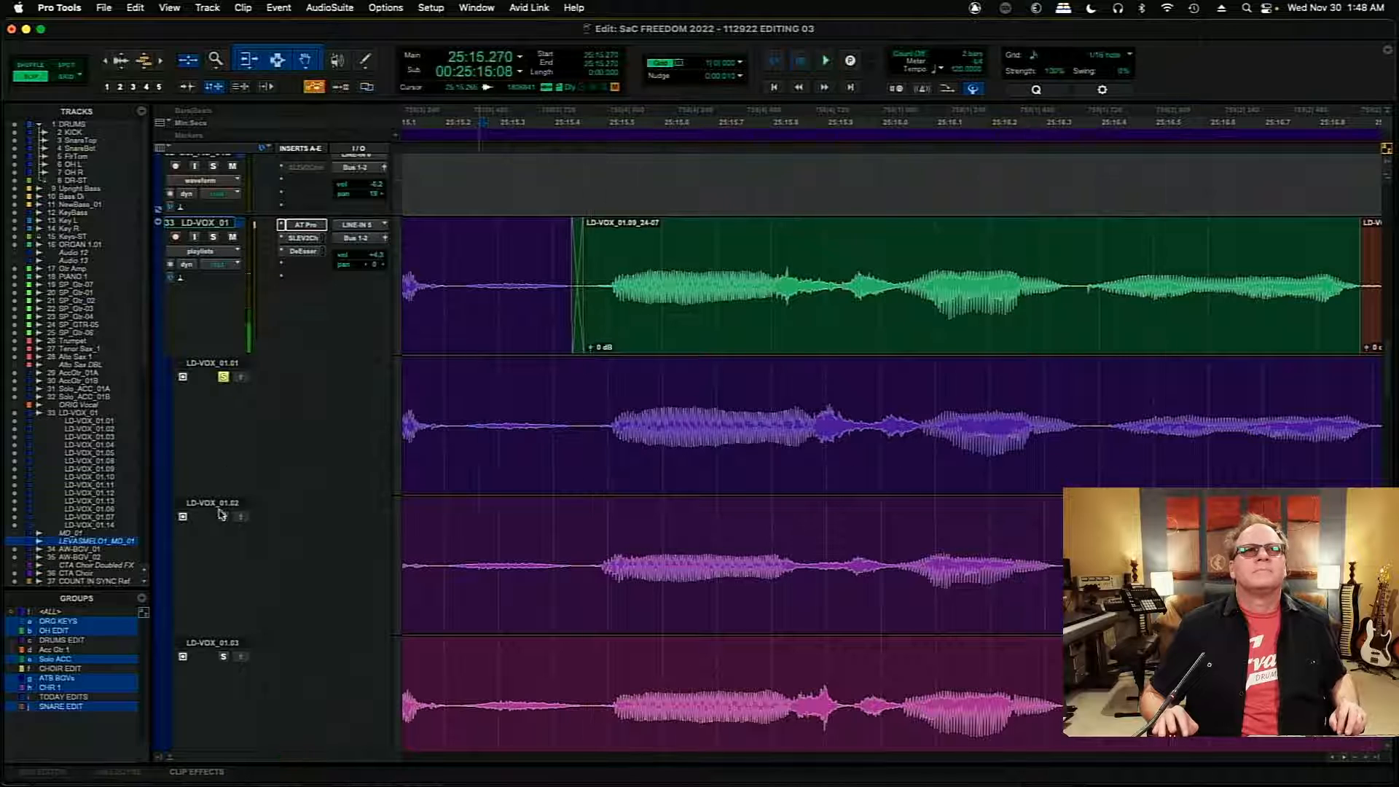
pyautogui.click(224, 519)
pyautogui.press('space')
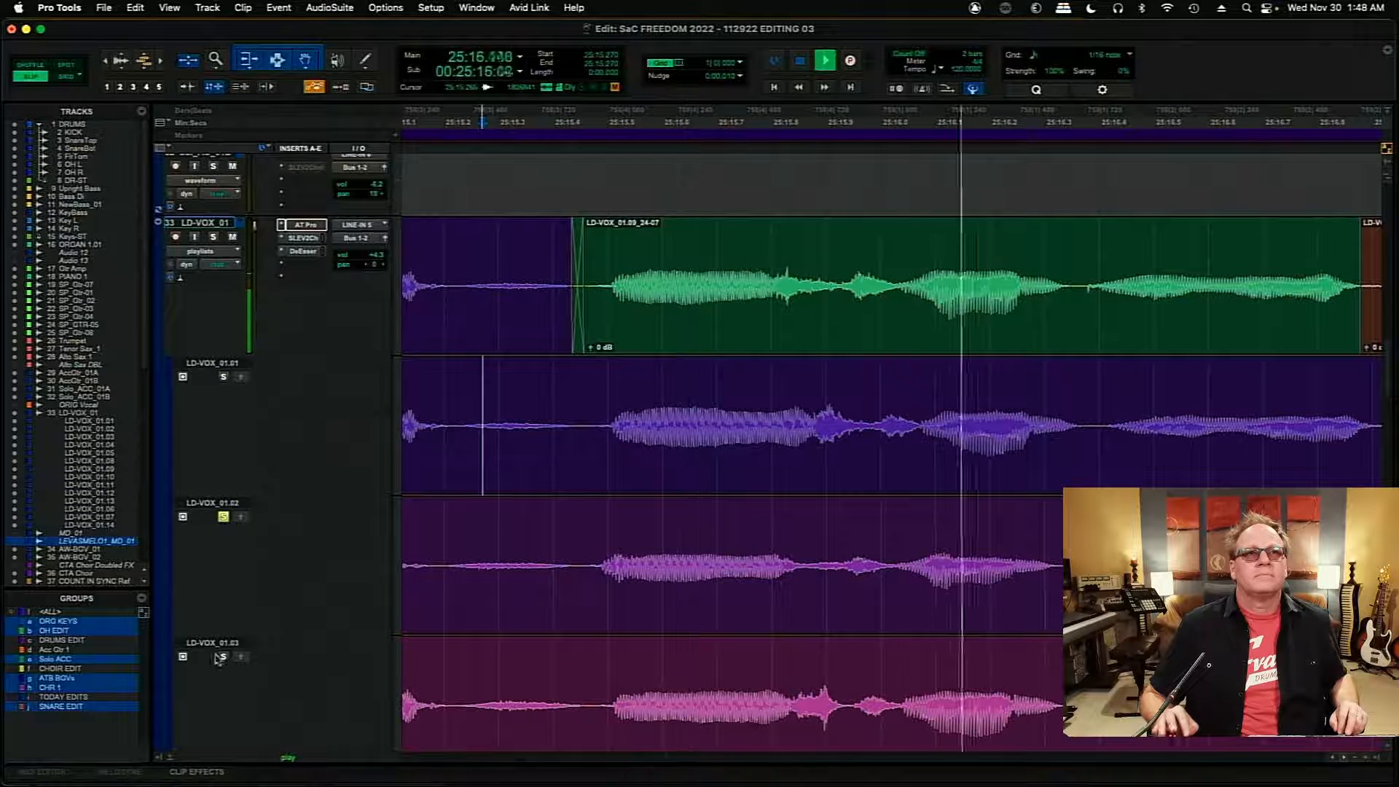
pyautogui.press('space')
pyautogui.press('space')
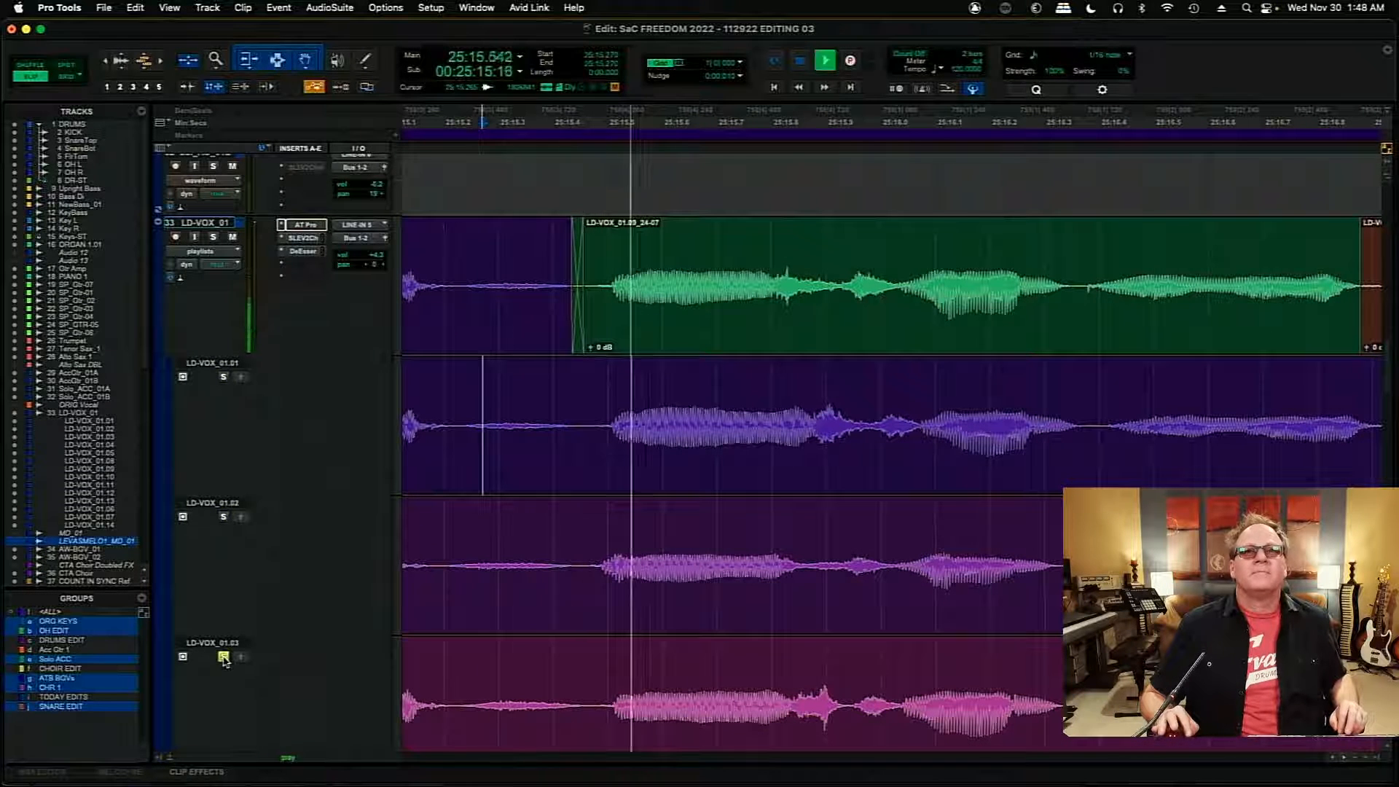
pyautogui.press('space')
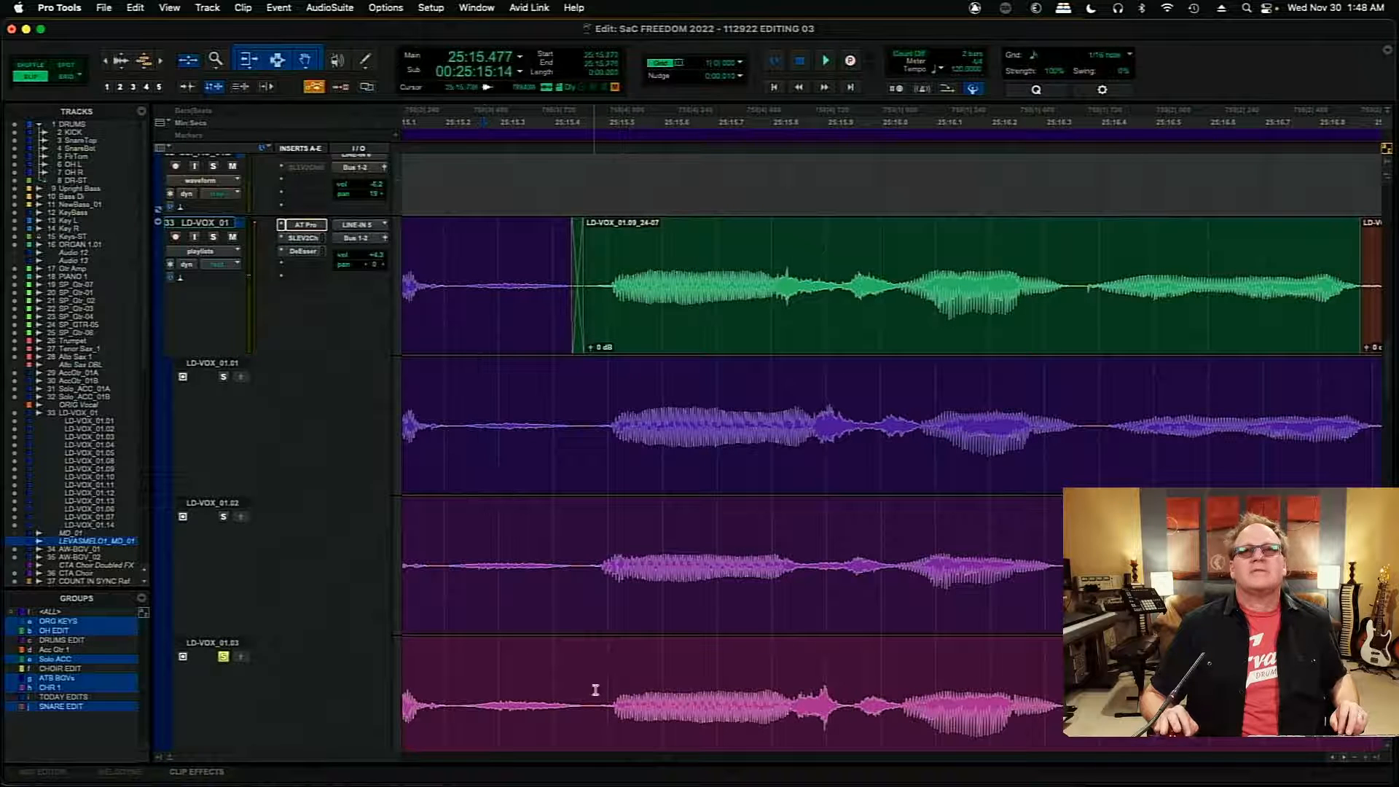
# - Copy the LD-VOX_01.03 section from about 25:15.477 to 25:15.941 into the comp, and play the comp from just before it
pyautogui.moveTo(595, 693); pyautogui.dragTo(850, 707)
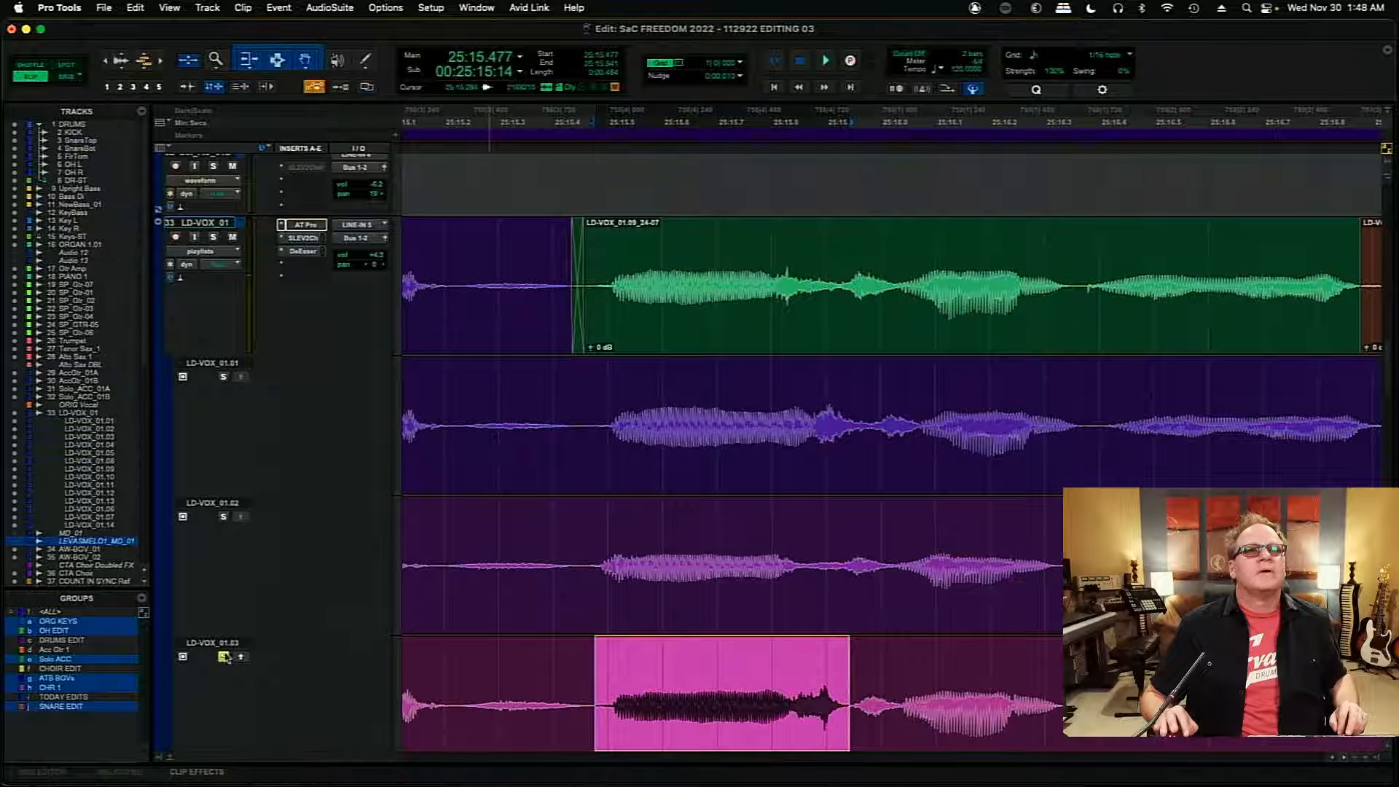
pyautogui.click(240, 657)
pyautogui.click(732, 336)
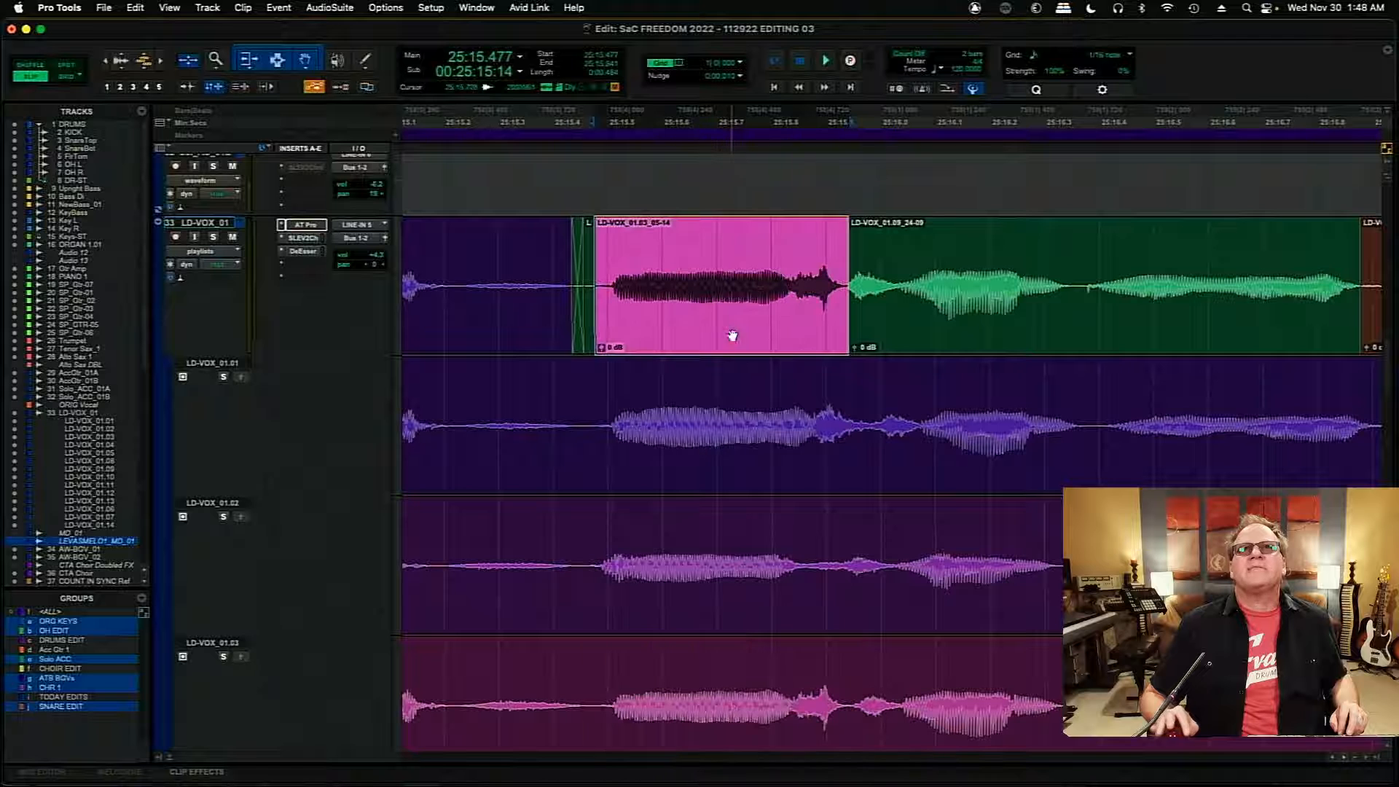
pyautogui.click(524, 261)
pyautogui.press('space')
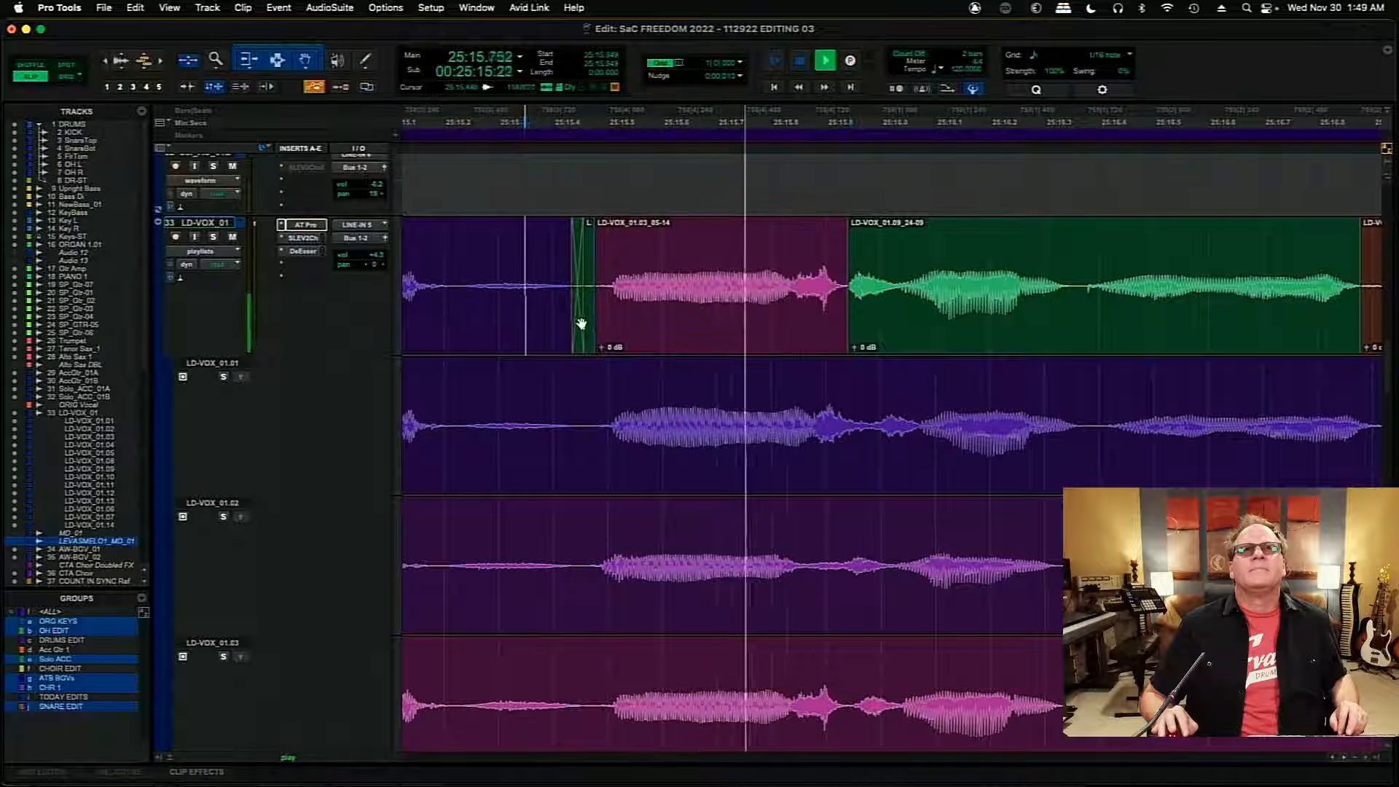
pyautogui.press('space')
# - Delete the leftover LD-VOX_01.09 sliver near 25:15.446, extend the preceding LD-VOX_01.01 clip to the copied LD-VOX_01.03 section, and crossfade the join
pyautogui.click(589, 337)
pyautogui.press('BackSpace')
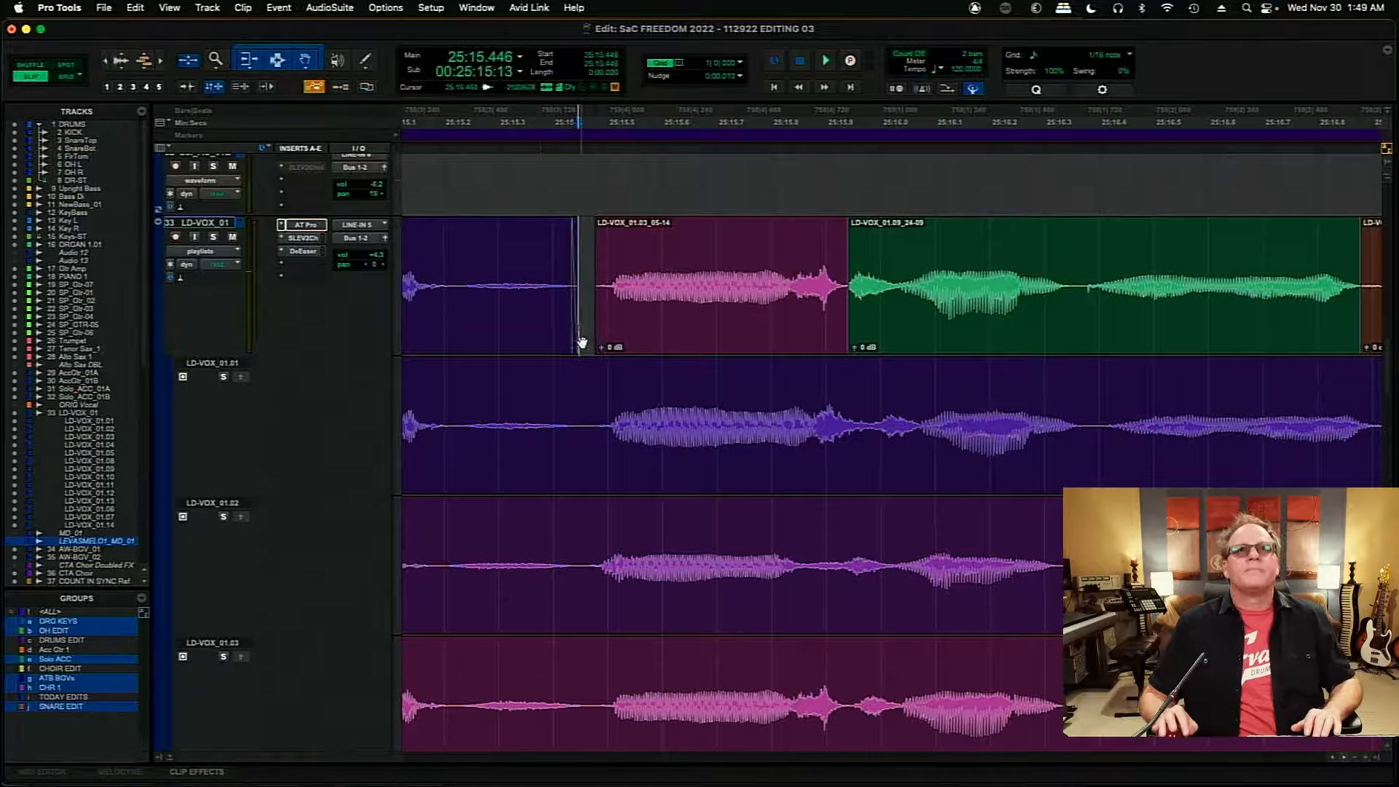
pyautogui.click(572, 291)
pyautogui.moveTo(574, 274); pyautogui.dragTo(593, 277)
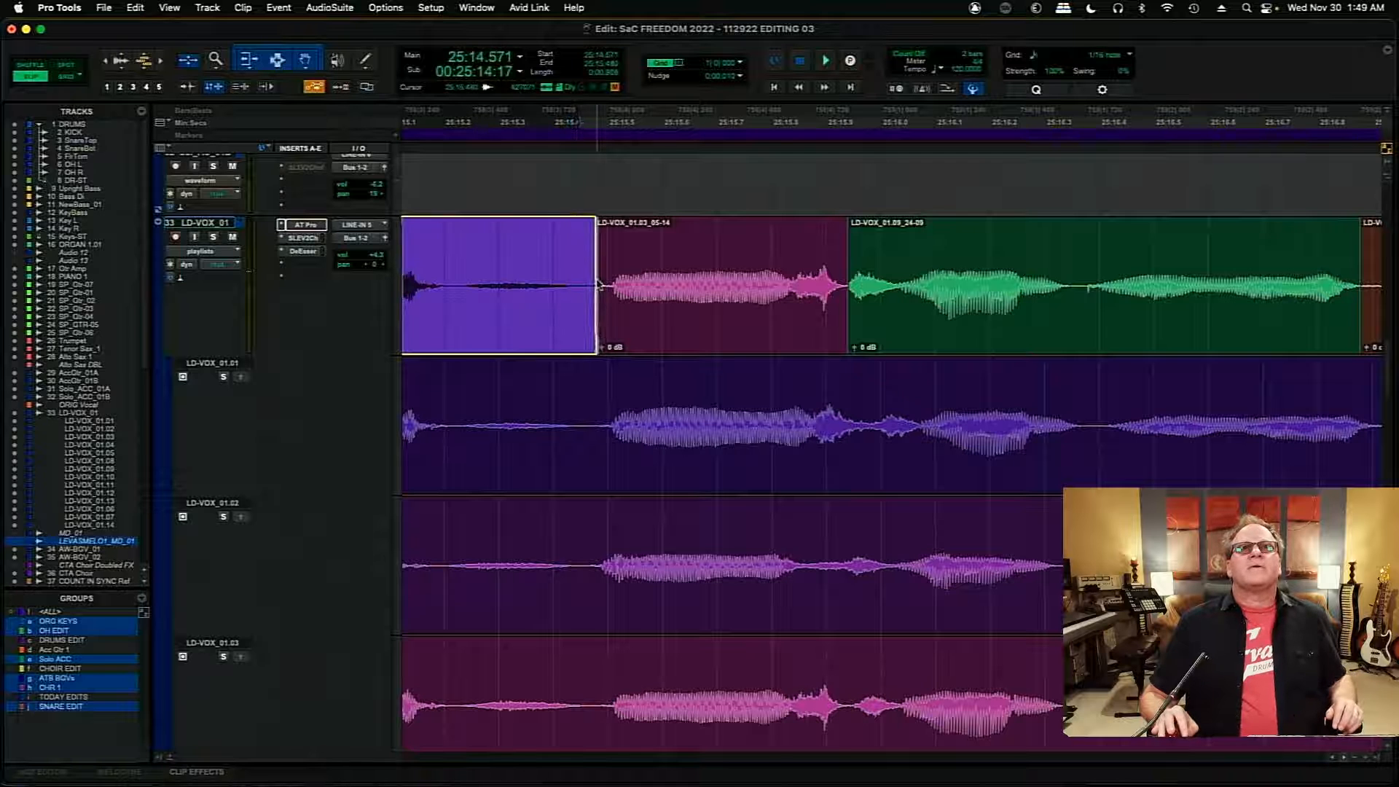
pyautogui.click(593, 341)
pyautogui.moveTo(593, 343); pyautogui.dragTo(598, 343)
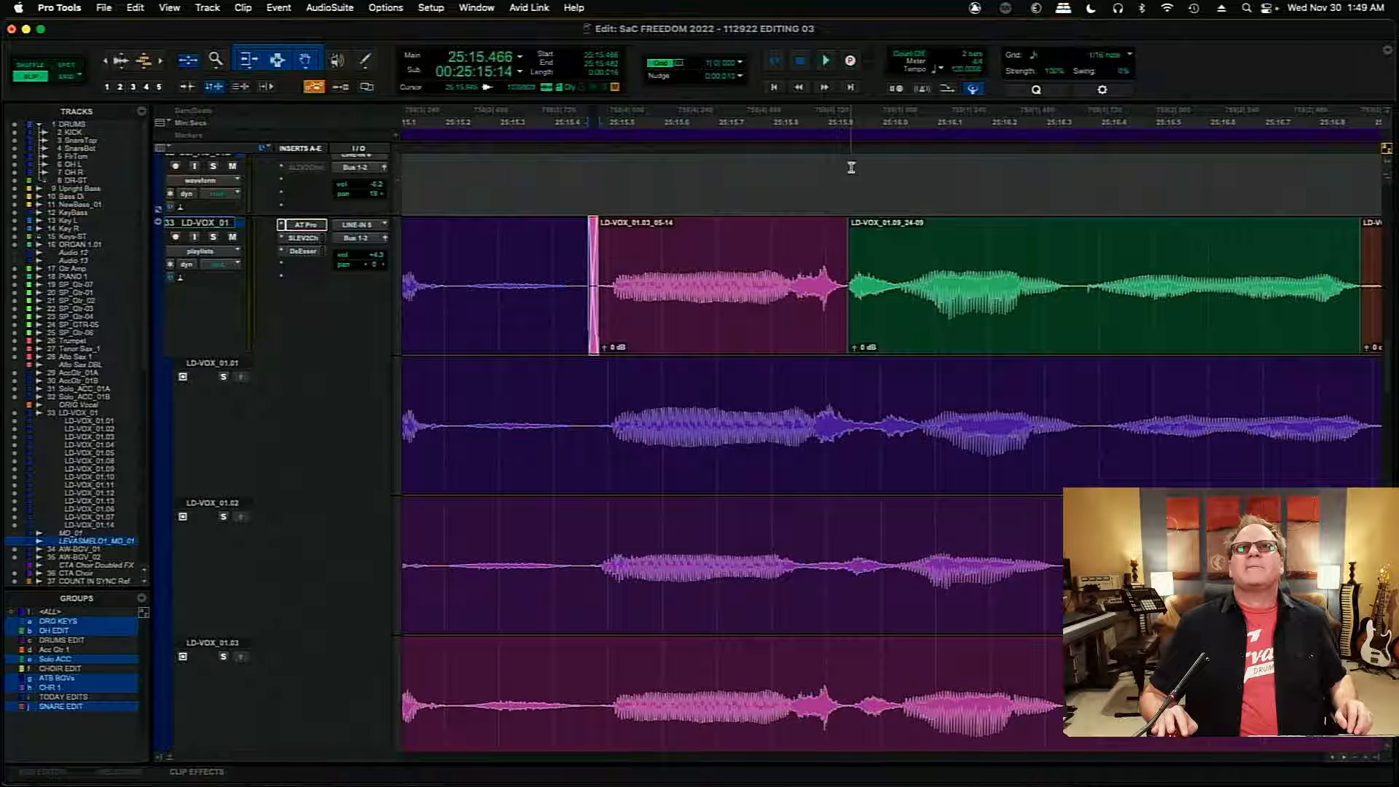
# - Move the join near 25:15.940 earlier to about 25:15.927, and add a short crossfade there
pyautogui.click(848, 173)
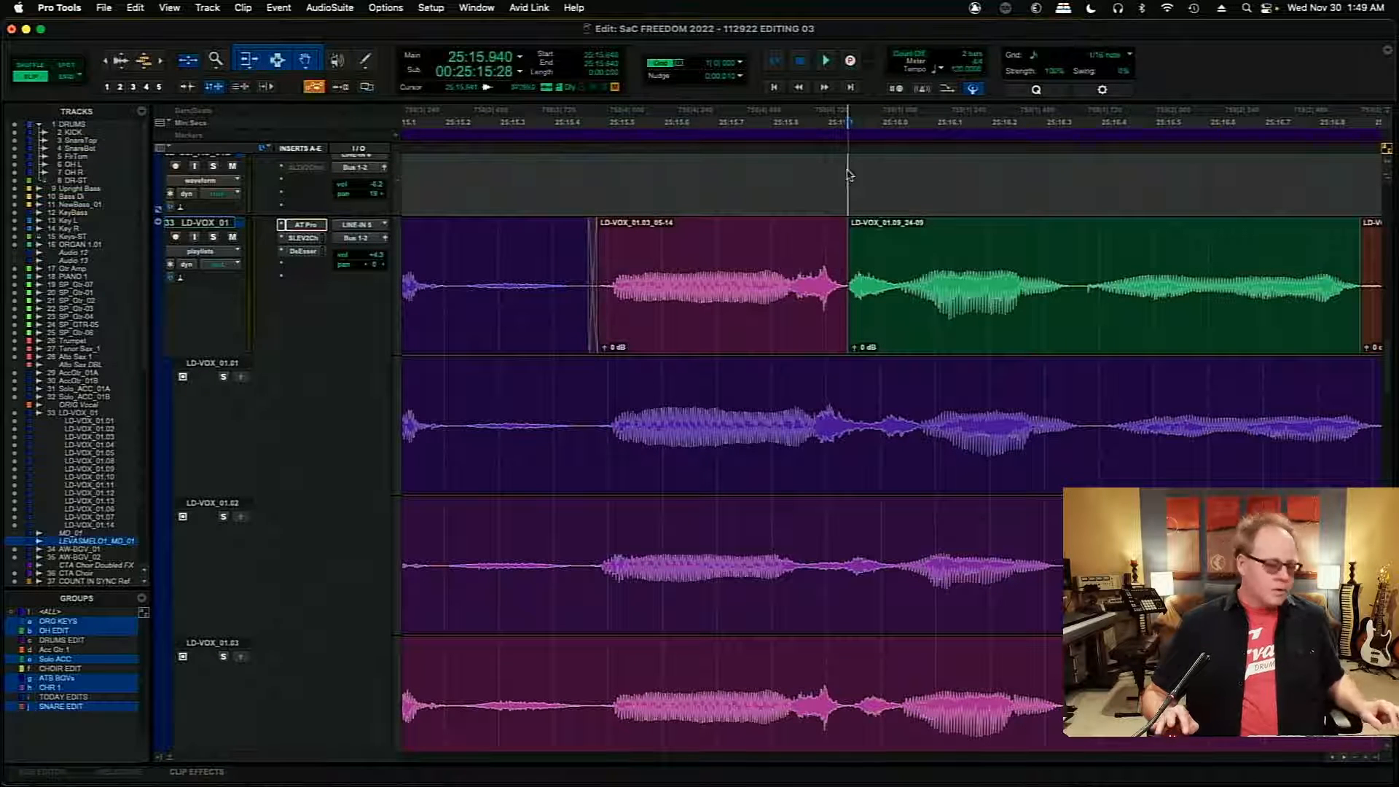
pyautogui.press('super+s')
pyautogui.press('t')
pyautogui.press('t')
pyautogui.press('t')
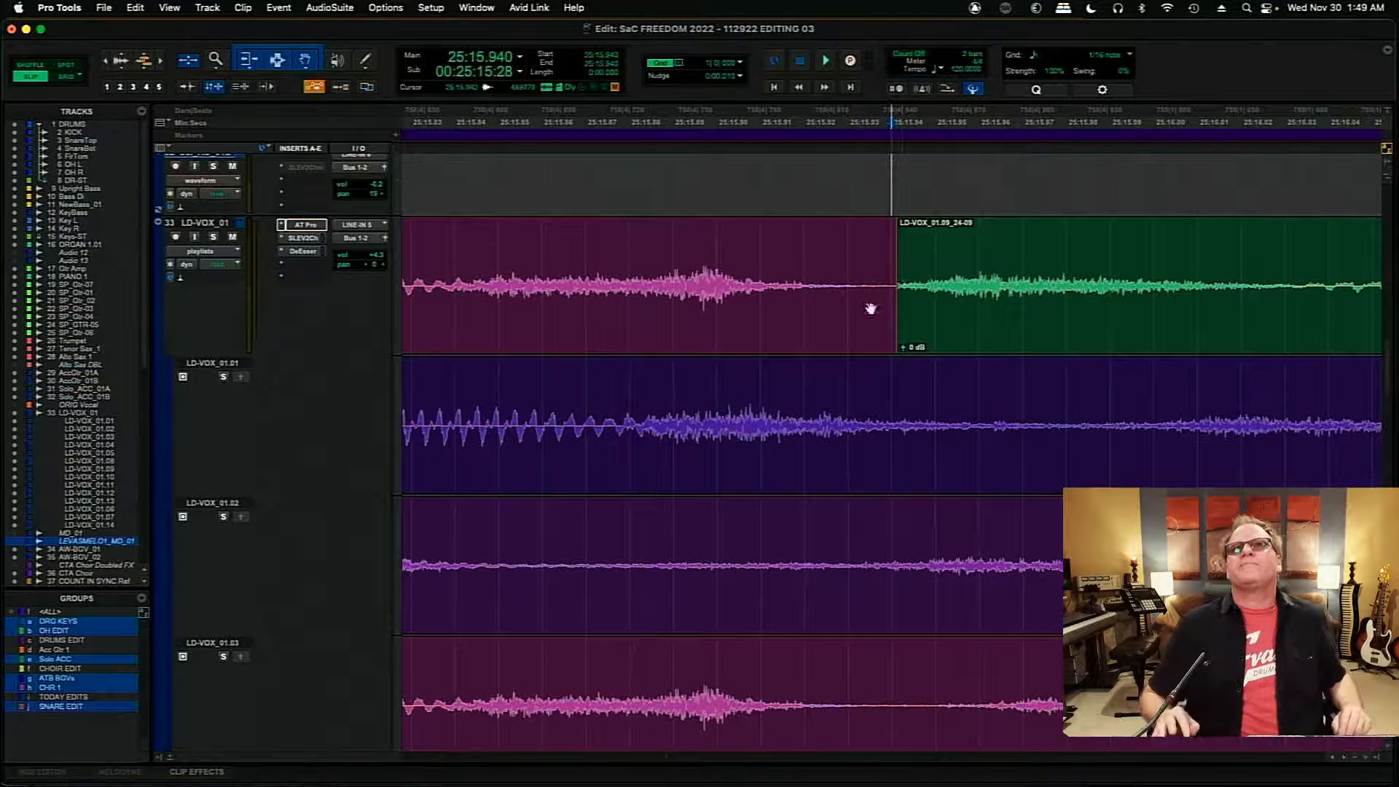
pyautogui.moveTo(905, 290); pyautogui.dragTo(839, 343)
pyautogui.press('super+s')
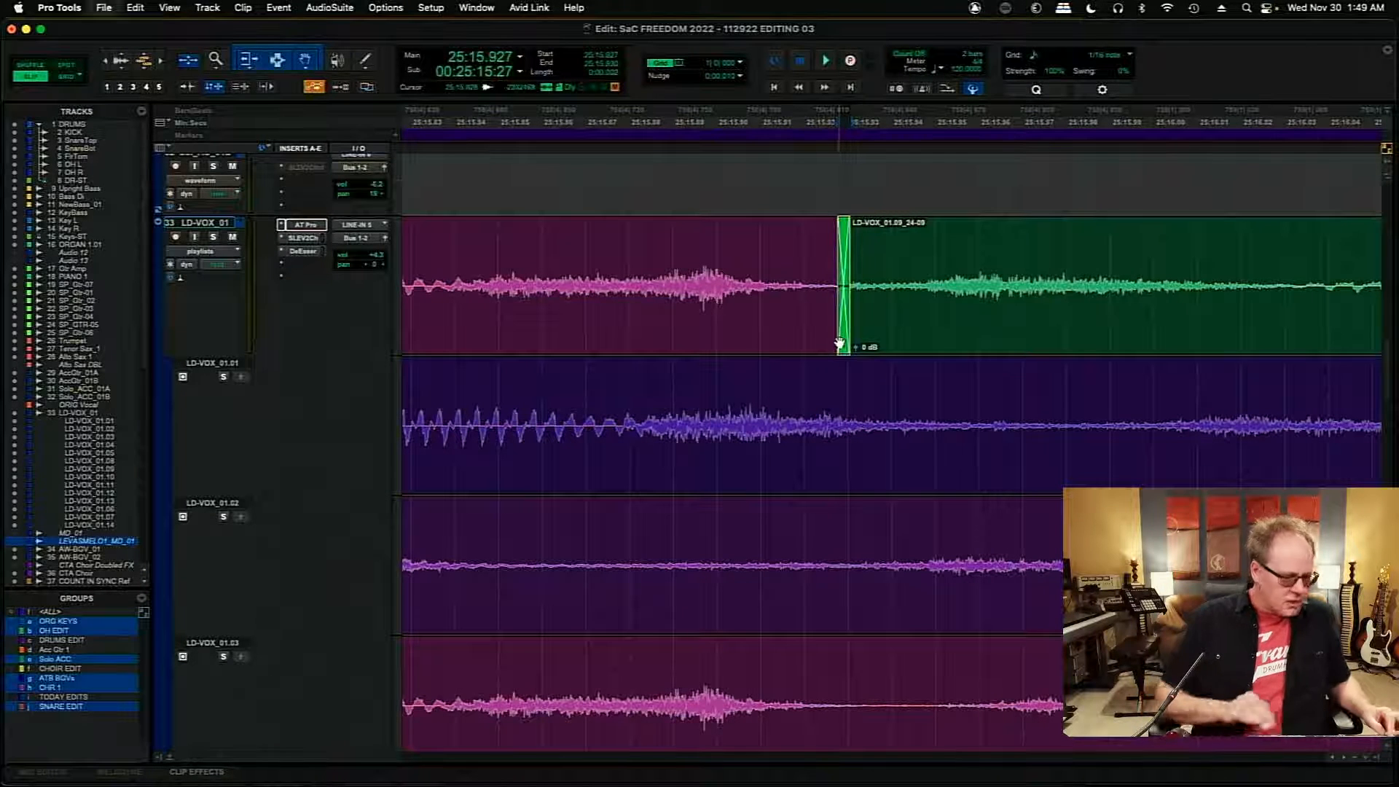
# - Play the comp from about 25:15.344 through the copied LD-VOX_01.03 section and the following phrase
pyautogui.press('r')
pyautogui.press('r')
pyautogui.press('r')
pyautogui.press('r')
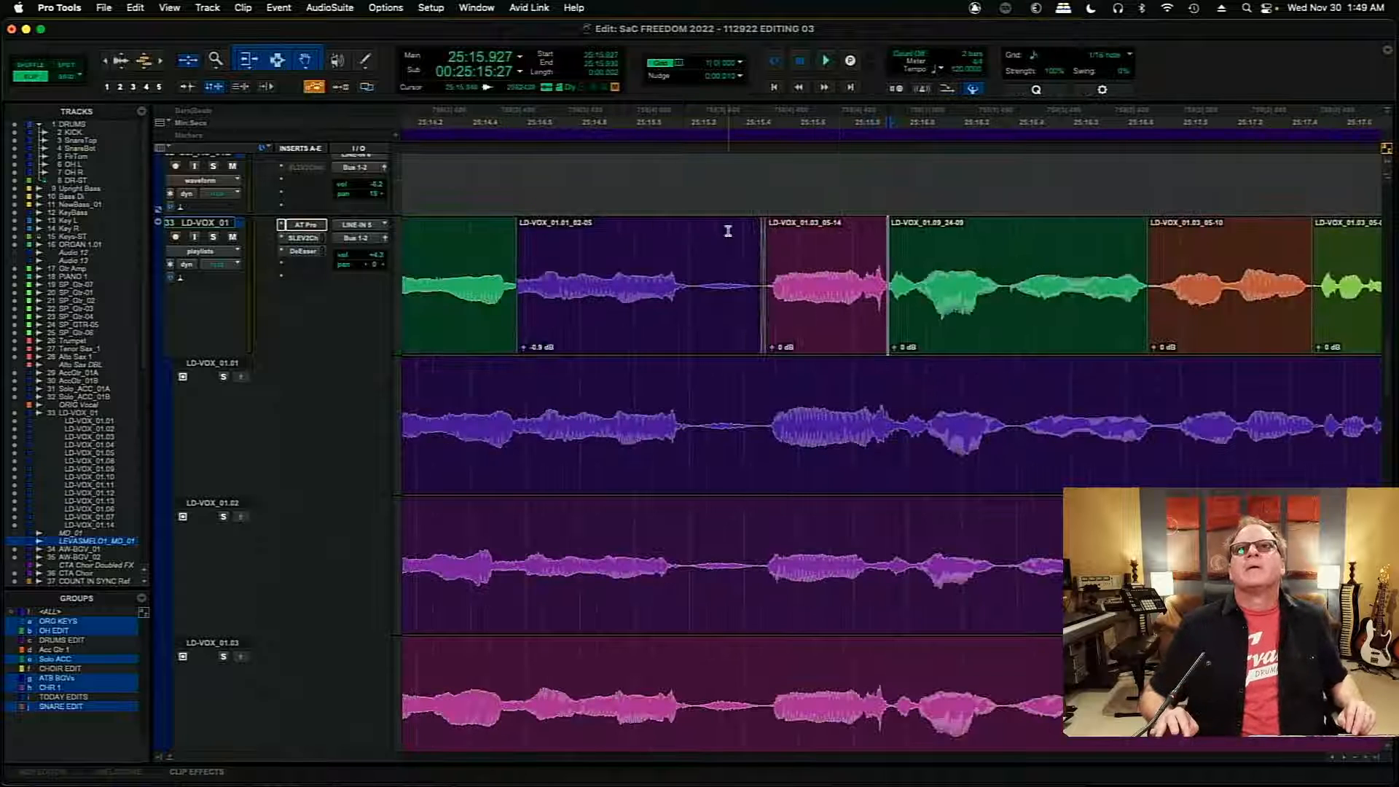
pyautogui.click(728, 231)
pyautogui.press('space')
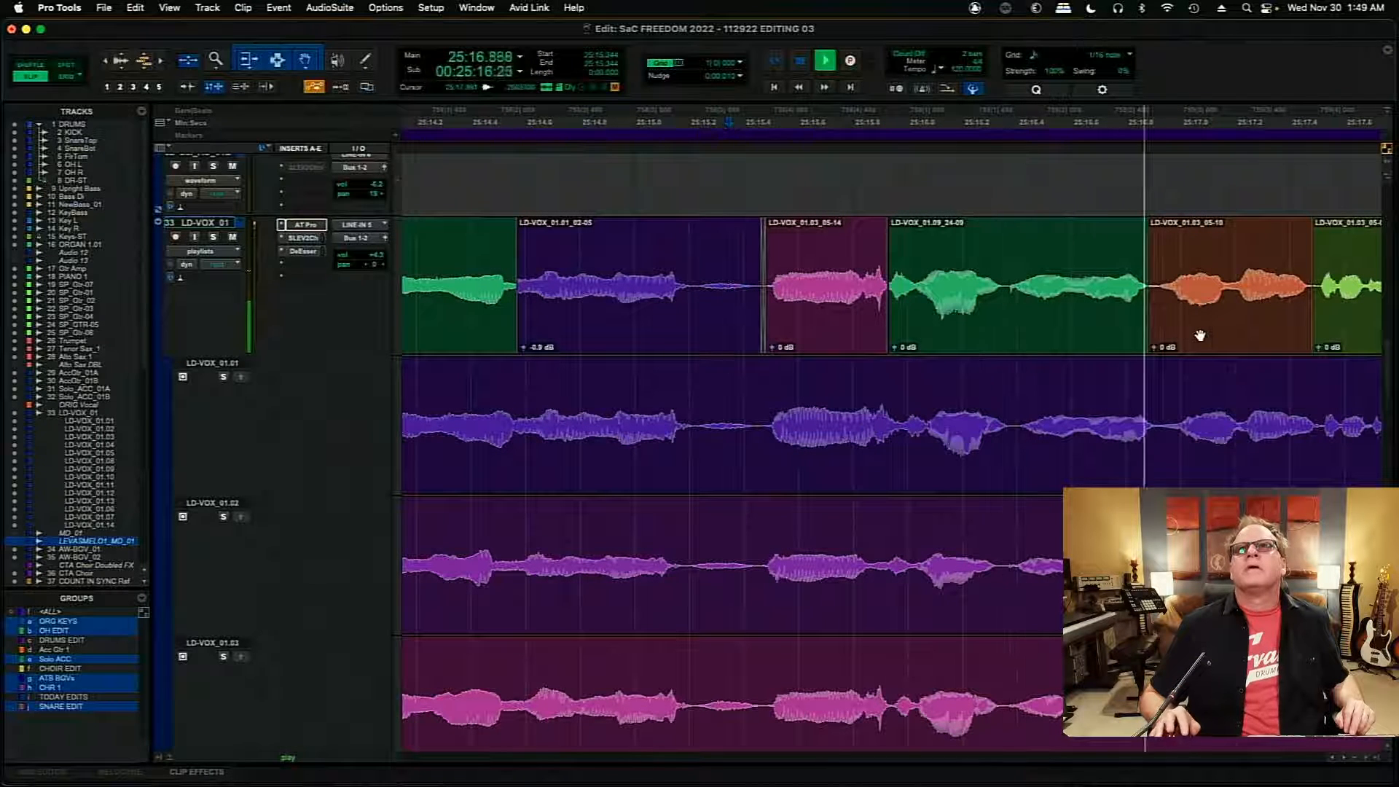
pyautogui.press('space')
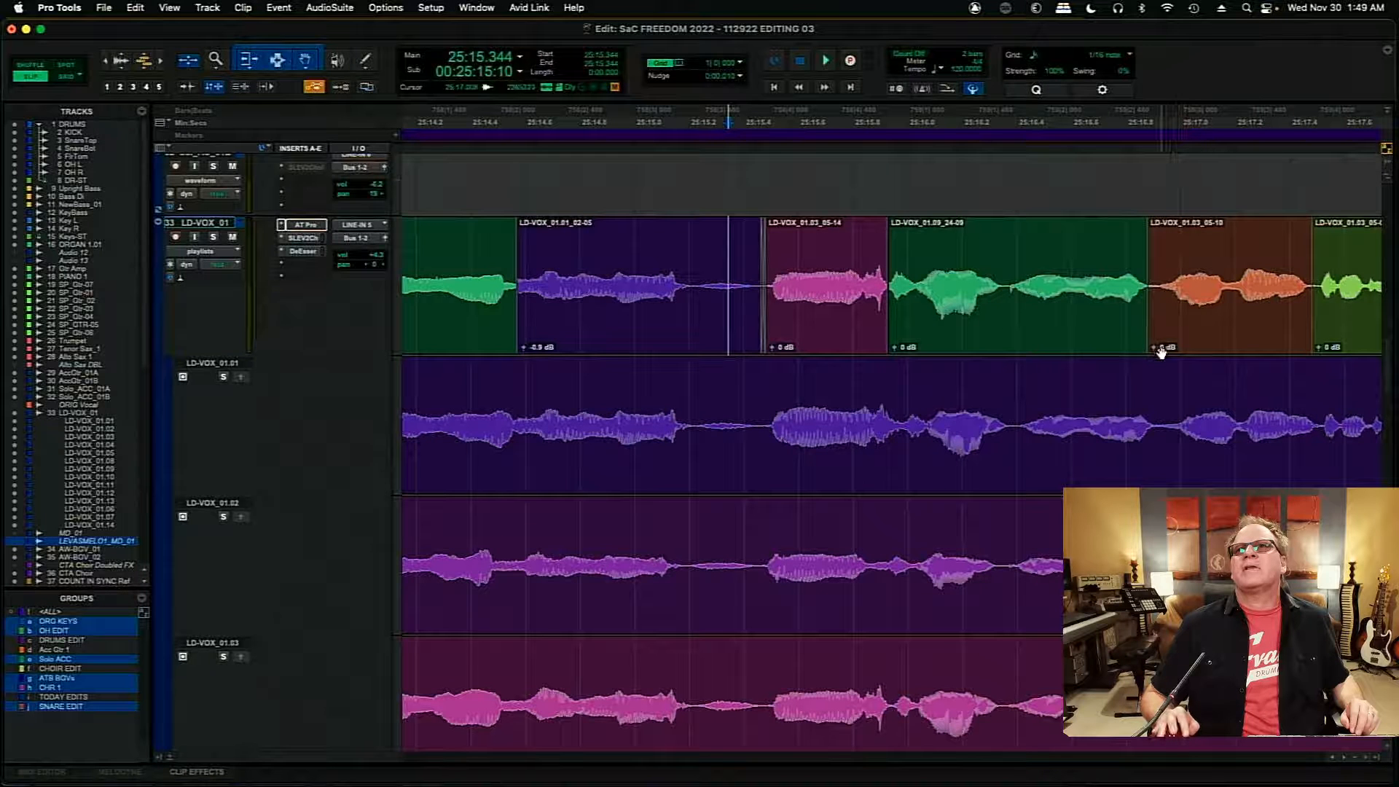
# - Set the LD-VOX_01.03_05-10 clip's gain to -0.9 dB, and shift its starting join to about 25:16.898 with a crossfade of about 4 ms
pyautogui.moveTo(1156, 351); pyautogui.dragTo(1154, 351)
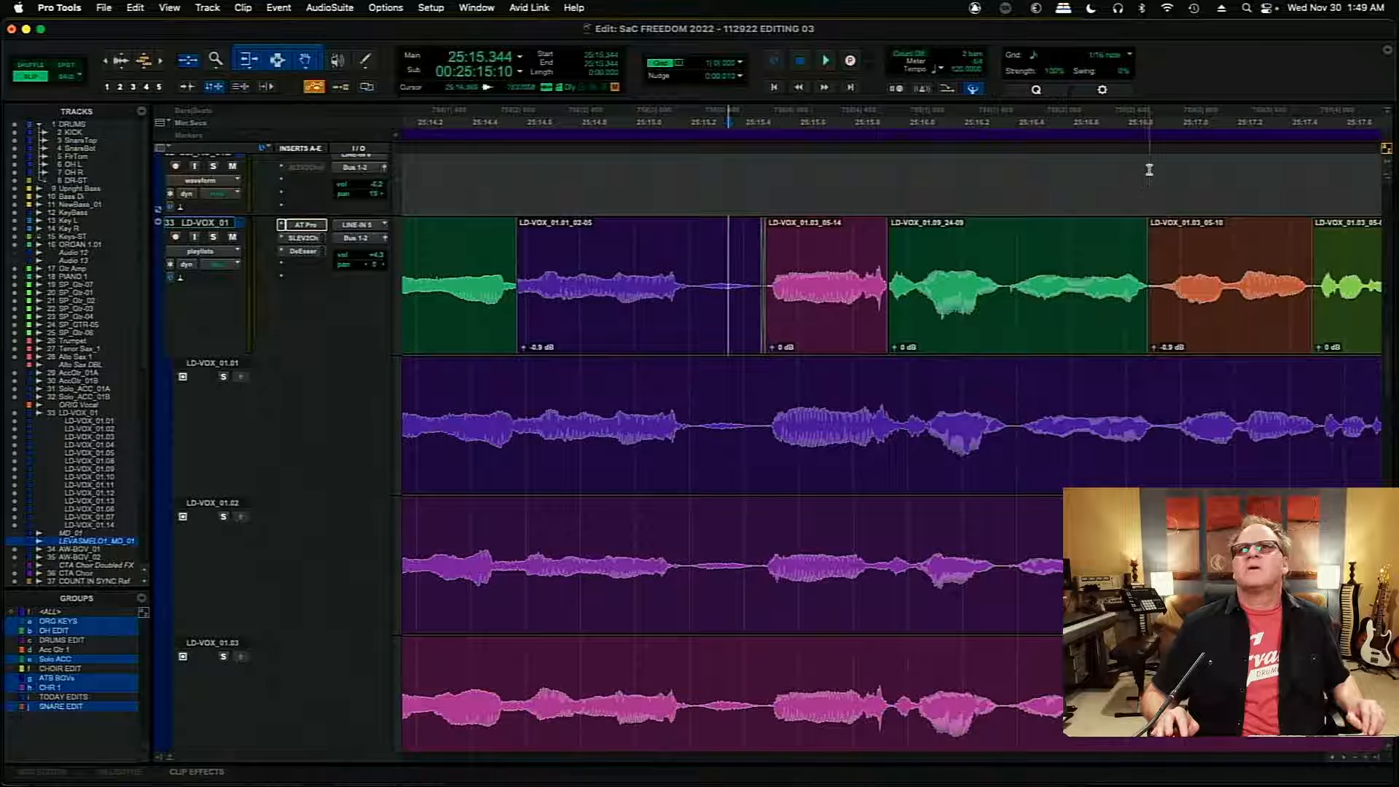
pyautogui.click(1149, 168)
pyautogui.press('super+s')
pyautogui.press('t')
pyautogui.press('t')
pyautogui.press('t')
pyautogui.press('t')
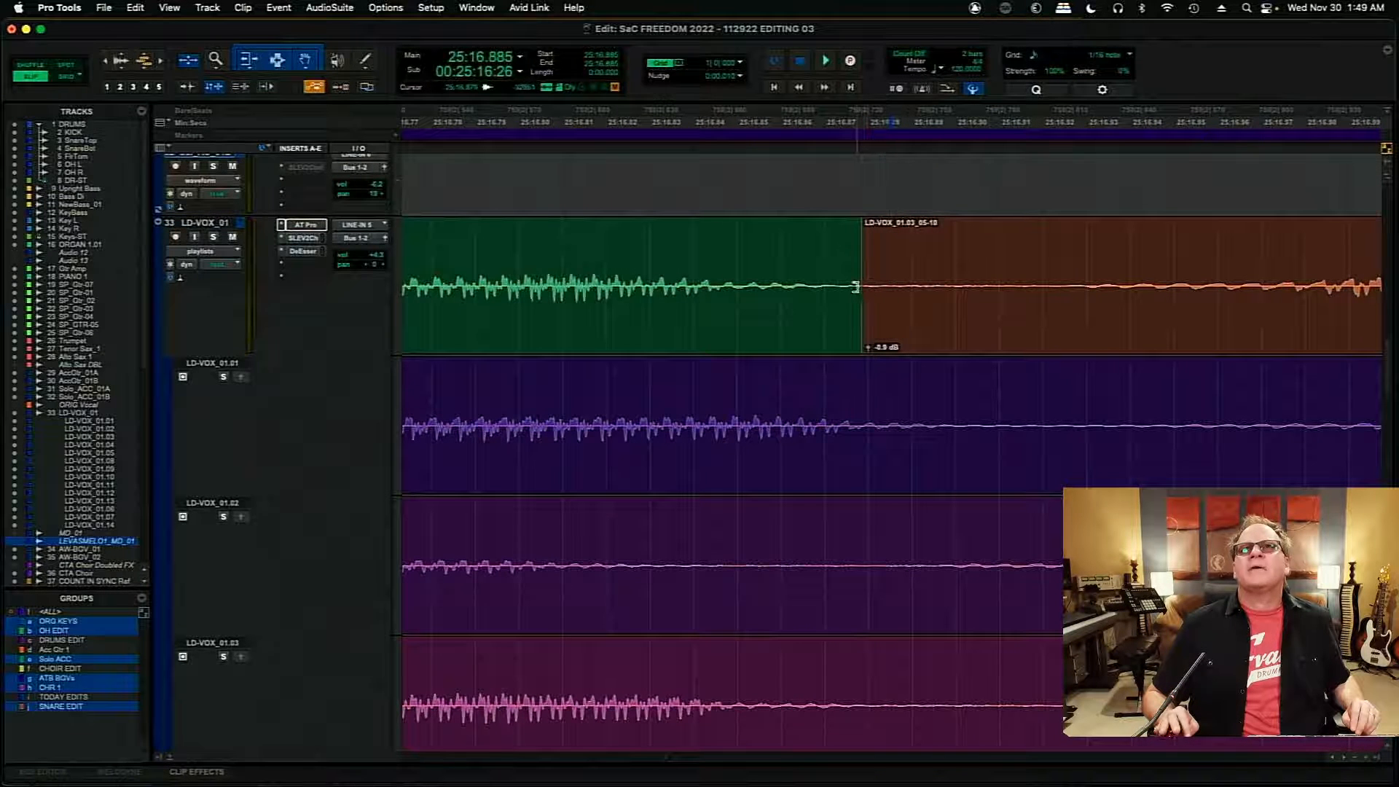
pyautogui.moveTo(856, 287); pyautogui.dragTo(948, 335)
pyautogui.press('super+s')
# - Move the join near 25:17.485 to about 25:17.503, and add a crossfade of about 4 ms
pyautogui.press('r')
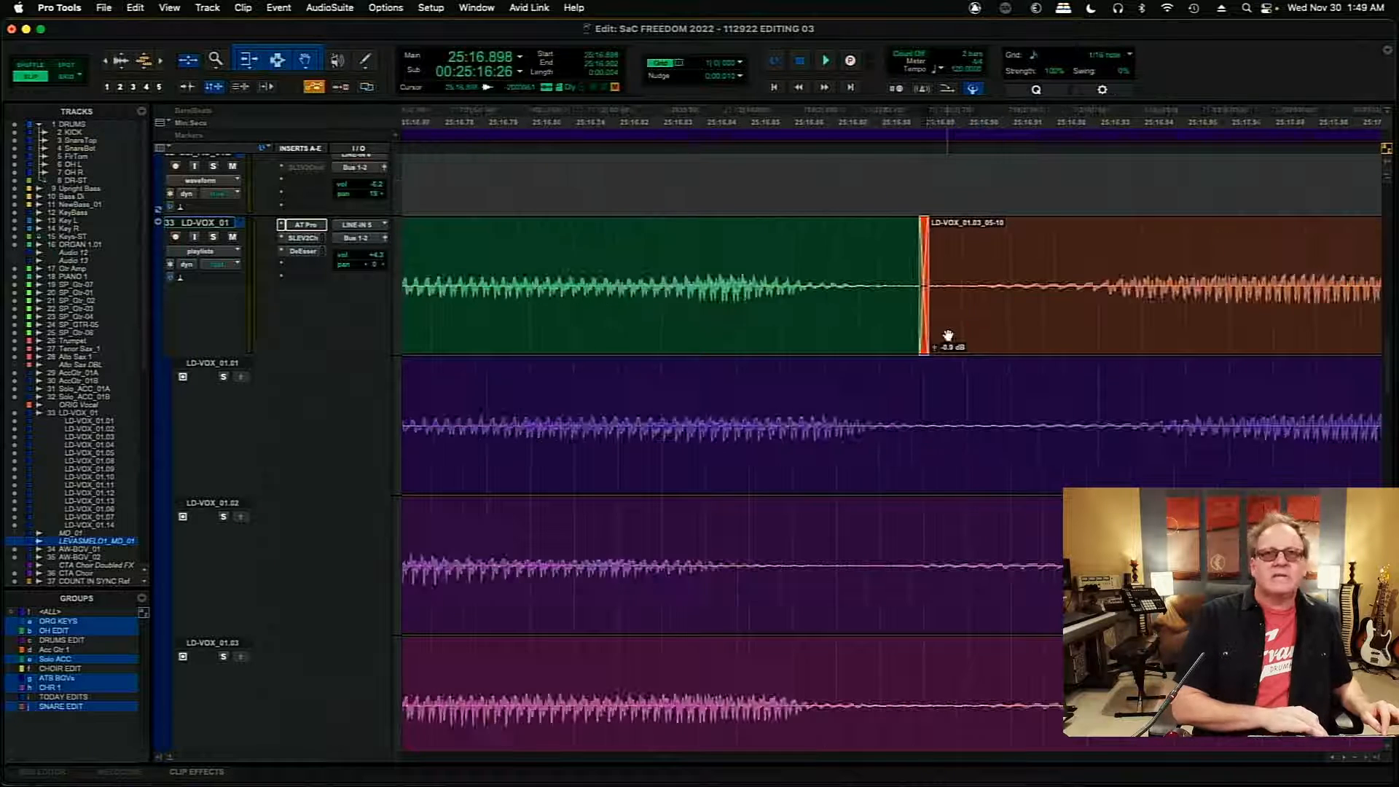
pyautogui.press('r')
pyautogui.press('r')
pyautogui.press('r')
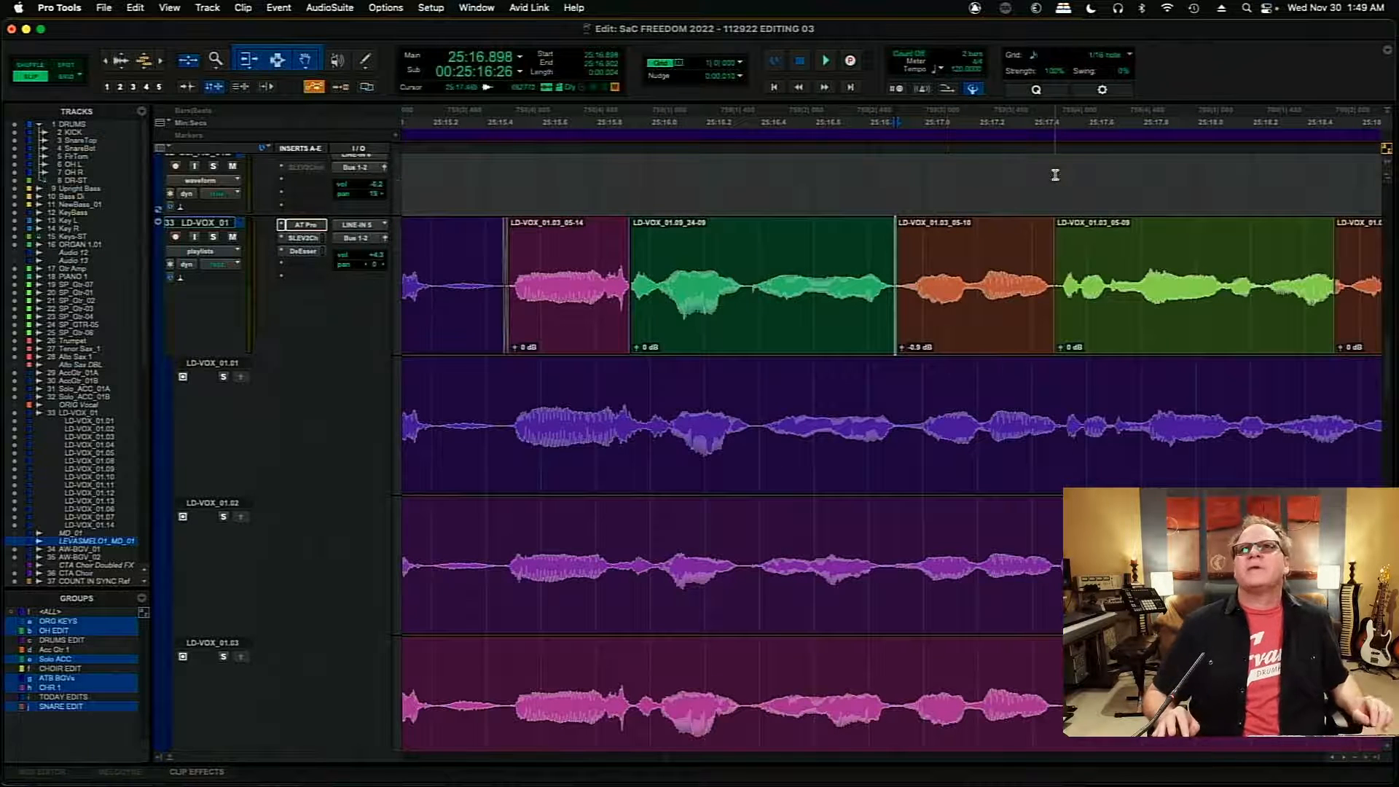
pyautogui.click(1055, 175)
pyautogui.press('t')
pyautogui.press('t')
pyautogui.press('t')
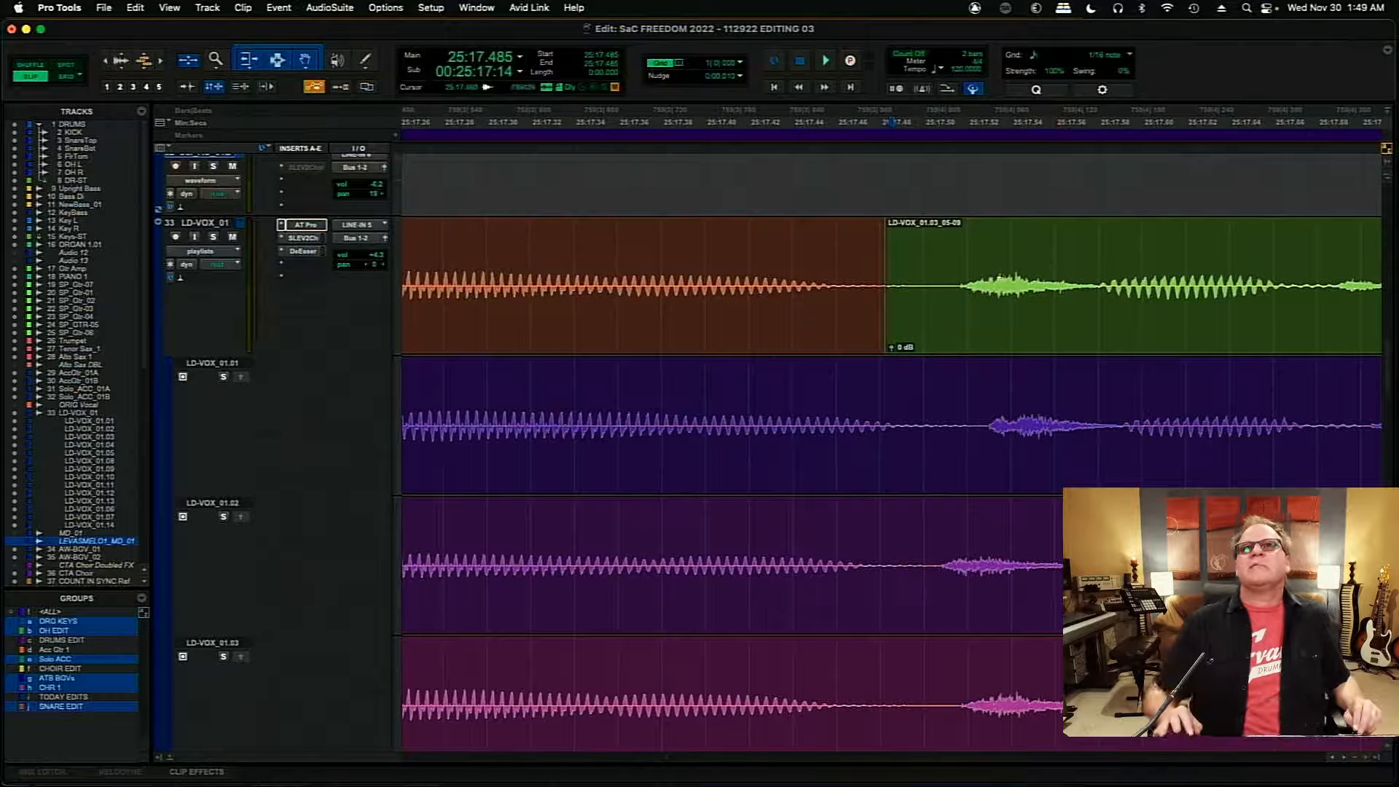
pyautogui.moveTo(886, 284); pyautogui.dragTo(940, 292)
pyautogui.moveTo(940, 343); pyautogui.dragTo(931, 342)
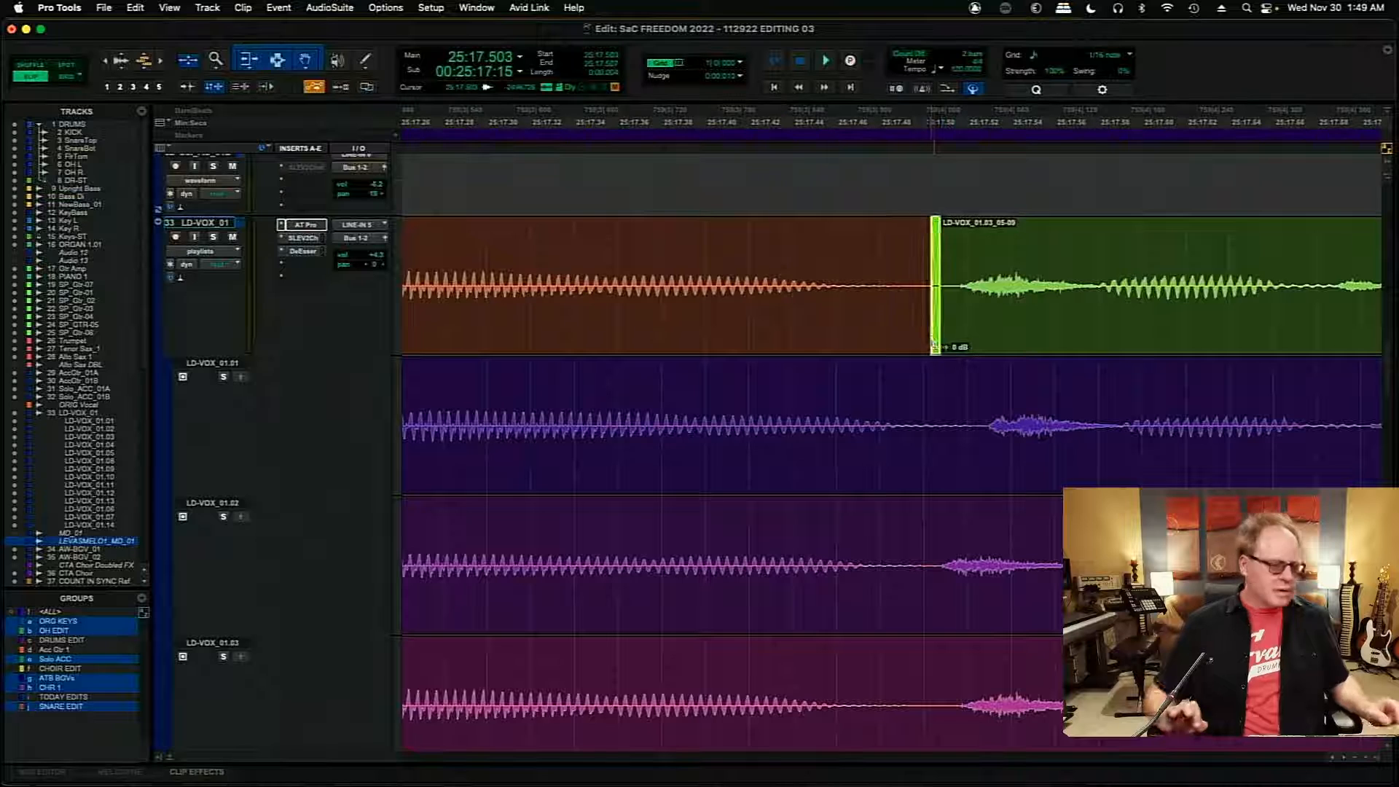
# - Move the join near 25:18.512 to about 25:18.560, and add a crossfade of about 6 ms
pyautogui.press('r')
pyautogui.press('r')
pyautogui.press('r')
pyautogui.press('r')
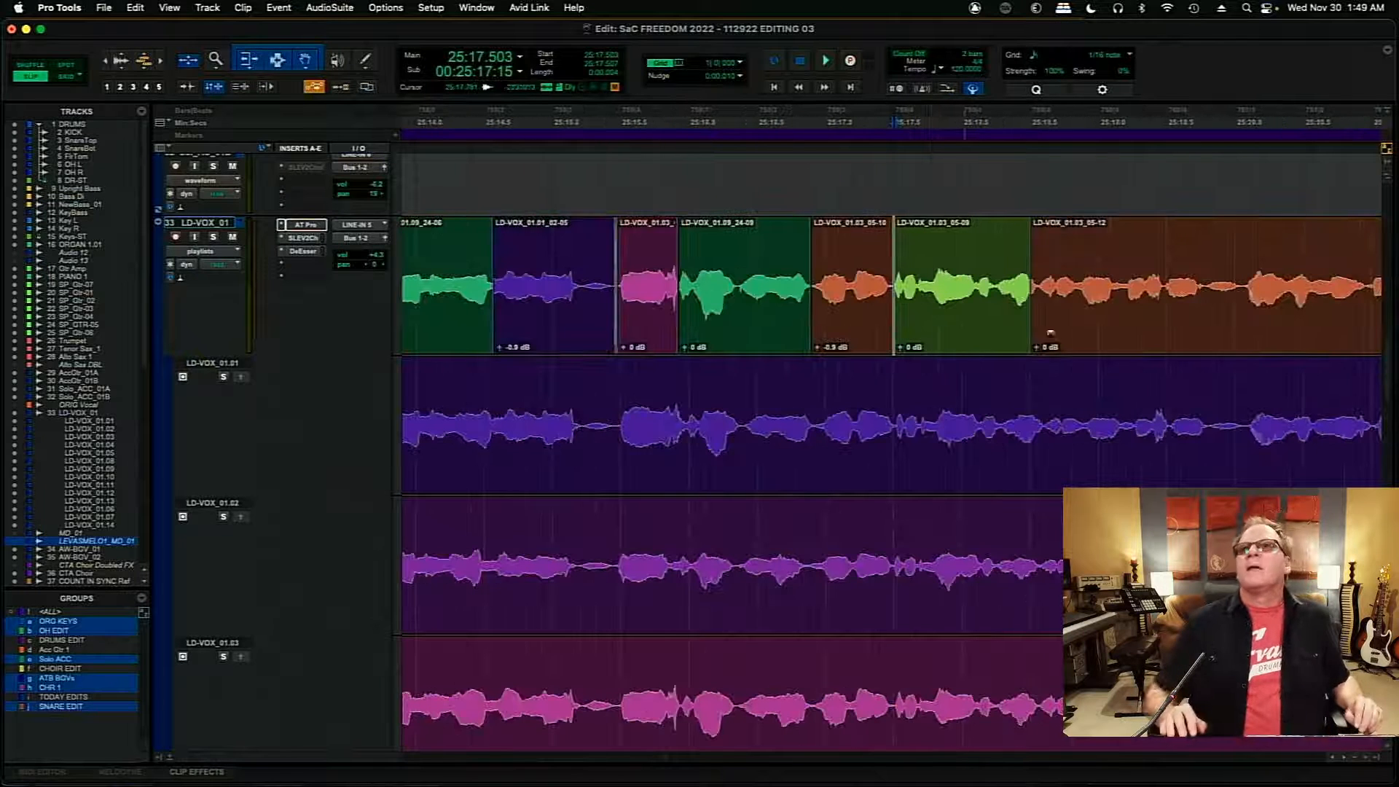
pyautogui.click(1031, 173)
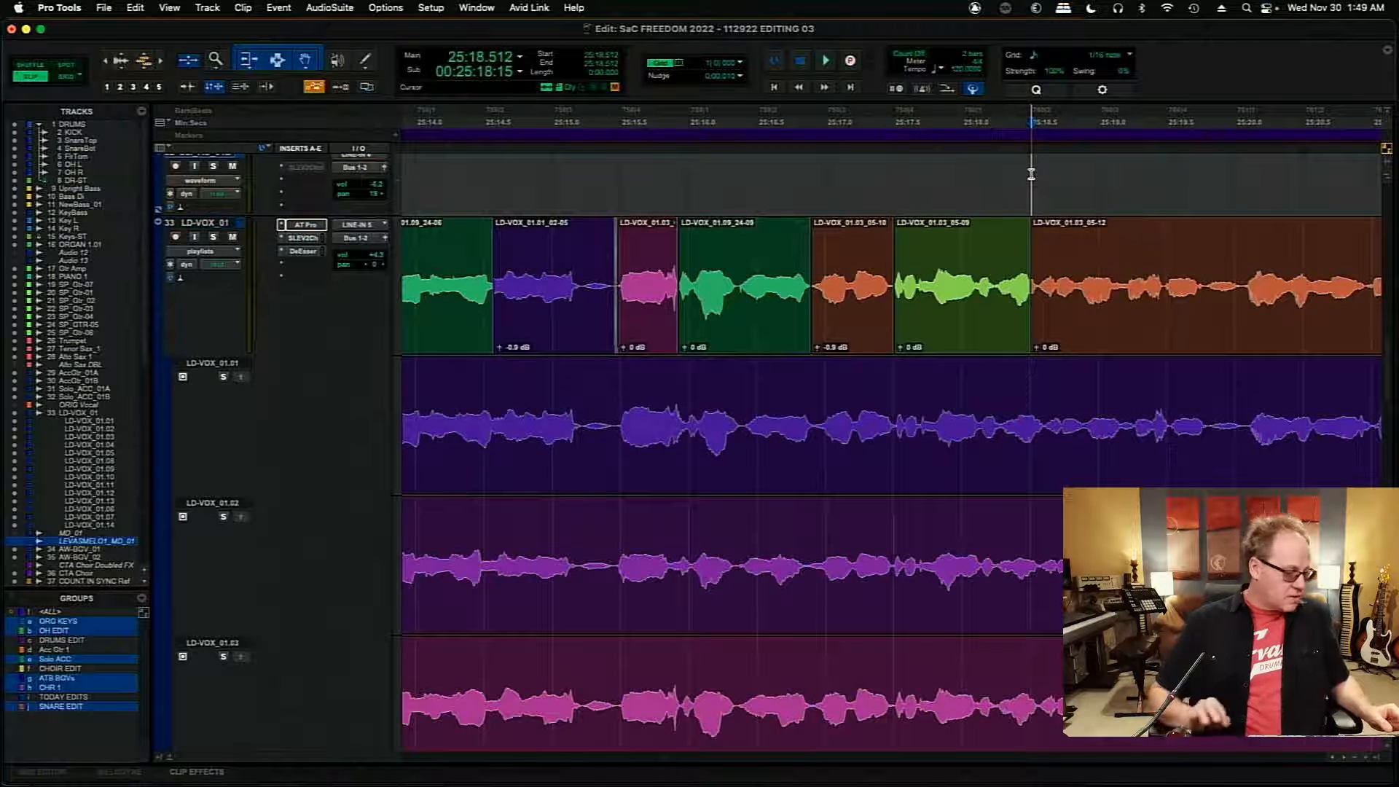
pyautogui.press('t')
pyautogui.press('t')
pyautogui.press('t')
pyautogui.press('t')
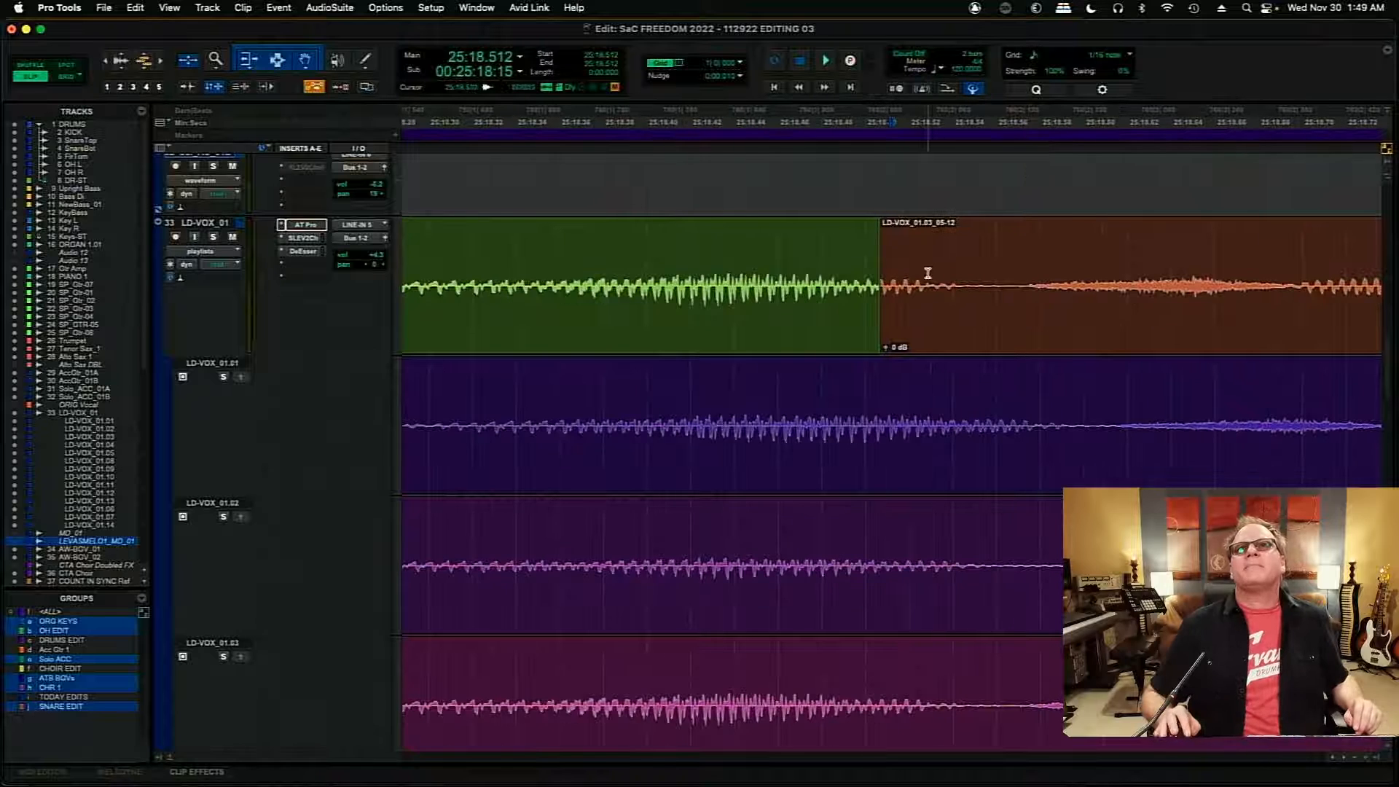
pyautogui.moveTo(873, 290); pyautogui.dragTo(1000, 333)
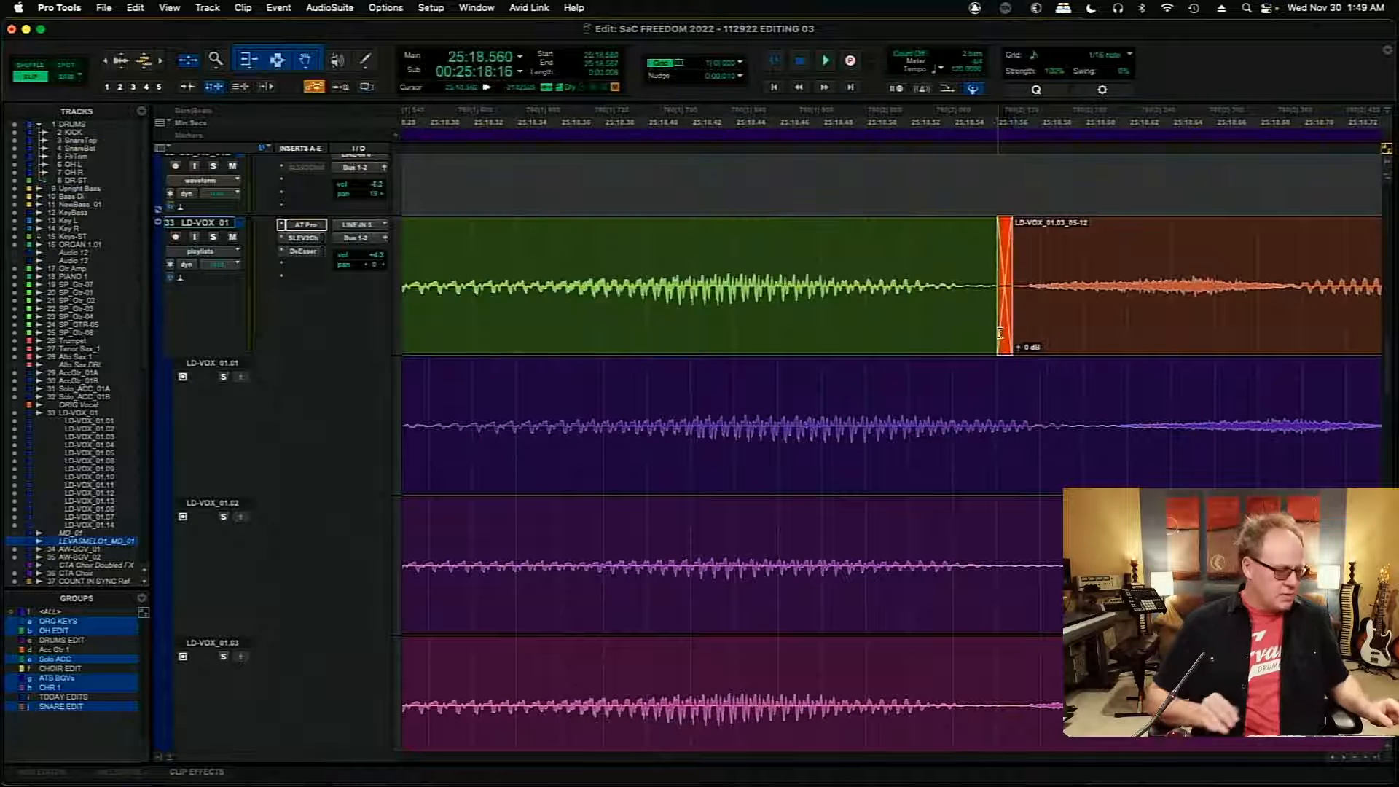
# - Play the comp from about 25:12.6 through the edited joins to about 25:23, and replay it from 25:20.000
pyautogui.press('r')
pyautogui.press('r')
pyautogui.press('r')
pyautogui.press('r')
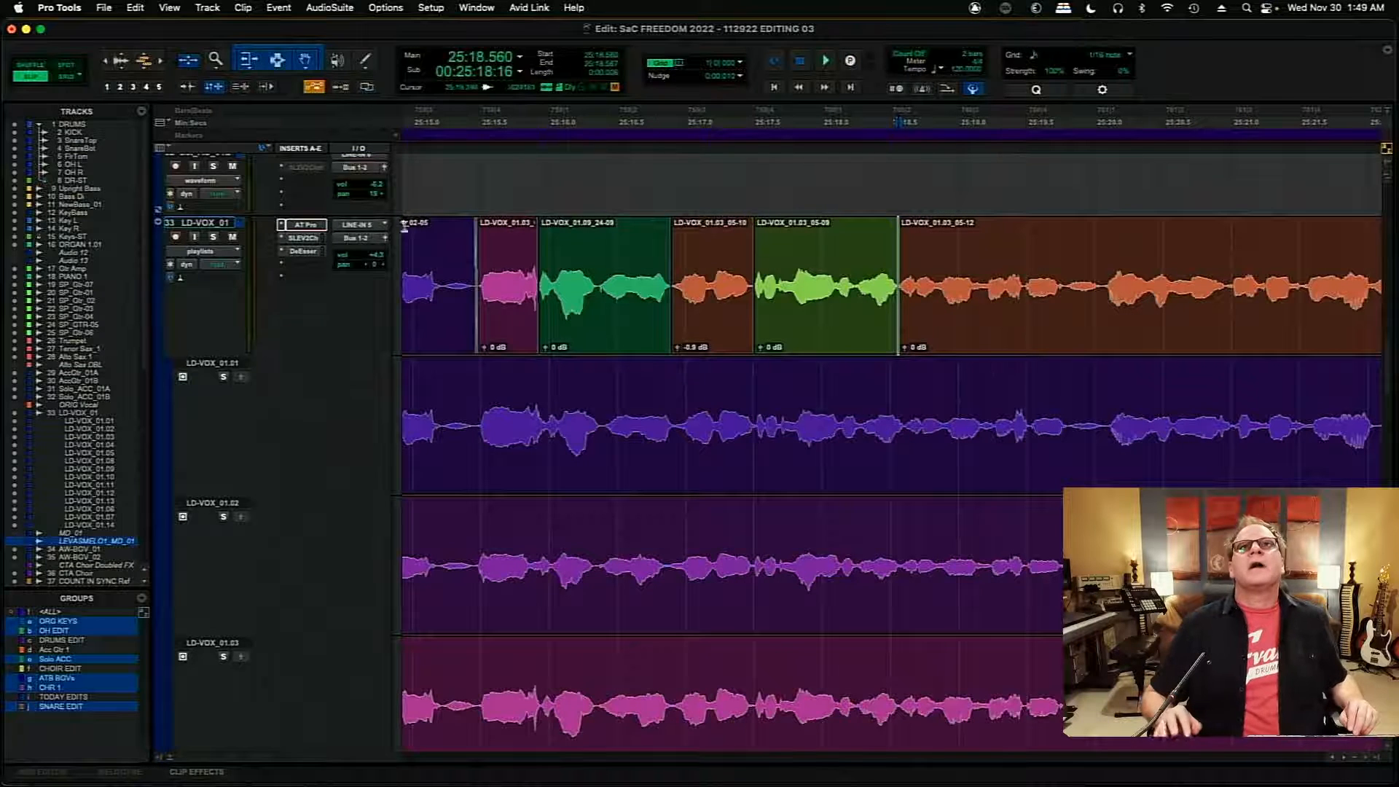
pyautogui.press('r')
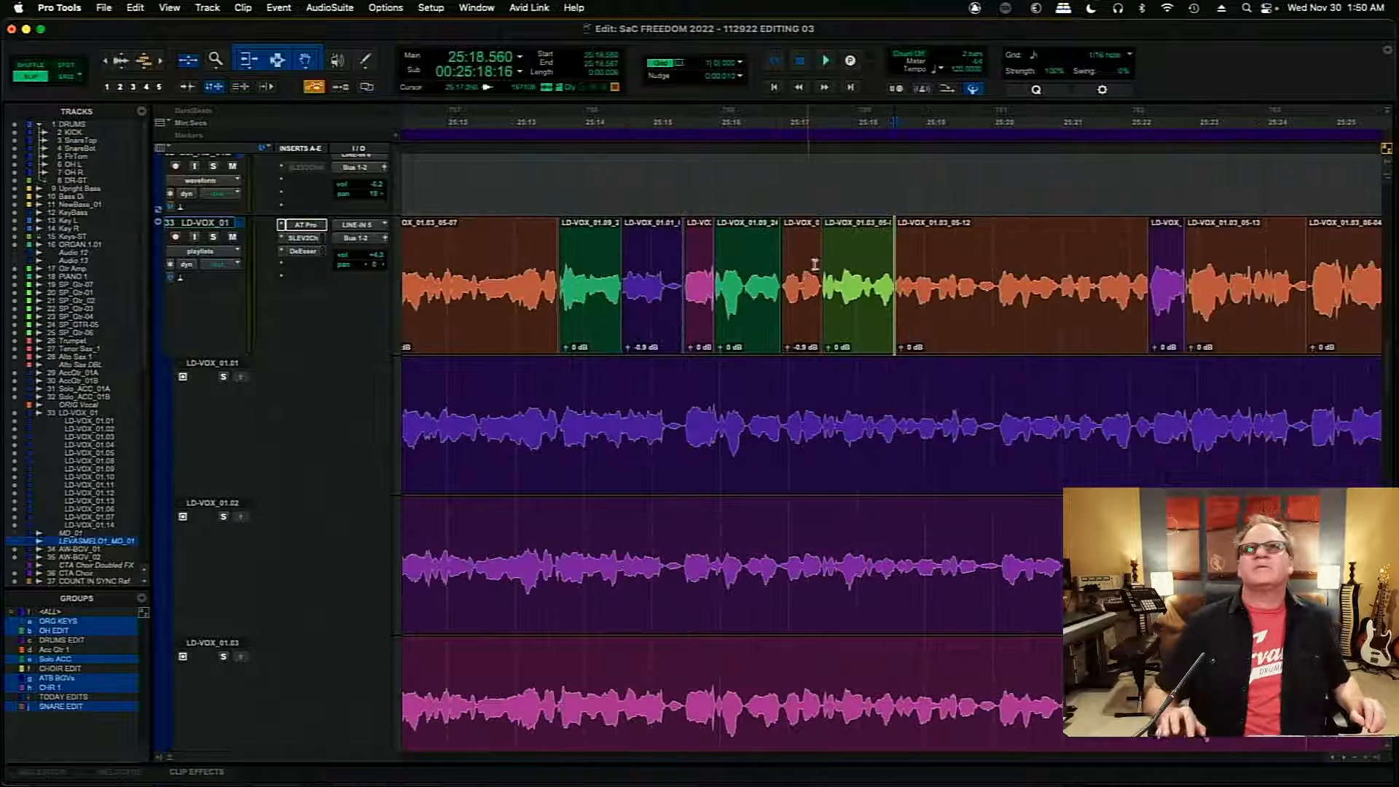
pyautogui.click(486, 245)
pyautogui.press('space')
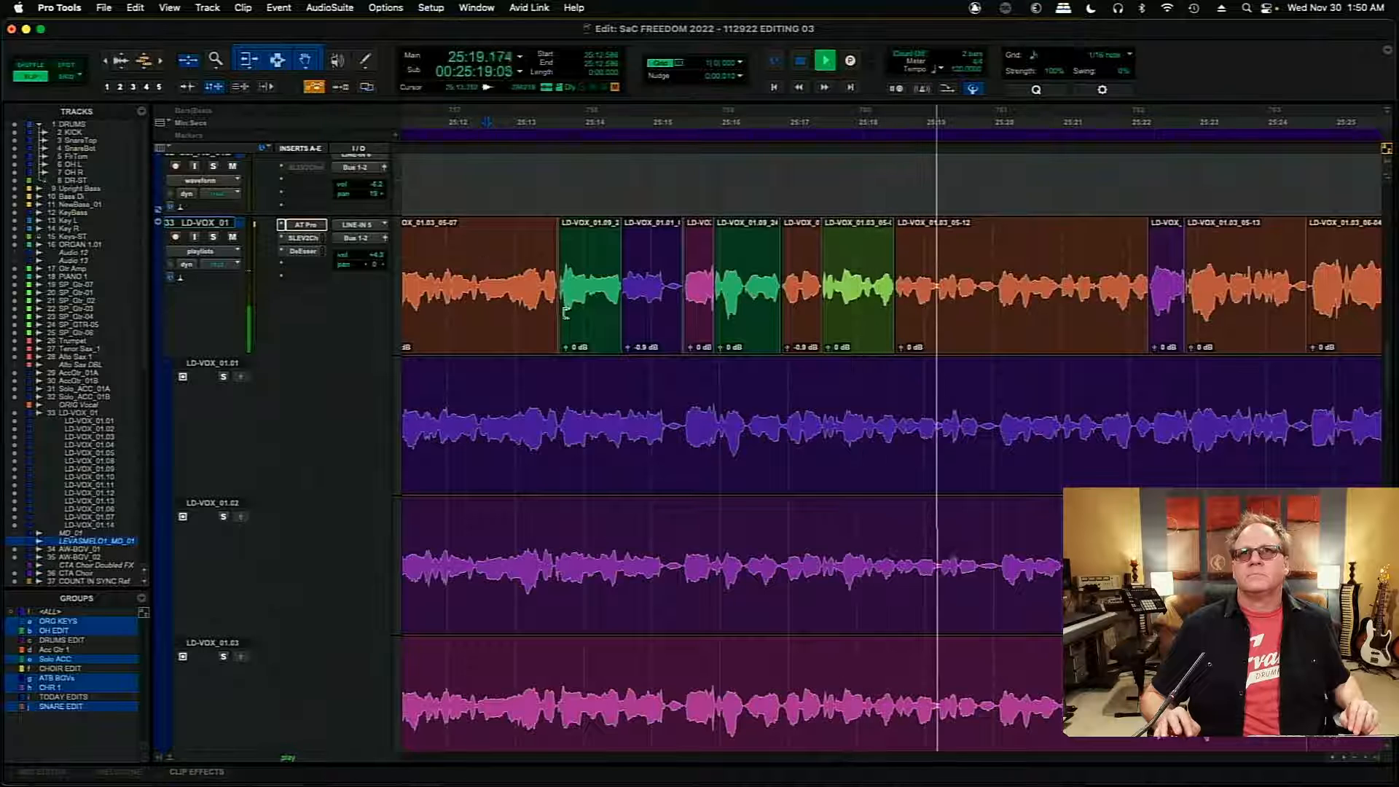
pyautogui.click(1345, 758)
pyautogui.click(1345, 759)
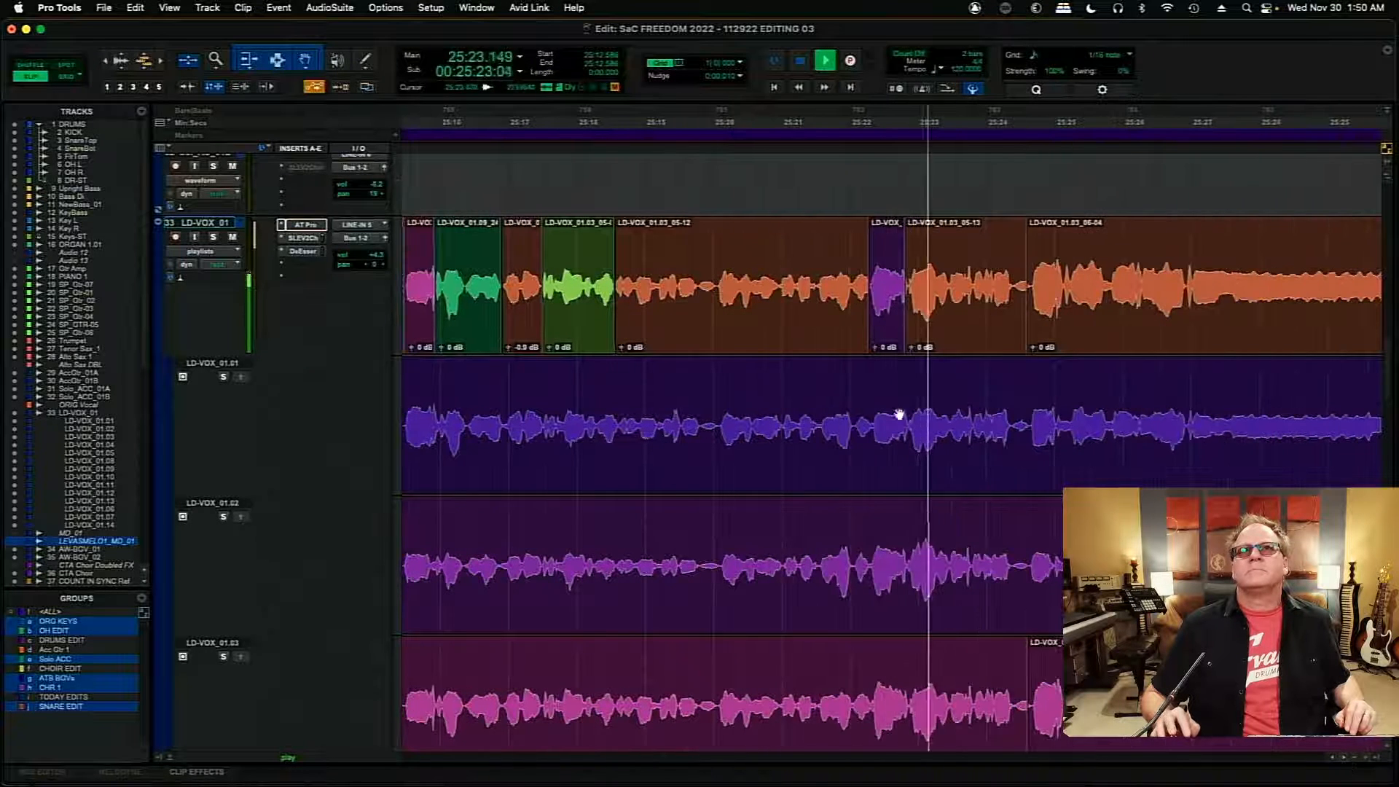
pyautogui.click(712, 264)
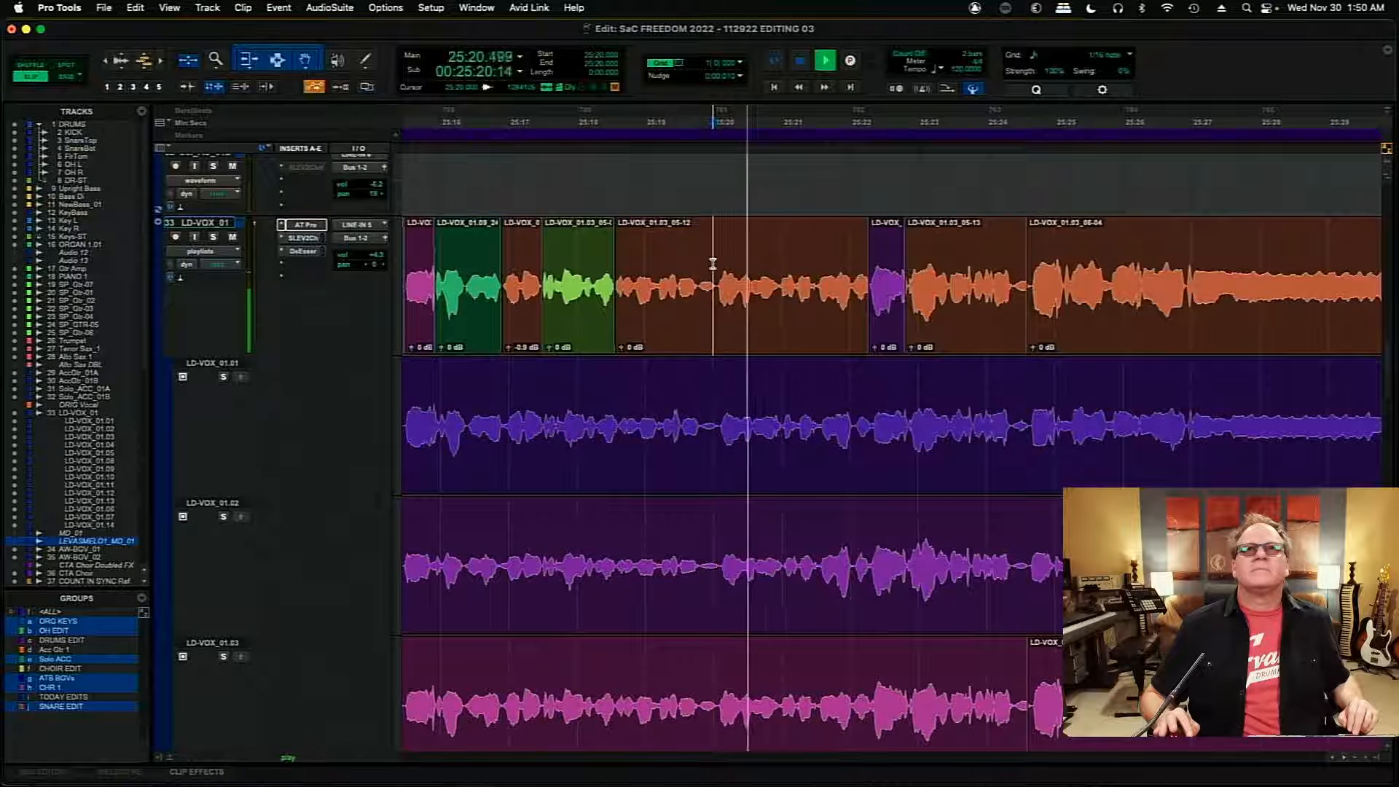
pyautogui.press('space')
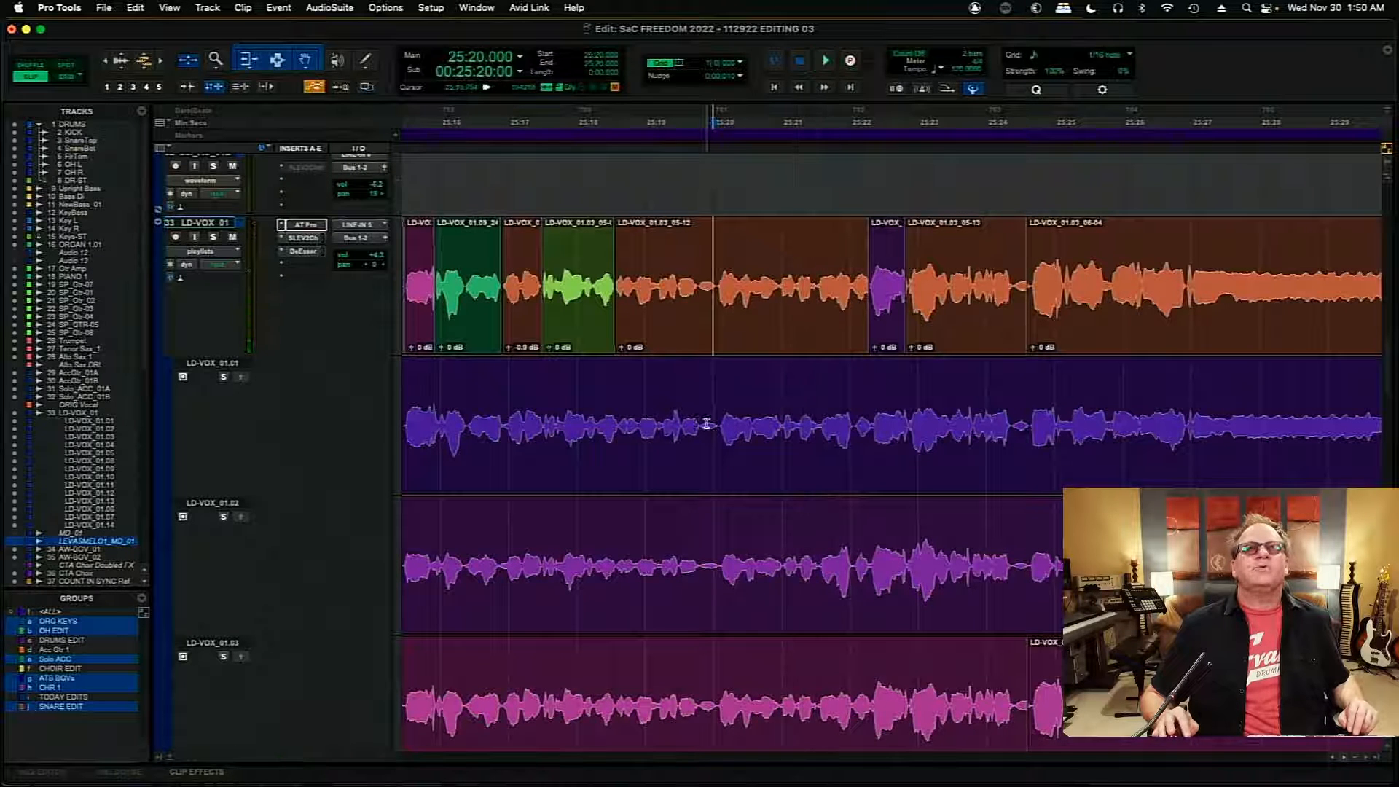
# - Audition playlists LD-VOX_01.03, LD-VOX_01.02 and LD-VOX_01.01 in turn from about 25:19.893, each soloed
pyautogui.click(706, 423)
pyautogui.click(223, 656)
pyautogui.press('space')
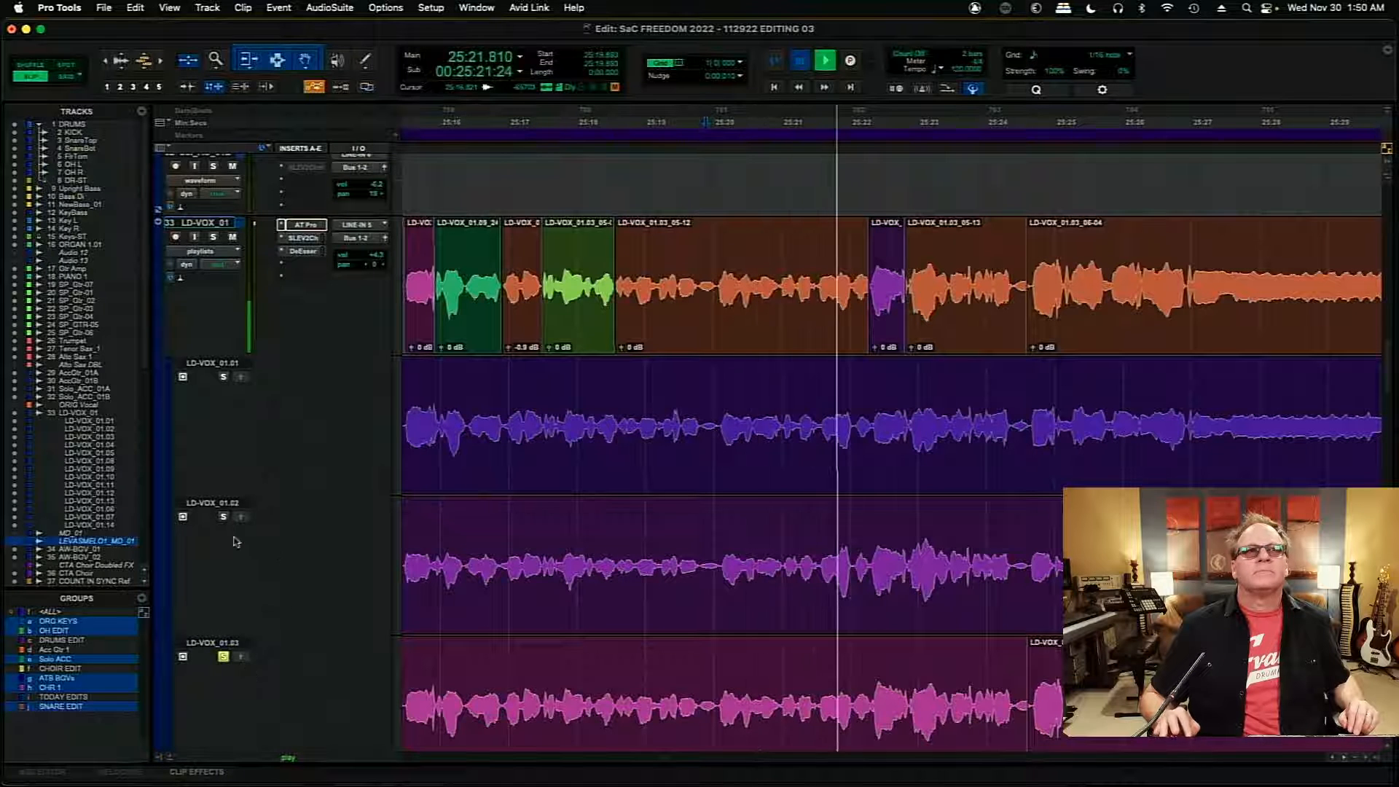
pyautogui.press('space')
pyautogui.click(223, 517)
pyautogui.press('space')
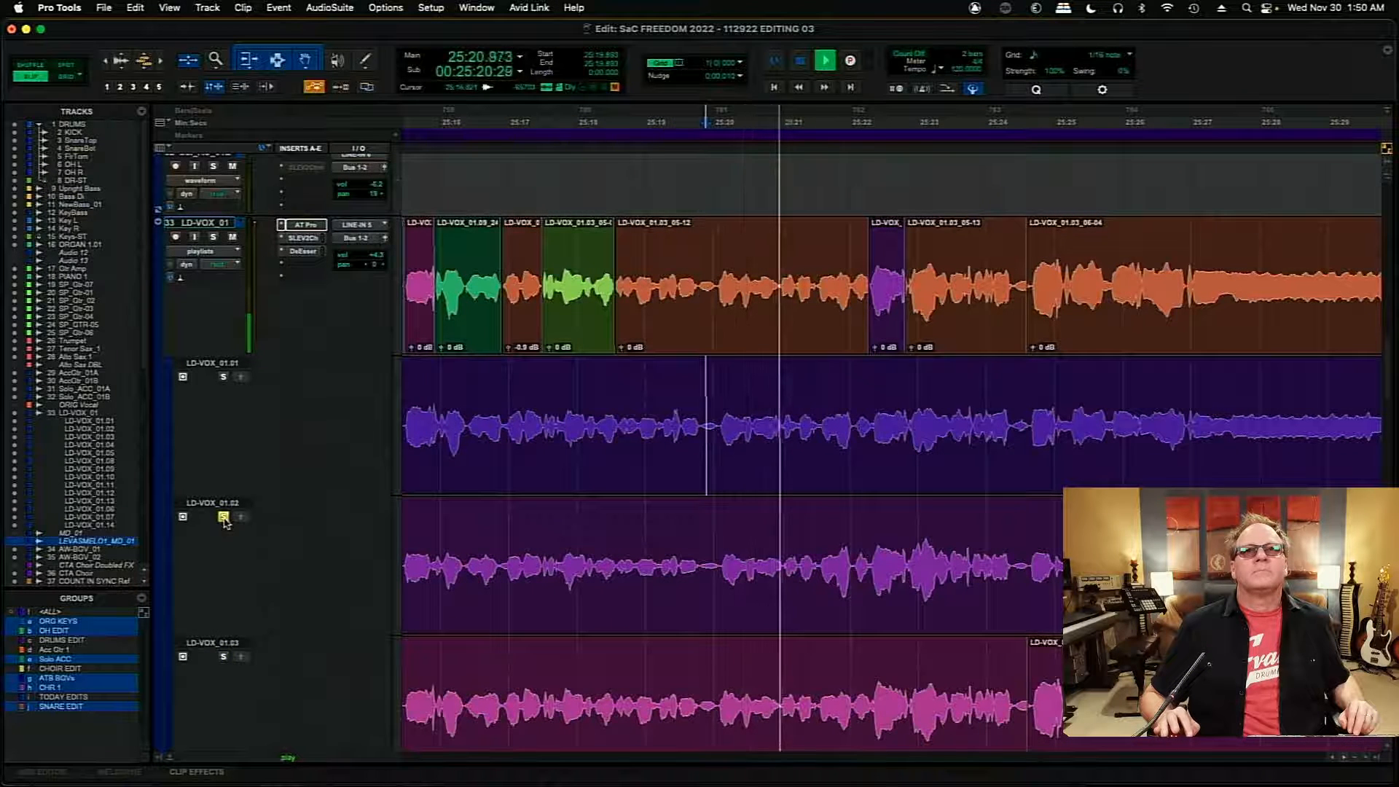
pyautogui.press('space')
pyautogui.click(223, 376)
pyautogui.press('space')
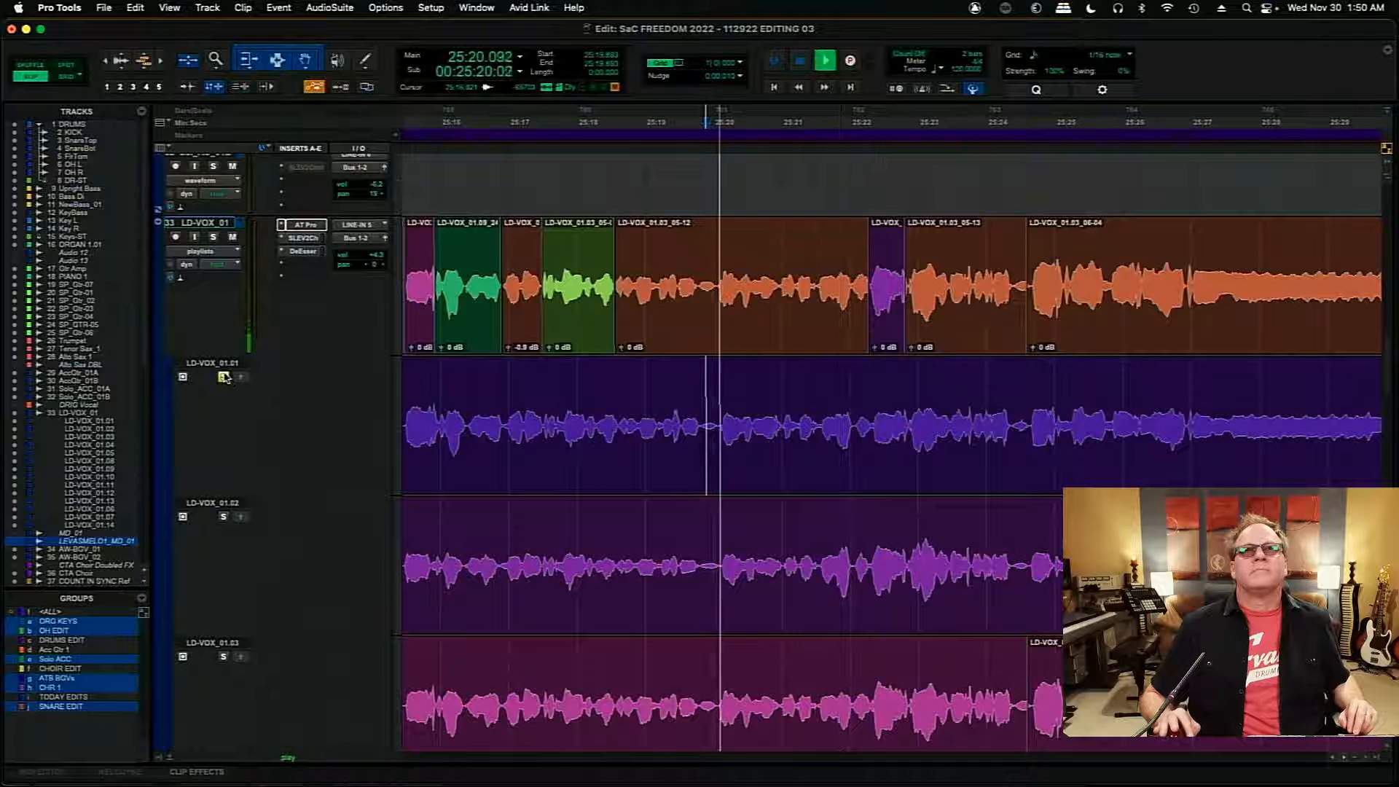
pyautogui.press('space')
# - Play the comp from about 25:19.893, and compare it with playlists LD-VOX_01.03 and LD-VOX_01.02, each soloed
pyautogui.click(224, 376)
pyautogui.press('space')
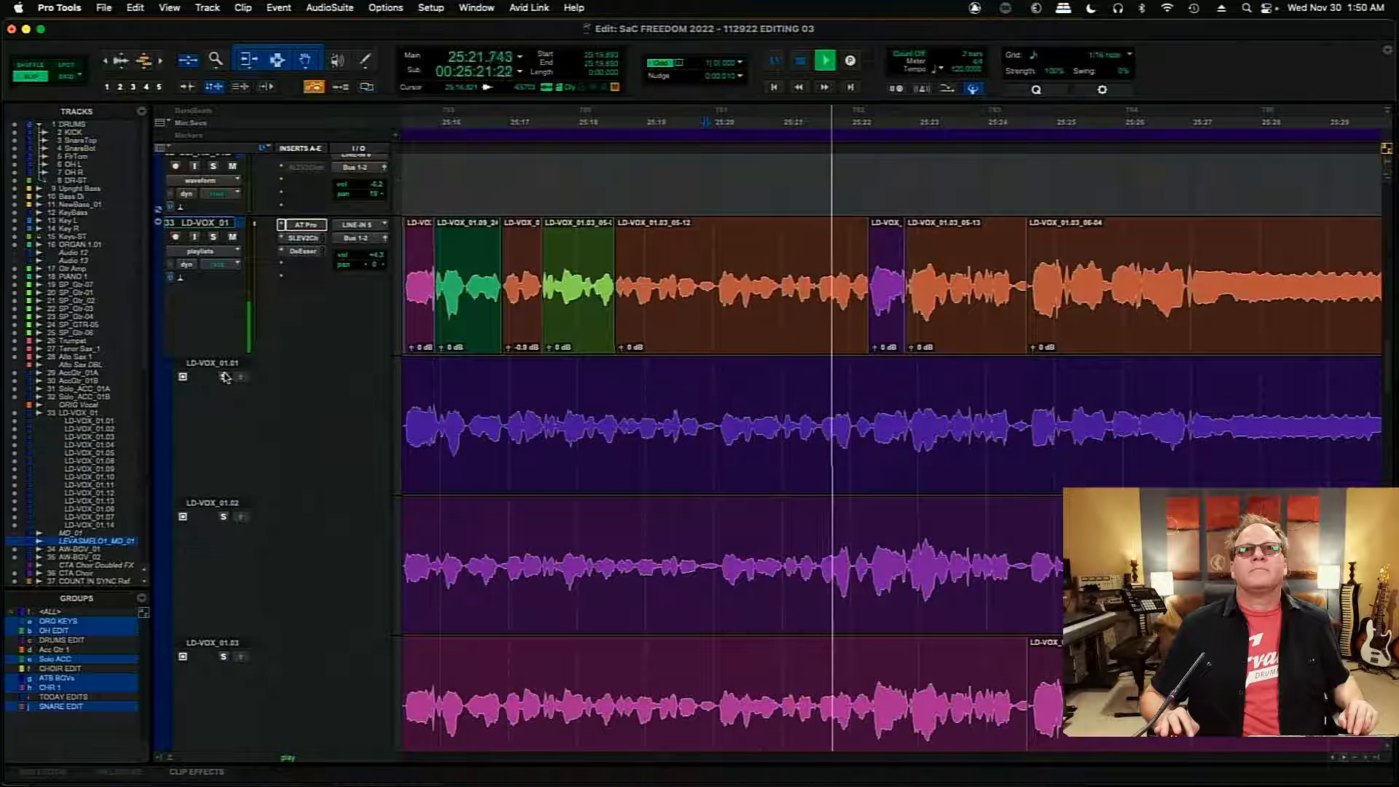
pyautogui.press('space')
pyautogui.click(224, 658)
pyautogui.press('space')
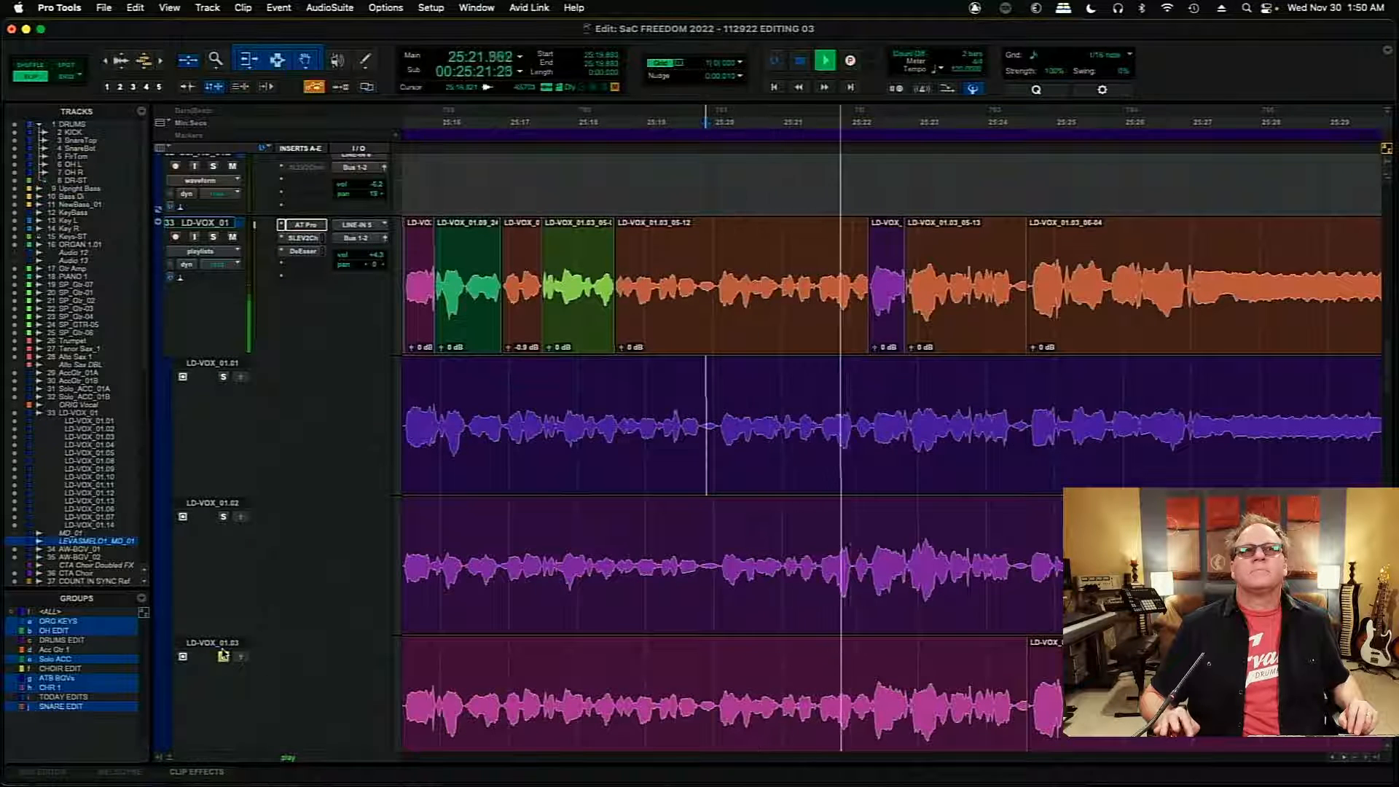
pyautogui.press('space')
pyautogui.press('space')
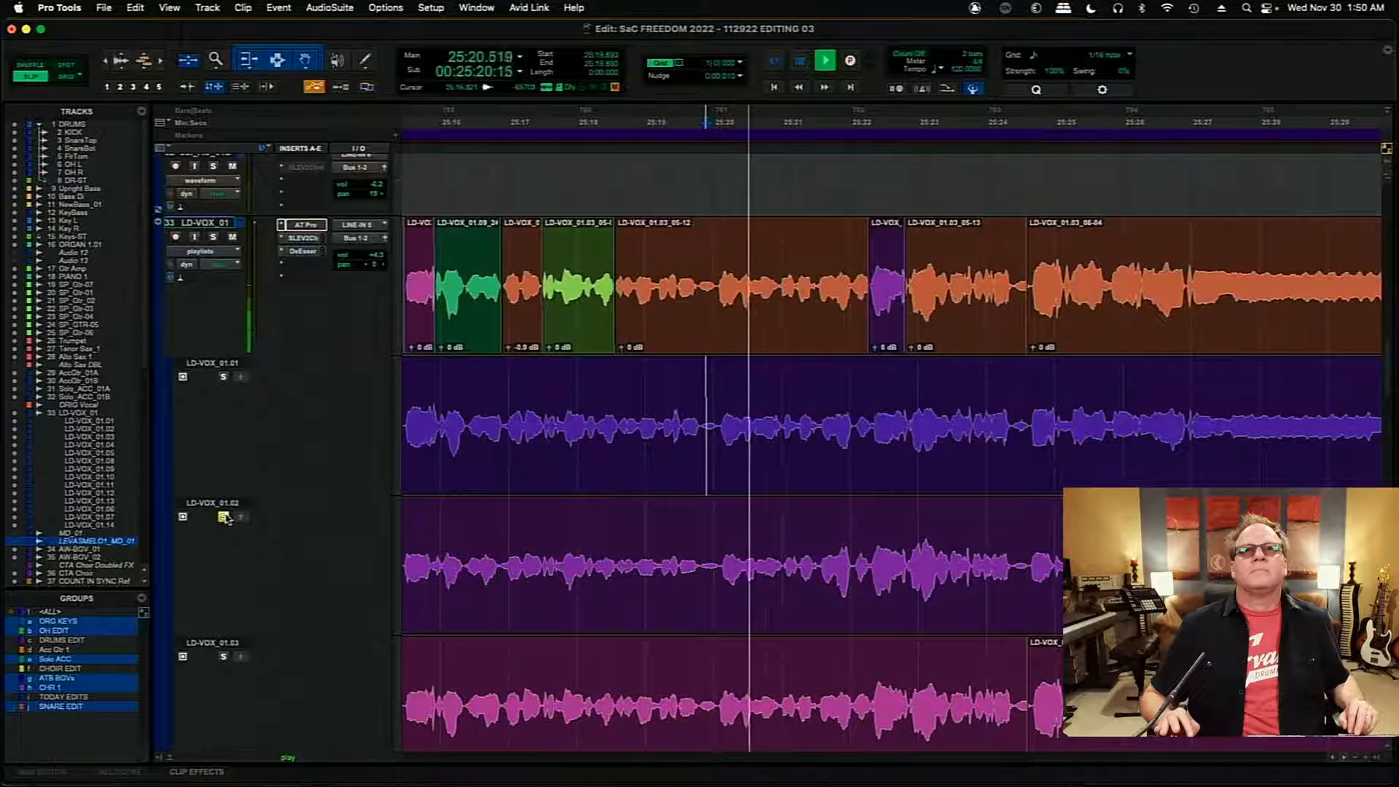
# - Audition playlist LD-VOX_01.01 soloed, playing it from about 25:19.893 and from about 25:19.968
pyautogui.press('space')
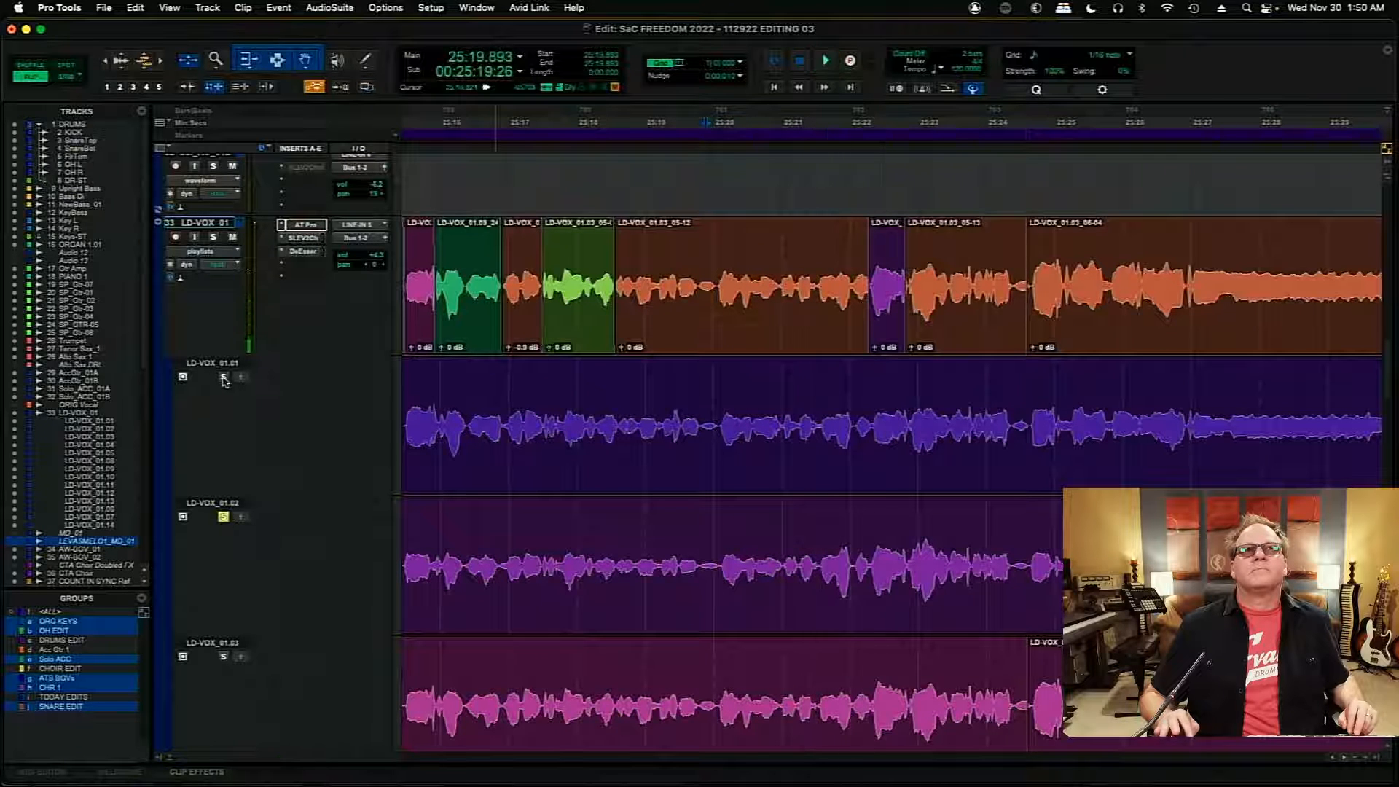
pyautogui.click(224, 376)
pyautogui.press('space')
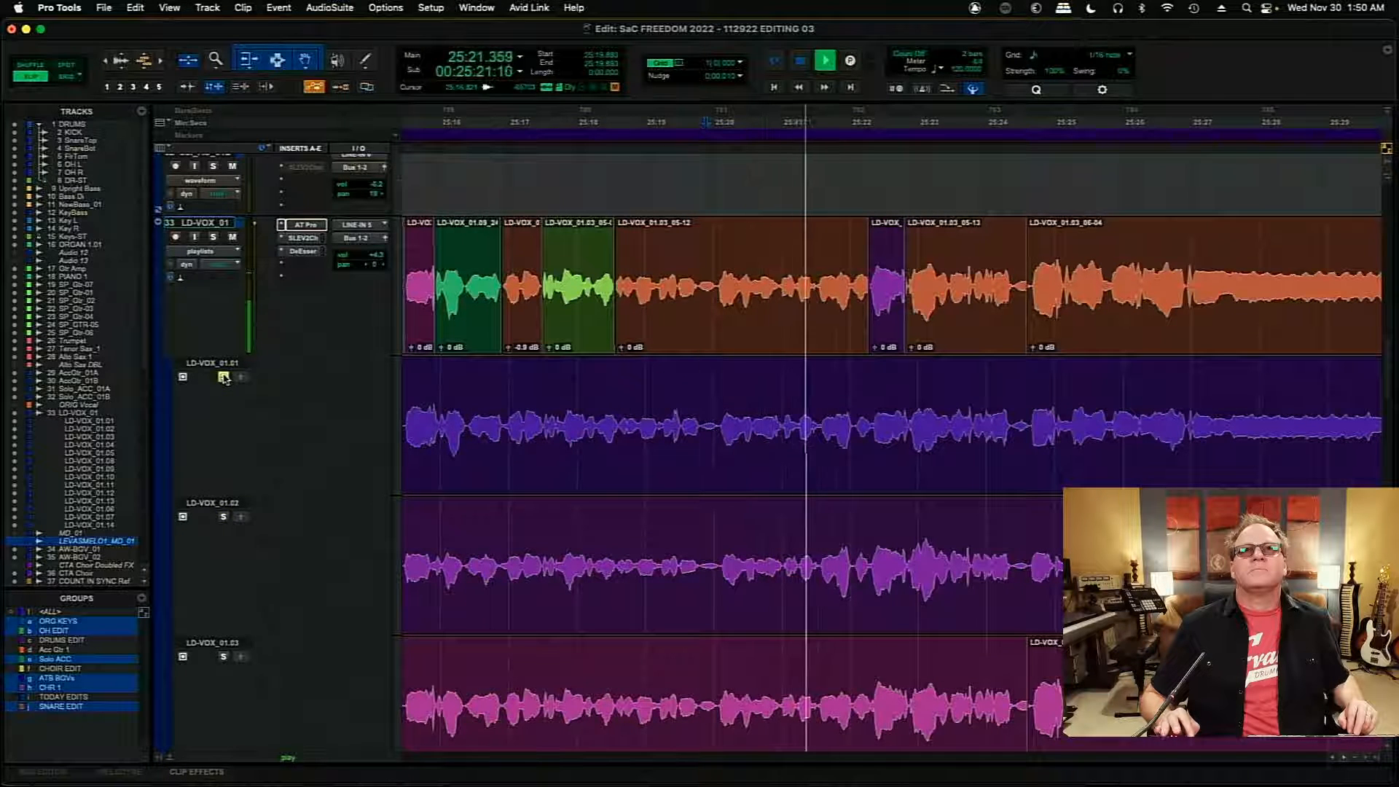
pyautogui.press('space')
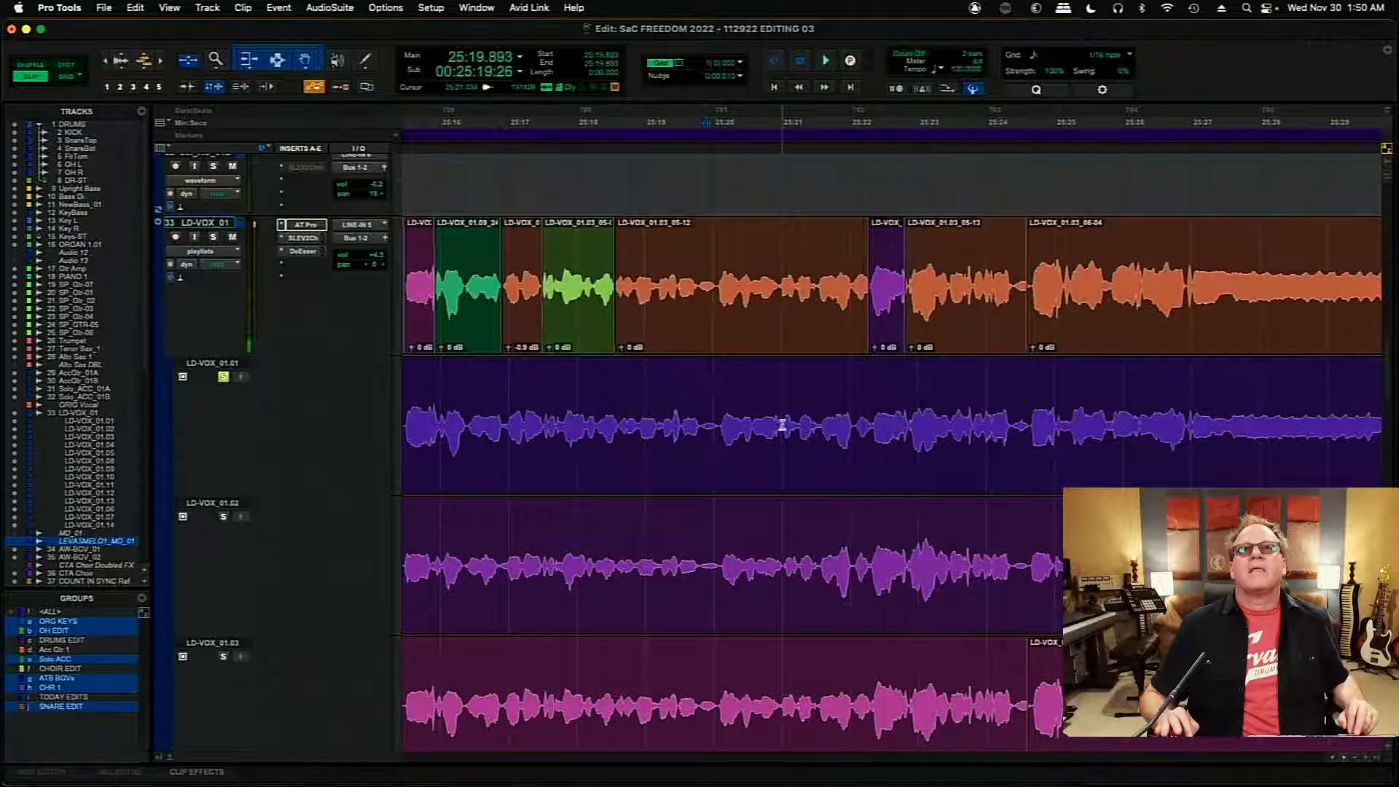
pyautogui.click(782, 427)
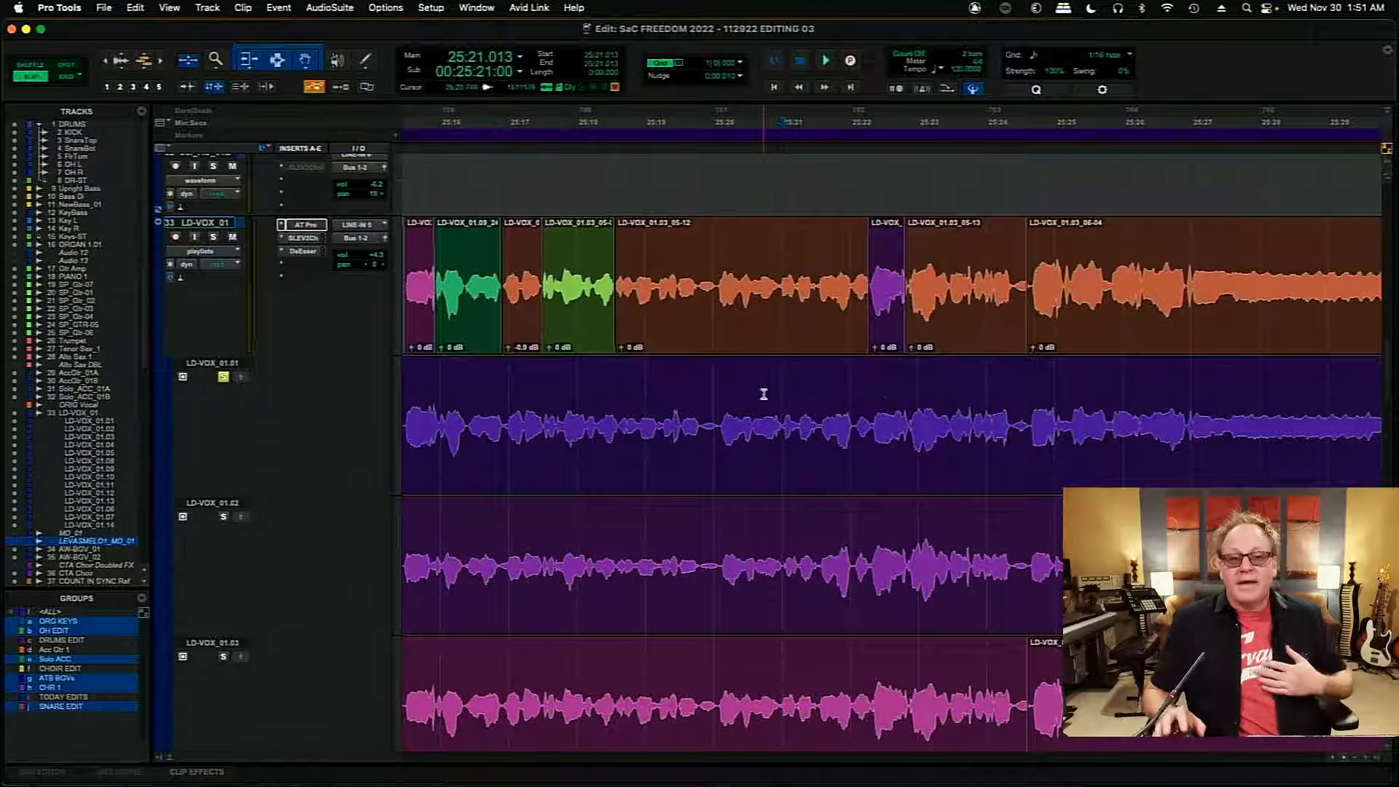
pyautogui.click(712, 405)
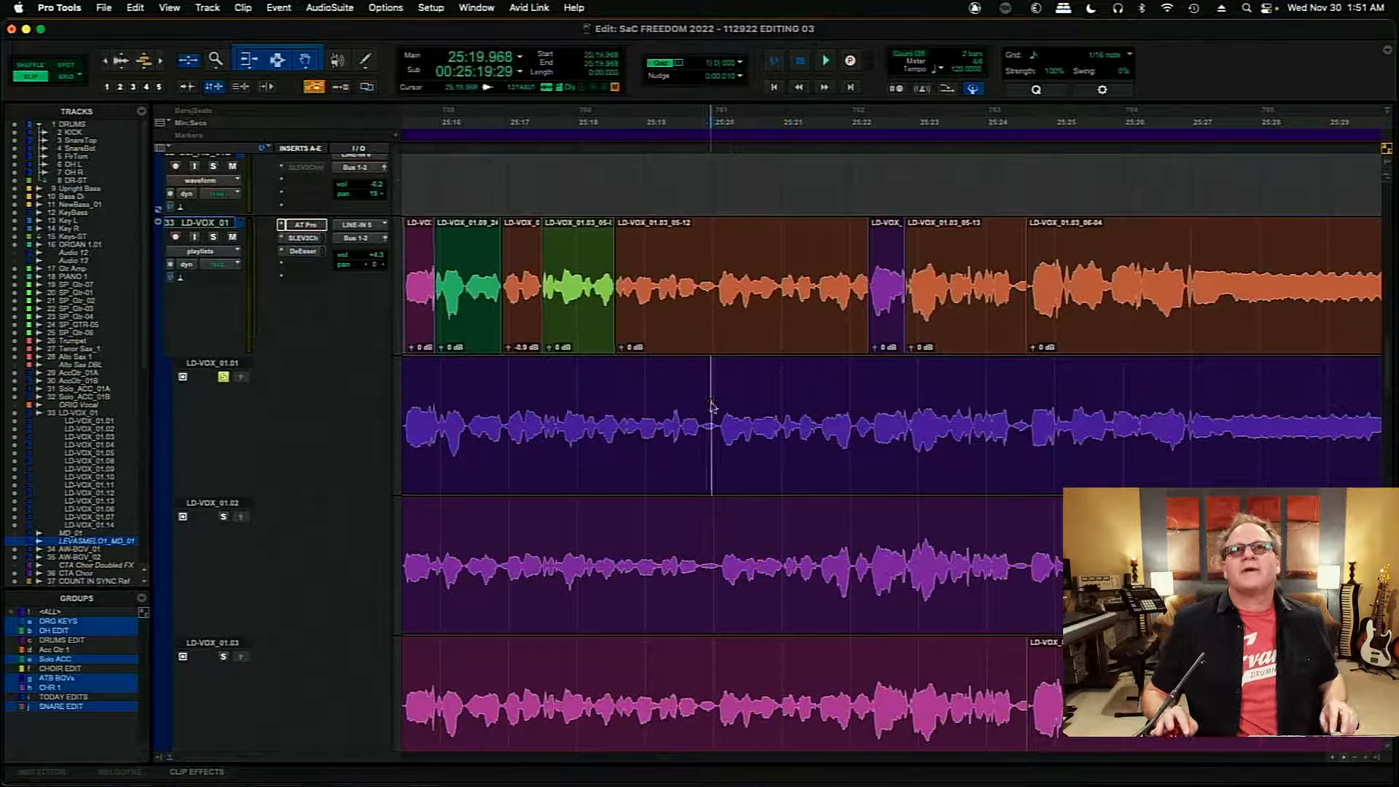
pyautogui.press('space')
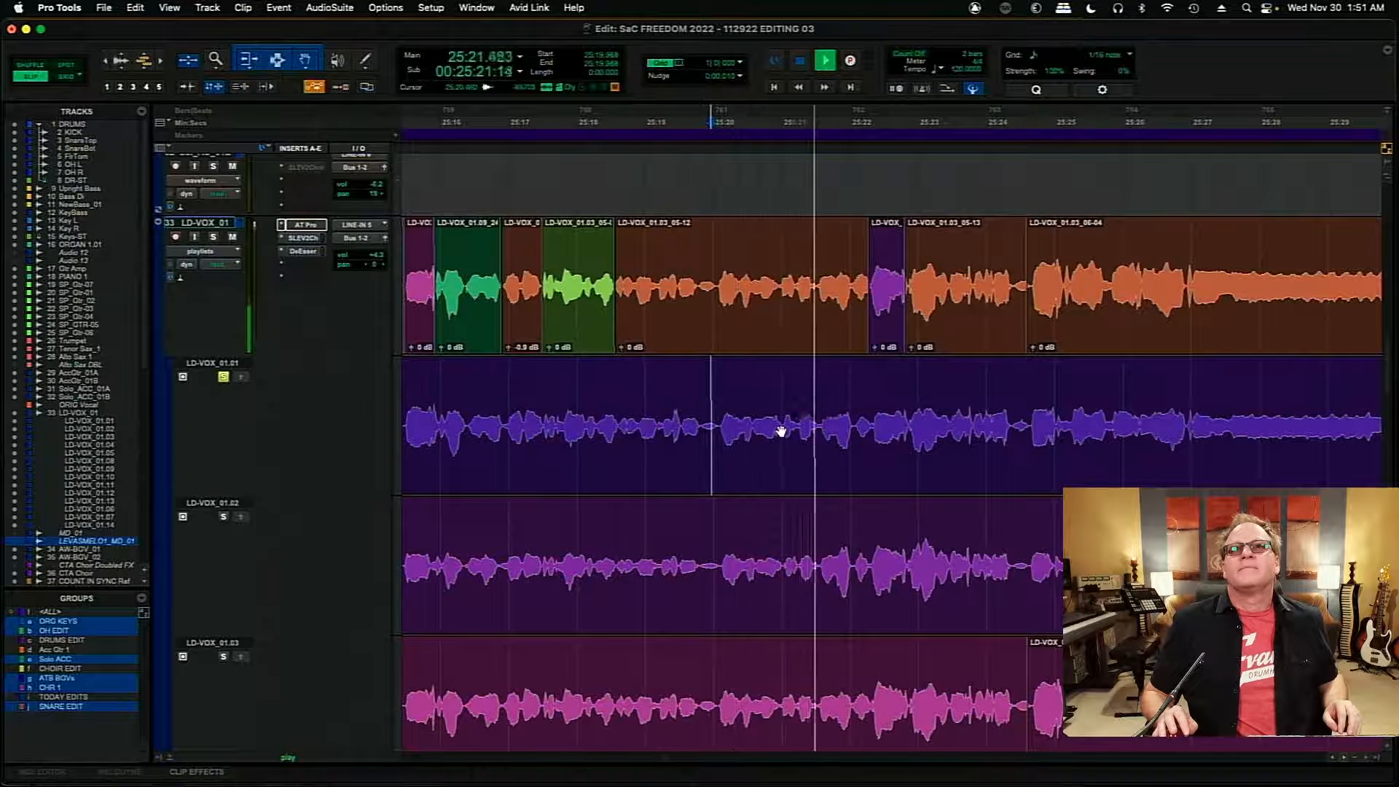
pyautogui.press('space')
# - Copy the phrase from about 25:21.014 to 25:21.558 on playlist LD-VOX_01.01 into the LD-VOX_01 comp
pyautogui.click(780, 430)
pyautogui.press('super+bracketright')
pyautogui.press('super+bracketright')
pyautogui.press('super+bracketright')
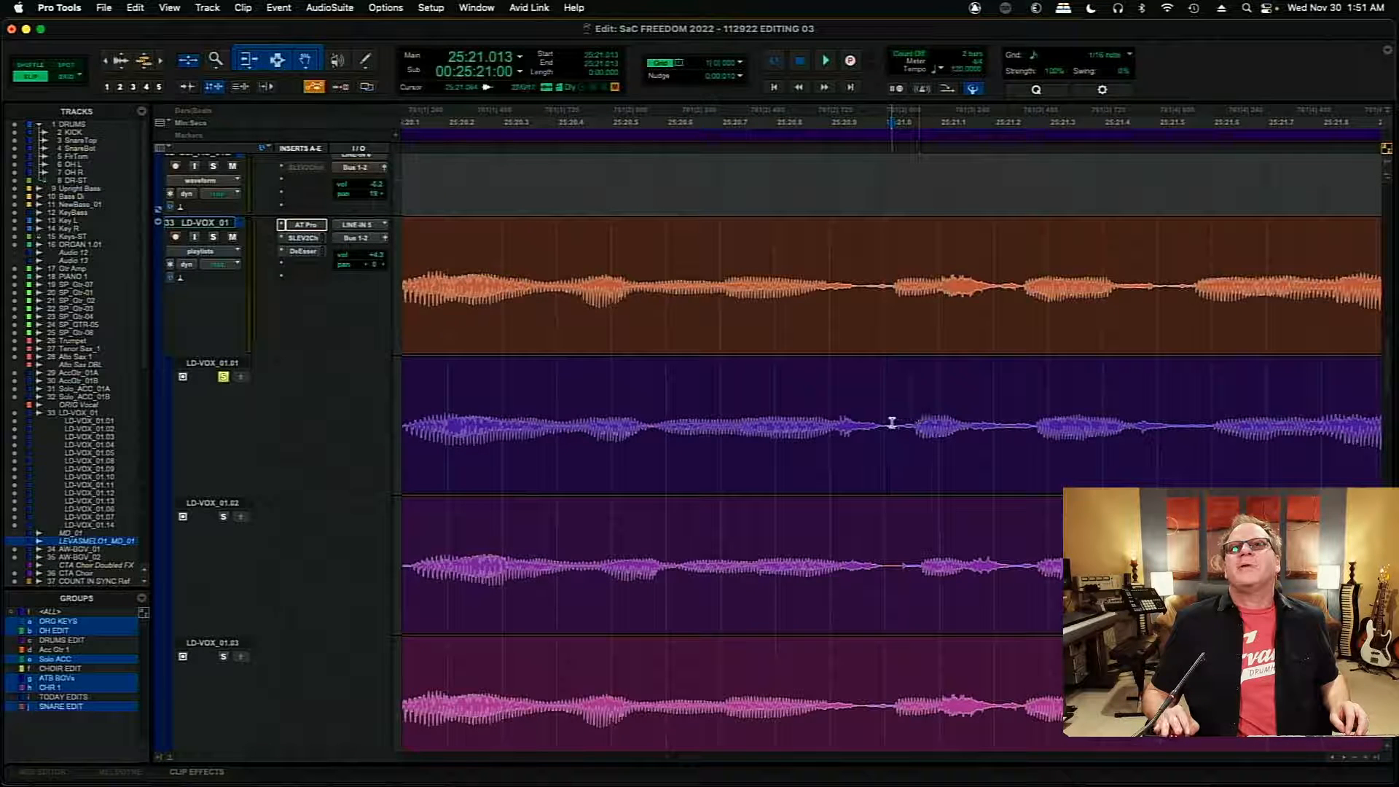
pyautogui.moveTo(891, 422); pyautogui.dragTo(1185, 428)
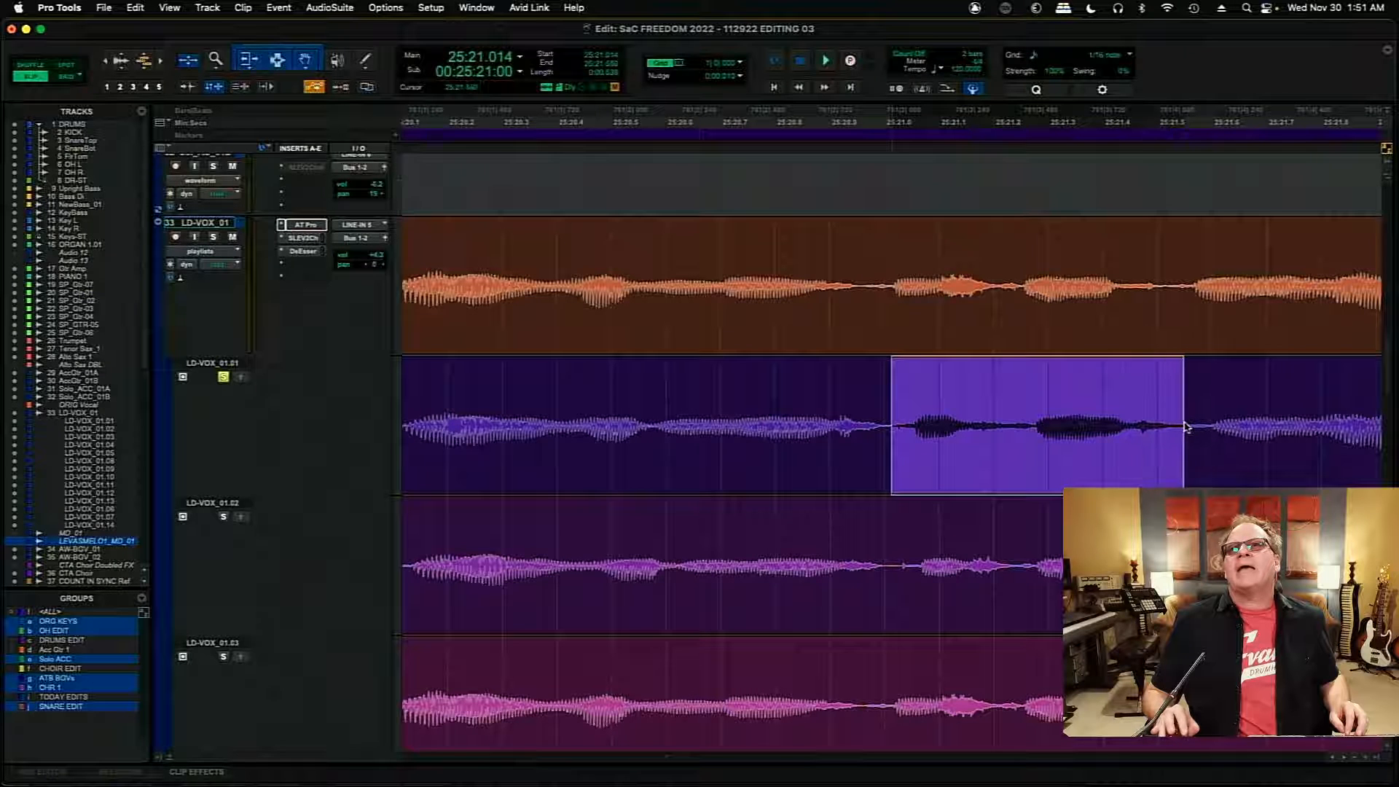
pyautogui.click(242, 379)
pyautogui.click(959, 335)
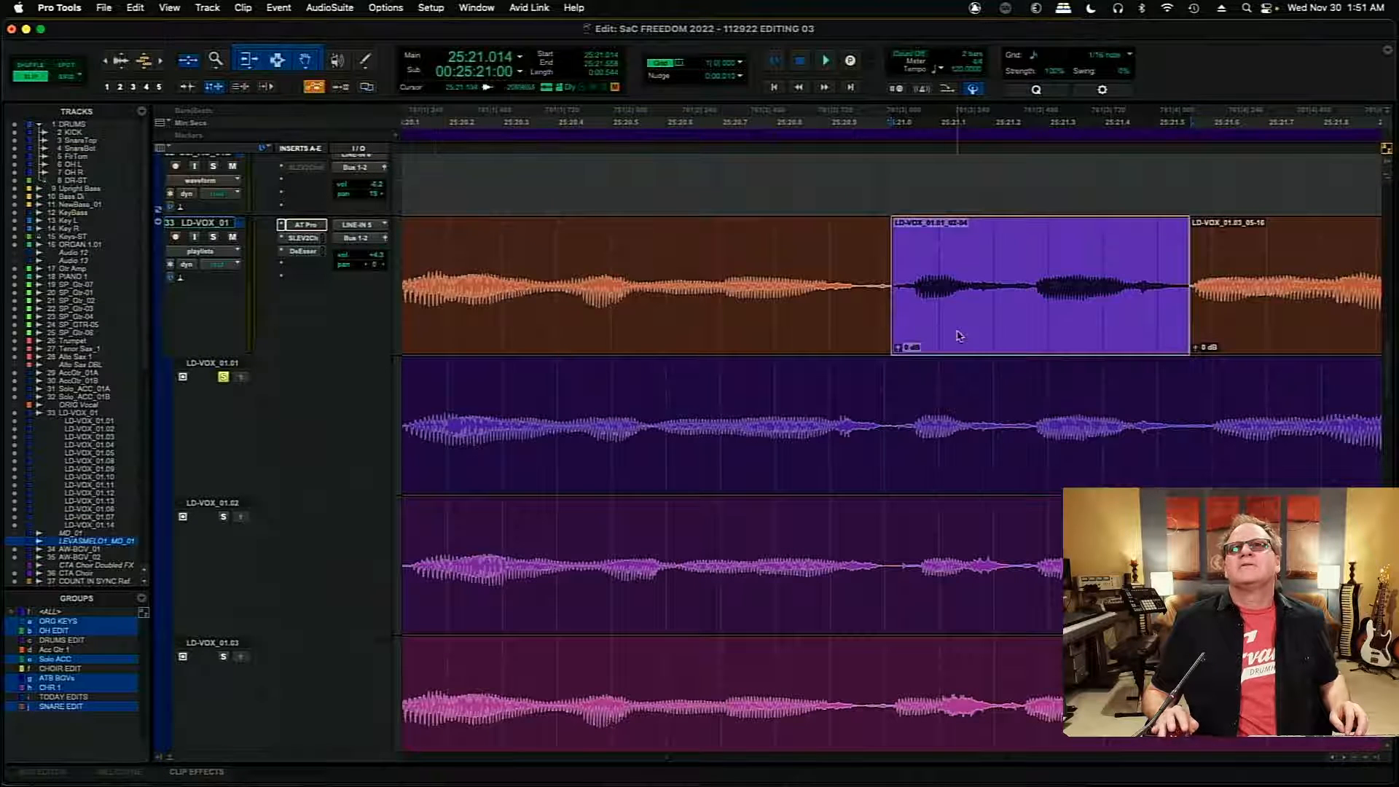
# - Shift the copied LD-VOX_01.01 clip earlier to start at about 25:20.996, and play the comp from 25:20.504 without the playlist solo
pyautogui.moveTo(981, 333); pyautogui.dragTo(972, 334)
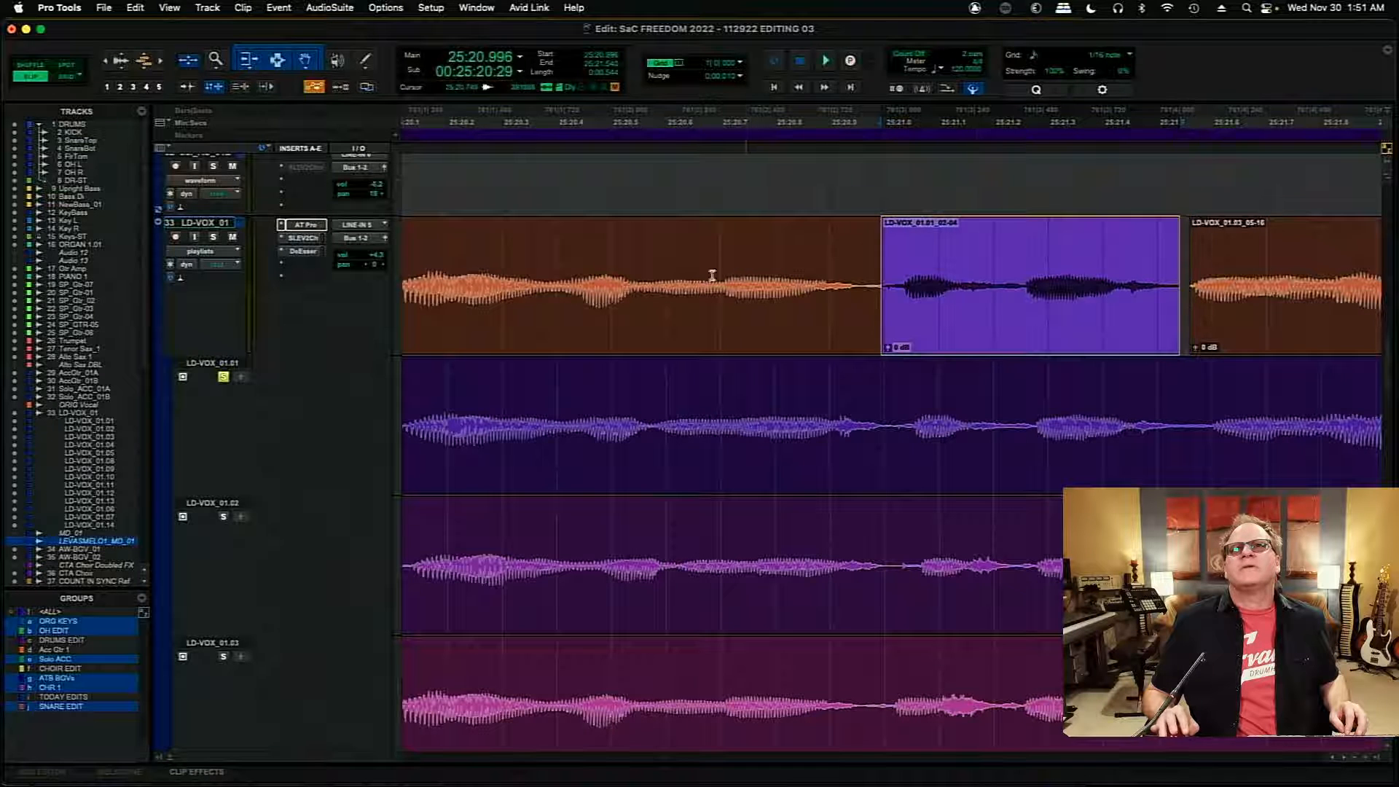
pyautogui.click(612, 264)
pyautogui.press('space')
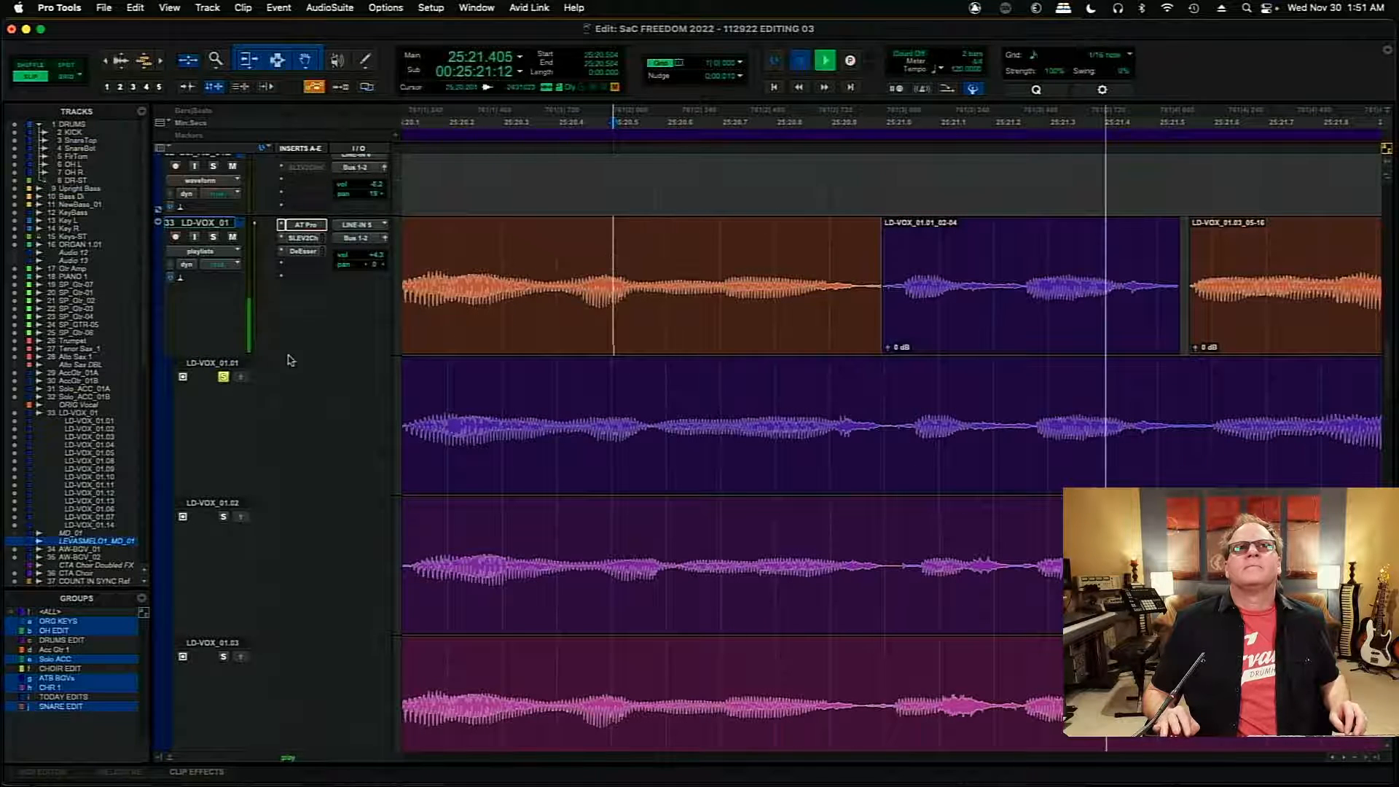
pyautogui.press('space')
pyautogui.press('space')
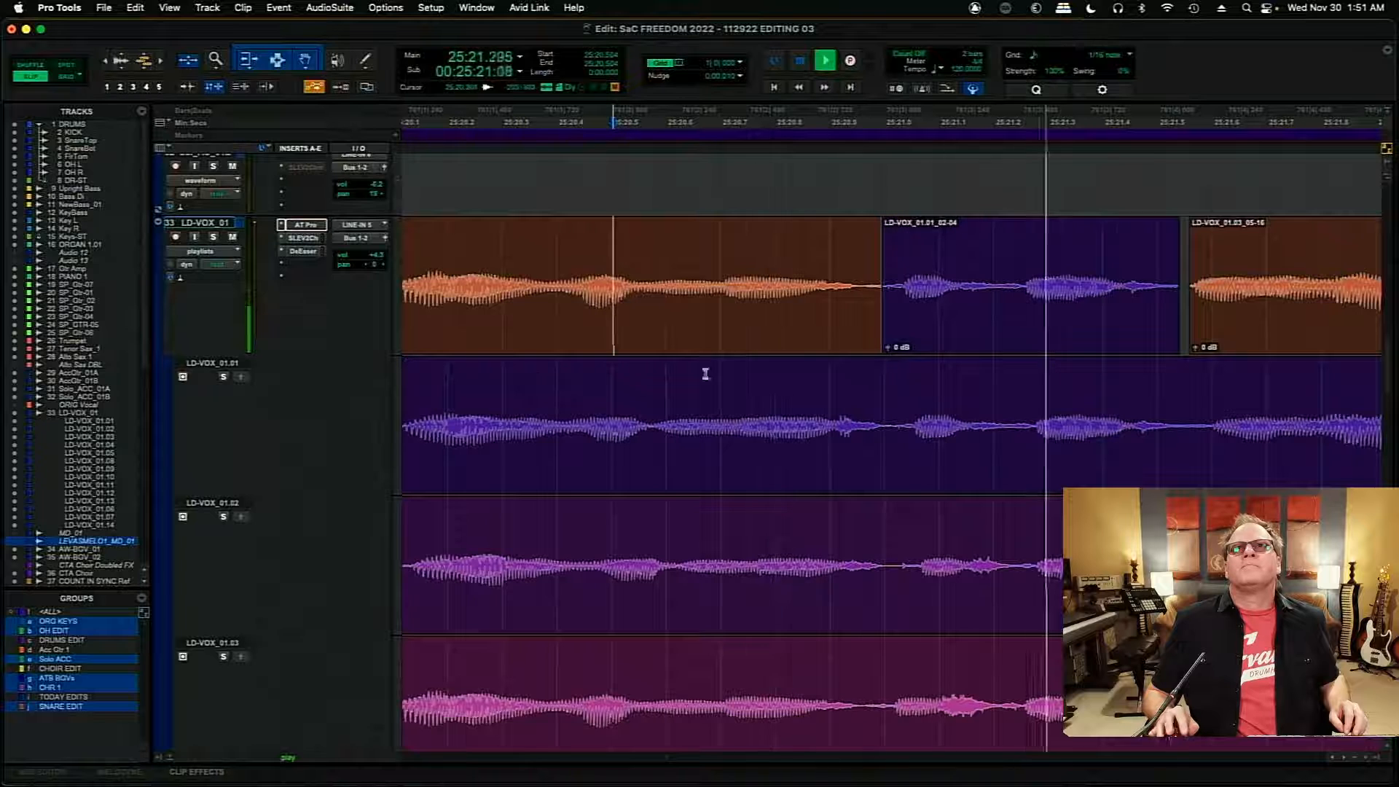
pyautogui.press('space')
# - Extend the following LD-VOX_01.03 clip back to about 25:21.544, add a crossfade of about 8 ms at the join, and save the session
pyautogui.moveTo(1192, 284); pyautogui.dragTo(1183, 284)
pyautogui.press('super+bracketright')
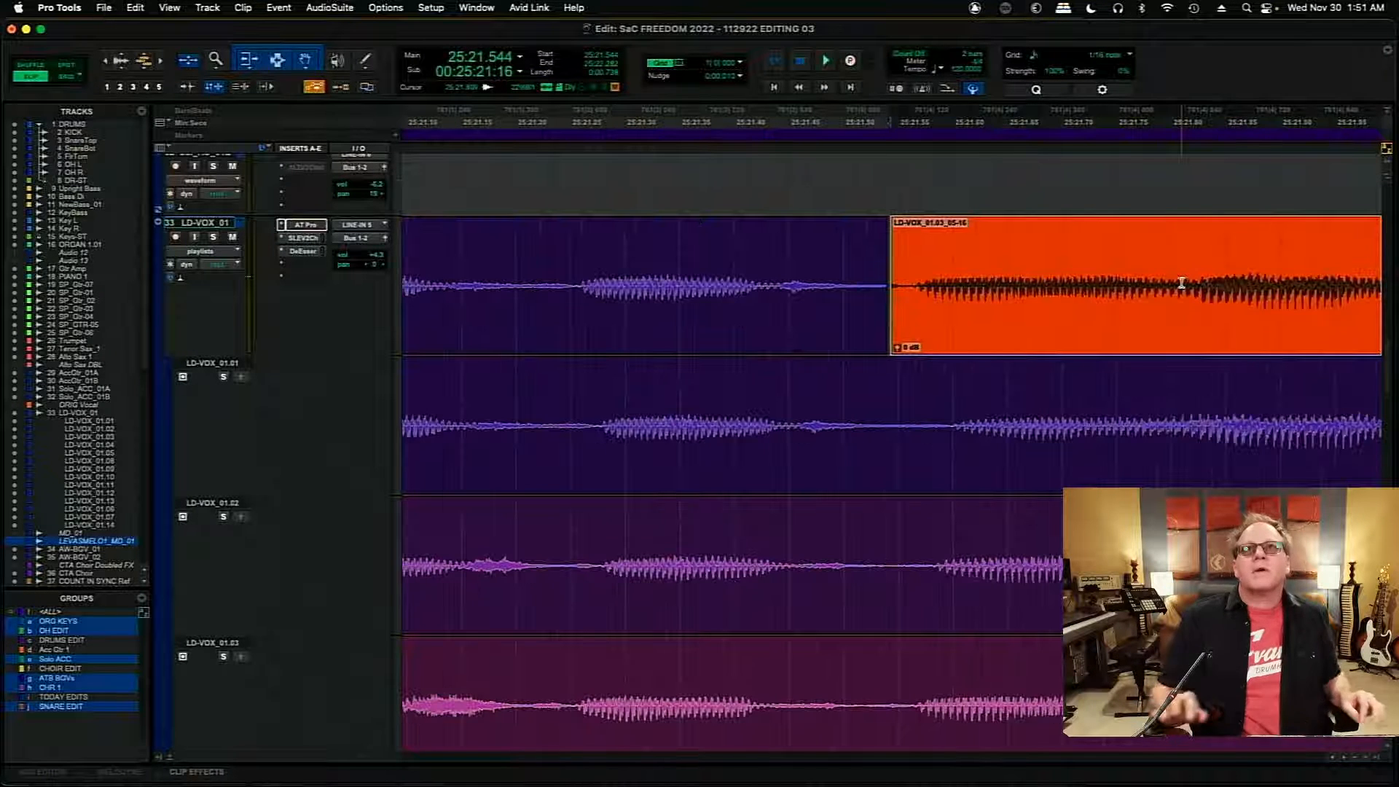
pyautogui.moveTo(893, 285); pyautogui.dragTo(899, 336)
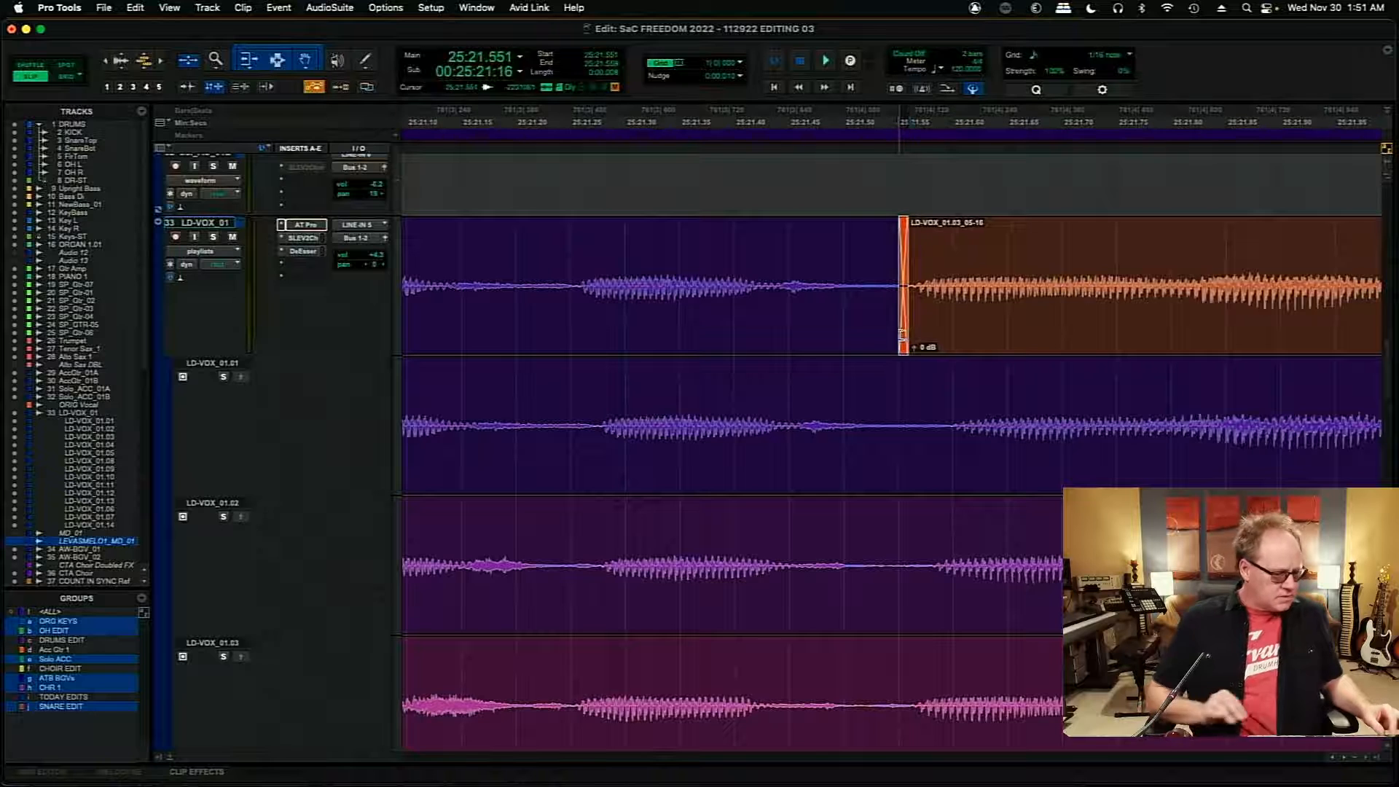
pyautogui.press('super+s')
pyautogui.press('r')
pyautogui.press('r')
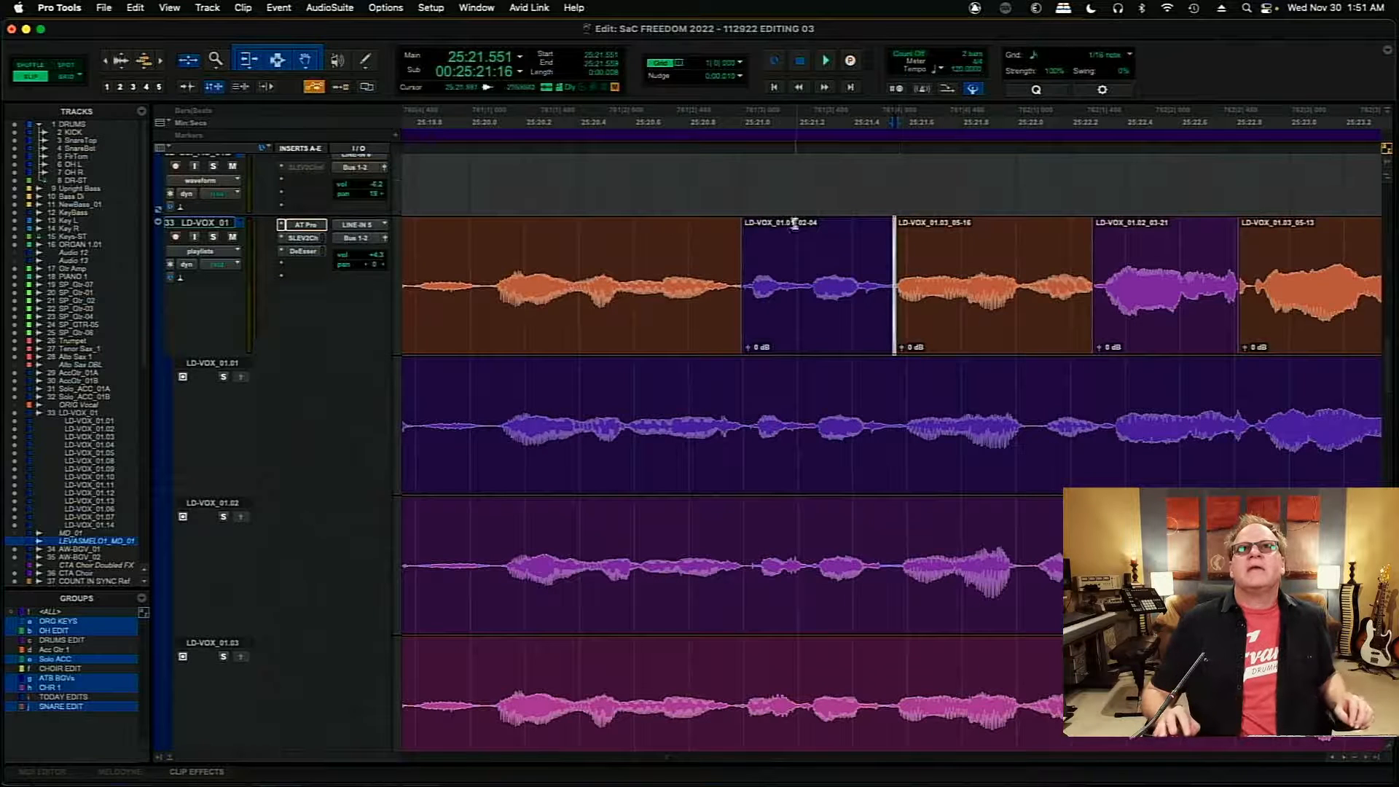
# - Move the join before the copied clip to about 25:20.987, check it by playback, and add a crossfade of about 8 ms
pyautogui.click(738, 176)
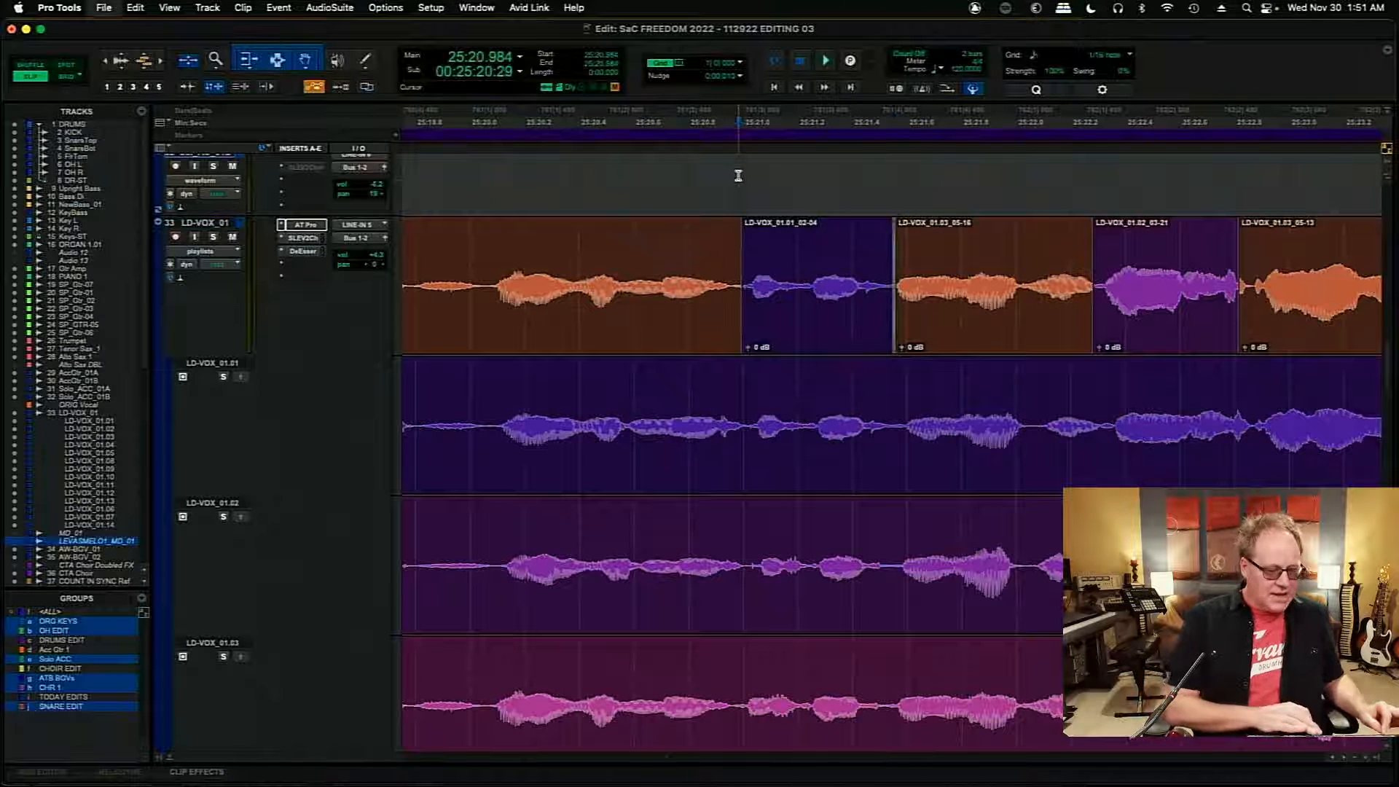
pyautogui.press('t')
pyautogui.press('t')
pyautogui.press('t')
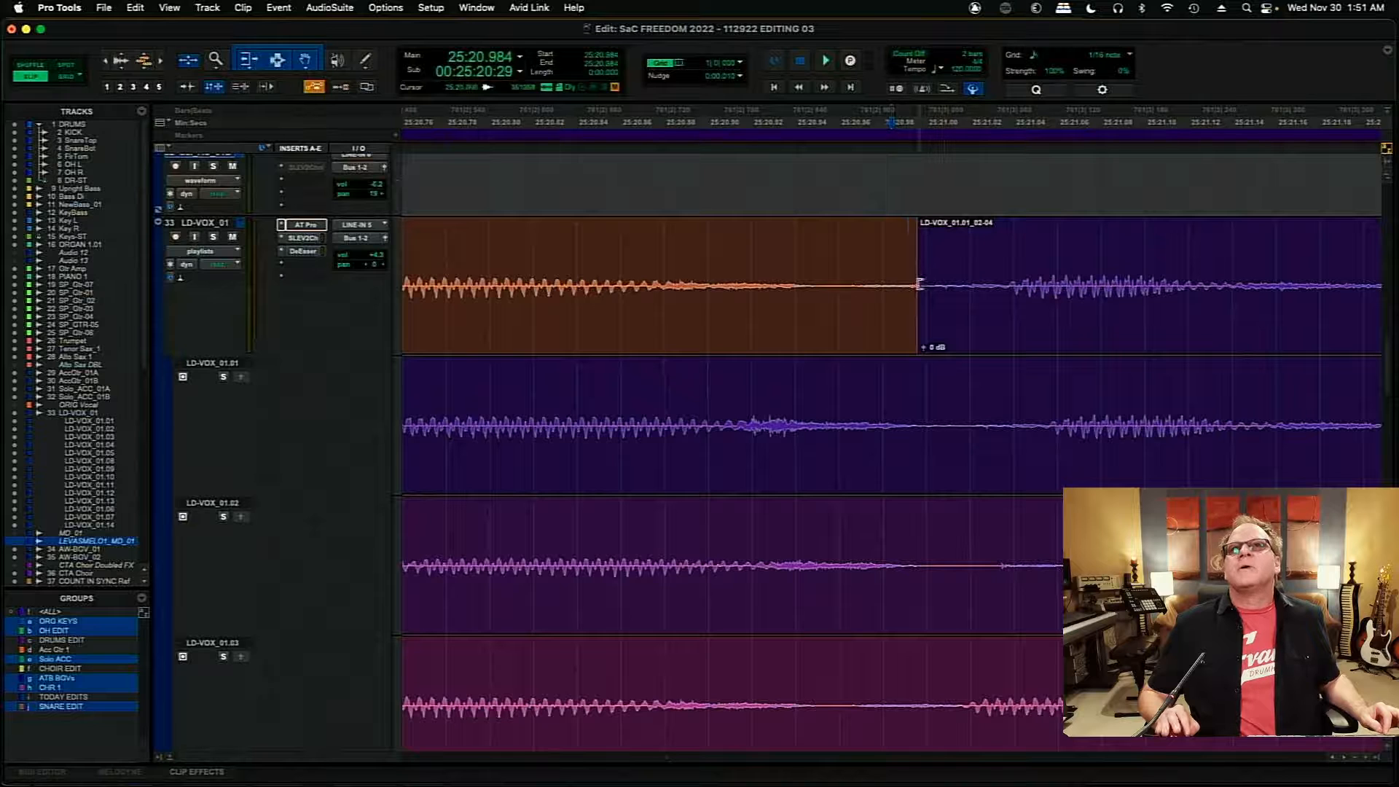
pyautogui.moveTo(920, 285)
pyautogui.mouseDown()
pyautogui.moveTo(945, 293)
pyautogui.moveTo(830, 286)
pyautogui.moveTo(894, 286)
pyautogui.mouseUp()
pyautogui.click(562, 242)
pyautogui.press('space')
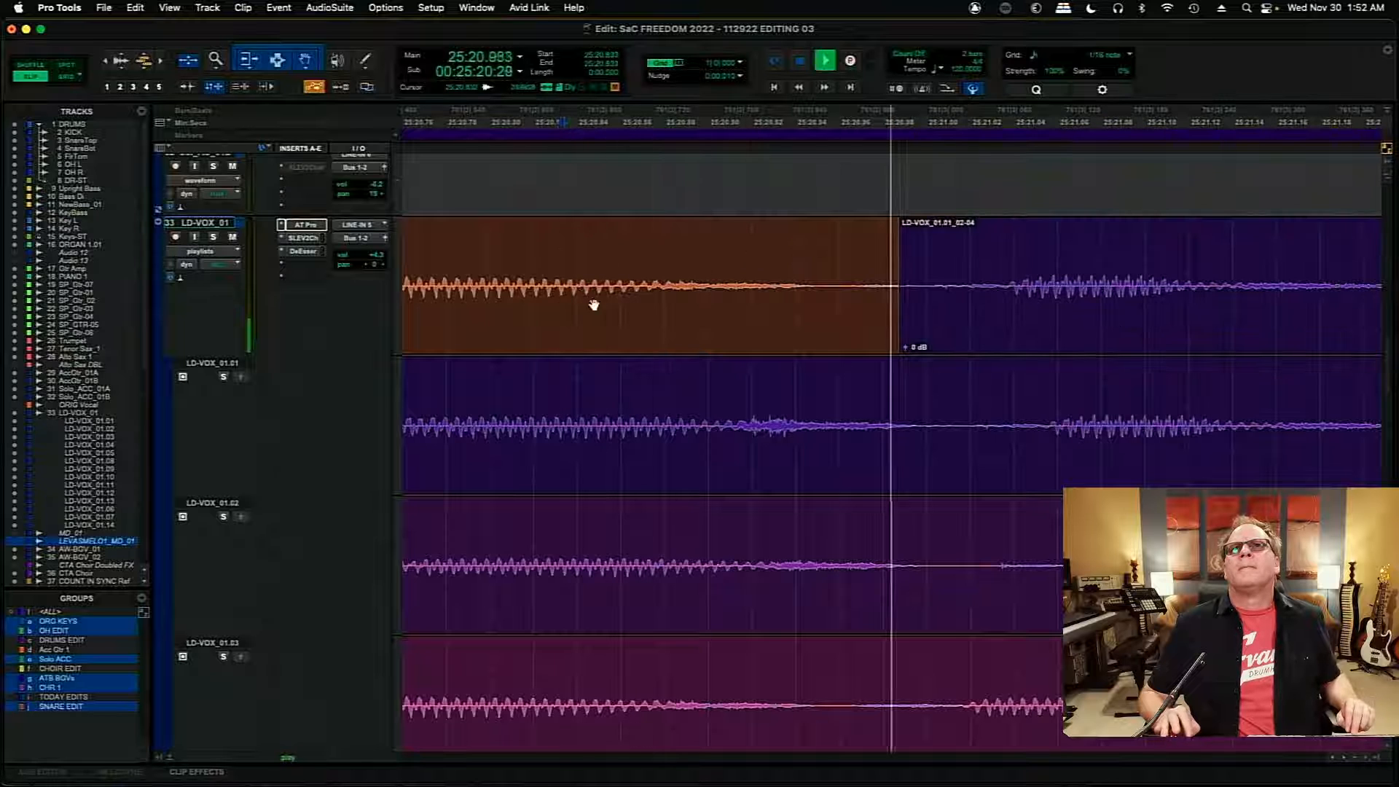
pyautogui.press('space')
pyautogui.moveTo(902, 332); pyautogui.dragTo(890, 331)
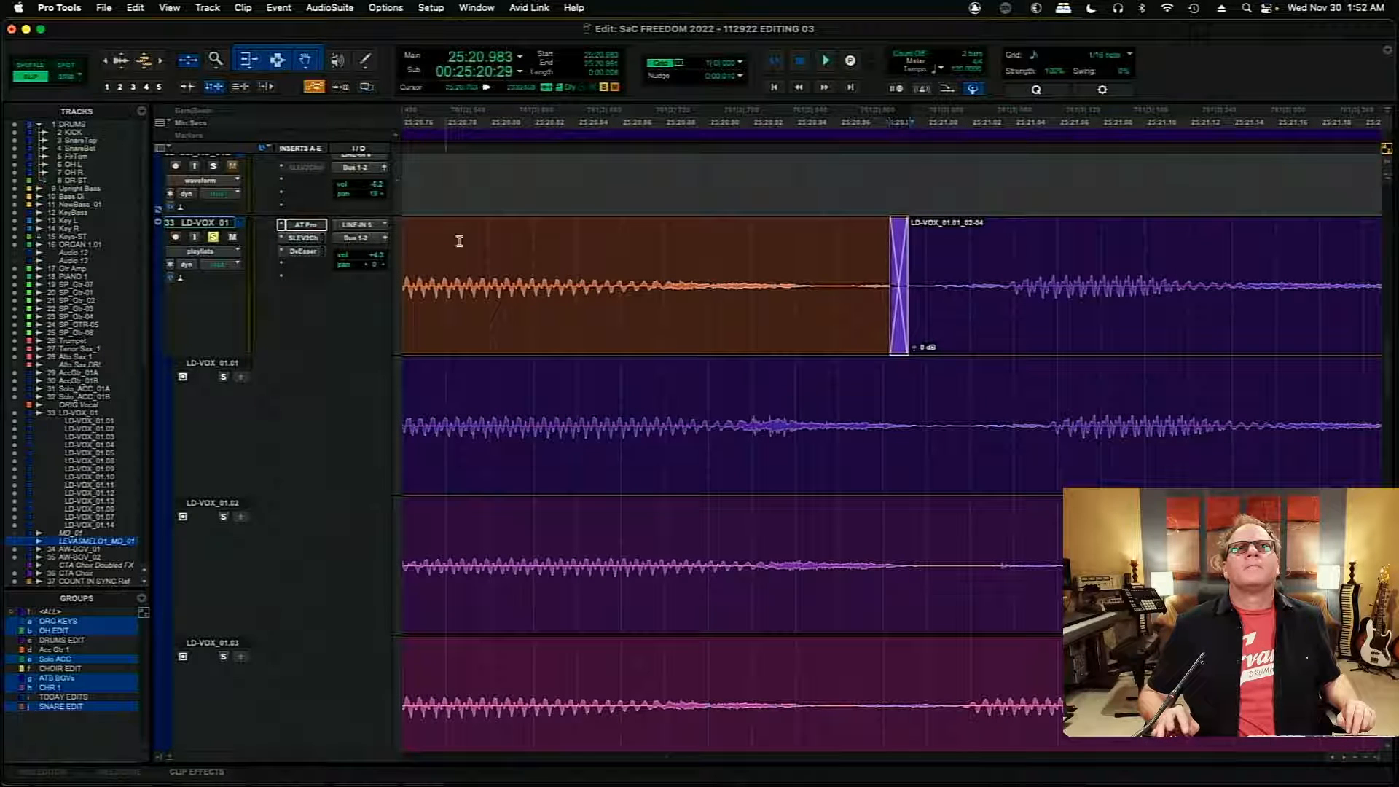
# - Play the comp soloed from about 25:20.786, and replay it unsoloed from about 25:20.053 through the new joins
pyautogui.click(459, 241)
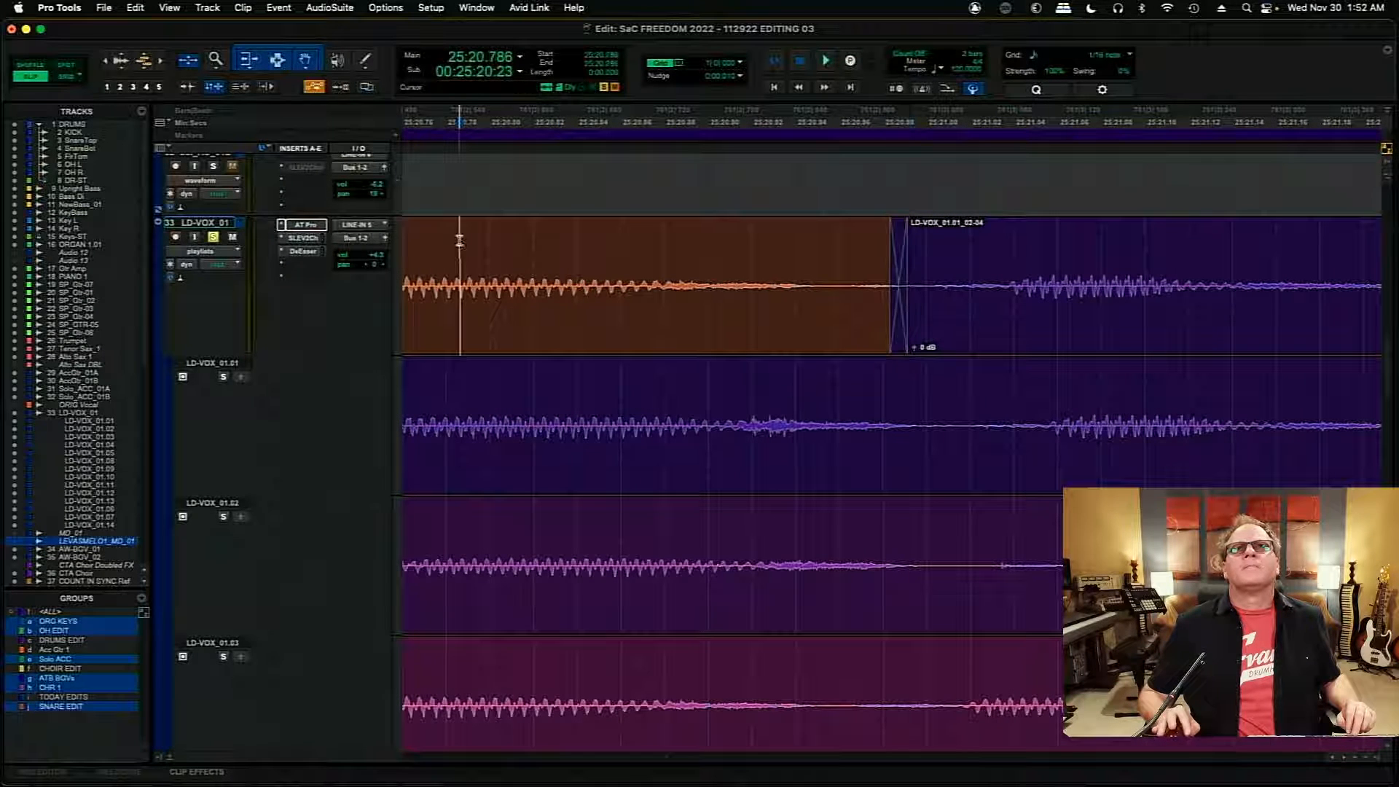
pyautogui.press('space')
pyautogui.press('space')
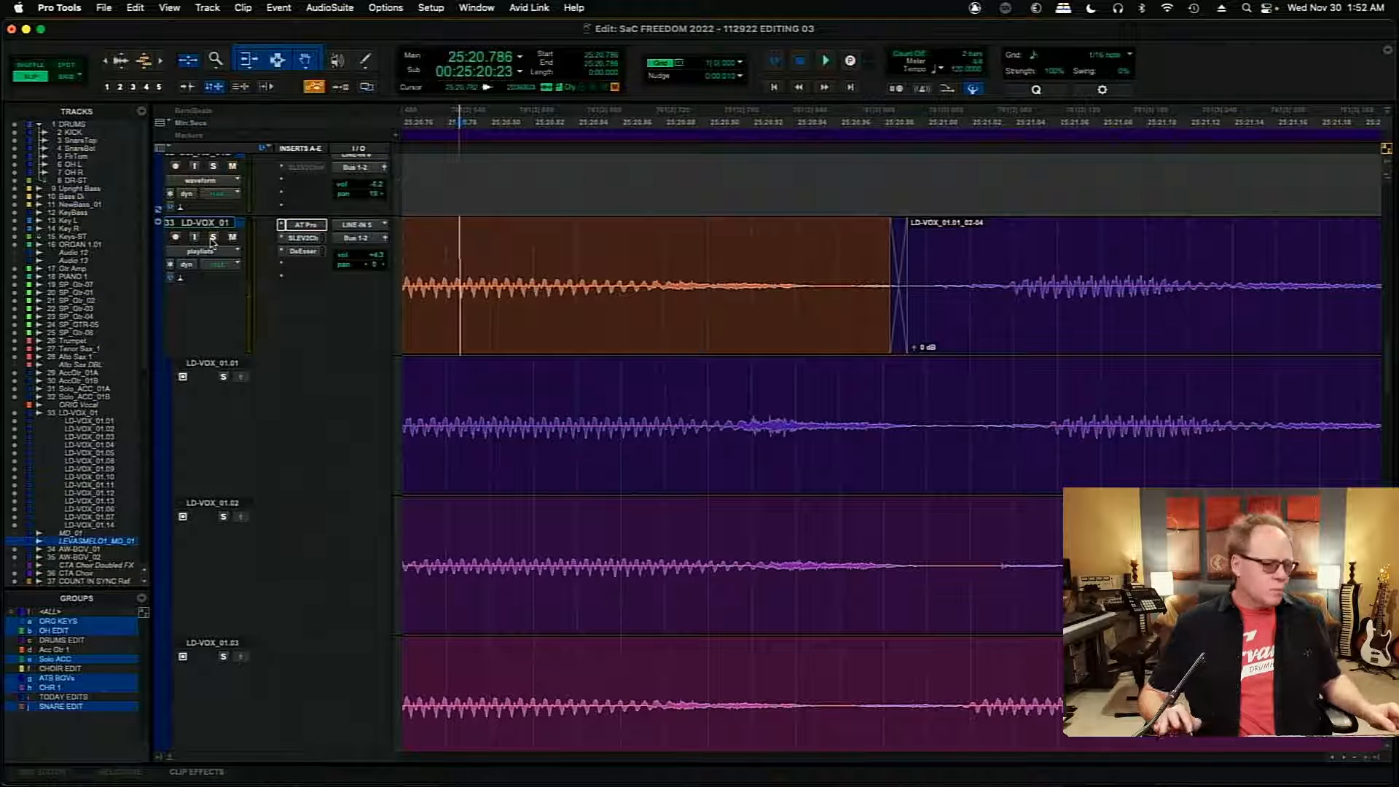
pyautogui.press('r')
pyautogui.press('r')
pyautogui.press('r')
pyautogui.press('r')
pyautogui.press('r')
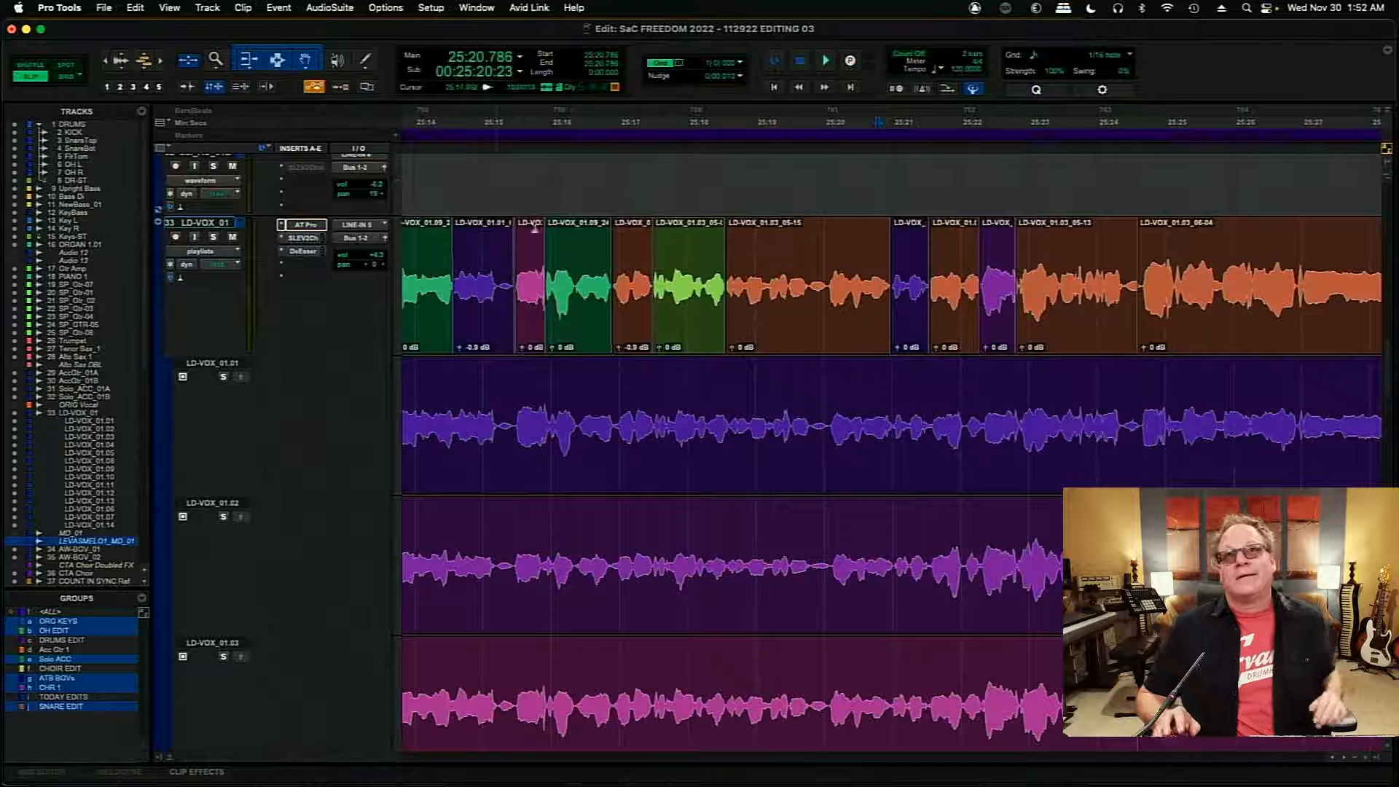
pyautogui.click(827, 264)
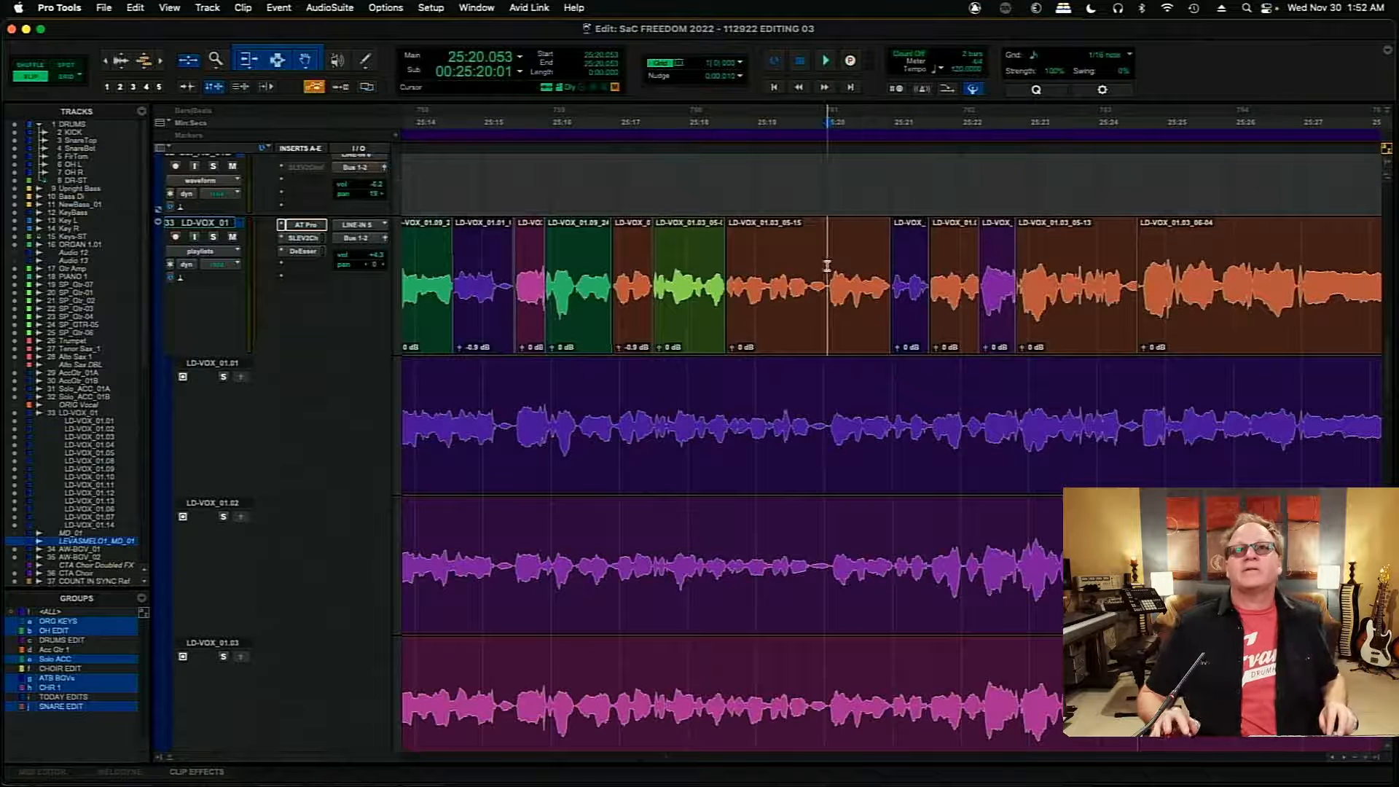
pyautogui.press('space')
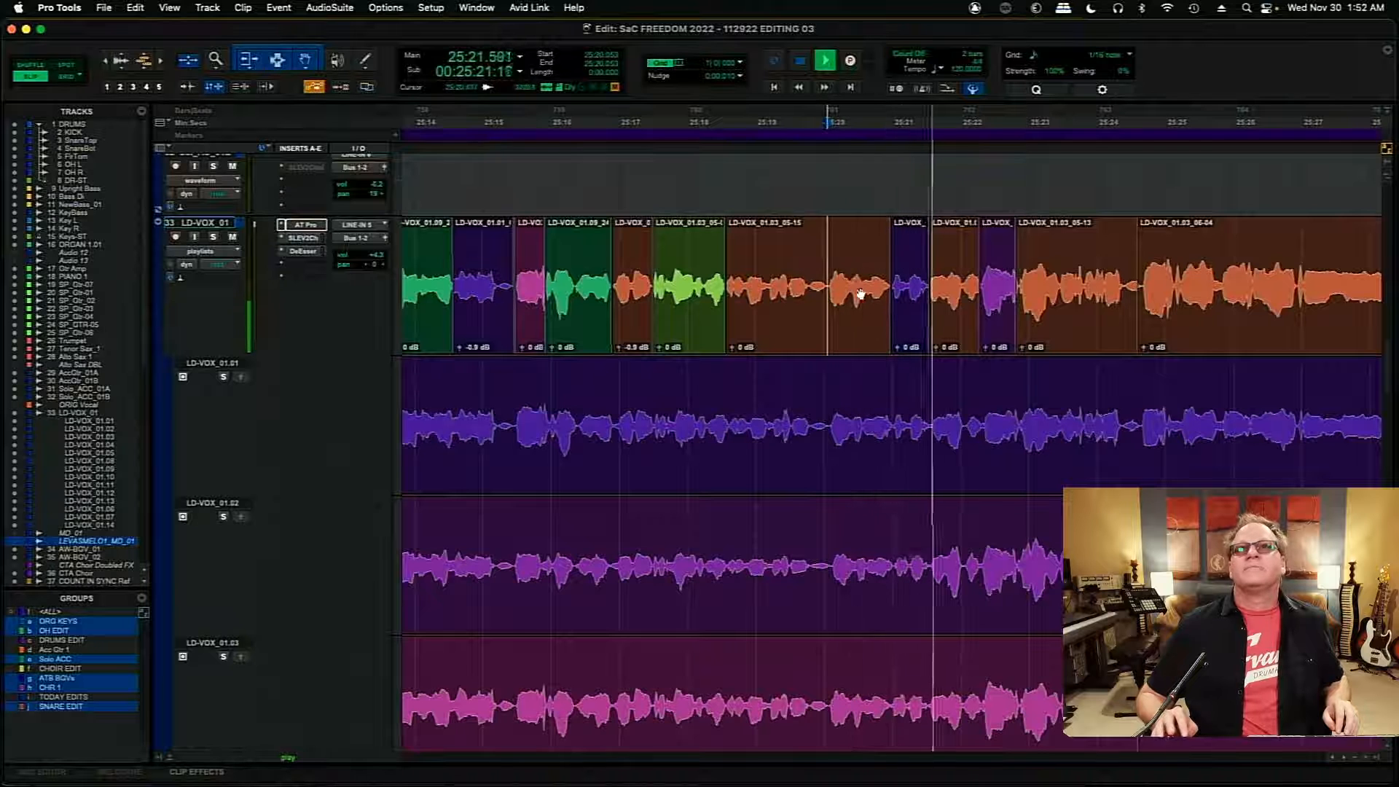
pyautogui.press('space')
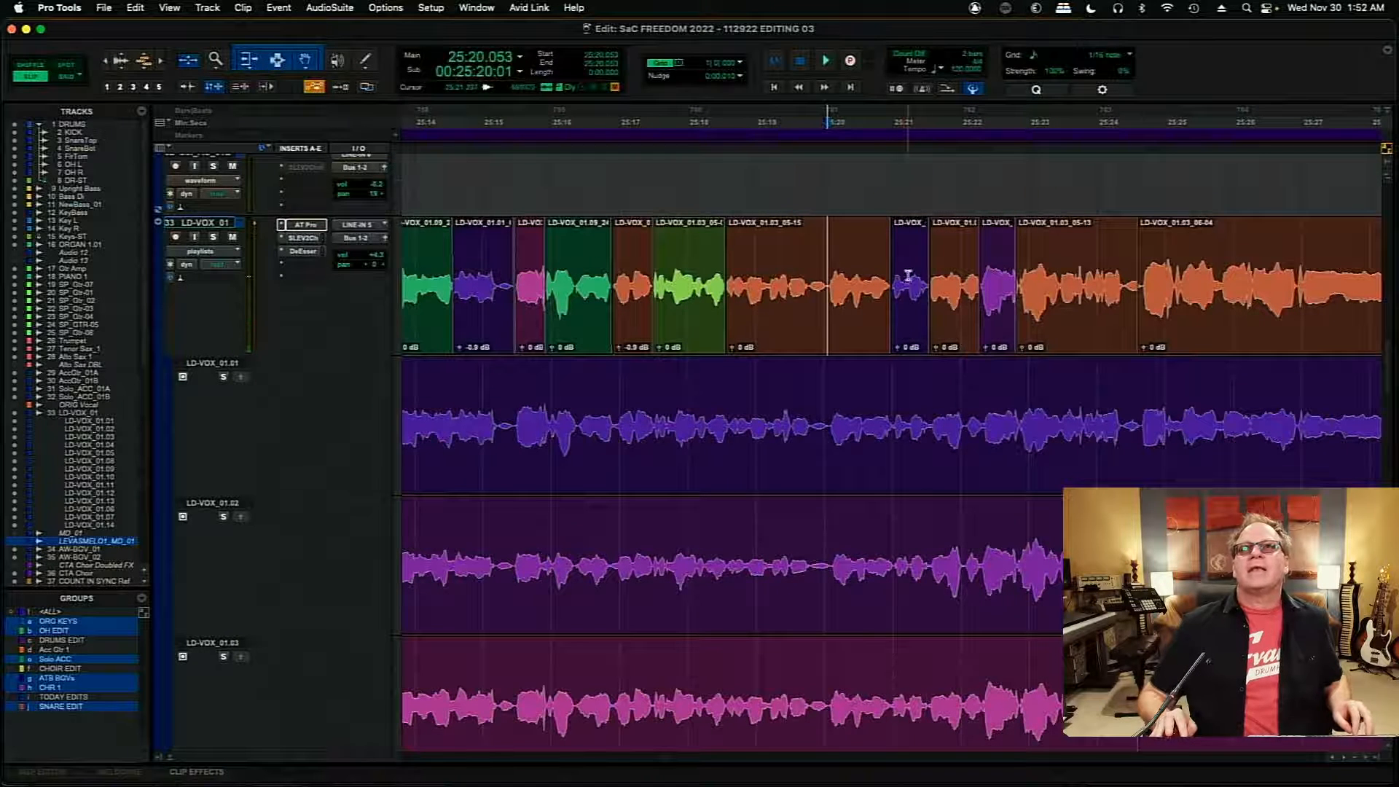
# - Raise the clip gain of the inserted LD-VOX_01.01 clip to +0.9 dB, and play the comp from about 25:19.280
pyautogui.click(908, 274)
pyautogui.press('t')
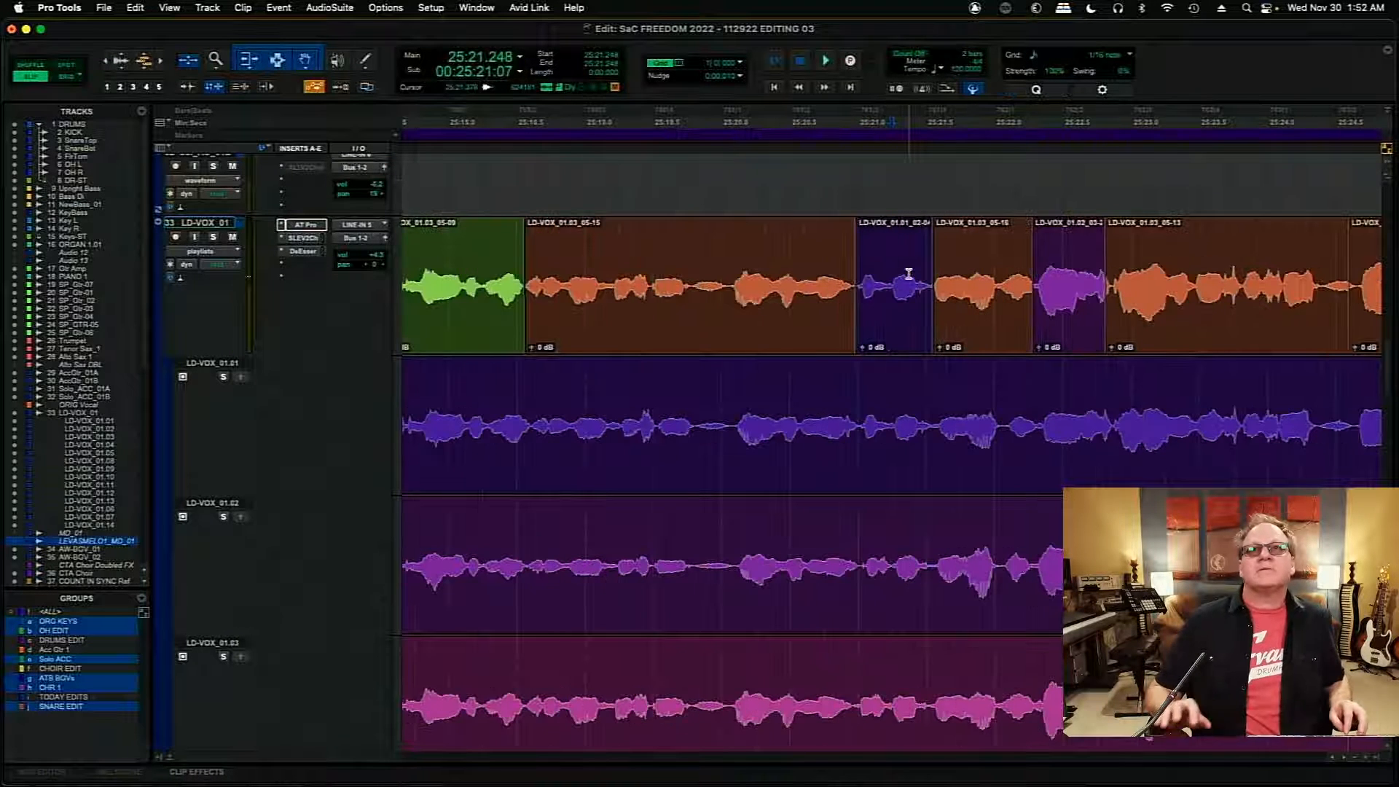
pyautogui.click(864, 350)
pyautogui.moveTo(864, 350); pyautogui.dragTo(863, 348)
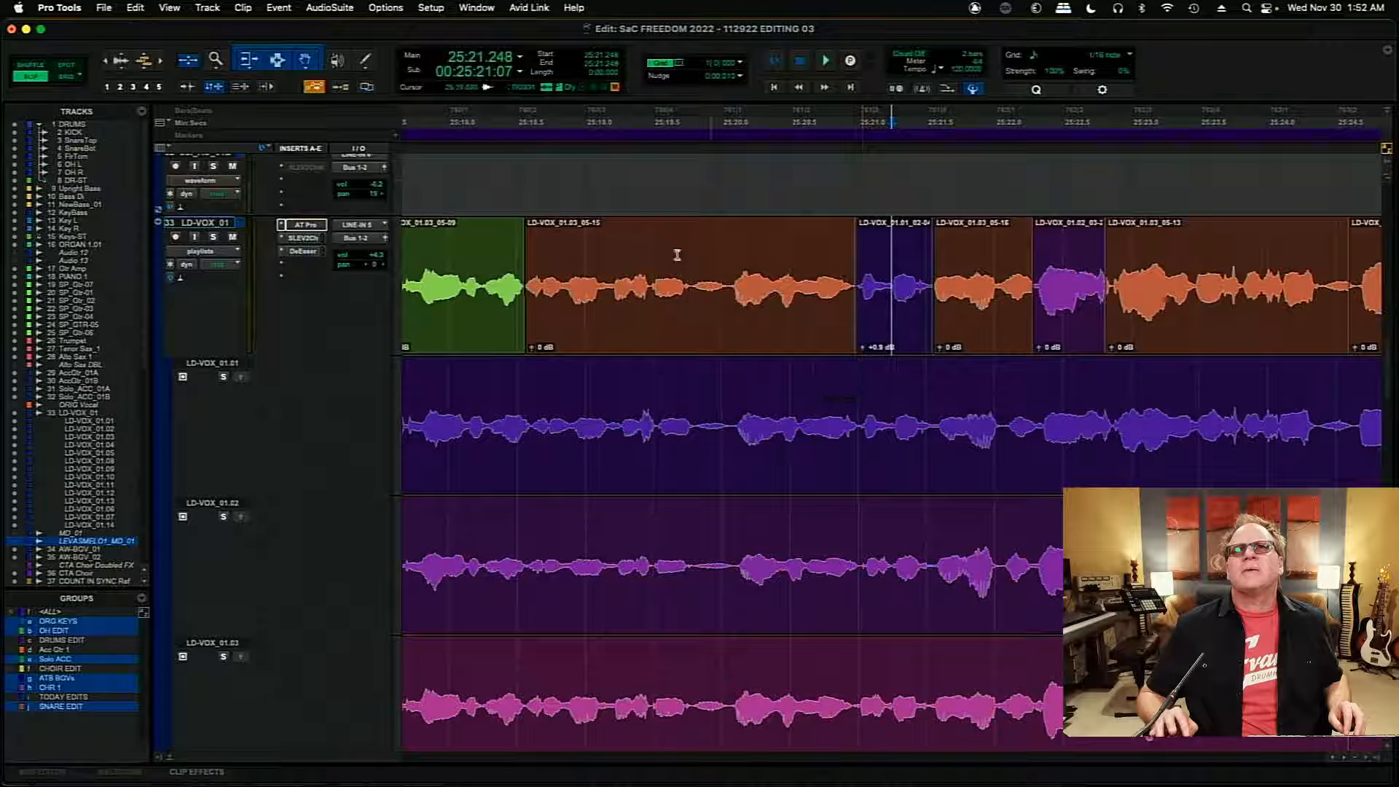
pyautogui.press('space')
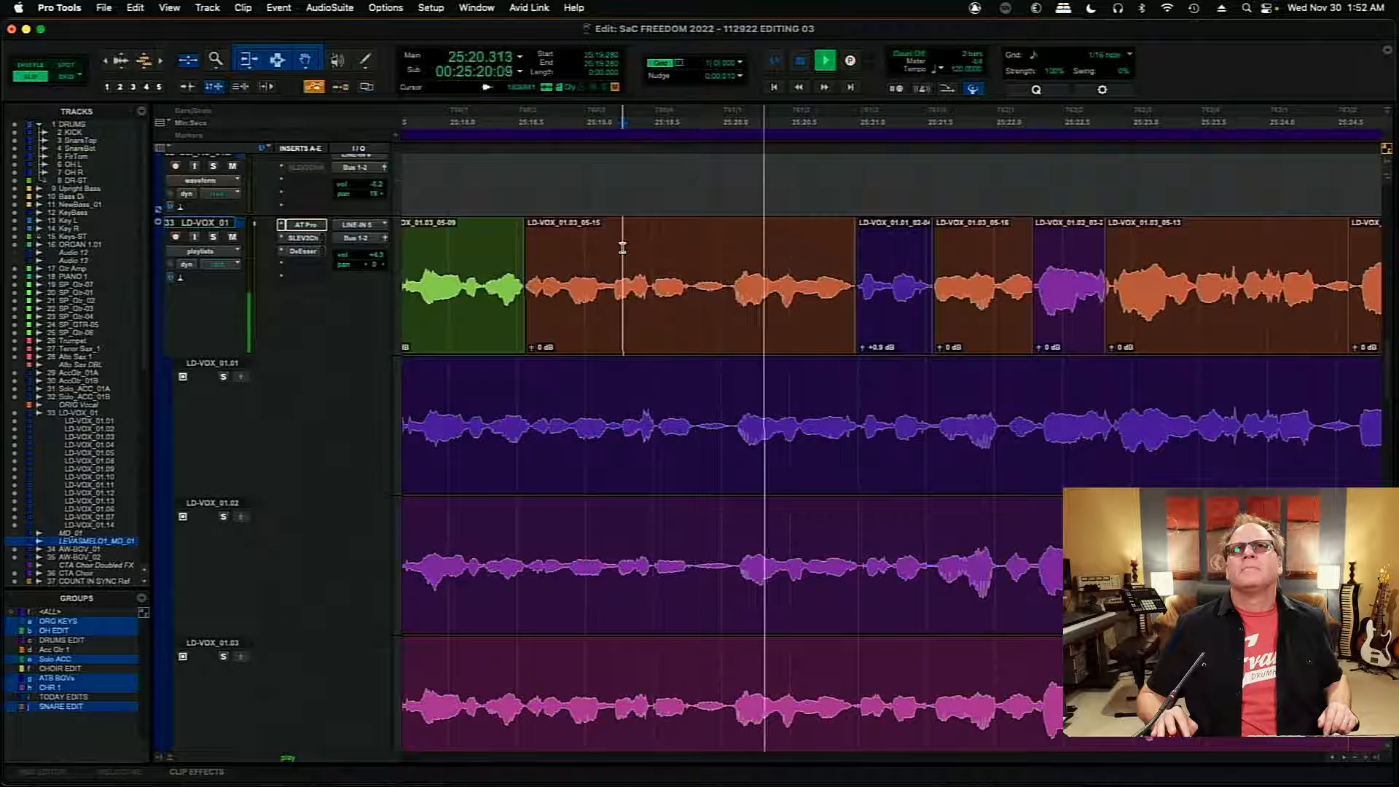
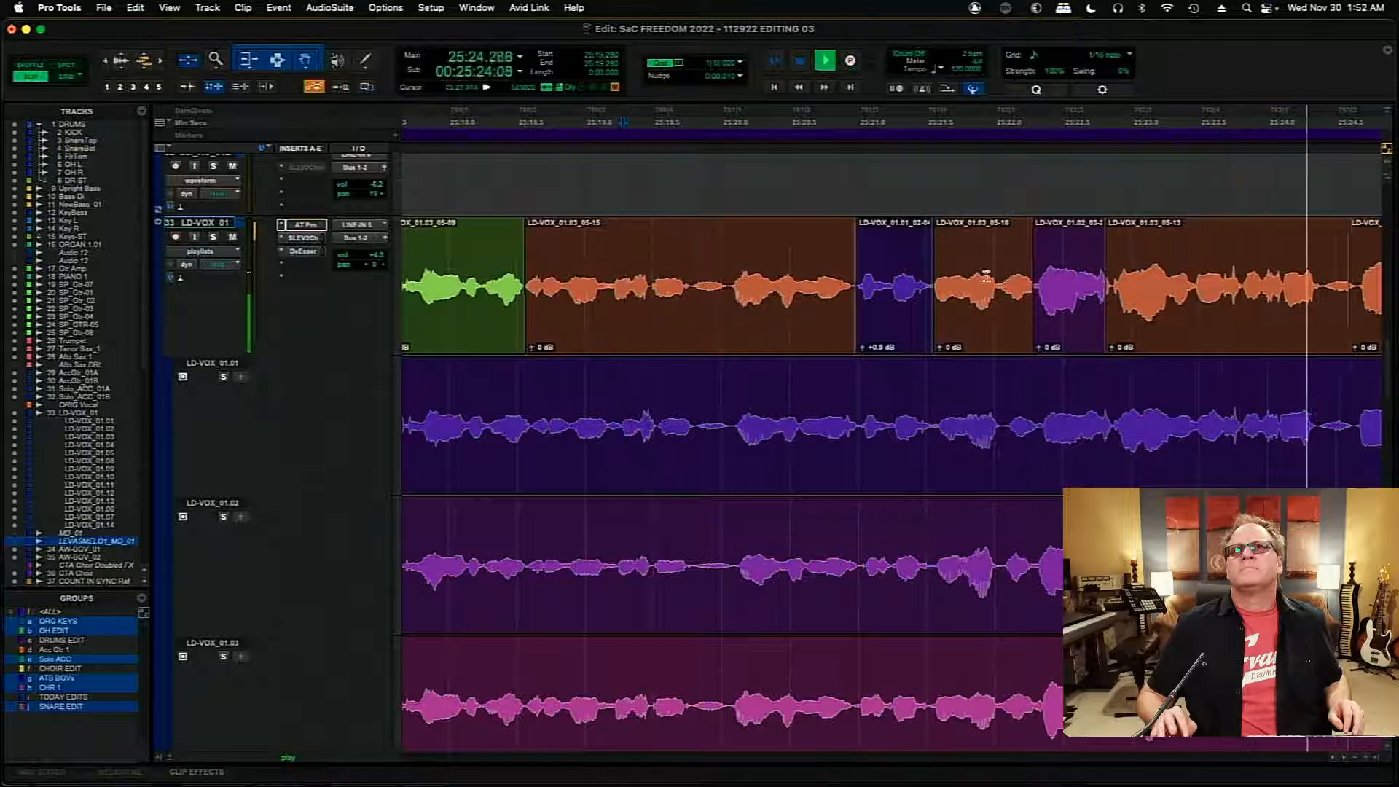
# - Move the join before the inserted LD-VOX_01.02 clip to about 25:22.320, and play the comp from about 25:22.033
pyautogui.click(1030, 176)
pyautogui.press('super+bracketright')
pyautogui.press('super+bracketright')
pyautogui.press('super+bracketright')
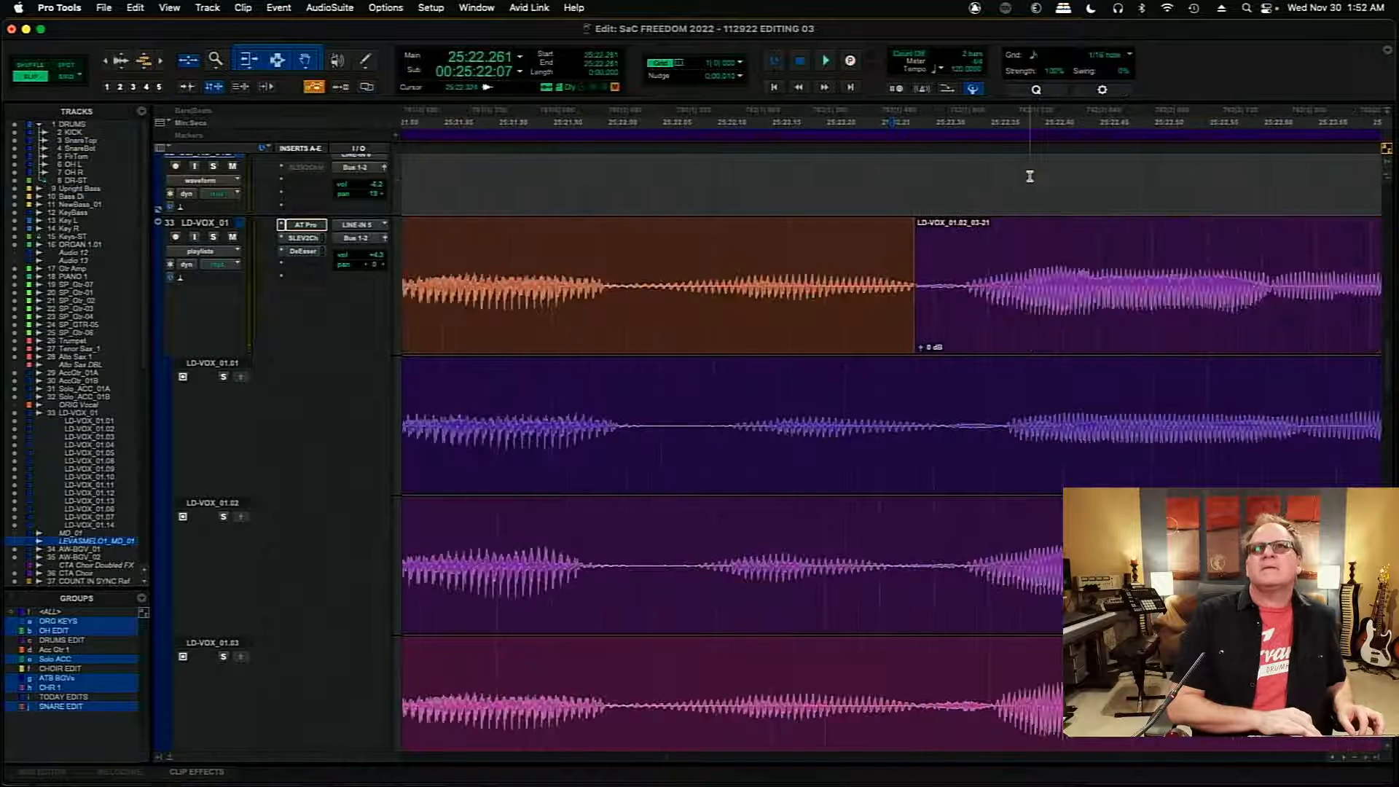
pyautogui.click(836, 270)
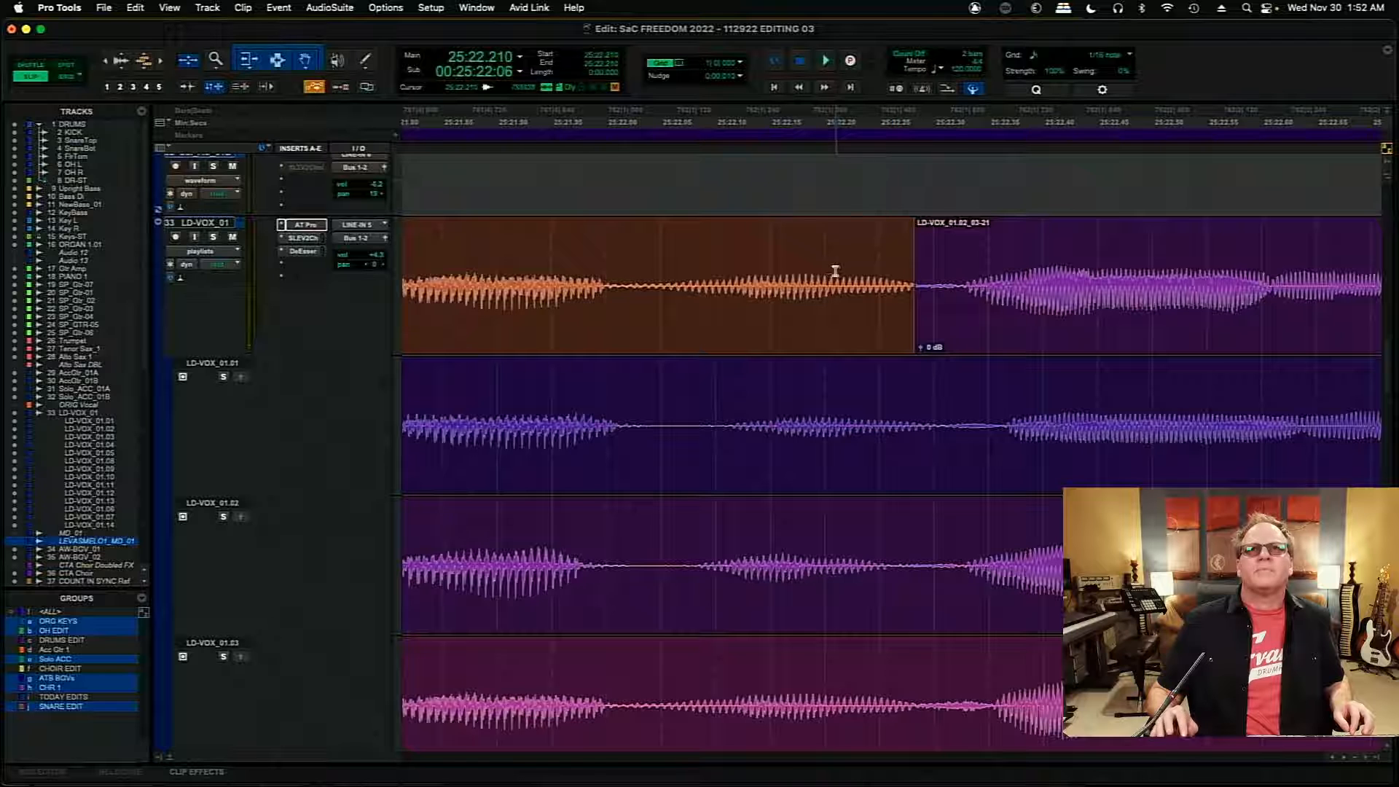
pyautogui.click(1332, 758)
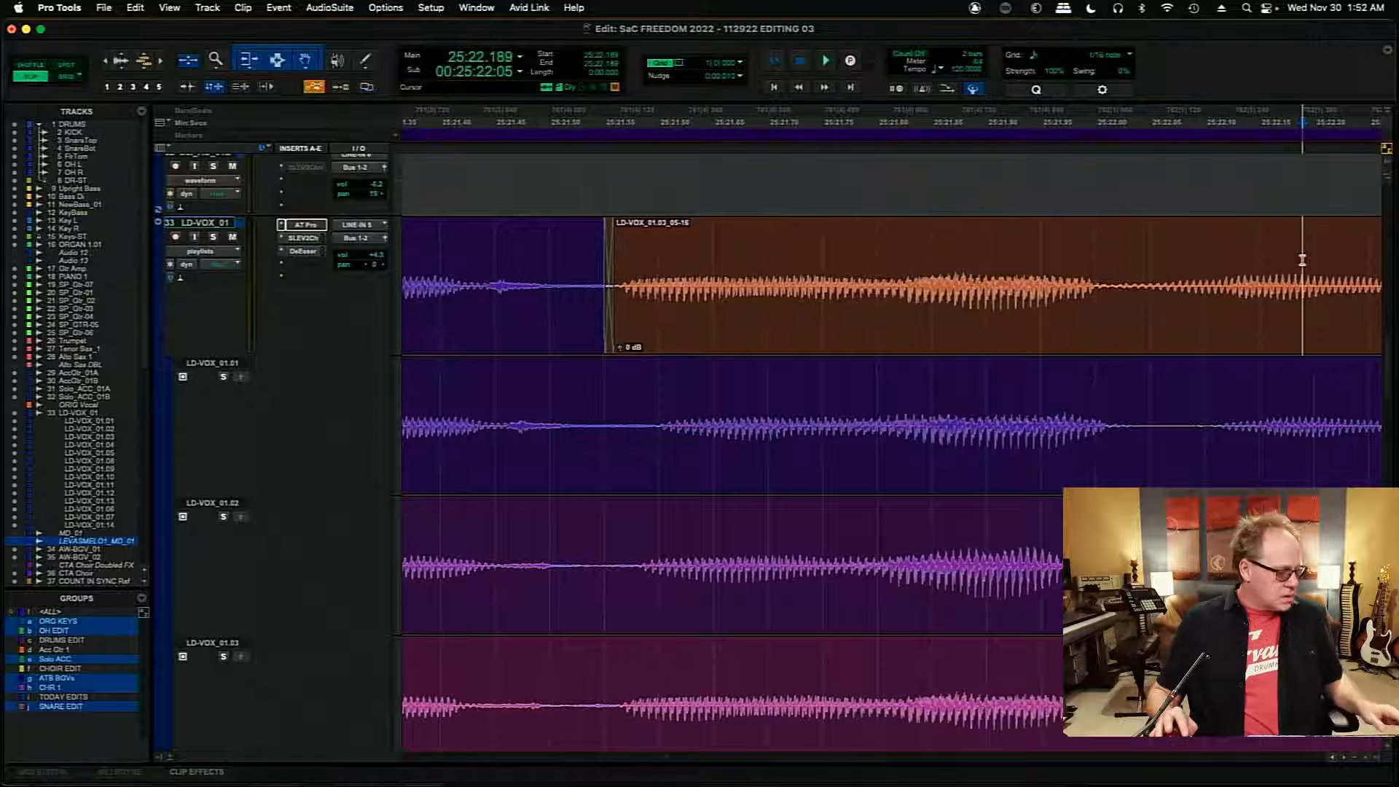
pyautogui.press('Tab')
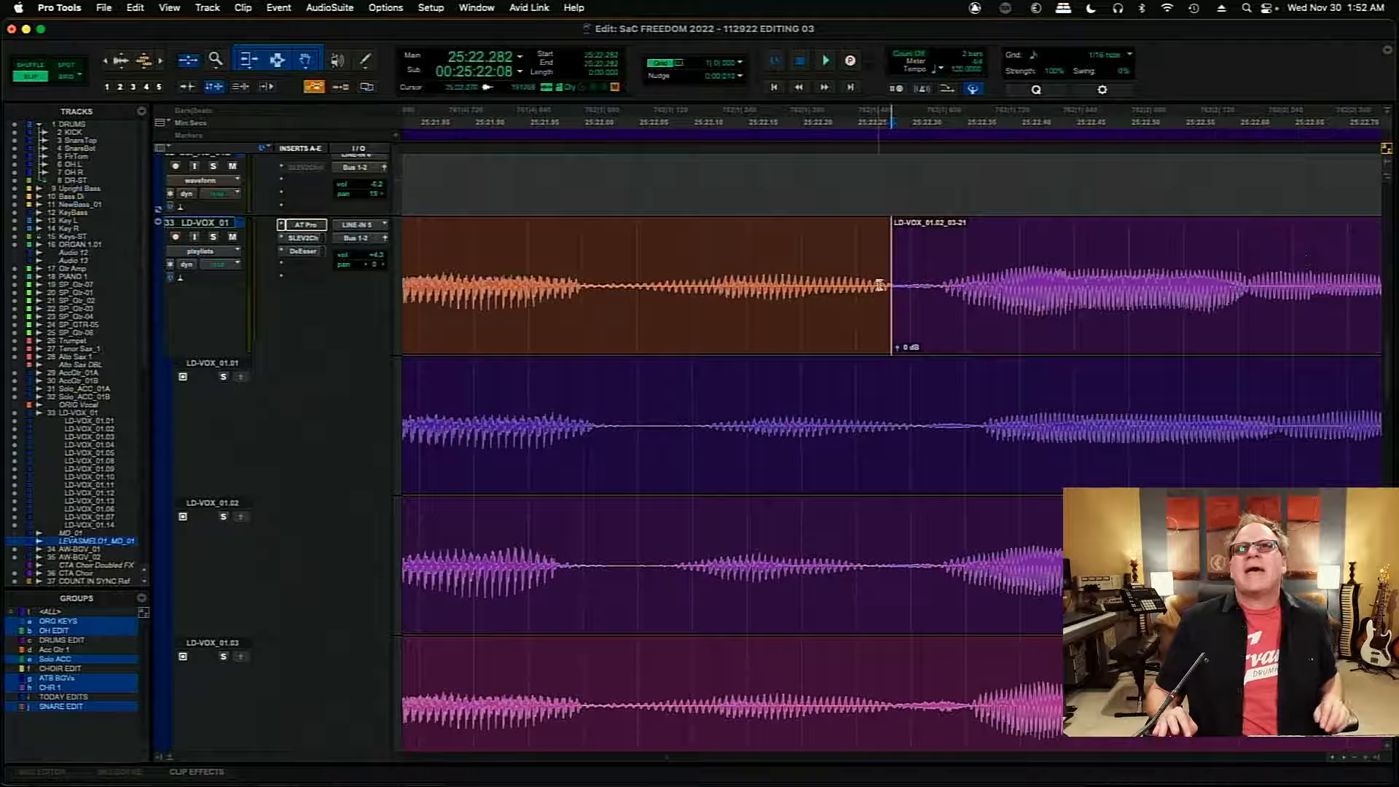
pyautogui.moveTo(887, 289); pyautogui.dragTo(934, 294)
pyautogui.click(618, 252)
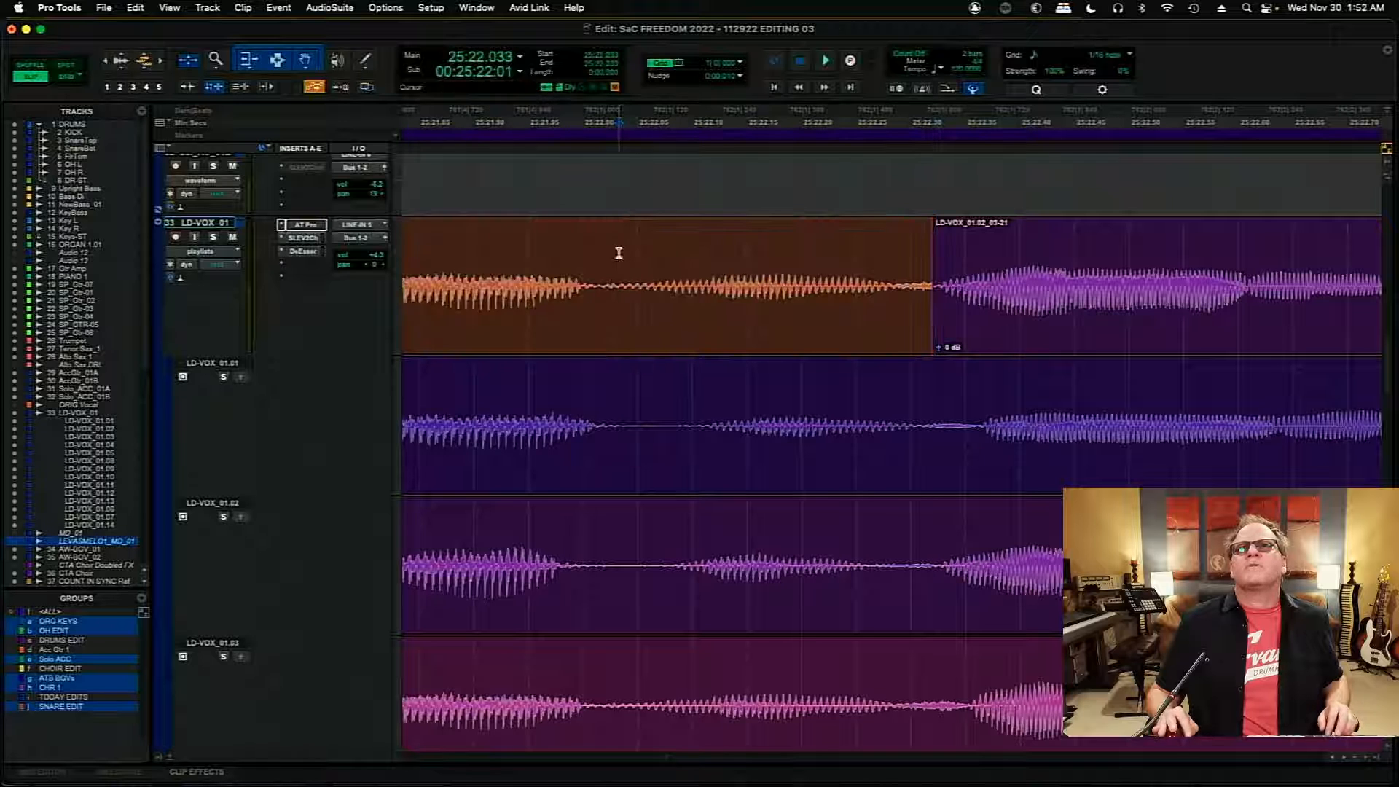
pyautogui.press('space')
pyautogui.press('space')
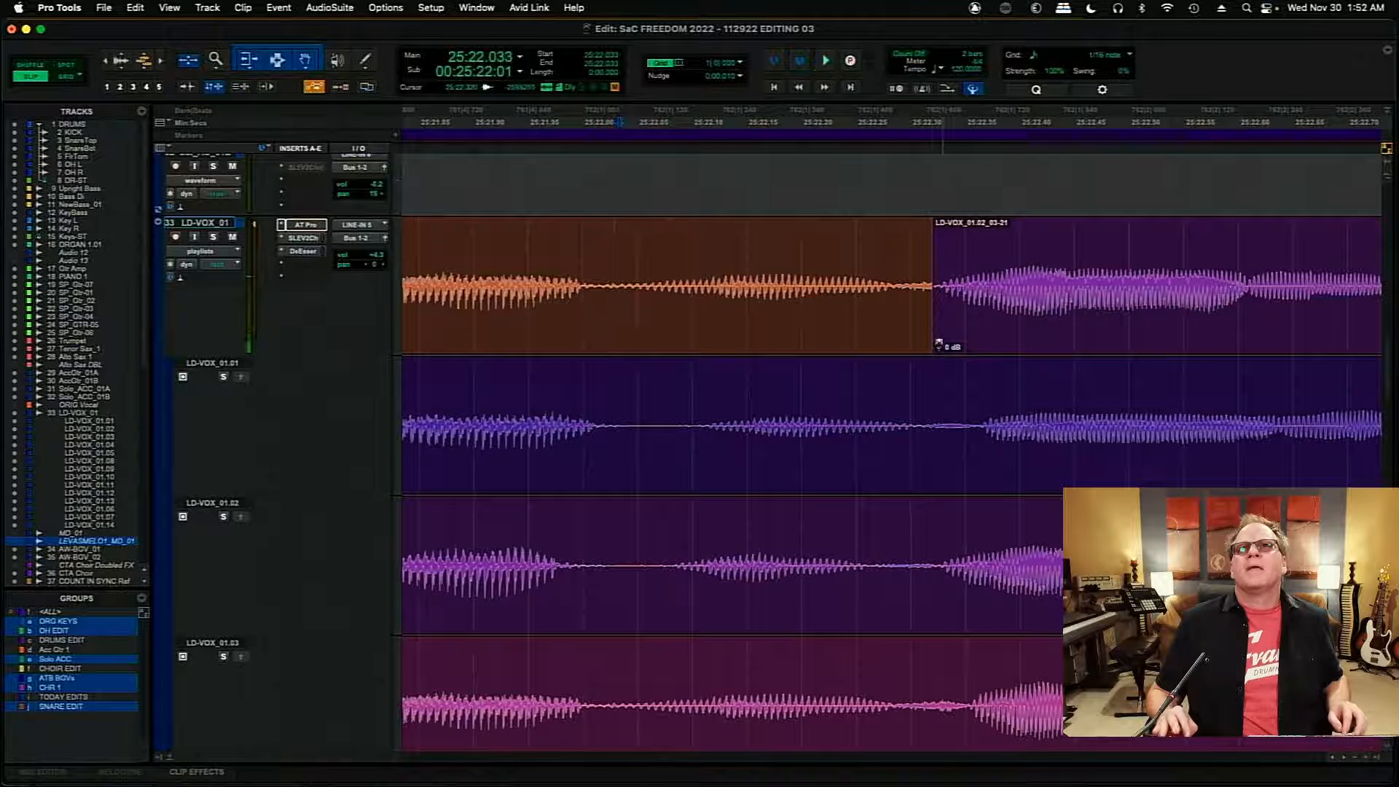
# - Add a short crossfade from about 25:22.317 at the join before the LD-VOX_01.02 clip, and play from about 25:21.940
pyautogui.click(930, 347)
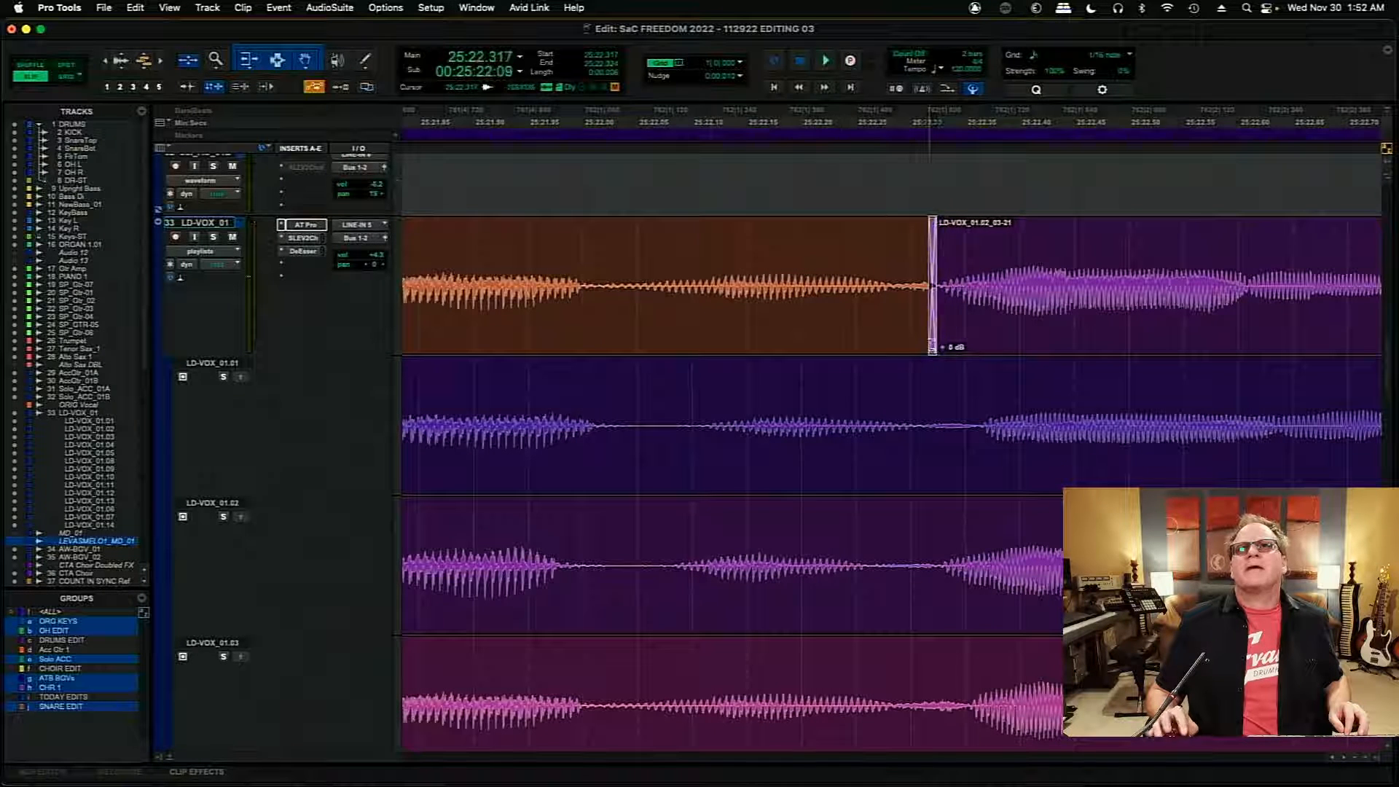
pyautogui.click(518, 249)
pyautogui.press('space')
pyautogui.press('space')
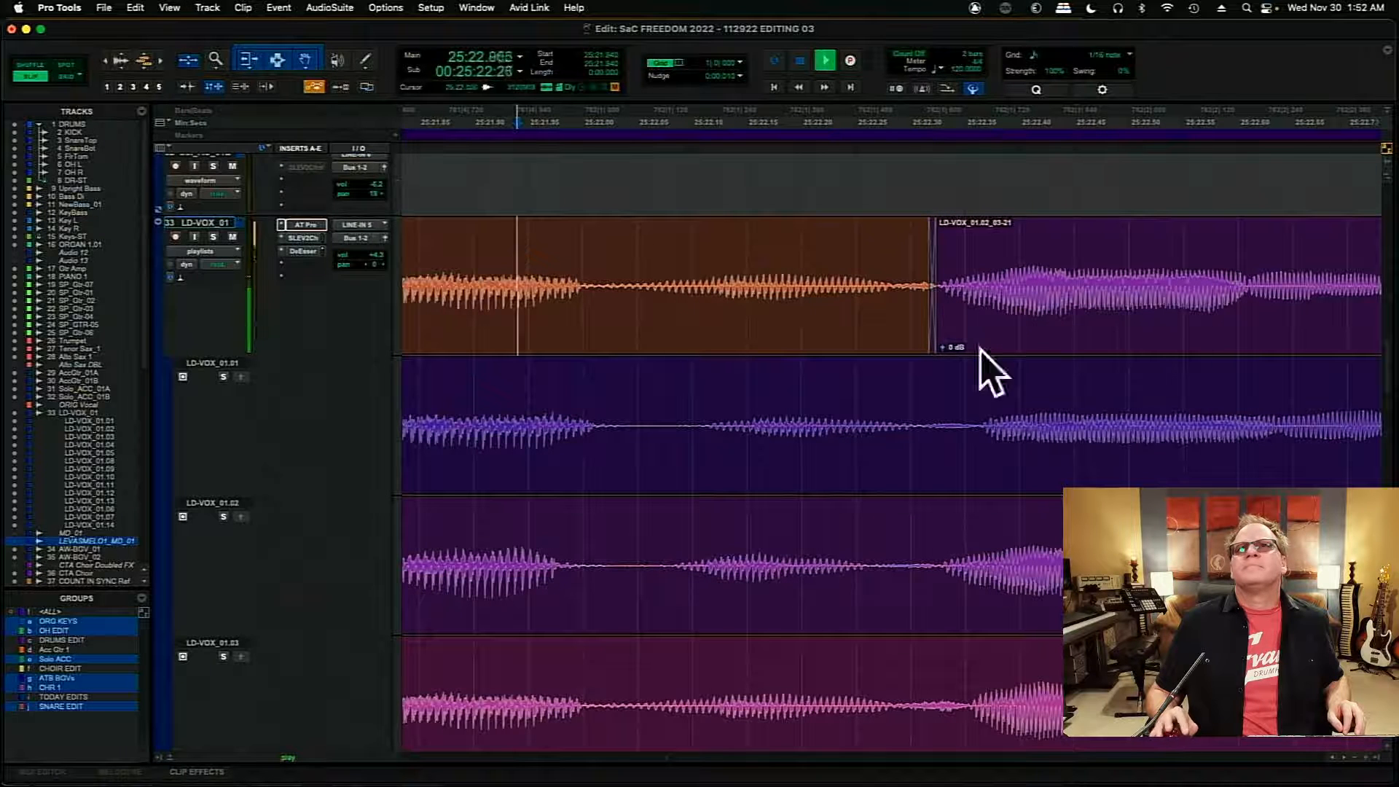
# - Move the join after the LD-VOX_01.02 clip to about 25:22.849, and play the comp from about 25:22.469
pyautogui.click(1345, 758)
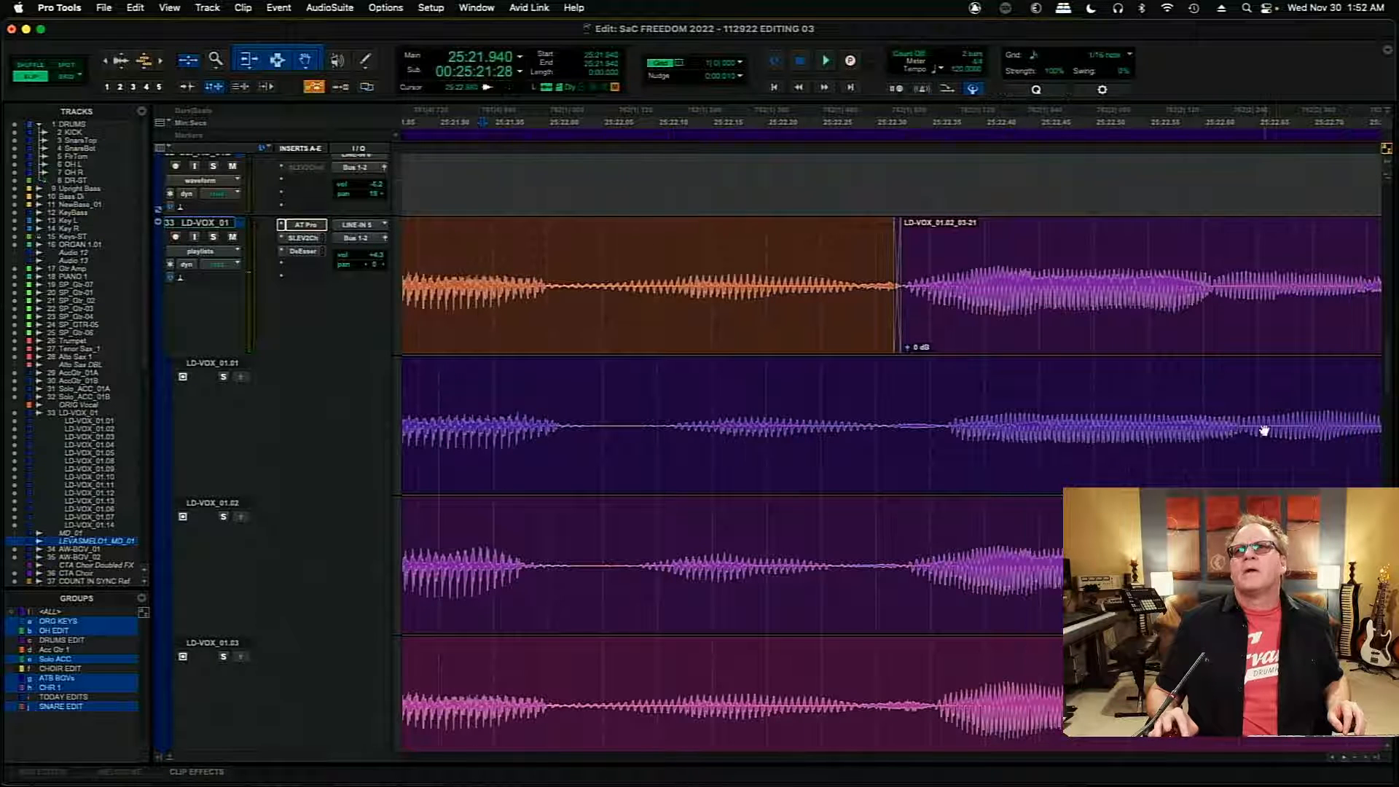
pyautogui.click(1161, 258)
pyautogui.press('Tab')
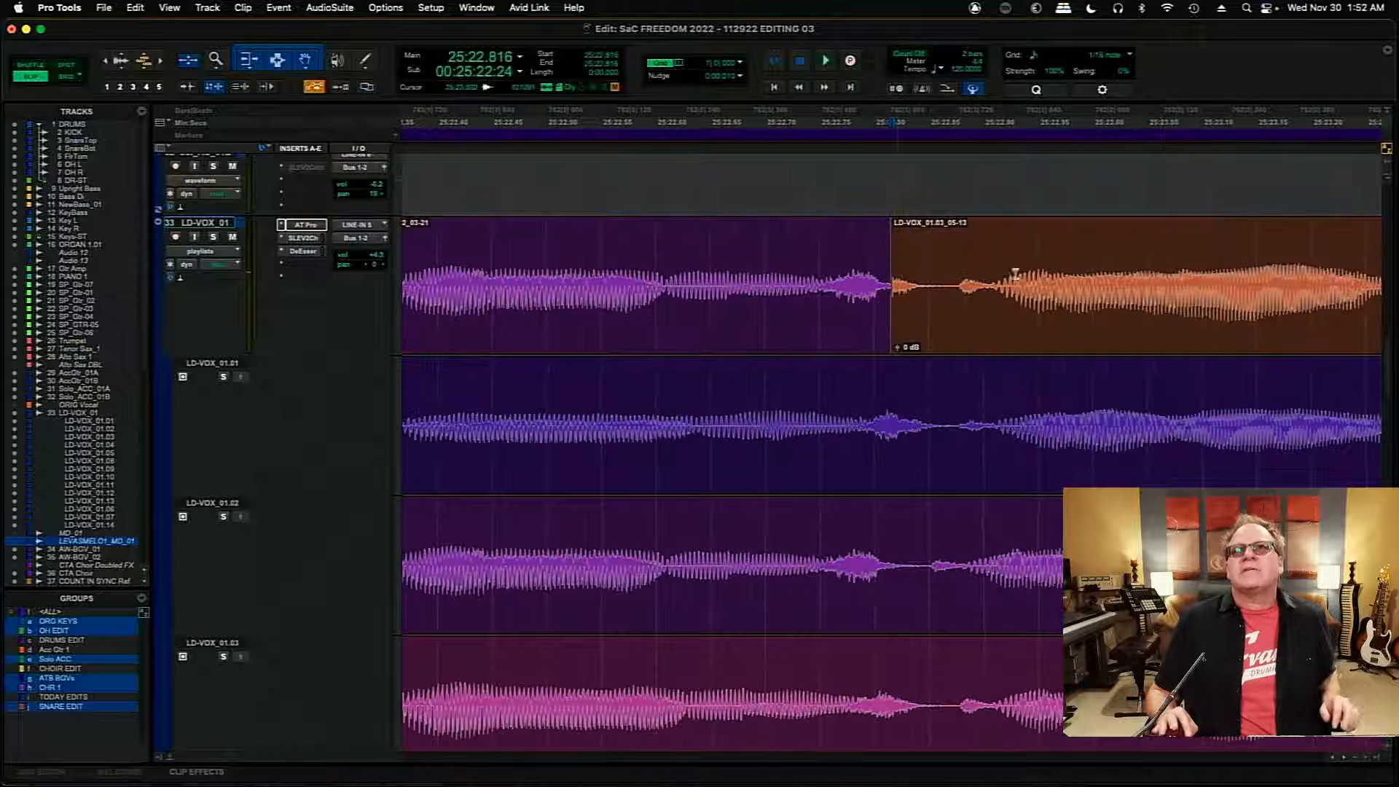
pyautogui.moveTo(888, 300); pyautogui.dragTo(928, 306)
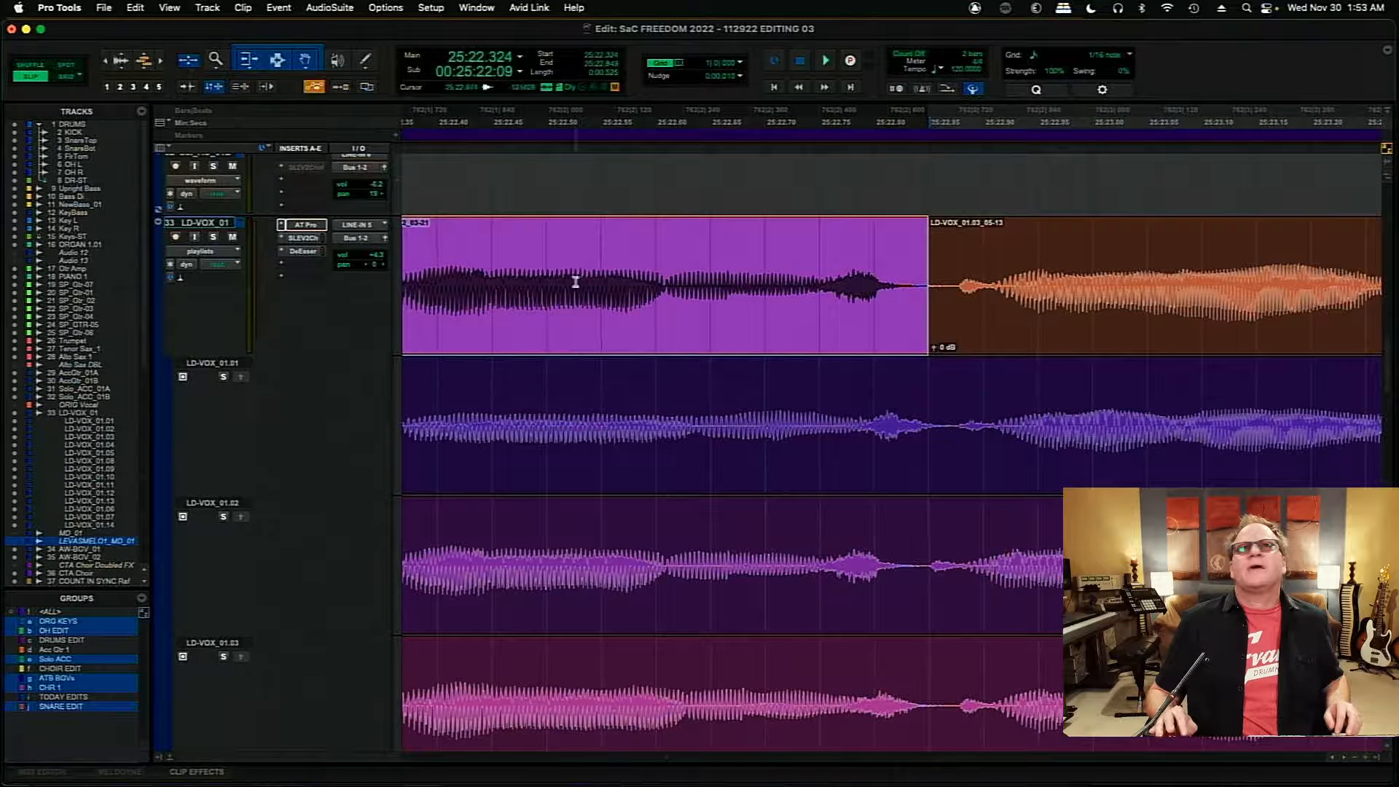
pyautogui.click(512, 256)
pyautogui.press('space')
pyautogui.press('space')
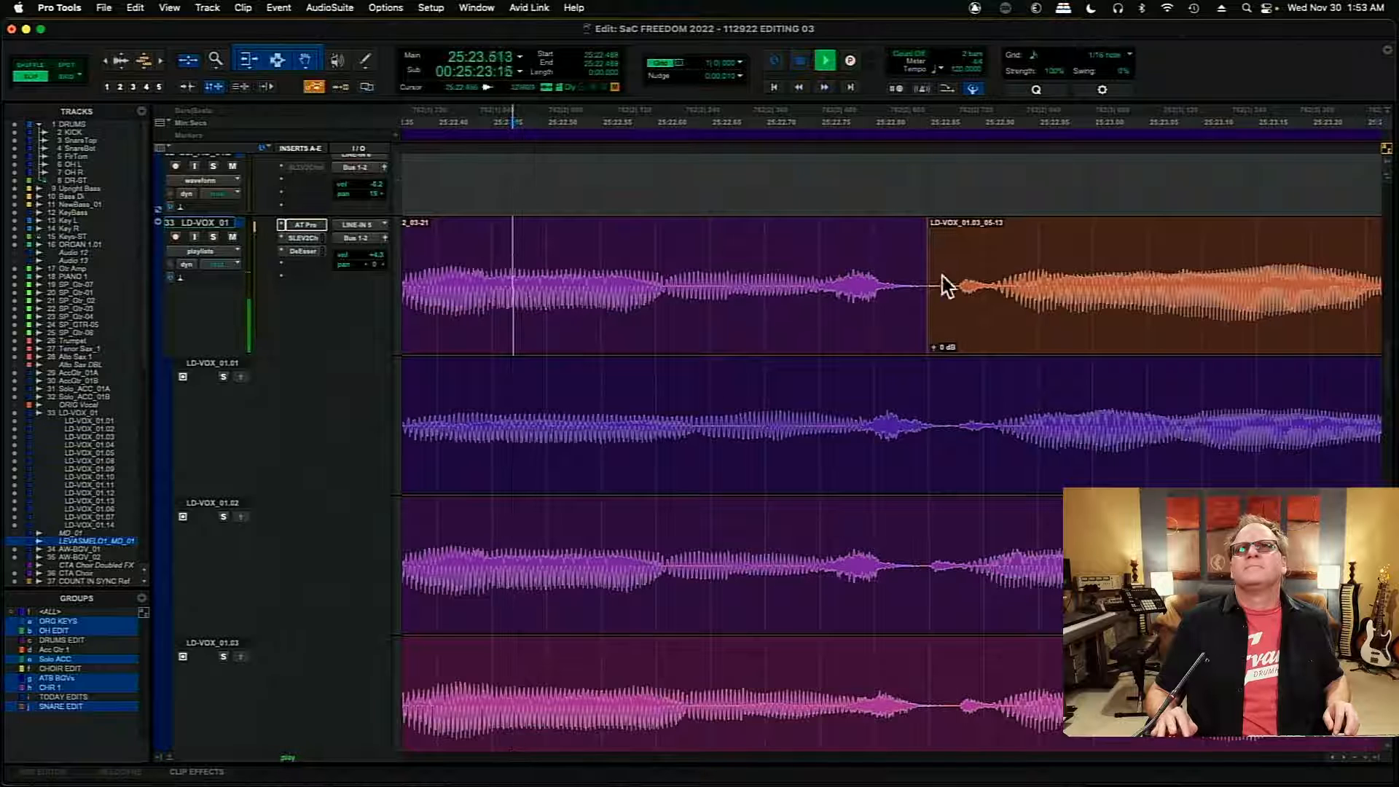
# - Add a crossfade of about 12 ms at the join after the LD-VOX_01.02 clip, and play through it
pyautogui.moveTo(925, 337); pyautogui.dragTo(933, 338)
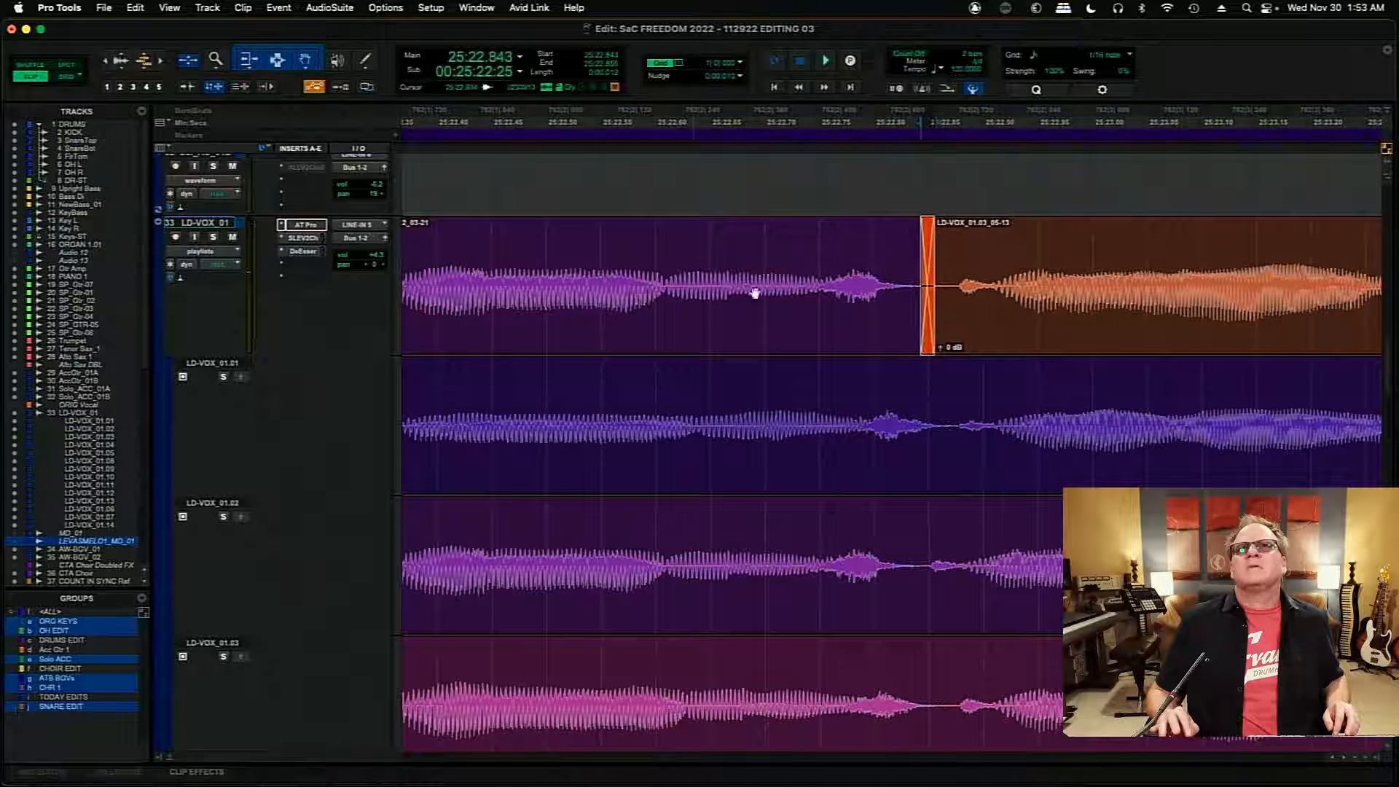
pyautogui.click(458, 248)
pyautogui.press('space')
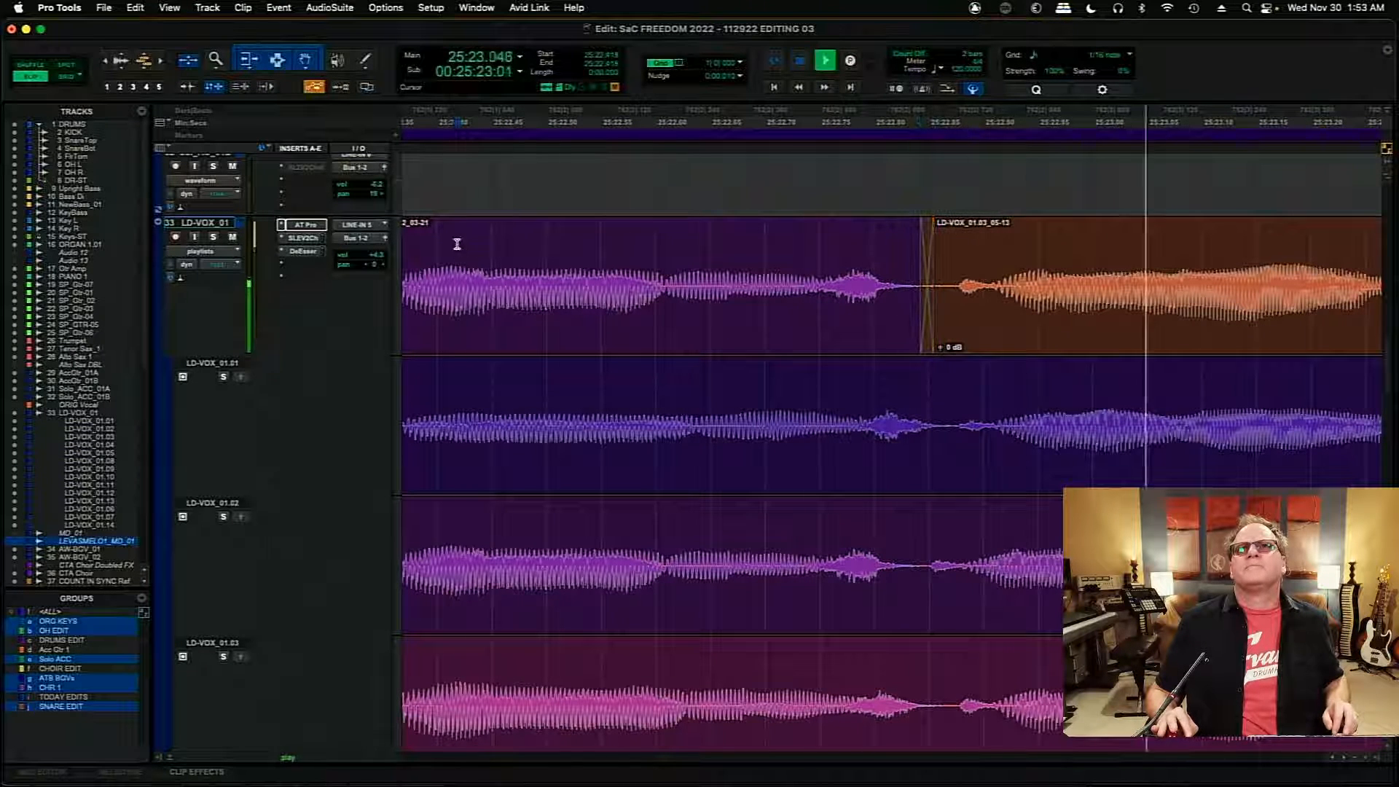
pyautogui.press('space')
# - Move the next join between the two LD-VOX_01.03 clips from 25:24.596 into the gap, and add a crossfade of about 13 ms from 25:24.649
pyautogui.click(1191, 281)
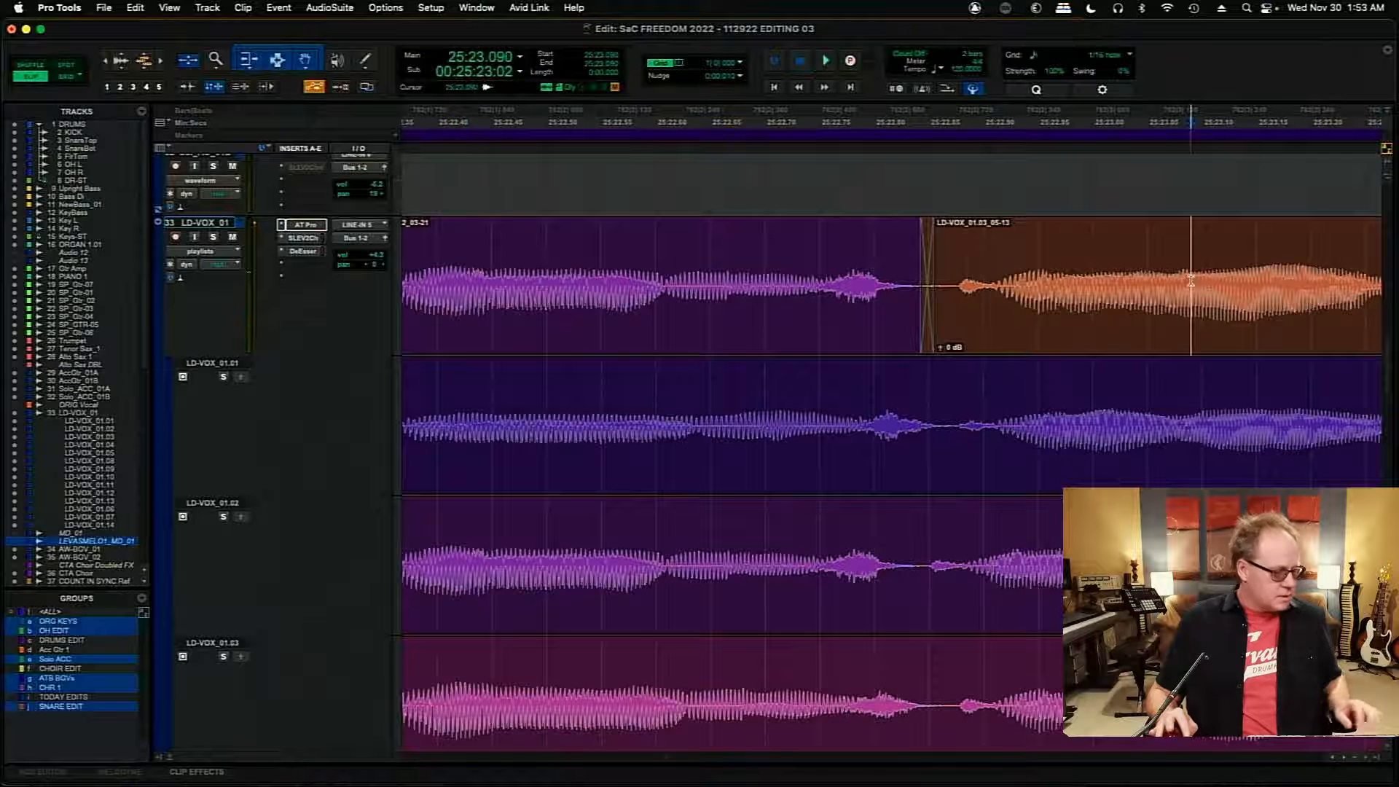
pyautogui.press('Tab')
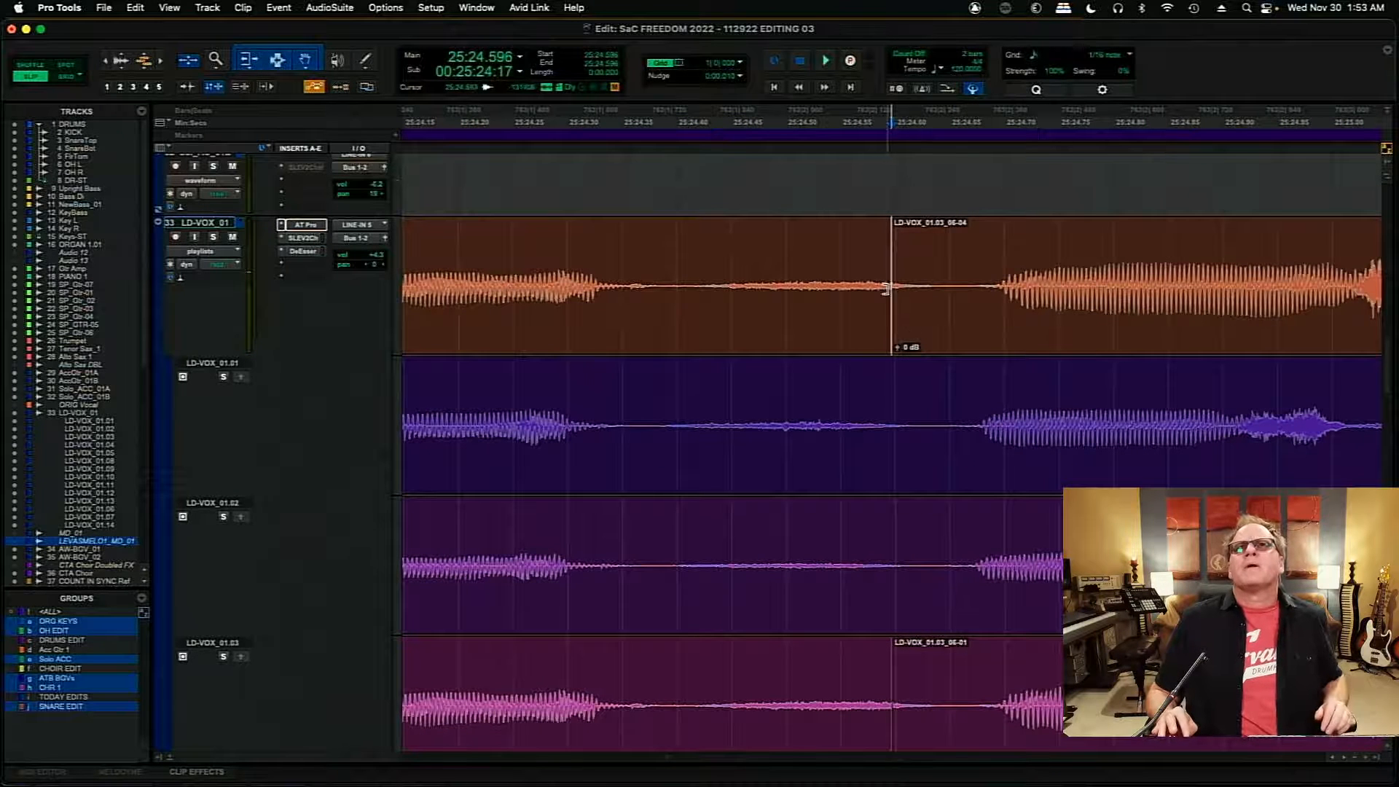
pyautogui.moveTo(885, 289); pyautogui.dragTo(948, 345)
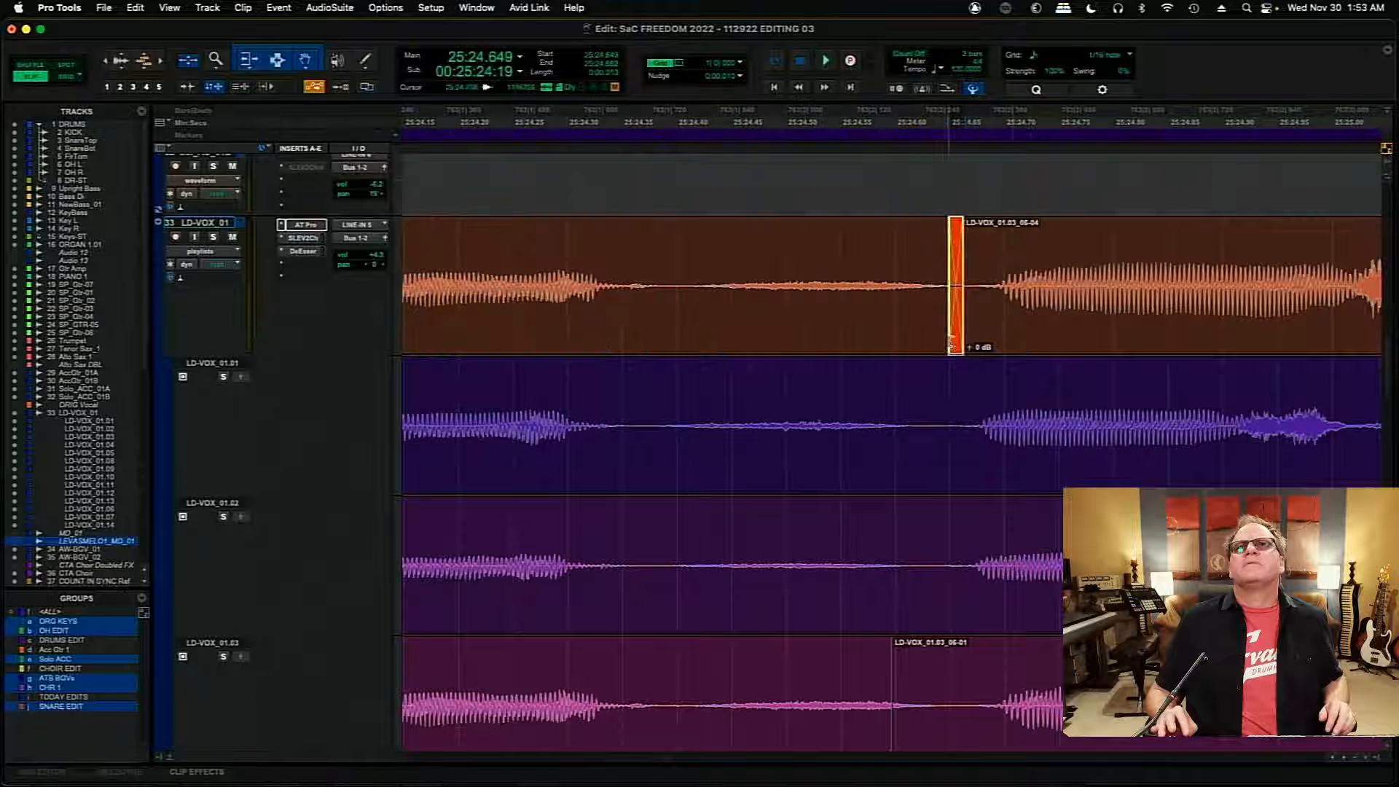
# - Check the end of the final comp clip, and play the last phrase from about 25:24.192
pyautogui.click(1014, 257)
pyautogui.press('Tab')
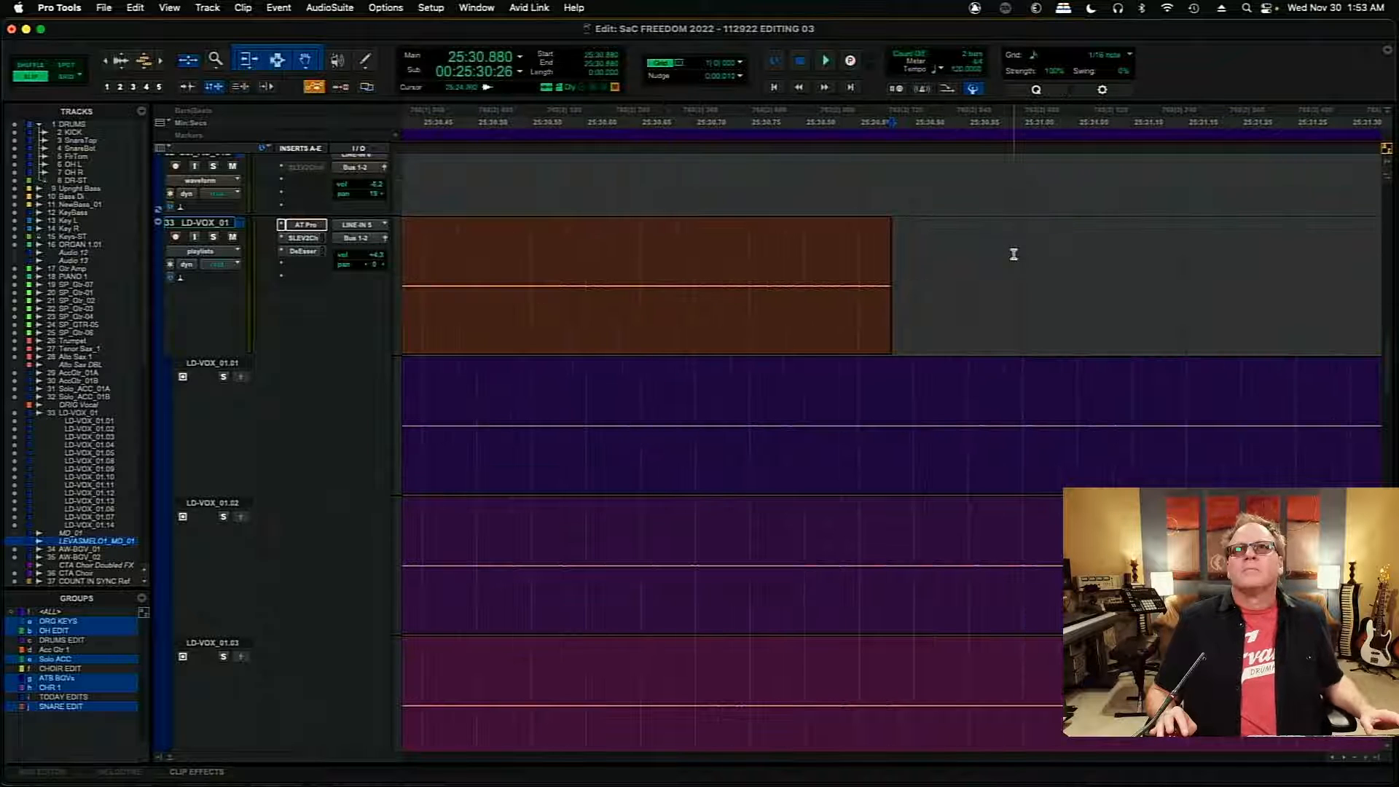
pyautogui.press('r')
pyautogui.press('r')
pyautogui.press('r')
pyautogui.press('r')
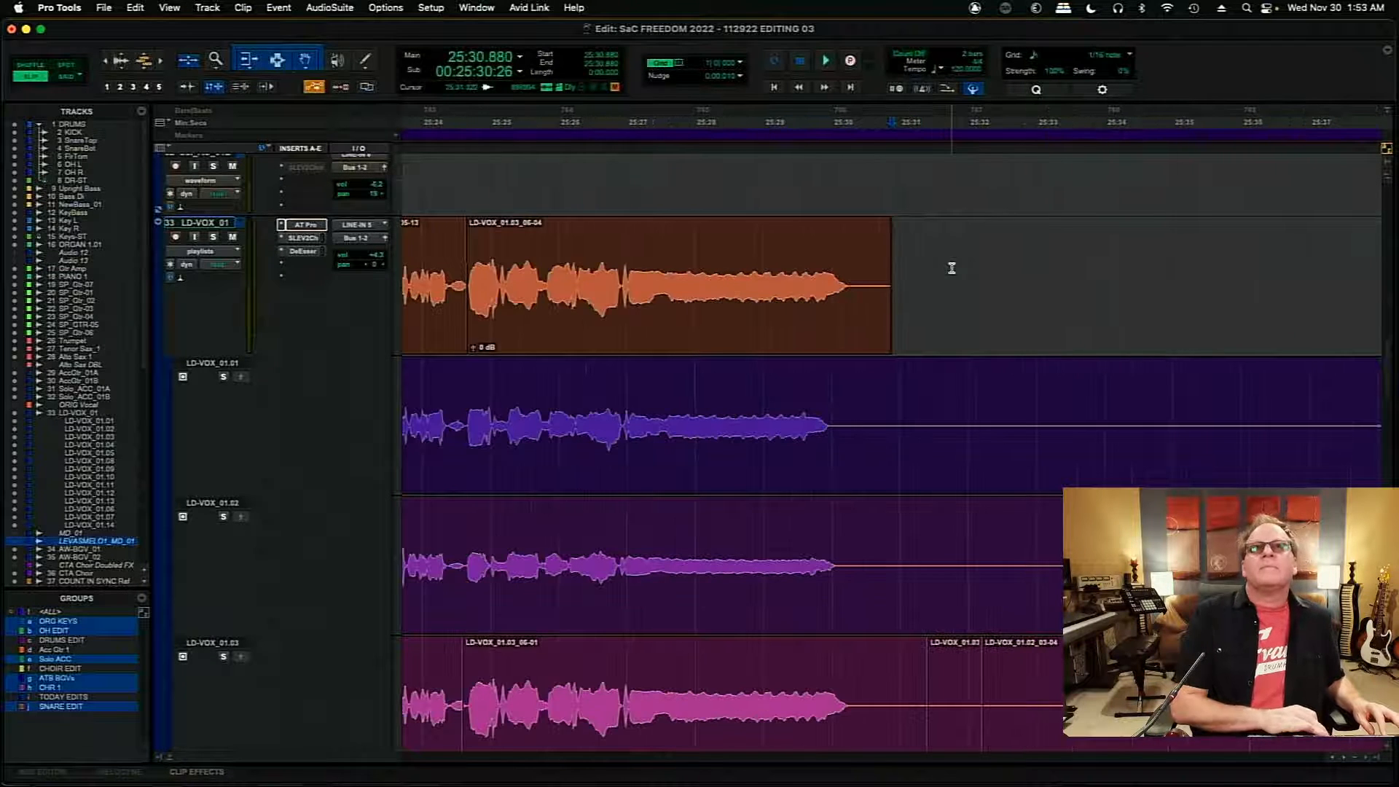
pyautogui.click(435, 254)
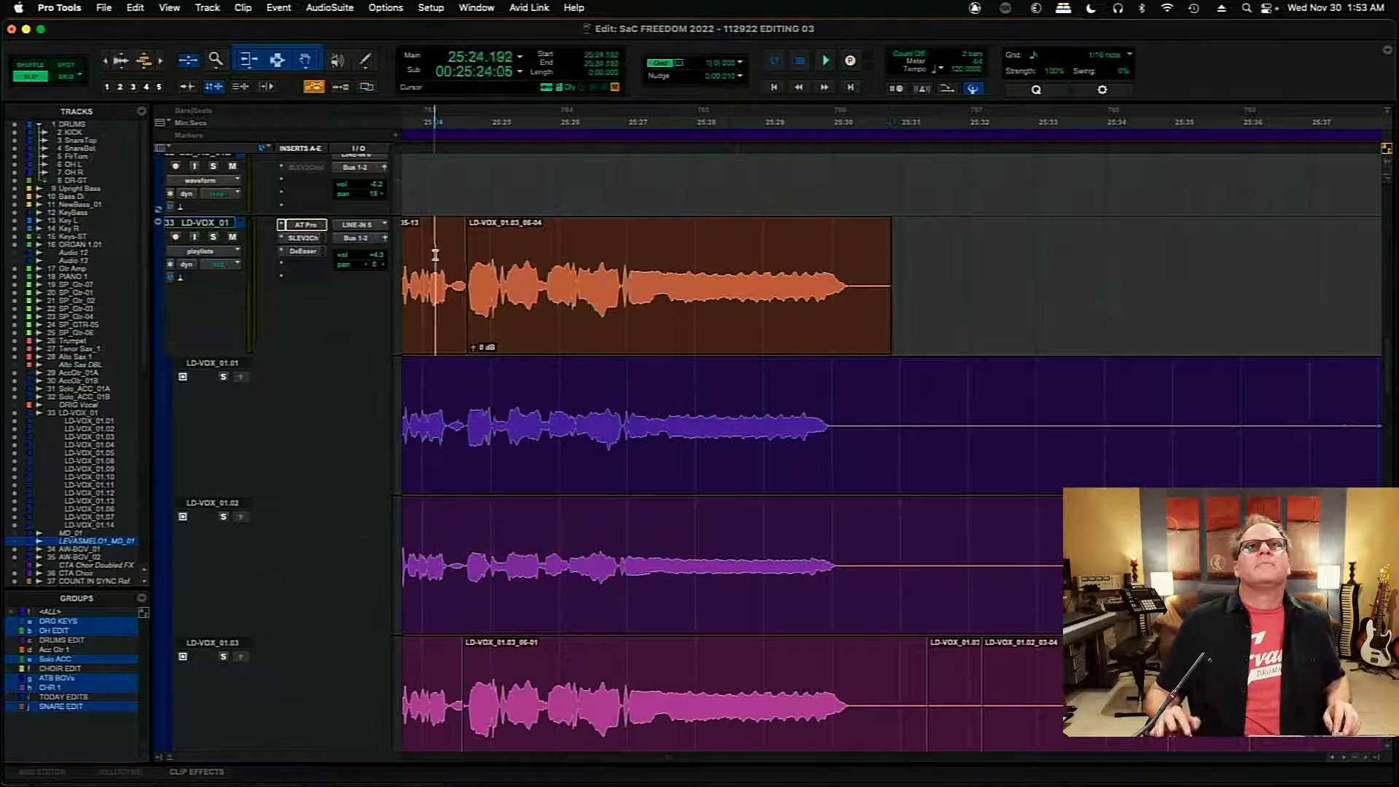
pyautogui.press('space')
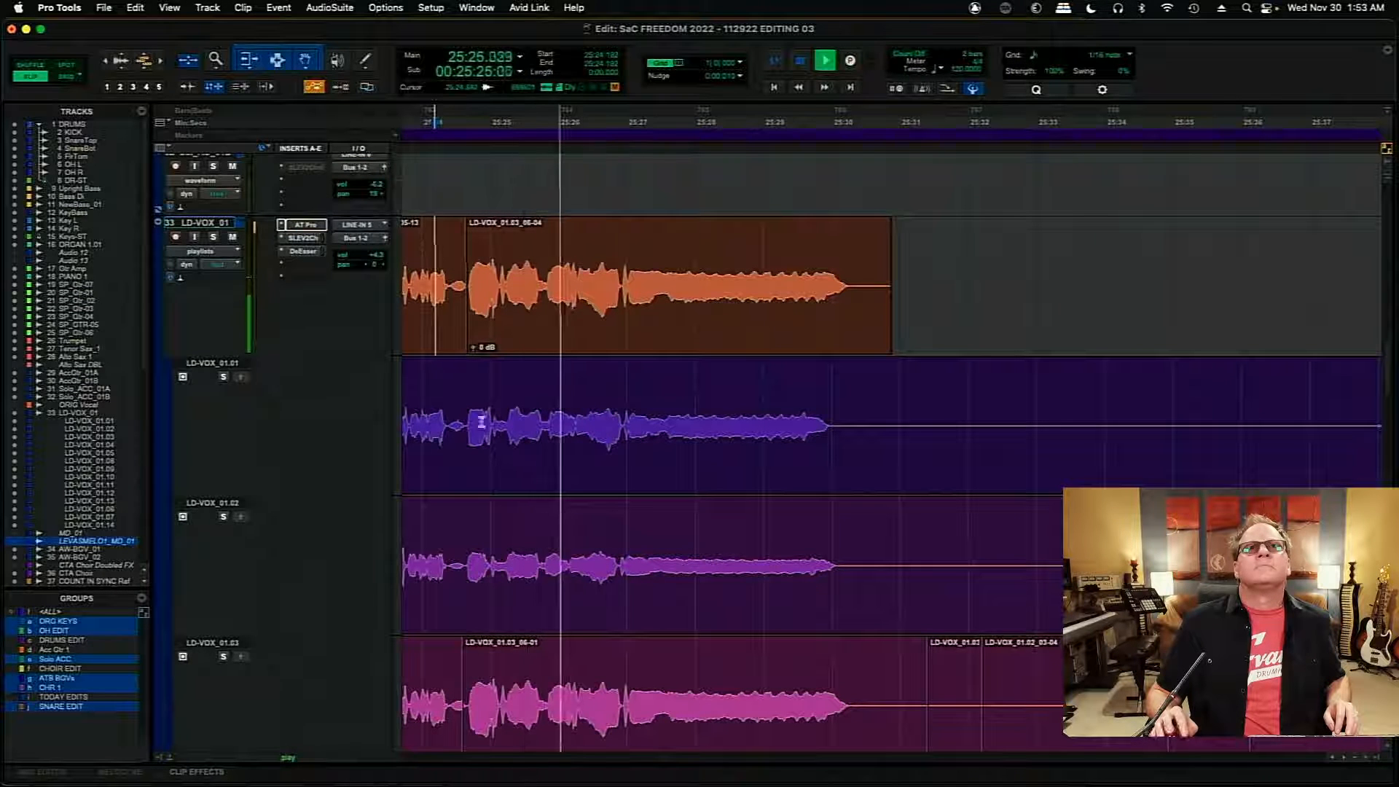
pyautogui.press('space')
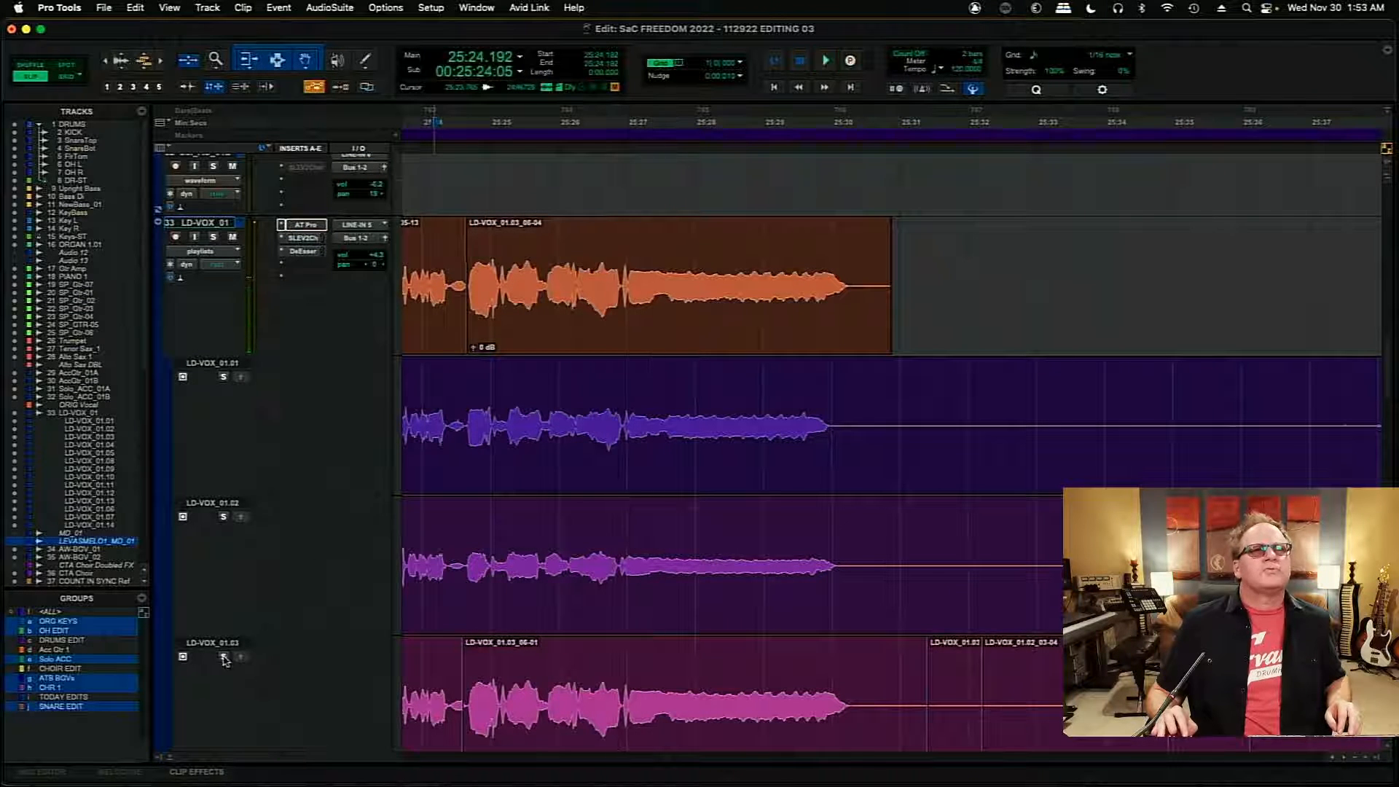
# - Audition playlist LD-VOX_01.03 soloed from about 25:24.650, and replay it
pyautogui.click(465, 397)
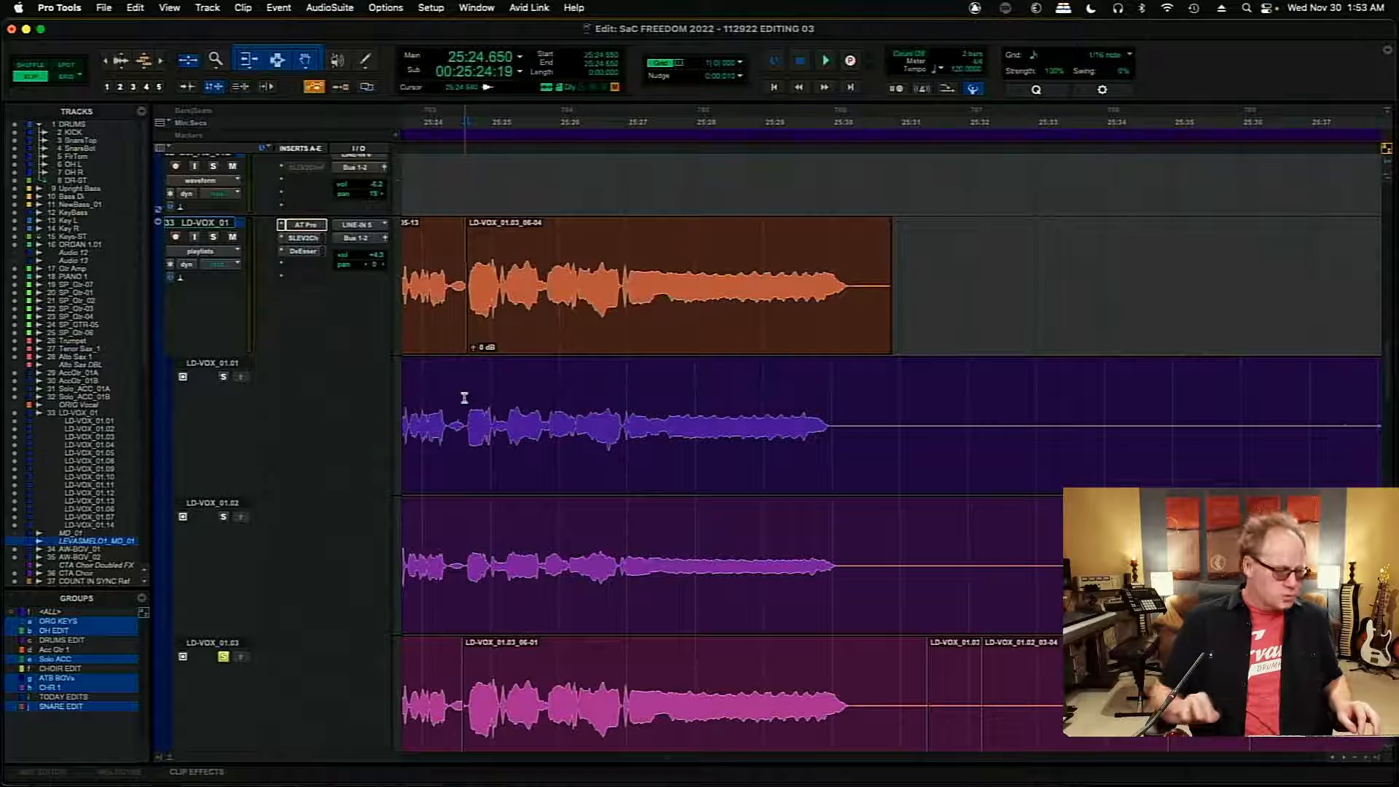
pyautogui.press('super+bracketright')
pyautogui.press('super+bracketright')
pyautogui.press('space')
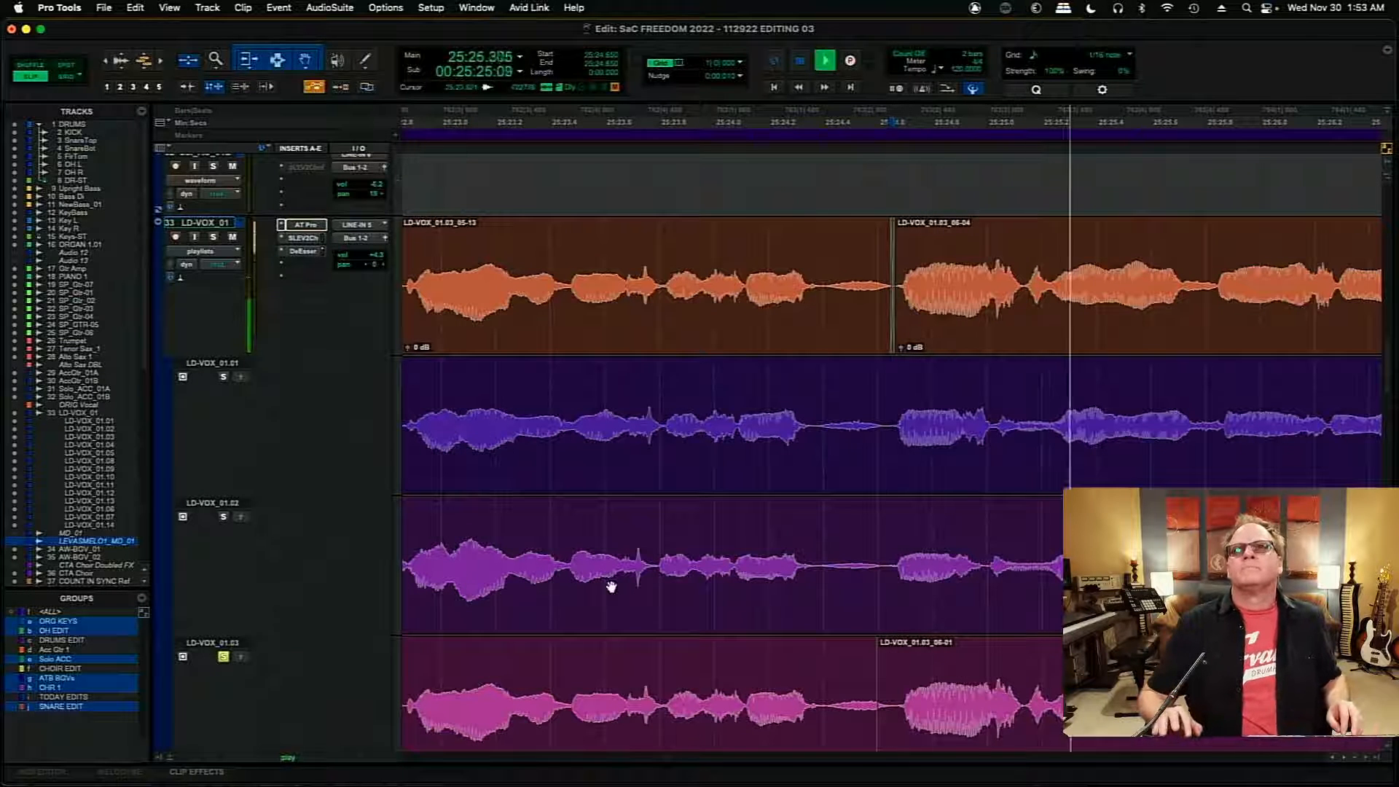
pyautogui.press('space')
pyautogui.press('space')
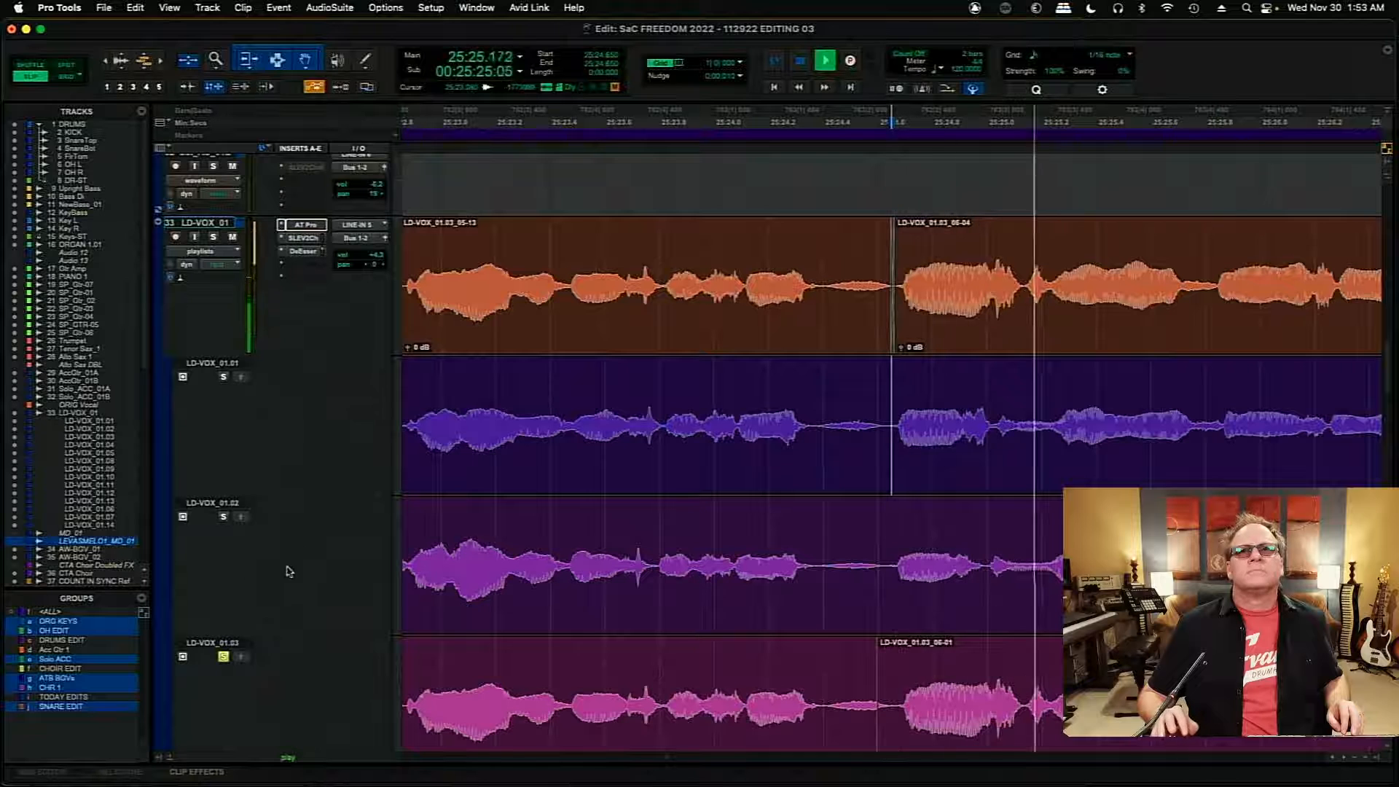
pyautogui.press('space')
# - Audition playlists LD-VOX_01.02 and LD-VOX_01.01 in turn from about 25:24.650
pyautogui.click(224, 517)
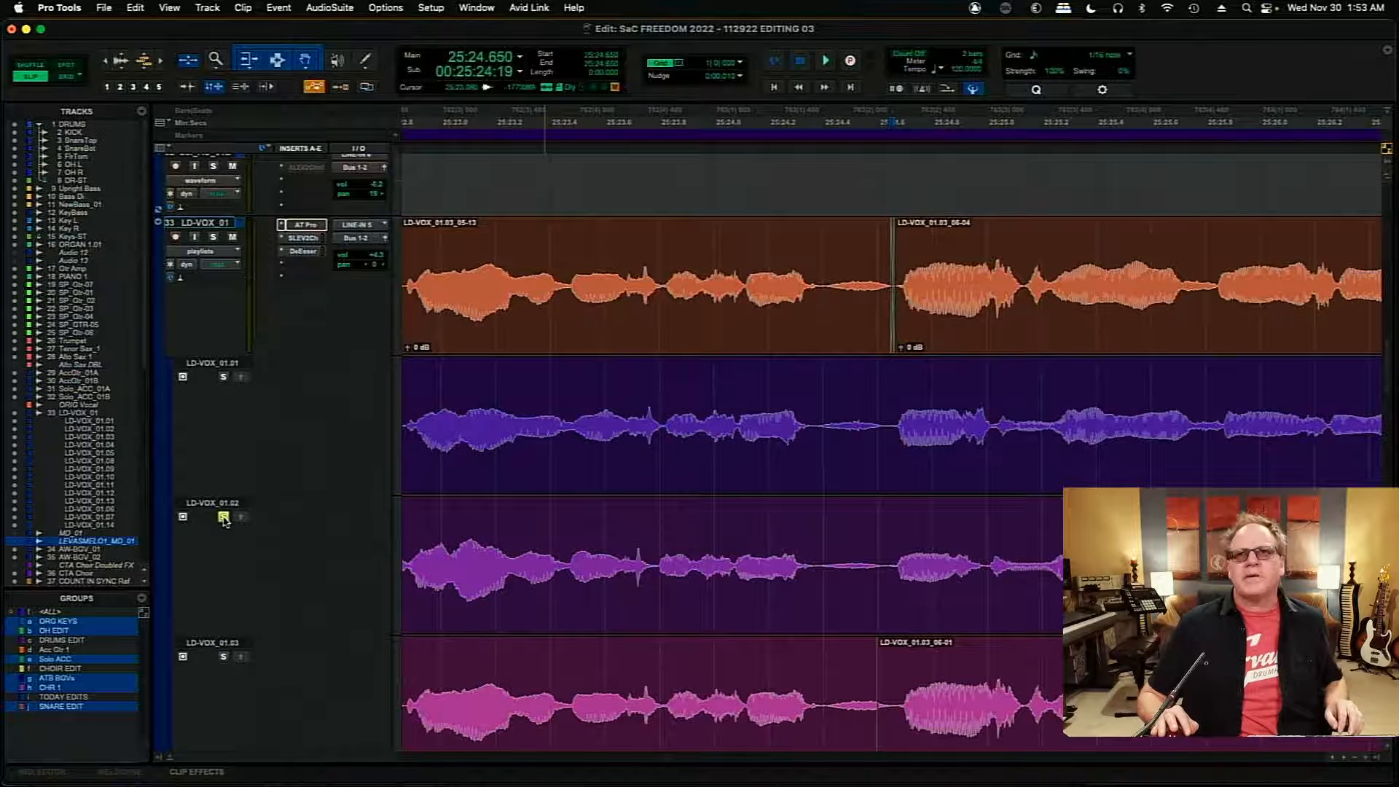
pyautogui.press('space')
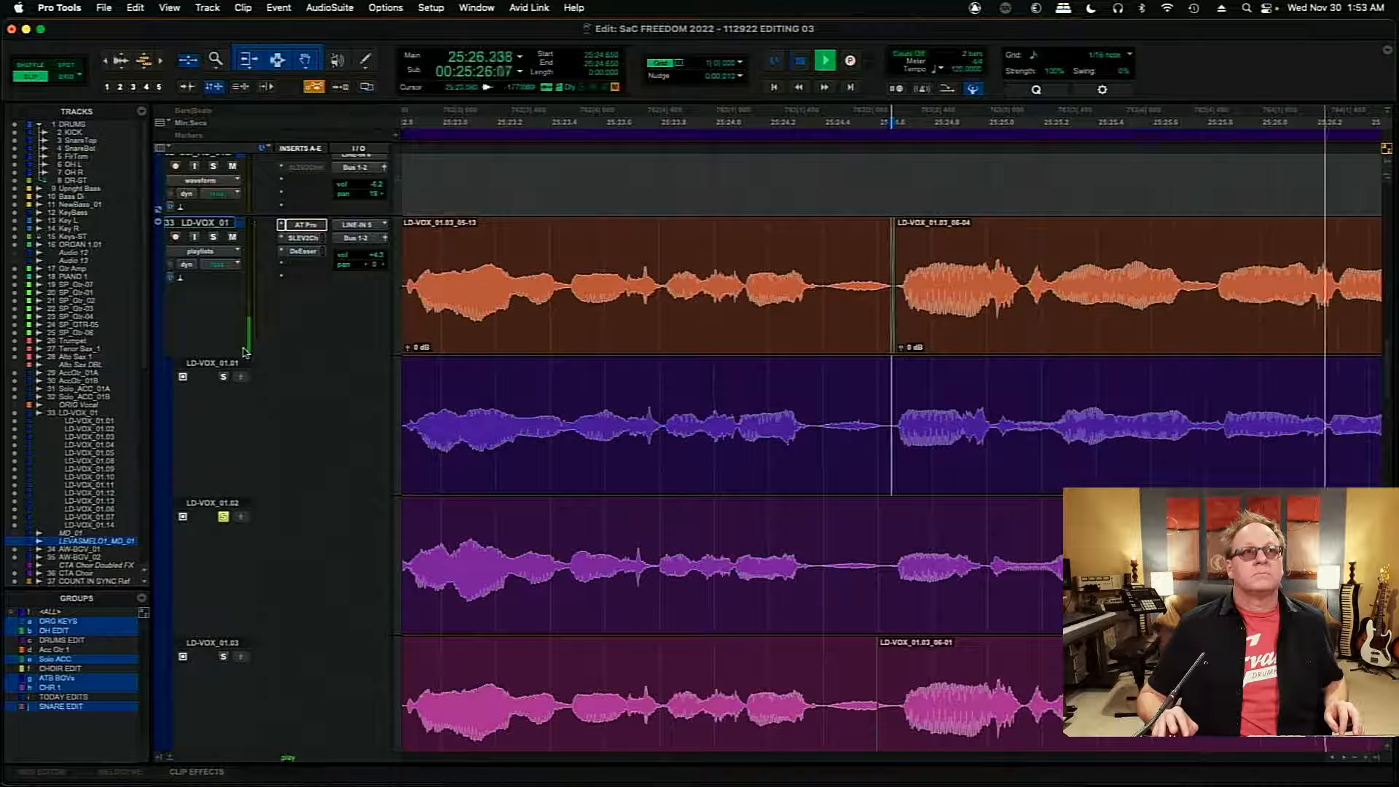
pyautogui.press('space')
pyautogui.click(224, 378)
pyautogui.press('space')
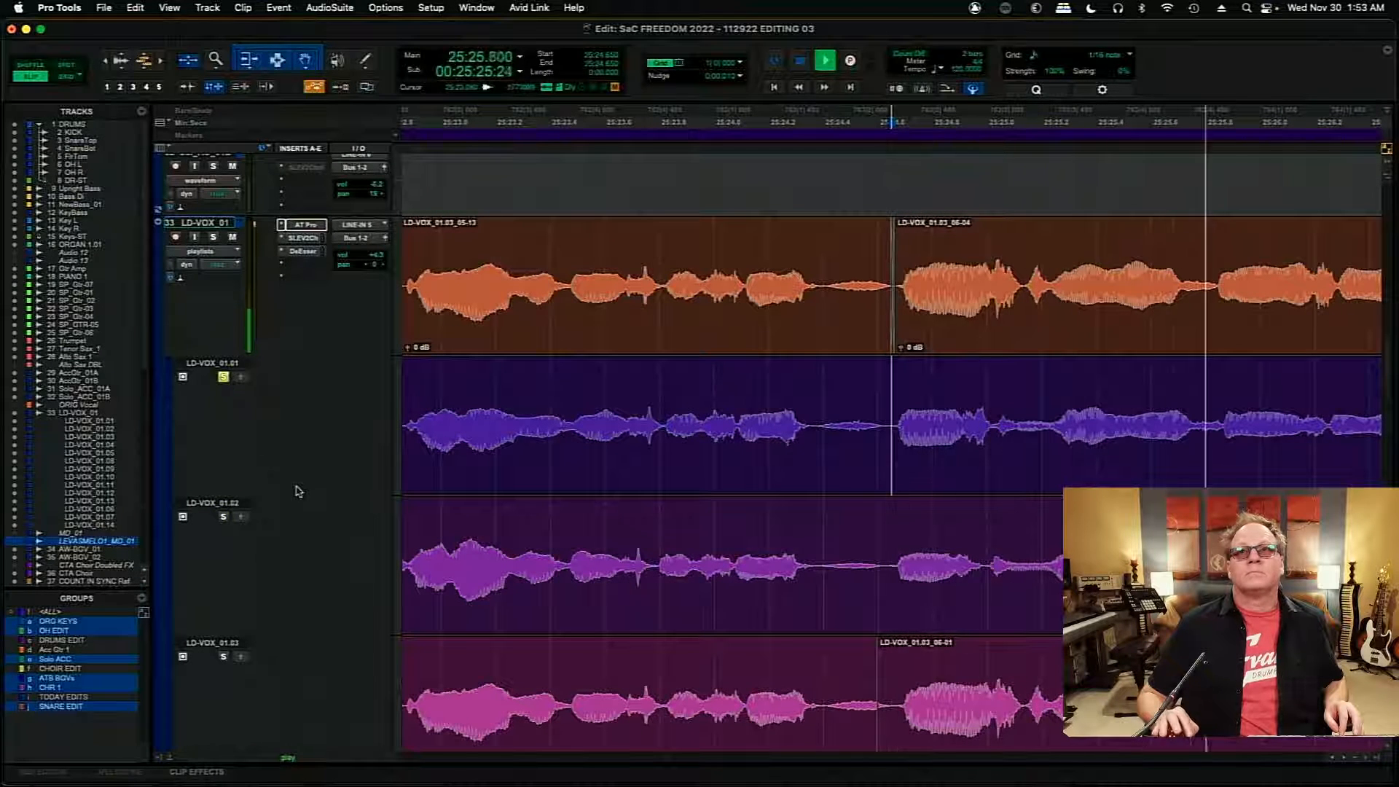
pyautogui.press('space')
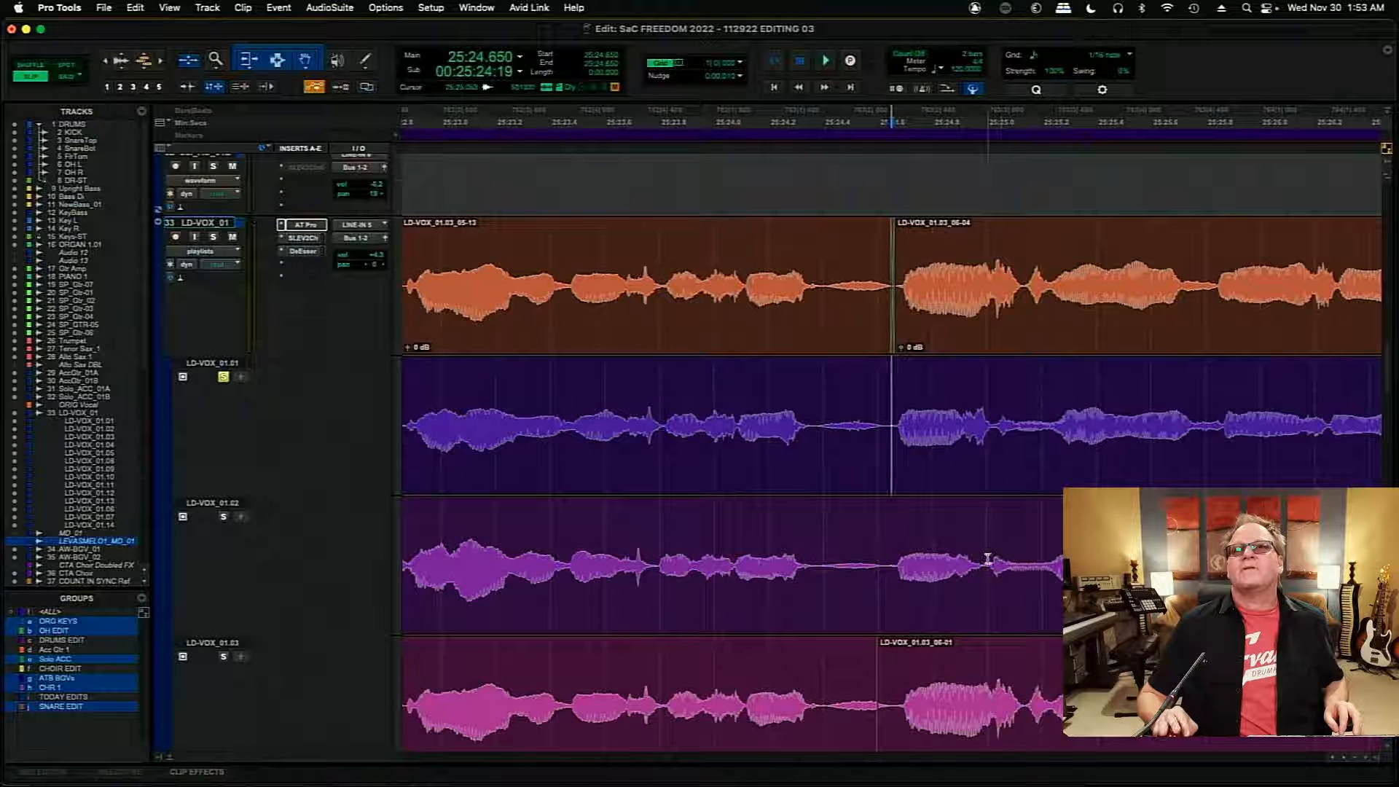
# - Copy the LD-VOX_01.02 phrase from about 25:25.000 to 25:25.802 into the main comp, and select the inserted clip
pyautogui.moveTo(987, 558); pyautogui.dragTo(1101, 561)
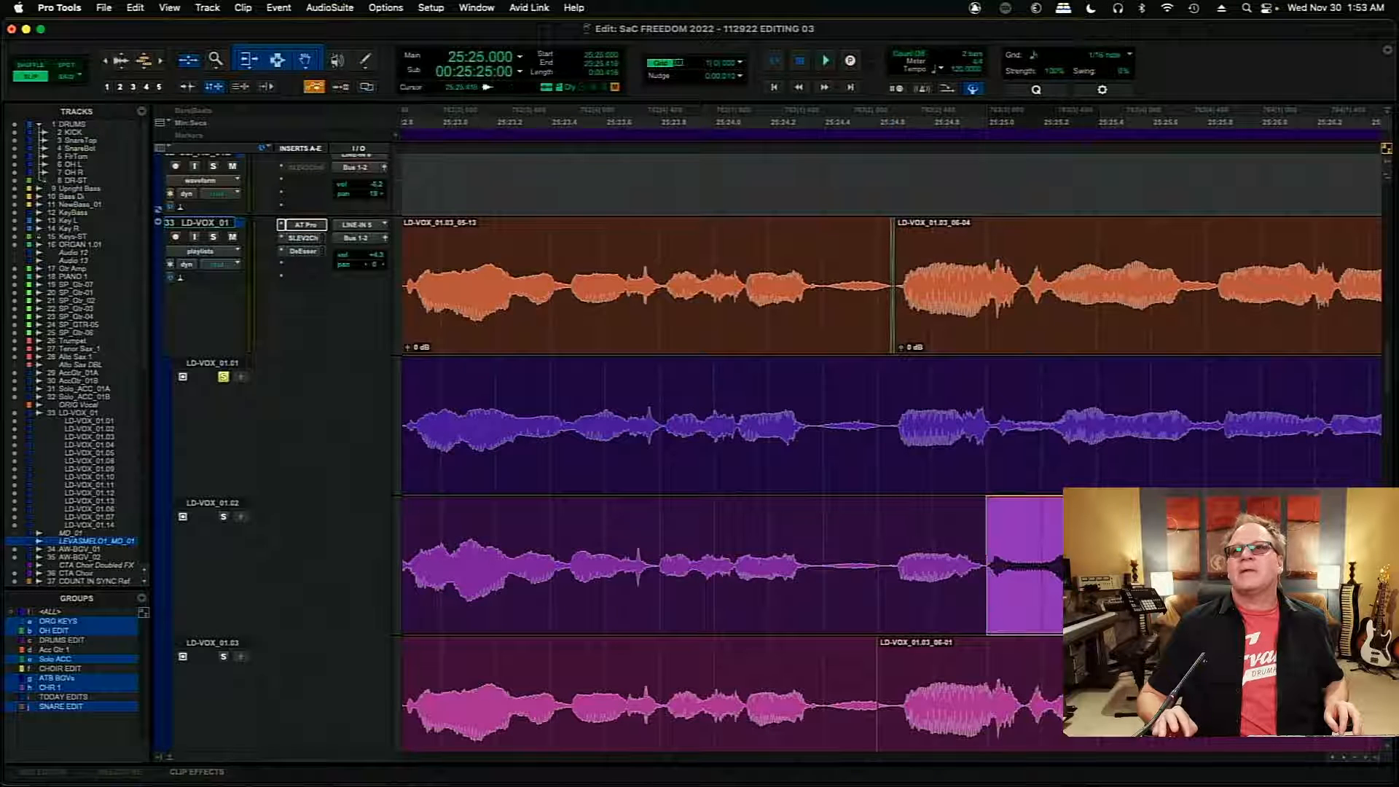
pyautogui.click(242, 517)
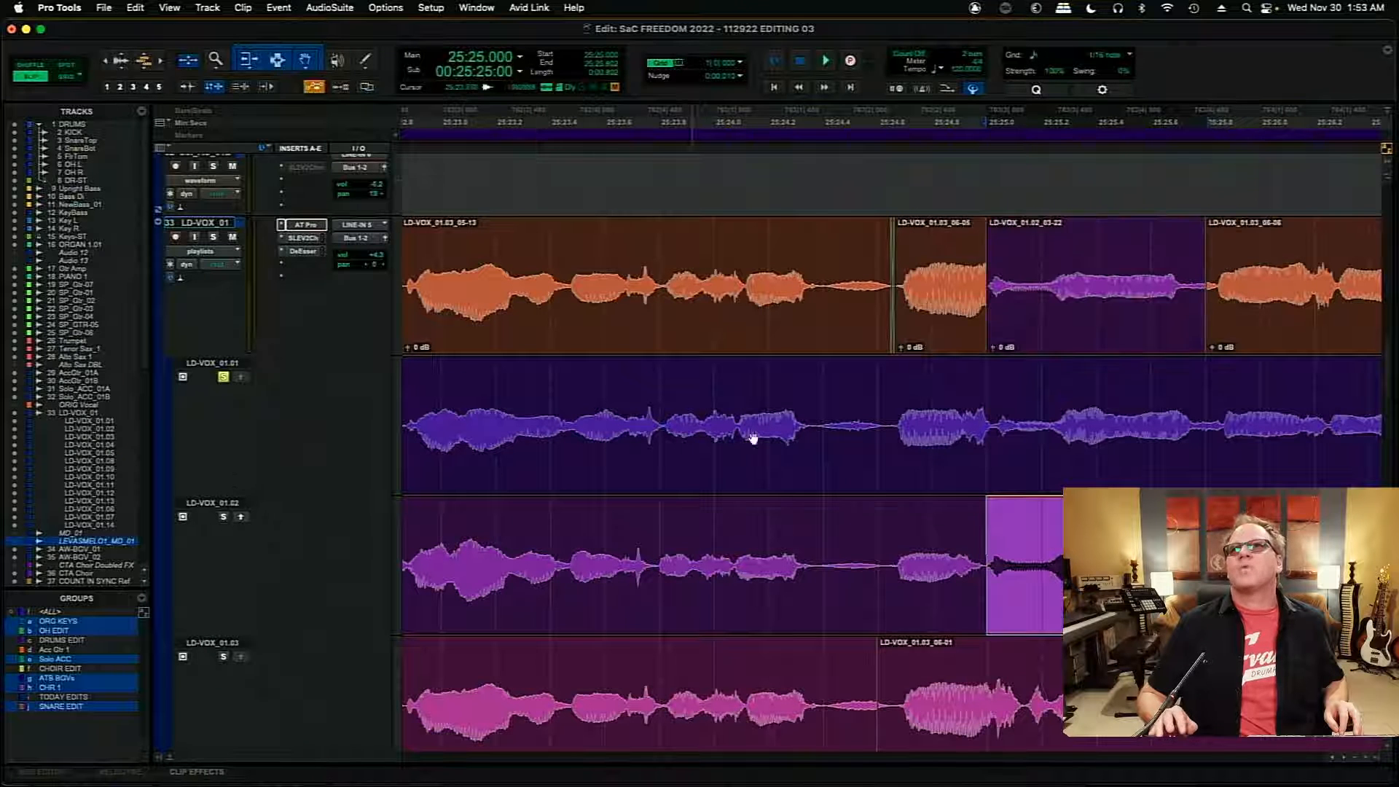
pyautogui.click(1080, 347)
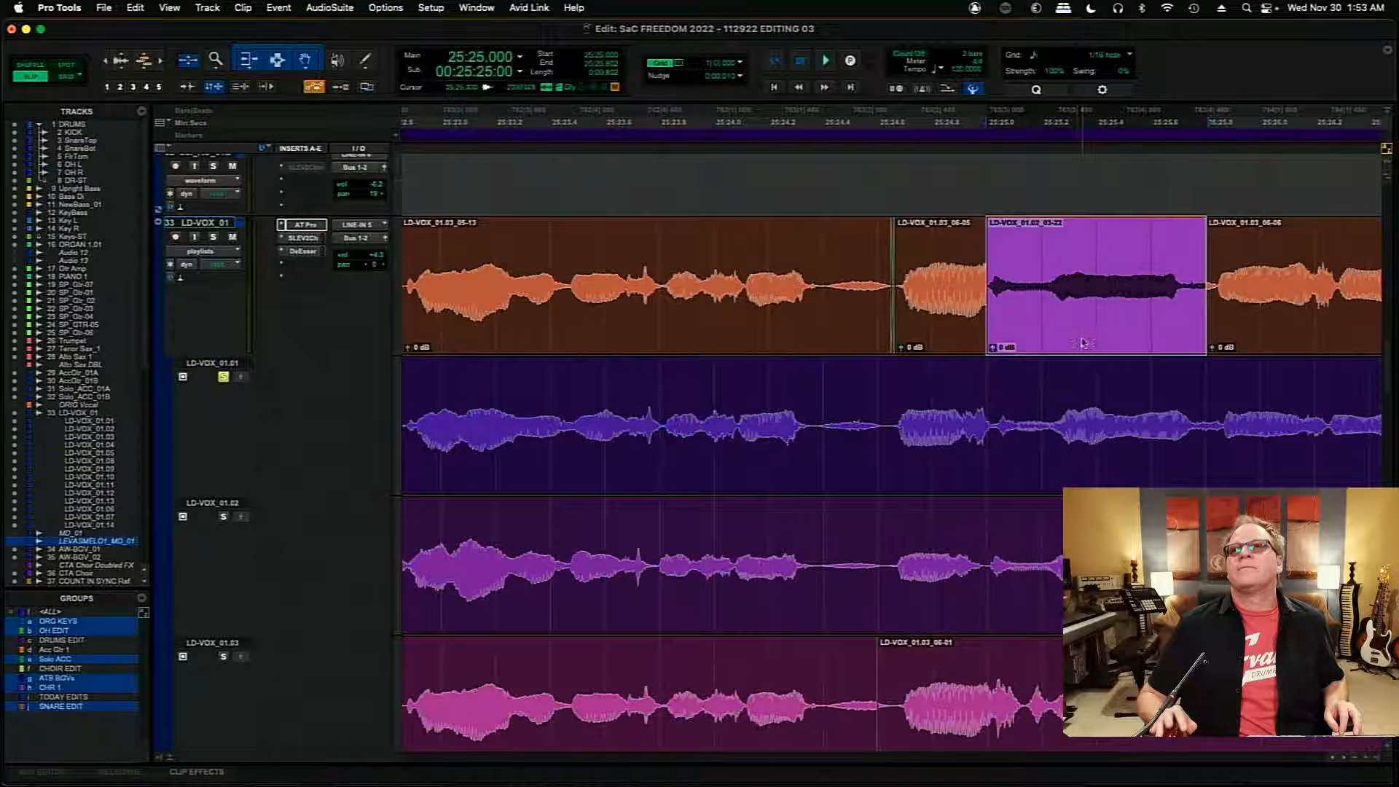
# - Shift the inserted LD-VOX_01.02 clip later to about 25:25.234, and extend the end of the preceding LD-VOX_01.03 clip toward it
pyautogui.moveTo(1052, 329); pyautogui.dragTo(1116, 330)
pyautogui.moveTo(983, 281); pyautogui.dragTo(1033, 281)
pyautogui.click(937, 267)
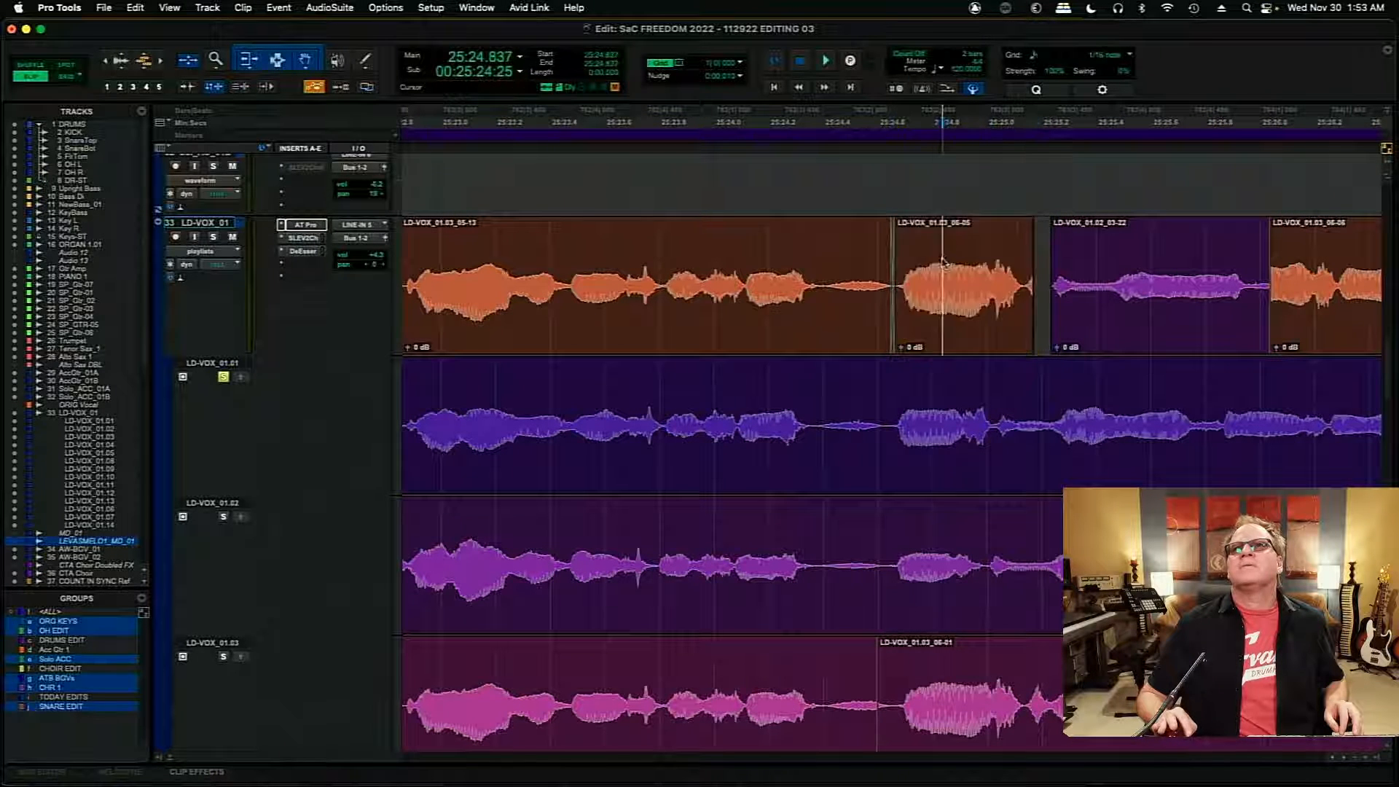
# - Raise the shifted LD-VOX_01.02 clip's gain to +7.9 dB, and play the comp from about 25:24.984
pyautogui.click(1092, 305)
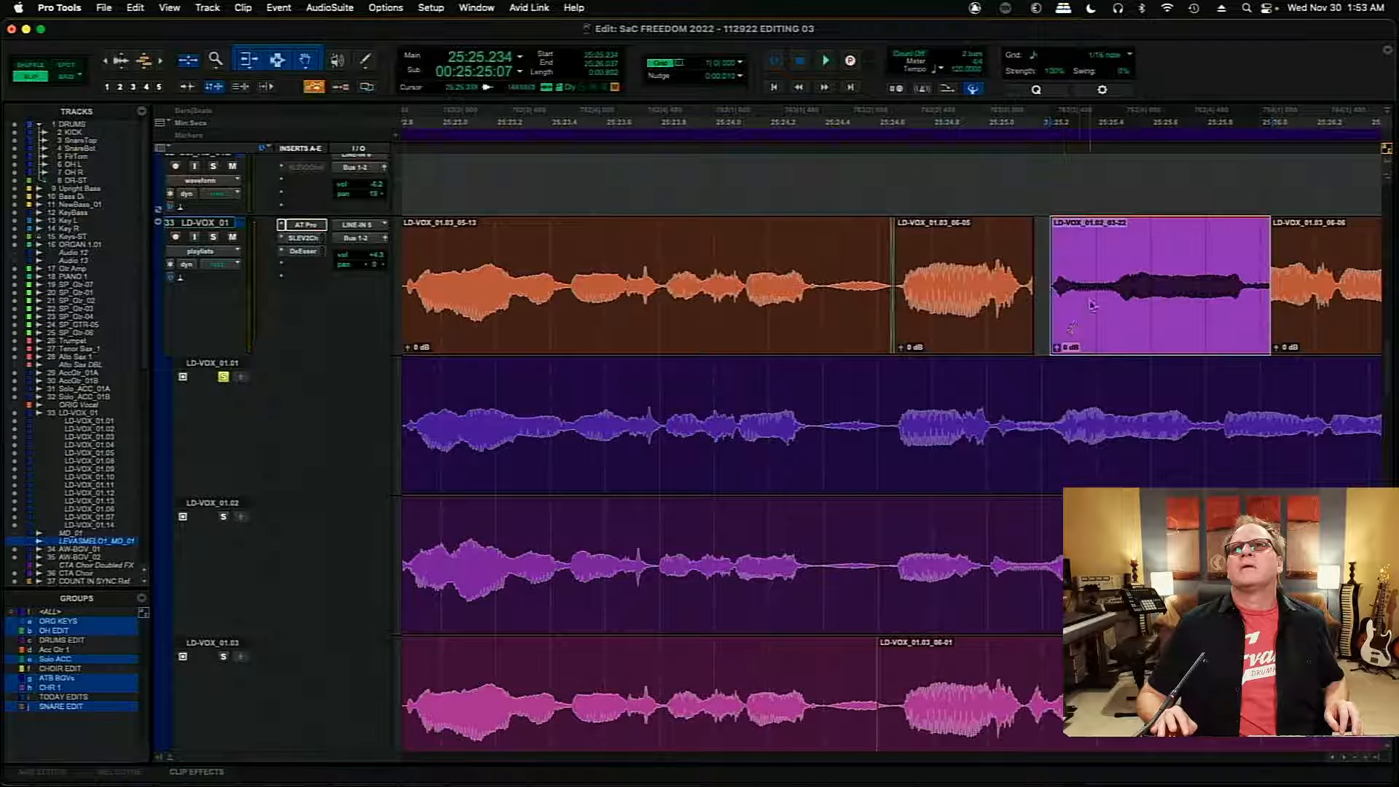
pyautogui.moveTo(1058, 348); pyautogui.dragTo(1059, 345)
pyautogui.click(983, 287)
pyautogui.press('space')
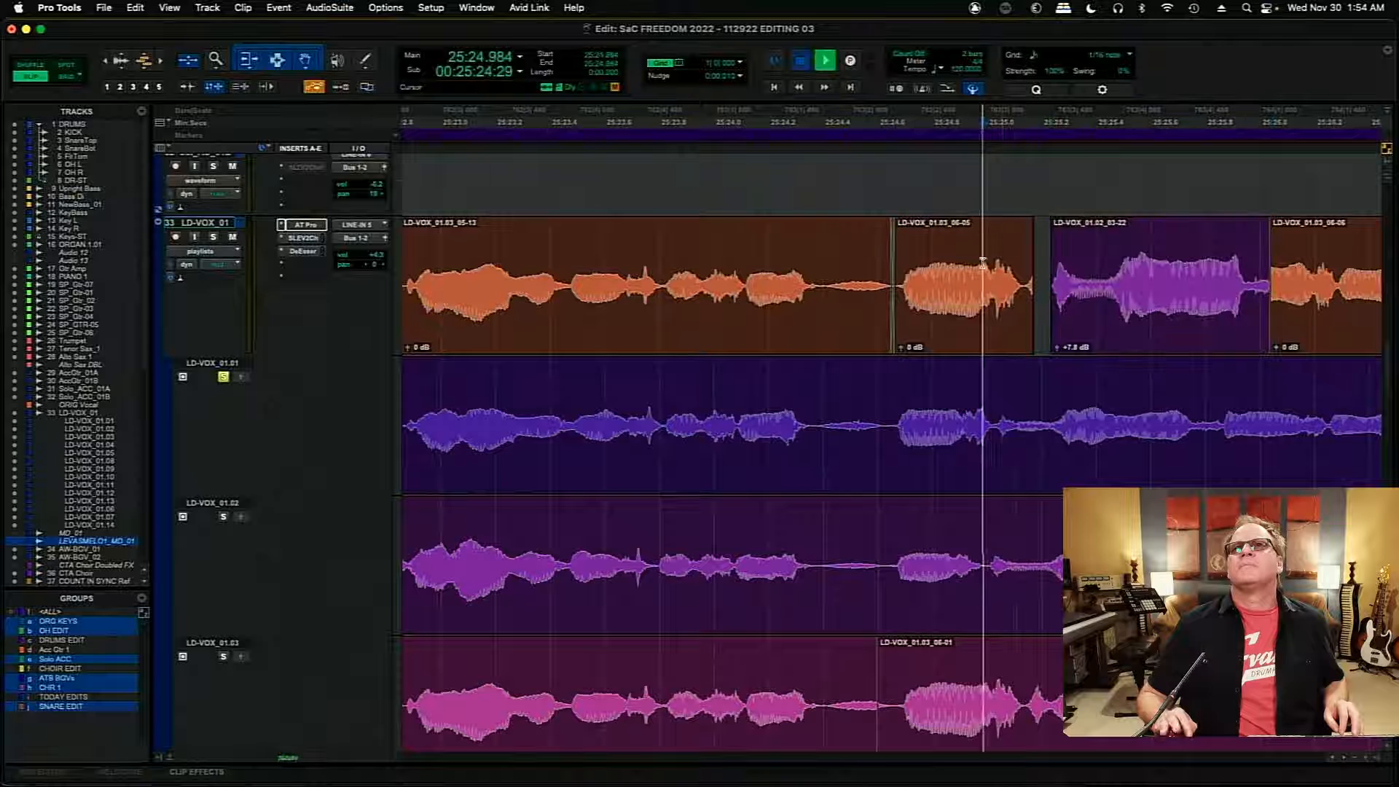
# - Lower the inserted LD-VOX_01.02 clip's gain to +6.9 dB, shift it earlier to about 25:25.010, and audition from 25:24.221
pyautogui.press('space')
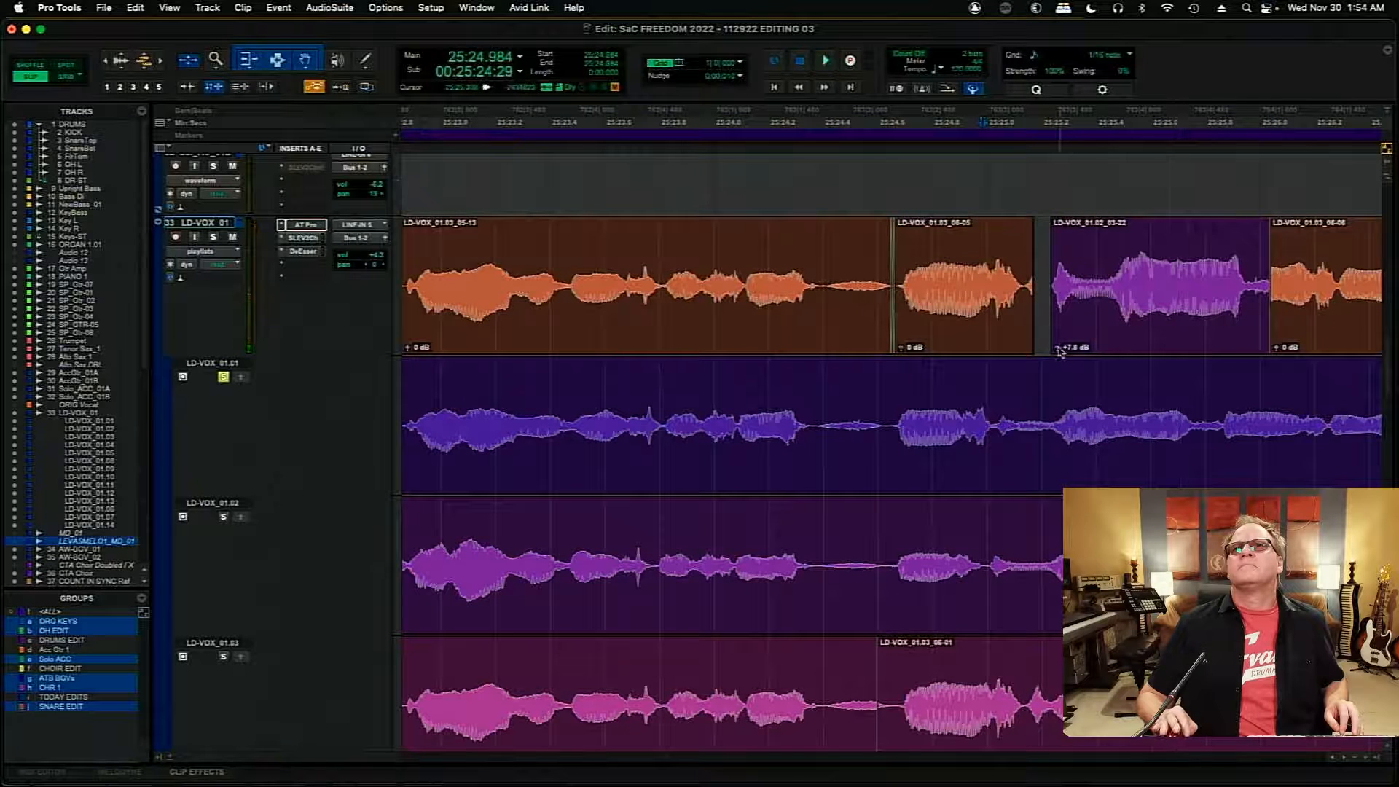
pyautogui.moveTo(1059, 349); pyautogui.dragTo(1058, 353)
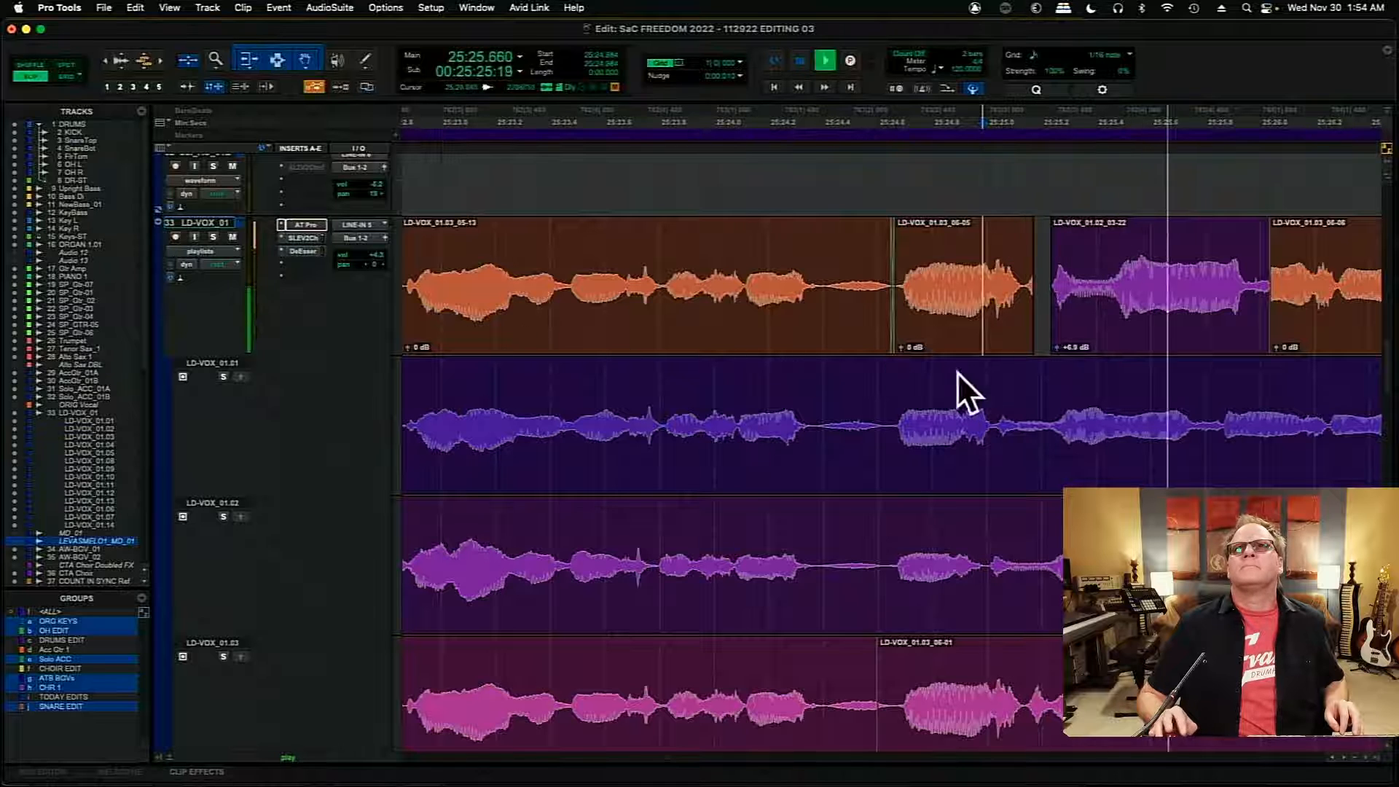
pyautogui.click(1175, 336)
pyautogui.moveTo(1175, 336); pyautogui.dragTo(1118, 346)
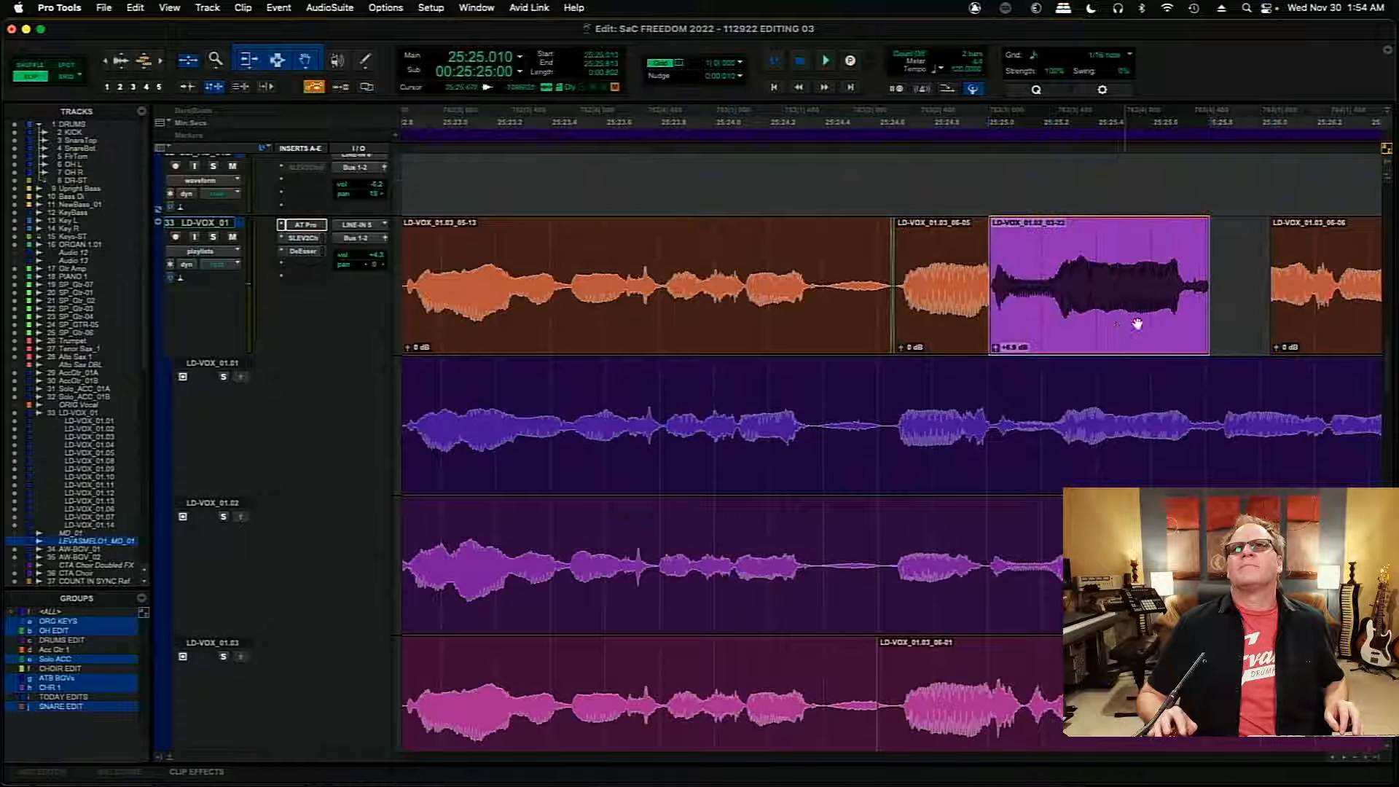
pyautogui.click(773, 254)
pyautogui.press('space')
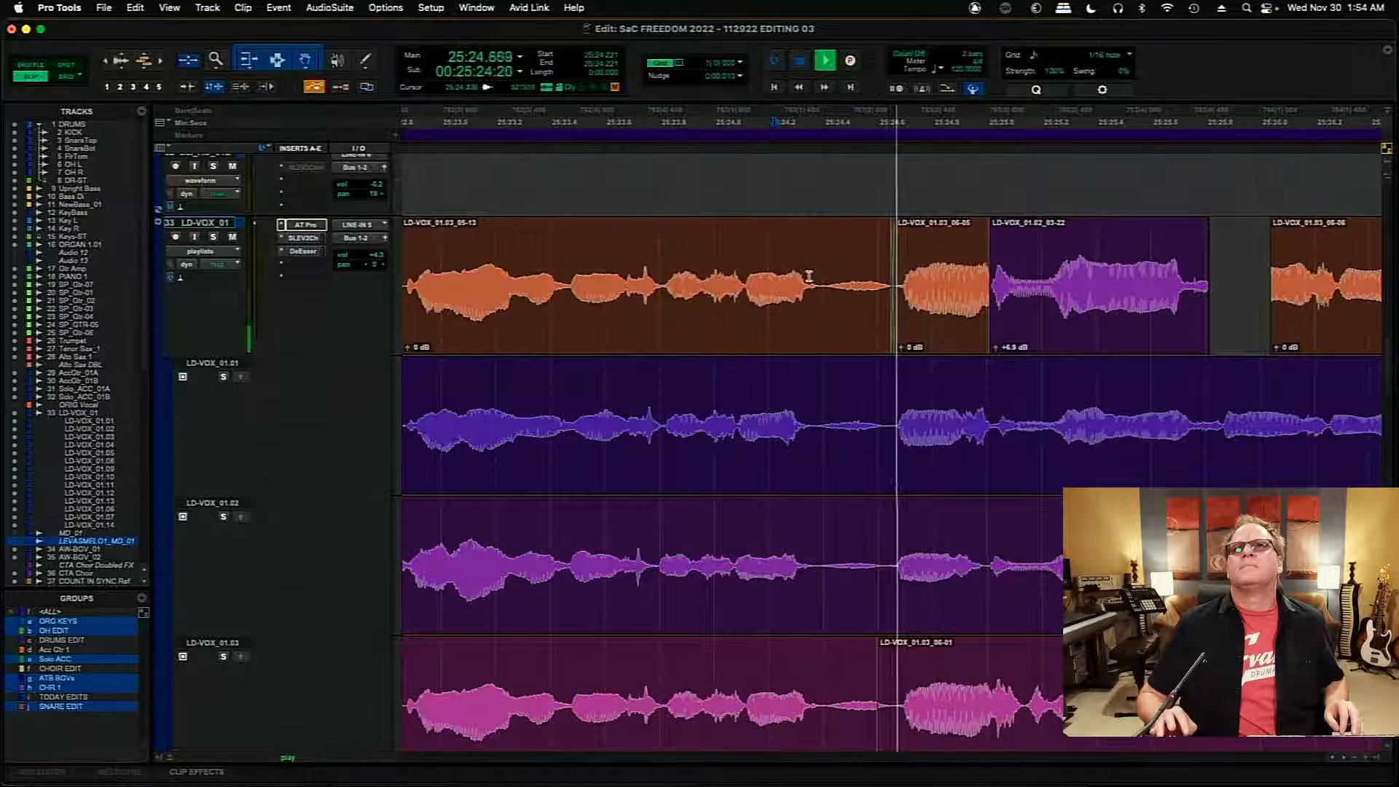
# - Reposition and retrim the LD-VOX_01.02 clip against the preceding LD-VOX_01.03 clip's extended end, and crossfade them near 25:25.13
pyautogui.moveTo(1032, 316); pyautogui.dragTo(1000, 285)
pyautogui.press('space')
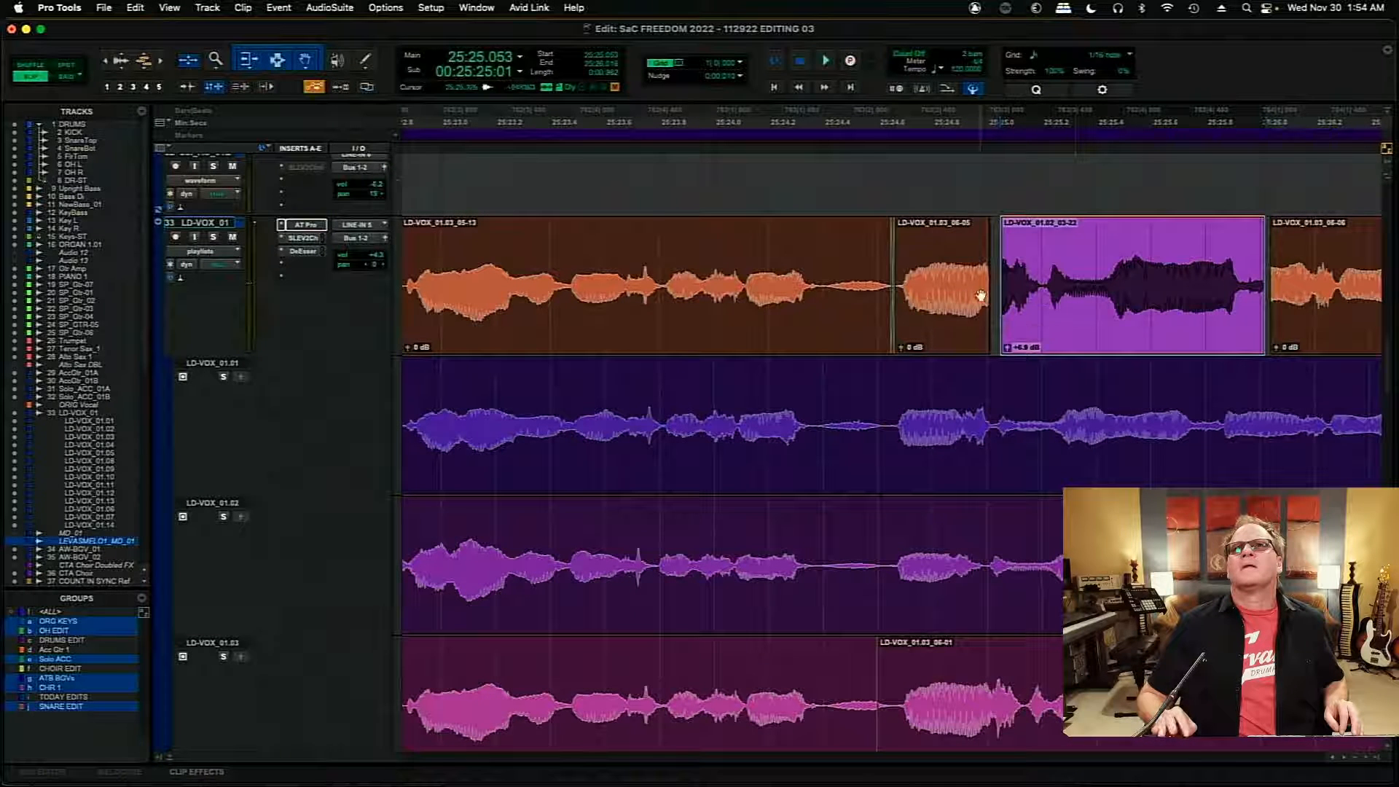
pyautogui.moveTo(983, 287); pyautogui.dragTo(1090, 315)
pyautogui.click(980, 275)
pyautogui.press('space')
pyautogui.press('space')
pyautogui.click(1024, 339)
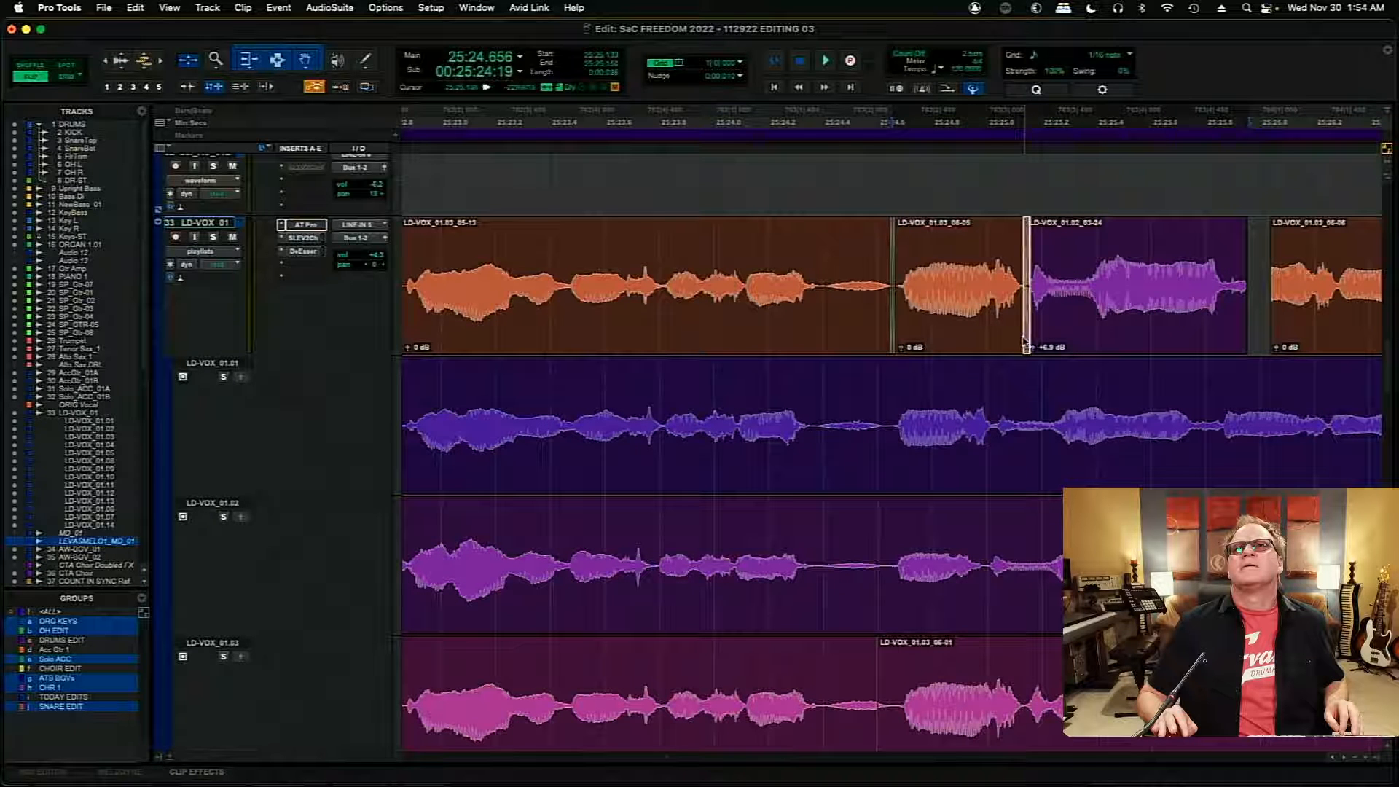
pyautogui.click(977, 245)
pyautogui.press('space')
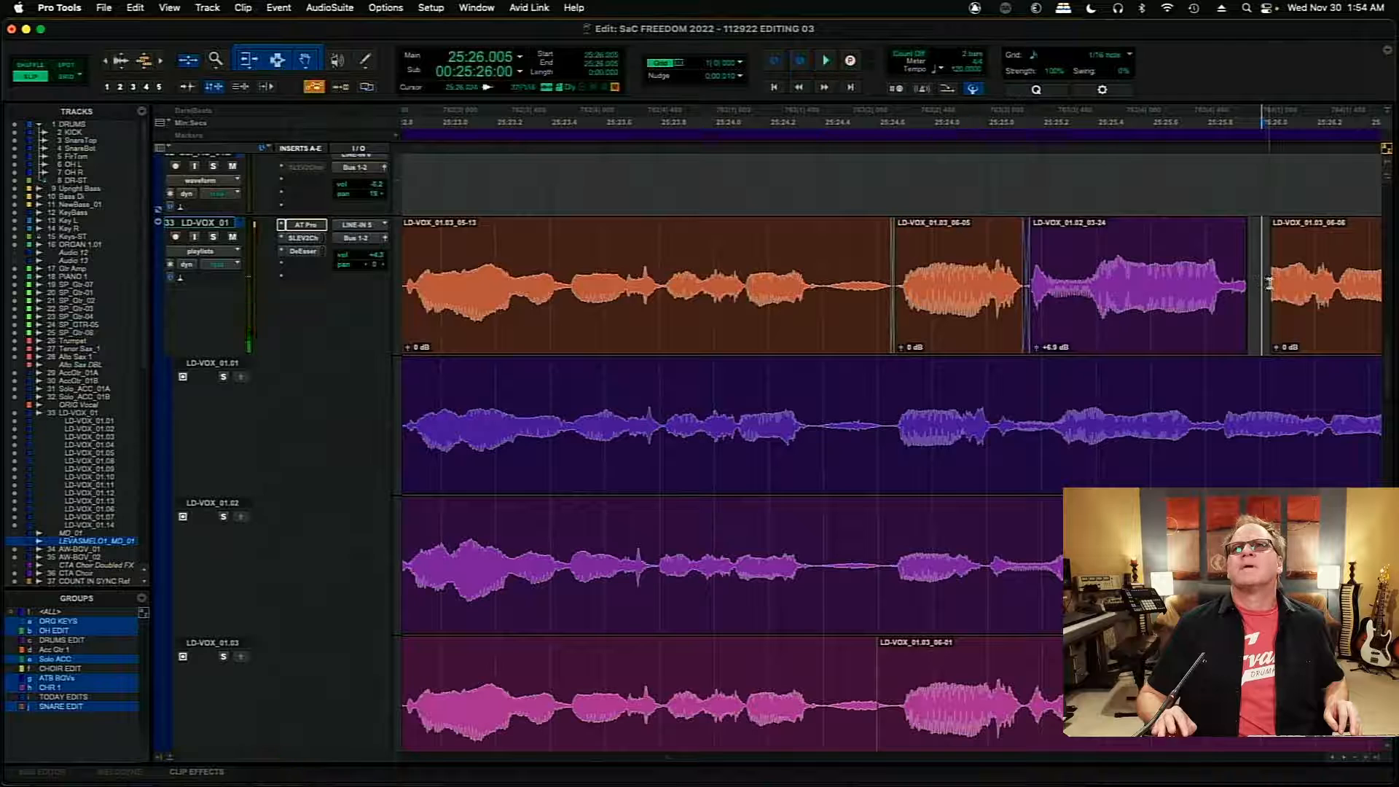
# - Shift the following LD-VOX_01.03 clip earlier to about 25:25.962, extending the LD-VOX_01.02 clip's tail to meet it, and play from 25:25.405
pyautogui.moveTo(1269, 284); pyautogui.dragTo(1221, 300)
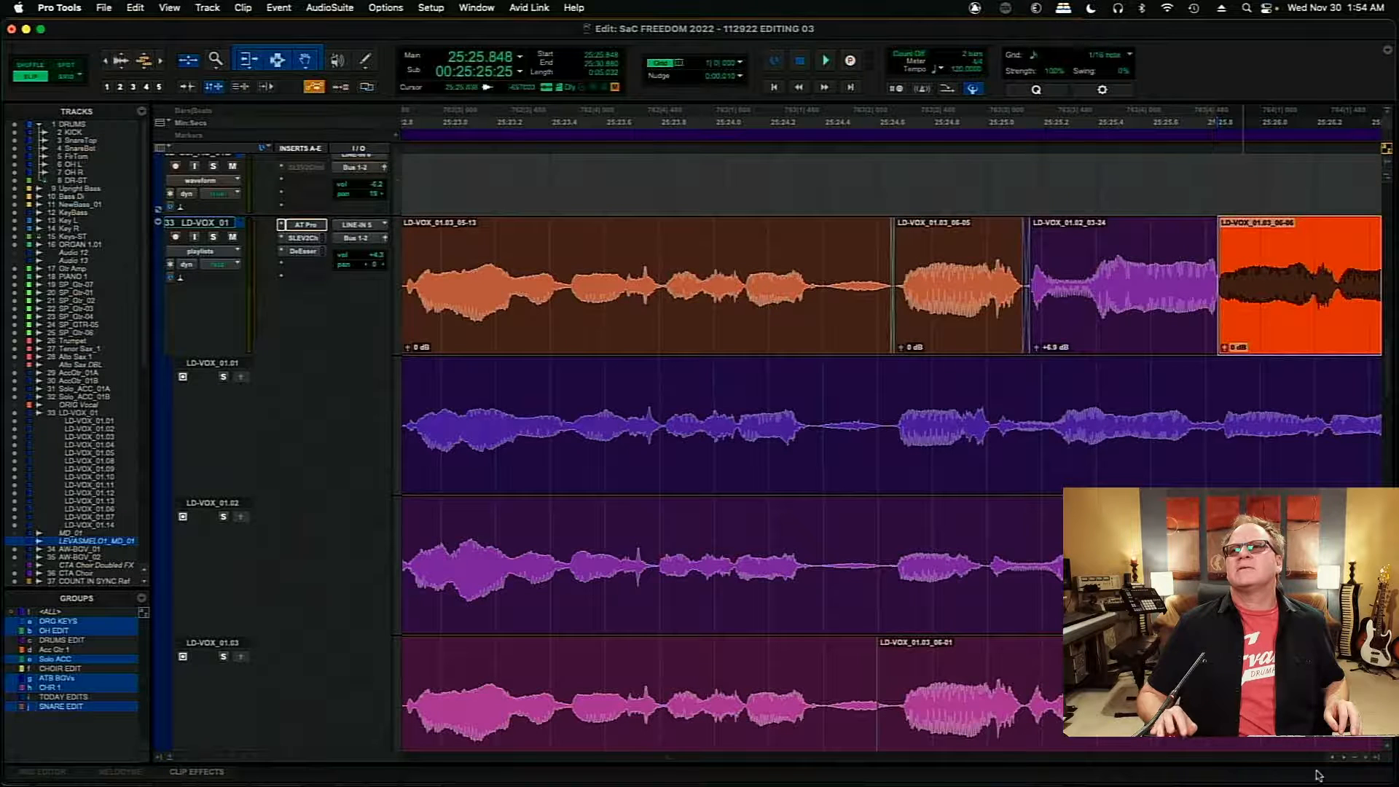
pyautogui.hscroll(10, 1345, 761)
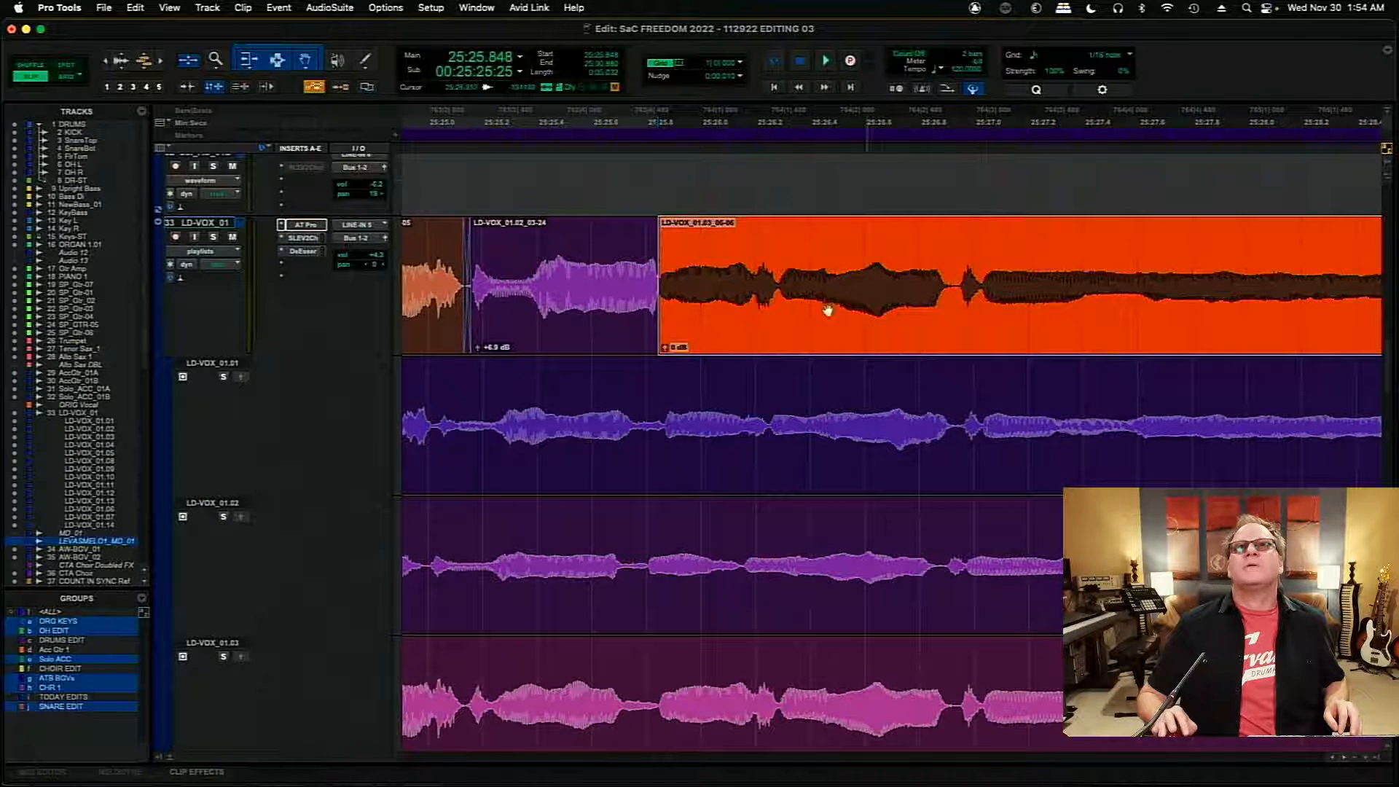
pyautogui.press('super+bracketright')
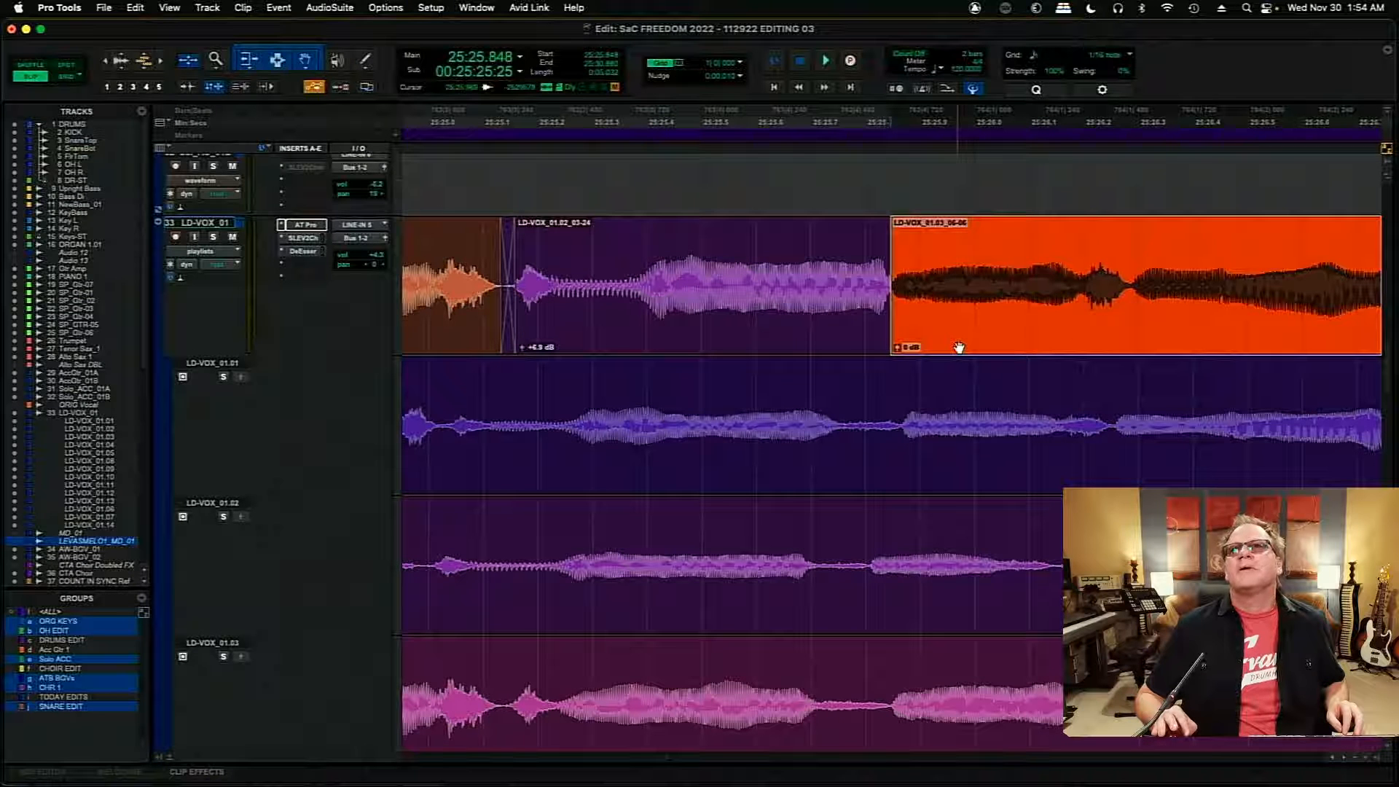
pyautogui.moveTo(959, 348); pyautogui.dragTo(1048, 297)
pyautogui.moveTo(906, 282); pyautogui.dragTo(960, 284)
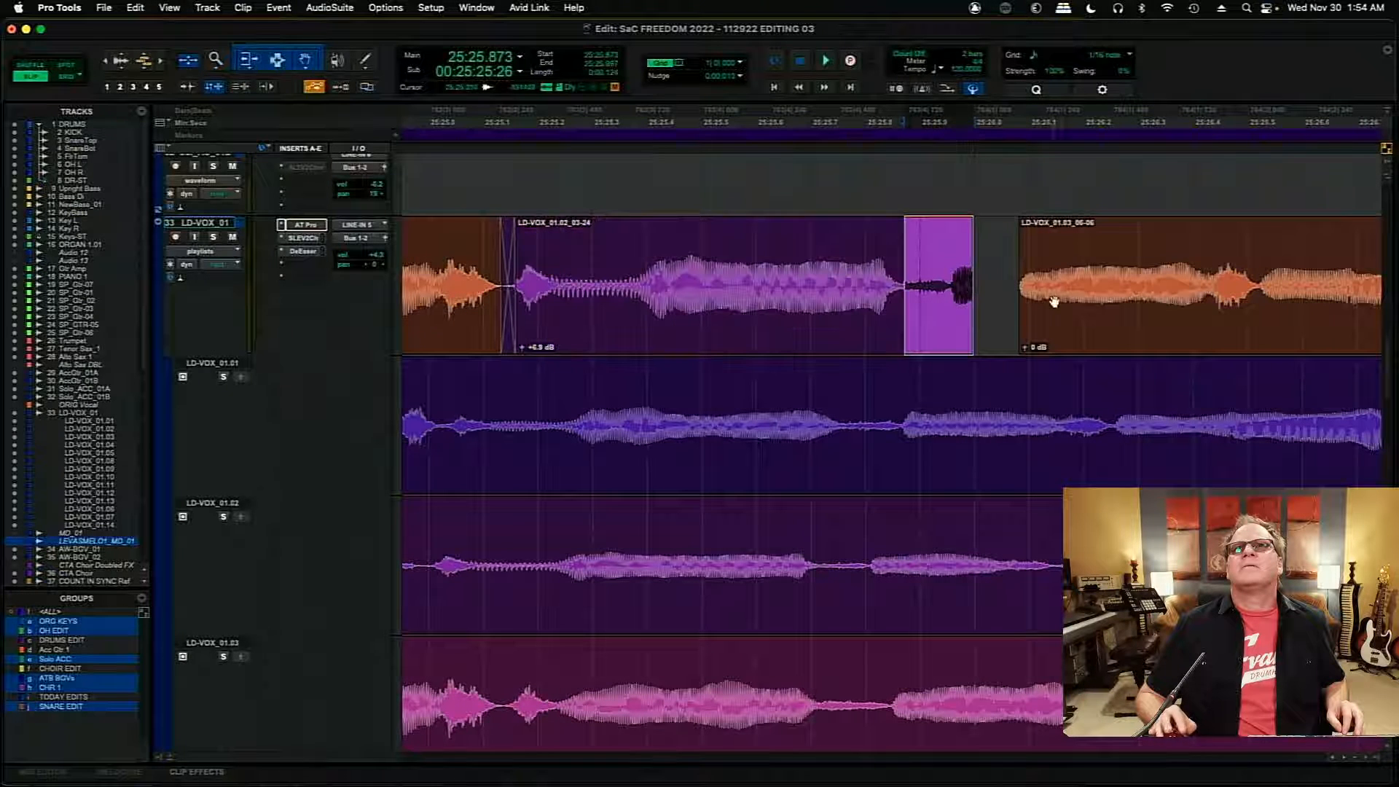
pyautogui.moveTo(1128, 317); pyautogui.dragTo(1061, 315)
pyautogui.click(649, 260)
pyautogui.press('space')
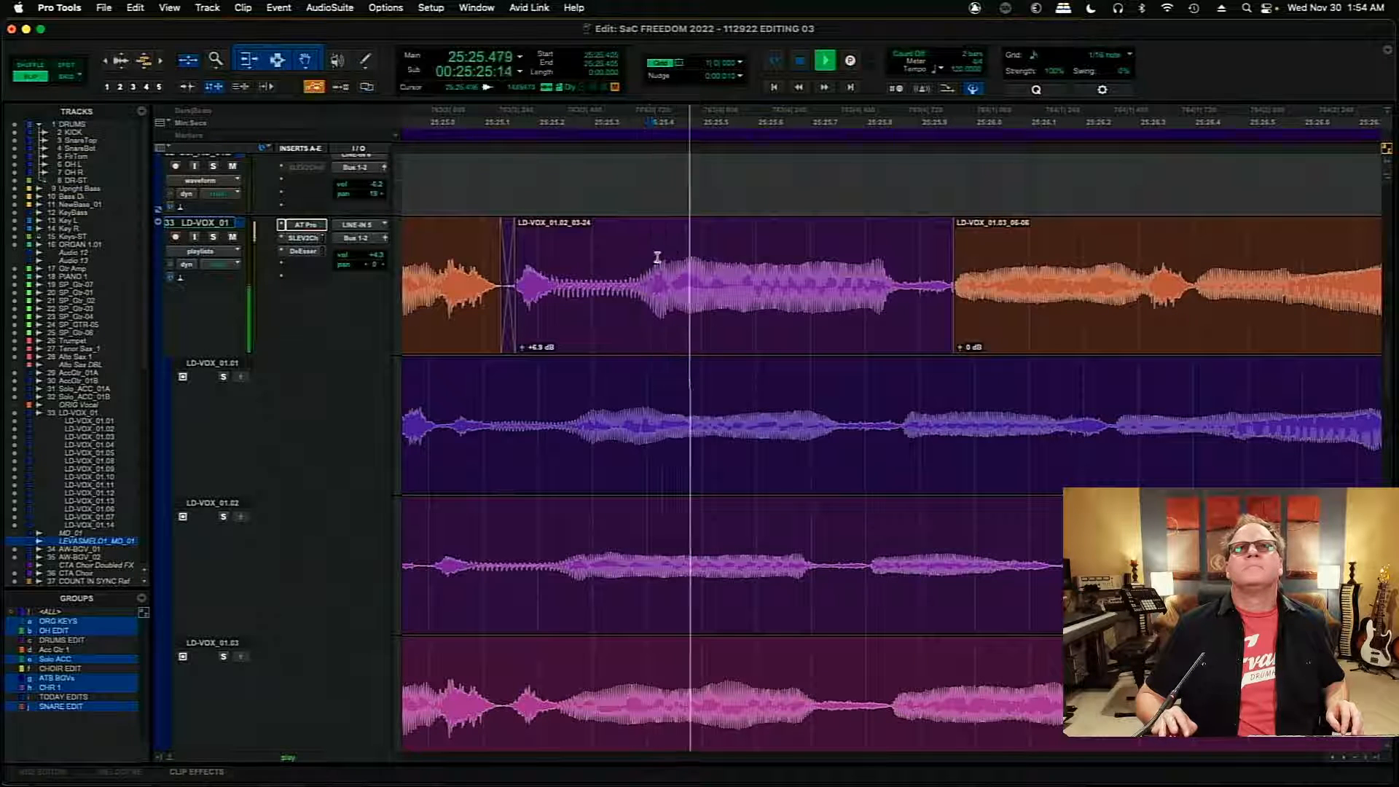
pyautogui.press('space')
# - Shift the following LD-VOX_01.03 clip slightly earlier to 25:25.934, and play the transition from 25:25.542
pyautogui.click(1063, 305)
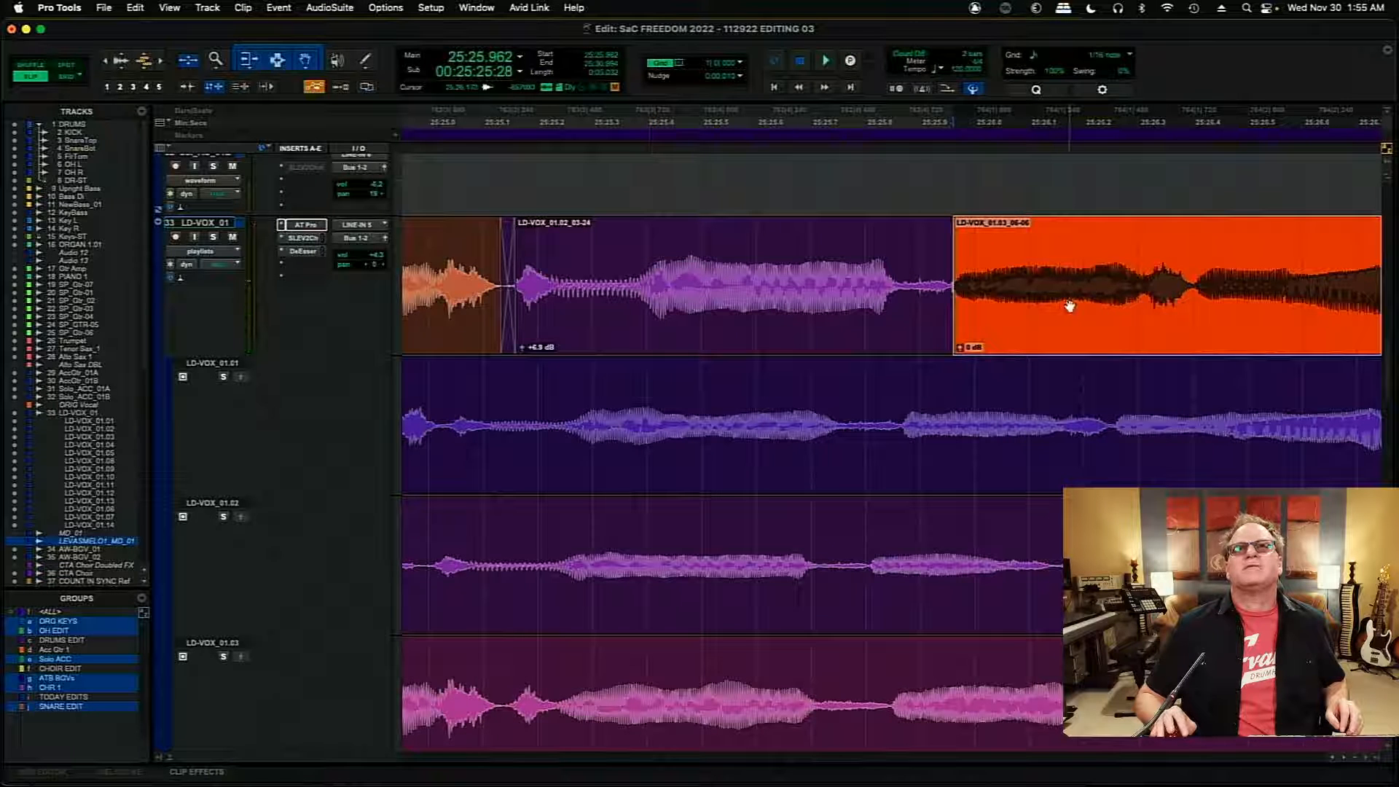
pyautogui.moveTo(1069, 306); pyautogui.dragTo(1055, 307)
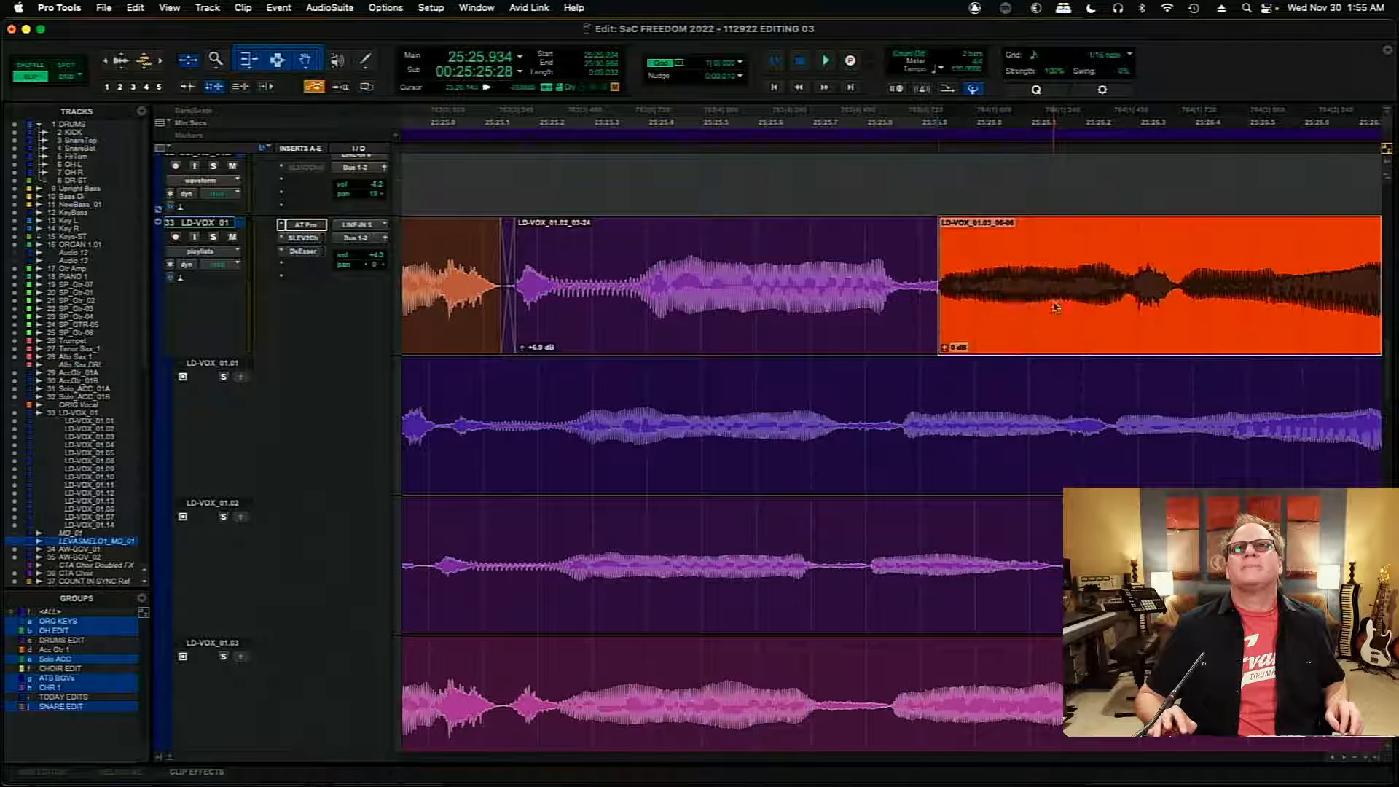
pyautogui.click(727, 251)
pyautogui.press('space')
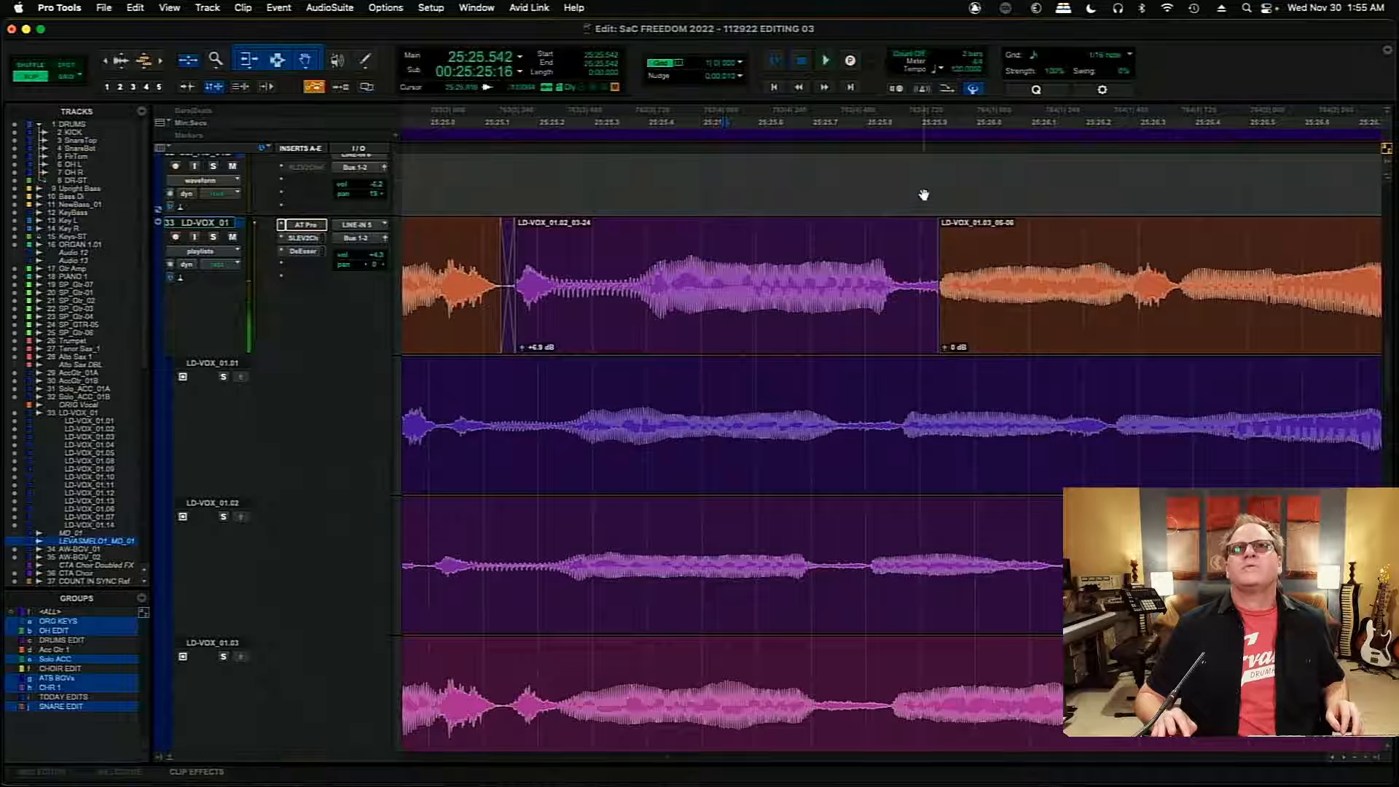
# - Trim the LD-VOX_01.03 clip's start to about 25:25.93, crossfade it with the LD-VOX_01.02 clip, and play from 25:25.707
pyautogui.press('t')
pyautogui.press('t')
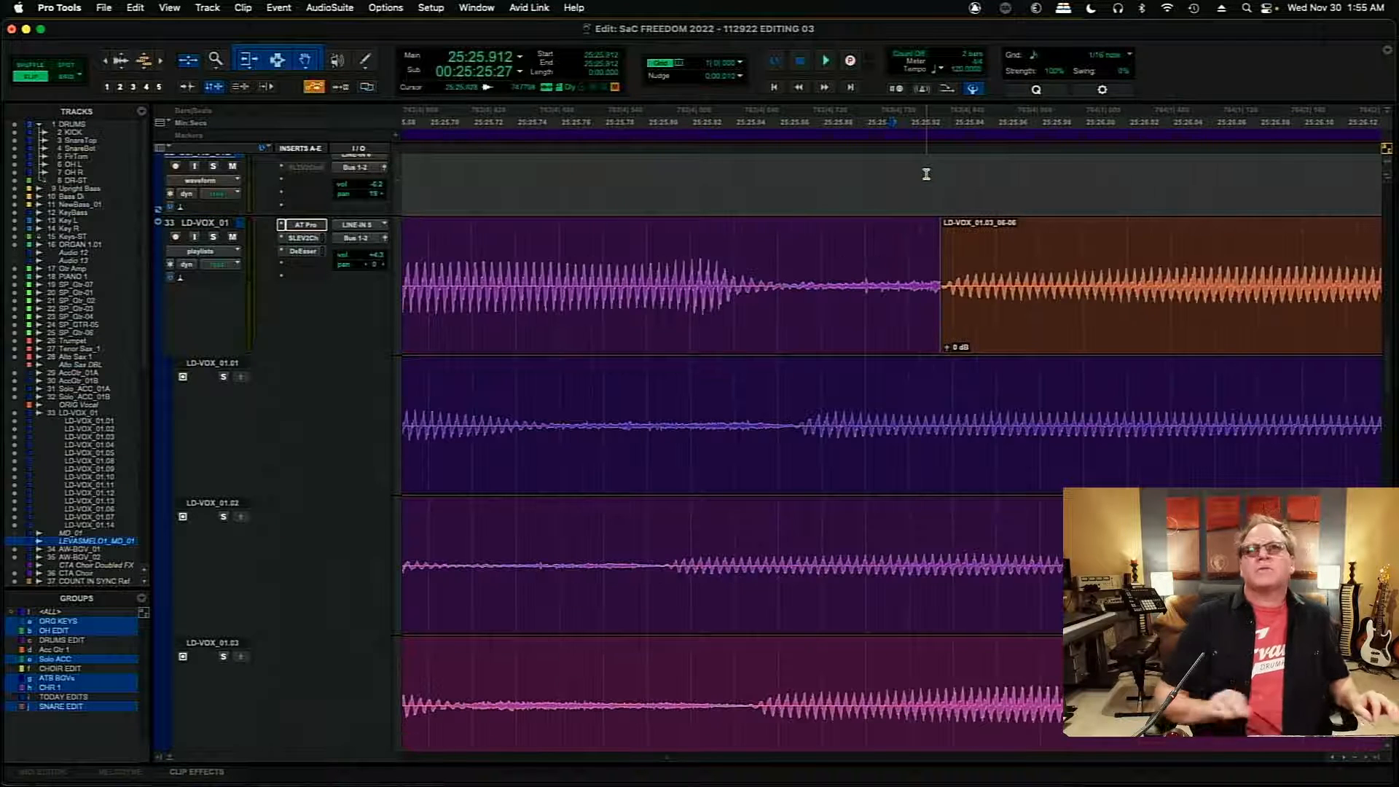
pyautogui.moveTo(947, 286)
pyautogui.mouseDown()
pyautogui.moveTo(915, 287)
pyautogui.moveTo(931, 288)
pyautogui.mouseUp()
pyautogui.click(928, 349)
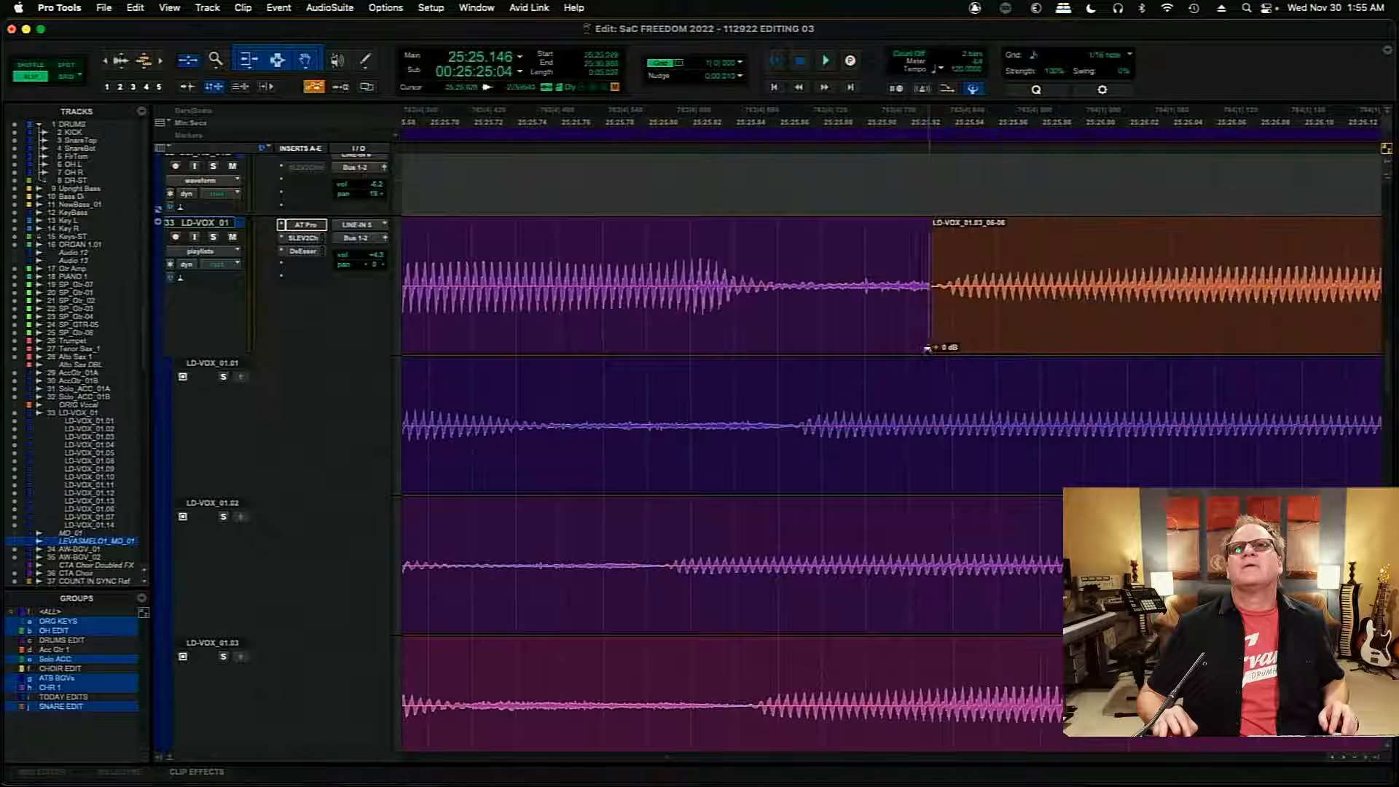
pyautogui.click(924, 352)
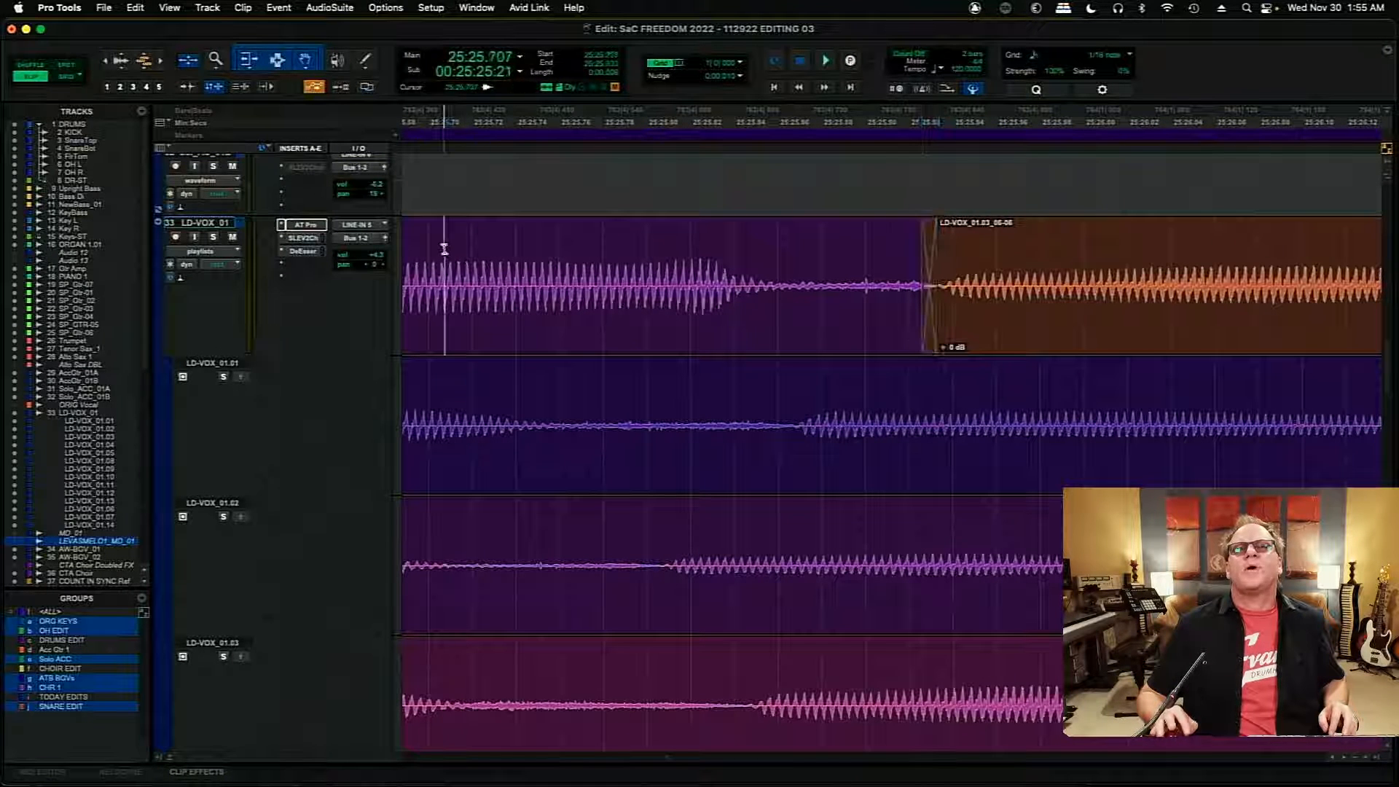
pyautogui.press('space')
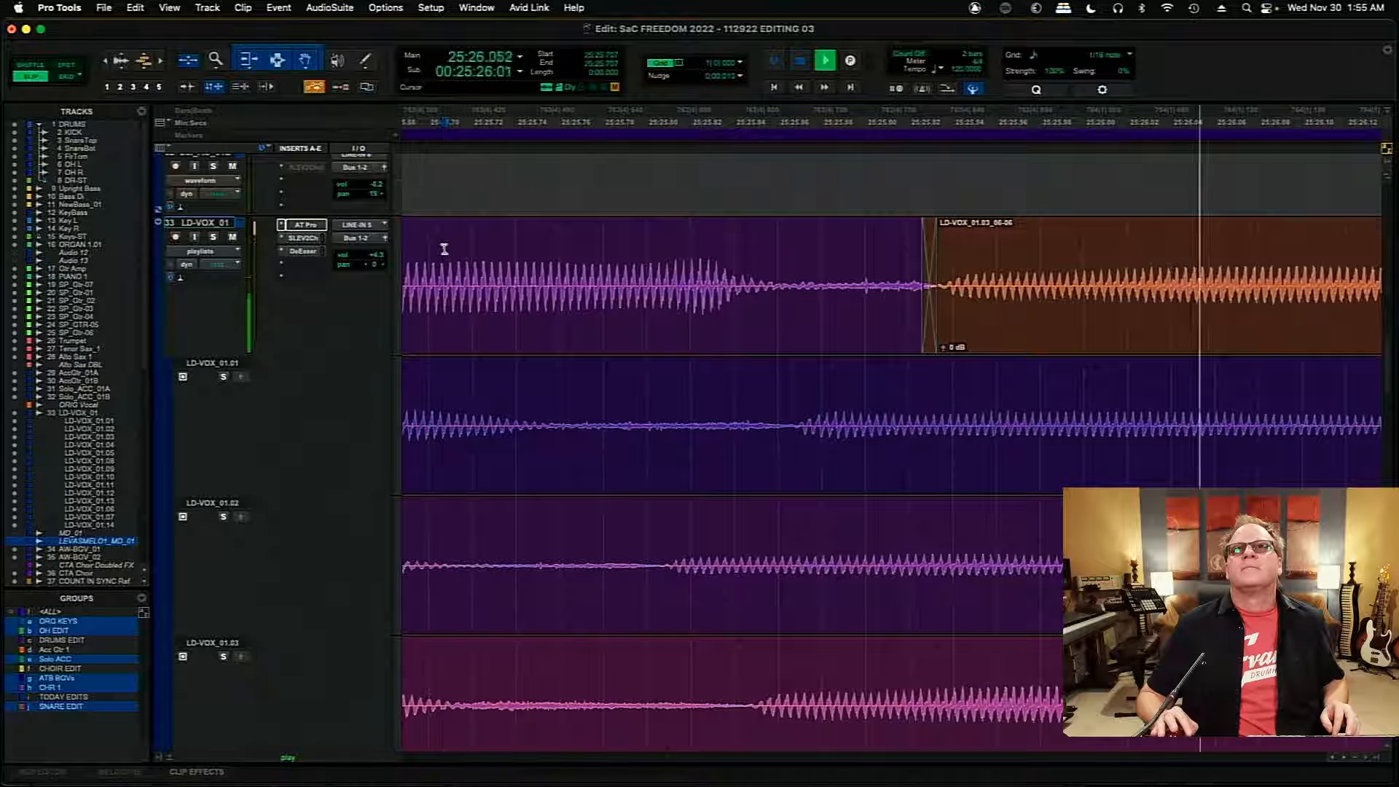
pyautogui.press('space')
# - Split the LD-VOX_01.03 clip at 25:27.026, and slide the portion after the split earlier to 25:26.982
pyautogui.press('r')
pyautogui.press('r')
pyautogui.press('r')
pyautogui.press('r')
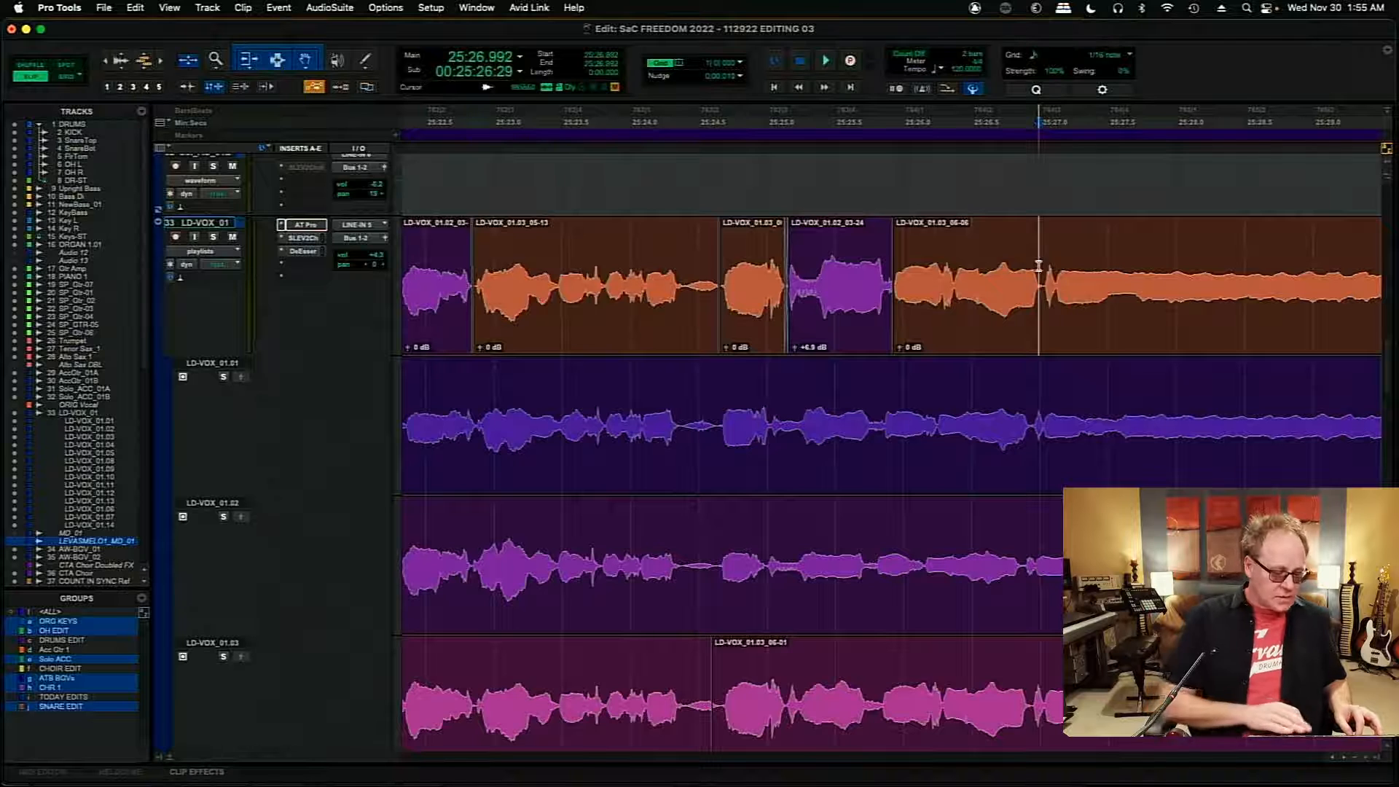
pyautogui.press('t')
pyautogui.press('t')
pyautogui.press('t')
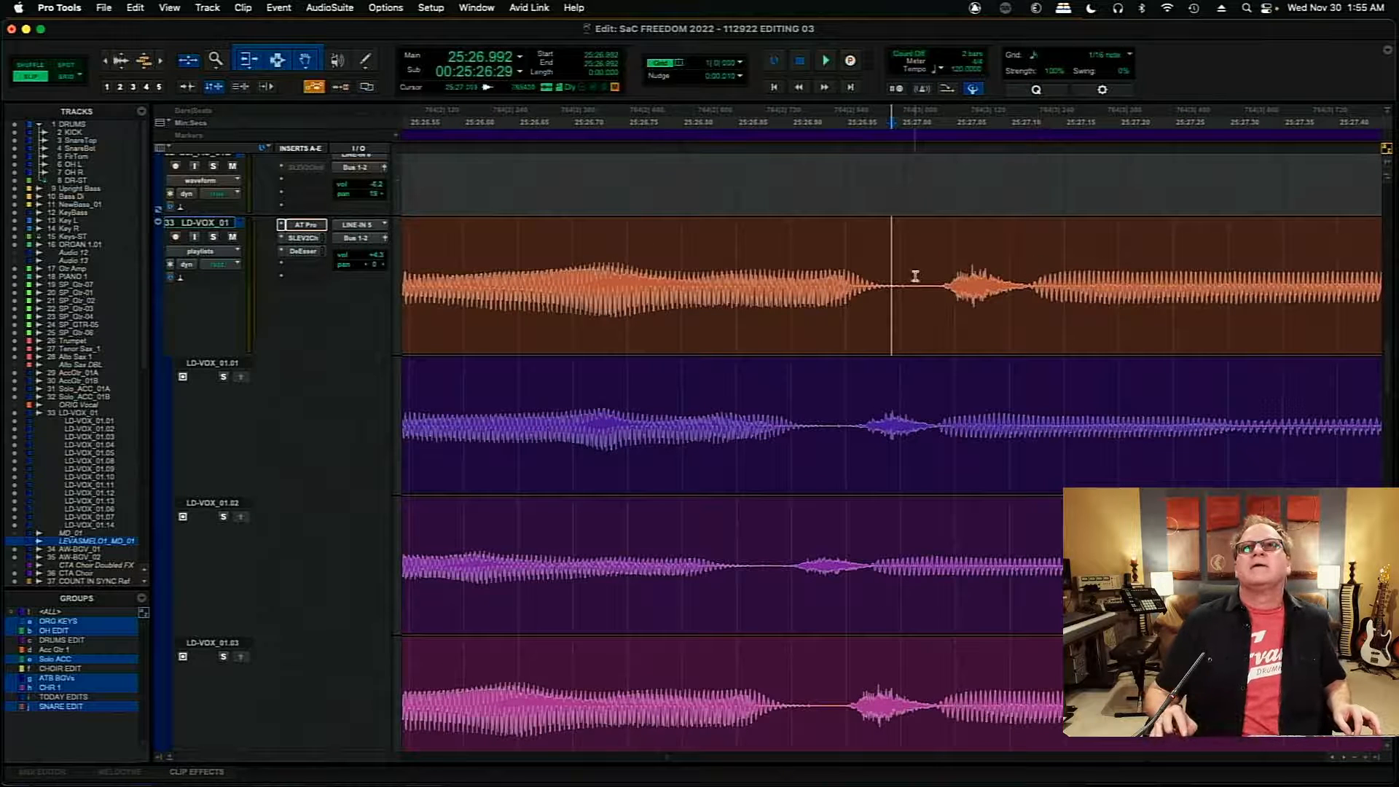
pyautogui.click(929, 284)
pyautogui.press('b')
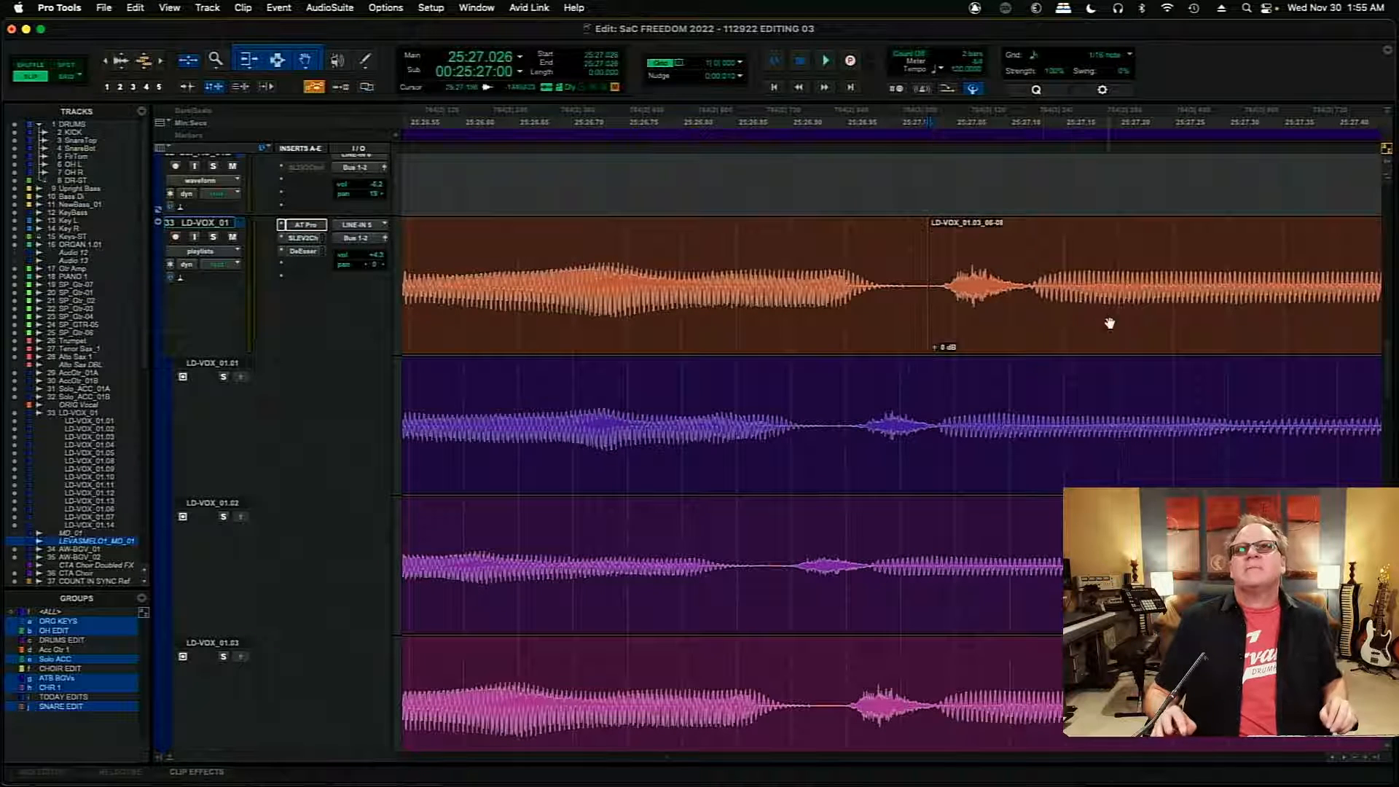
pyautogui.moveTo(1108, 318); pyautogui.dragTo(1057, 328)
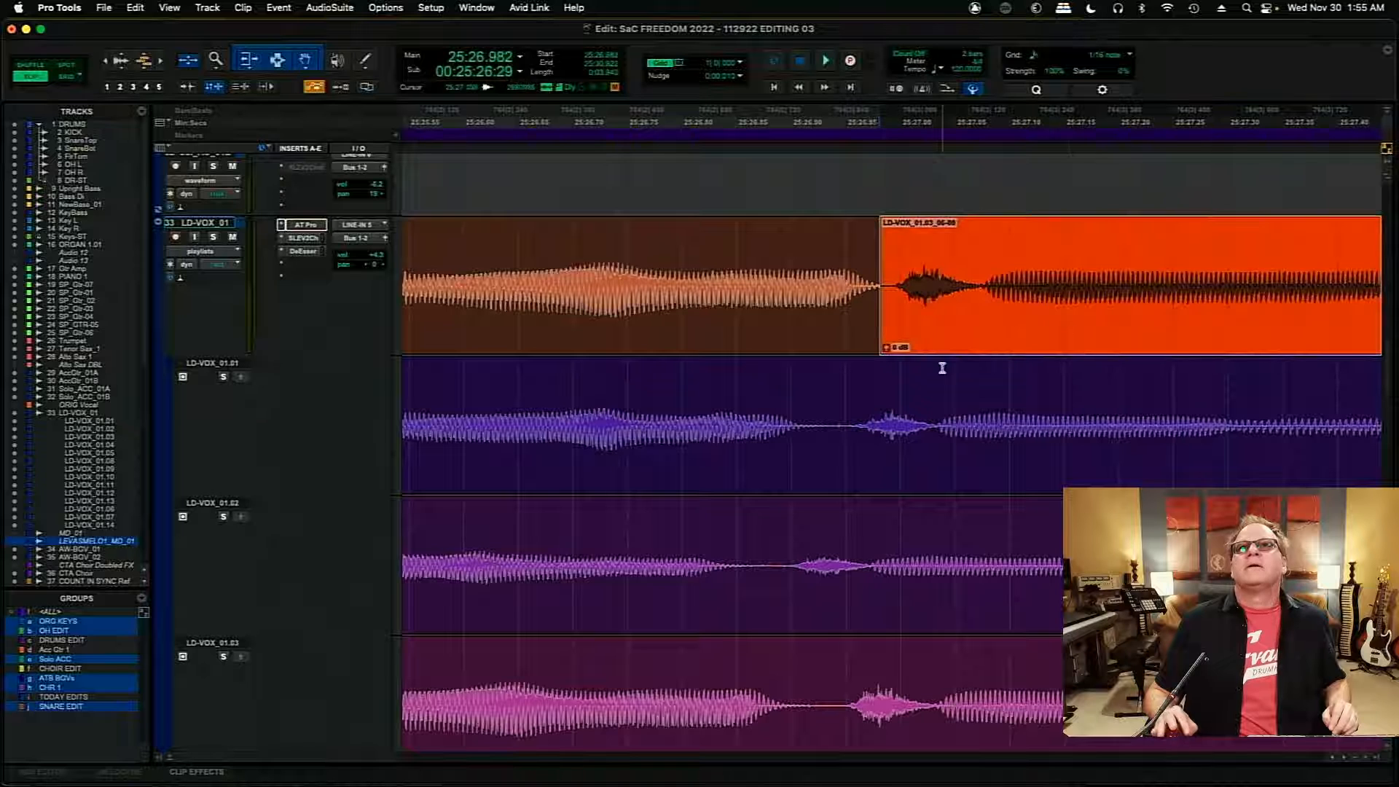
# - Crossfade the two LD-VOX_01.03 clips at about 25:26.98, and play the join from 25:26.592
pyautogui.click(880, 353)
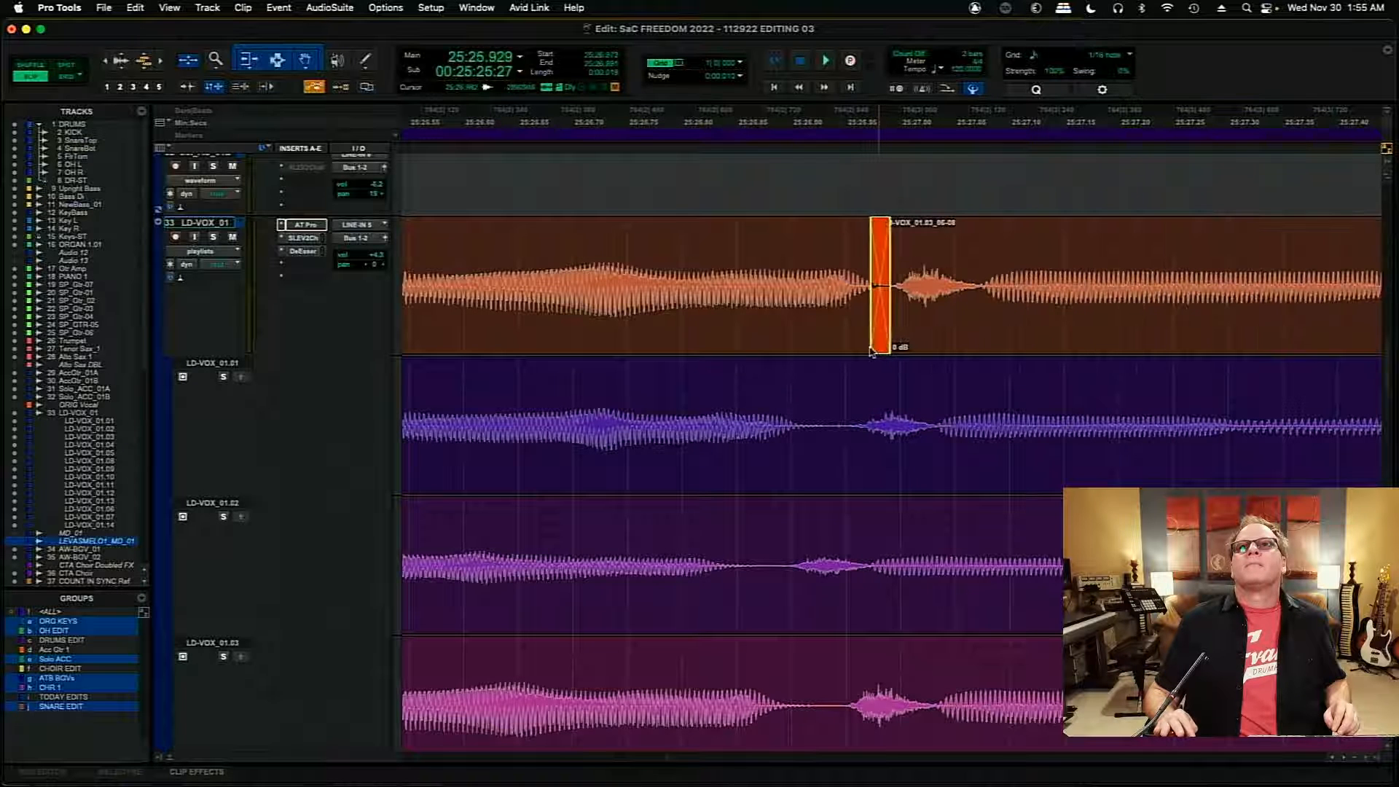
pyautogui.click(454, 243)
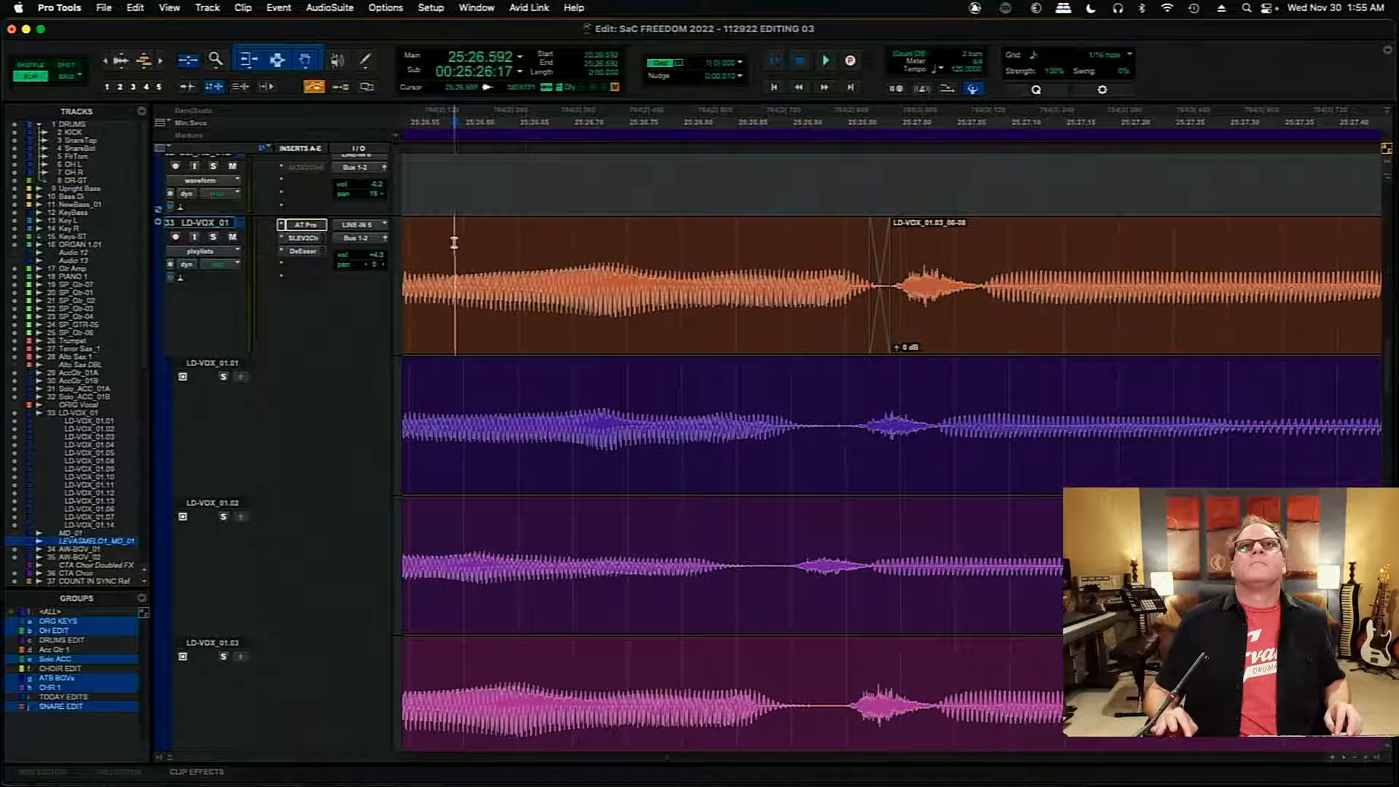
pyautogui.press('space')
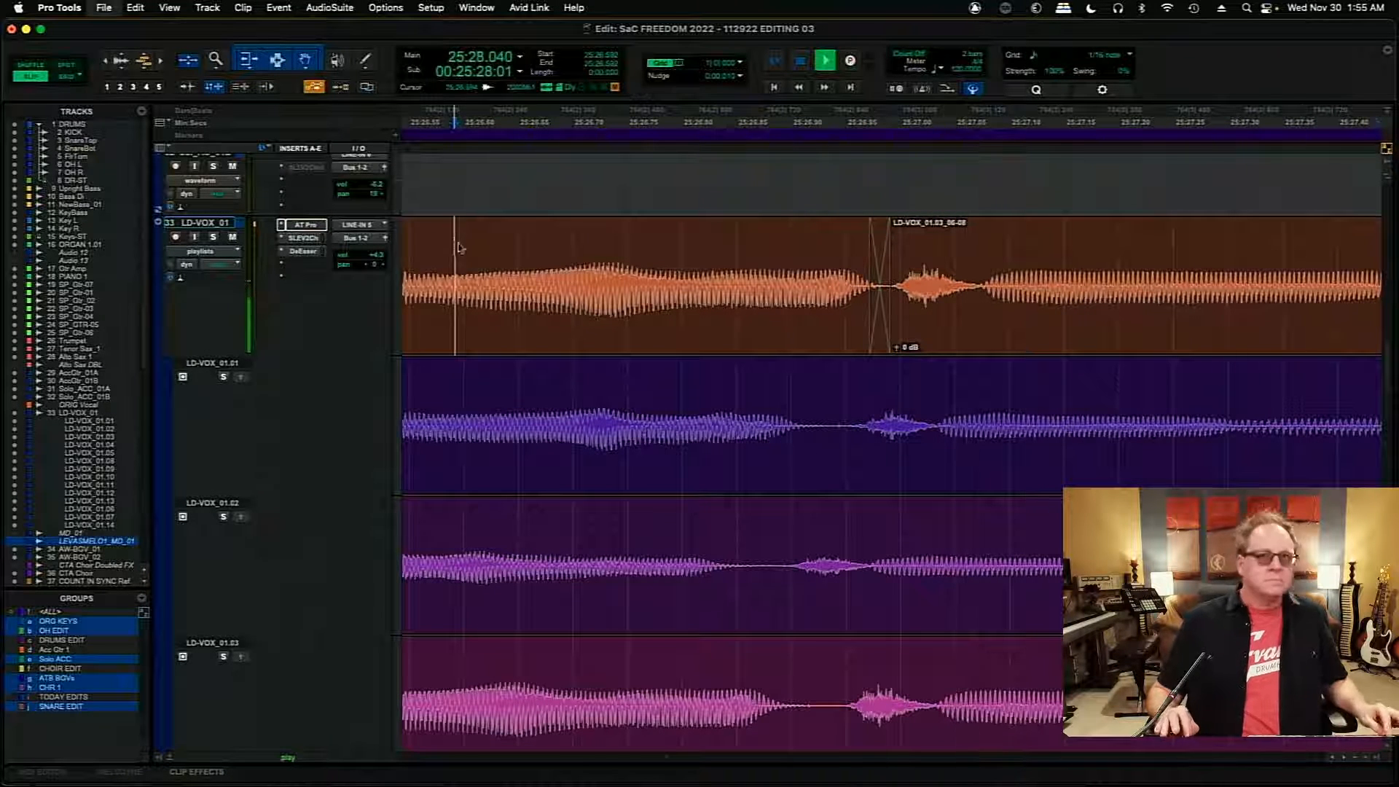
# - Play the edited comp from 25:23.872 through the held final note
pyautogui.press('r')
pyautogui.press('r')
pyautogui.press('r')
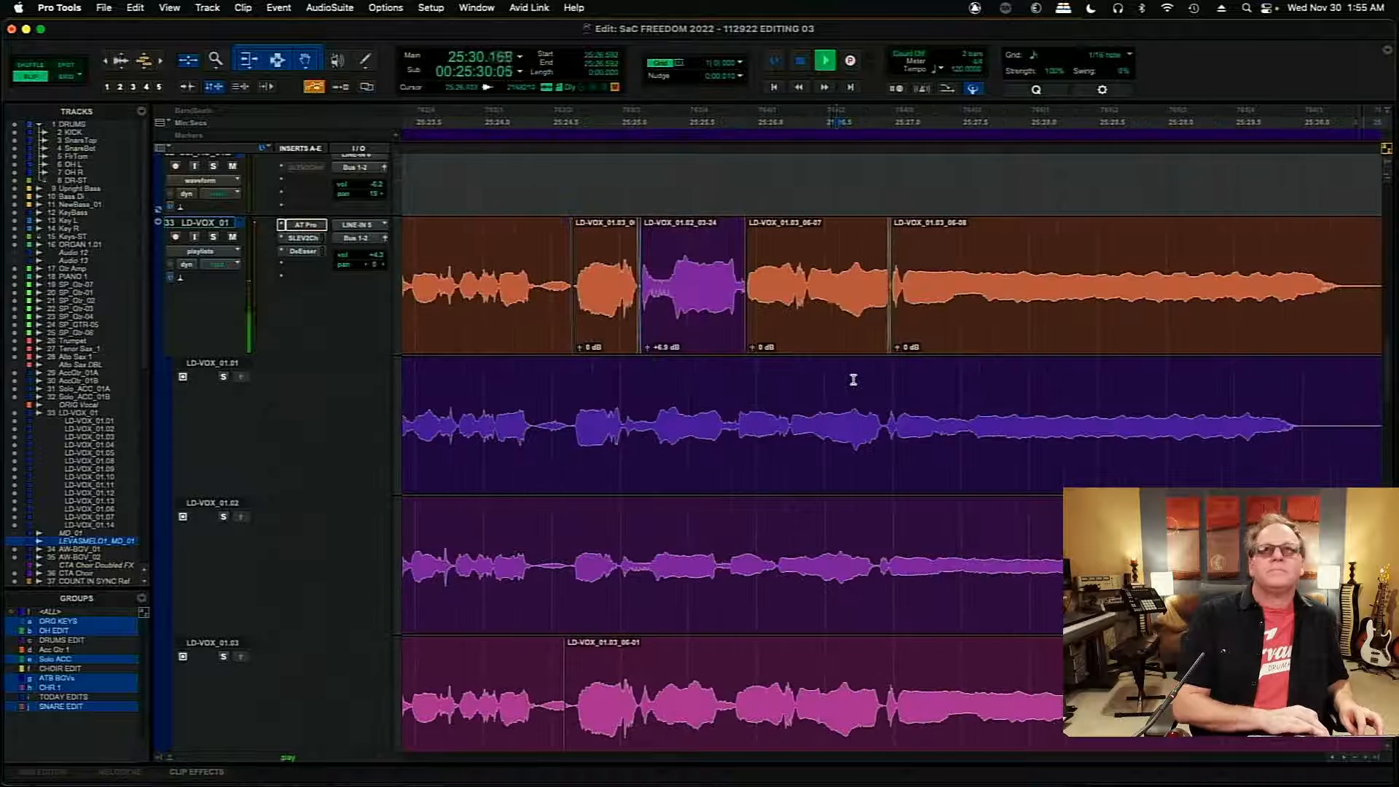
pyautogui.press('space')
pyautogui.click(465, 241)
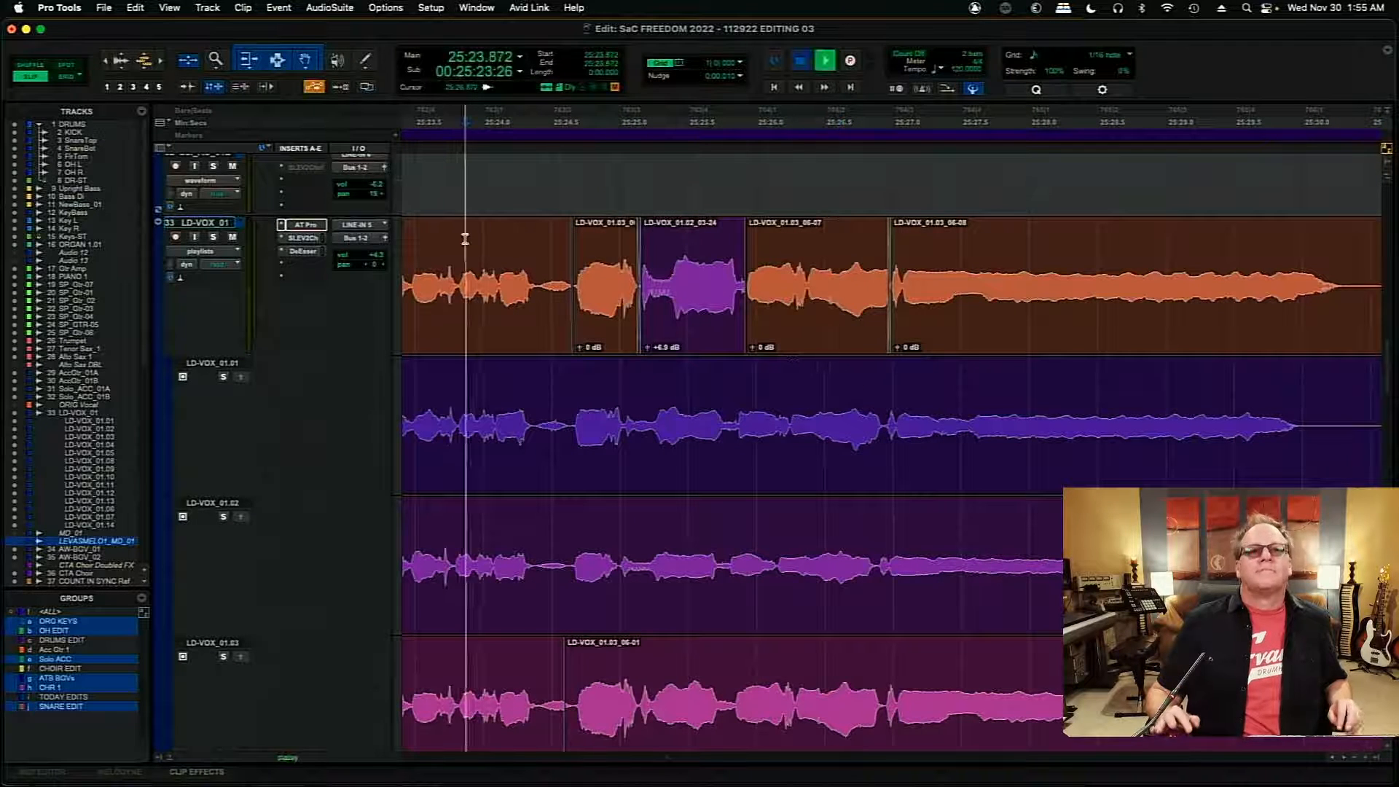
pyautogui.press('space')
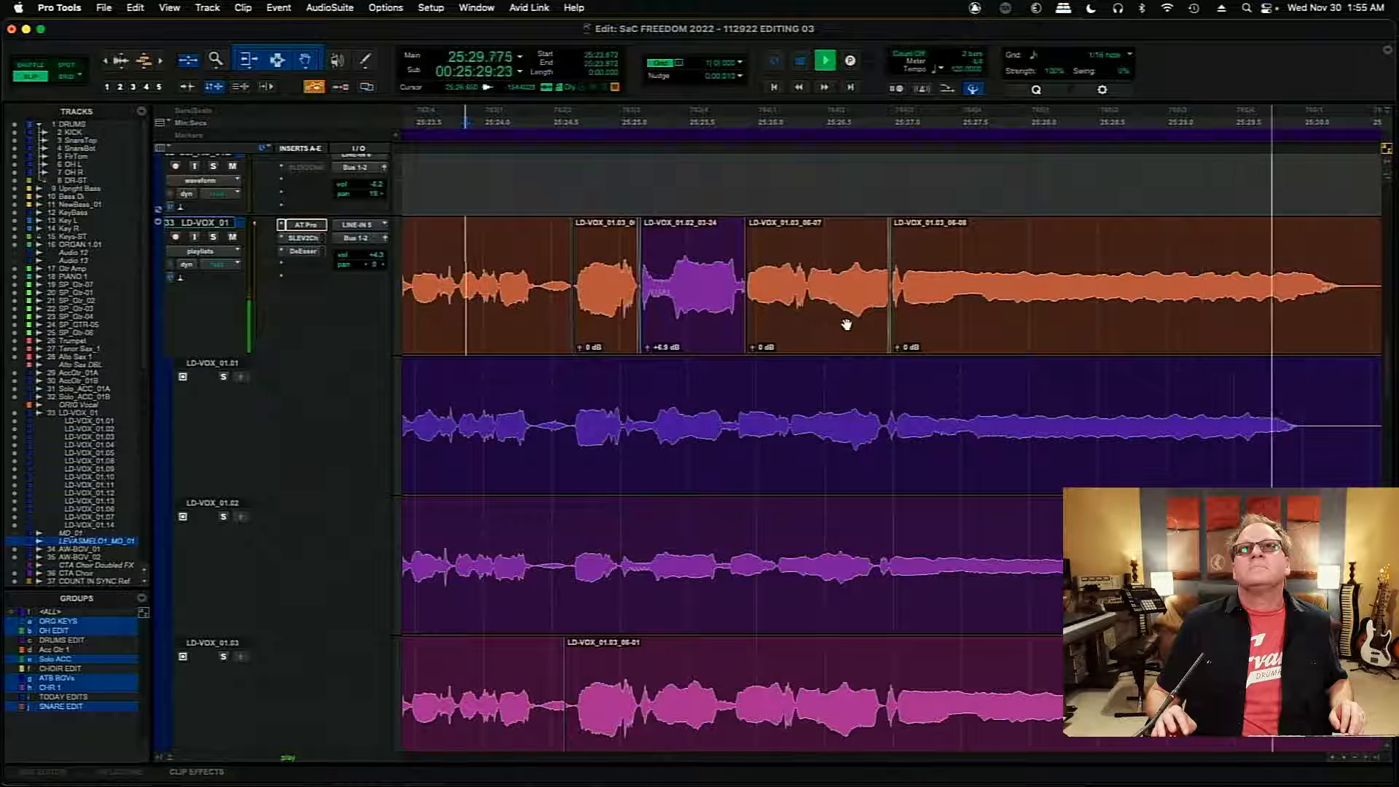
# - Trim the final LD-VOX_01.03 clip's end to about 25:30.538, and fade it out from 25:30.261
pyautogui.press('super+bracketleft')
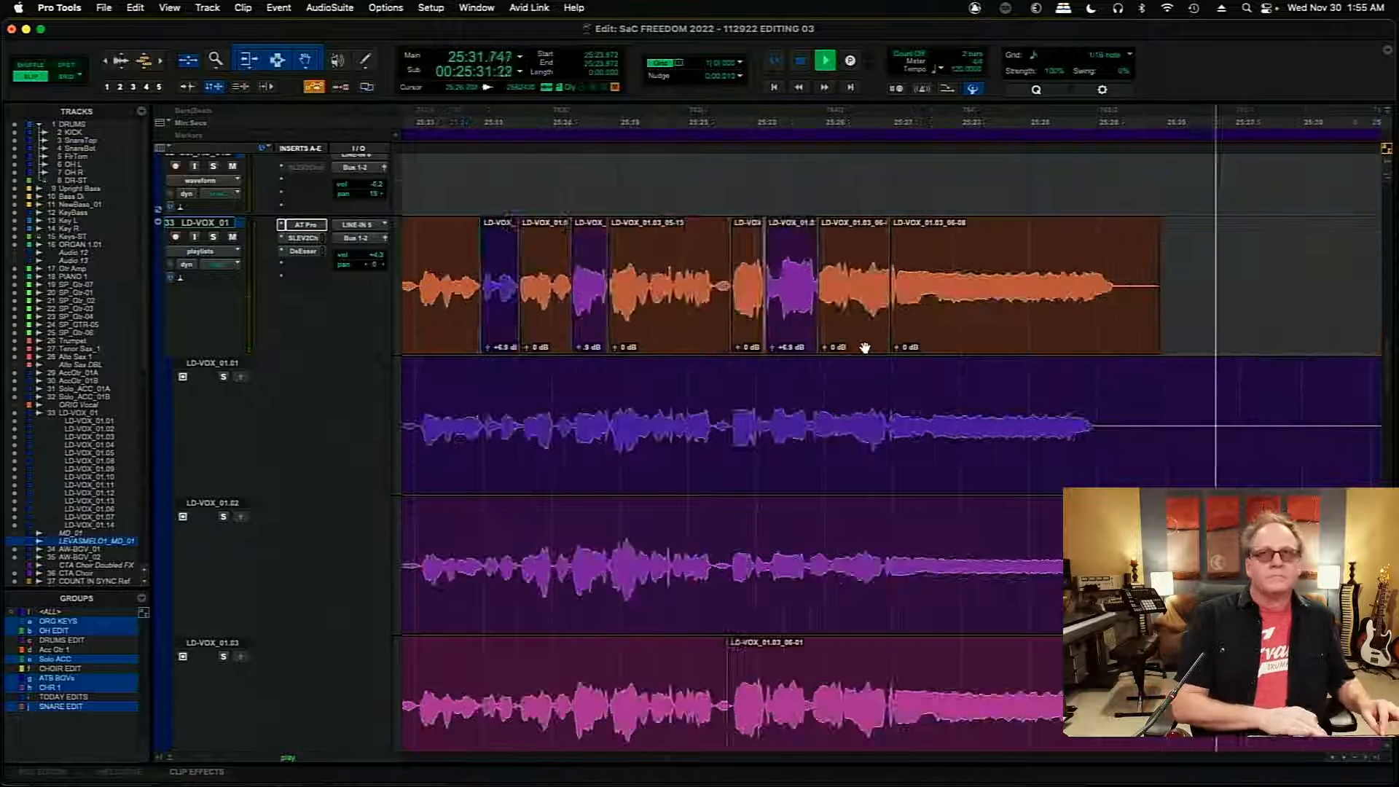
pyautogui.press('super+bracketleft')
pyautogui.press('space')
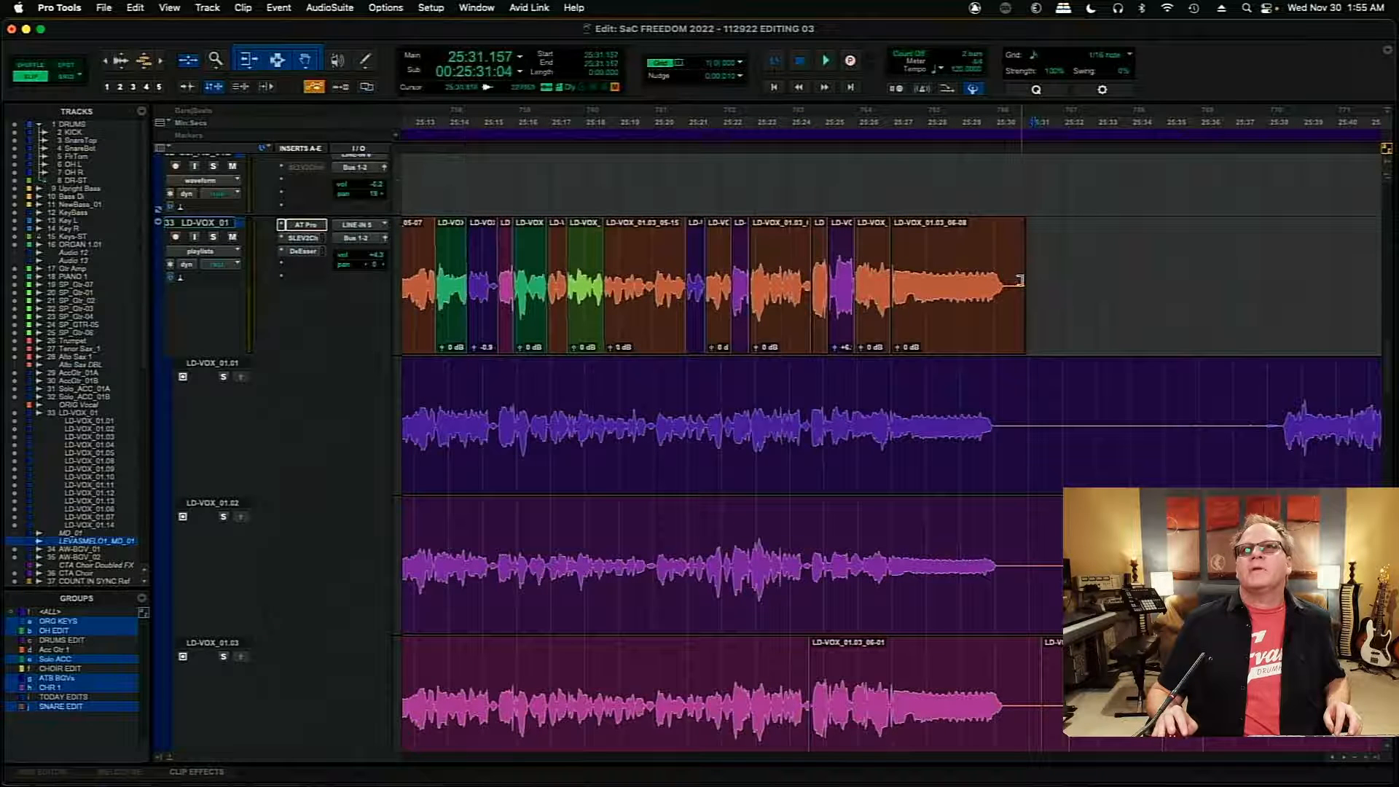
pyautogui.moveTo(1019, 281); pyautogui.dragTo(1003, 246)
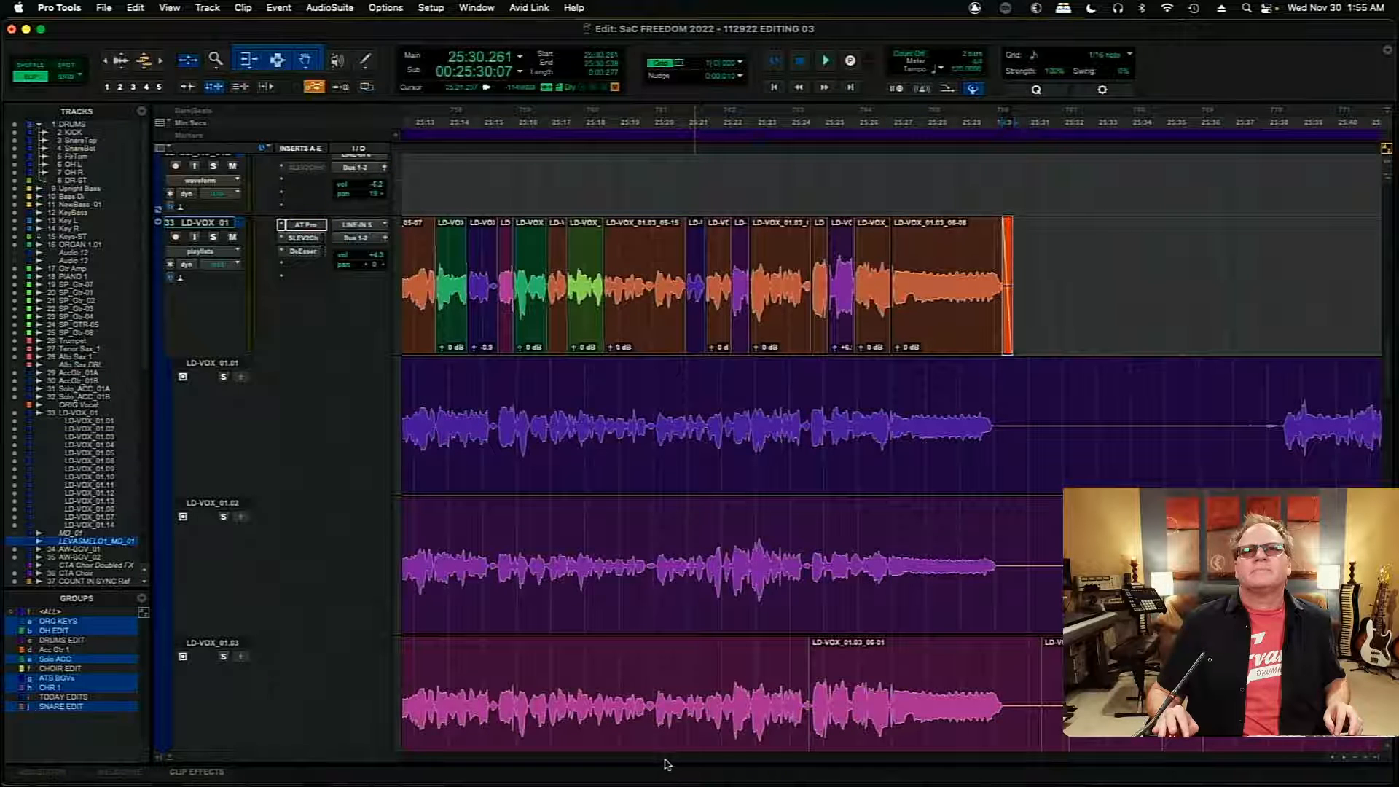
# - Play the whole comped section from 25:10.741 to review all the edits
pyautogui.hscroll(-5, 663, 763)
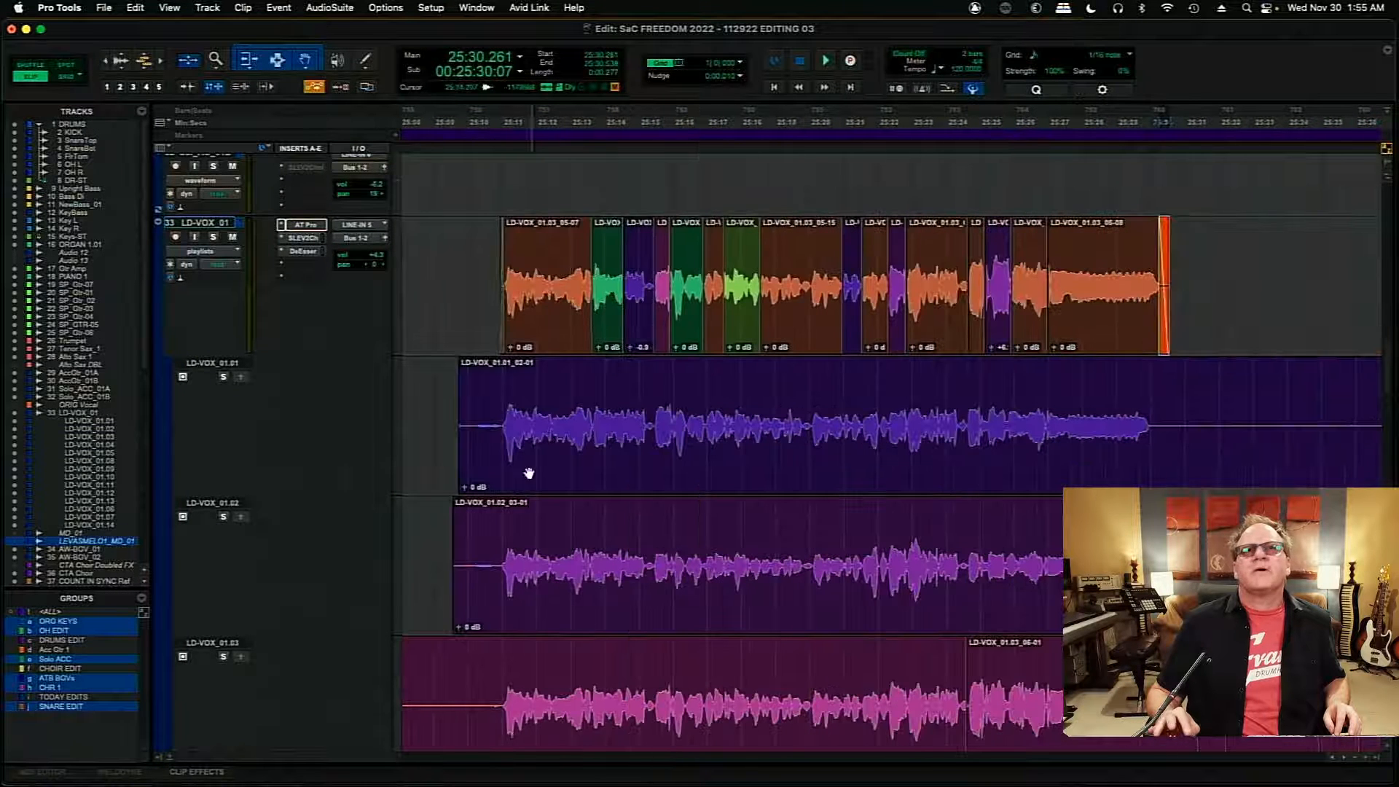
pyautogui.press('space')
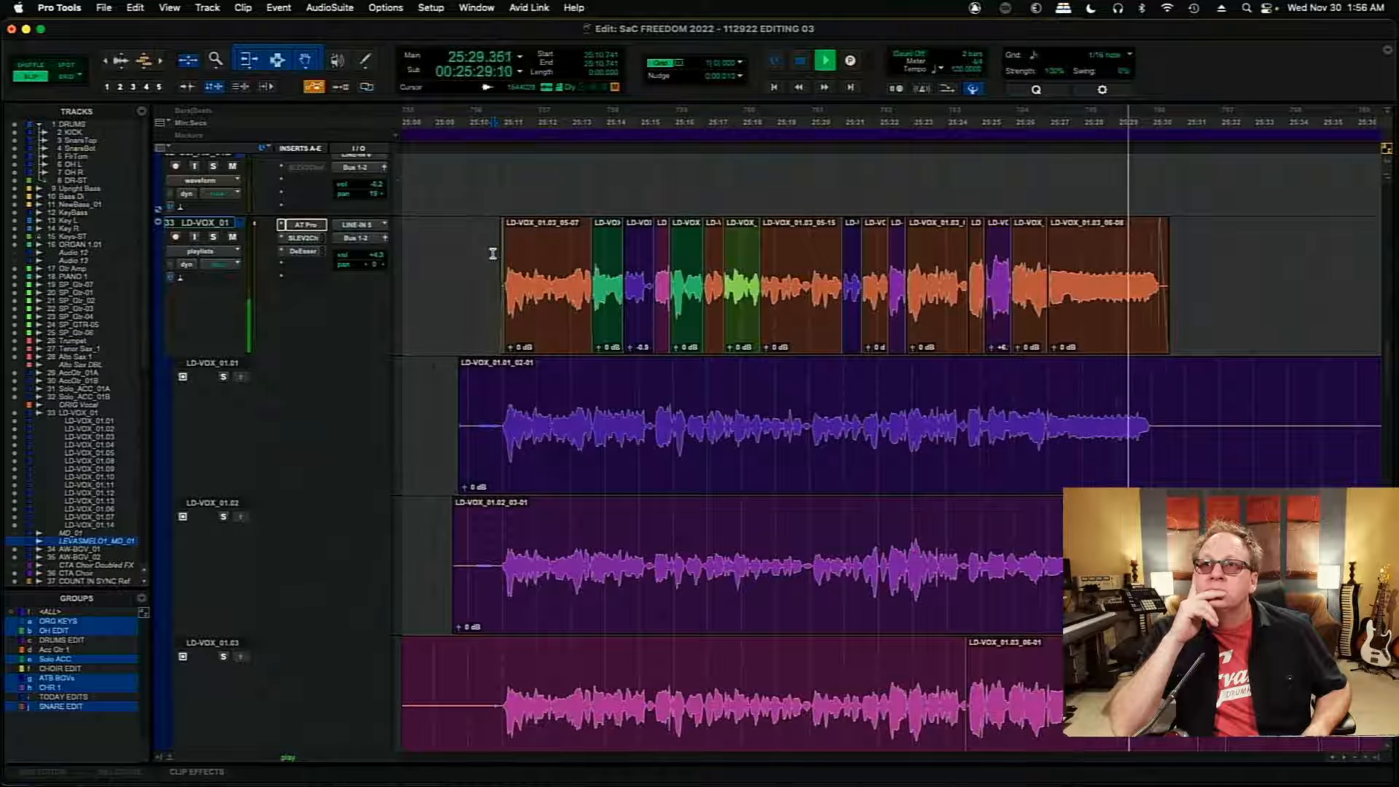
pyautogui.press('space')
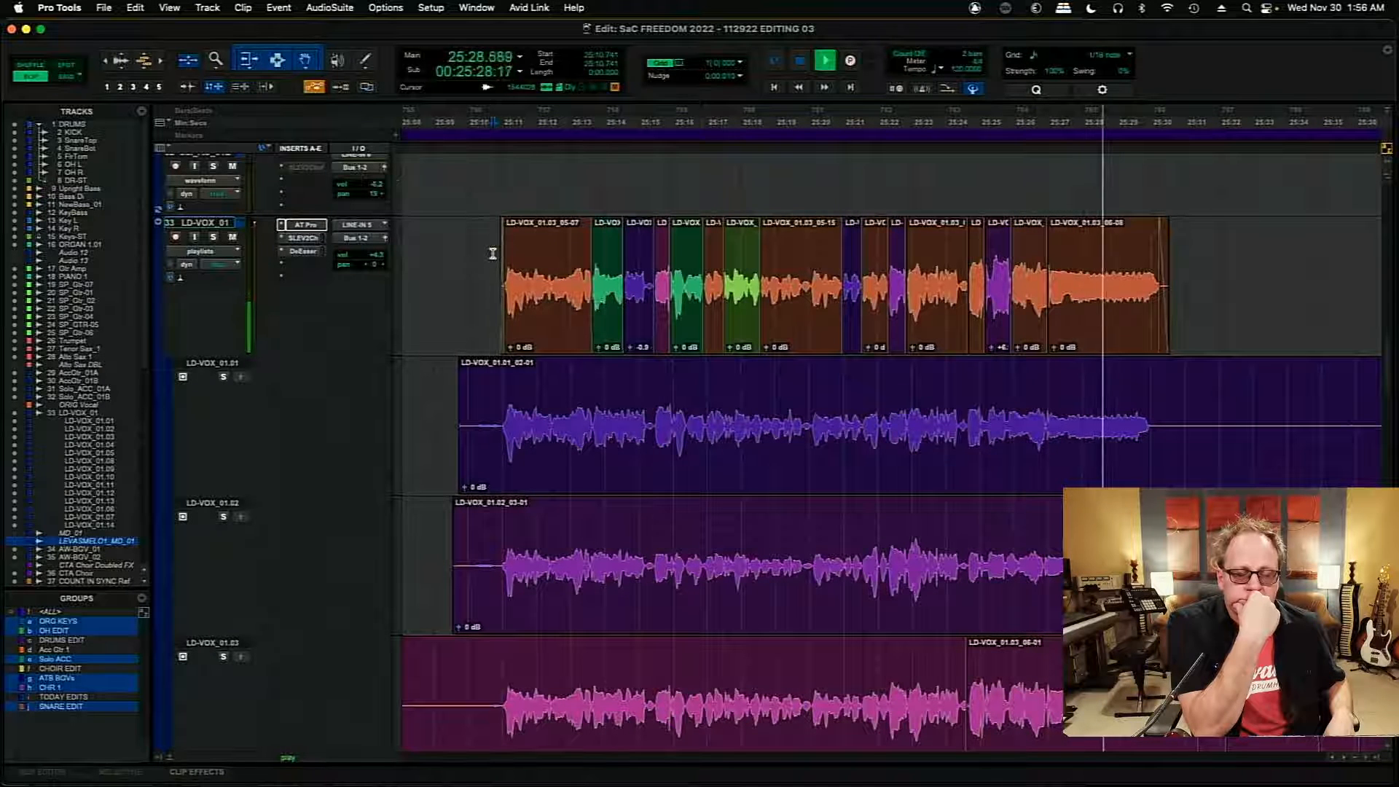
pyautogui.press('space')
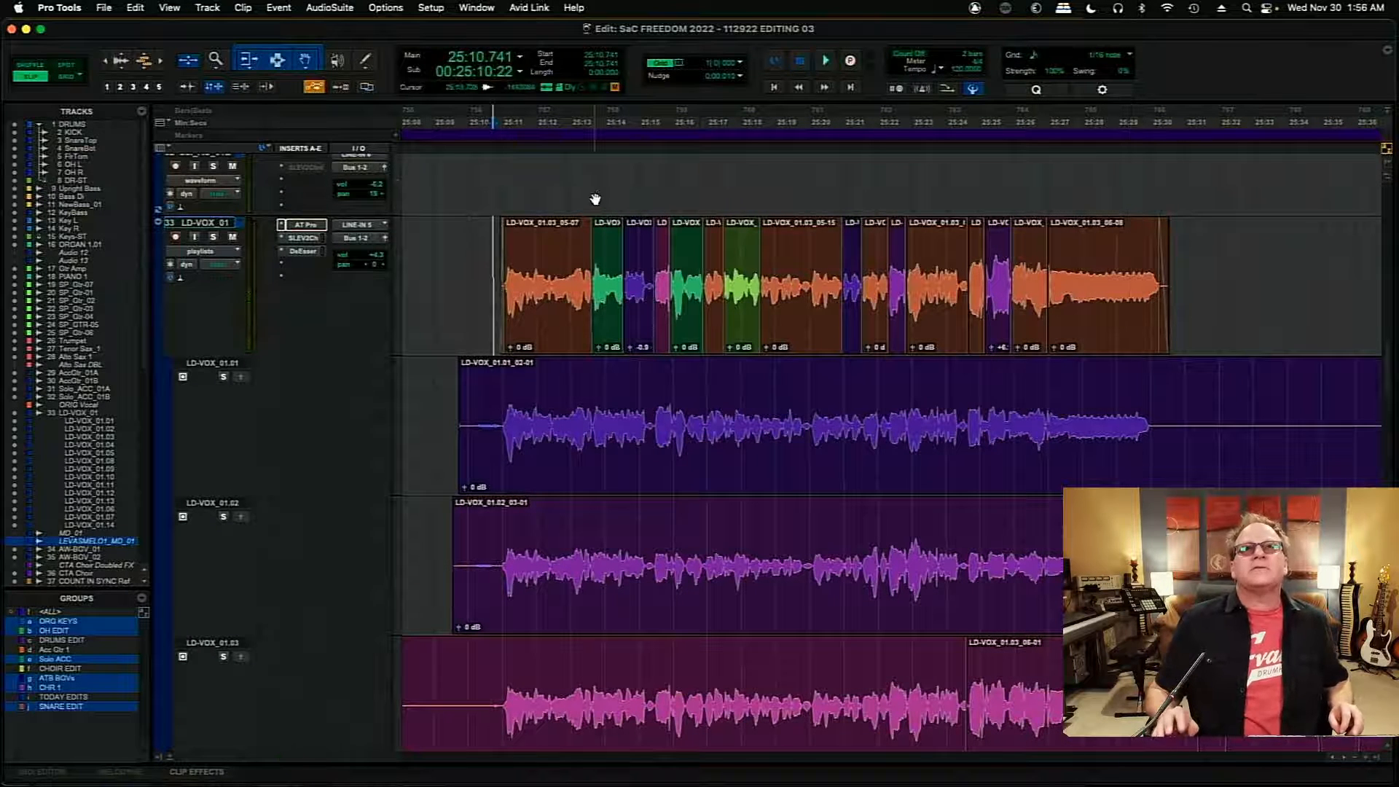
# - Play the LD-VOX_01 comp from 25:13.706, and replay its middle phrase from 25:16.368
pyautogui.press('space')
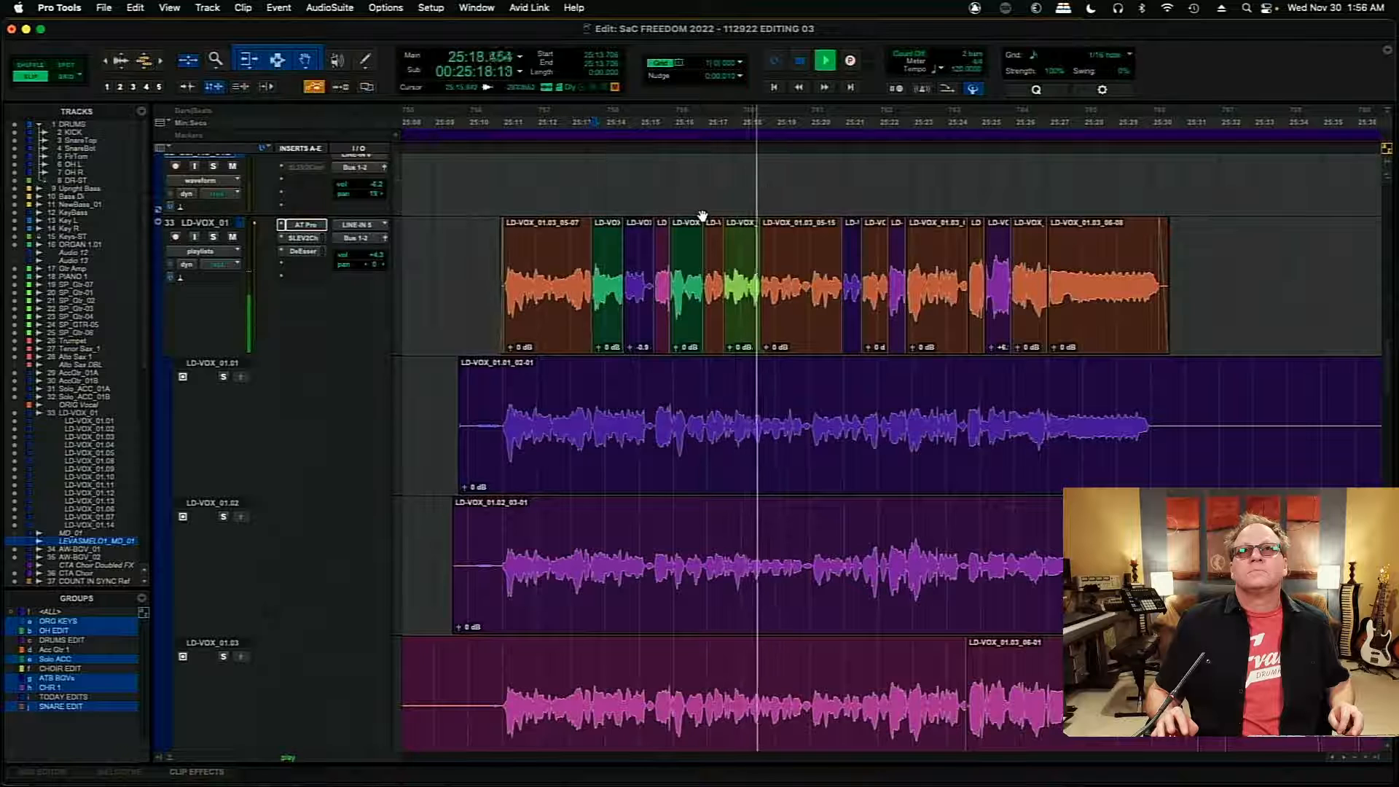
pyautogui.press('space')
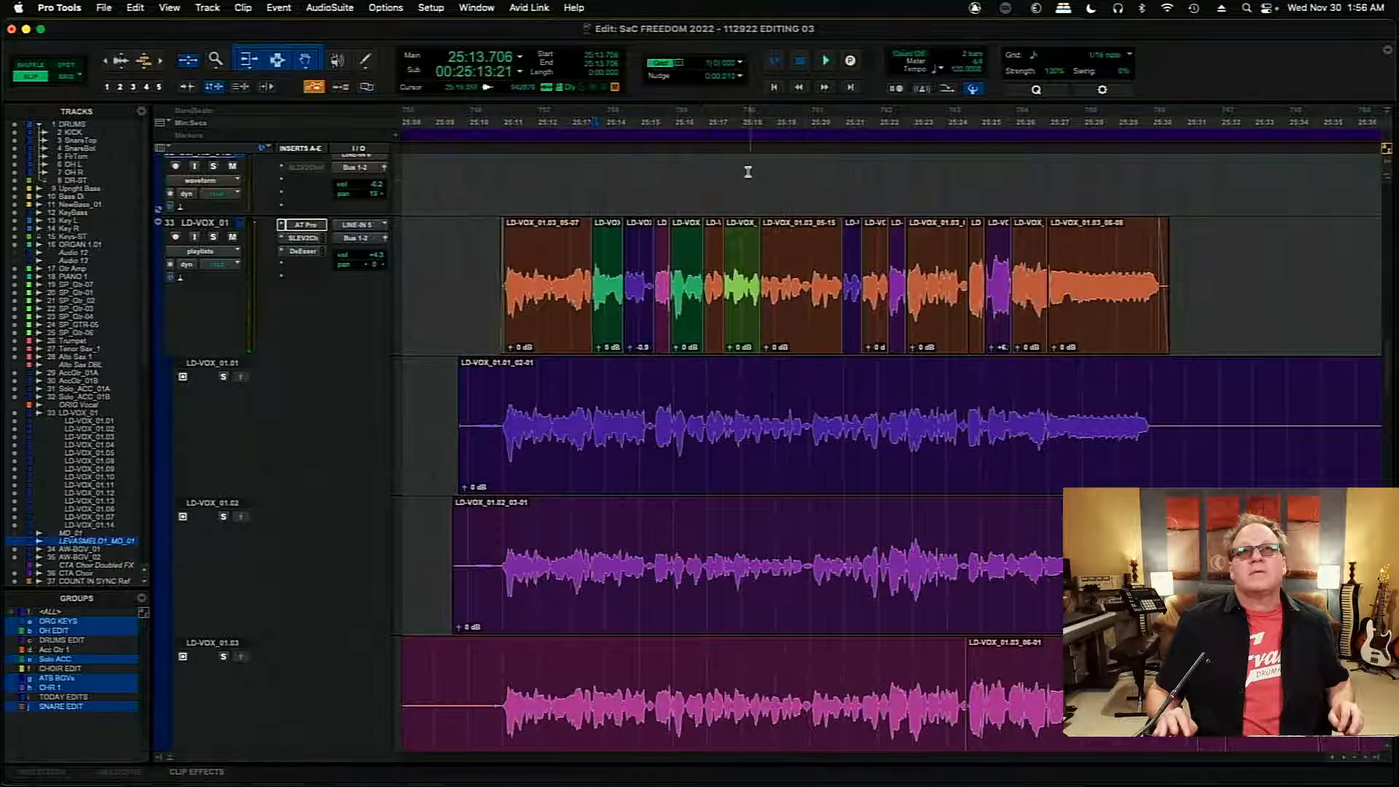
pyautogui.press('t')
pyautogui.press('t')
pyautogui.press('t')
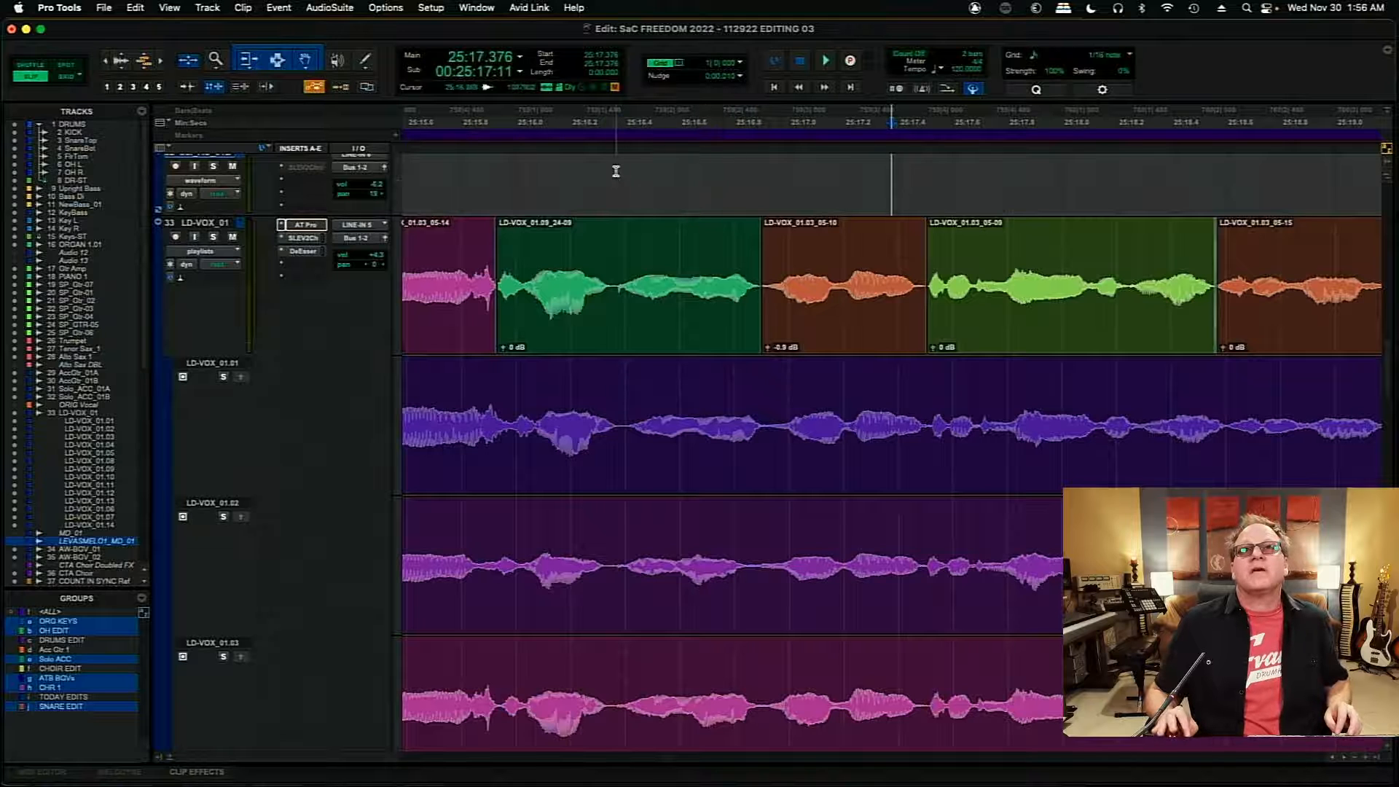
pyautogui.press('space')
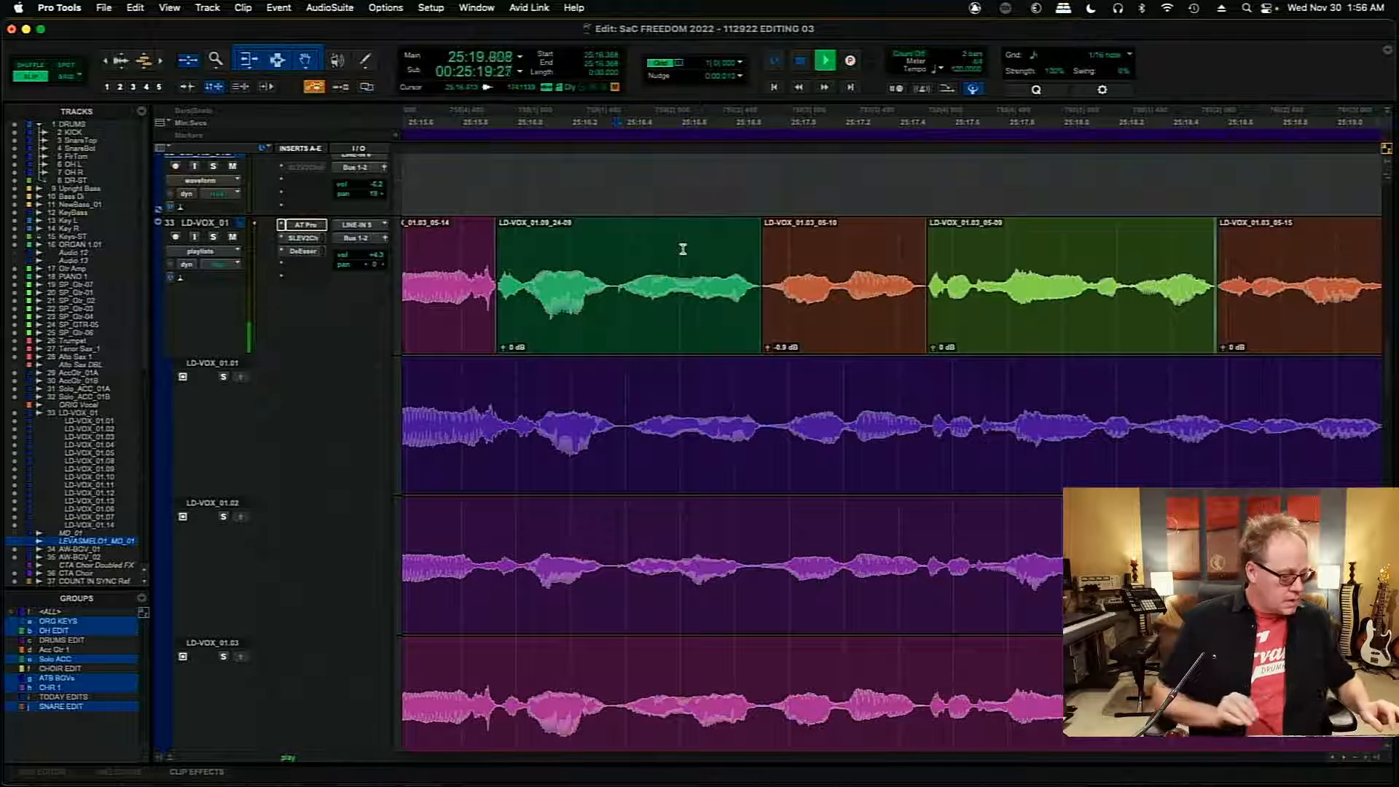
pyautogui.press('r')
pyautogui.press('r')
pyautogui.press('r')
pyautogui.press('r')
pyautogui.press('r')
pyautogui.press('space')
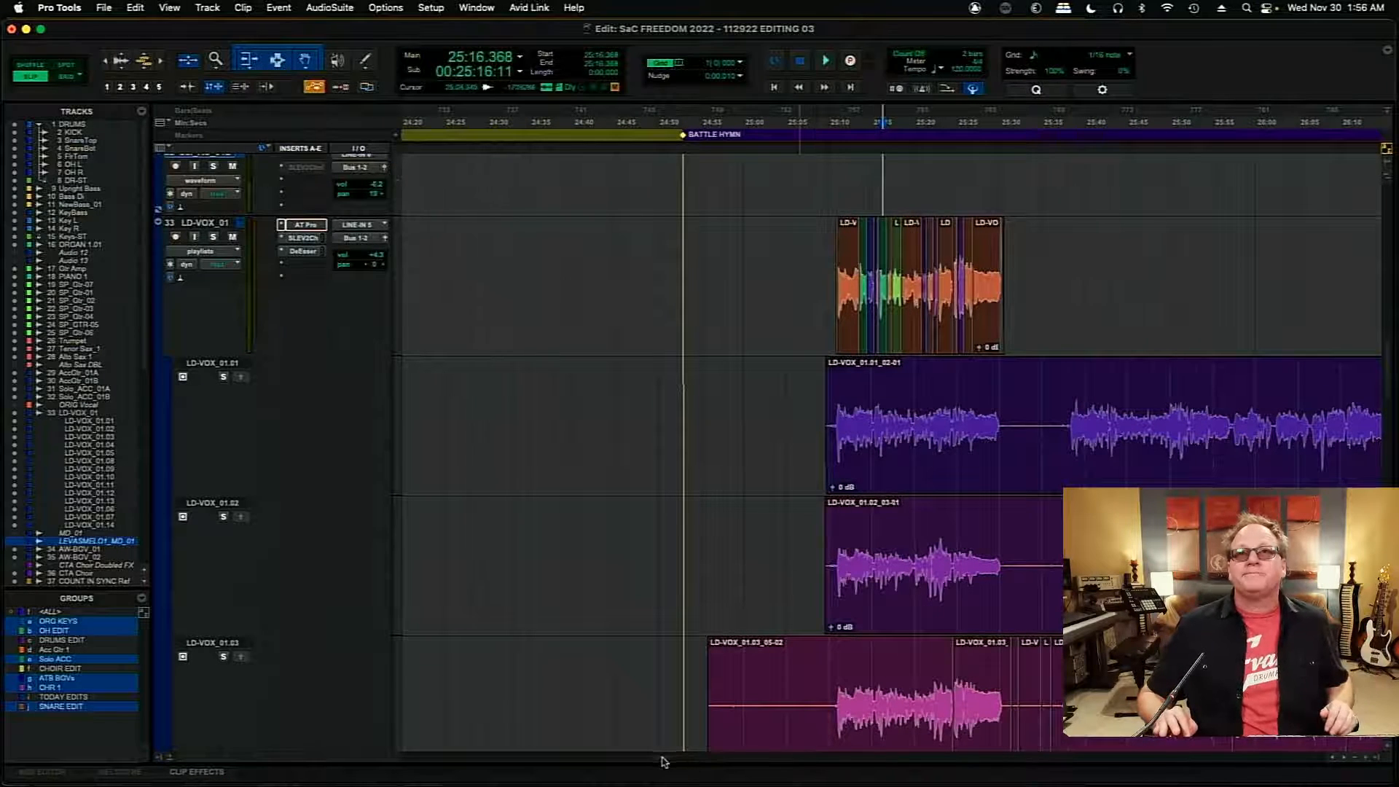
# - Audition the next lead vocal phrase on LD-VOX_01.09 from about 25:37.7 and on LD-VOX_01.08 from 25:38.389
pyautogui.hscroll(10, 663, 762)
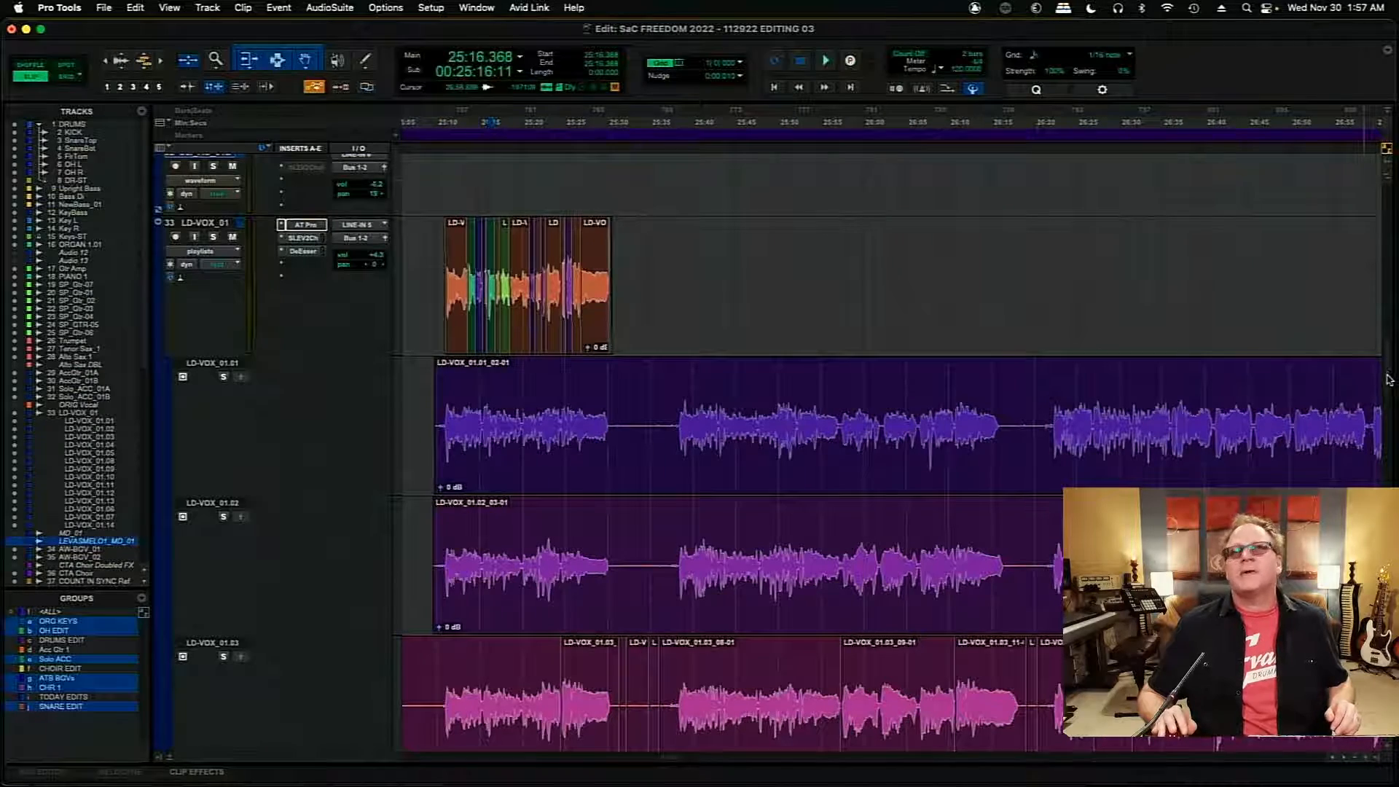
pyautogui.scroll(-10, 1388, 379)
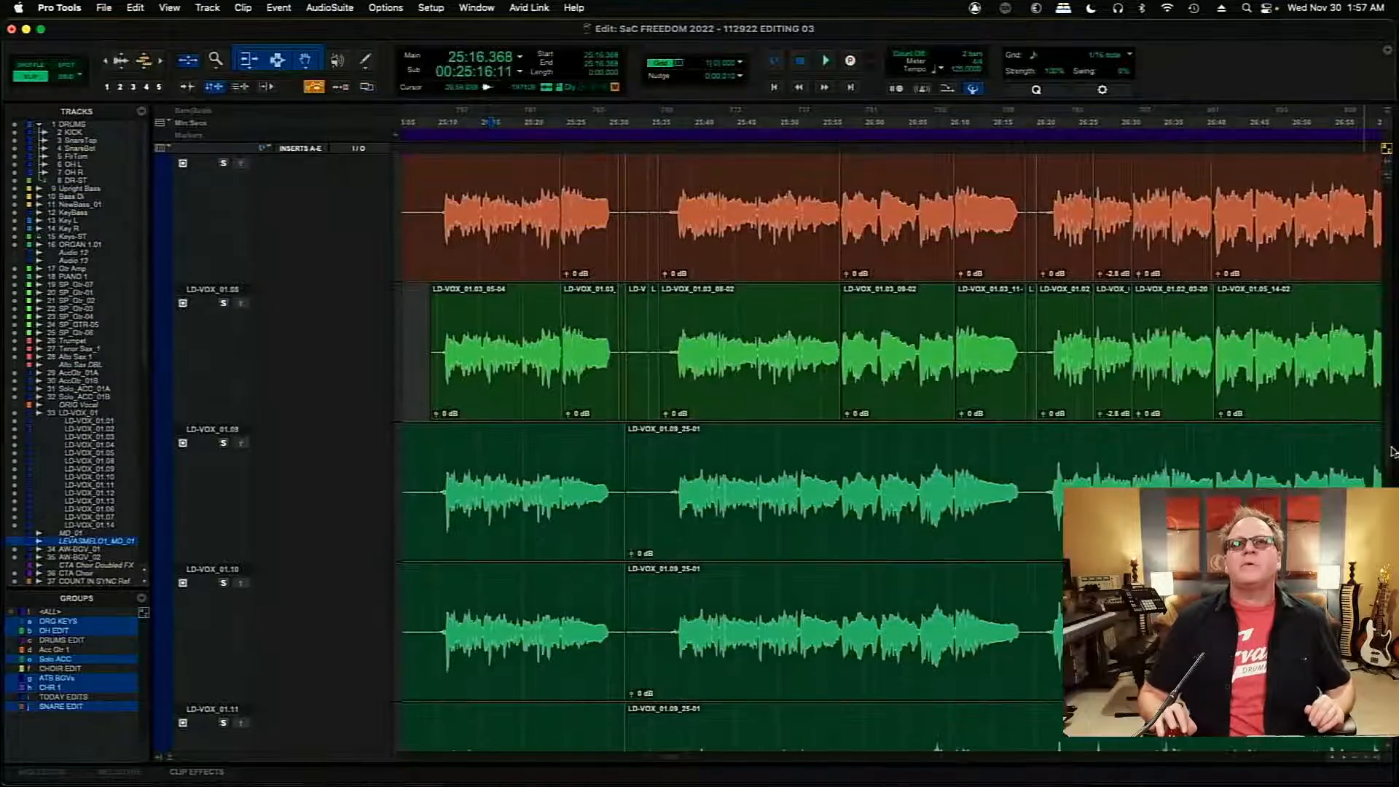
pyautogui.moveTo(1391, 448)
pyautogui.mouseDown()
pyautogui.moveTo(1392, 467)
pyautogui.moveTo(1389, 424)
pyautogui.mouseUp()
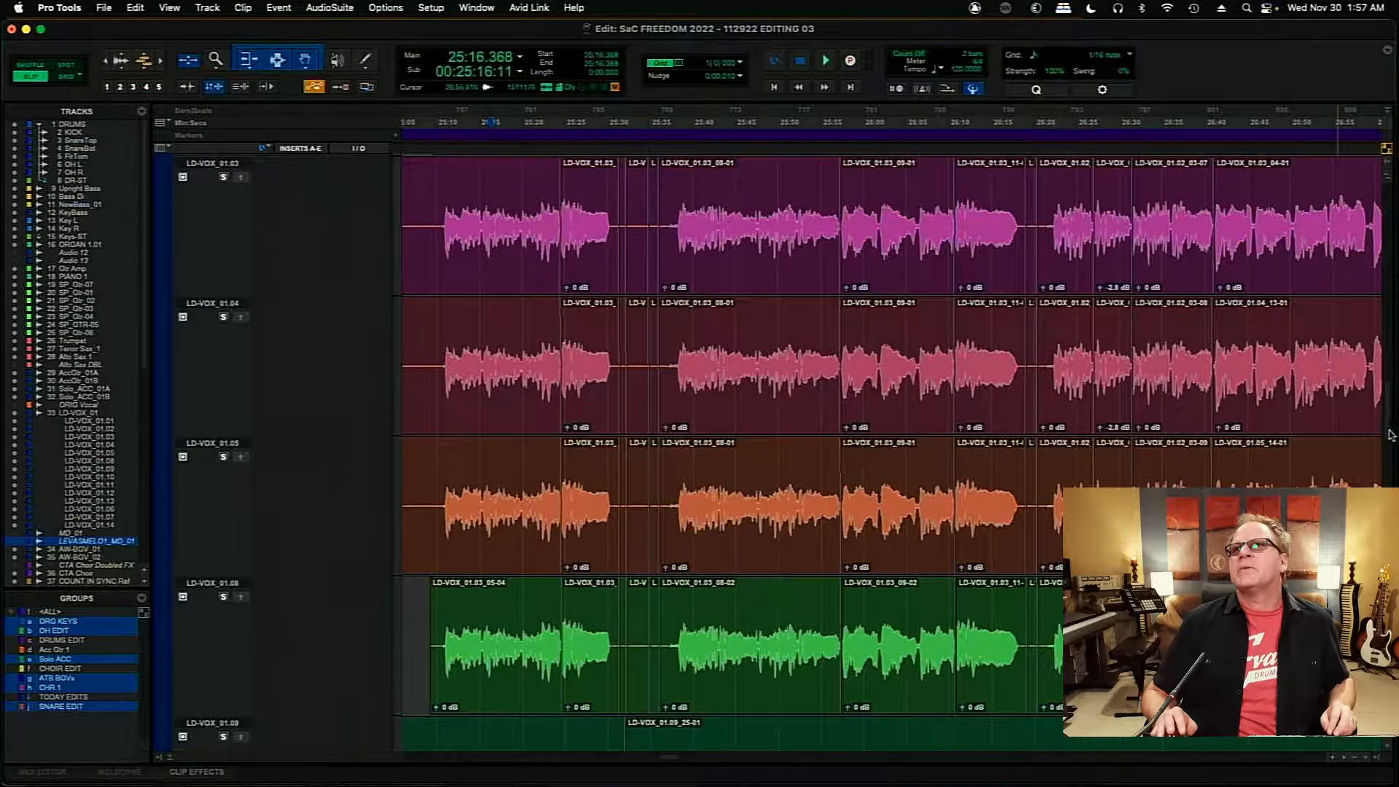
pyautogui.scroll(-10, 1391, 435)
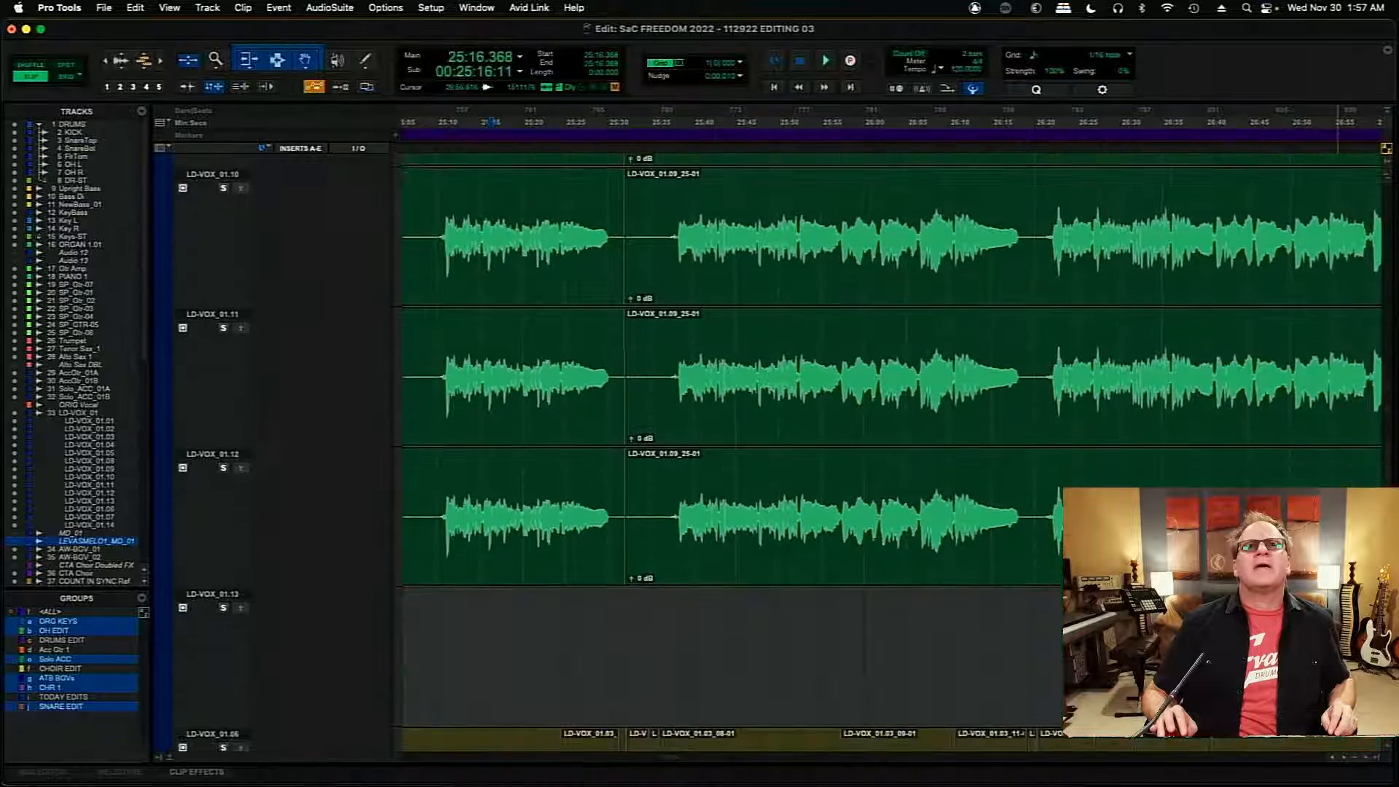
pyautogui.scroll(6, 1077, 465)
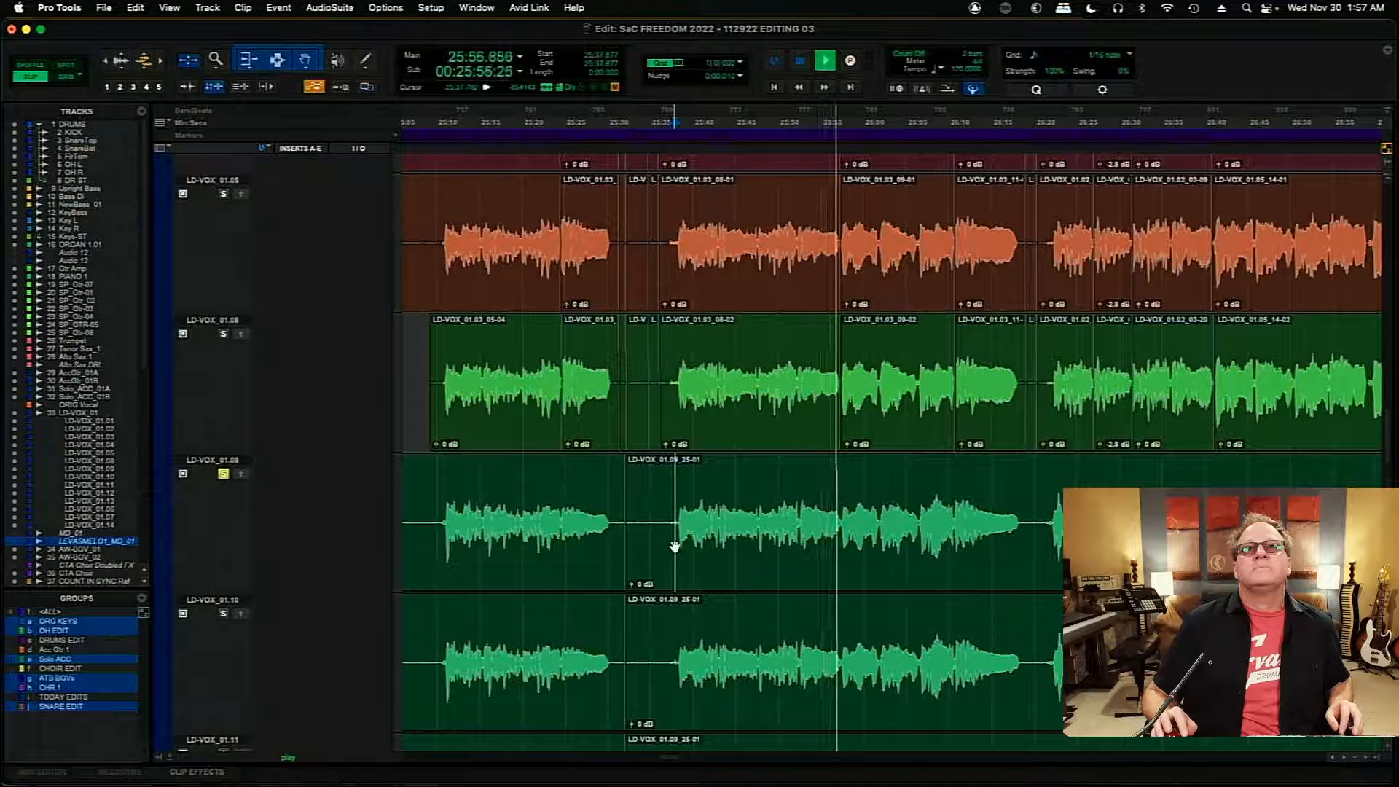
pyautogui.press('space')
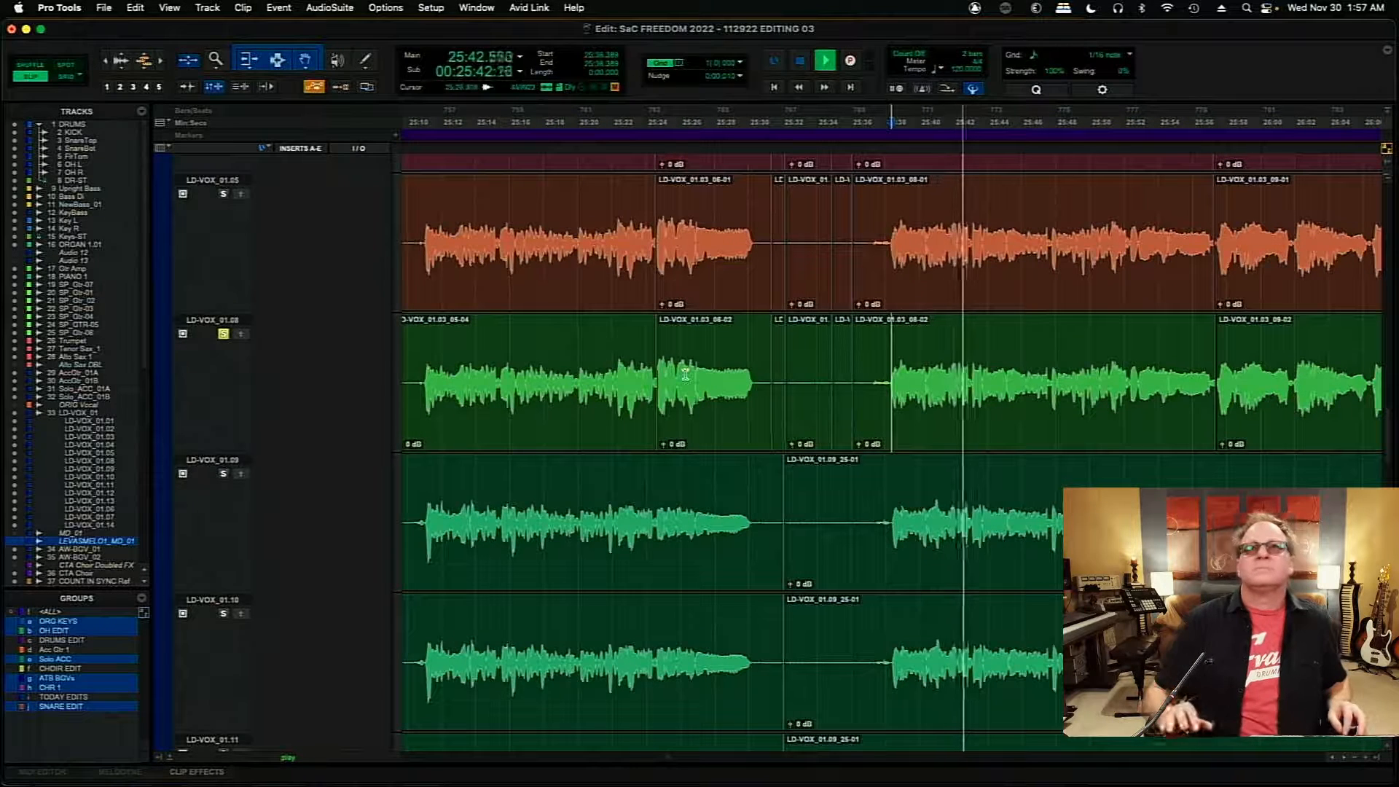
pyautogui.click(1344, 757)
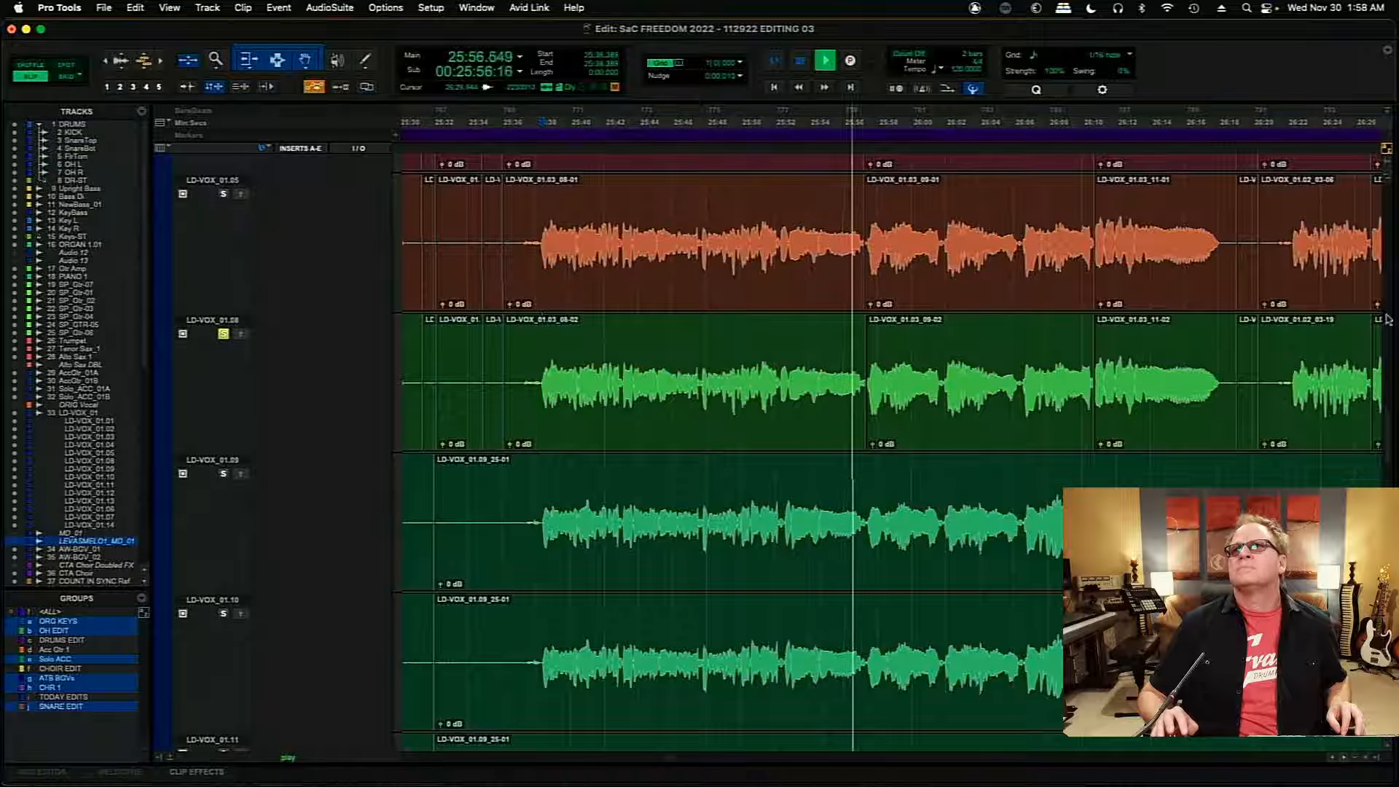
pyautogui.press('space')
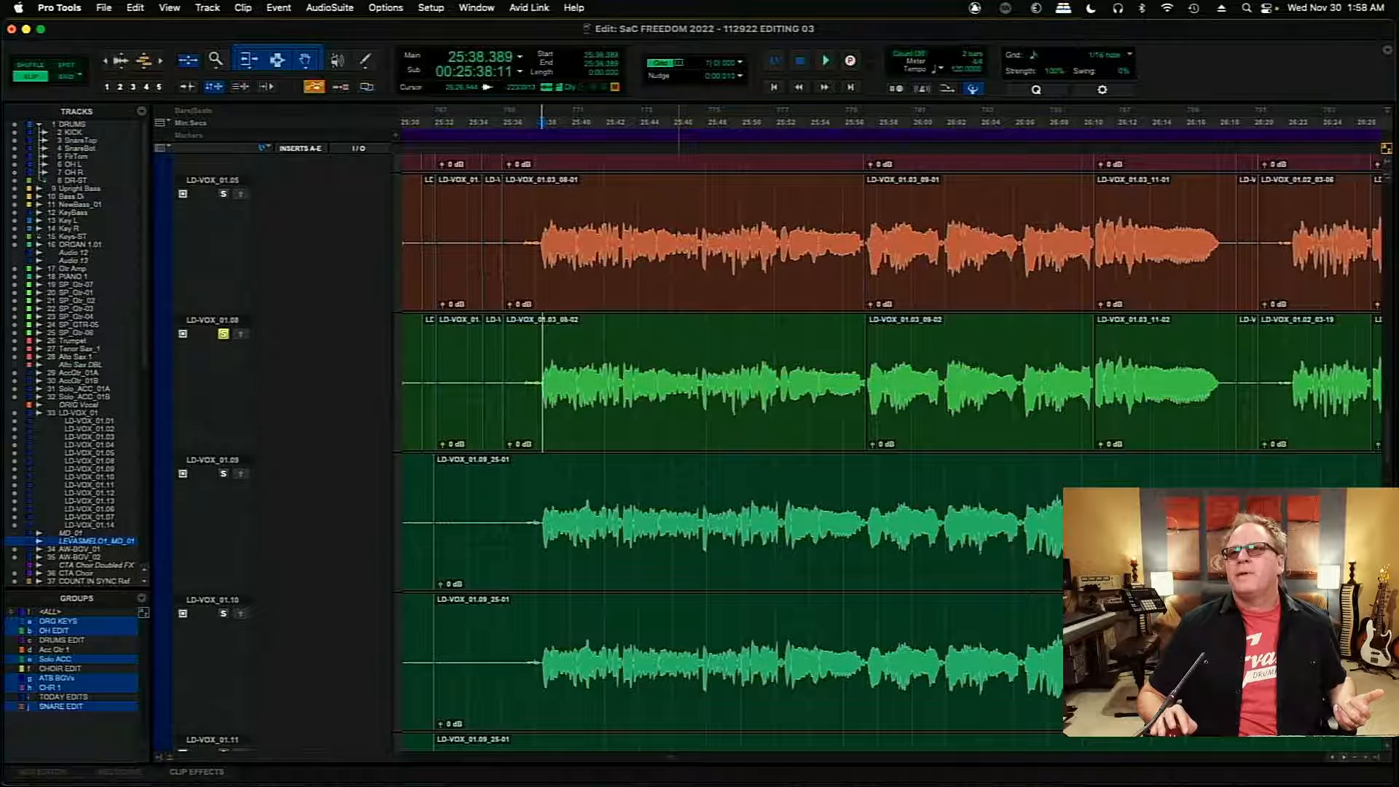
# - Audition the same phrase on LD-VOX_01.02 from 25:38.048 and on LD-VOX_01.01 from 25:38.090
pyautogui.scroll(4, 888, 451)
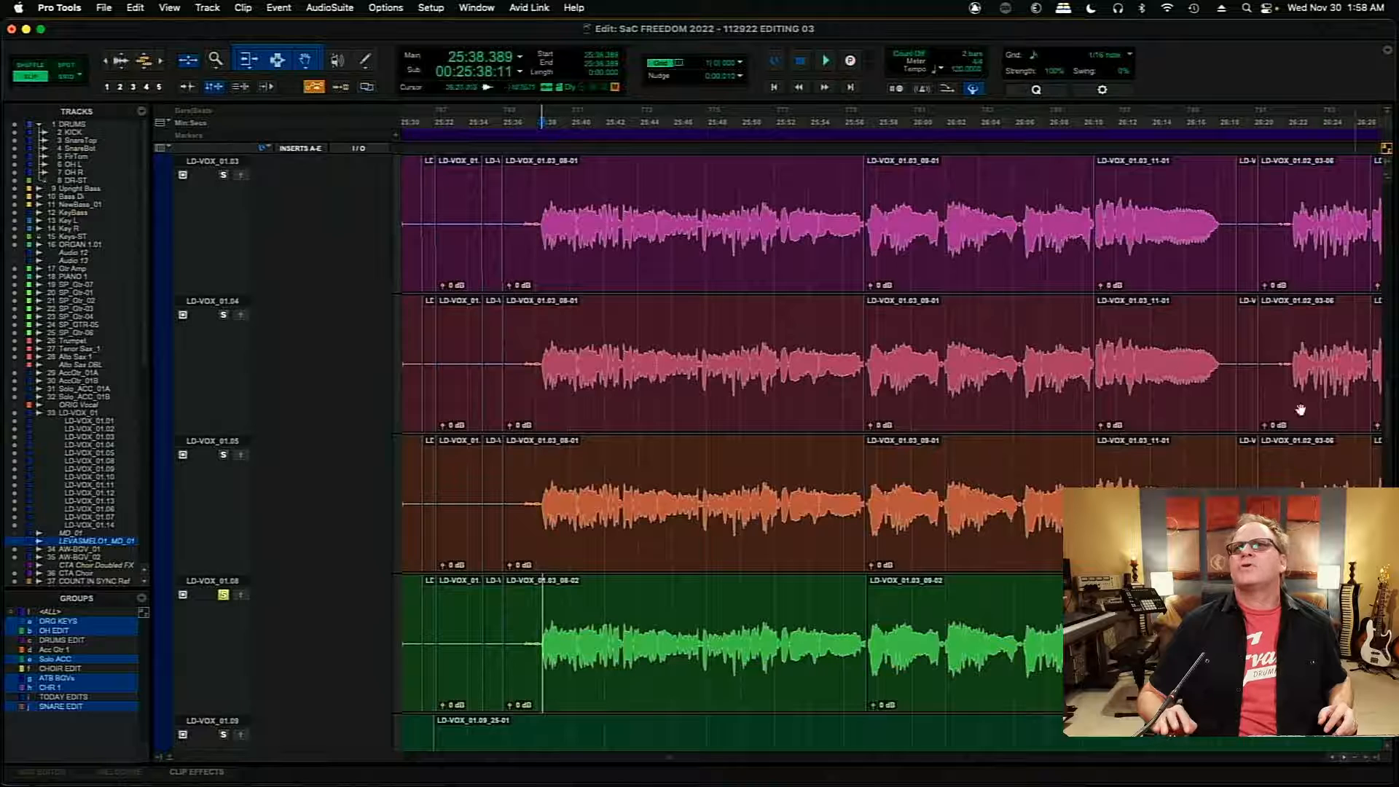
pyautogui.scroll(4, 889, 451)
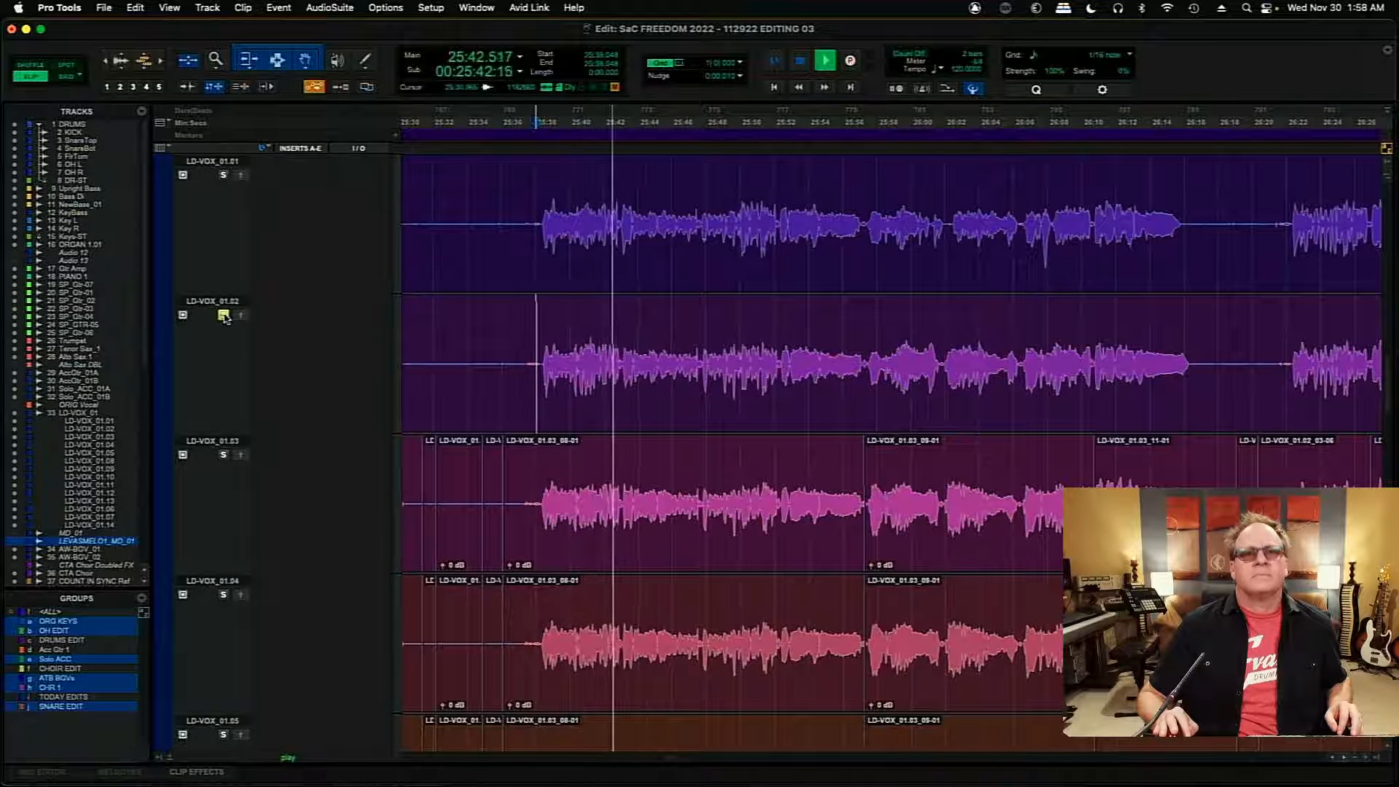
pyautogui.click(224, 316)
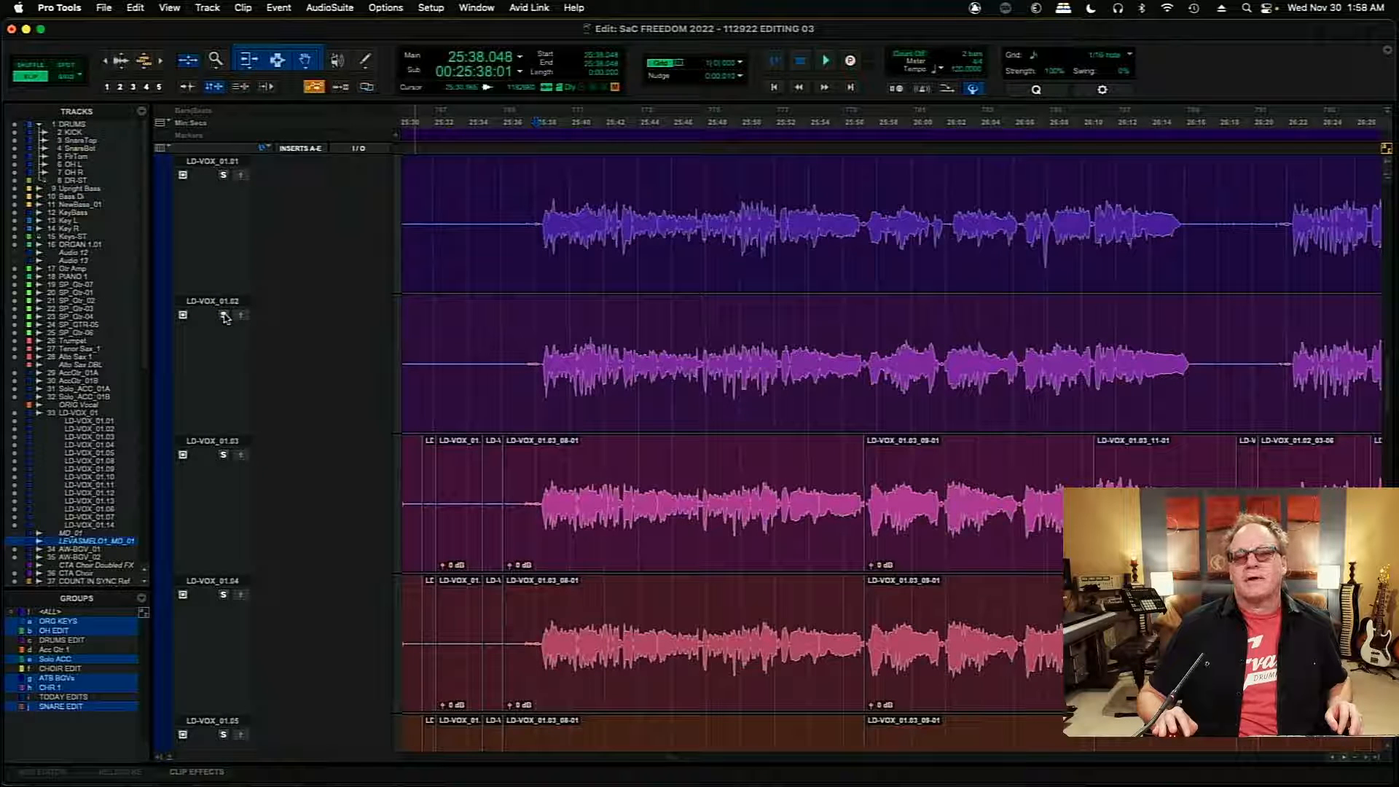
pyautogui.press('space')
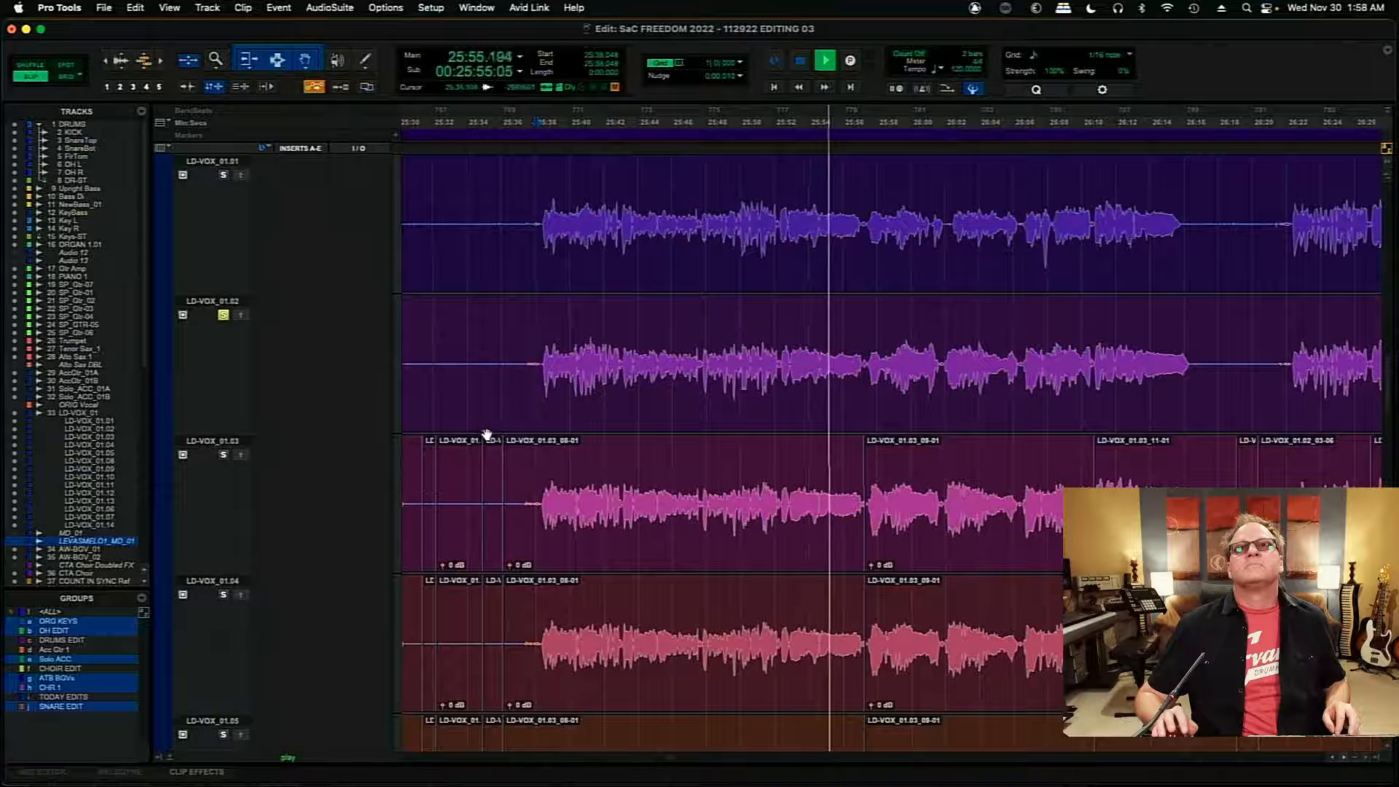
pyautogui.press('space')
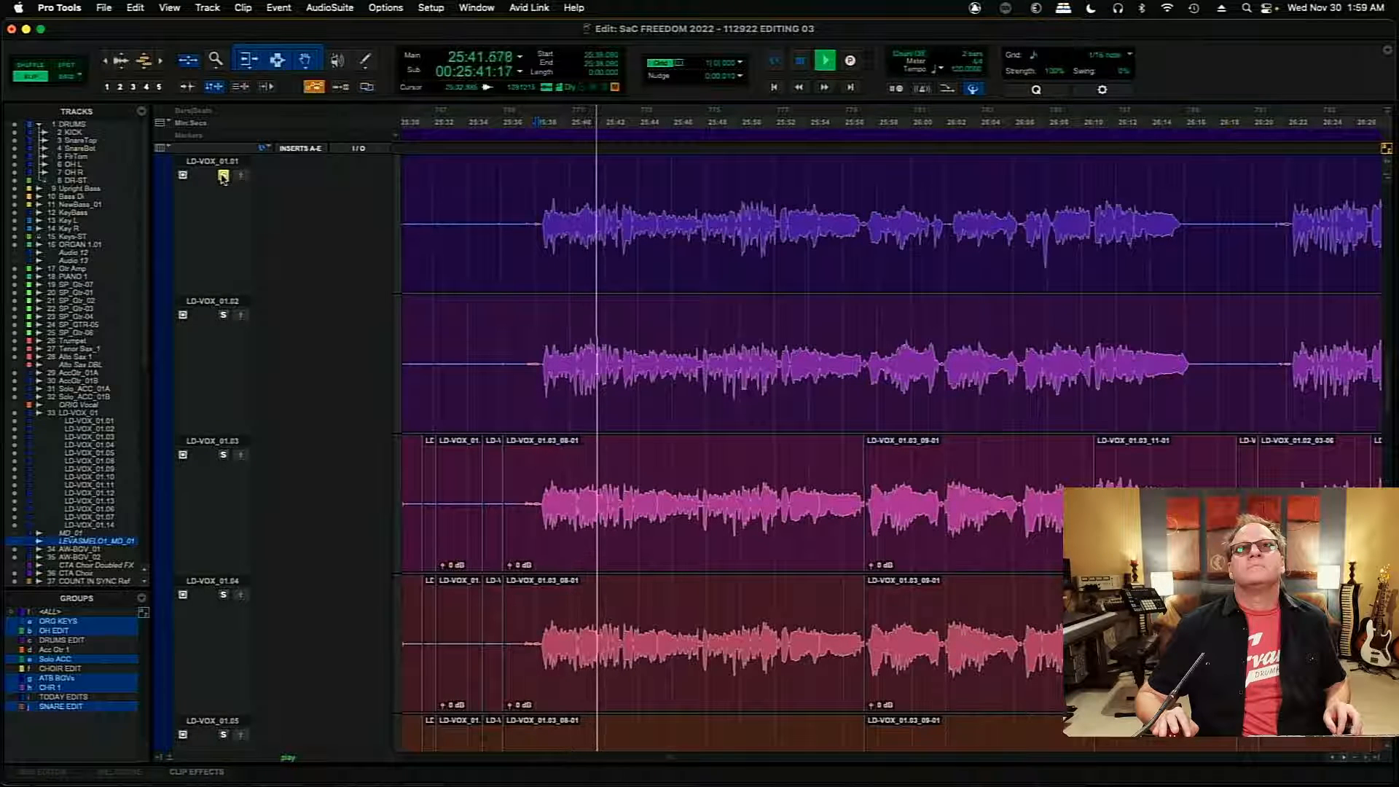
pyautogui.click(223, 175)
pyautogui.press('space')
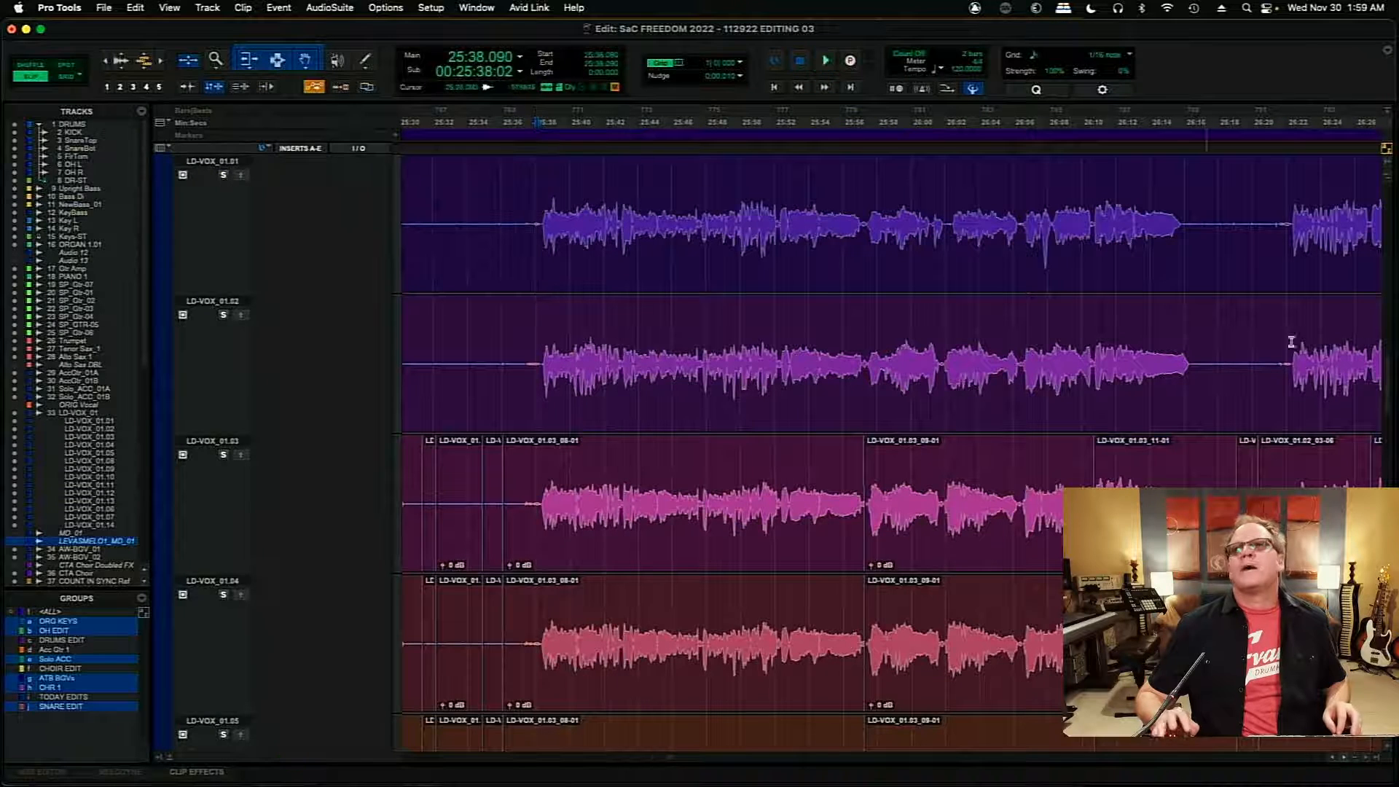
# - Copy the LD-VOX_01.11 passage from 25:37.920 to about 26:18.9 into the main LD-VOX_01 comp
pyautogui.moveTo(1388, 380); pyautogui.dragTo(1393, 452)
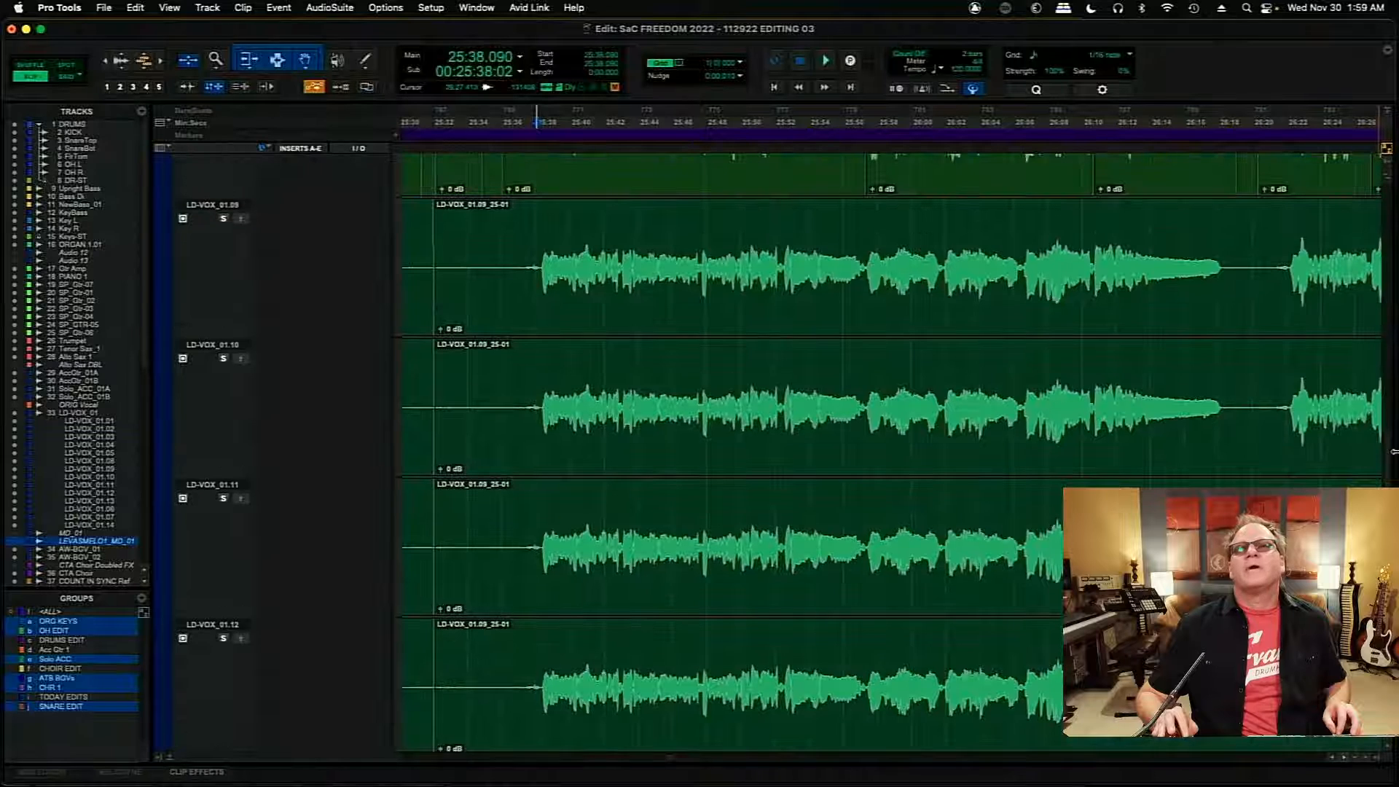
pyautogui.moveTo(533, 534); pyautogui.dragTo(1334, 539)
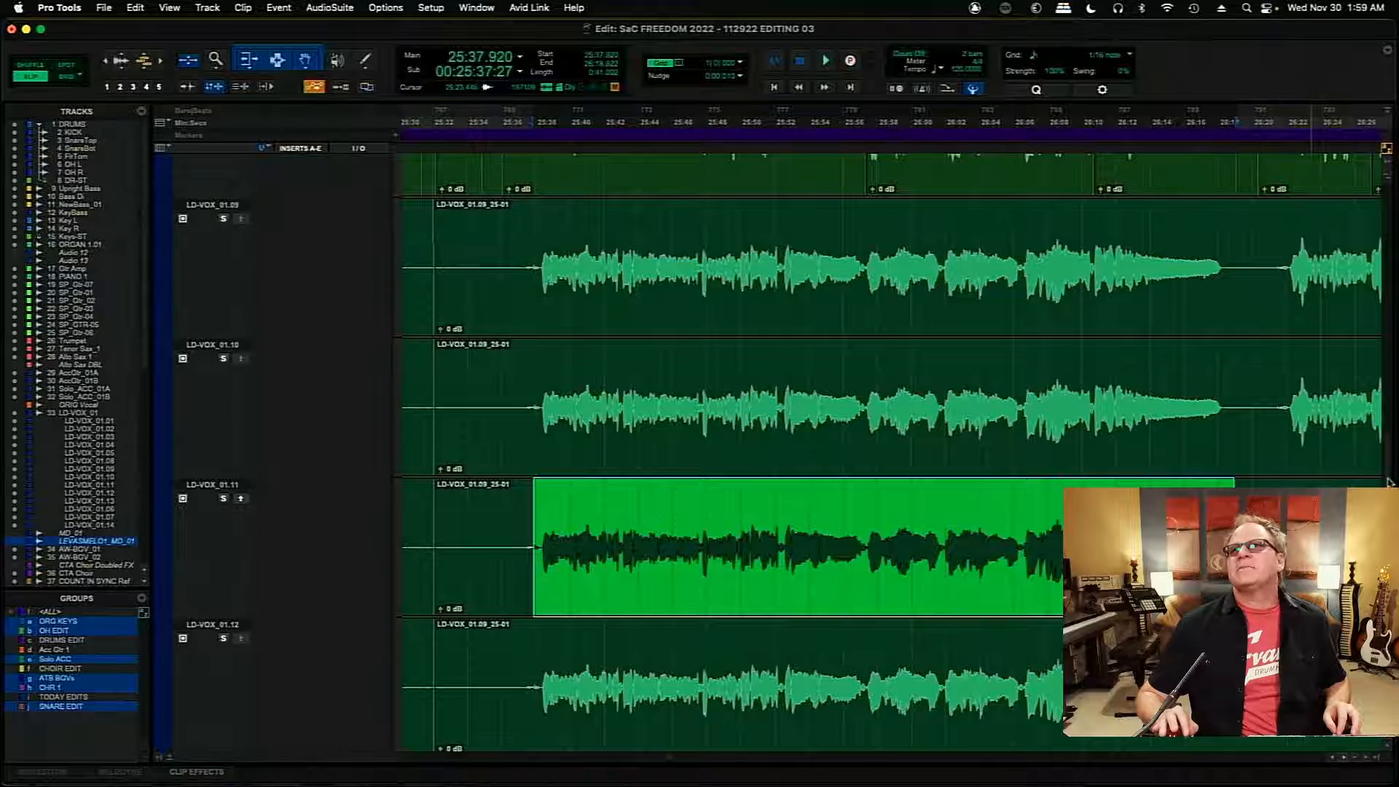
pyautogui.moveTo(1389, 482); pyautogui.dragTo(1388, 385)
# - Play the copied passage on the main LD-VOX_01 track from 25:36.981, and replay it from 25:40.138
pyautogui.click(516, 281)
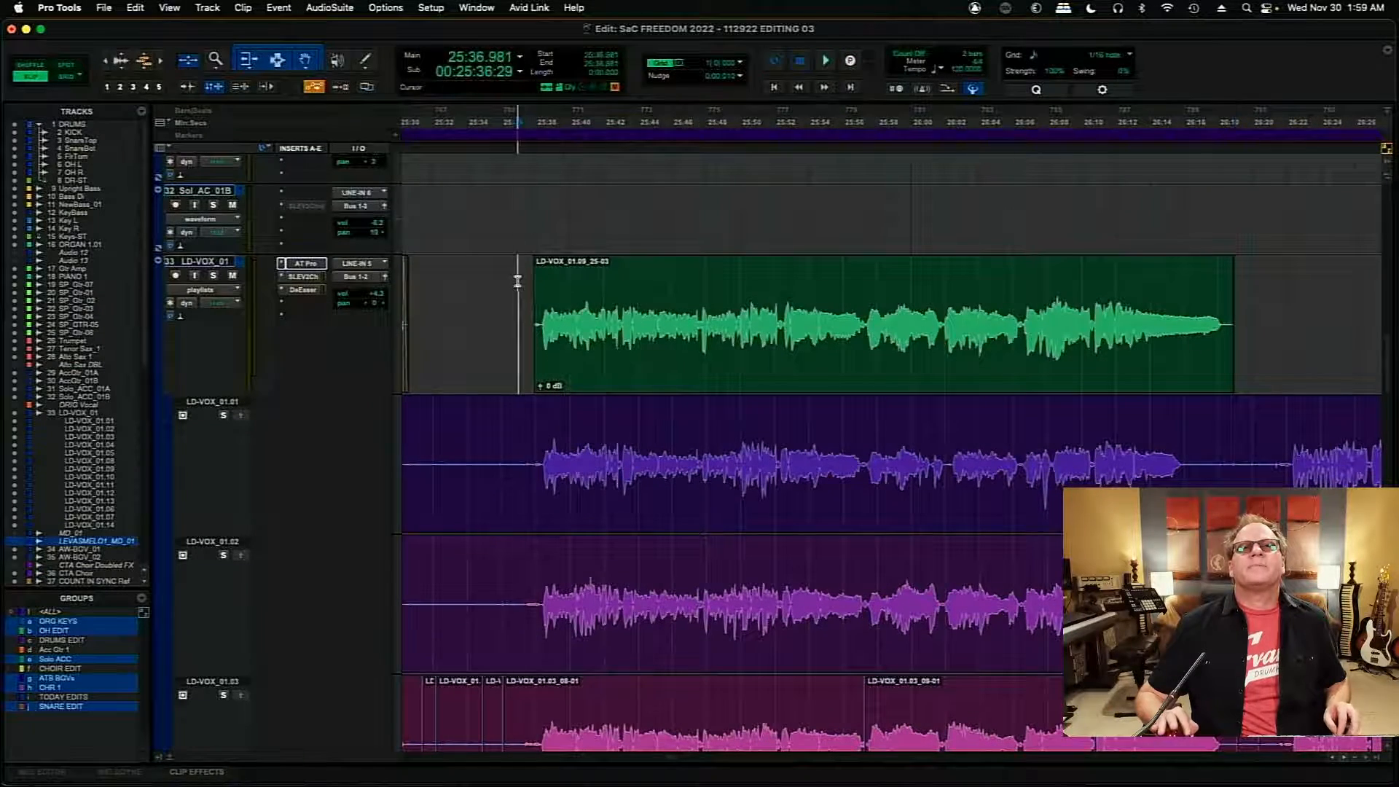
pyautogui.press('space')
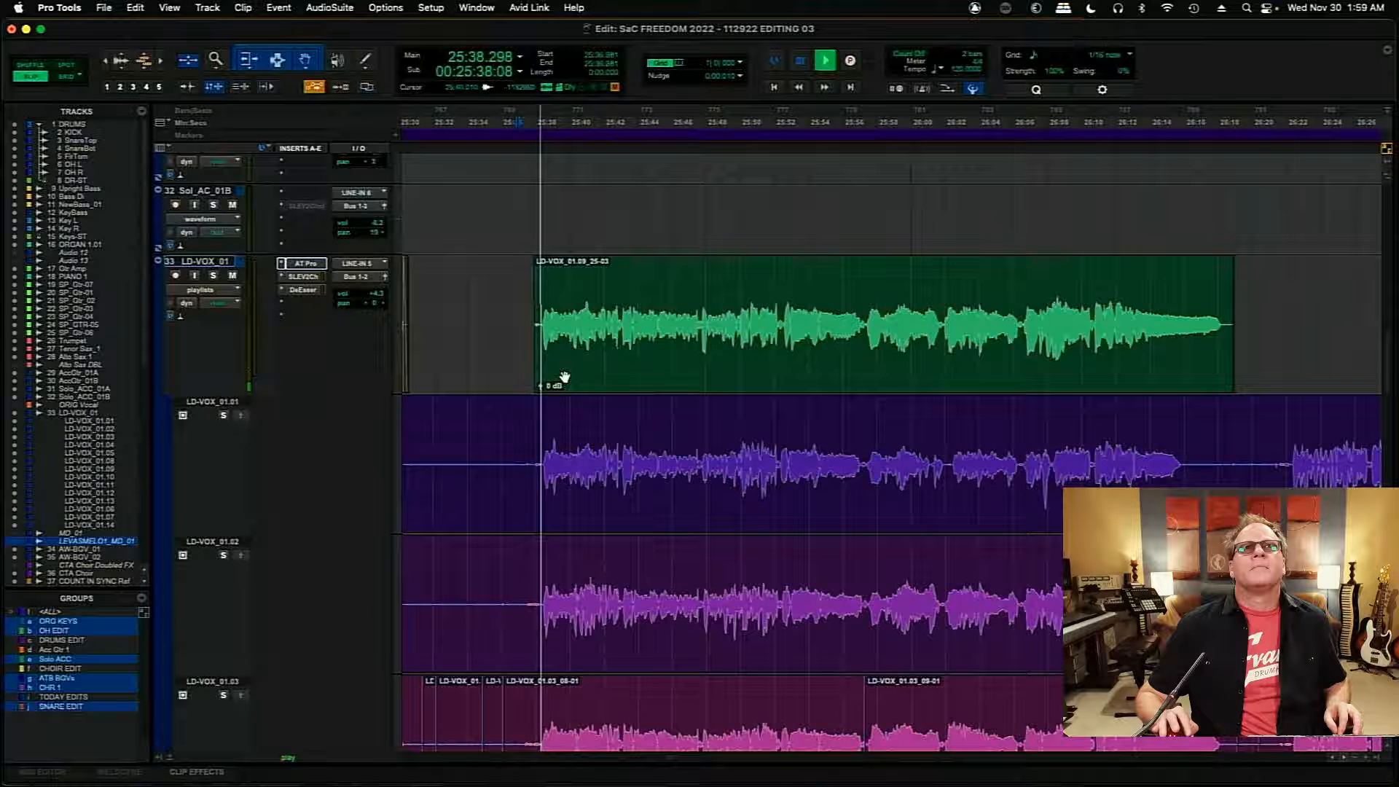
pyautogui.click(1390, 327)
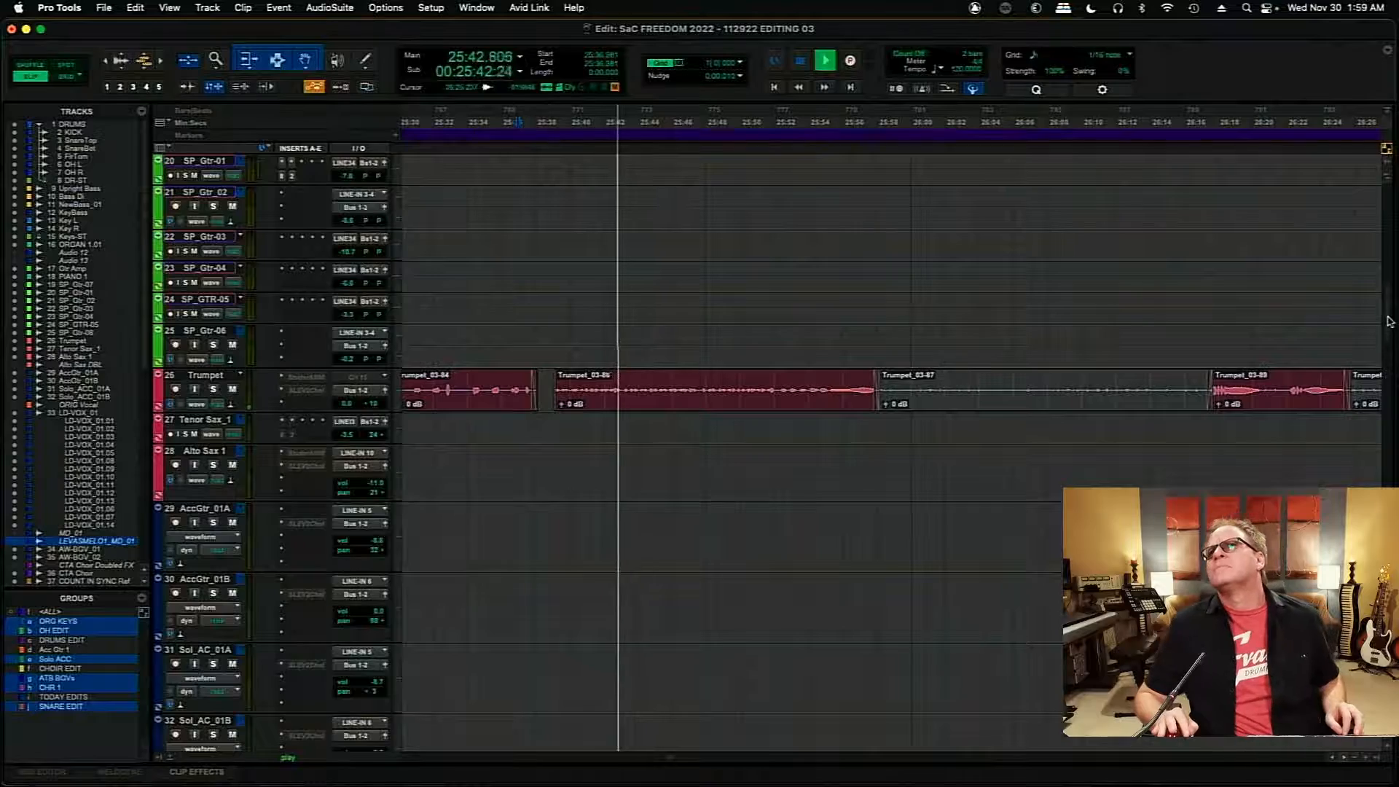
pyautogui.moveTo(1390, 372)
pyautogui.mouseDown()
pyautogui.moveTo(1383, 196)
pyautogui.moveTo(1387, 603)
pyautogui.moveTo(1389, 370)
pyautogui.mouseUp()
pyautogui.press('space')
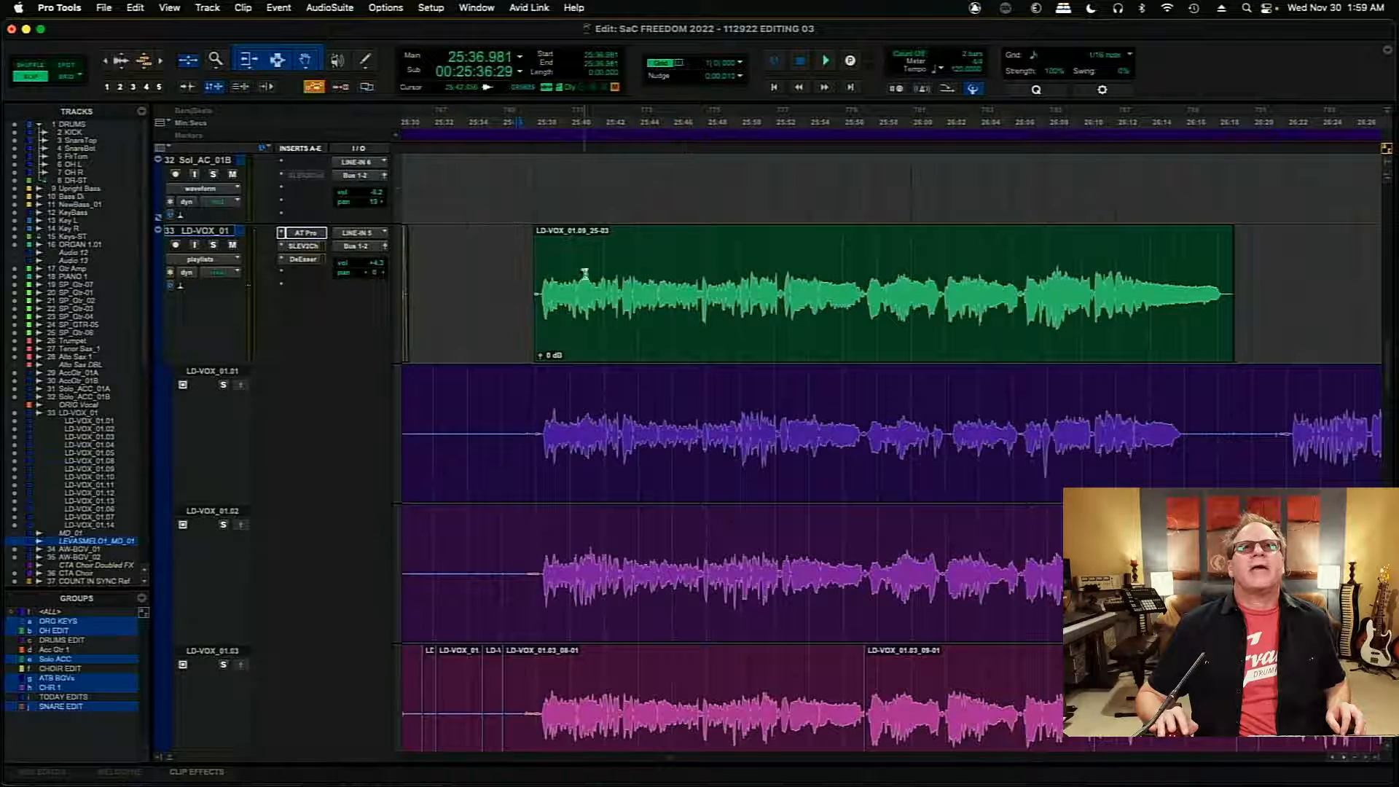
pyautogui.press('space')
pyautogui.press('super+bracketright')
pyautogui.press('super+bracketright')
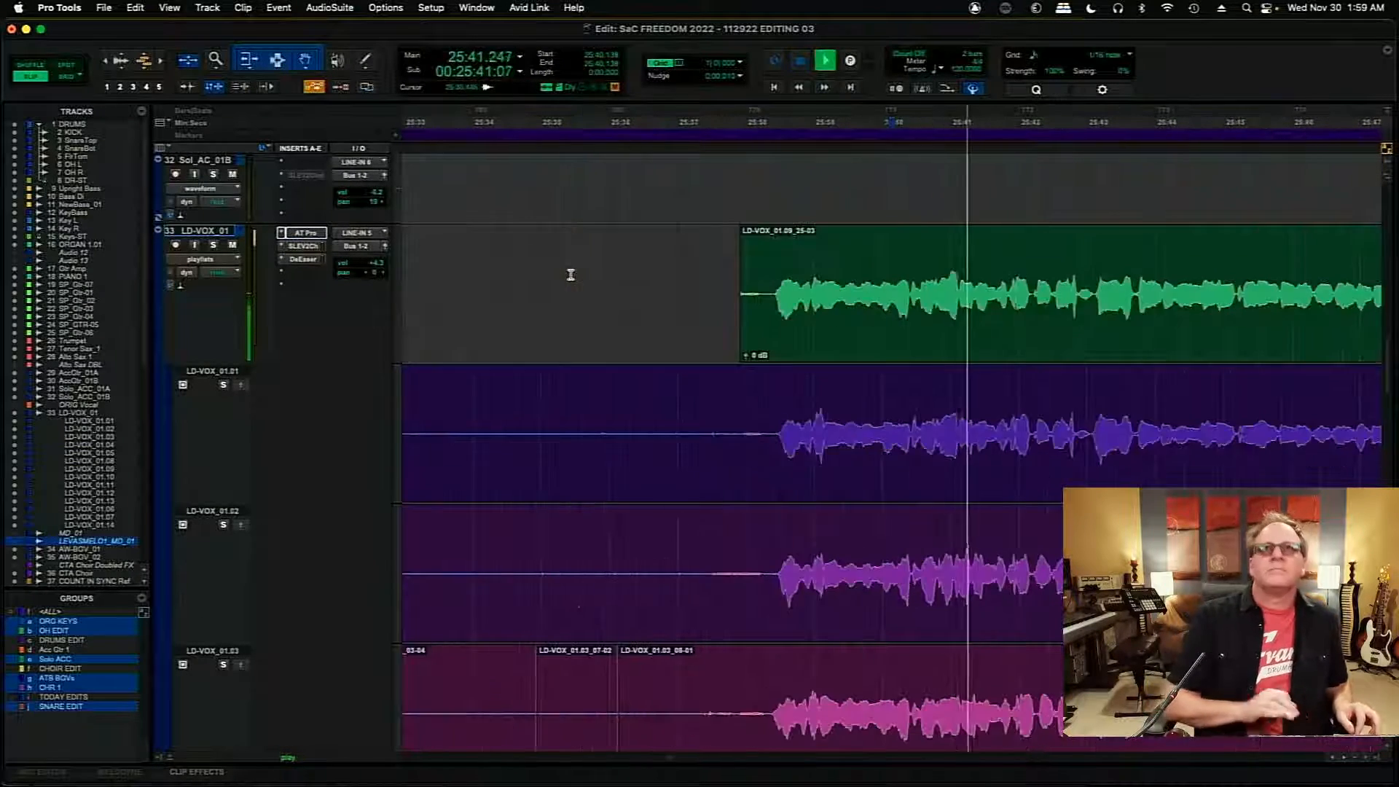
pyautogui.press('space')
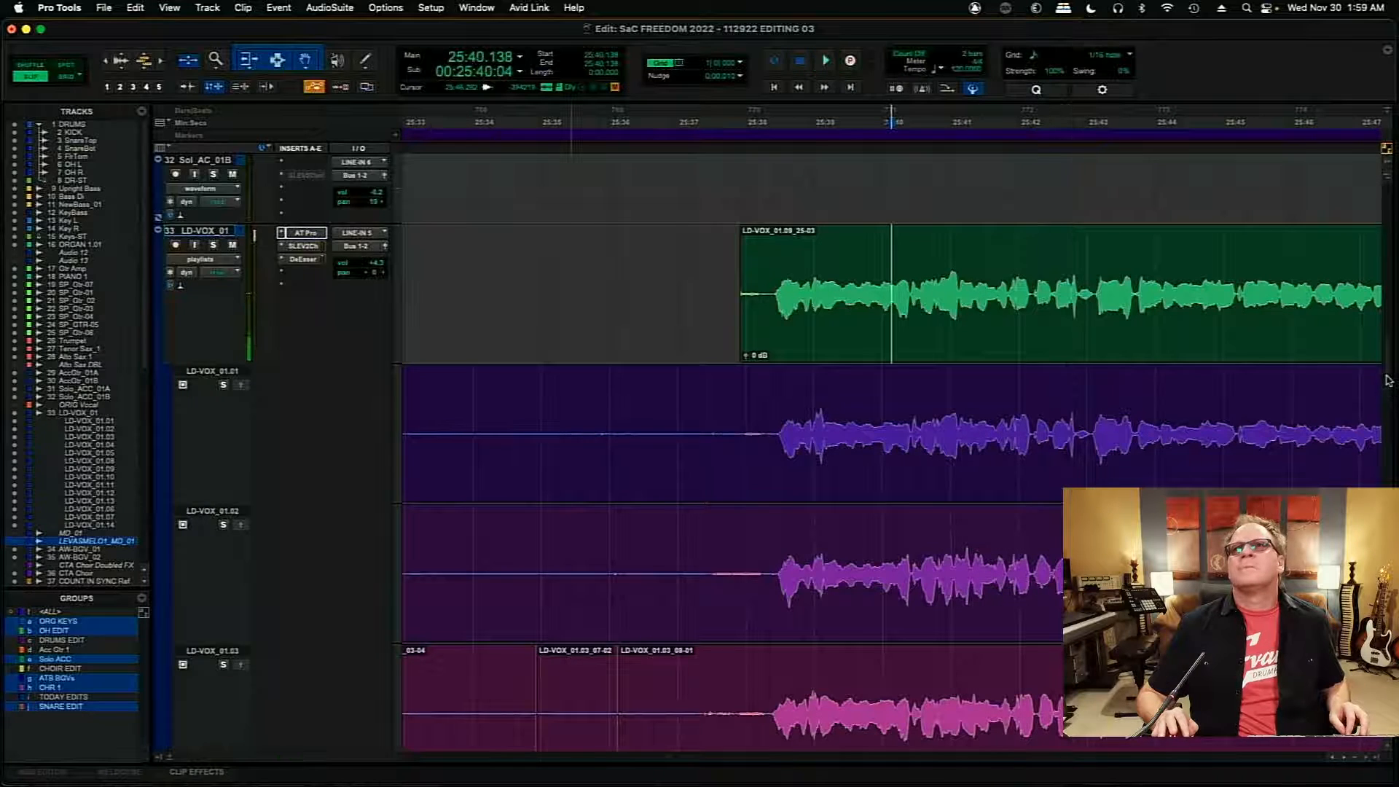
# - Audition the phrase's opening on the LD-VOX_01.04 playlist from 25:38.560
pyautogui.scroll(-2, 1390, 394)
pyautogui.moveTo(1389, 394); pyautogui.dragTo(1388, 412)
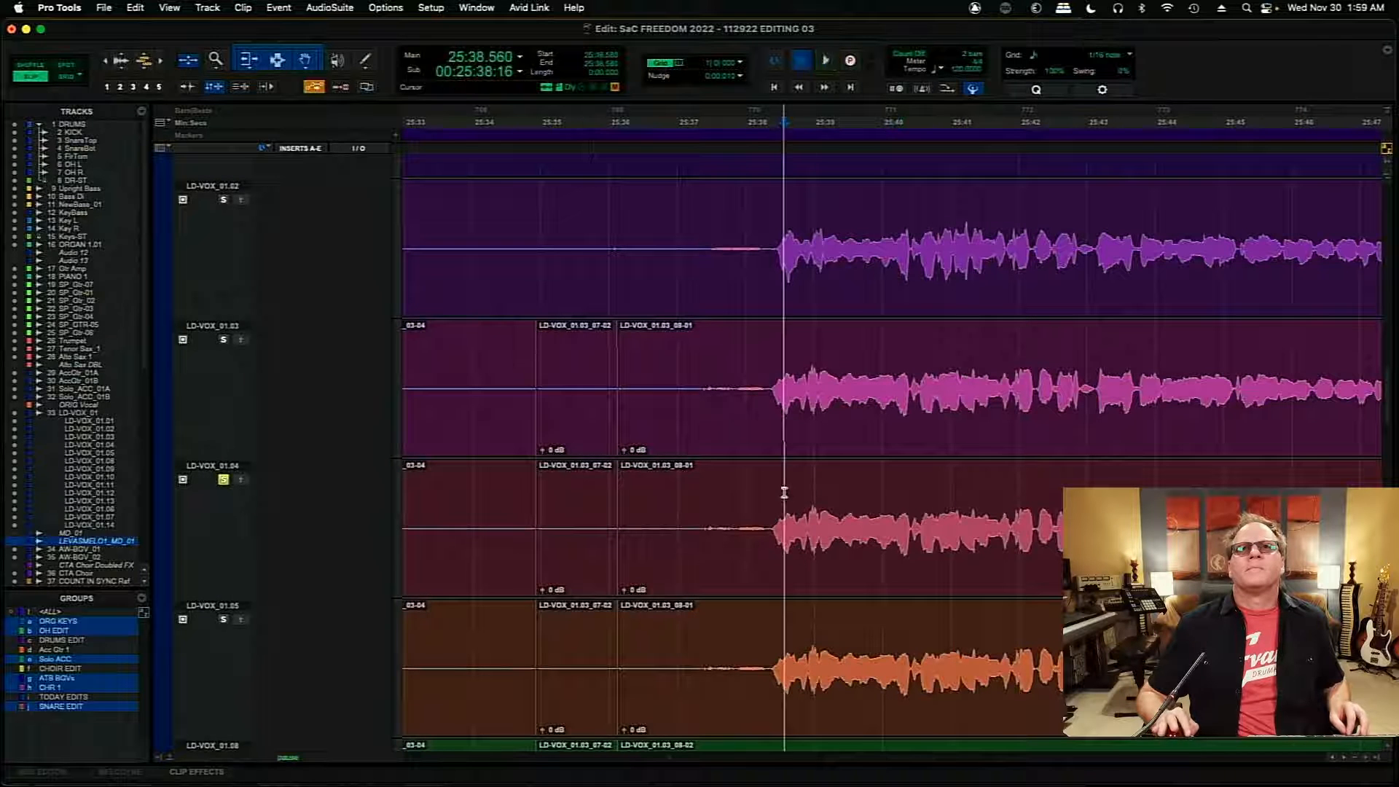
pyautogui.press('space')
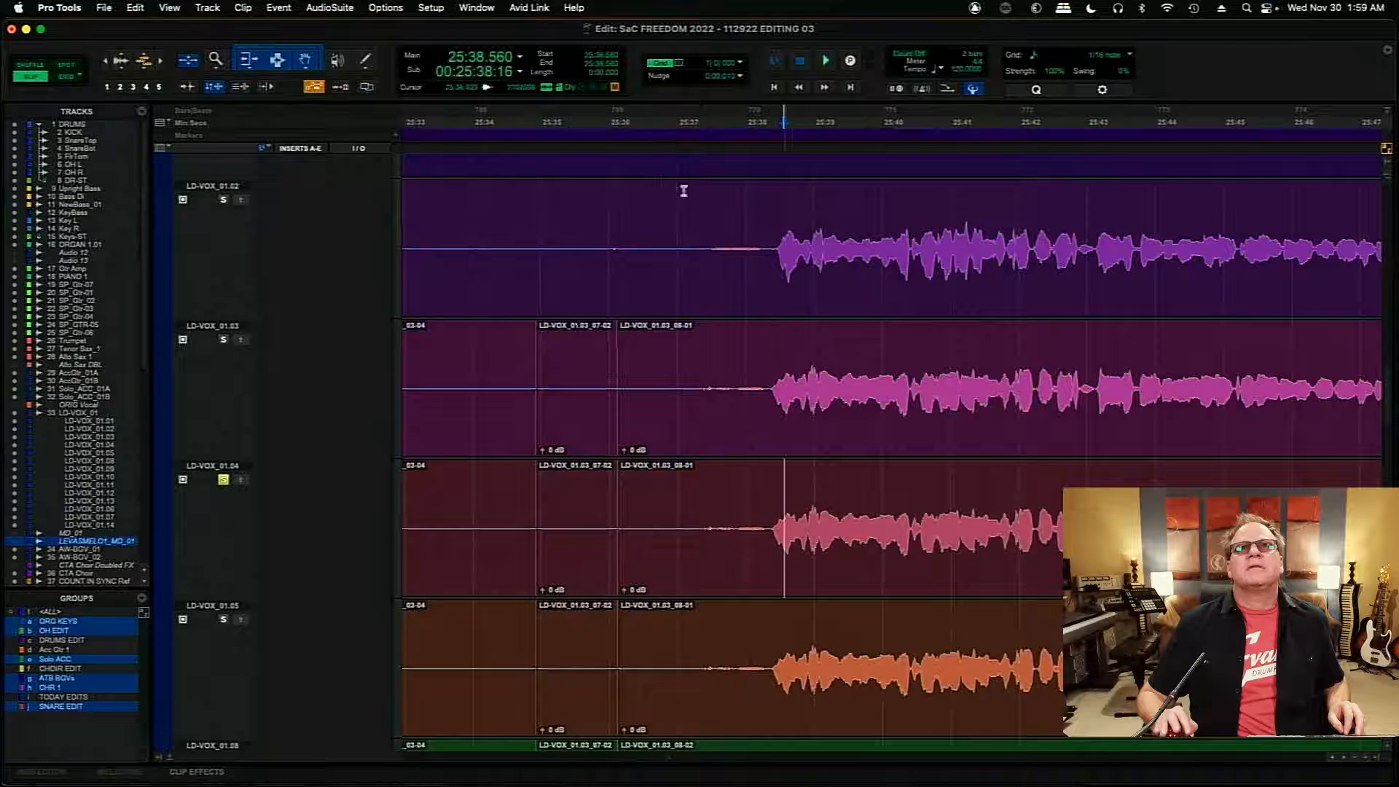
# - Clear the silent stretch from about 25:36.5 to 25:37.1 on the LD-VOX_01.02 playlist
pyautogui.moveTo(643, 229); pyautogui.dragTo(685, 239)
pyautogui.press('Delete')
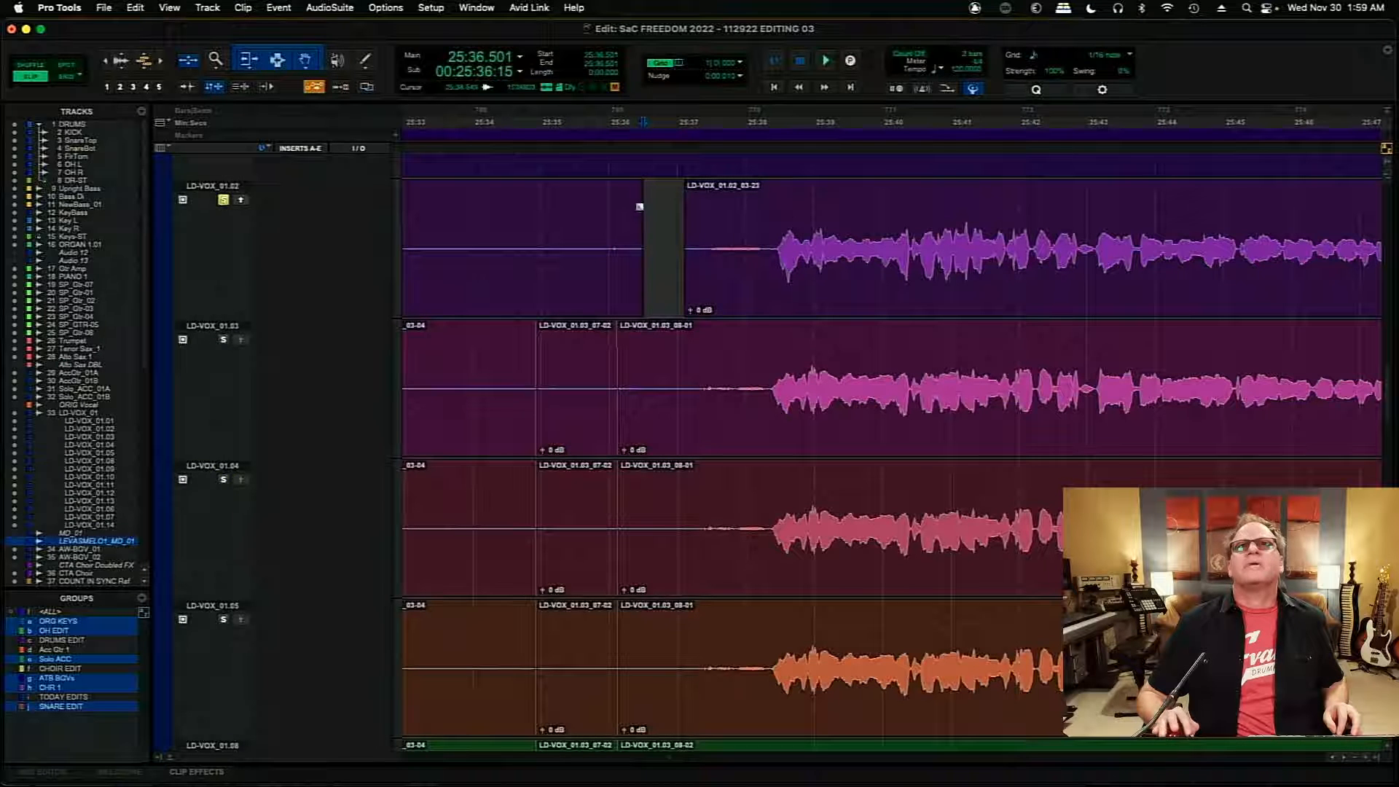
# - Audition LD-VOX_01.02 from 25:39.861, and copy its section from 25:40.405 to about 25:41.05 into the main LD-VOX_01 comp
pyautogui.press('space')
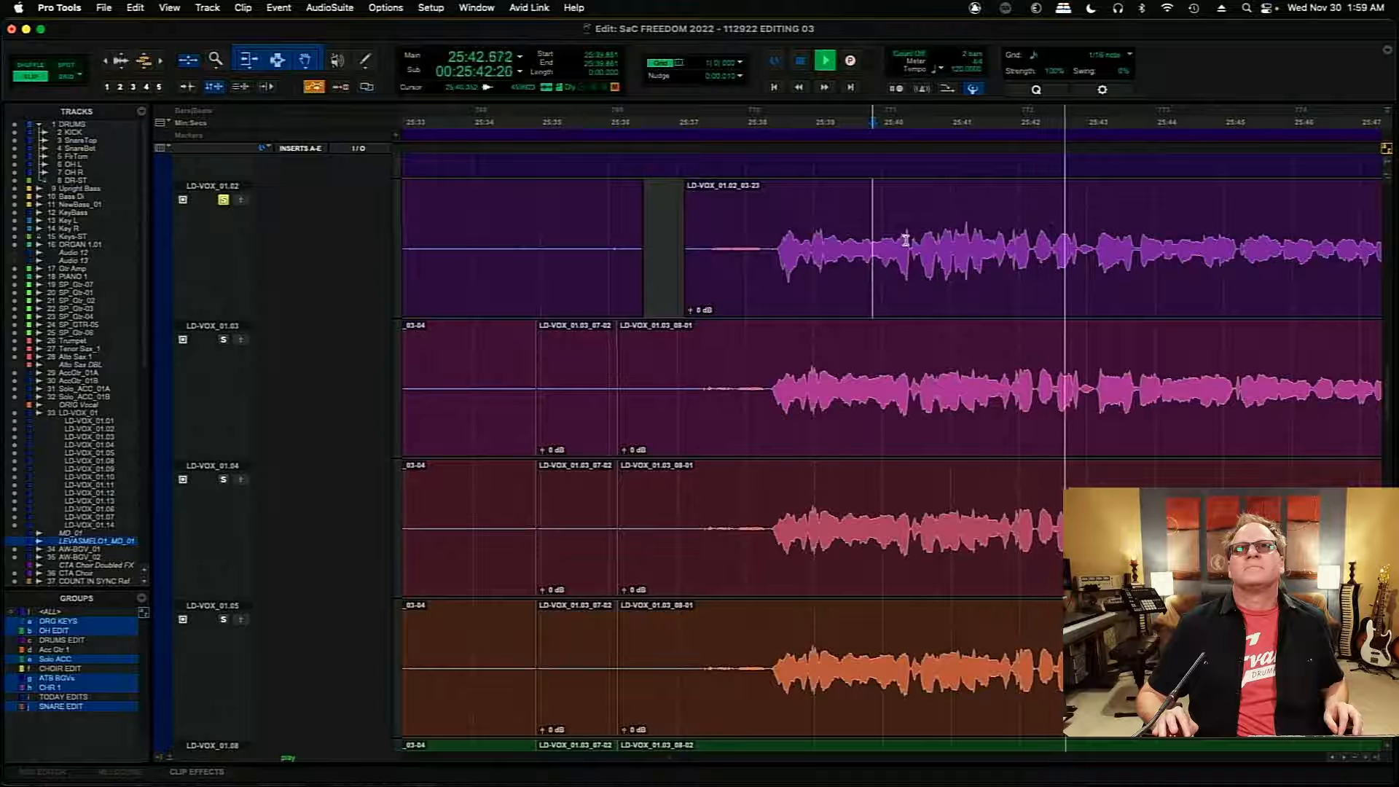
pyautogui.press('space')
pyautogui.press('space')
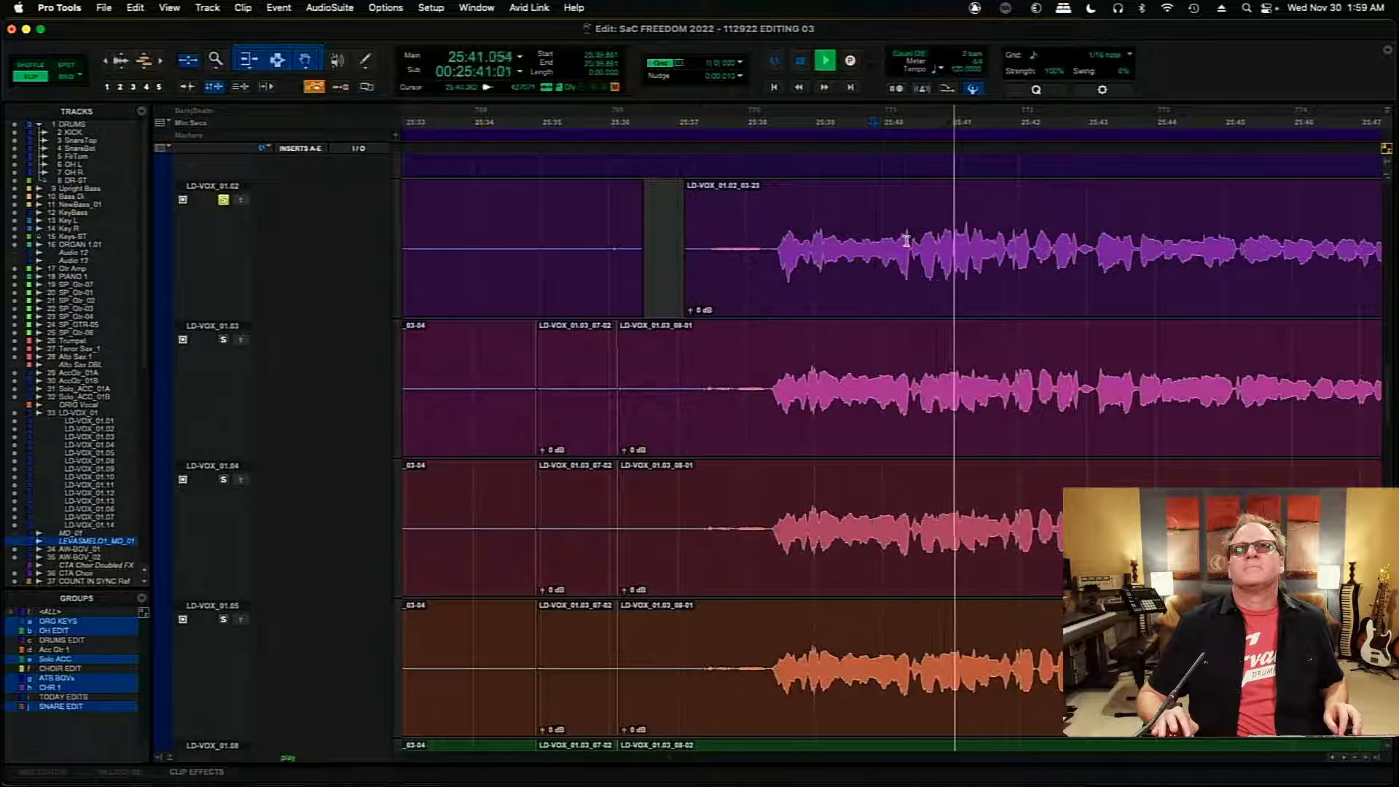
pyautogui.press('space')
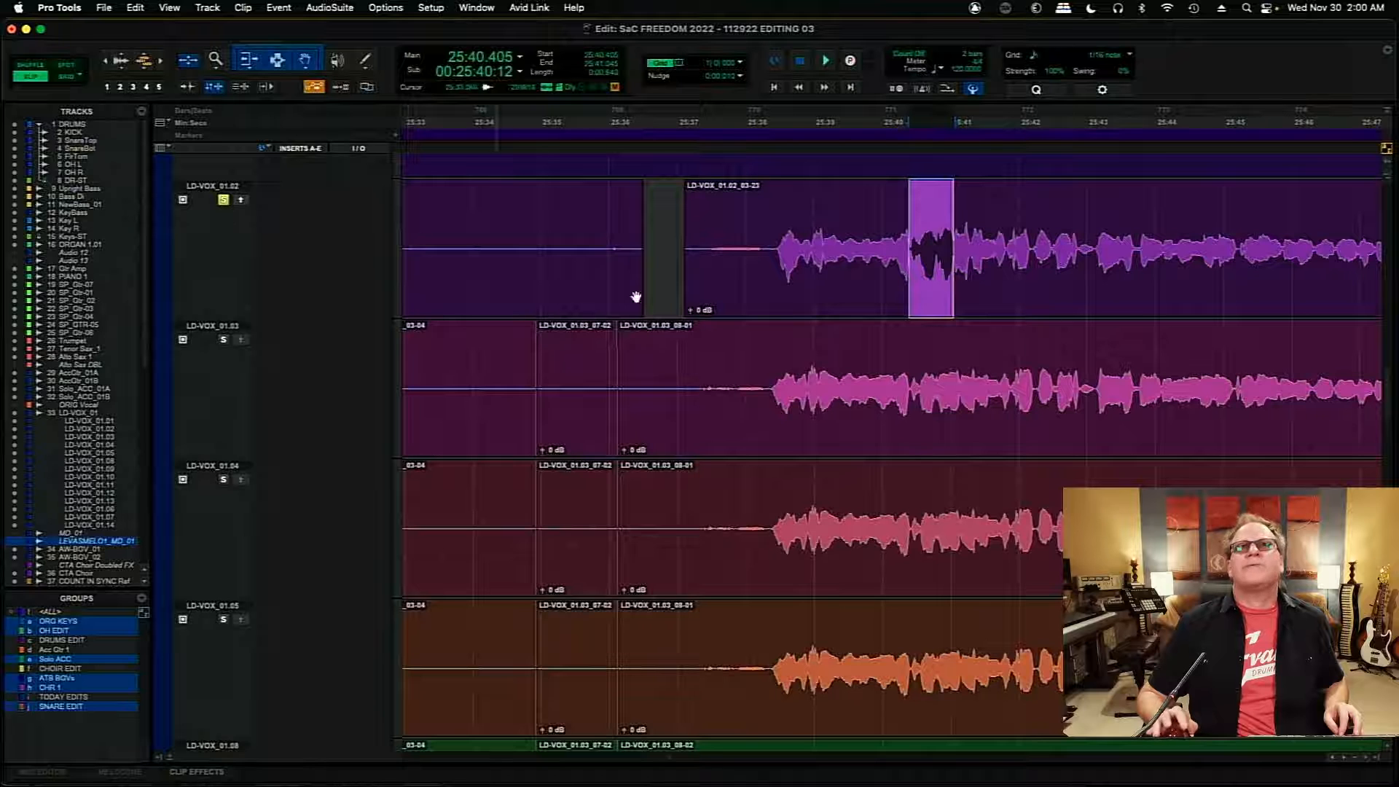
pyautogui.moveTo(1388, 382); pyautogui.dragTo(1388, 329)
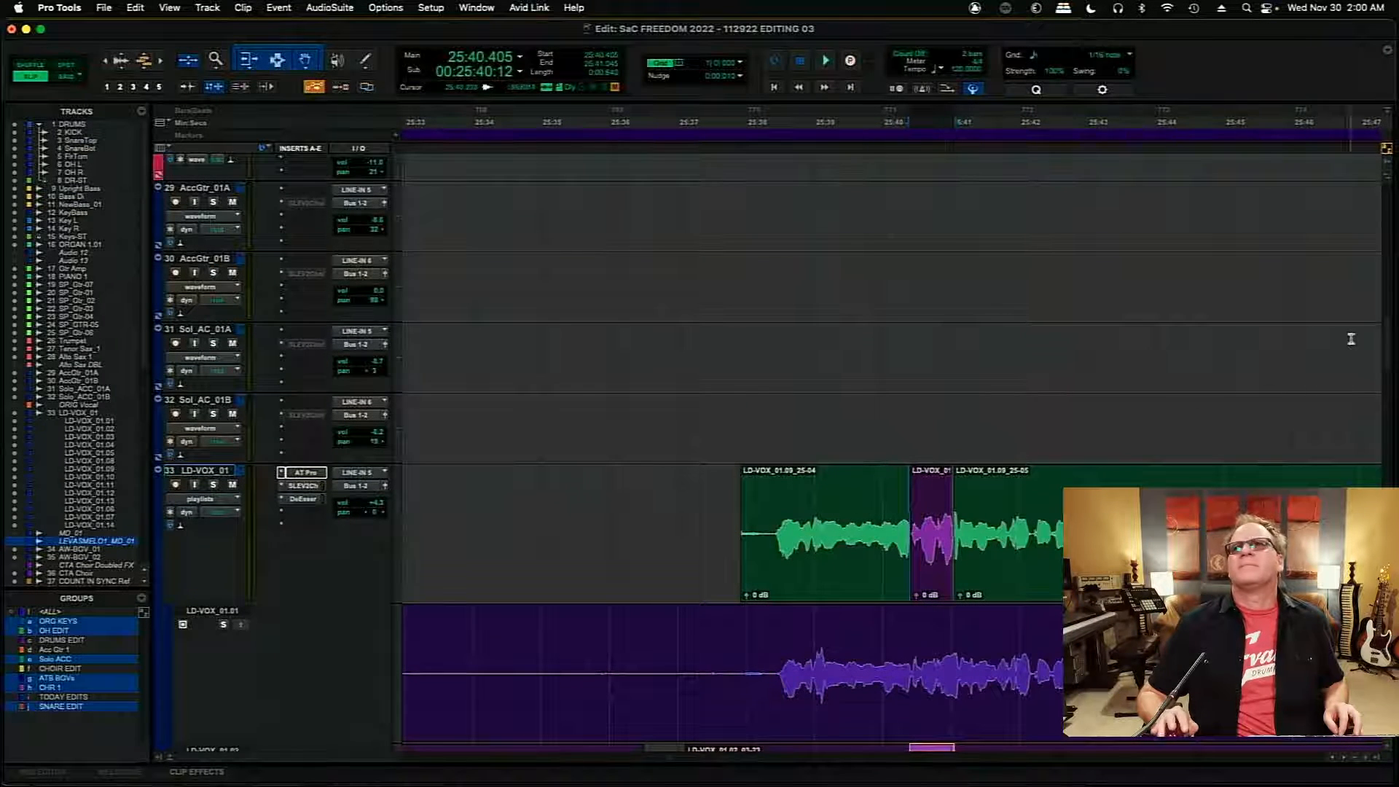
pyautogui.moveTo(1387, 344); pyautogui.dragTo(1390, 369)
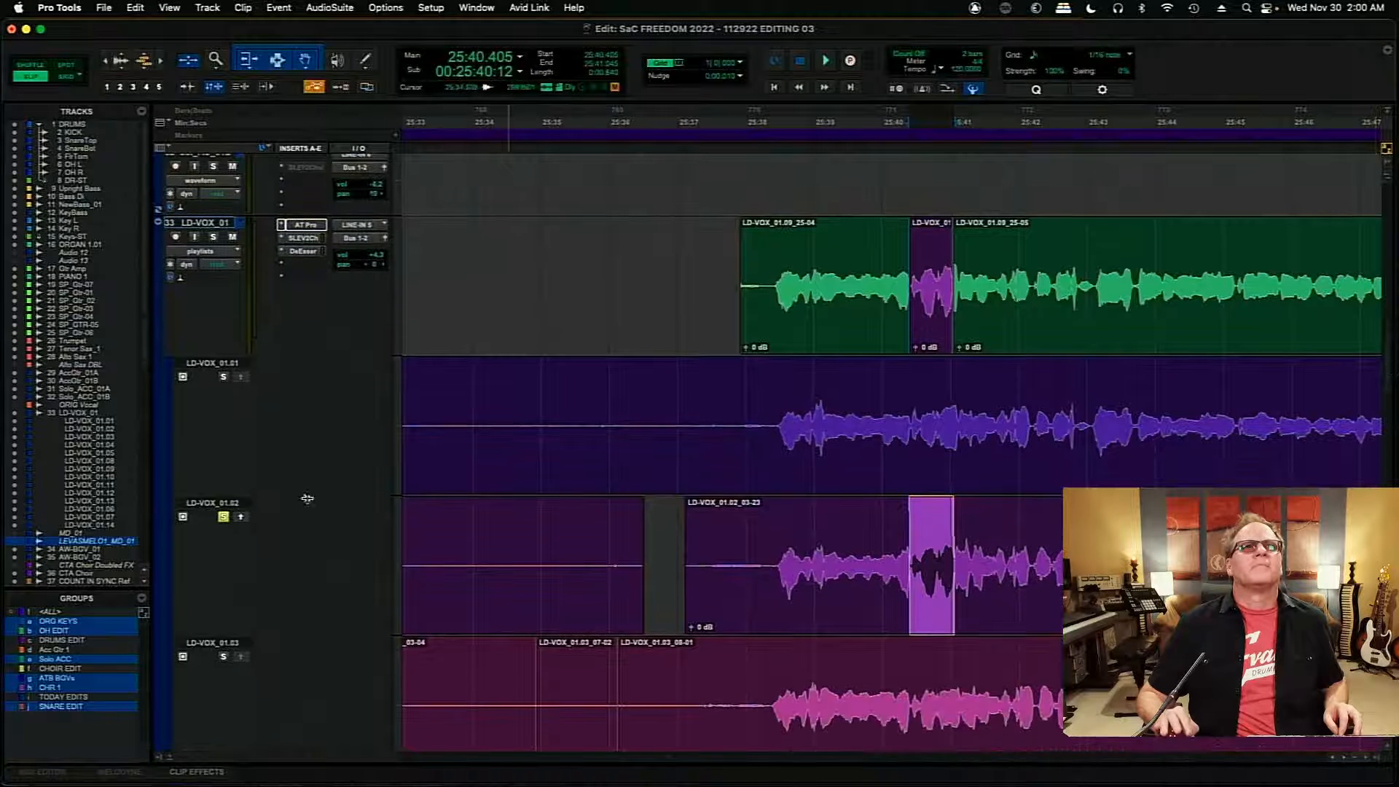
# - Audition the inserted LD-VOX_01.02 section on the main LD-VOX_01 comp from 25:38.549
pyautogui.click(782, 258)
pyautogui.press('space')
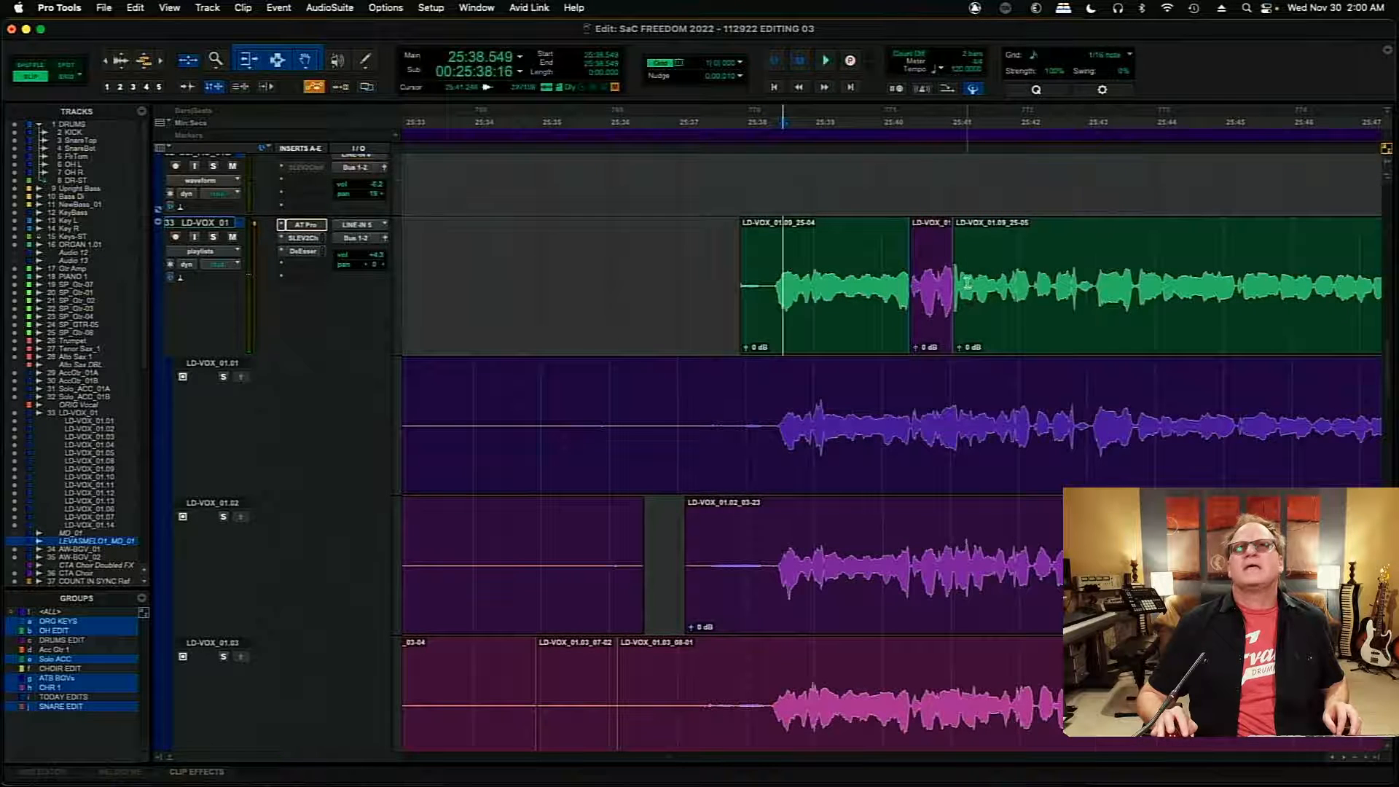
pyautogui.press('t')
pyautogui.press('t')
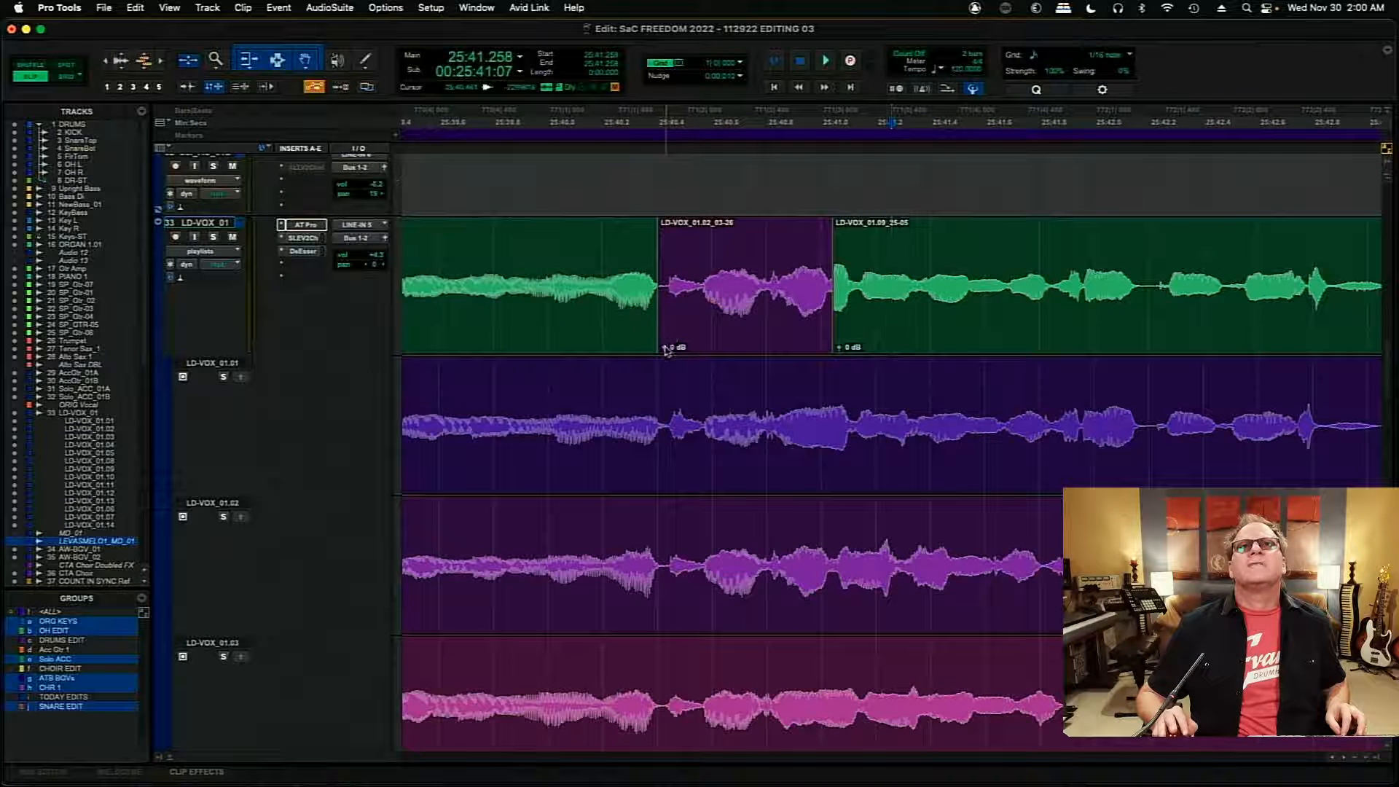
# - Move the inserted LD-VOX_01.02 clip later to start at 25:40.480 and audition it from just before
pyautogui.click(778, 318)
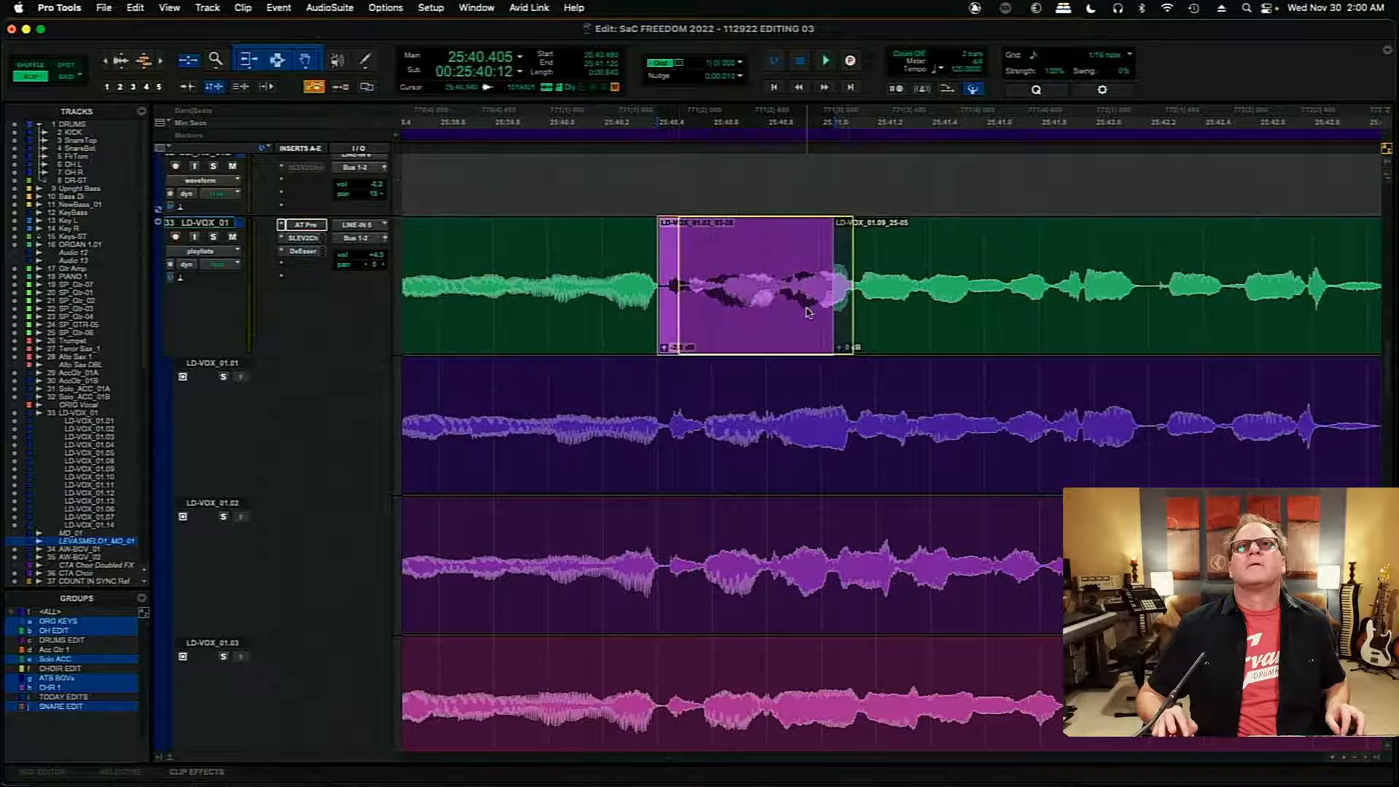
pyautogui.moveTo(786, 314); pyautogui.dragTo(806, 314)
pyautogui.click(572, 252)
pyautogui.press('space')
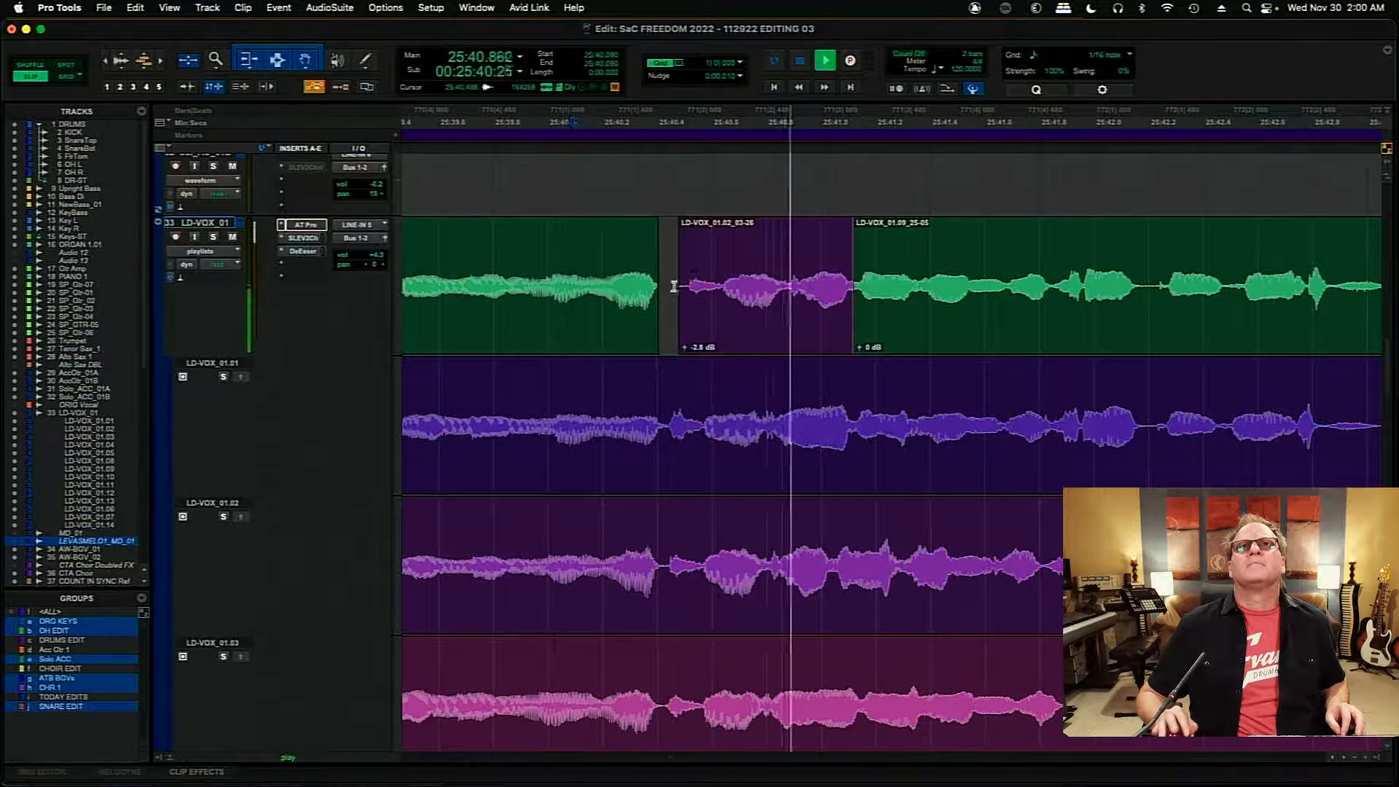
pyautogui.press('space')
# - Close the gap before the LD-VOX_01.02 clip so it starts at about 25:40.44, and audition it from 25:39.986
pyautogui.click(651, 292)
pyautogui.moveTo(659, 292); pyautogui.dragTo(714, 309)
pyautogui.click(553, 260)
pyautogui.press('space')
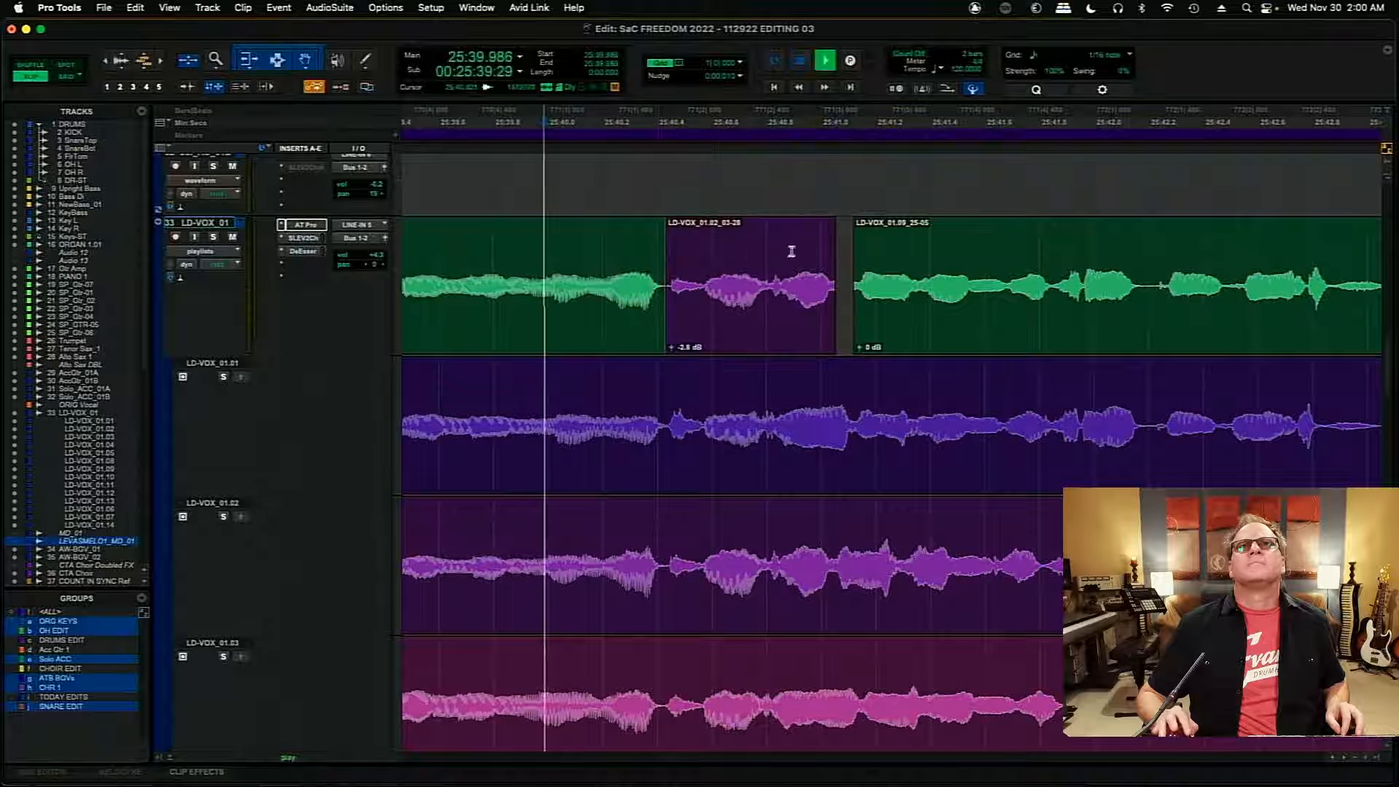
pyautogui.press('space')
# - Extend the following LD-VOX_01.09 clip back to 25:40.810, set the LD-VOX_01.02 clip's gain to +0.1 dB, and audition from 25:39.805
pyautogui.moveTo(856, 274); pyautogui.dragTo(774, 286)
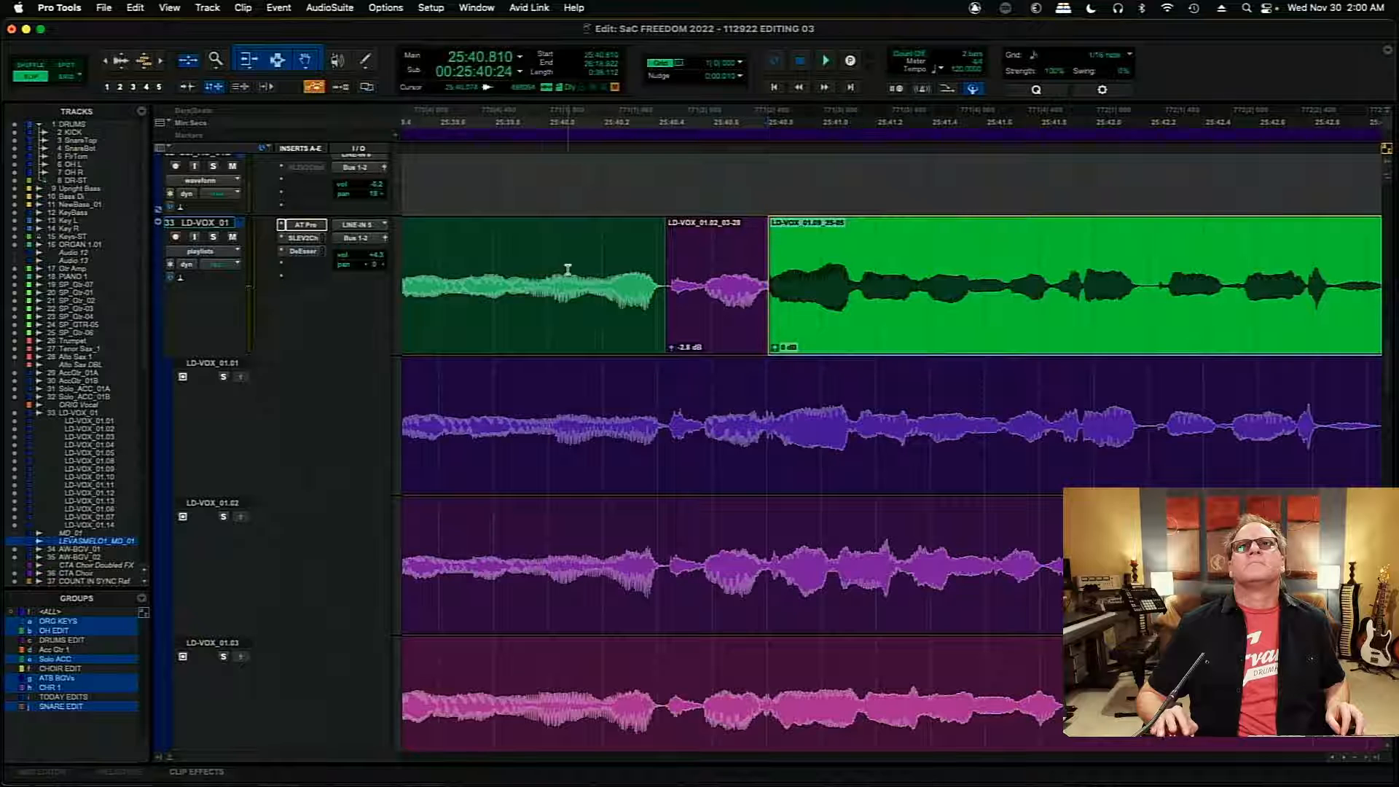
pyautogui.click(503, 246)
pyautogui.press('space')
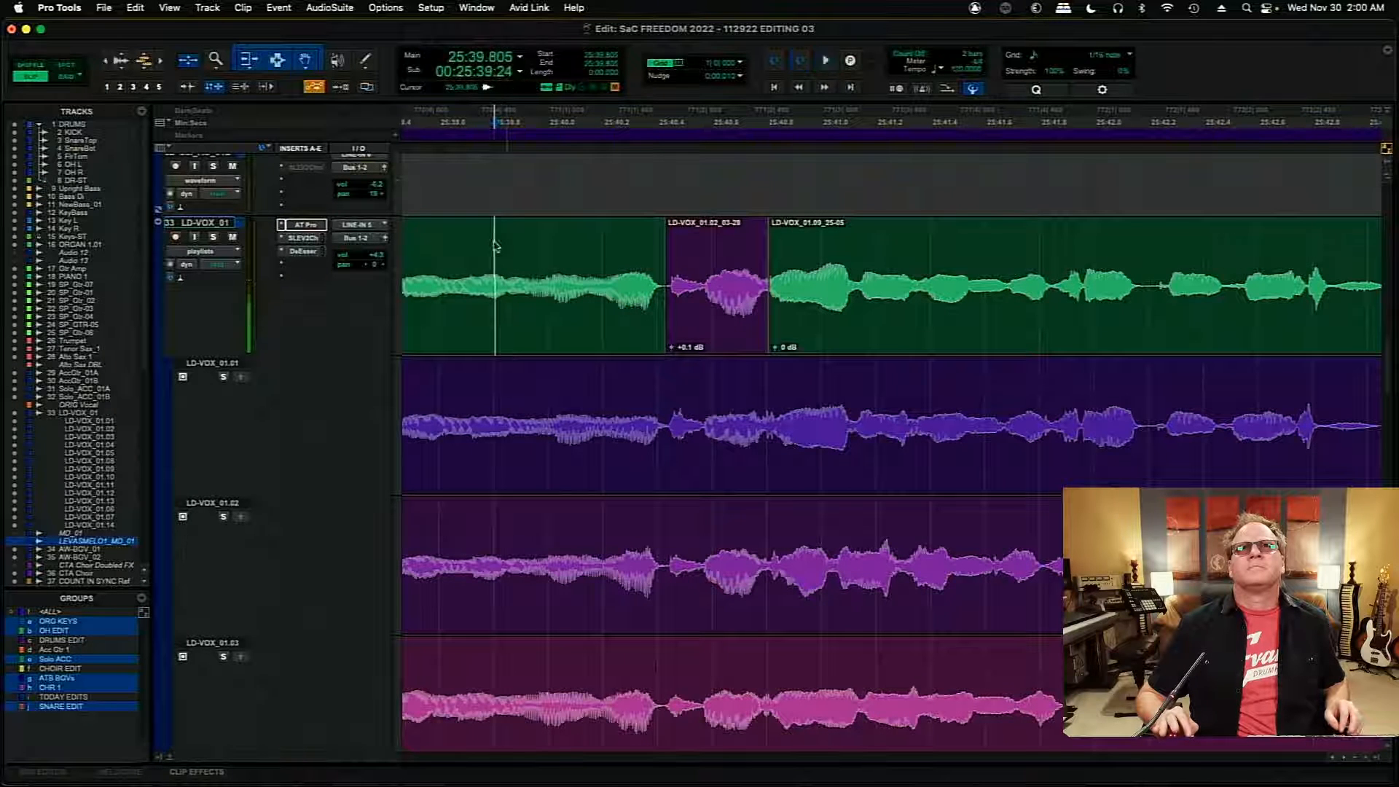
pyautogui.press('space')
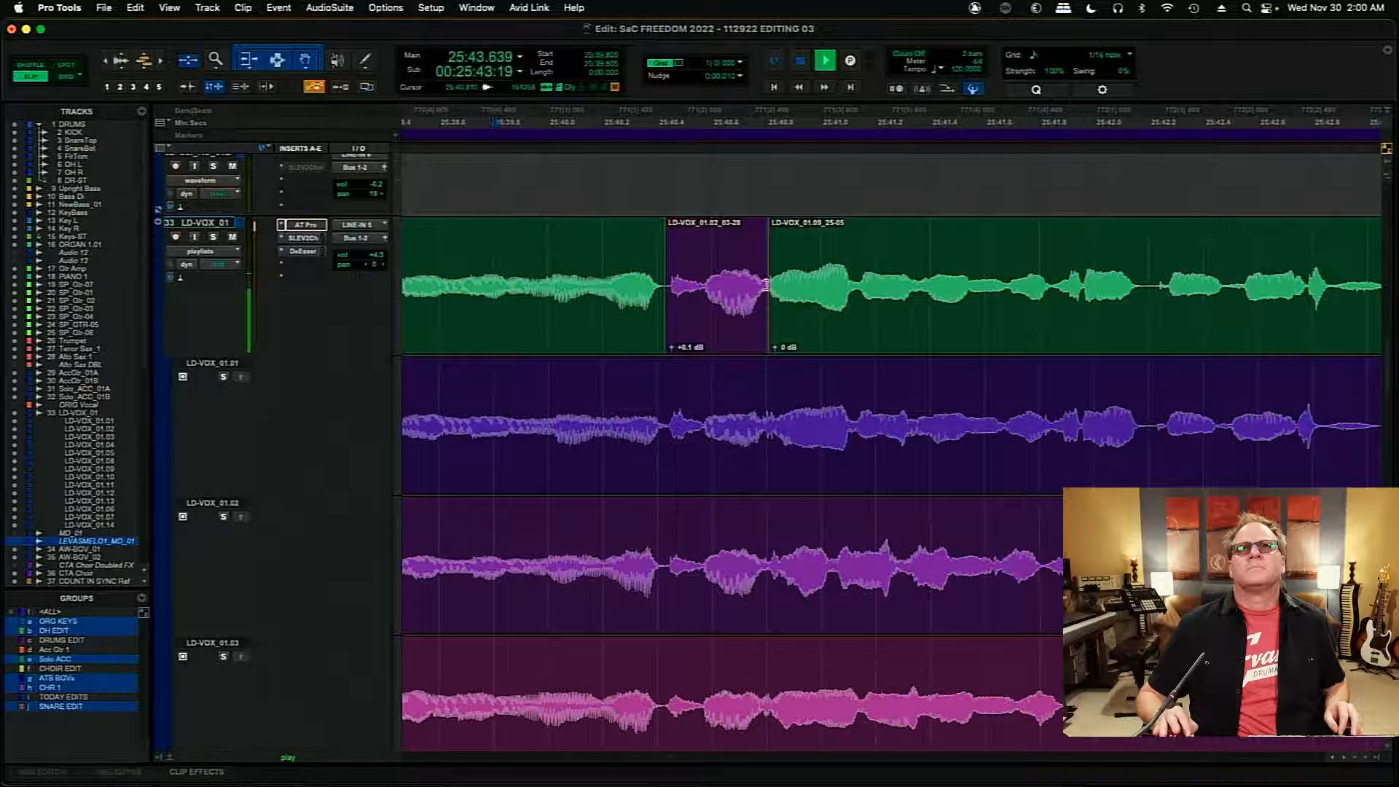
pyautogui.press('space')
# - Extend the end of the LD-VOX_01.02 clip to about 25:42.18 and audition the comp from 25:39.552
pyautogui.moveTo(765, 284); pyautogui.dragTo(1145, 288)
pyautogui.click(424, 264)
pyautogui.press('space')
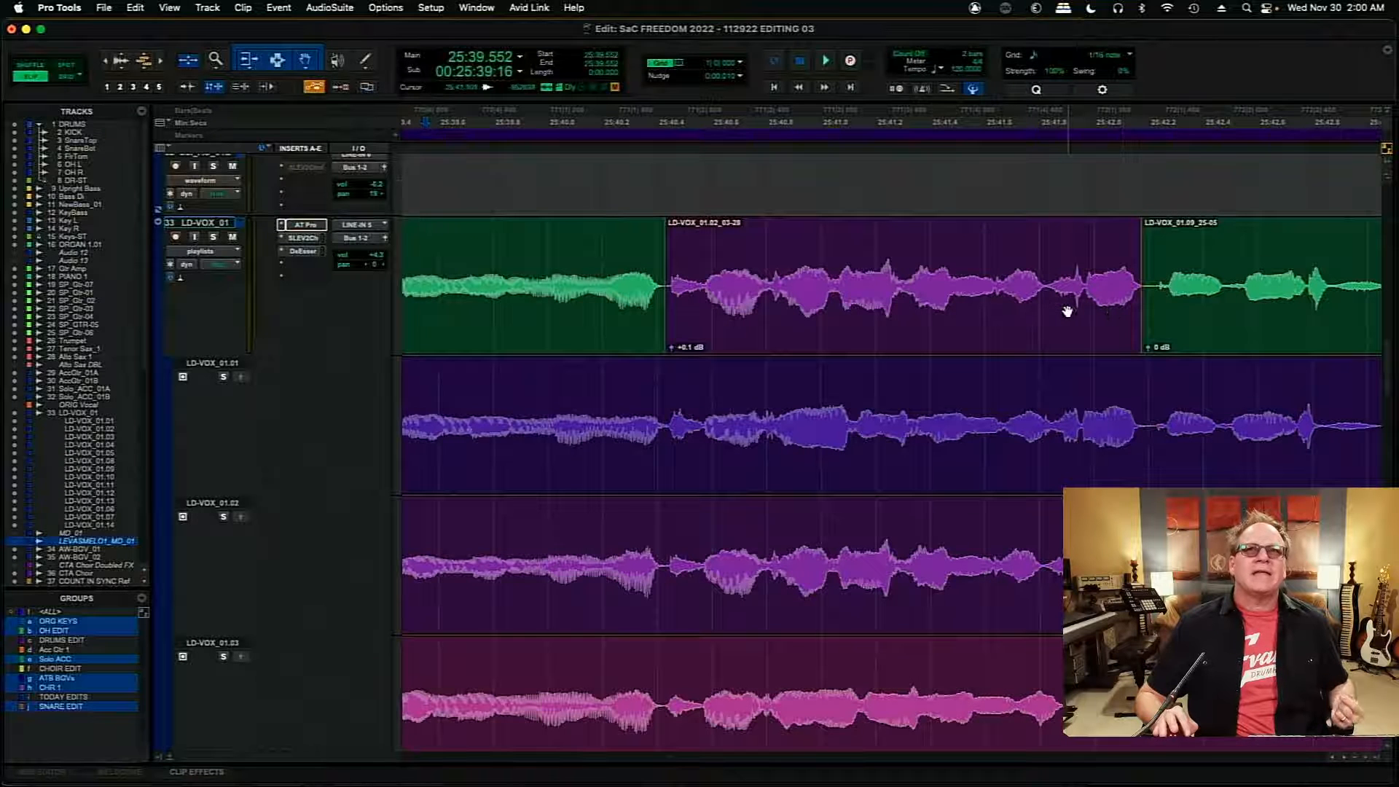
# - Delete the LD-VOX_01.02 clip from the comp and audition the LD-VOX_01.01 playlist from 25:40.010
pyautogui.click(1026, 326)
pyautogui.press('Delete')
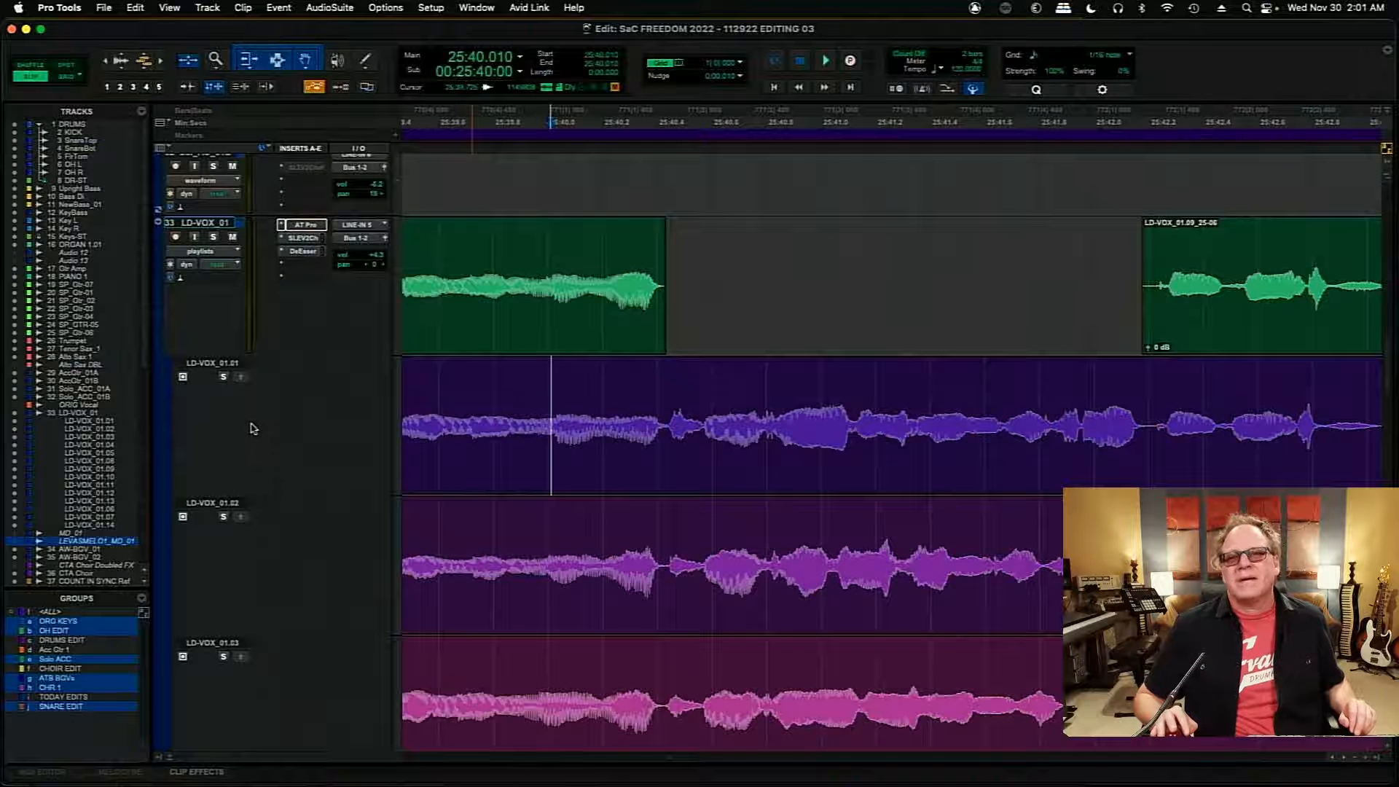
pyautogui.press('space')
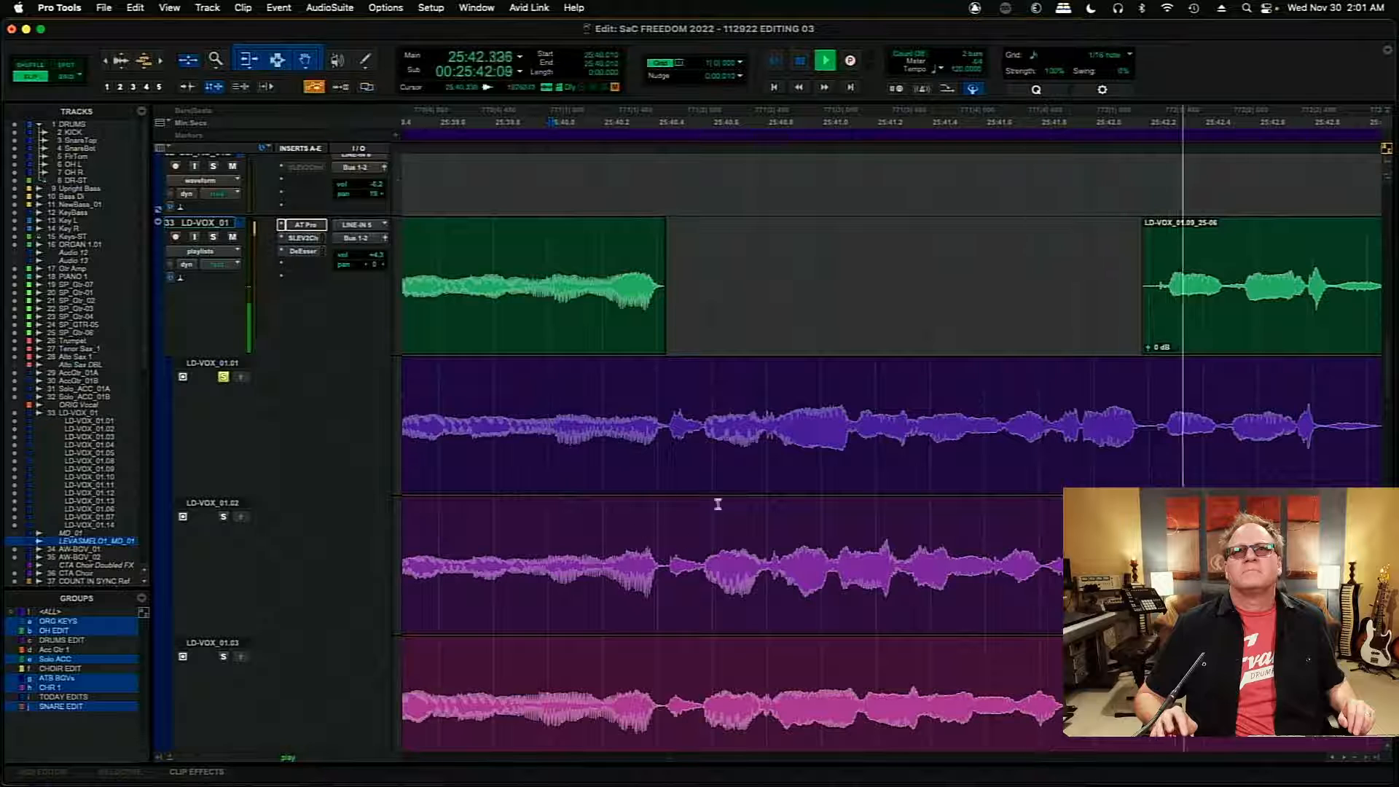
pyautogui.press('space')
pyautogui.press('space')
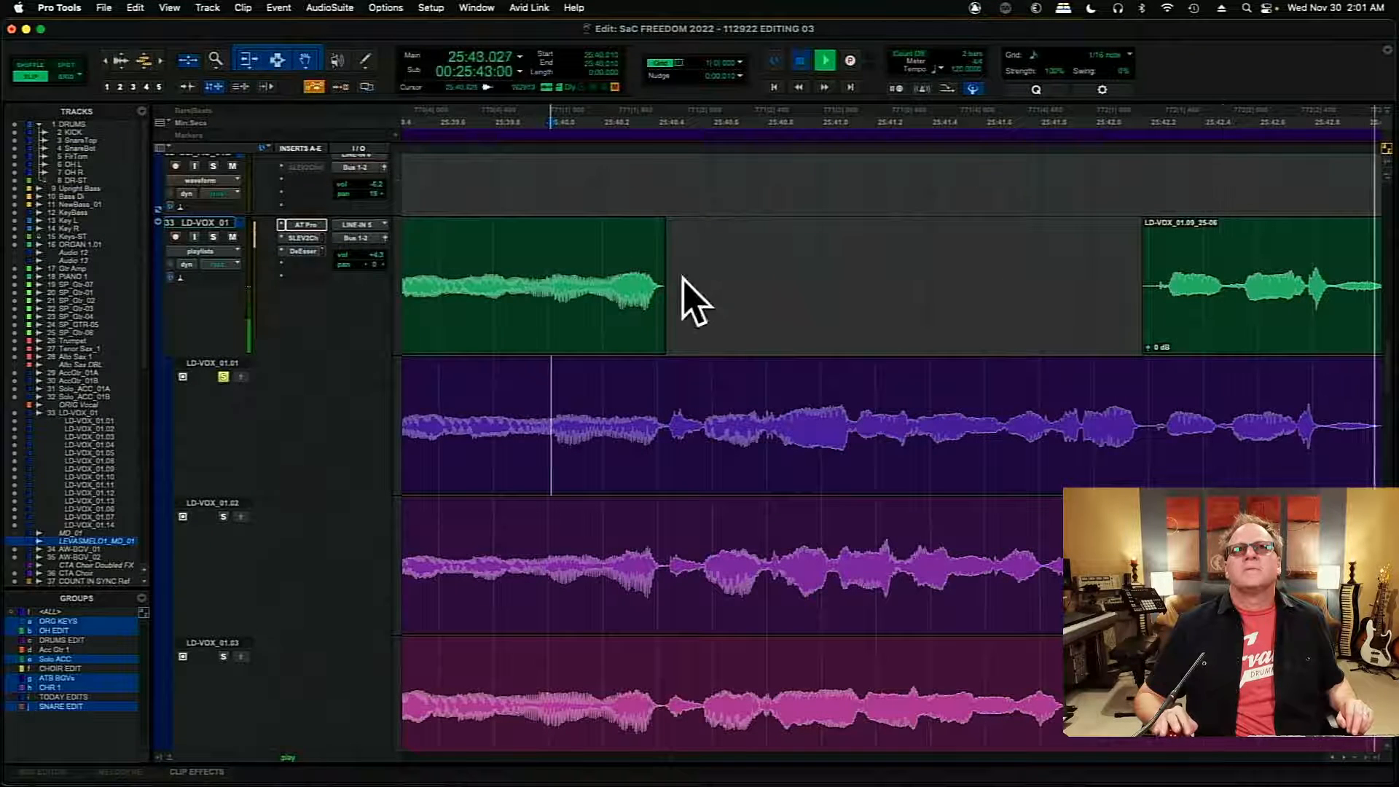
pyautogui.press('space')
# - Heal the separated LD-VOX_01.09 clips across the gap on the main comp and play them from 25:40.053
pyautogui.click(648, 312)
pyautogui.keyDown('shift'); pyautogui.click(1208, 329); pyautogui.keyUp('shift')
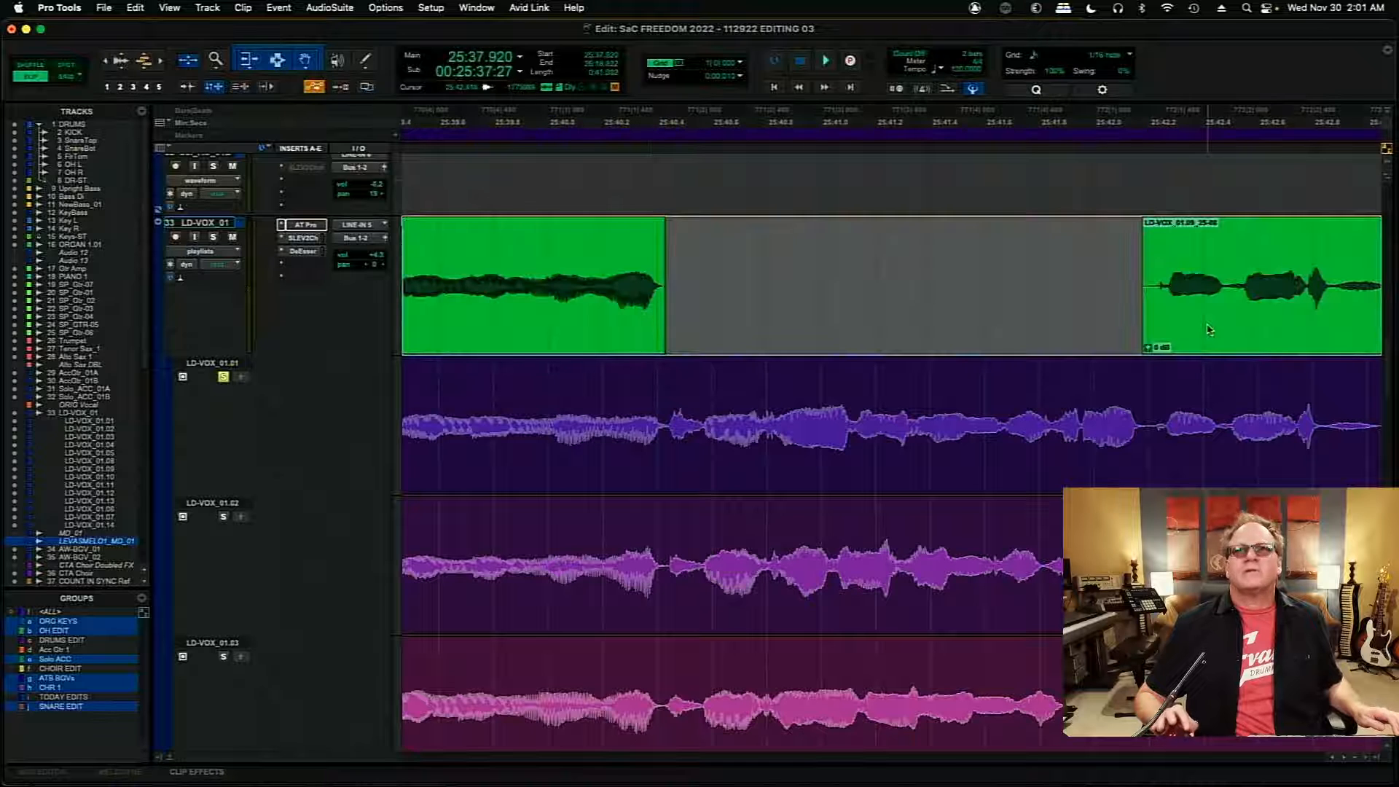
pyautogui.press('super+h')
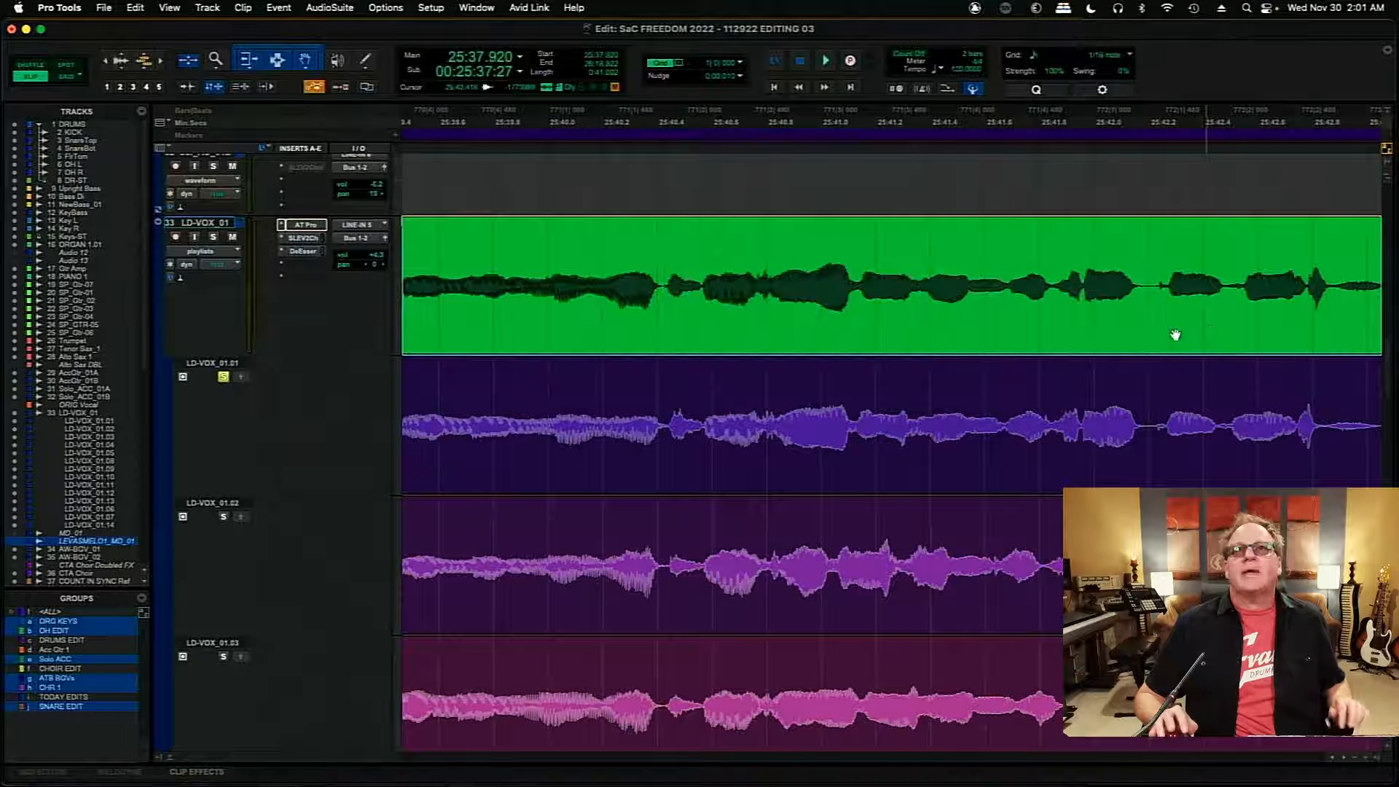
pyautogui.click(561, 241)
pyautogui.press('space')
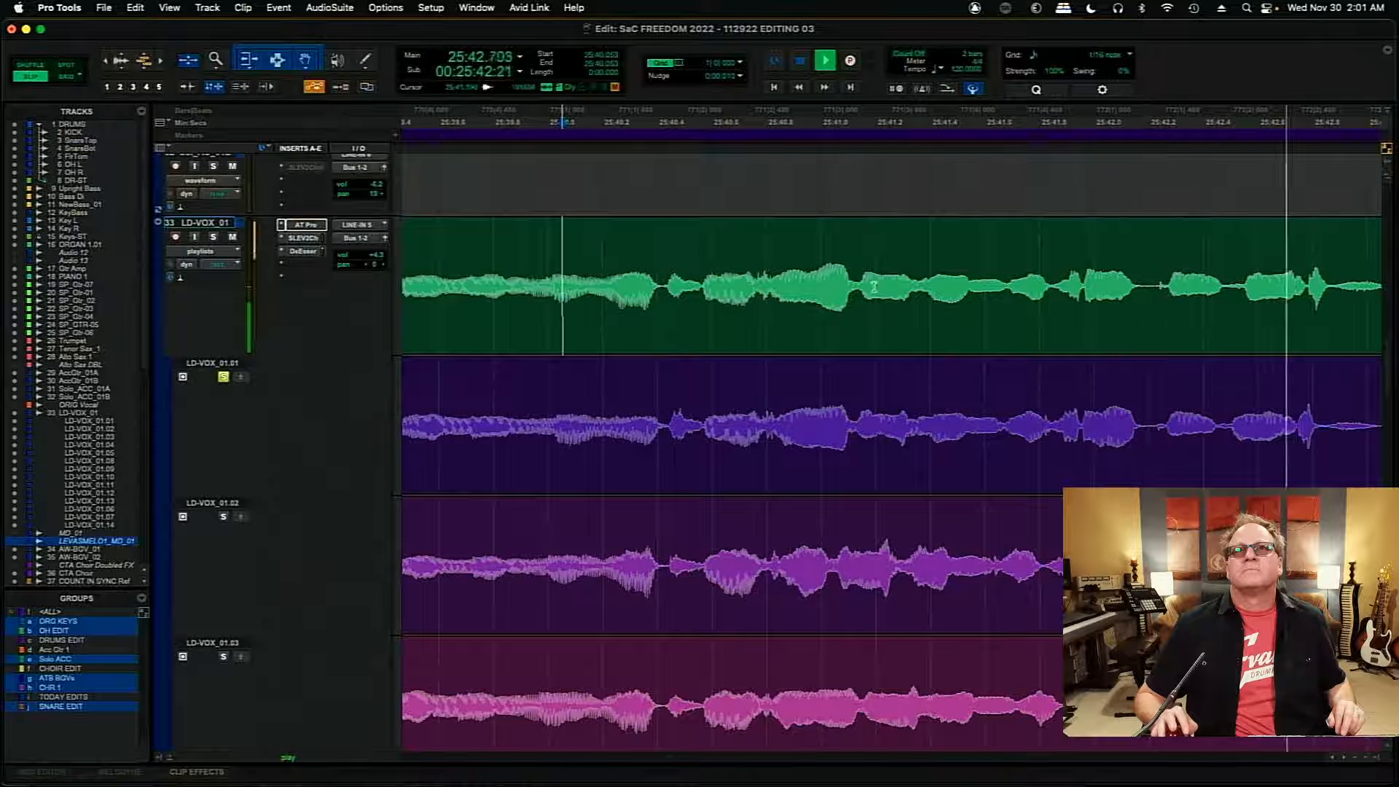
pyautogui.press('space')
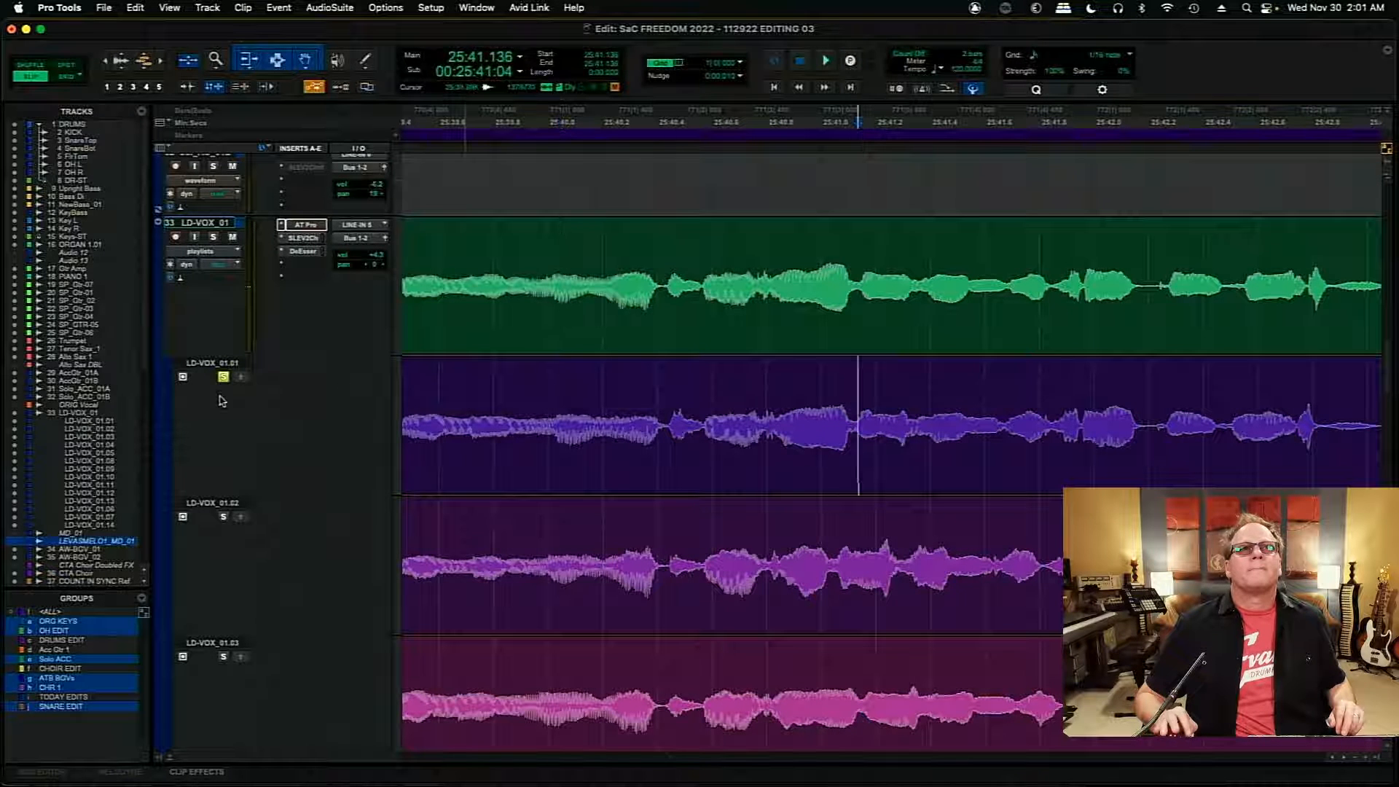
# - Compare the phrase from about 25:41.13 on LD-VOX_01.01, the main comp, and LD-VOX_01.03
pyautogui.press('space')
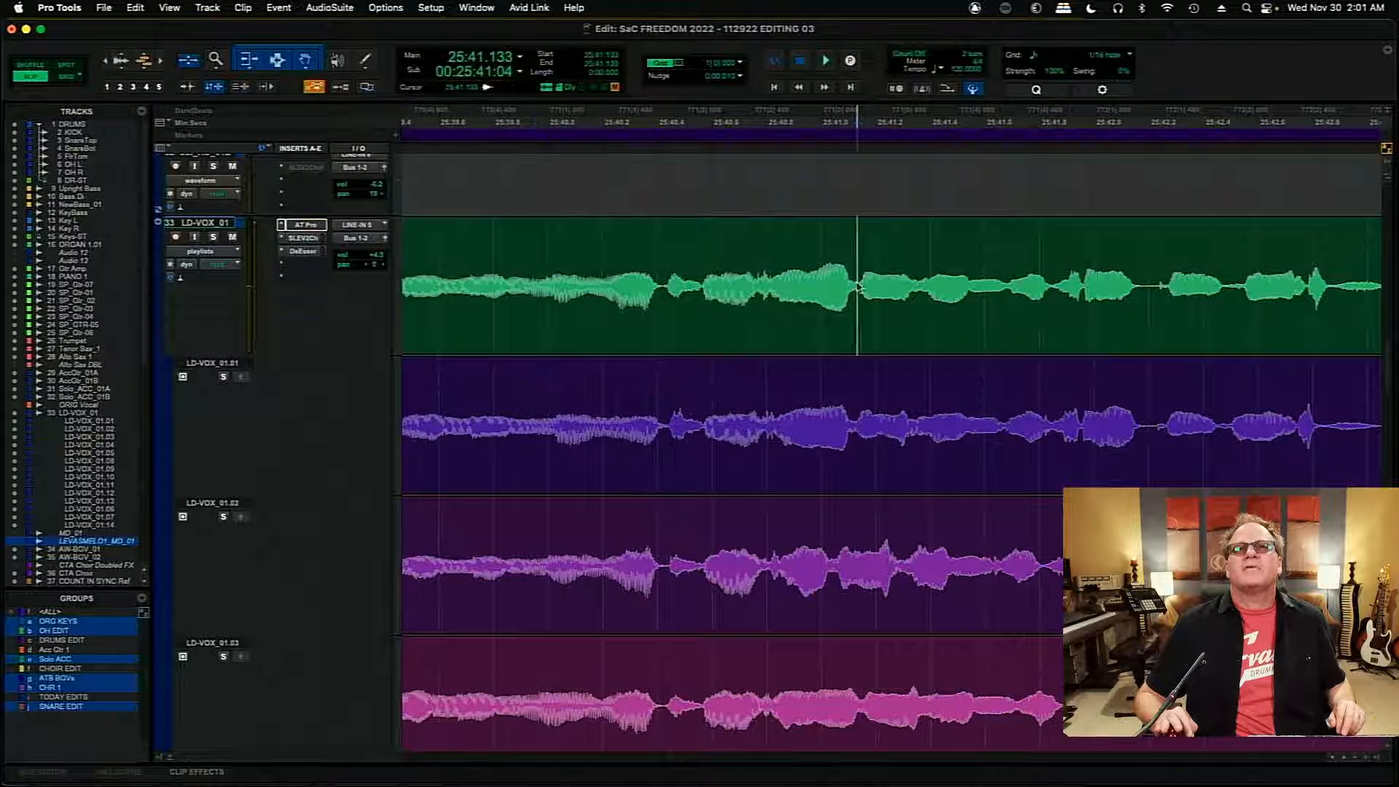
pyautogui.press('space')
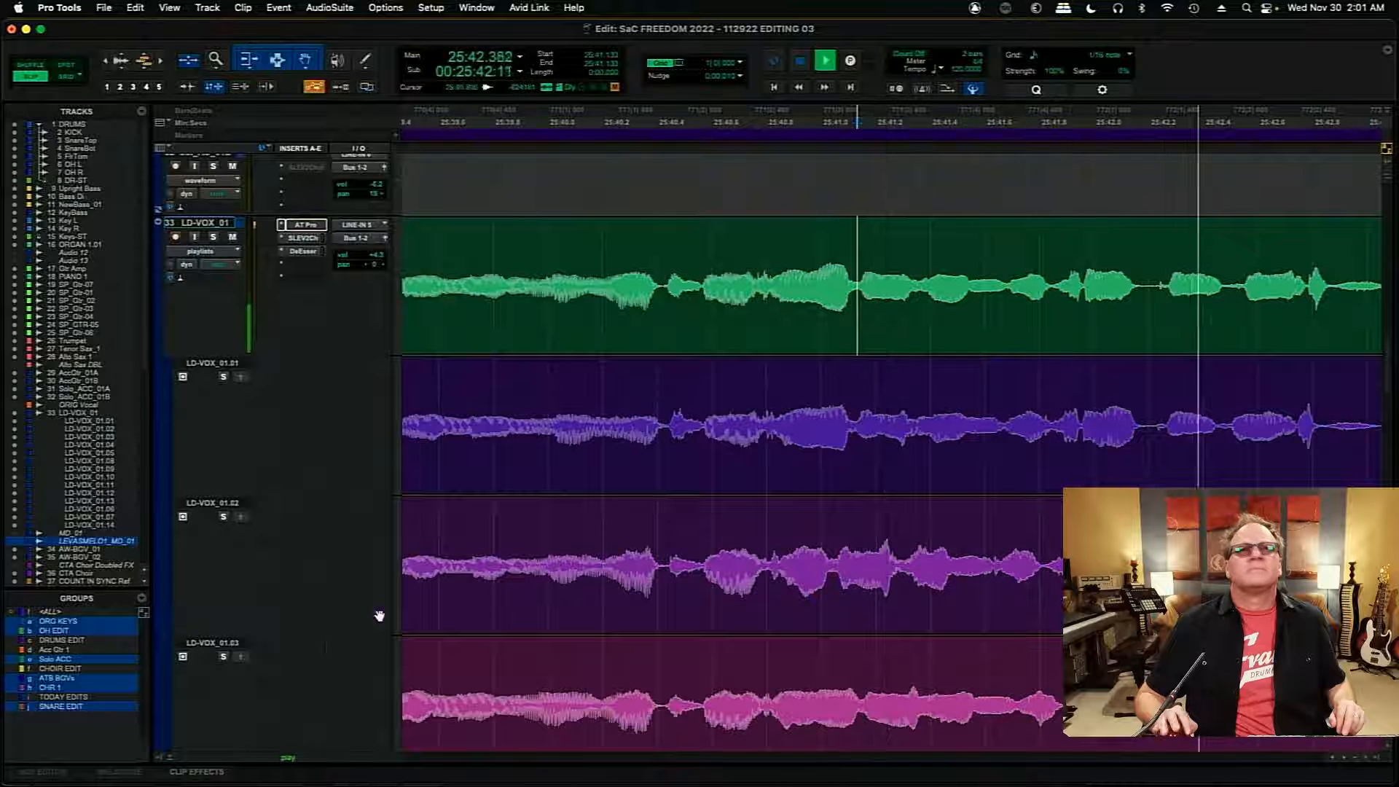
pyautogui.press('space')
pyautogui.click(223, 656)
pyautogui.press('space')
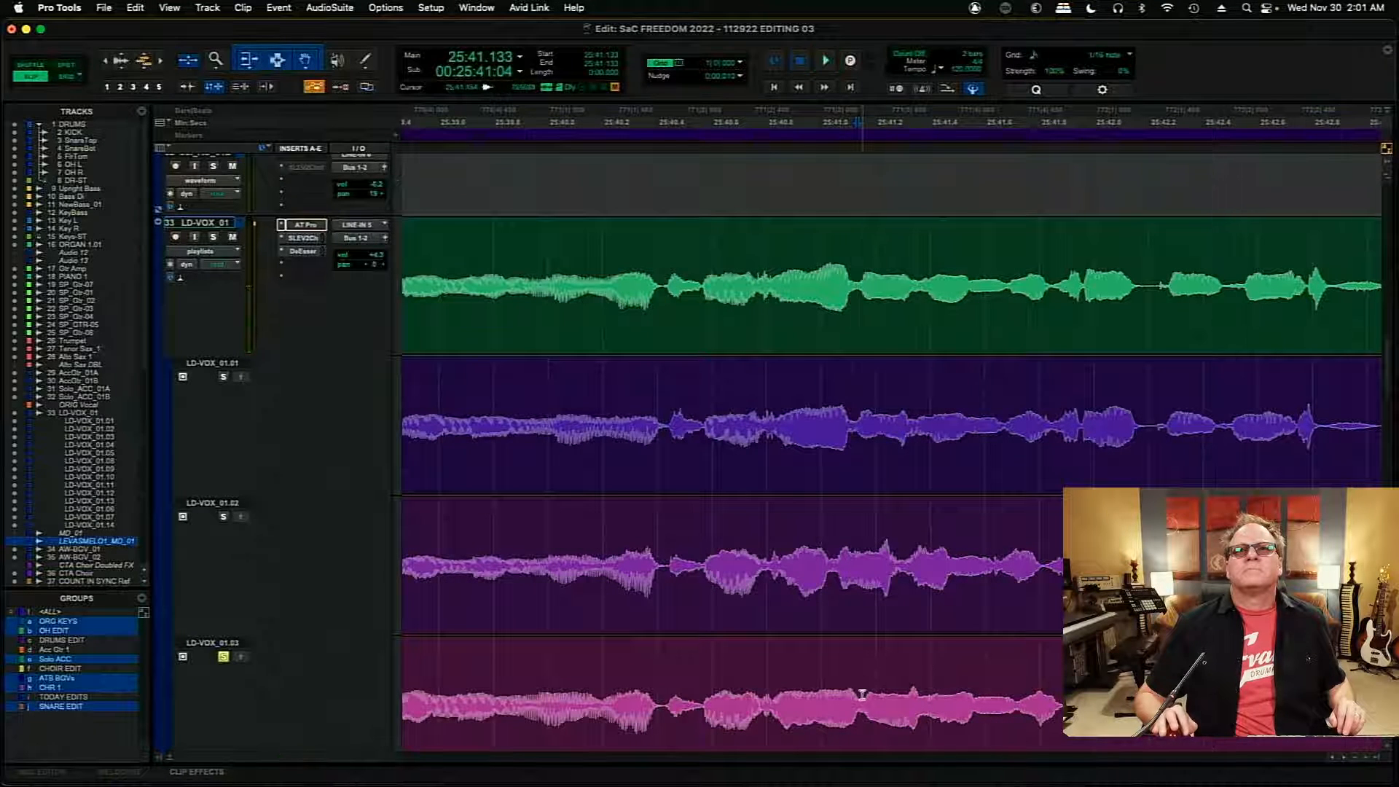
# - Copy the LD-VOX_01.03 section from 25:41.152 to 25:42.504 into the main comp and play it from 25:40.493
pyautogui.moveTo(862, 694); pyautogui.dragTo(1090, 696)
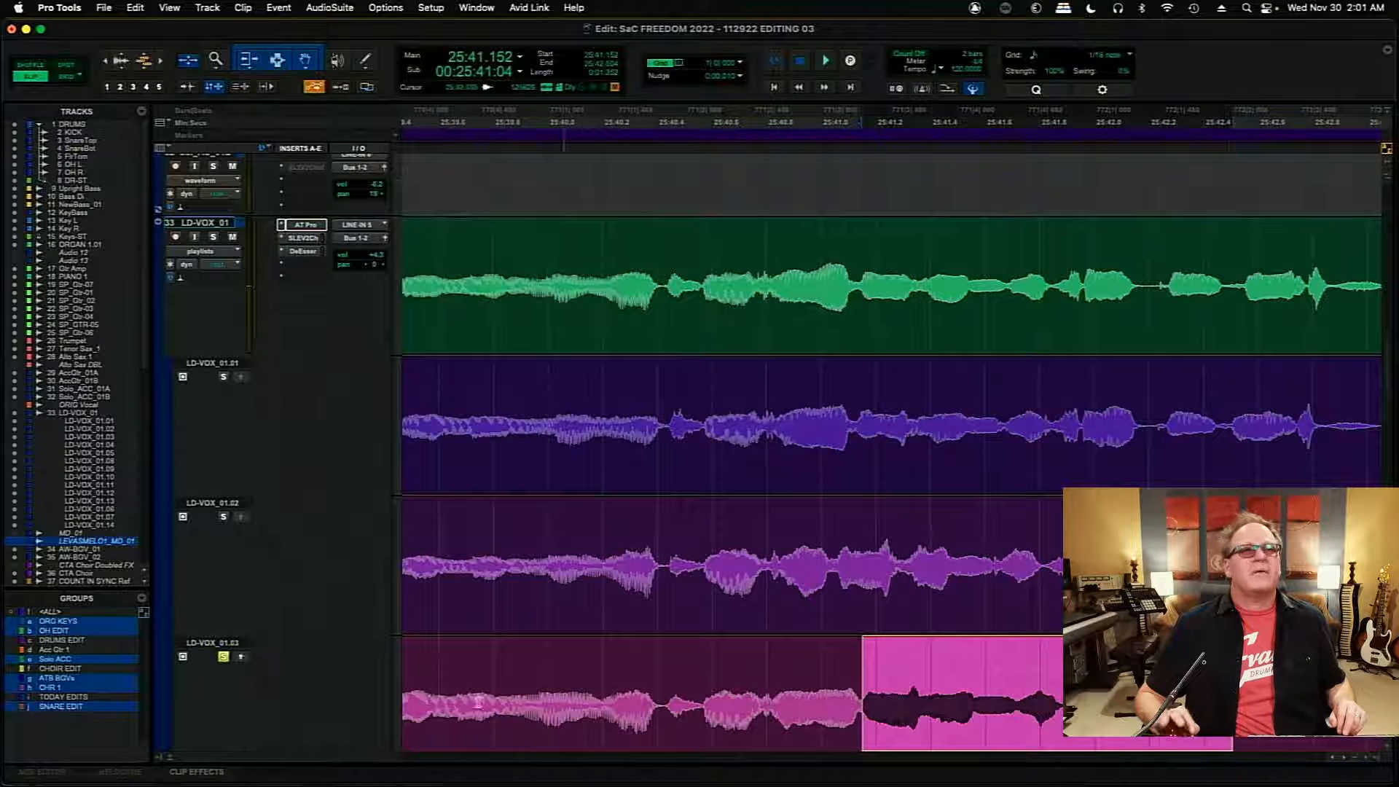
pyautogui.click(242, 657)
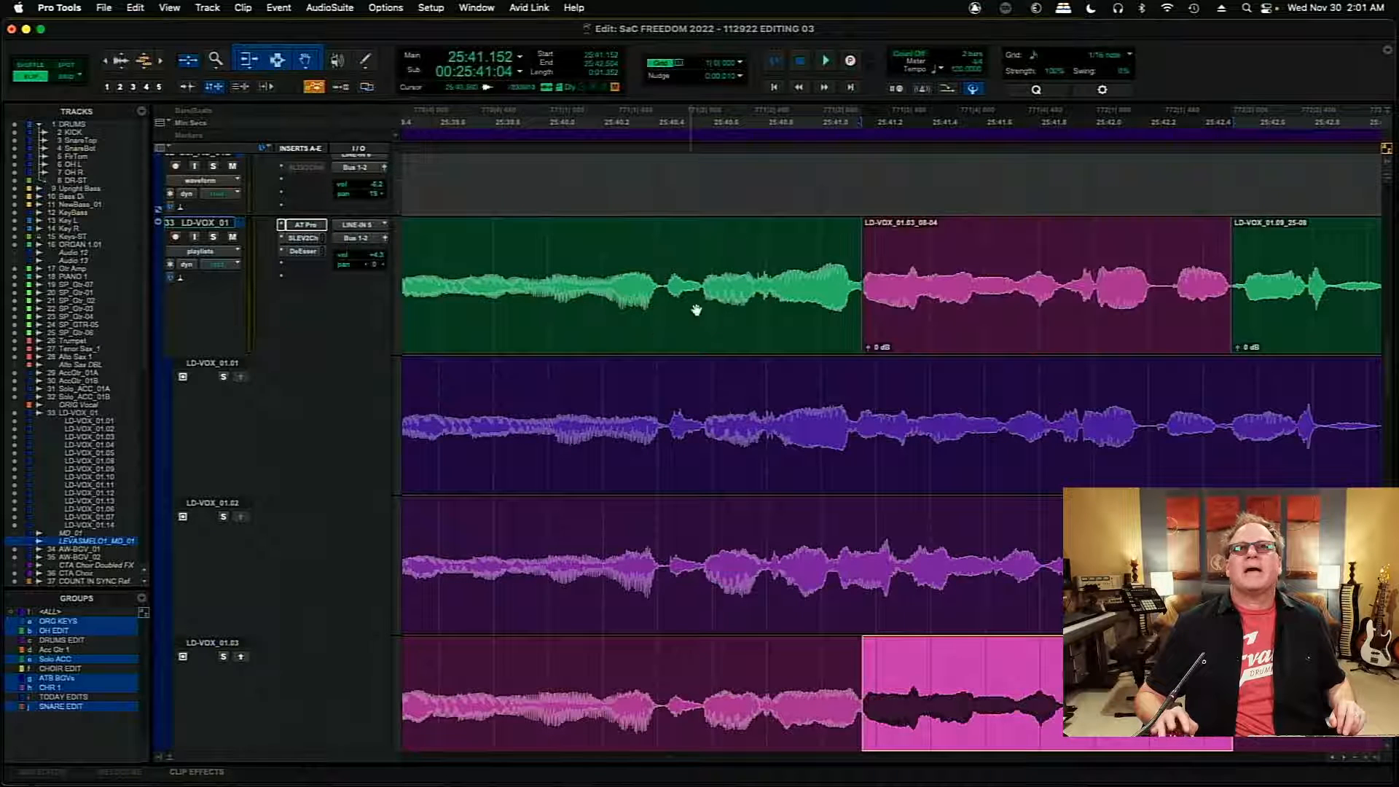
pyautogui.click(682, 256)
pyautogui.press('space')
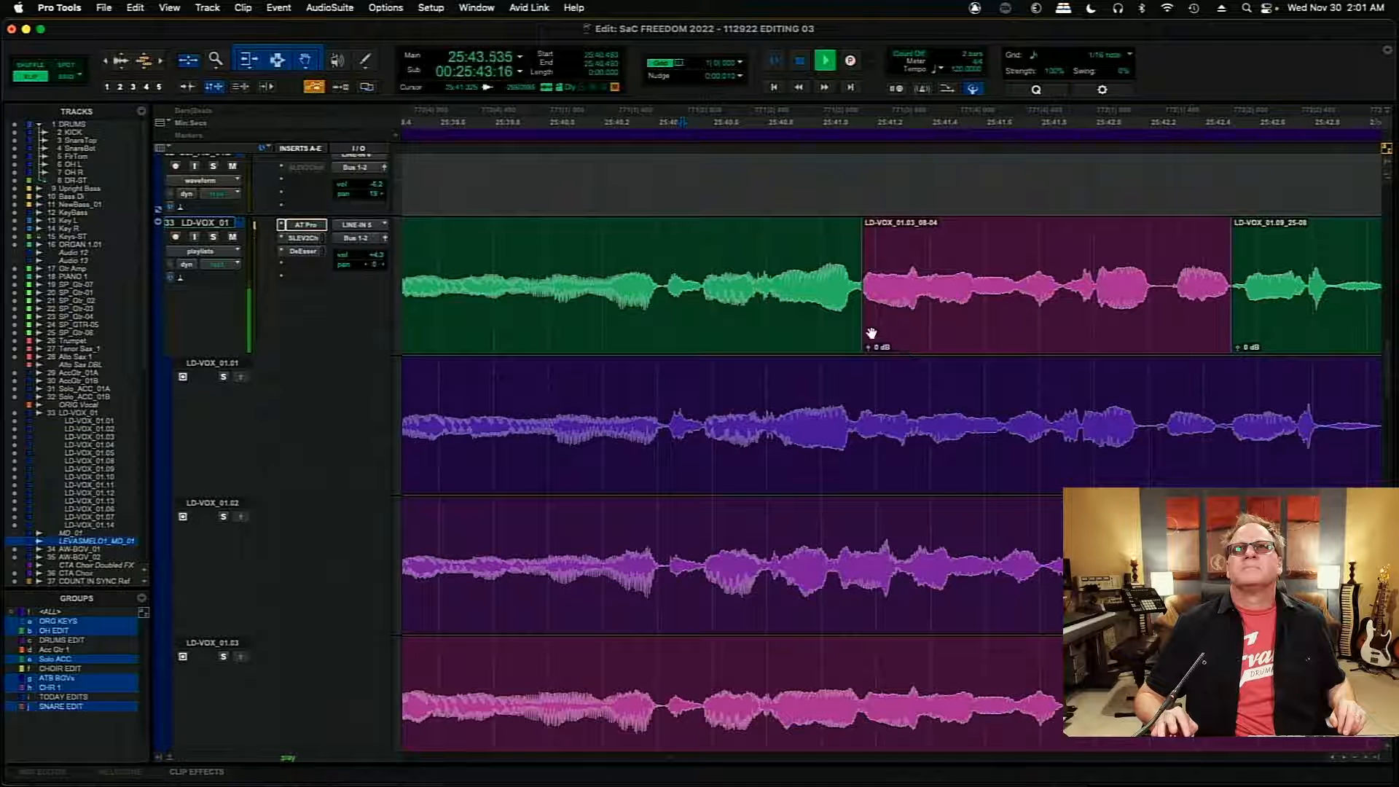
# - Shift the inserted LD-VOX_01.03 clip slightly earlier to start at 25:41.150 and audition the join from 25:41.109
pyautogui.click(897, 323)
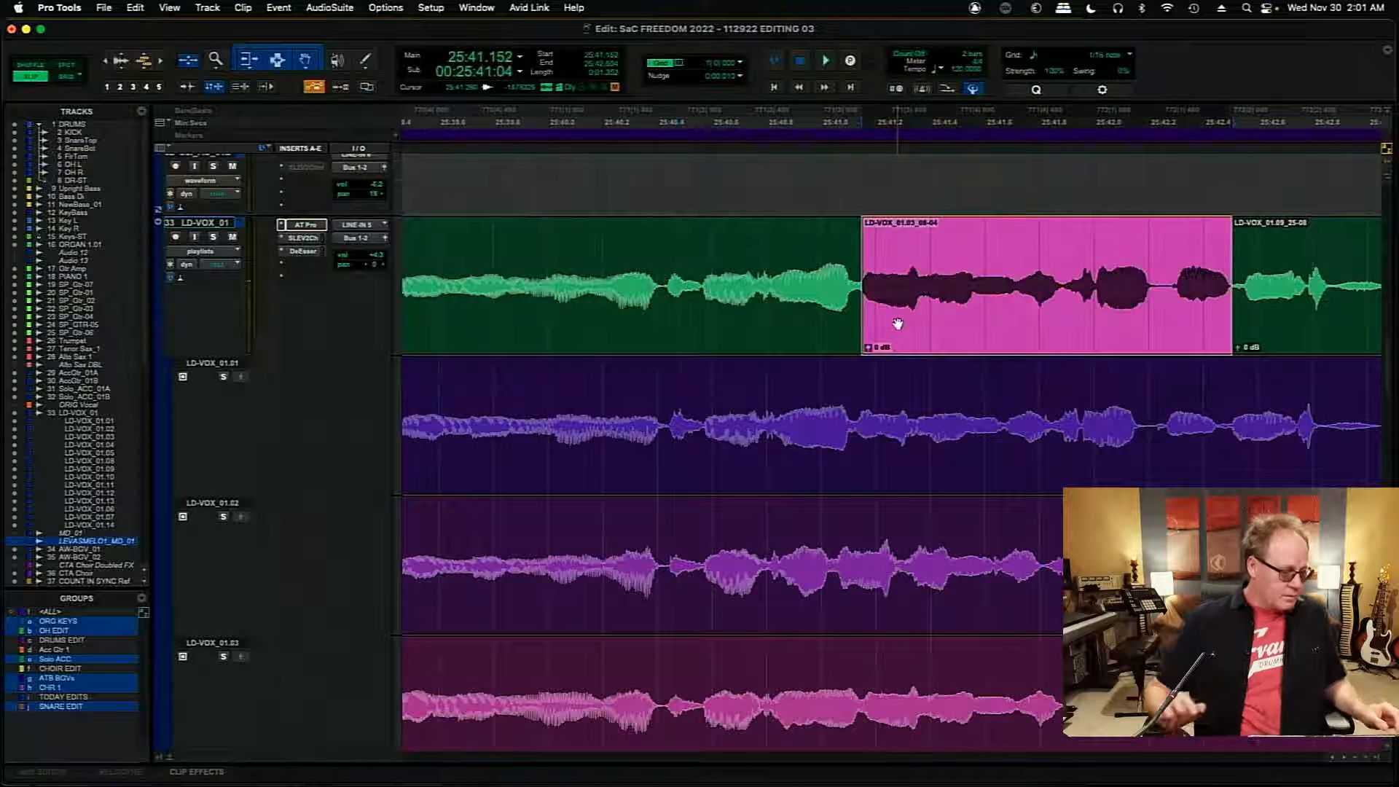
pyautogui.press('t')
pyautogui.press('t')
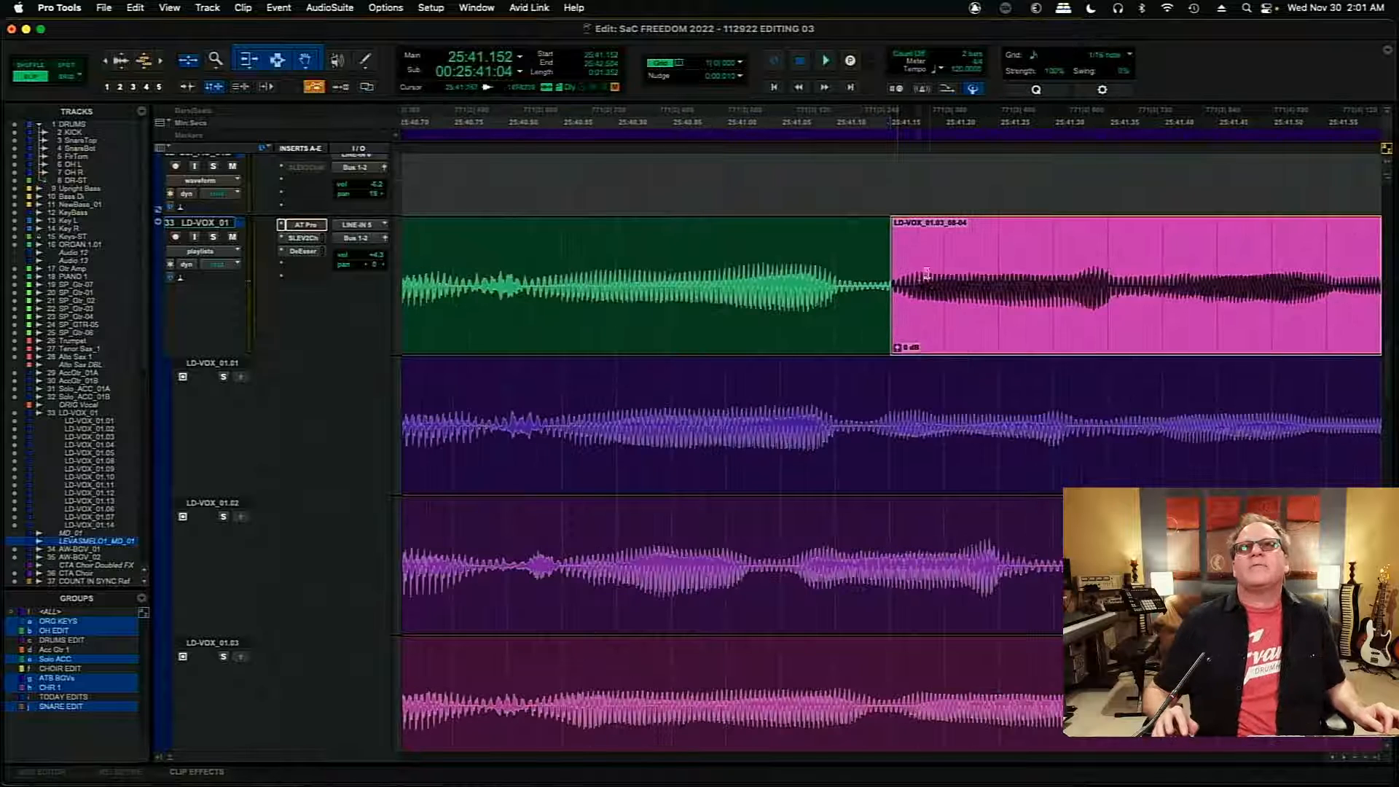
pyautogui.click(933, 287)
pyautogui.click(933, 311)
pyautogui.press('t')
pyautogui.press('t')
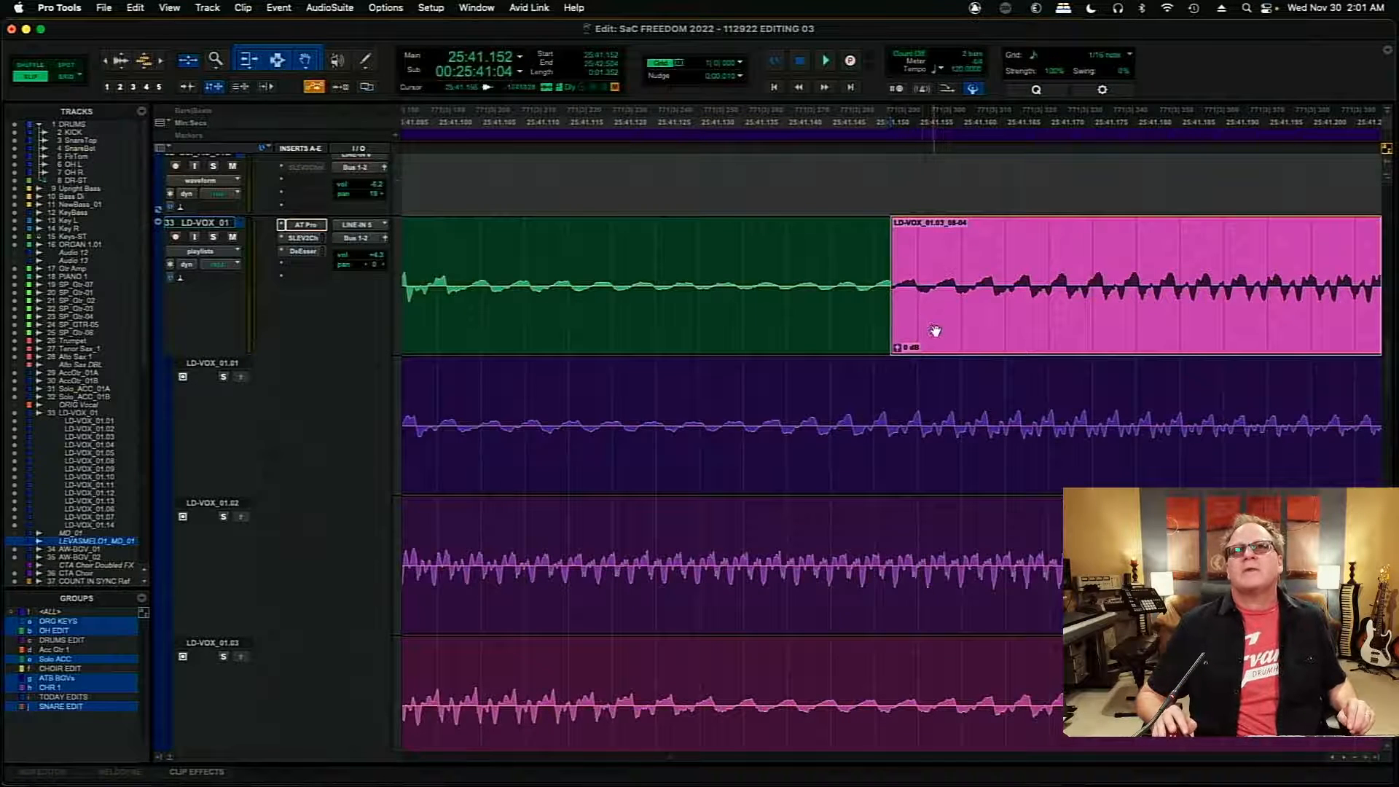
pyautogui.moveTo(918, 332); pyautogui.dragTo(845, 326)
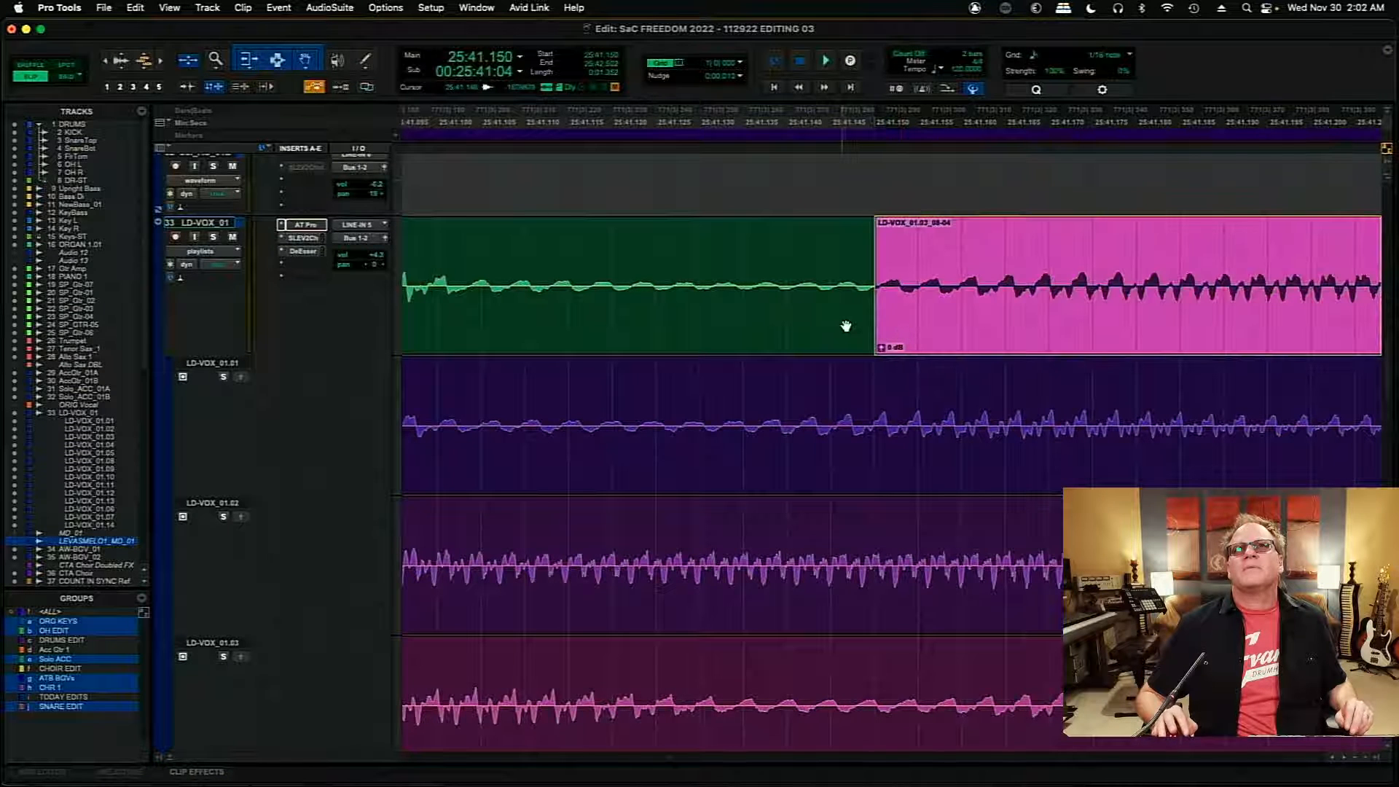
pyautogui.click(518, 243)
pyautogui.press('space')
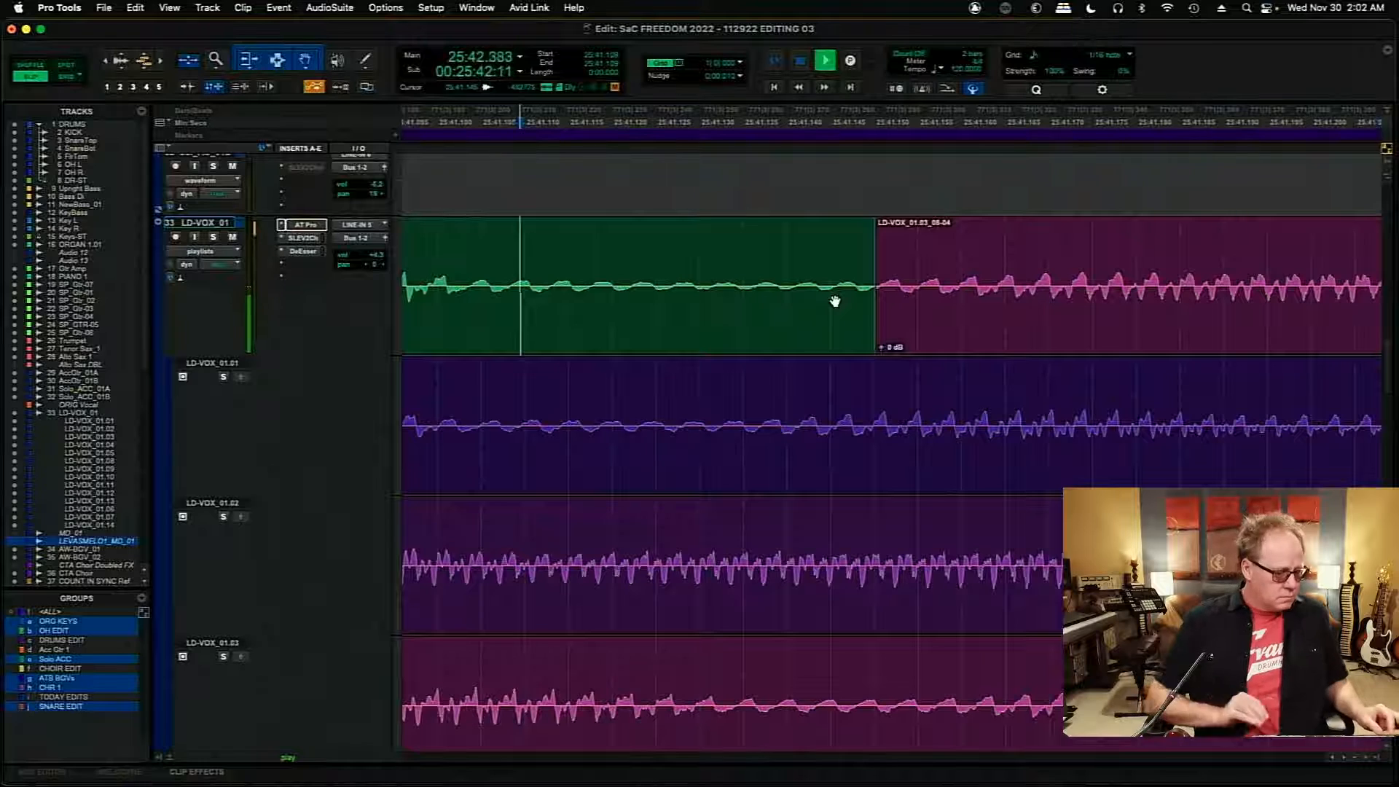
# - Extend the end of the LD-VOX_01.03 clip to about 25:42.518 and audition the transition into the next clip
pyautogui.press('r')
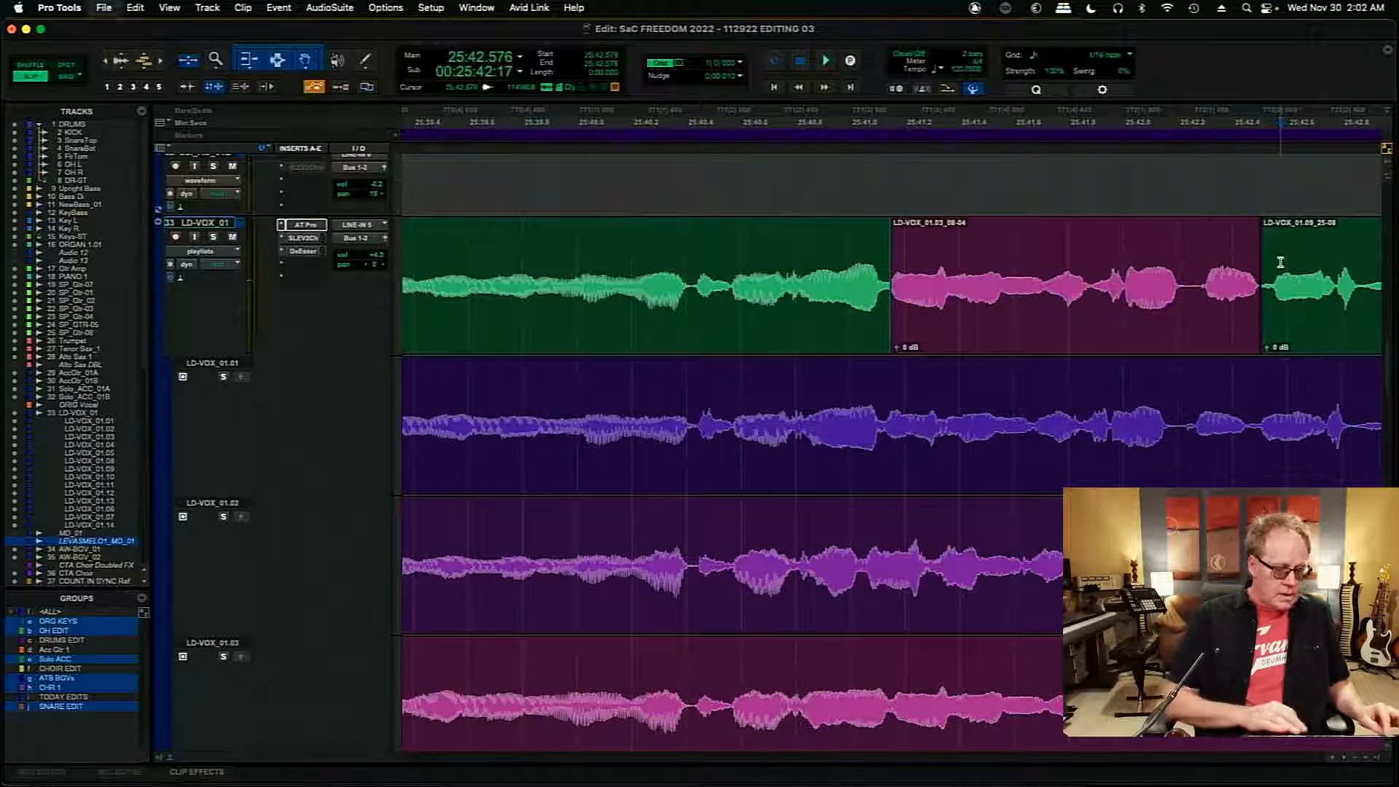
pyautogui.press('t')
pyautogui.press('space')
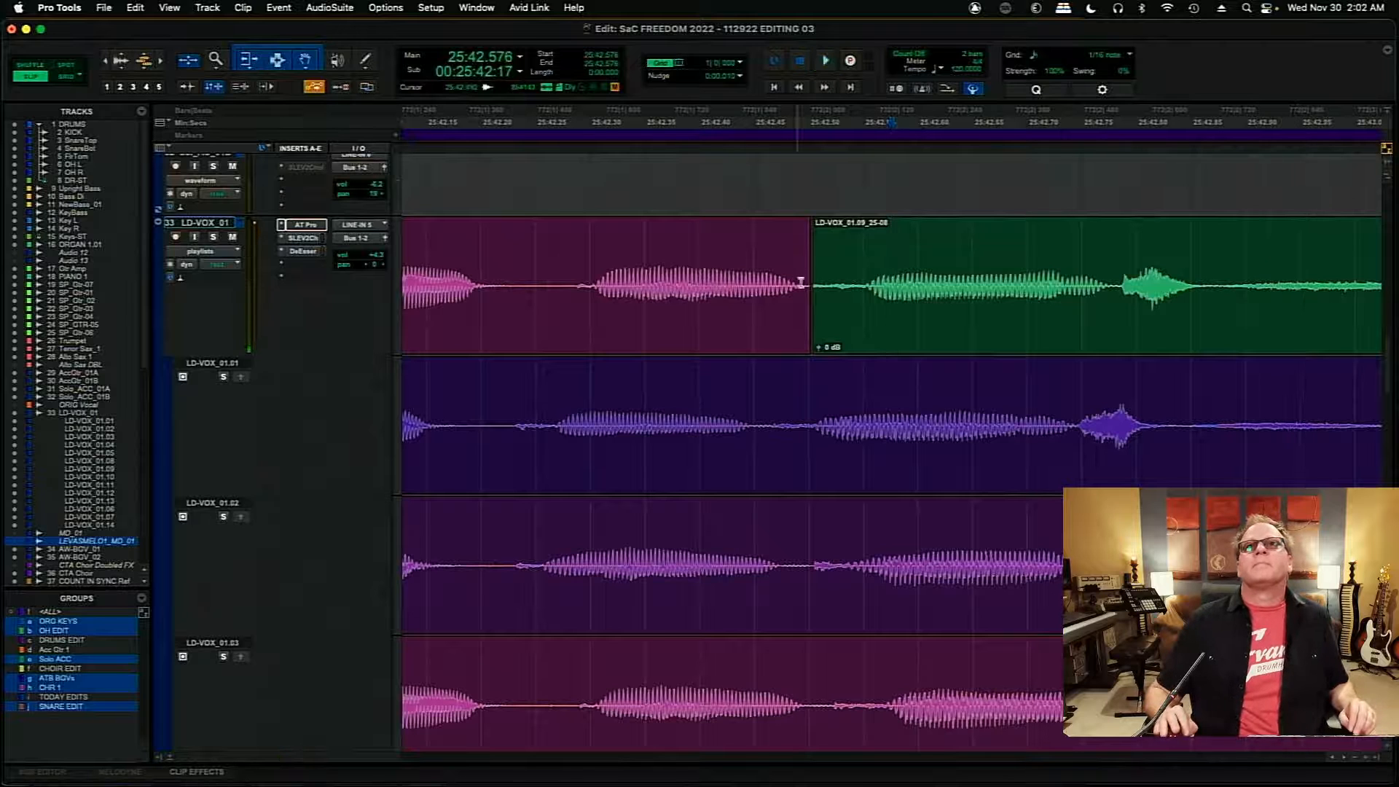
pyautogui.moveTo(805, 288); pyautogui.dragTo(829, 294)
pyautogui.press('r')
pyautogui.press('r')
pyautogui.press('r')
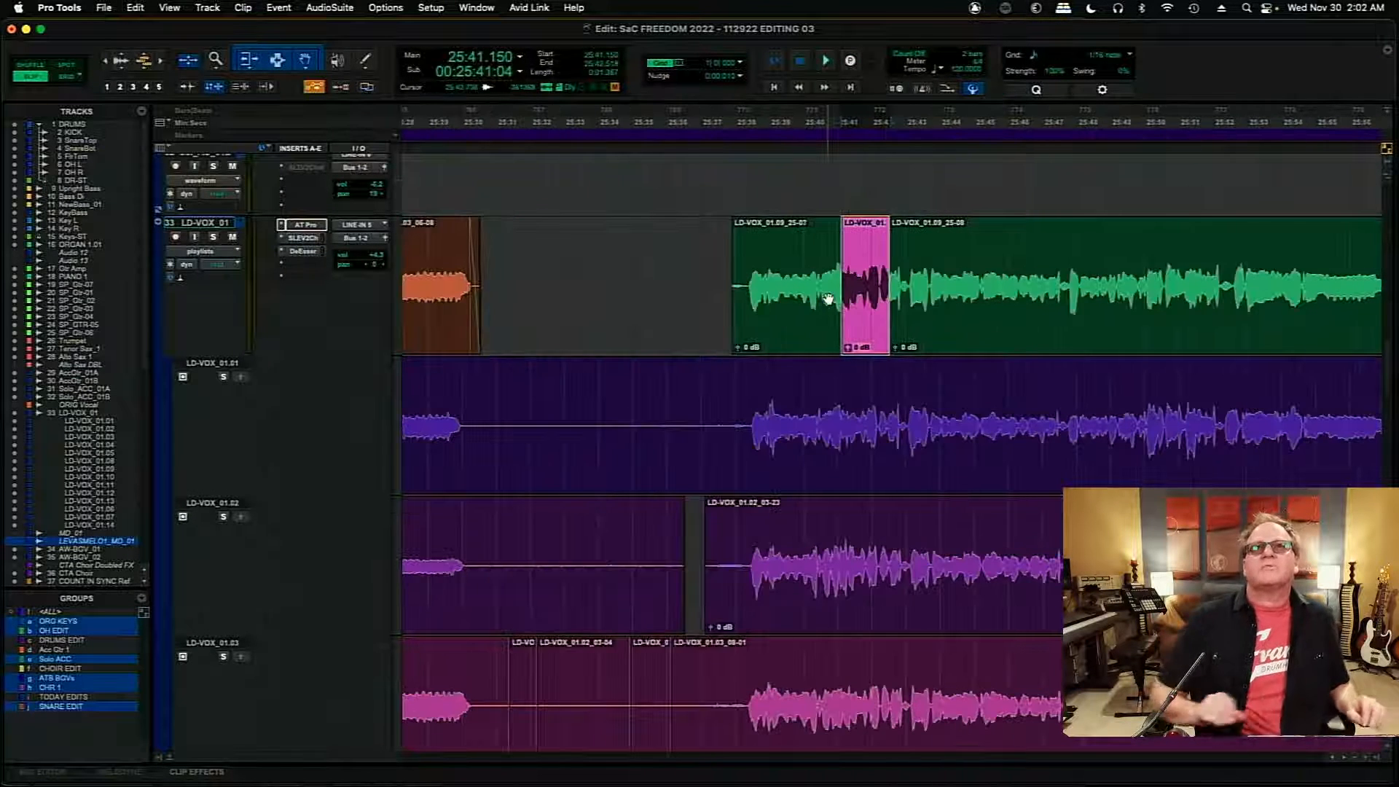
pyautogui.click(822, 252)
pyautogui.press('space')
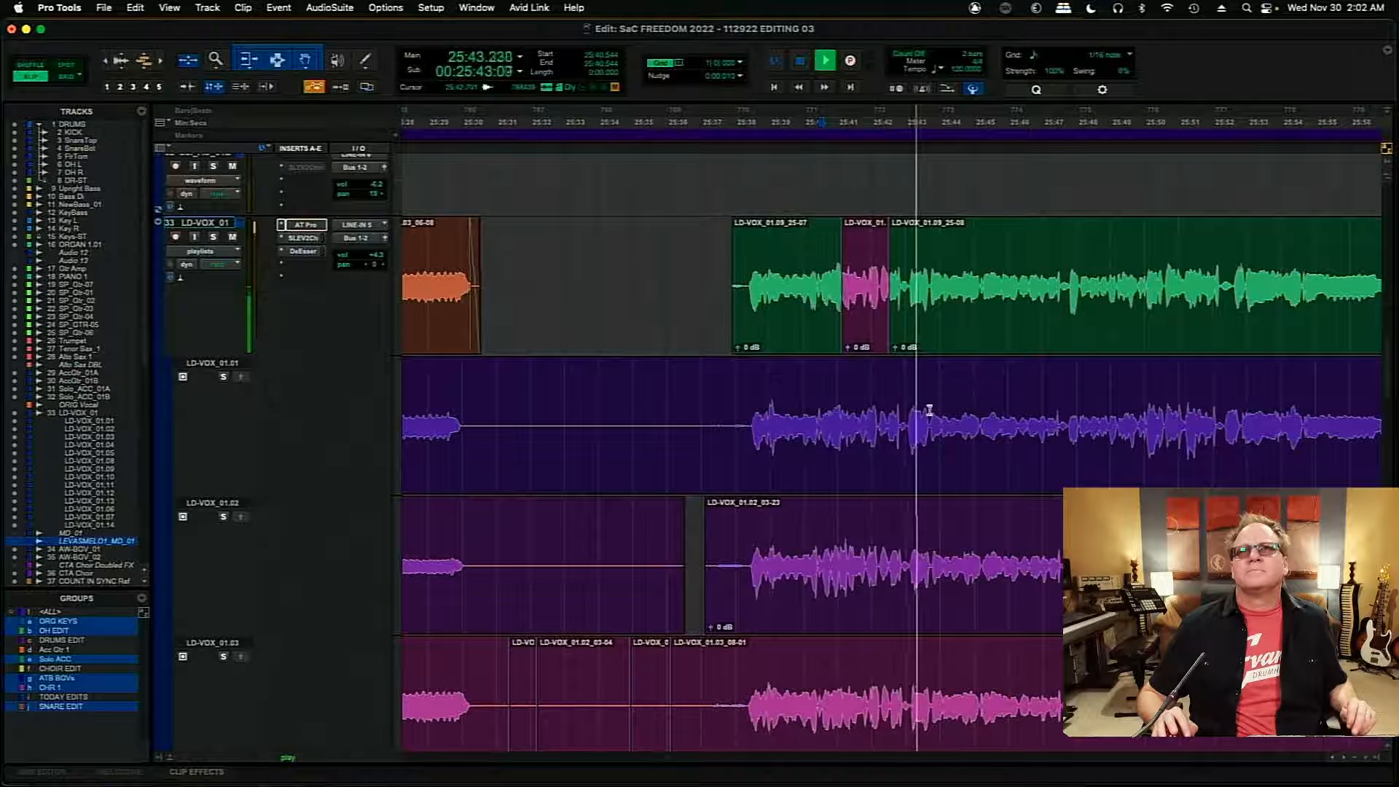
# - Extend the end of the LD-VOX_01.03 clip to 25:43.186 and audition the new transition from 25:42.253
pyautogui.click(903, 281)
pyautogui.press('t')
pyautogui.press('t')
pyautogui.press('t')
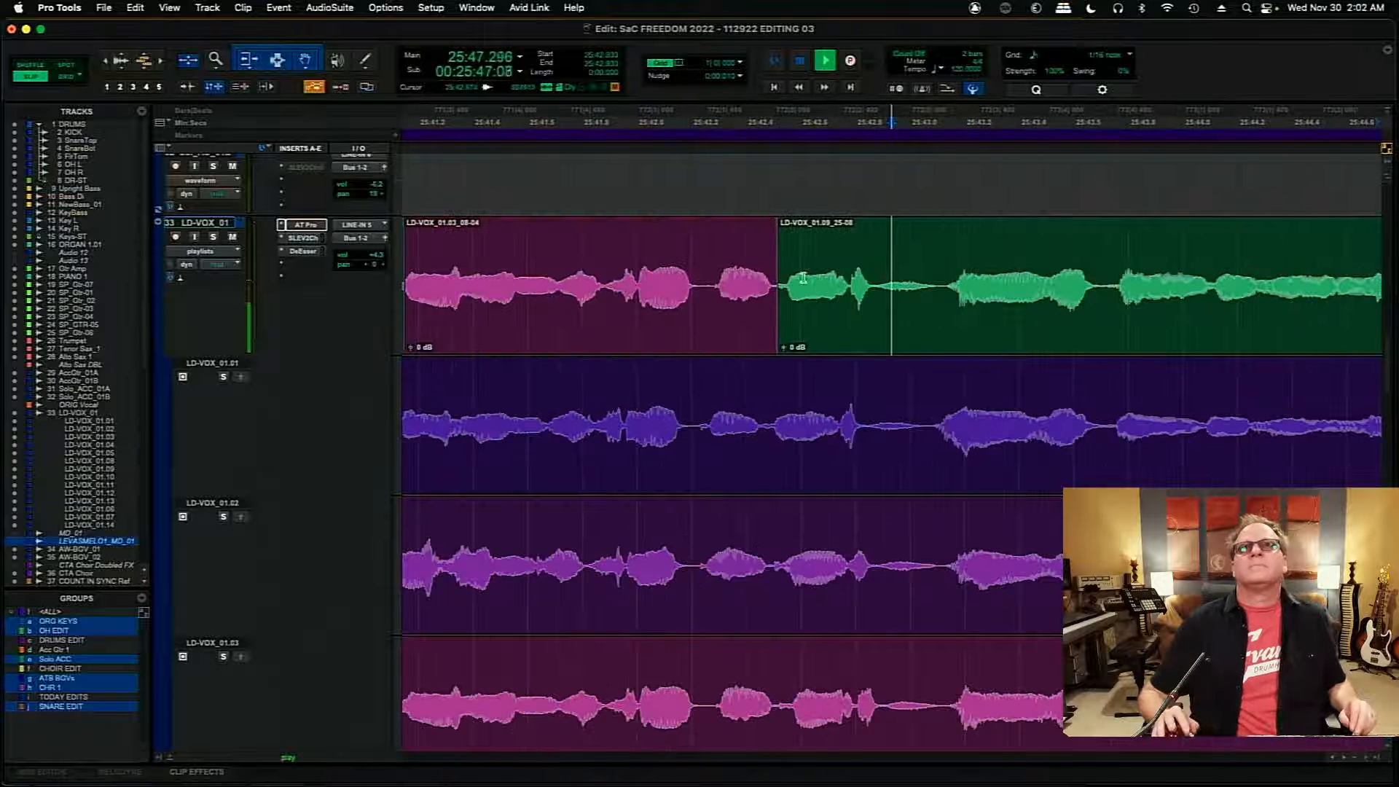
pyautogui.moveTo(771, 281); pyautogui.dragTo(941, 280)
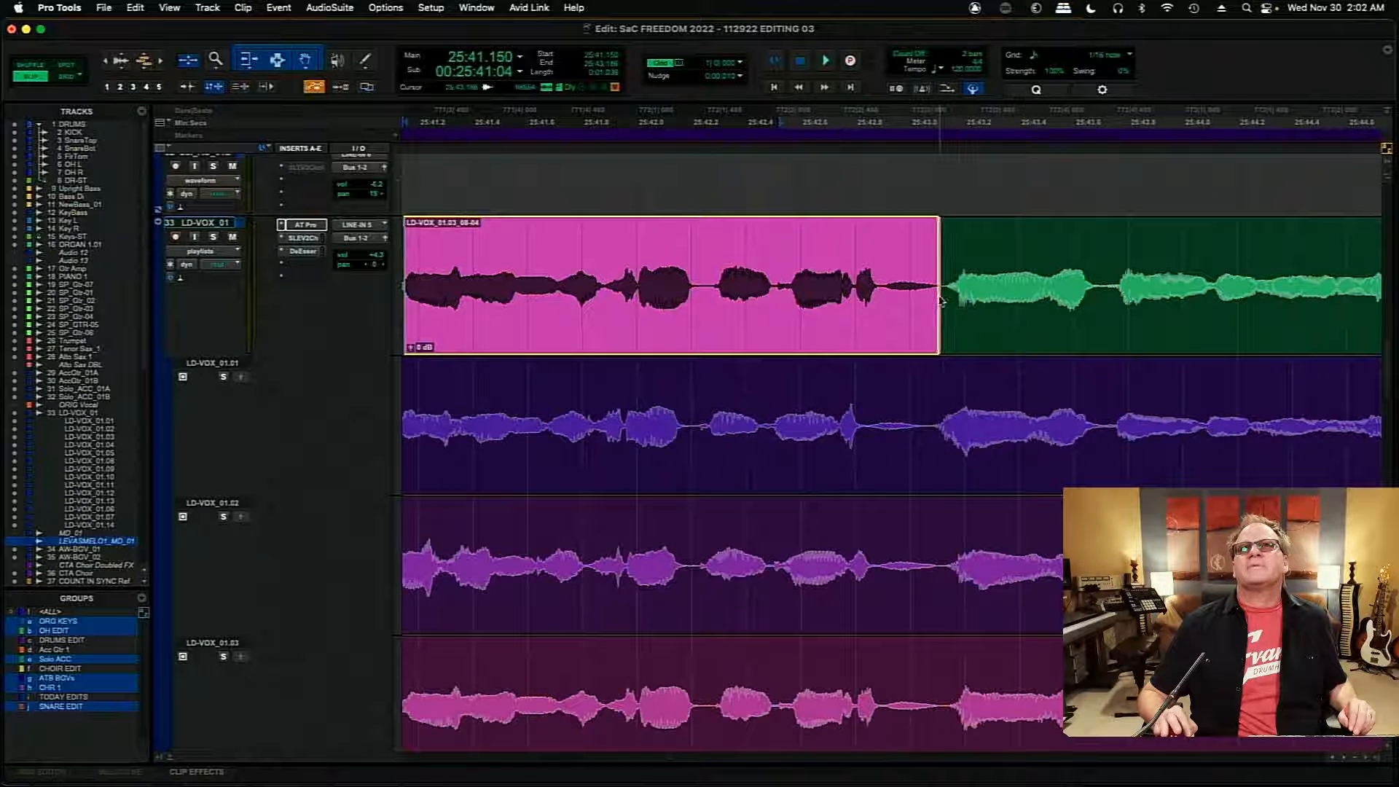
pyautogui.click(704, 254)
pyautogui.press('space')
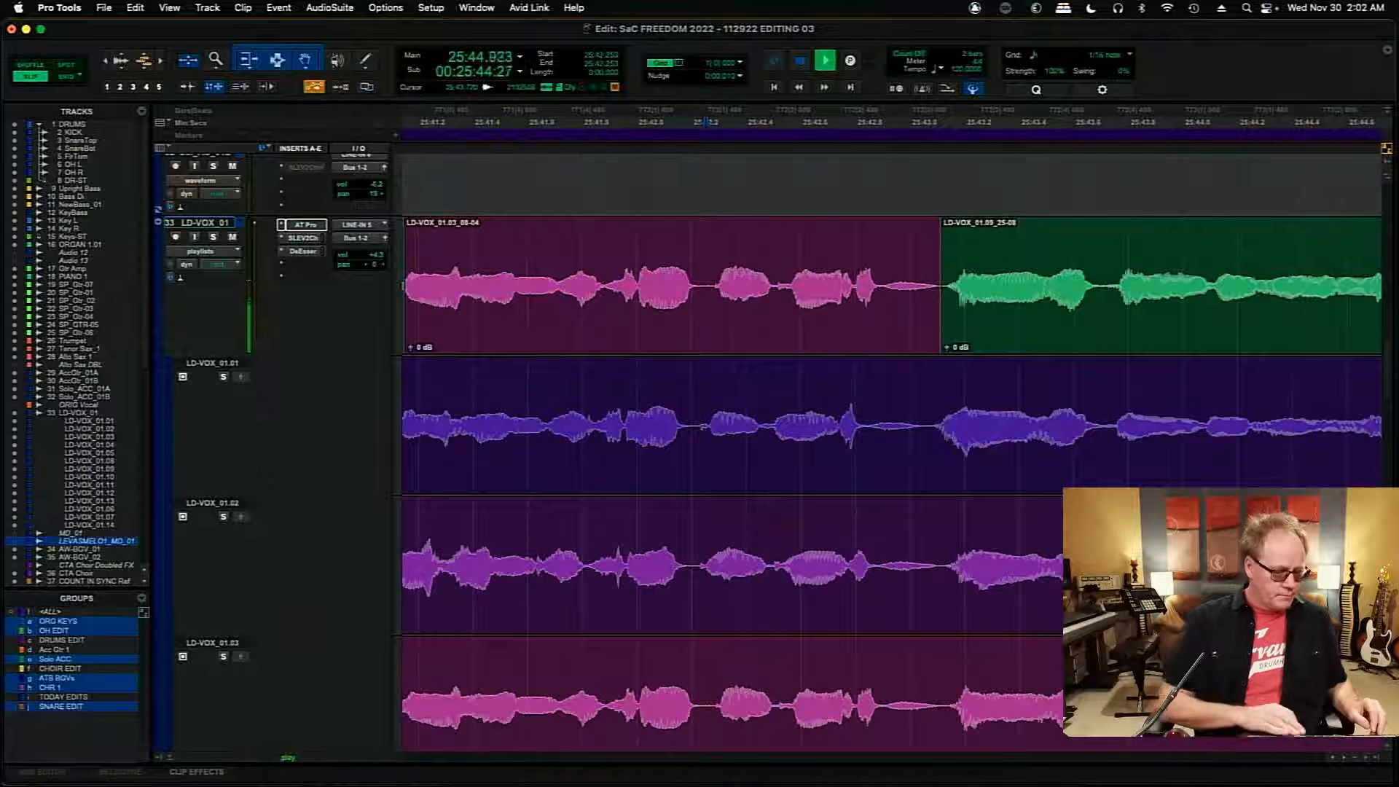
pyautogui.press('r')
pyautogui.press('r')
pyautogui.press('r')
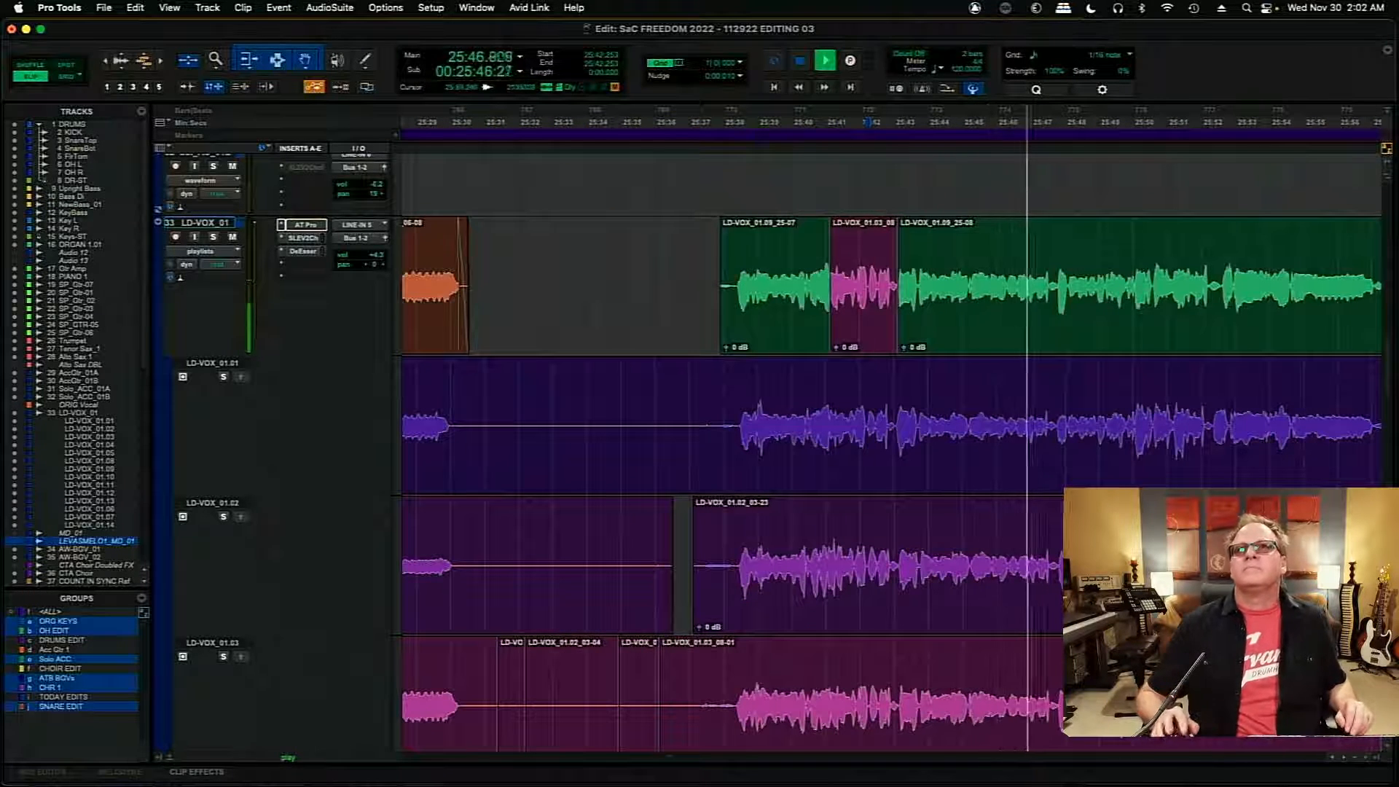
# - Compare LD-VOX_01.03 and LD-VOX_01.02 by soloing each playlist in turn and playing from 25:45.642
pyautogui.press('space')
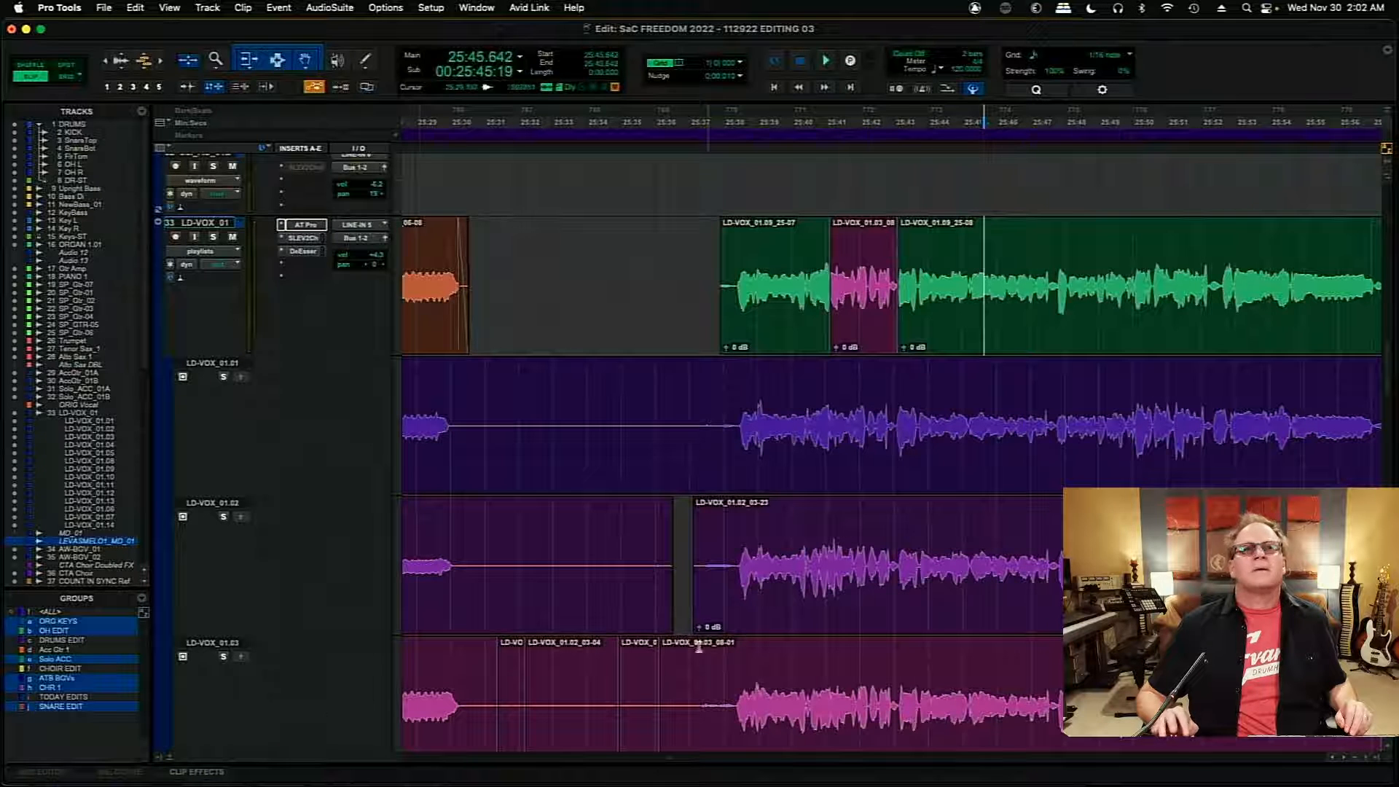
pyautogui.press('space')
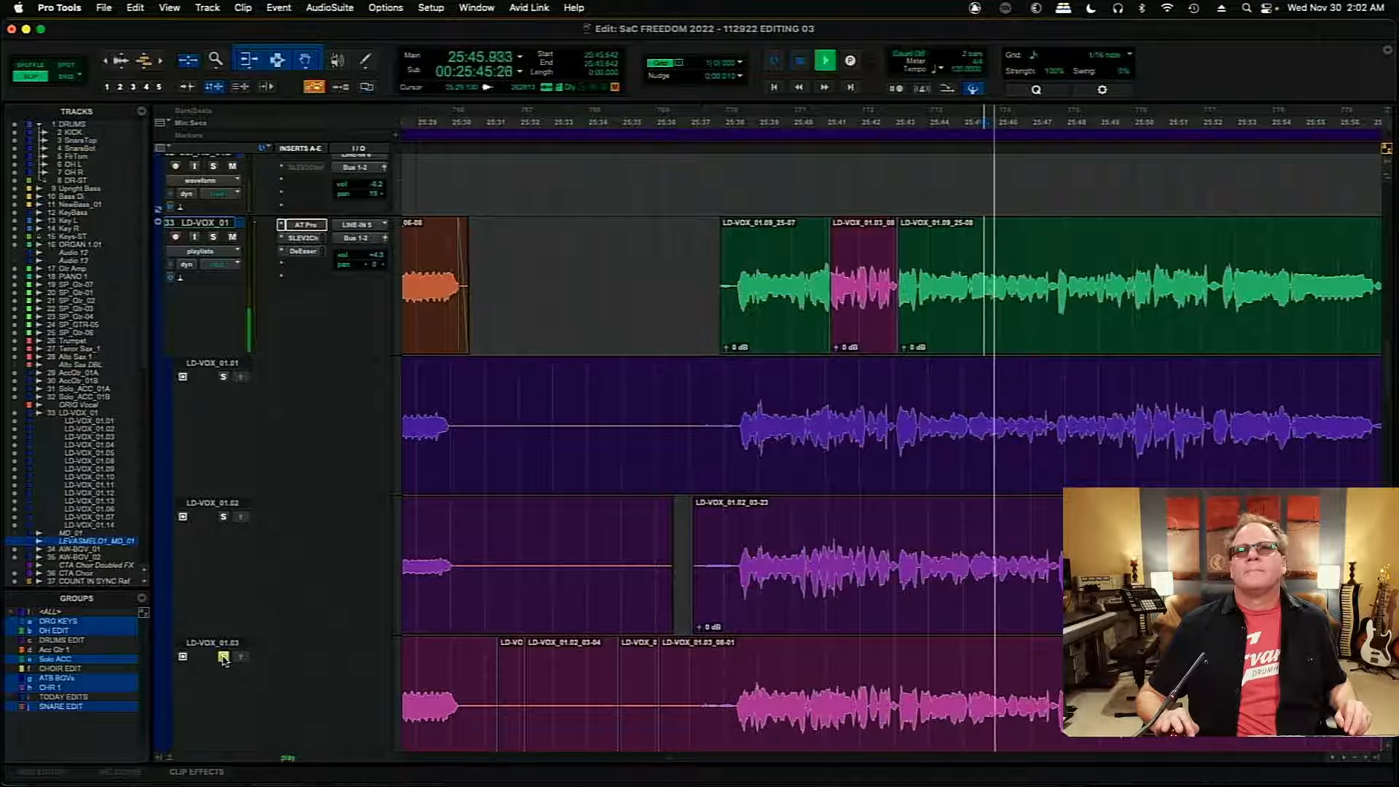
pyautogui.click(224, 517)
pyautogui.press('space')
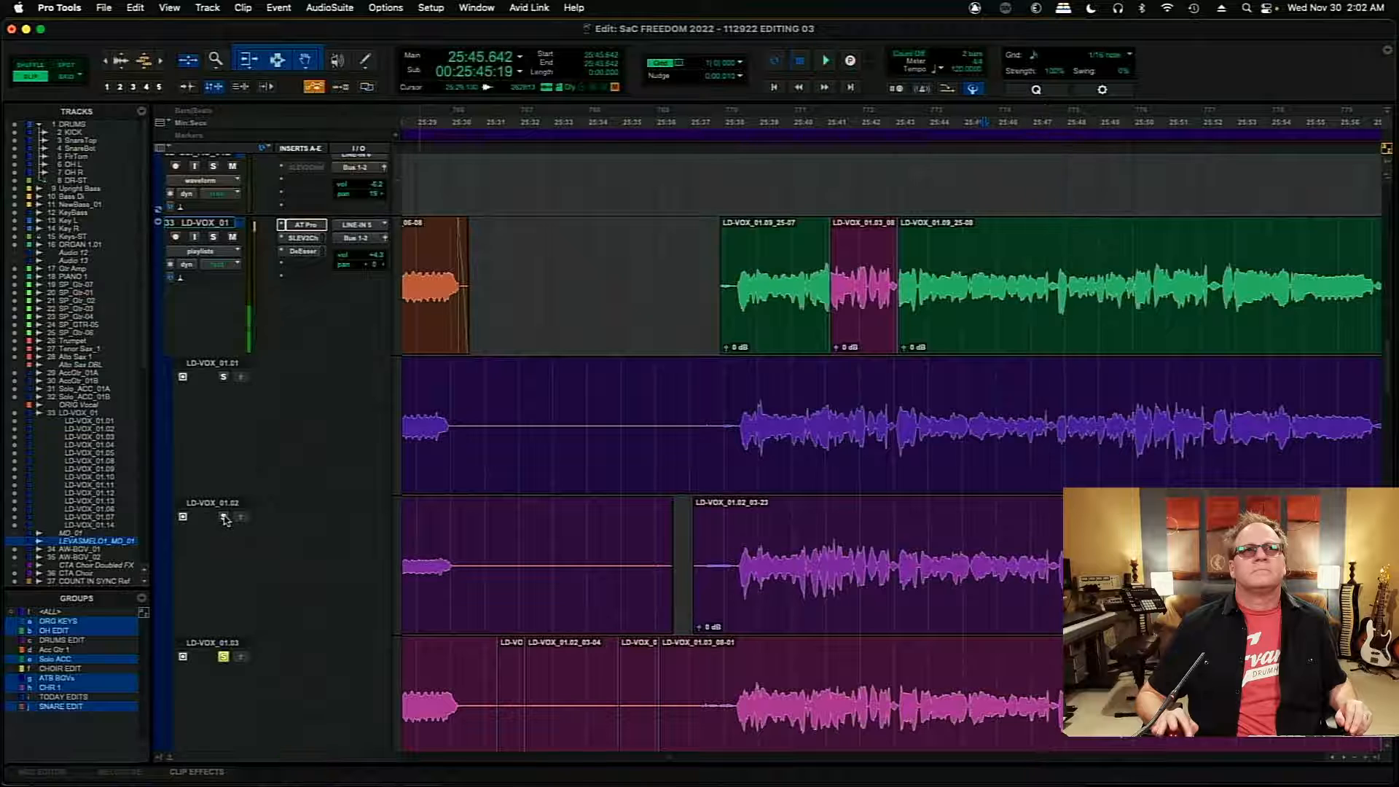
pyautogui.press('space')
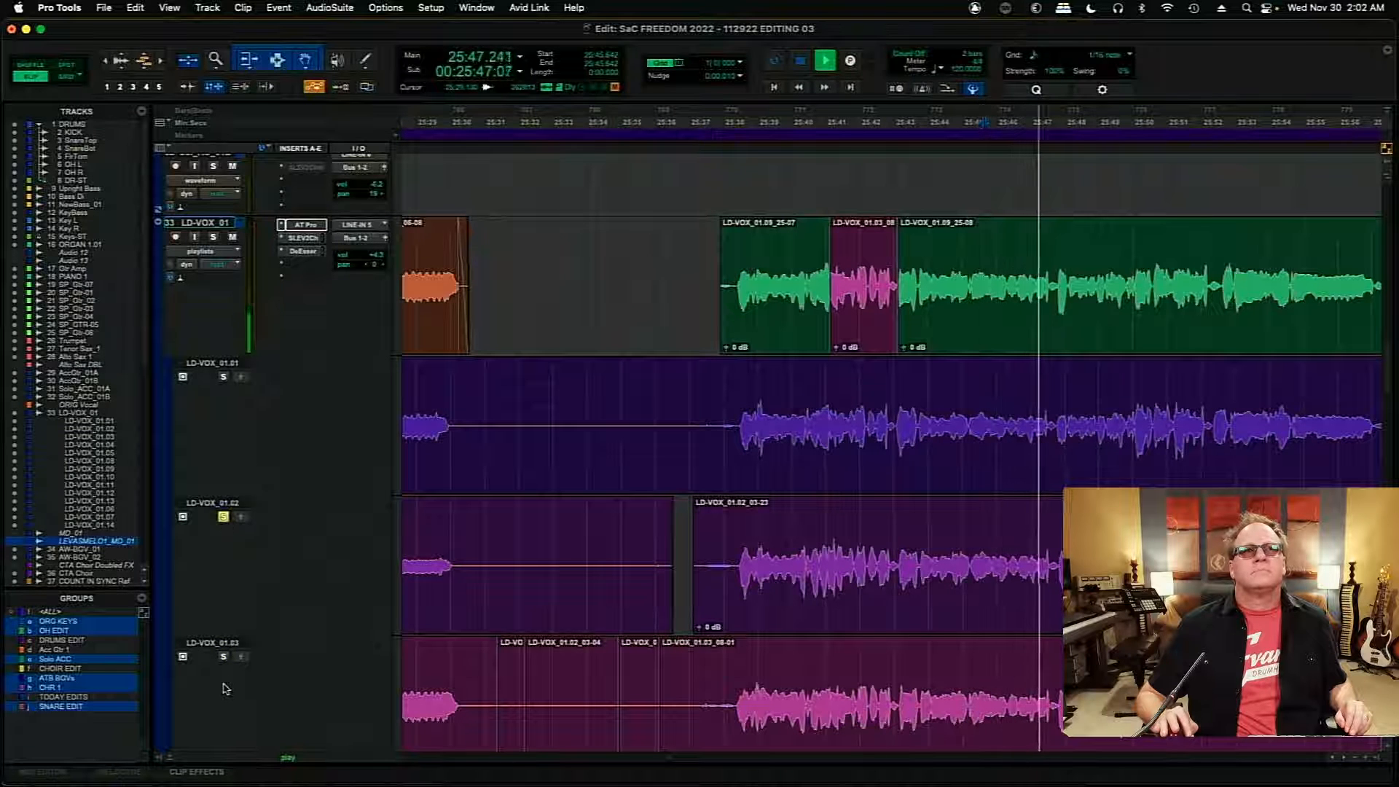
pyautogui.click(224, 657)
pyautogui.press('space')
pyautogui.press('space')
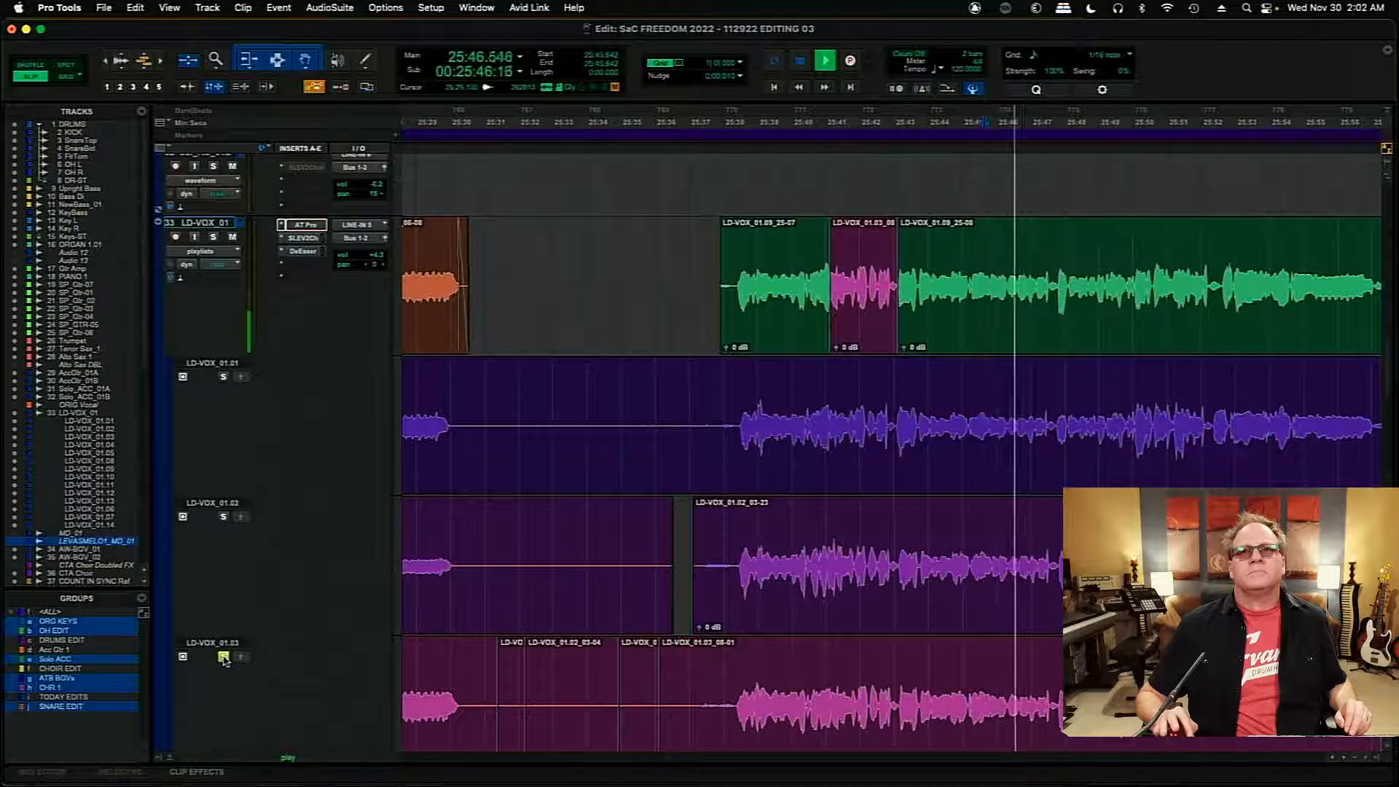
# - Return to the main LD-VOX_01 comp and audition it from 25:45.642 through to about 25:52
pyautogui.click(224, 657)
pyautogui.press('space')
pyautogui.press('space')
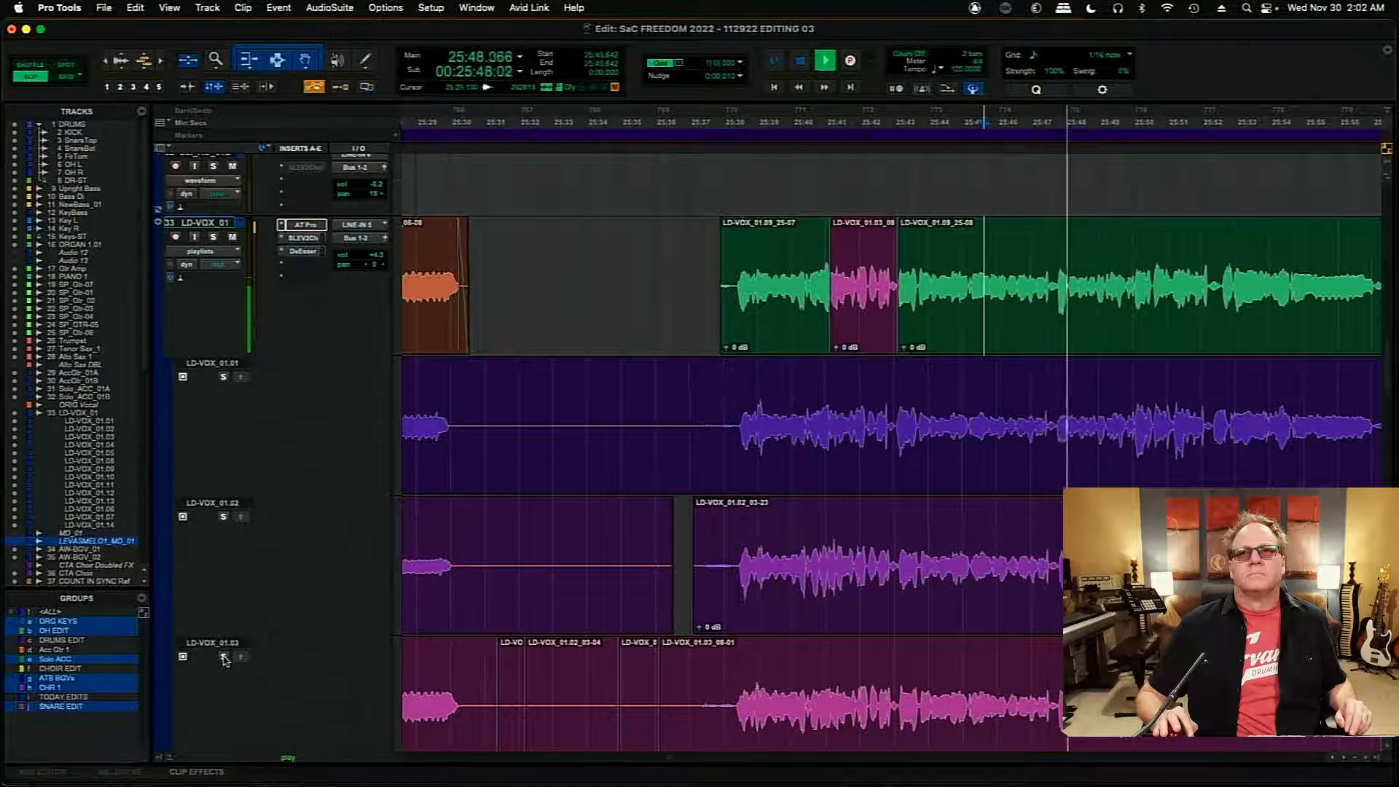
pyautogui.click(1343, 757)
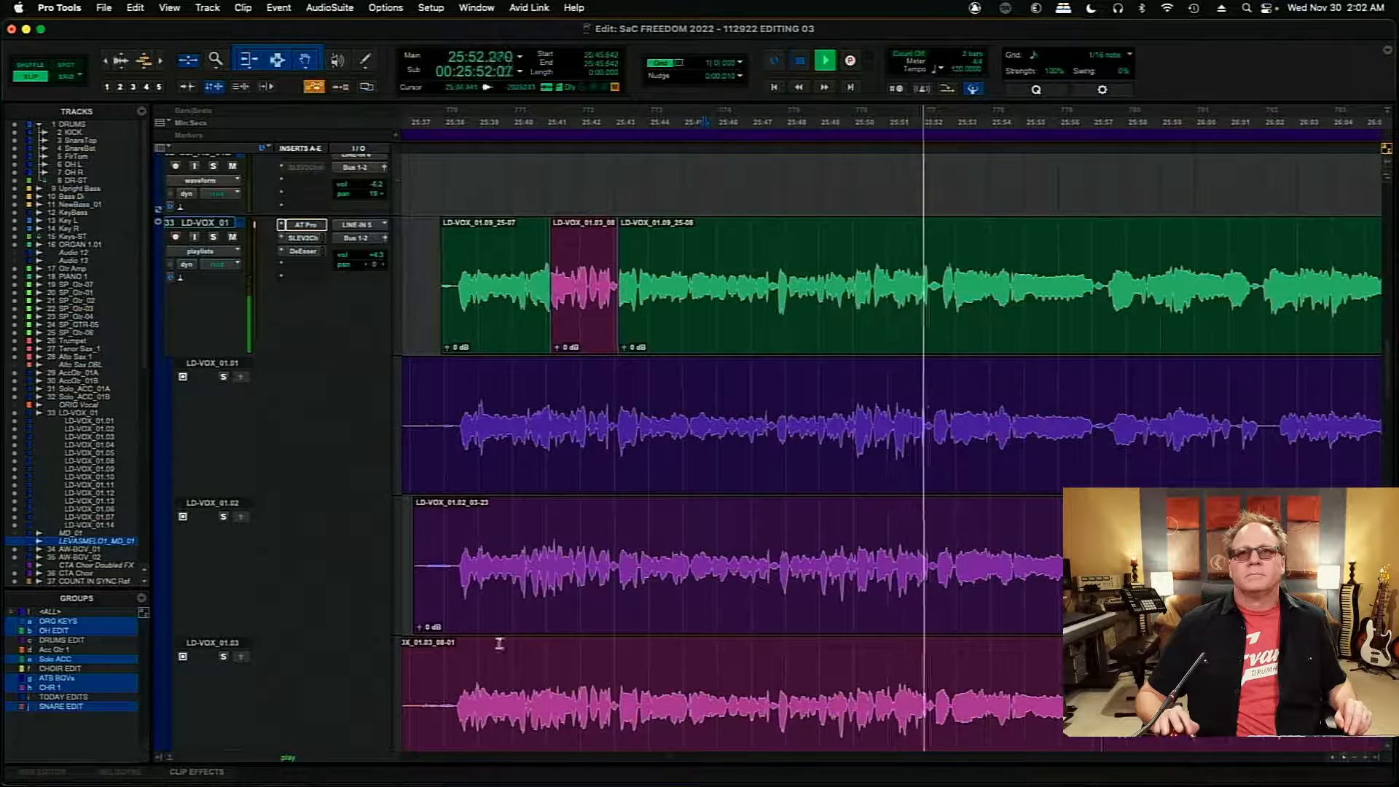
pyautogui.press('space')
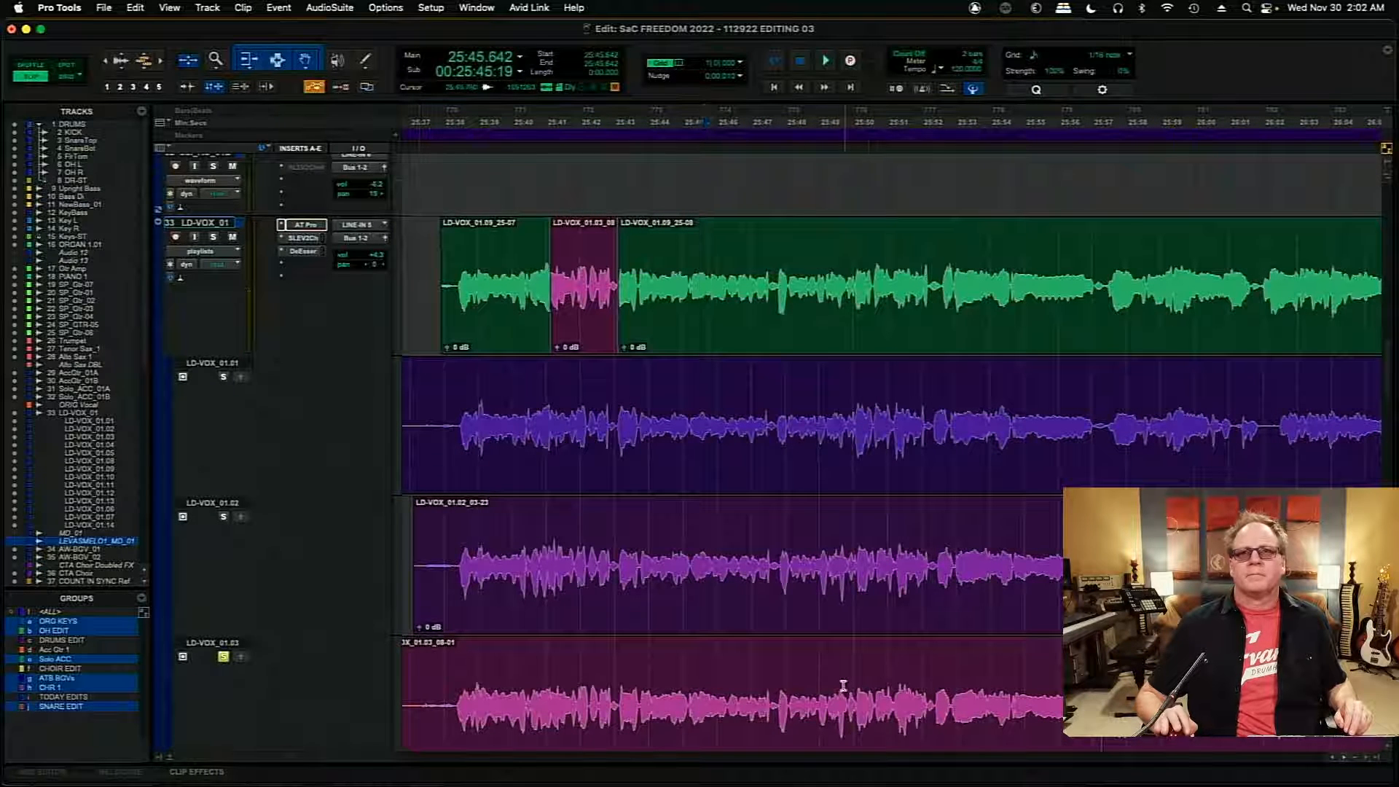
# - Audition LD-VOX_01.03 from about 25:49.7 and copy its section from 25:50.592 to 25:51.146 into the main comp
pyautogui.click(843, 685)
pyautogui.press('space')
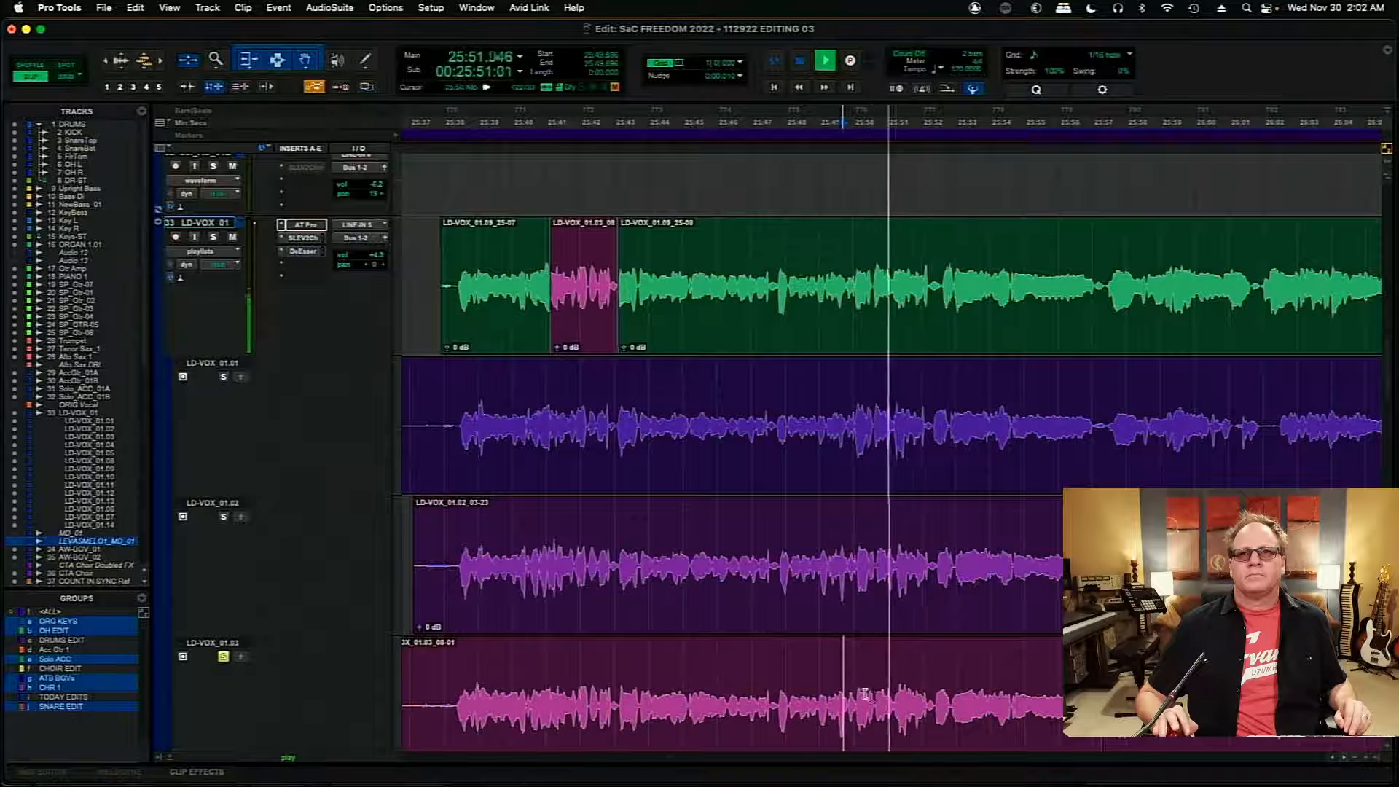
pyautogui.press('space')
pyautogui.moveTo(873, 696); pyautogui.dragTo(890, 706)
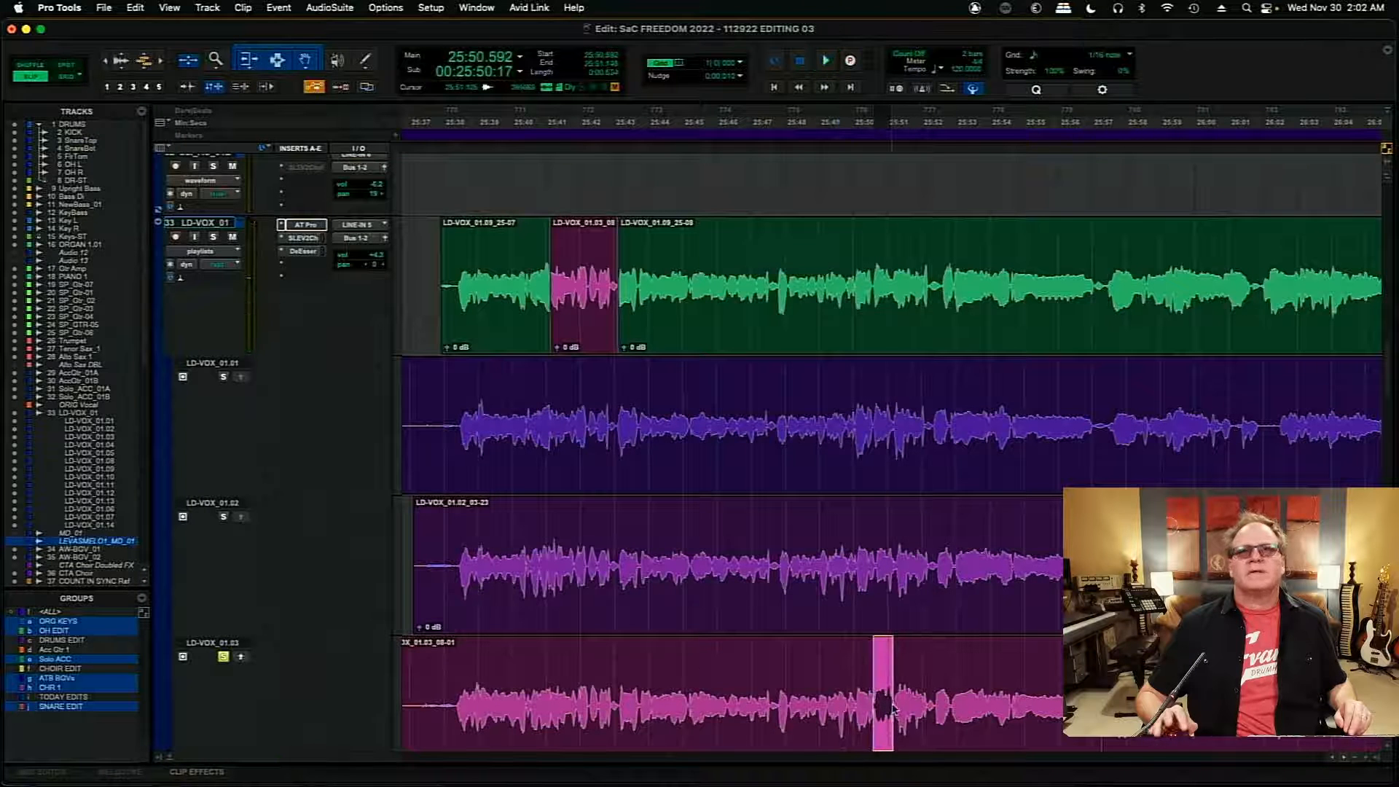
pyautogui.click(240, 657)
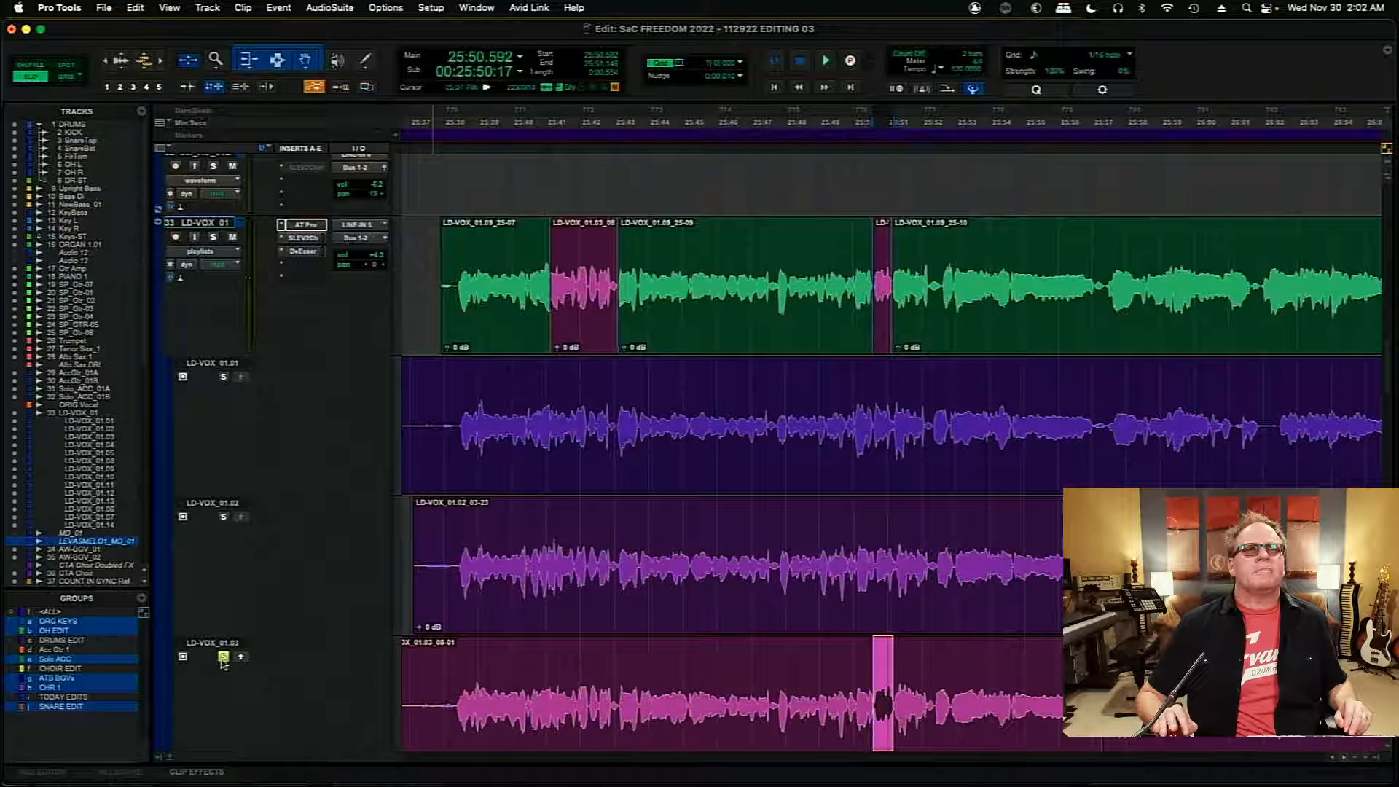
# - Audition the main comp across the short LD-VOX_01.03 insert from 25:50.101
pyautogui.click(858, 258)
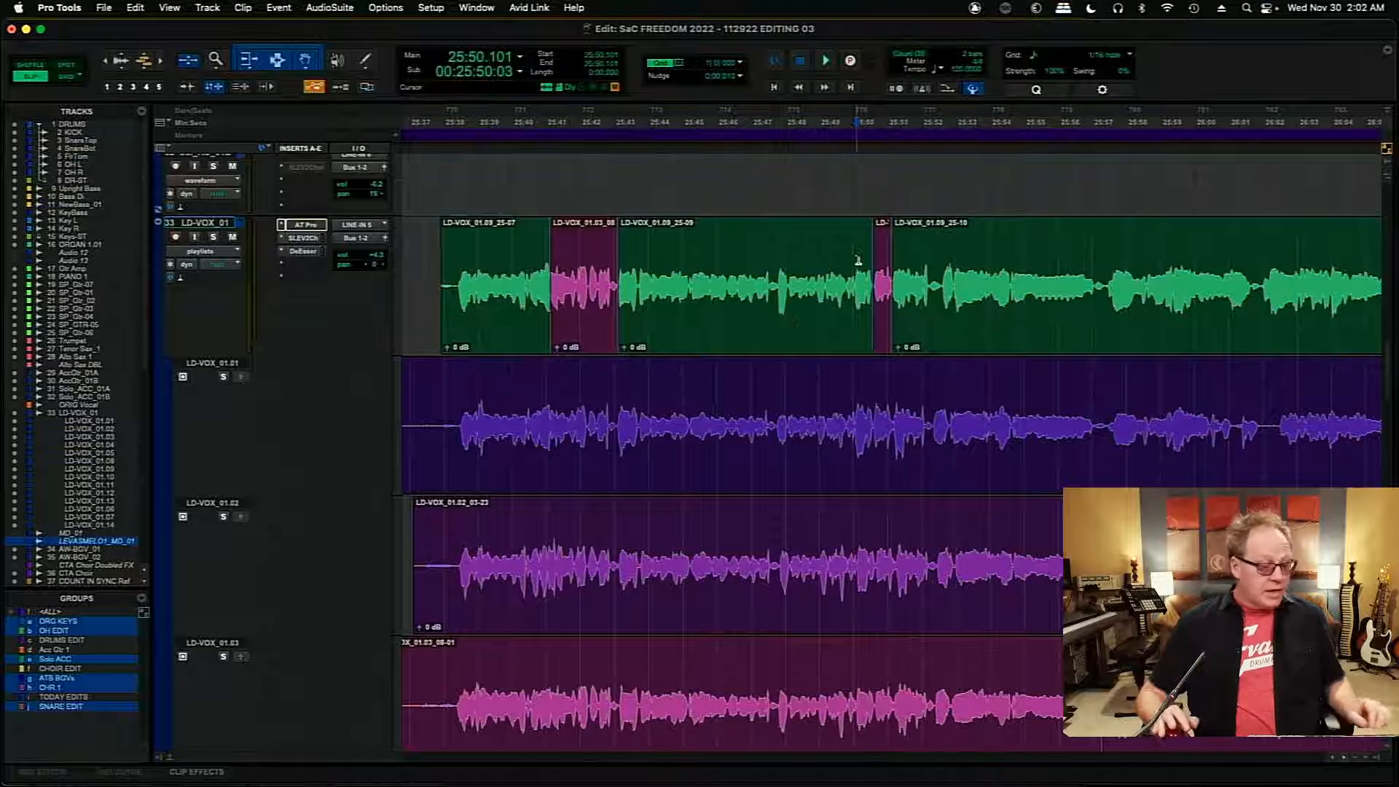
pyautogui.press('super+bracketright')
pyautogui.press('super+bracketright')
pyautogui.press('super+bracketright')
pyautogui.press('space')
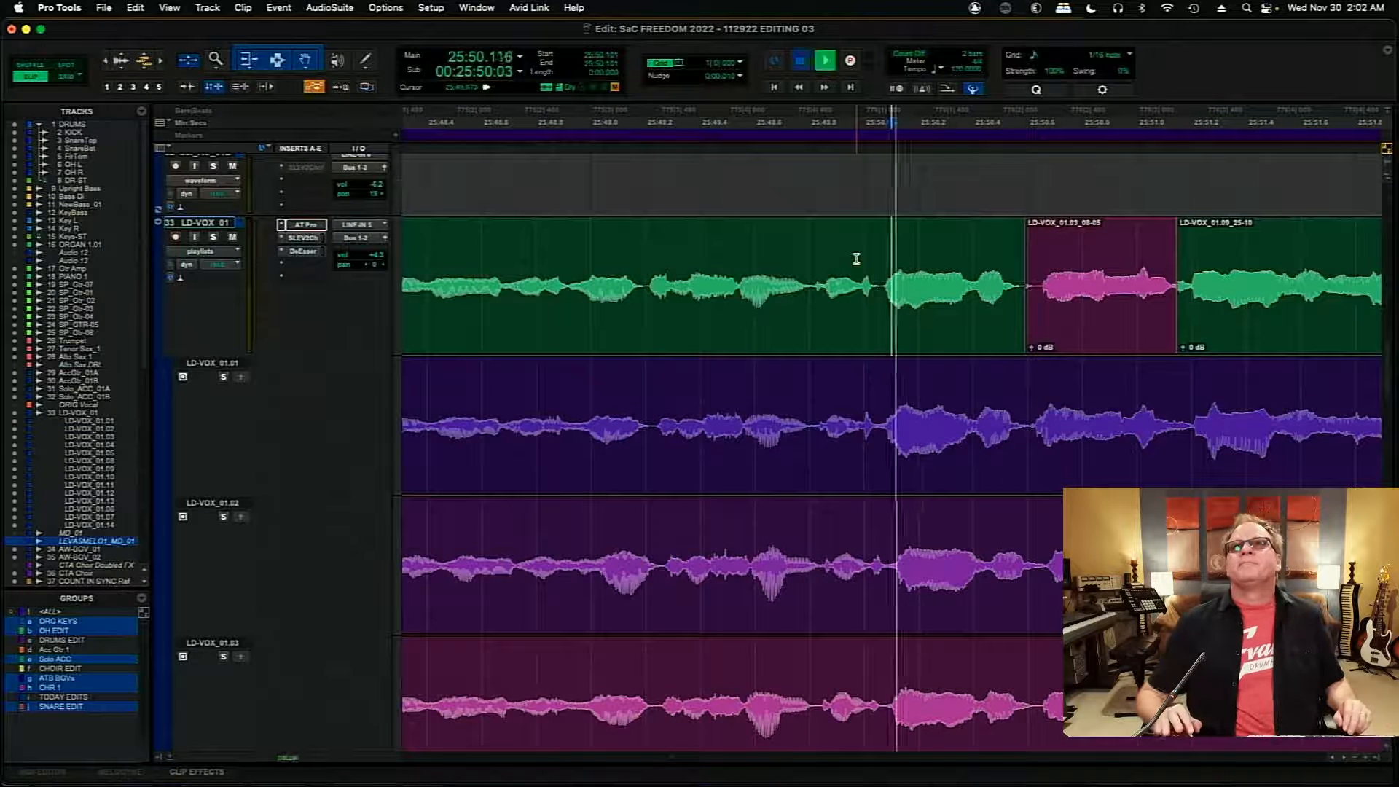
# - Reposition the short LD-VOX_01.03 insert slightly earlier and trim its neighbours to meet it, starting the following clip at 25:51.104
pyautogui.click(1098, 339)
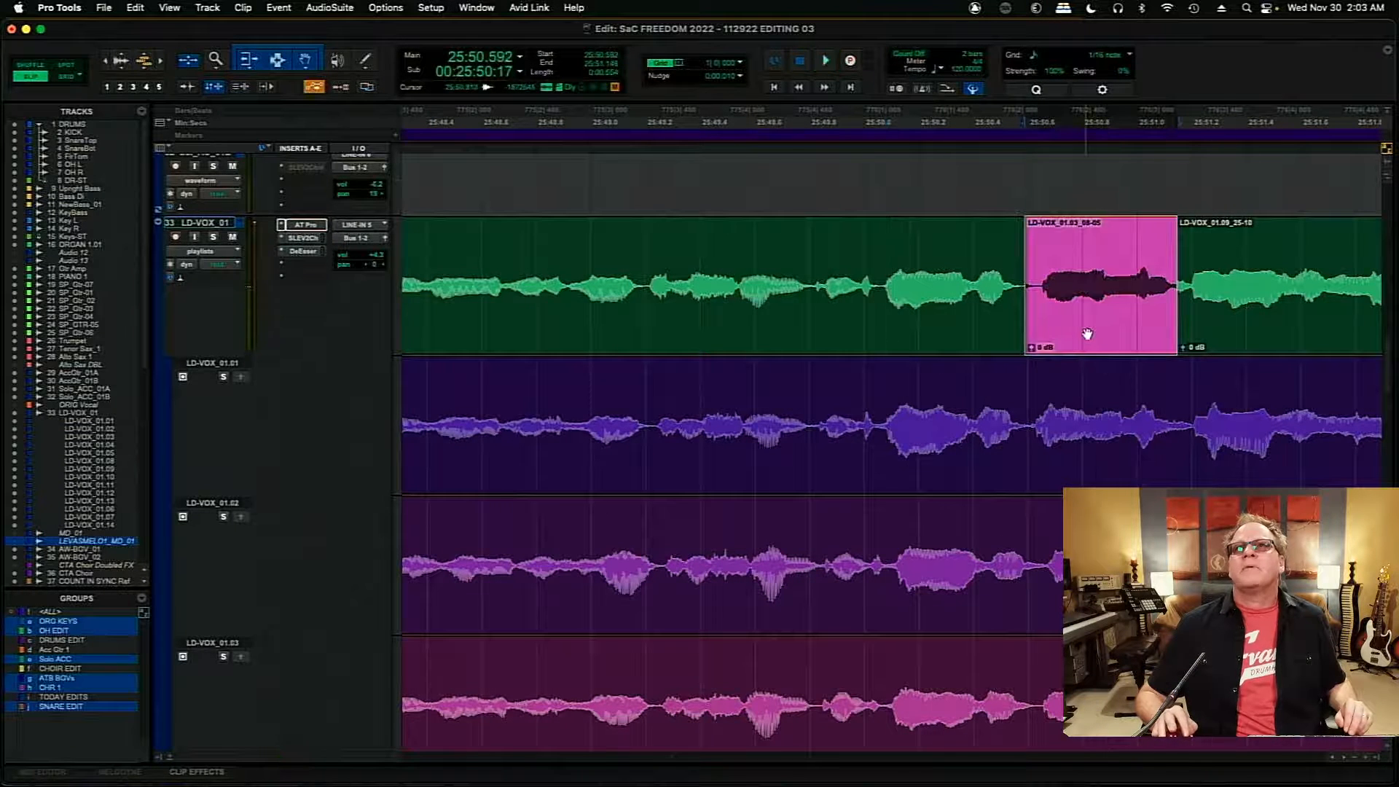
pyautogui.moveTo(1086, 334); pyautogui.dragTo(1113, 335)
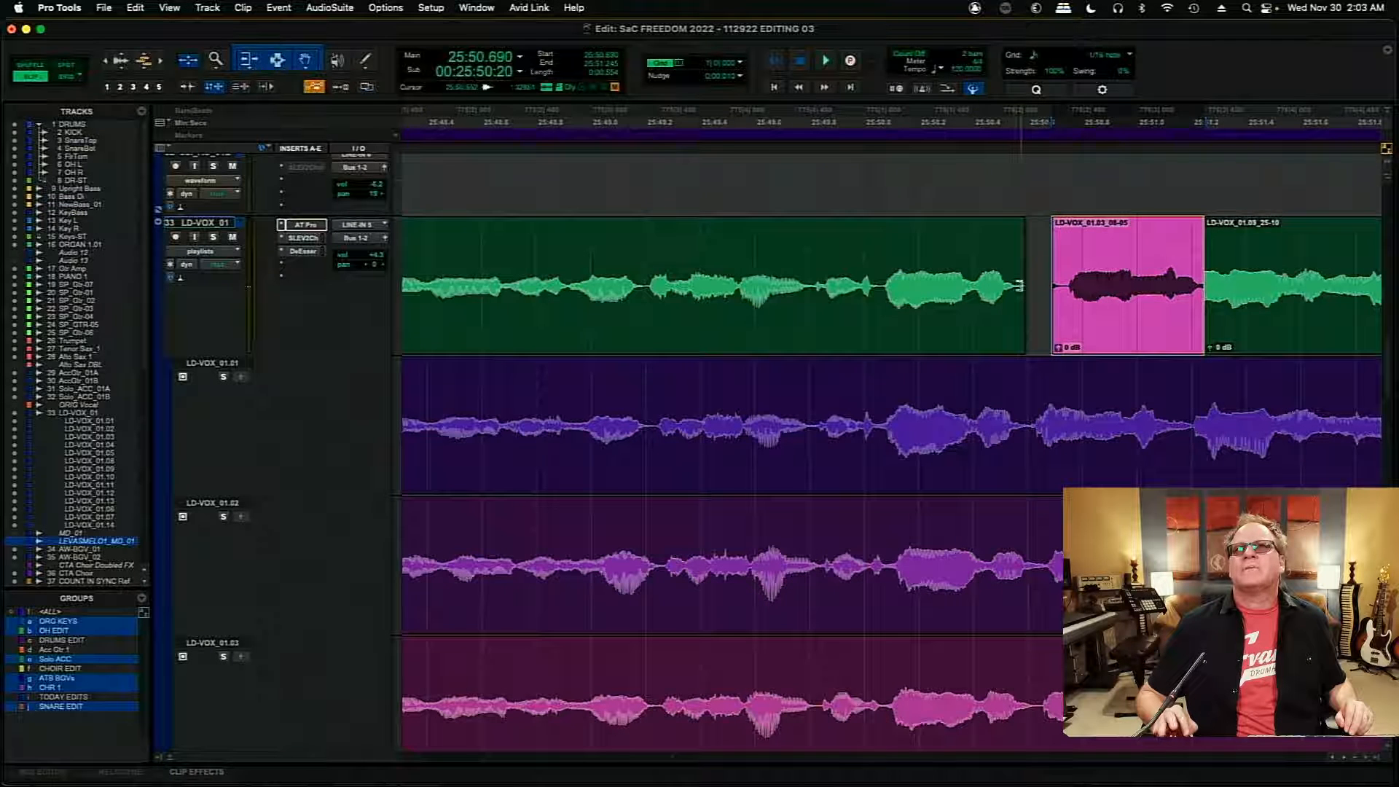
pyautogui.moveTo(1019, 286)
pyautogui.mouseDown()
pyautogui.moveTo(1096, 306)
pyautogui.moveTo(1005, 295)
pyautogui.moveTo(1029, 290)
pyautogui.mouseUp()
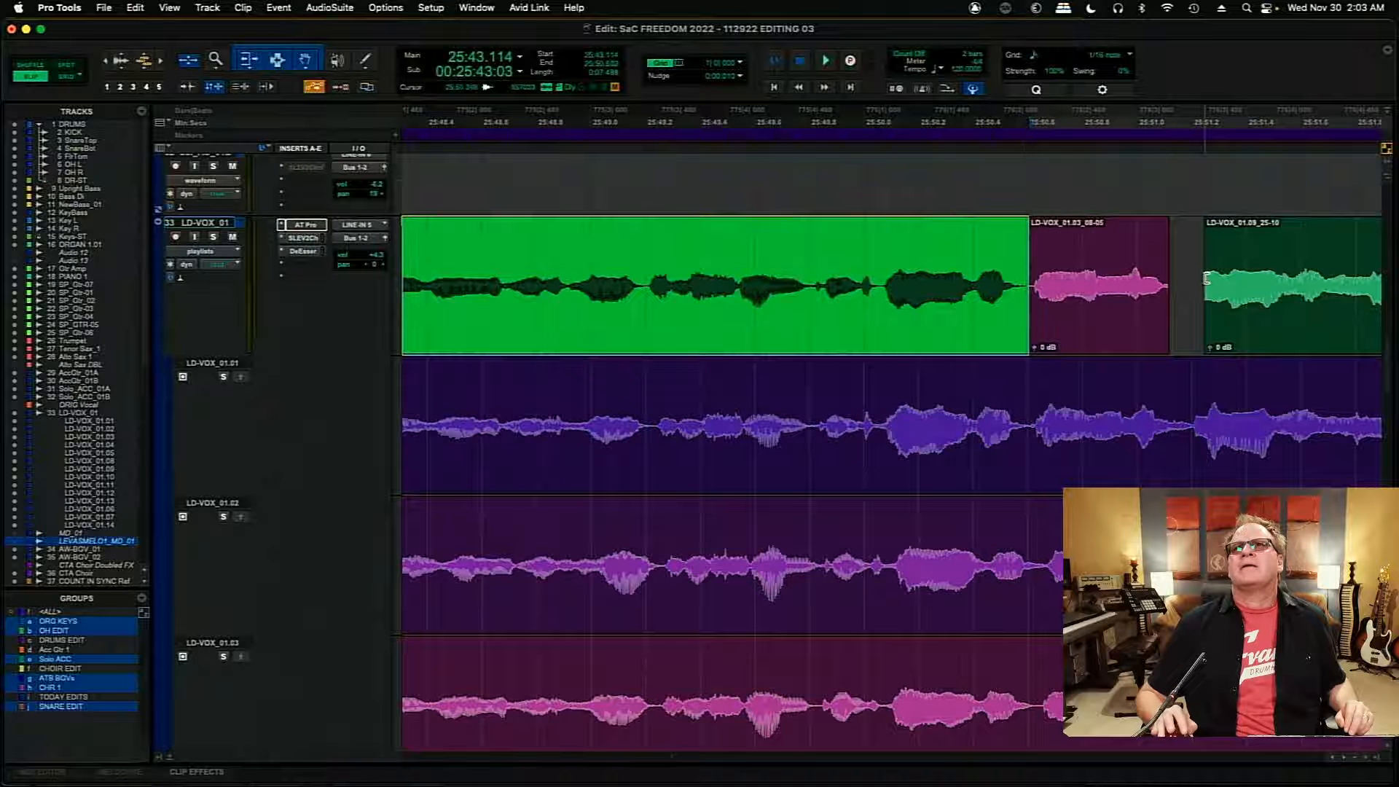
pyautogui.moveTo(1206, 278); pyautogui.dragTo(1153, 284)
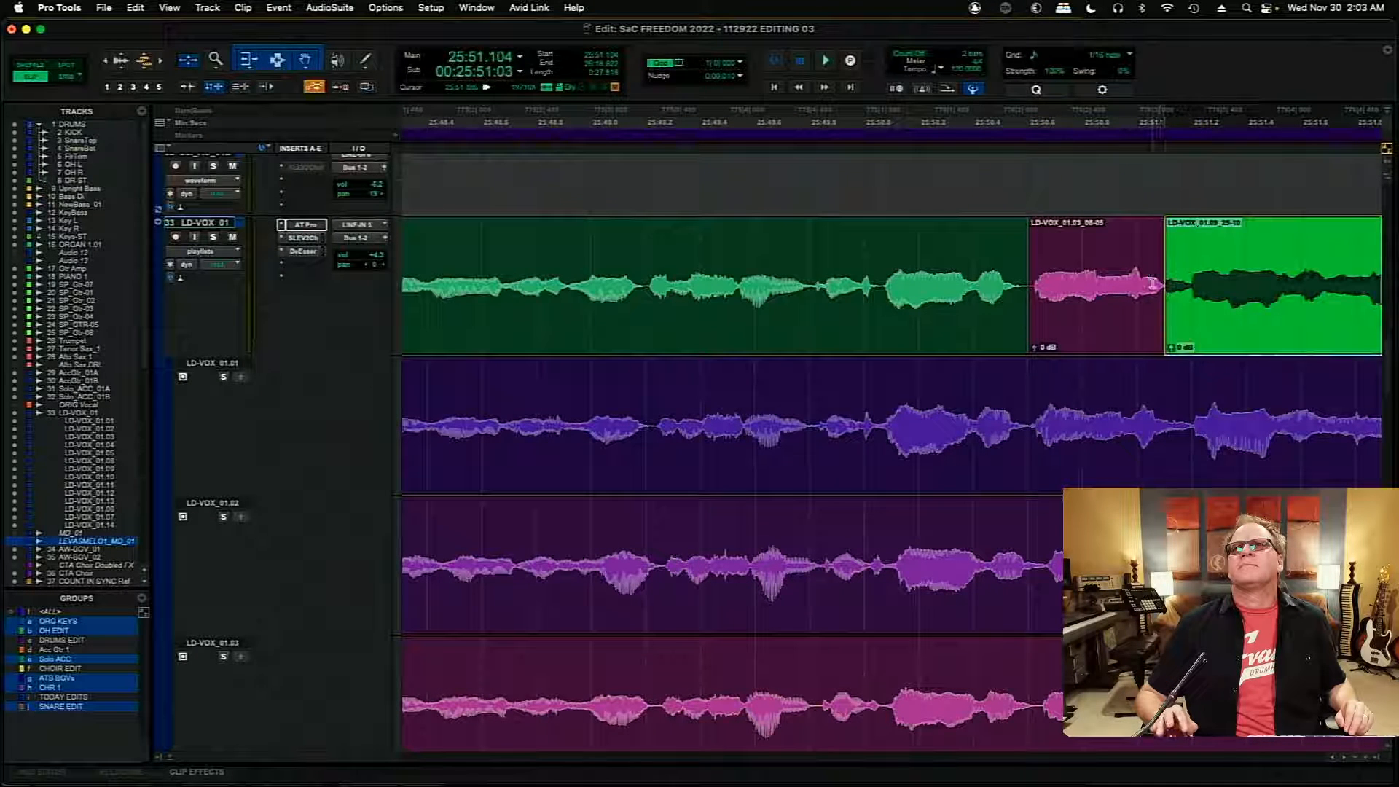
# - Audition the repositioned LD-VOX_01.03 insert in the main comp from 25:50.002
pyautogui.click(864, 246)
pyautogui.press('space')
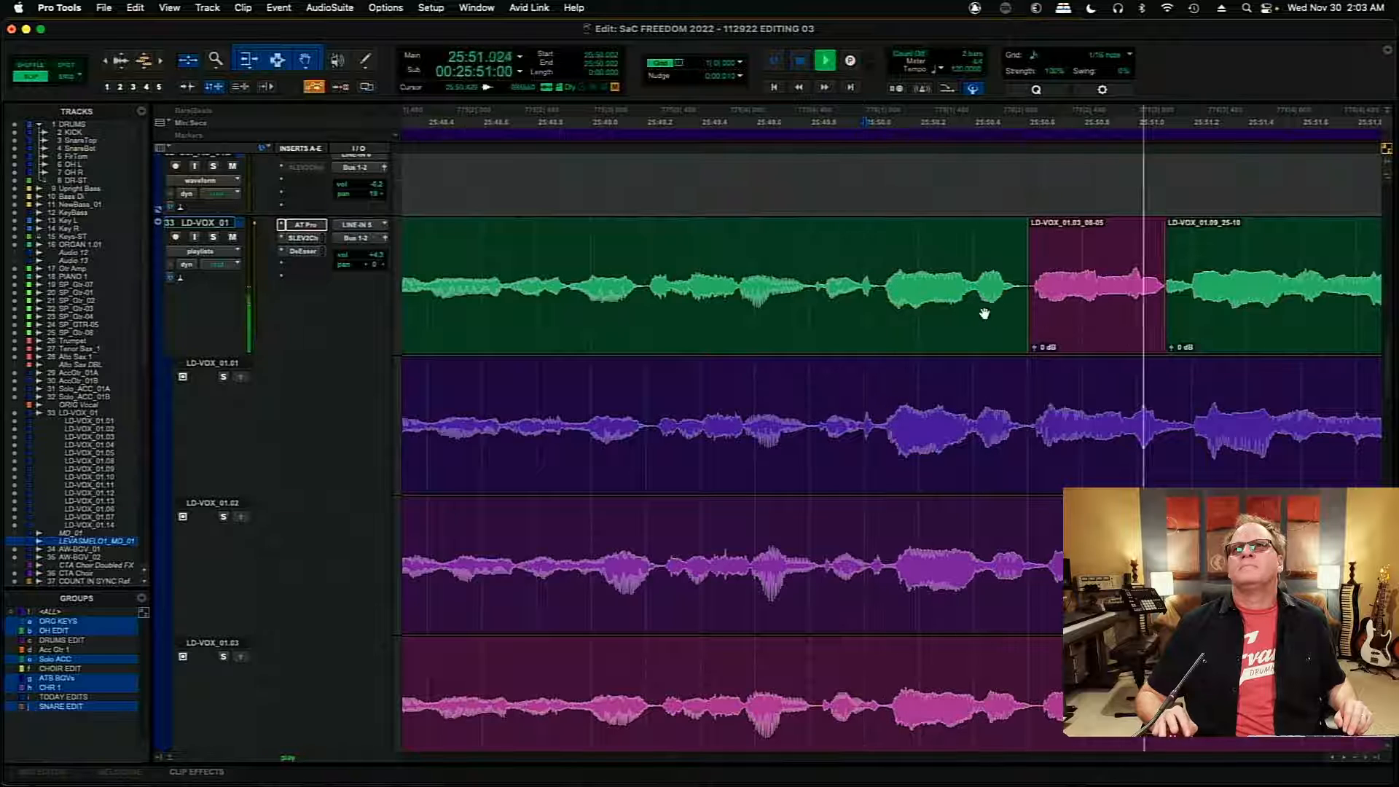
pyautogui.press('space')
pyautogui.press('space')
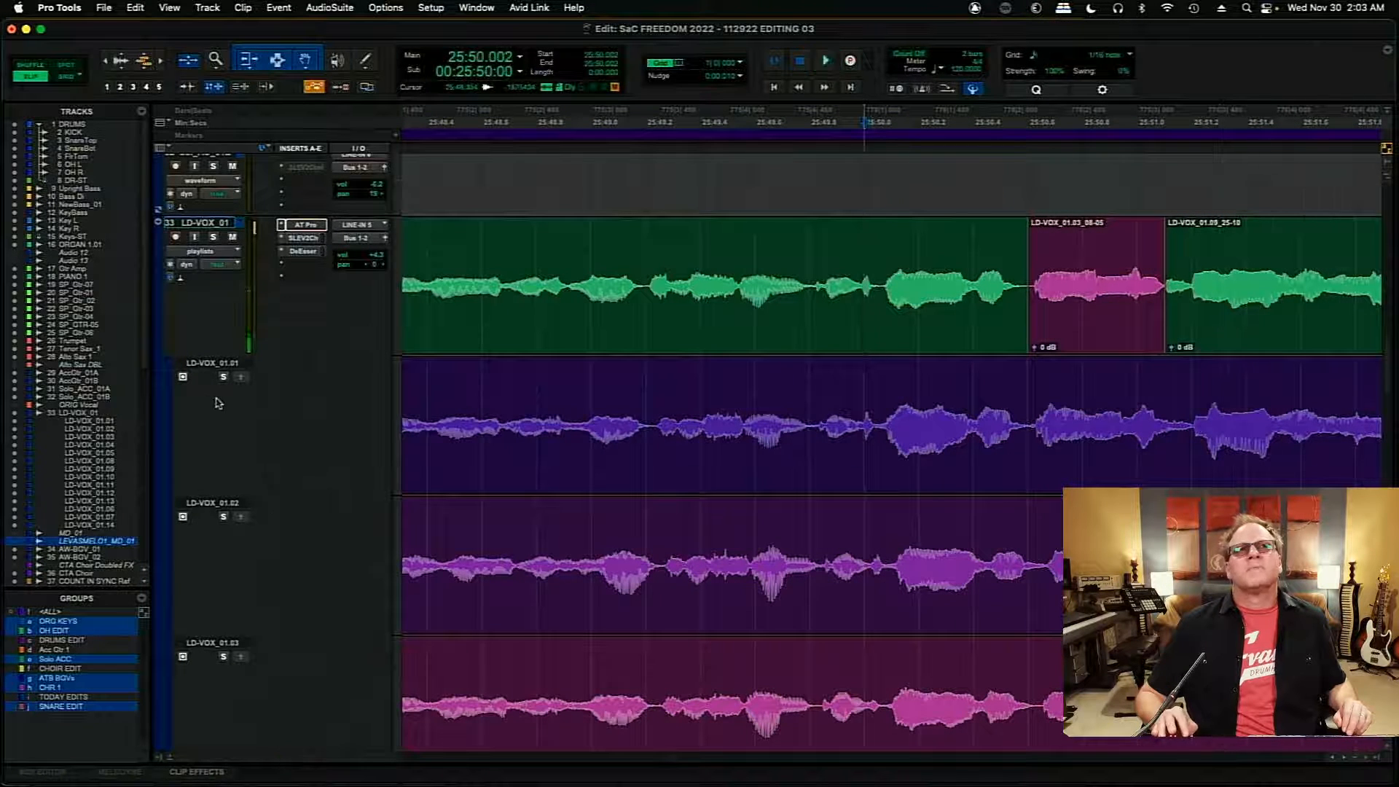
# - Audition LD-VOX_01.01 from 25:49.486, copy its section from 25:50.610 to 25:51.194 into the main comp, and play the result
pyautogui.click(808, 396)
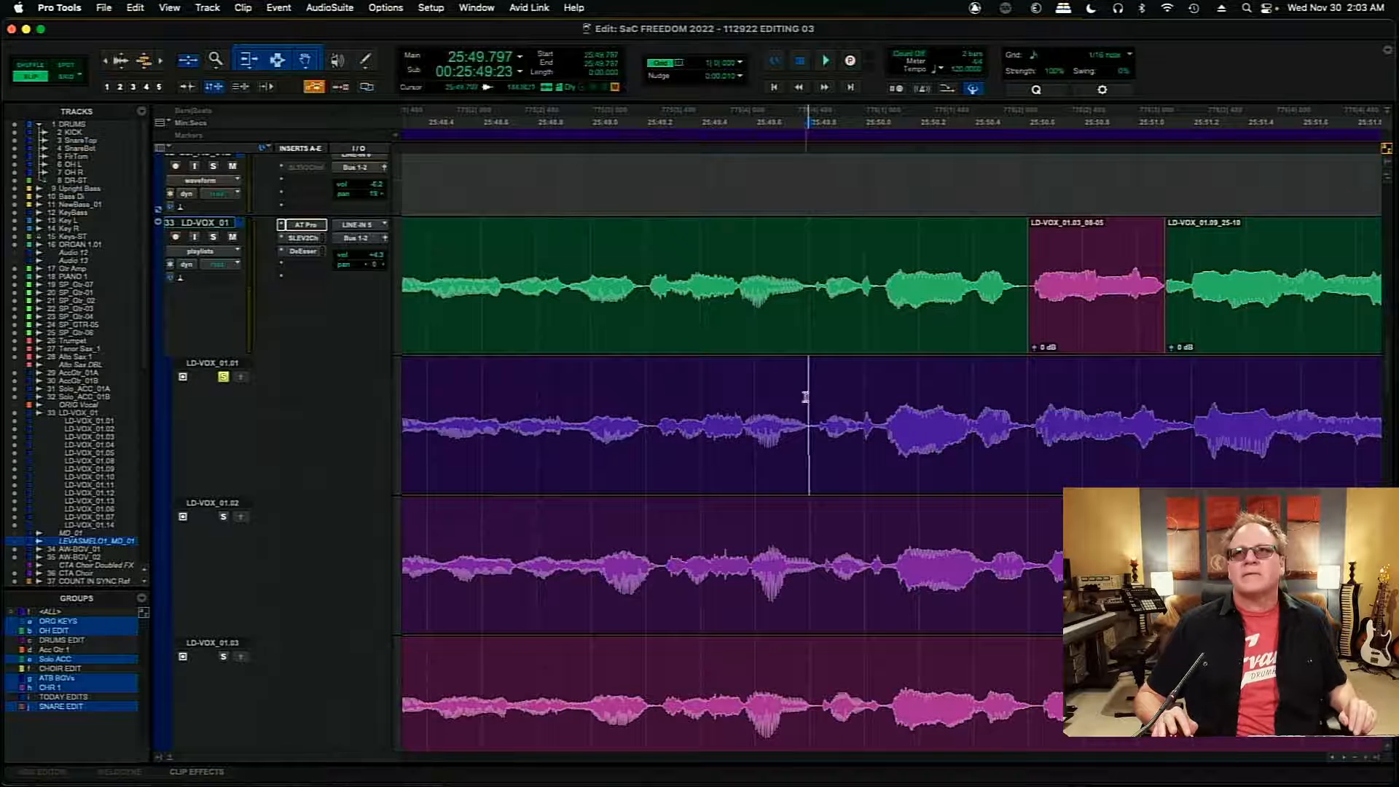
pyautogui.click(717, 406)
pyautogui.press('space')
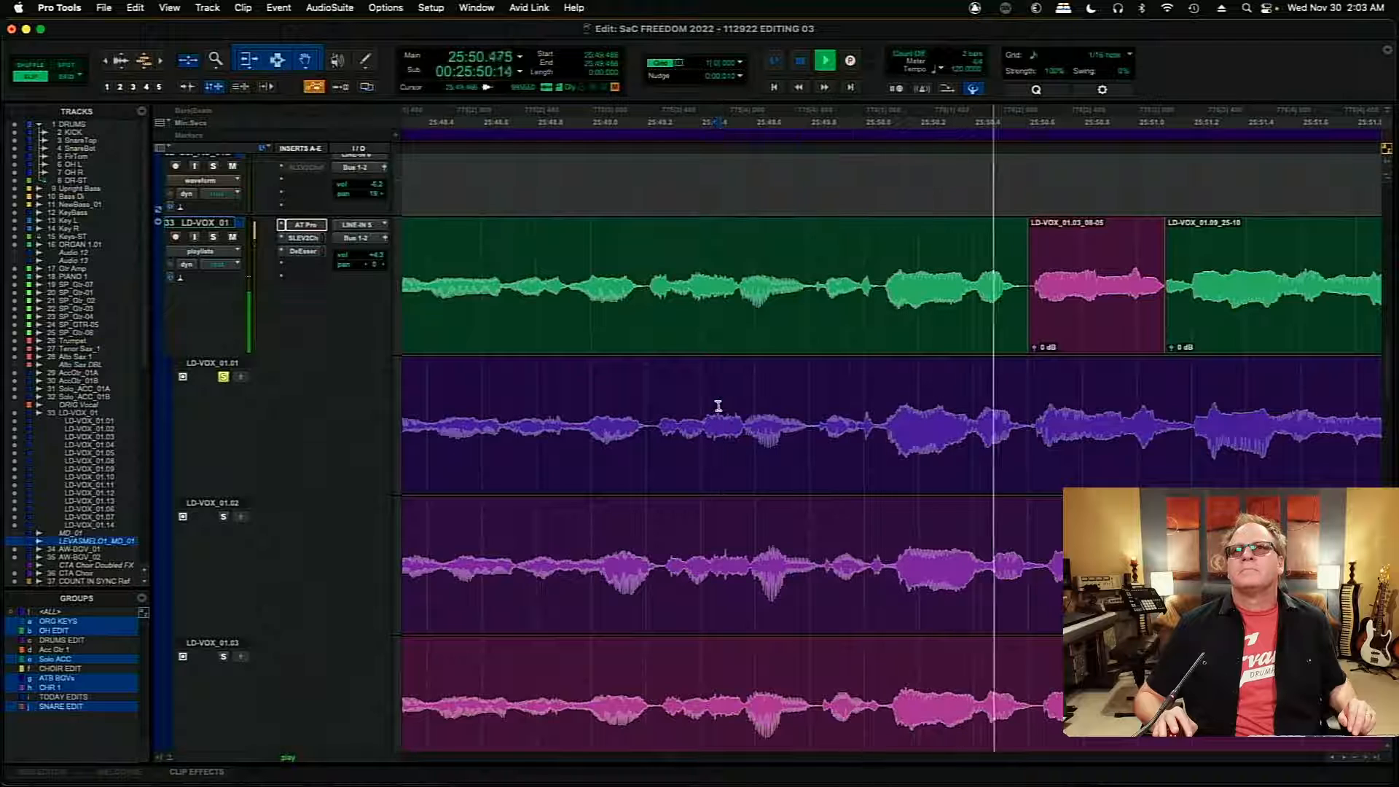
pyautogui.press('space')
pyautogui.press('space')
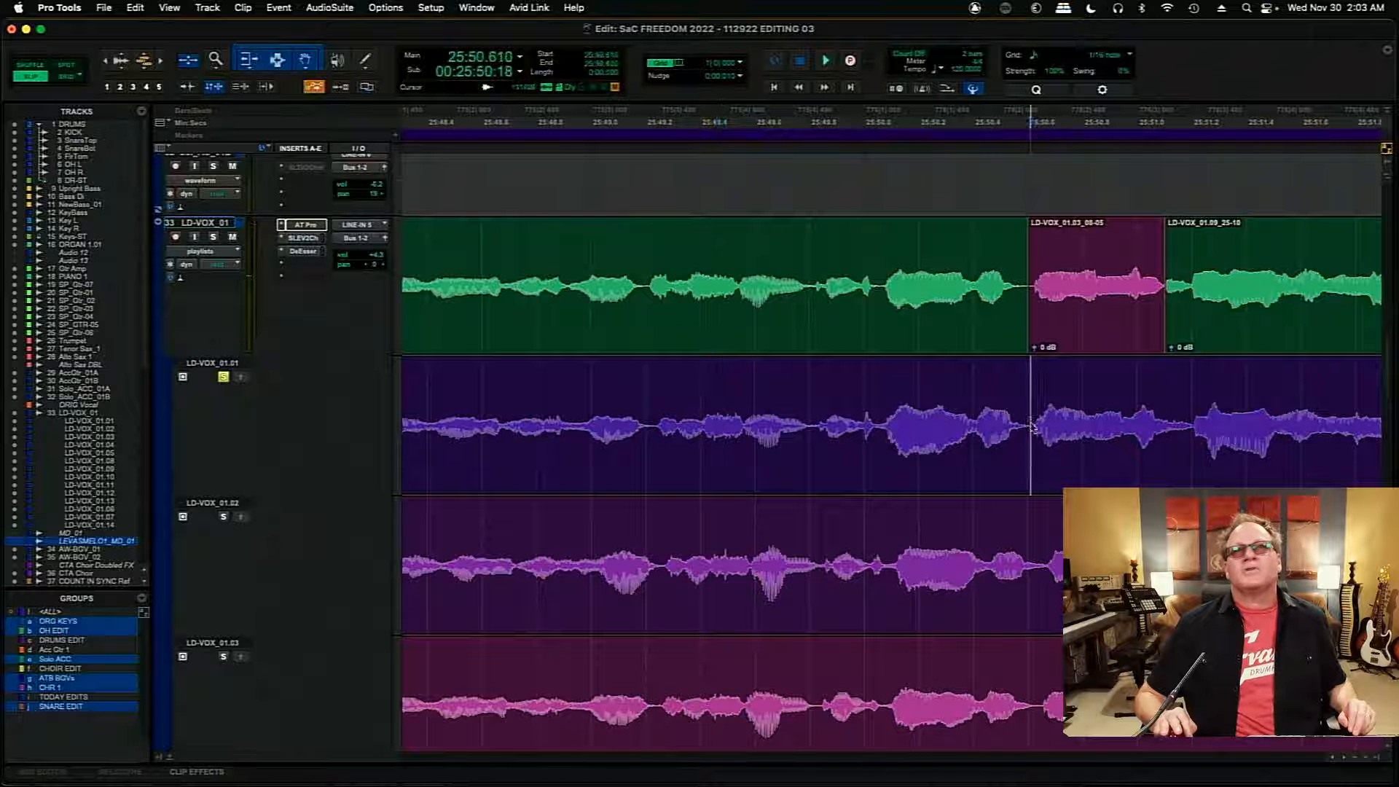
pyautogui.moveTo(1031, 428); pyautogui.dragTo(1183, 436)
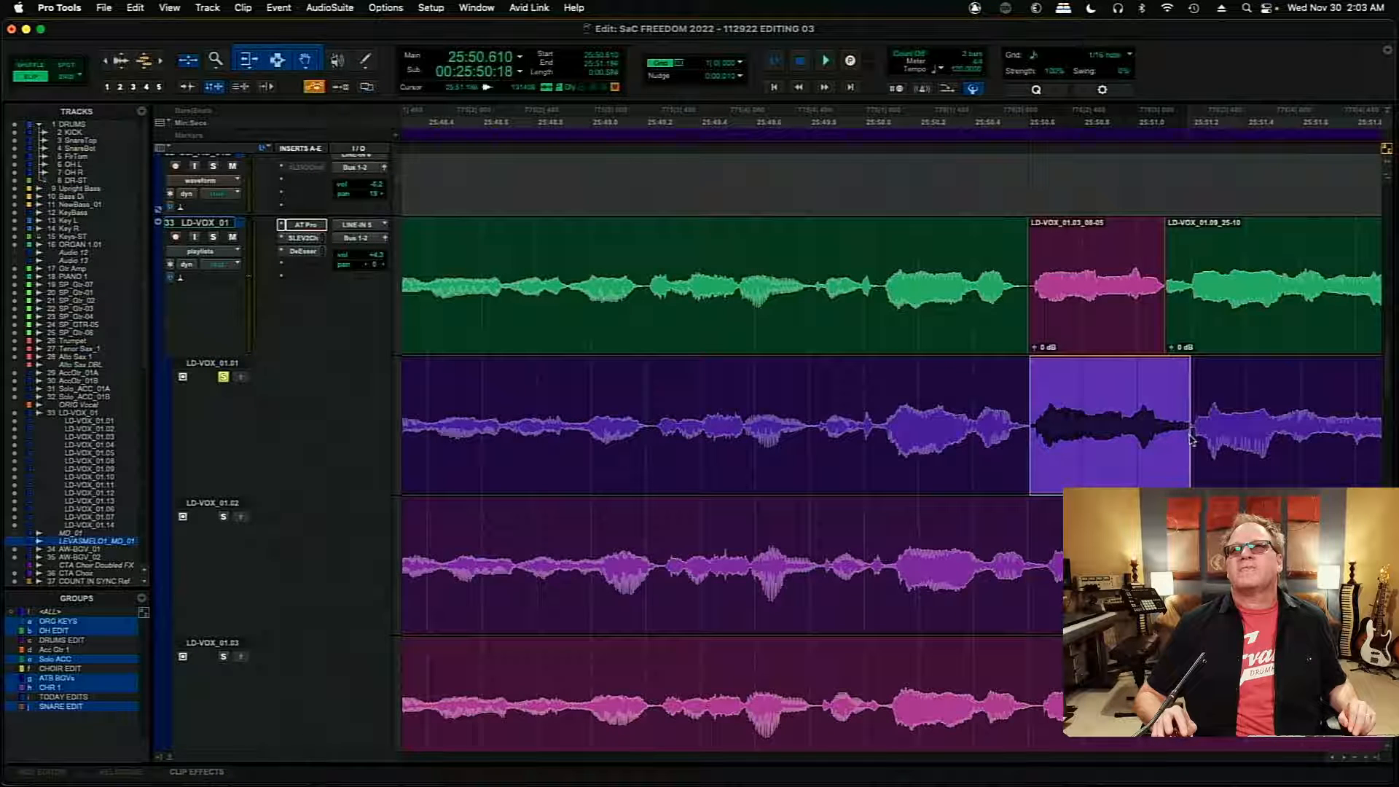
pyautogui.click(241, 376)
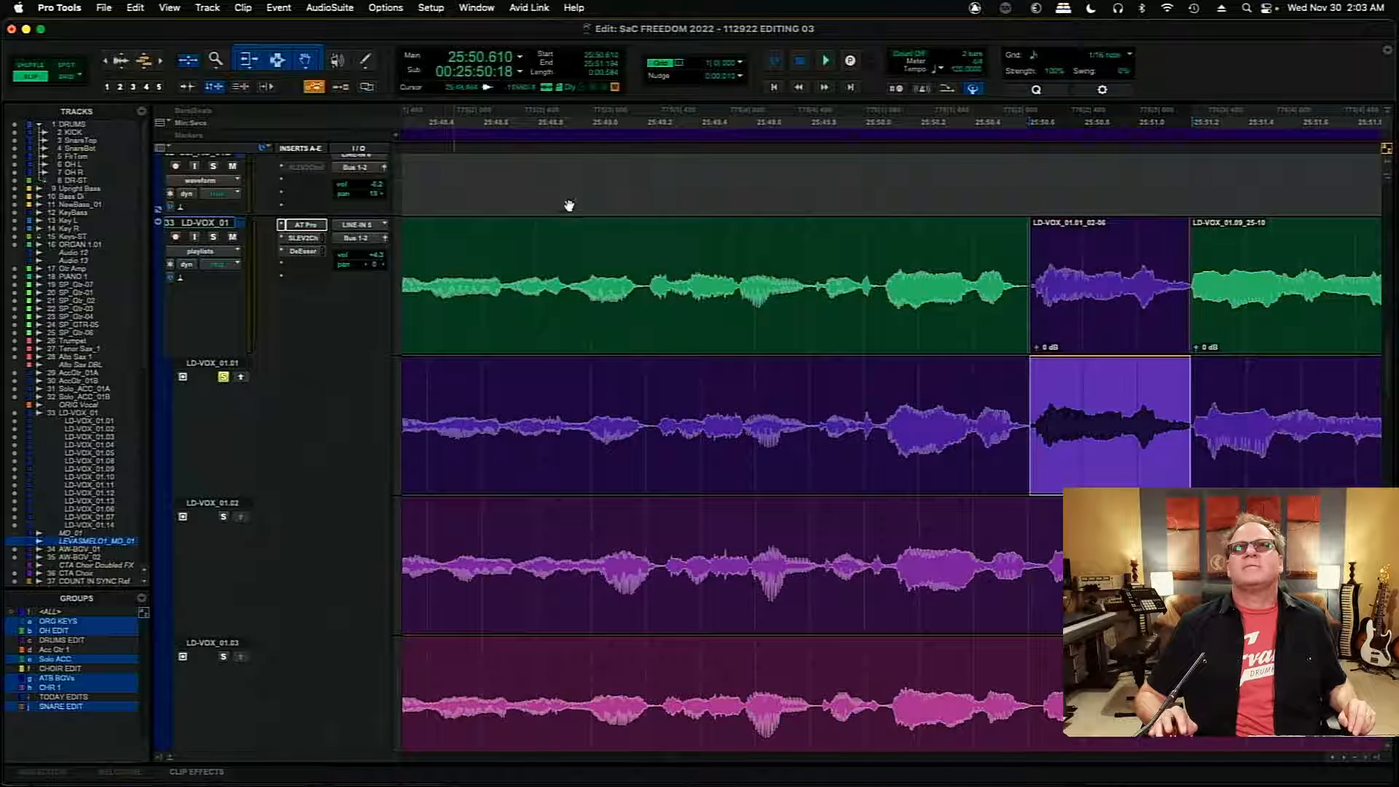
pyautogui.click(717, 253)
pyautogui.press('space')
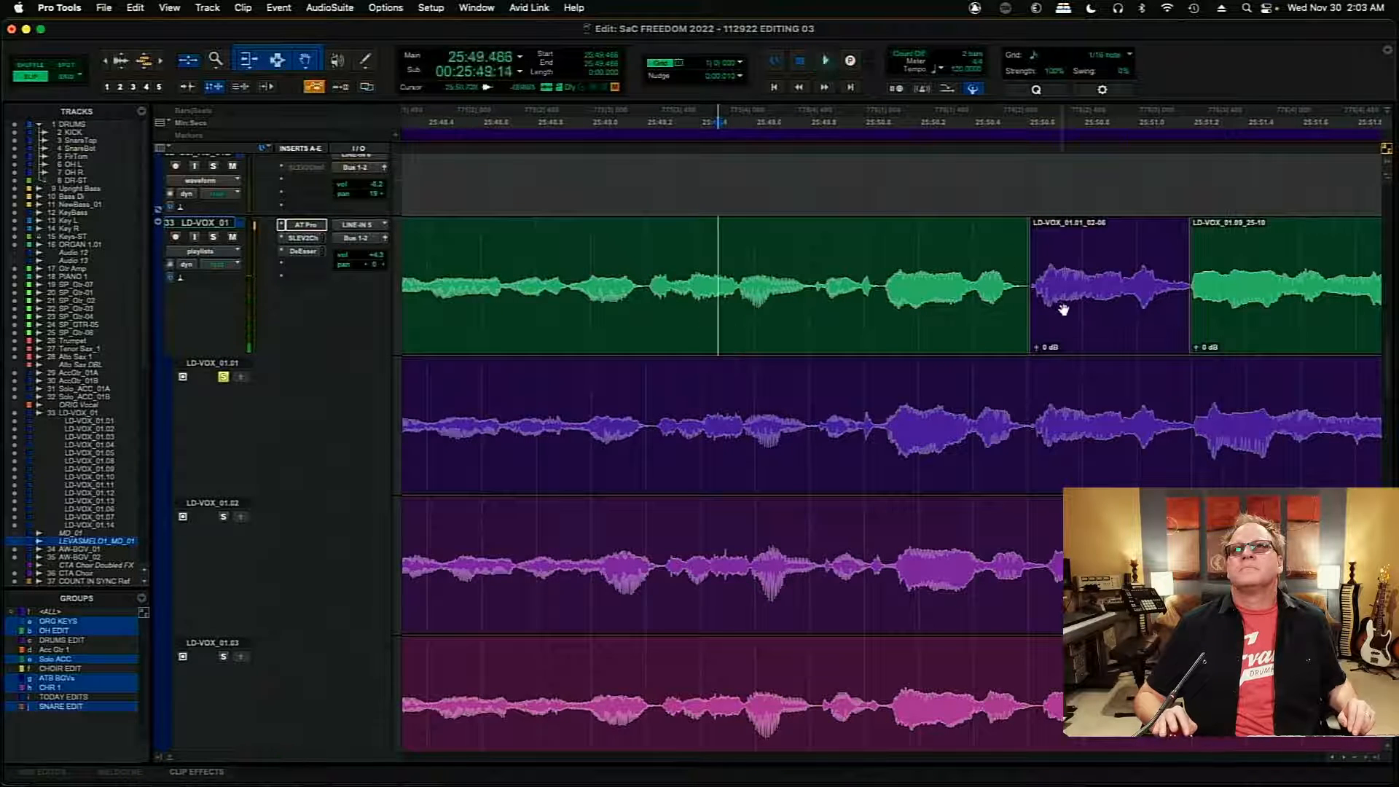
# - Shift the LD-VOX_01.01 insert slightly earlier and crossfade its front edge with the preceding clip, starting at 25:50.599
pyautogui.click(1071, 316)
pyautogui.press('t')
pyautogui.press('t')
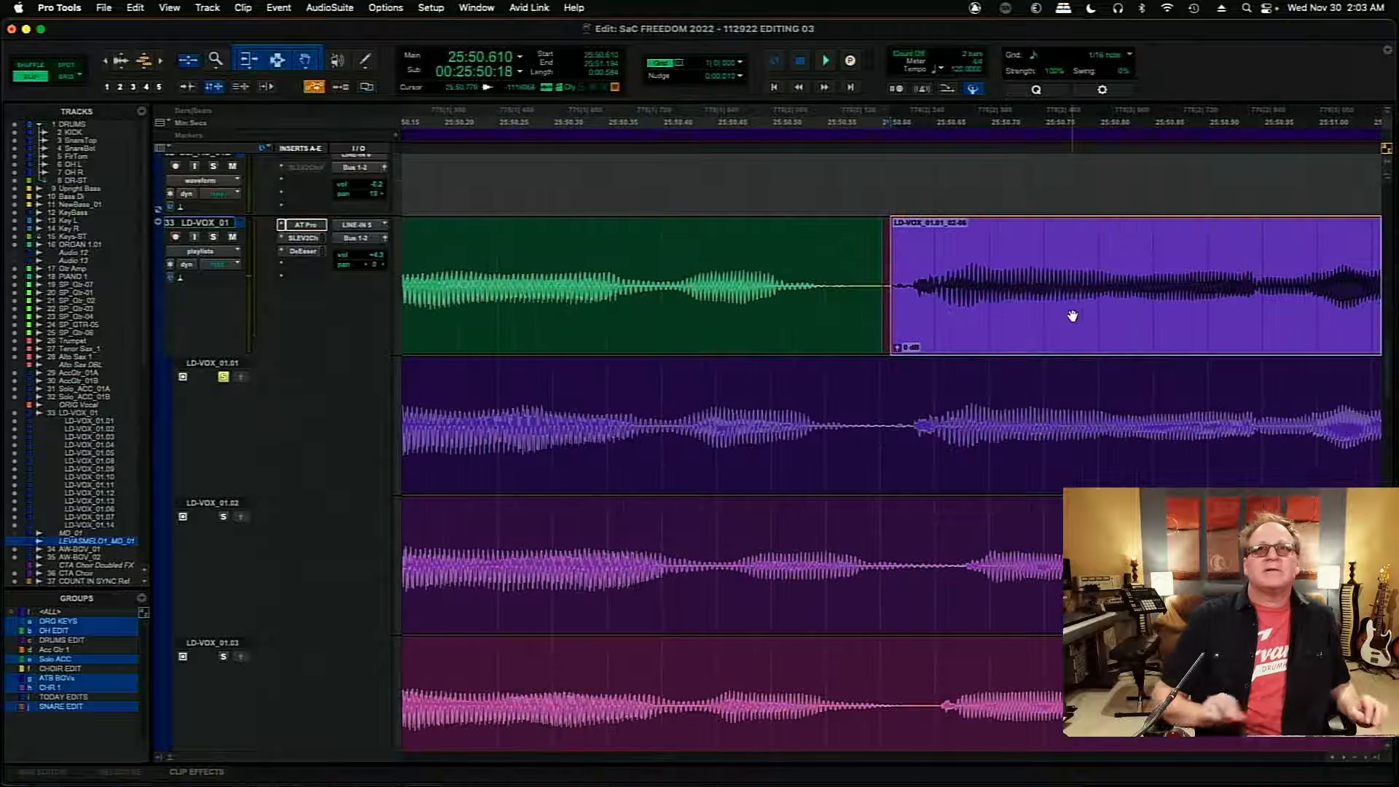
pyautogui.moveTo(876, 298); pyautogui.dragTo(880, 343)
pyautogui.click(960, 328)
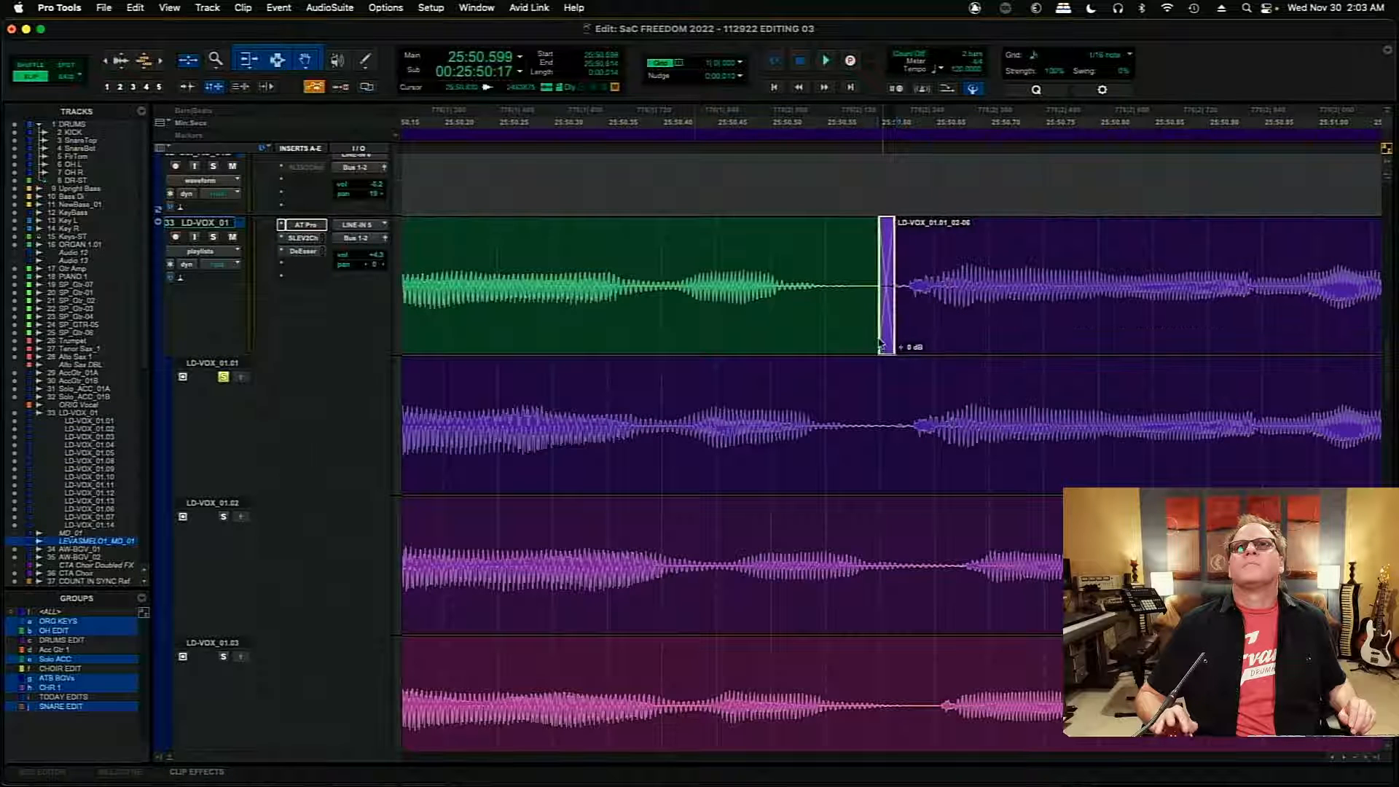
# - Audition the crossfade into the LD-VOX_01.01 insert from 25:50.303
pyautogui.click(565, 257)
pyautogui.press('space')
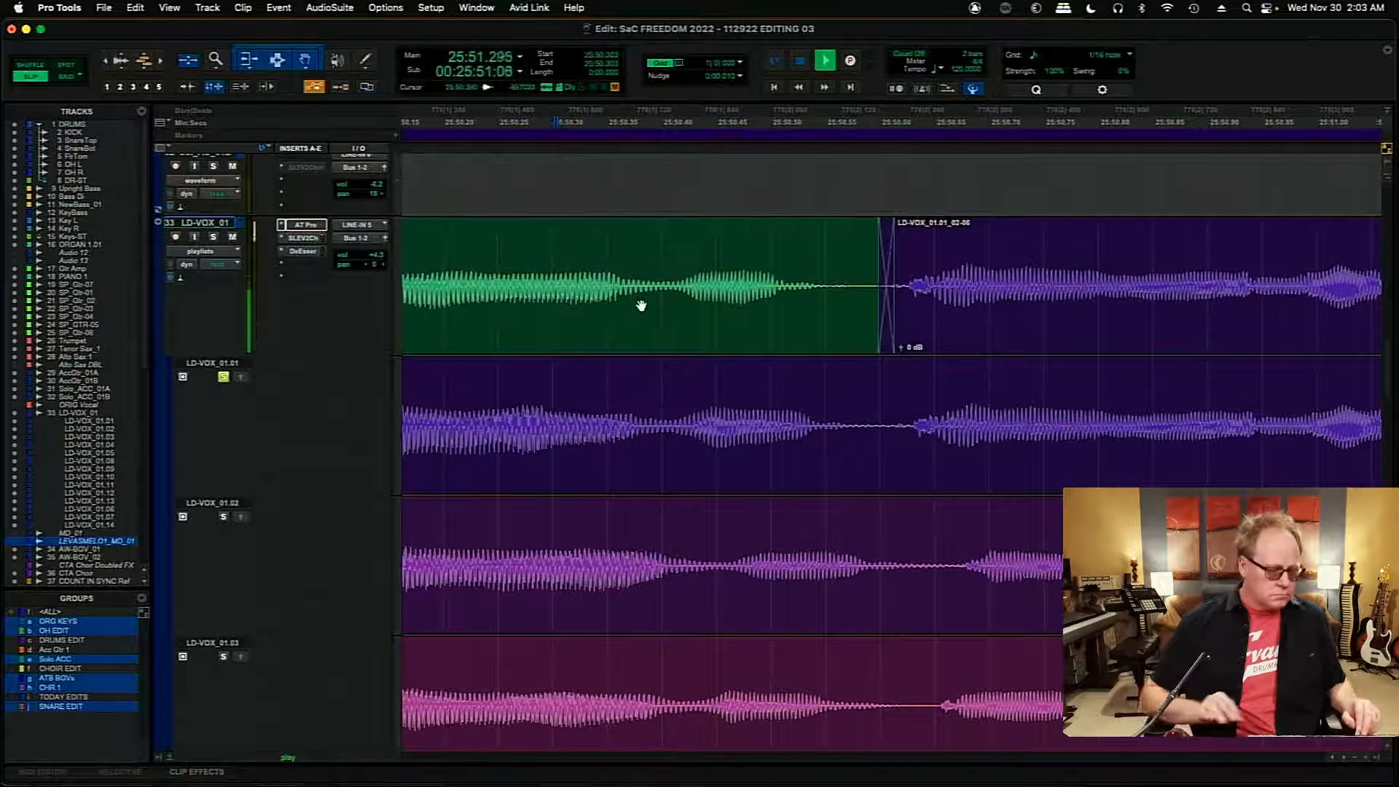
pyautogui.press('r')
pyautogui.press('r')
pyautogui.press('r')
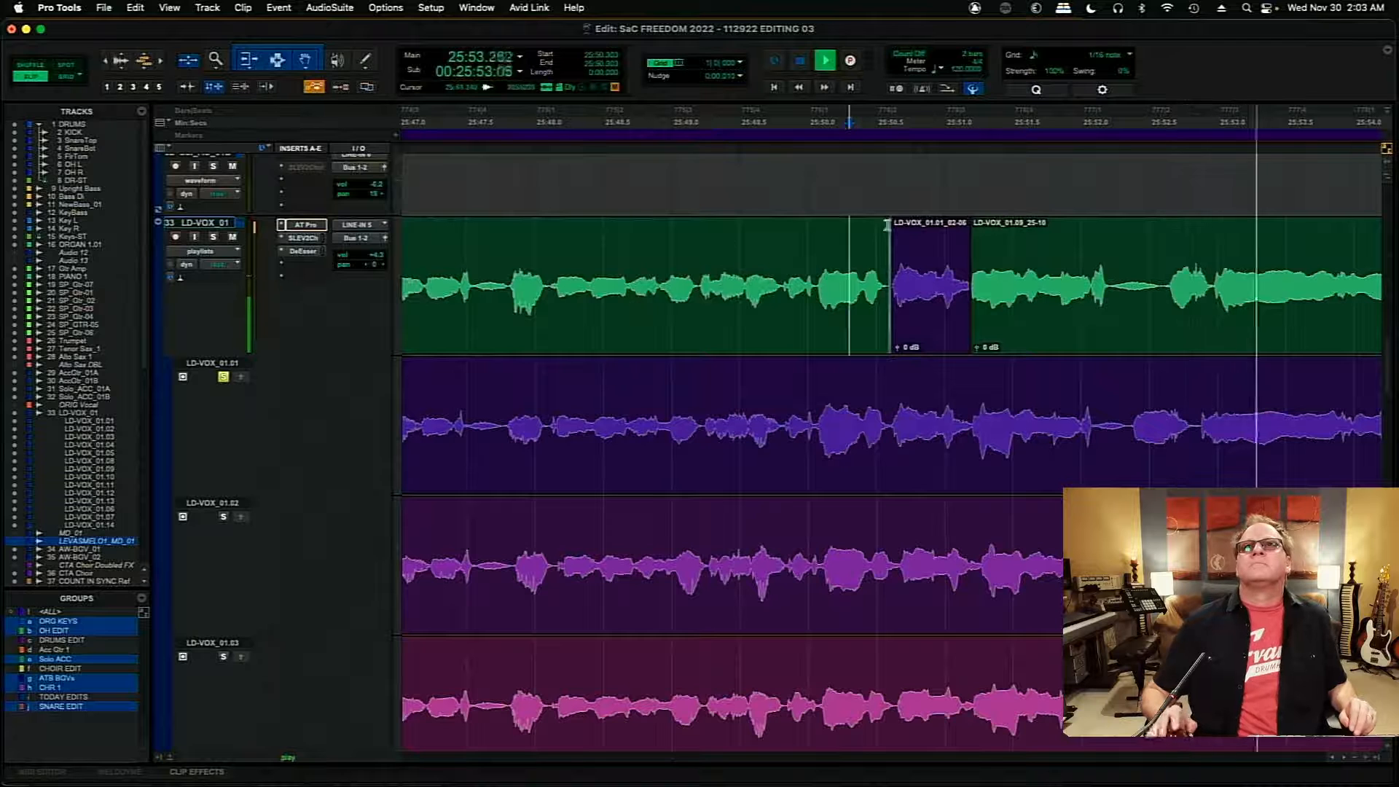
pyautogui.press('space')
# - Adjust the end of the LD-VOX_01.01 insert and crossfade it into the next clip from 25:51.194 to 25:51.202
pyautogui.click(966, 174)
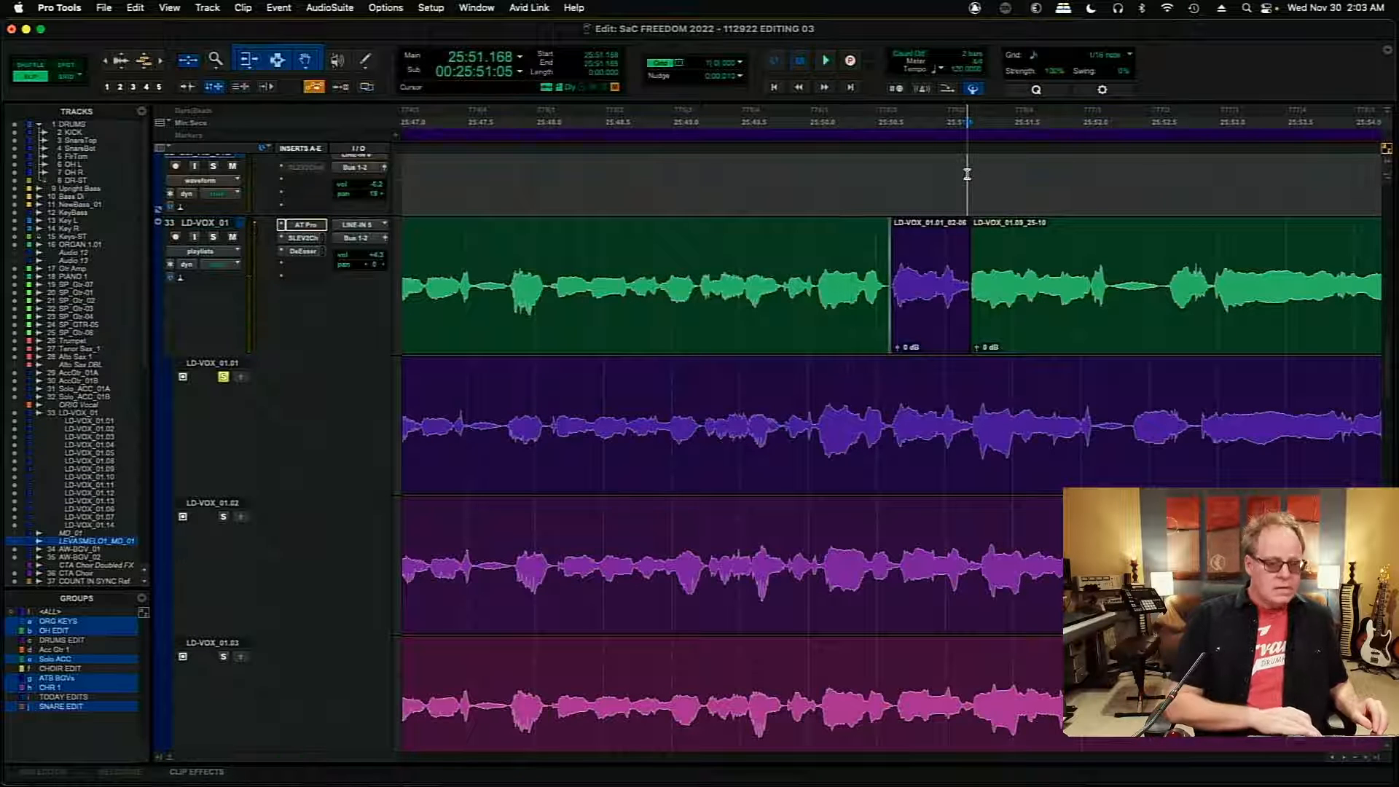
pyautogui.press('t')
pyautogui.press('t')
pyautogui.press('t')
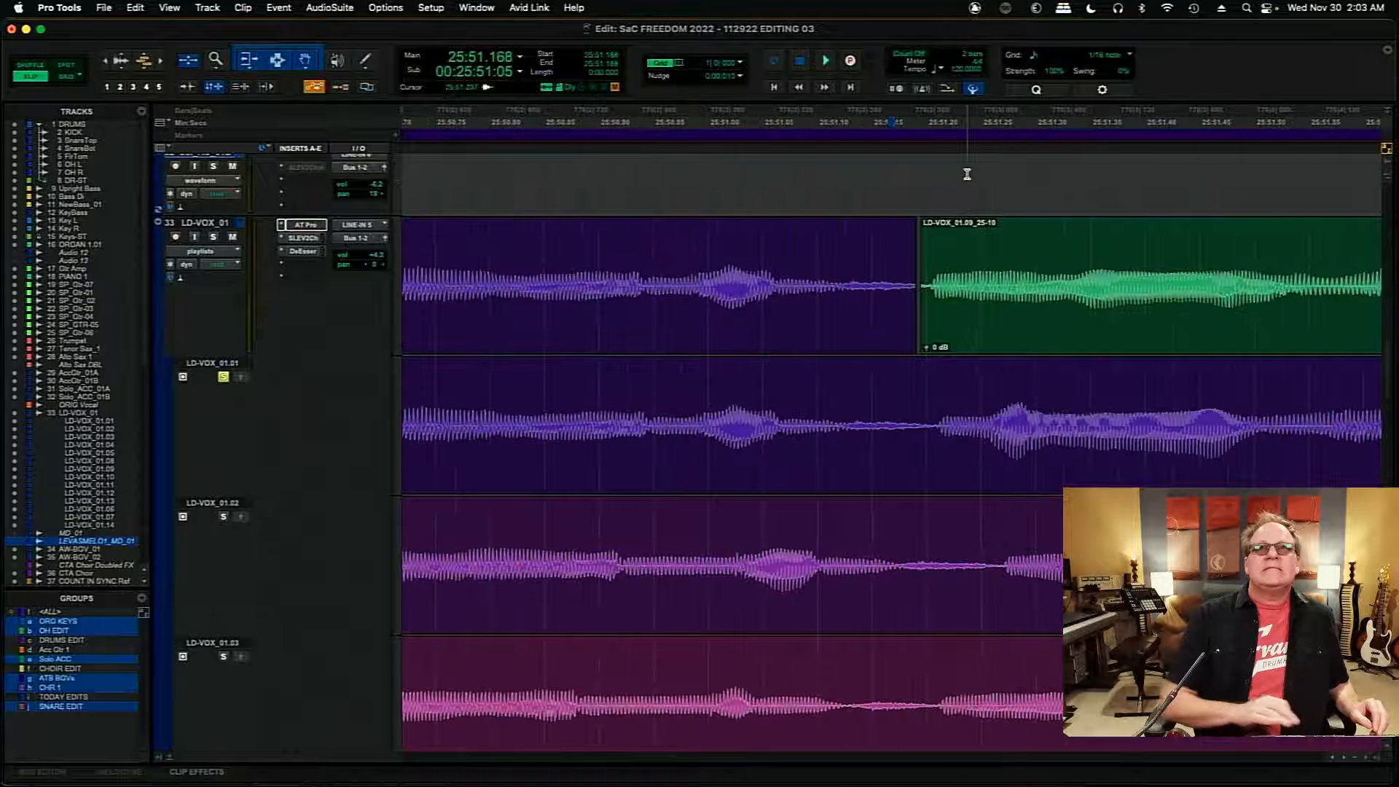
pyautogui.click(911, 270)
pyautogui.moveTo(925, 286); pyautogui.dragTo(926, 287)
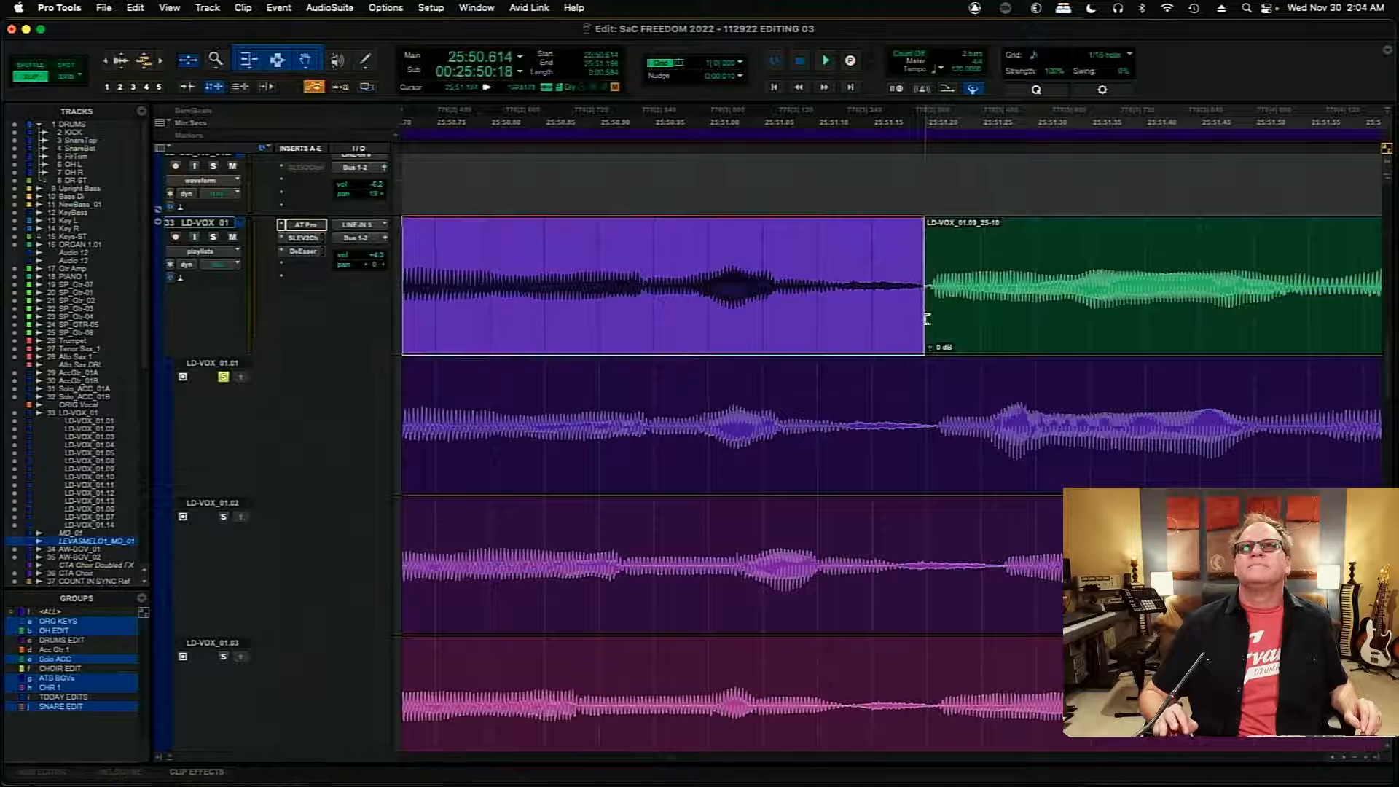
pyautogui.moveTo(923, 334); pyautogui.dragTo(921, 334)
pyautogui.click(921, 333)
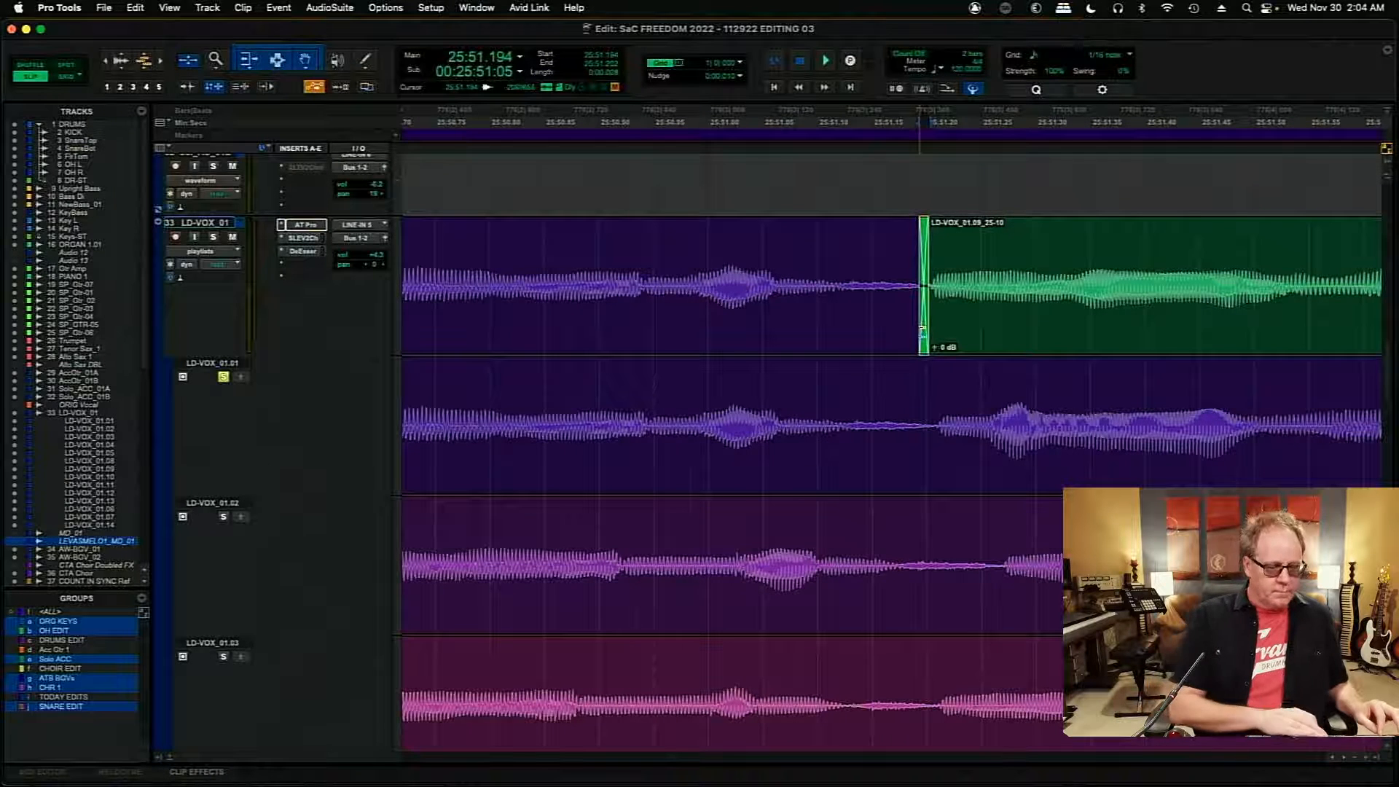
# - Audition the main comp through both LD-VOX_01.01 crossfades and onward from 25:50.016
pyautogui.press('r')
pyautogui.press('r')
pyautogui.press('r')
pyautogui.press('r')
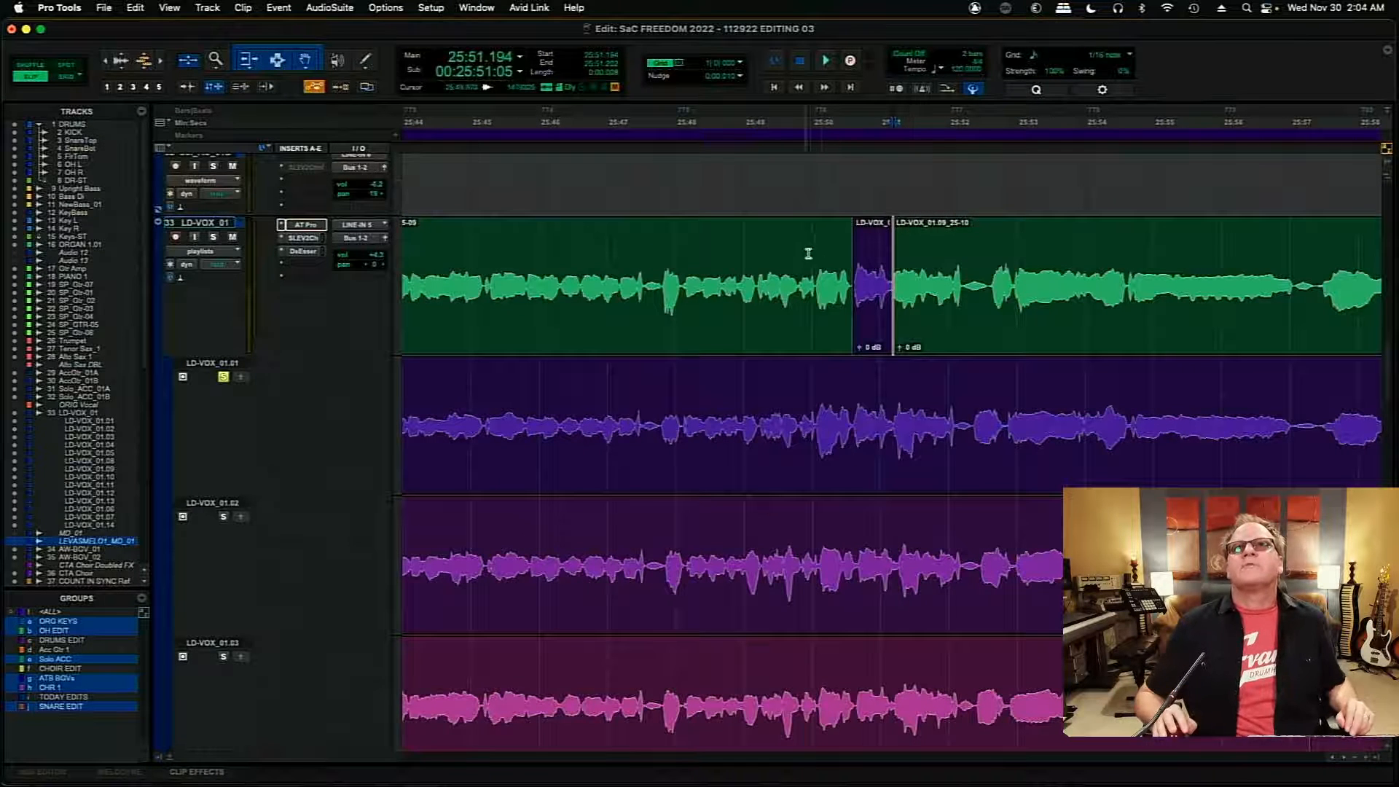
pyautogui.click(809, 253)
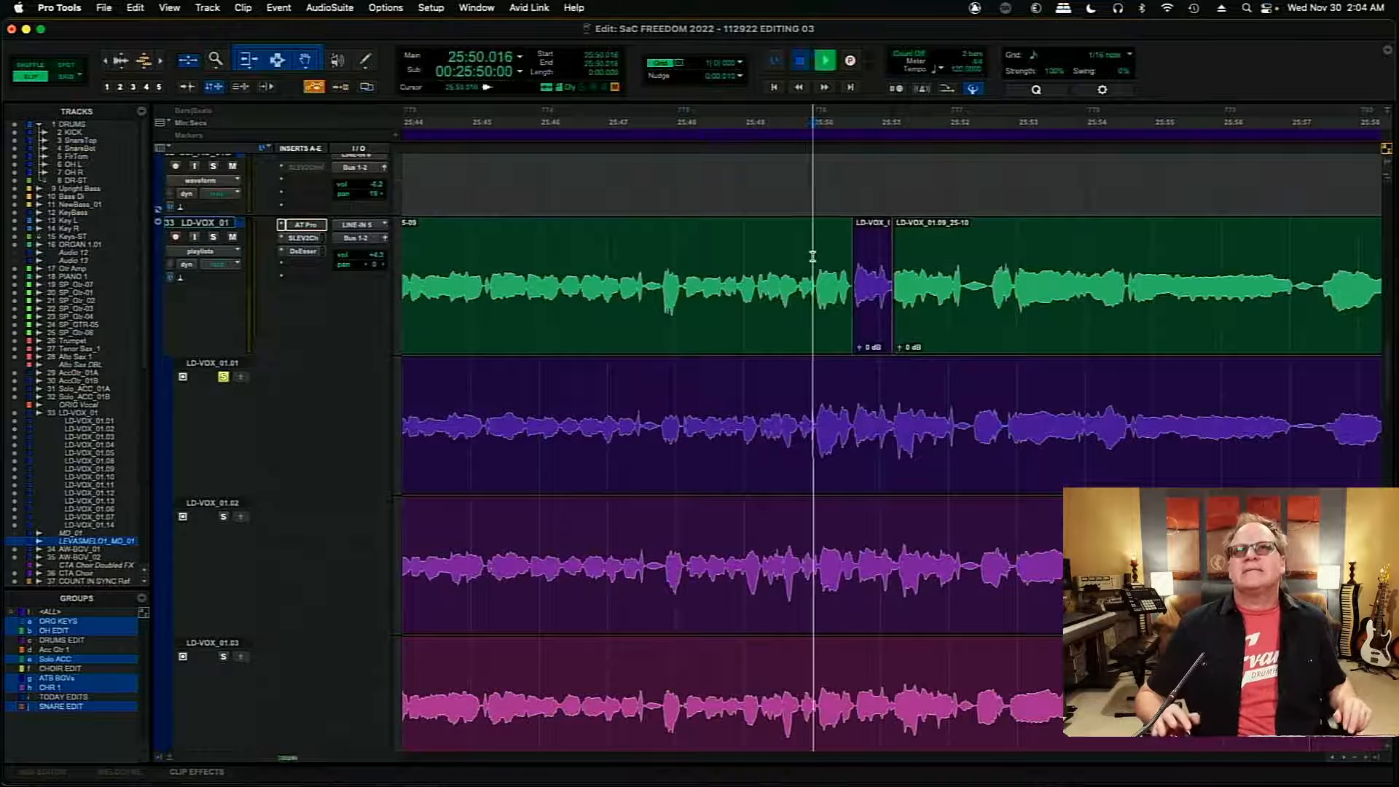
pyautogui.press('space')
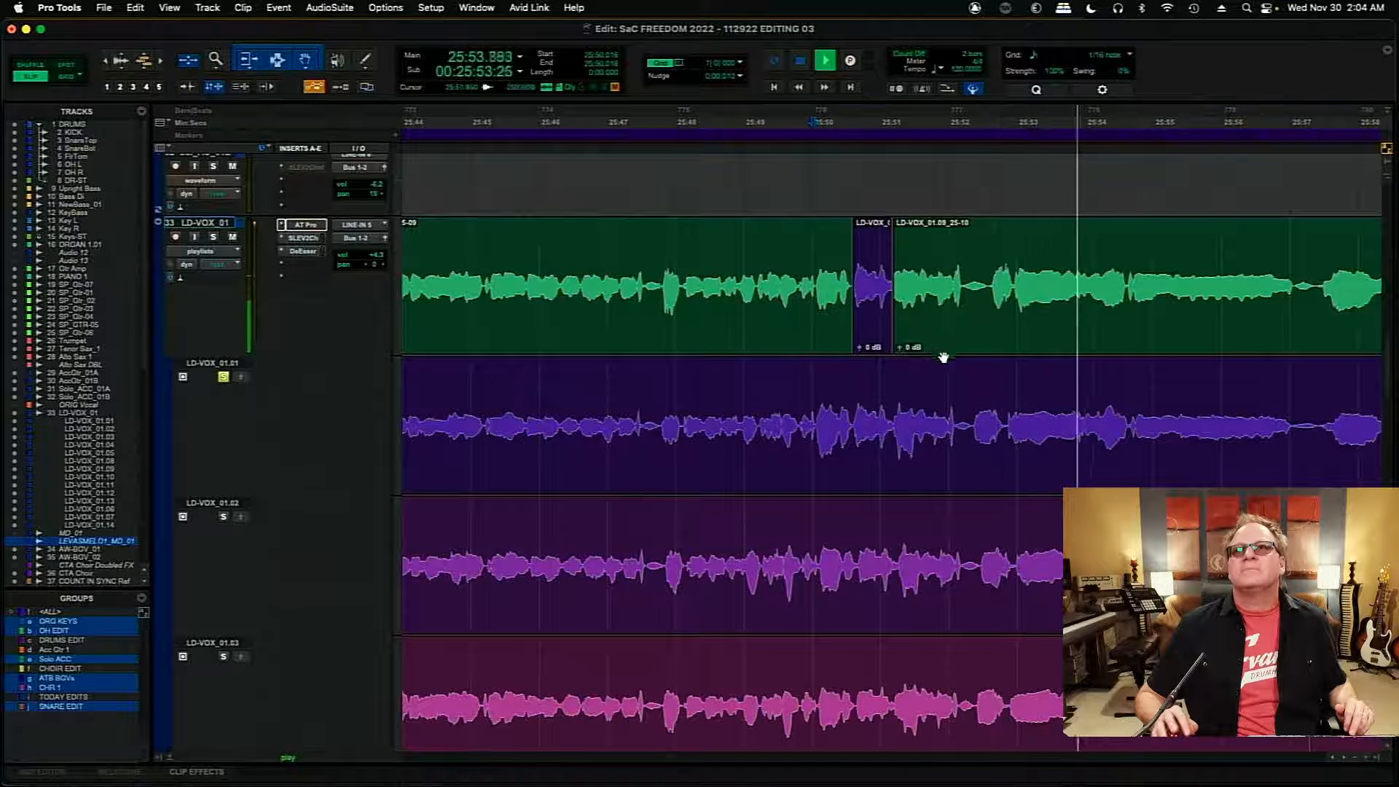
# - Audition the main comp from 25:48.192 through the LD-VOX_01.01 insert and onward
pyautogui.press('space')
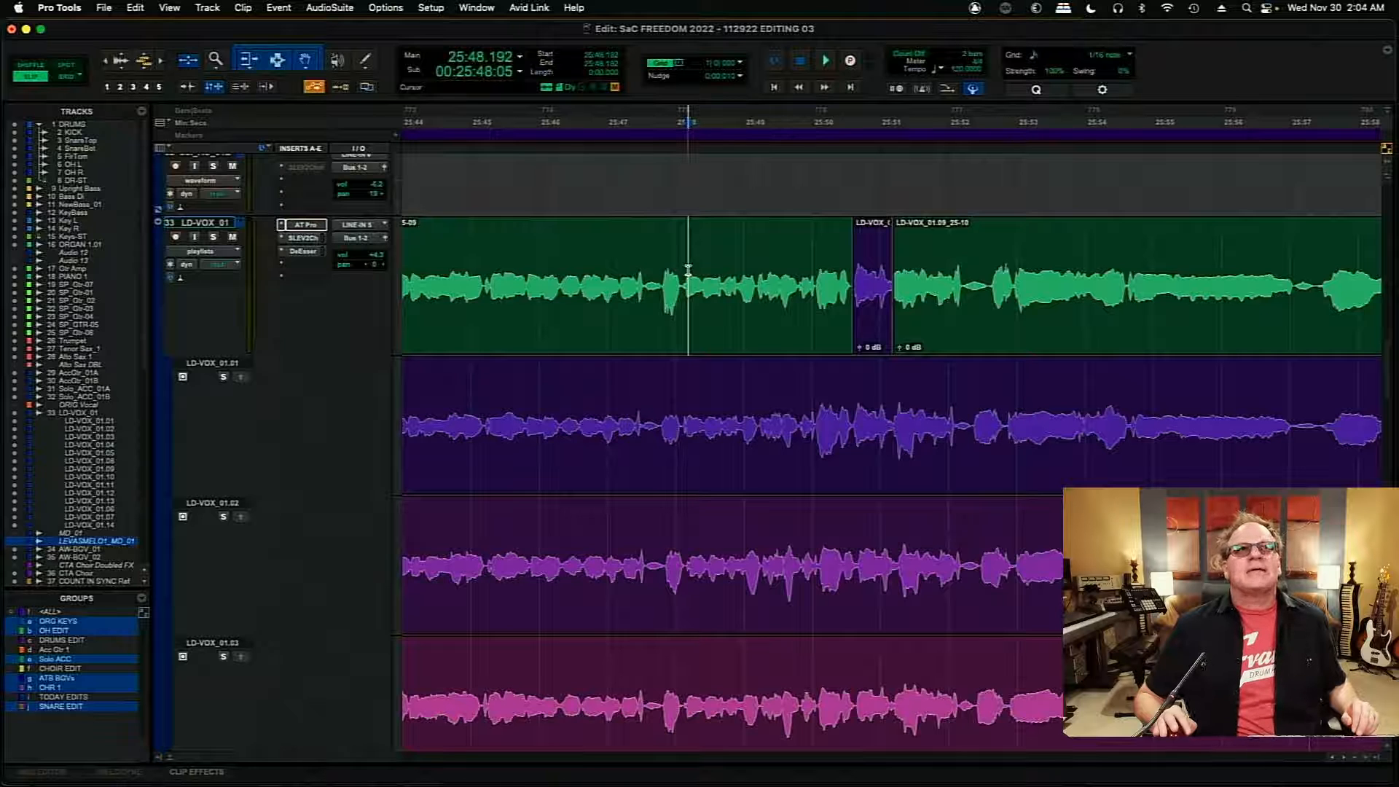
pyautogui.press('space')
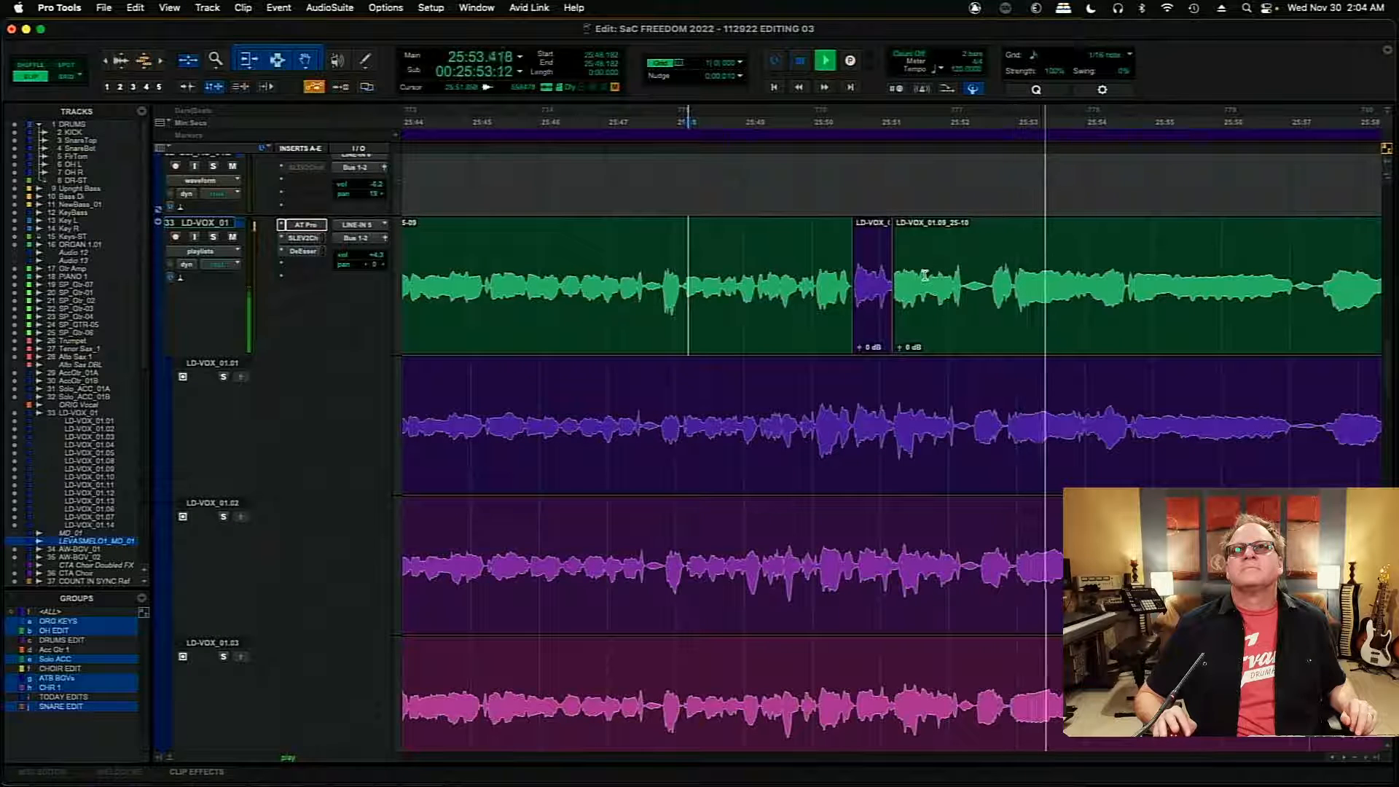
pyautogui.press('space')
# - Try extending the end of the LD-VOX_01.01 insert to about 25:52.1 and audition it from 25:50.112
pyautogui.press('t')
pyautogui.press('t')
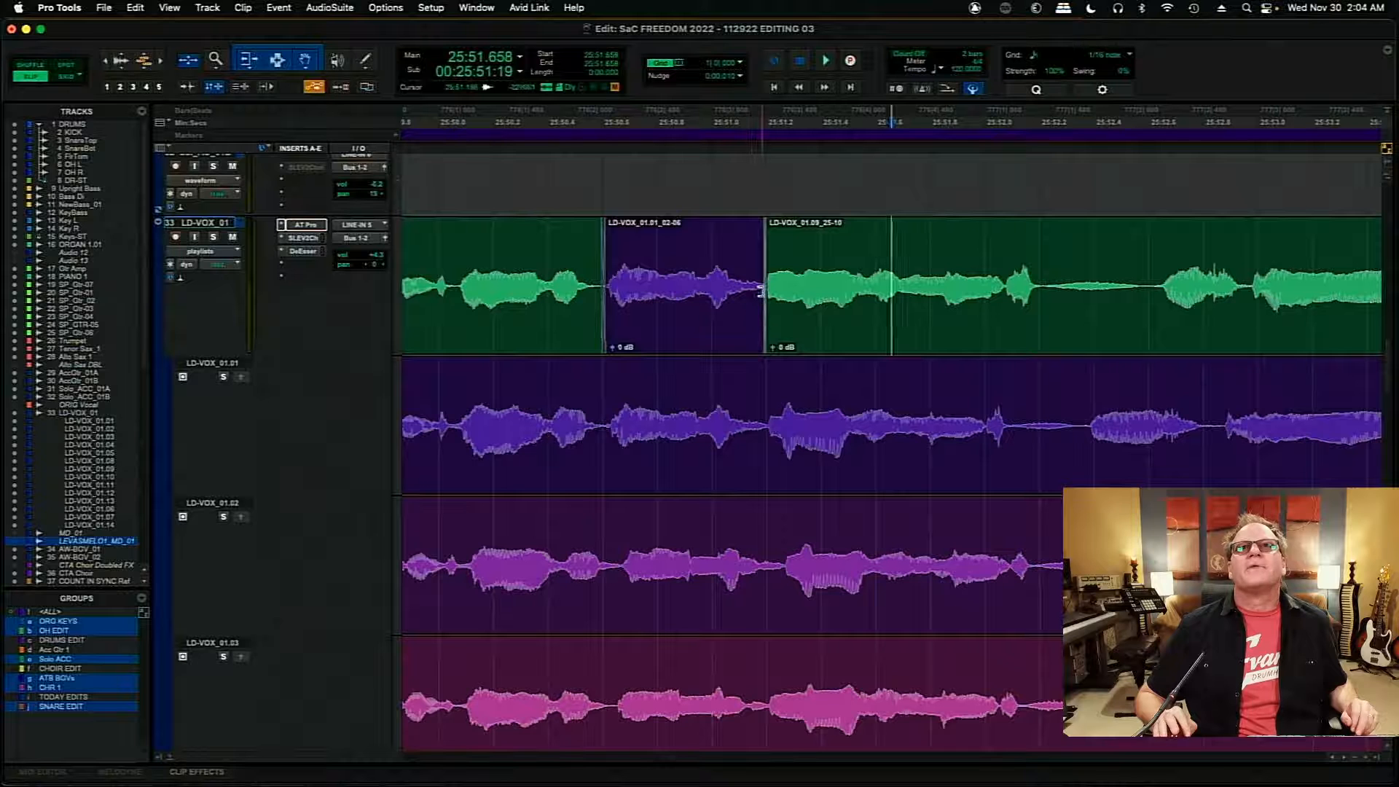
pyautogui.moveTo(760, 292); pyautogui.dragTo(1017, 313)
pyautogui.click(468, 247)
pyautogui.press('space')
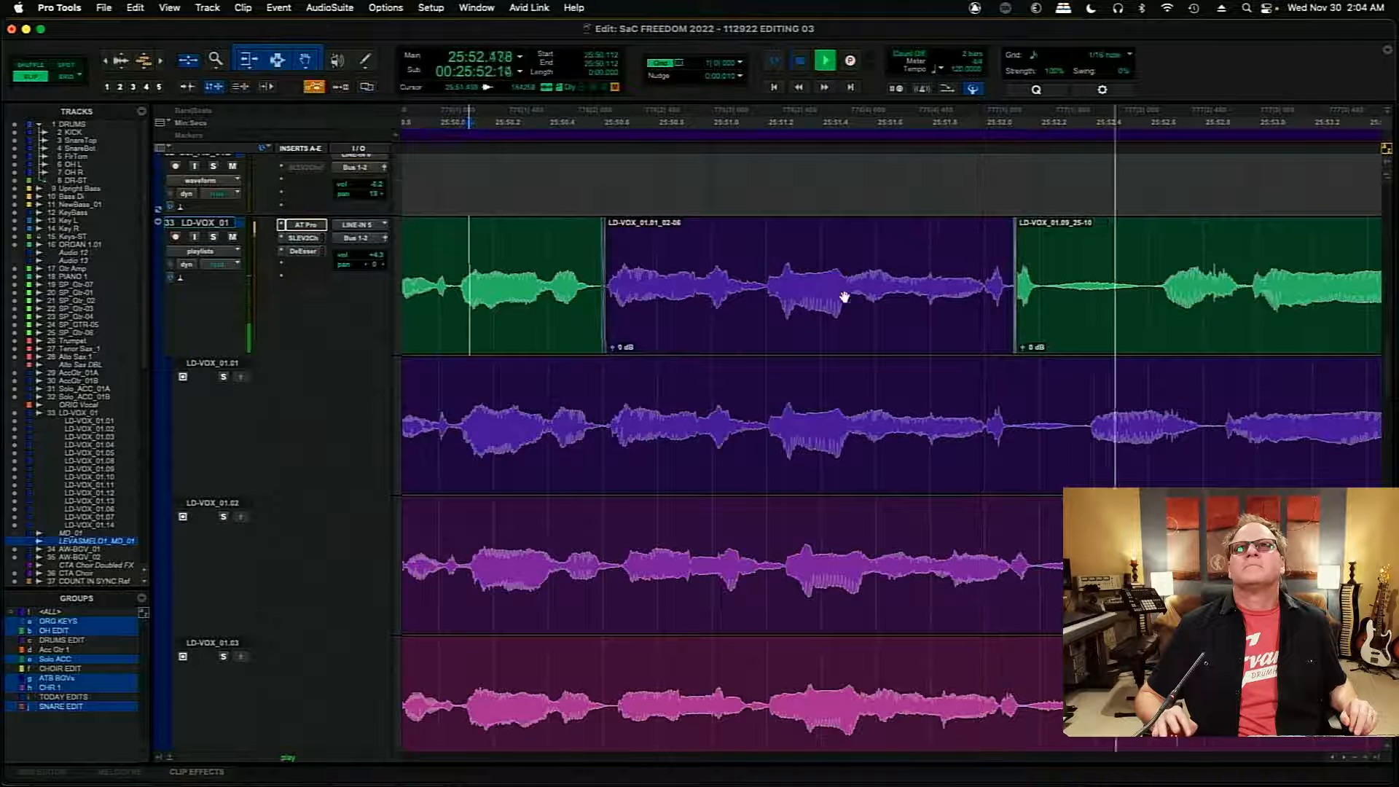
pyautogui.press('space')
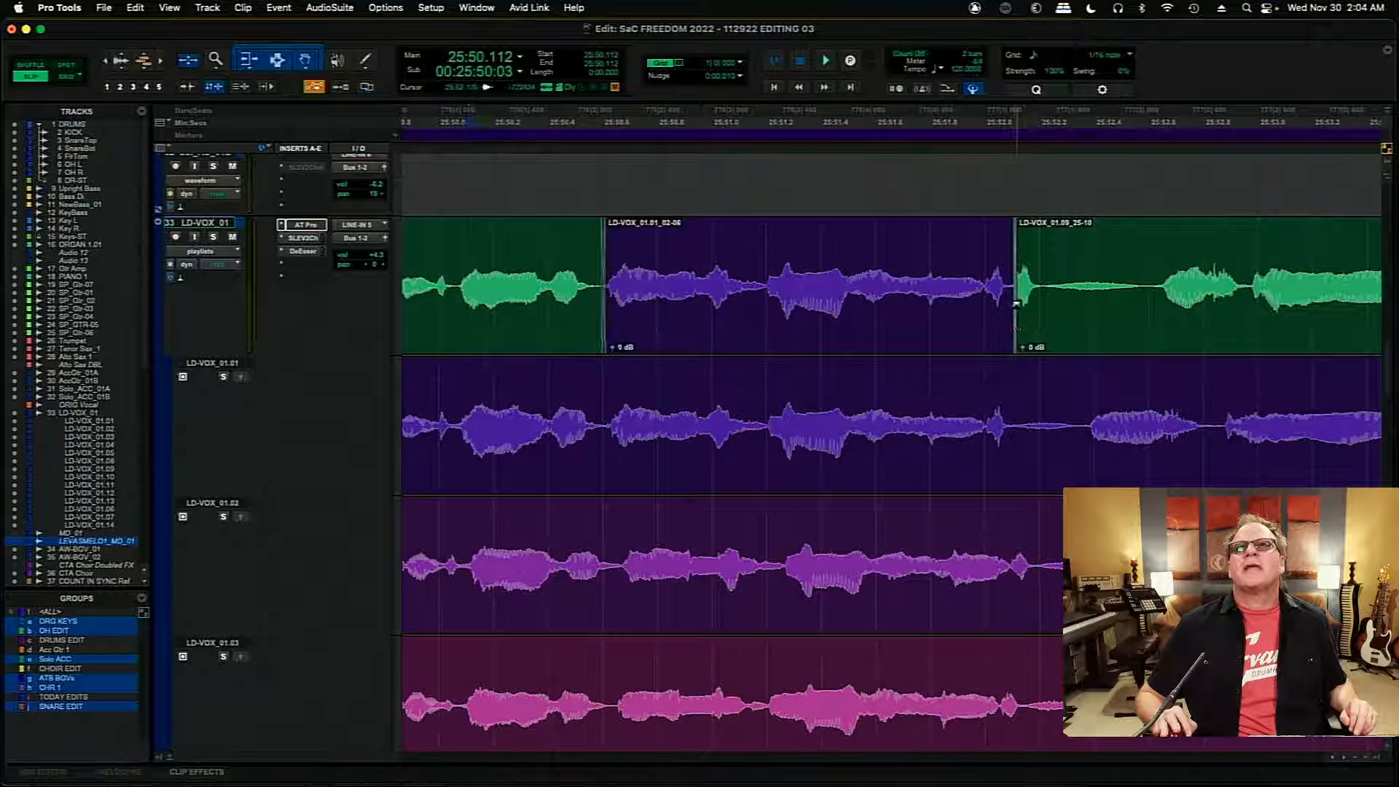
# - Try extending the LD-VOX_01.01 insert further, to about 25:52.97, and audition the main comp from 25:50.058
pyautogui.moveTo(1012, 303); pyautogui.dragTo(1249, 338)
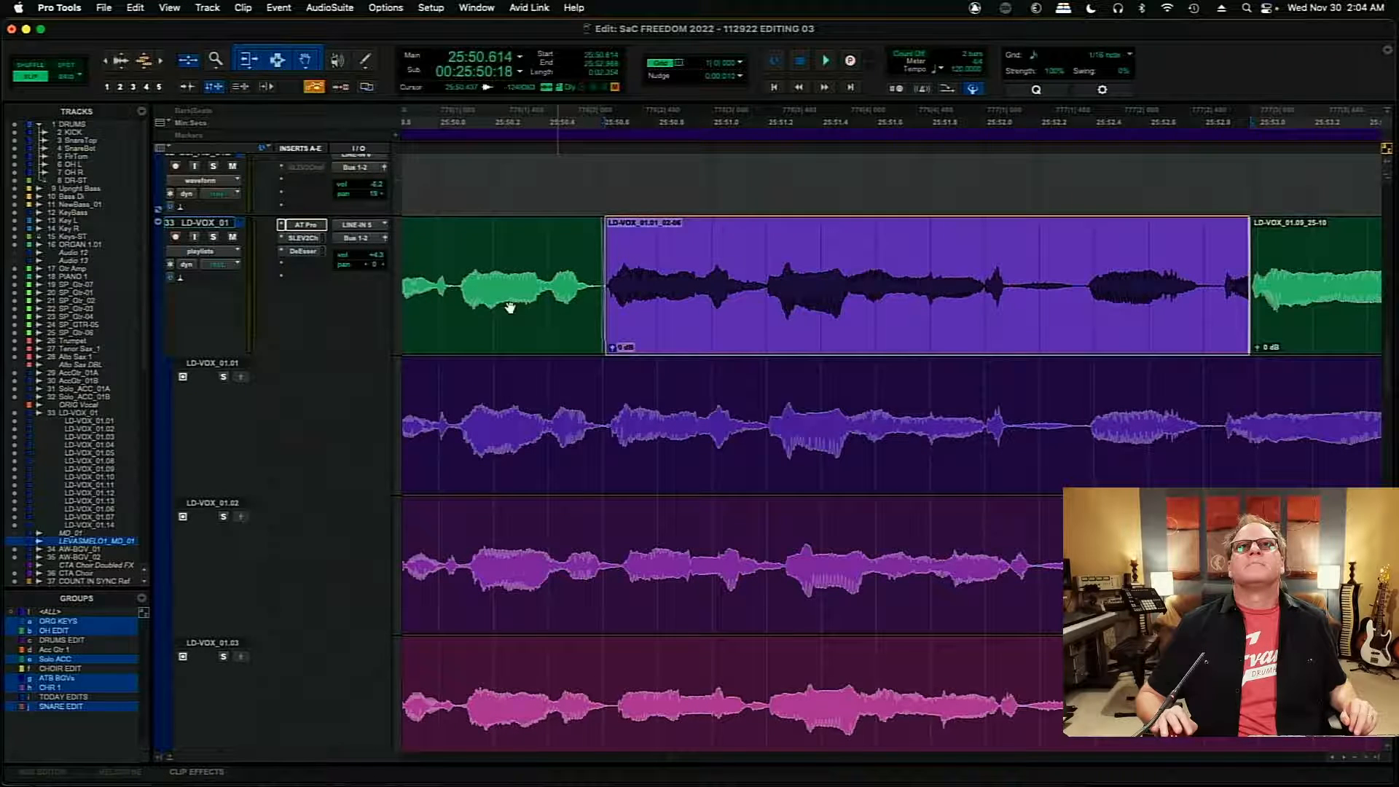
pyautogui.click(455, 231)
pyautogui.press('space')
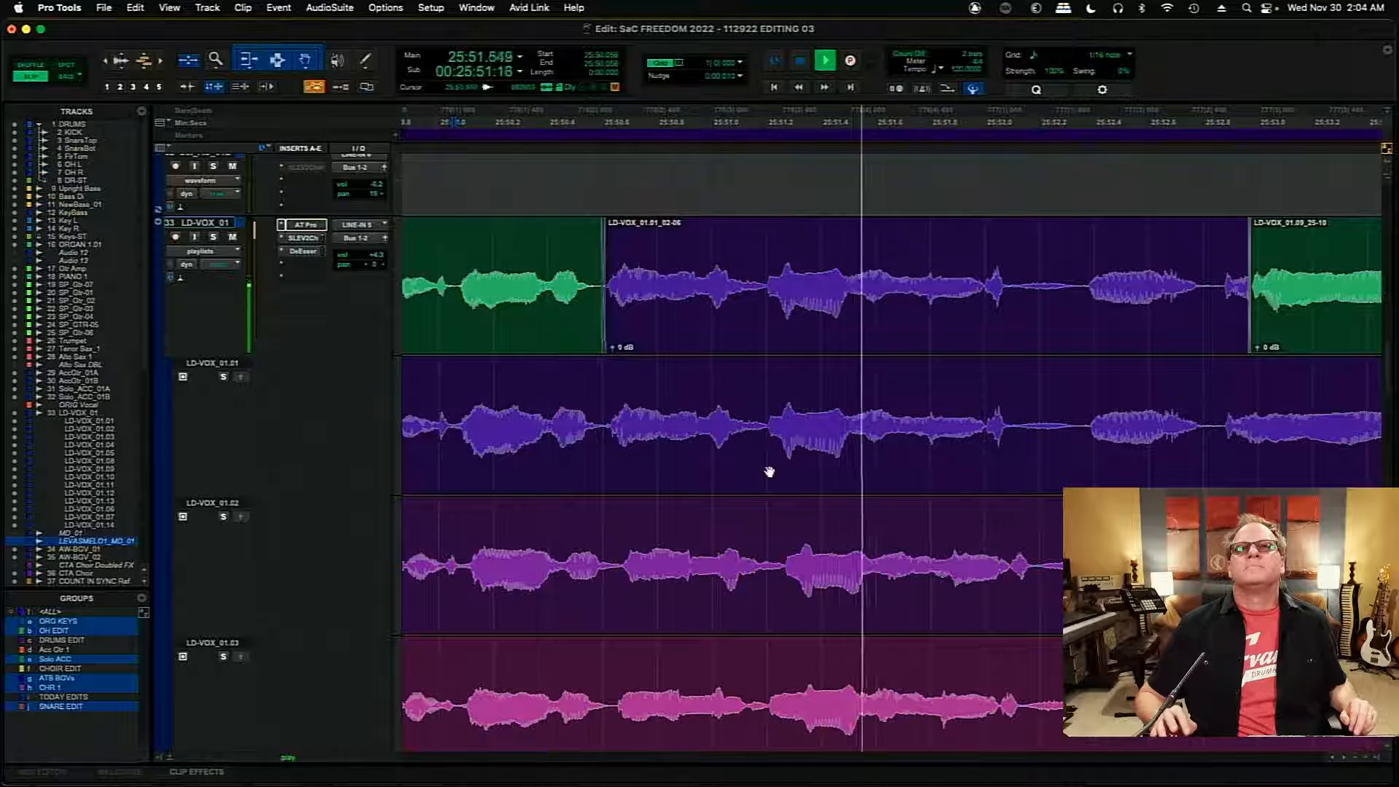
pyautogui.press('space')
# - Audition the LD-VOX_01.03 playlist from 25:50.058 and copy its 25:51.202–25:52.845 section into the main comp
pyautogui.click(223, 656)
pyautogui.press('space')
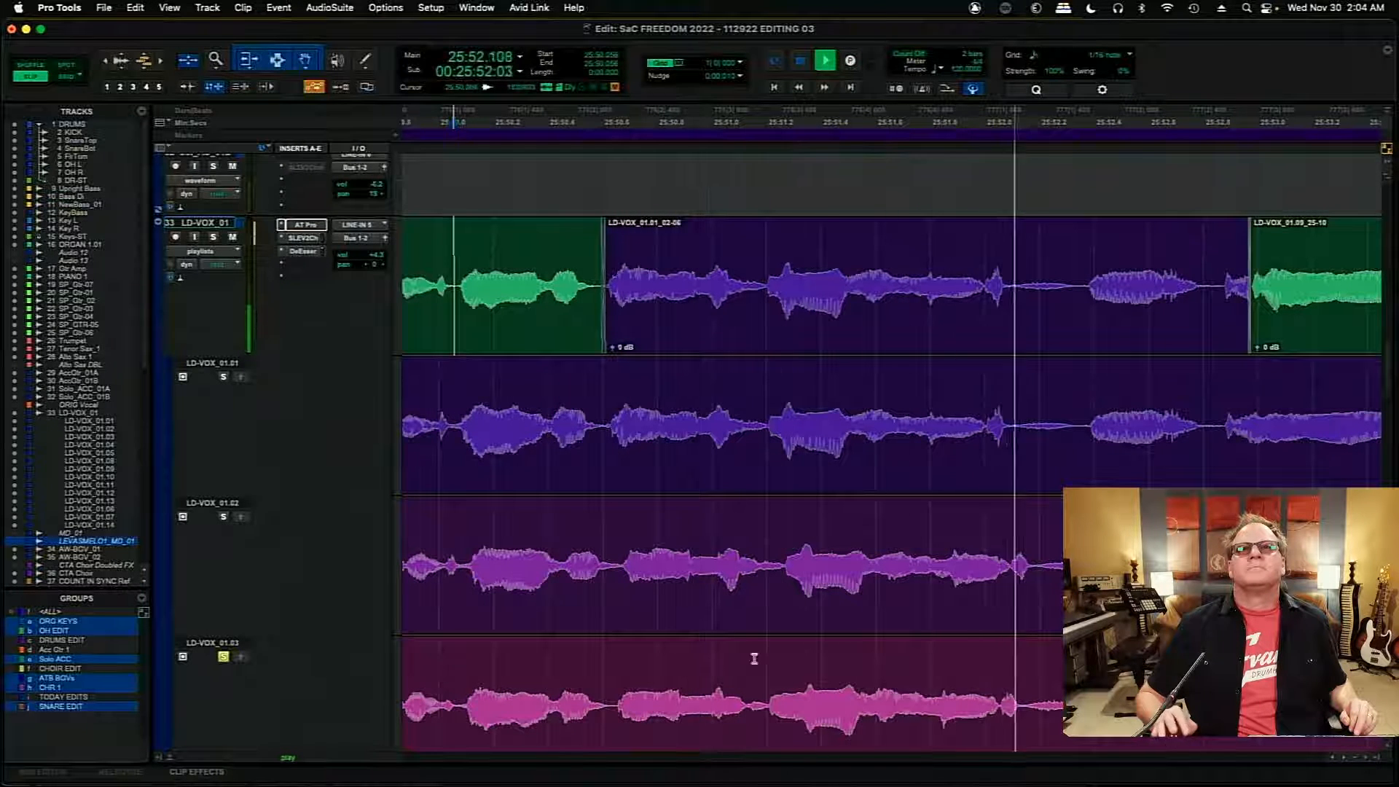
pyautogui.press('space')
pyautogui.moveTo(767, 658); pyautogui.dragTo(1101, 659)
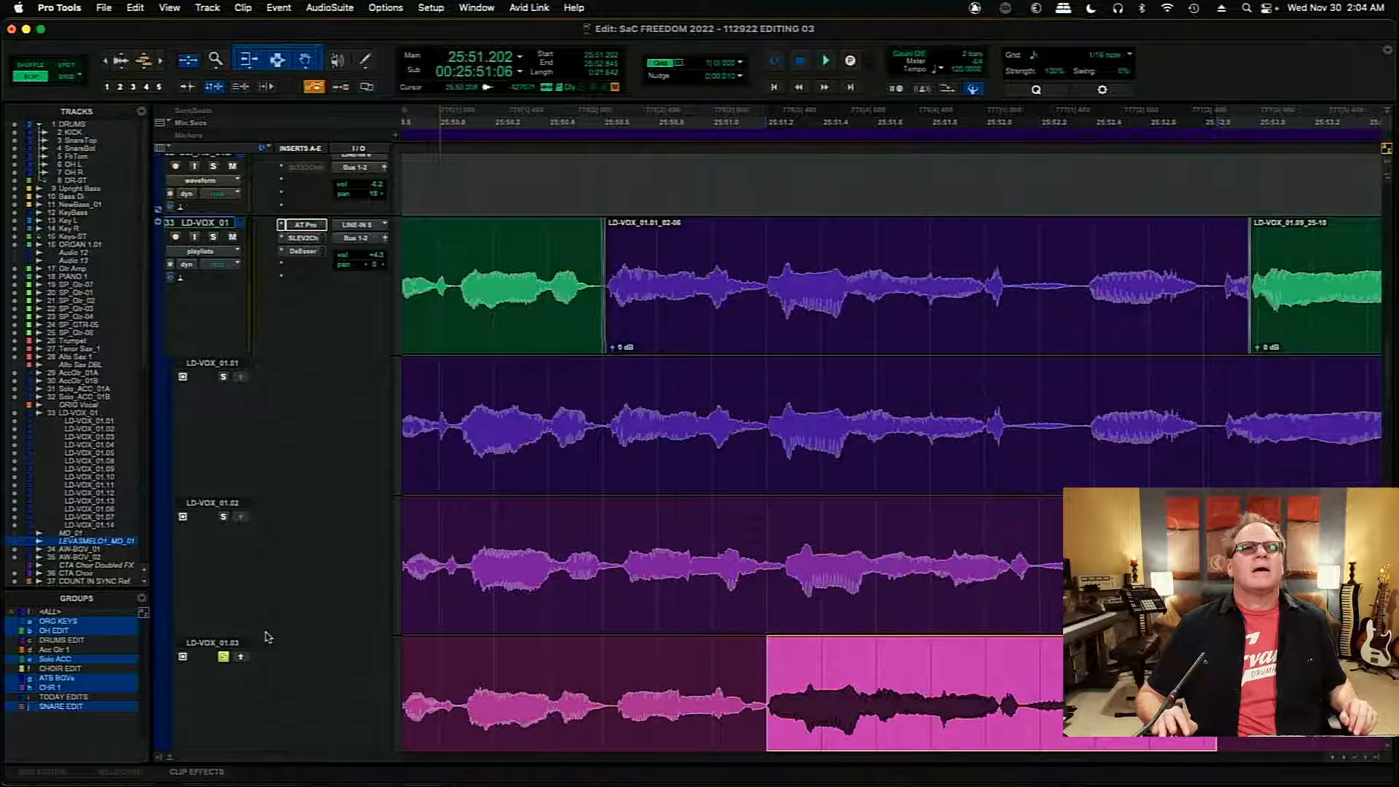
pyautogui.click(241, 658)
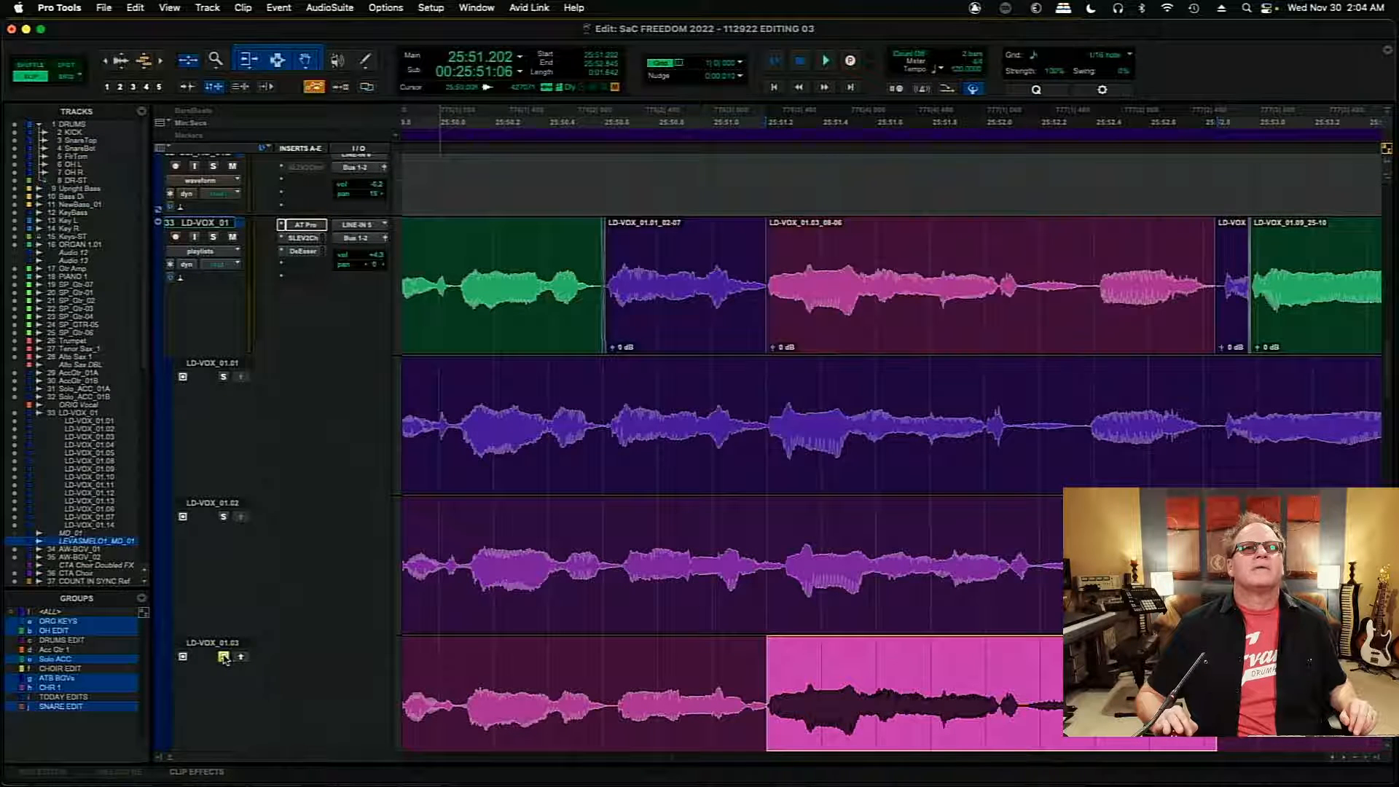
# - Audition the main comp from 25:50.298 through the LD-VOX_01.03 insert, and again across its end from 25:52.234
pyautogui.click(519, 237)
pyautogui.press('space')
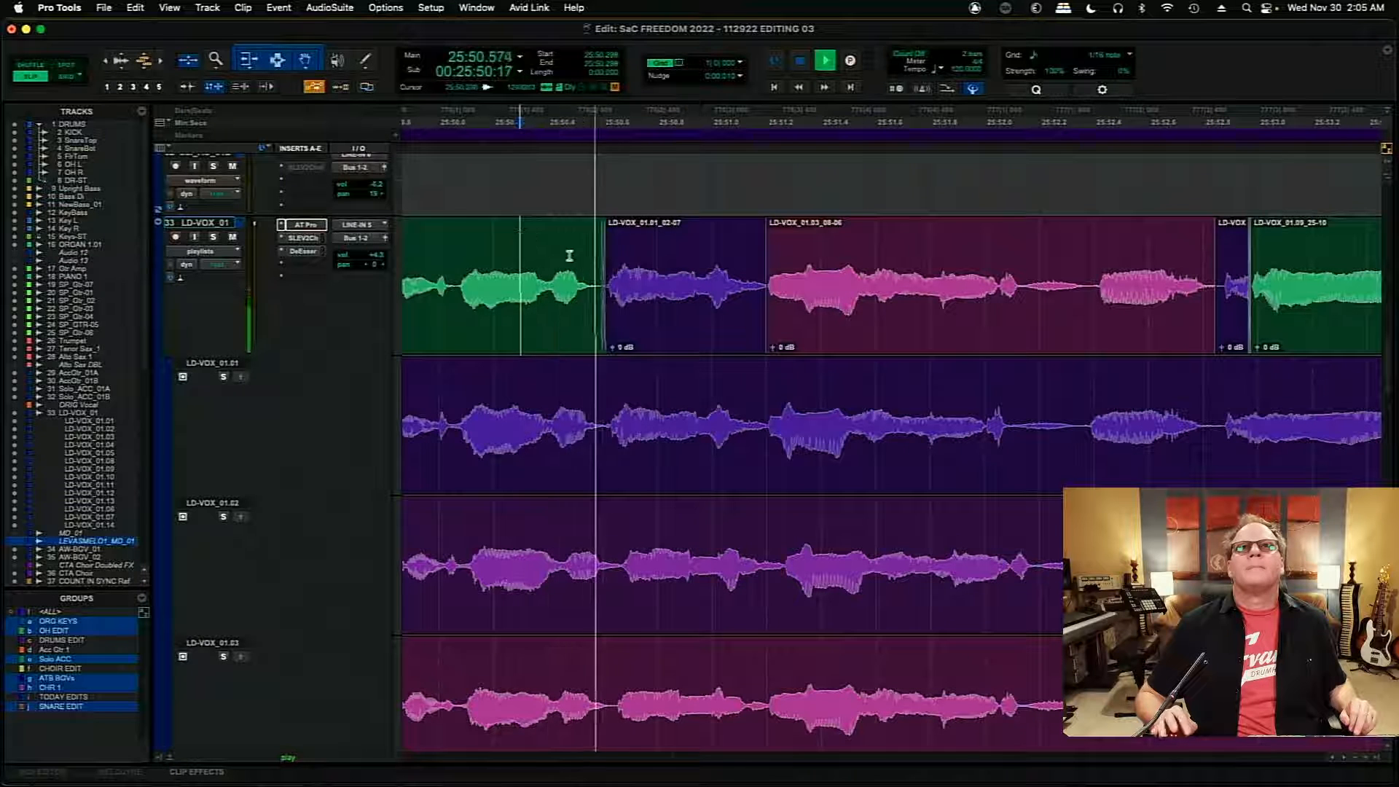
pyautogui.press('space')
pyautogui.click(1242, 335)
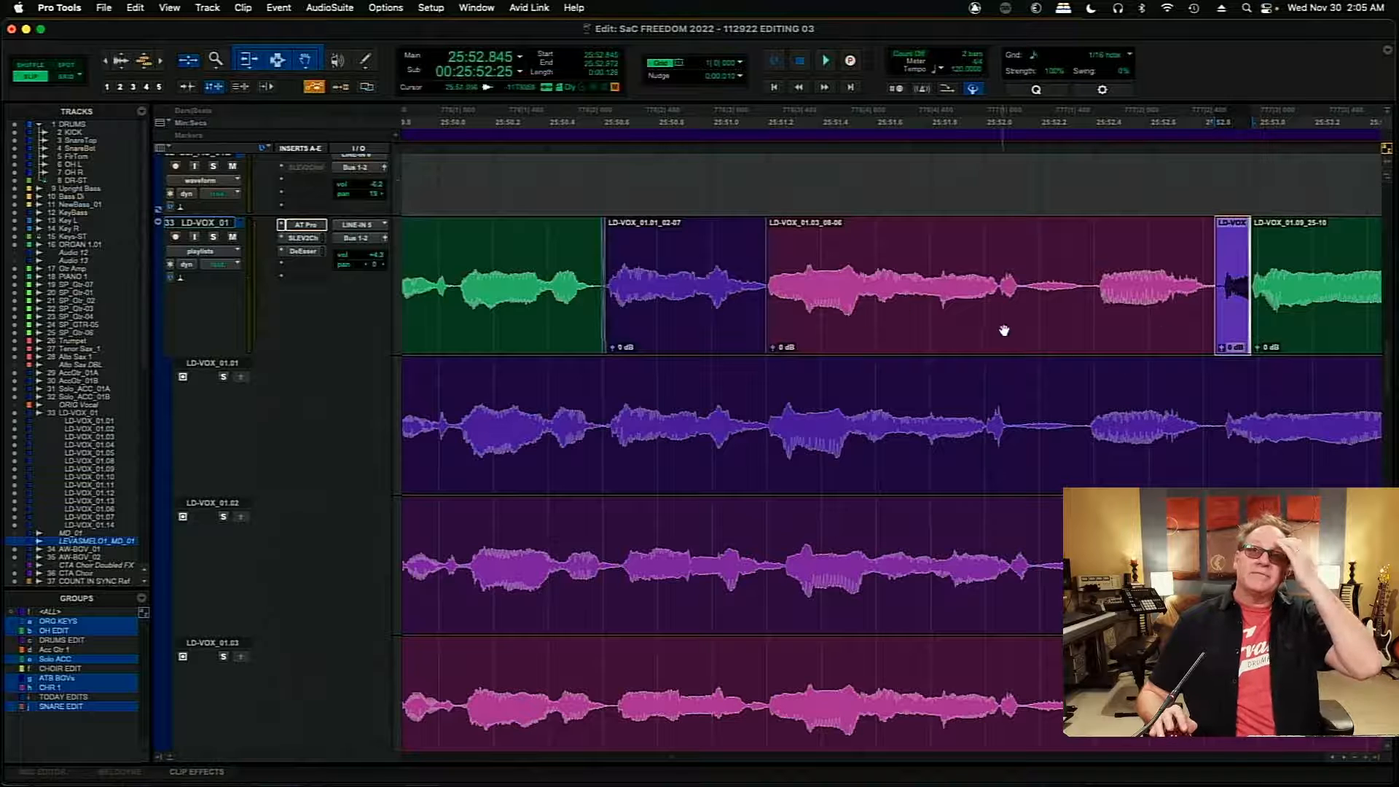
pyautogui.hscroll(10, 1345, 760)
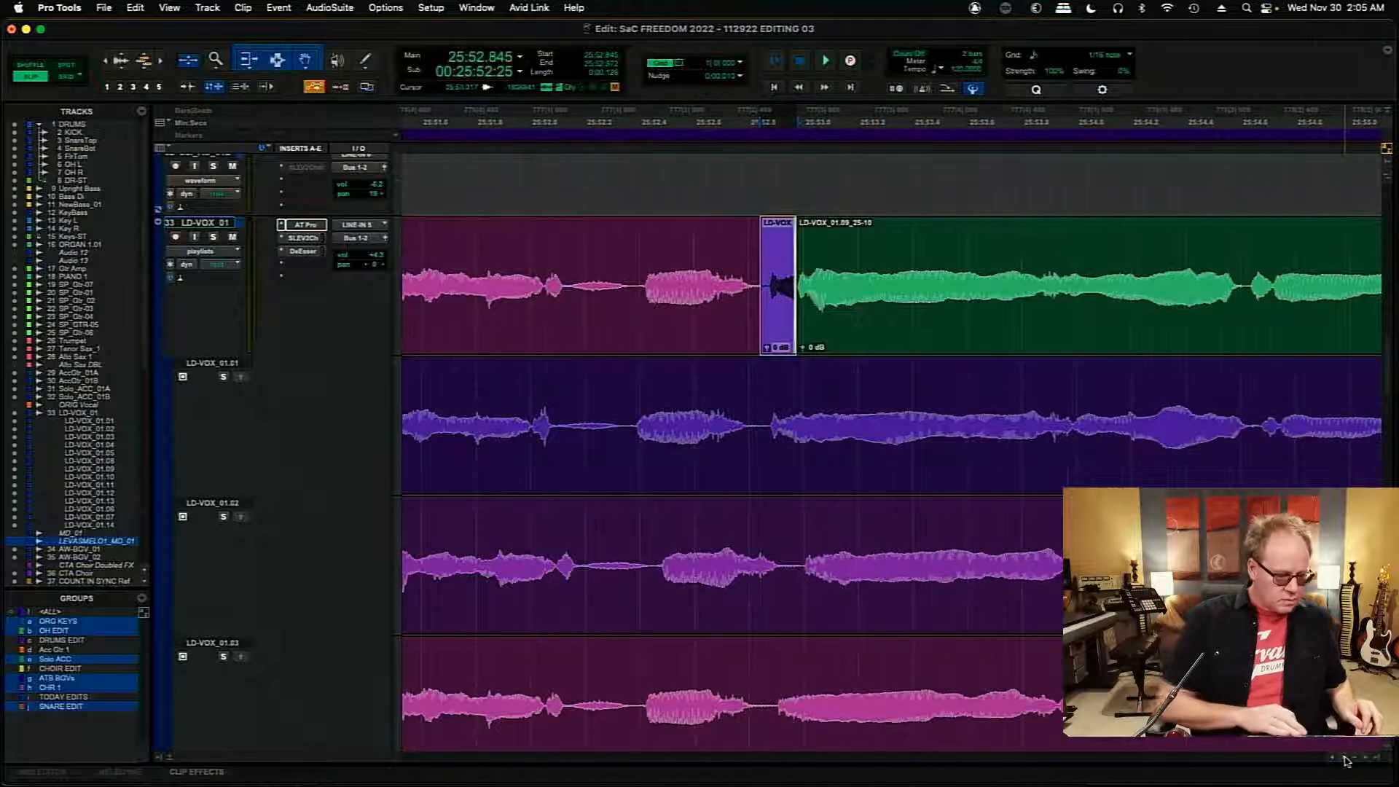
pyautogui.press('r')
pyautogui.press('r')
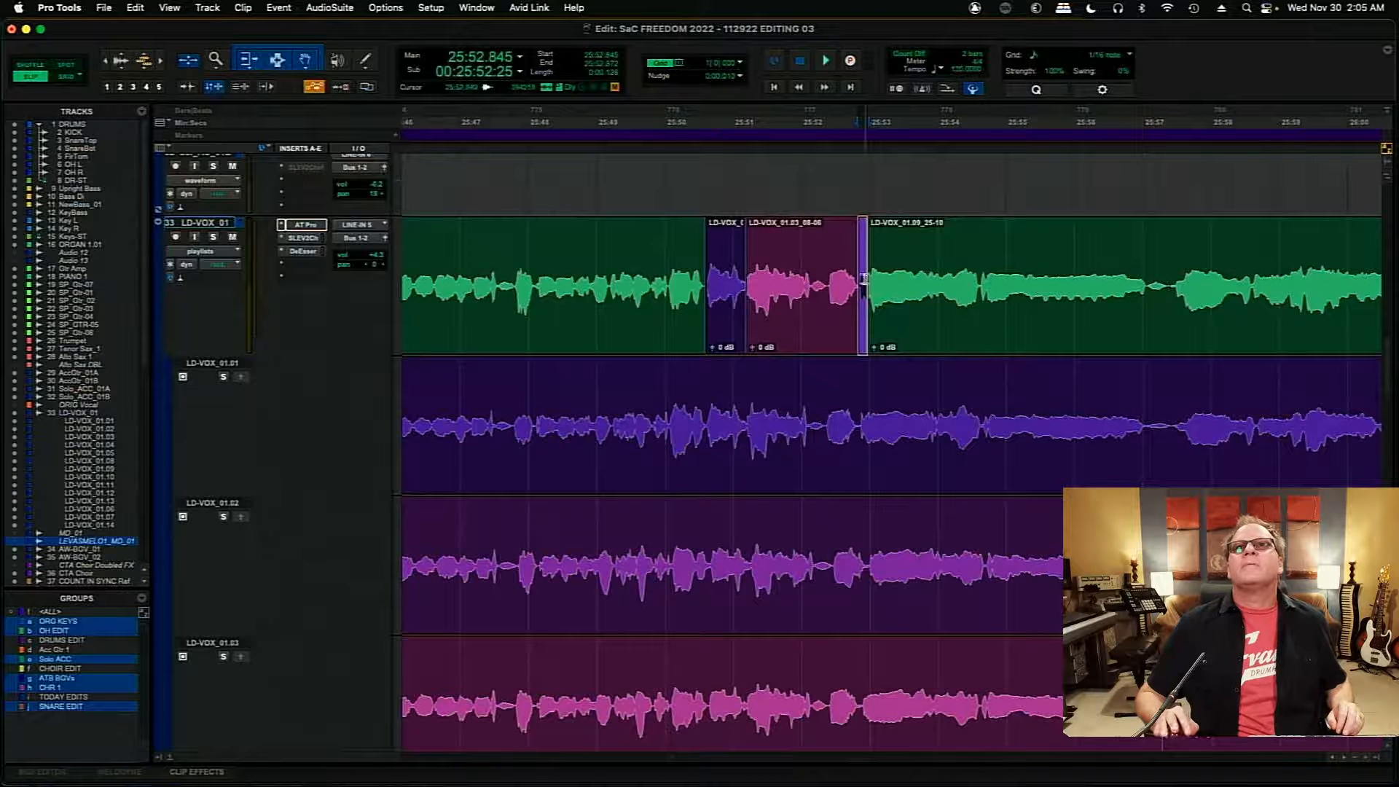
pyautogui.click(817, 275)
pyautogui.press('space')
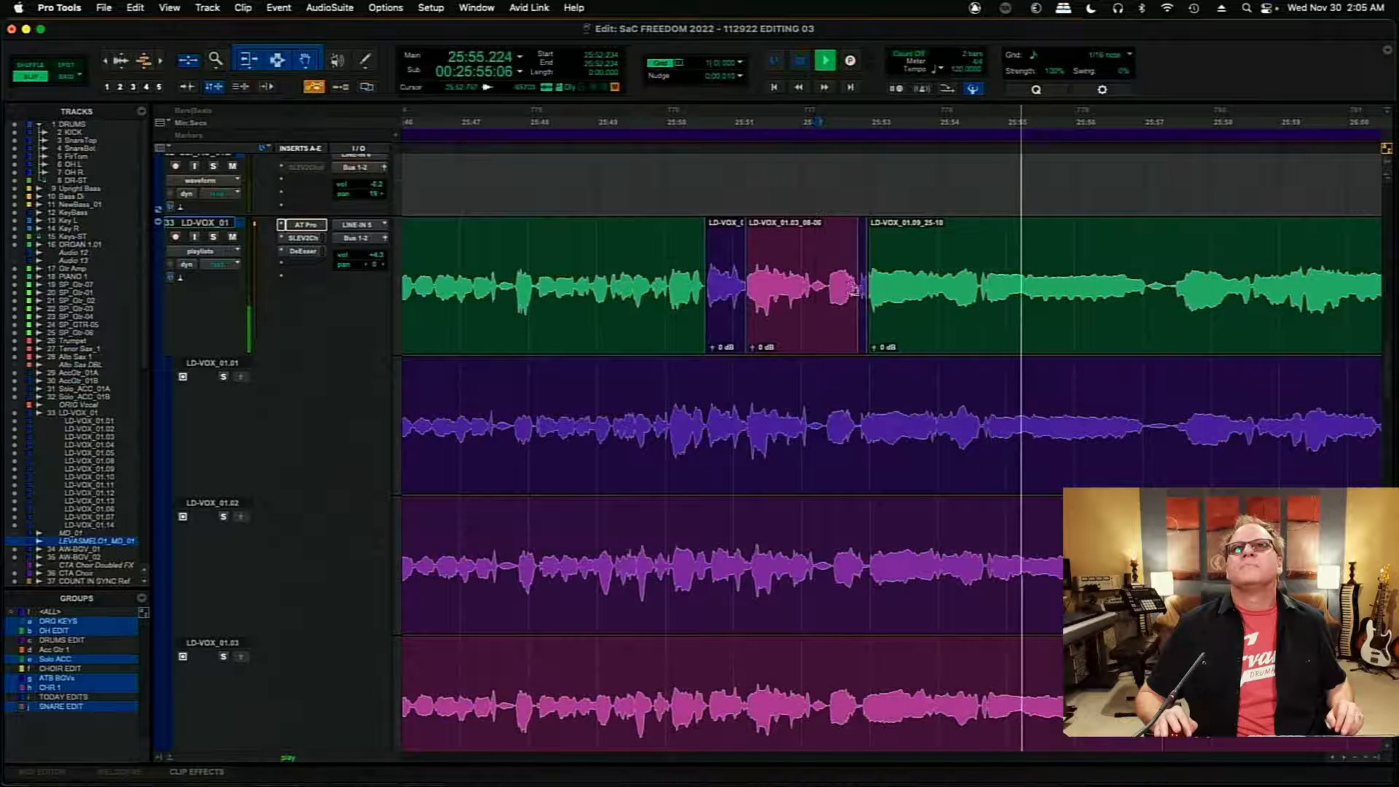
pyautogui.press('space')
# - Extend the end of the LD-VOX_01.03 insert to about 25:54.6 and audition the main comp from 25:51.829
pyautogui.moveTo(854, 290); pyautogui.dragTo(976, 309)
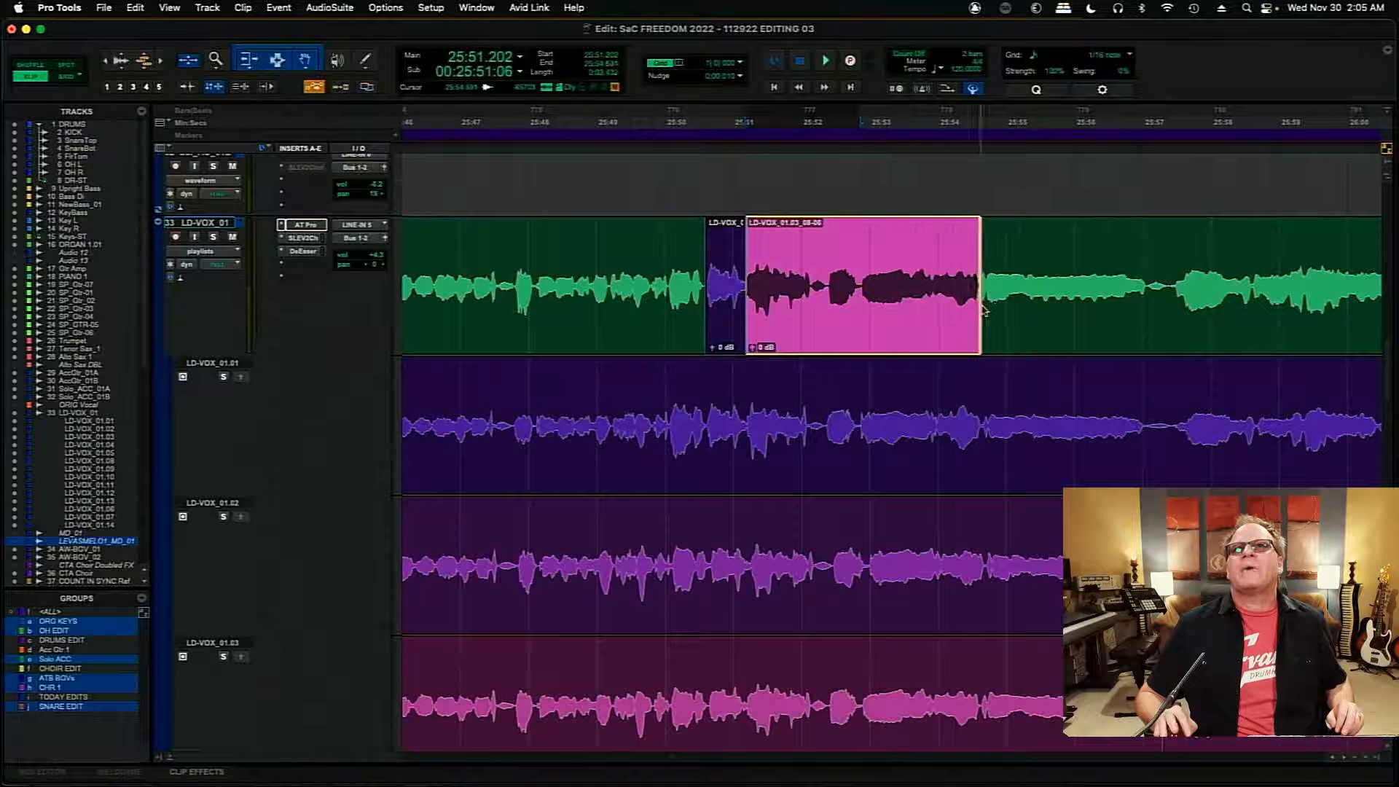
pyautogui.click(789, 236)
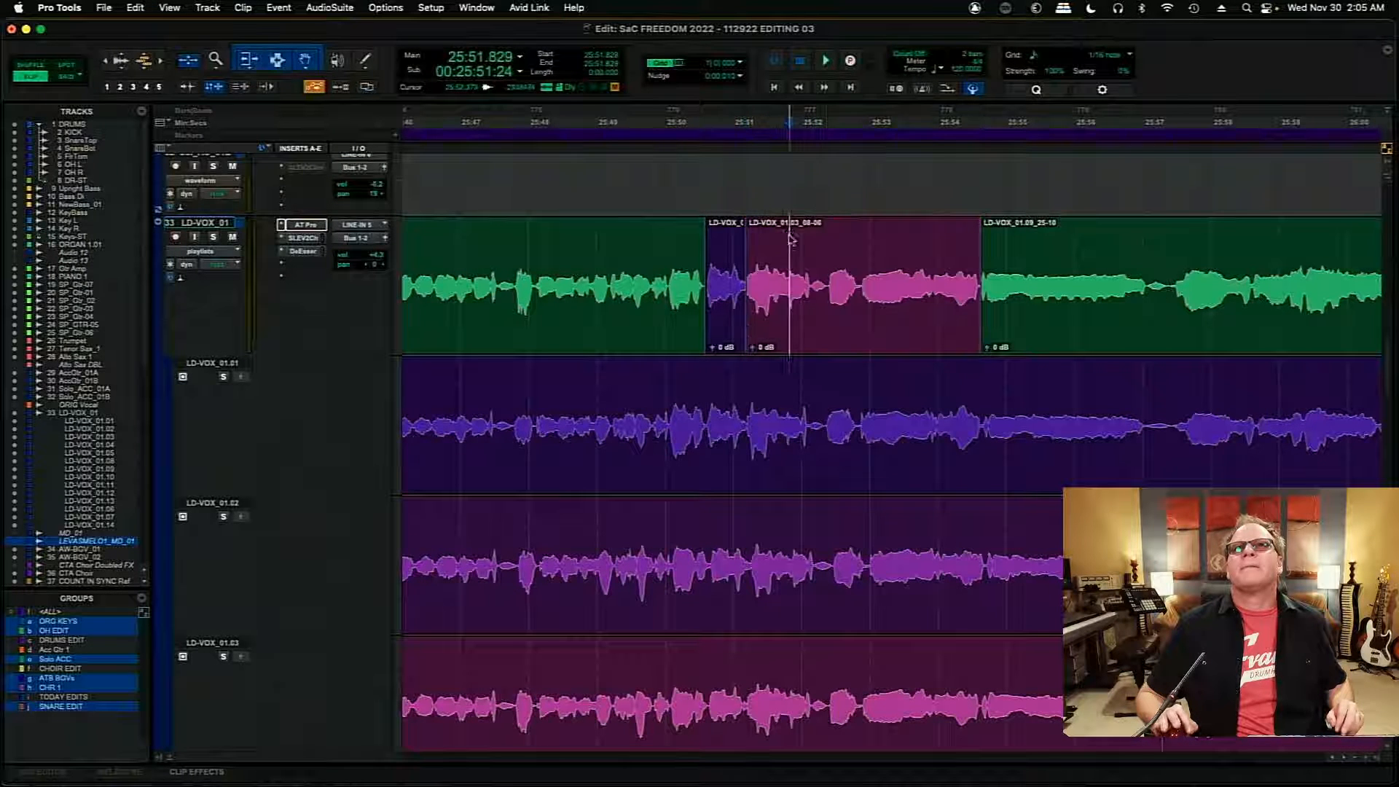
pyautogui.press('space')
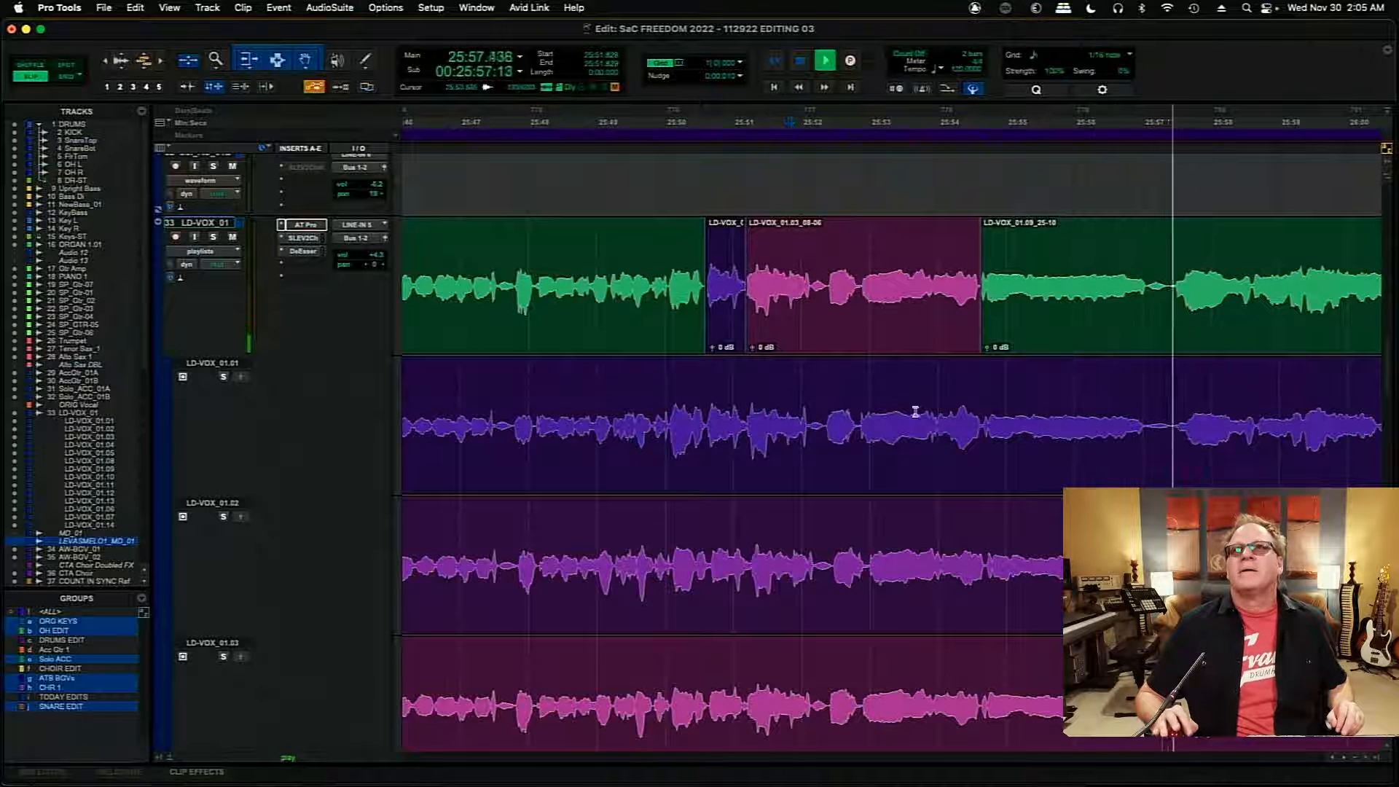
pyautogui.click(1346, 758)
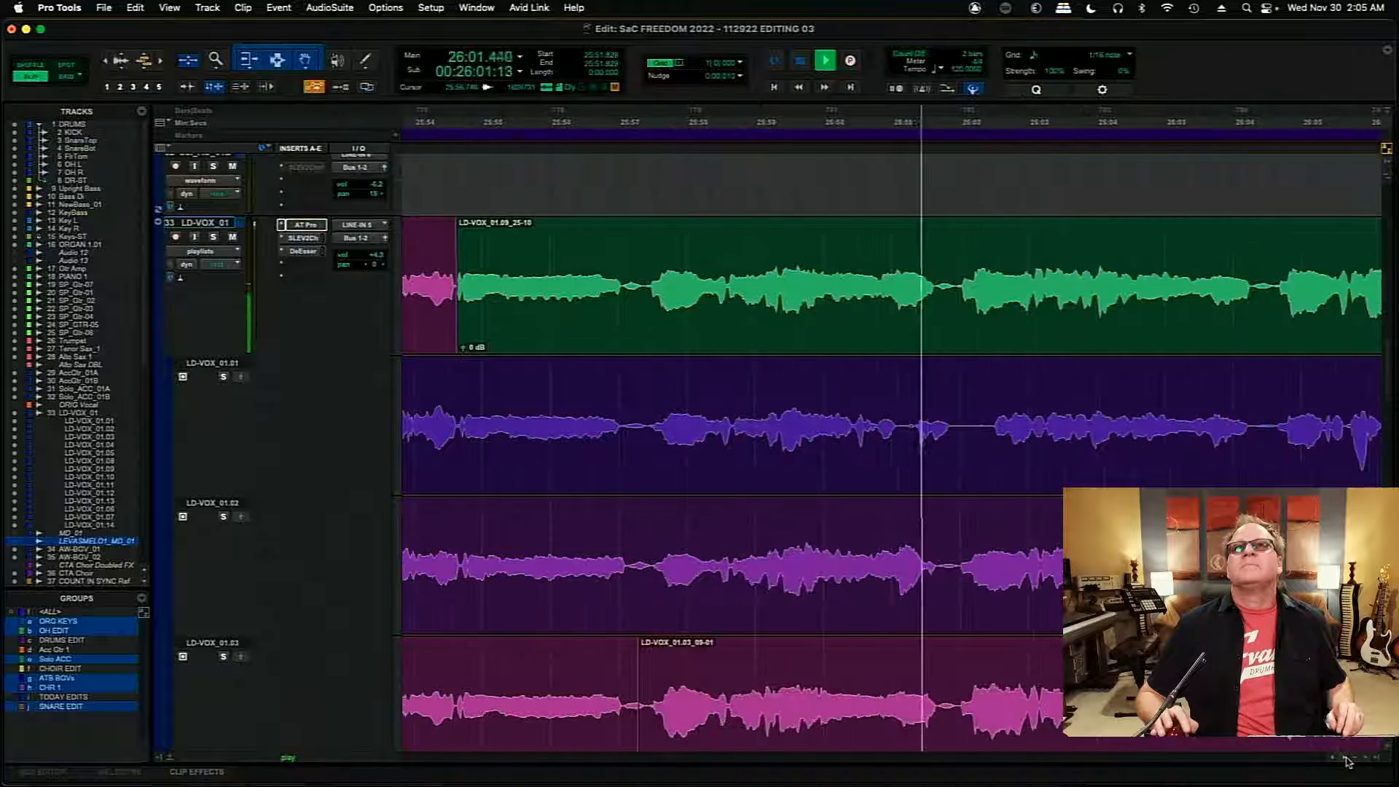
pyautogui.press('space')
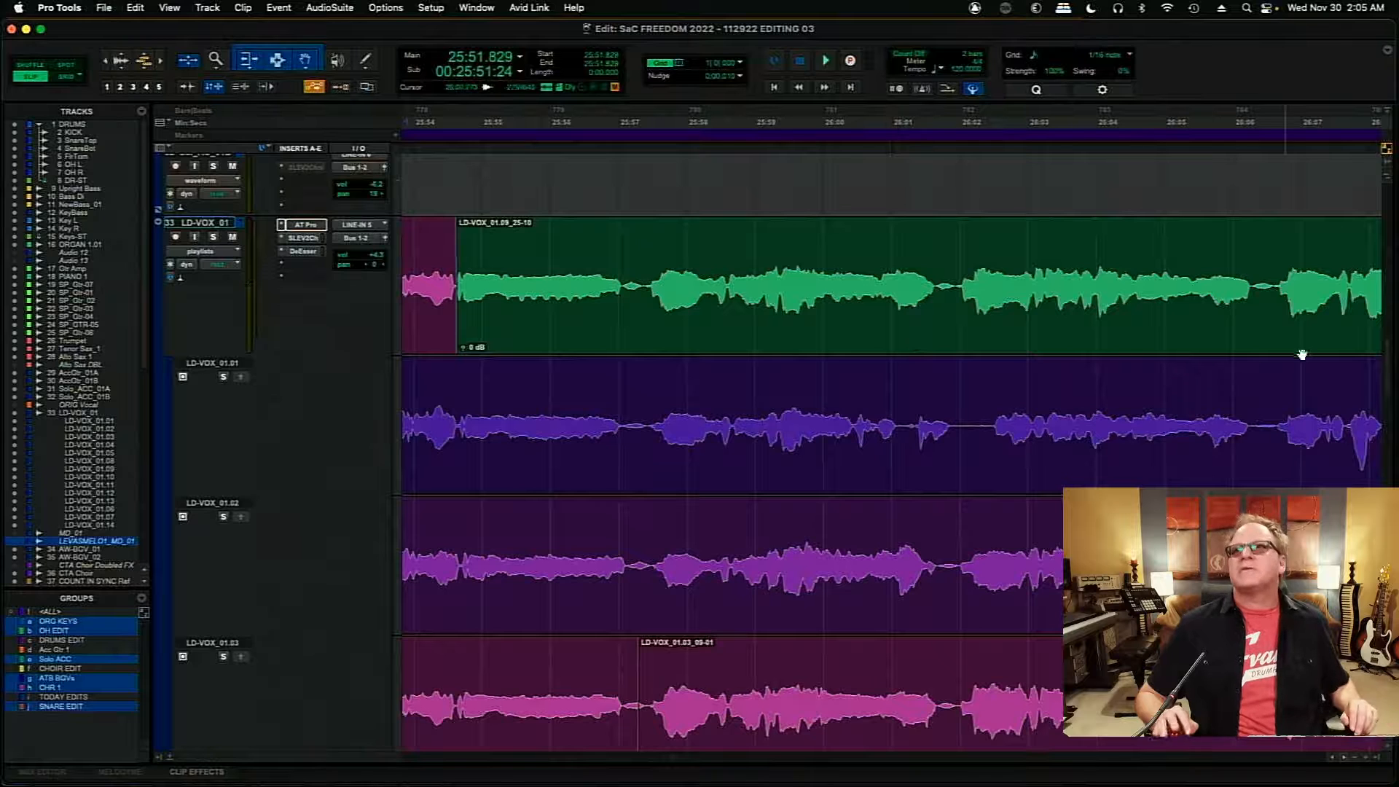
# - Compare the LD-VOX_01.03 and LD-VOX_01.02 playlists from 25:55.690, and replay LD-VOX_01.02 from 25:57.429
pyautogui.scroll(-3, 1377, 372)
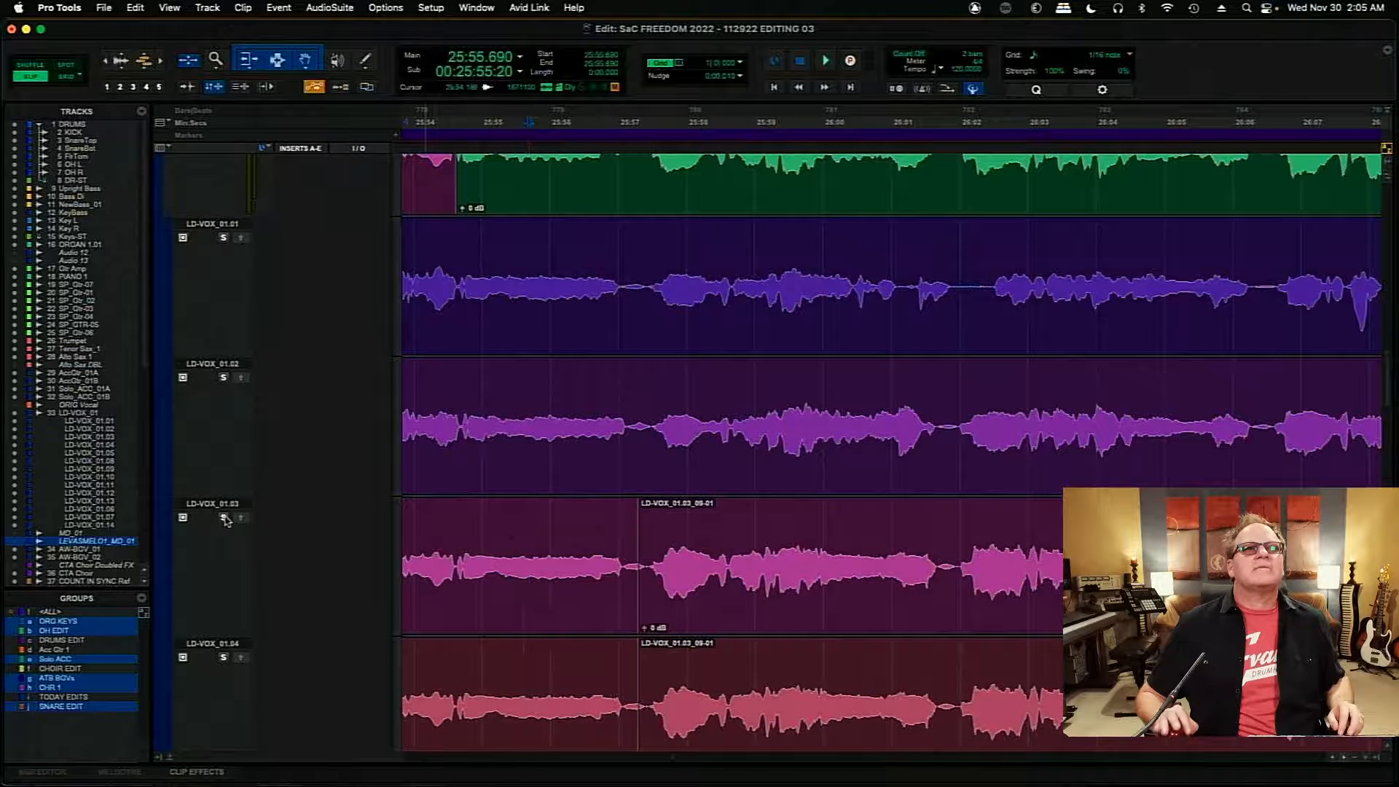
pyautogui.press('space')
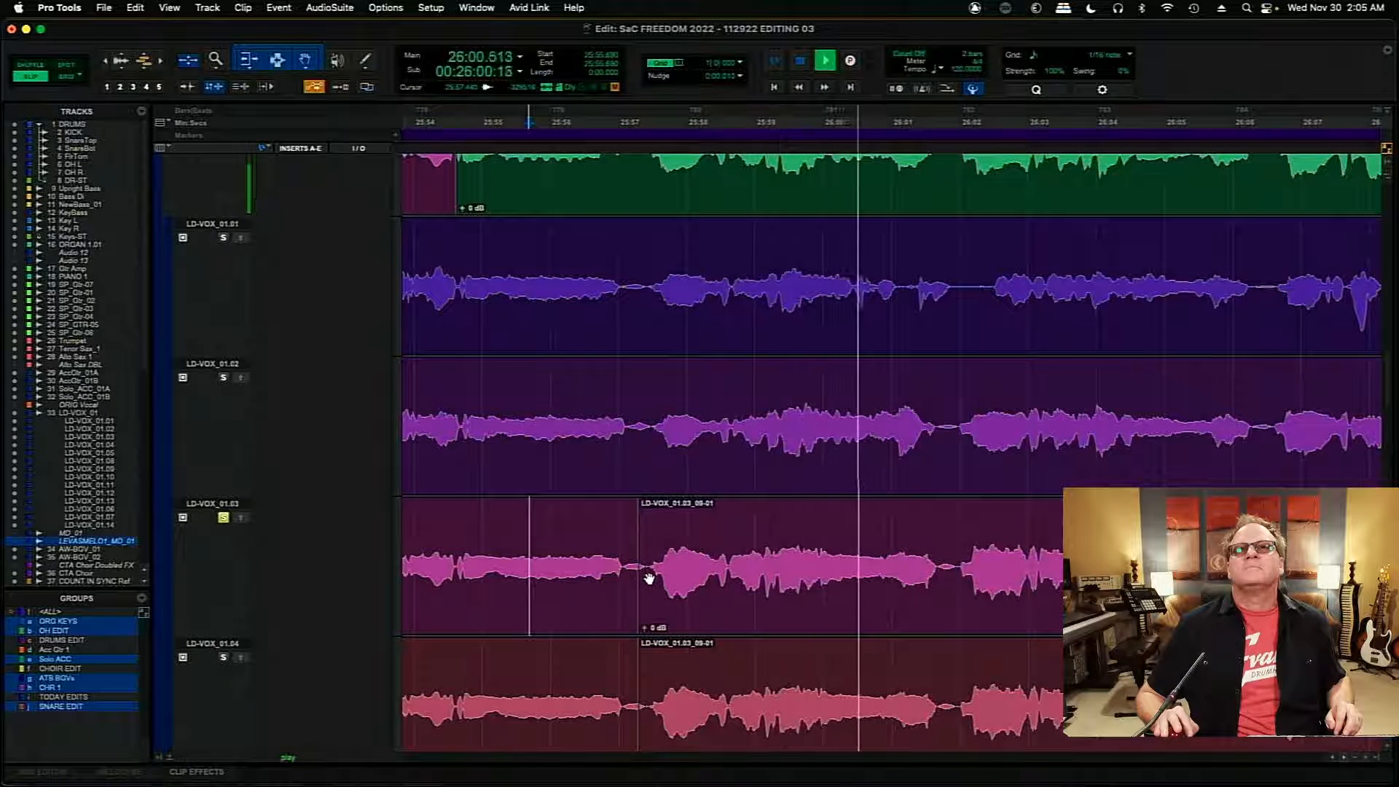
pyautogui.press('space')
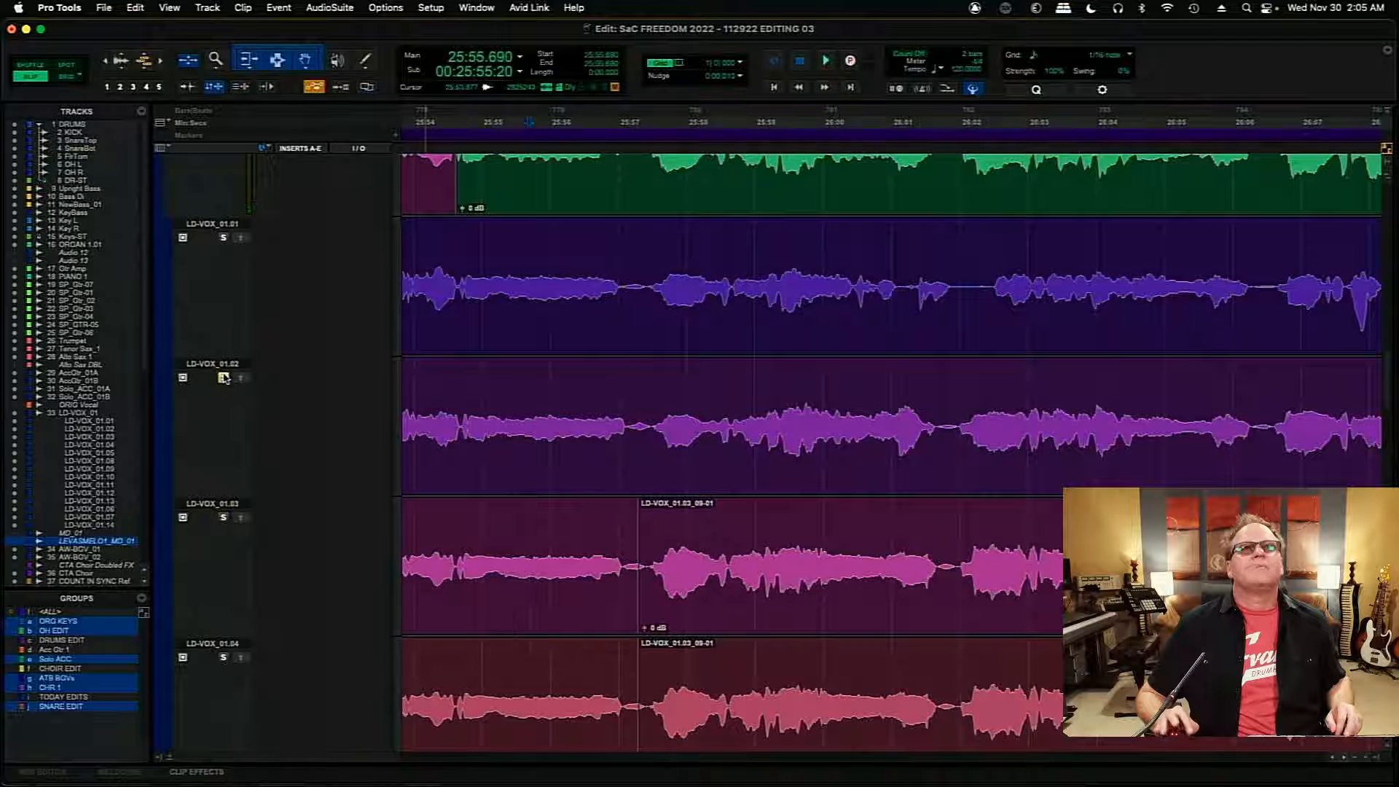
pyautogui.press('space')
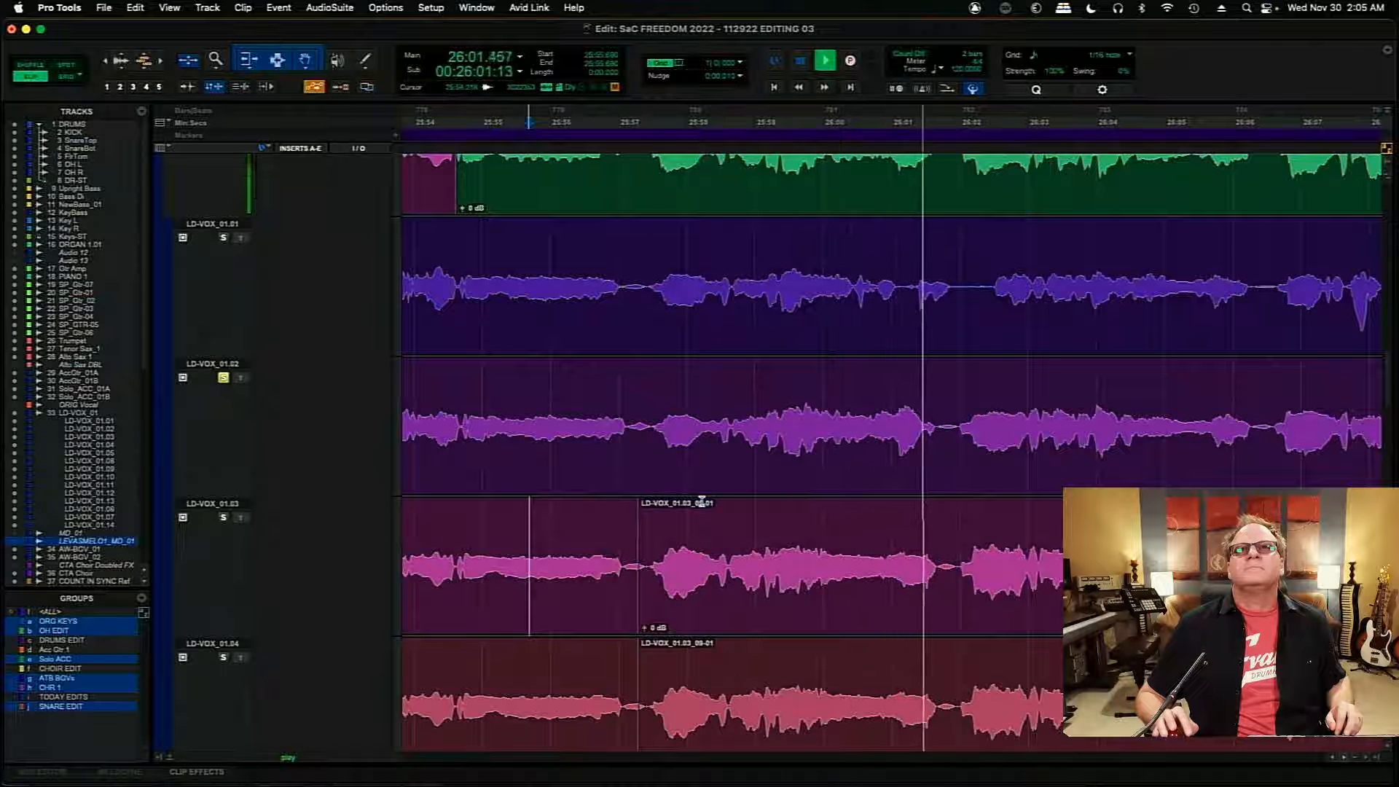
pyautogui.press('space')
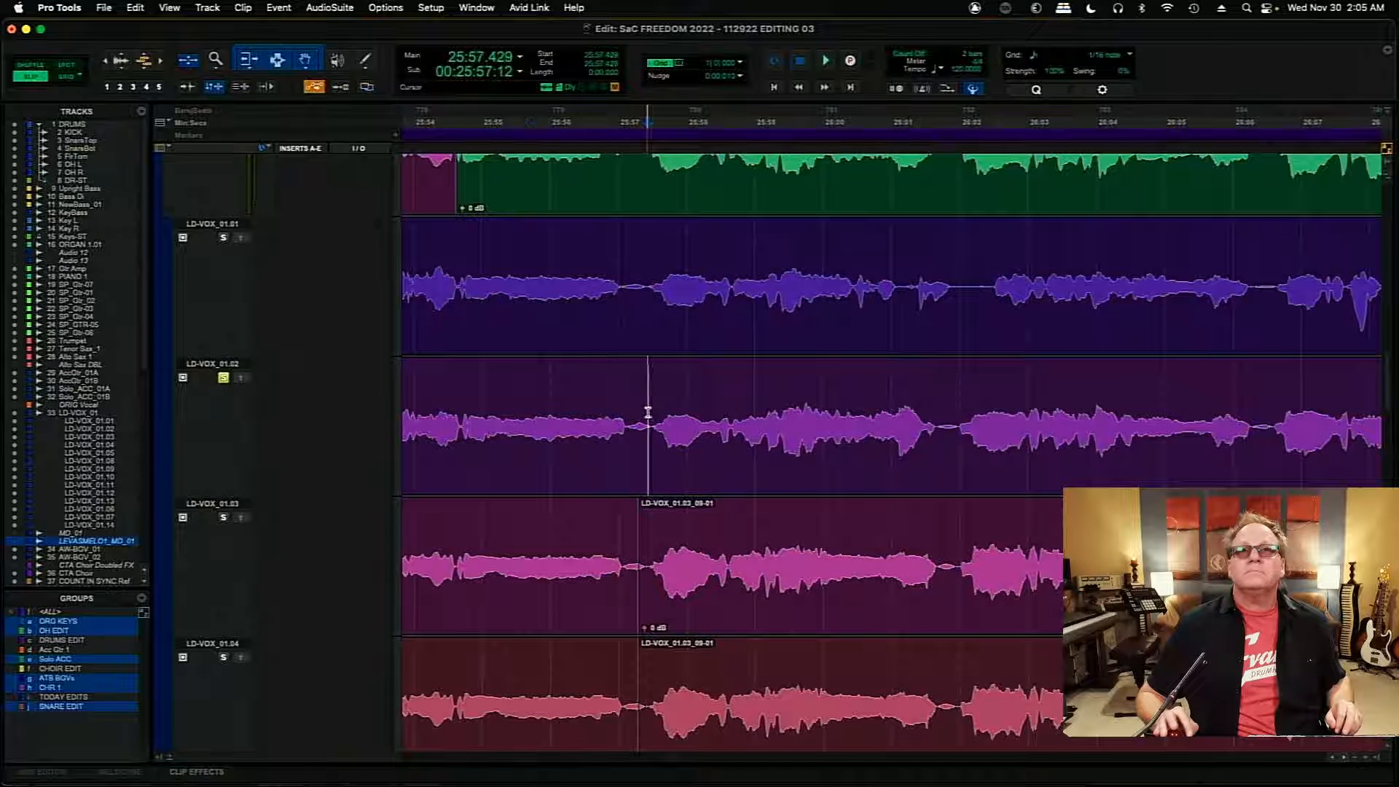
pyautogui.press('space')
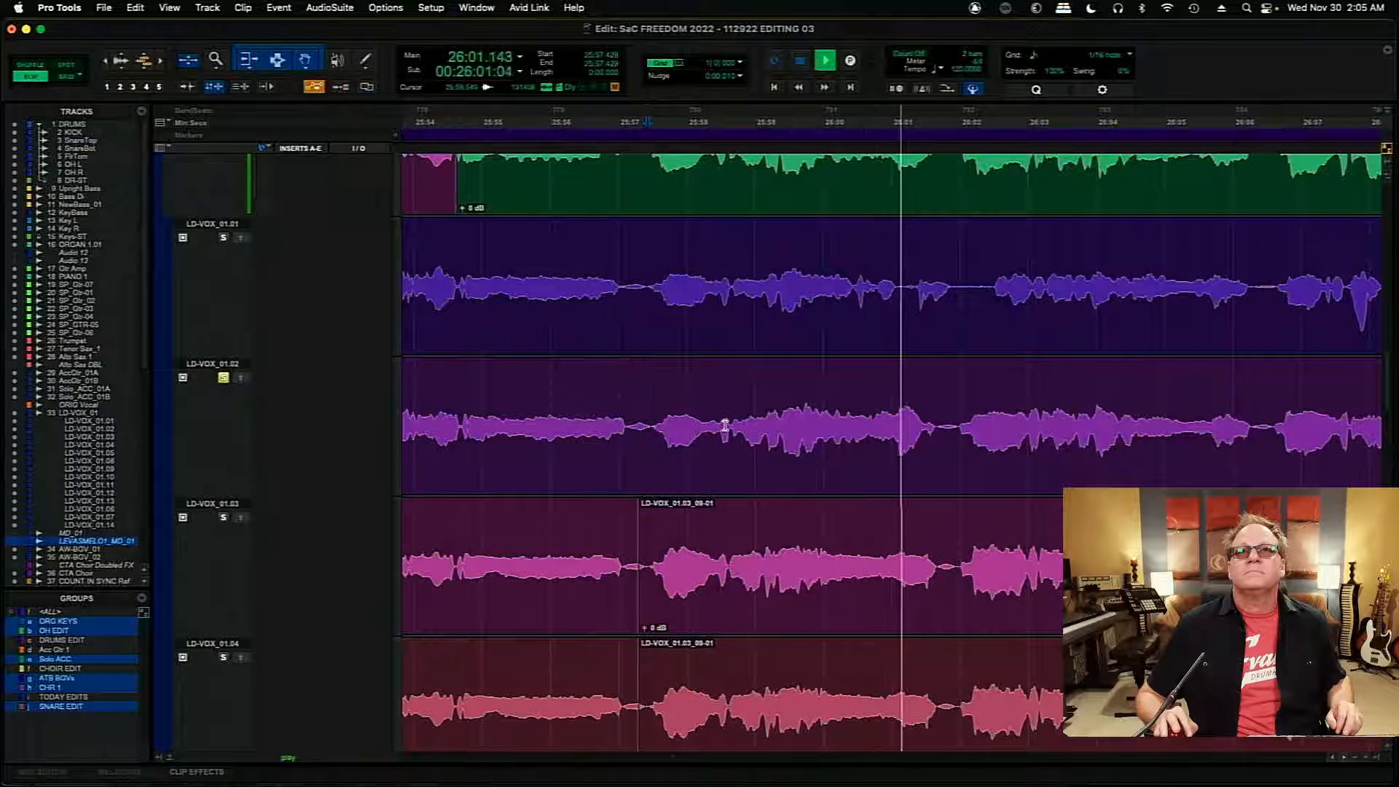
pyautogui.press('space')
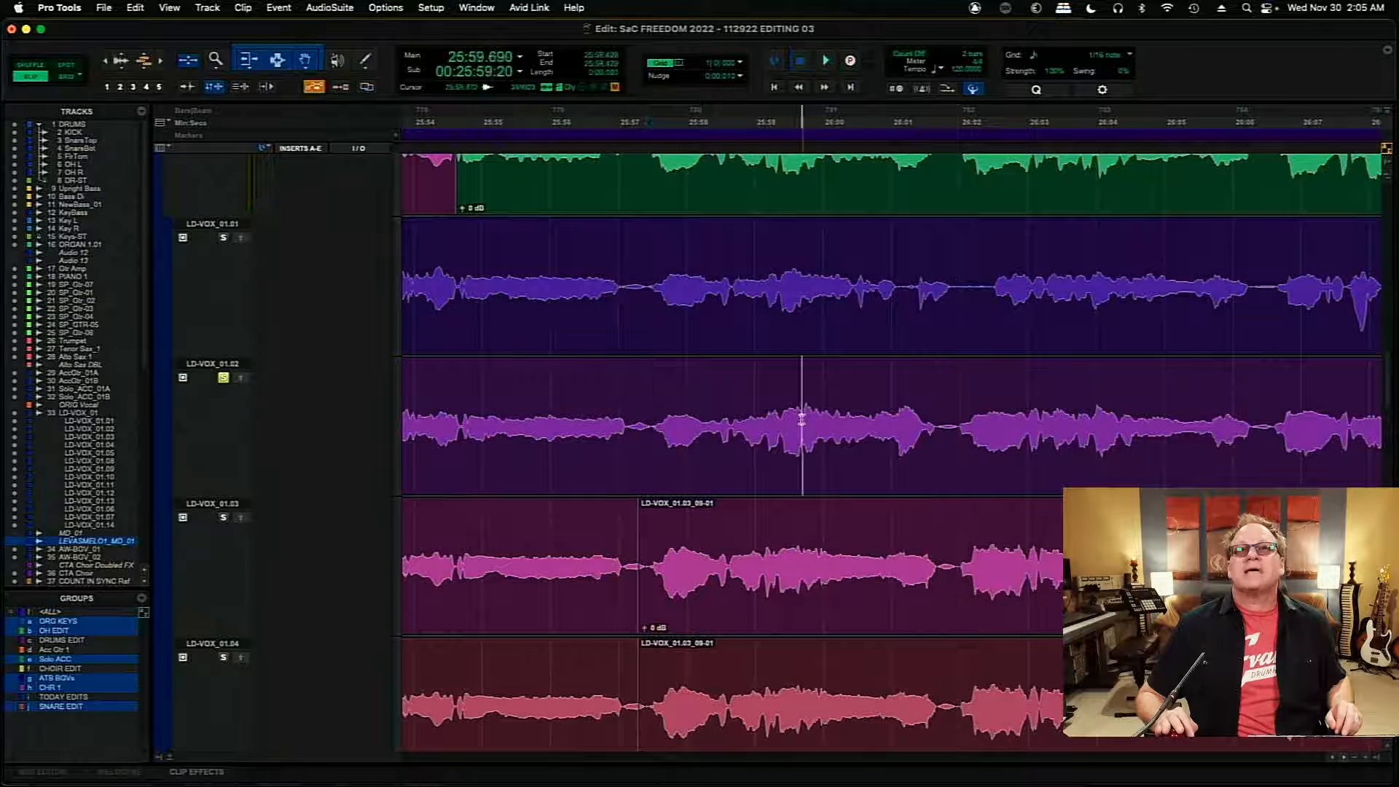
# - Copy the LD-VOX_01.02 section from 25:59.690 to about 26:01.9 into the main comp
pyautogui.moveTo(801, 419); pyautogui.dragTo(955, 428)
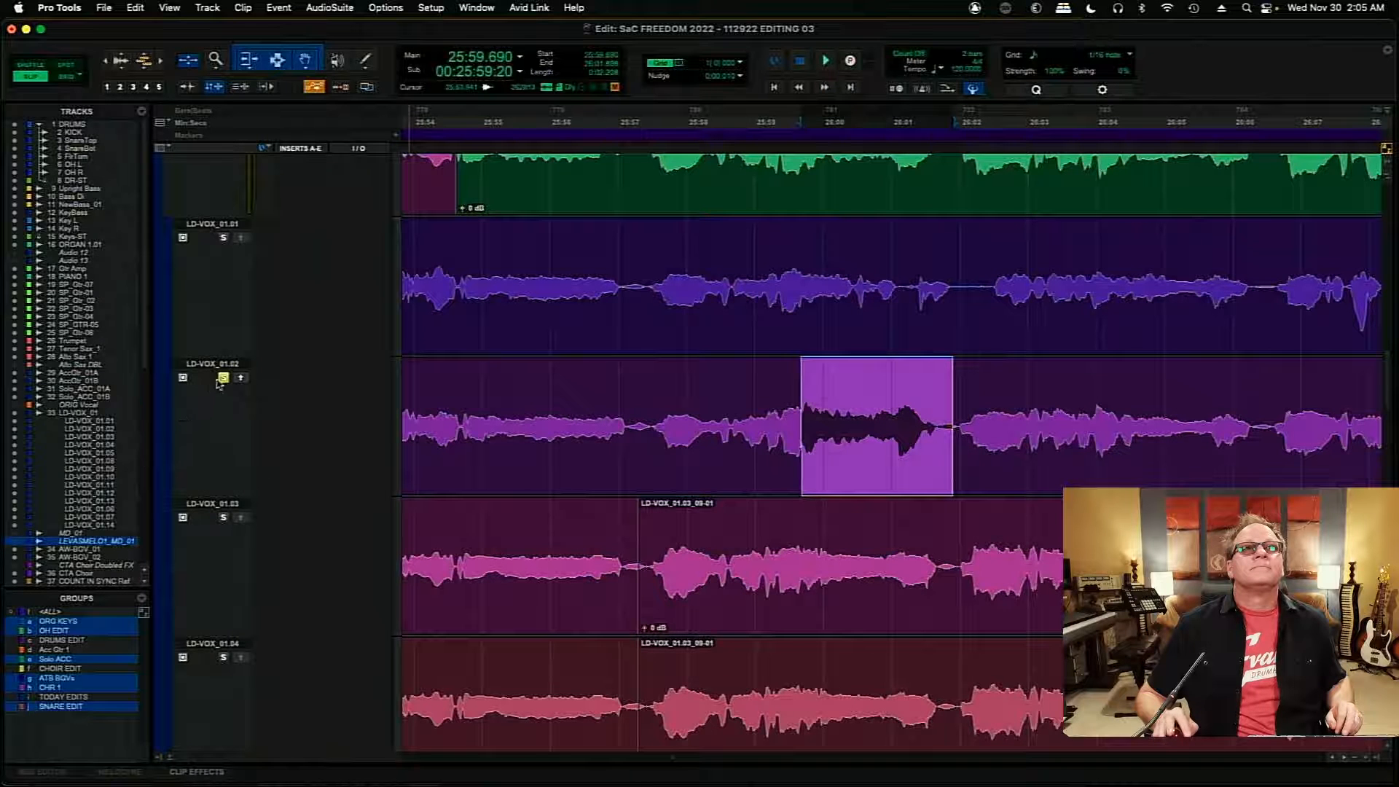
pyautogui.press('space')
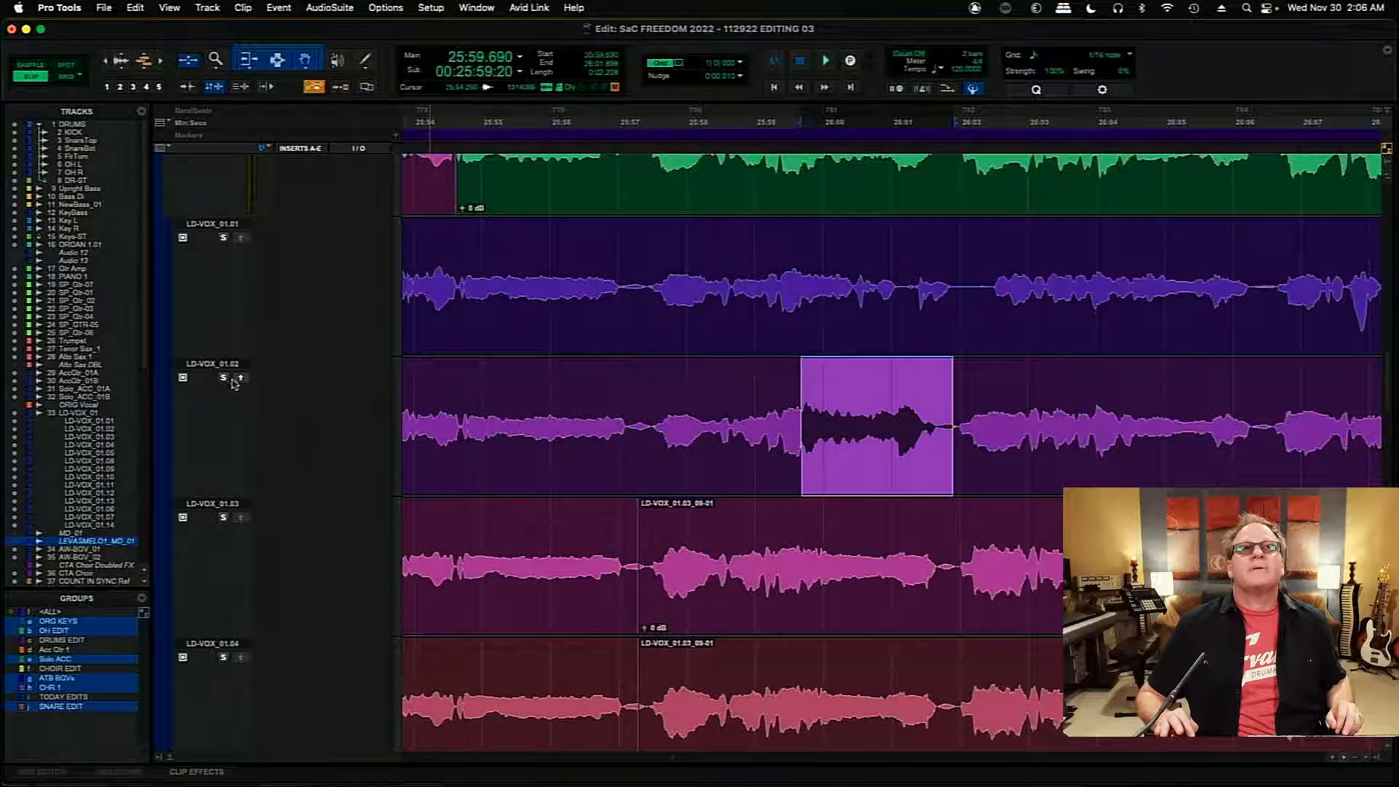
pyautogui.click(241, 379)
# - Compare the LD-VOX_01.01 and LD-VOX_01.03 playlists by auditioning each from 25:57.258
pyautogui.click(667, 273)
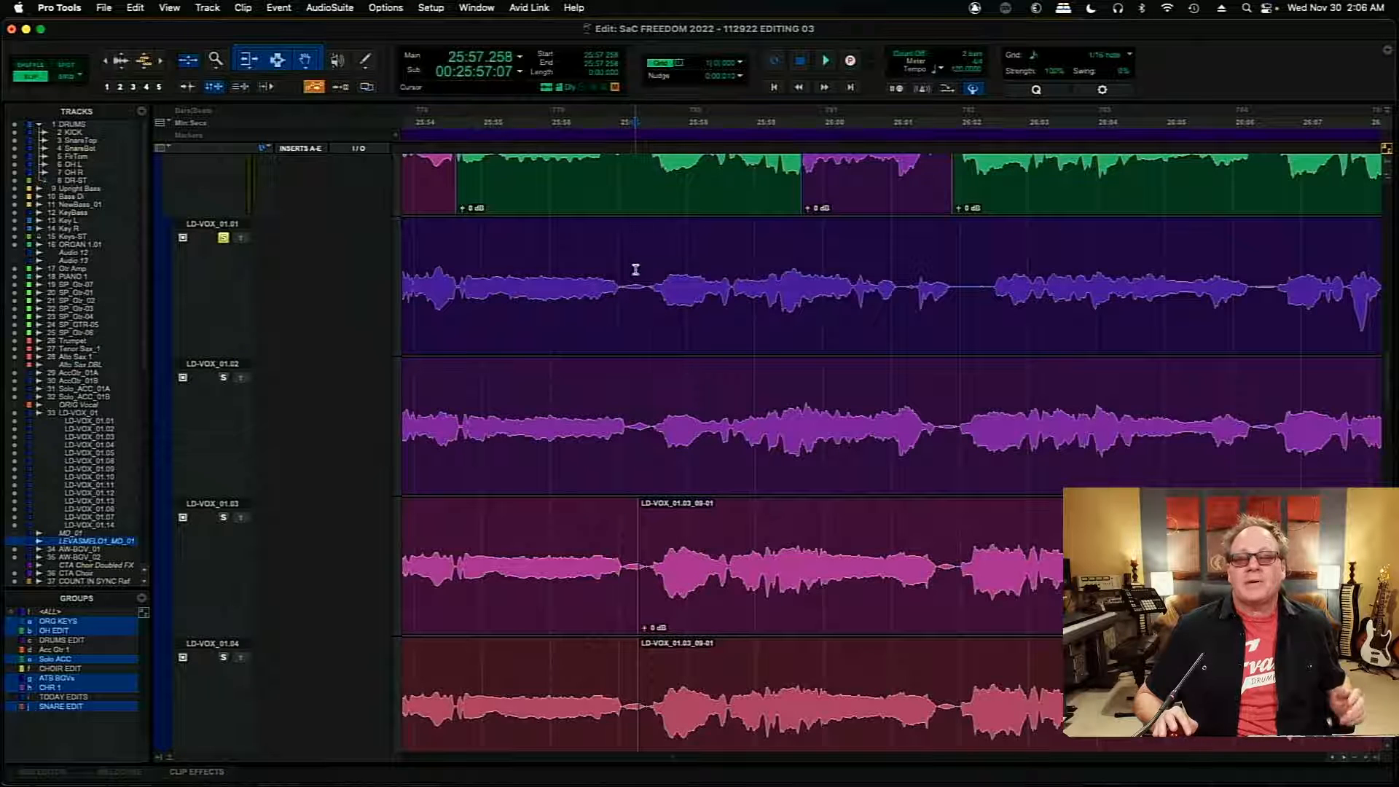
pyautogui.press('space')
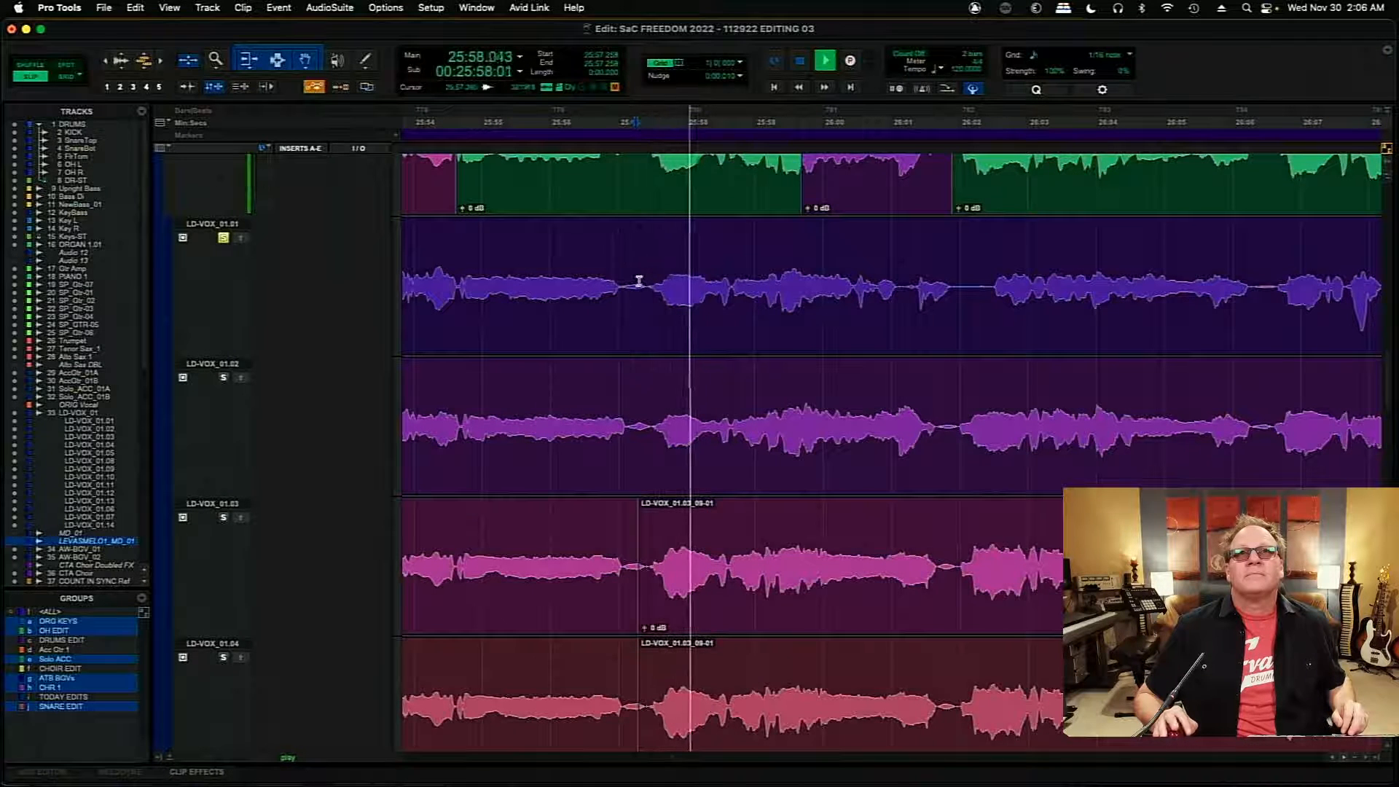
pyautogui.press('space')
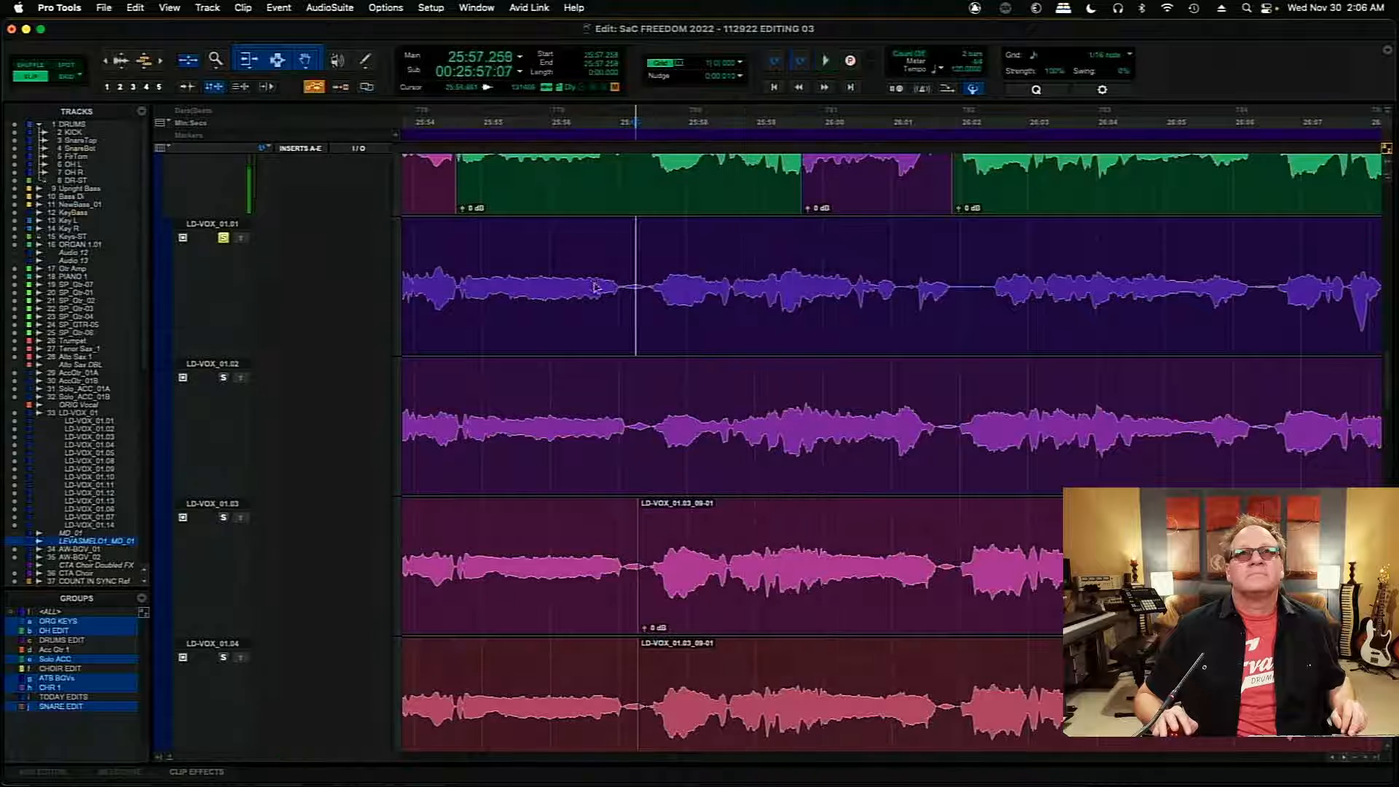
pyautogui.press('space')
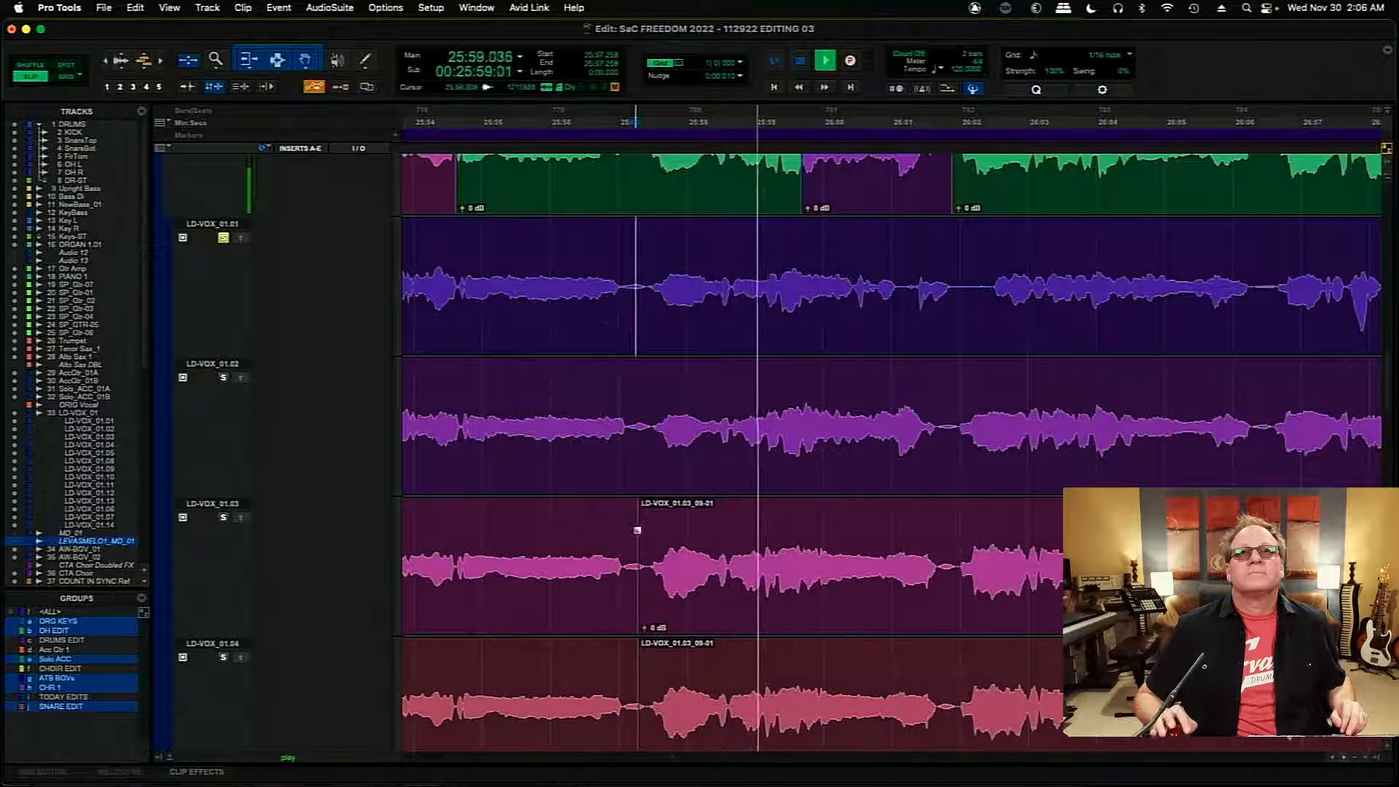
pyautogui.press('space')
pyautogui.press('space')
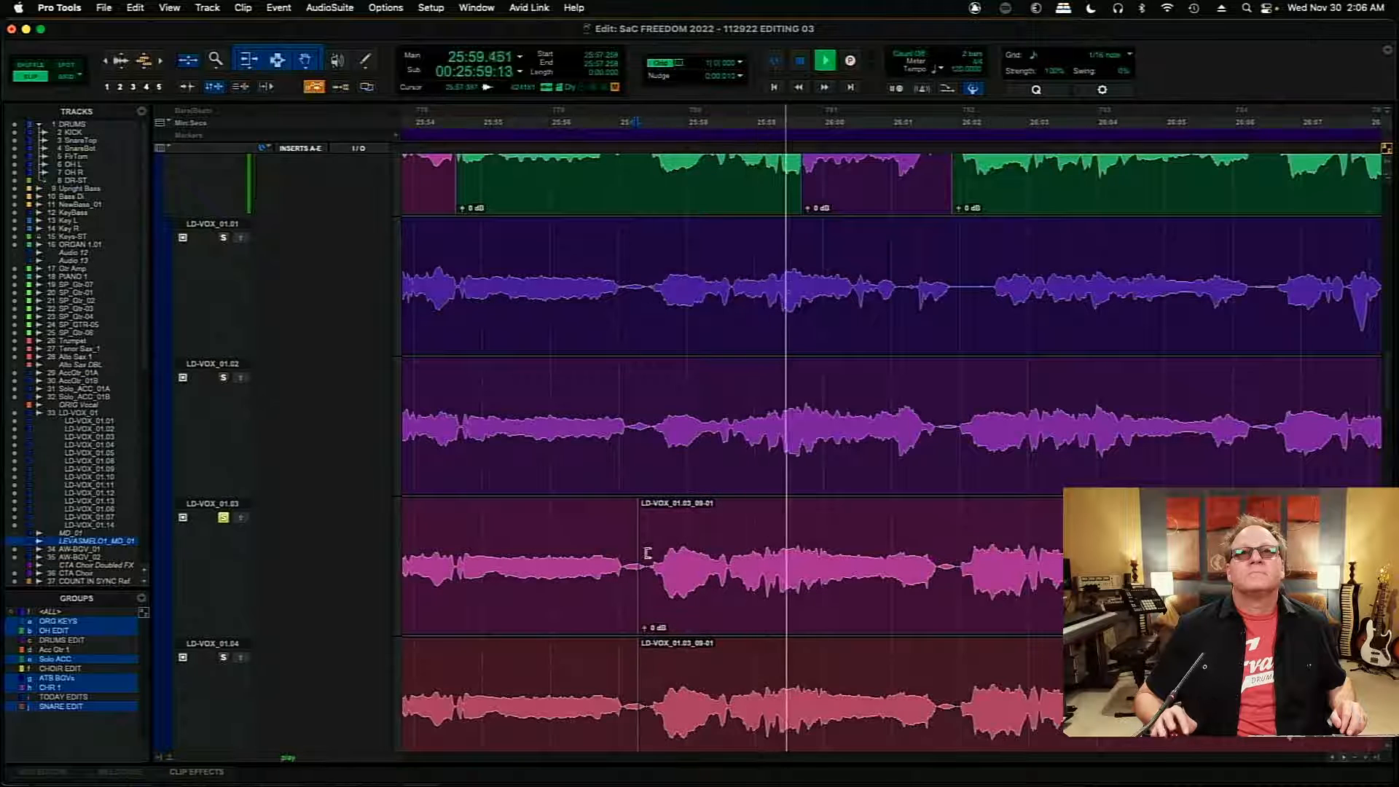
pyautogui.press('space')
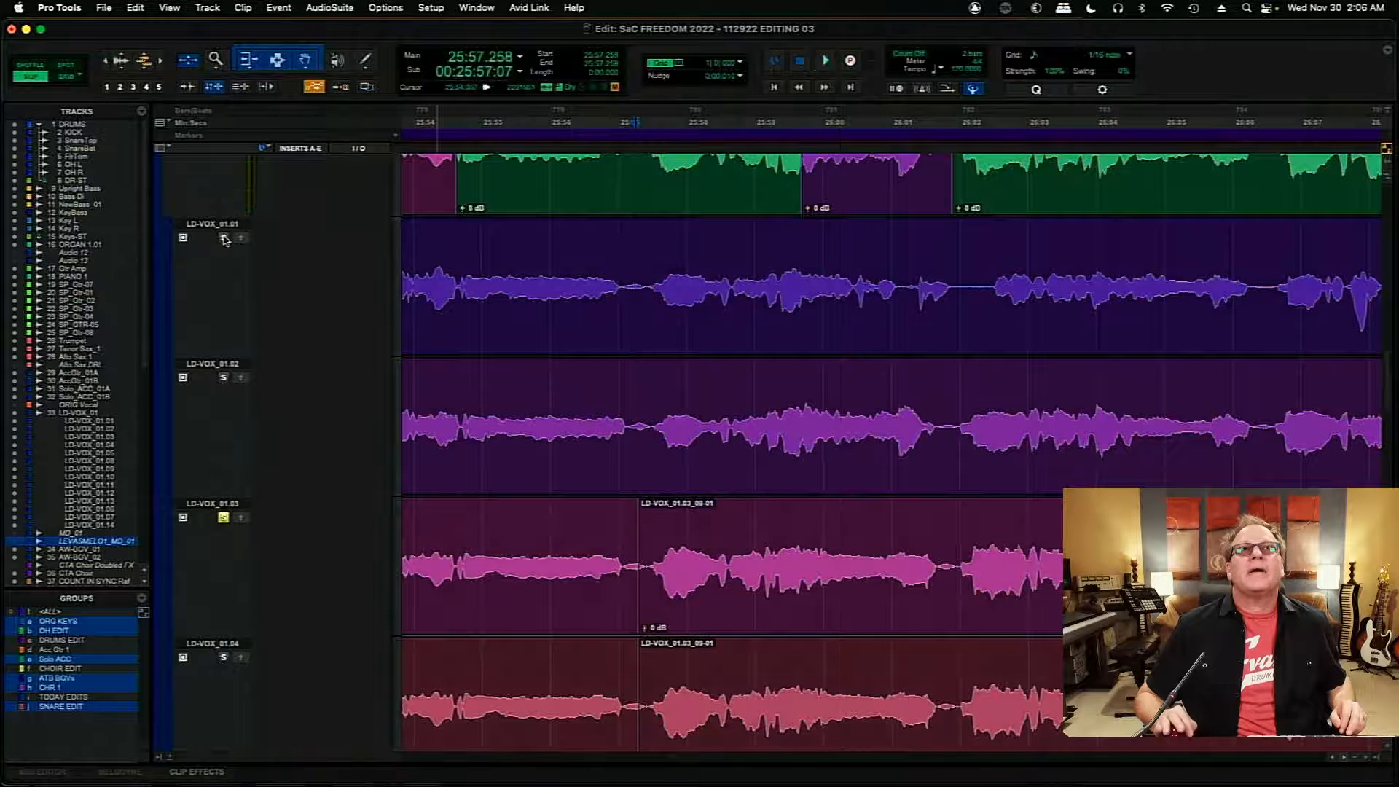
# - Audition LD-VOX_01.01 from 25:57.258 and copy its section from 25:57.461 to about 25:58.7 into the main comp
pyautogui.press('space')
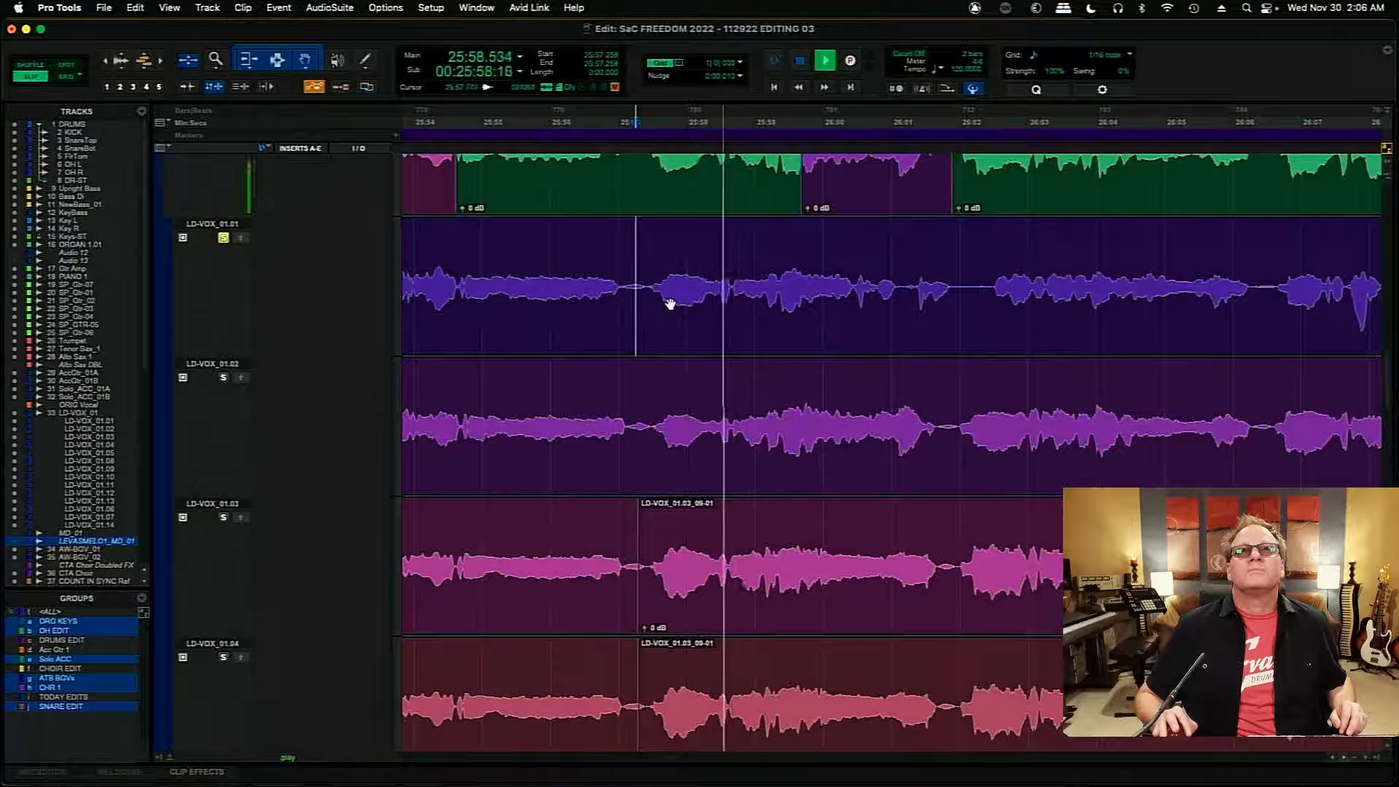
pyautogui.press('space')
pyautogui.moveTo(684, 290); pyautogui.dragTo(735, 294)
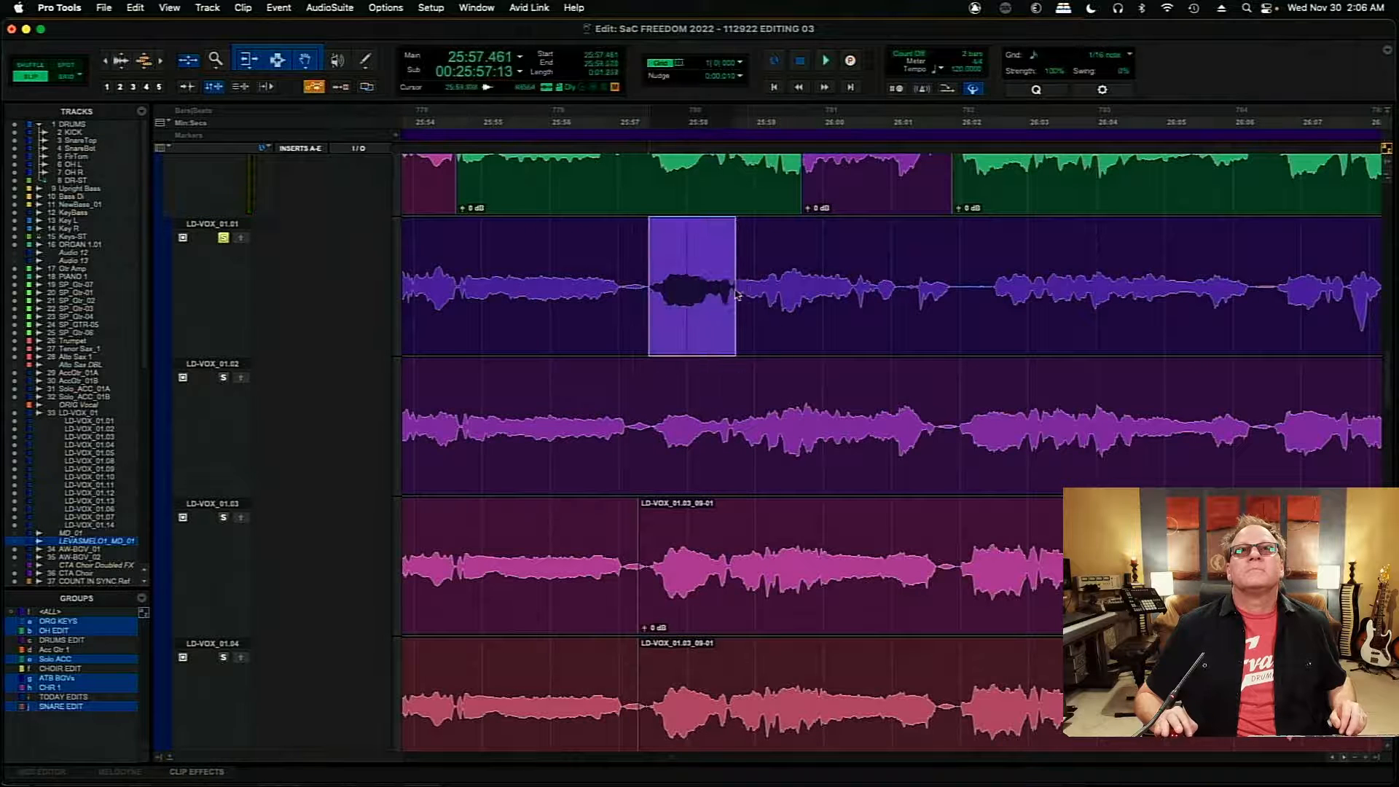
pyautogui.click(241, 239)
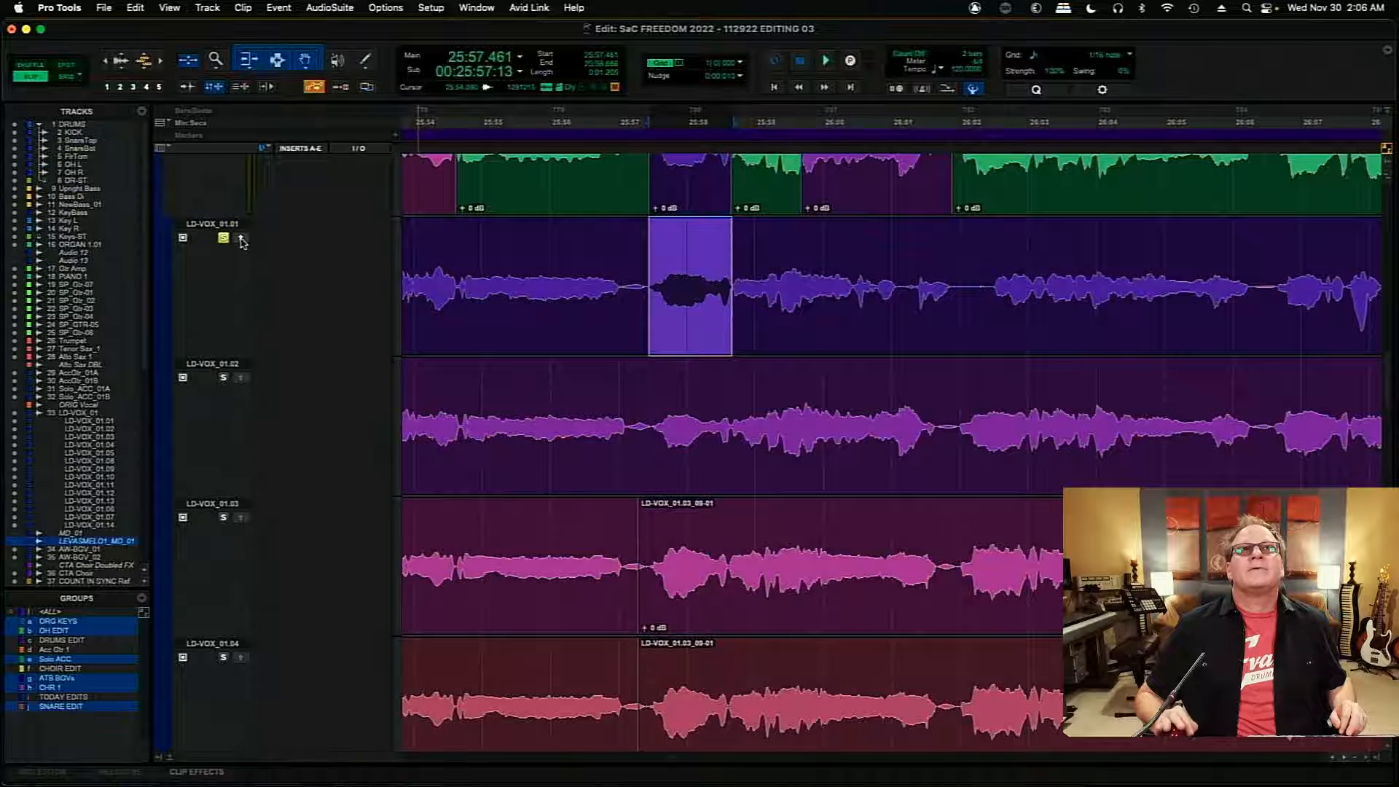
# - Extend the start of the LD-VOX_01.02 insert back to the end of the LD-VOX_01.01 insert and audition the comp from 25:56.704
pyautogui.scroll(3, 1388, 415)
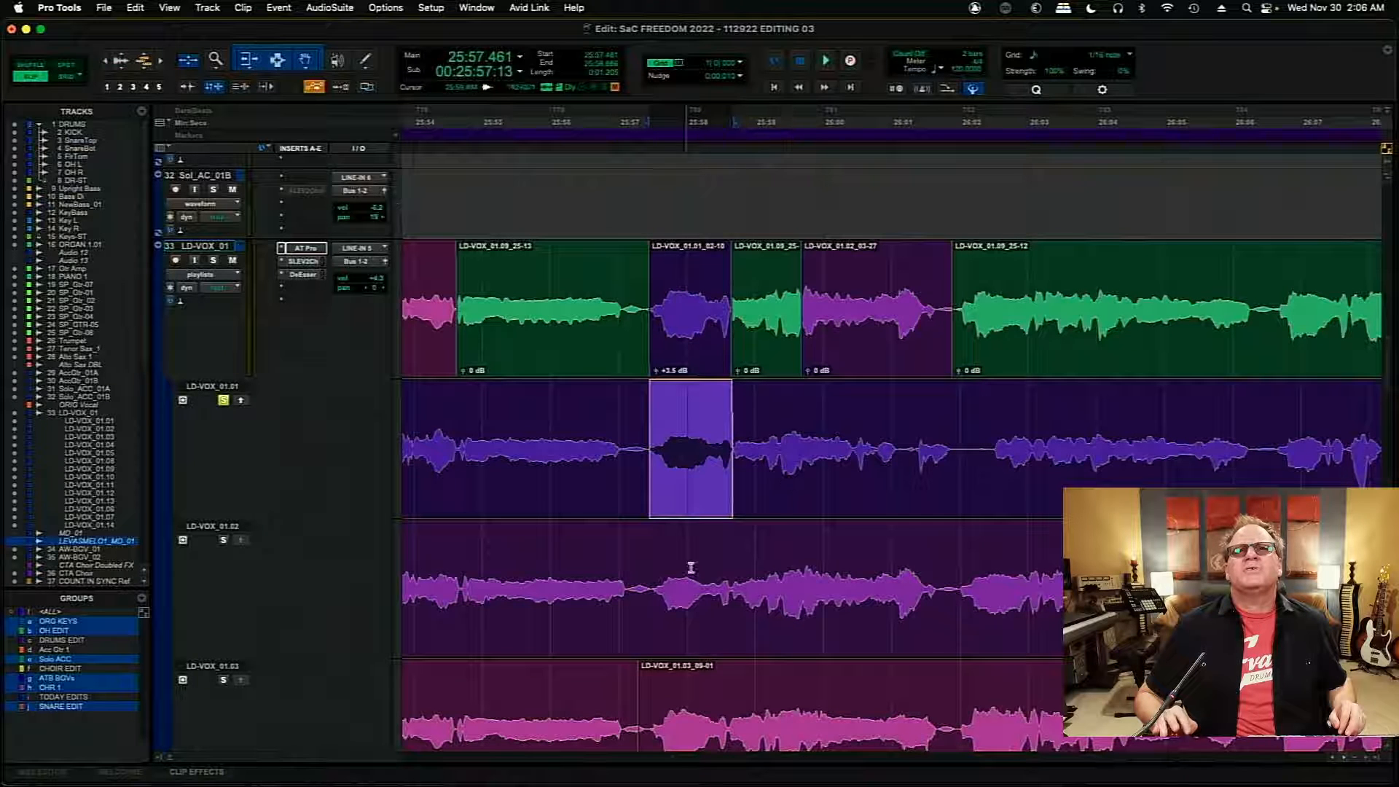
pyautogui.moveTo(804, 306); pyautogui.dragTo(734, 321)
pyautogui.click(597, 291)
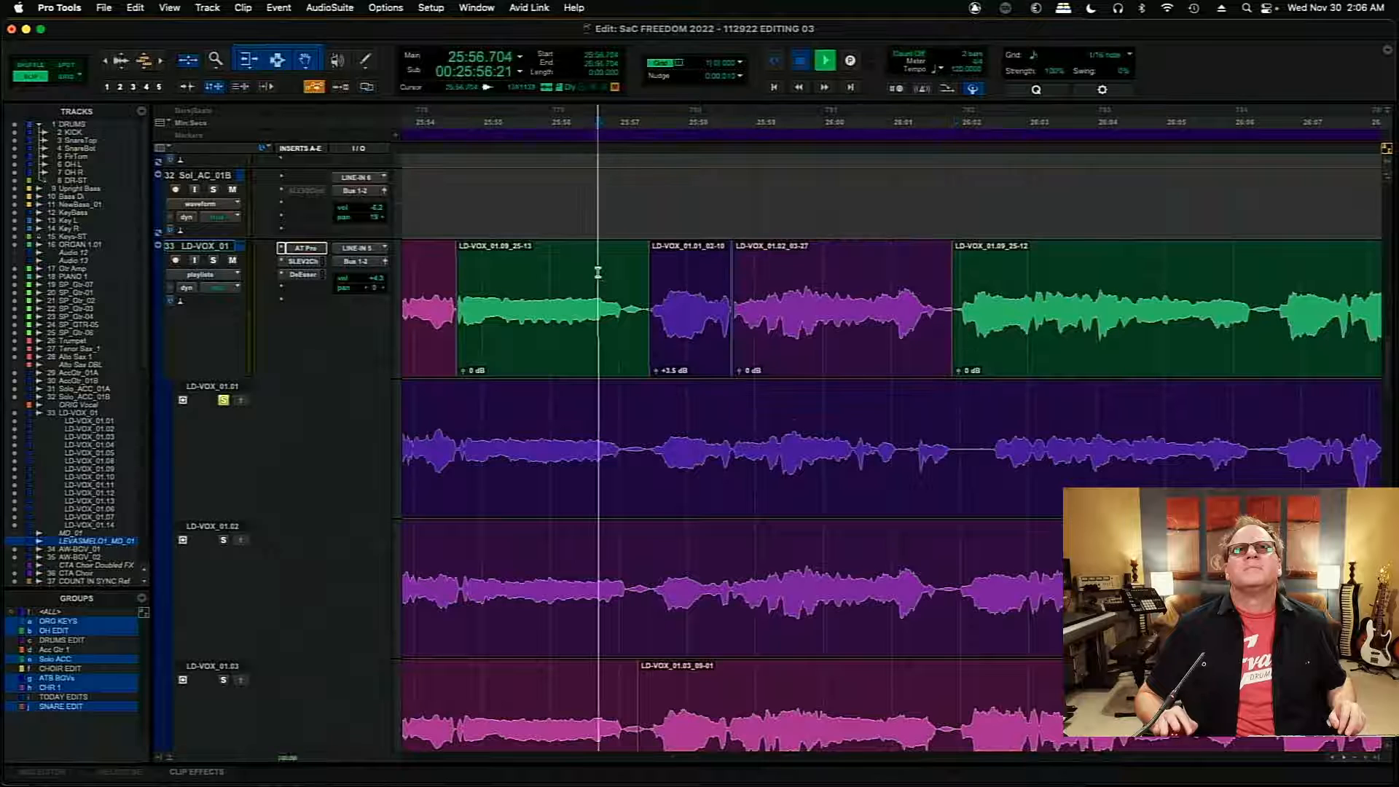
pyautogui.press('space')
pyautogui.press('space')
pyautogui.press('space')
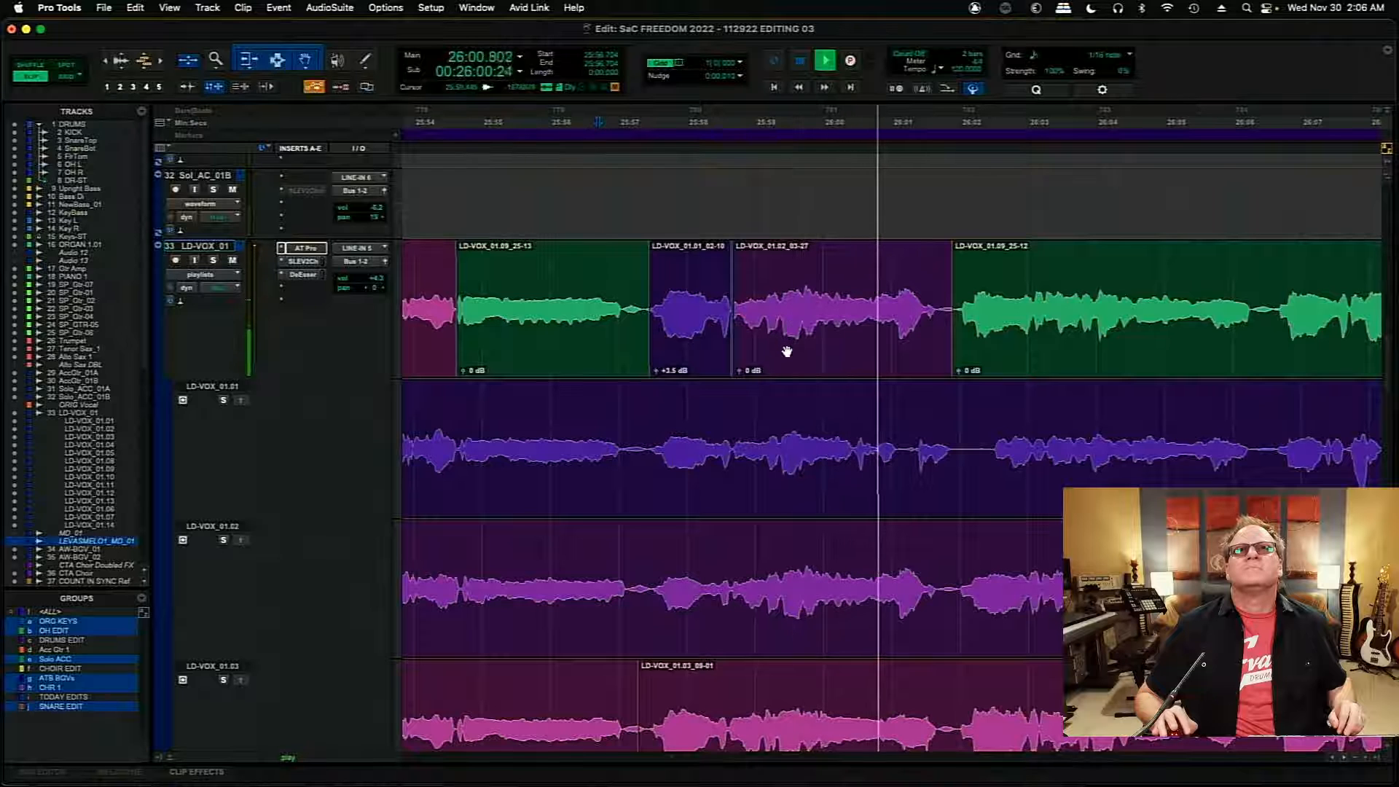
pyautogui.press('space')
pyautogui.press('space')
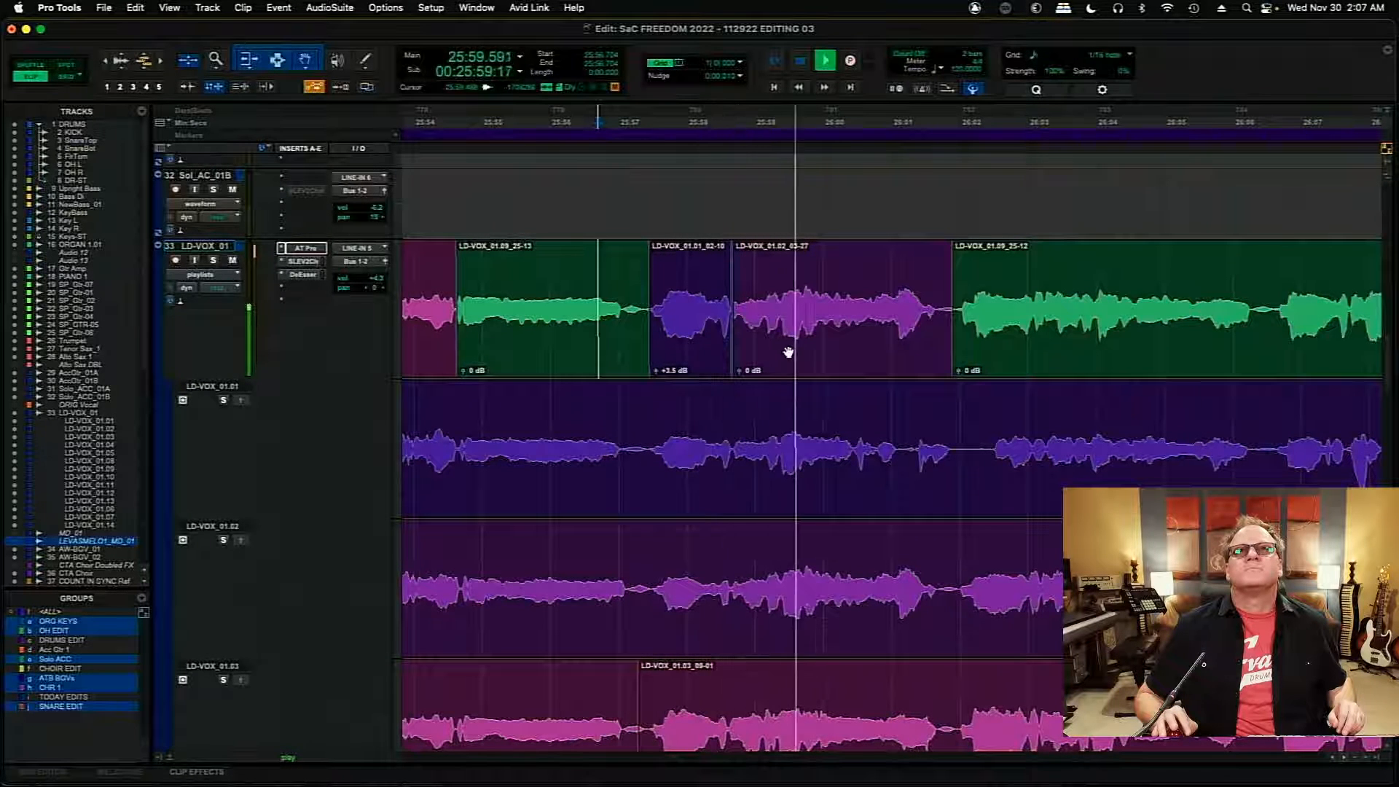
# - Try extending the end of the LD-VOX_01.01 insert to about 25:59.4 and audition the main comp from 25:56.784
pyautogui.click(714, 338)
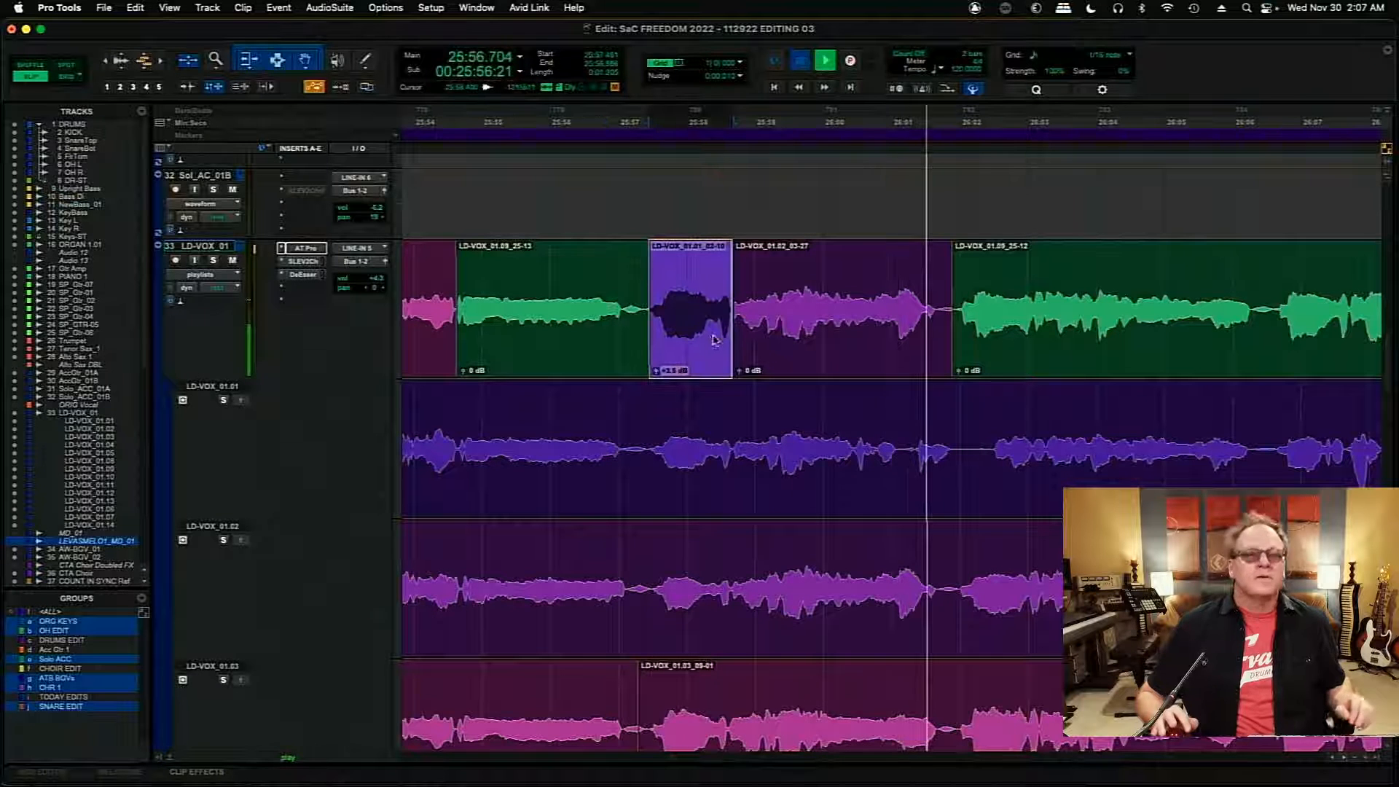
pyautogui.press('space')
pyautogui.press('super+bracketright')
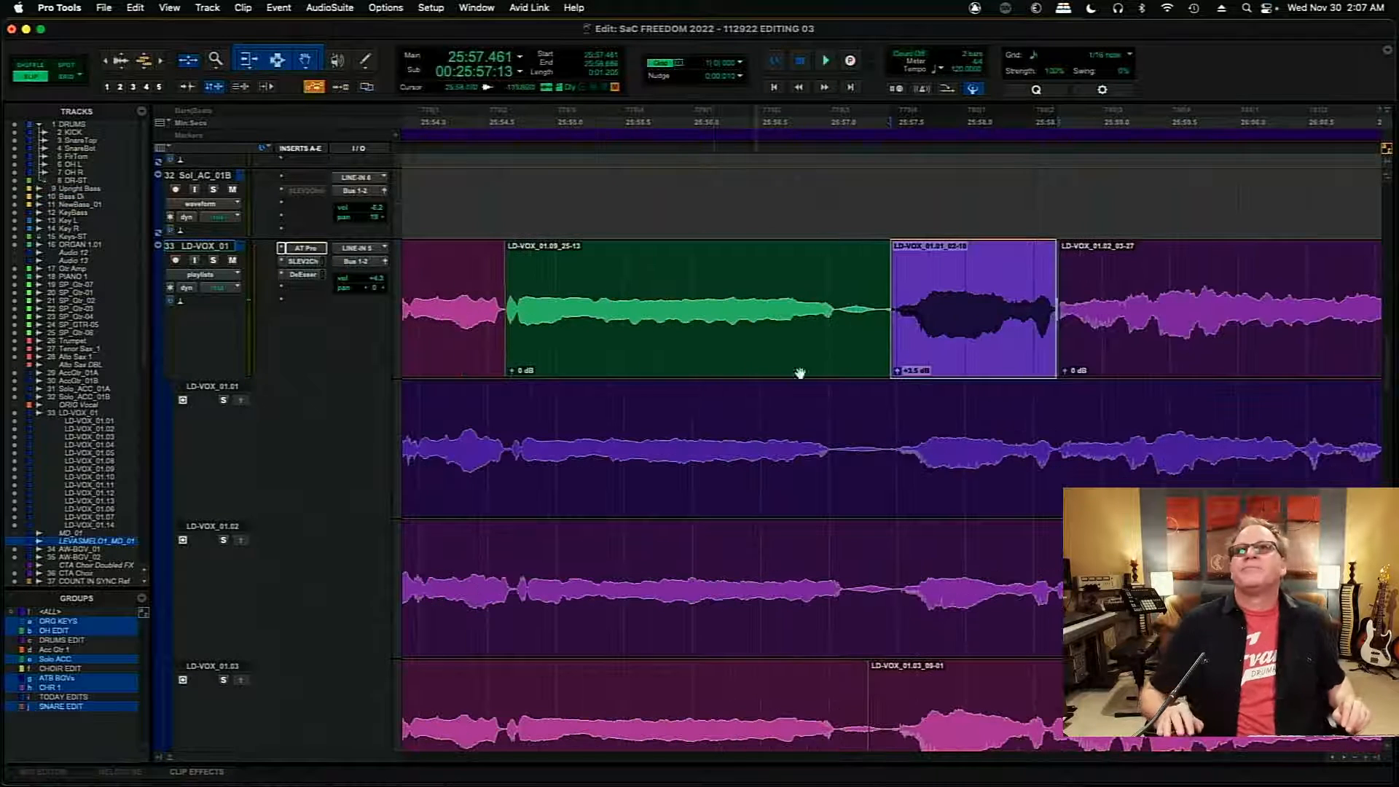
pyautogui.moveTo(1053, 313); pyautogui.dragTo(1151, 325)
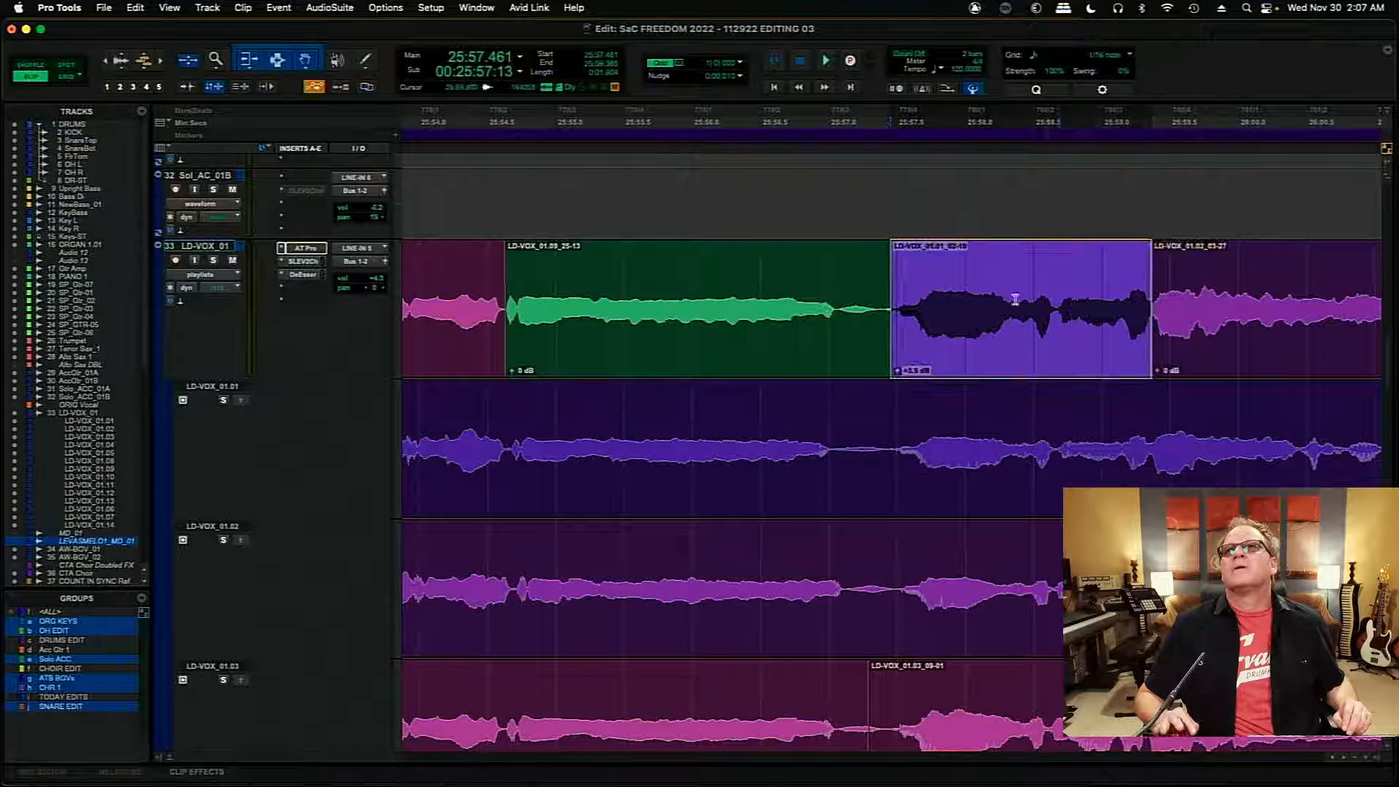
pyautogui.click(794, 287)
pyautogui.press('space')
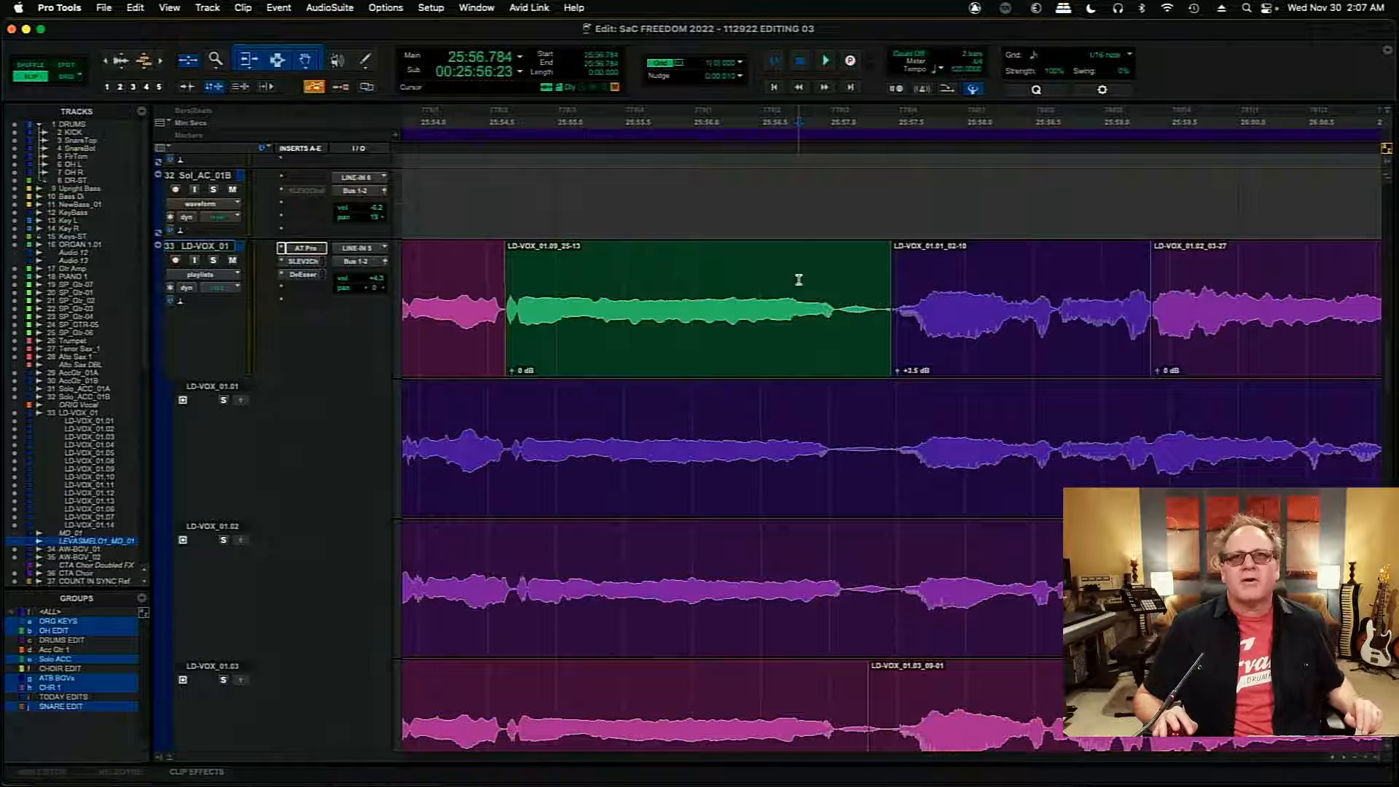
pyautogui.press('space')
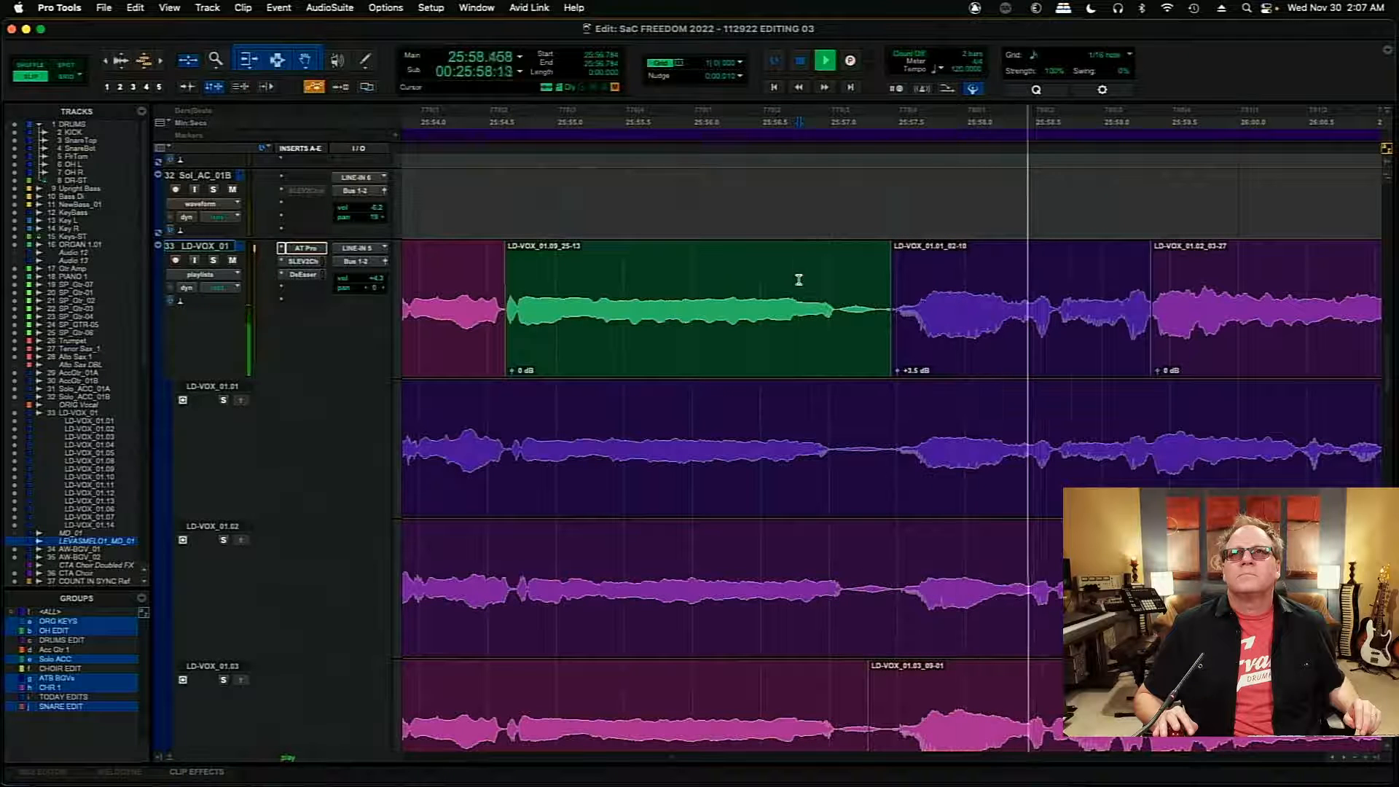
pyautogui.press('space')
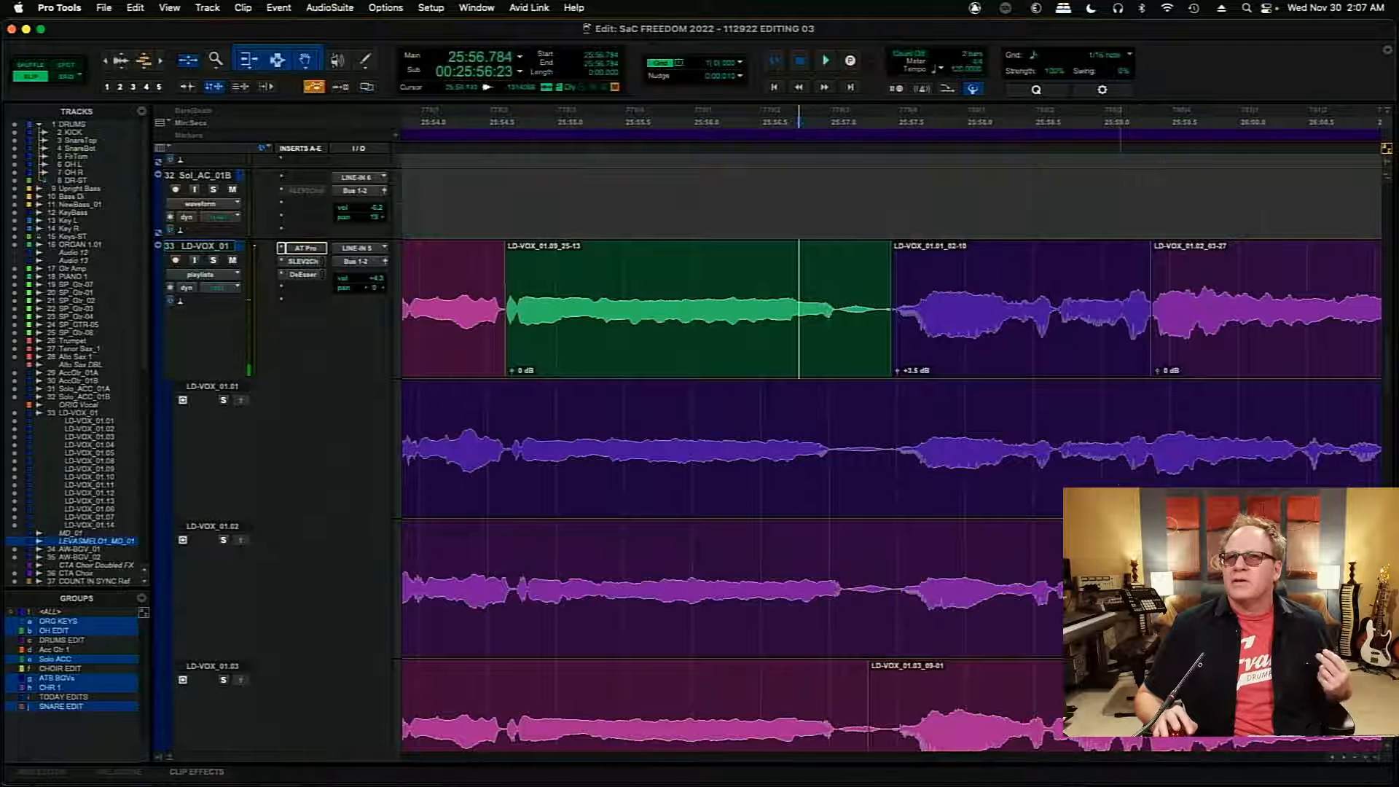
# - Audition the LD-VOX_01.02 playlist repeatedly from 25:58.656
pyautogui.click(224, 540)
pyautogui.press('space')
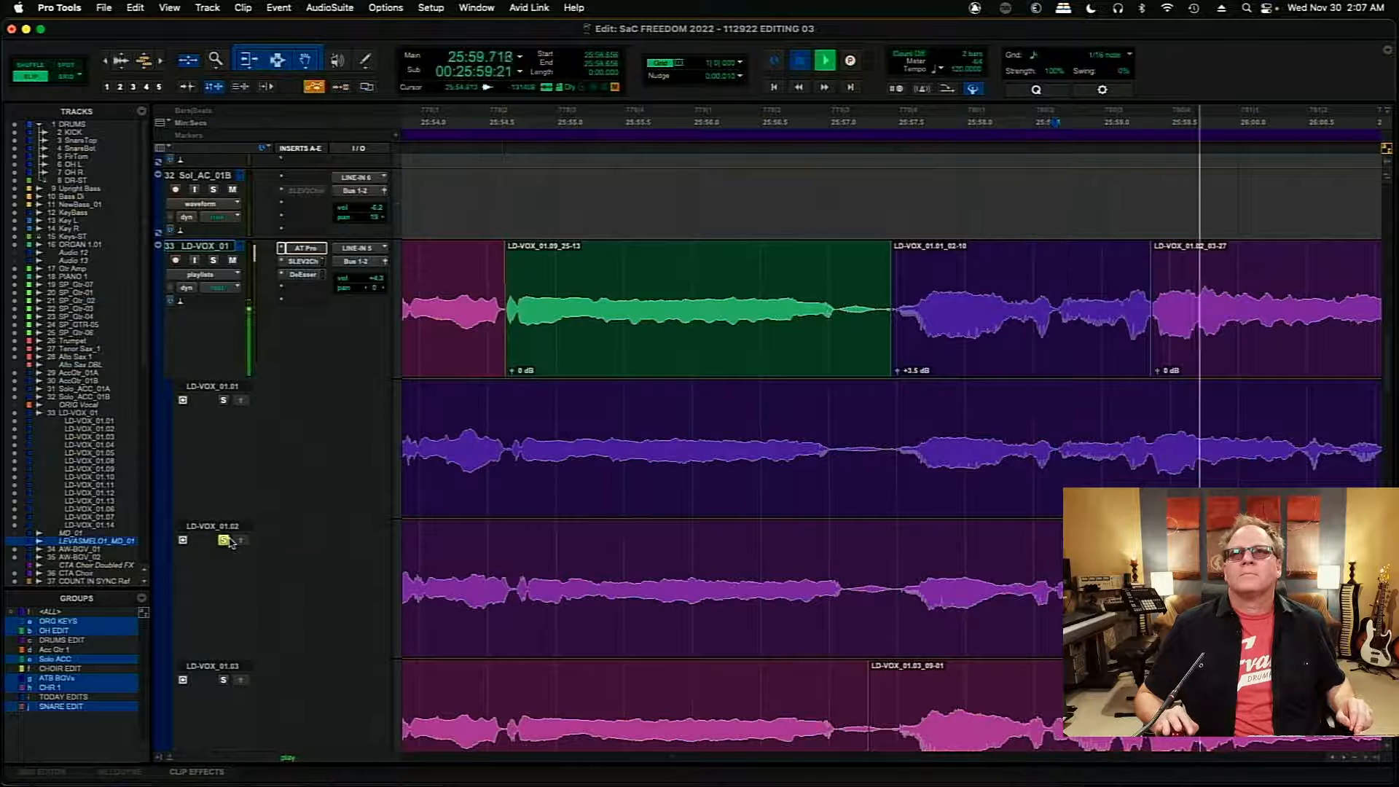
pyautogui.press('space')
pyautogui.press('space')
pyautogui.press('space')
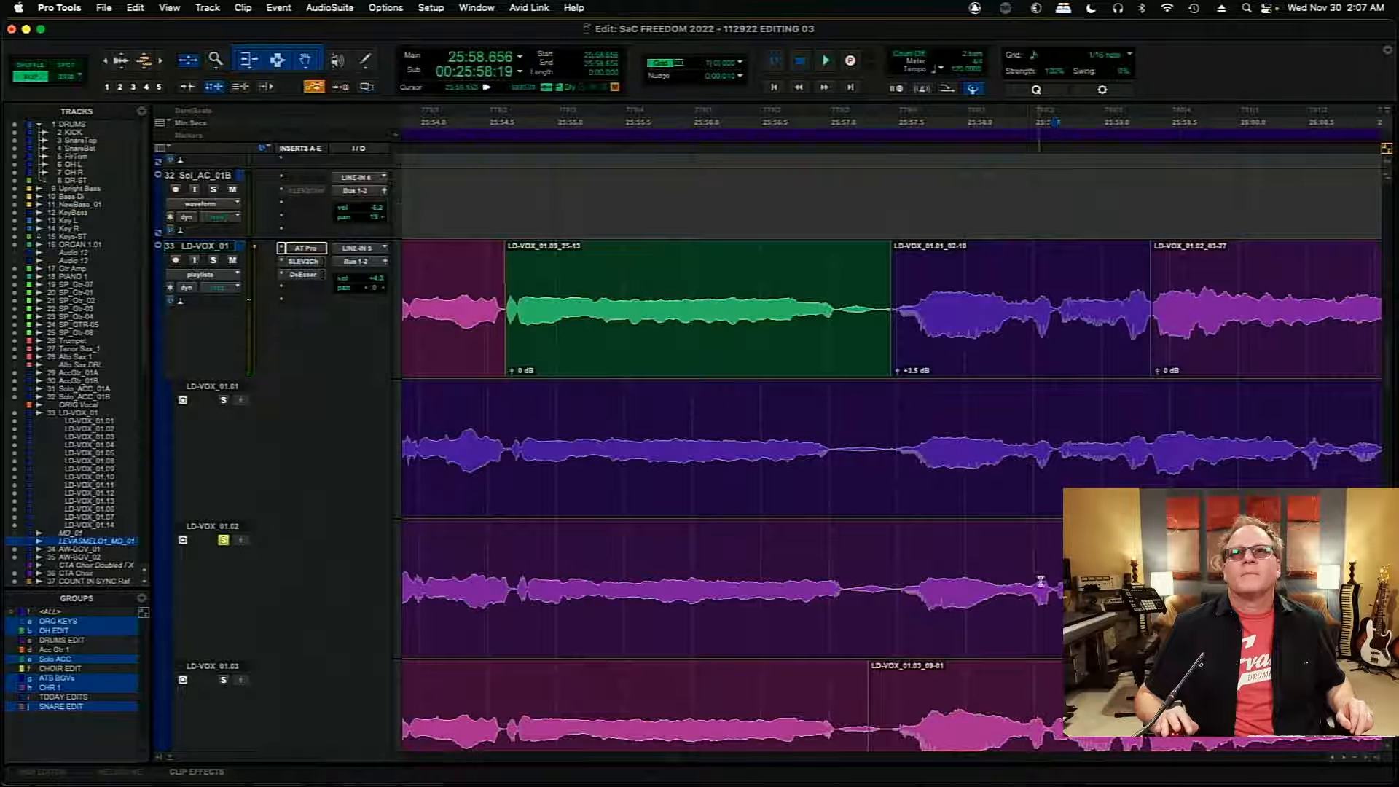
pyautogui.press('space')
pyautogui.press('space')
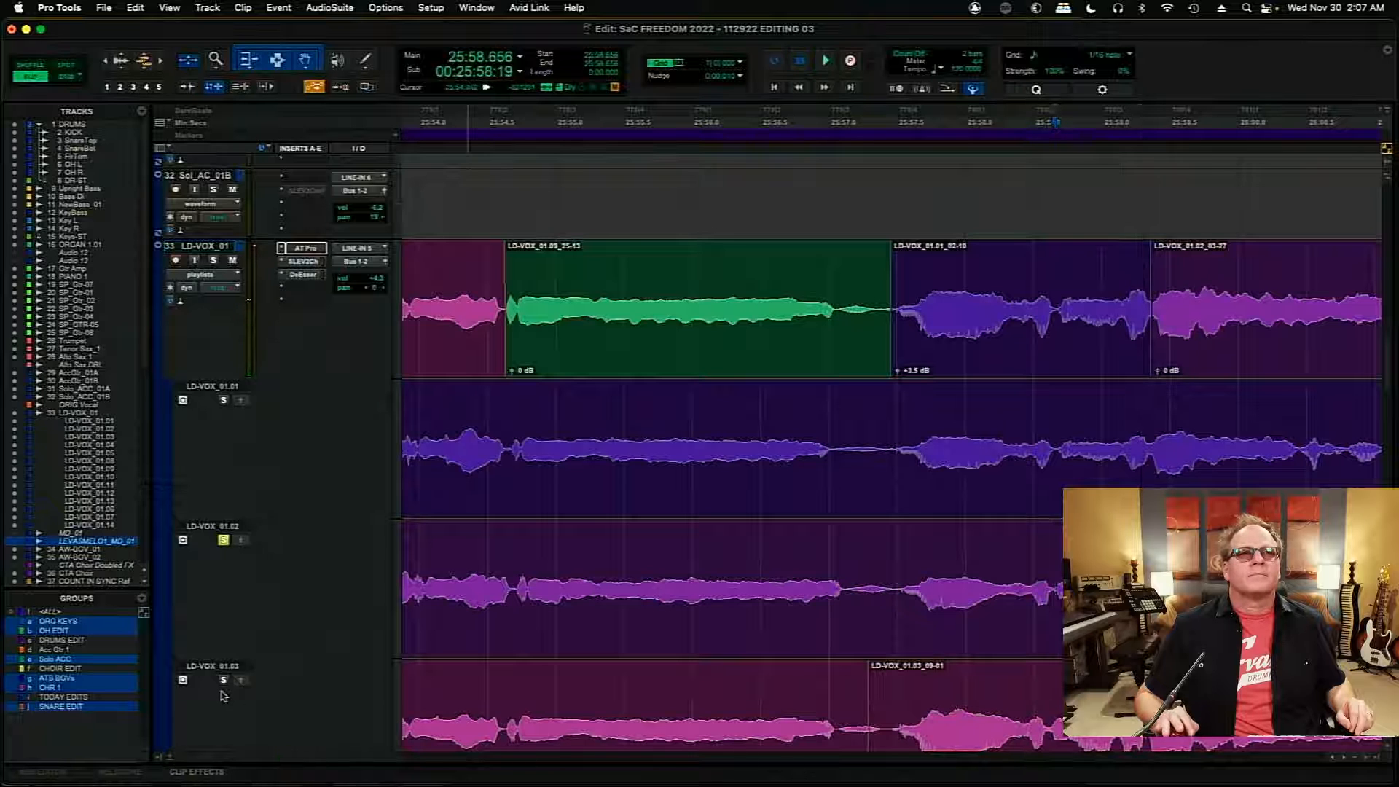
# - Audition LD-VOX_01.03 from 25:58.656 and copy its section from 25:58.613 to about 25:59.3 into the main comp
pyautogui.press('space')
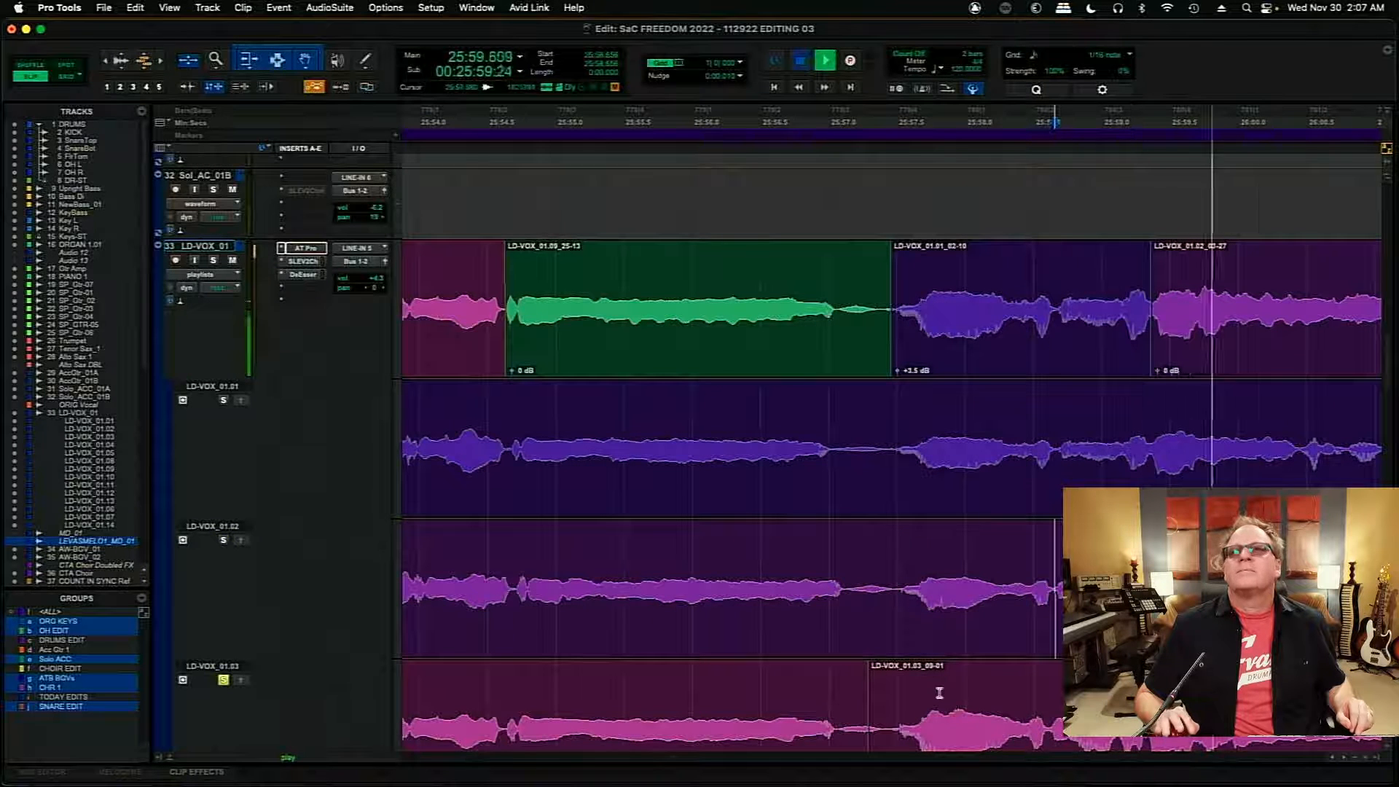
pyautogui.press('space')
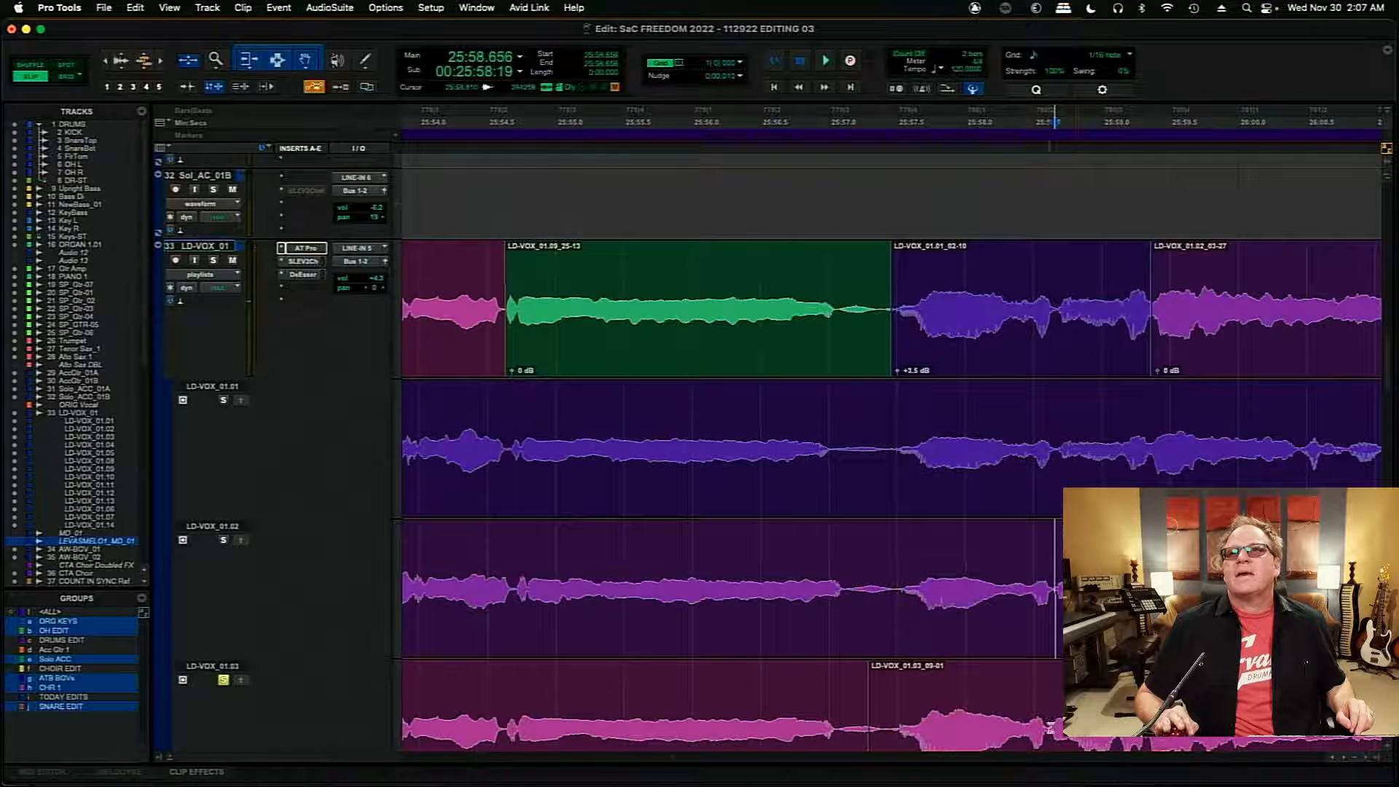
pyautogui.moveTo(1056, 733); pyautogui.dragTo(1141, 741)
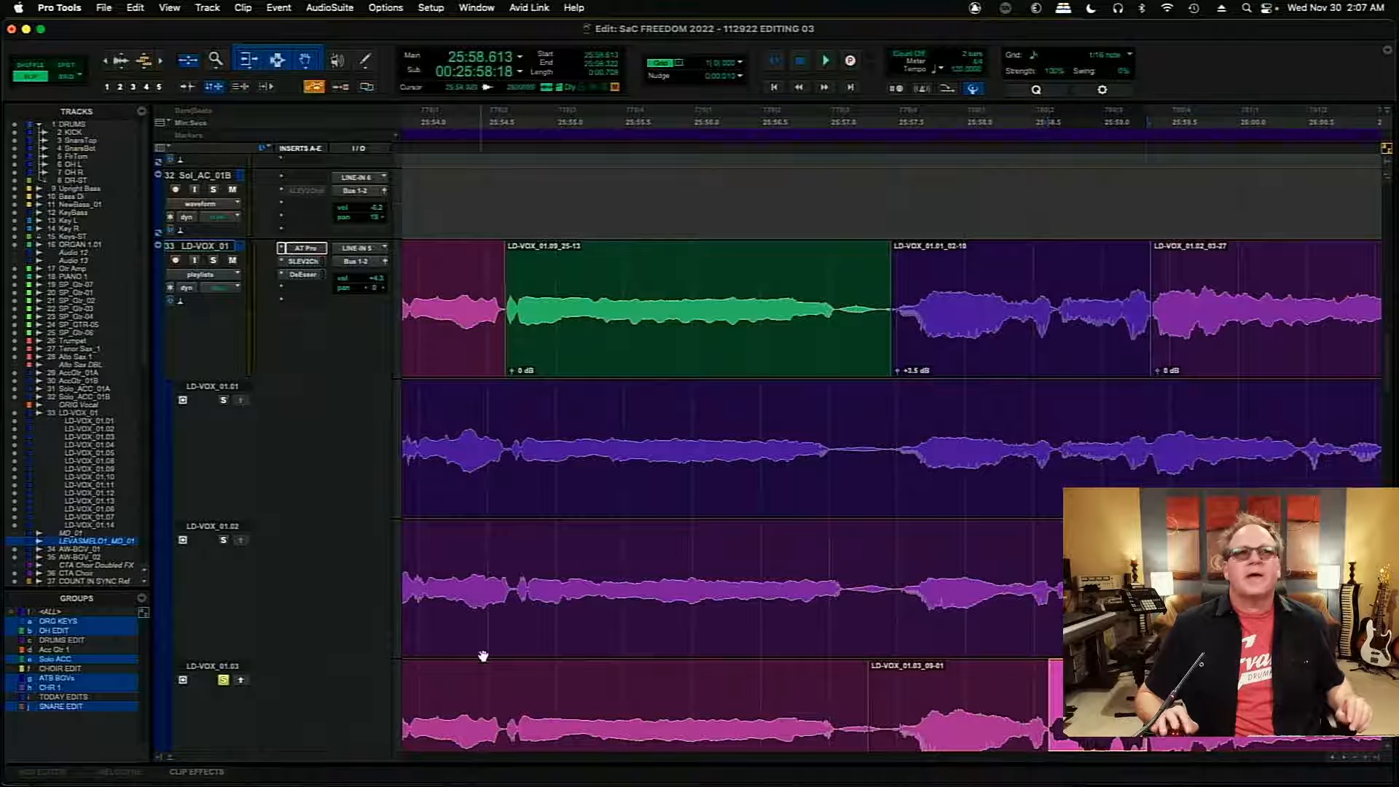
pyautogui.click(241, 681)
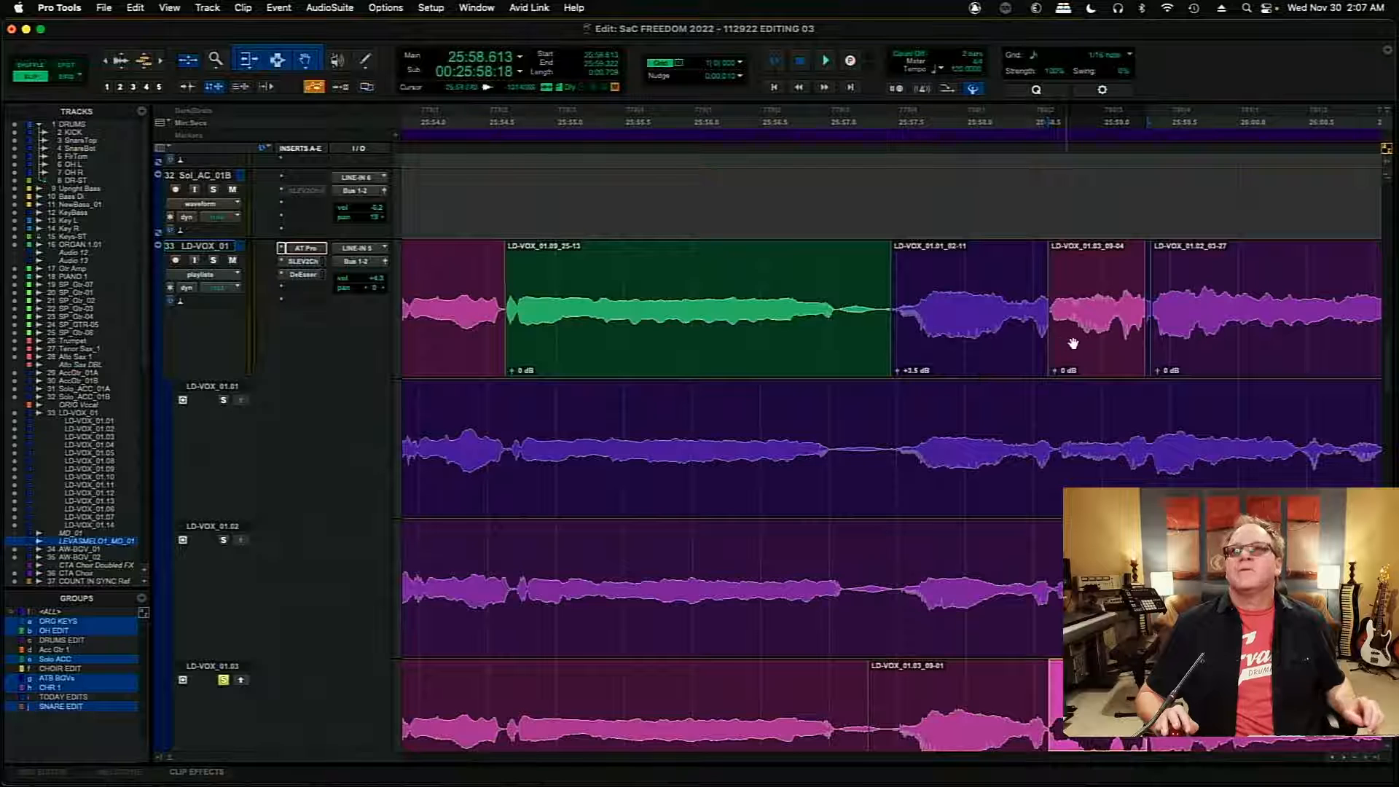
# - Move the new LD-VOX_01.03 insert to start at 25:58.684 and extend the end of the preceding LD-VOX_01.01 clip to meet it
pyautogui.click(1075, 343)
pyautogui.press('super+s')
pyautogui.press('t')
pyautogui.press('t')
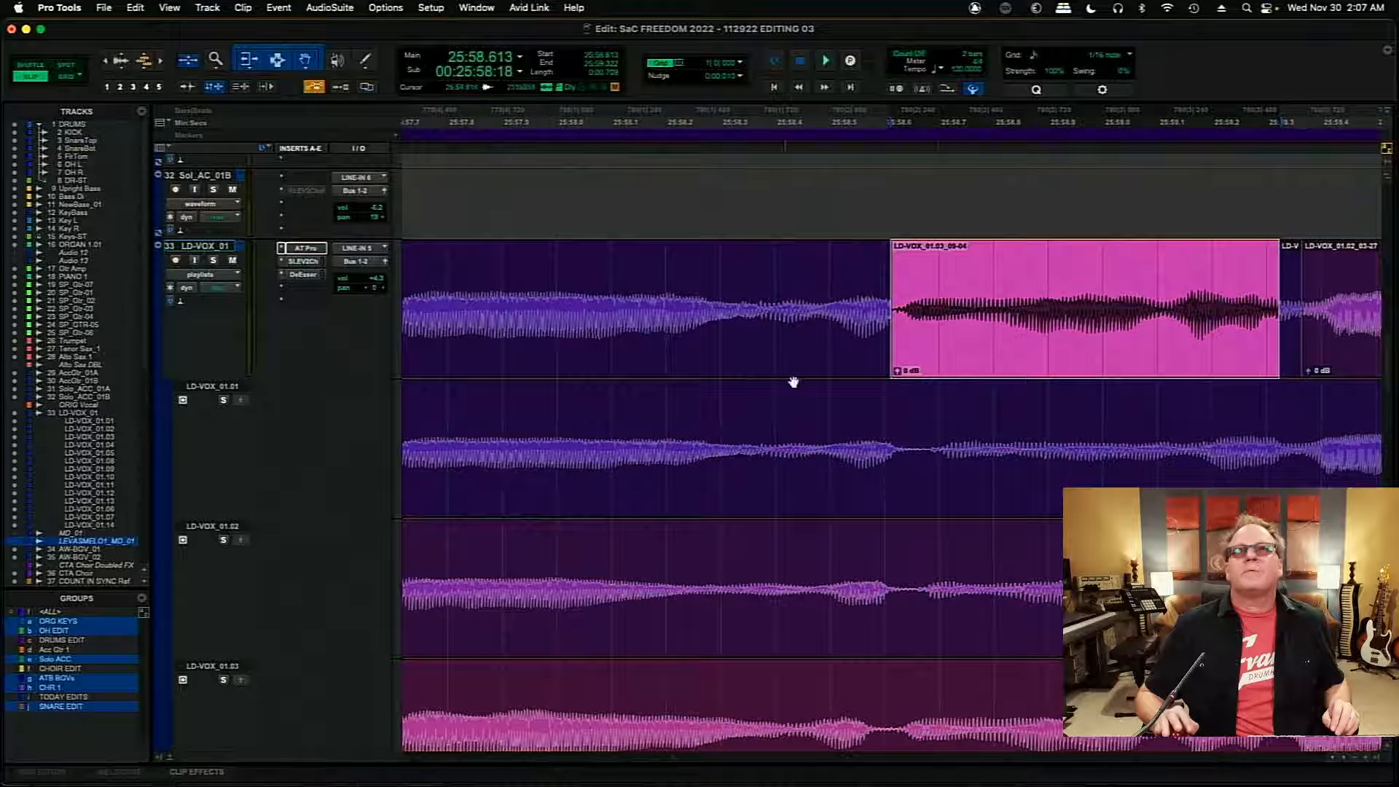
pyautogui.moveTo(954, 346); pyautogui.dragTo(1119, 341)
pyautogui.moveTo(886, 303); pyautogui.dragTo(1008, 312)
pyautogui.moveTo(1181, 337); pyautogui.dragTo(1057, 342)
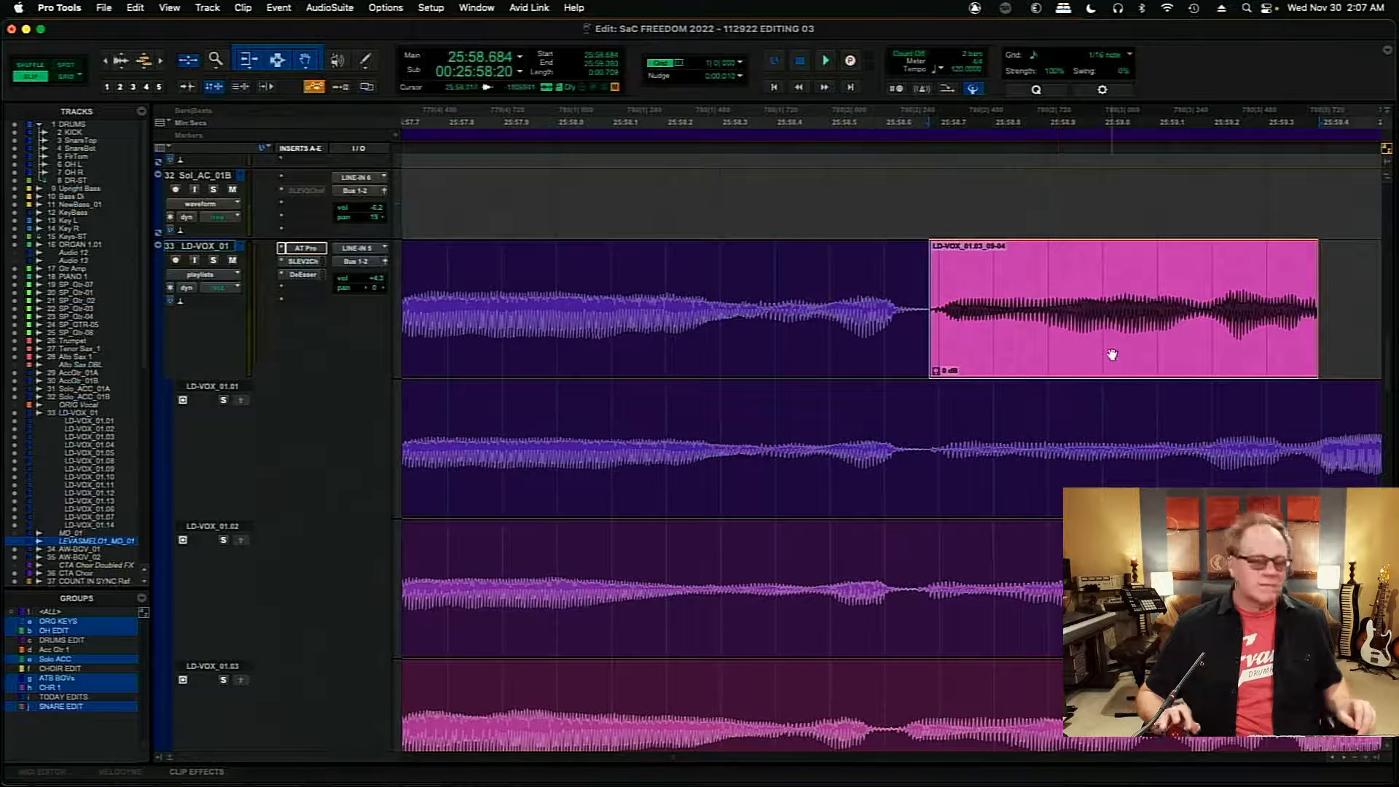
# - Extend the start of the LD-VOX_01.02 clip back to the LD-VOX_01.03 insert's end and audition the transition from about 25:58.0
pyautogui.press('r')
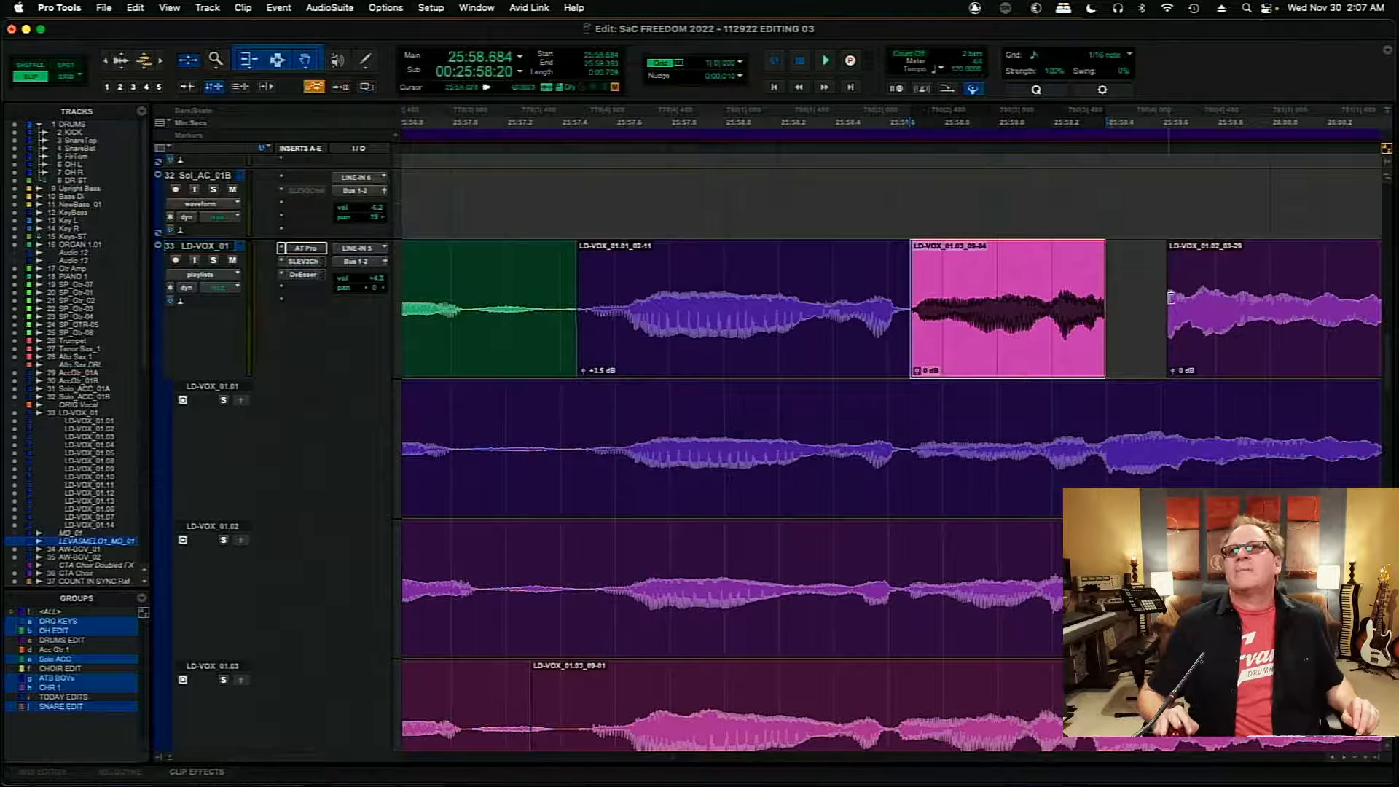
pyautogui.moveTo(1171, 301); pyautogui.dragTo(1106, 315)
pyautogui.click(728, 281)
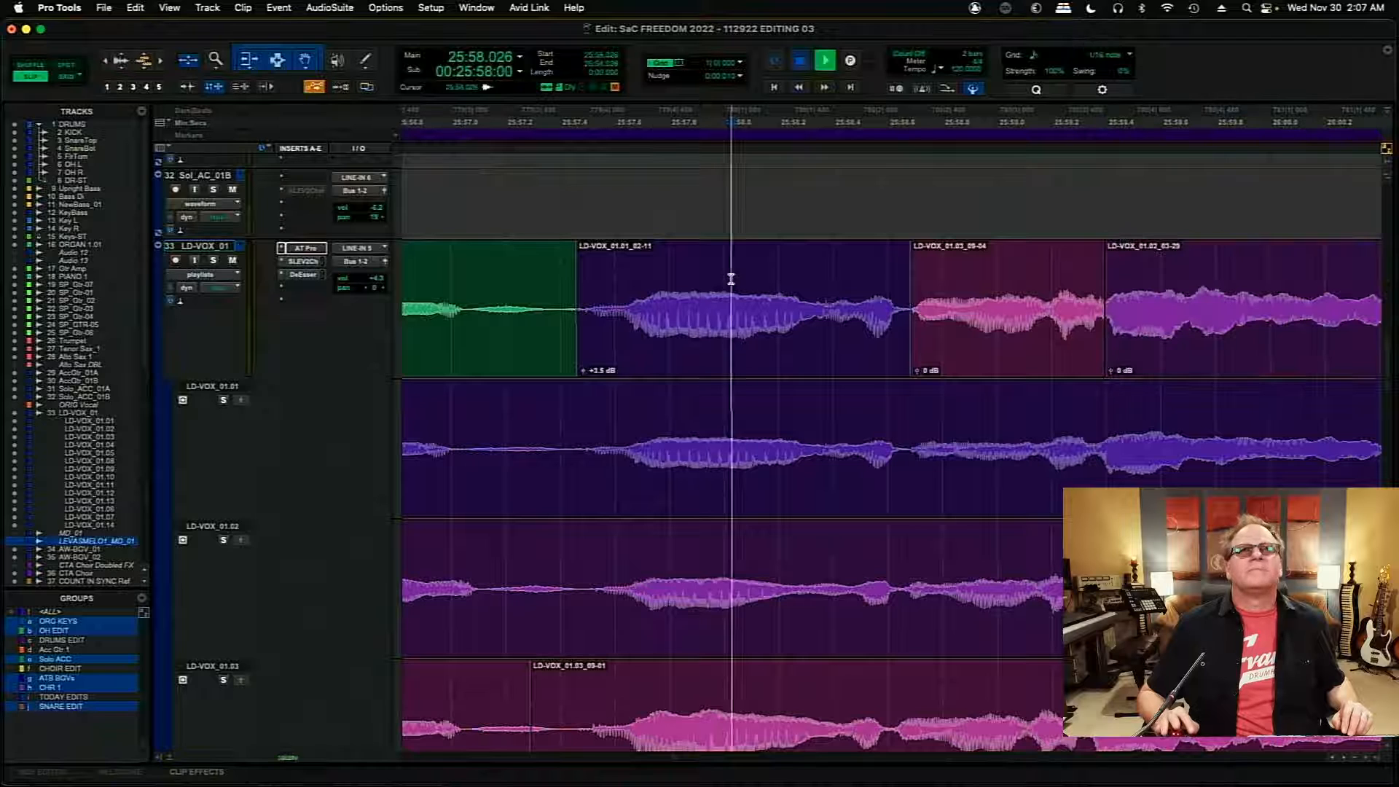
pyautogui.press('space')
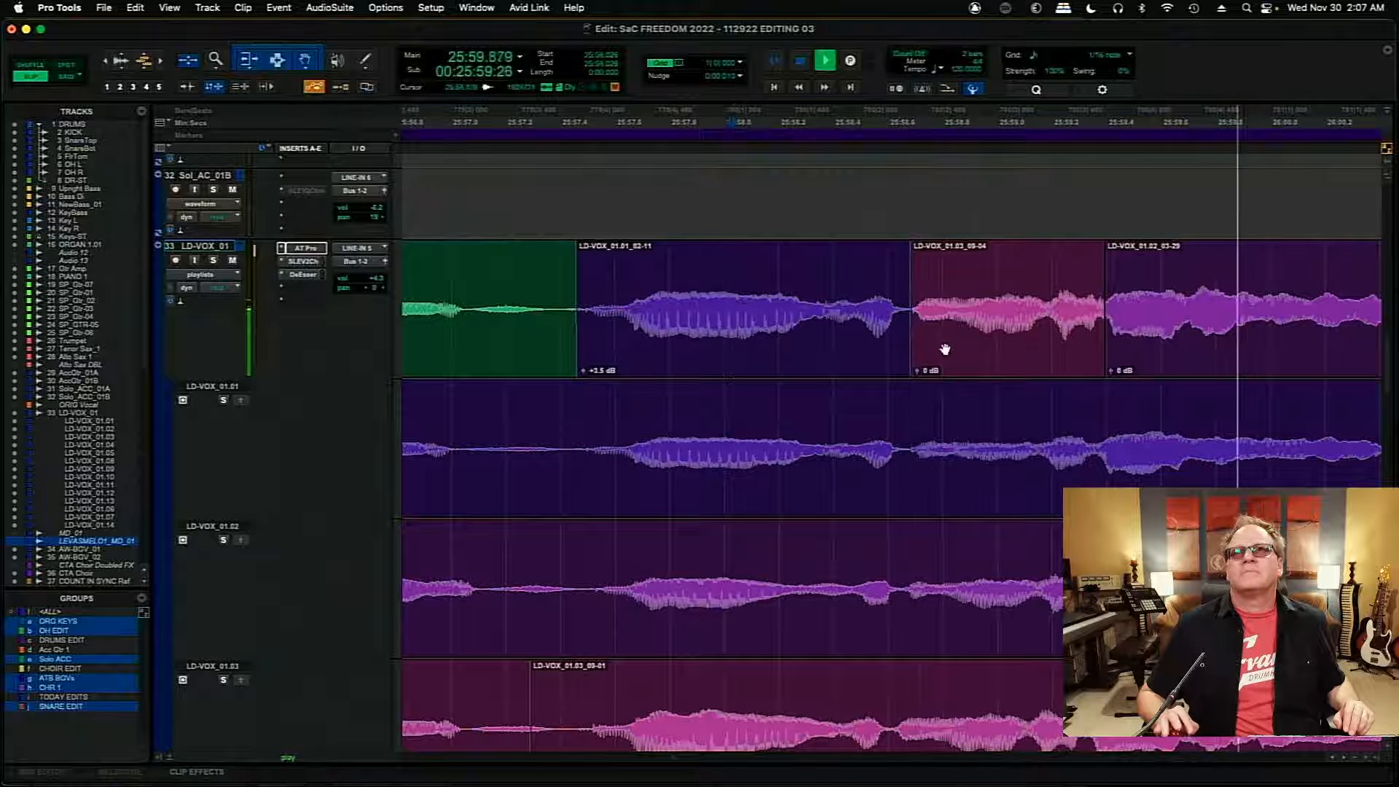
pyautogui.click(717, 272)
pyautogui.press('space')
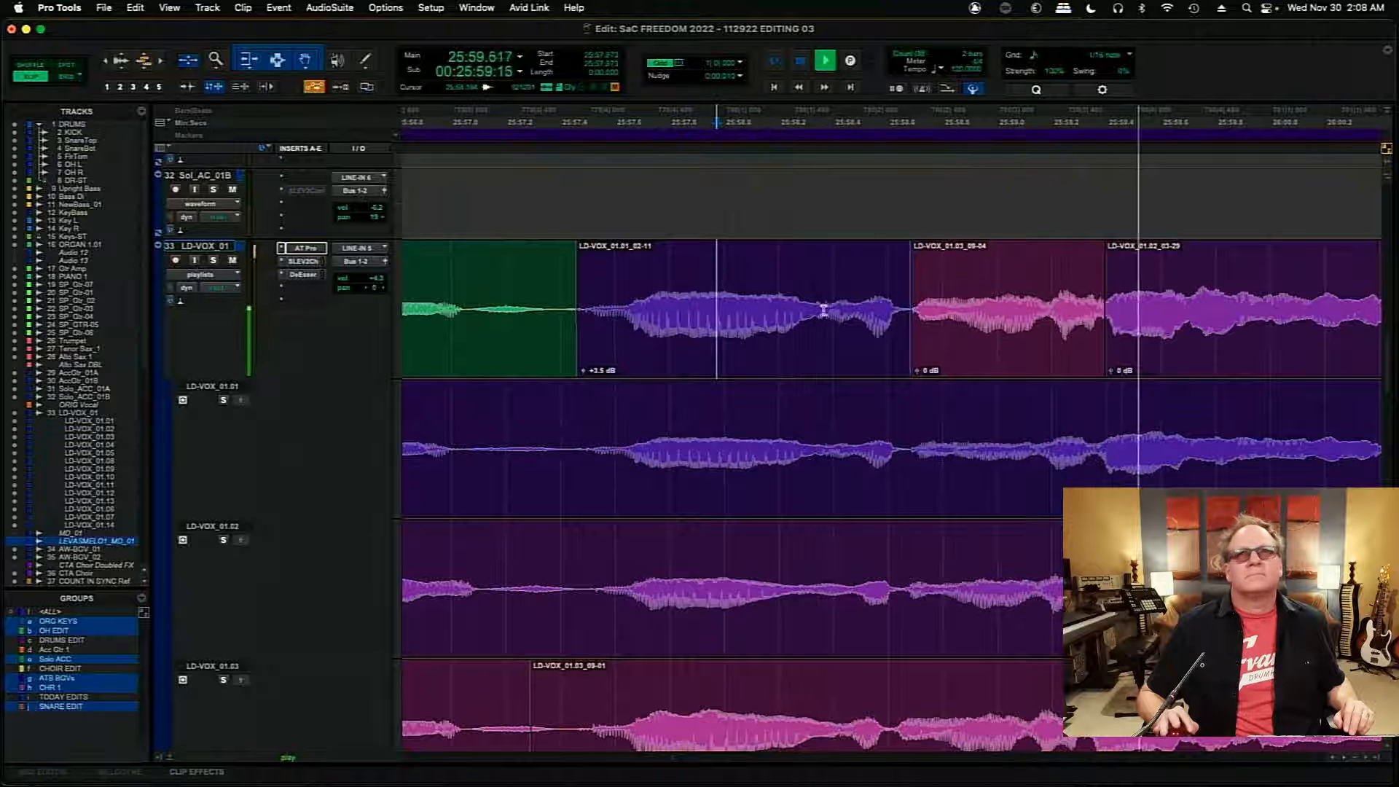
# - Nudge the short LD-VOX_01.03 insert earlier by two 10 ms increments and audition the main comp from 25:57.184
pyautogui.click(960, 343)
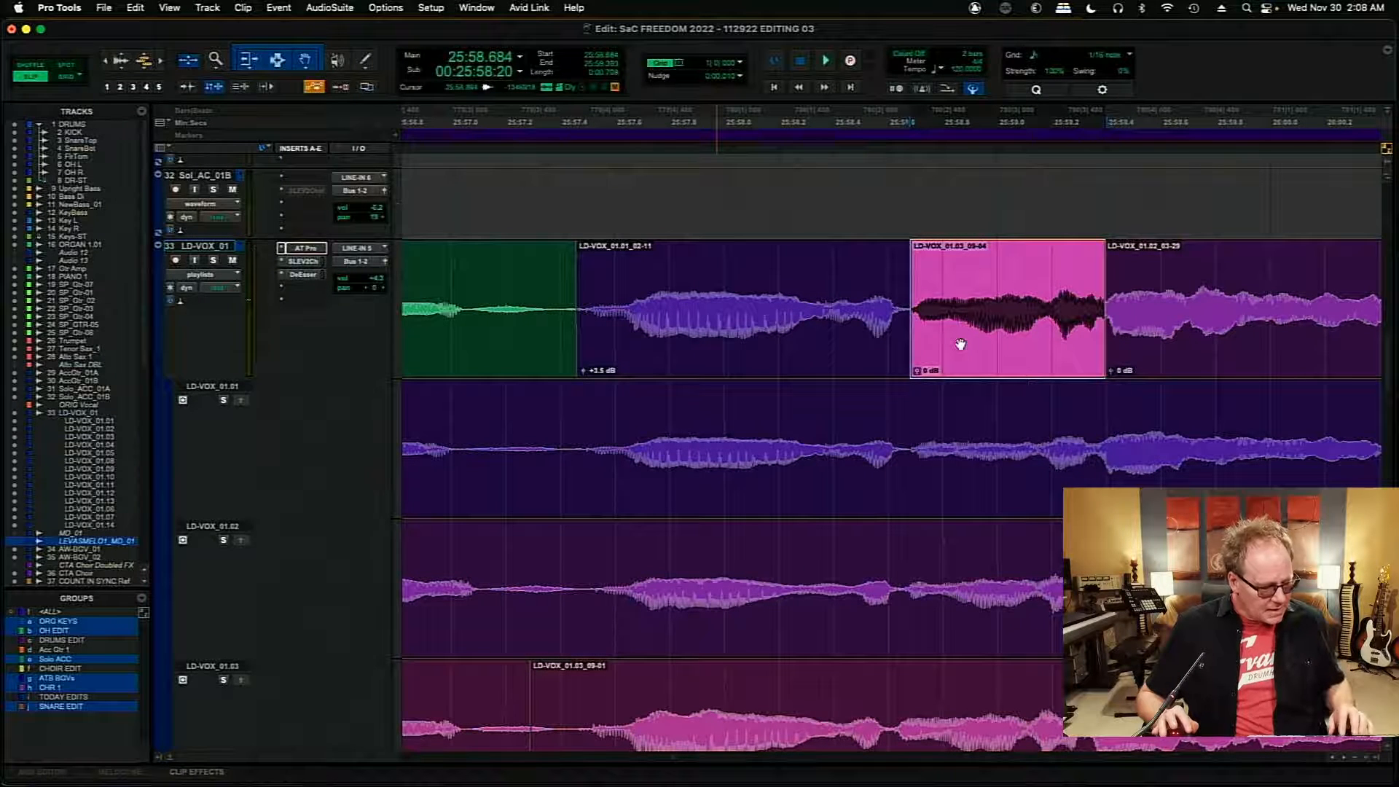
pyautogui.press('-')
pyautogui.press('-')
pyautogui.click(648, 278)
pyautogui.press('space')
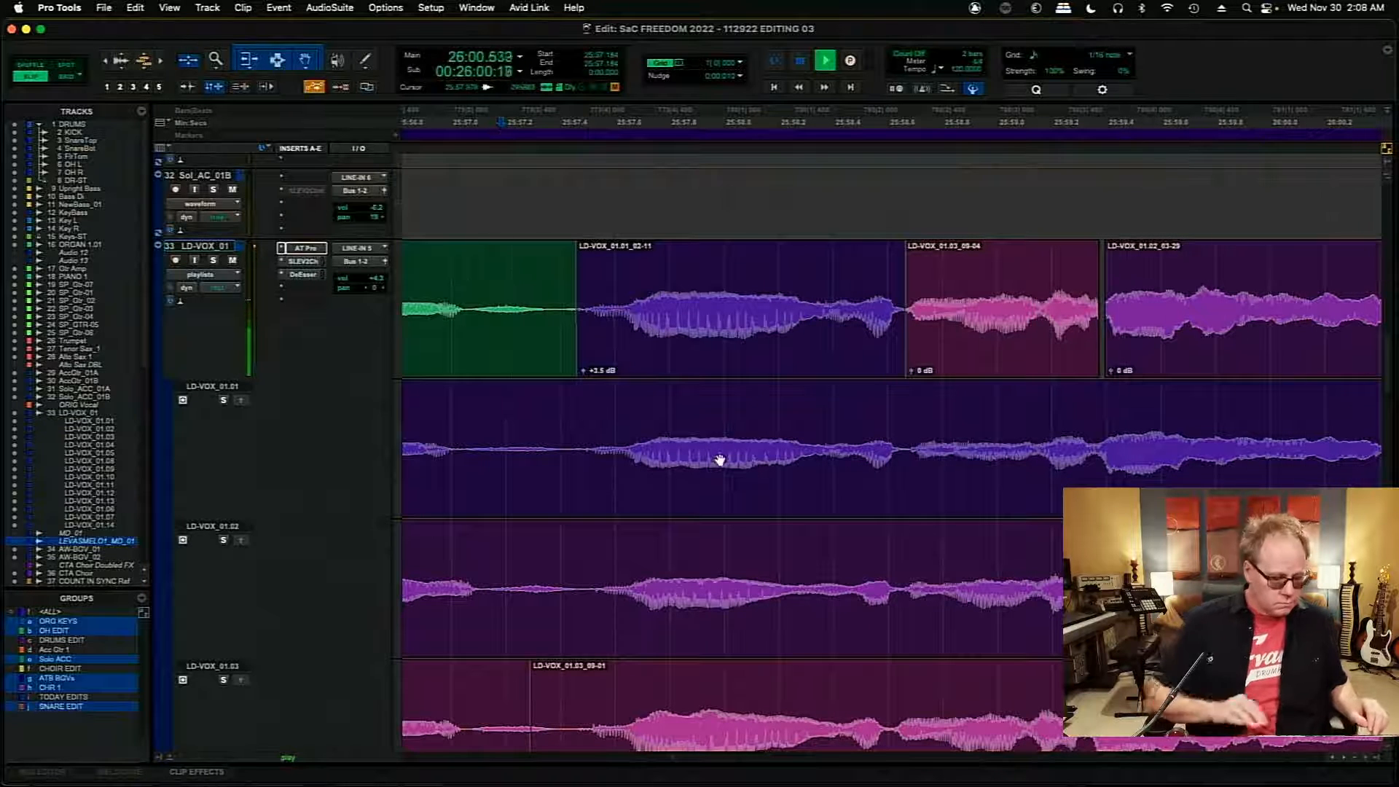
pyautogui.press('r')
pyautogui.press('r')
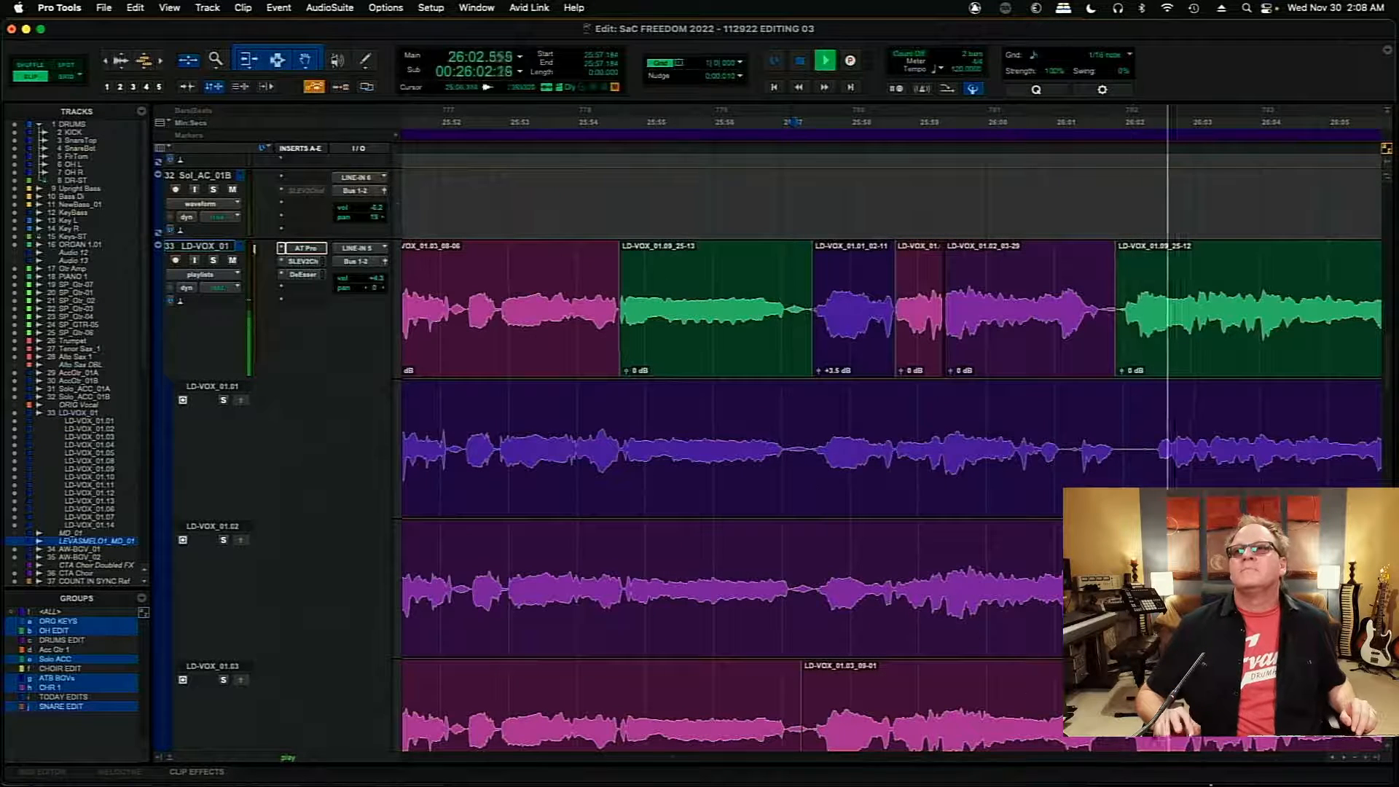
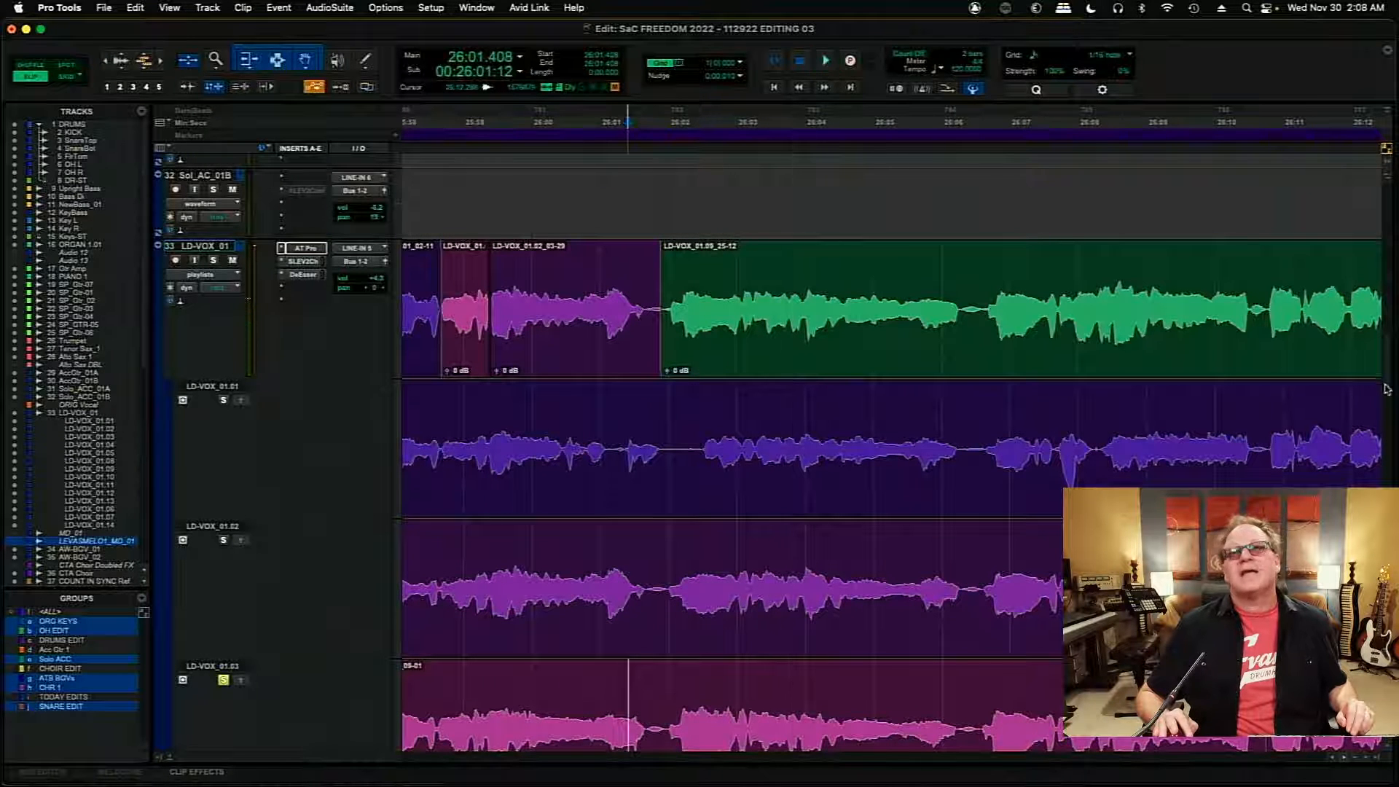
# - Compare LD-VOX_01.03 and LD-VOX_01.02 from 26:01.408, and copy LD-VOX_01.02 from 26:01.973 to about 26:03.2 into the main comp
pyautogui.scroll(-2, 1386, 389)
pyautogui.press('space')
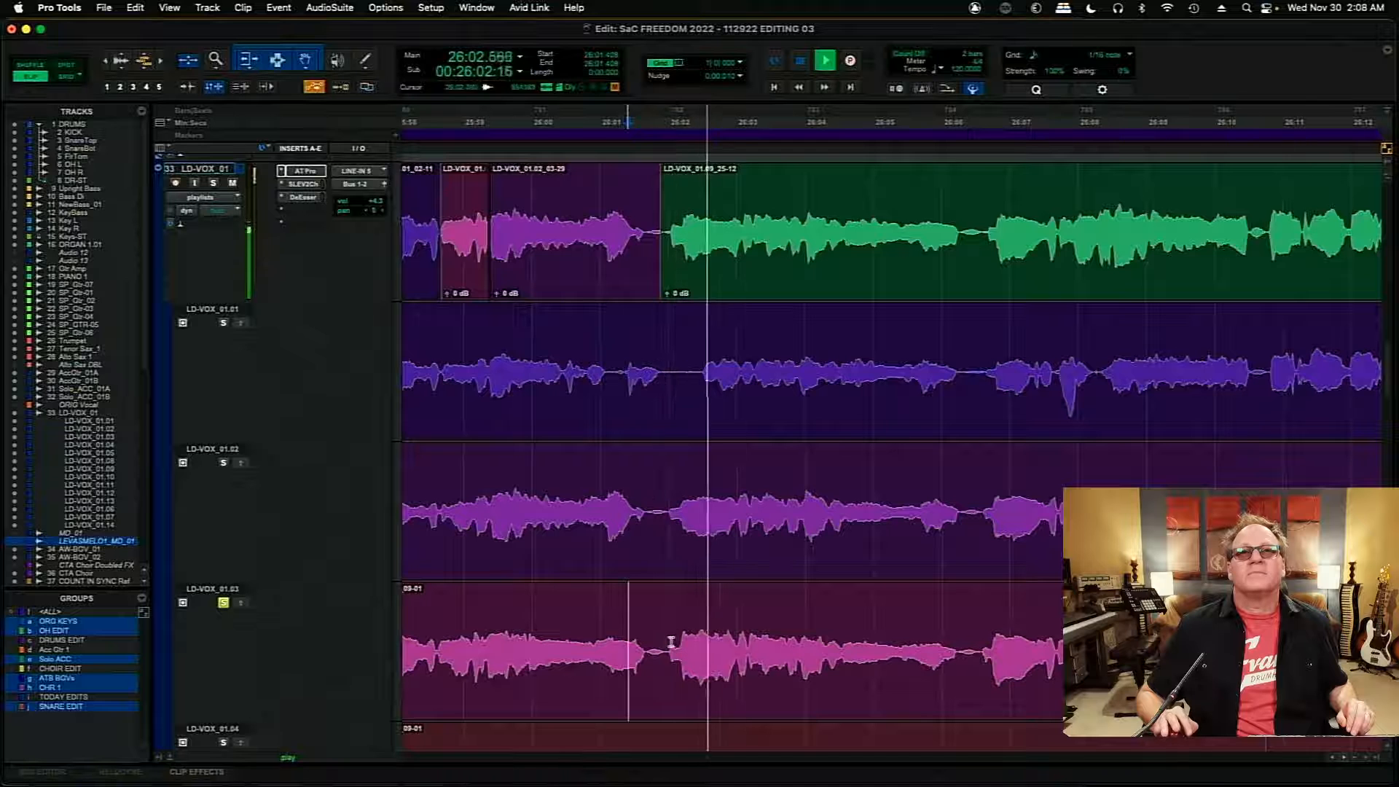
pyautogui.click(223, 462)
pyautogui.press('space')
pyautogui.press('space')
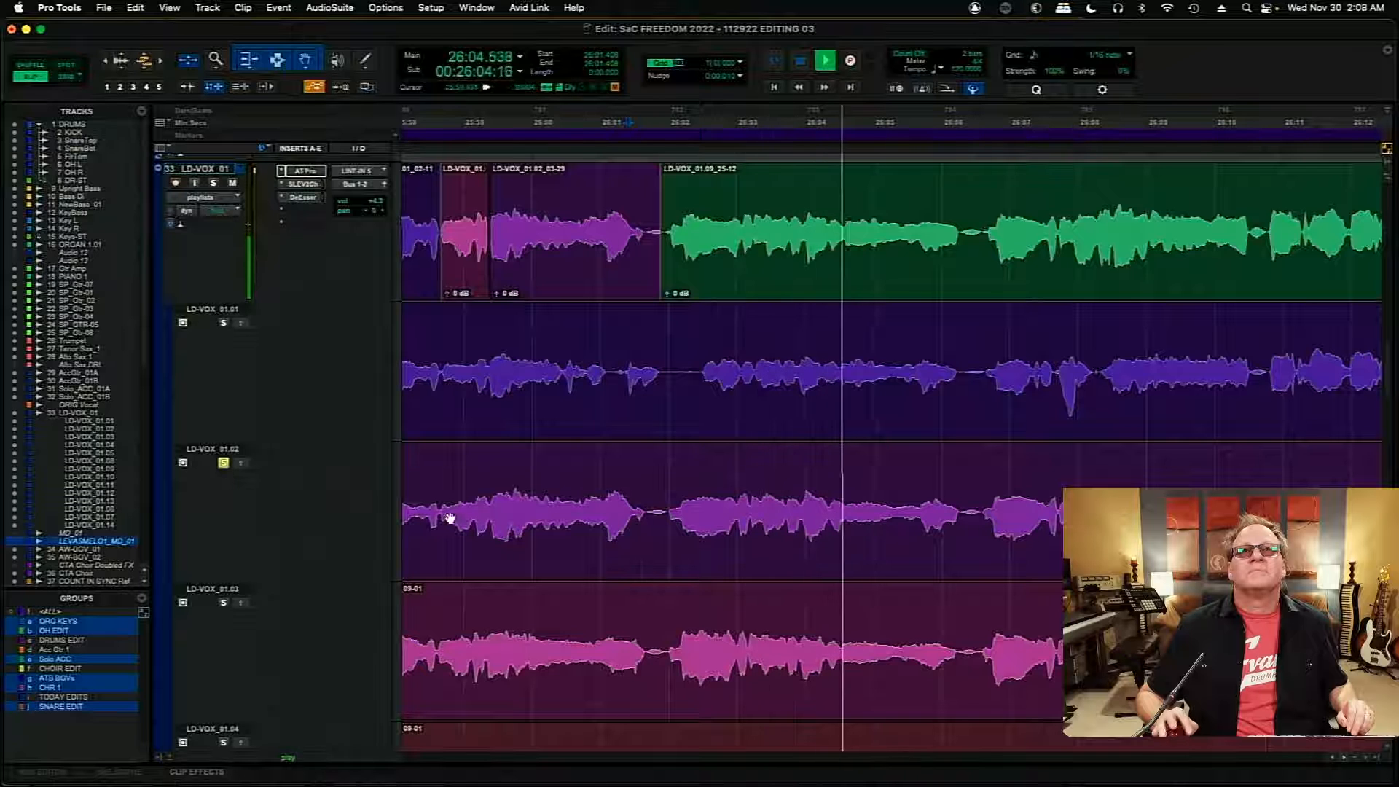
pyautogui.moveTo(666, 501); pyautogui.dragTo(757, 515)
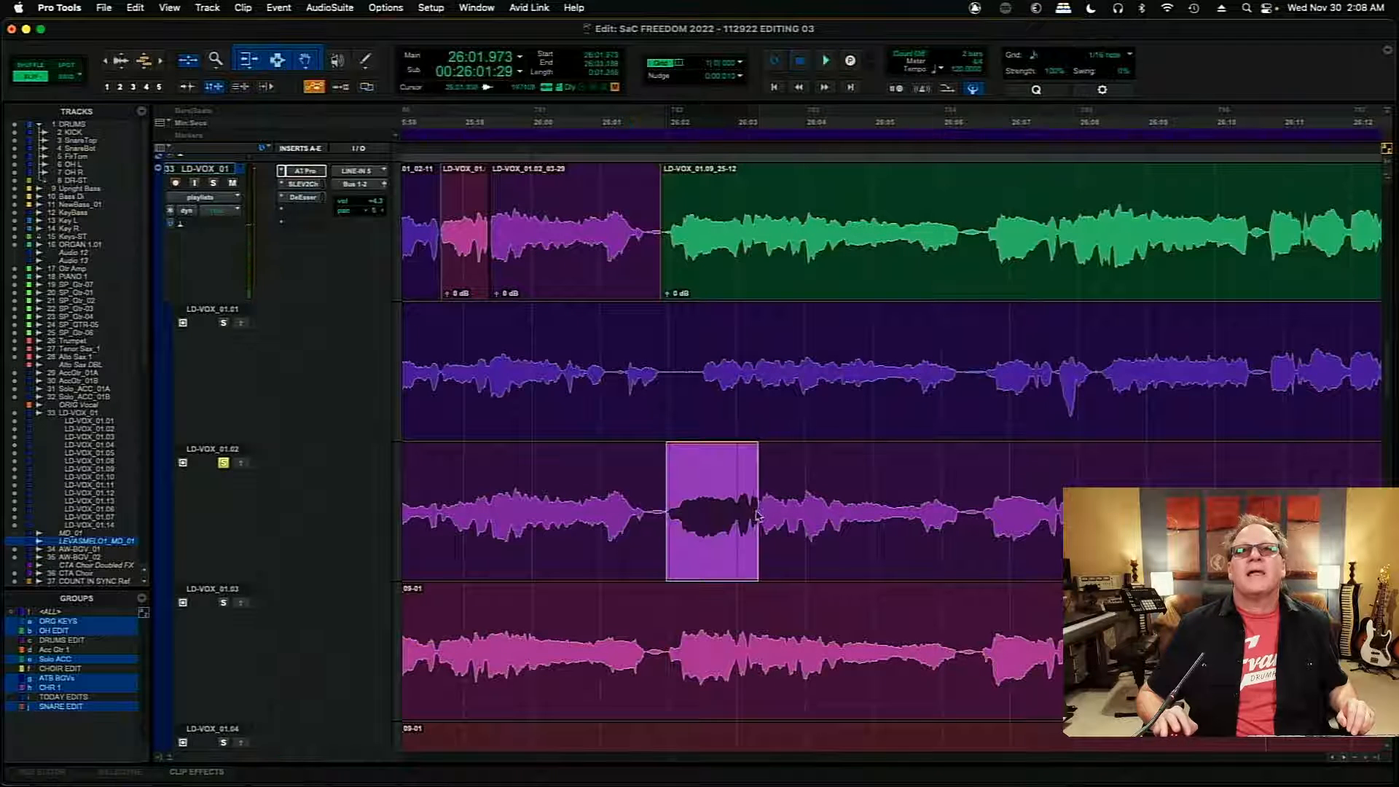
pyautogui.click(242, 464)
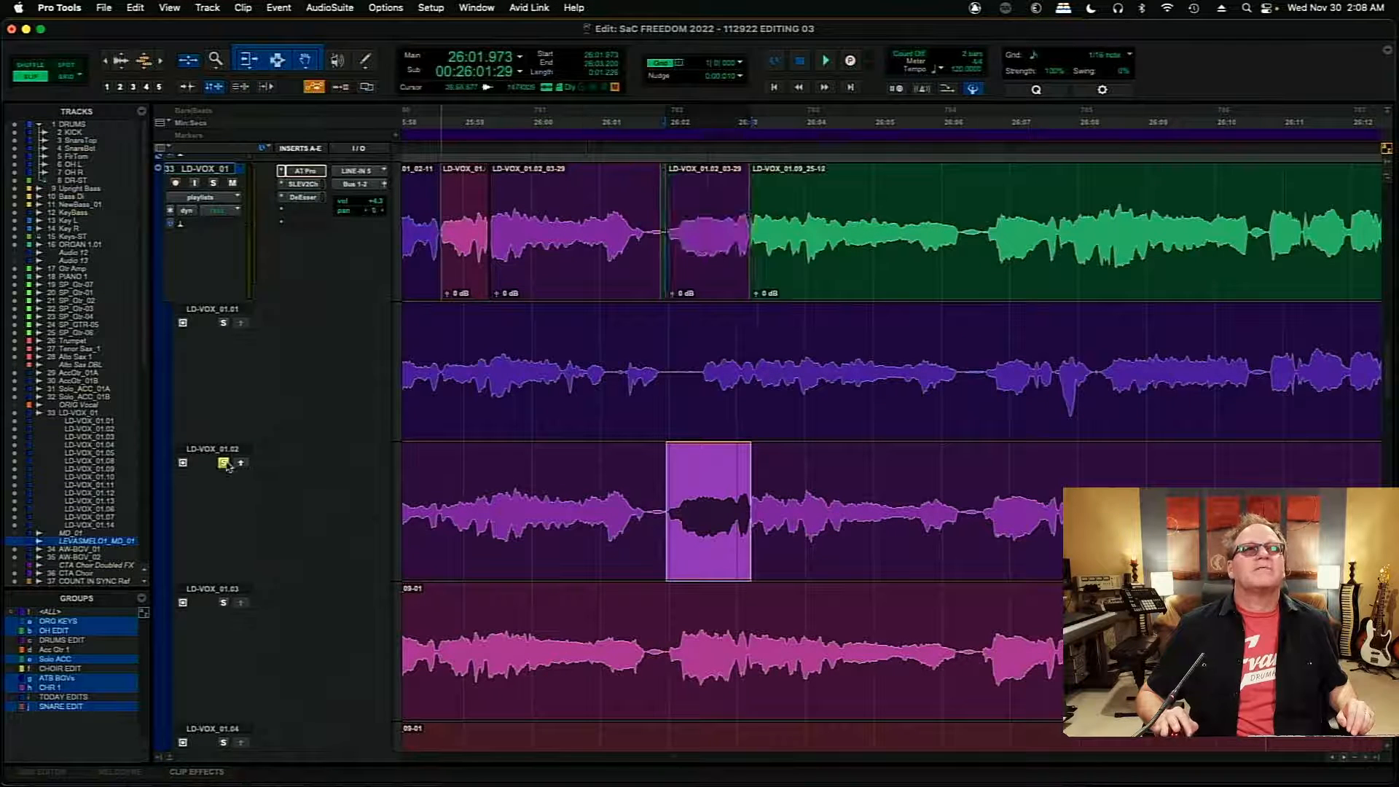
# - Close the green sliver before the new LD-VOX_01.02 insert by starting it at 26:01.946, and audition the comp from 26:01.562
pyautogui.click(721, 211)
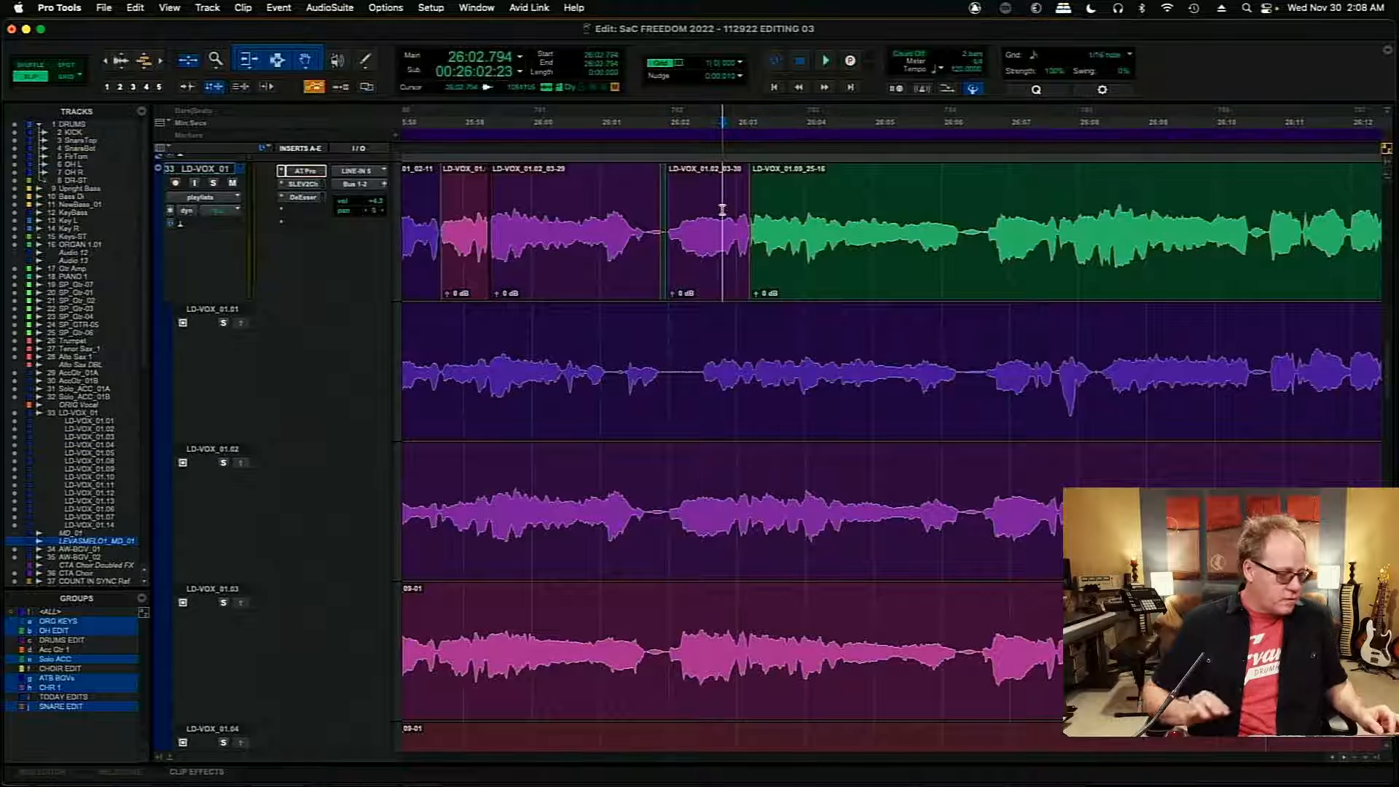
pyautogui.press('super+bracketright')
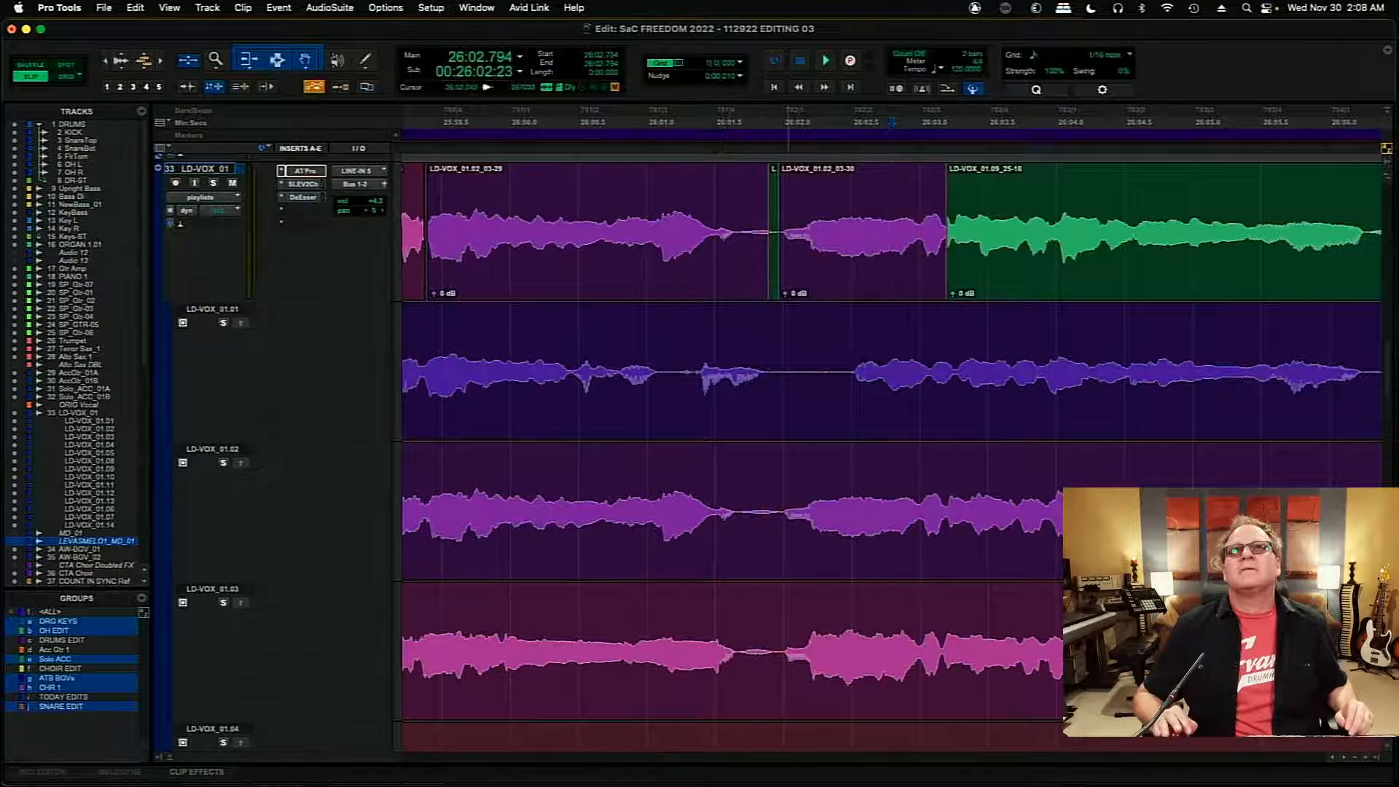
pyautogui.moveTo(787, 222); pyautogui.dragTo(776, 231)
pyautogui.click(724, 182)
pyautogui.press('space')
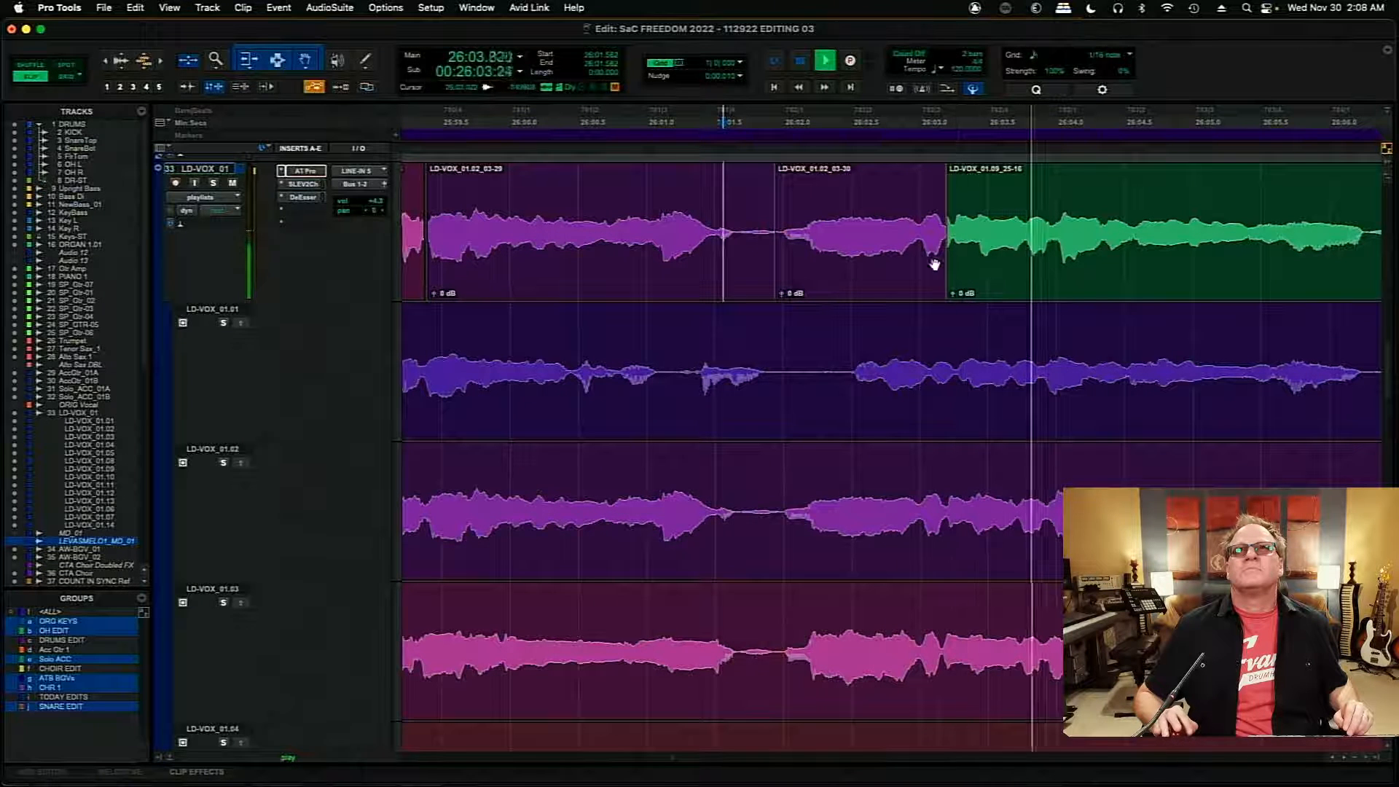
pyautogui.press('space')
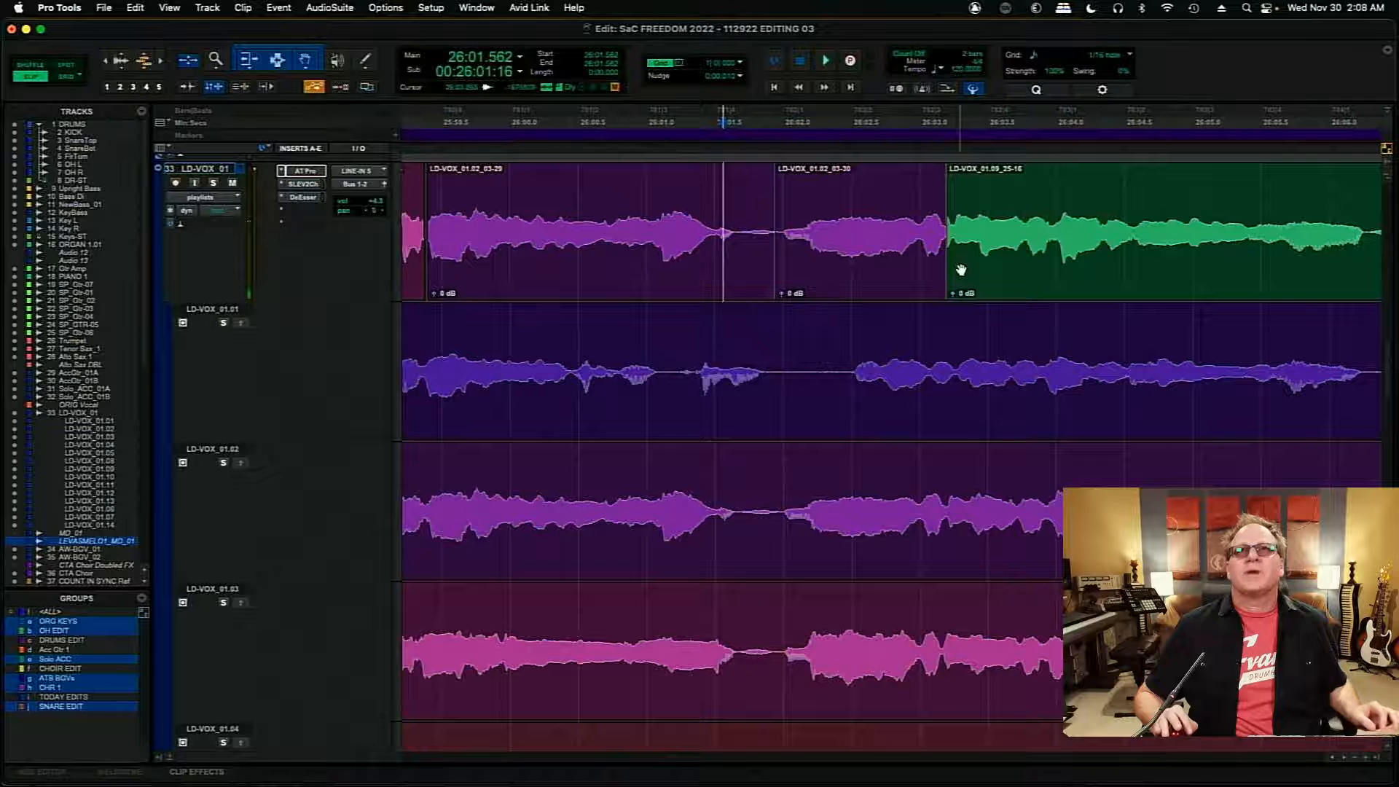
# - Move the LD-VOX_01.02 insert to start at 26:02.010 and set its boundary with the green LD-VOX_01.09 clip at 26:03.093
pyautogui.doubleClick(896, 262)
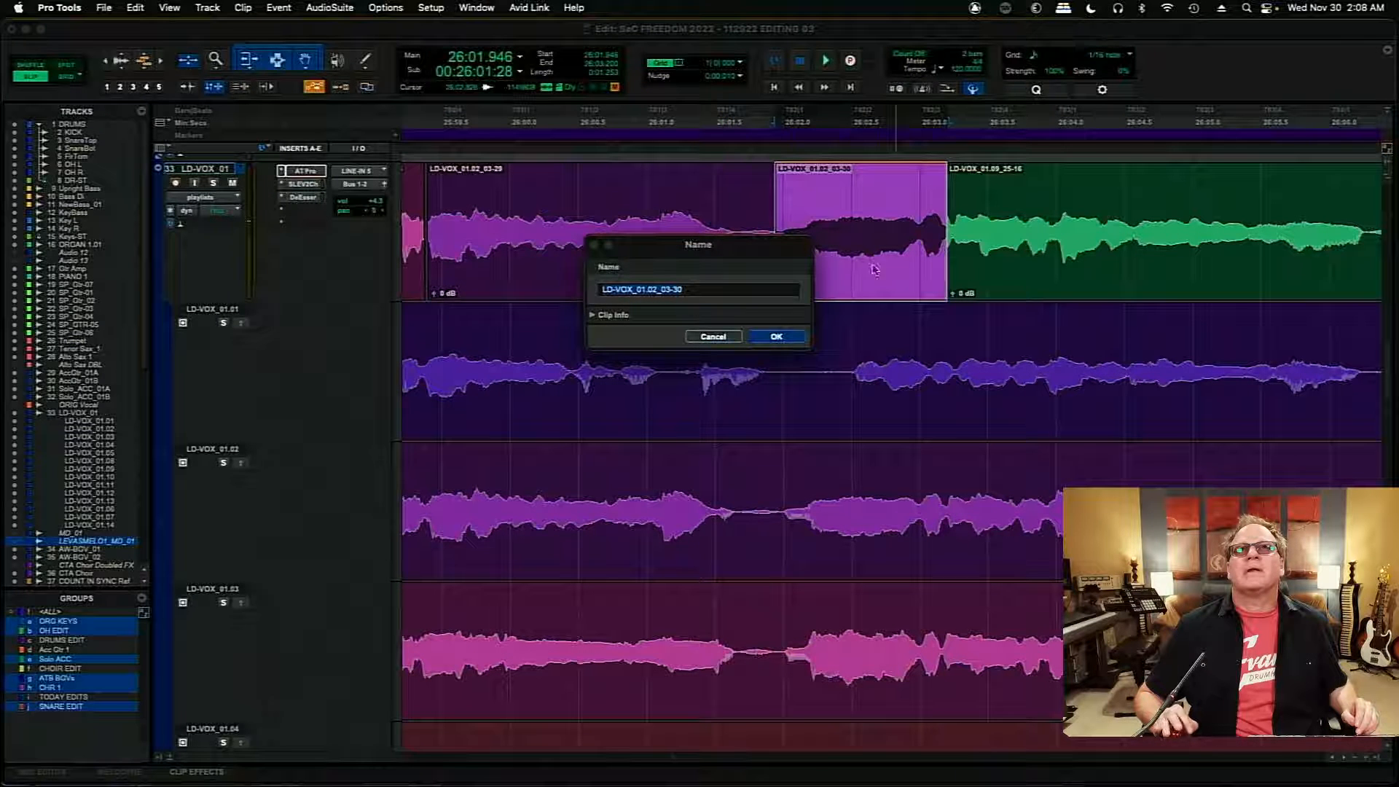
pyautogui.click(735, 336)
pyautogui.moveTo(874, 278); pyautogui.dragTo(830, 272)
pyautogui.moveTo(950, 233); pyautogui.dragTo(809, 283)
pyautogui.click(758, 275)
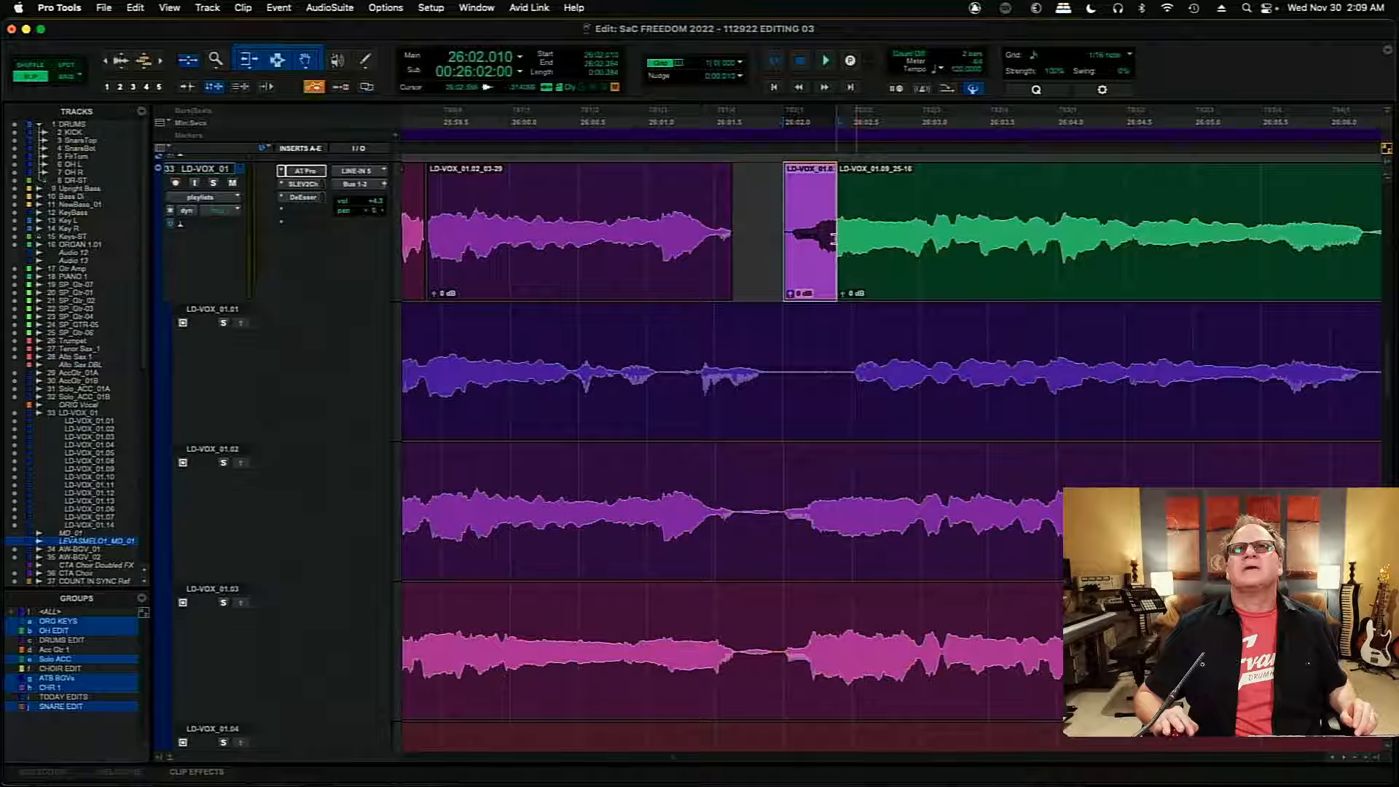
pyautogui.moveTo(851, 238); pyautogui.dragTo(931, 244)
# - Extend the end of the LD-VOX_01.02 clip before the gap to about 26:01.8 and audition the comp from 26:00.929
pyautogui.click(615, 211)
pyautogui.press('space')
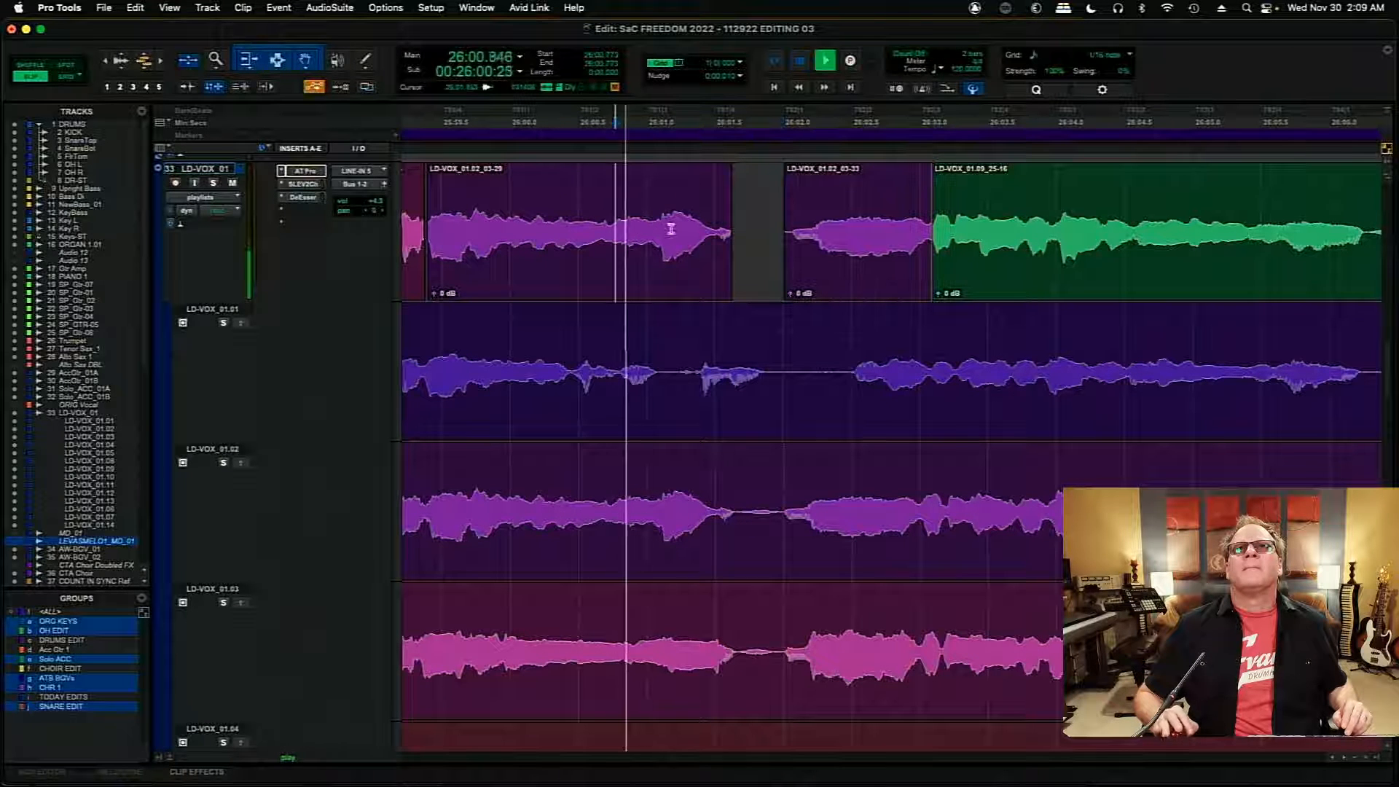
pyautogui.moveTo(729, 235); pyautogui.dragTo(761, 237)
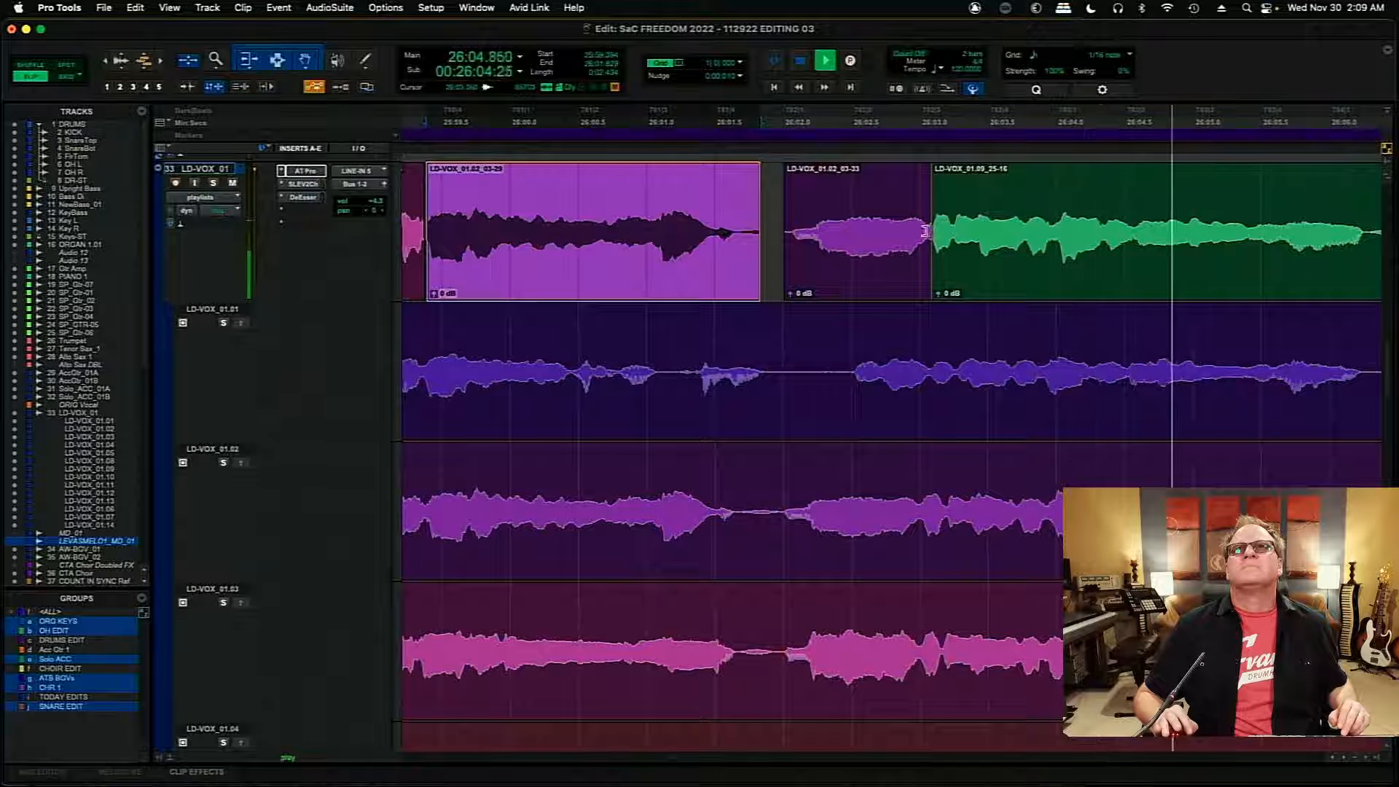
pyautogui.click(637, 217)
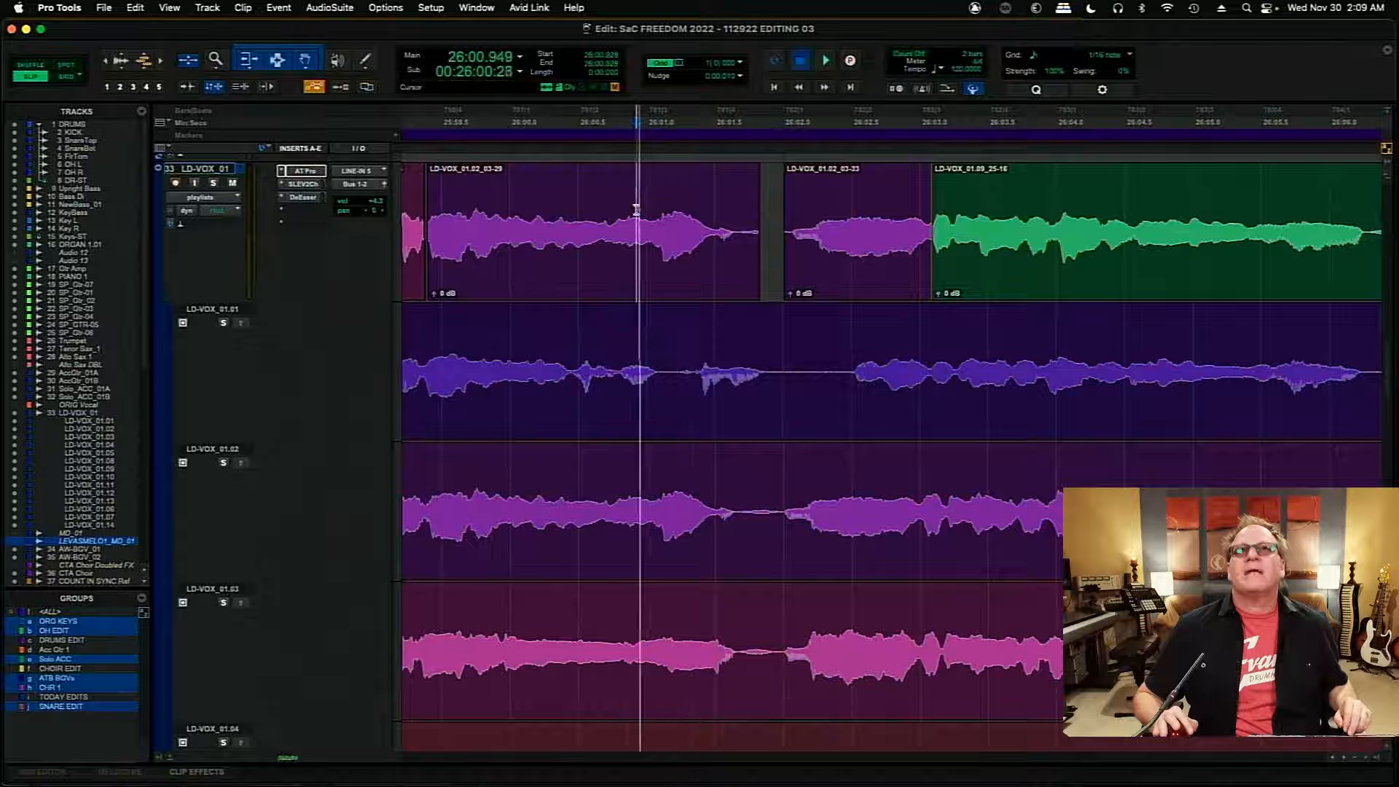
pyautogui.press('space')
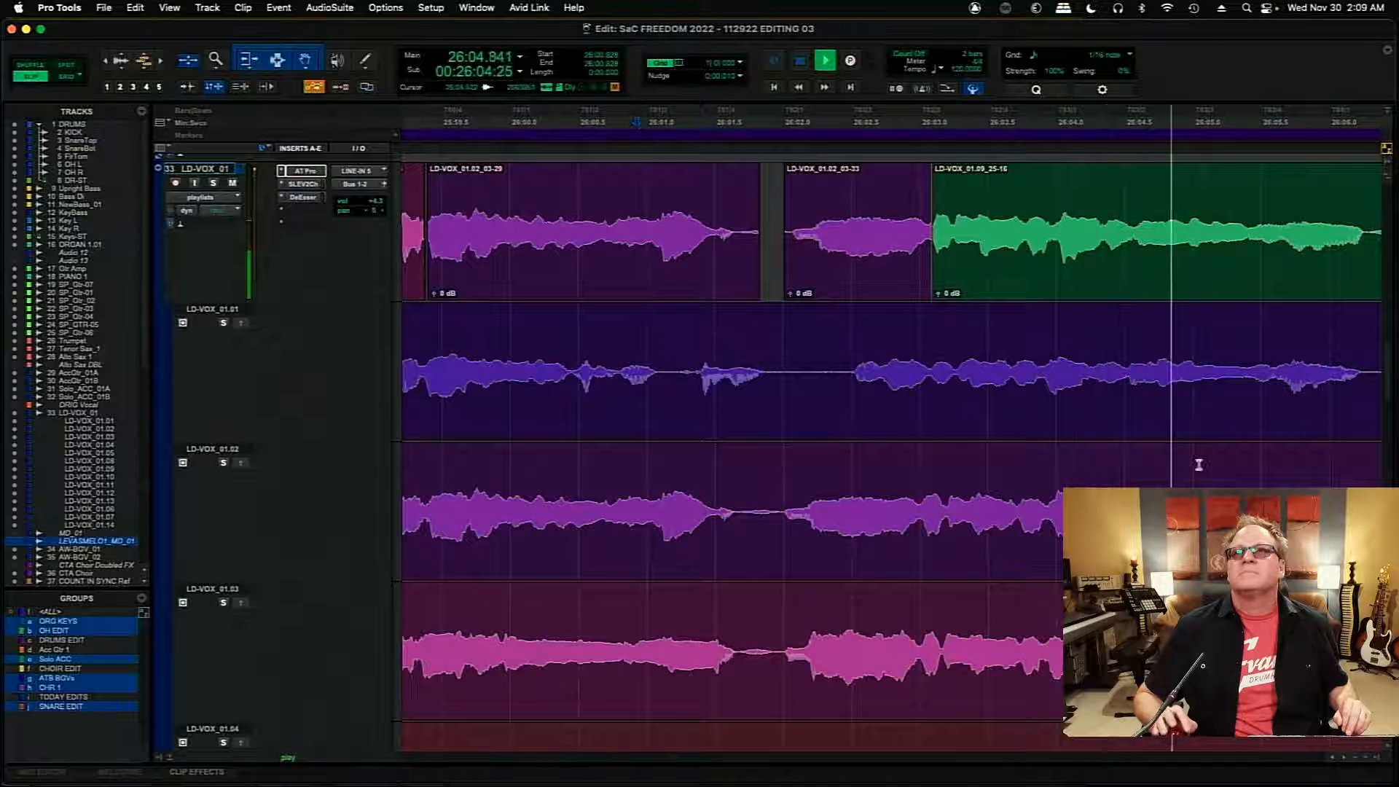
# - Split the green LD-VOX_01.09 clip in the main comp at 26:06.602 and audition from 26:01.930
pyautogui.hscroll(7, 1307, 354)
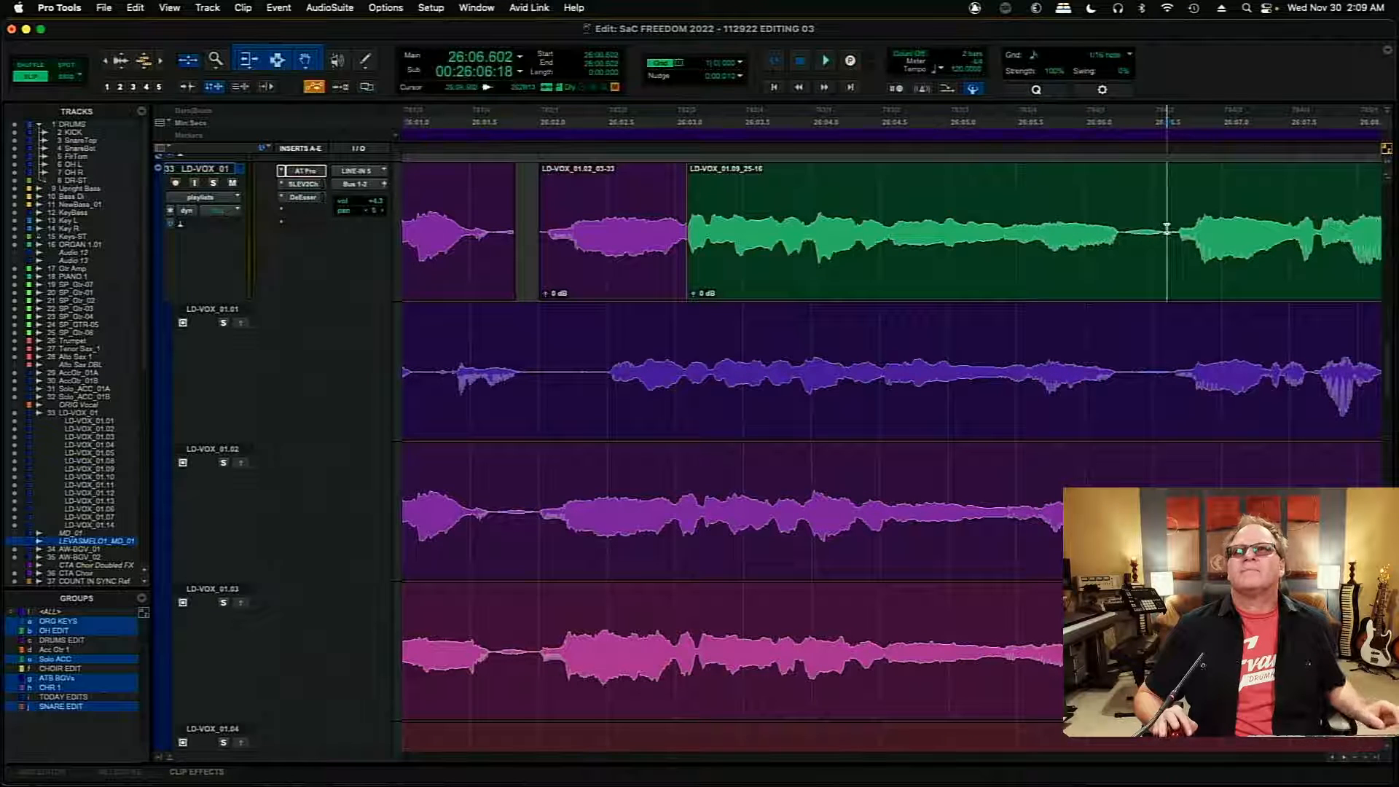
pyautogui.click(1028, 278)
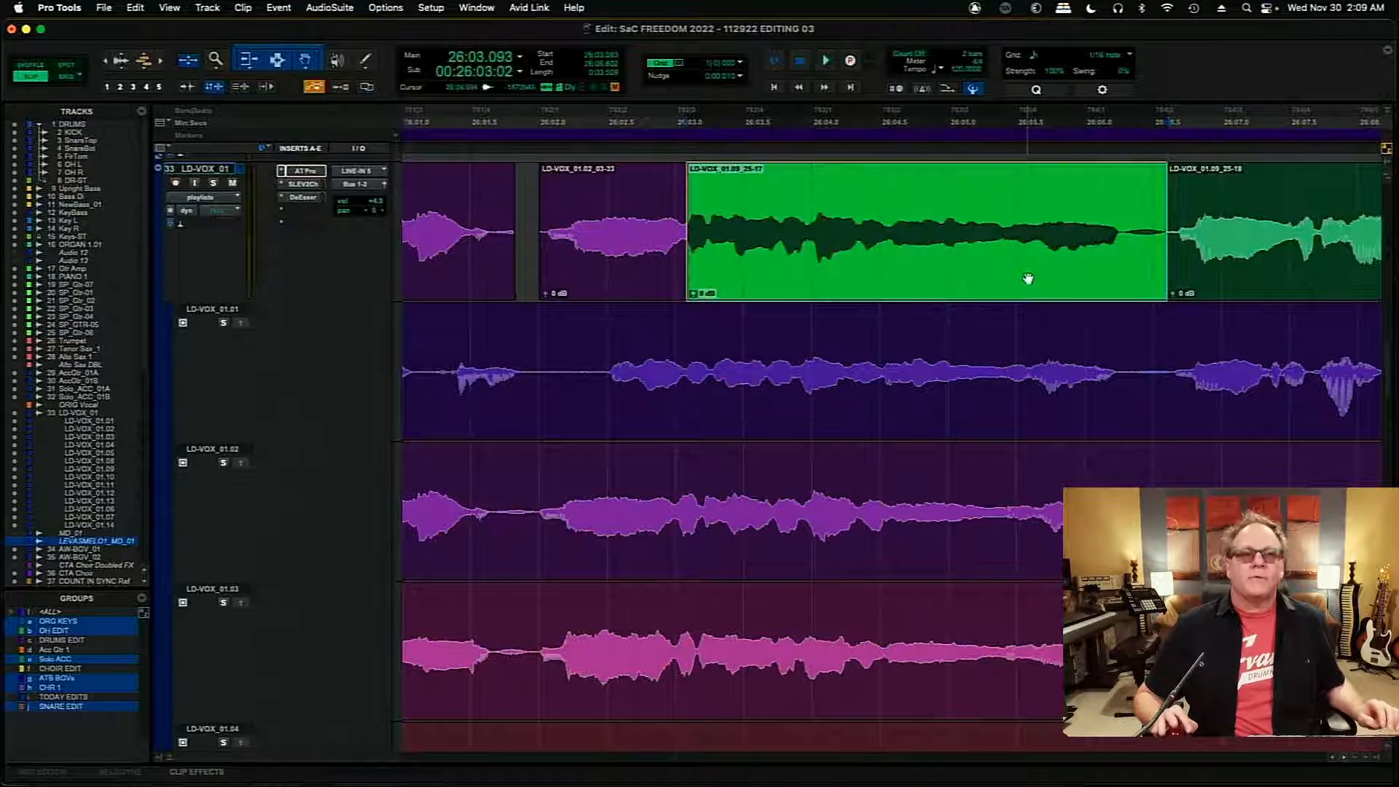
pyautogui.click(529, 217)
pyautogui.press('space')
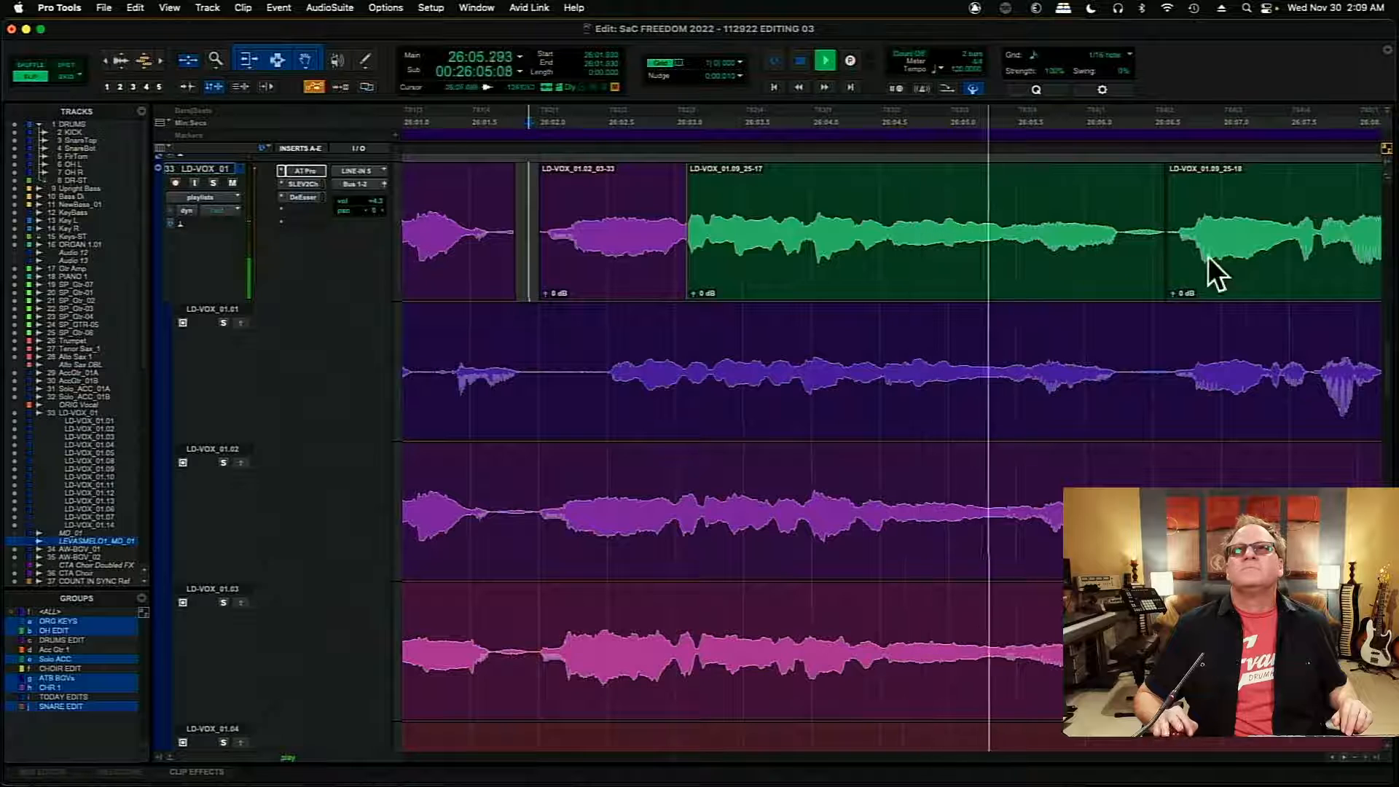
pyautogui.press('space')
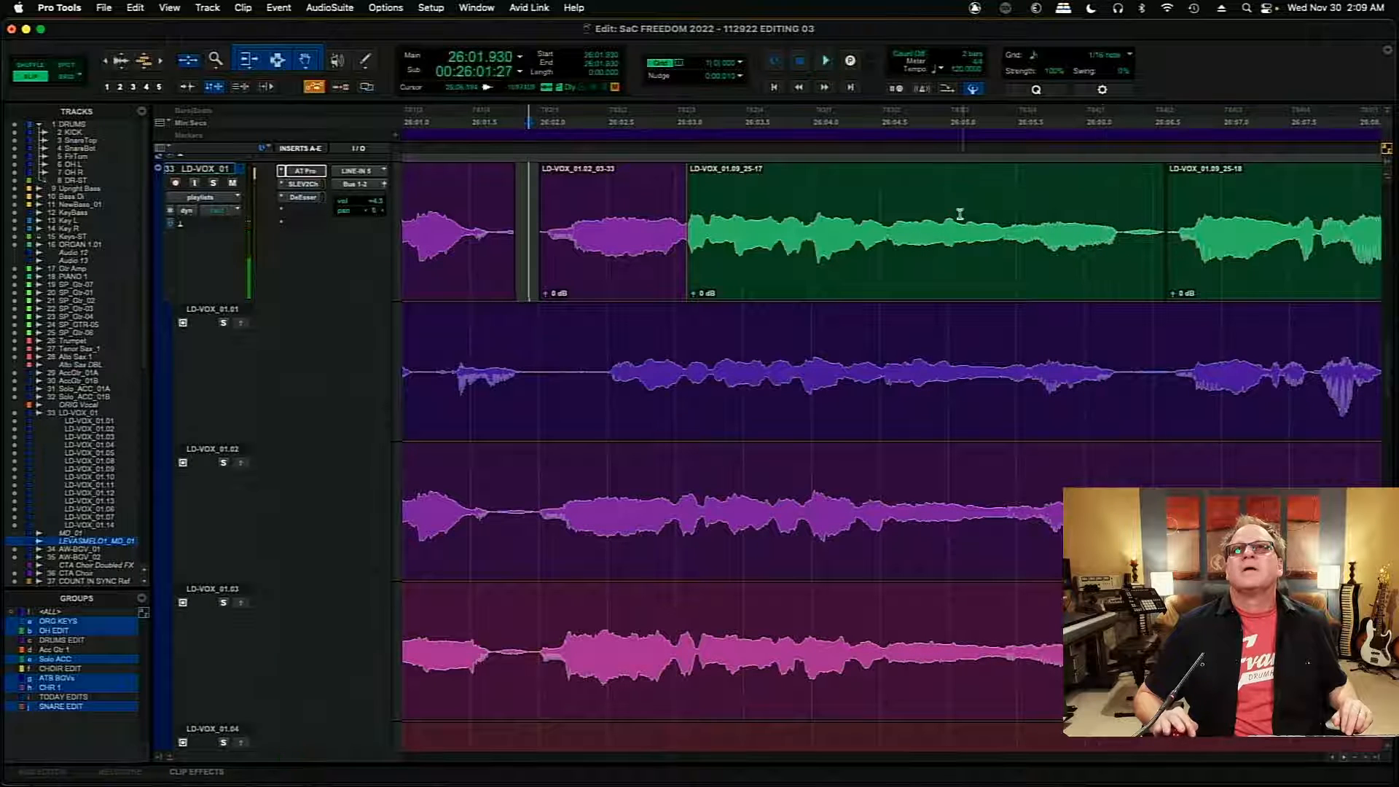
# - Audition LD-VOX_01.03 from 26:03.589 and copy its section from 26:04.544 to about 26:06.5 into the main comp
pyautogui.press('space')
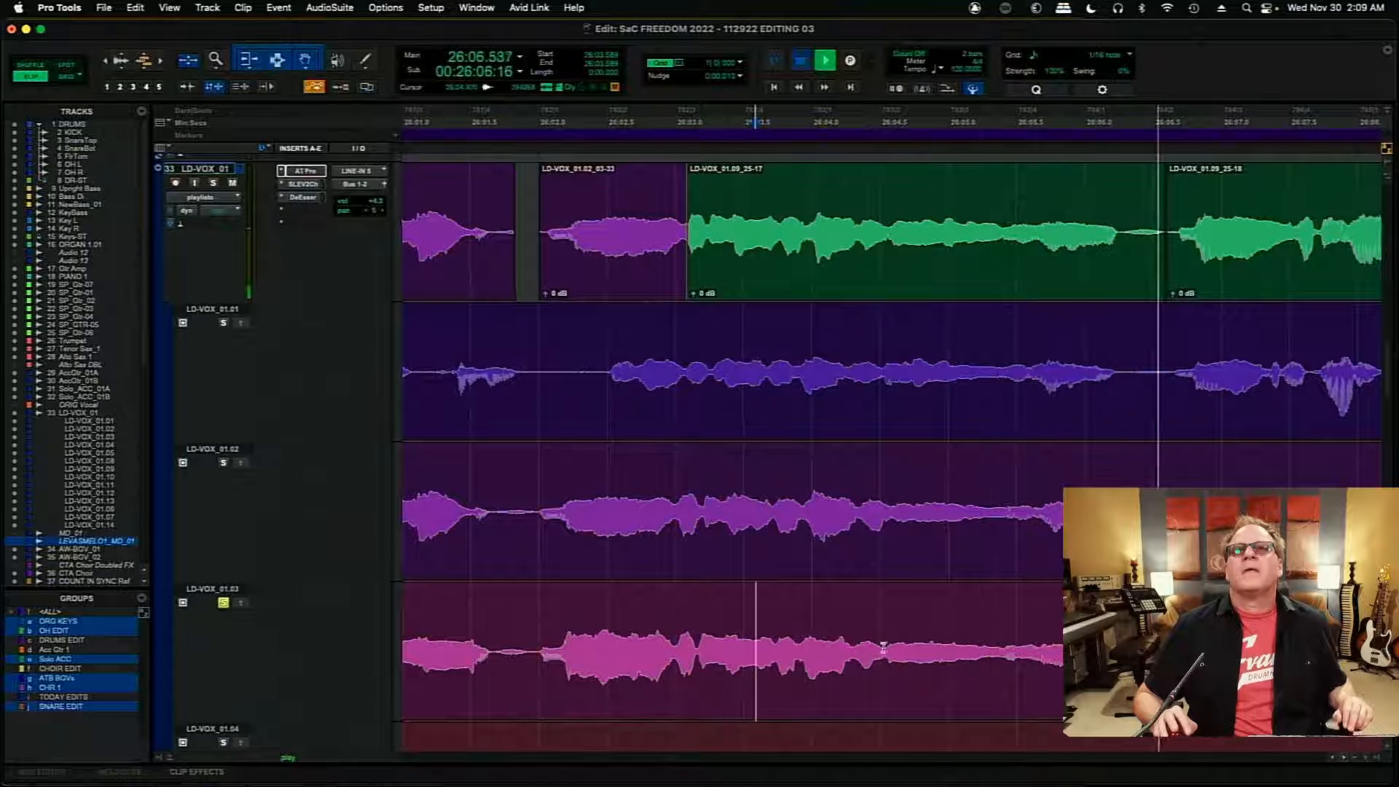
pyautogui.press('space')
pyautogui.moveTo(886, 649); pyautogui.dragTo(1071, 648)
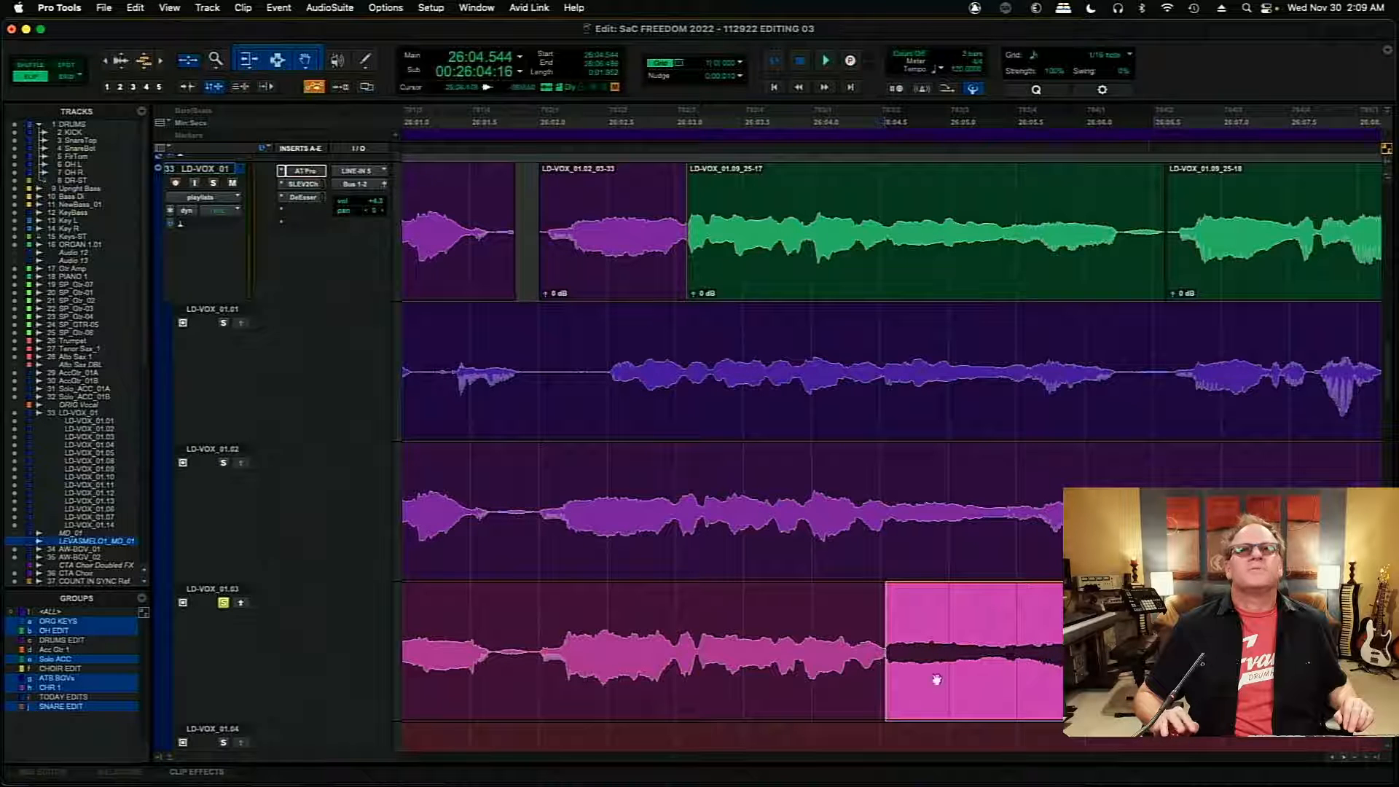
pyautogui.click(239, 604)
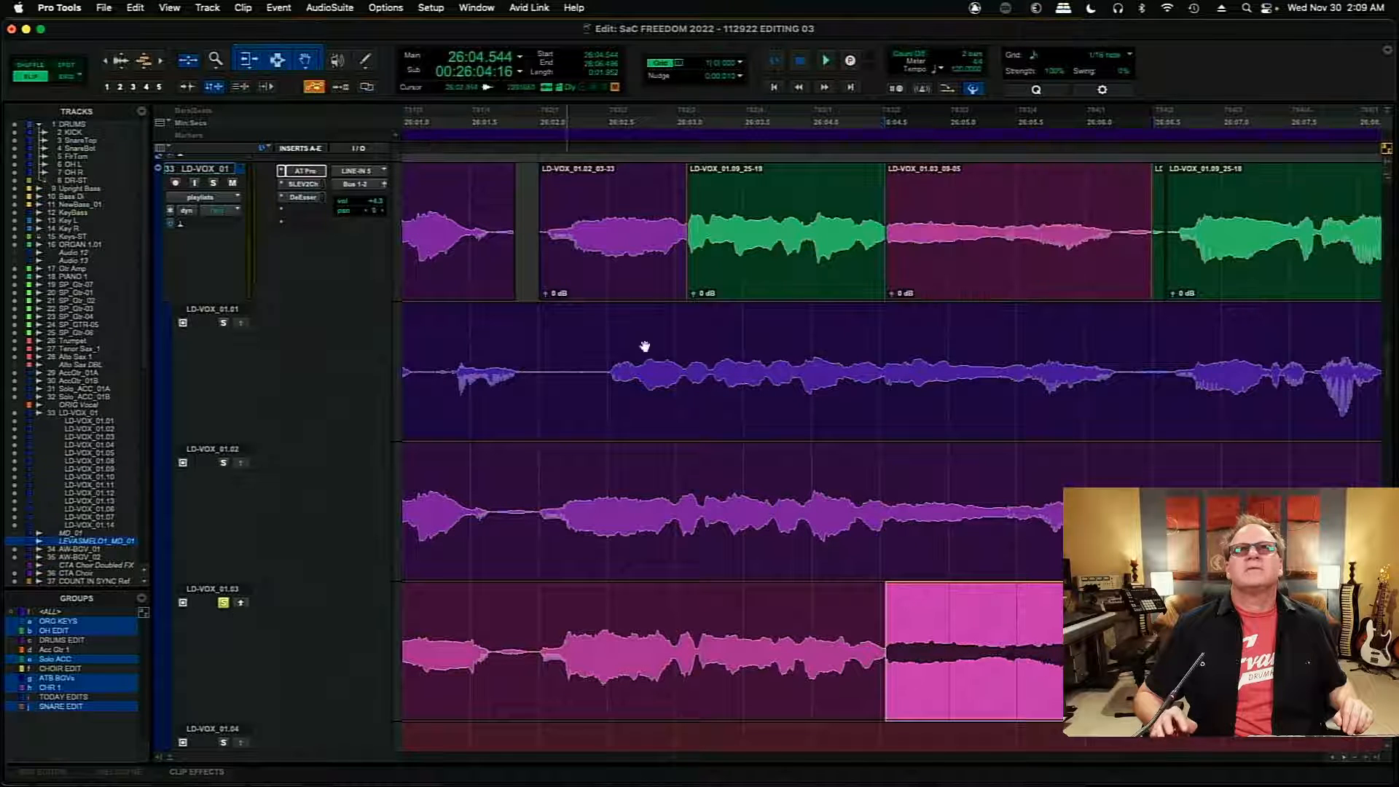
# - Audition the comp from 26:03.450 and nudge the new LD-VOX_01.03 insert to start at 26:04.554, rechecking the transition
pyautogui.click(734, 201)
pyautogui.press('space')
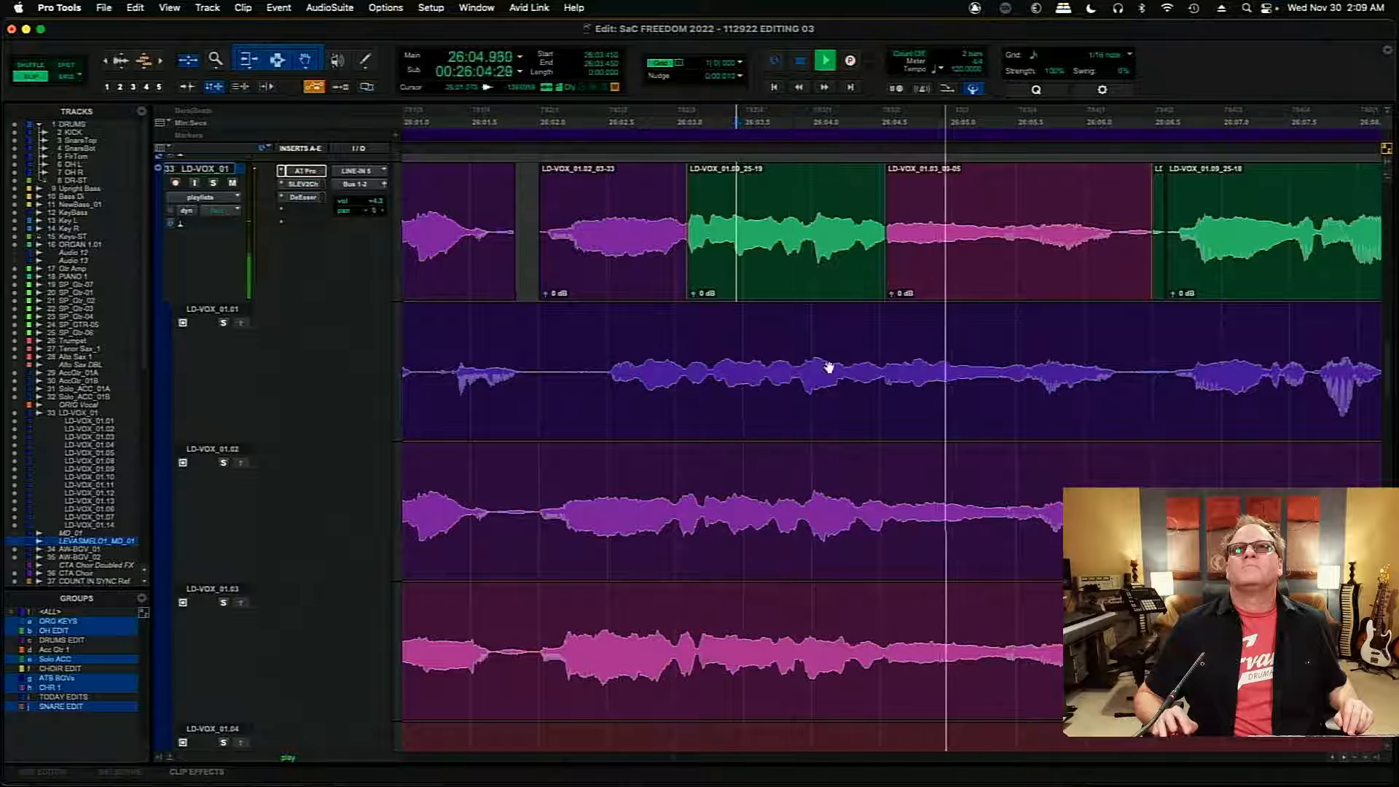
pyautogui.click(939, 280)
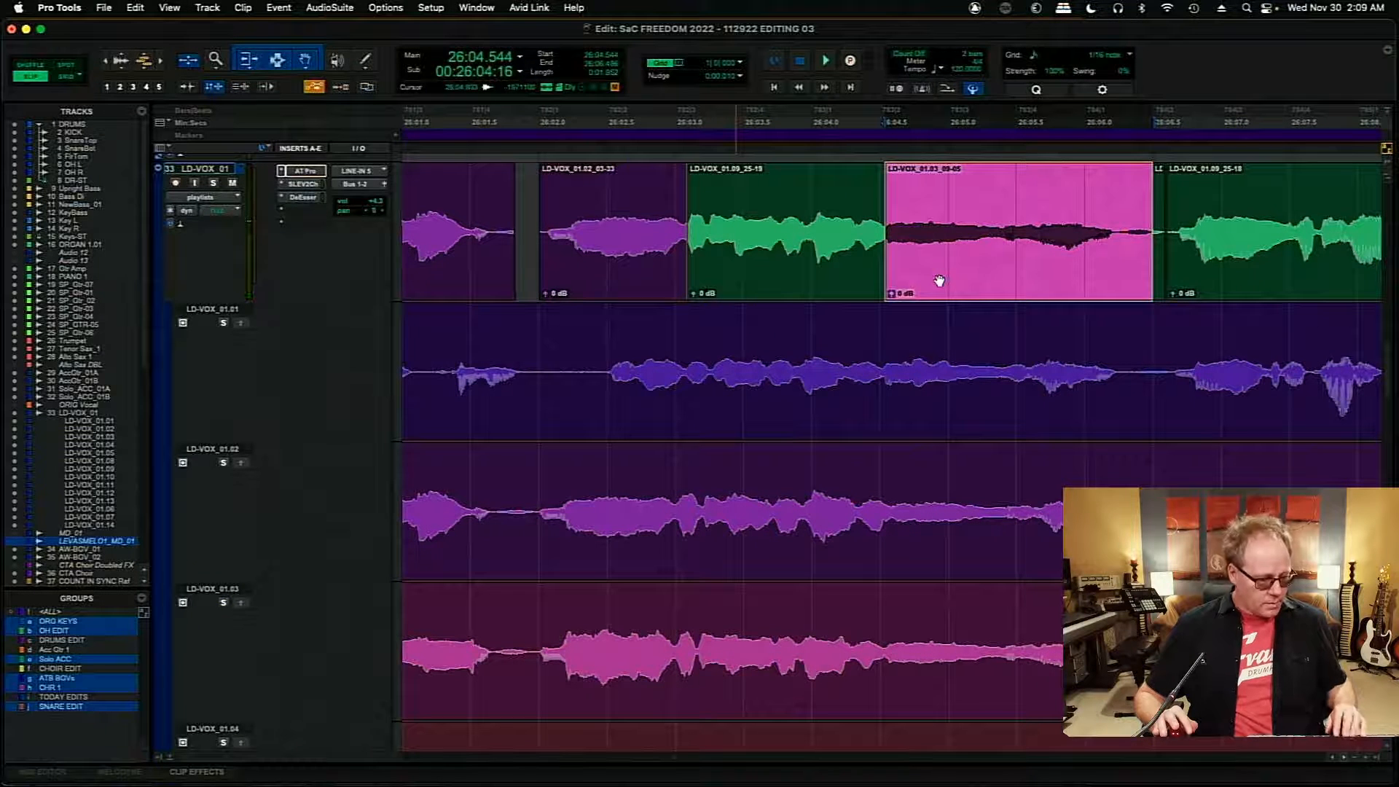
pyautogui.click(774, 218)
pyautogui.press('space')
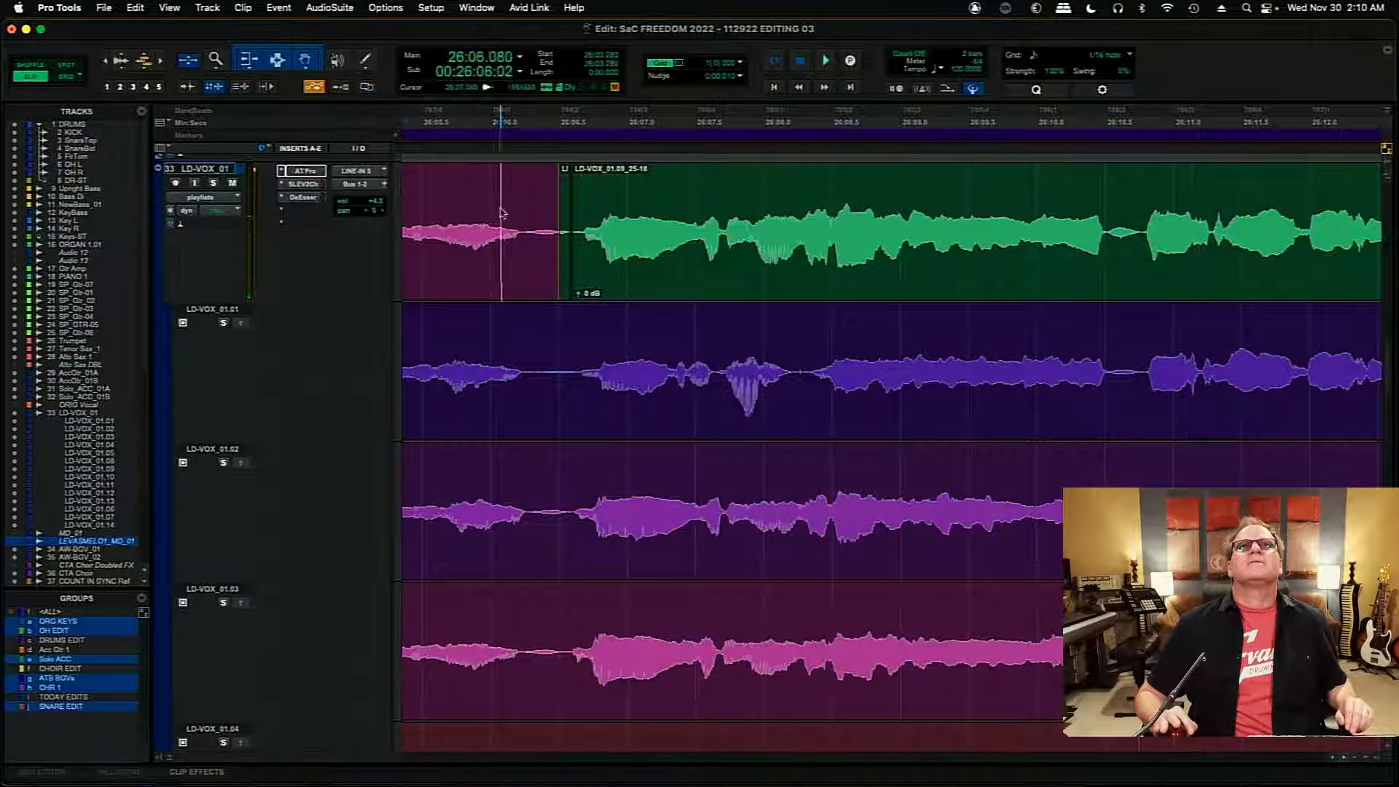
# - Compare the comp with LD-VOX_01.03 around 26:06.5, extend the LD-VOX_01.03 insert's end to about 26:07.7, and audition from 26:05.930
pyautogui.press('space')
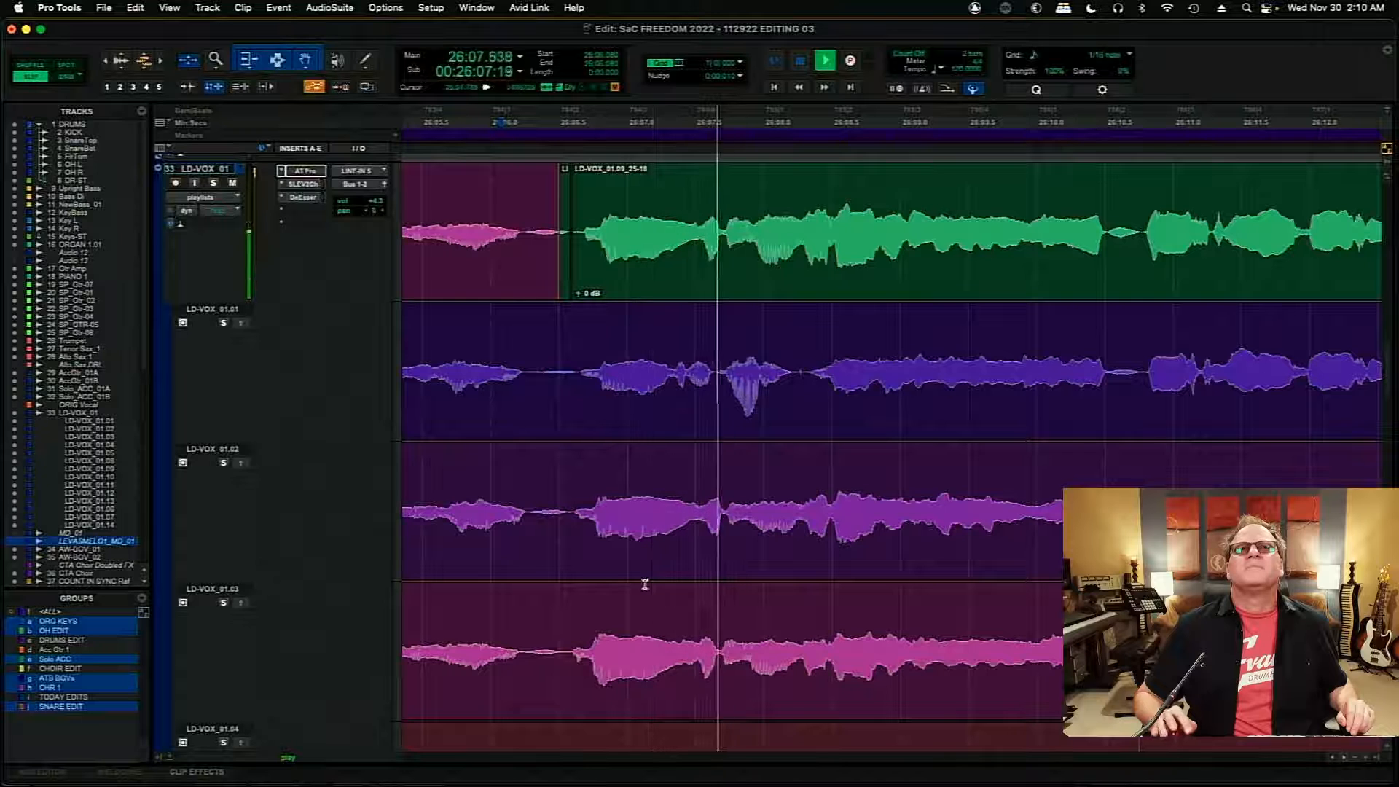
pyautogui.press('space')
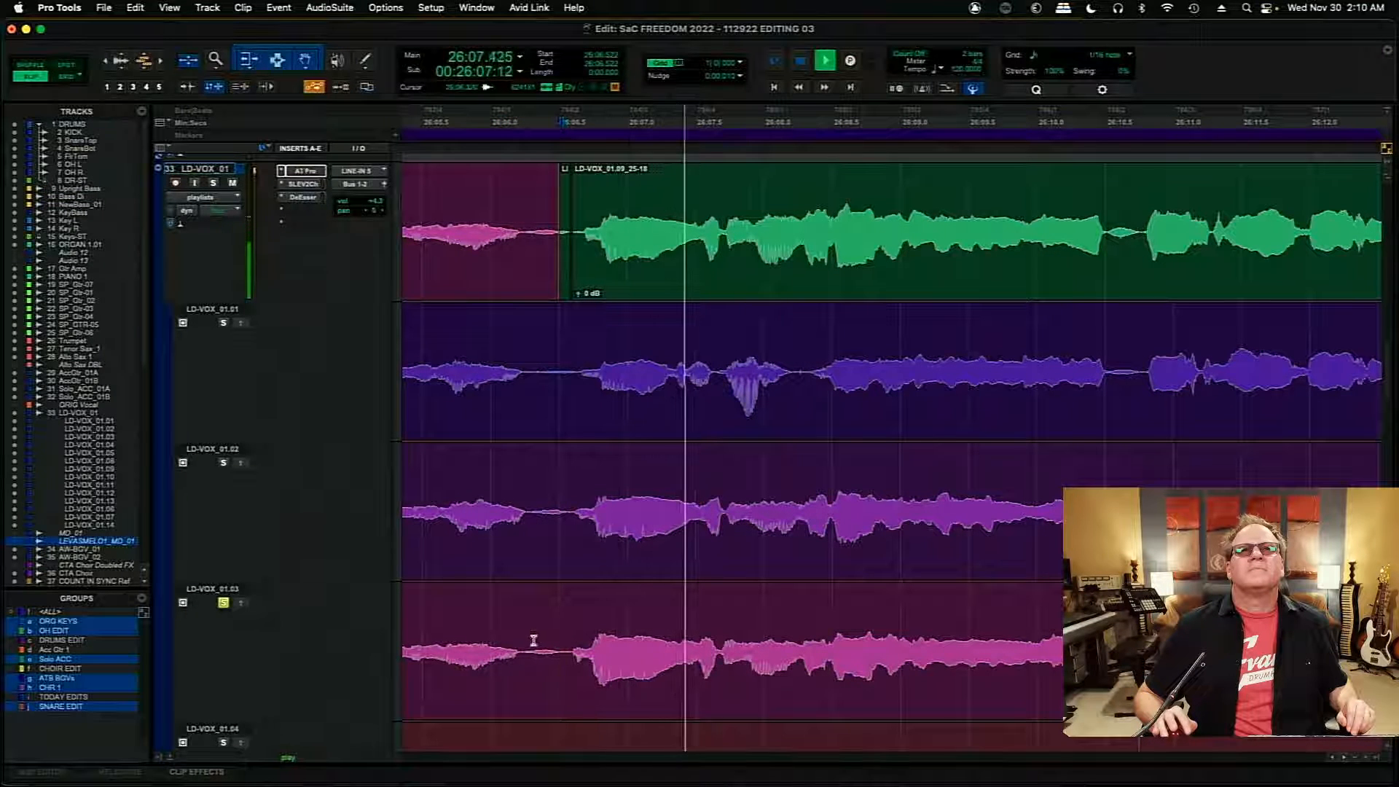
pyautogui.press('space')
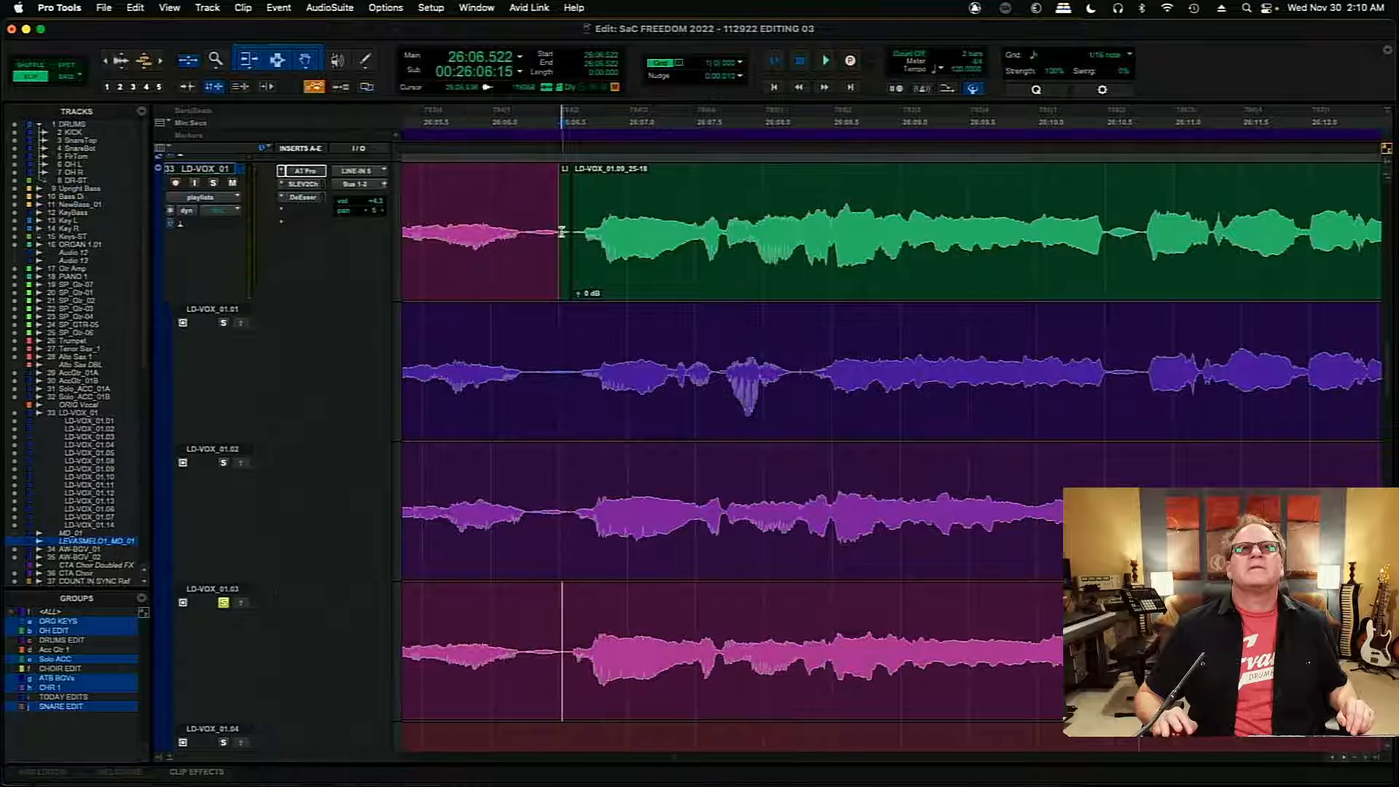
pyautogui.moveTo(554, 231); pyautogui.dragTo(704, 231)
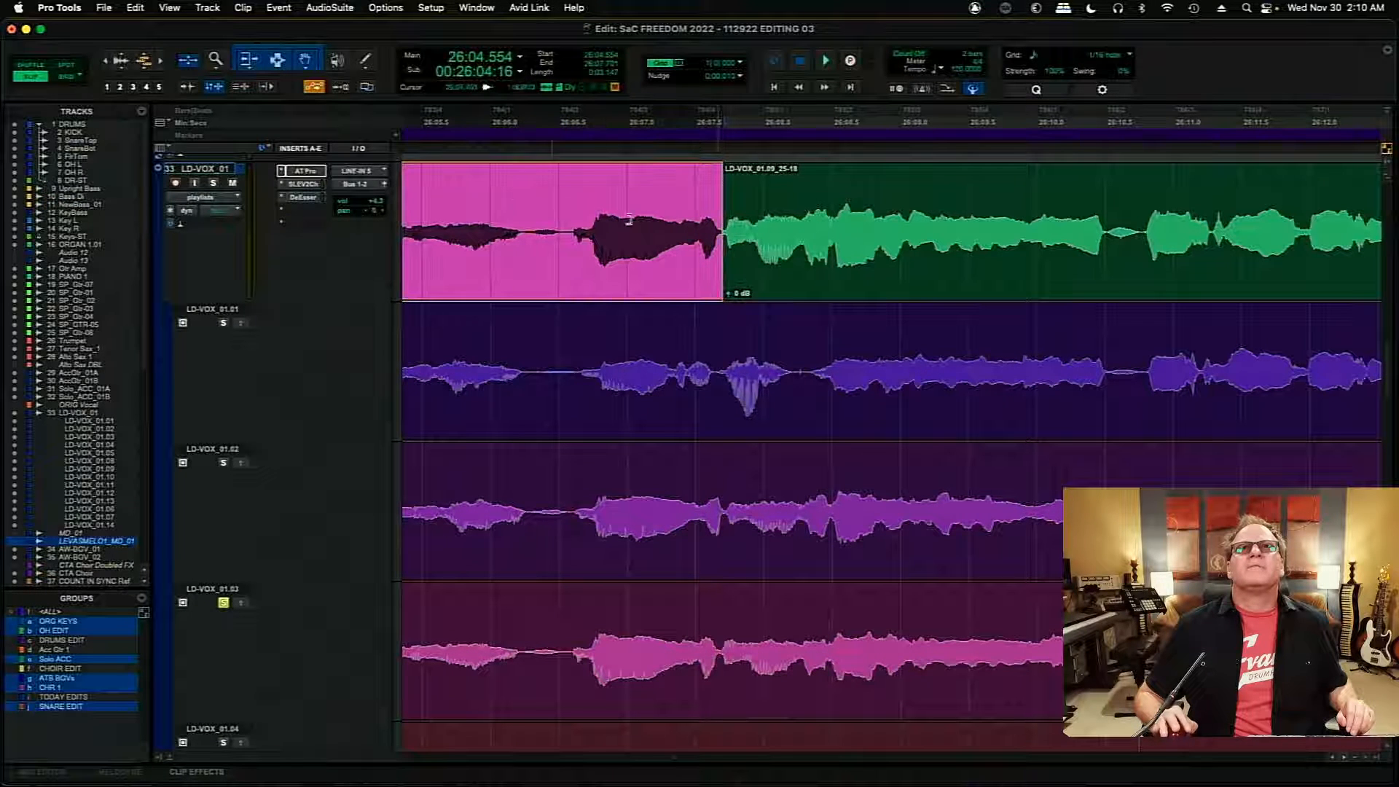
pyautogui.click(481, 234)
pyautogui.press('space')
pyautogui.press('space')
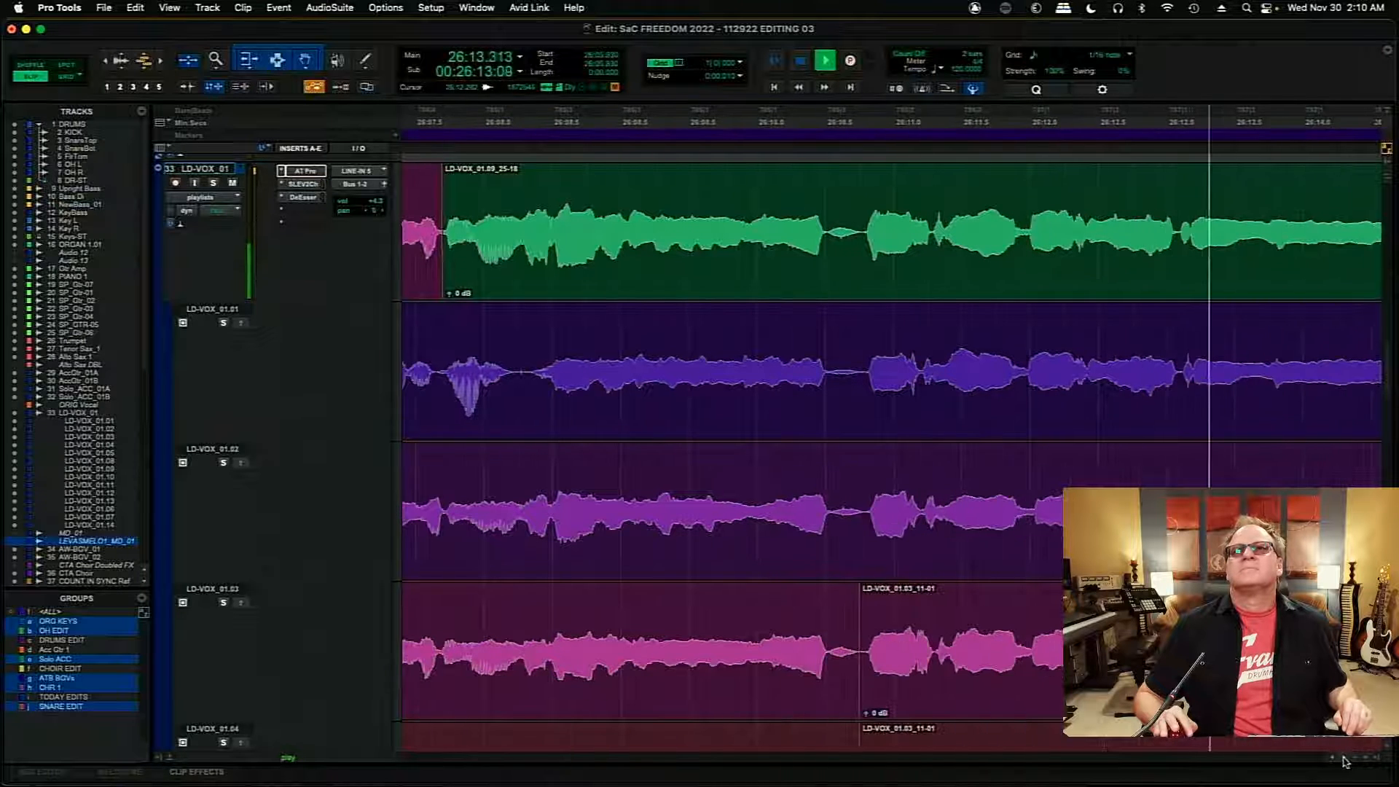
pyautogui.press('space')
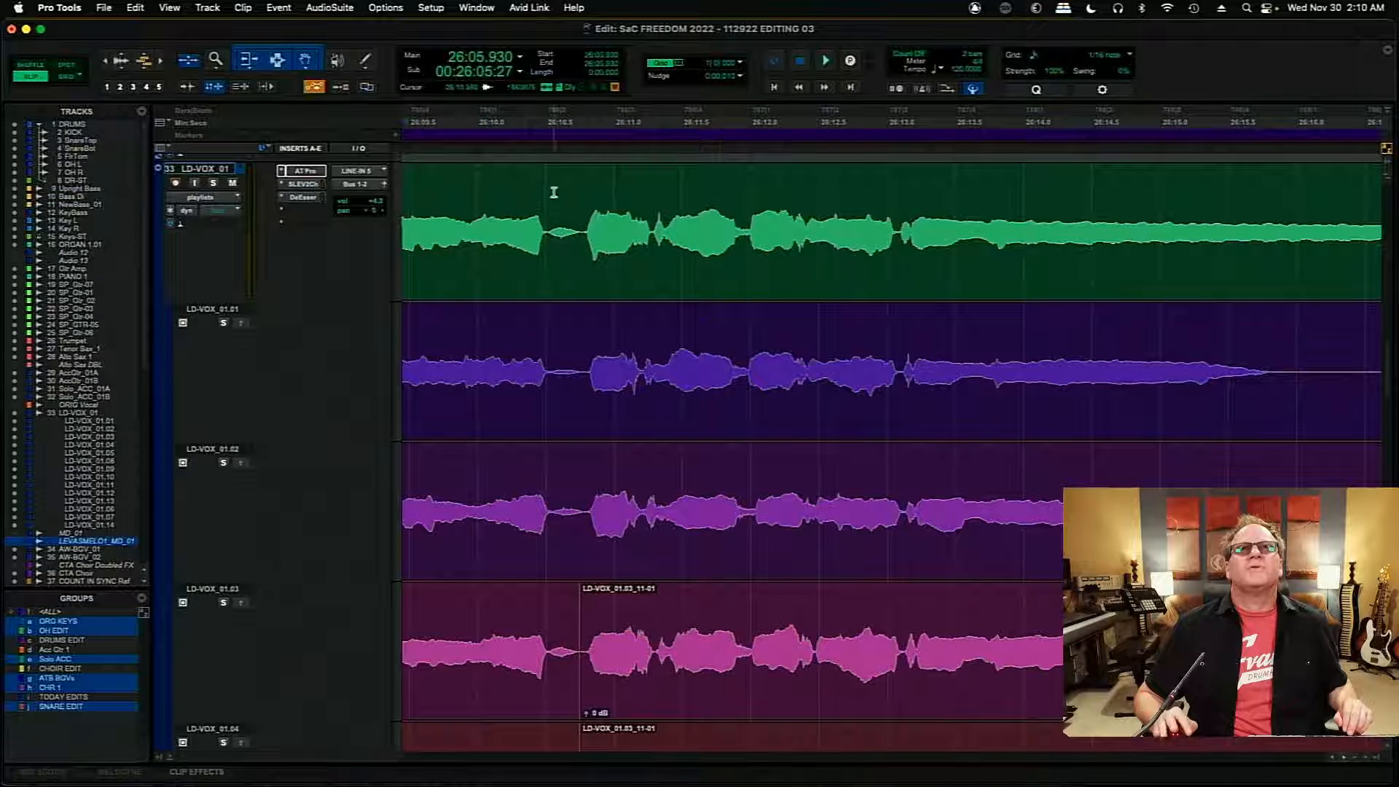
# - Audition the main comp from 26:10.560 and compare the phrase with LD-VOX_01.03 and LD-VOX_01.02
pyautogui.click(554, 192)
pyautogui.press('space')
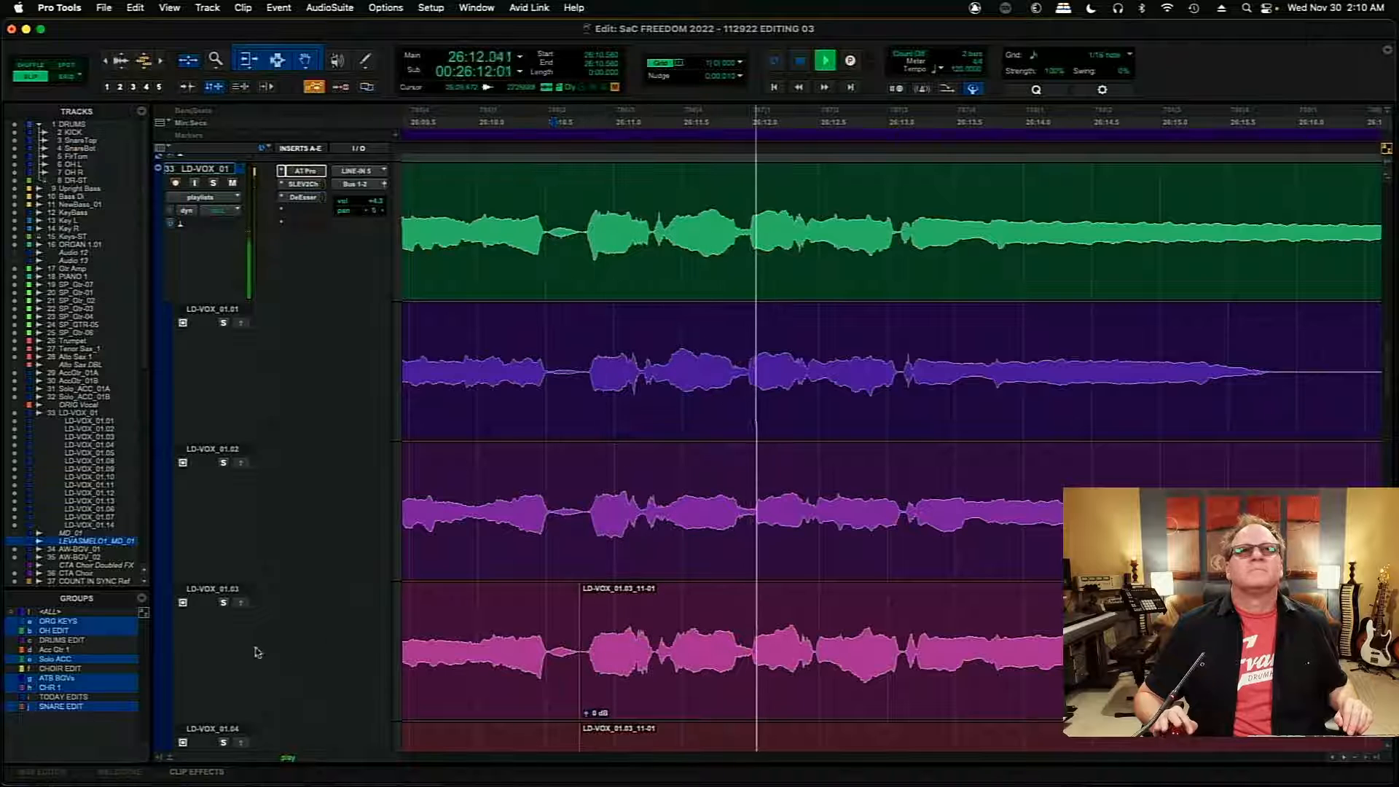
pyautogui.press('space')
pyautogui.press('space')
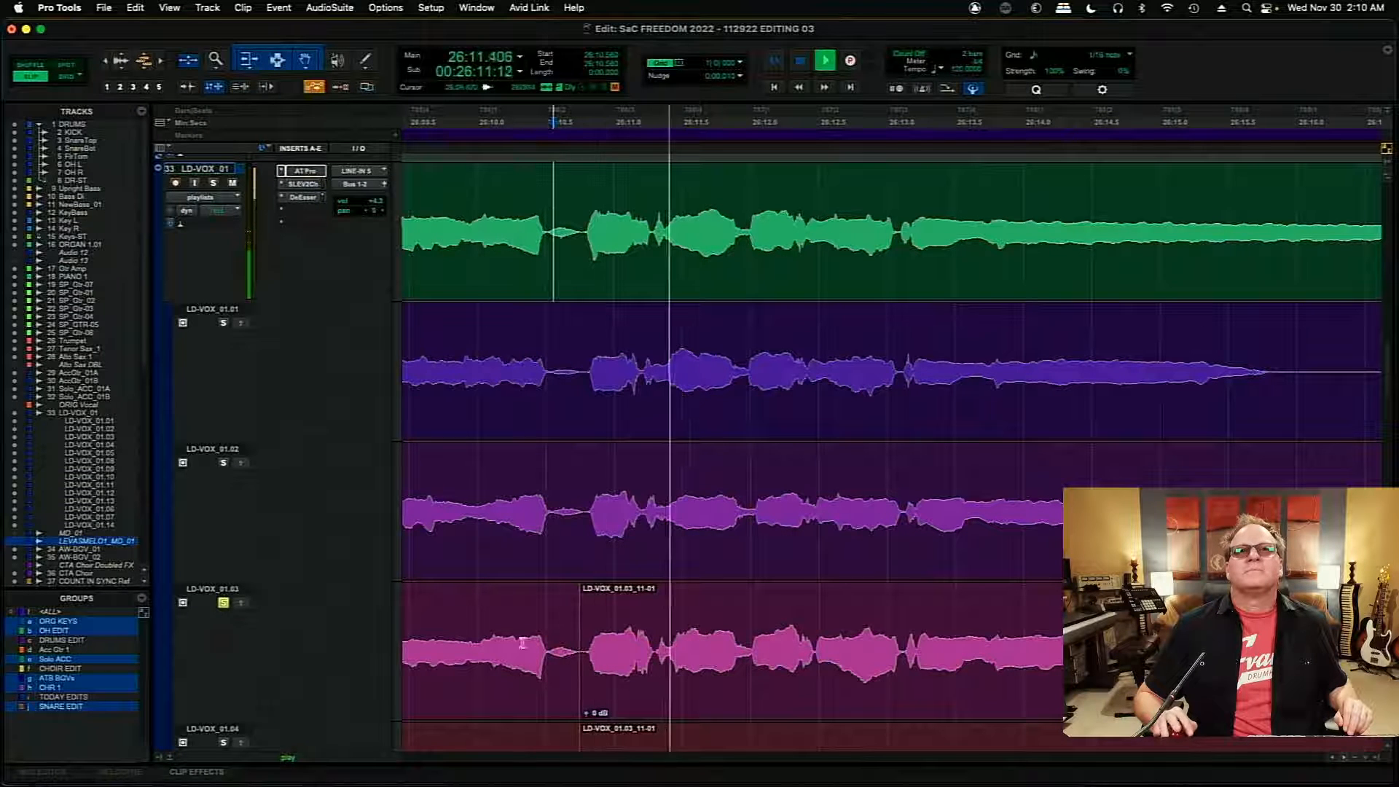
pyautogui.press('space')
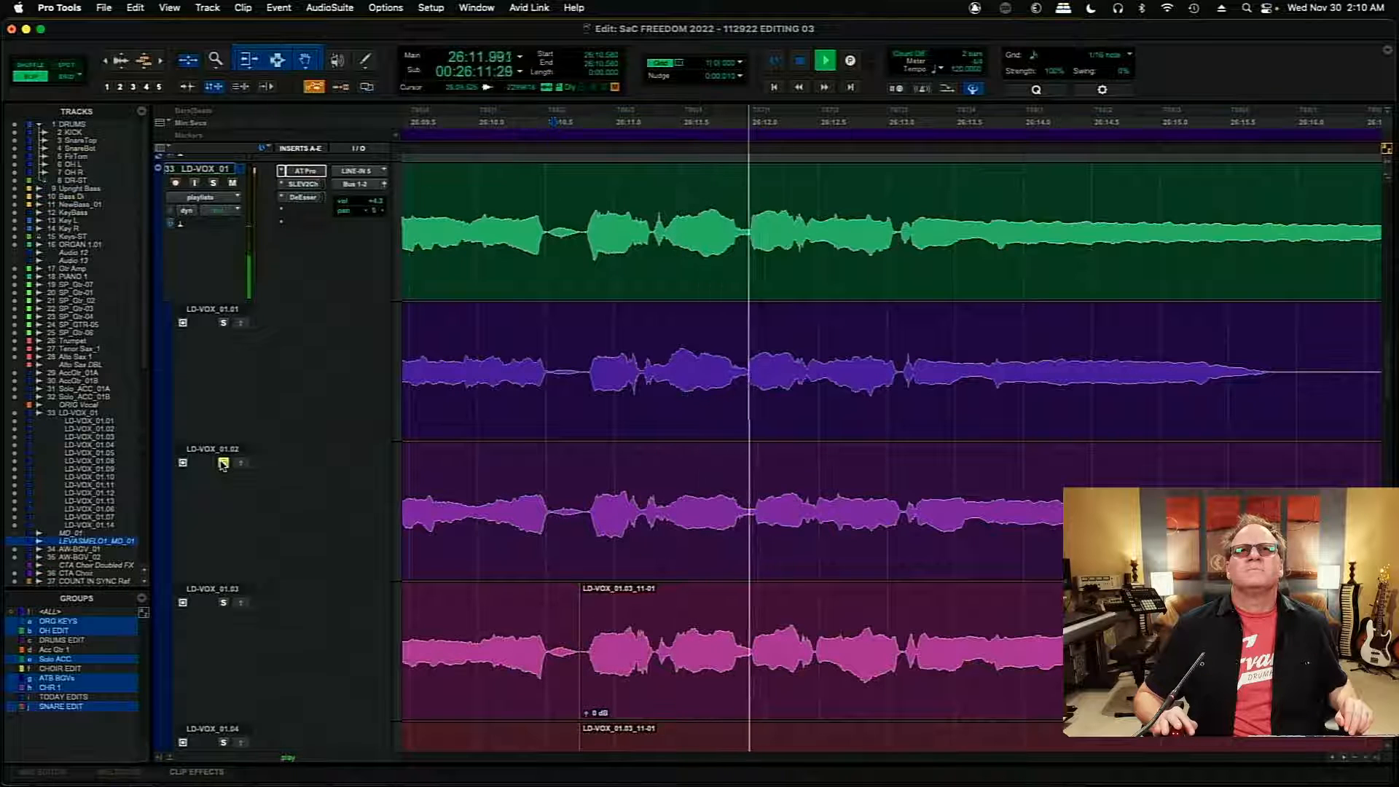
pyautogui.press('space')
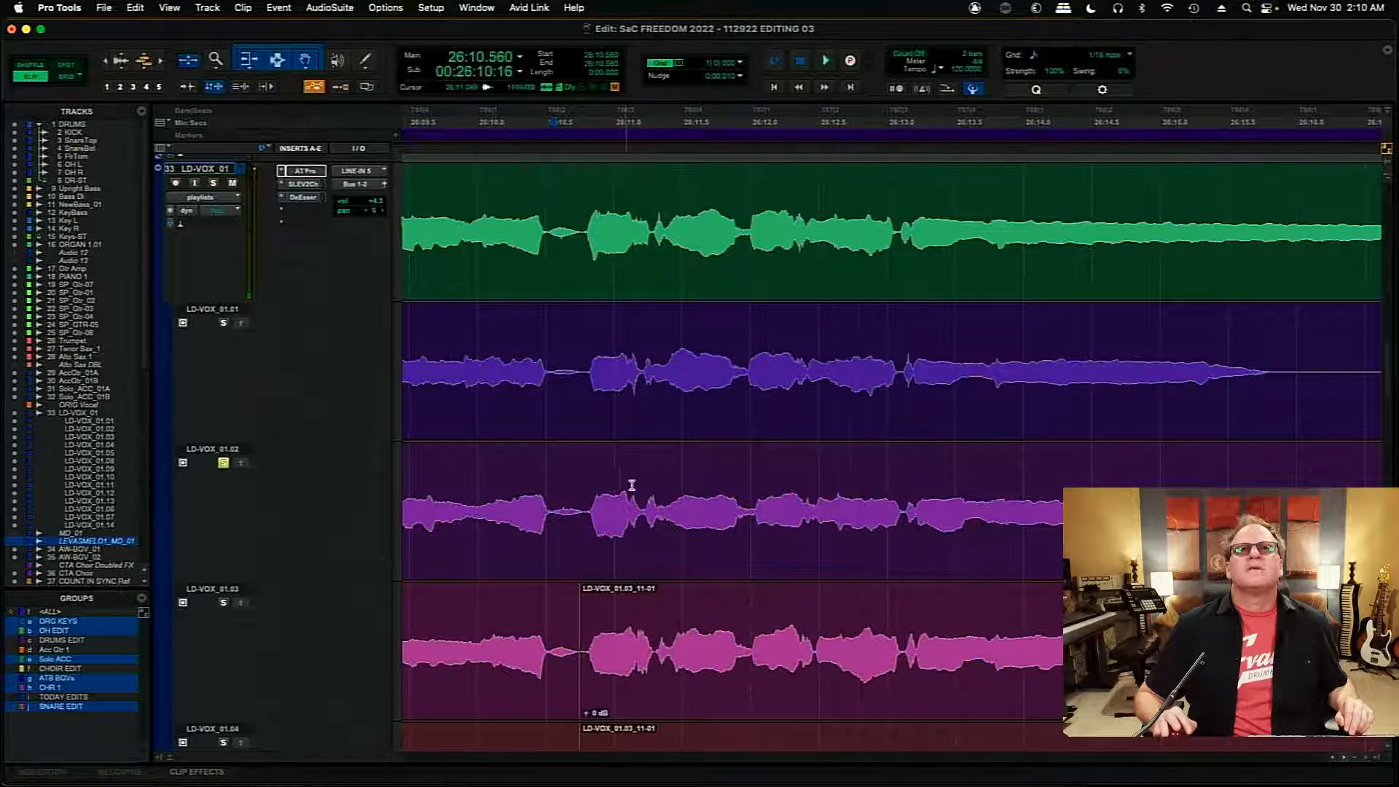
# - Copy the LD-VOX_01.02 section from 26:11.226 to about 26:12.010 into the main comp and audition from 26:10.597
pyautogui.moveTo(653, 512); pyautogui.dragTo(752, 518)
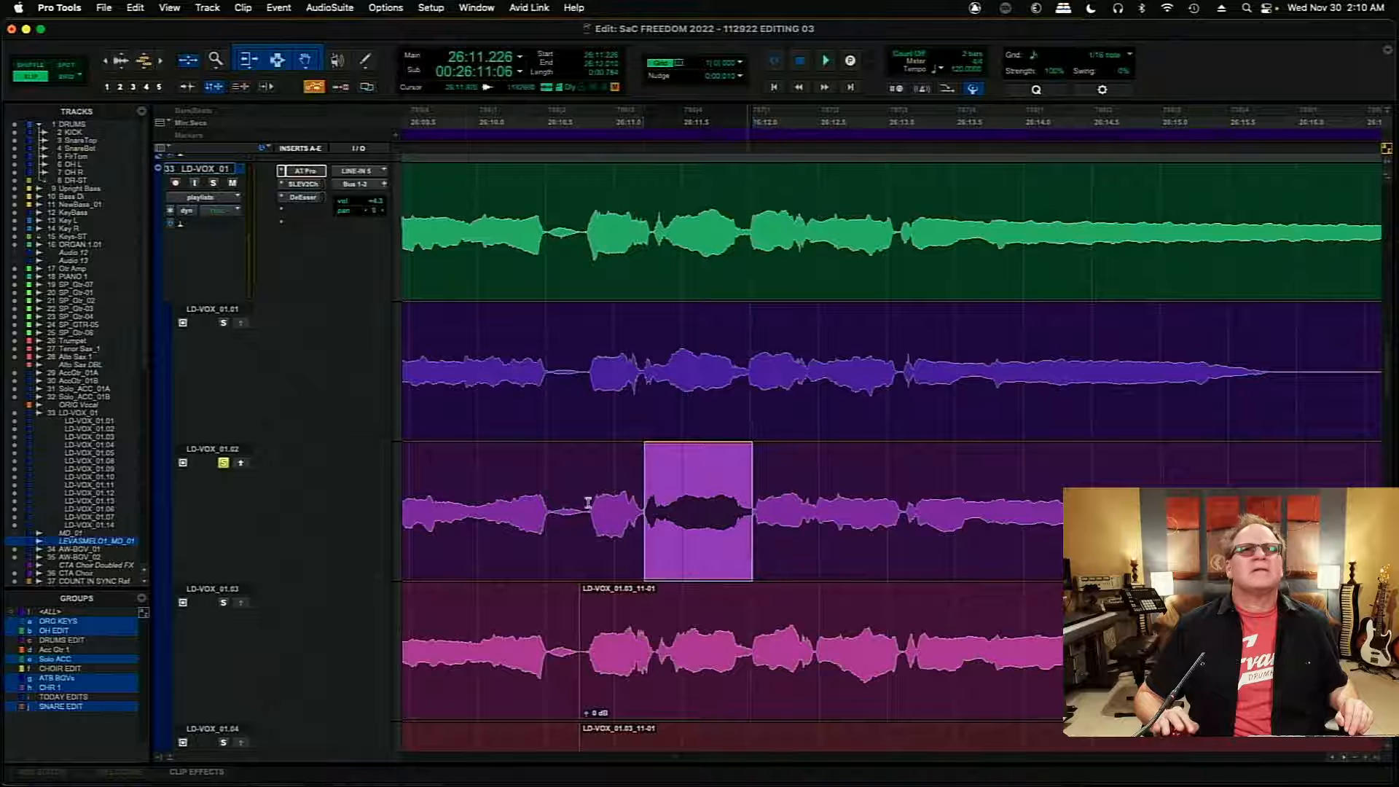
pyautogui.click(242, 464)
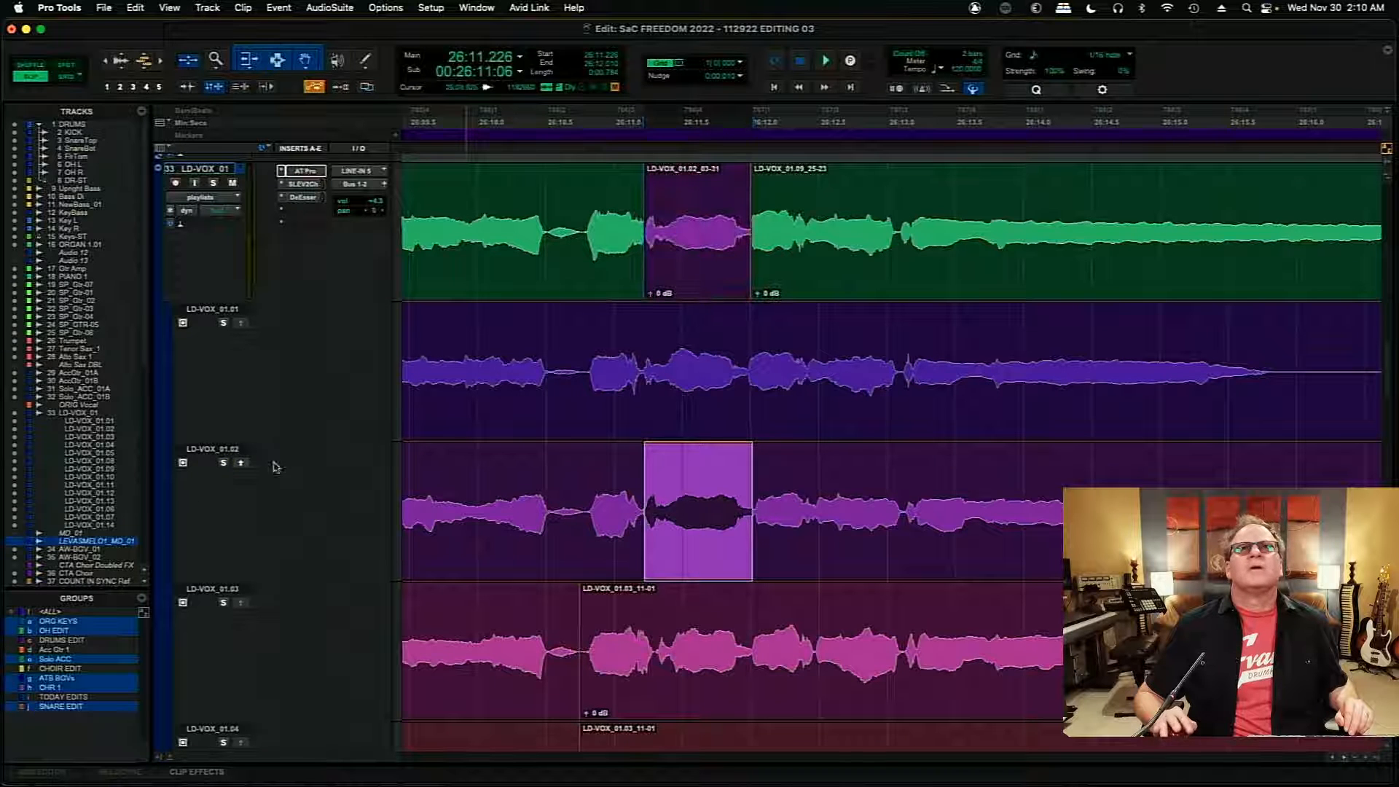
pyautogui.click(558, 206)
pyautogui.press('space')
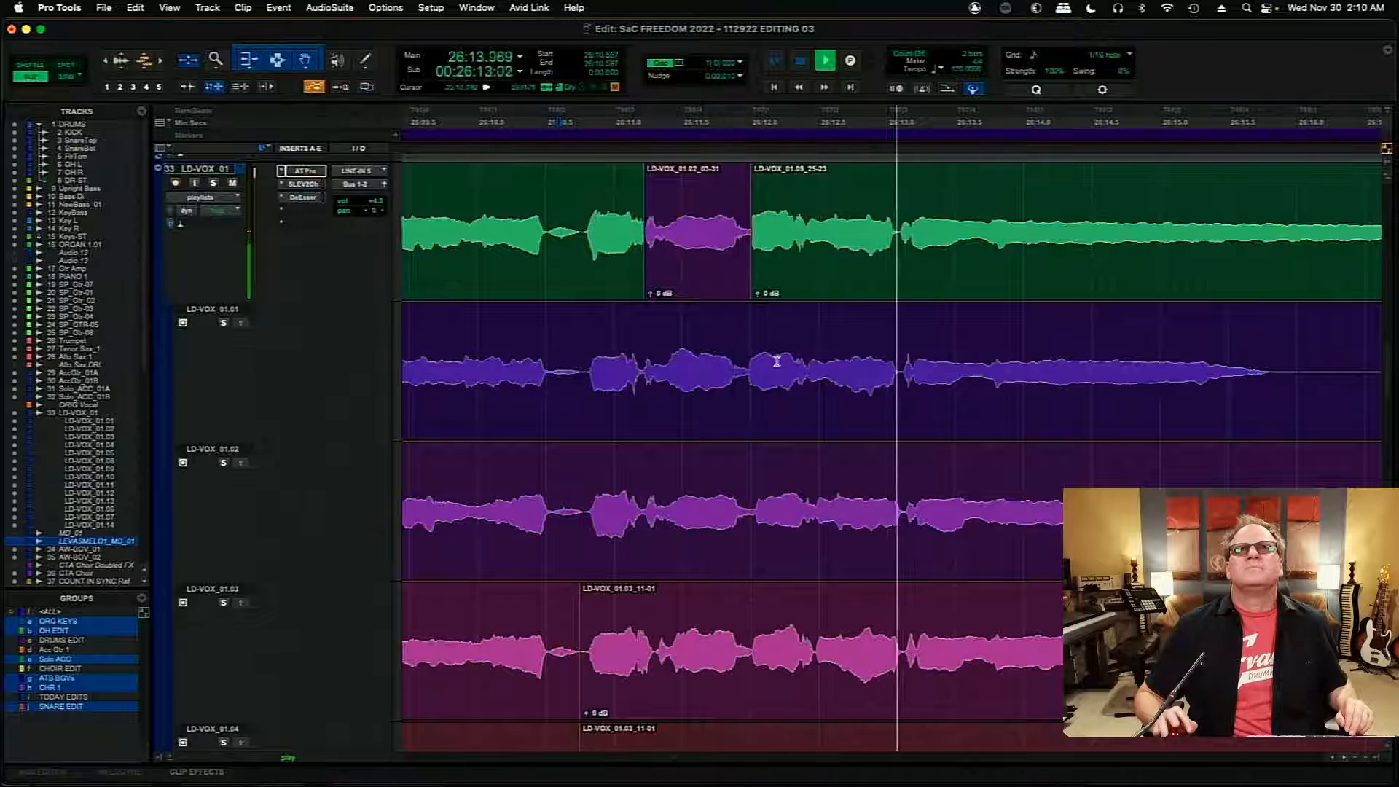
pyautogui.press('r')
pyautogui.press('r')
pyautogui.press('r')
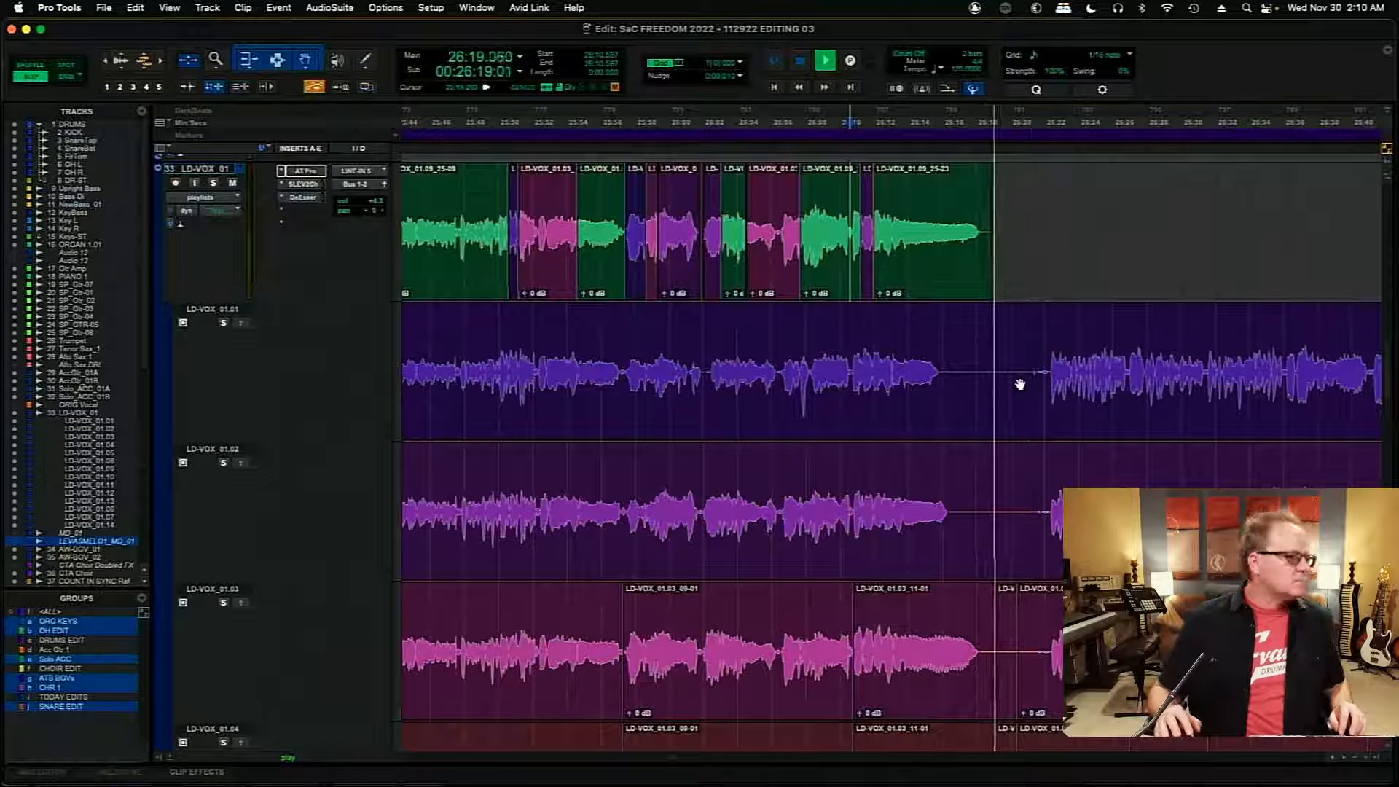
pyautogui.press('space')
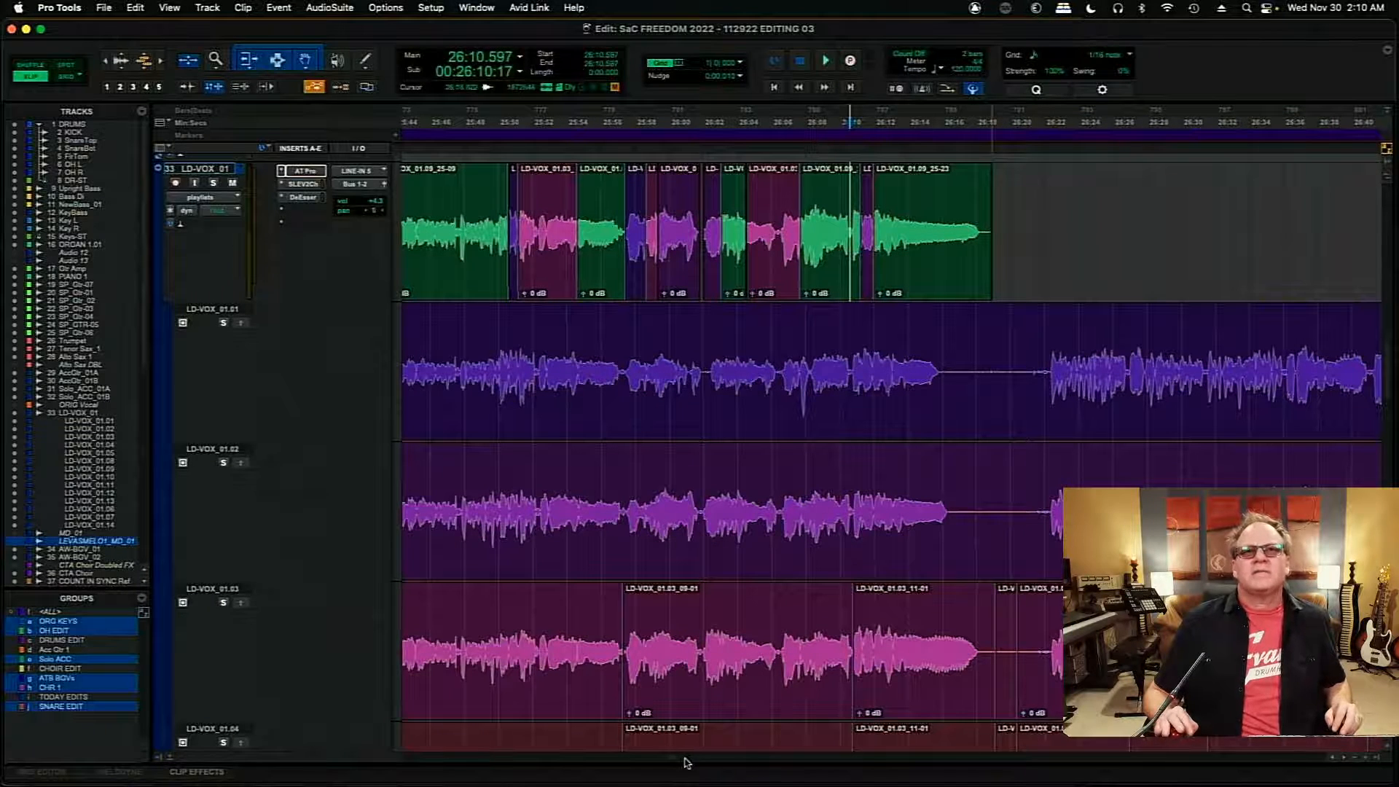
# - Trim the start of the first LD-VOX_01.09 clip after the gap to about 25:38.354 and add a short fade-in
pyautogui.hscroll(-10, 673, 763)
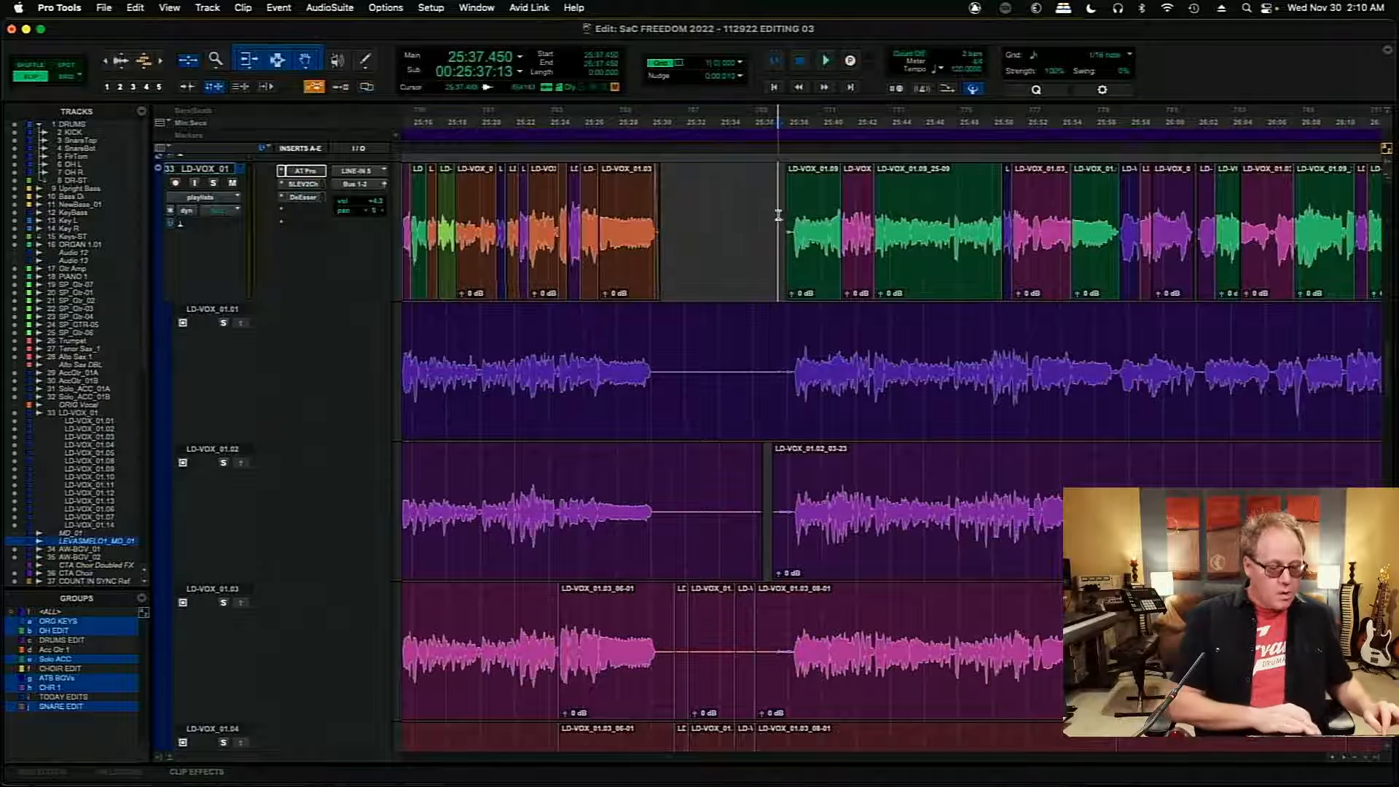
pyautogui.press('t')
pyautogui.press('t')
pyautogui.press('t')
pyautogui.press('t')
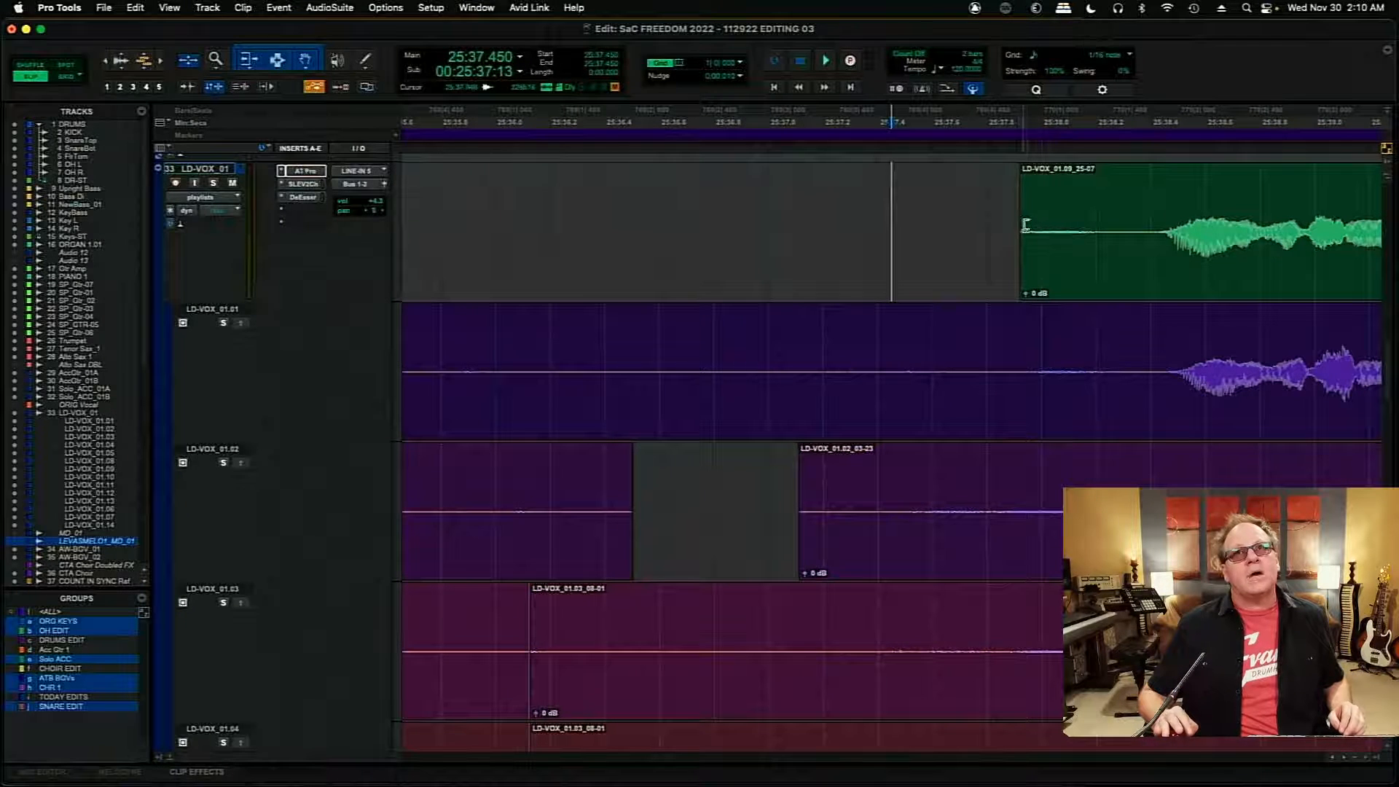
pyautogui.moveTo(1025, 225); pyautogui.dragTo(1149, 195)
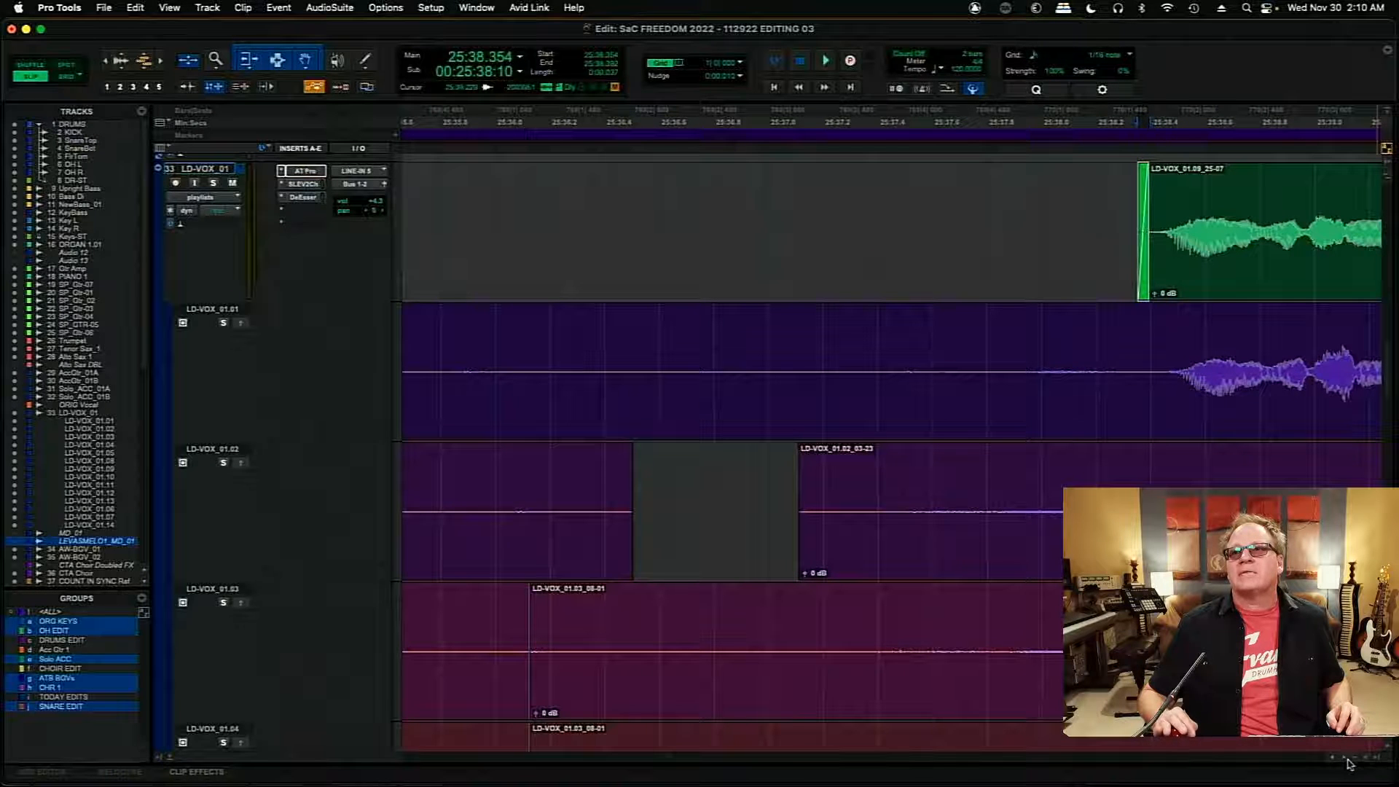
# - Extend the start of the first LD-VOX_01.03 insert after the gap back to 25:41.135
pyautogui.hscroll(10, 1346, 762)
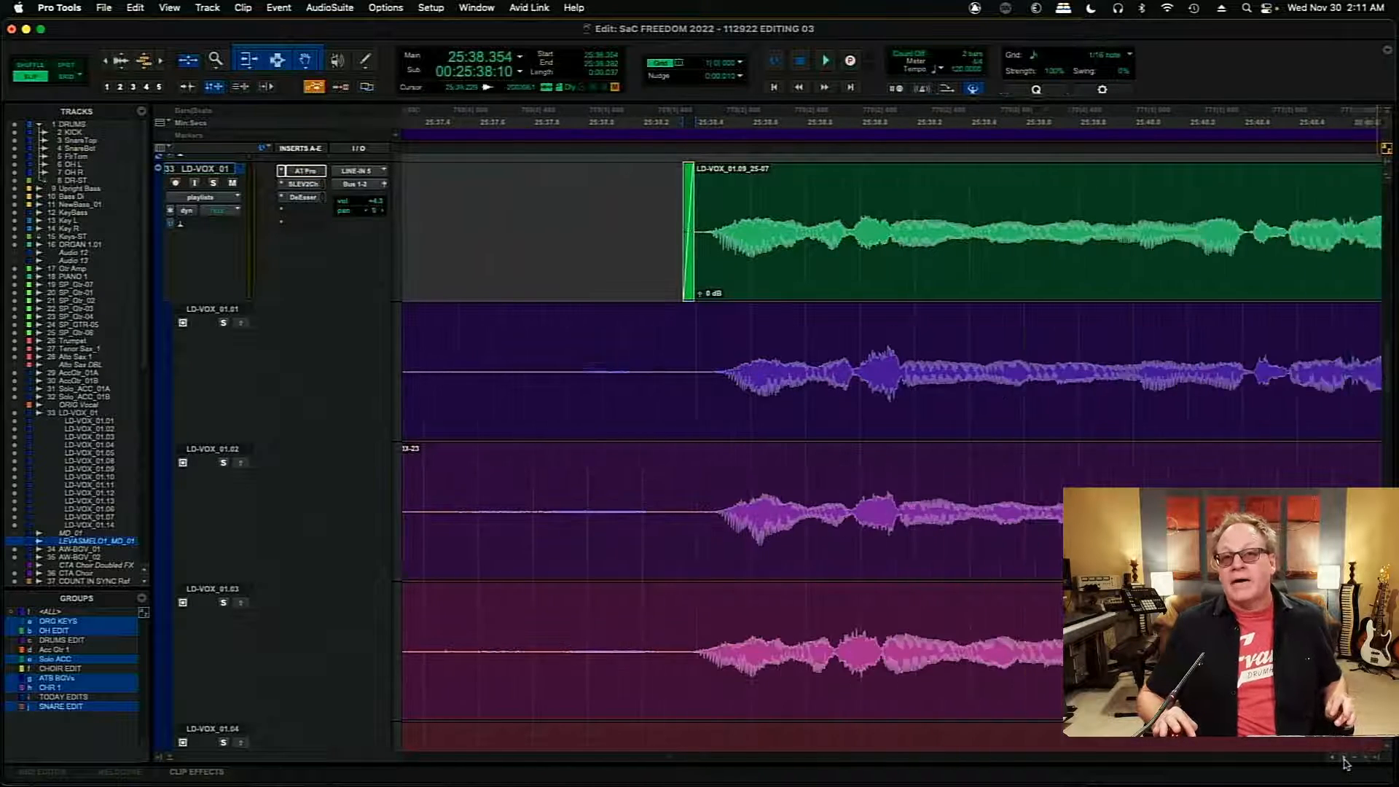
pyautogui.hscroll(5, 1346, 762)
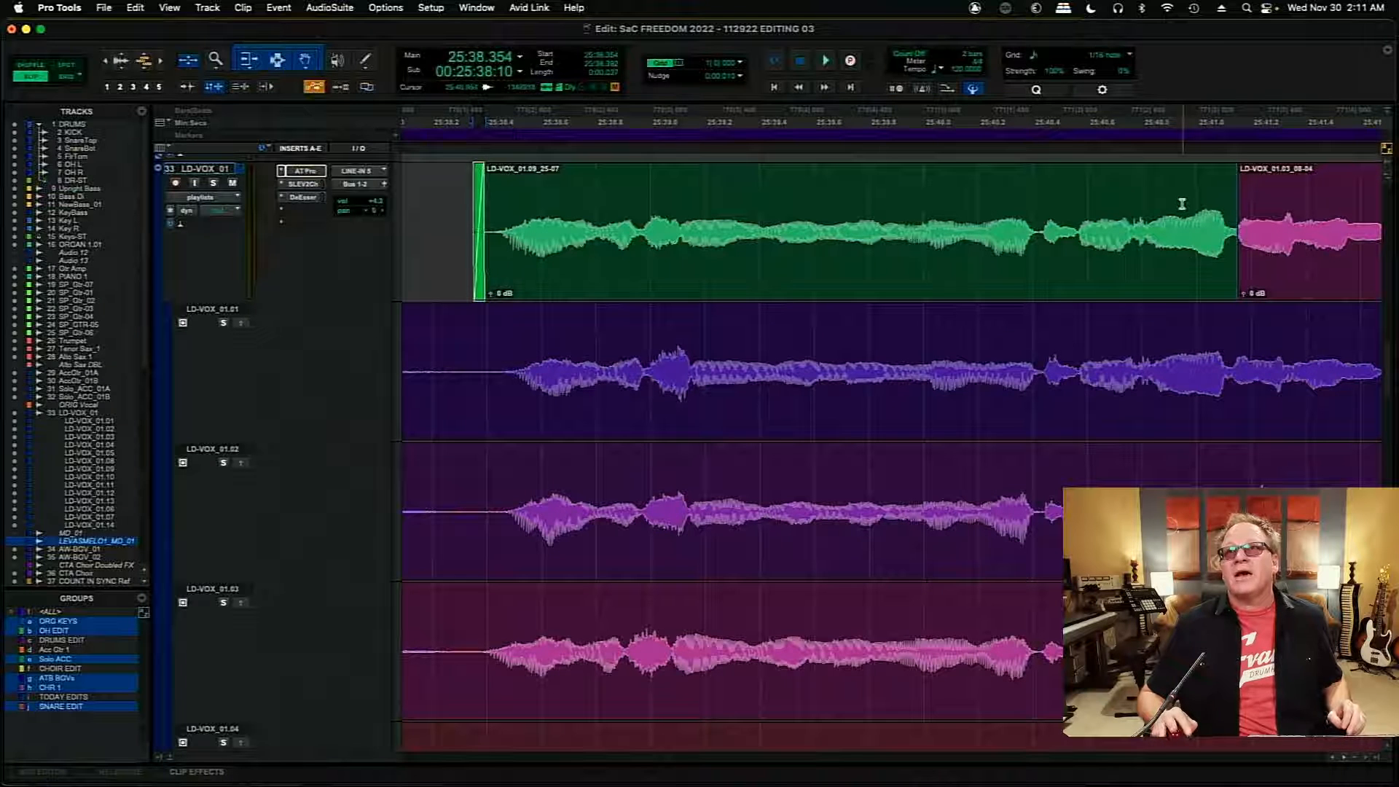
pyautogui.press('t')
pyautogui.press('t')
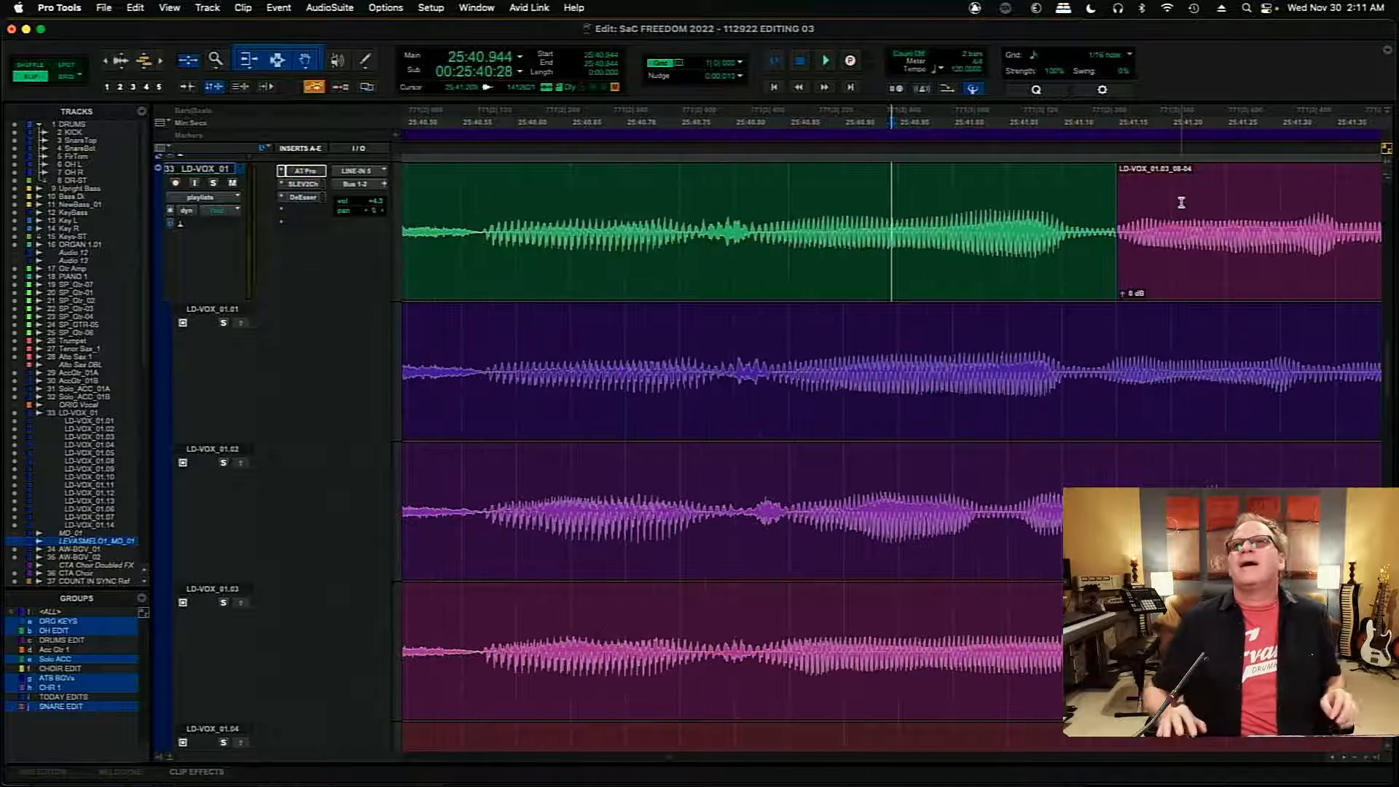
pyautogui.moveTo(1122, 231); pyautogui.dragTo(1102, 231)
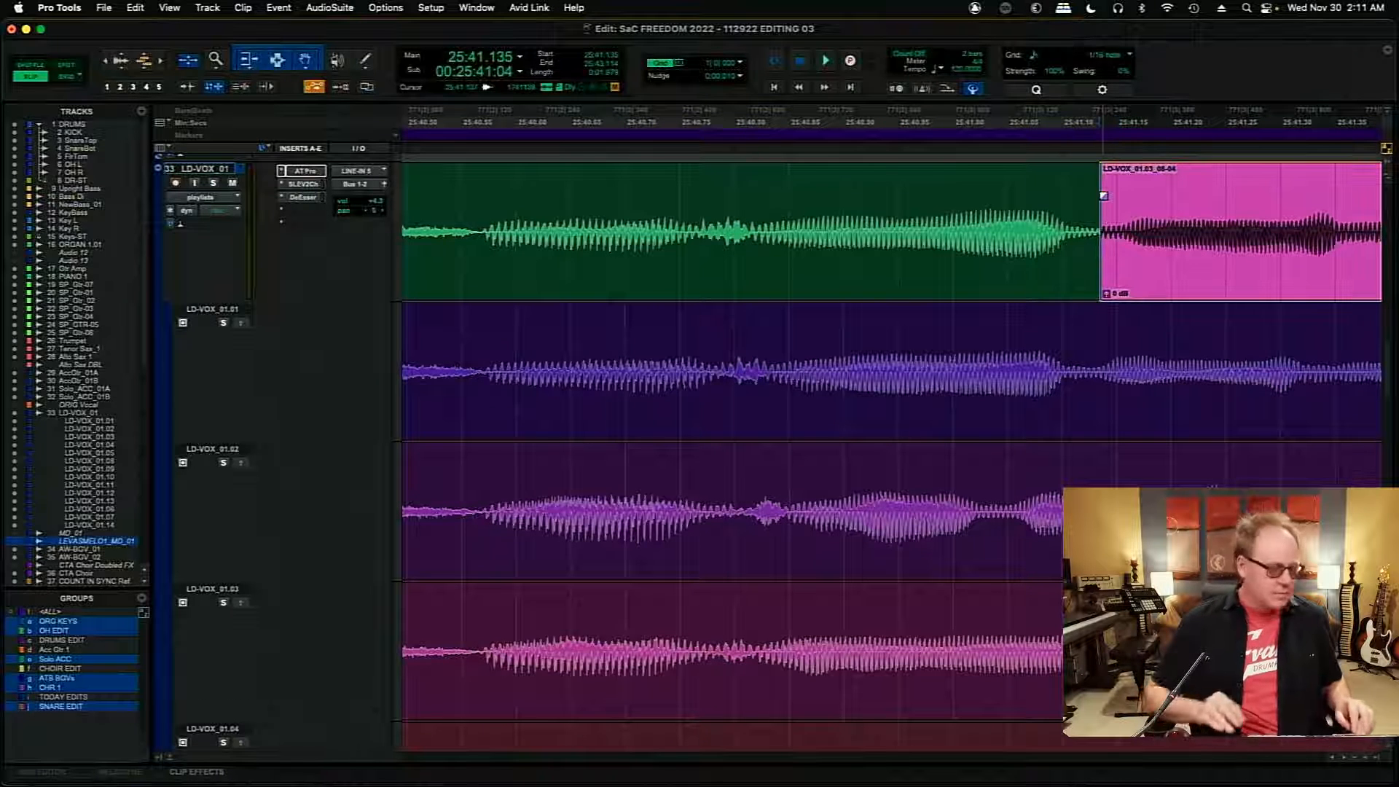
# - Fine-tune the LD-VOX_01.09 to LD-VOX_01.03 join to about 25:41.136 and add a short crossfade across it
pyautogui.press('t')
pyautogui.press('t')
pyautogui.press('t')
pyautogui.press('t')
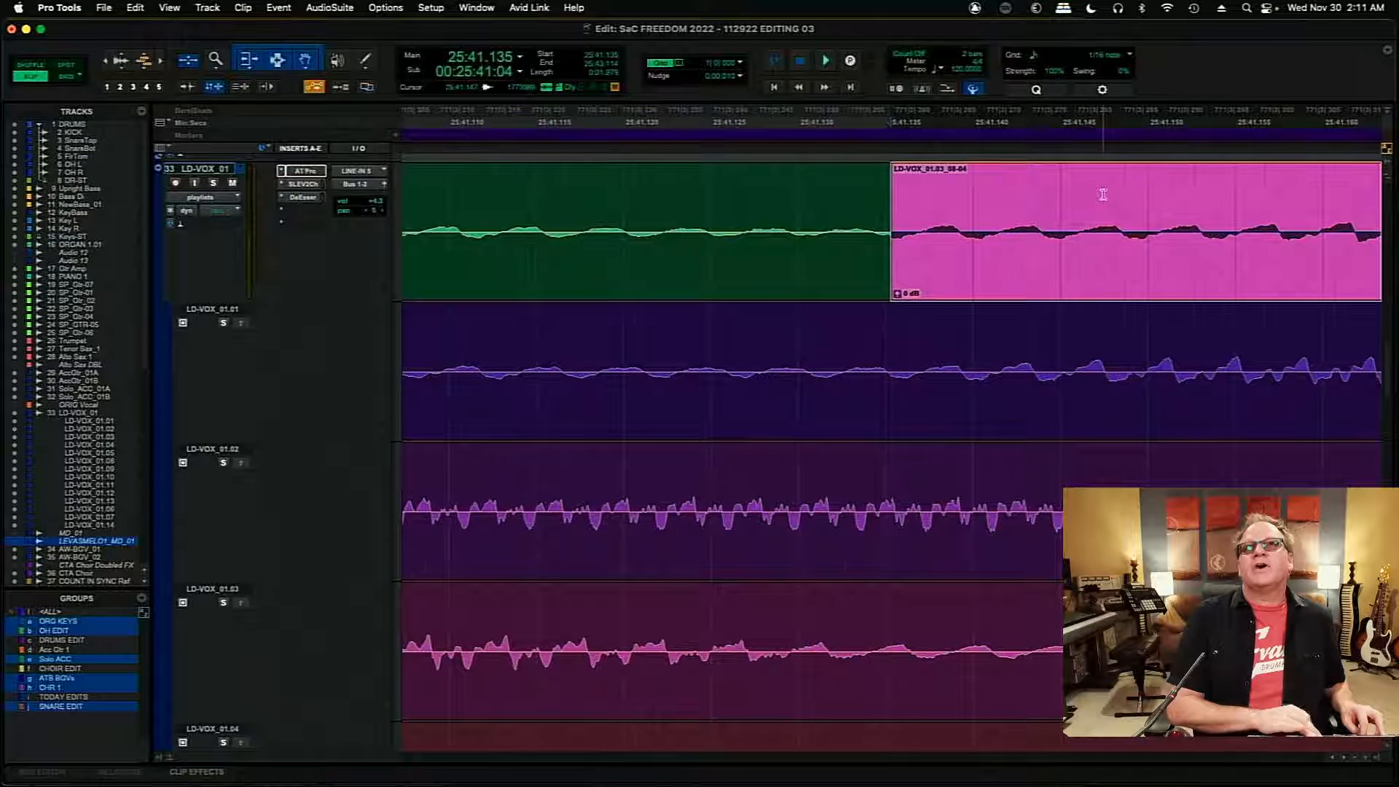
pyautogui.press('r')
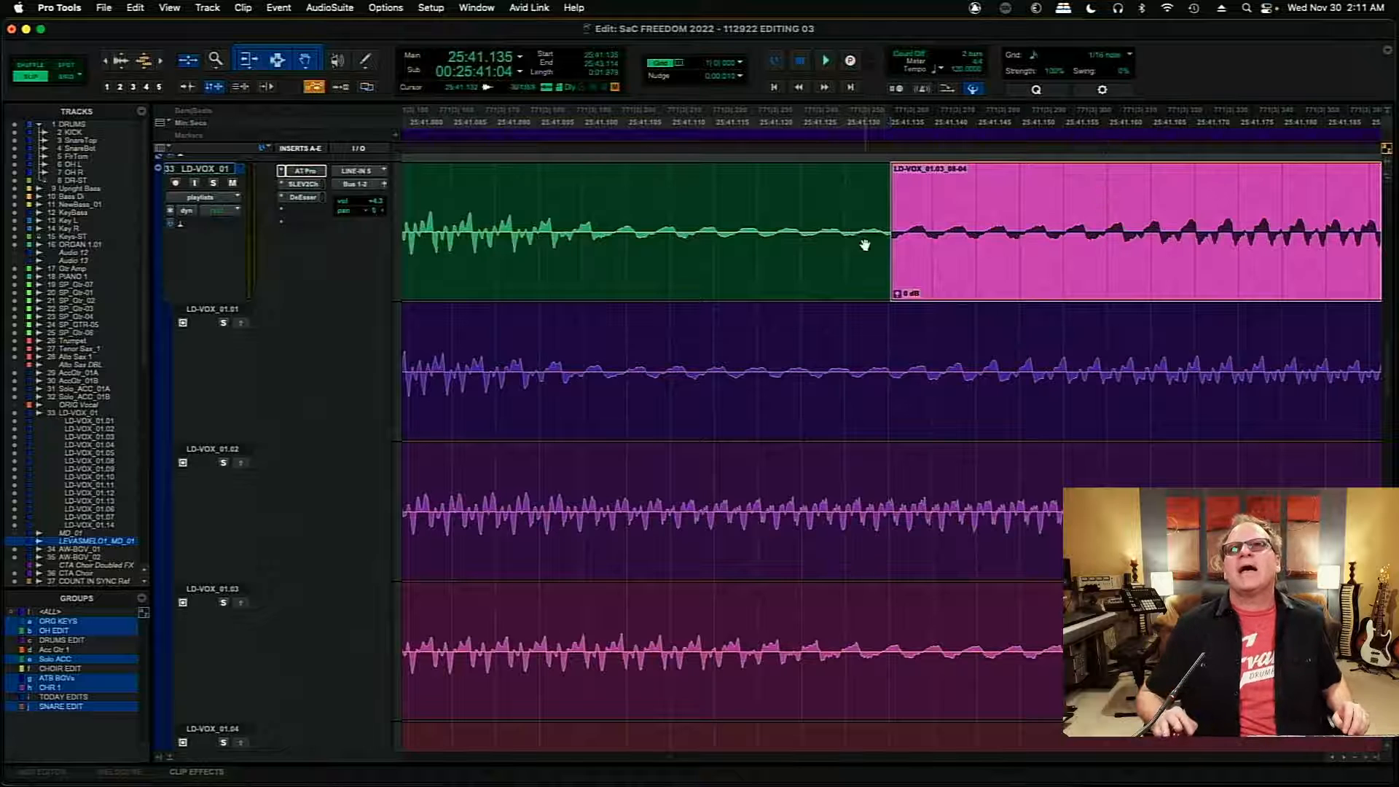
pyautogui.click(885, 233)
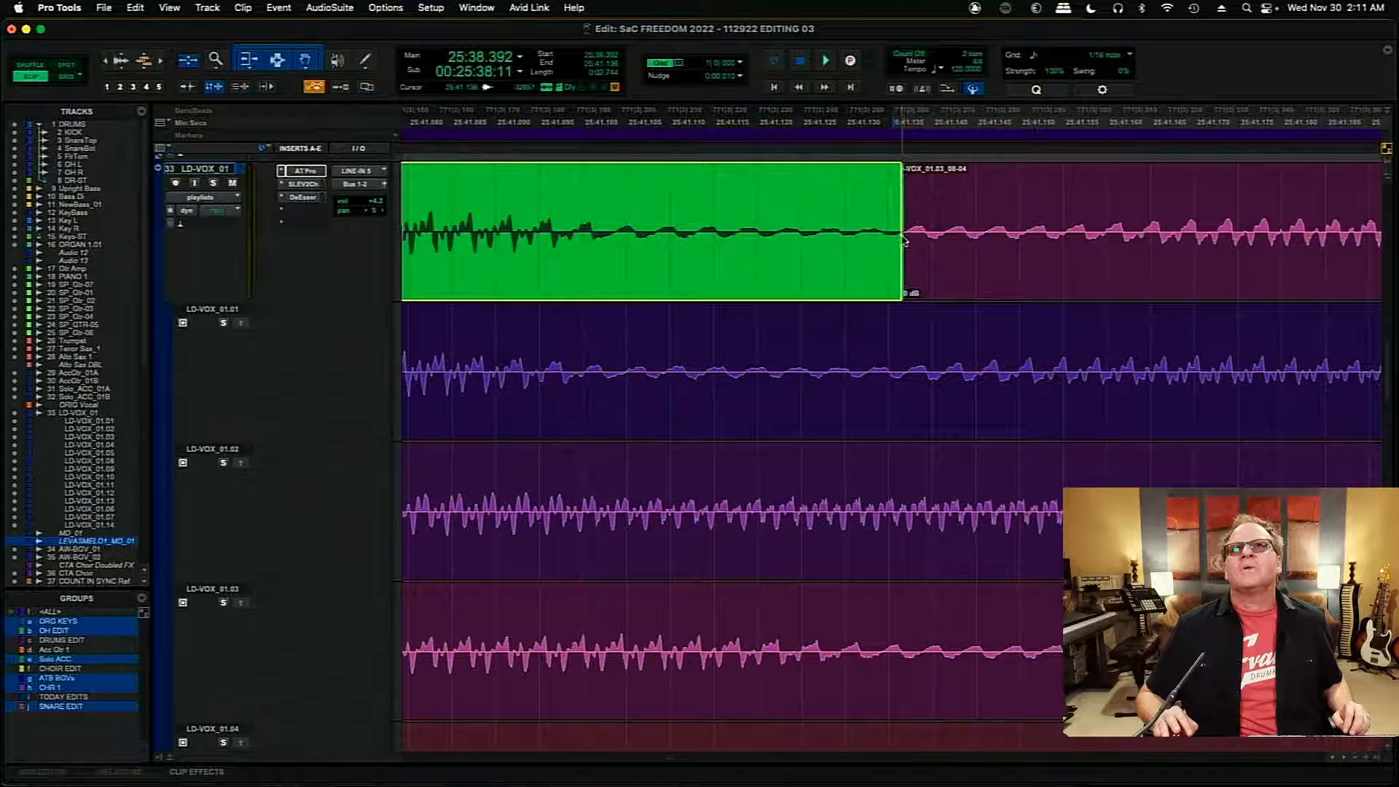
pyautogui.click(901, 282)
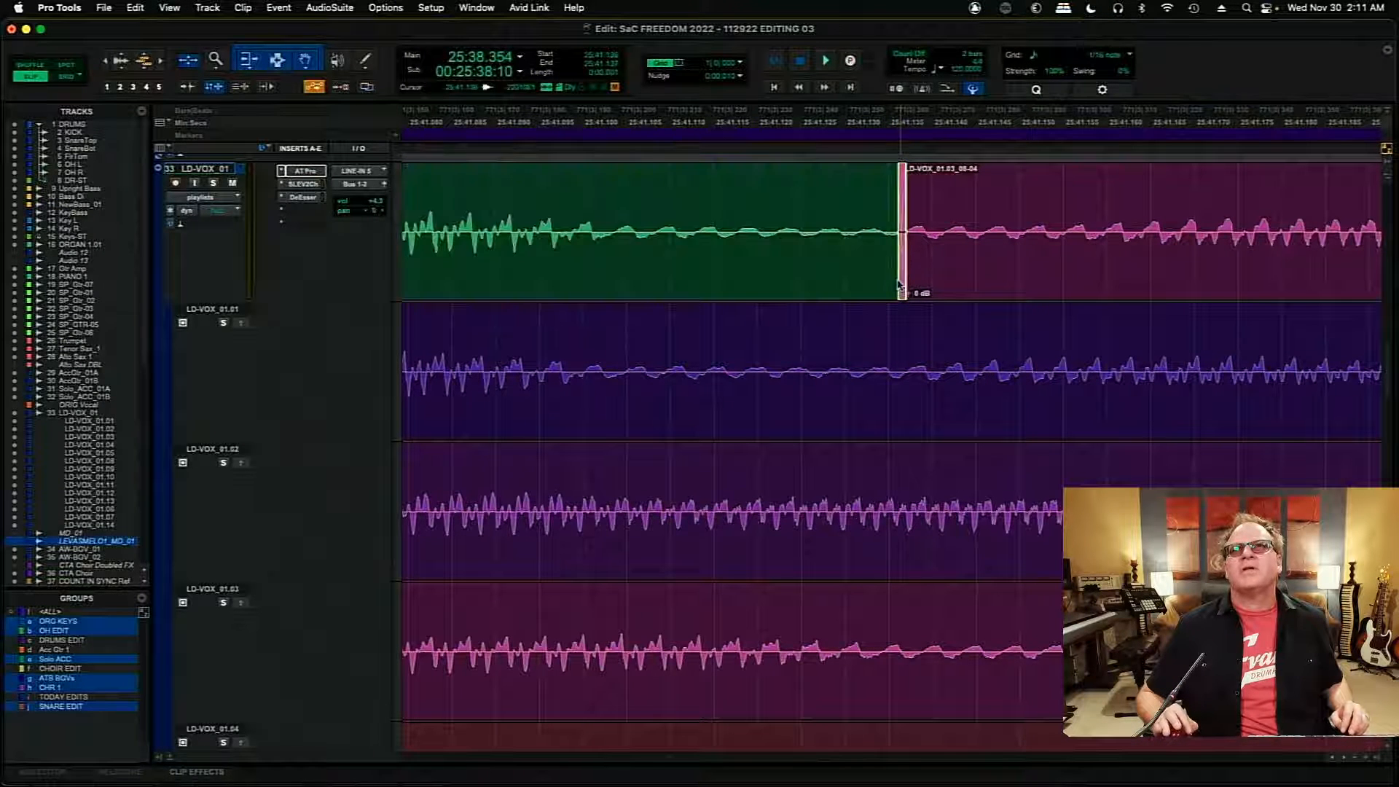
pyautogui.click(1042, 194)
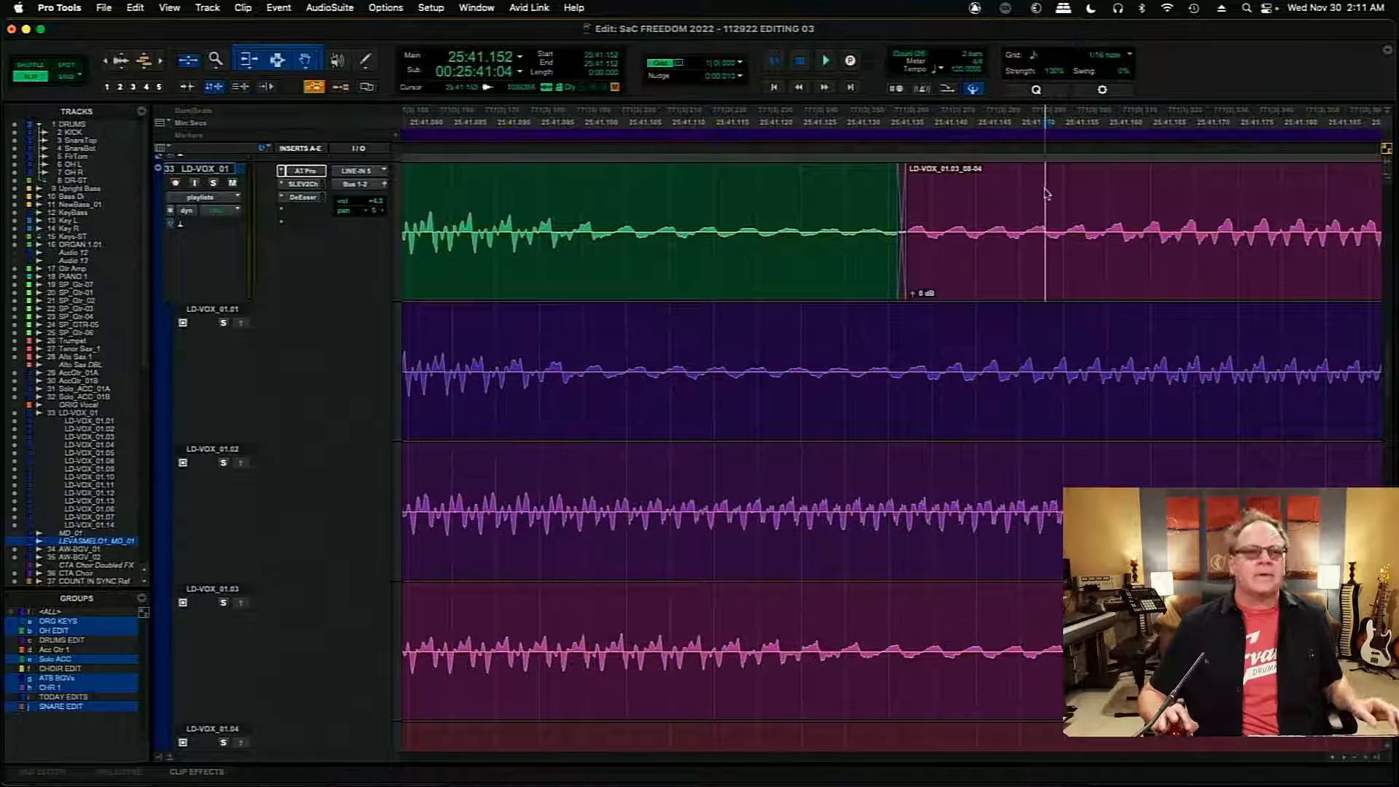
# - Crossfade the join at 25:43.114, and shift the crossfade into the LD-VOX_01.01 insert earlier, ending at about 25:50.606
pyautogui.press('Tab')
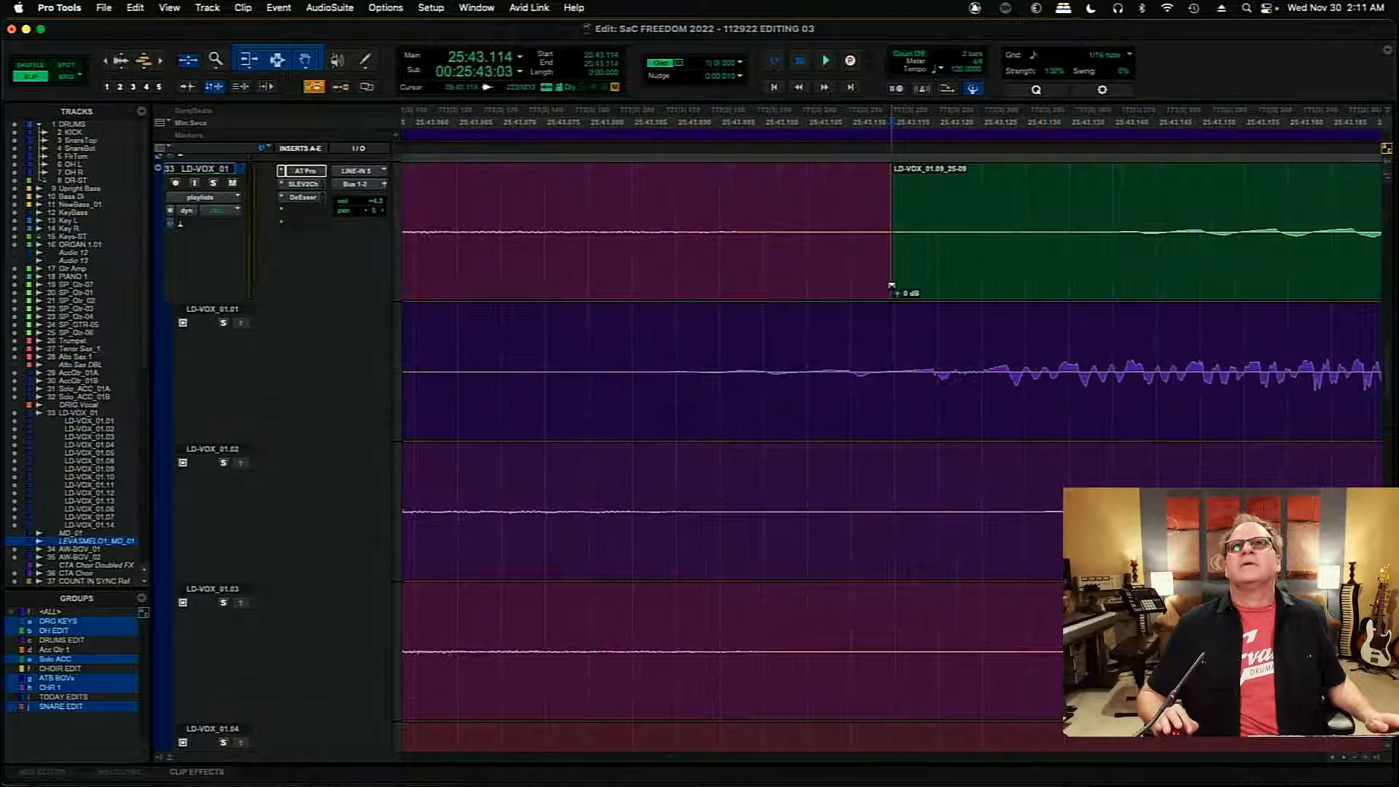
pyautogui.moveTo(891, 285); pyautogui.dragTo(1024, 188)
pyautogui.press('Tab')
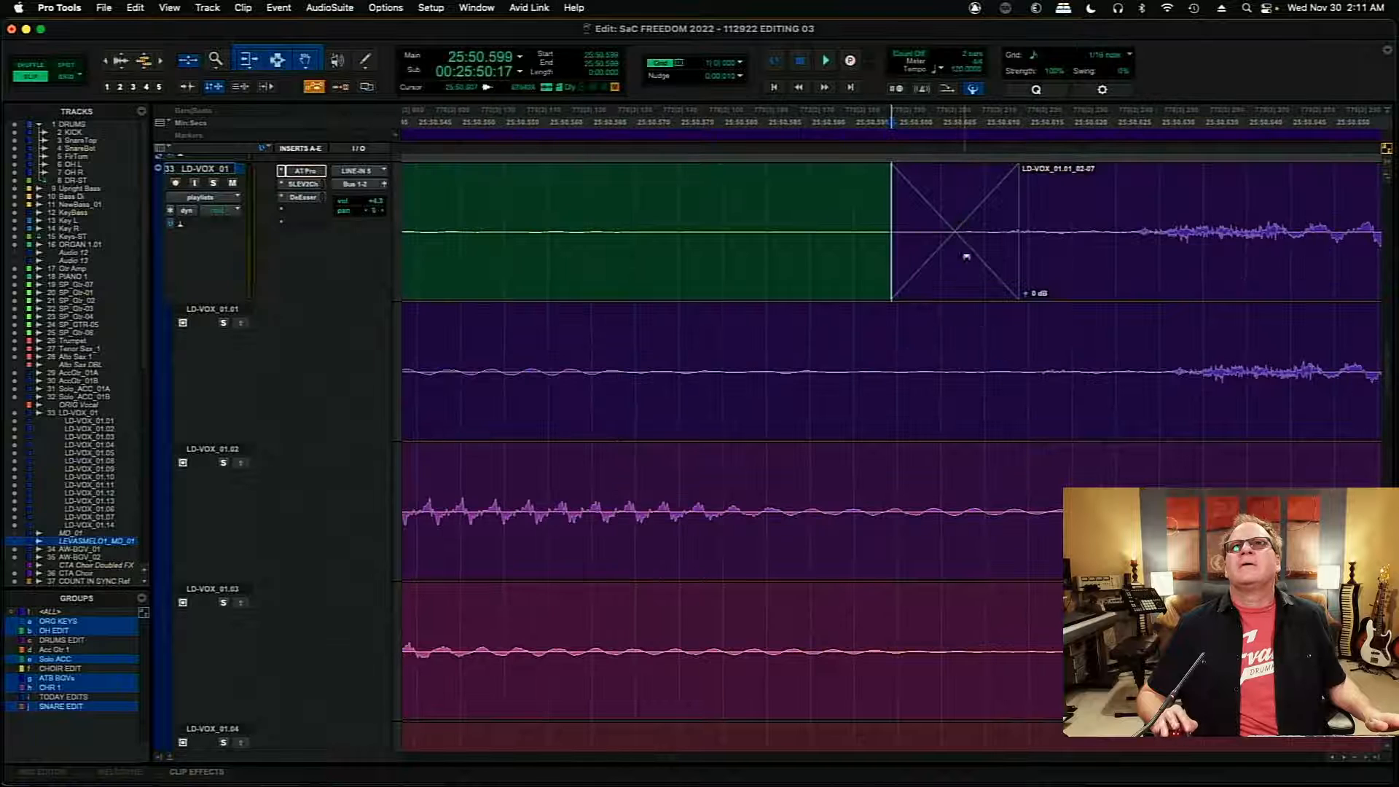
pyautogui.moveTo(971, 280); pyautogui.dragTo(882, 286)
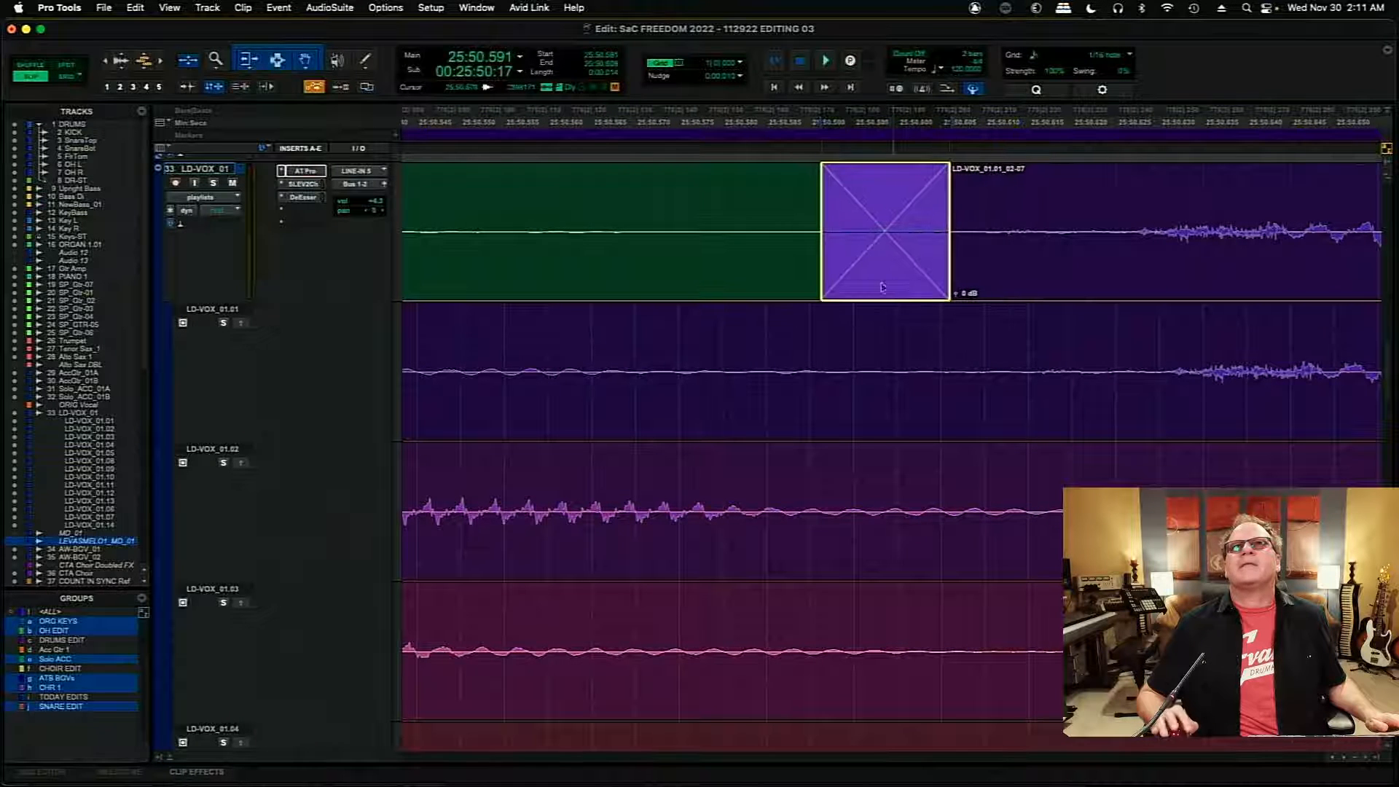
pyautogui.click(1061, 198)
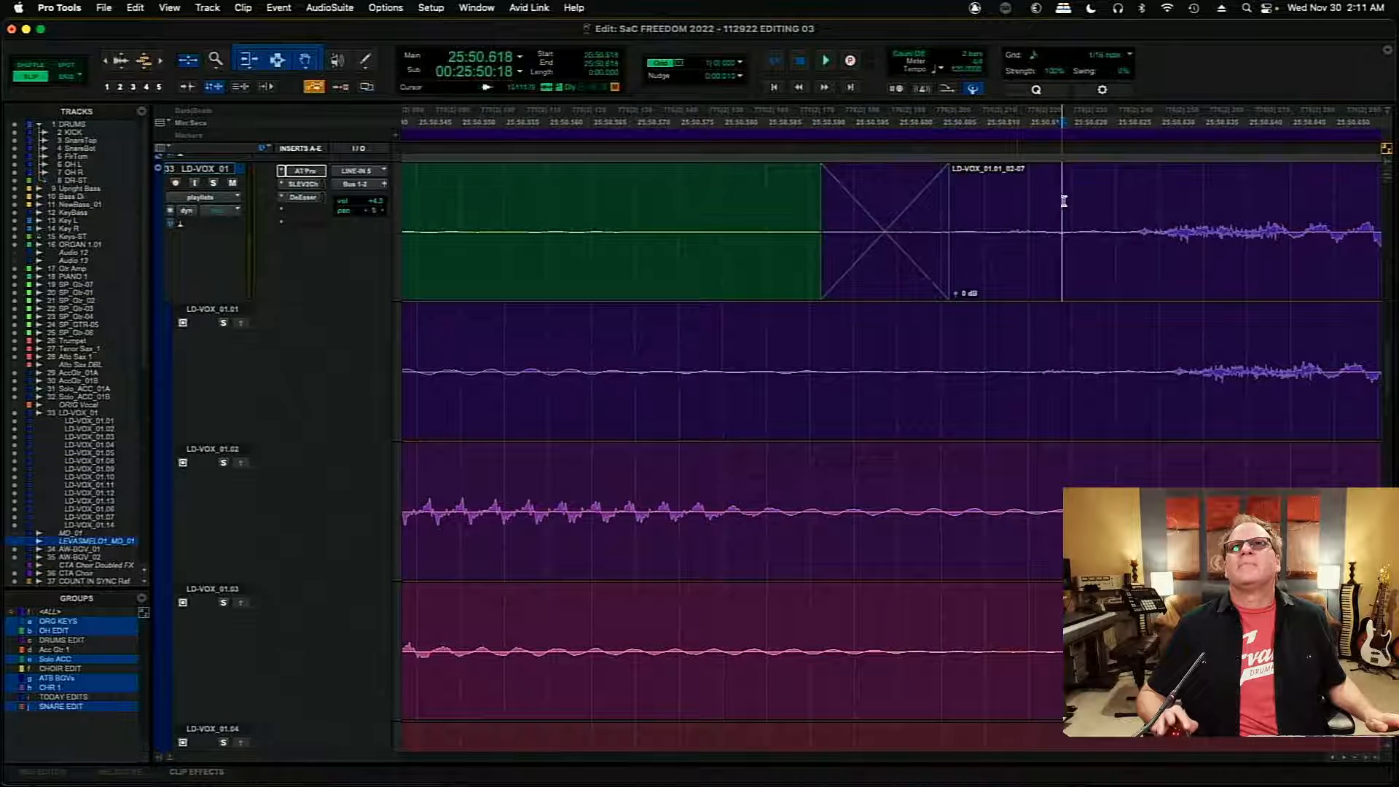
# - Extend the LD-VOX_01.01 insert's end to about 25:51.203 and crossfade the joins there and at about 25:54.635
pyautogui.press('Tab')
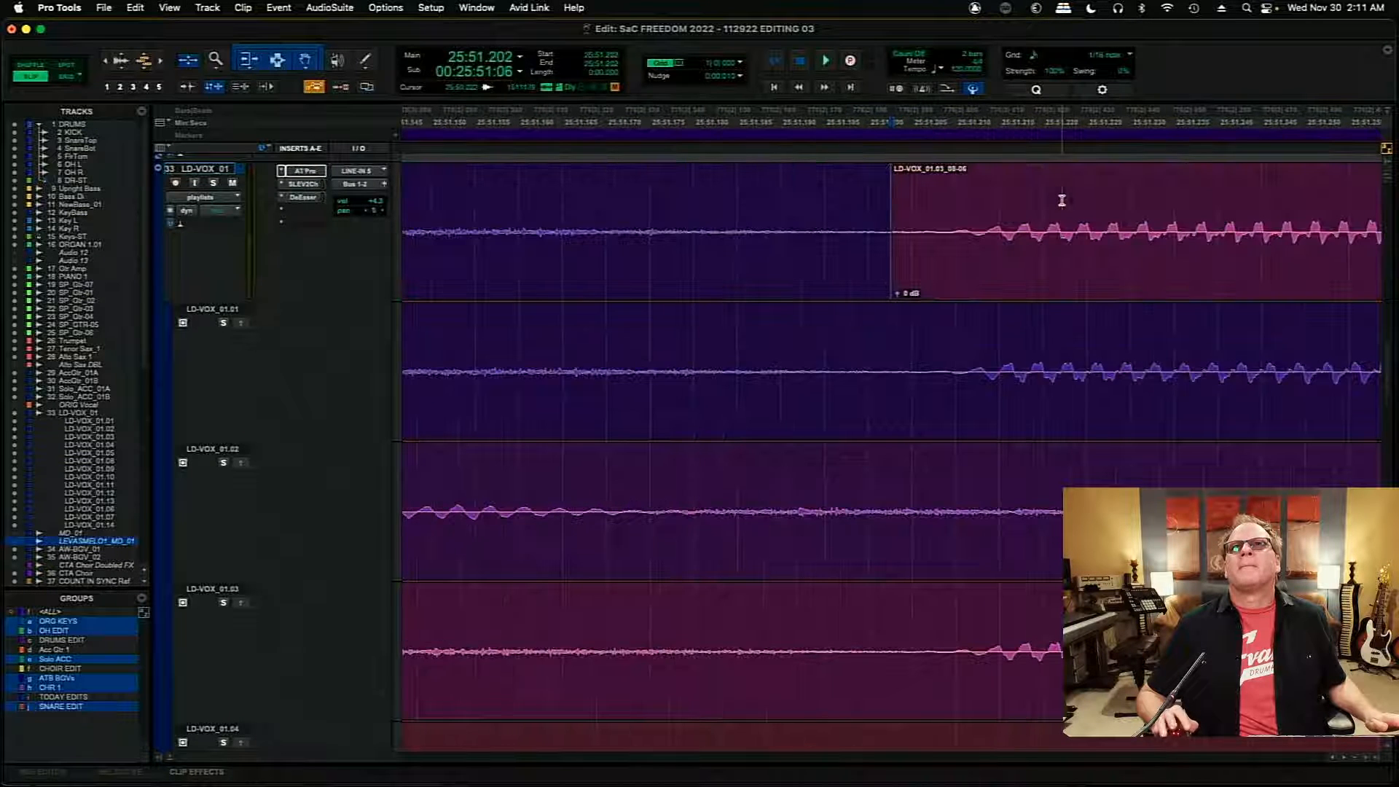
pyautogui.doubleClick(887, 245)
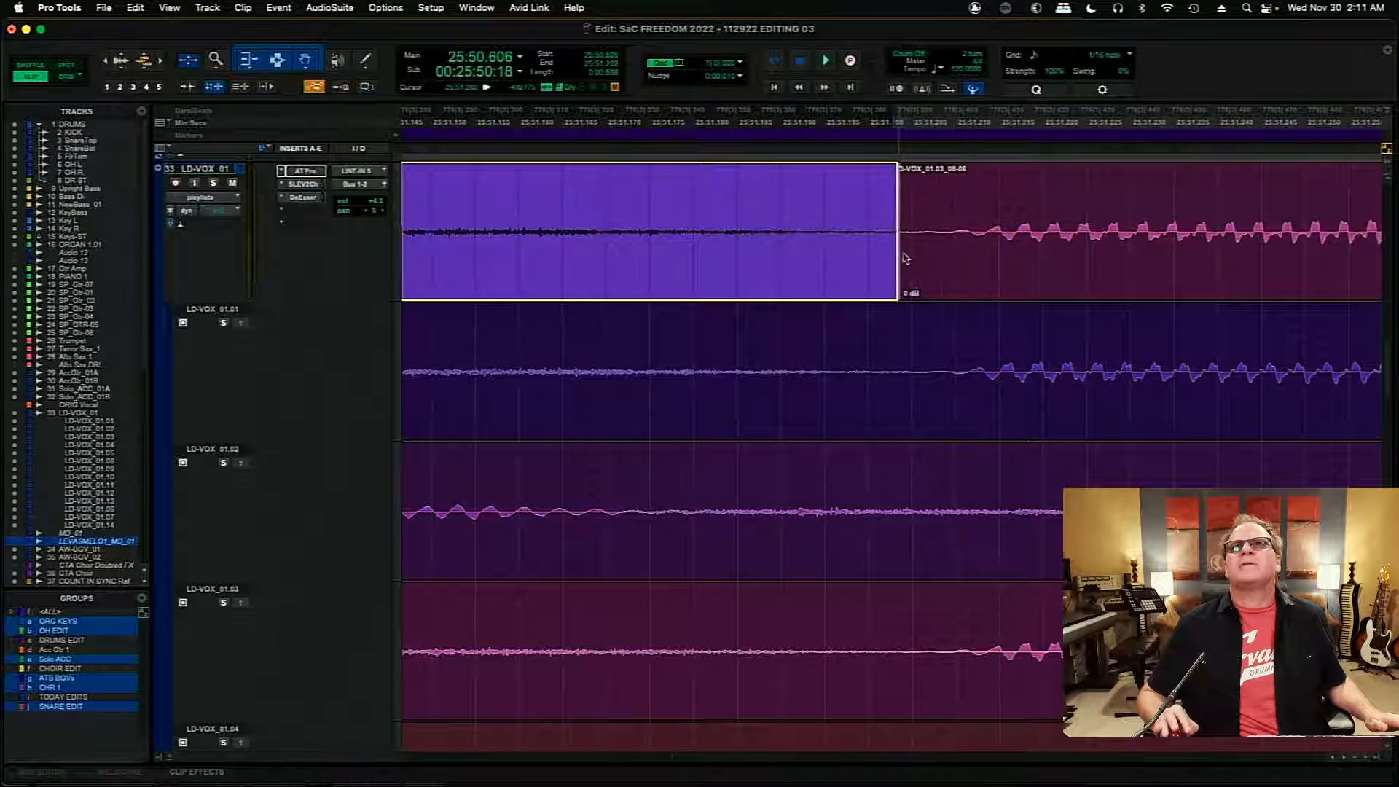
pyautogui.moveTo(903, 258)
pyautogui.mouseDown()
pyautogui.moveTo(957, 248)
pyautogui.moveTo(910, 238)
pyautogui.moveTo(903, 288)
pyautogui.moveTo(864, 286)
pyautogui.mouseUp()
pyautogui.click(927, 211)
pyautogui.press('Tab')
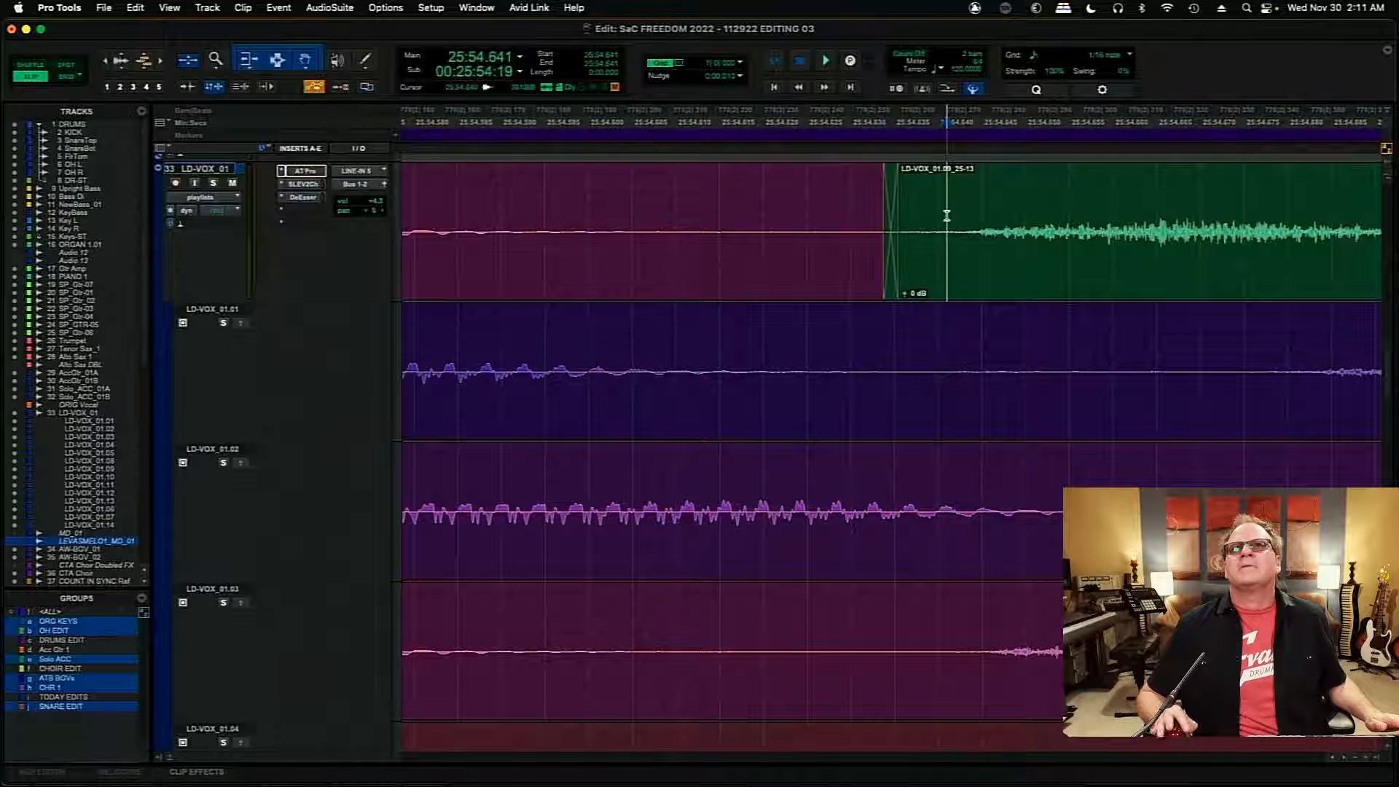
# - Extend the end of the LD-VOX_01.09 clip before the LD-VOX_01.01 insert to about 25:57.489 and audition the join from 25:57.415
pyautogui.press('Tab')
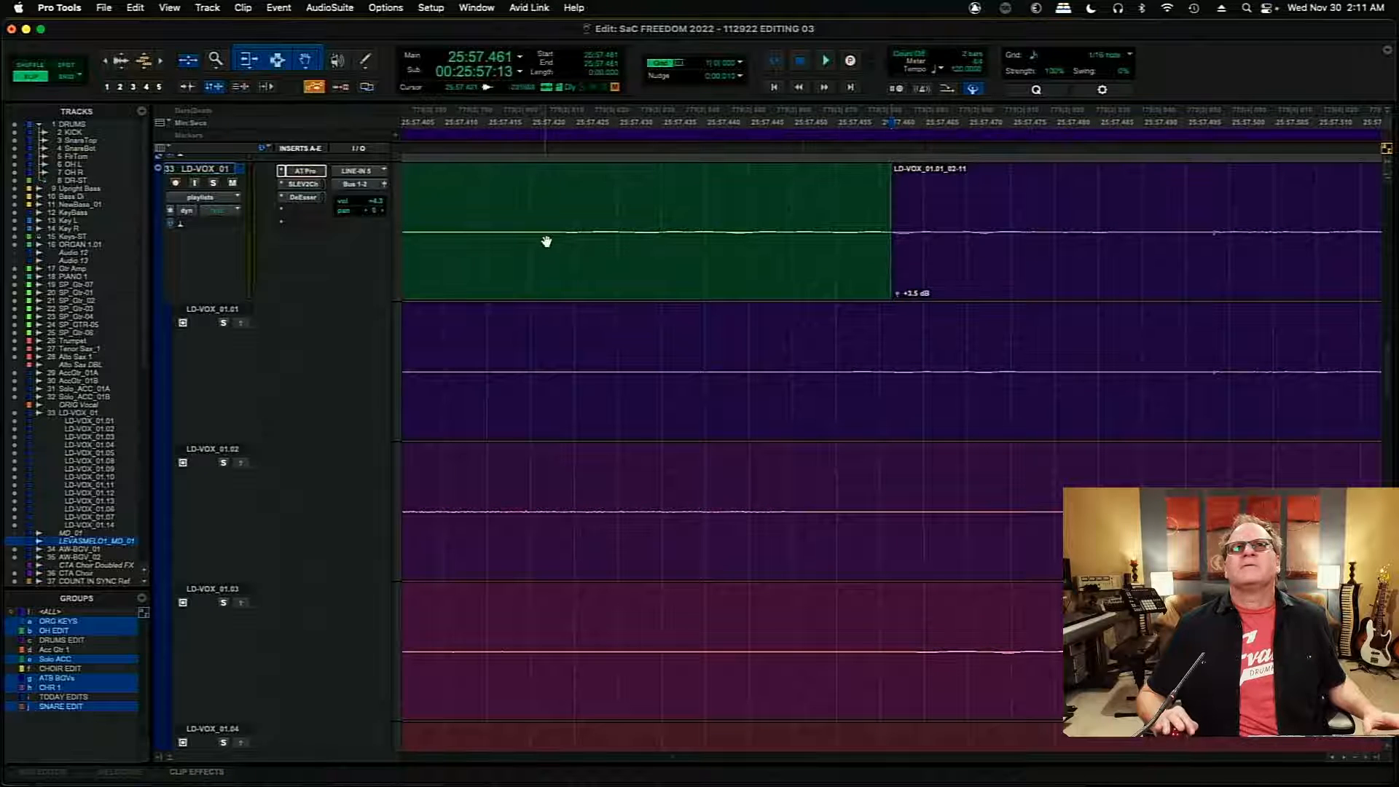
pyautogui.click(529, 226)
pyautogui.press('space')
pyautogui.press('space')
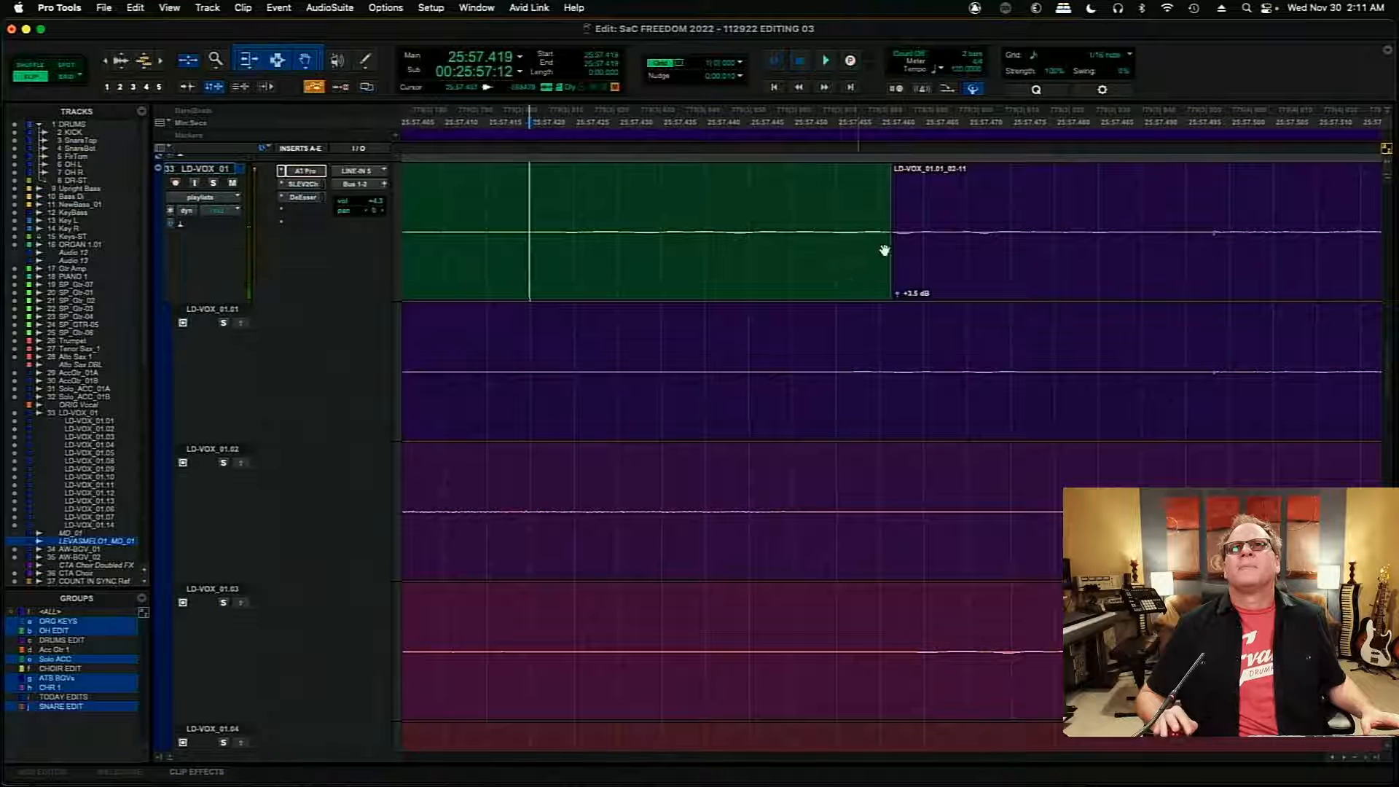
pyautogui.moveTo(884, 244); pyautogui.dragTo(1128, 244)
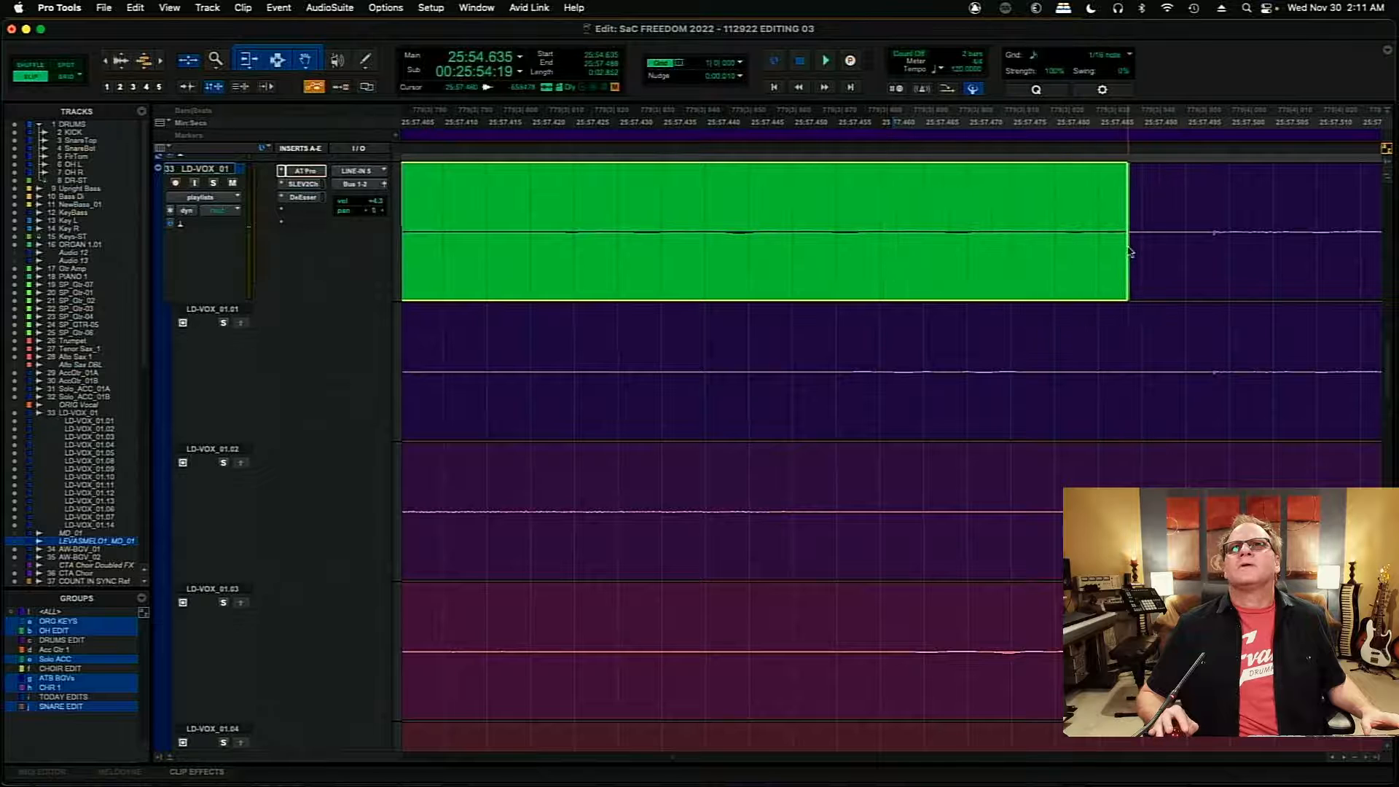
pyautogui.click(494, 204)
pyautogui.press('space')
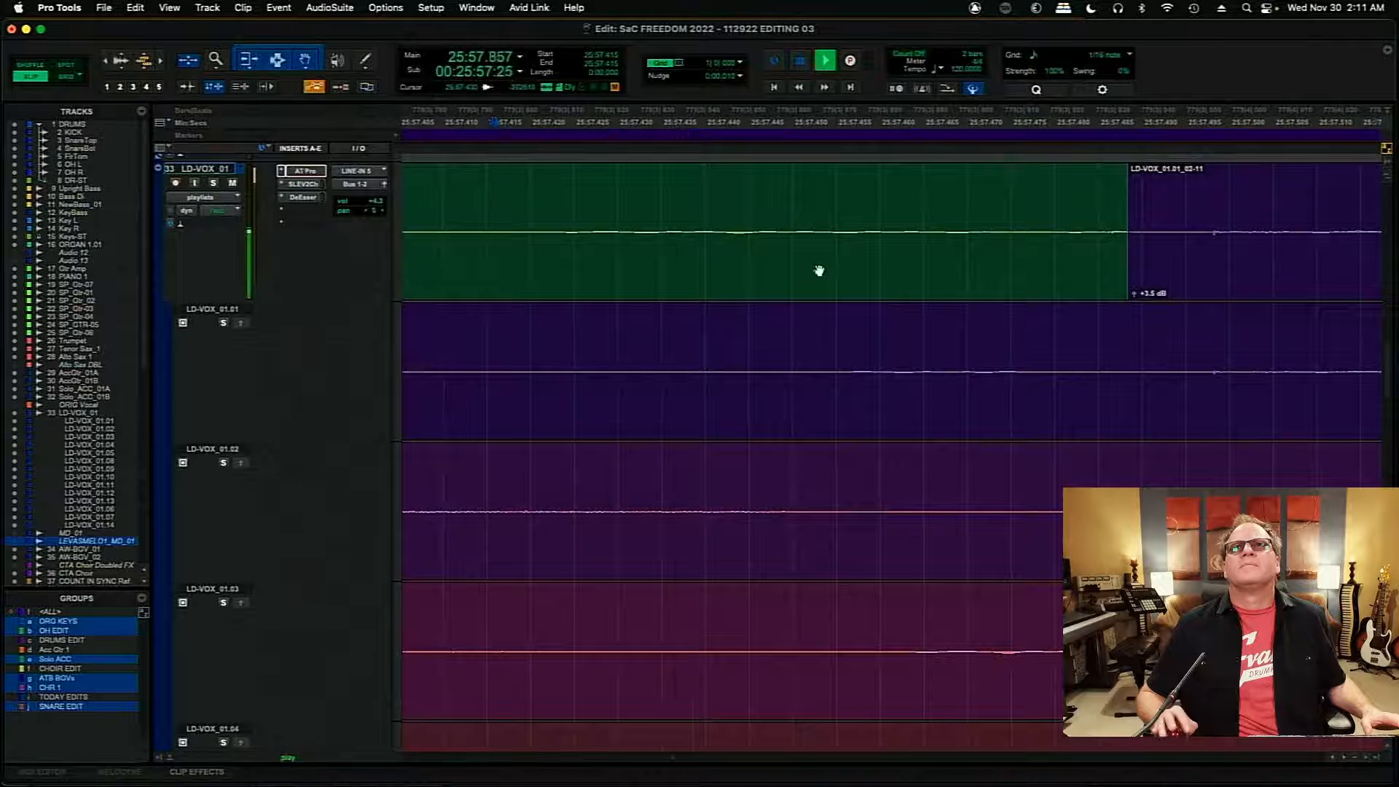
pyautogui.press('space')
# - Move the LD-VOX_01.01 to LD-VOX_01.03 join earlier to about 25:58.652, add a short crossfade, and audition from 25:58.615
pyautogui.press('Tab')
pyautogui.press('Tab')
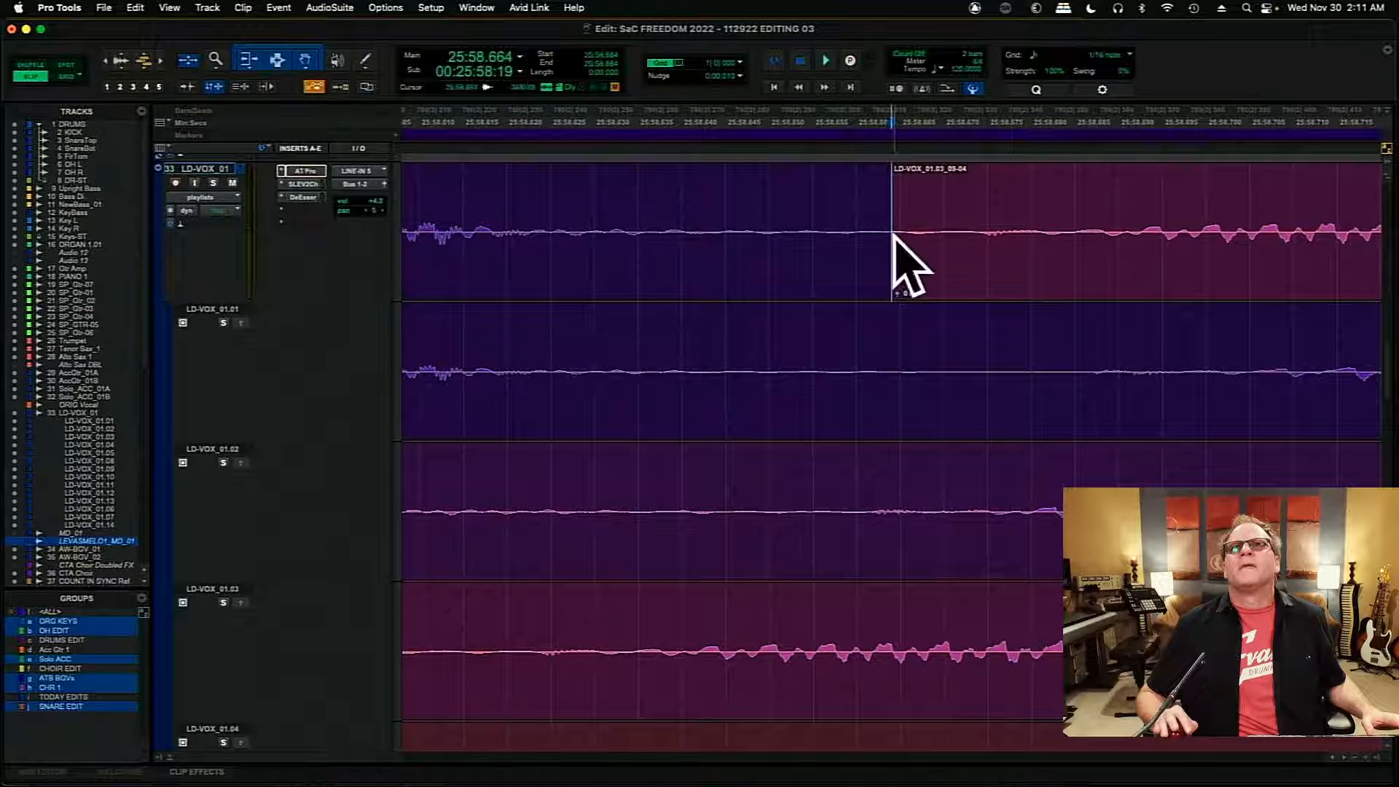
pyautogui.moveTo(893, 247); pyautogui.dragTo(805, 253)
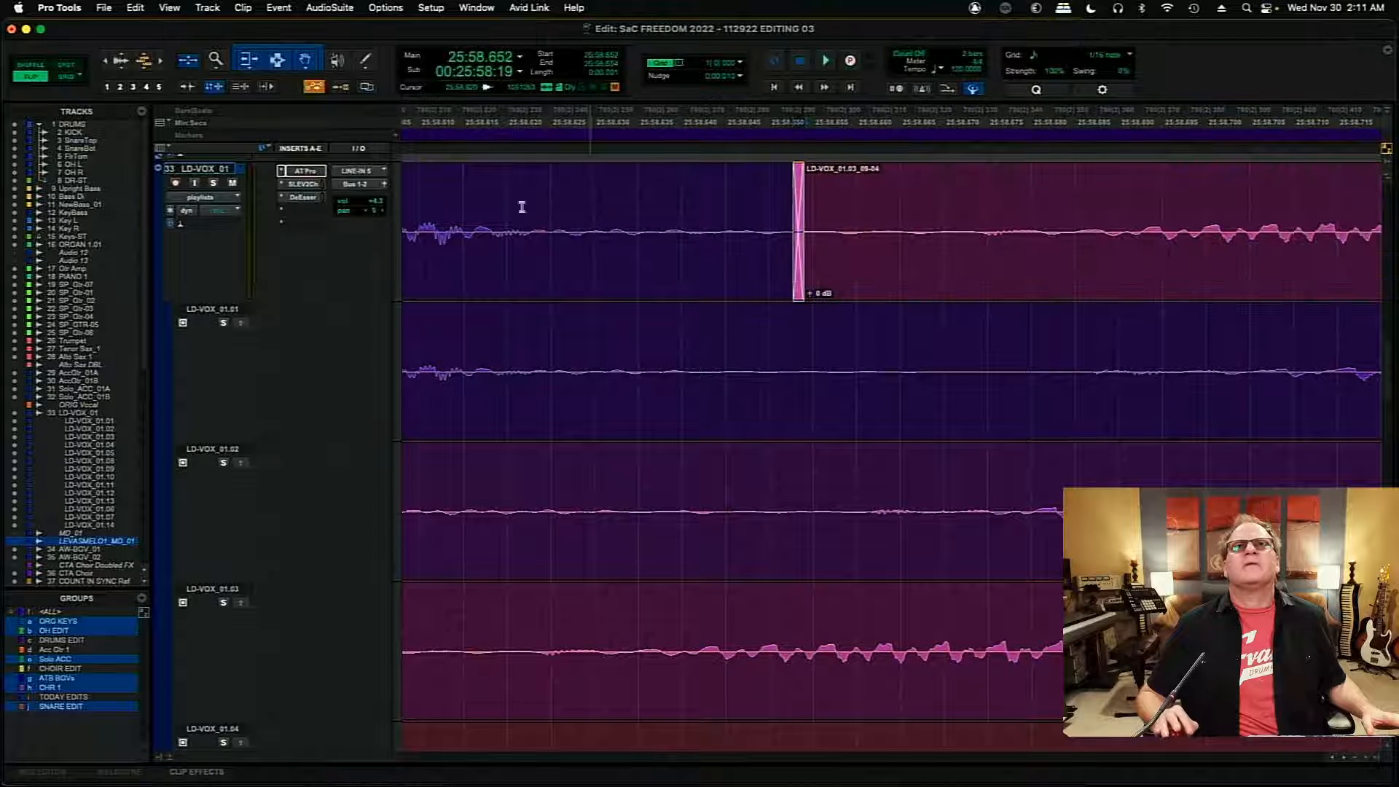
pyautogui.click(467, 195)
pyautogui.press('space')
pyautogui.press('space')
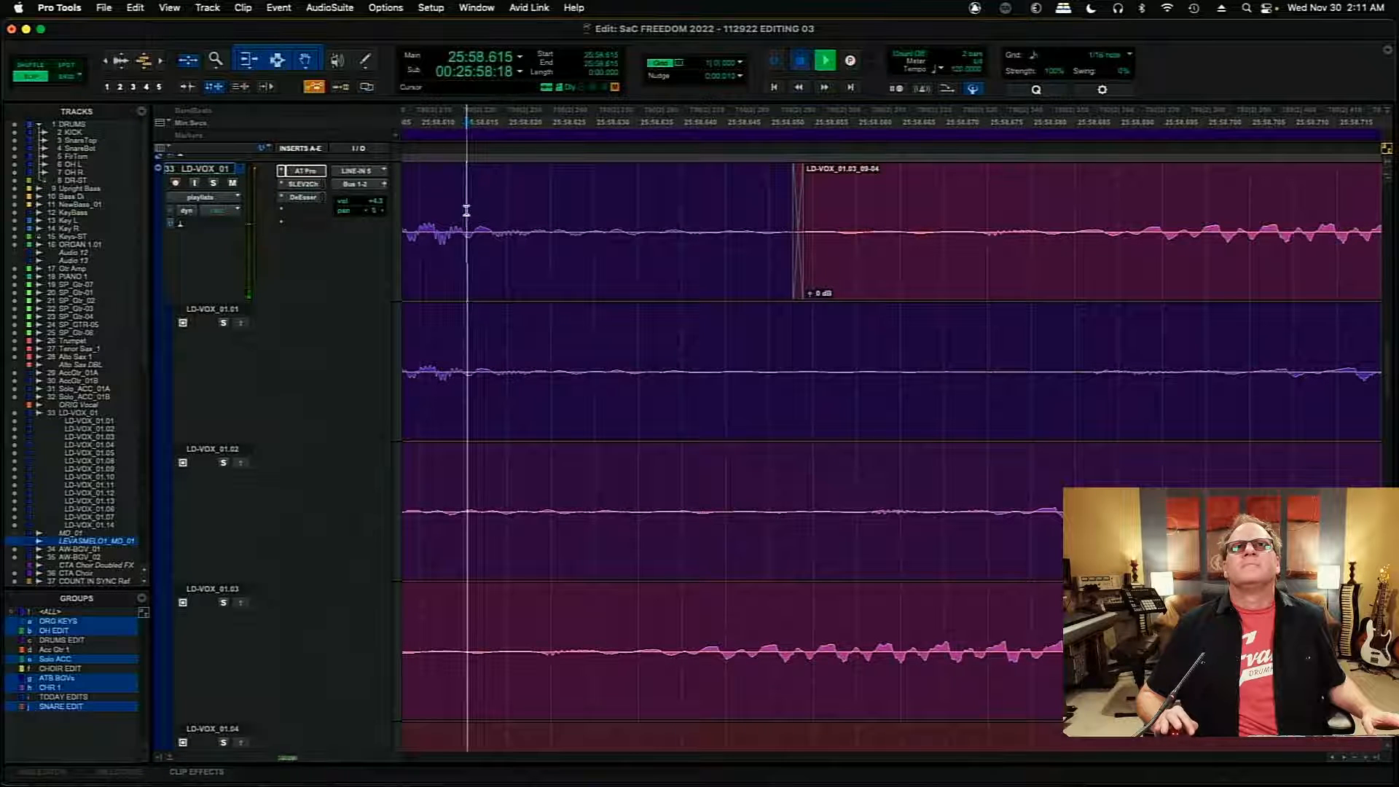
pyautogui.press('r')
pyautogui.press('r')
pyautogui.press('r')
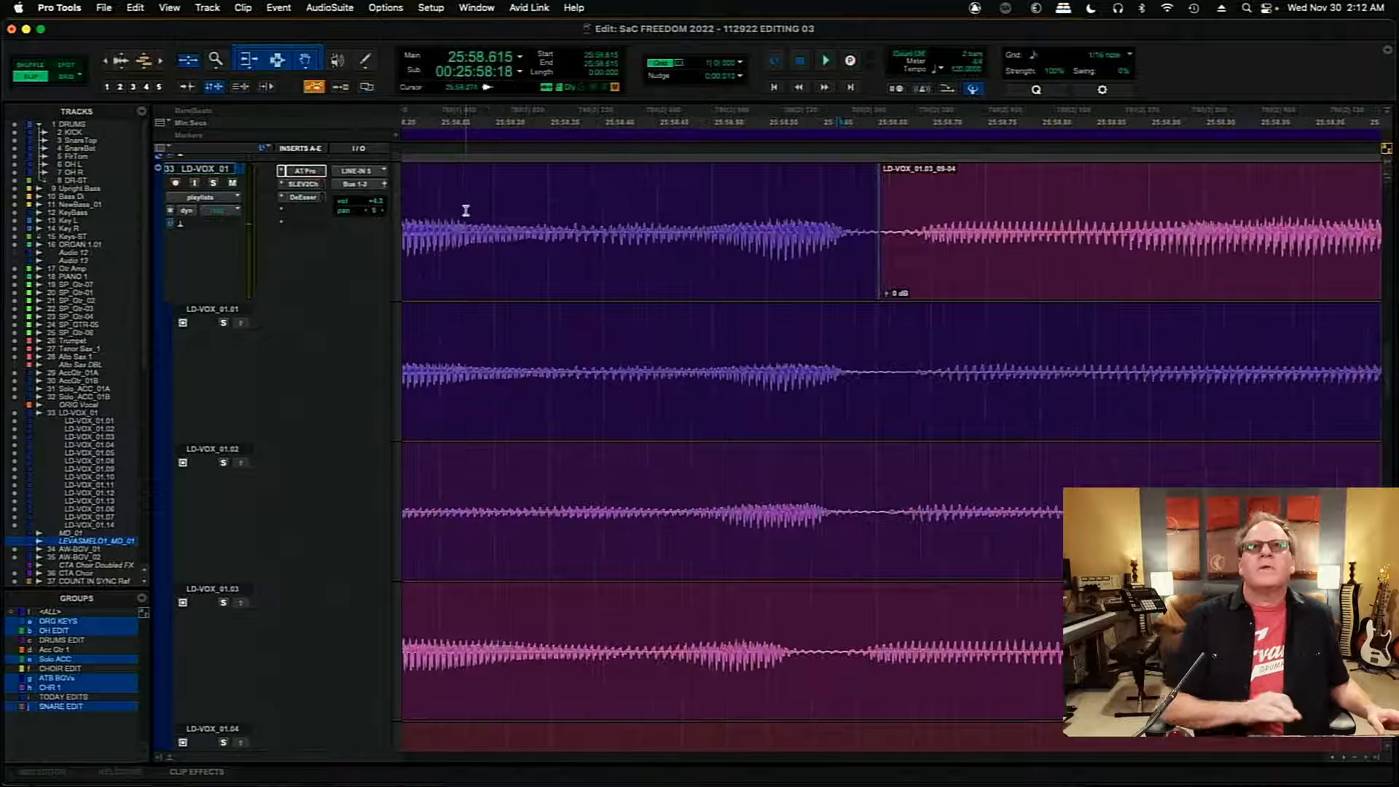
# - Audition the join between the LD-VOX_01.01 and LD-VOX_01.03 clips near 25:58.65
pyautogui.click(482, 201)
pyautogui.press('space')
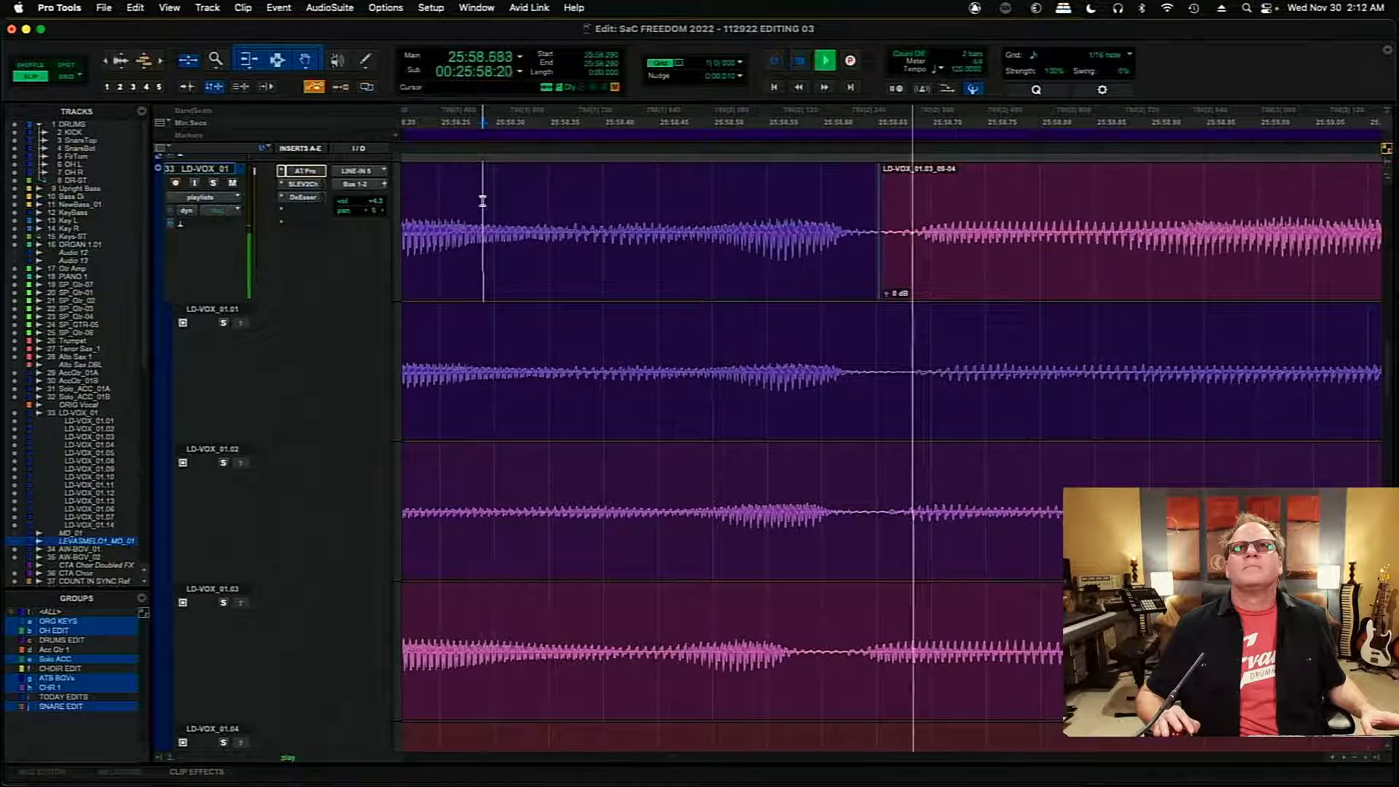
pyautogui.press('space')
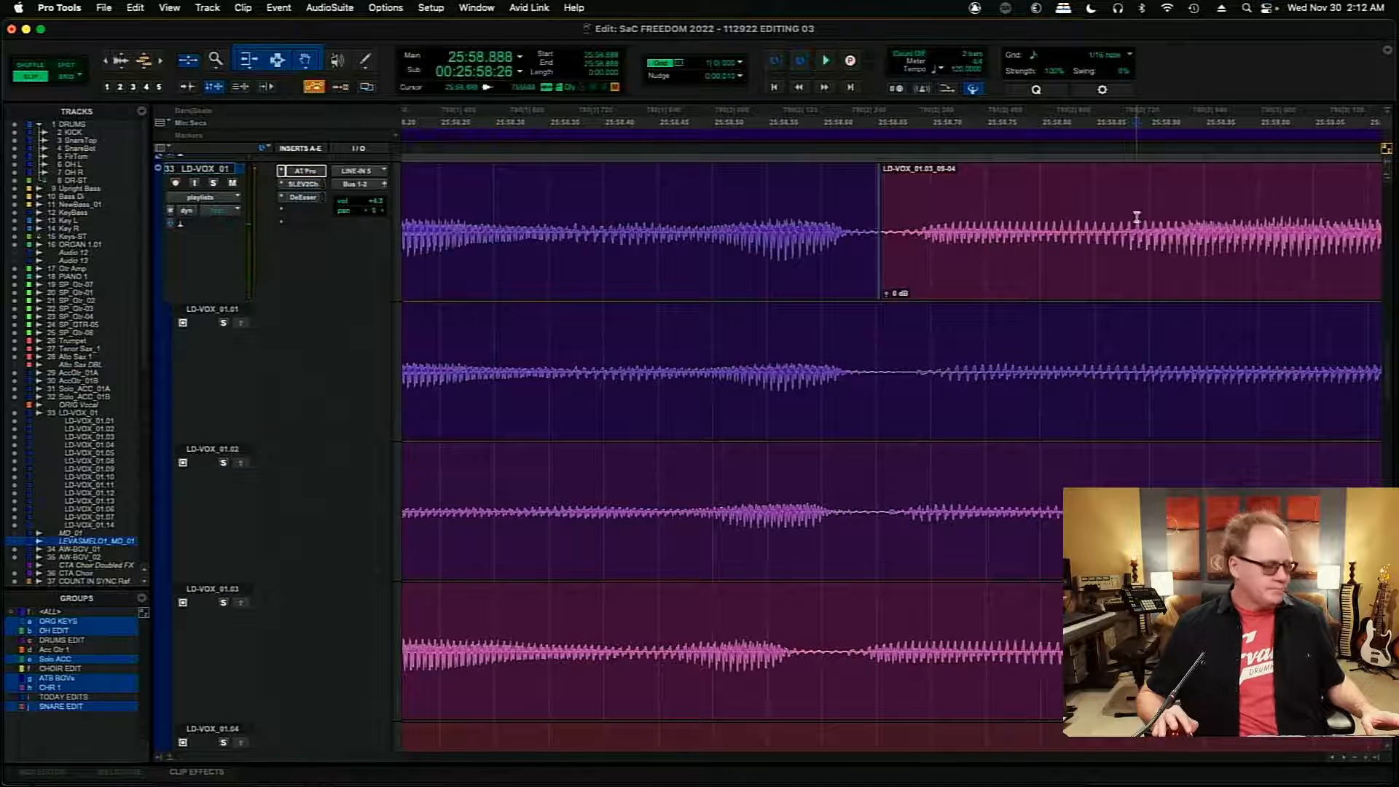
# - Close the gap at 25:59.384 so that the LD-VOX_01.03 clip and the following LD-VOX_01.02 clip meet at about 25:59.378
pyautogui.press('Tab')
pyautogui.click(903, 229)
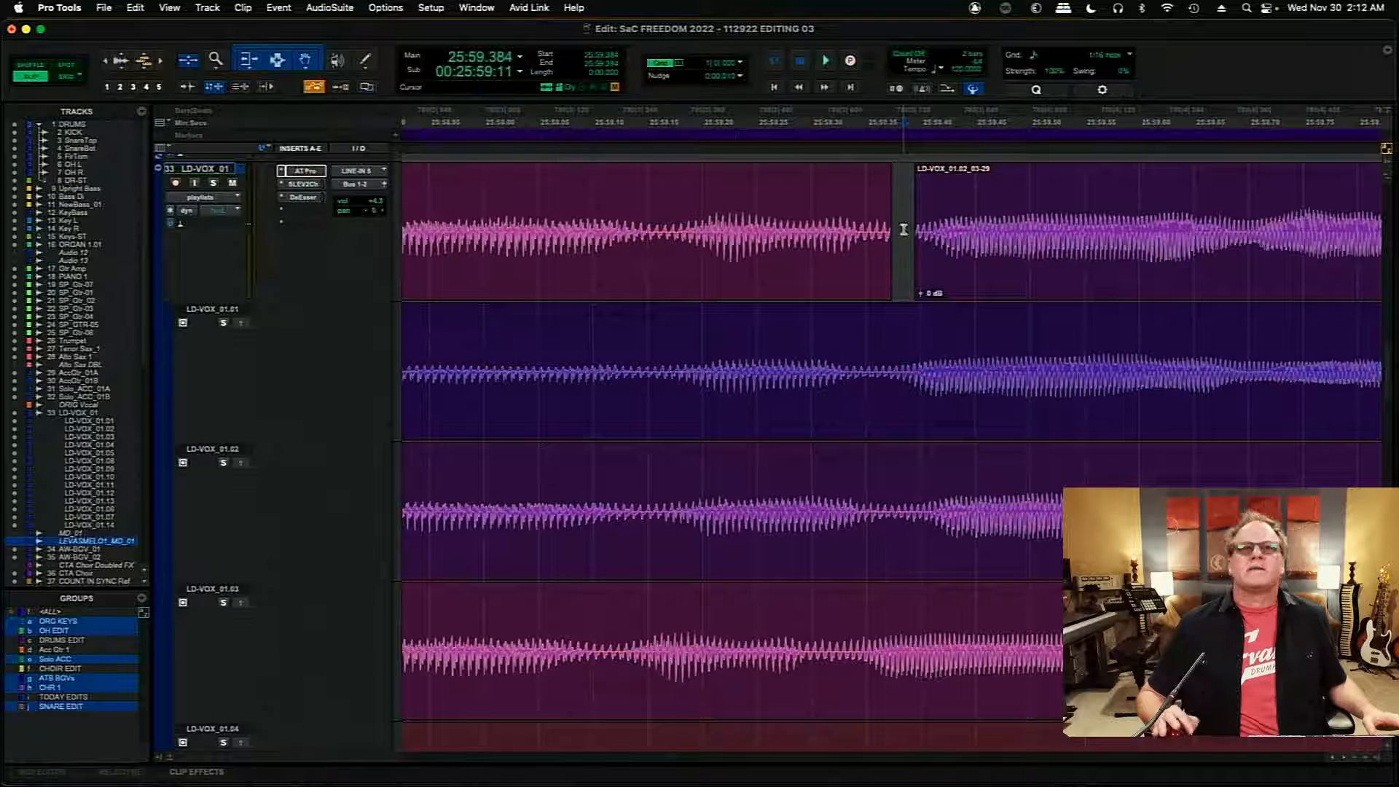
pyautogui.press('t')
pyautogui.press('t')
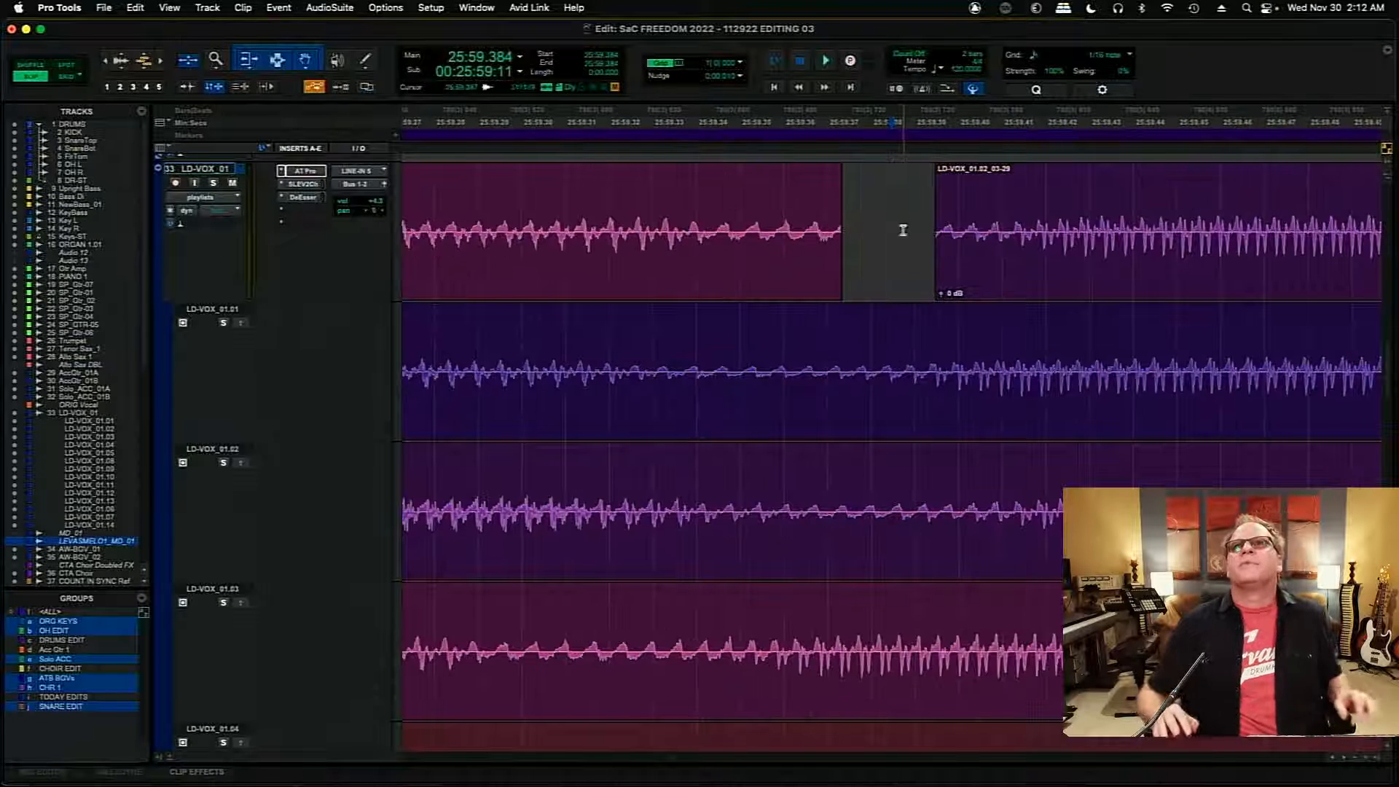
pyautogui.moveTo(939, 230); pyautogui.dragTo(868, 246)
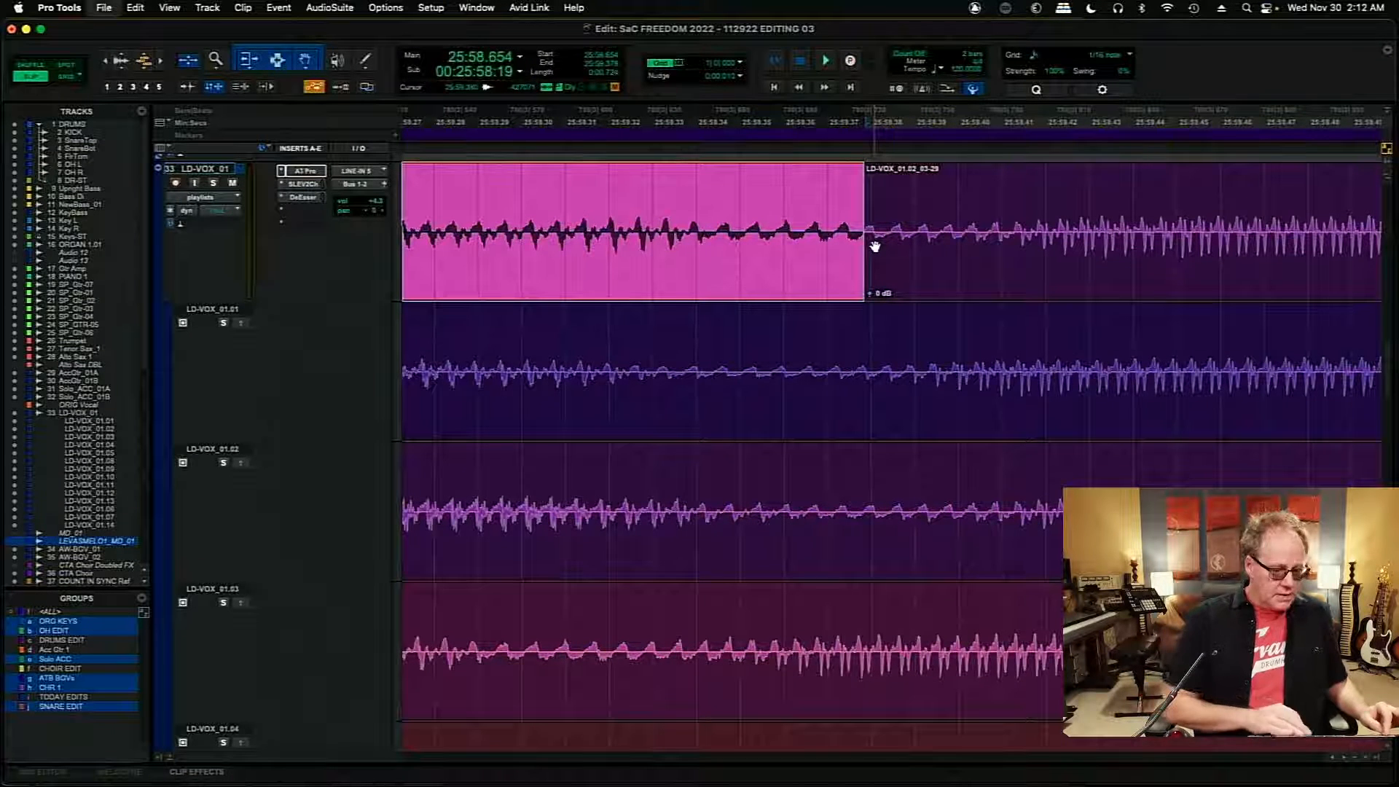
# - Add a short crossfade at the 25:59.378 join and audition it from 25:59.180
pyautogui.press('r')
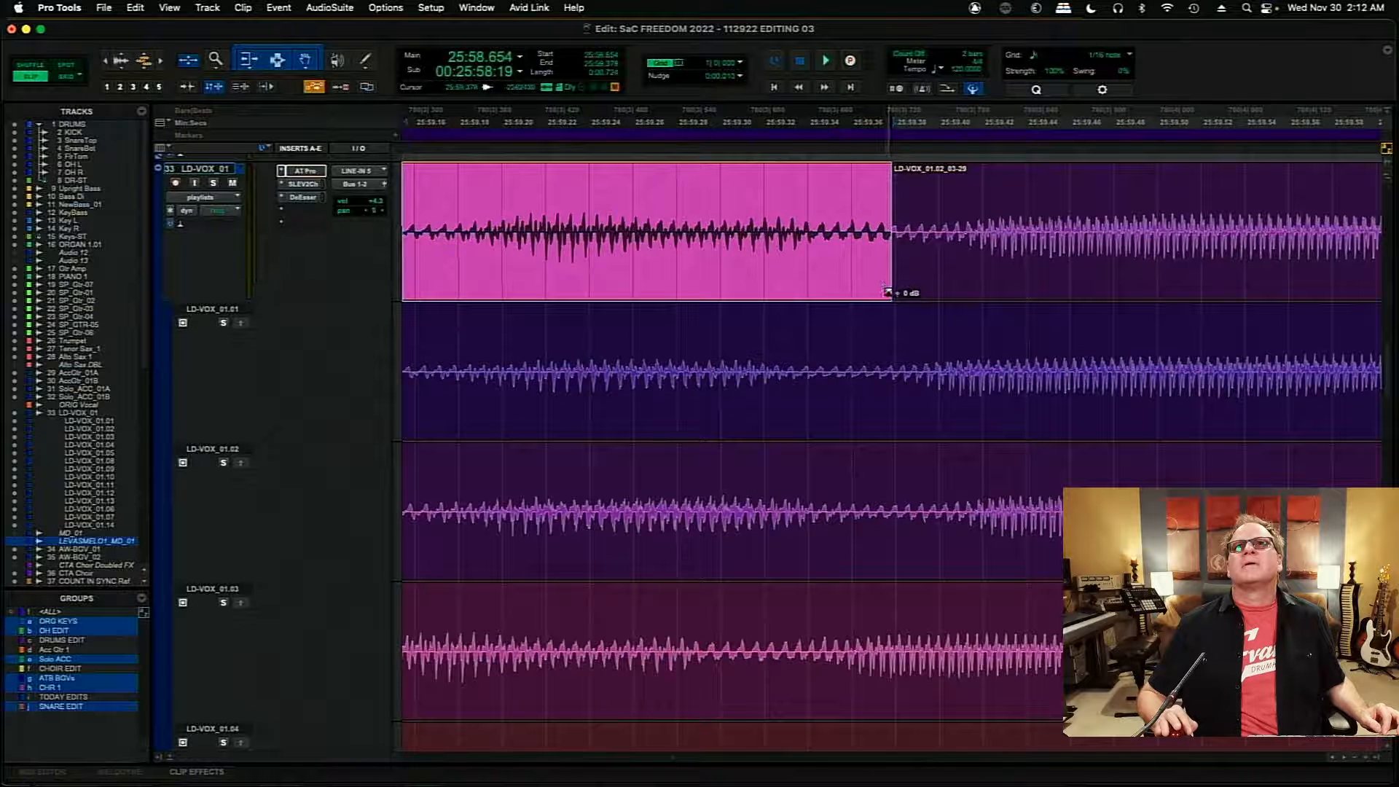
pyautogui.click(889, 292)
pyautogui.click(456, 193)
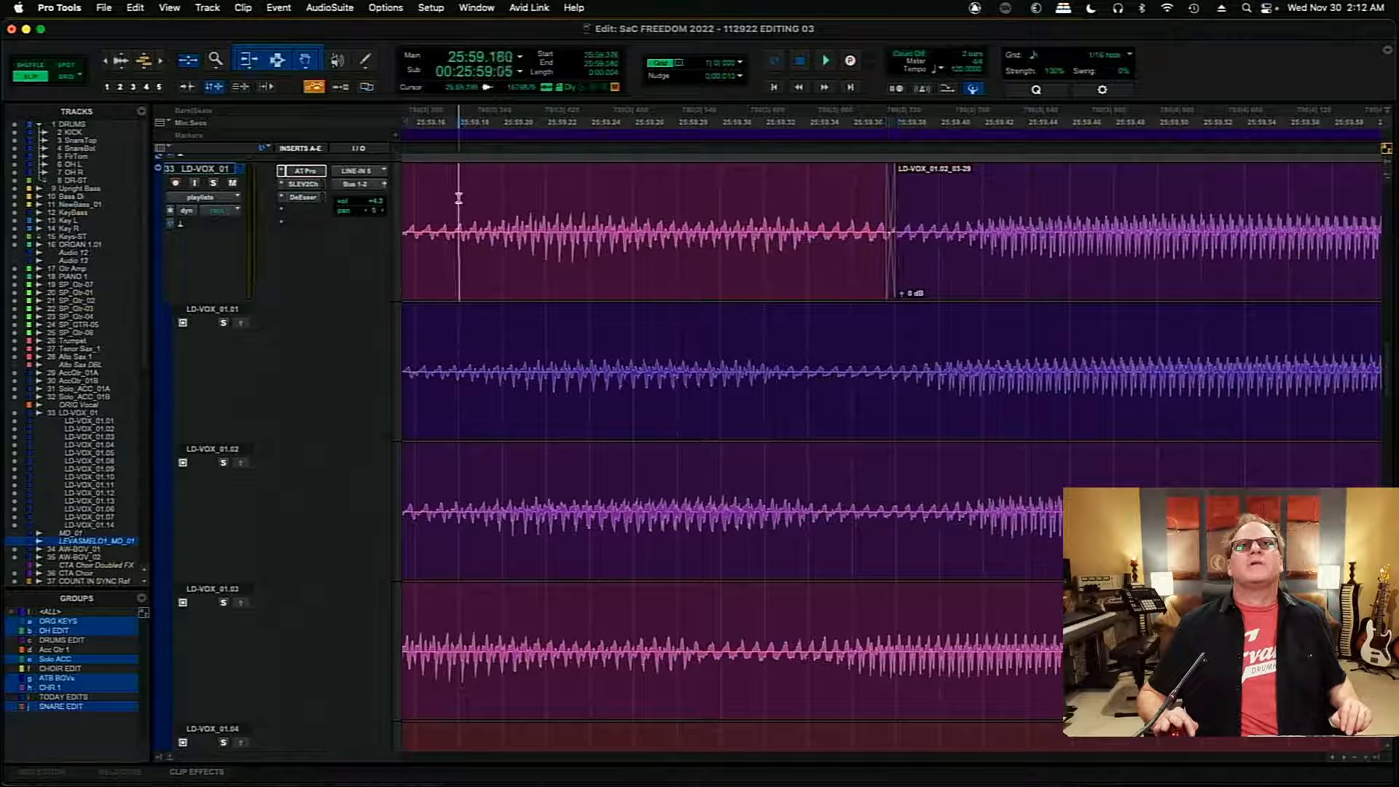
pyautogui.press('space')
pyautogui.press('space')
# - Locate the next gap in the comp at 26:01.829 and audition the lead-in from 26:01.306
pyautogui.click(1036, 198)
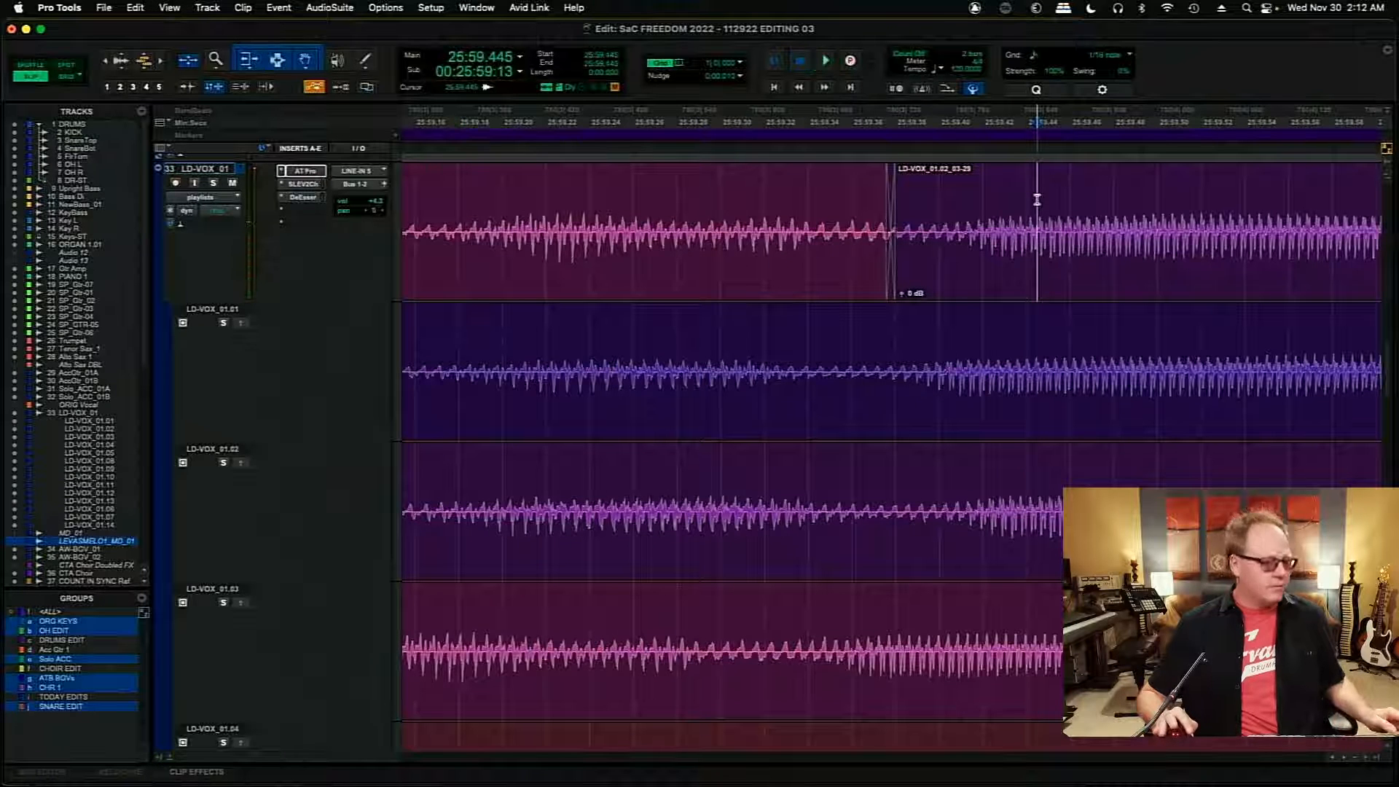
pyautogui.press('Tab')
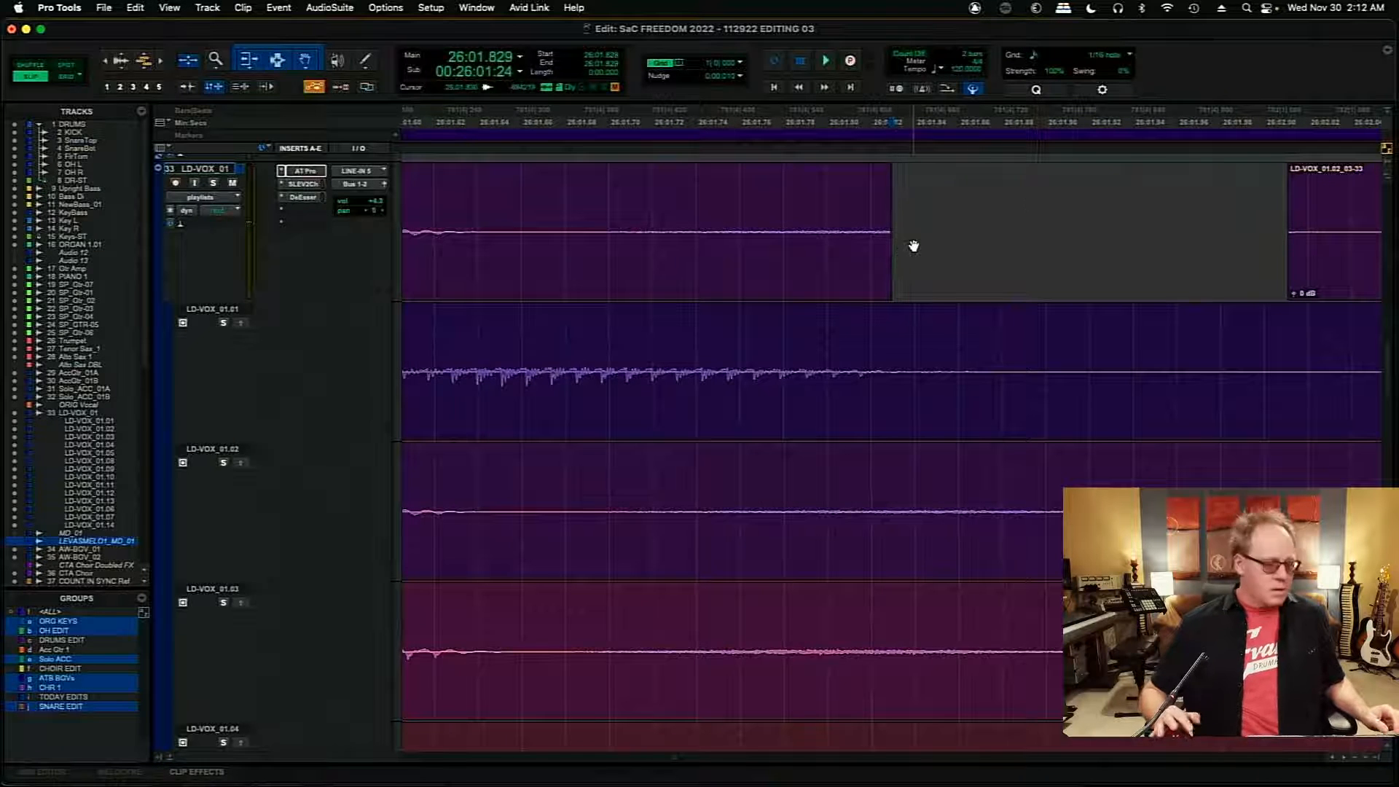
pyautogui.press('r')
pyautogui.press('r')
pyautogui.press('r')
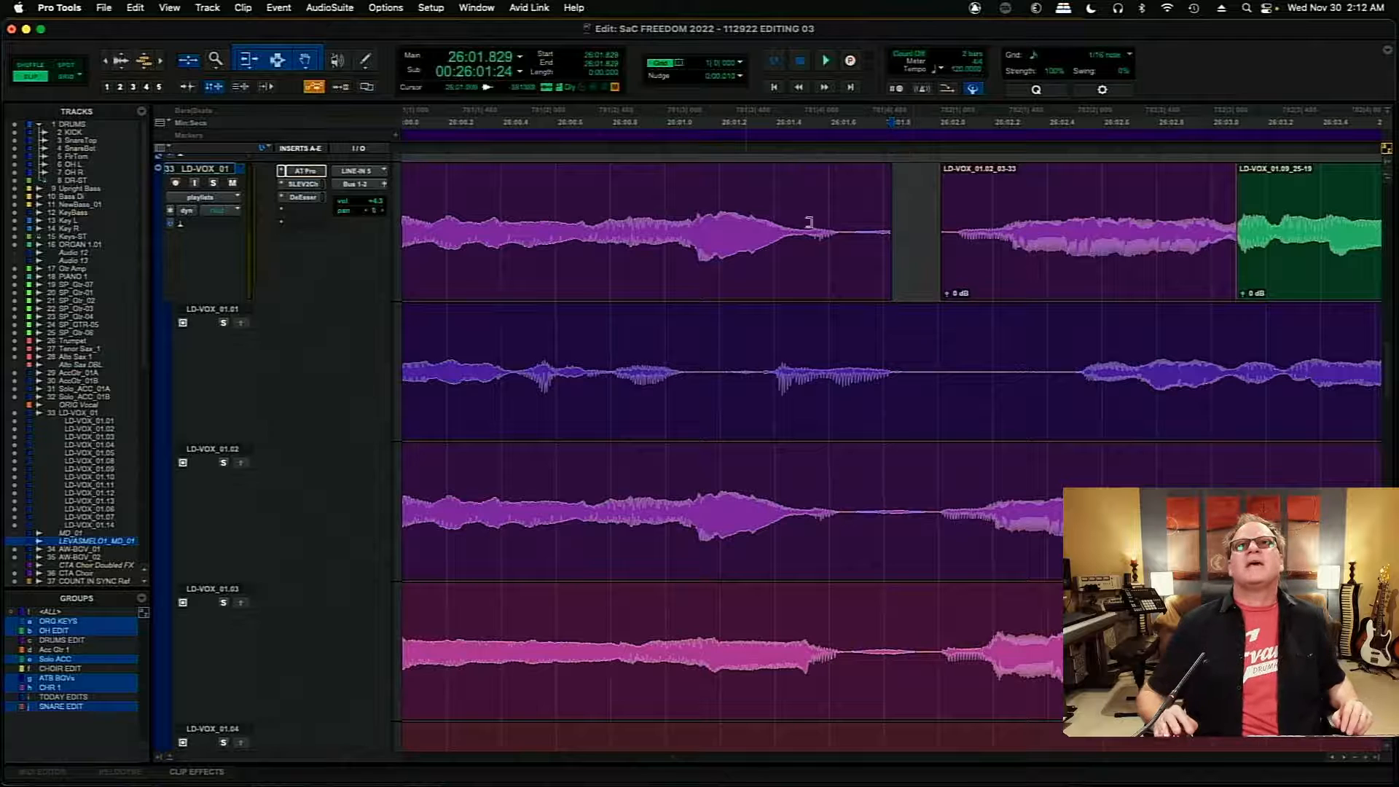
pyautogui.click(748, 215)
pyautogui.press('space')
# - Extend the end of the LD-VOX_01.02 clip almost to the next clip near 26:02 and audition from 26:01.354
pyautogui.press('space')
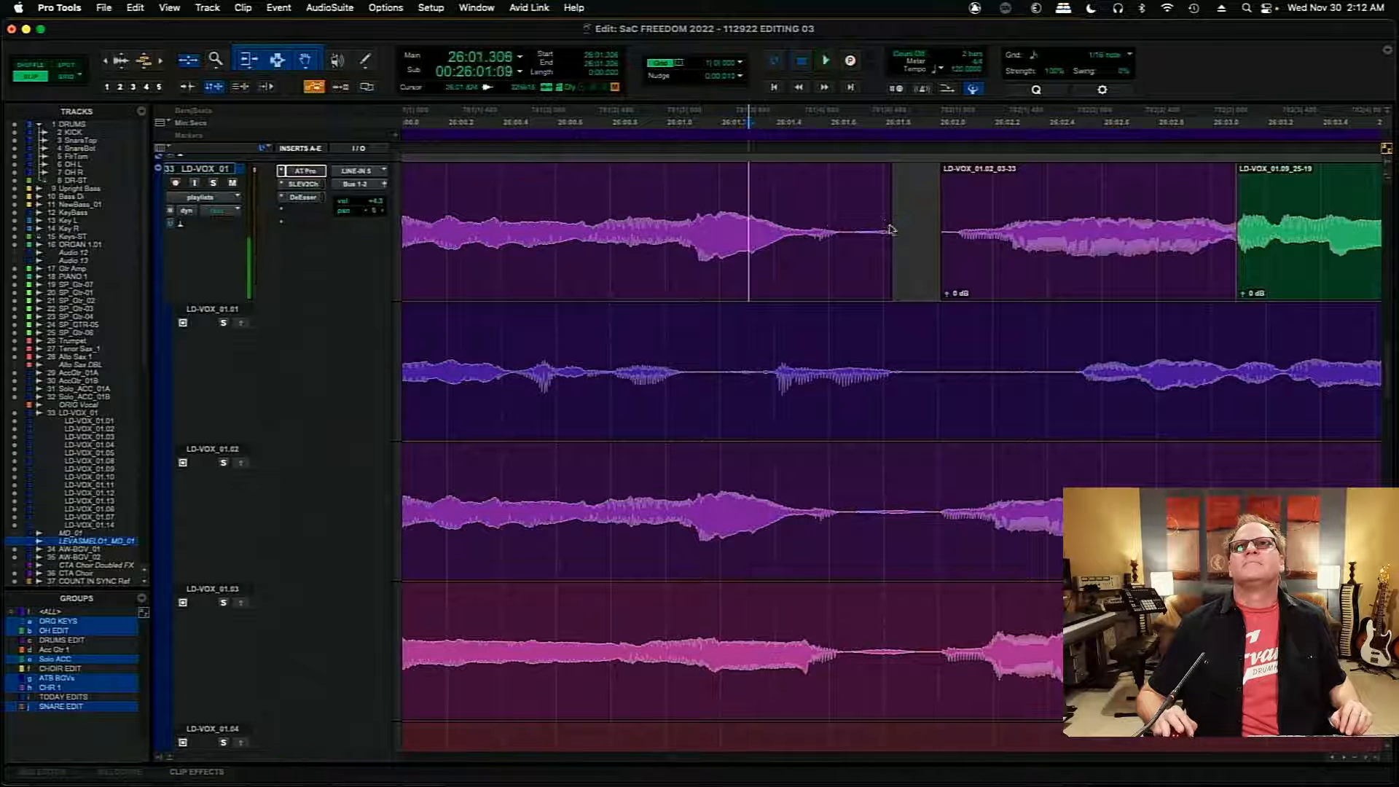
pyautogui.moveTo(890, 232); pyautogui.dragTo(935, 232)
pyautogui.click(761, 193)
pyautogui.press('space')
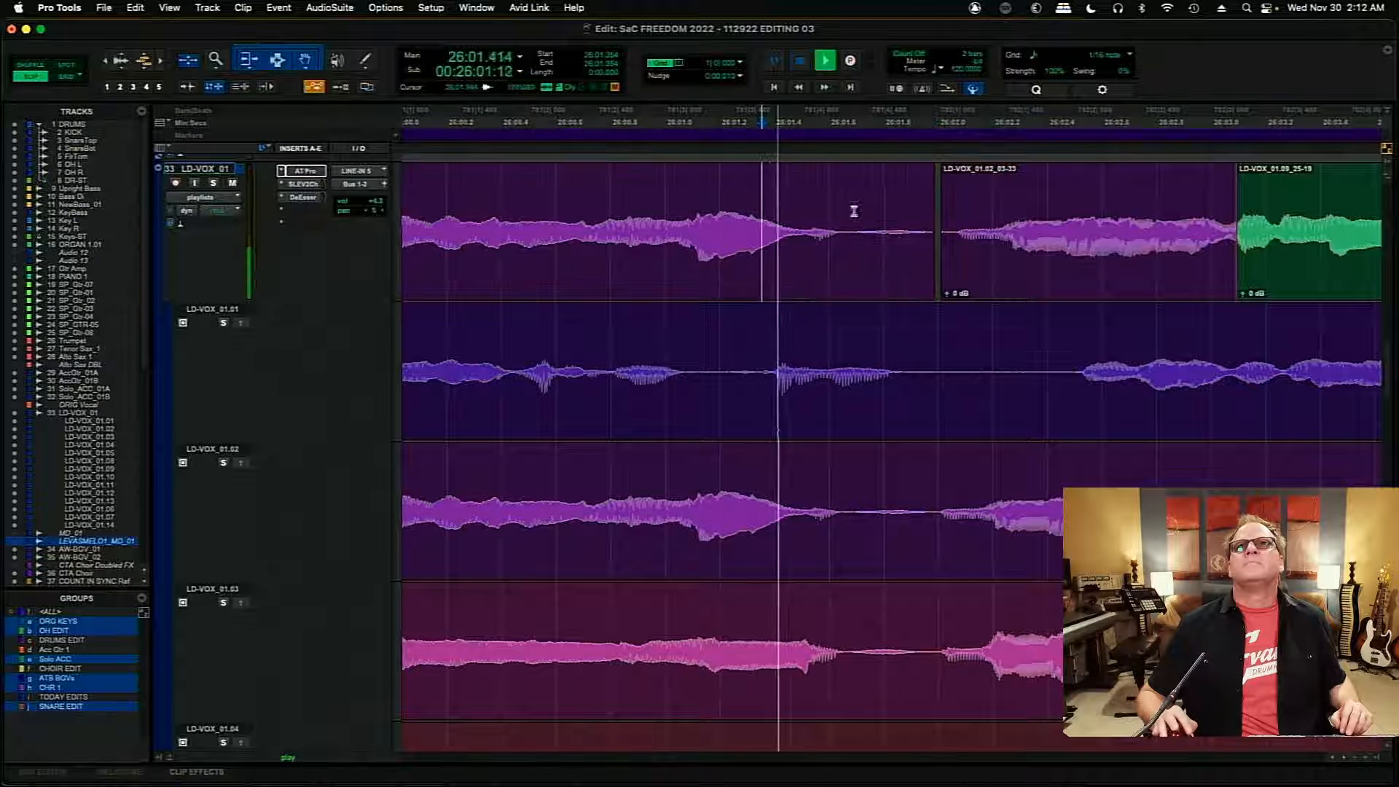
pyautogui.press('space')
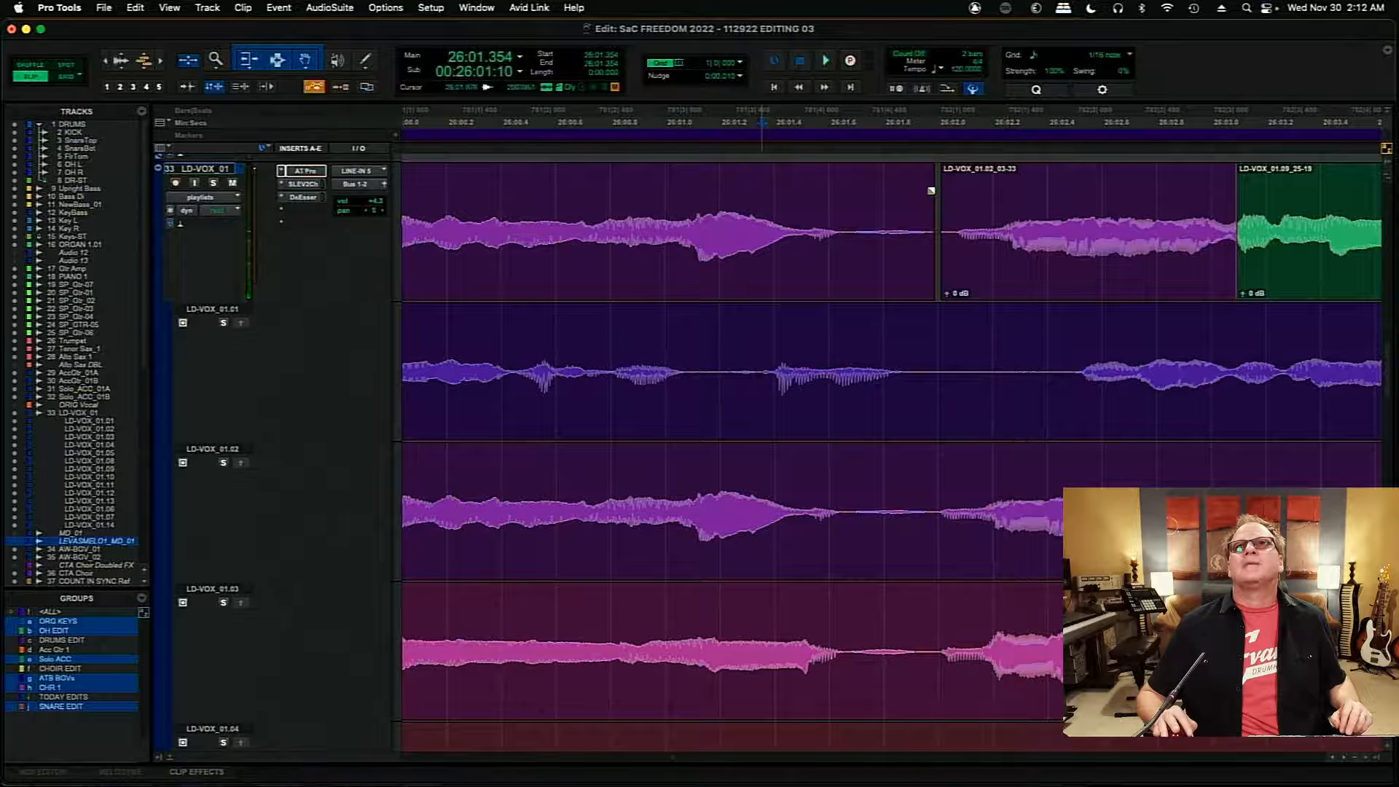
# - Add a short fade-out and fade-in on either side of the edit near 26:02, then save the session
pyautogui.moveTo(931, 191); pyautogui.dragTo(953, 190)
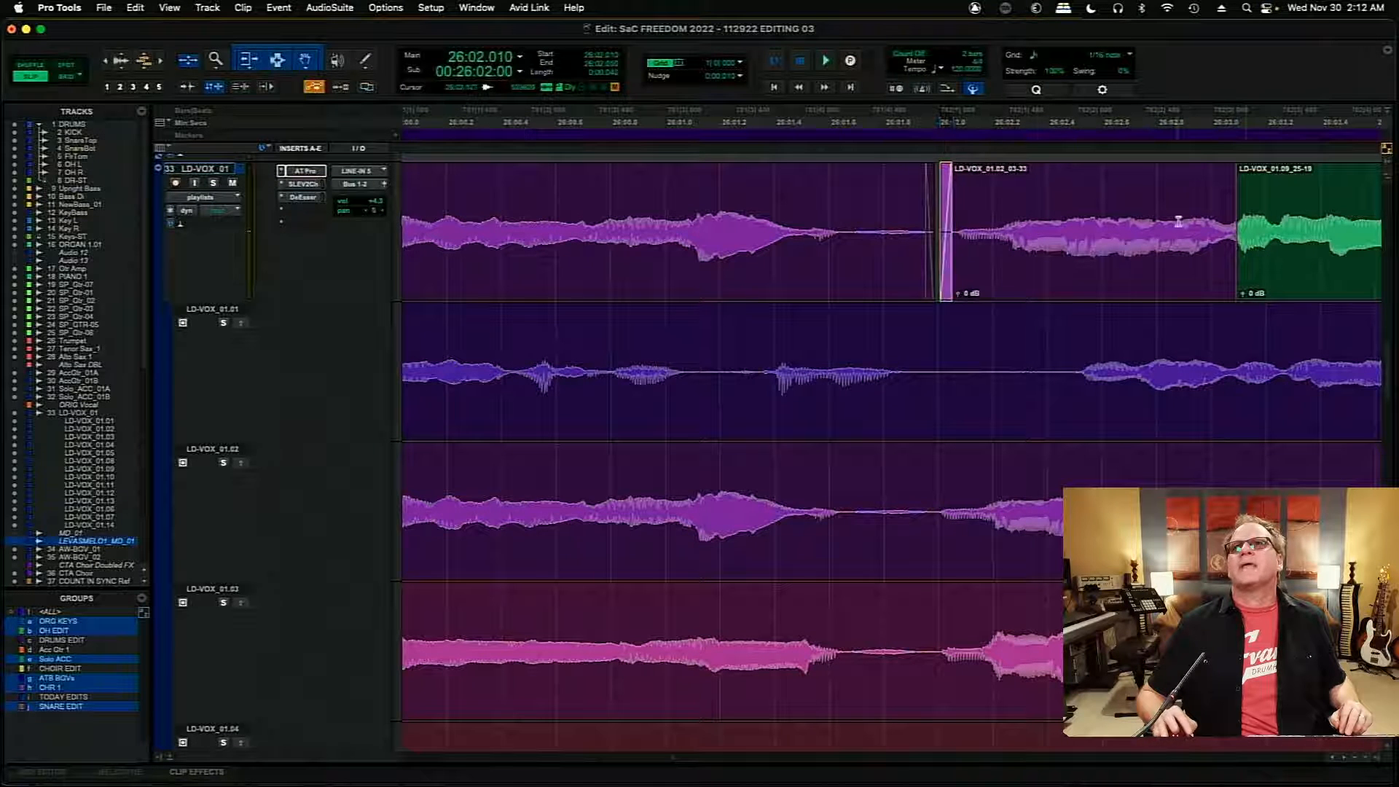
pyautogui.click(1249, 179)
pyautogui.press('super+s')
# - Move the join between the LD-VOX_01.02 and LD-VOX_01.09 clips slightly earlier, to about 26:03.092
pyautogui.press('t')
pyautogui.press('t')
pyautogui.press('t')
pyautogui.press('t')
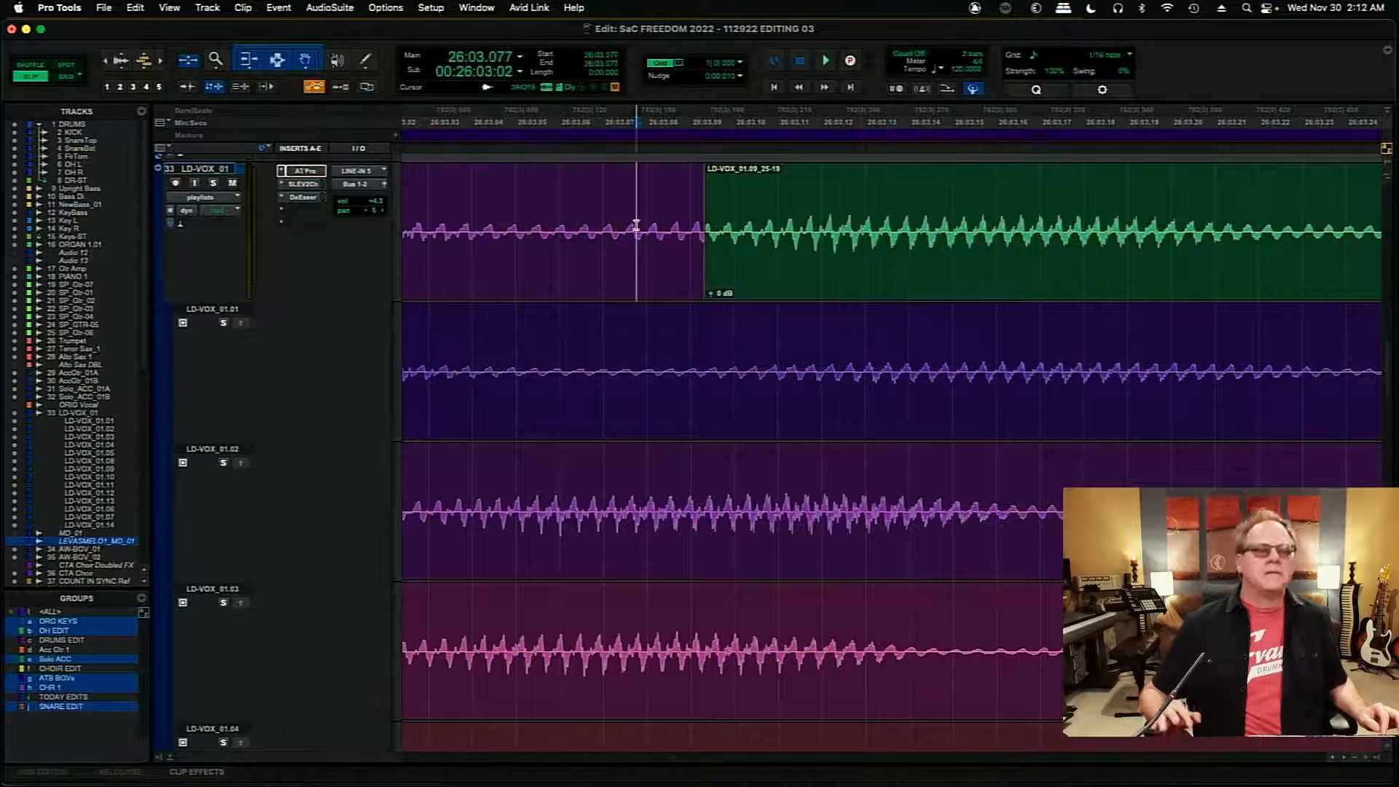
pyautogui.press('t')
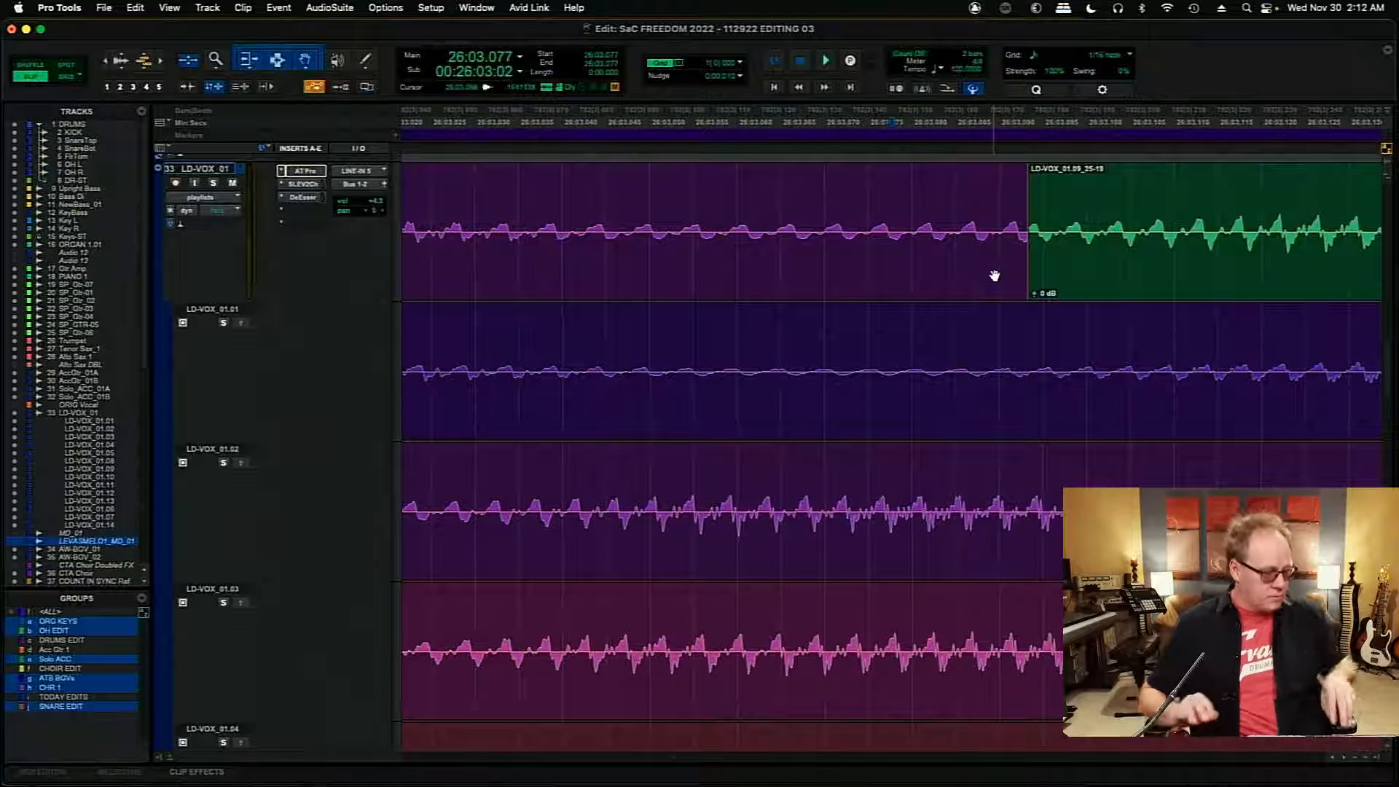
pyautogui.press('r')
pyautogui.press('r')
pyautogui.press('r')
pyautogui.press('r')
pyautogui.press('r')
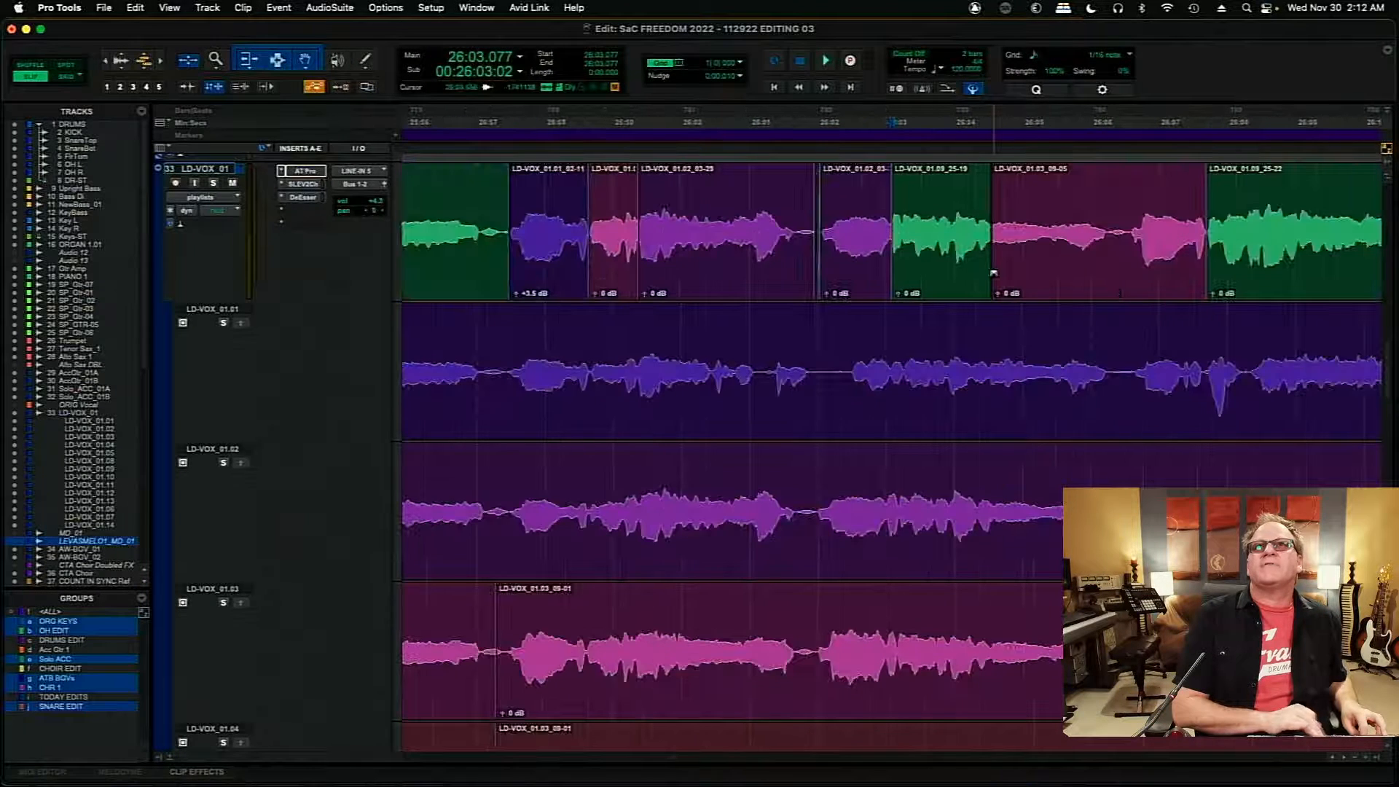
pyautogui.press('t')
pyautogui.press('t')
pyautogui.press('t')
pyautogui.press('t')
pyautogui.press('t')
pyautogui.press('t')
pyautogui.press('t')
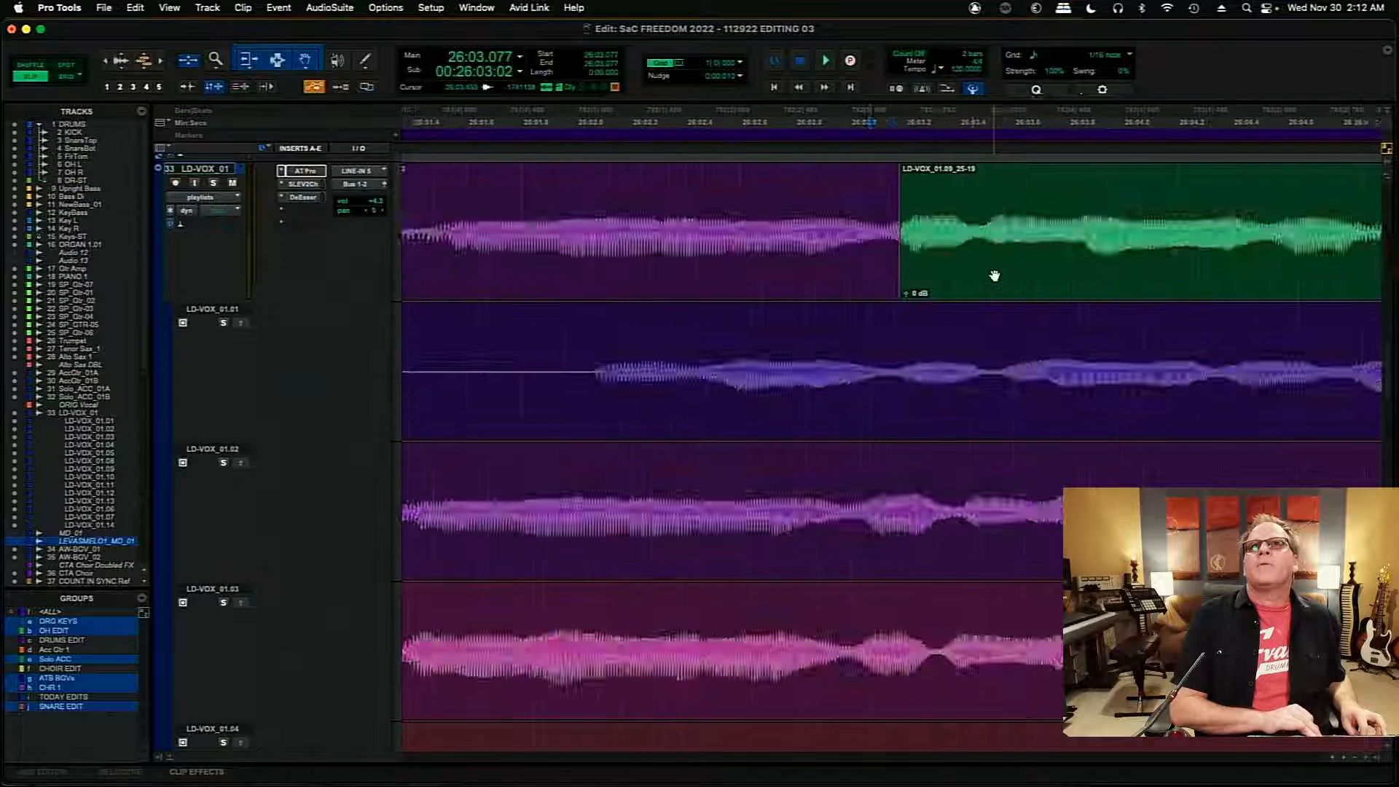
pyautogui.press('r')
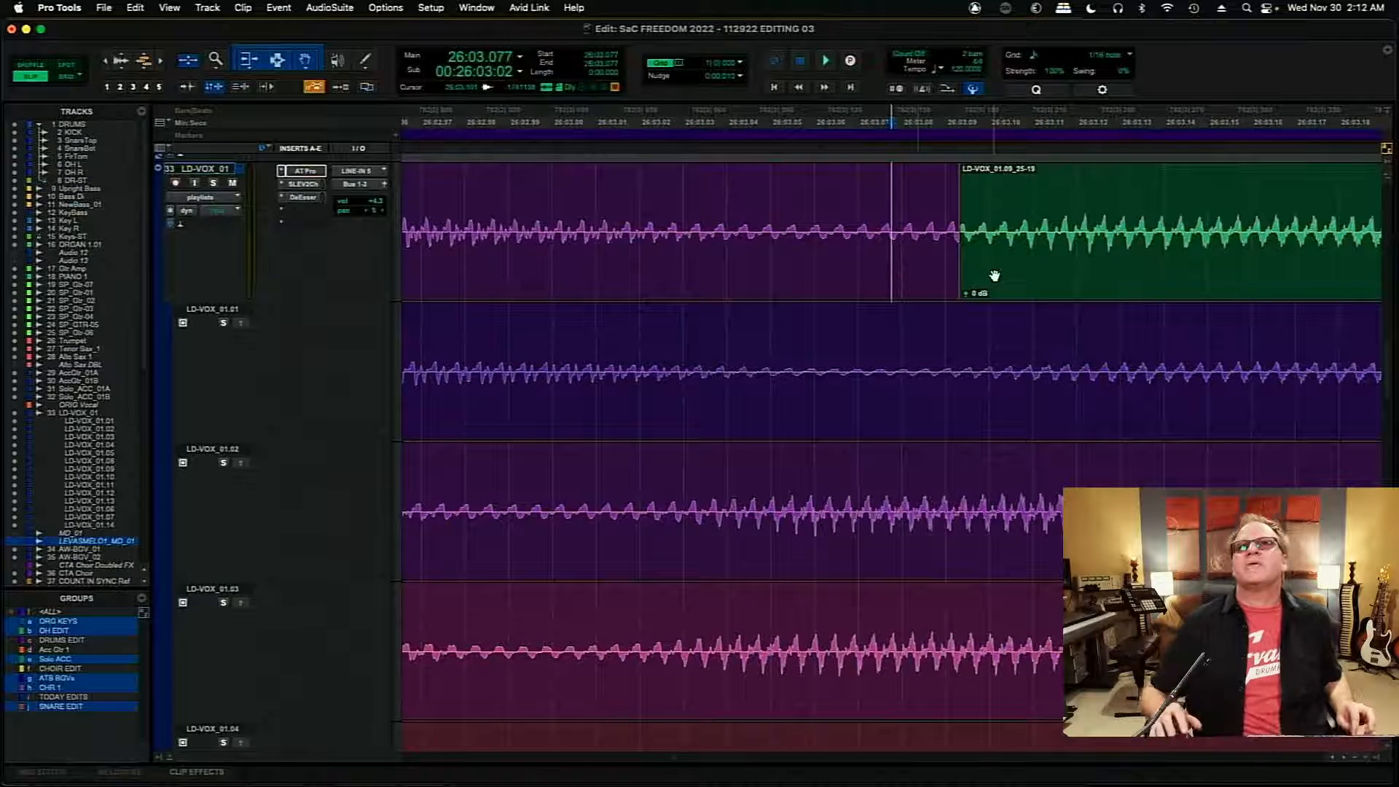
pyautogui.click(891, 260)
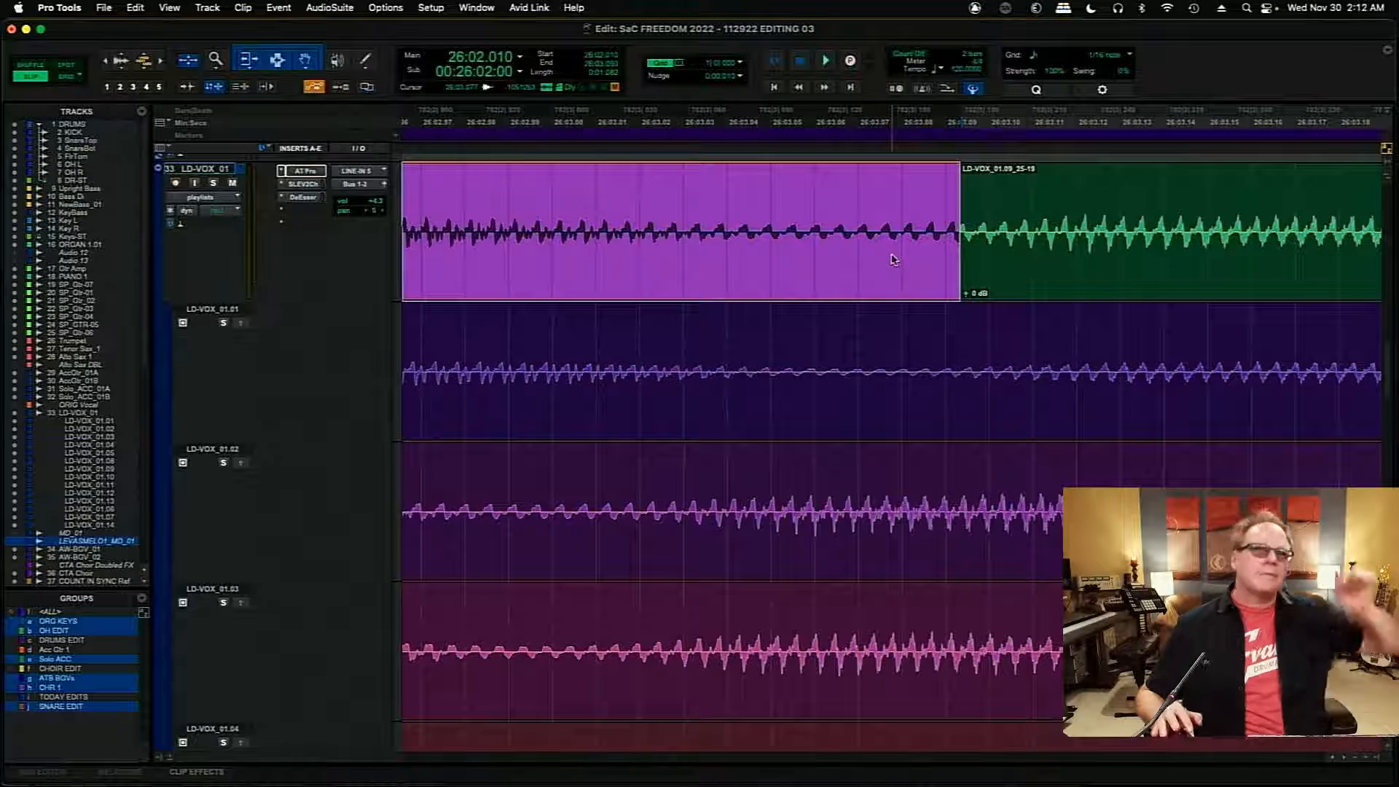
pyautogui.moveTo(964, 234); pyautogui.dragTo(957, 242)
# - Slide the LD-VOX_01.02 clip audio about 2 ms earlier to line up its waveform with LD-VOX_01.09 at the join
pyautogui.click(946, 263)
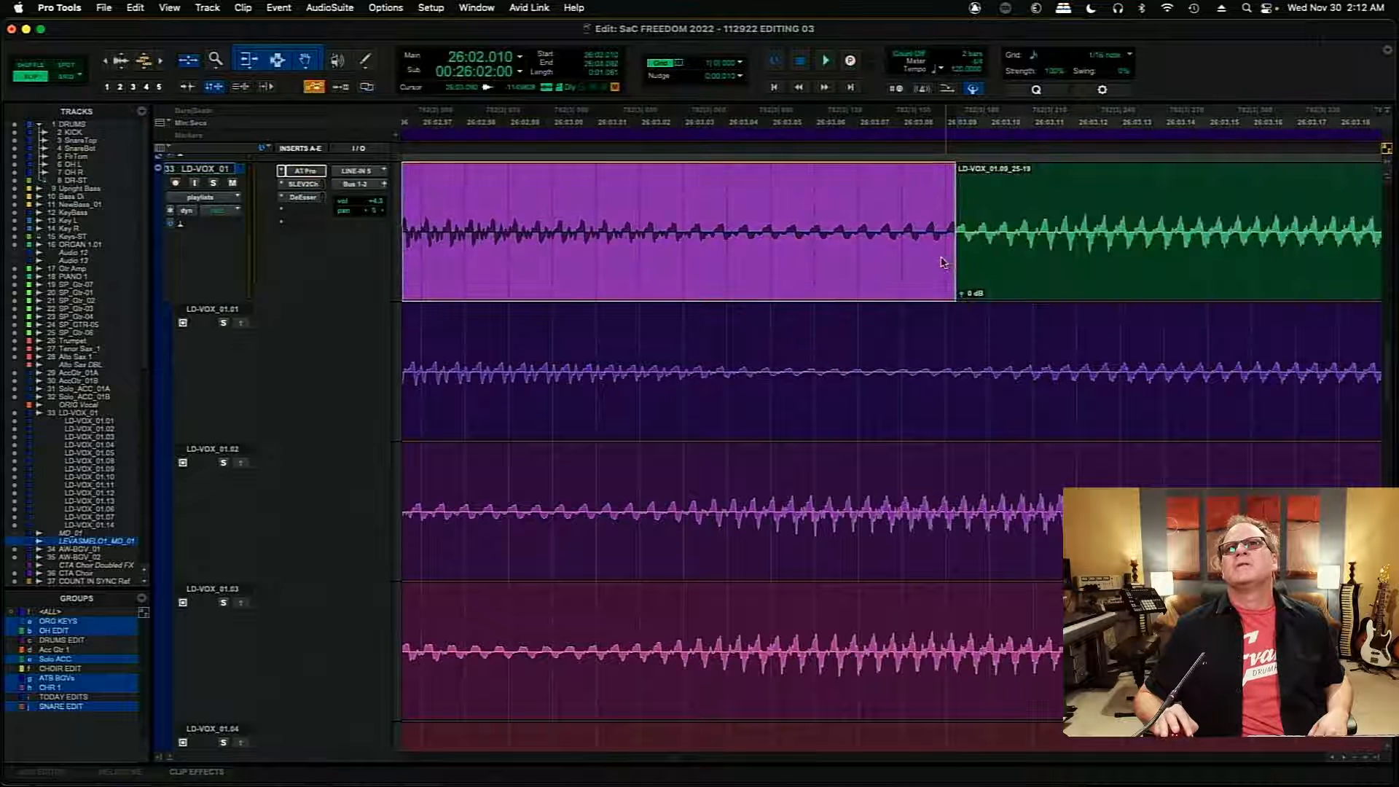
pyautogui.moveTo(940, 238); pyautogui.dragTo(942, 262)
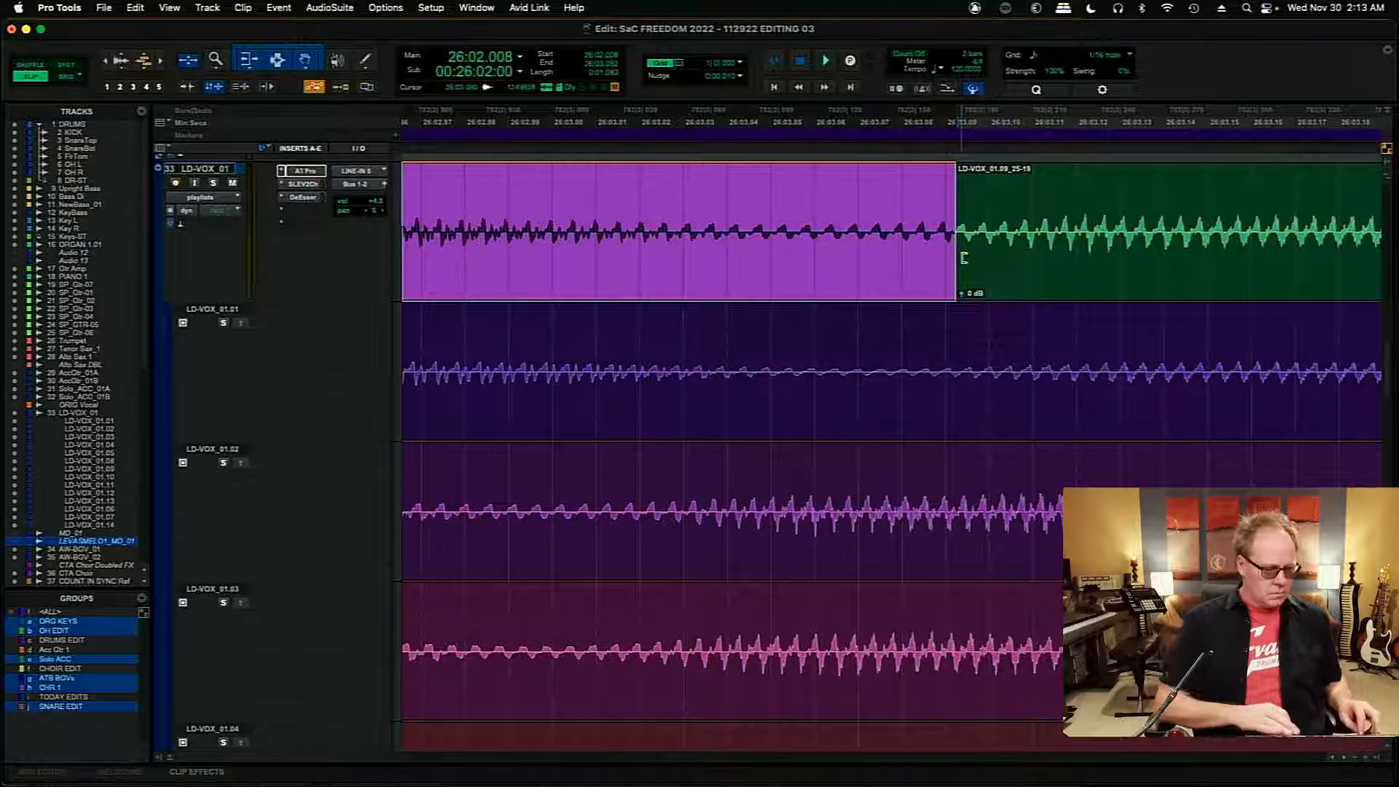
pyautogui.press('t')
pyautogui.press('t')
pyautogui.press('t')
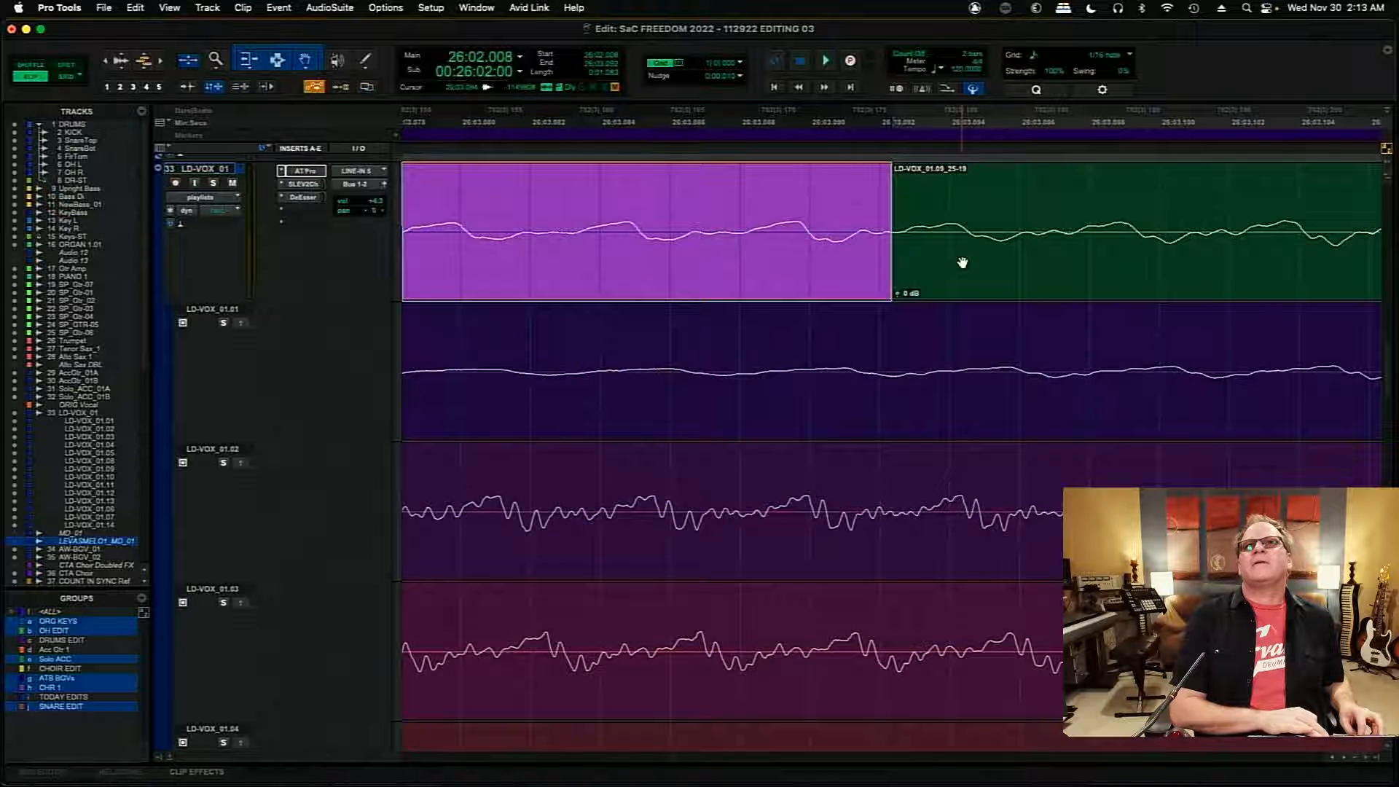
# - Add a short crossfade at the 26:03.092 join, starting at about 26:03.091, and save the session
pyautogui.press('r')
pyautogui.press('r')
pyautogui.press('r')
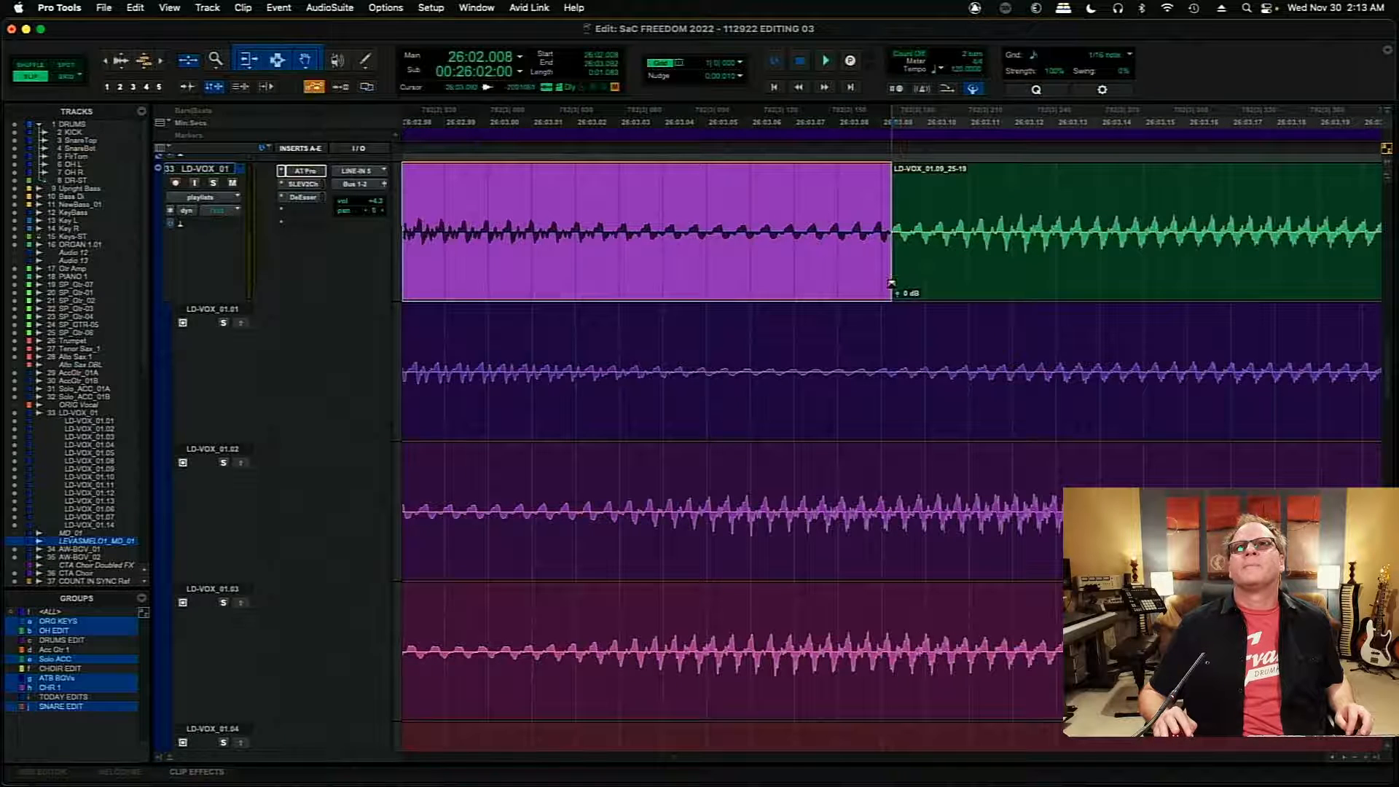
pyautogui.moveTo(891, 283); pyautogui.dragTo(886, 283)
pyautogui.press('super+s')
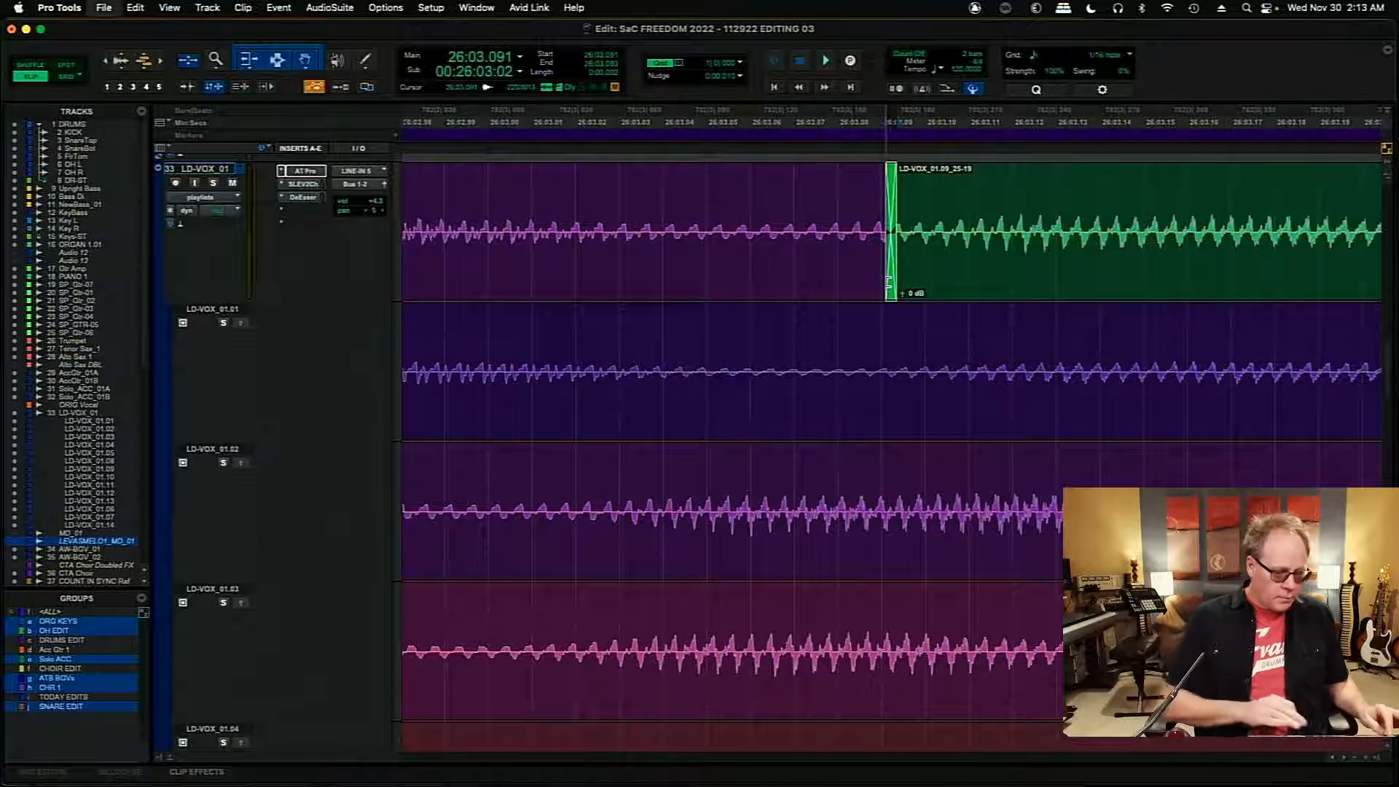
# - Audition the edited joins from just before 26:02 through the start of the LD-VOX_01.03 clip after 26:04.546
pyautogui.press('r')
pyautogui.press('r')
pyautogui.press('r')
pyautogui.press('r')
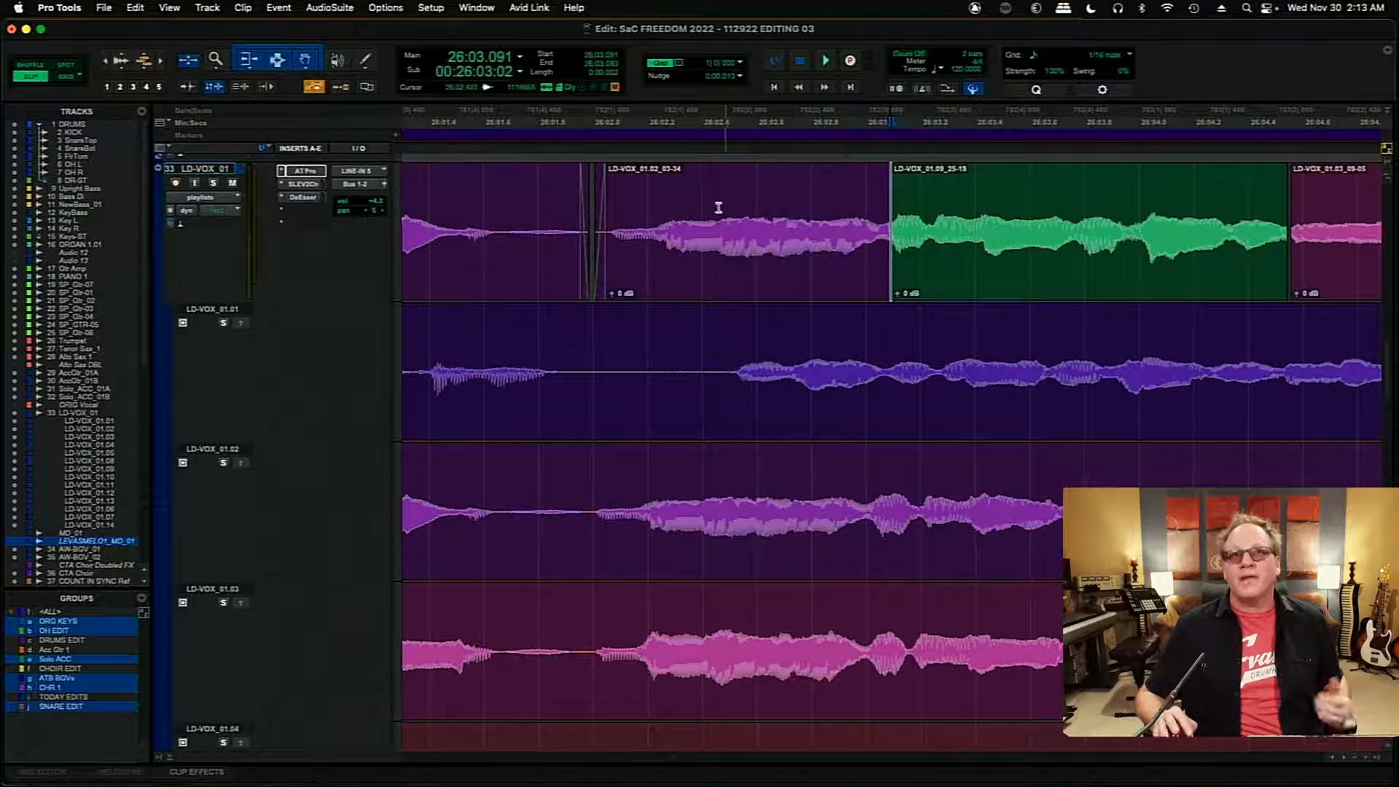
pyautogui.click(708, 211)
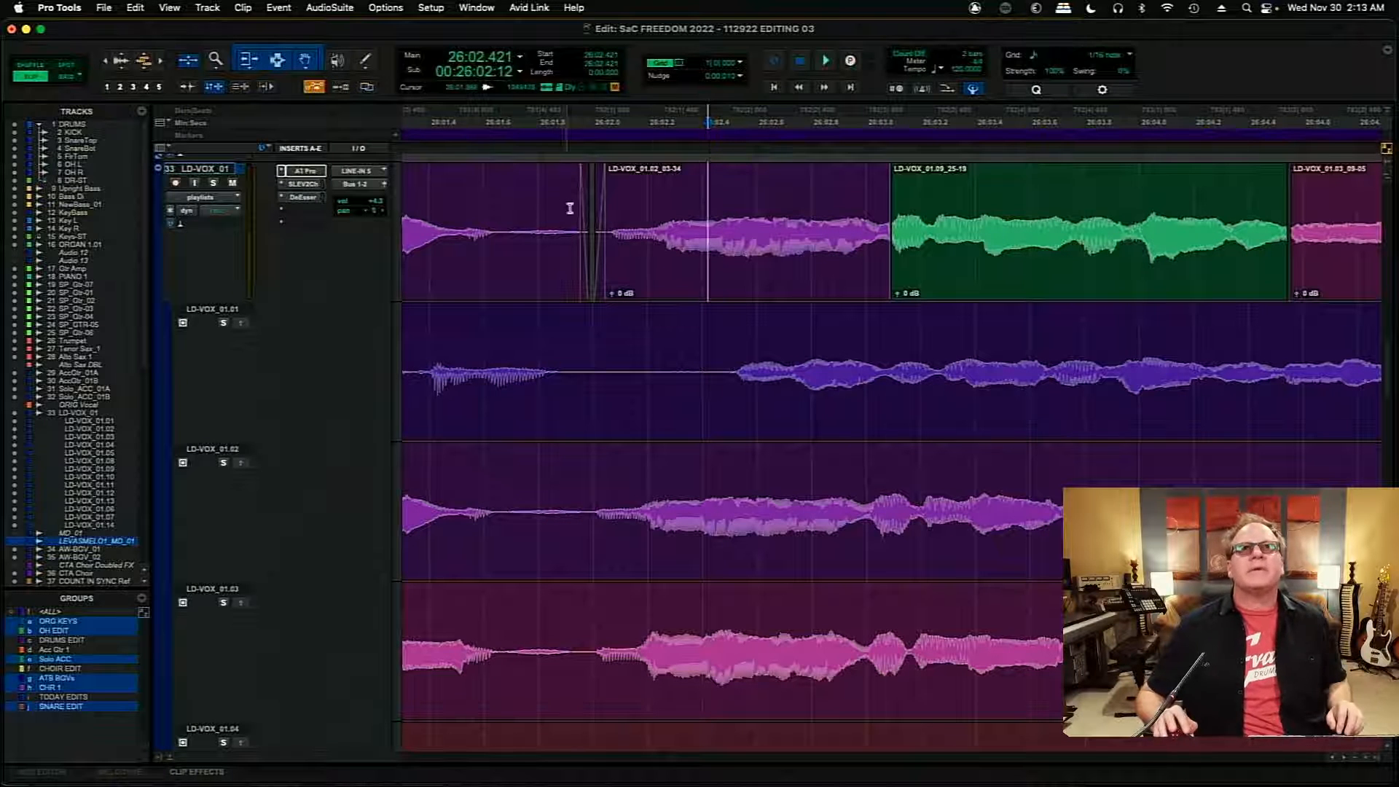
pyautogui.click(591, 216)
pyautogui.press('space')
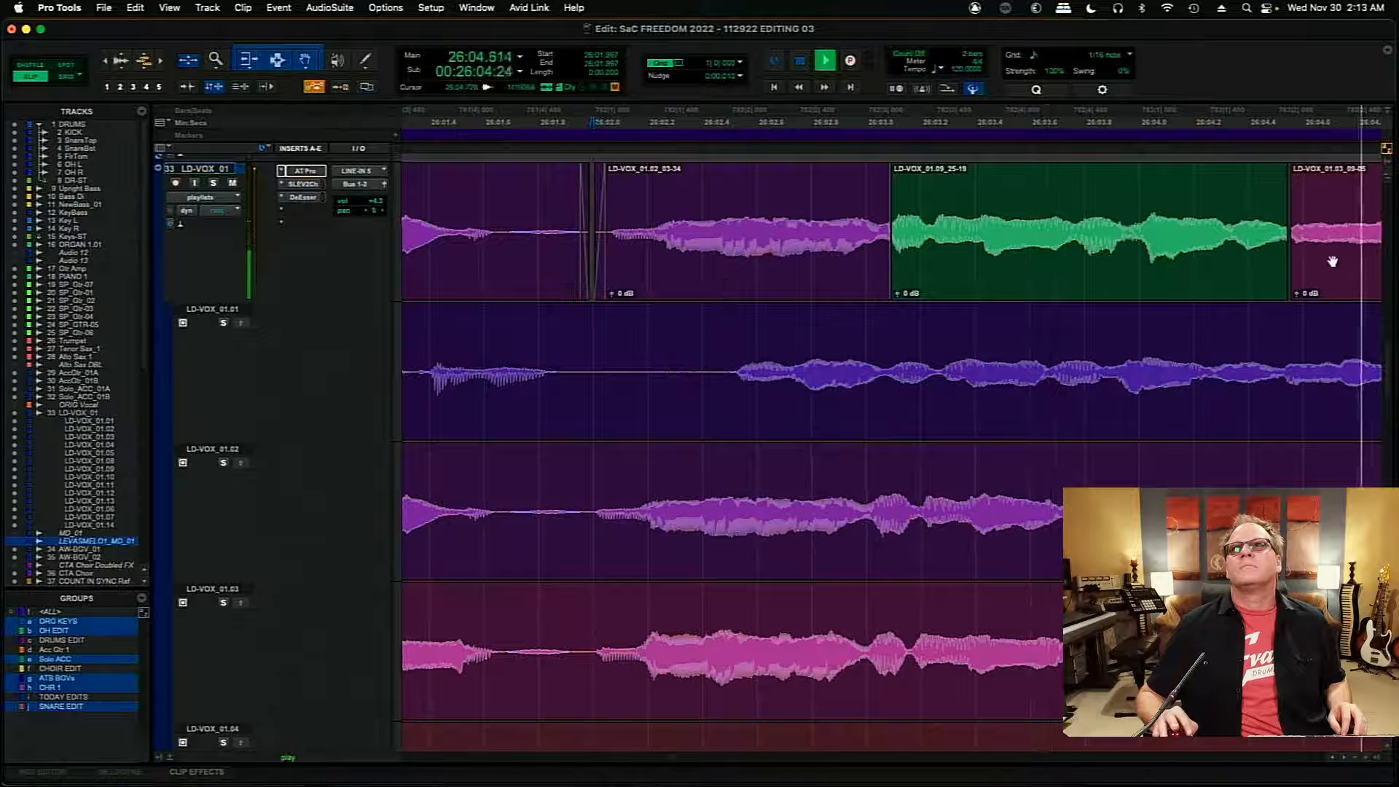
pyautogui.press('space')
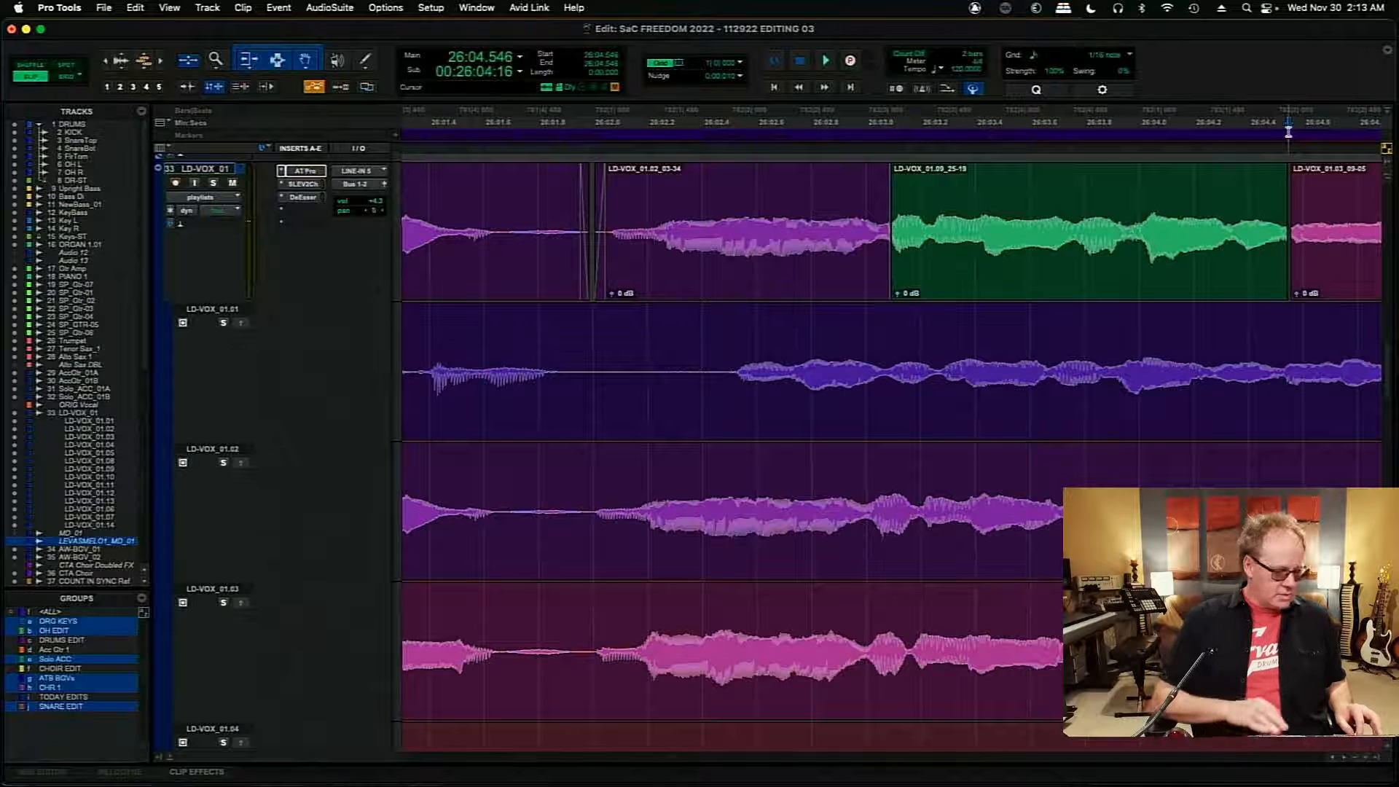
# - Close the gap at 26:04.546 so that the LD-VOX_01.09 clip and the following LD-VOX_01.03 clip meet at about 26:04.551
pyautogui.press('t')
pyautogui.press('t')
pyautogui.press('t')
pyautogui.press('t')
pyautogui.press('t')
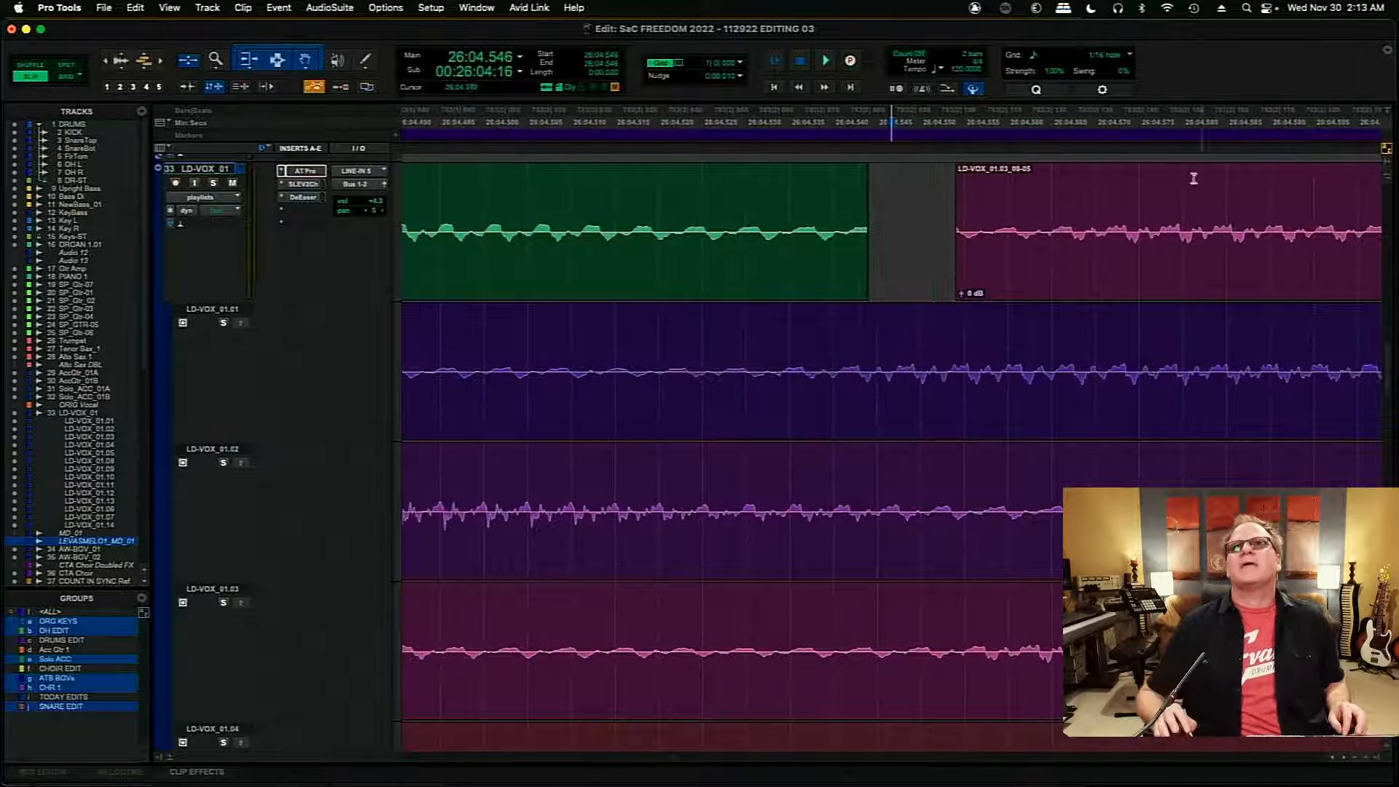
pyautogui.click(924, 208)
pyautogui.moveTo(963, 223); pyautogui.dragTo(936, 243)
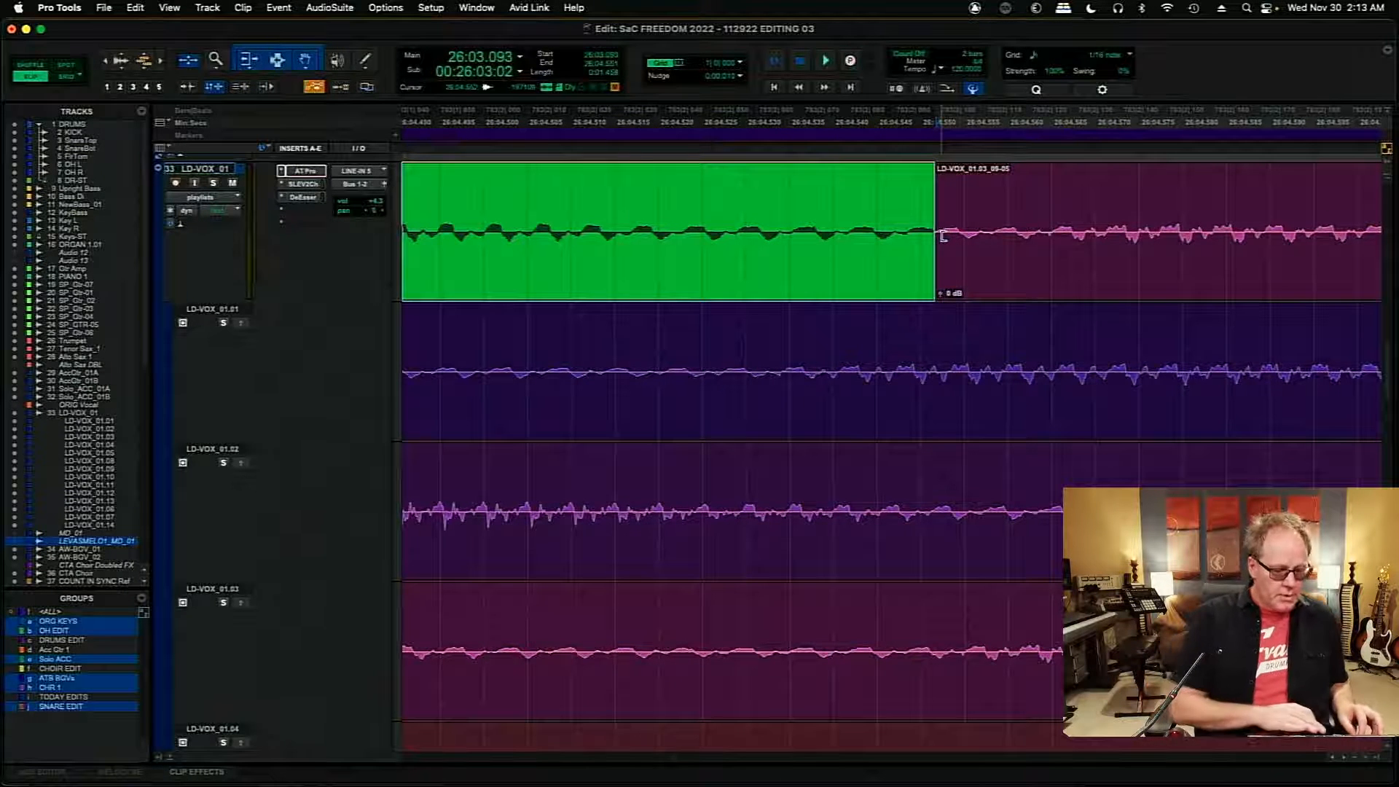
pyautogui.press('r')
pyautogui.press('r')
pyautogui.press('r')
pyautogui.press('r')
pyautogui.press('r')
pyautogui.press('r')
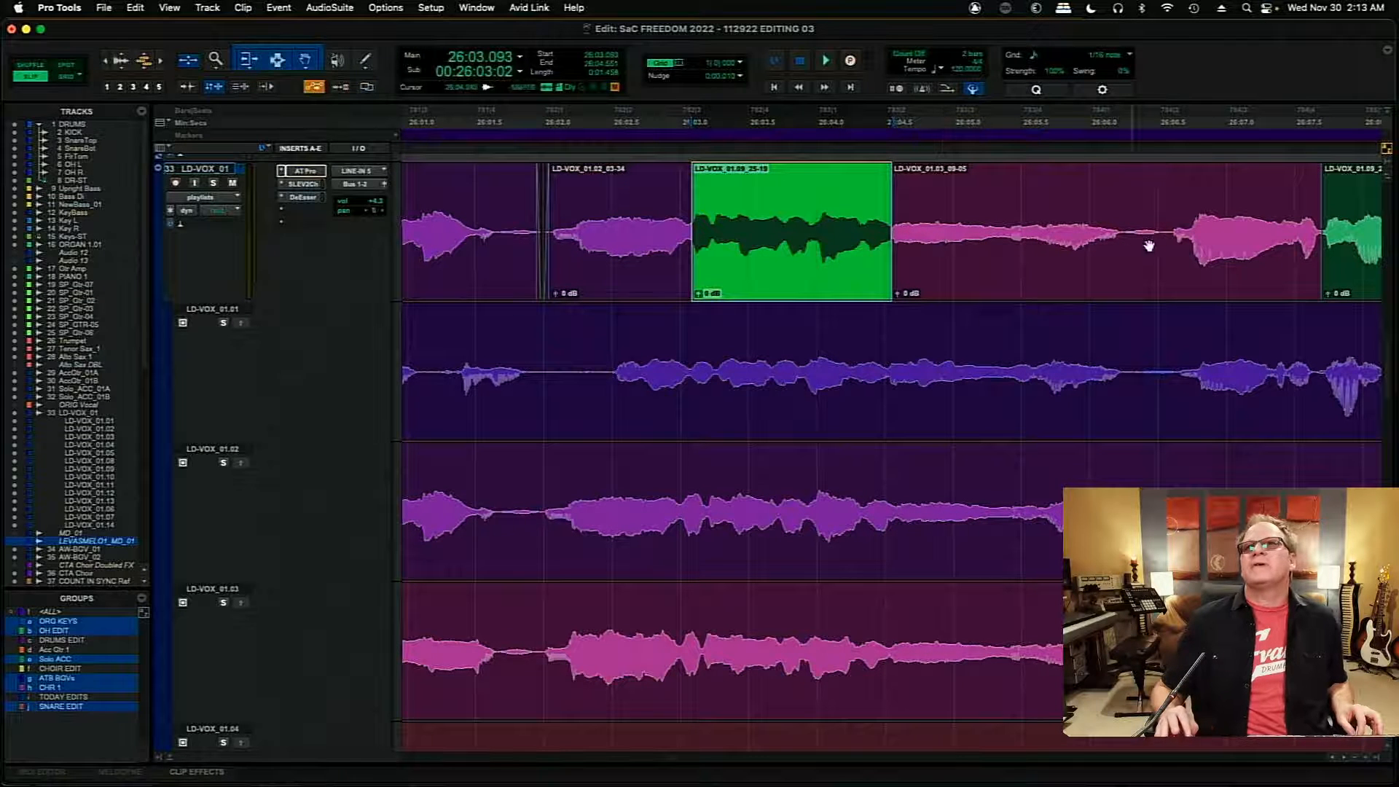
# - Split the LD-VOX_01.03 clip at 26:06.565 and slide its first part about 3 ms later to start at 26:04.554
pyautogui.click(1168, 228)
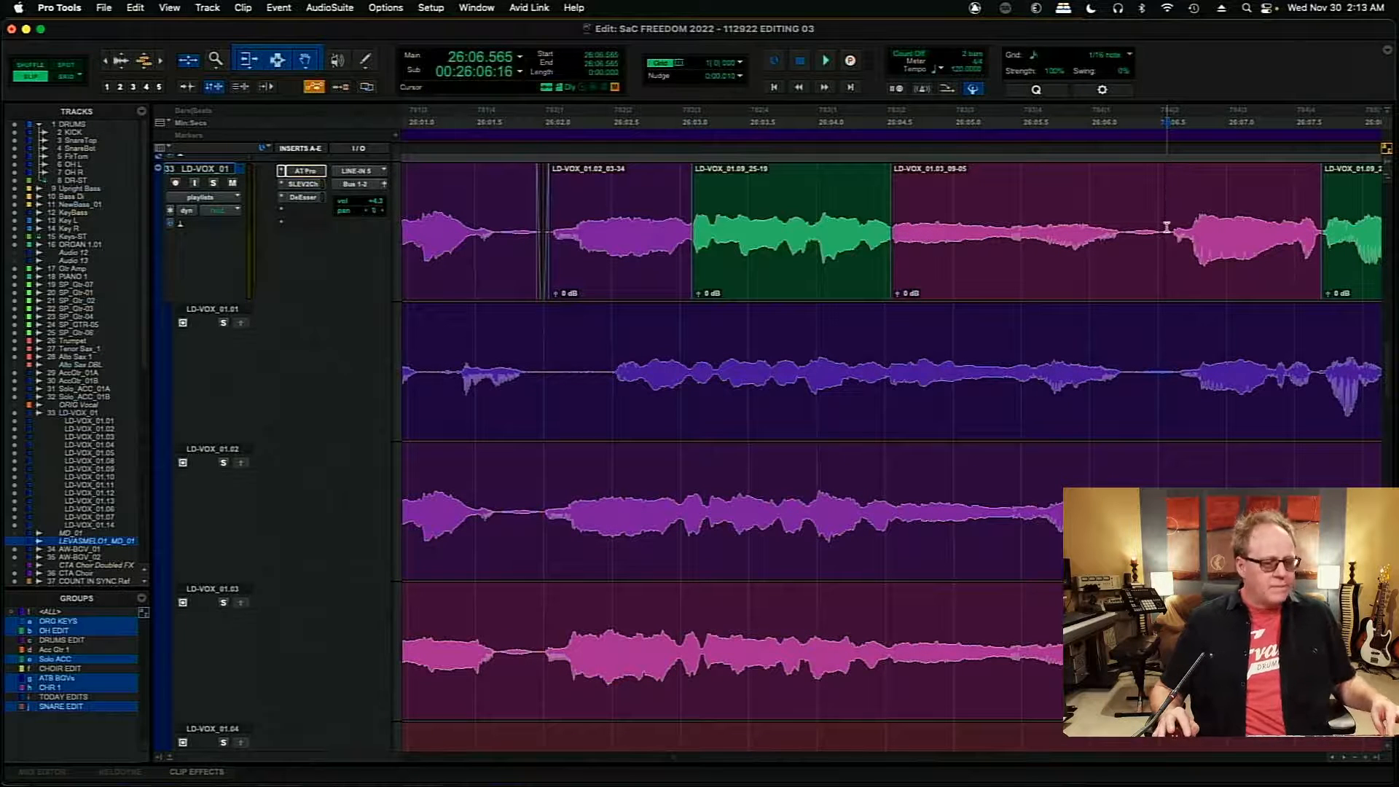
pyautogui.press('b')
pyautogui.click(1100, 279)
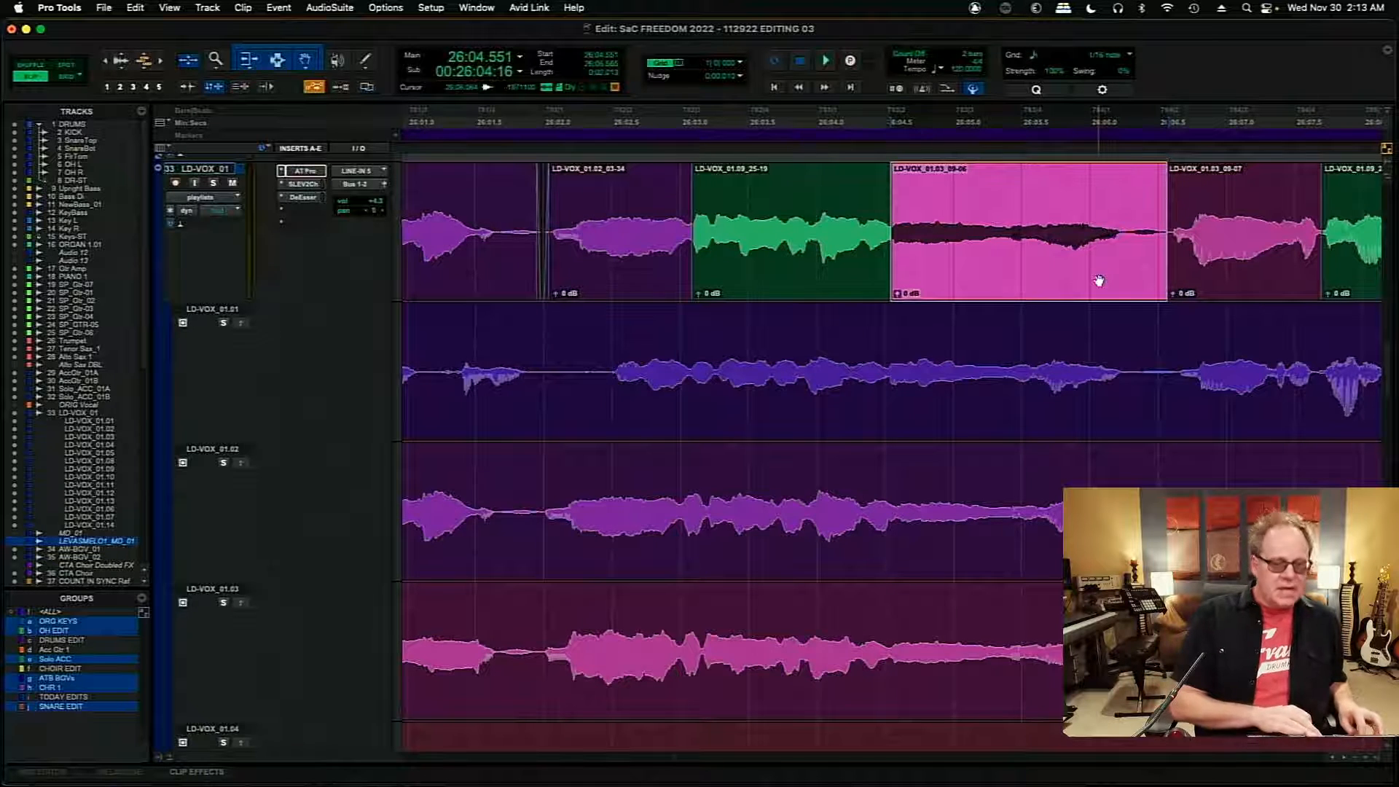
pyautogui.press('t')
pyautogui.press('t')
pyautogui.press('t')
pyautogui.press('t')
pyautogui.press('t')
pyautogui.press('t')
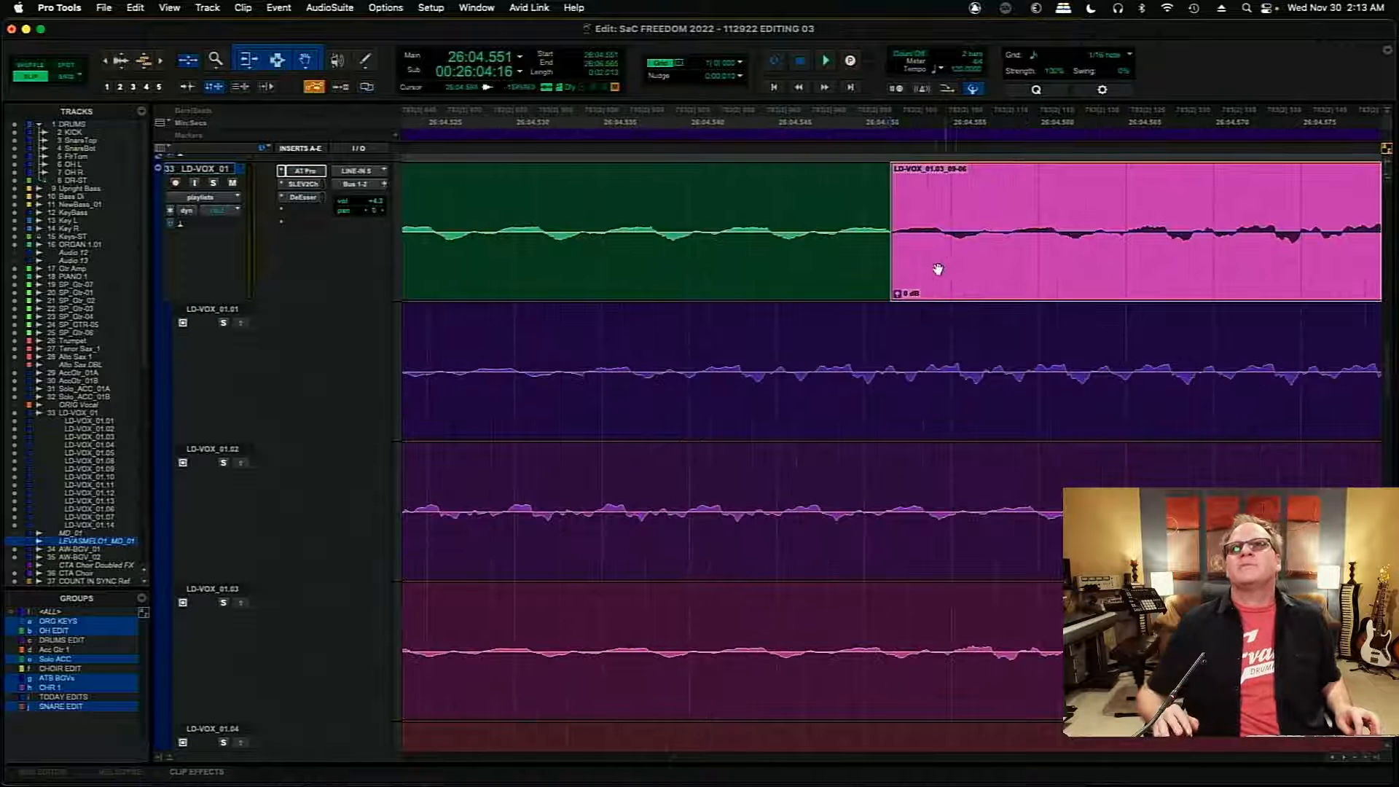
pyautogui.moveTo(951, 272); pyautogui.dragTo(1012, 274)
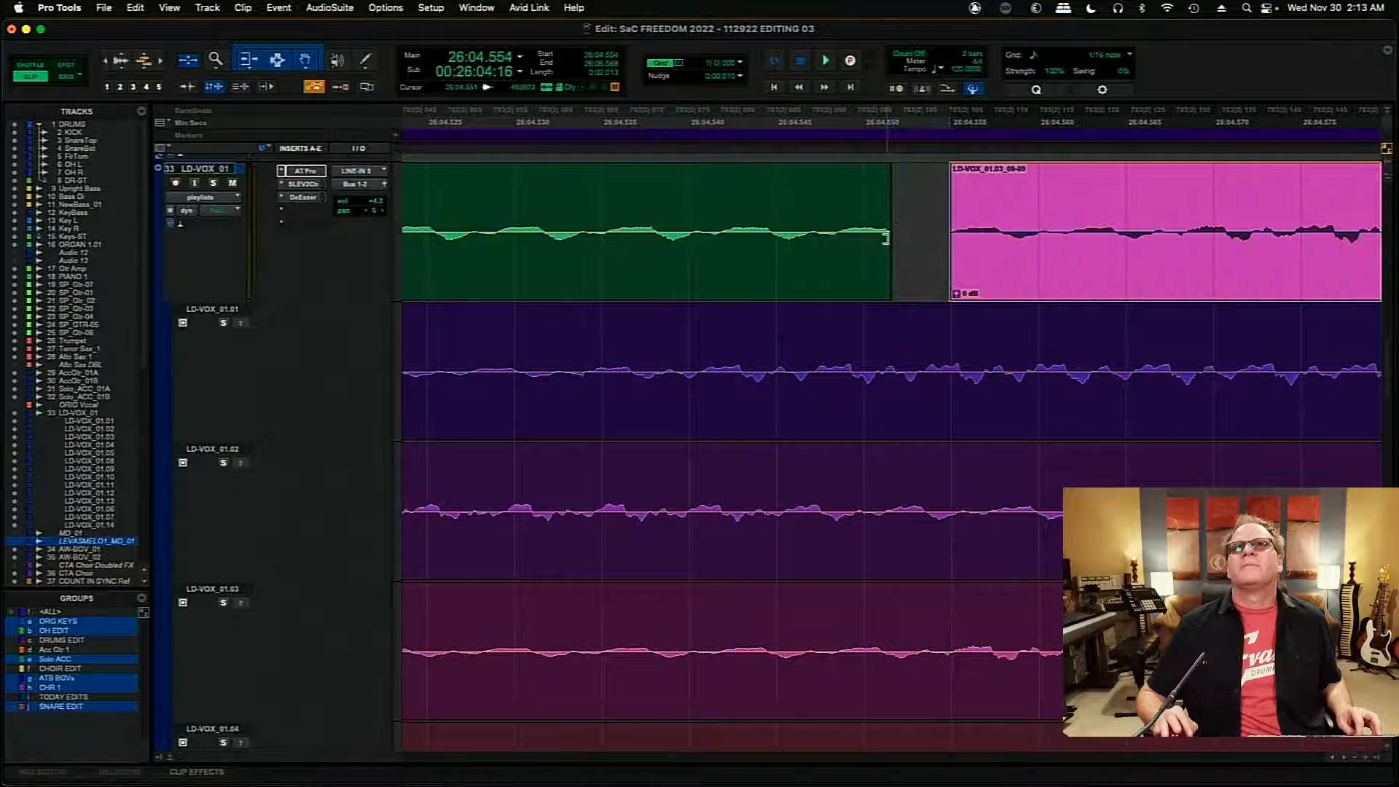
# - Extend the LD-VOX_01.09 clip to about 26:04.553, close the gap to the LD-VOX_01.03 clip and add a short crossfade there
pyautogui.moveTo(887, 238); pyautogui.dragTo(937, 250)
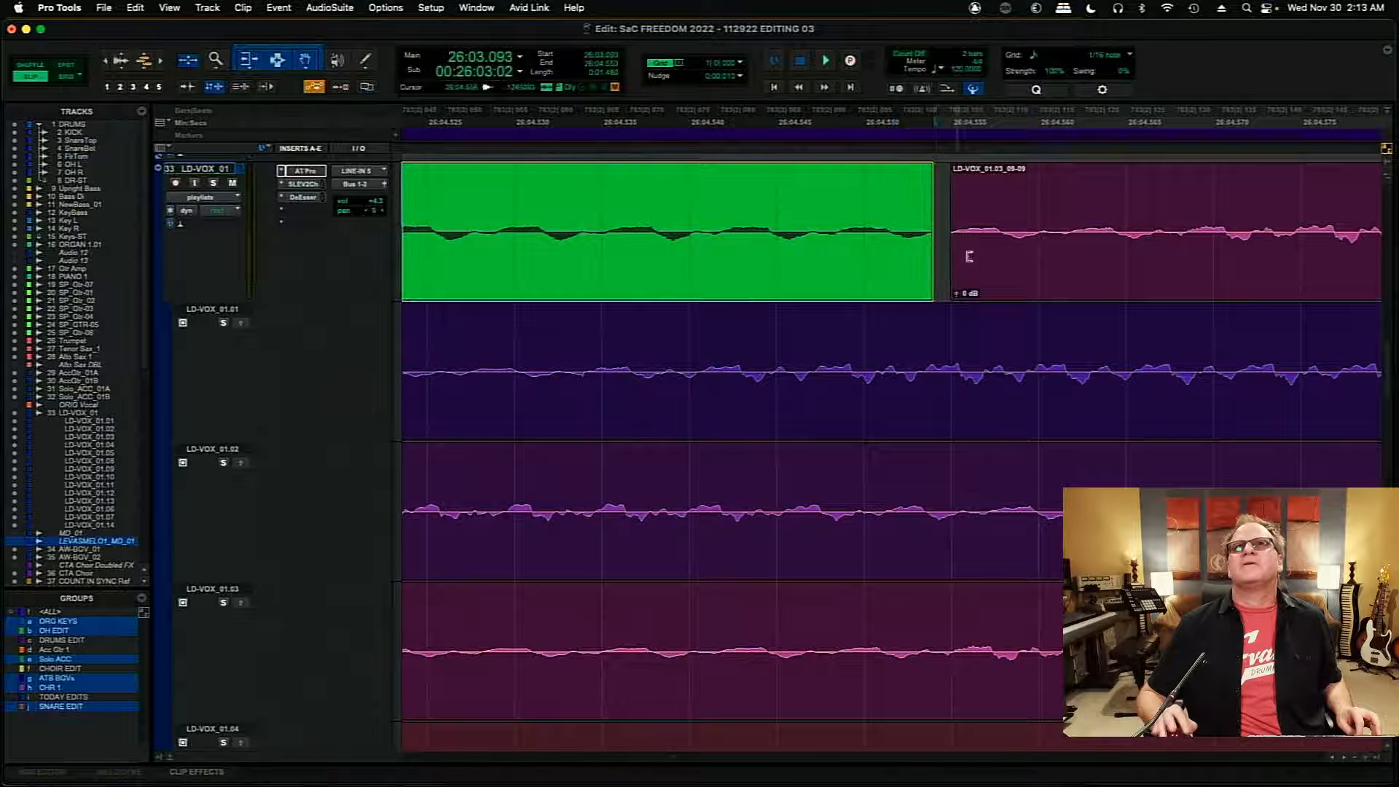
pyautogui.click(965, 252)
pyautogui.moveTo(931, 277); pyautogui.dragTo(920, 278)
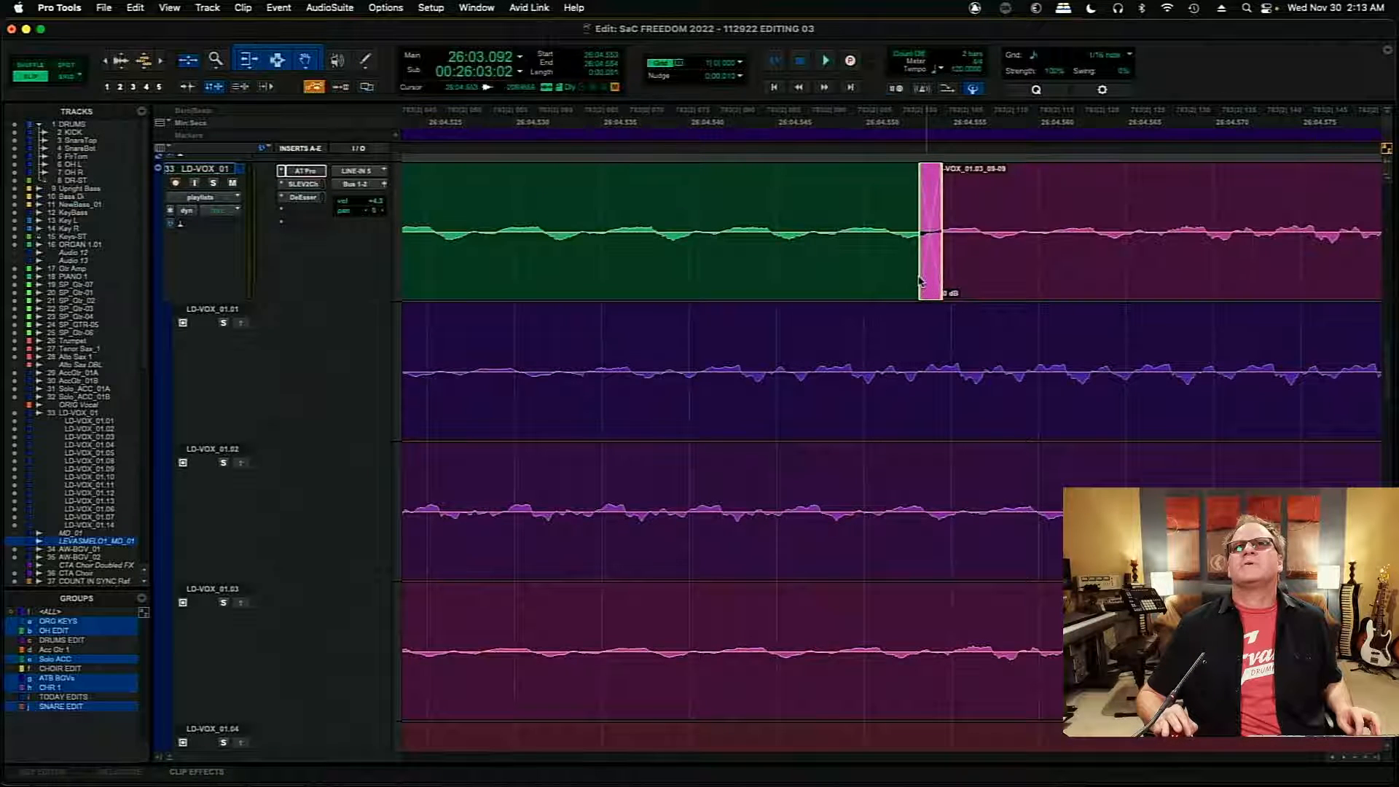
pyautogui.press('r')
pyautogui.press('r')
pyautogui.press('r')
pyautogui.press('r')
pyautogui.press('r')
pyautogui.press('r')
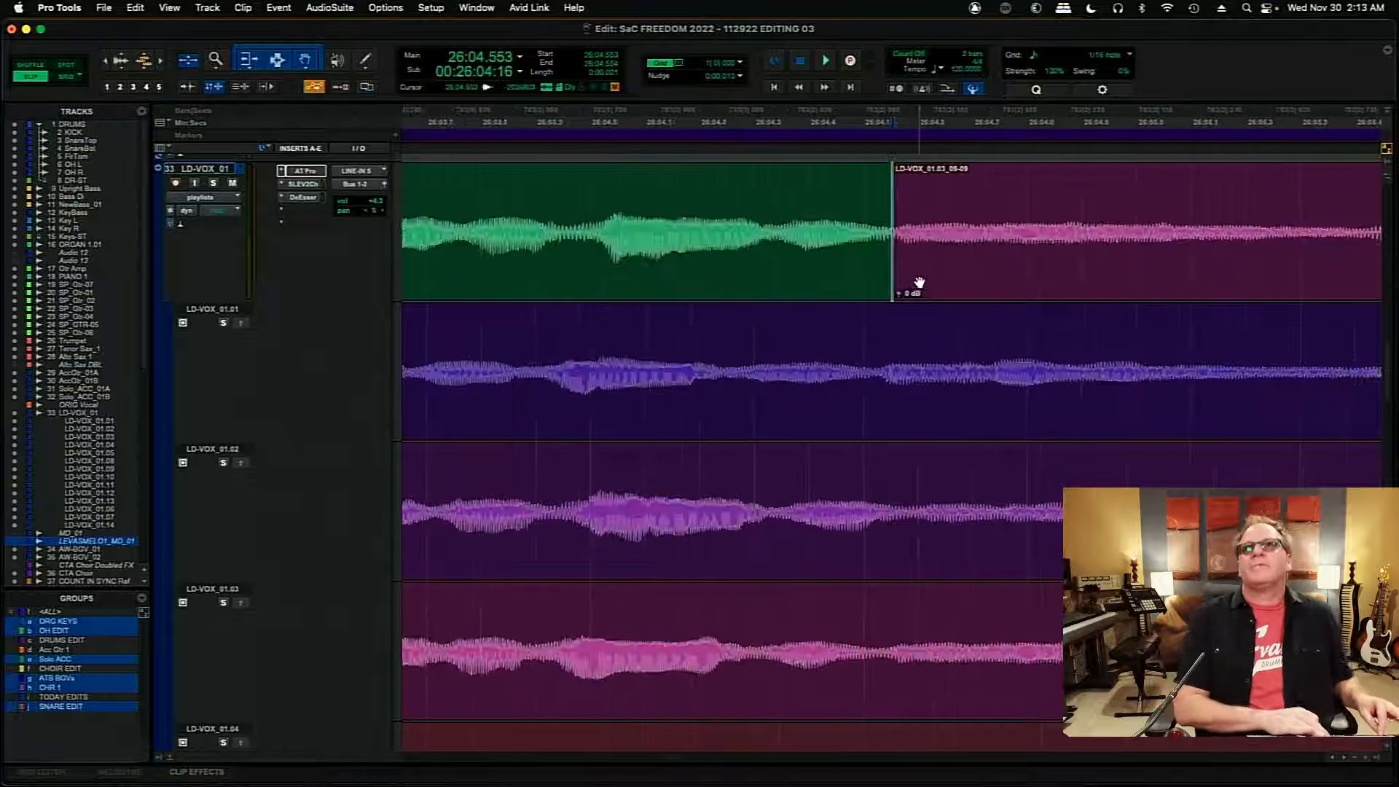
# - Raise the gain of the LD-VOX_01.03 clip after the 26:04.553 join to +1.7 dB and audition the transition
pyautogui.click(717, 206)
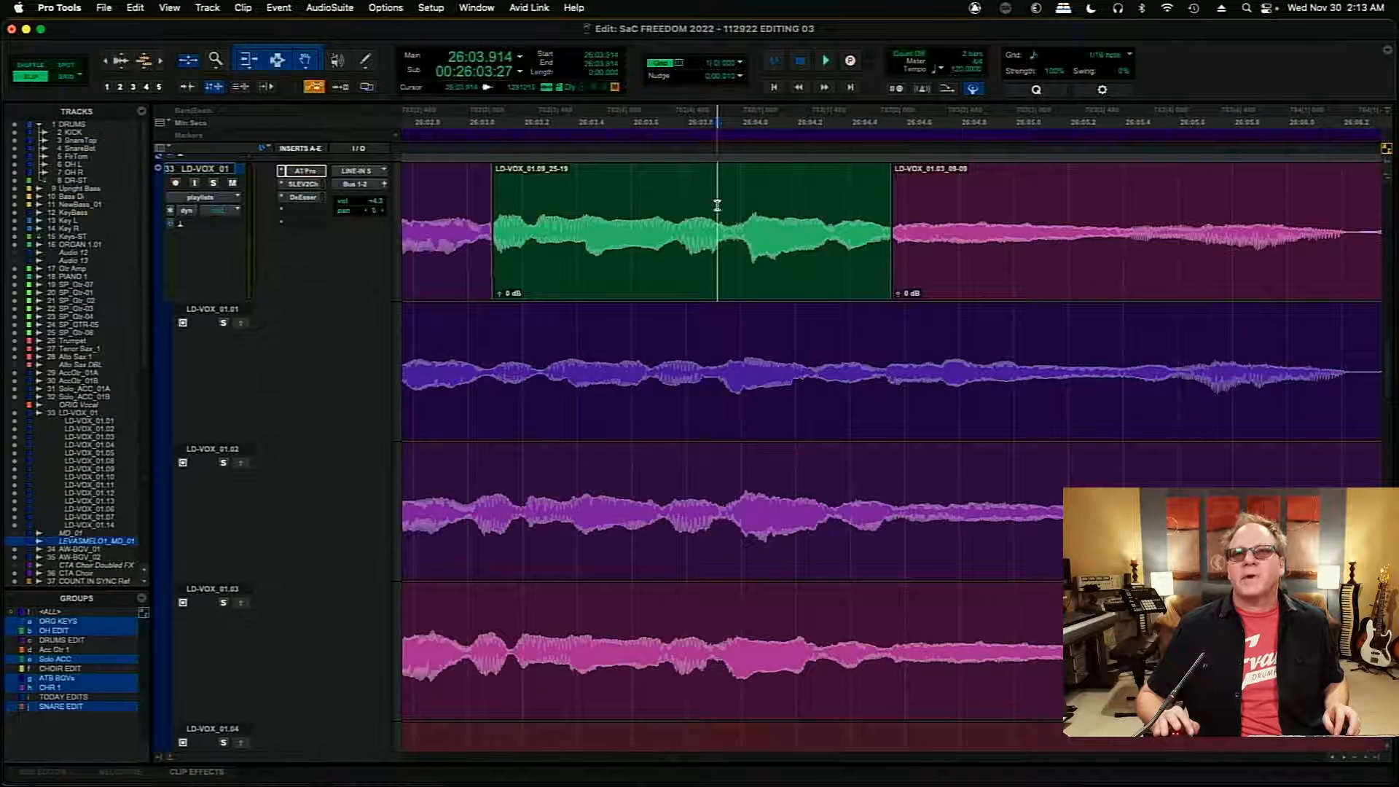
pyautogui.press('space')
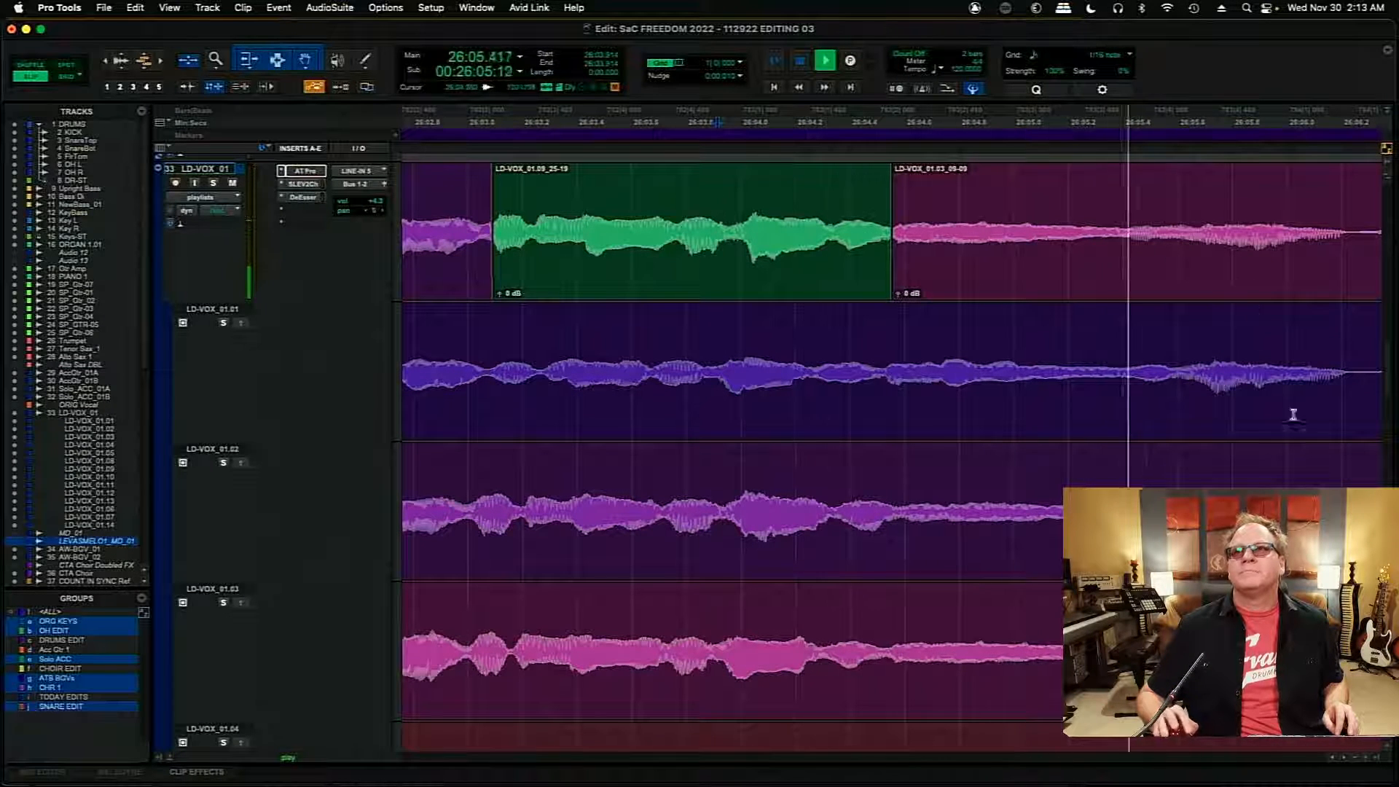
pyautogui.press('space')
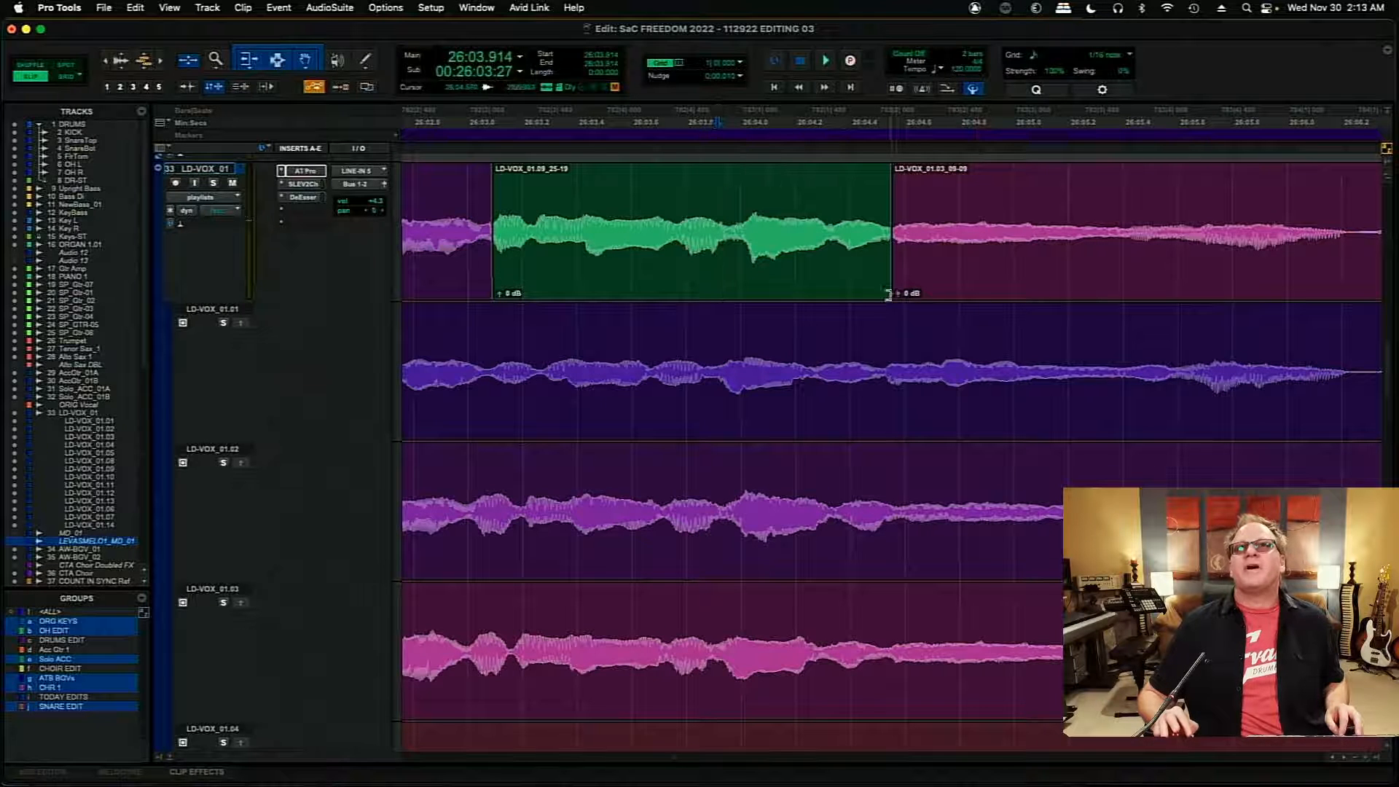
pyautogui.moveTo(897, 293); pyautogui.dragTo(898, 295)
pyautogui.click(510, 190)
pyautogui.press('space')
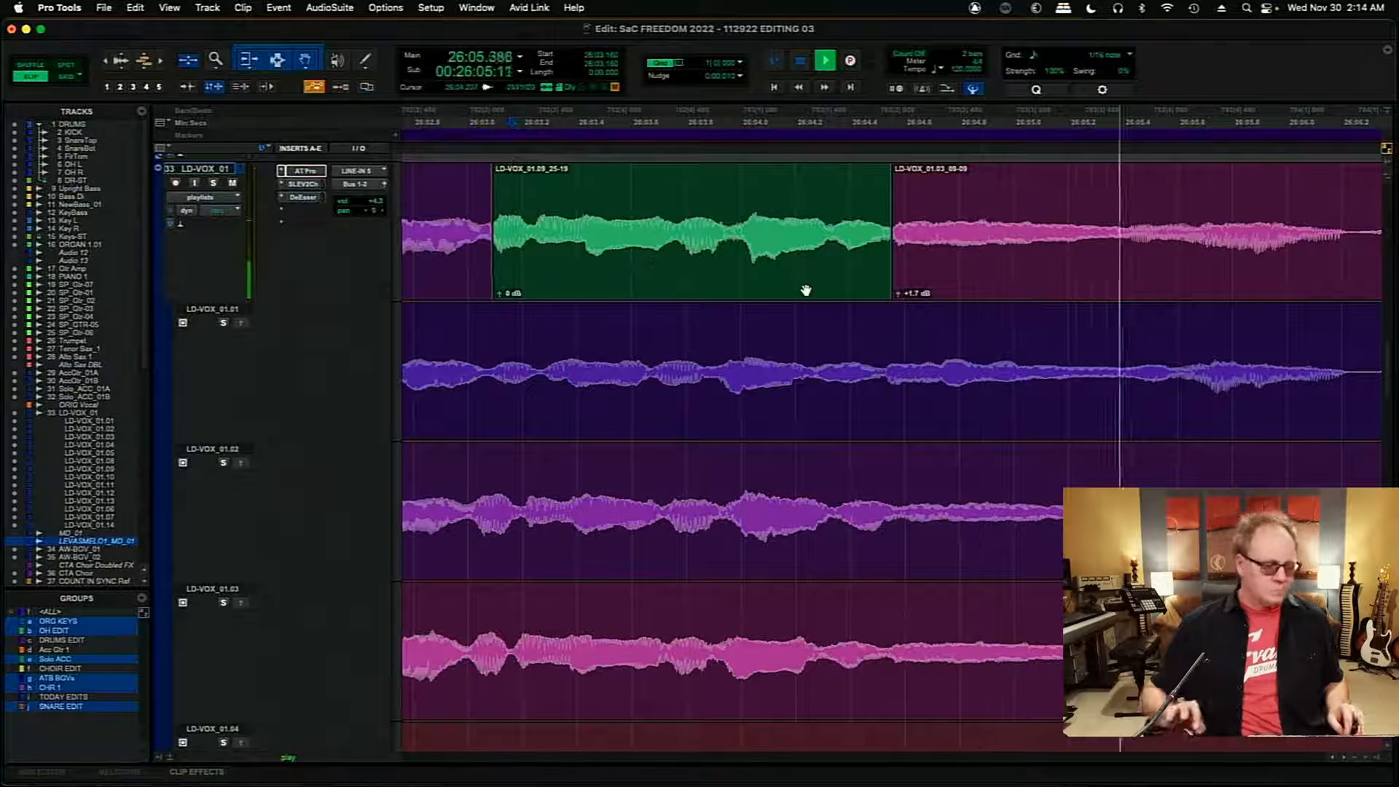
pyautogui.press('r')
pyautogui.press('r')
pyautogui.press('space')
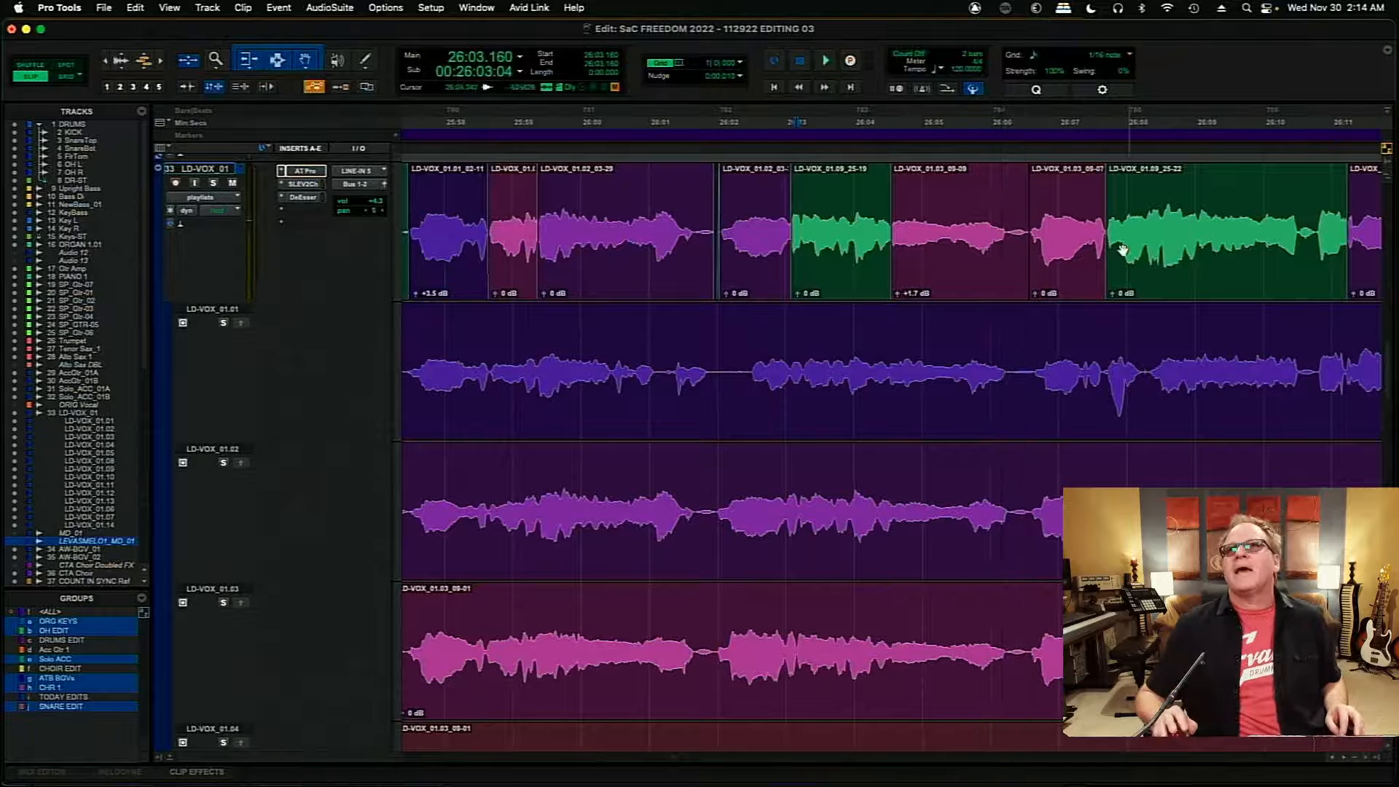
# - Add a short crossfade between the two LD-VOX_01.03 clips, starting at about 26:06.565
pyautogui.click(1066, 243)
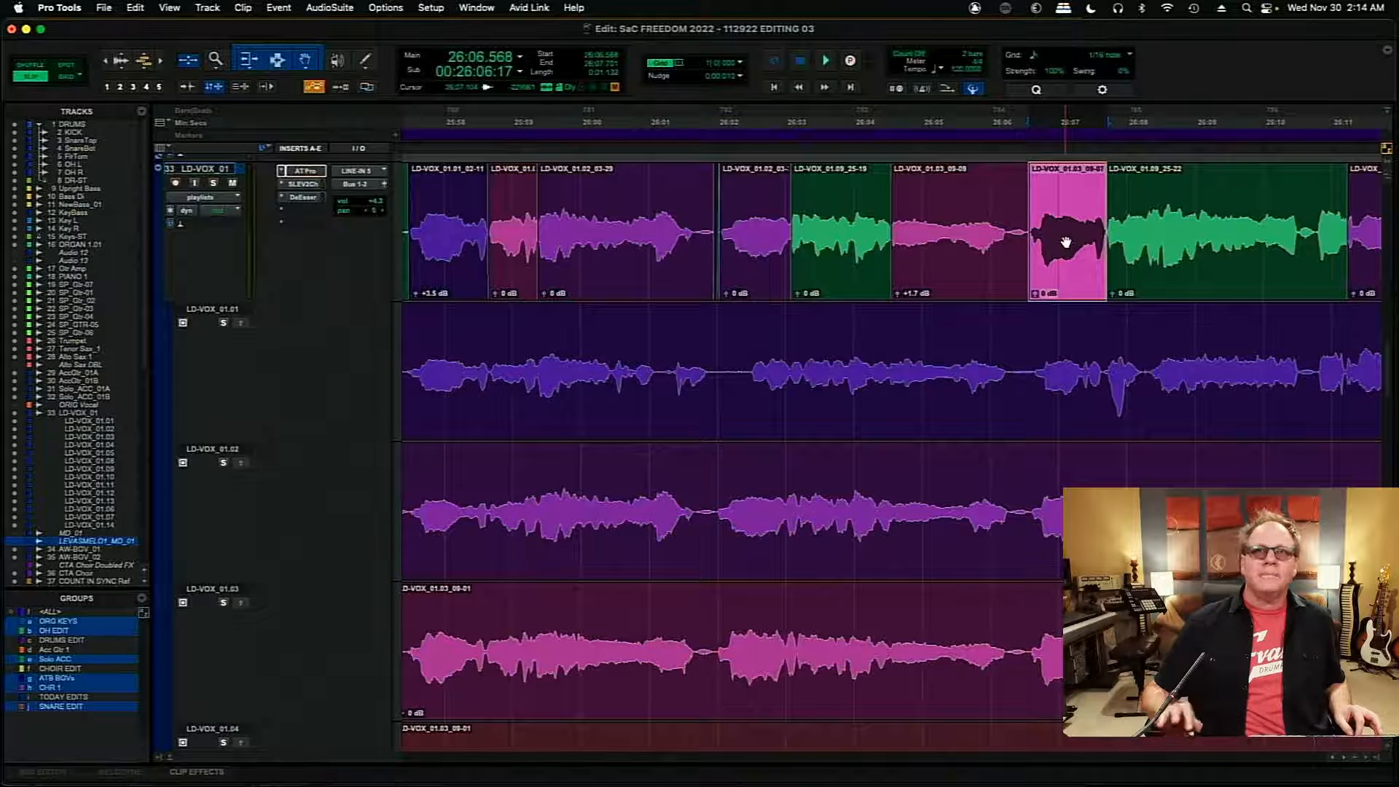
pyautogui.press('t')
pyautogui.press('t')
pyautogui.press('t')
pyautogui.press('t')
pyautogui.press('t')
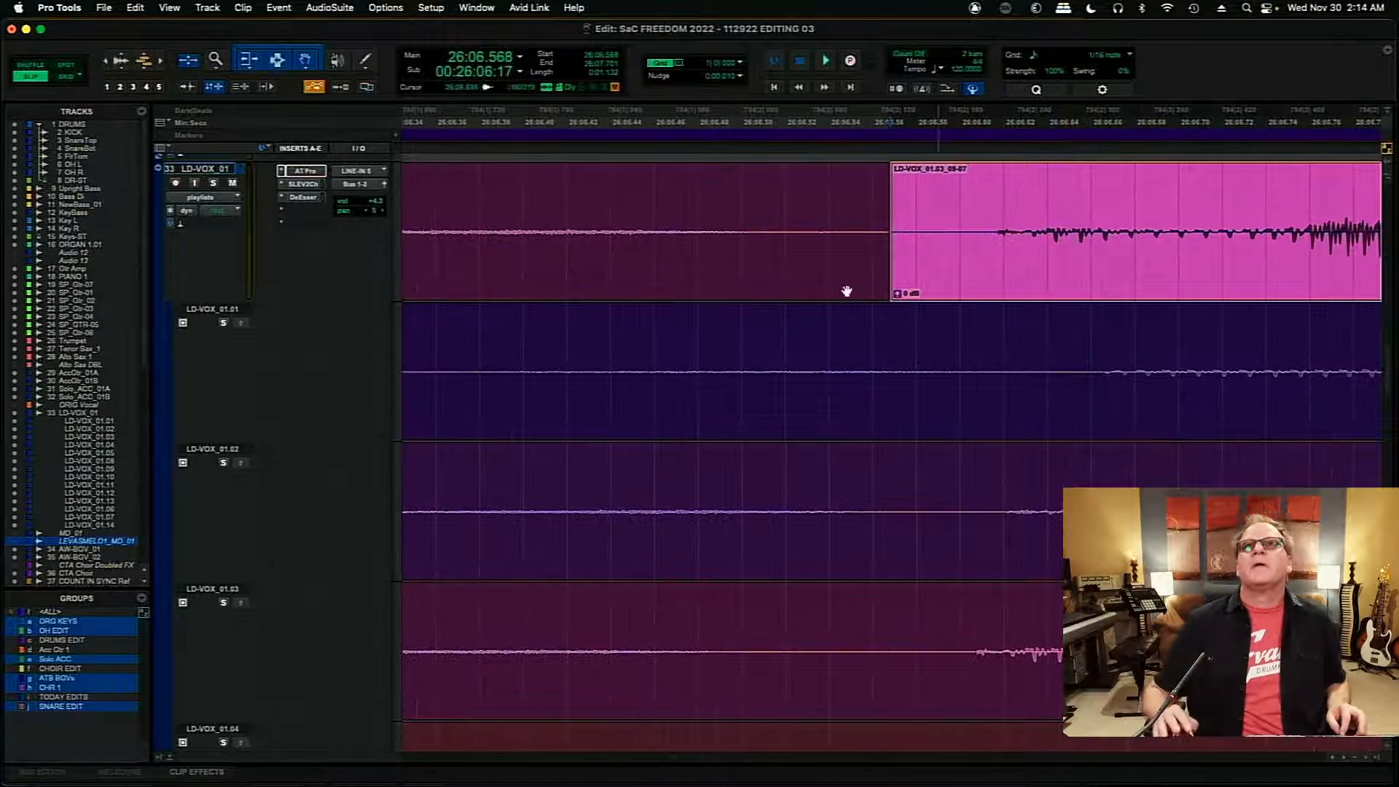
pyautogui.click(882, 284)
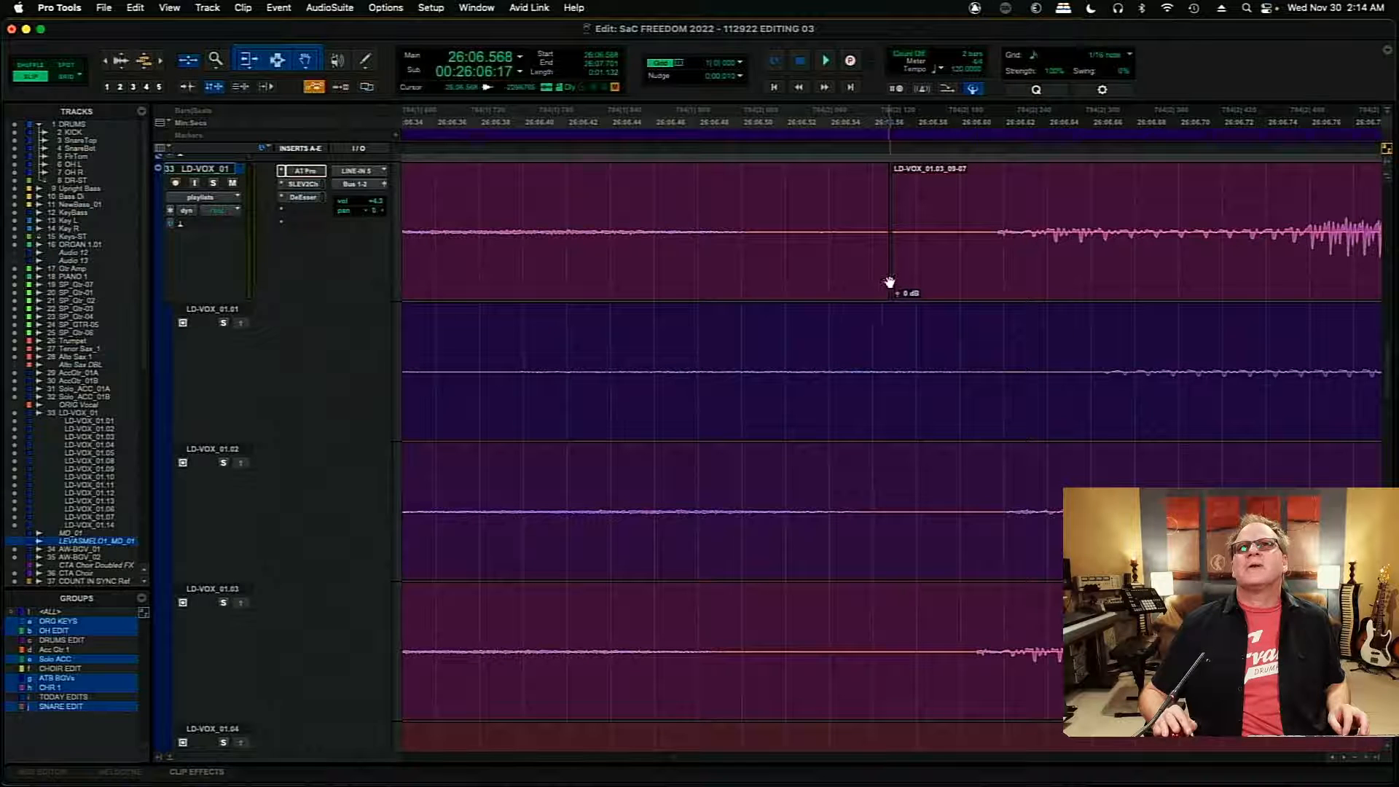
pyautogui.moveTo(883, 251); pyautogui.dragTo(885, 280)
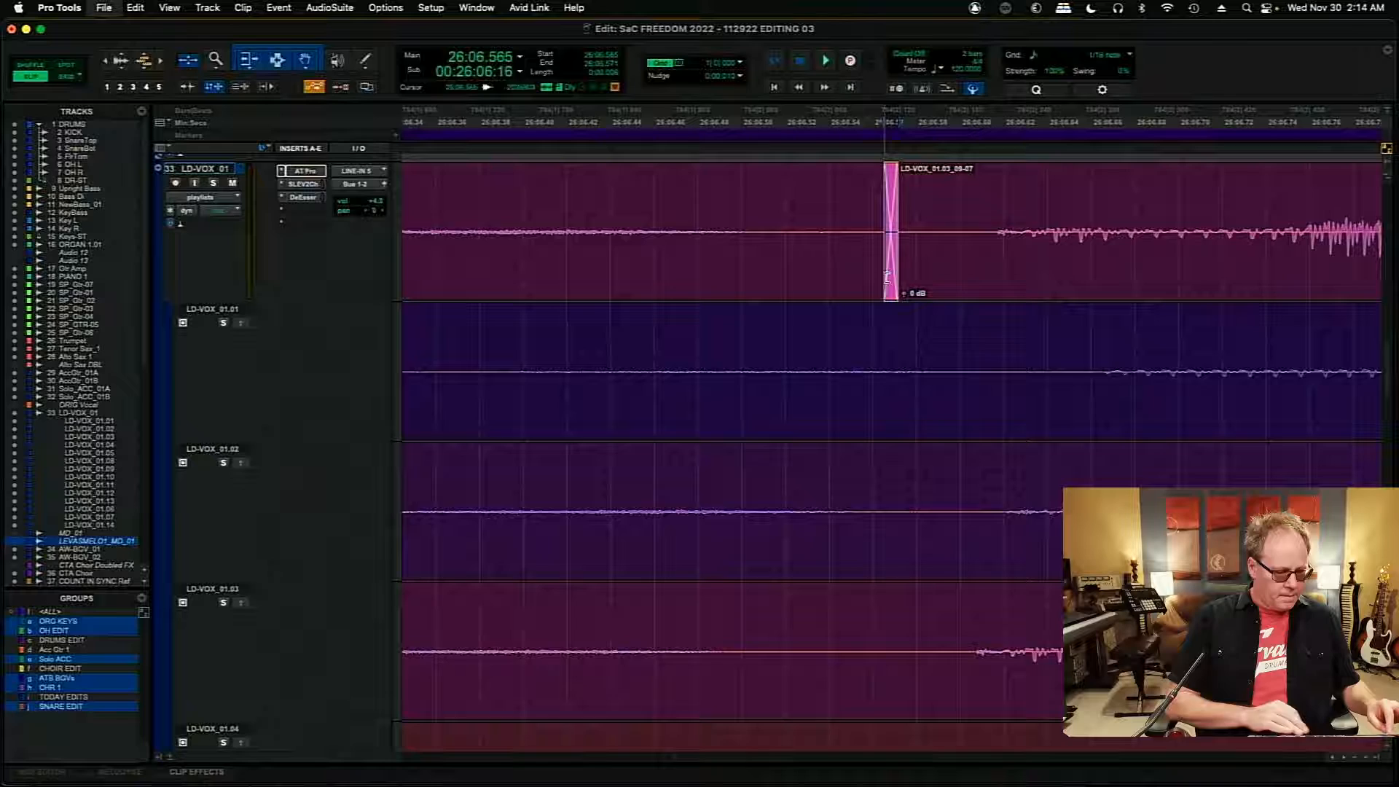
pyautogui.press('r')
pyautogui.press('r')
pyautogui.press('r')
pyautogui.press('r')
pyautogui.press('r')
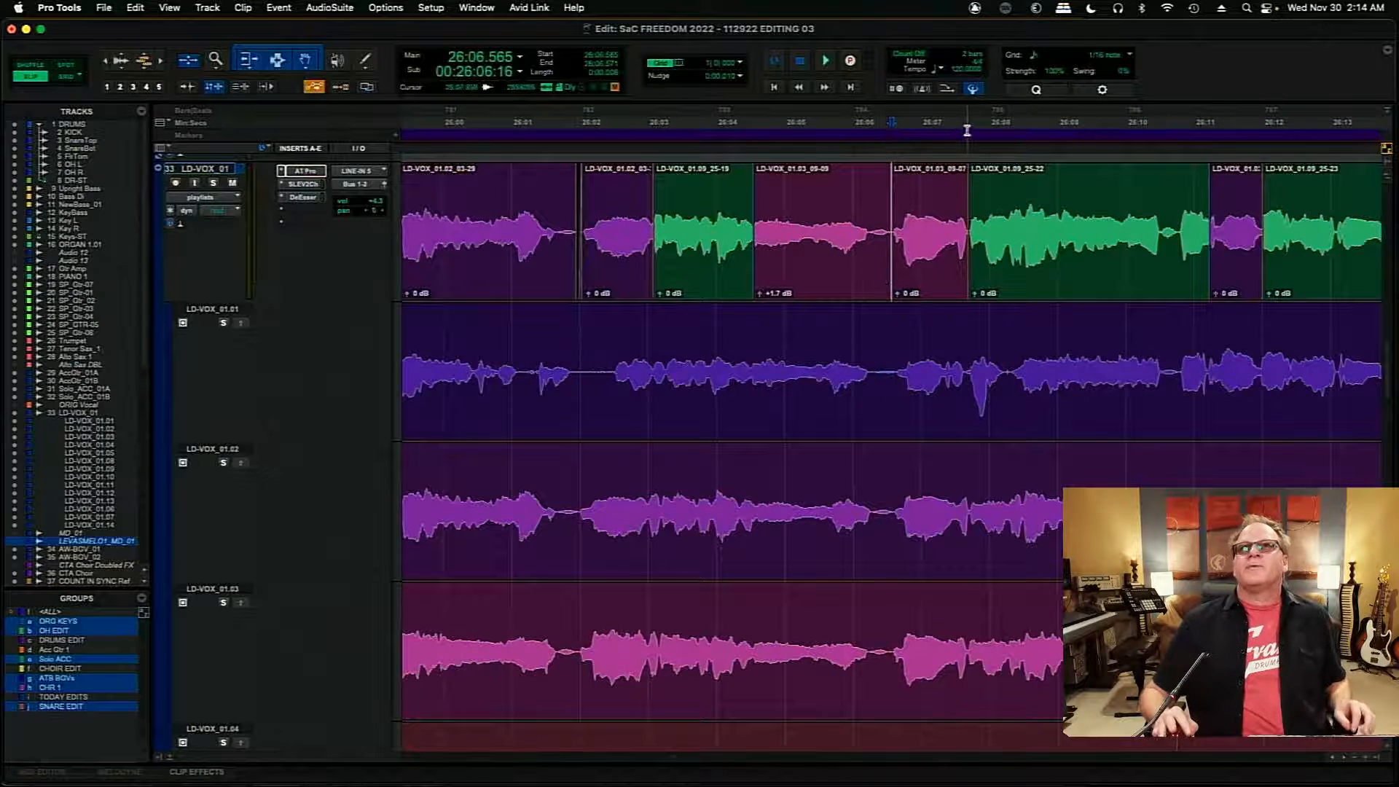
# - Move the join between the LD-VOX_01.03 and LD-VOX_01.09 clips earlier to about 26:07.687 and add a short crossfade from 26:07.686
pyautogui.click(967, 129)
pyautogui.press('t')
pyautogui.press('t')
pyautogui.press('t')
pyautogui.press('t')
pyautogui.press('t')
pyautogui.press('t')
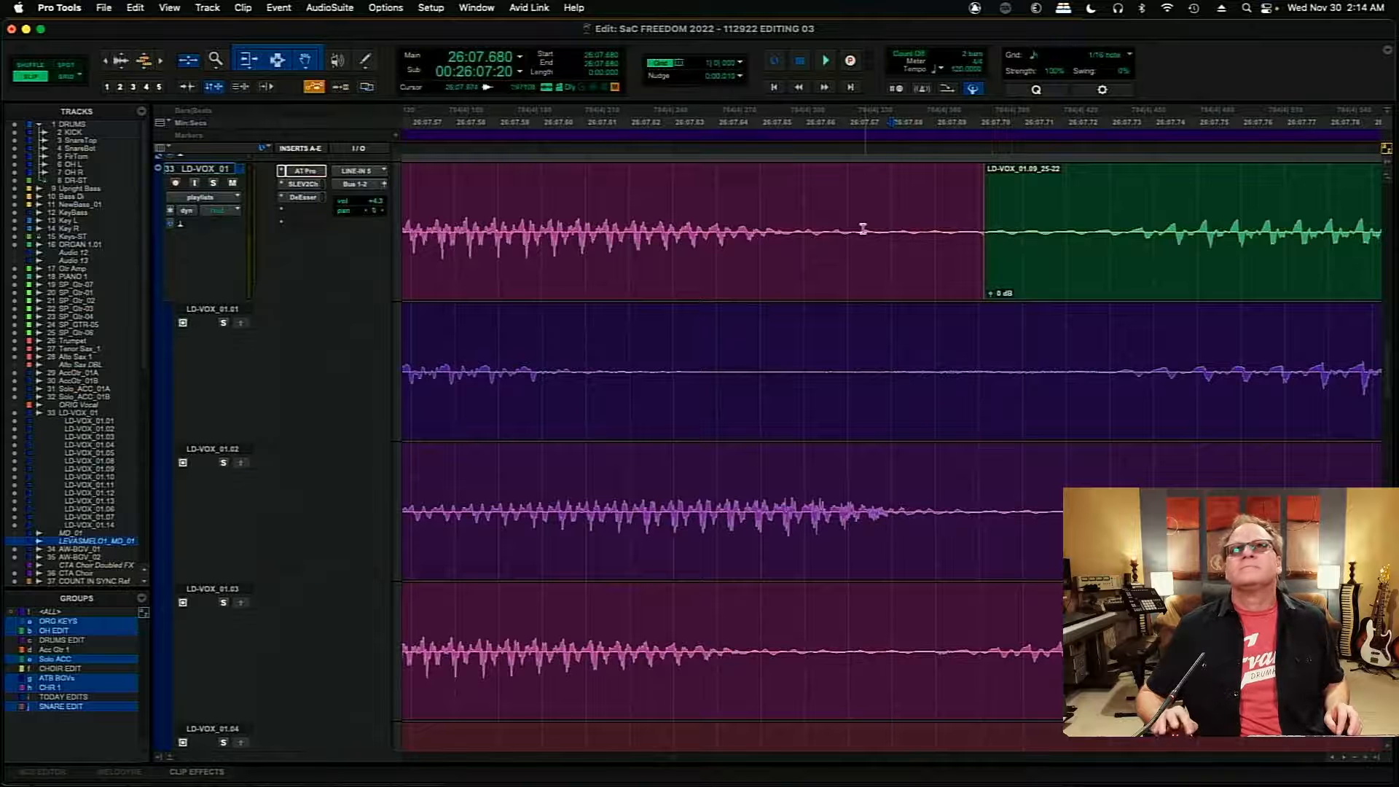
pyautogui.click(618, 218)
pyautogui.press('space')
pyautogui.press('space')
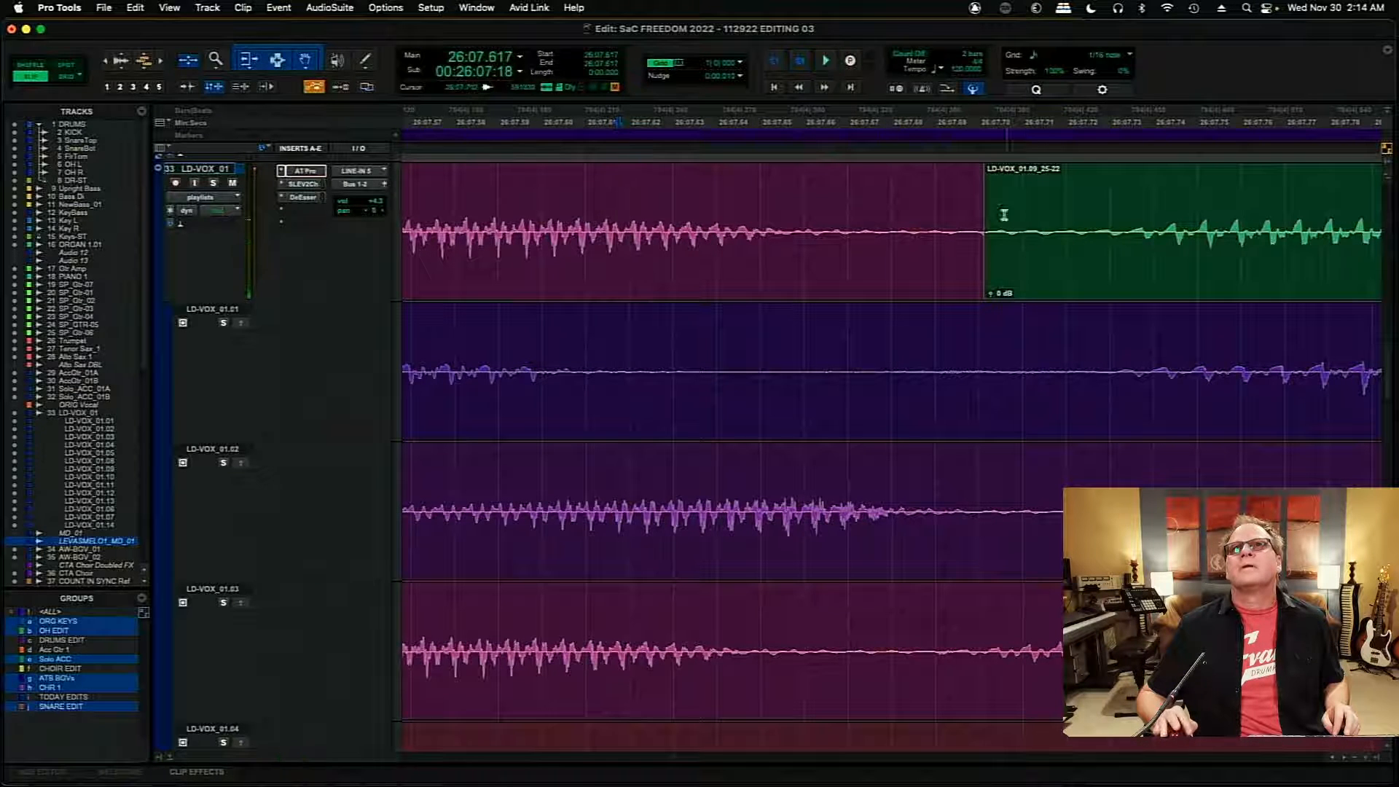
pyautogui.moveTo(984, 227); pyautogui.dragTo(926, 230)
pyautogui.moveTo(925, 295); pyautogui.dragTo(920, 291)
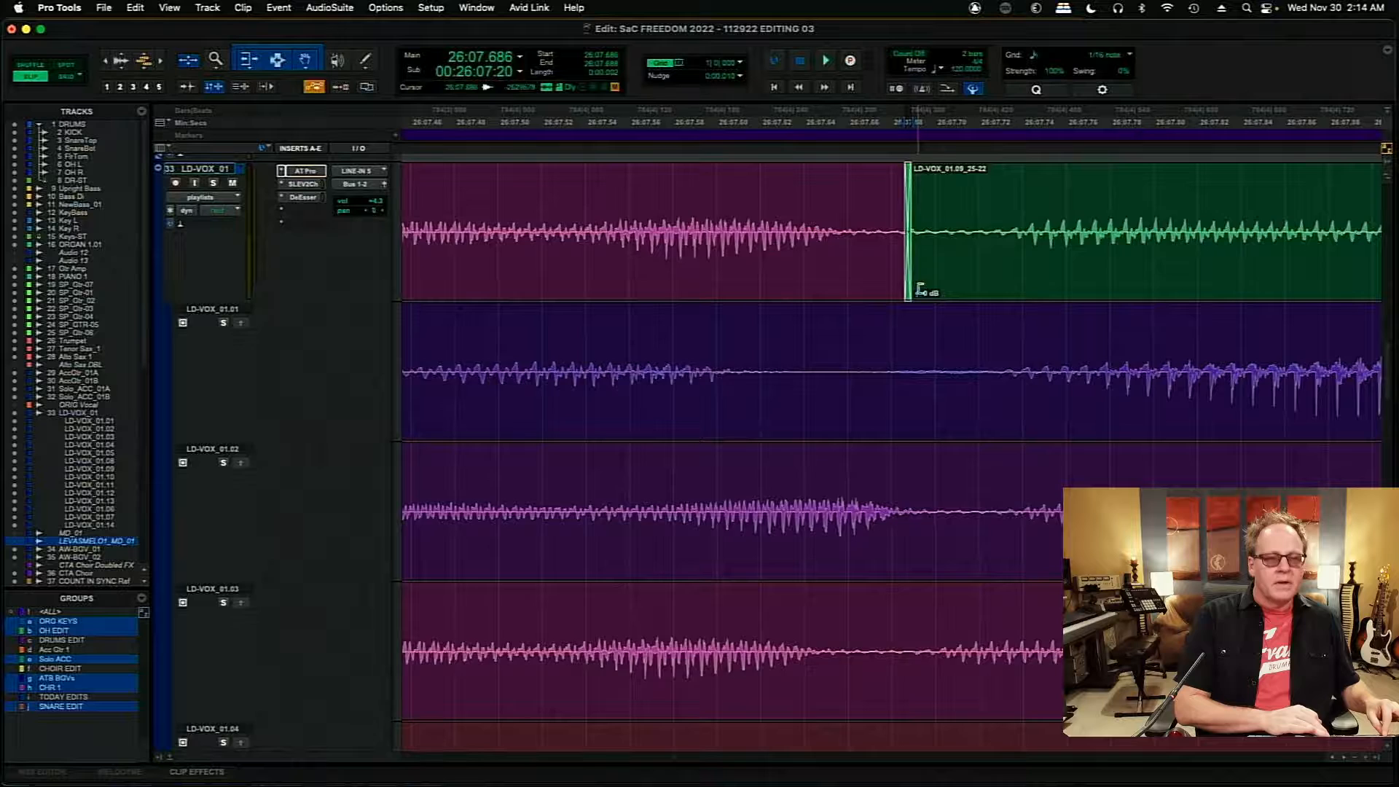
pyautogui.press('r')
pyautogui.press('r')
pyautogui.press('r')
pyautogui.press('r')
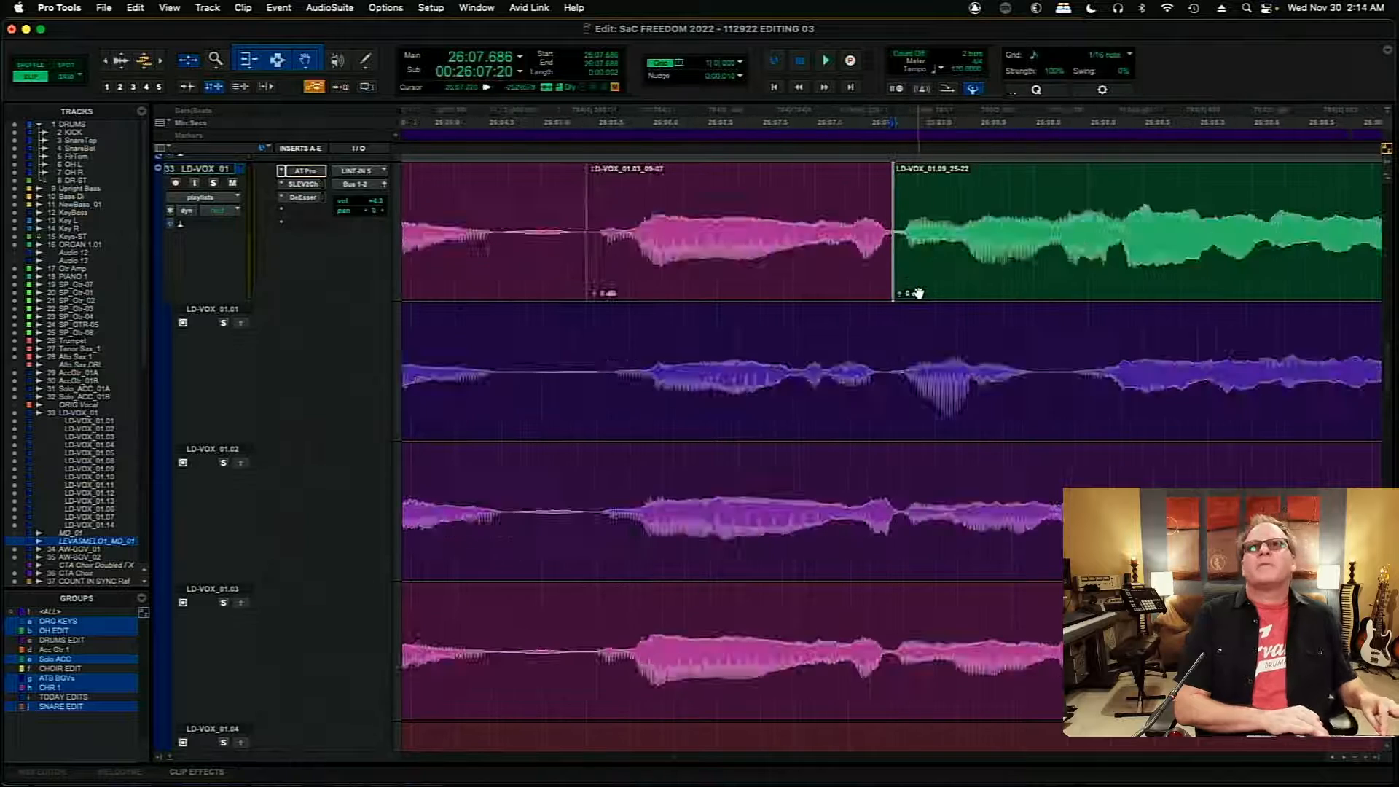
# - Audition the comp from 26:07.365 past 26:11, and replay the LD-VOX_01.09 phrase from around 26:08.5
pyautogui.press('space')
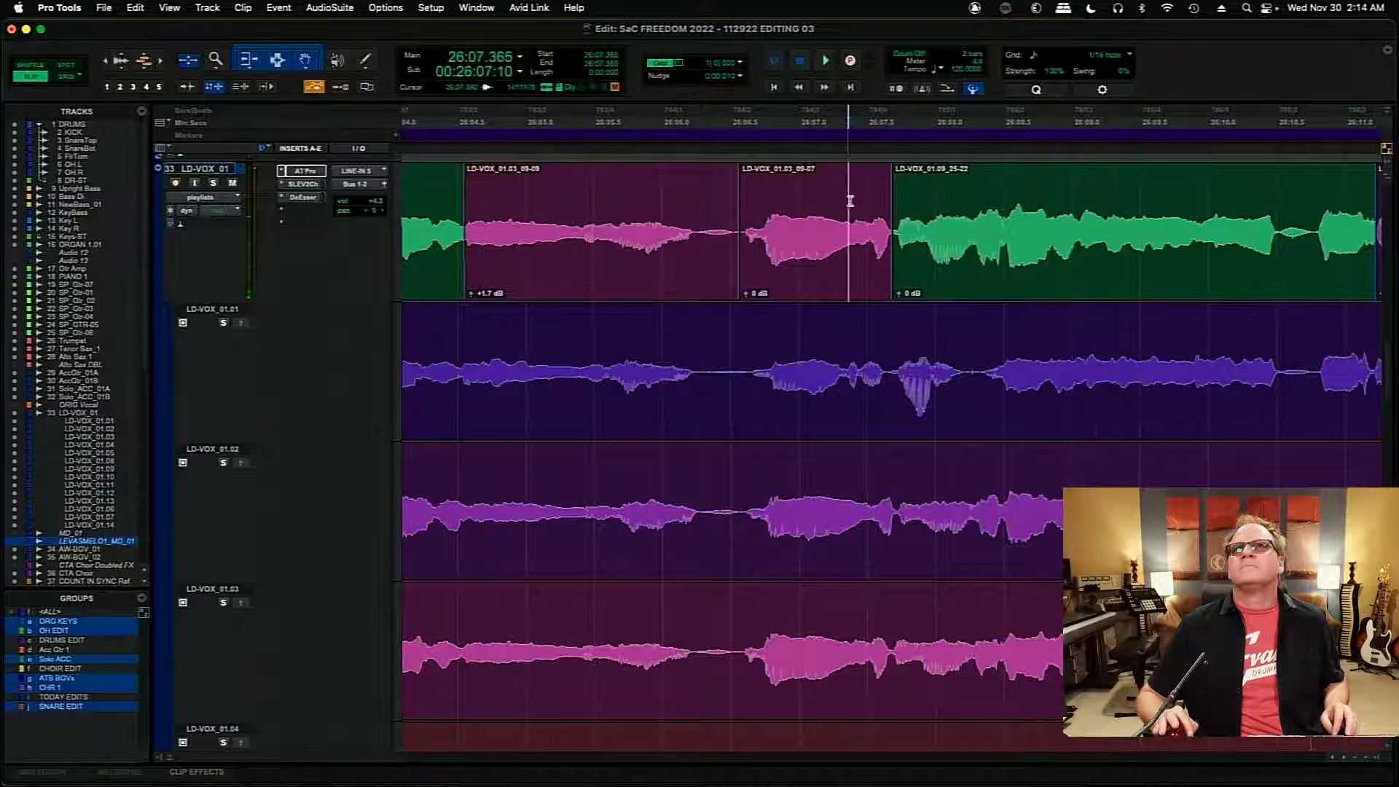
pyautogui.press('space')
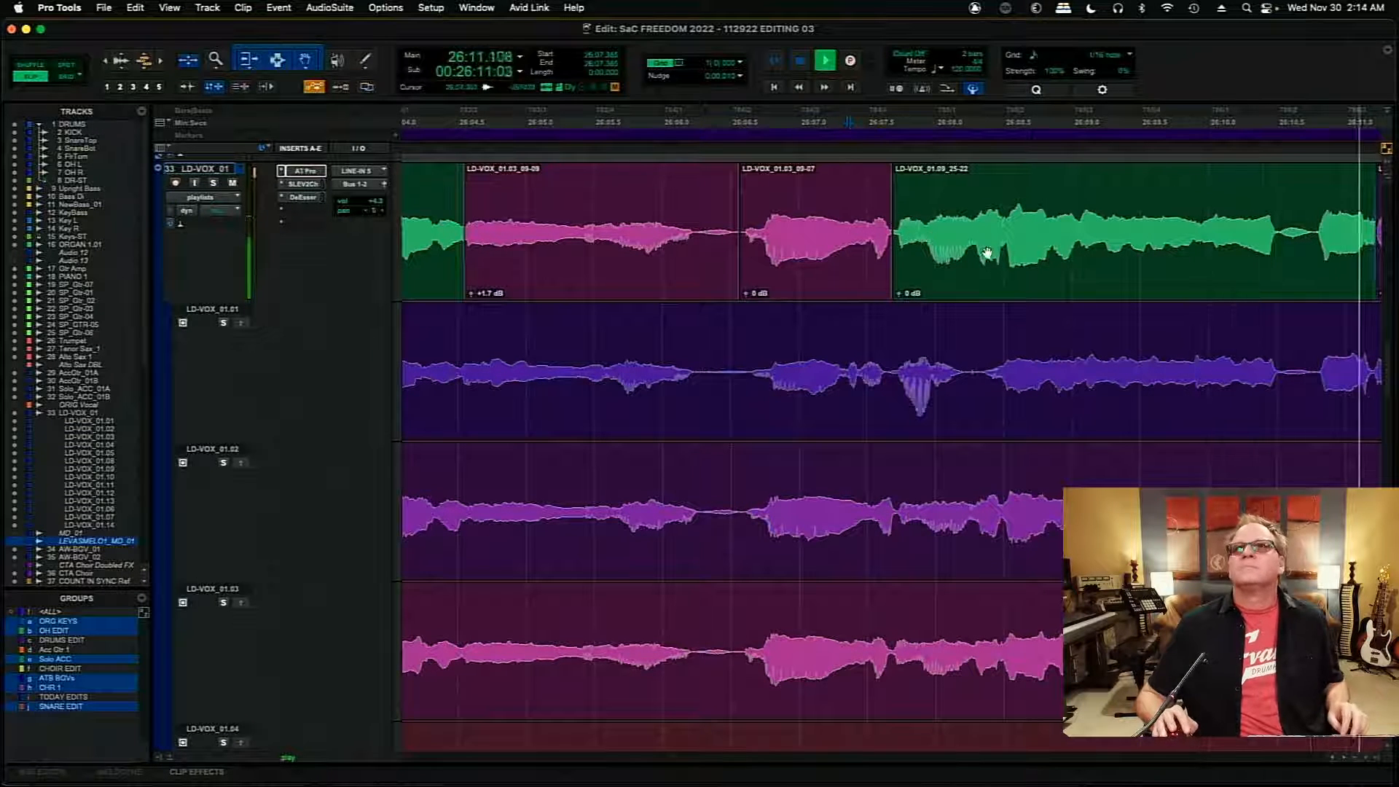
pyautogui.press('space')
pyautogui.click(1016, 204)
pyautogui.press('space')
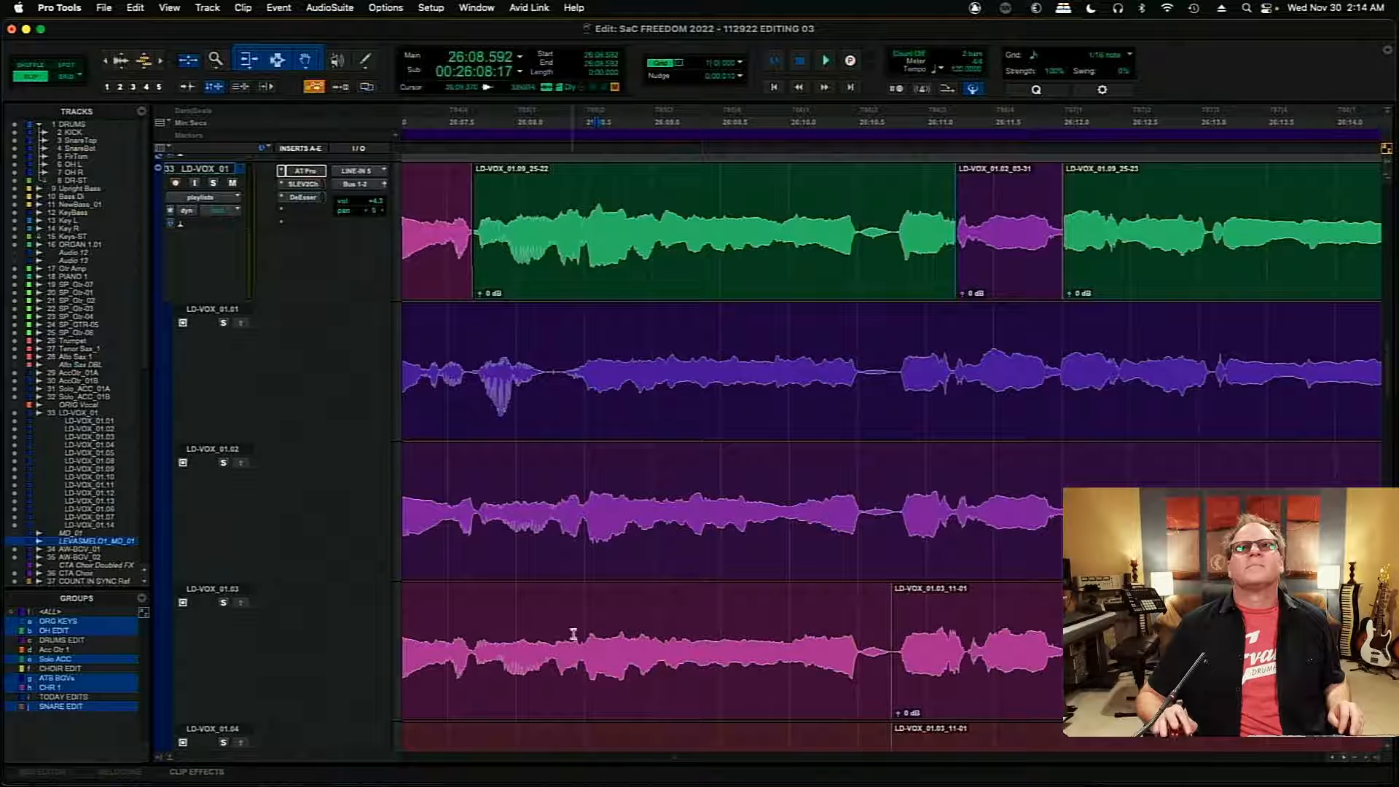
pyautogui.press('space')
# - Solo the LD-VOX_01.03 alternate playlist and audition it from 26:08.421 and from about 26:07.49
pyautogui.press('space')
pyautogui.click(223, 603)
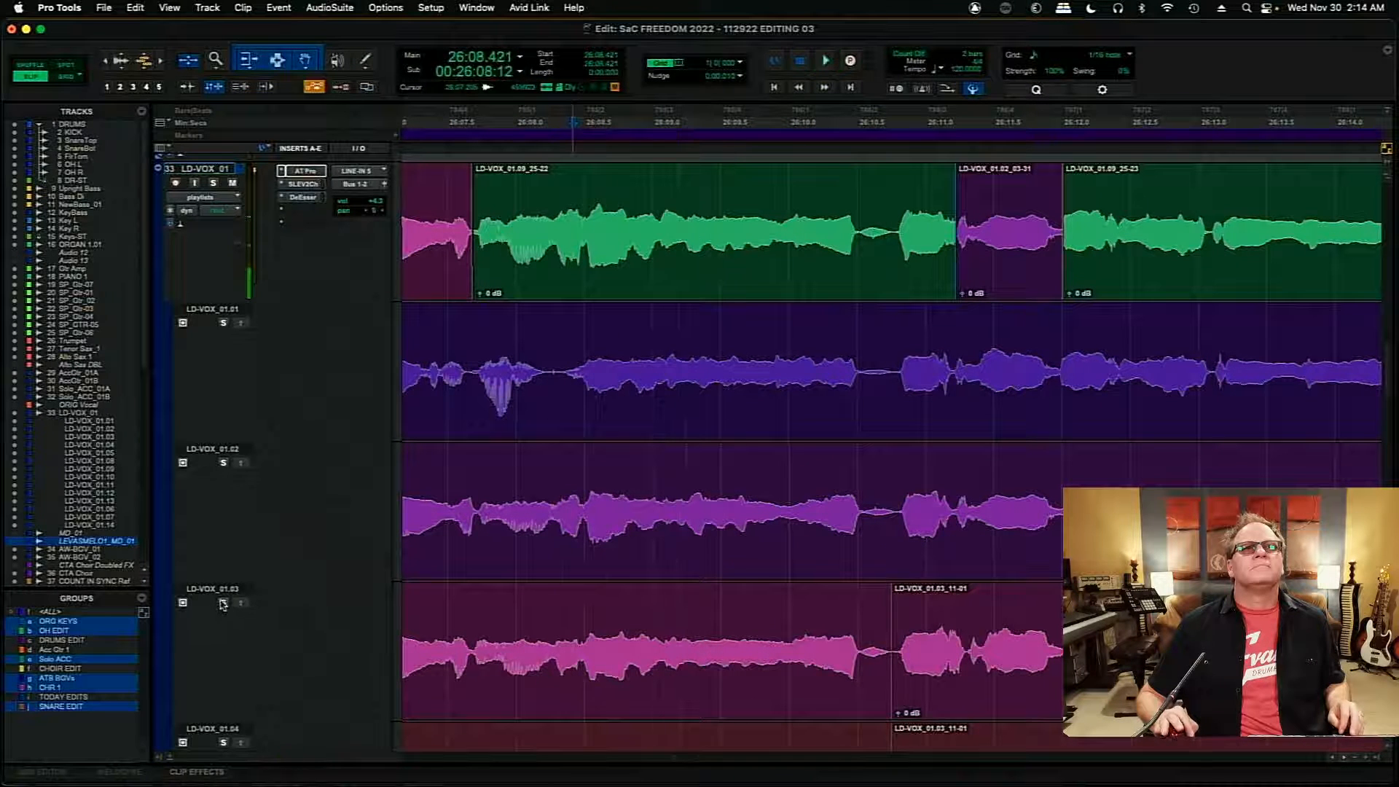
pyautogui.press('space')
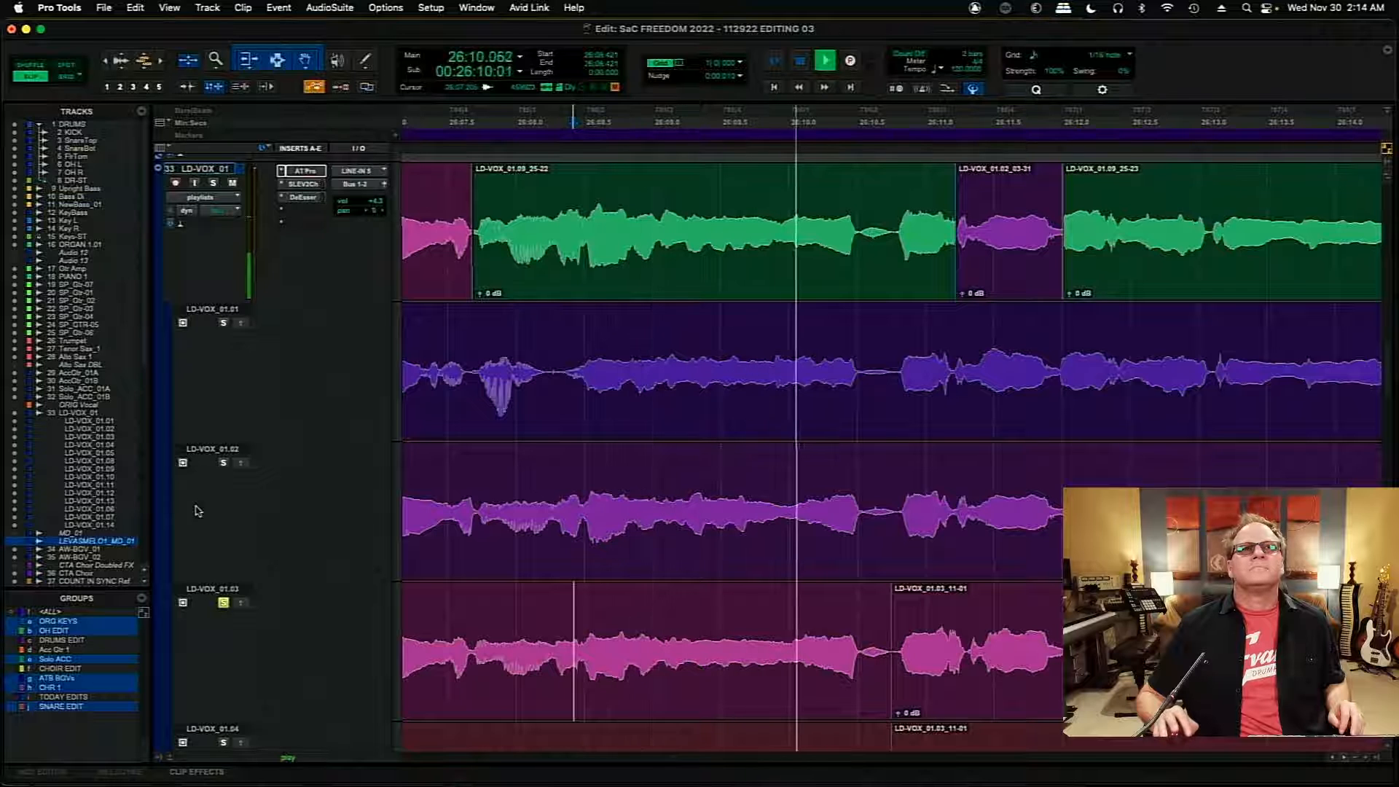
pyautogui.press('space')
pyautogui.press('space')
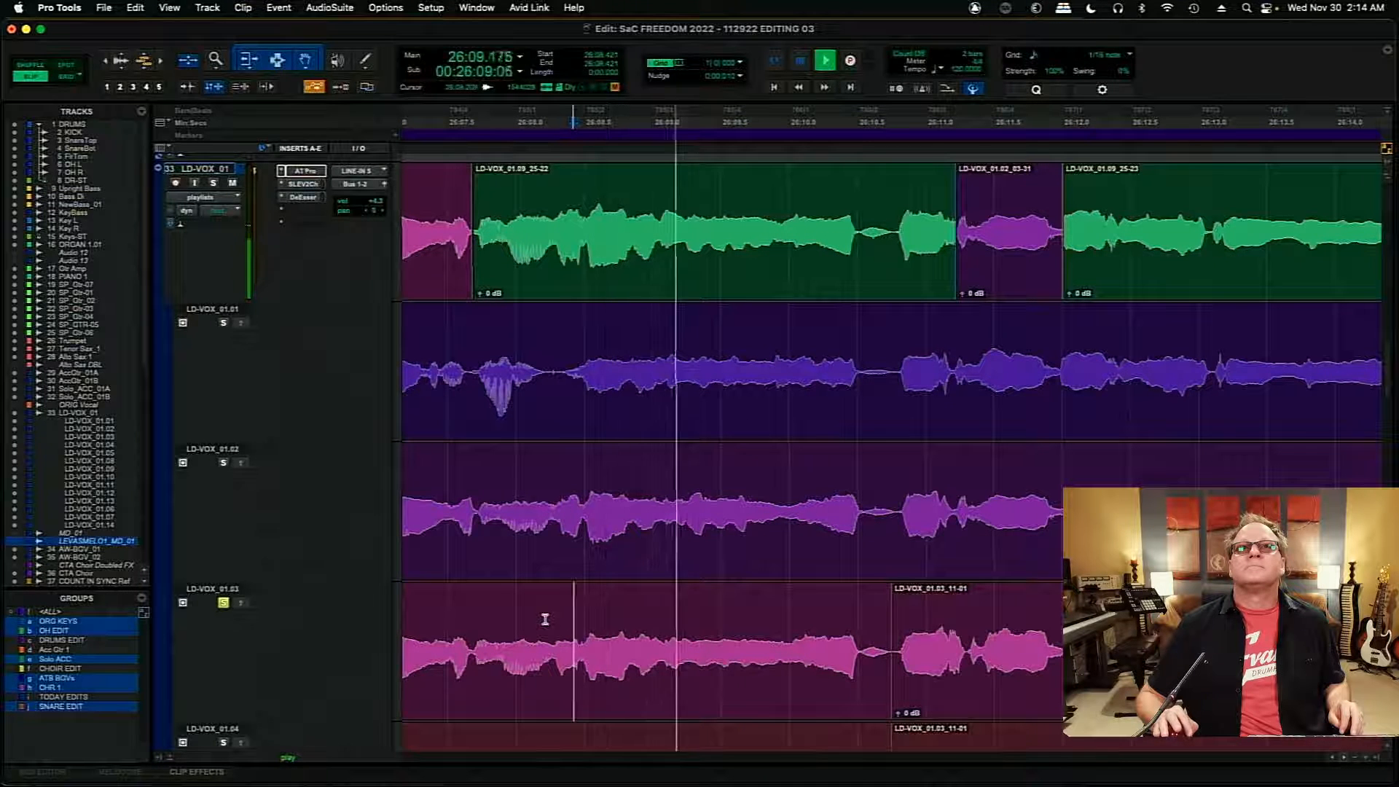
pyautogui.press('space')
pyautogui.click(447, 627)
pyautogui.press('space')
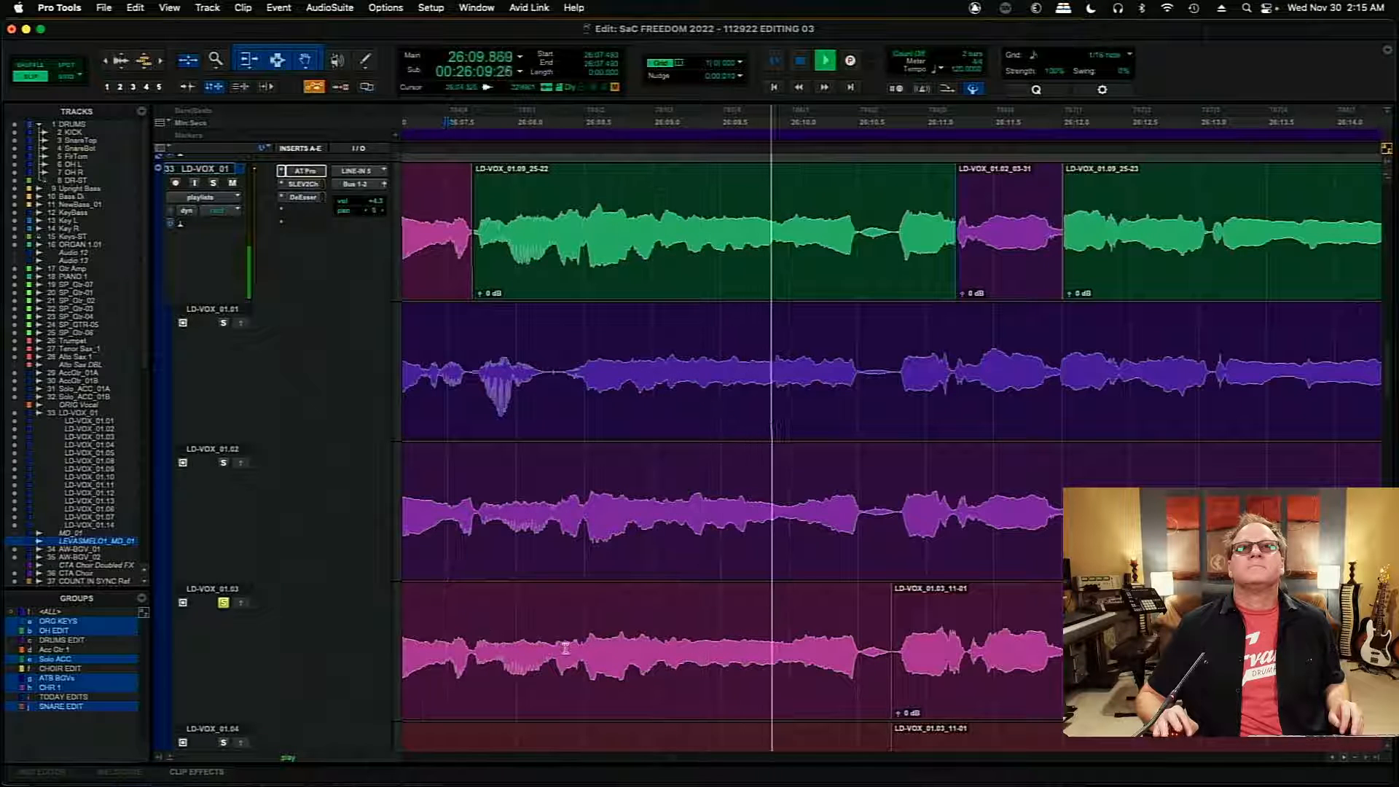
pyautogui.press('space')
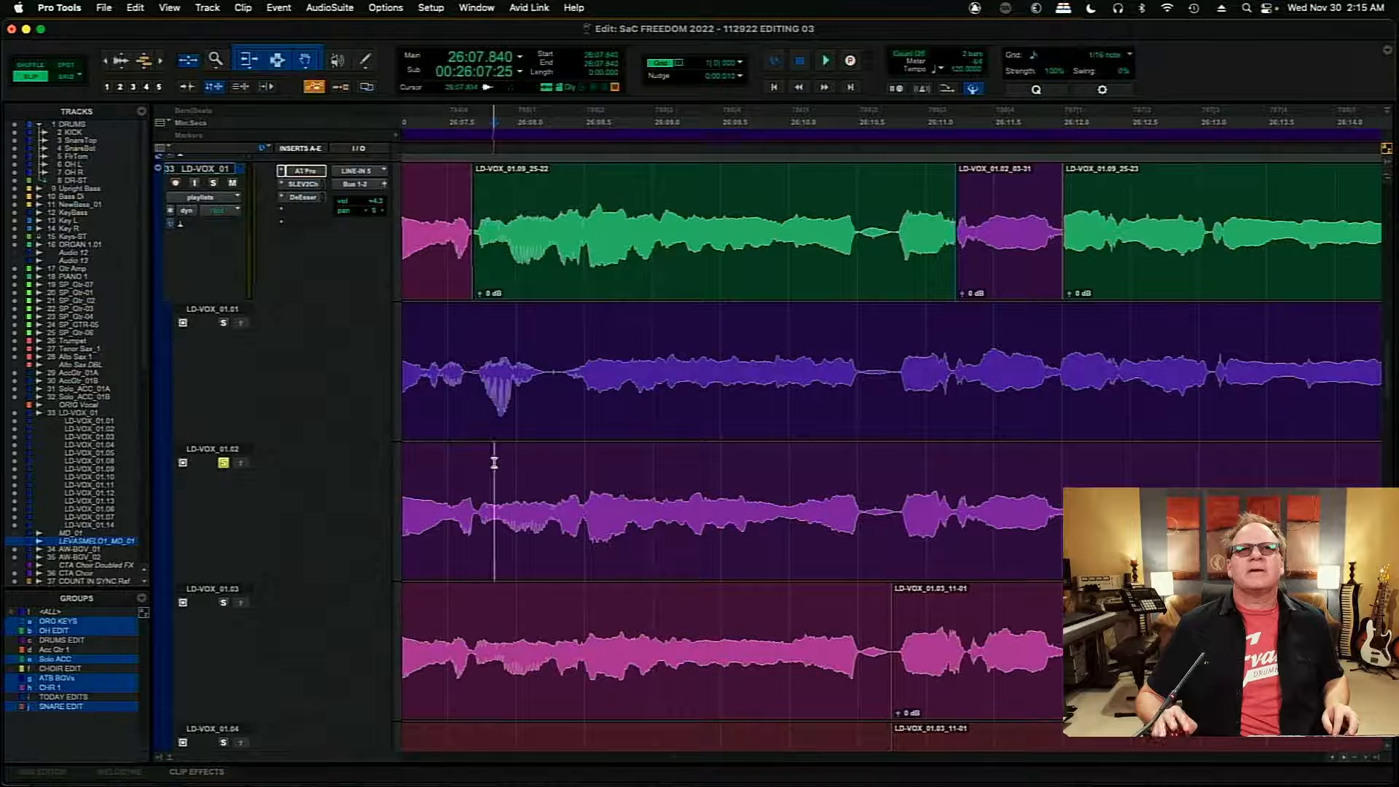
# - Compare LD-VOX_01.02 and LD-VOX_01.03 from about 26:07.86 with the comp from 26:08.613
pyautogui.press('space')
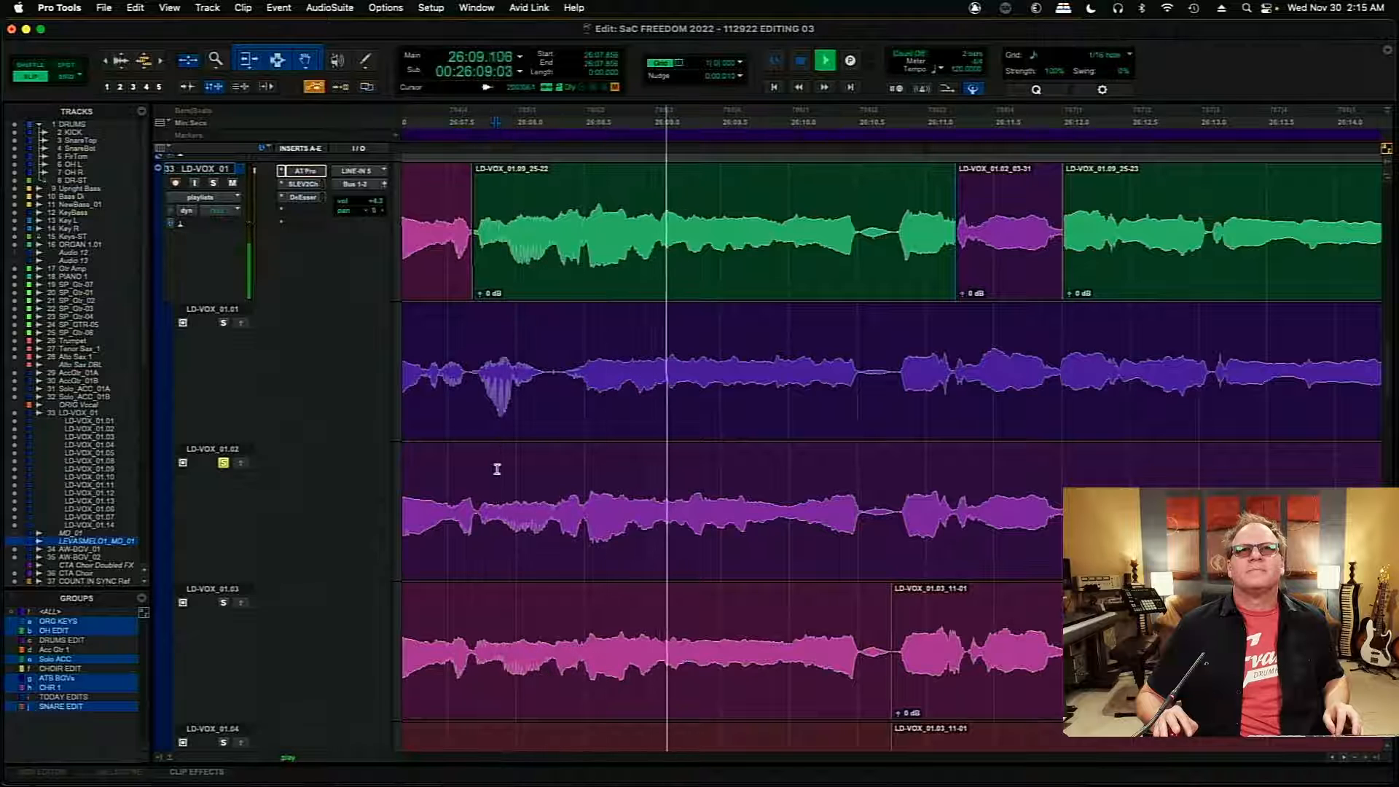
pyautogui.press('space')
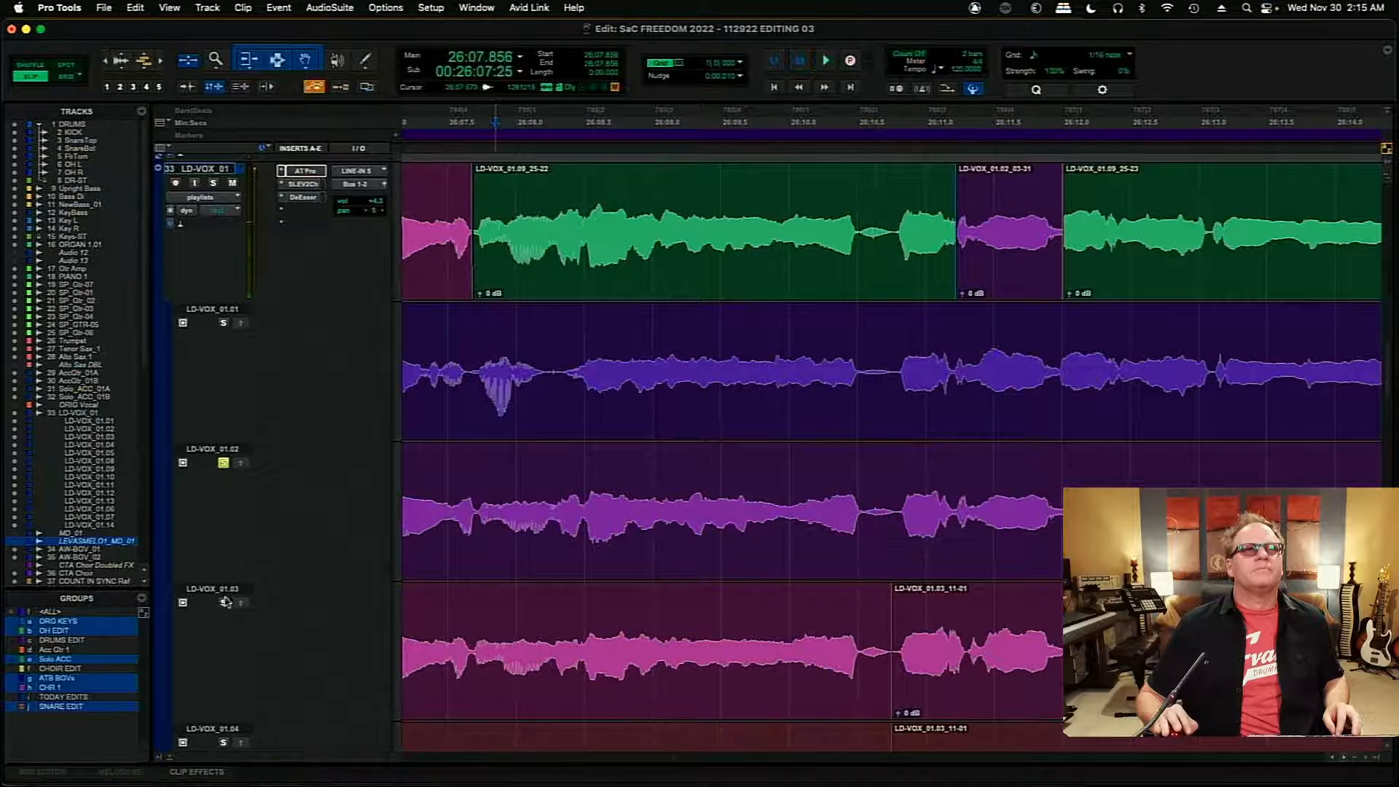
pyautogui.press('space')
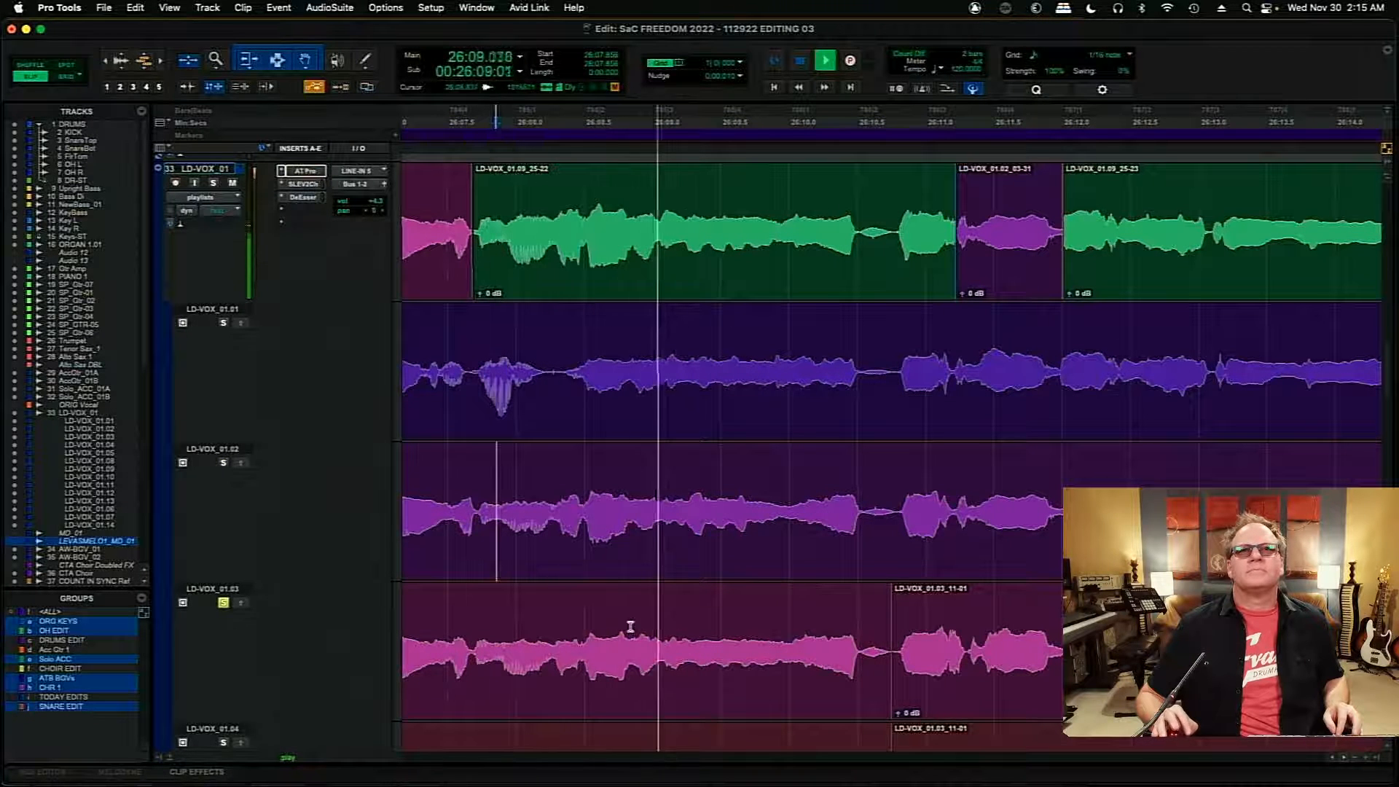
pyautogui.press('space')
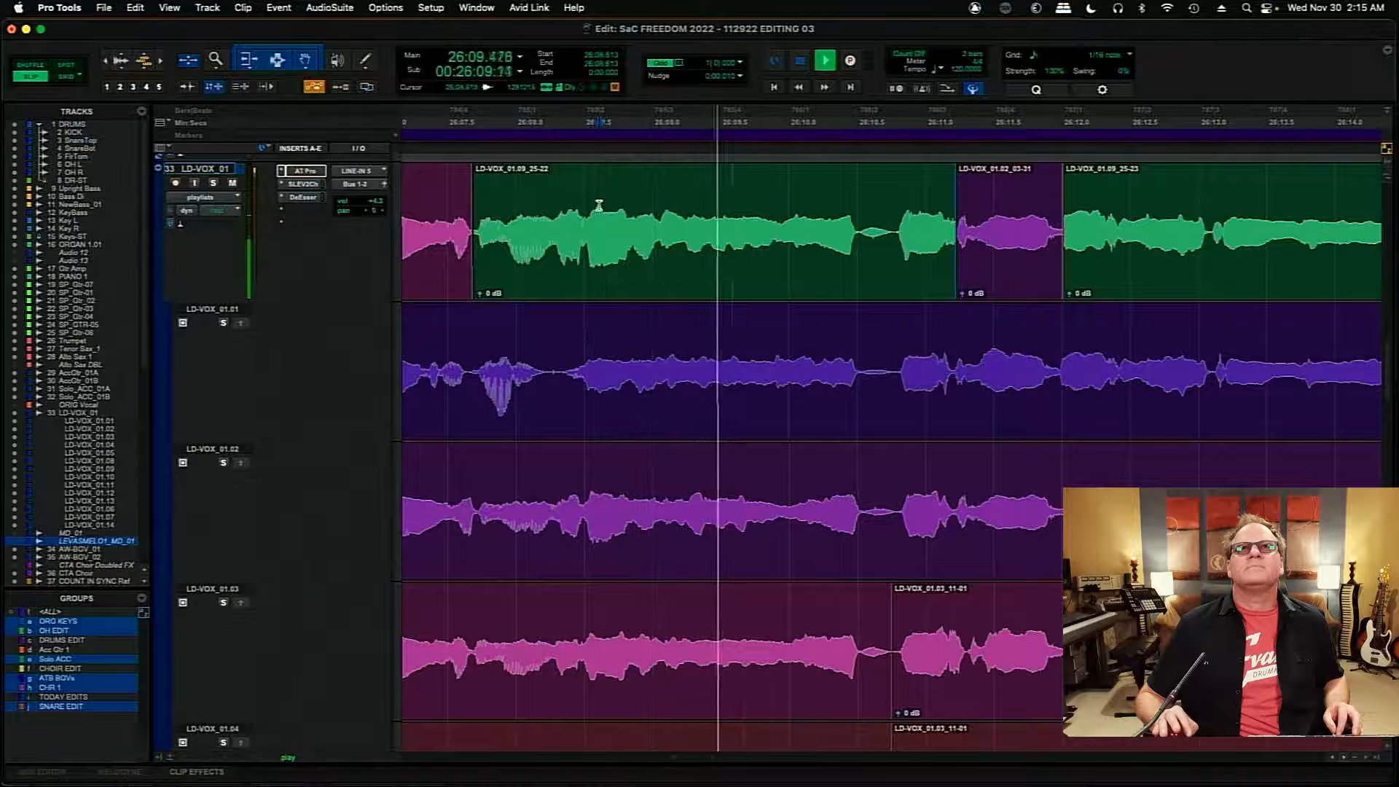
pyautogui.press('space')
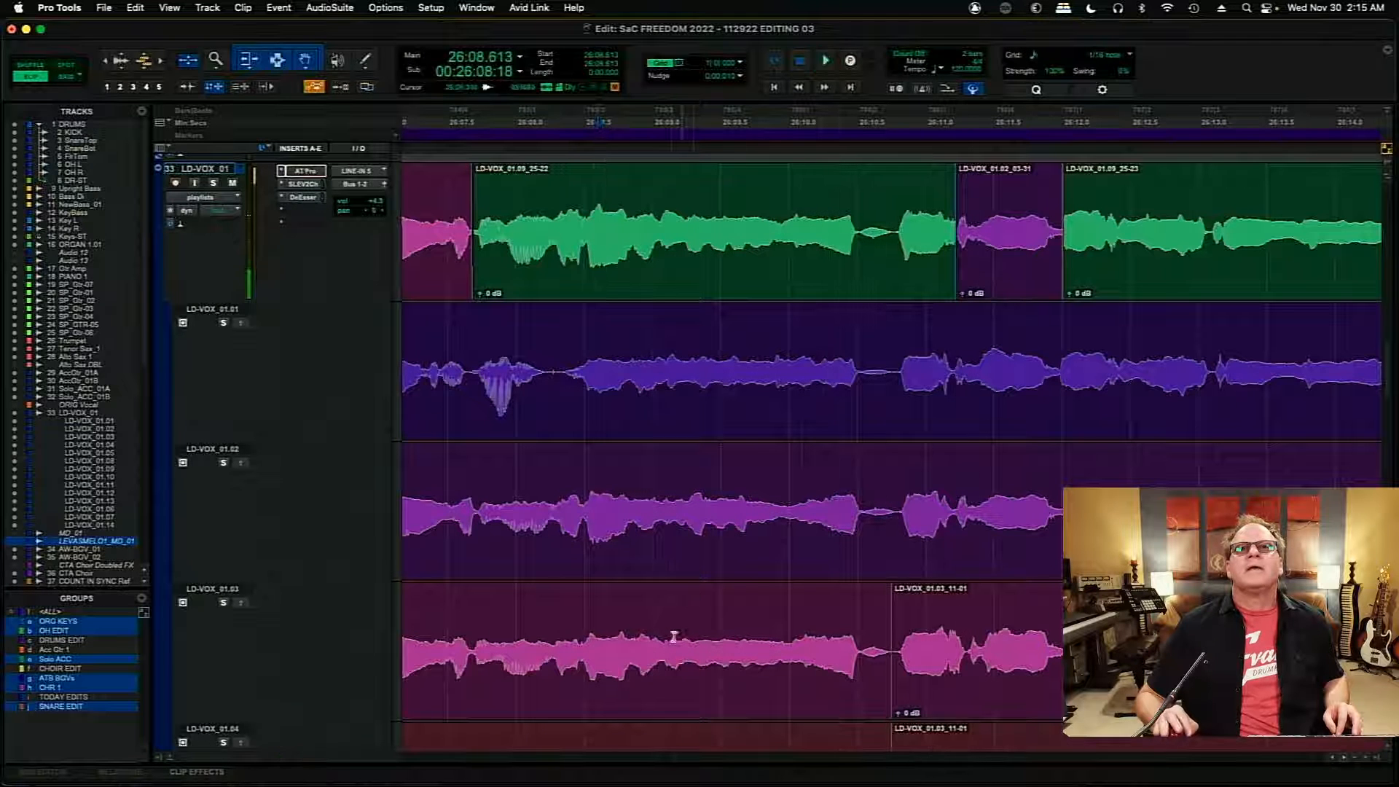
# - Replace the comp from 26:09.077 to about 26:10.730 with the matching section of LD-VOX_01.03
pyautogui.moveTo(663, 645); pyautogui.dragTo(890, 660)
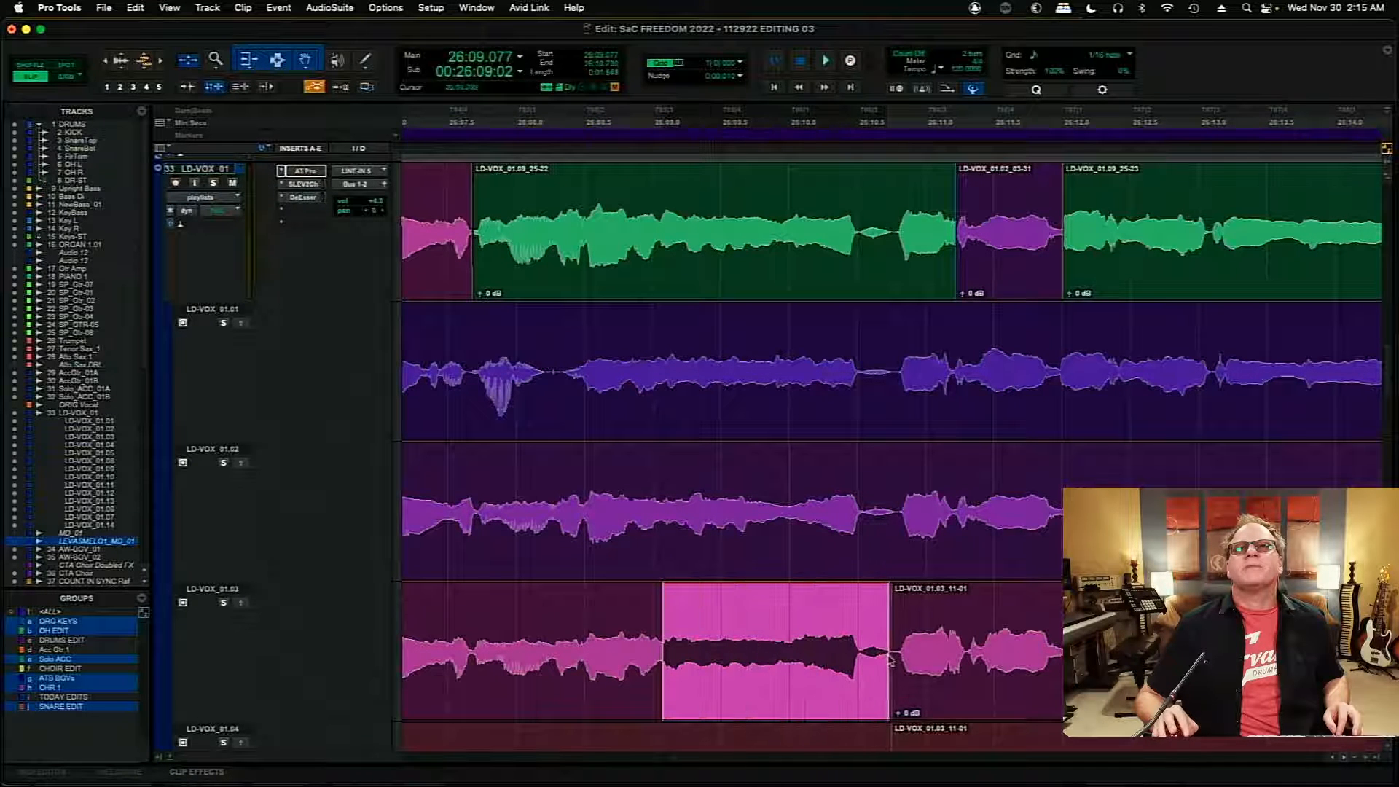
pyautogui.click(241, 604)
pyautogui.click(560, 202)
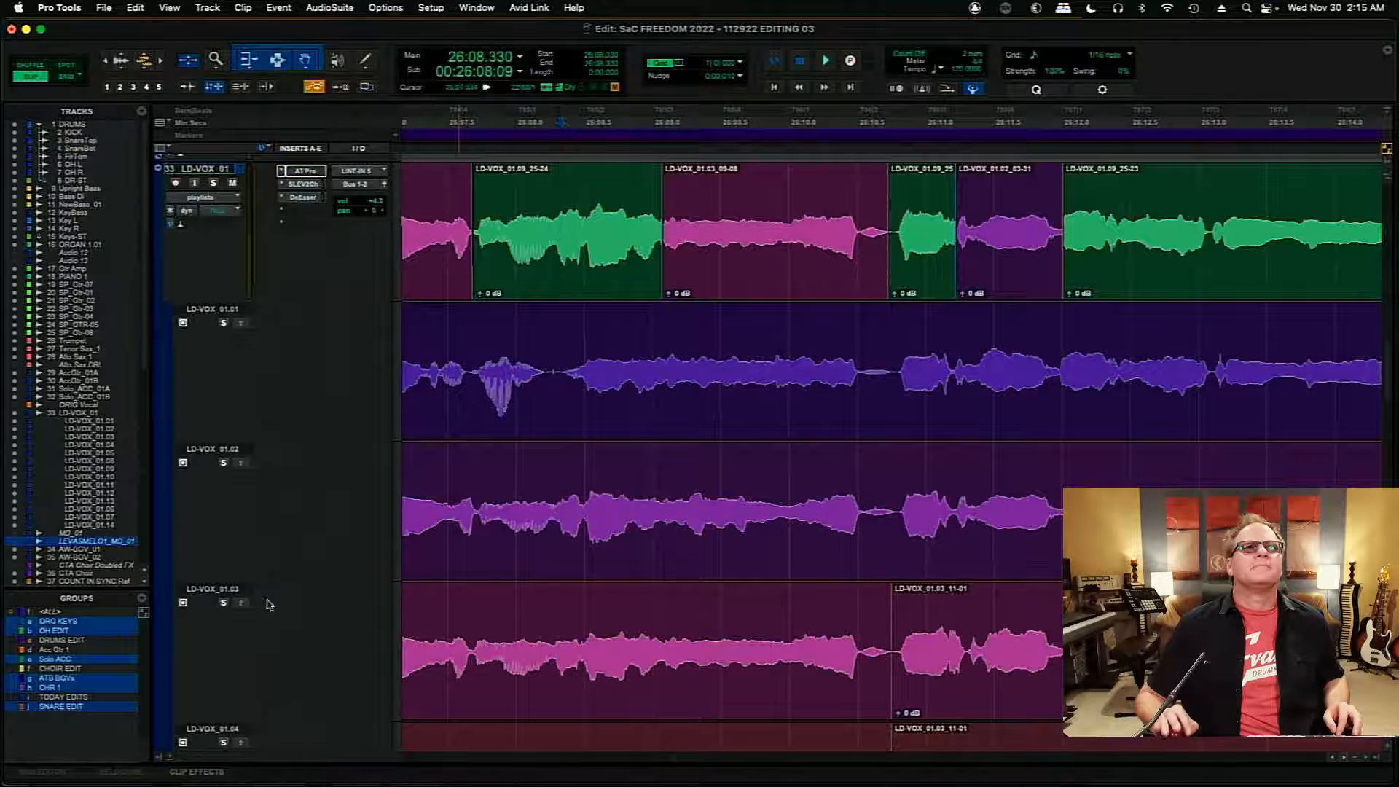
# - Audition the join at 26:09.077 and raise the gain of the LD-VOX_01.03 clip starting there to +2.6 dB
pyautogui.press('space')
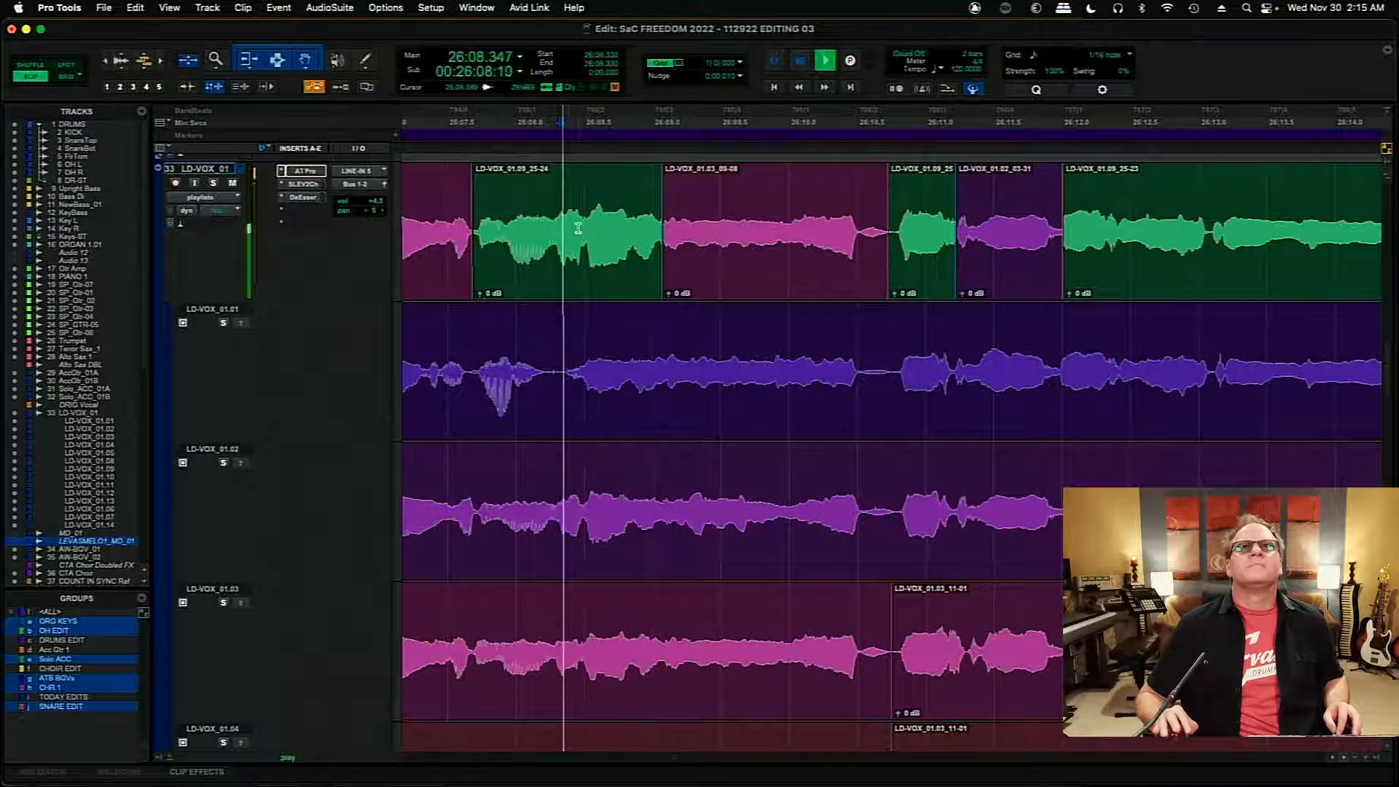
pyautogui.click(713, 278)
pyautogui.press('space')
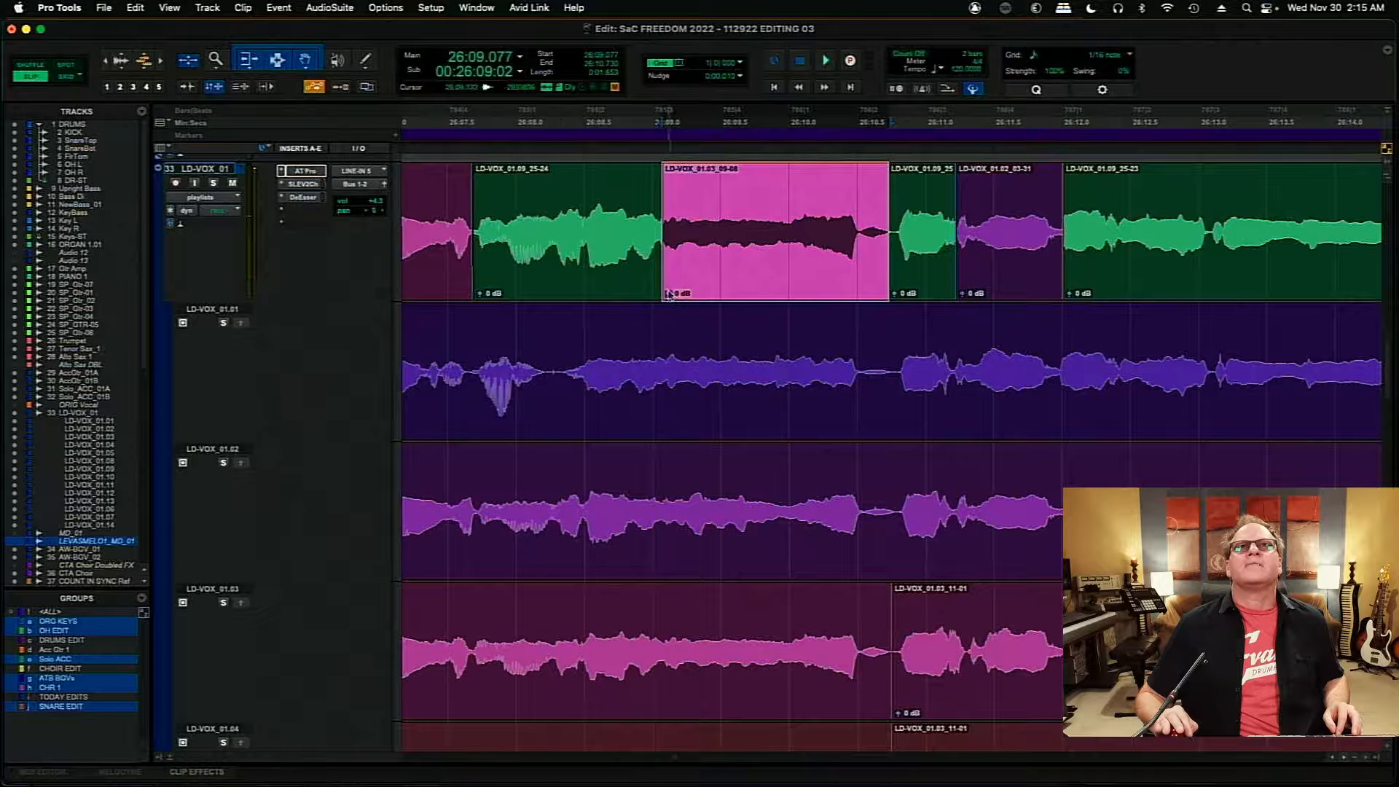
pyautogui.moveTo(667, 293); pyautogui.dragTo(665, 289)
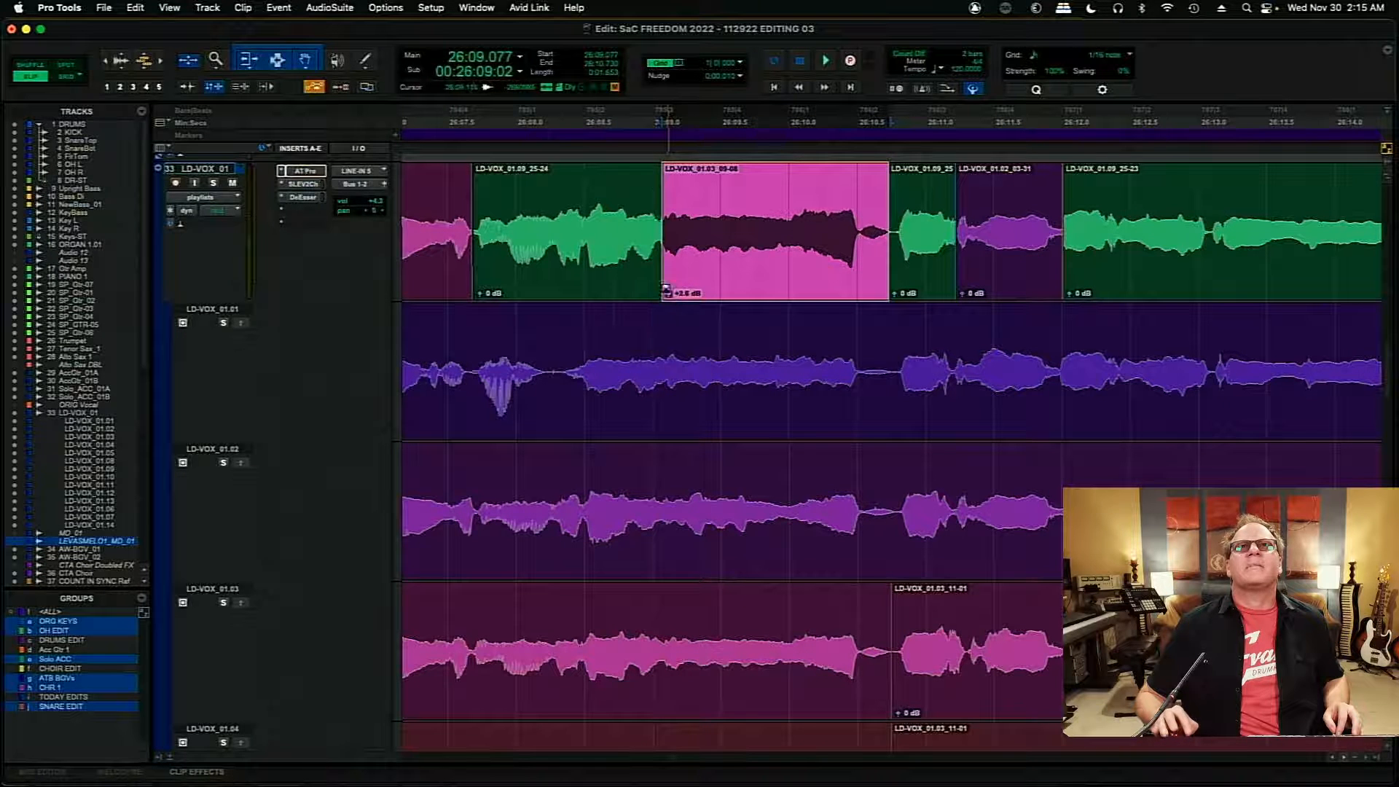
# - Slide the LD-VOX_01.03 clip earlier so it starts at 26:09.062, lining its waveform up with the preceding LD-VOX_01.09 clip
pyautogui.click(654, 138)
pyautogui.press('super+bracketright')
pyautogui.press('super+bracketright')
pyautogui.press('super+bracketright')
pyautogui.press('super+bracketright')
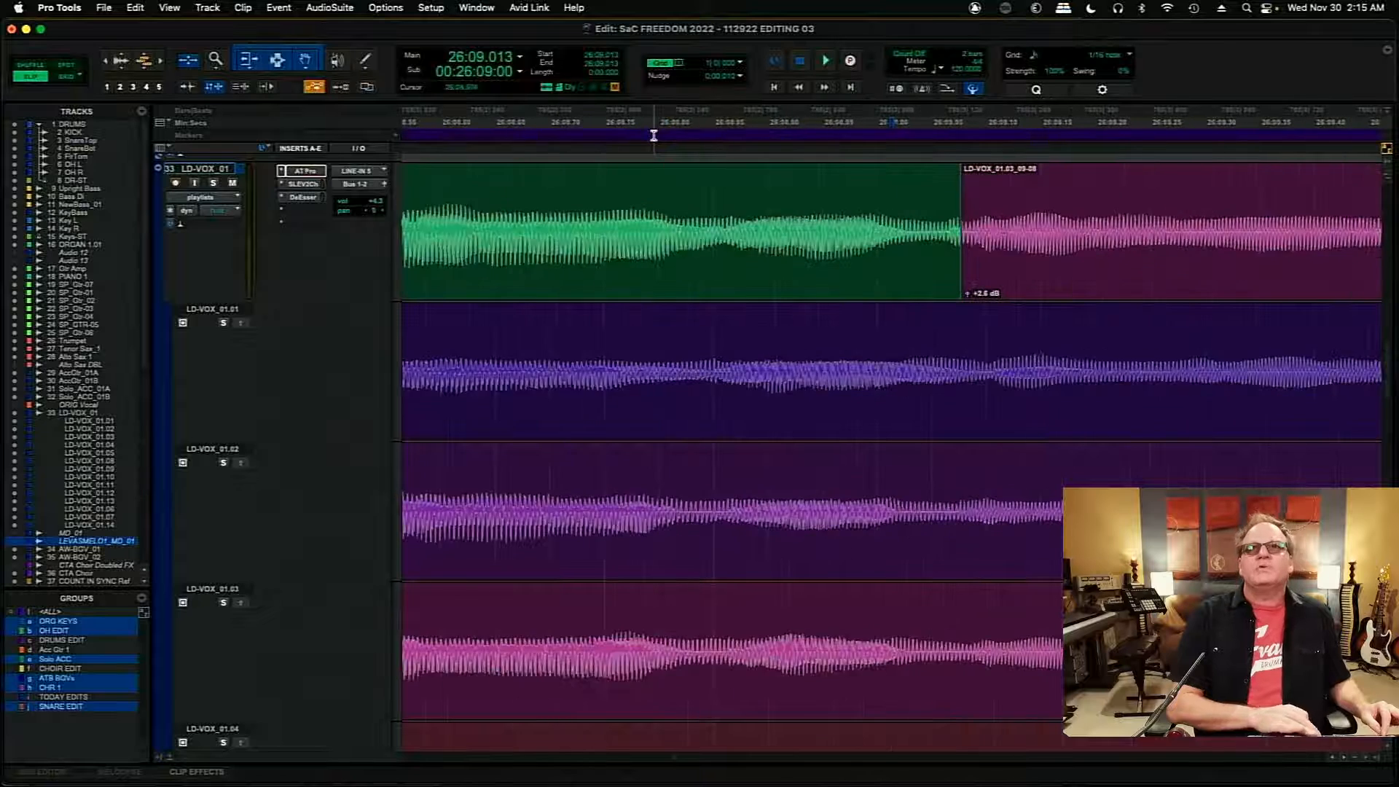
pyautogui.moveTo(1097, 272); pyautogui.dragTo(1147, 272)
pyautogui.moveTo(1024, 232)
pyautogui.mouseDown()
pyautogui.moveTo(1090, 237)
pyautogui.moveTo(1075, 240)
pyautogui.moveTo(1141, 262)
pyautogui.moveTo(1070, 268)
pyautogui.mouseUp()
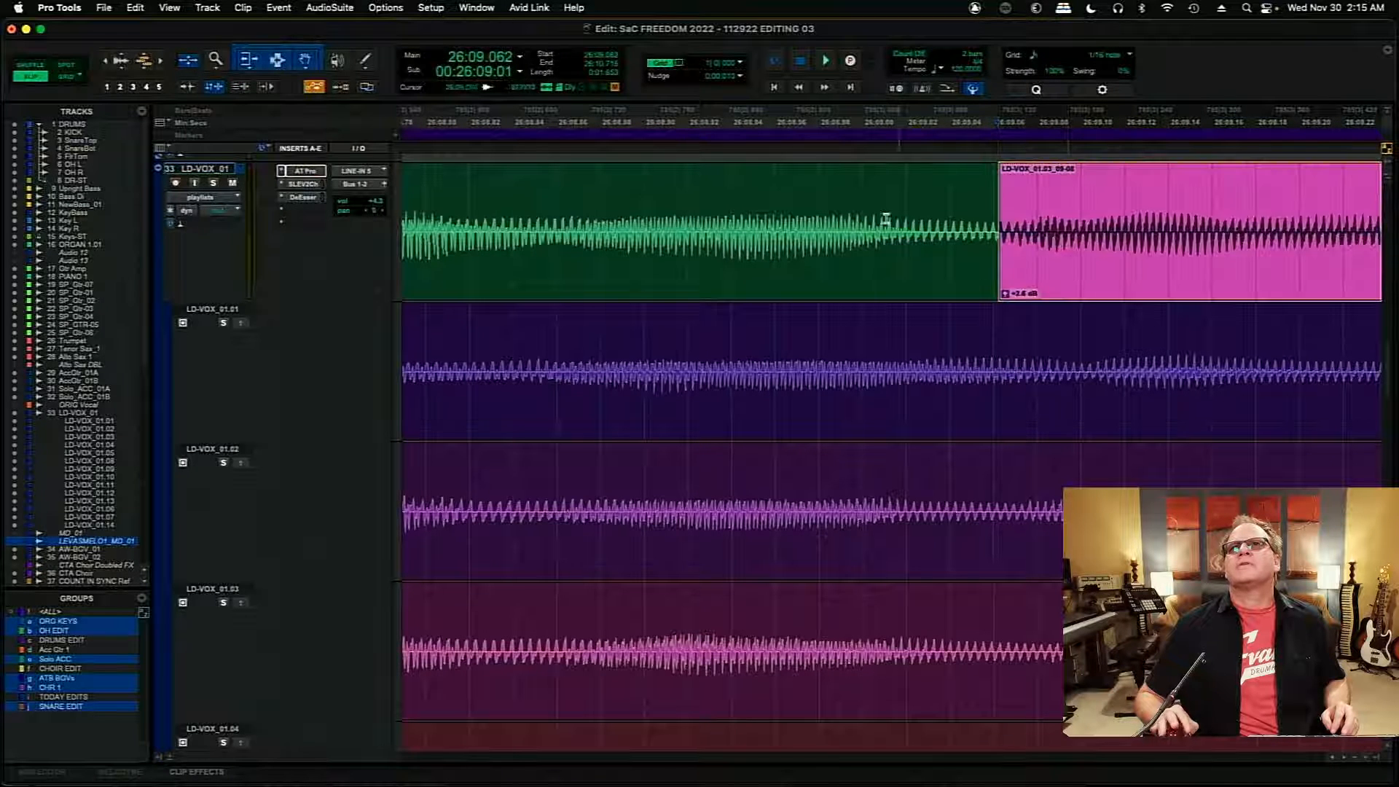
# - Audition the join from 26:08.928 and examine the waveforms leading up to the LD-VOX_01.03 clip
pyautogui.click(705, 208)
pyautogui.press('space')
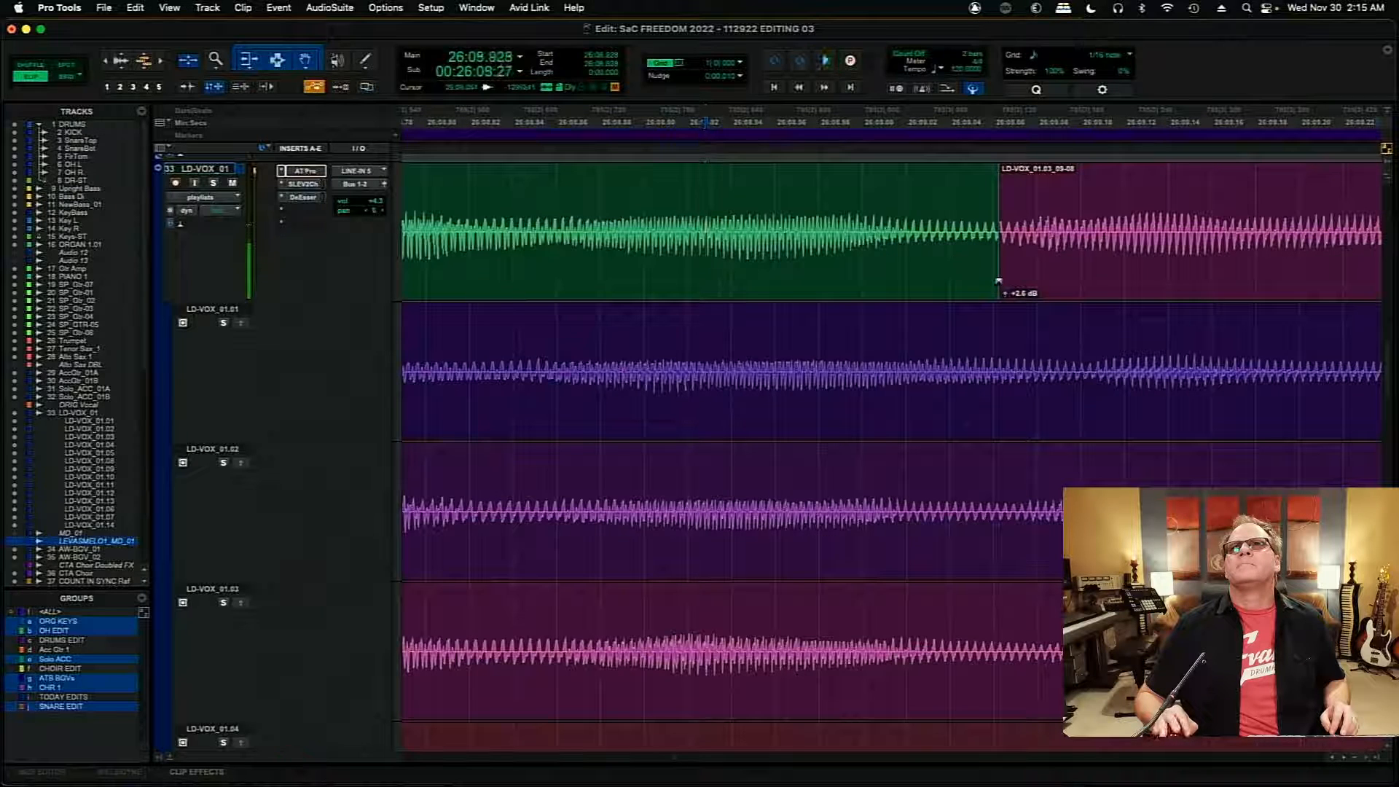
pyautogui.press('t')
pyautogui.press('t')
pyautogui.press('t')
pyautogui.press('t')
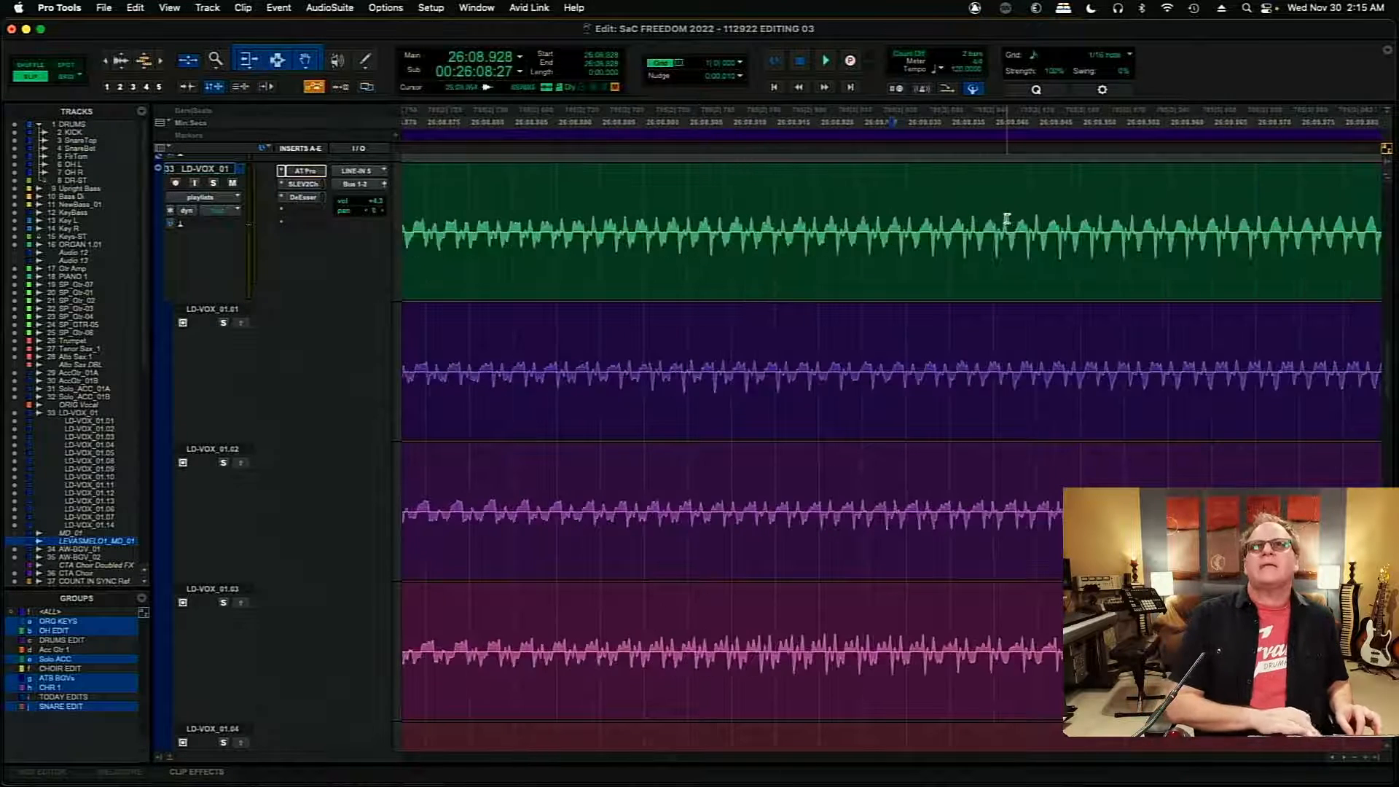
pyautogui.press('r')
pyautogui.press('r')
pyautogui.press('r')
pyautogui.press('r')
pyautogui.press('r')
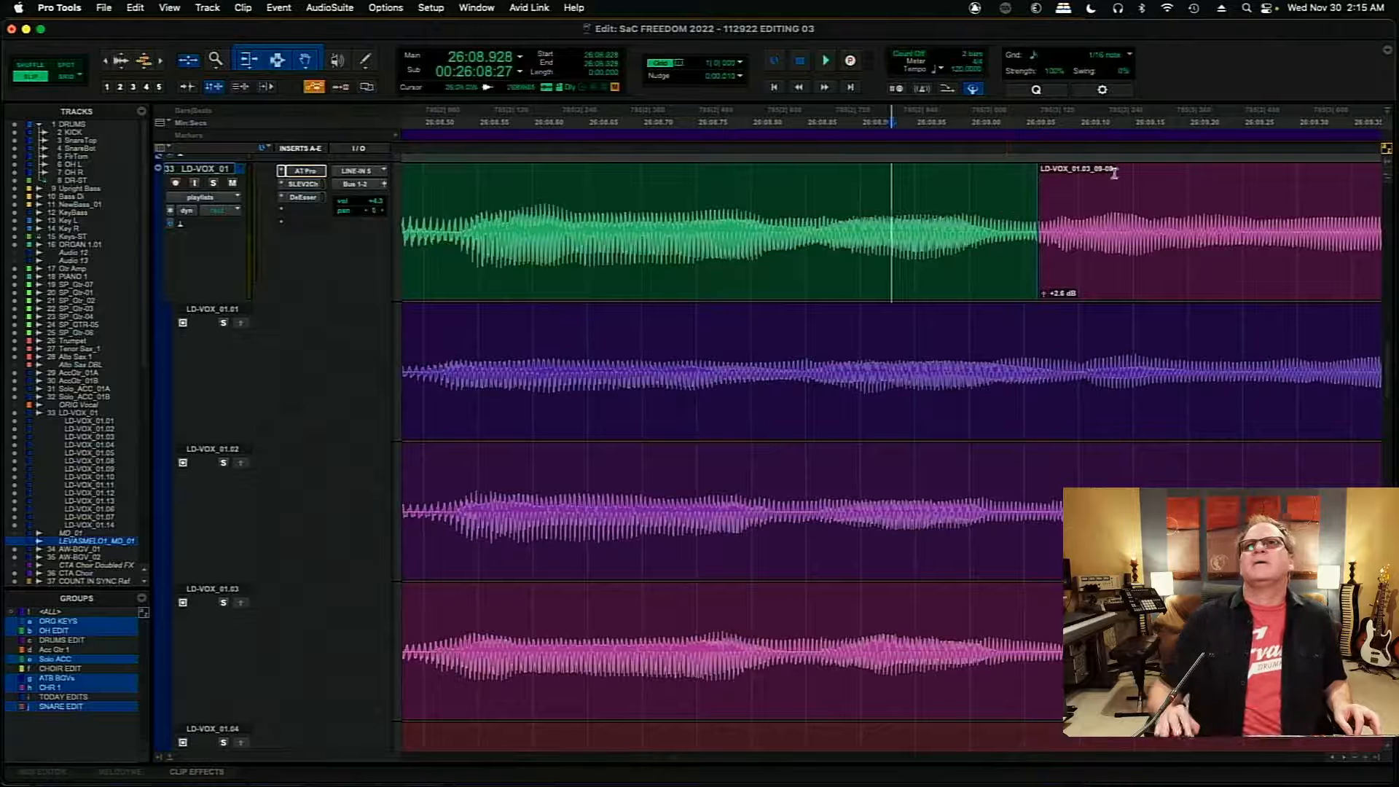
# - Trim the start of the LD-VOX_01.03 clip back to 26:09.060, just before its waveform peak
pyautogui.click(1043, 133)
pyautogui.press('t')
pyautogui.press('t')
pyautogui.press('t')
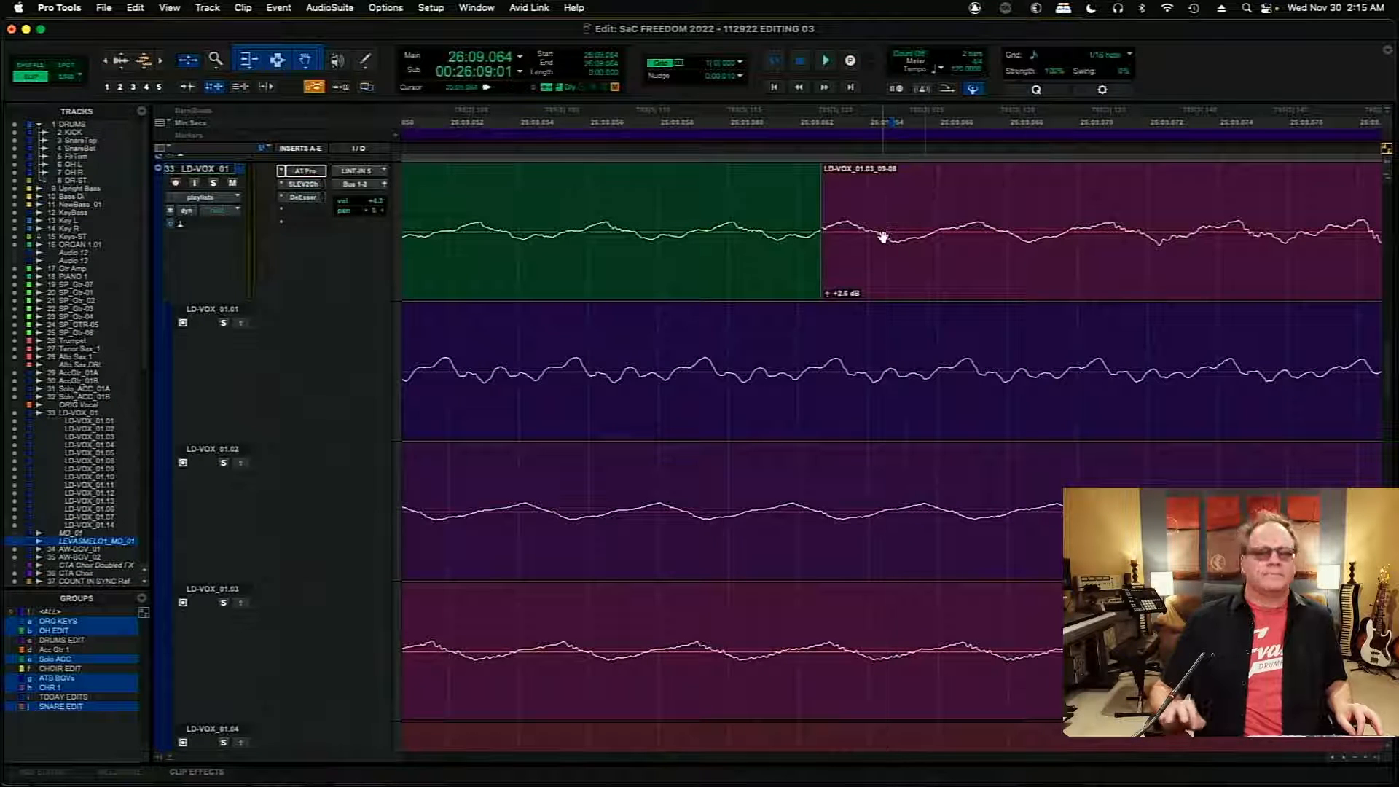
pyautogui.press('r')
pyautogui.press('r')
pyautogui.press('r')
pyautogui.press('r')
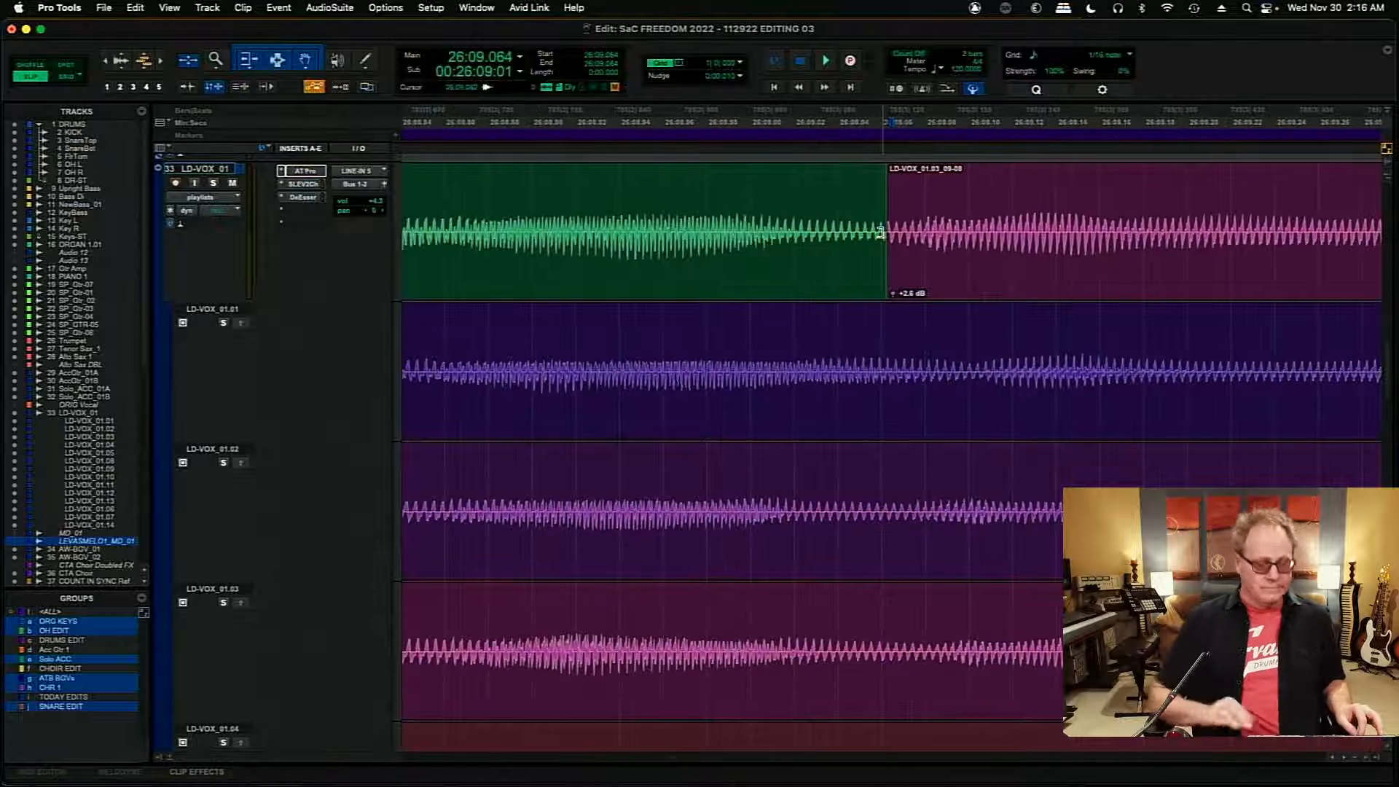
pyautogui.press('t')
pyautogui.press('t')
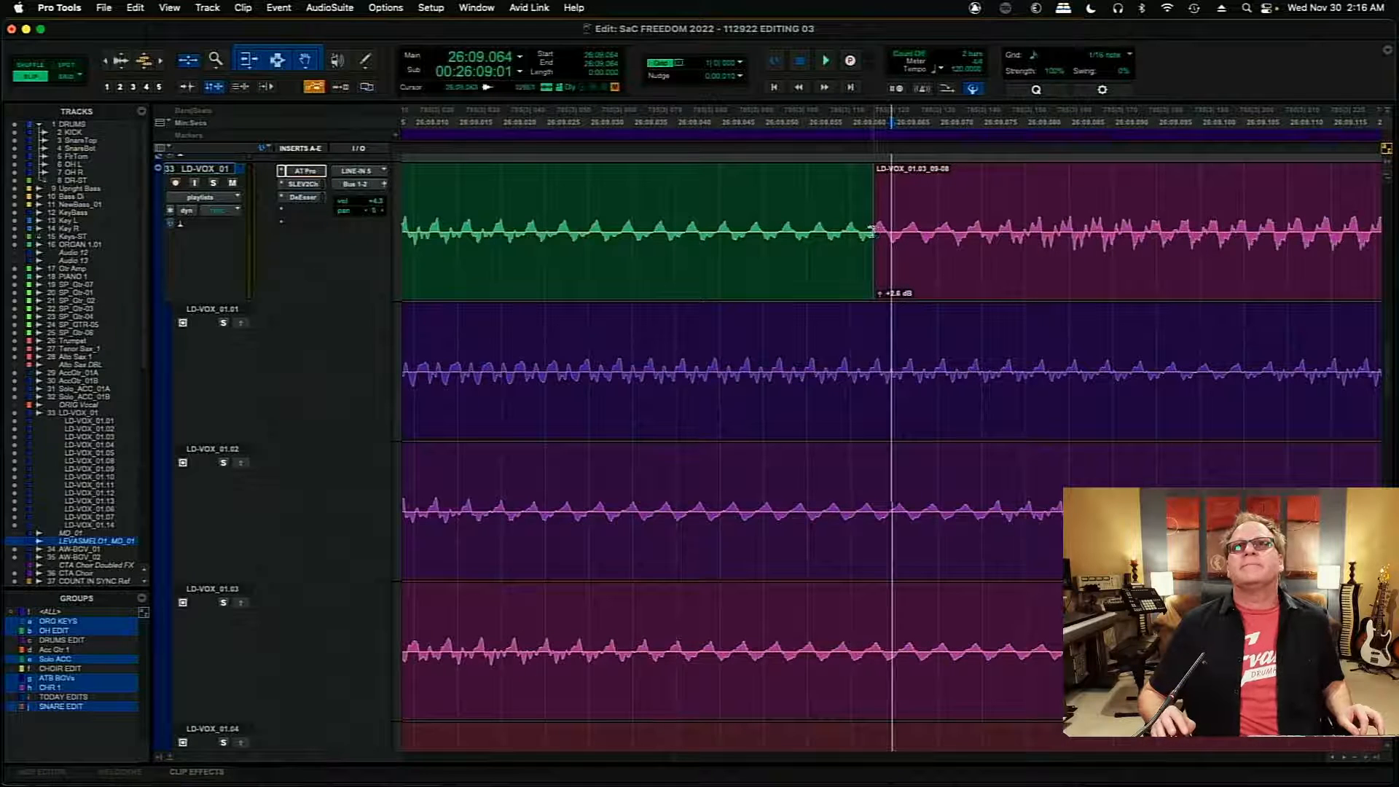
pyautogui.moveTo(872, 232); pyautogui.dragTo(857, 249)
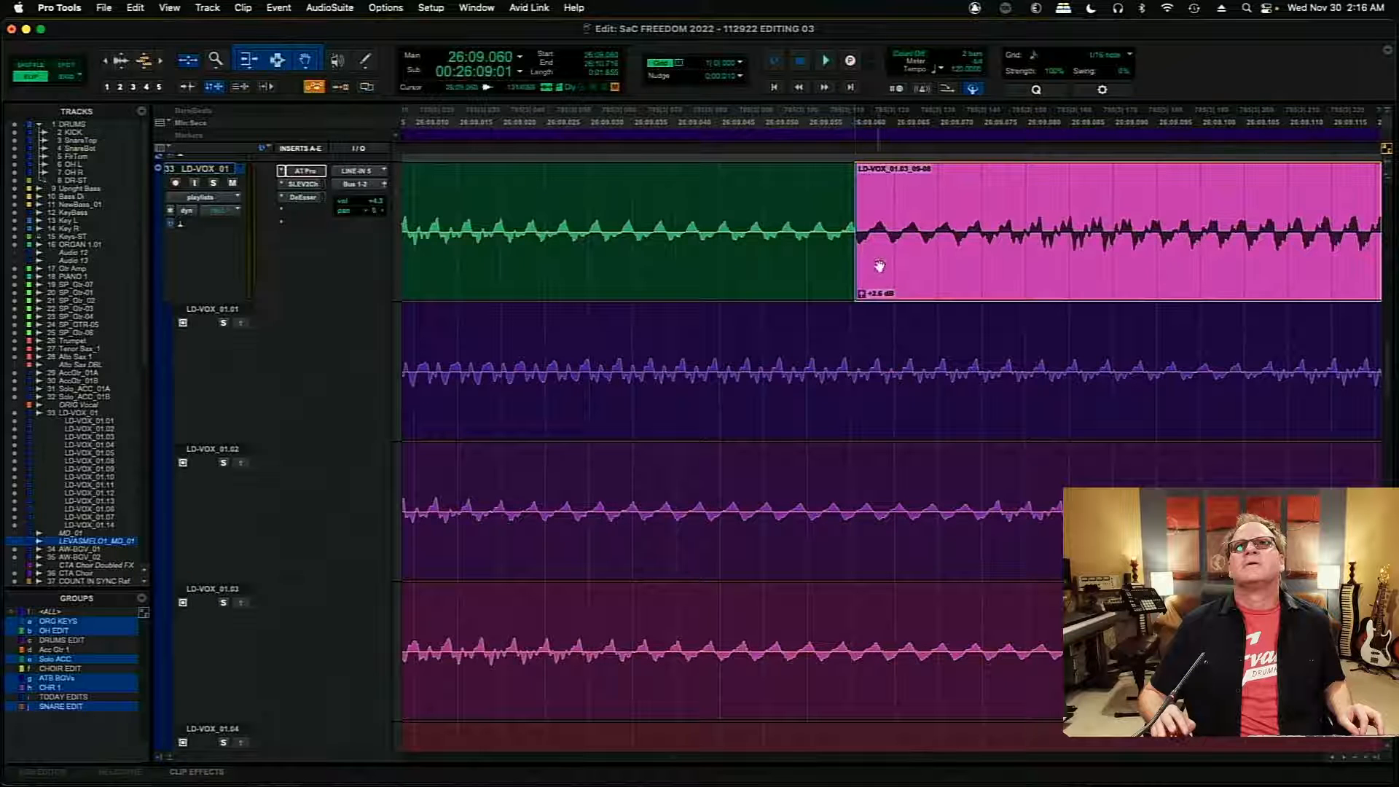
# - Nudge the LD-VOX_01.03 clip slightly later and add a short crossfade into it at about 26:09.060
pyautogui.doubleClick(880, 265)
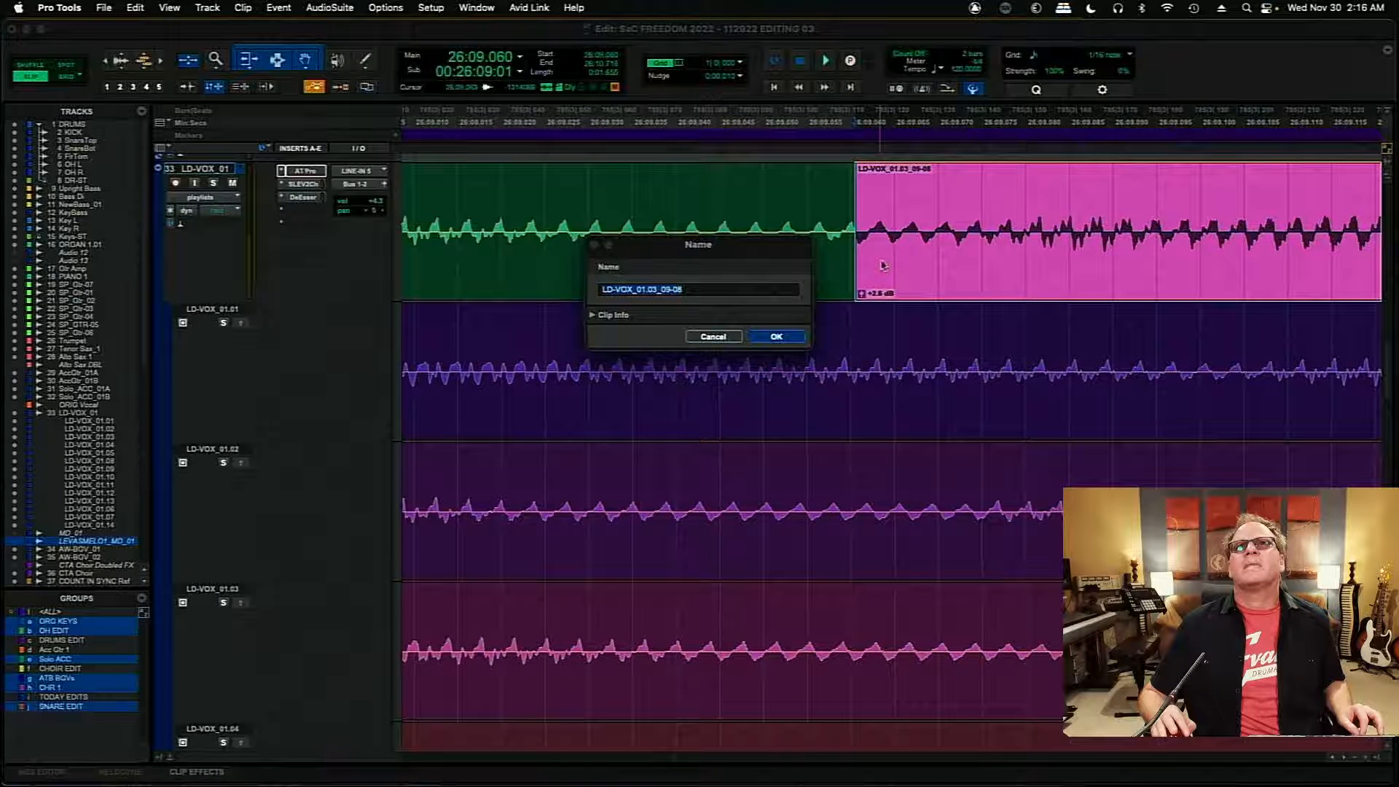
pyautogui.click(733, 339)
pyautogui.moveTo(900, 294); pyautogui.dragTo(902, 291)
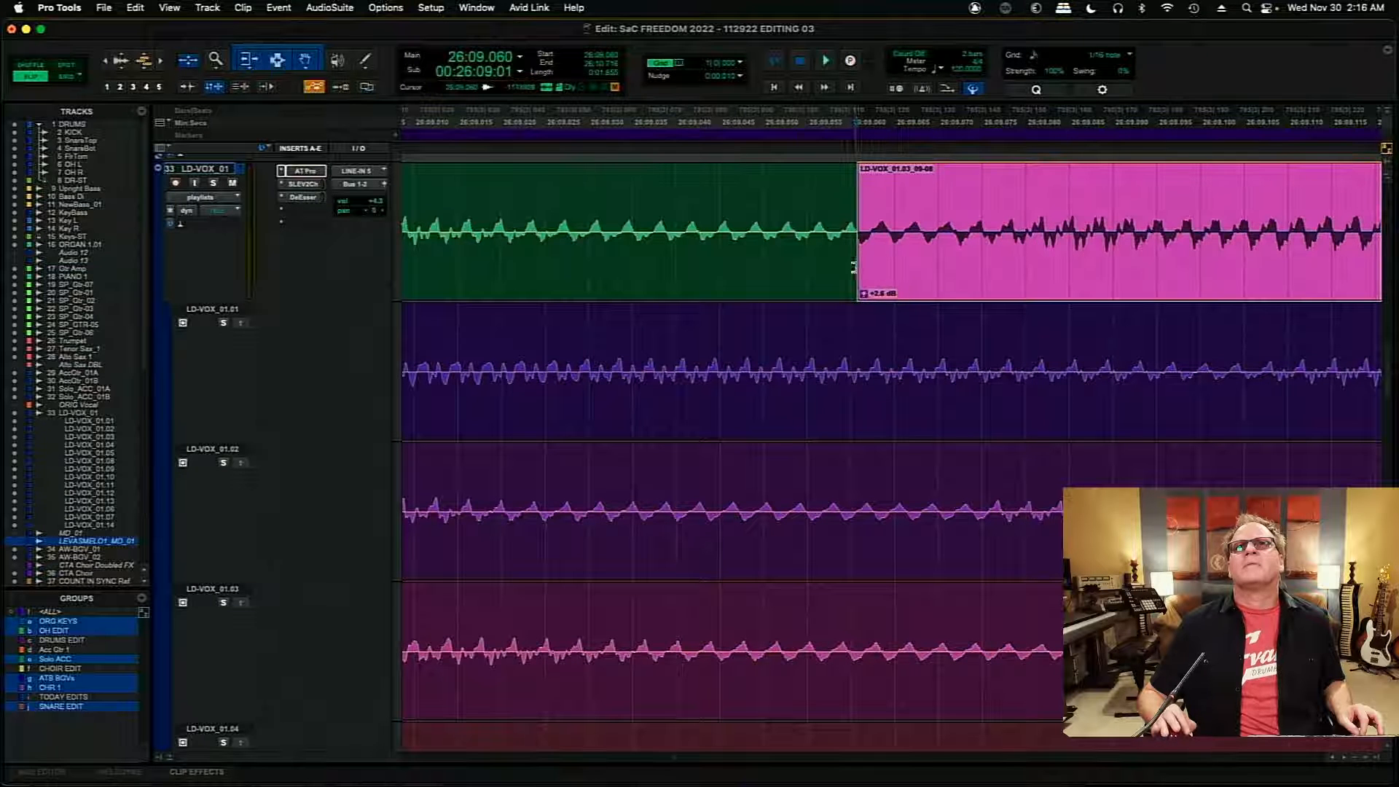
pyautogui.click(857, 279)
pyautogui.click(853, 278)
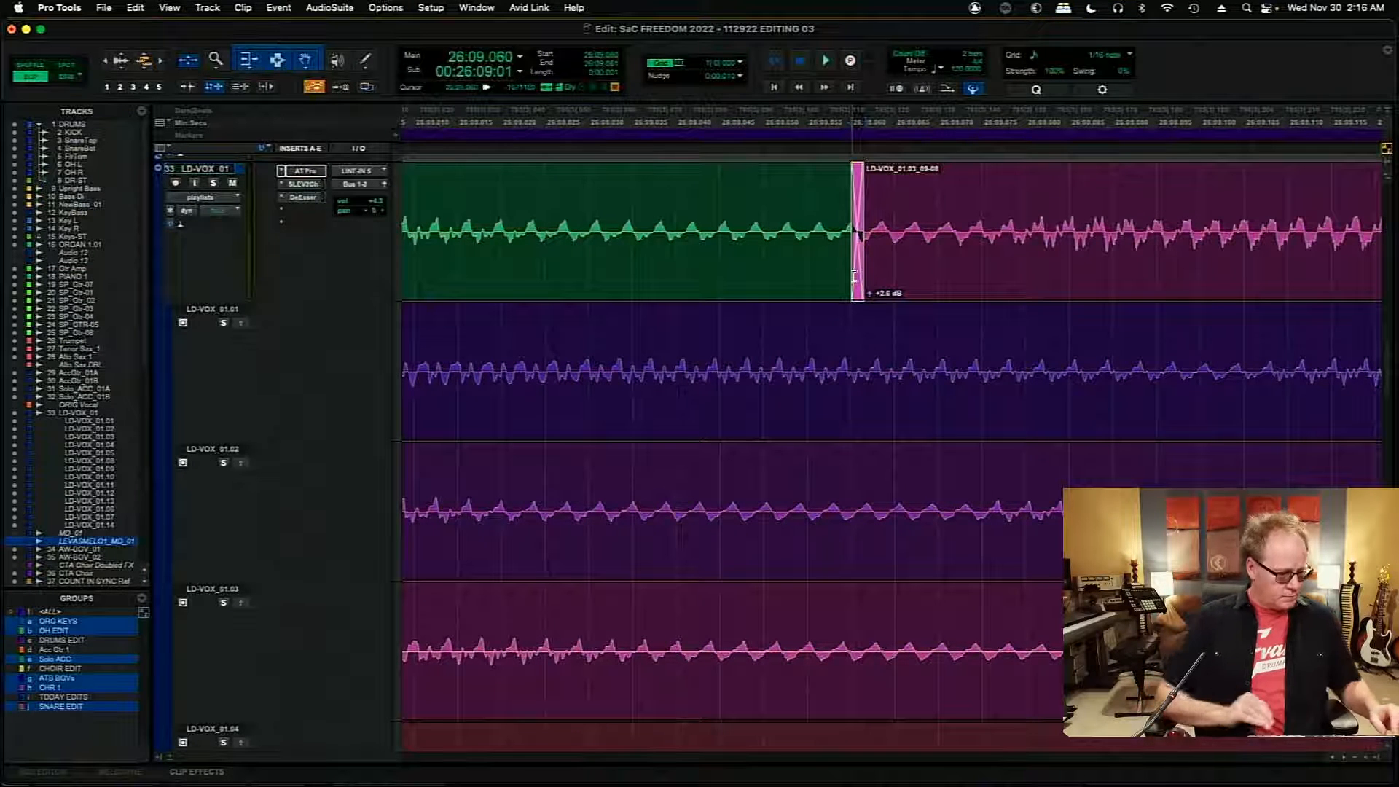
# - Audition the crossfade from 26:08.540, set the LD-VOX_01.03 clip's gain to +0.9 dB and replay the passage
pyautogui.press('r')
pyautogui.press('r')
pyautogui.press('r')
pyautogui.press('r')
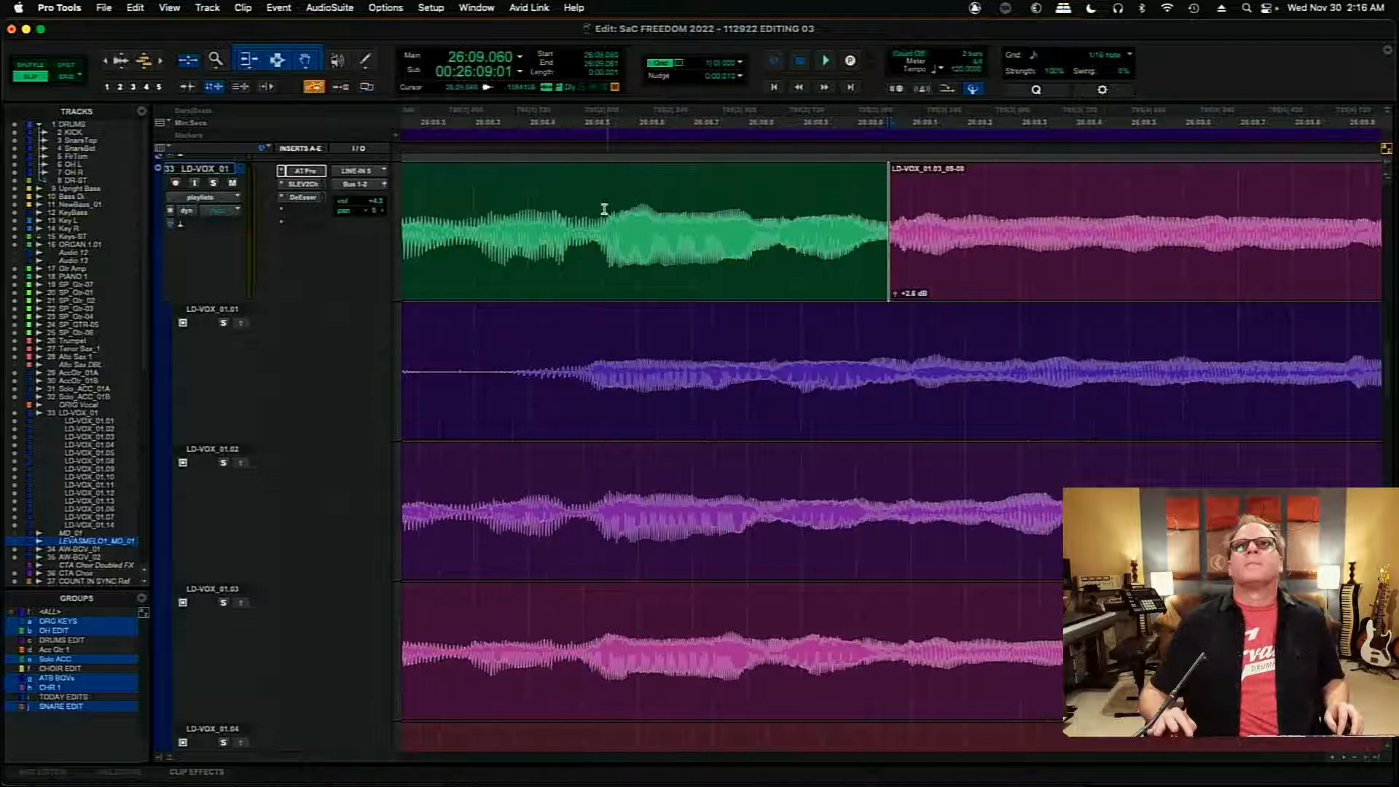
pyautogui.click(603, 209)
pyautogui.press('space')
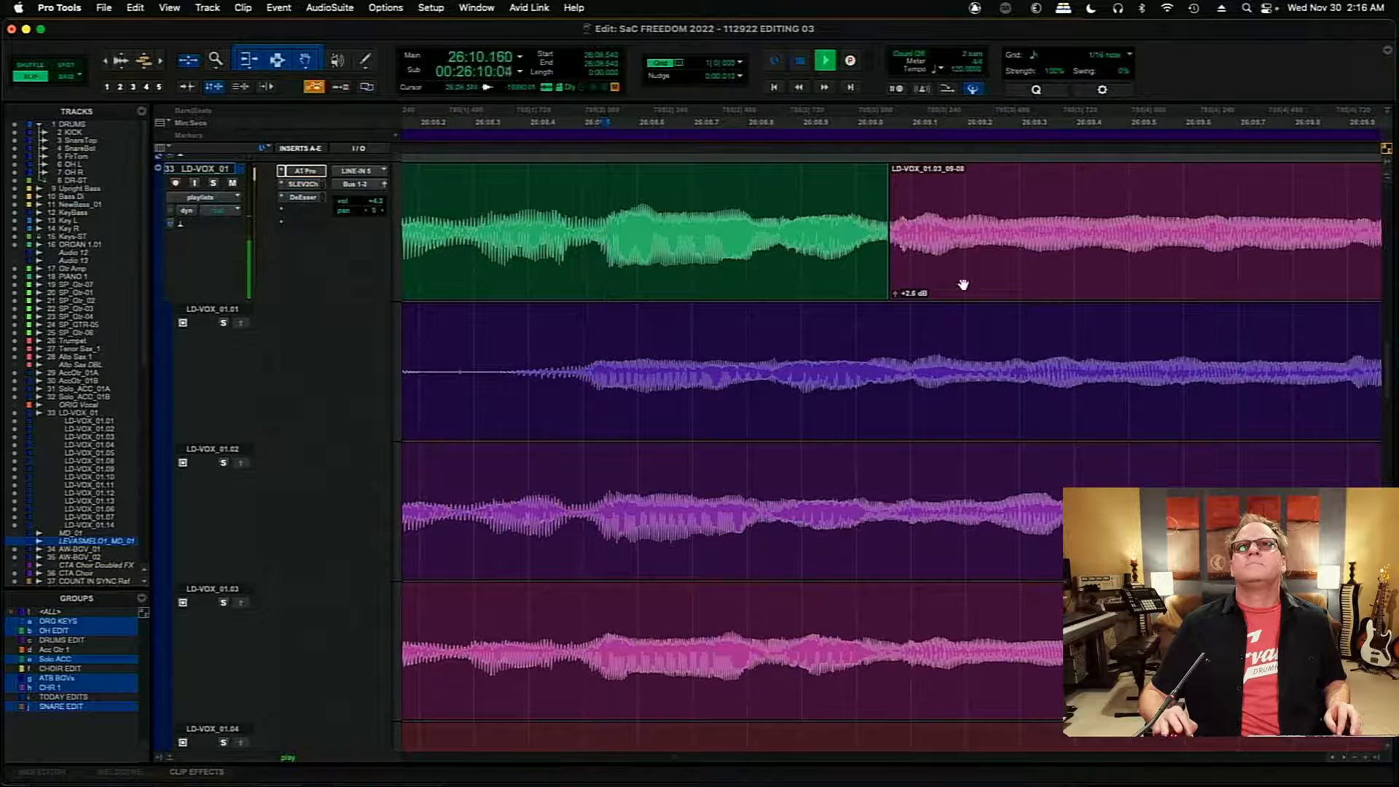
pyautogui.moveTo(896, 297); pyautogui.dragTo(895, 299)
pyautogui.press('space')
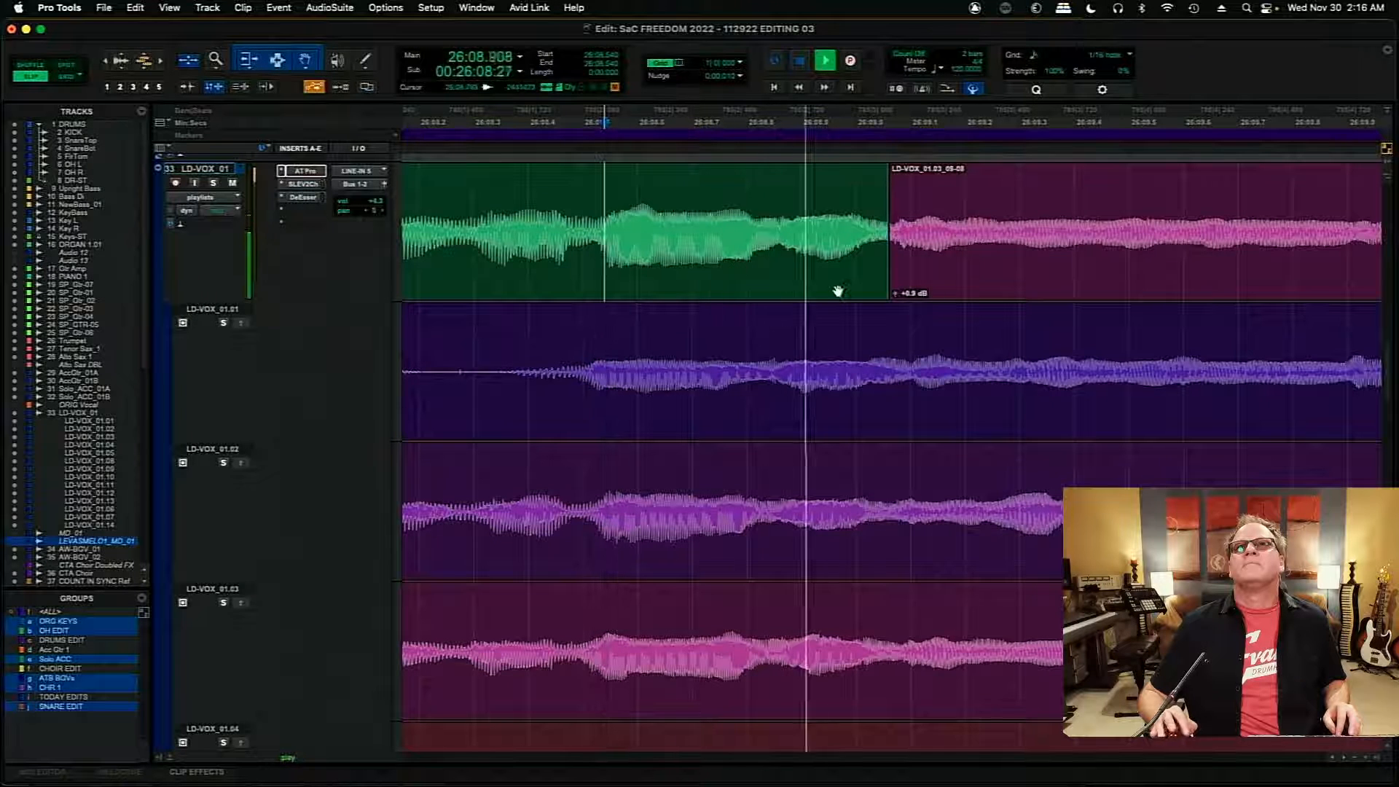
# - Close the gap before the LD-VOX_01.09 clip near 26:10.74, crossfade the join over about 0.021 s and audition the following phrase
pyautogui.press('r')
pyautogui.press('r')
pyautogui.press('r')
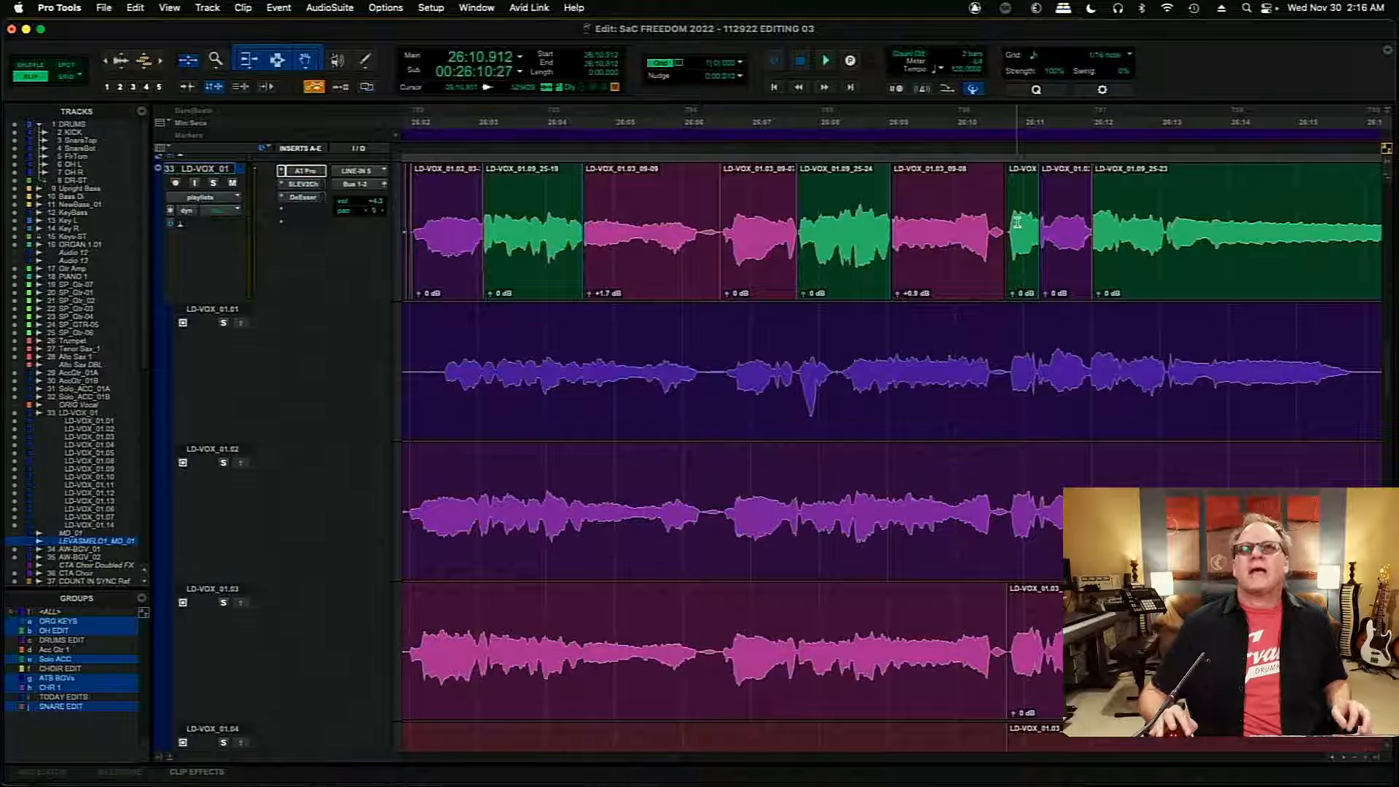
pyautogui.press('t')
pyautogui.press('t')
pyautogui.press('t')
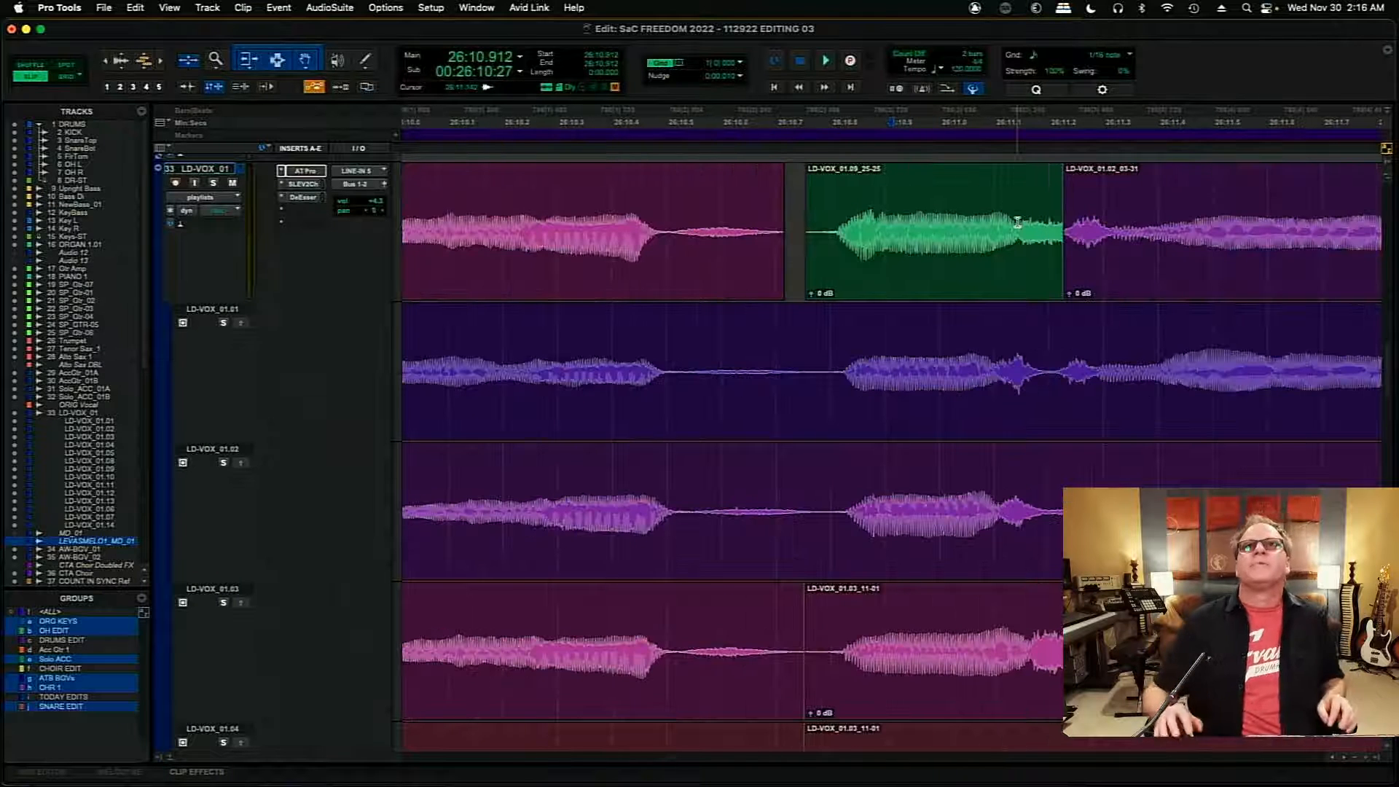
pyautogui.moveTo(778, 228)
pyautogui.mouseDown()
pyautogui.moveTo(797, 231)
pyautogui.moveTo(801, 255)
pyautogui.moveTo(801, 225)
pyautogui.mouseUp()
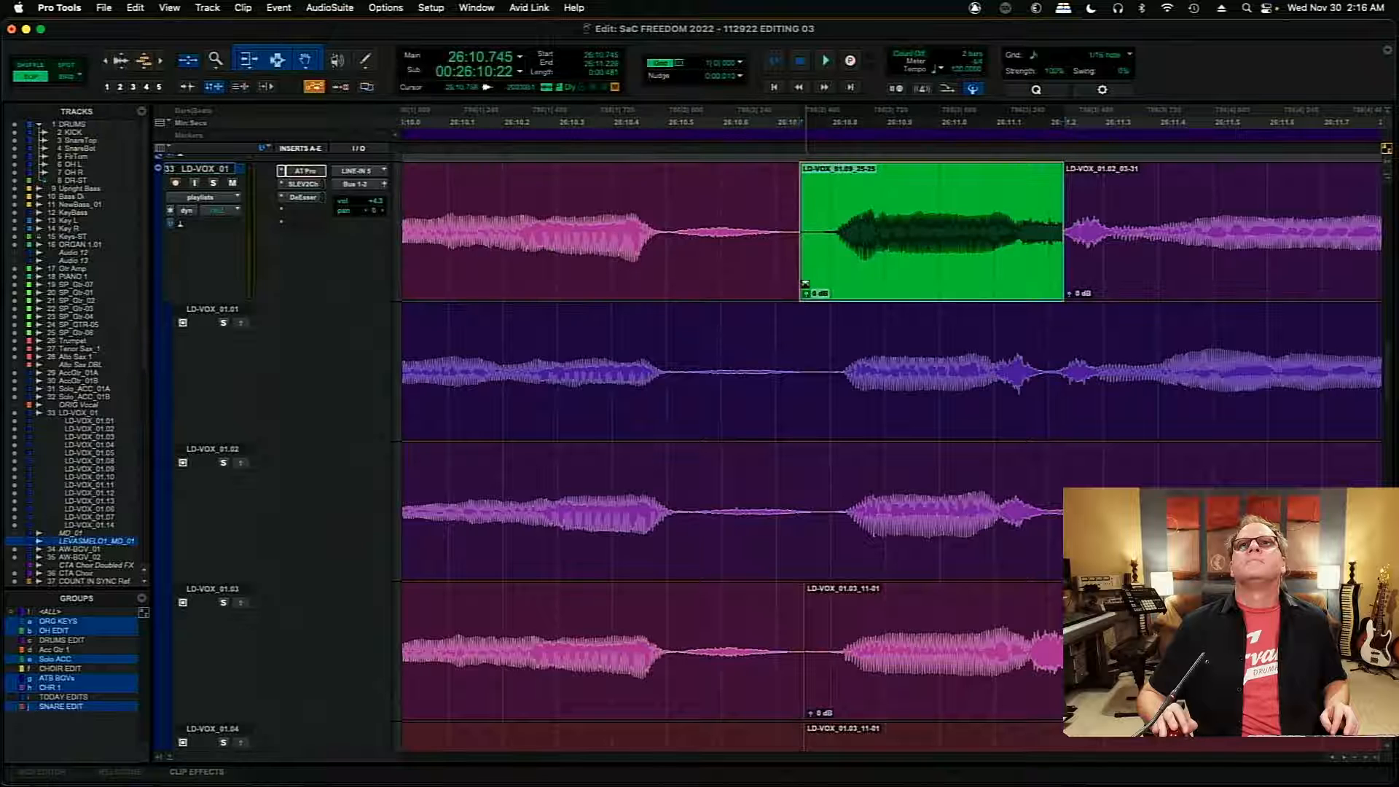
pyautogui.moveTo(803, 287); pyautogui.dragTo(794, 287)
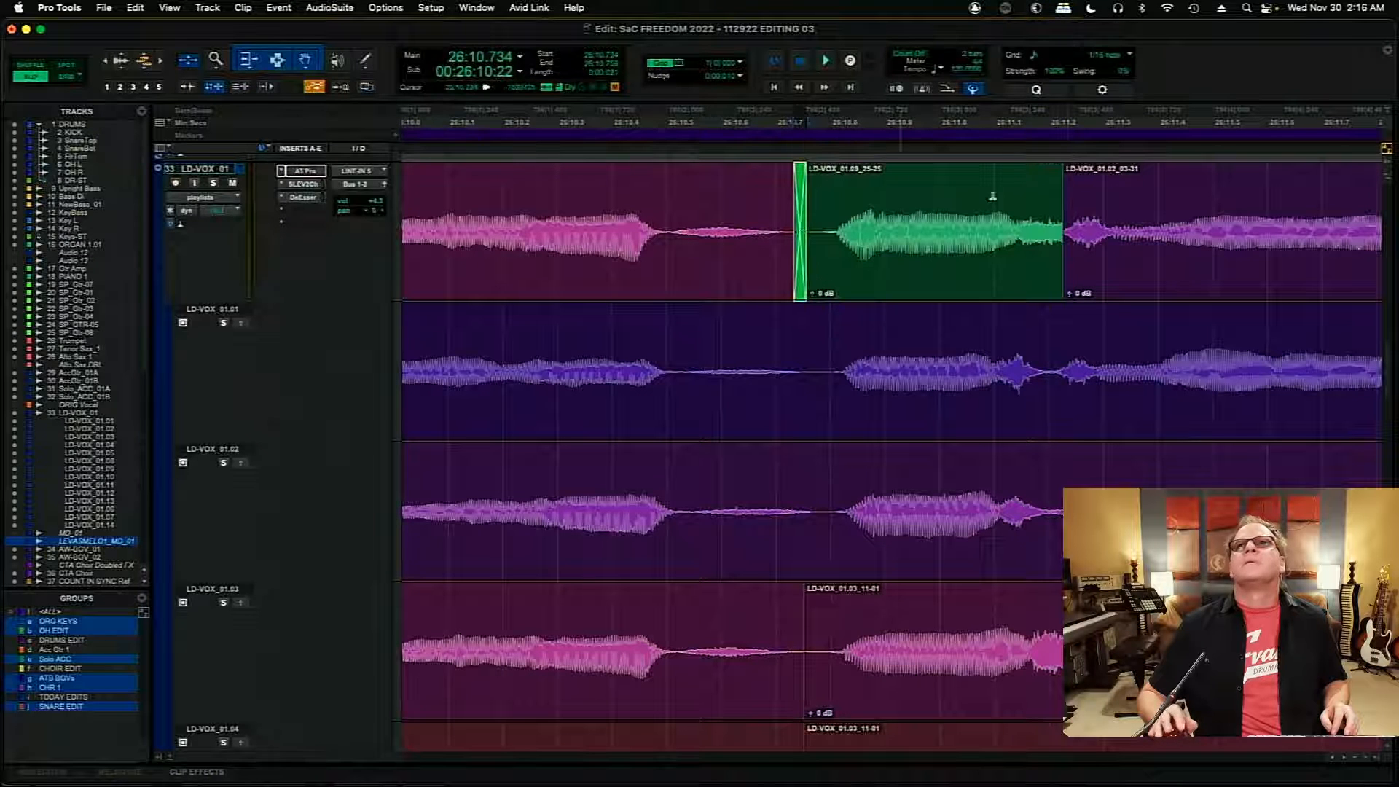
pyautogui.click(843, 195)
pyautogui.press('space')
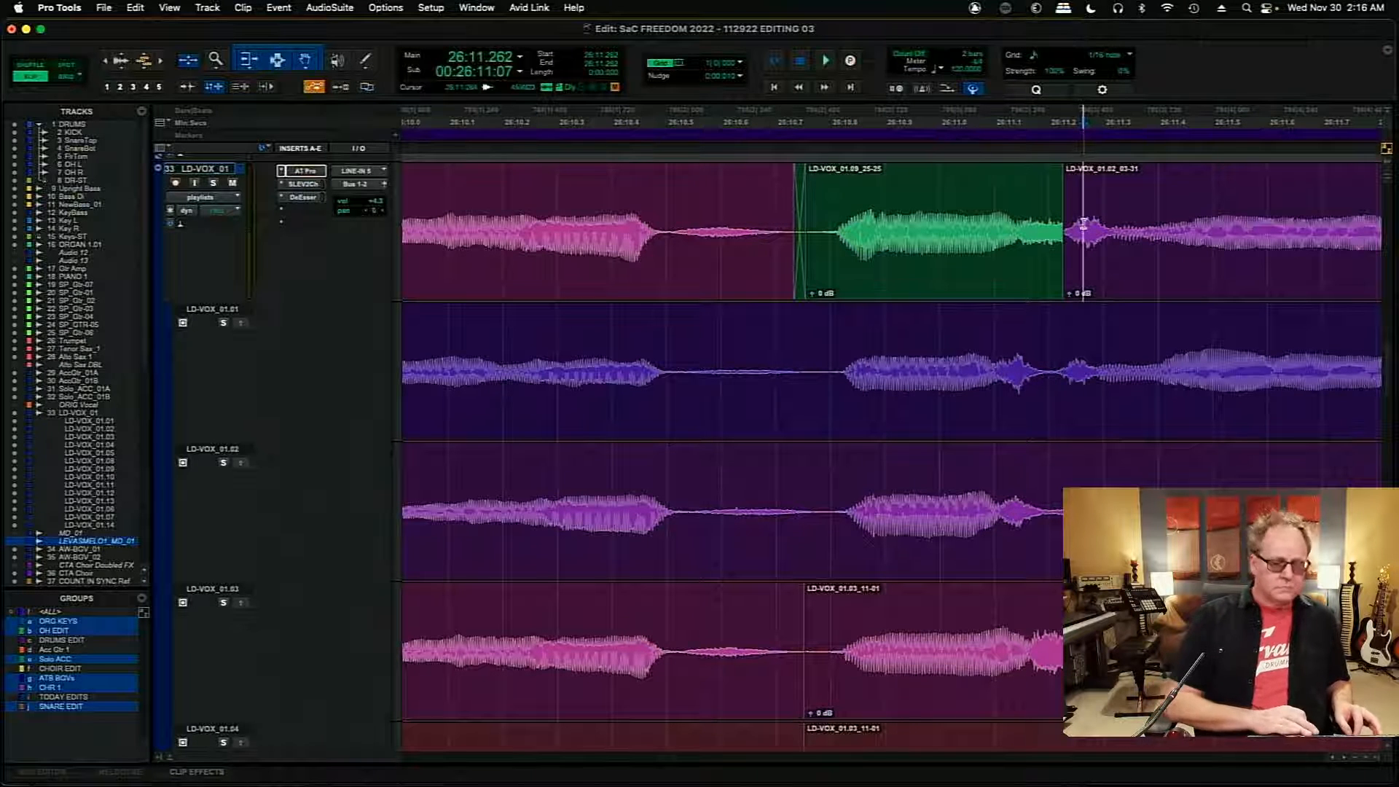
# - Move the edit point between the LD-VOX_01.09 and LD-VOX_01.02 clips to about 26:11.250 and add a short crossfade
pyautogui.press('t')
pyautogui.press('t')
pyautogui.press('t')
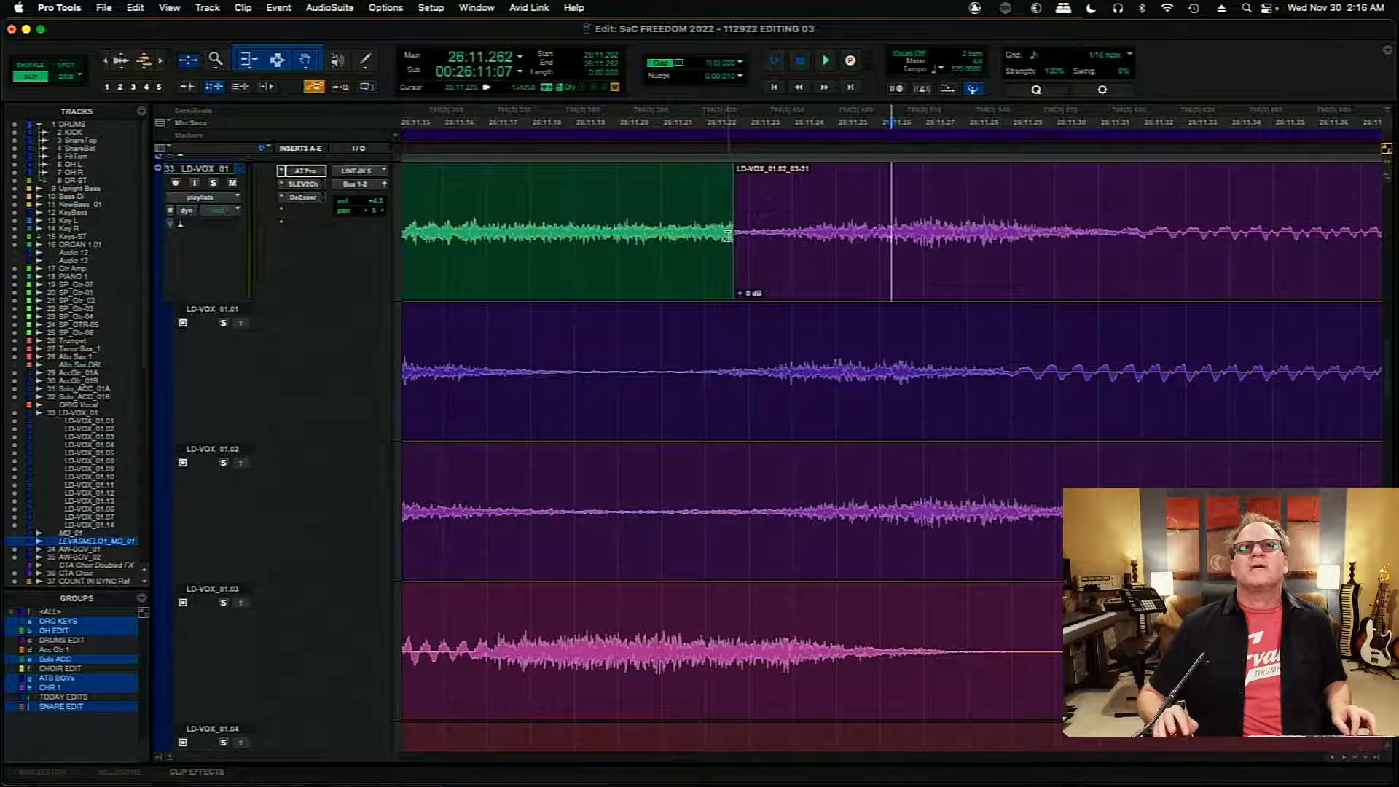
pyautogui.moveTo(727, 234); pyautogui.dragTo(837, 281)
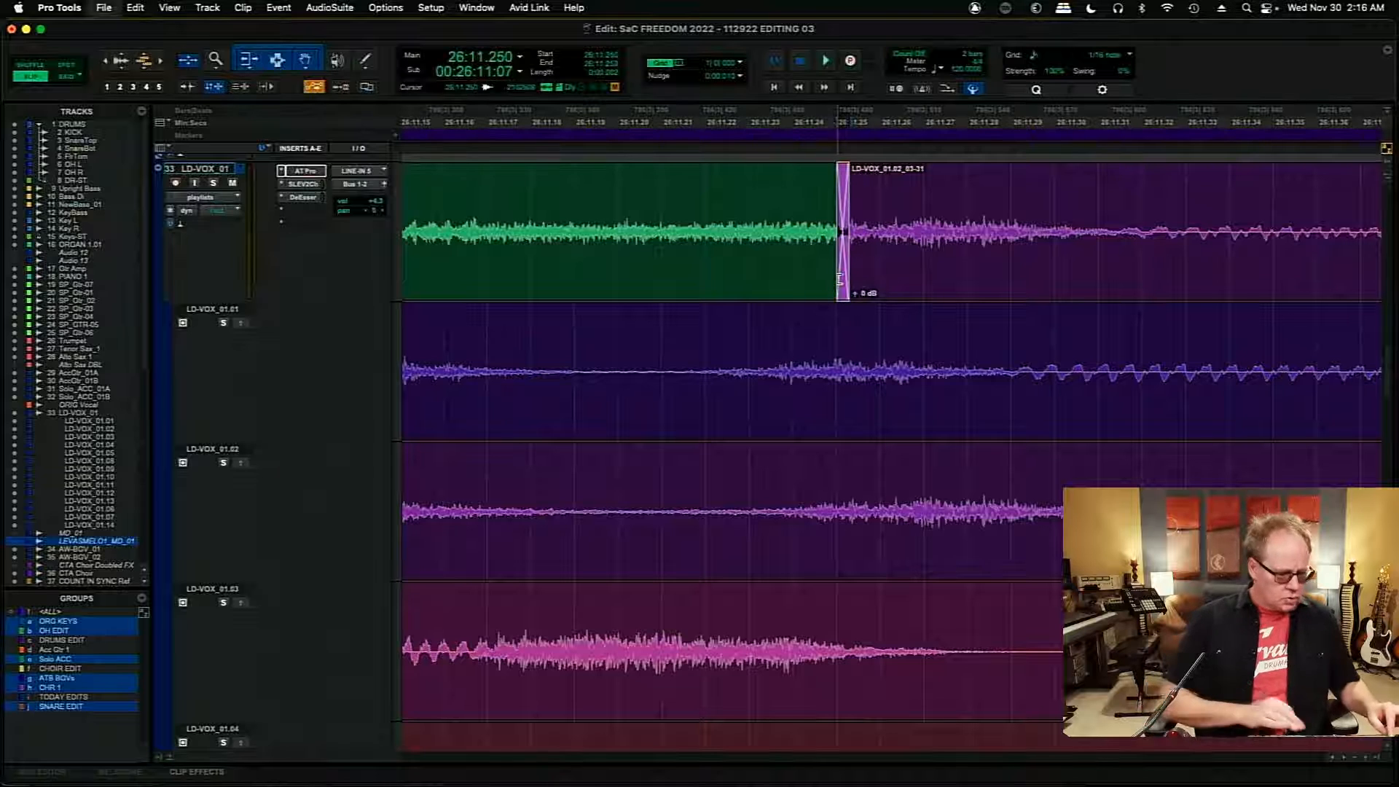
# - Audition the join into the LD-VOX_01.02 clip from about 26:11.08
pyautogui.press('r')
pyautogui.press('r')
pyautogui.press('r')
pyautogui.click(792, 202)
pyautogui.press('space')
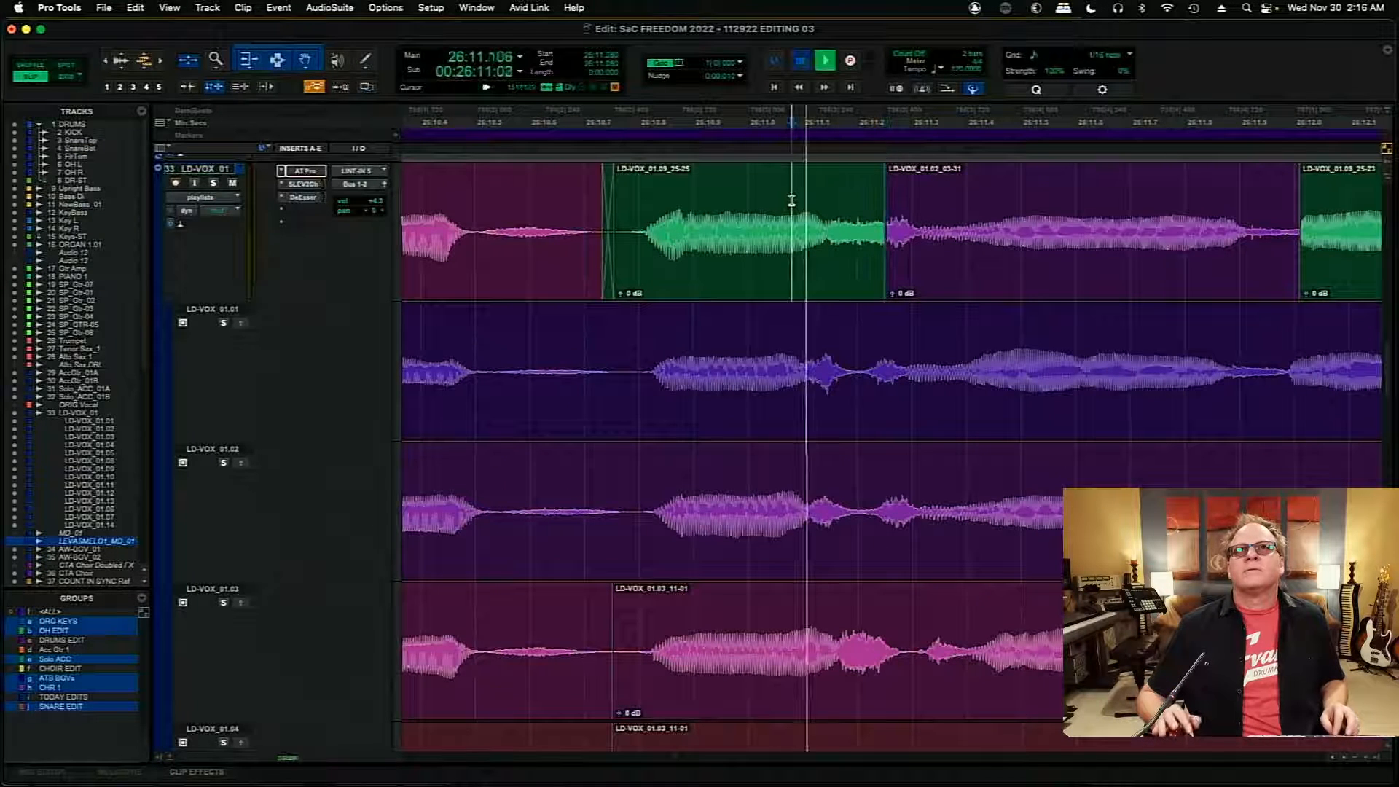
pyautogui.press('space')
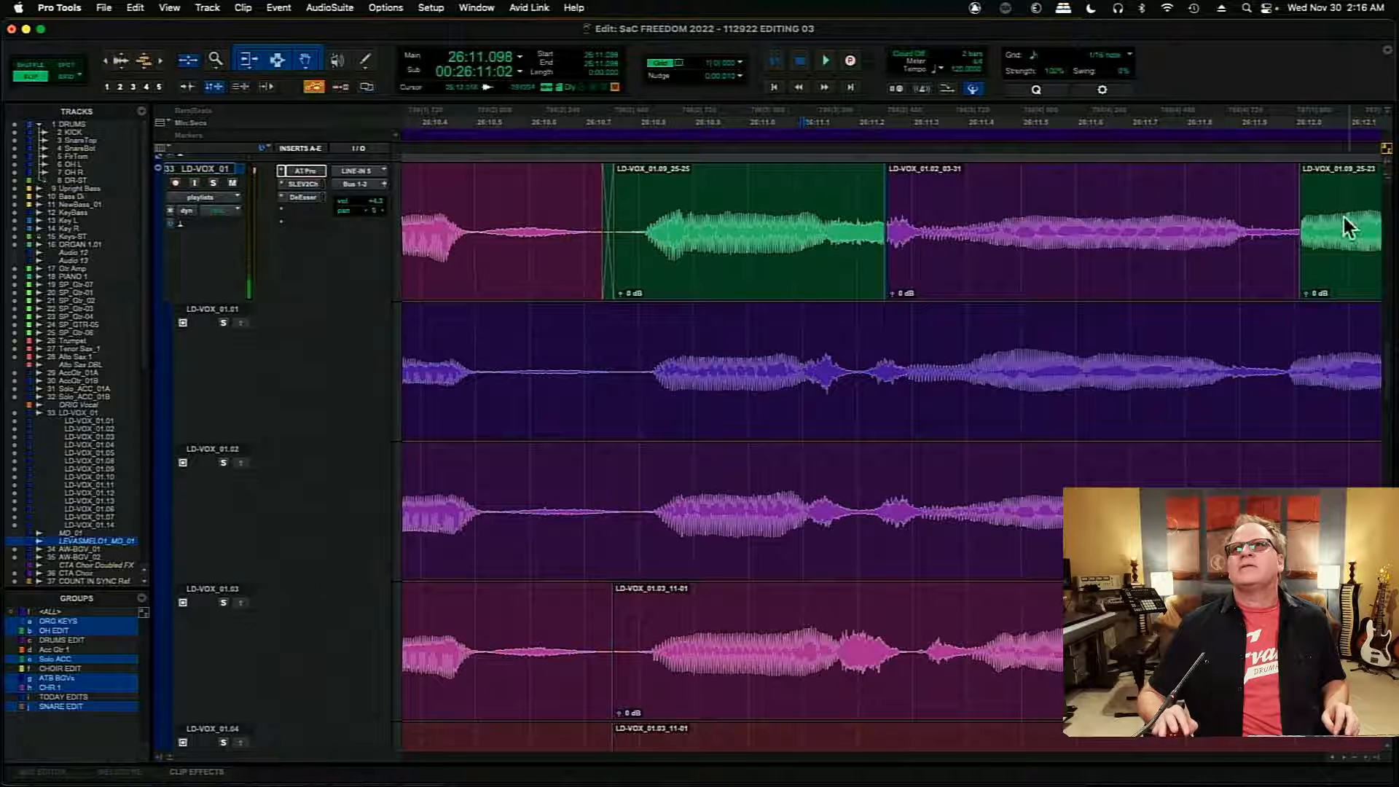
# - Extend the start of the last LD-VOX_01.09 clip earlier, crossfade the join at about 26:12.000 and audition it from 26:11.877
pyautogui.press('t')
pyautogui.press('t')
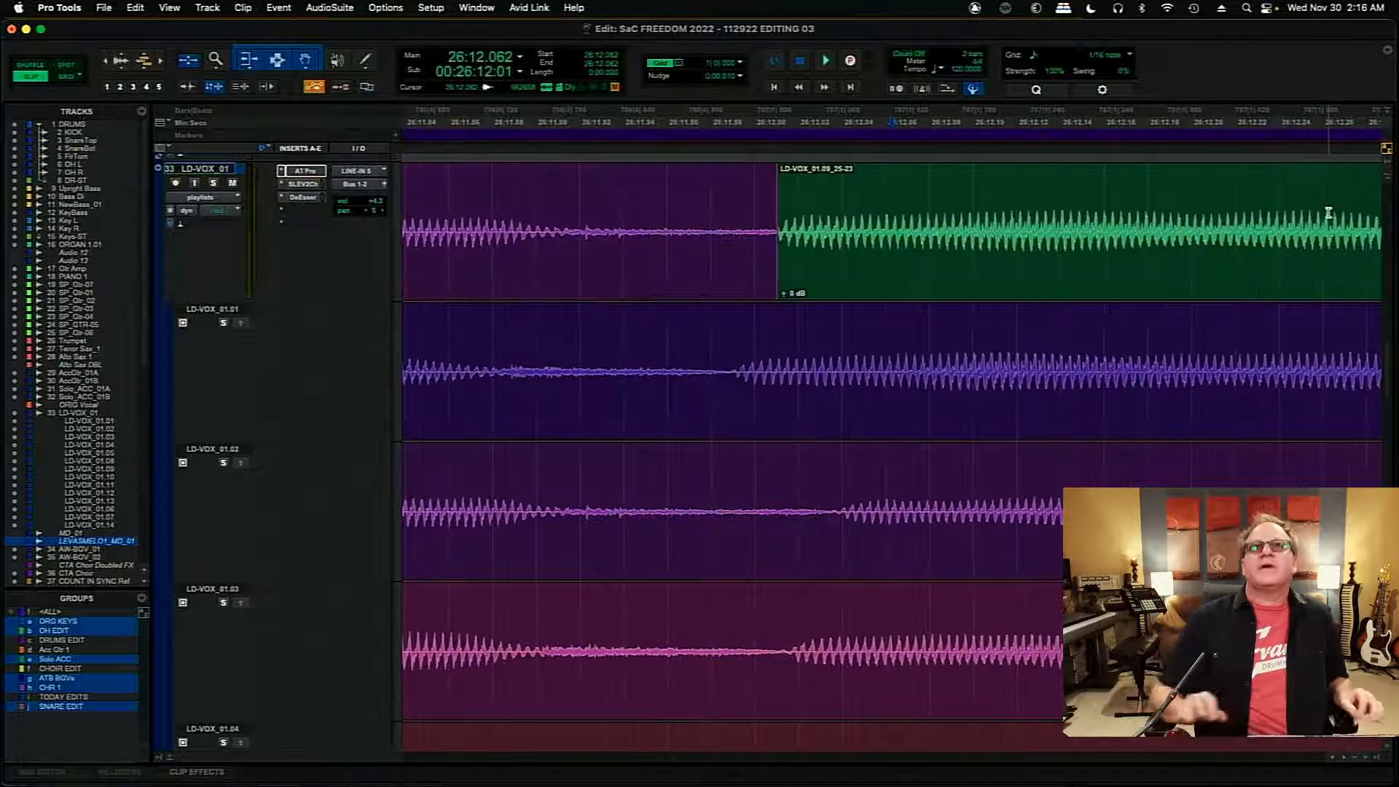
pyautogui.moveTo(780, 228); pyautogui.dragTo(740, 235)
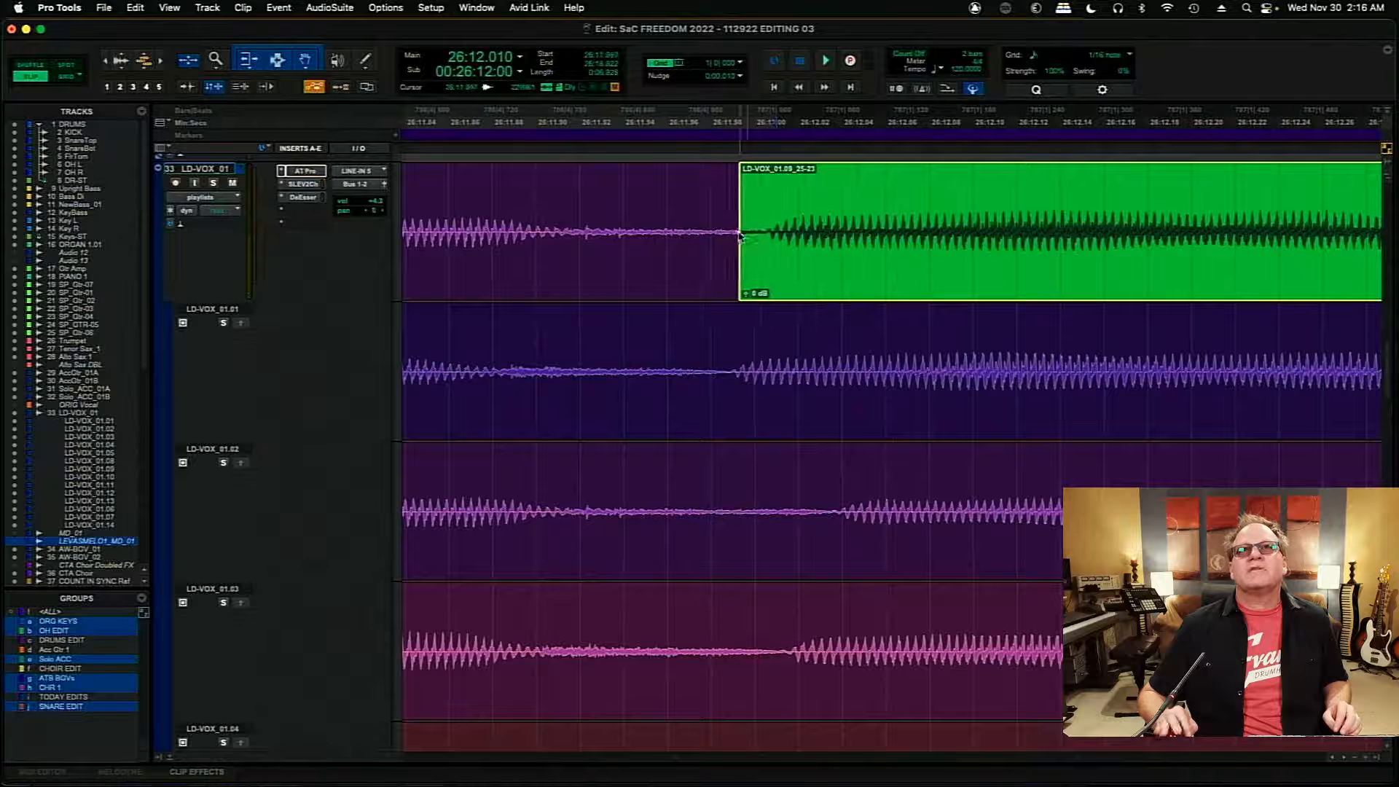
pyautogui.click(753, 233)
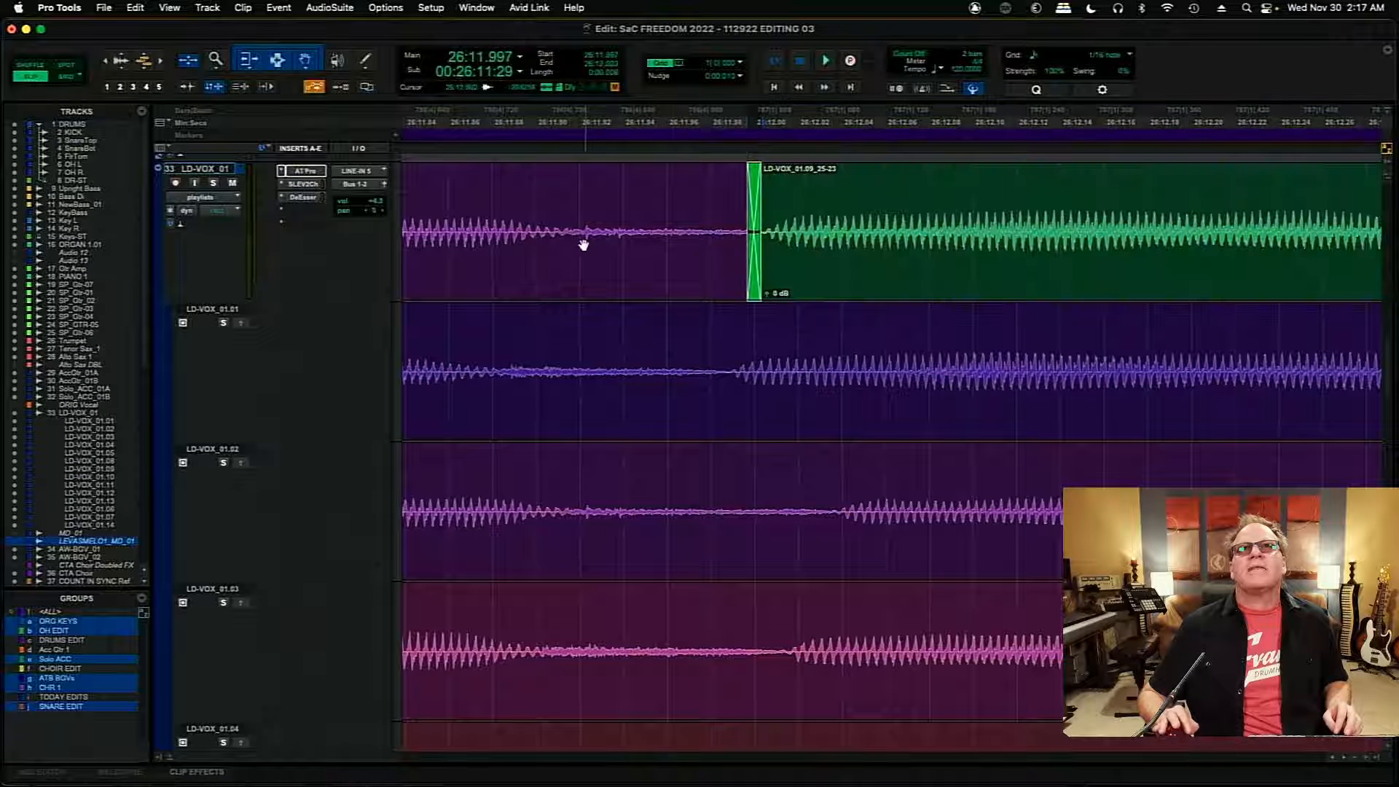
pyautogui.click(486, 201)
pyautogui.press('space')
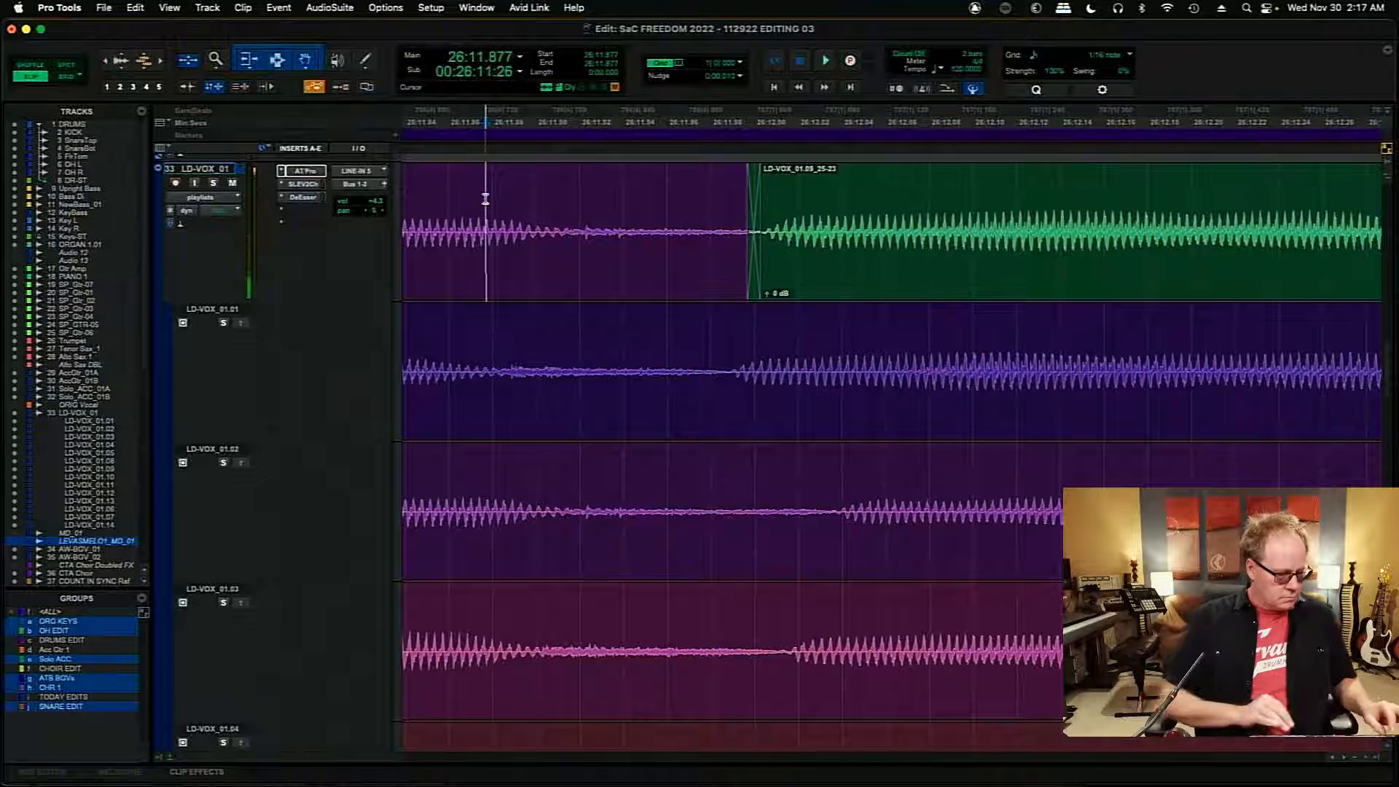
# - Add a fade-out of about 0.7 s to the end of the last LD-VOX_01.09 clip
pyautogui.press('r')
pyautogui.press('r')
pyautogui.press('r')
pyautogui.press('r')
pyautogui.press('r')
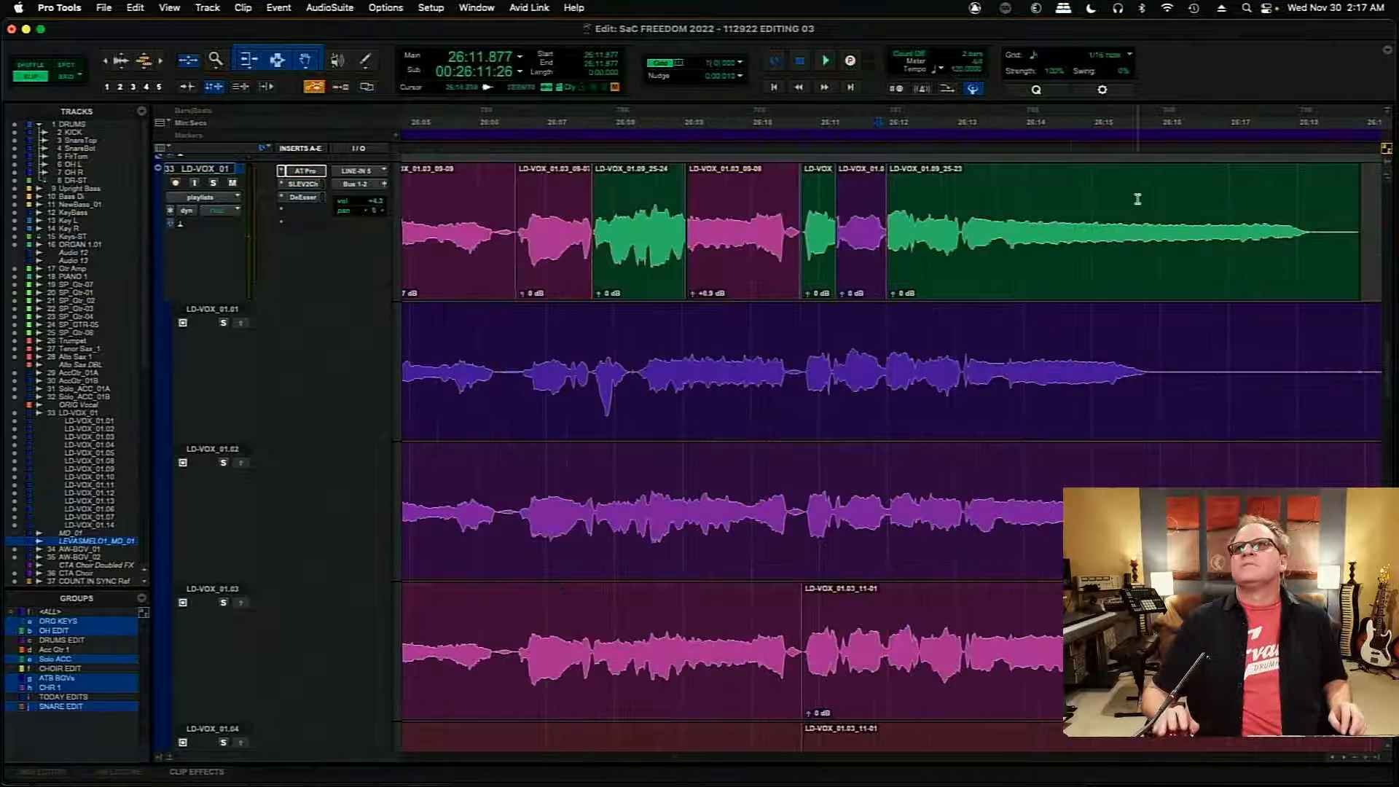
pyautogui.moveTo(1353, 184); pyautogui.dragTo(1322, 185)
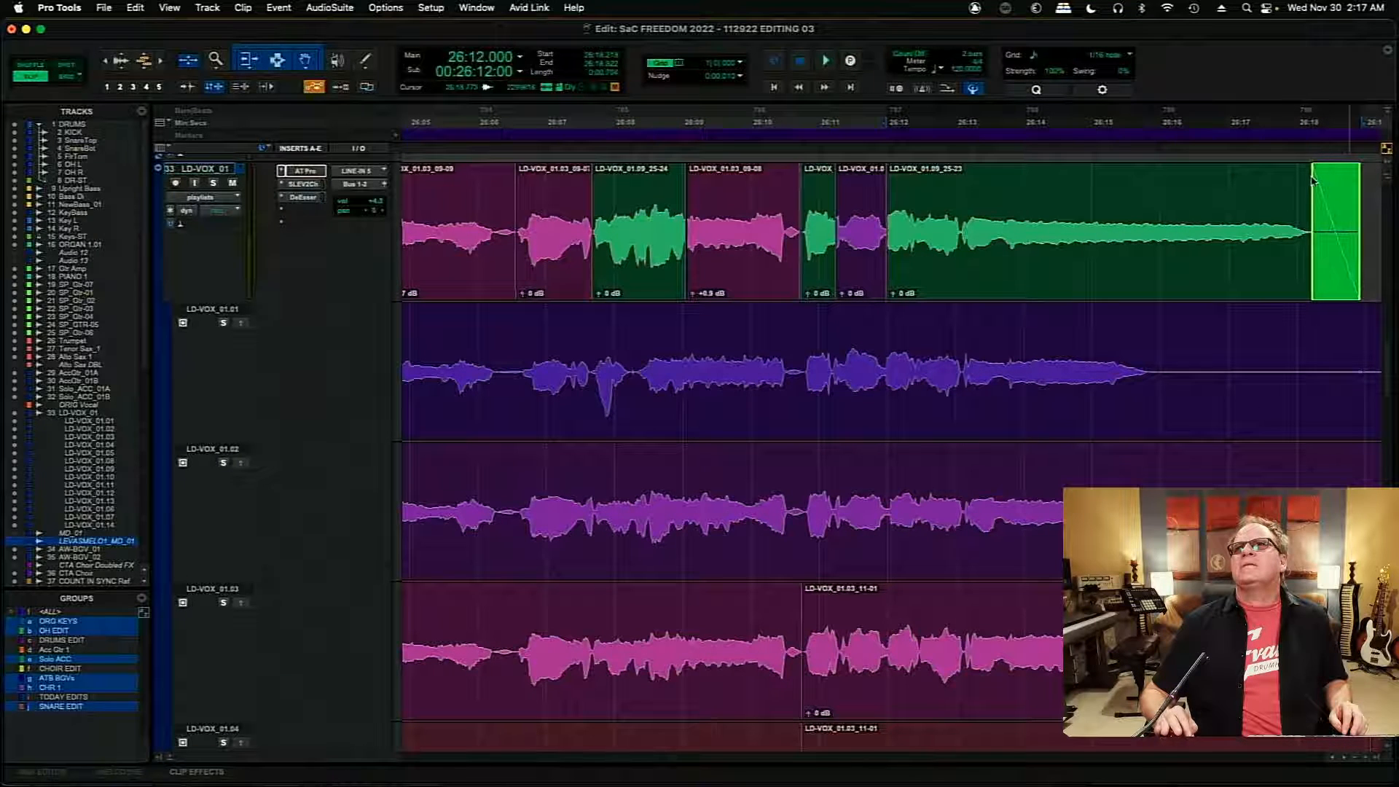
# - Audition the whole comped section from 25:37.962 and save the session
pyautogui.press('r')
pyautogui.press('r')
pyautogui.press('r')
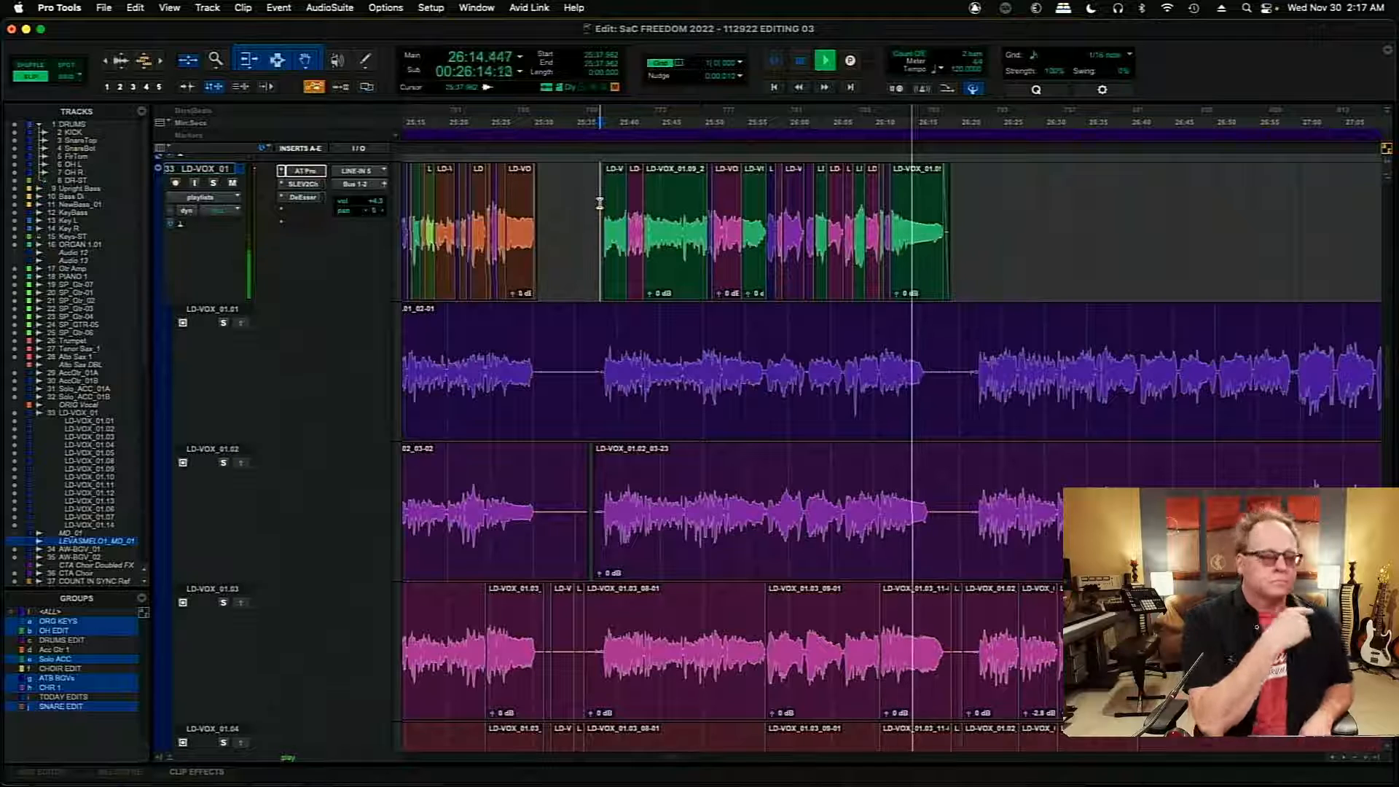
pyautogui.press('super+s')
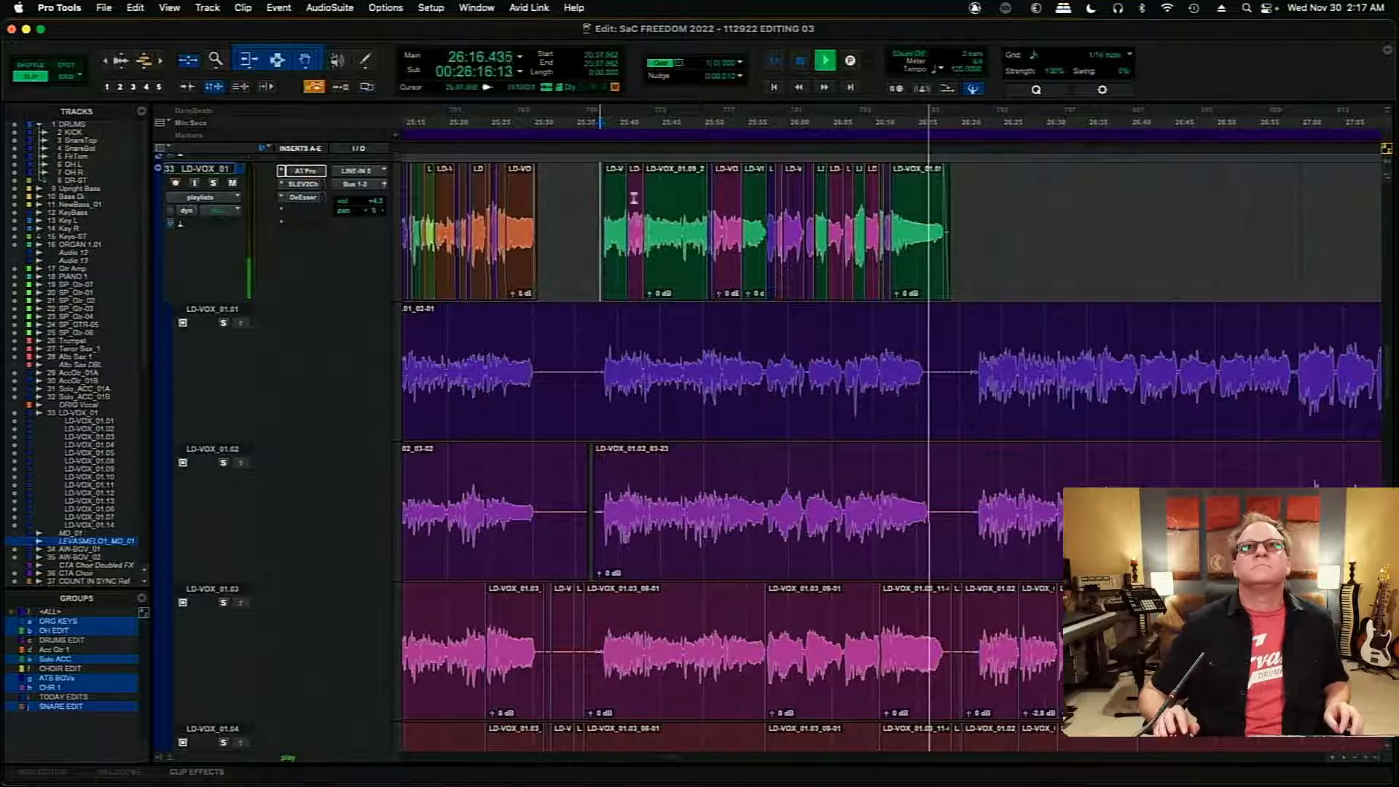
# - Audition the LD-VOX_01 comp from 25:58.709 through the joins around 26:02
pyautogui.click(794, 124)
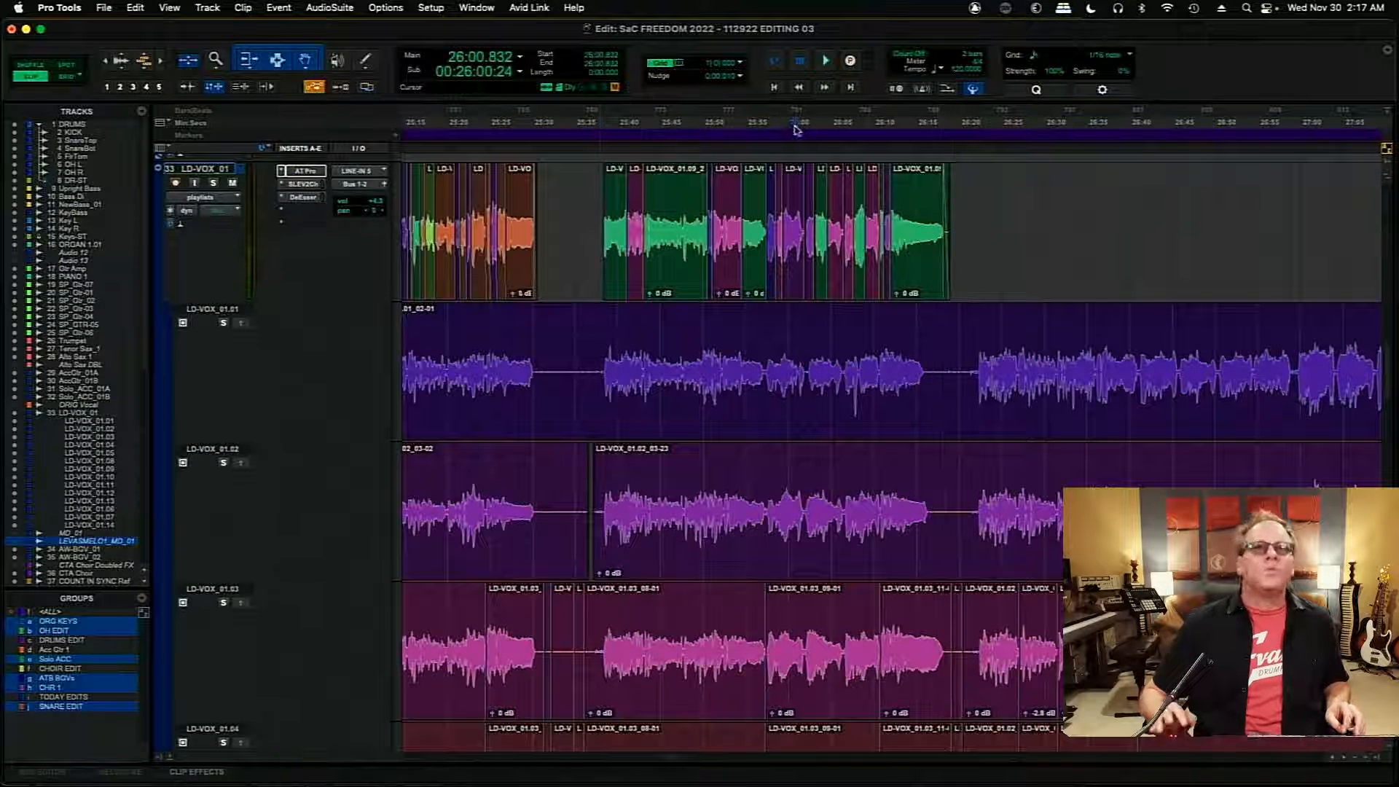
pyautogui.press('super+bracketright')
pyautogui.press('super+bracketright')
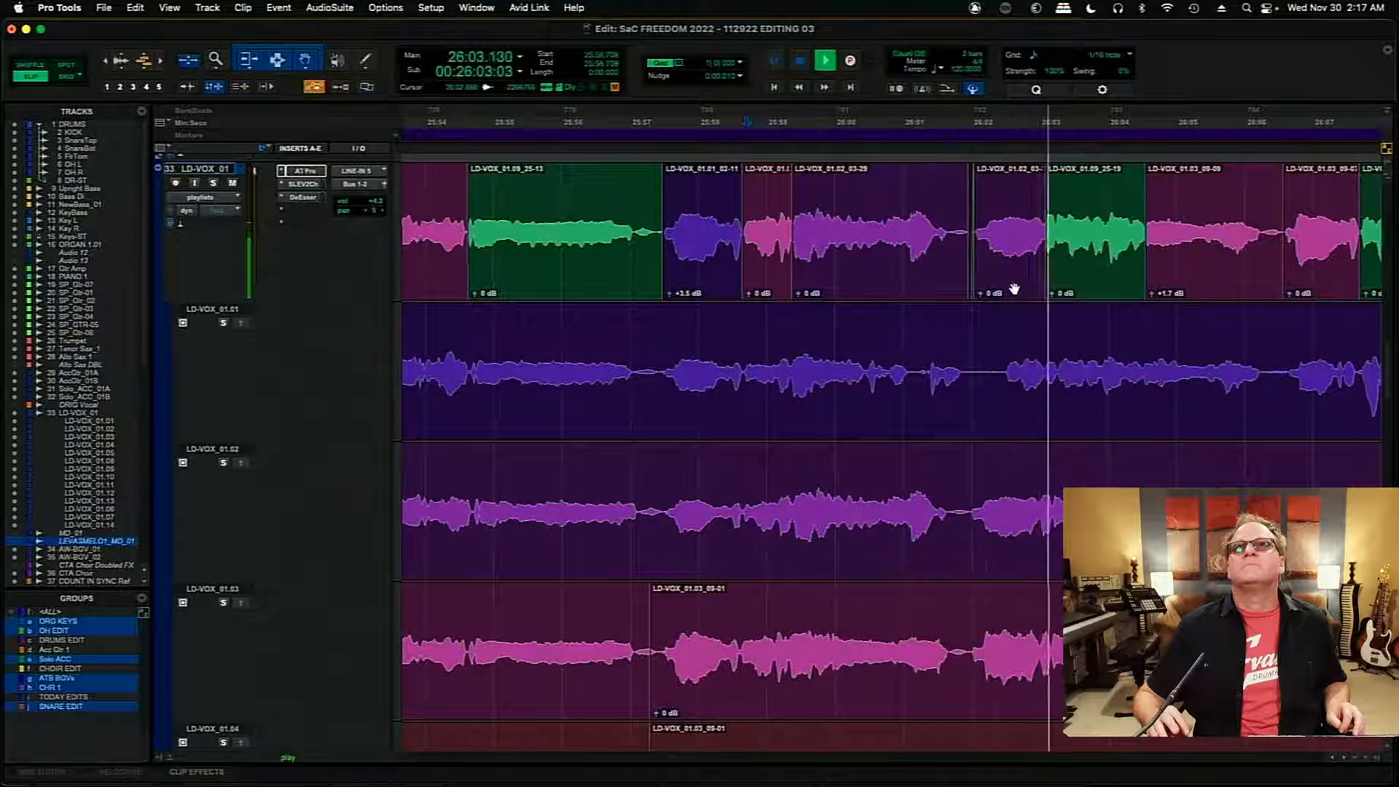
pyautogui.press('space')
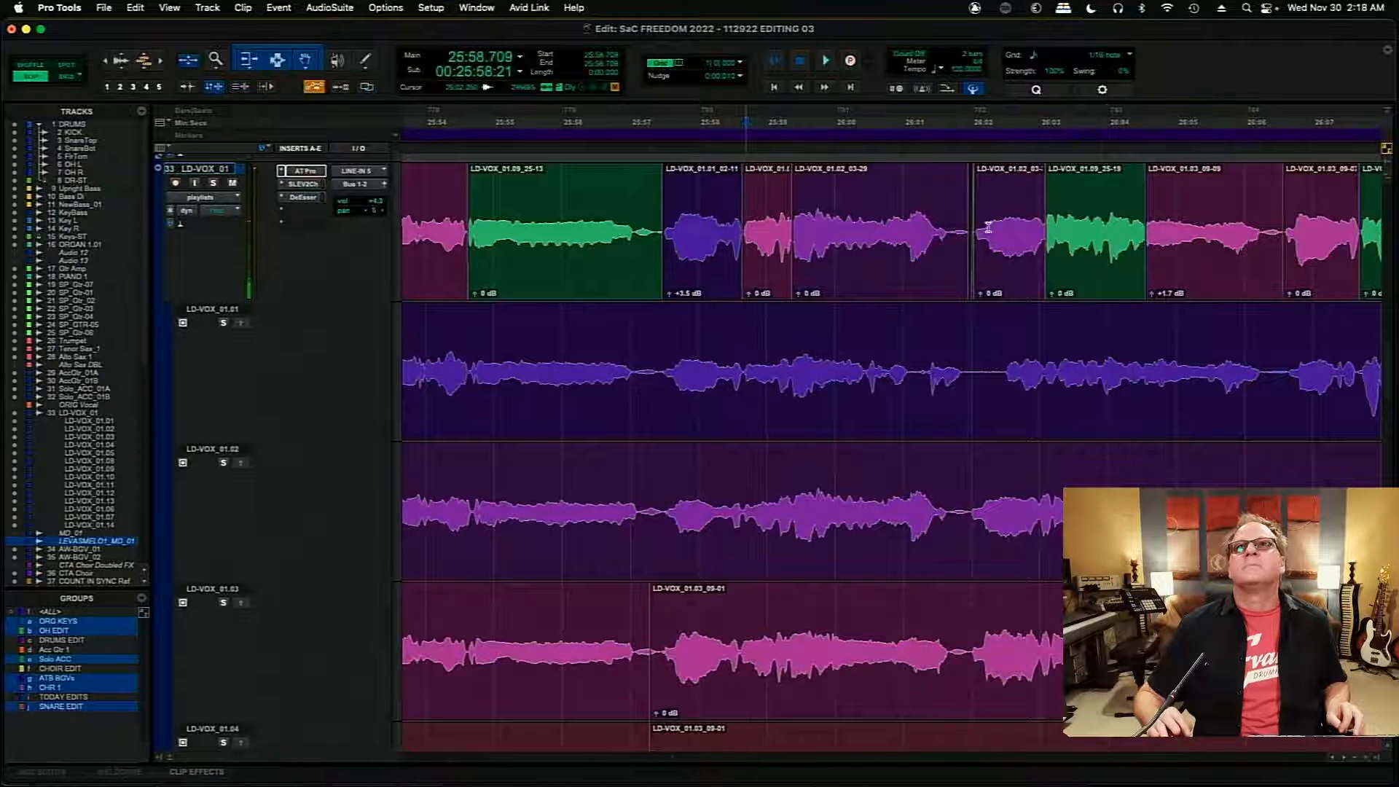
# - Set the clip gain of the LD-VOX_01.02_03-34 clip near 26:02 to +1.7 dB and audition it from 26:01.069
pyautogui.click(988, 228)
pyautogui.press('t')
pyautogui.press('t')
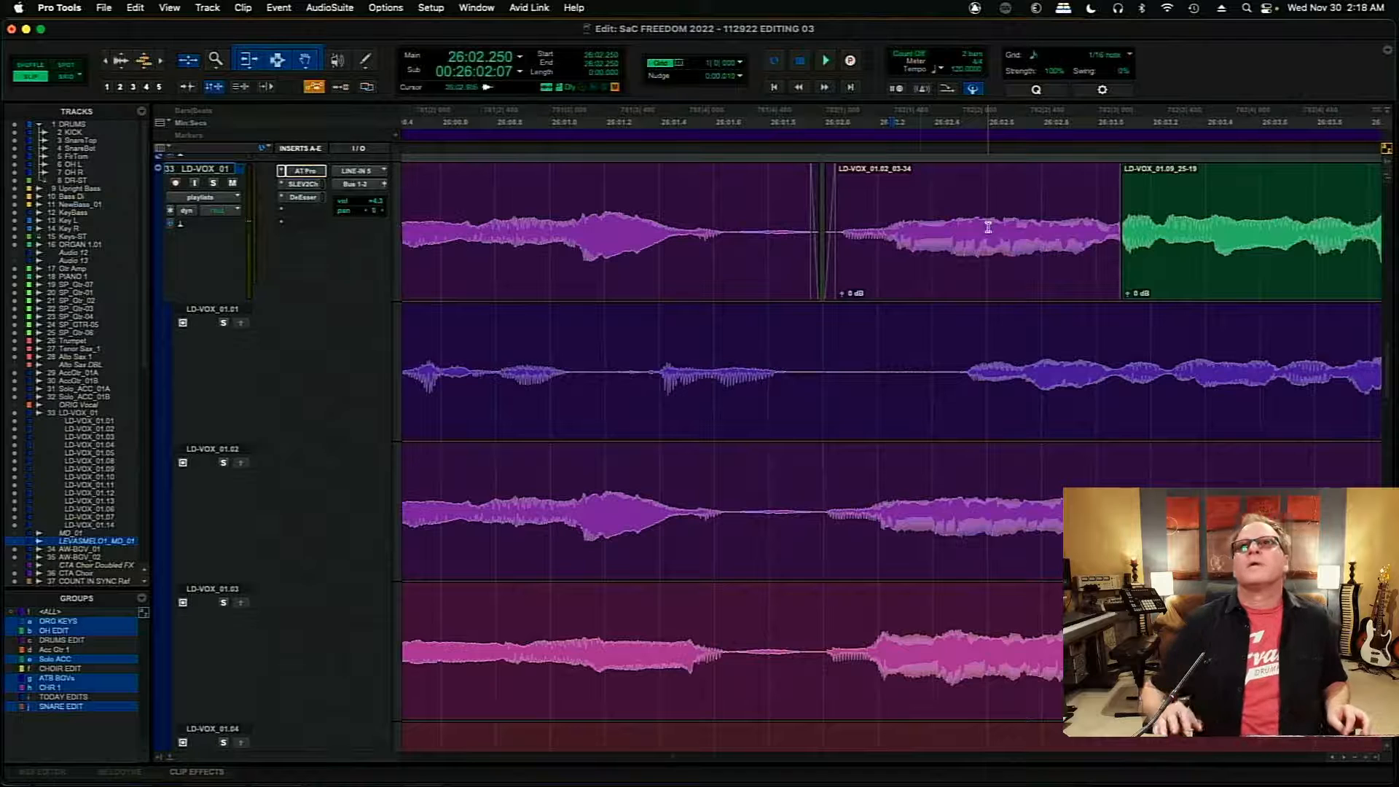
pyautogui.moveTo(841, 295); pyautogui.dragTo(840, 290)
pyautogui.click(566, 198)
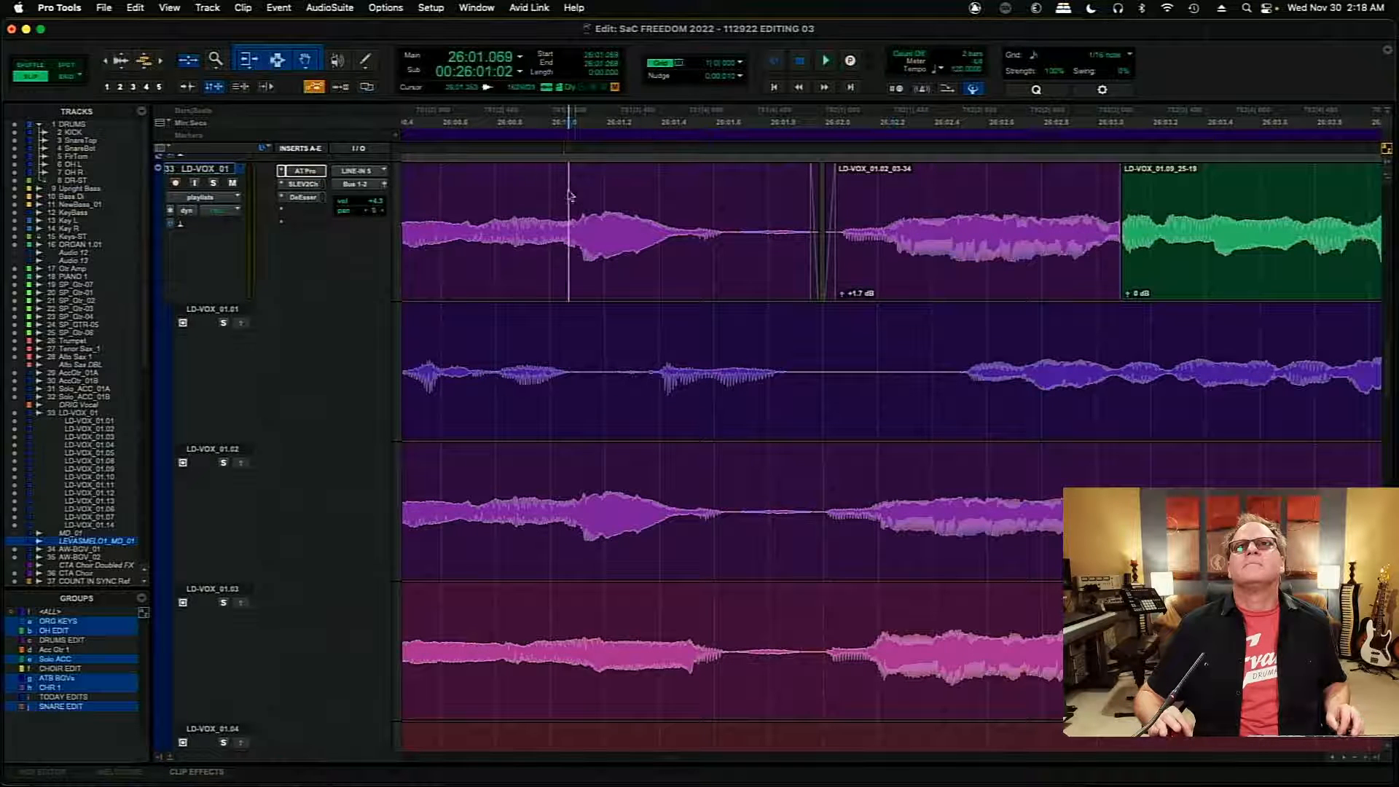
pyautogui.press('space')
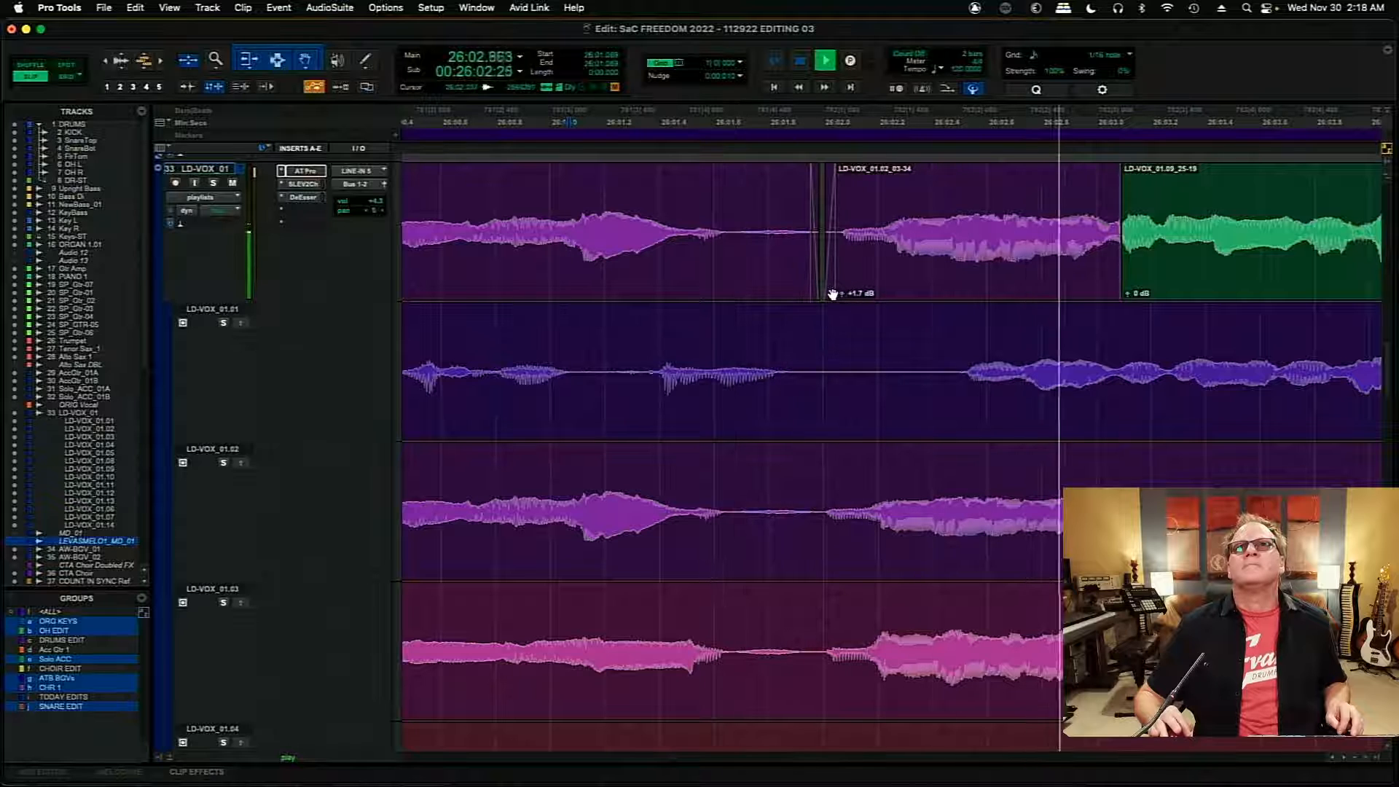
# - Rework the fades into one crossfade at the start of the LD-VOX_01.02_03-34 clip and audition the join from 26:01.010
pyautogui.click(830, 293)
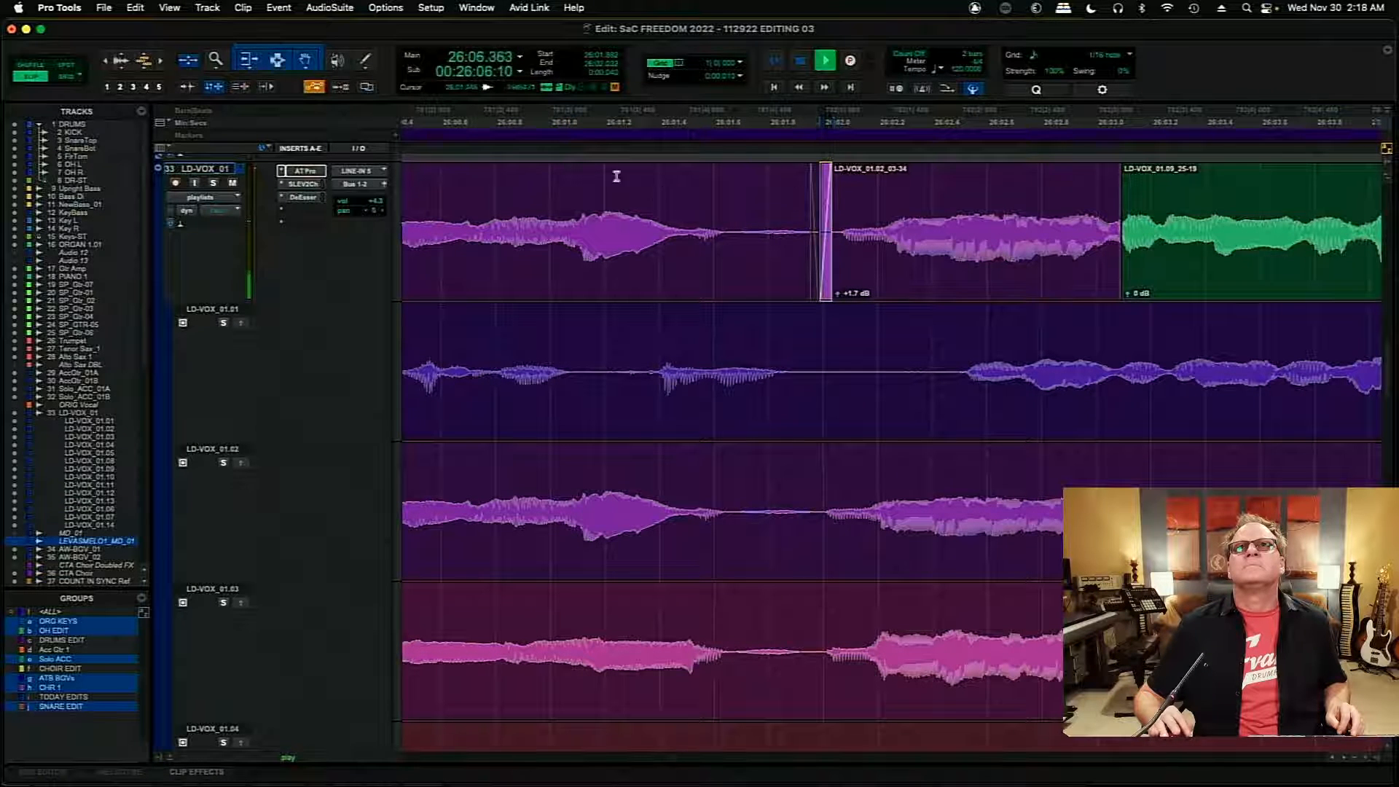
pyautogui.click(553, 176)
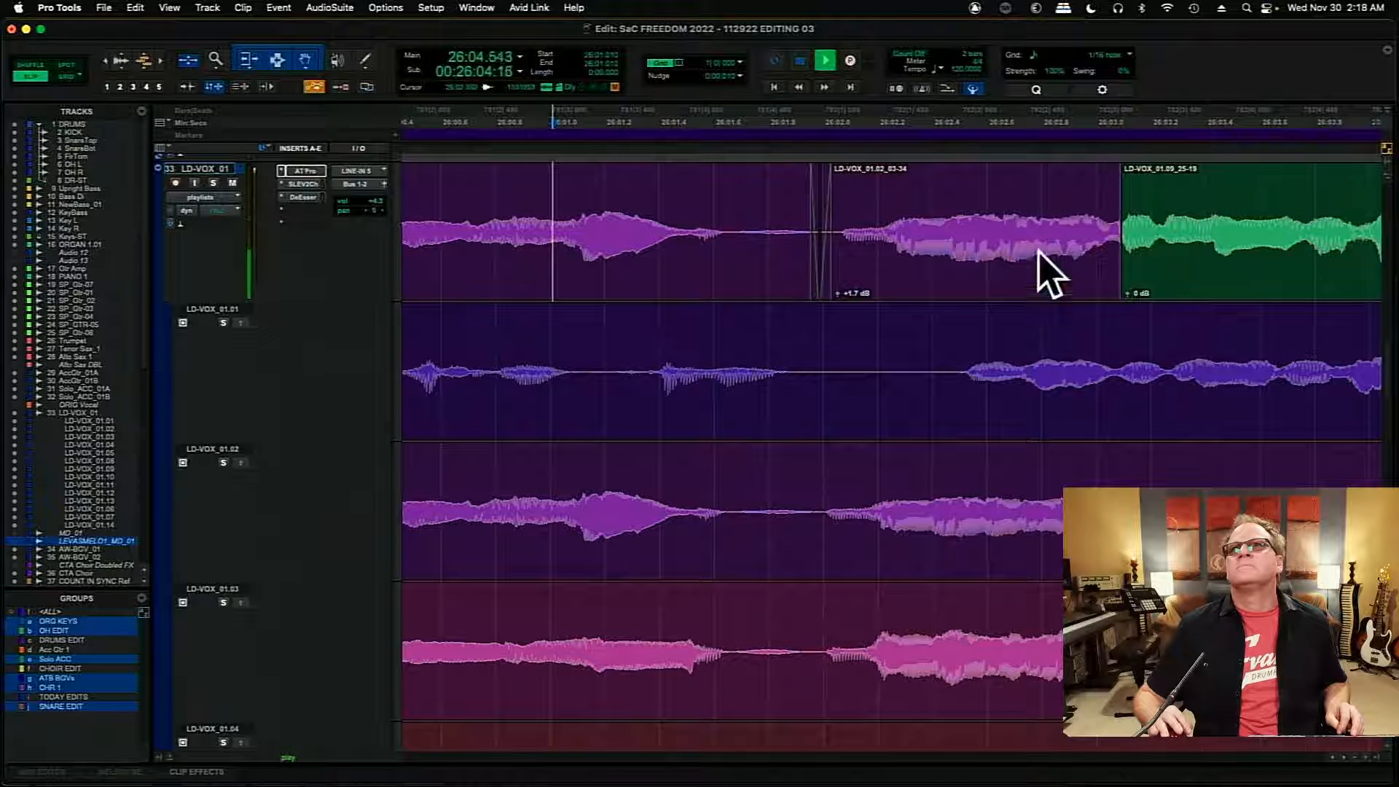
pyautogui.press('space')
pyautogui.press('space')
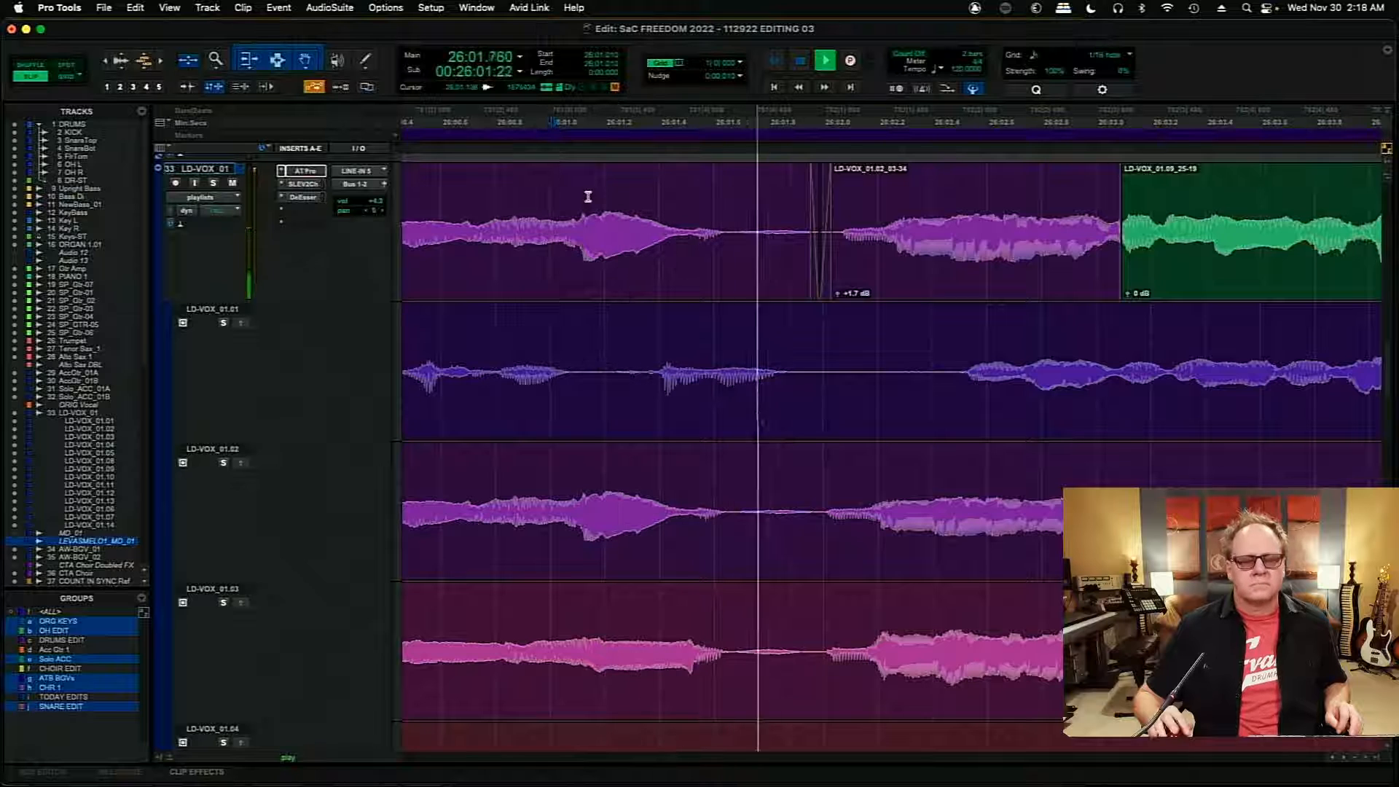
# - Compare the join near 26:02 with LD-VOX_01 soloed and then back in the full mix
pyautogui.press('space')
pyautogui.click(212, 183)
pyautogui.press('space')
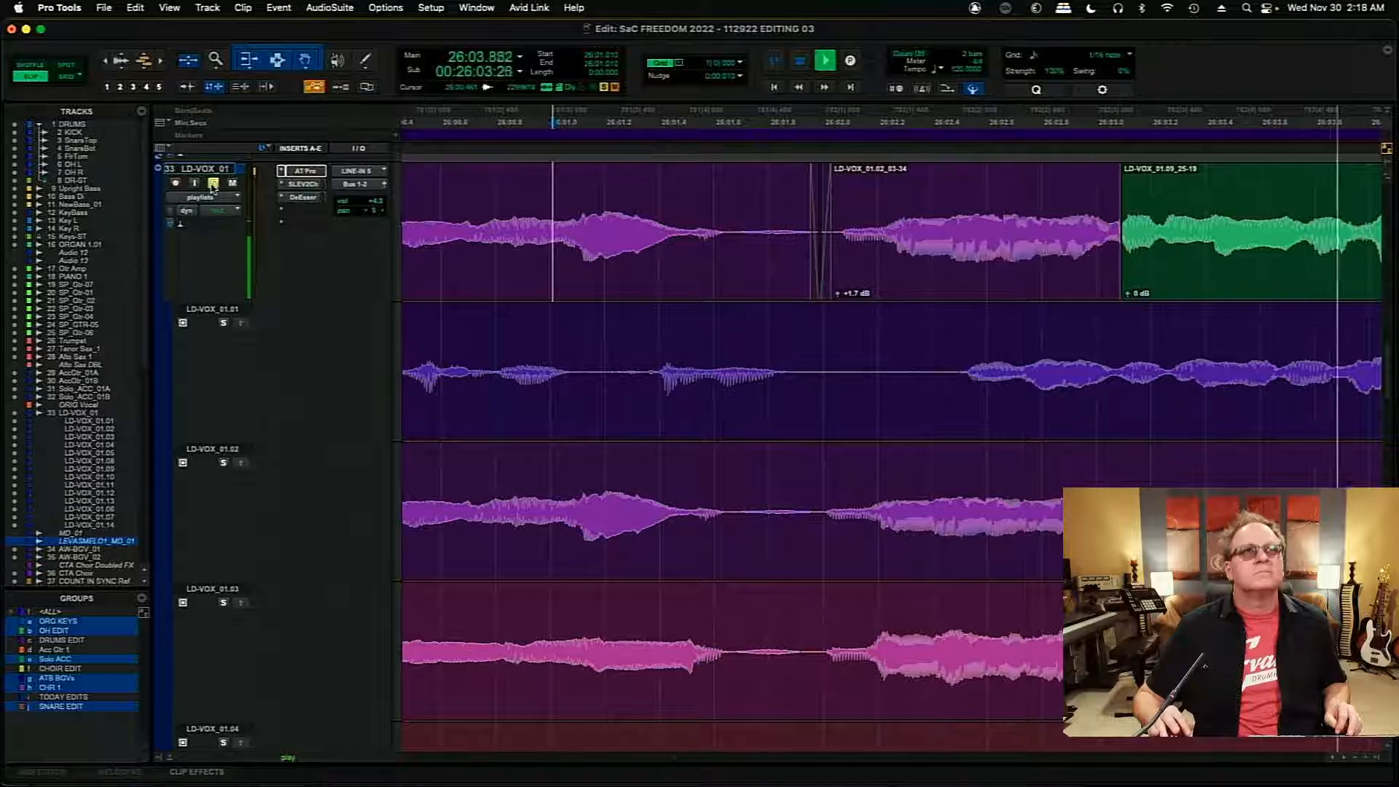
pyautogui.click(213, 185)
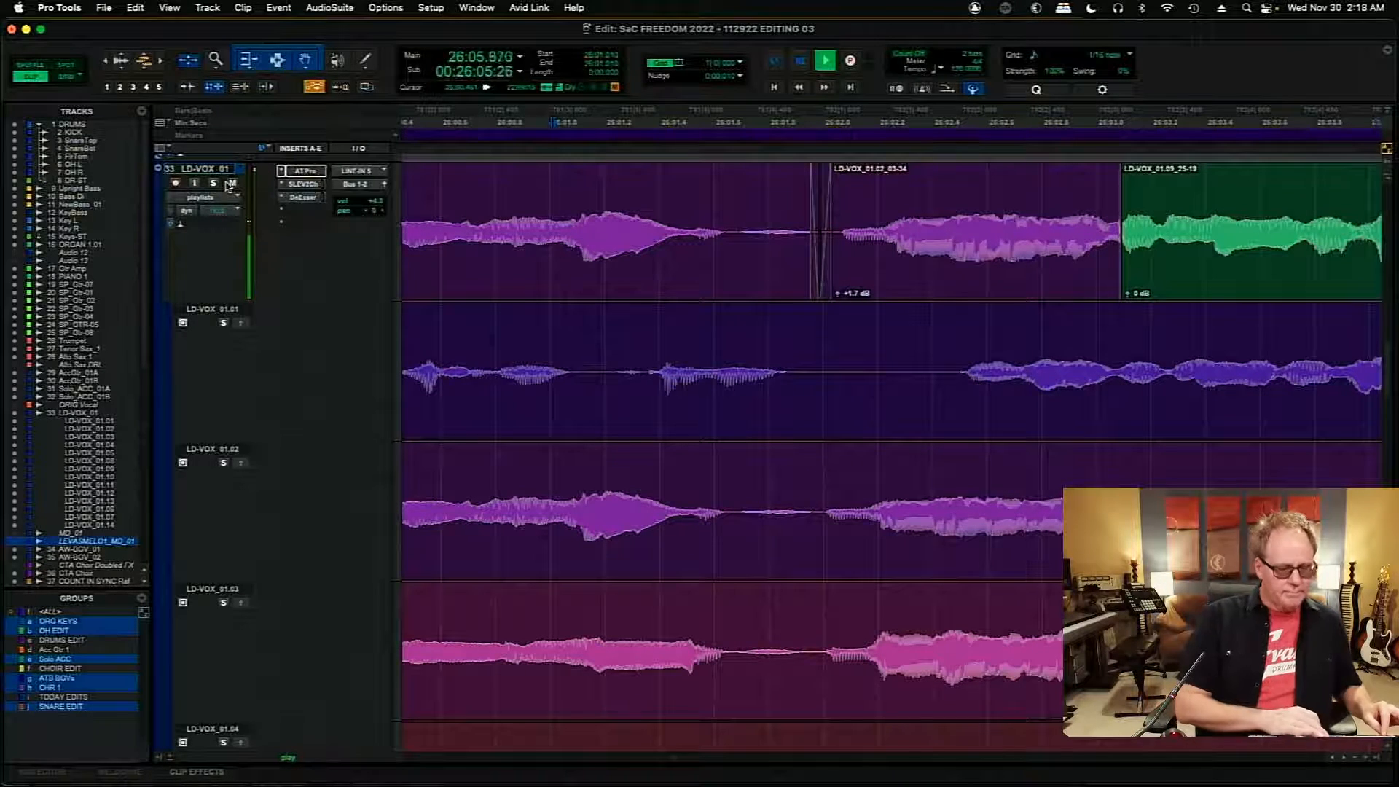
# - Place the edit cursor on LD-VOX_01.01 at 26:21.909, just before the next phrase, and save the session
pyautogui.press('r')
pyautogui.press('r')
pyautogui.press('r')
pyautogui.press('r')
pyautogui.press('r')
pyautogui.press('r')
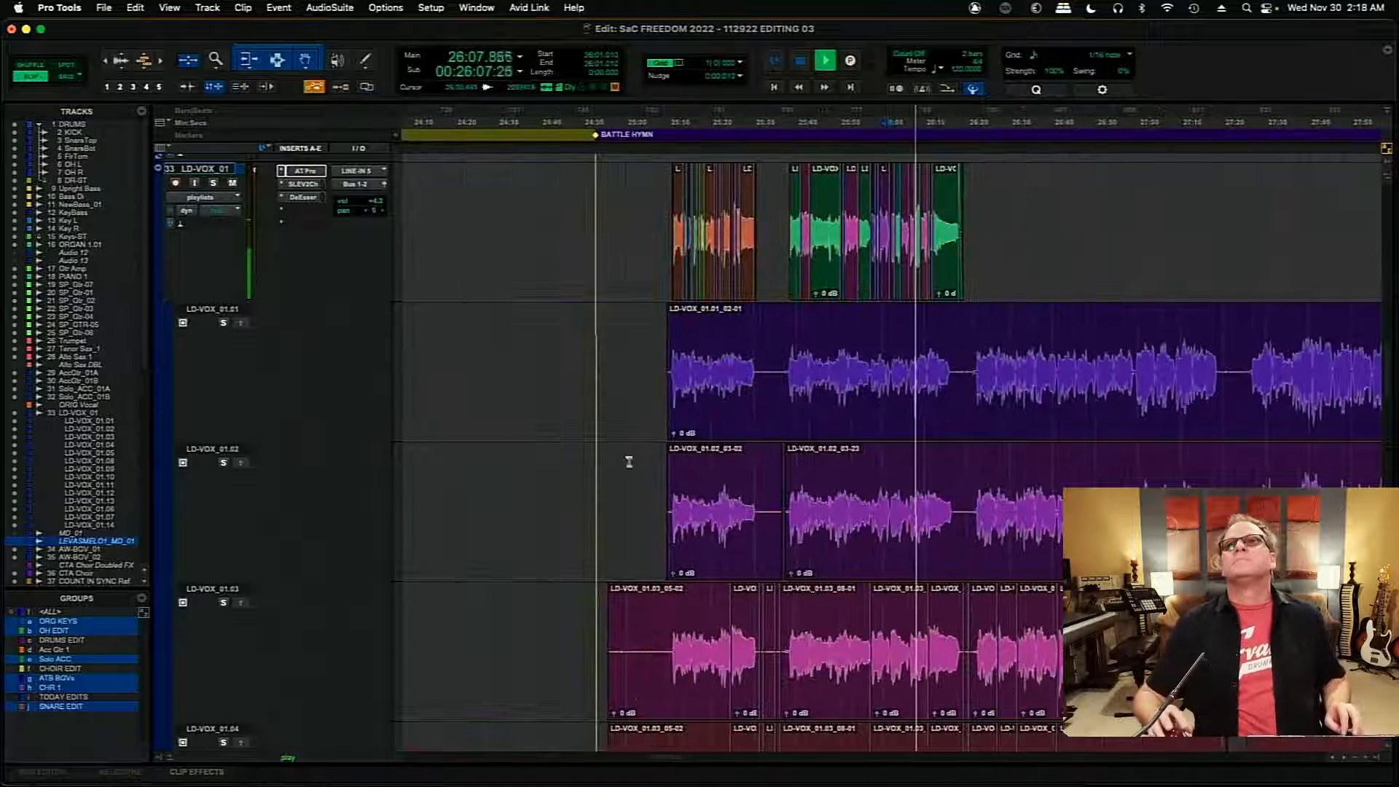
pyautogui.moveTo(671, 759)
pyautogui.mouseDown()
pyautogui.moveTo(703, 762)
pyautogui.moveTo(680, 759)
pyautogui.mouseUp()
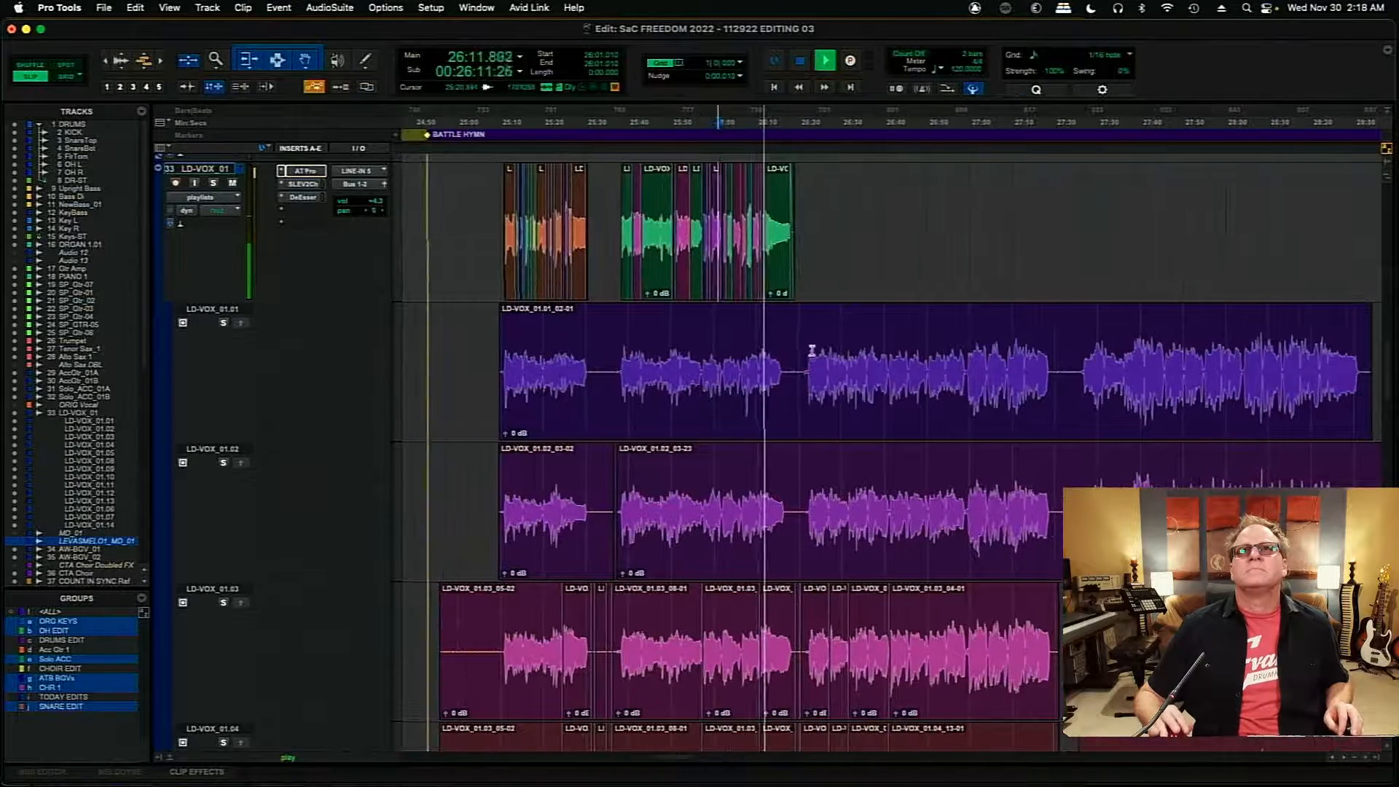
pyautogui.press('super+s')
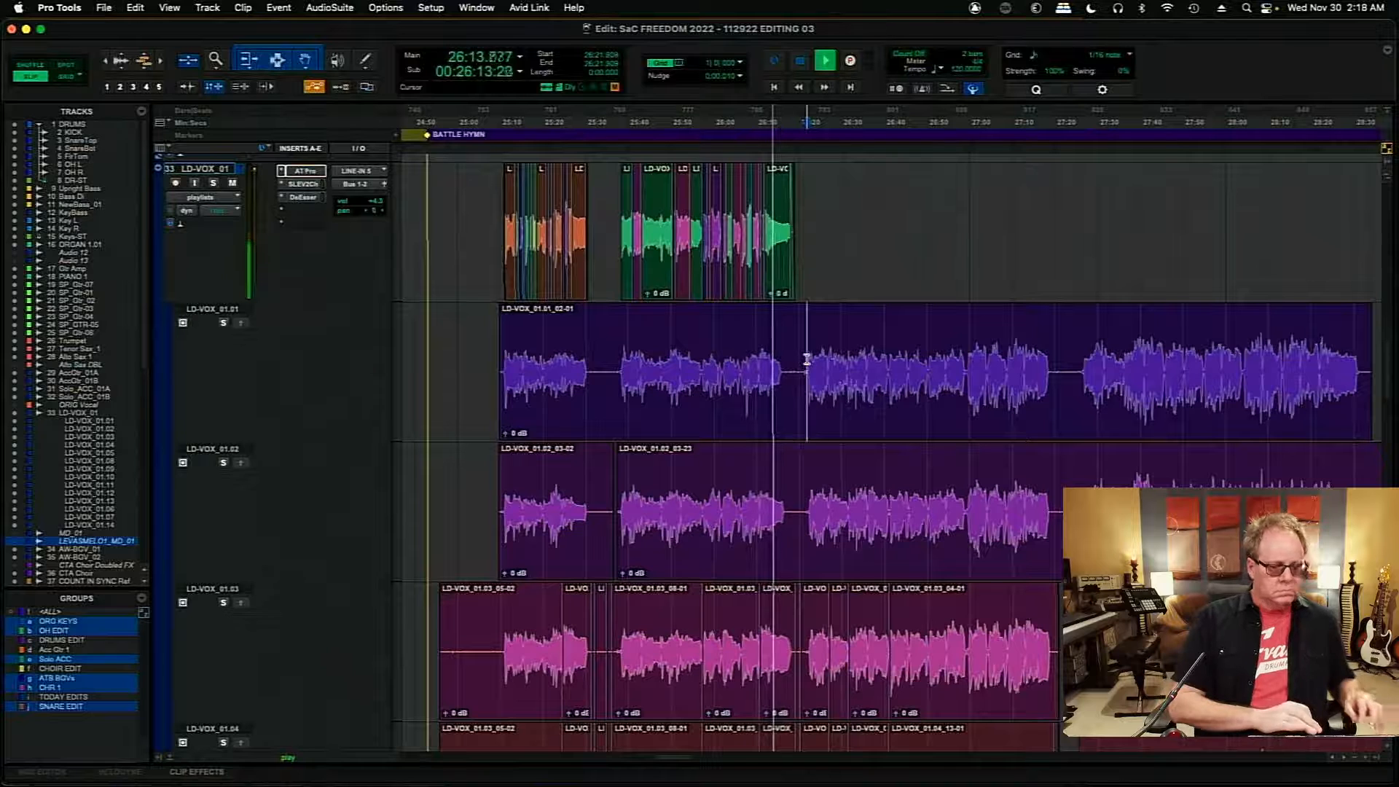
# - Stop playback and place the edit cursor at the next phrase's start on LD-VOX_01.01, at 26:22.336
pyautogui.press('space')
pyautogui.press('t')
pyautogui.press('t')
pyautogui.press('t')
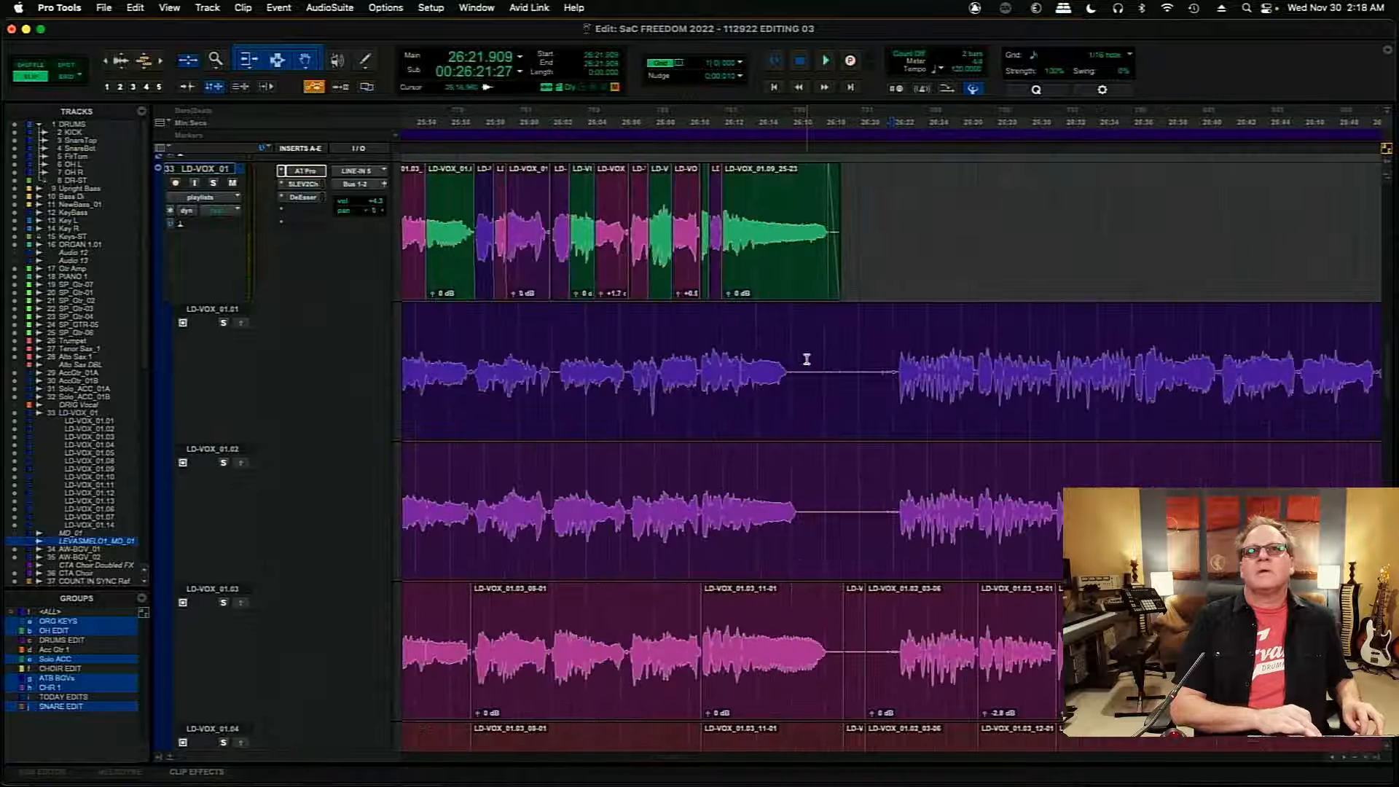
pyautogui.click(905, 364)
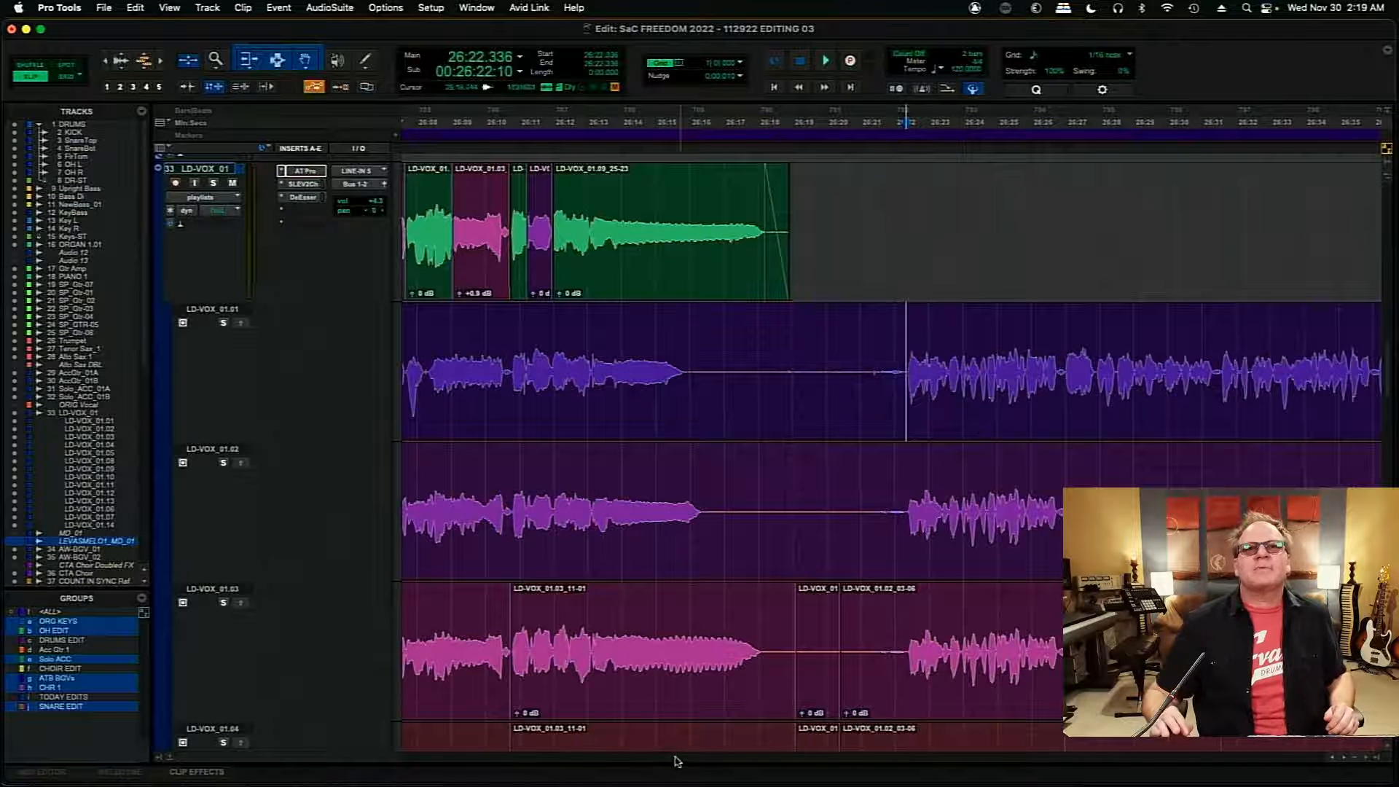
# - Review the finished comp and the uncomped passage after it, returning the edit cursor to 26:22.336 on LD-VOX_01.01
pyautogui.hscroll(-6, 674, 758)
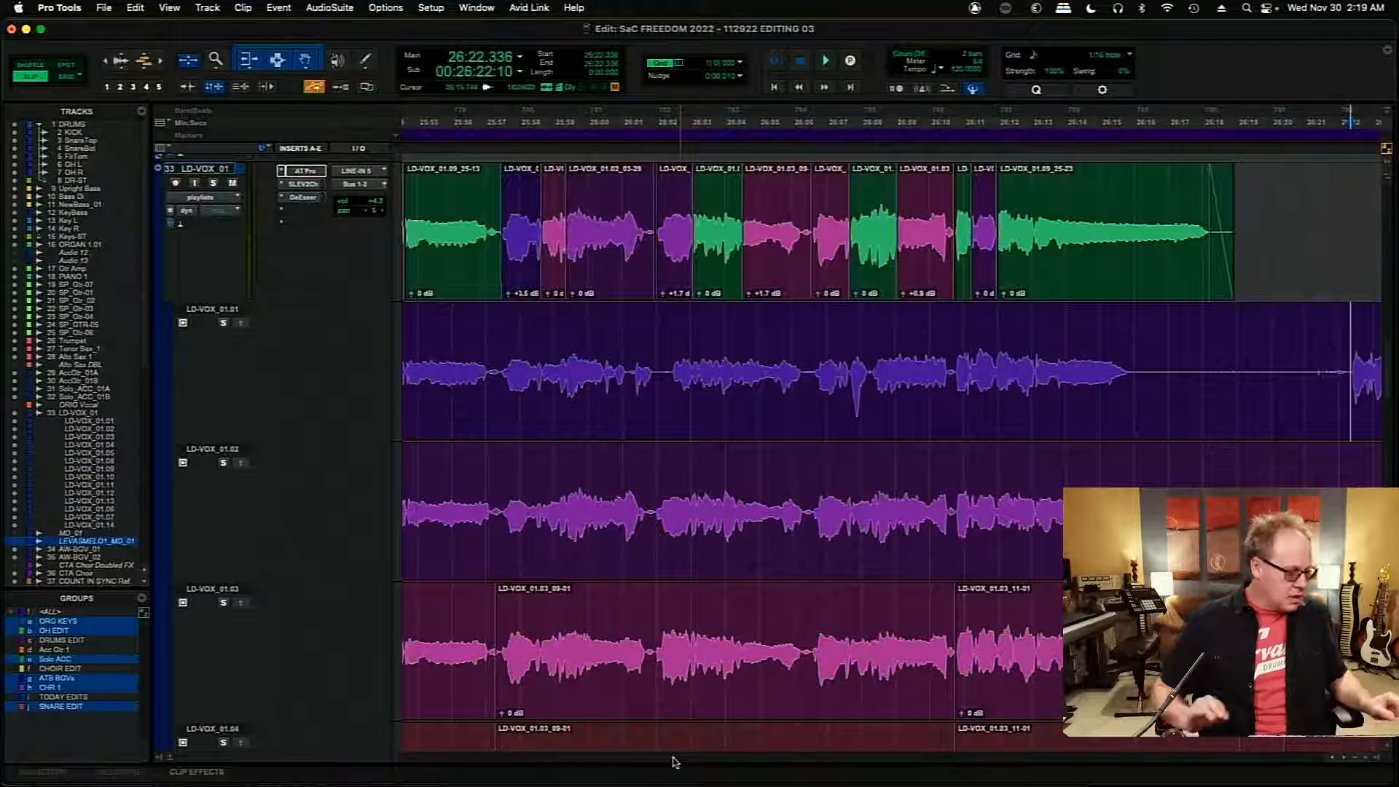
pyautogui.press('r')
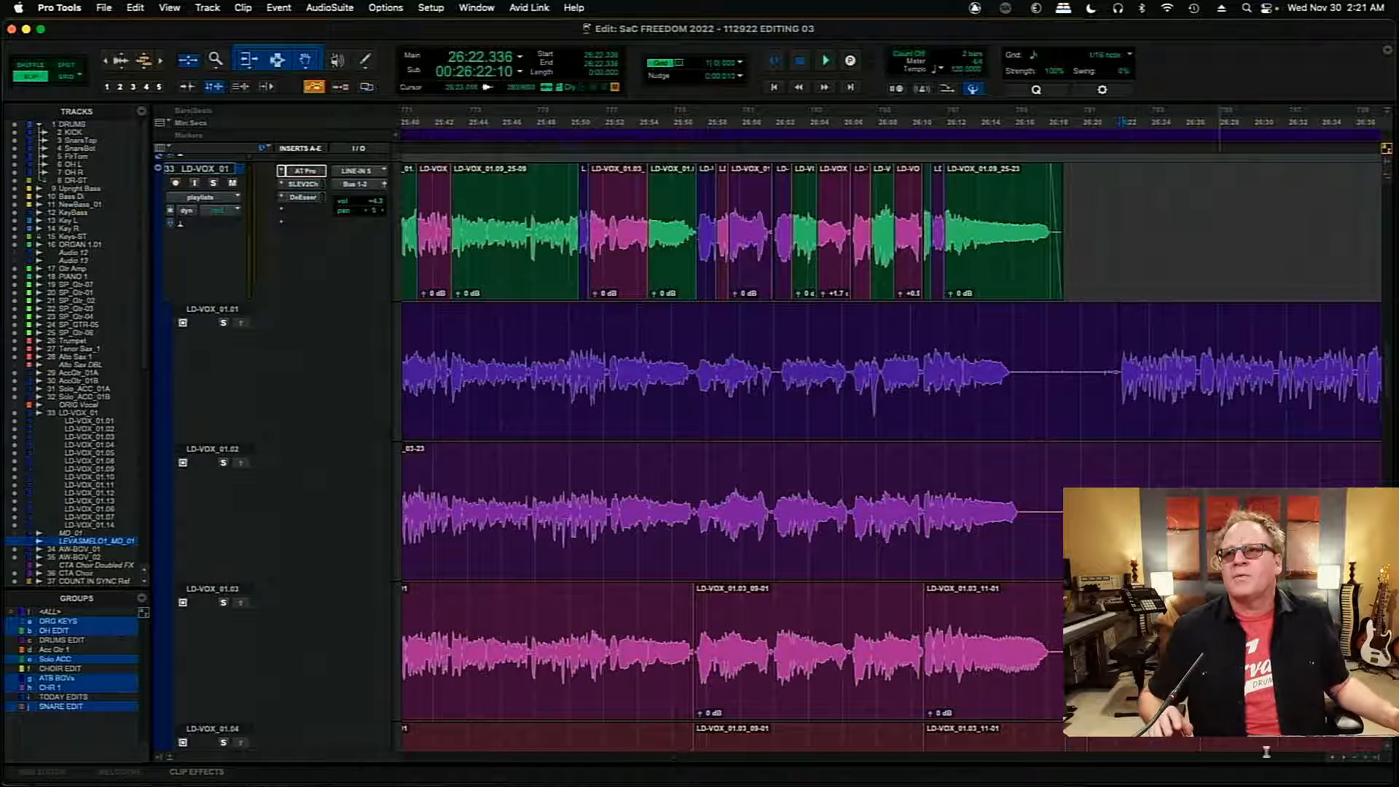
pyautogui.hscroll(5, 1355, 760)
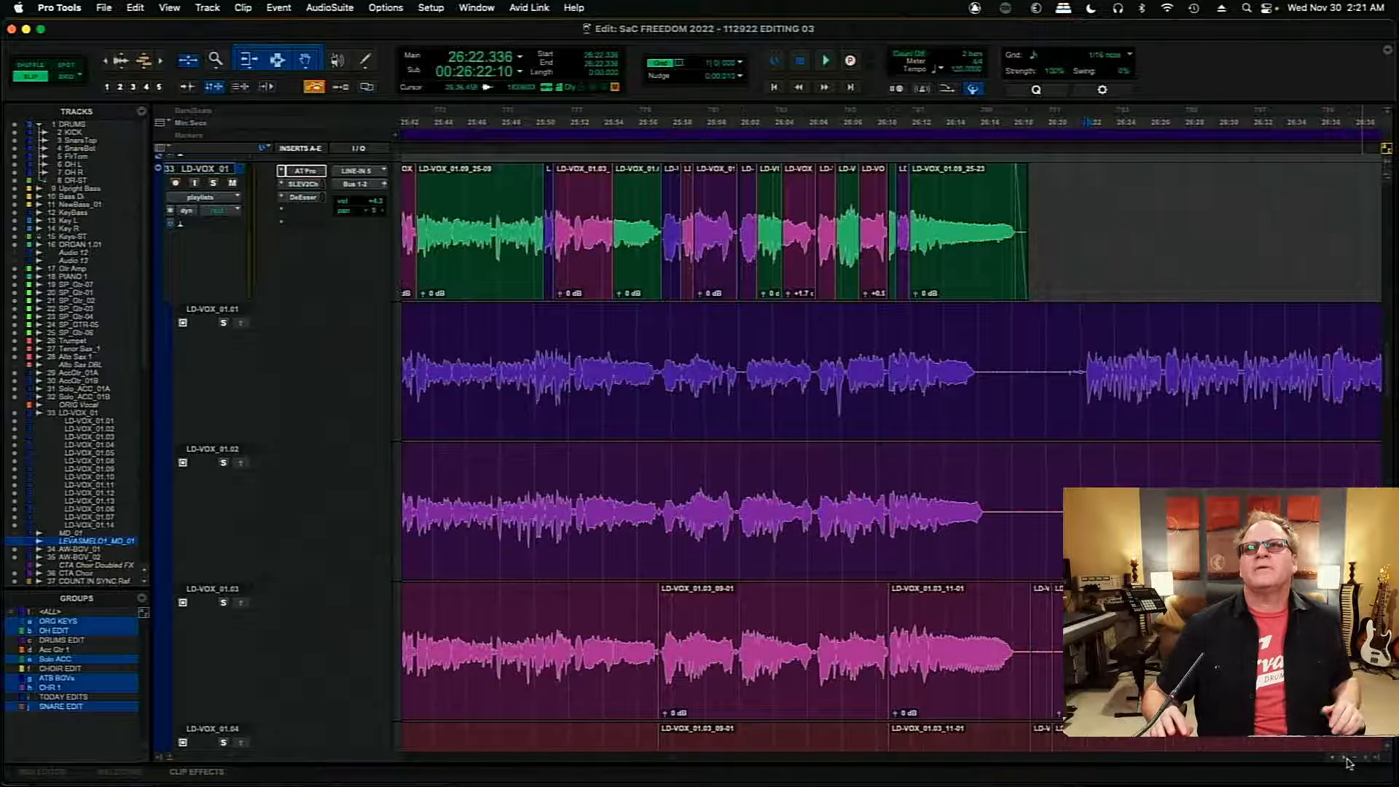
pyautogui.hscroll(8, 1348, 762)
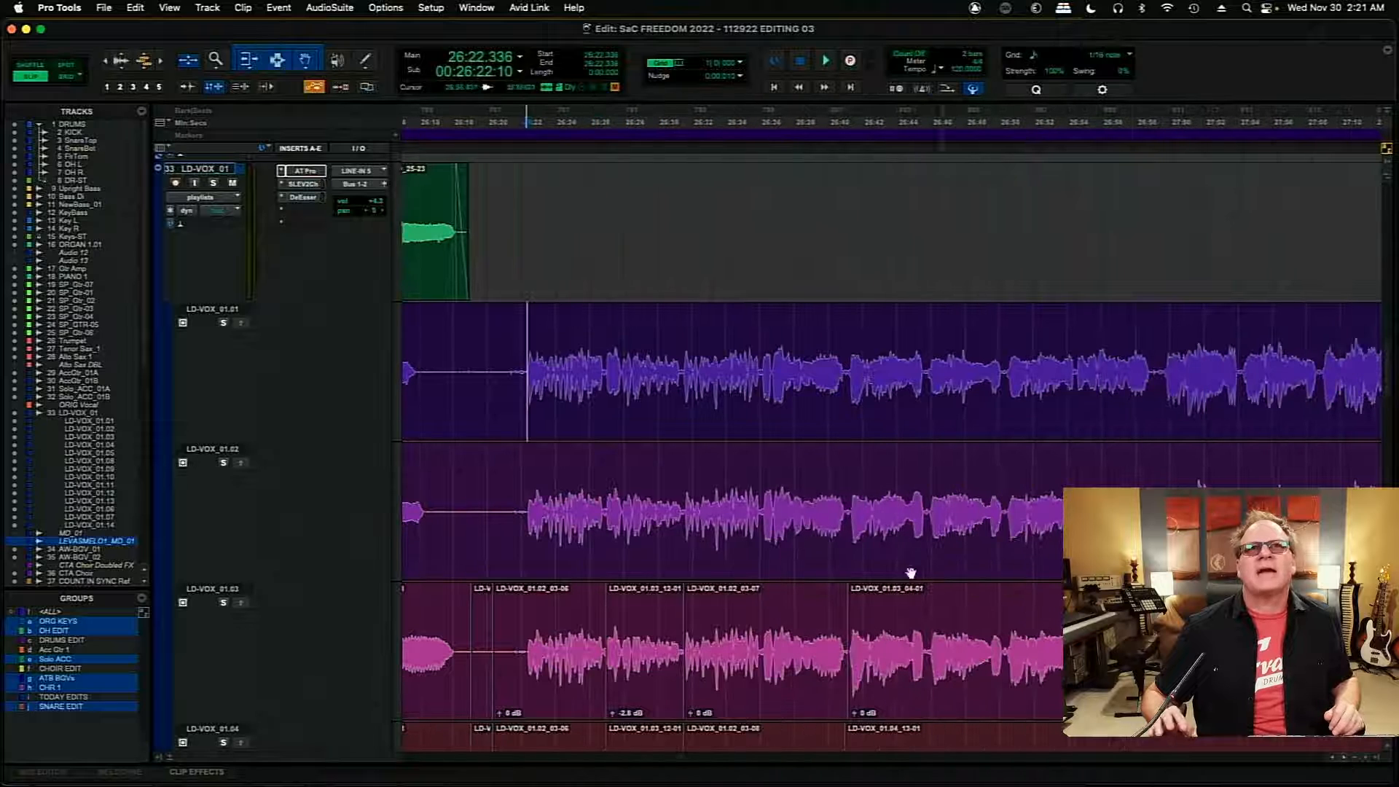
pyautogui.click(520, 365)
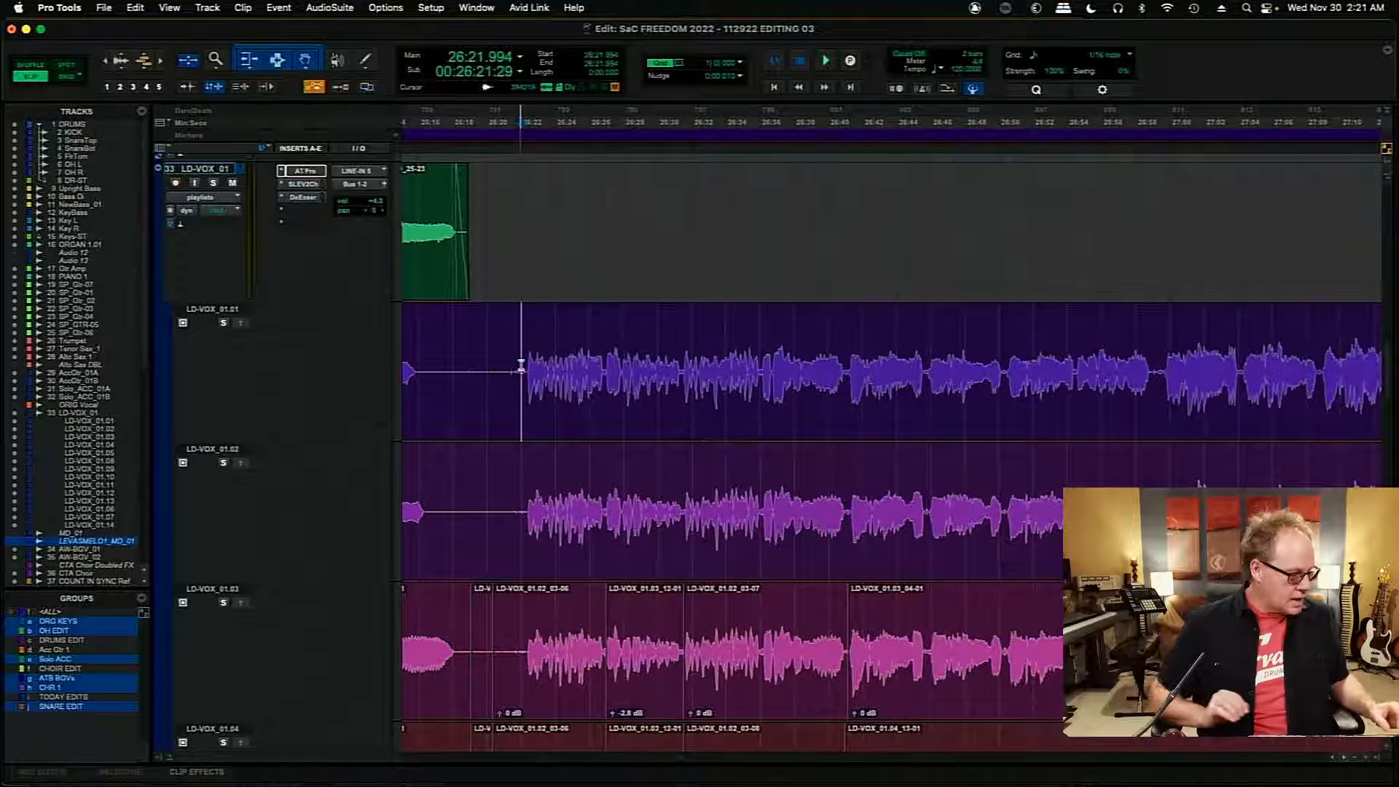
pyautogui.press('t')
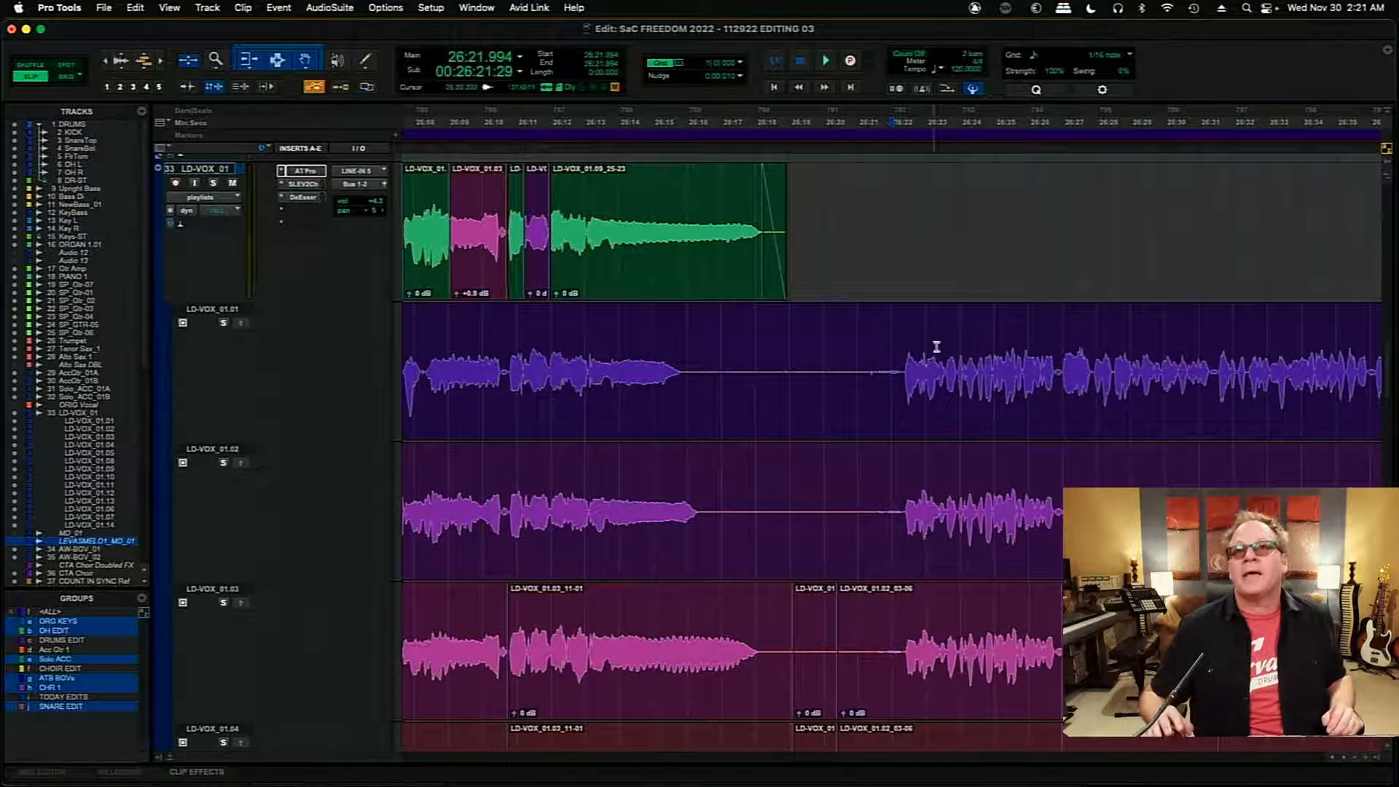
pyautogui.click(897, 368)
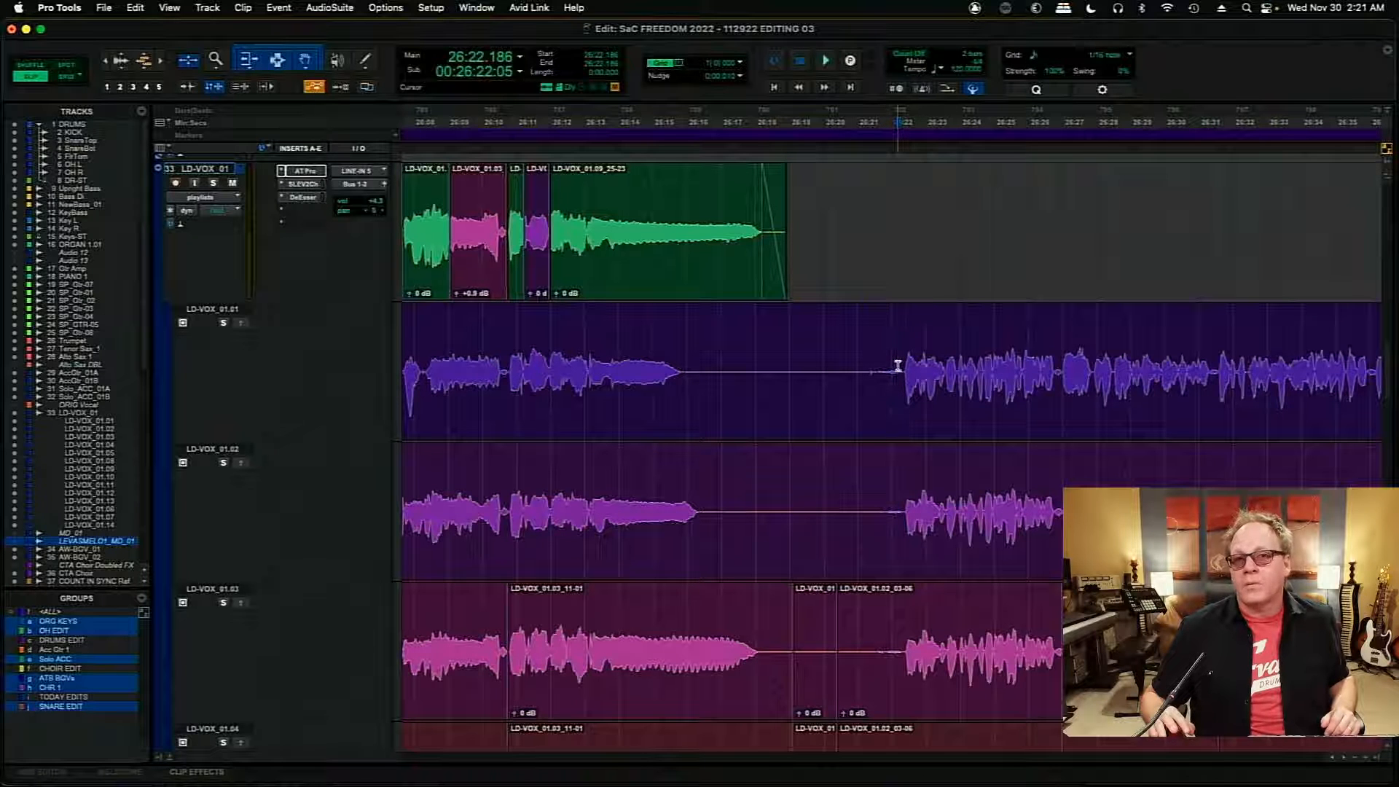
pyautogui.hscroll(5, 1008, 702)
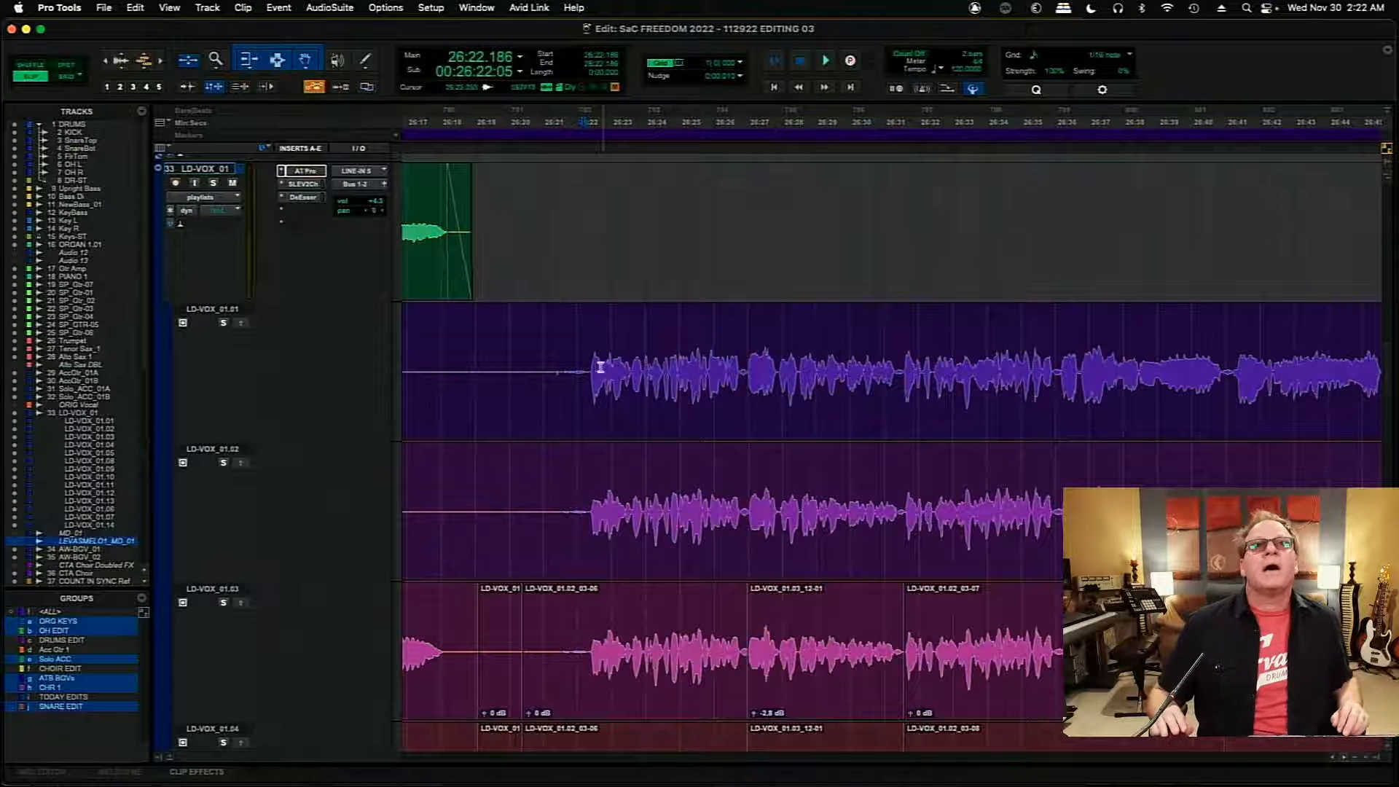
pyautogui.click(589, 368)
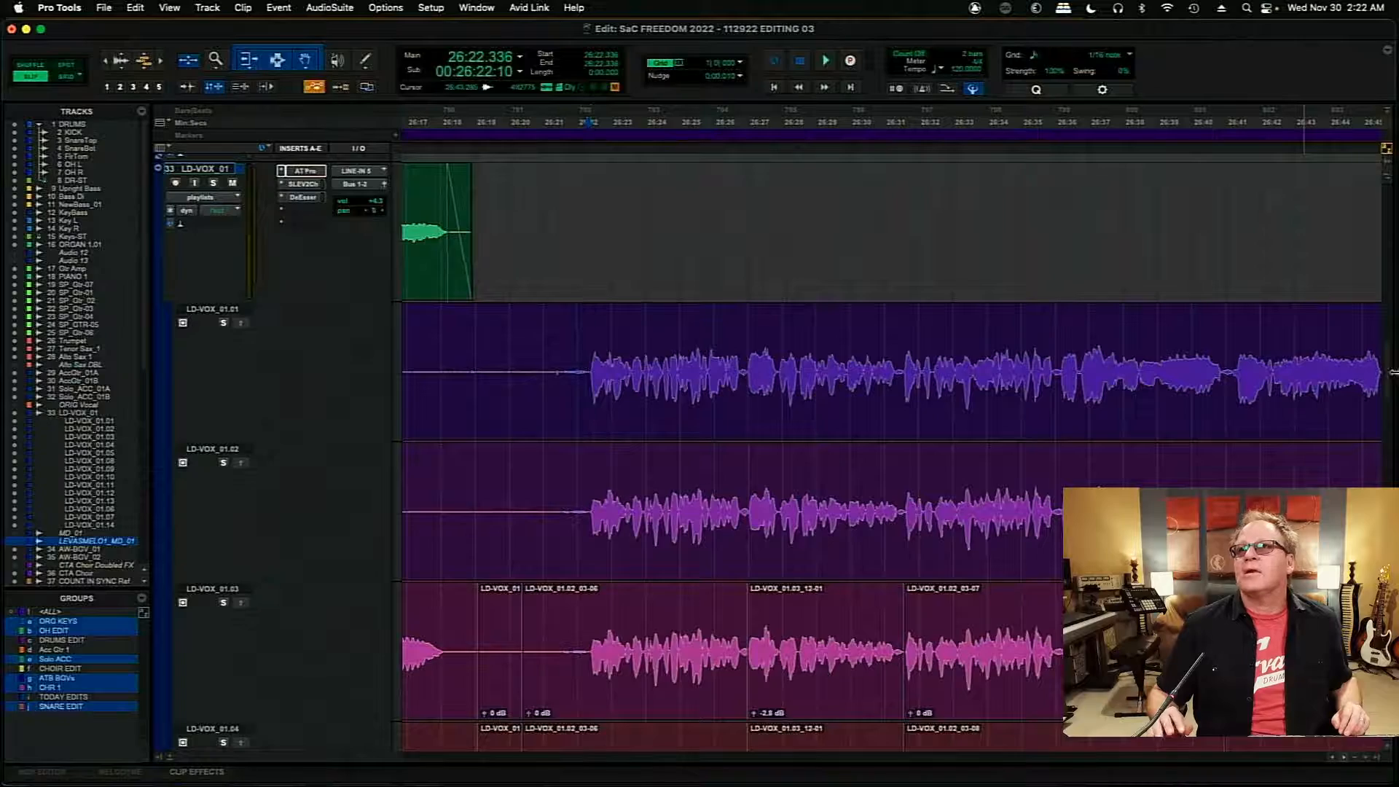
# - Solo the LD-VOX_01.09 playlist and audition its next phrase from 26:22.022
pyautogui.scroll(-10, 1389, 383)
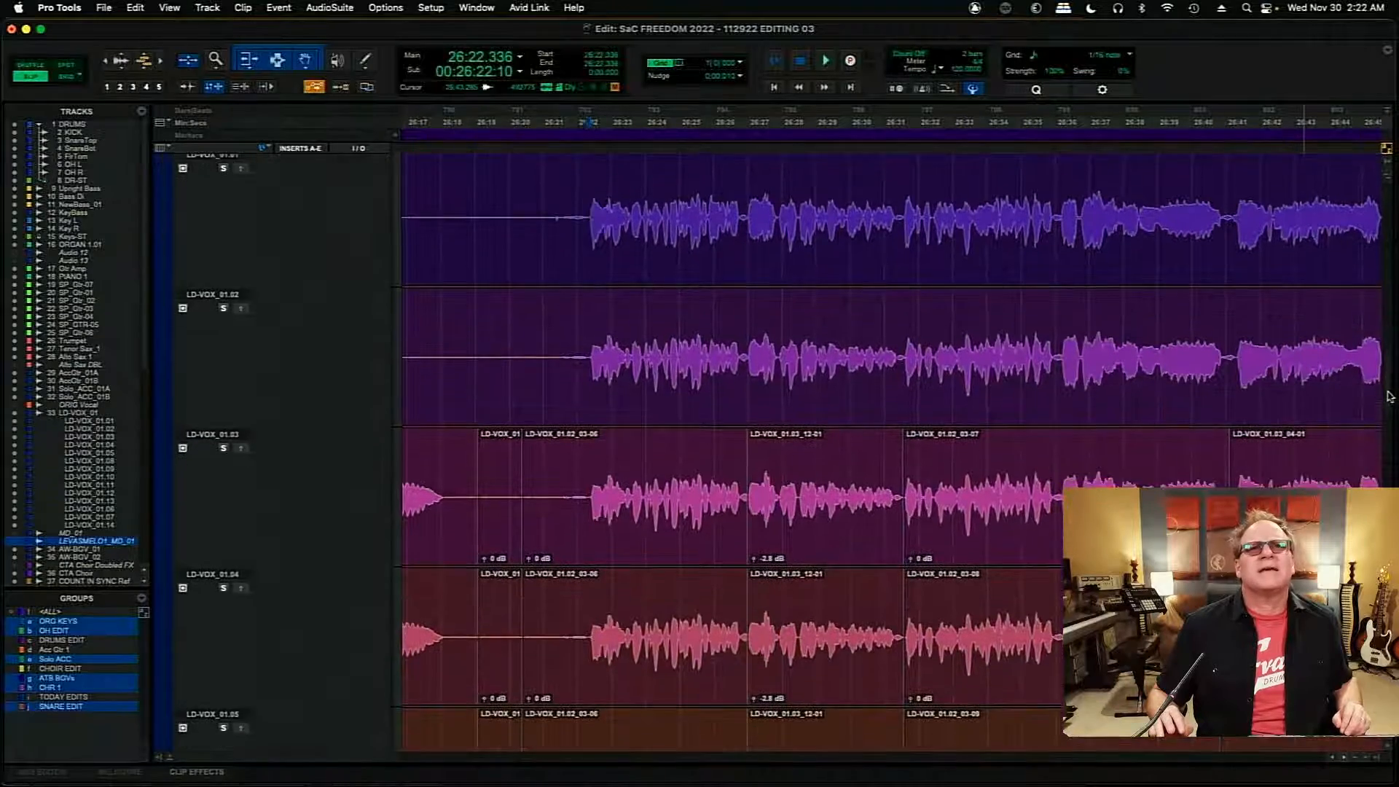
pyautogui.scroll(-15, 1389, 412)
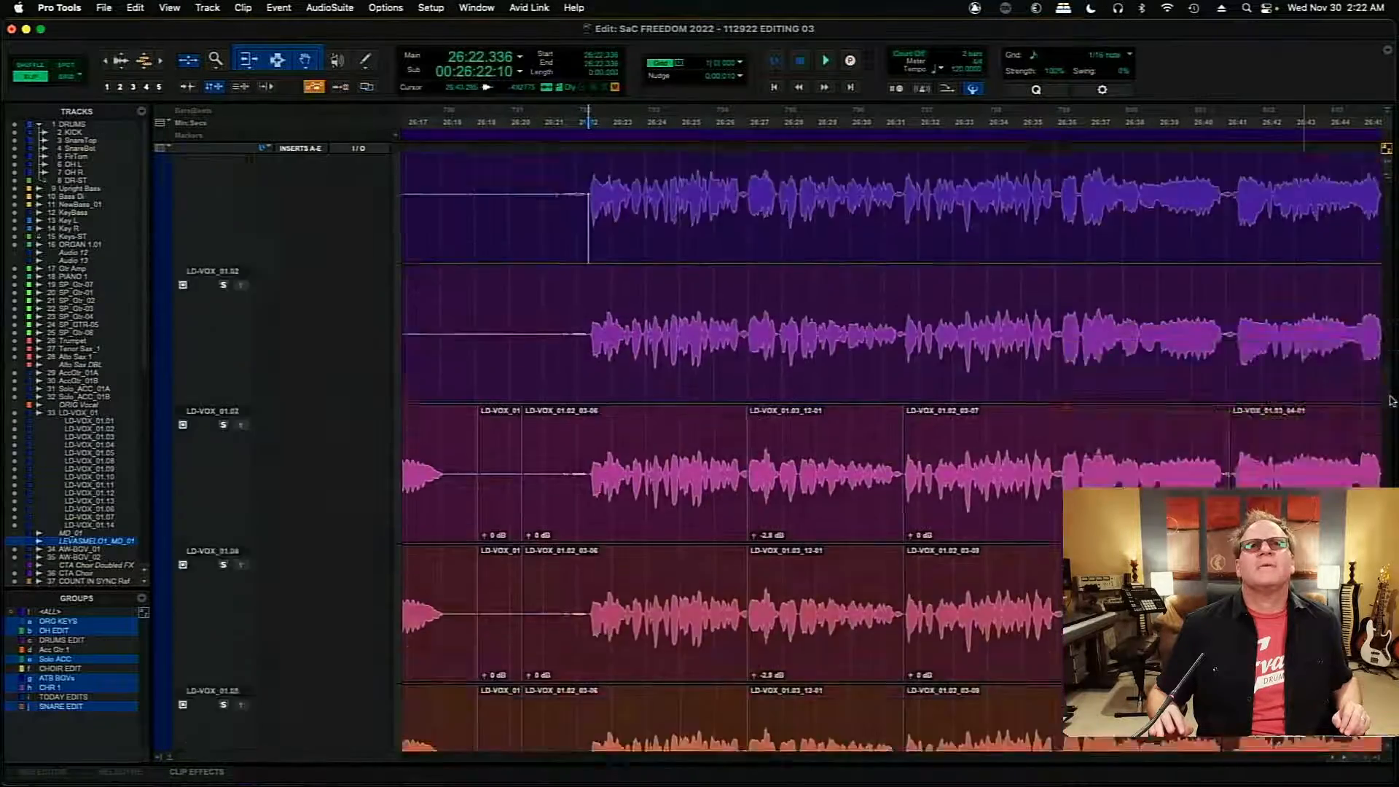
pyautogui.scroll(6, 1394, 473)
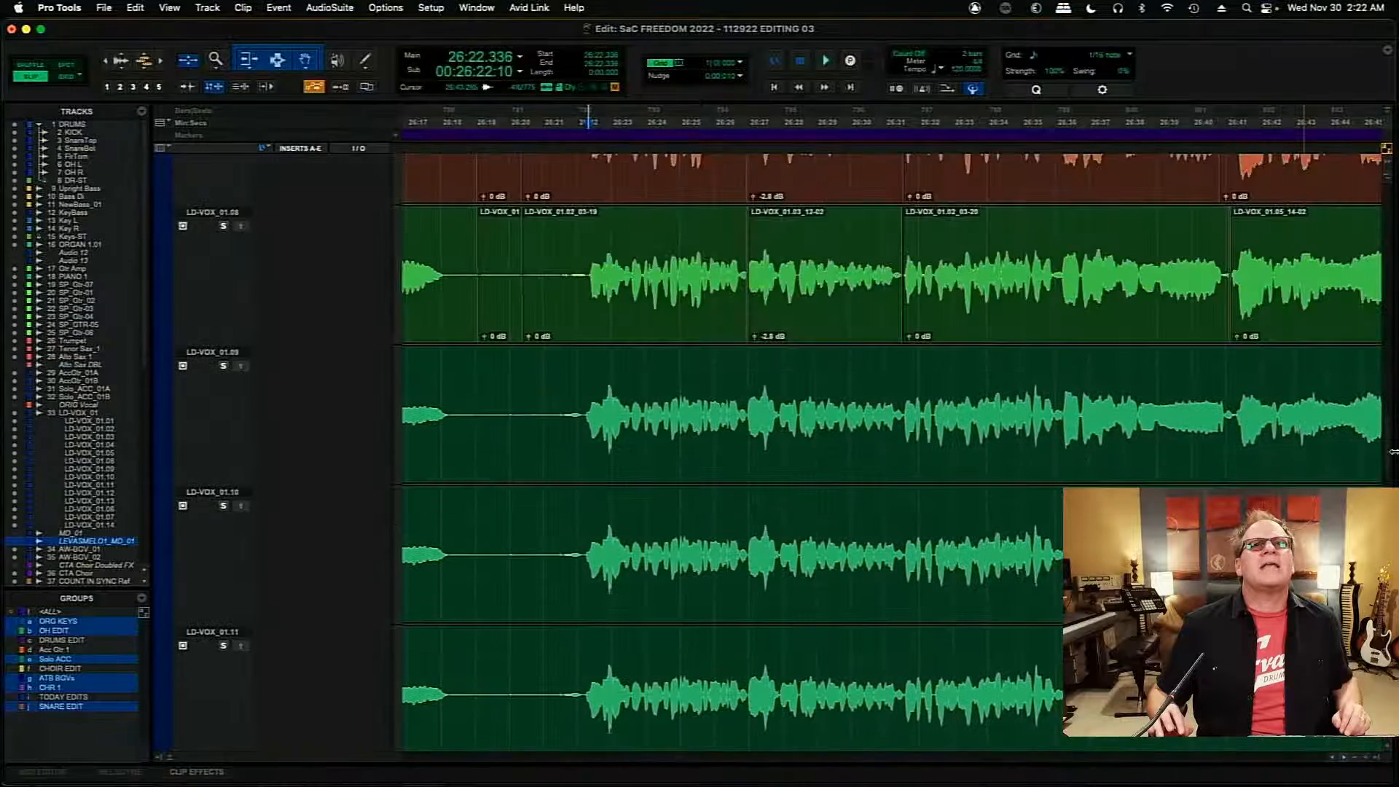
pyautogui.click(573, 404)
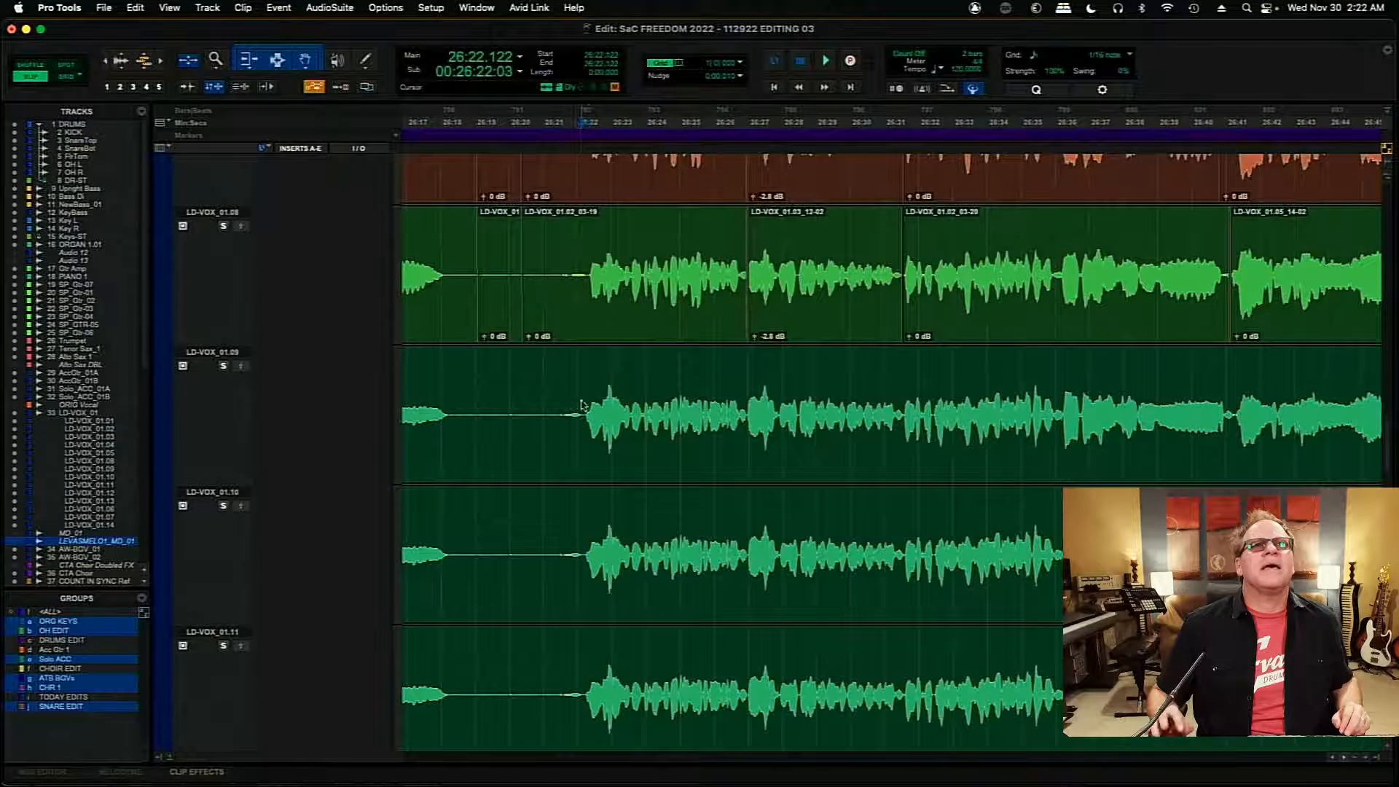
pyautogui.press('space')
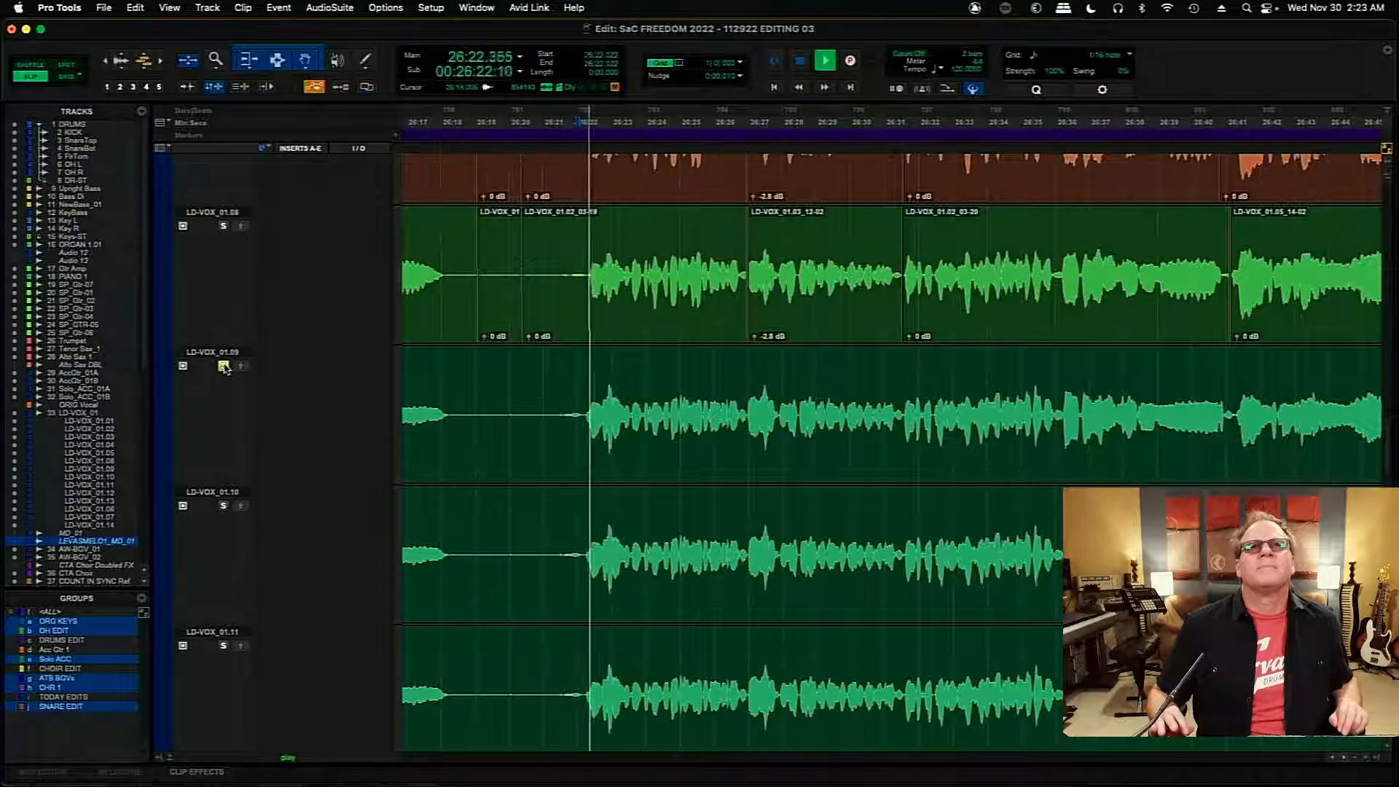
pyautogui.press('space')
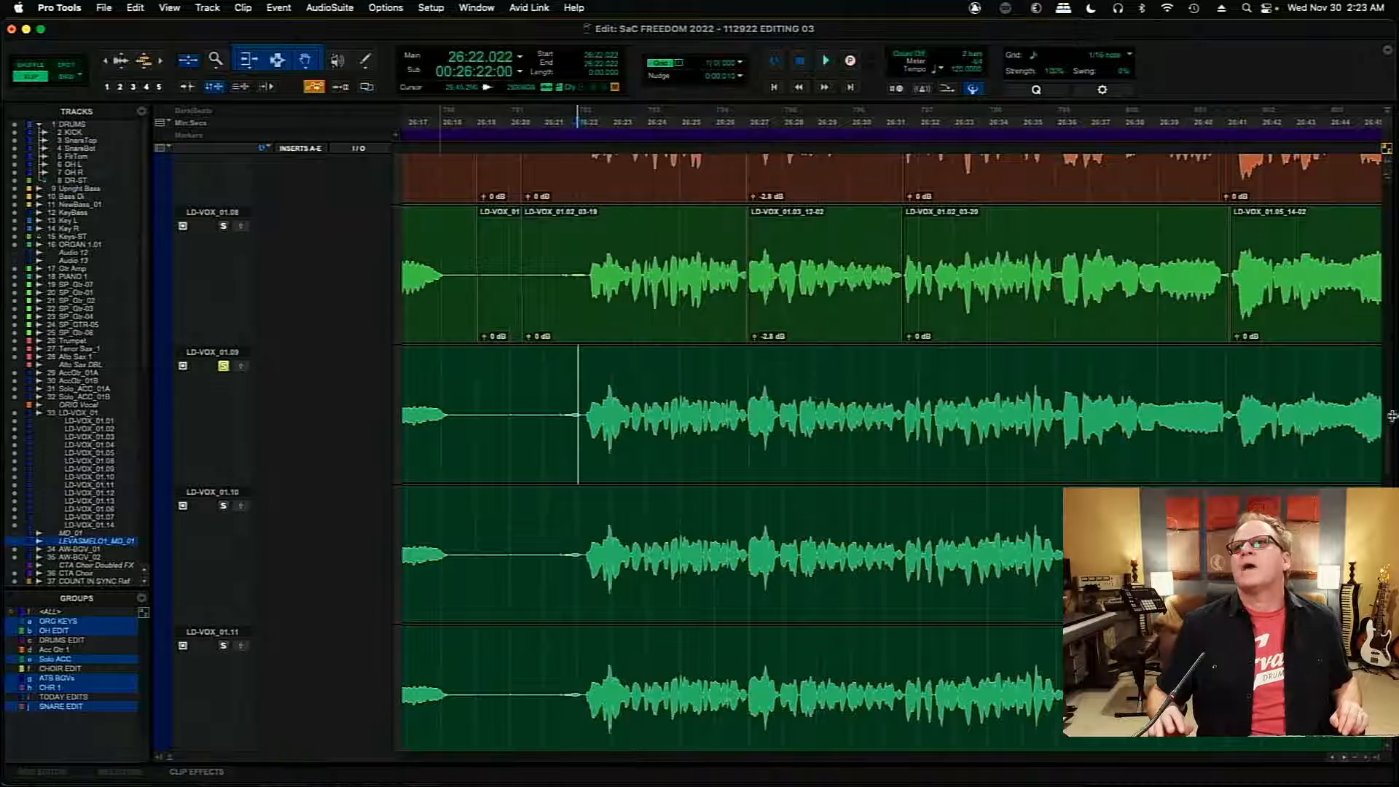
# - Delete the silent gap from 26:19.562 to about 26:21.2 across the LD-VOX_01.01 and LD-VOX_01.02 playlists
pyautogui.scroll(-15, 1388, 436)
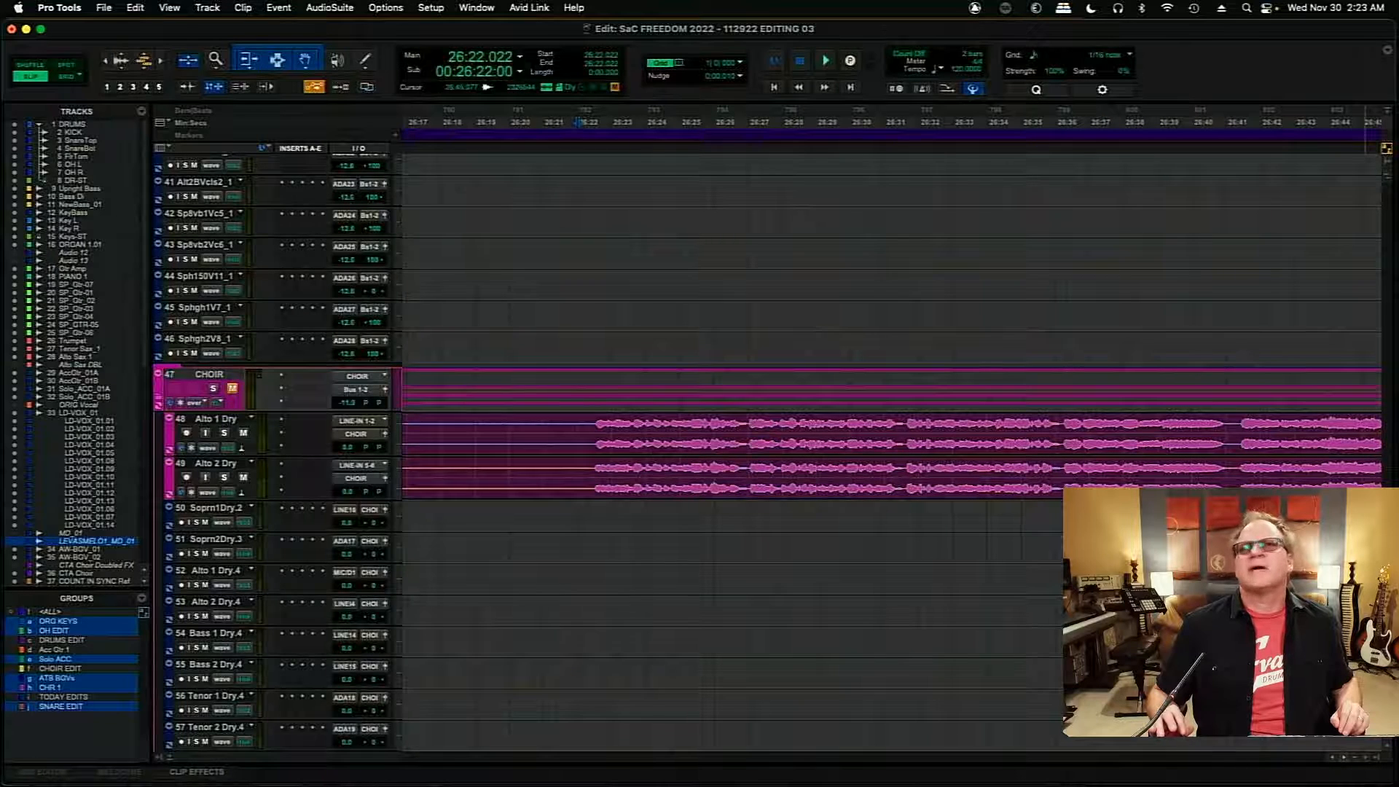
pyautogui.scroll(15, 765, 453)
pyautogui.scroll(1, 765, 453)
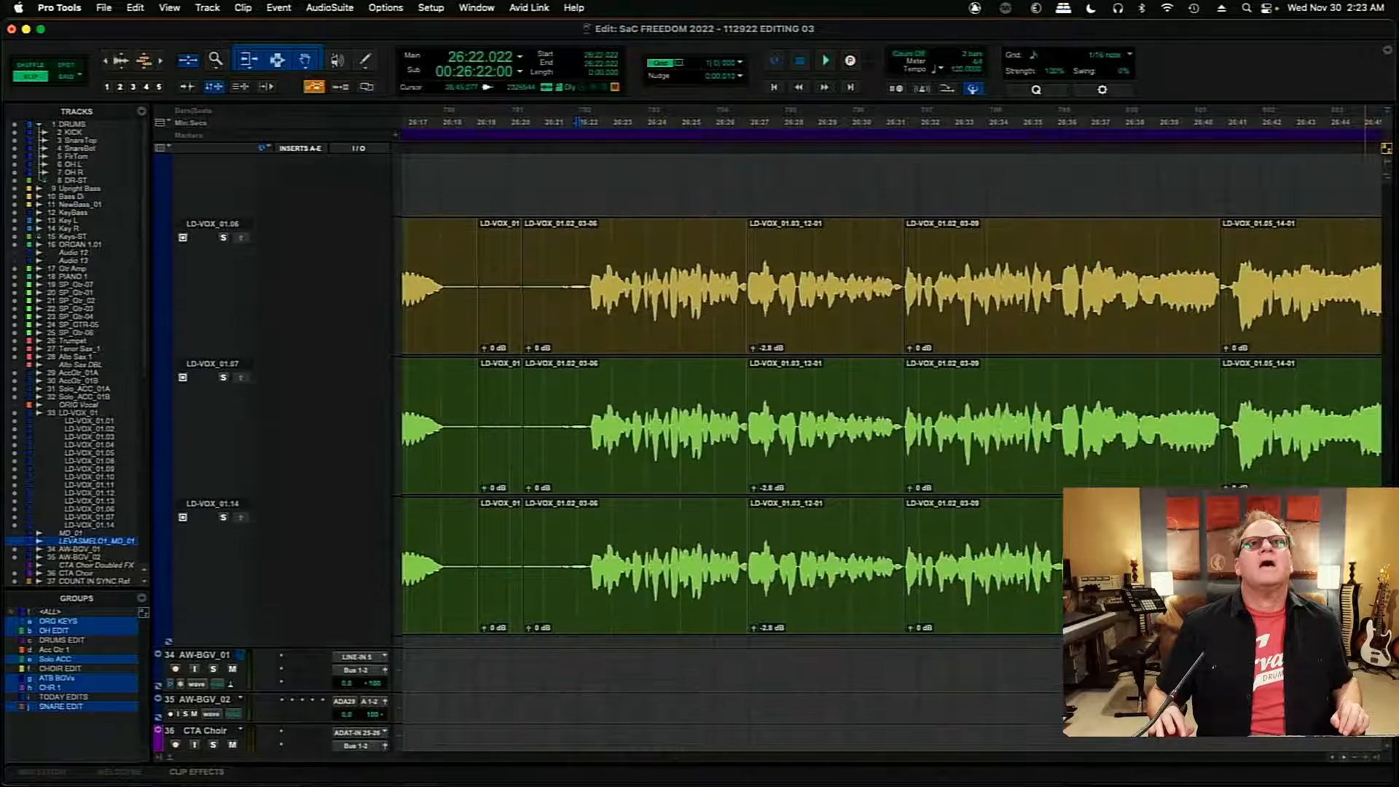
pyautogui.scroll(4, 766, 453)
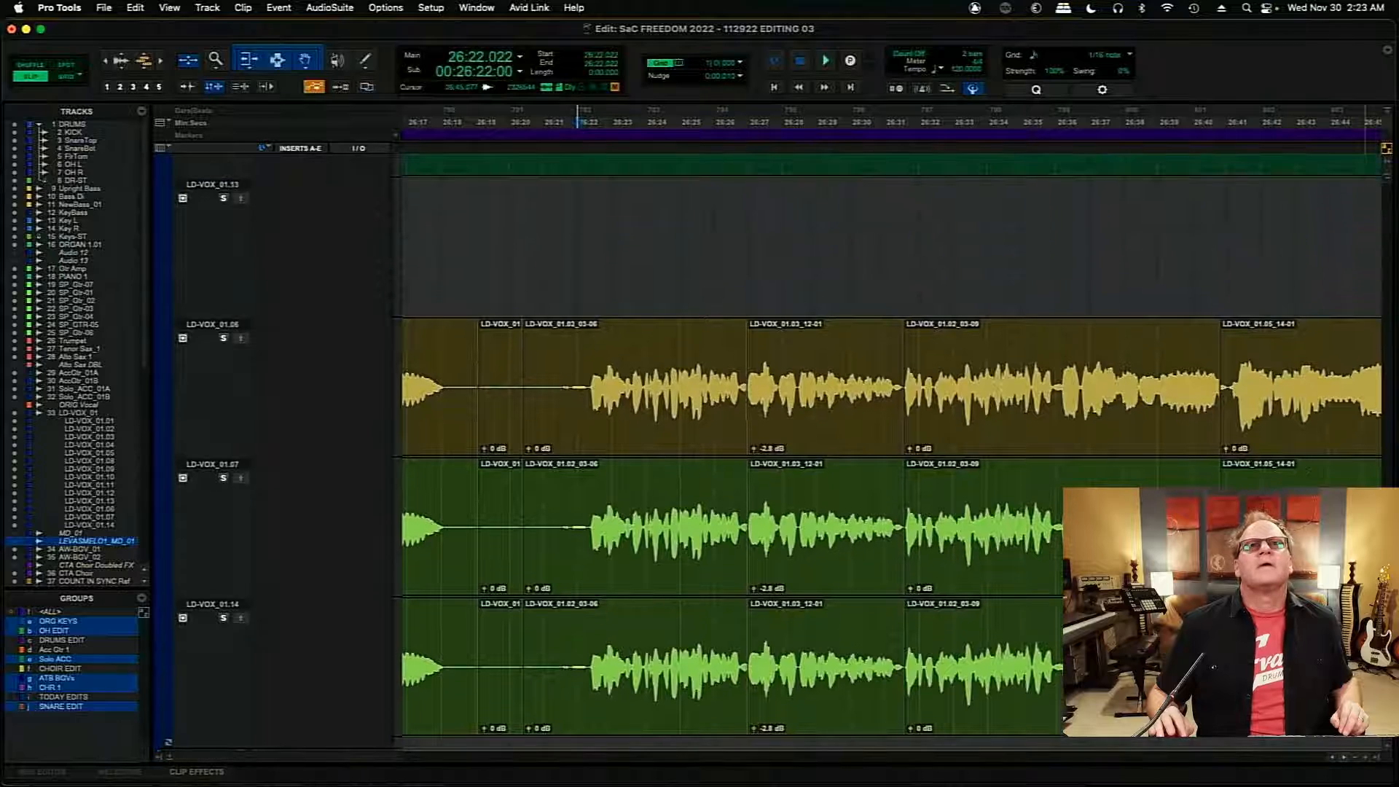
pyautogui.scroll(20, 1386, 467)
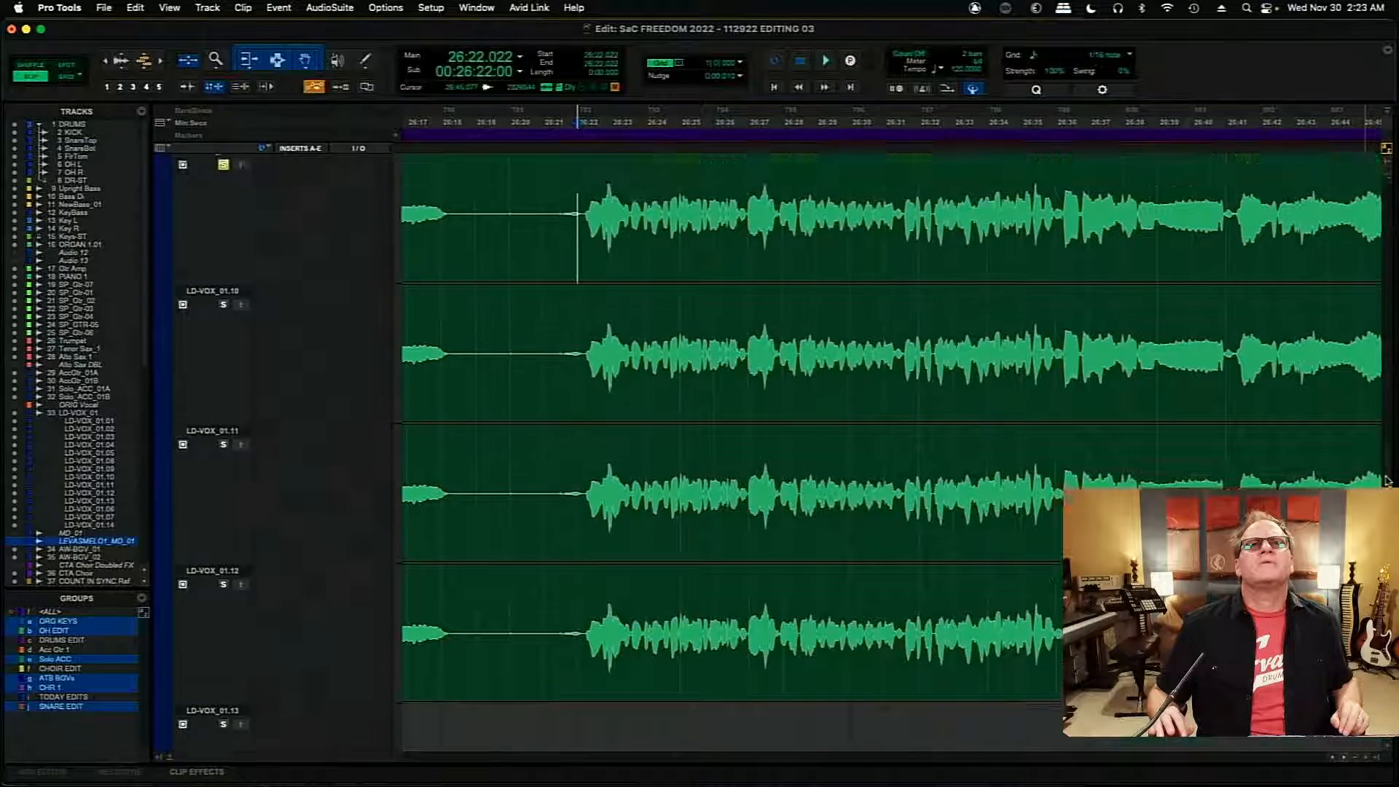
pyautogui.scroll(12, 1386, 467)
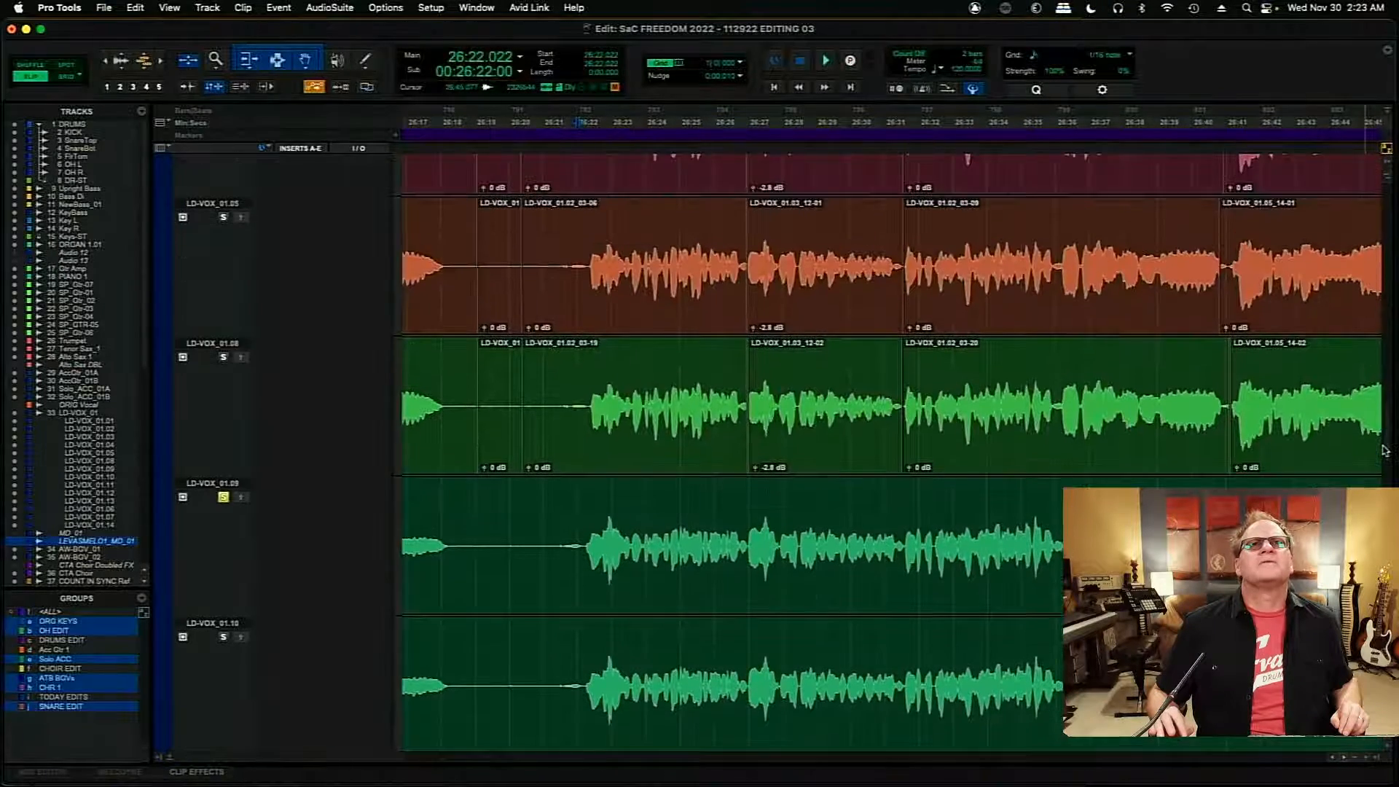
pyautogui.scroll(20, 1384, 437)
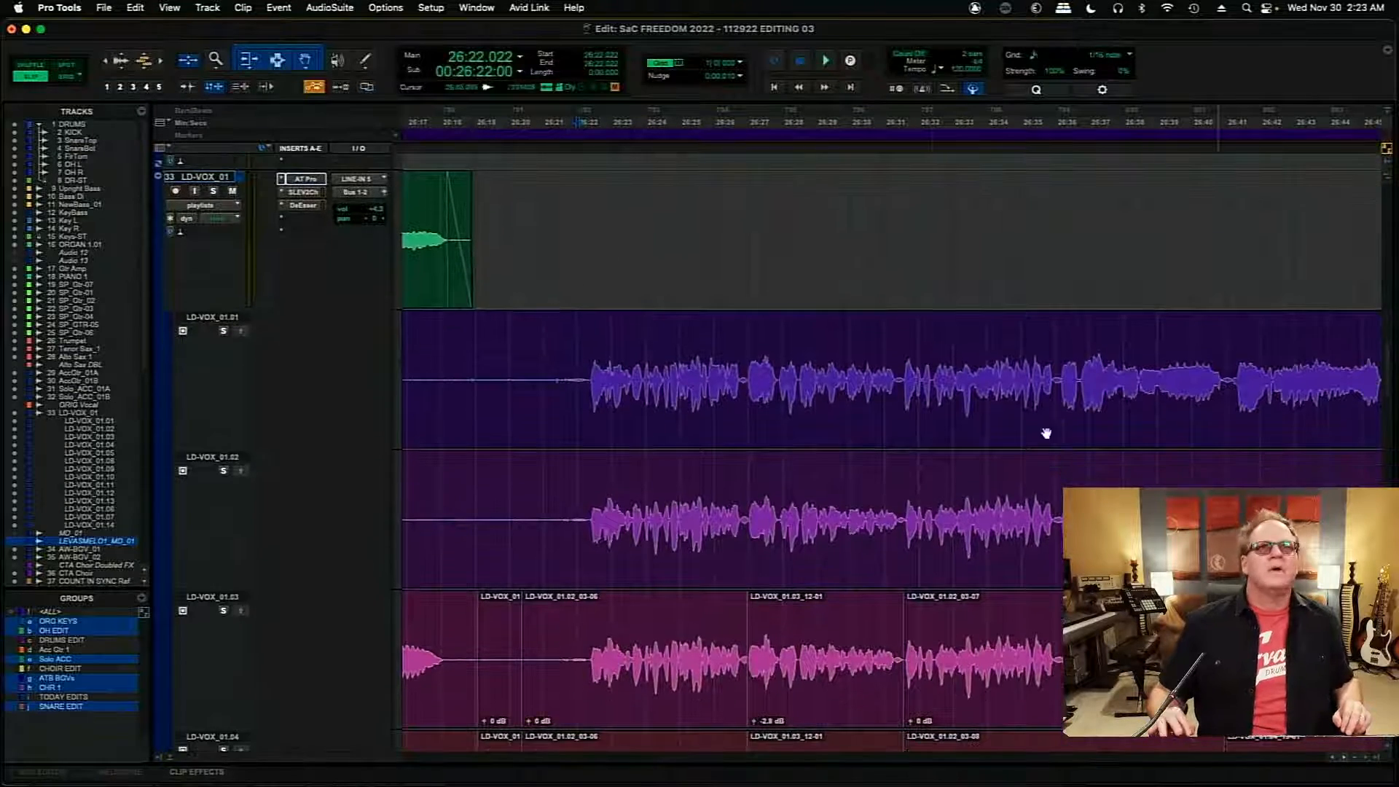
pyautogui.moveTo(494, 368); pyautogui.dragTo(551, 488)
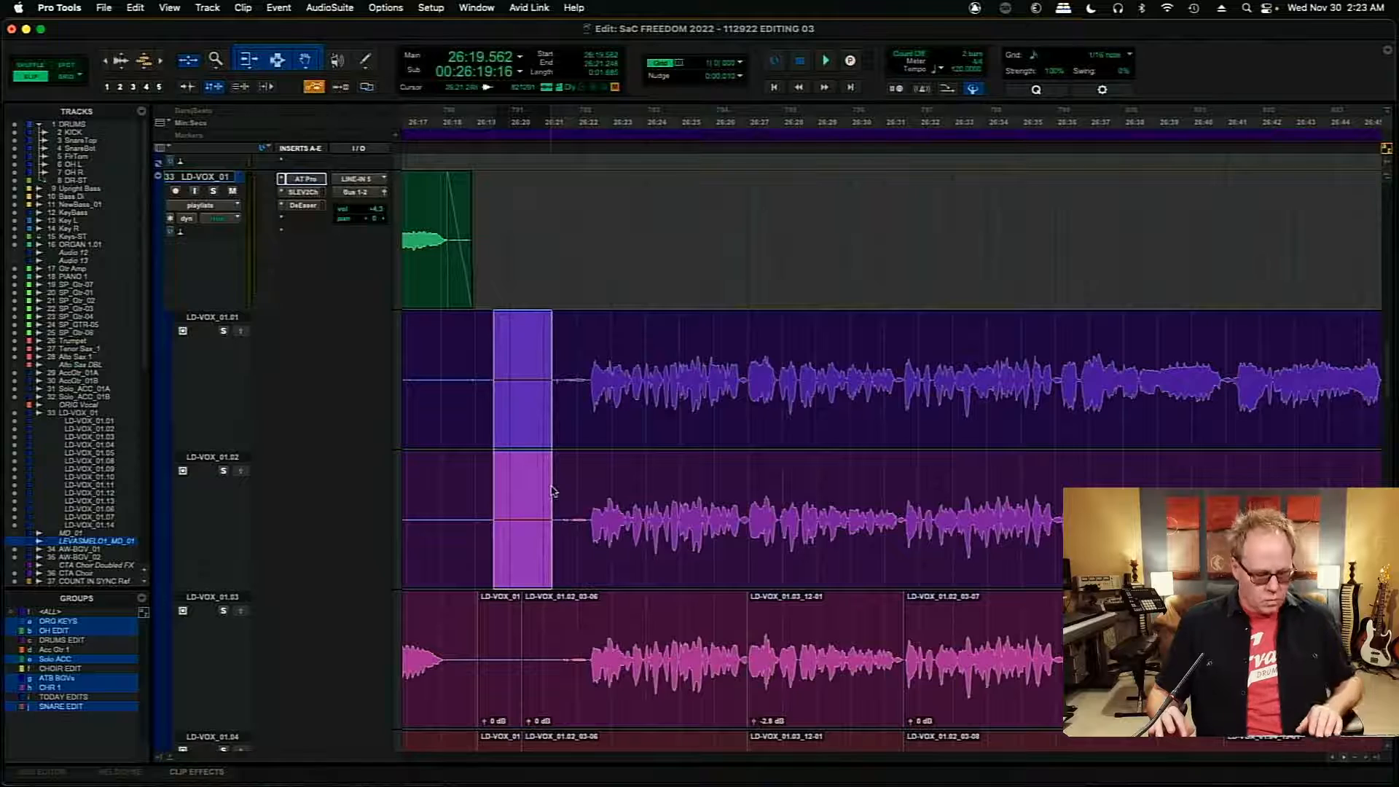
pyautogui.press('Delete')
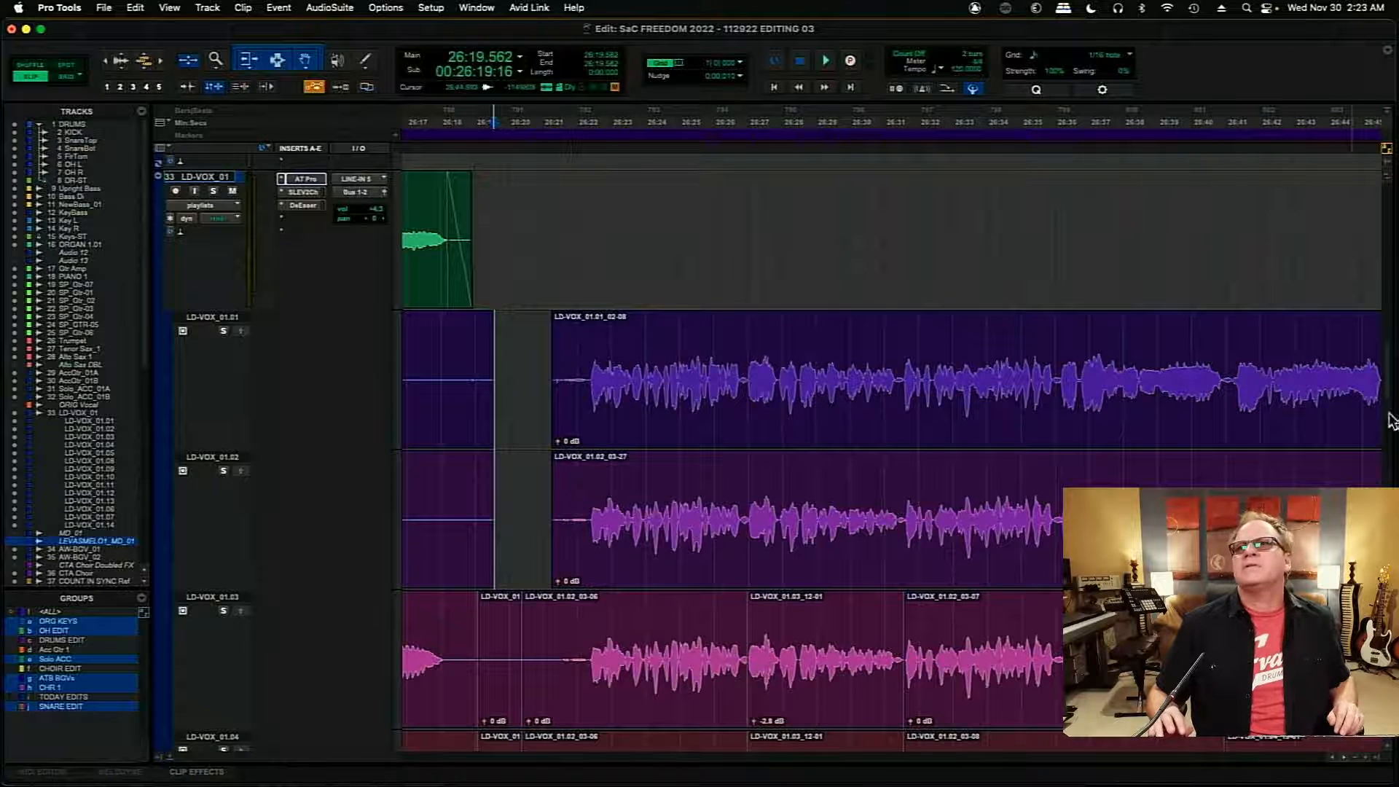
# - Delete the silent gap from 26:20.160 to about 26:21.7 across playlists LD-VOX_01.09, LD-VOX_01.10 and LD-VOX_01.11
pyautogui.moveTo(1390, 381); pyautogui.dragTo(1395, 466)
pyautogui.moveTo(515, 351); pyautogui.dragTo(567, 604)
pyautogui.press('Delete')
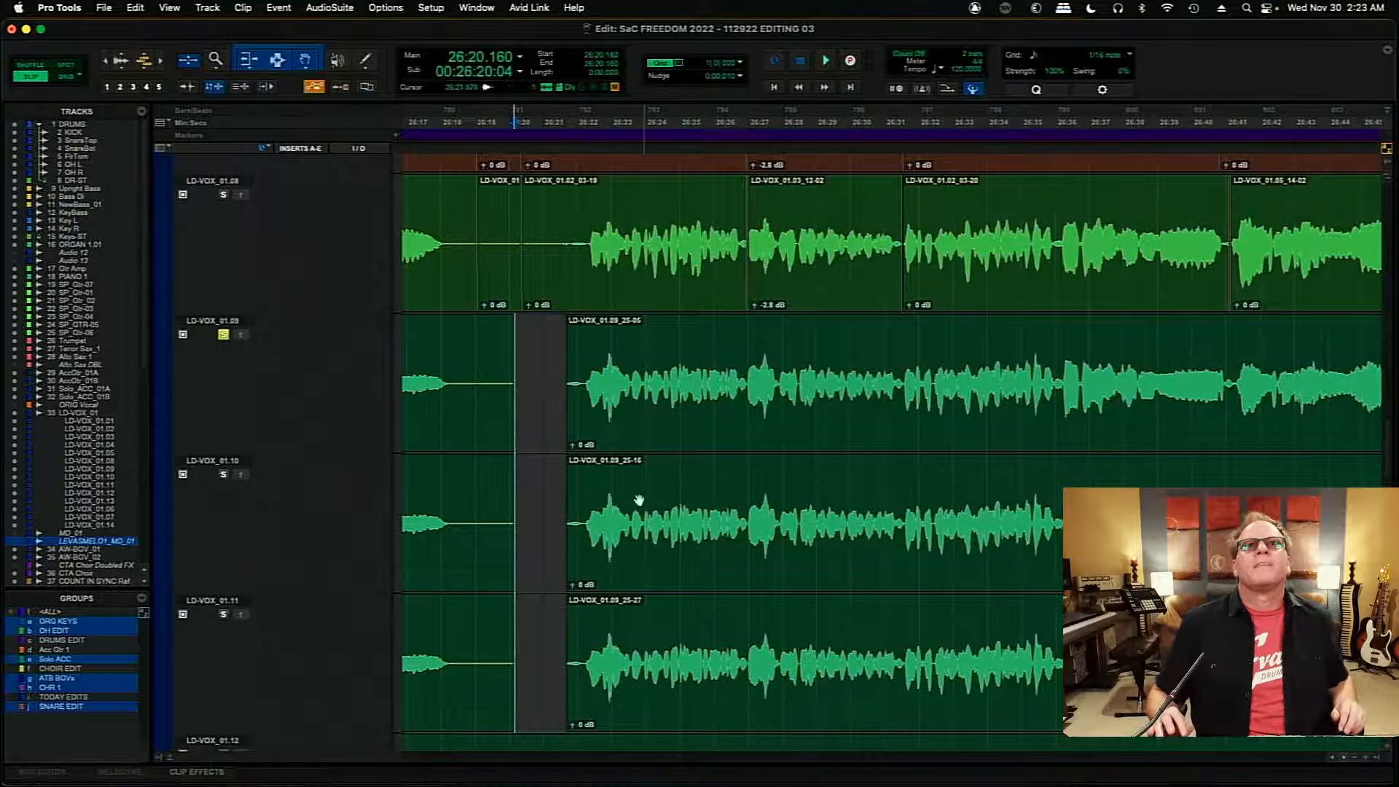
# - Audition the soloed LD-VOX_01.09 playlist from 26:21.418
pyautogui.click(558, 365)
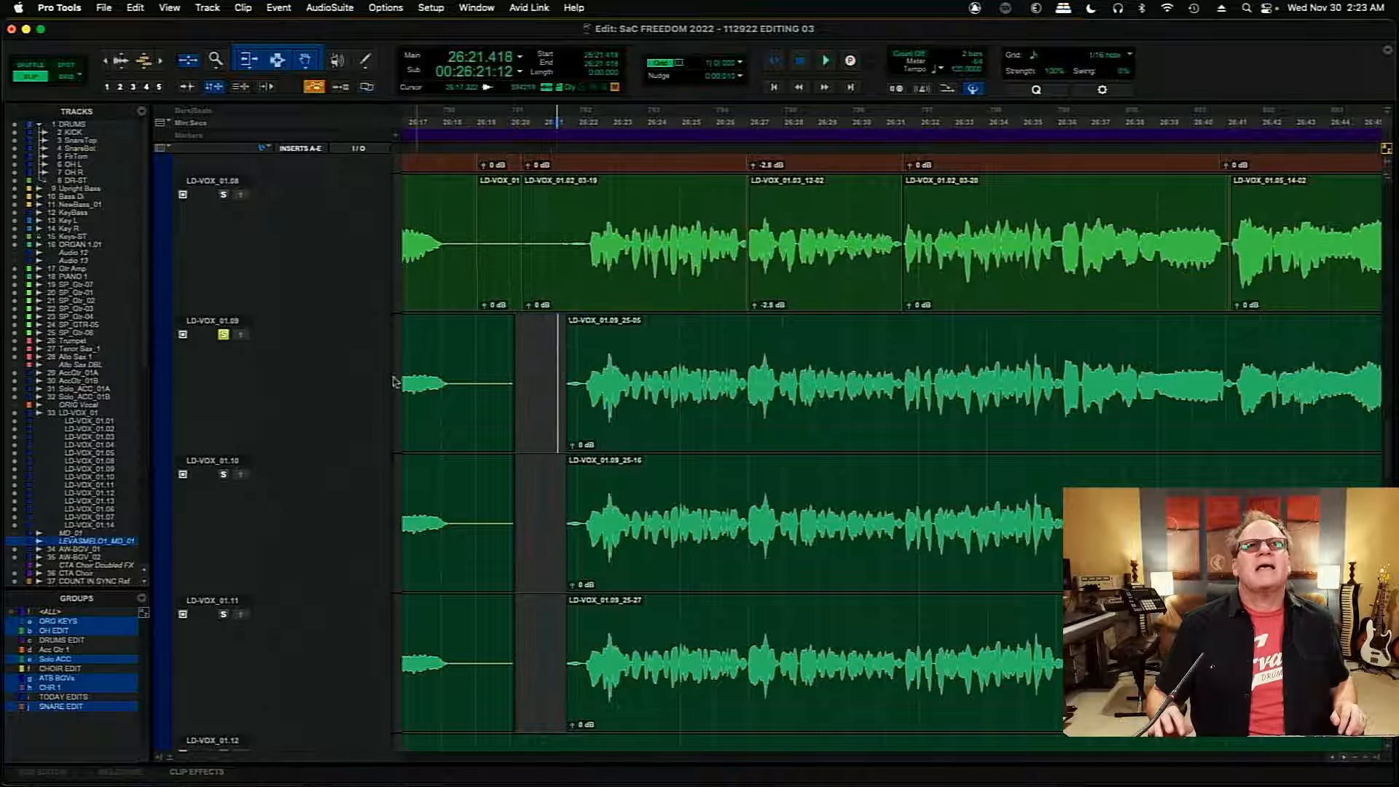
pyautogui.press('space')
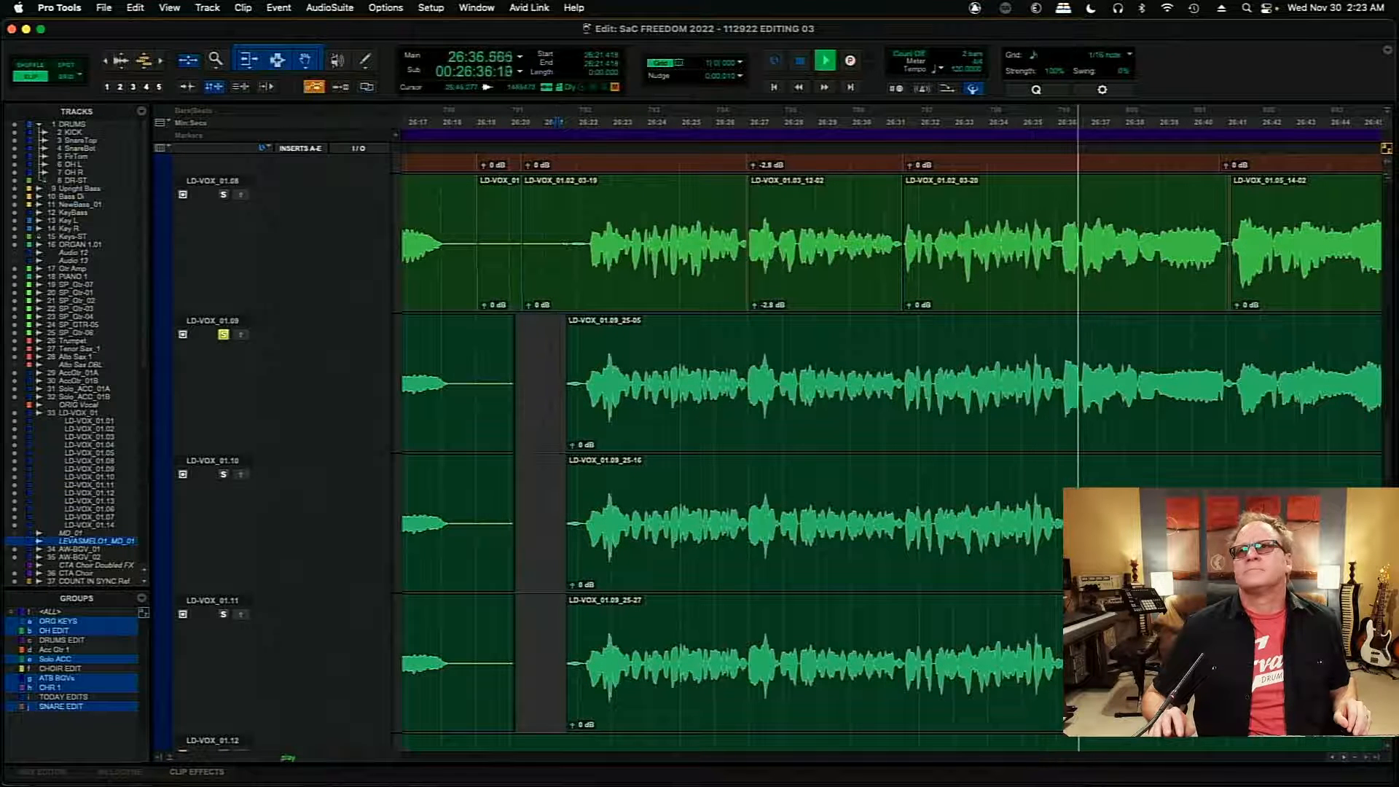
# - Solo the LD-VOX_01.08 playlist and audition it from 26:21.059
pyautogui.scroll(2, 874, 437)
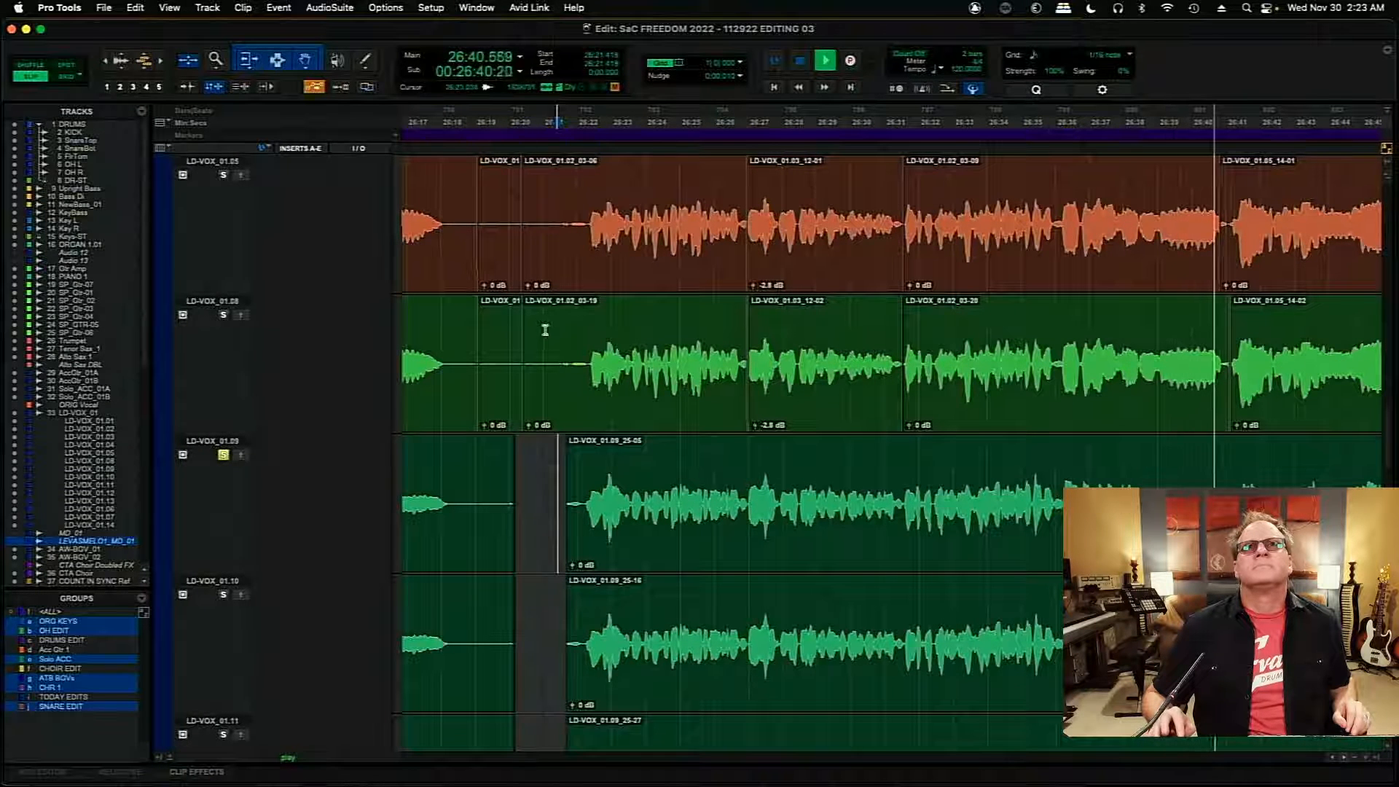
pyautogui.click(545, 330)
pyautogui.press('space')
pyautogui.click(223, 315)
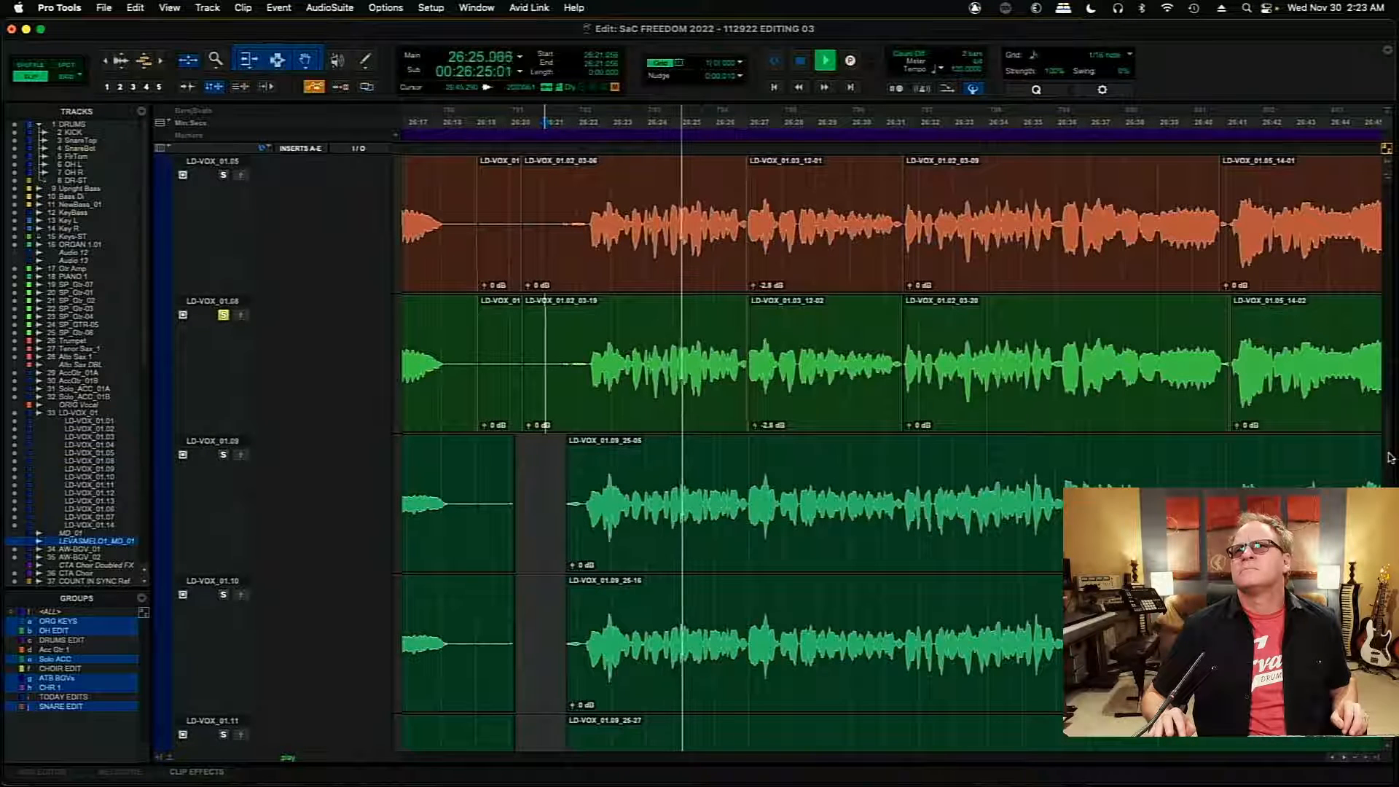
# - Stop playback and copy the LD-VOX_01.08 phrase clip starting at 26:27.008 to the main LD-VOX_01 comp
pyautogui.scroll(-2, 1390, 457)
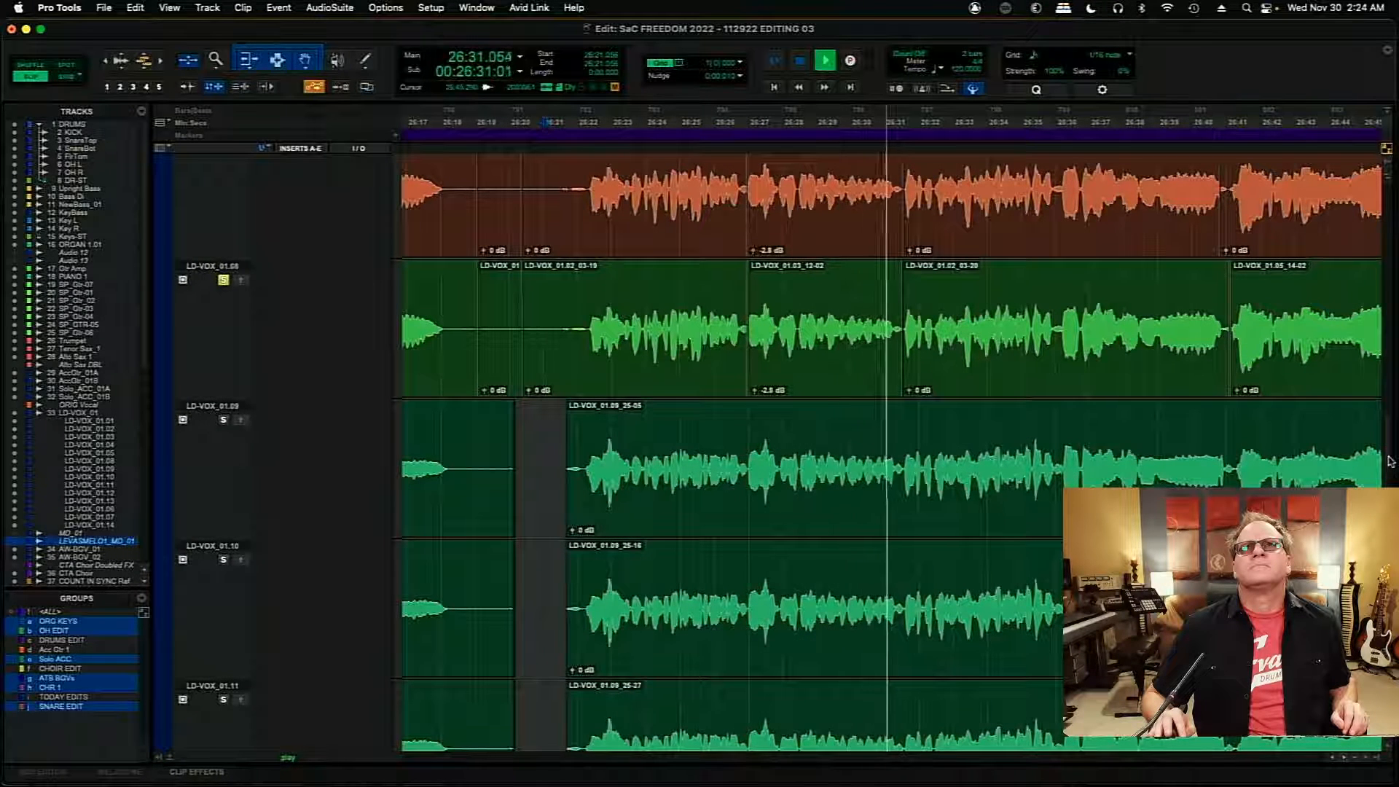
pyautogui.press('space')
pyautogui.click(825, 346)
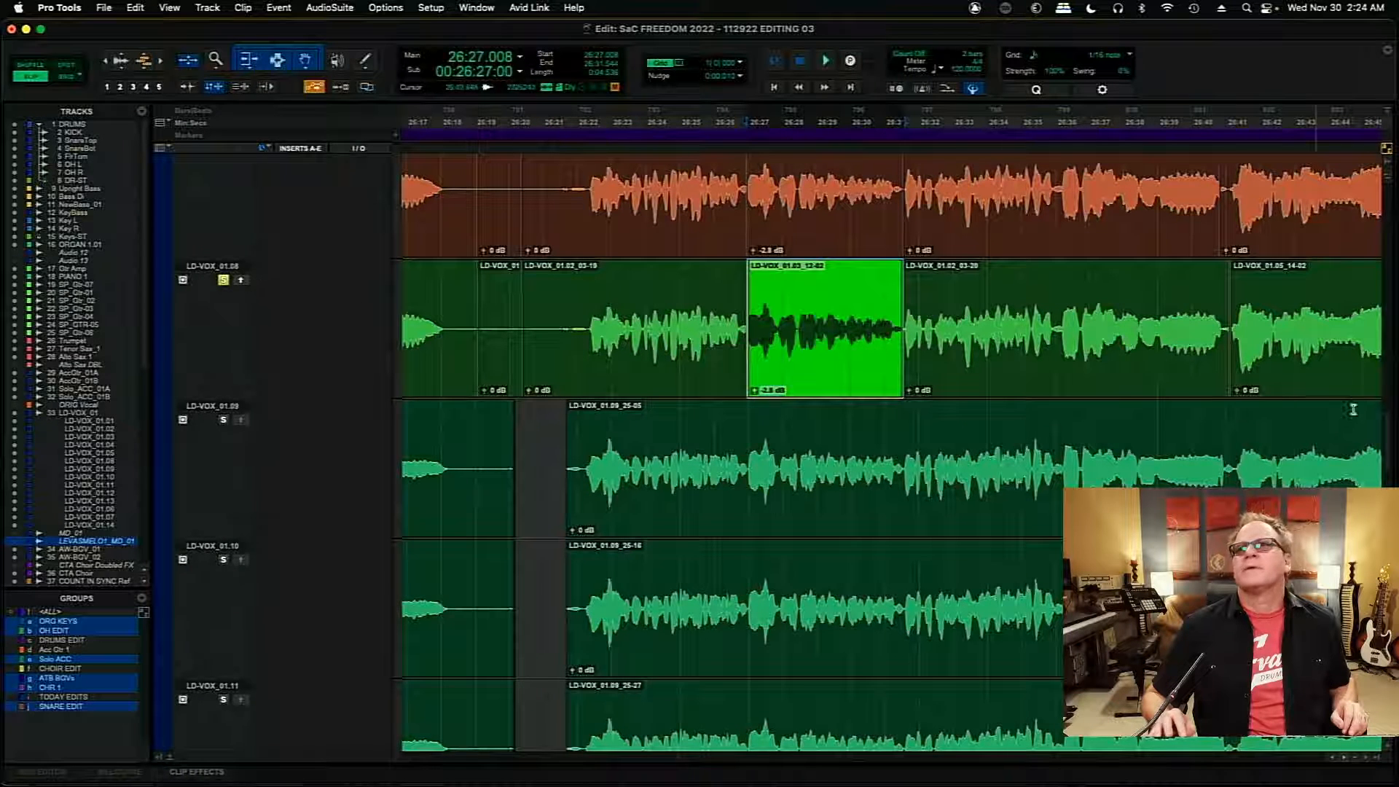
# - Solo the LD-VOX_01.07 playlist and audition its phrase from 26:22.058
pyautogui.scroll(-15, 1387, 454)
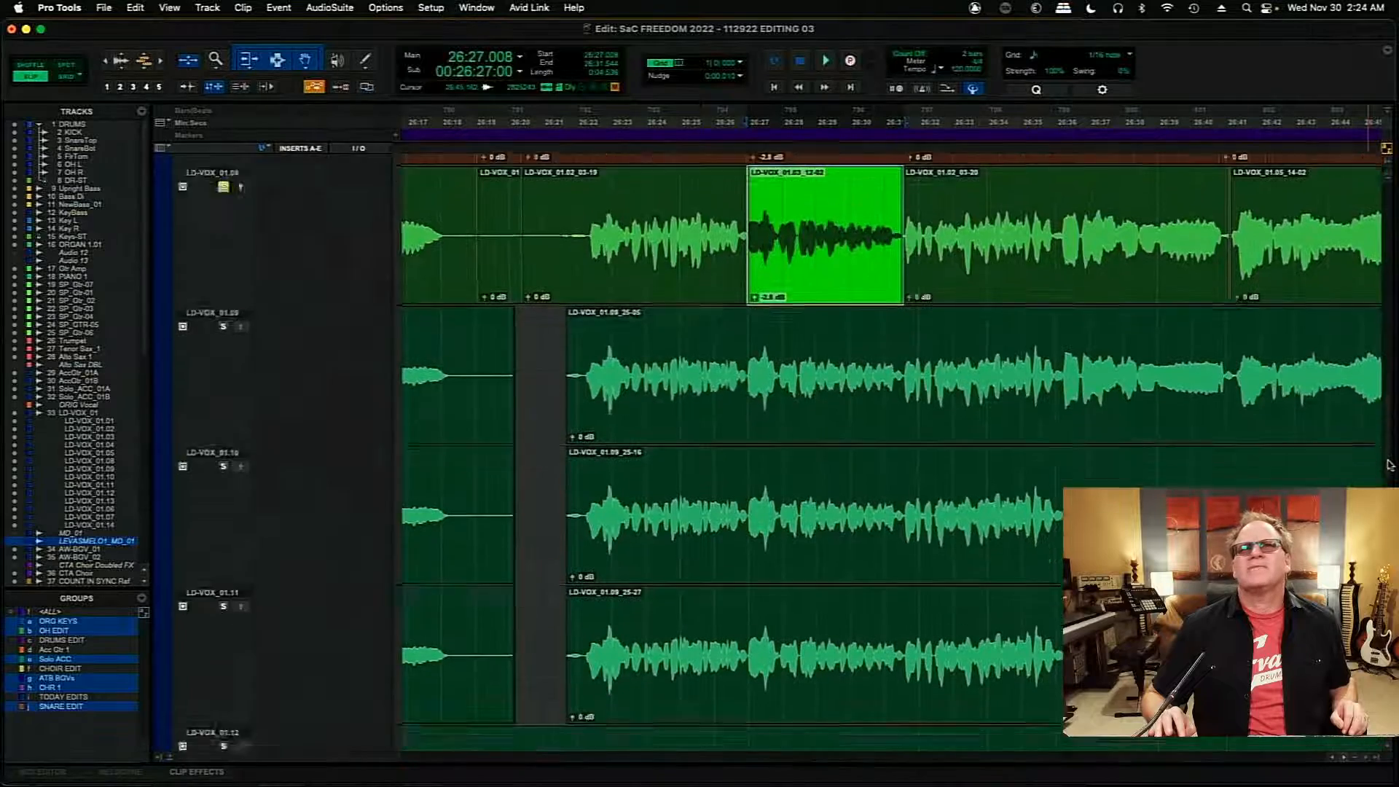
pyautogui.scroll(-1, 767, 452)
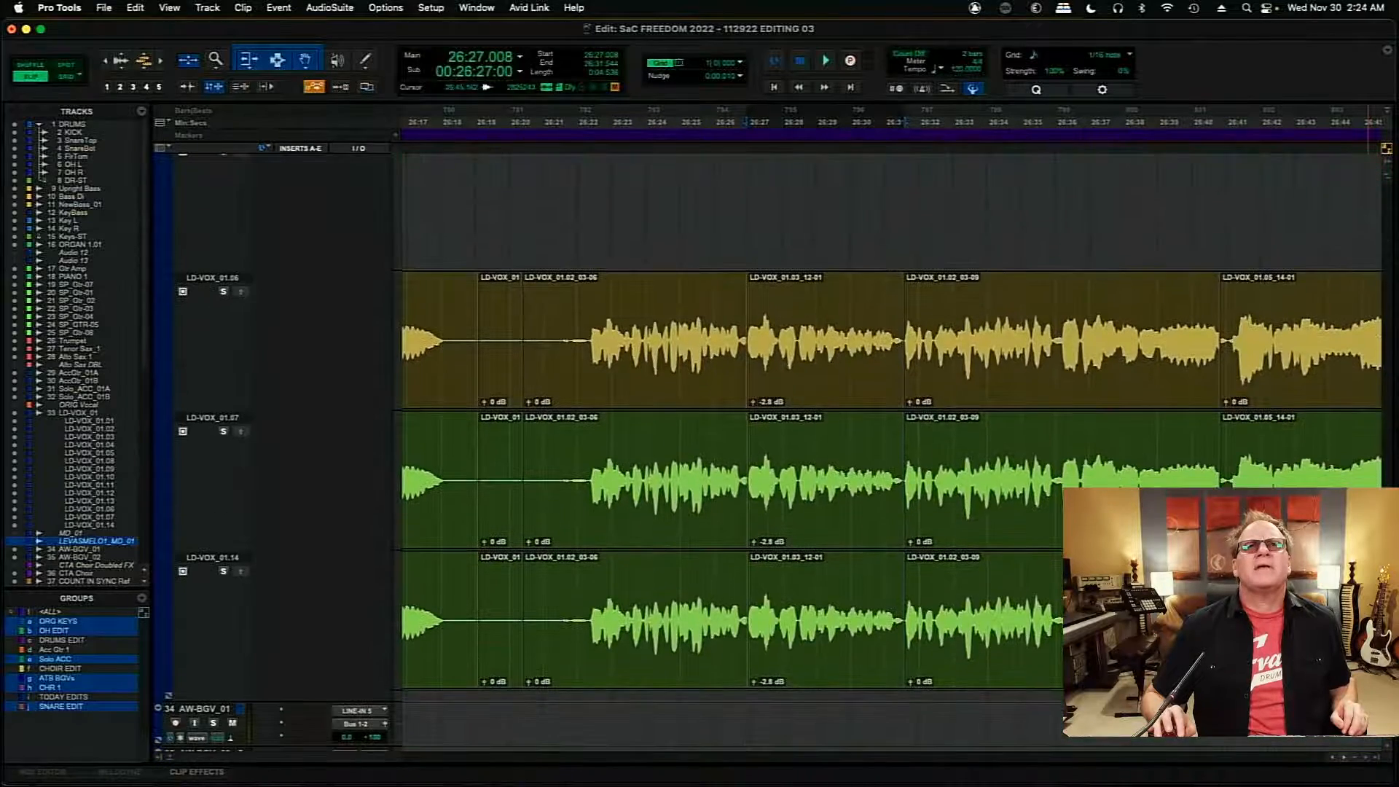
pyautogui.click(579, 461)
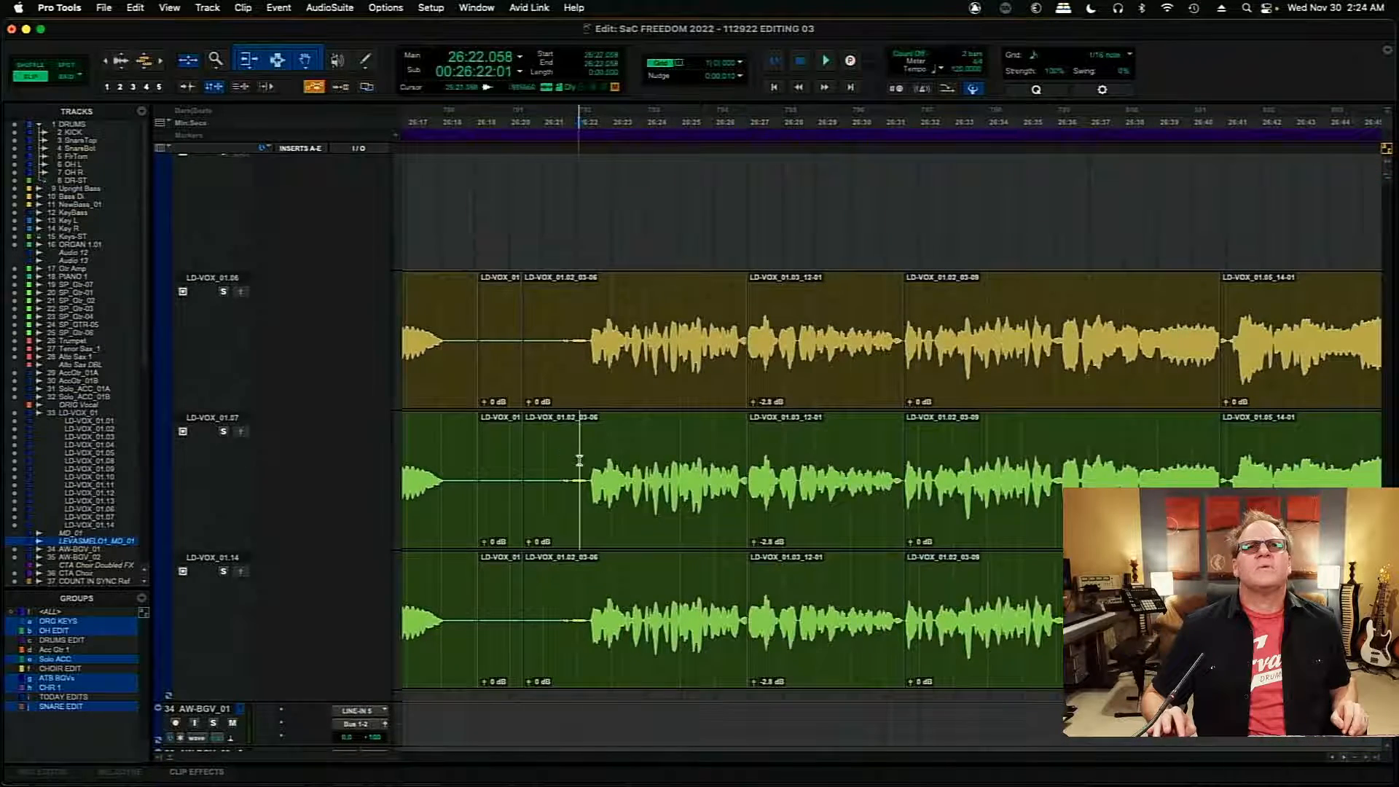
pyautogui.click(223, 432)
pyautogui.press('space')
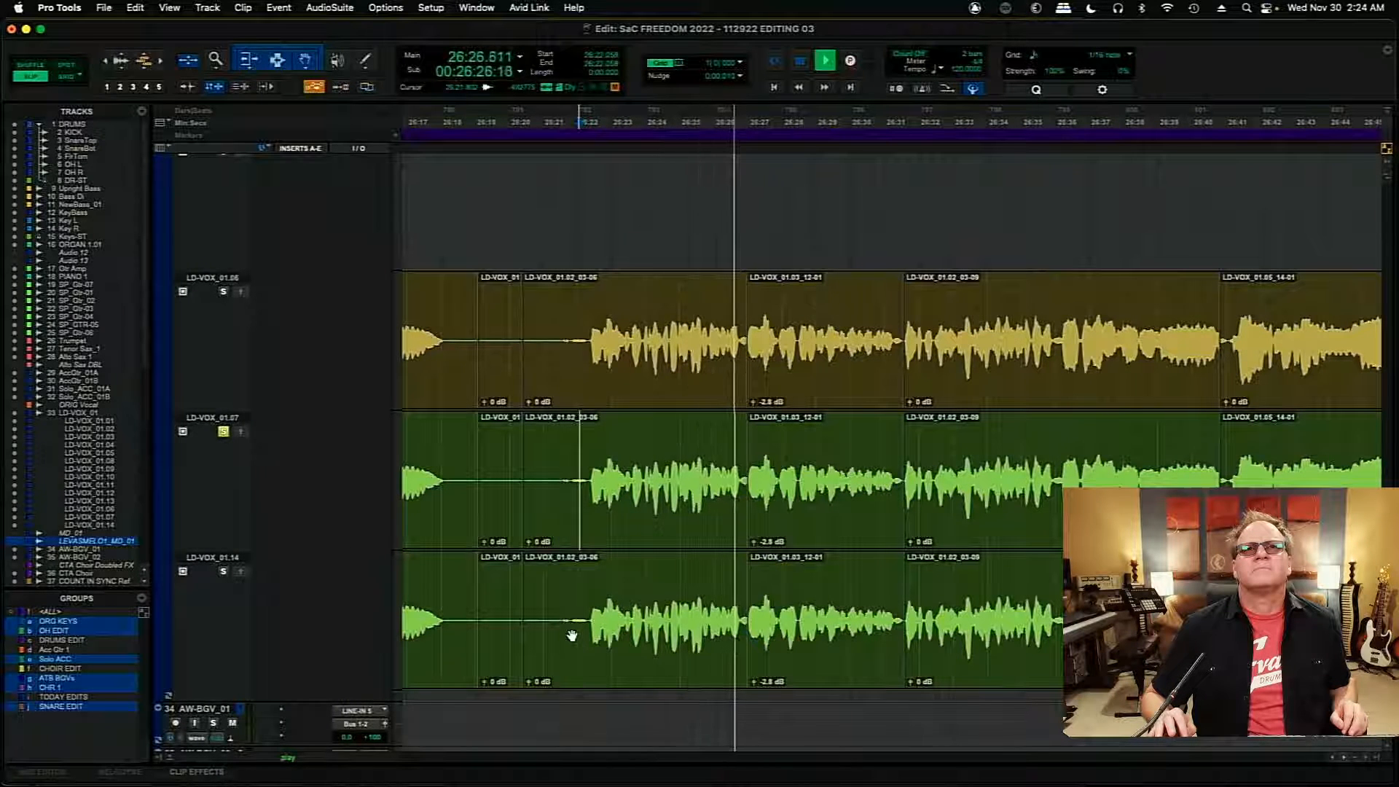
# - Copy about 2.2 s of LD-VOX_01.14 from 26:24.704 to the main comp, and replay that spot with LD-VOX_01.07 soloed
pyautogui.click(663, 621)
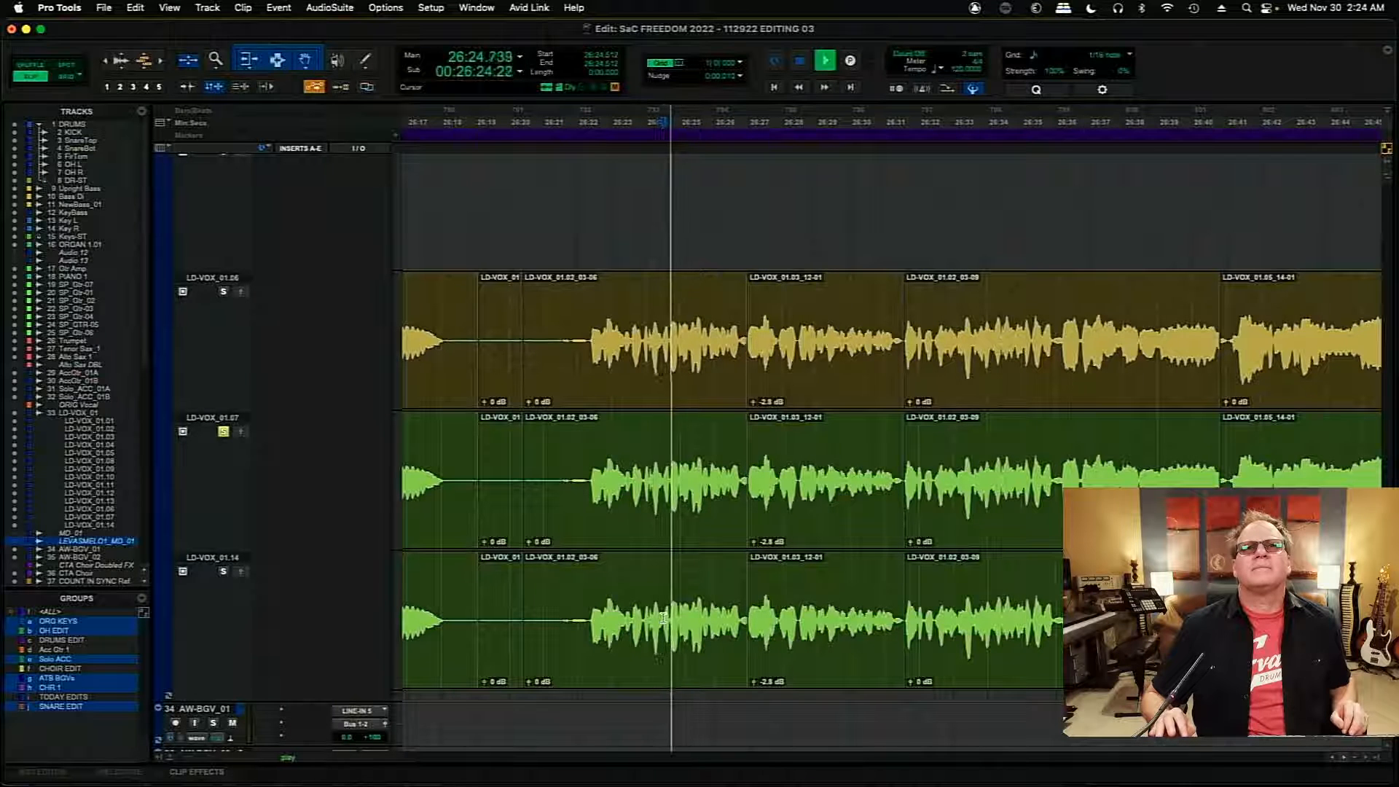
pyautogui.moveTo(669, 619); pyautogui.dragTo(745, 619)
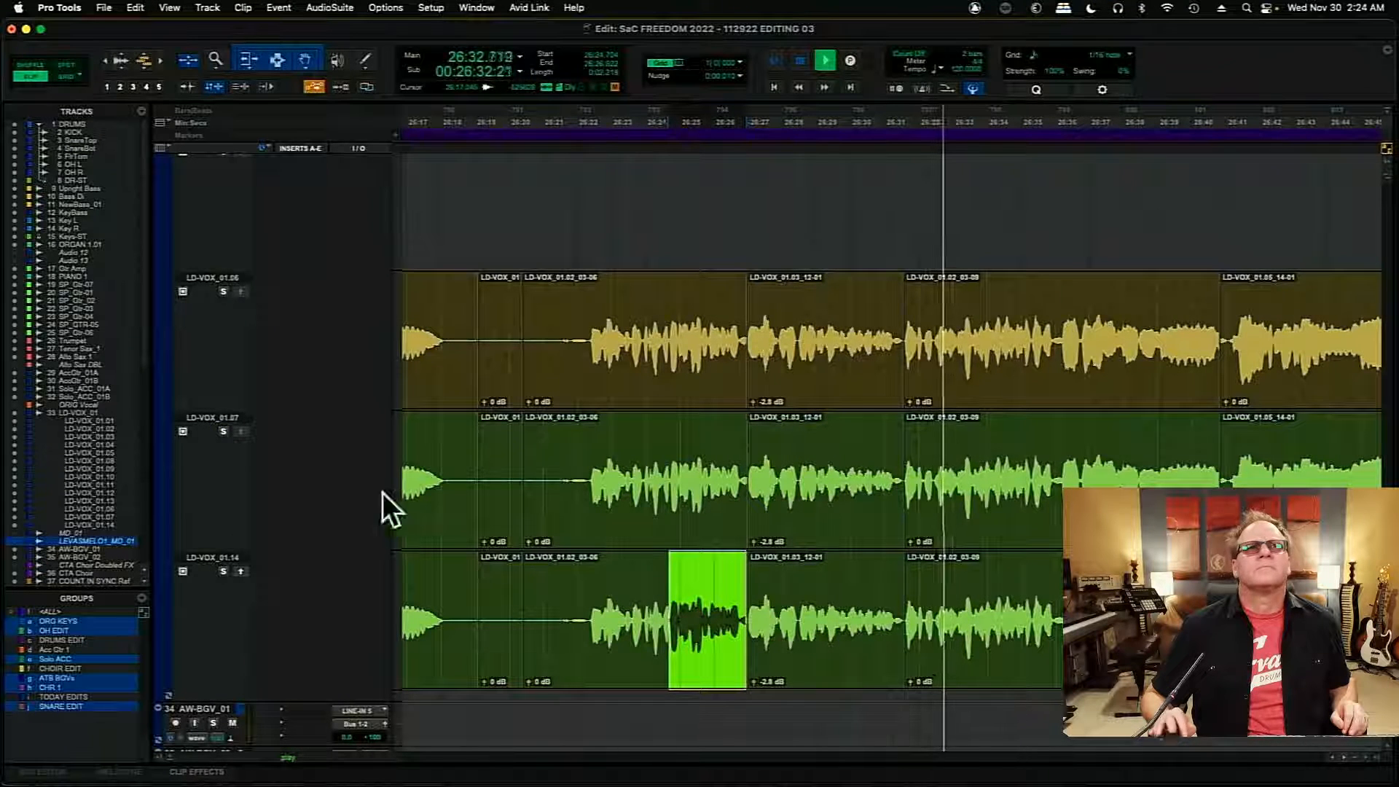
pyautogui.click(223, 432)
pyautogui.press('space')
pyautogui.press('space')
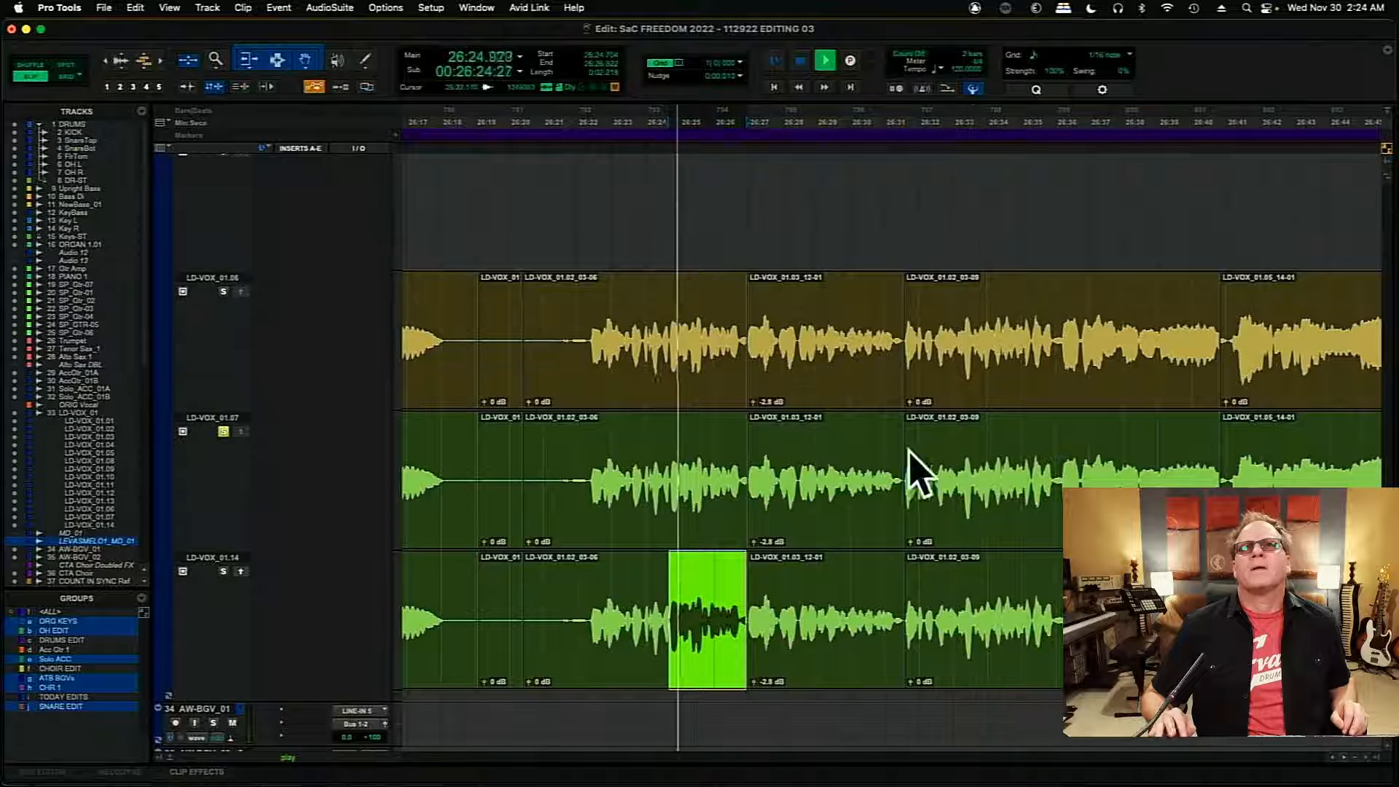
# - Audition LD-VOX_01.07 from 26:30.677 into its next phrase
pyautogui.click(873, 456)
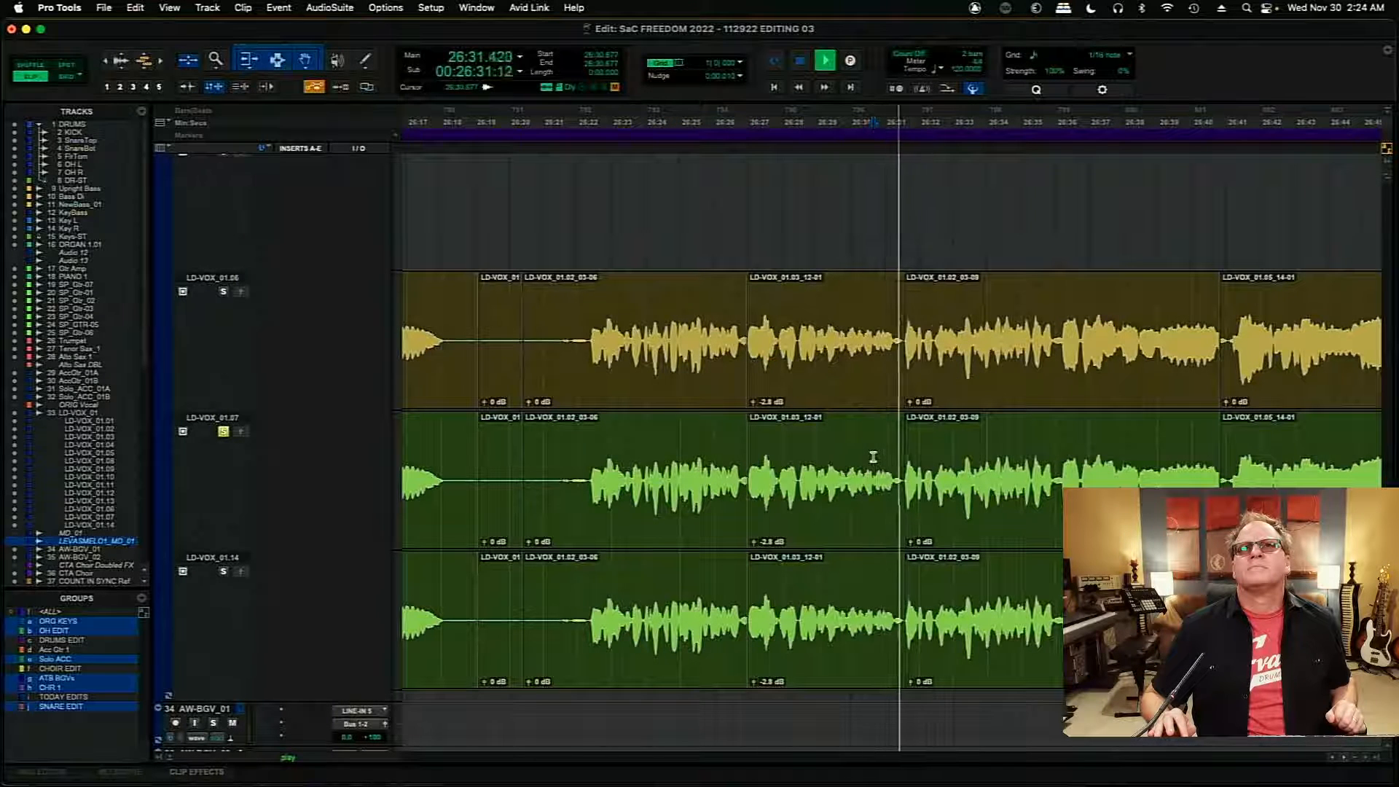
pyautogui.click(1345, 759)
pyautogui.click(1344, 759)
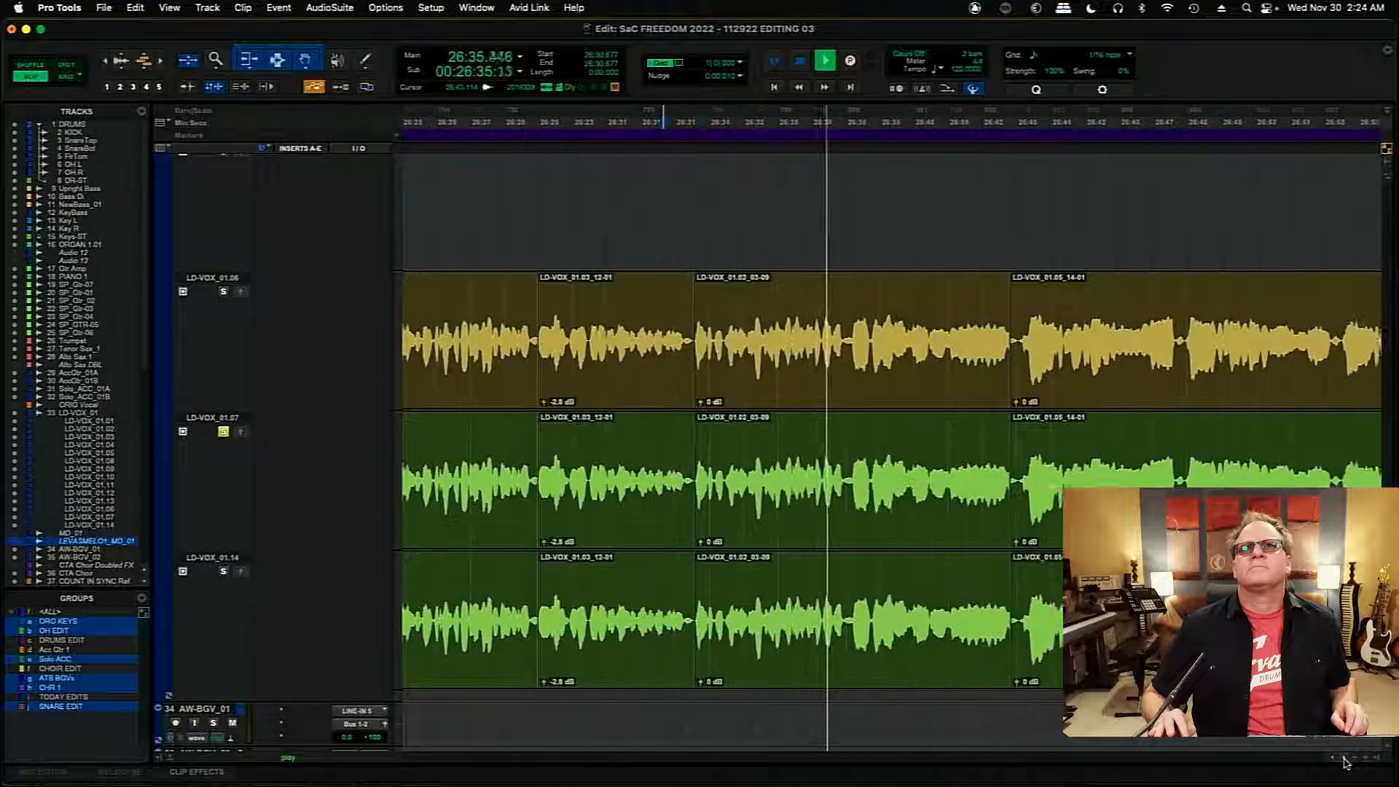
# - Copy the LD-VOX_01.07 phrase clip starting at 26:31.562 to the main LD-VOX_01 comp and stop playback
pyautogui.click(704, 652)
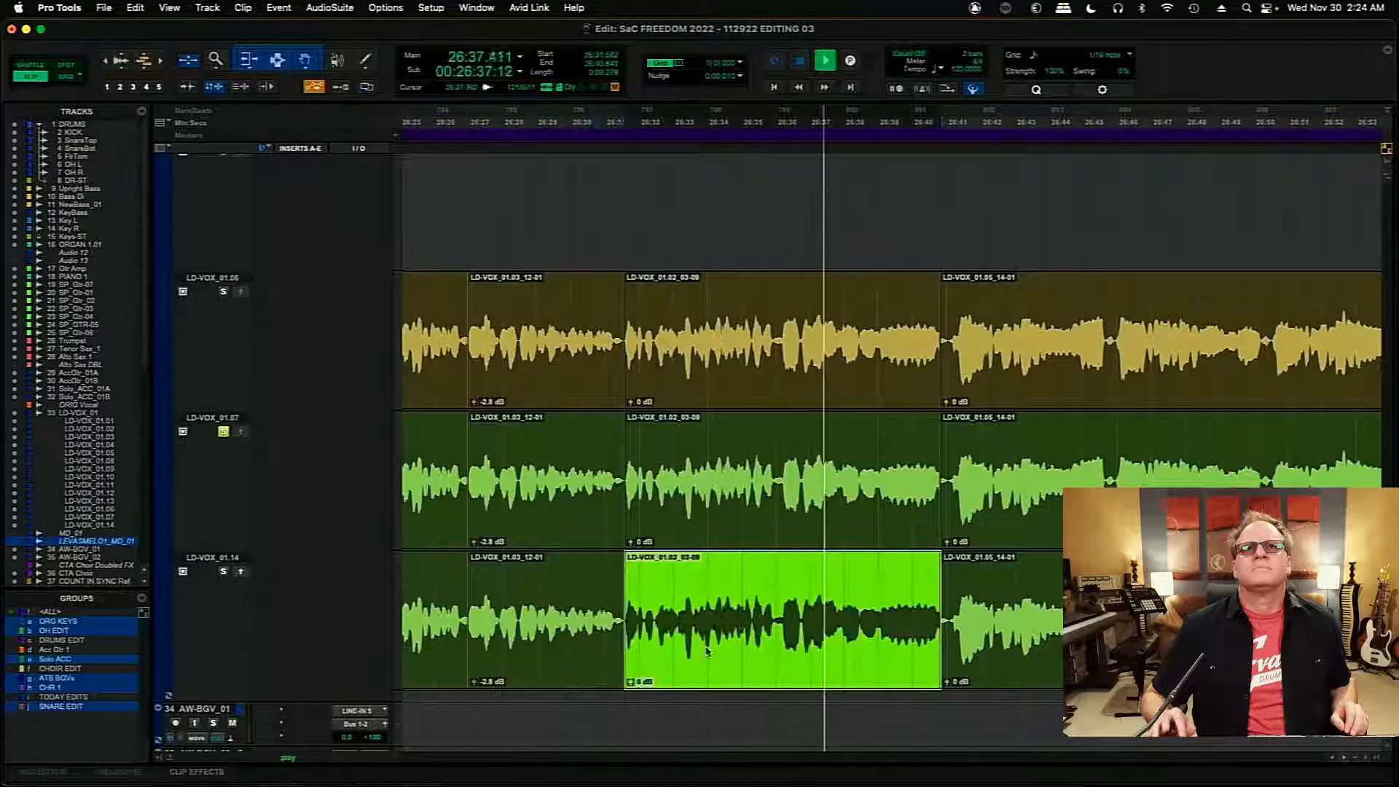
pyautogui.click(660, 528)
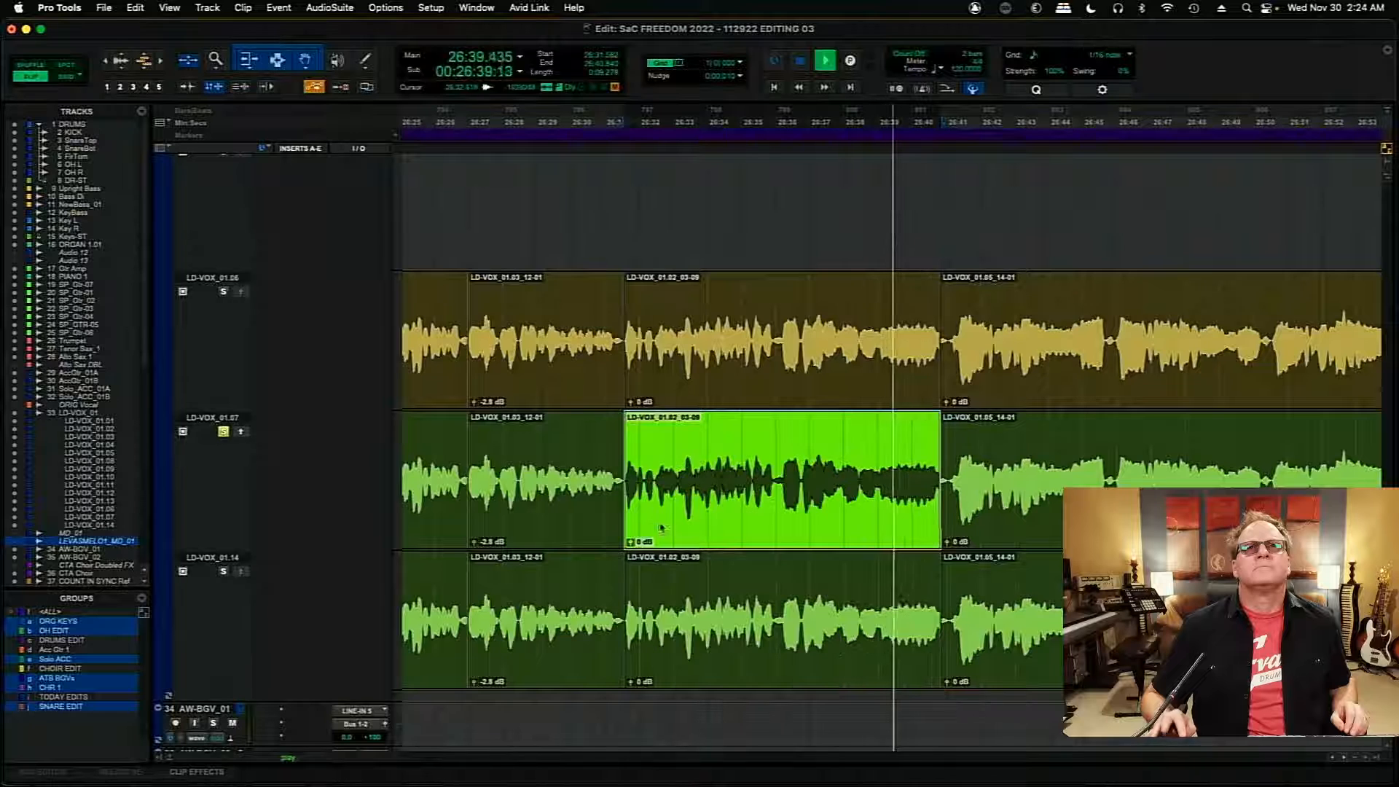
pyautogui.press('space')
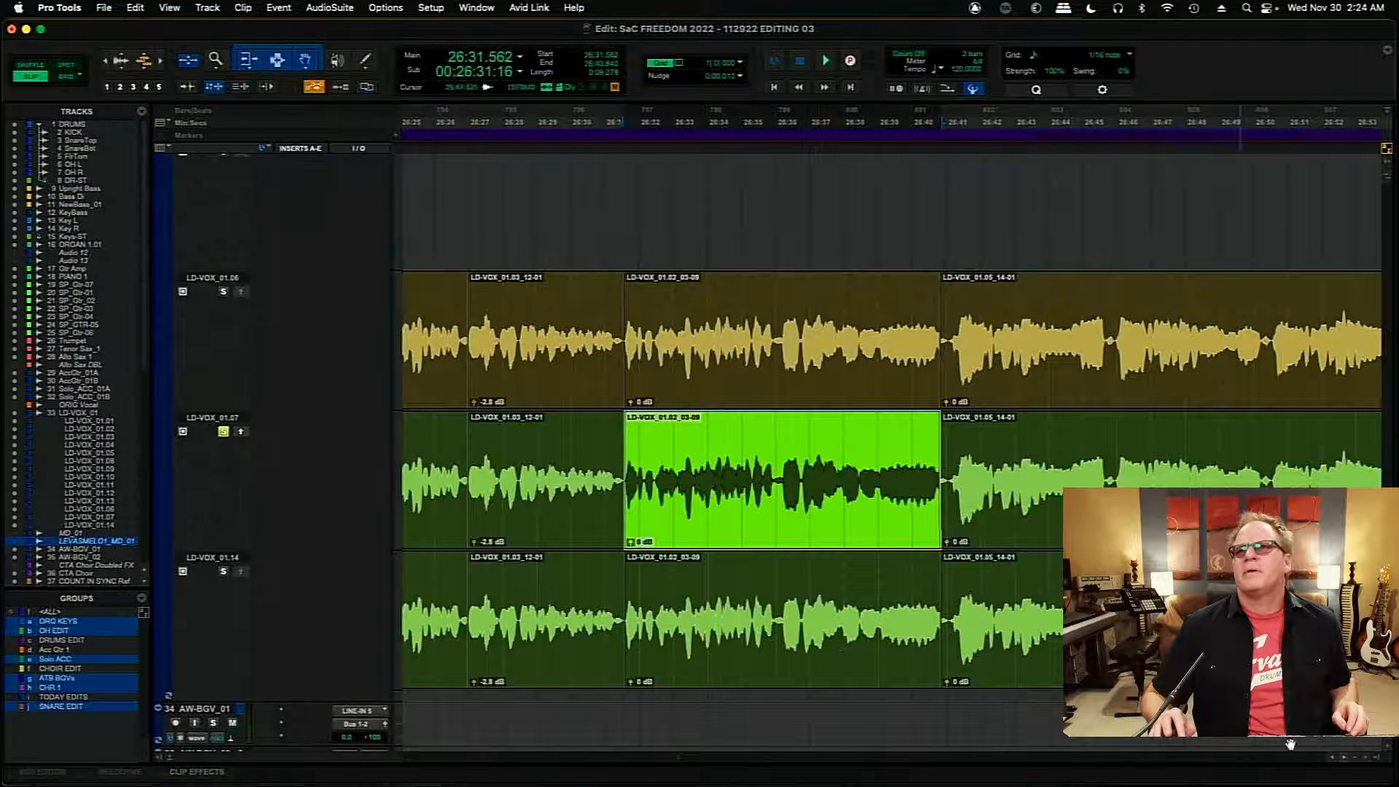
# - Solo the LD-VOX_01.01 playlist and audition the still uncomped phrase opening from 26:21.930
pyautogui.hscroll(-10, 1331, 762)
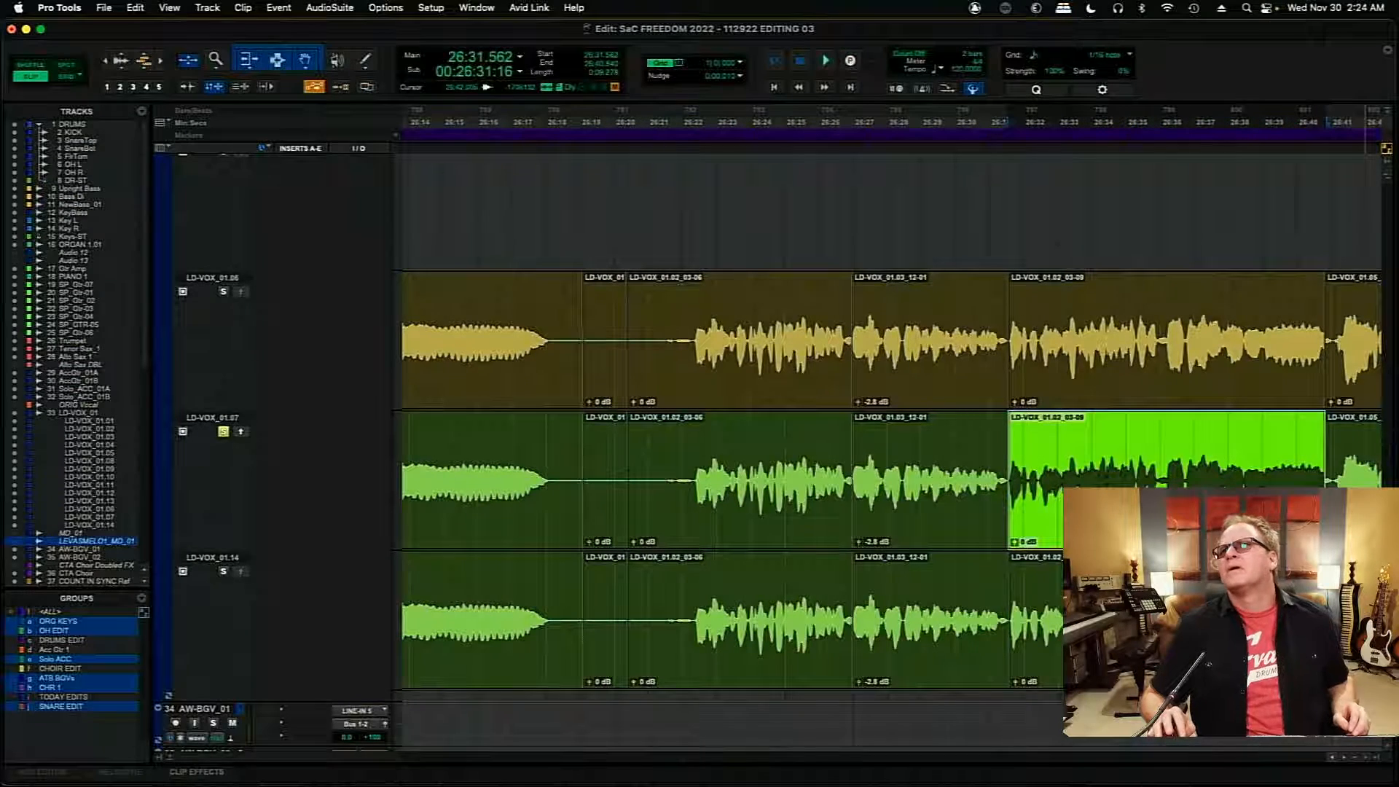
pyautogui.scroll(15, 1384, 364)
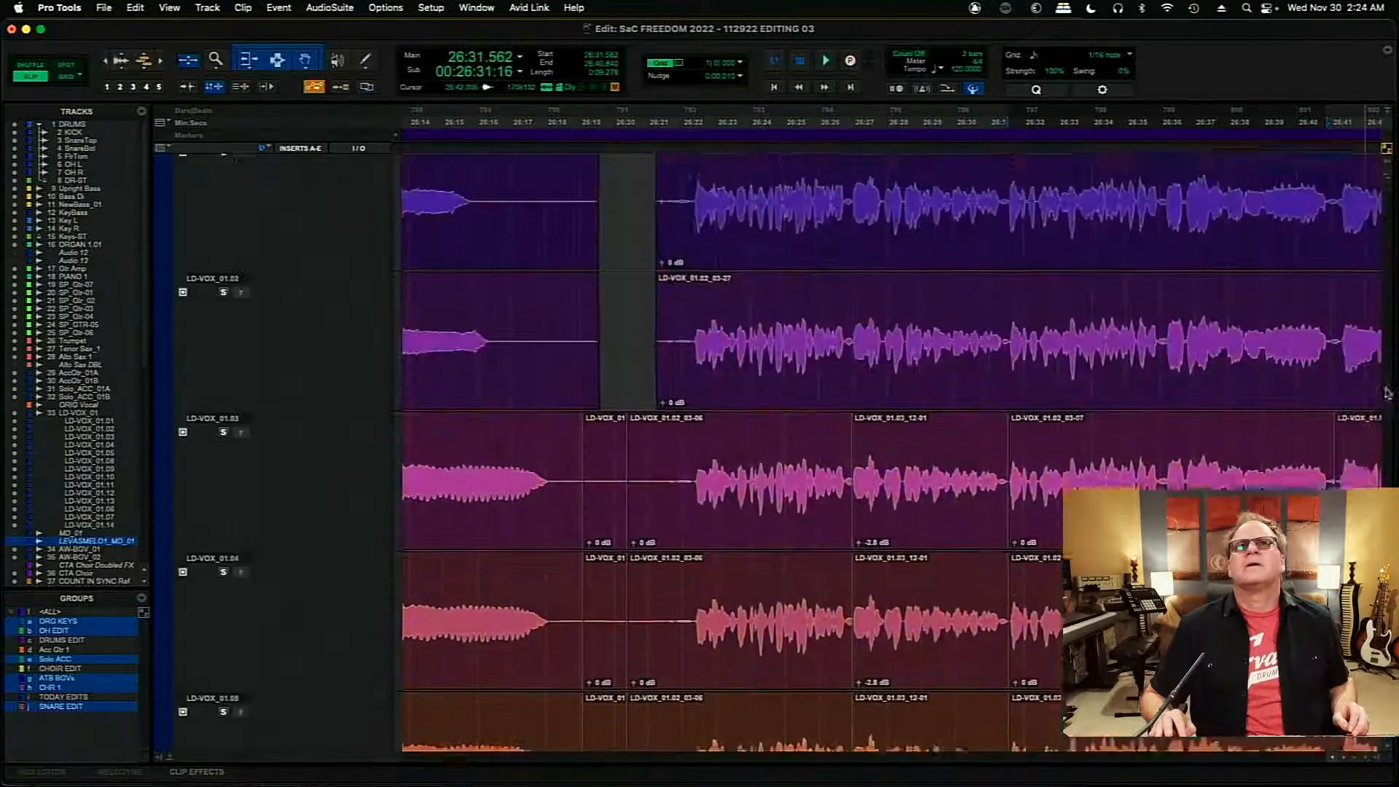
pyautogui.scroll(-8, 1384, 365)
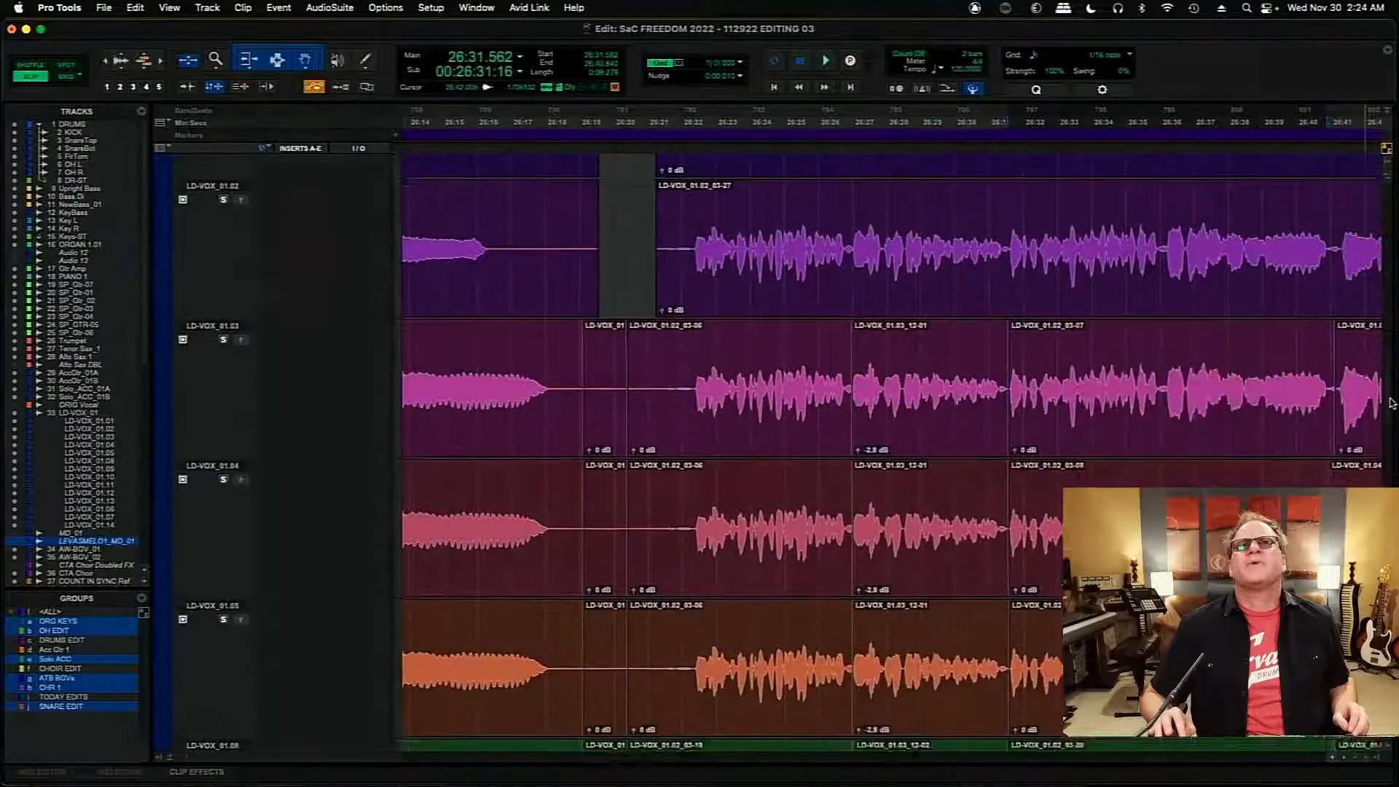
pyautogui.scroll(-8, 1384, 408)
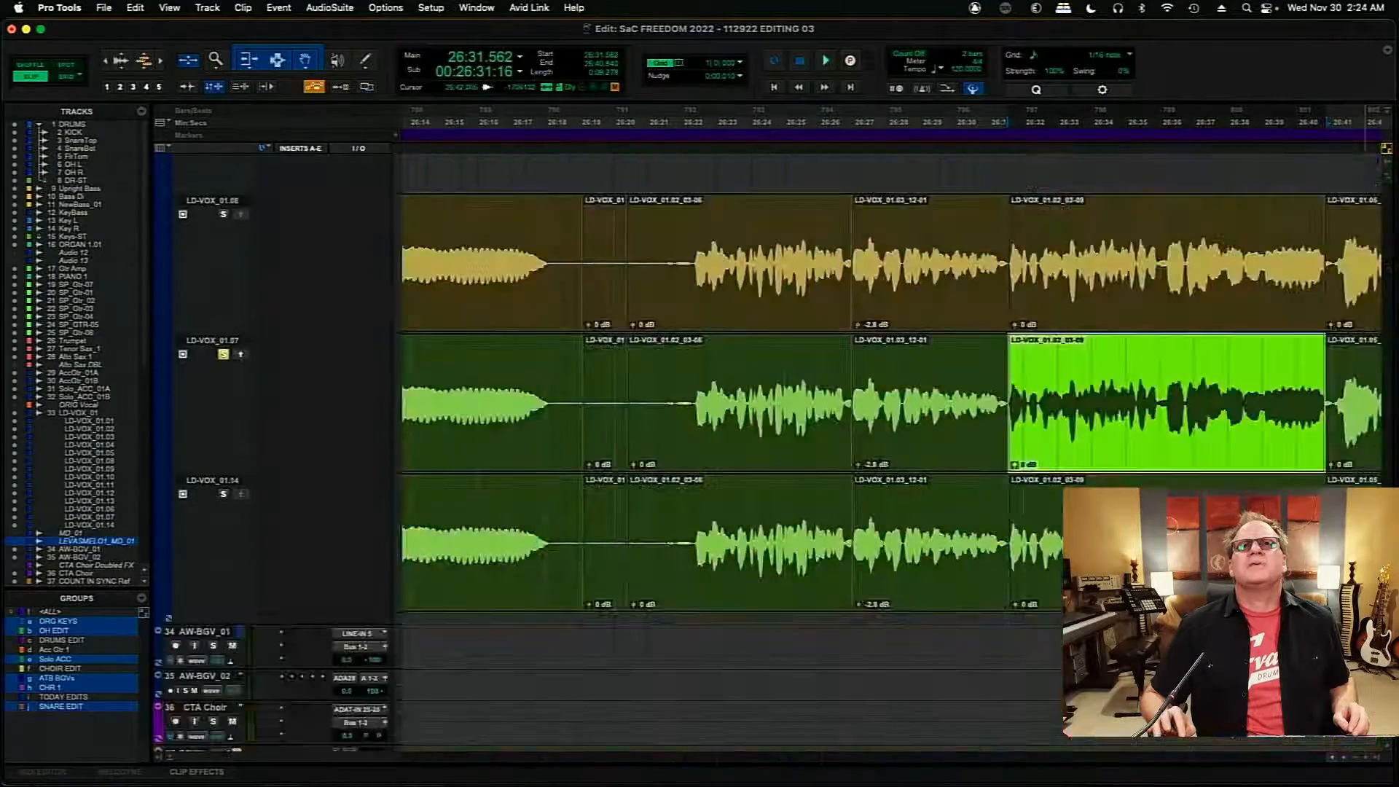
pyautogui.scroll(10, 1062, 460)
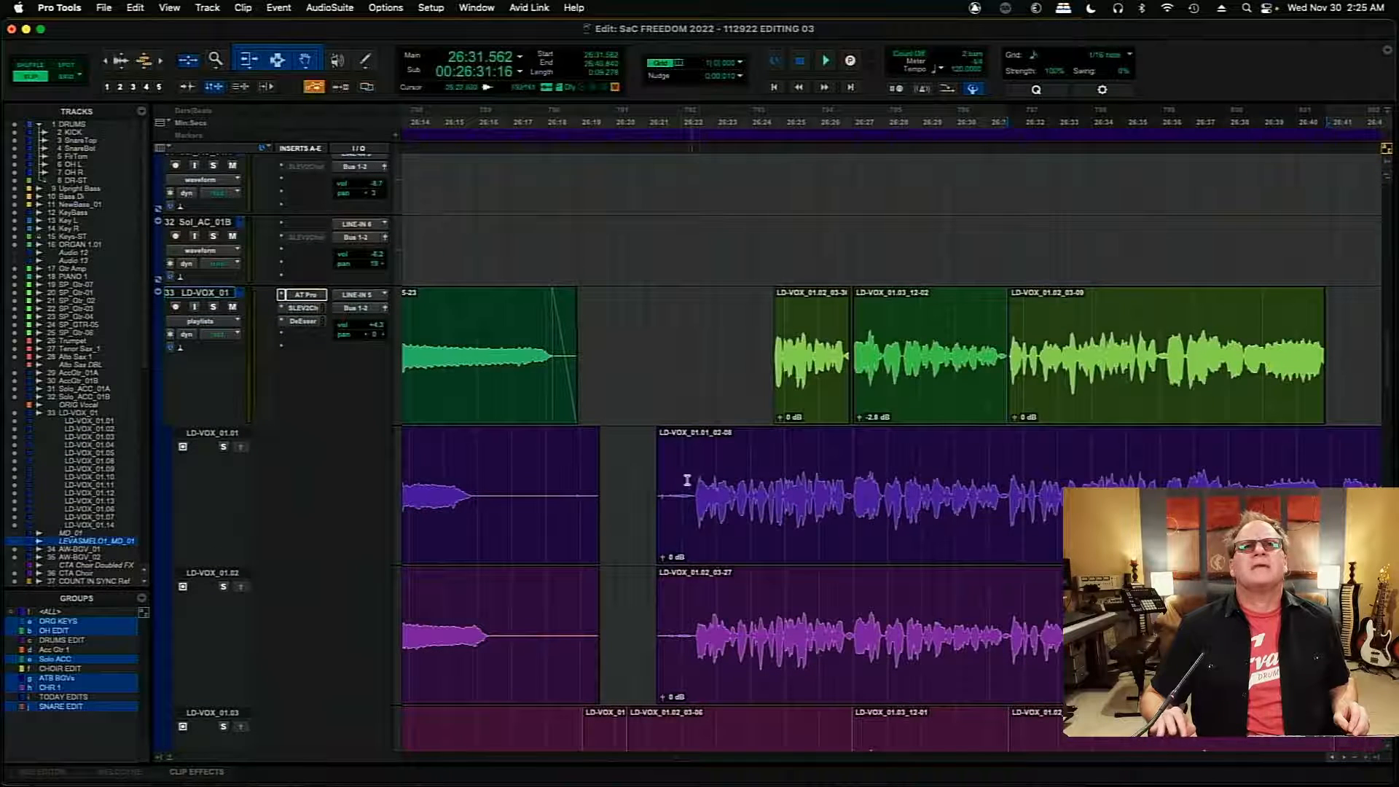
pyautogui.click(679, 482)
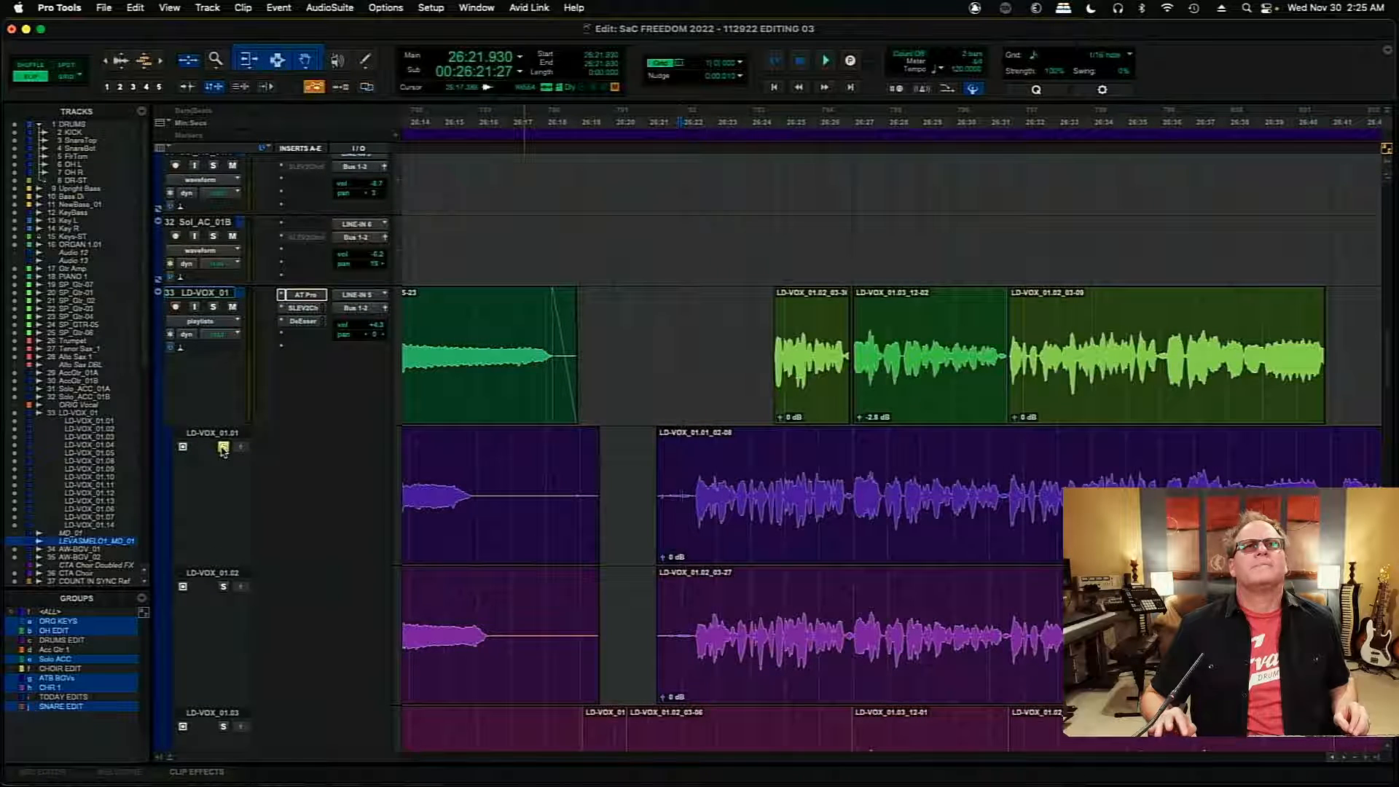
pyautogui.press('space')
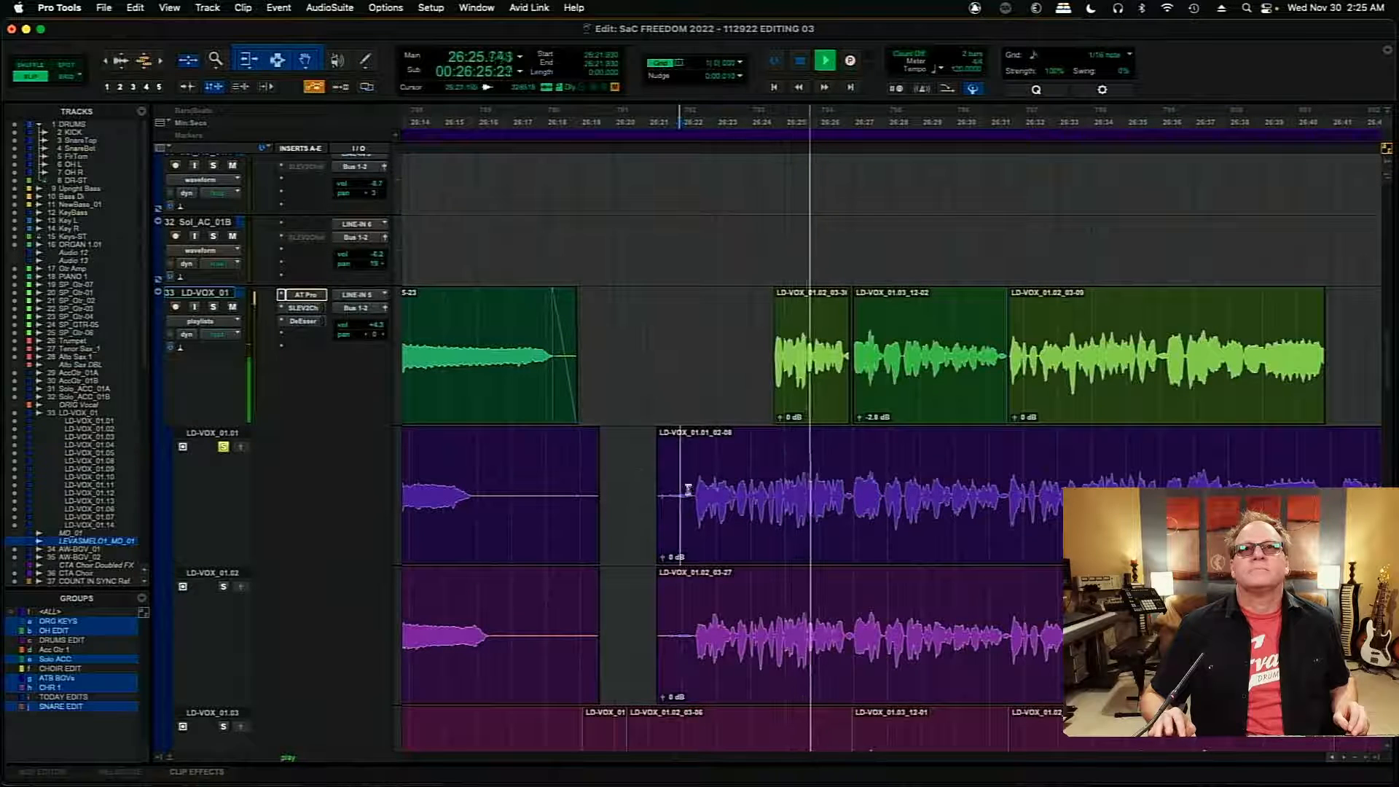
# - Stop playback and copy about 1.75 s of LD-VOX_01.01 from 26:22.314 to the main LD-VOX_01 comp
pyautogui.press('space')
pyautogui.moveTo(692, 492); pyautogui.dragTo(750, 497)
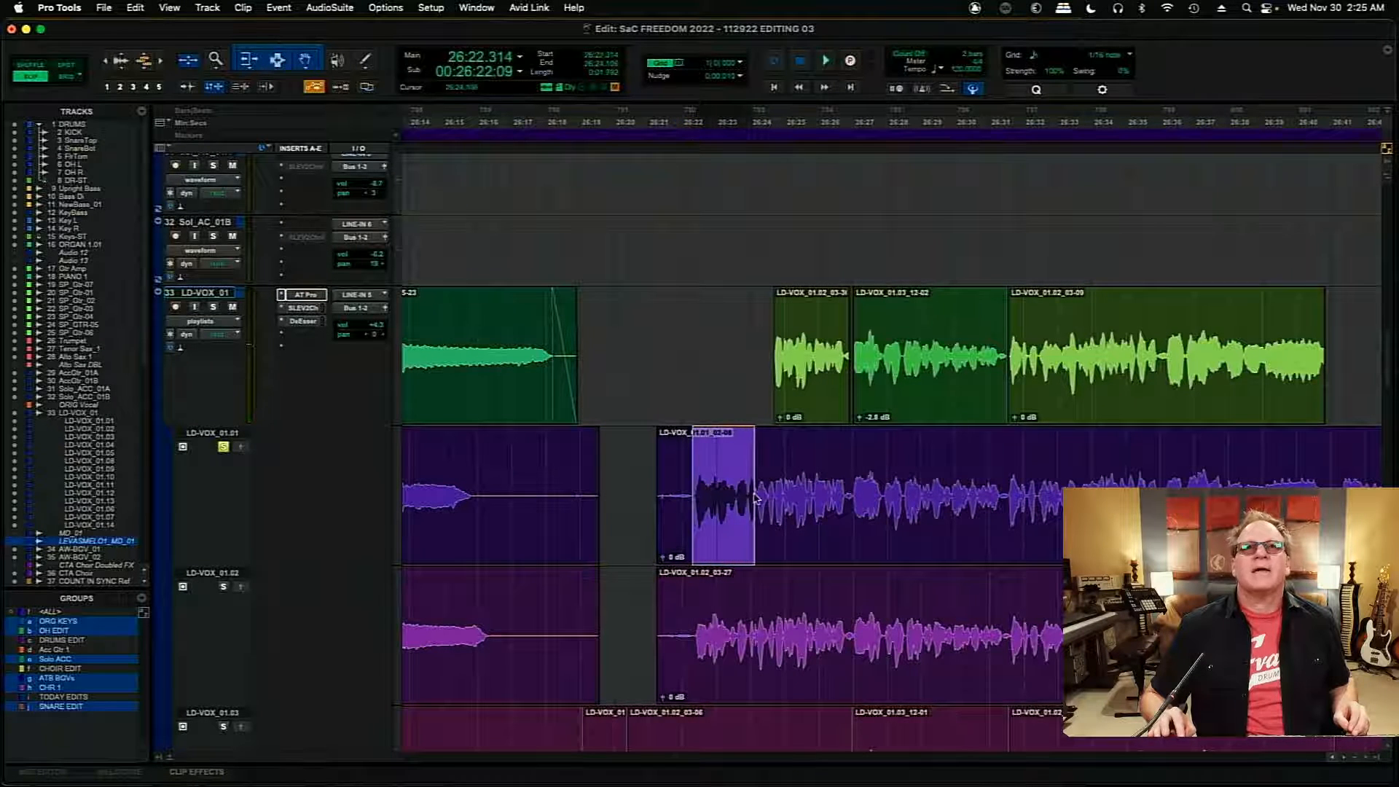
pyautogui.click(240, 446)
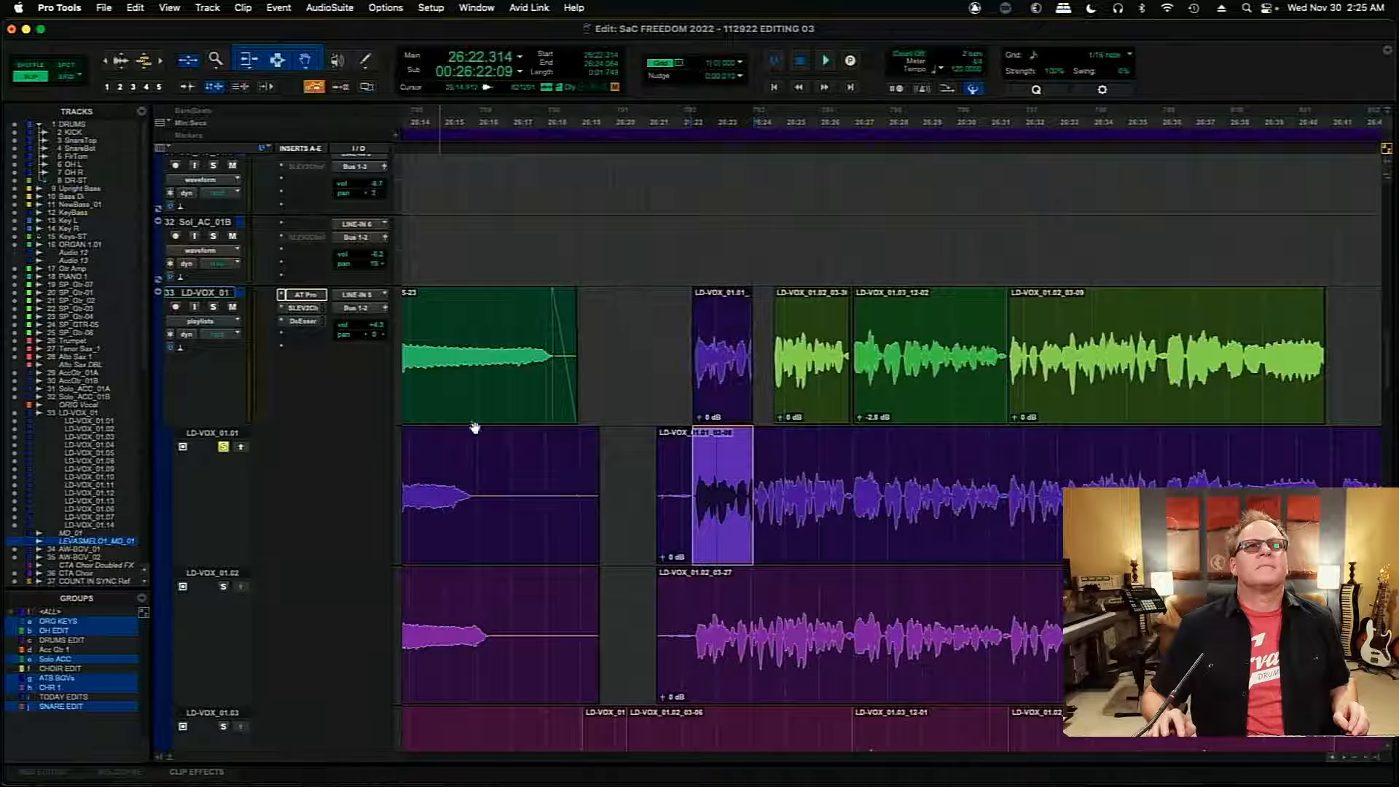
# - Extend the end of the new LD-VOX_01.01 comp clip to about 26:24.6 and audition the comp from 26:21.946
pyautogui.click(765, 340)
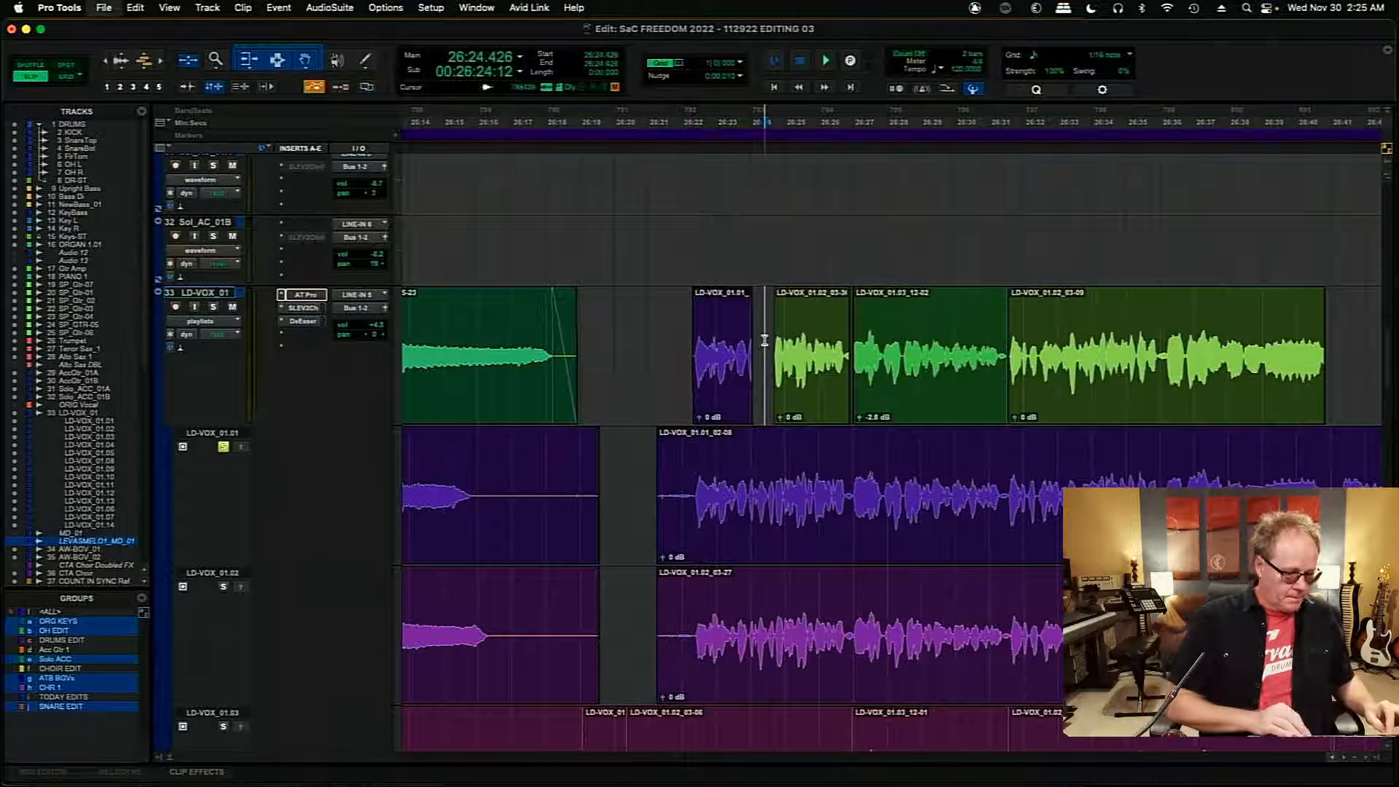
pyautogui.press('super+bracketright')
pyautogui.press('super+bracketright')
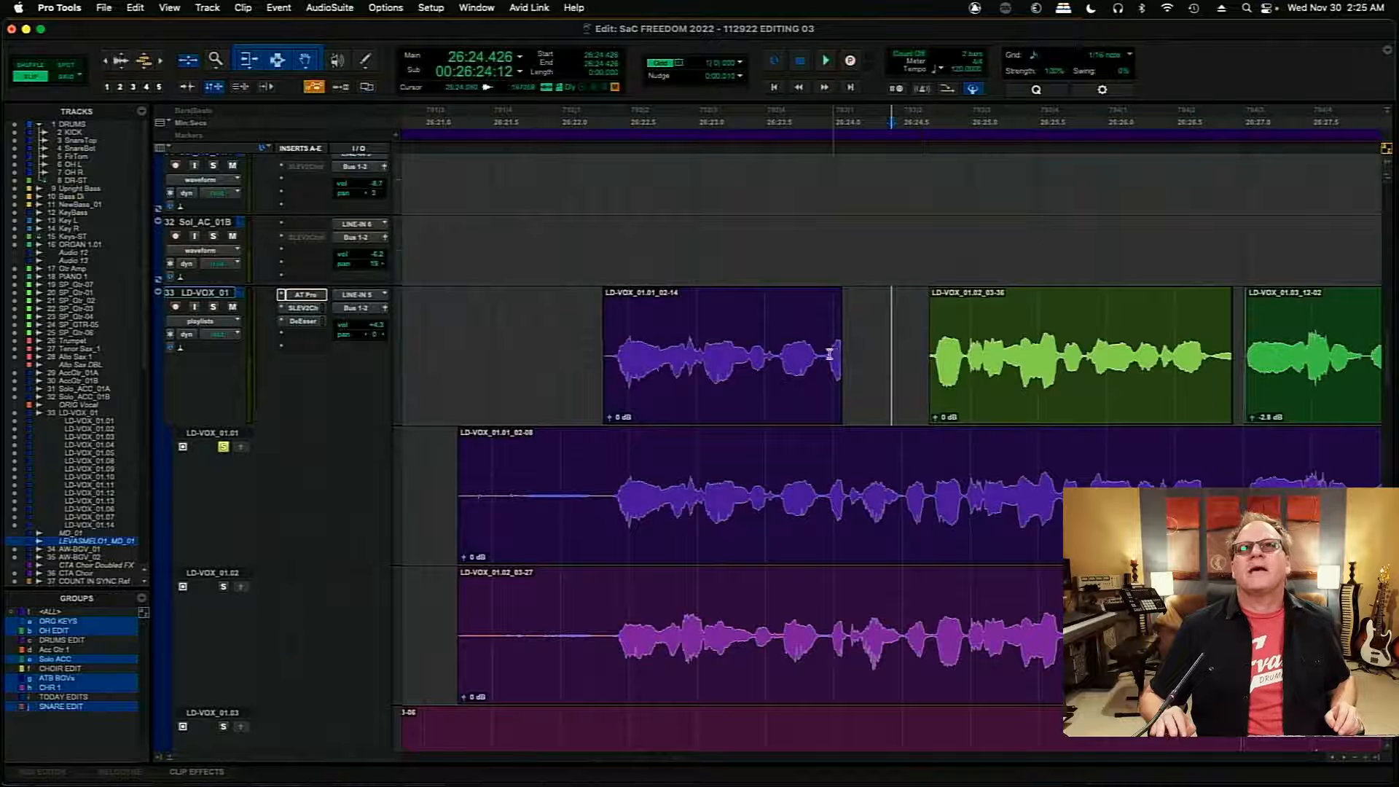
pyautogui.moveTo(836, 351); pyautogui.dragTo(915, 351)
pyautogui.click(552, 340)
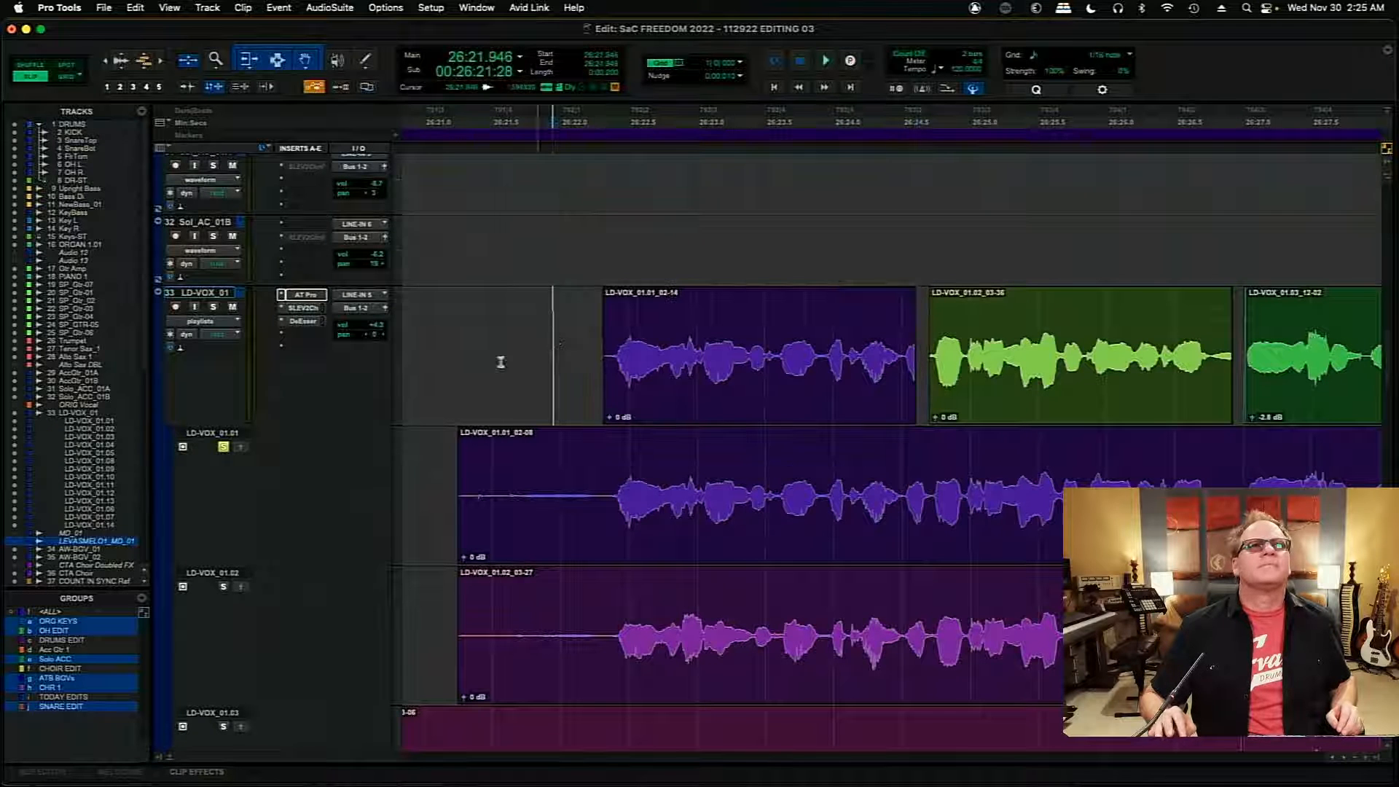
pyautogui.press('space')
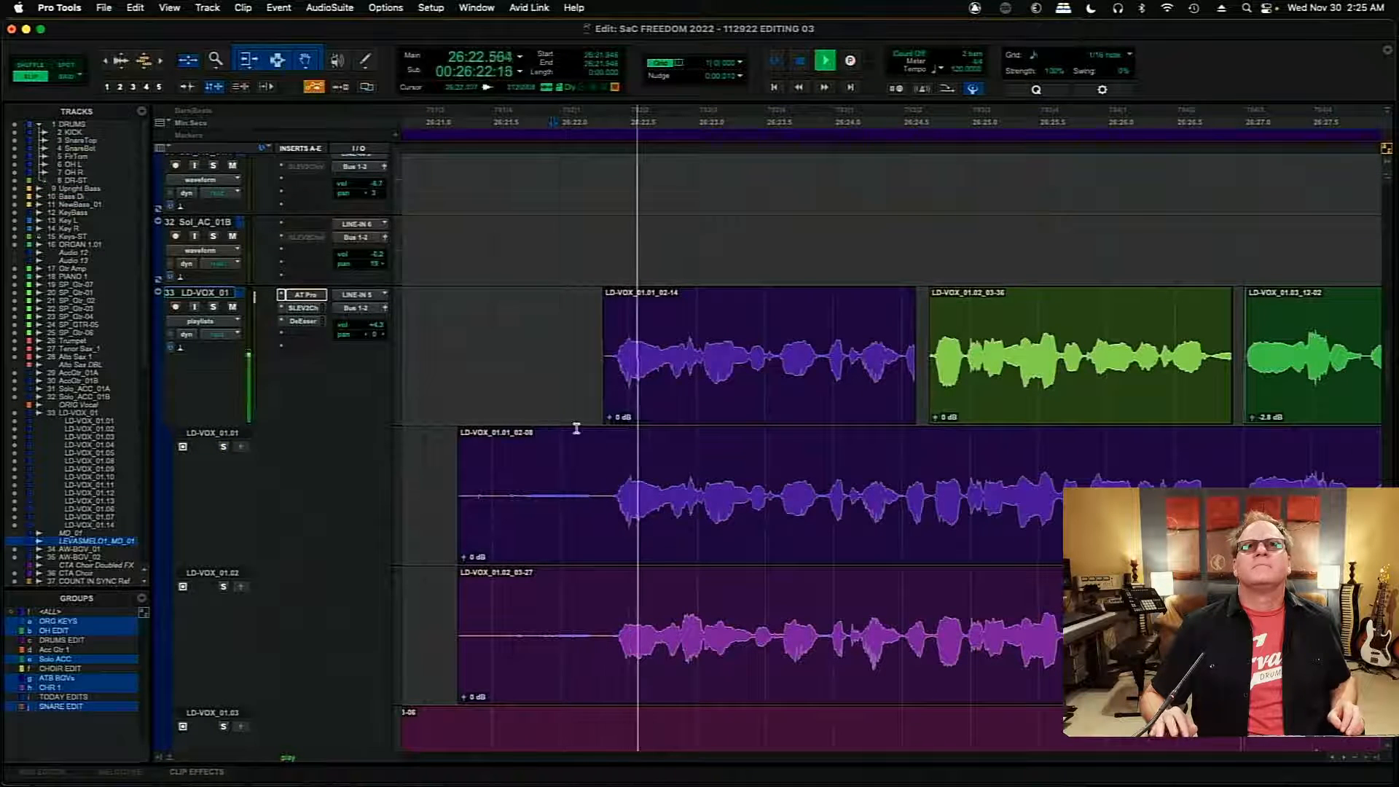
# - Try starting the following LD-VOX_01.02 comp clip earlier, at about 26:24.5, and audition the join
pyautogui.click(929, 357)
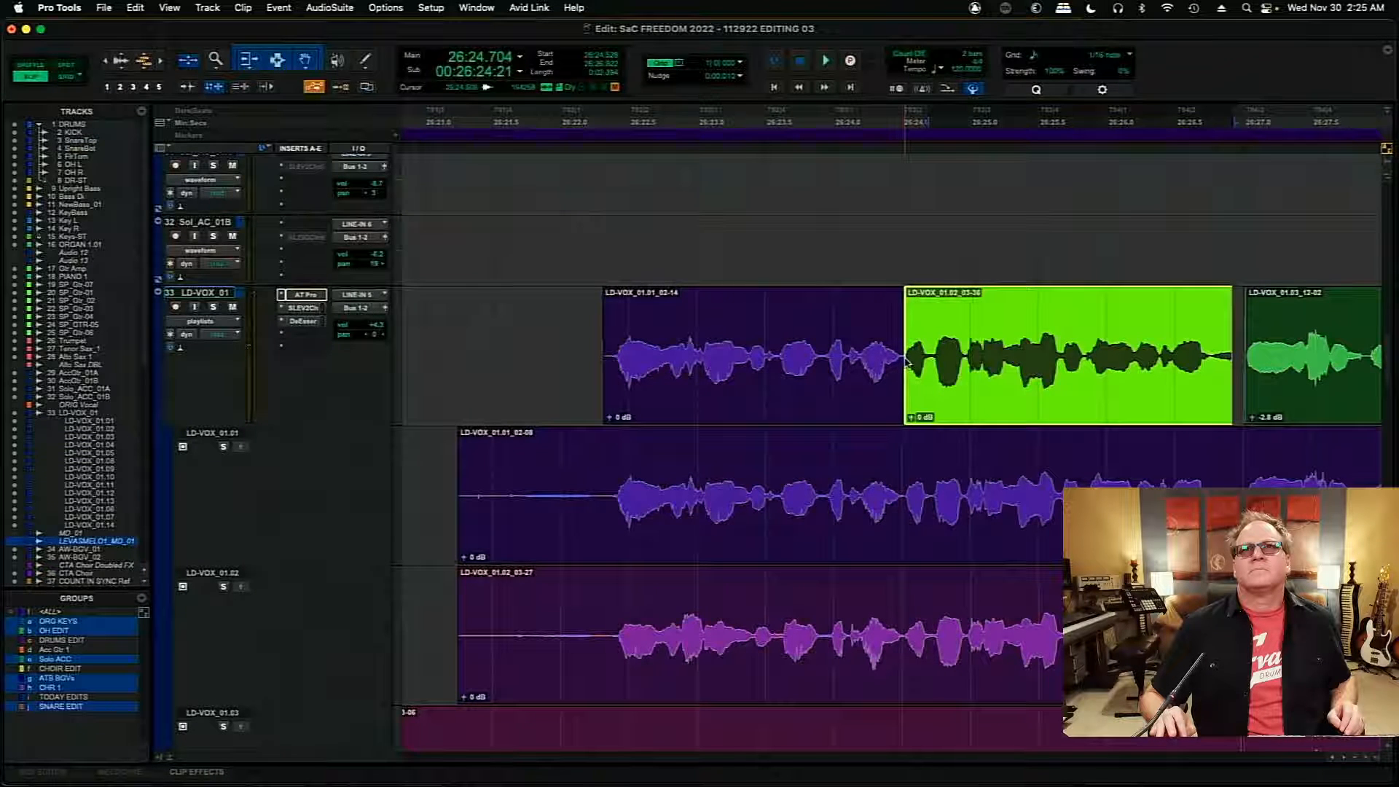
pyautogui.click(755, 316)
pyautogui.press('space')
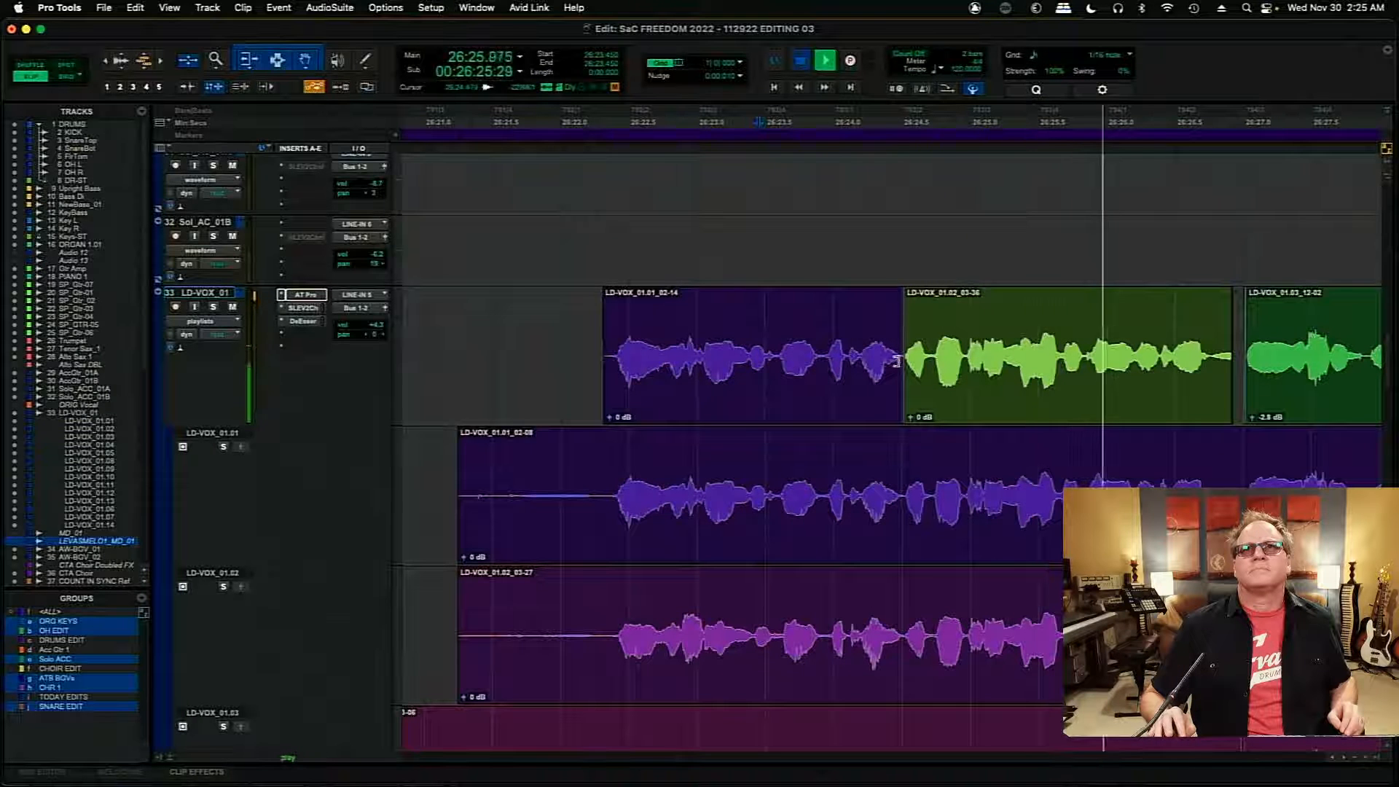
# - Extend the LD-VOX_01.01 comp clip's end to about 26:24.7, over the start of the LD-VOX_01.02 clip, and audition from 26:23.877
pyautogui.moveTo(897, 361); pyautogui.dragTo(924, 364)
pyautogui.click(816, 329)
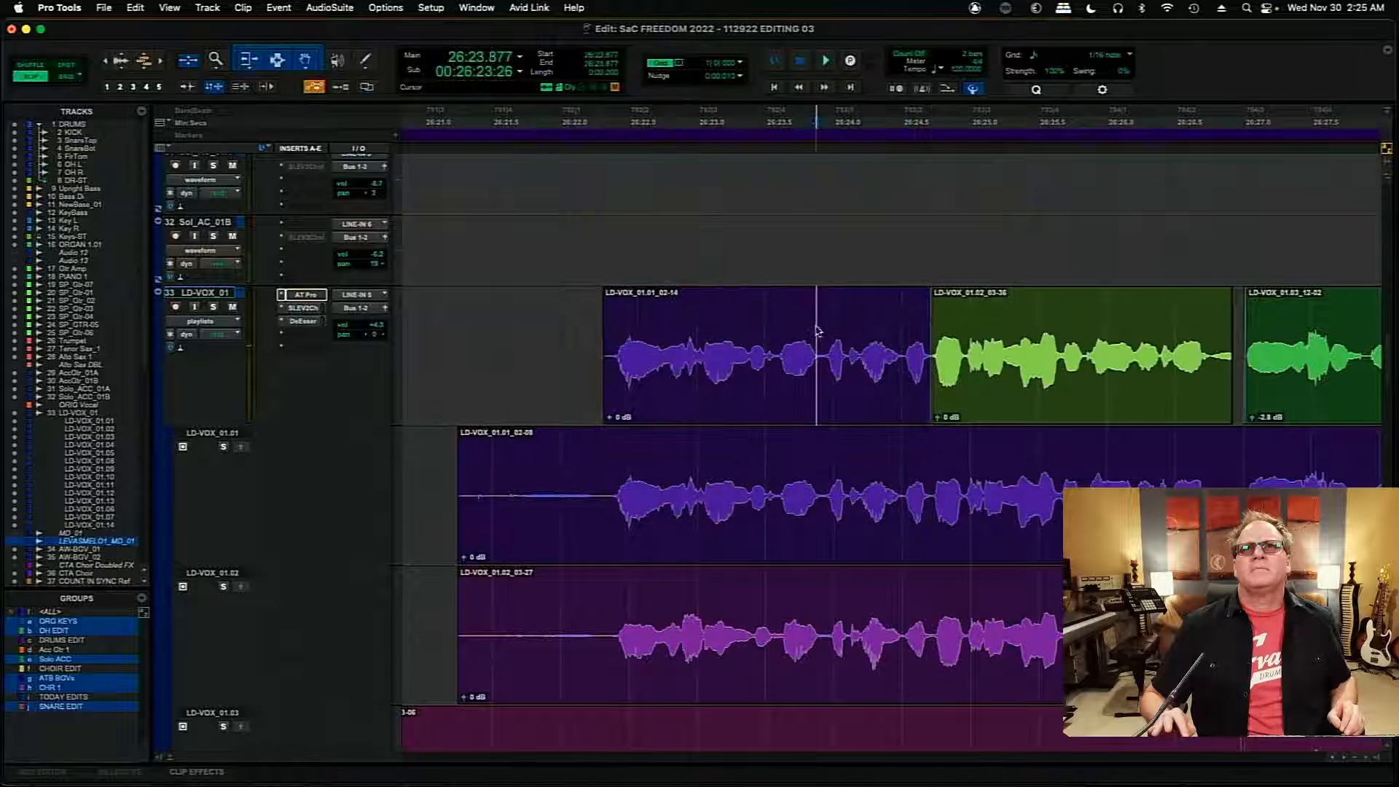
pyautogui.press('space')
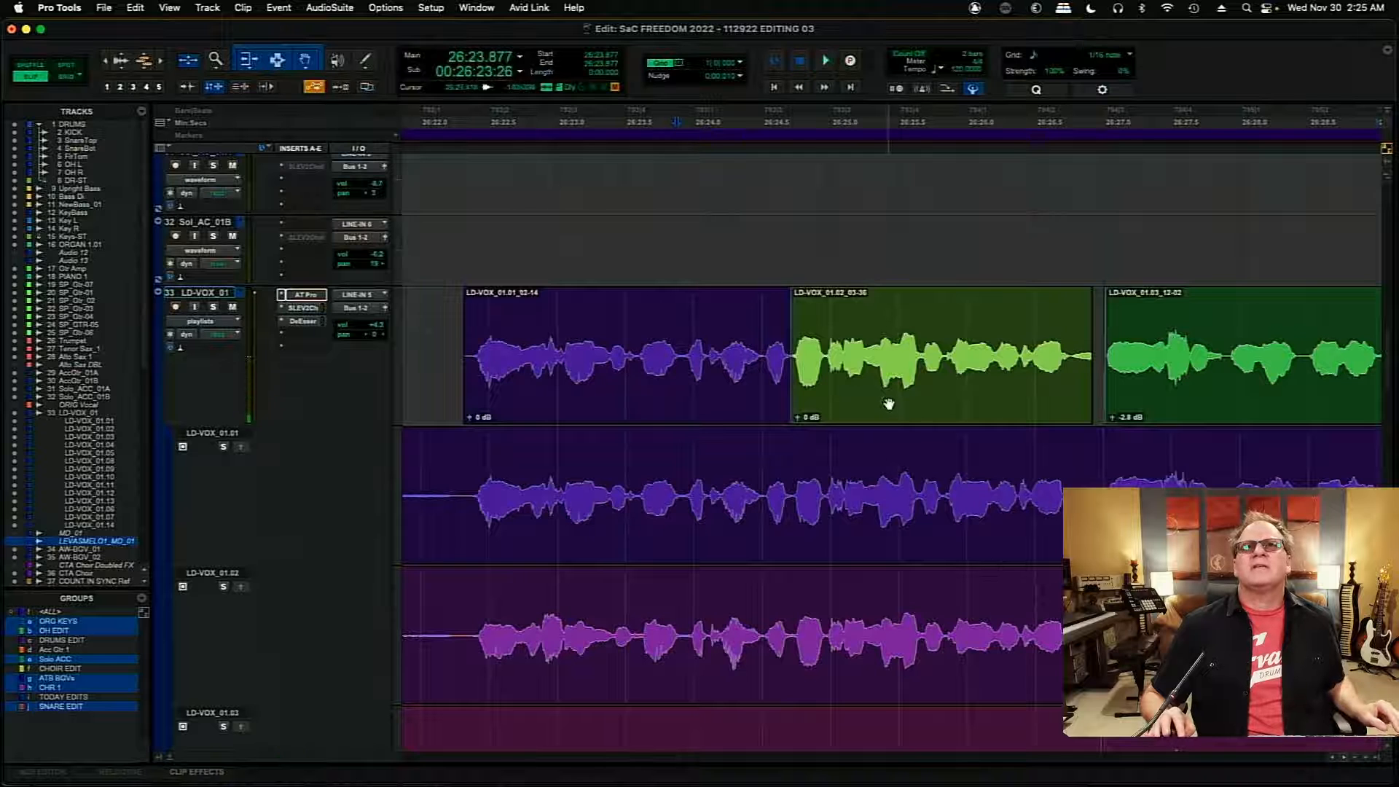
# - Nudge the adjoining LD-VOX_01.01 and LD-VOX_01.02 comp clips together 20 ms later and audition the phrase from its beginning
pyautogui.click(889, 403)
pyautogui.keyDown('shift'); pyautogui.click(724, 405); pyautogui.keyUp('shift')
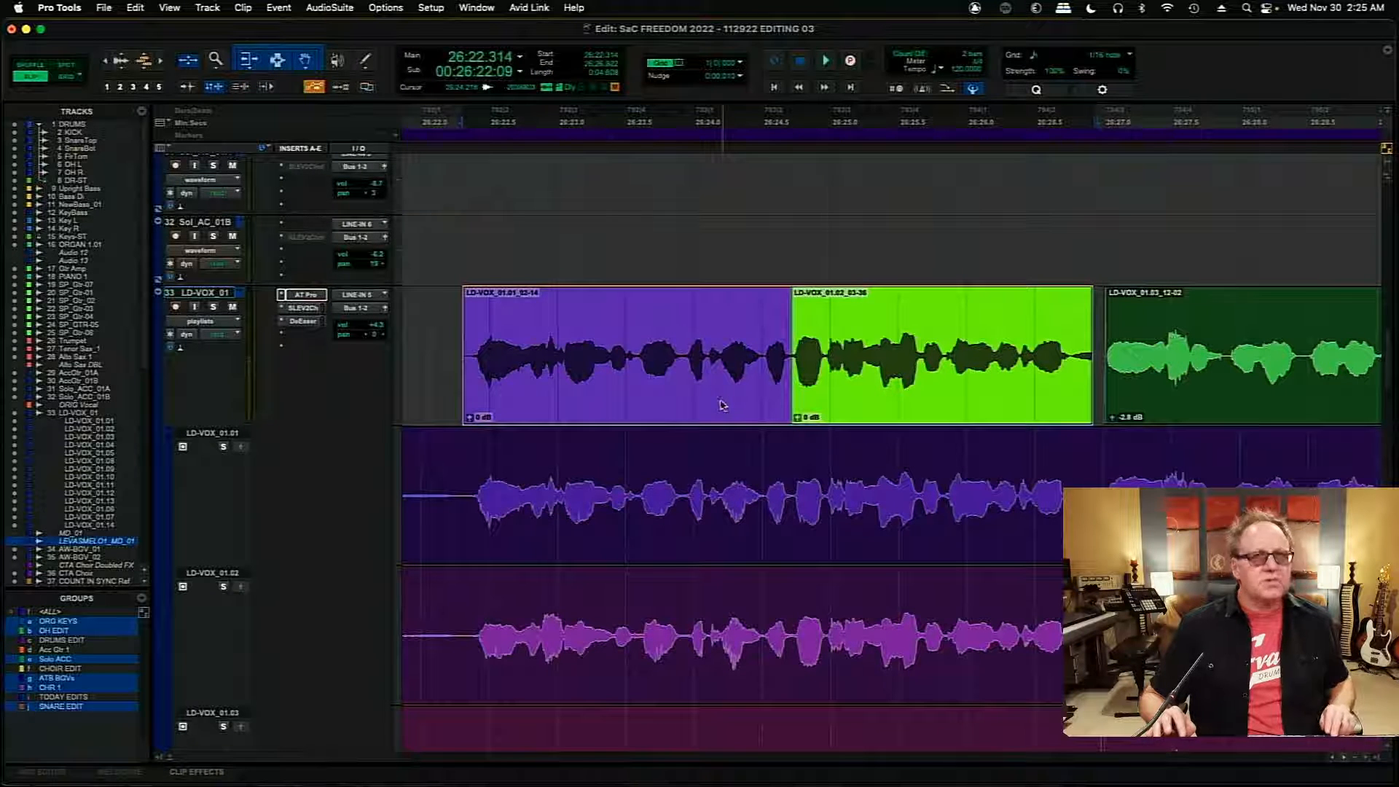
pyautogui.press('KP_Add')
pyautogui.press('KP_Add')
pyautogui.click(431, 323)
pyautogui.press('space')
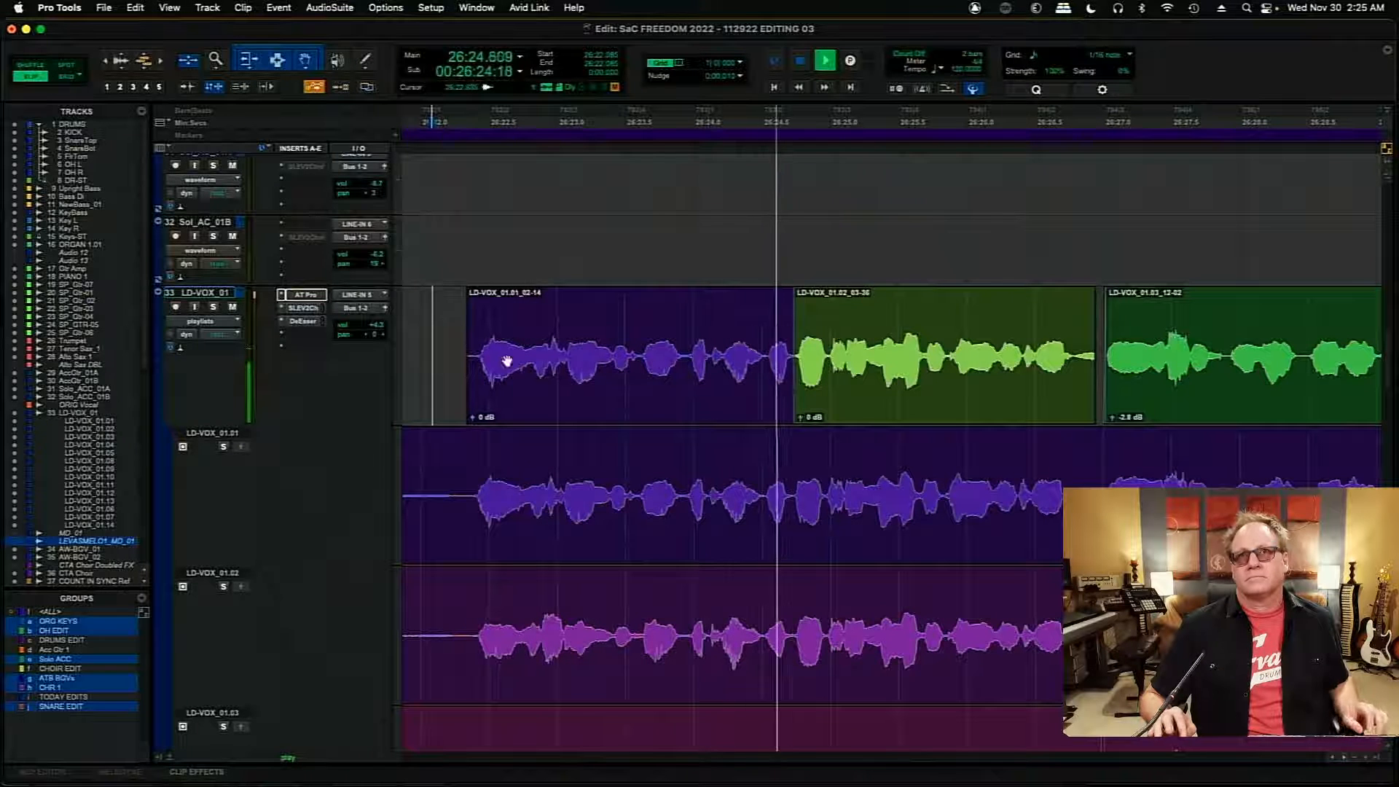
# - Nudge the same two comp clips 10 ms earlier, to start at 26:22.324, and replay the phrase
pyautogui.click(718, 396)
pyautogui.keyDown('shift'); pyautogui.click(859, 395); pyautogui.keyUp('shift')
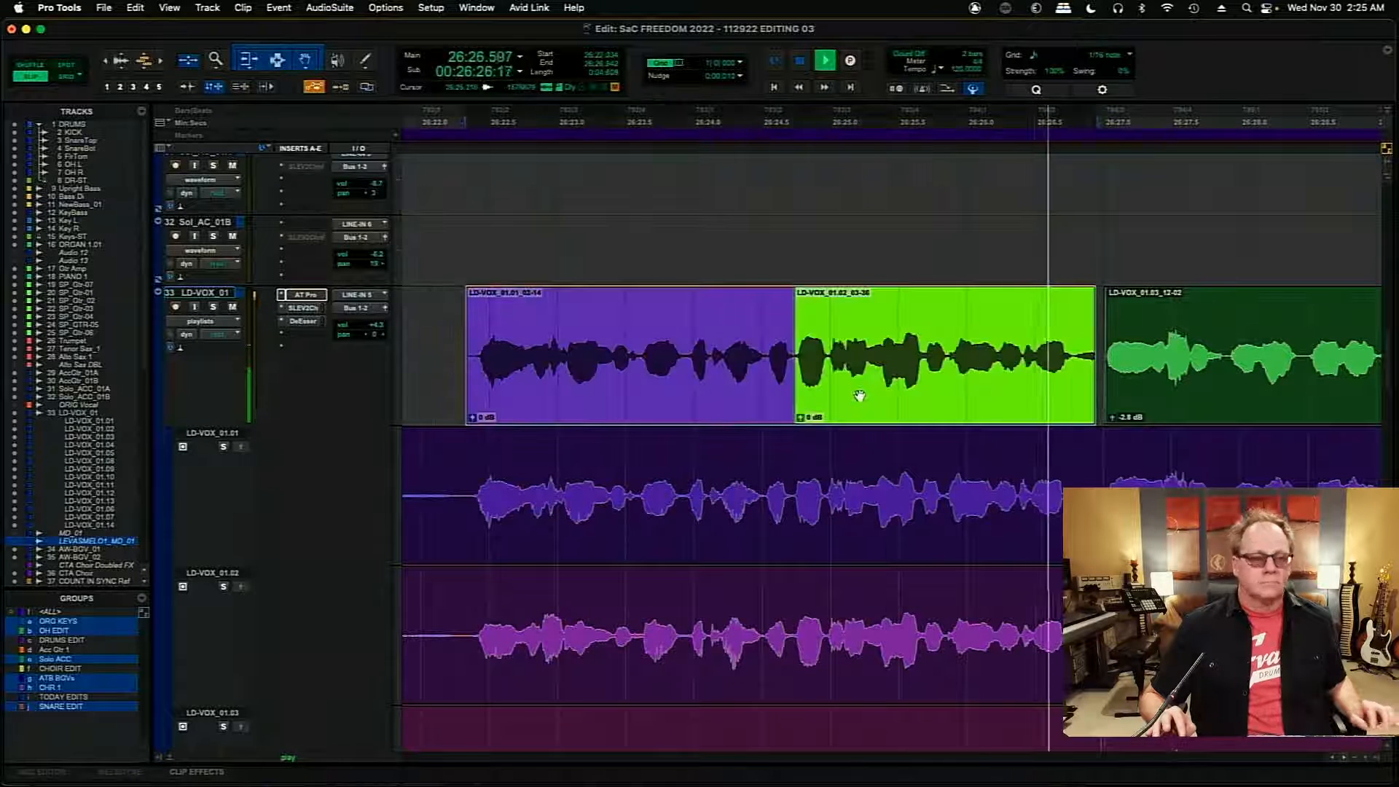
pyautogui.press('-')
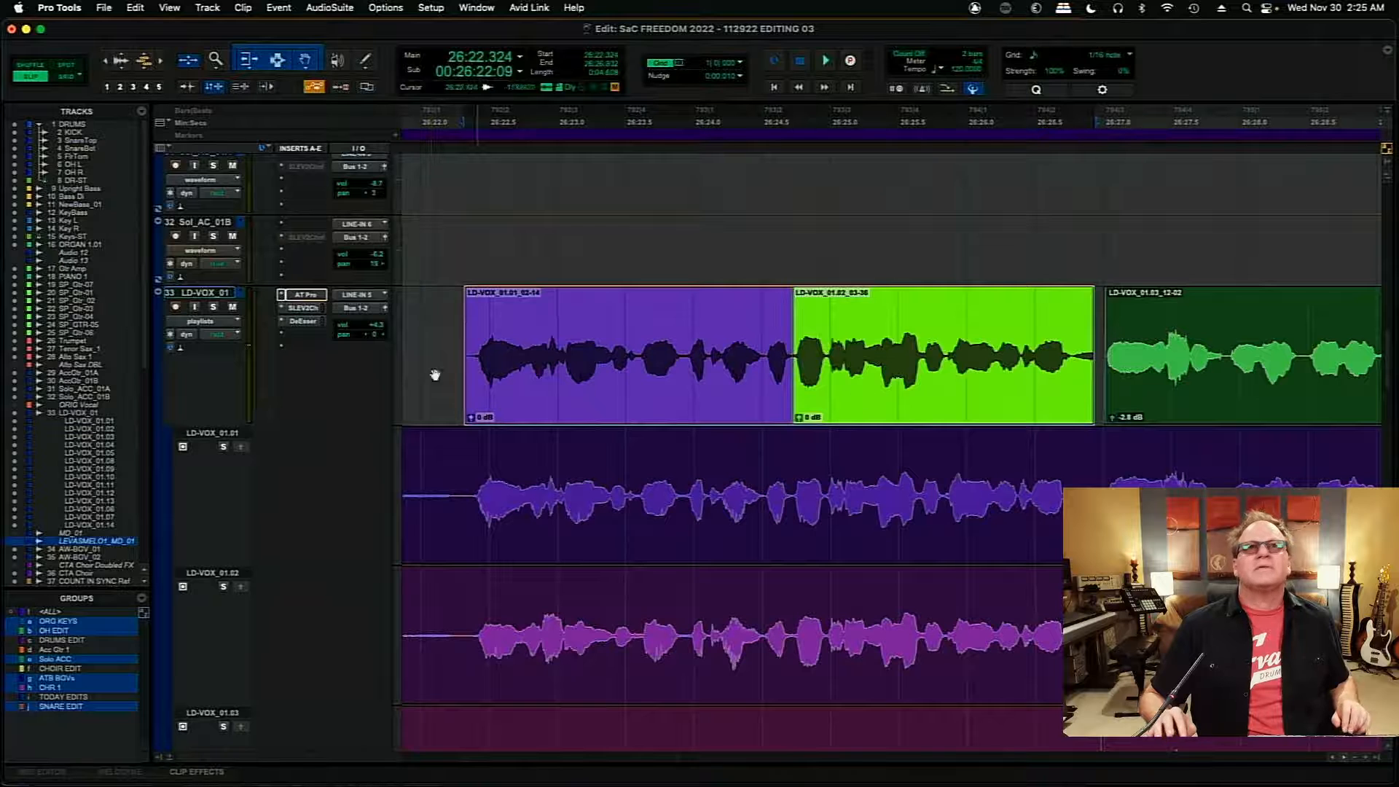
pyautogui.click(433, 330)
pyautogui.press('space')
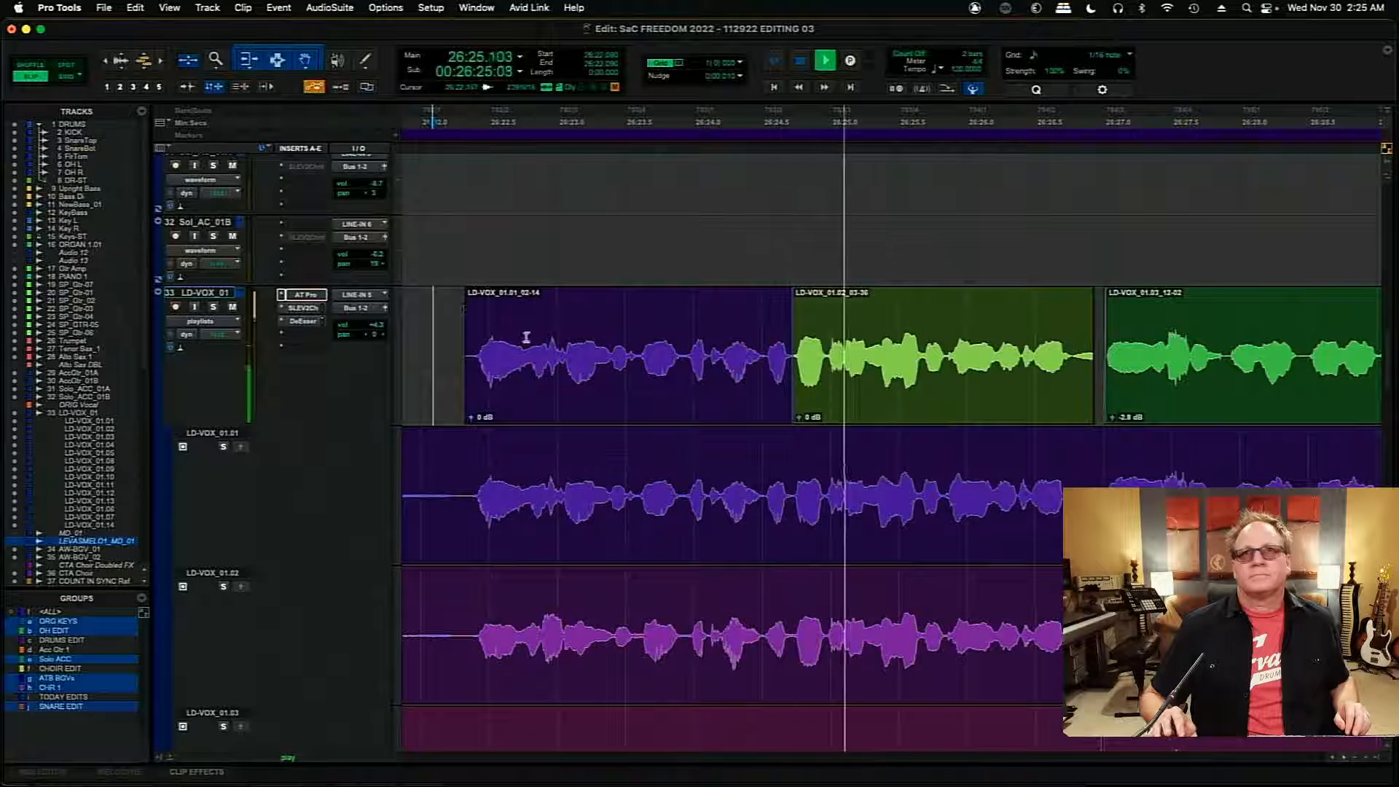
# - Extend the start of the LD-VOX_01.03 comp clip back to about 26:26.8 to close the gap, and audition it from 26:28.234
pyautogui.click(1345, 759)
pyautogui.click(1345, 759)
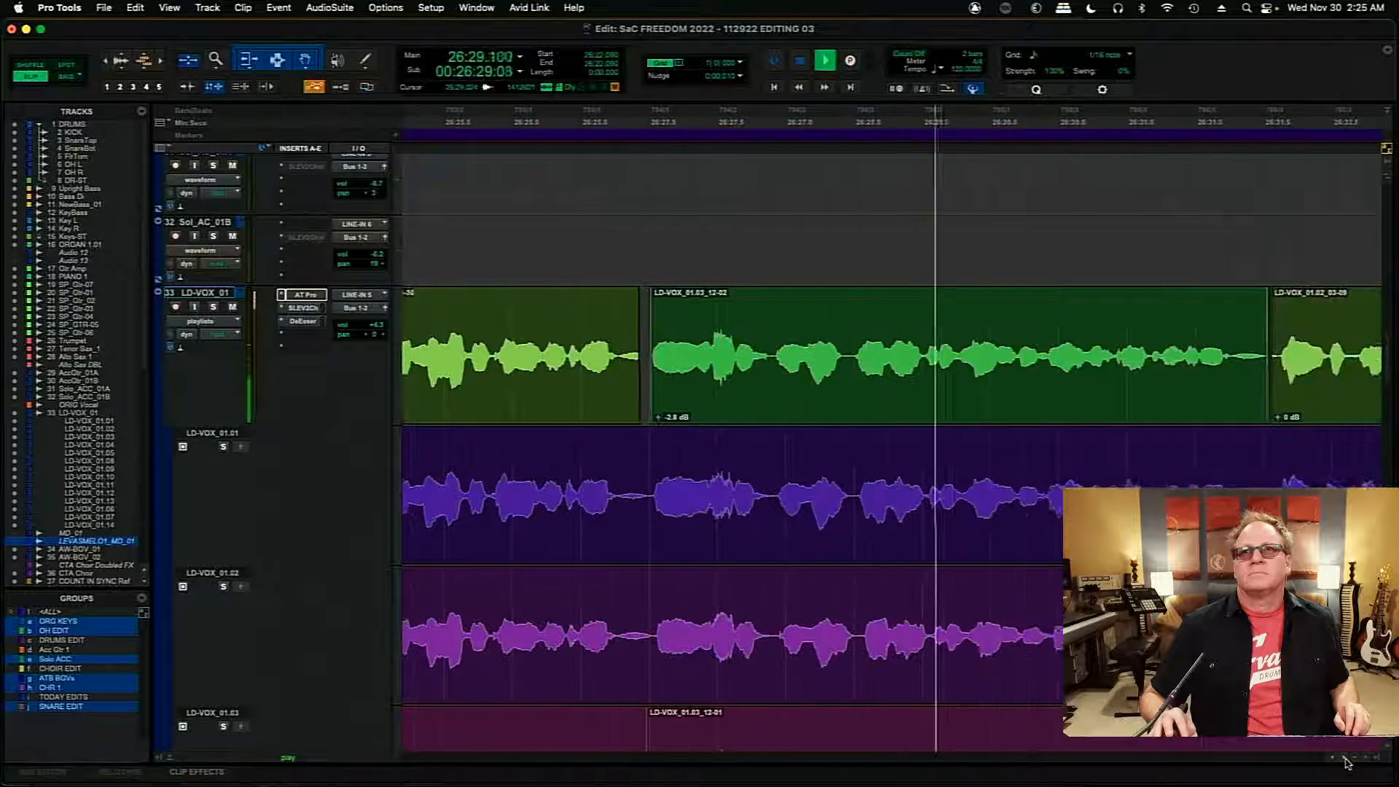
pyautogui.press('space')
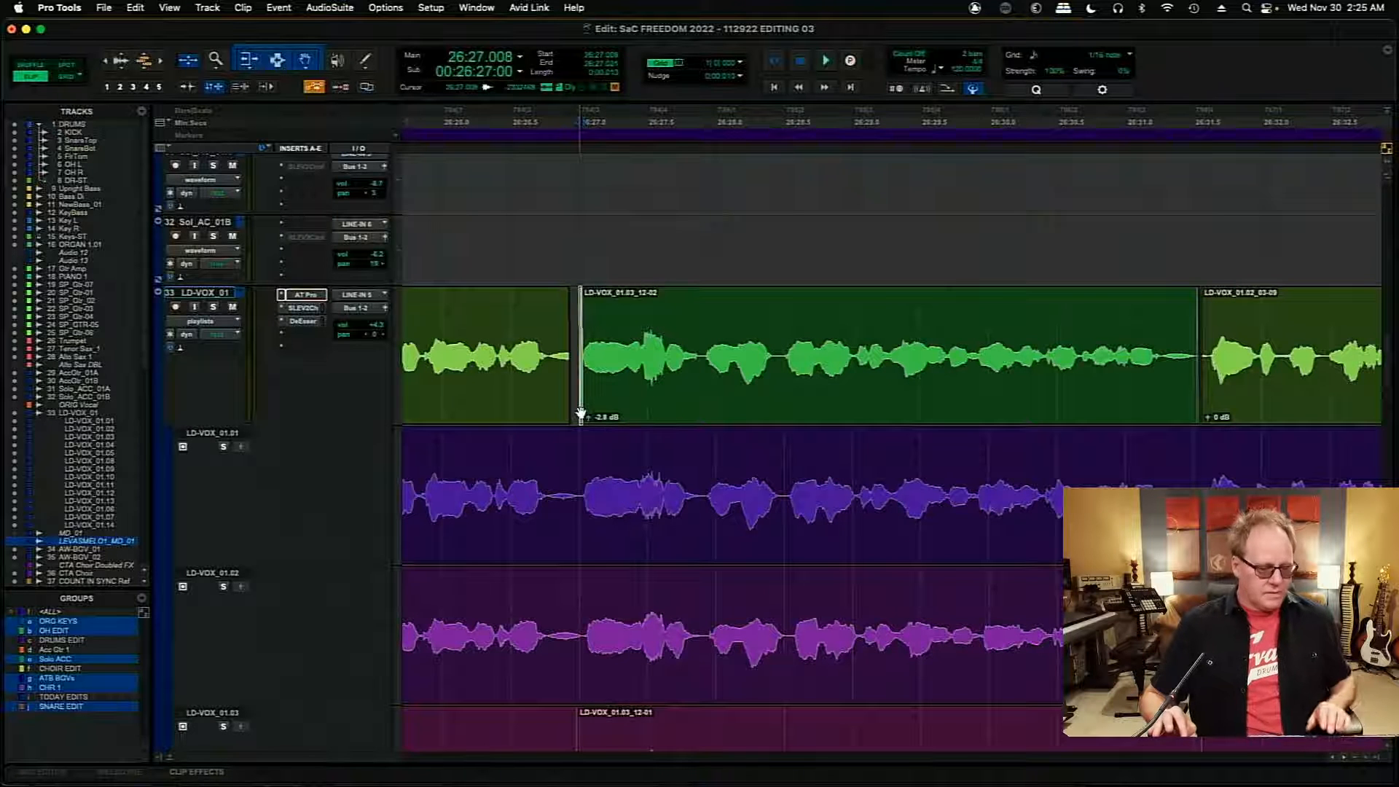
pyautogui.moveTo(587, 345); pyautogui.dragTo(554, 348)
pyautogui.click(1022, 357)
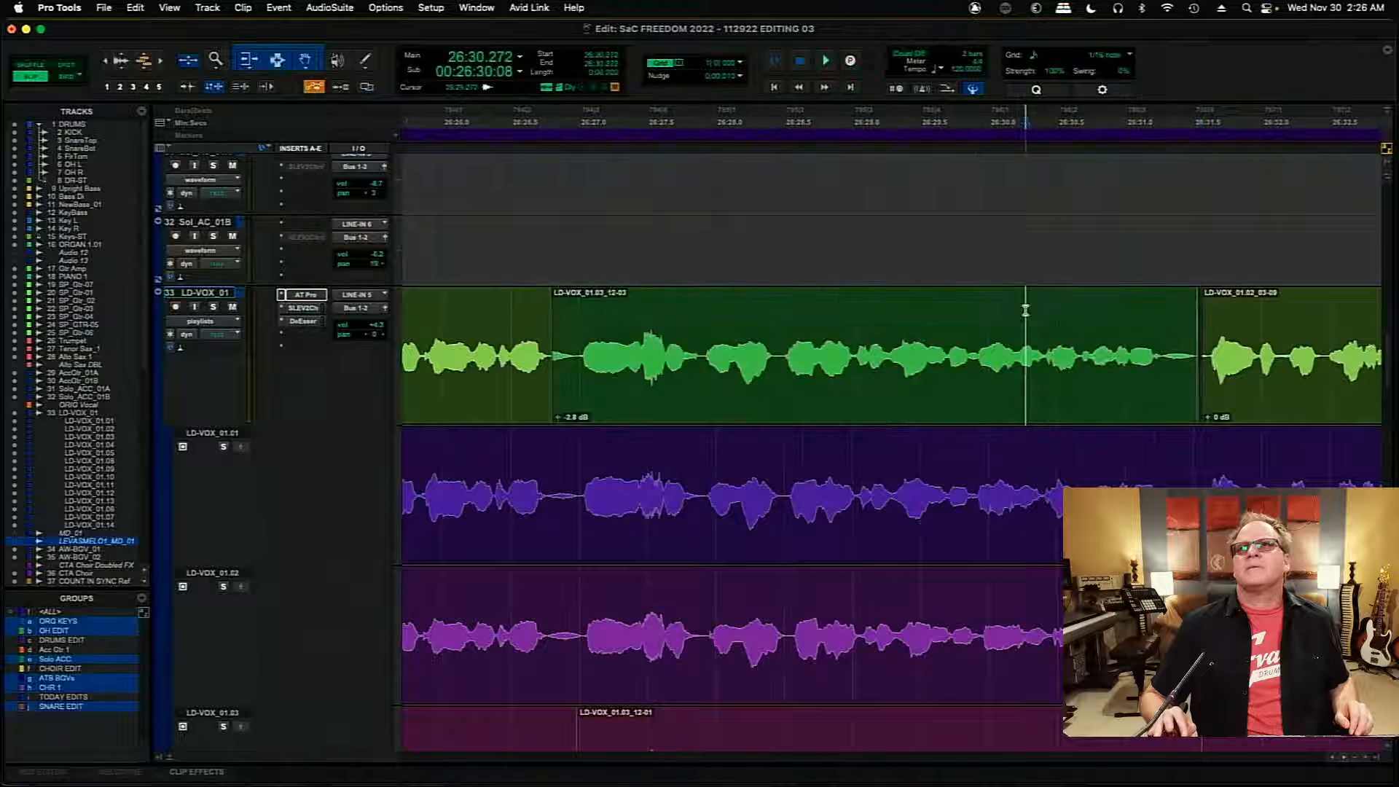
pyautogui.press('space')
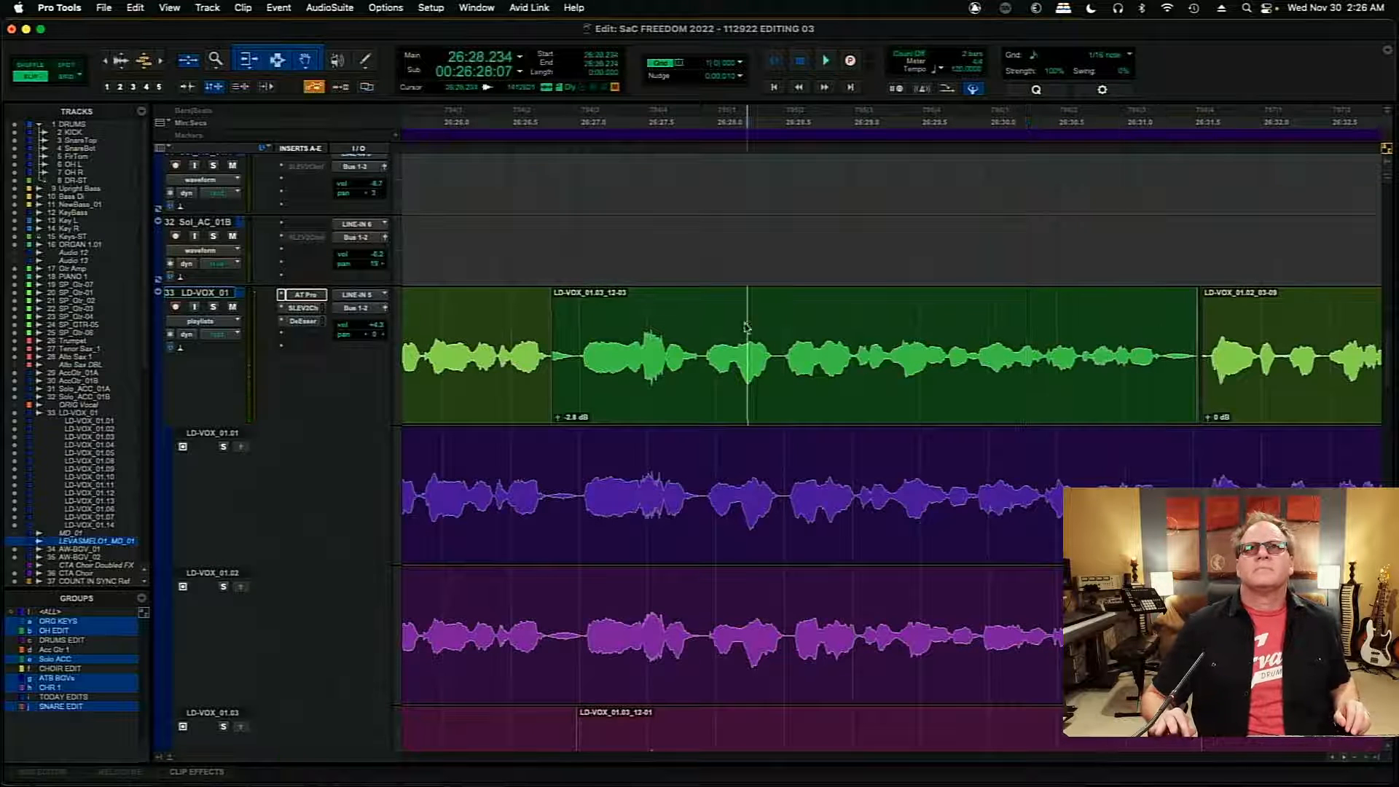
pyautogui.press('space')
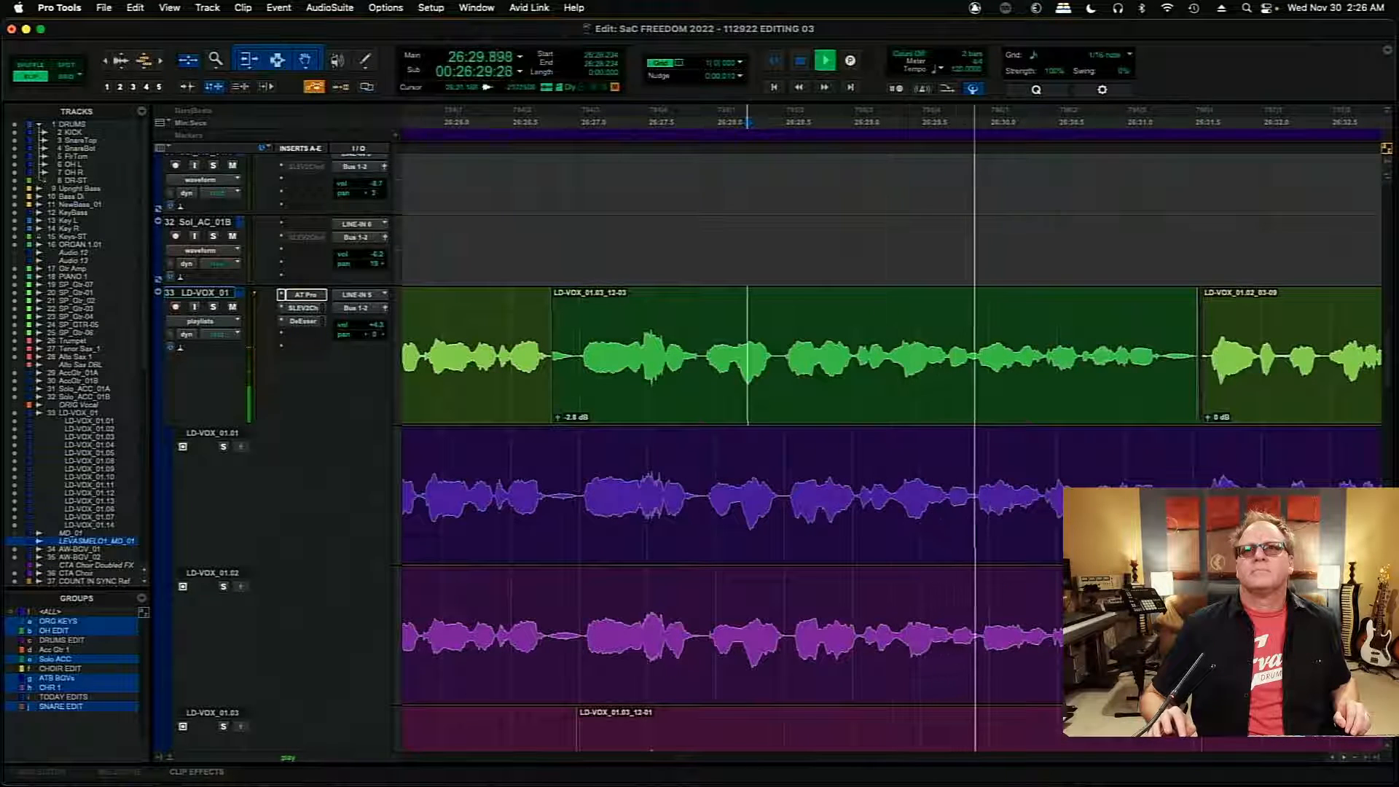
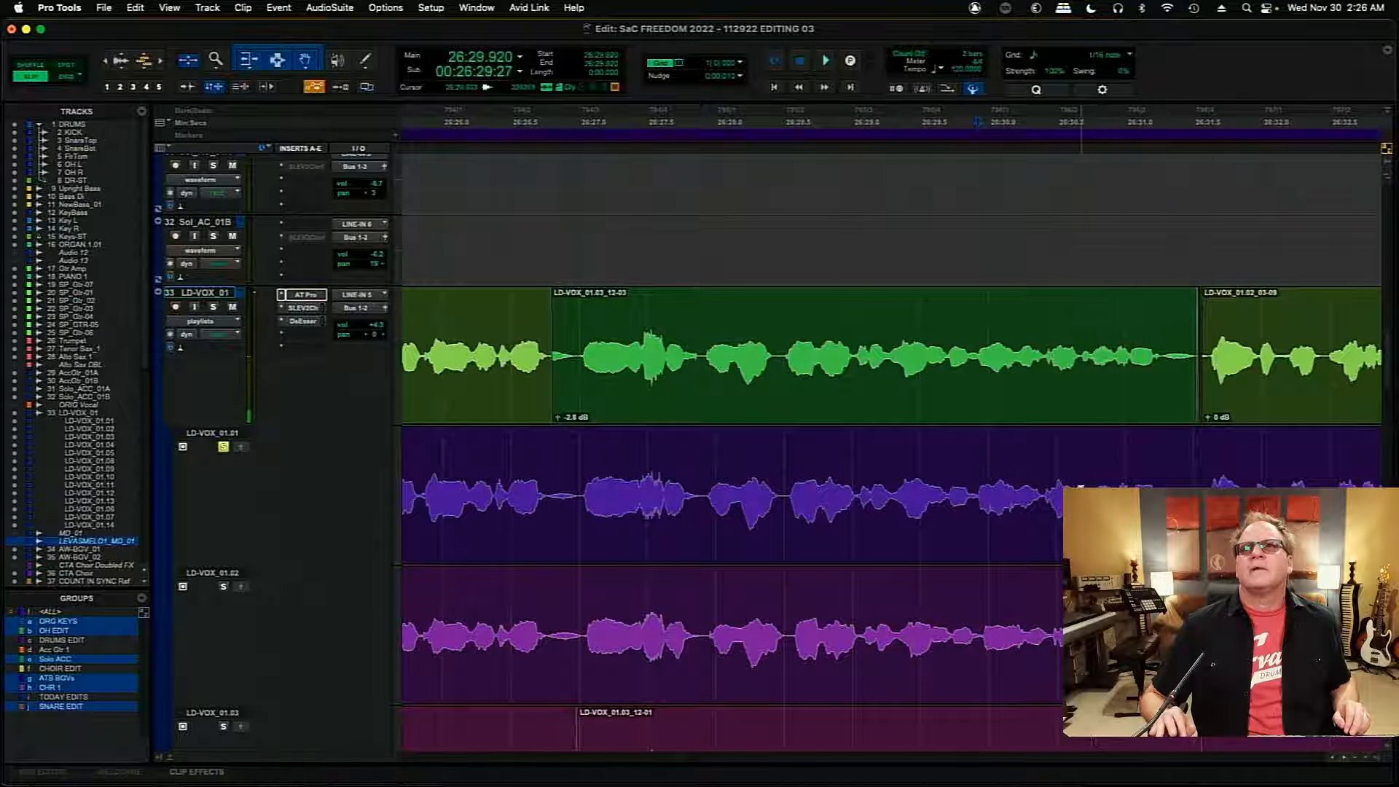
# - Copy the section from 26:30.682 to about 26:31.57 of LD-VOX_01.01 into the LD-VOX_01 comp and audition it from 26:28.853
pyautogui.moveTo(1081, 486); pyautogui.dragTo(1151, 466)
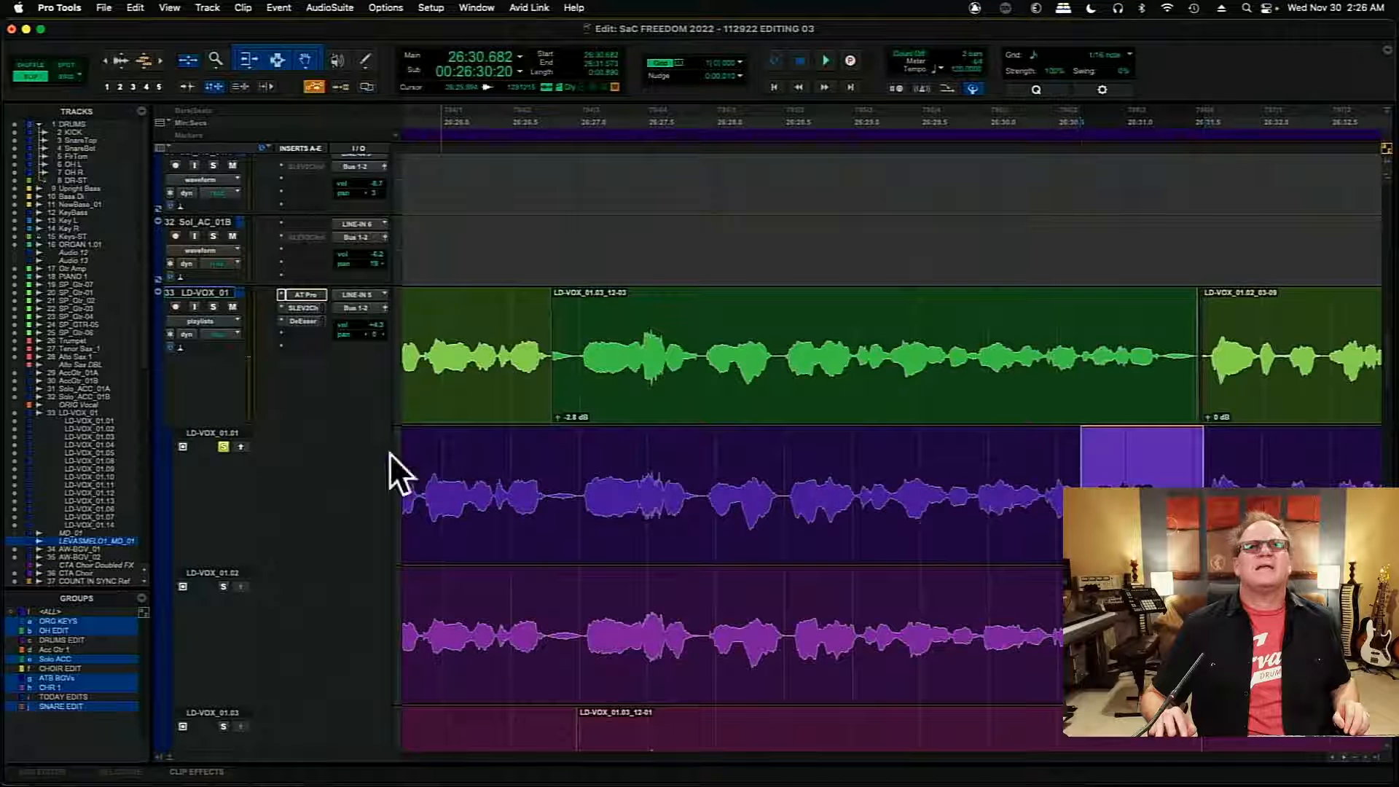
pyautogui.click(241, 447)
pyautogui.click(832, 304)
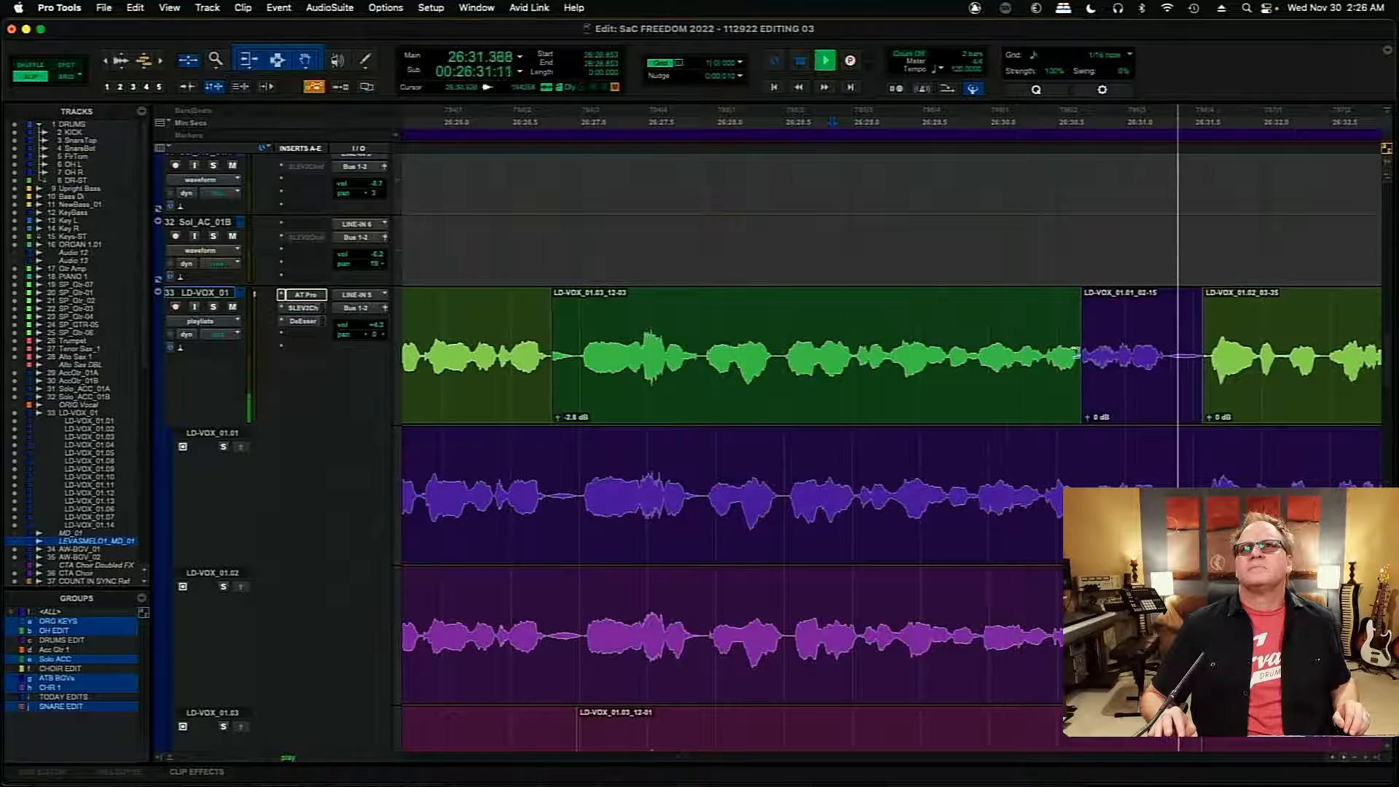
# - Extend the start of the new LD-VOX_01.01 comp clip back to about 26:29.9 and audition the transition from 26:29.322
pyautogui.moveTo(1083, 355); pyautogui.dragTo(1056, 362)
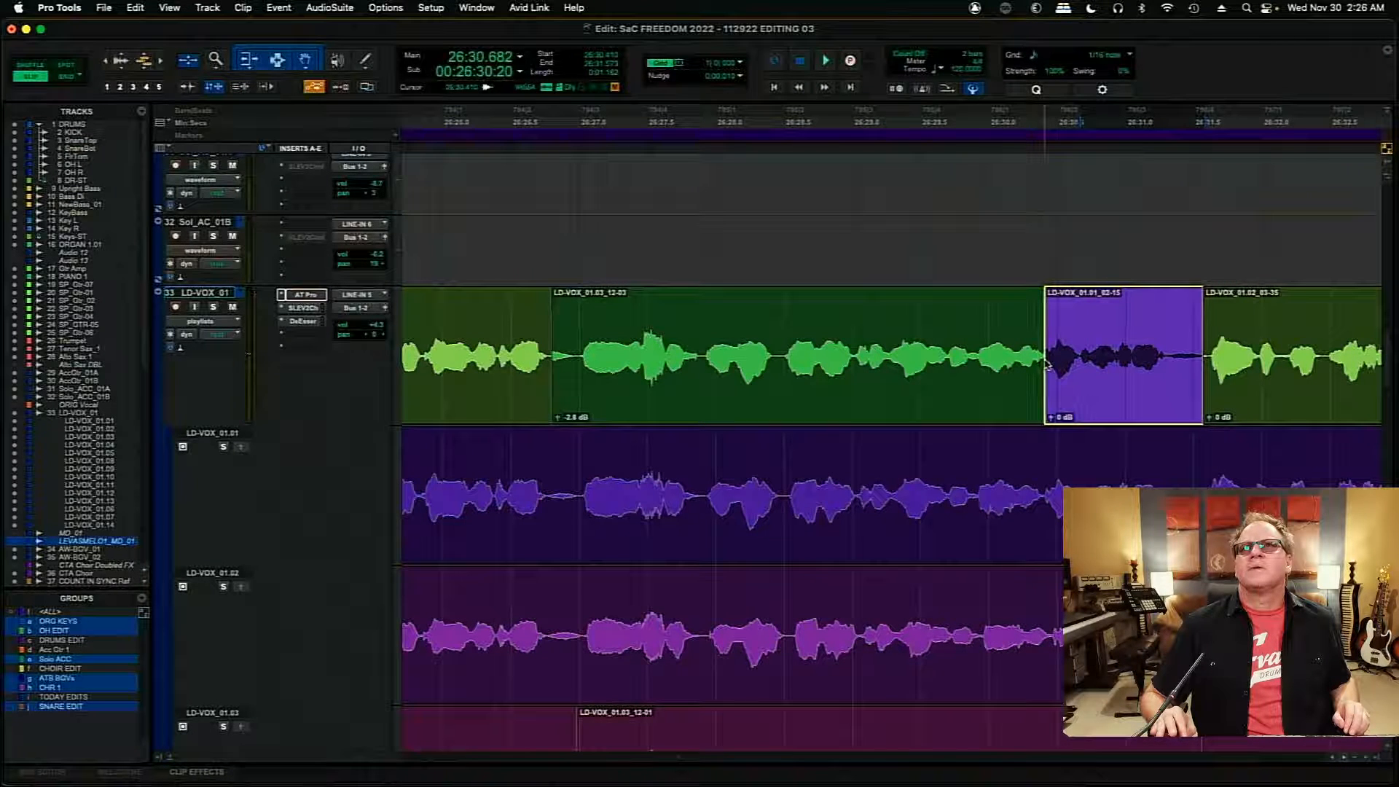
pyautogui.click(965, 357)
pyautogui.press('space')
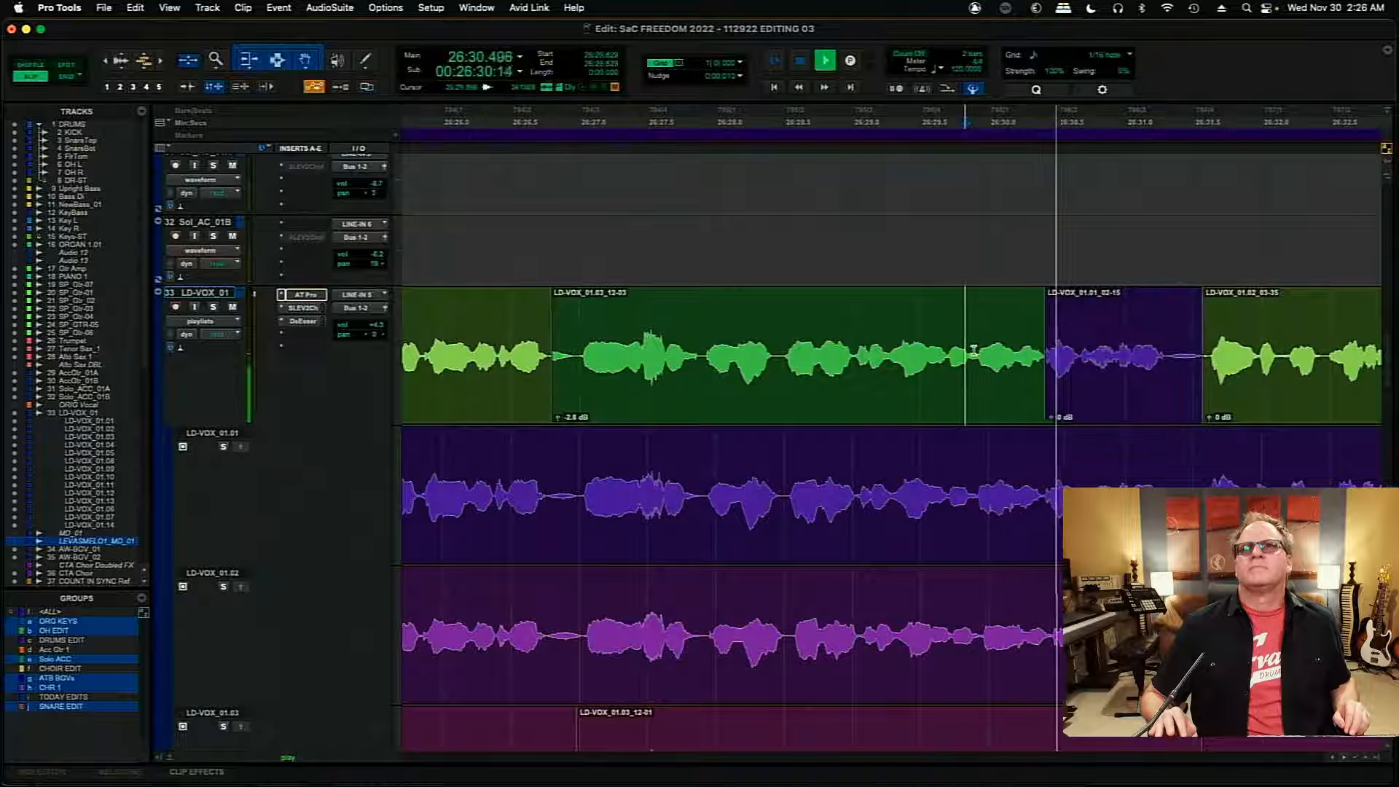
pyautogui.moveTo(1051, 364); pyautogui.dragTo(968, 370)
pyautogui.click(899, 323)
pyautogui.press('space')
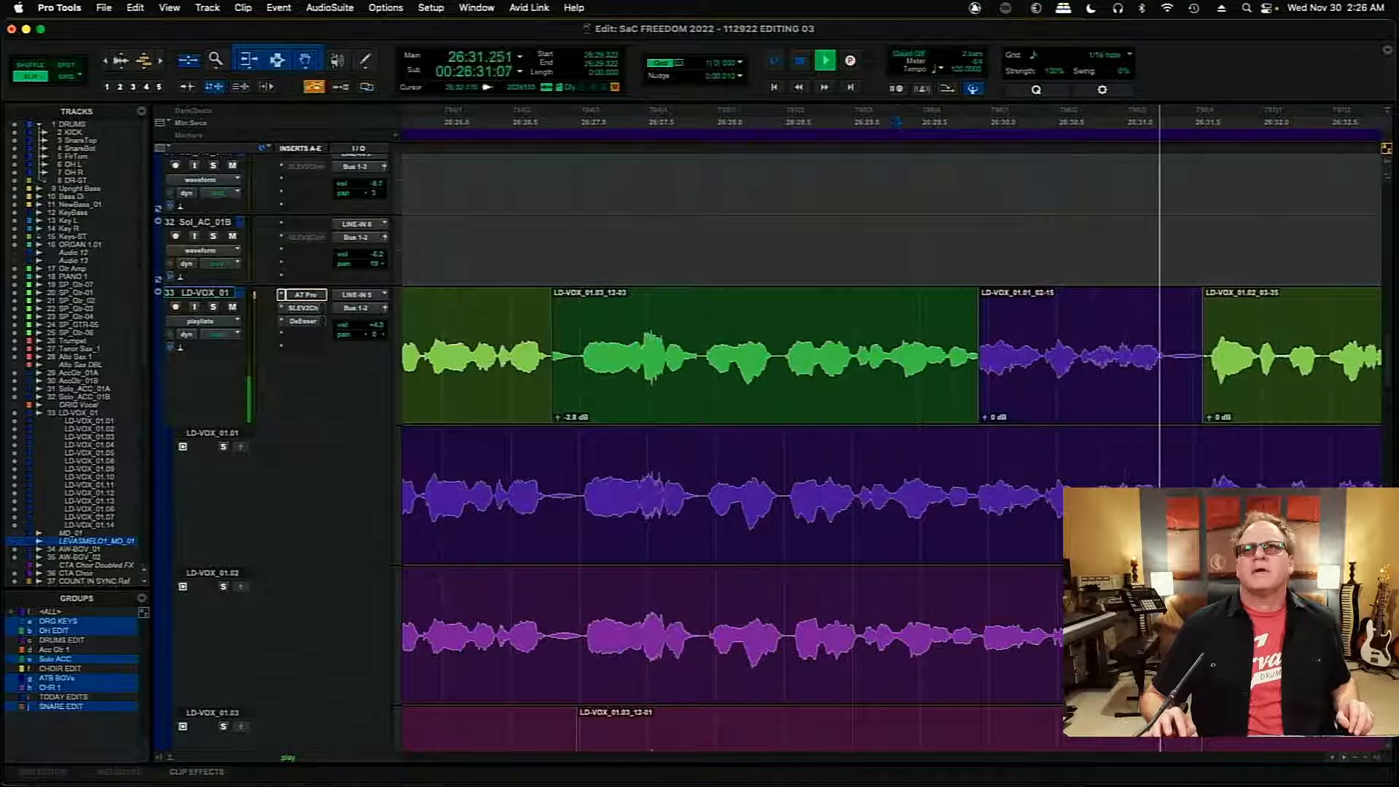
# - Play the comp on to about 26:38 and compare it with playlists LD-VOX_01.02 and LD-VOX_01.01 from around 26:36
pyautogui.press('r')
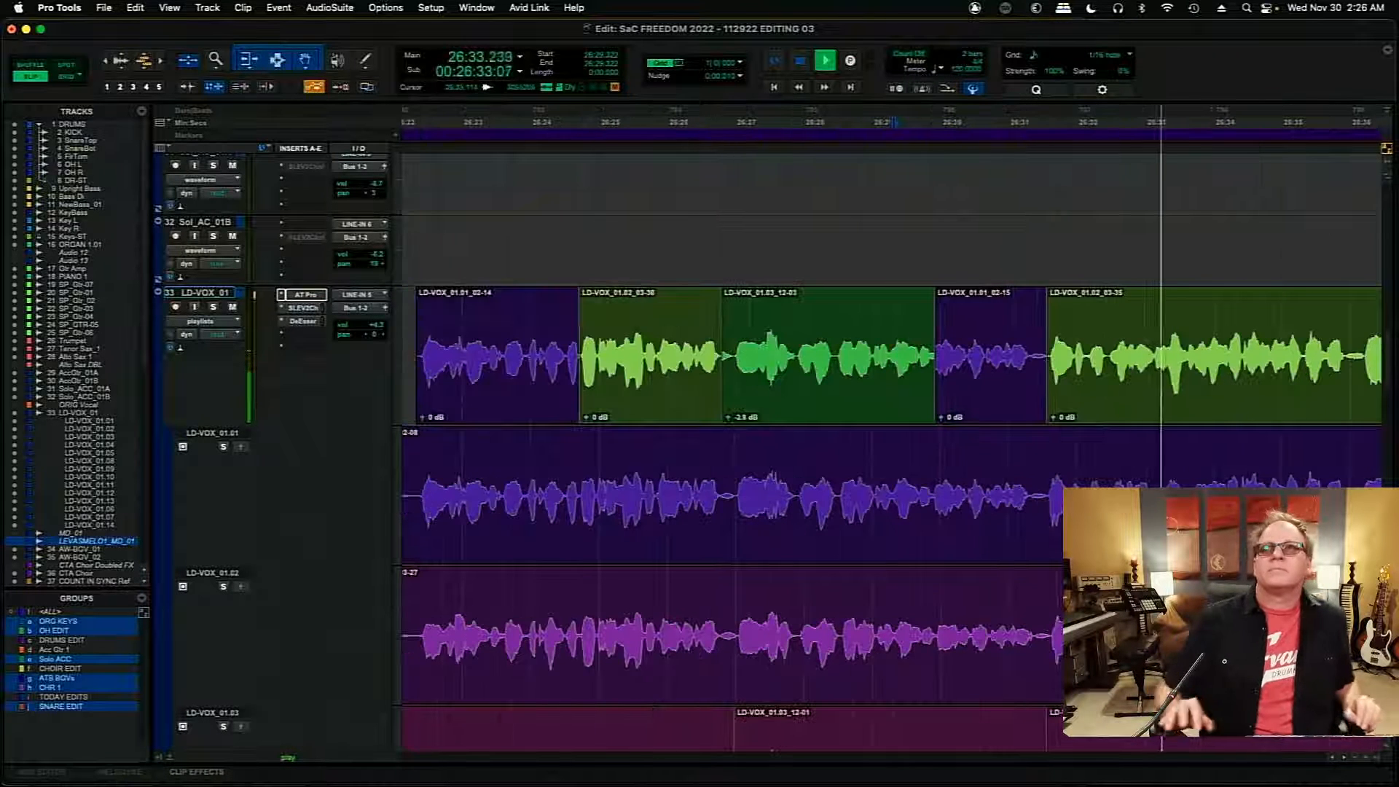
pyautogui.click(1341, 757)
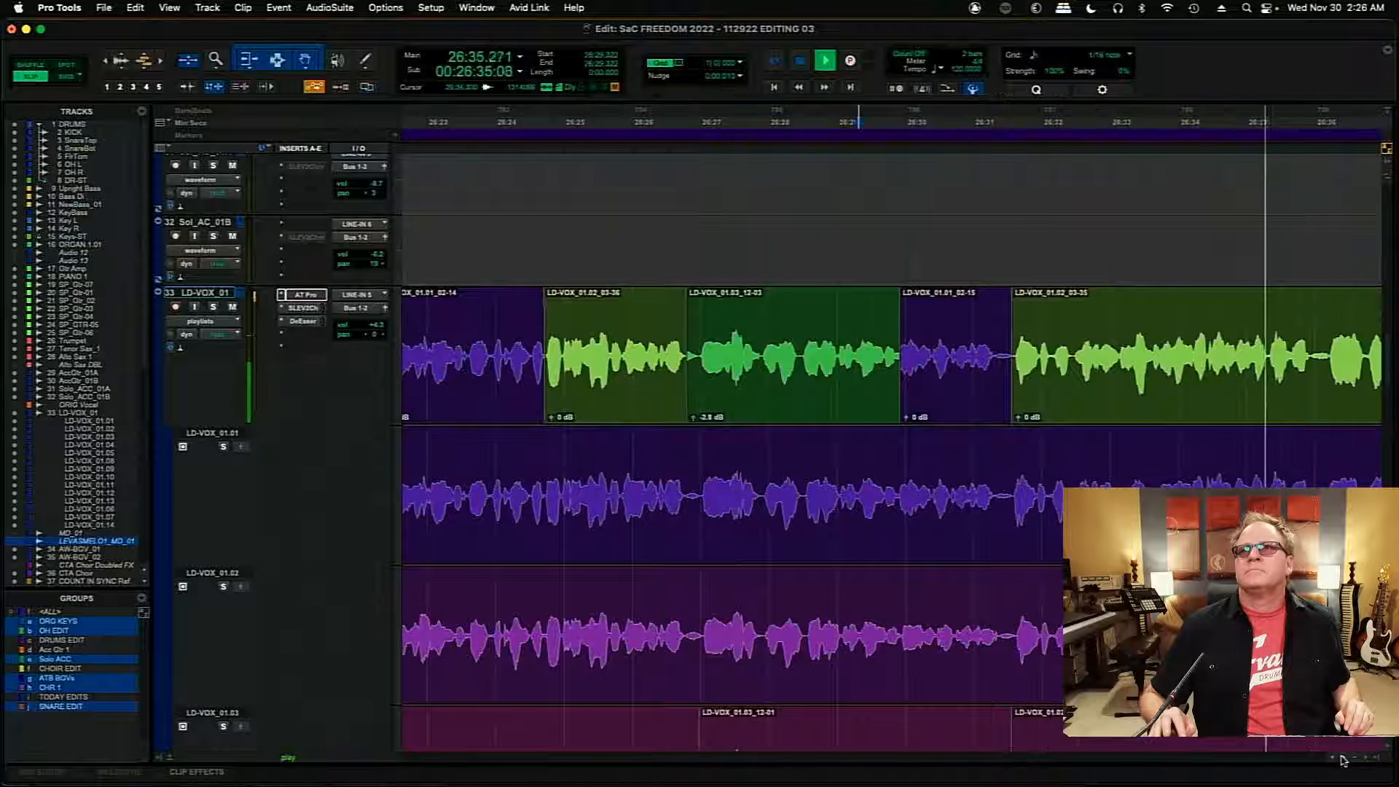
pyautogui.hscroll(5, 1341, 760)
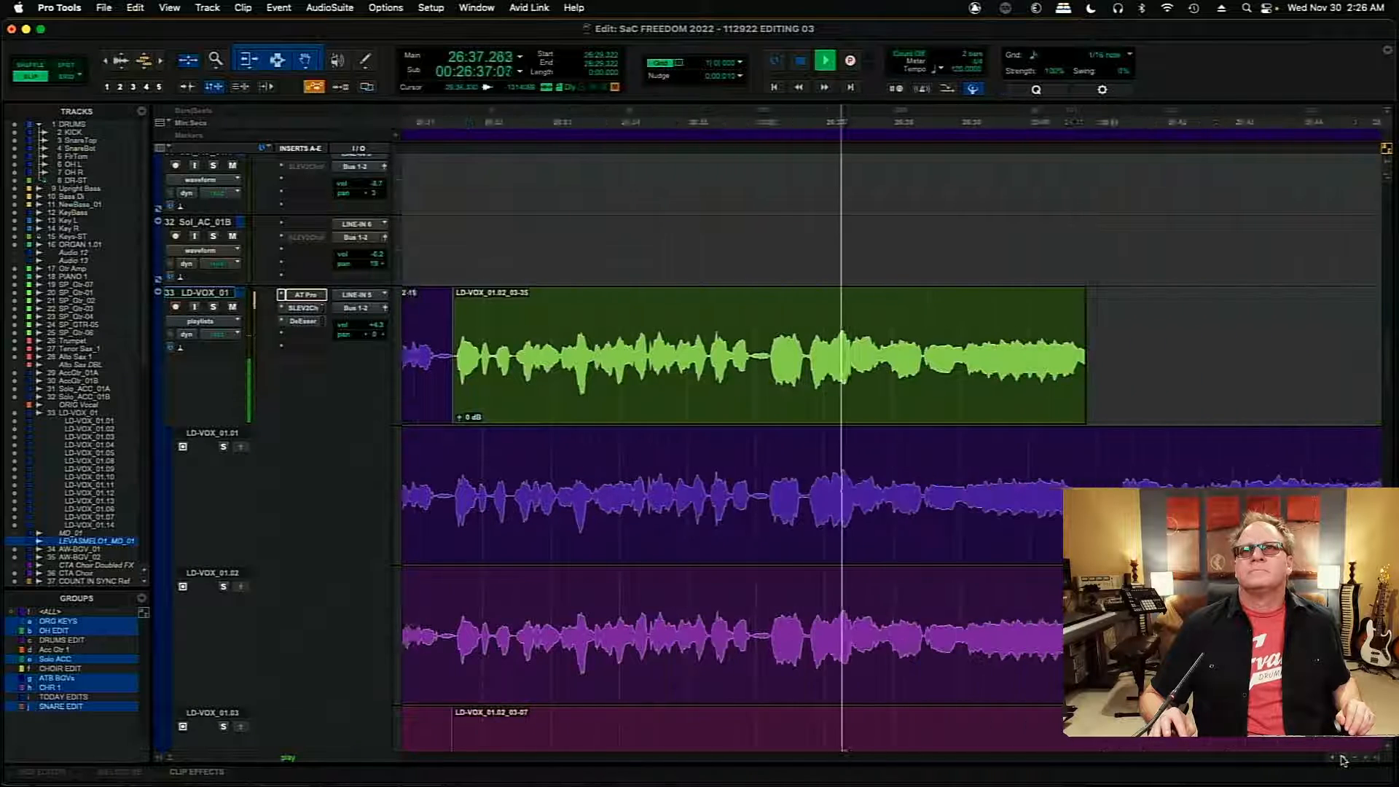
pyautogui.press('space')
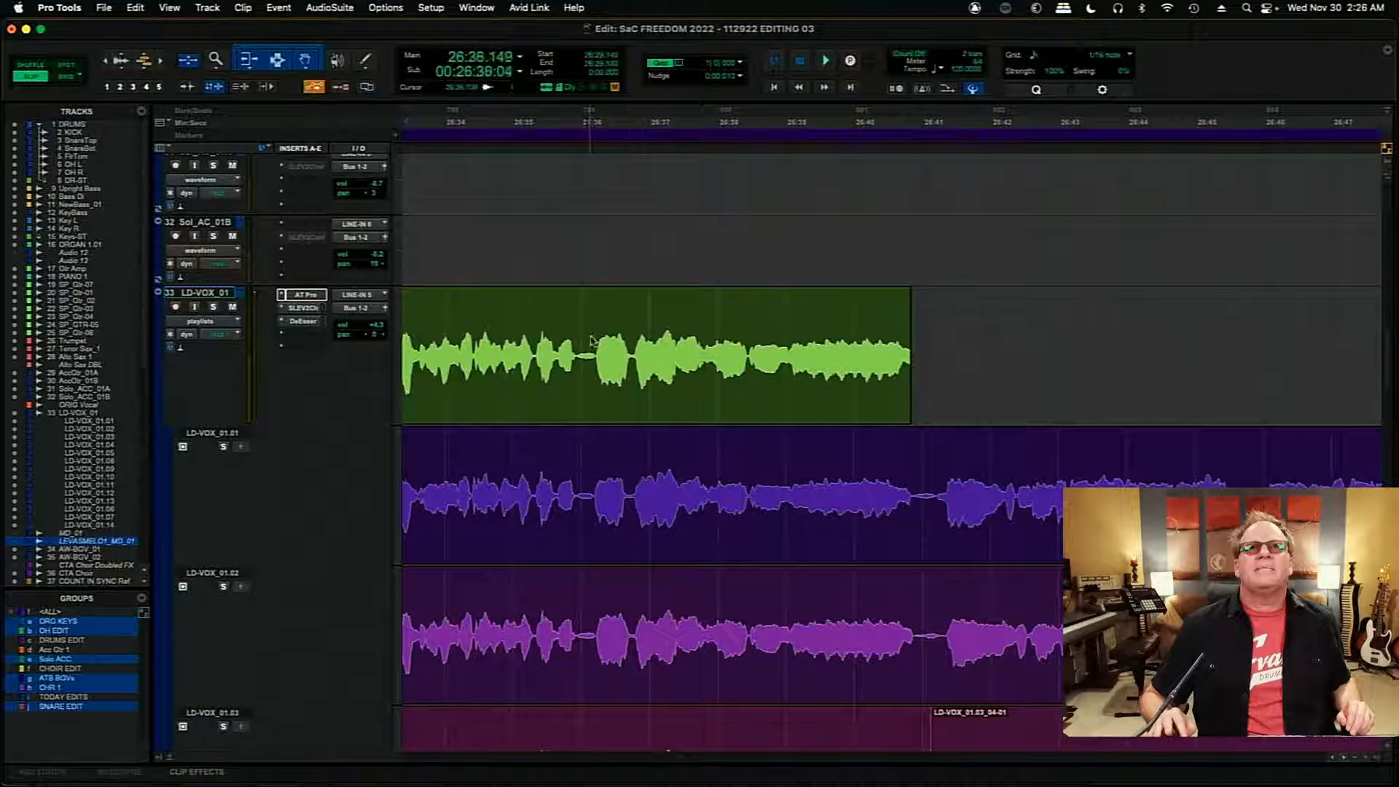
pyautogui.press('space')
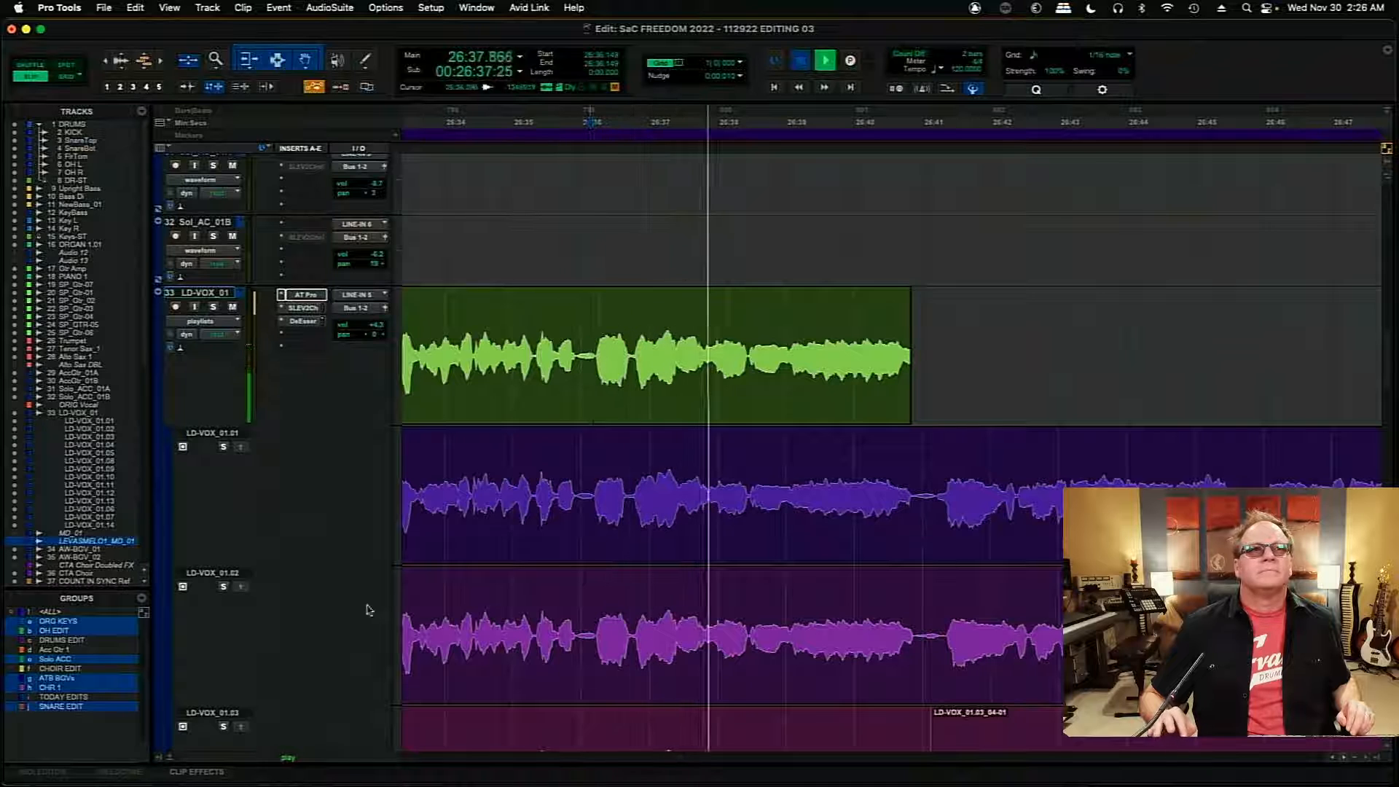
pyautogui.press('space')
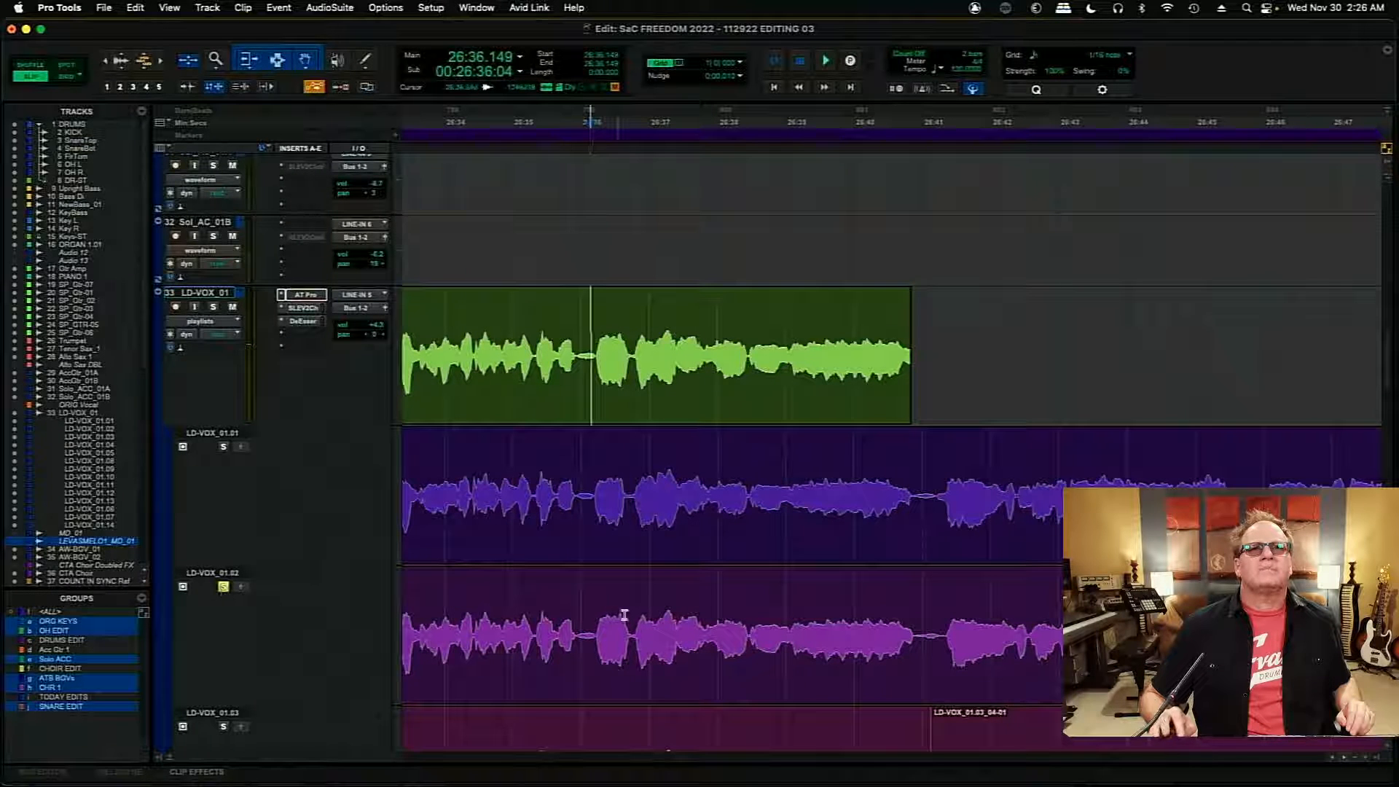
pyautogui.press('space')
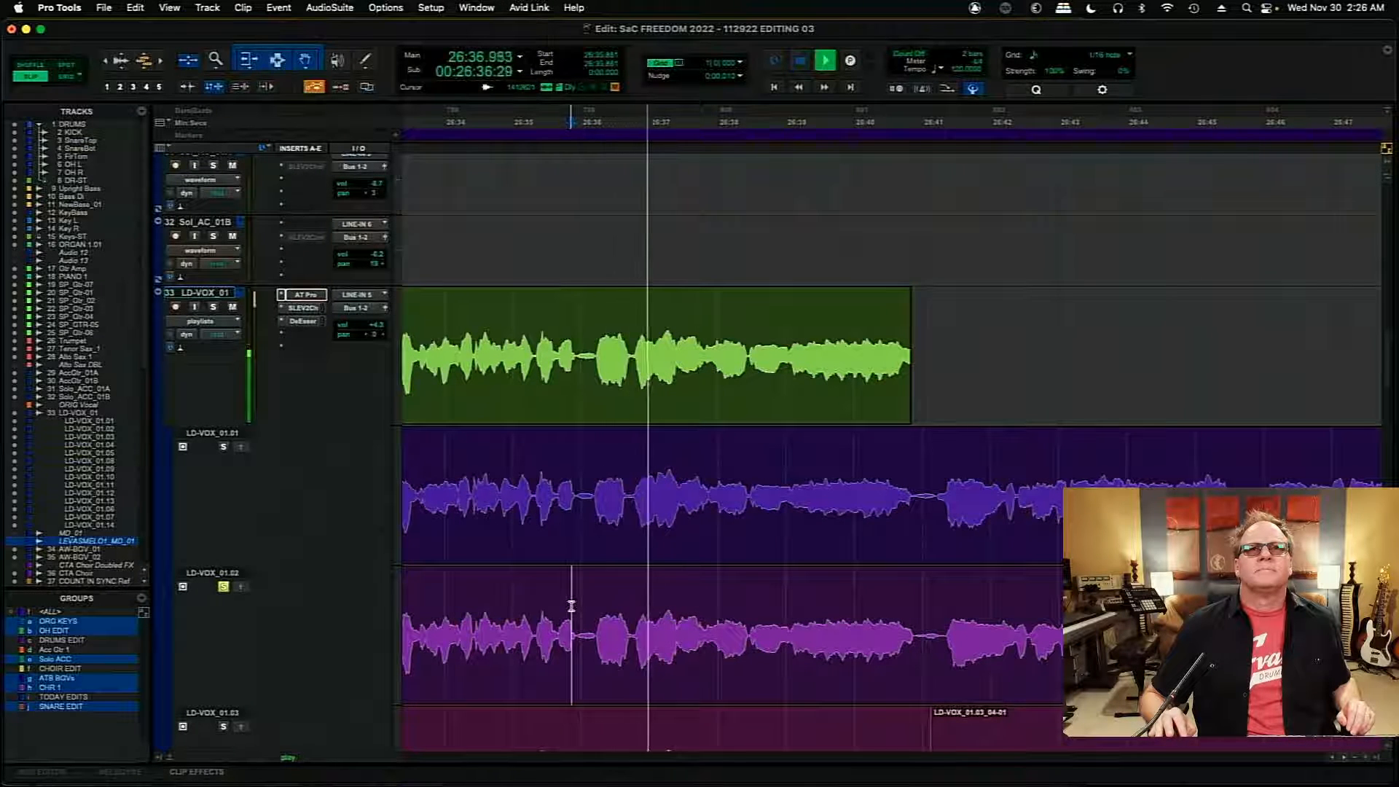
pyautogui.press('space')
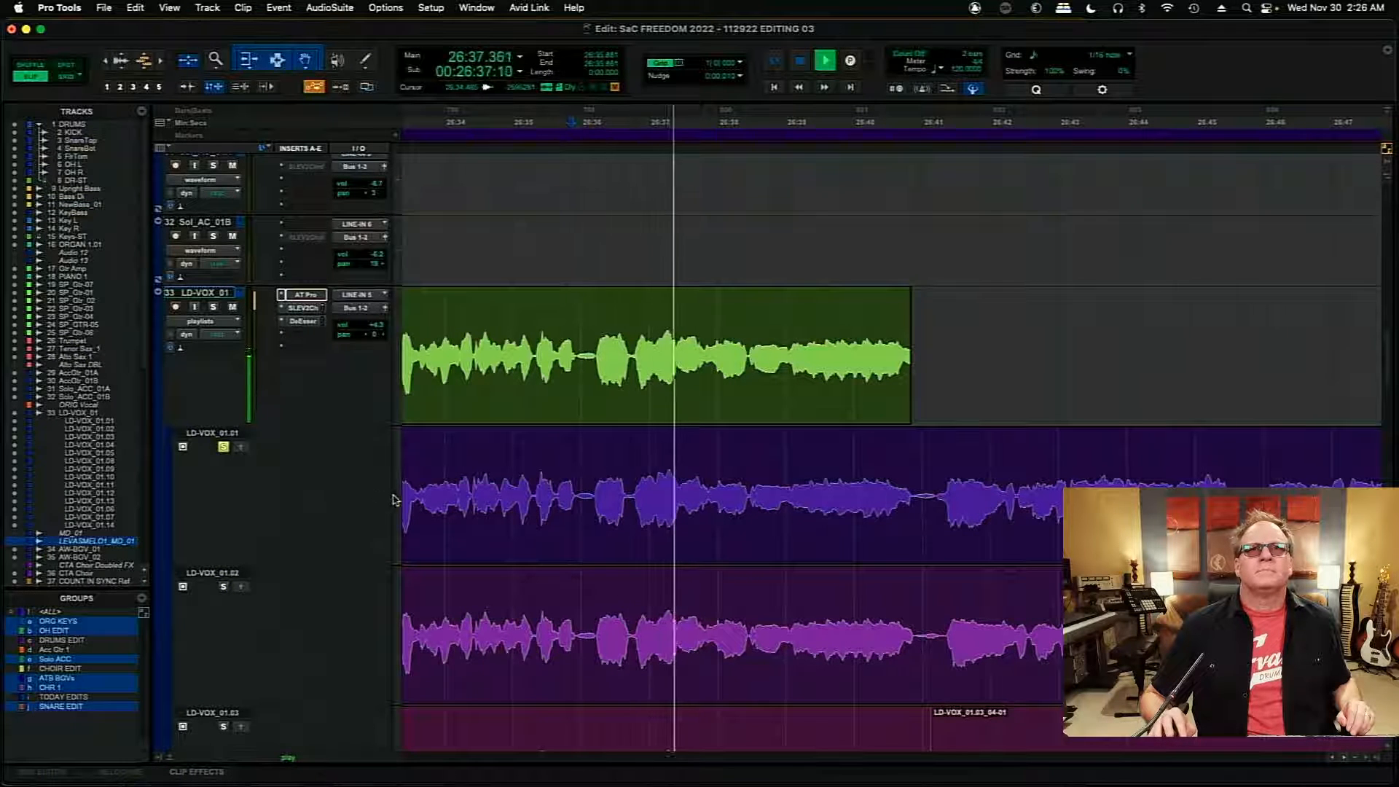
pyautogui.press('space')
# - Look through the alternate playlists and audition LD-VOX_01.02 from 26:35.797
pyautogui.moveTo(1388, 364); pyautogui.dragTo(1395, 510)
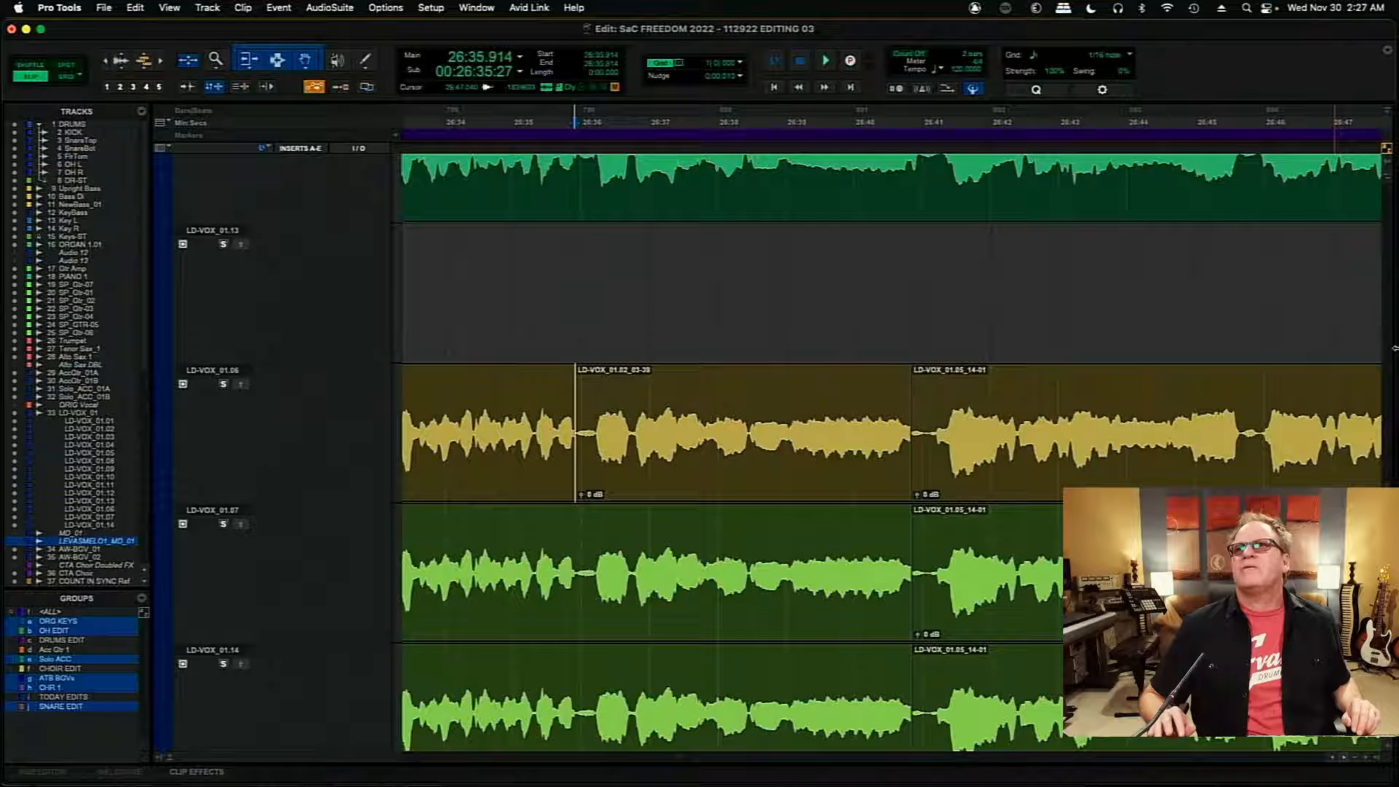
pyautogui.moveTo(1391, 522); pyautogui.dragTo(1393, 376)
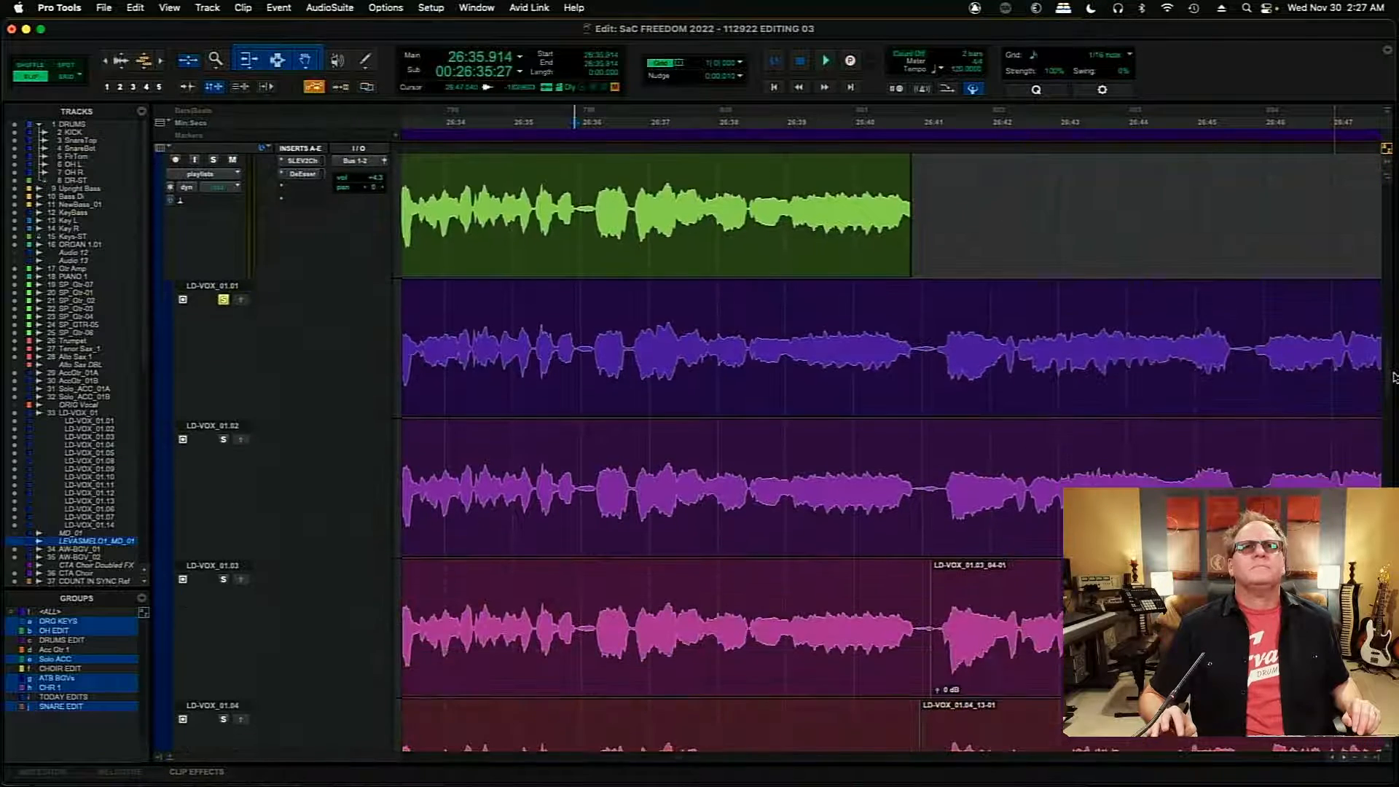
pyautogui.click(224, 439)
pyautogui.press('space')
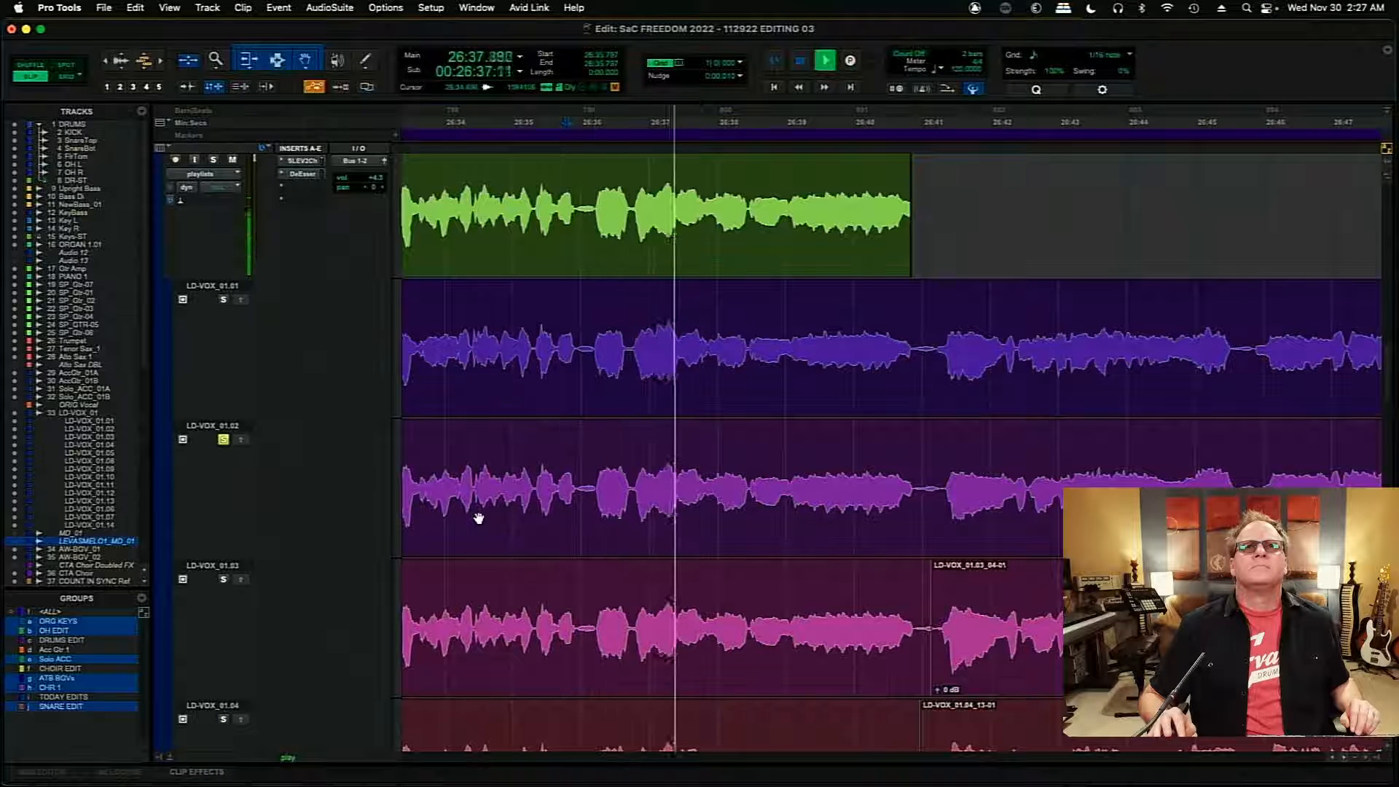
pyautogui.press('space')
# - Copy the section from 26:36.192 to about 26:37.42 of LD-VOX_01.02 into the comp and audition it from 26:35.146
pyautogui.moveTo(593, 484); pyautogui.dragTo(669, 495)
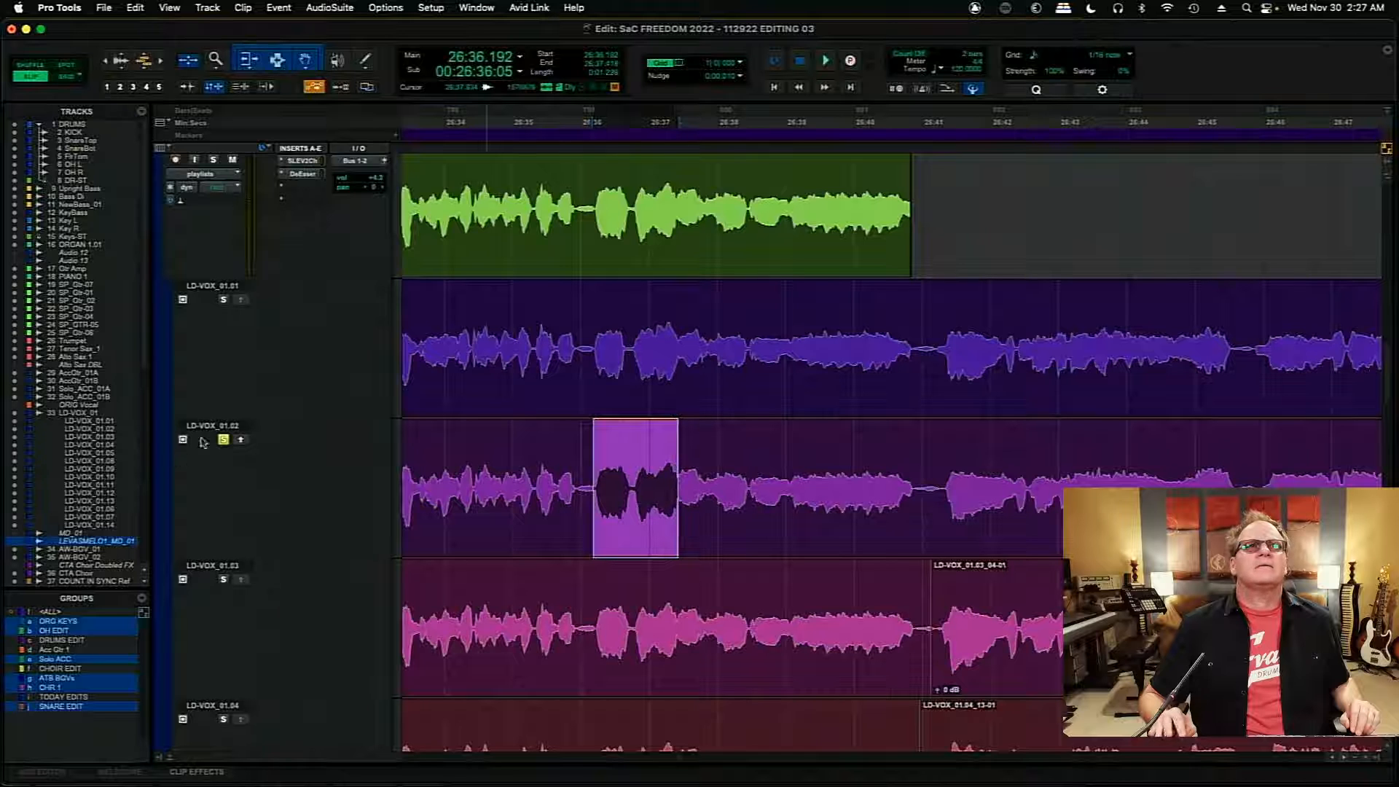
pyautogui.click(241, 440)
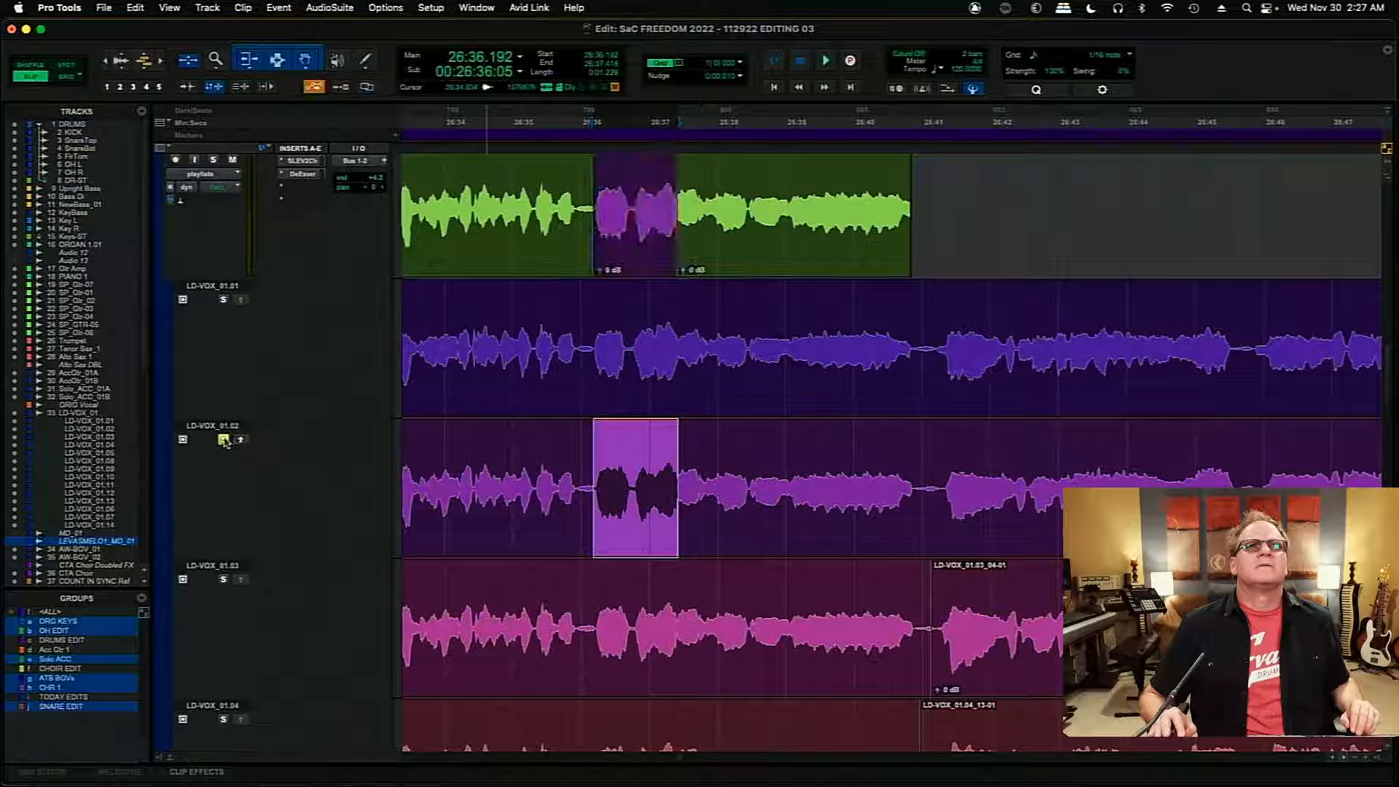
pyautogui.click(522, 173)
pyautogui.press('space')
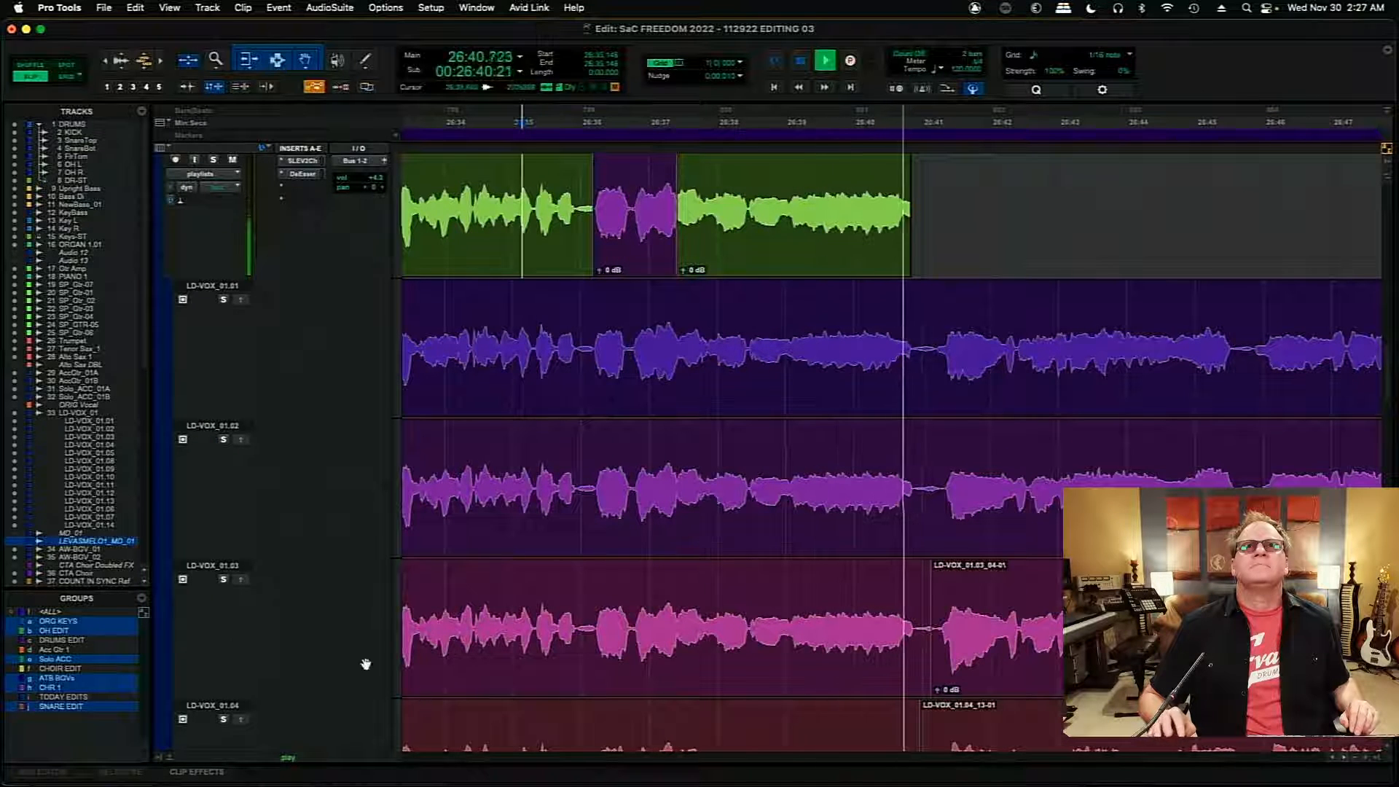
pyautogui.press('space')
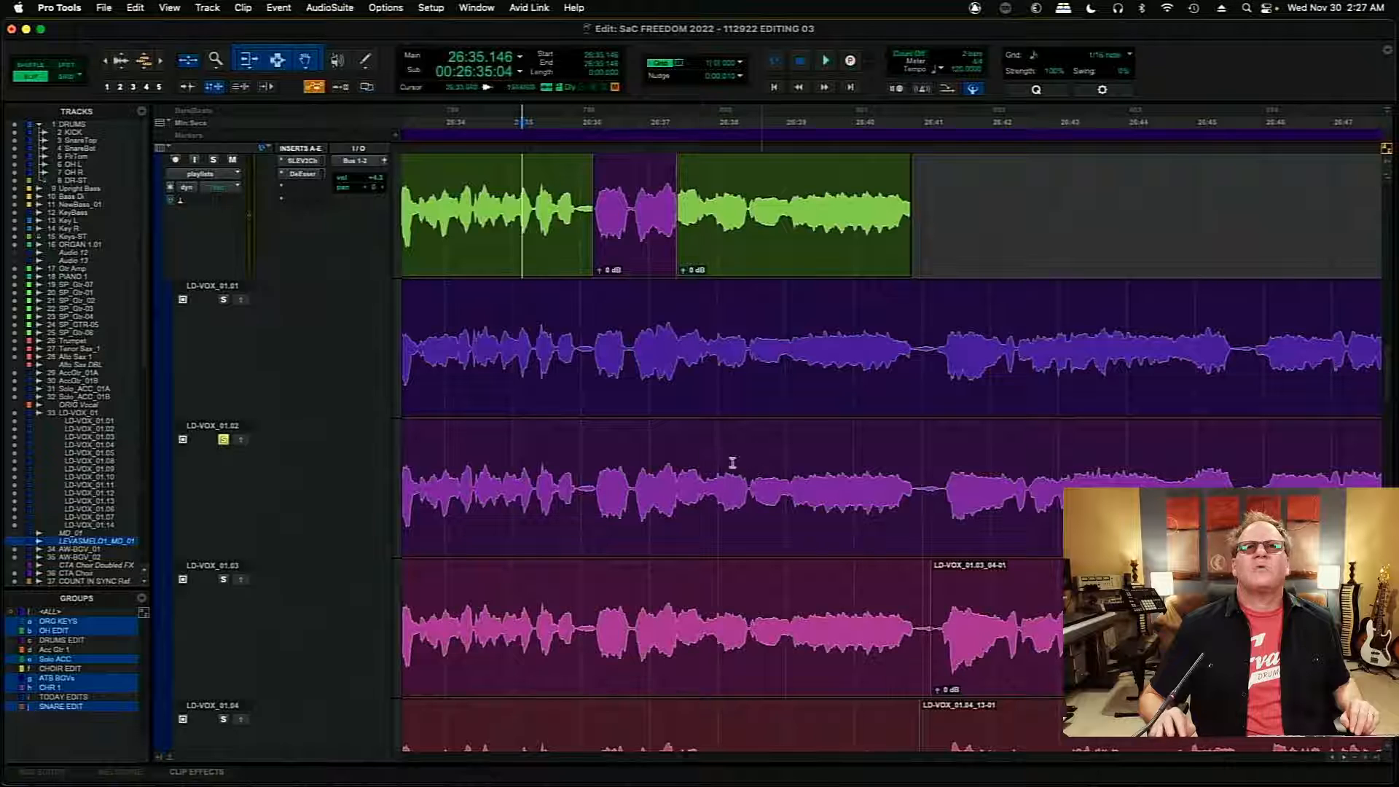
# - Compare the long phrase from 26:37.322 on playlists LD-VOX_01.02 and LD-VOX_01.01
pyautogui.press('space')
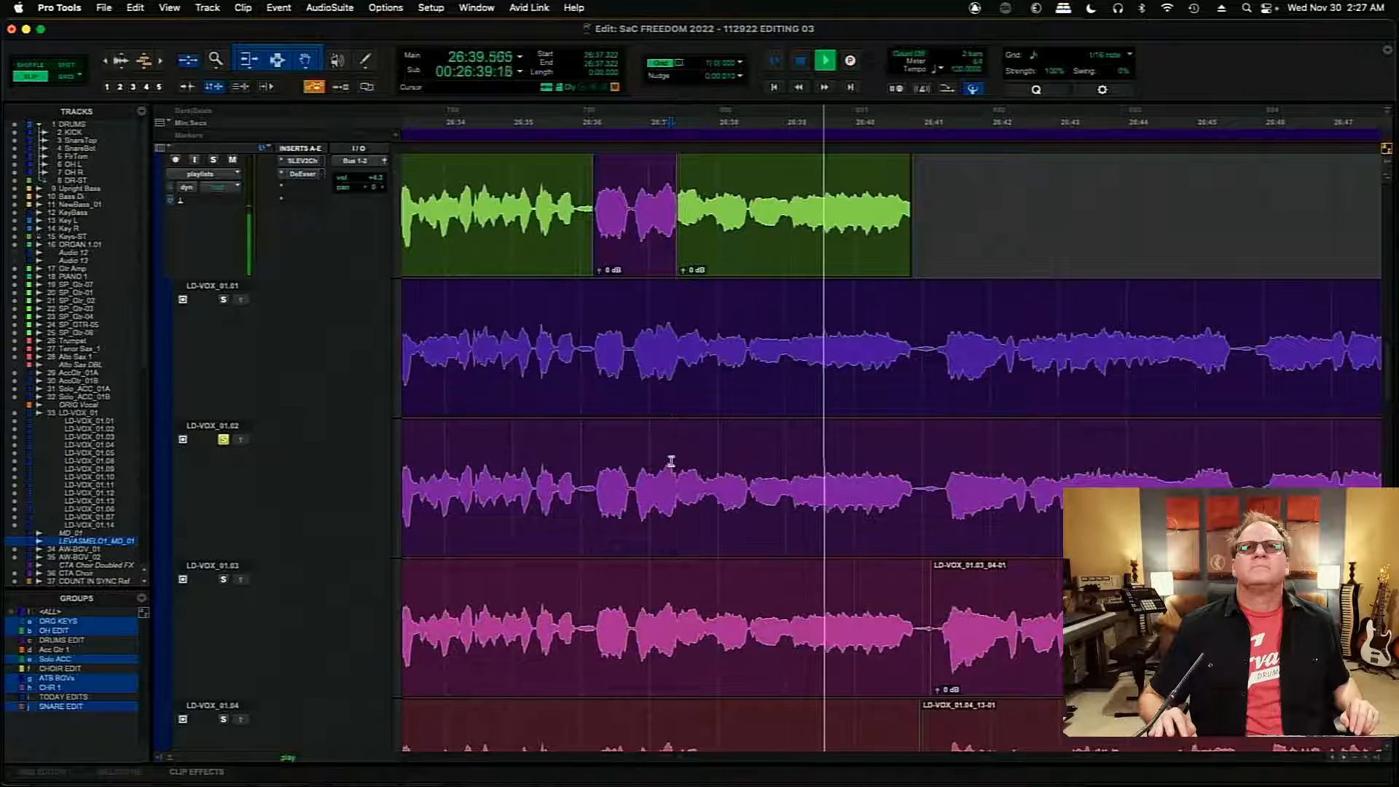
pyautogui.press('space')
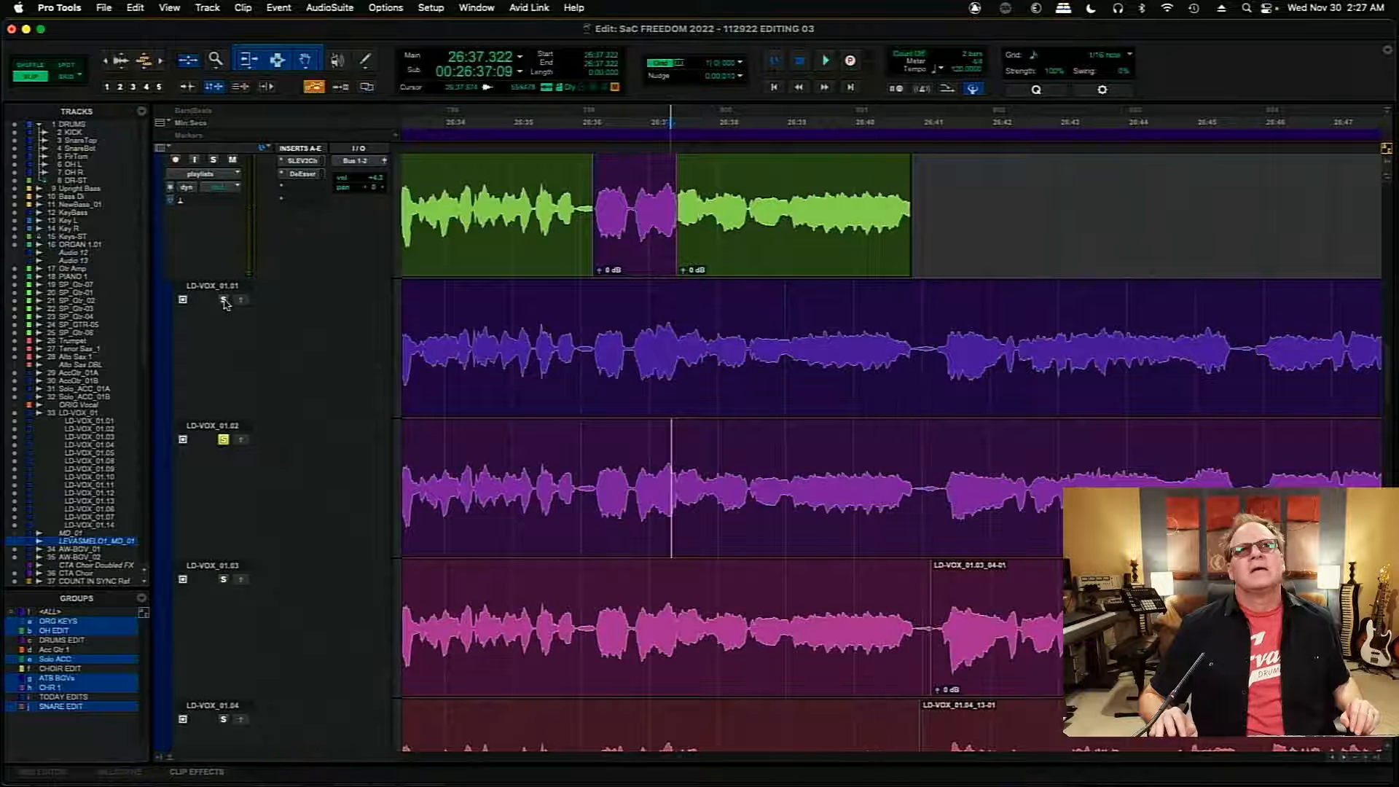
pyautogui.press('space')
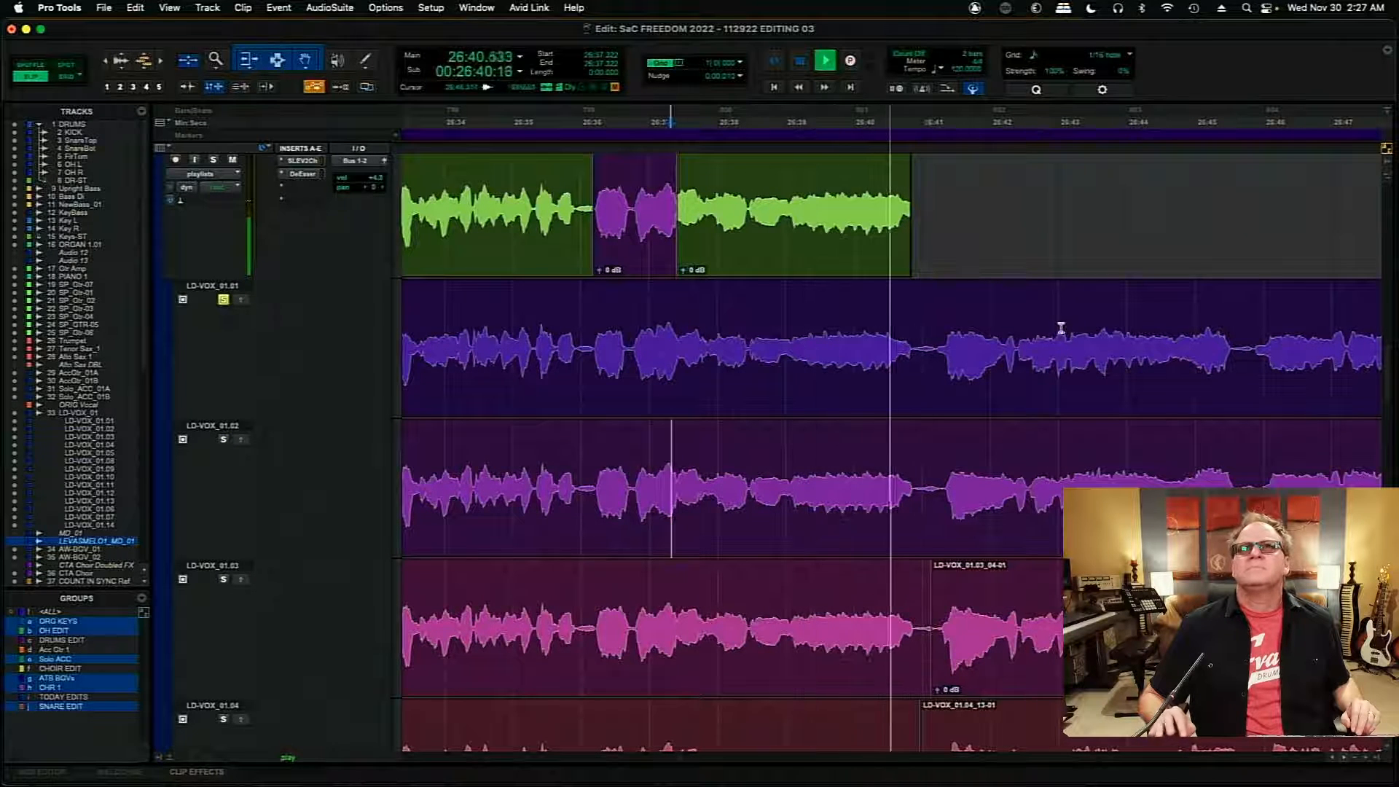
pyautogui.press('space')
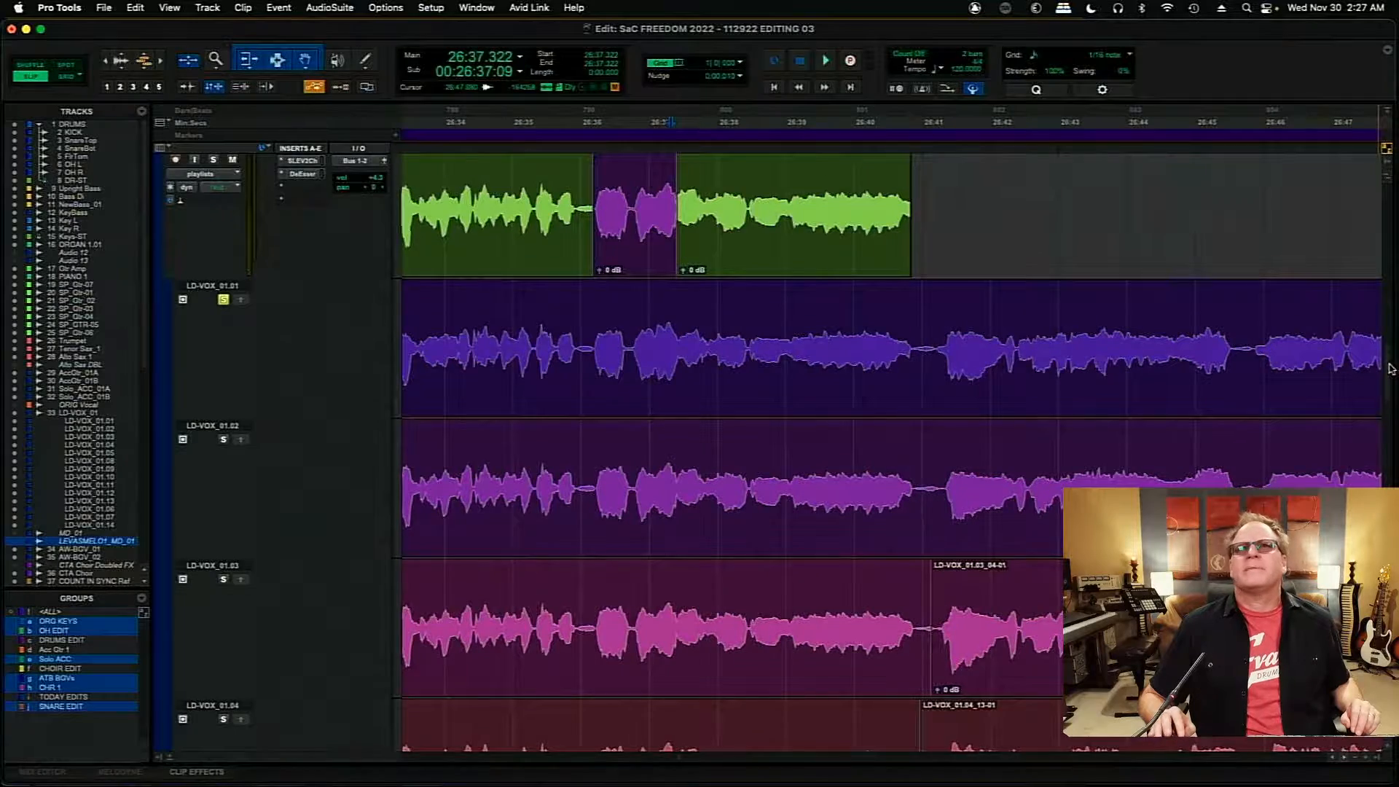
# - Browse the lower alternate playlists and audition LD-VOX_01.10 from 26:37.952 and again from 26:36.812
pyautogui.scroll(-20, 1390, 368)
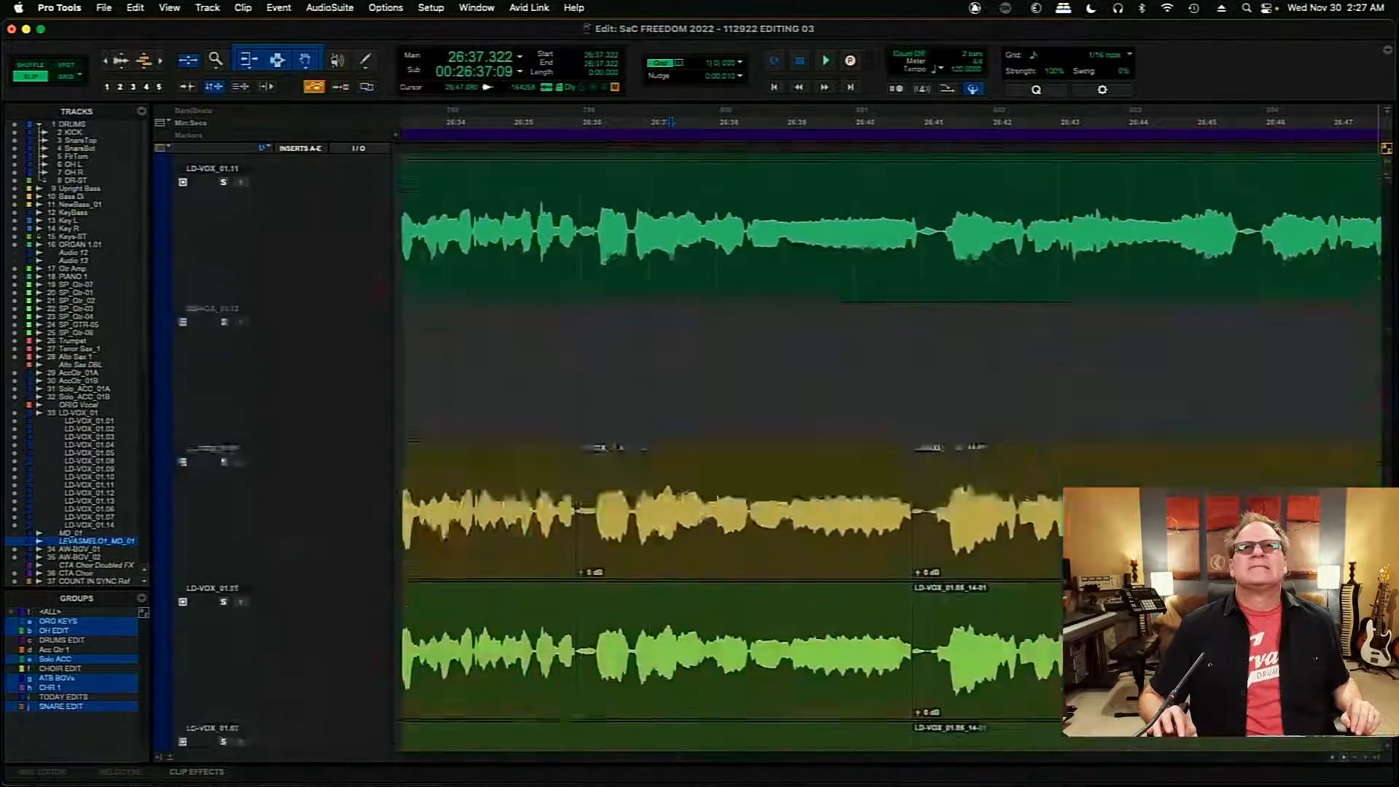
pyautogui.scroll(-3, 1390, 368)
pyautogui.scroll(10, 1390, 440)
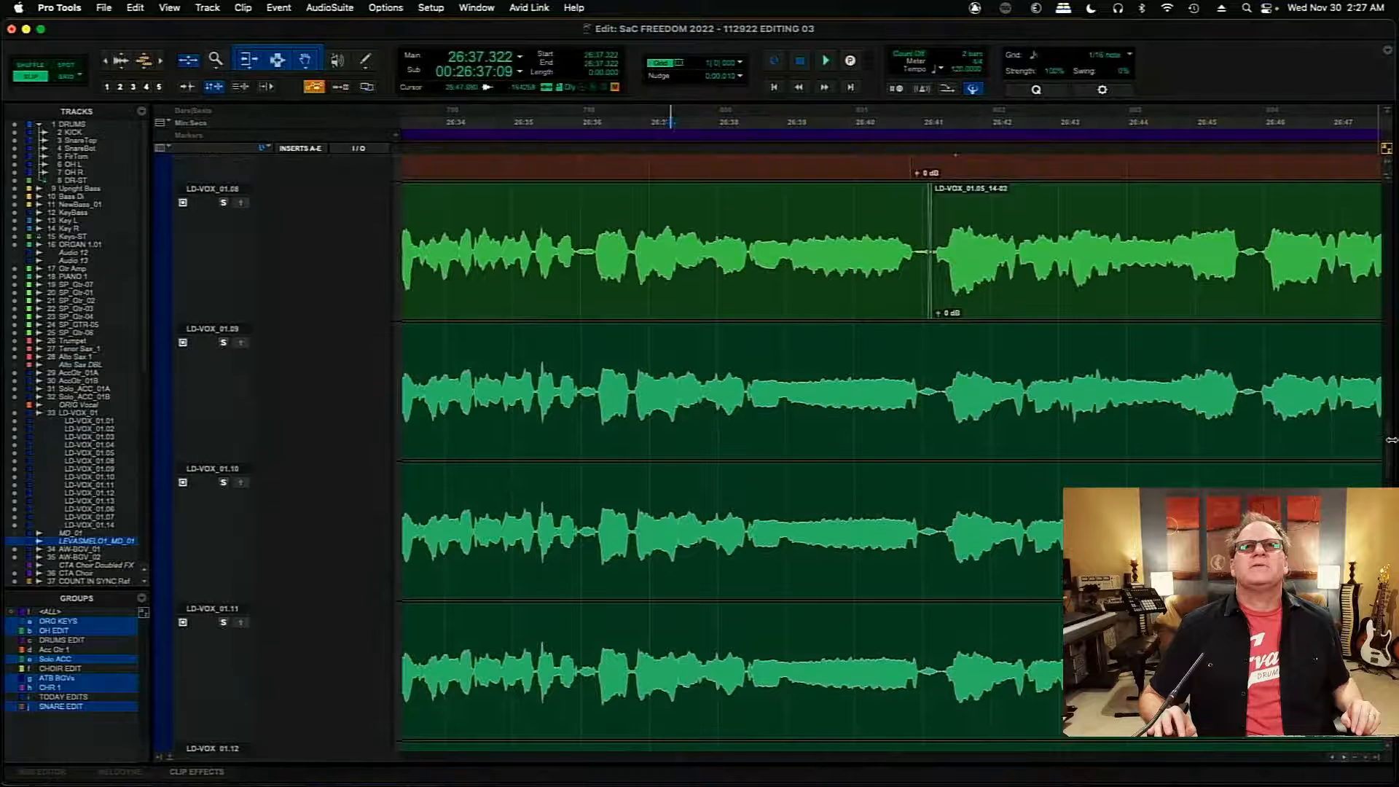
pyautogui.moveTo(1392, 441); pyautogui.dragTo(1391, 441)
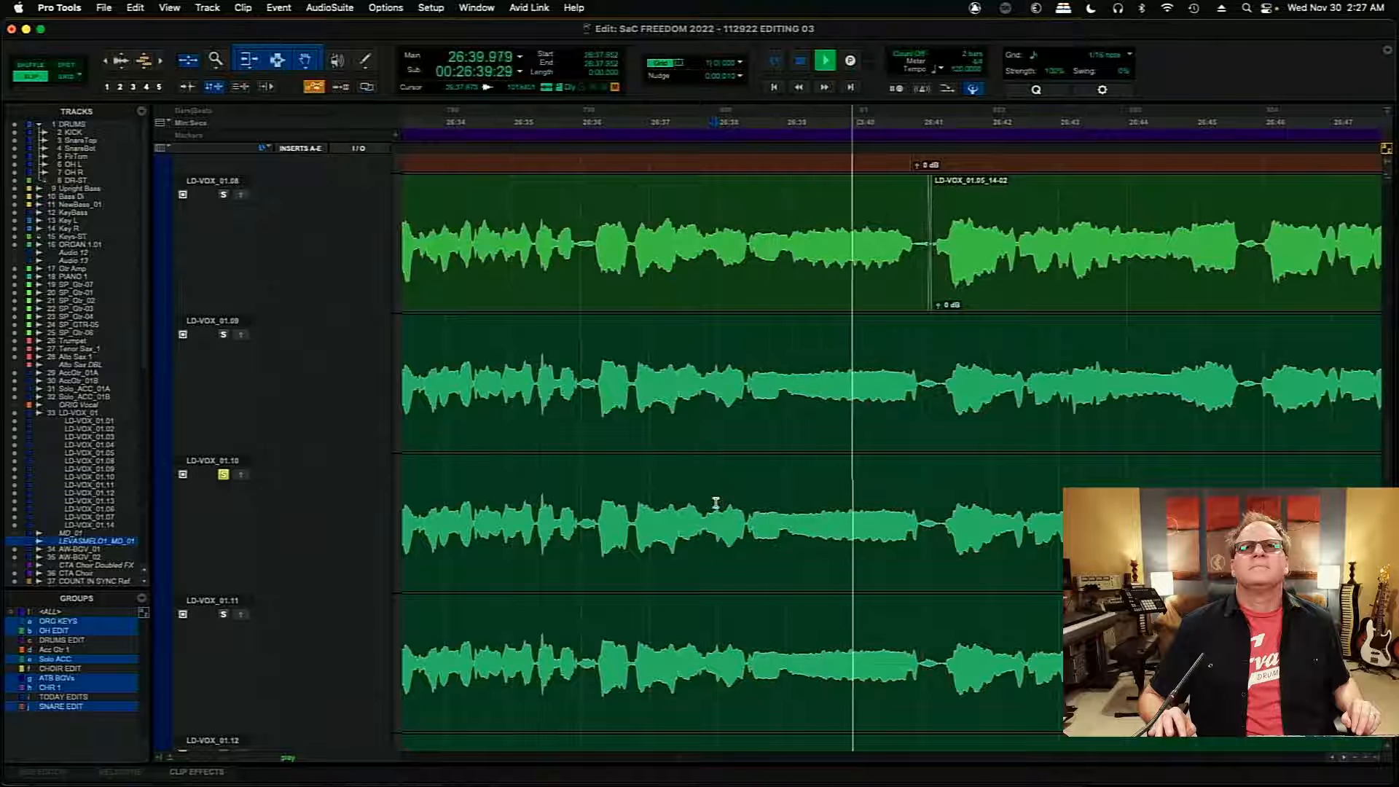
pyautogui.click(636, 496)
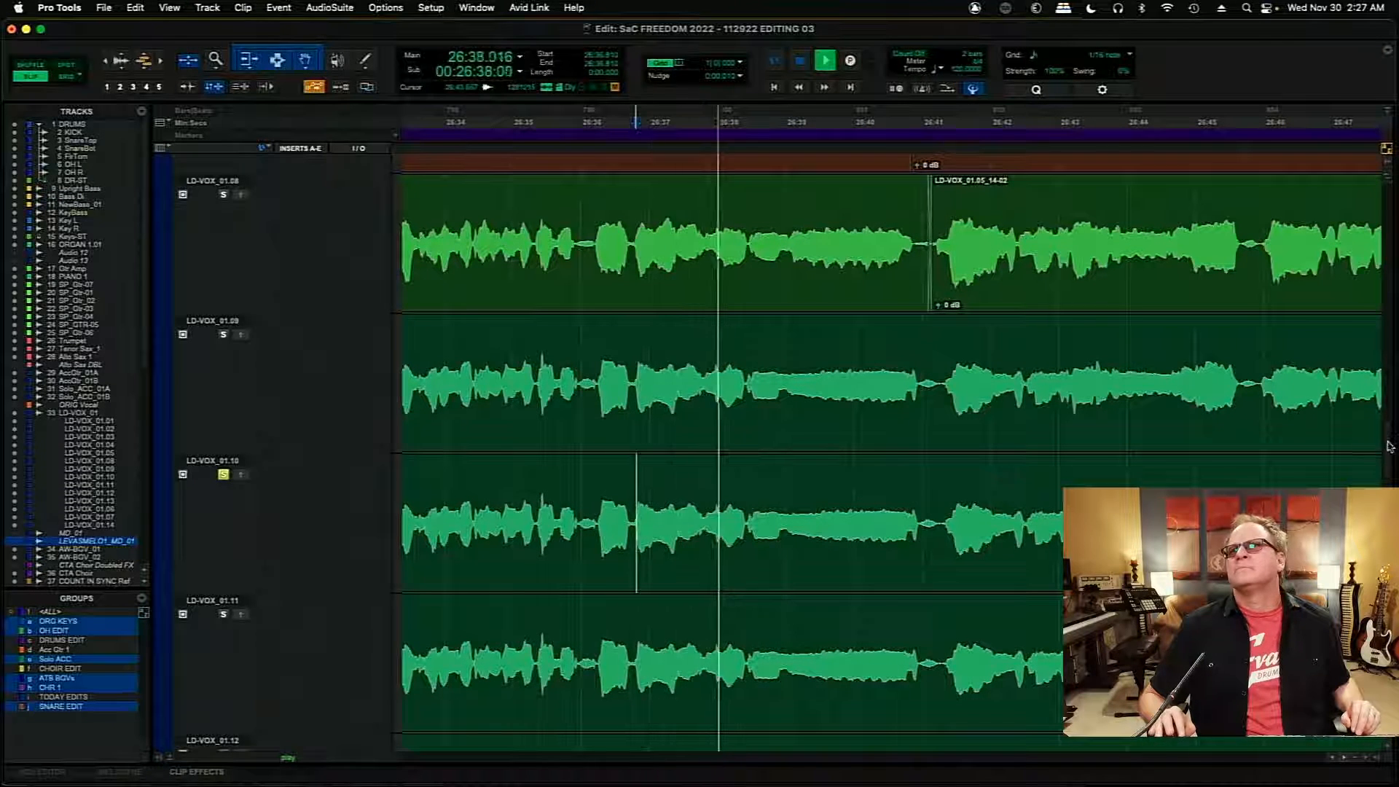
pyautogui.moveTo(1390, 446)
pyautogui.mouseDown()
pyautogui.moveTo(1387, 358)
pyautogui.moveTo(1387, 458)
pyautogui.mouseUp()
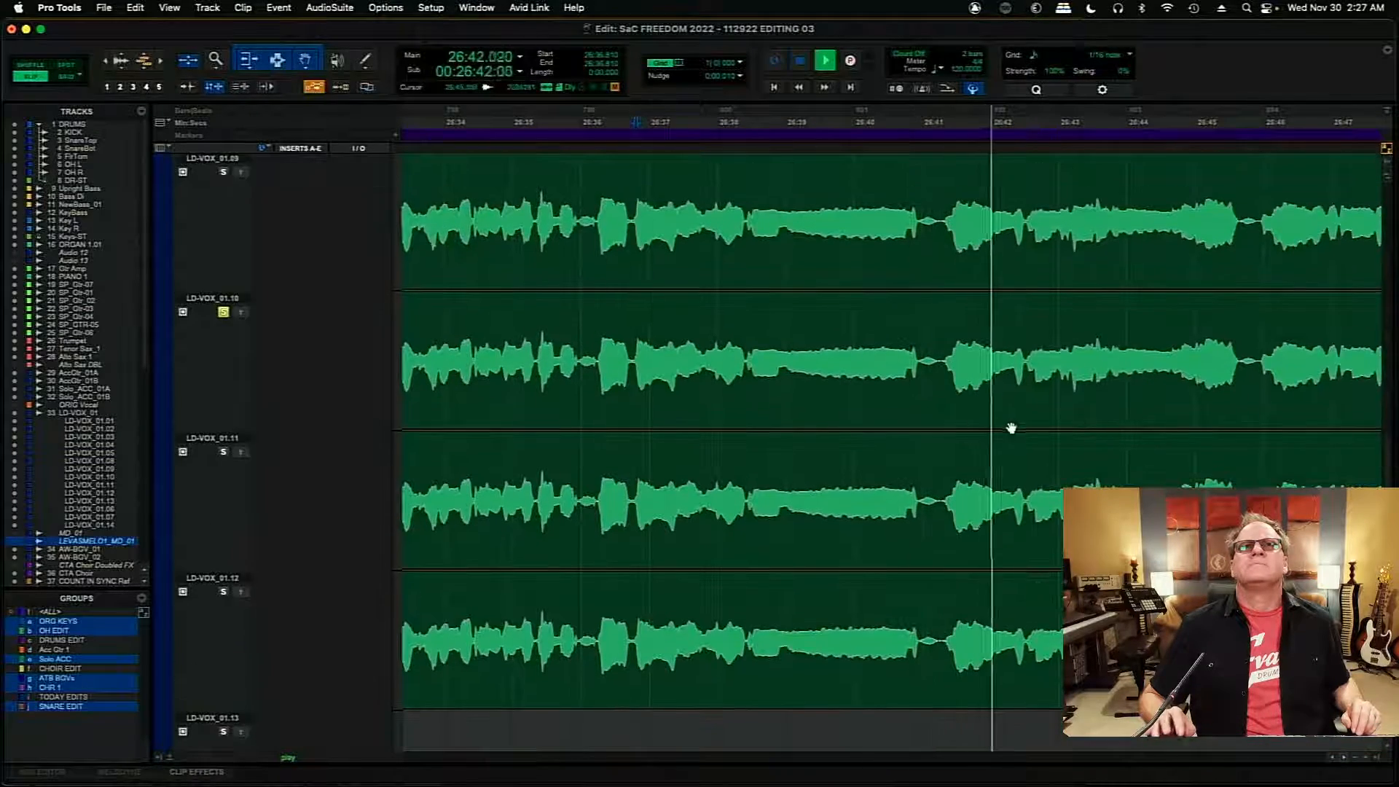
pyautogui.press('space')
# - Separate the section from 26:38.421 to about 26:40.97 on LD-VOX_01.10 and copy it into the LD-VOX_01 comp
pyautogui.moveTo(714, 351); pyautogui.dragTo(919, 341)
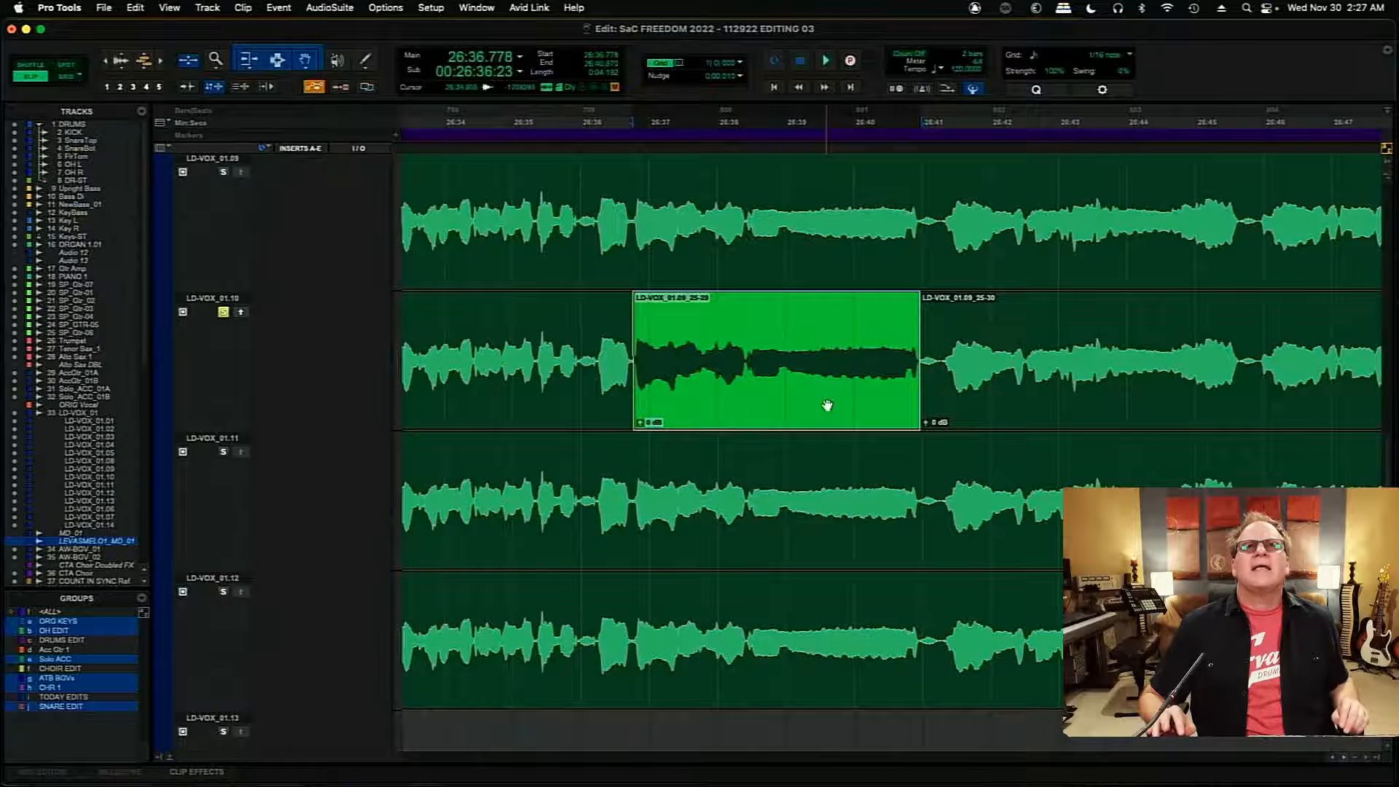
pyautogui.click(746, 351)
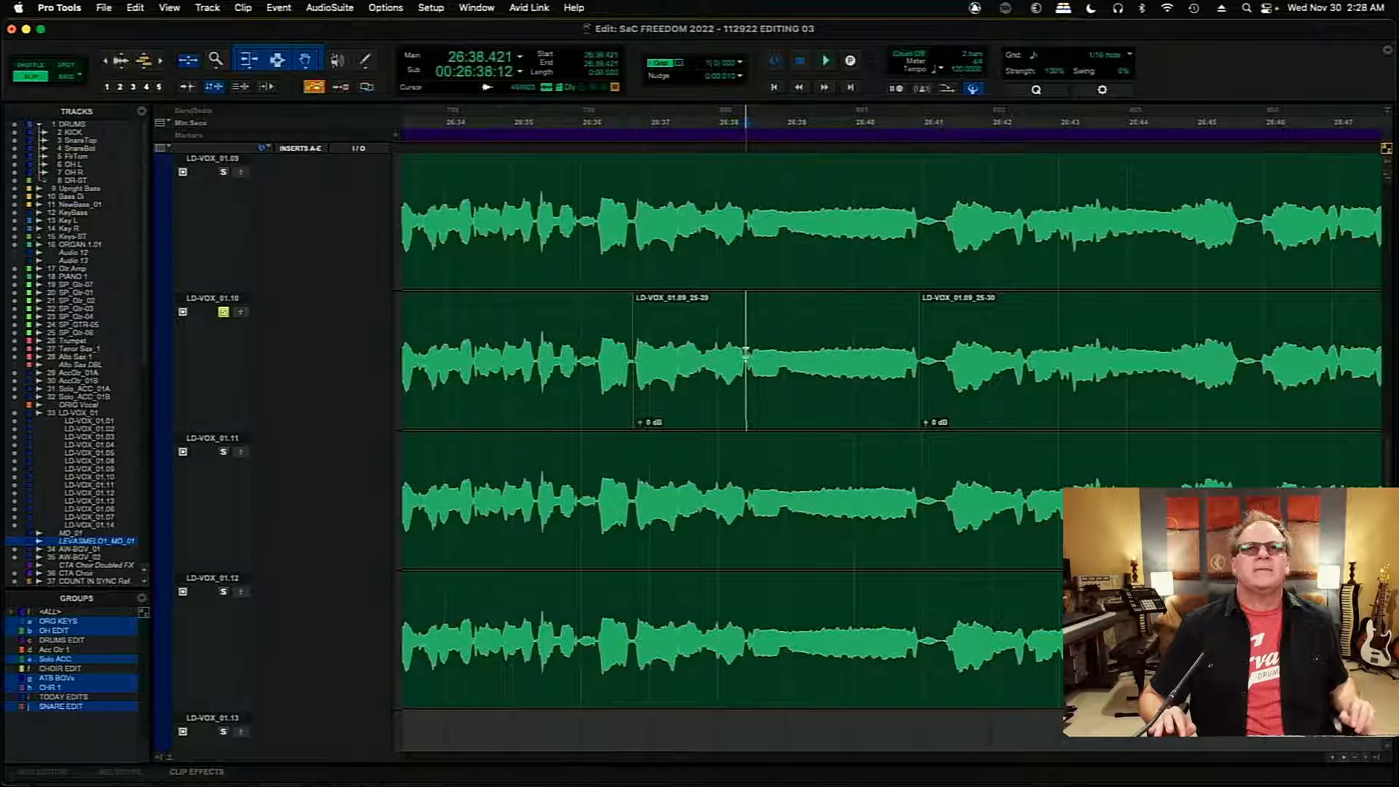
pyautogui.click(790, 389)
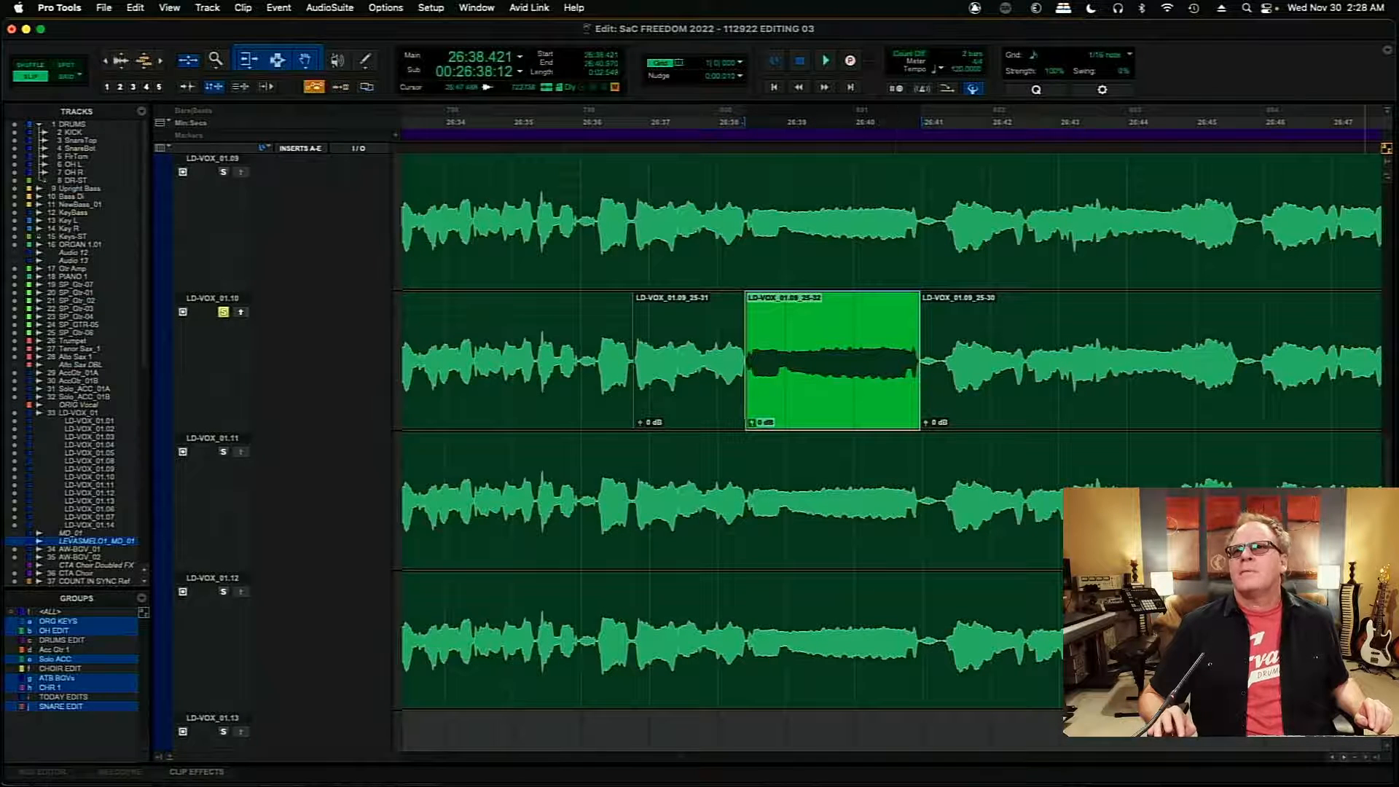
pyautogui.moveTo(1392, 457); pyautogui.dragTo(1384, 345)
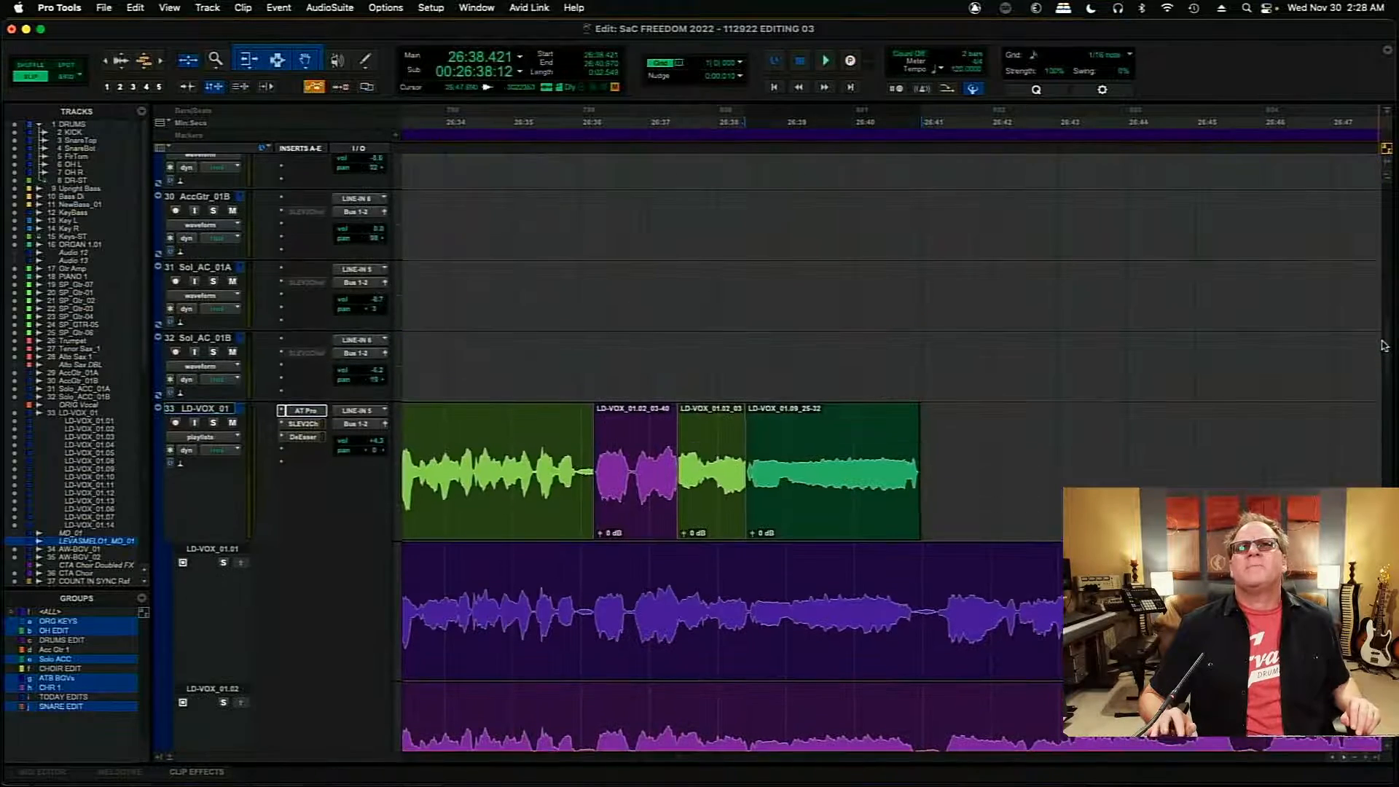
# - Extend the end of the last comp clip to about 26:41.35, raise its clip gain to +1.7 dB and set the playback start to 26:38.186
pyautogui.moveTo(914, 466); pyautogui.dragTo(945, 473)
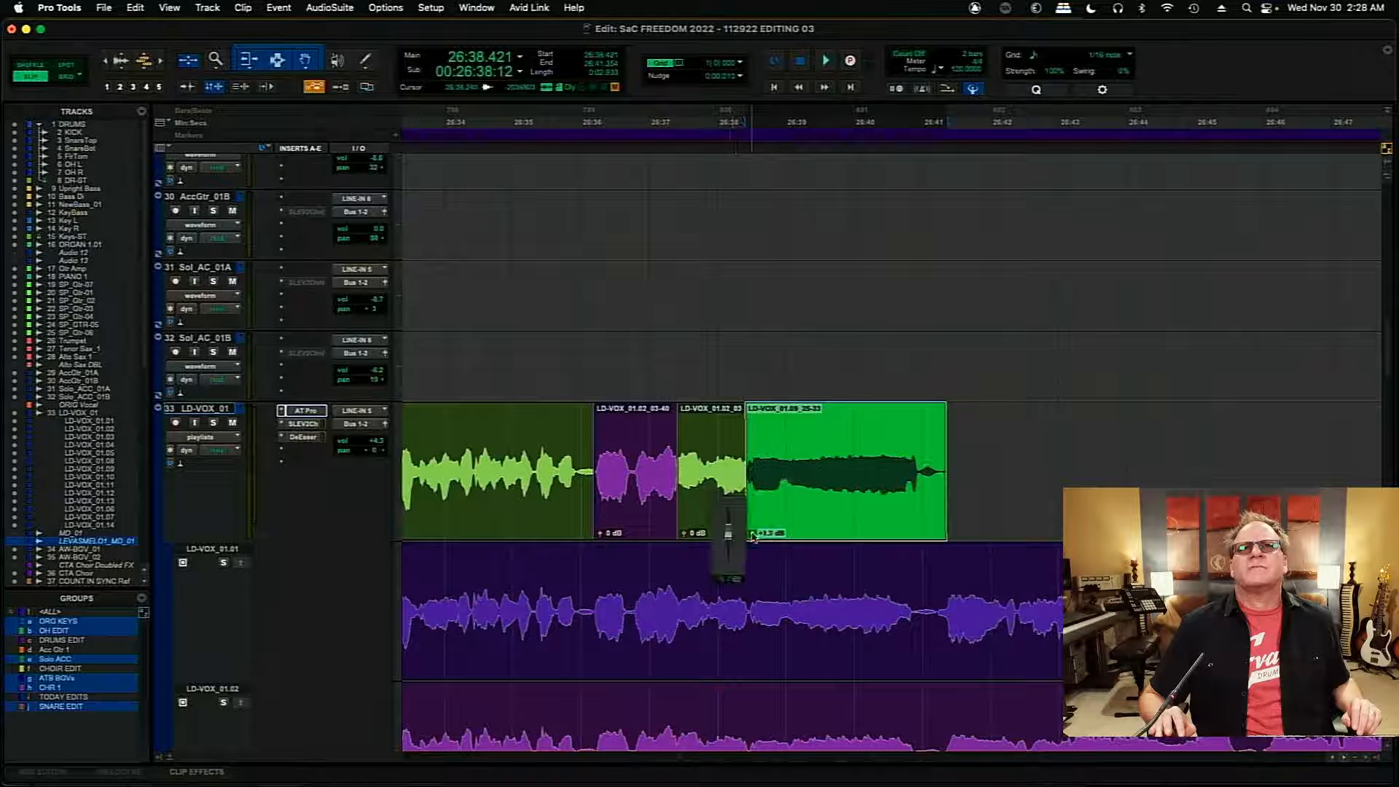
pyautogui.click(730, 452)
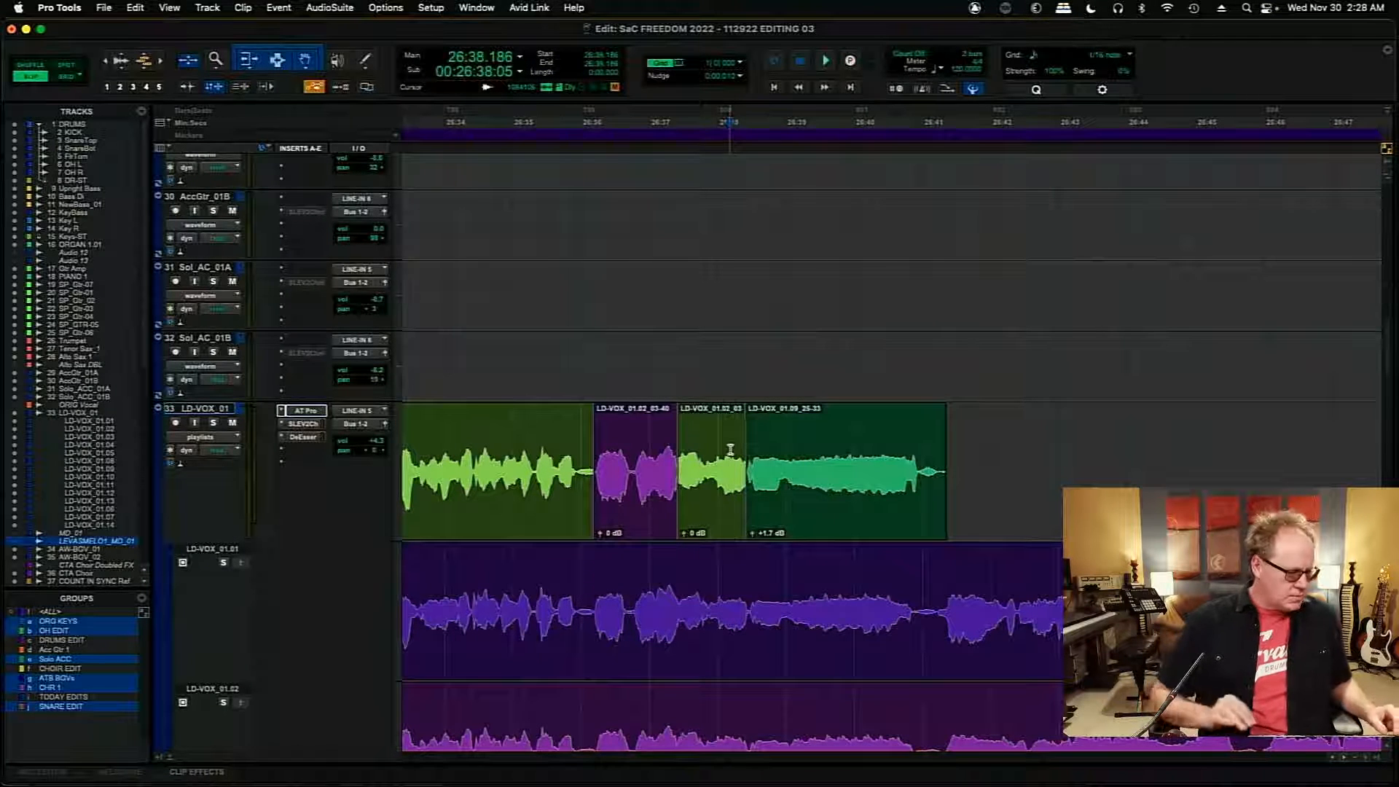
# - Audition the transition into the last comp clip from about 26:37.9 and examine the same spot on LD-VOX_01.10
pyautogui.press('t')
pyautogui.press('t')
pyautogui.press('space')
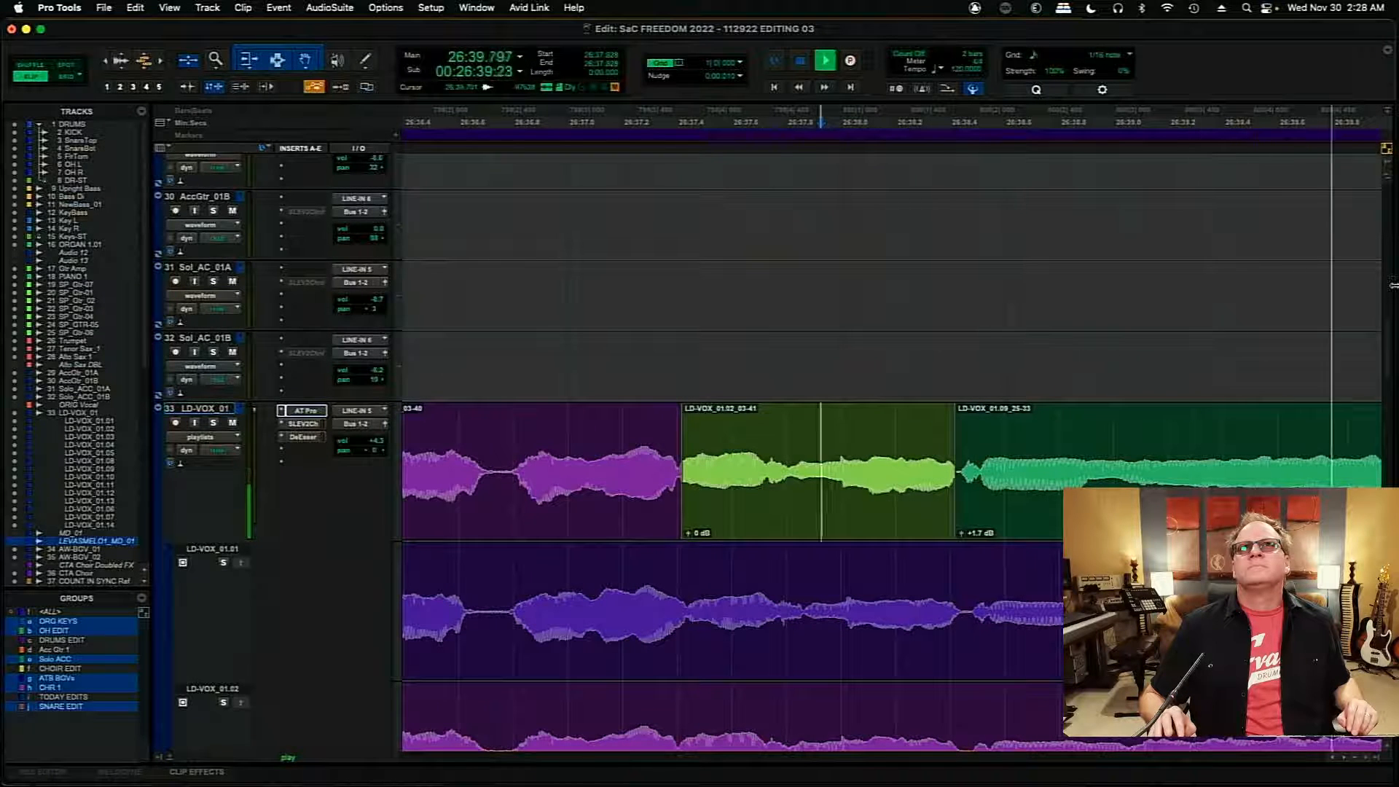
pyautogui.moveTo(1388, 350); pyautogui.dragTo(1394, 453)
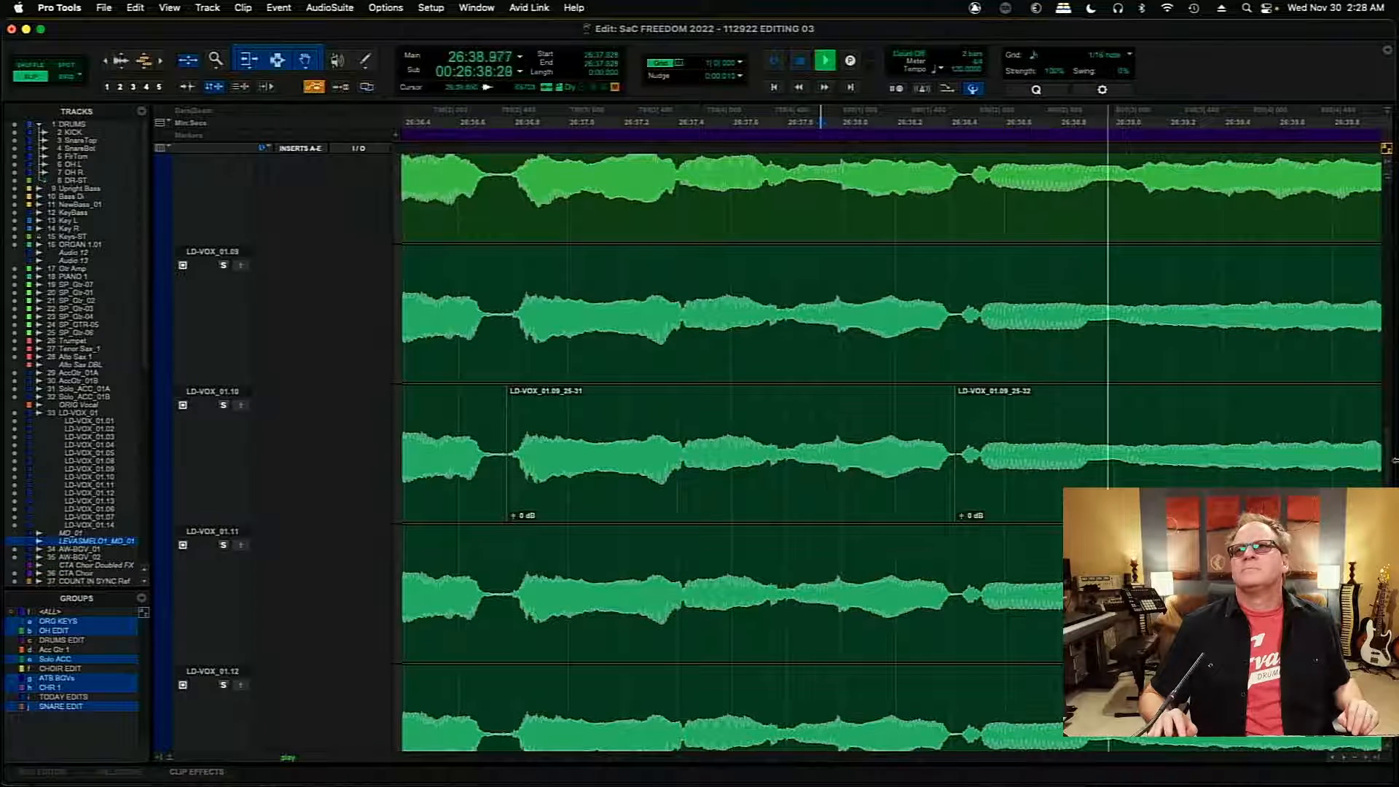
pyautogui.moveTo(1388, 452); pyautogui.dragTo(1393, 347)
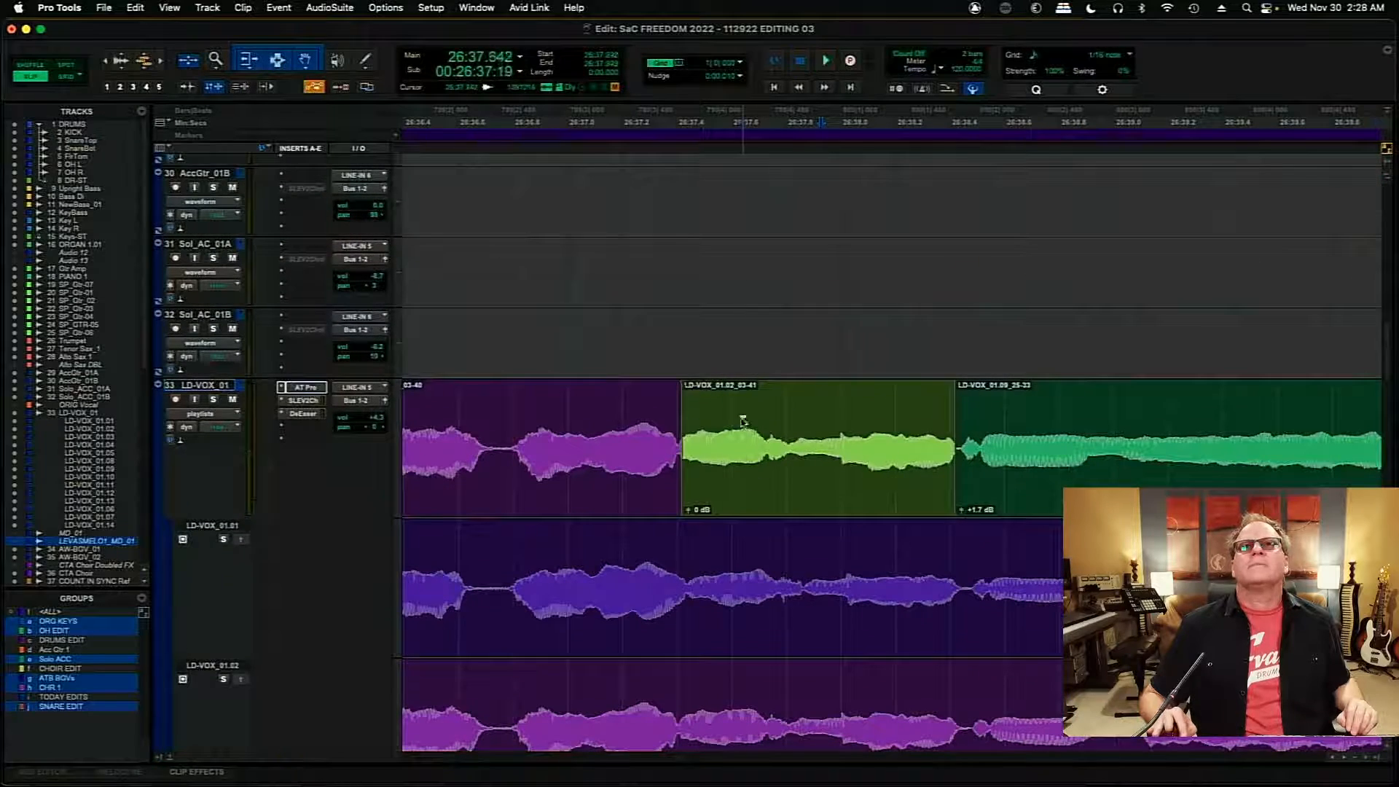
# - Move the last comp clip to start at 26:38.480, extend the preceding clip to meet it, and play from 26:37.064
pyautogui.click(1047, 503)
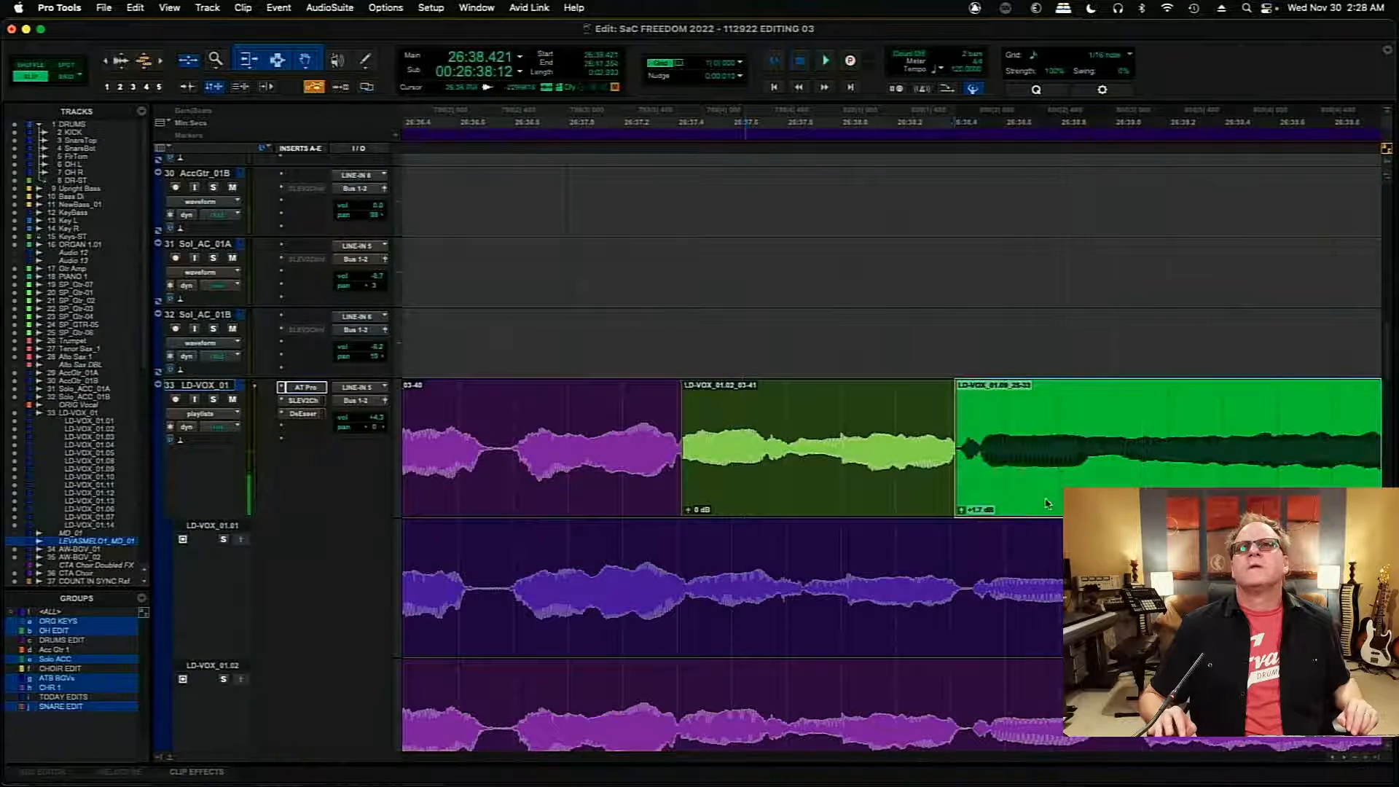
pyautogui.moveTo(1047, 502)
pyautogui.mouseDown()
pyautogui.moveTo(1109, 502)
pyautogui.moveTo(1043, 495)
pyautogui.mouseUp()
pyautogui.click(949, 453)
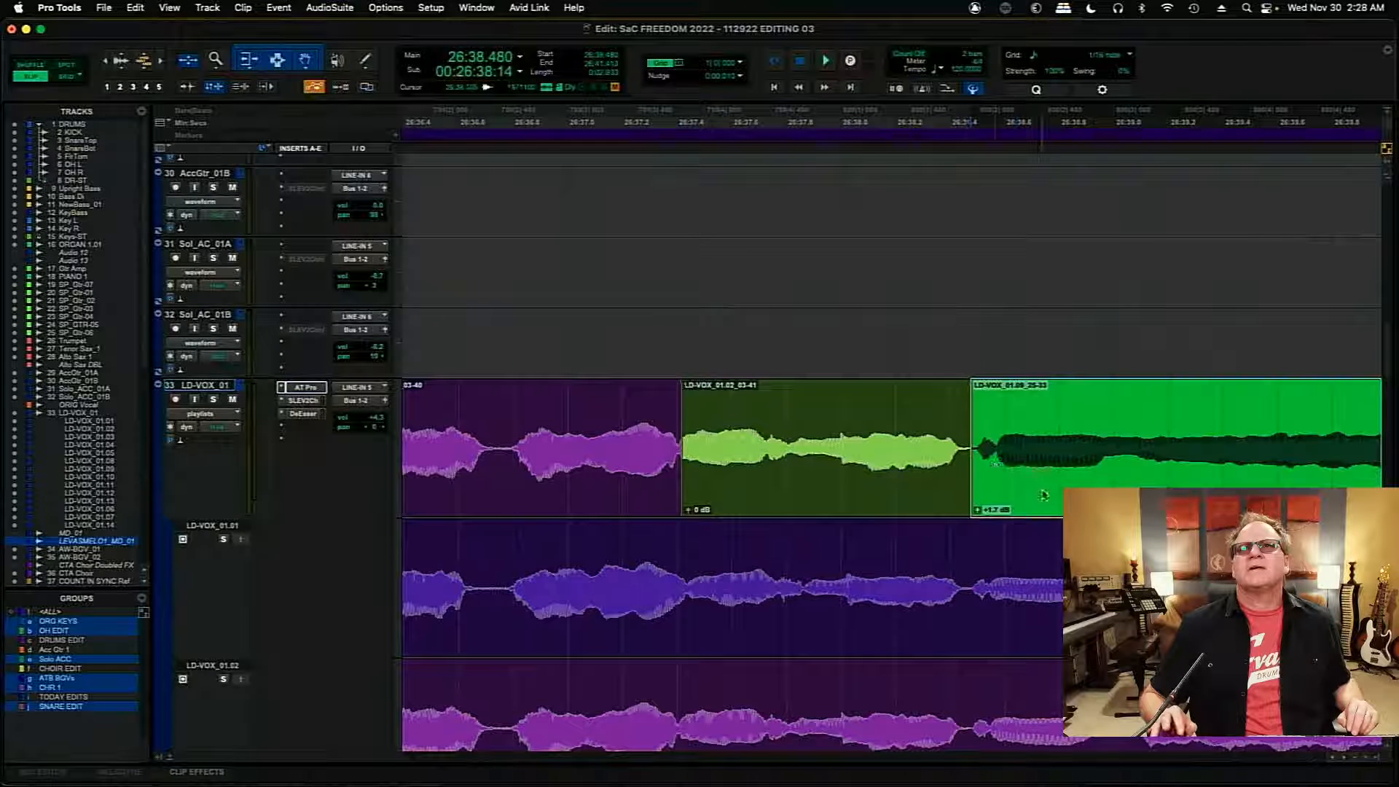
pyautogui.click(585, 410)
pyautogui.press('space')
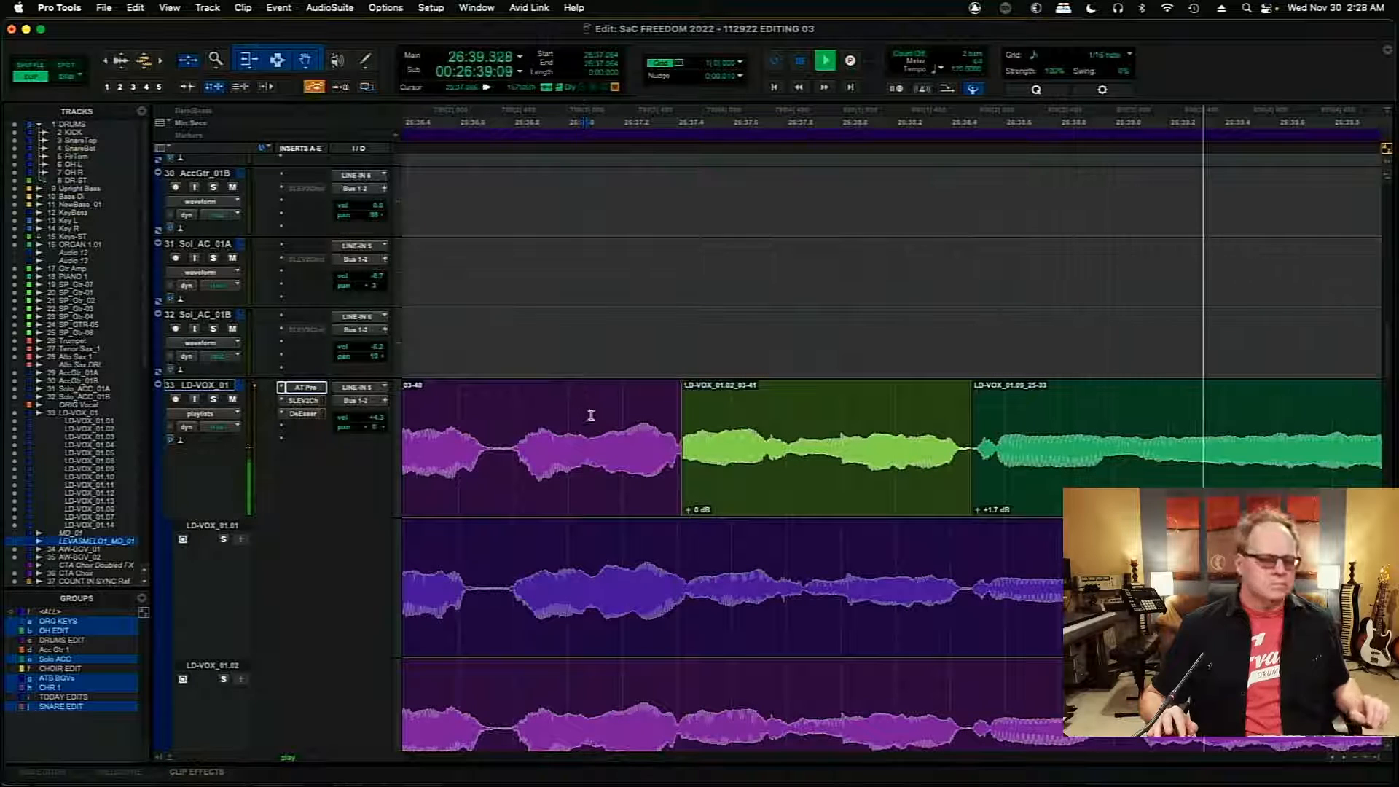
# - Solo playlist LD-VOX_01.09 and audition the following passage from 26:41.109
pyautogui.press('r')
pyautogui.press('r')
pyautogui.press('r')
pyautogui.press('r')
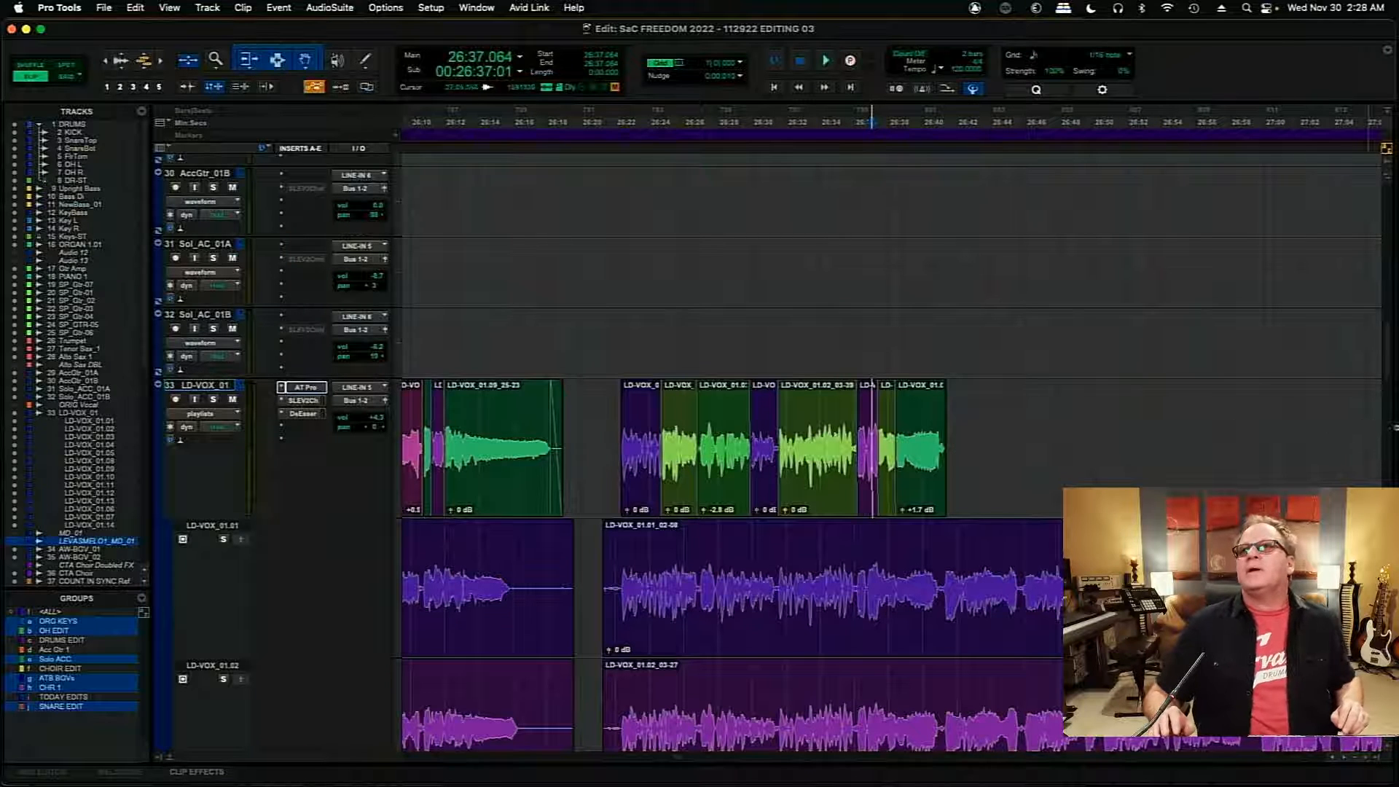
pyautogui.scroll(-5, 1084, 371)
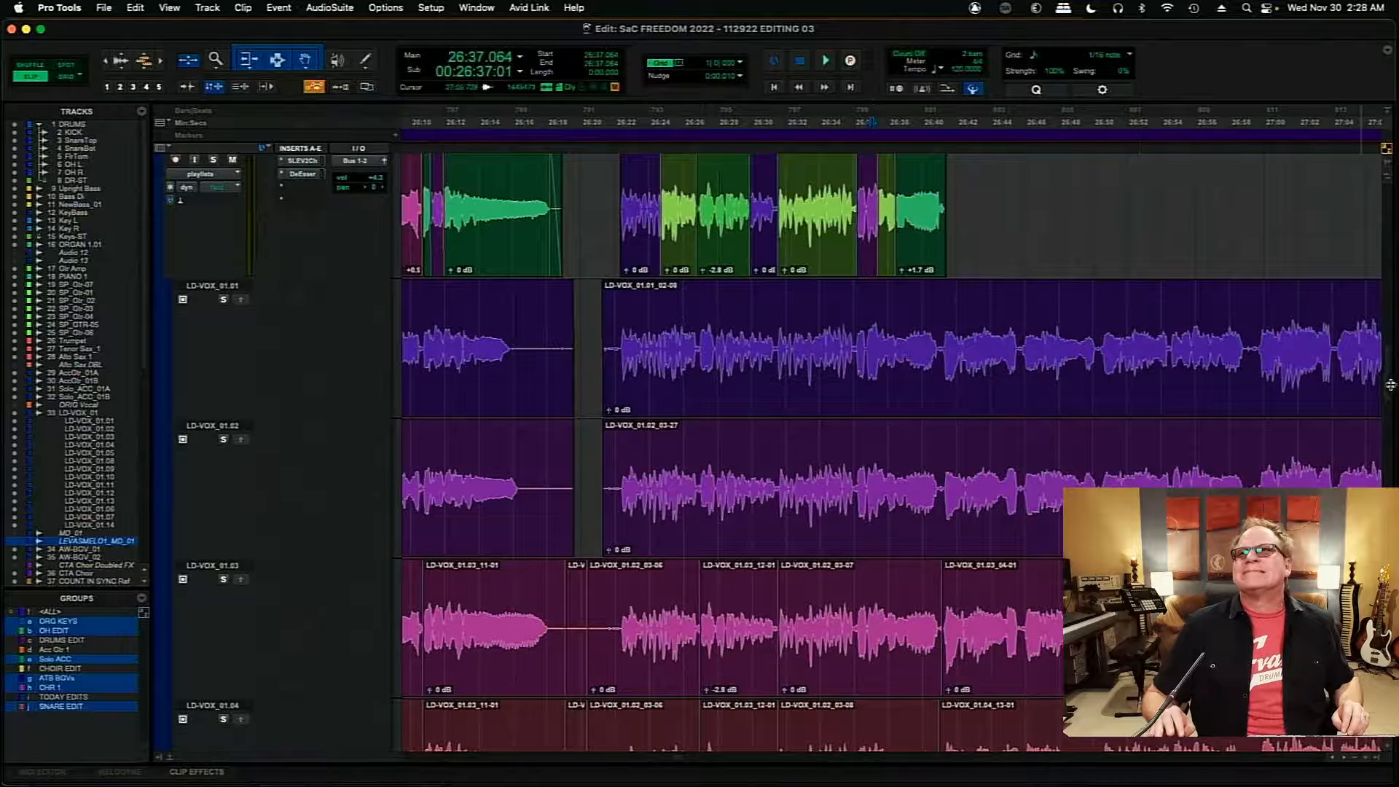
pyautogui.scroll(-7, 1390, 384)
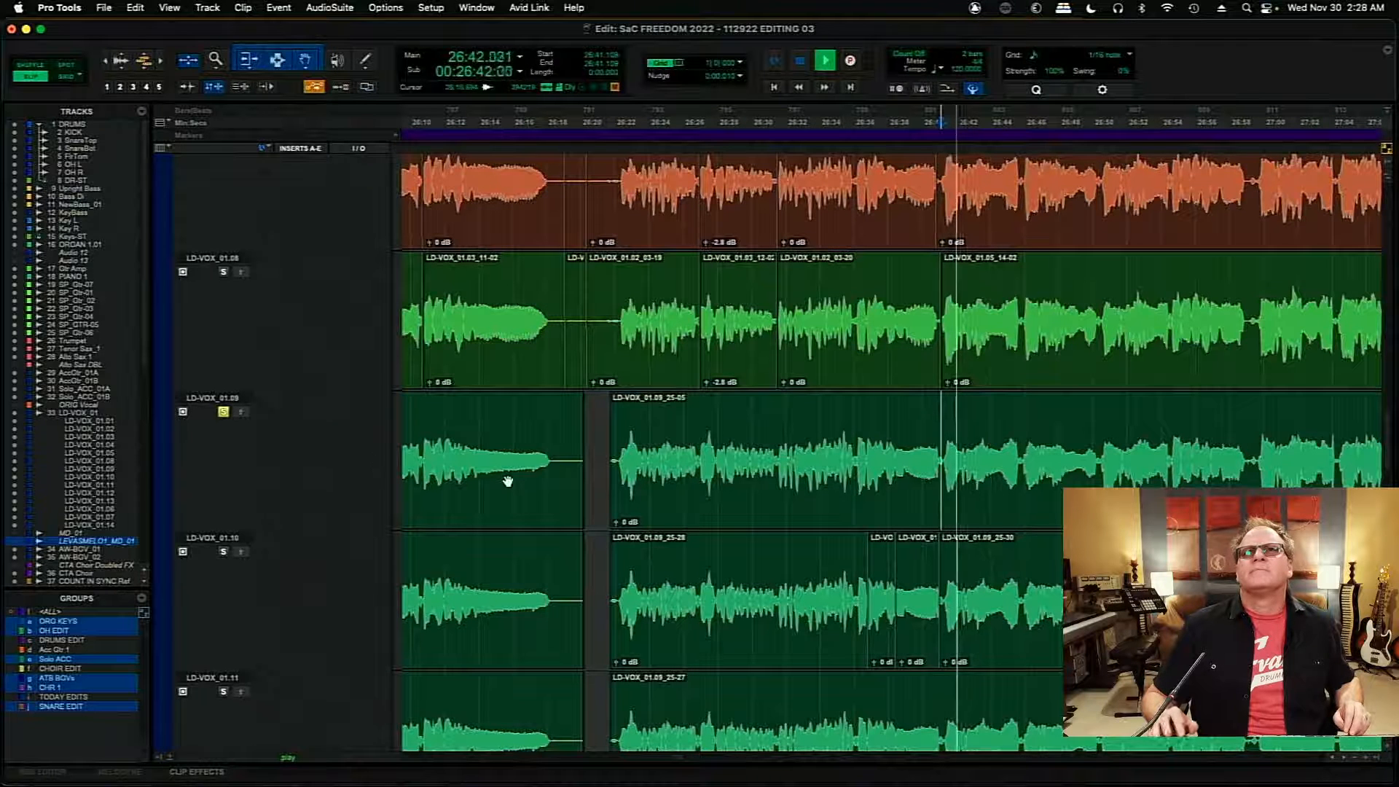
pyautogui.click(1344, 759)
pyautogui.click(1344, 759)
pyautogui.click(1344, 759)
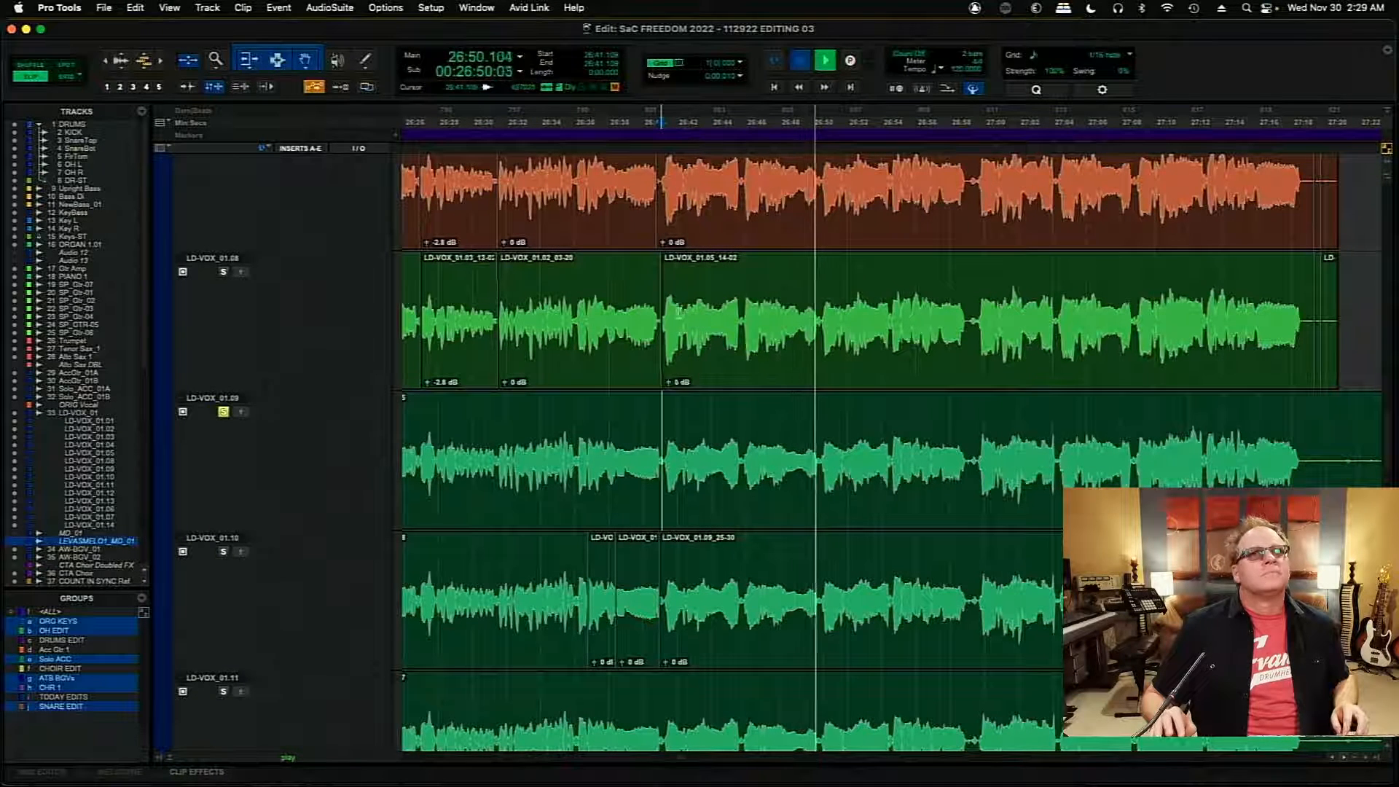
# - Audition LD-VOX_01.08 from 26:41.109 and select its long clip from 26:41.125 as a candidate
pyautogui.press('space')
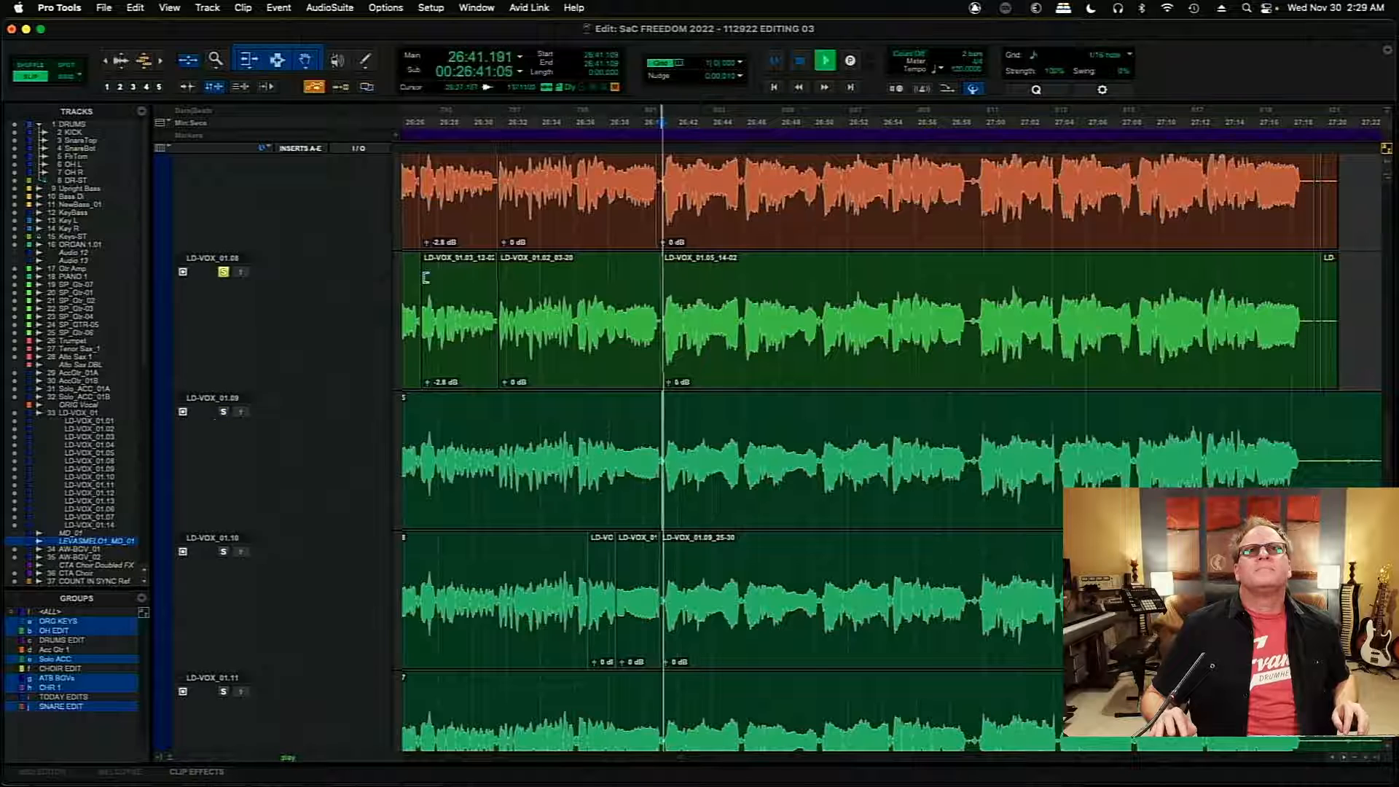
pyautogui.click(748, 362)
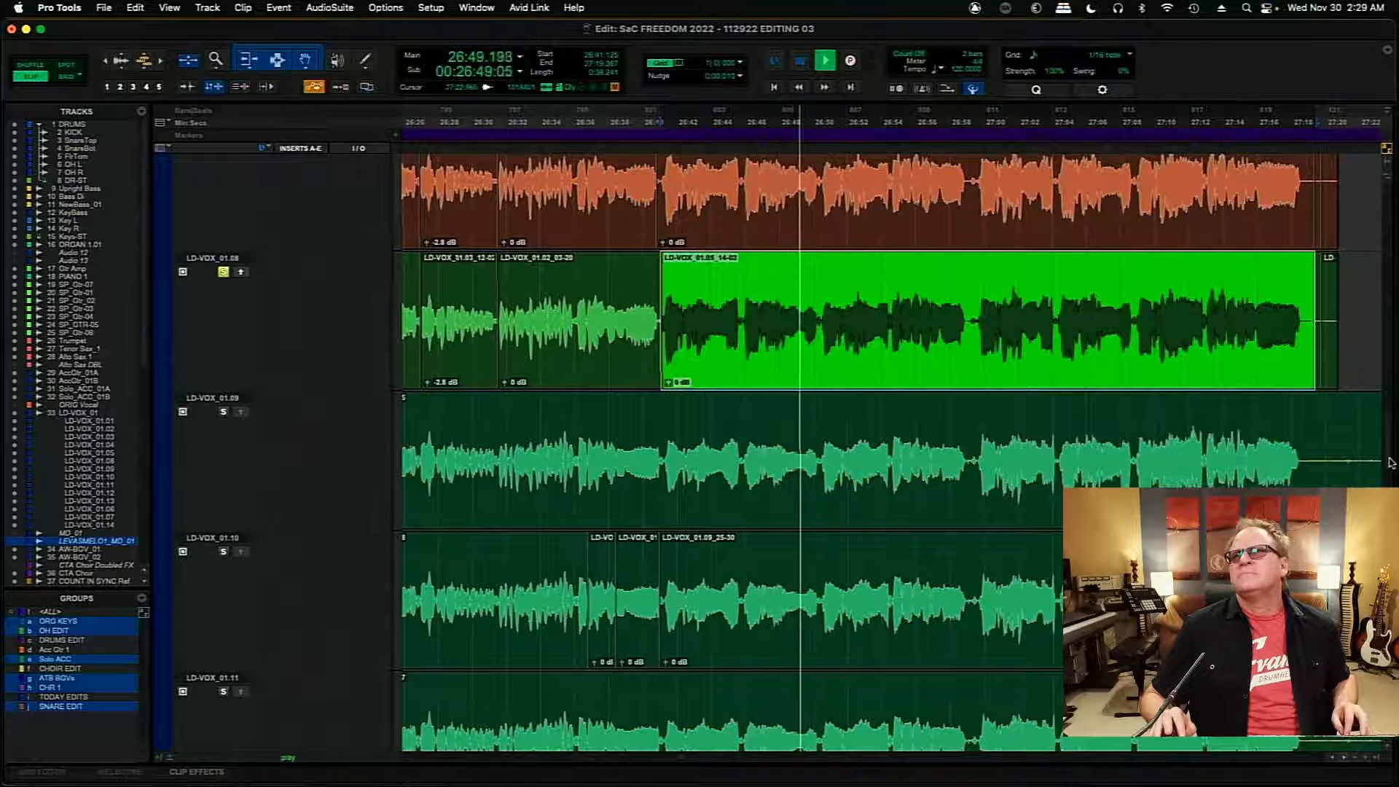
pyautogui.scroll(4, 1388, 439)
pyautogui.scroll(3, 1387, 439)
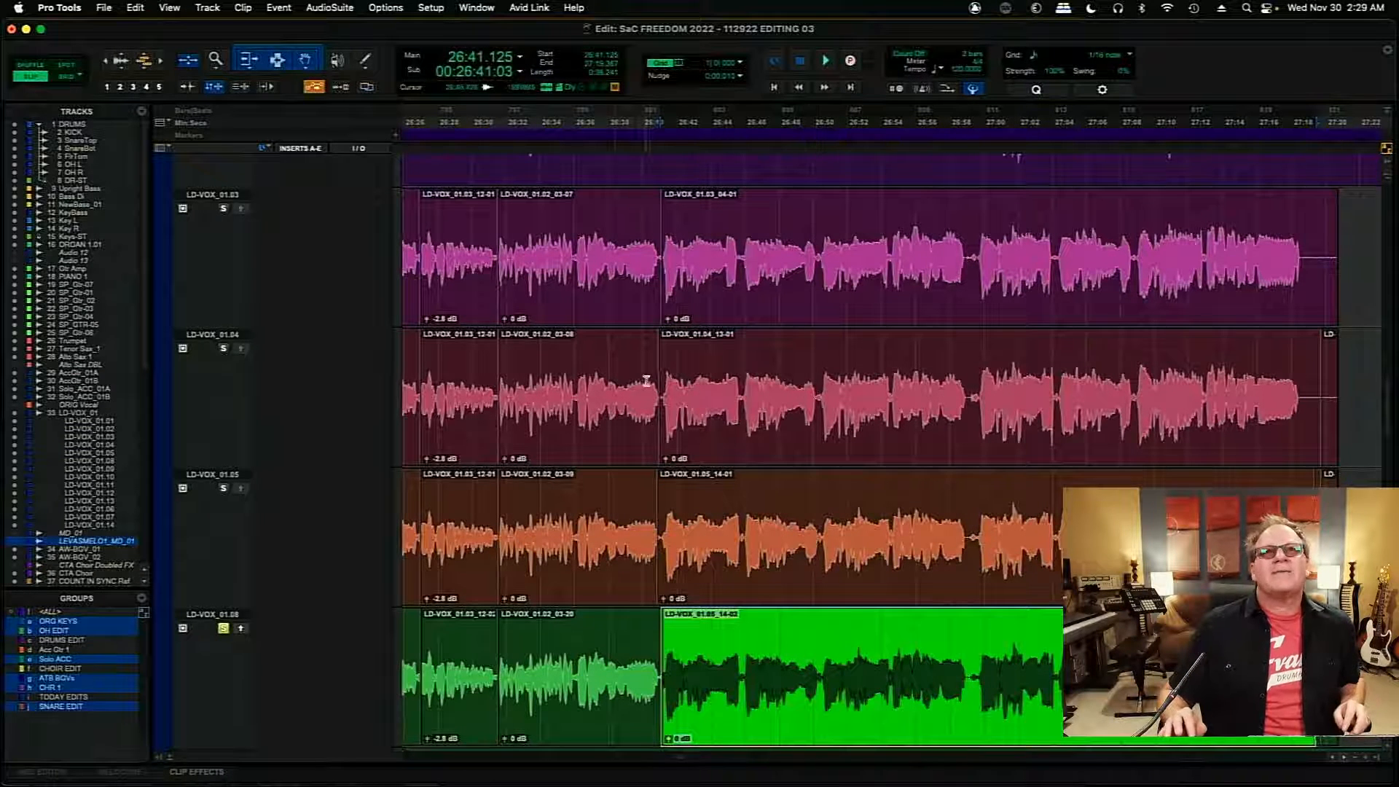
# - Audition LD-VOX_01.04 from 26:38.336 and separate its phrase from 26:45.888 to about 26:50.15
pyautogui.click(614, 366)
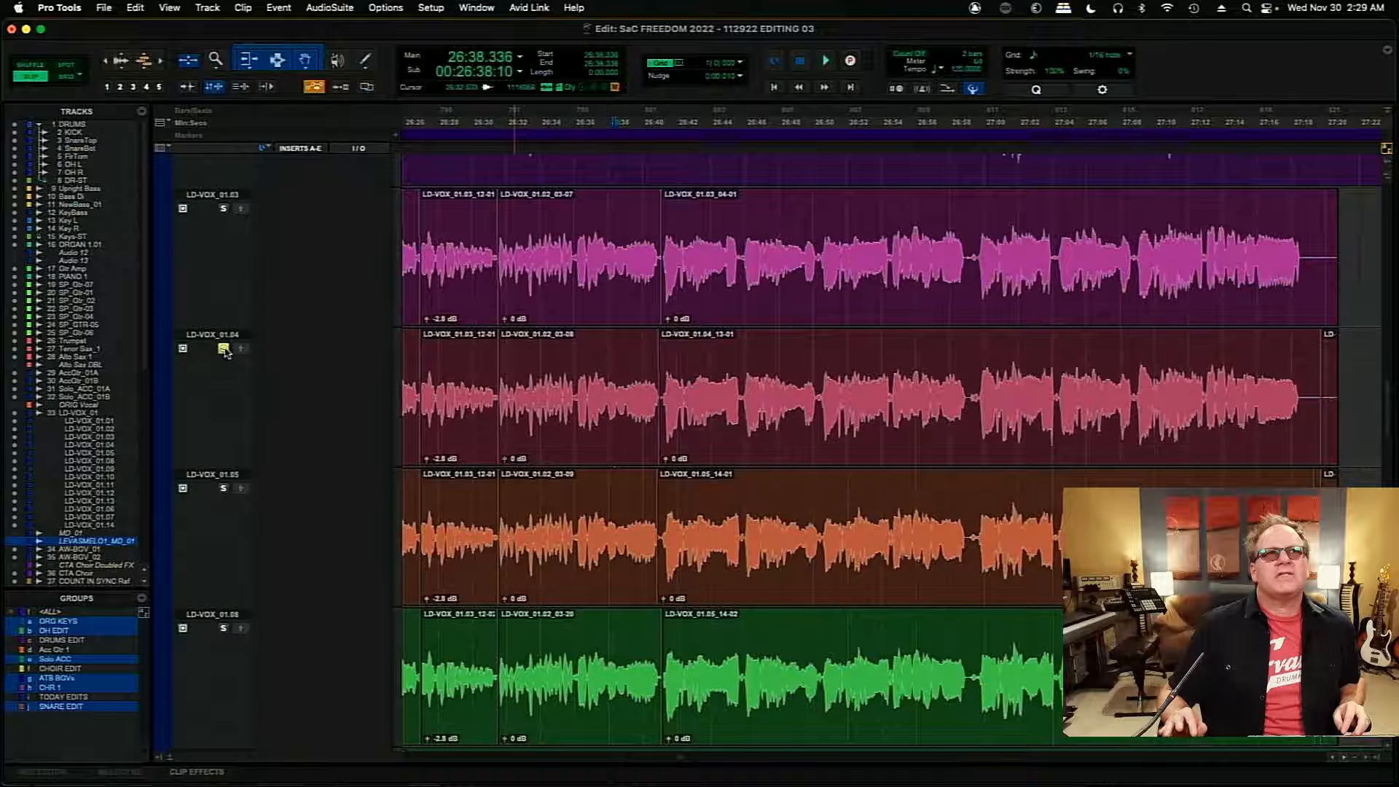
pyautogui.press('space')
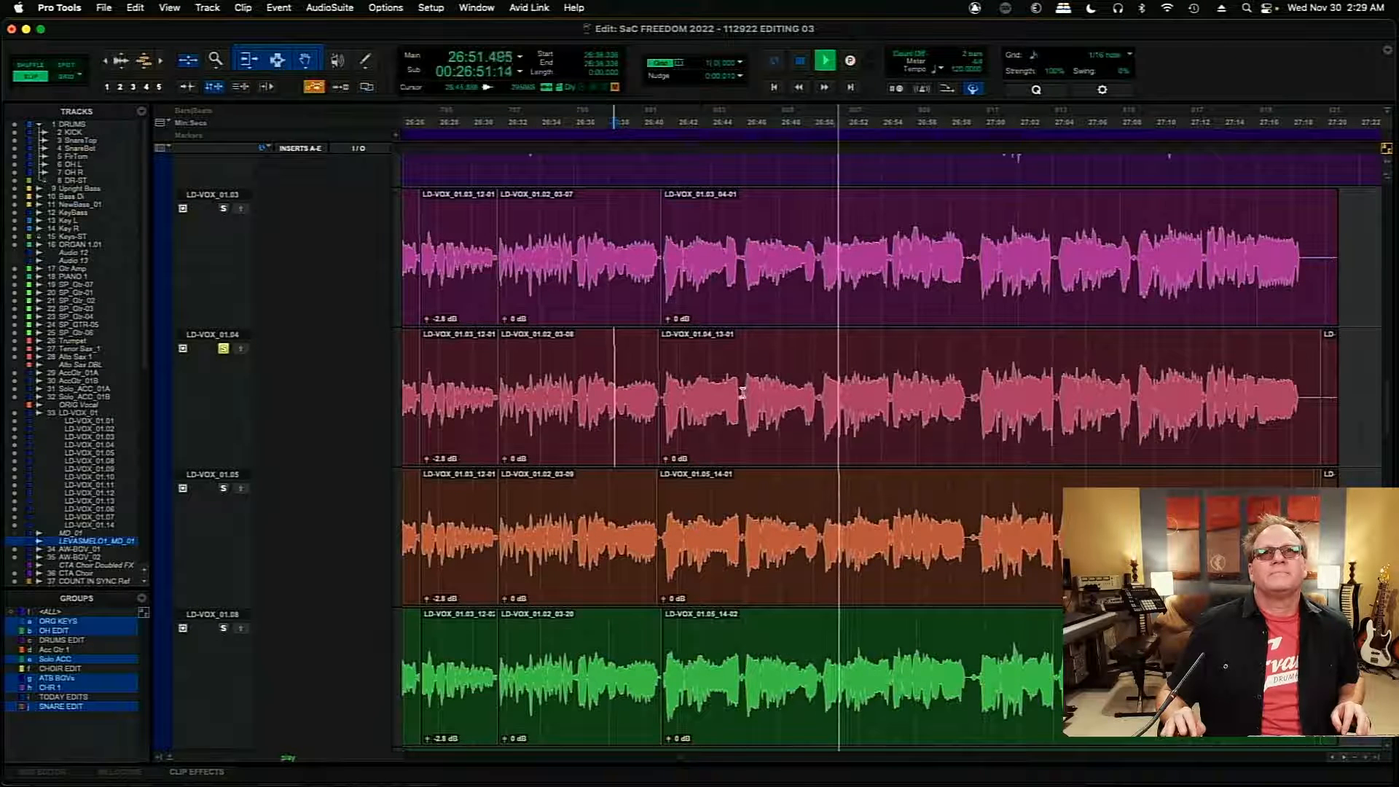
pyautogui.moveTo(743, 394); pyautogui.dragTo(816, 394)
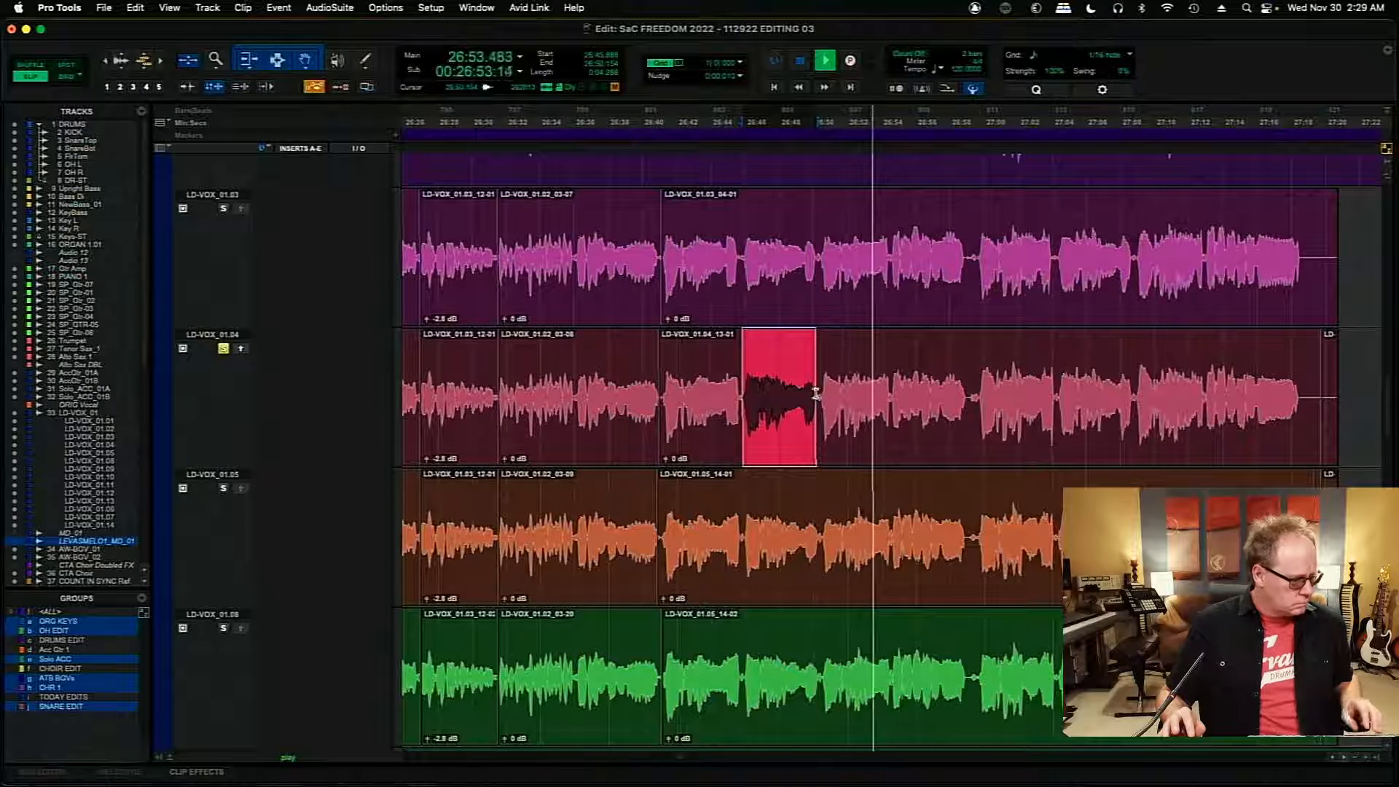
pyautogui.press('b')
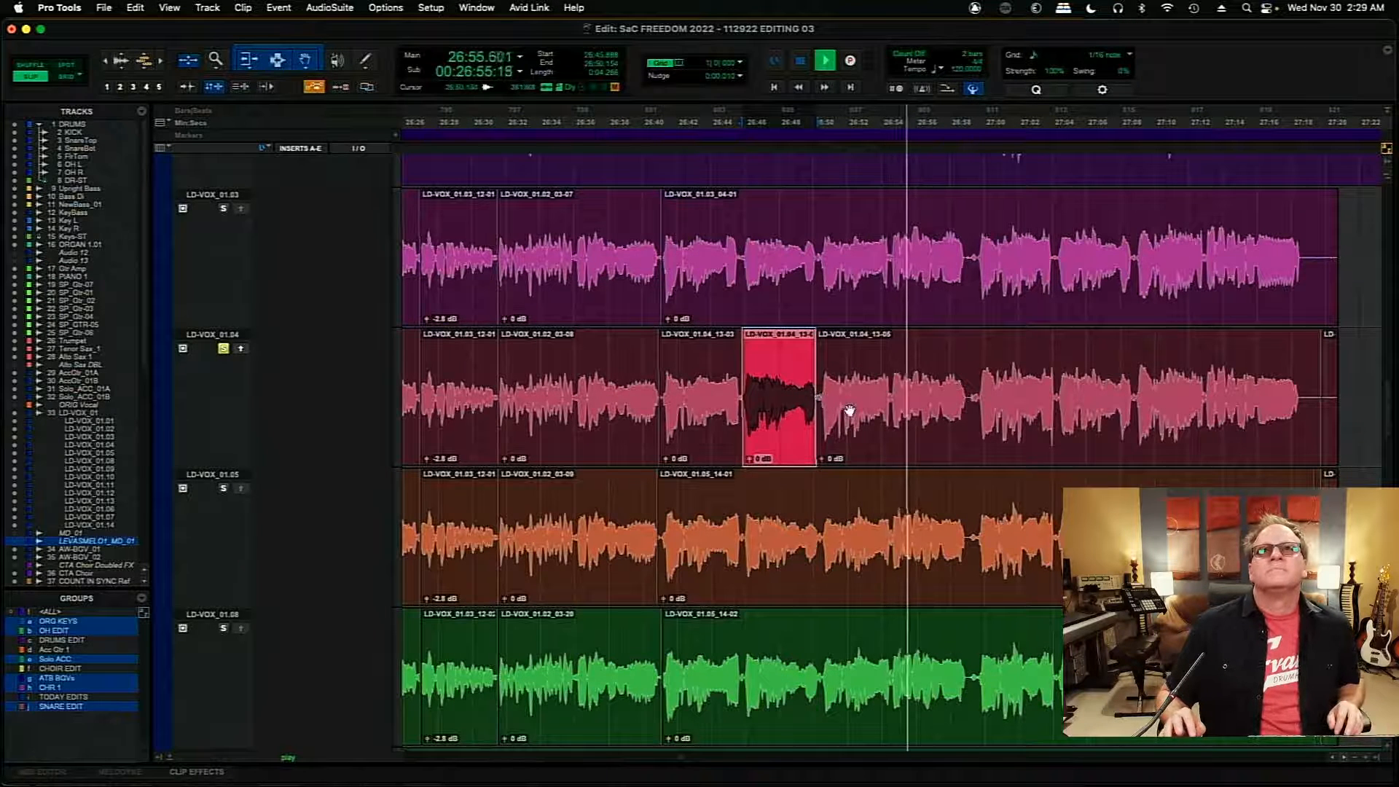
# - Separate the phrase from 26:56.938 to about 26:59.16 on LD-VOX_01.04 and select both separated clips in turn
pyautogui.click(622, 226)
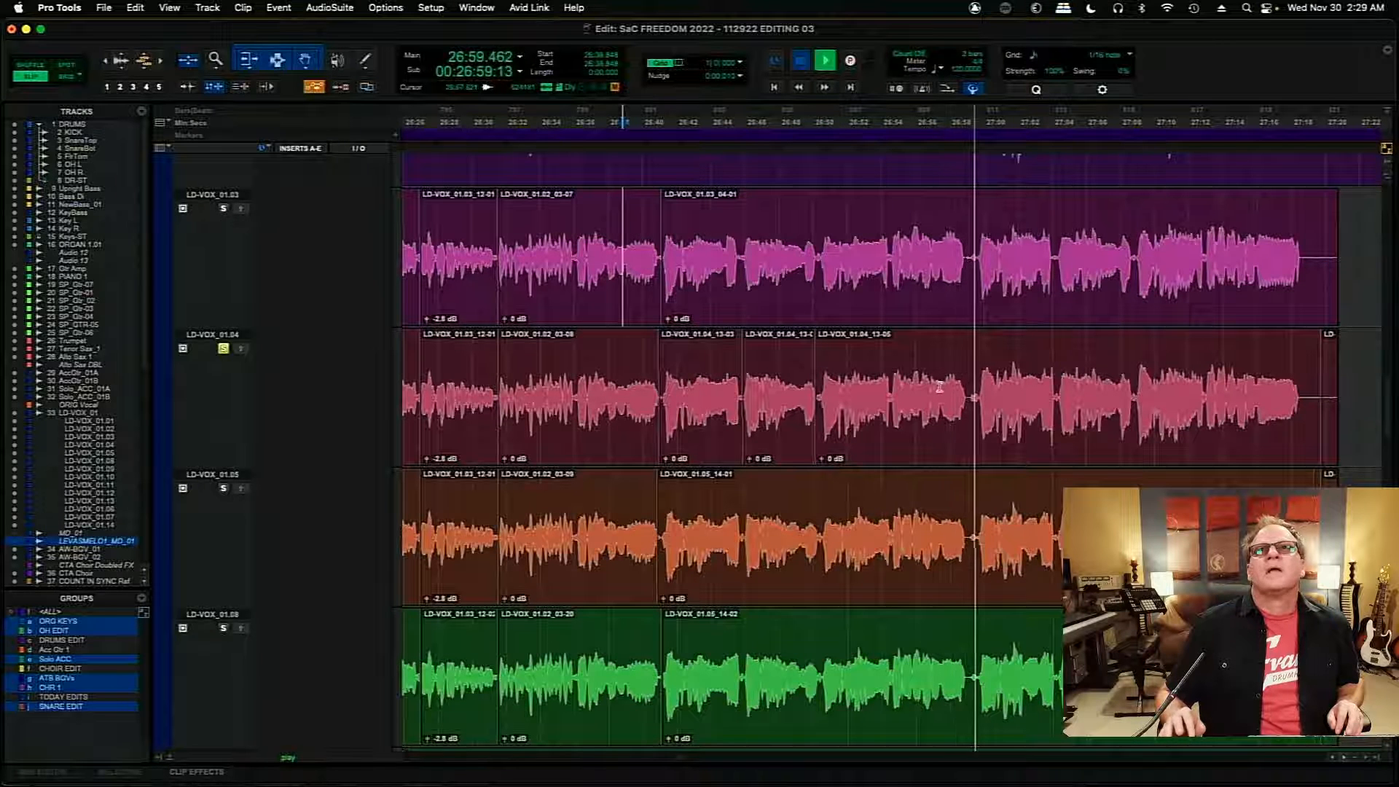
pyautogui.press('space')
pyautogui.moveTo(931, 393); pyautogui.dragTo(969, 397)
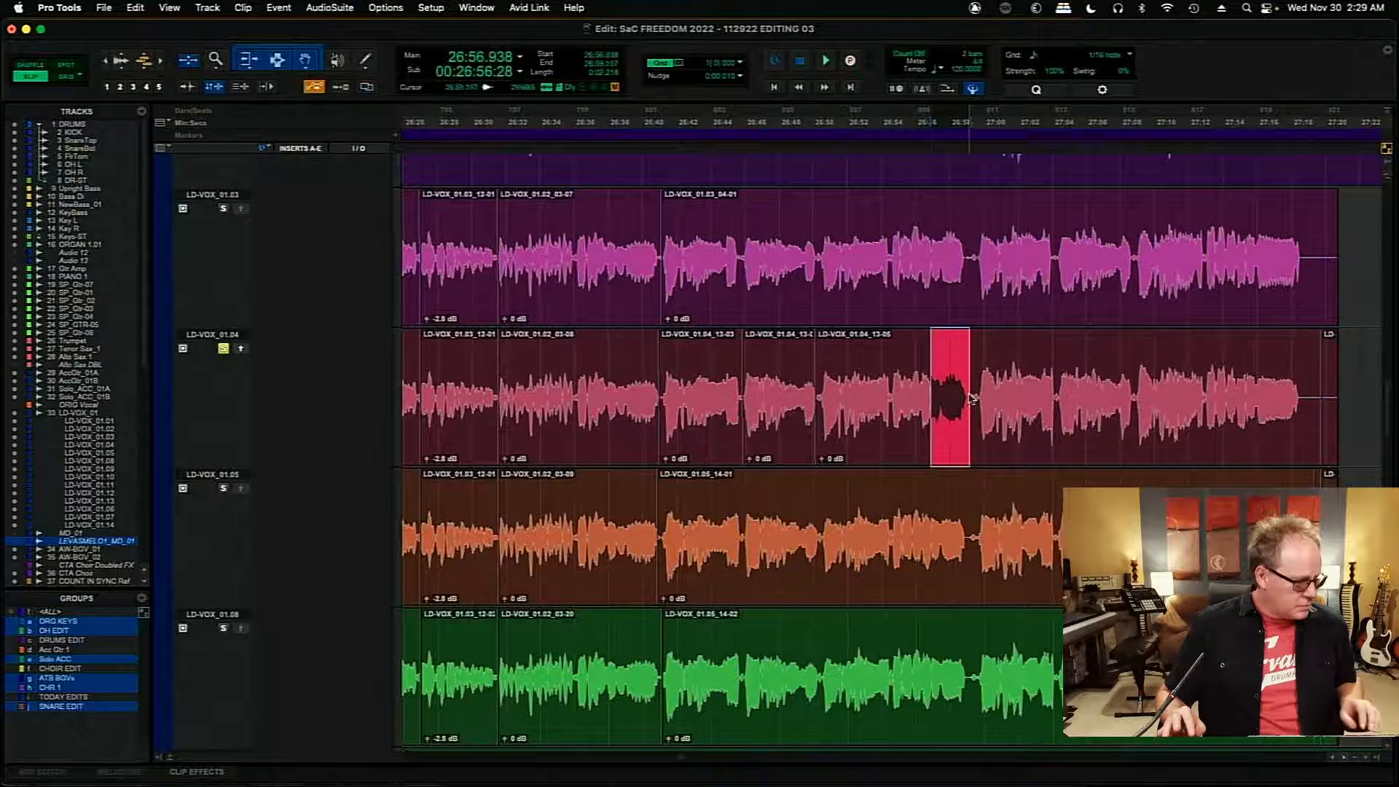
pyautogui.click(781, 423)
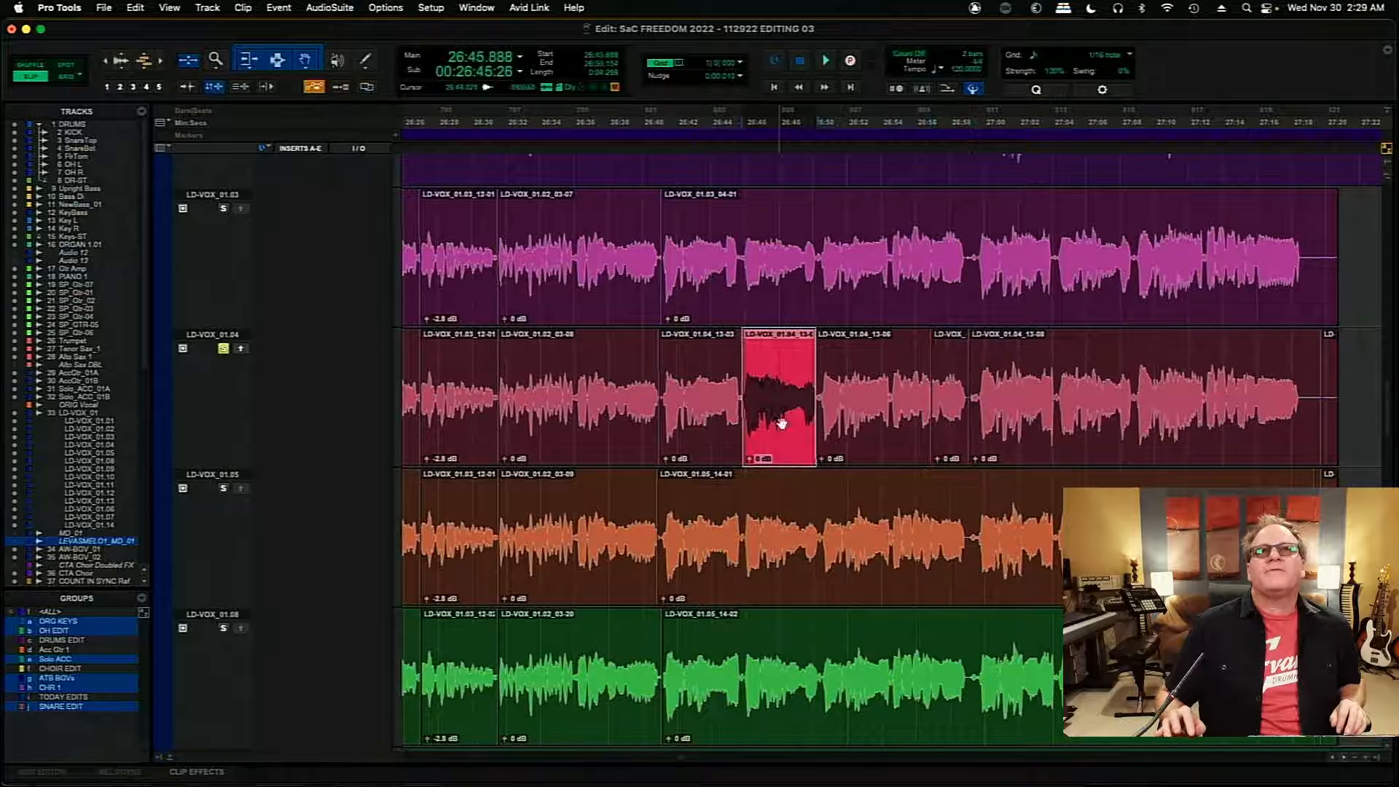
pyautogui.click(960, 430)
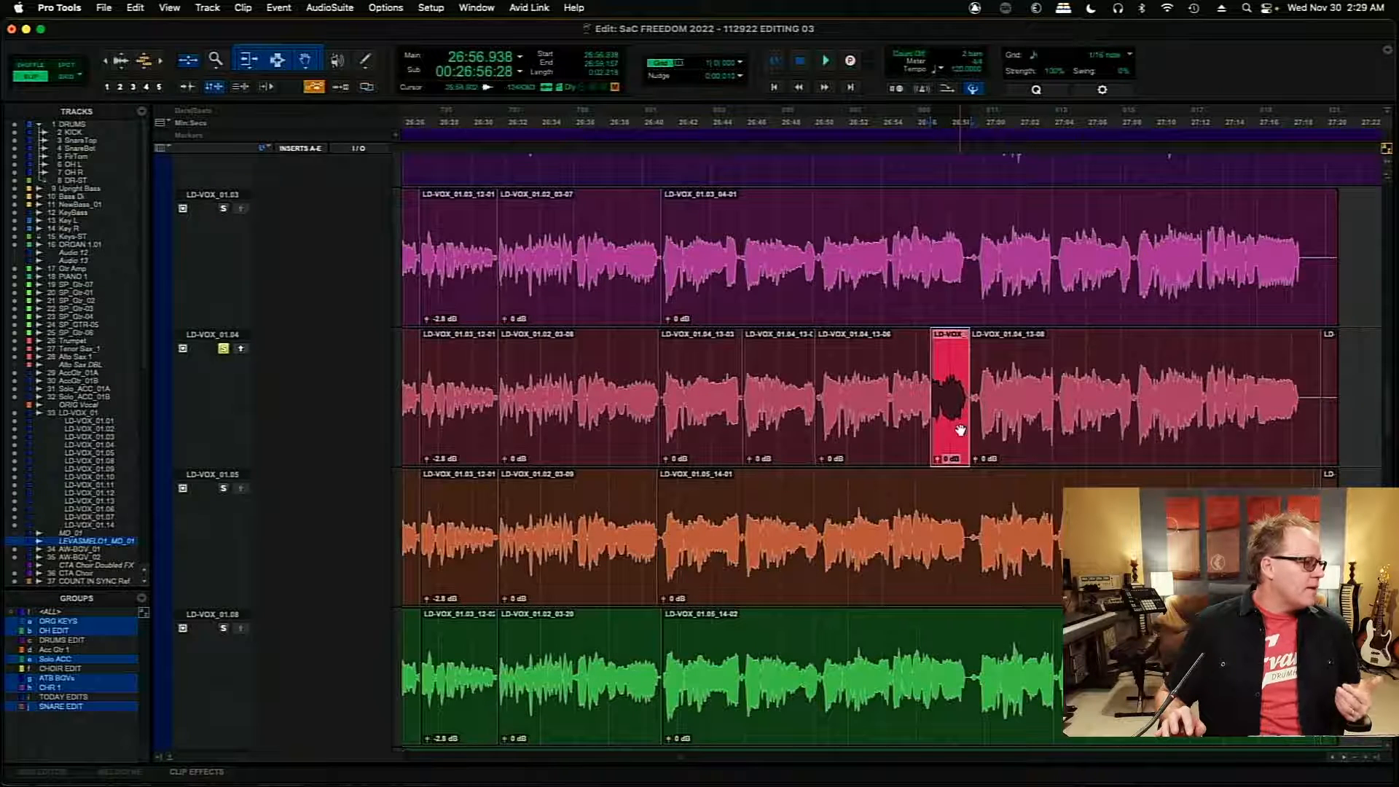
# - Audition LD-VOX_01.03 from 26:39.488 while examining the waveforms of the other alternate playlists
pyautogui.click(633, 233)
pyautogui.press('space')
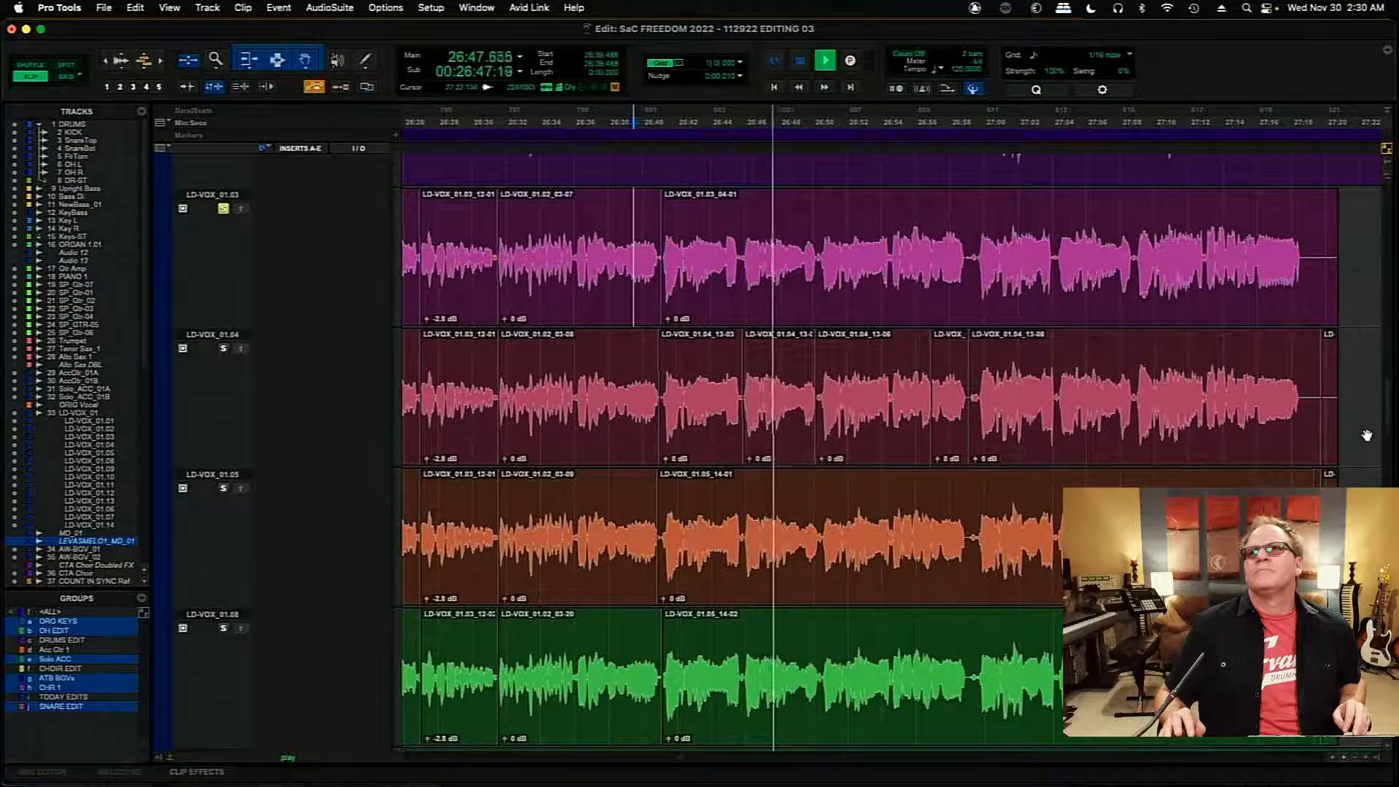
pyautogui.scroll(5, 1384, 426)
pyautogui.scroll(3, 1388, 413)
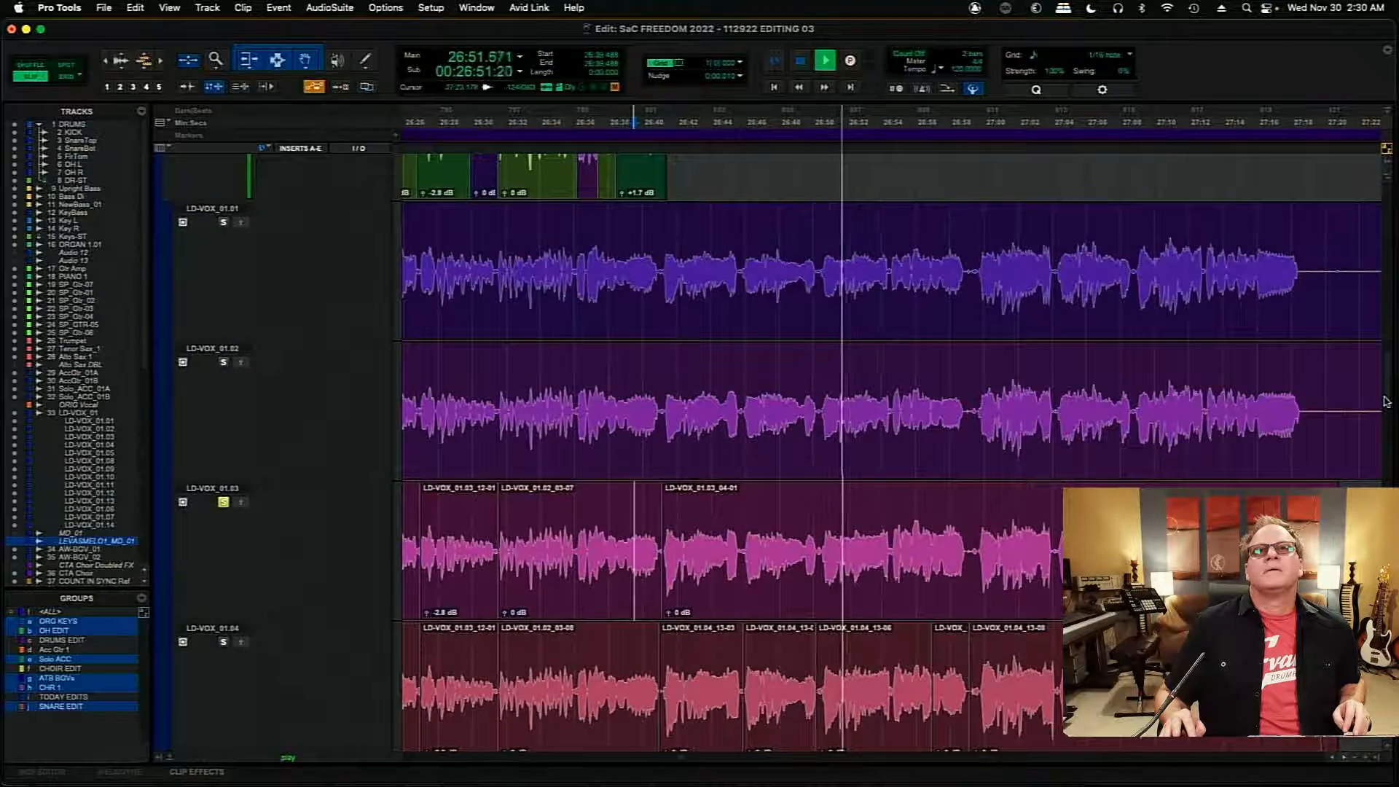
pyautogui.scroll(-2, 1386, 403)
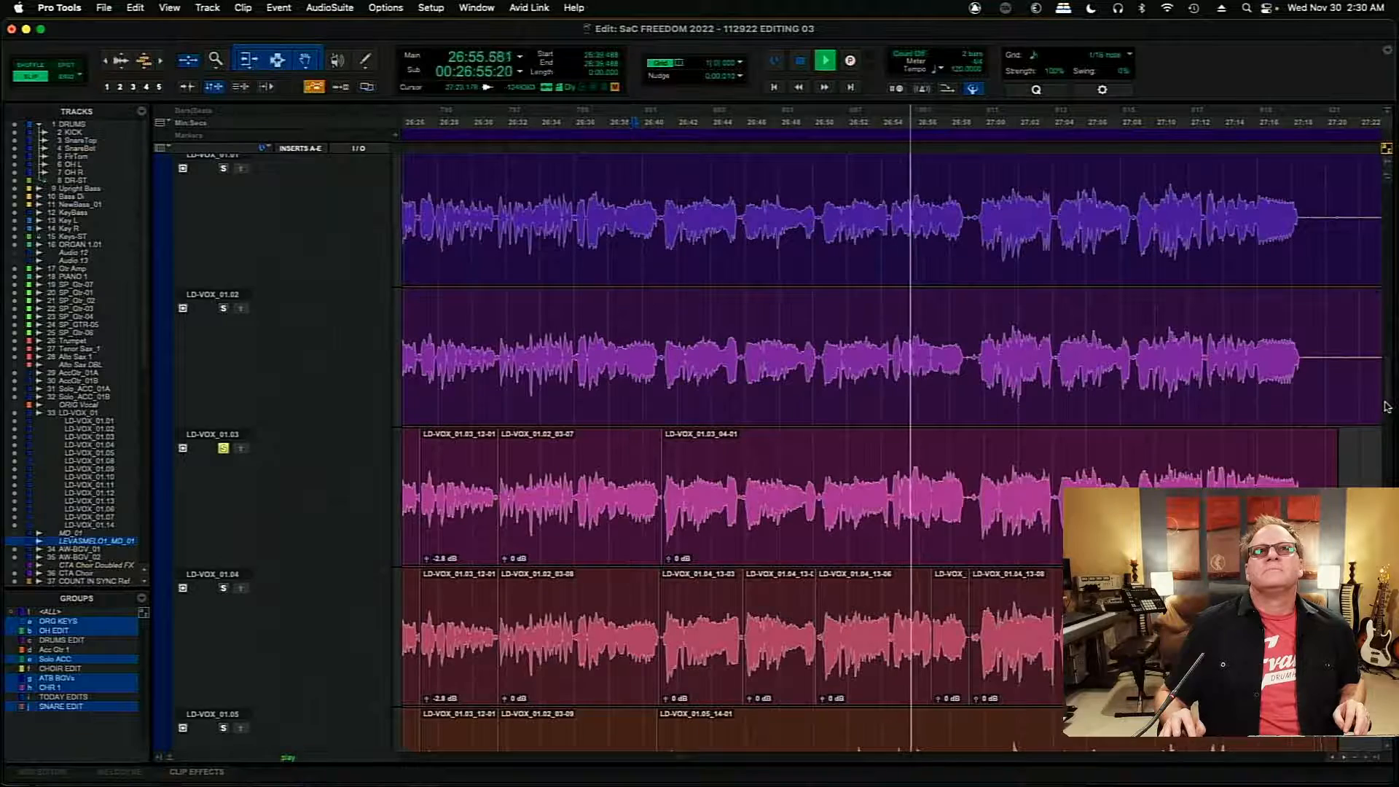
pyautogui.scroll(-2, 1387, 411)
pyautogui.scroll(-20, 1388, 413)
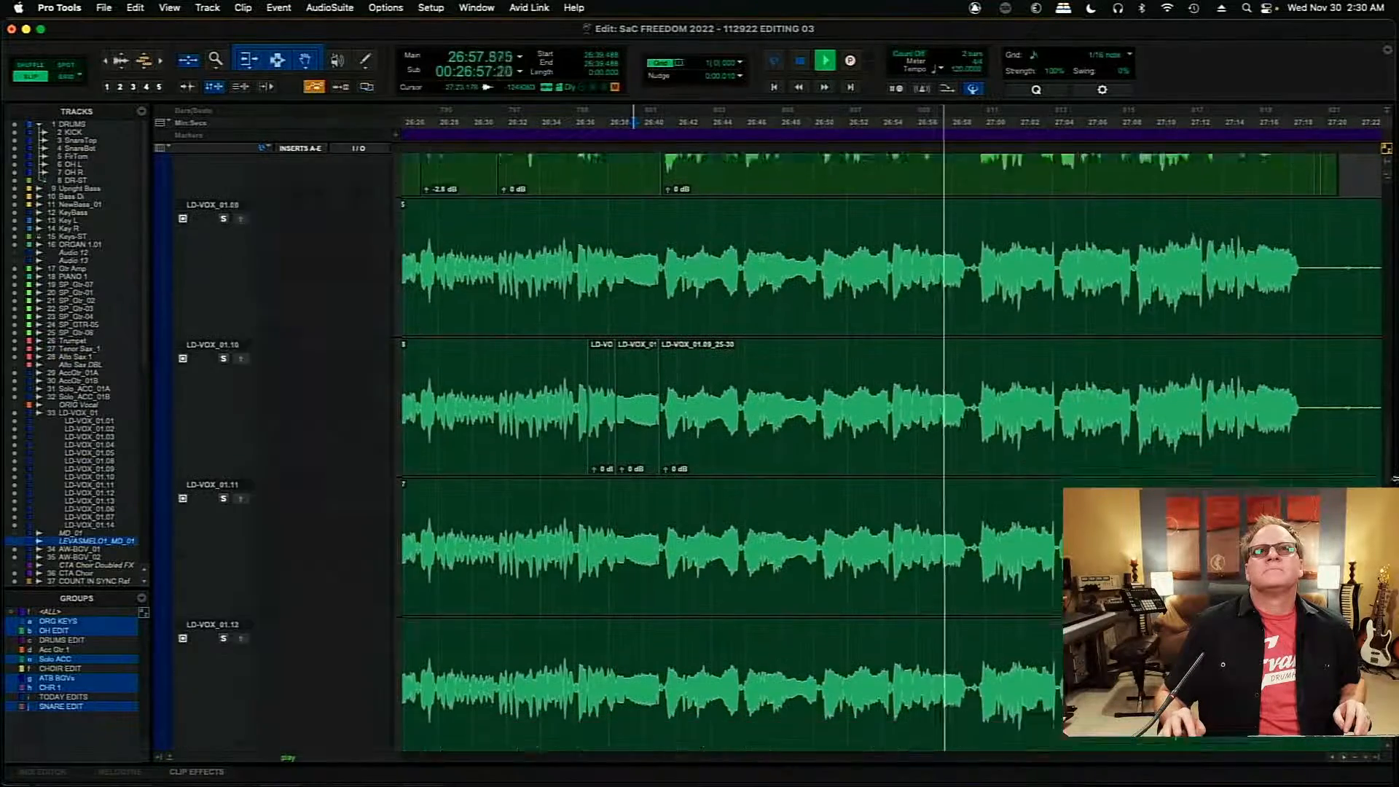
pyautogui.scroll(-6, 885, 428)
pyautogui.scroll(-8, 886, 428)
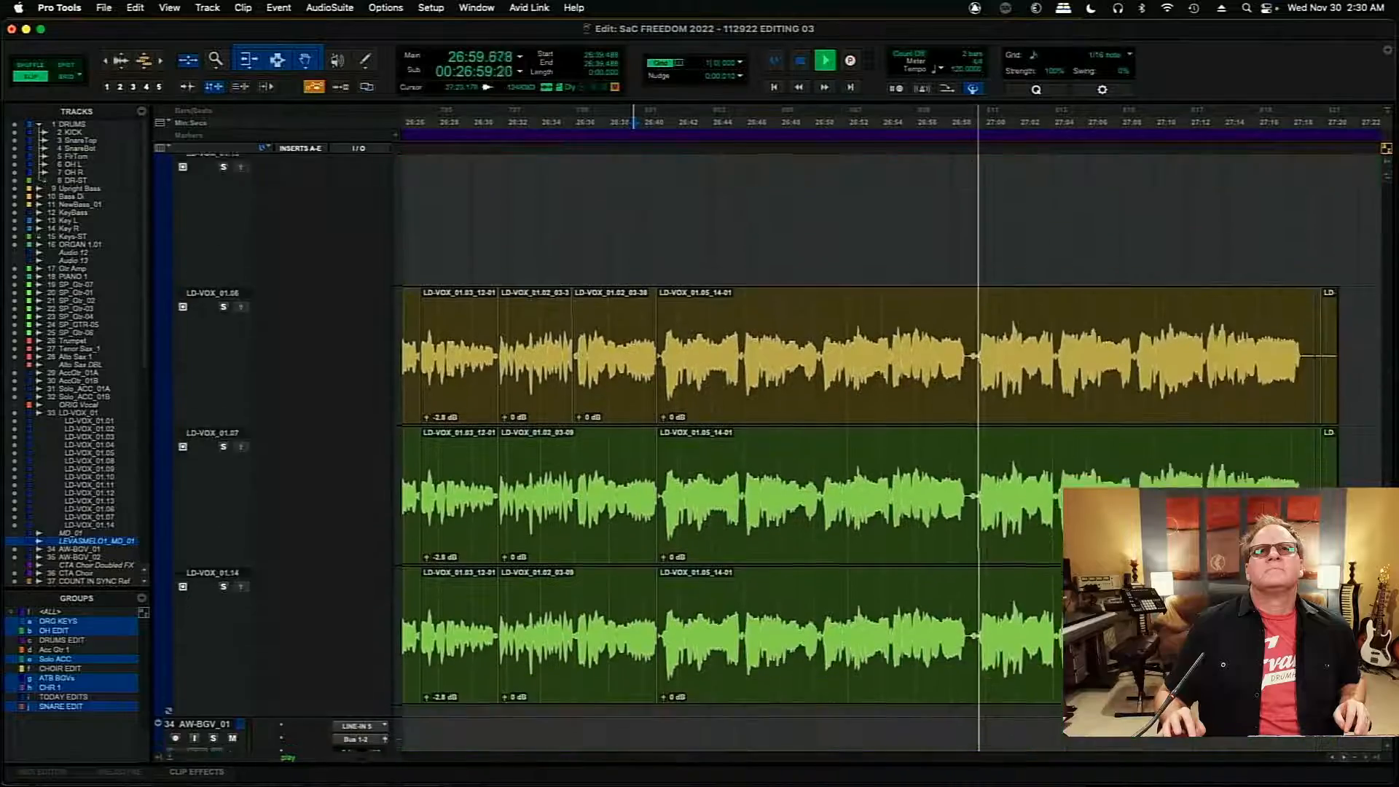
pyautogui.scroll(10, 1382, 450)
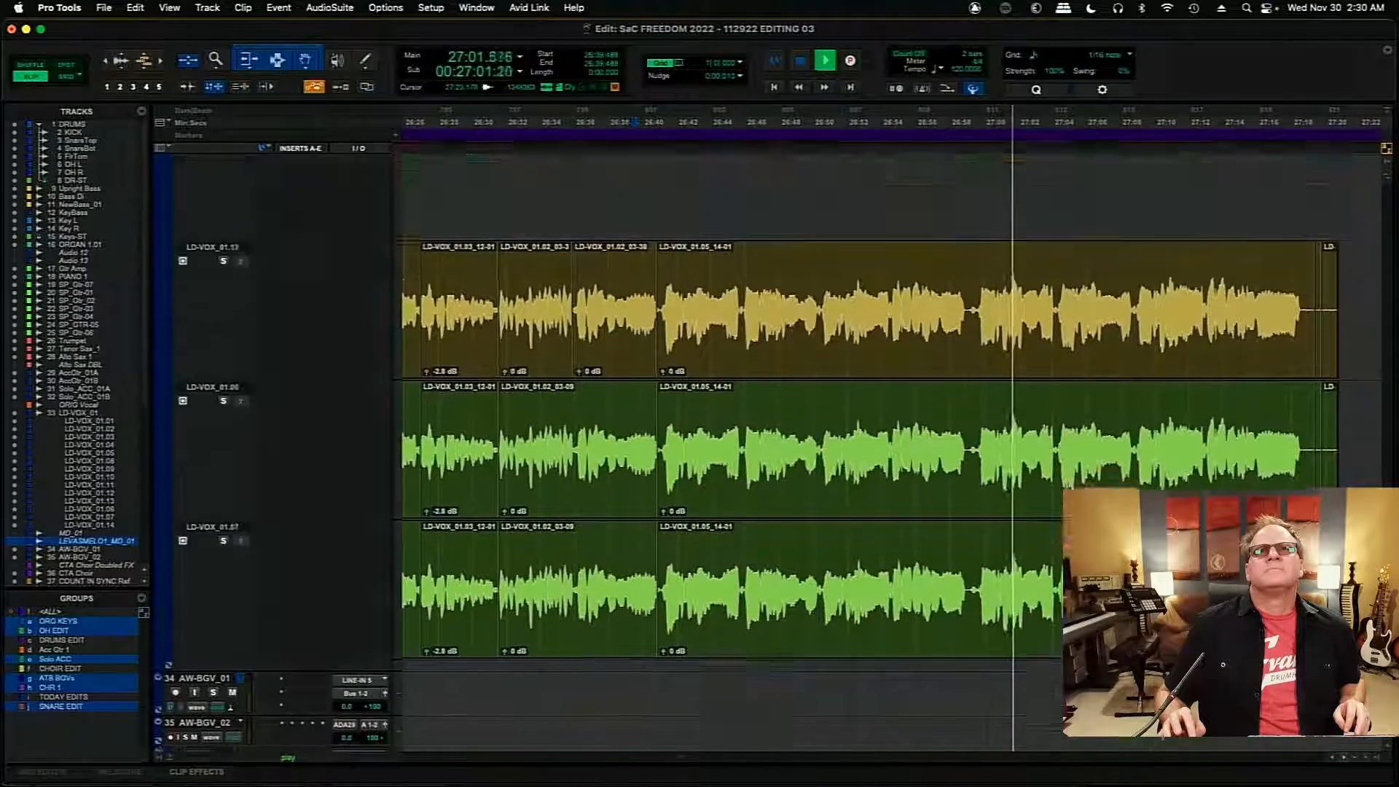
pyautogui.scroll(8, 1382, 449)
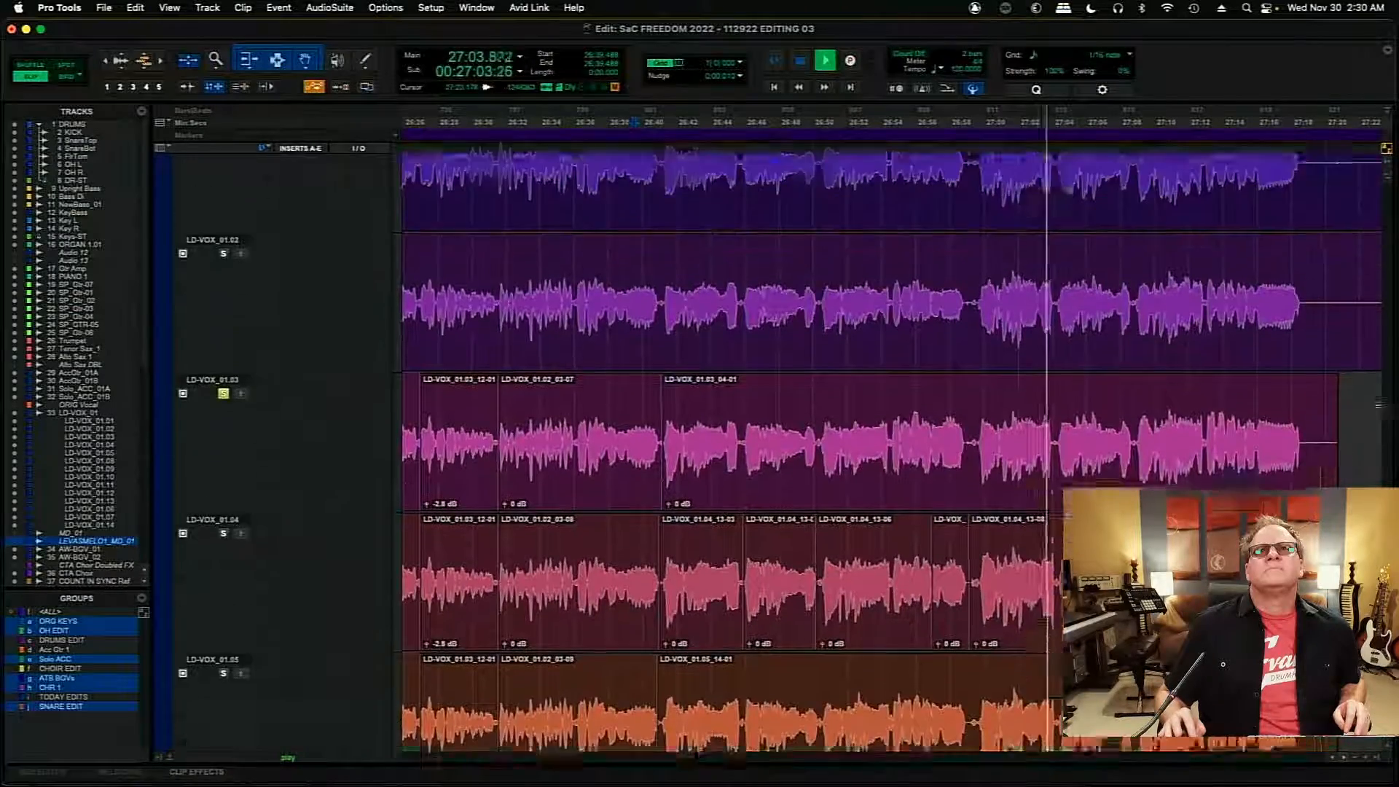
pyautogui.scroll(-2, 1378, 420)
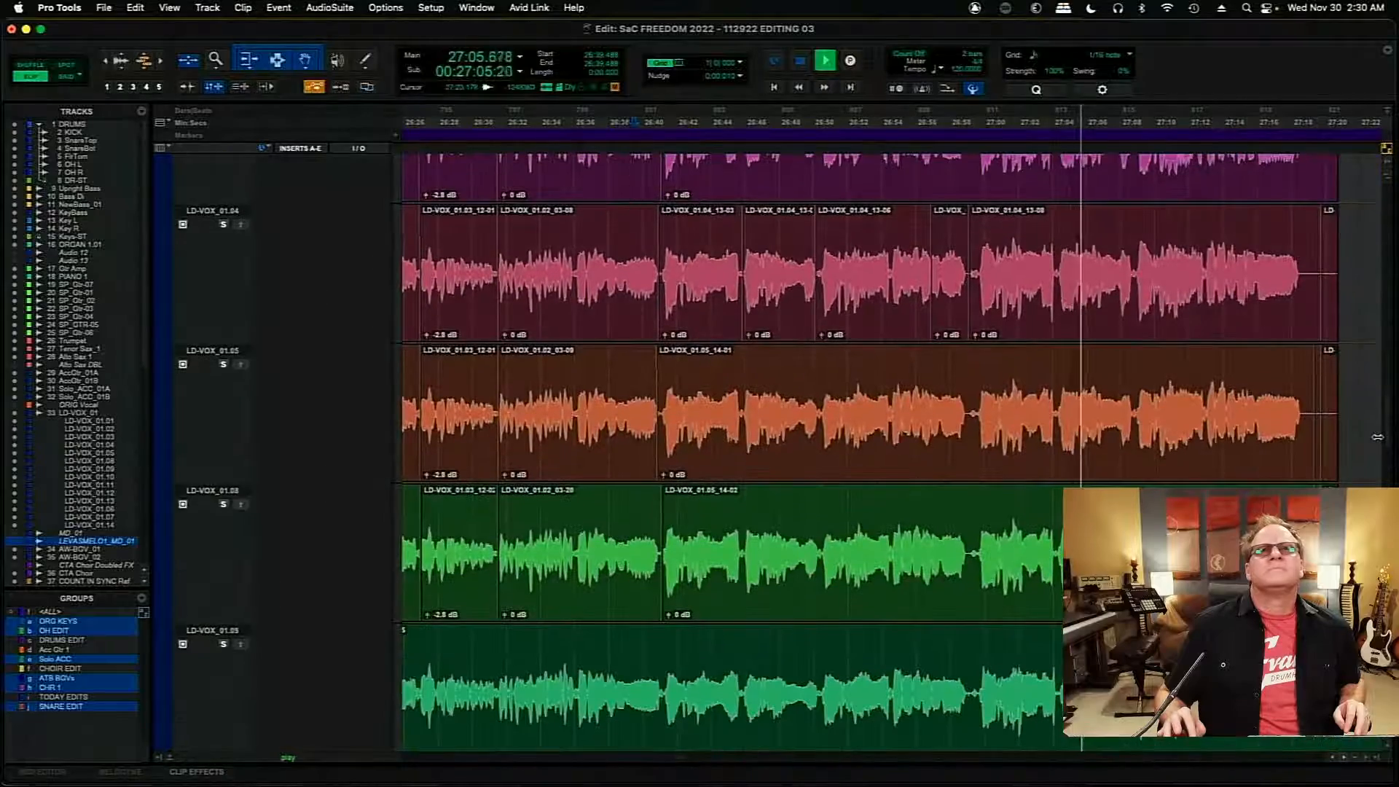
pyautogui.scroll(6, 1377, 437)
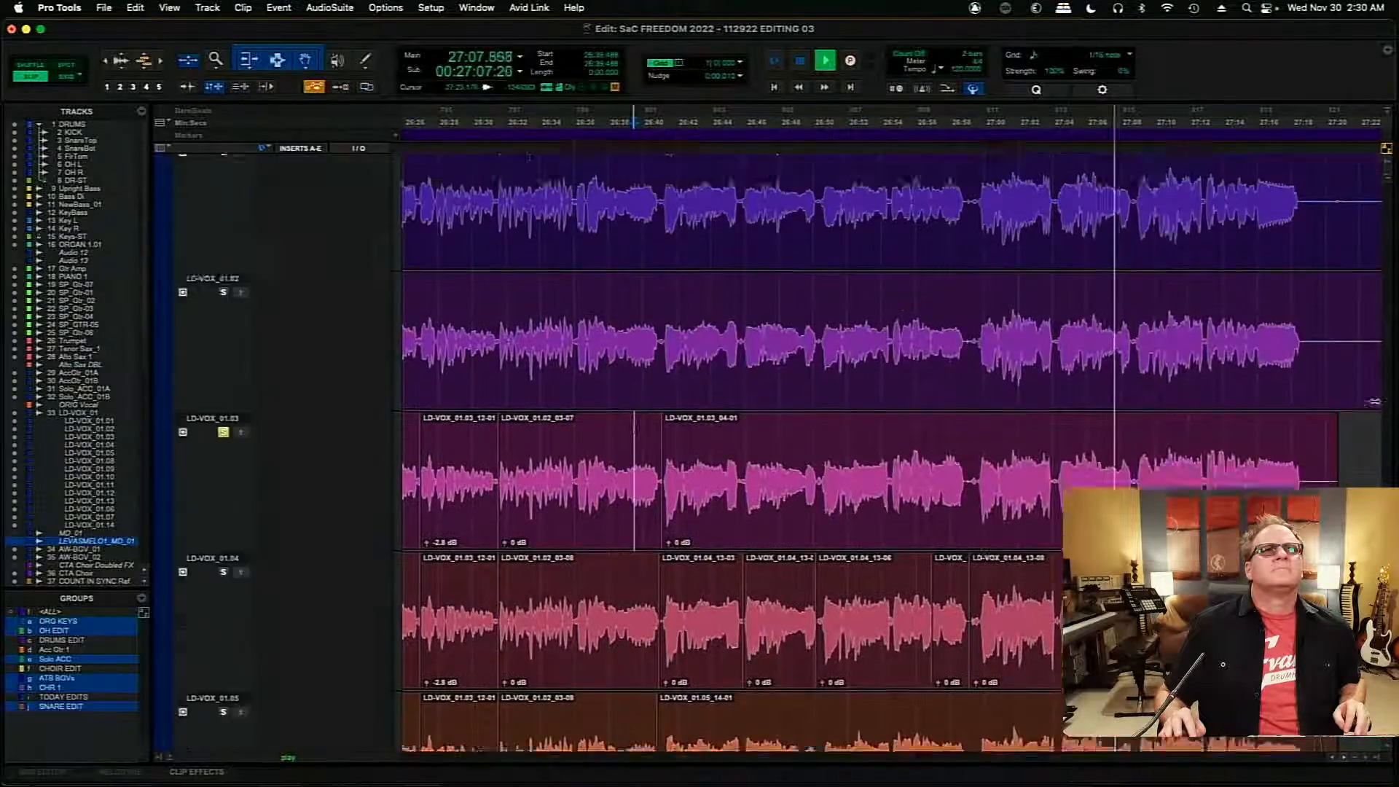
pyautogui.scroll(1, 1374, 400)
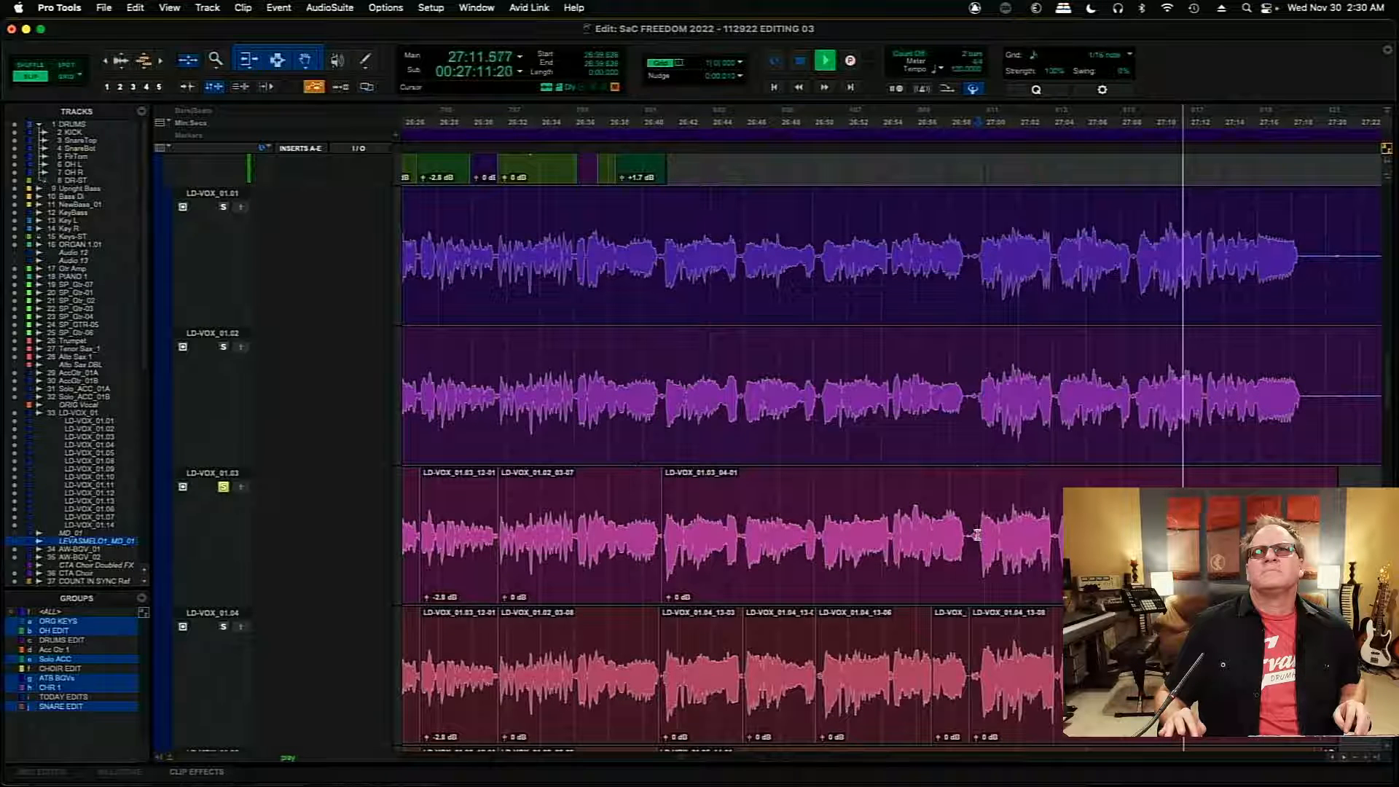
# - Separate the section from 26:59.626 to about 27:08.80 on LD-VOX_01.03
pyautogui.moveTo(976, 536); pyautogui.dragTo(1133, 536)
pyautogui.press('super+e')
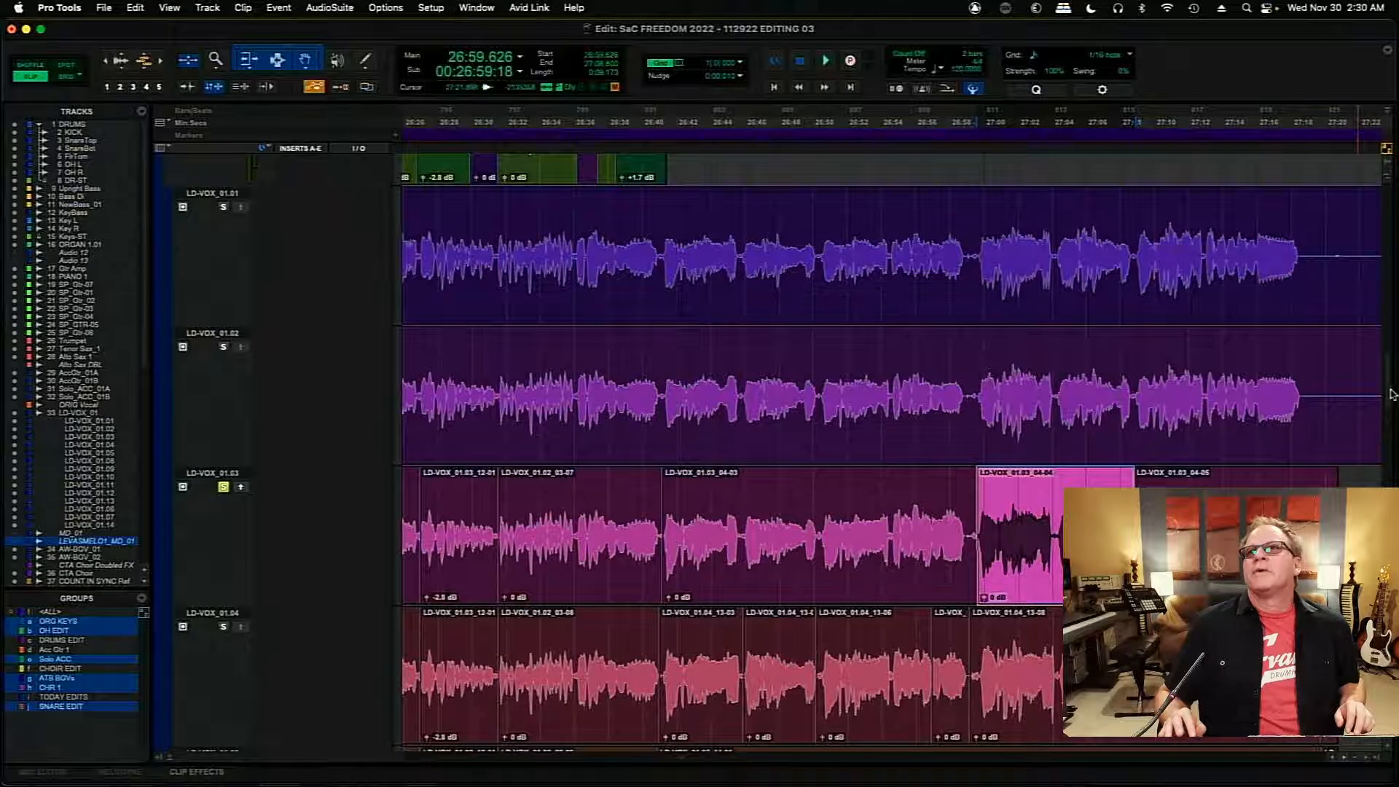
# - Review the candidate takes by selecting the long LD-VOX_01.08 clip from 26:41.125, then the LD-VOX_01.04 clip at 26:45.888
pyautogui.moveTo(1388, 397); pyautogui.dragTo(1388, 433)
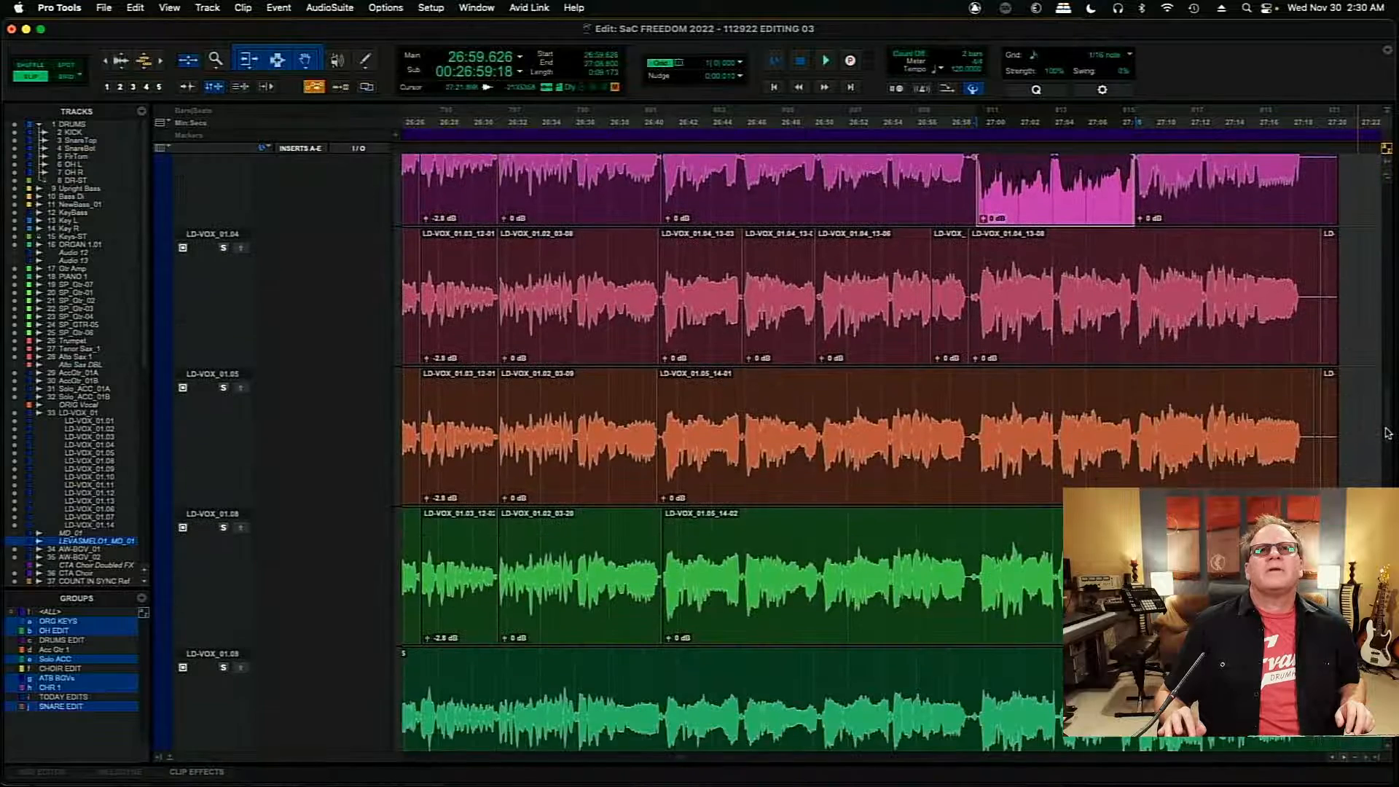
pyautogui.click(843, 620)
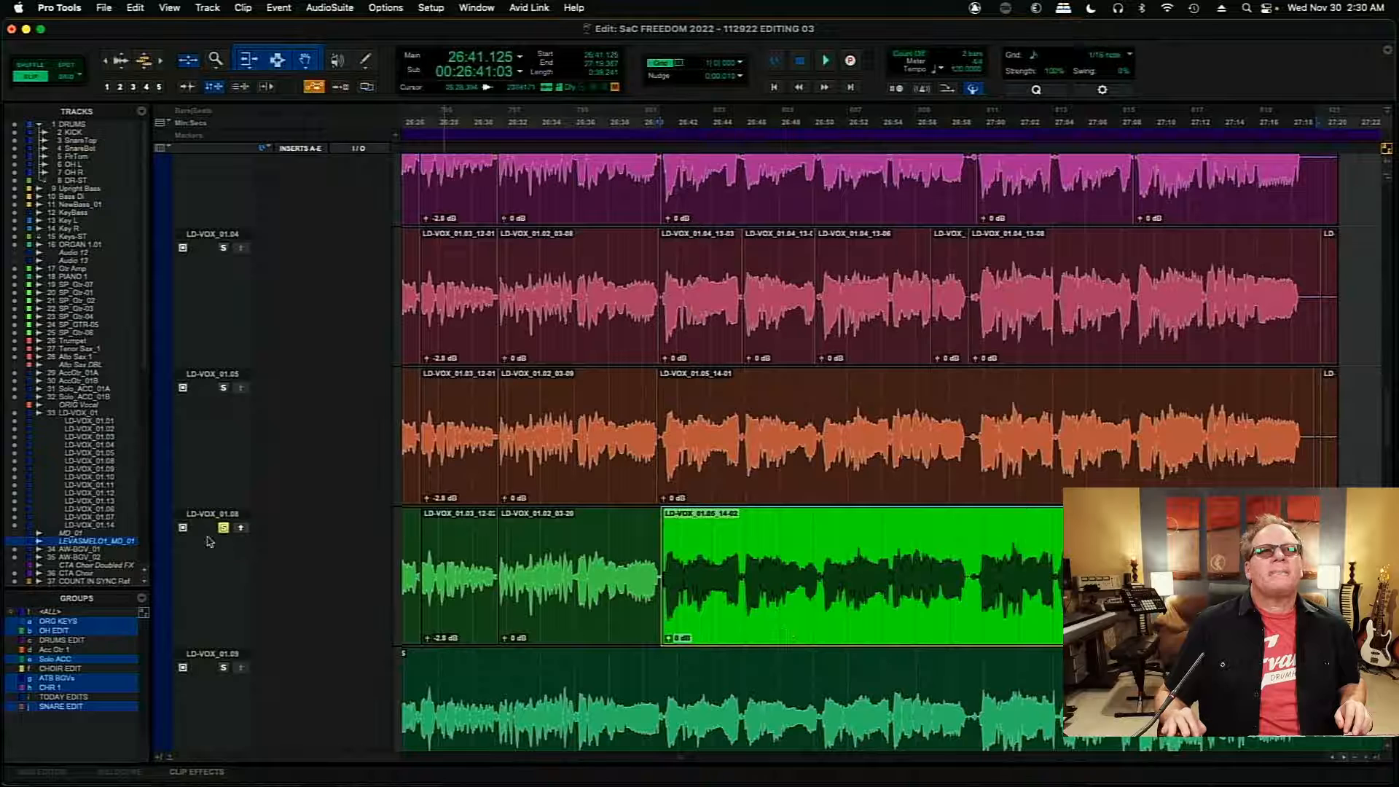
pyautogui.click(782, 346)
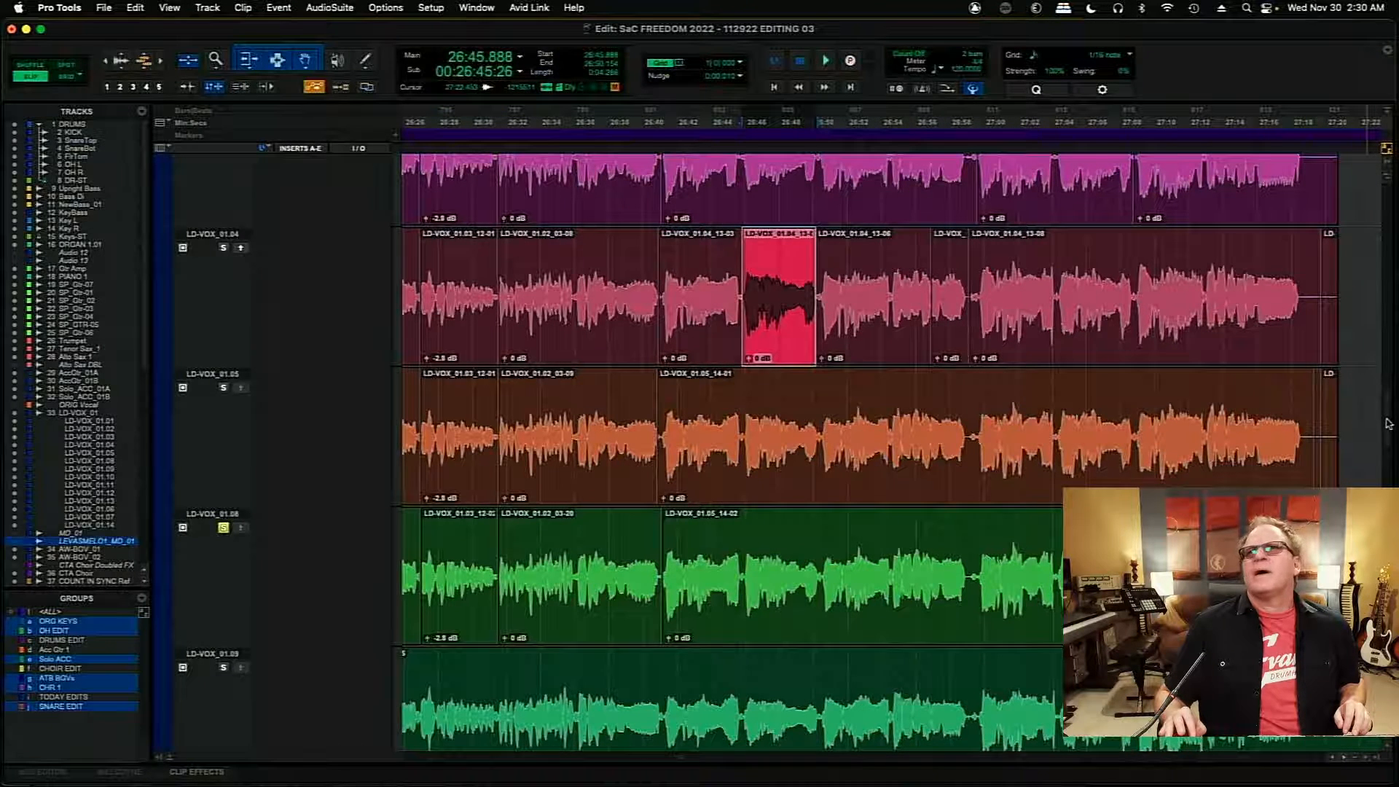
# - Copy the LD-VOX_01.04 clip at 26:56.938 and the LD-VOX_01.03 clip at 26:59.626 into the main LD-VOX_01 playlist
pyautogui.scroll(2, 921, 467)
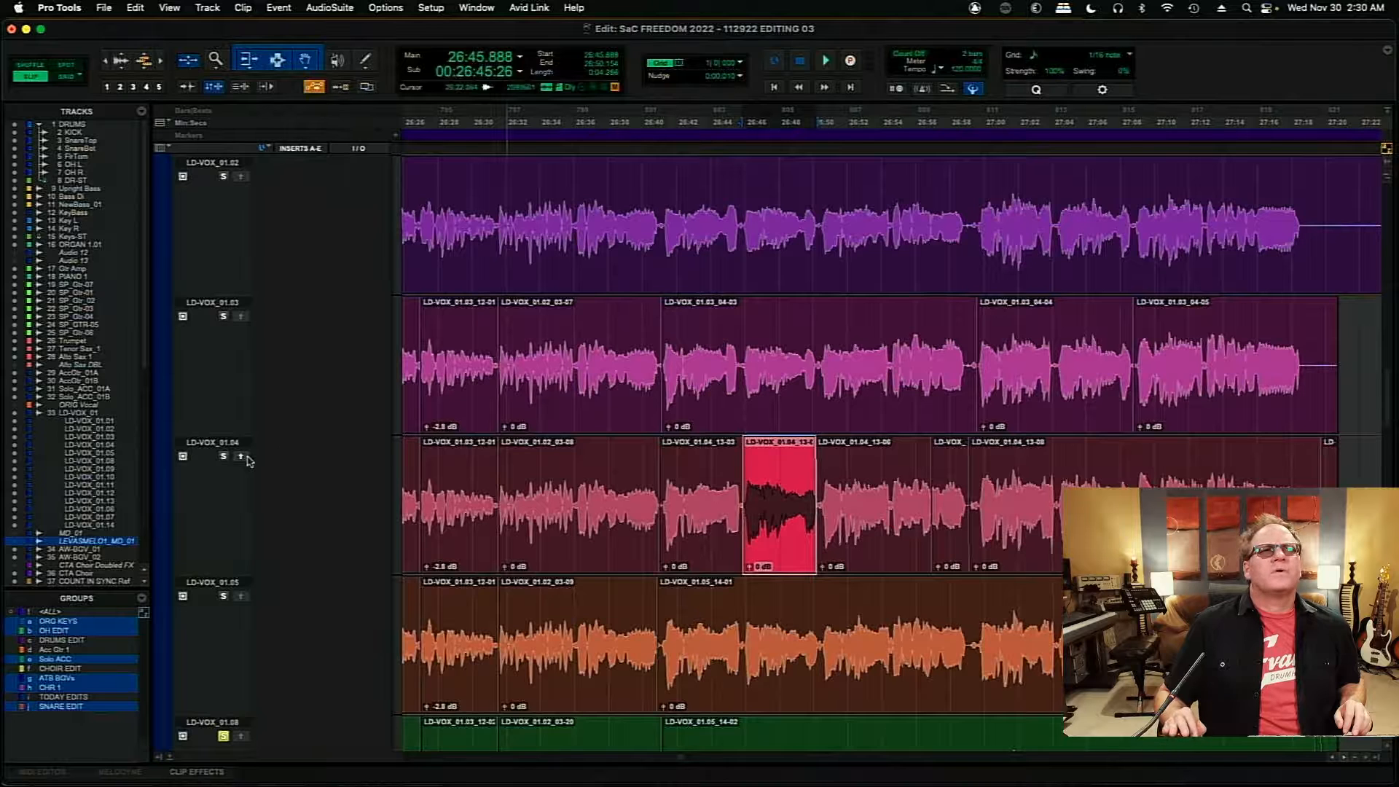
pyautogui.click(949, 523)
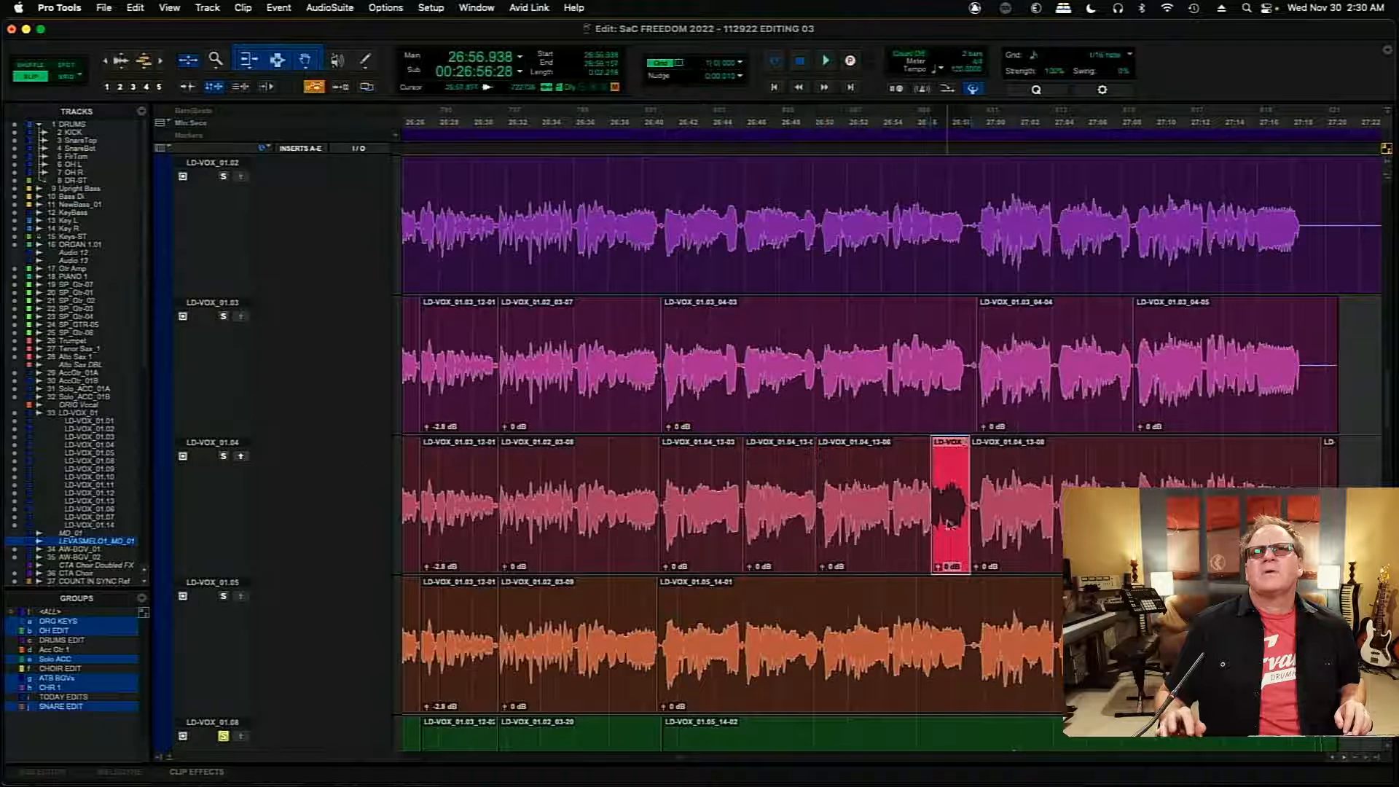
pyautogui.click(1027, 398)
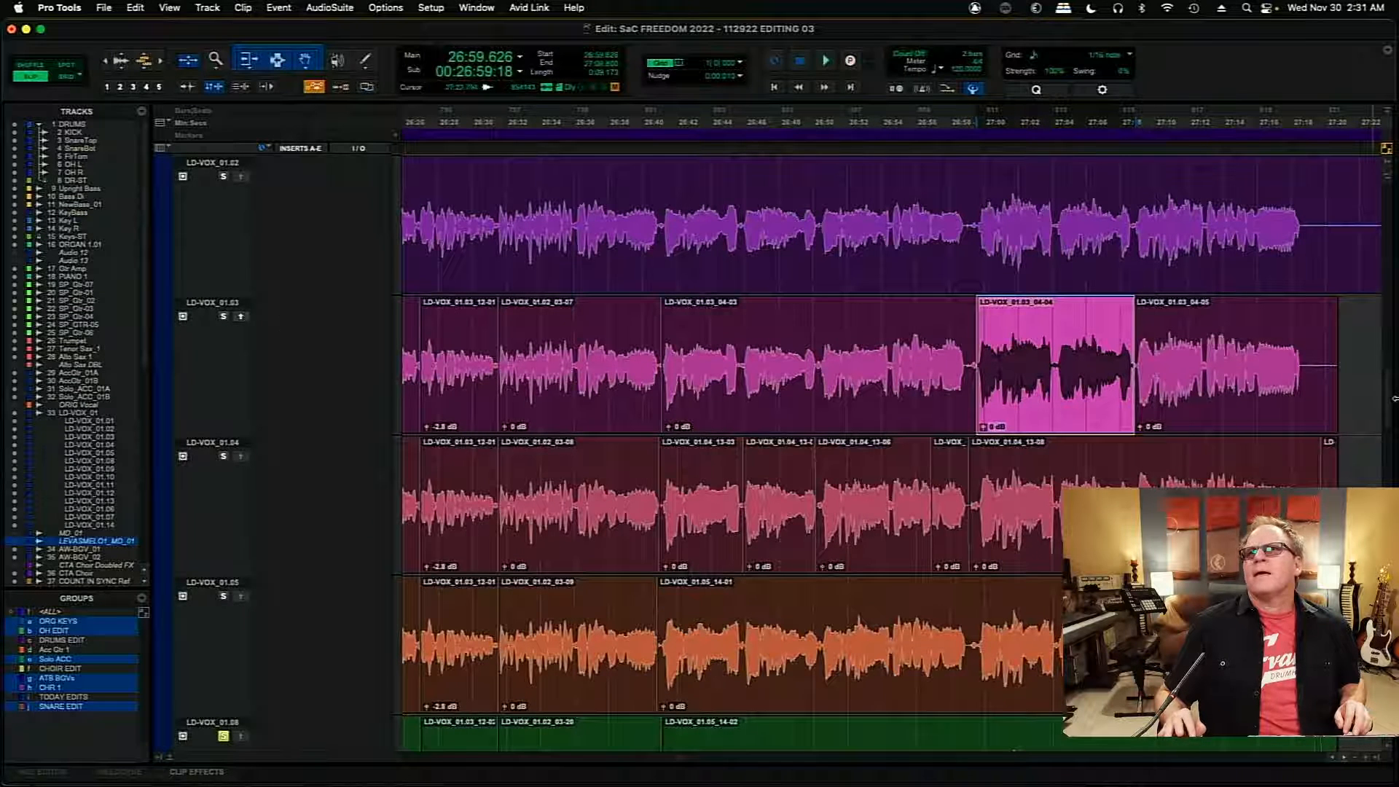
pyautogui.moveTo(1389, 409); pyautogui.dragTo(1385, 370)
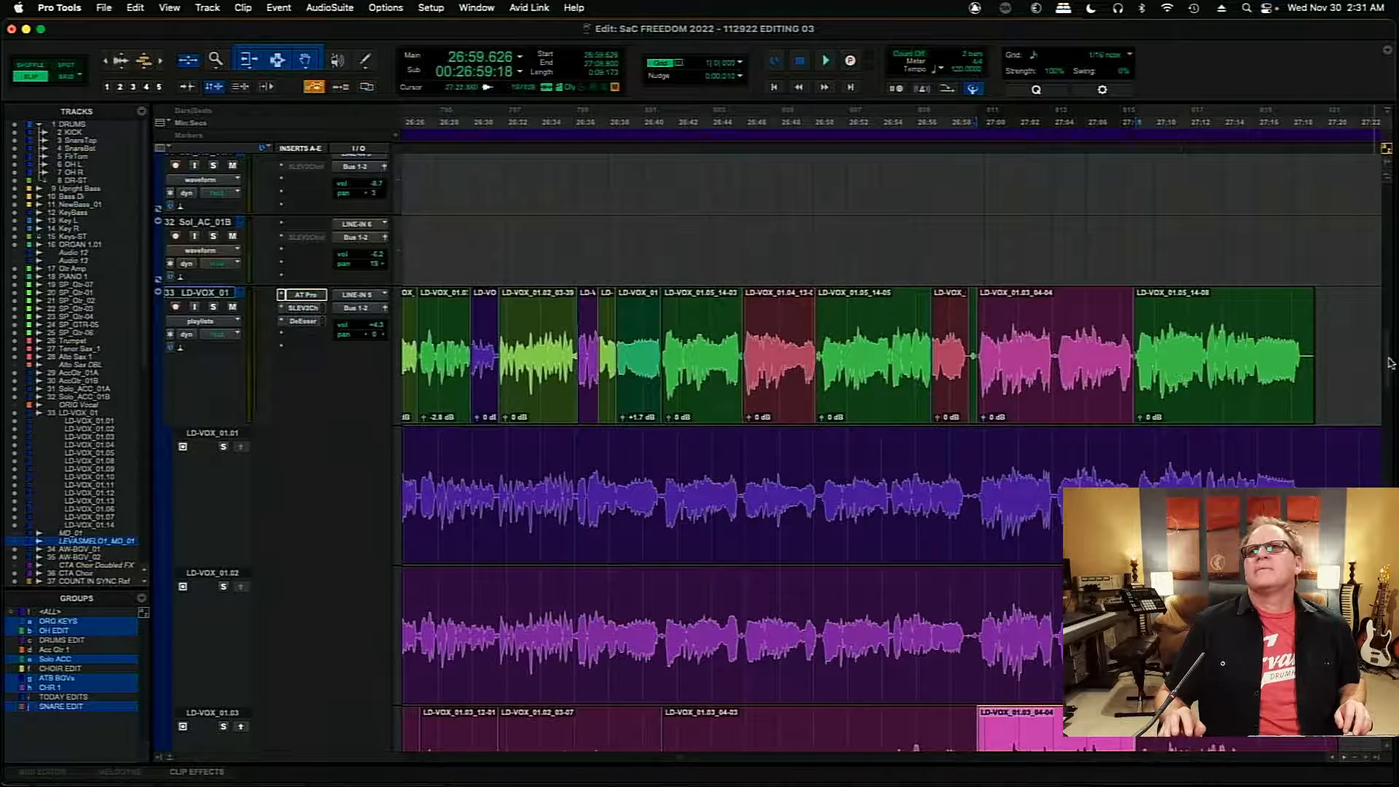
# - Examine the waveforms of the alternate playlists and audition LD-VOX_01.11 from 26:39.232
pyautogui.scroll(-10, 523, 525)
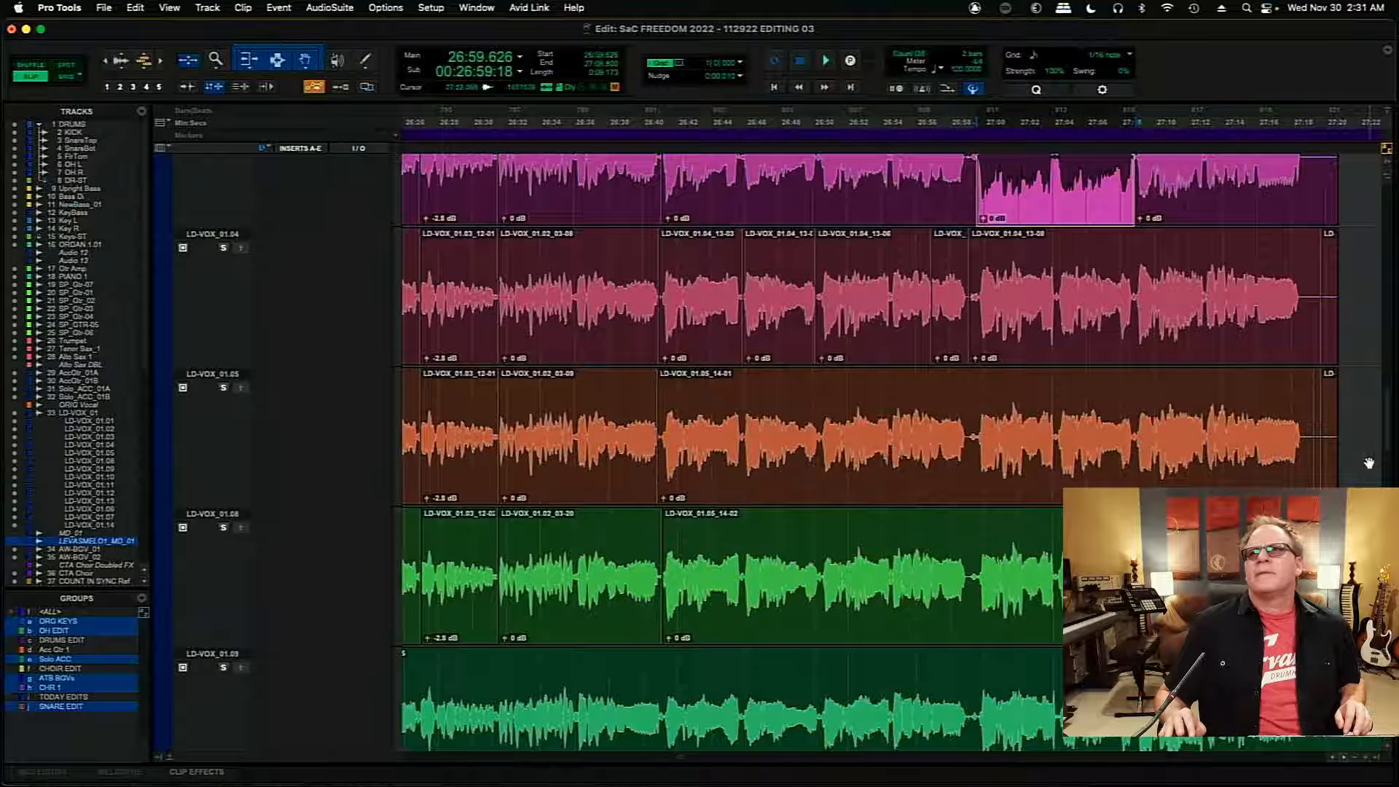
pyautogui.scroll(-10, 1387, 459)
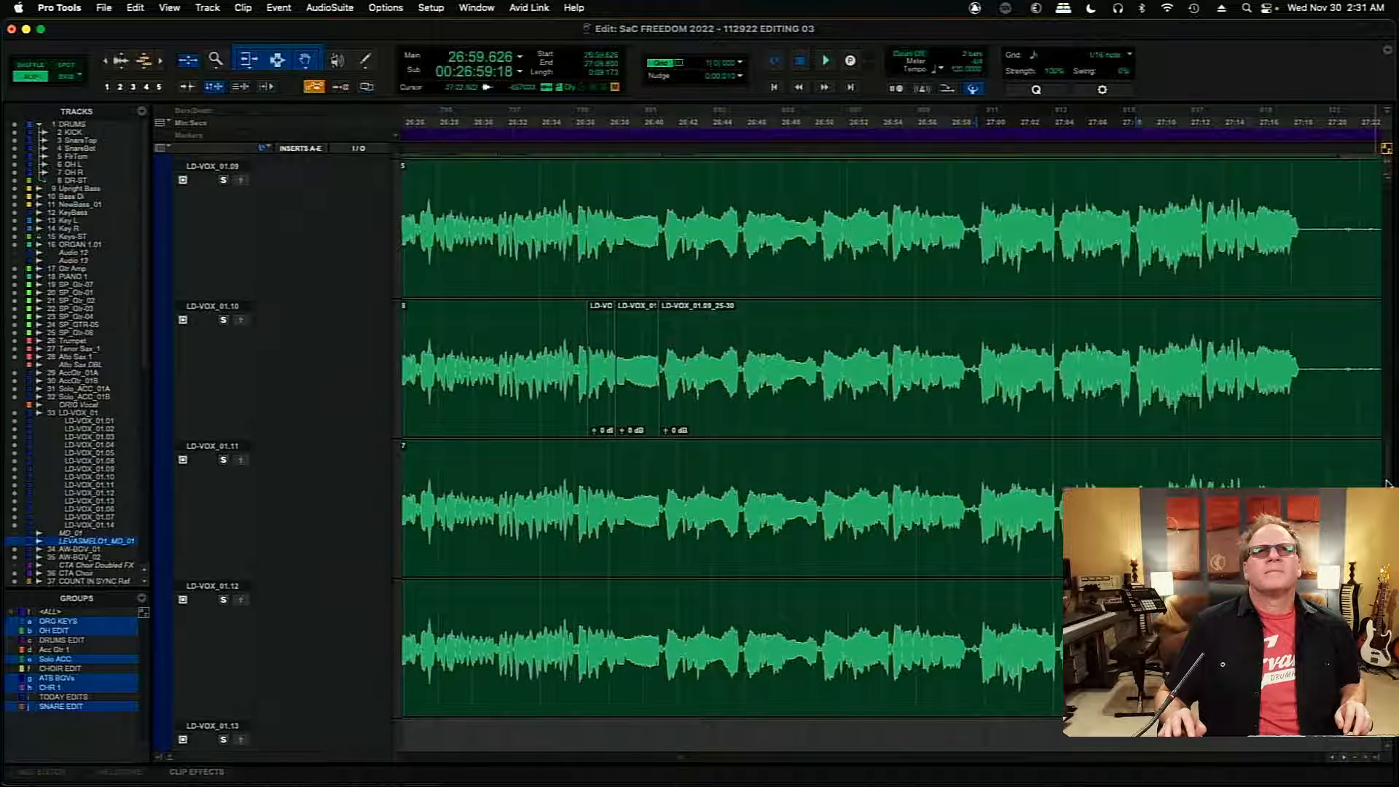
pyautogui.scroll(6, 1386, 483)
pyautogui.scroll(-4, 1386, 470)
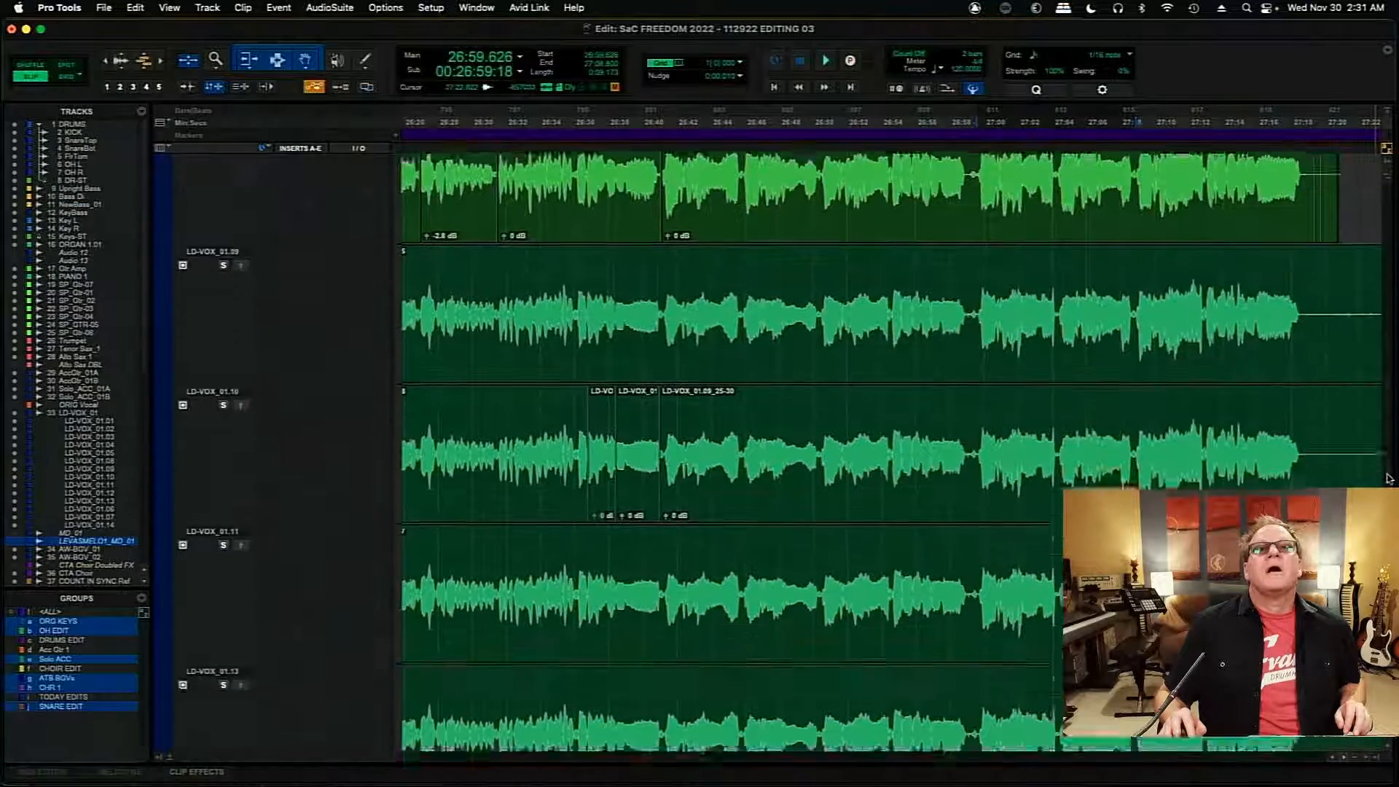
pyautogui.scroll(2, 1389, 477)
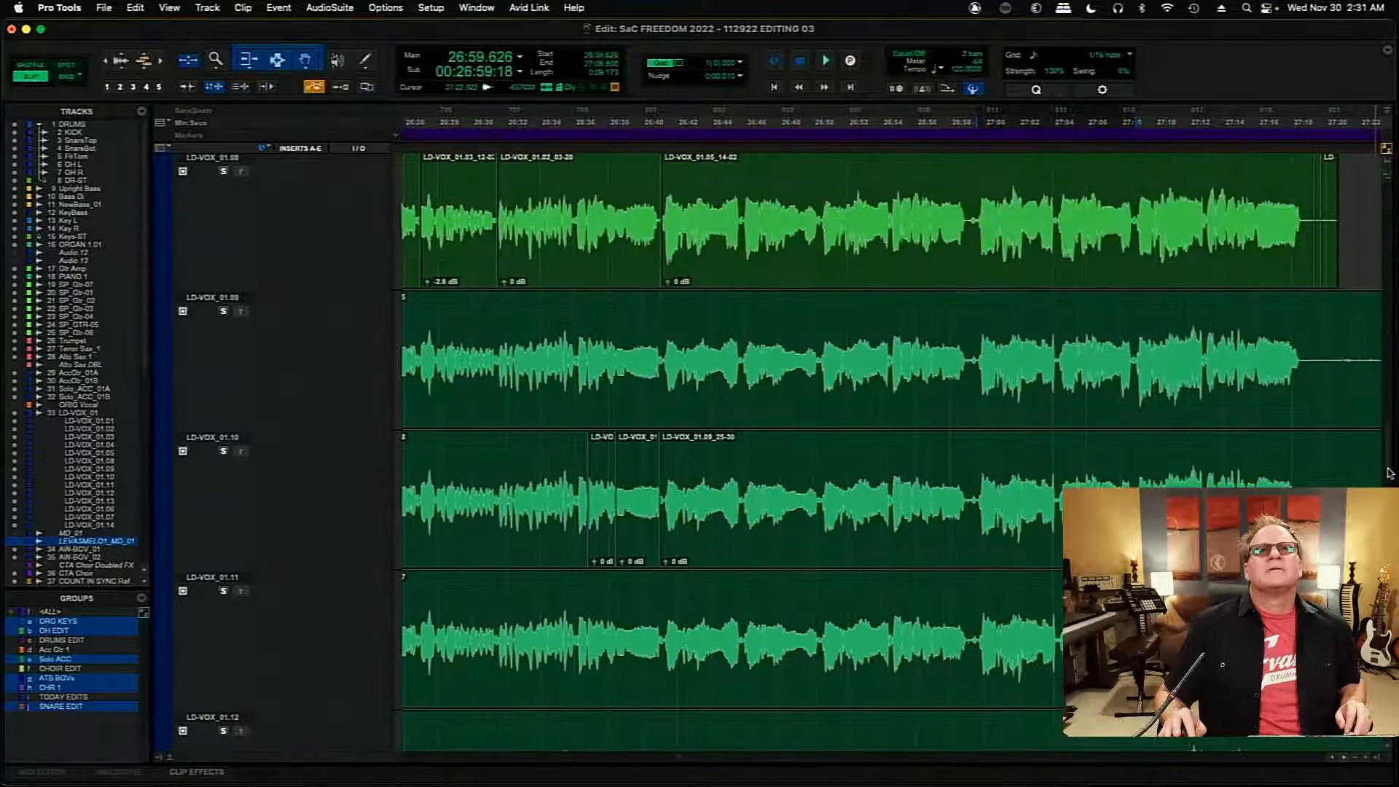
pyautogui.scroll(10, 1389, 473)
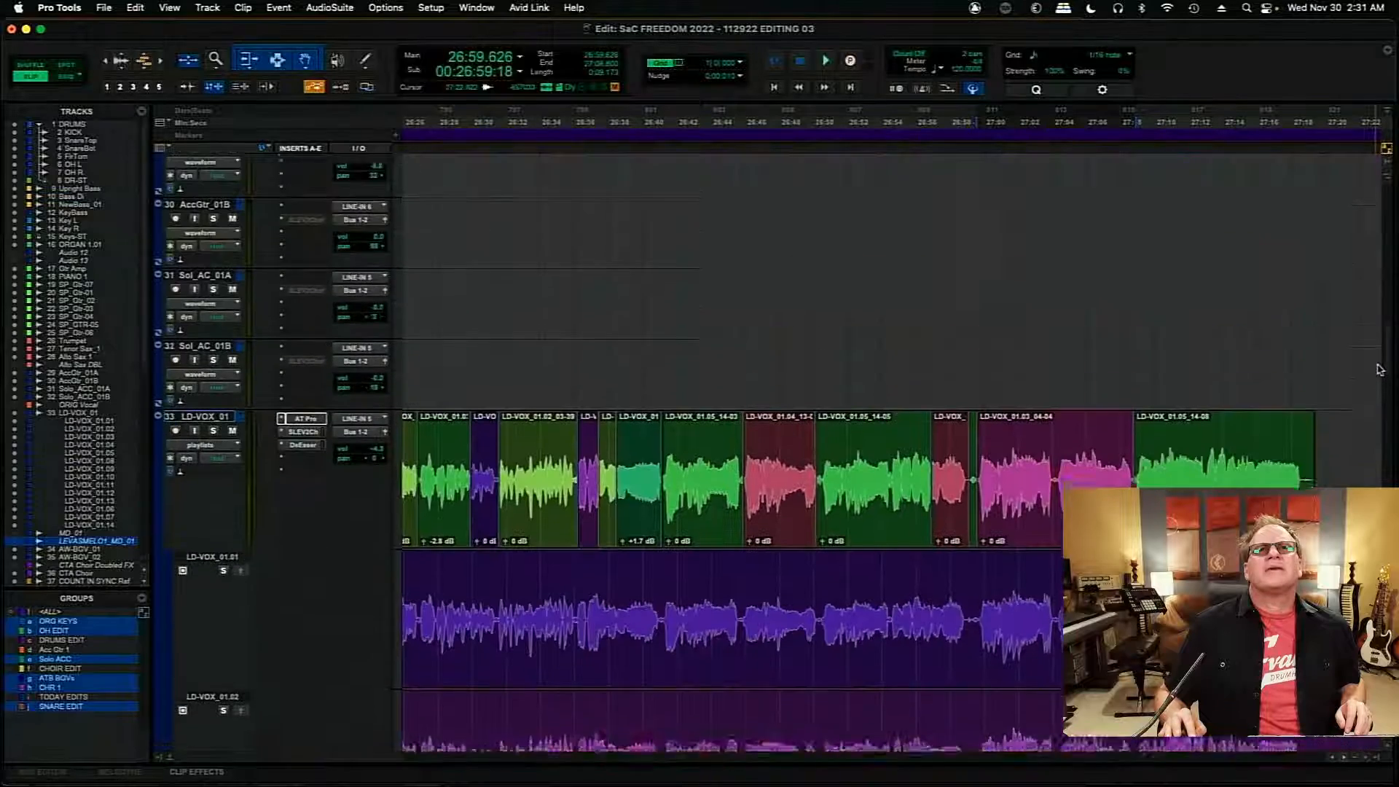
pyautogui.scroll(-20, 1381, 370)
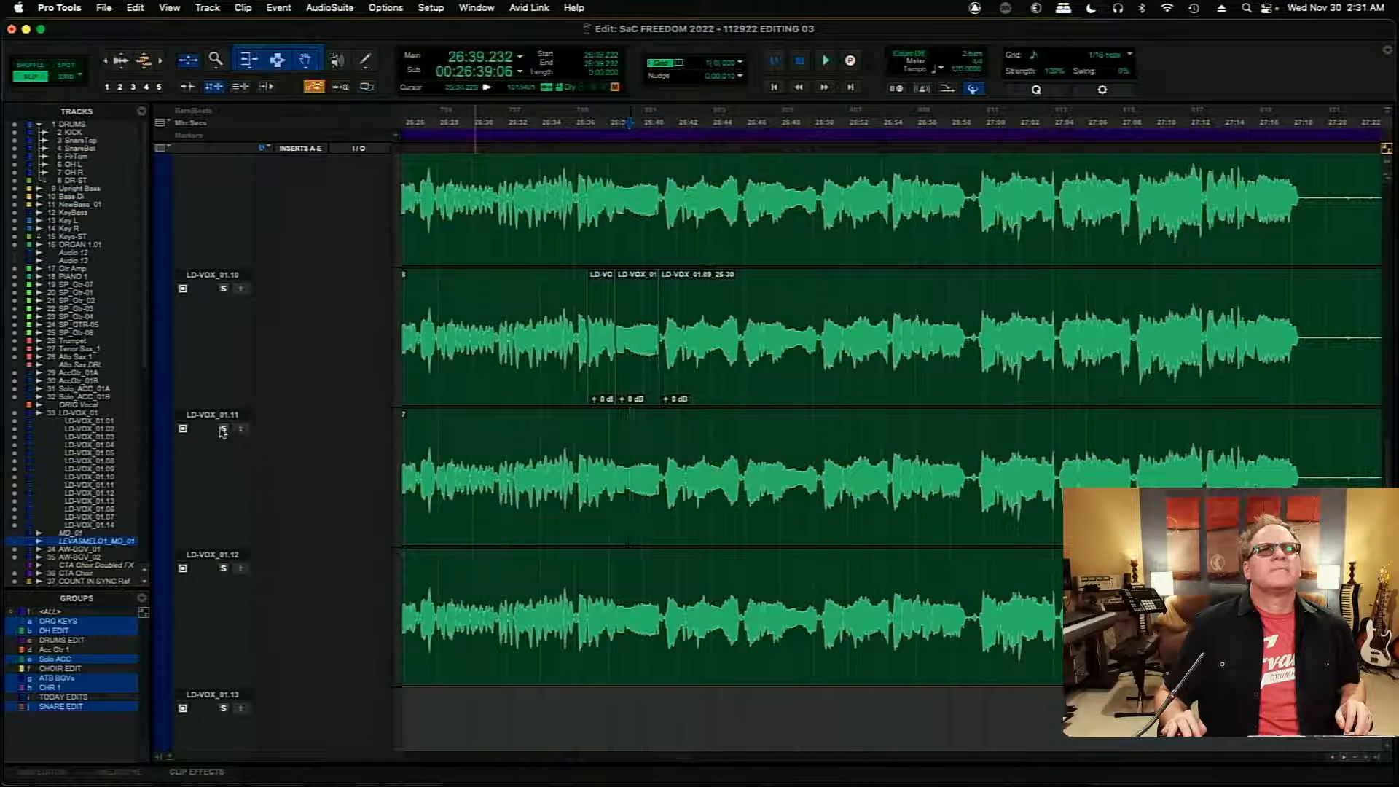
pyautogui.press('space')
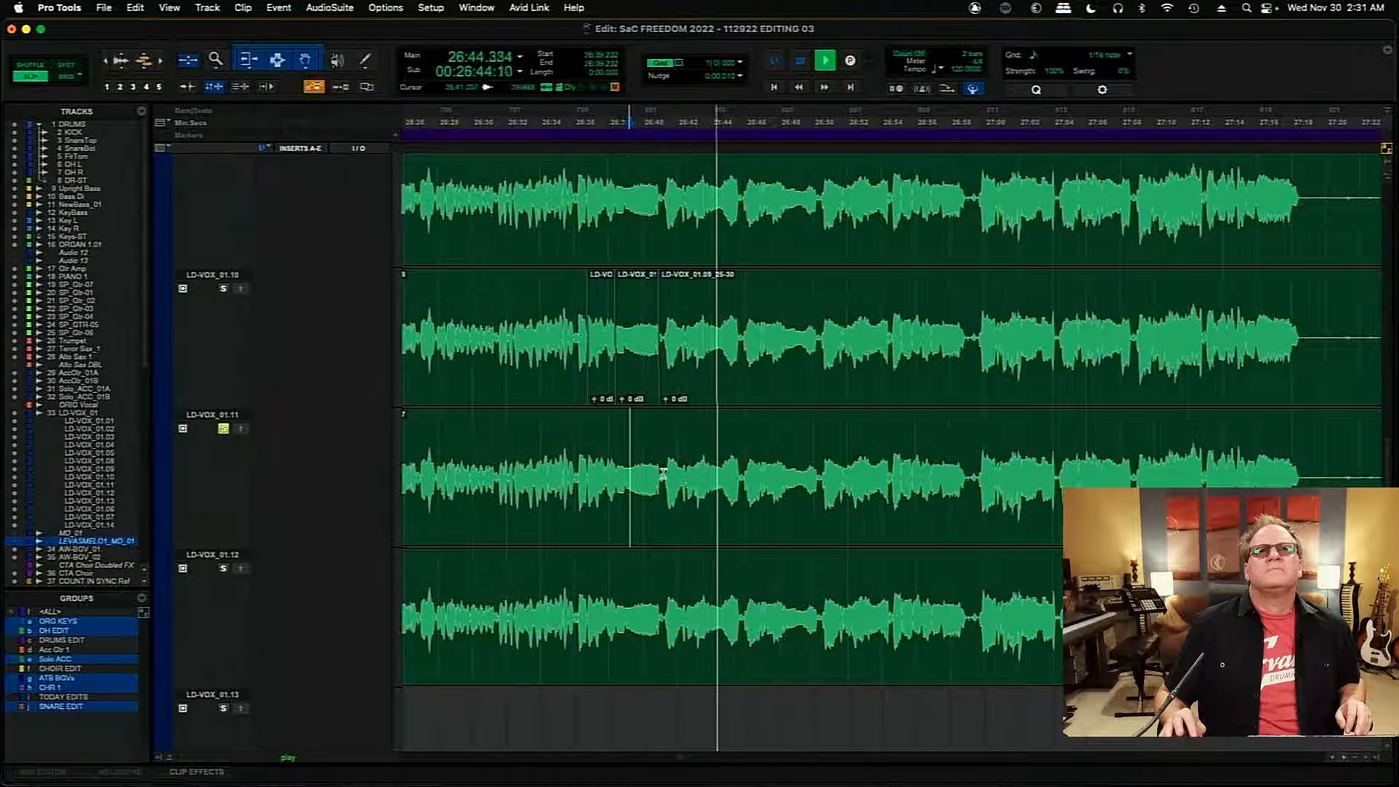
# - Copy the section from 26:41.194 to about 26:42.58 of LD-VOX_01.11 into the main LD-VOX_01 playlist
pyautogui.moveTo(663, 472); pyautogui.dragTo(686, 486)
pyautogui.press('space')
pyautogui.press('space')
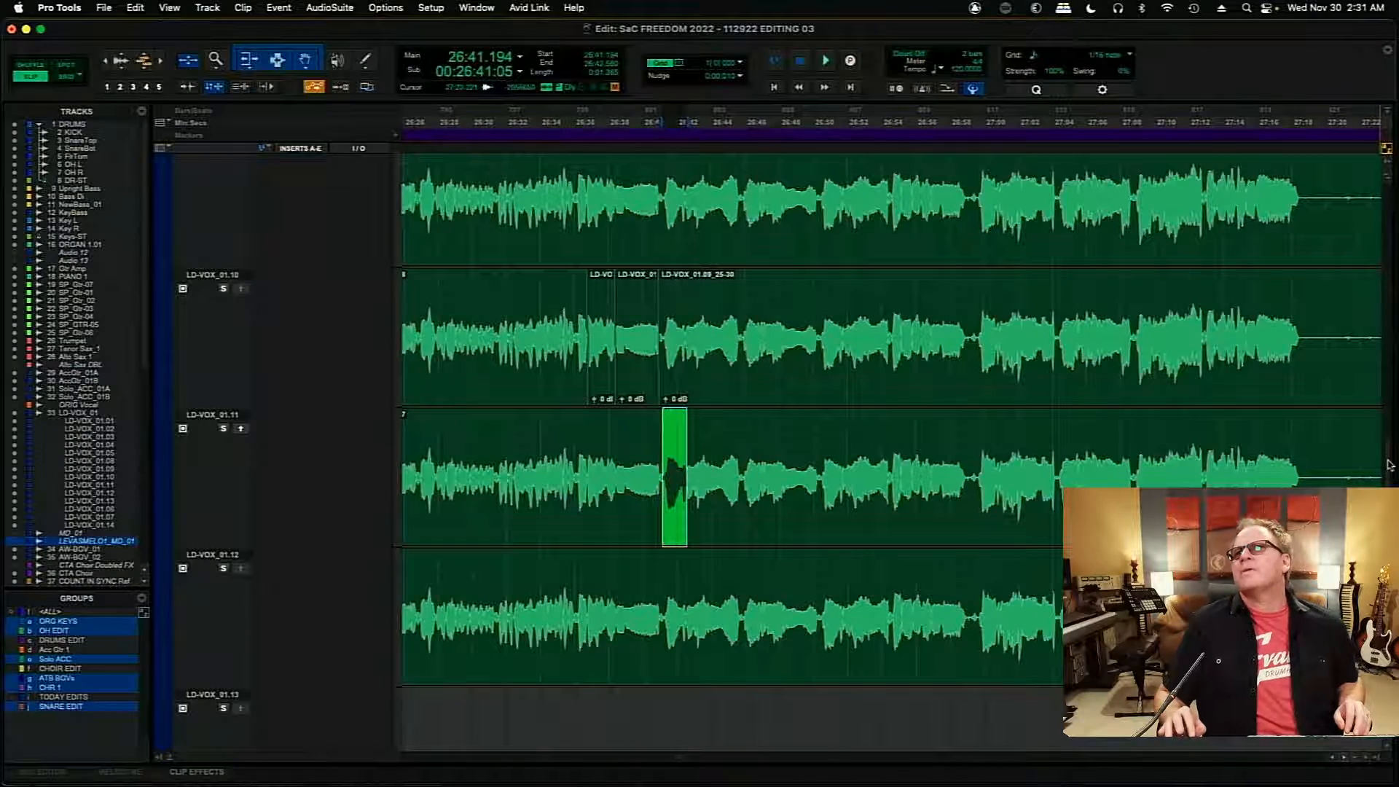
pyautogui.moveTo(1390, 465); pyautogui.dragTo(1390, 362)
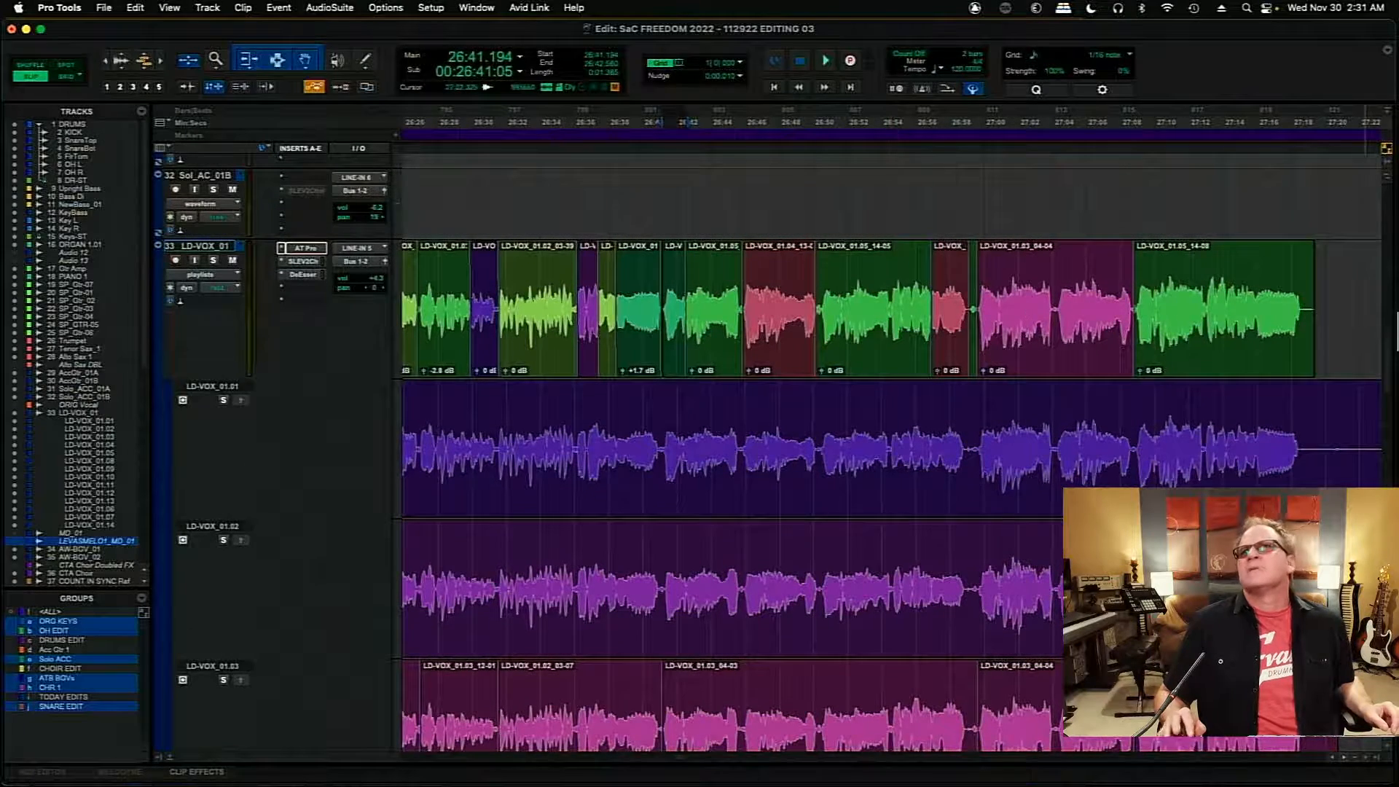
# - Play back the comp and extend the clip starting at 26:38.480 on LD-VOX_01 to end at 26:41.301
pyautogui.moveTo(1389, 345)
pyautogui.mouseDown()
pyautogui.moveTo(1392, 509)
pyautogui.moveTo(1394, 326)
pyautogui.mouseUp()
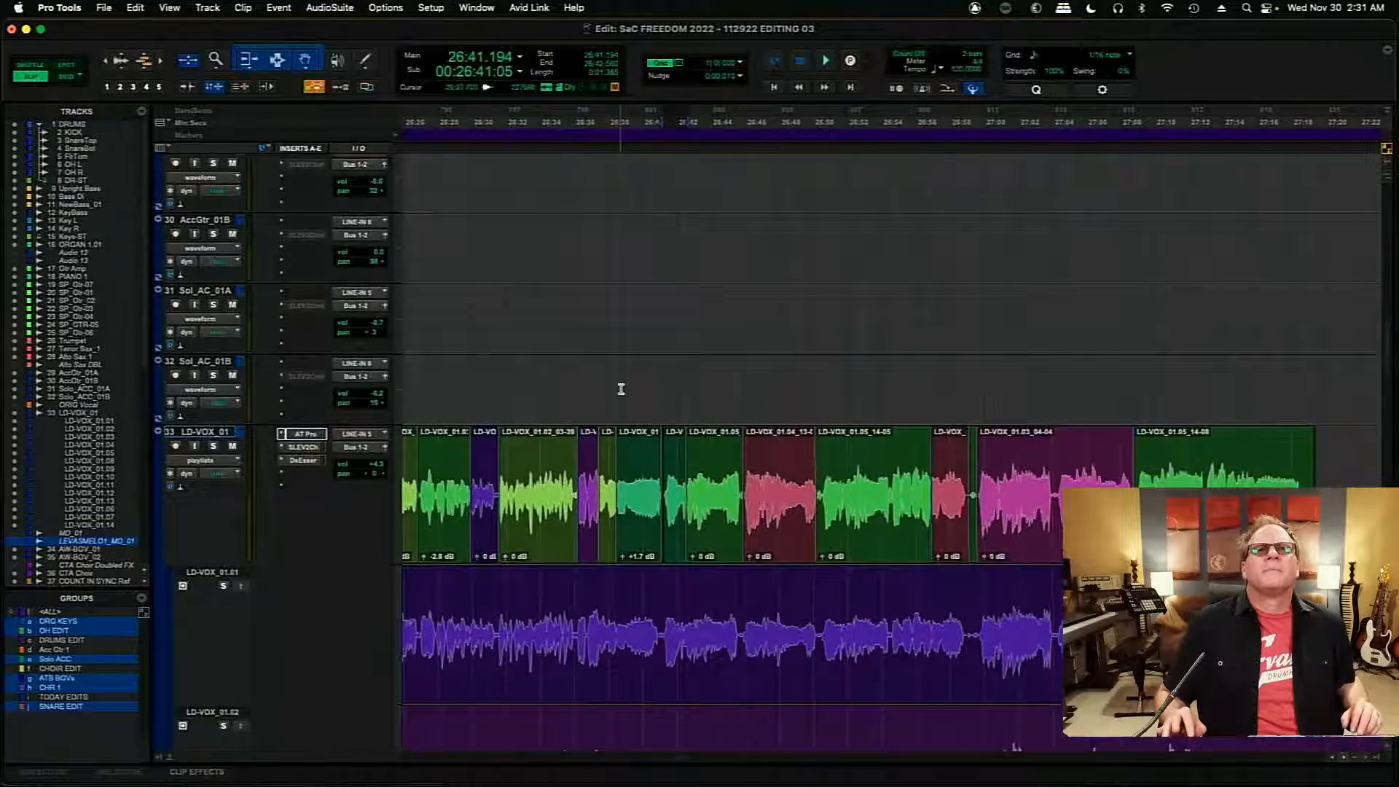
pyautogui.press('space')
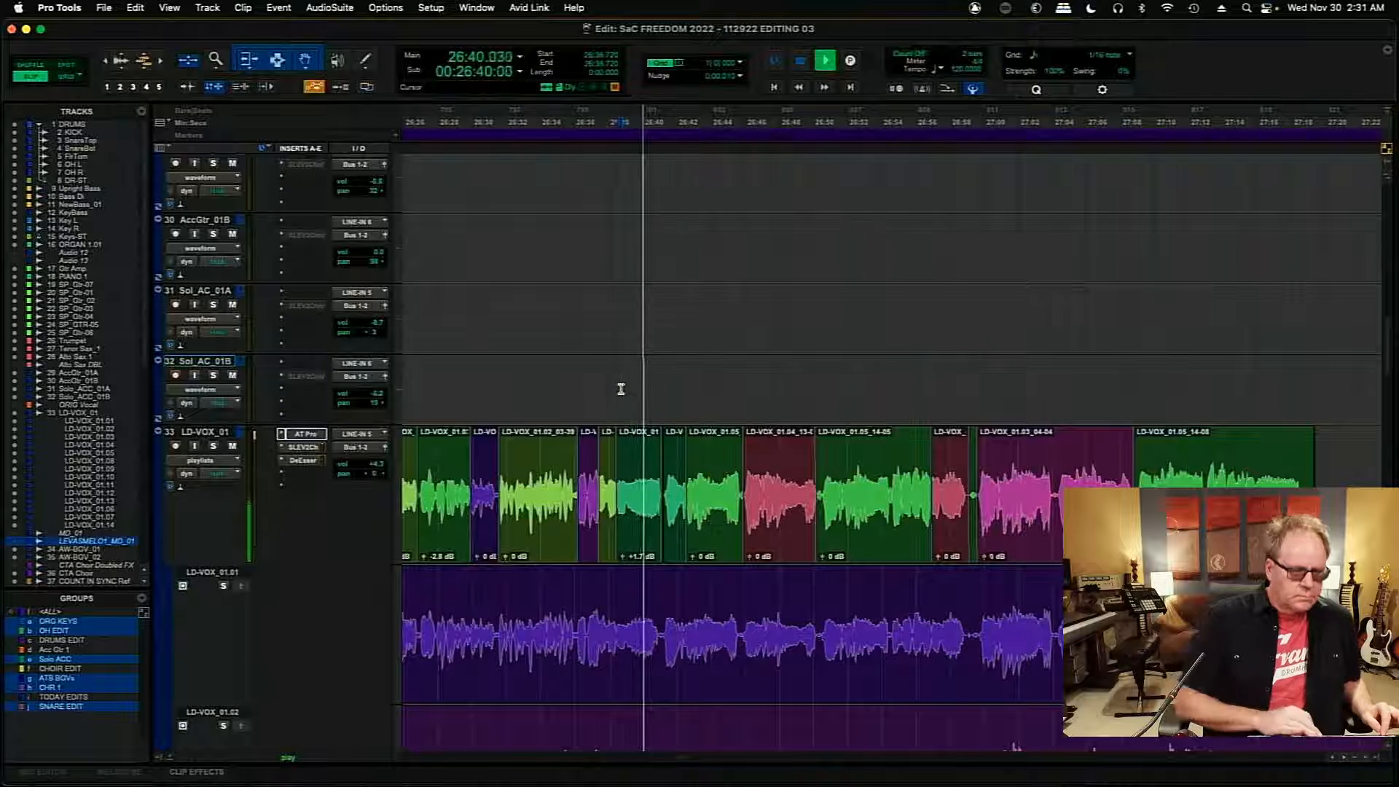
pyautogui.press('r')
pyautogui.press('r')
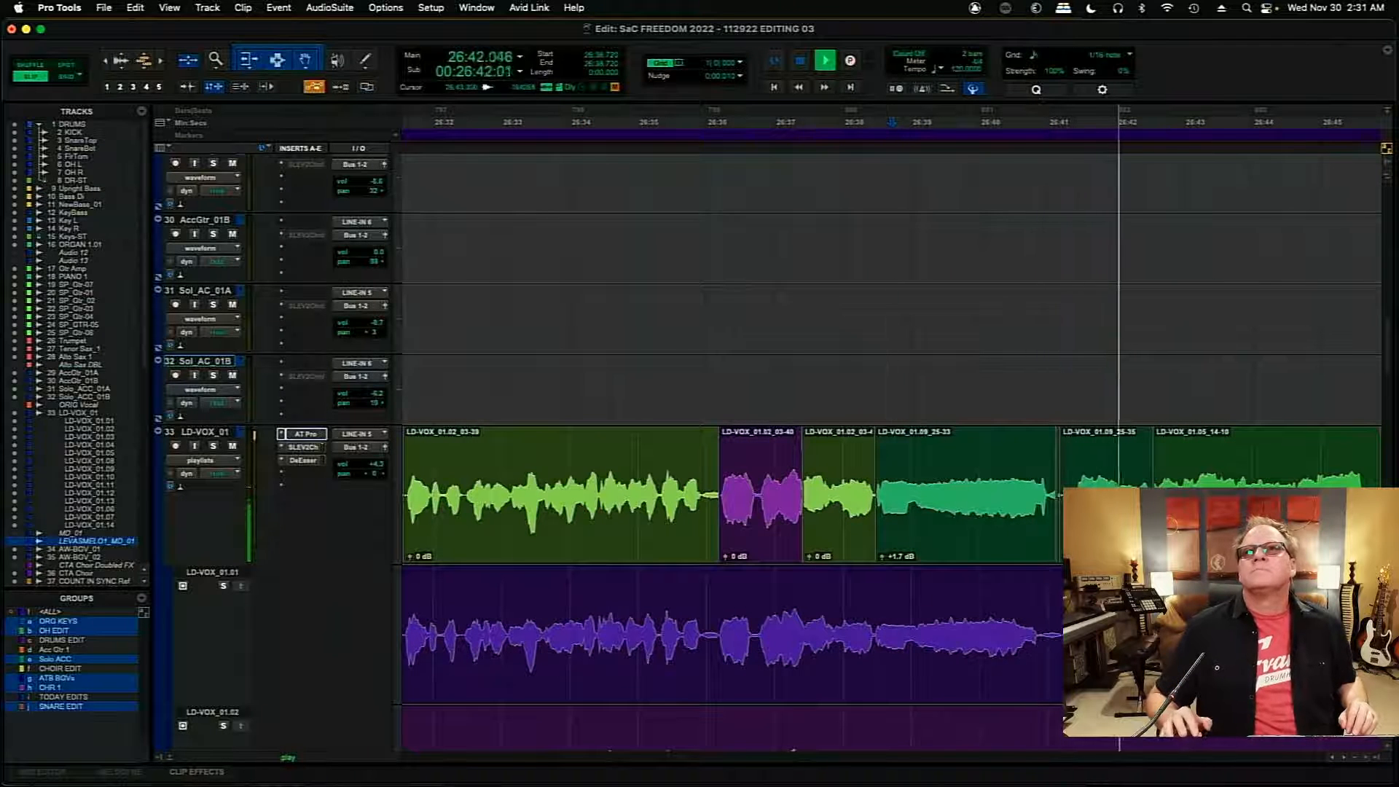
pyautogui.press('space')
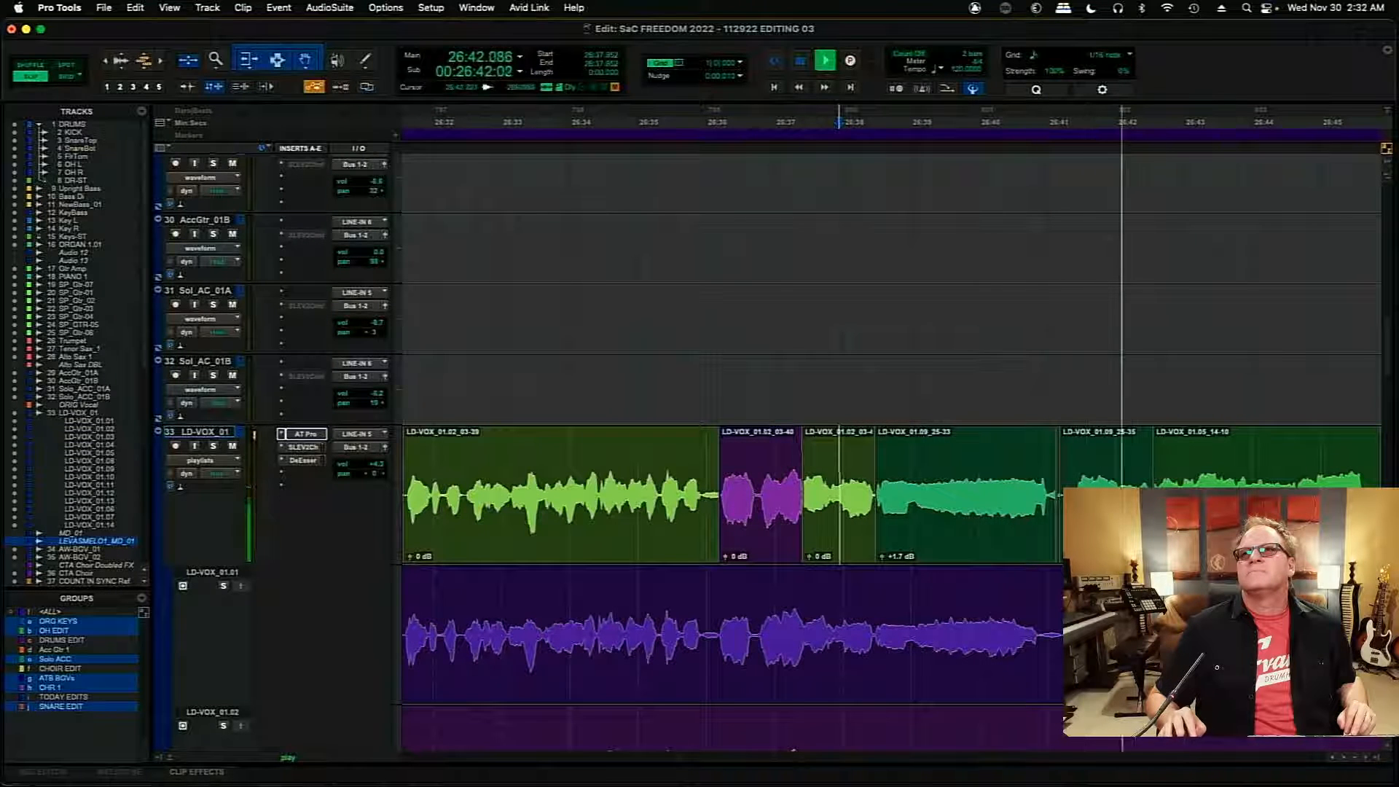
pyautogui.click(1052, 497)
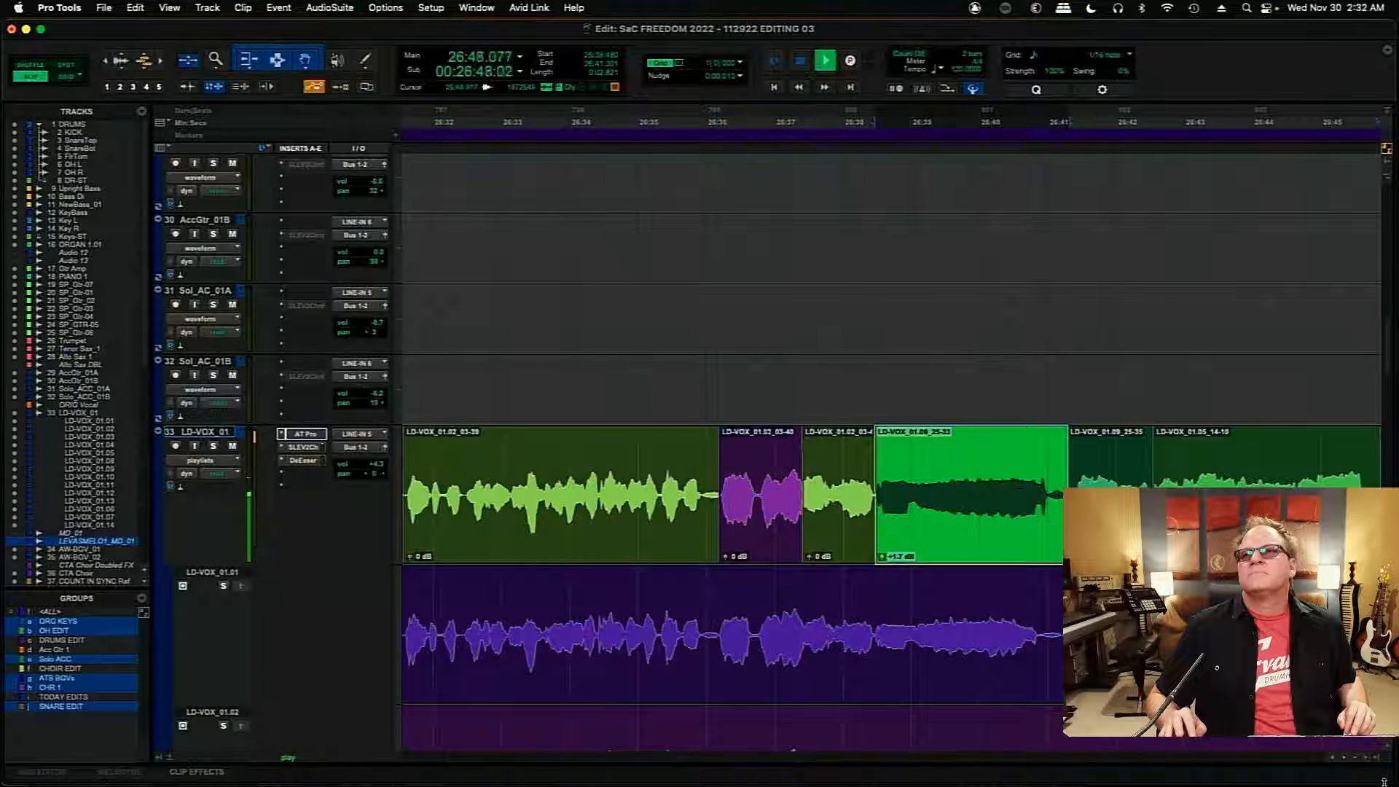
pyautogui.click(1344, 758)
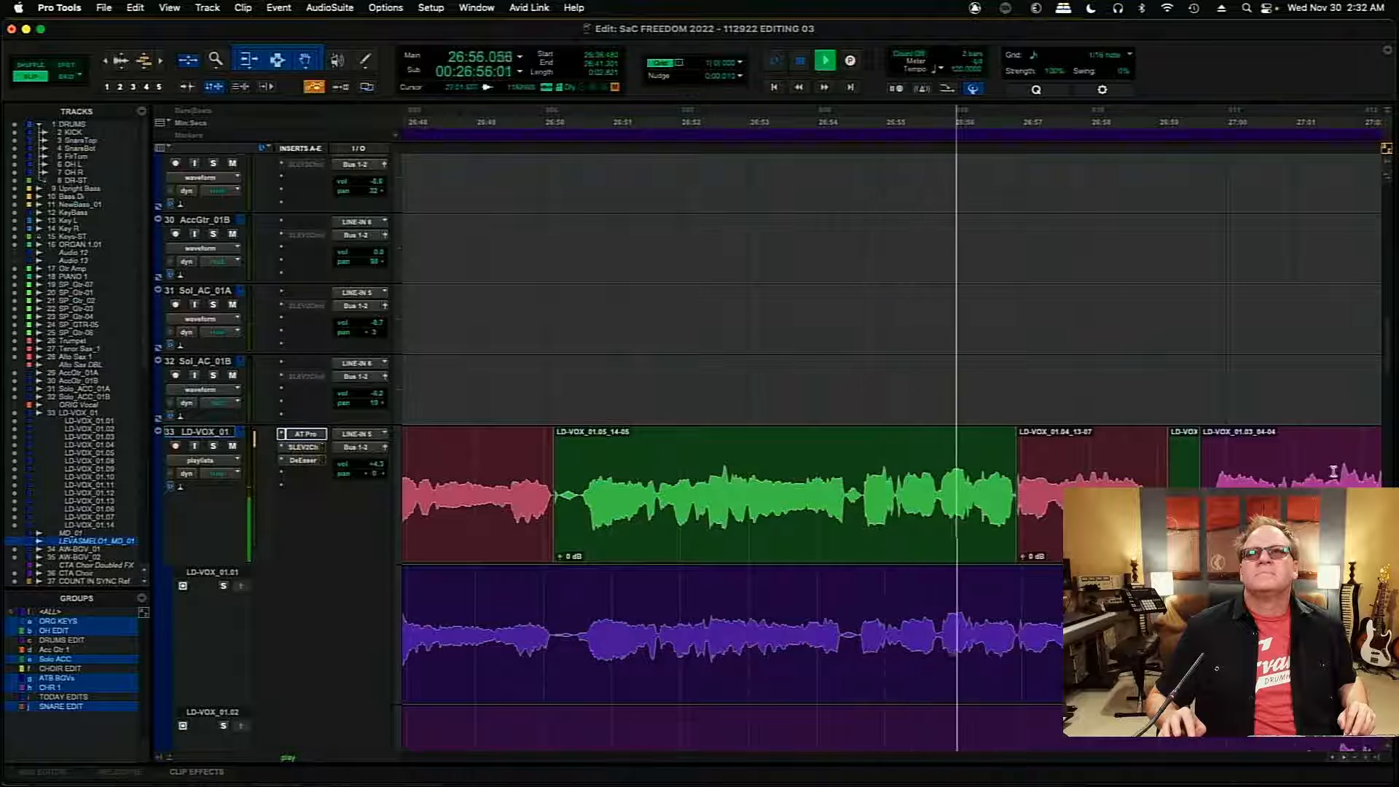
pyautogui.press('space')
# - Audition LD-VOX_01.02 and LD-VOX_01.04 from 26:54.432, comparing their waveforms with the main comp
pyautogui.scroll(-10, 1384, 397)
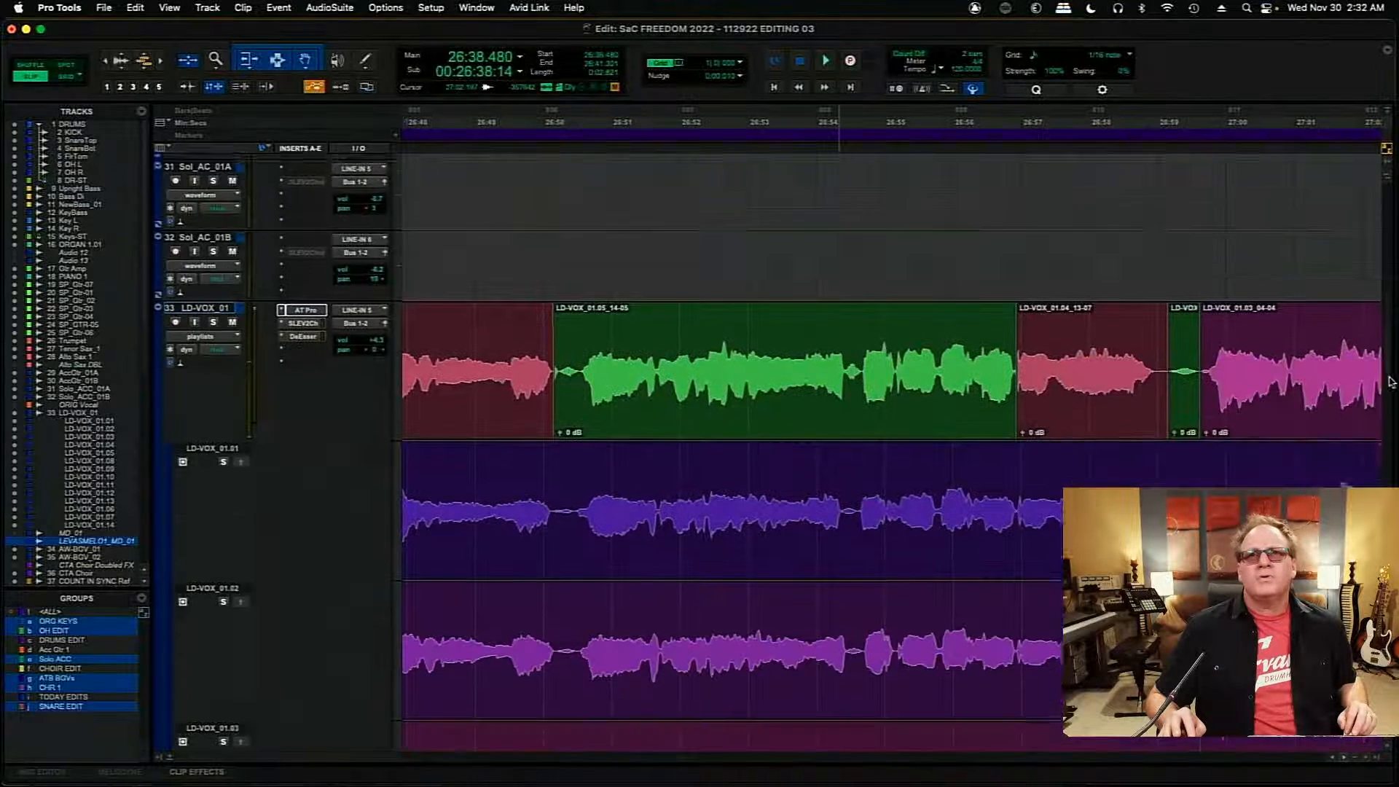
pyautogui.scroll(-1, 1391, 405)
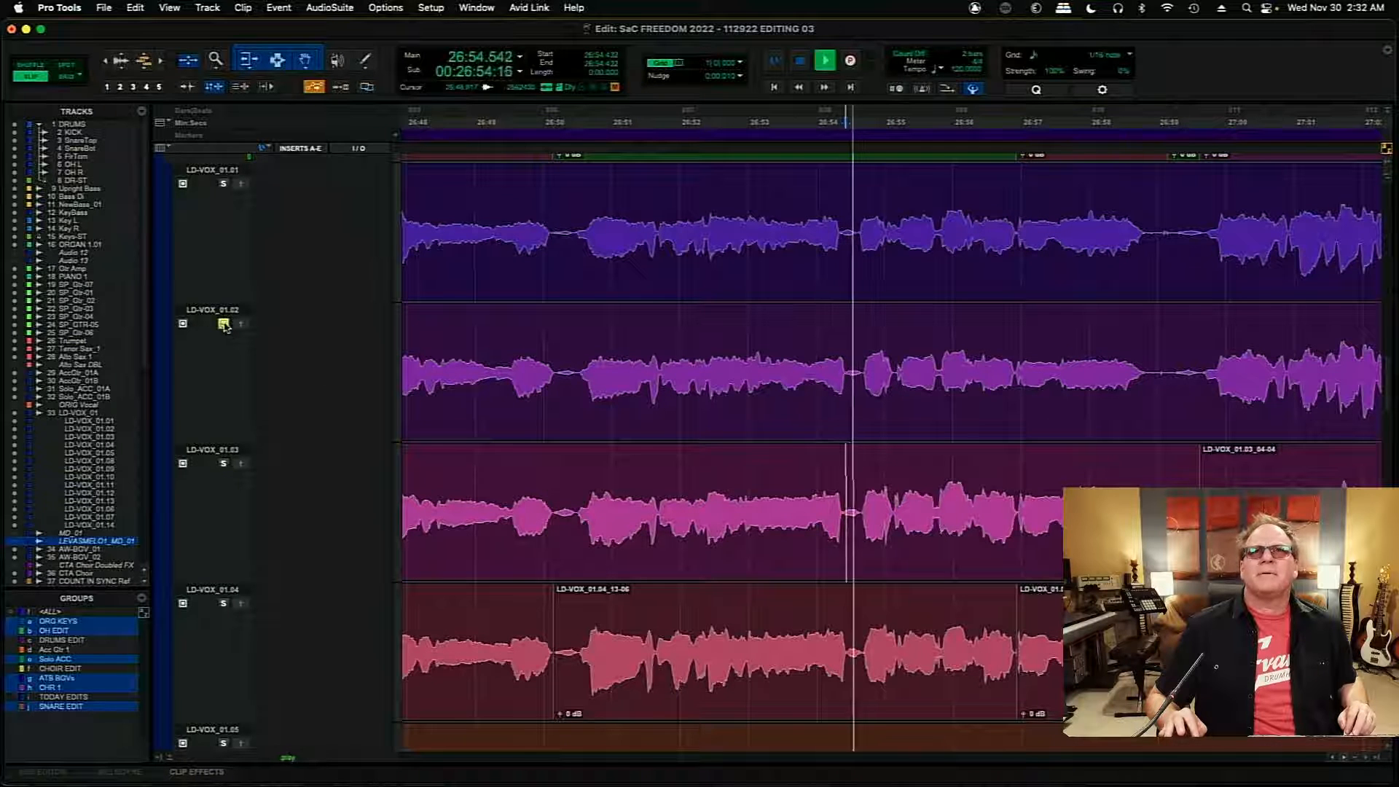
pyautogui.press('space')
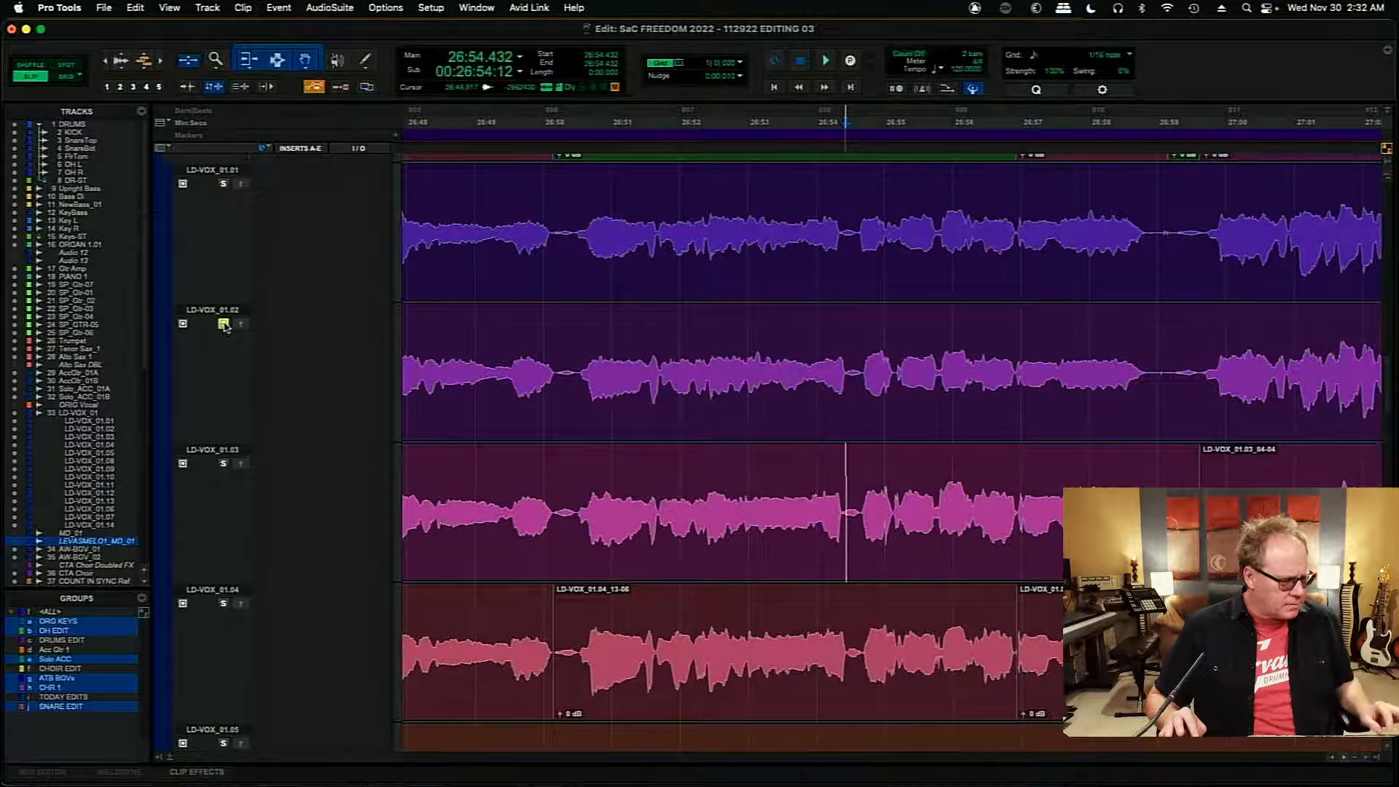
pyautogui.press('space')
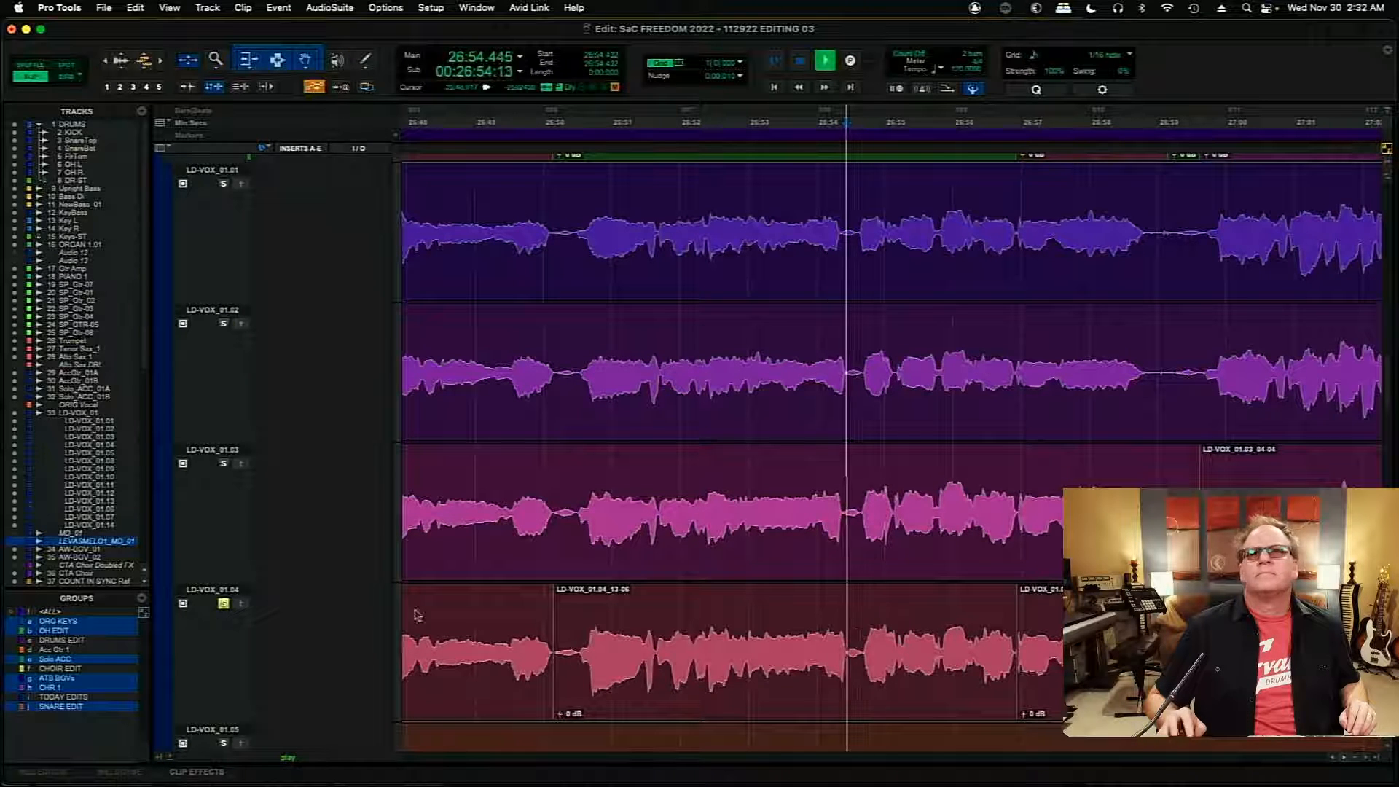
pyautogui.scroll(3, 1389, 383)
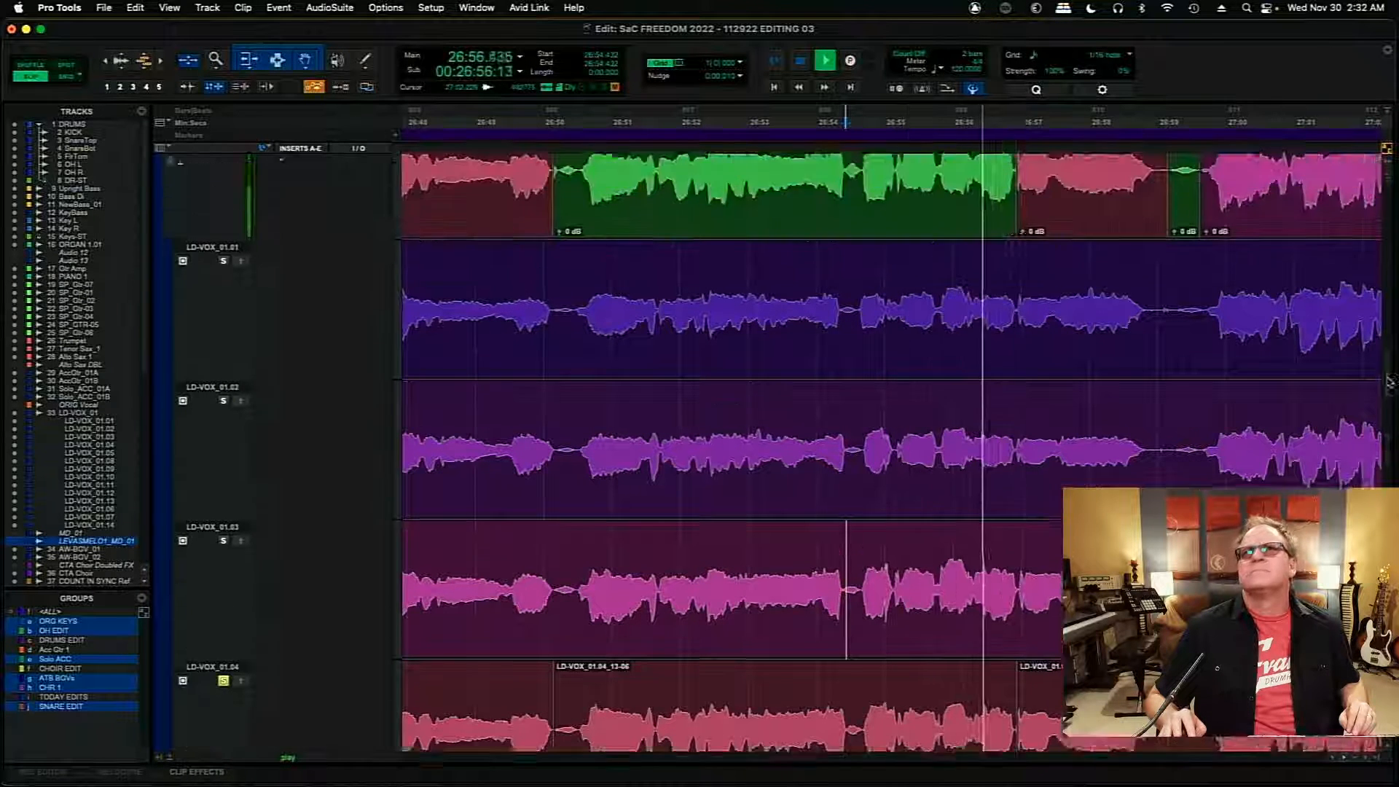
pyautogui.scroll(3, 1389, 382)
pyautogui.scroll(-10, 1390, 382)
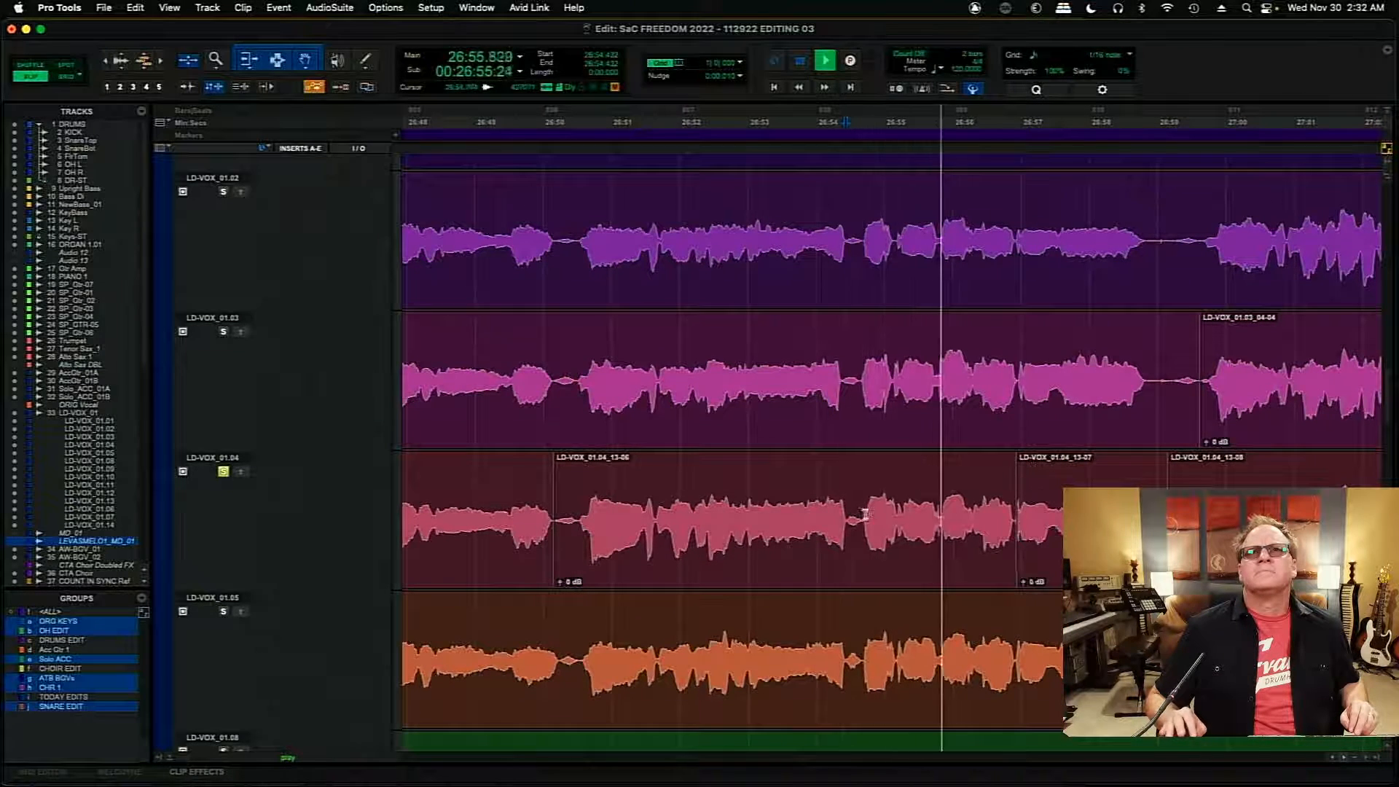
# - Copy LD-VOX_01.04 from 26:54.666 and LD-VOX_01.03 from 26:55.104 to about 26:56.31 into the main LD-VOX_01 playlist
pyautogui.press('space')
pyautogui.click(862, 516)
pyautogui.moveTo(863, 516); pyautogui.dragTo(901, 521)
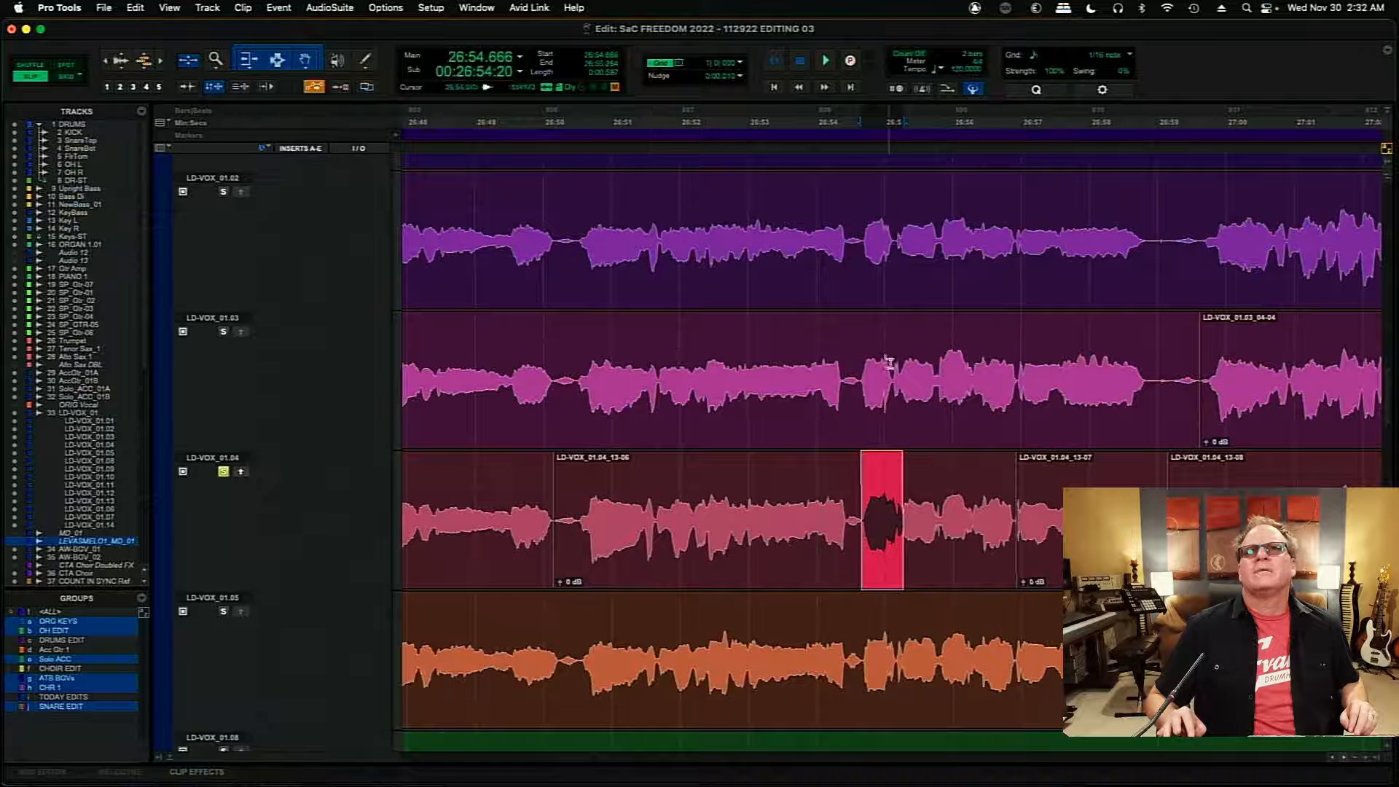
pyautogui.moveTo(890, 362); pyautogui.dragTo(970, 370)
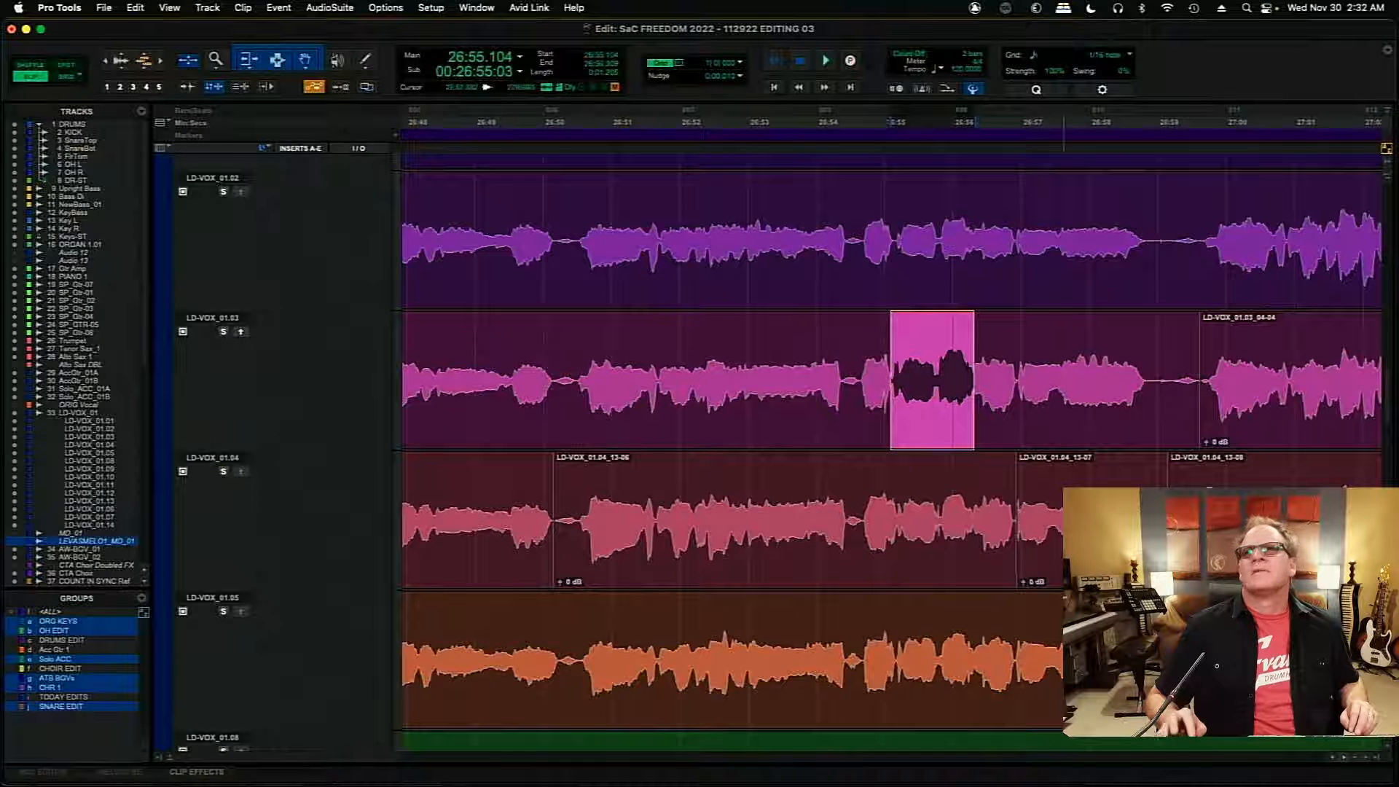
pyautogui.moveTo(1387, 400); pyautogui.dragTo(1389, 352)
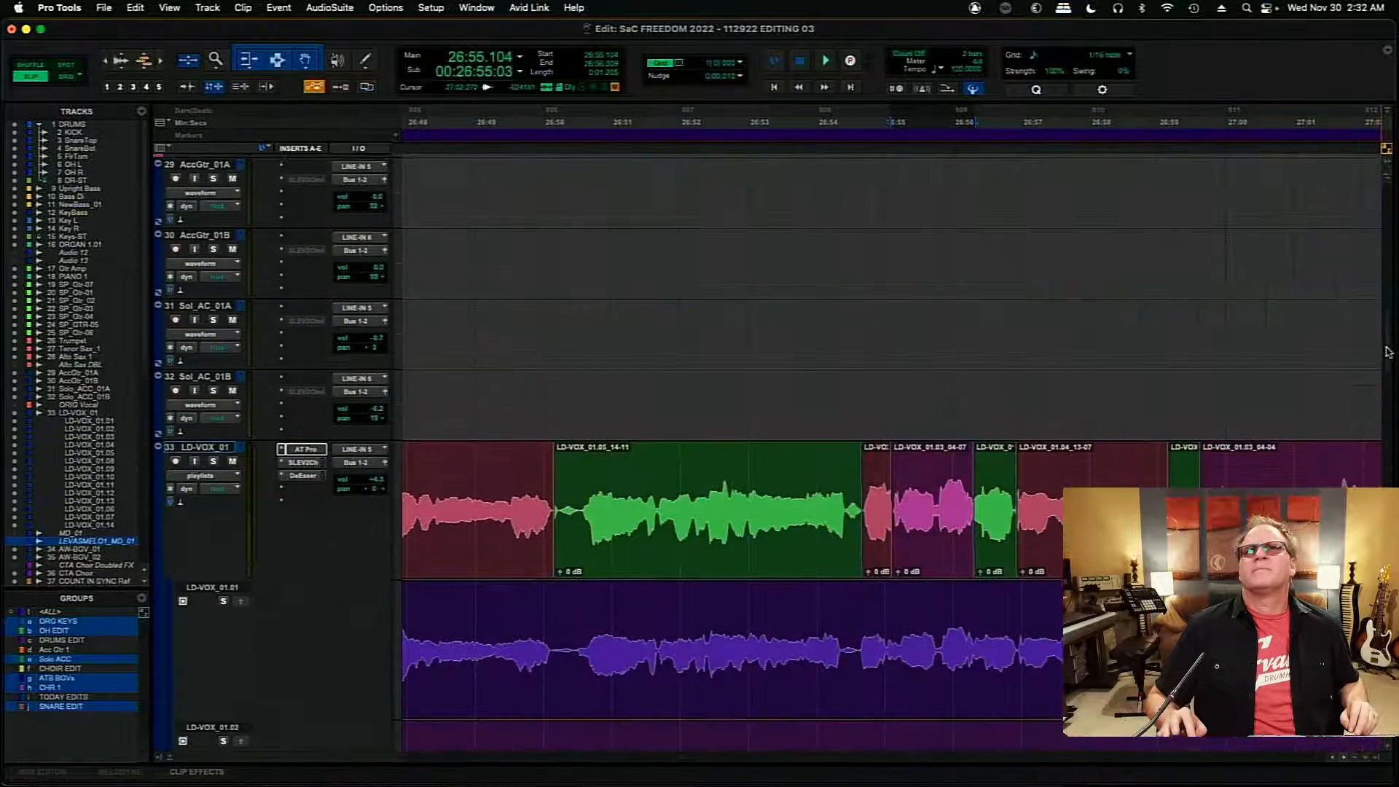
# - Play back the comp from 26:53.514 and audition LD-VOX_01.04 and LD-VOX_01.05 from 26:59.850
pyautogui.press('space')
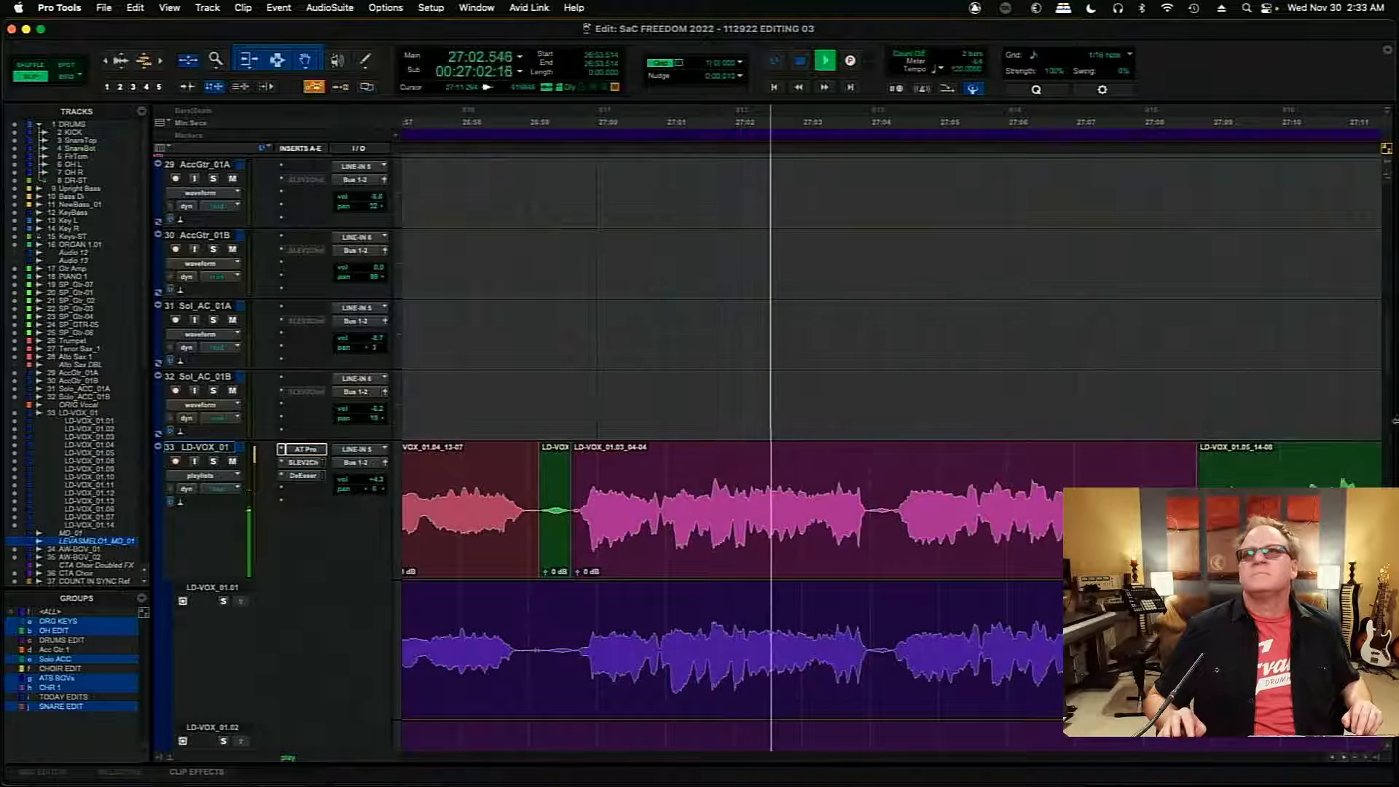
pyautogui.press('space')
pyautogui.scroll(-5, 1388, 362)
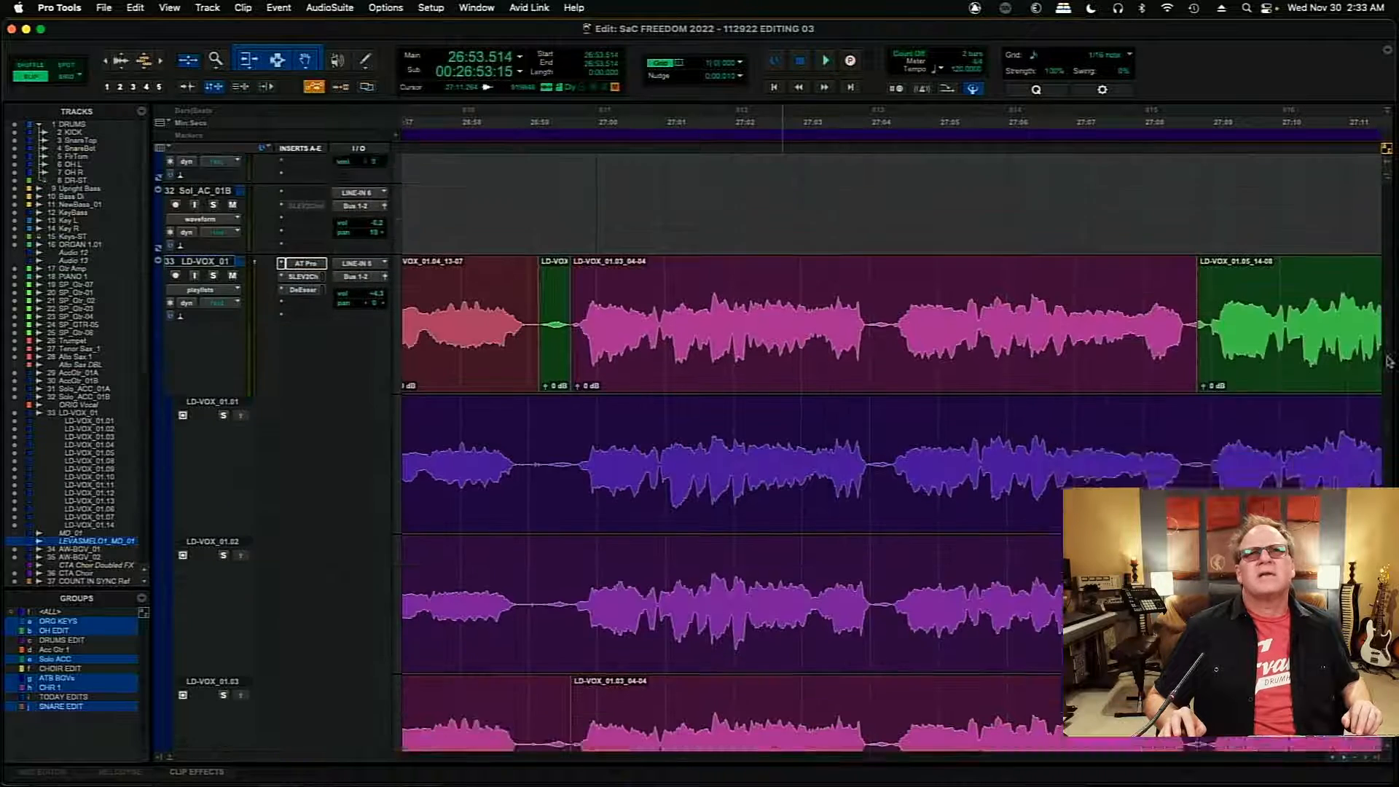
pyautogui.scroll(-7, 1388, 362)
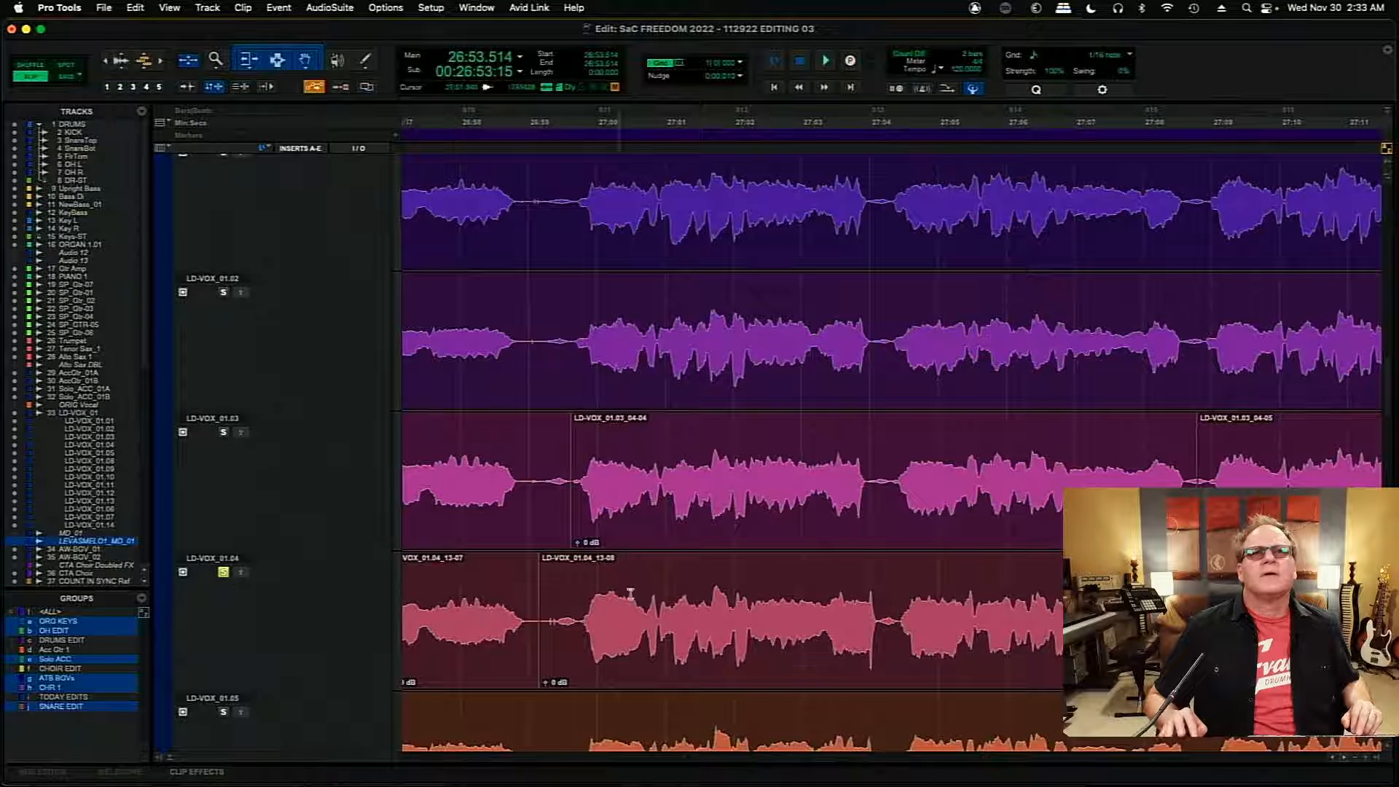
pyautogui.press('space')
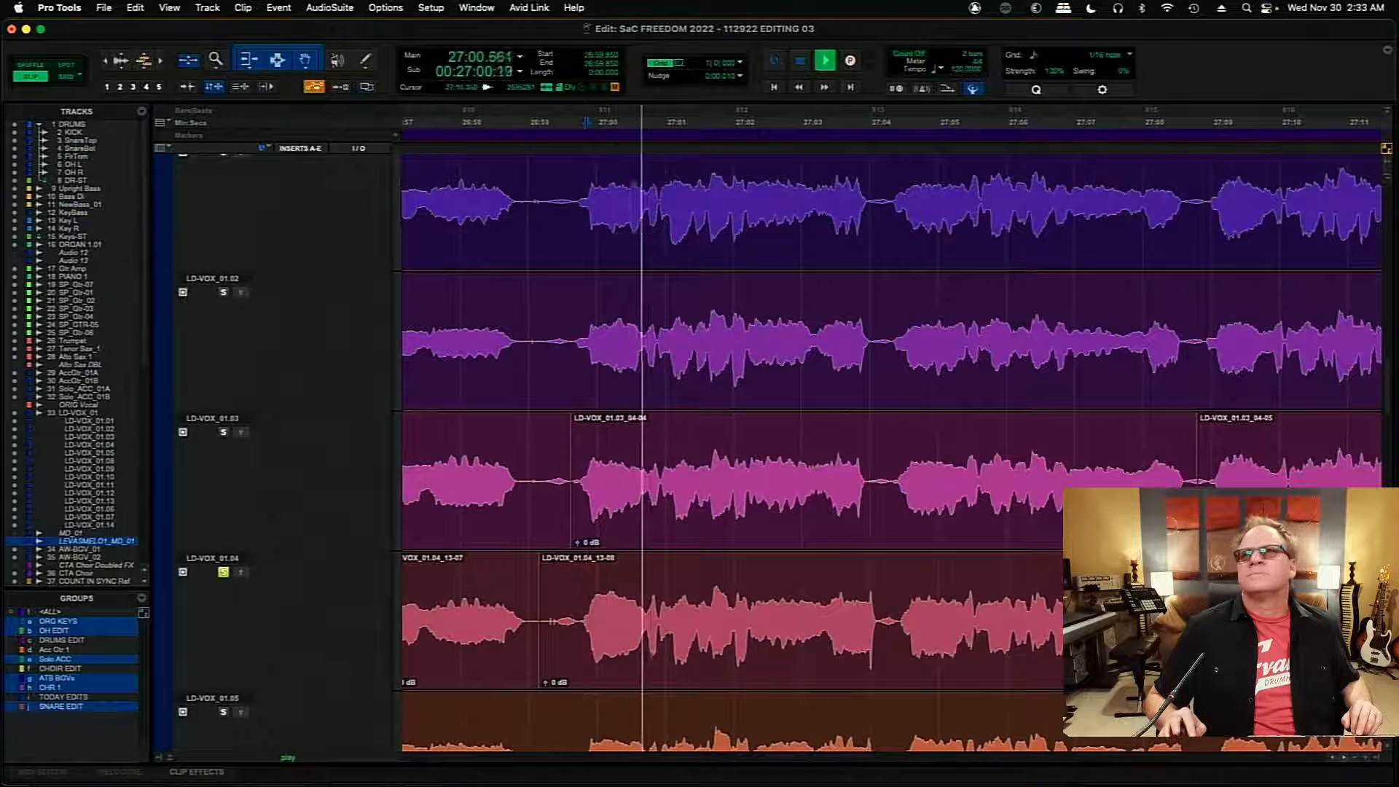
pyautogui.scroll(3, 1387, 408)
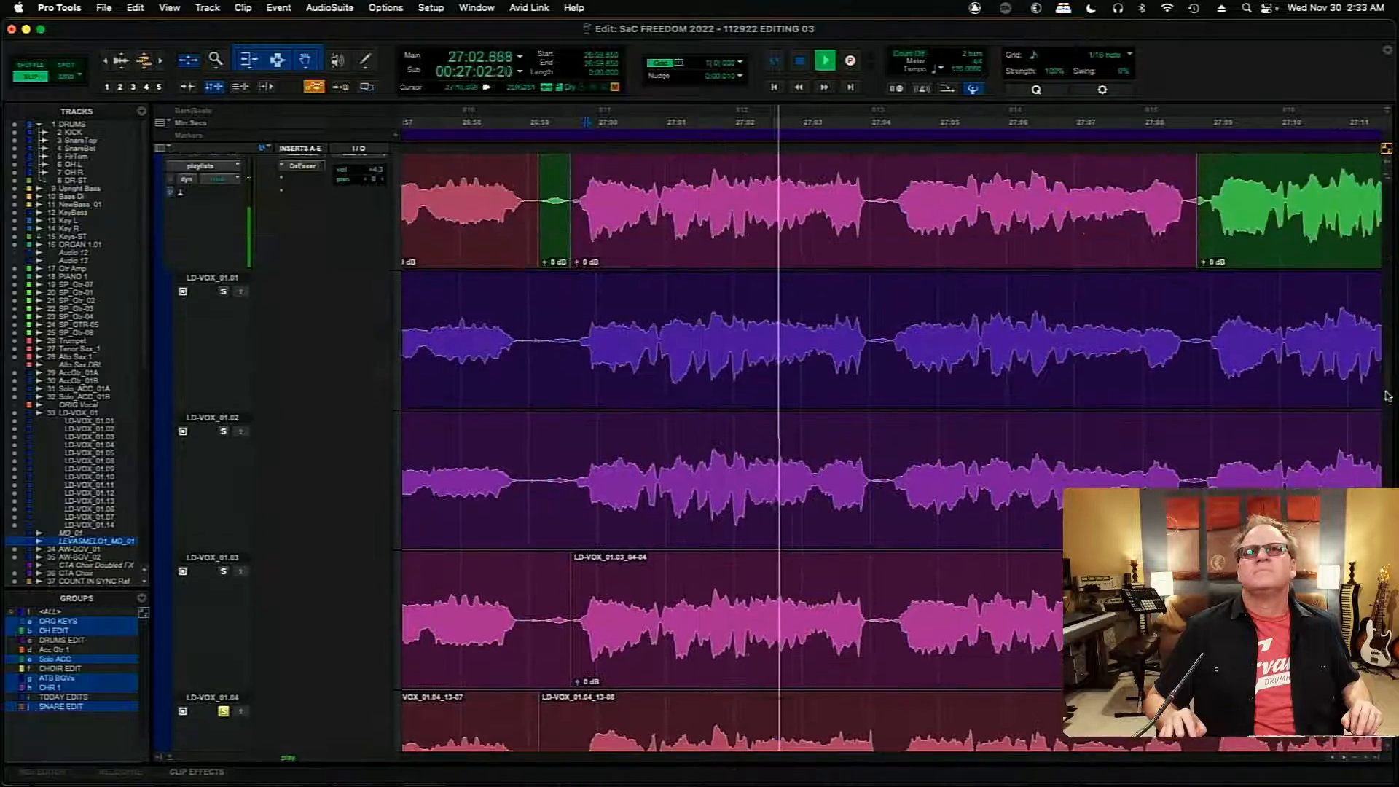
pyautogui.scroll(-4, 1387, 405)
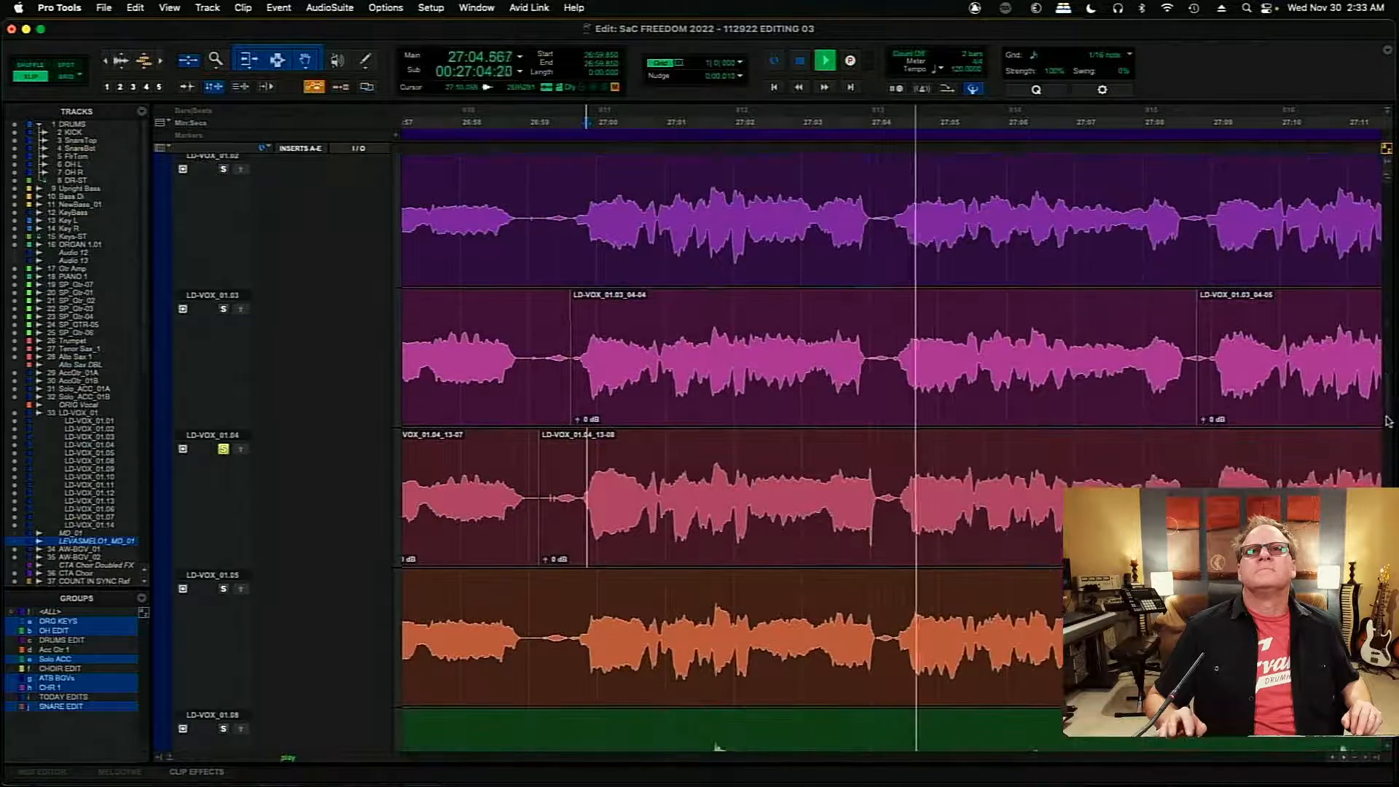
pyautogui.press('space')
pyautogui.press('space')
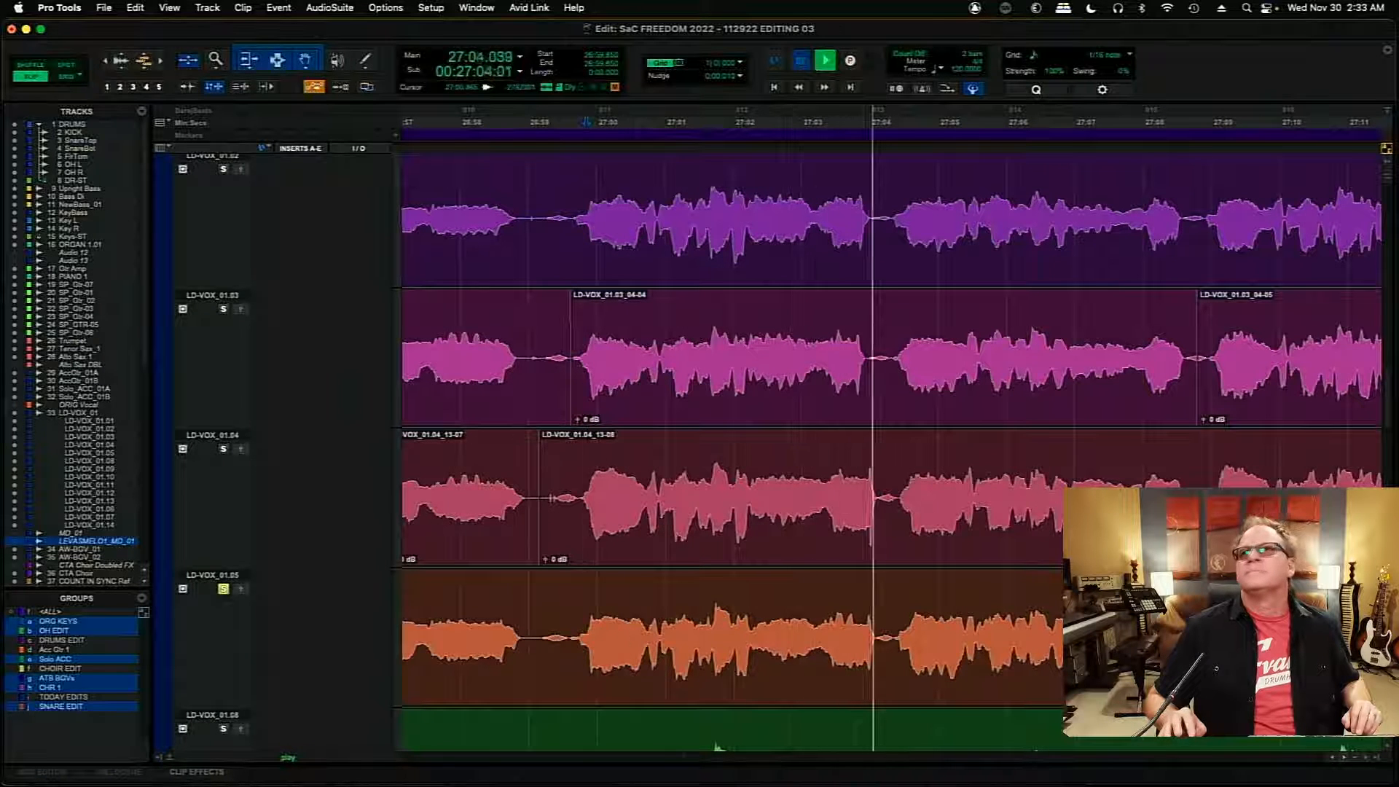
# - Audition LD-VOX_01.07 and cut the breath near 26:59 before the phrase on LD-VOX_01.07, then on LD-VOX_01.06 from 26:59.306
pyautogui.press('space')
pyautogui.scroll(-4, 1390, 423)
pyautogui.scroll(-15, 1390, 434)
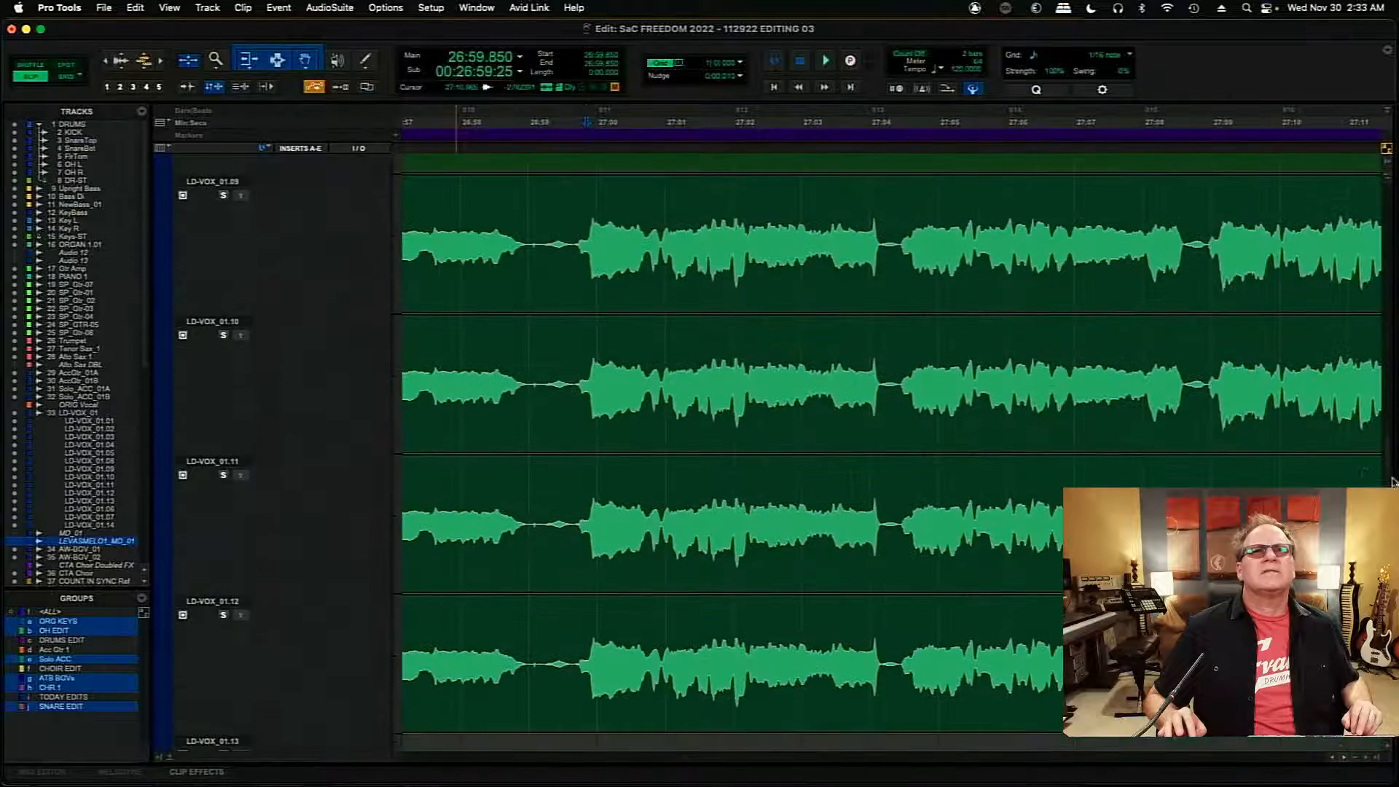
pyautogui.scroll(-5, 803, 467)
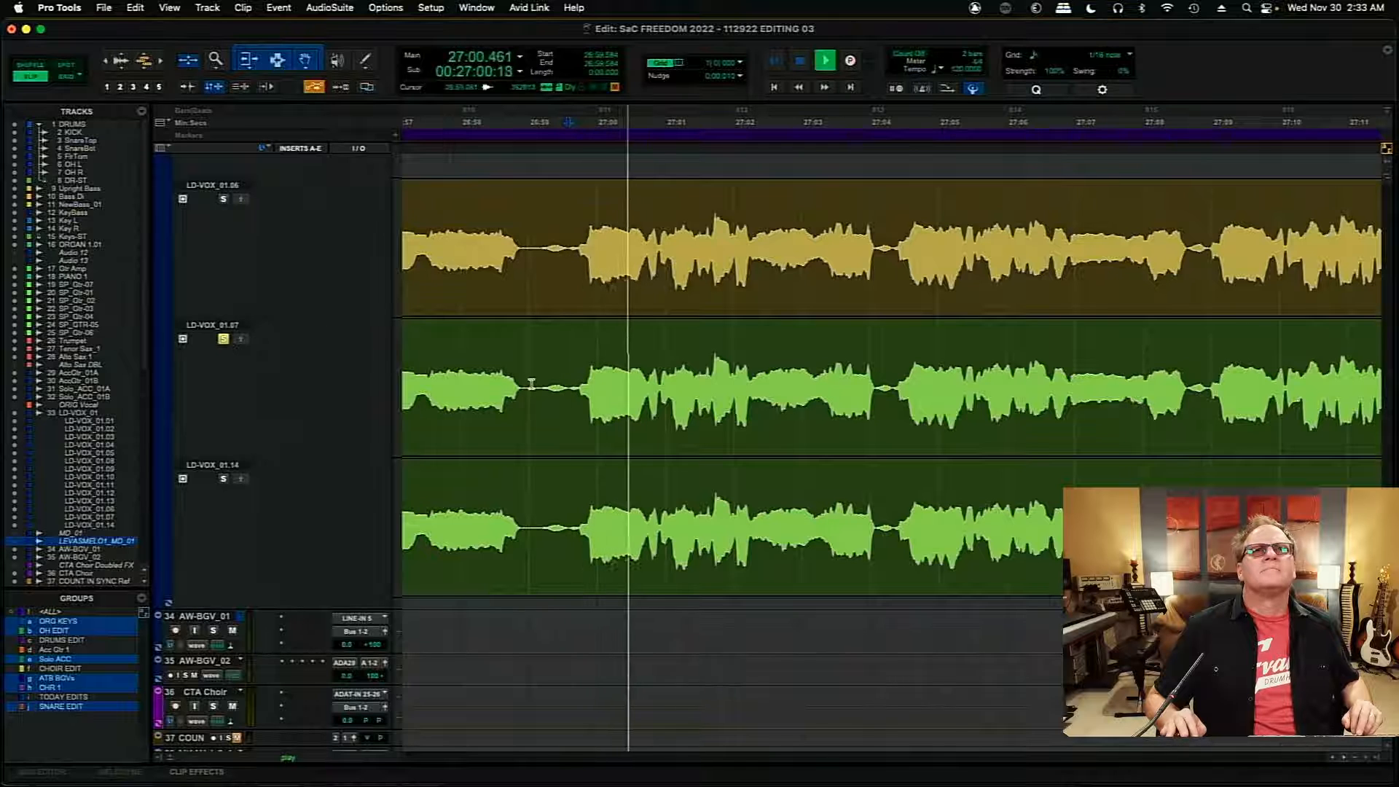
pyautogui.moveTo(533, 388); pyautogui.dragTo(572, 390)
pyautogui.press('Delete')
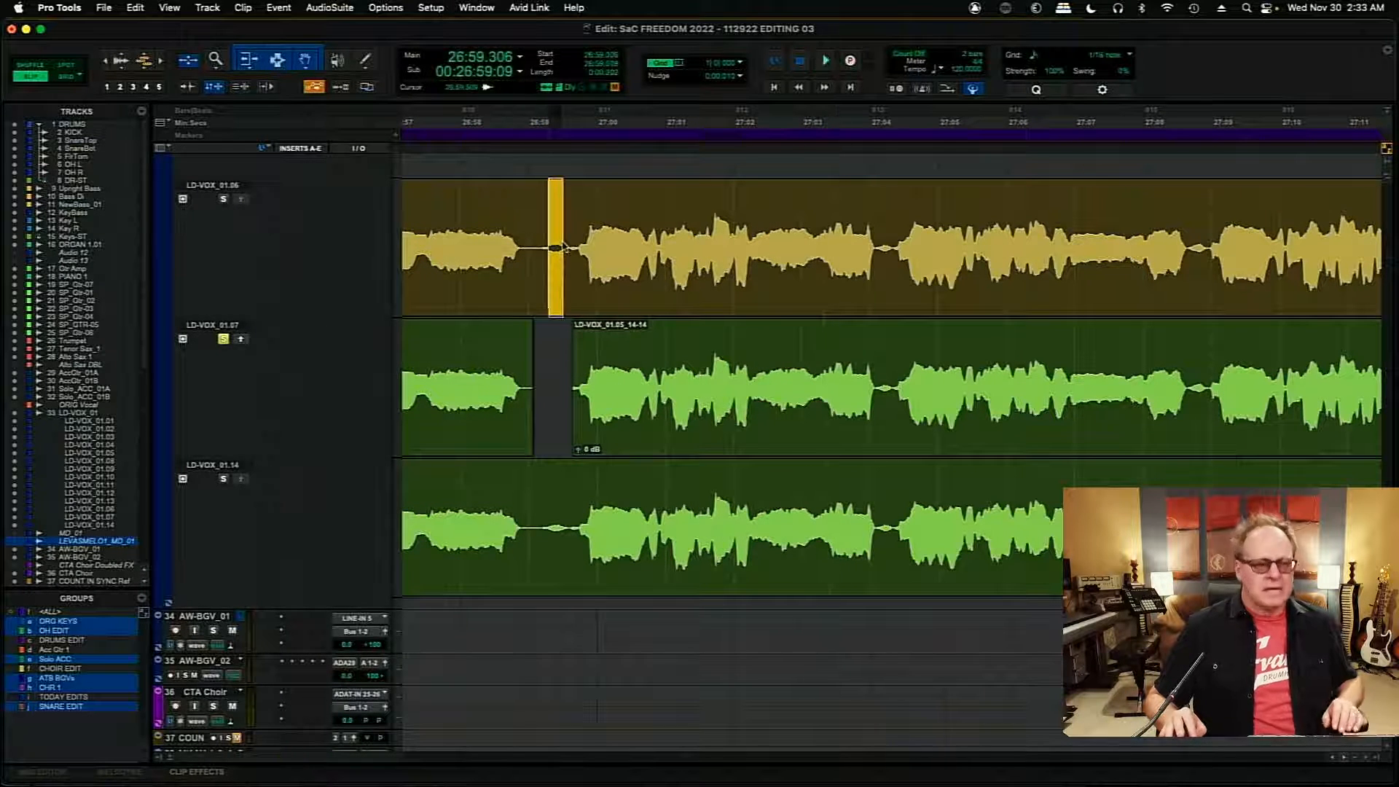
pyautogui.press('Delete')
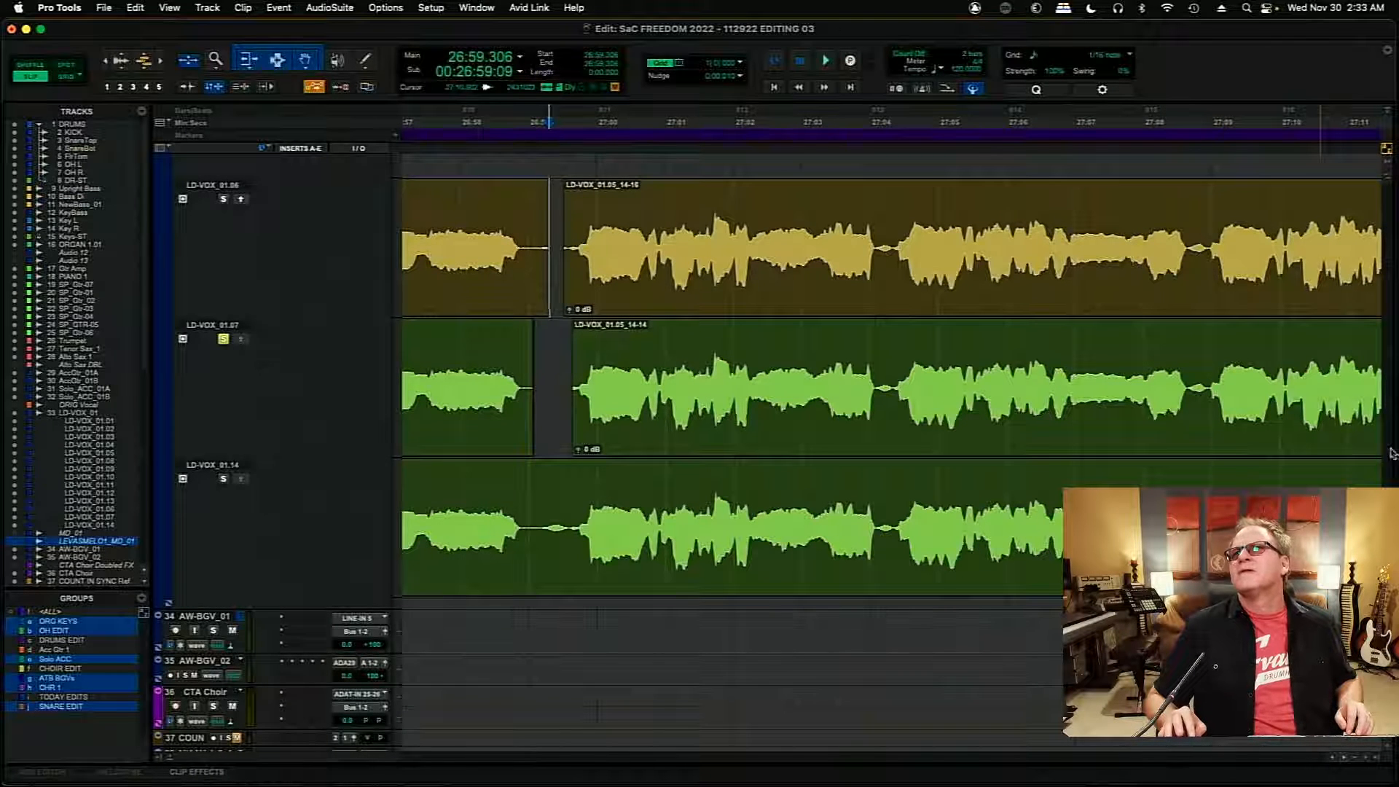
# - Cut the breath before the phrase on LD-VOX_01.10 and extend the start of the following clip back to 26:59.413
pyautogui.moveTo(1388, 526); pyautogui.dragTo(1395, 446)
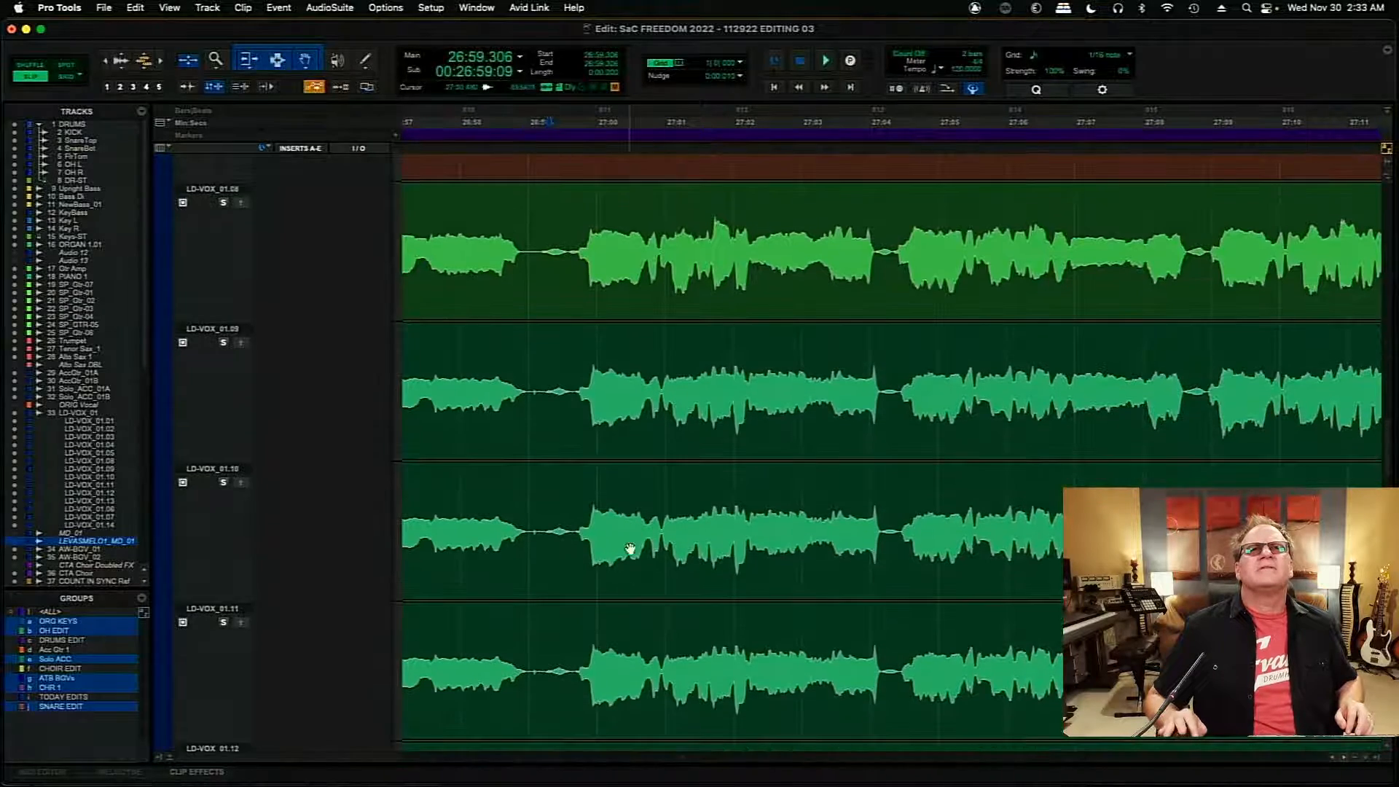
pyautogui.moveTo(544, 525); pyautogui.dragTo(575, 527)
pyautogui.press('Delete')
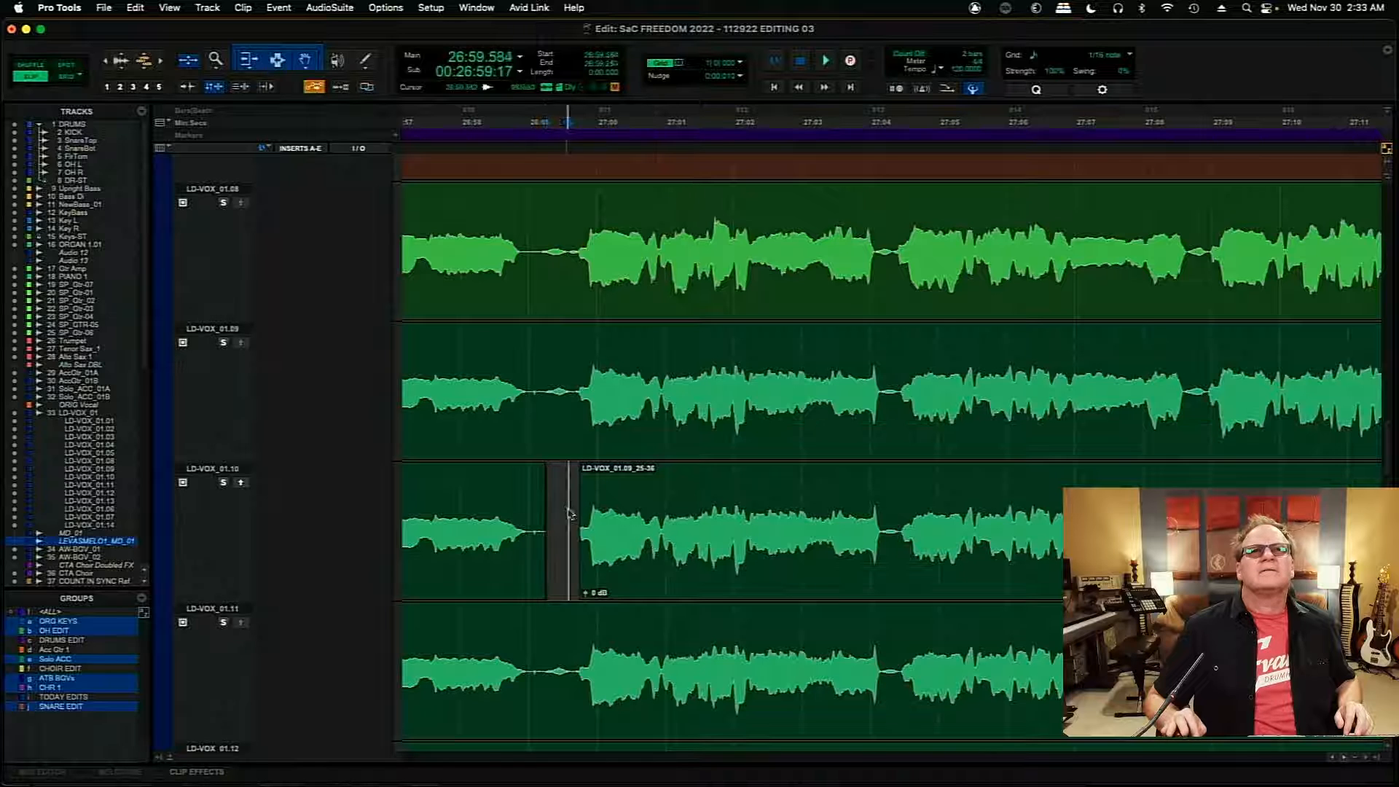
pyautogui.moveTo(581, 518); pyautogui.dragTo(557, 518)
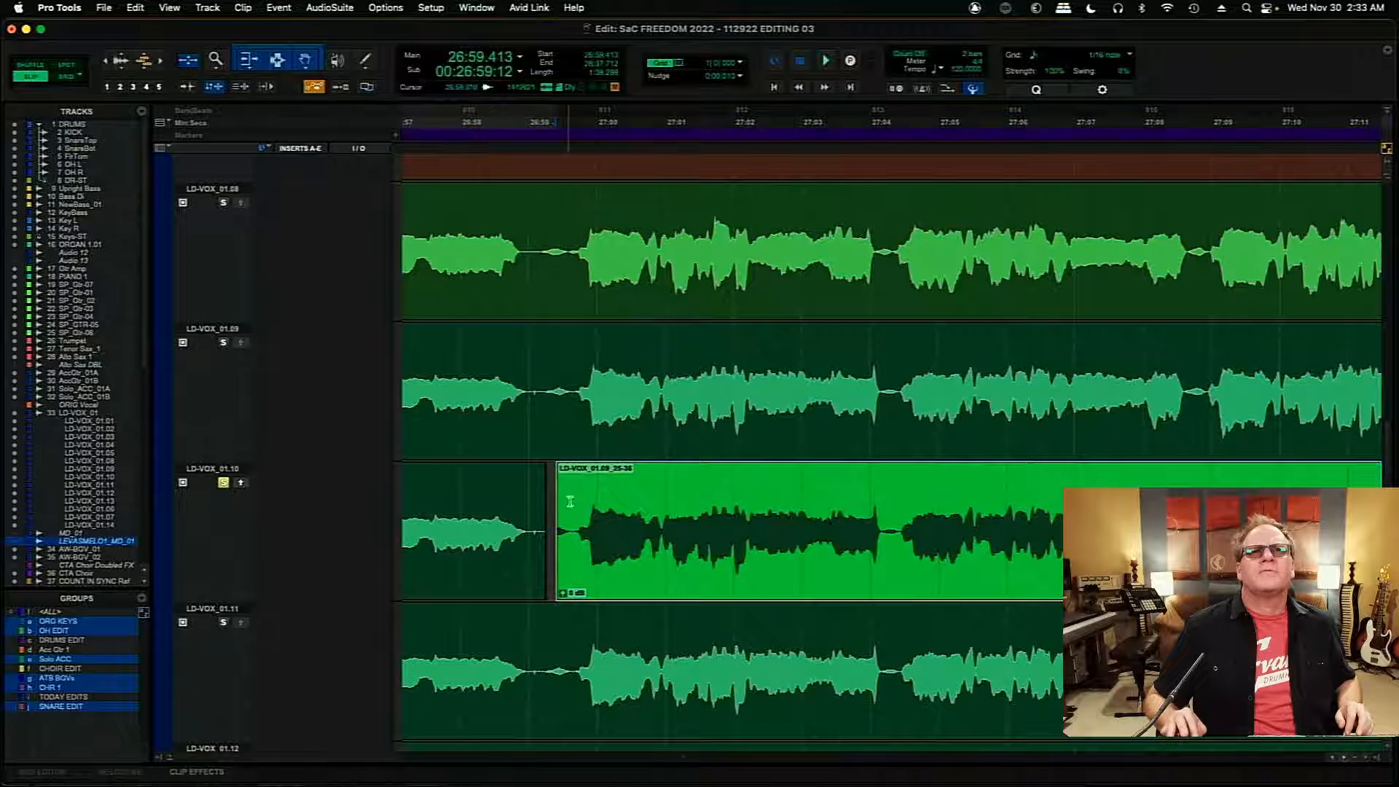
# - Audition LD-VOX_01.10 from 26:59.744 and copy its section from 26:59.690 to about 27:02.2 into the main LD-VOX_01 playlist
pyautogui.click(577, 503)
pyautogui.press('space')
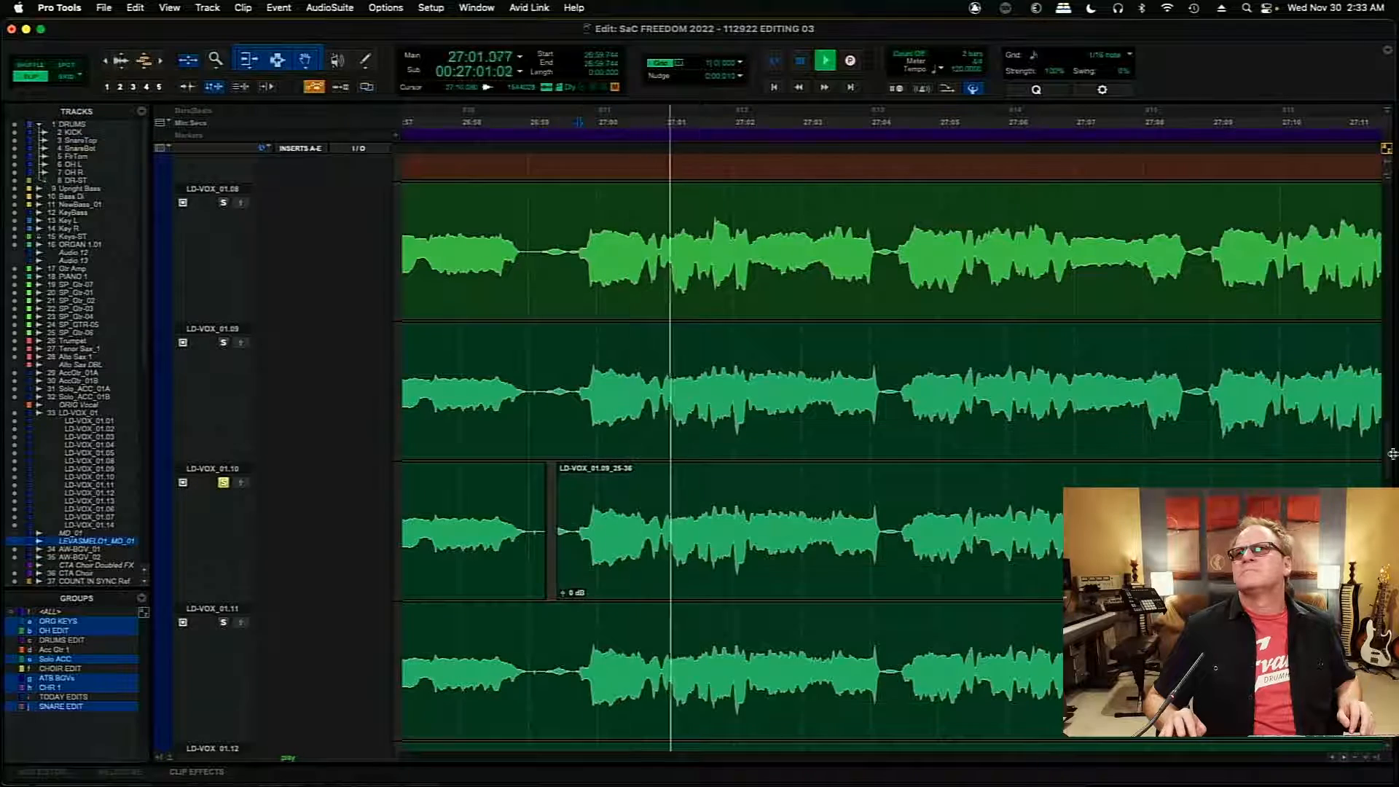
pyautogui.scroll(10, 1388, 422)
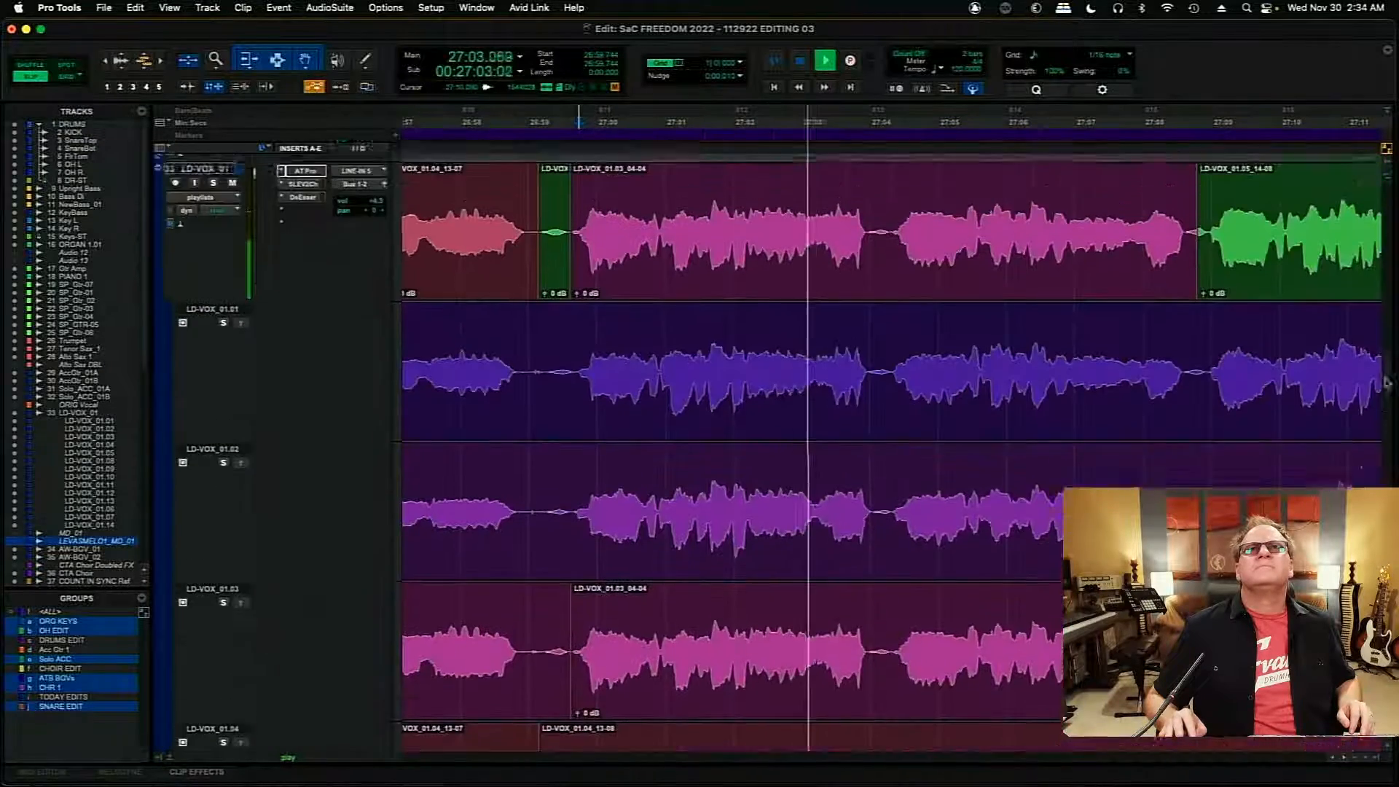
pyautogui.scroll(-12, 1387, 383)
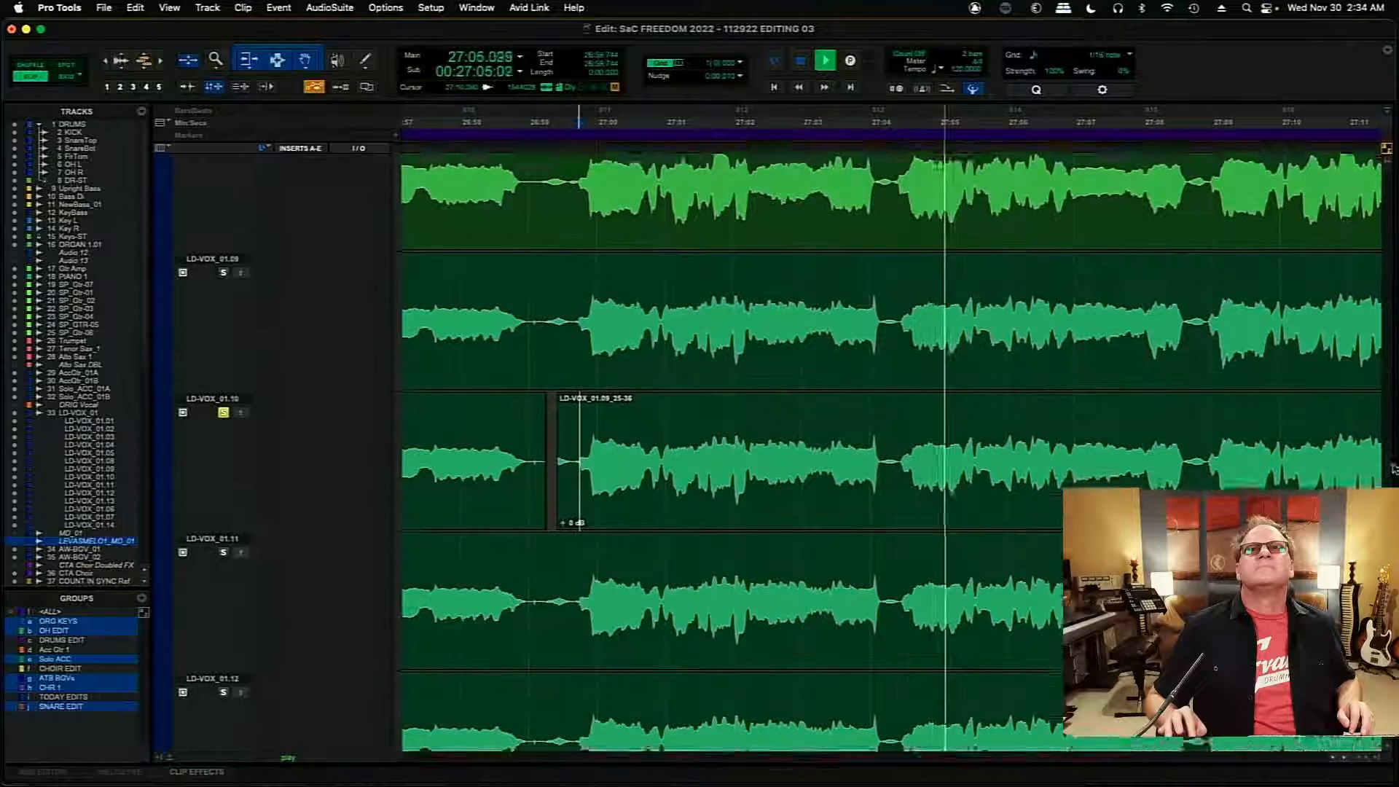
pyautogui.moveTo(1393, 469); pyautogui.dragTo(1392, 467)
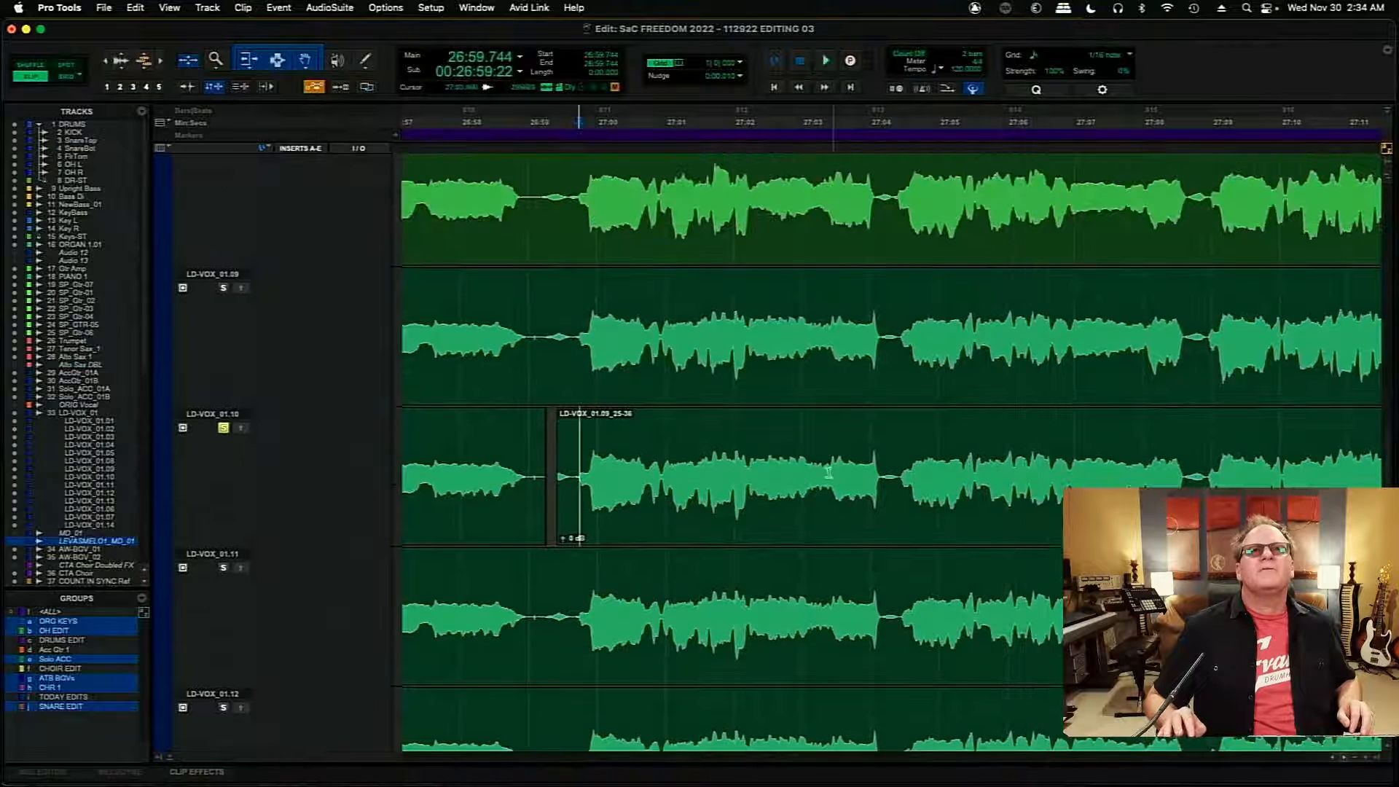
pyautogui.moveTo(713, 477); pyautogui.dragTo(584, 494)
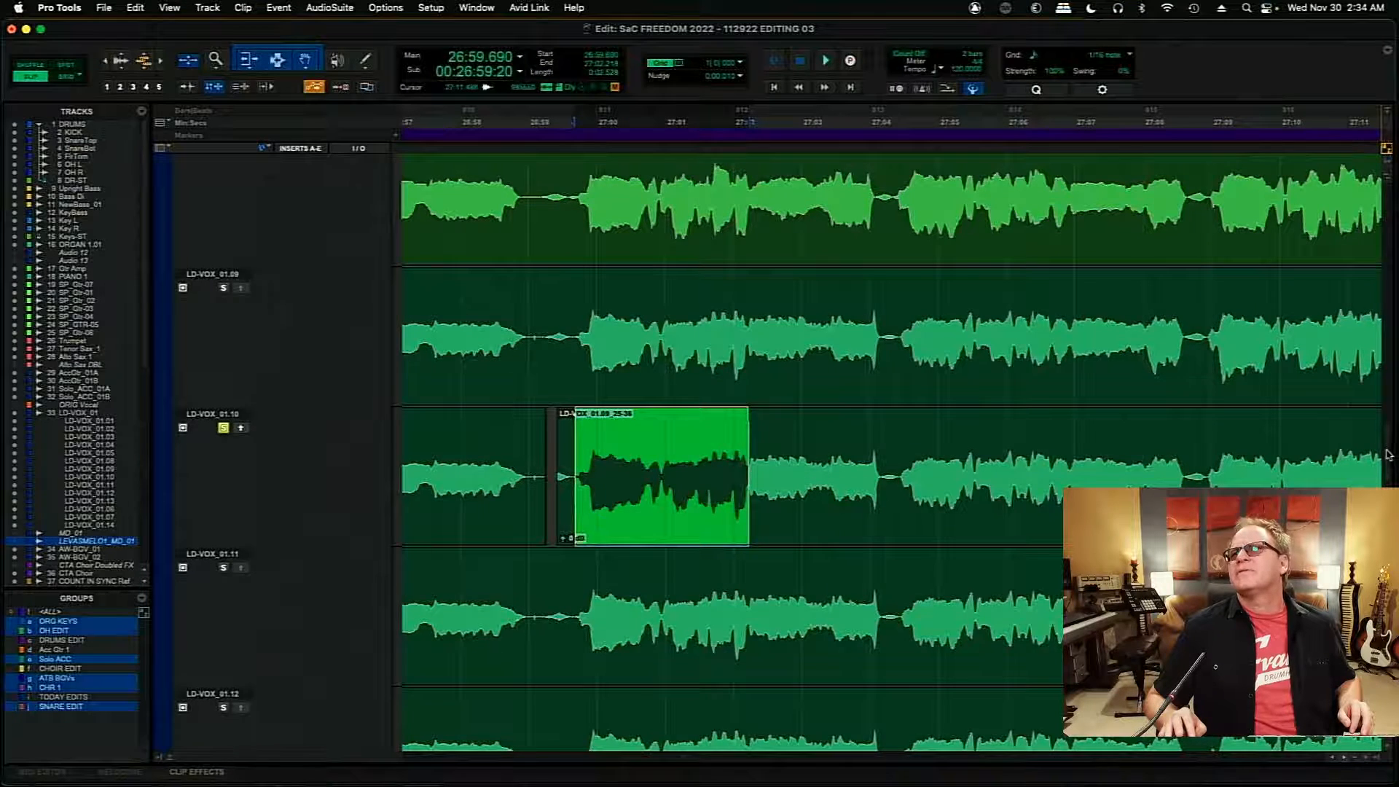
pyautogui.scroll(12, 1069, 353)
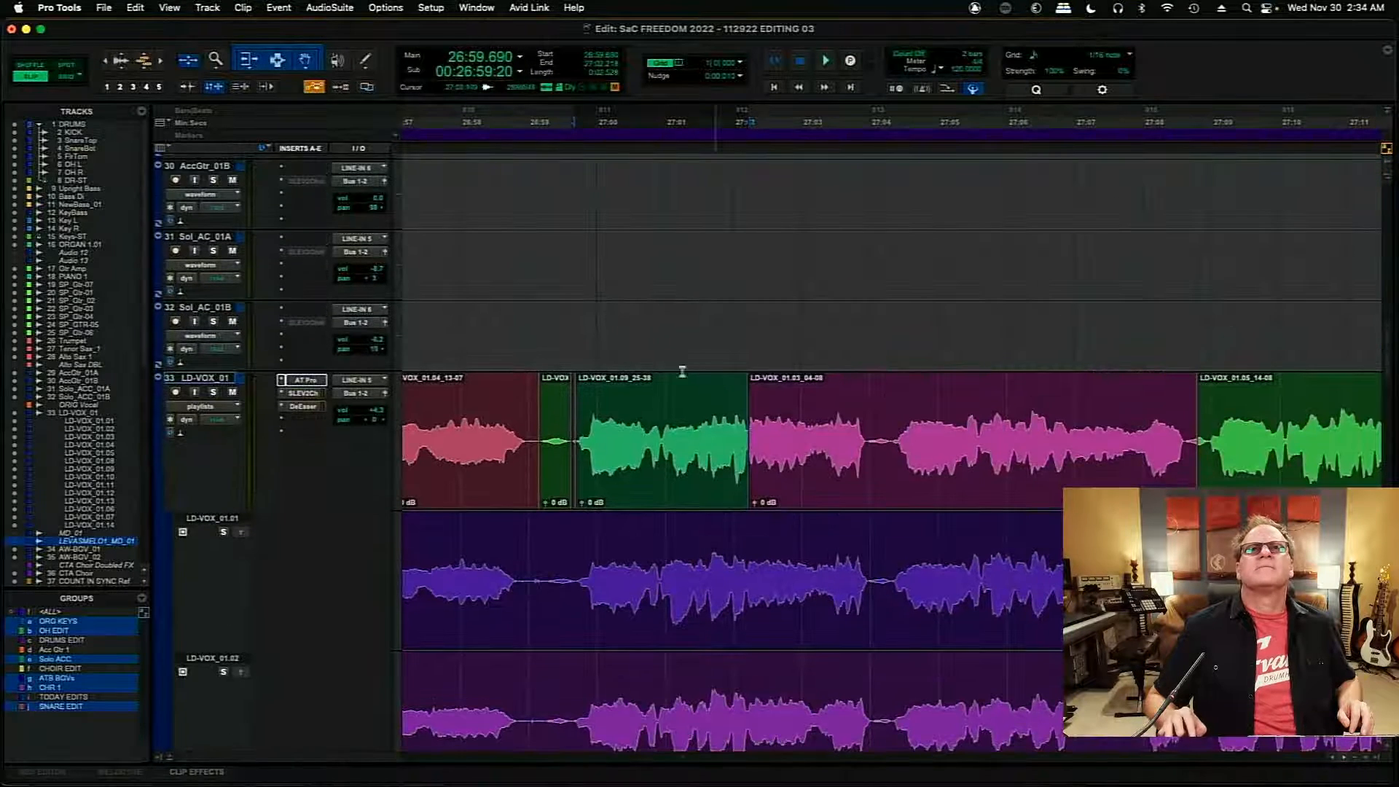
# - Play back the comp from 27:00.117, turn off the solo on LD-VOX_01.10 and replay the comp from 26:59.712
pyautogui.click(605, 408)
pyautogui.press('space')
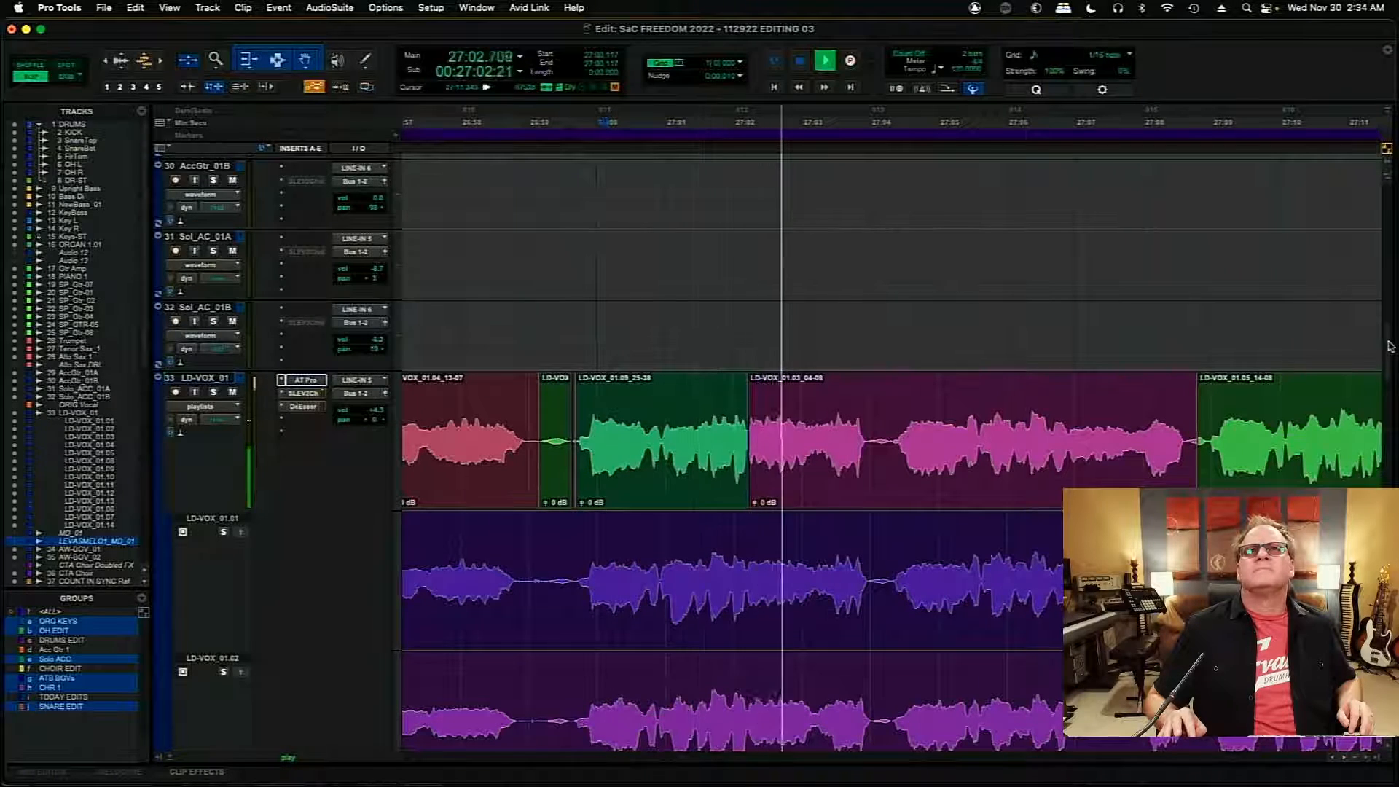
pyautogui.scroll(-8, 1391, 331)
pyautogui.scroll(-10, 219, 473)
pyautogui.click(223, 482)
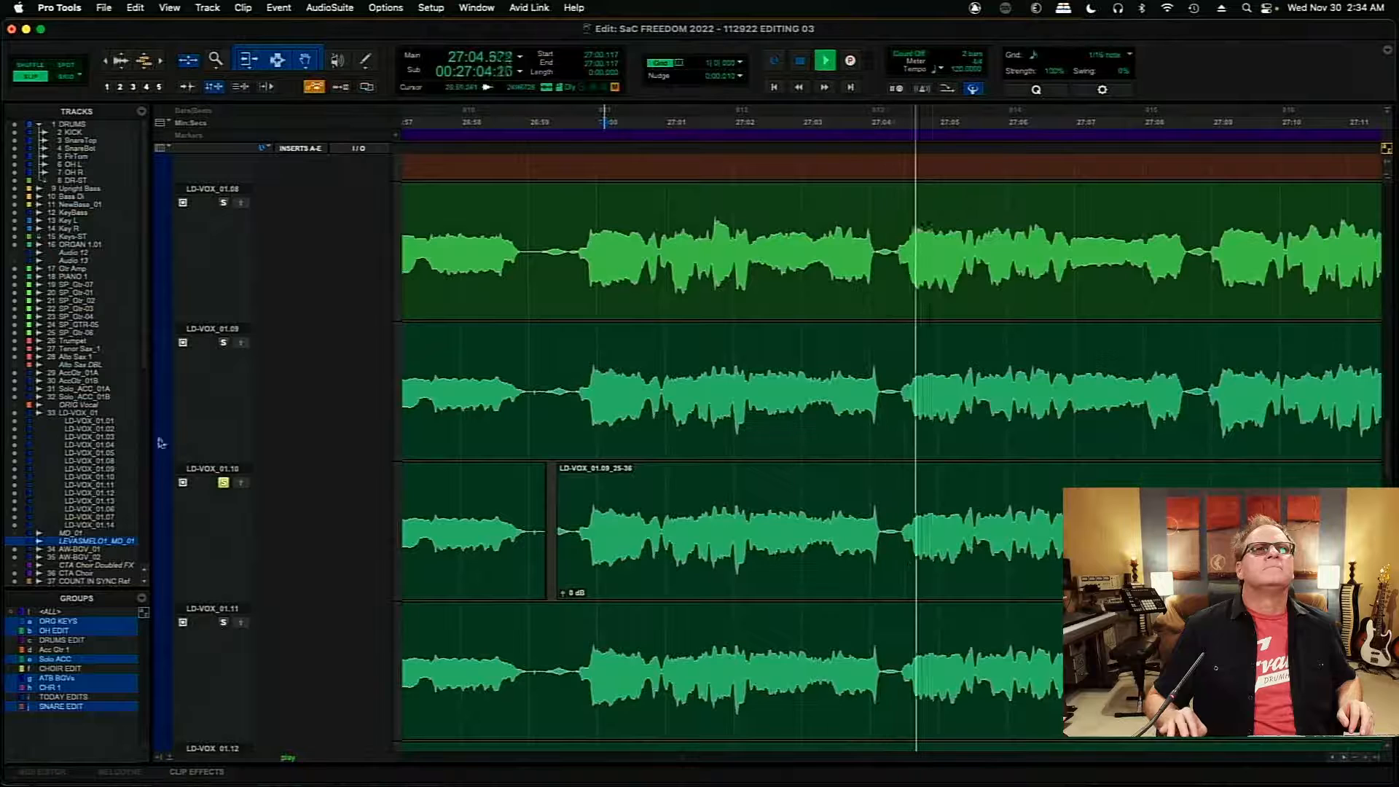
pyautogui.click(223, 482)
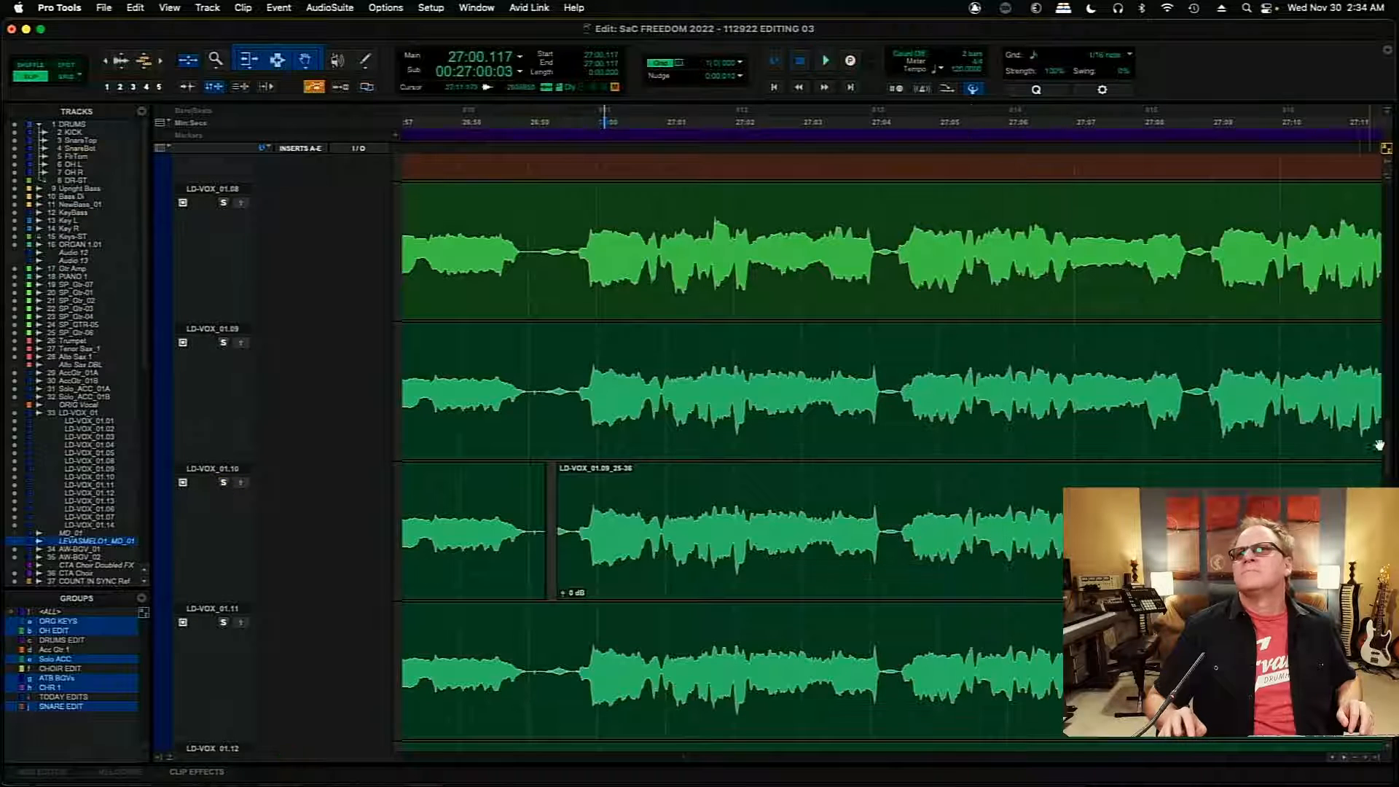
pyautogui.moveTo(1385, 456); pyautogui.dragTo(1390, 359)
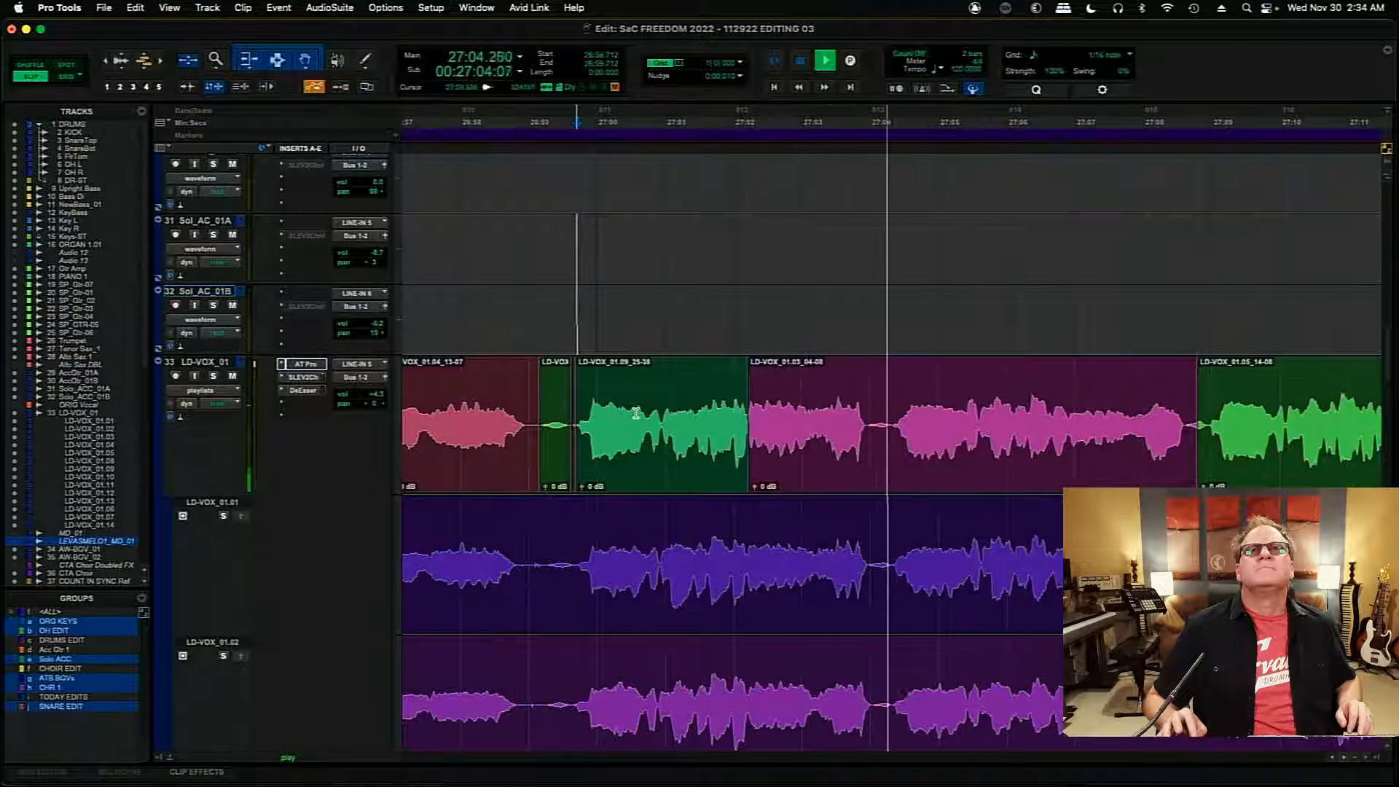
pyautogui.press('space')
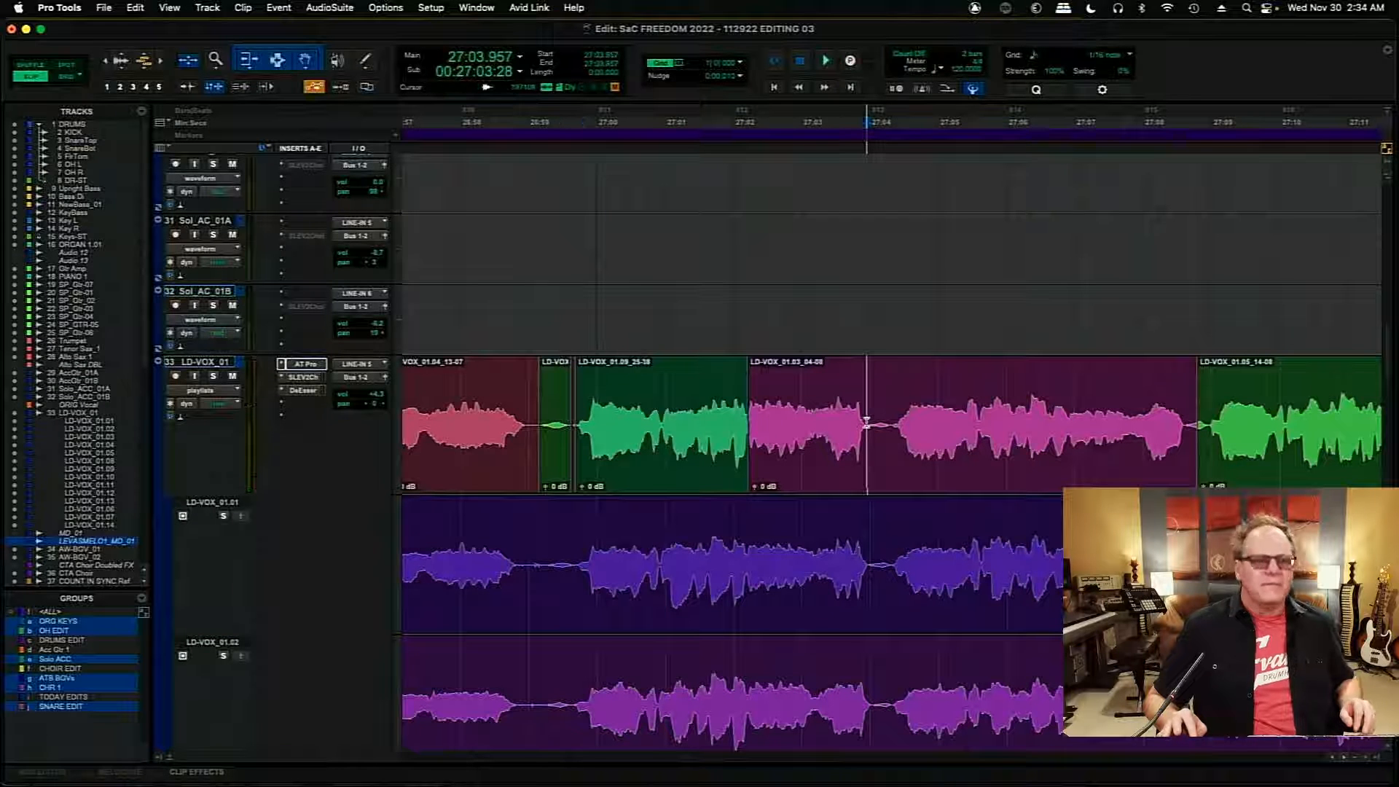
# - Split the LD-VOX_01.03 clip in the main comp at 27:03.957 and play the comp back from 26:58.912
pyautogui.press('super+e')
pyautogui.click(835, 473)
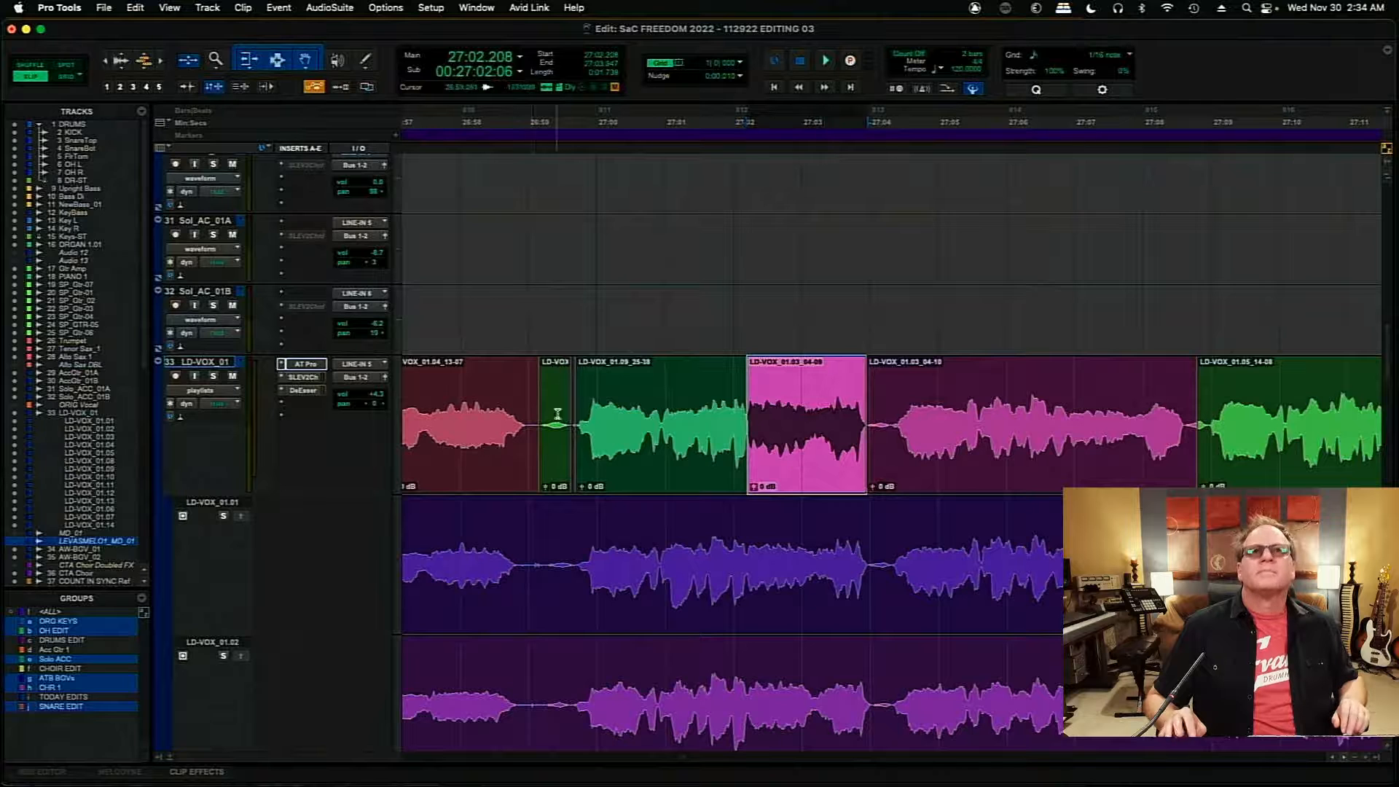
pyautogui.click(523, 390)
pyautogui.press('space')
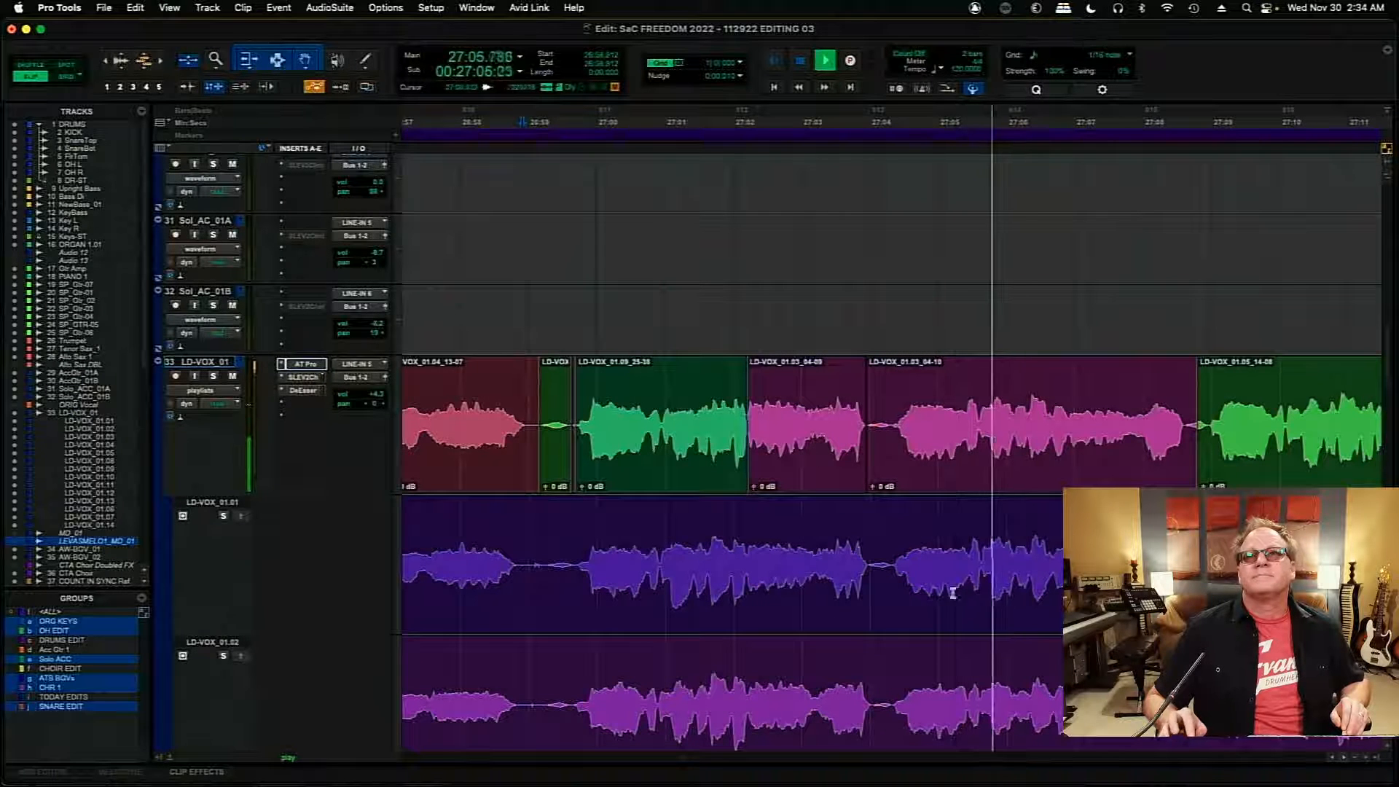
pyautogui.click(1344, 757)
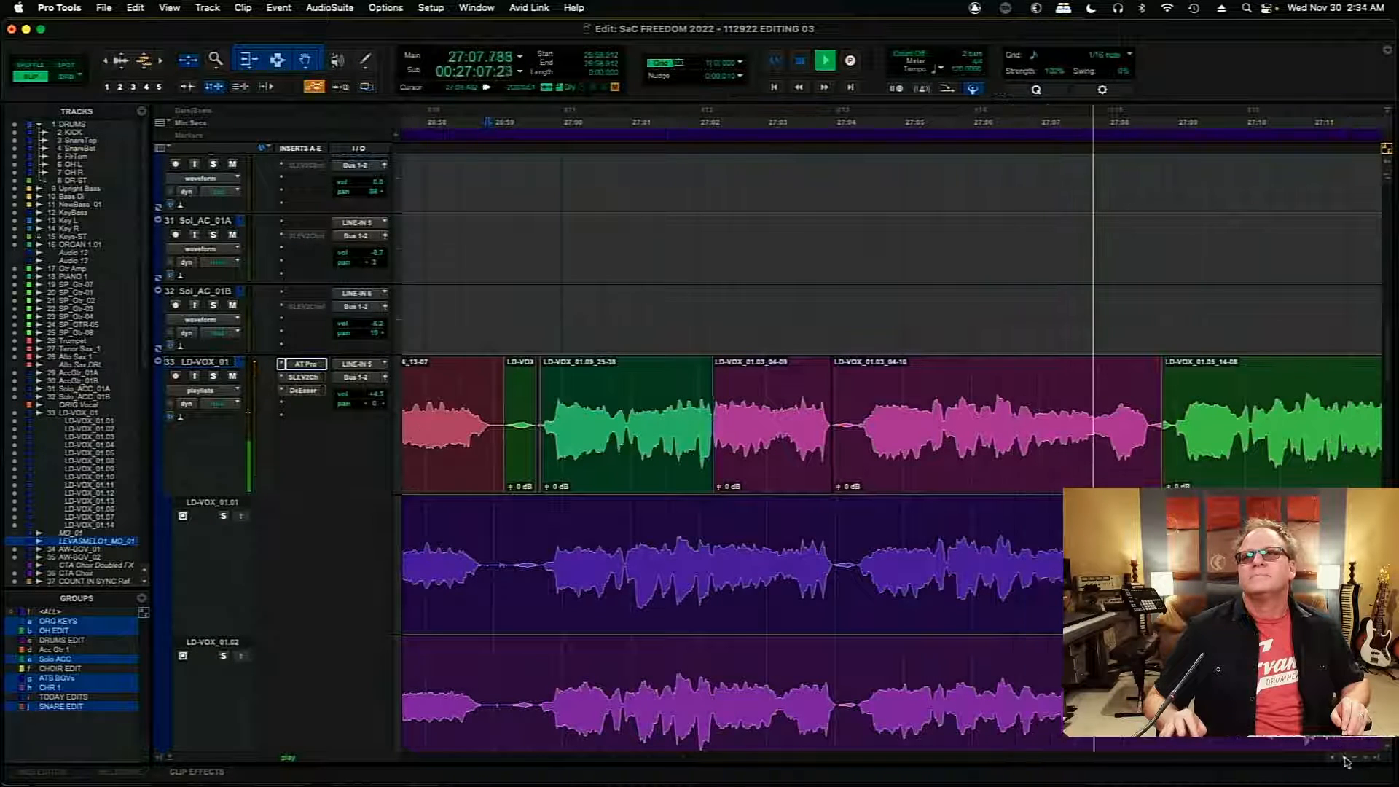
pyautogui.click(1344, 758)
pyautogui.click(1345, 757)
pyautogui.click(1344, 757)
pyautogui.click(1344, 758)
pyautogui.click(1345, 758)
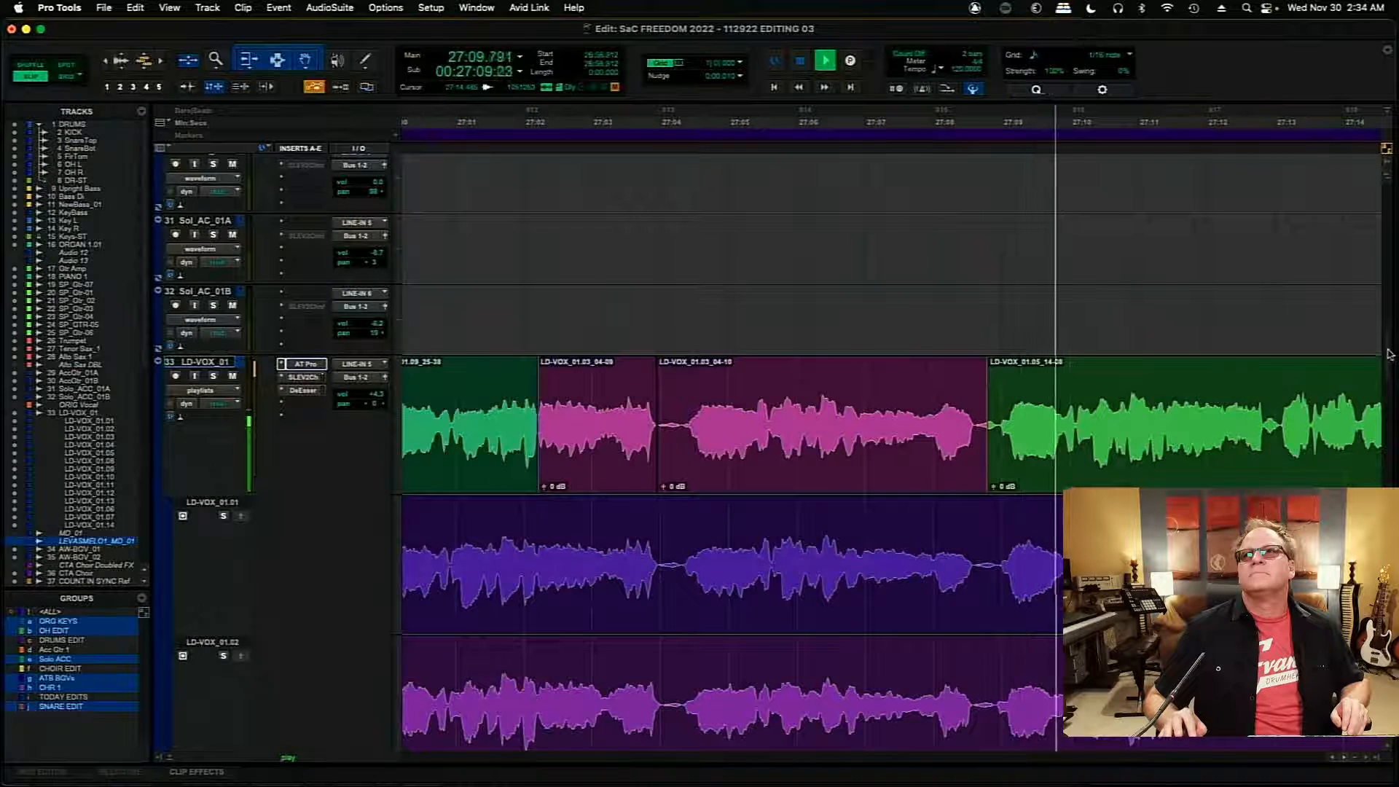
pyautogui.press('space')
# - Find the Upright Bass track and increase its height to show the waveform and inserts in full
pyautogui.scroll(15, 1384, 320)
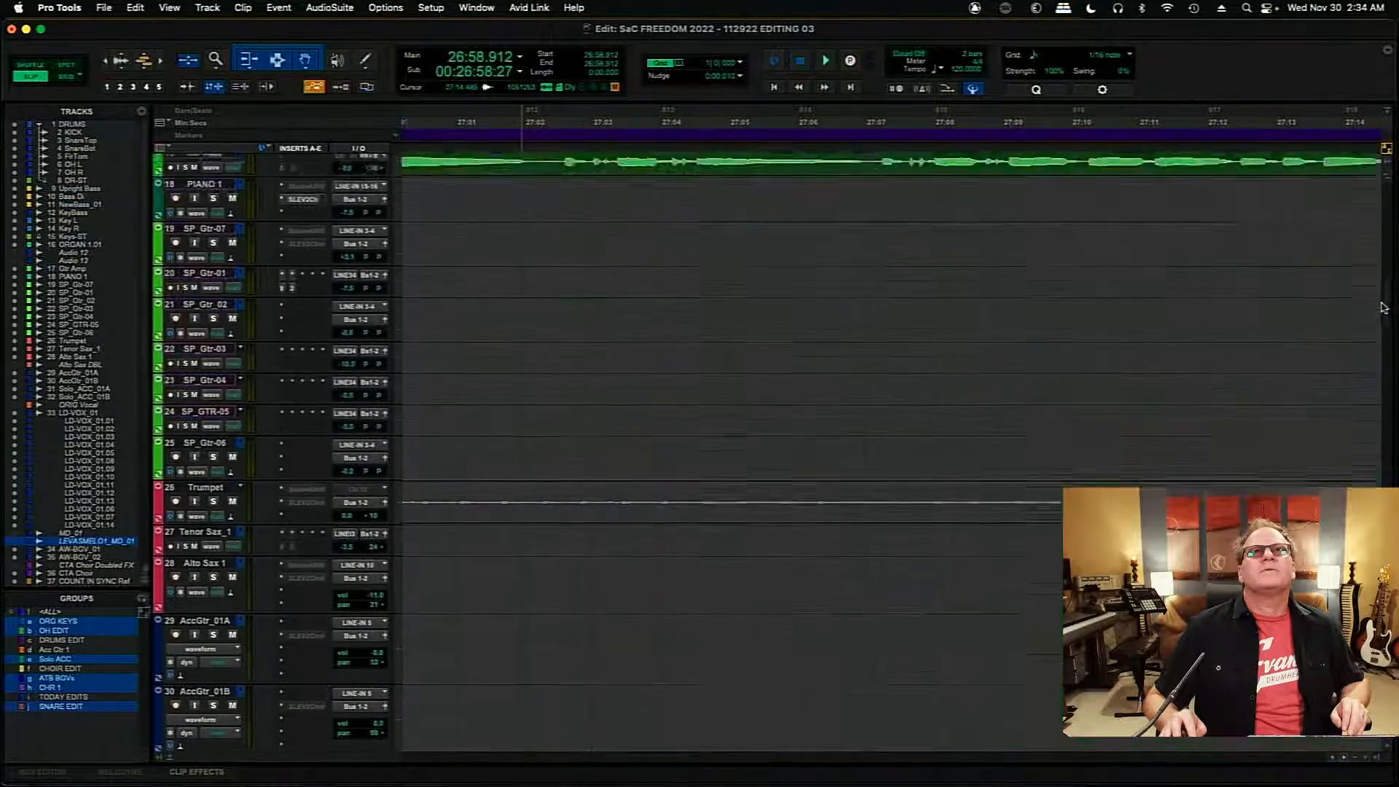
pyautogui.scroll(8, 1383, 285)
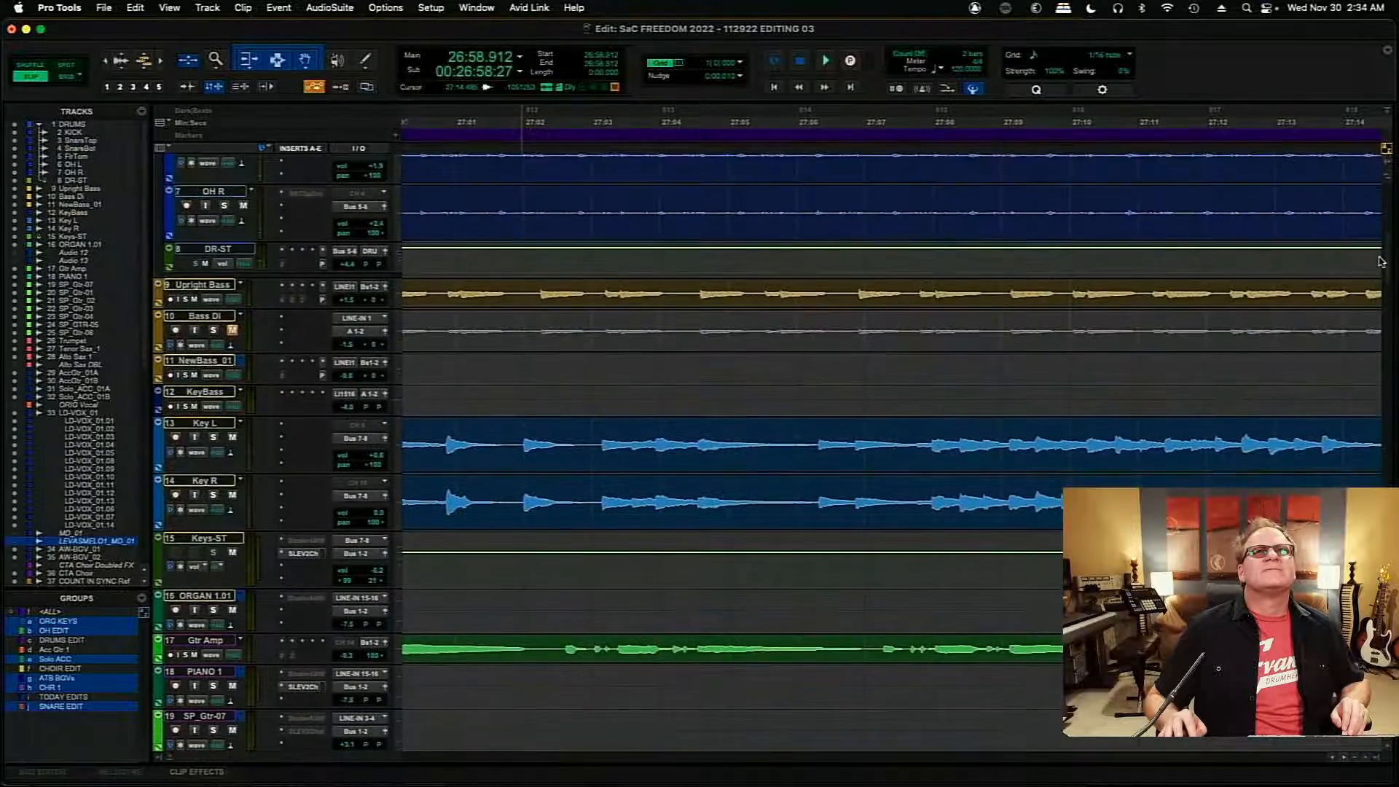
pyautogui.scroll(-20, 1379, 260)
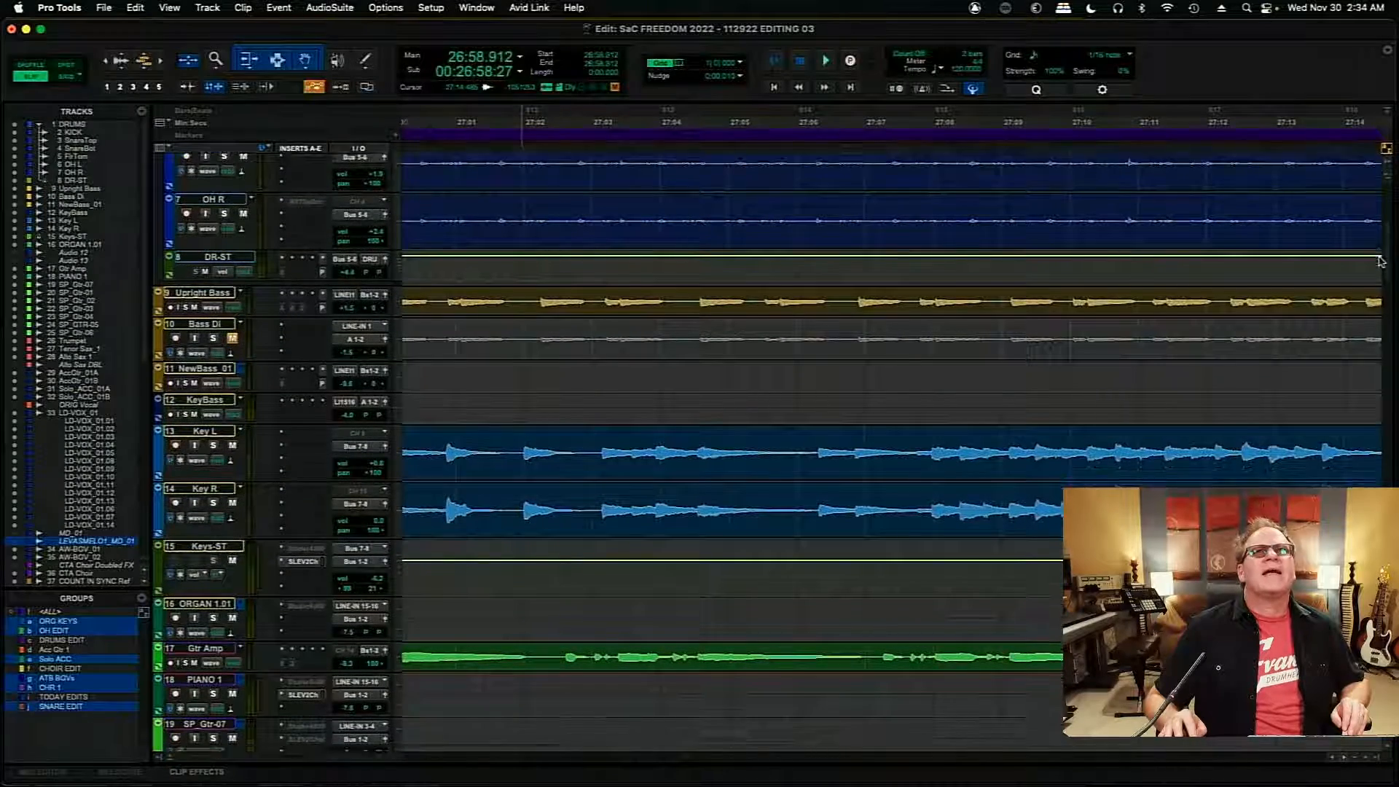
pyautogui.scroll(-8, 1393, 364)
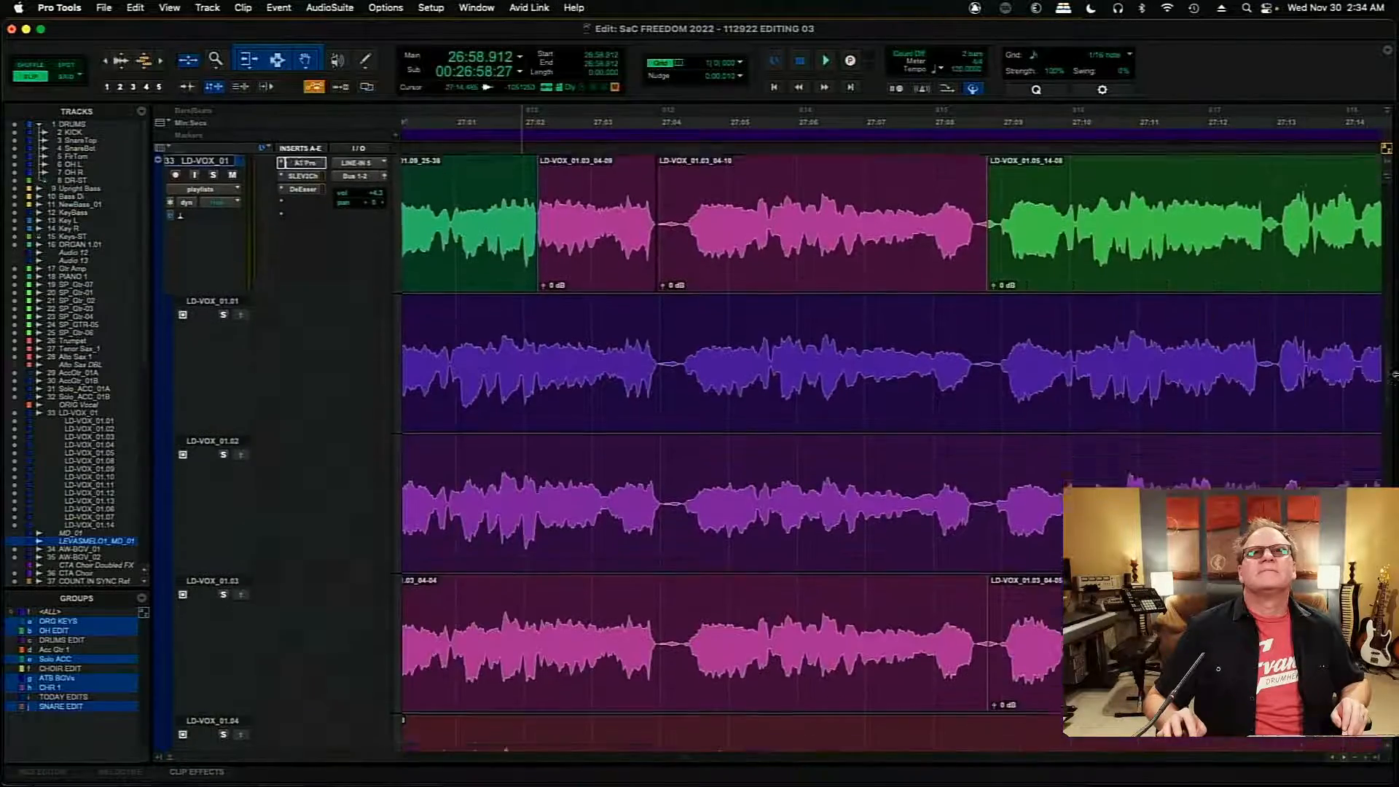
pyautogui.scroll(4, 1393, 391)
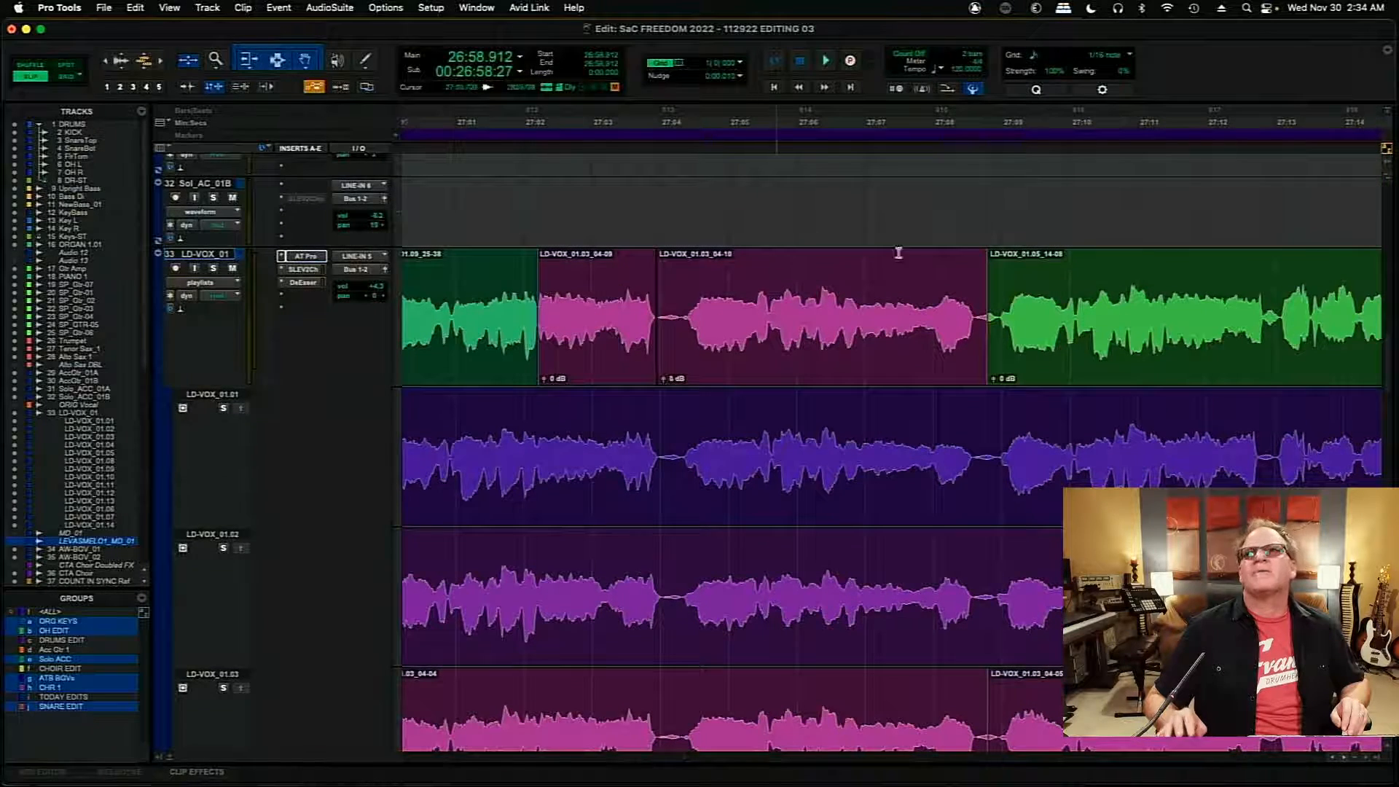
pyautogui.moveTo(1387, 385); pyautogui.dragTo(1393, 269)
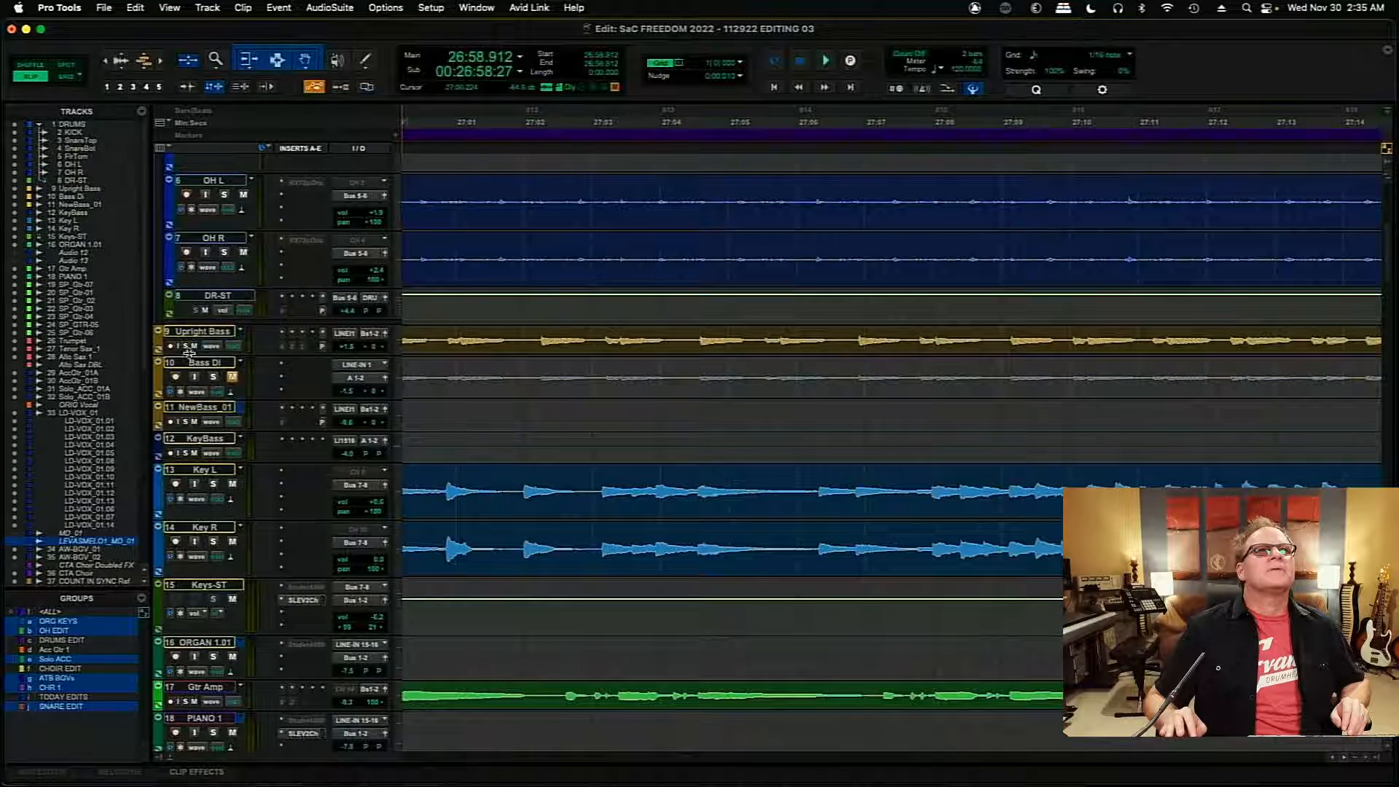
pyautogui.moveTo(194, 374); pyautogui.dragTo(208, 469)
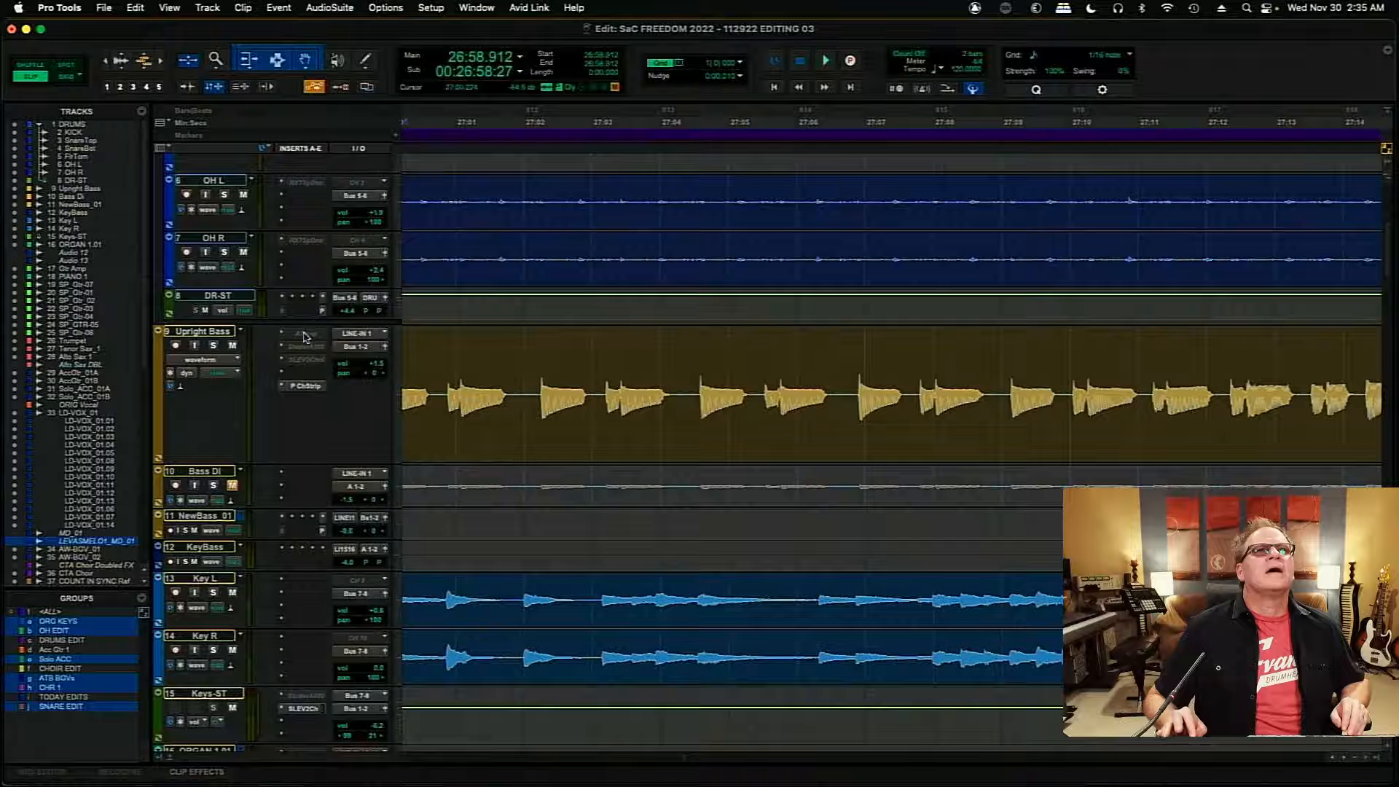
# - Make the Auto-Tune Pro insert on Upright Bass active, check it during playback from 26:58.912 and close its window
pyautogui.click(305, 336)
pyautogui.rightClick(305, 336)
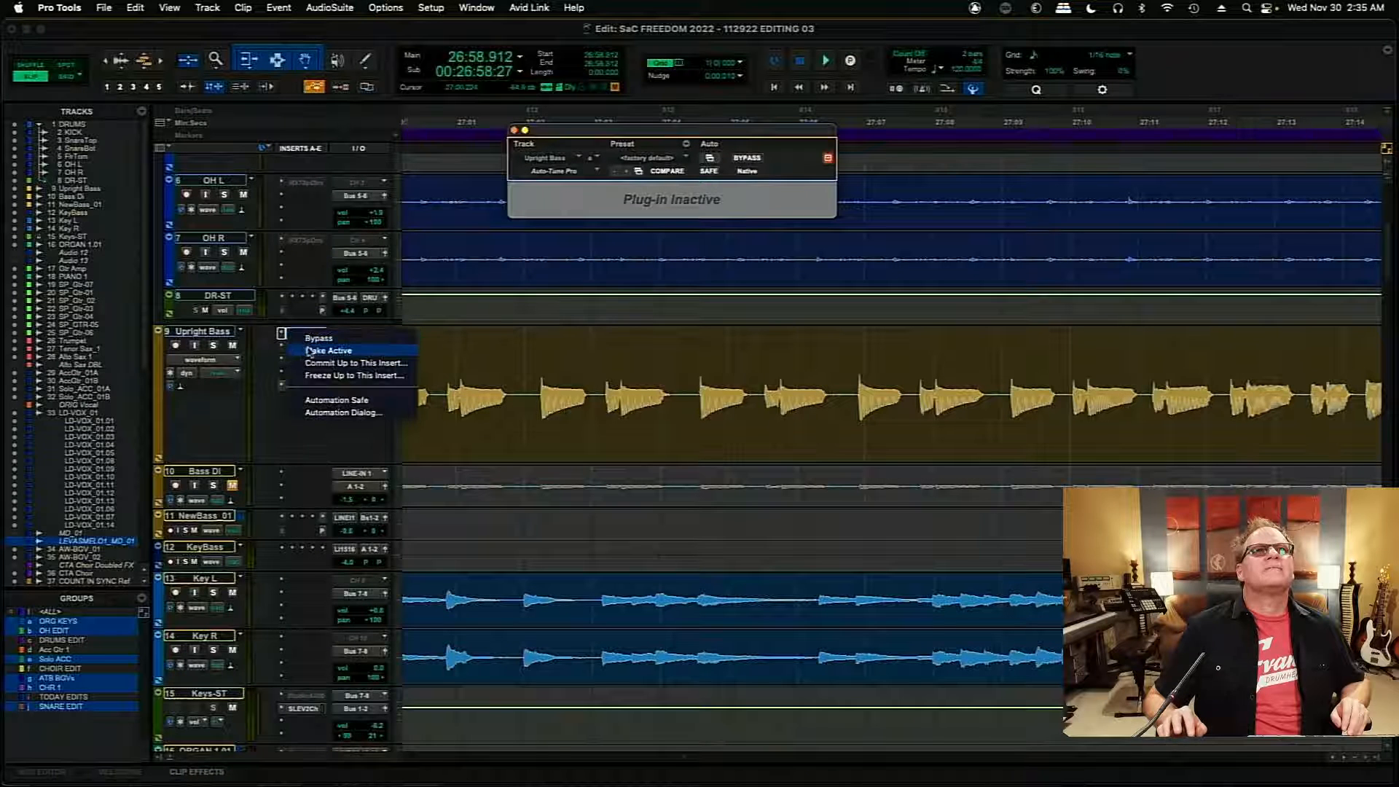
pyautogui.click(308, 351)
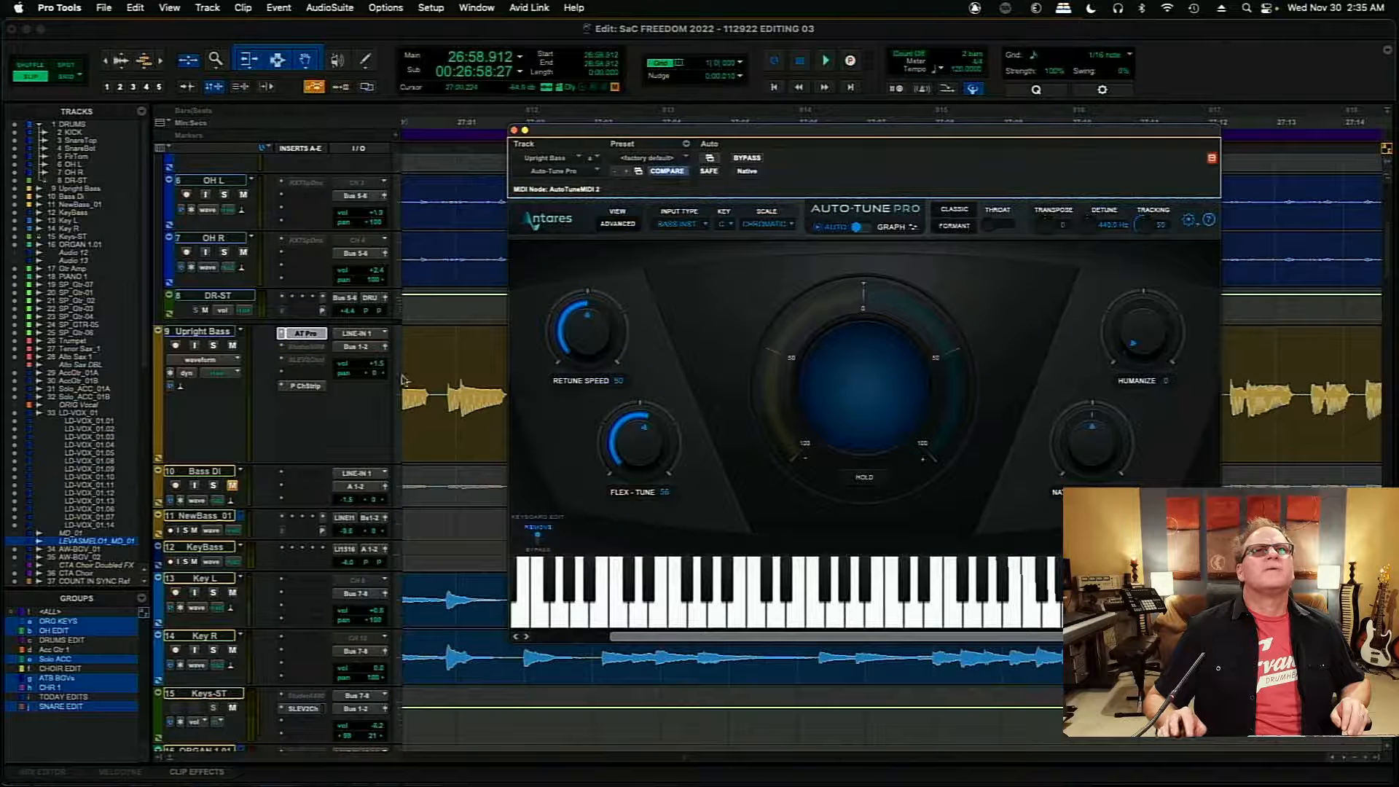
pyautogui.press('space')
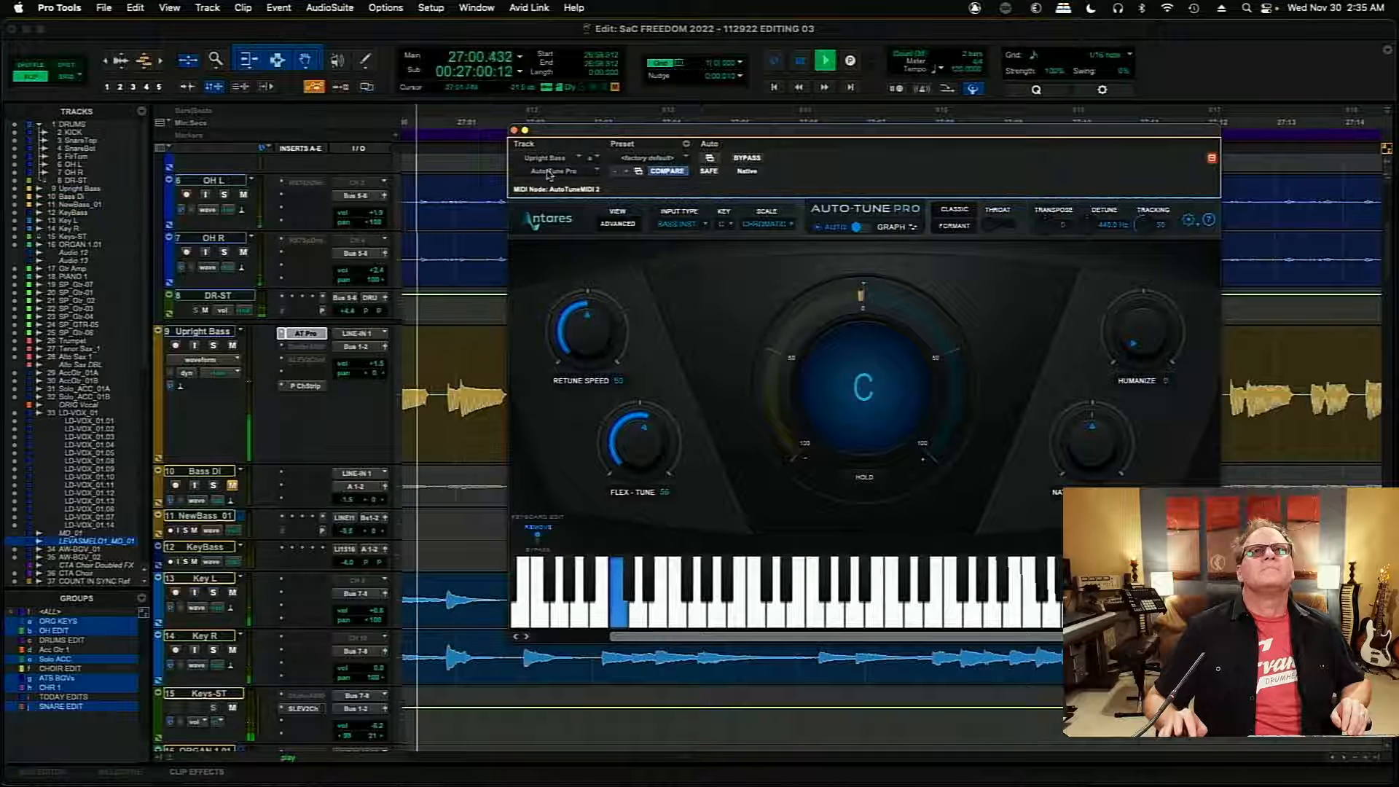
pyautogui.click(514, 130)
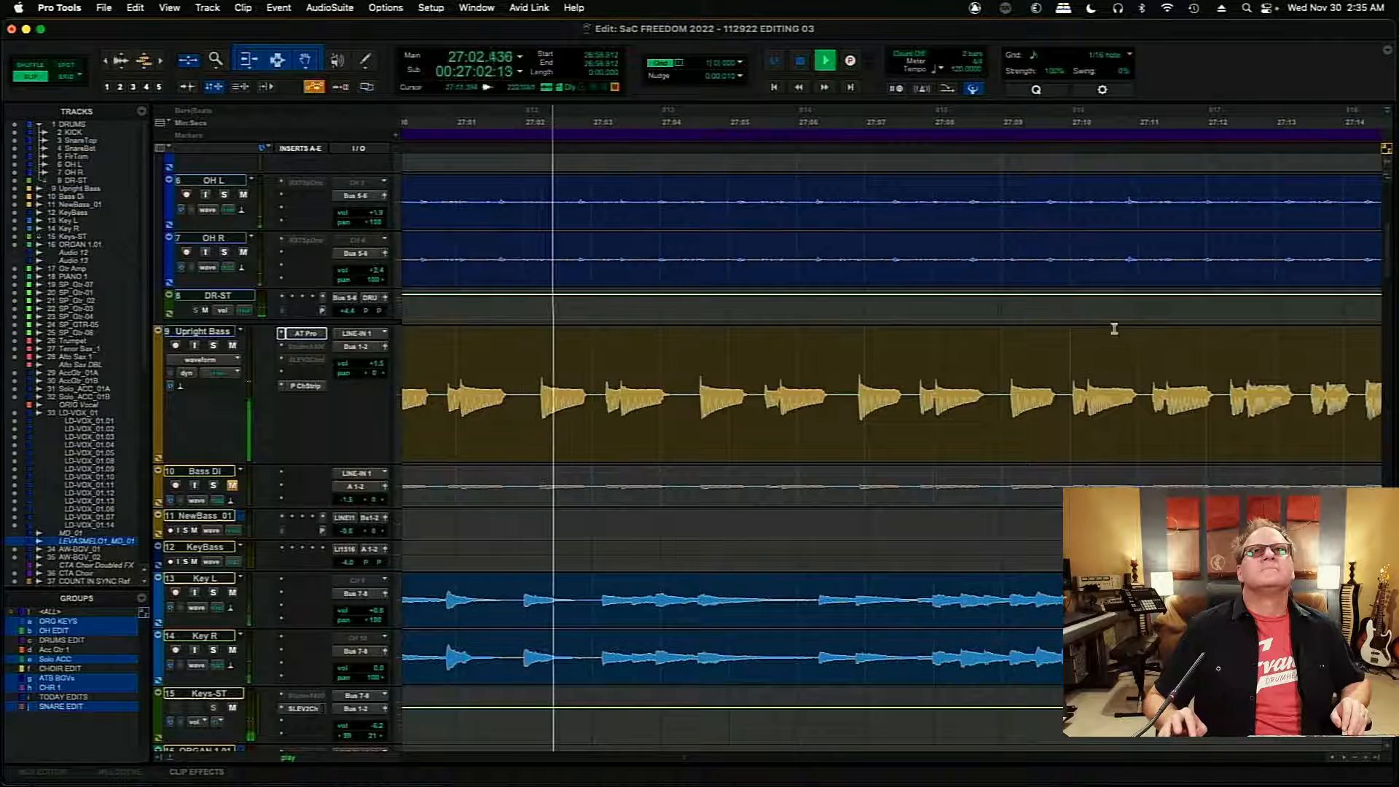
# - Review the LD-VOX_01 comp during playback with the timeline zoomed out to about 26:53 through 27:21
pyautogui.moveTo(1393, 276); pyautogui.dragTo(1392, 370)
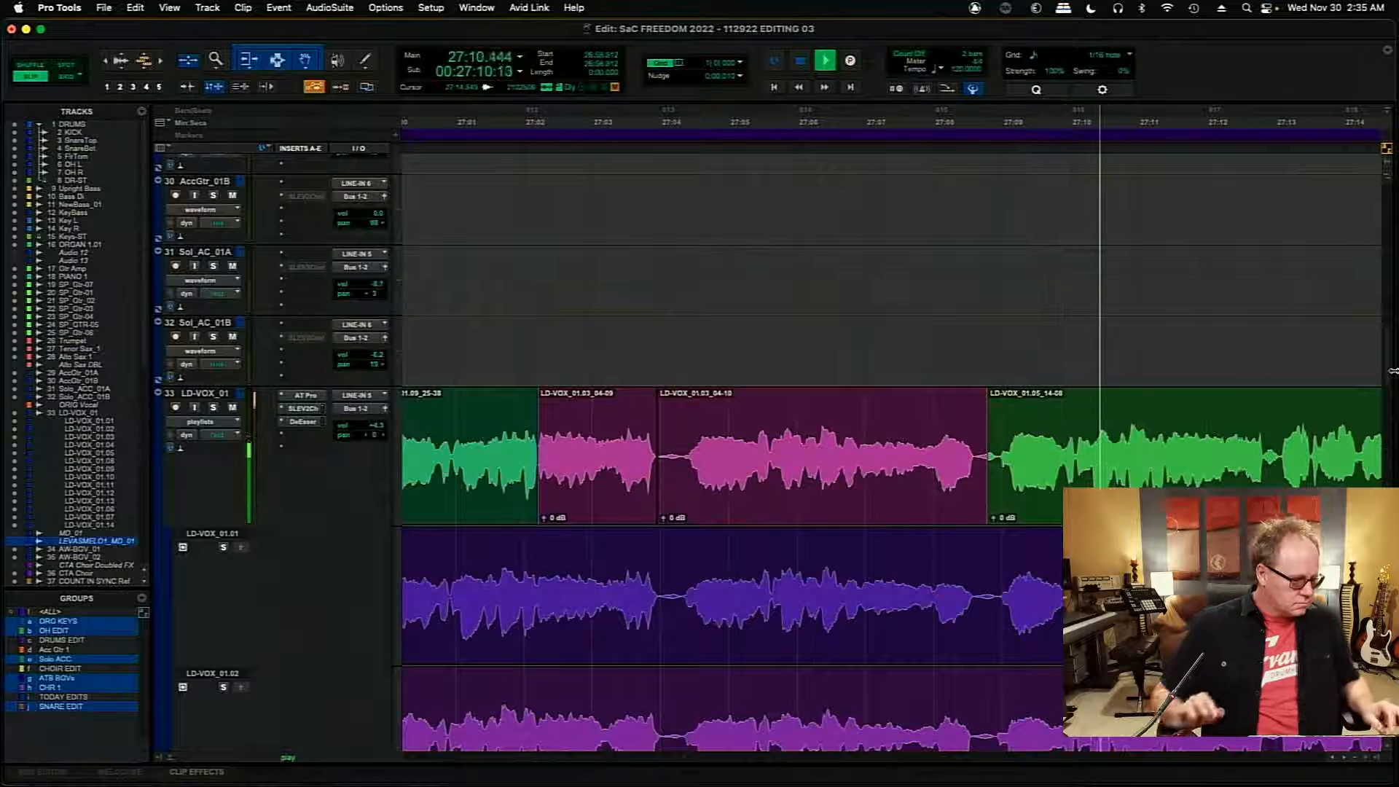
pyautogui.press('super+bracketleft')
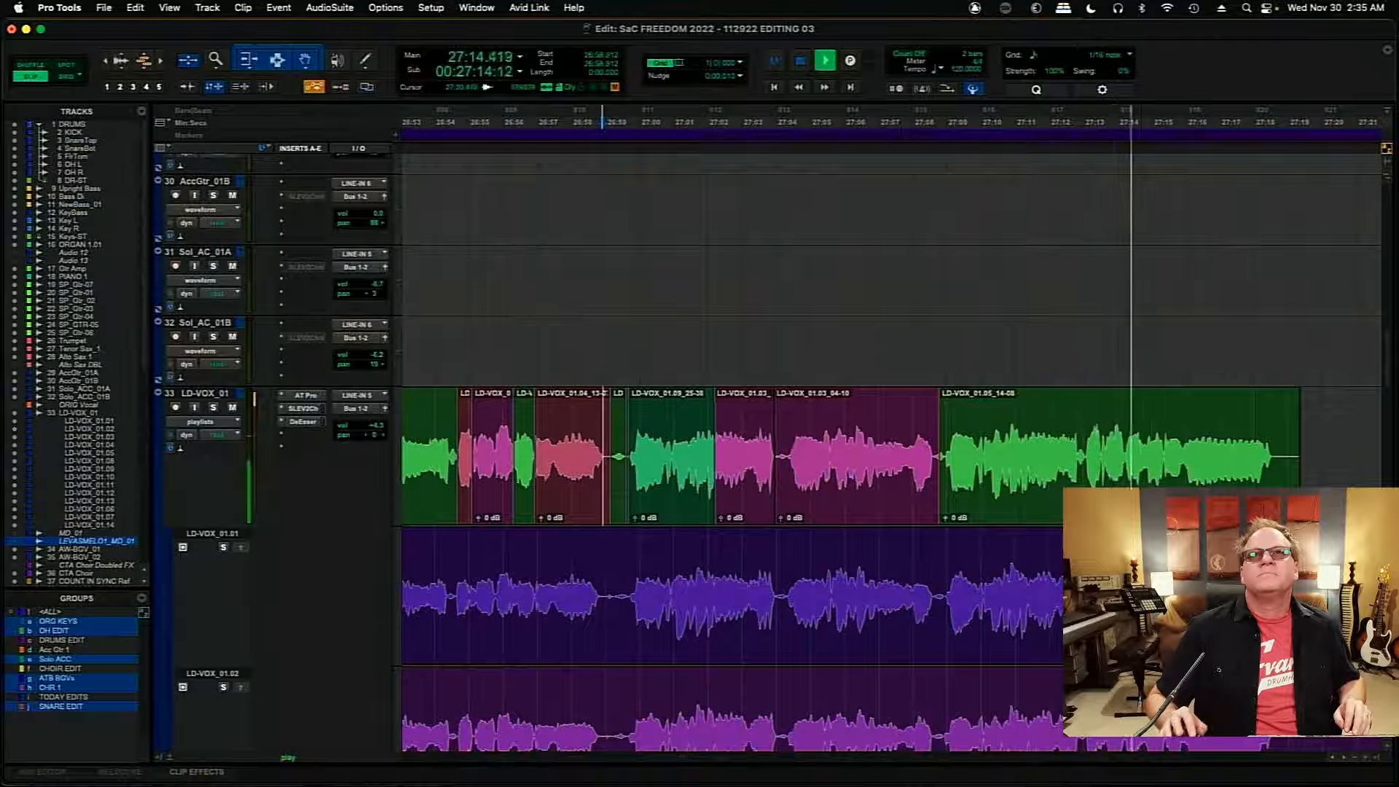
# - Delete the short quiet passage from 27:12.858 to about 27:13.04 in the LD-VOX_01.04 playlist
pyautogui.press('space')
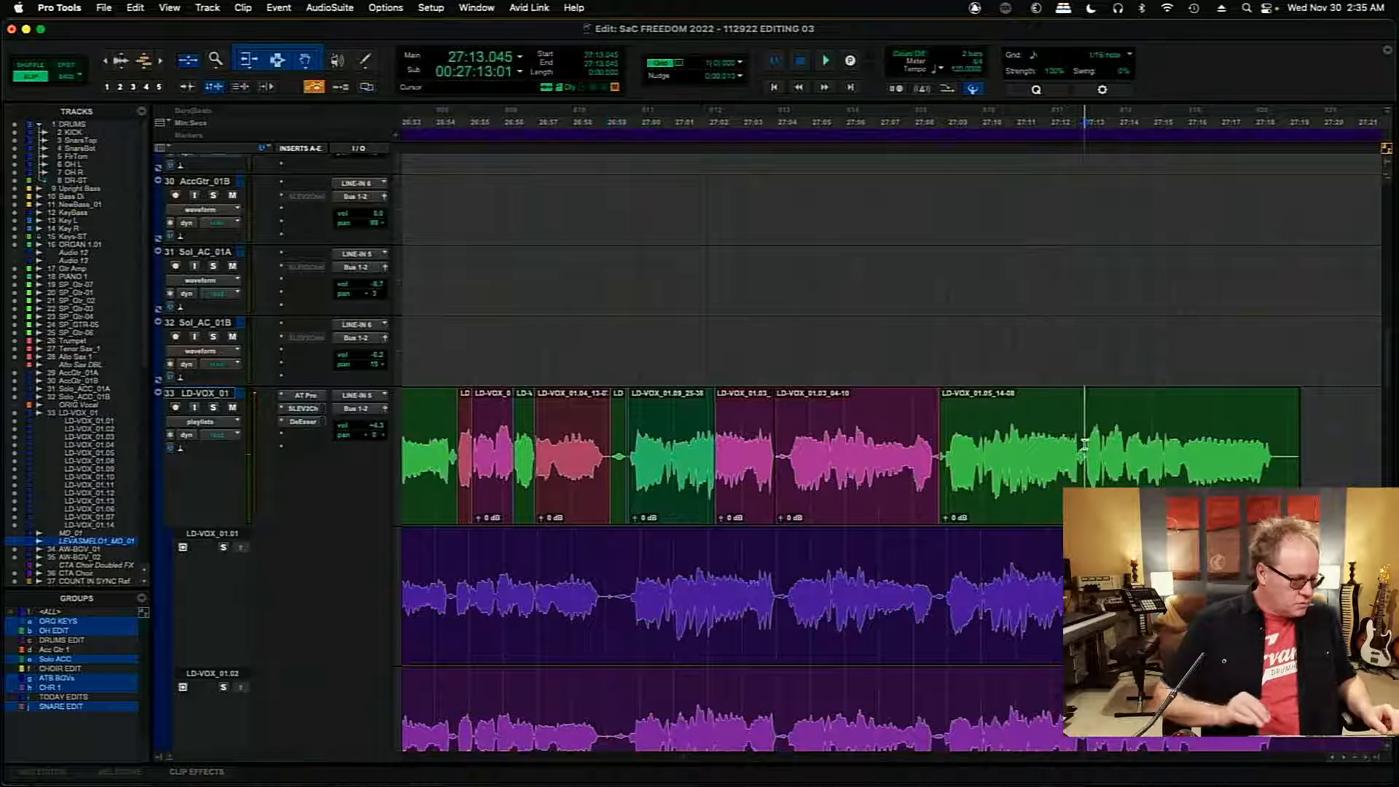
pyautogui.press('t')
pyautogui.press('t')
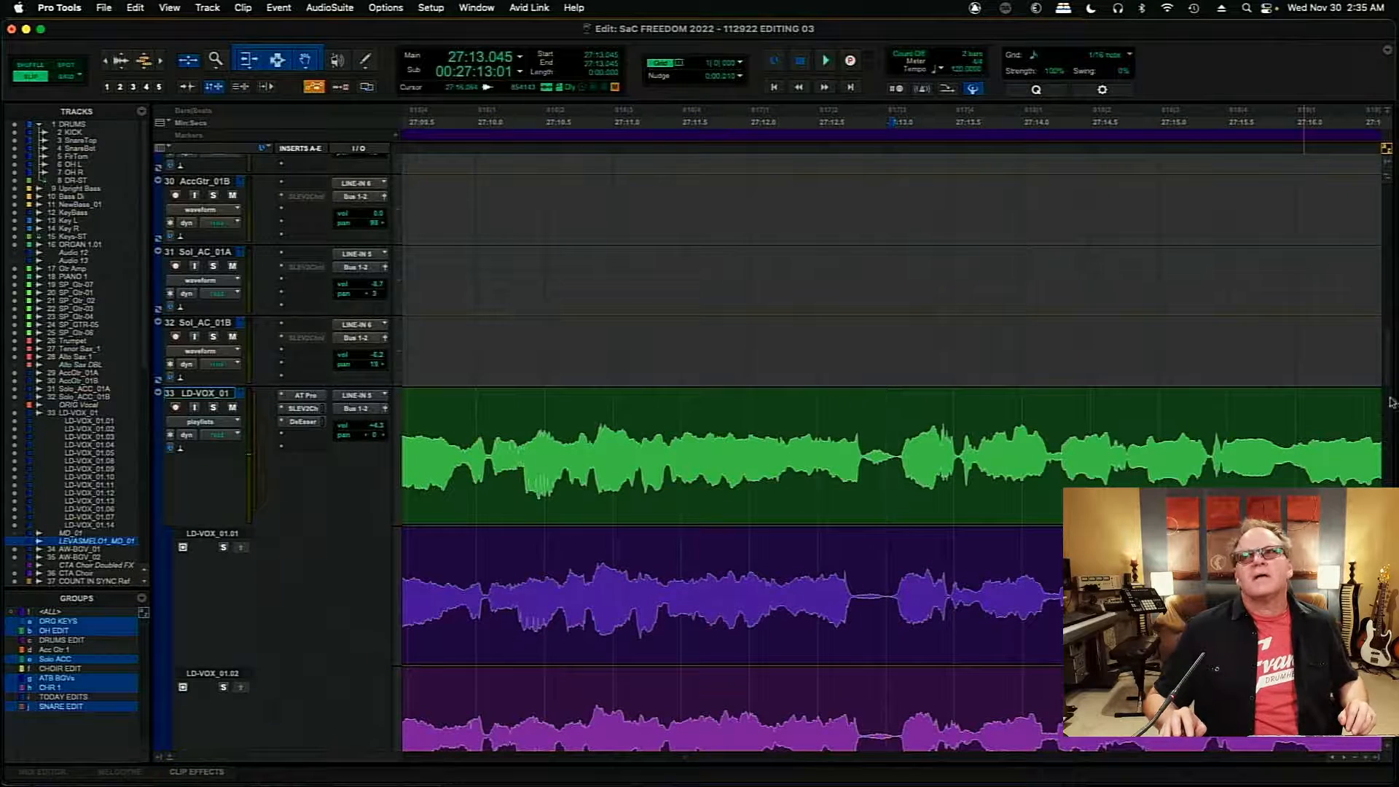
pyautogui.moveTo(1387, 373); pyautogui.dragTo(1386, 433)
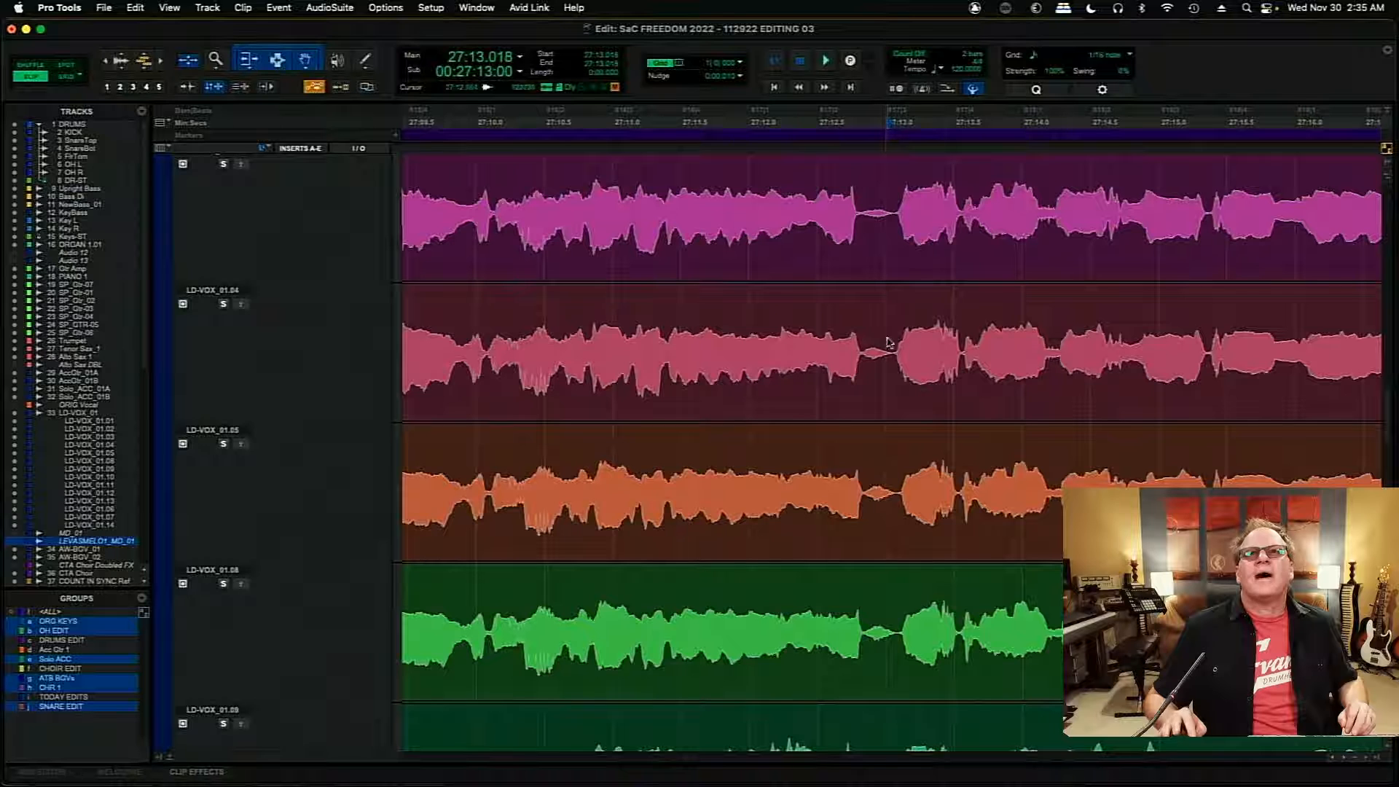
pyautogui.moveTo(863, 345); pyautogui.dragTo(891, 356)
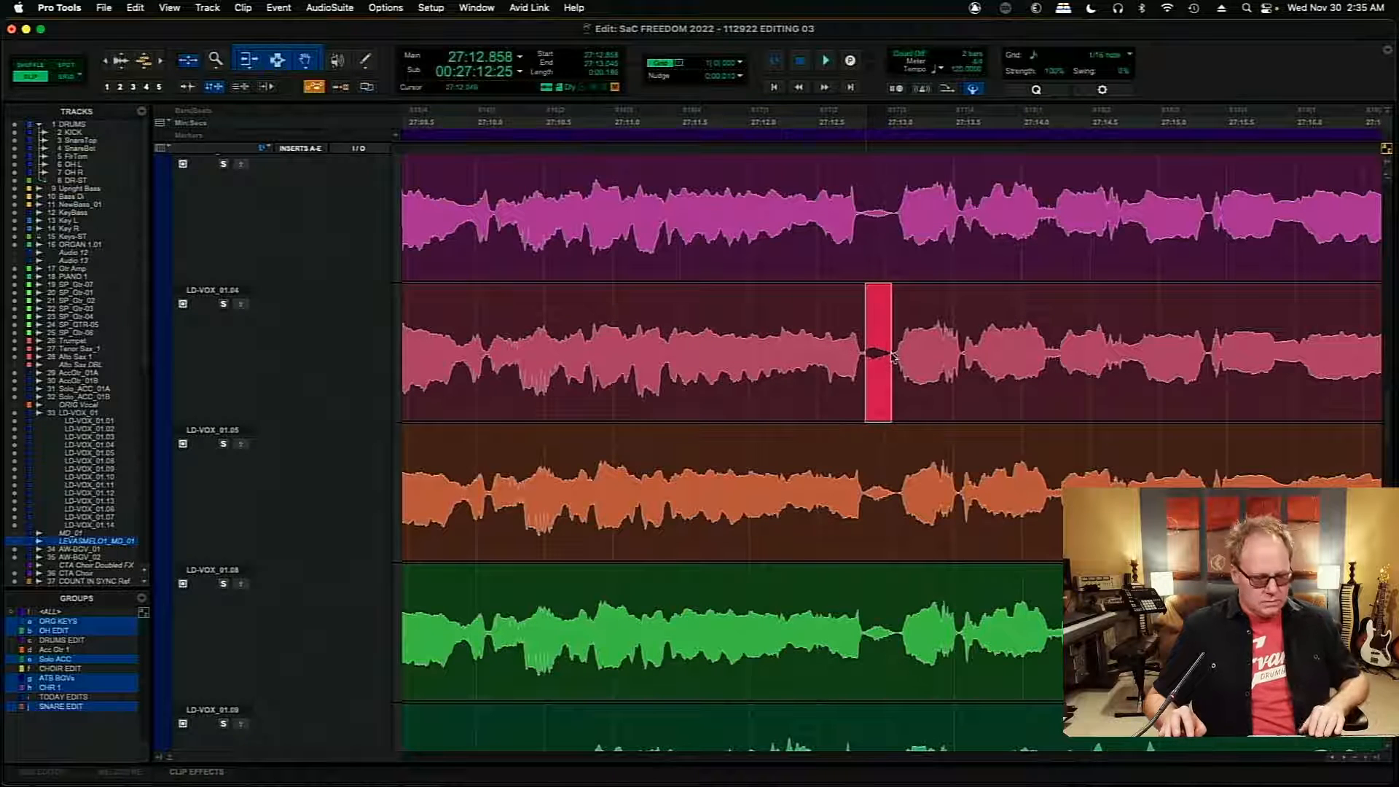
pyautogui.press('Delete')
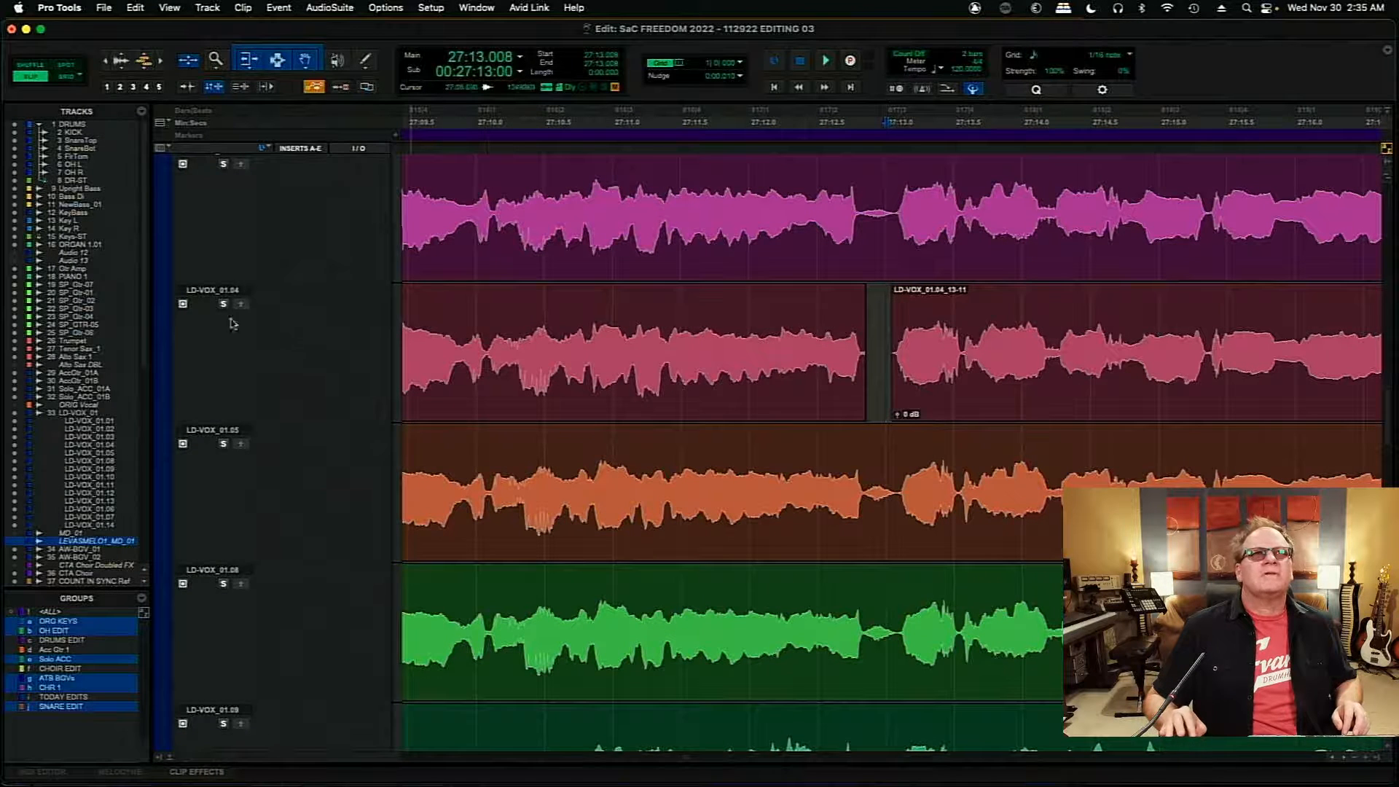
# - Audition the LD-VOX_01.04, LD-VOX_01.05 and LD-VOX_01.08 playlists one after another from 27:13.008
pyautogui.click(223, 306)
pyautogui.press('space')
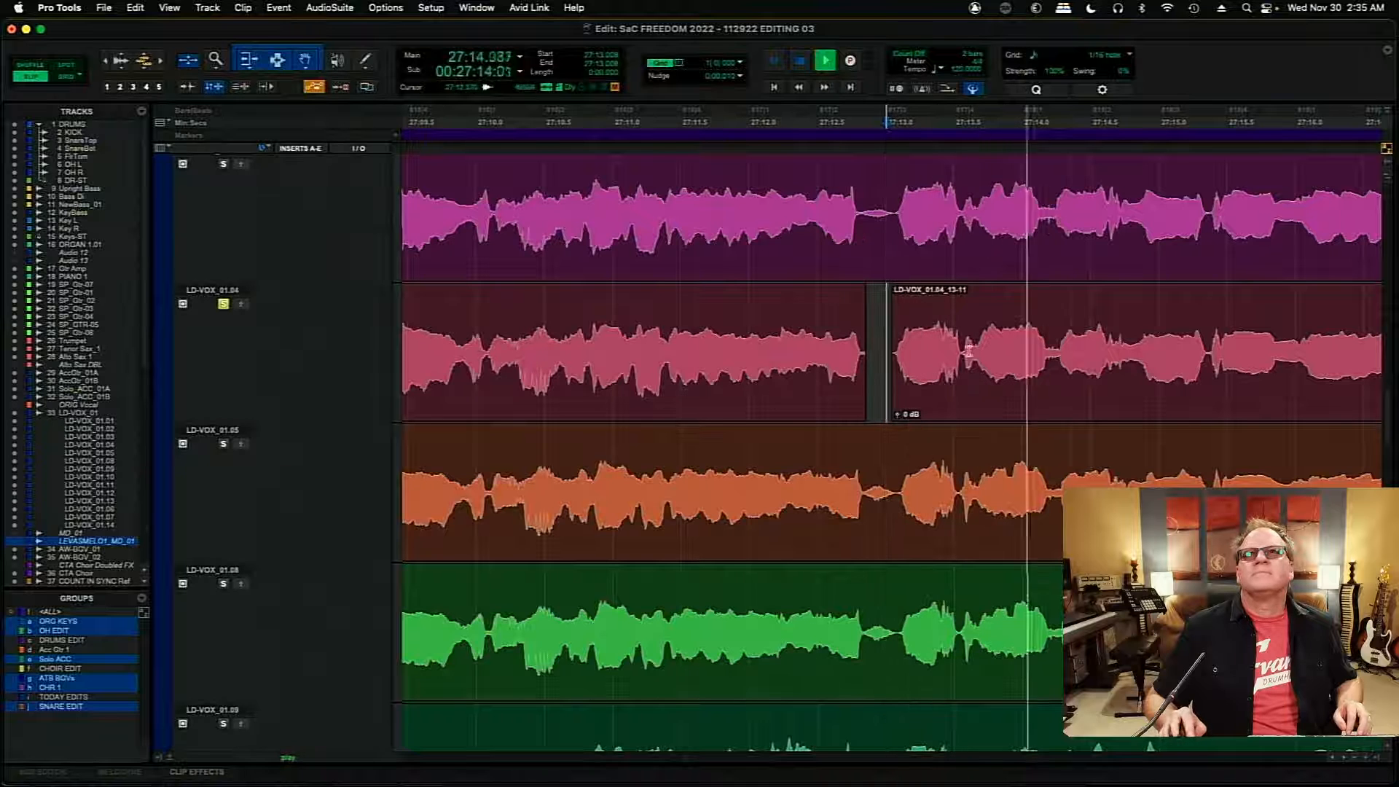
pyautogui.press('space')
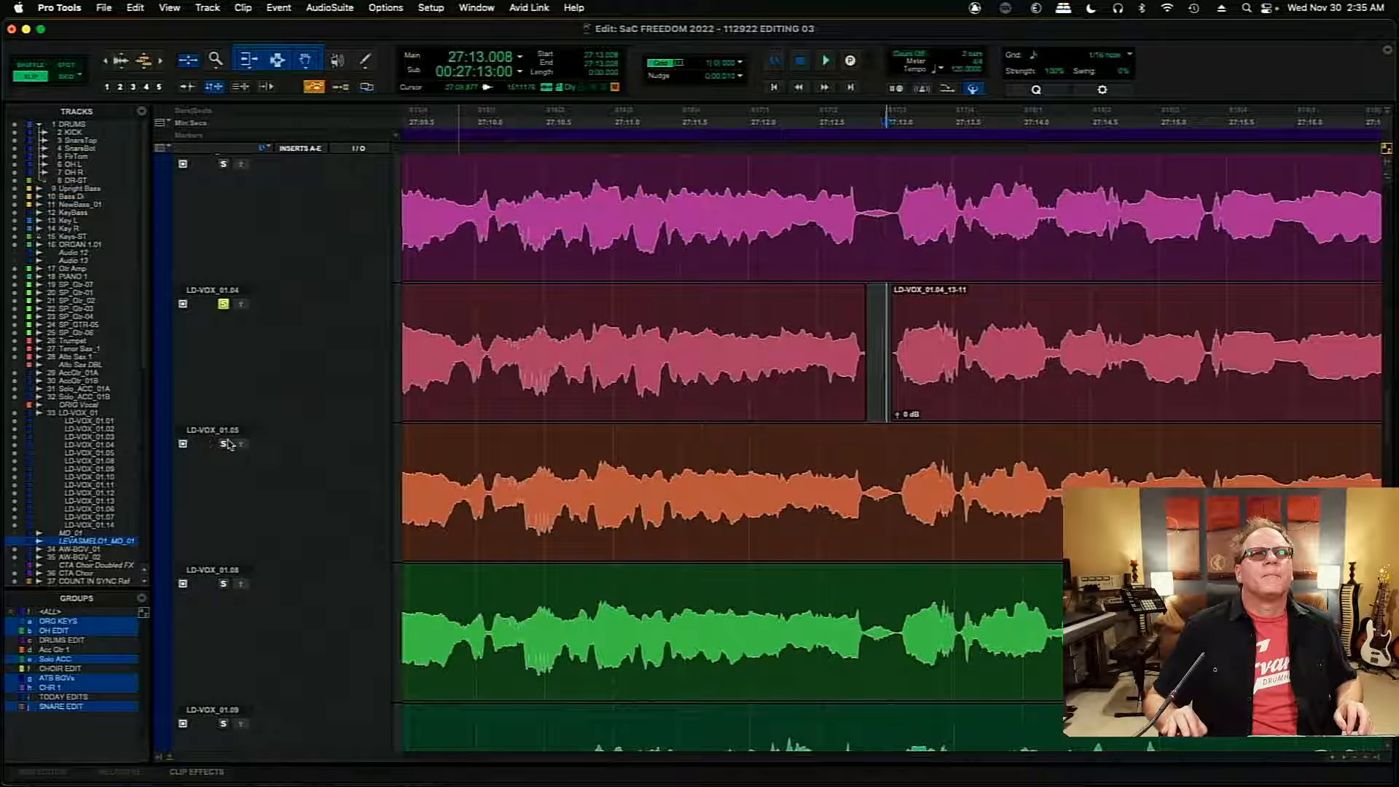
pyautogui.press('space')
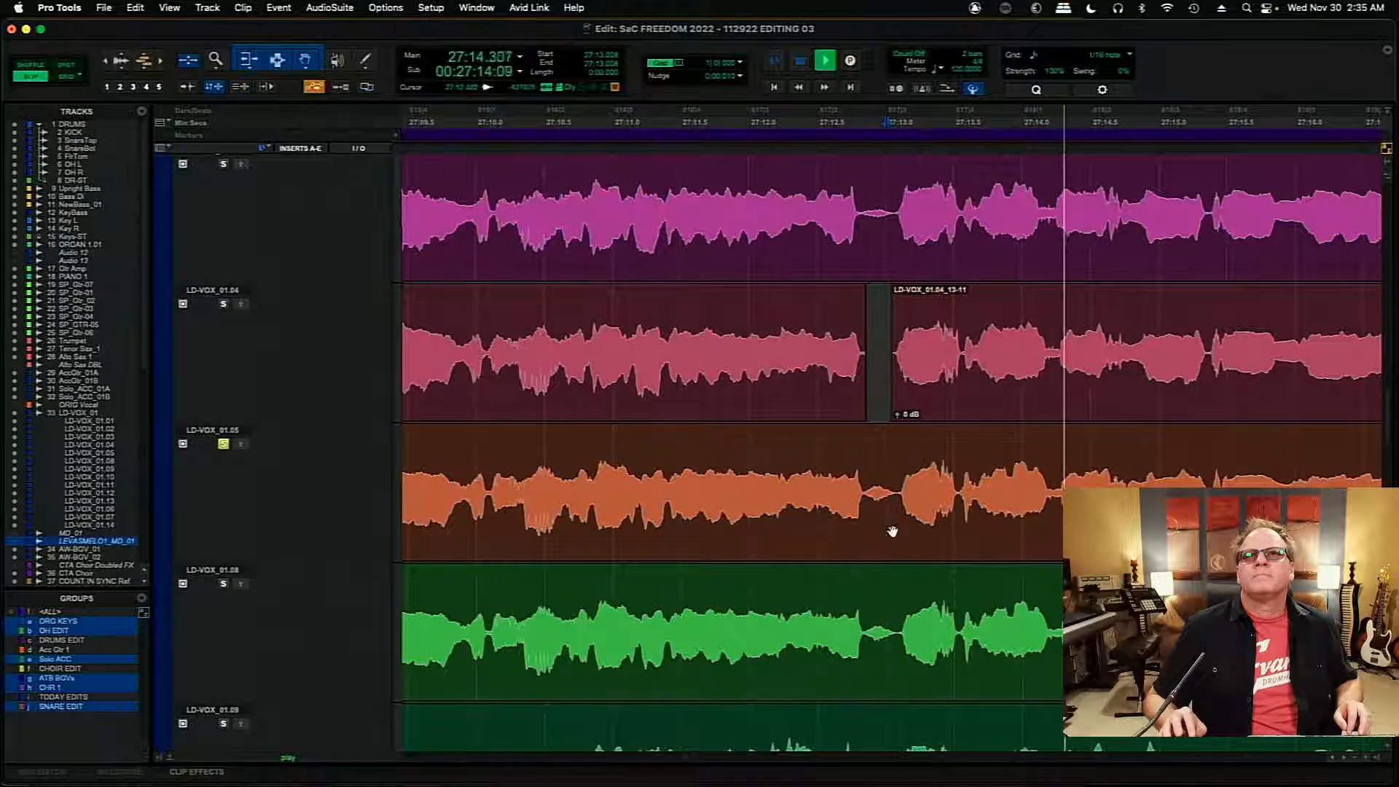
pyautogui.press('space')
pyautogui.press('space')
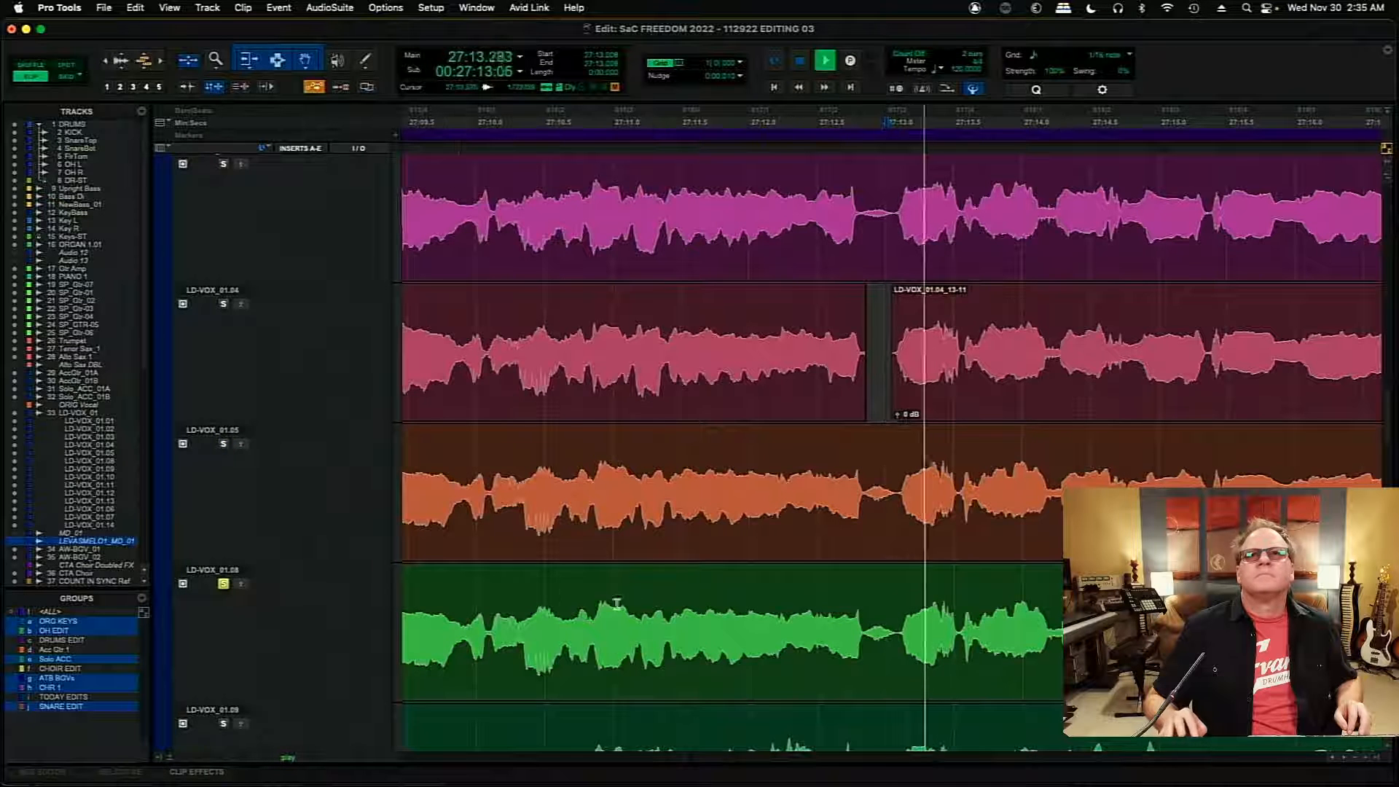
# - Delete the short quiet passage starting at 27:12.880 in the LD-VOX_01.08 playlist and play it back
pyautogui.press('space')
pyautogui.moveTo(869, 633); pyautogui.dragTo(897, 636)
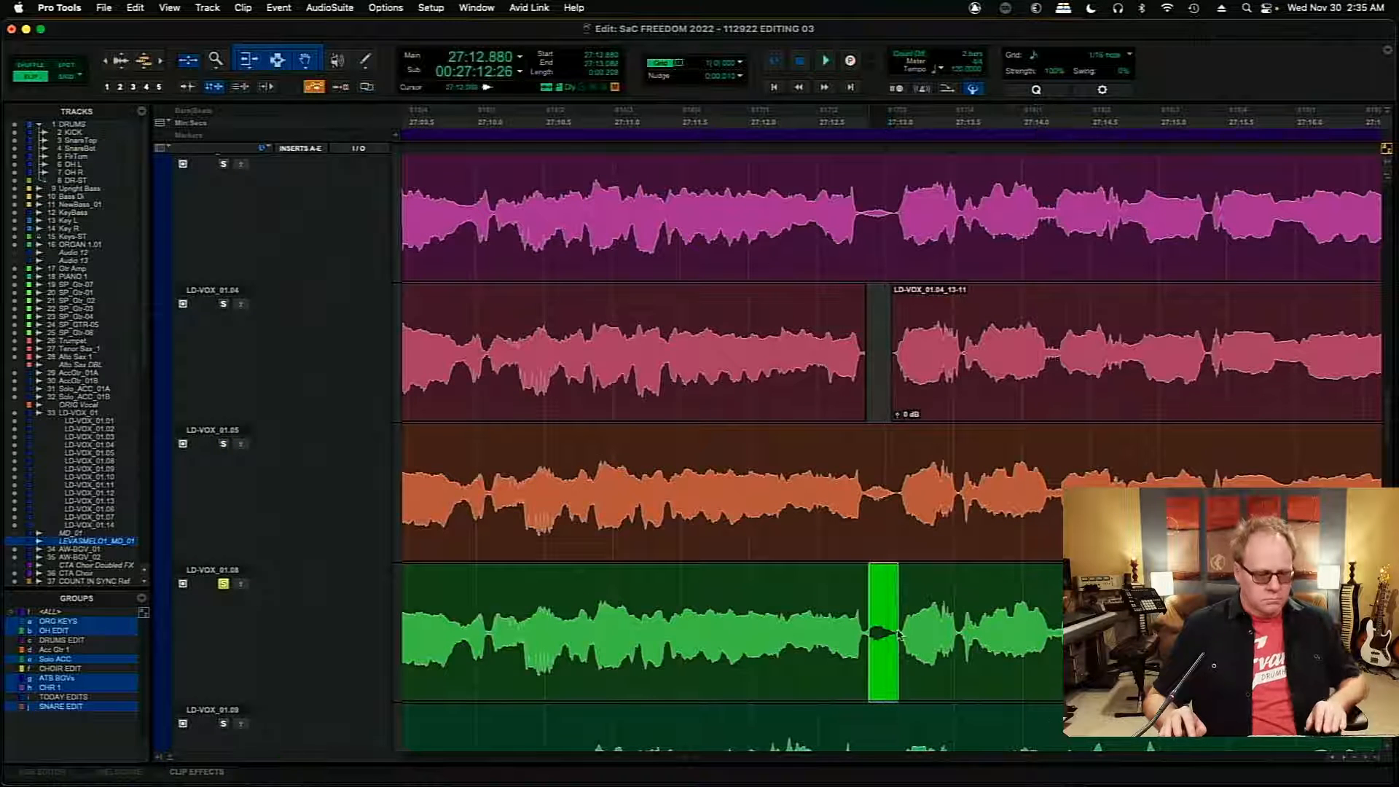
pyautogui.press('Delete')
pyautogui.press('space')
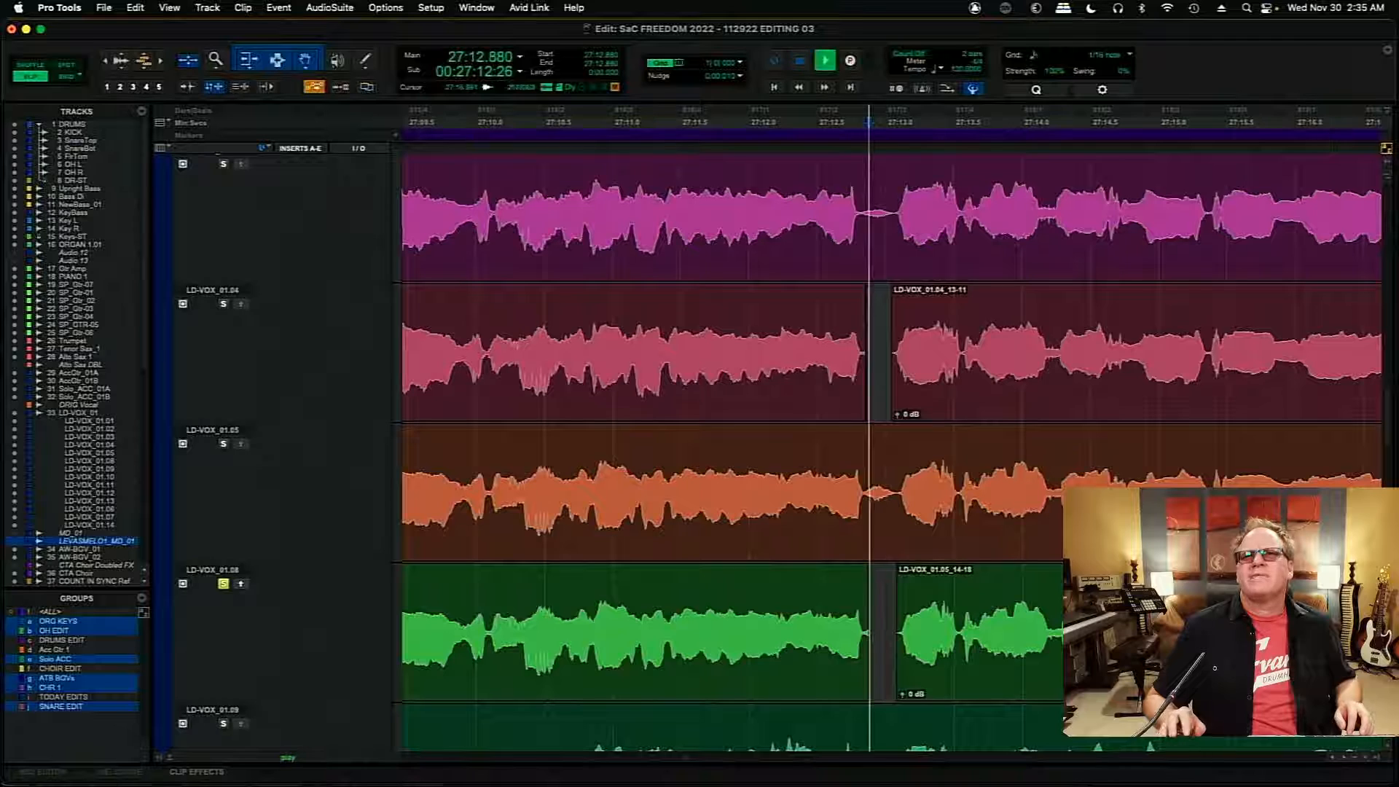
# - Delete the short quiet passage starting at 27:12.794 in the LD-VOX_01.11 playlist and audition that playlist from 27:12.997
pyautogui.scroll(-3, 1388, 448)
pyautogui.scroll(-12, 1388, 448)
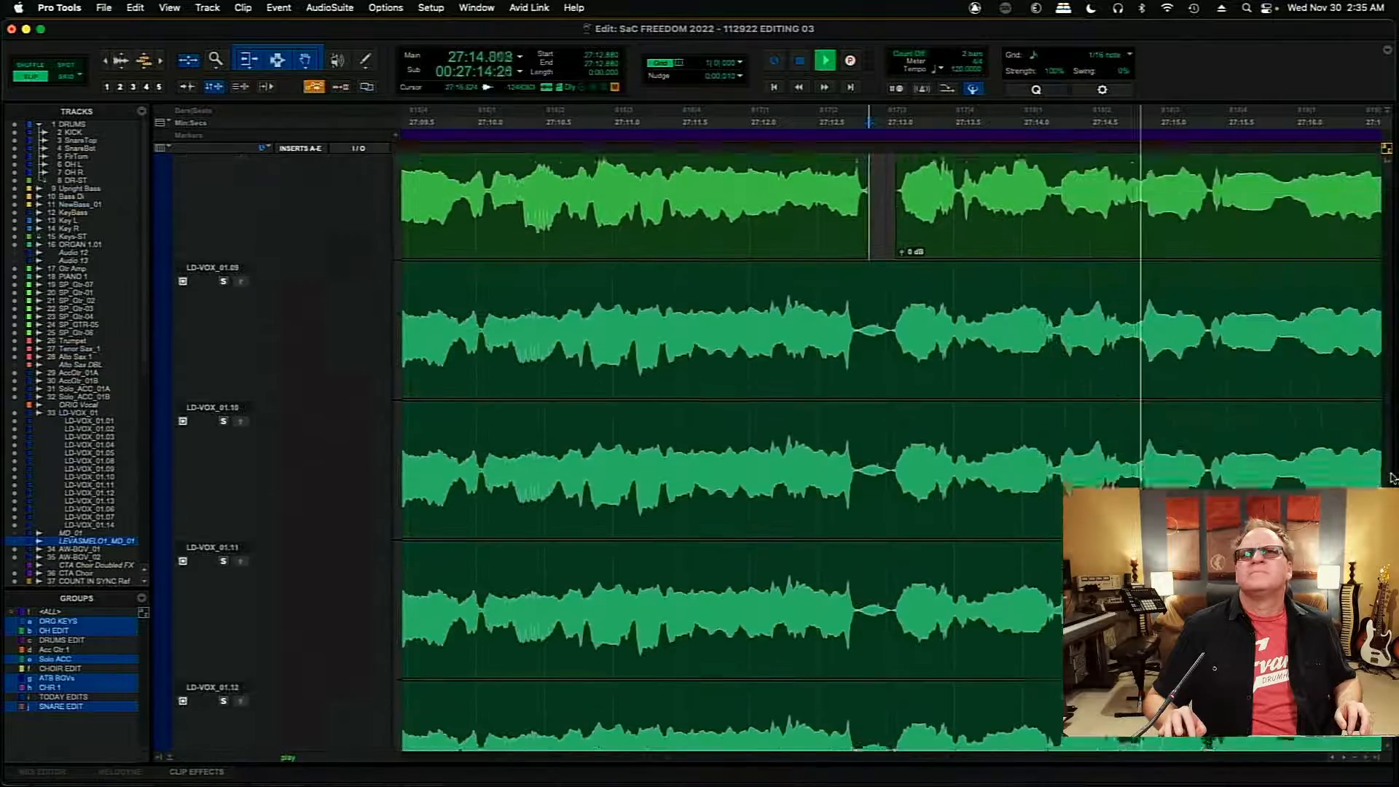
pyautogui.moveTo(856, 462); pyautogui.dragTo(891, 463)
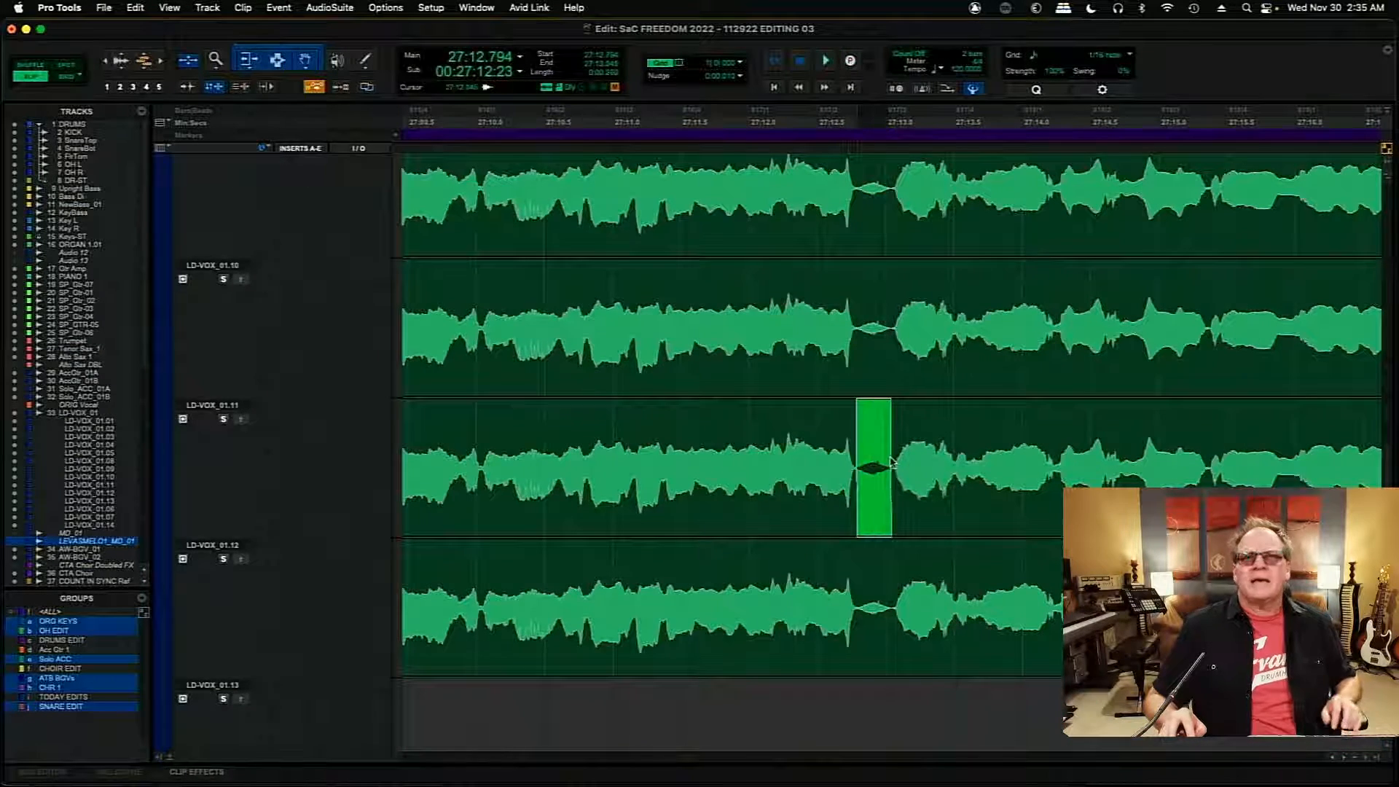
pyautogui.press('Delete')
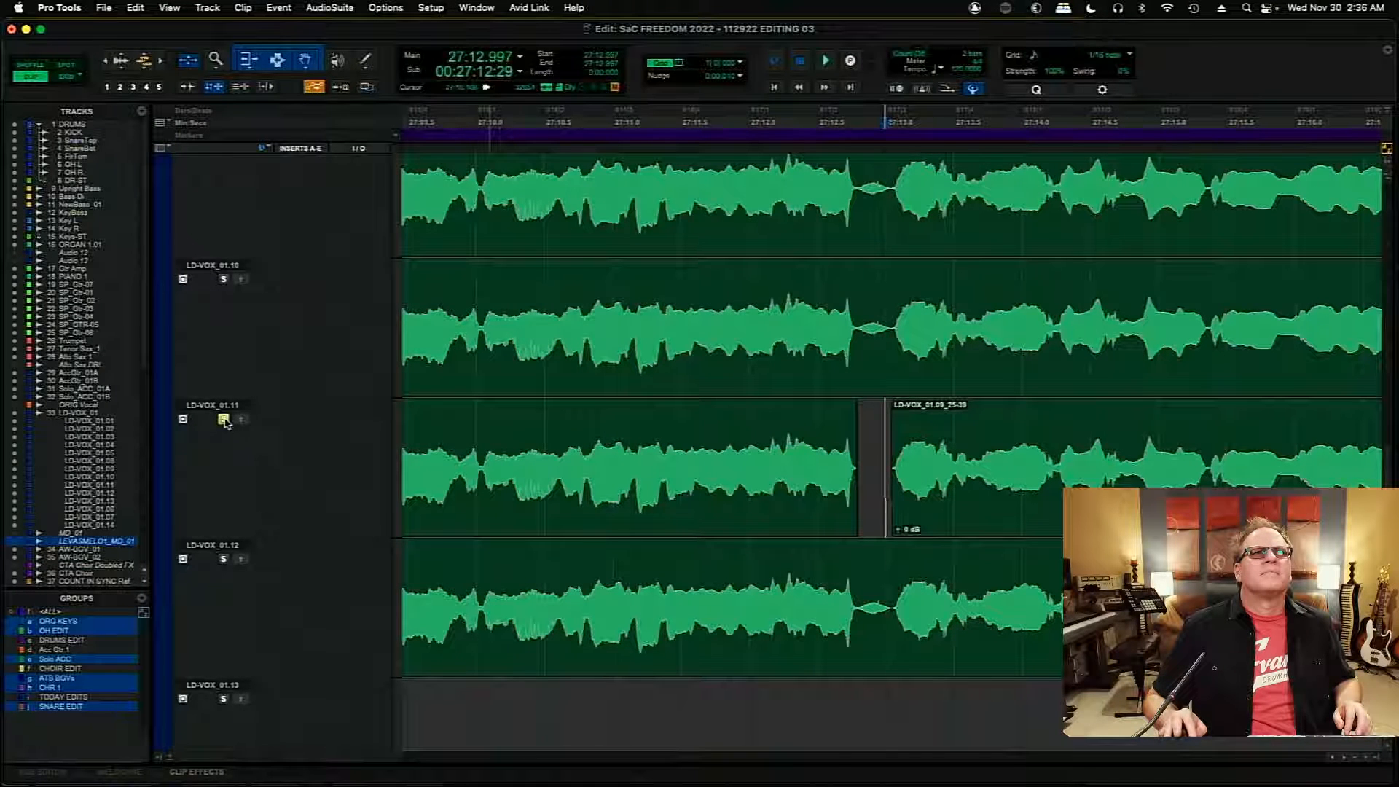
pyautogui.press('space')
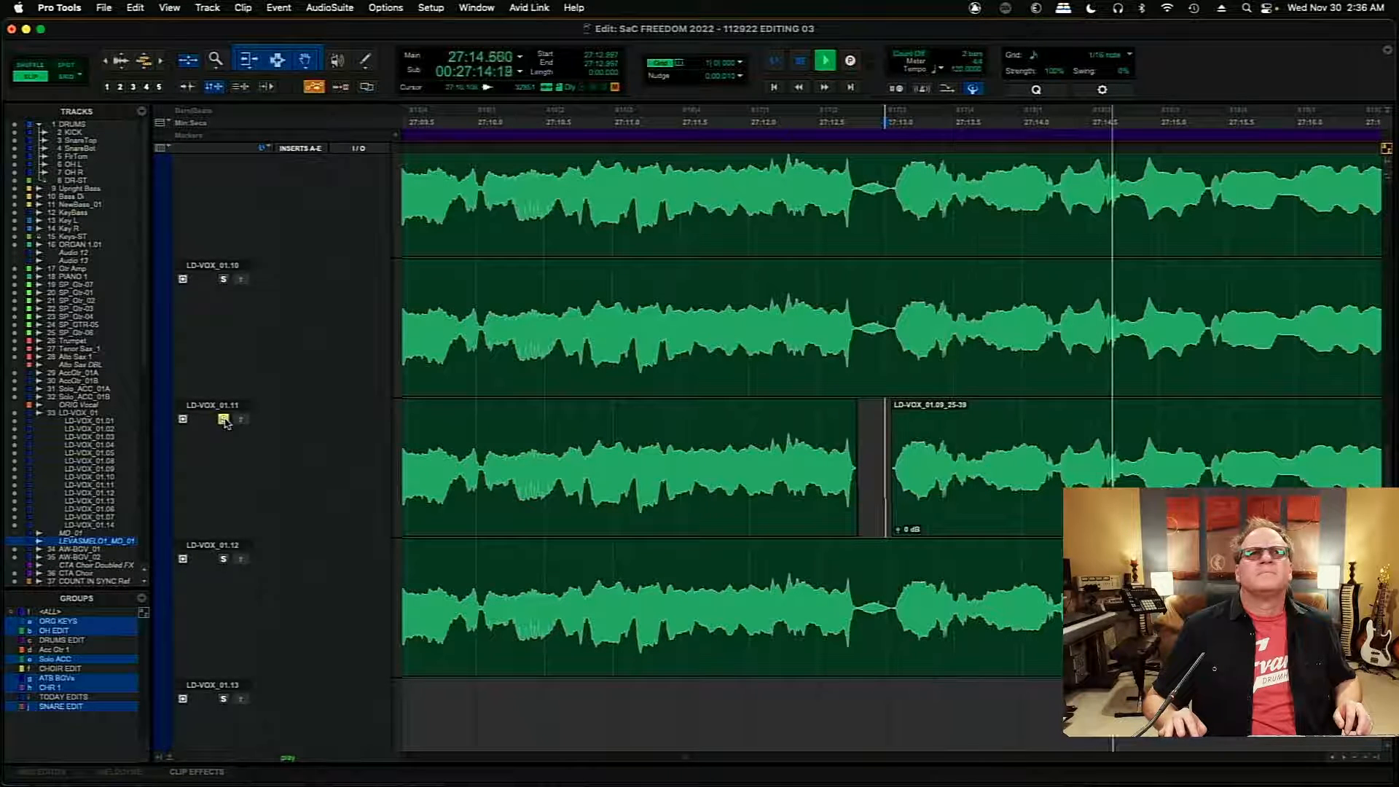
pyautogui.click(223, 419)
pyautogui.press('space')
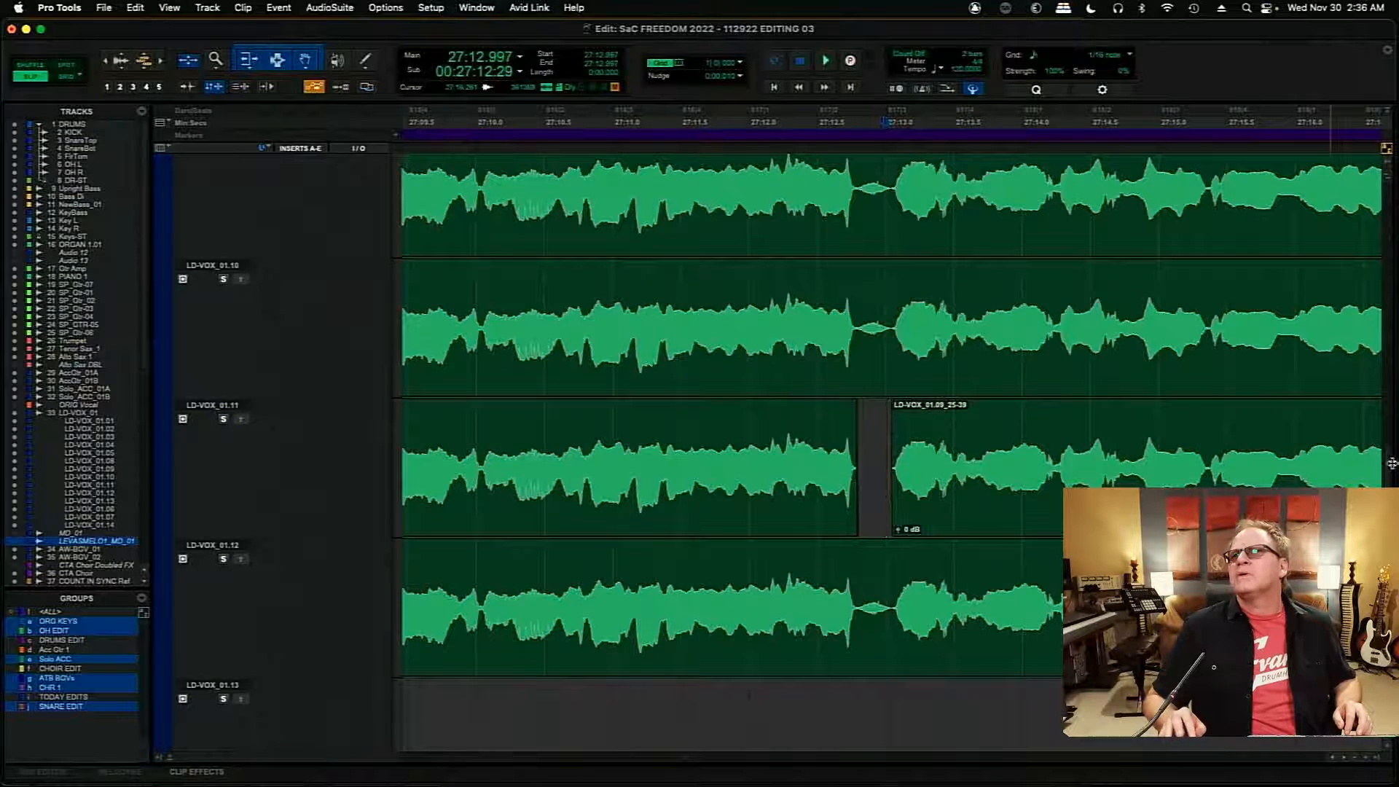
# - Audition the LD-VOX_01.02 and LD-VOX_01.03 playlists from 27:13.002, repeating LD-VOX_01.03
pyautogui.moveTo(1387, 473); pyautogui.dragTo(1392, 387)
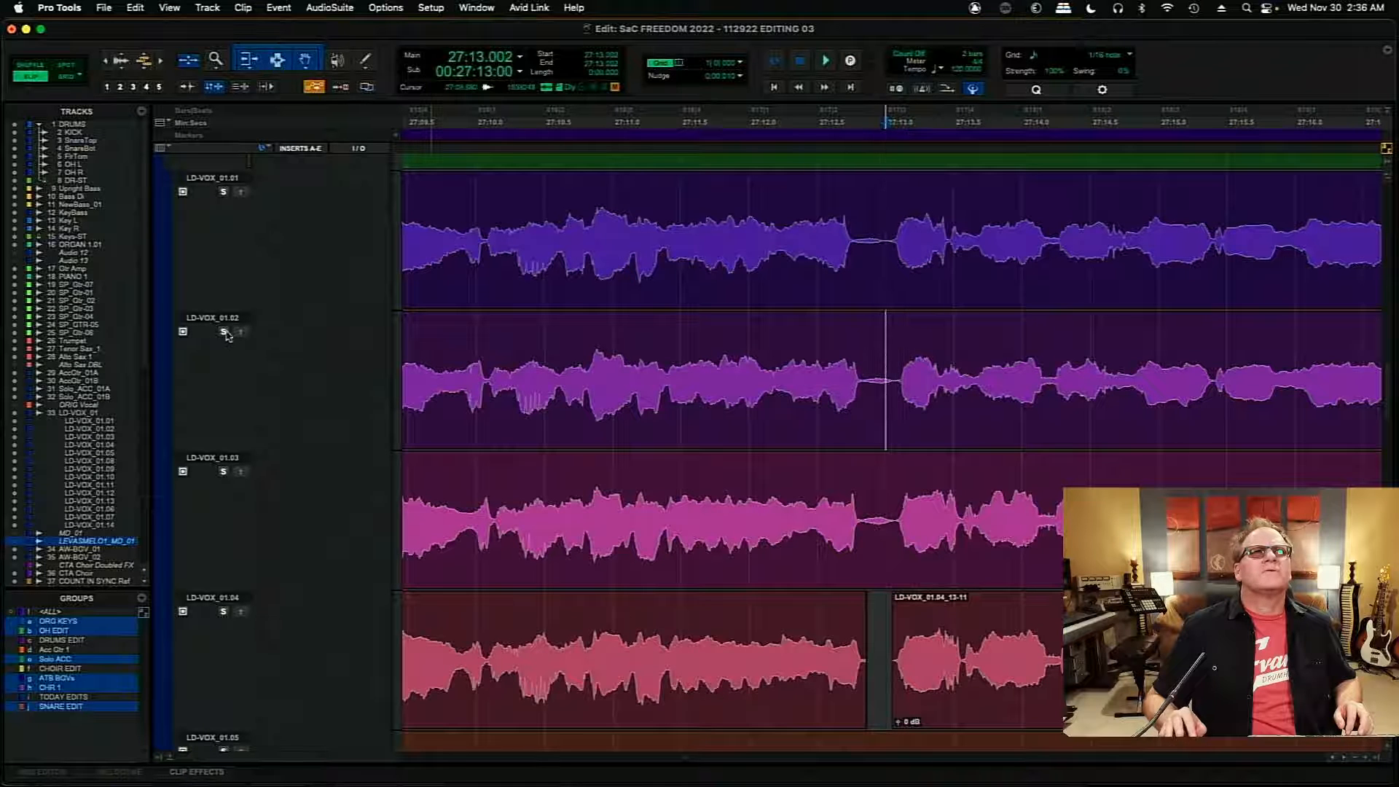
pyautogui.press('space')
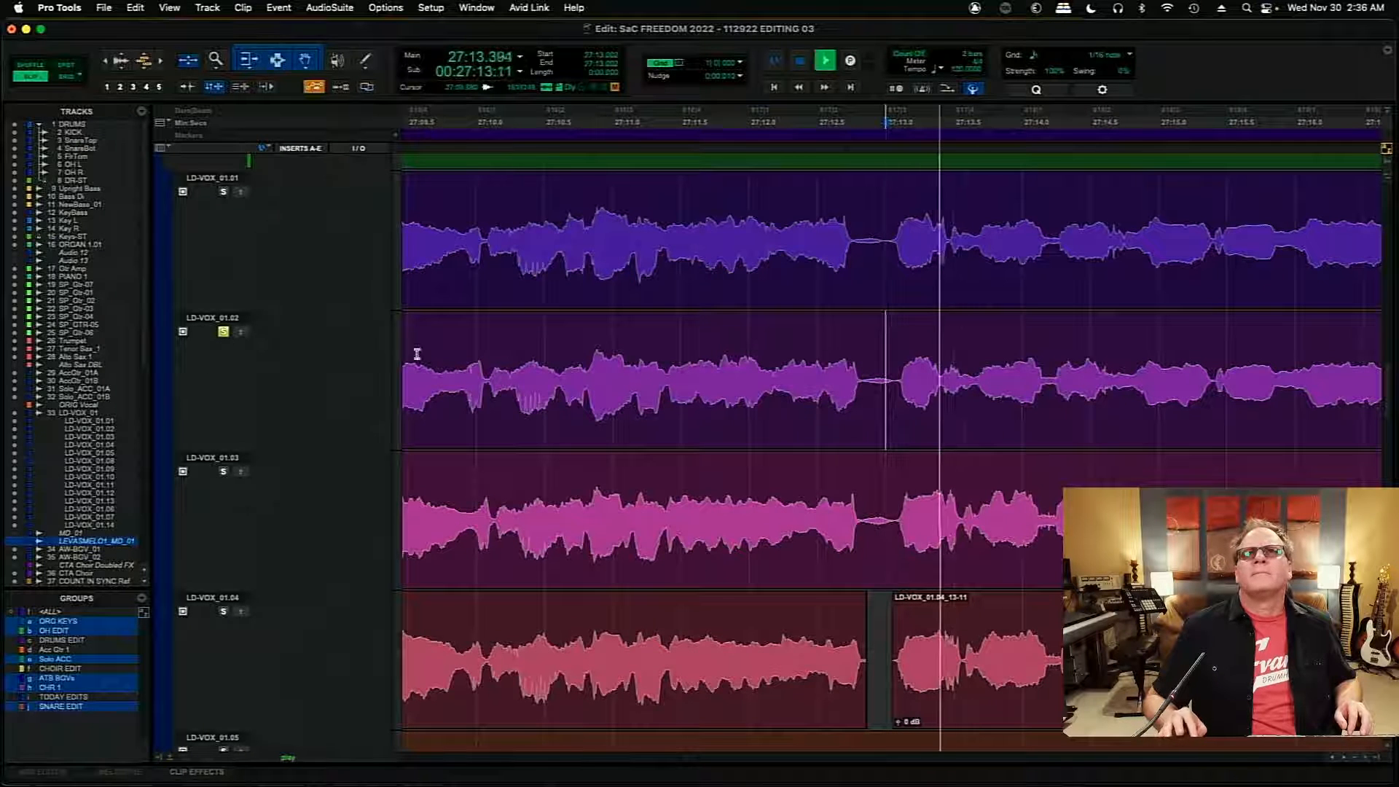
pyautogui.click(224, 472)
pyautogui.press('space')
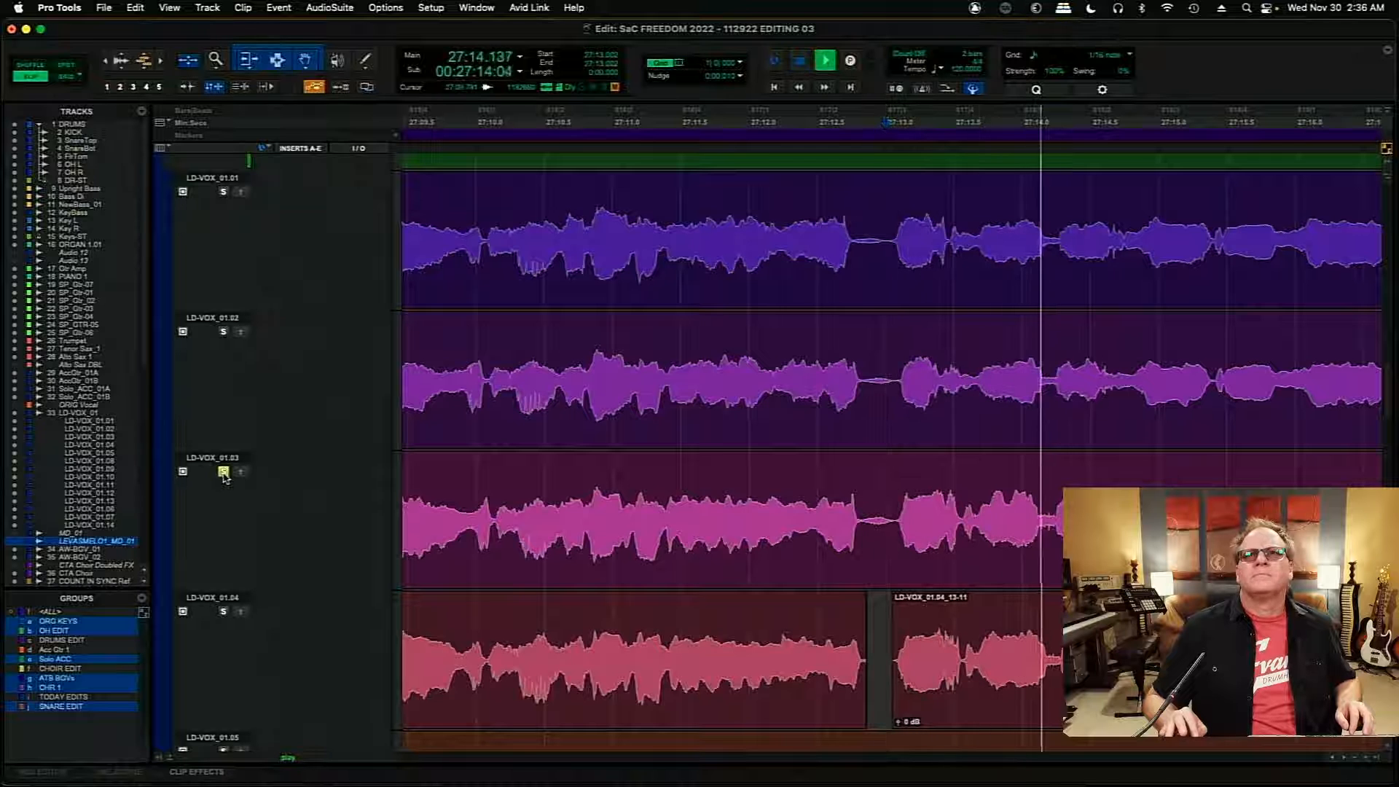
pyautogui.press('space')
pyautogui.press('space')
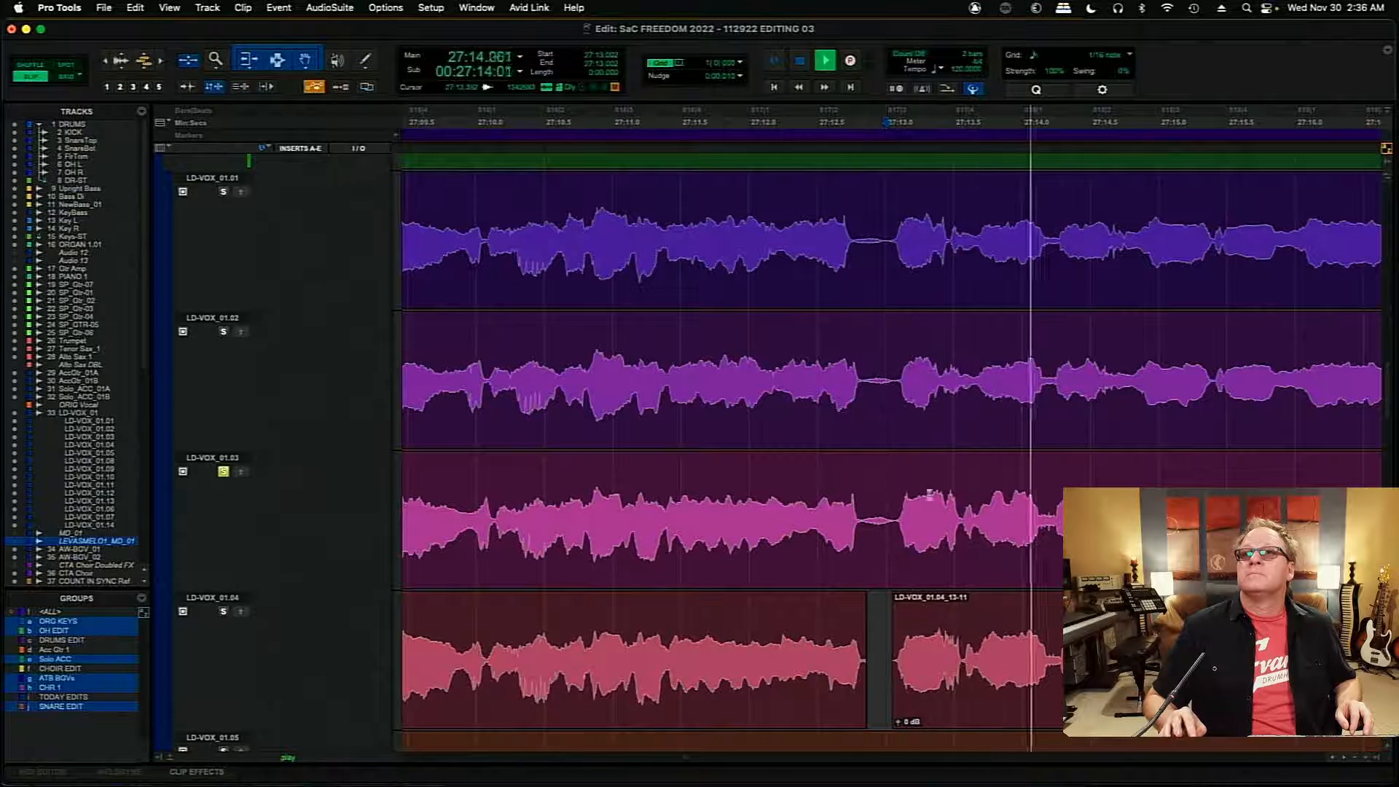
pyautogui.press('space')
pyautogui.press('space')
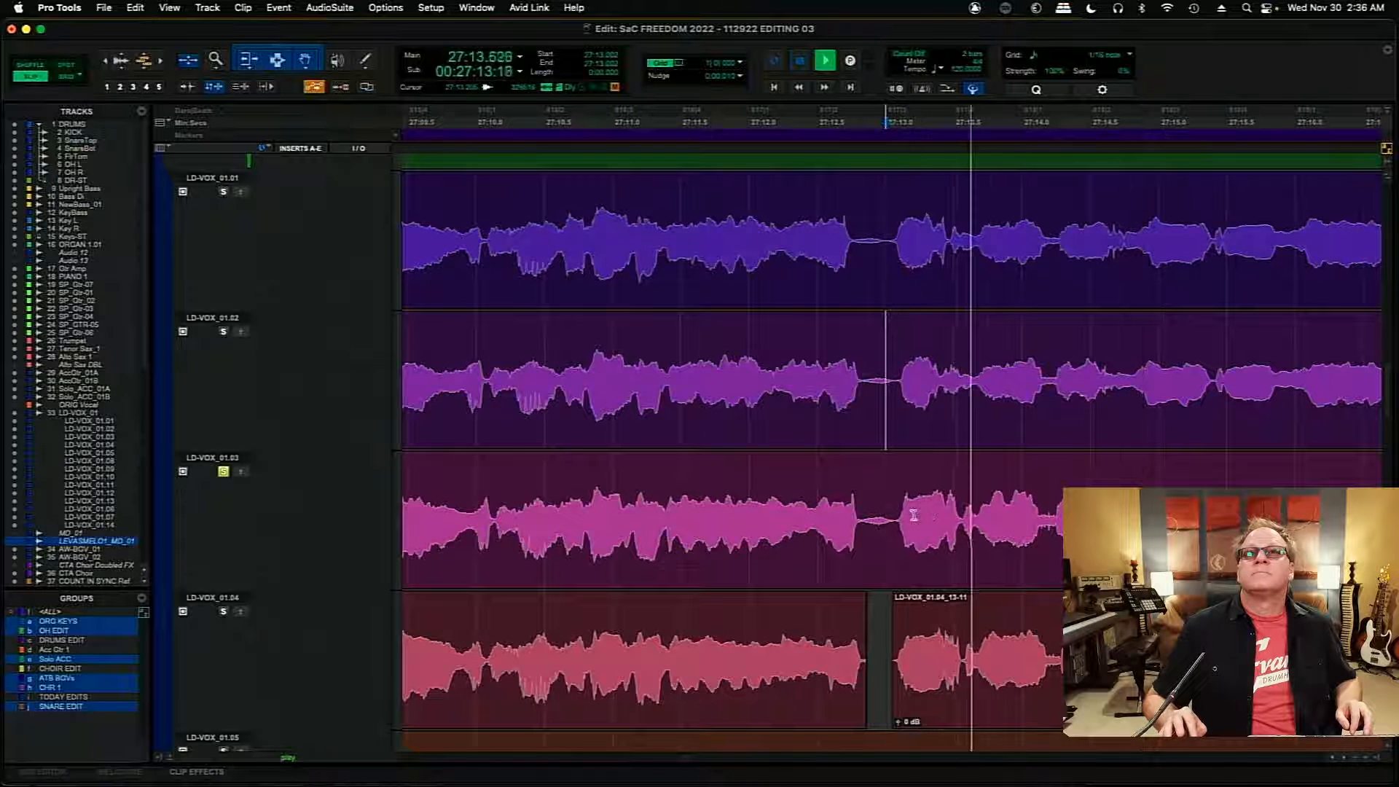
# - Audition the LD-VOX_01.01 playlist from 27:13.002 and compare it with the main comp
pyautogui.click(223, 192)
pyautogui.press('space')
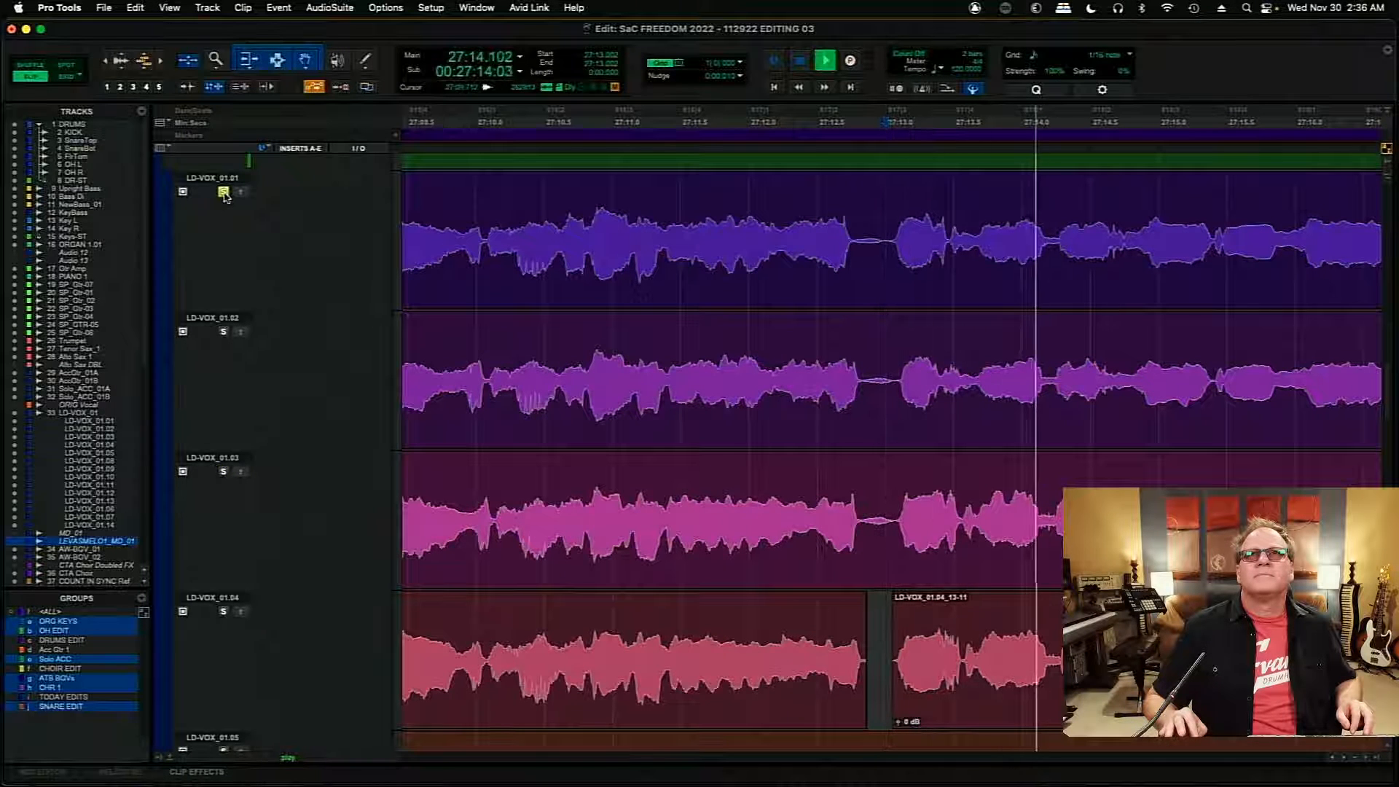
pyautogui.press('space')
pyautogui.press('space')
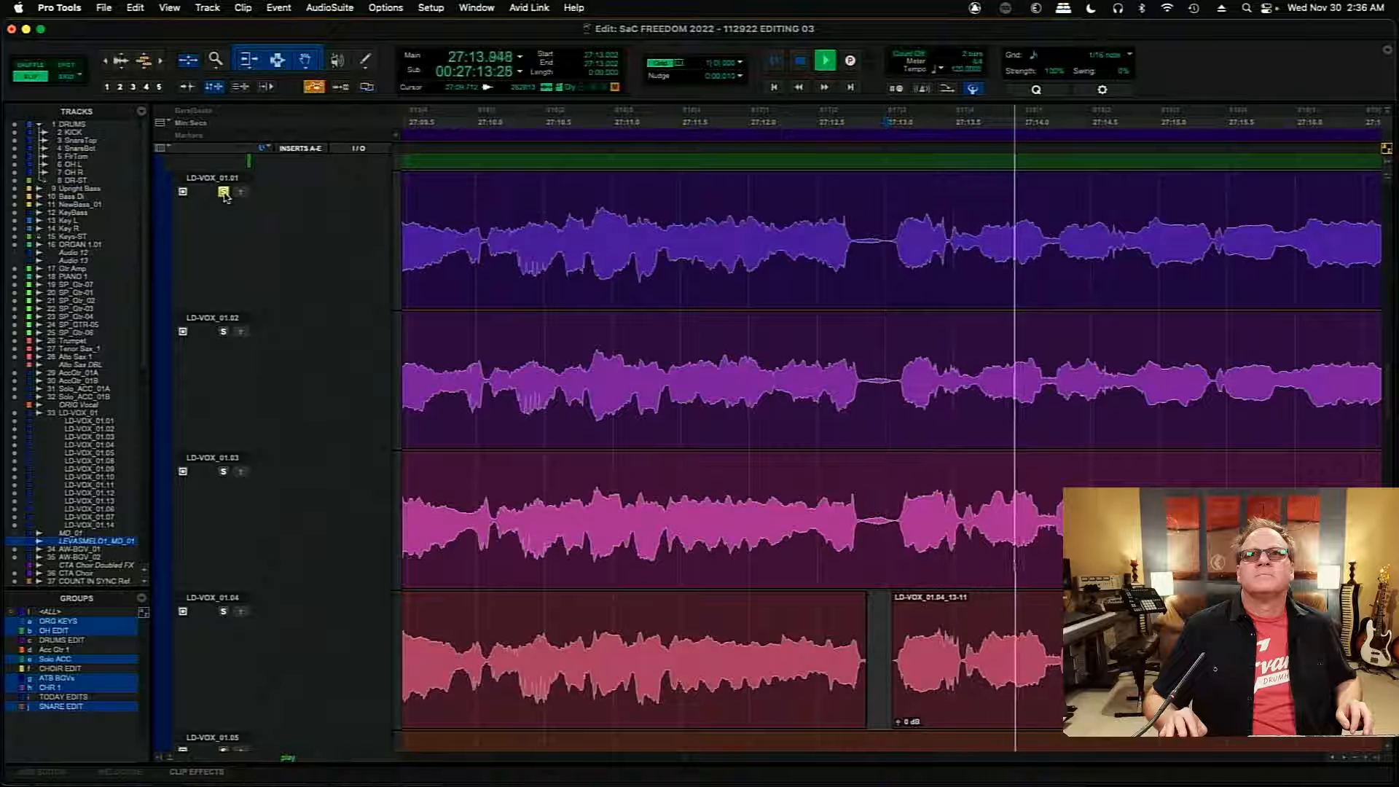
pyautogui.press('space')
pyautogui.click(223, 192)
pyautogui.press('space')
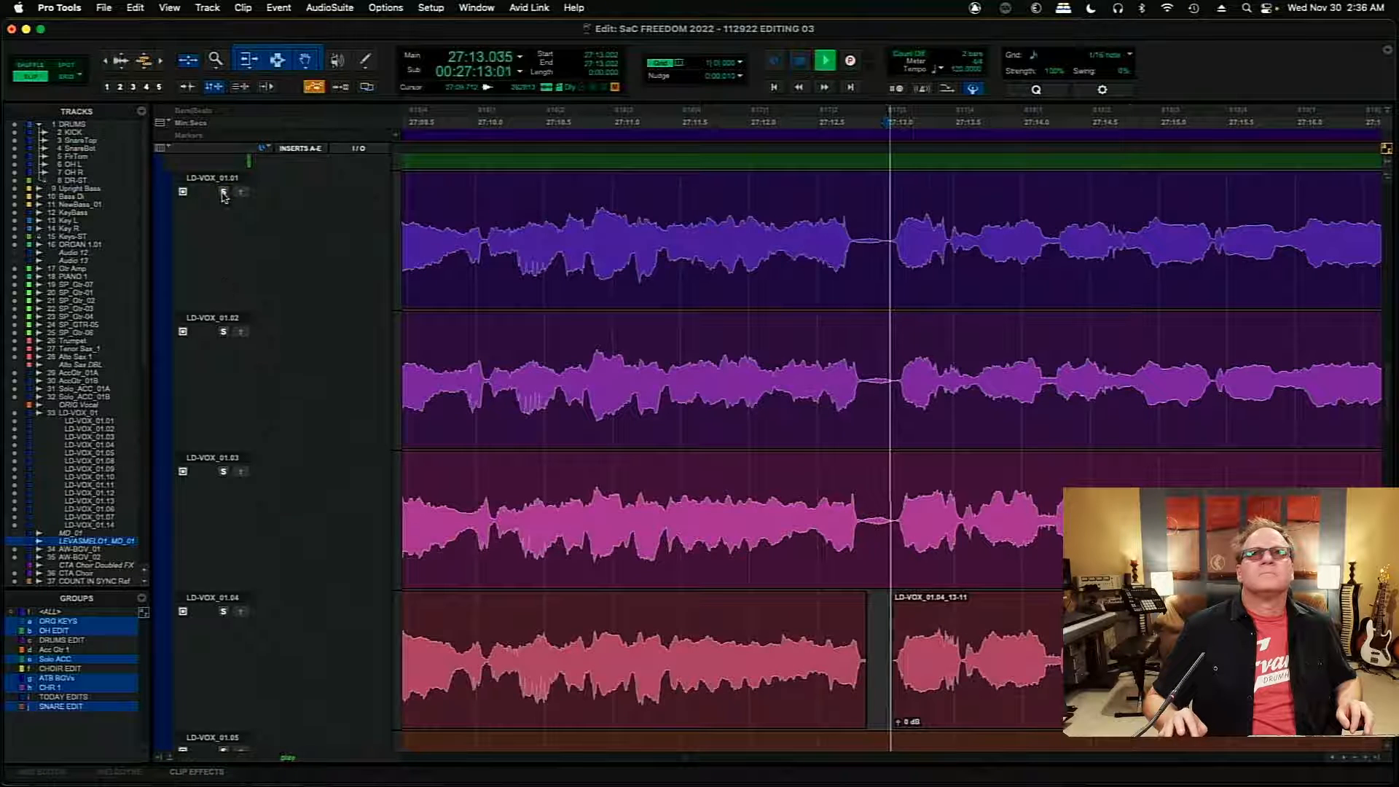
# - Copy the phrase from 27:13.072 to 27:14.229 in LD-VOX_01.03 to the main comp and play the comp from 27:12.496
pyautogui.press('space')
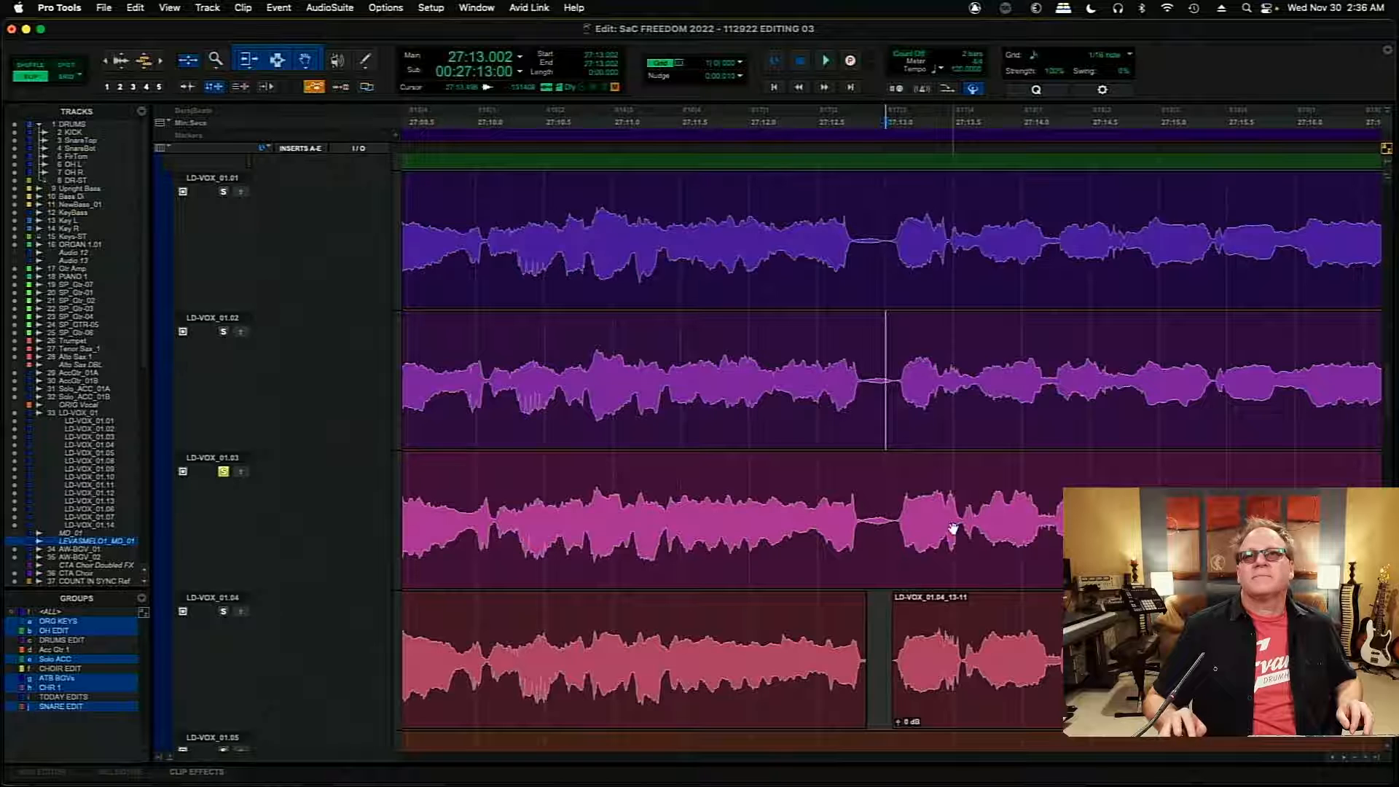
pyautogui.moveTo(895, 518); pyautogui.dragTo(1076, 518)
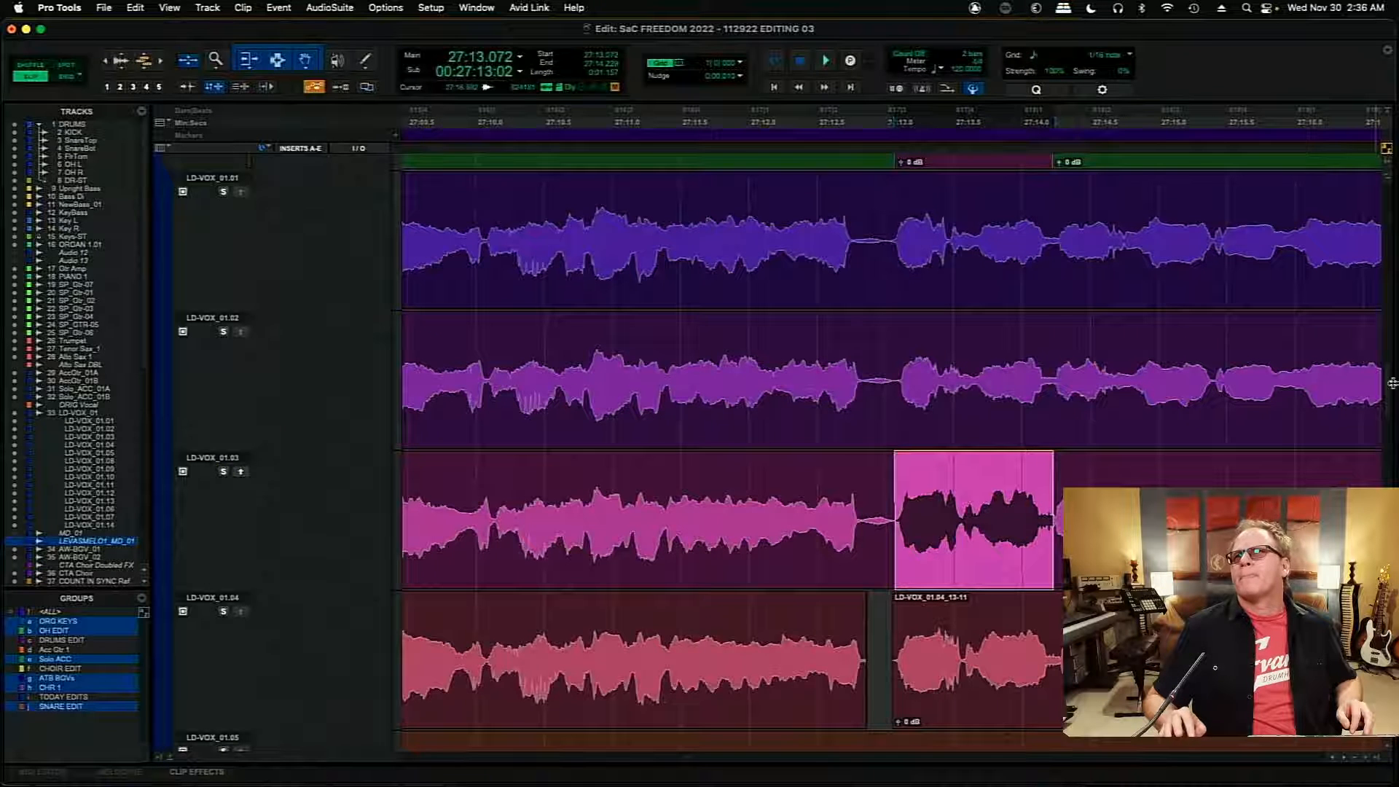
pyautogui.moveTo(1389, 392); pyautogui.dragTo(1390, 357)
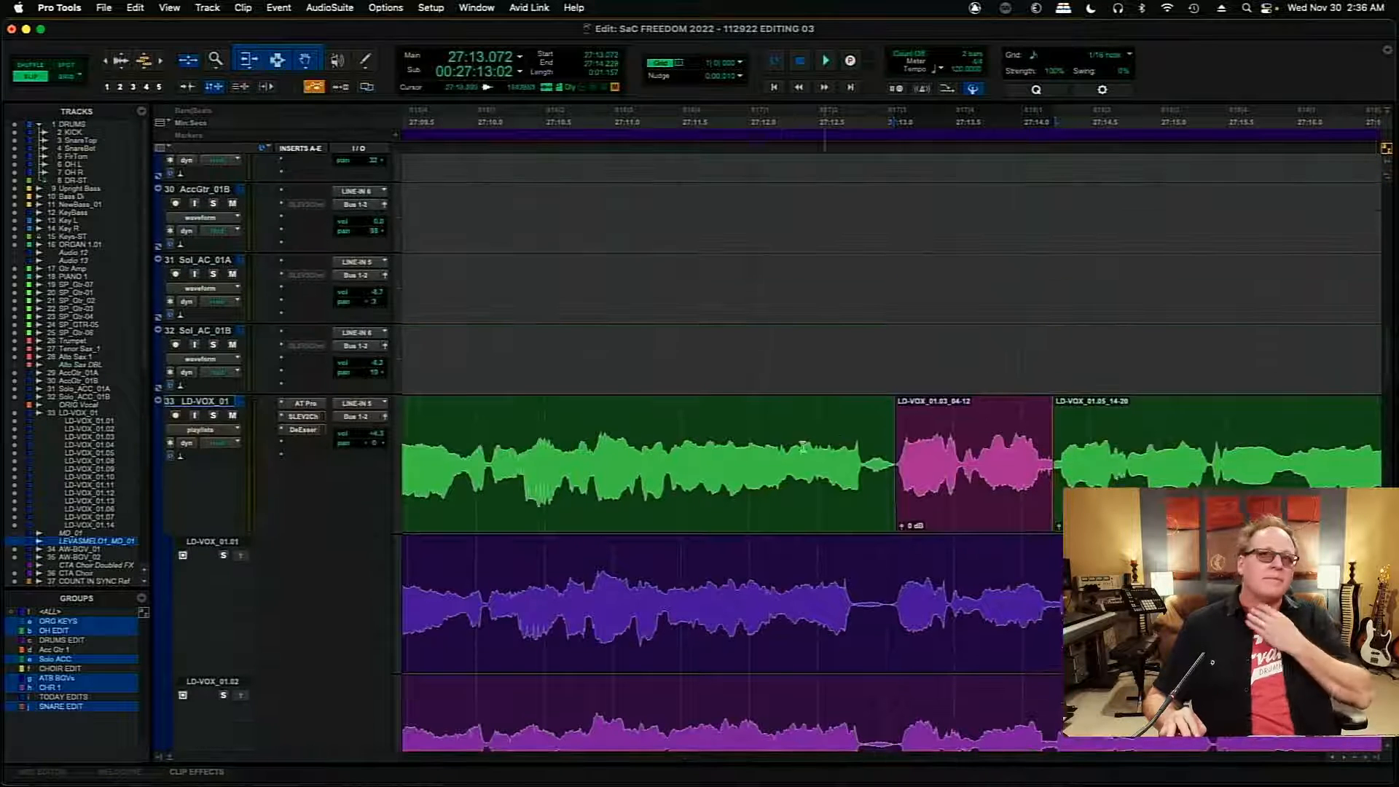
pyautogui.click(816, 439)
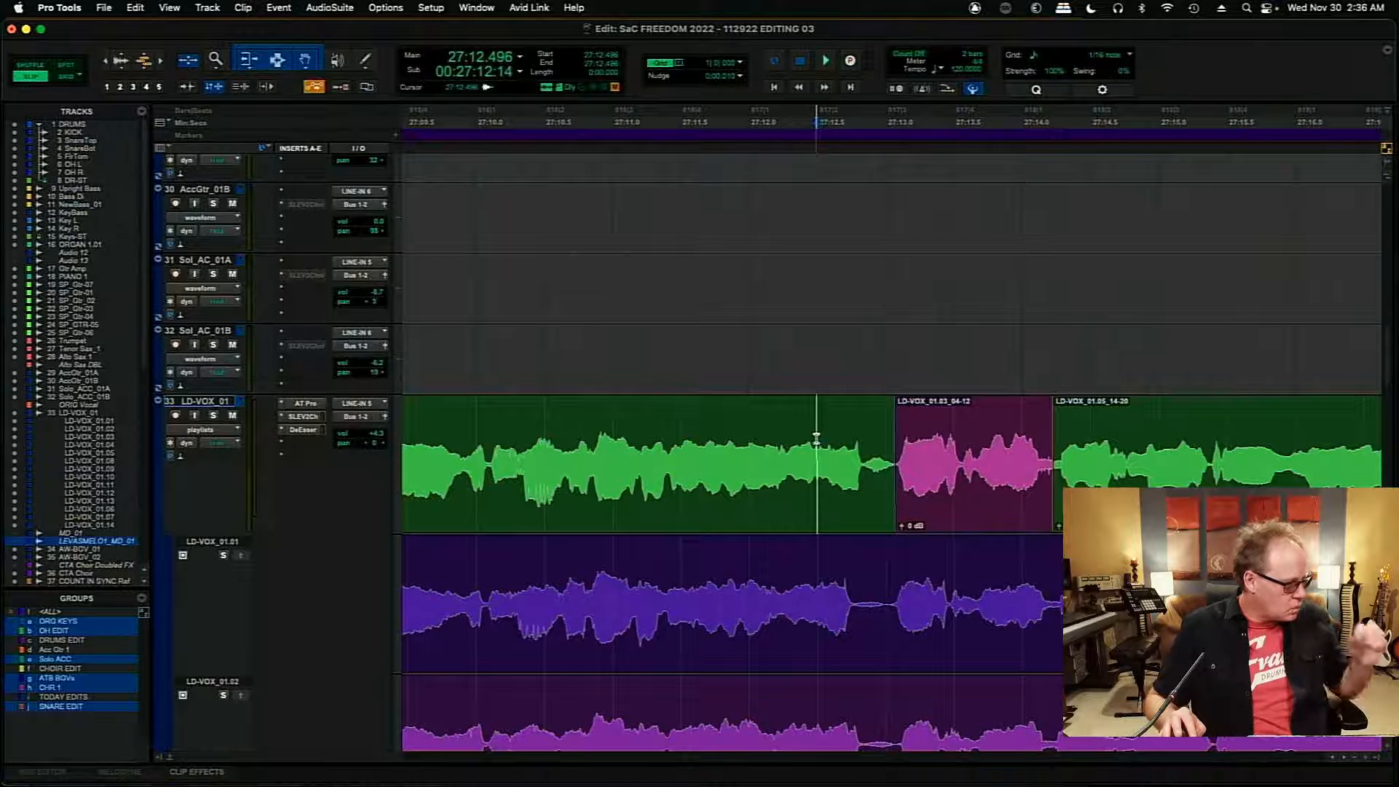
pyautogui.press('space')
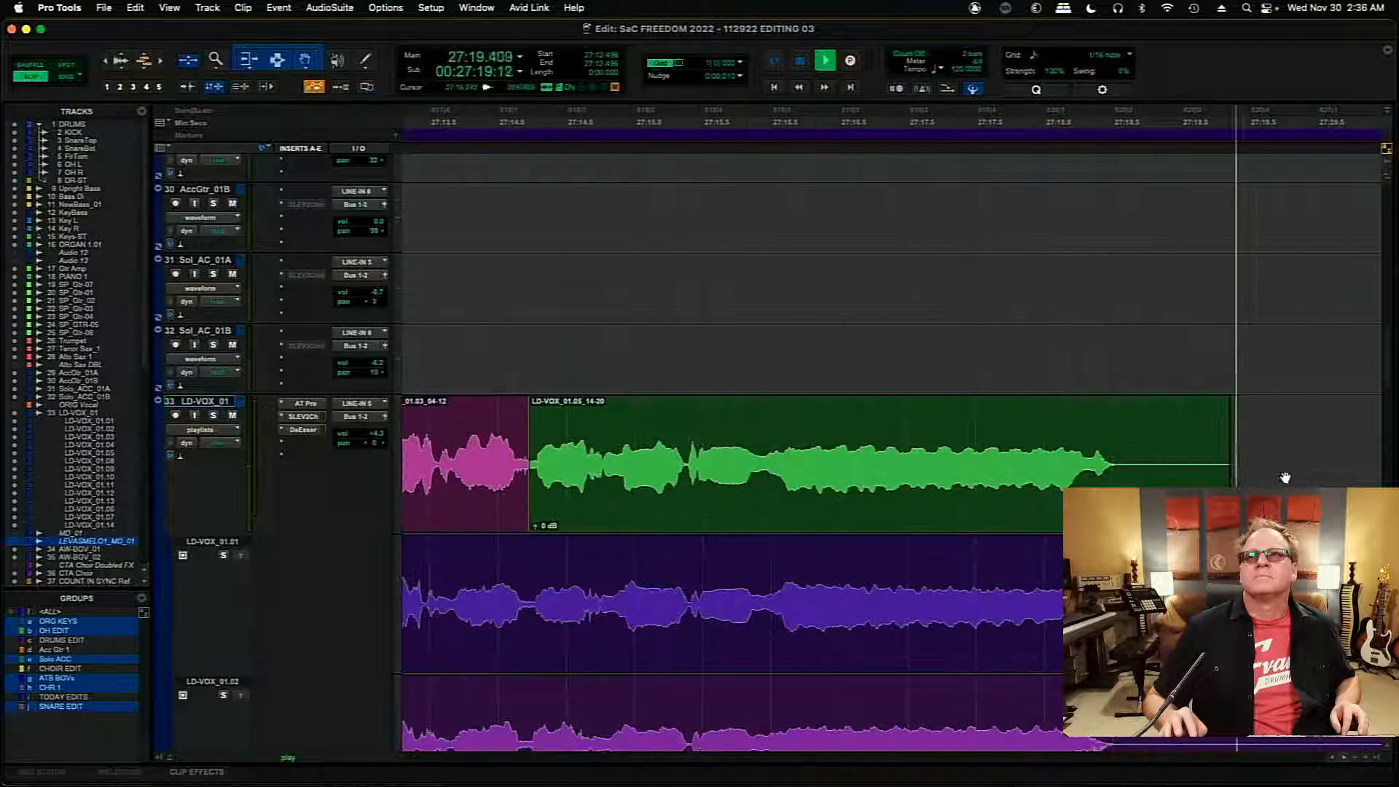
pyautogui.press('space')
# - Trim the end of the comp's last clip to about 27:18.9 and add a fade-out from 27:18.656
pyautogui.moveTo(1226, 466); pyautogui.dragTo(1133, 413)
pyautogui.click(1157, 417)
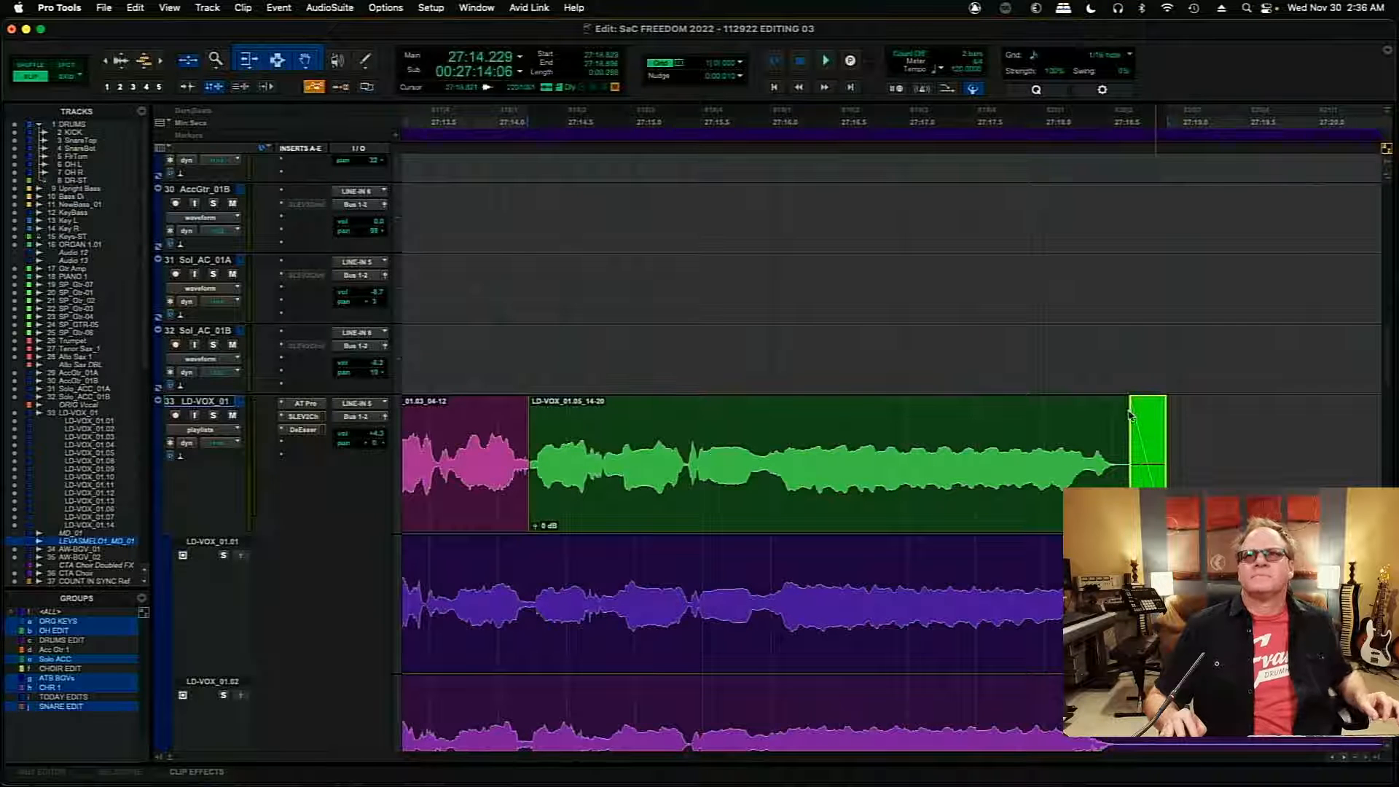
# - Extend the comp clip near 26:22.3 slightly earlier with a short fade-in, and adjust the clip boundary at 26:24.730
pyautogui.press('r')
pyautogui.press('r')
pyautogui.press('r')
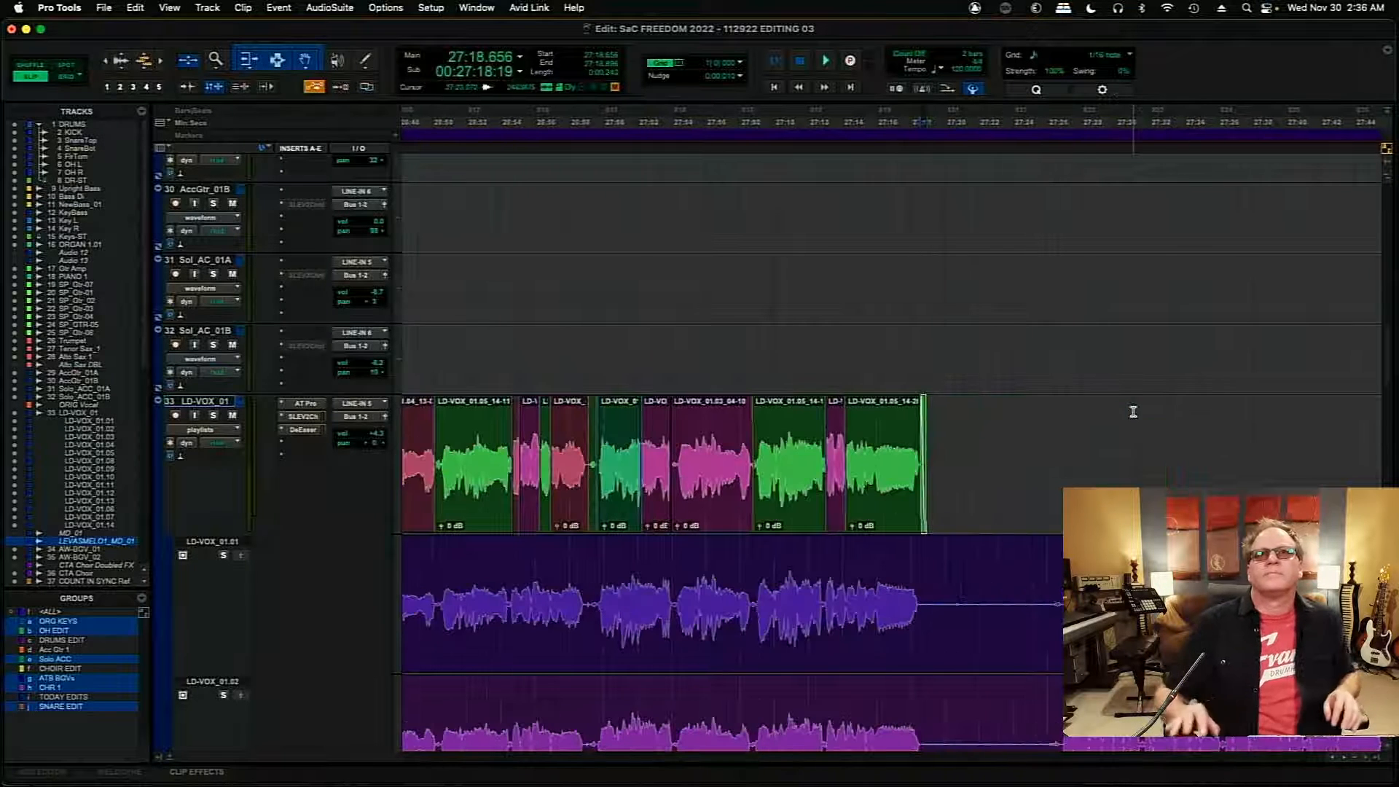
pyautogui.moveTo(684, 757); pyautogui.dragTo(675, 759)
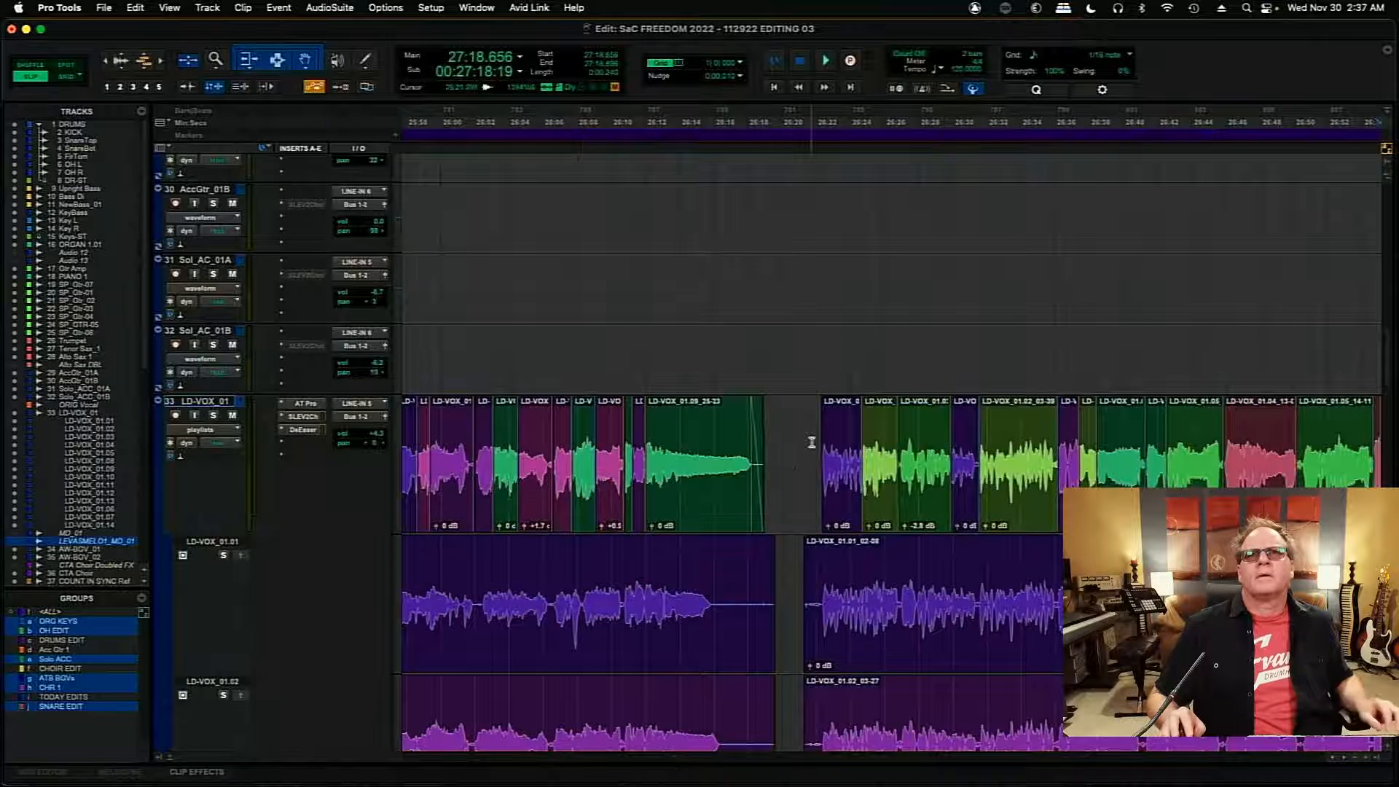
pyautogui.press('t')
pyautogui.press('t')
pyautogui.press('t')
pyautogui.press('t')
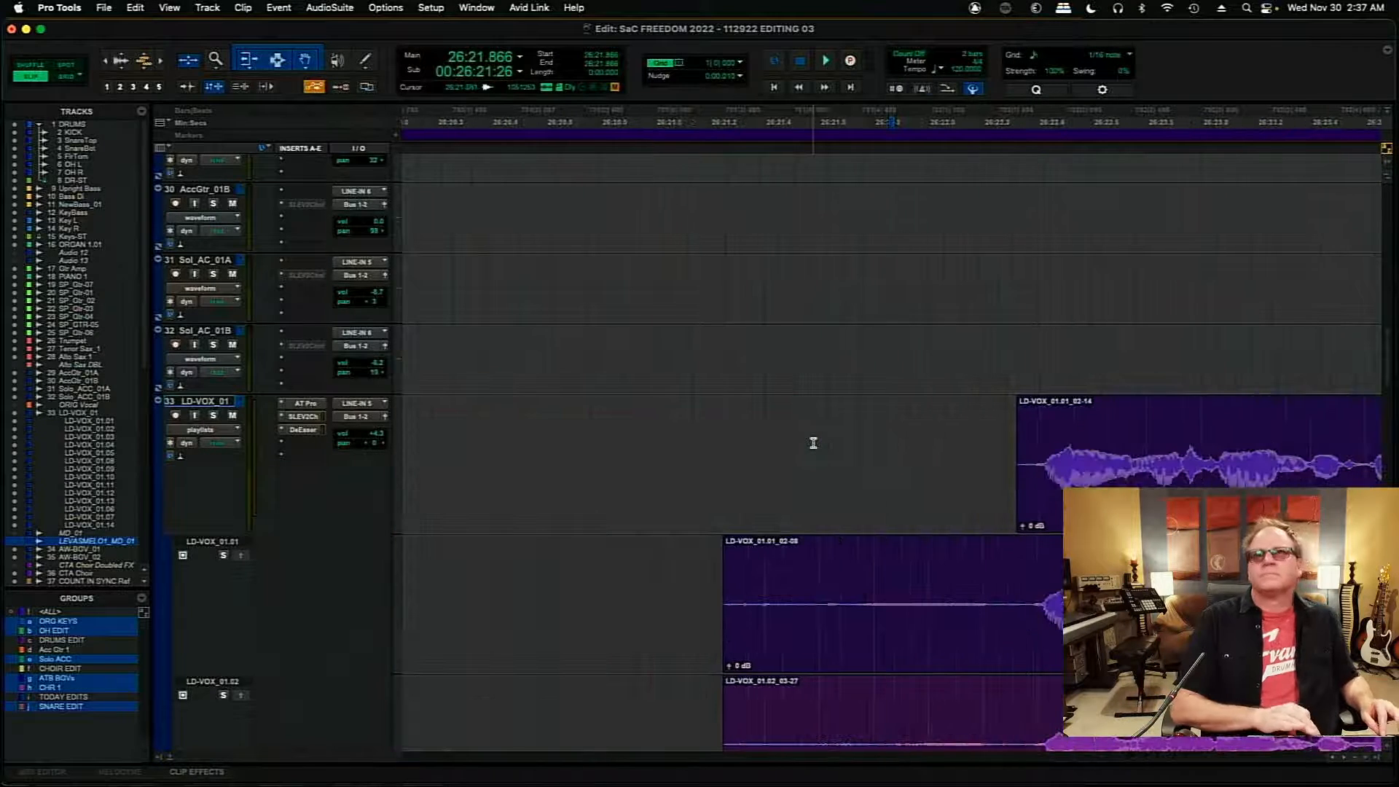
pyautogui.moveTo(1016, 464); pyautogui.dragTo(1005, 463)
pyautogui.moveTo(1011, 406); pyautogui.dragTo(1028, 407)
pyautogui.click(1002, 448)
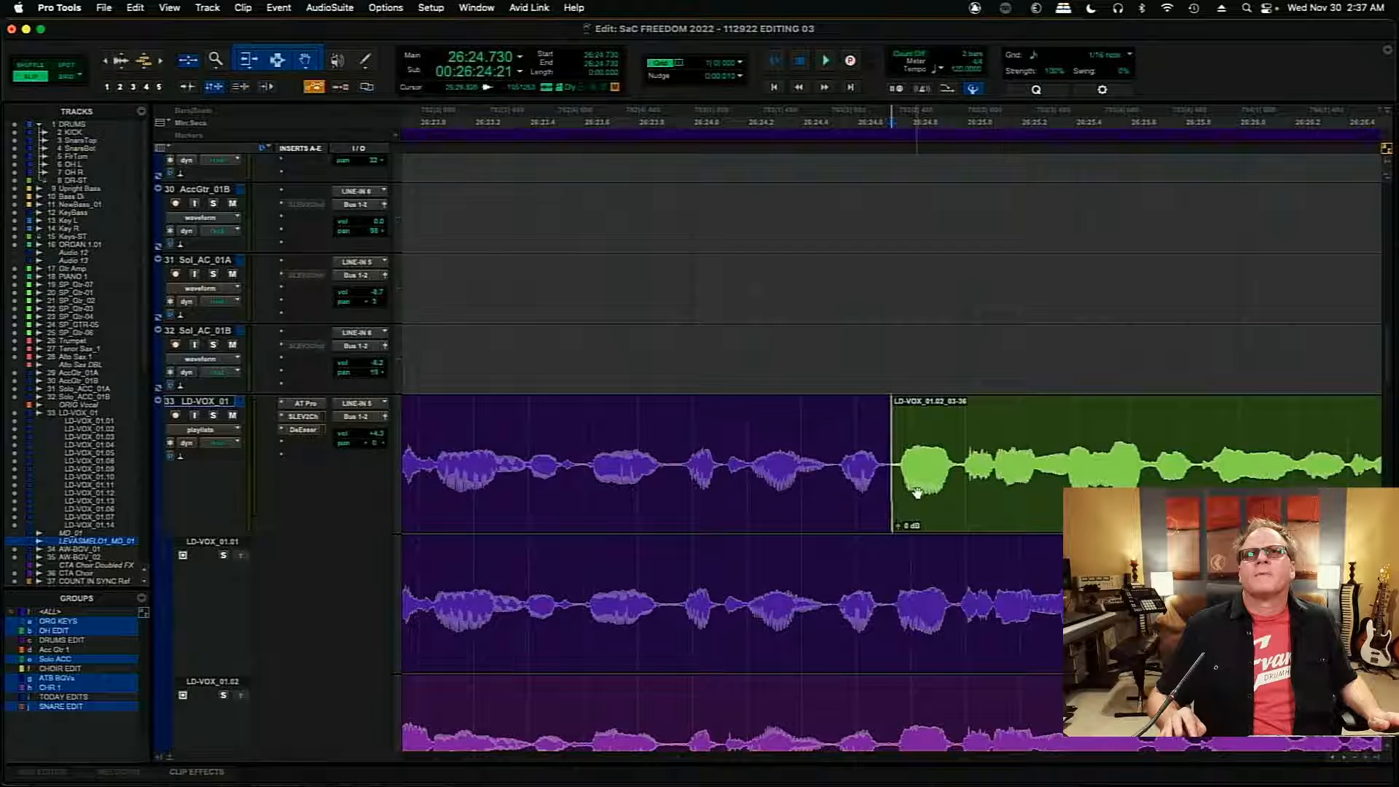
pyautogui.moveTo(893, 518); pyautogui.dragTo(890, 519)
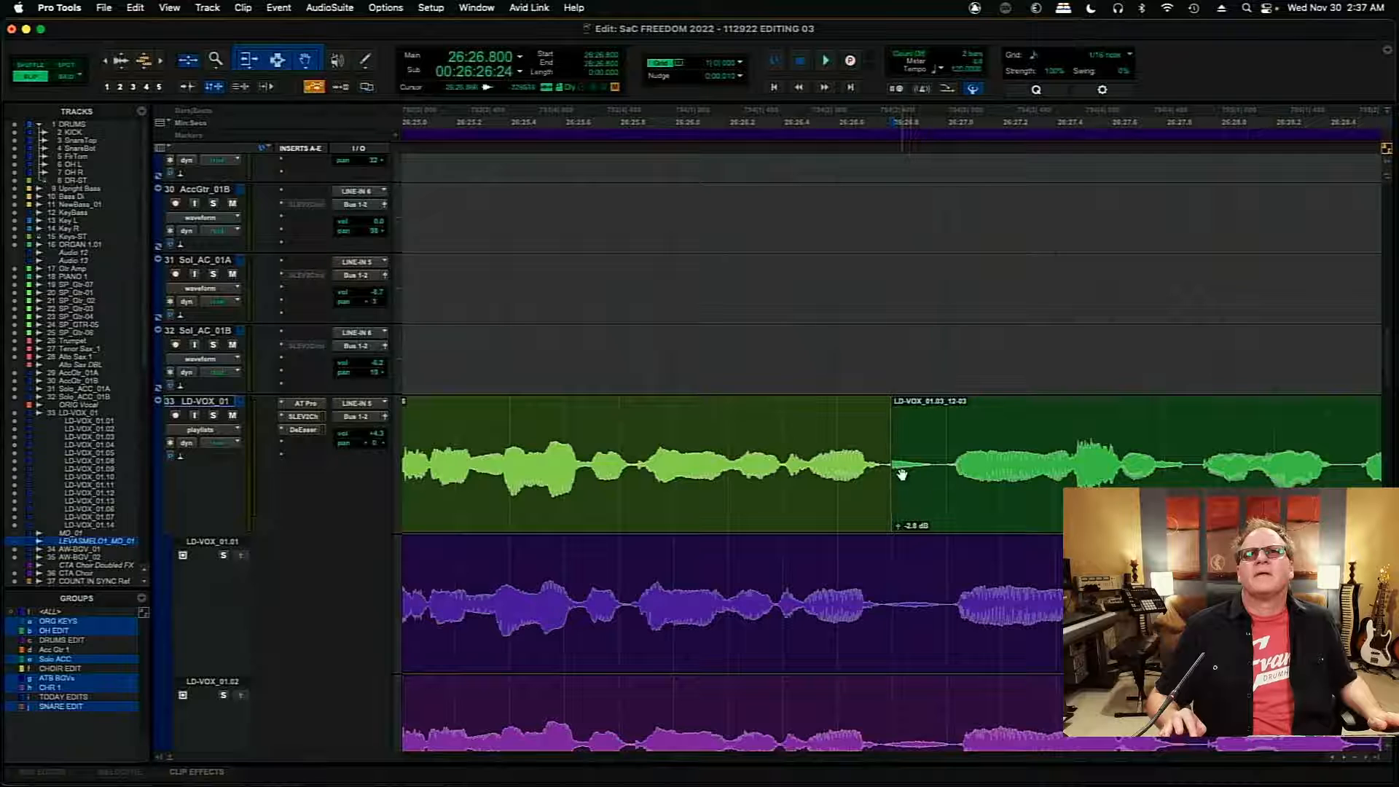
# - Move the comp boundary before the LD-VOX_01.03 clip to about 26:26.997, crossfade it, and play across it from 26:26.301
pyautogui.press('space')
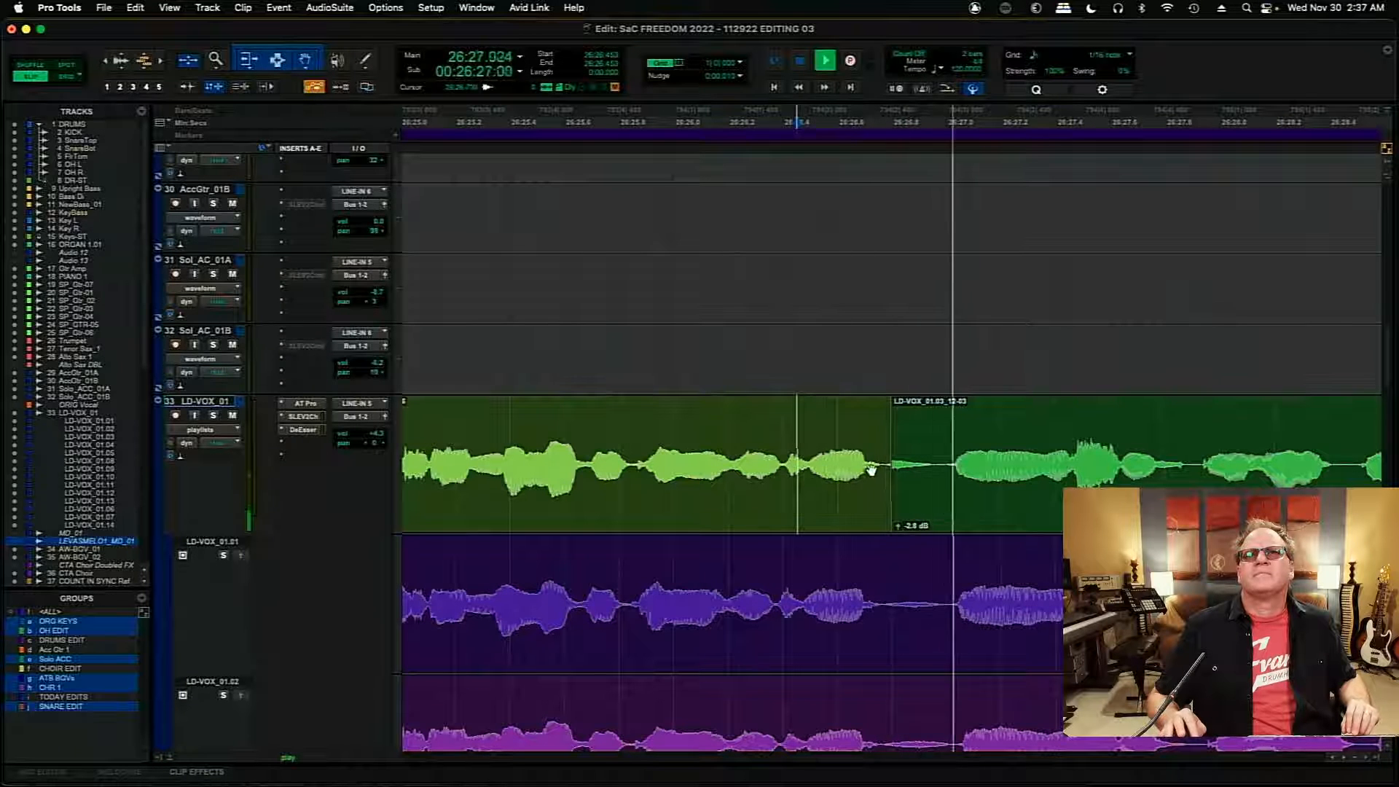
pyautogui.press('space')
pyautogui.moveTo(890, 472); pyautogui.dragTo(949, 495)
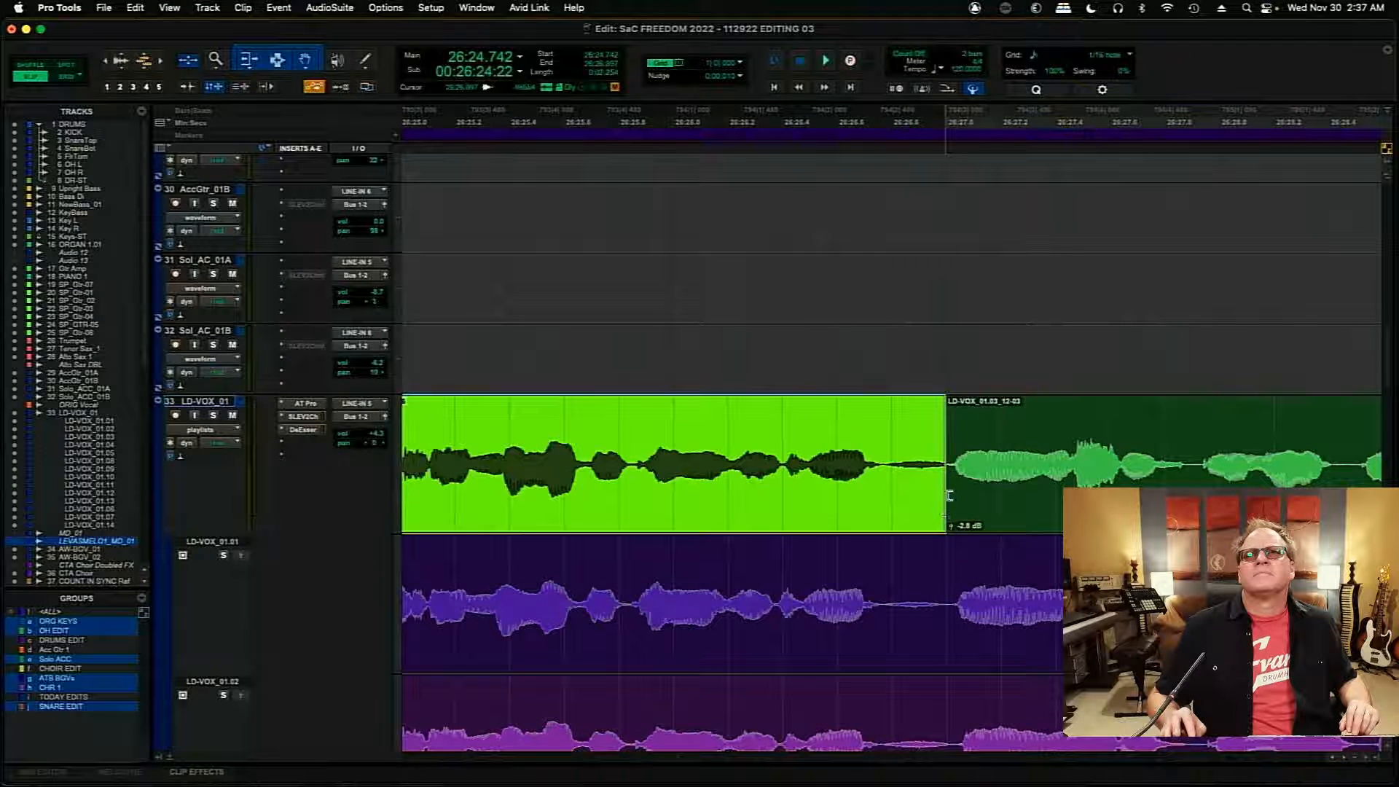
pyautogui.click(945, 514)
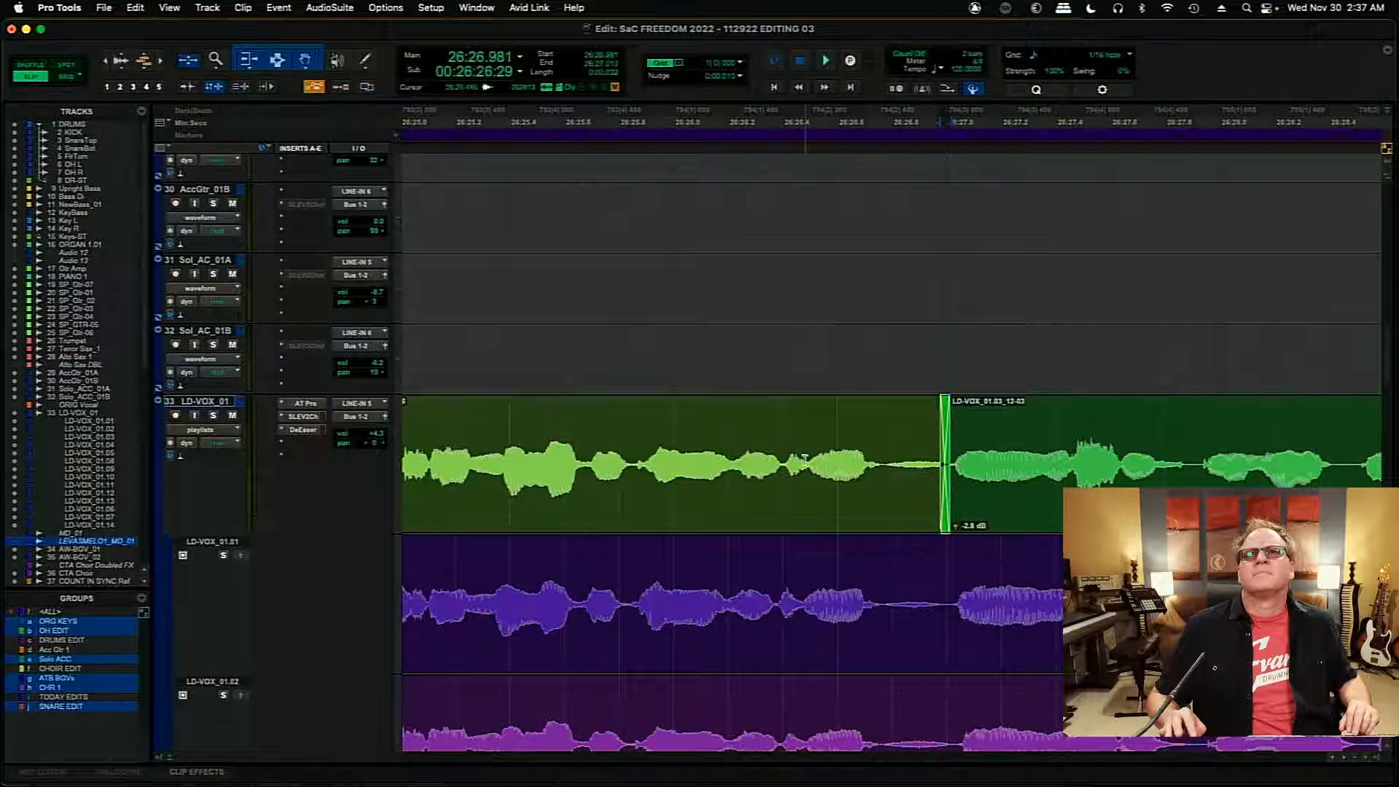
pyautogui.click(755, 481)
pyautogui.press('space')
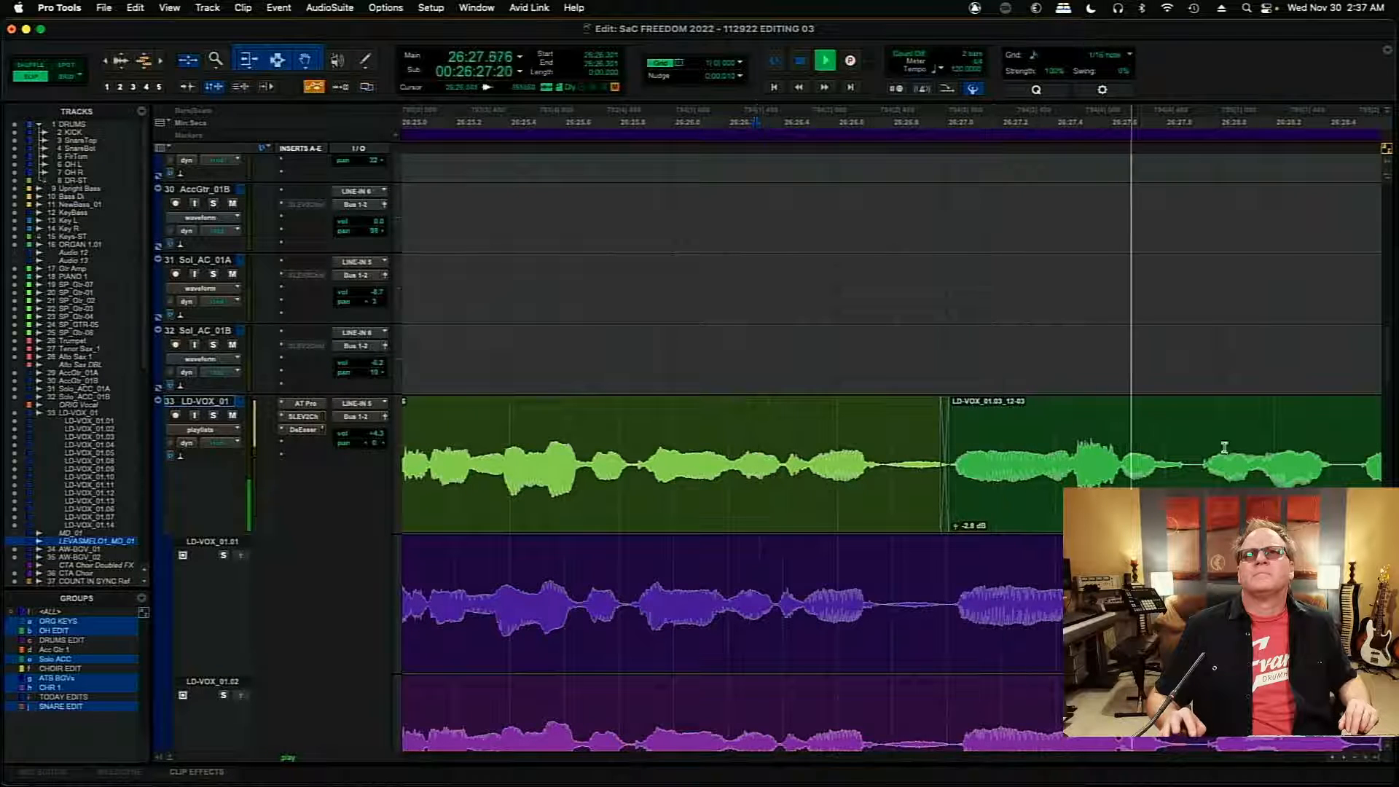
# - Play the comp from 26:28.773 and nudge the LD-VOX_01.01_02-15 clip 10 ms later to start at 26:29.940
pyautogui.click(1248, 442)
pyautogui.press('Tab')
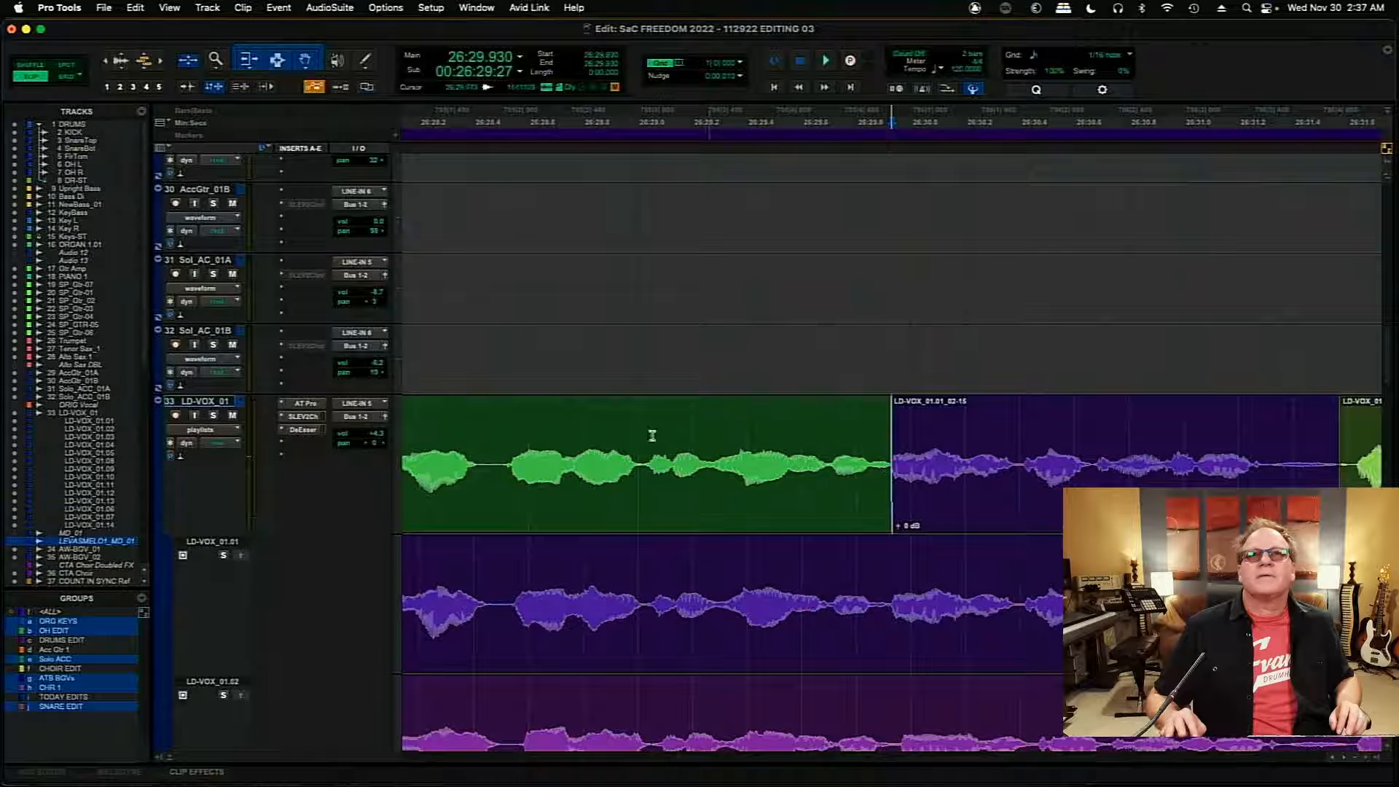
pyautogui.press('space')
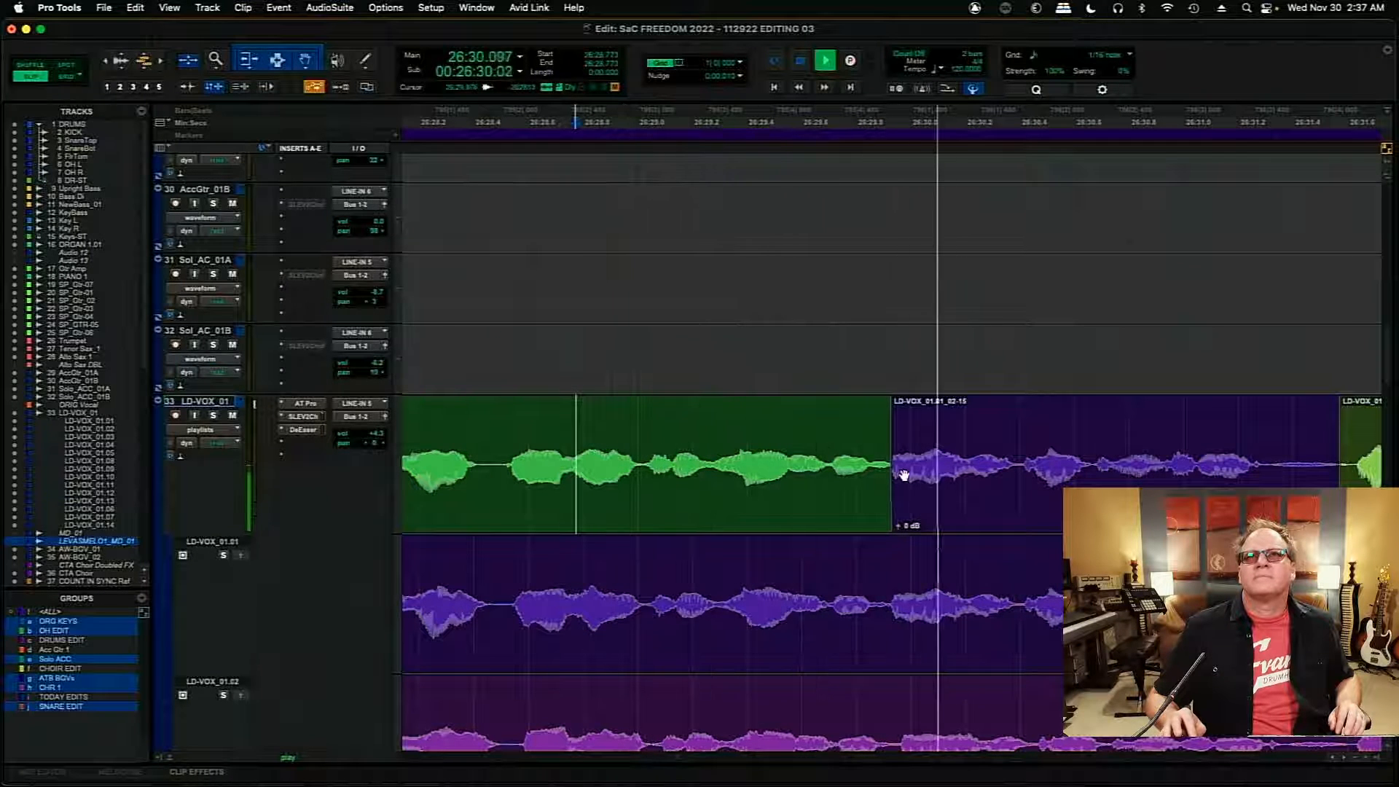
pyautogui.click(943, 499)
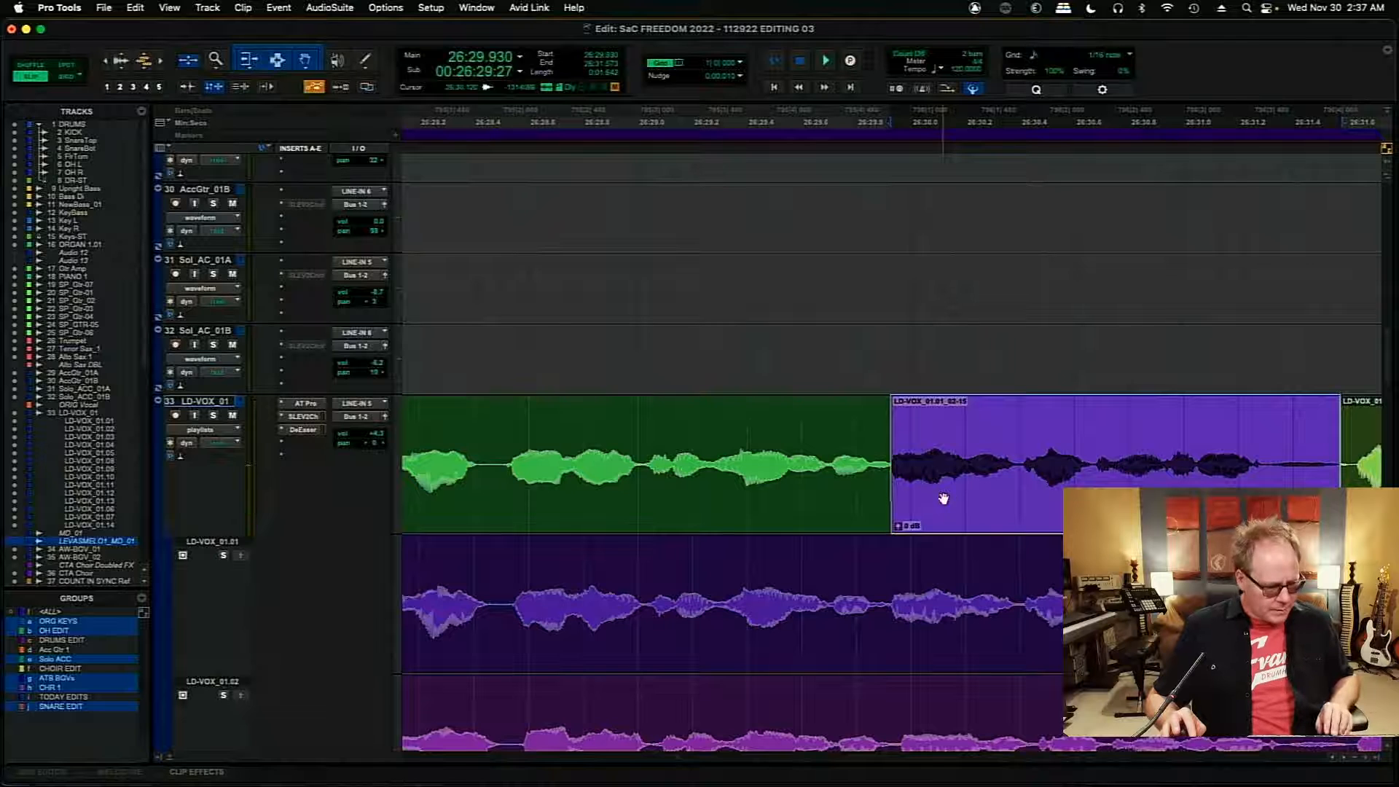
pyautogui.press('KP_Add')
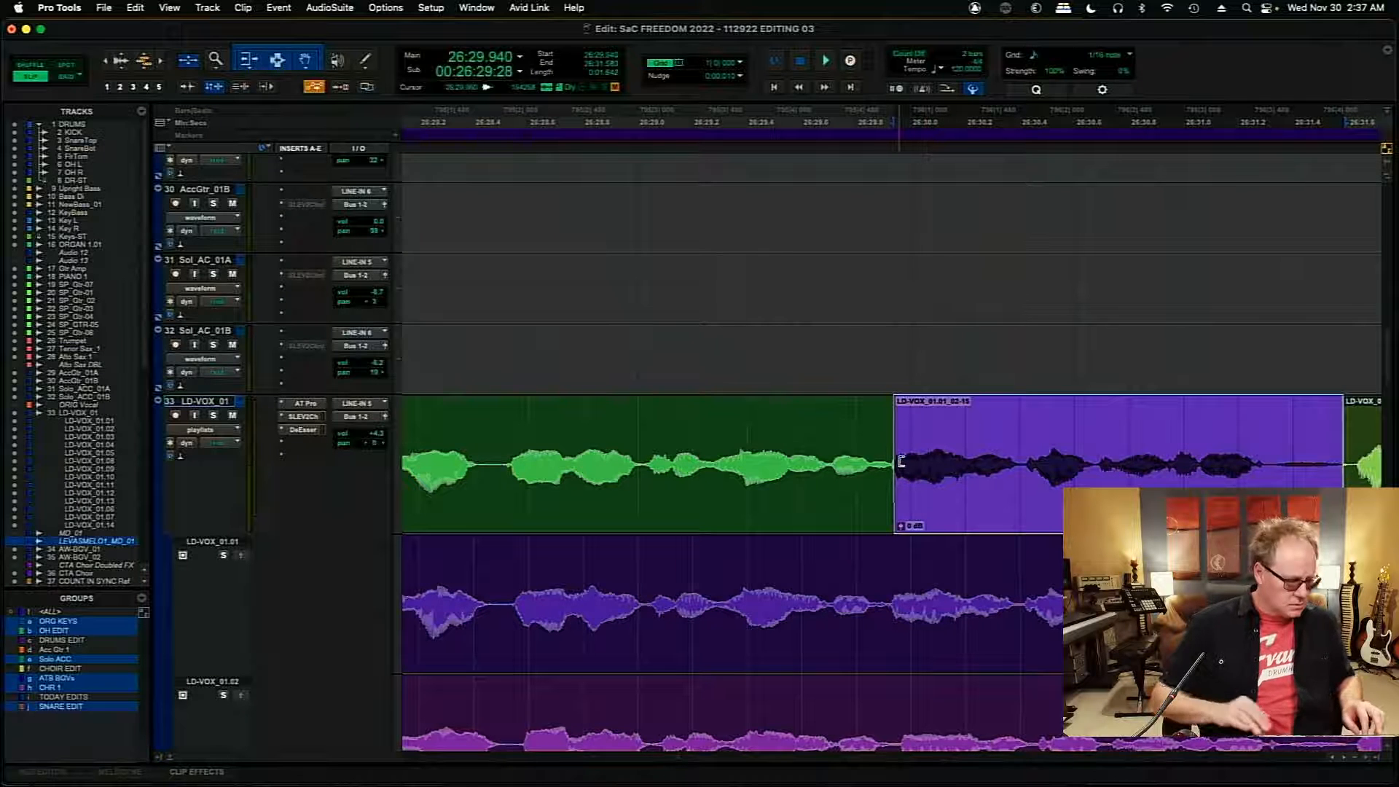
# - Move the boundary before LD-VOX_01.01_02-15 to about 26:29.93, crossfade it, and play the comp from 26:29.764
pyautogui.press('t')
pyautogui.press('t')
pyautogui.press('t')
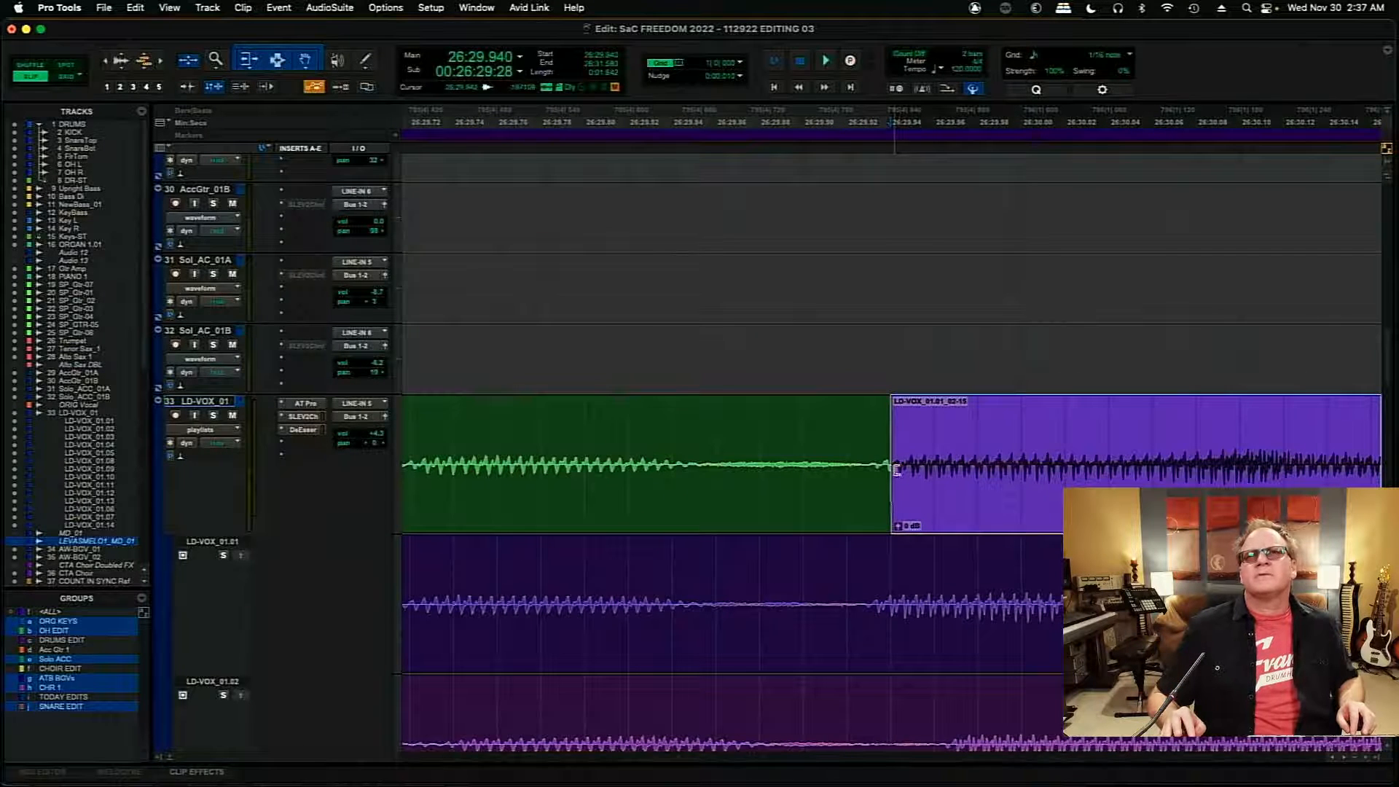
pyautogui.moveTo(896, 471)
pyautogui.mouseDown()
pyautogui.moveTo(872, 472)
pyautogui.moveTo(928, 495)
pyautogui.moveTo(877, 458)
pyautogui.mouseUp()
pyautogui.click(867, 510)
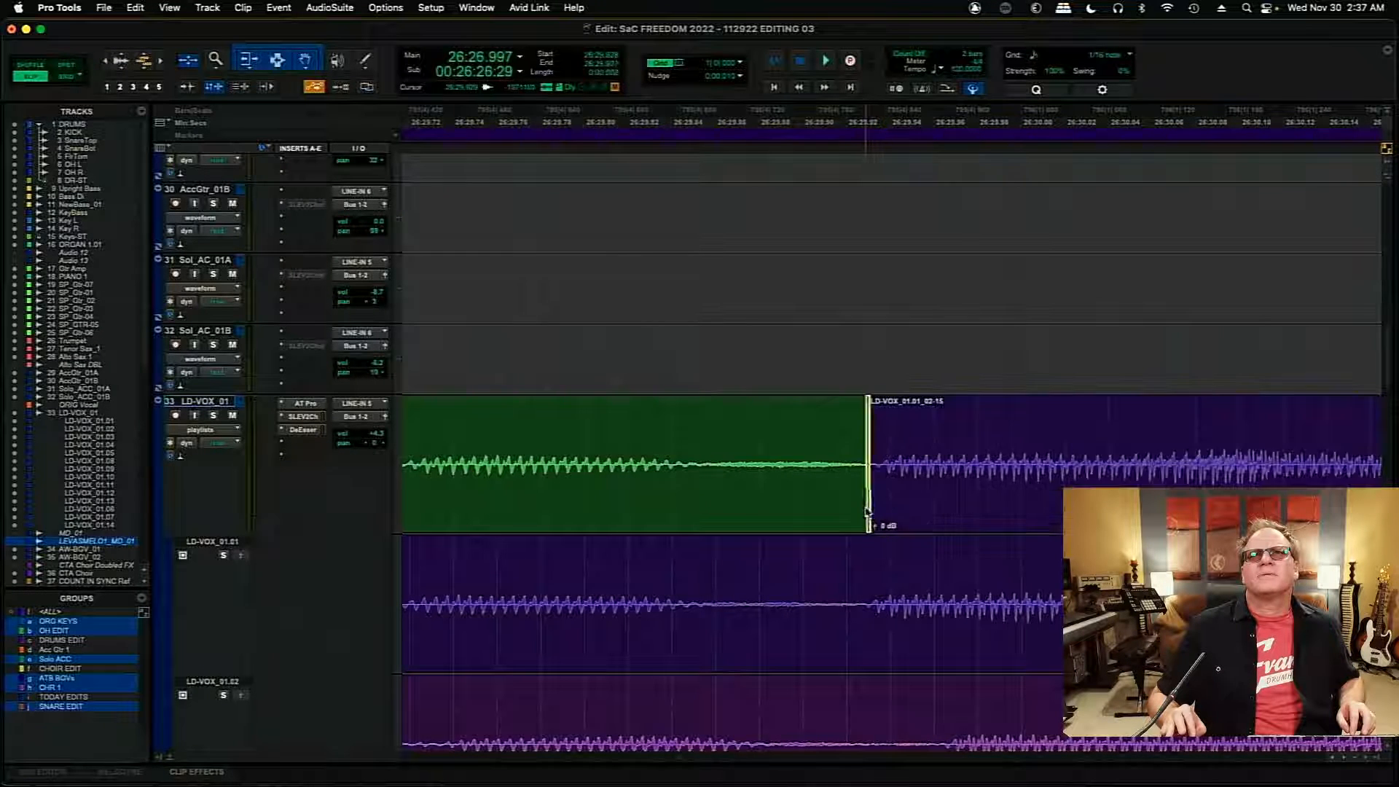
pyautogui.click(507, 427)
pyautogui.press('space')
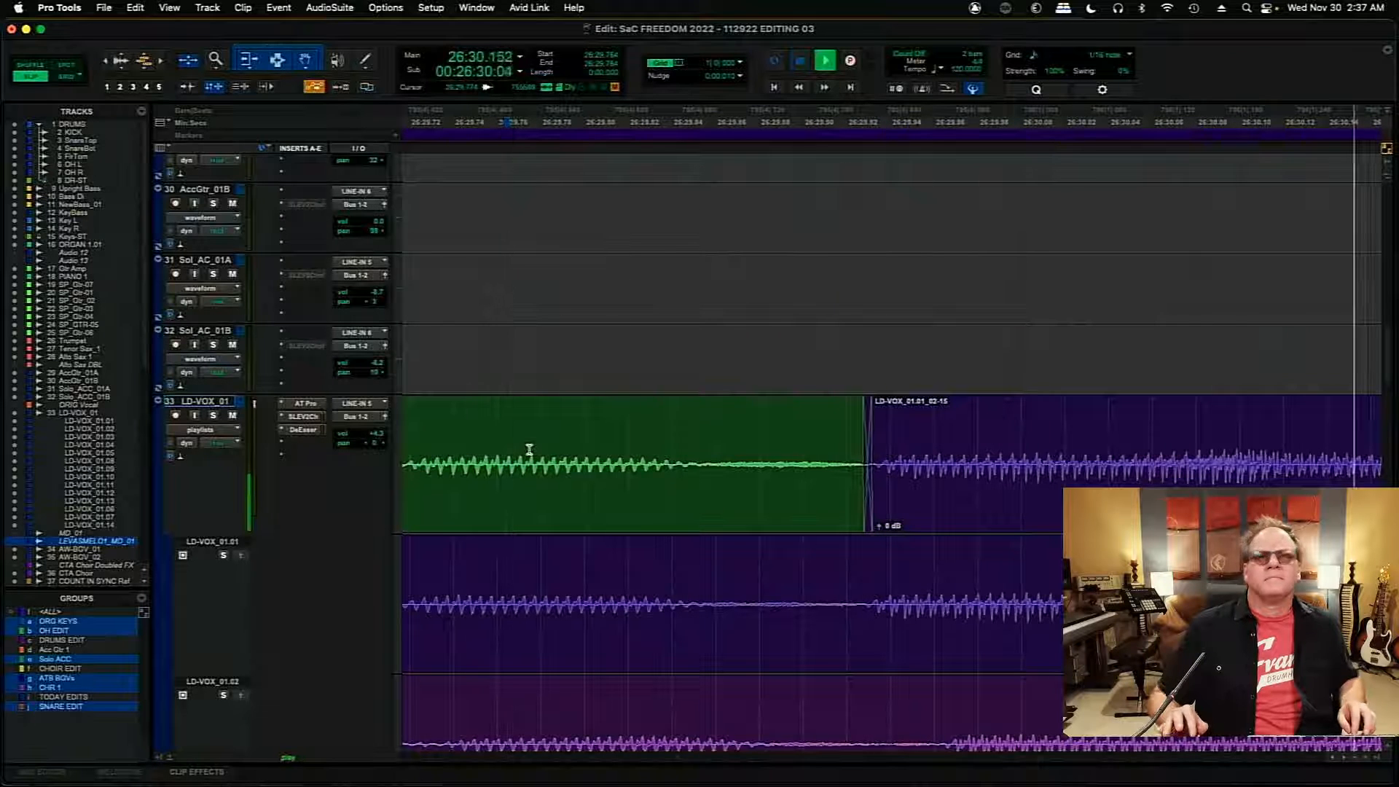
pyautogui.press('r')
pyautogui.press('r')
pyautogui.press('r')
pyautogui.press('r')
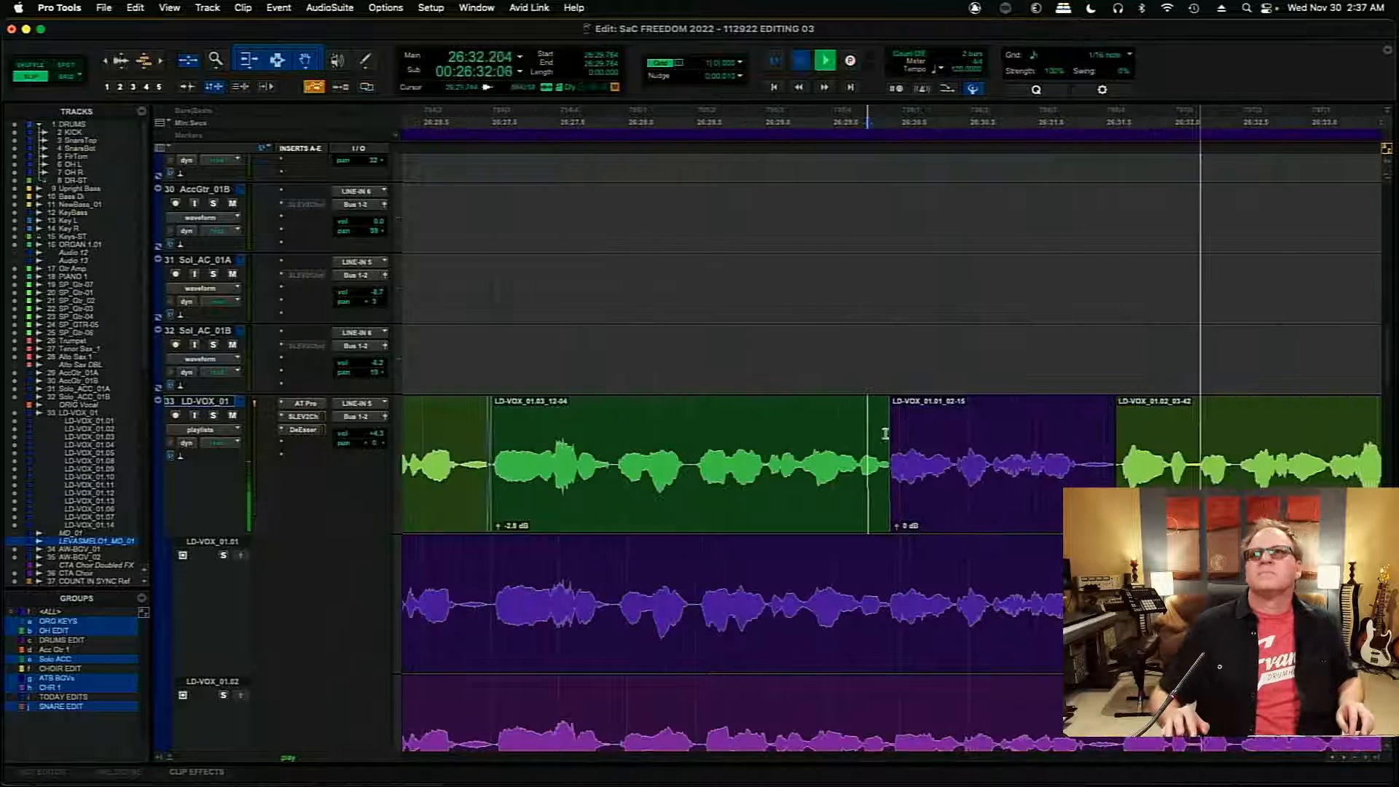
pyautogui.press('space')
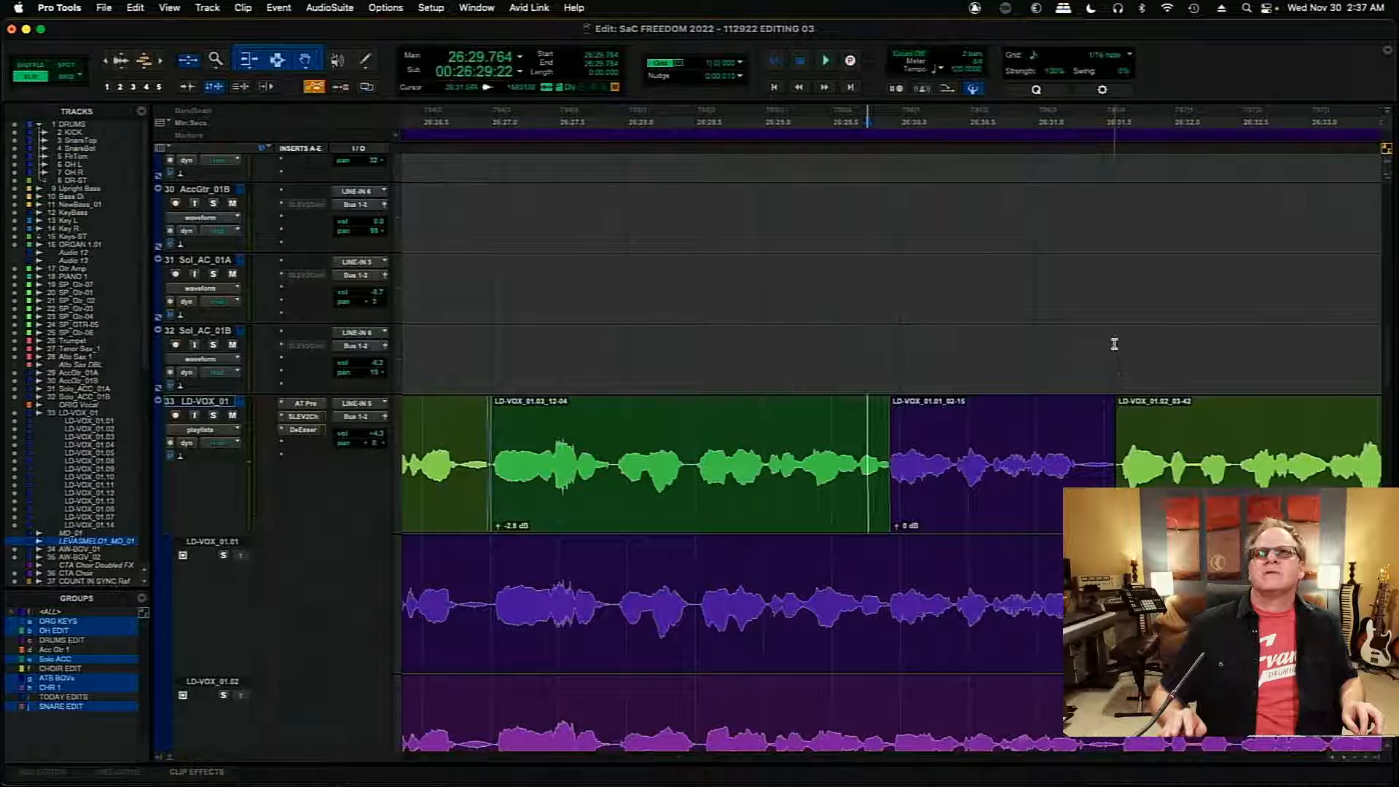
# - Move the boundary before LD-VOX_01.02_03-42 to 26:31.612, crossfade it, and play across it from 26:31.214
pyautogui.press('t')
pyautogui.press('t')
pyautogui.press('t')
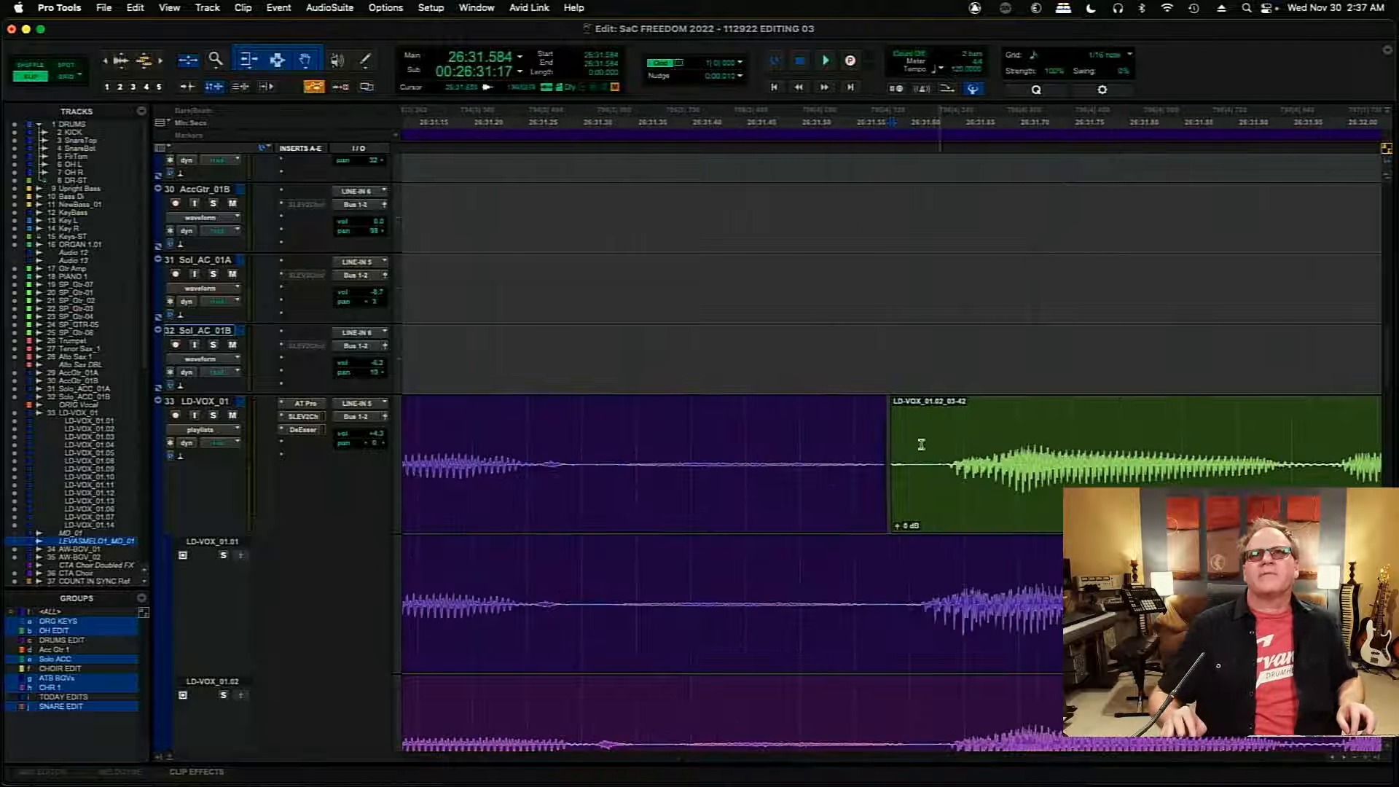
pyautogui.moveTo(879, 464); pyautogui.dragTo(918, 488)
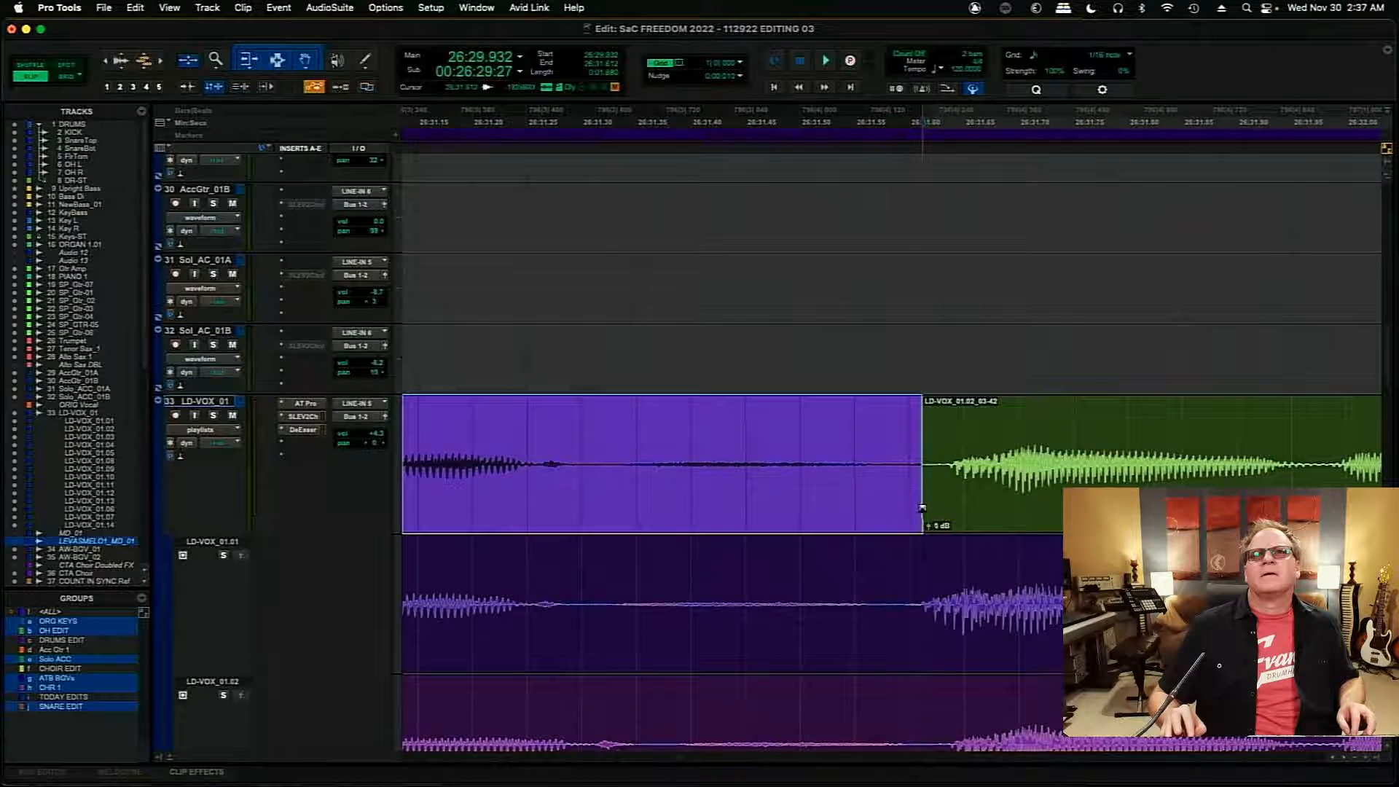
pyautogui.click(918, 508)
pyautogui.click(487, 464)
pyautogui.press('space')
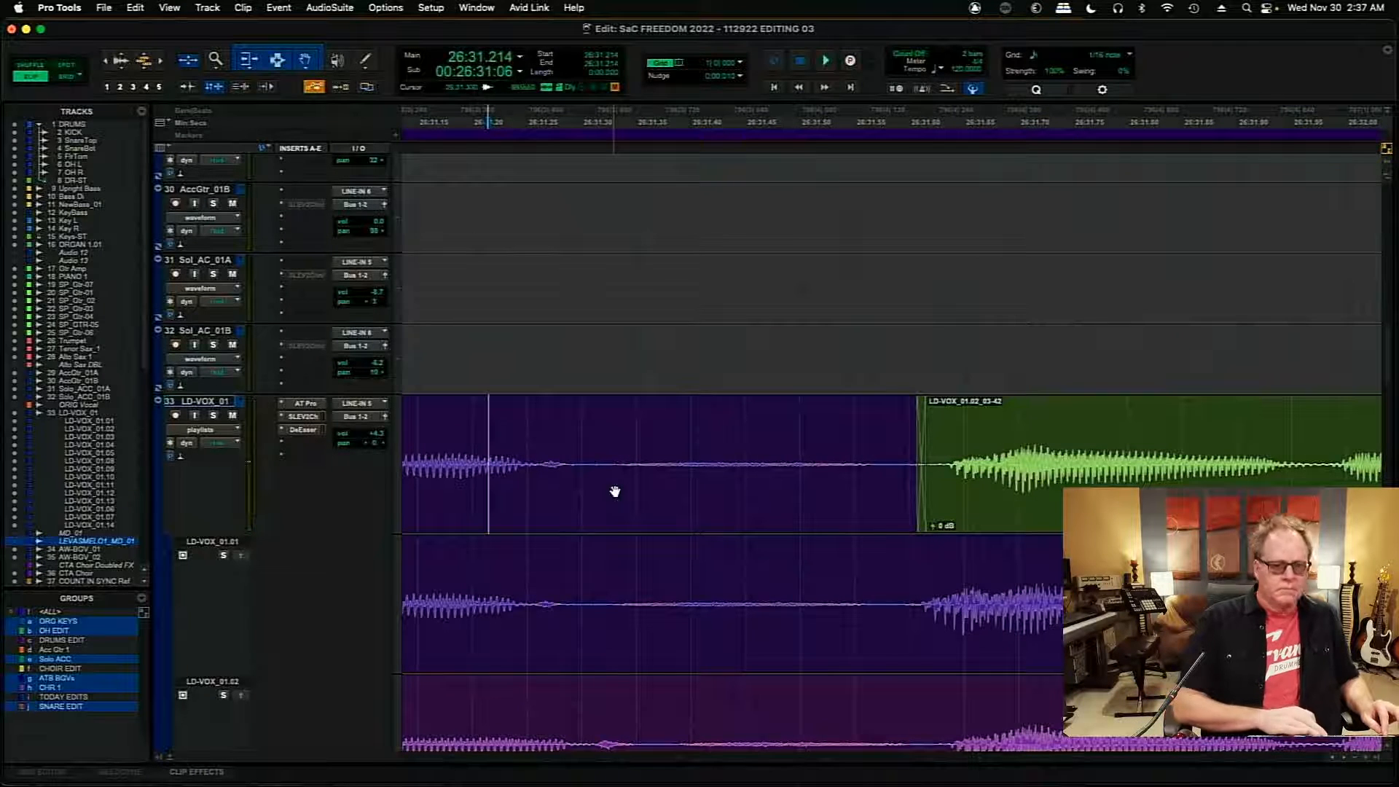
# - Shift the boundary before the purple LD-VOX_01.02_03-40 clip slightly later to about 26:36.21 and add a short crossfade
pyautogui.press('r')
pyautogui.press('r')
pyautogui.press('r')
pyautogui.press('r')
pyautogui.press('r')
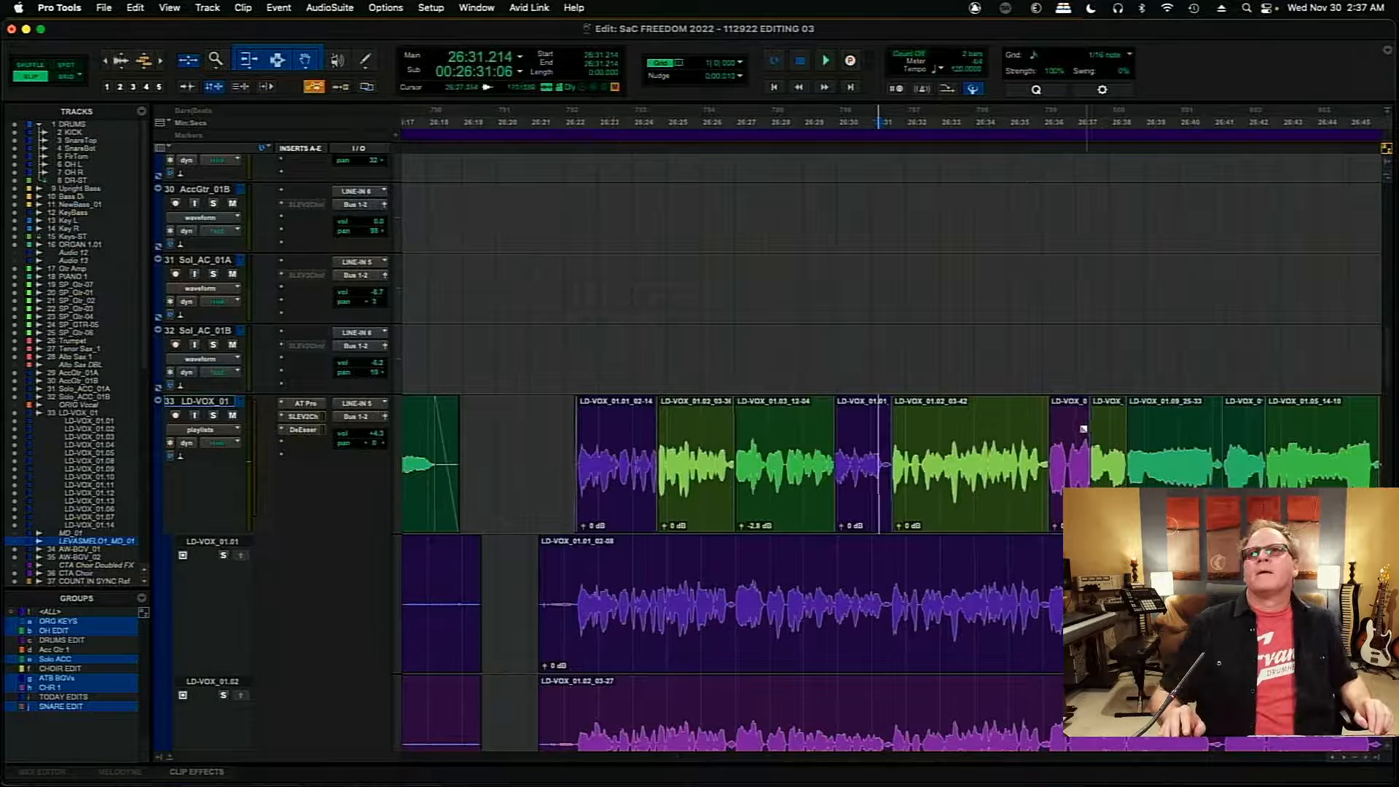
pyautogui.press('t')
pyautogui.press('t')
pyautogui.press('t')
pyautogui.press('t')
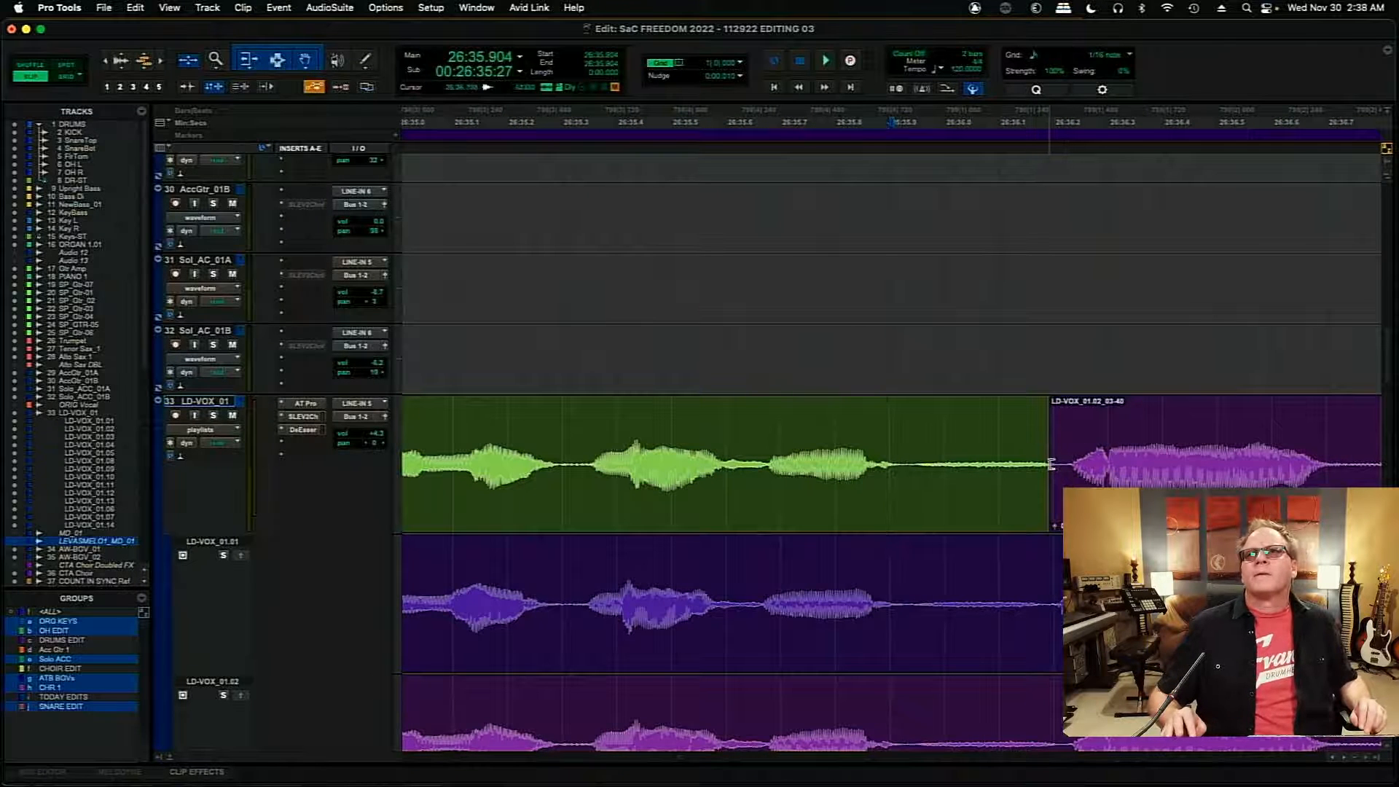
pyautogui.moveTo(1043, 469); pyautogui.dragTo(1059, 510)
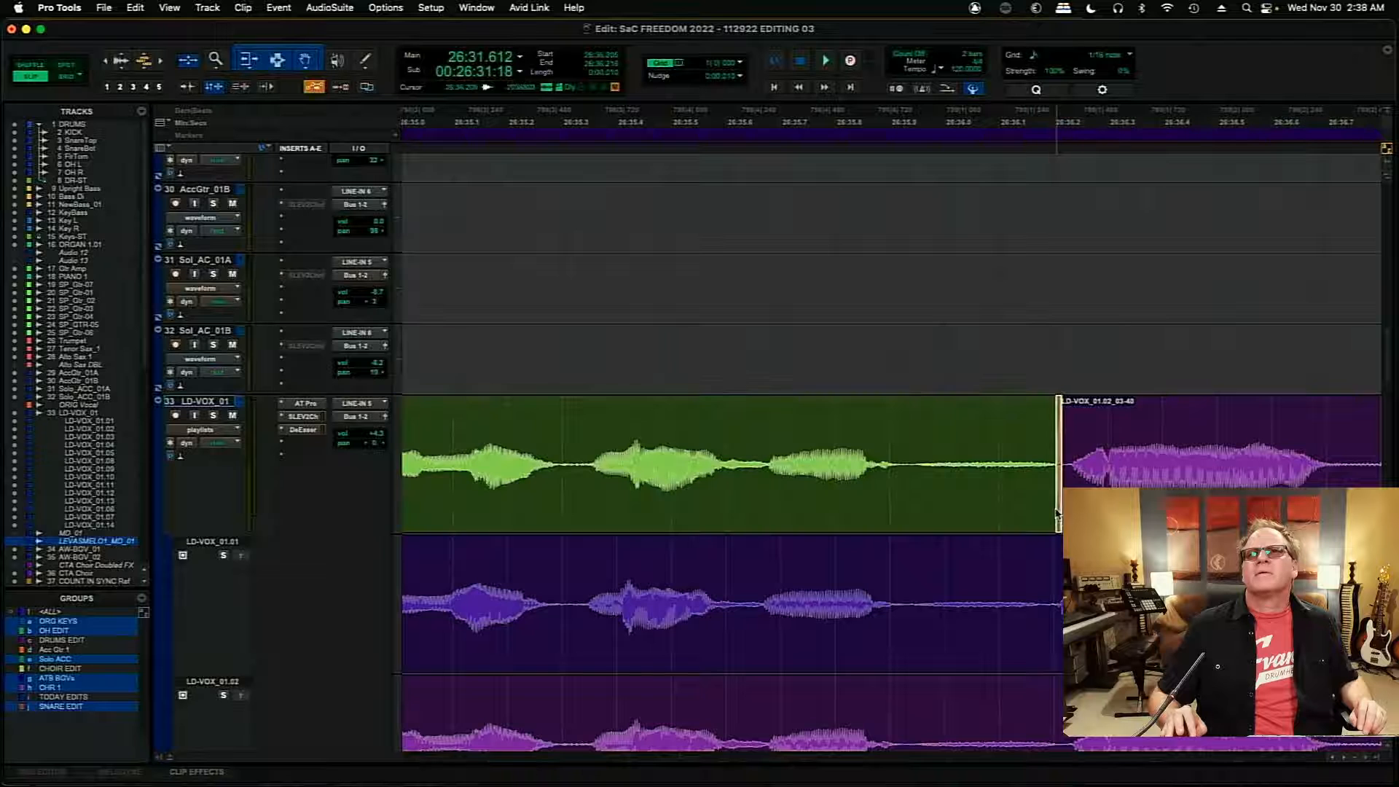
# - Move the boundary before LD-VOX_01.02_03-41 to about 26:37.412, add a short crossfade, and play across it from 26:37.362
pyautogui.click(1178, 419)
pyautogui.press('Tab')
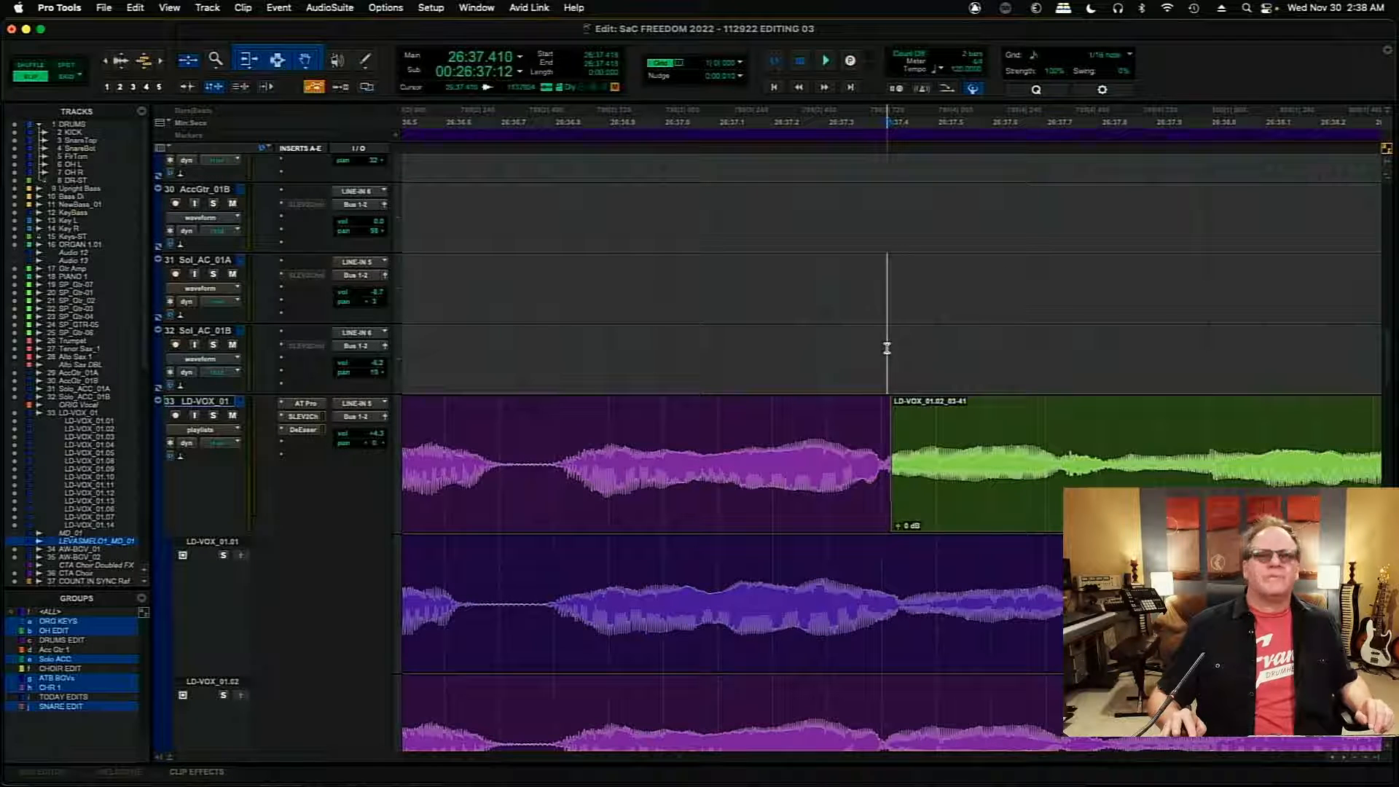
pyautogui.press('t')
pyautogui.press('t')
pyautogui.press('t')
pyautogui.press('t')
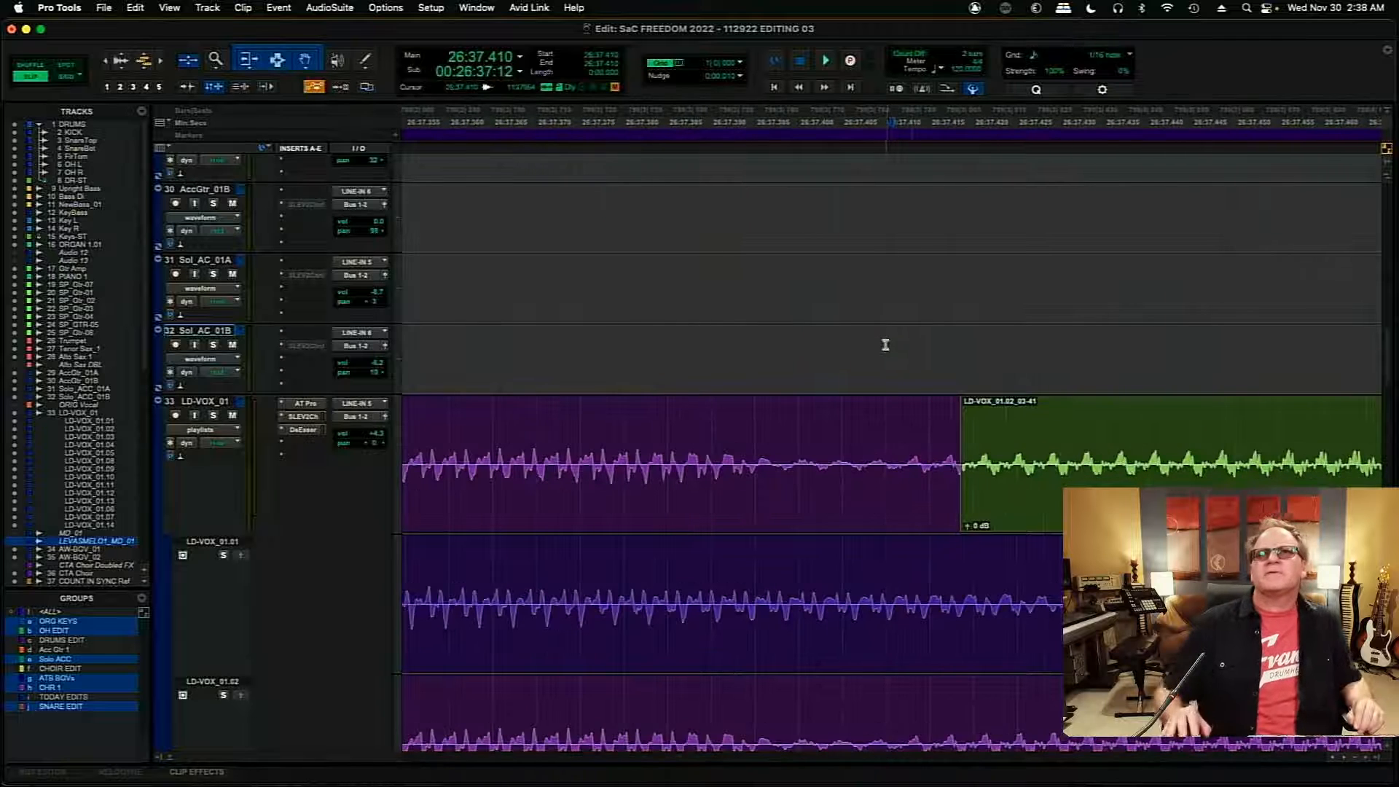
pyautogui.moveTo(961, 480); pyautogui.dragTo(901, 512)
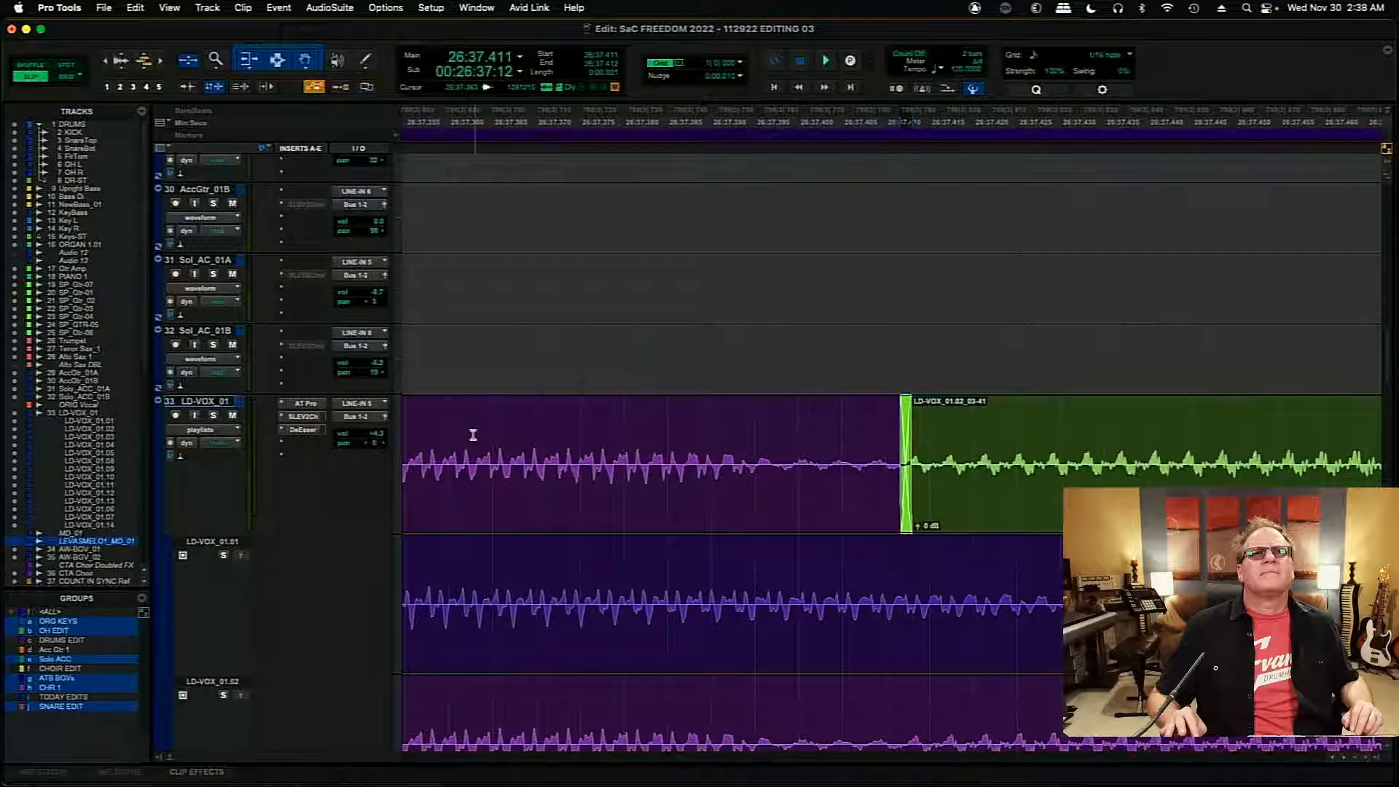
pyautogui.click(473, 435)
pyautogui.press('space')
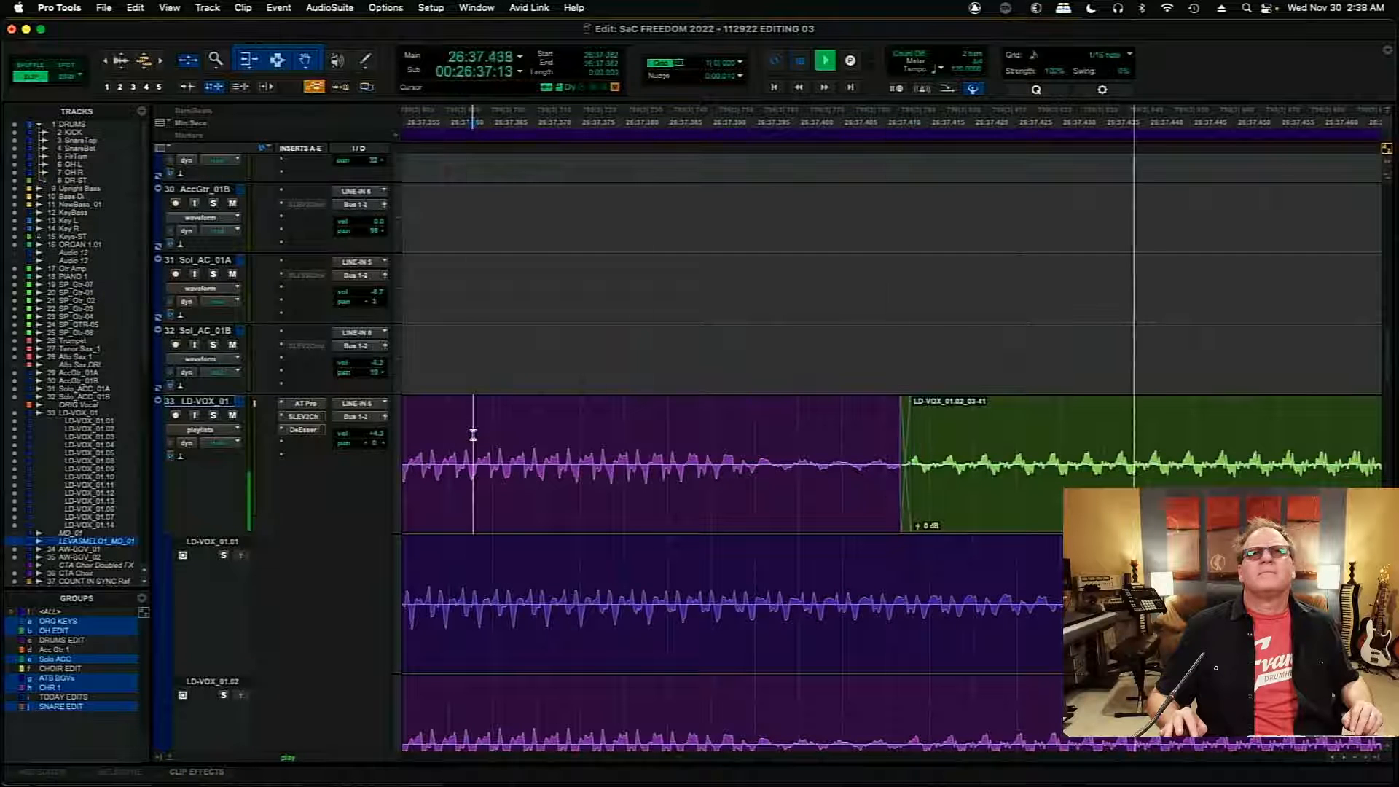
pyautogui.press('space')
# - Play the comp from 26:36.050 to past 26:38.3 to check the edits around LD-VOX_01.02_03-40 and 03-41
pyautogui.press('r')
pyautogui.press('r')
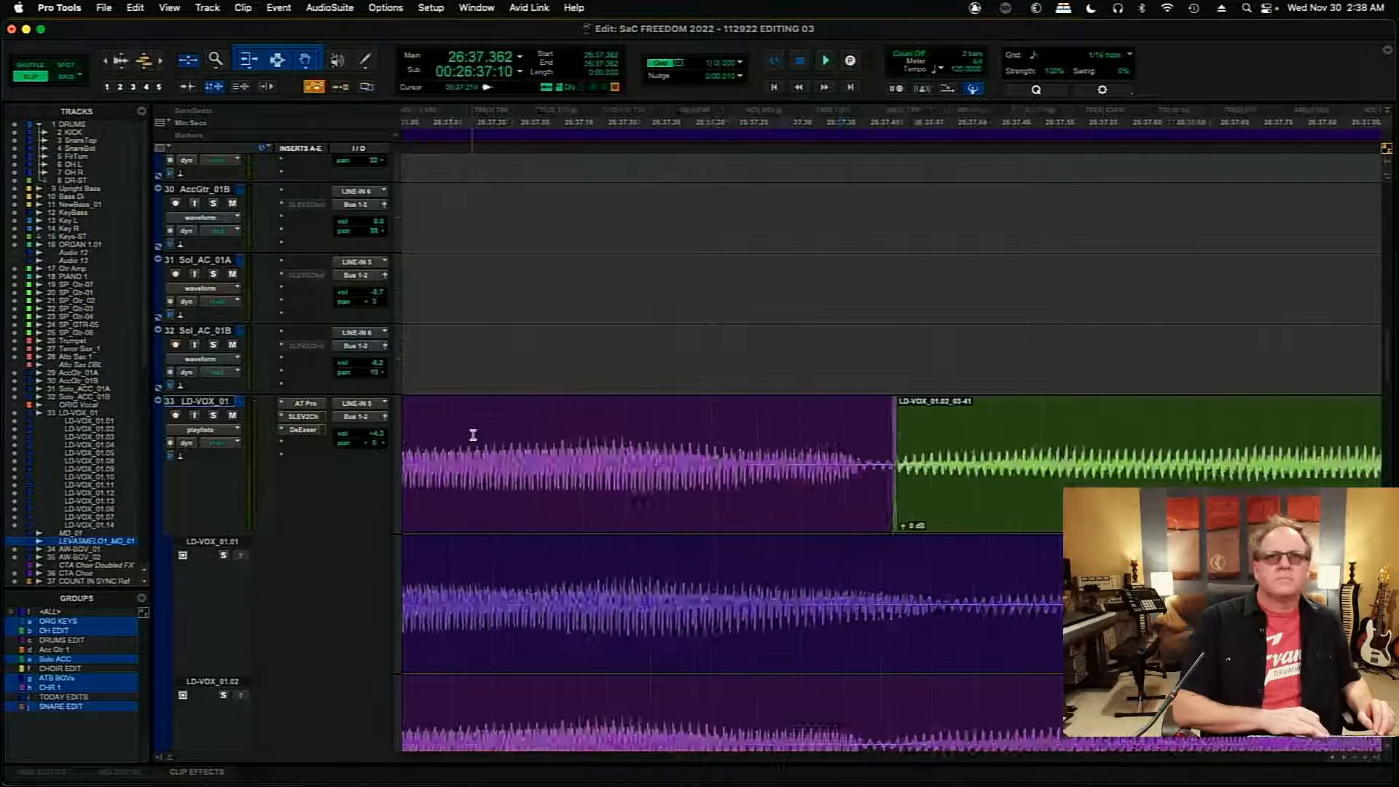
pyautogui.press('r')
pyautogui.press('r')
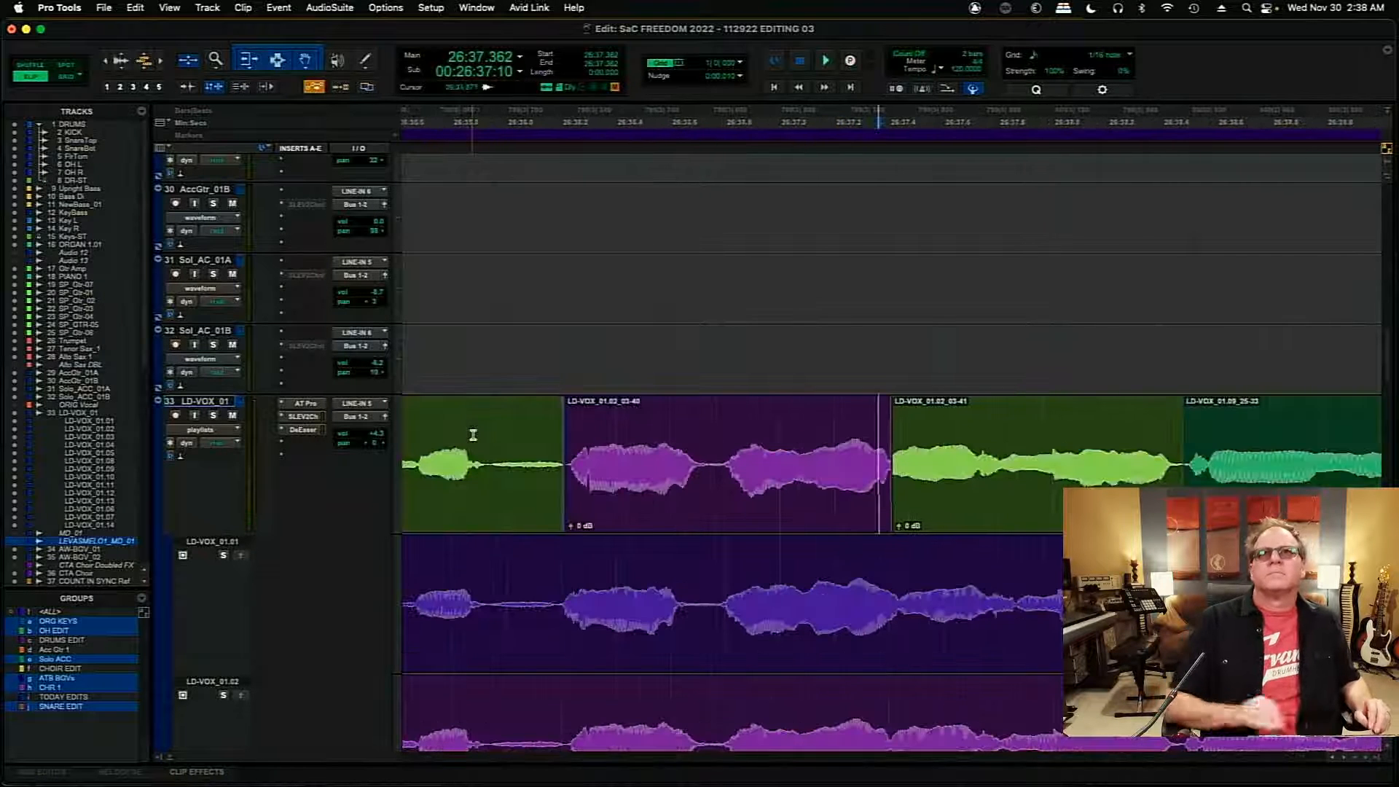
pyautogui.click(520, 413)
pyautogui.press('space')
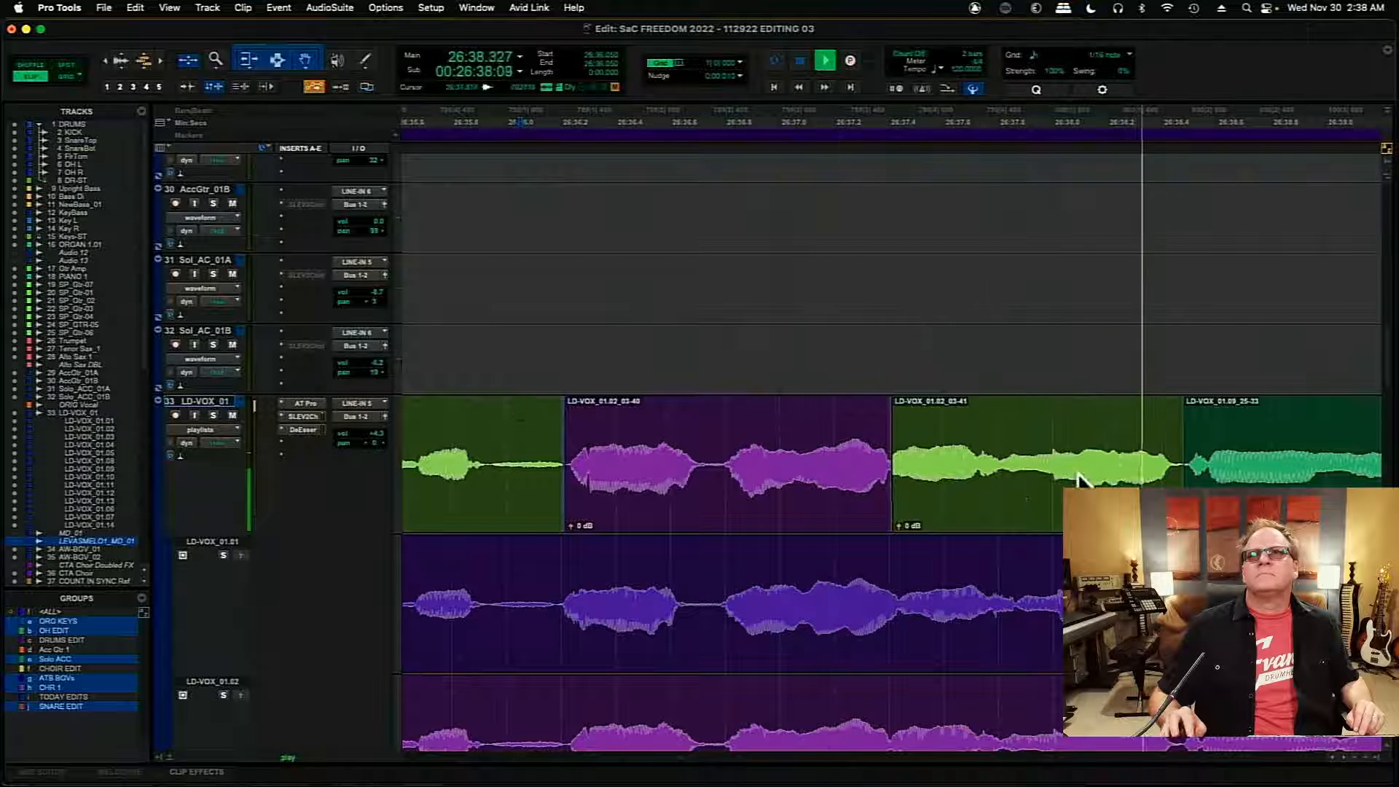
pyautogui.press('space')
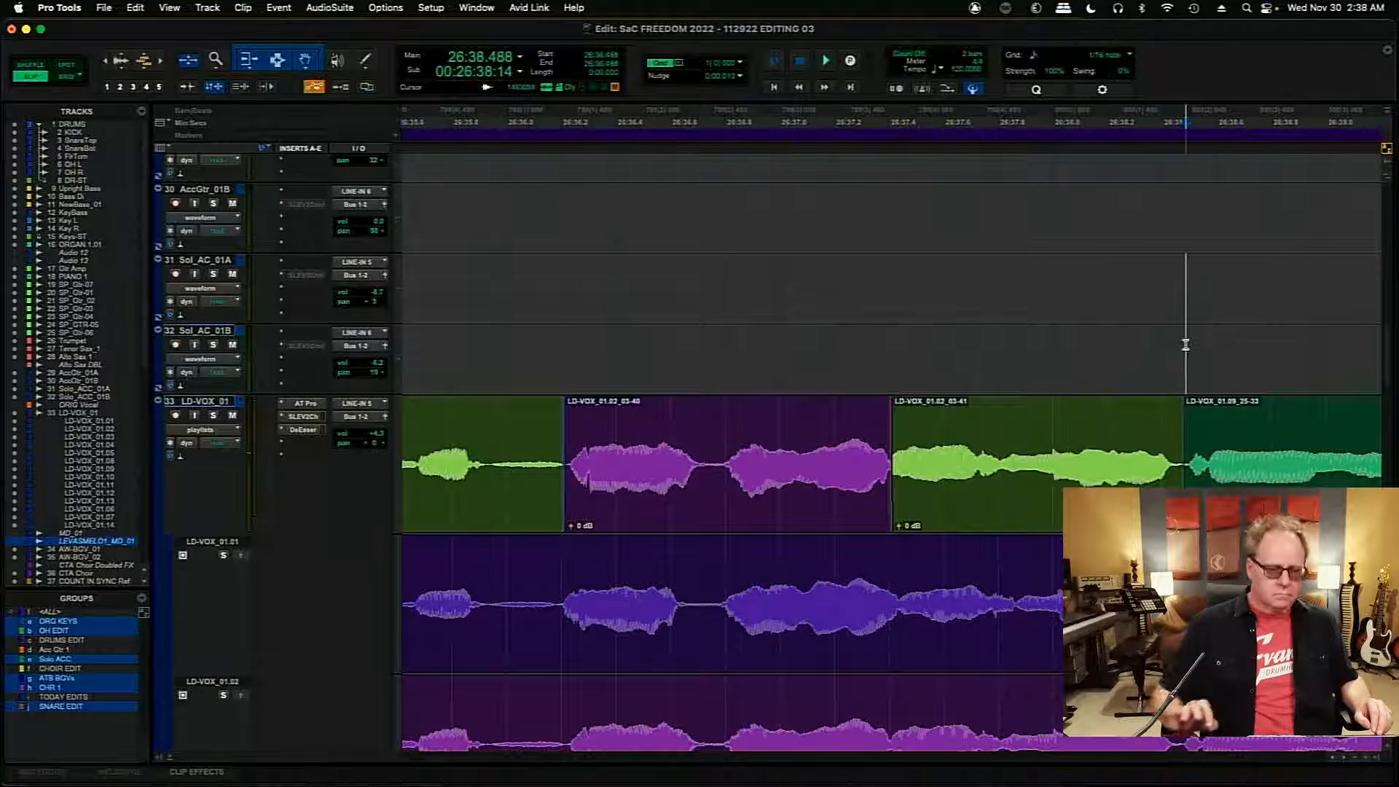
# - Move the boundary between LD-VOX_01.02_03-41 and LD-VOX_01.09_25-33 slightly later to about 26:38.487
pyautogui.press('t')
pyautogui.press('t')
pyautogui.press('t')
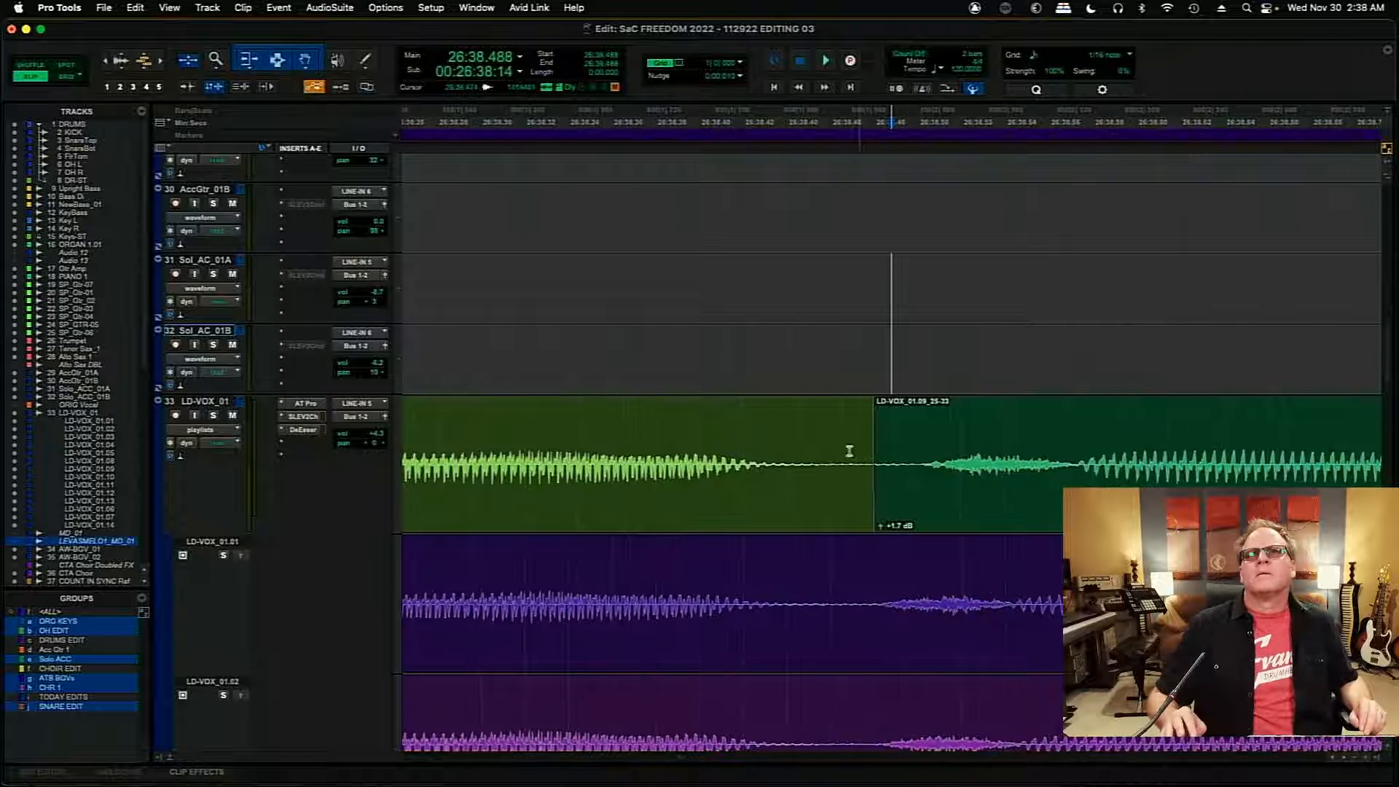
pyautogui.moveTo(866, 461)
pyautogui.mouseDown()
pyautogui.moveTo(968, 463)
pyautogui.moveTo(890, 463)
pyautogui.mouseUp()
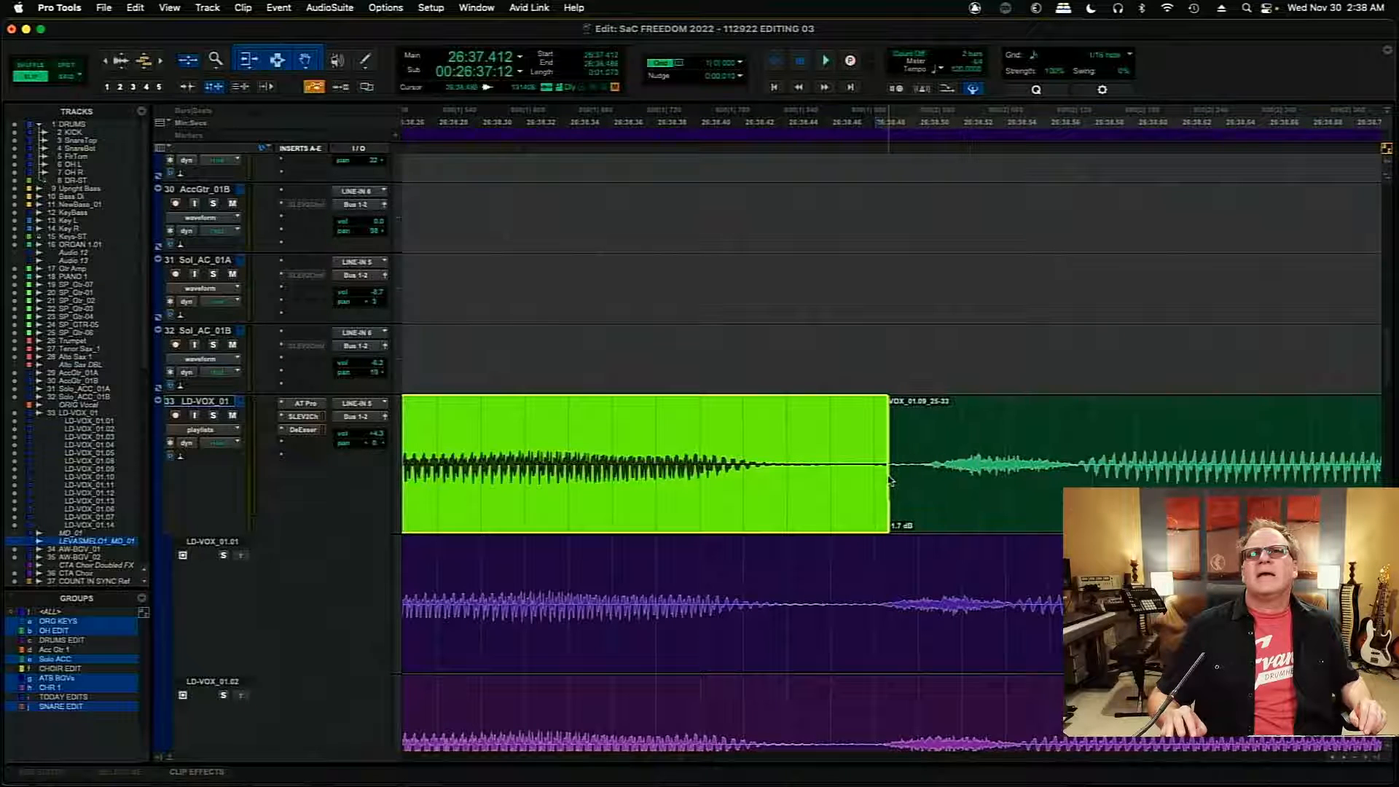
# - Trim the start of the LD-VOX_01.09_25-33 clip to about 26:38.50 and slide the clip earlier to begin at 26:38.486
pyautogui.click(984, 478)
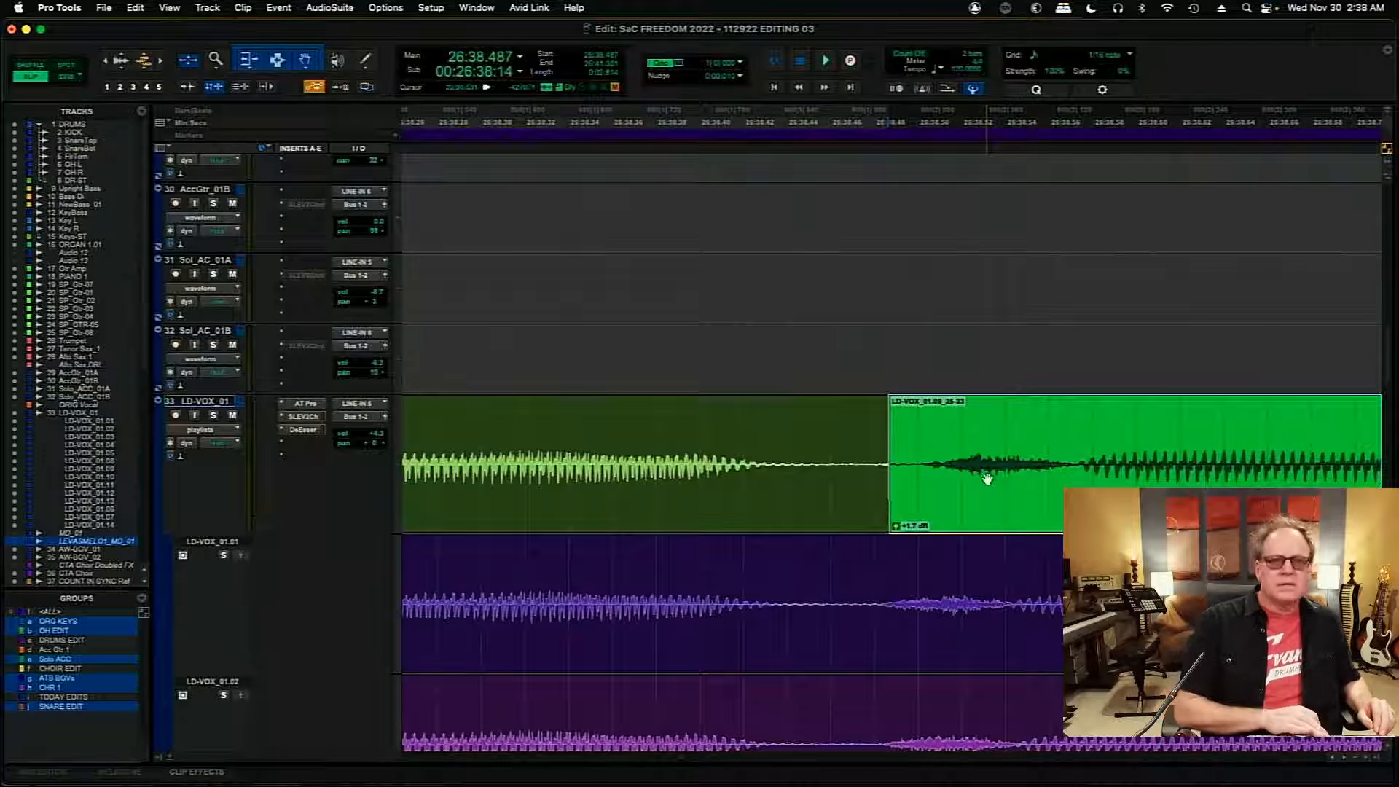
pyautogui.press('r')
pyautogui.press('r')
pyautogui.press('r')
pyautogui.press('r')
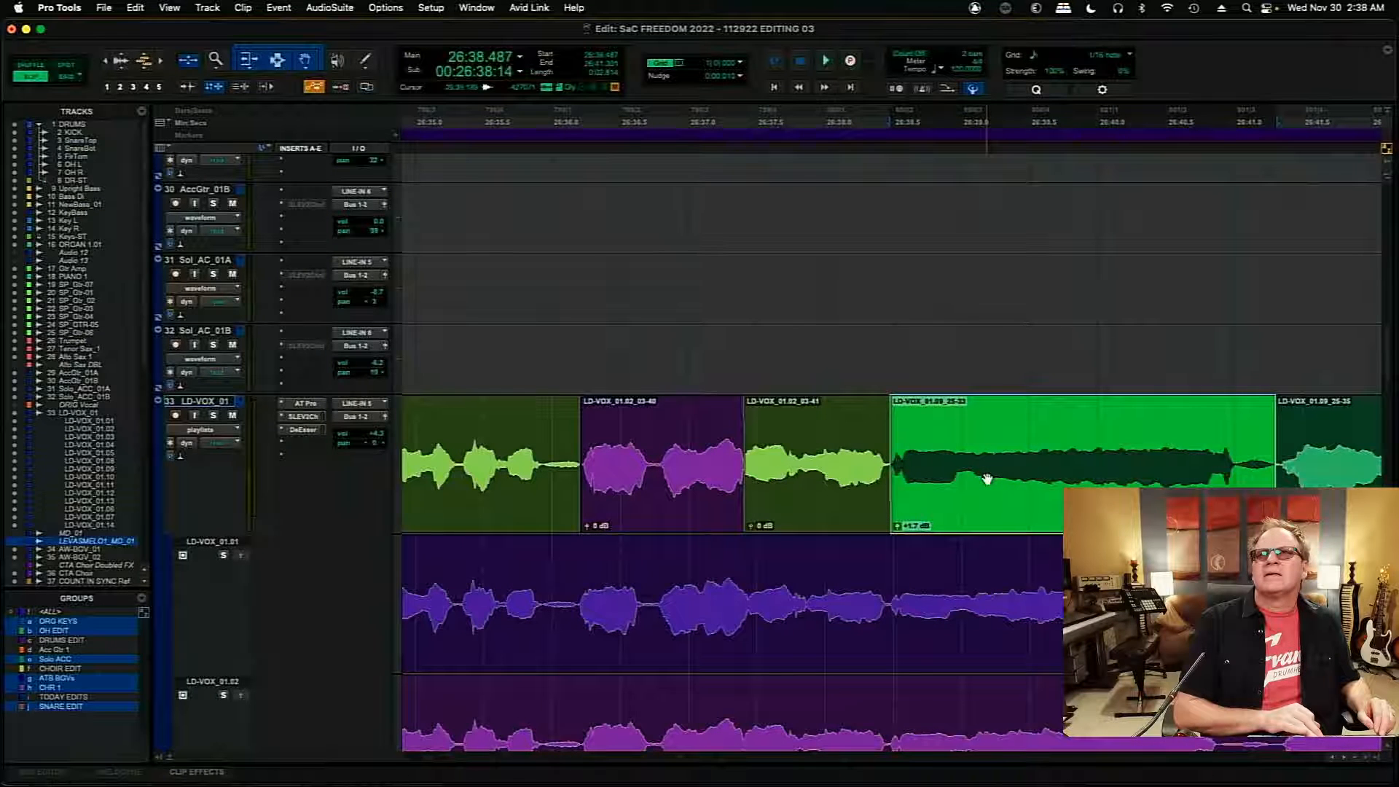
pyautogui.press('t')
pyautogui.press('t')
pyautogui.press('t')
pyautogui.press('t')
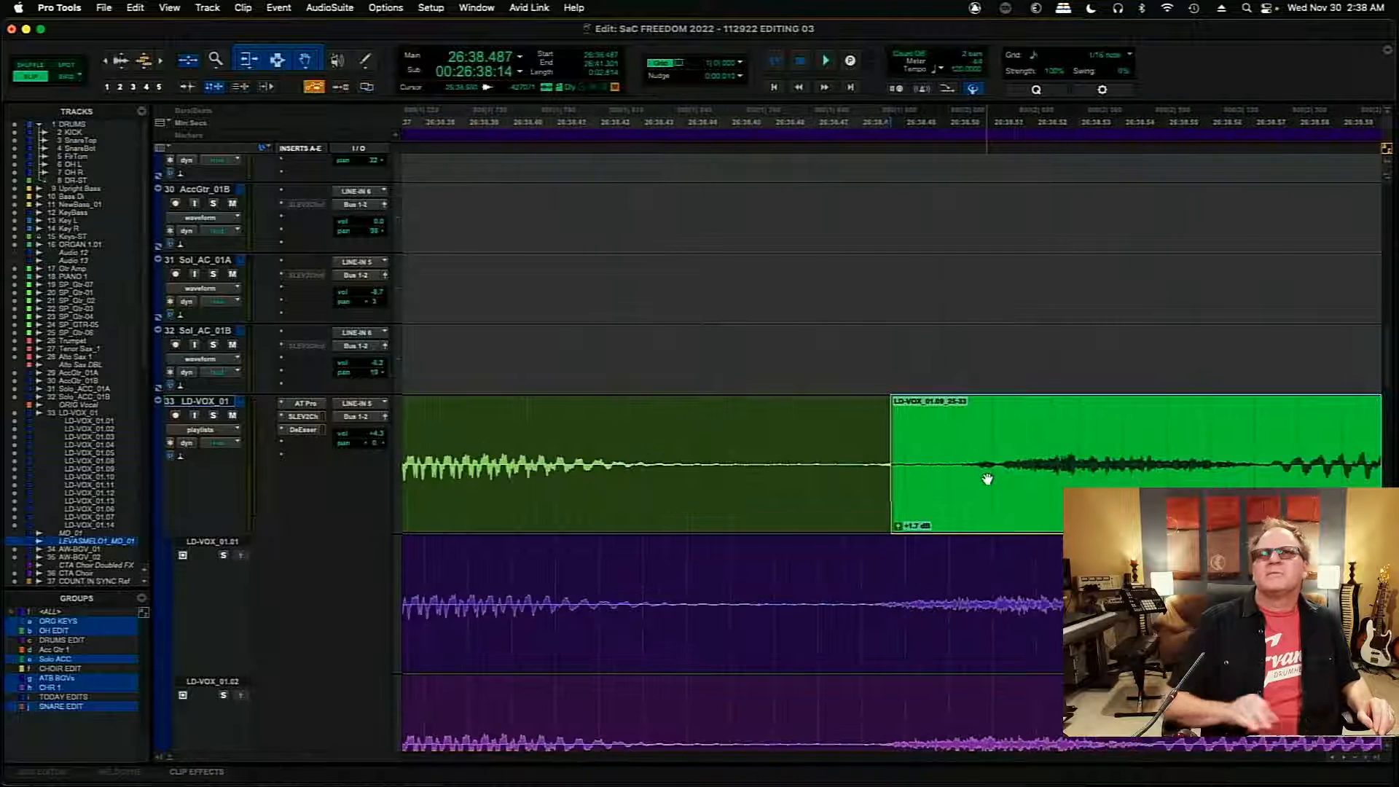
pyautogui.moveTo(883, 462); pyautogui.dragTo(955, 462)
pyautogui.click(1075, 474)
pyautogui.moveTo(1149, 483); pyautogui.dragTo(1078, 481)
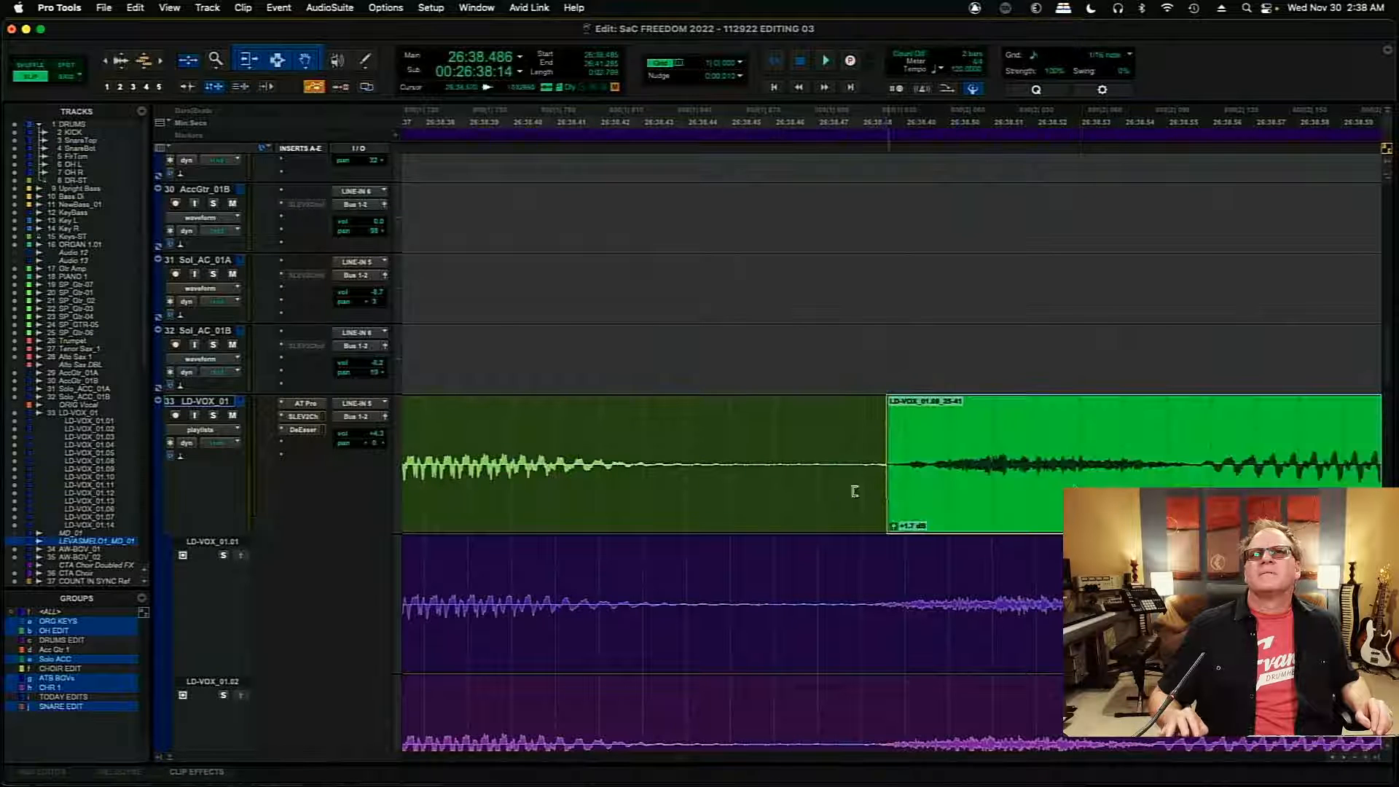
# - Shift the boundary before LD-VOX_01.09_25-41 to about 26:38.48 with a short crossfade, and play the comp from about 26:36.9
pyautogui.moveTo(893, 468); pyautogui.dragTo(851, 513)
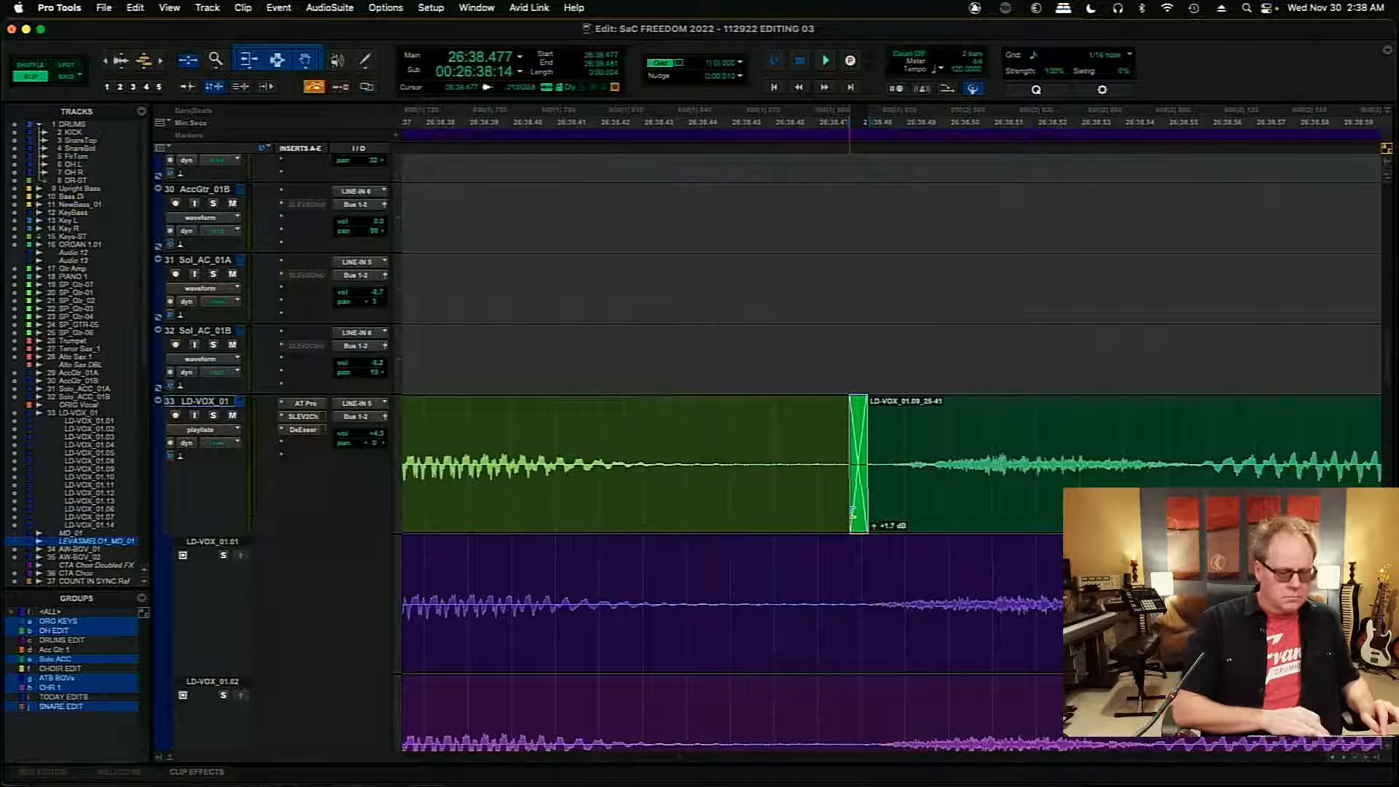
pyautogui.press('r')
pyautogui.press('r')
pyautogui.press('r')
pyautogui.press('r')
pyautogui.press('r')
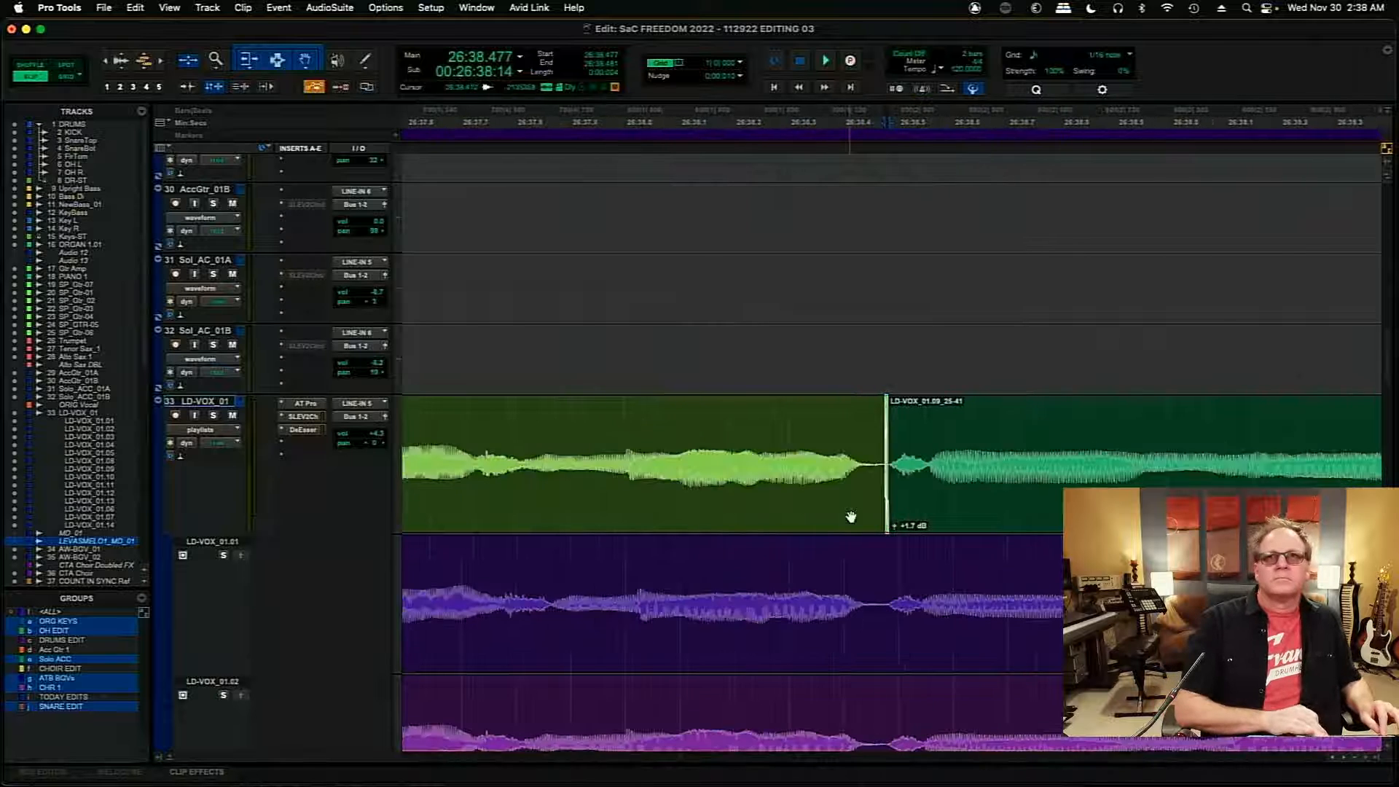
pyautogui.click(670, 423)
pyautogui.press('space')
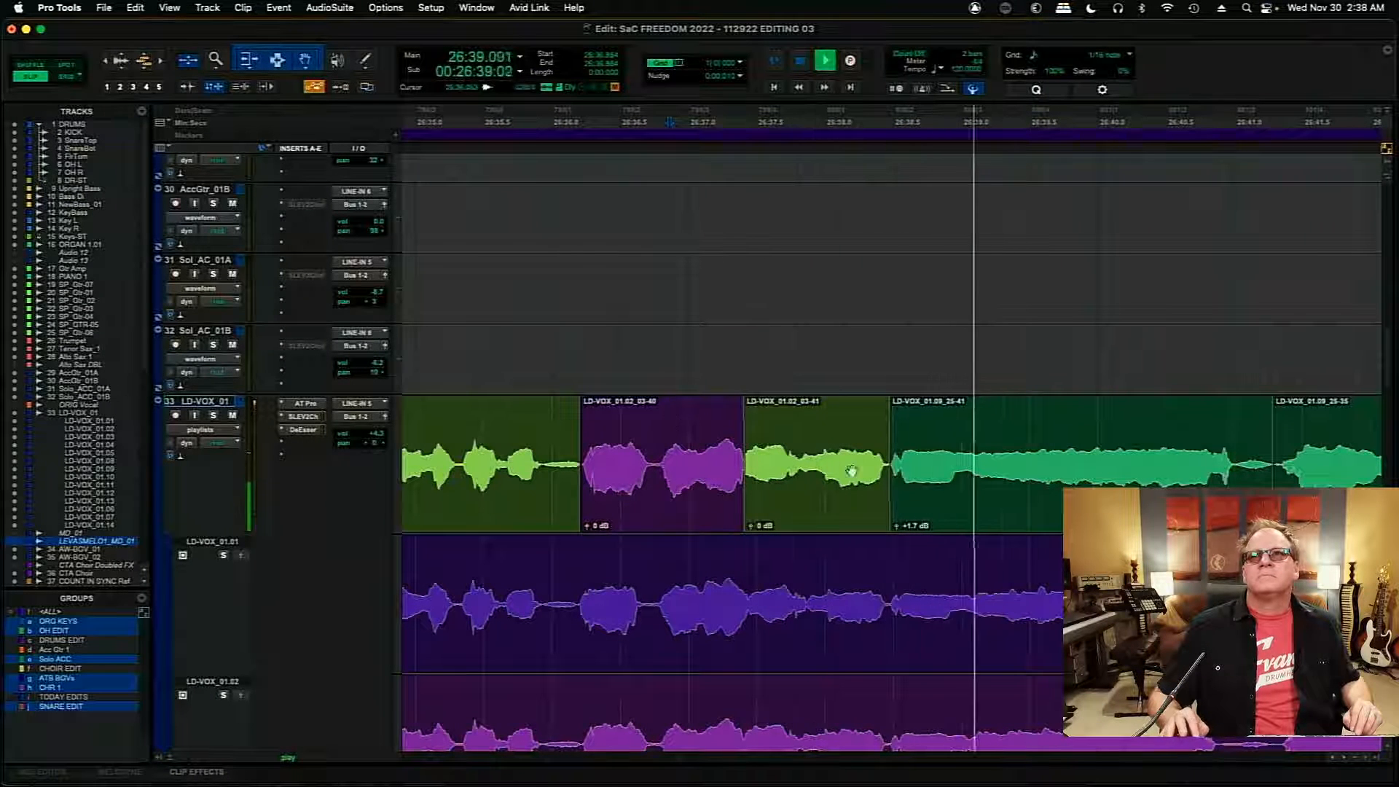
pyautogui.press('space')
# - Add a crossfade about 8 ms long at the boundary between LD-VOX_01.09_25-41 and LD-VOX_01.09_25-35, starting at about 26:41.285
pyautogui.click(1294, 460)
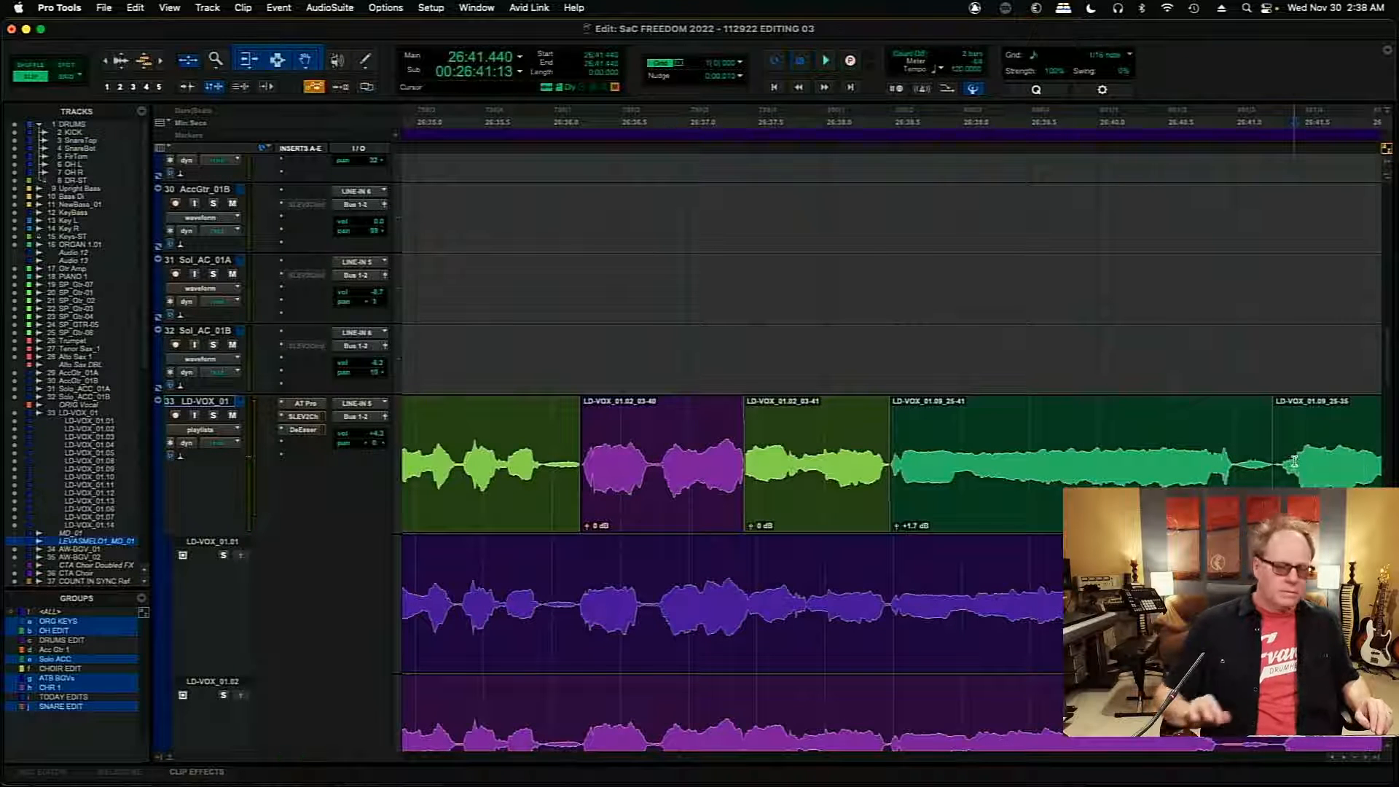
pyautogui.press('t')
pyautogui.press('t')
pyautogui.press('t')
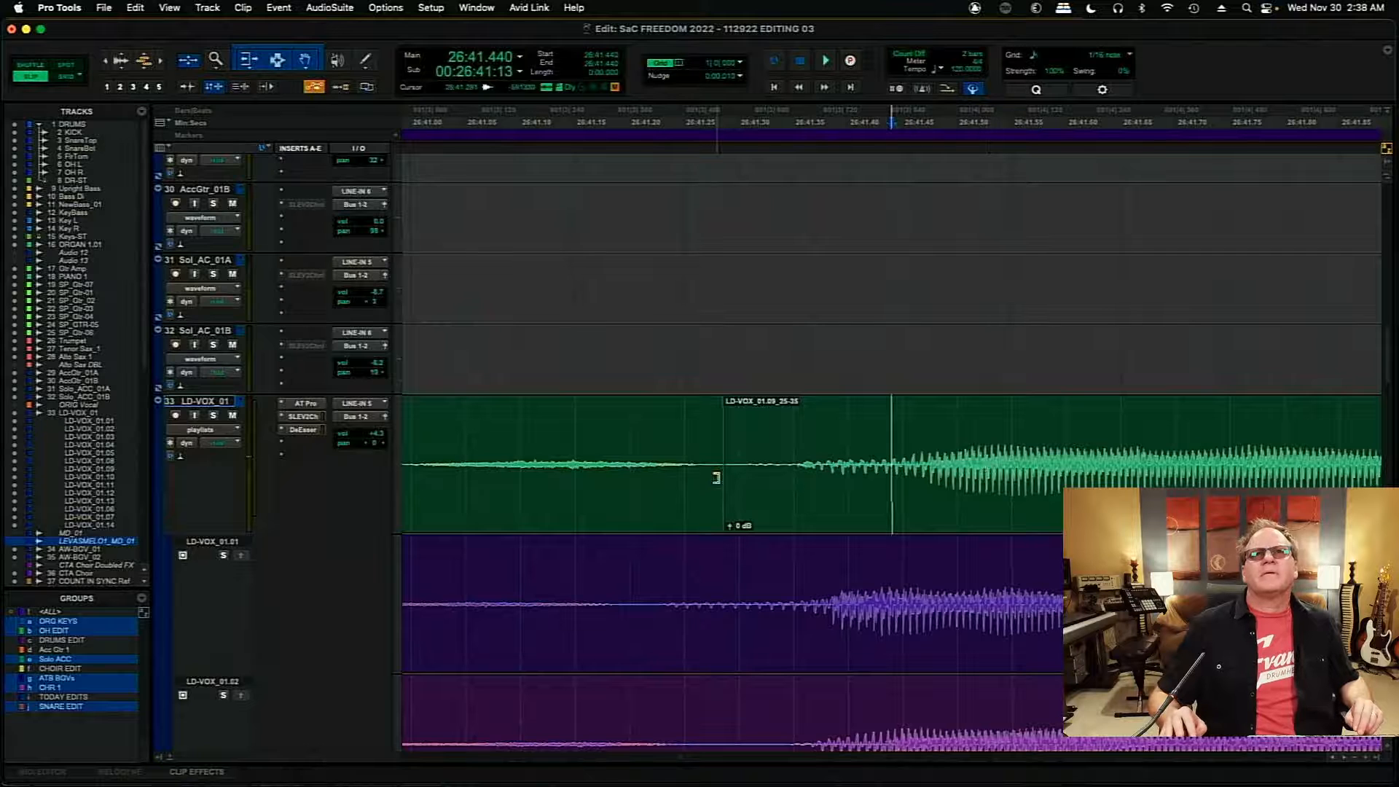
pyautogui.moveTo(717, 478); pyautogui.dragTo(723, 515)
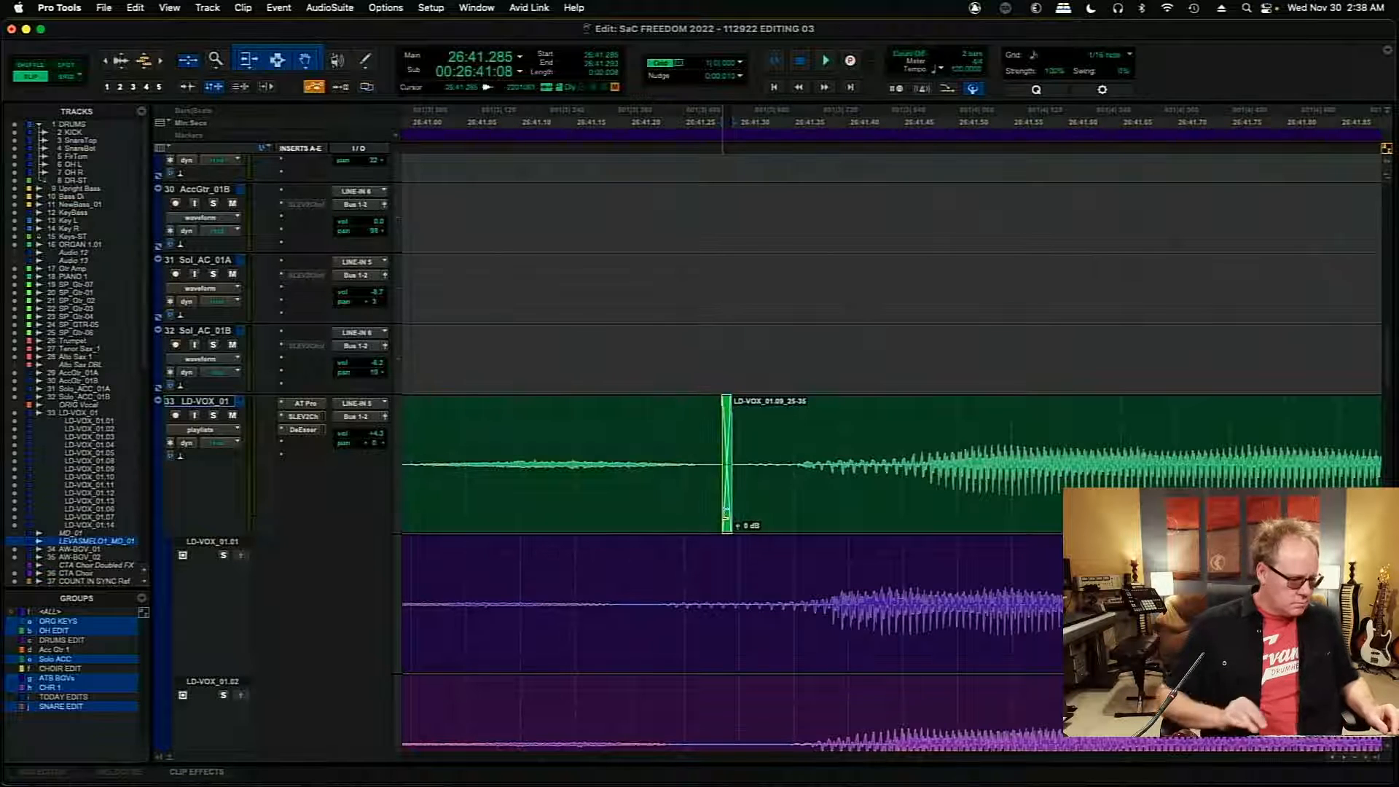
pyautogui.press('r')
pyautogui.press('r')
pyautogui.press('r')
pyautogui.press('r')
pyautogui.press('r')
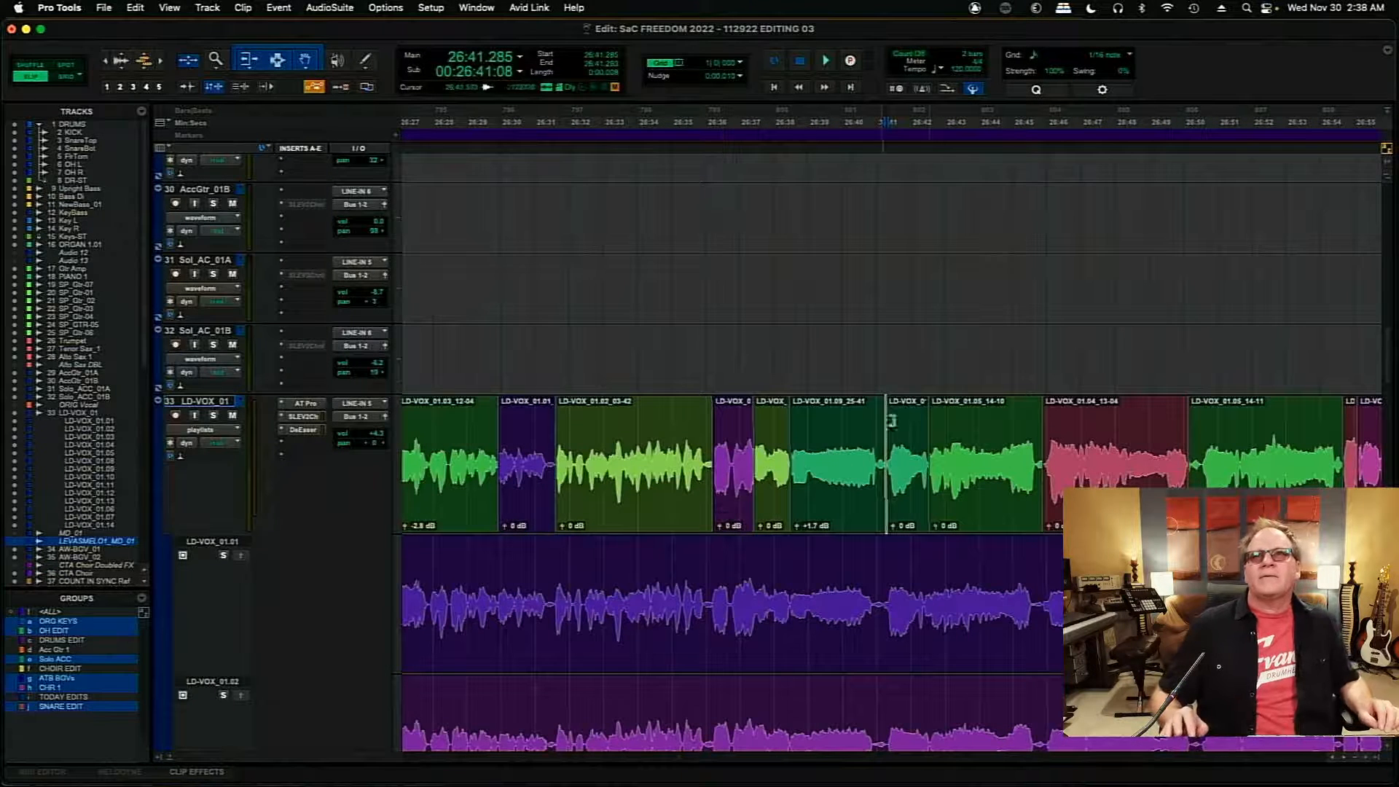
# - Try moving the boundary before LD-VOX_01.05_14-10 earlier to about 26:42.513 and play the comp across it from about 26:42.303
pyautogui.click(926, 348)
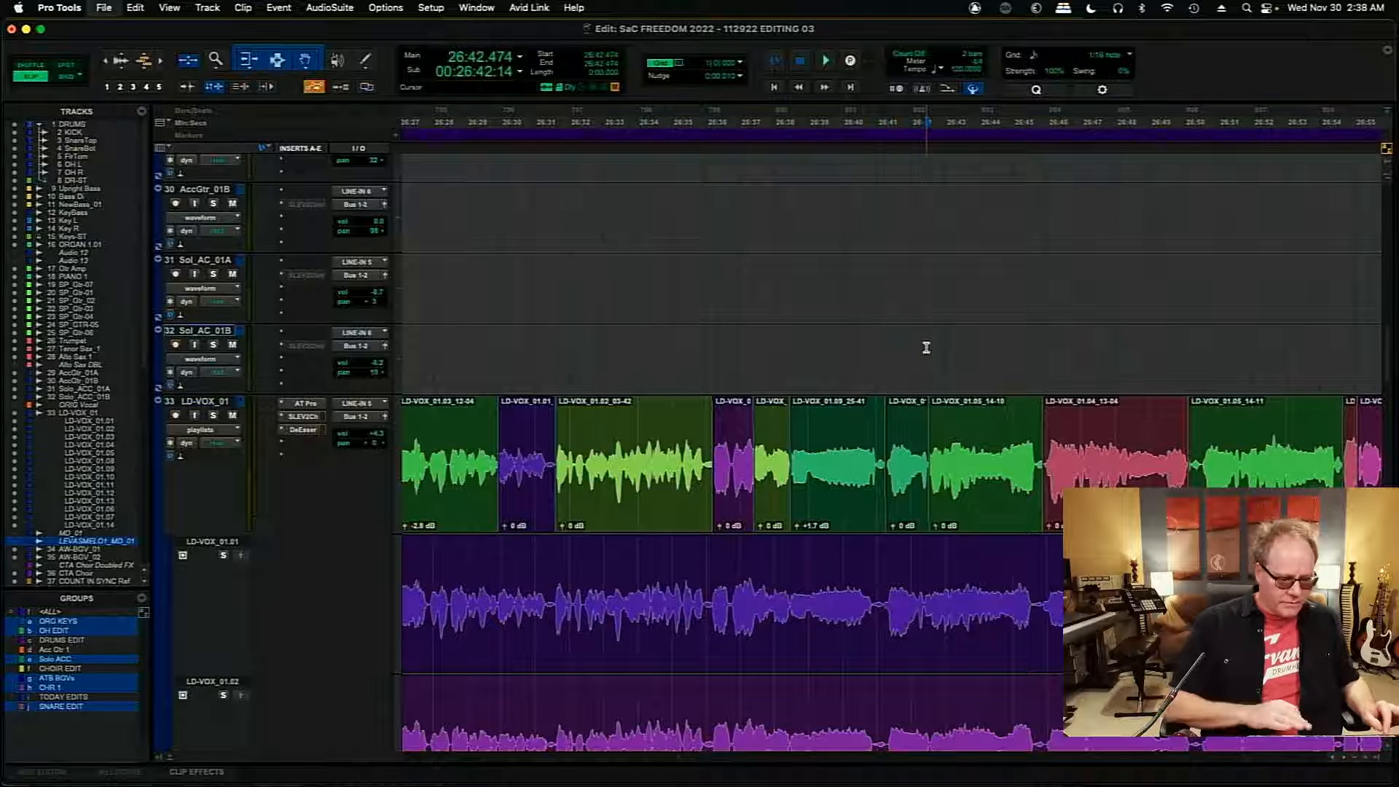
pyautogui.press('t')
pyautogui.press('t')
pyautogui.press('t')
pyautogui.press('t')
pyautogui.press('t')
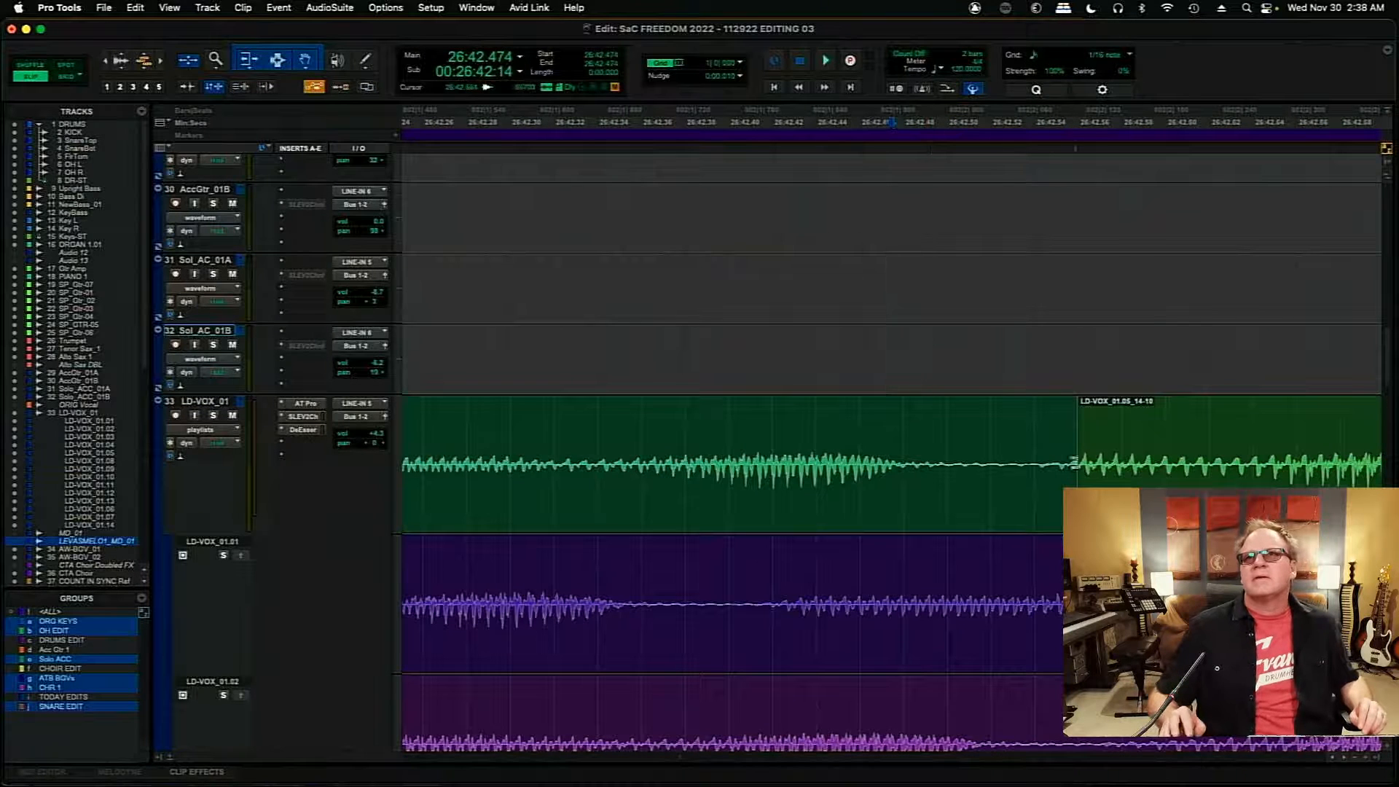
pyautogui.moveTo(1082, 466); pyautogui.dragTo(977, 477)
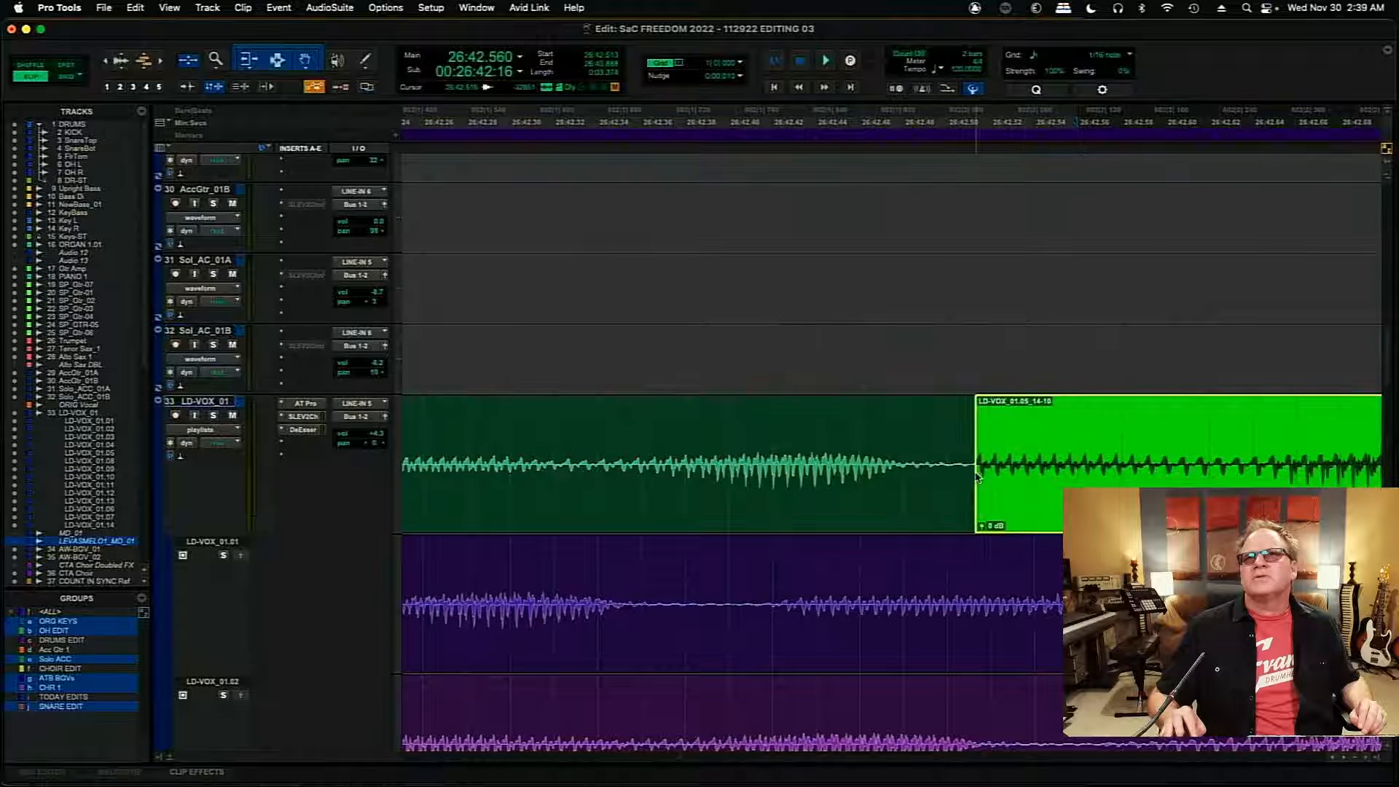
pyautogui.click(516, 422)
pyautogui.press('space')
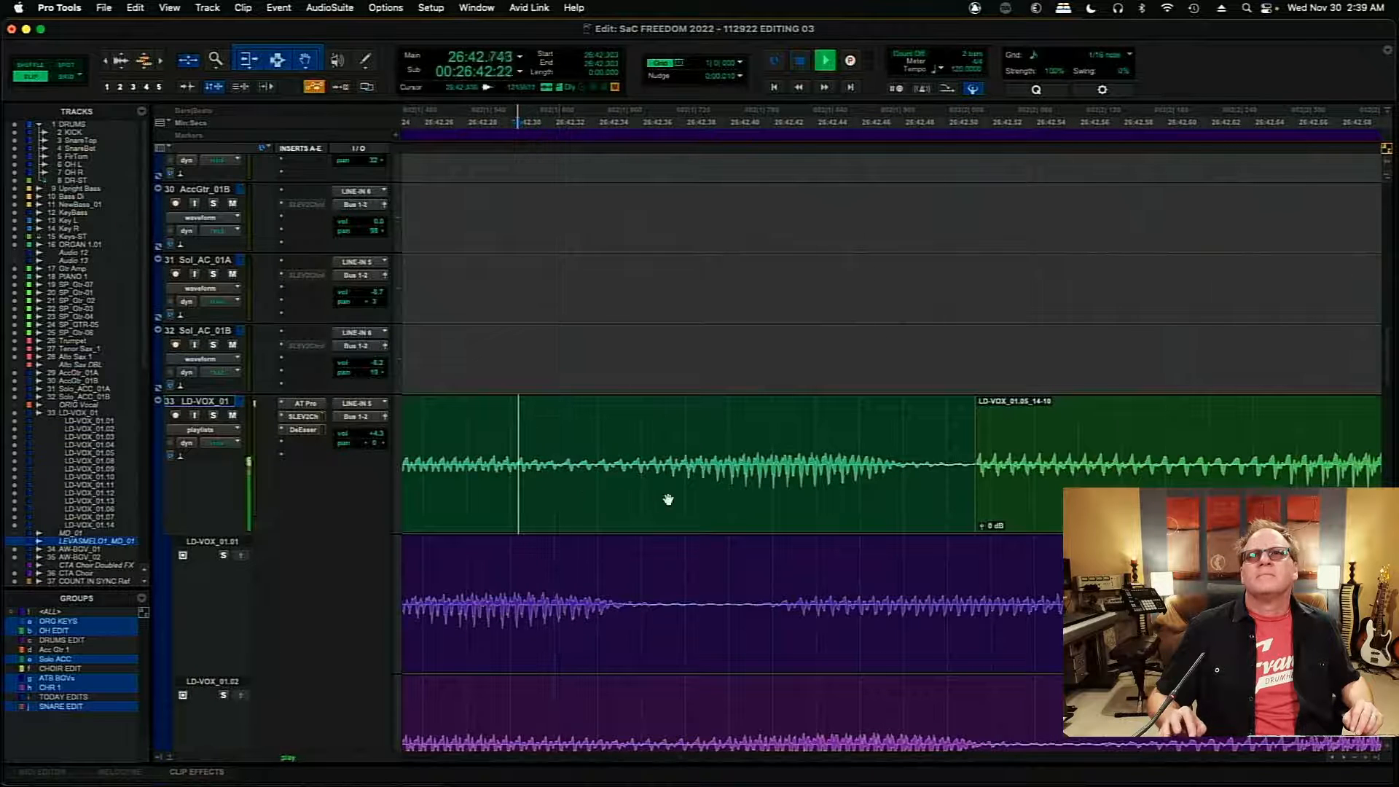
pyautogui.press('space')
# - Try the boundary before LD-VOX_01.05_14-10 earlier at about 26:42.503 and play across it twice, the second time from about 26:42.297
pyautogui.moveTo(977, 473)
pyautogui.mouseDown()
pyautogui.moveTo(915, 470)
pyautogui.moveTo(957, 467)
pyautogui.mouseUp()
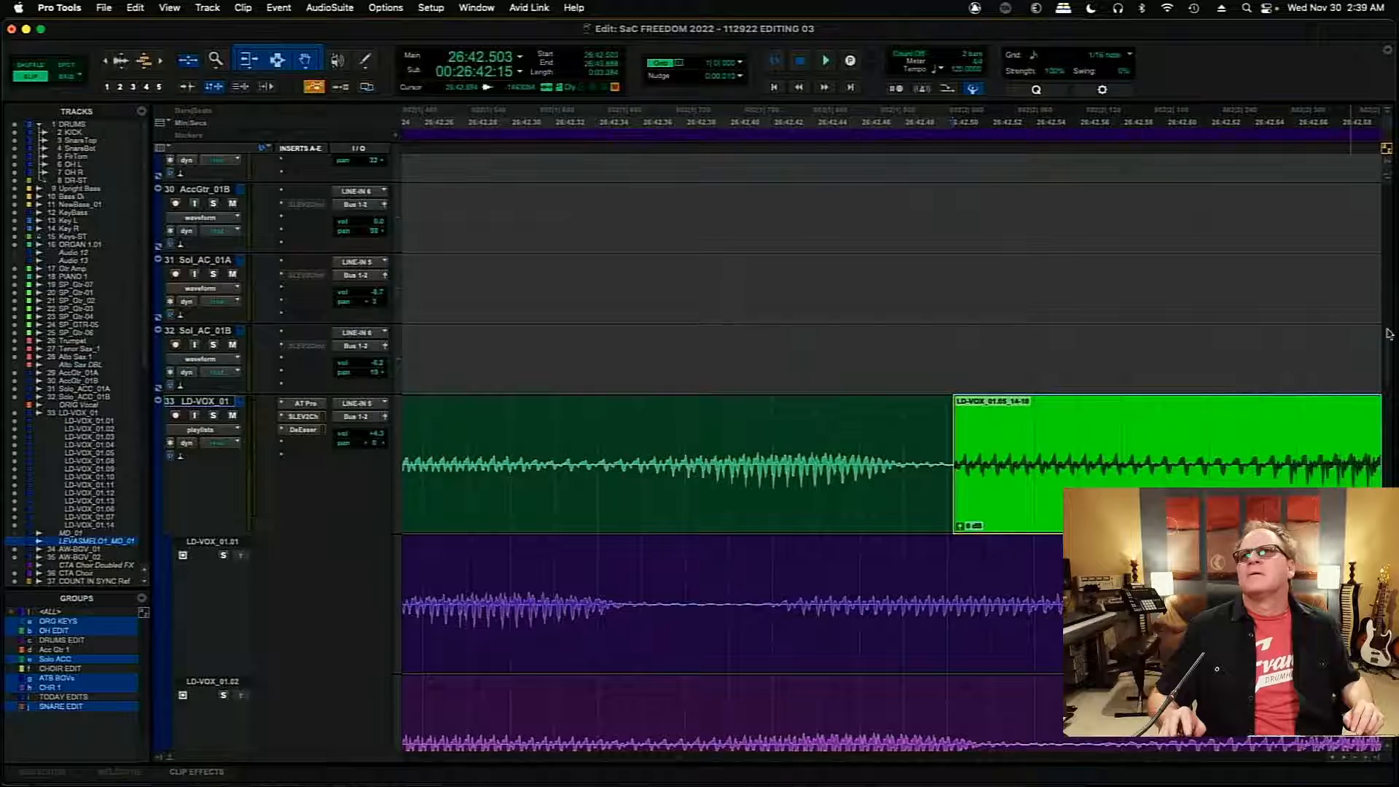
pyautogui.moveTo(1387, 346)
pyautogui.mouseDown()
pyautogui.moveTo(1387, 499)
pyautogui.moveTo(1392, 329)
pyautogui.mouseUp()
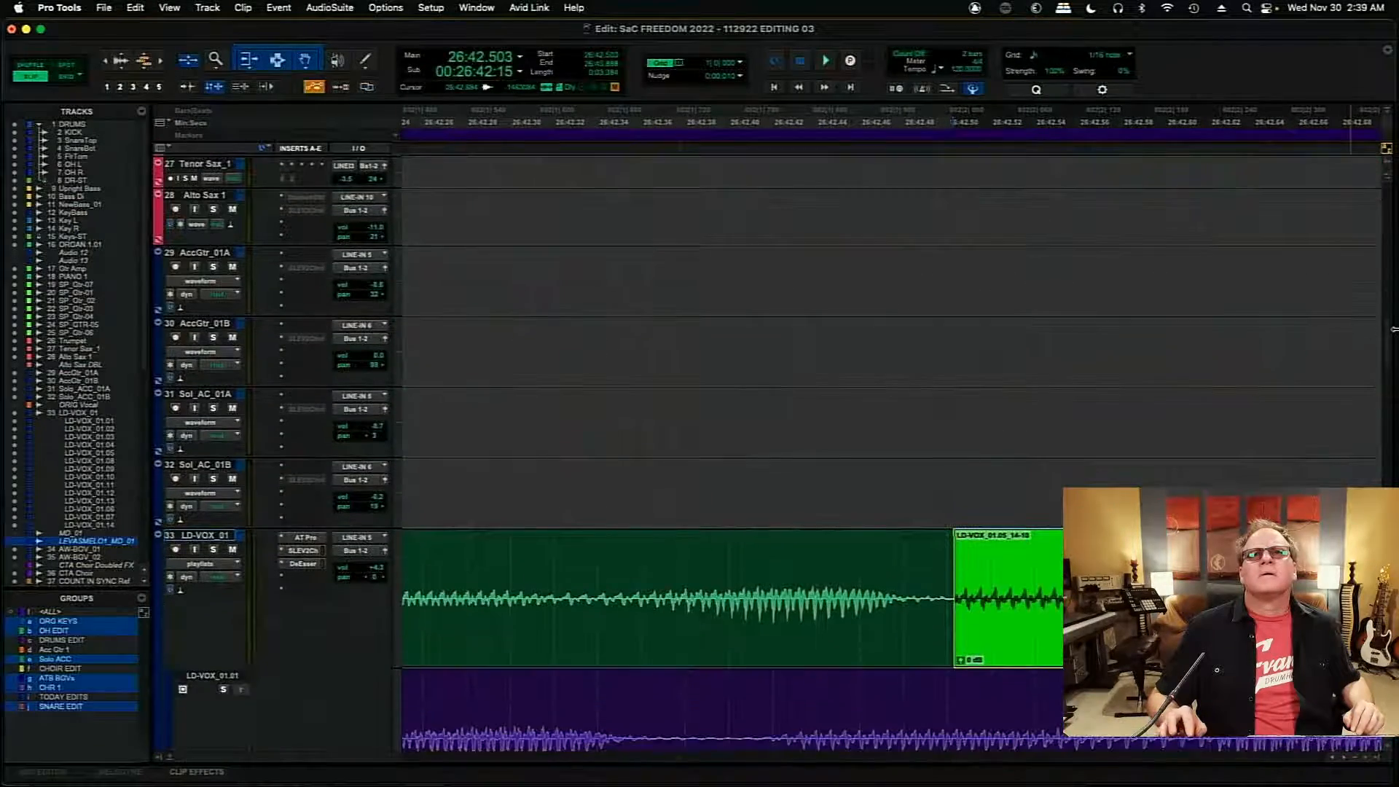
pyautogui.click(419, 573)
pyautogui.press('space')
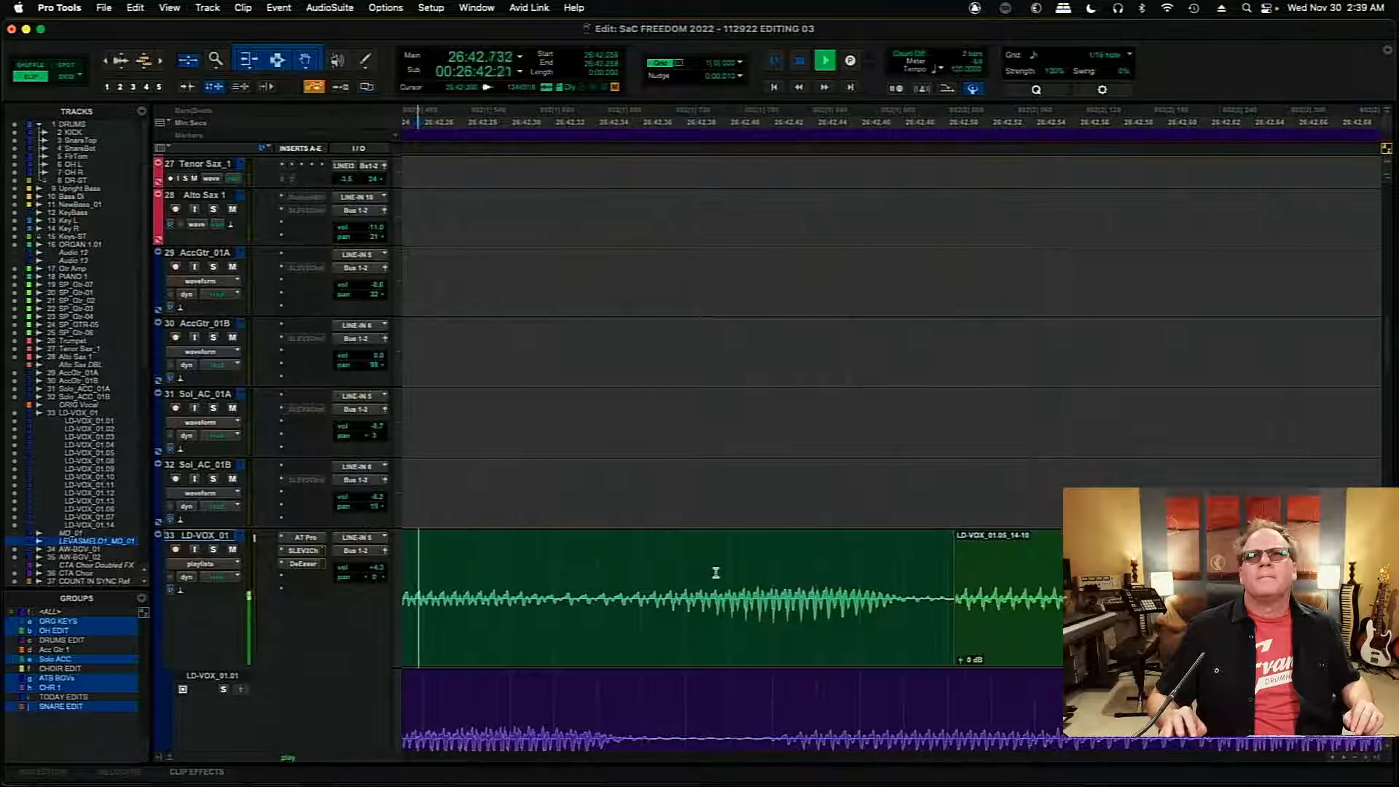
pyautogui.press('space')
pyautogui.click(504, 562)
pyautogui.press('space')
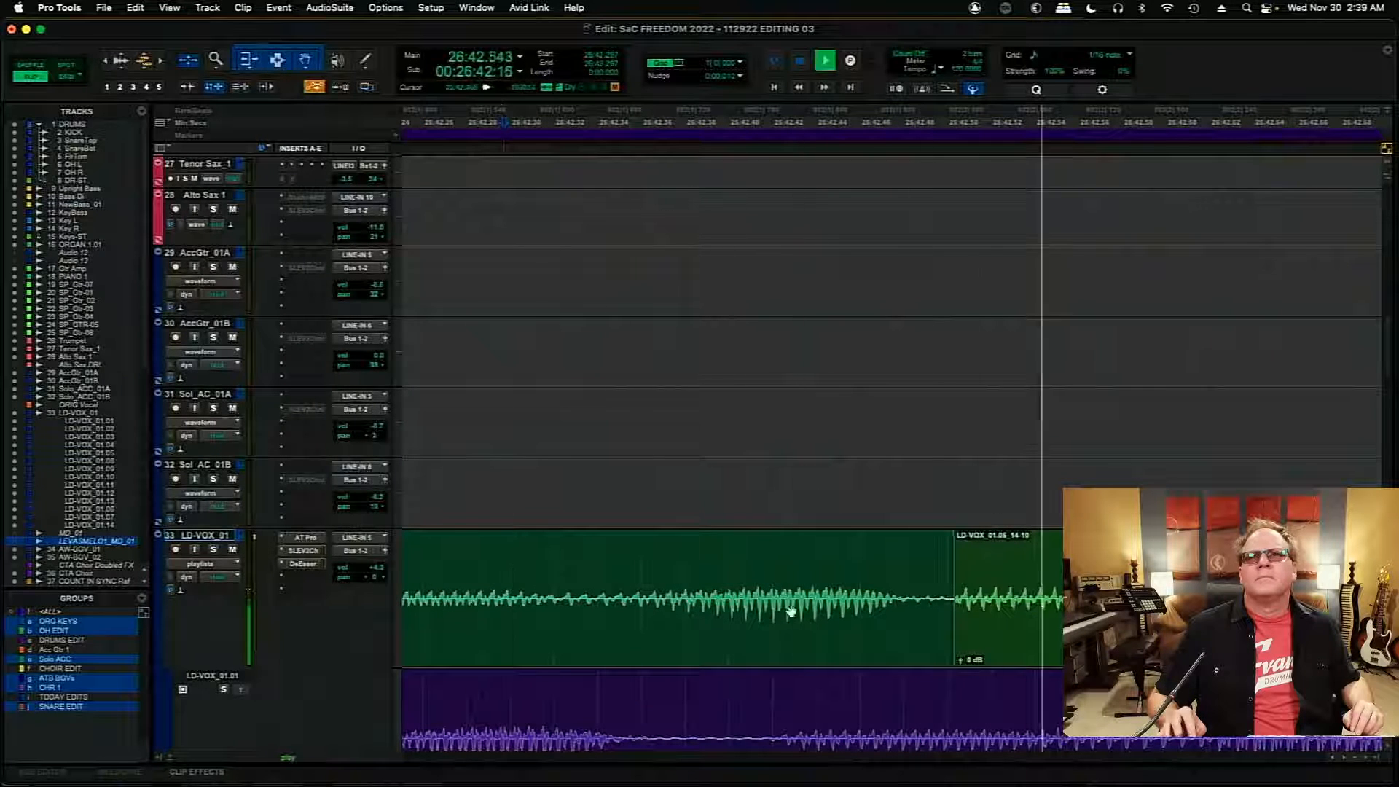
pyautogui.press('space')
# - Play the comp from about 26:41.90 to check the transition into LD-VOX_01.05_14-10 with a longer lead-in
pyautogui.press('r')
pyautogui.press('r')
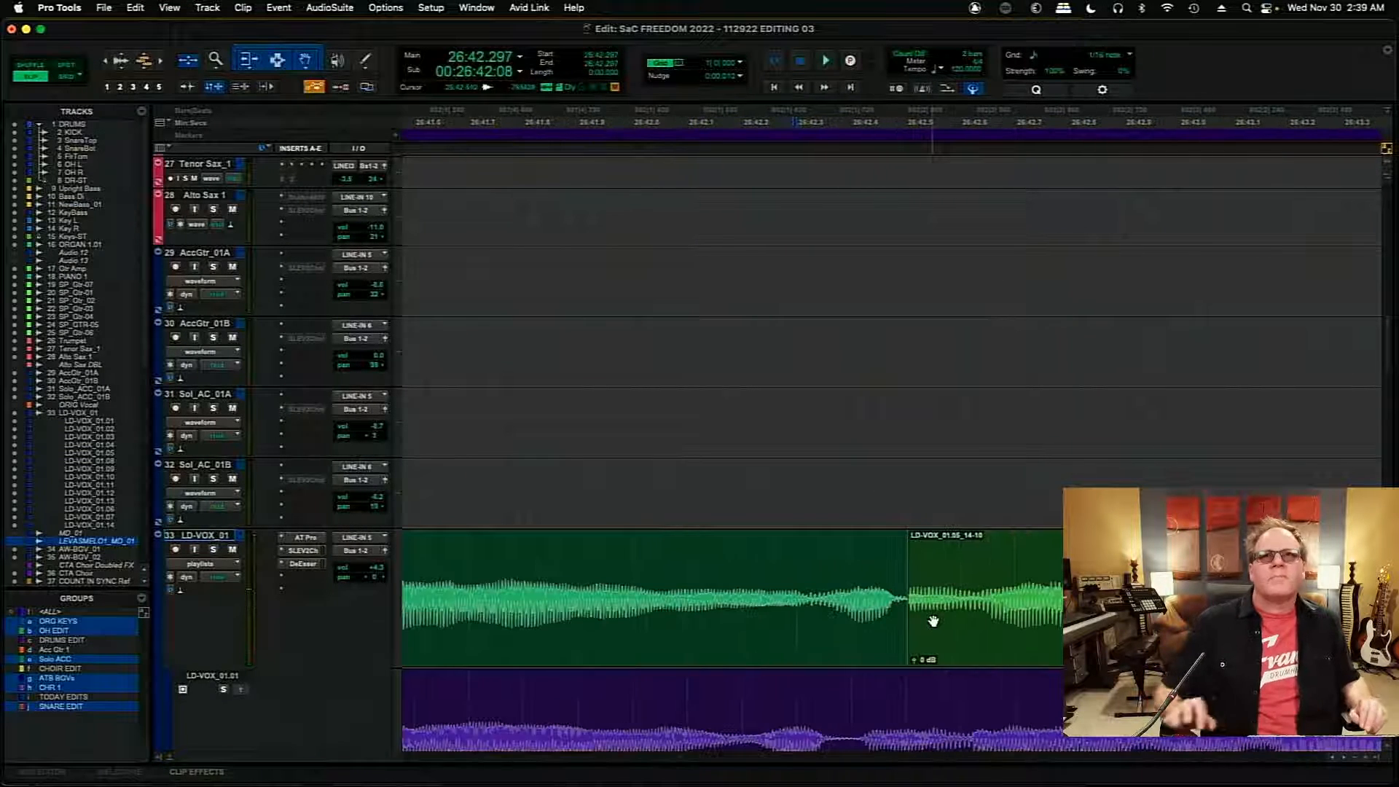
pyautogui.click(577, 558)
pyautogui.press('space')
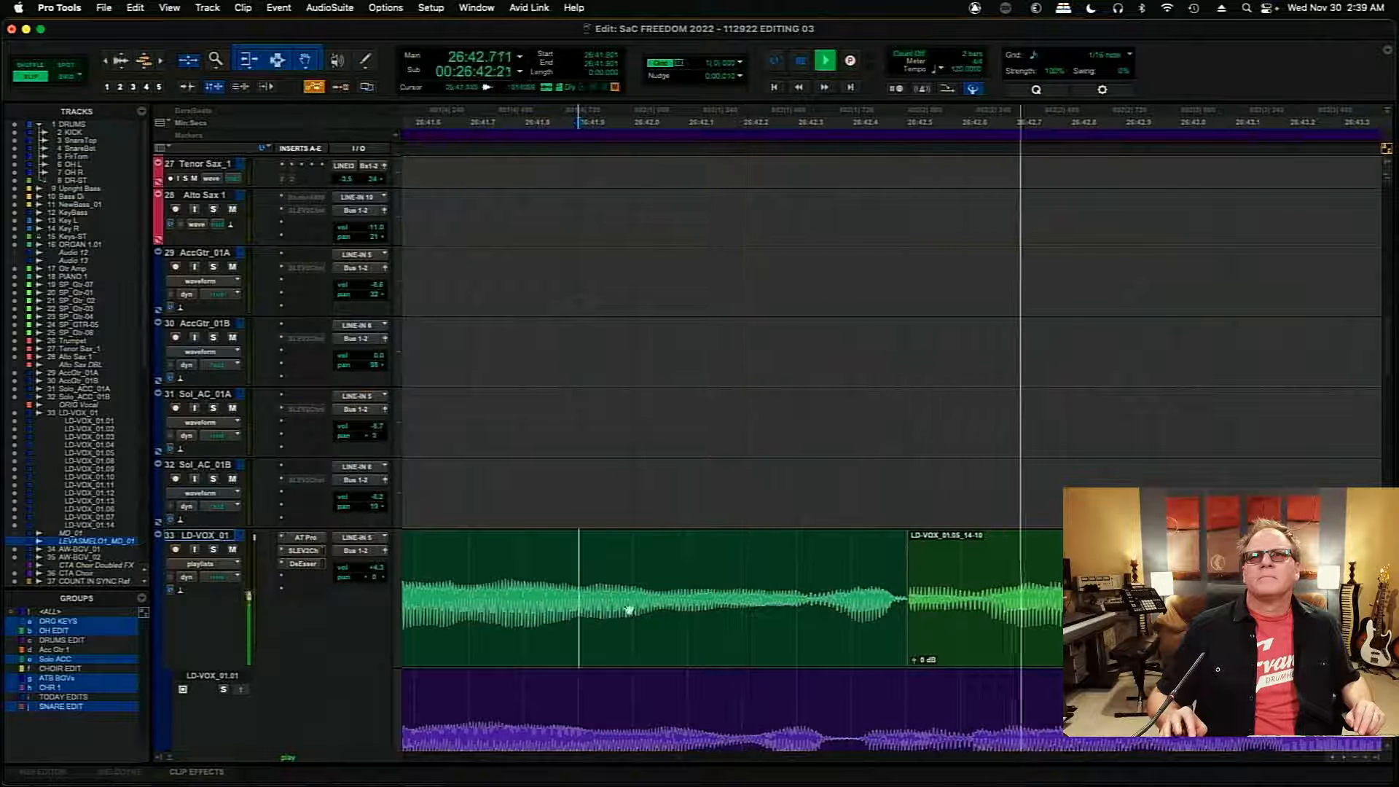
pyautogui.press('space')
# - Try extending LD-VOX_01.09_25-35 to end at about 26:42.513 and play the transition from about 26:41.677
pyautogui.moveTo(900, 602)
pyautogui.mouseDown()
pyautogui.moveTo(933, 603)
pyautogui.moveTo(917, 607)
pyautogui.mouseUp()
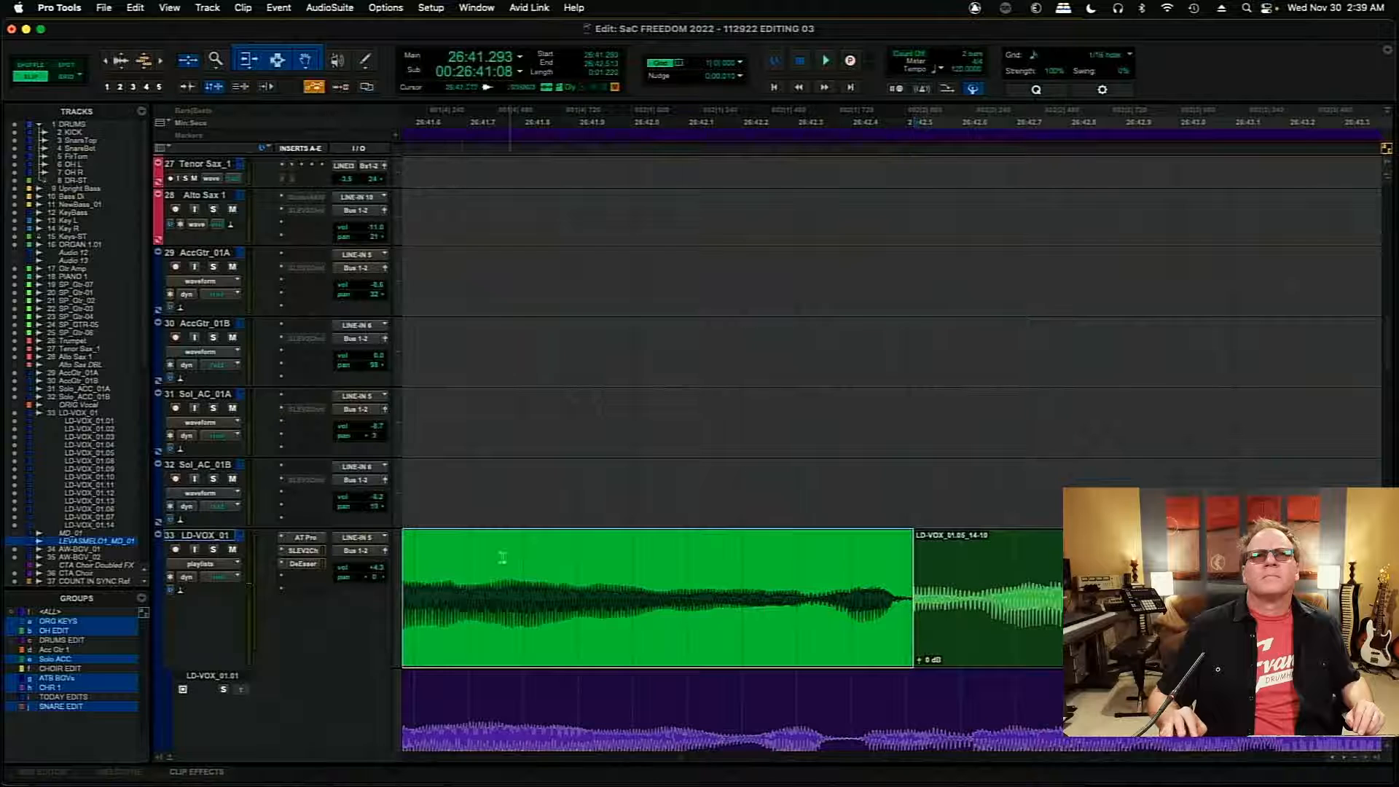
pyautogui.click(454, 550)
pyautogui.press('space')
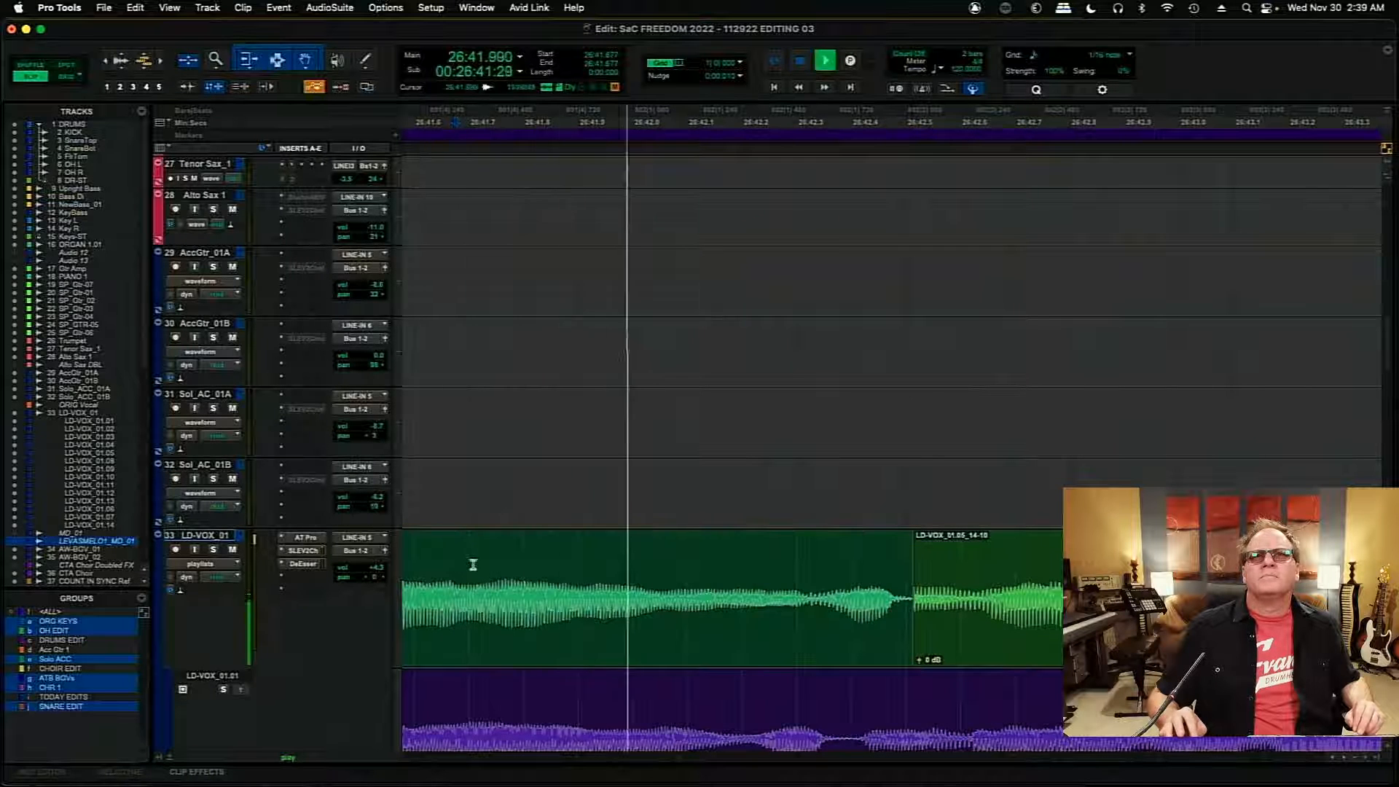
pyautogui.press('space')
# - Solo LD-VOX_01, play the comp from 26:41.677 to past 26:43.1, and remove the solo
pyautogui.click(213, 549)
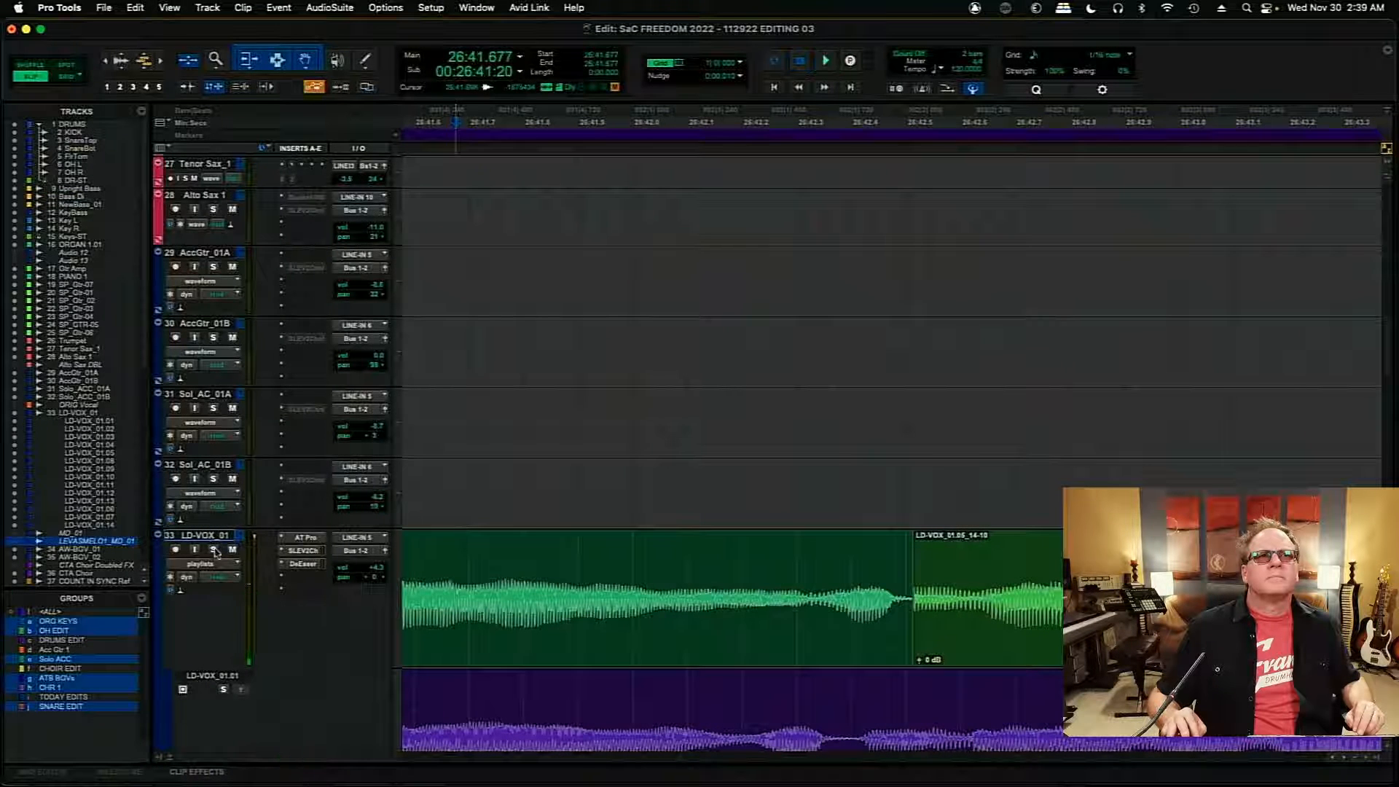
pyautogui.press('space')
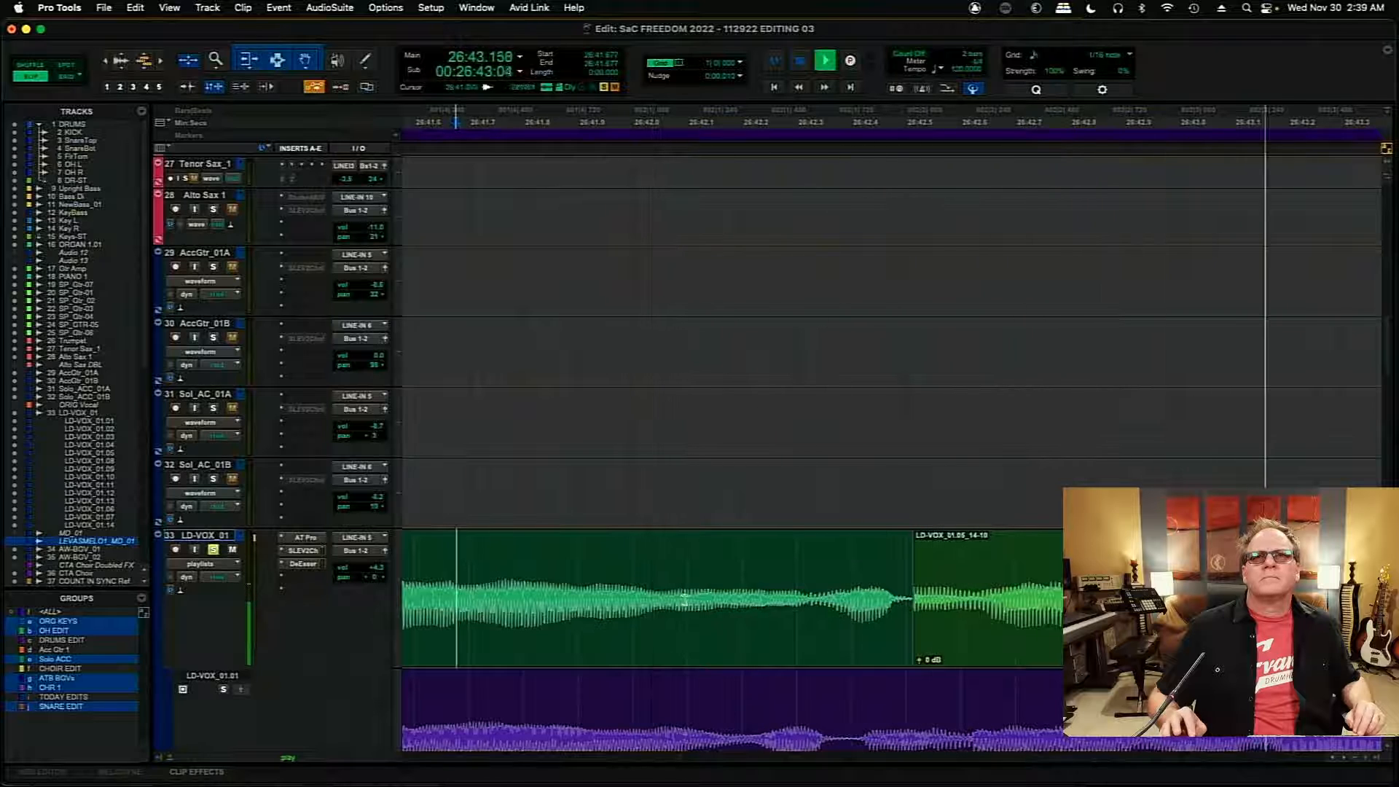
pyautogui.press('space')
pyautogui.click(215, 550)
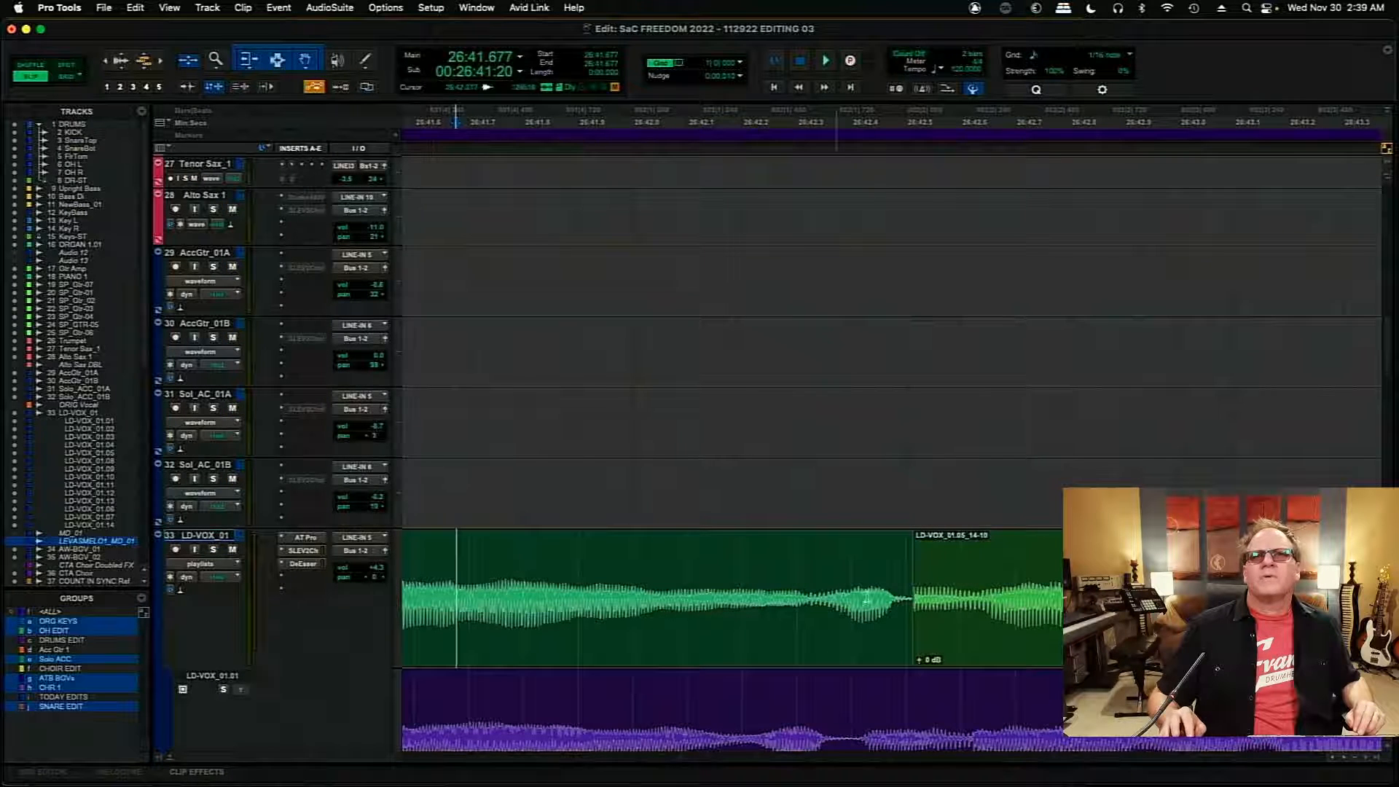
# - Try starting LD-VOX_01.05_14-10 earlier at about 26:42.442 and play the transition from about 26:41.698
pyautogui.moveTo(917, 599); pyautogui.dragTo(877, 609)
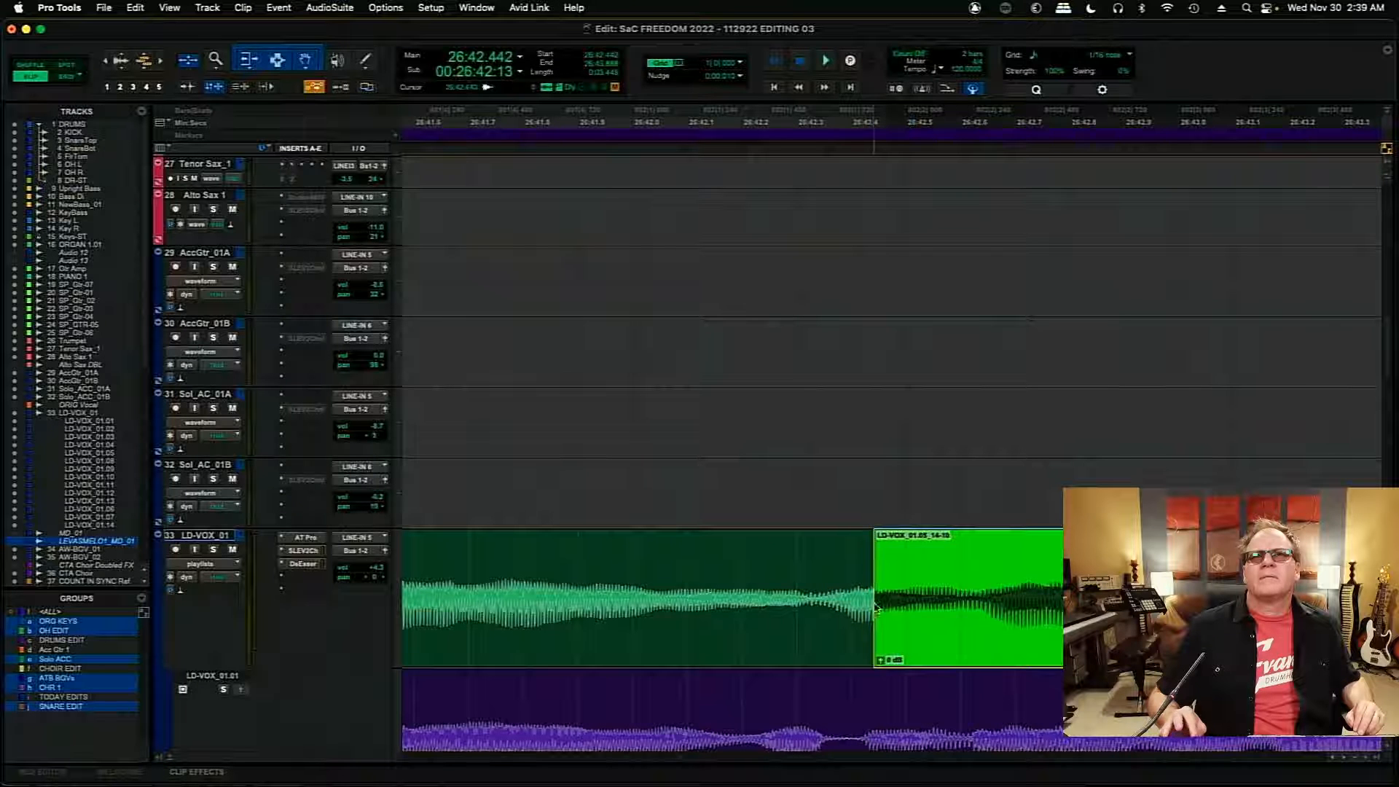
pyautogui.click(472, 574)
pyautogui.press('space')
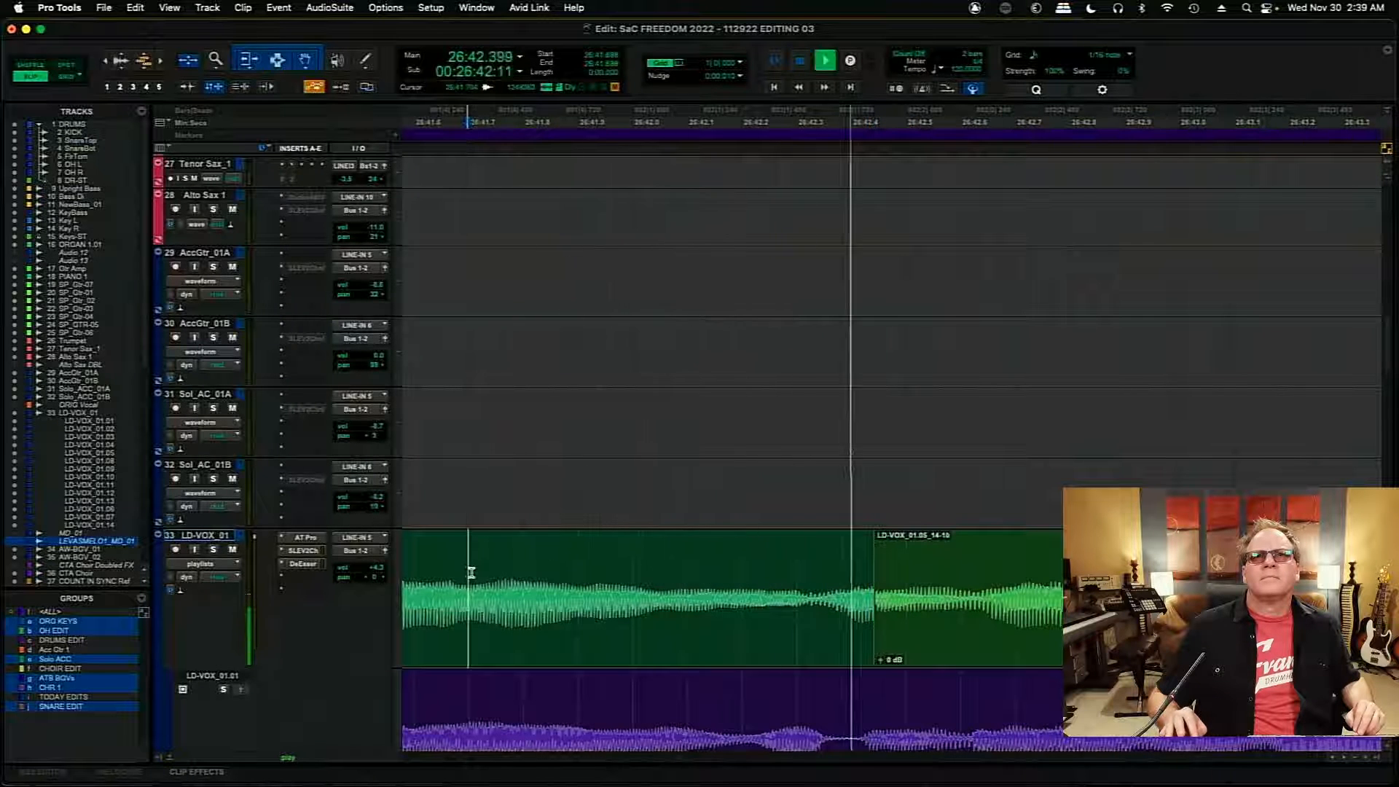
pyautogui.press('space')
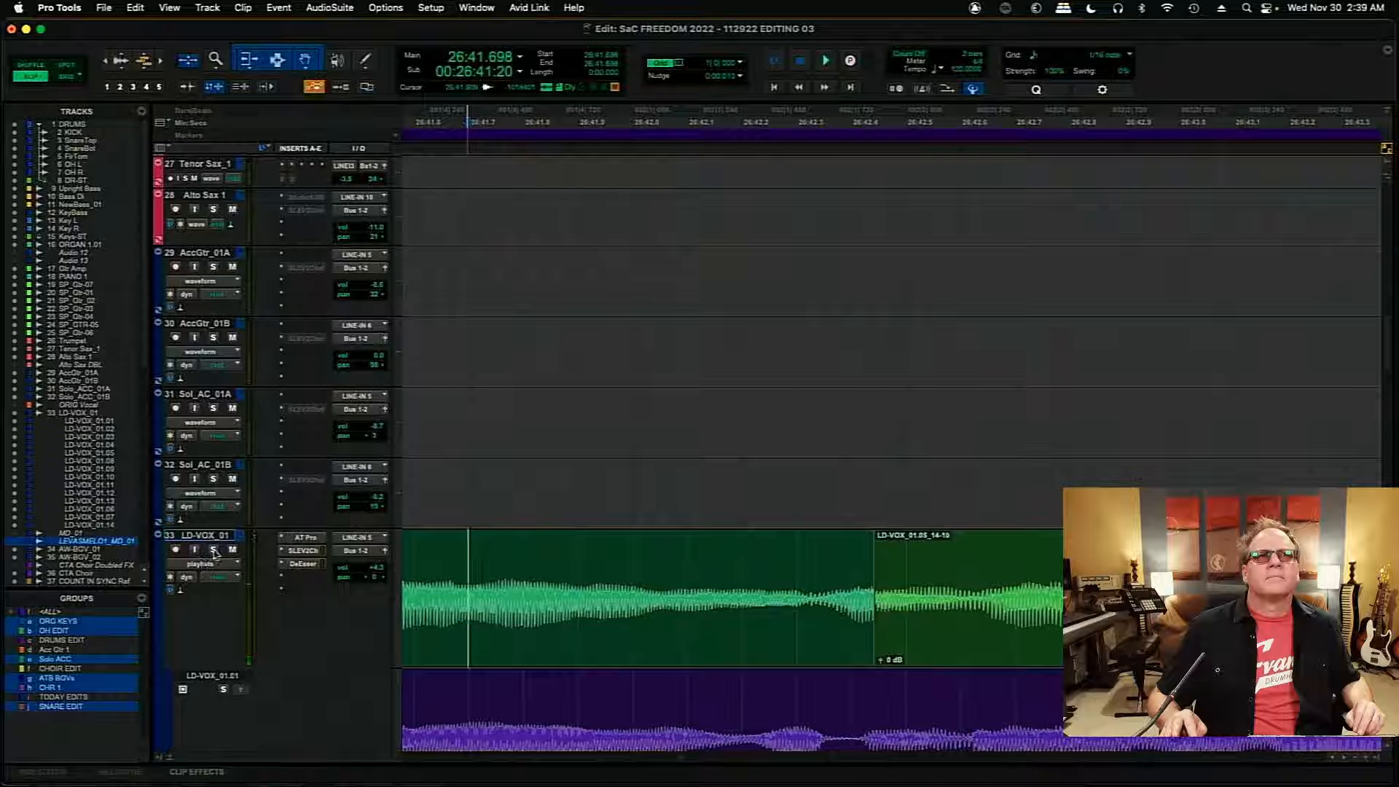
# - Solo the LD-VOX_01 track and play the comp from 26:41.698, plus a short check from about 26:42.486
pyautogui.click(213, 550)
pyautogui.press('space')
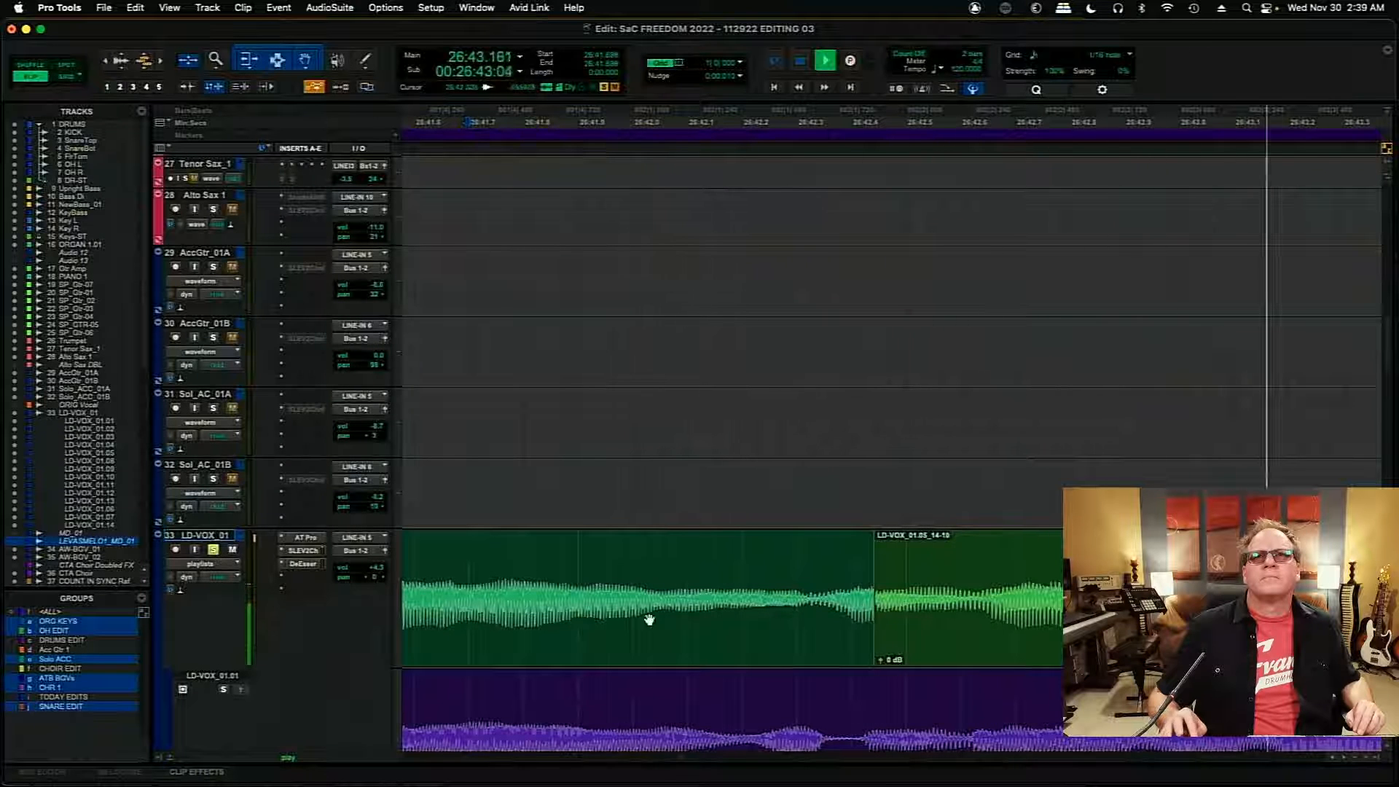
pyautogui.press('space')
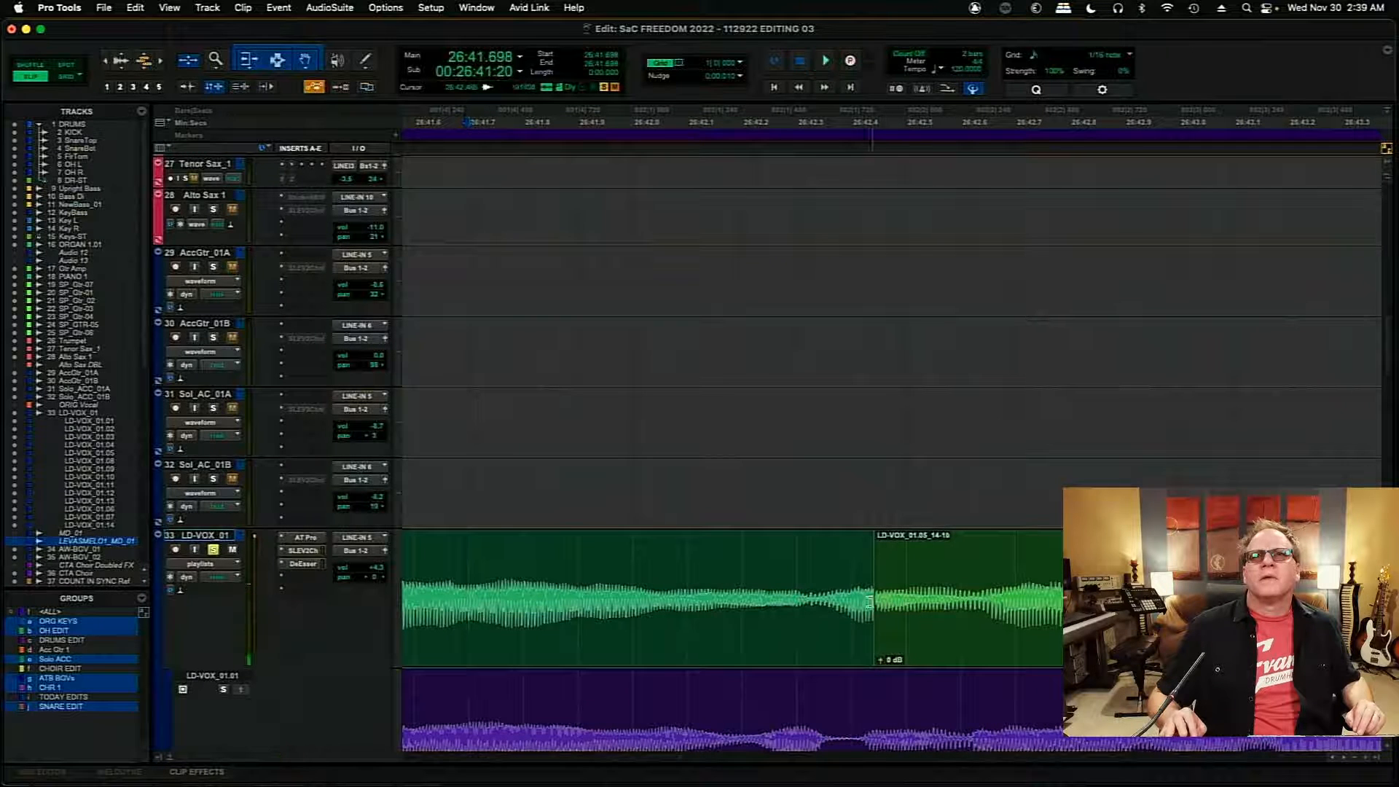
pyautogui.click(898, 582)
pyautogui.press('space')
pyautogui.press('space')
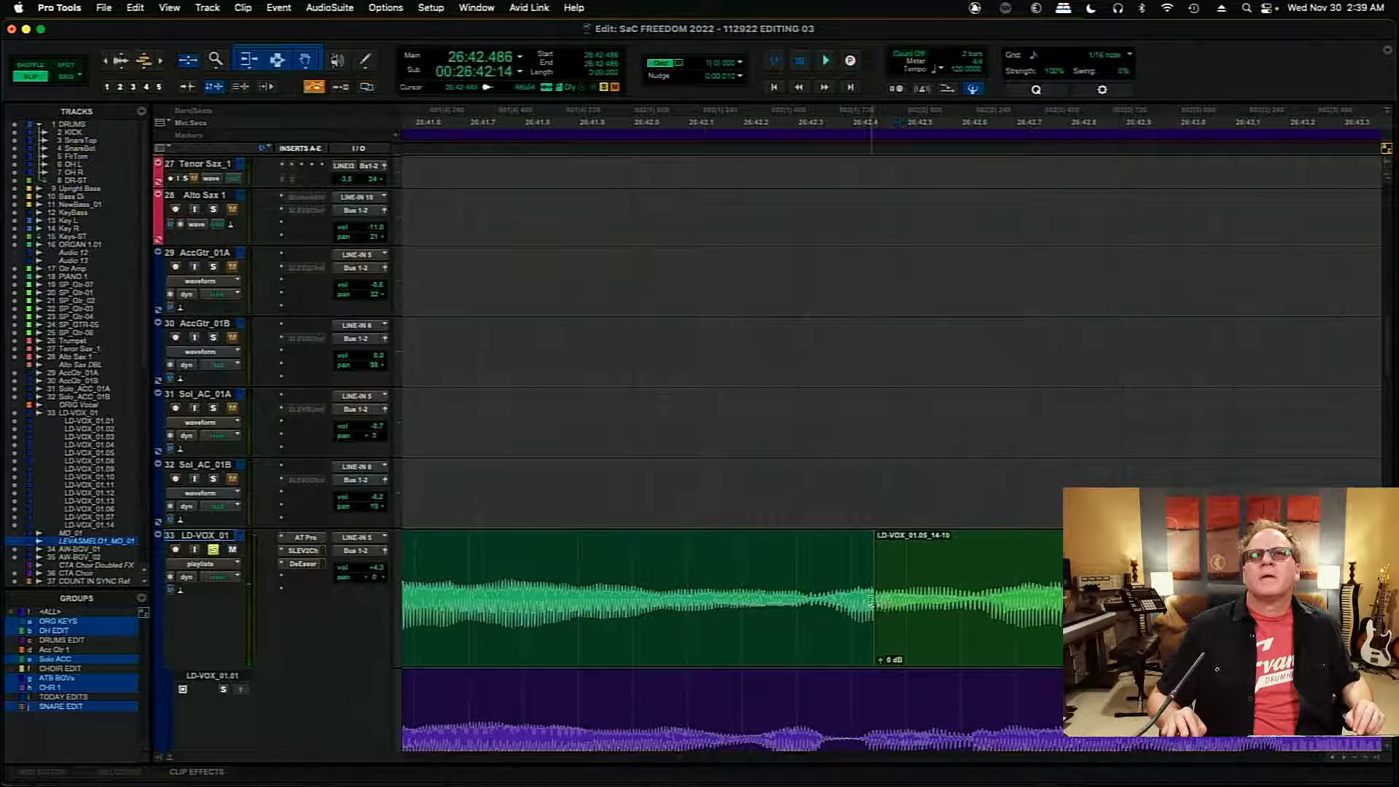
# - Move the boundary between LD-VOX_01.09_25-35 and LD-VOX_01.05_14-10 later to about 26:42.625 and play across it from about 26:42.33
pyautogui.moveTo(871, 601); pyautogui.dragTo(975, 601)
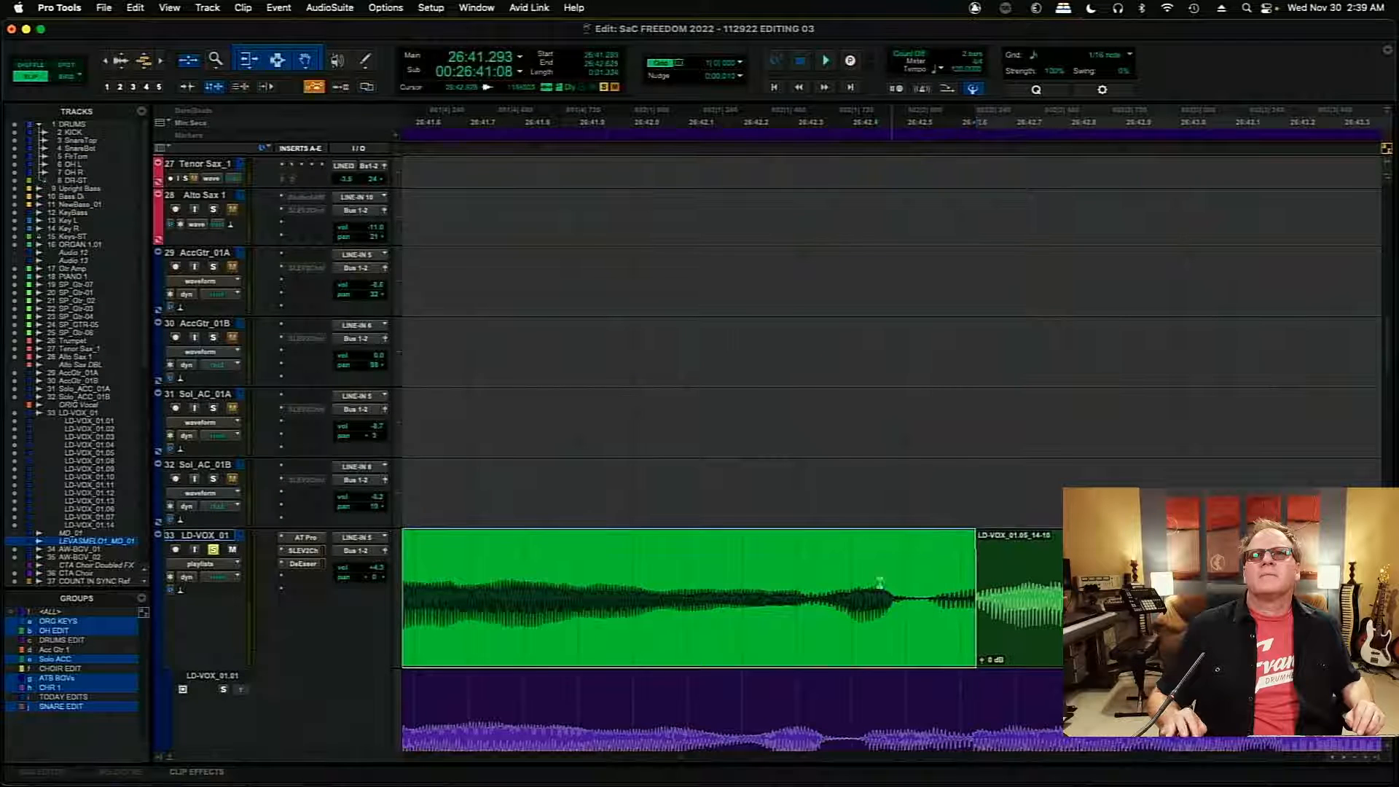
pyautogui.click(811, 575)
pyautogui.press('space')
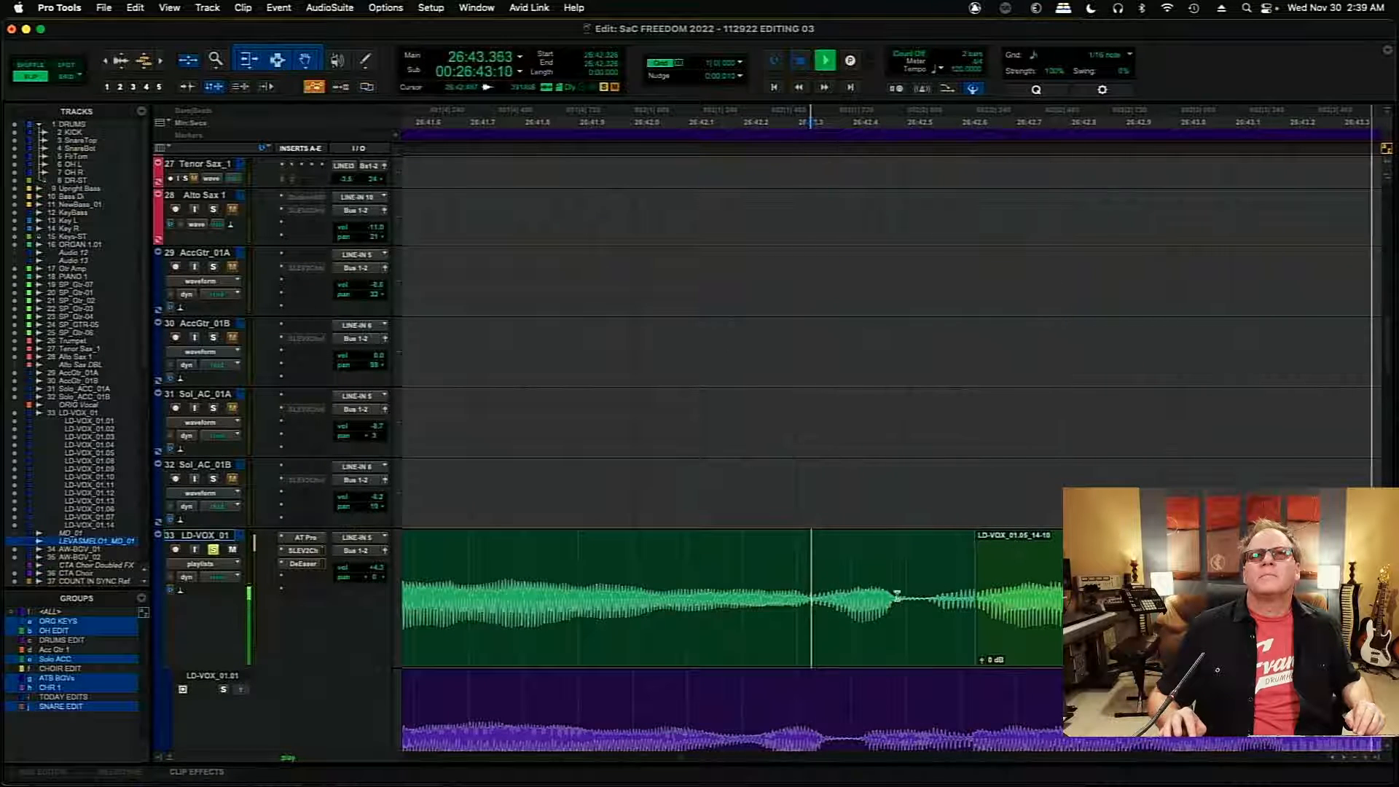
pyautogui.press('space')
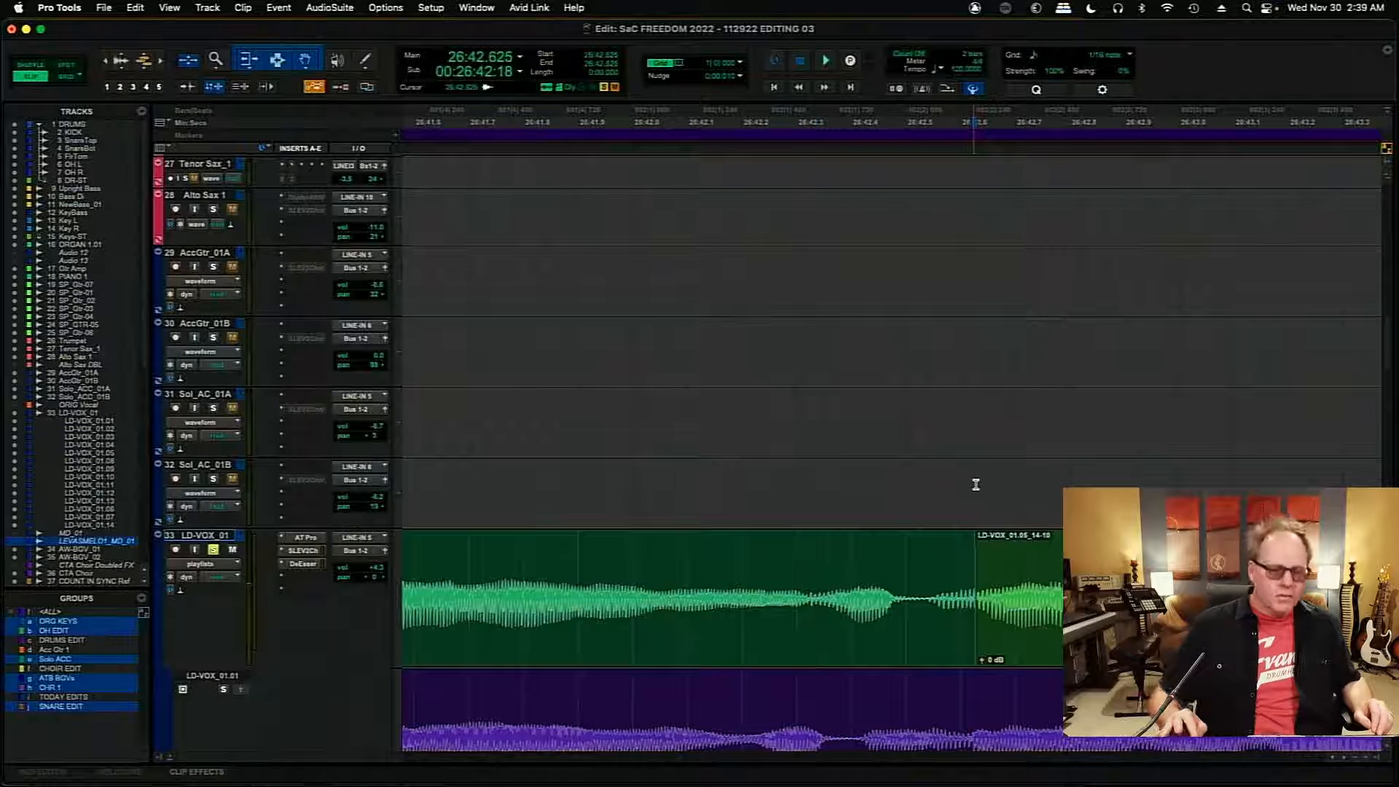
# - Add a crossfade of only a few milliseconds at the boundary before LD-VOX_01.05_14-10, around 26:42.627
pyautogui.click(975, 485)
pyautogui.press('t')
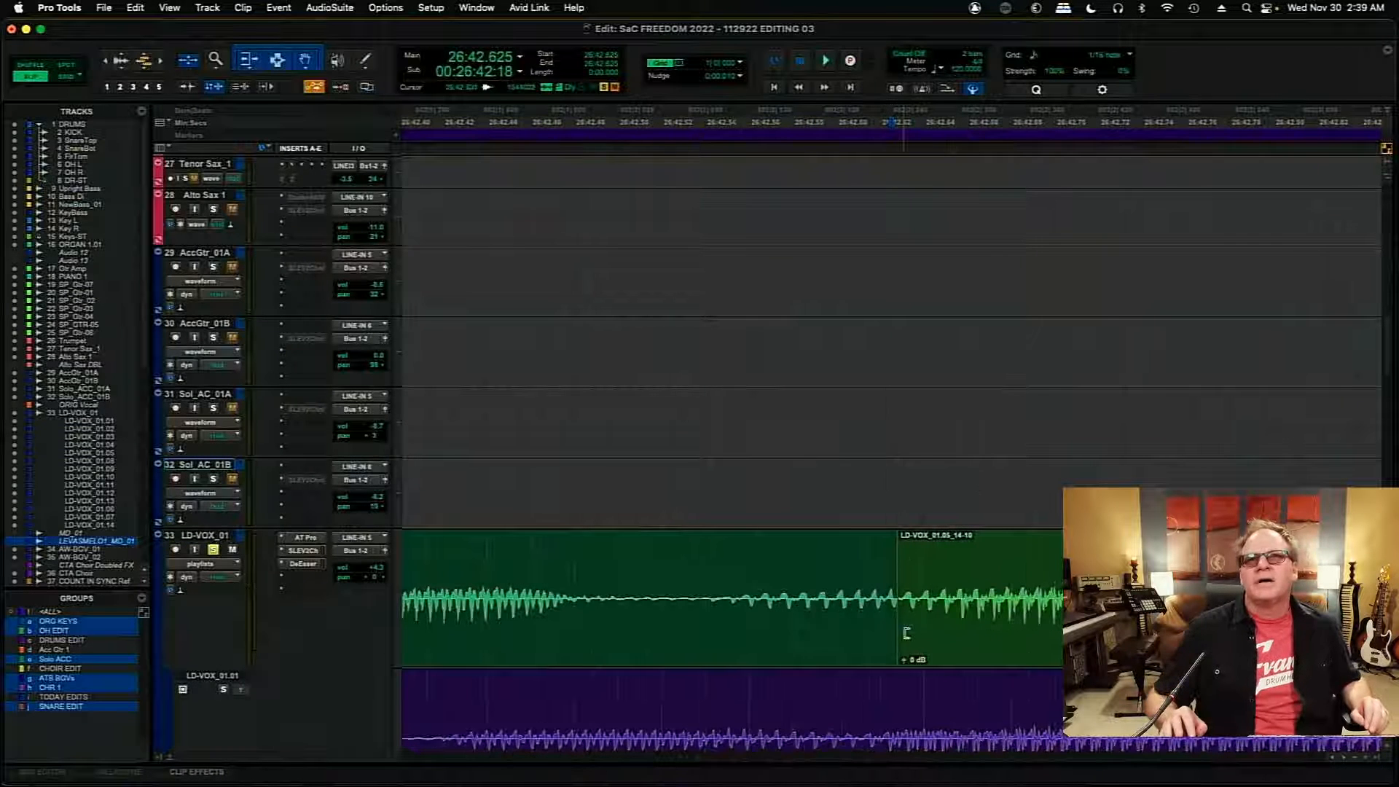
pyautogui.click(897, 652)
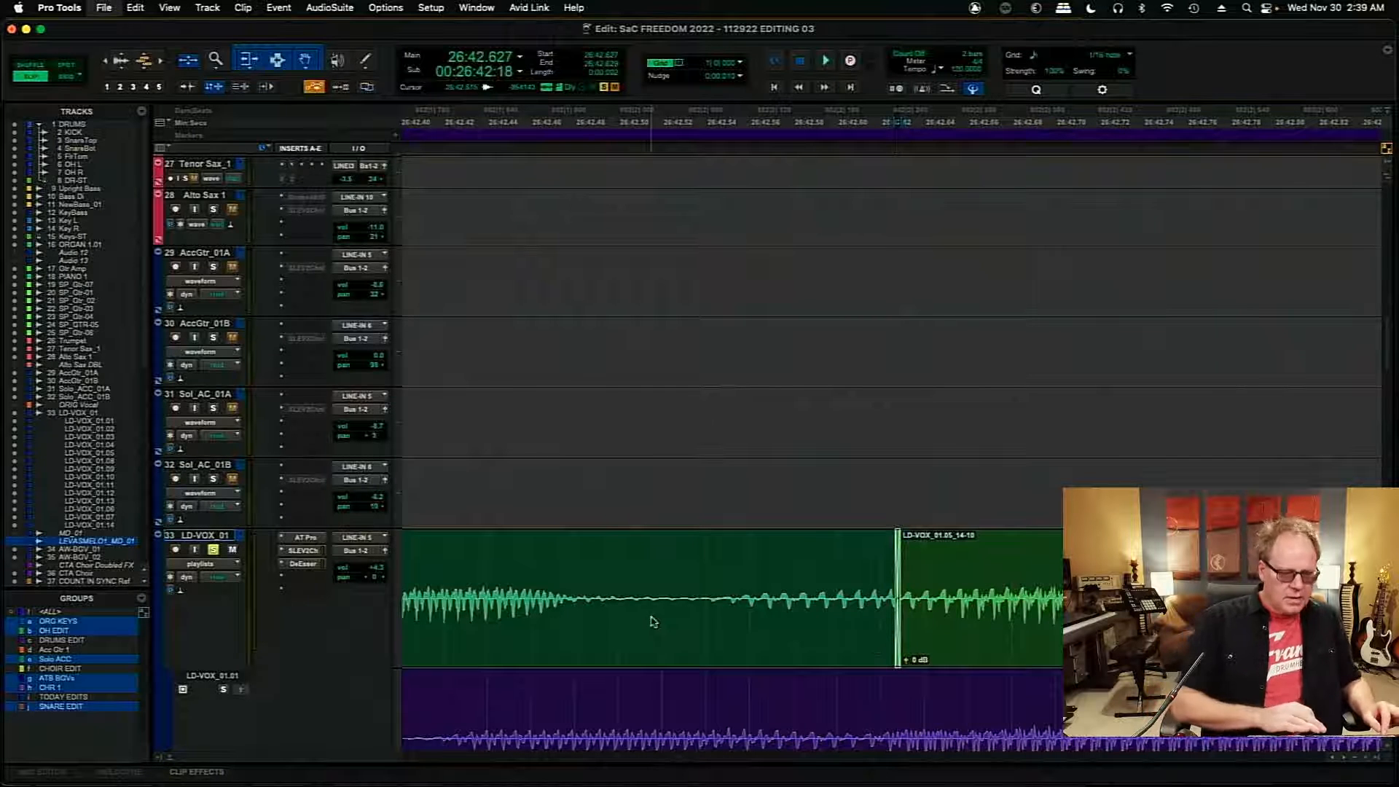
pyautogui.press('r')
# - Play the soloed comp from about 26:42.424 and again from 26:42.112 to check the crossfade into LD-VOX_01.05_14-10
pyautogui.click(836, 569)
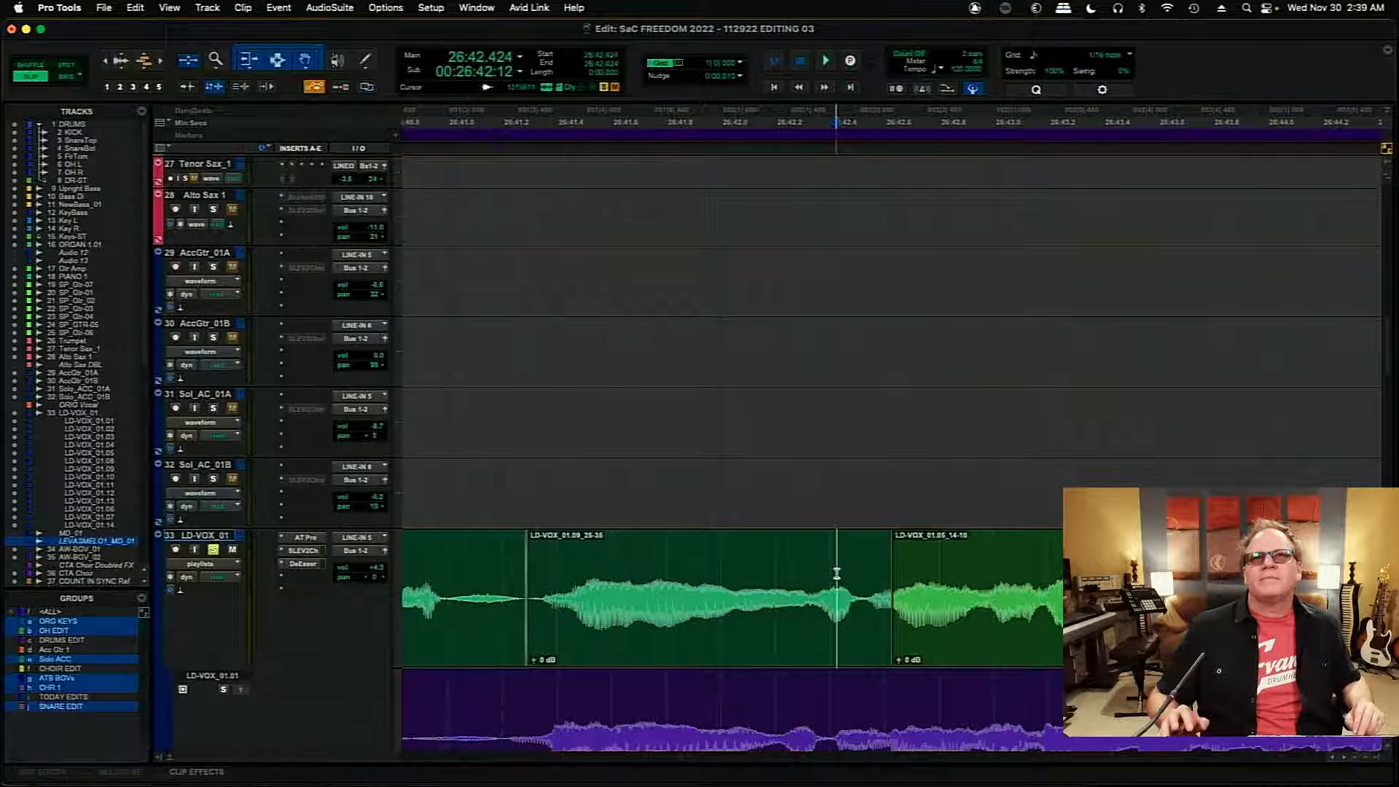
pyautogui.press('space')
pyautogui.press('space')
pyautogui.click(751, 568)
pyautogui.press('space')
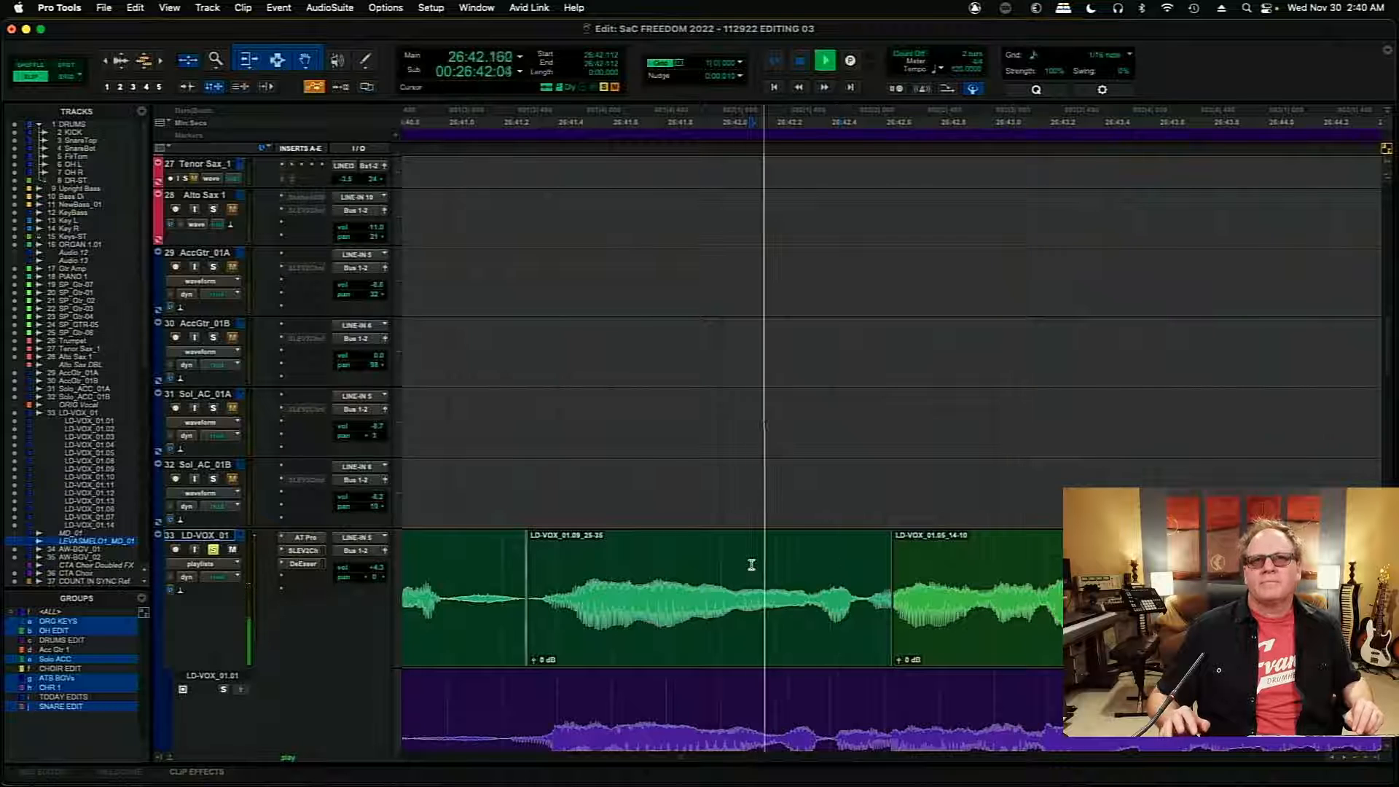
pyautogui.press('space')
# - Move the boundary between LD-VOX_01.05_14-10 and LD-VOX_01.04_13-04 later to about 26:45.906 and add a crossfade of about 21 ms there
pyautogui.click(1257, 569)
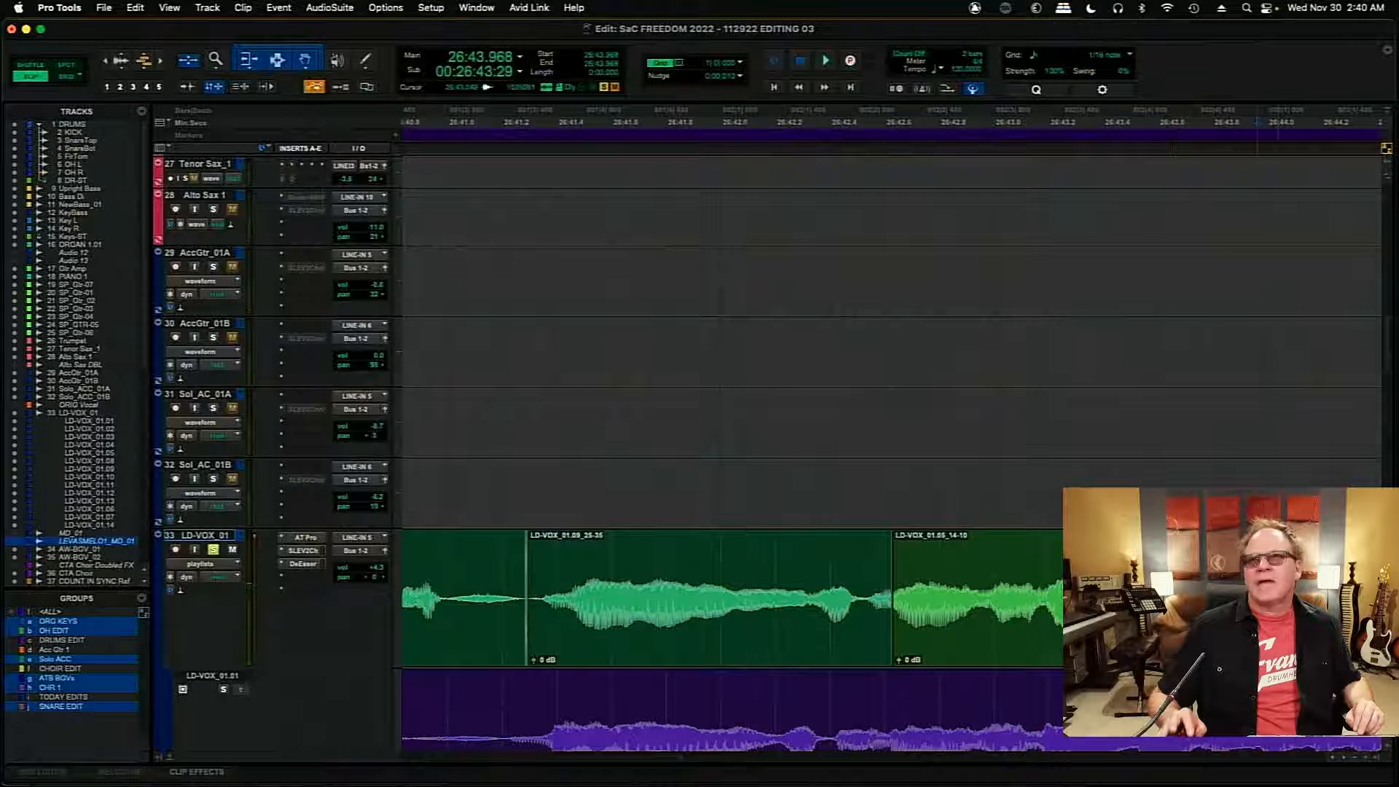
pyautogui.hscroll(10, 1344, 758)
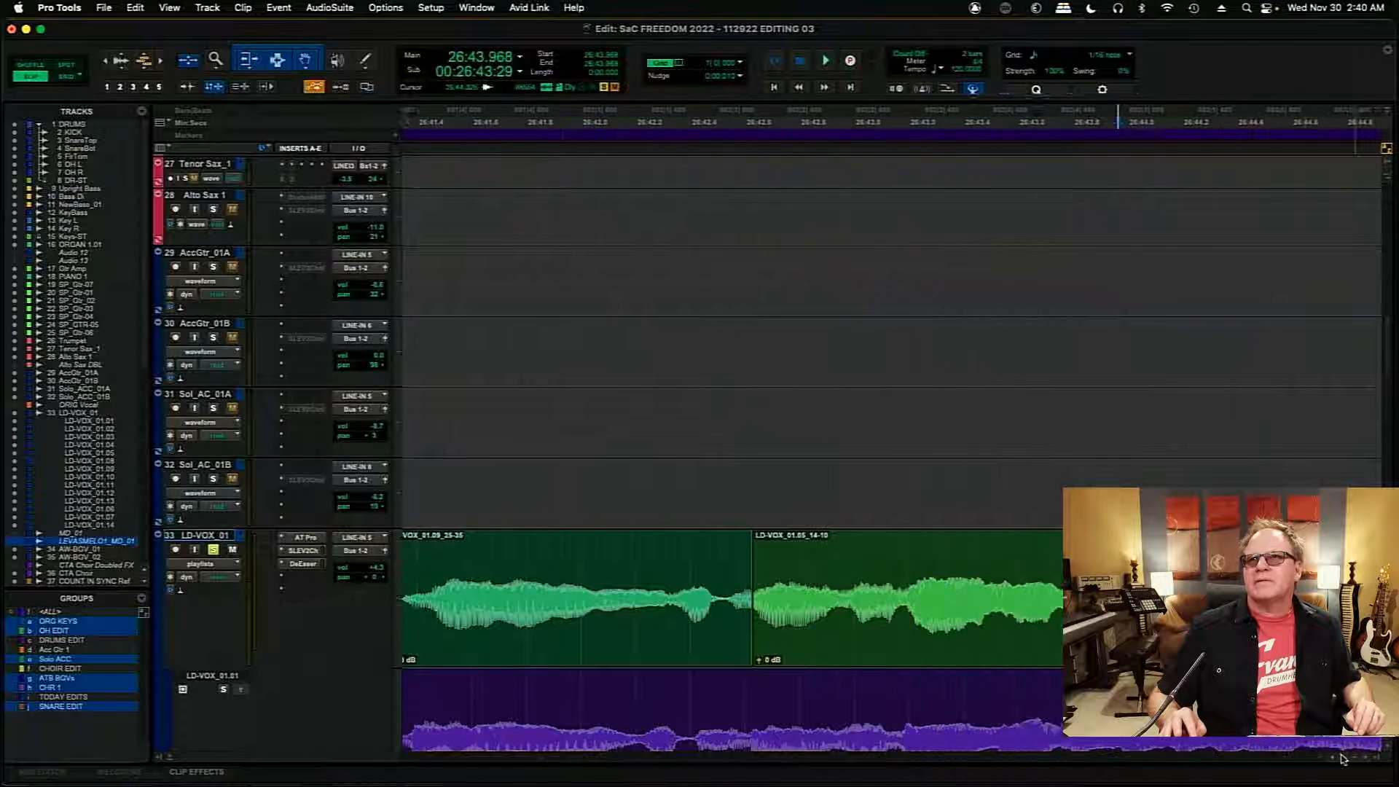
pyautogui.hscroll(8, 1344, 758)
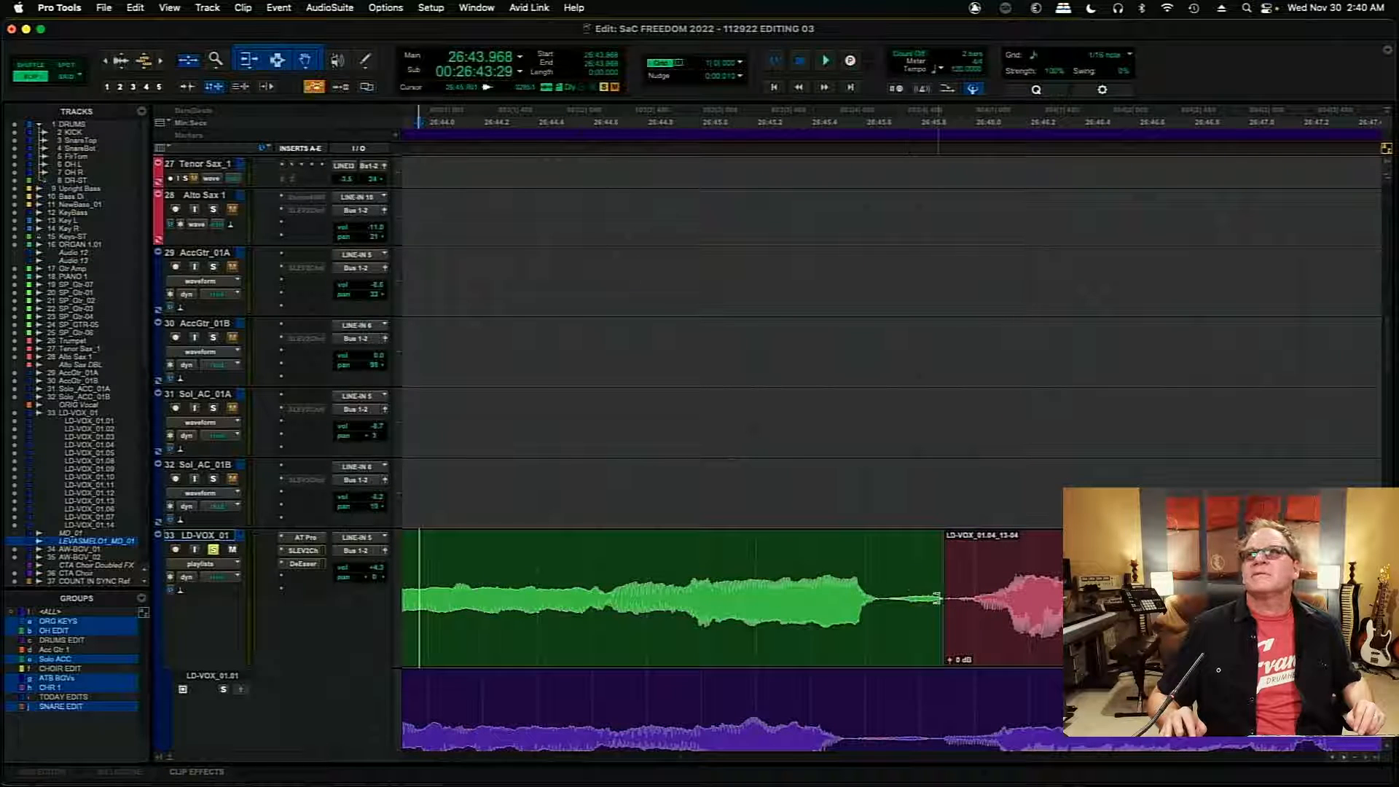
pyautogui.moveTo(935, 598); pyautogui.dragTo(949, 642)
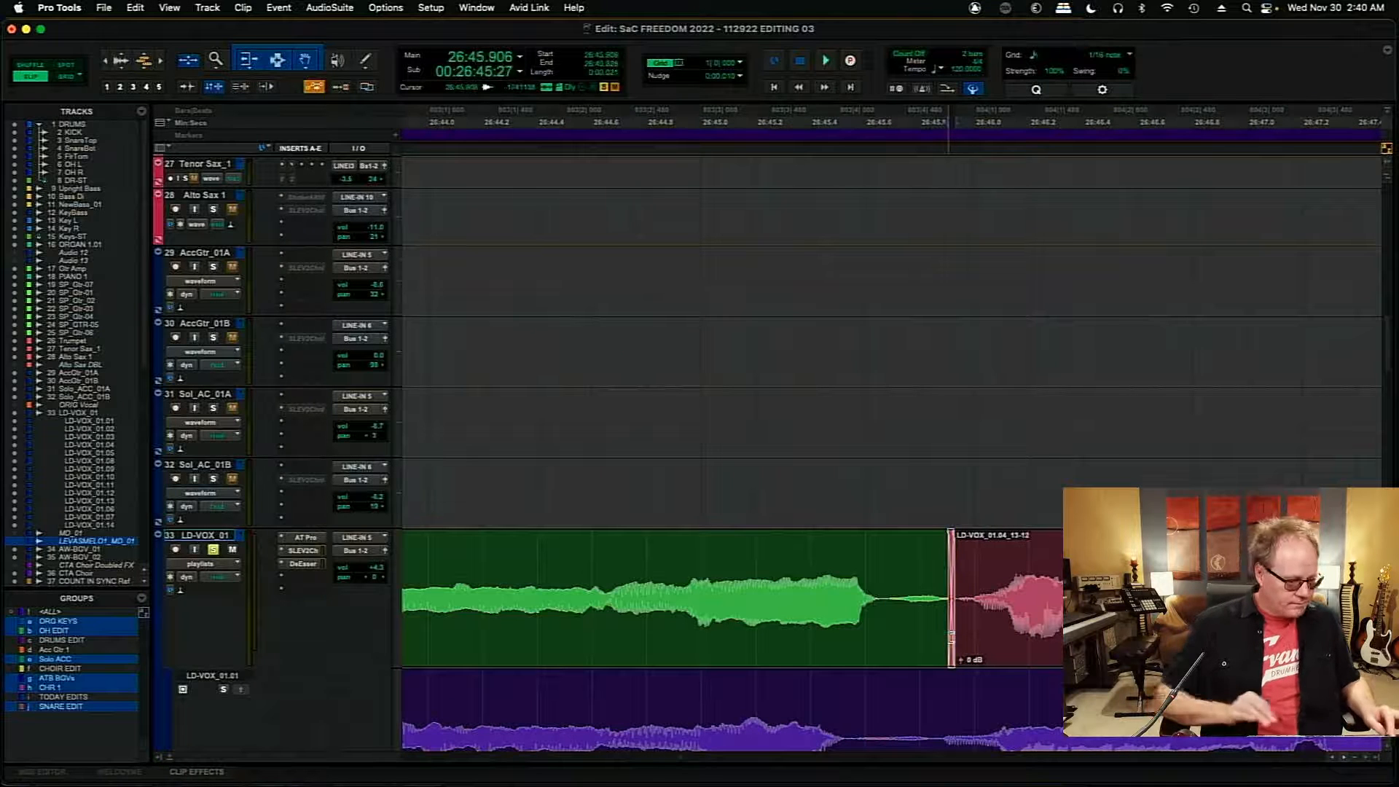
# - Play the comp from about 26:49.988 across the boundary before LD-VOX_01.05_14-11
pyautogui.press('r')
pyautogui.press('r')
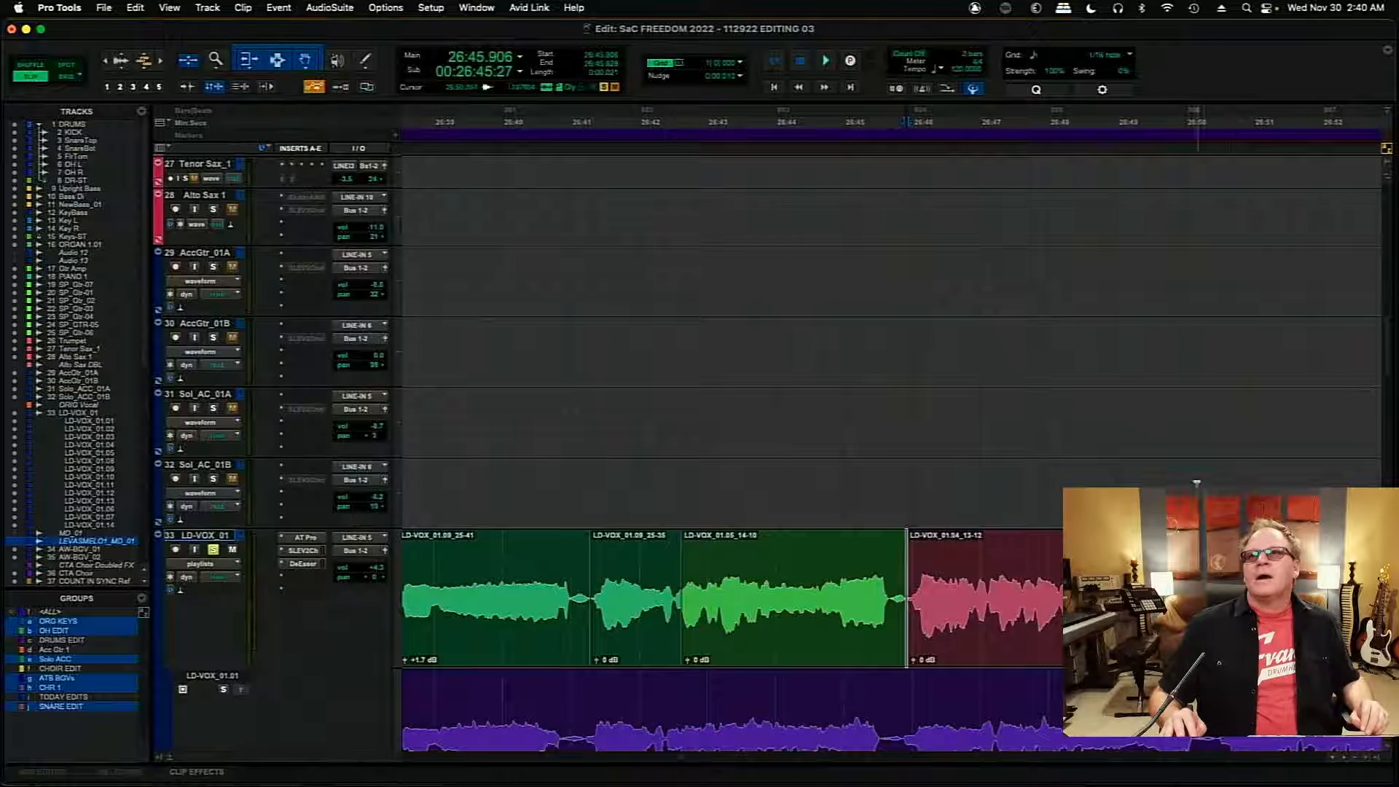
pyautogui.click(1195, 481)
pyautogui.press('t')
pyautogui.press('t')
pyautogui.press('t')
pyautogui.press('t')
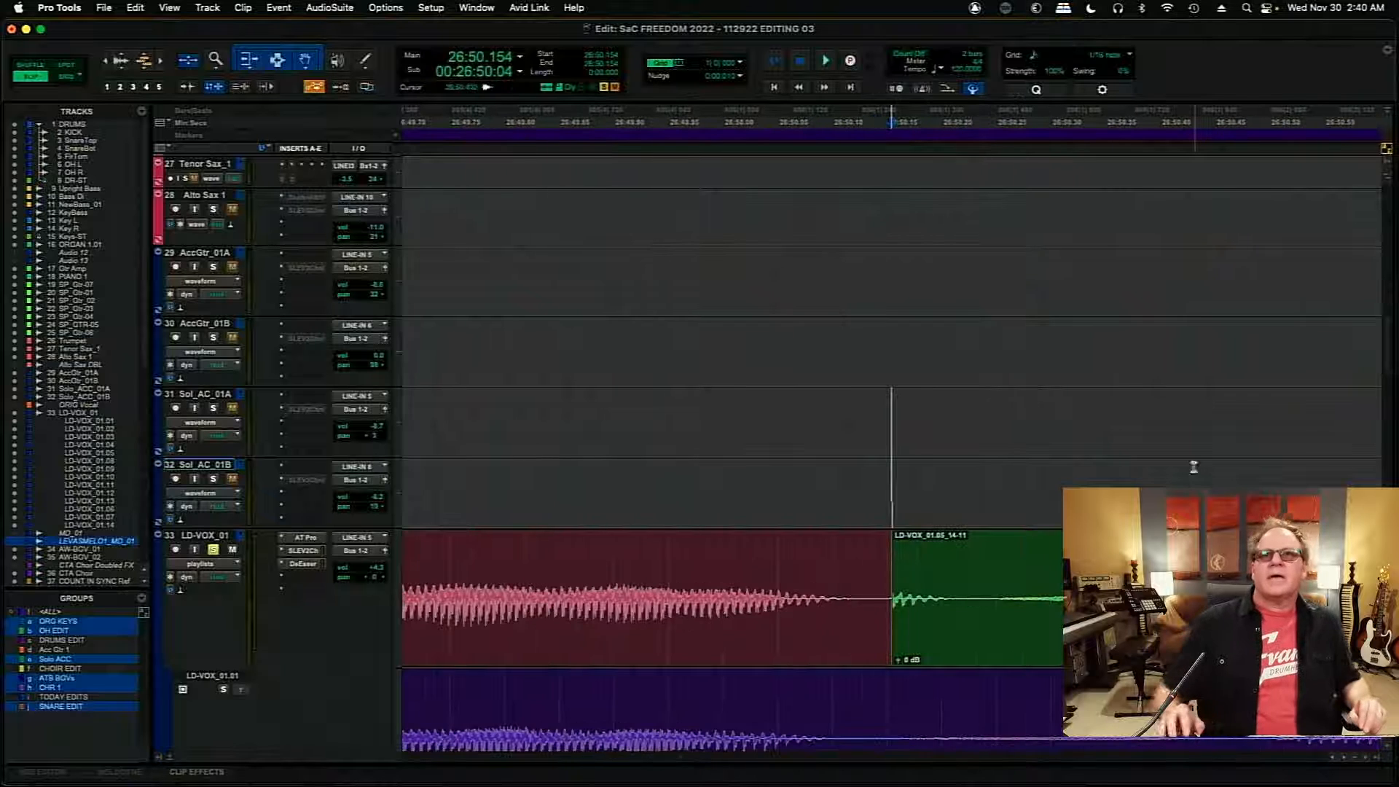
pyautogui.click(710, 554)
pyautogui.press('space')
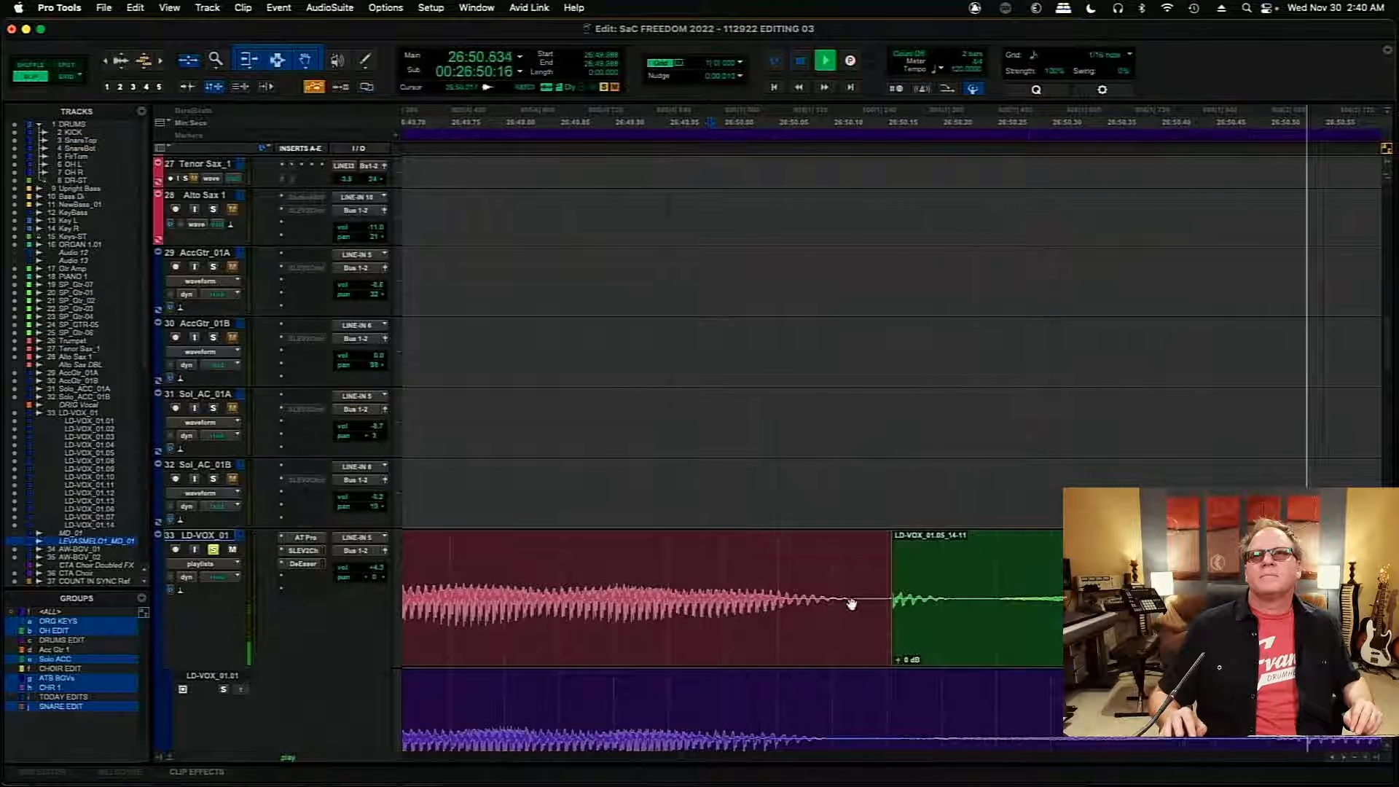
pyautogui.press('space')
# - Trim LD-VOX_01.05_14-11 to start at about 26:50.248 with a short fade-in, and fade out the preceding clip from 26:50.112 to 26:50.178
pyautogui.moveTo(894, 591); pyautogui.dragTo(1005, 526)
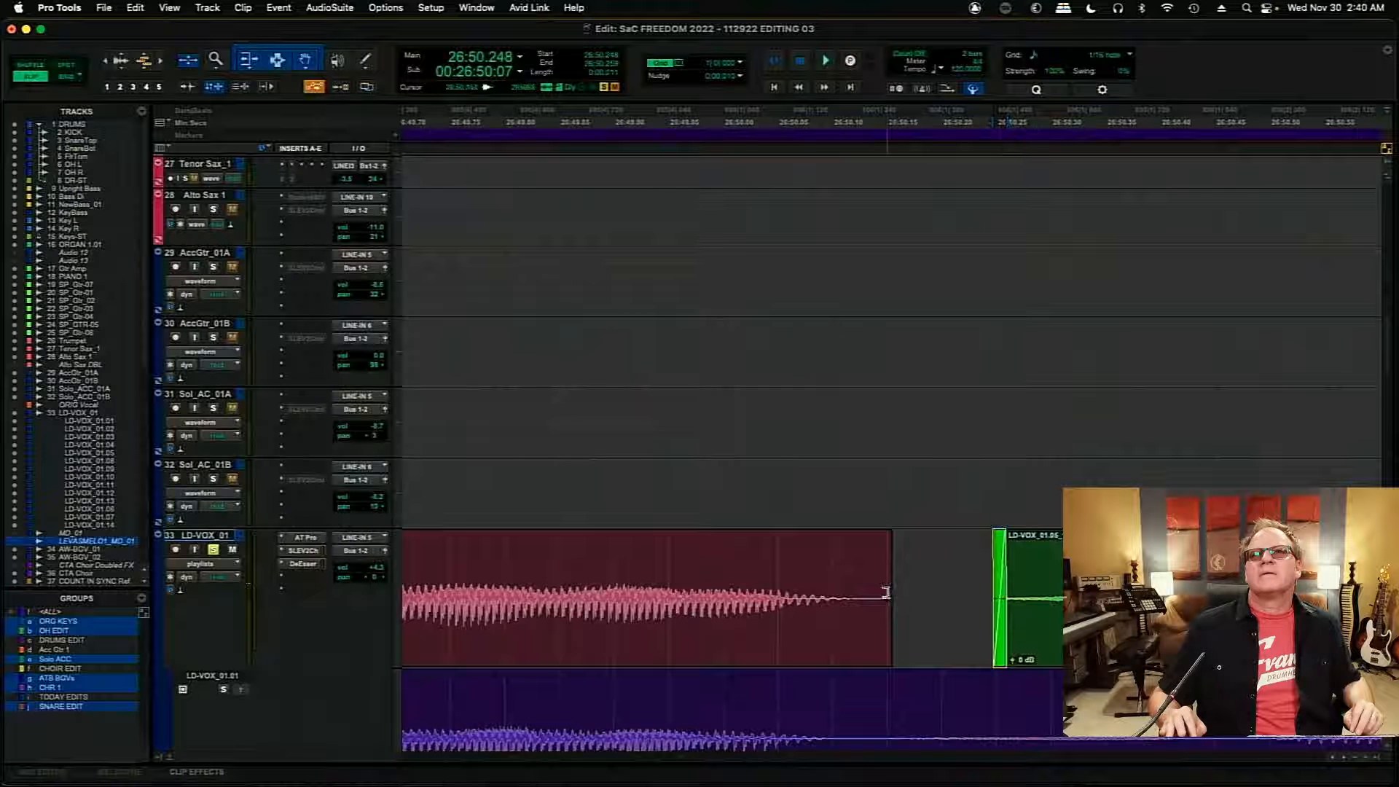
pyautogui.moveTo(893, 592)
pyautogui.mouseDown()
pyautogui.moveTo(974, 591)
pyautogui.moveTo(914, 591)
pyautogui.mouseUp()
pyautogui.click(742, 566)
pyautogui.moveTo(915, 537); pyautogui.dragTo(846, 536)
# - Add a crossfade of a few milliseconds at the boundary between LD-VOX_01.05_14-11 and LD-VOX_01.04_13-10, around 26:54.666
pyautogui.press('r')
pyautogui.press('r')
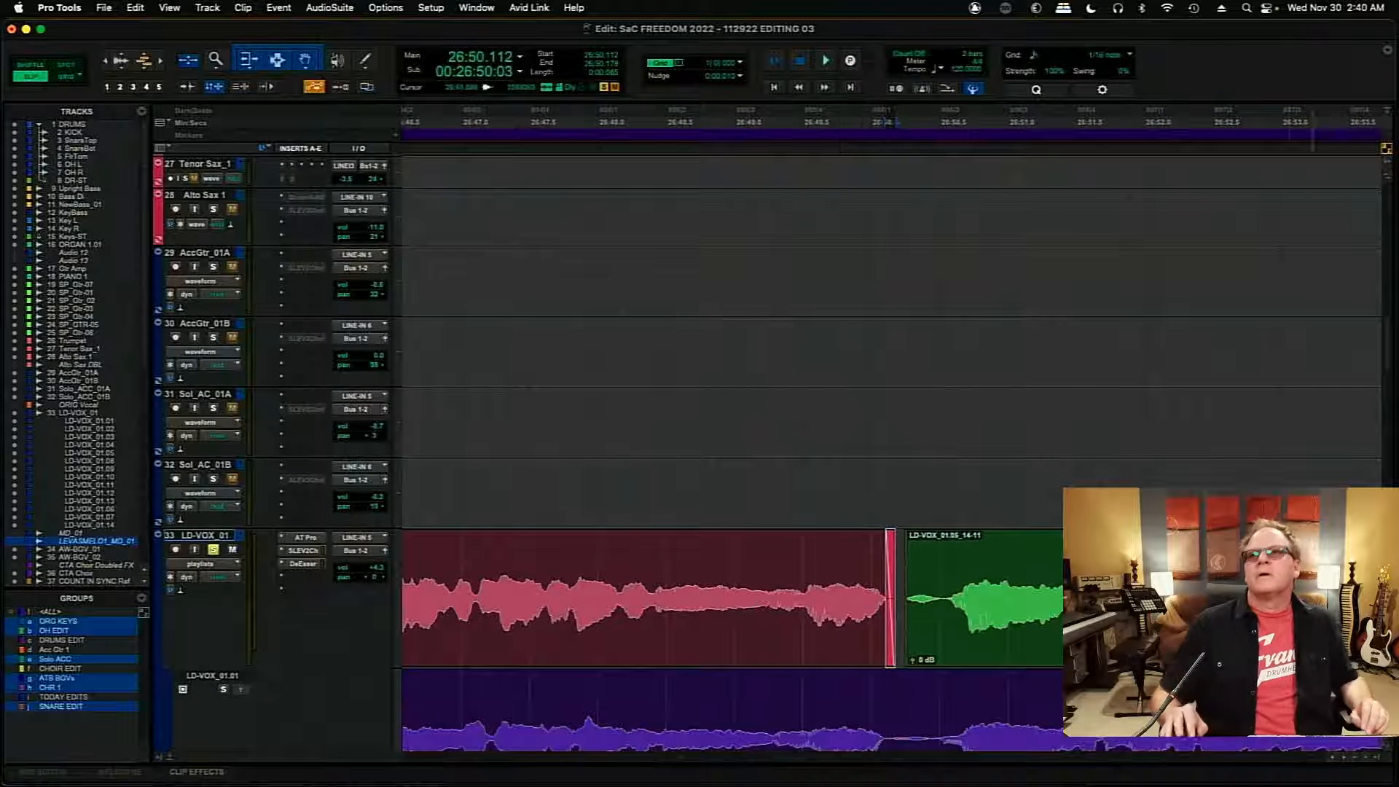
pyautogui.click(1287, 139)
pyautogui.press('Tab')
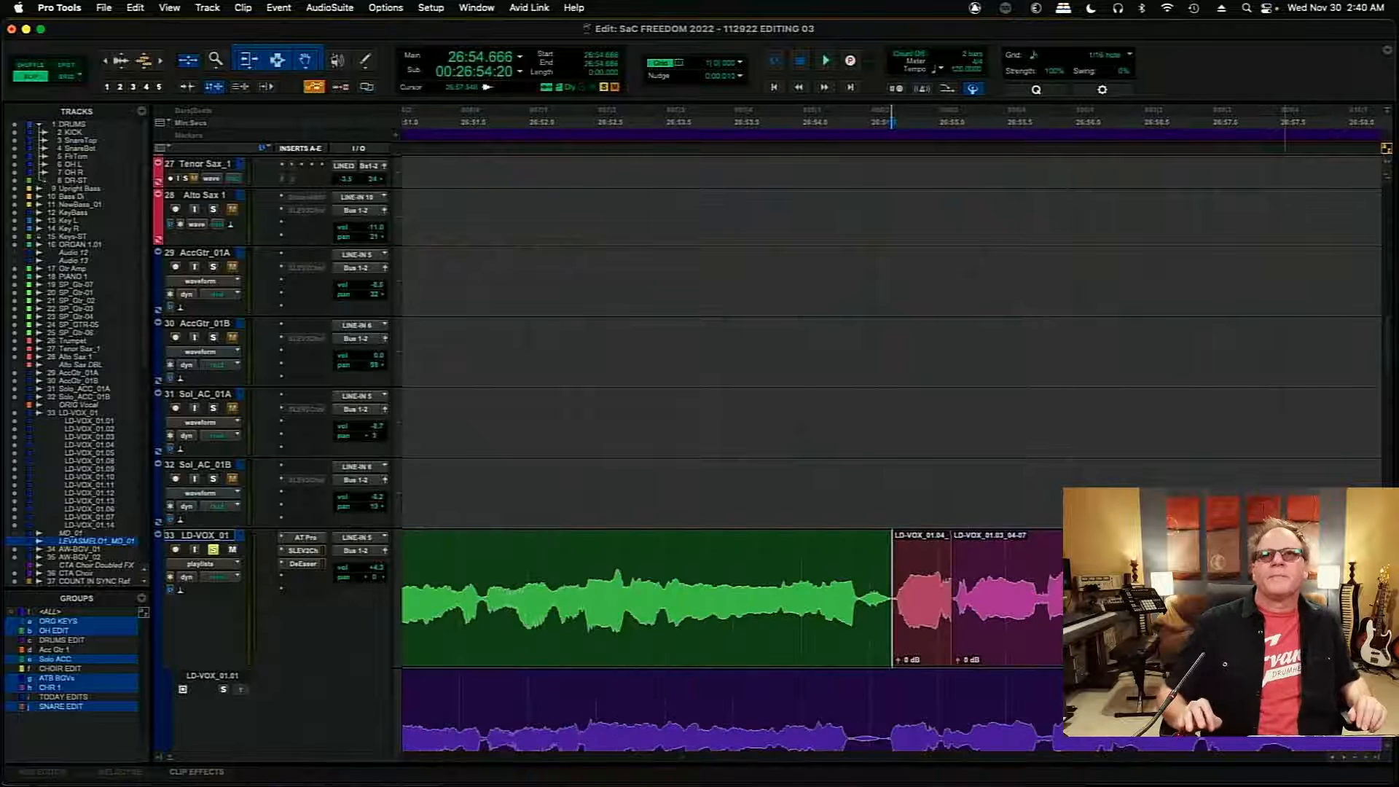
pyautogui.press('t')
pyautogui.press('t')
pyautogui.press('t')
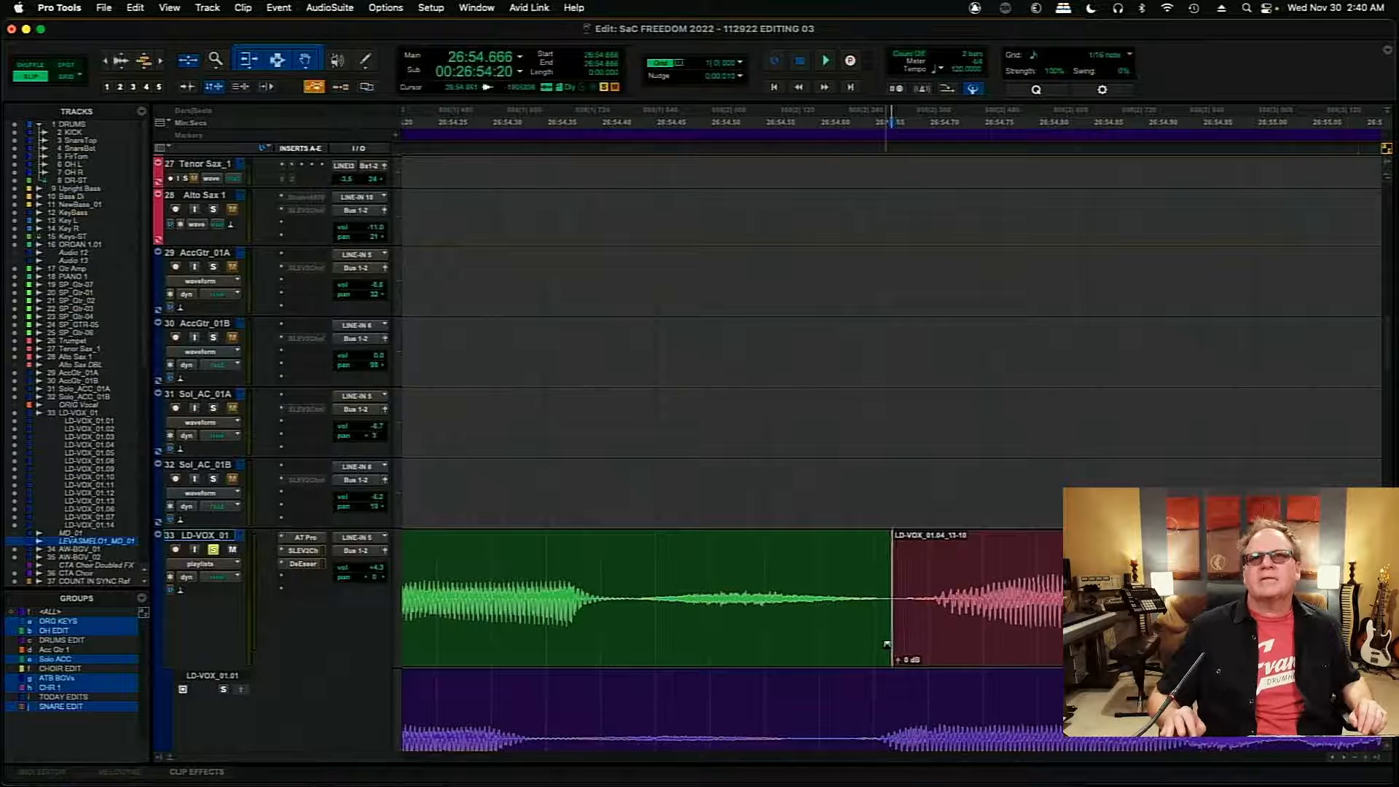
pyautogui.click(1051, 556)
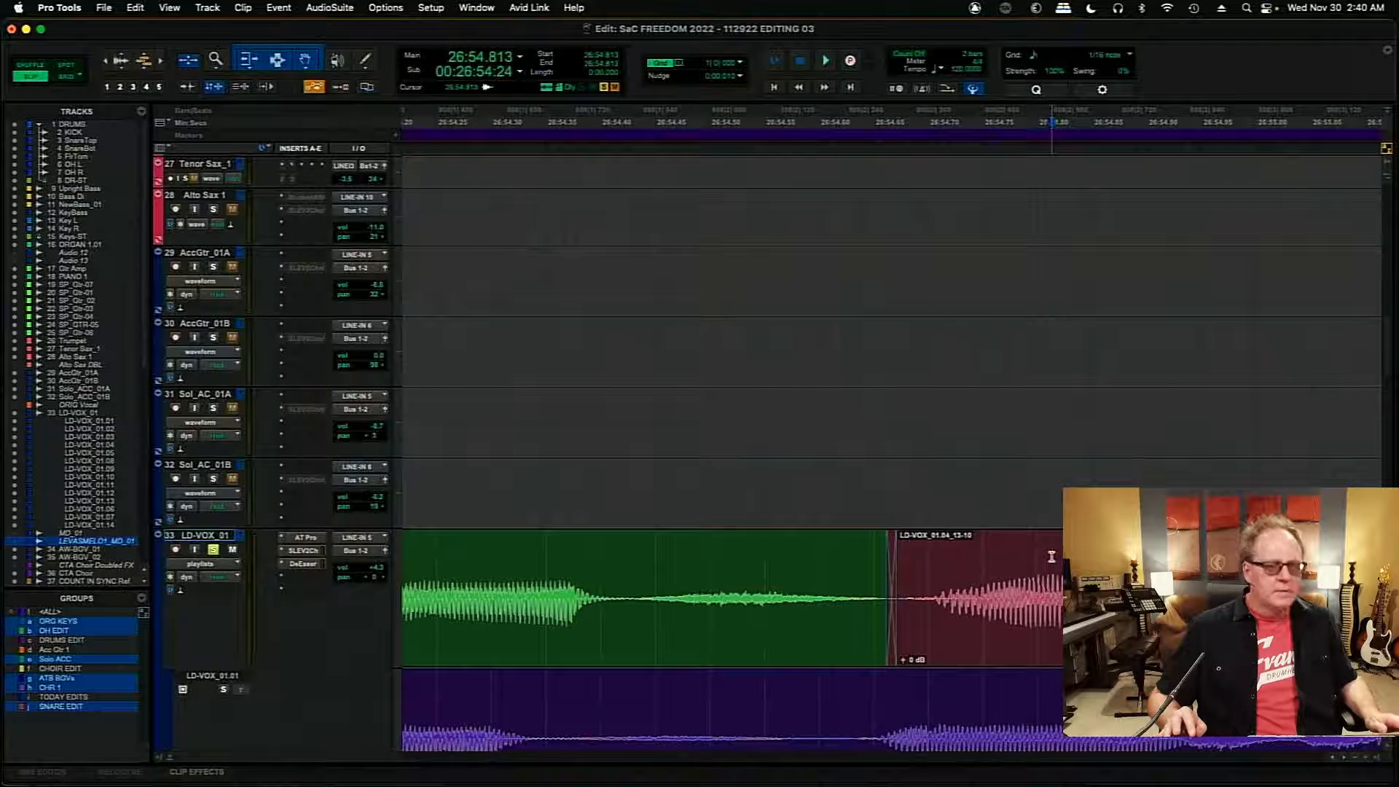
# - Play the comp from about 26:54.751 across the boundary between LD-VOX_01.04_13-10 and LD-VOX_01.03_04-07
pyautogui.press('Tab')
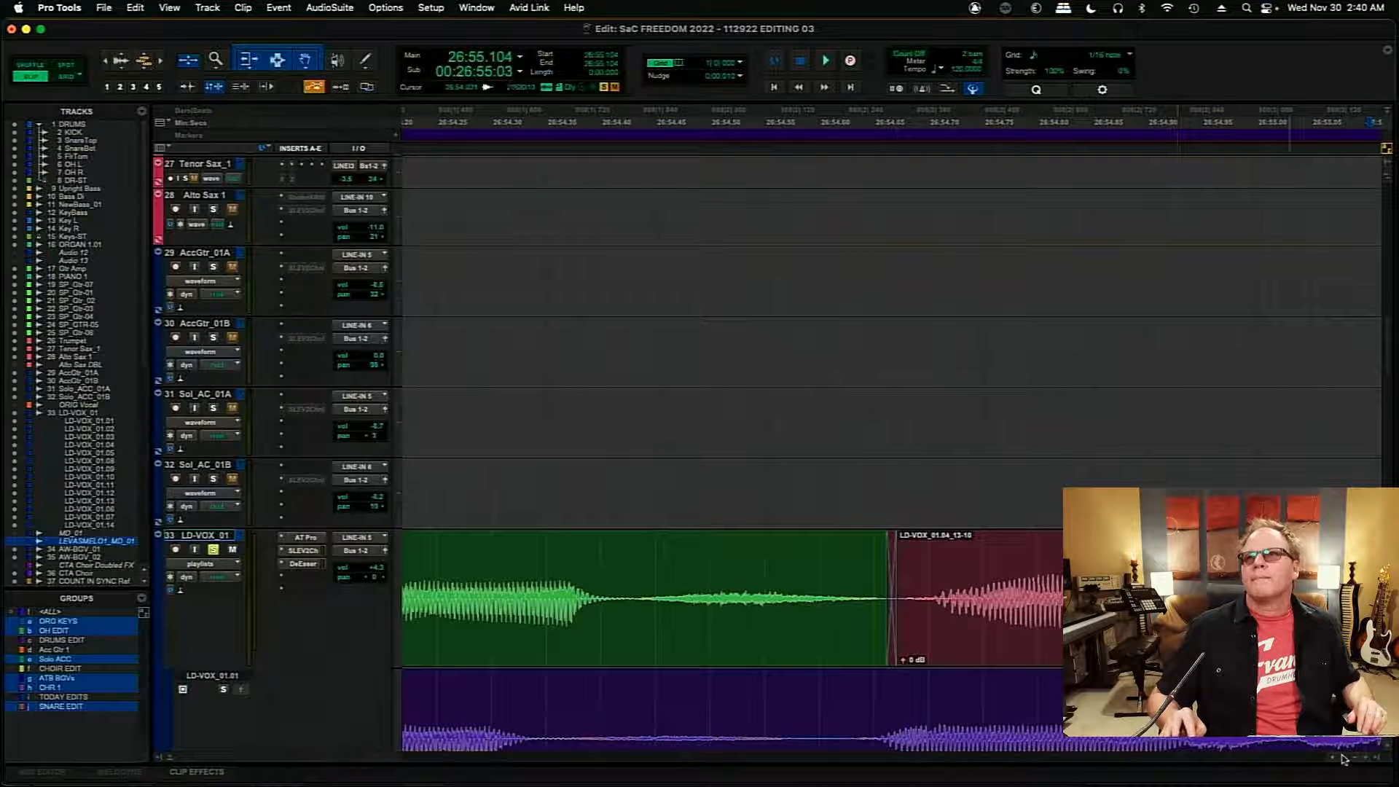
pyautogui.hscroll(8, 1343, 758)
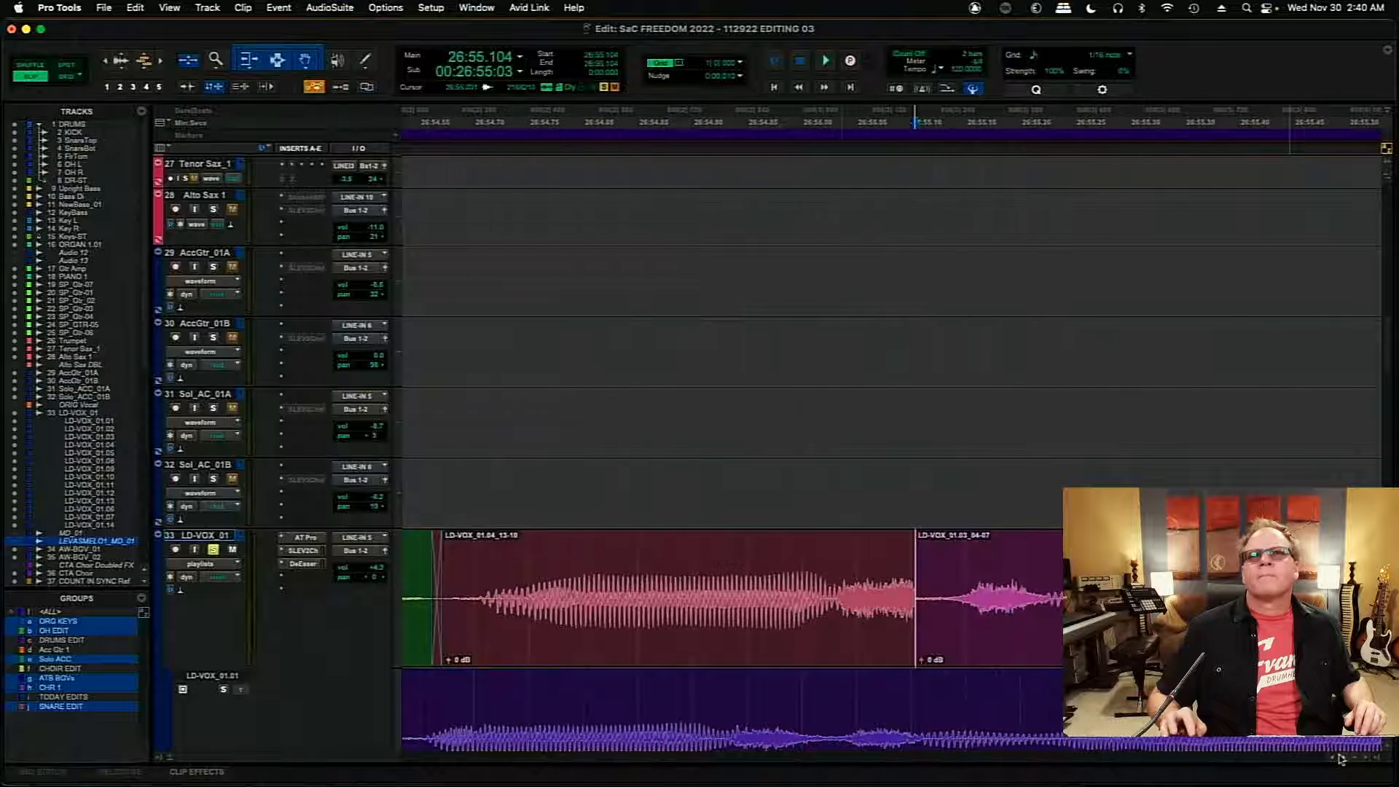
pyautogui.click(535, 617)
pyautogui.press('space')
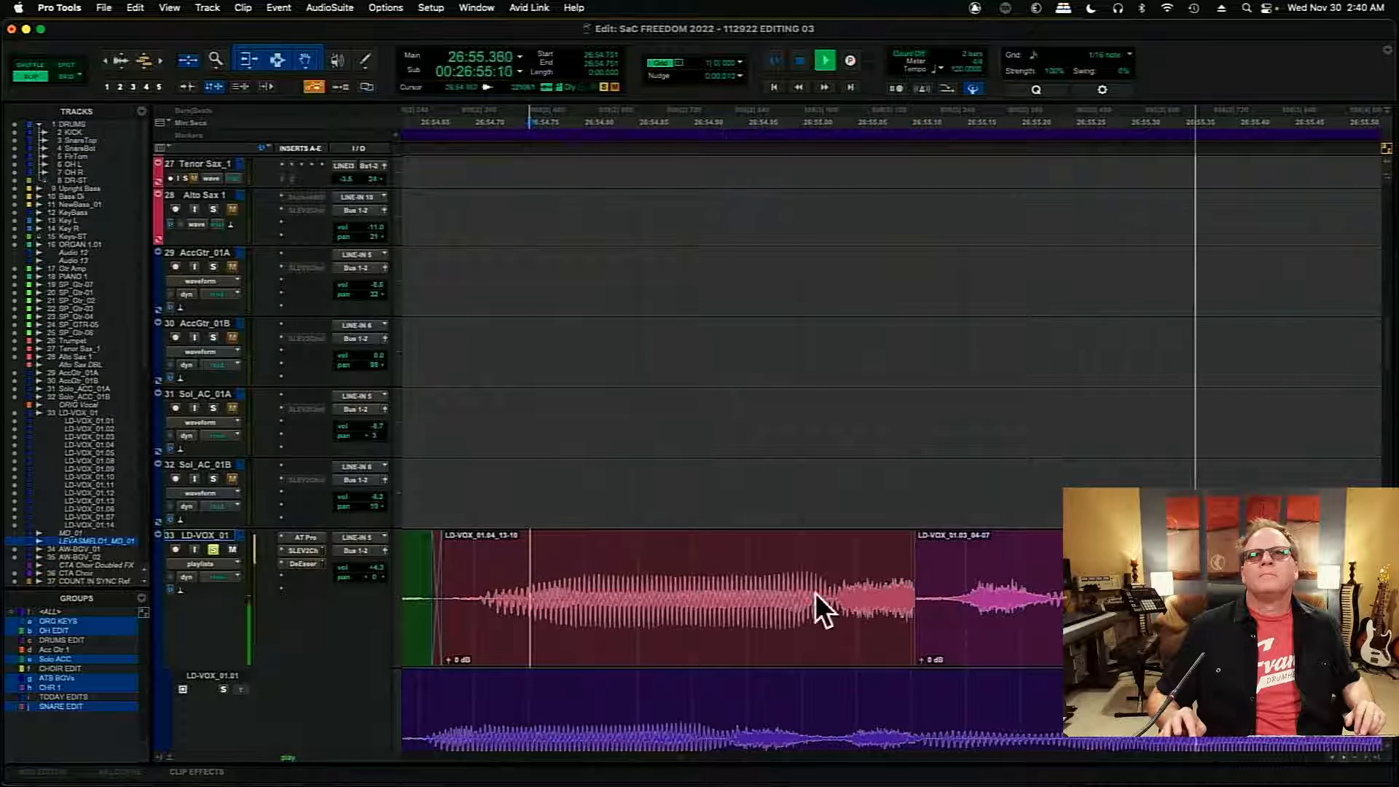
pyautogui.press('space')
# - Move the boundary between LD-VOX_01.04_13-10 and LD-VOX_01.03_04-07 later to about 26:55.138 and play across it from 26:54.742
pyautogui.moveTo(914, 602); pyautogui.dragTo(954, 607)
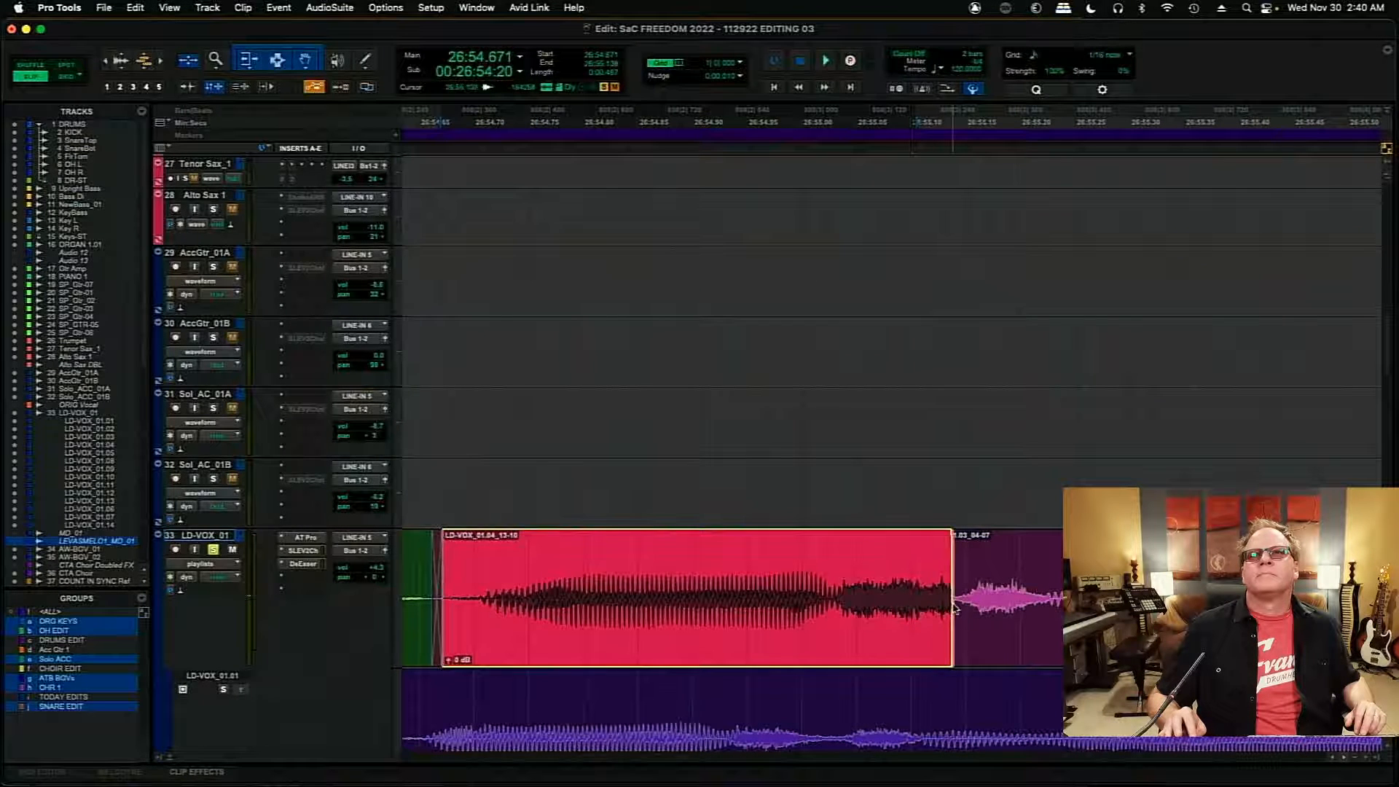
pyautogui.click(521, 558)
pyautogui.press('space')
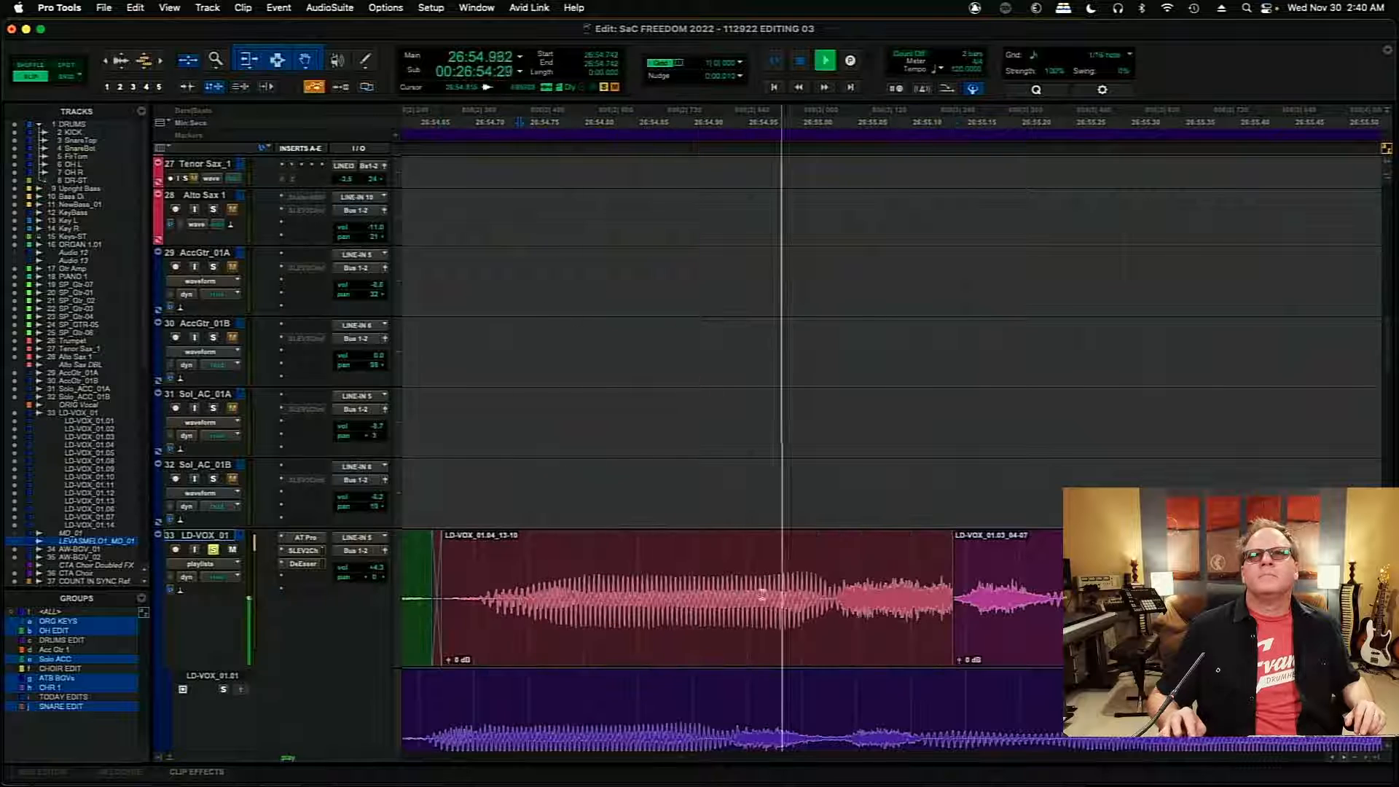
pyautogui.press('space')
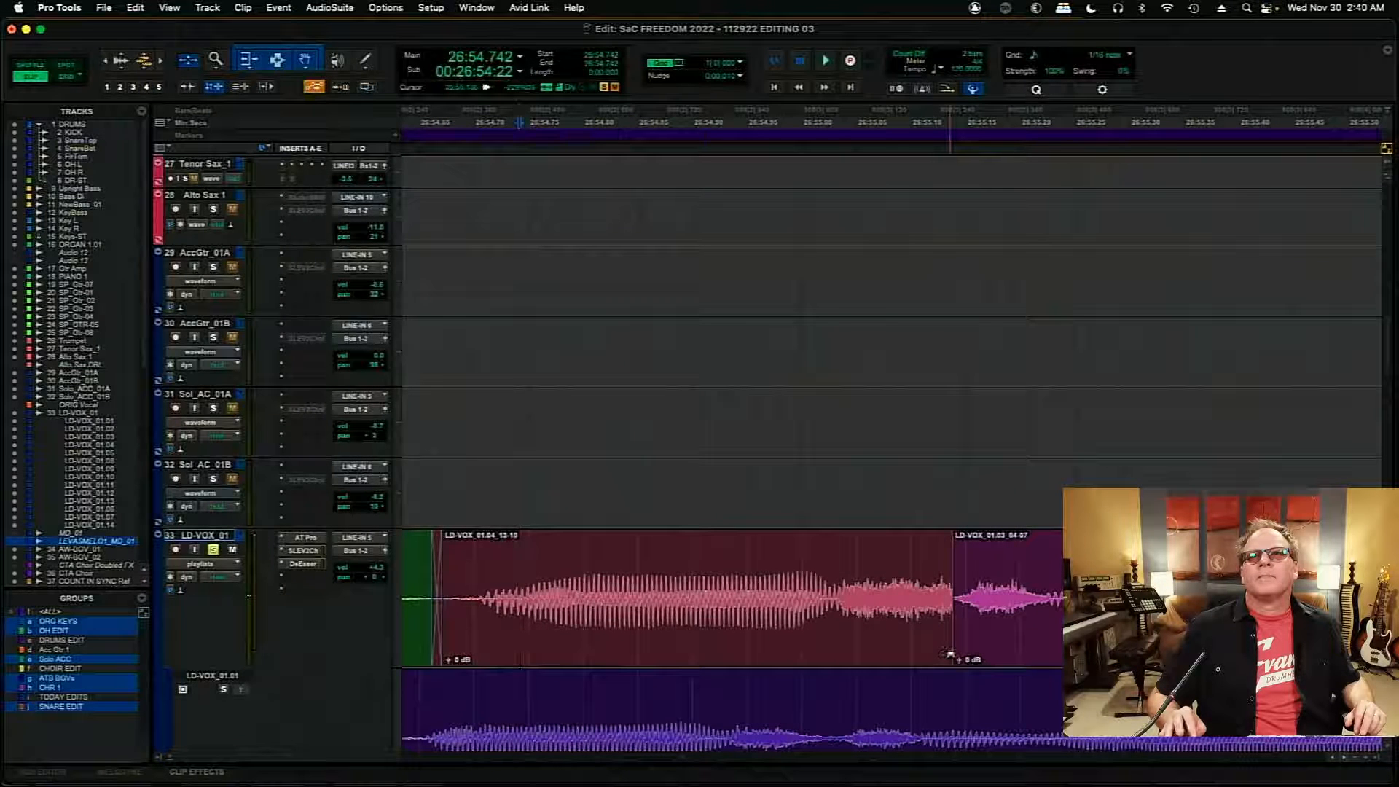
# - Add a short crossfade at the boundary before LD-VOX_01.03_04-07, around 26:55.138, and play it from 26:54.735
pyautogui.moveTo(950, 654); pyautogui.dragTo(947, 653)
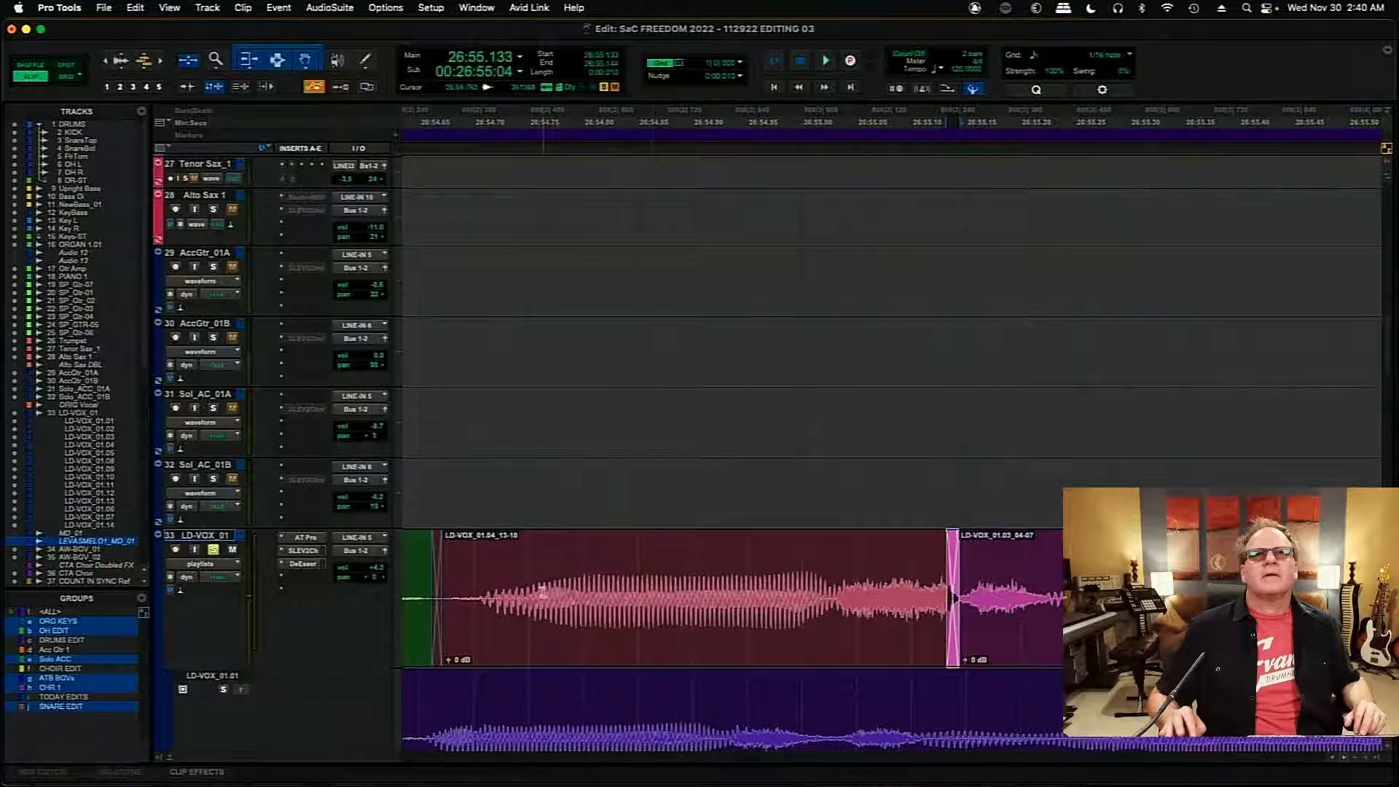
pyautogui.click(512, 570)
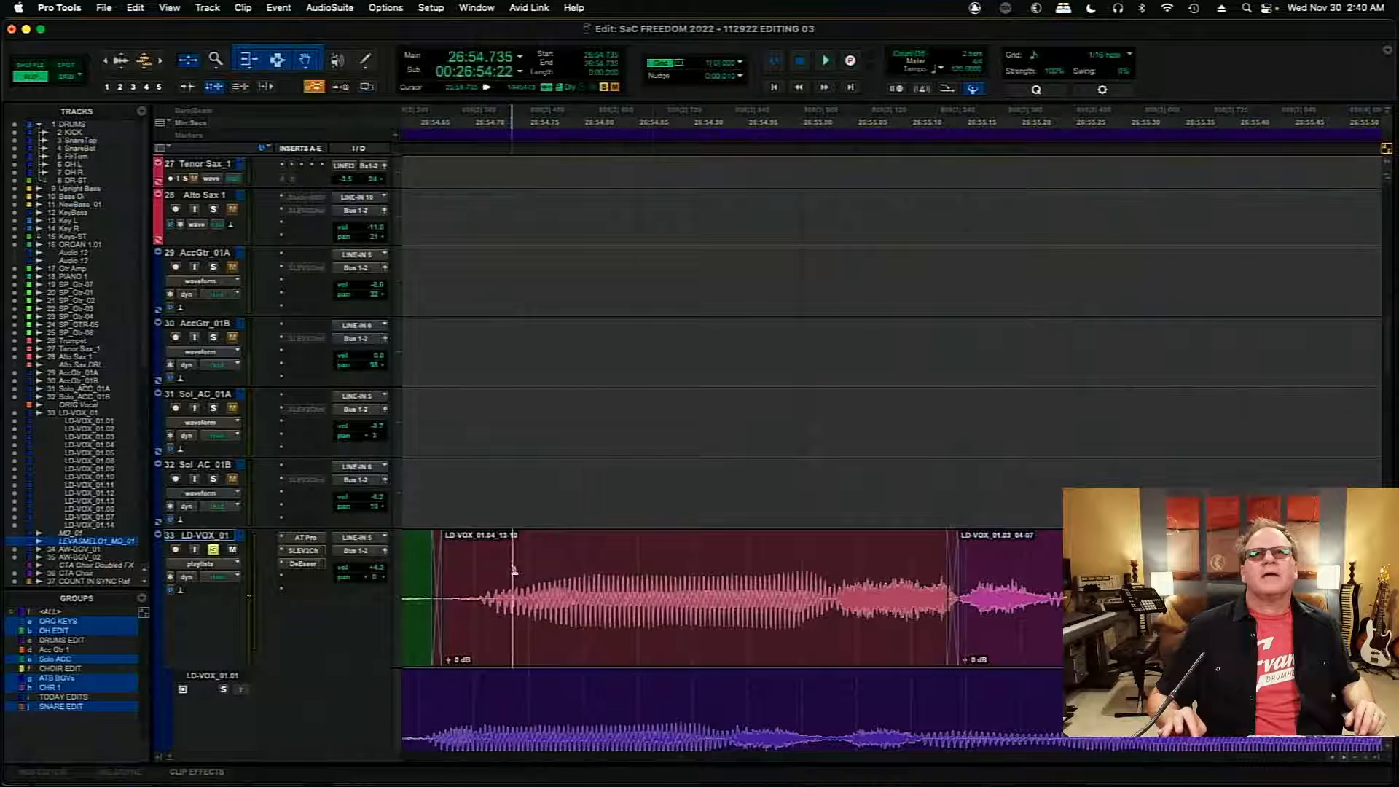
pyautogui.press('space')
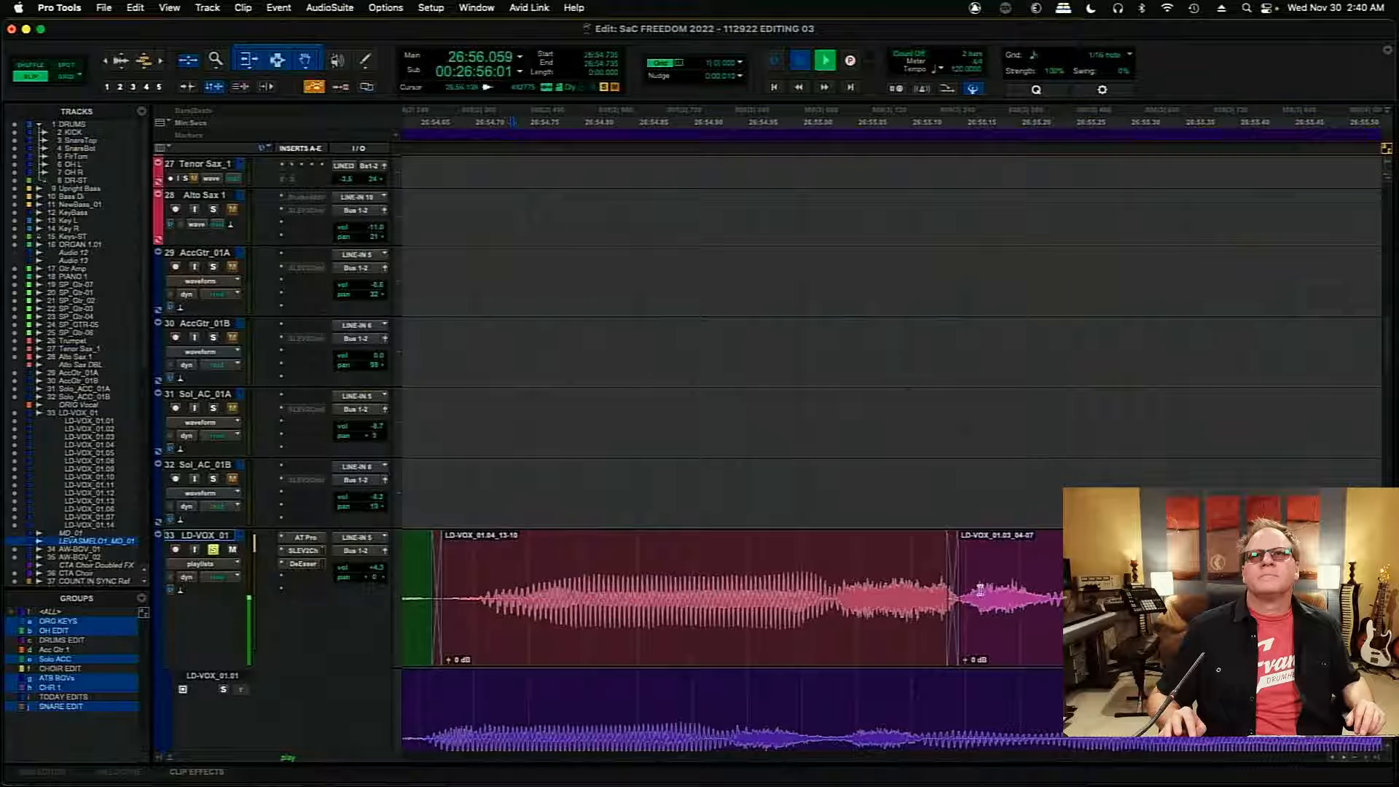
pyautogui.press('space')
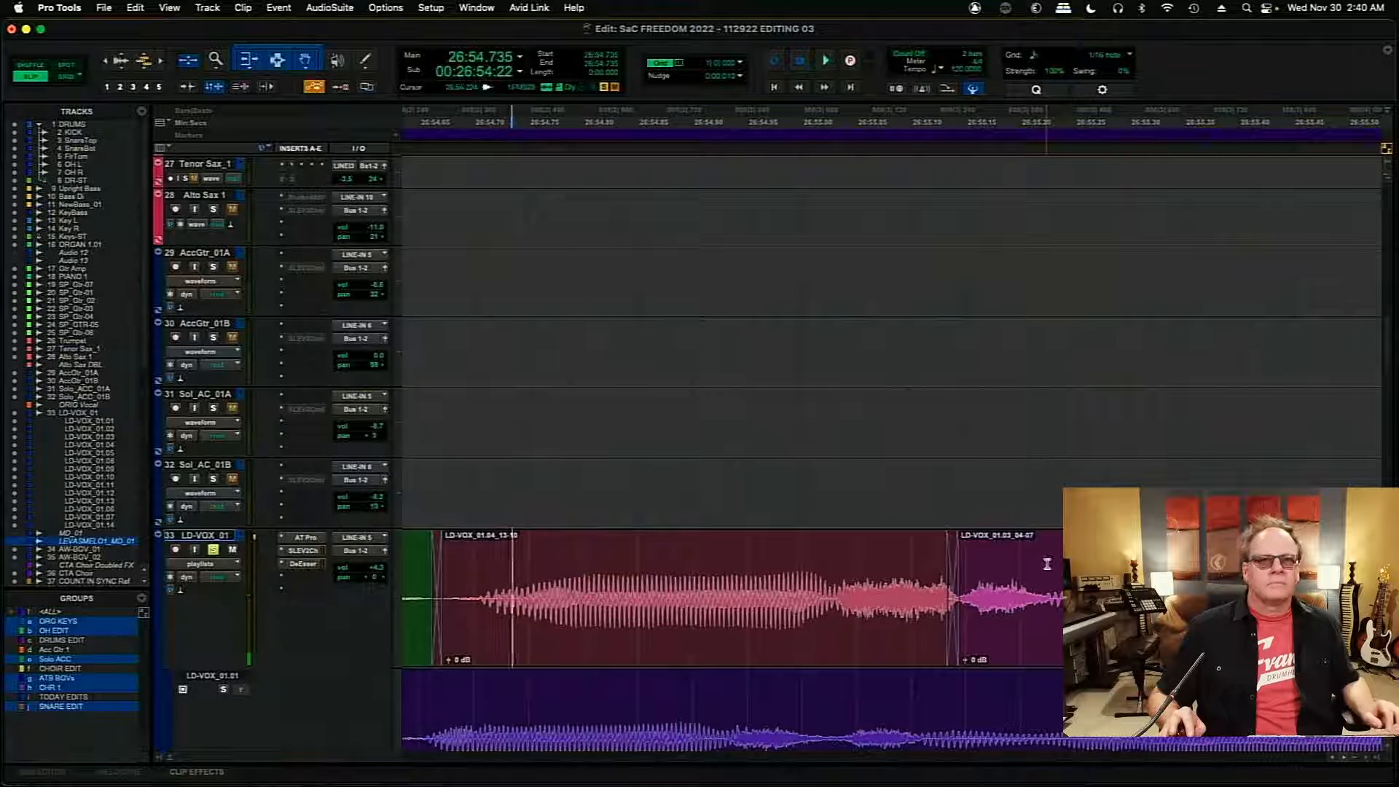
# - Move the boundary between LD-VOX_01.03_04-07 and LD-VOX_01.05_14-12 earlier to about 26:56.296 and add a crossfade of a few milliseconds
pyautogui.click(1047, 564)
pyautogui.press('Tab')
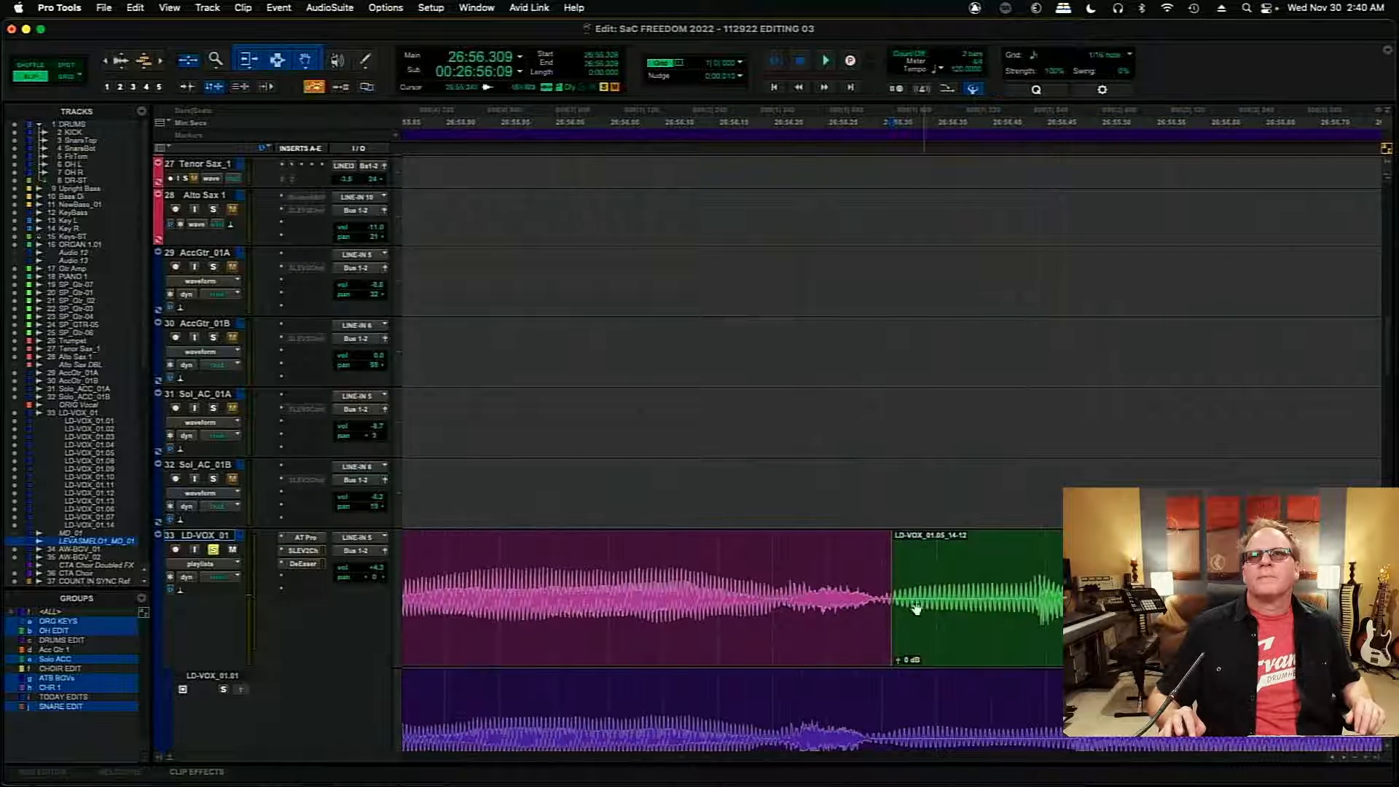
pyautogui.moveTo(892, 598); pyautogui.dragTo(878, 604)
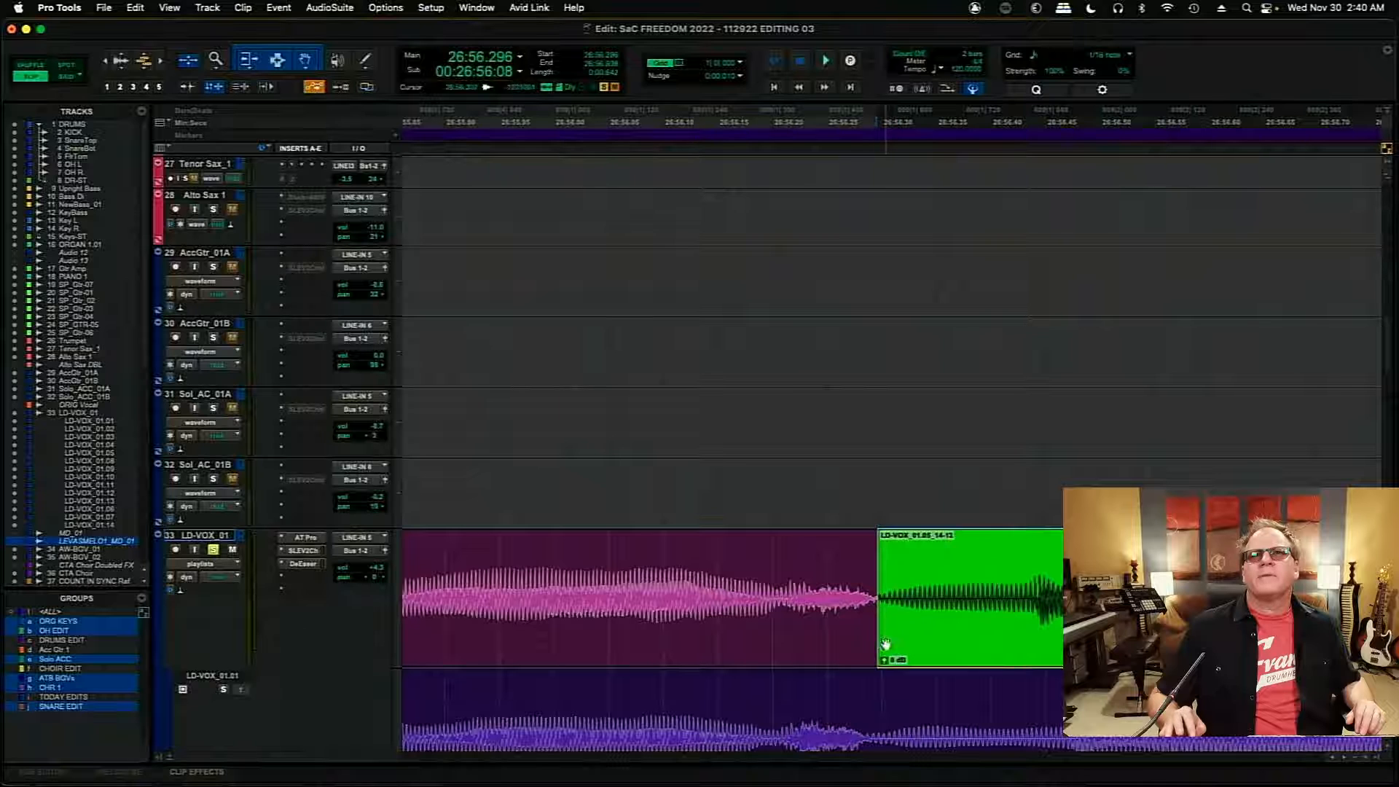
pyautogui.moveTo(876, 658); pyautogui.dragTo(874, 655)
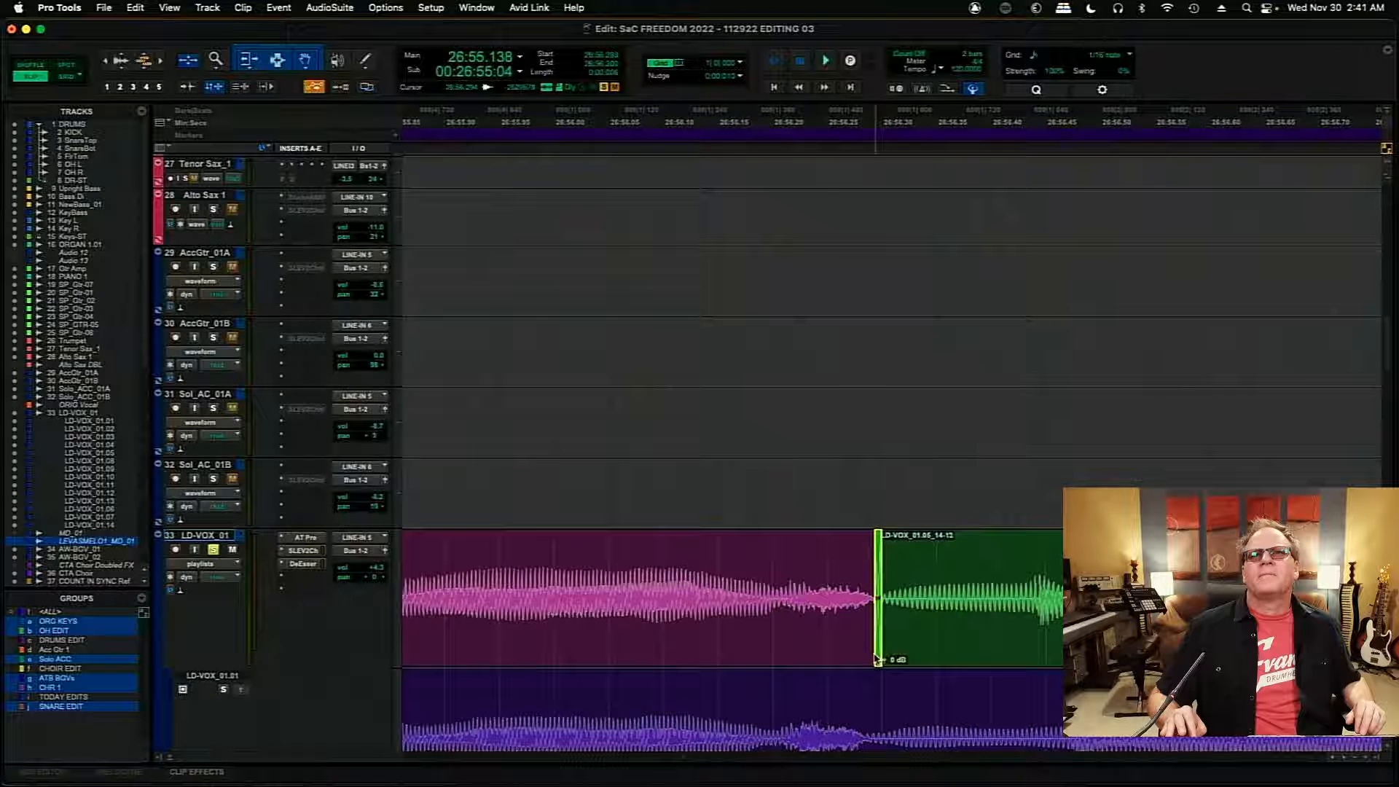
# - Play the comp from about 26:55.99 to check the crossfade around 26:56.296
pyautogui.click(540, 567)
pyautogui.press('space')
pyautogui.press('space')
# - Move the boundary before LD-VOX_01.04_13-07 earlier to about 26:56.909 and add a crossfade of about 13 ms there
pyautogui.click(1131, 564)
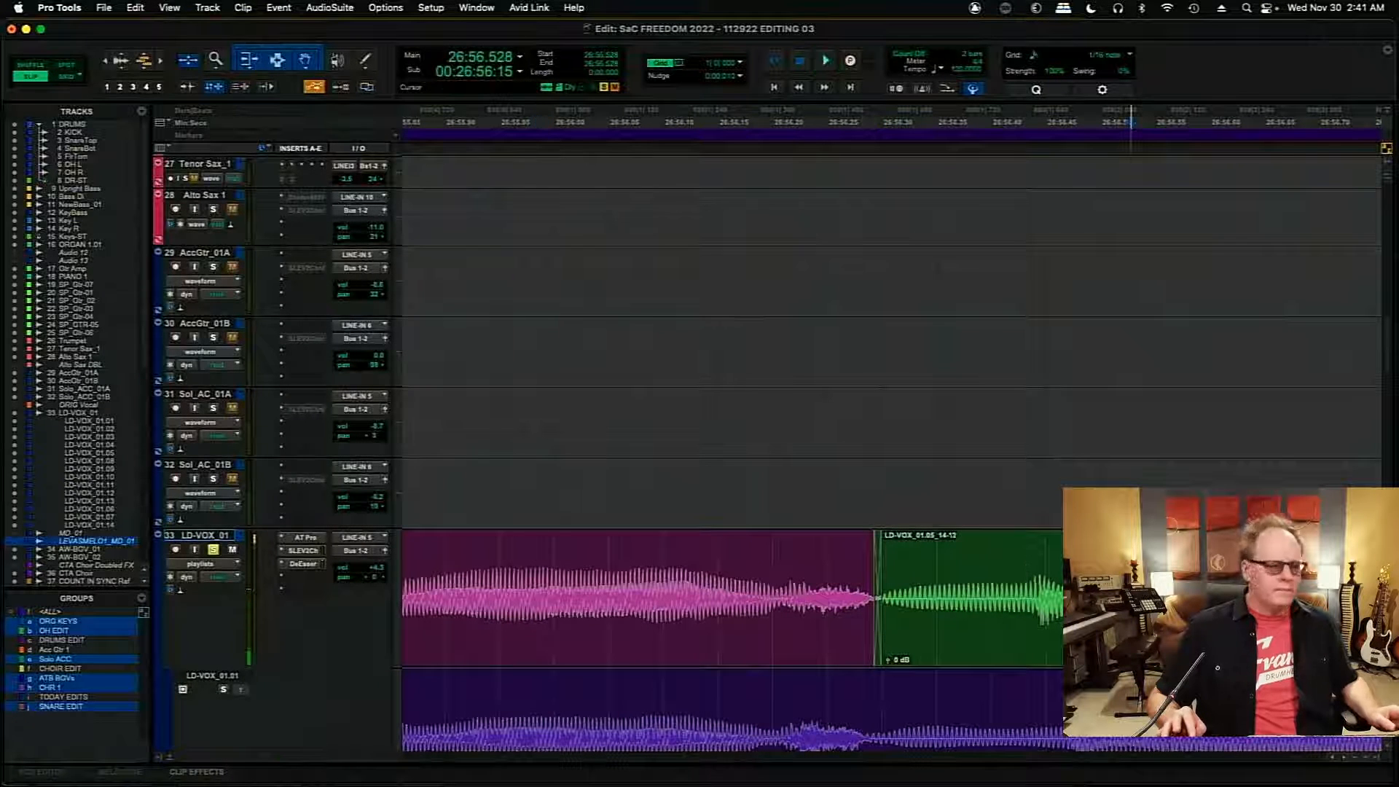
pyautogui.press('Tab')
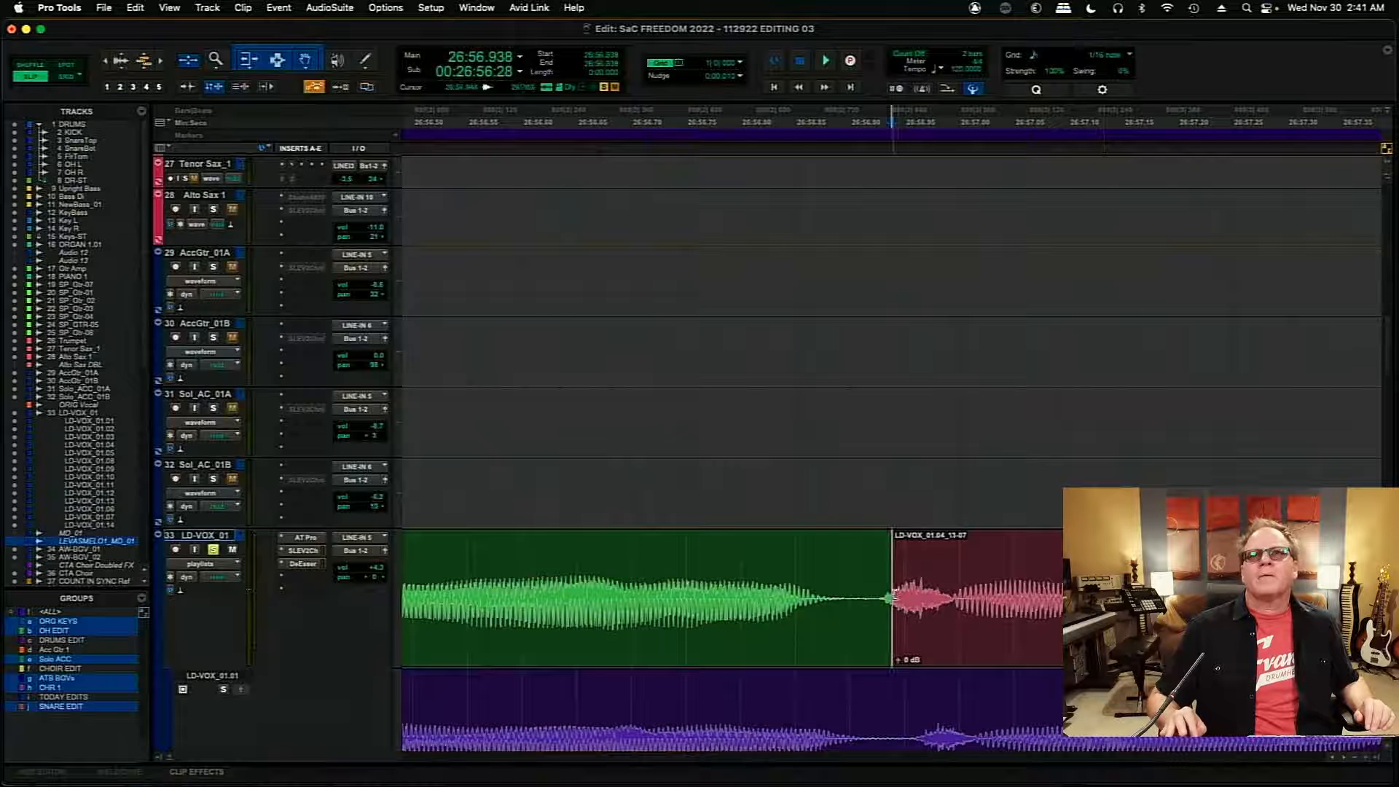
pyautogui.moveTo(894, 594); pyautogui.dragTo(859, 646)
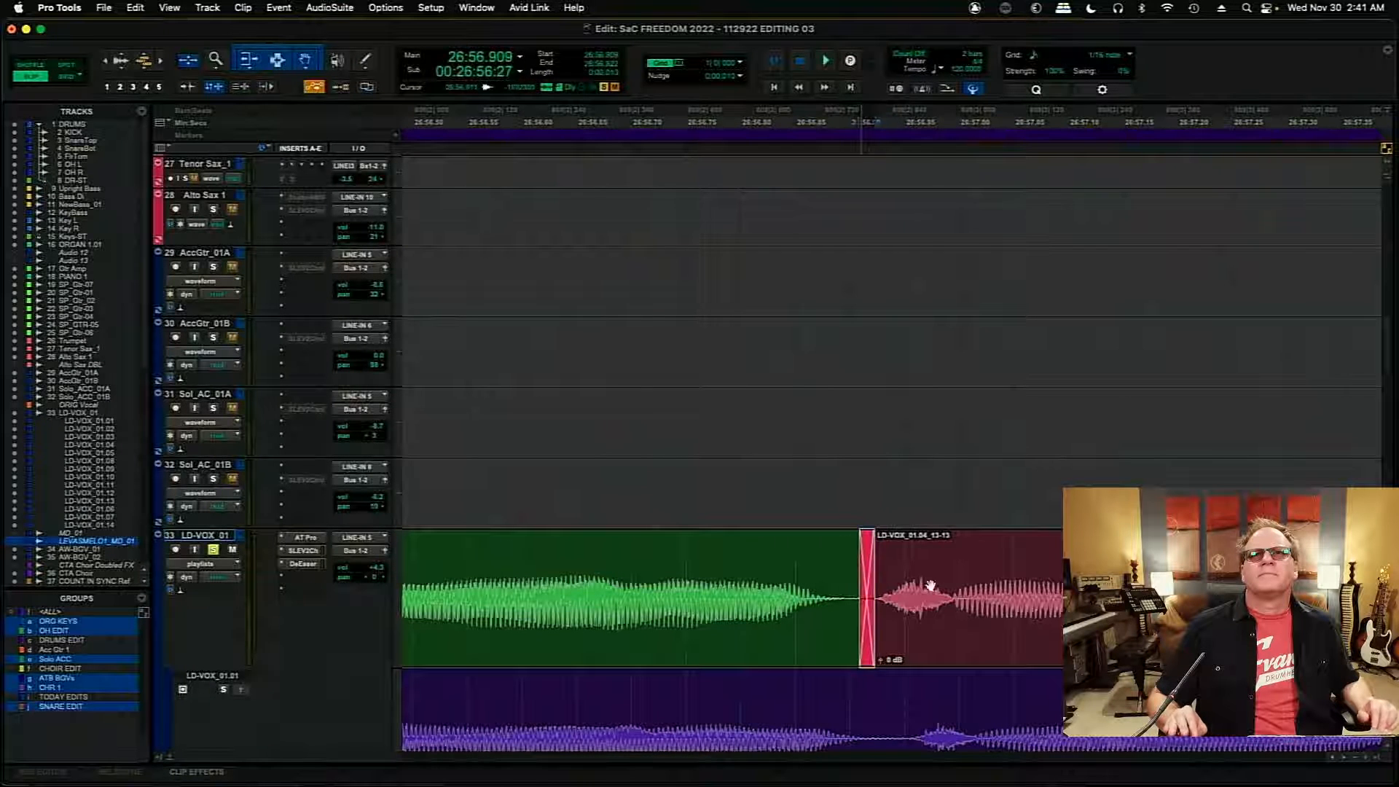
# - Shorten the clip before LD-VOX_01.05_14-07 with a 70 ms fade-out from about 26:59.008, and trim LD-VOX_01.05_14-07 to start at 26:59.250 with a fade-in
pyautogui.click(968, 540)
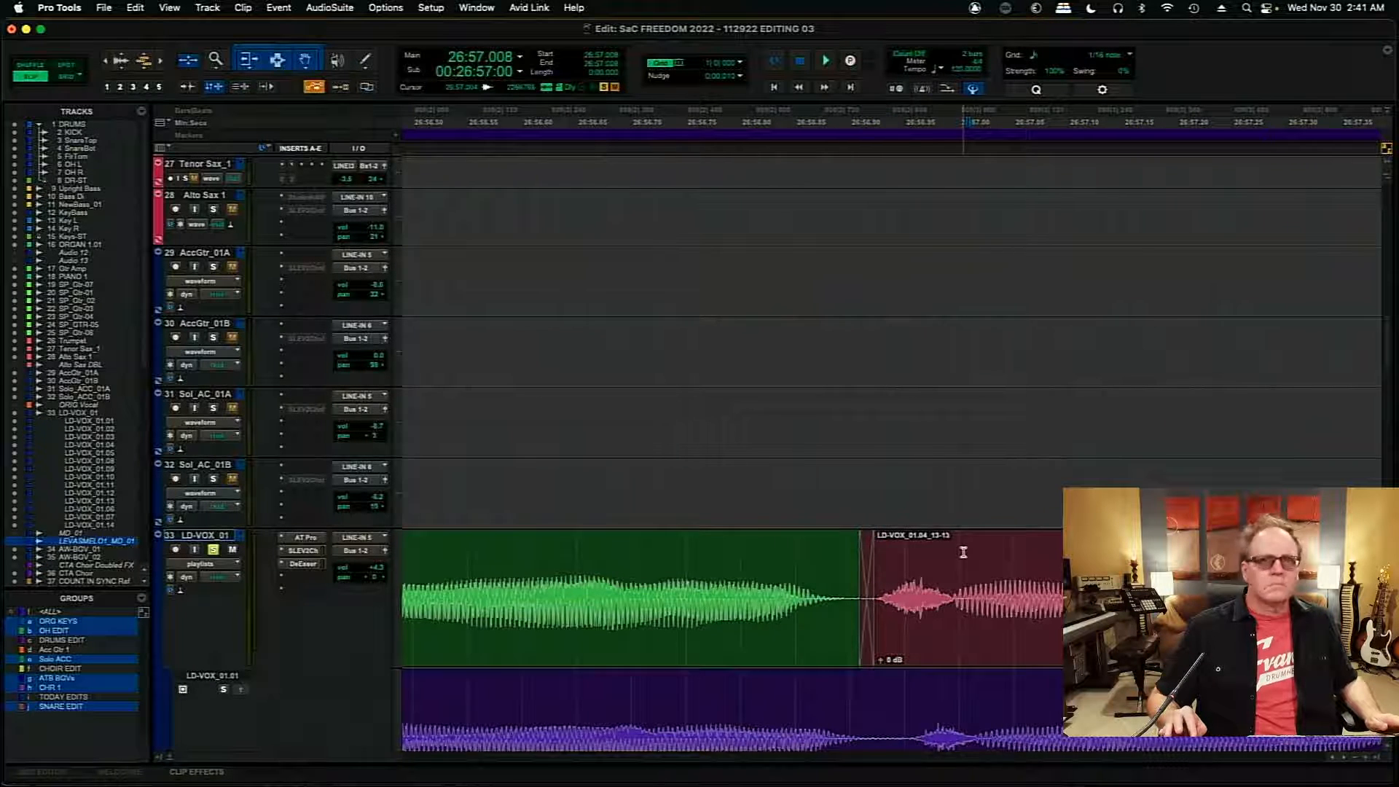
pyautogui.press('Tab')
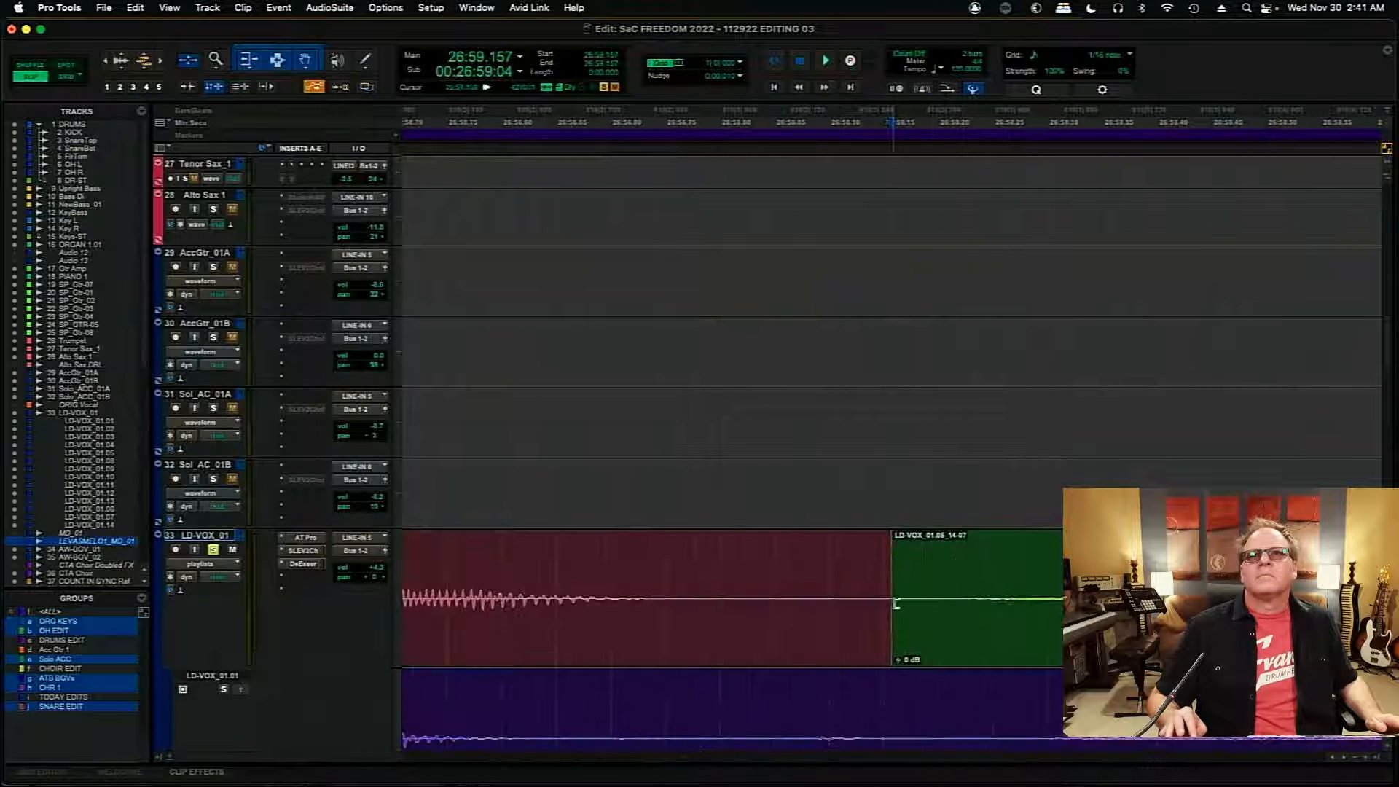
pyautogui.moveTo(896, 603); pyautogui.dragTo(727, 562)
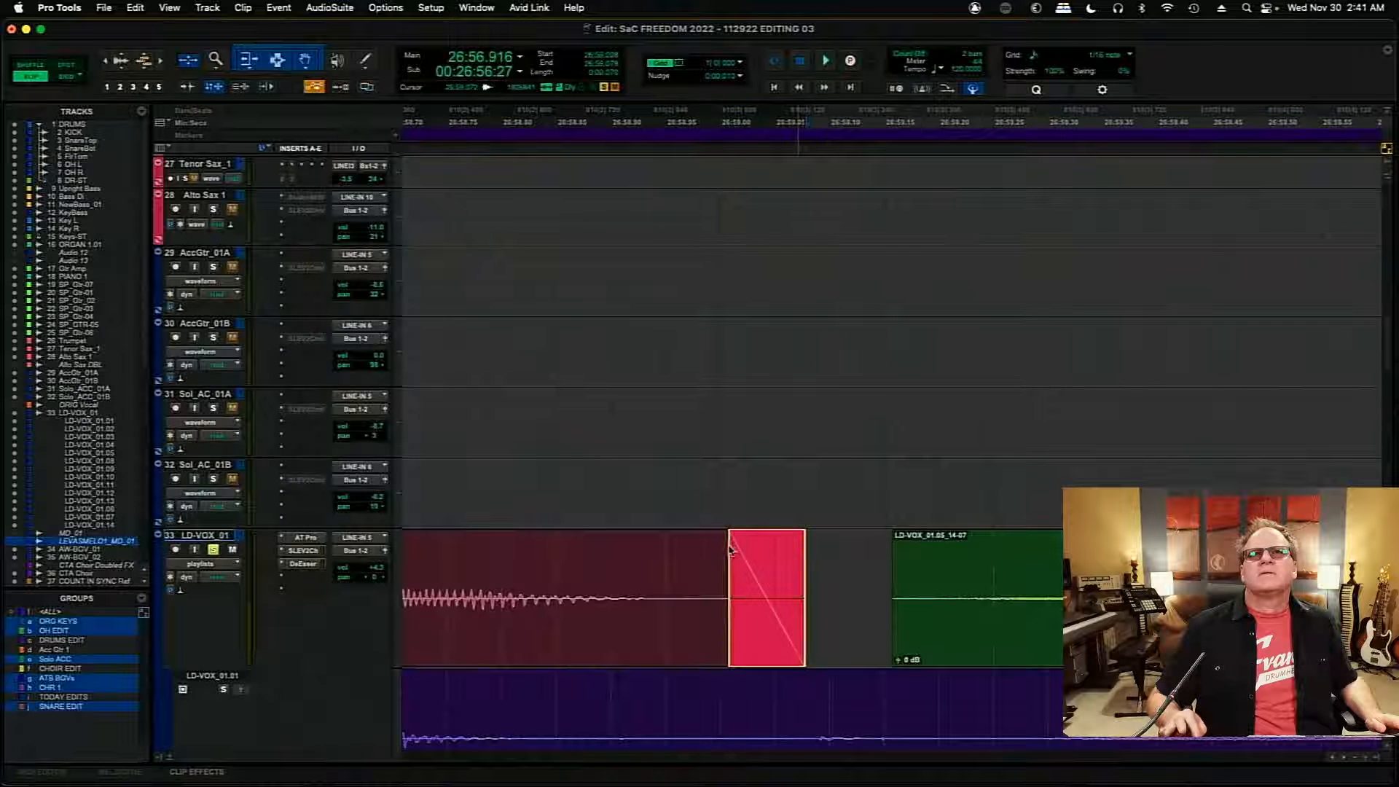
pyautogui.moveTo(896, 578)
pyautogui.mouseDown()
pyautogui.moveTo(995, 579)
pyautogui.moveTo(1075, 551)
pyautogui.mouseUp()
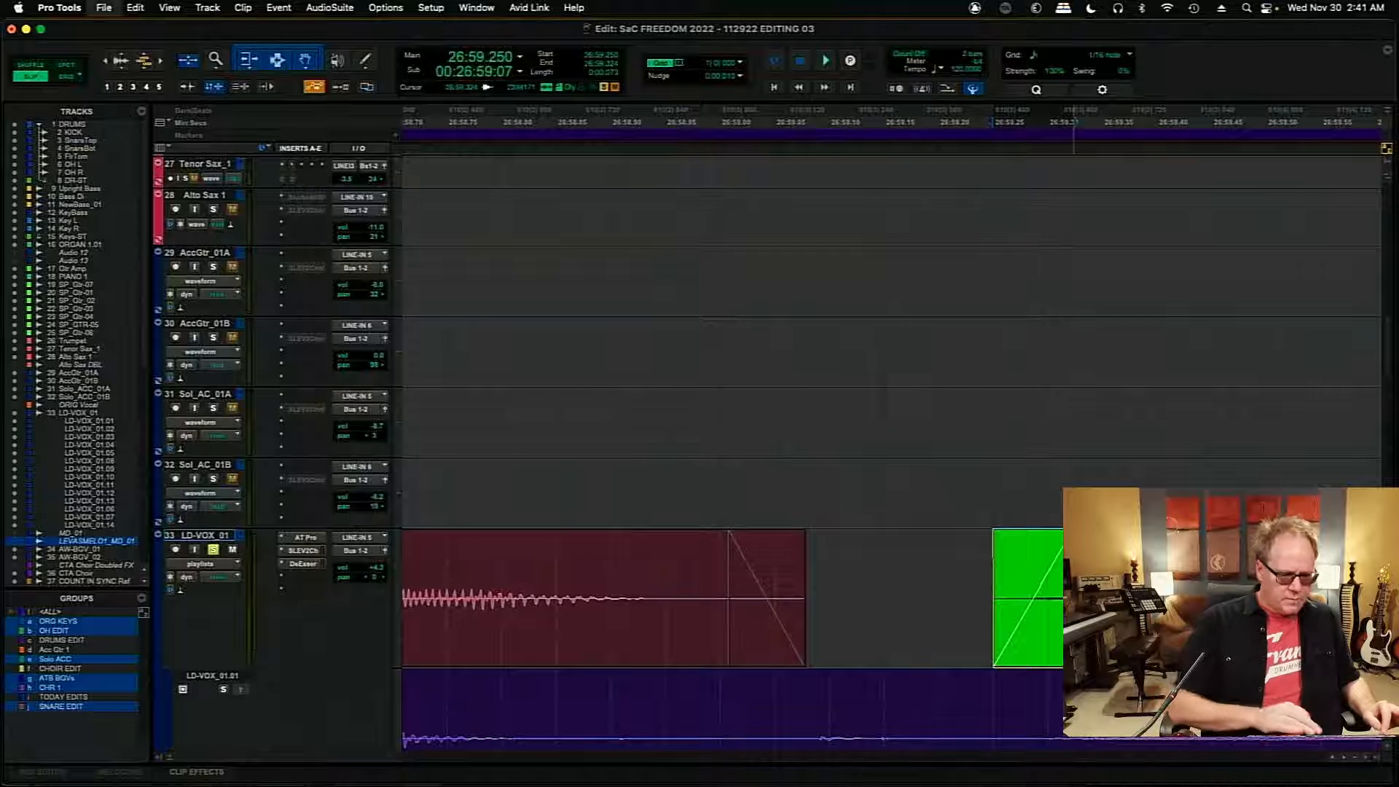
# - Delete LD-VOX_01.05_14-07 and the short magenta clip right after it, playing the comp from about 26:58.7 in between
pyautogui.press('r')
pyautogui.press('r')
pyautogui.click(976, 660)
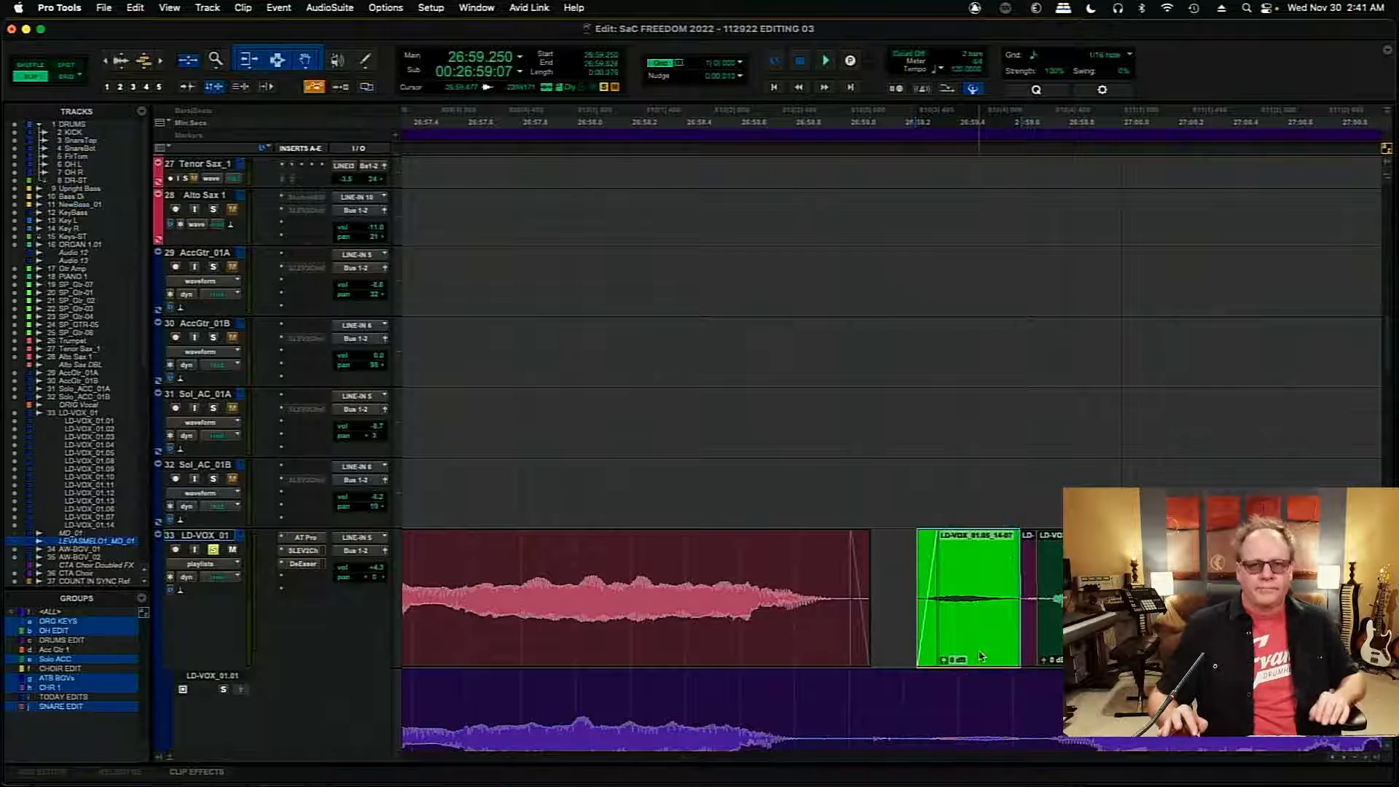
pyautogui.press('Delete')
pyautogui.press('space')
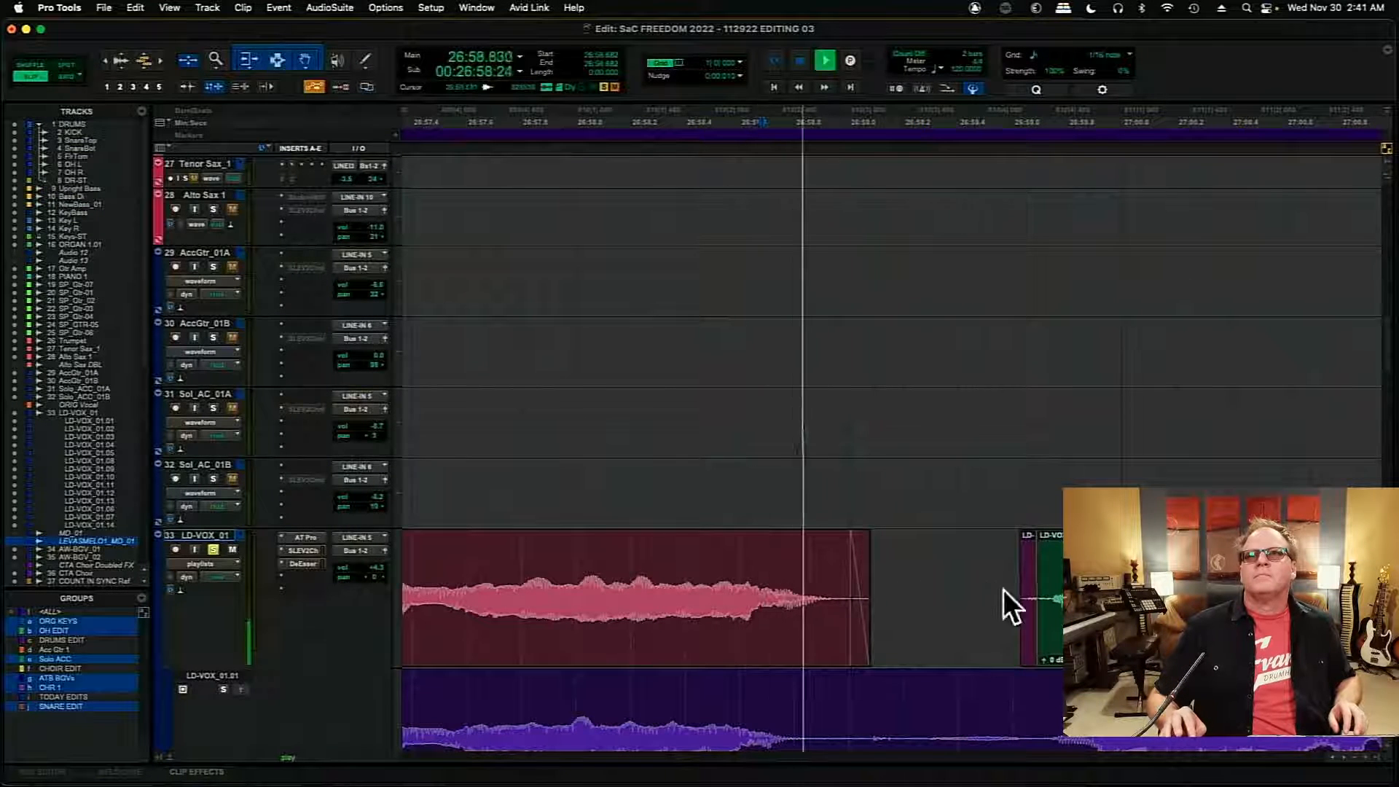
pyautogui.click(1027, 648)
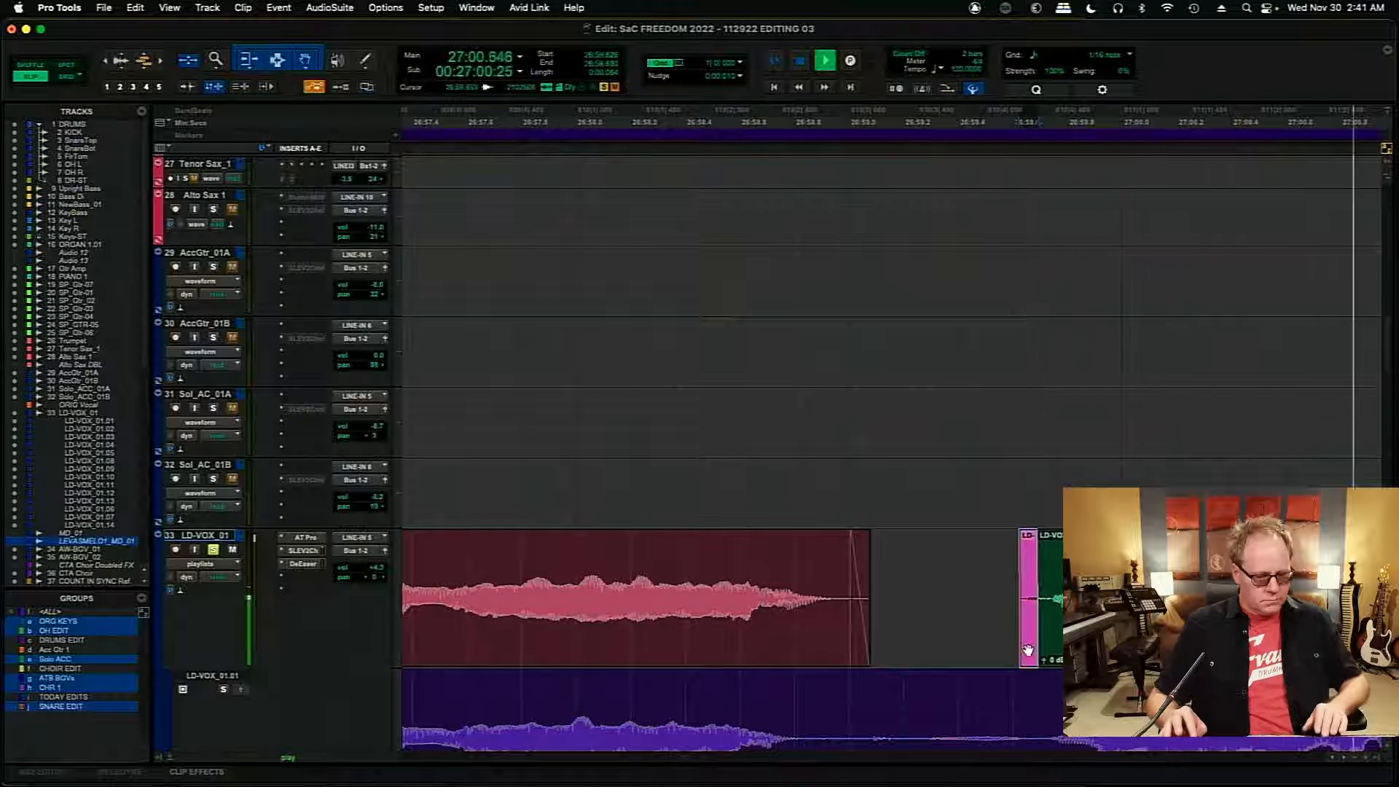
pyautogui.press('Delete')
pyautogui.press('space')
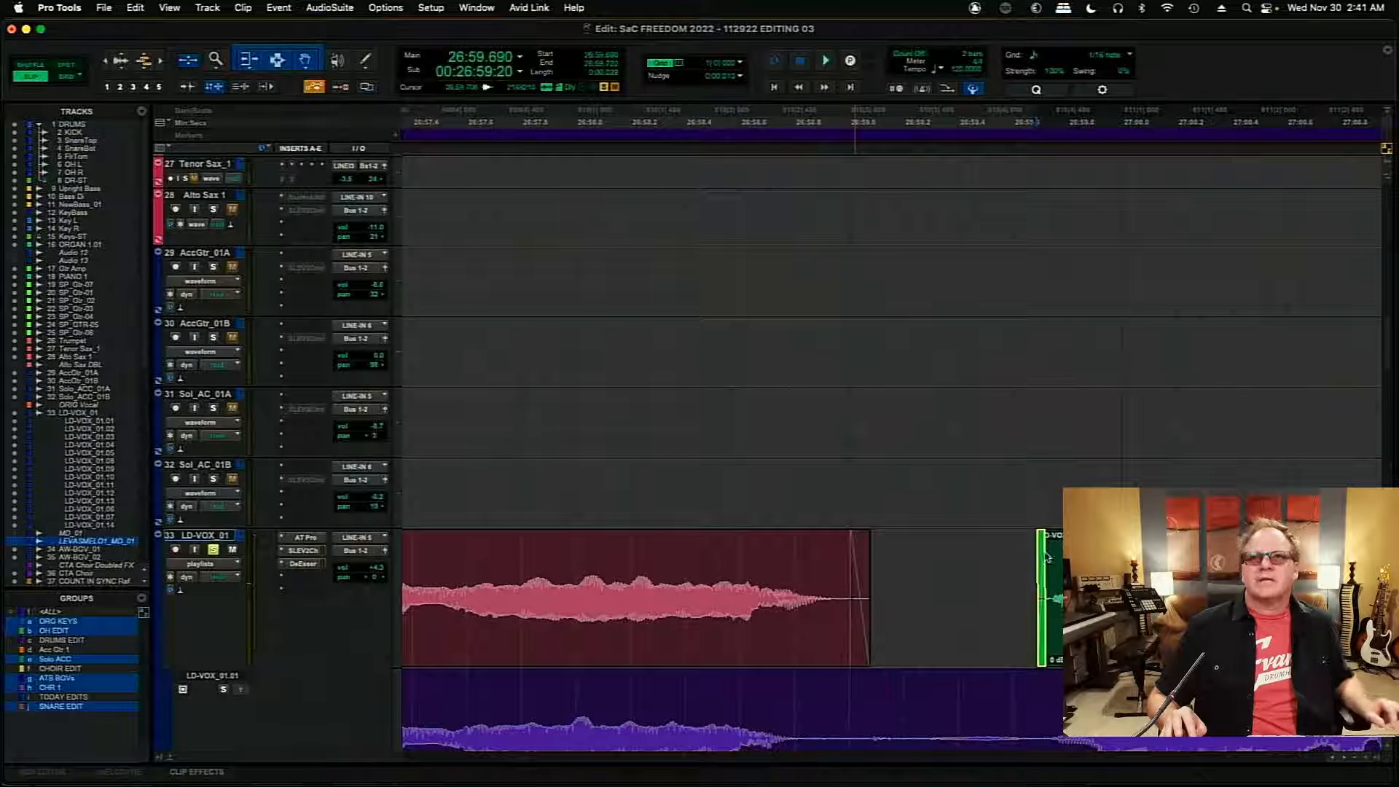
# - Add a fade-in of about 32 ms to the clip starting at 26:59.690 and place the edit cursor at about 27:00.333
pyautogui.moveTo(1047, 557); pyautogui.dragTo(1048, 558)
pyautogui.click(1212, 568)
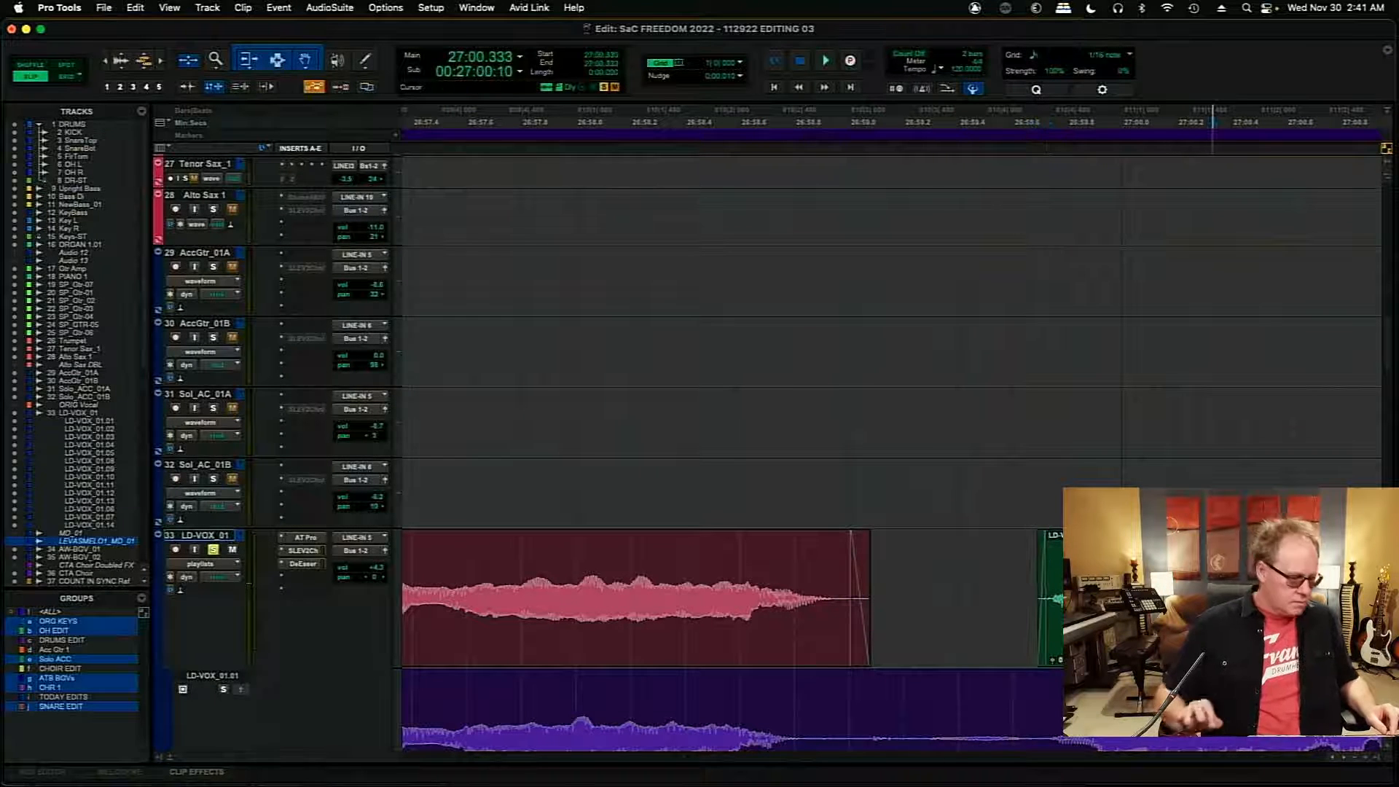
pyautogui.press('t')
pyautogui.press('t')
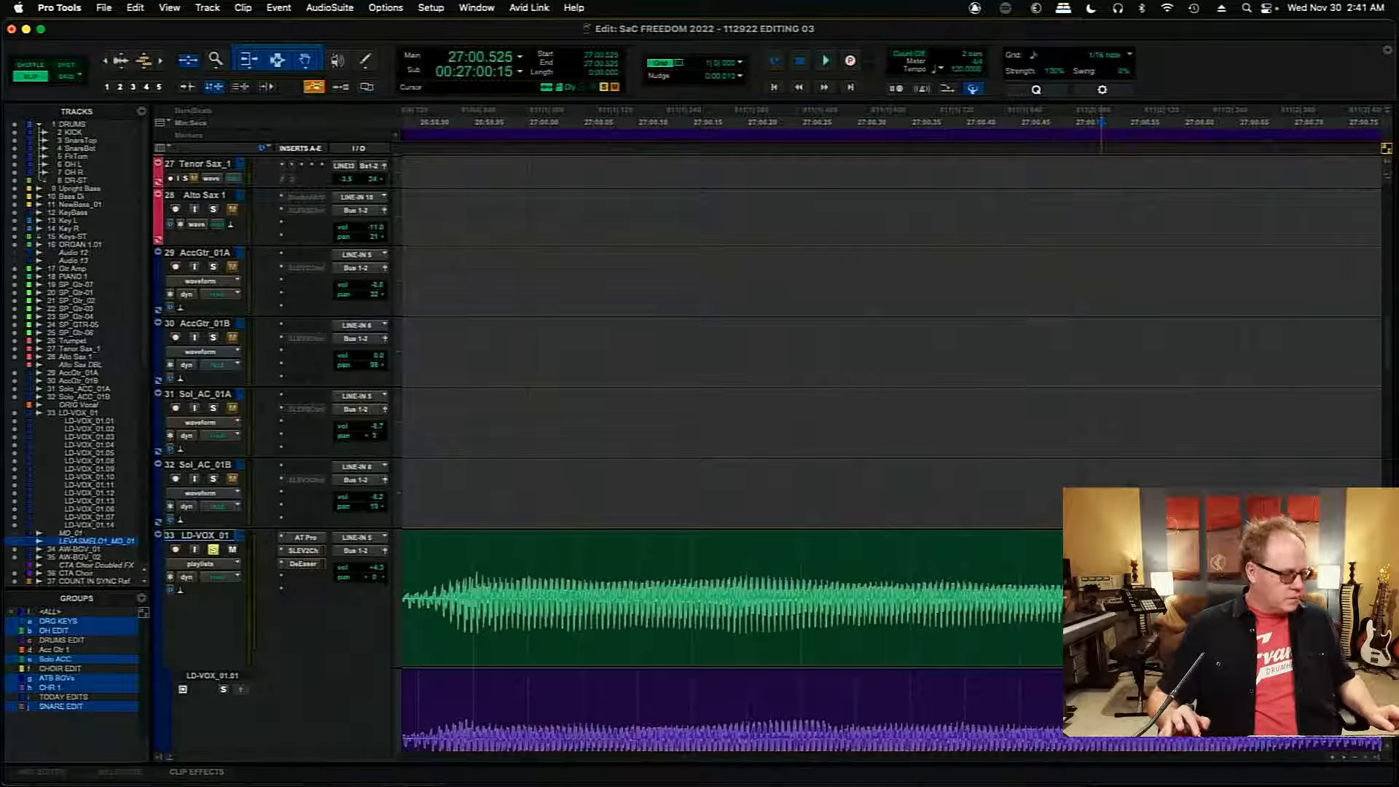
# - Locate the clip boundary before LD-VOX_01.03_04-09 and play the lead vocal from about 27:01.85 to check the join
pyautogui.press('Tab')
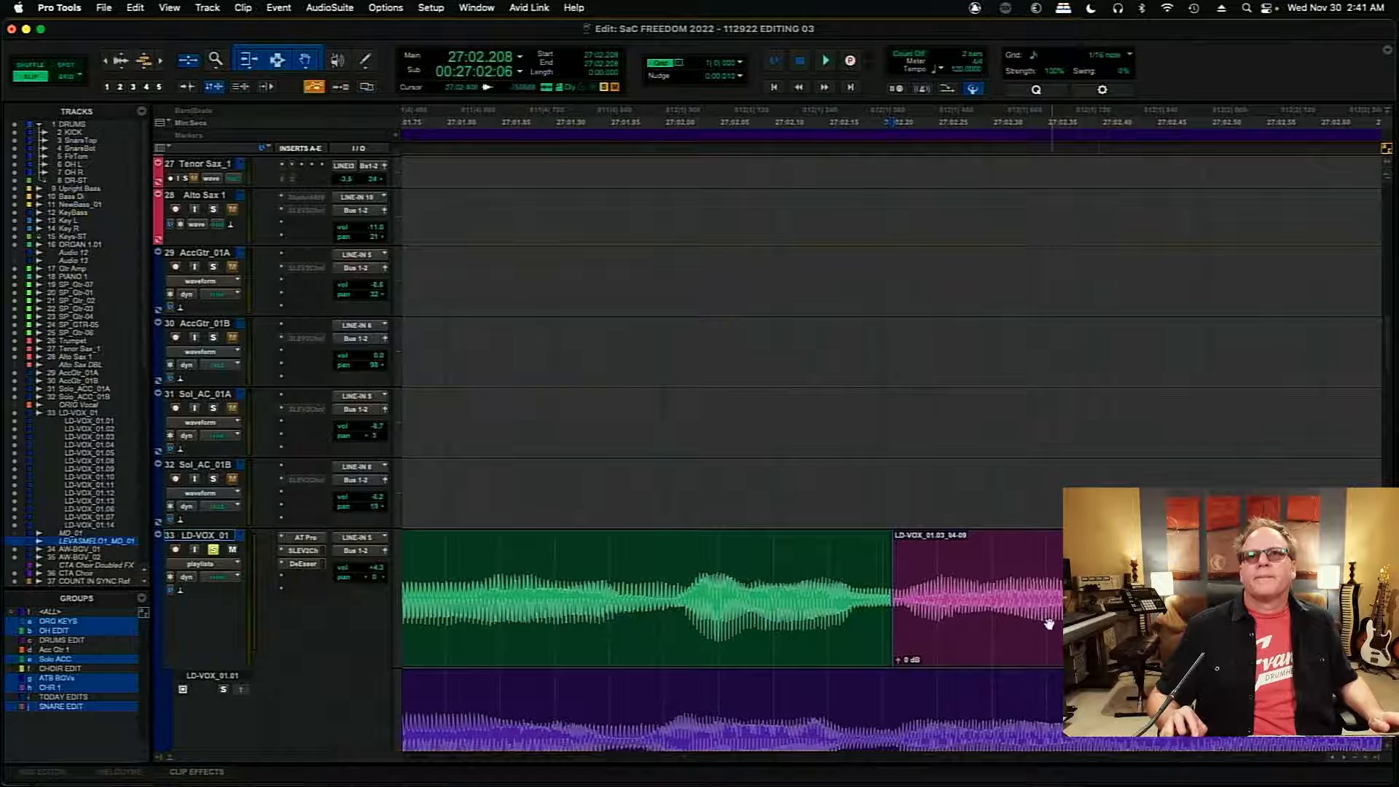
pyautogui.click(628, 587)
pyautogui.press('space')
pyautogui.press('space')
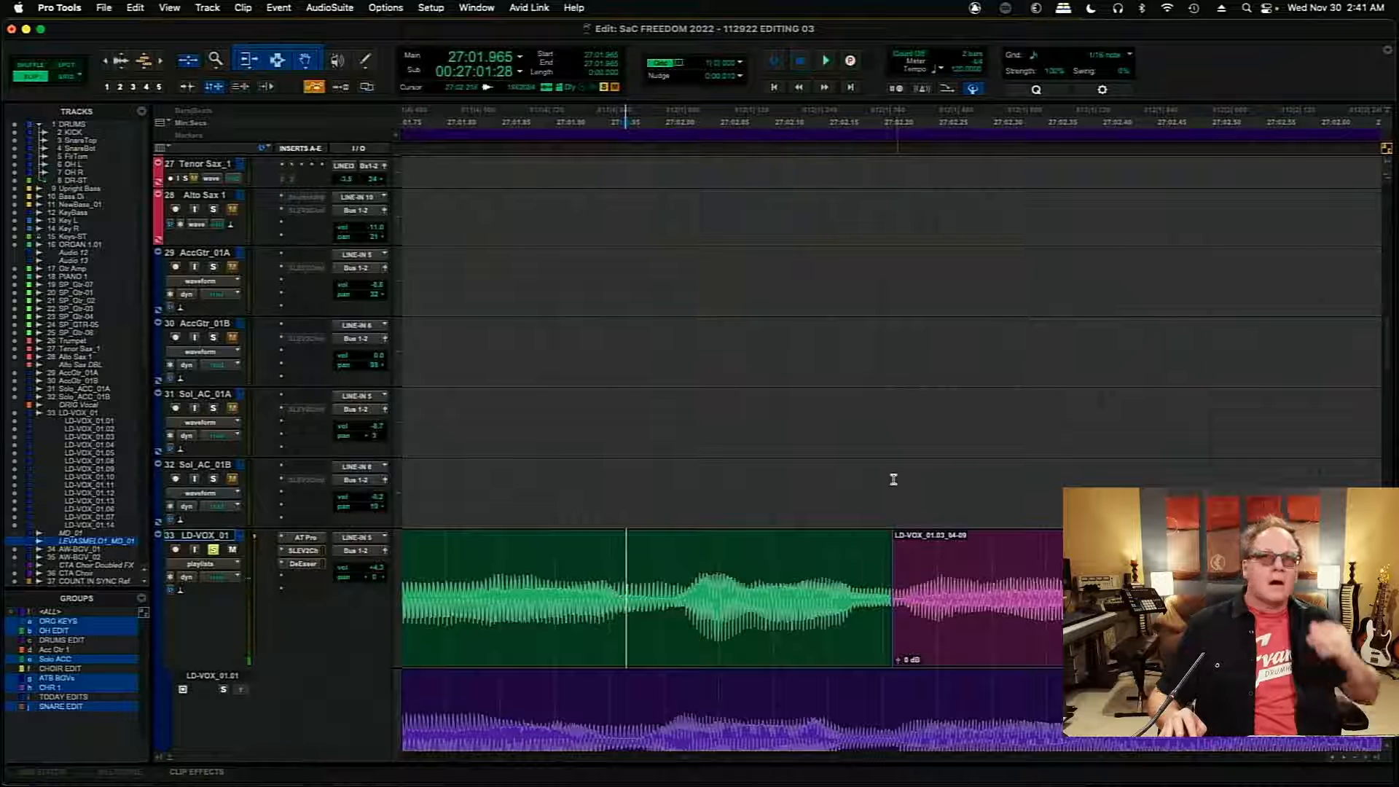
# - Move the boundary before LD-VOX_01.03_04-09 slightly earlier, add a very short crossfade from about 27:02.206, and play across the join
pyautogui.press('t')
pyautogui.press('t')
pyautogui.press('t')
pyautogui.press('t')
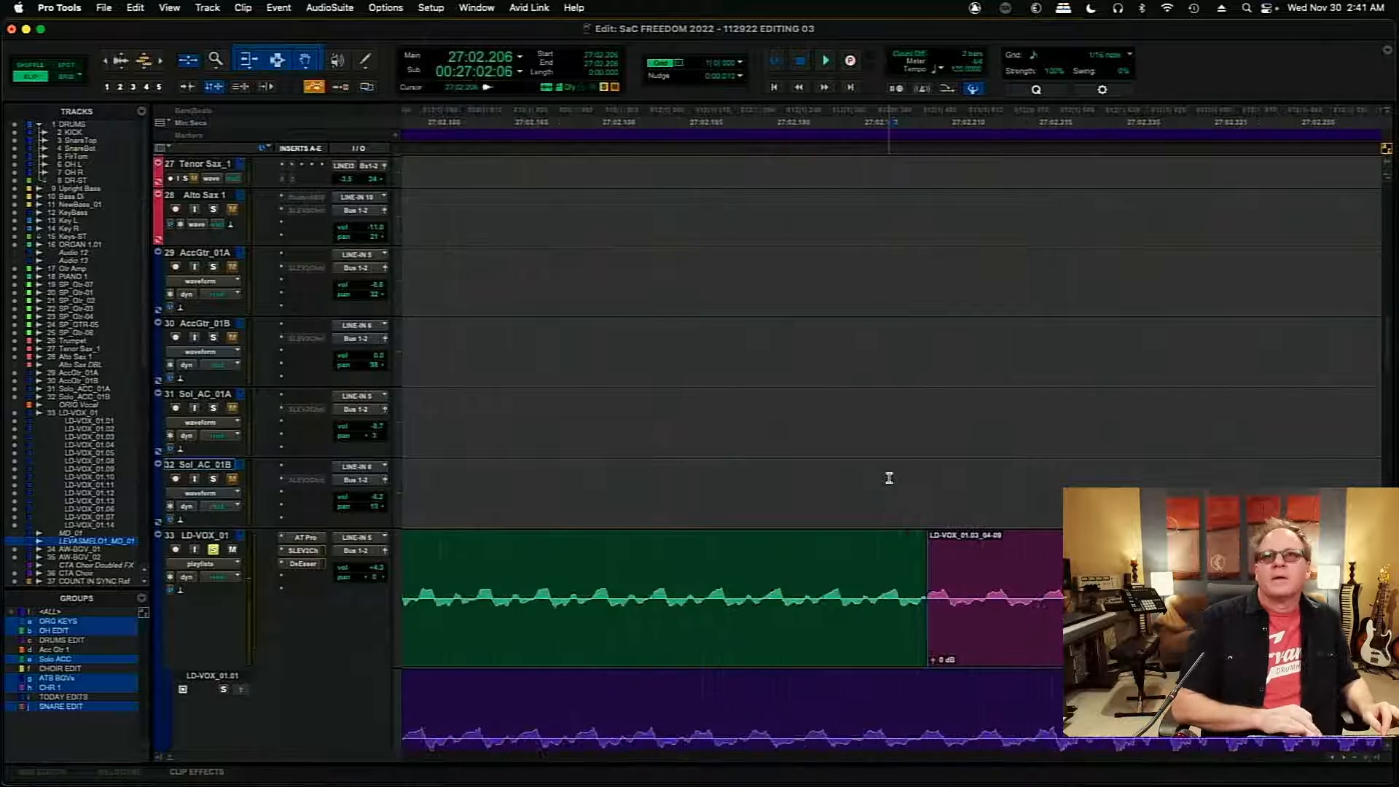
pyautogui.press('t')
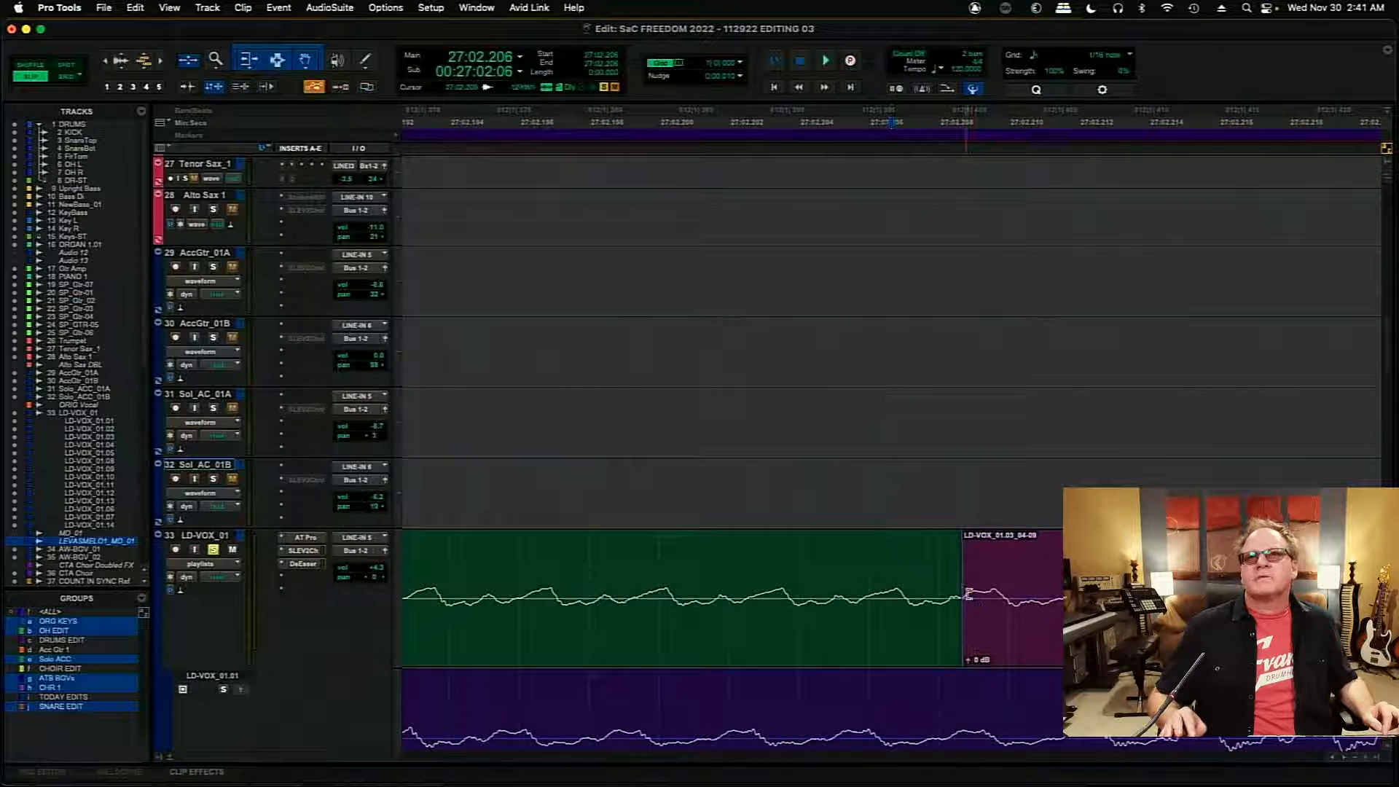
pyautogui.moveTo(968, 593); pyautogui.dragTo(899, 643)
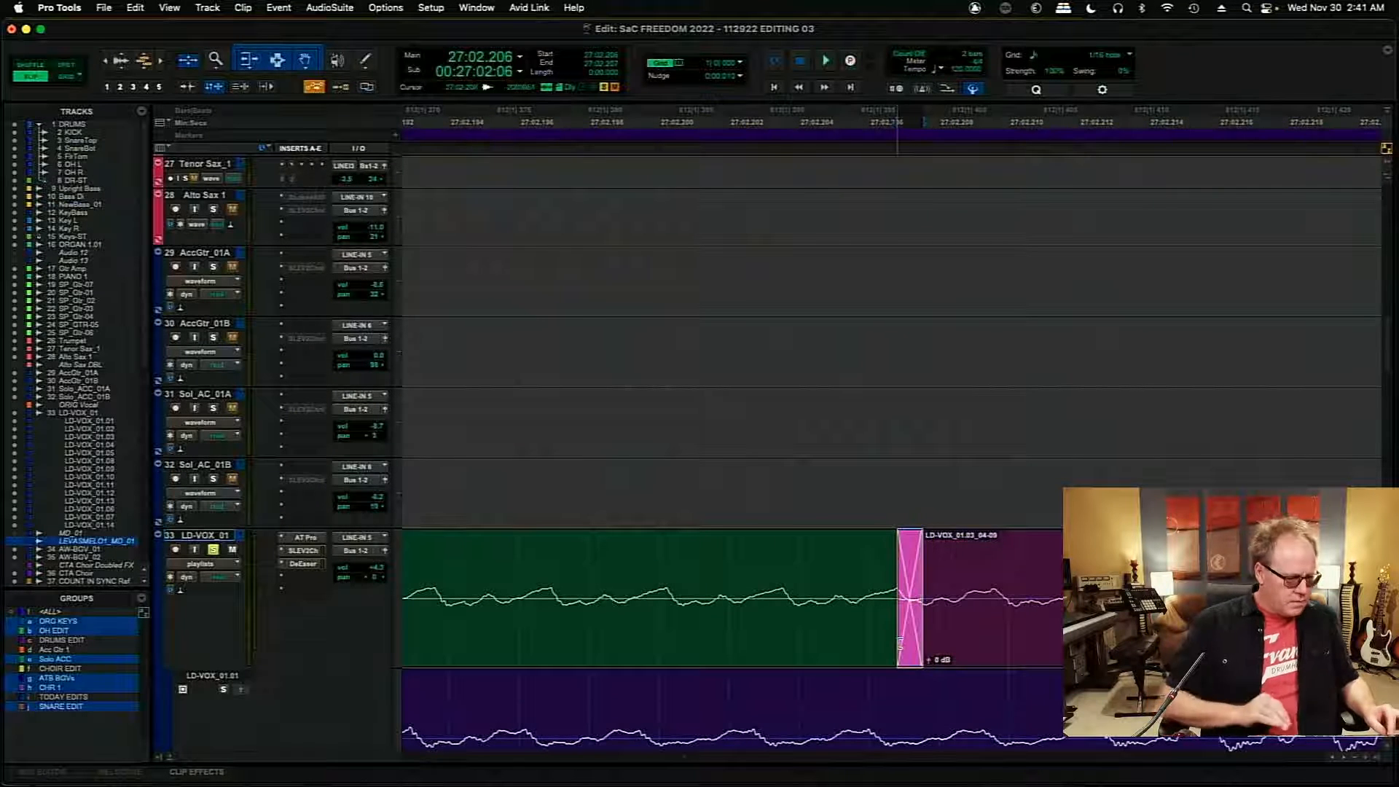
pyautogui.press('r')
pyautogui.press('r')
pyautogui.press('r')
pyautogui.press('r')
pyautogui.press('r')
pyautogui.press('r')
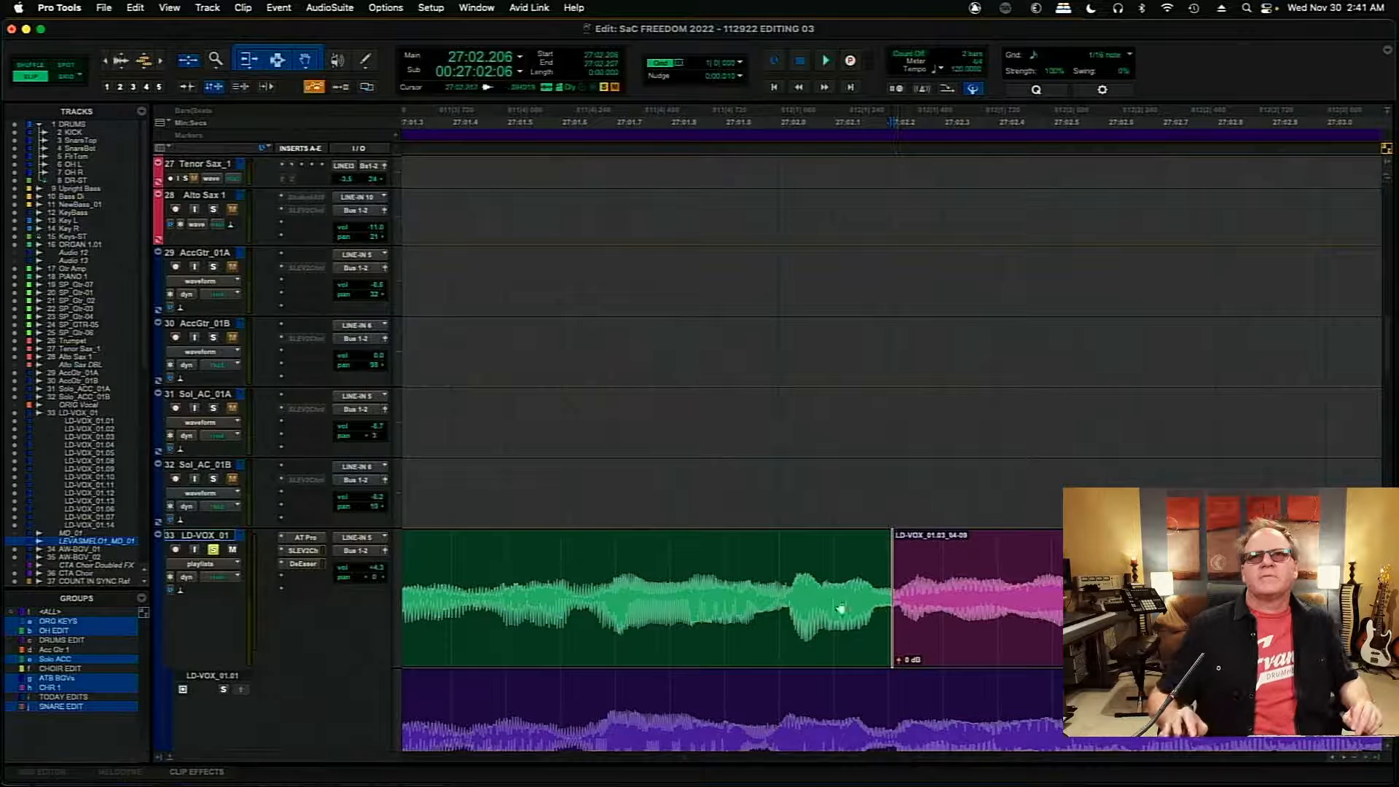
pyautogui.press('space')
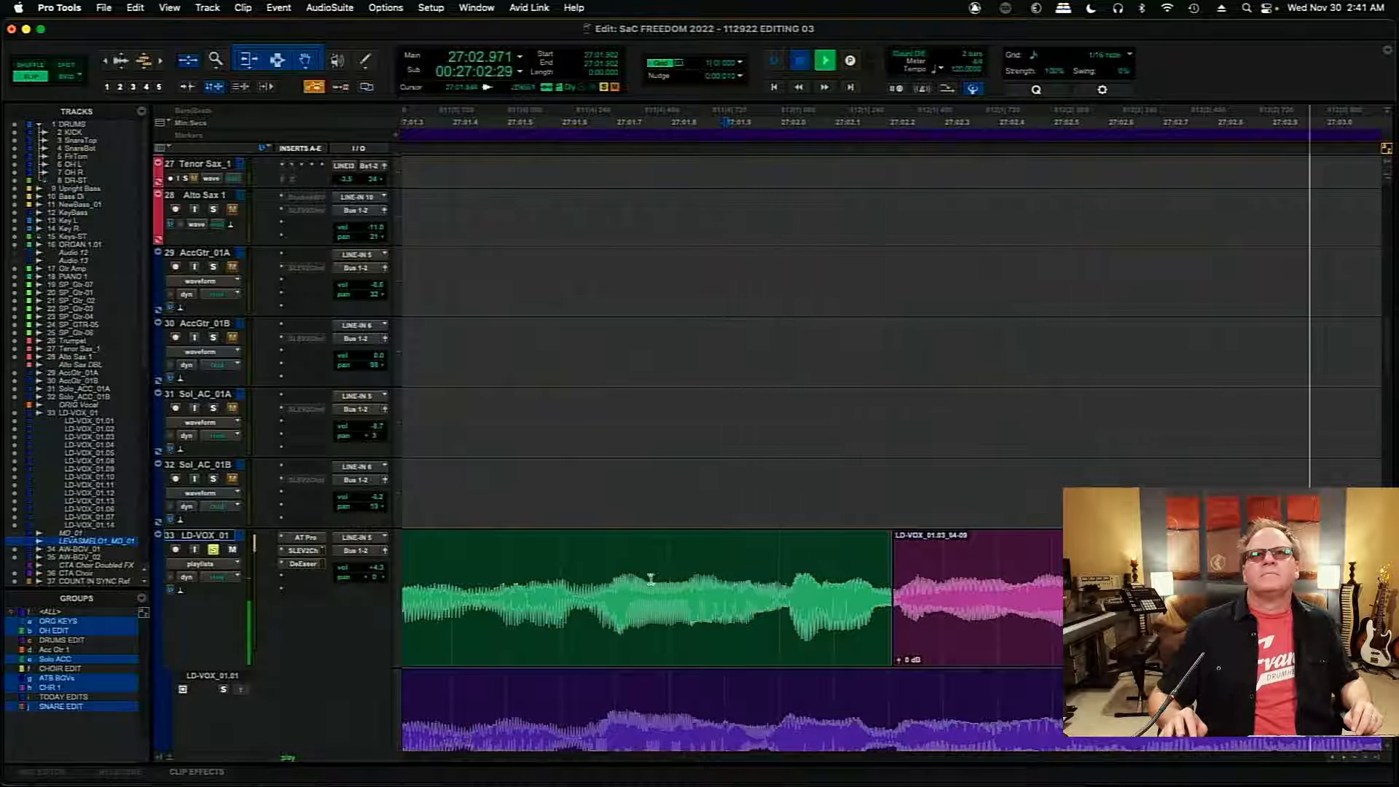
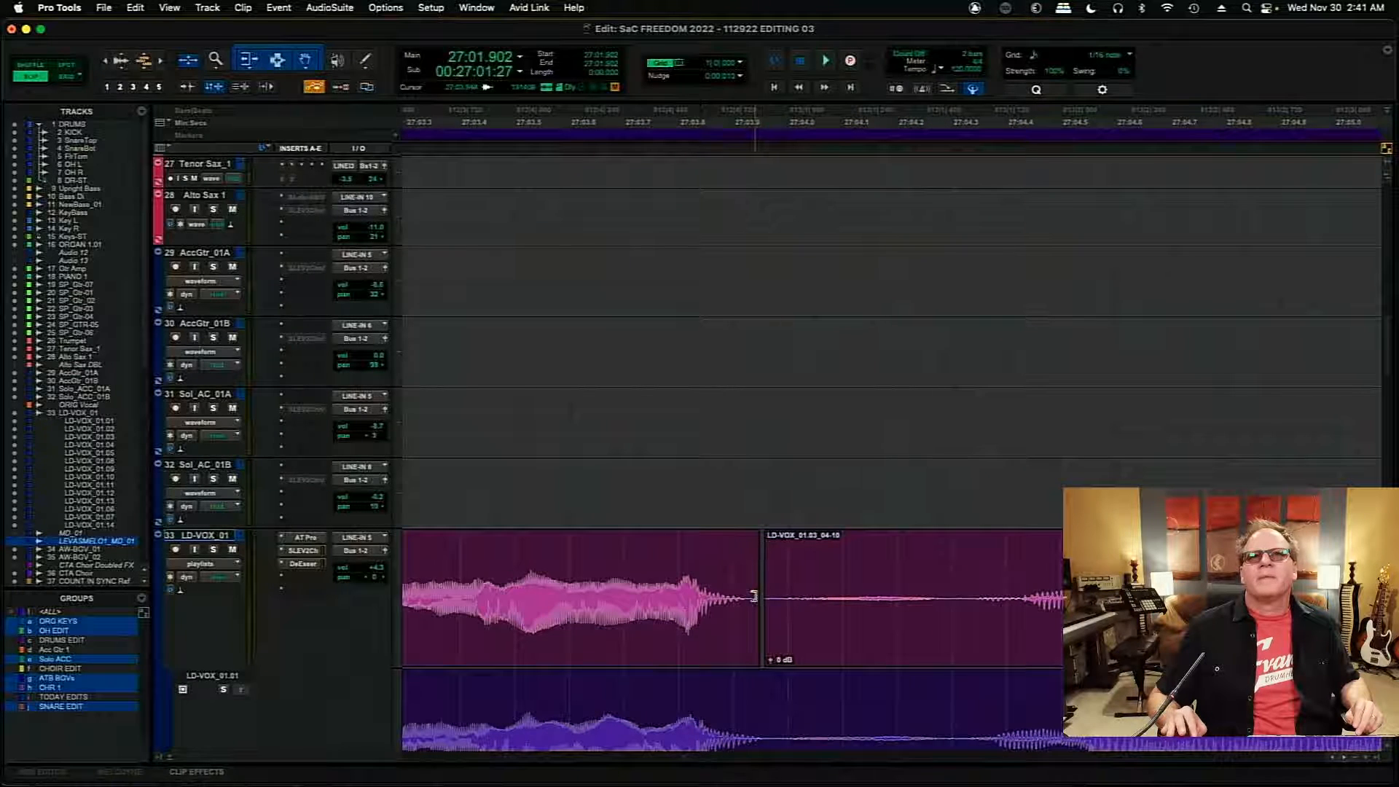
# - Move the start of the LD-VOX_01.03_04-10 clip to about 27:04.0 on the LD-VOX_01 track and crossfade the join
pyautogui.moveTo(754, 596); pyautogui.dragTo(776, 639)
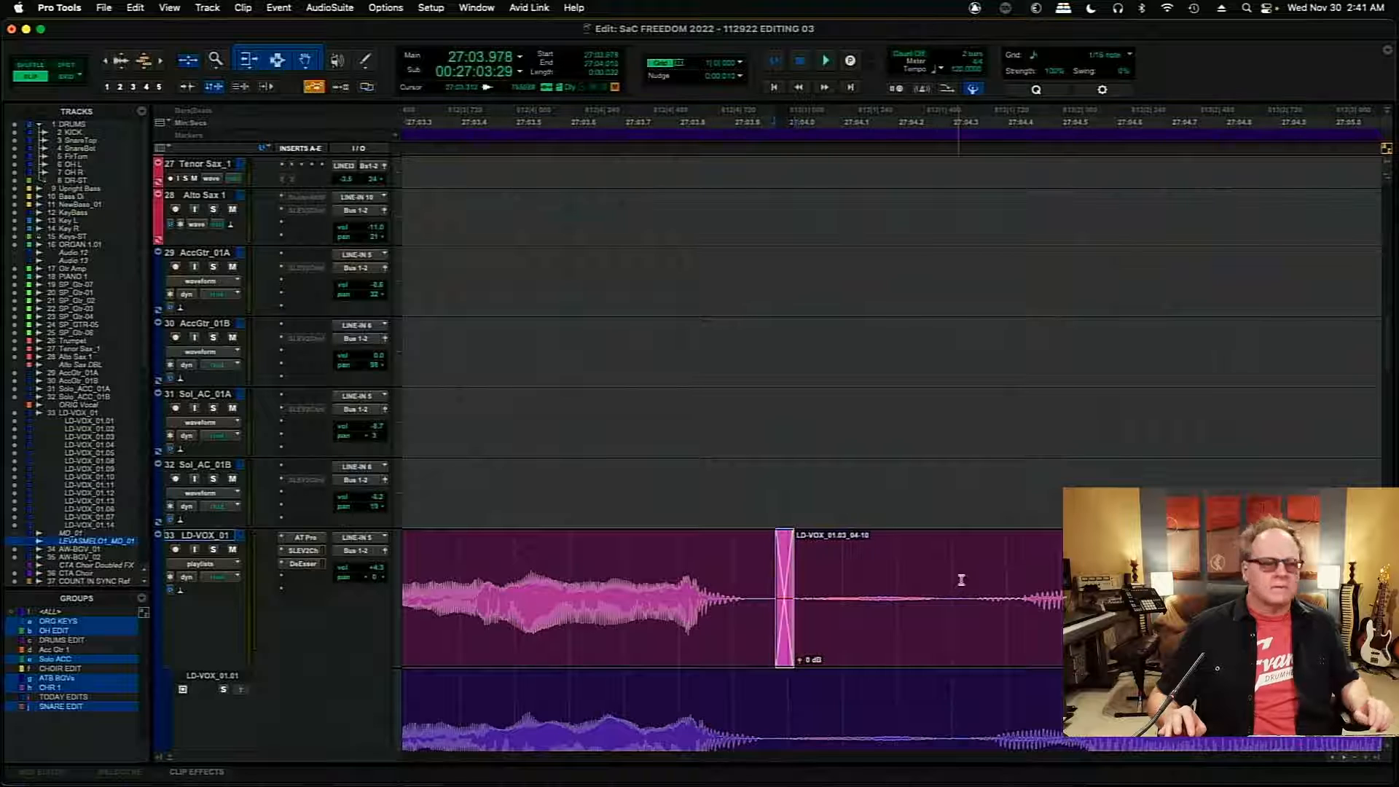
pyautogui.click(962, 580)
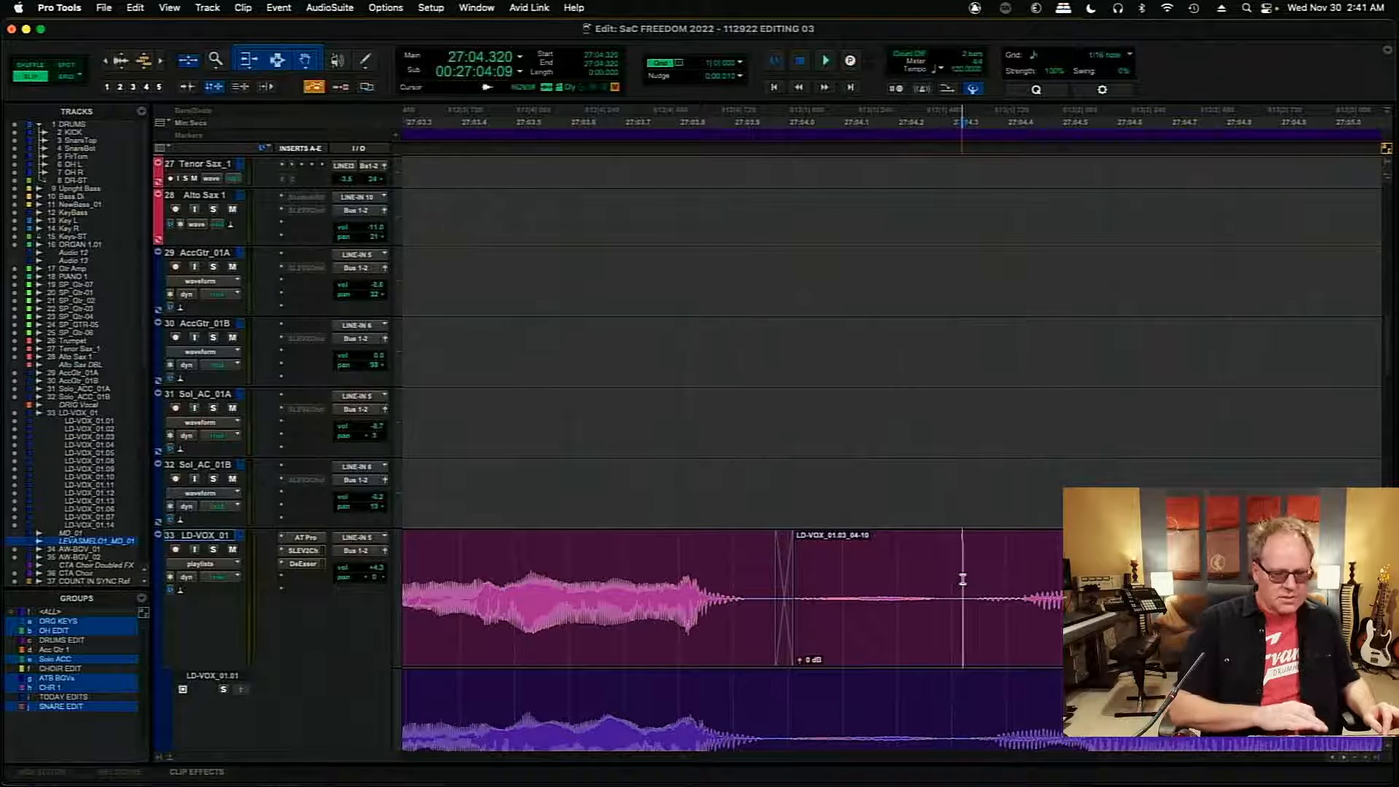
pyautogui.press('super+bracketleft')
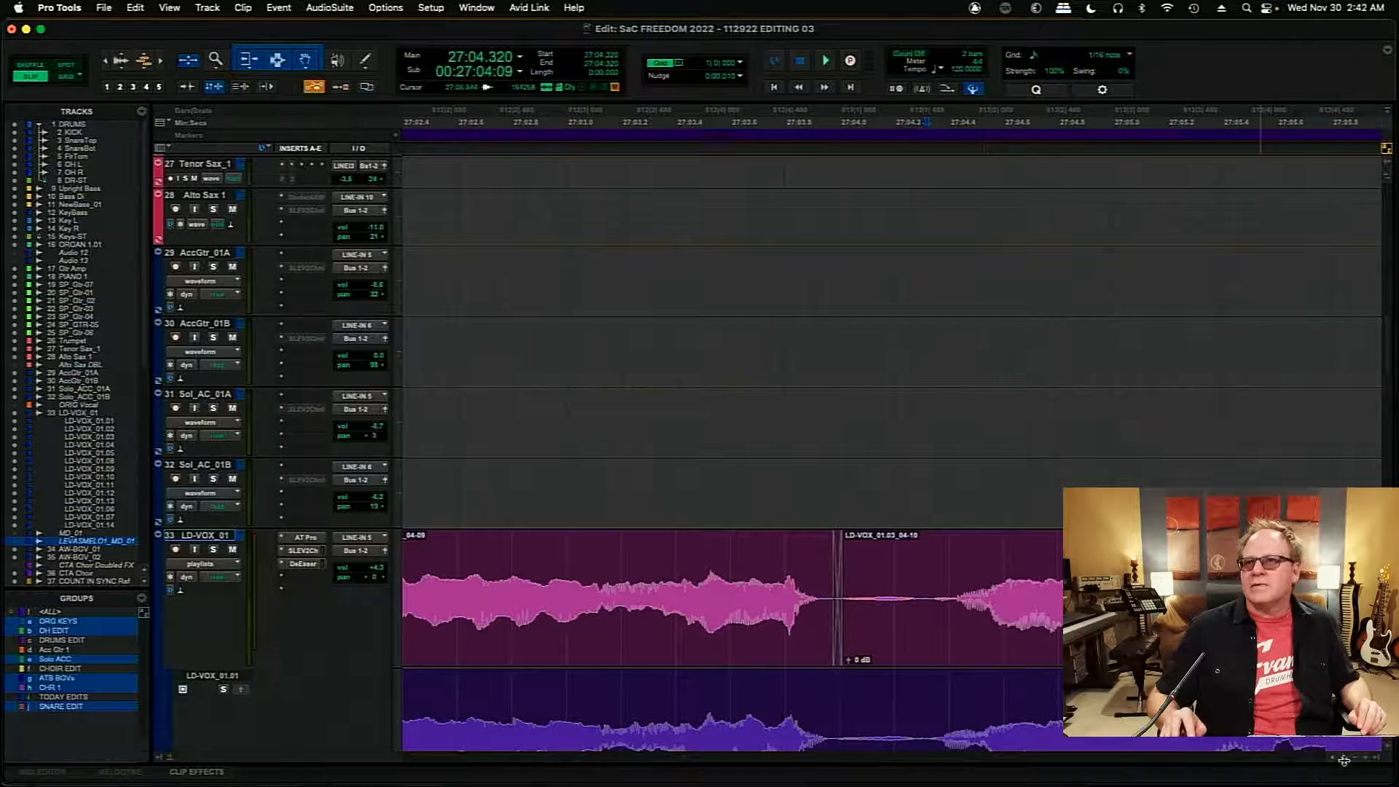
# - Move the boundary before the LD-VOX_01.05_14-19 clip to about 27:08.9, crossfade it, and play from 27:08.365 to check the transition
pyautogui.hscroll(10, 1342, 760)
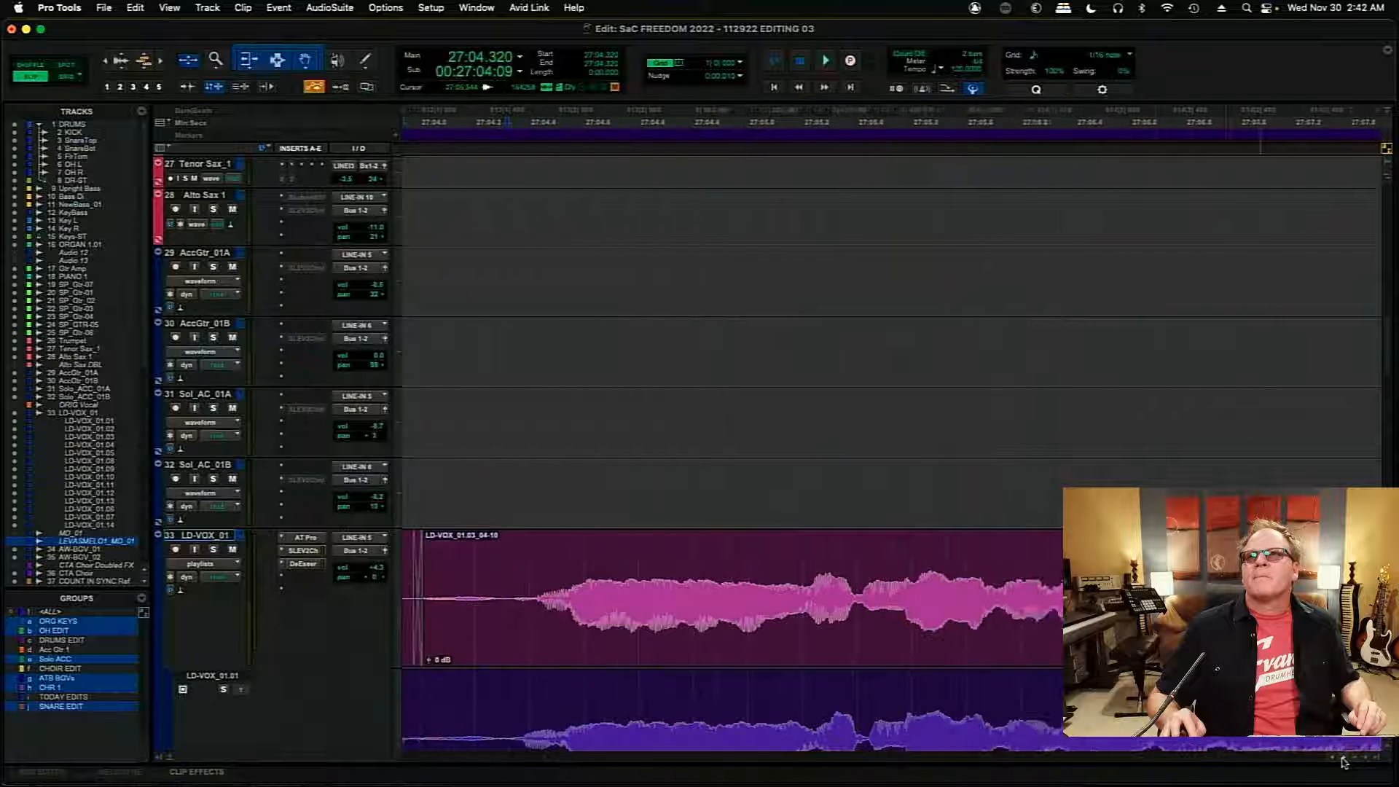
pyautogui.hscroll(12, 1342, 760)
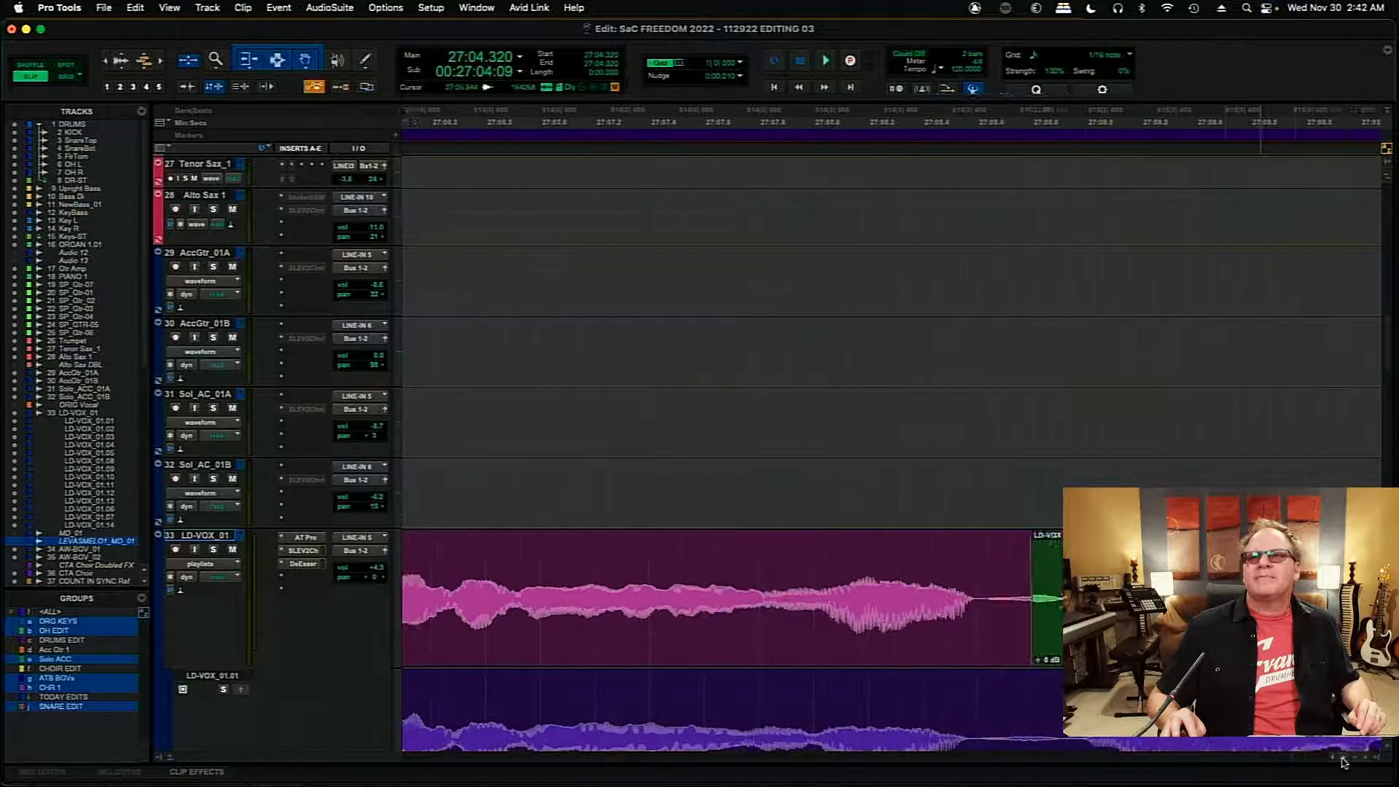
pyautogui.hscroll(5, 1343, 761)
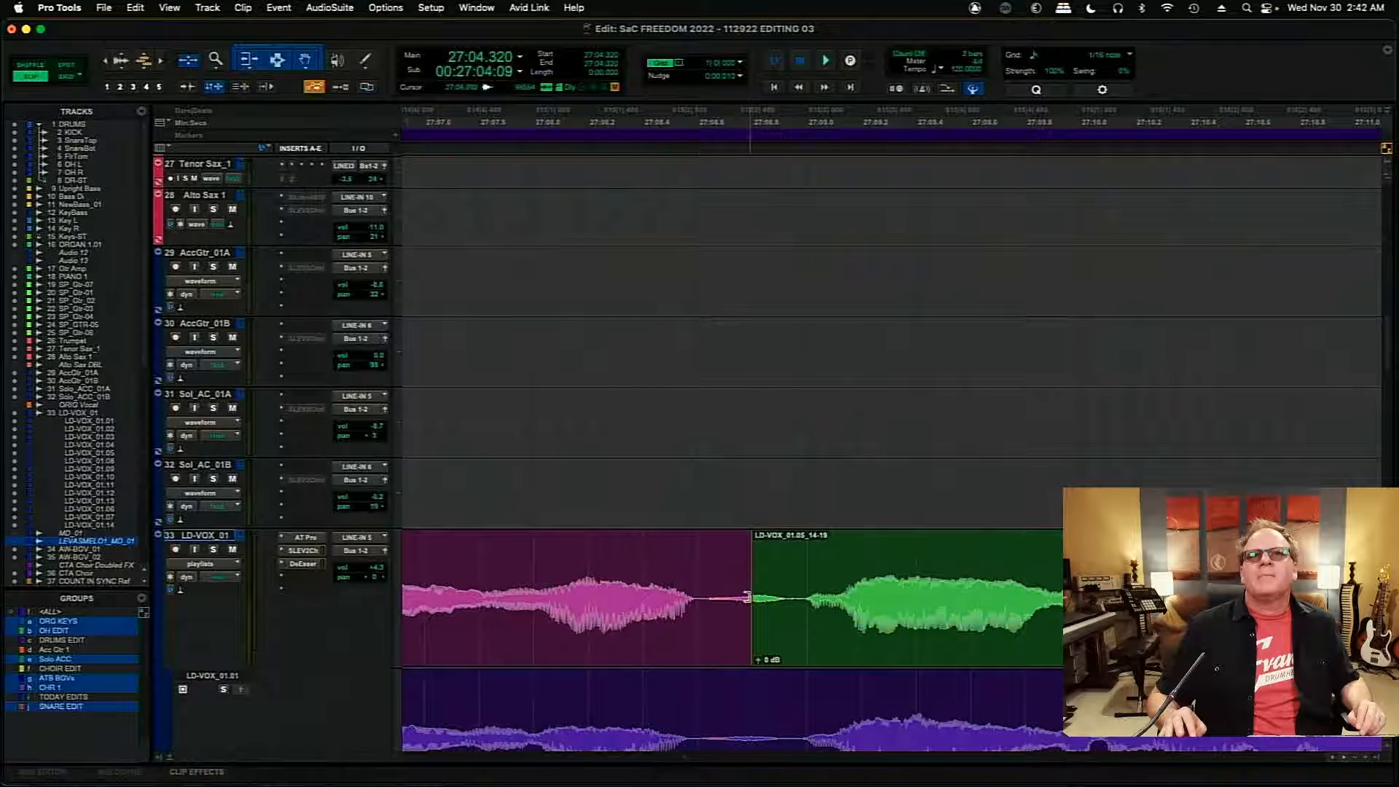
pyautogui.moveTo(747, 597); pyautogui.dragTo(805, 603)
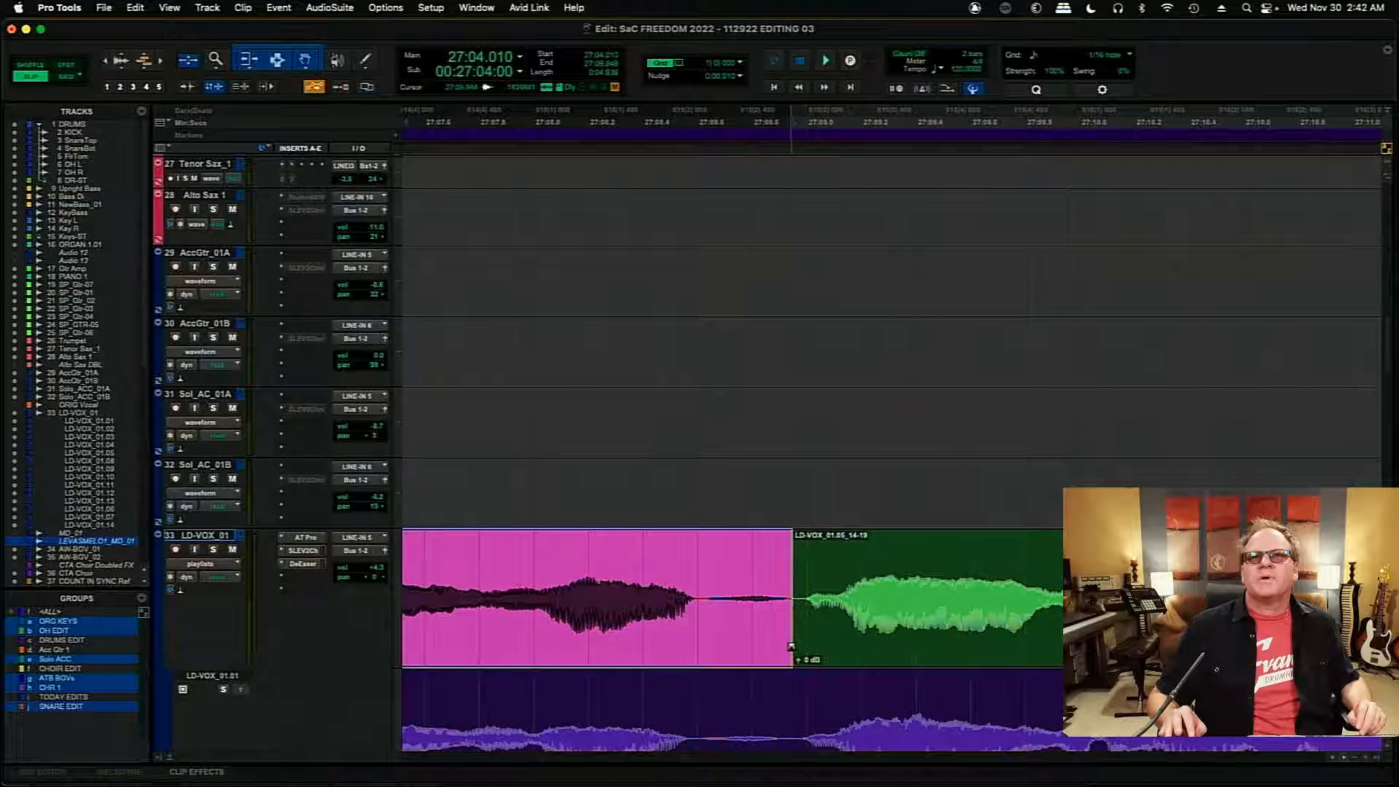
pyautogui.click(792, 651)
pyautogui.click(675, 575)
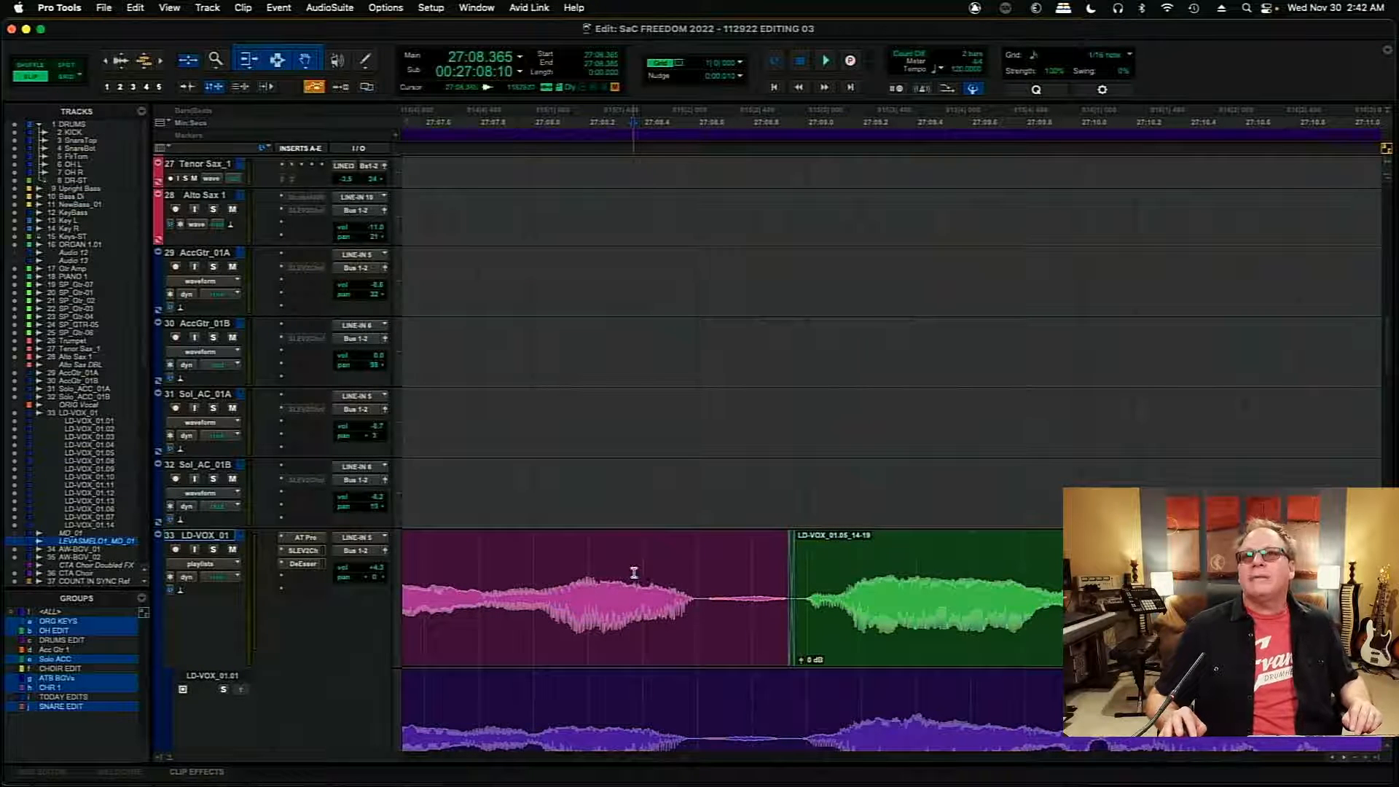
pyautogui.press('space')
pyautogui.press('space')
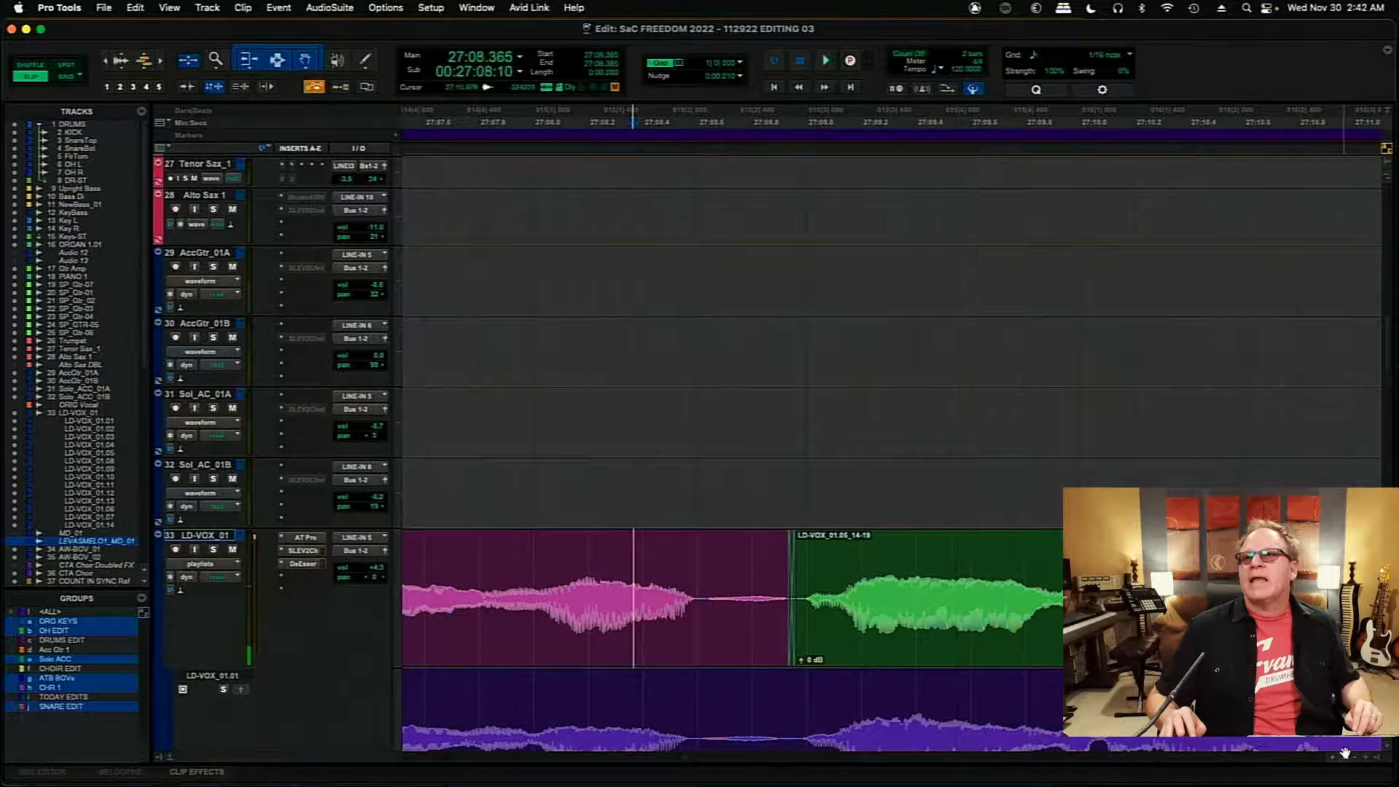
# - Add a short crossfade at the start of the LD-VOX_01.03_04-12 clip near 27:13.07
pyautogui.hscroll(5, 1344, 752)
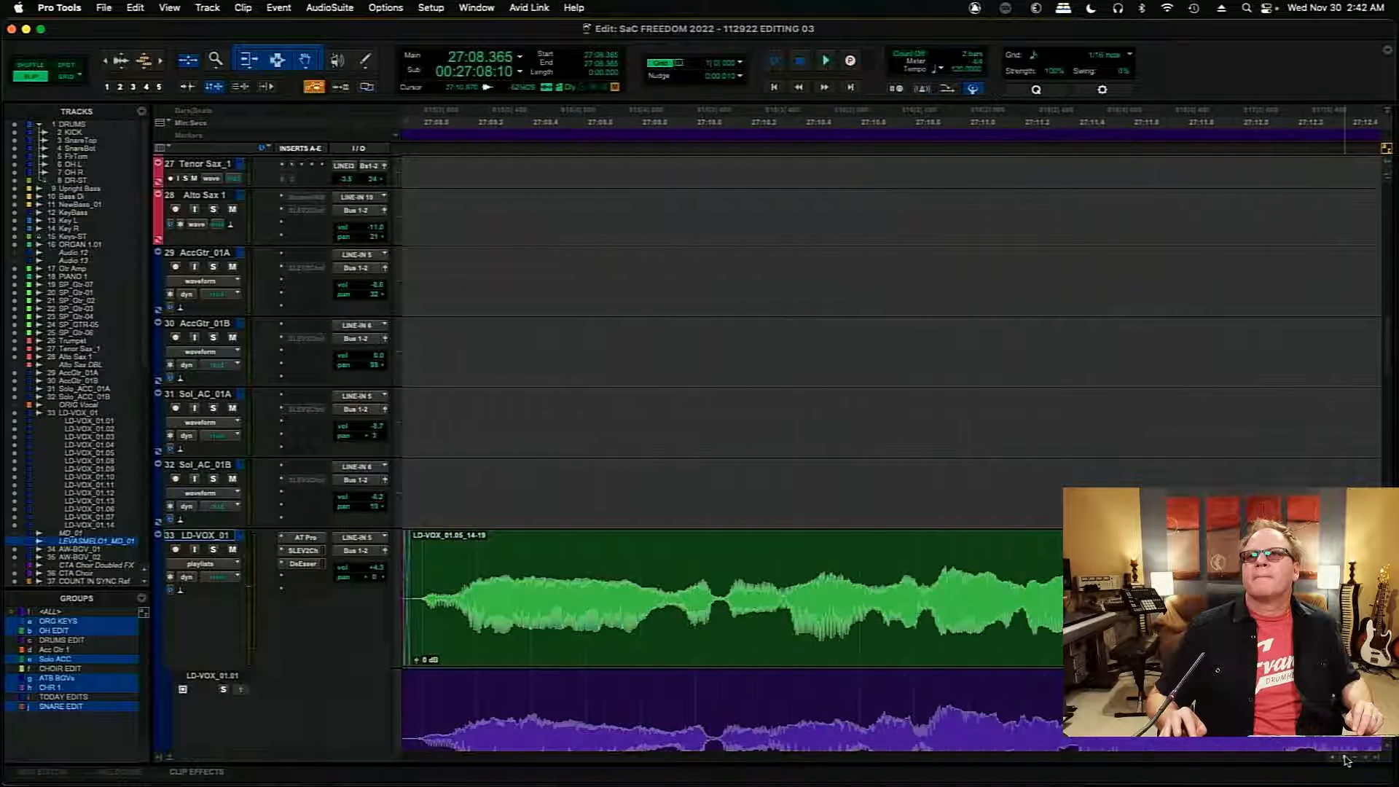
pyautogui.hscroll(10, 1344, 758)
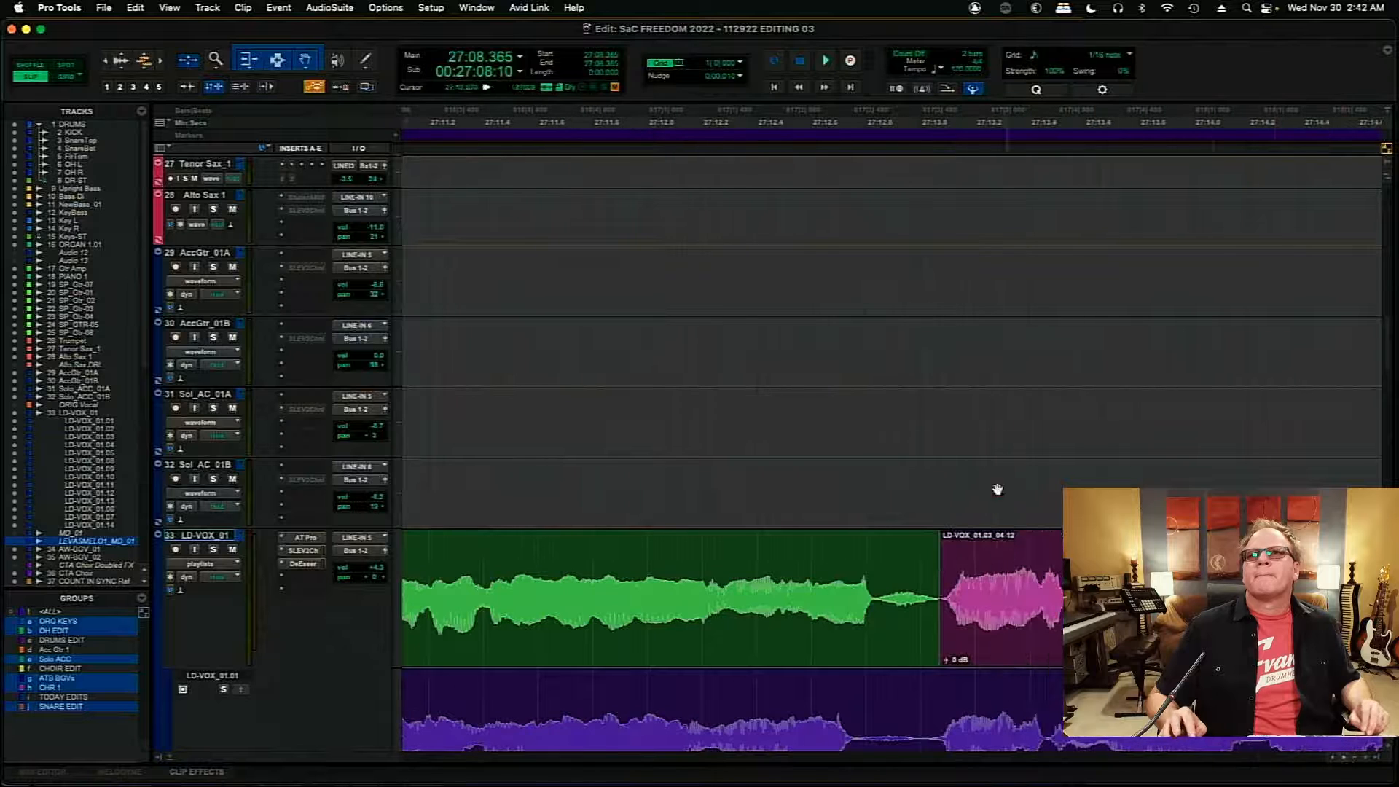
pyautogui.scroll(2, 938, 479)
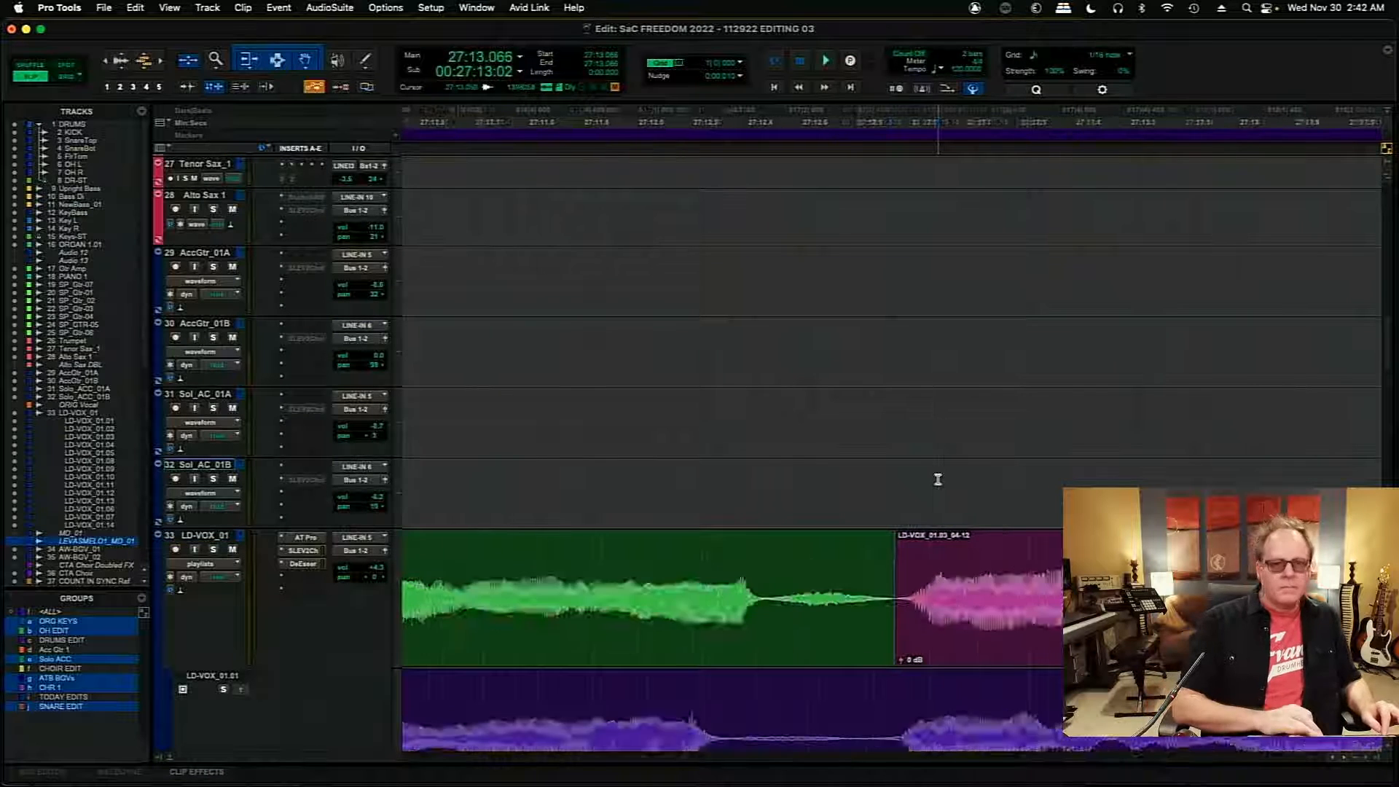
pyautogui.moveTo(896, 658); pyautogui.dragTo(904, 656)
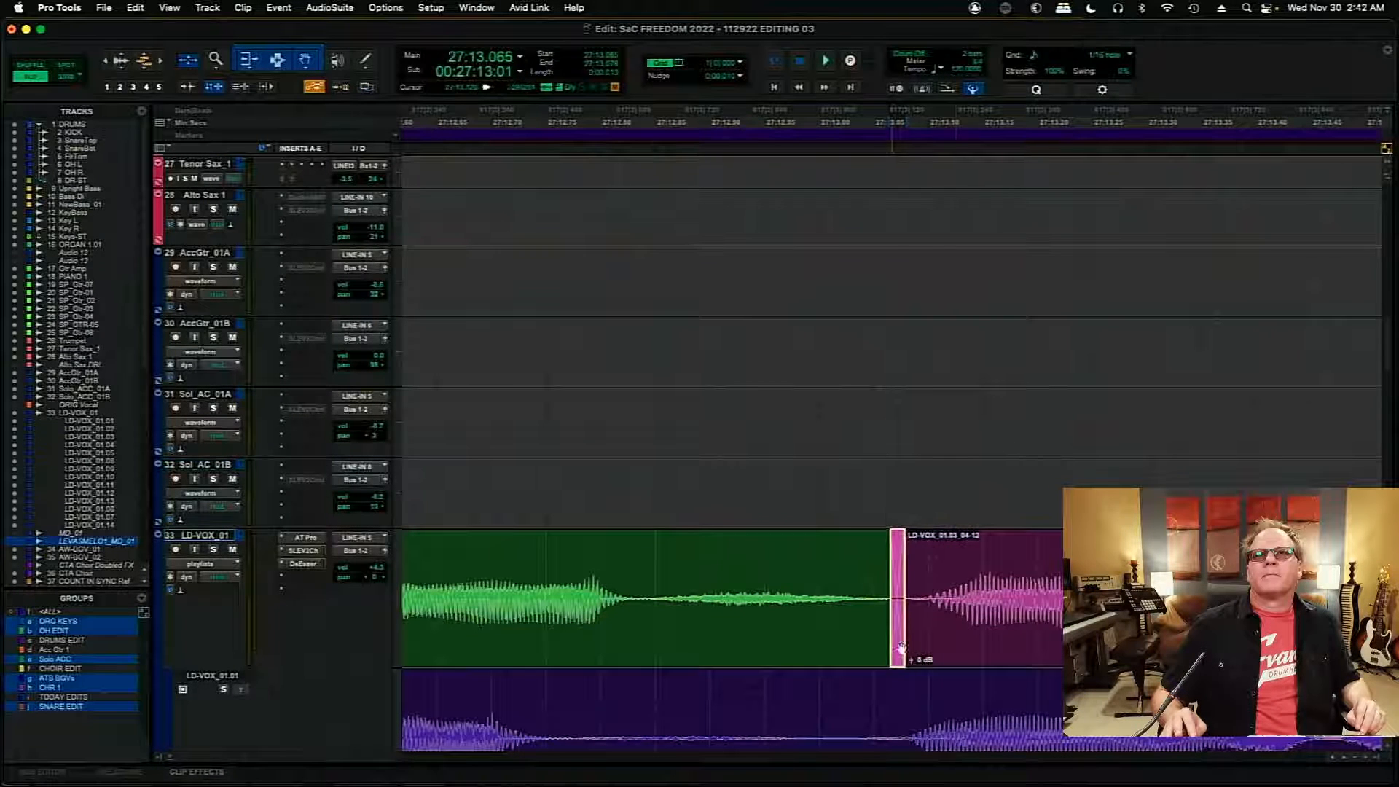
pyautogui.click(960, 584)
# - Move the boundary before the LD-VOX_01.05_14-20 clip to about 27:14.25, crossfade it, and play through the transition
pyautogui.press('Tab')
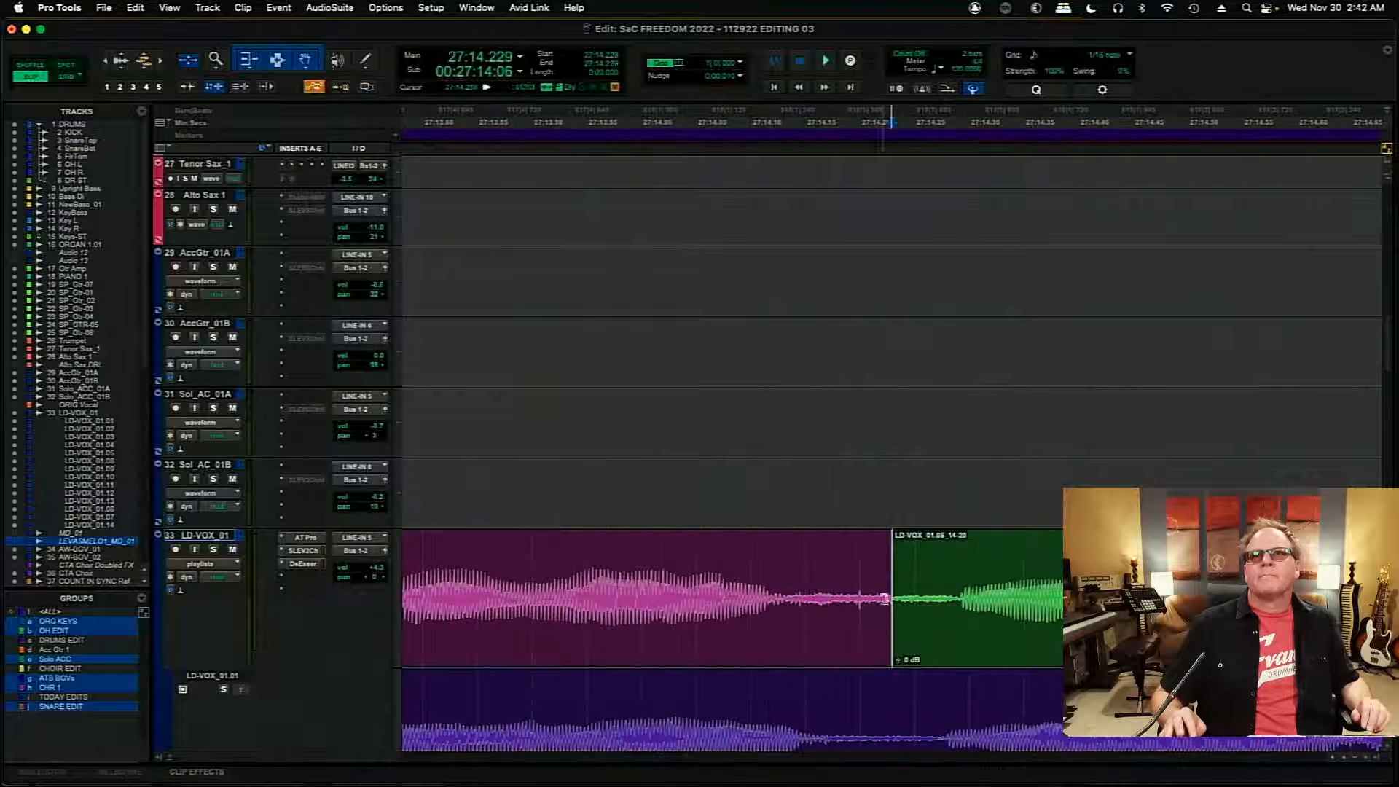
pyautogui.moveTo(887, 600)
pyautogui.mouseDown()
pyautogui.moveTo(952, 601)
pyautogui.moveTo(911, 613)
pyautogui.mouseUp()
pyautogui.click(618, 582)
pyautogui.press('space')
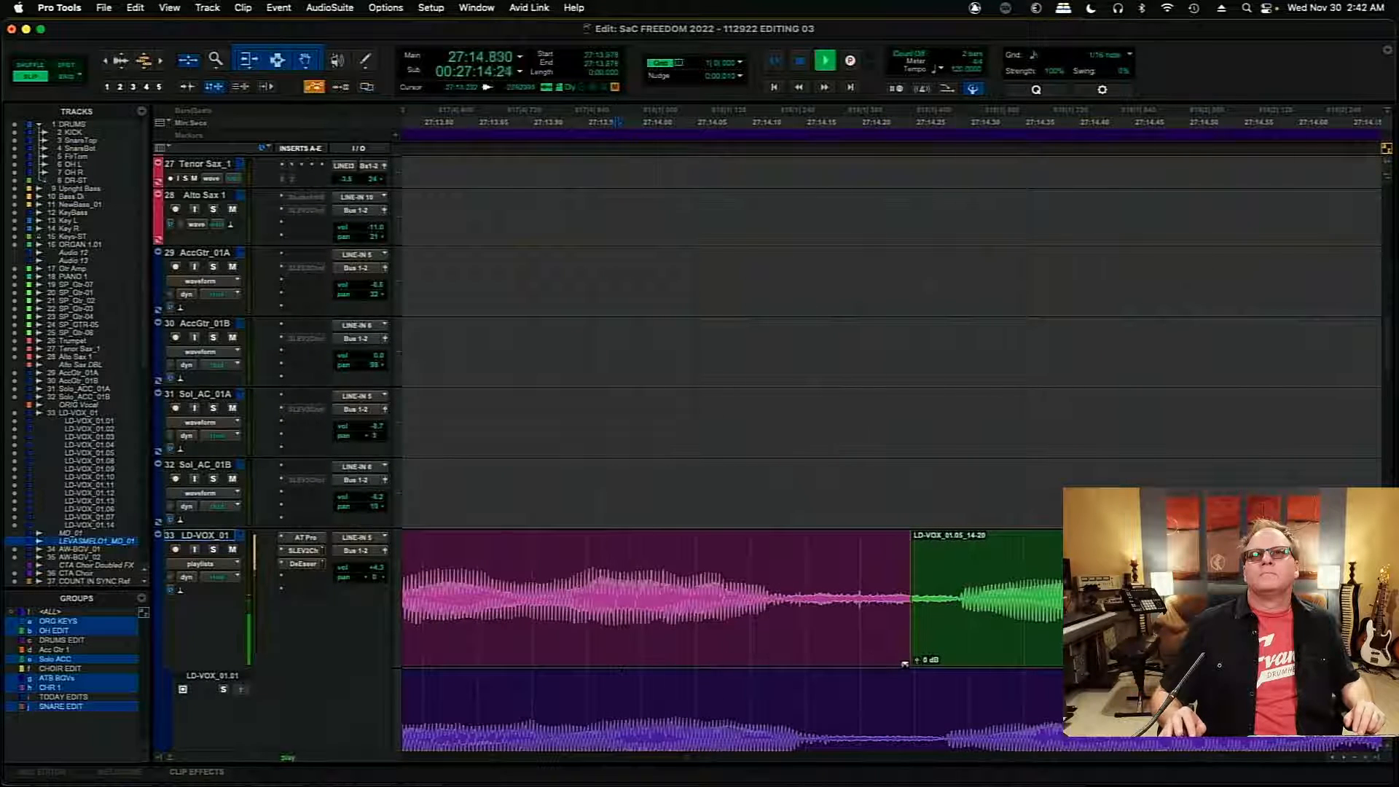
pyautogui.moveTo(909, 662); pyautogui.dragTo(906, 662)
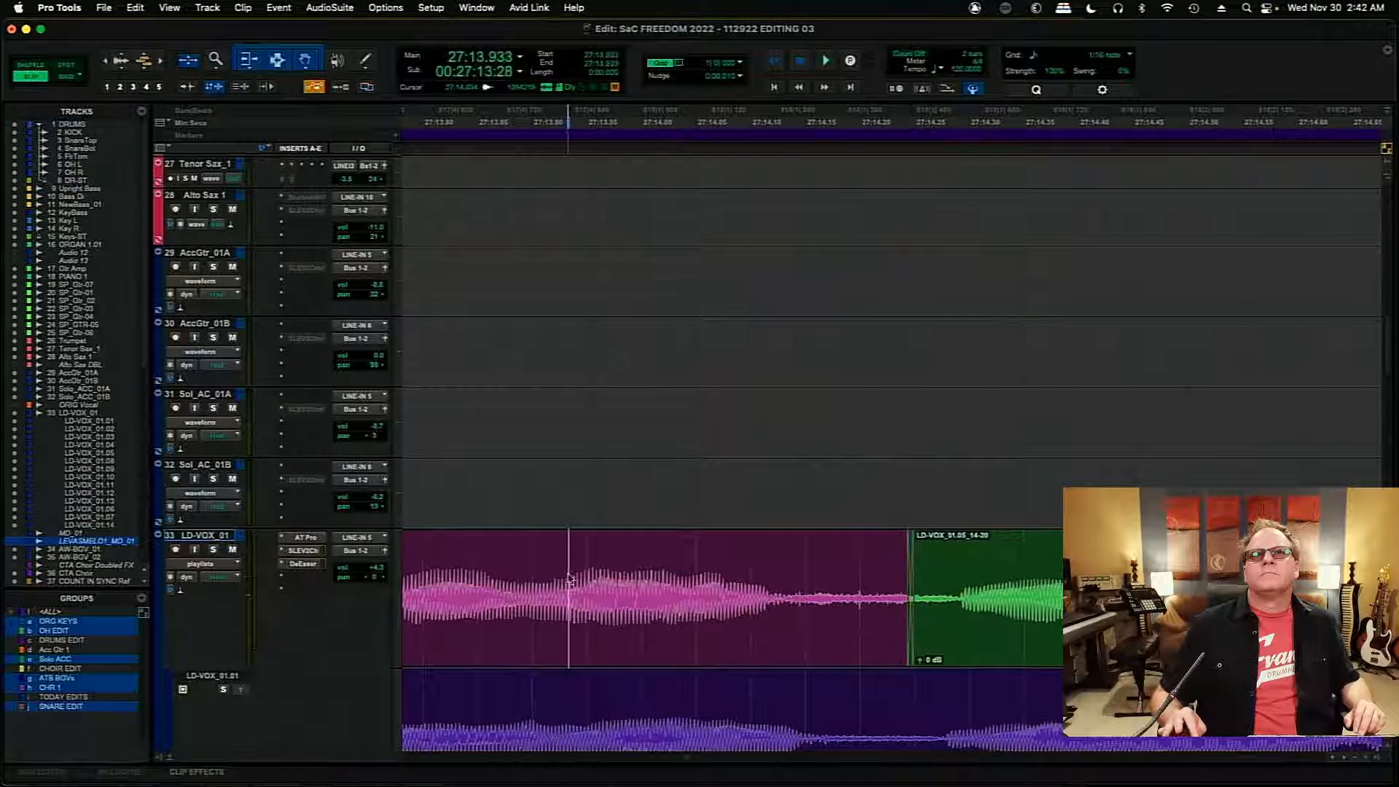
pyautogui.press('space')
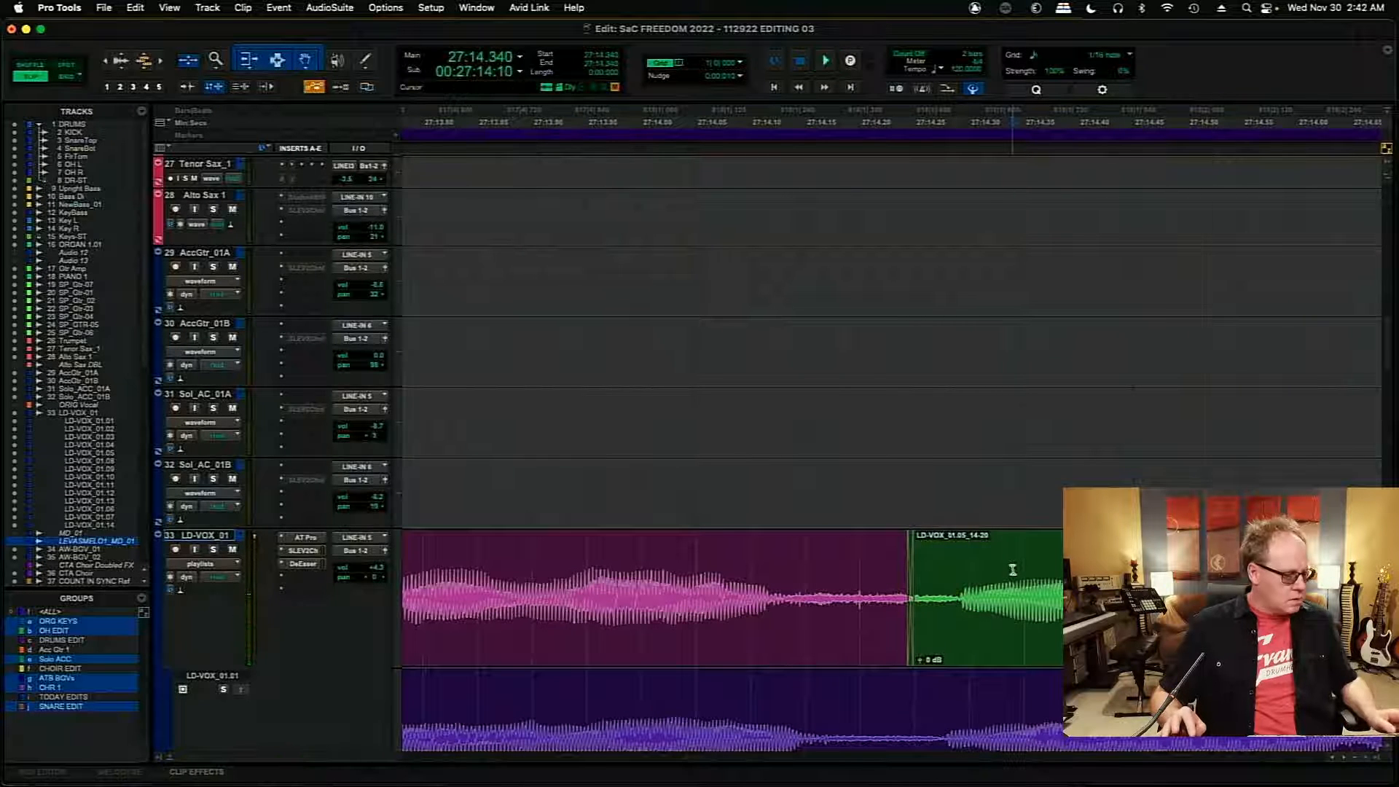
# - Play back the comped lead vocal on the LD-VOX_01 track from about 26:21.7 to review all the edits
pyautogui.press('Tab')
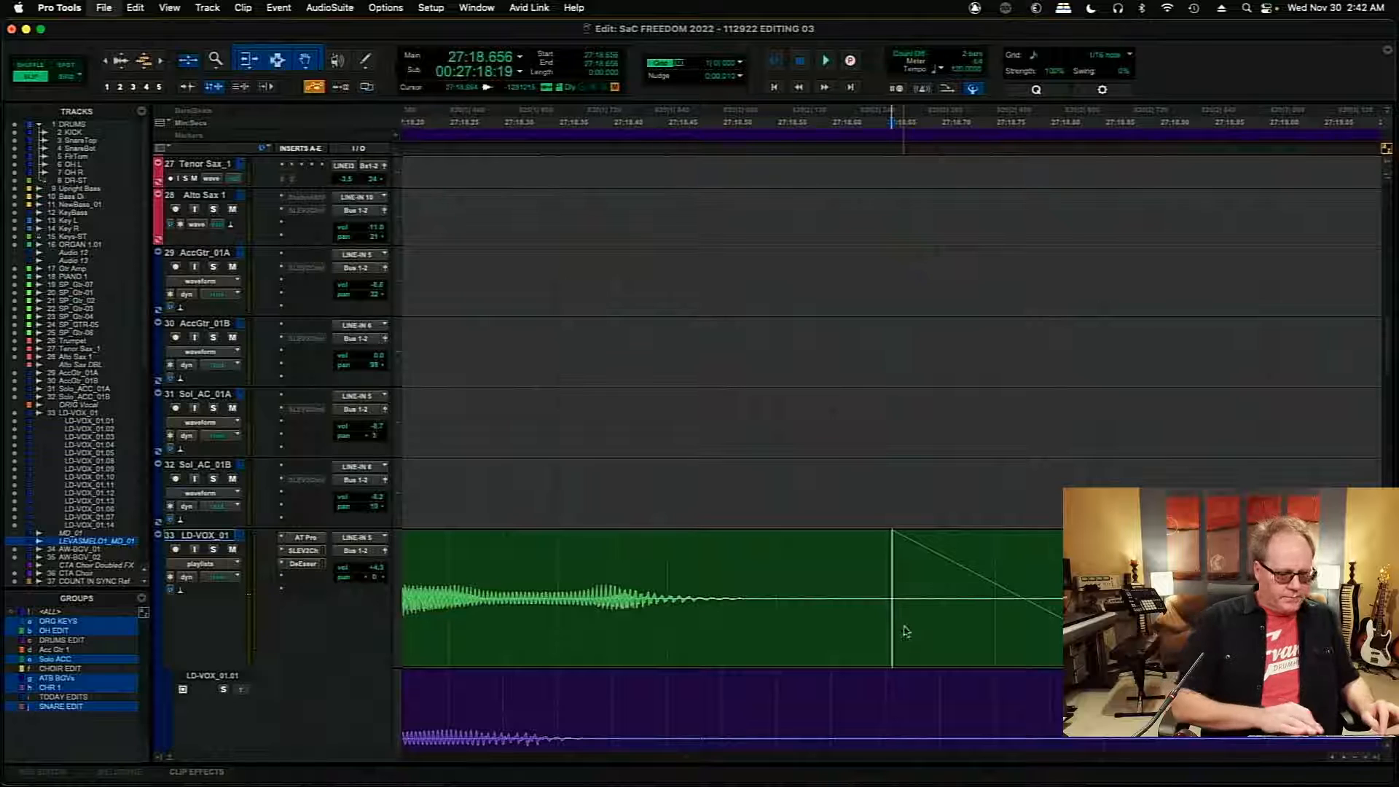
pyautogui.press('r')
pyautogui.press('r')
pyautogui.press('r')
pyautogui.press('r')
pyautogui.press('r')
pyautogui.press('r')
pyautogui.press('r')
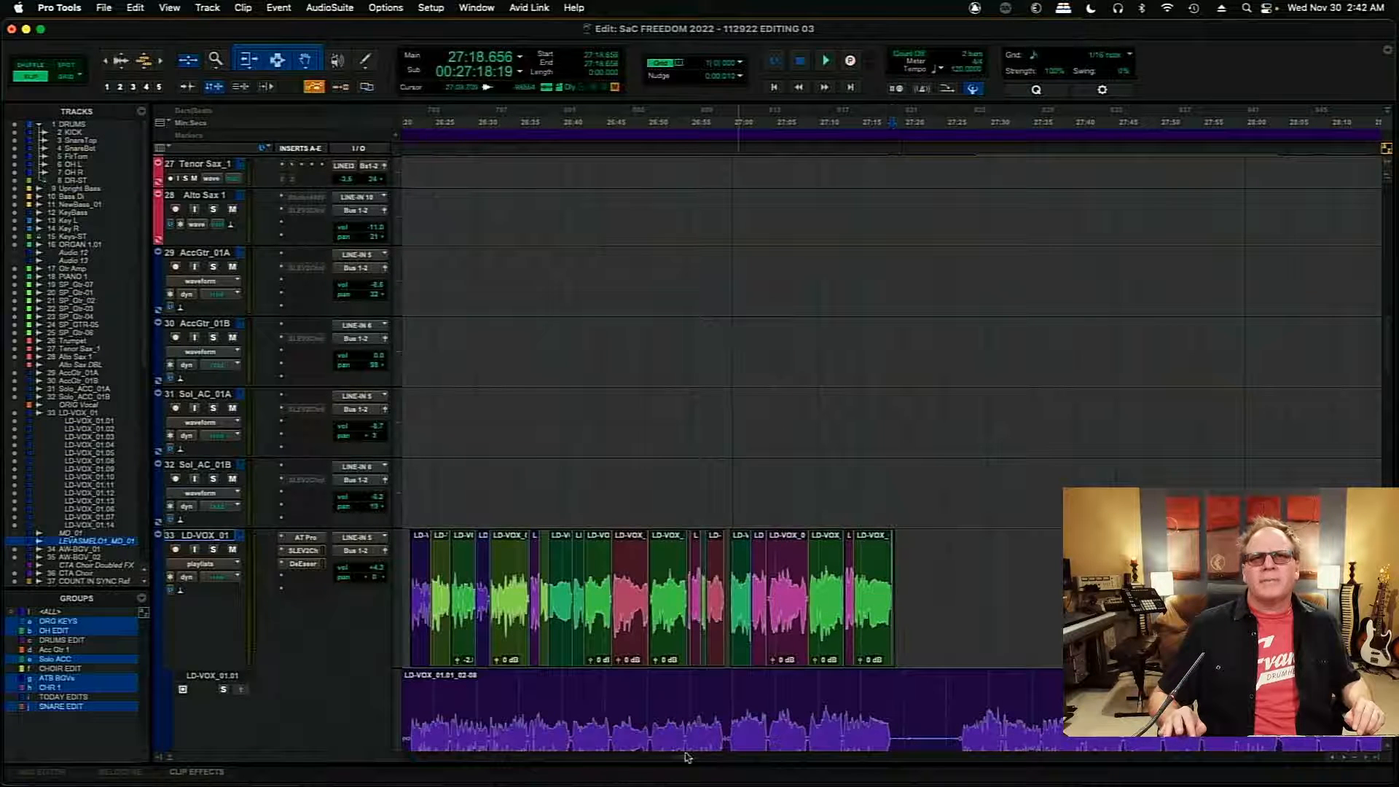
pyautogui.hscroll(-15, 676, 758)
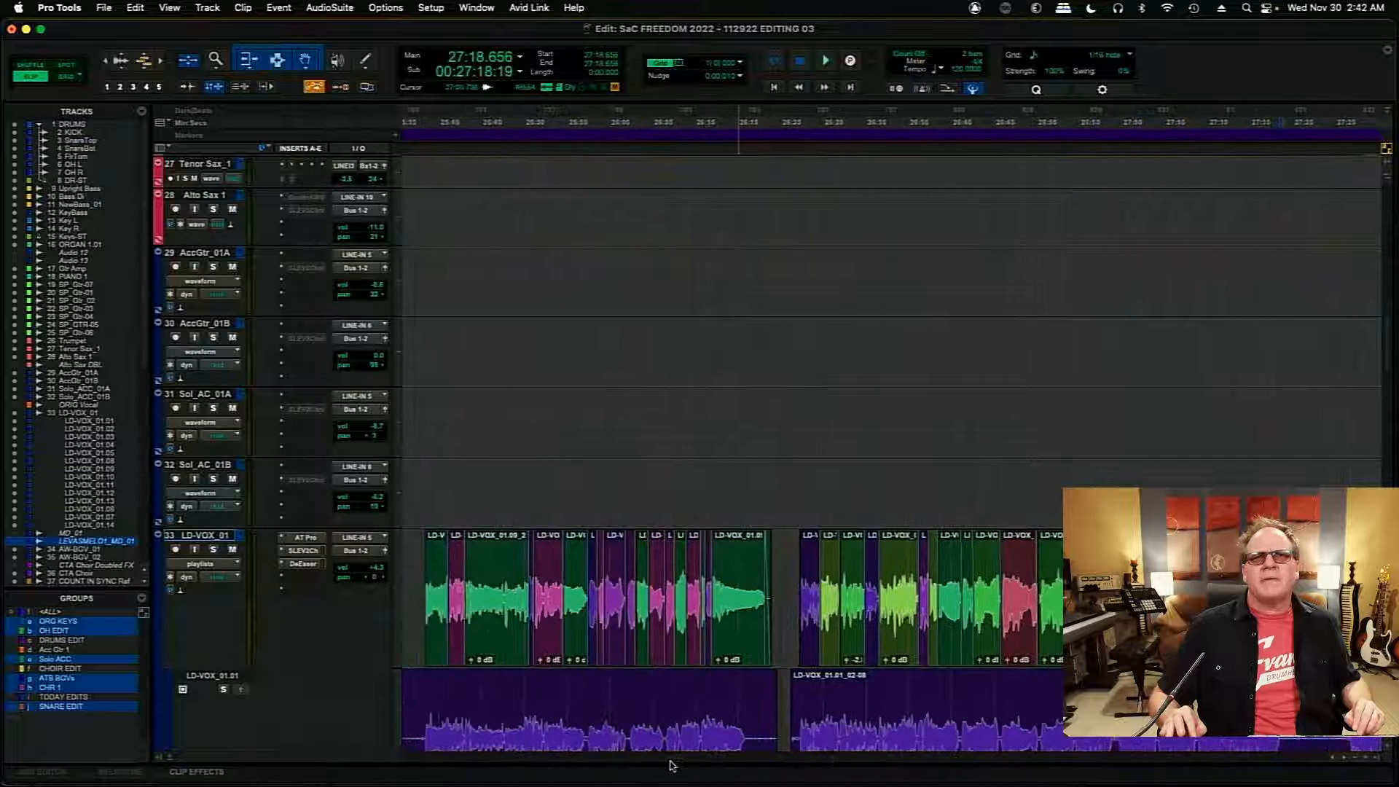
pyautogui.hscroll(2, 668, 766)
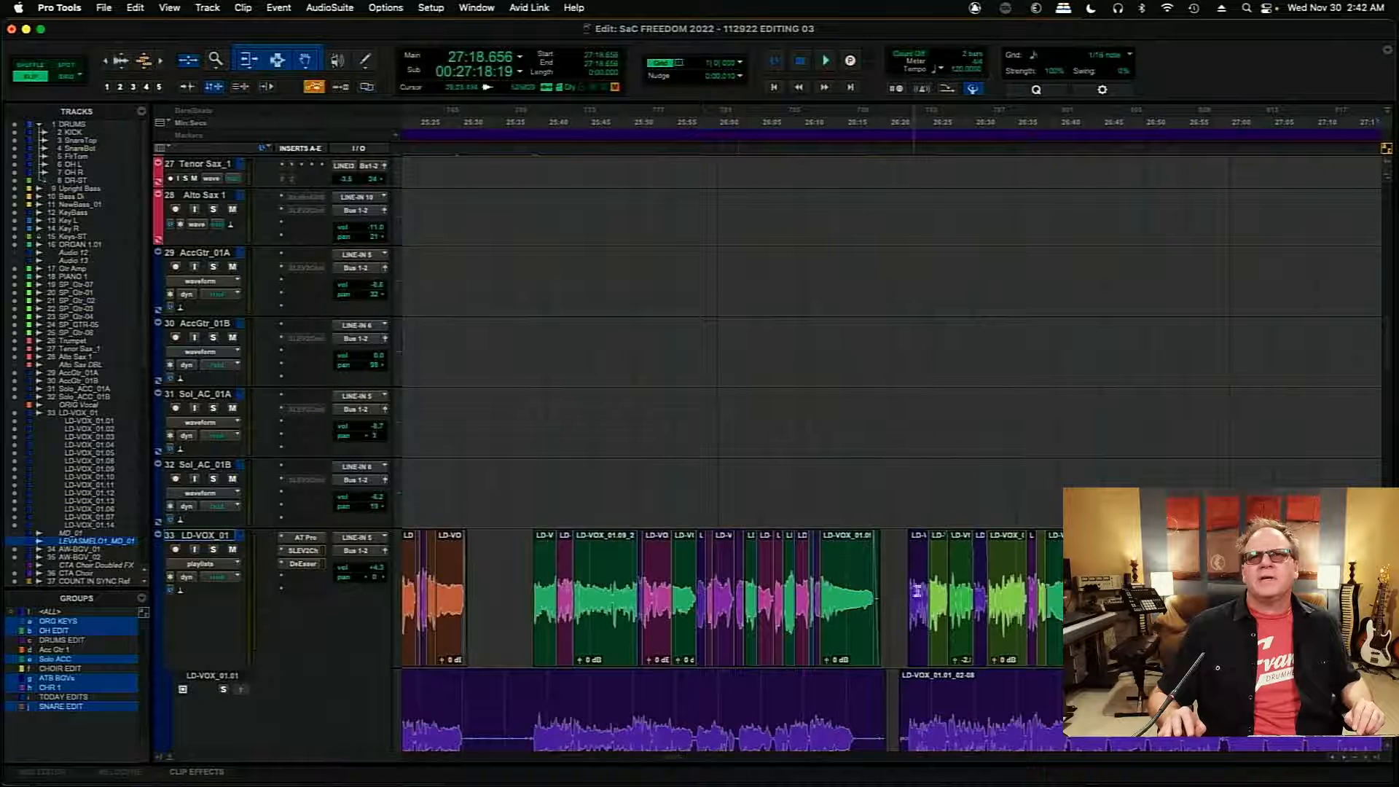
pyautogui.click(904, 581)
pyautogui.press('space')
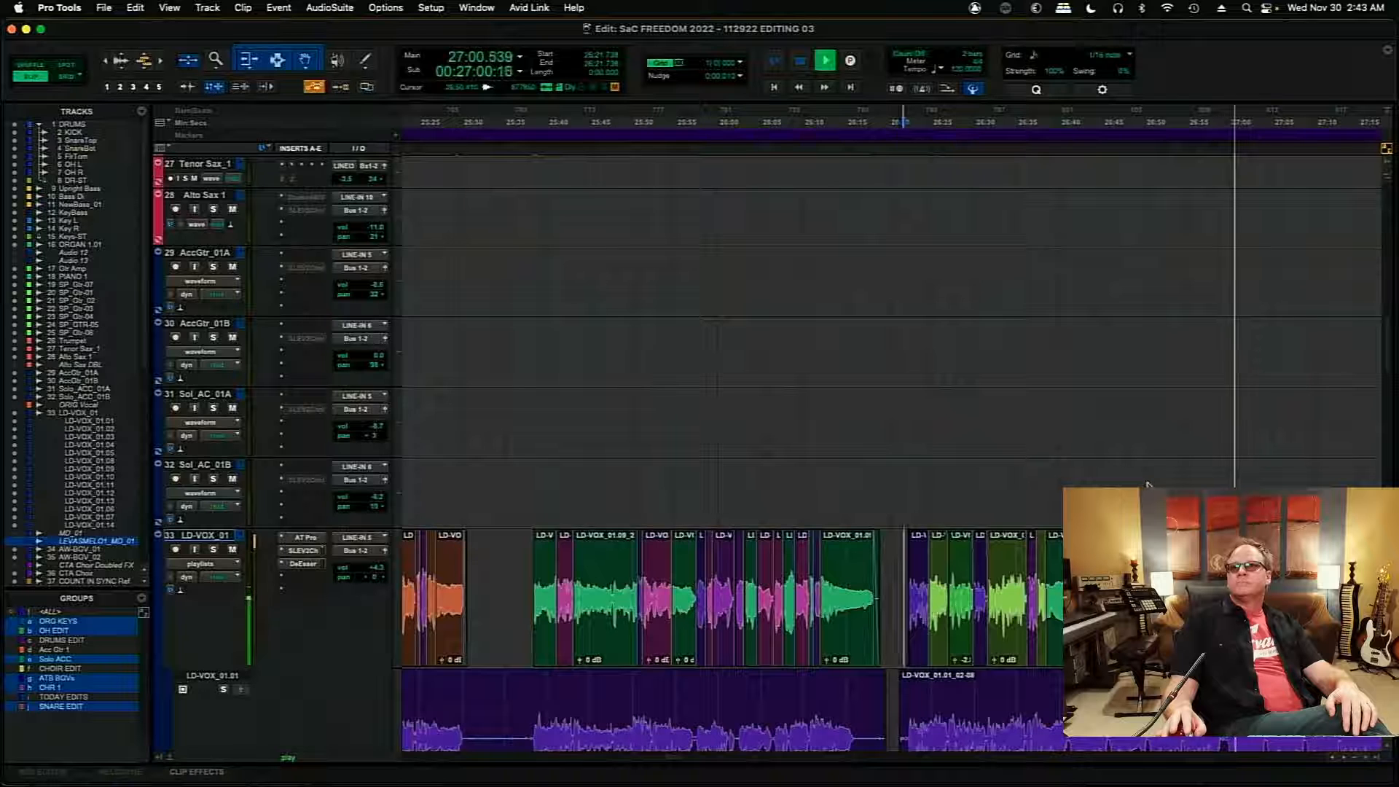
pyautogui.press('space')
# - Play the main comp from 26:49.946 to check the transition into the LD-VOX_01.05_14-11 clip
pyautogui.press('super+bracketright')
pyautogui.press('super+bracketright')
pyautogui.press('super+bracketright')
pyautogui.press('super+bracketright')
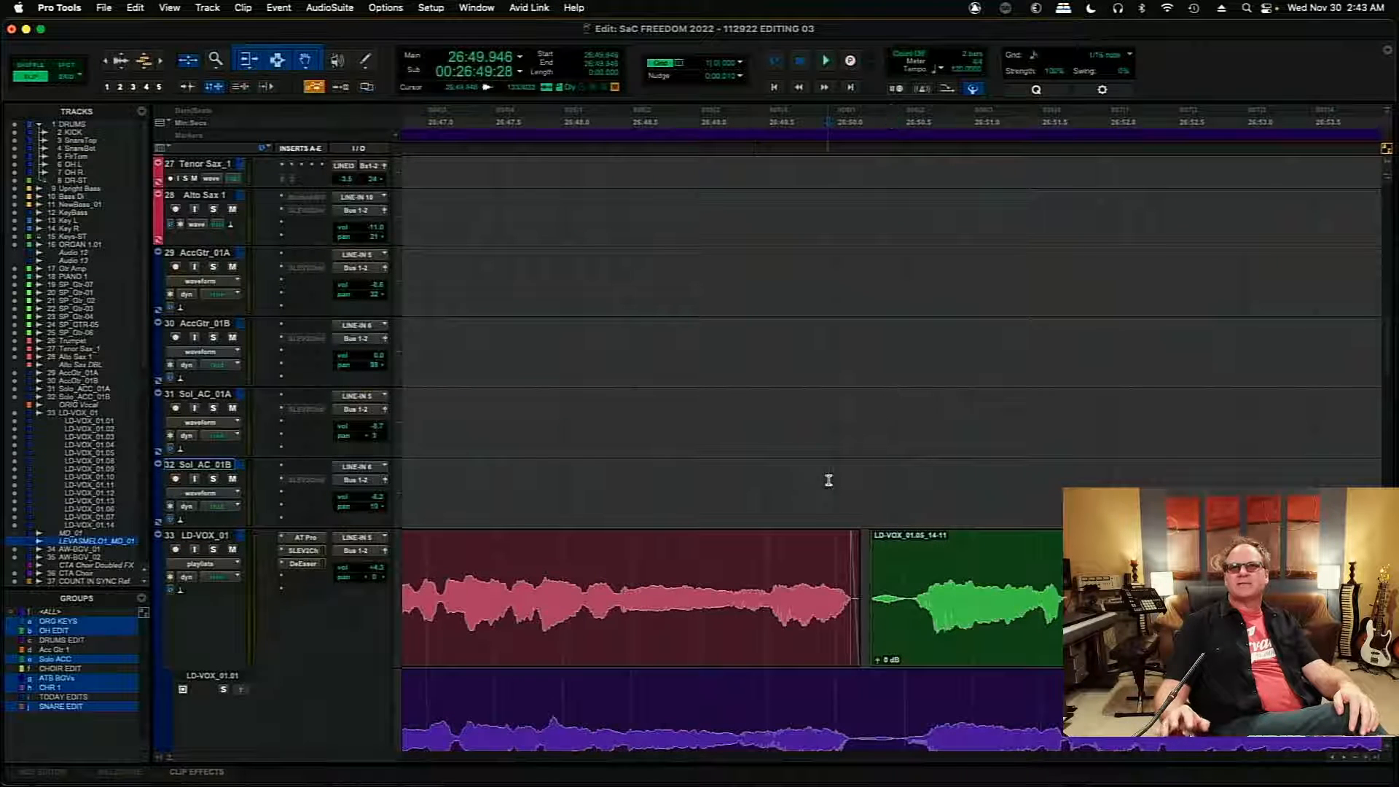
pyautogui.press('space')
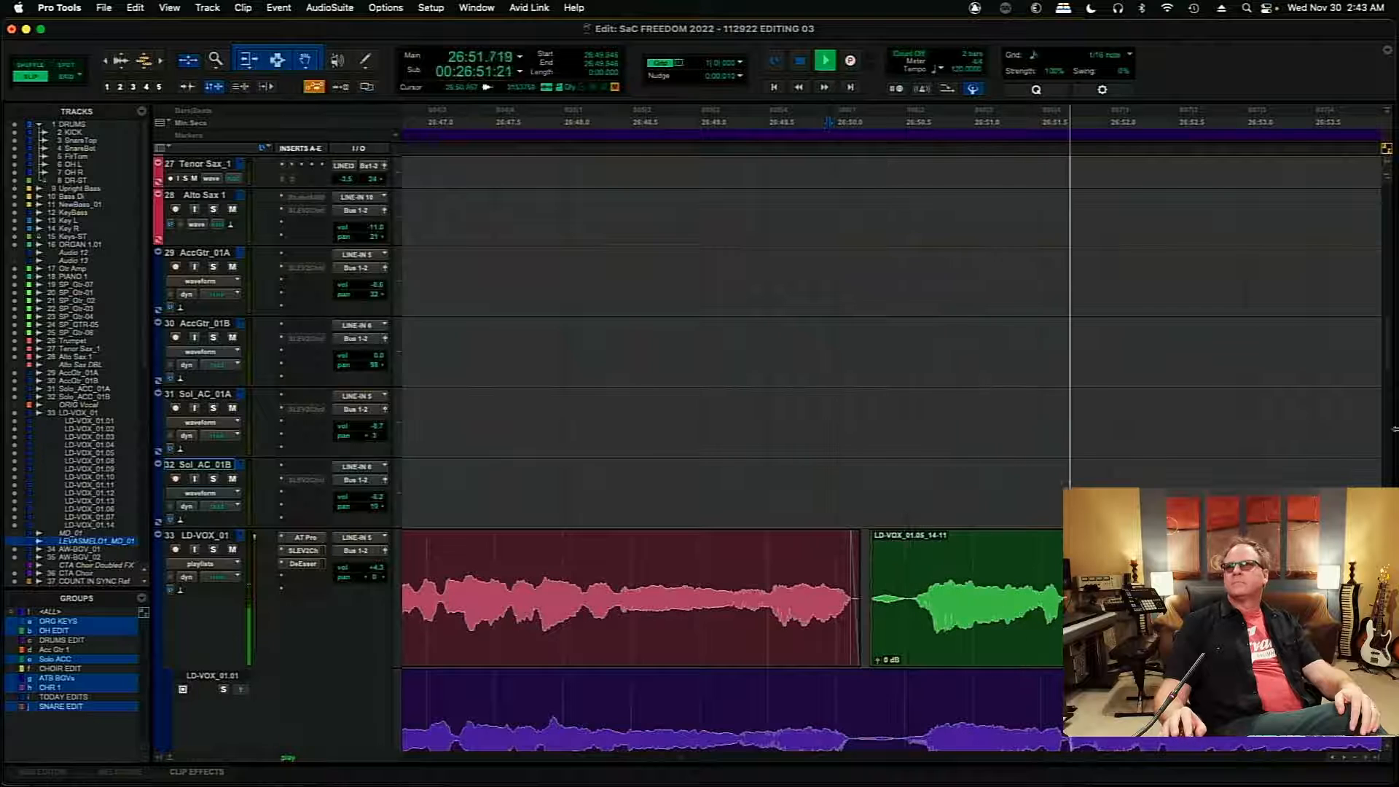
pyautogui.press('space')
# - Solo the LD-VOX_01.01 playlist and audition its version of the phrase from 26:49.946 twice
pyautogui.scroll(-5, 1389, 365)
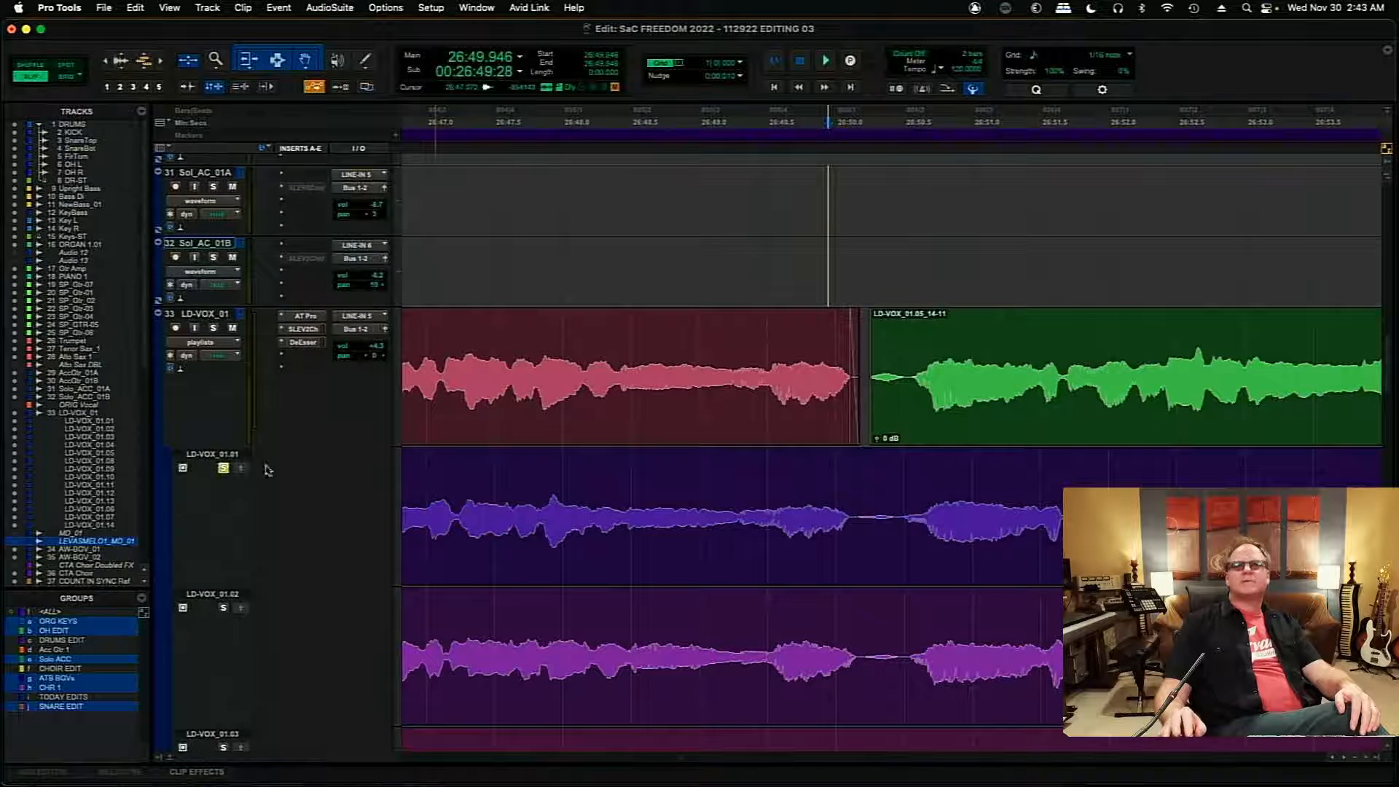
pyautogui.press('space')
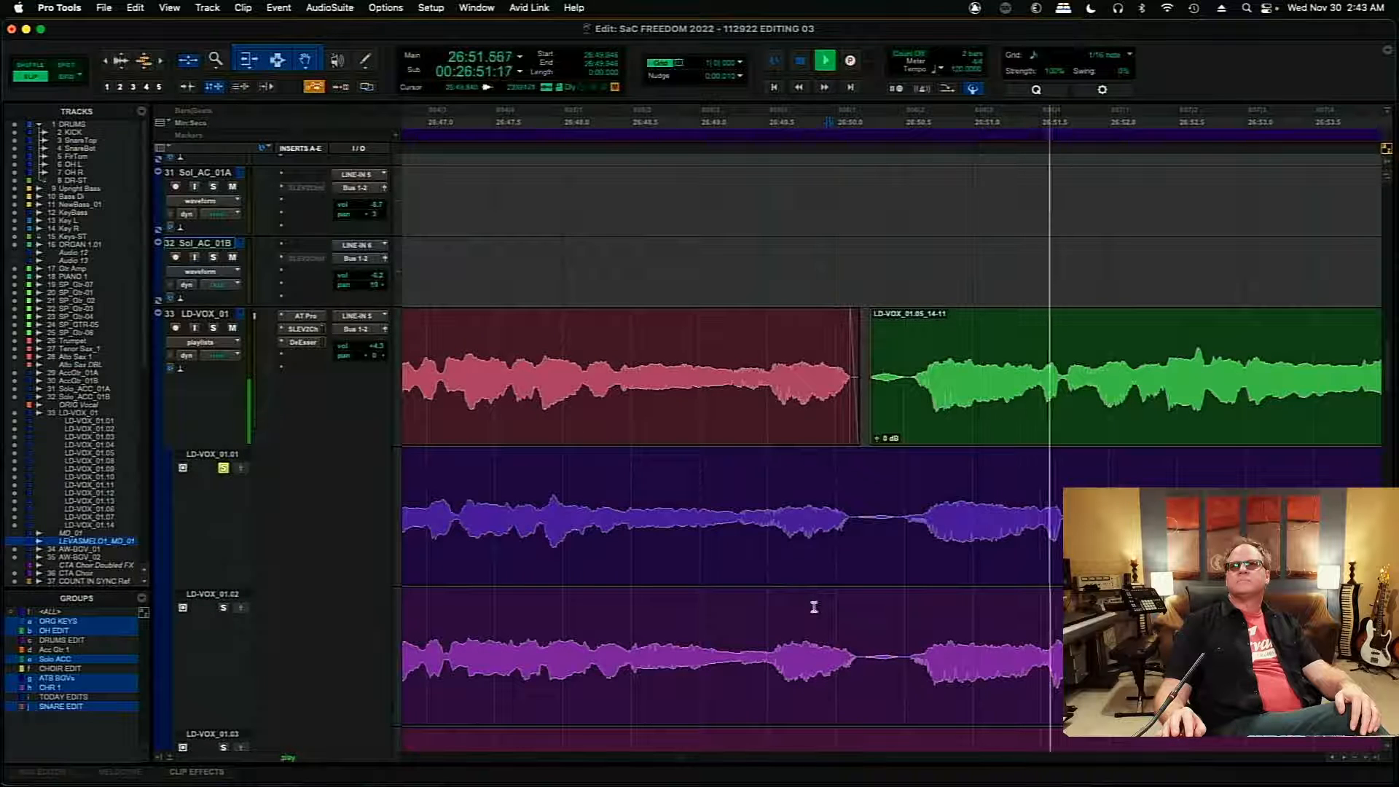
pyautogui.press('space')
pyautogui.press('space')
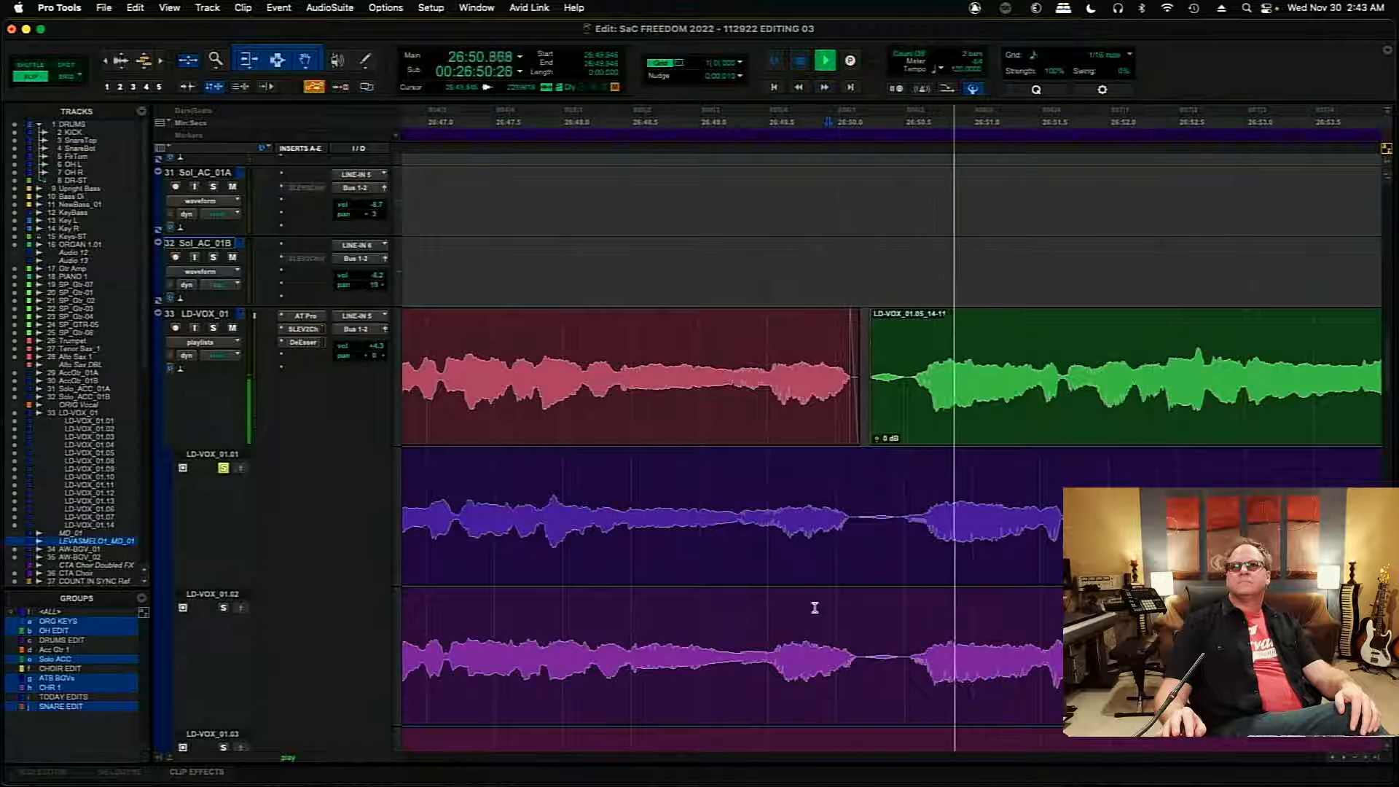
pyautogui.press('space')
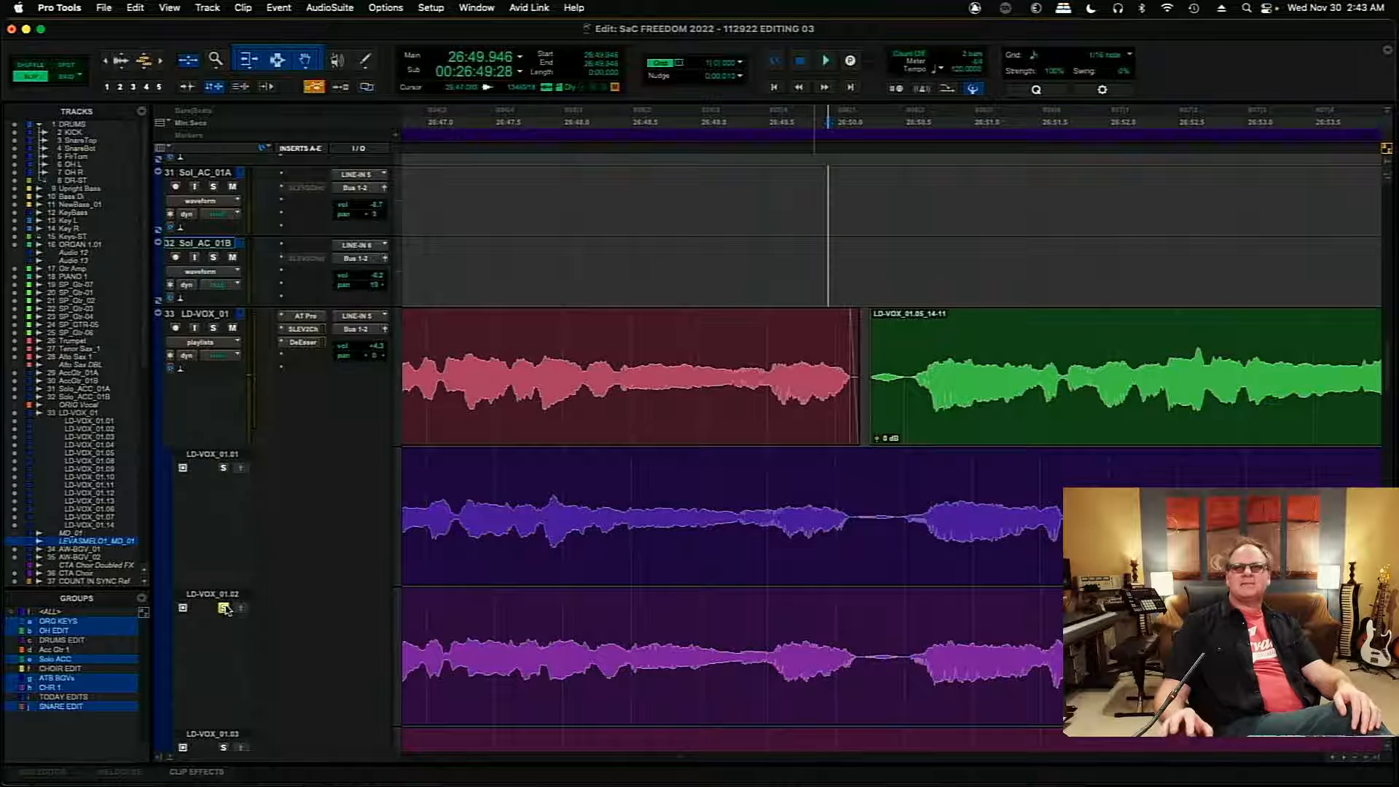
# - Audition the same phrase from 26:49.946 on the soloed LD-VOX_01.02 playlist twice
pyautogui.press('space')
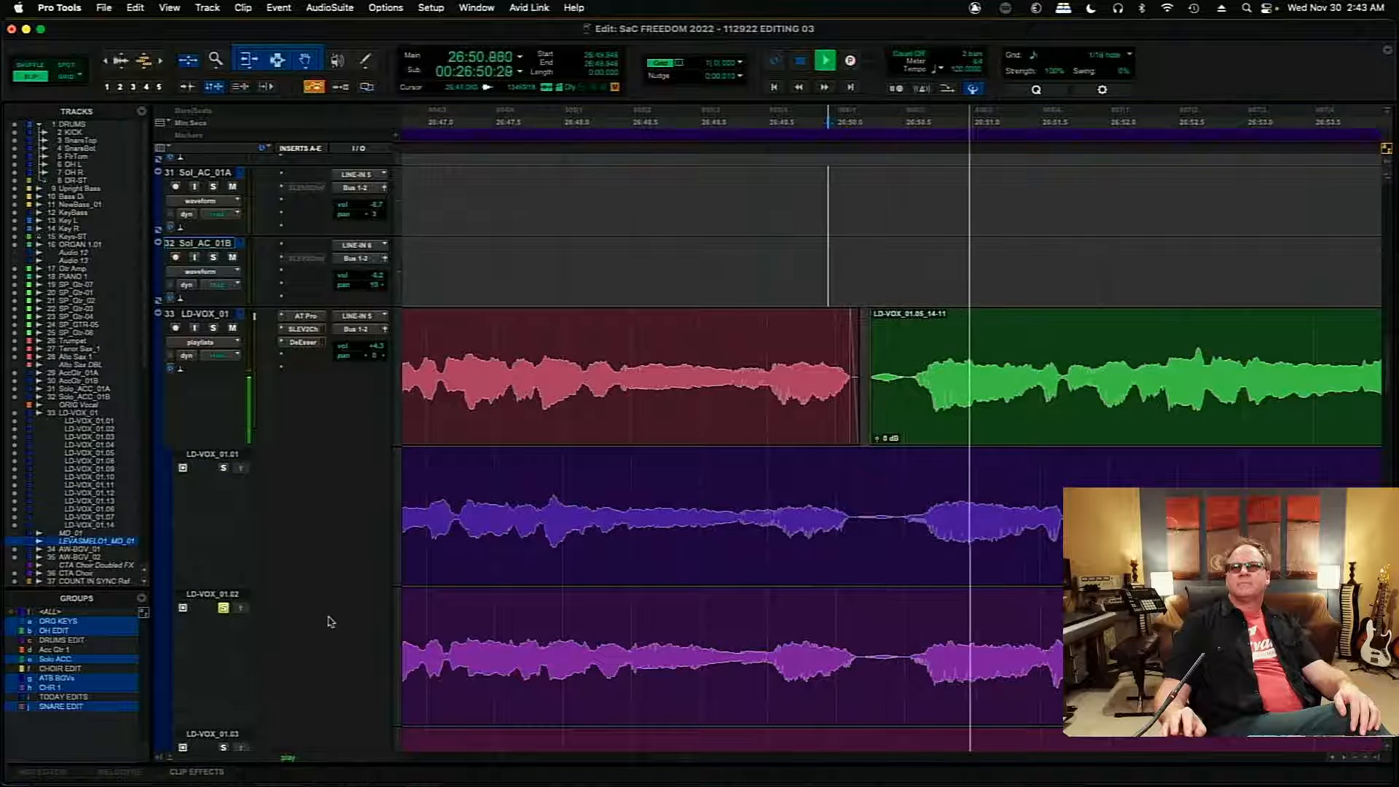
pyautogui.press('space')
pyautogui.press('space')
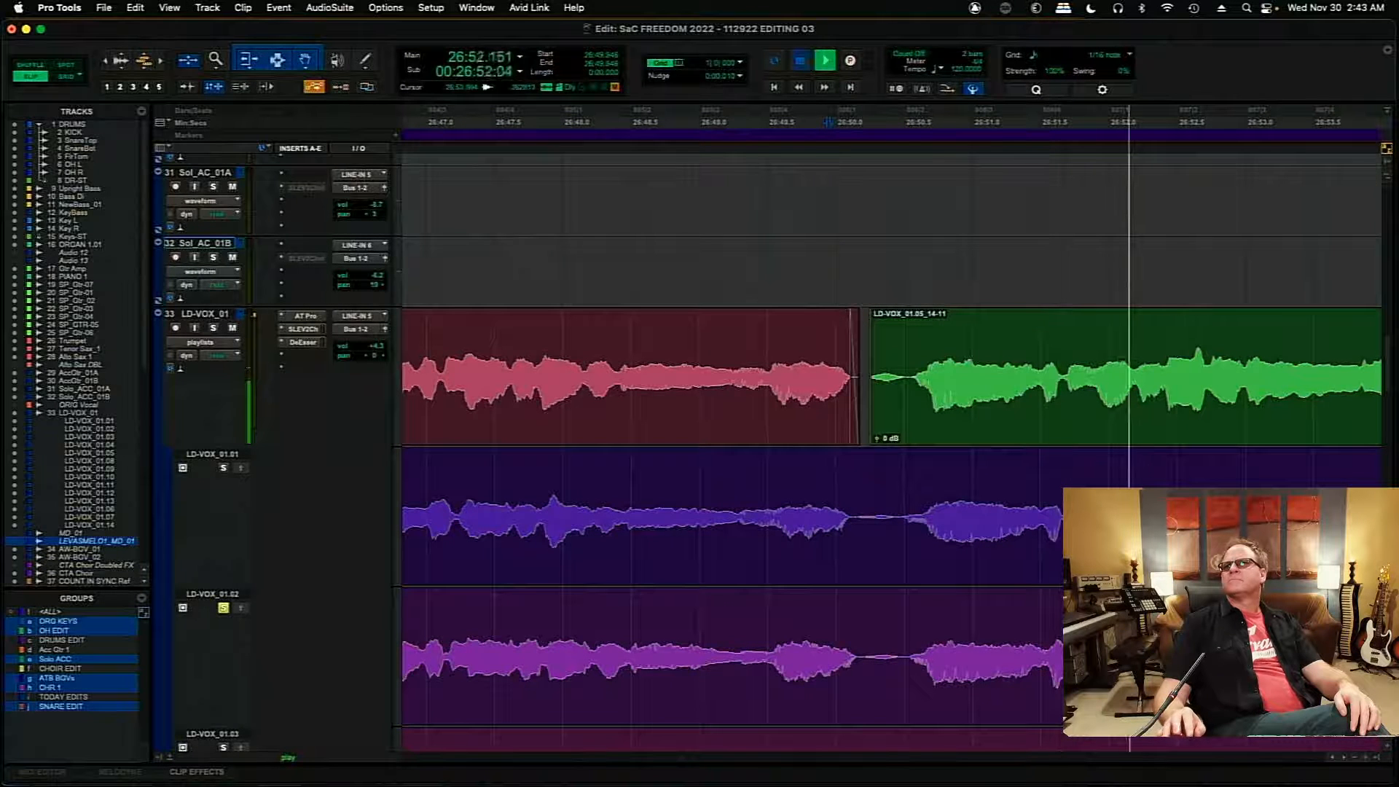
# - Audition the phrase from 26:49.946 on the LD-VOX_01.03 playlist and on the LD-VOX_01.04 playlist, soloing each in turn
pyautogui.scroll(-5, 1387, 375)
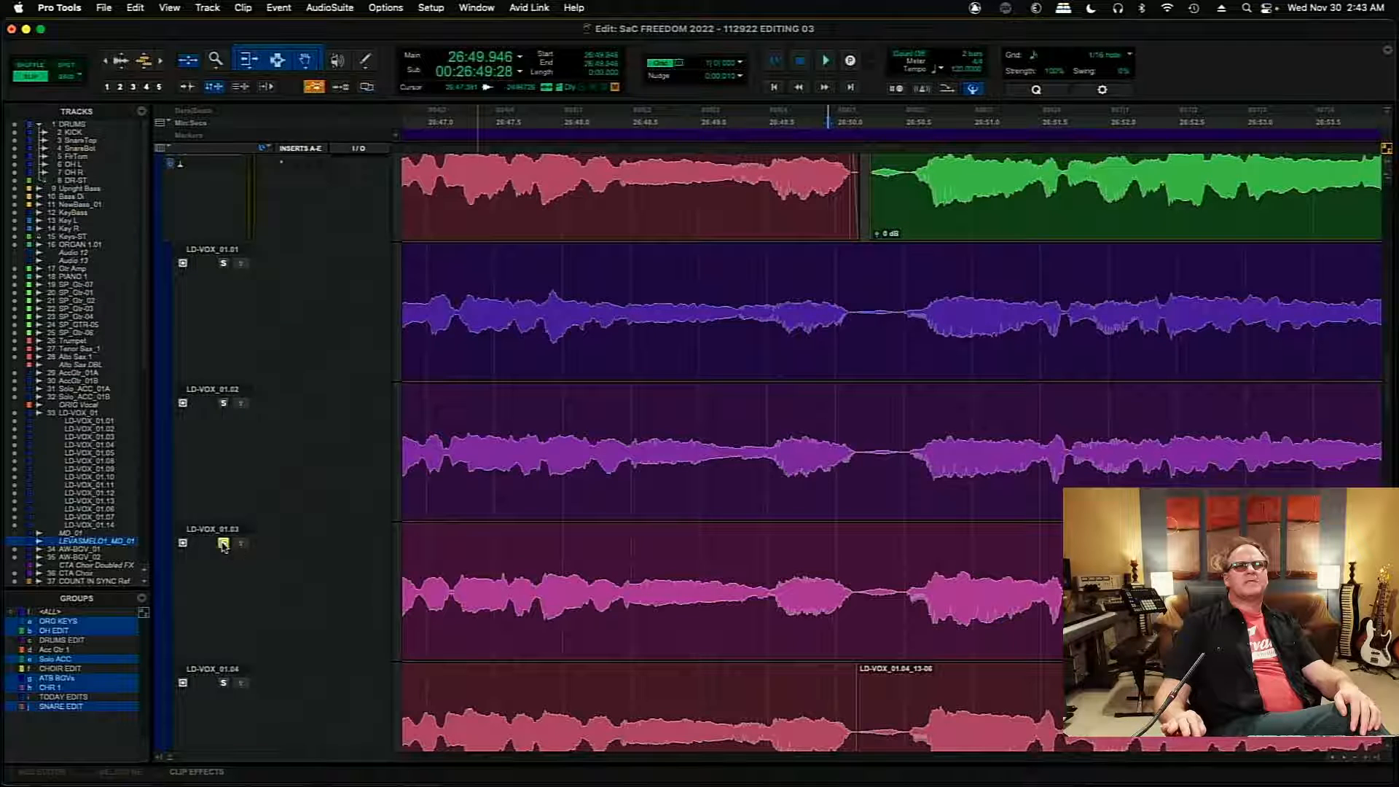
pyautogui.press('space')
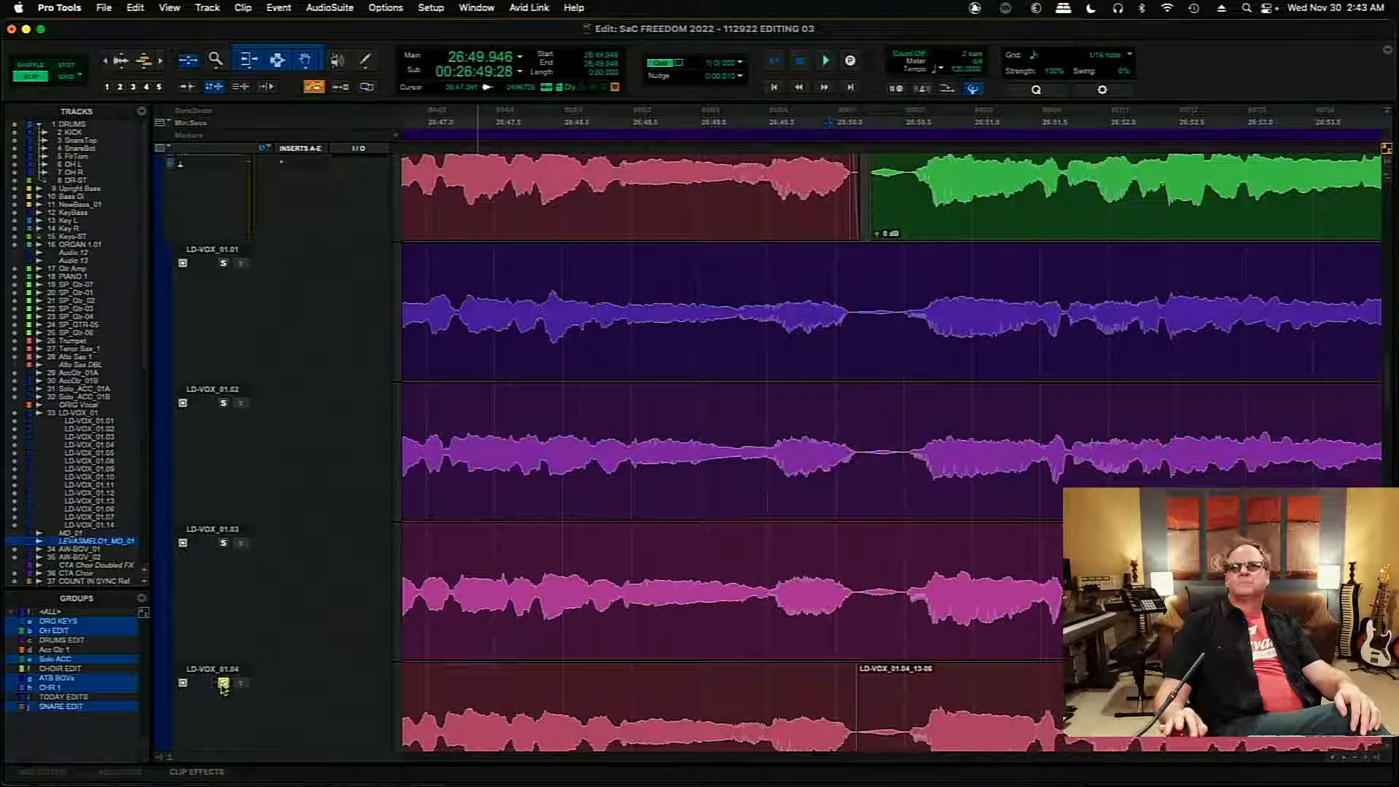
pyautogui.press('space')
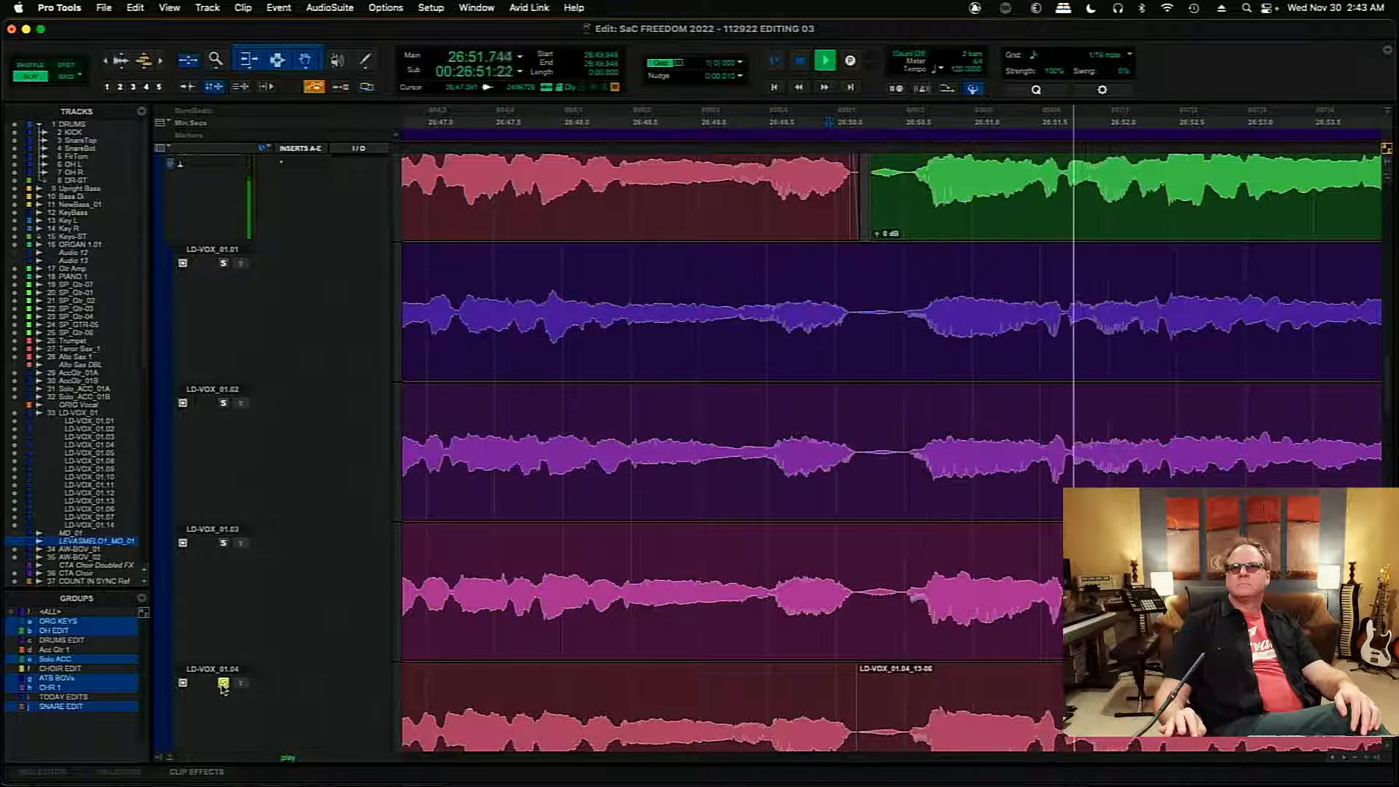
pyautogui.press('space')
pyautogui.press('space')
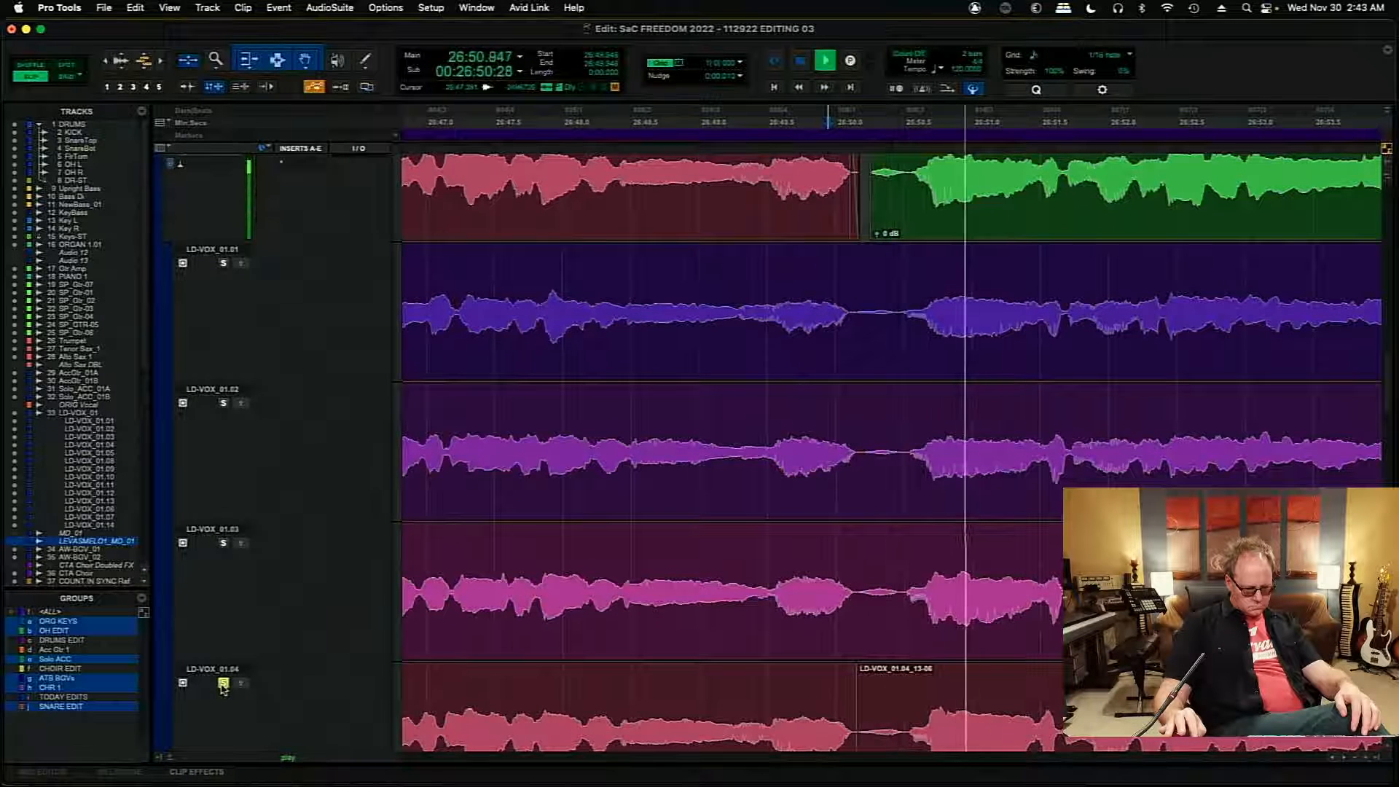
pyautogui.press('space')
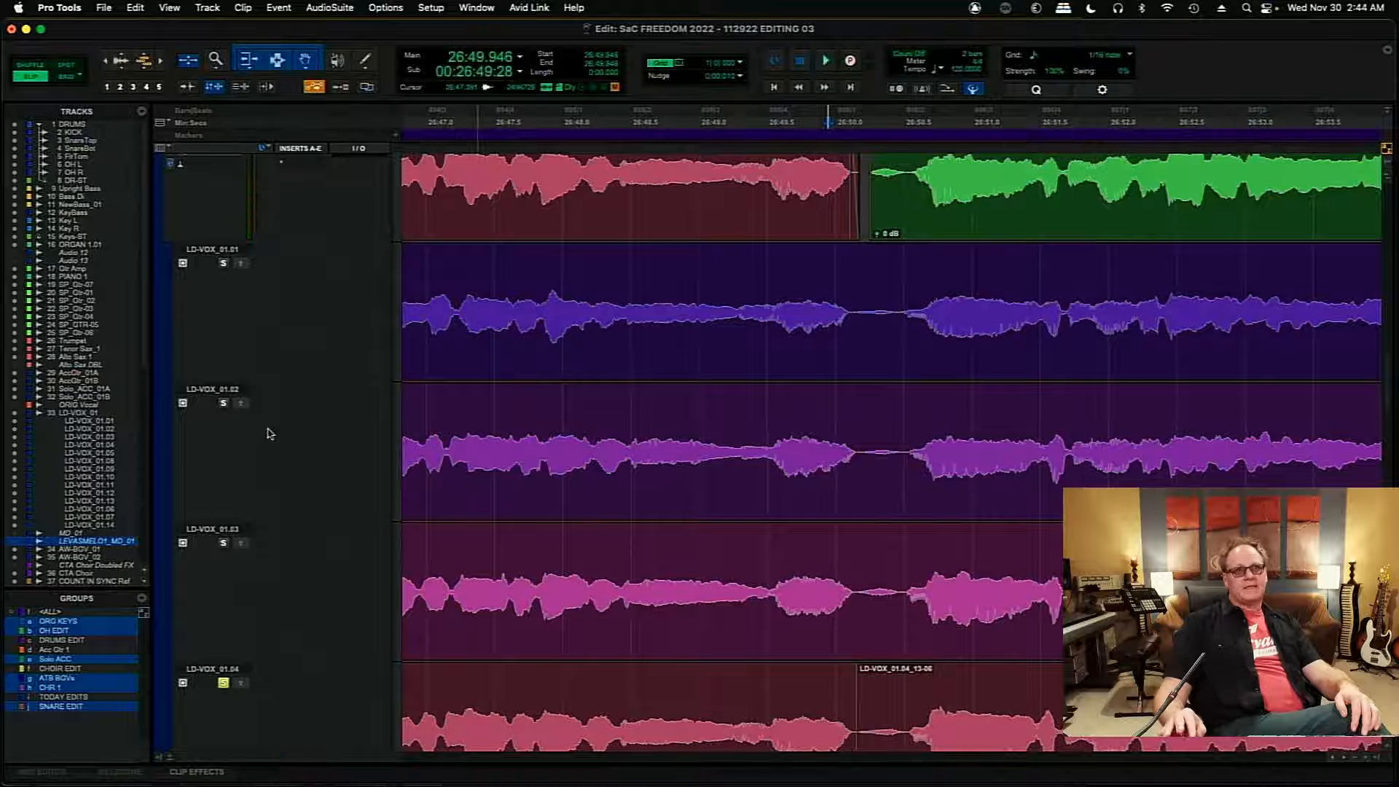
# - Solo the LD-VOX_01.02 playlist again and audition its version of the phrase from 26:49.946 twice
pyautogui.click(224, 403)
pyautogui.press('space')
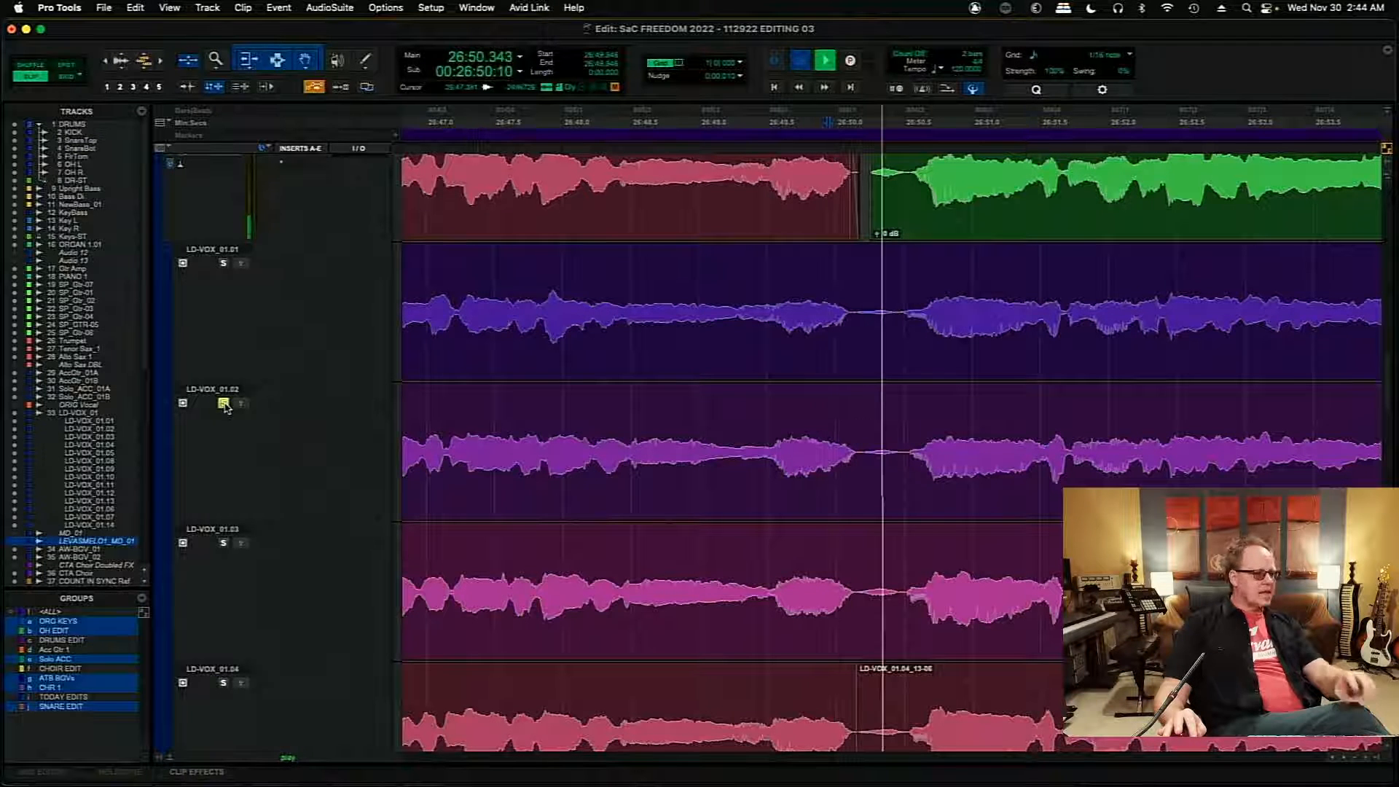
pyautogui.press('space')
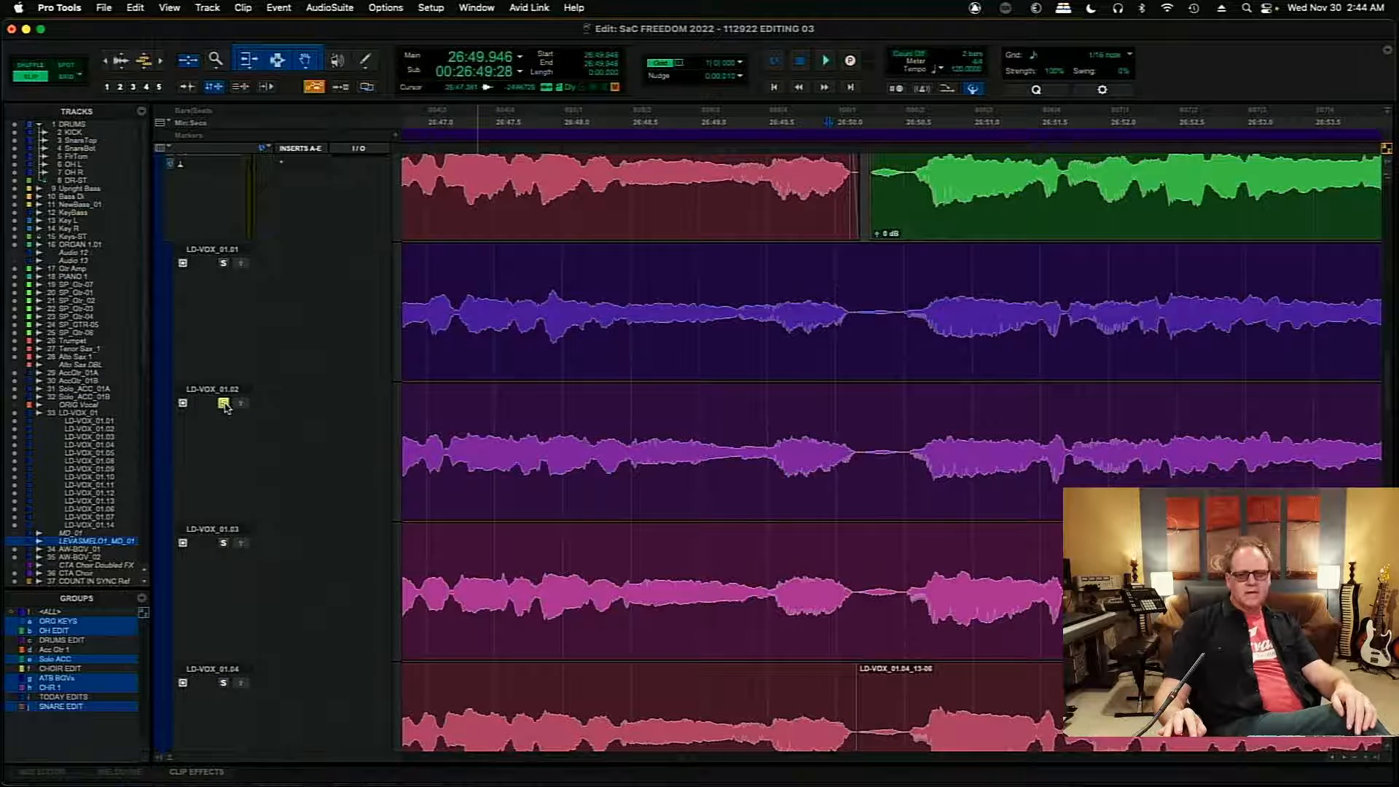
pyautogui.press('space')
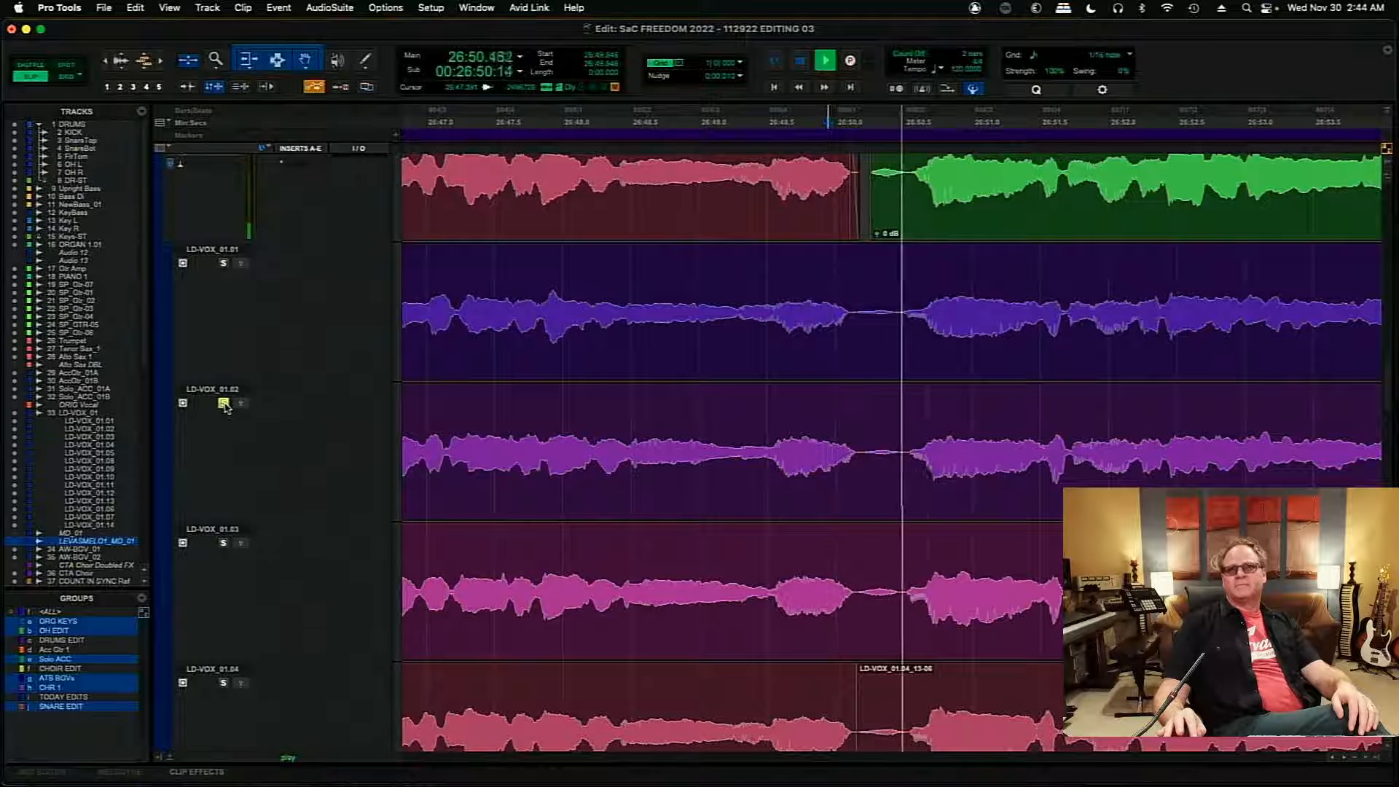
pyautogui.press('space')
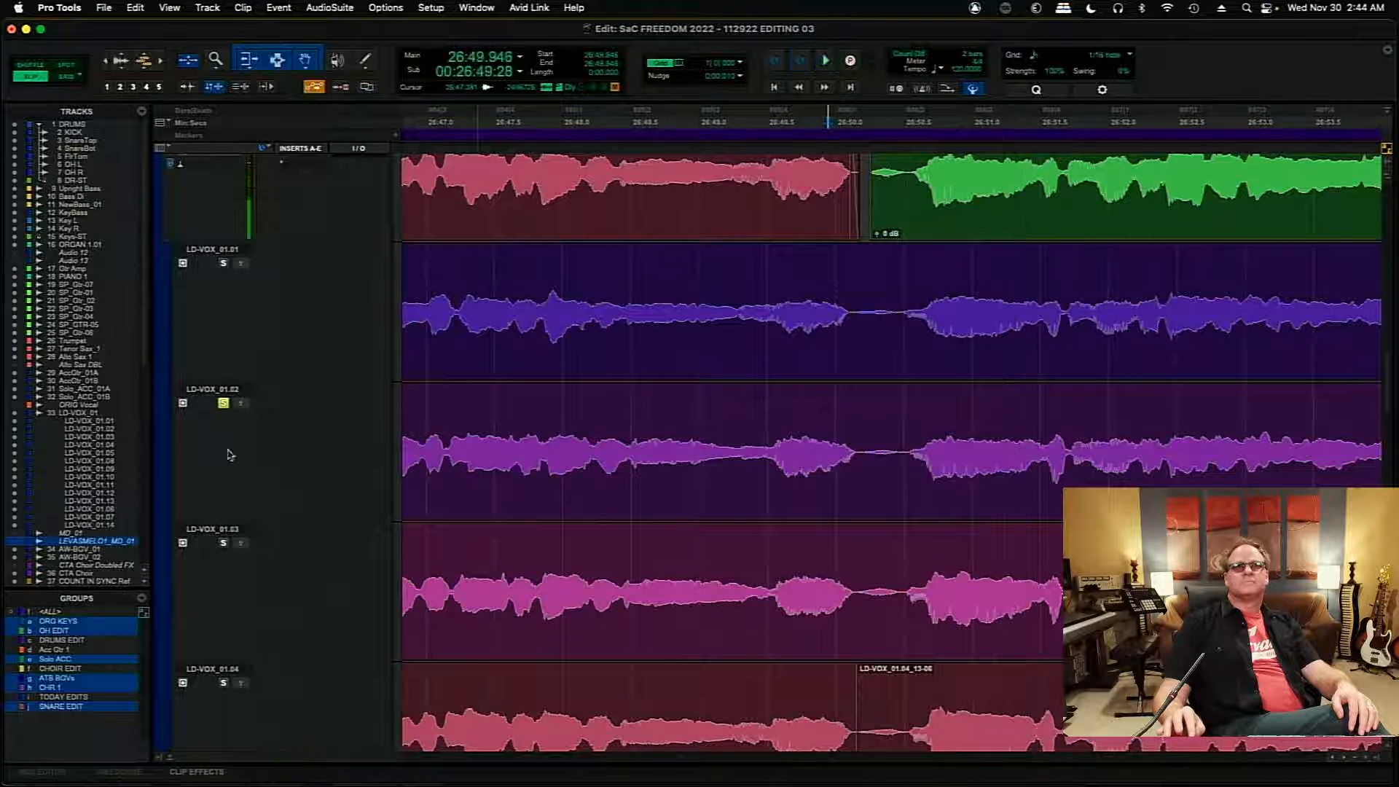
# - Audition the phrase from 26:49.946 once more on the soloed LD-VOX_01.03 playlist, and take that playlist out of solo
pyautogui.click(224, 543)
pyautogui.press('space')
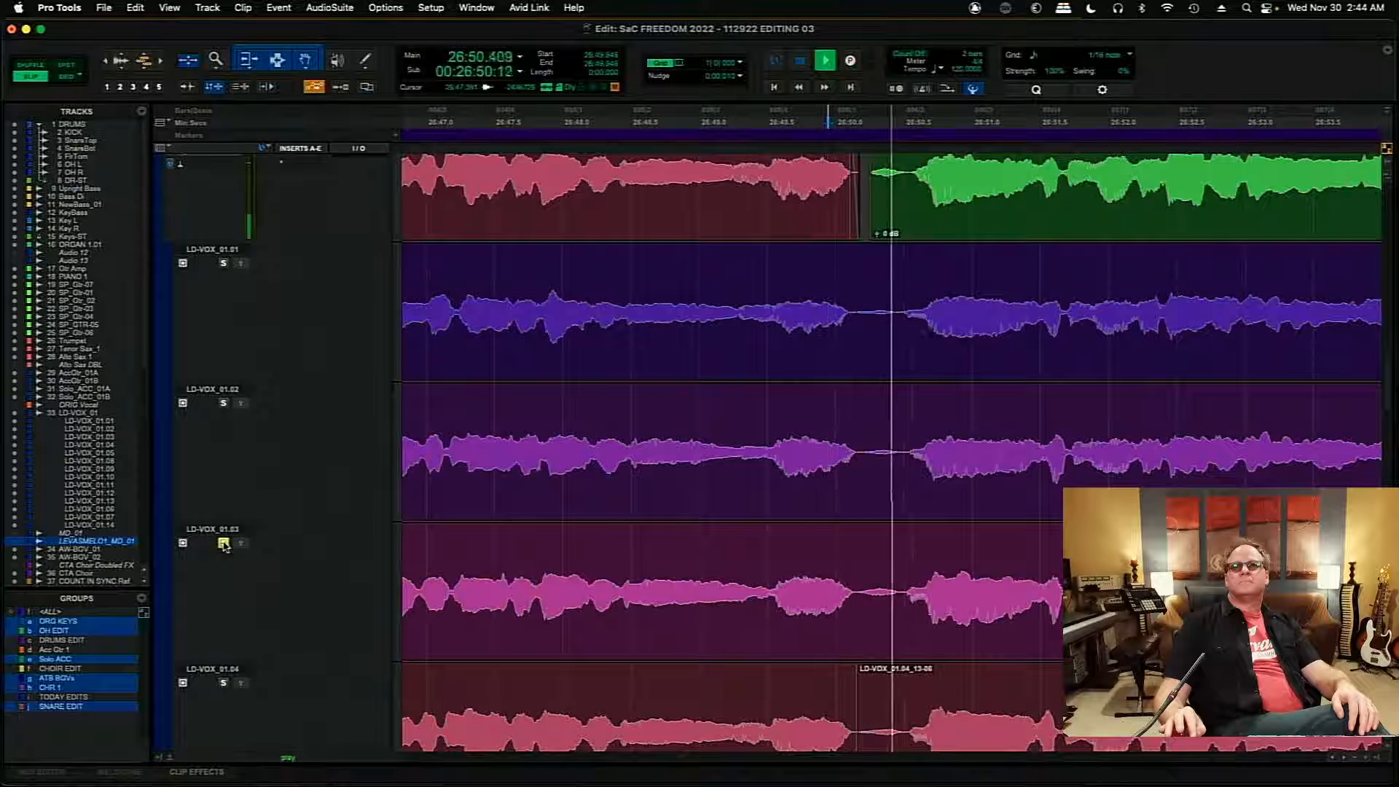
pyautogui.press('space')
pyautogui.click(224, 544)
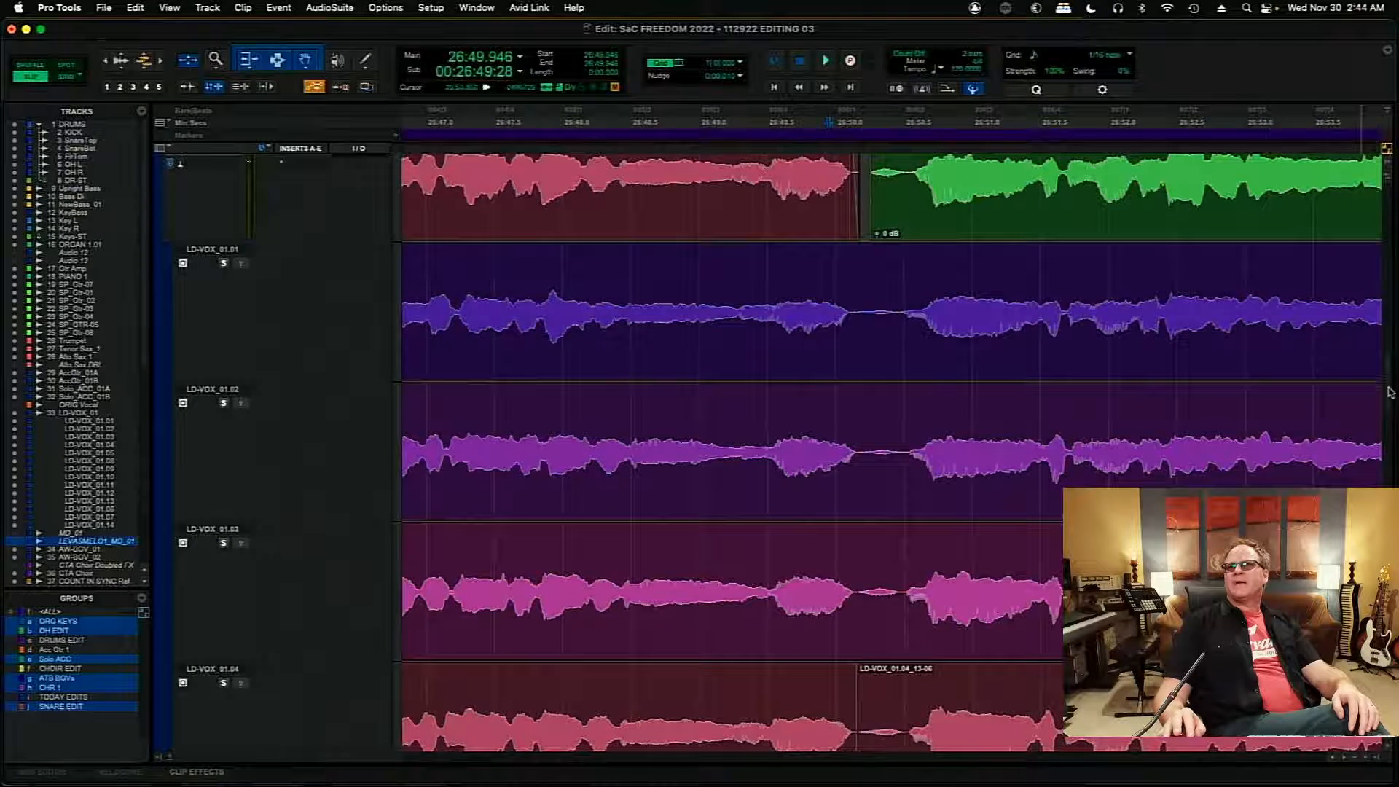
# - Remove a sliver of audio starting at 26:50.410 from the LD-VOX_01.06 playlist, just before the phrase
pyautogui.scroll(-3, 1388, 391)
pyautogui.scroll(5, 1388, 388)
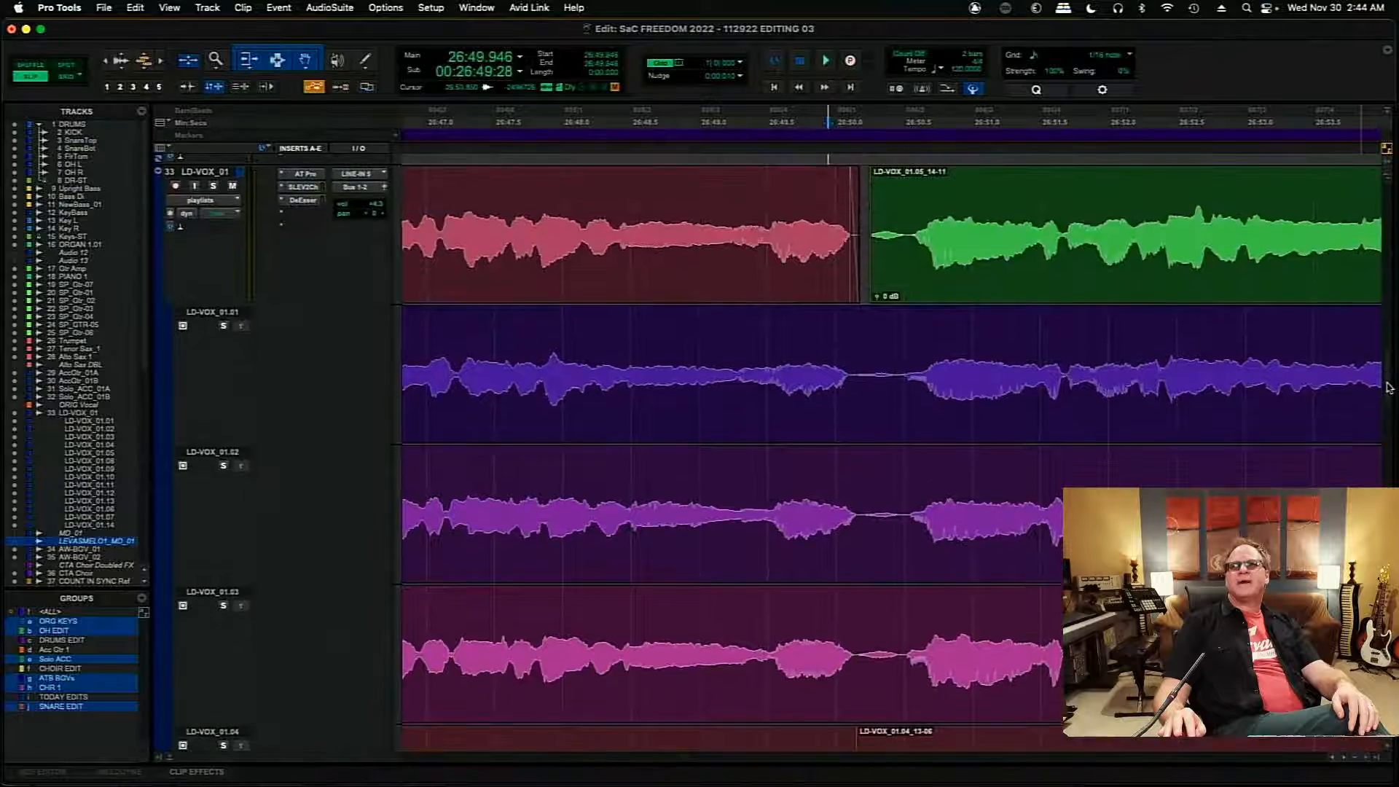
pyautogui.scroll(-10, 1388, 388)
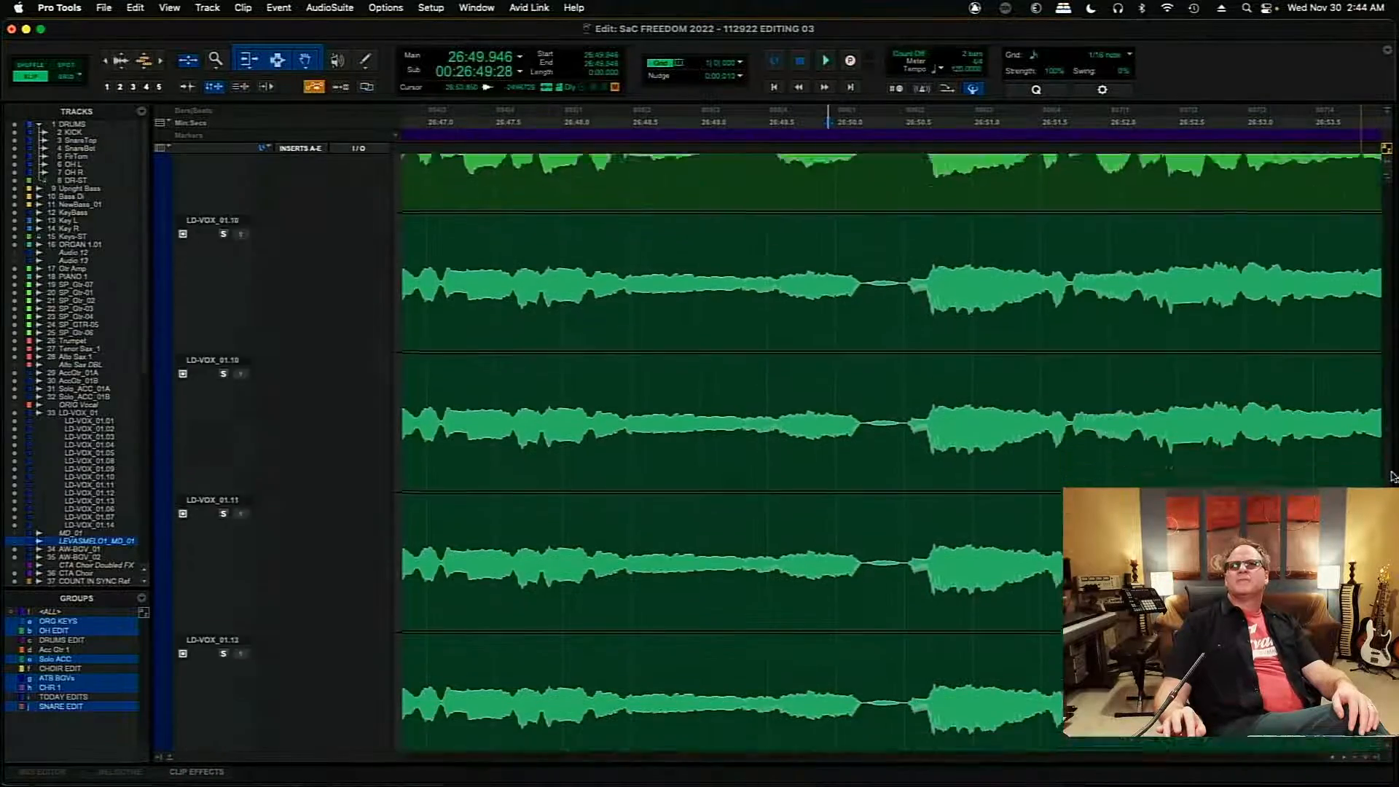
pyautogui.scroll(-5, 1392, 477)
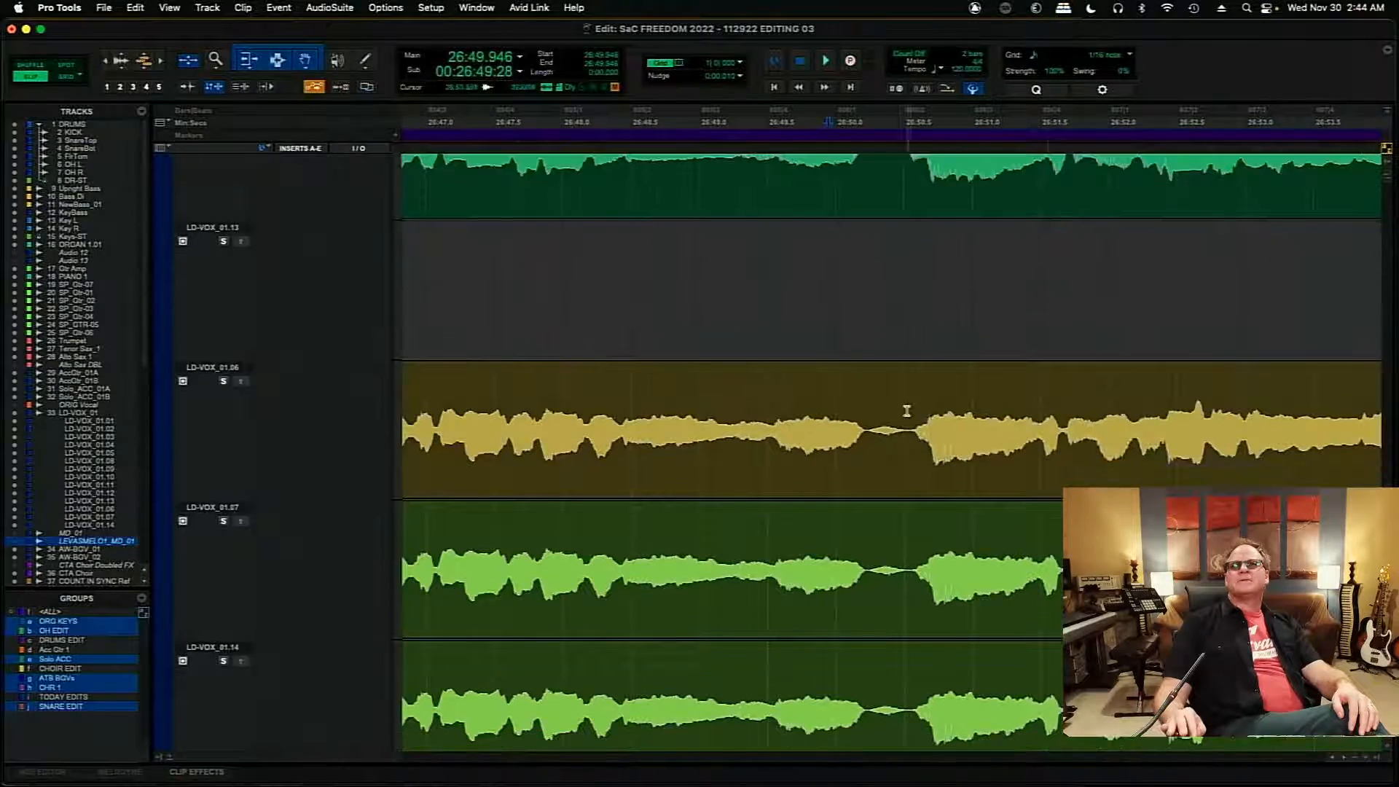
pyautogui.moveTo(906, 411); pyautogui.dragTo(902, 421)
pyautogui.press('Delete')
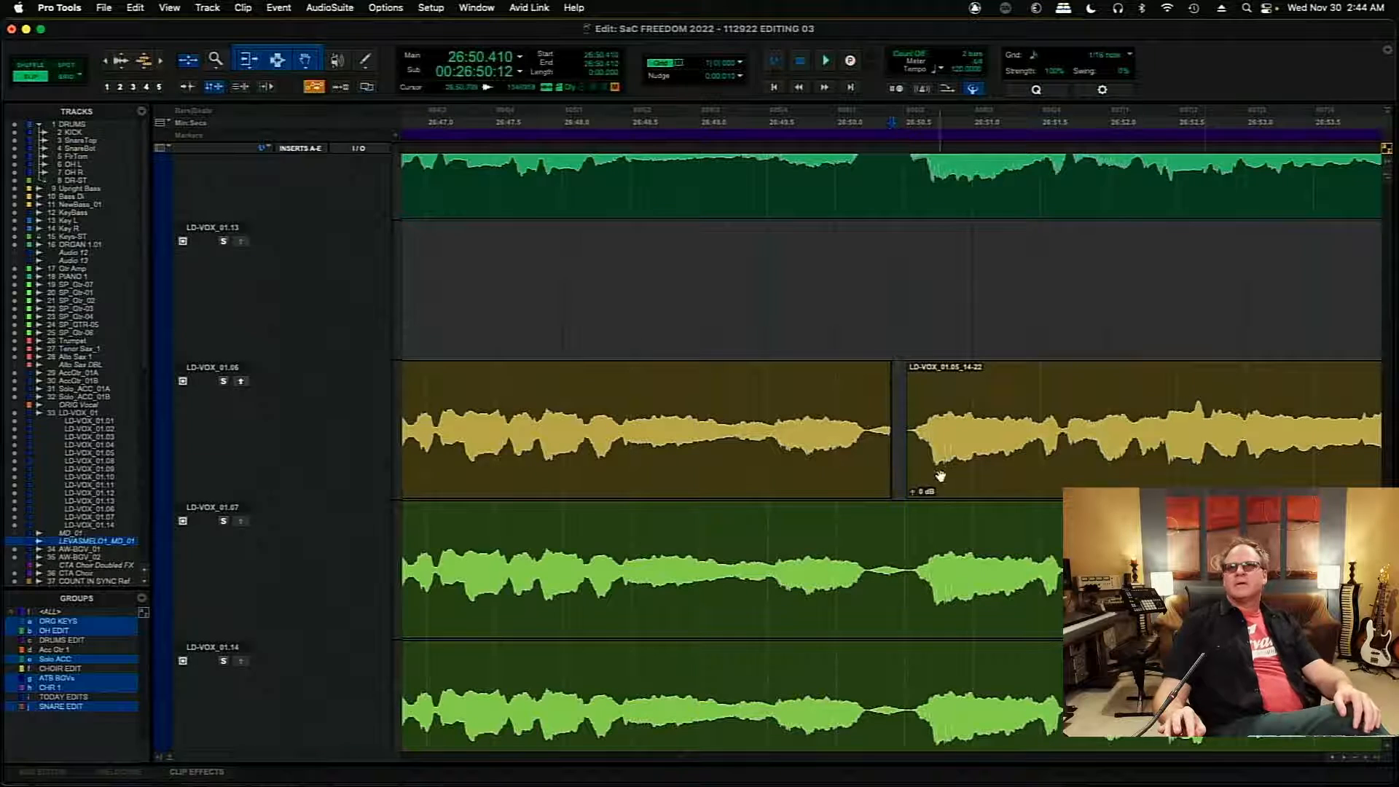
# - Play the main LD-VOX_01 comp from 26:36.202 through the phrase after 26:50, and briefly replay it from 26:50.410
pyautogui.scroll(15, 1386, 391)
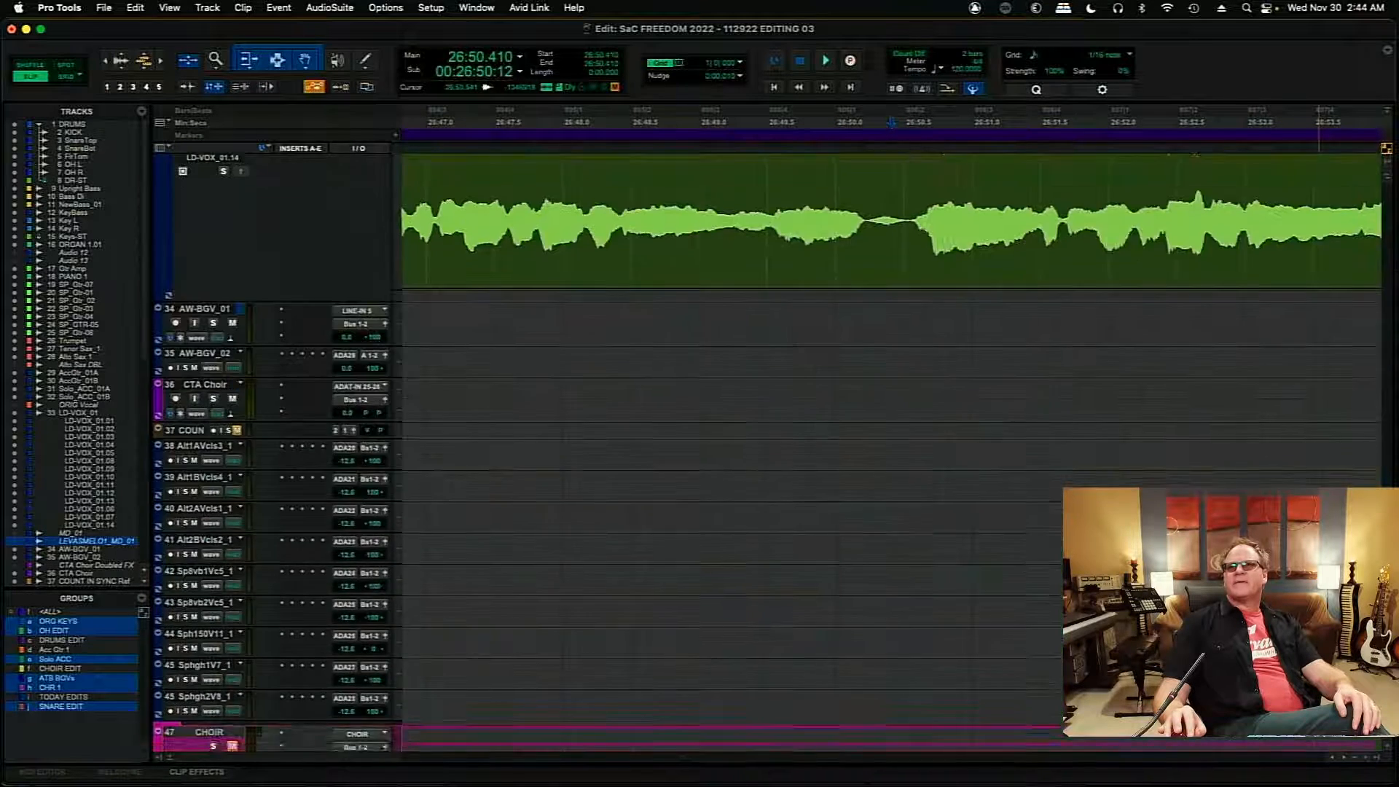
pyautogui.scroll(4, 1385, 391)
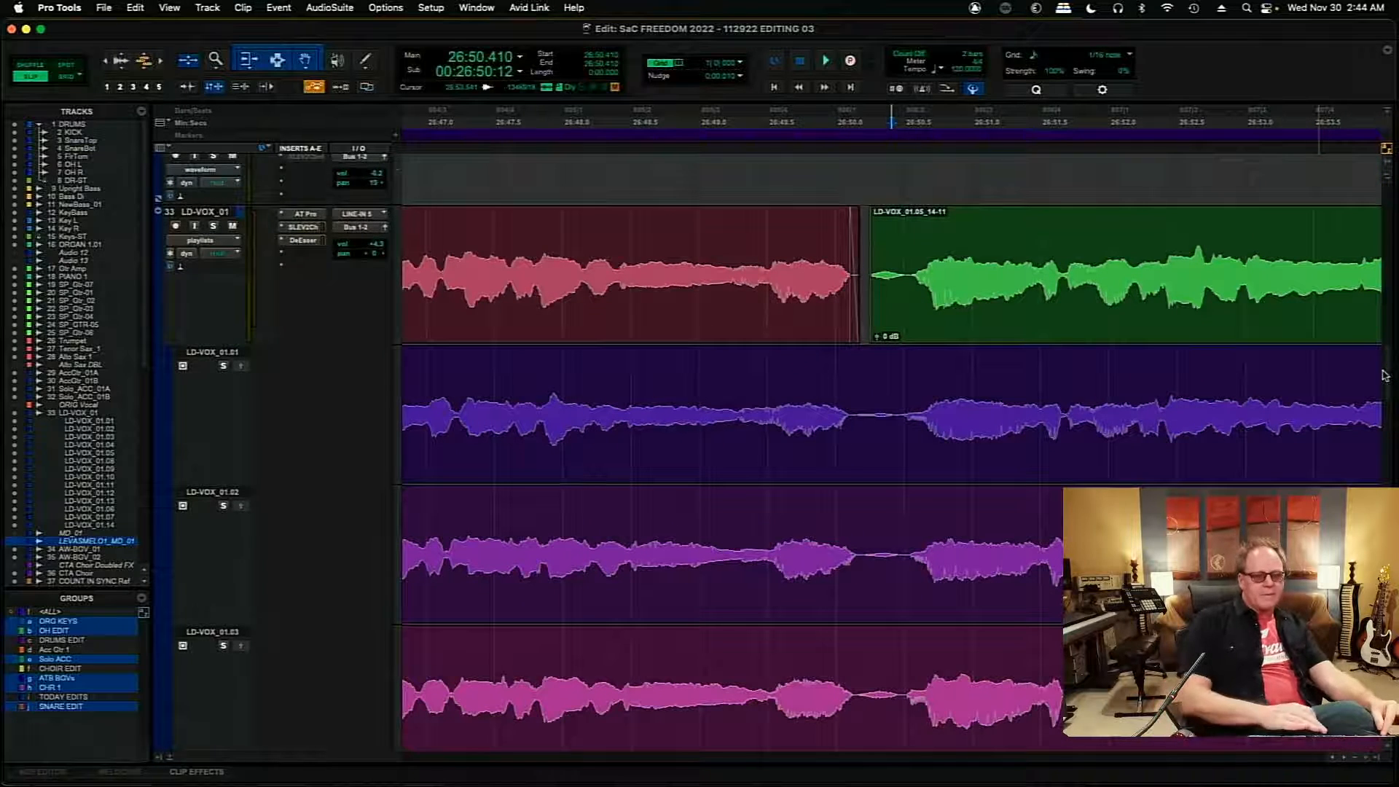
pyautogui.press('r')
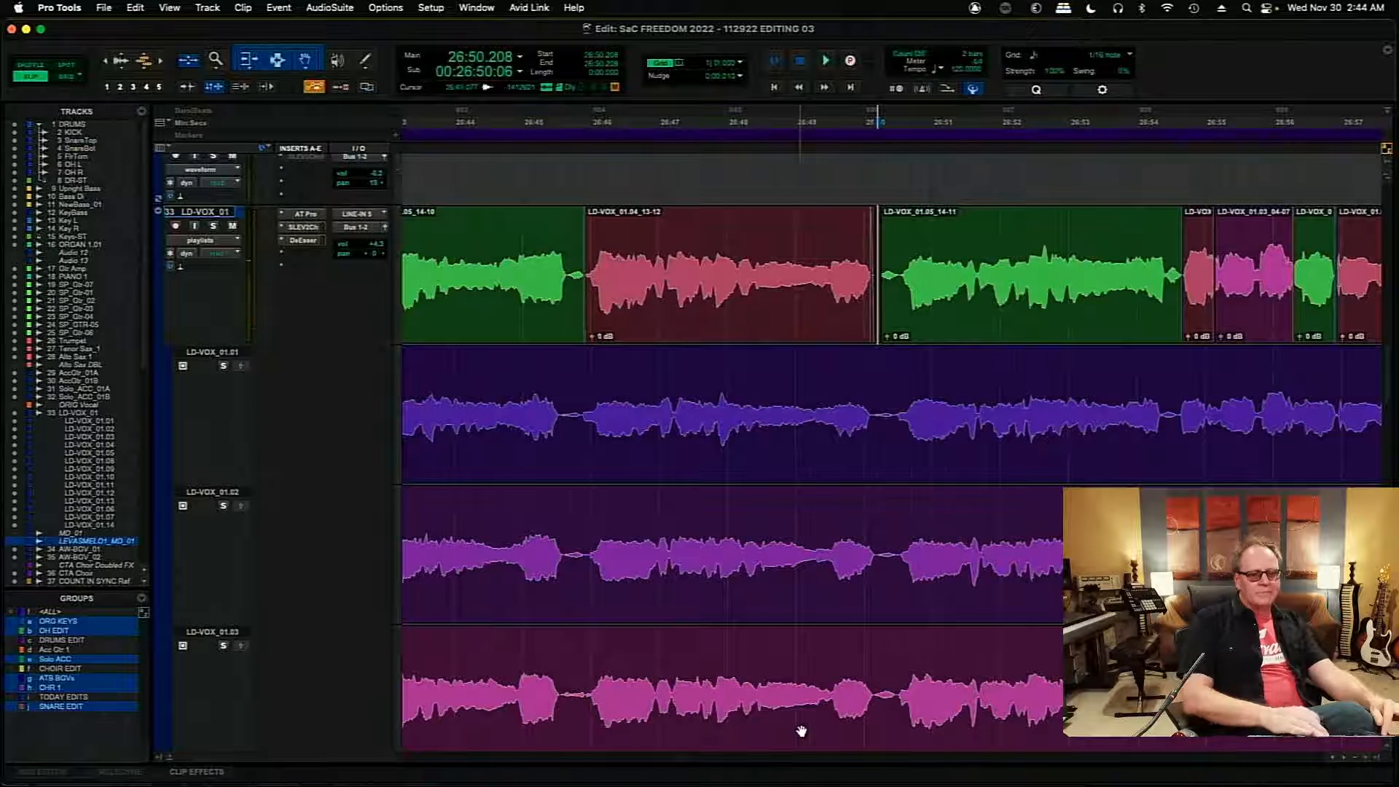
pyautogui.press('super+bracketleft')
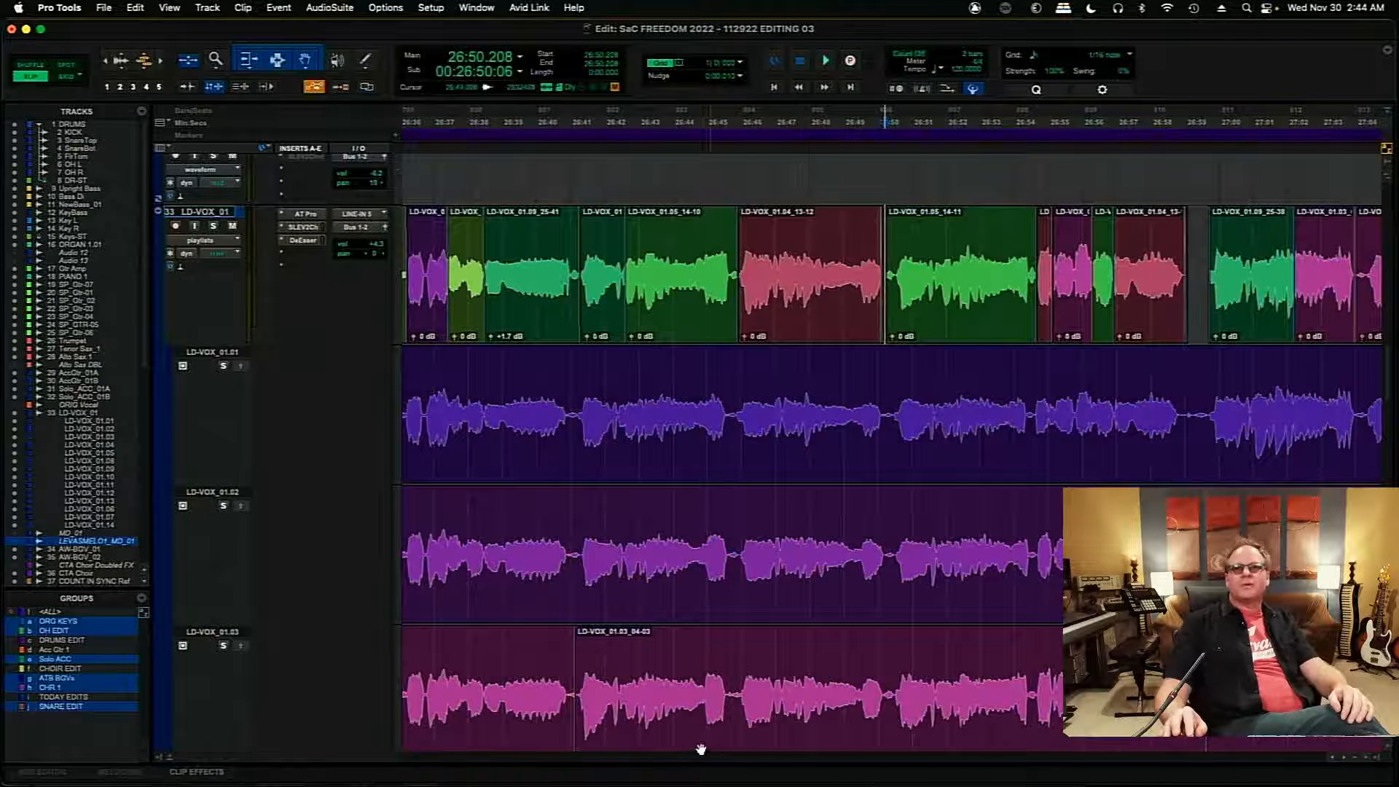
pyautogui.hscroll(-5, 678, 762)
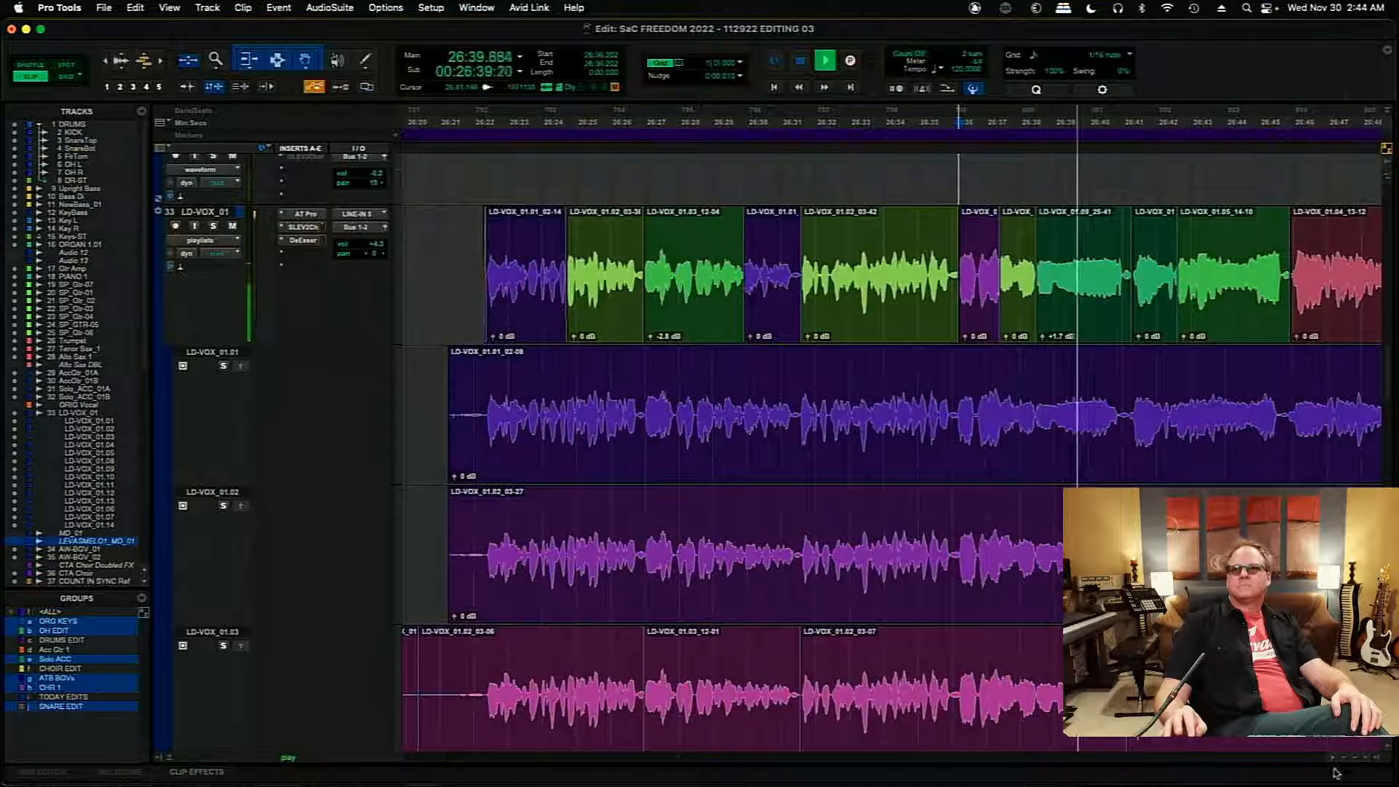
pyautogui.hscroll(4, 1346, 761)
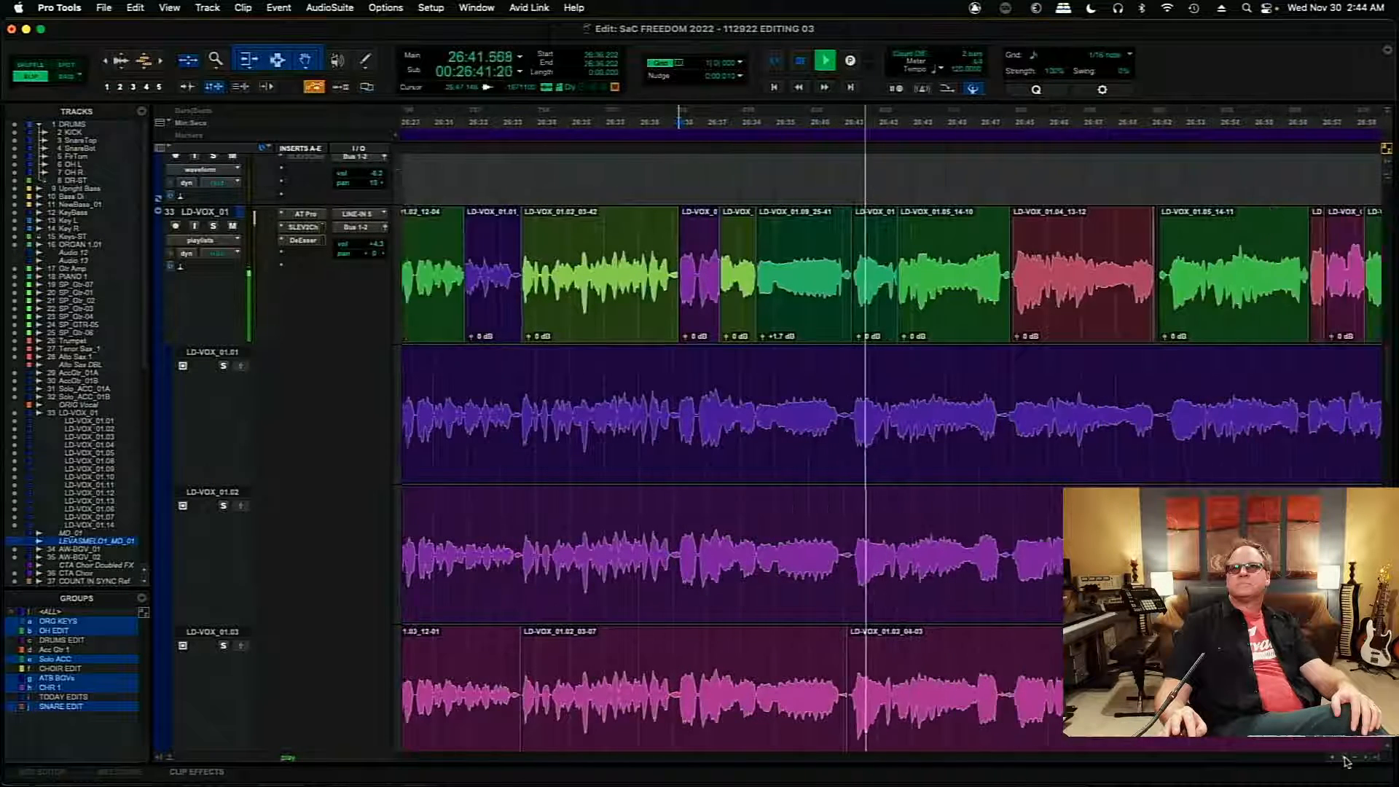
pyautogui.hscroll(3, 1346, 762)
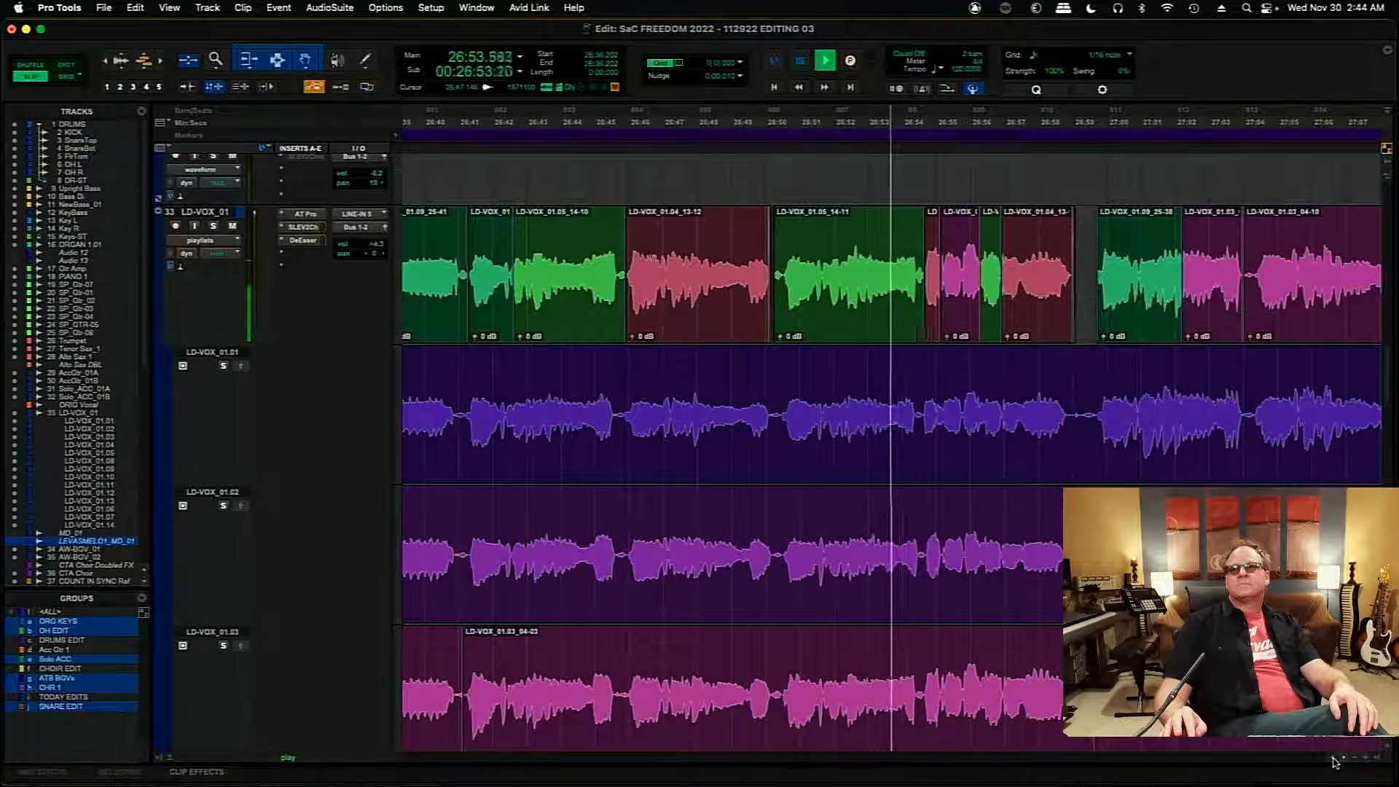
pyautogui.press('space')
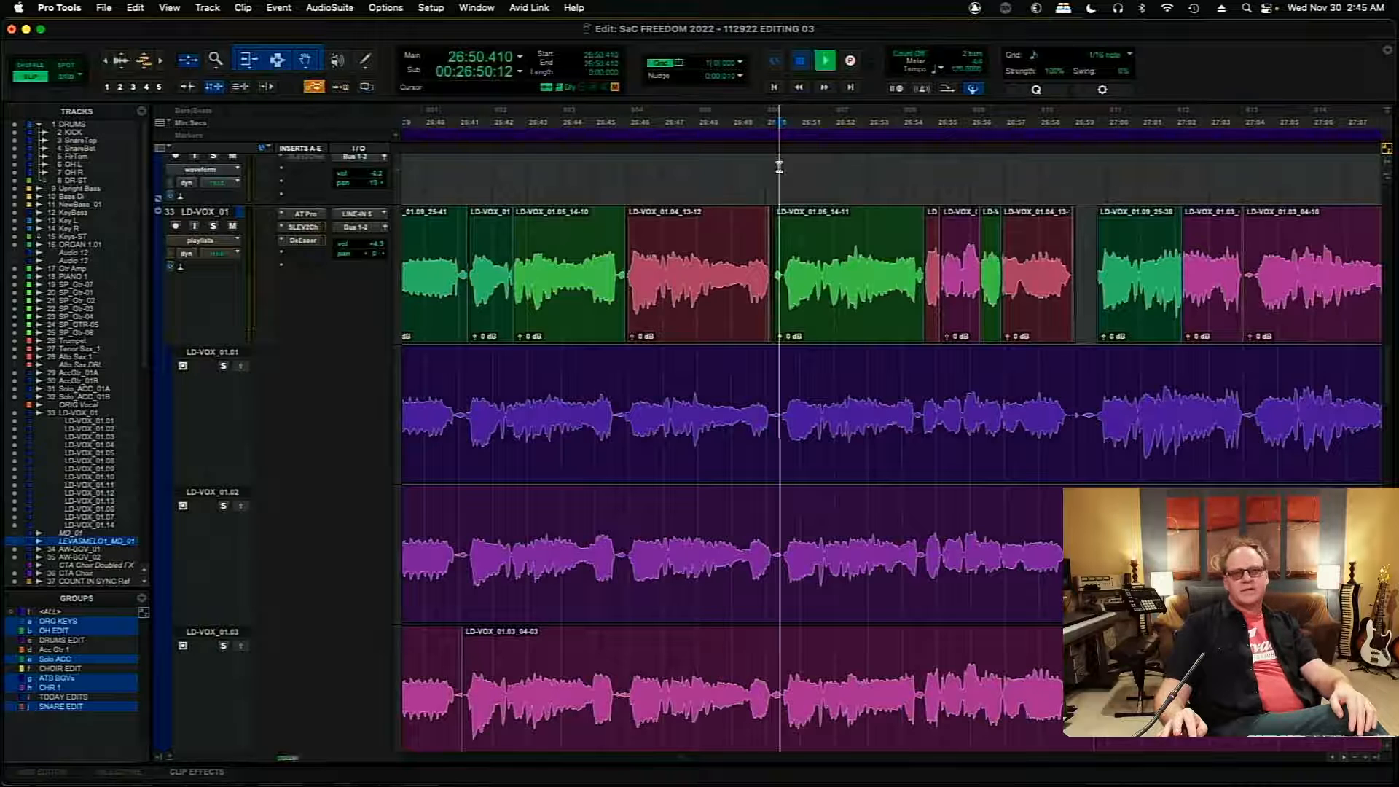
pyautogui.press('space')
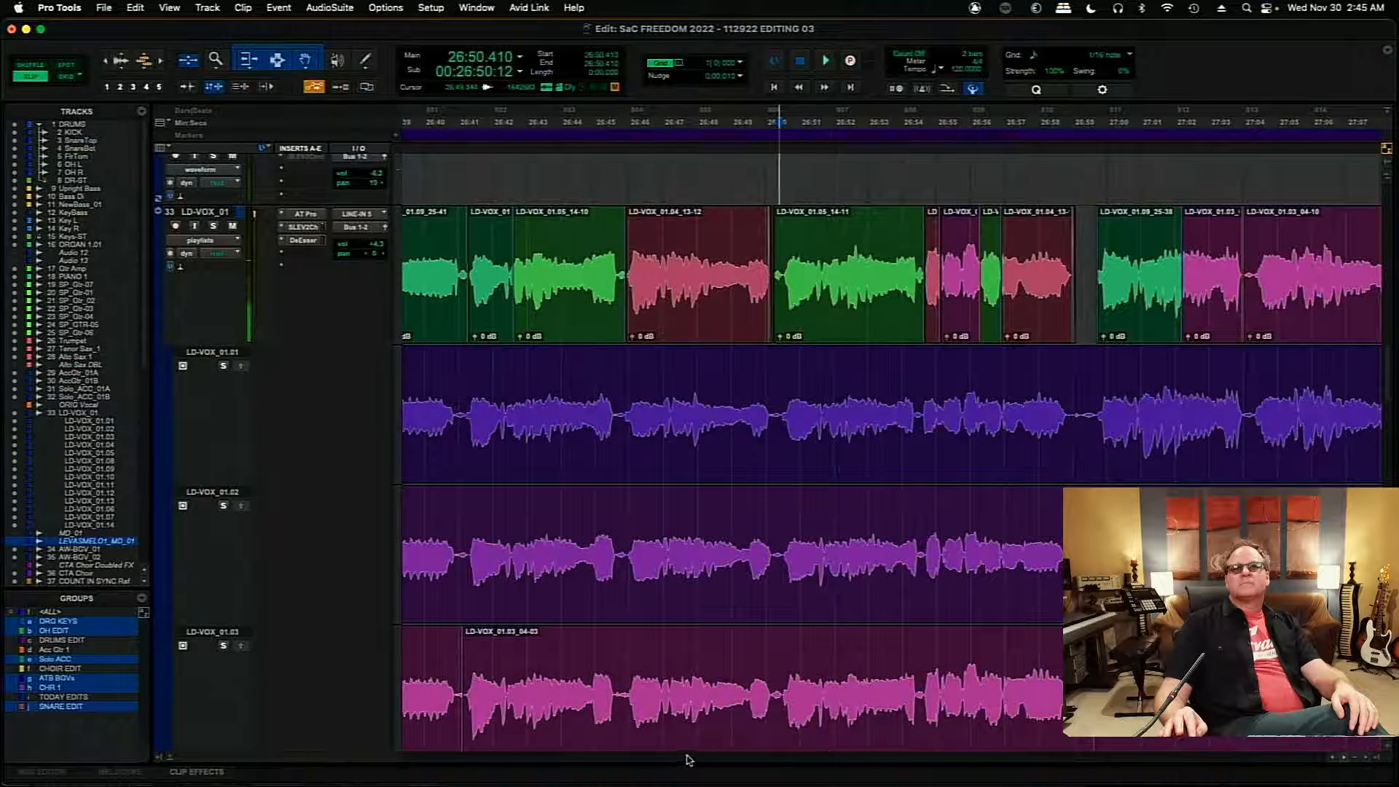
# - Add a marker named FIX THIS at 26:50.197, at the start of the problem phrase
pyautogui.moveTo(682, 757); pyautogui.dragTo(681, 758)
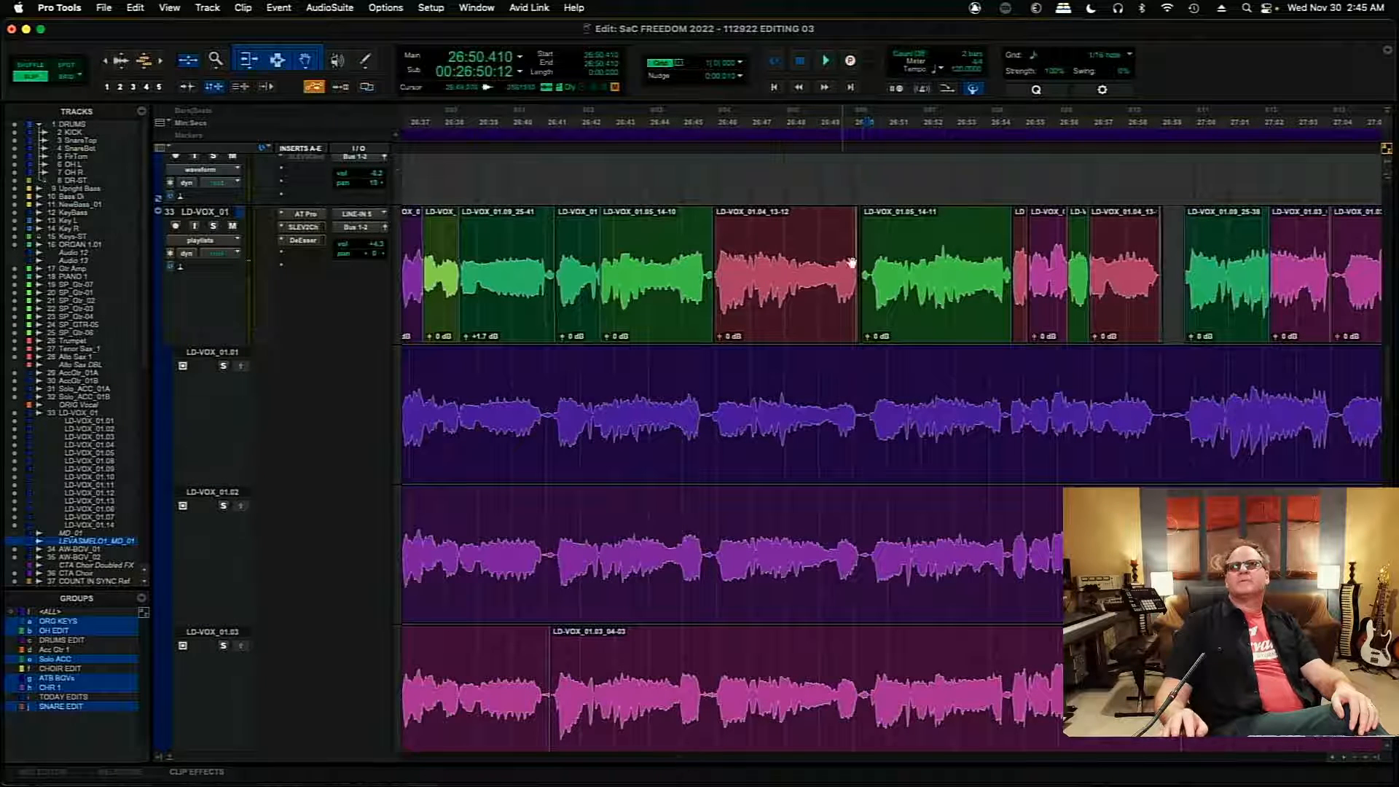
pyautogui.press('KP_Enter')
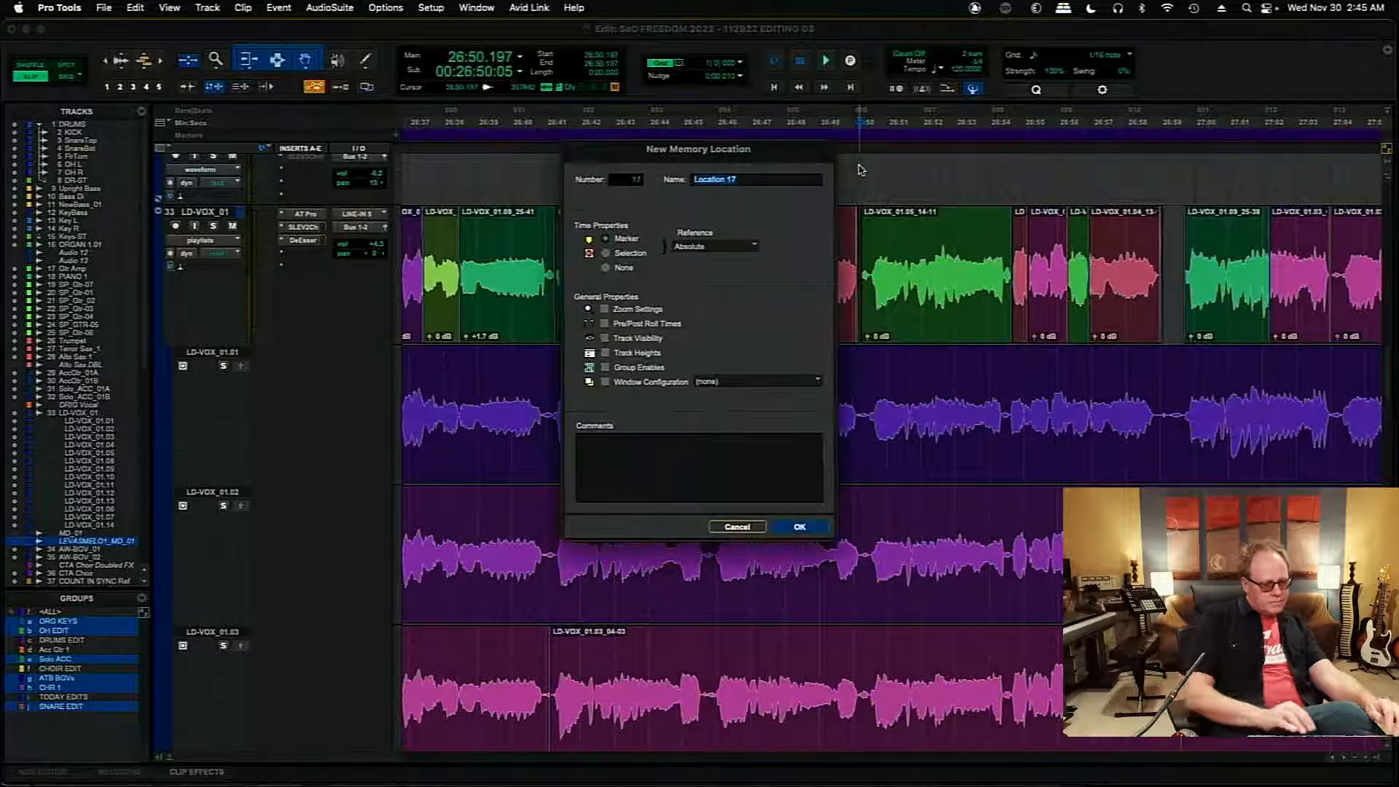
pyautogui.write('FIX THIS')
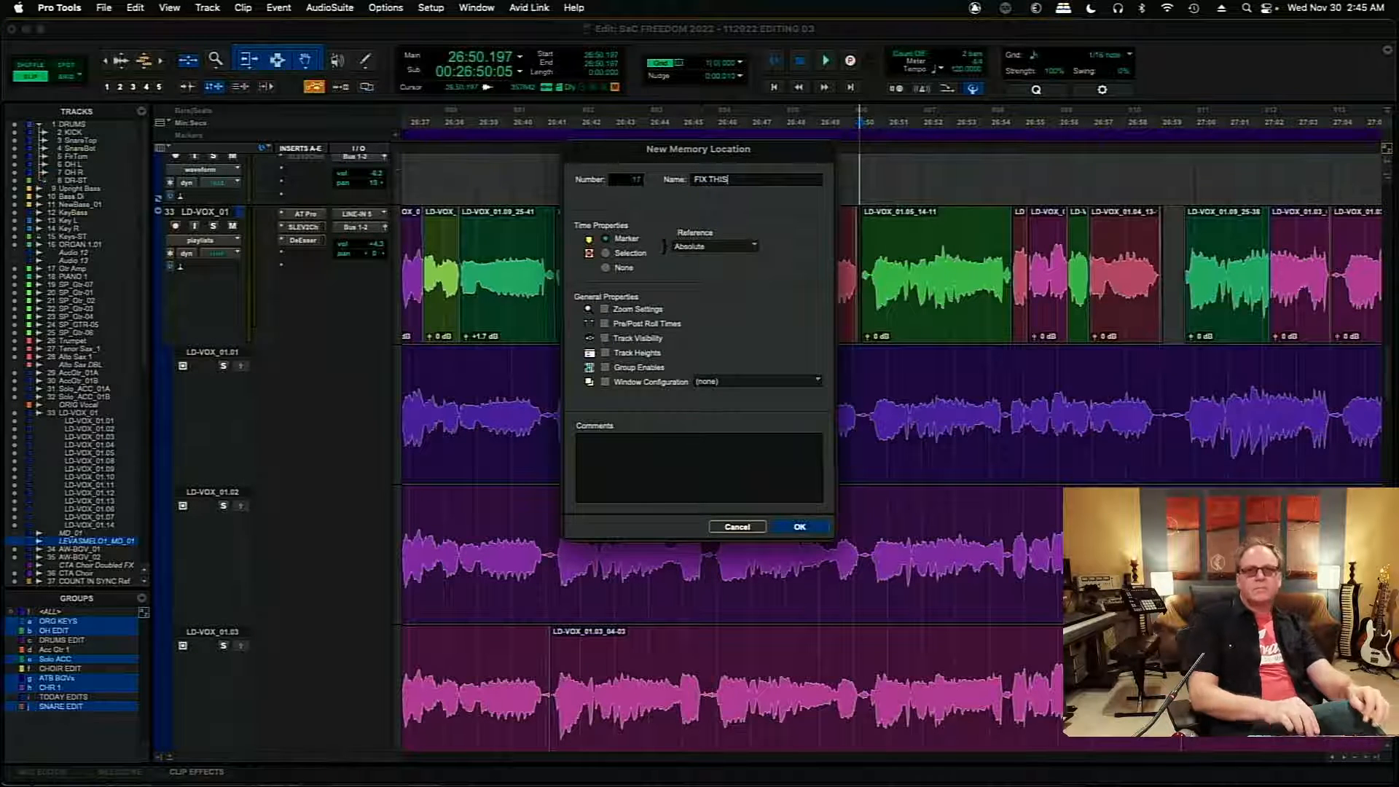
pyautogui.press('Return')
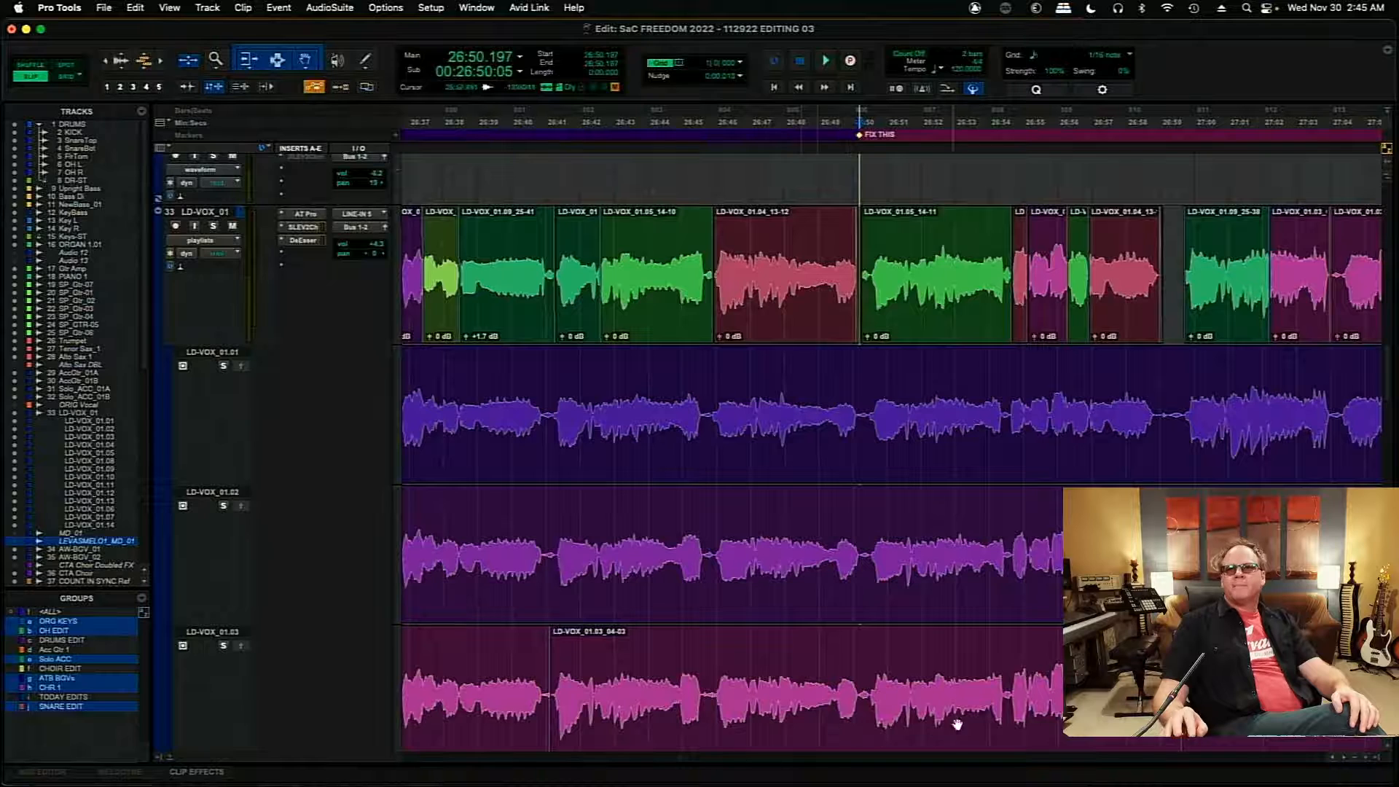
# - Play the earlier section of the main comp from about 26:00.9 to find a matching replacement phrase
pyautogui.hscroll(-15, 677, 763)
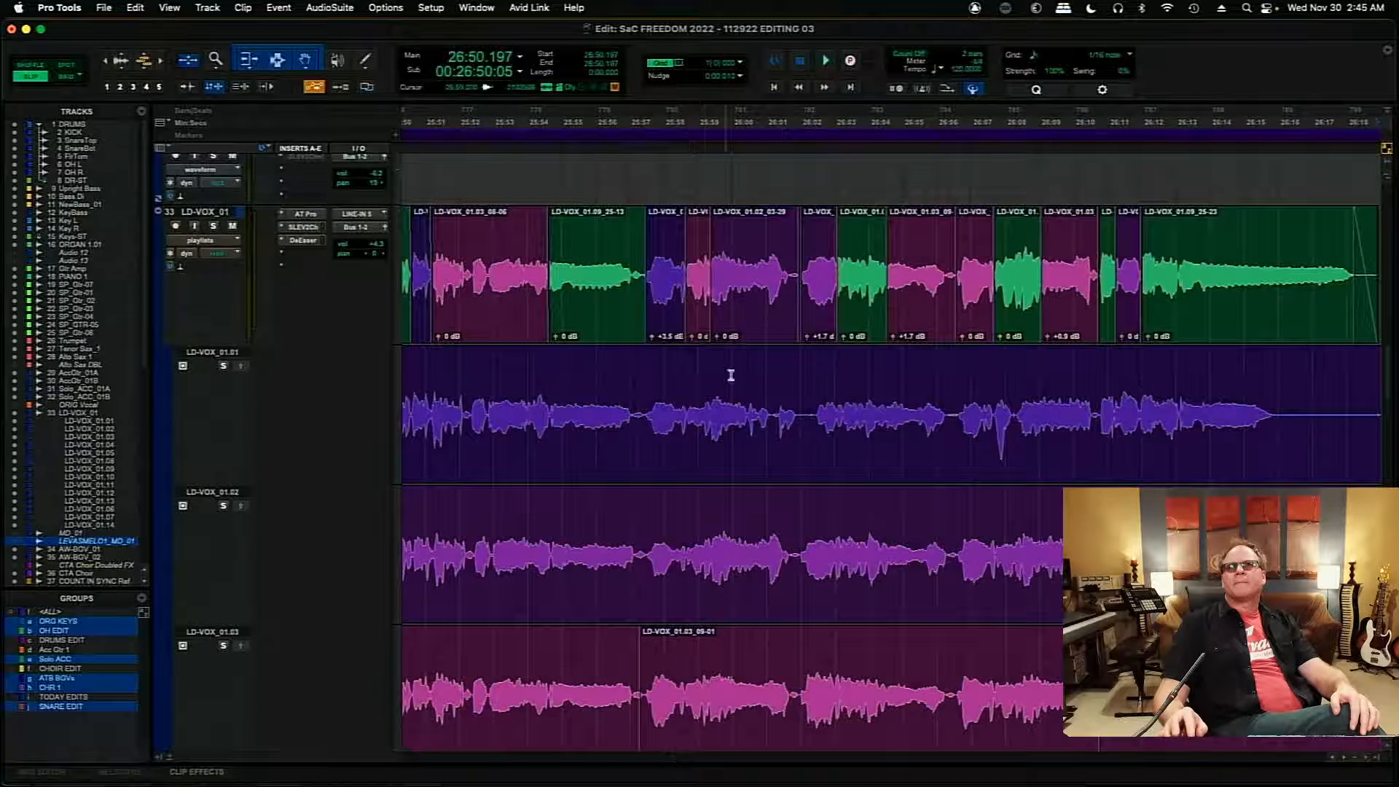
pyautogui.press('space')
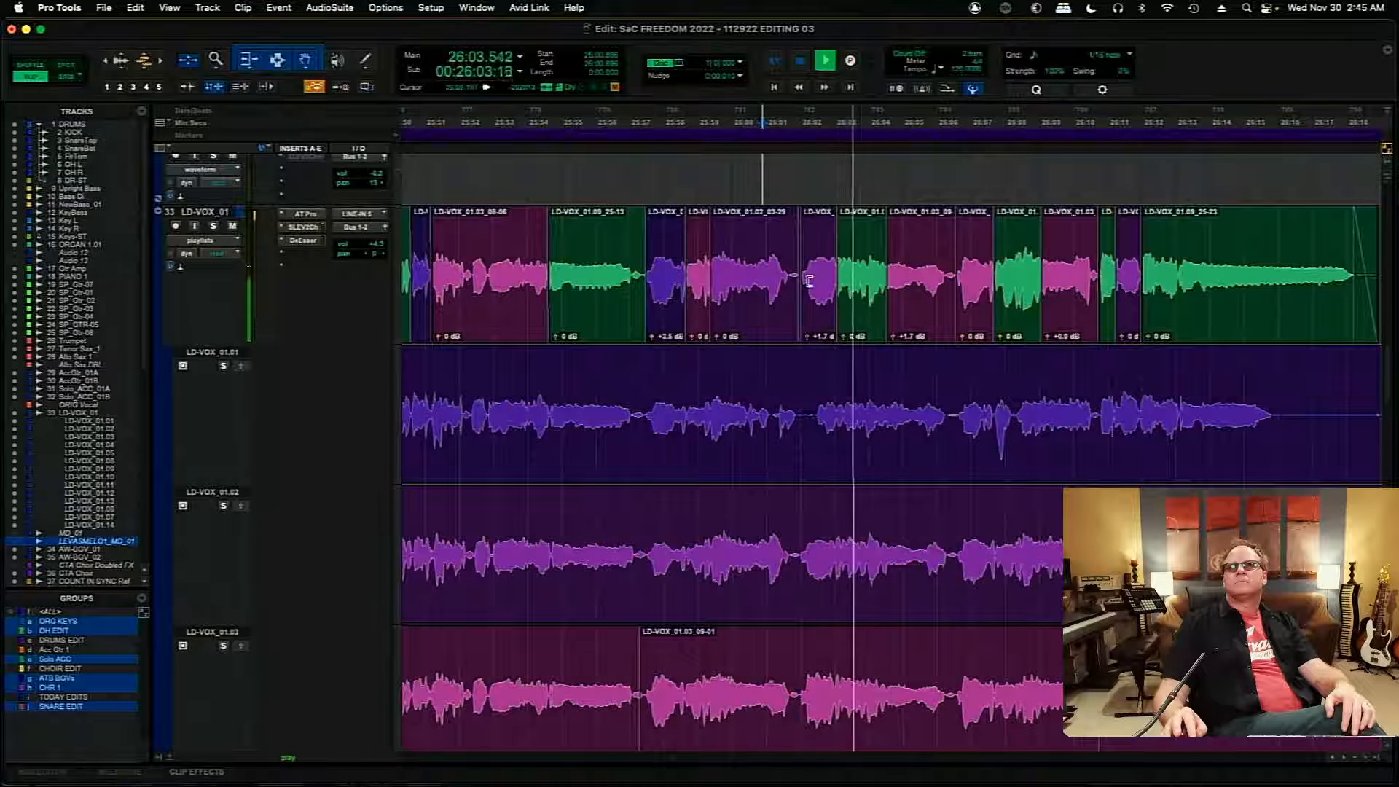
pyautogui.click(1345, 758)
pyautogui.click(1344, 758)
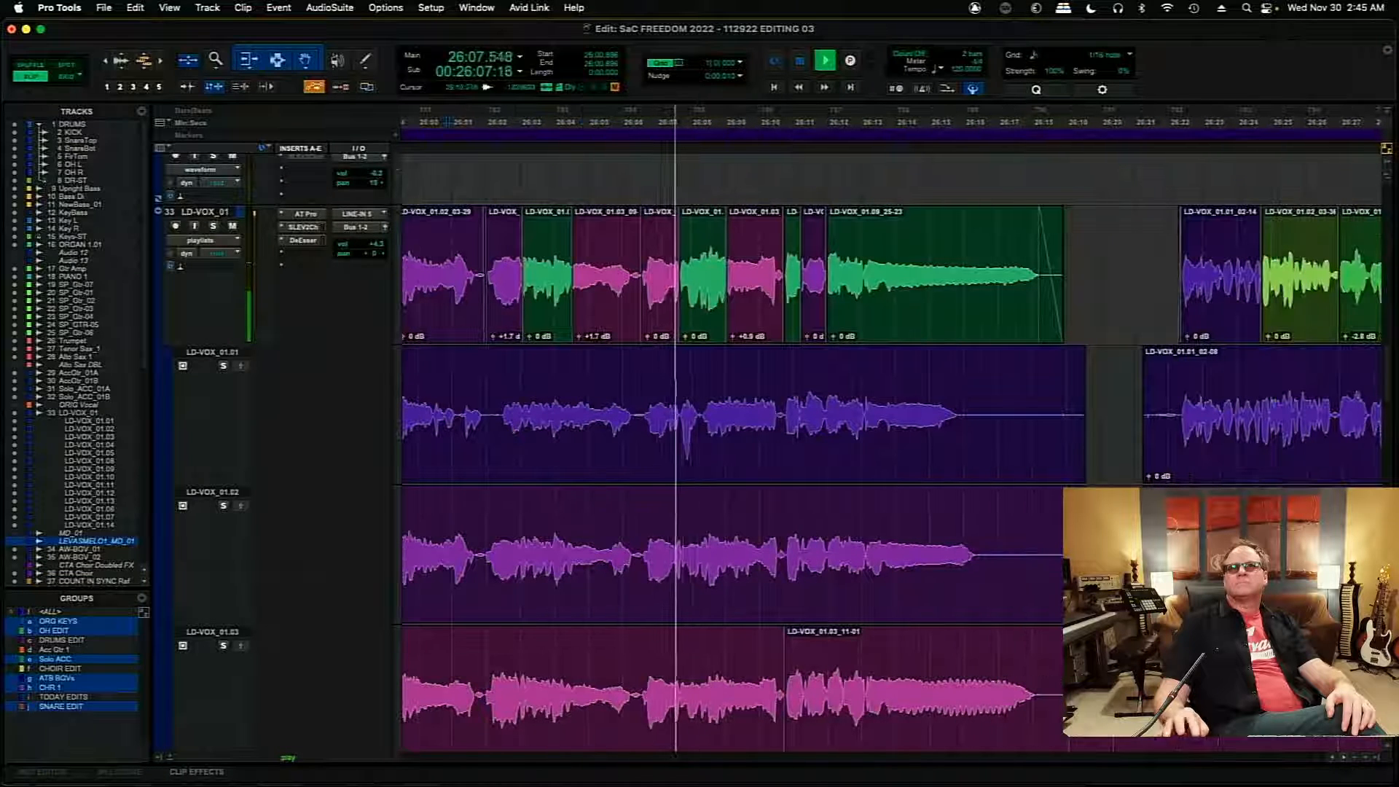
pyautogui.press('space')
# - Copy the main comp clip at 26:06.568 and paste it over the start of the problem phrase at 26:50.624
pyautogui.click(659, 320)
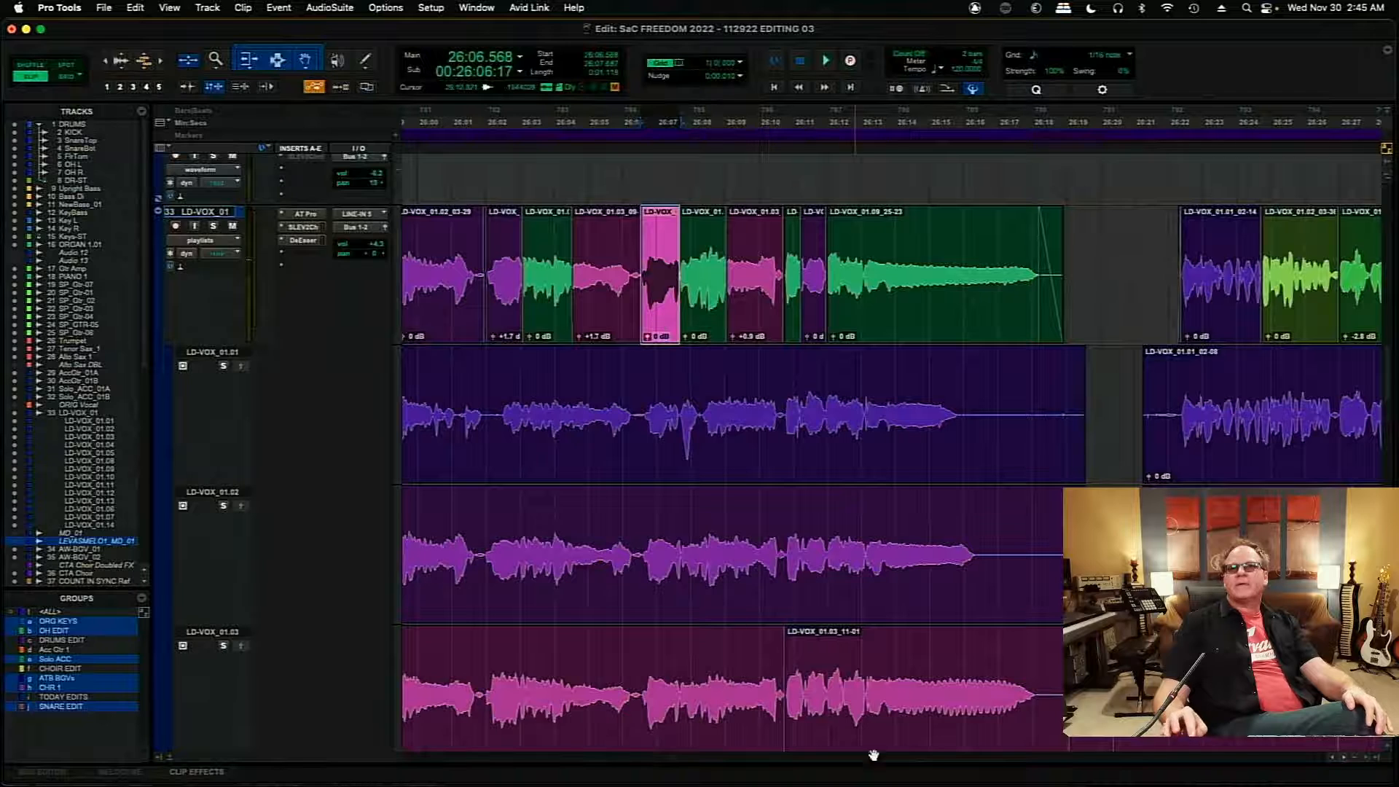
pyautogui.hscroll(15, 678, 763)
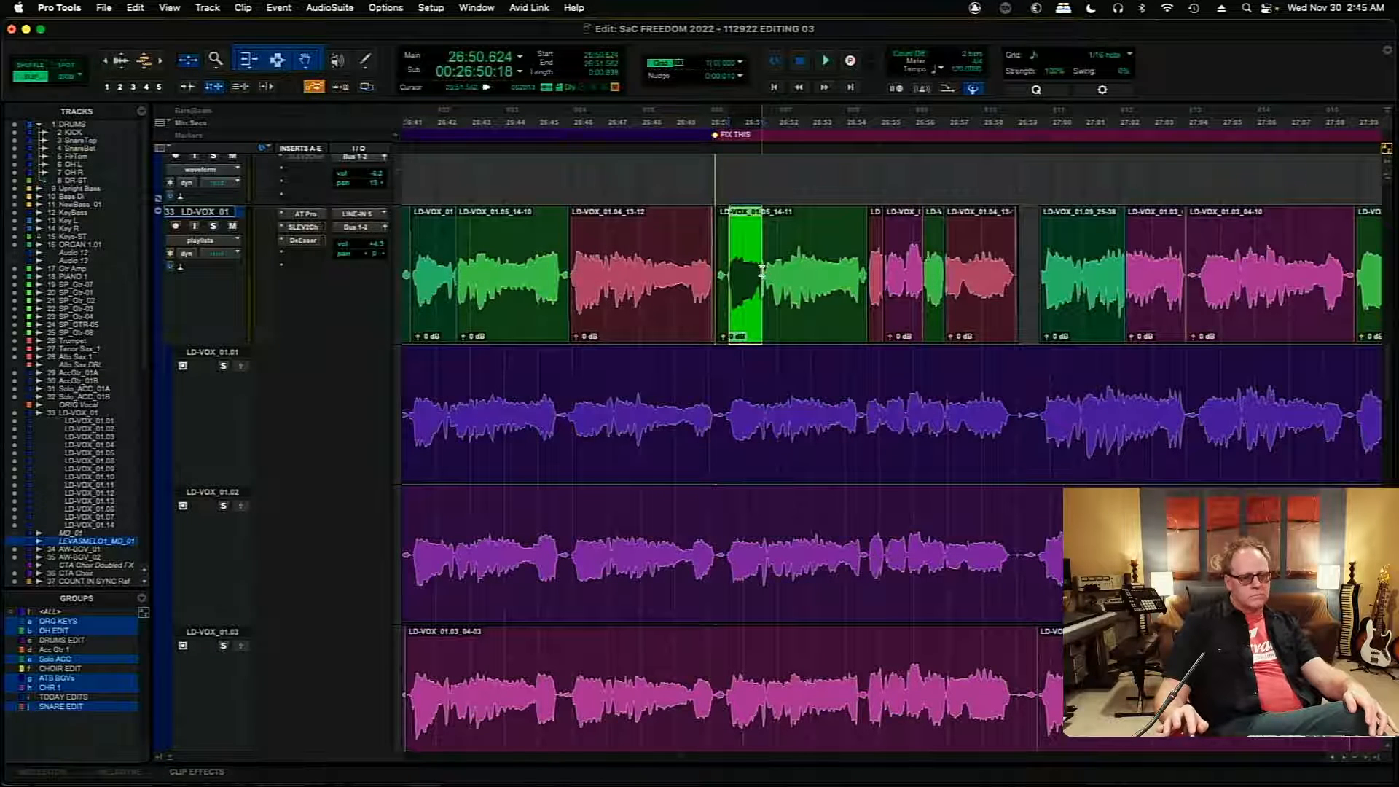
pyautogui.press('super+v')
pyautogui.press('super+bracketright')
pyautogui.press('super+bracketright')
pyautogui.press('super+bracketright')
pyautogui.press('super+bracketright')
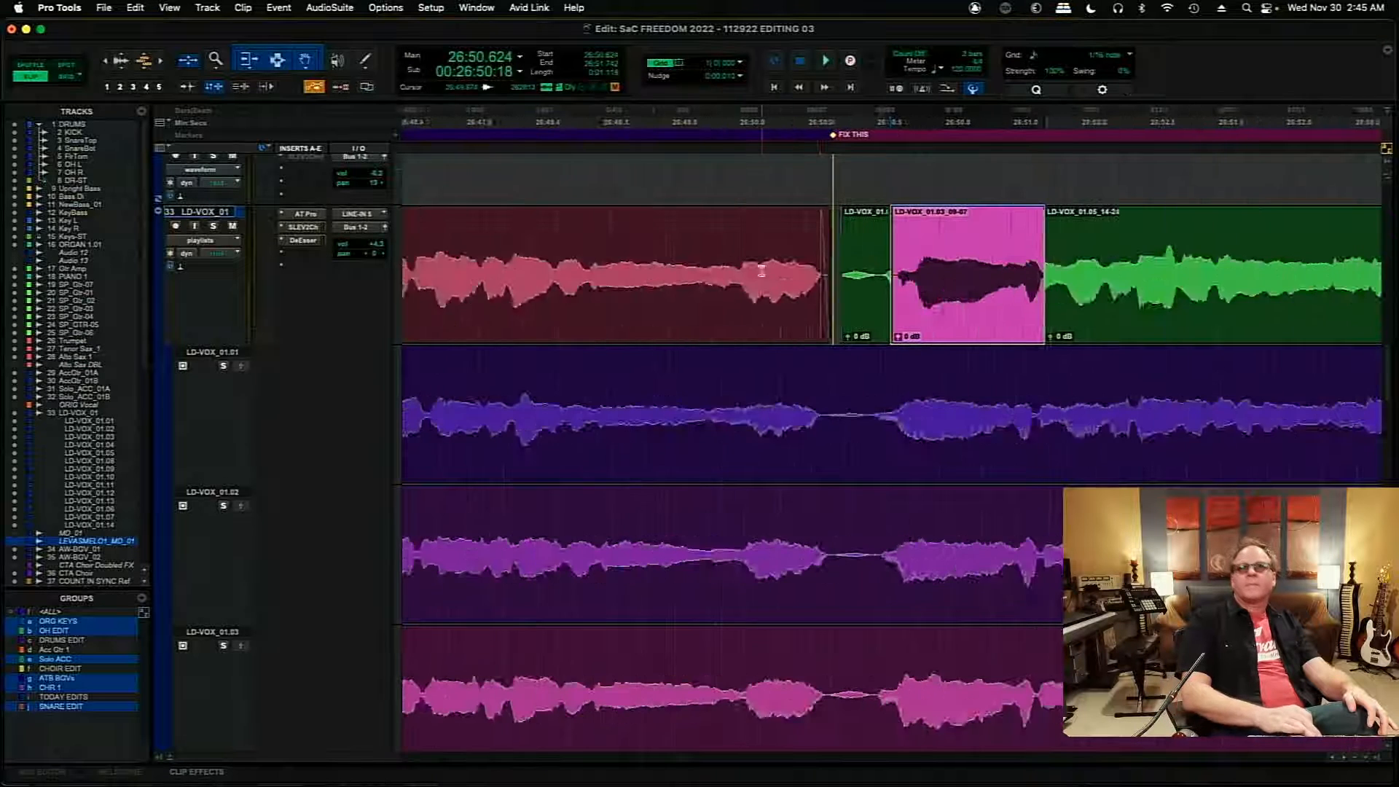
# - Move the pasted clip earlier to 26:50.538 and extend the start of LD-VOX_01.05_14-24 to close the gap after it
pyautogui.moveTo(1048, 309); pyautogui.dragTo(1007, 314)
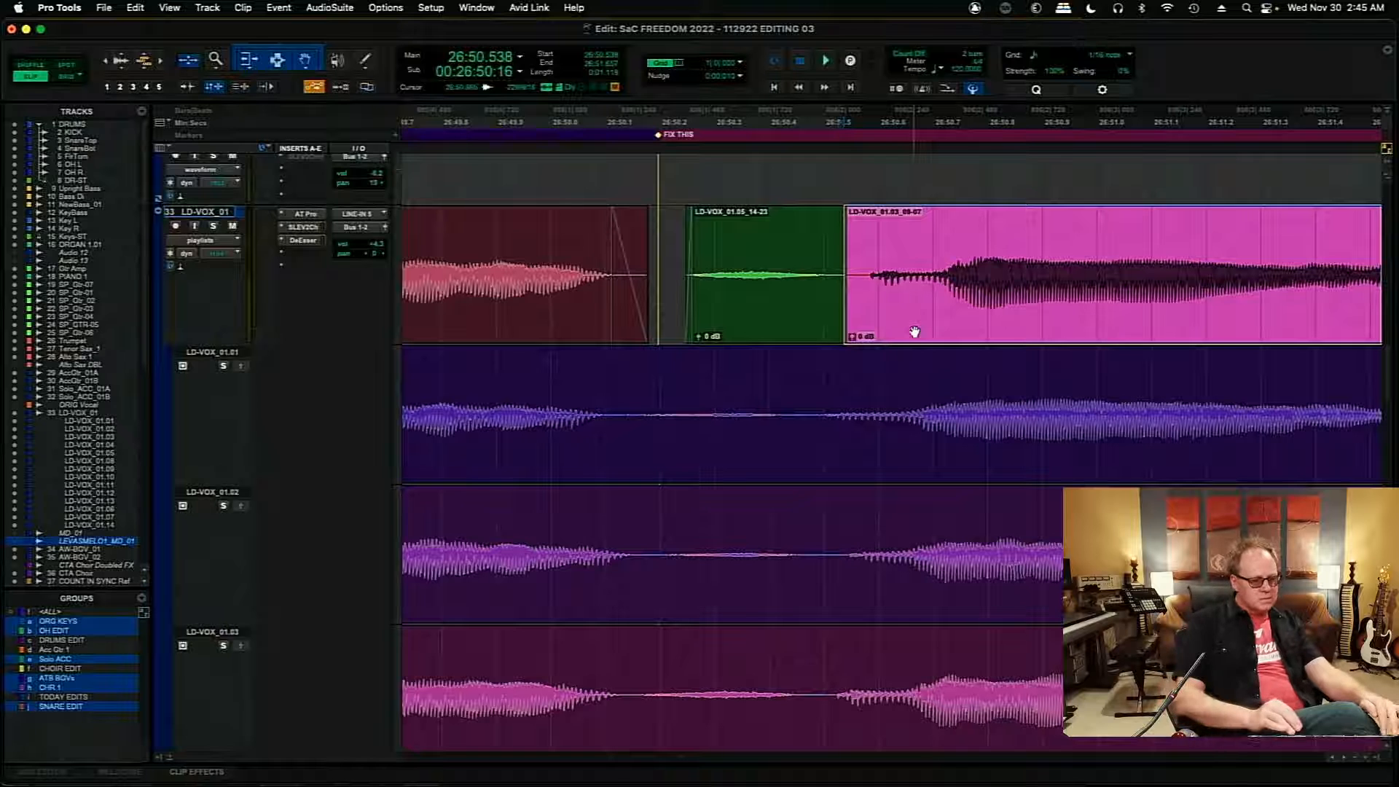
pyautogui.press('super+bracketleft')
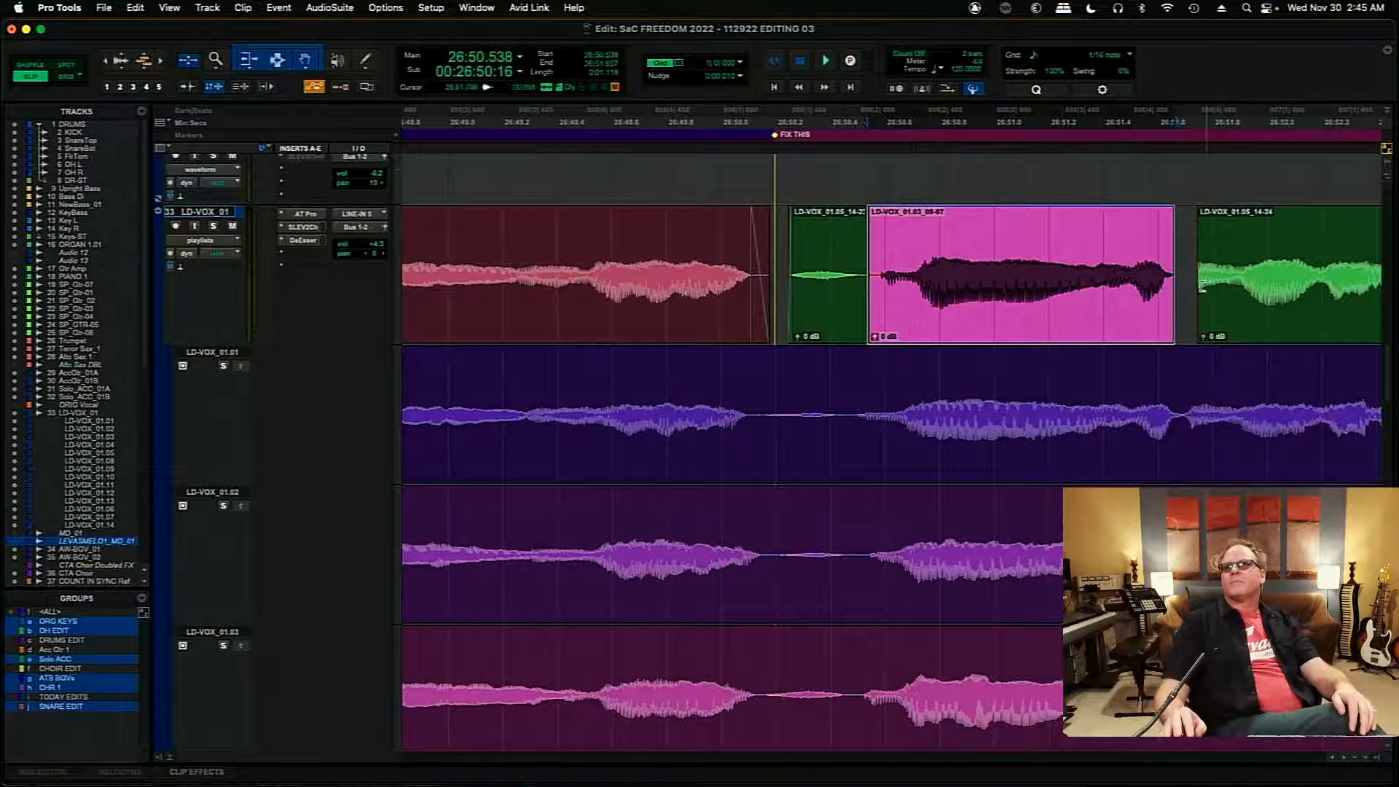
pyautogui.moveTo(1206, 277); pyautogui.dragTo(1173, 287)
# - Play the main comp from 26:50.424 to check the pasted clip's timing
pyautogui.click(836, 245)
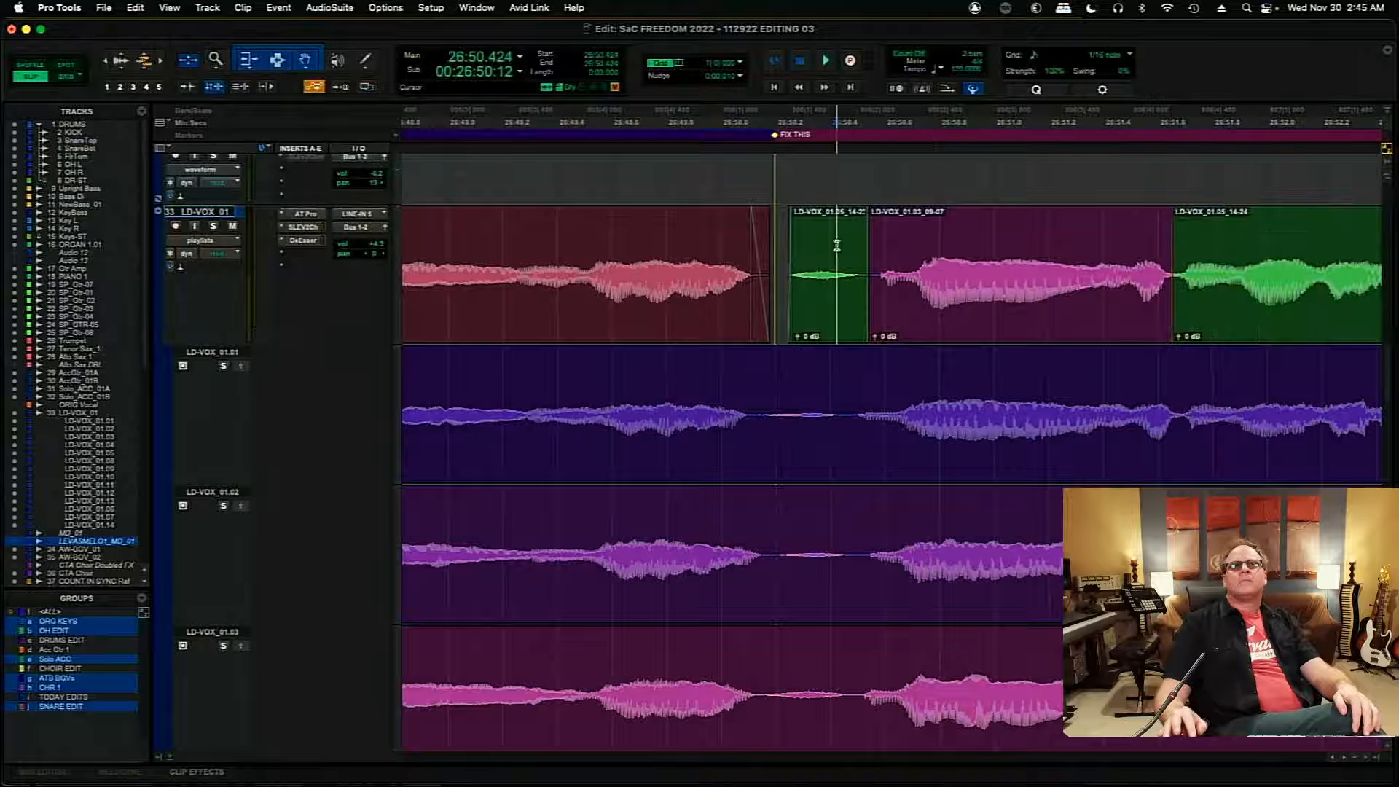
pyautogui.press('space')
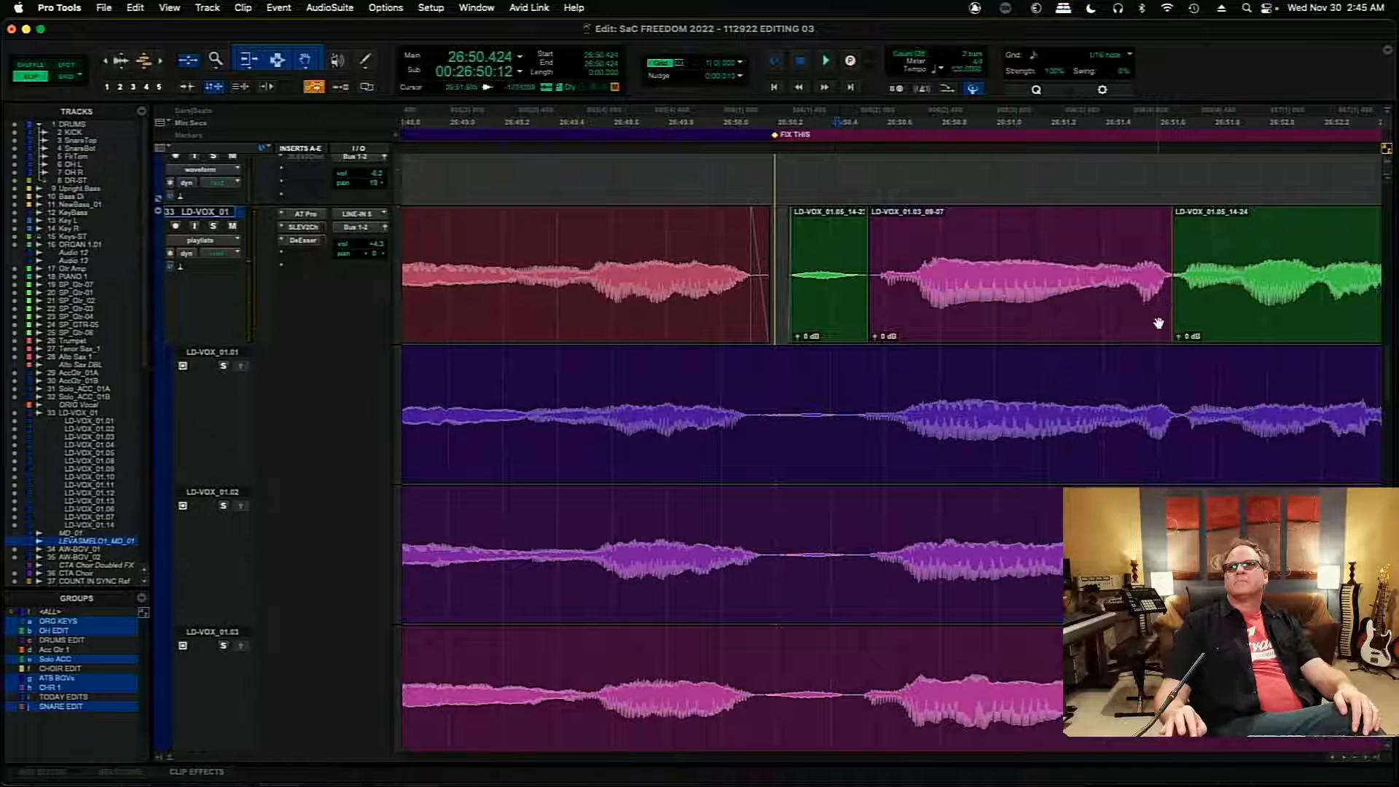
# - Nudge the pasted clip later to 26:50.548 and crossfade its end into the LD-VOX_01.05_14-24 clip
pyautogui.click(1158, 323)
pyautogui.press('alt+KP_Add')
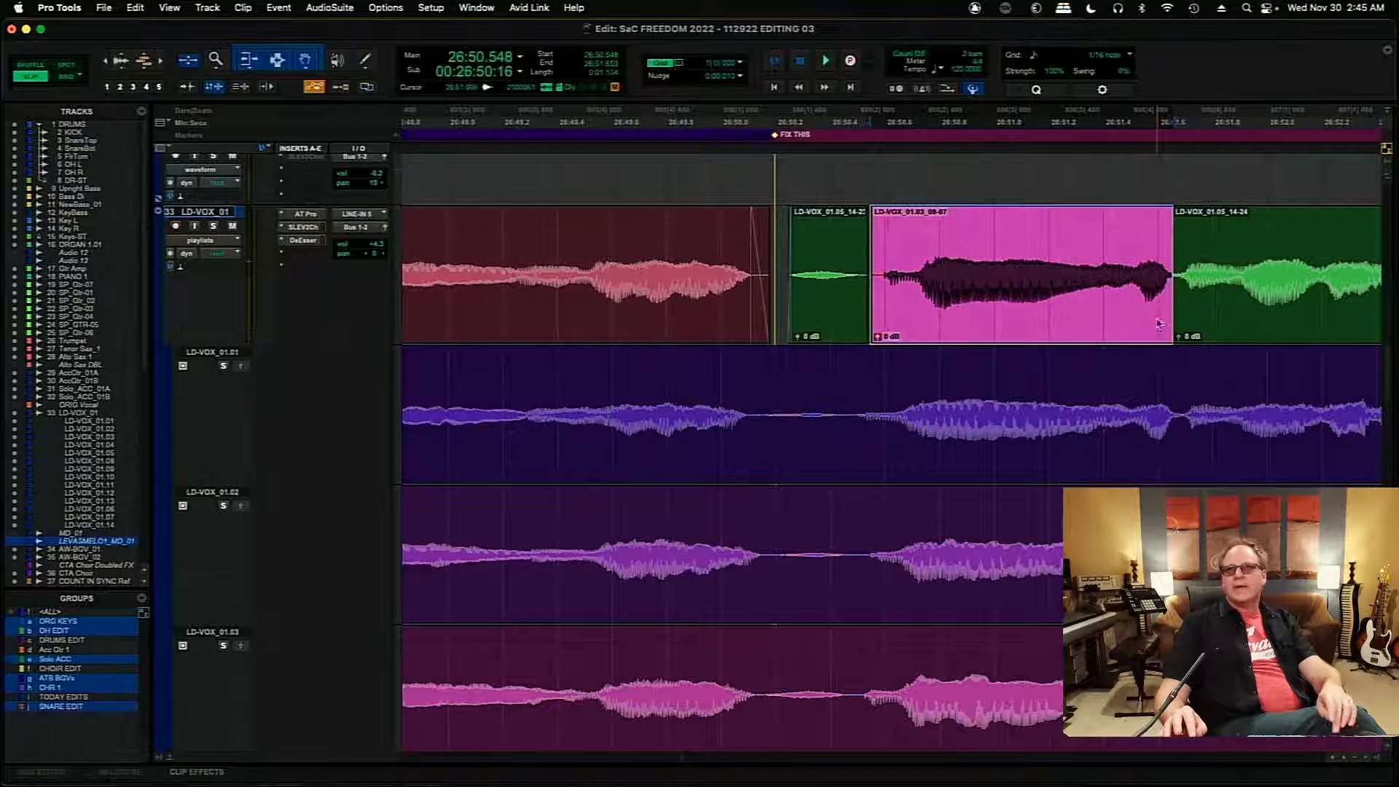
pyautogui.click(1170, 330)
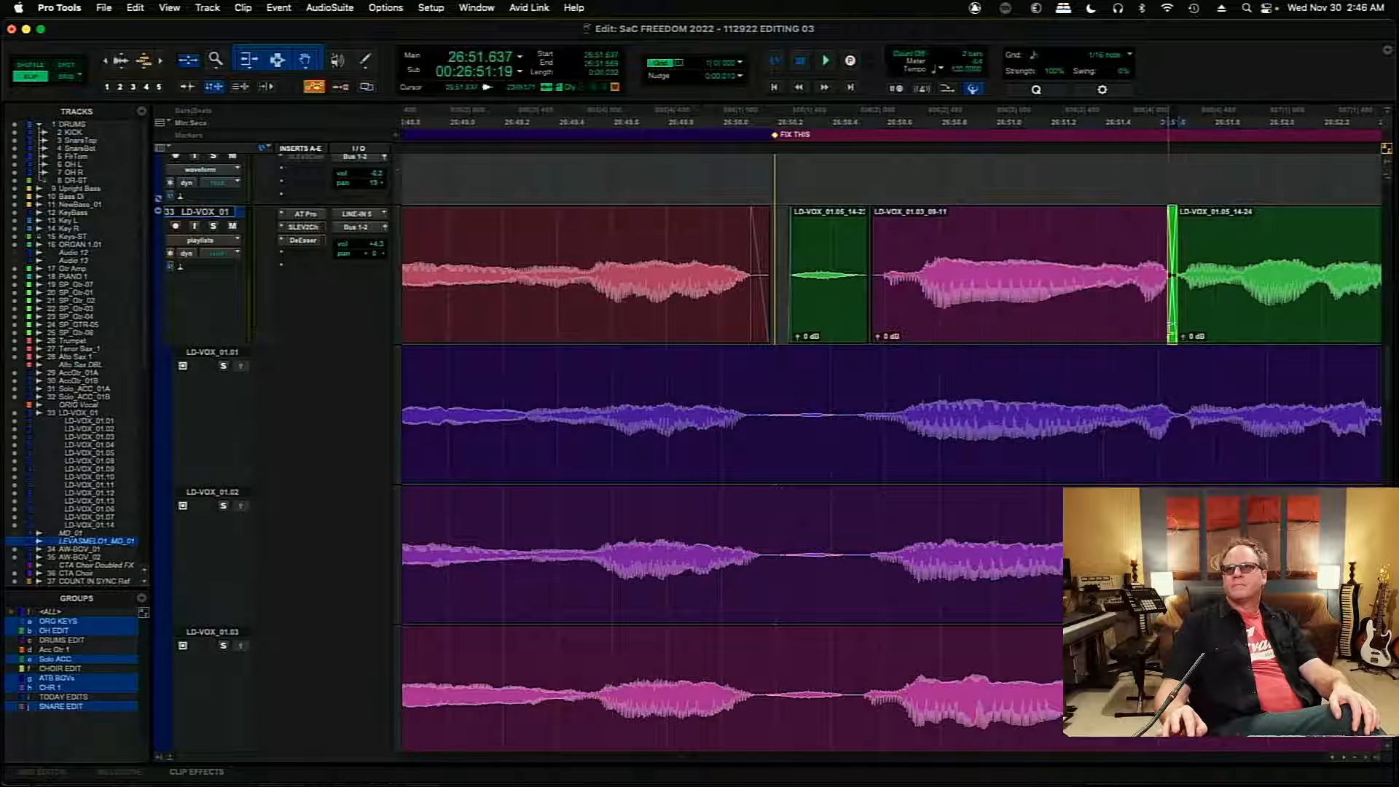
# - Delete the short LD-VOX_01.05 clip sitting just before LD-VOX_01.03_09-11 on the main comp
pyautogui.press('space')
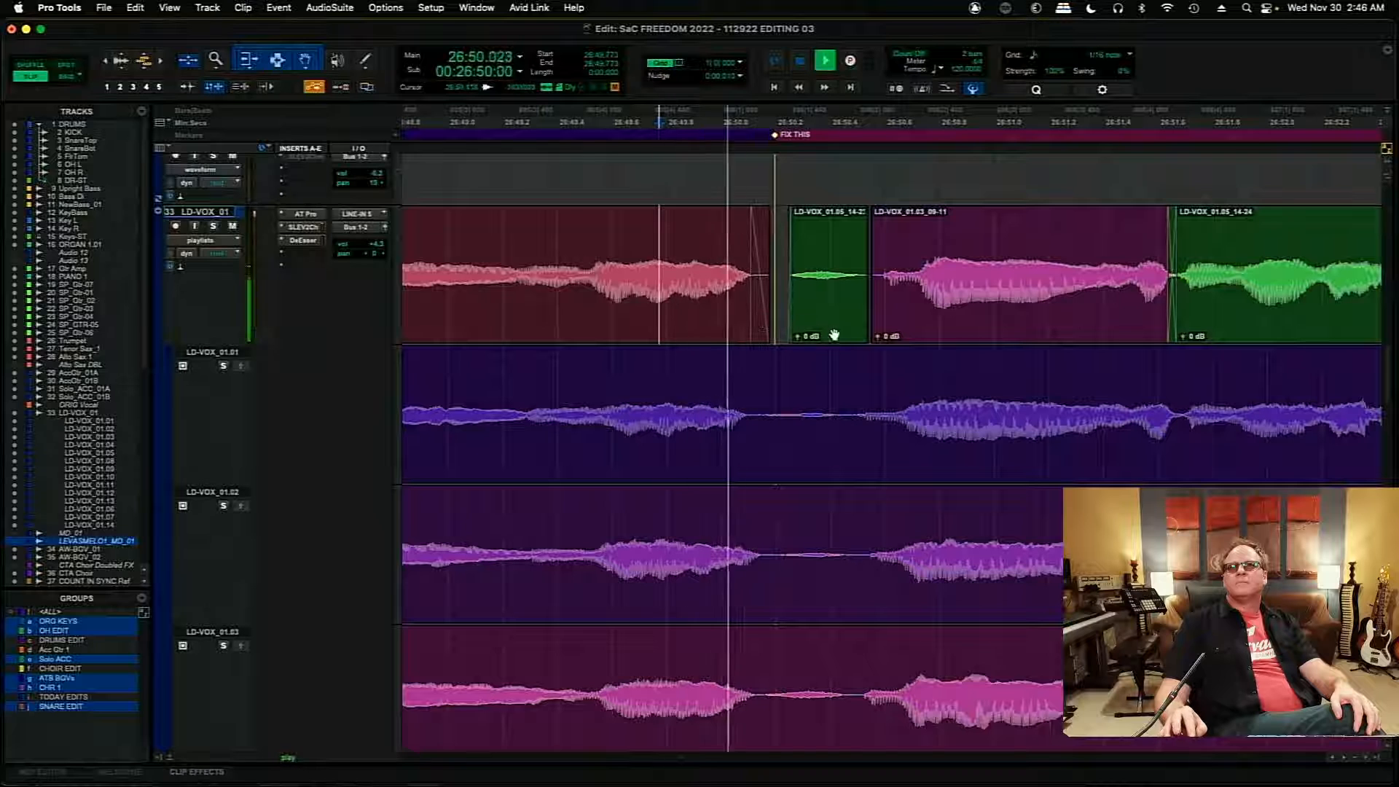
pyautogui.click(846, 333)
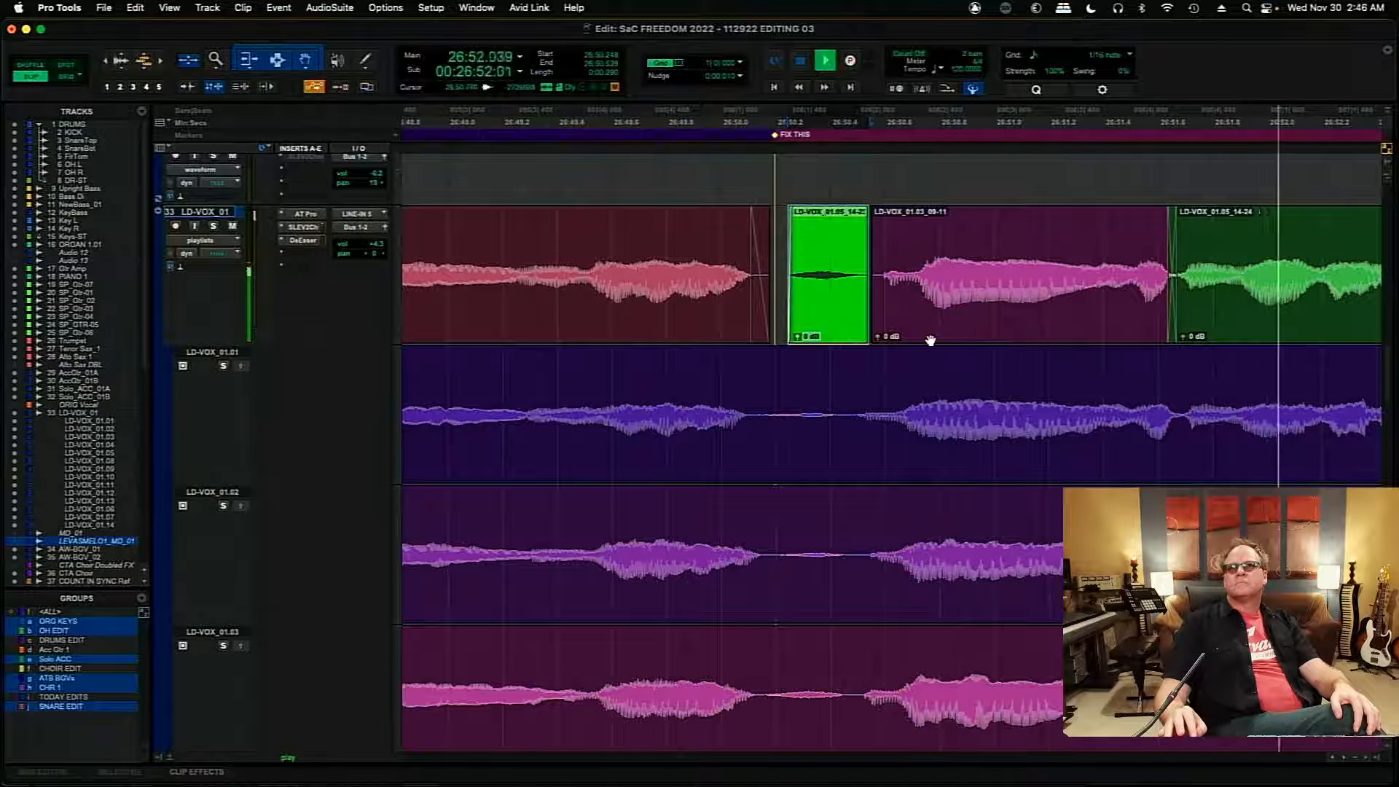
pyautogui.press('Delete')
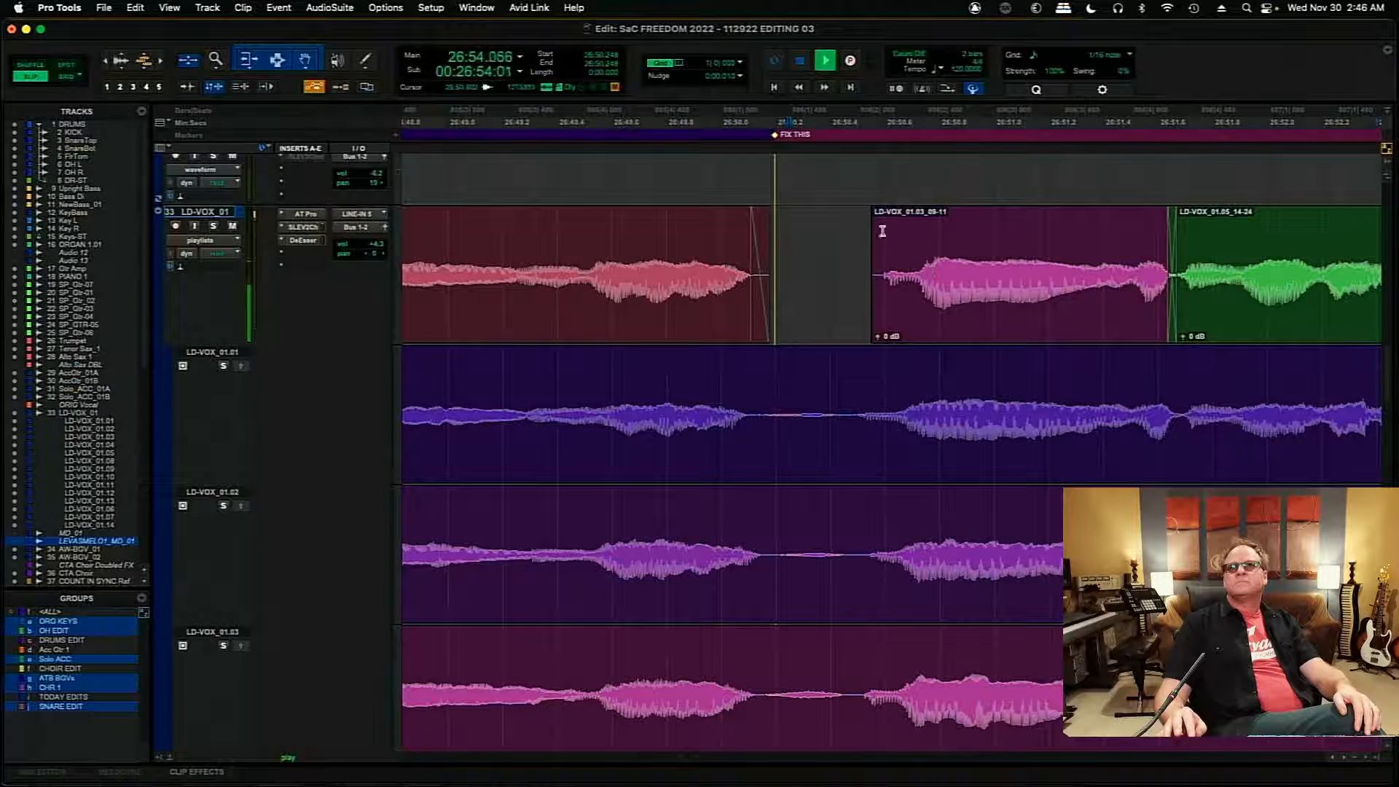
# - Extend the start of LD-VOX_01.03_09-11 back to about 26:50.25 and add a short fade-in there
pyautogui.moveTo(875, 250); pyautogui.dragTo(799, 268)
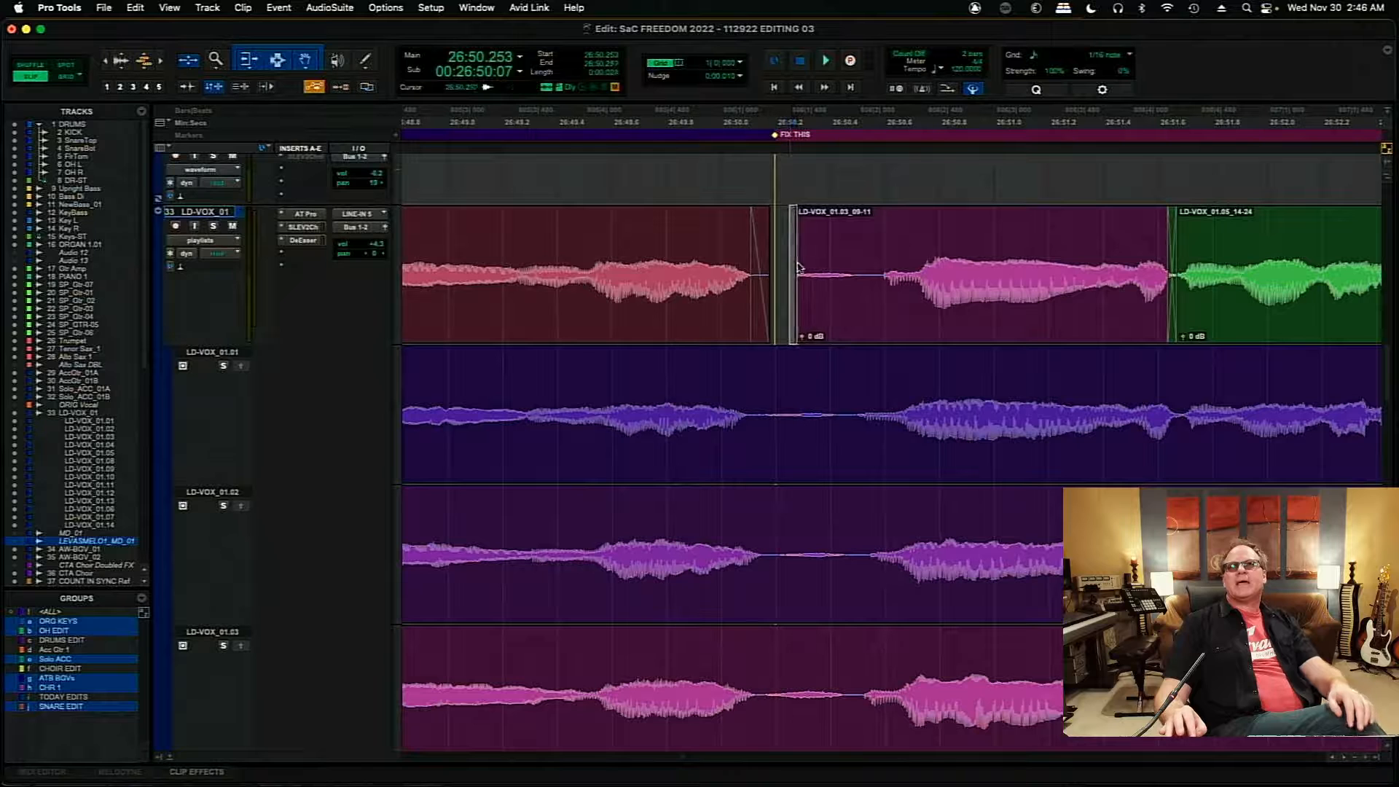
pyautogui.click(802, 215)
pyautogui.moveTo(817, 217); pyautogui.dragTo(818, 214)
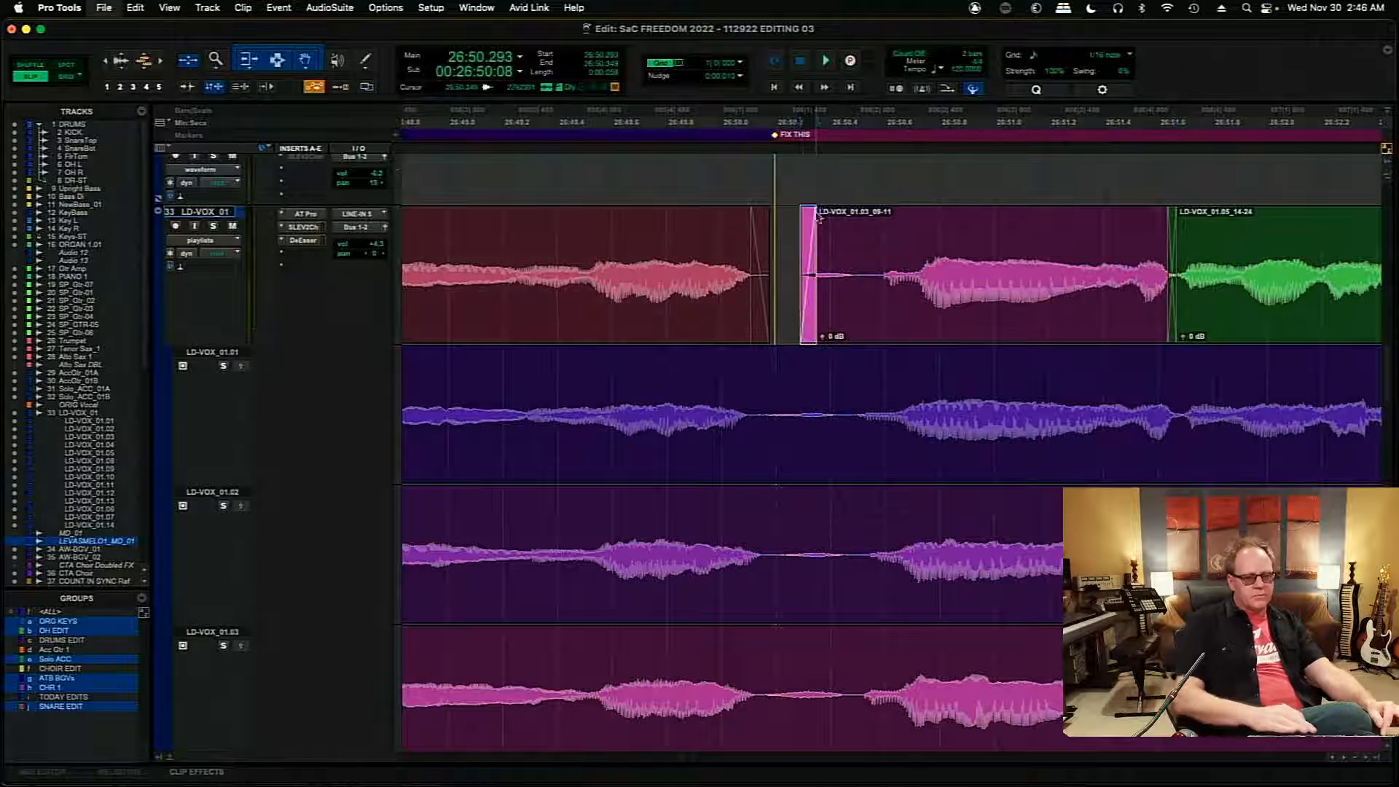
pyautogui.press('r')
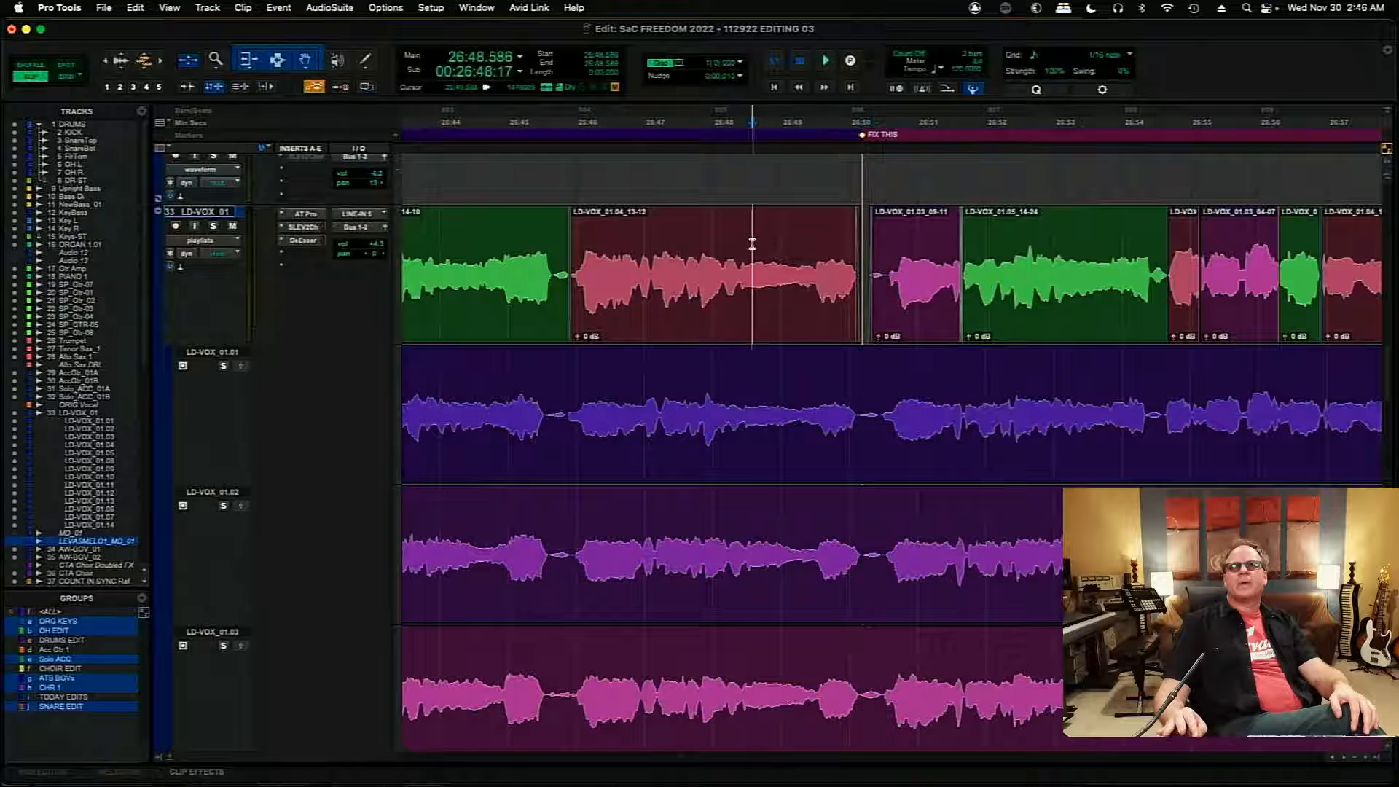
pyautogui.press('space')
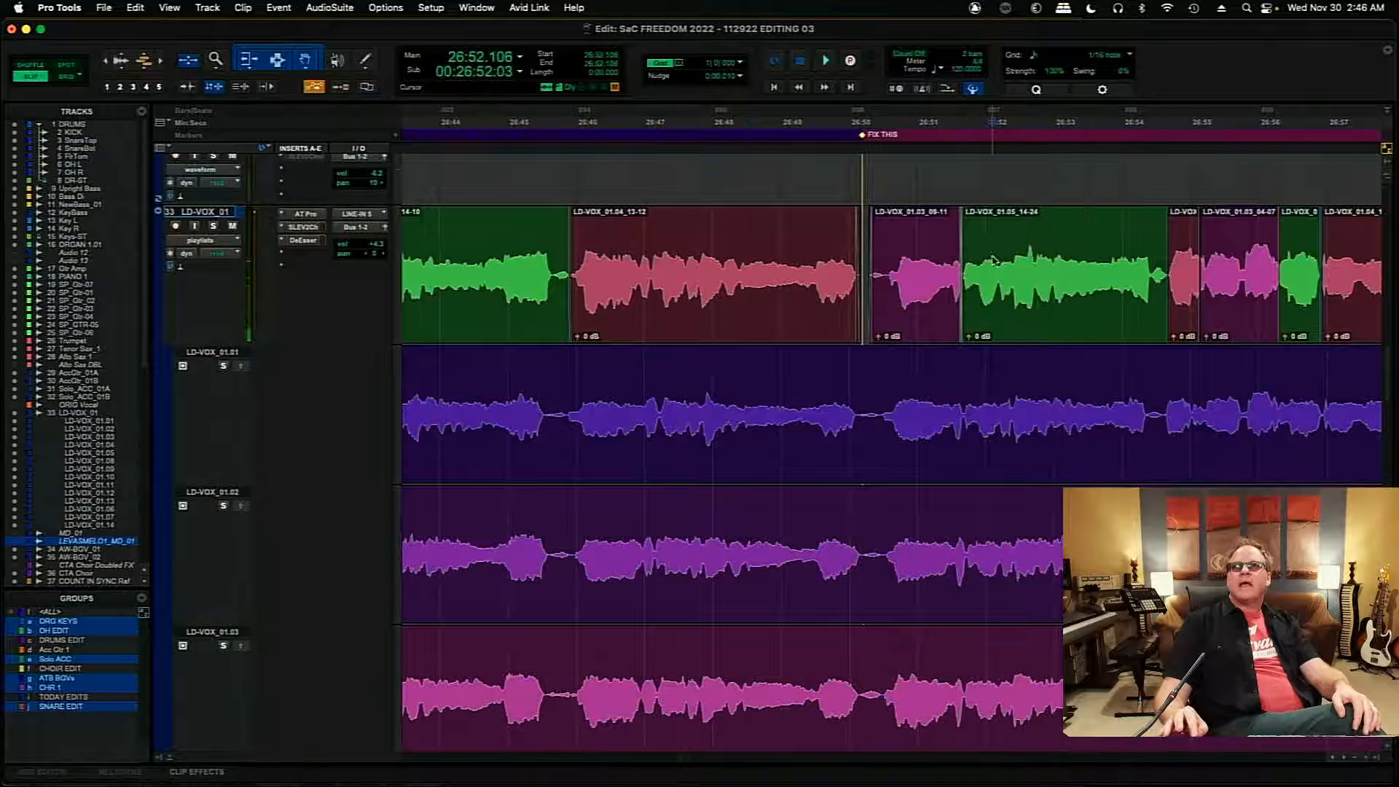
# - Move the crossfade between LD-VOX_01.03_09-11 and LD-VOX_01.05_14-24 to about 26:51.9 and play it from 26:51.398
pyautogui.press('t')
pyautogui.press('t')
pyautogui.press('t')
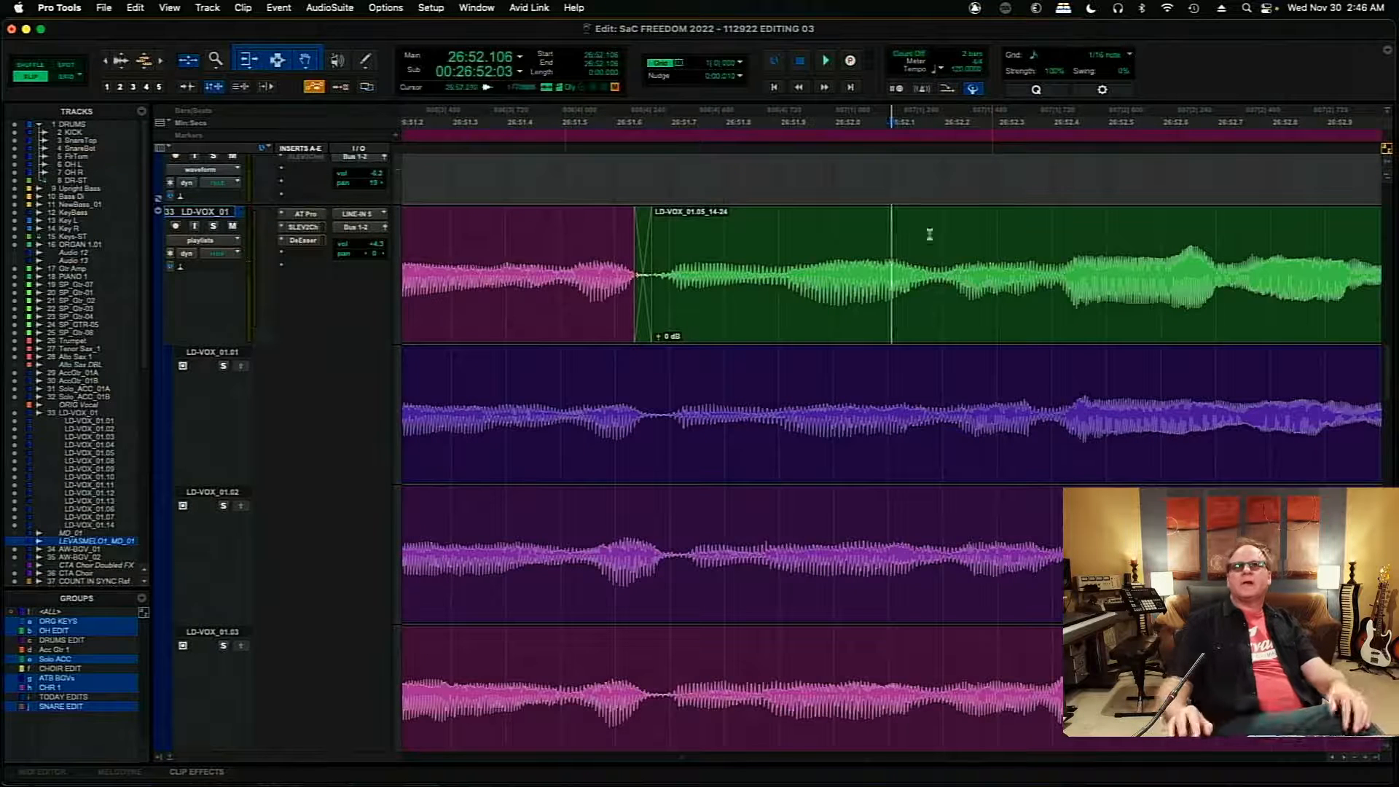
pyautogui.moveTo(642, 331); pyautogui.dragTo(794, 333)
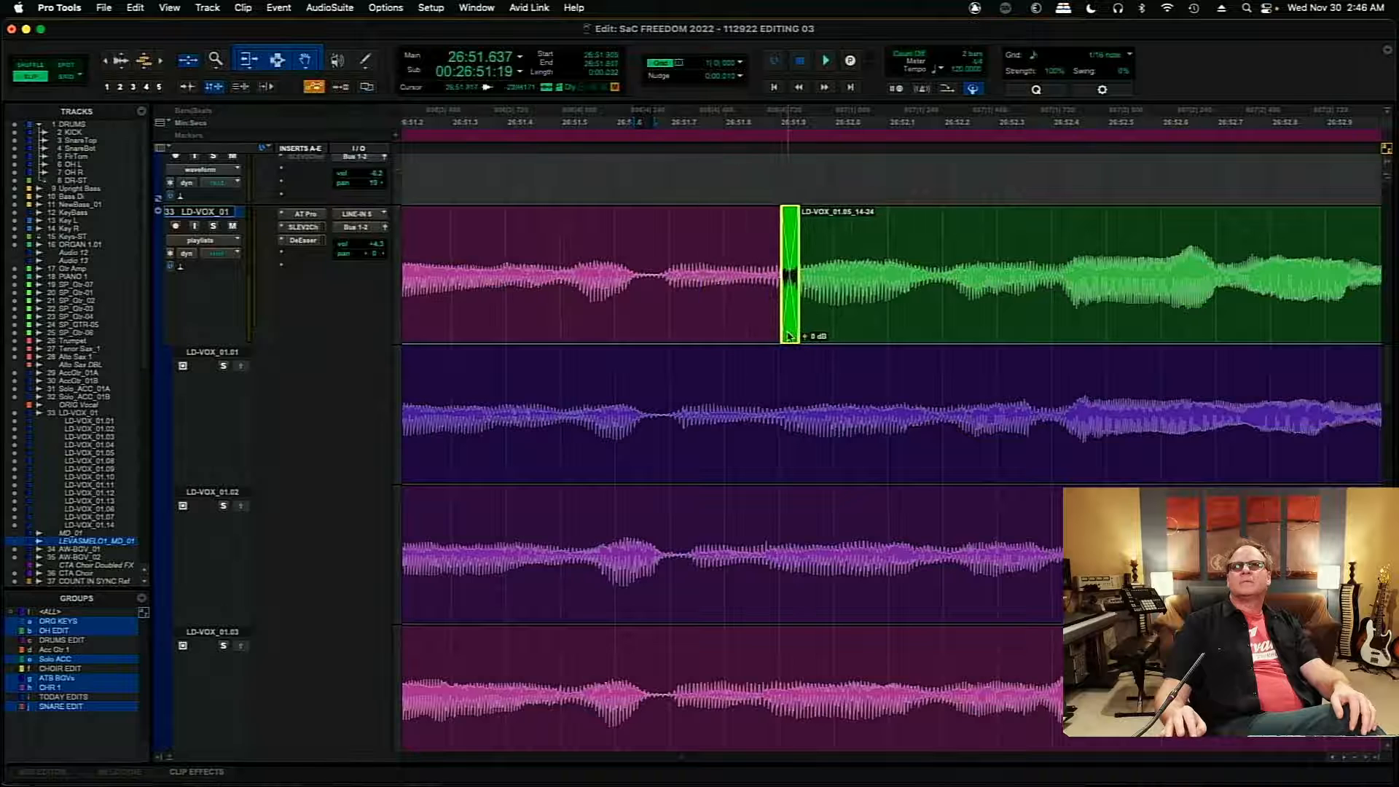
pyautogui.click(506, 284)
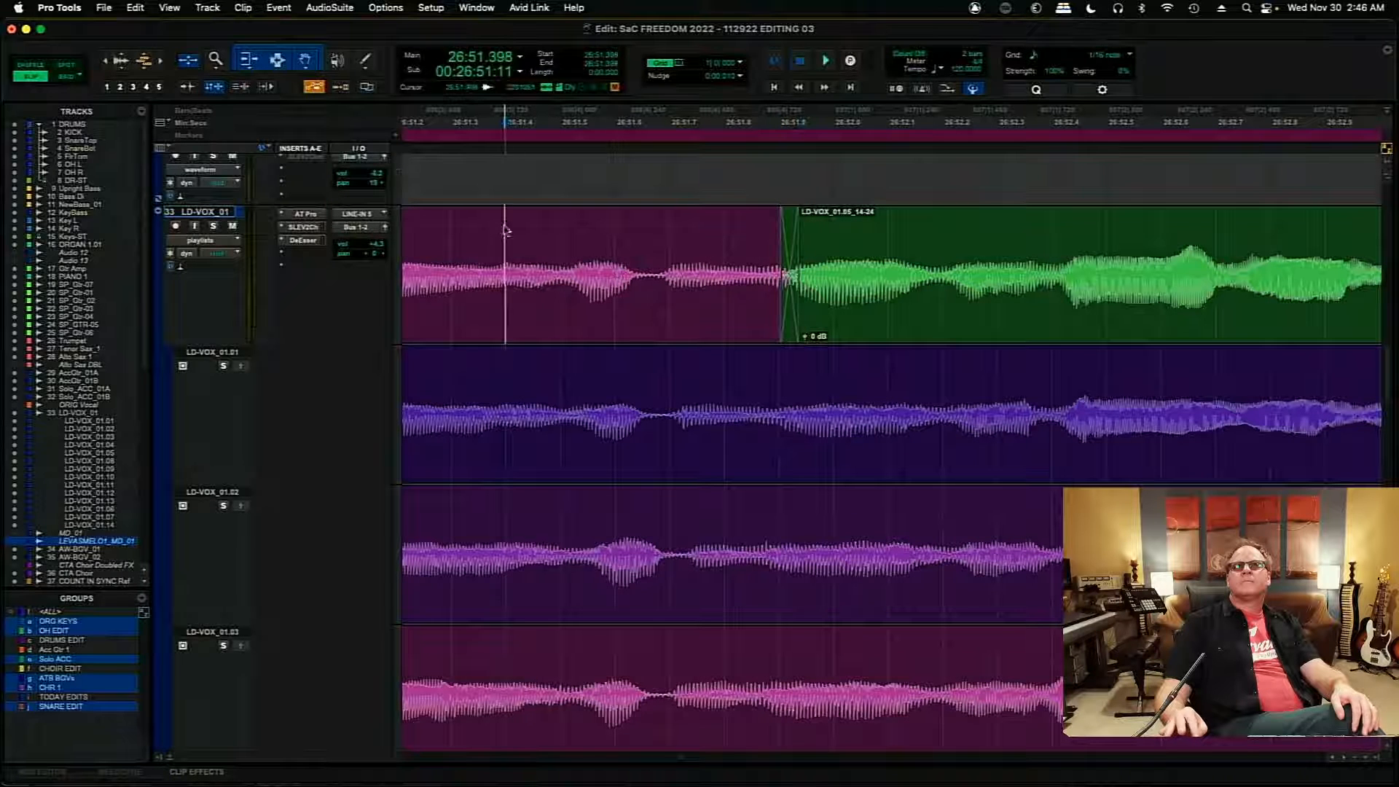
pyautogui.press('space')
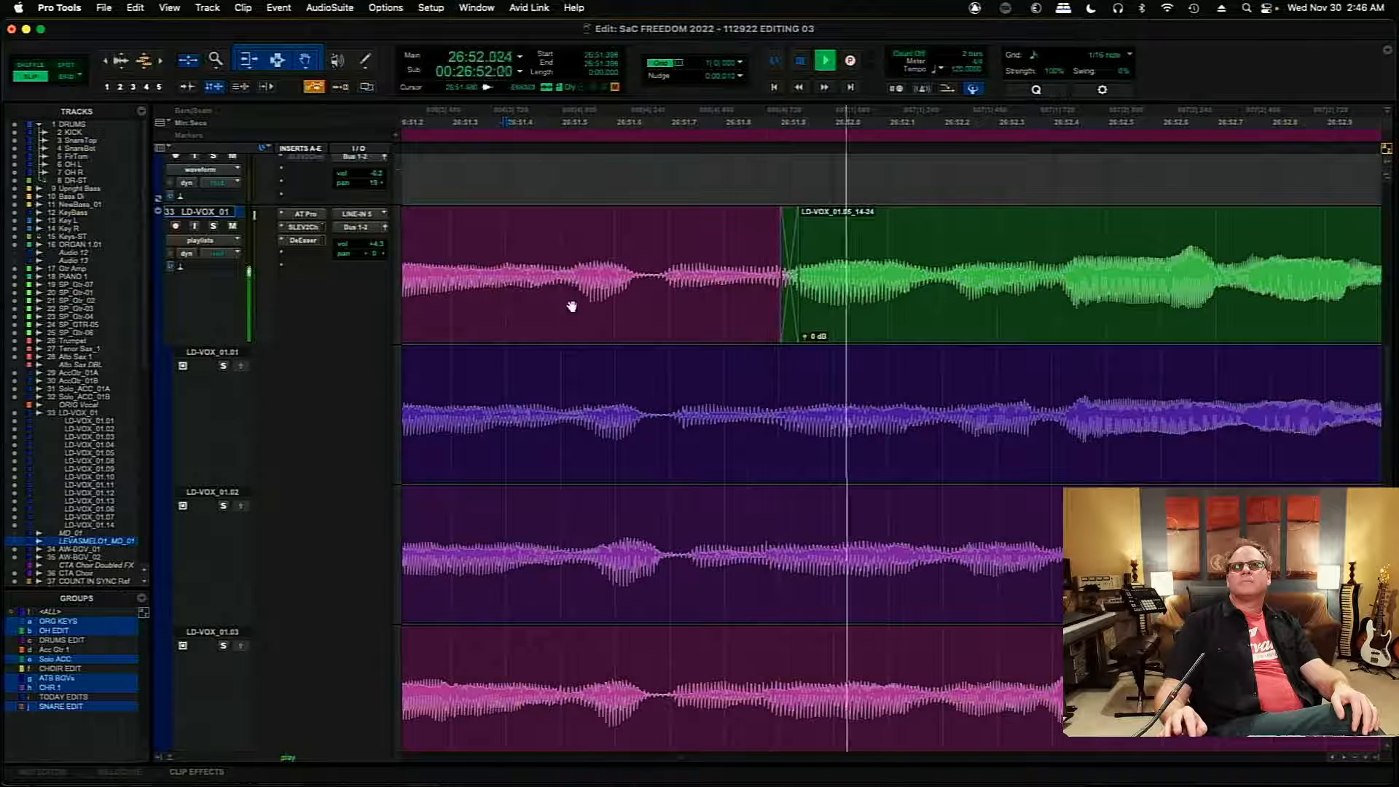
pyautogui.press('space')
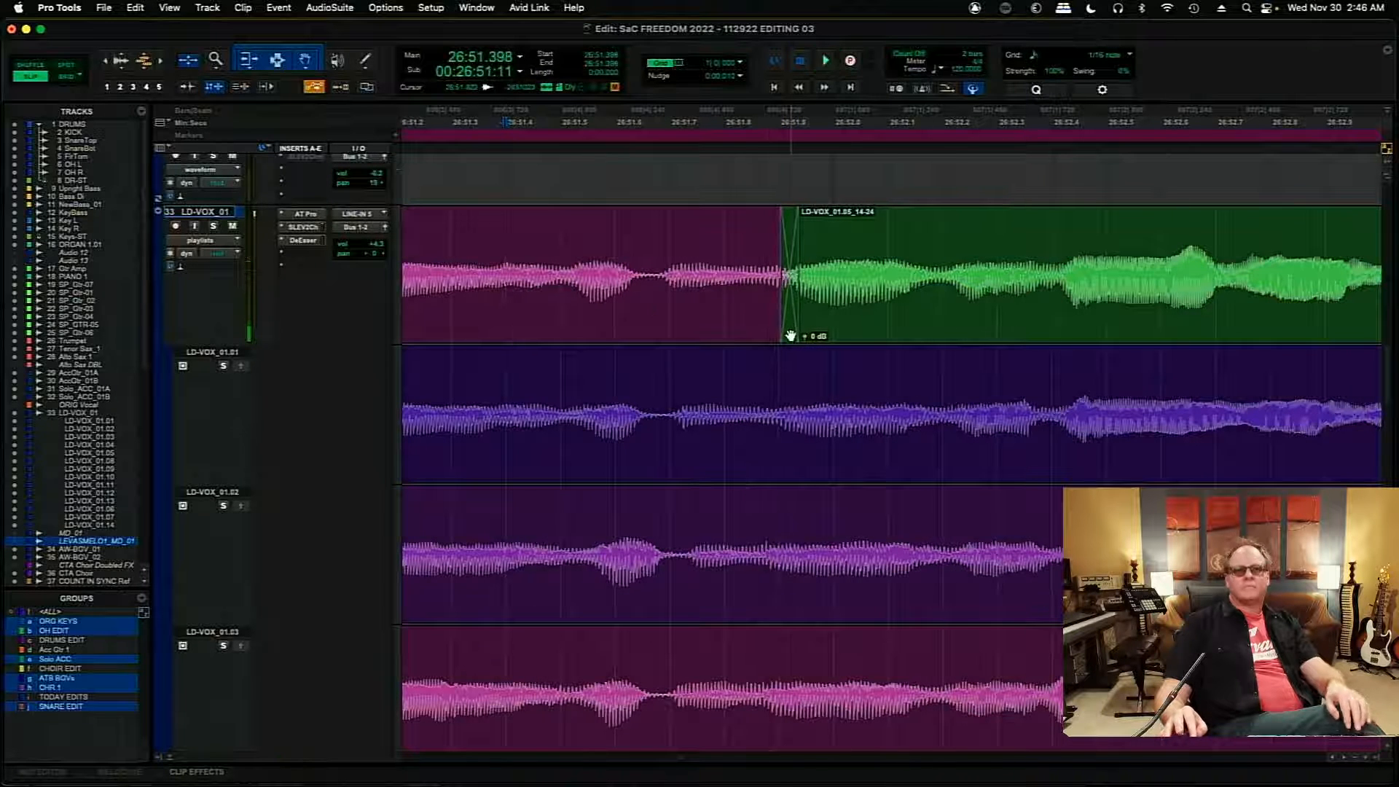
# - Remove the crossfade before LD-VOX_01.05_14-24 and move the edit point to about 26:52.19
pyautogui.click(791, 333)
pyautogui.press('Delete')
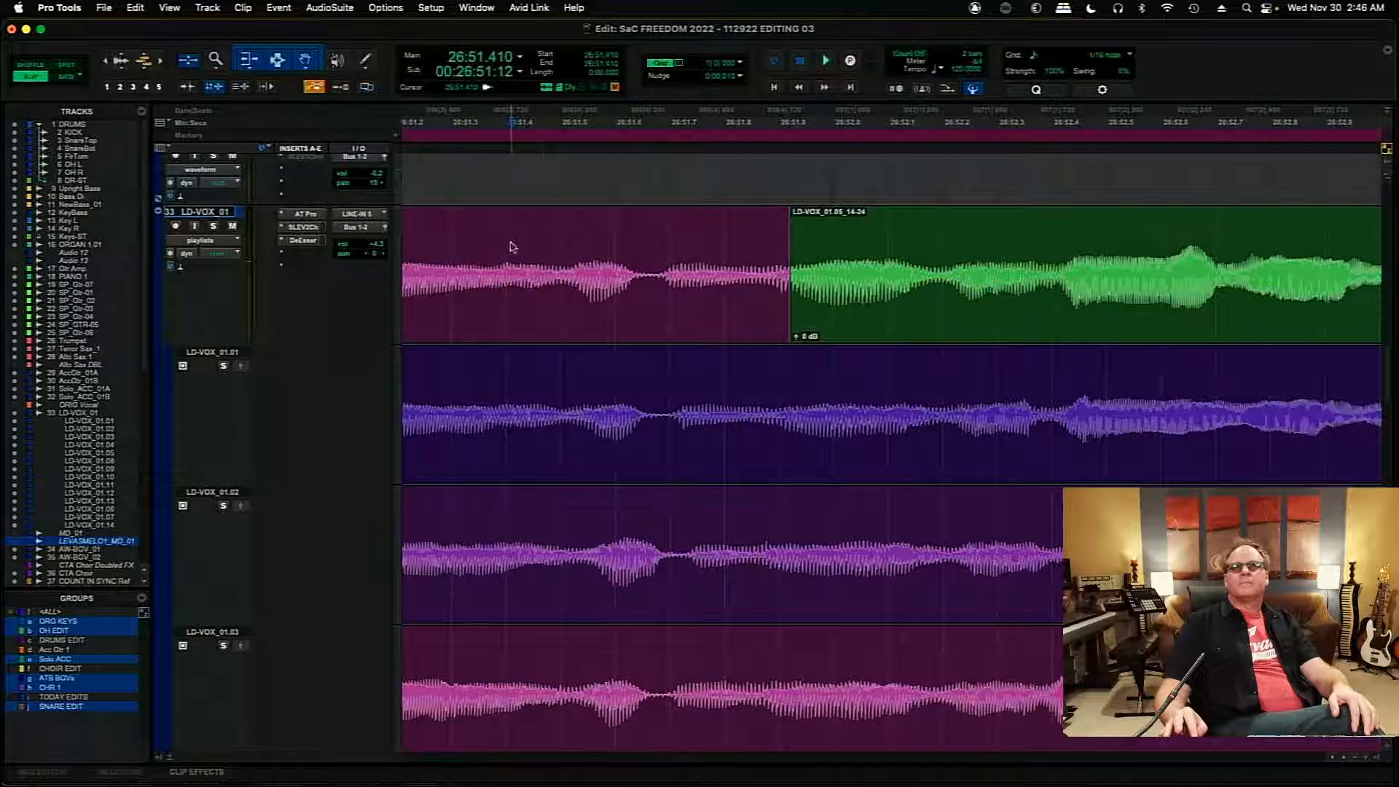
pyautogui.press('space')
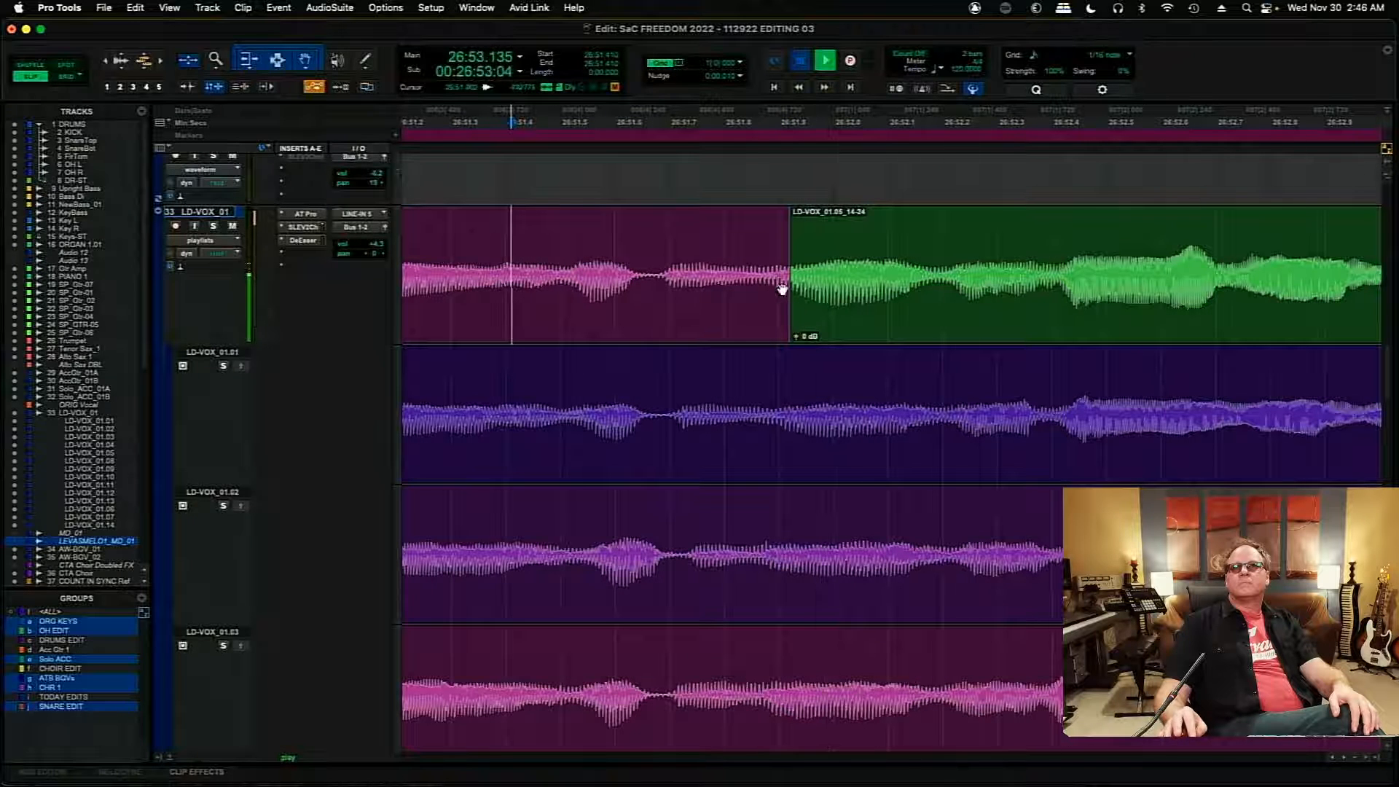
pyautogui.moveTo(784, 282); pyautogui.dragTo(939, 280)
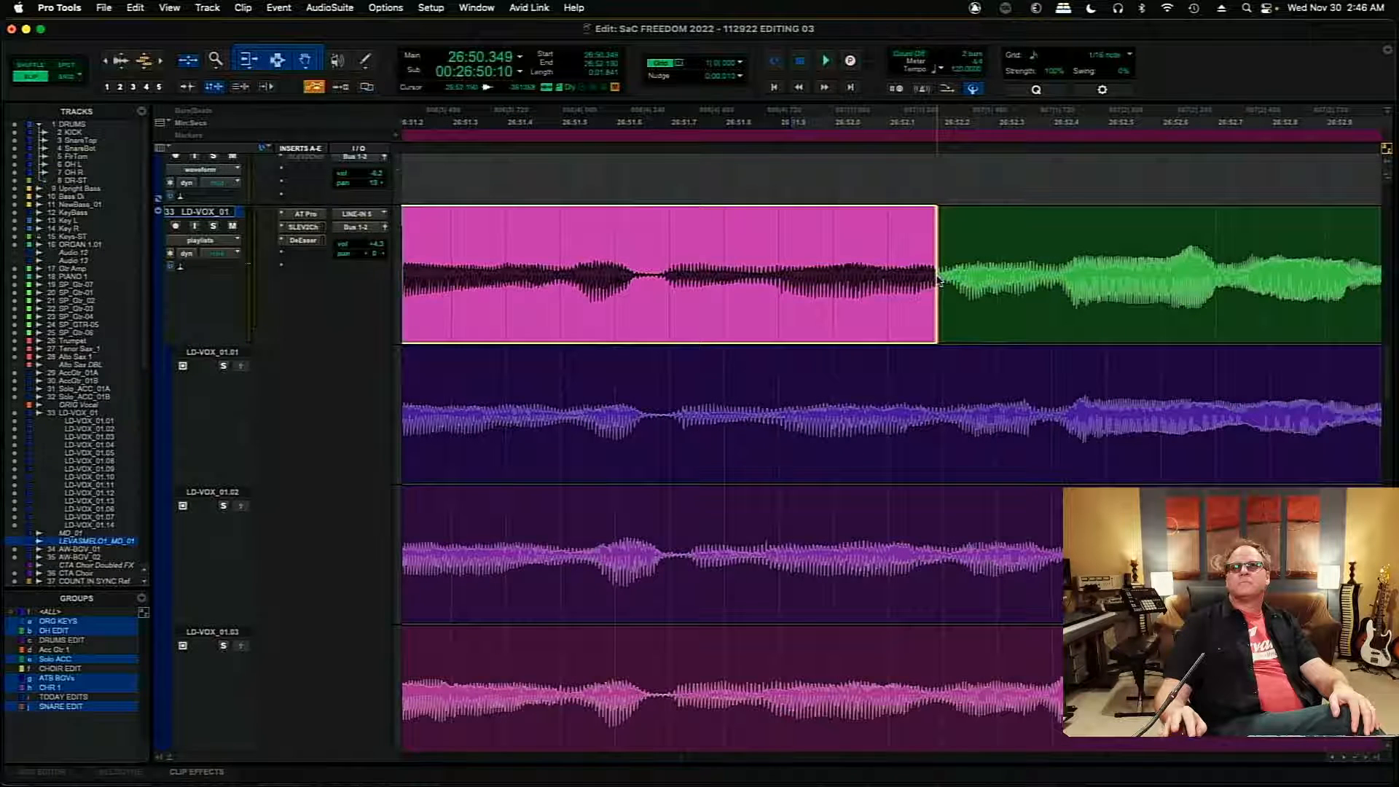
# - Play across the edit point from 26:51.501, then solo LD-VOX_01 and play it again
pyautogui.click(562, 246)
pyautogui.press('space')
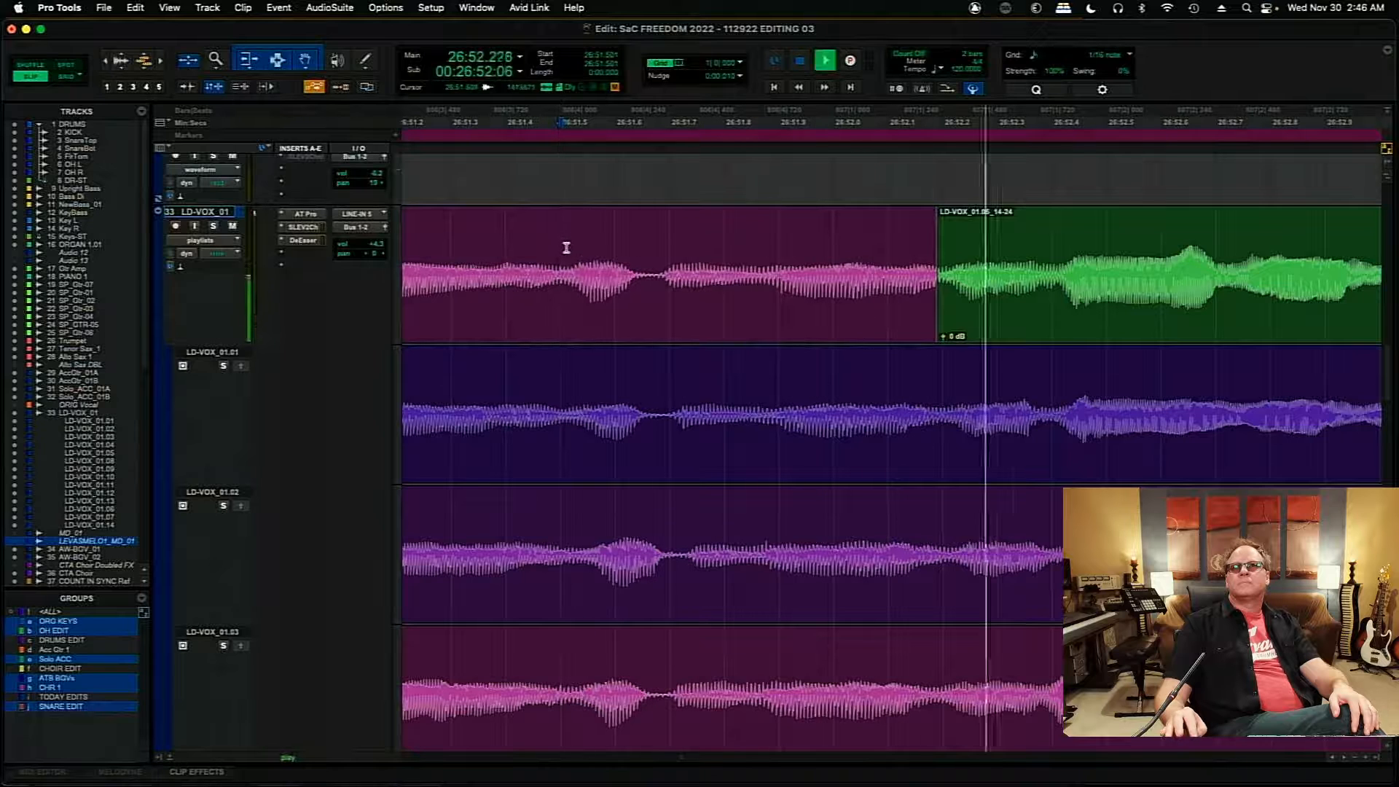
pyautogui.click(214, 227)
pyautogui.press('space')
pyautogui.press('space')
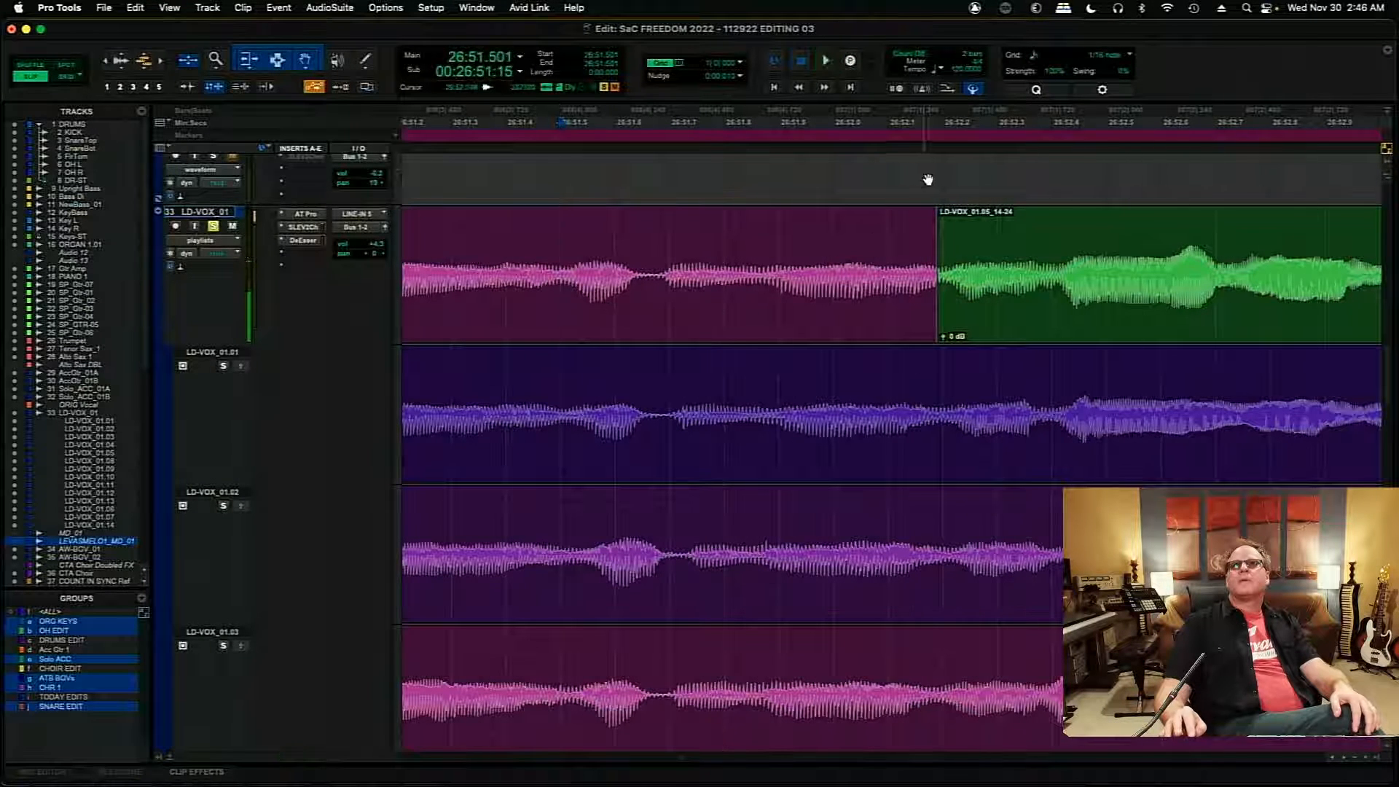
# - Fine-tune the edit point to about 26:52.198 so the waveforms line up, and put a very short crossfade on it
pyautogui.click(937, 168)
pyautogui.press('super+bracketright')
pyautogui.press('super+bracketright')
pyautogui.press('super+bracketright')
pyautogui.press('super+bracketright')
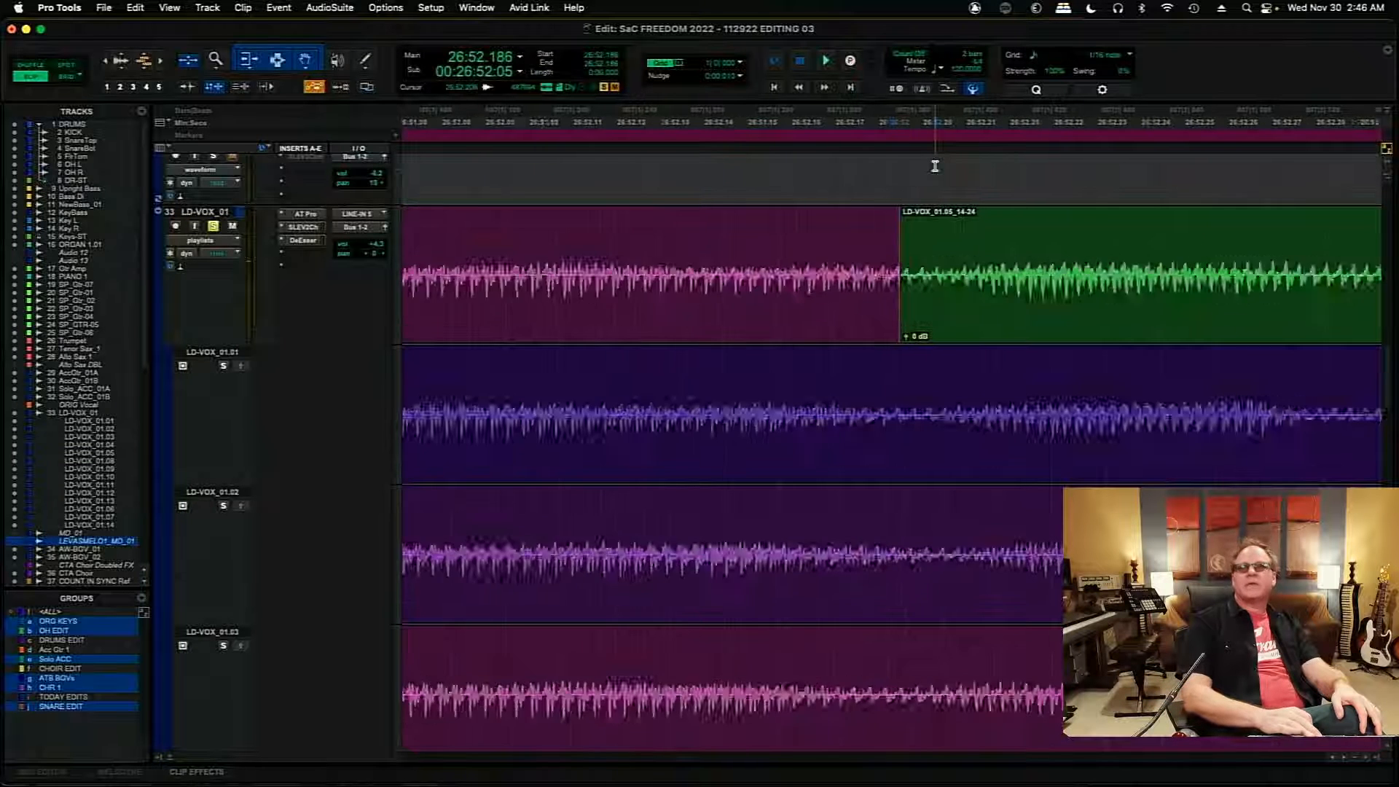
pyautogui.press('super+bracketright')
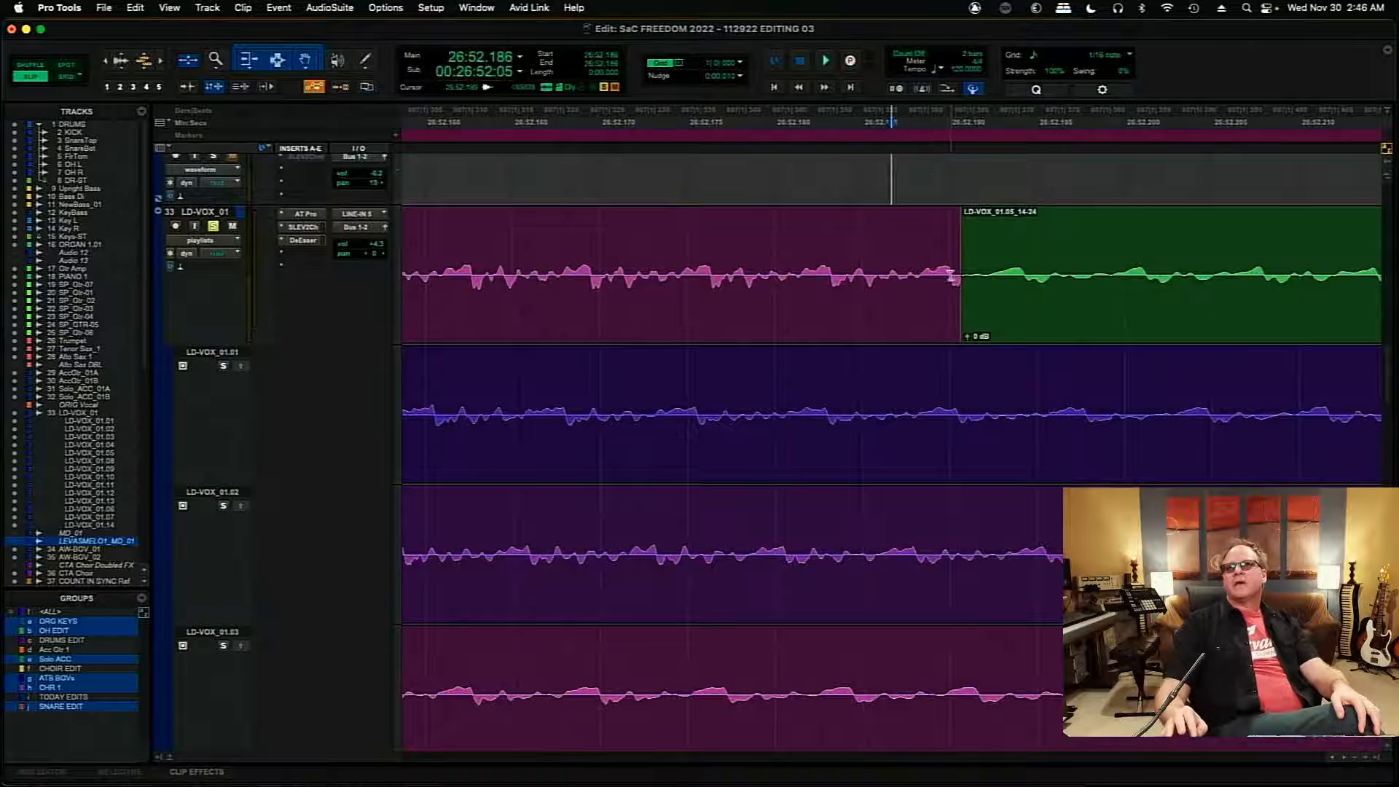
pyautogui.moveTo(956, 274); pyautogui.dragTo(972, 275)
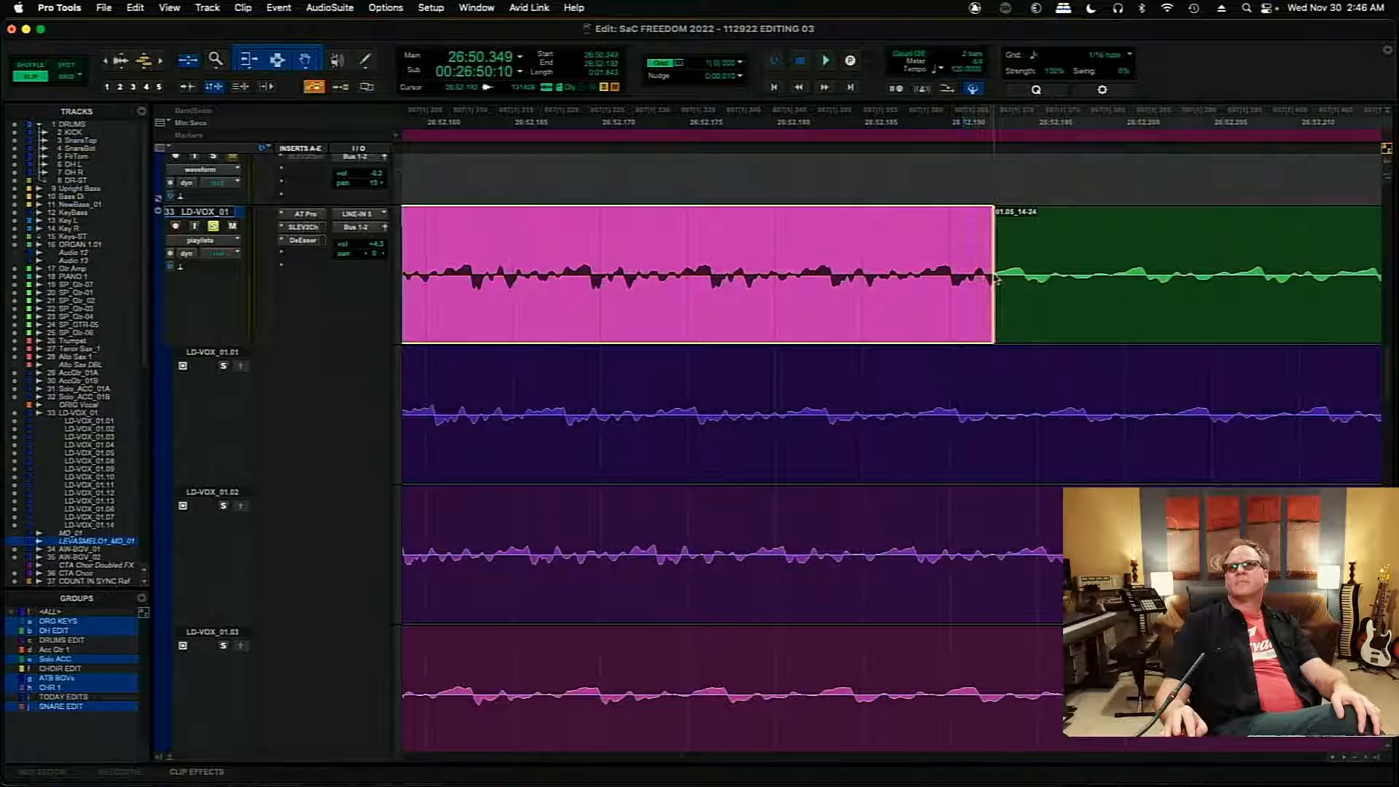
pyautogui.moveTo(986, 281)
pyautogui.mouseDown()
pyautogui.moveTo(1031, 286)
pyautogui.moveTo(990, 296)
pyautogui.moveTo(1024, 272)
pyautogui.moveTo(1094, 277)
pyautogui.mouseUp()
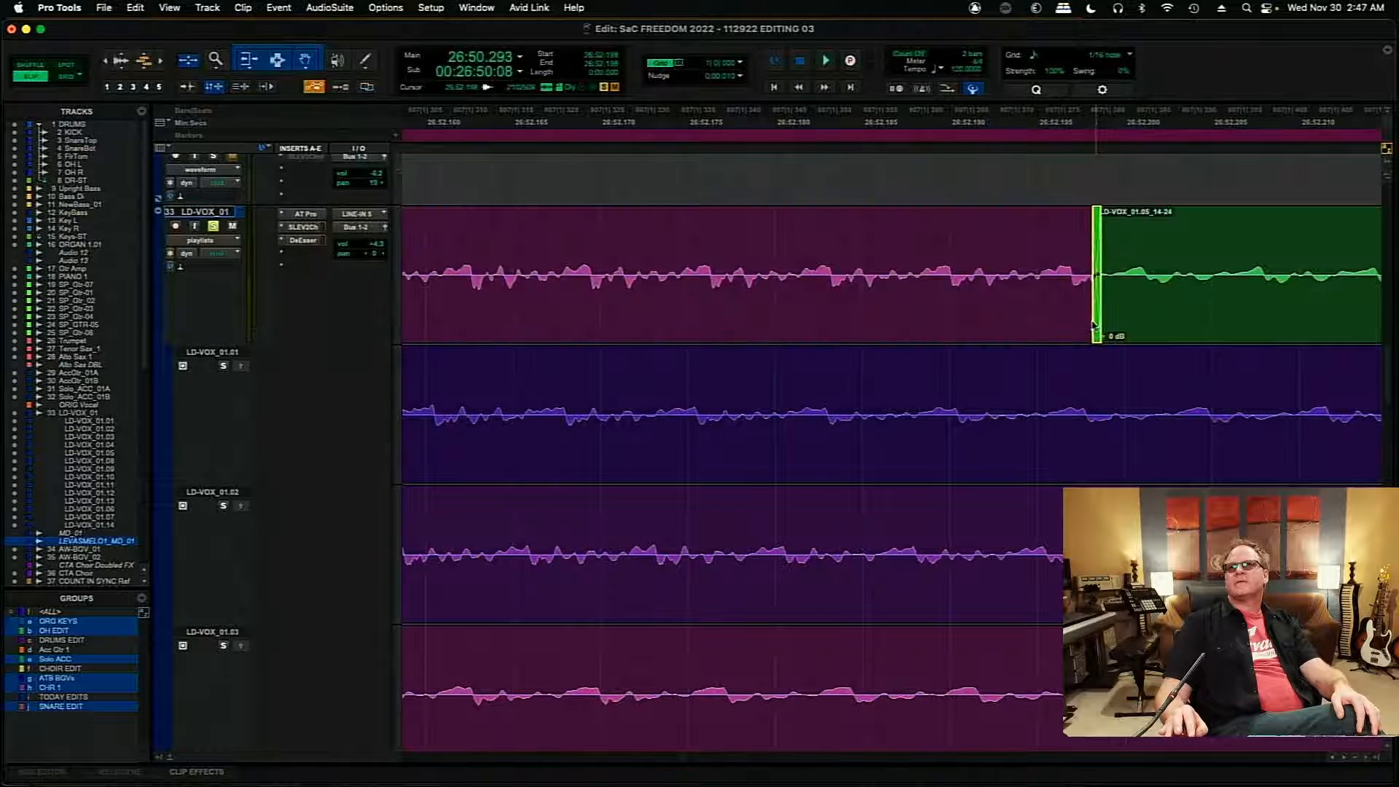
# - Play the transition from 26:51.697 with LD-VOX_01 soloed, then unsolo it and play again
pyautogui.press('r')
pyautogui.press('r')
pyautogui.press('r')
pyautogui.press('r')
pyautogui.press('r')
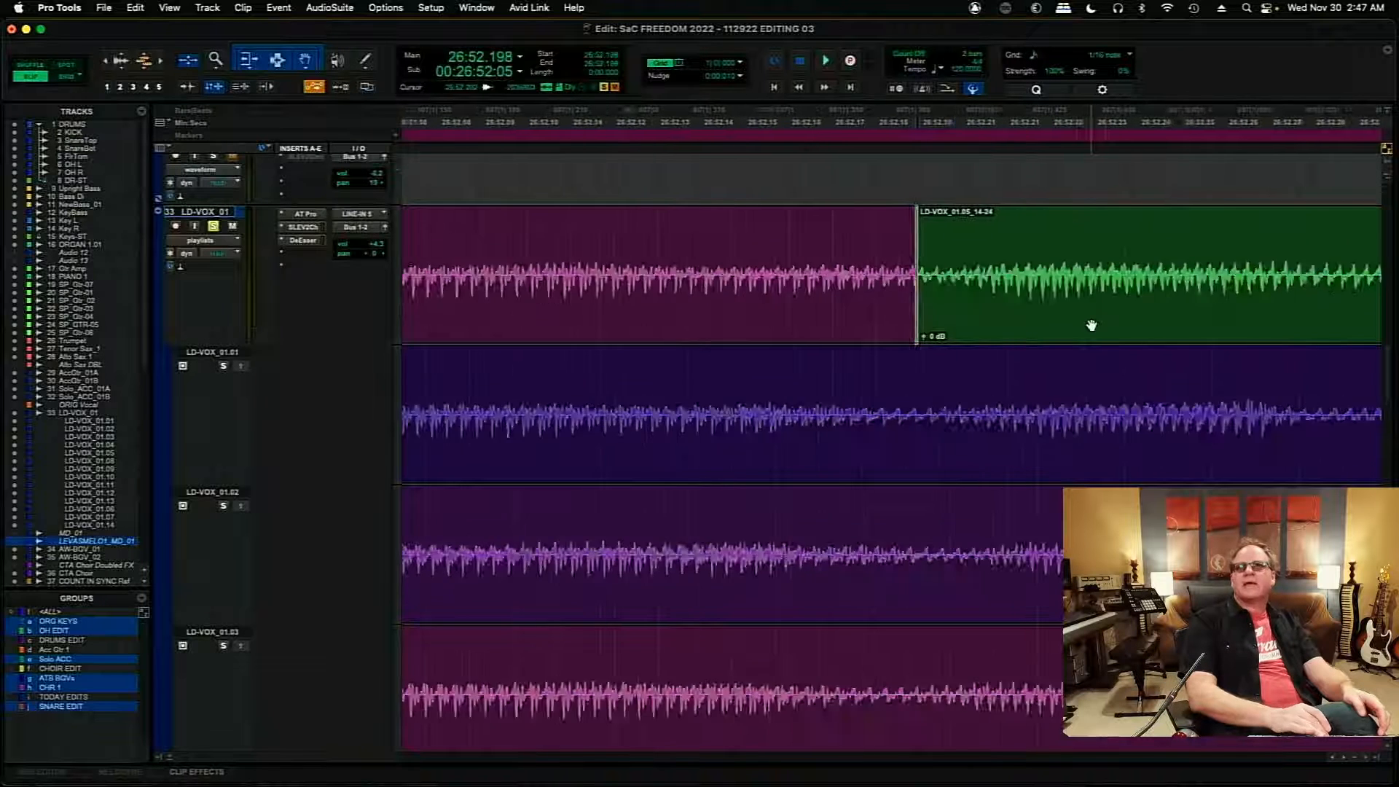
pyautogui.click(624, 258)
pyautogui.press('space')
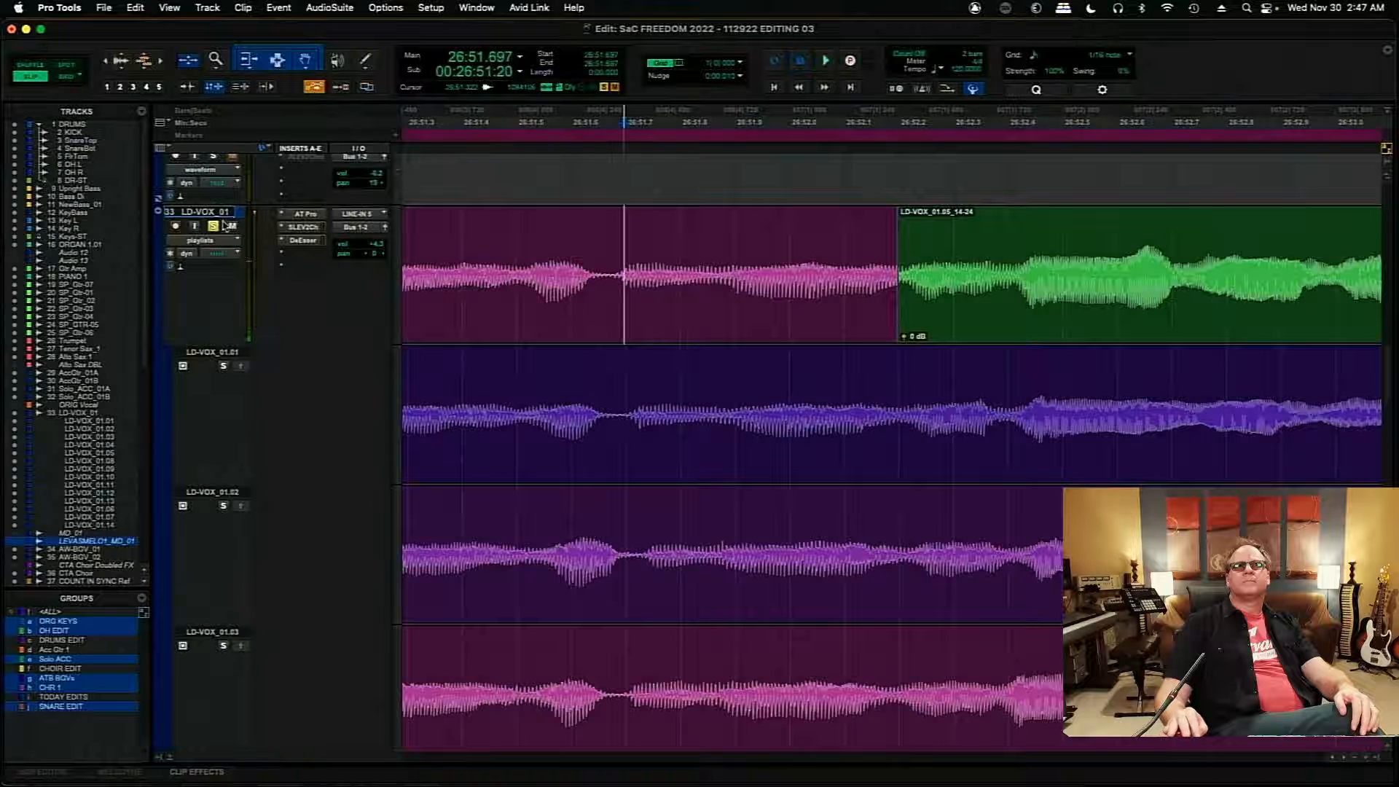
pyautogui.press('space')
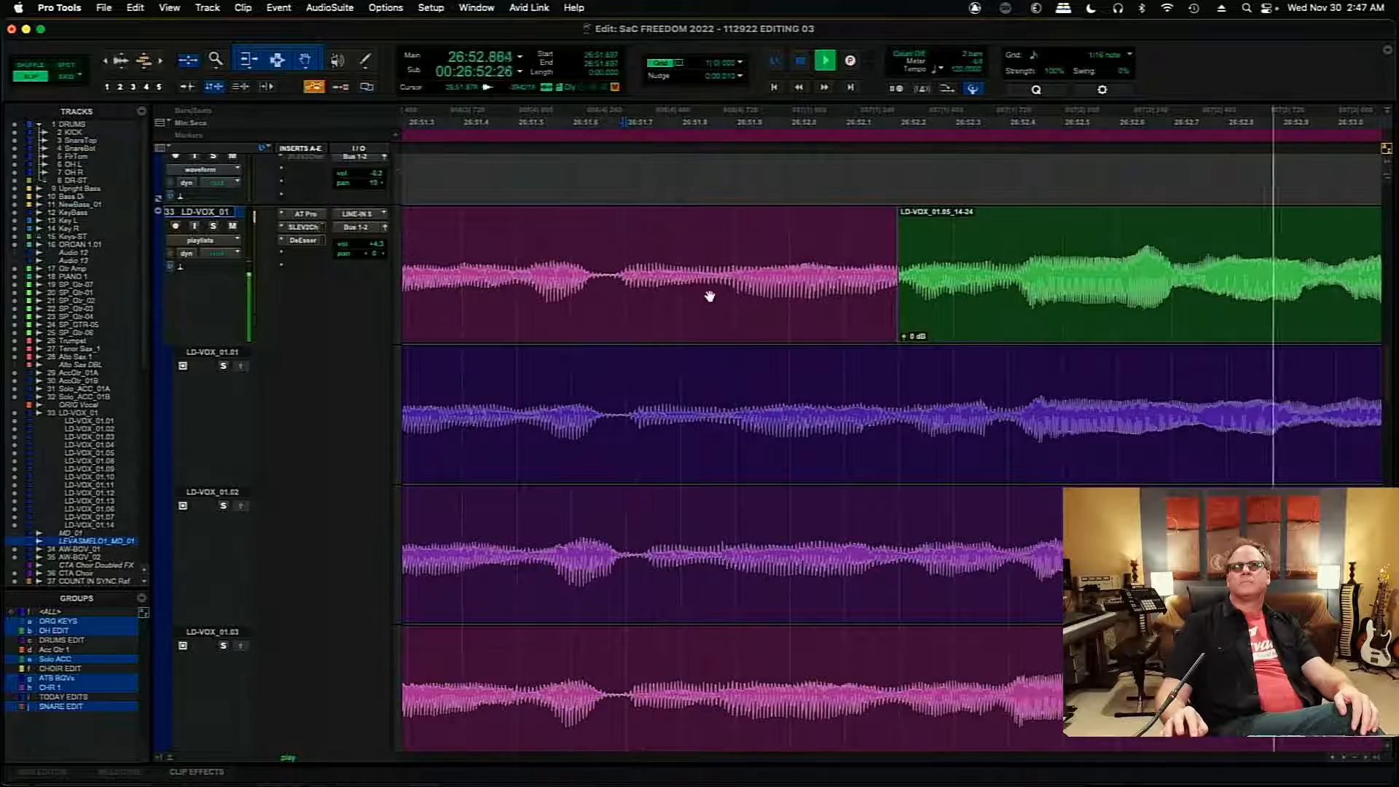
# - Play the remaining comp clips, resuming from 27:02.058, through the end of the comped section
pyautogui.press('r')
pyautogui.press('r')
pyautogui.press('r')
pyautogui.press('r')
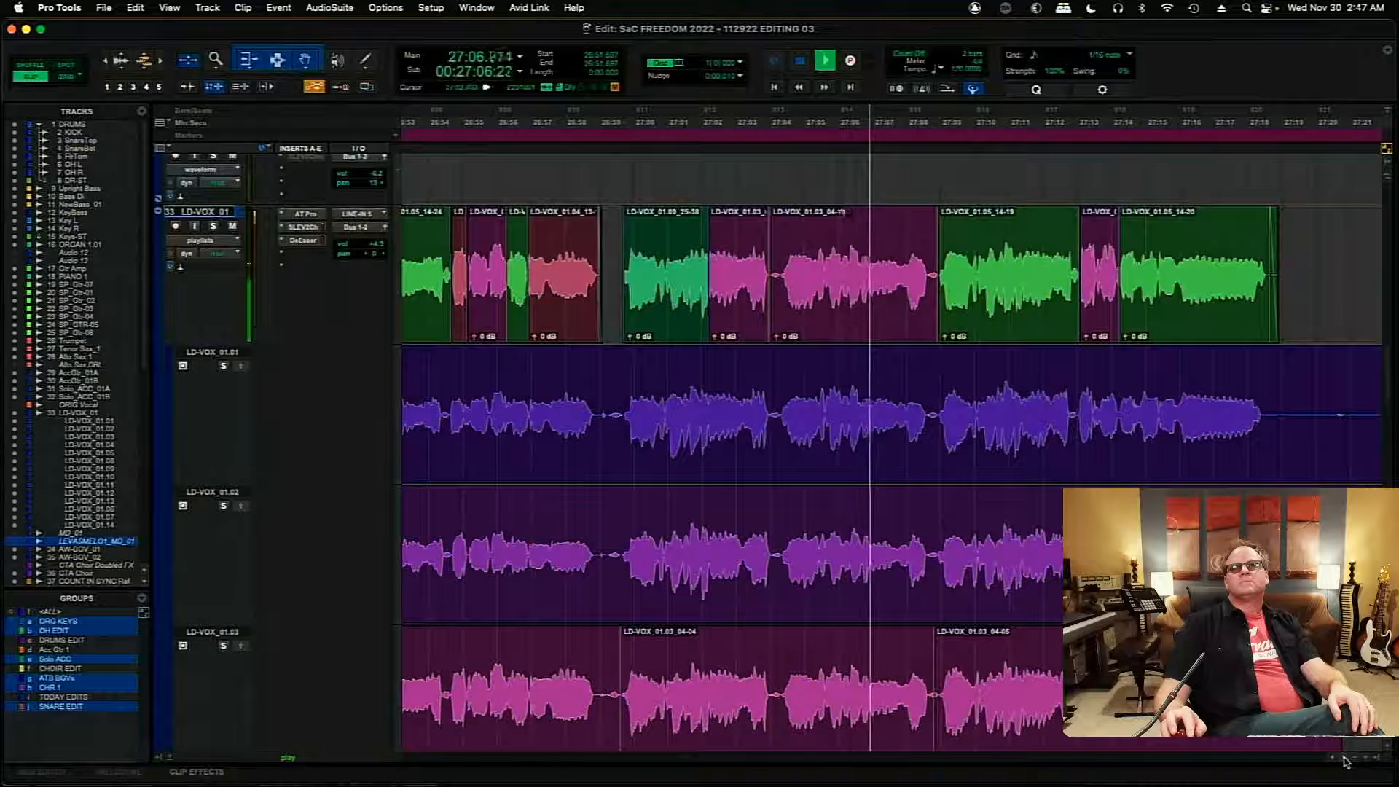
pyautogui.press('space')
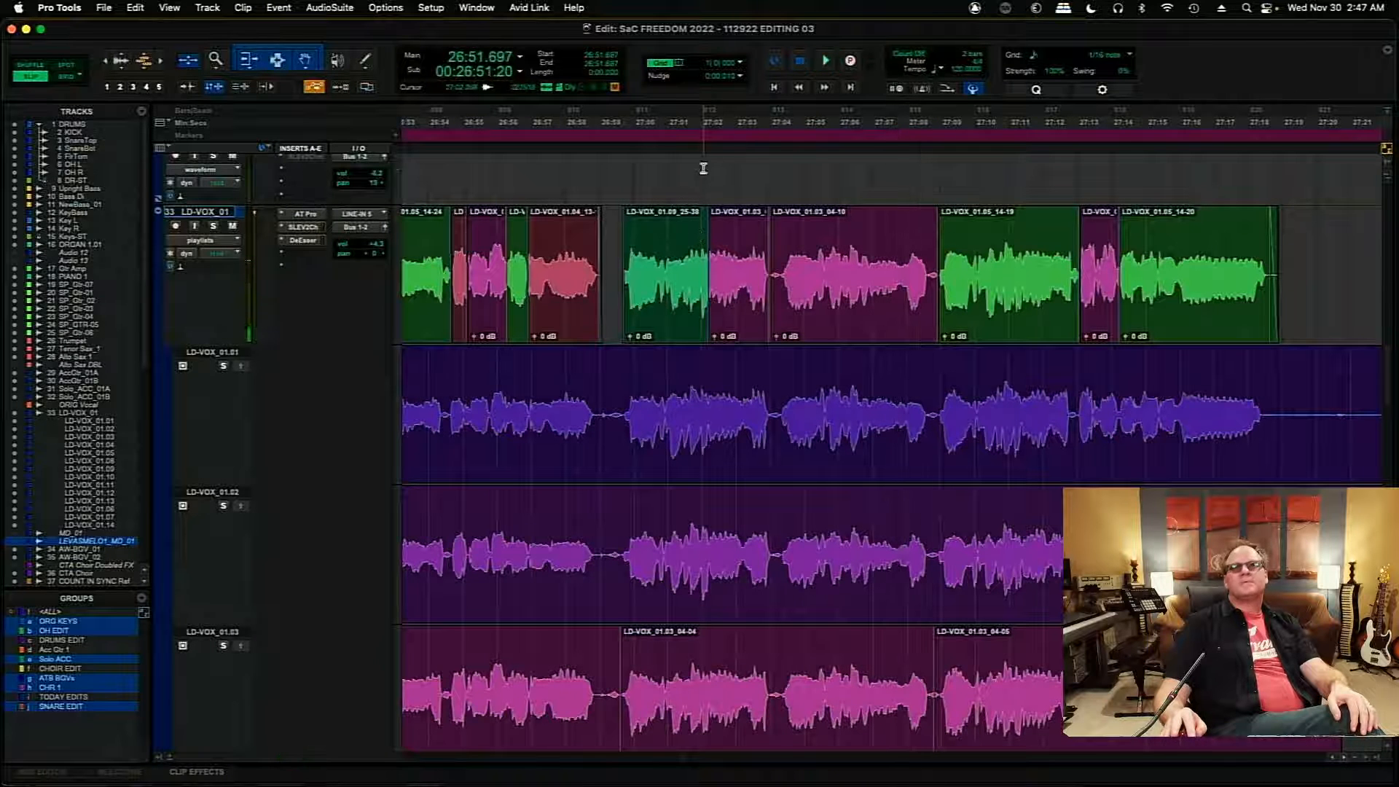
pyautogui.press('space')
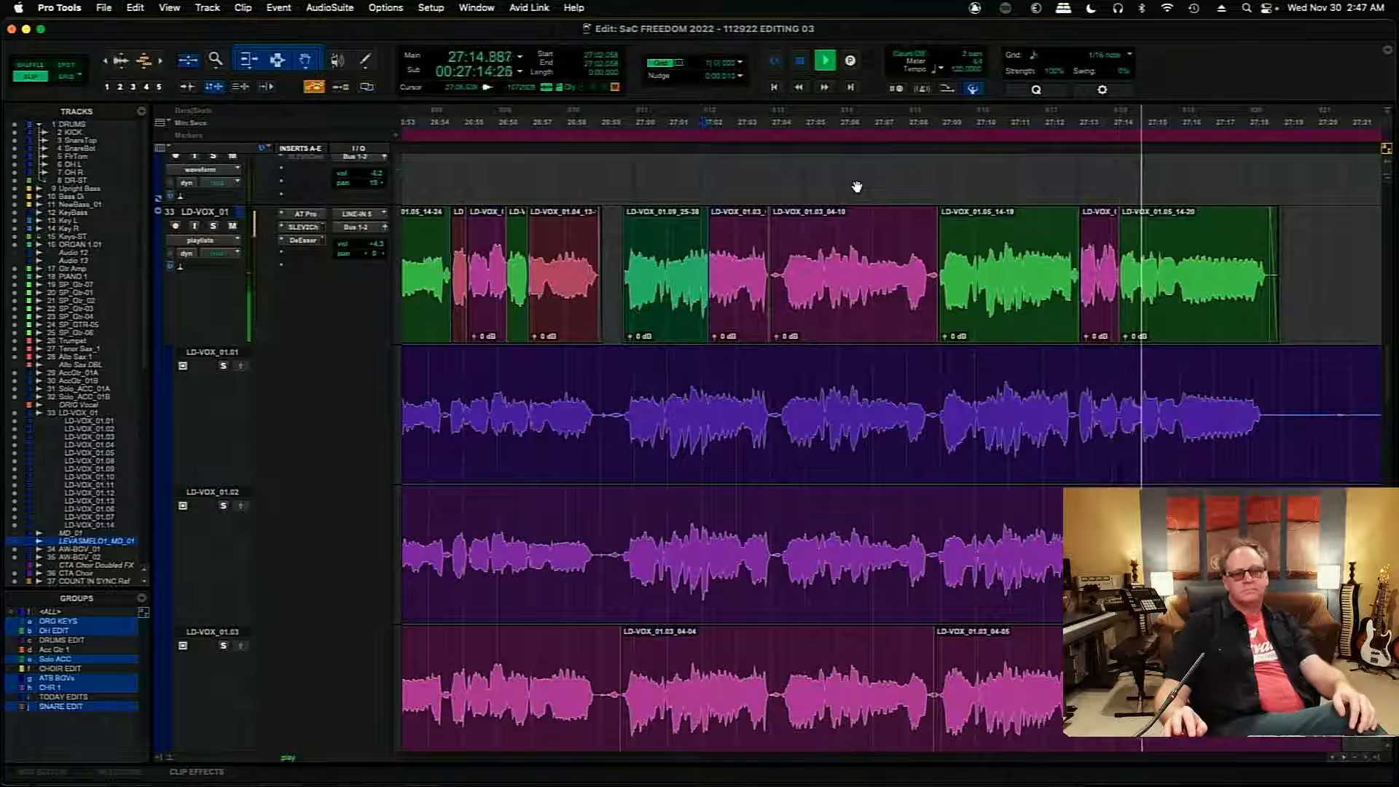
pyautogui.click(1343, 758)
pyautogui.click(1343, 757)
pyautogui.click(1344, 758)
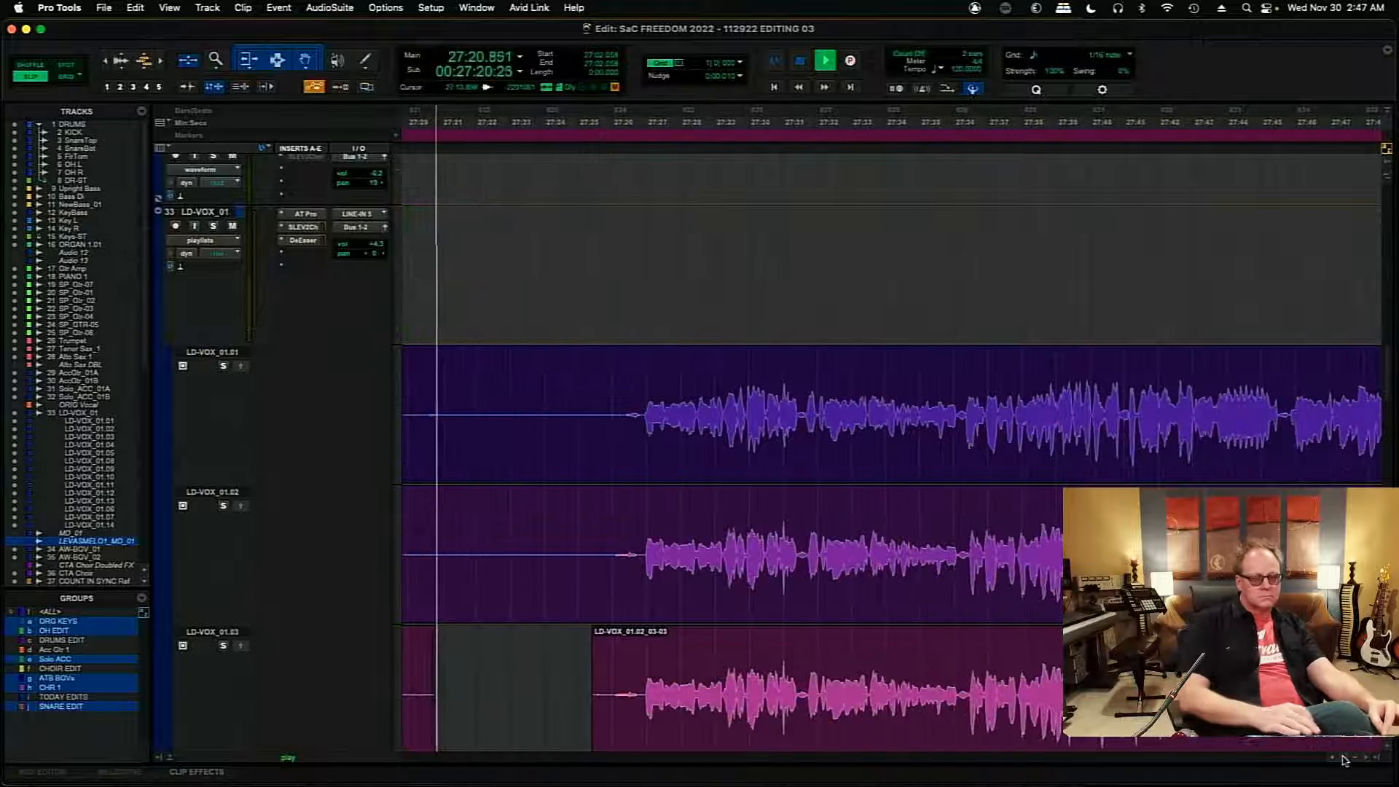
pyautogui.press('r')
pyautogui.press('r')
pyautogui.press('space')
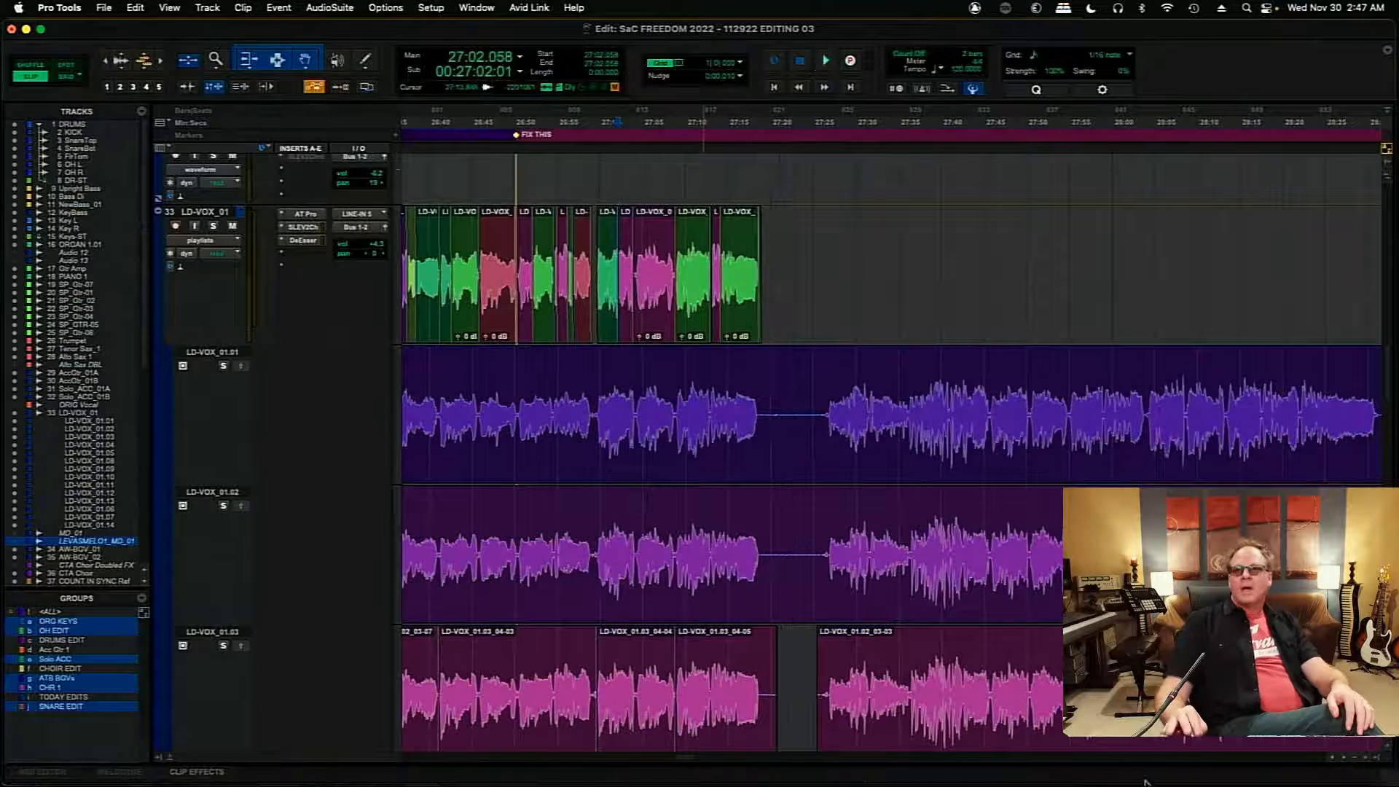
# - Delete the silent stretch between phrases on playlist LD-VOX_01.09, from about 27:21.4 to 27:25.6
pyautogui.moveTo(683, 761)
pyautogui.mouseDown()
pyautogui.moveTo(711, 761)
pyautogui.moveTo(684, 763)
pyautogui.mouseUp()
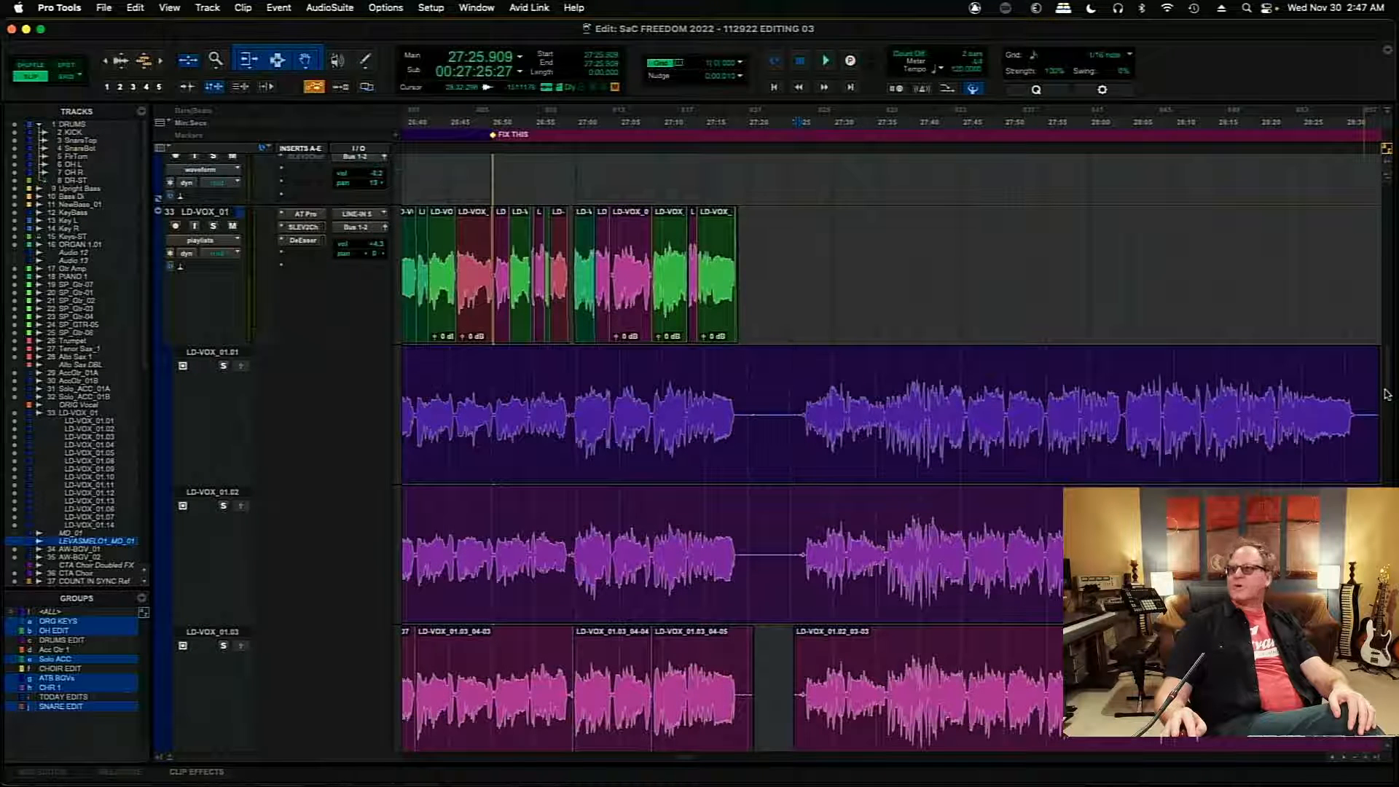
pyautogui.moveTo(1387, 394); pyautogui.dragTo(1392, 457)
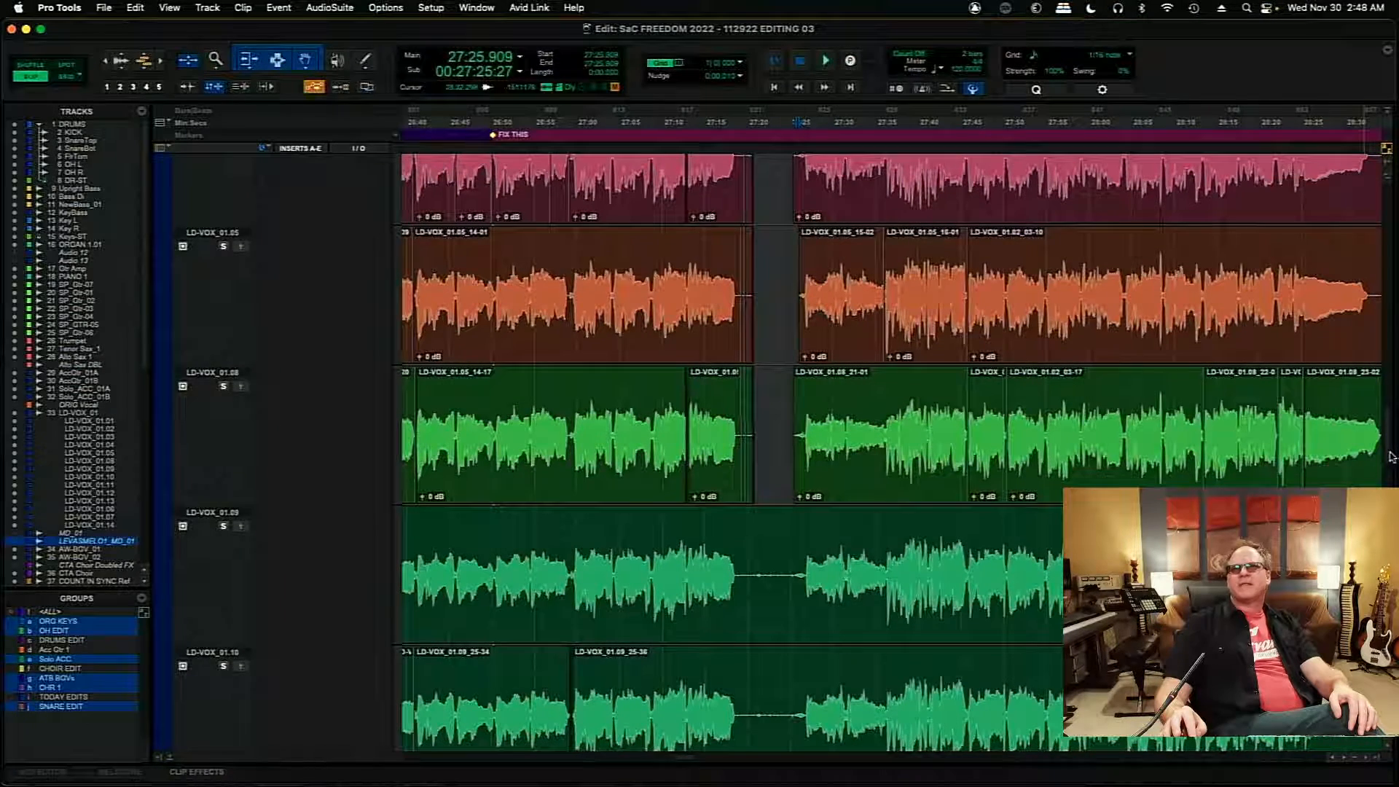
pyautogui.moveTo(1390, 457)
pyautogui.mouseDown()
pyautogui.moveTo(1392, 503)
pyautogui.moveTo(1392, 454)
pyautogui.moveTo(1394, 469)
pyautogui.mouseUp()
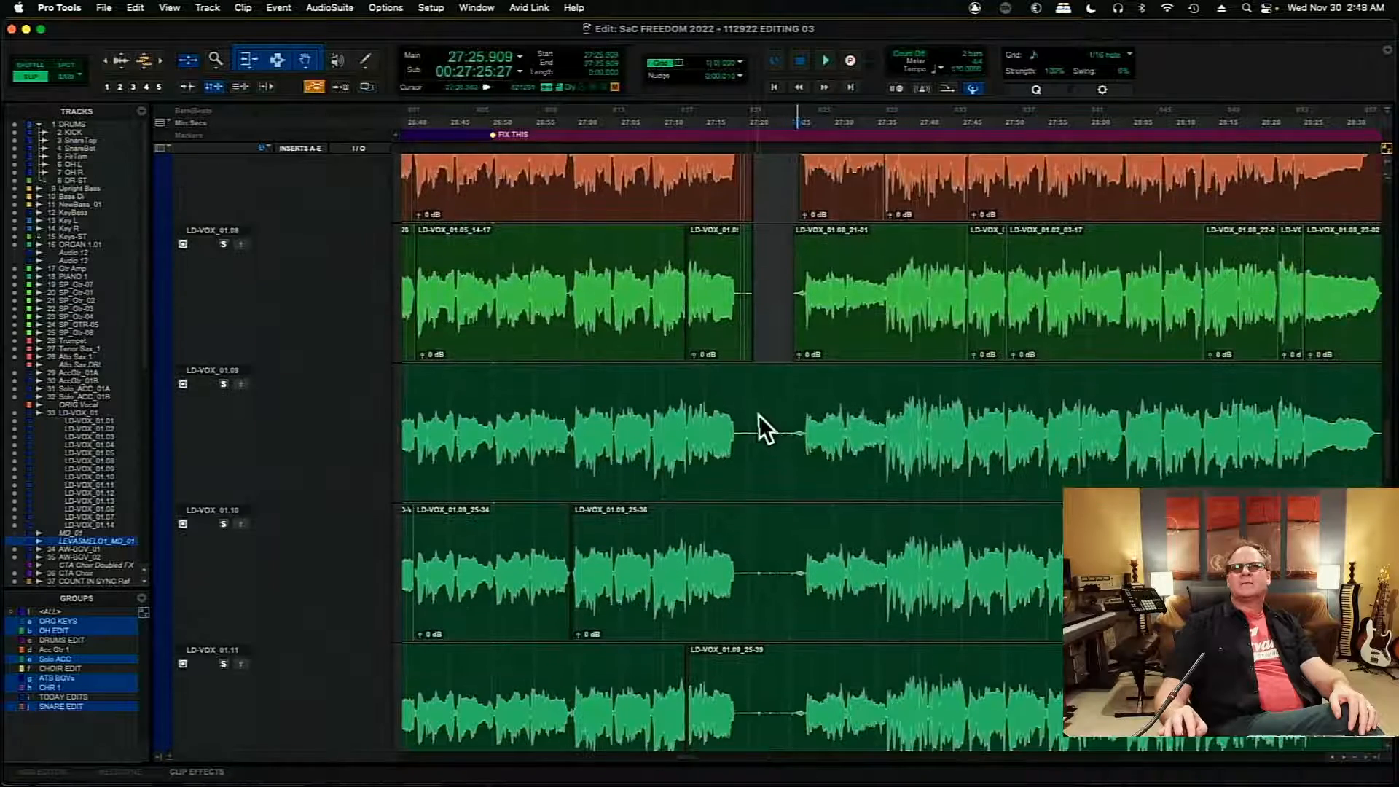
pyautogui.moveTo(763, 419); pyautogui.dragTo(808, 432)
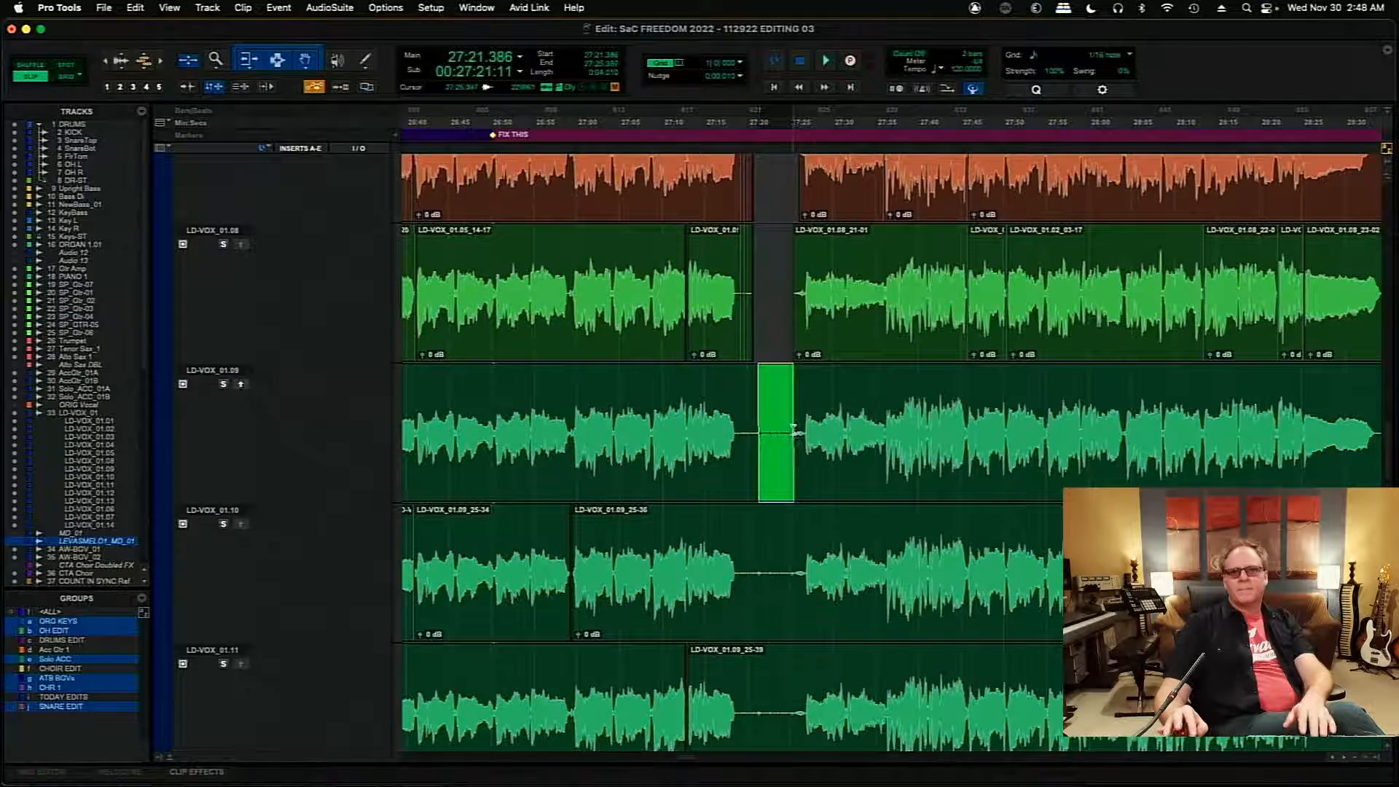
pyautogui.press('Delete')
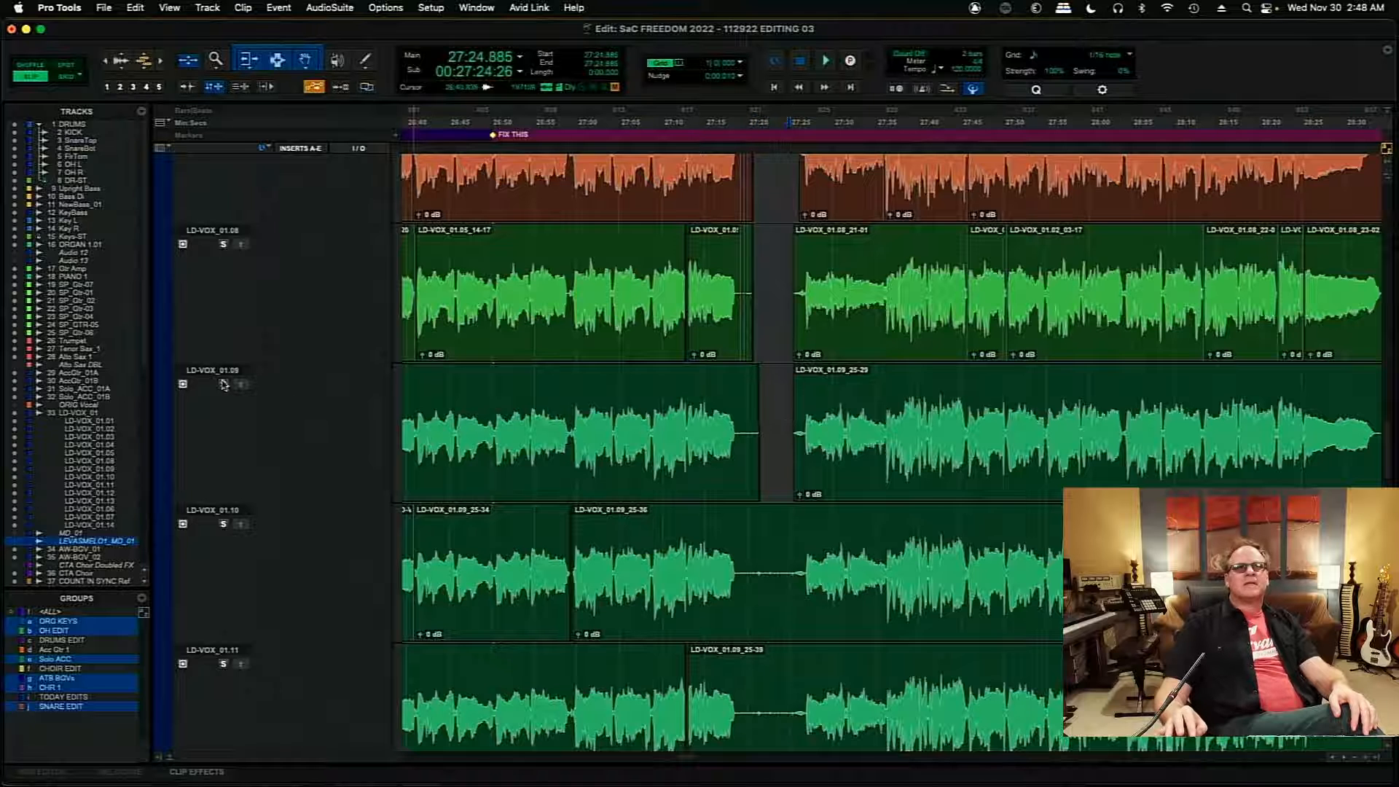
# - Solo playlist LD-VOX_01.09 and play it from 27:24.885 to audition the next section's takes
pyautogui.press('space')
pyautogui.click(224, 385)
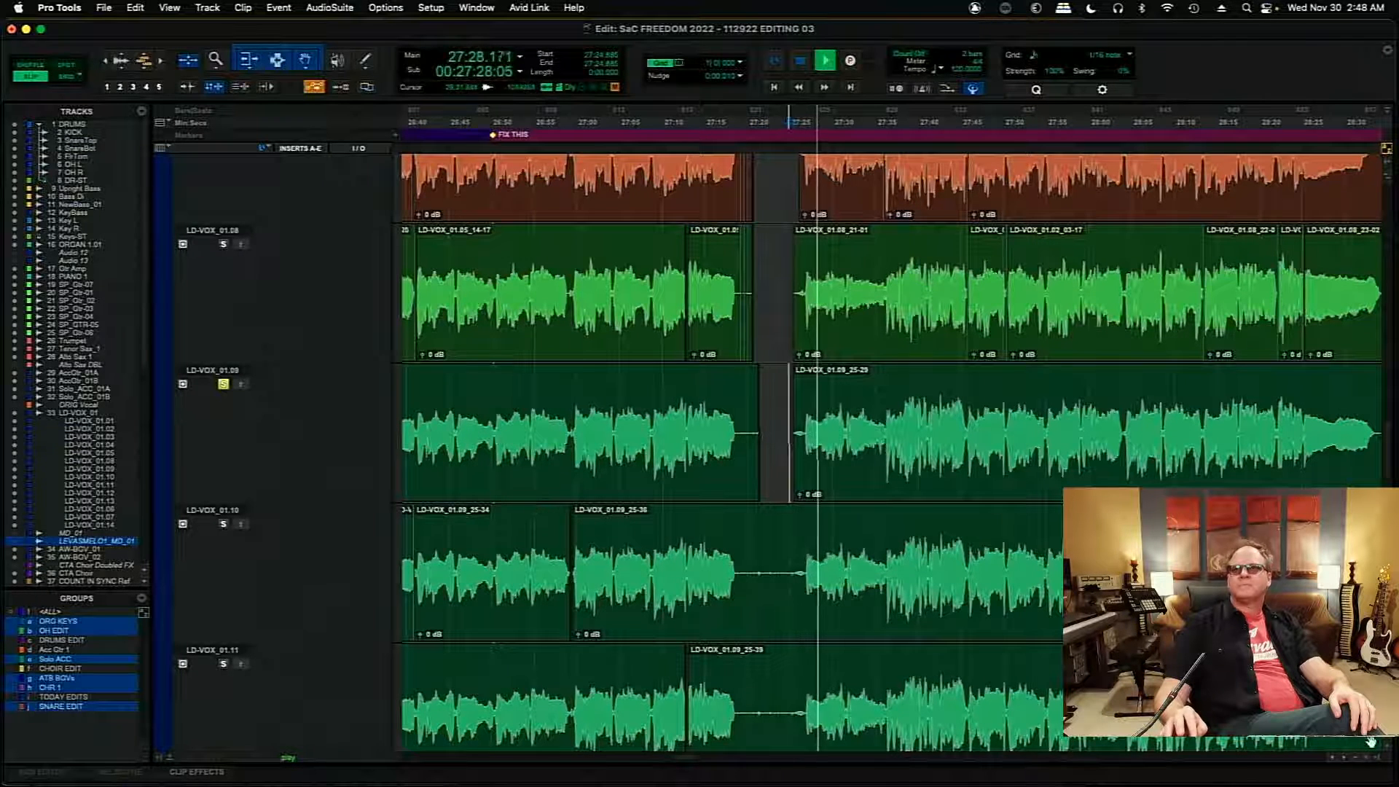
pyautogui.hscroll(10, 1345, 761)
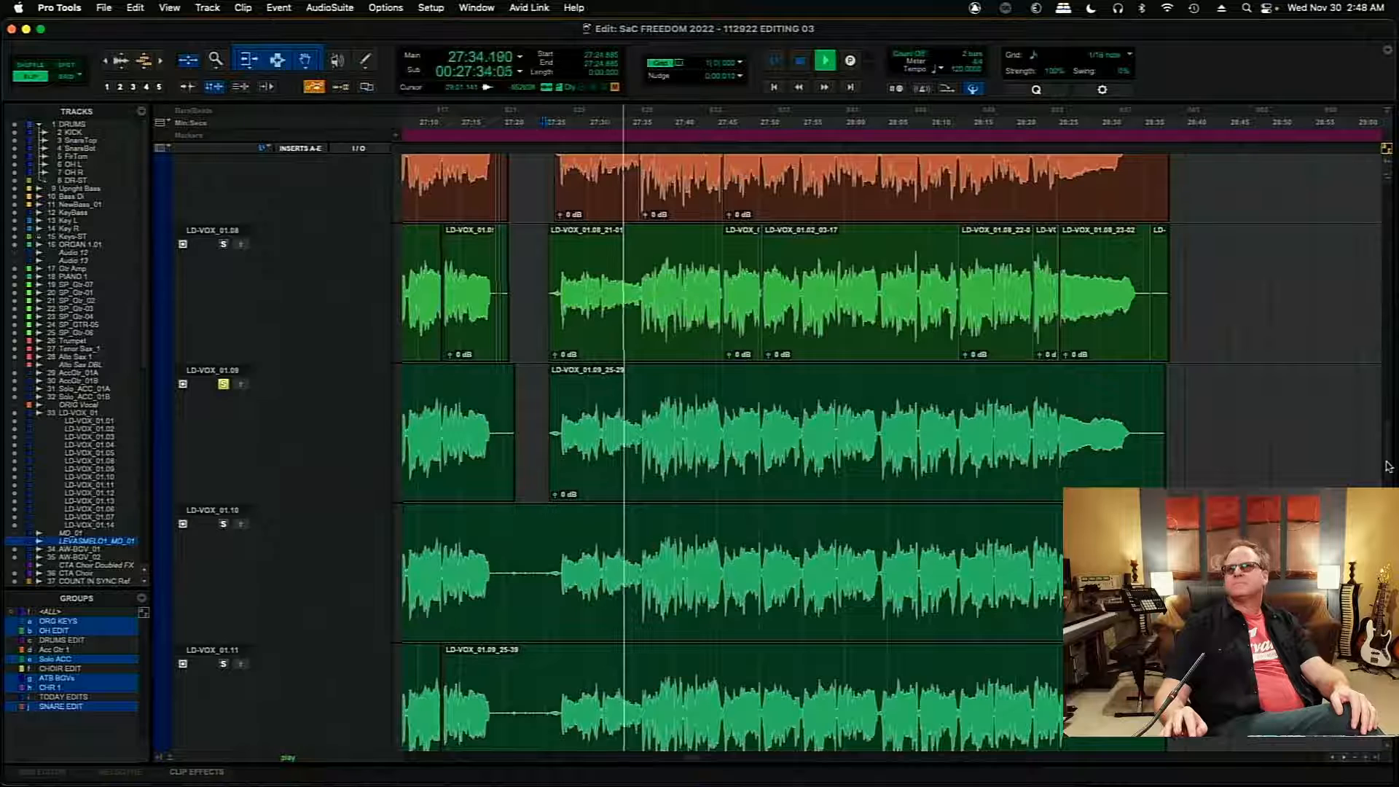
pyautogui.scroll(3, 1386, 459)
pyautogui.scroll(1, 1386, 459)
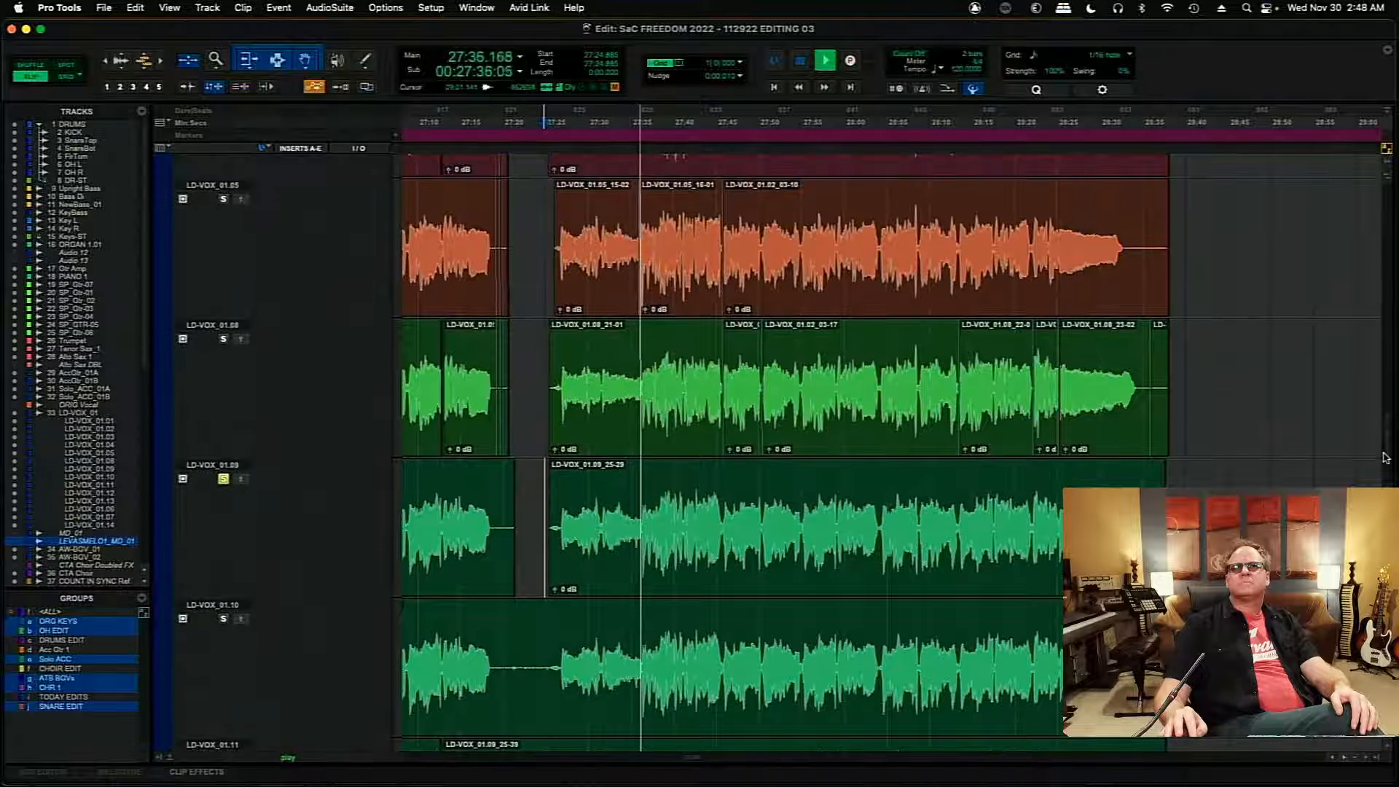
# - Split the clip on playlist LD-VOX_01.09 at 27:50.314 while auditioning it, then end playback
pyautogui.scroll(1, 1385, 459)
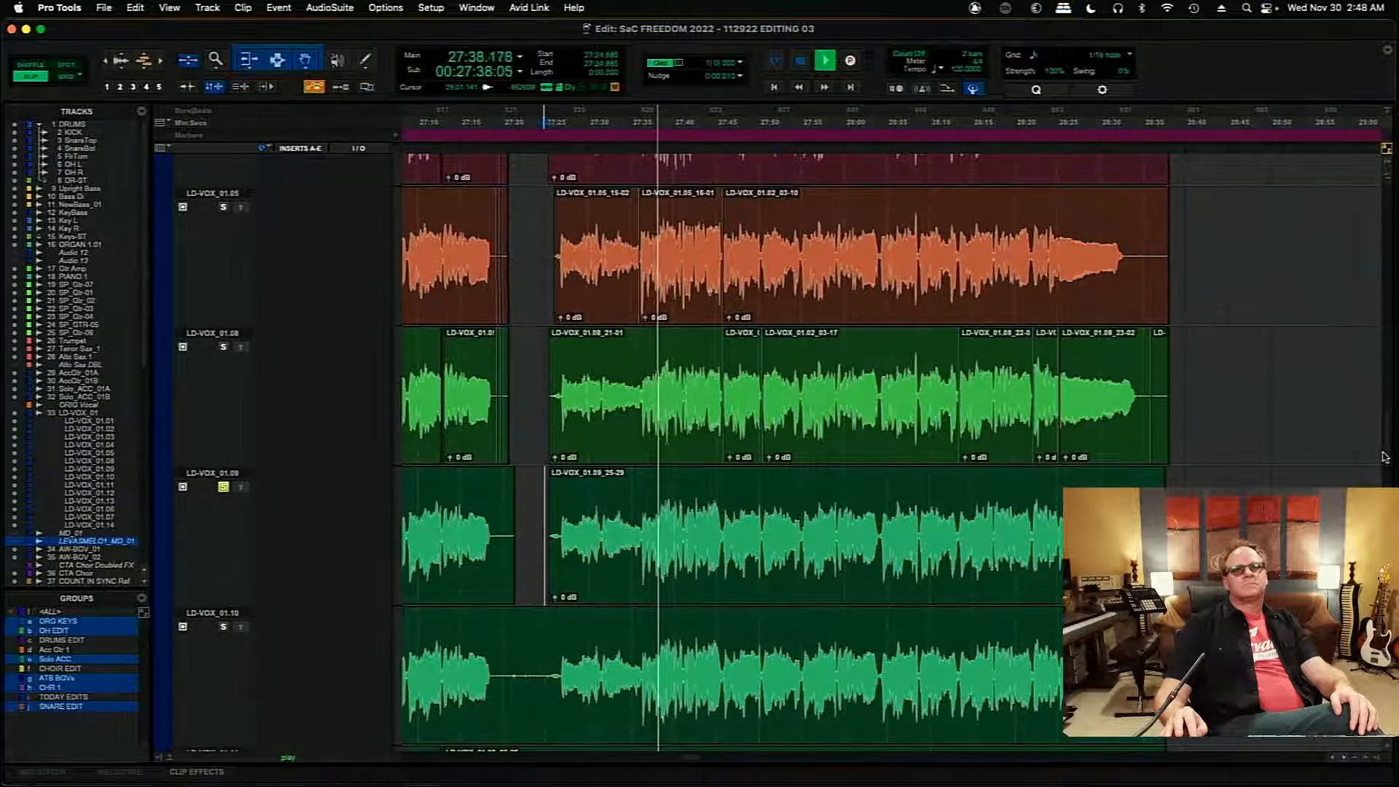
pyautogui.scroll(4, 1386, 457)
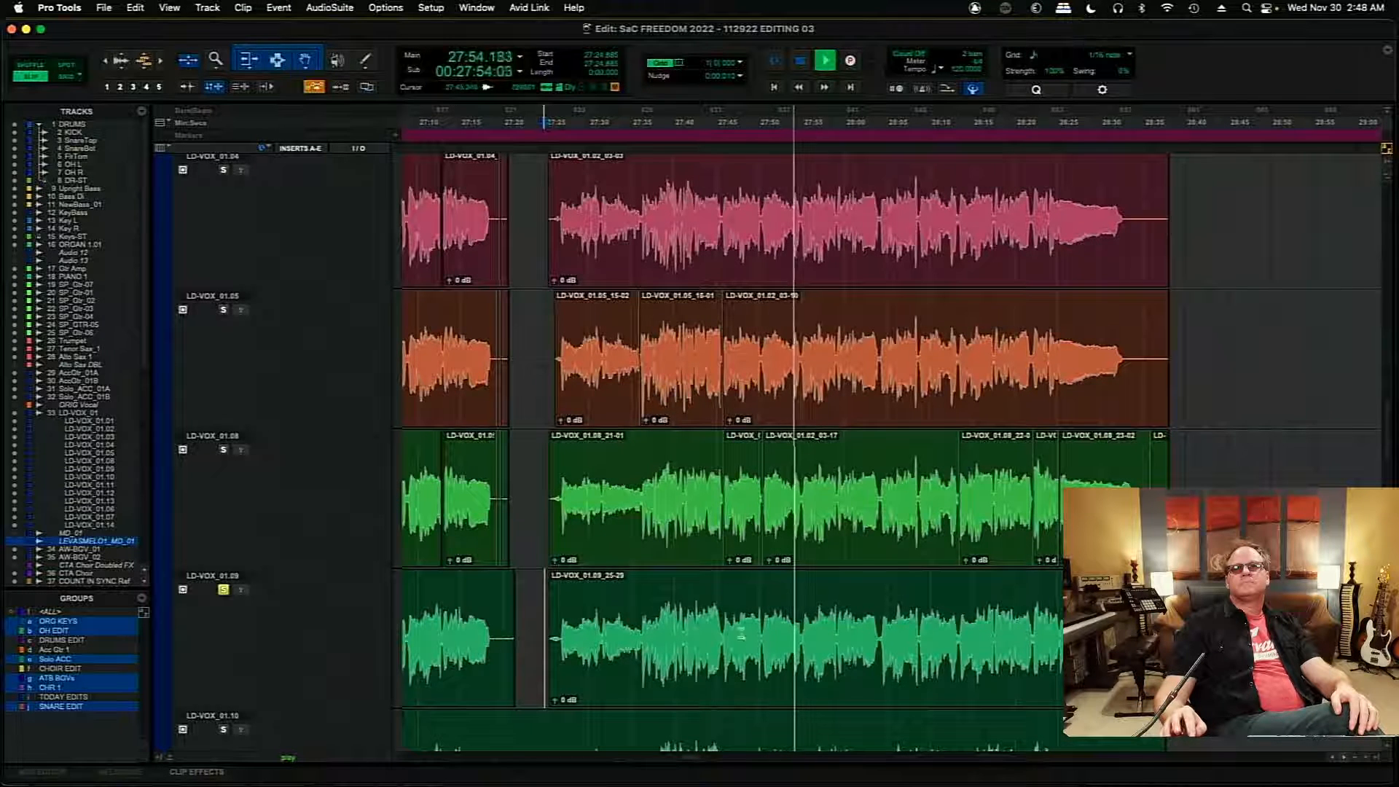
pyautogui.click(761, 636)
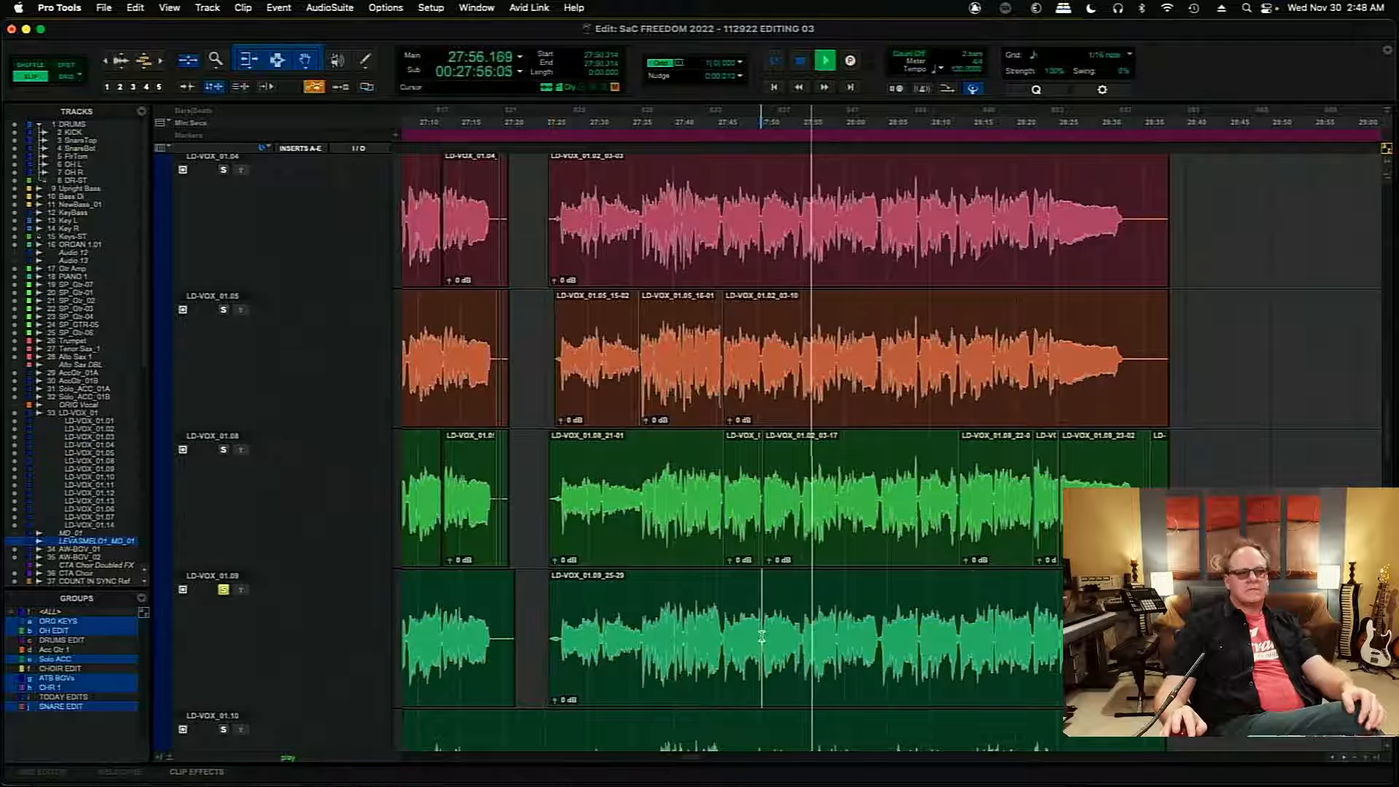
pyautogui.press('super+e')
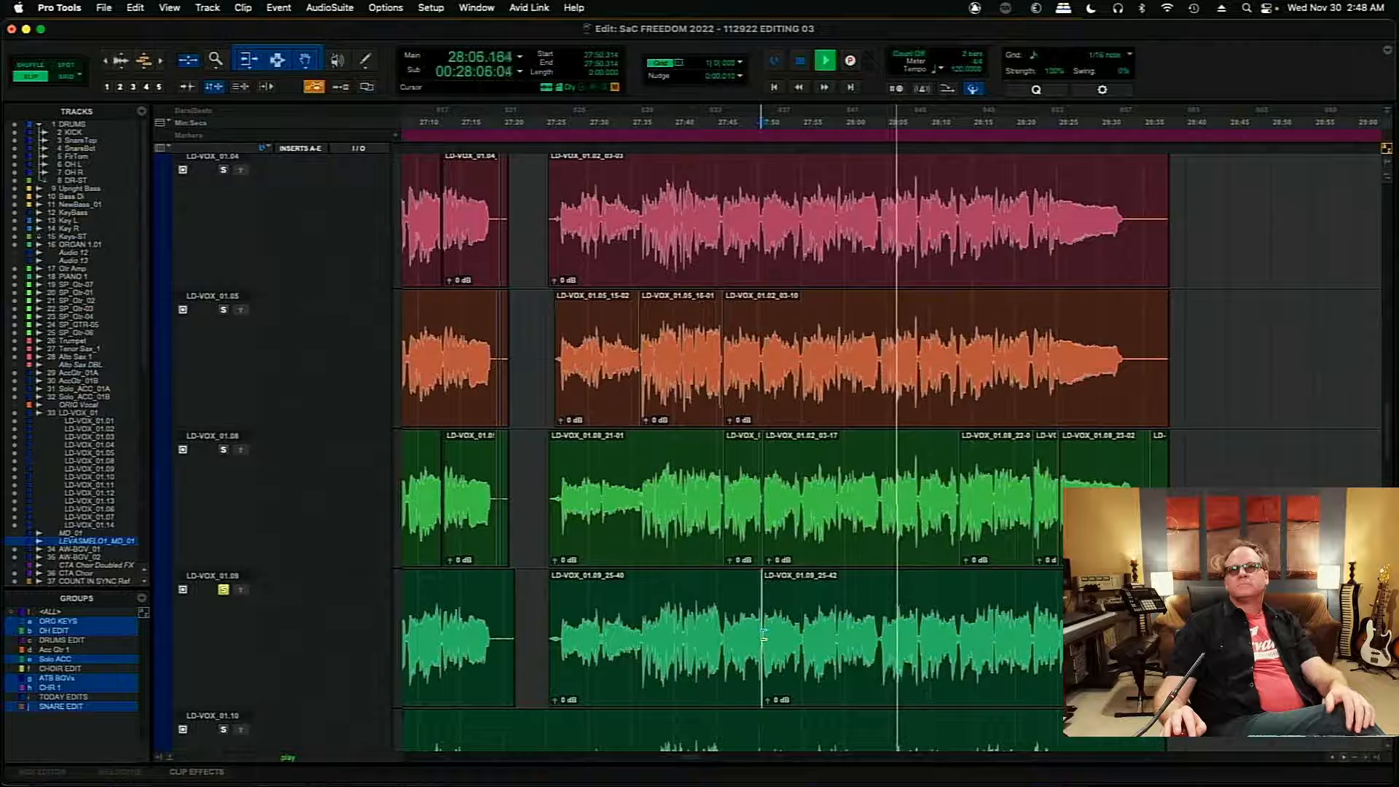
pyautogui.press('space')
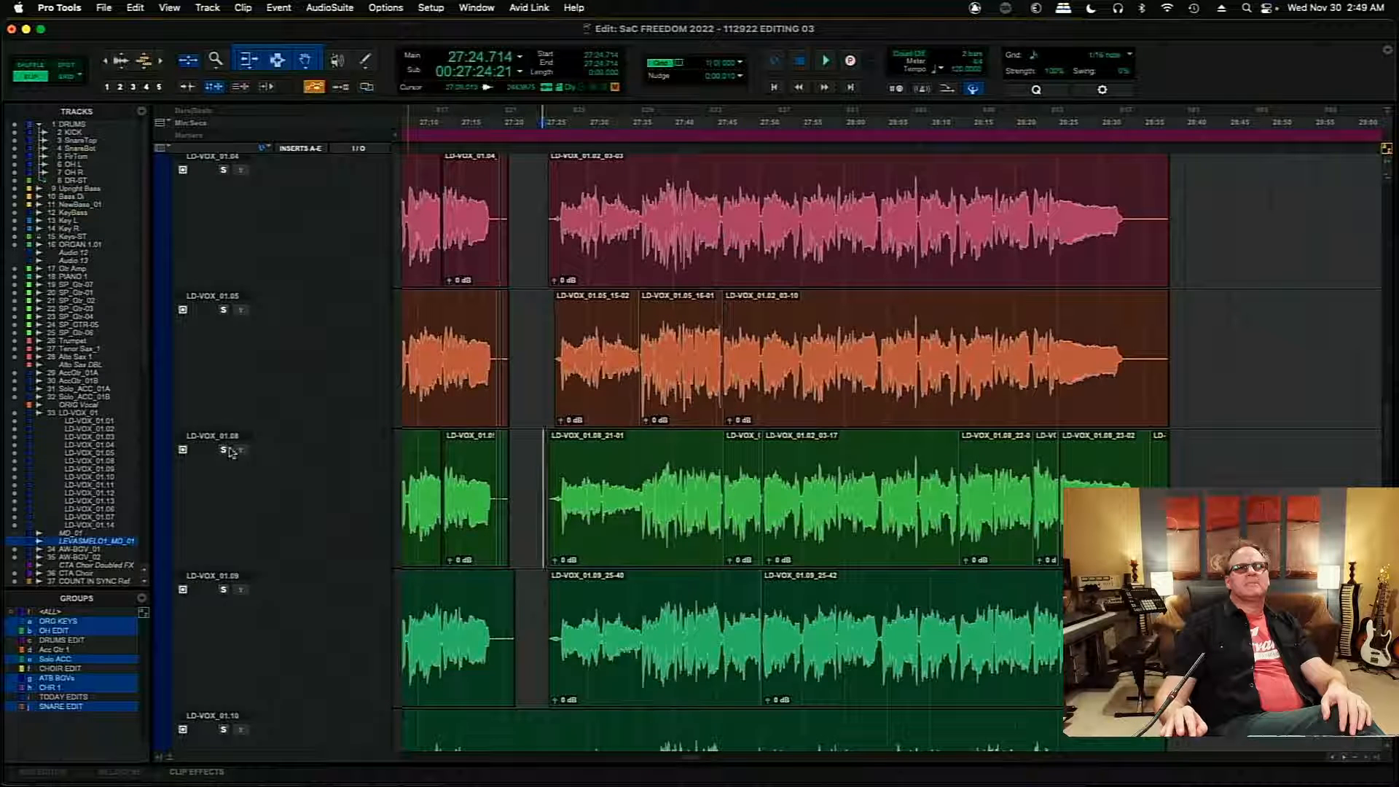
# - Audition playlist LD-VOX_01.08 soloed from 27:24.714 and copy its clip starting at 27:25.411 to the main comp playlist
pyautogui.press('space')
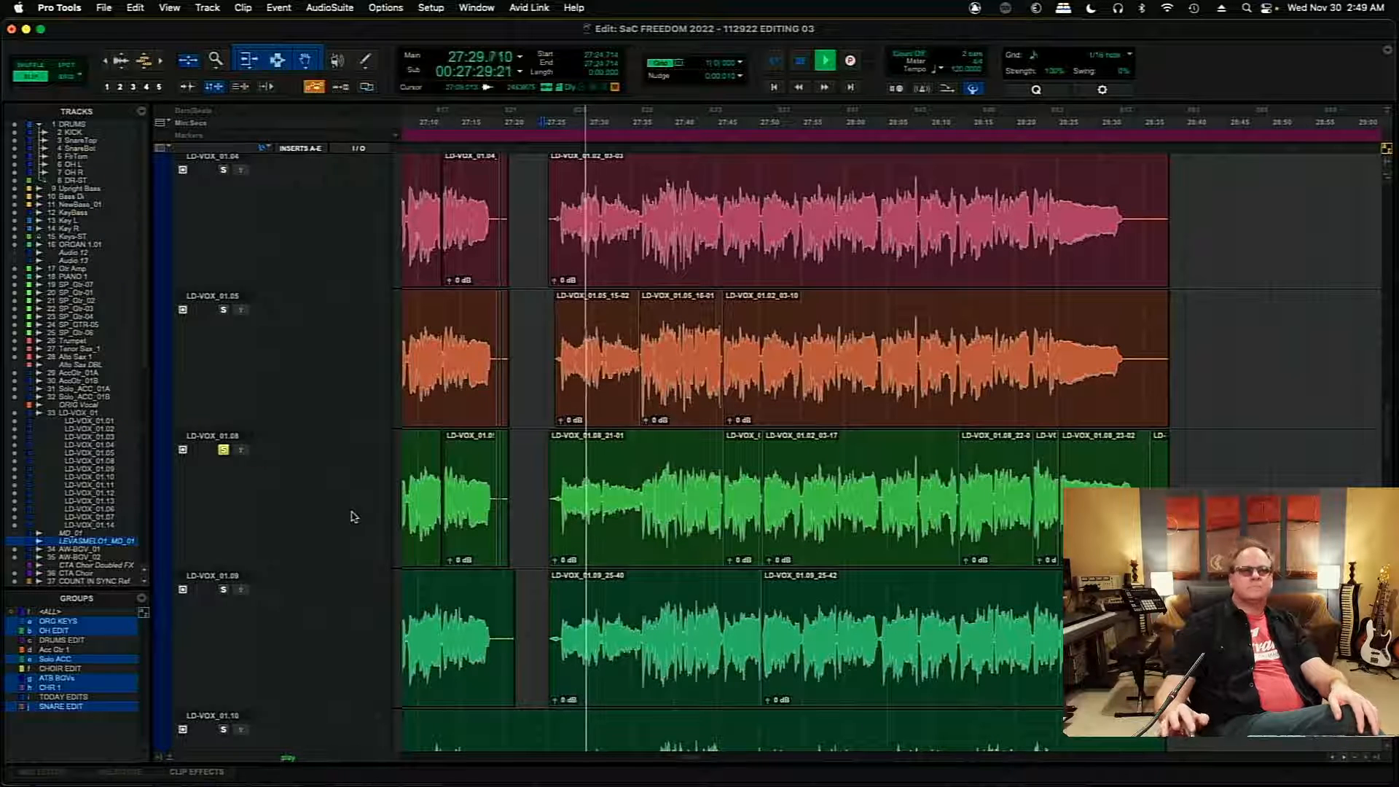
pyautogui.press('super+bracketright')
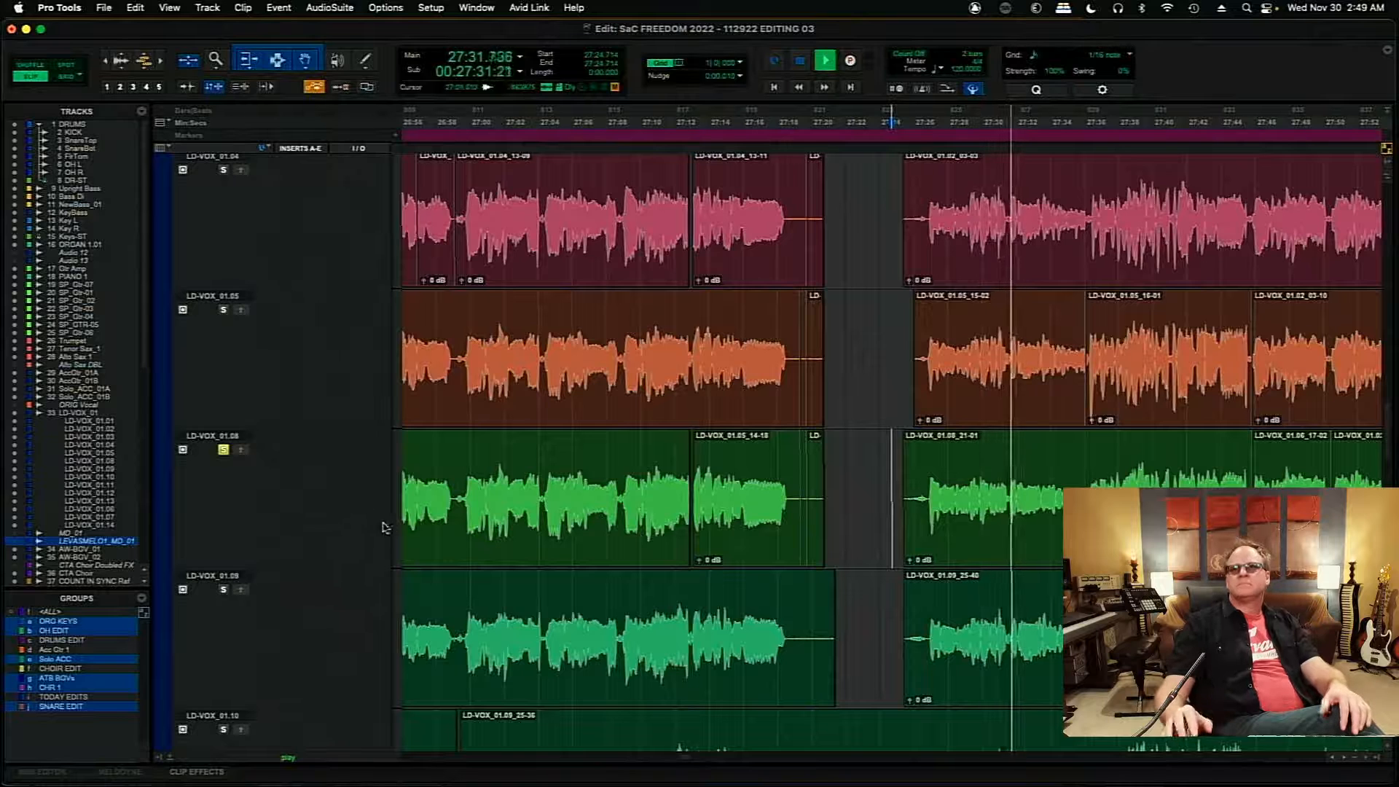
pyautogui.click(1345, 758)
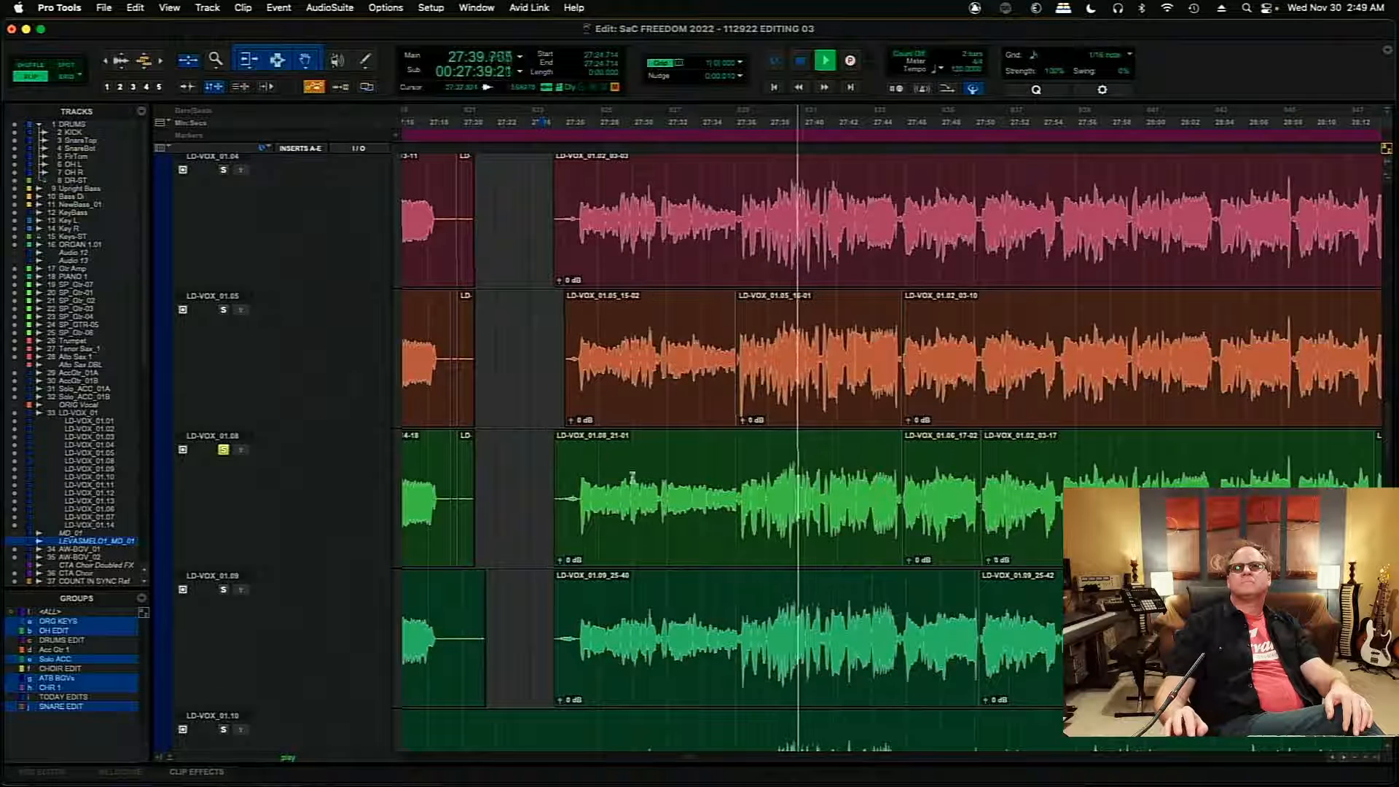
pyautogui.click(737, 561)
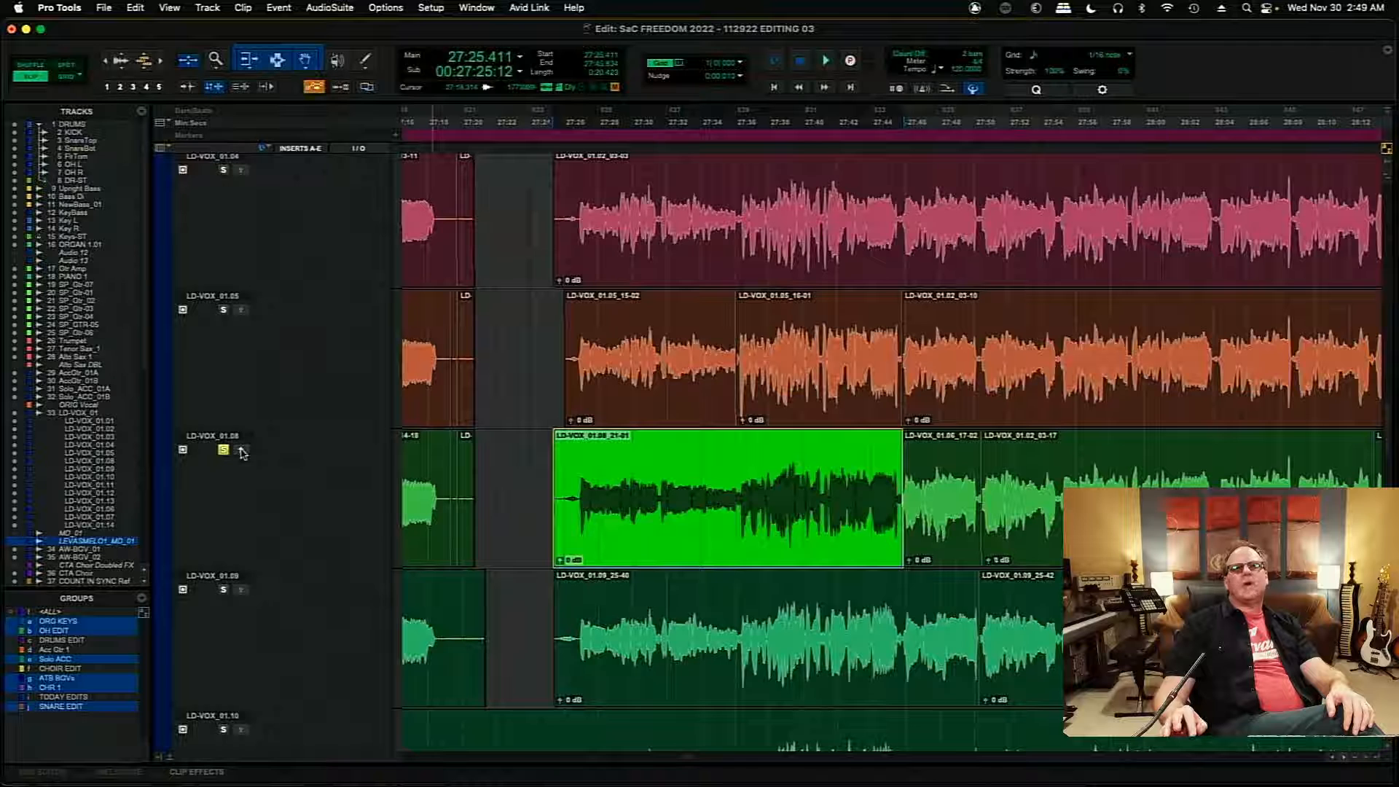
# - Solo playlist LD-VOX_01.05 and play its take of the section from 27:25.696
pyautogui.click(559, 348)
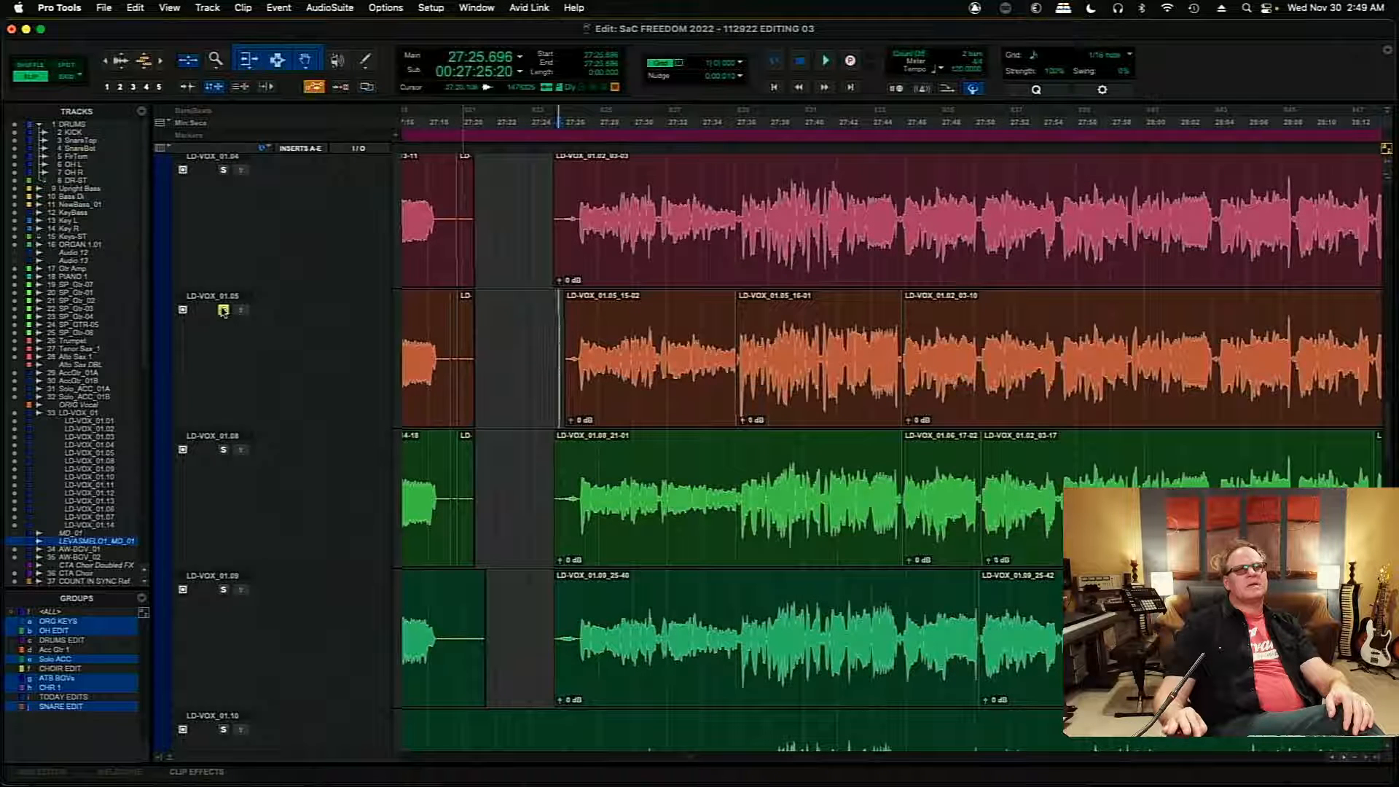
pyautogui.press('space')
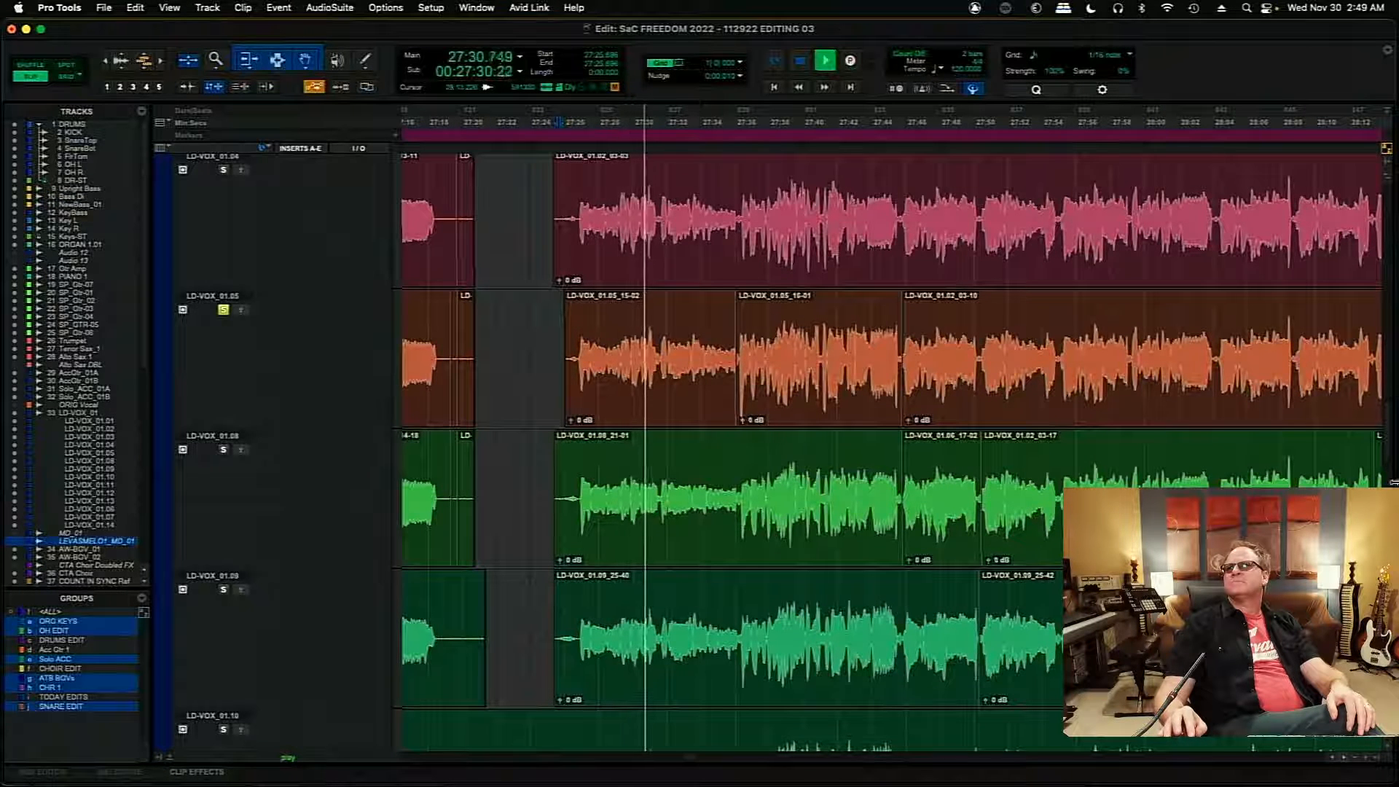
pyautogui.scroll(5, 1386, 437)
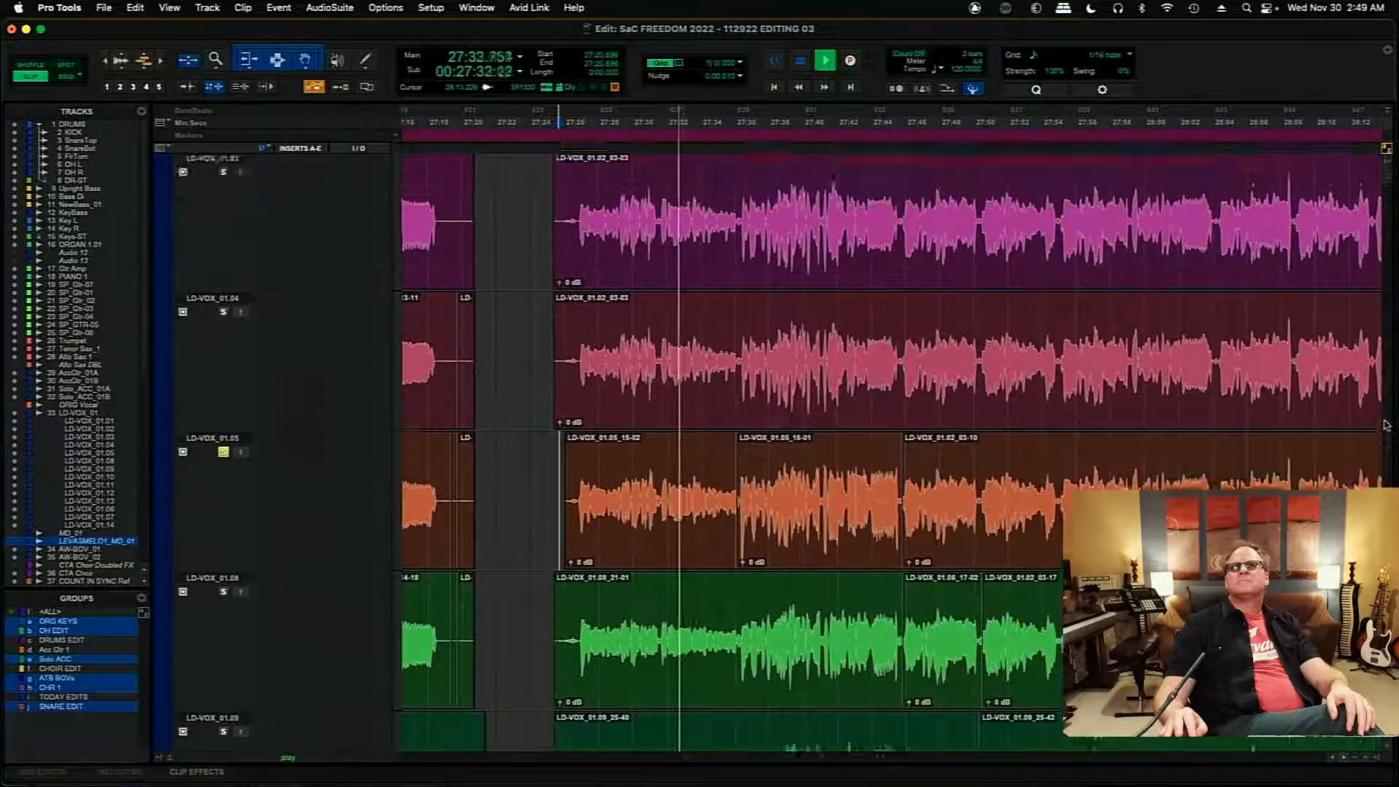
pyautogui.scroll(1, 1384, 417)
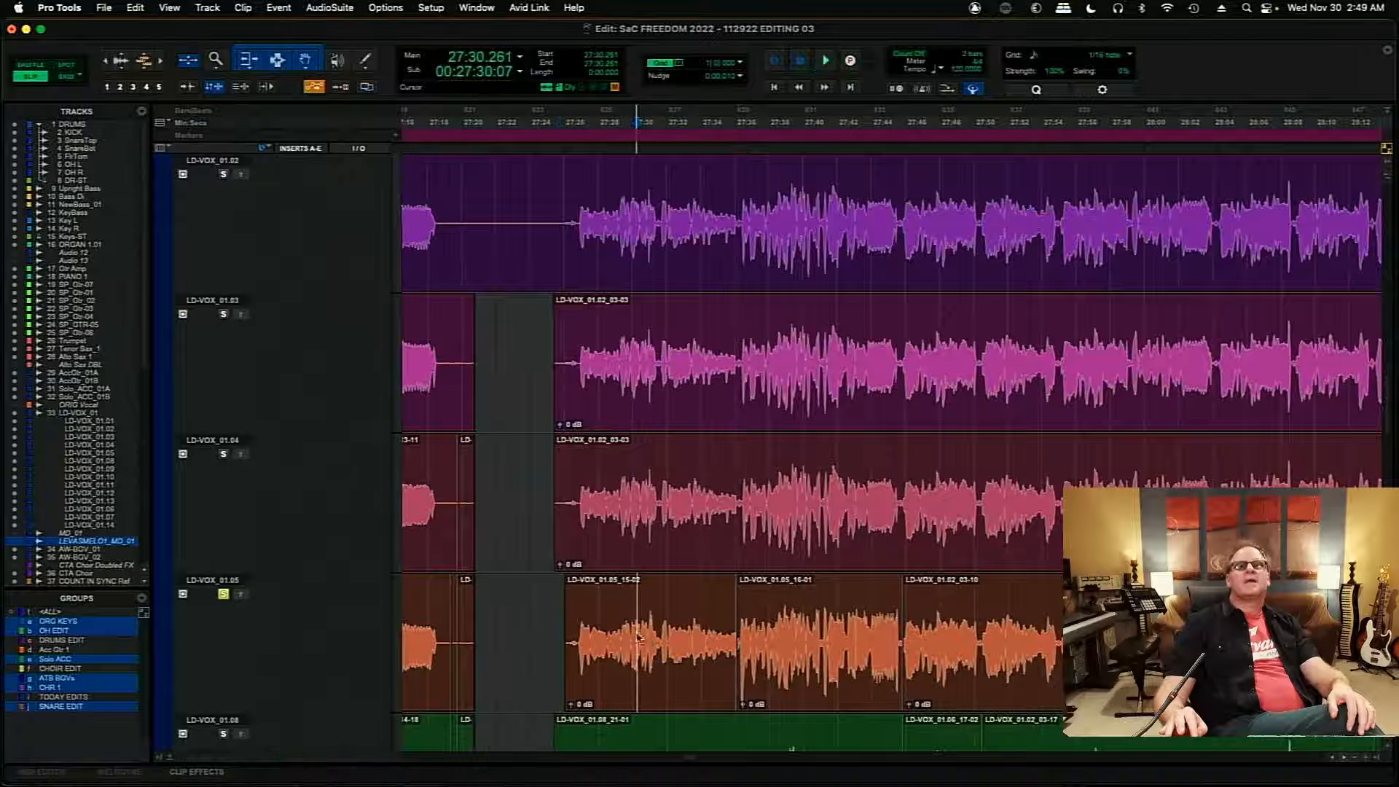
# - Compare the opening phrase in the comp and on LD-VOX_01.05 by toggling the playlist's solo and replaying from 27:25.781
pyautogui.press('super+bracketright')
pyautogui.press('super+bracketright')
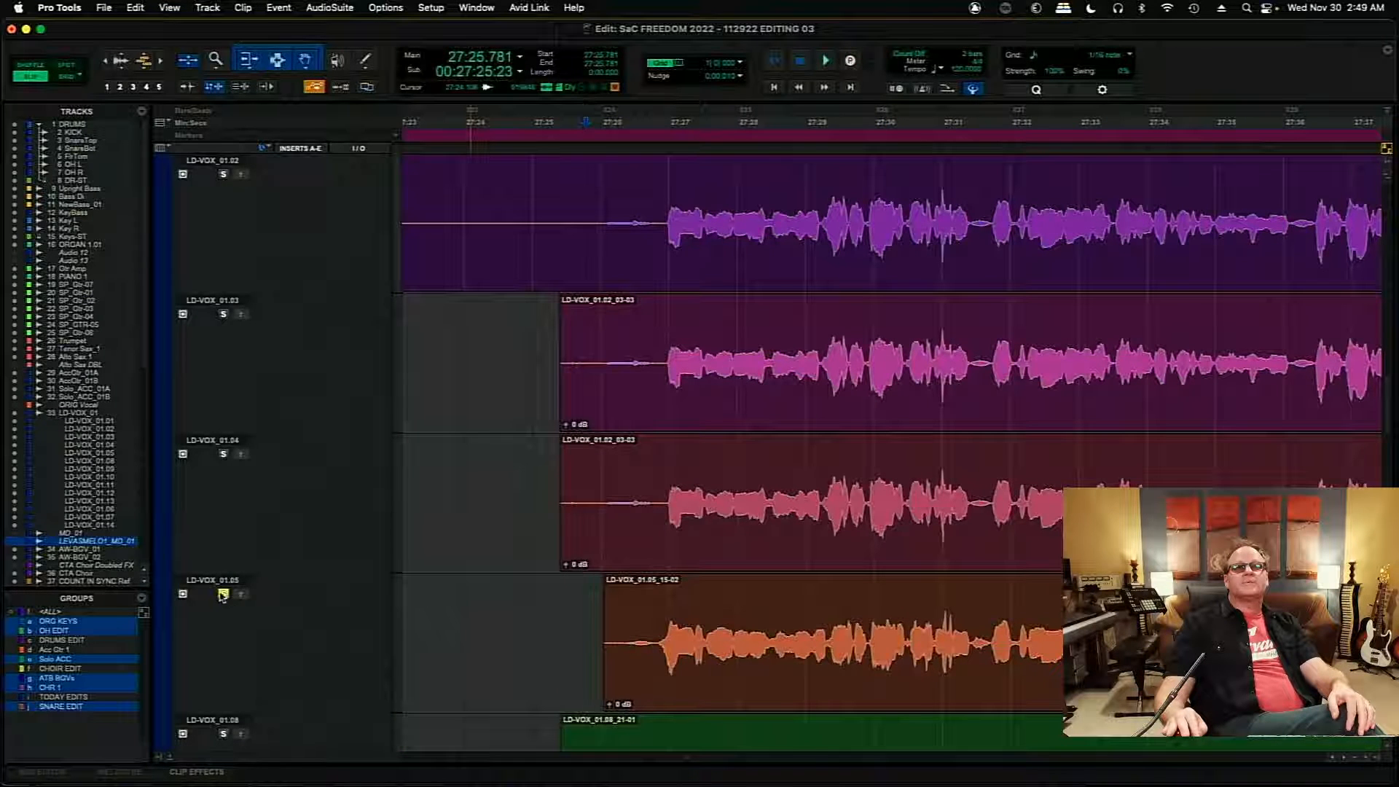
pyautogui.click(223, 593)
pyautogui.press('space')
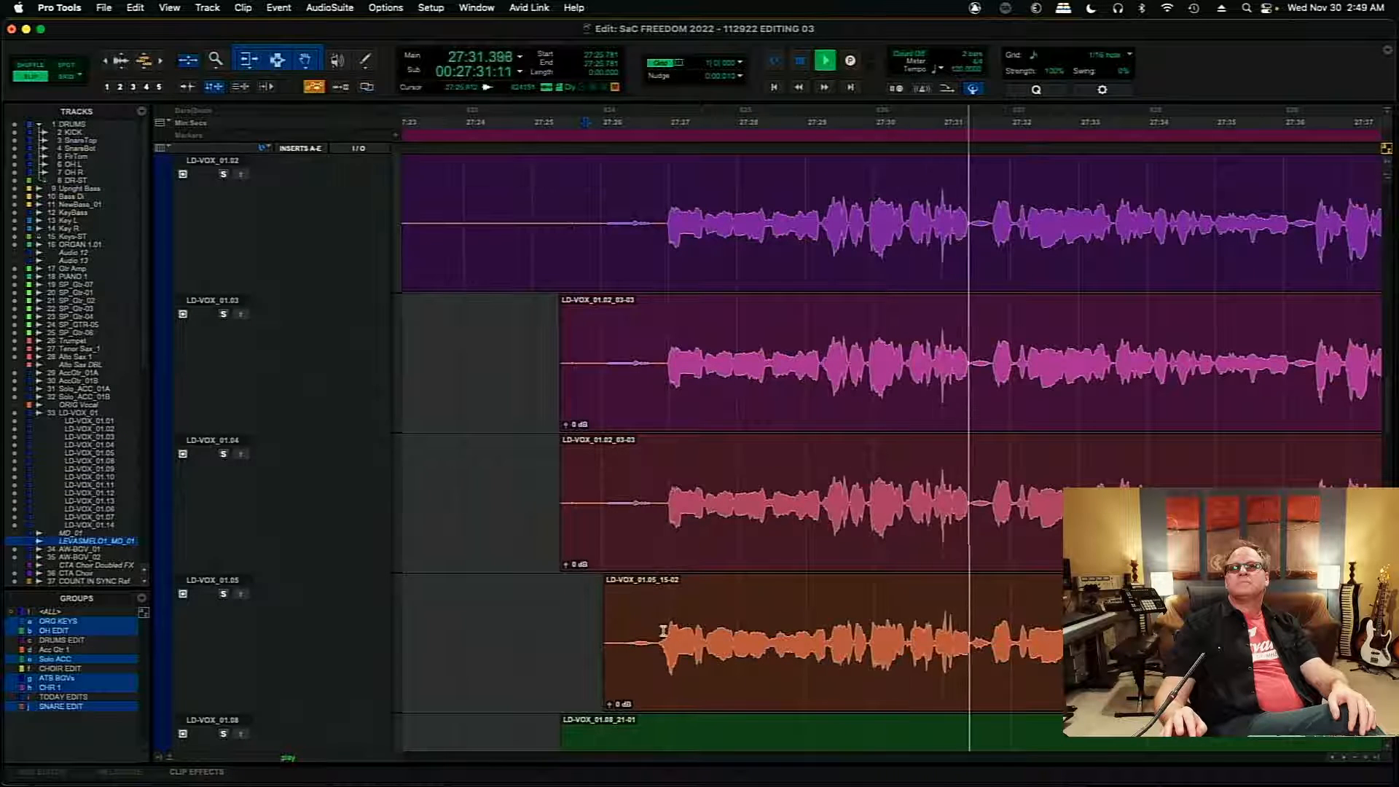
pyautogui.press('space')
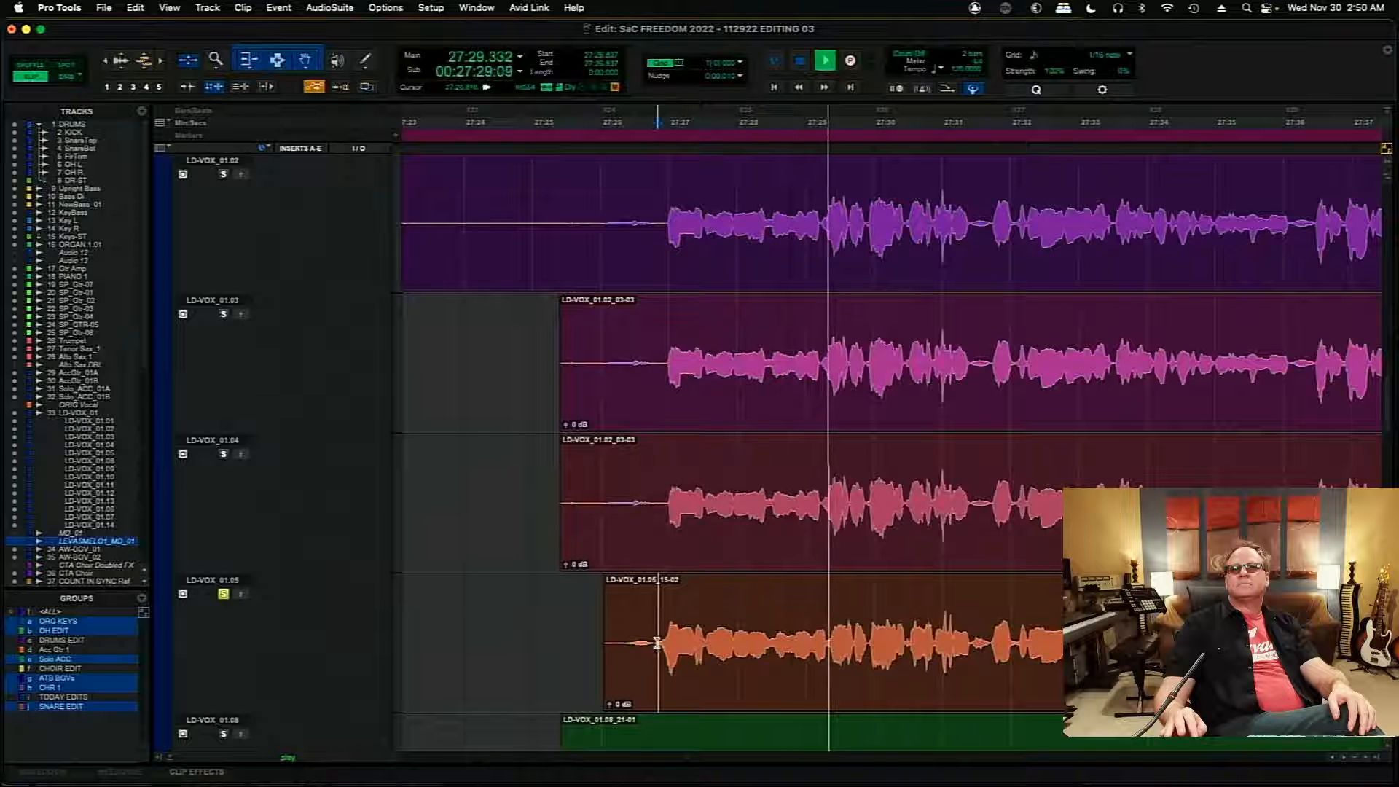
# - Copy the LD-VOX_01.05 phrases from 27:26.816 to 27:29.909 and 27:31.712 to 27:36.032 into the main comp
pyautogui.moveTo(658, 643); pyautogui.dragTo(868, 645)
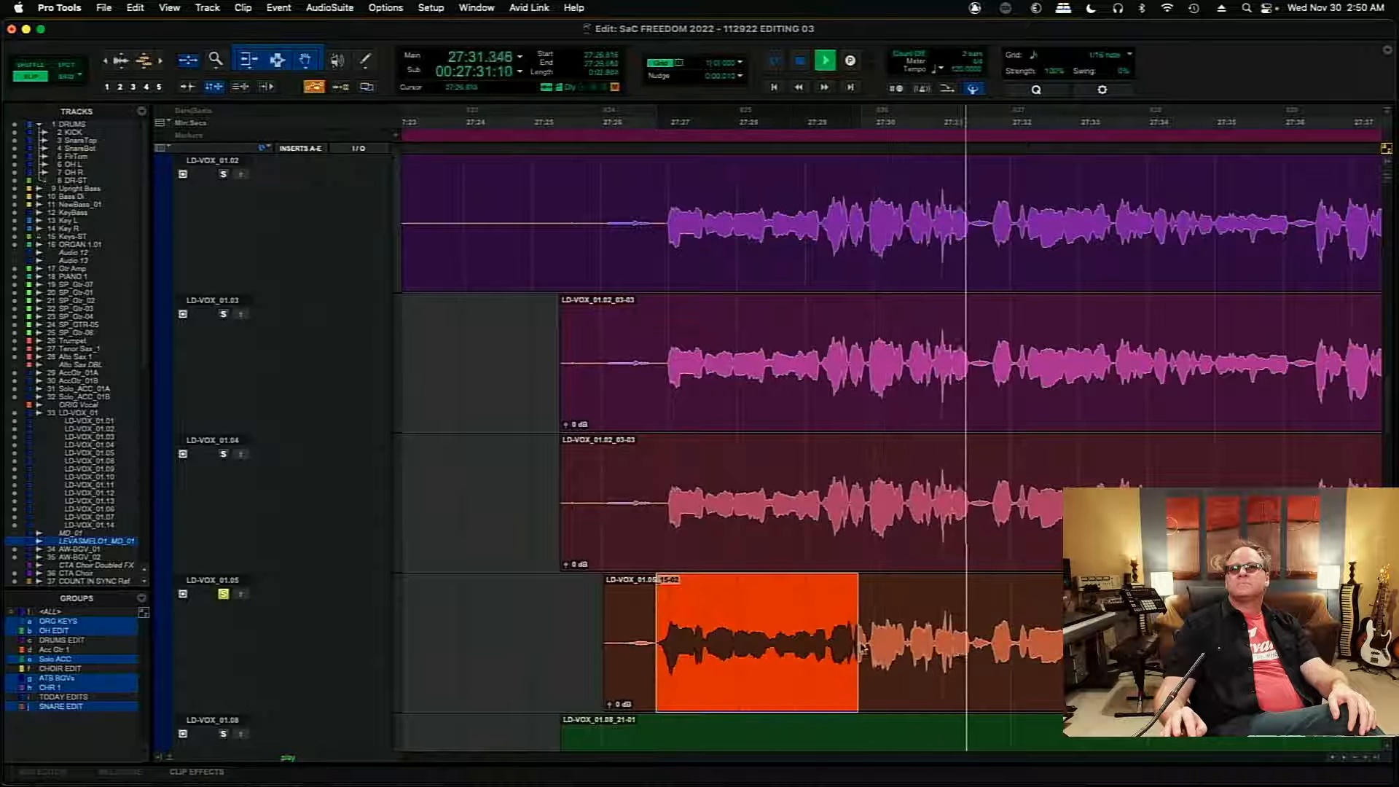
pyautogui.press('space')
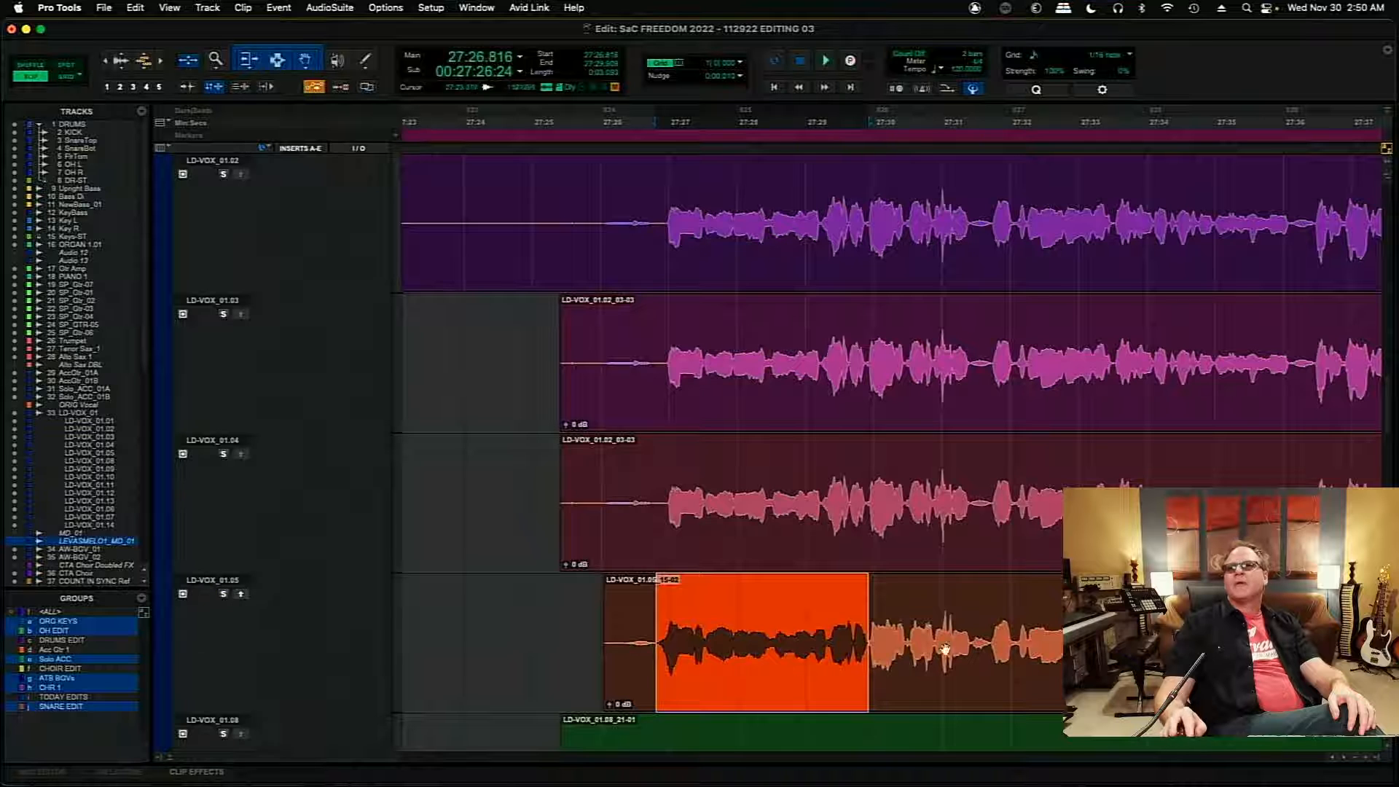
pyautogui.moveTo(991, 631); pyautogui.dragTo(1197, 641)
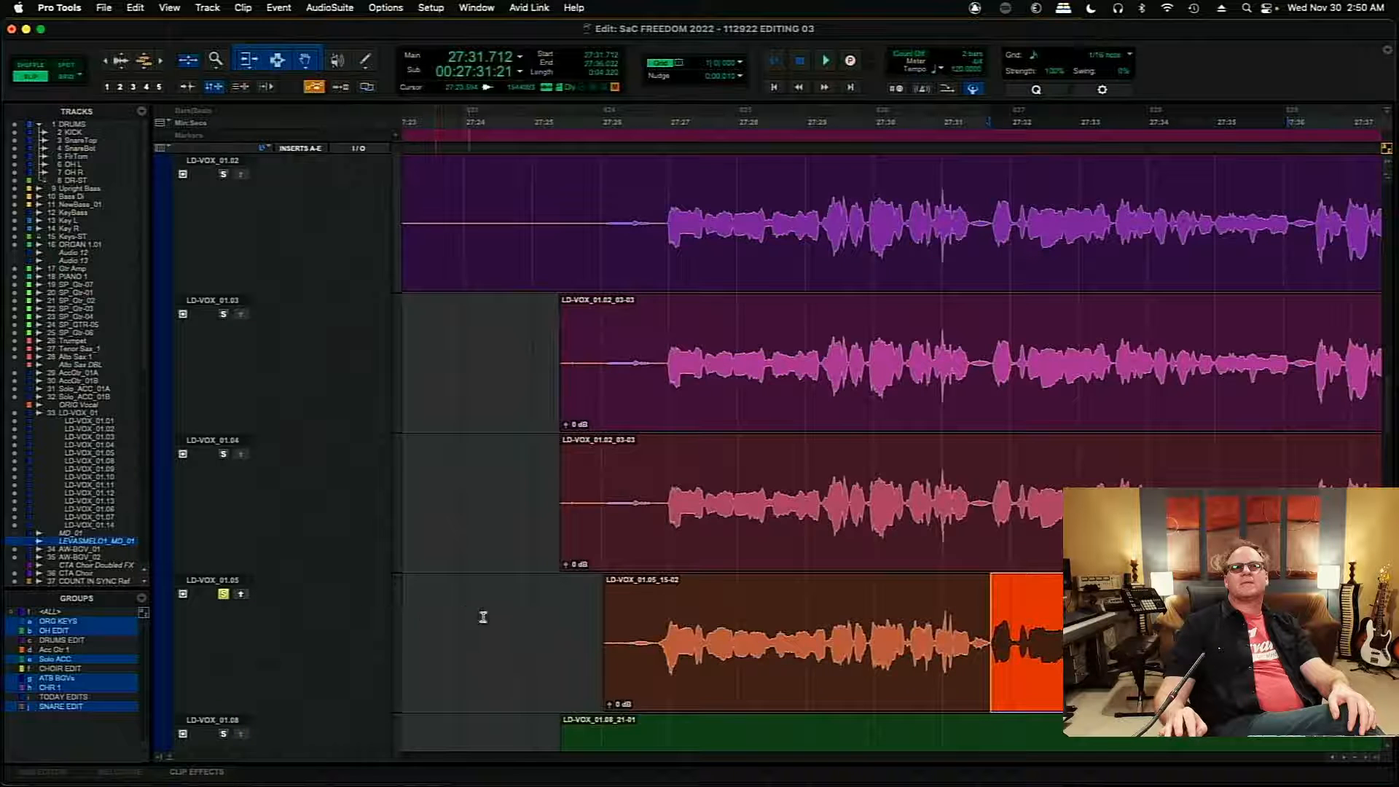
# - Play the assembled comp on LD-VOX_01 from 27:25.674 with LD-VOX_01.05 unsoloed
pyautogui.click(578, 626)
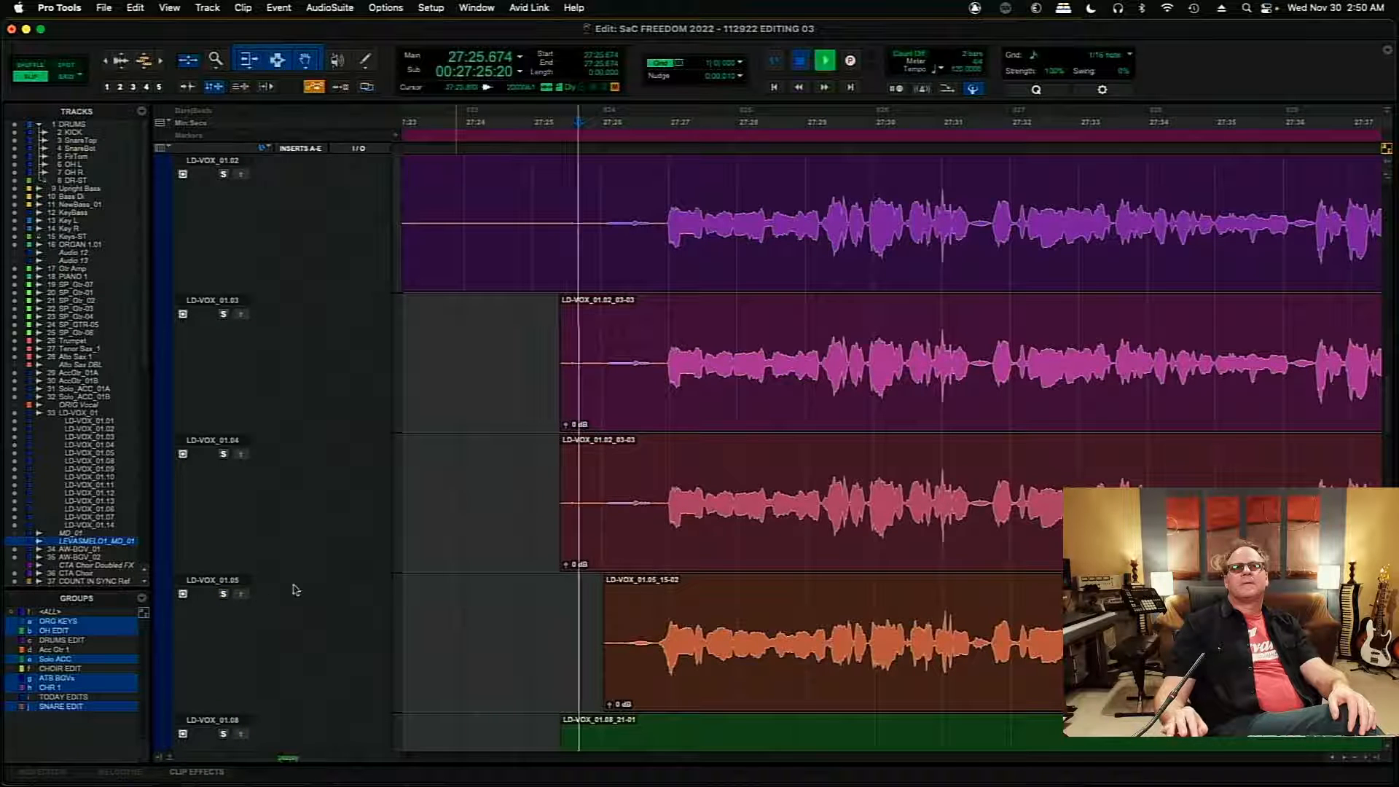
pyautogui.press('space')
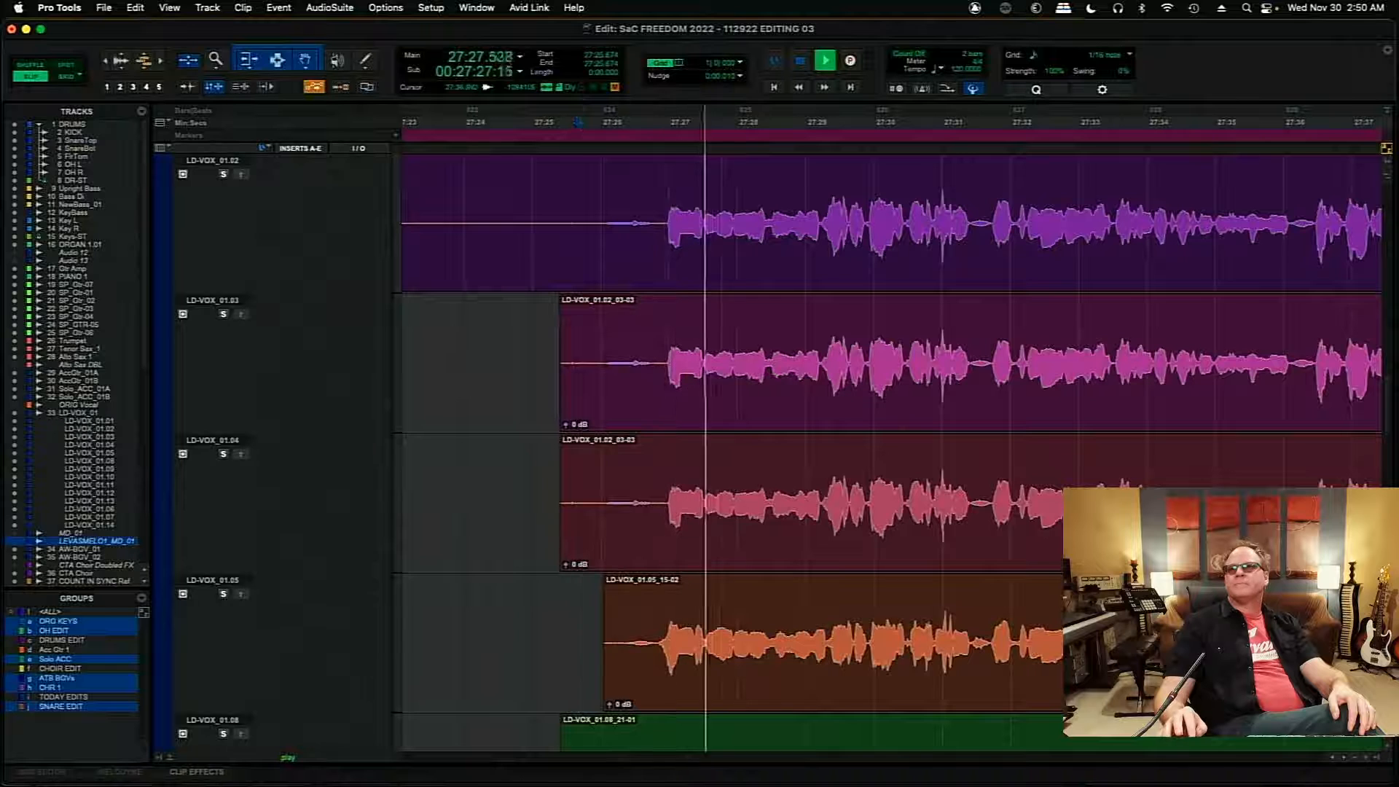
pyautogui.scroll(5, 1386, 386)
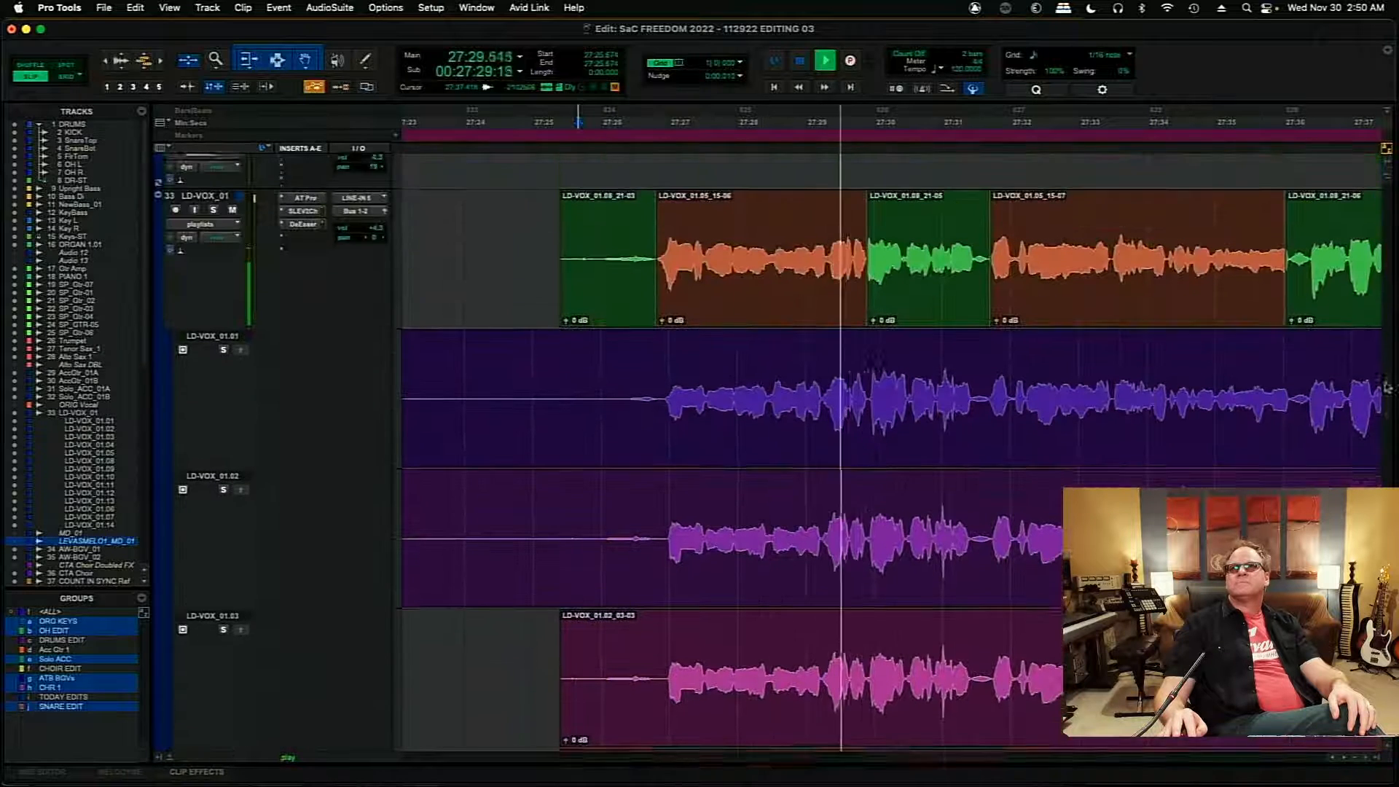
pyautogui.scroll(1, 1387, 387)
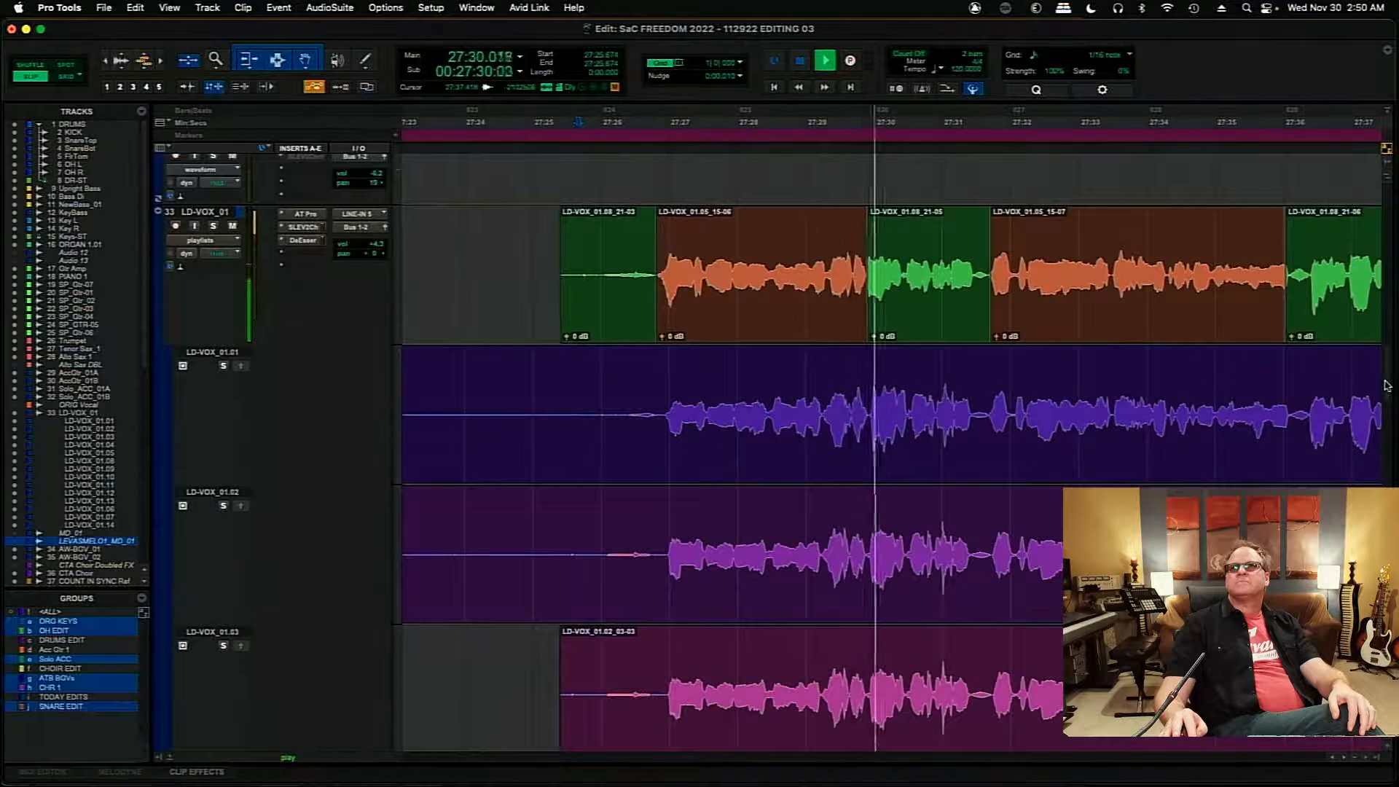
# - Move the green comp clip starting at 27:29.909 to start at 27:29.922, and play the transition from 27:29.096
pyautogui.click(920, 302)
pyautogui.press('t')
pyautogui.press('t')
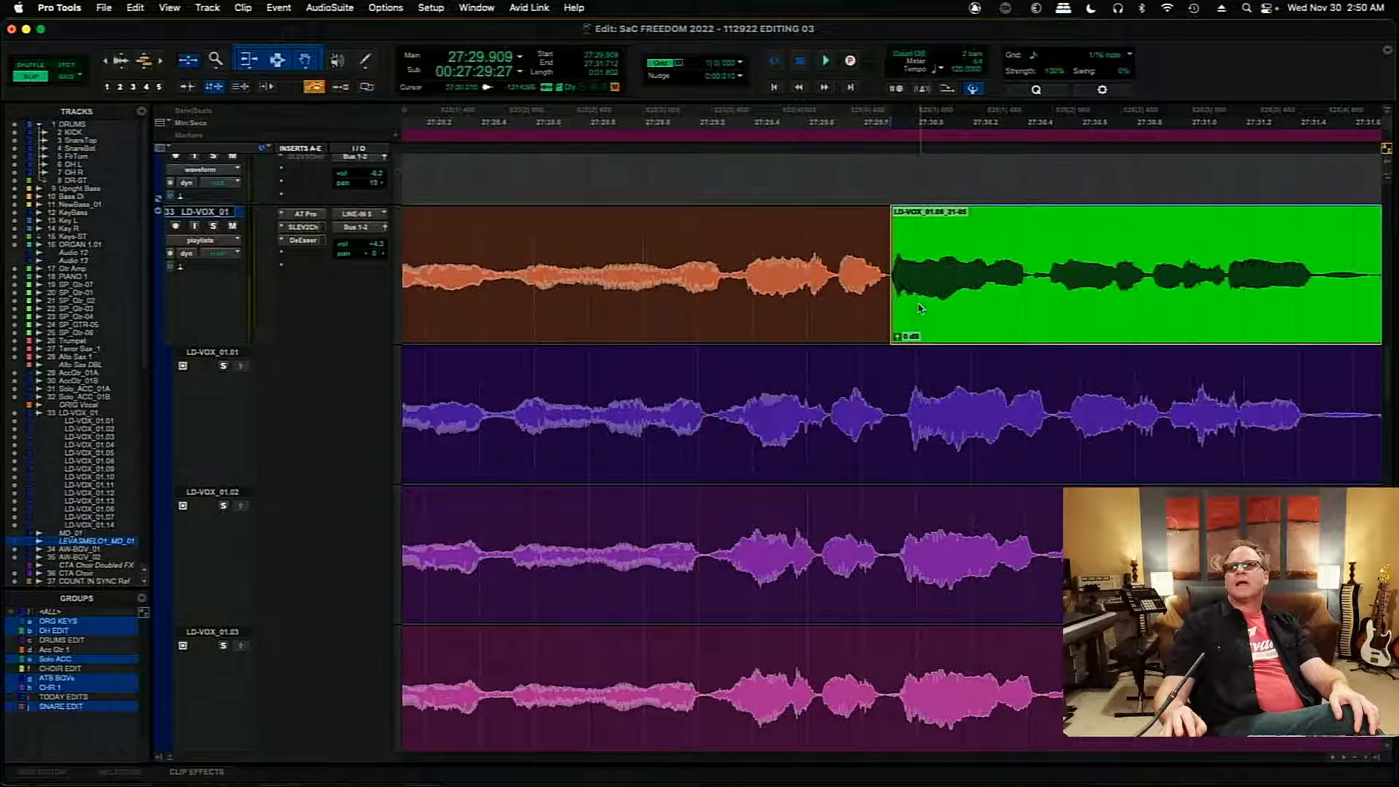
pyautogui.moveTo(920, 308); pyautogui.dragTo(923, 309)
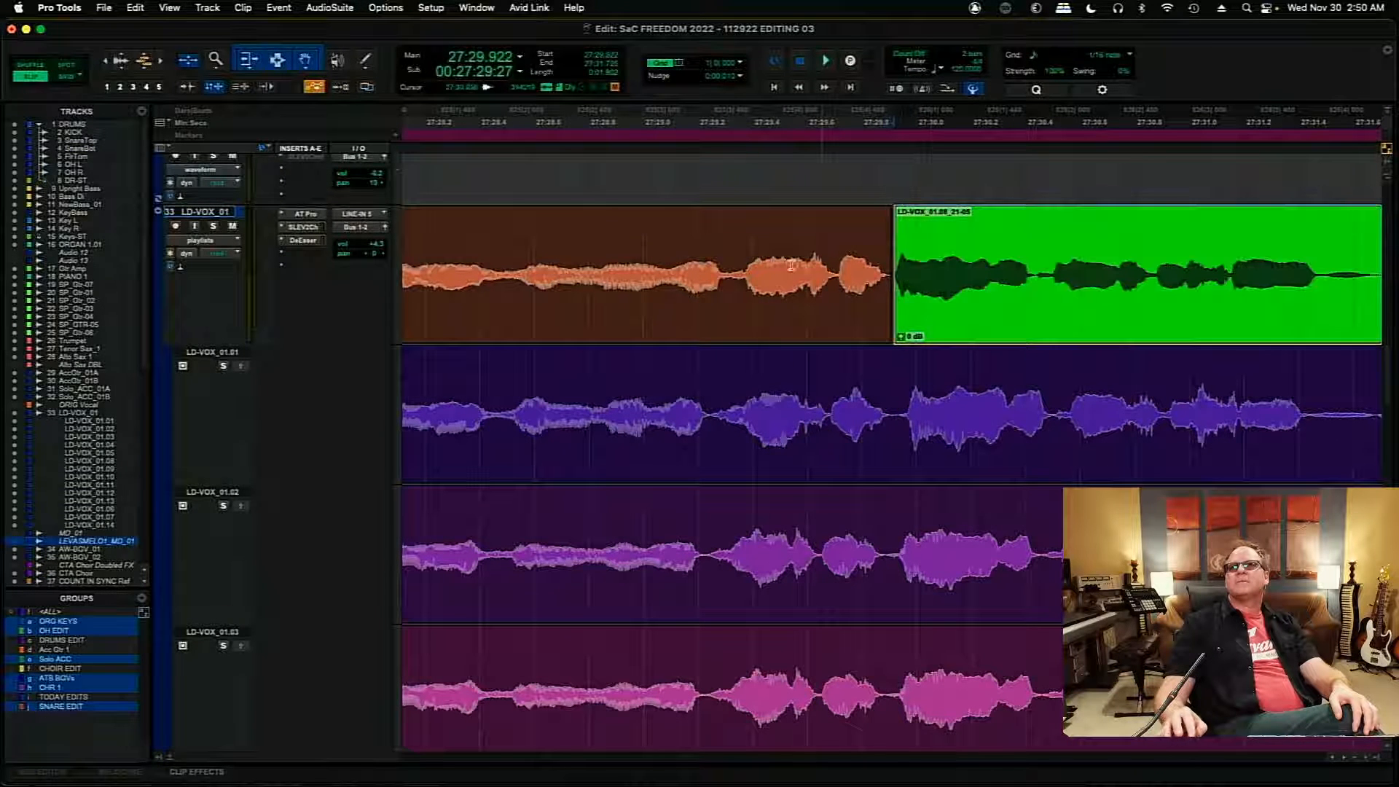
pyautogui.click(668, 277)
pyautogui.press('space')
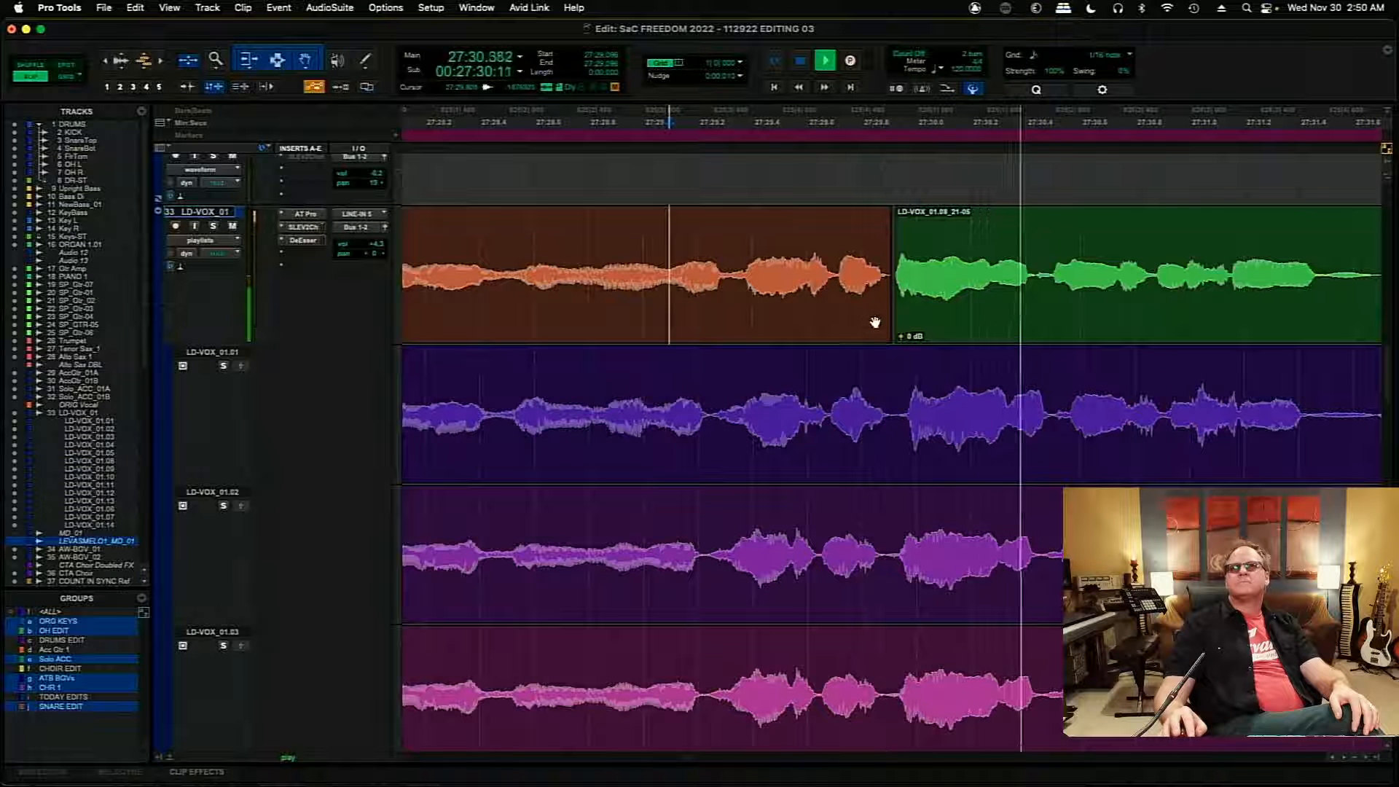
# - Extend the moved green clip's start to 27:29.908 and the following orange clip's start to 27:31.712 to tighten both joins
pyautogui.moveTo(901, 284); pyautogui.dragTo(893, 285)
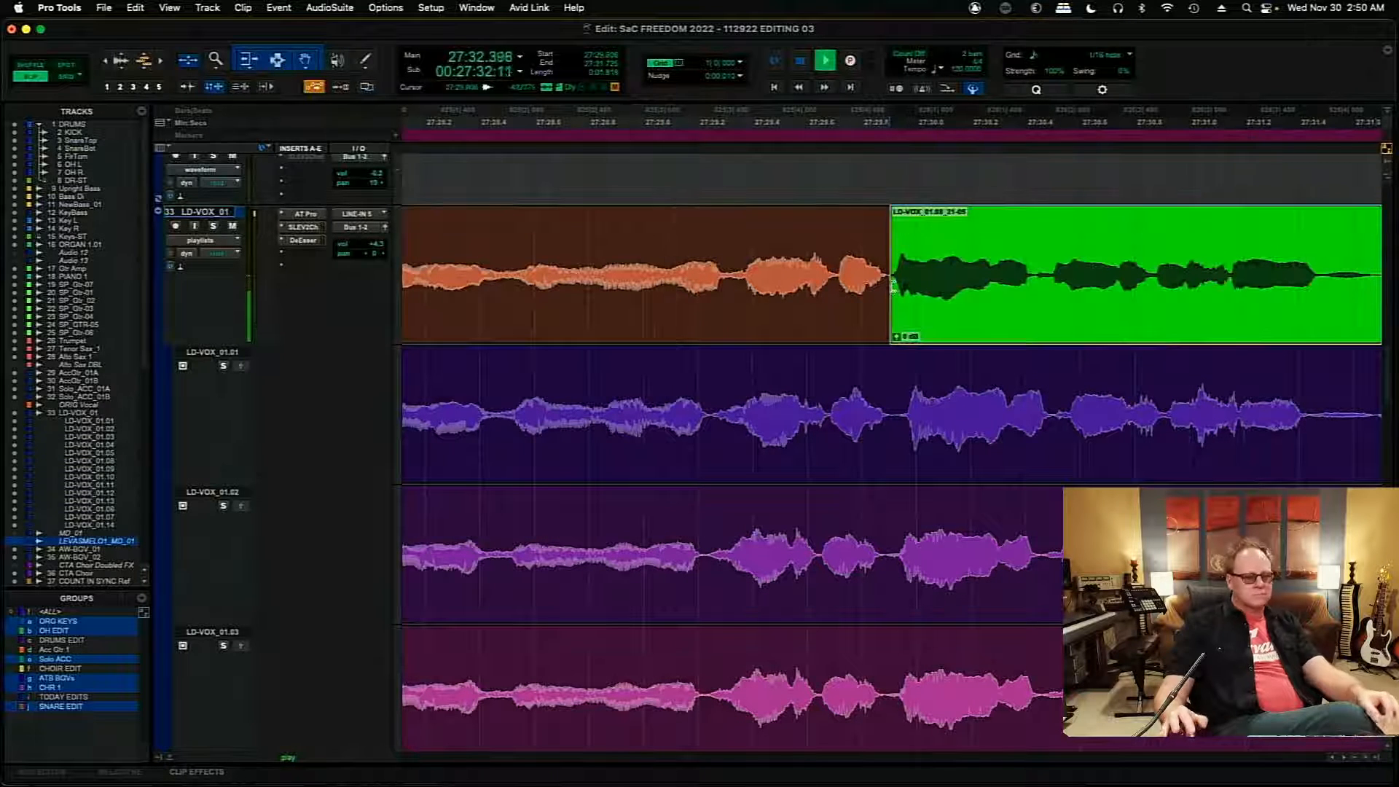
pyautogui.press('r')
pyautogui.press('r')
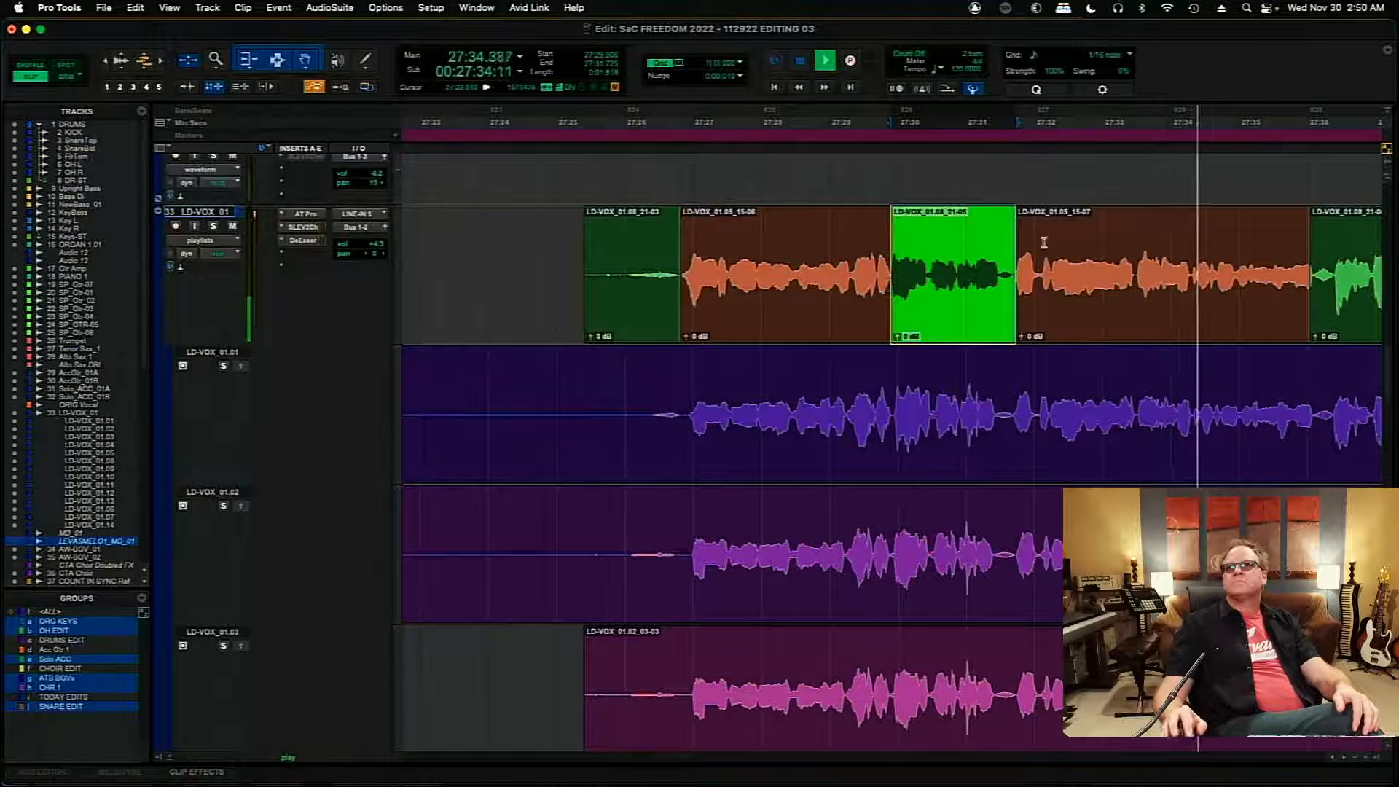
pyautogui.moveTo(1019, 274); pyautogui.dragTo(1014, 275)
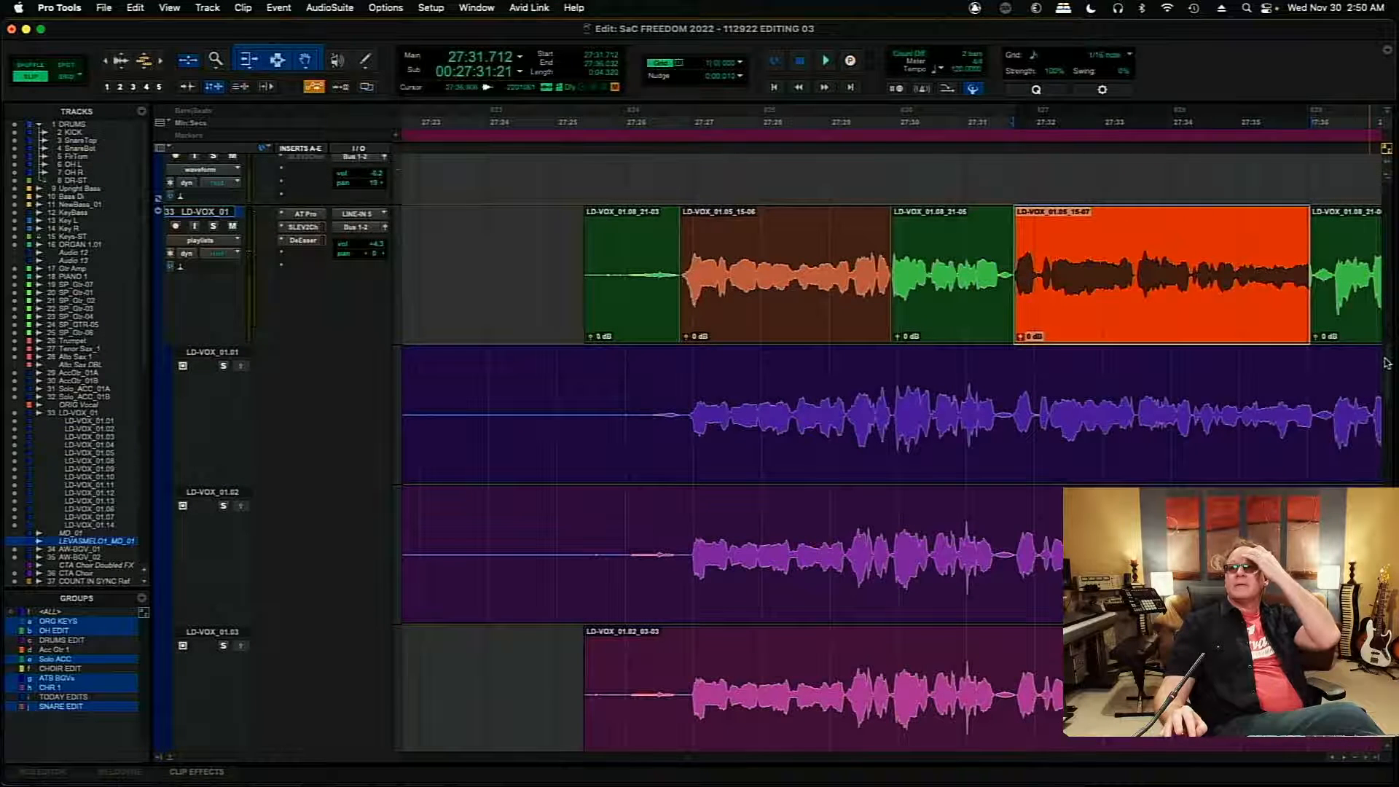
# - Solo playlist LD-VOX_01.04 and play its take from 27:30.560
pyautogui.scroll(-5, 1386, 362)
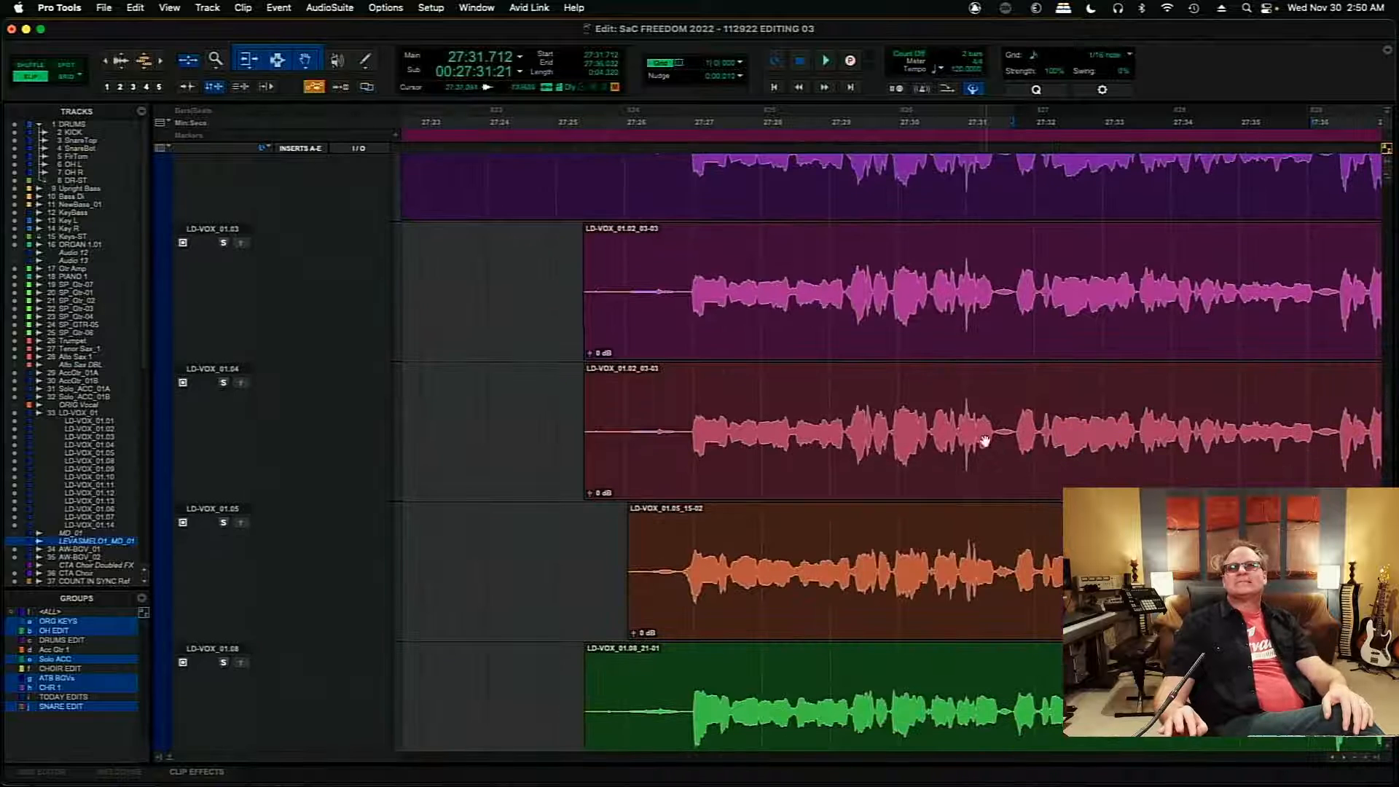
pyautogui.click(936, 412)
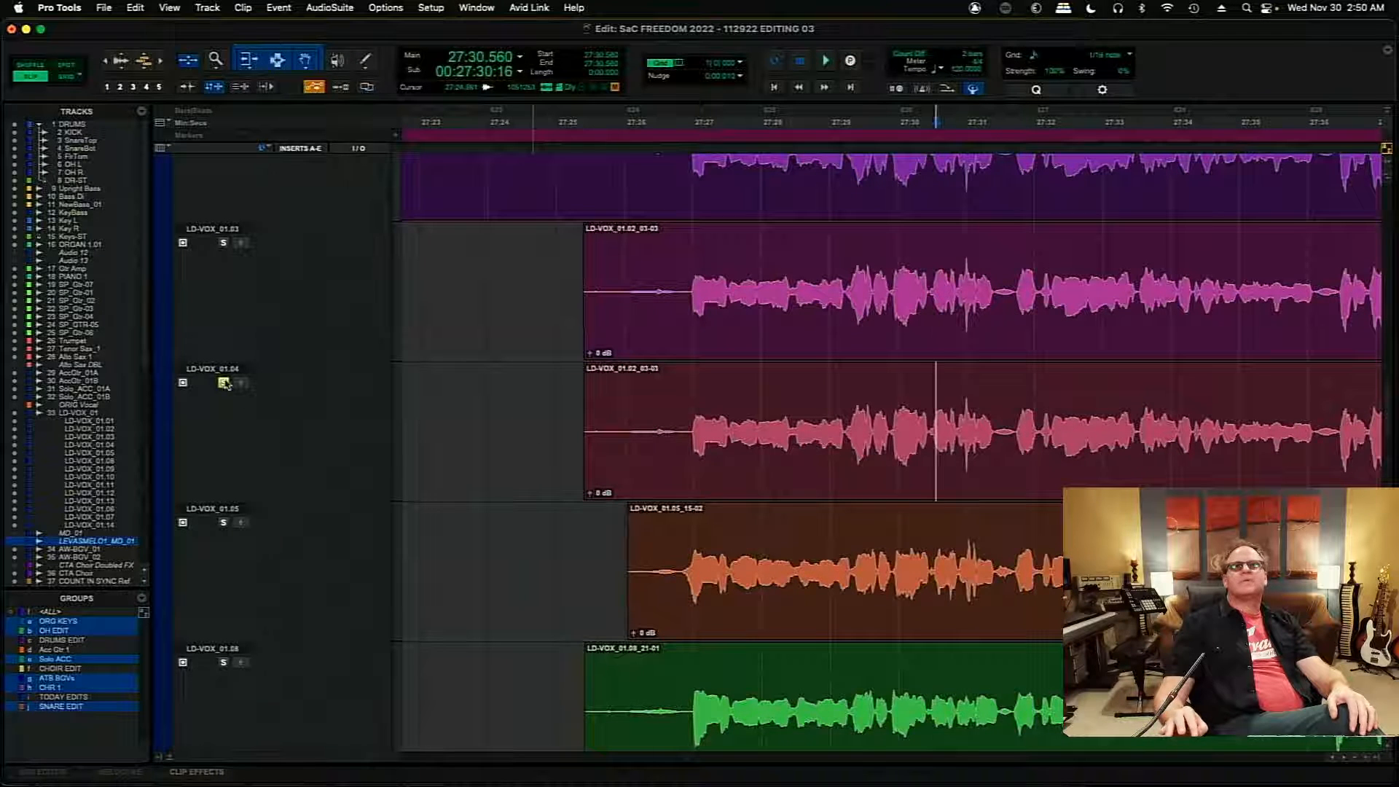
pyautogui.press('space')
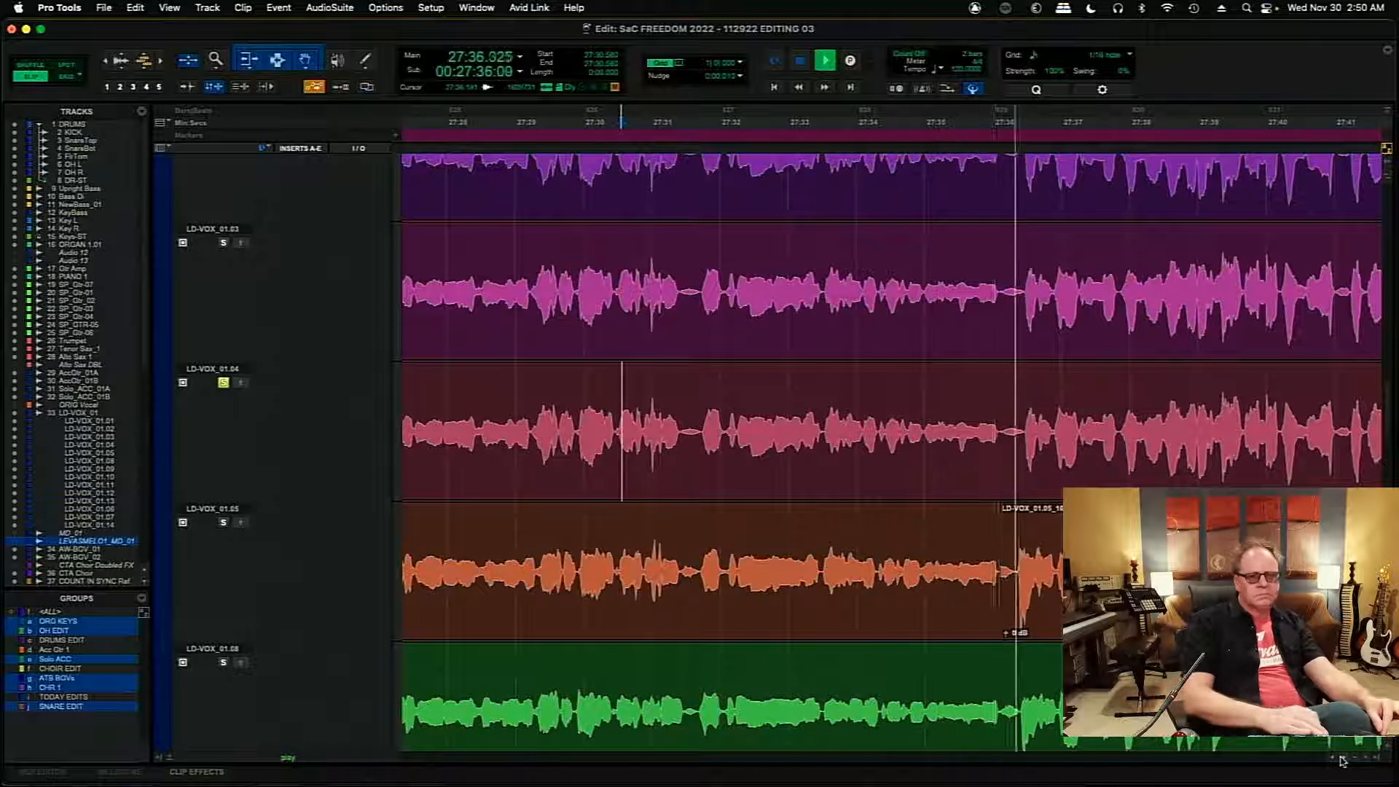
pyautogui.click(1342, 760)
# - Solo playlist LD-VOX_01.05 and audition its next phrase from 27:36.149
pyautogui.press('space')
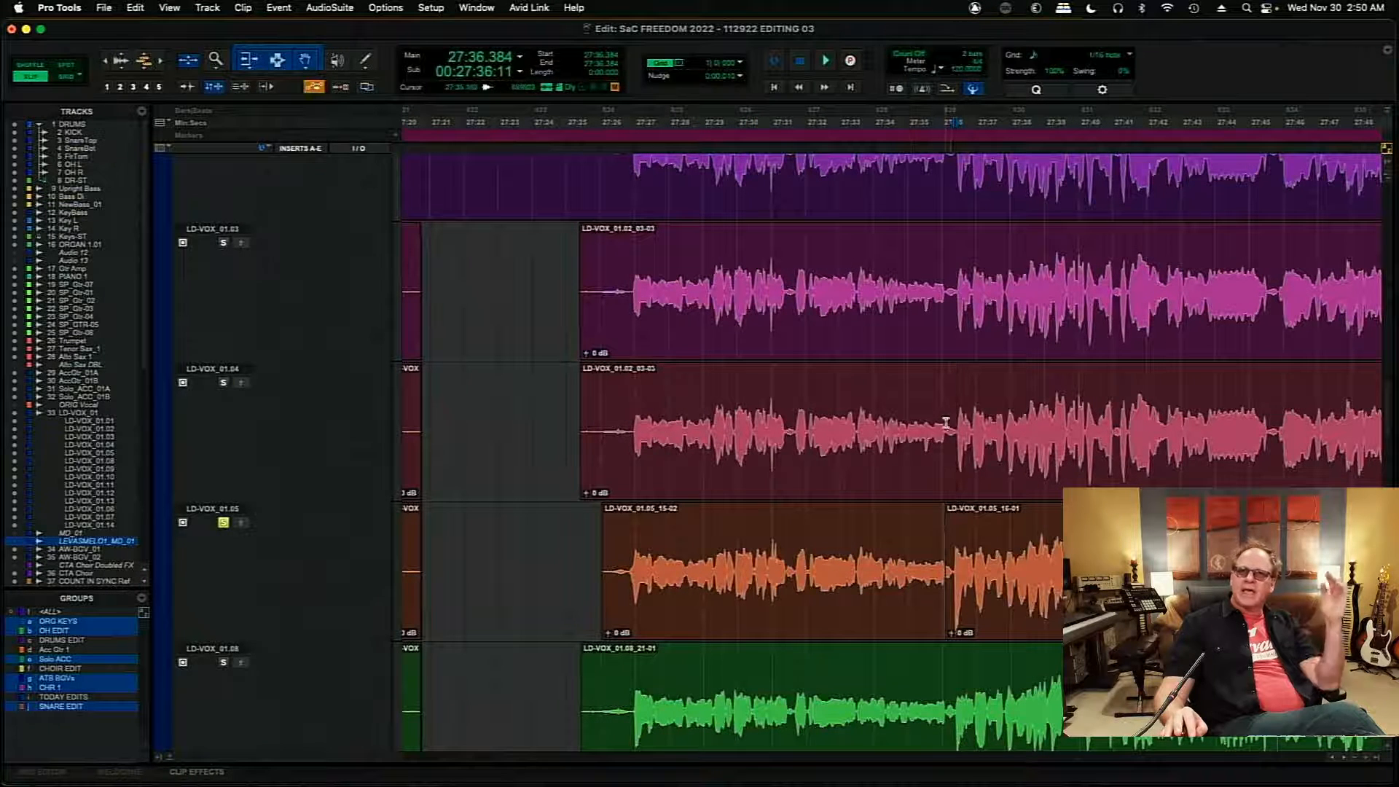
pyautogui.press('r')
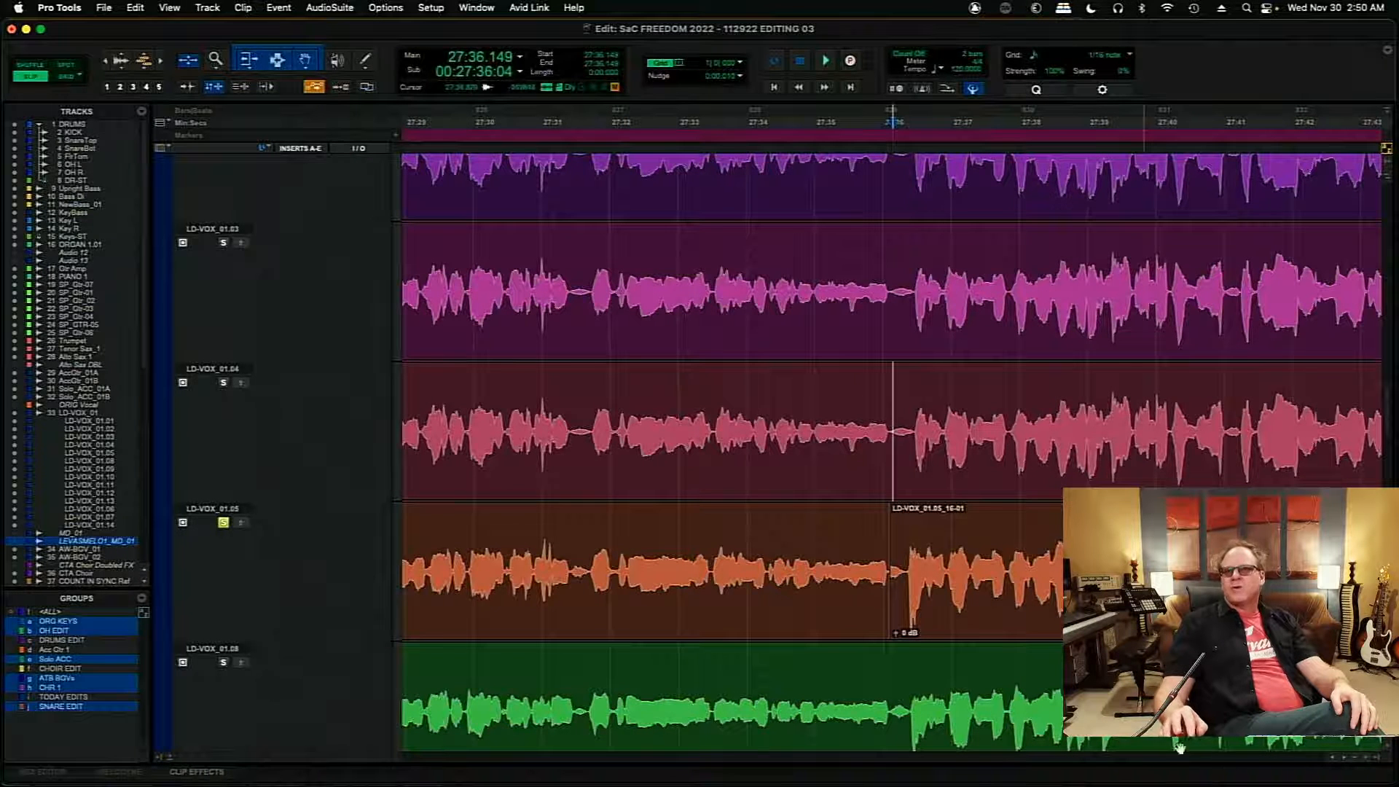
pyautogui.hscroll(5, 1346, 763)
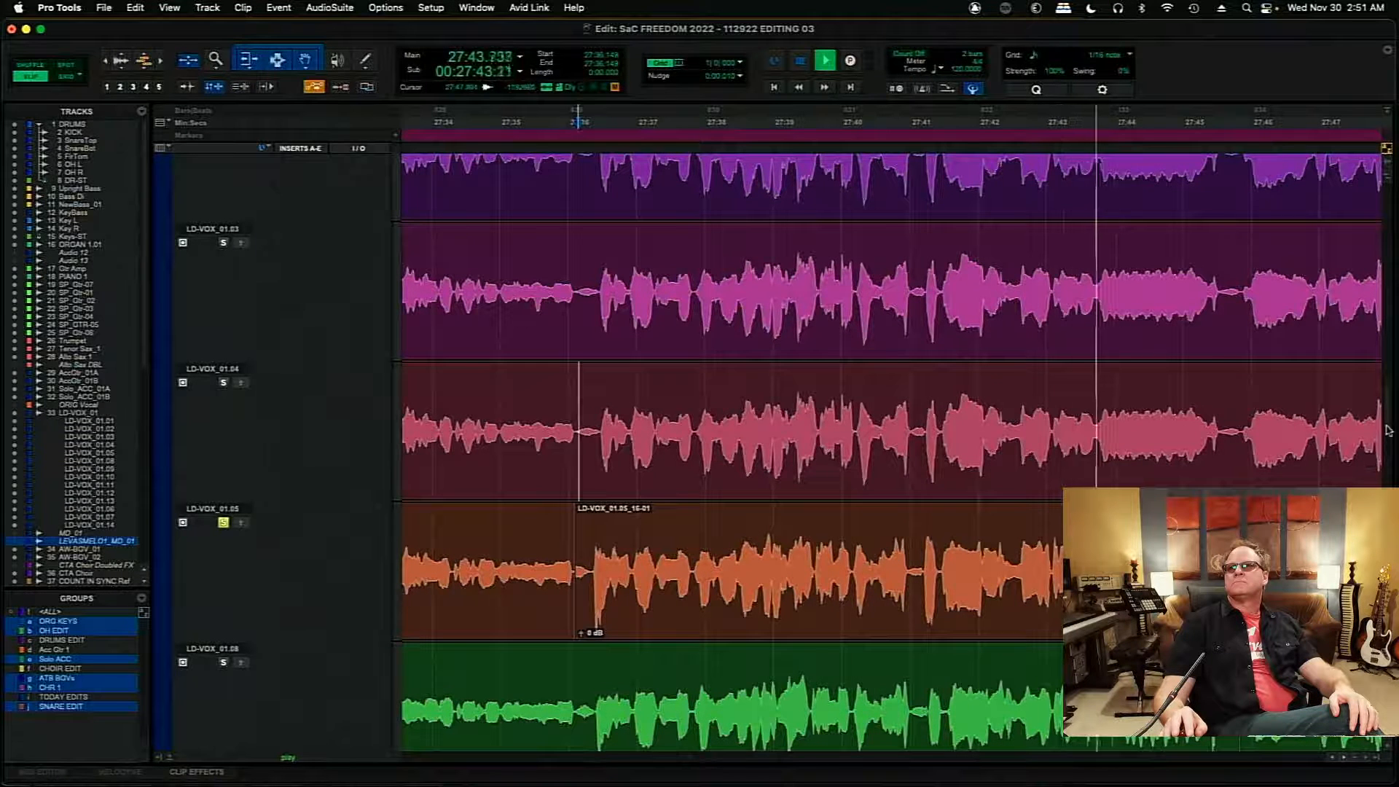
# - Select the LD-VOX_01.05 phrase starting at 27:36.092, compare it with the comp track, and play it from its start
pyautogui.scroll(-5, 1386, 428)
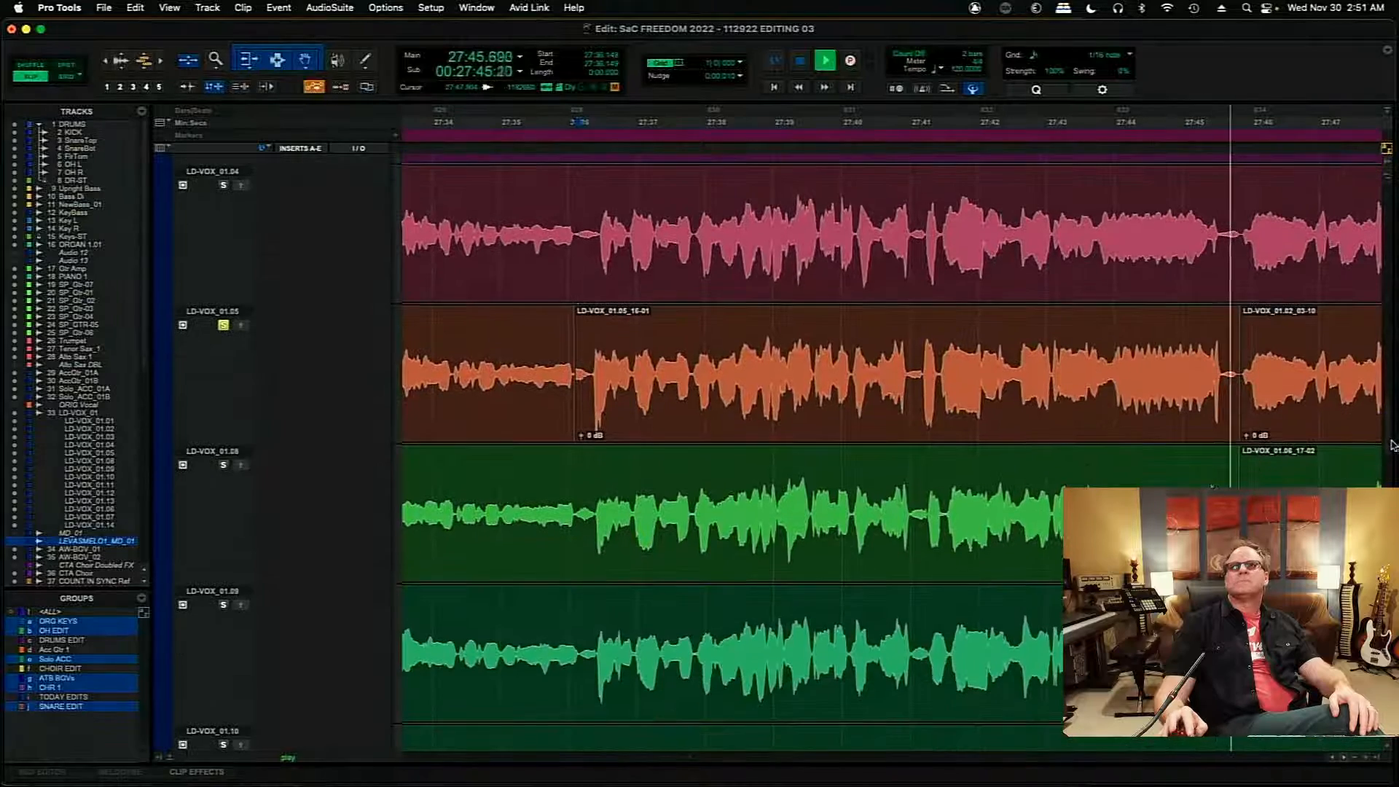
pyautogui.click(792, 404)
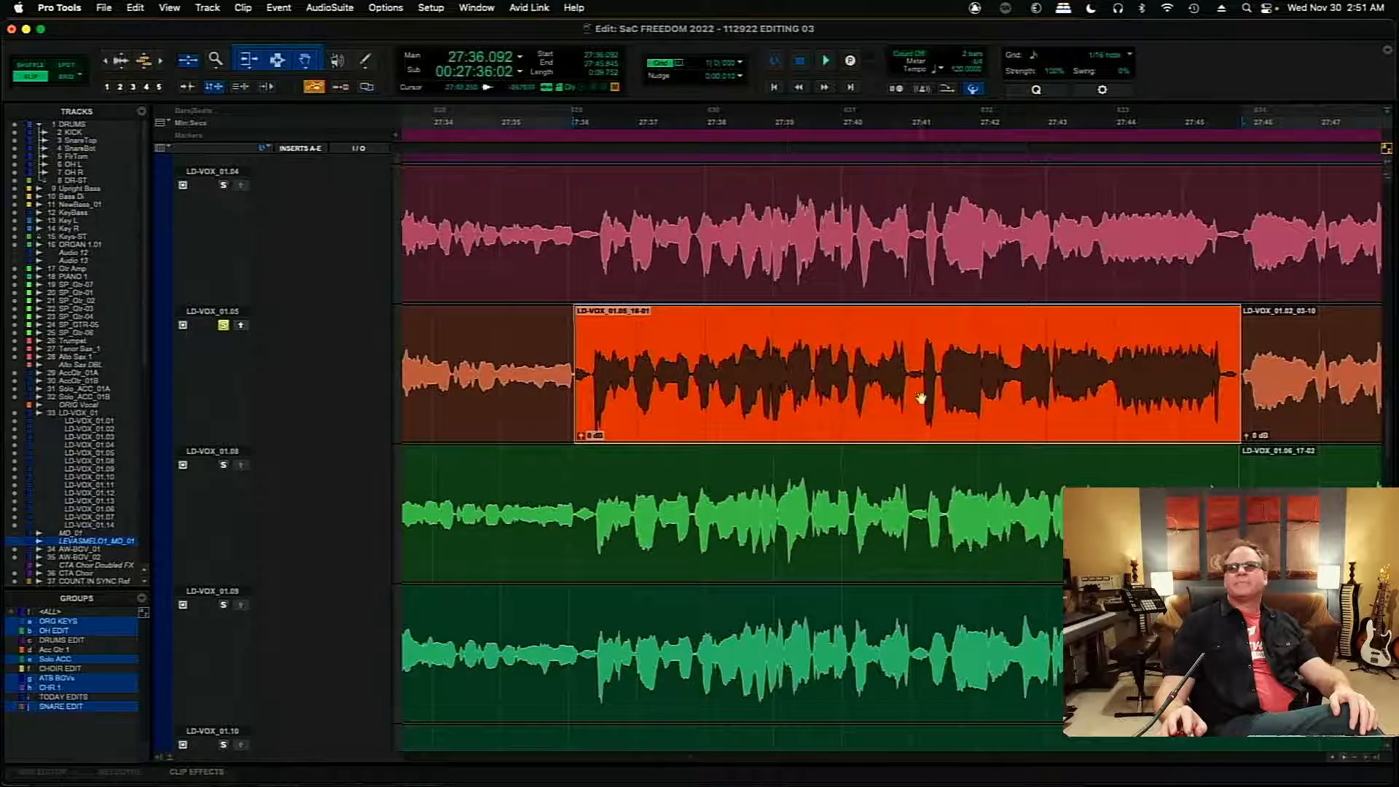
pyautogui.scroll(10, 1384, 437)
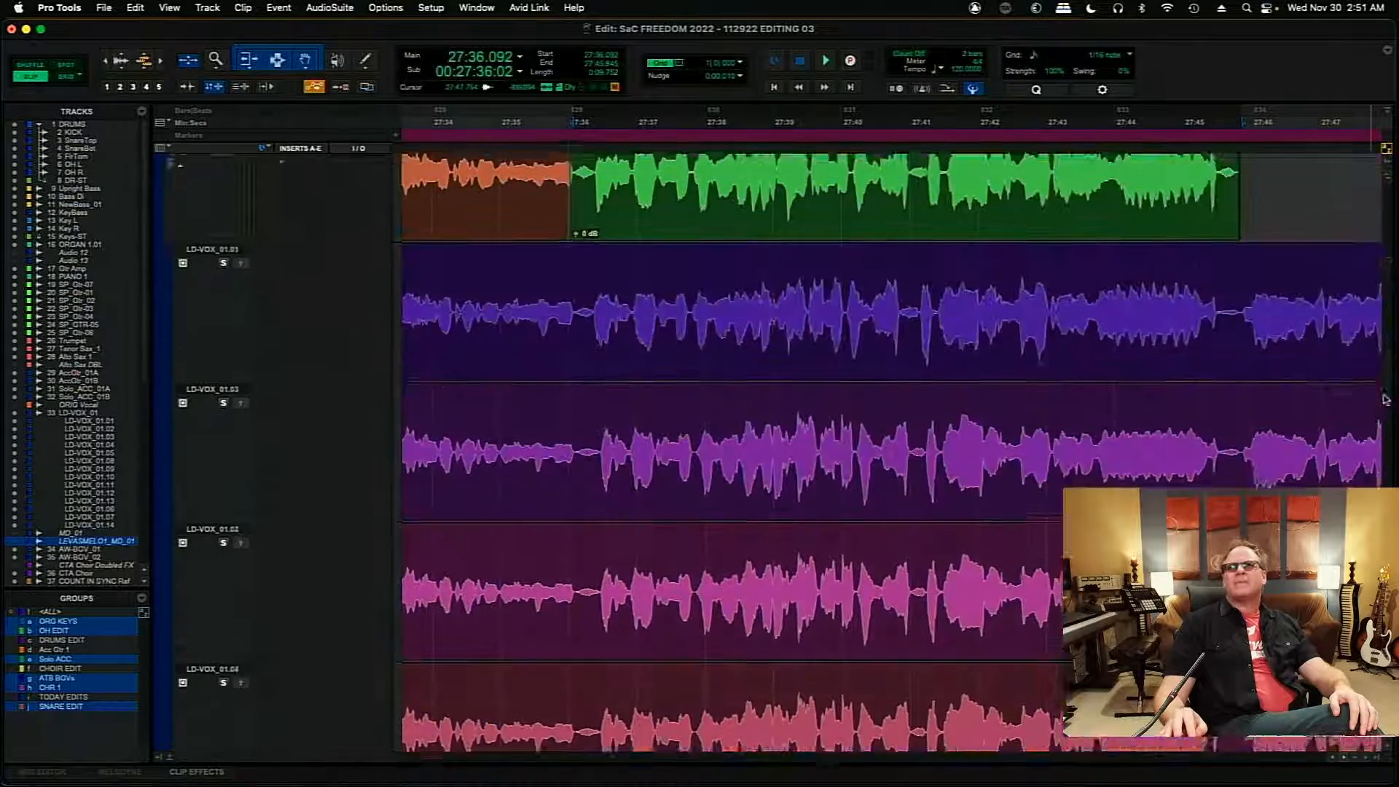
pyautogui.scroll(-5, 1379, 371)
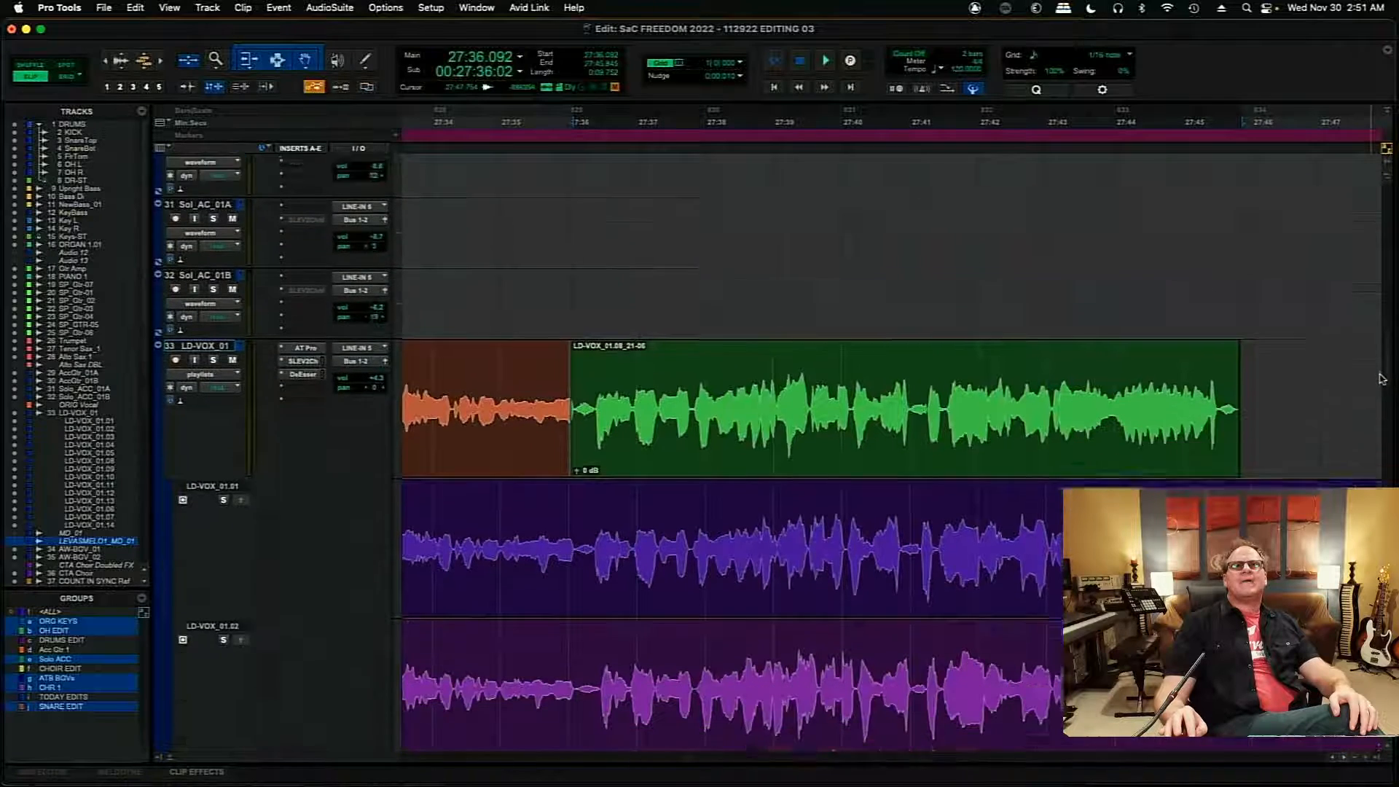
pyautogui.scroll(-1, 1393, 438)
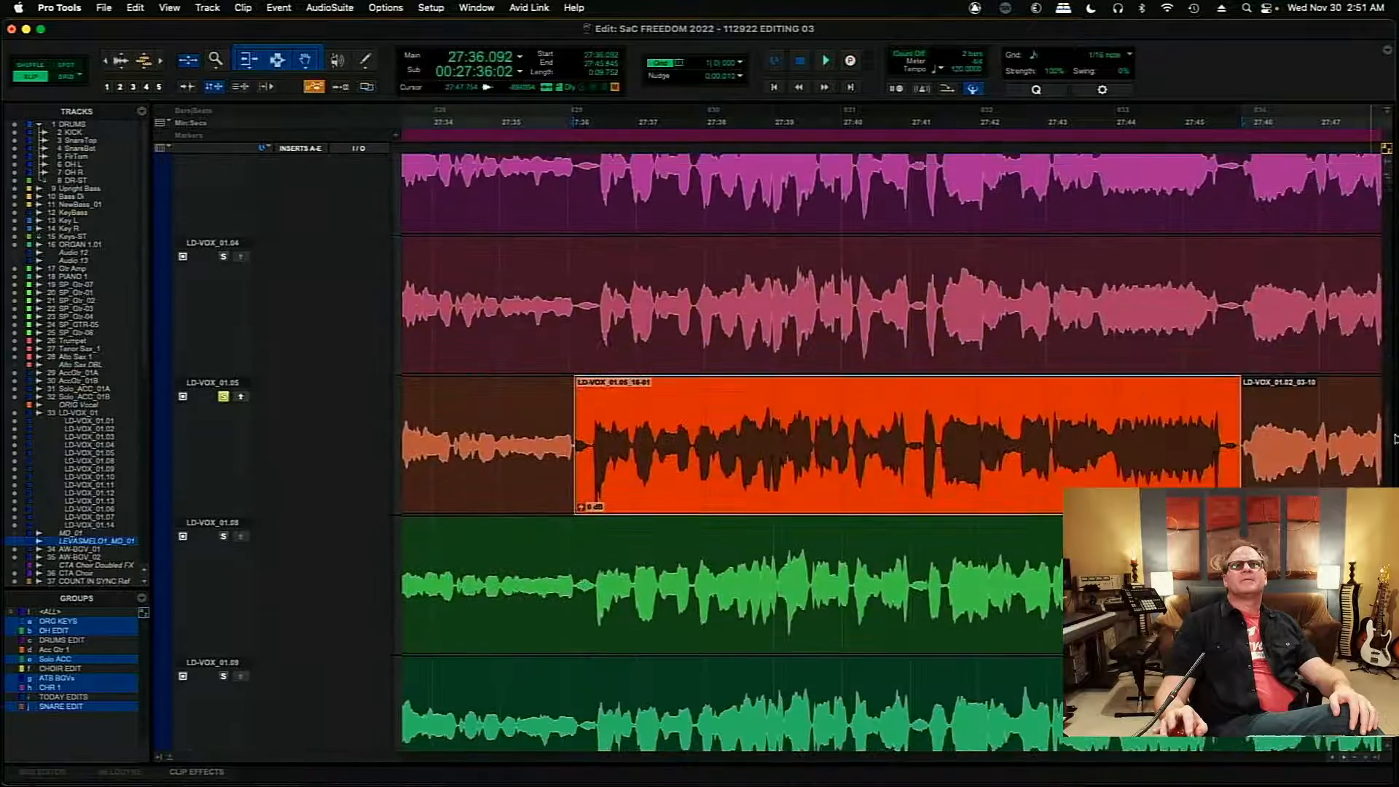
pyautogui.press('space')
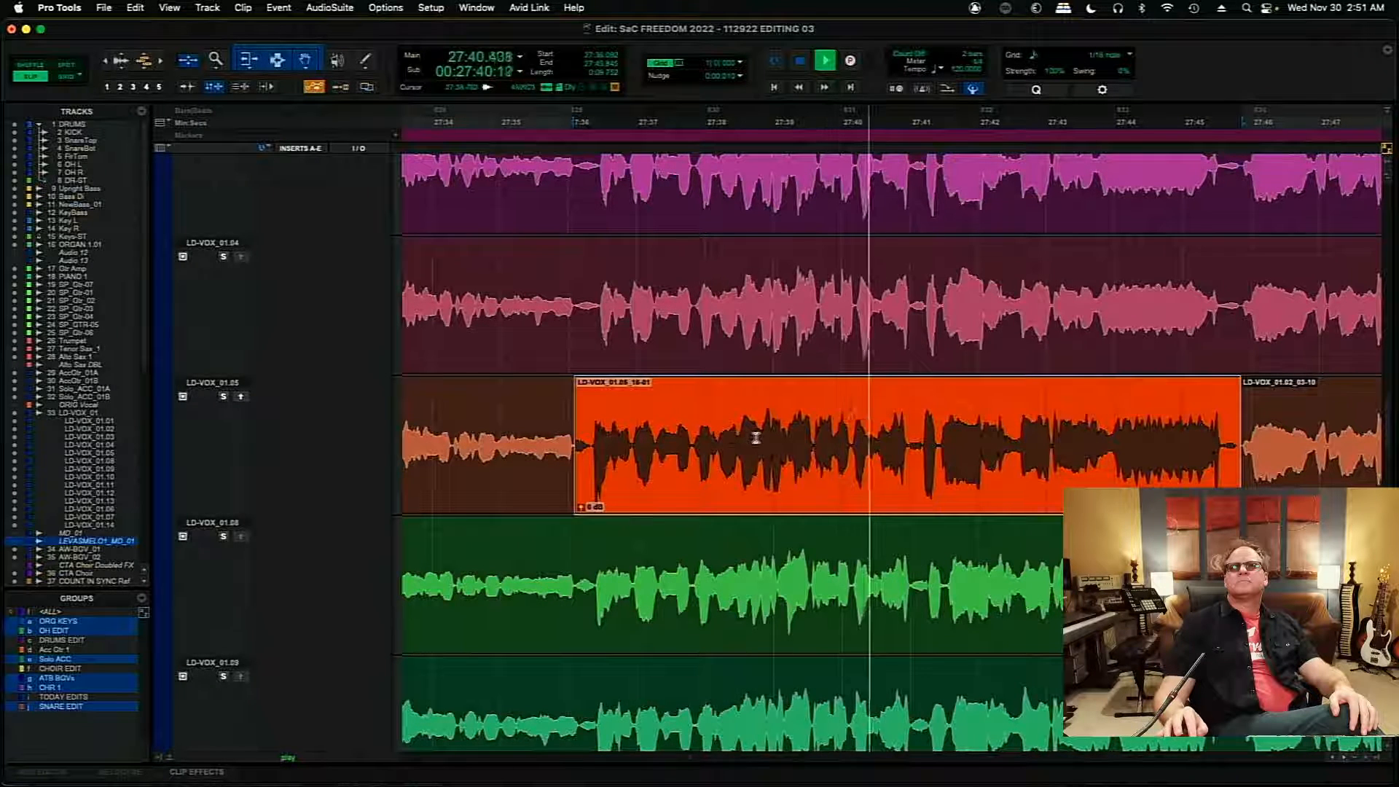
pyautogui.press('space')
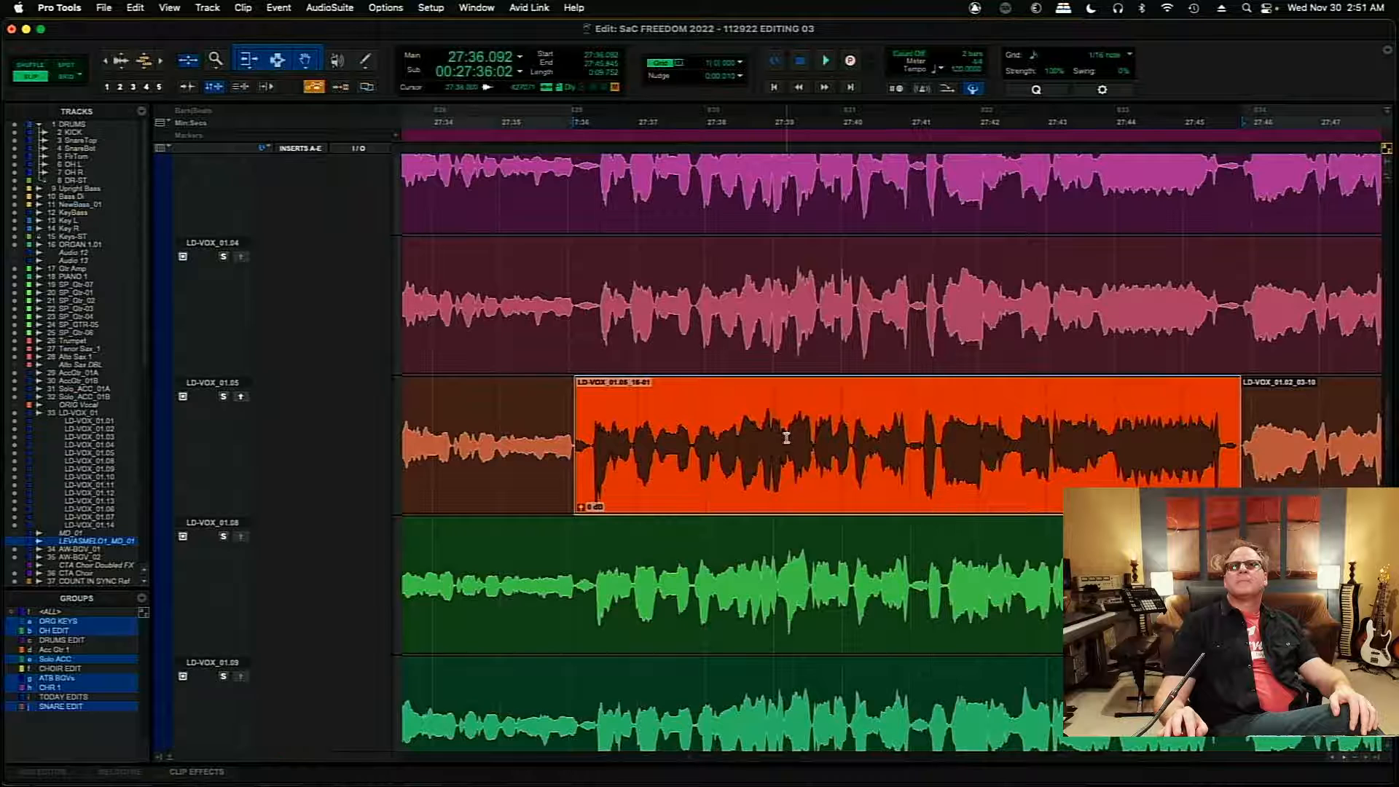
# - Audition LD-VOX_01.05 from 27:39.200, split its clip at 27:40.149, and copy the part starting at 27:36.092 up to the comp
pyautogui.click(786, 437)
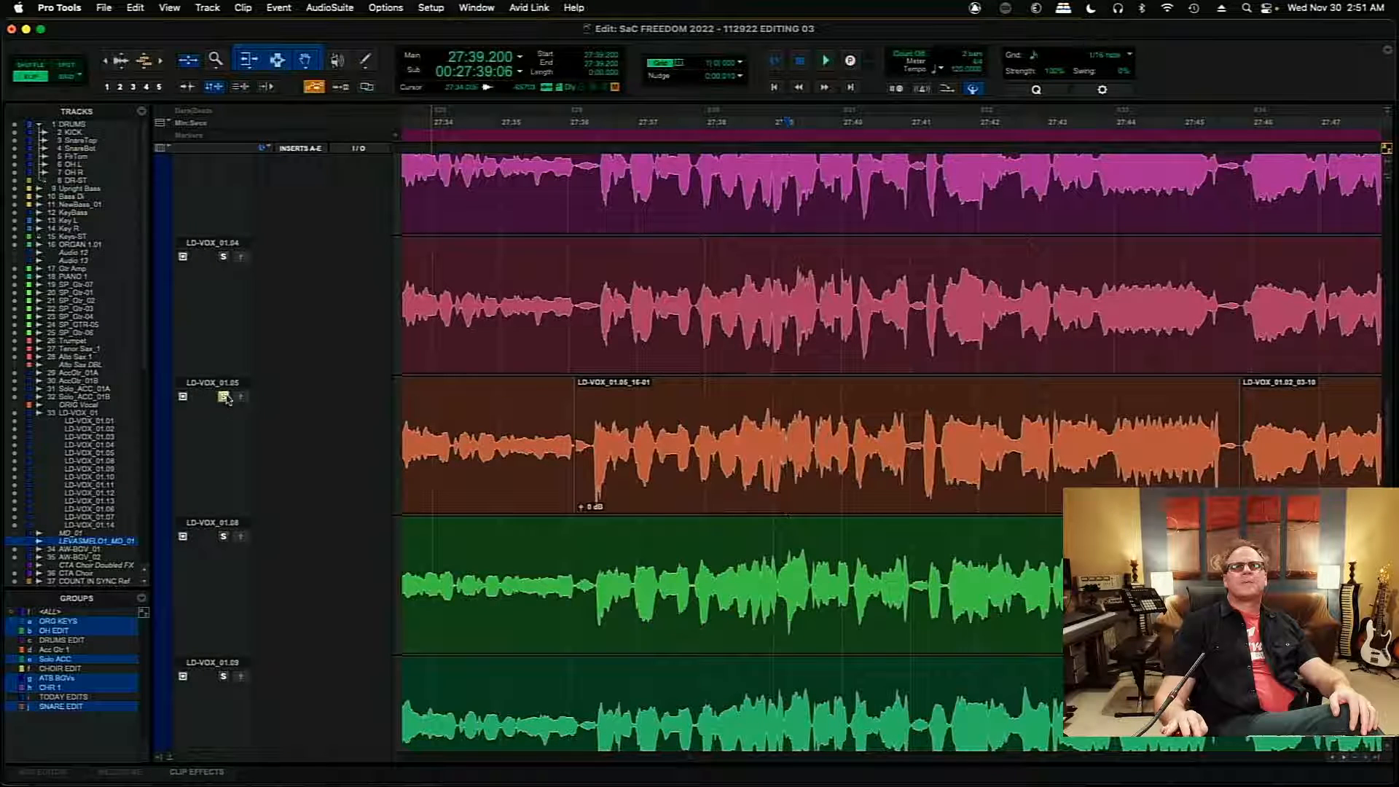
pyautogui.press('space')
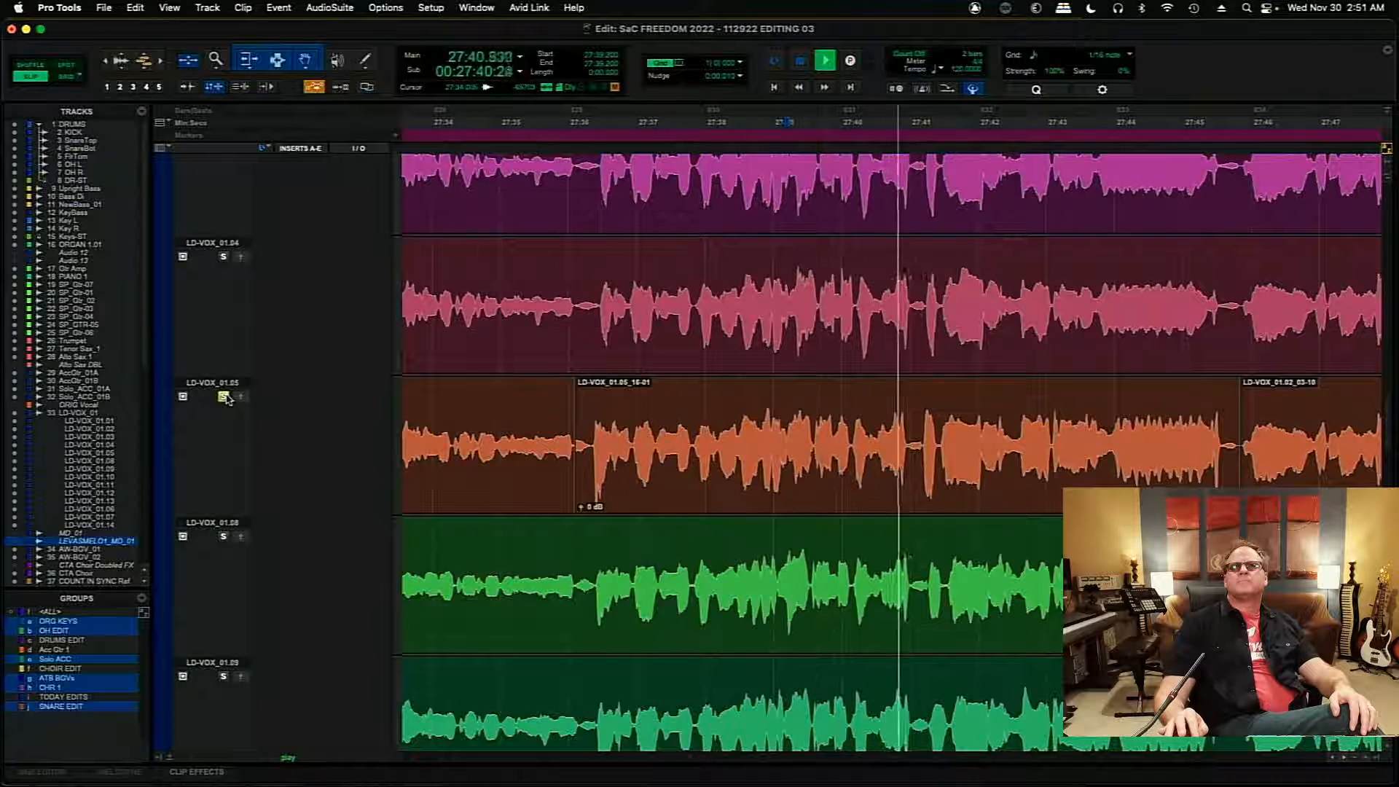
pyautogui.press('space')
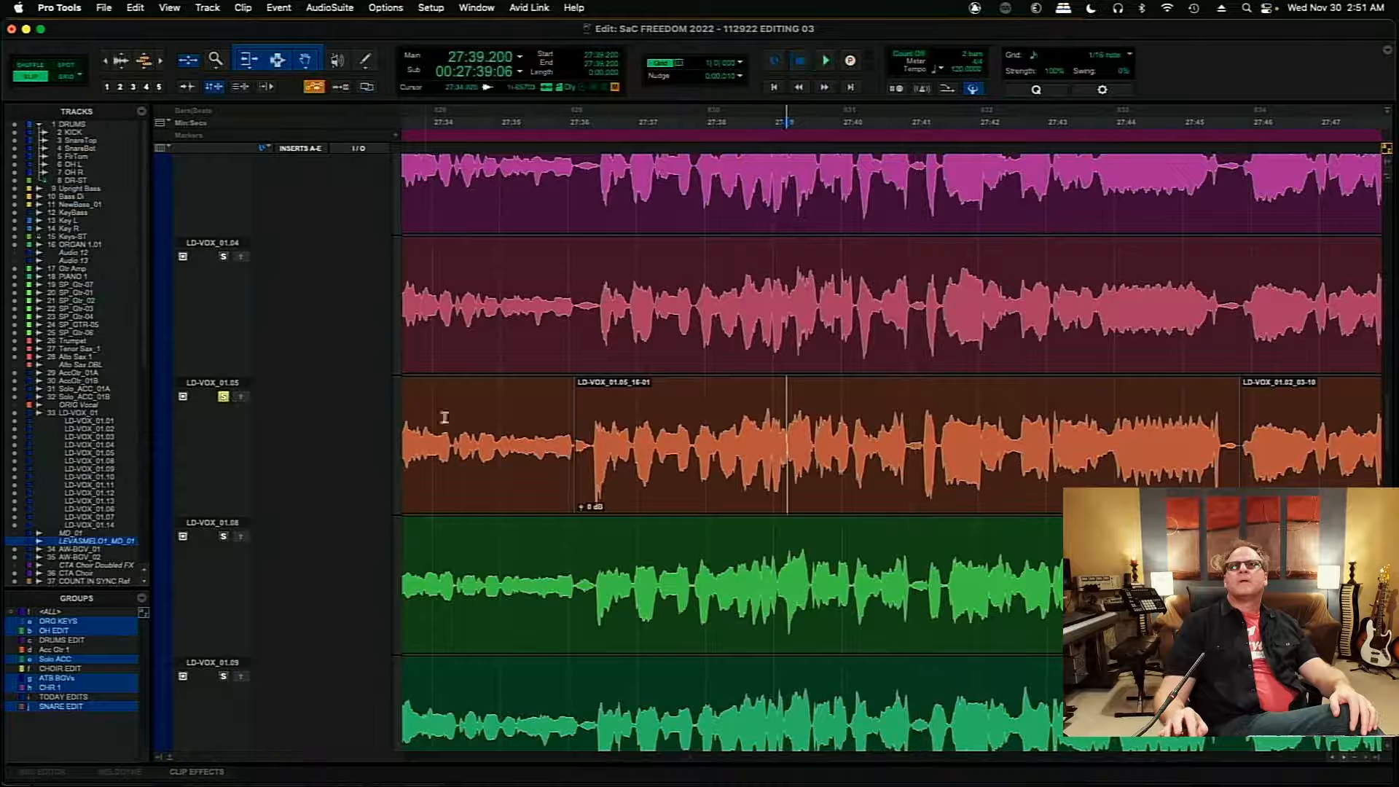
pyautogui.click(851, 443)
pyautogui.press('super+e')
pyautogui.click(717, 470)
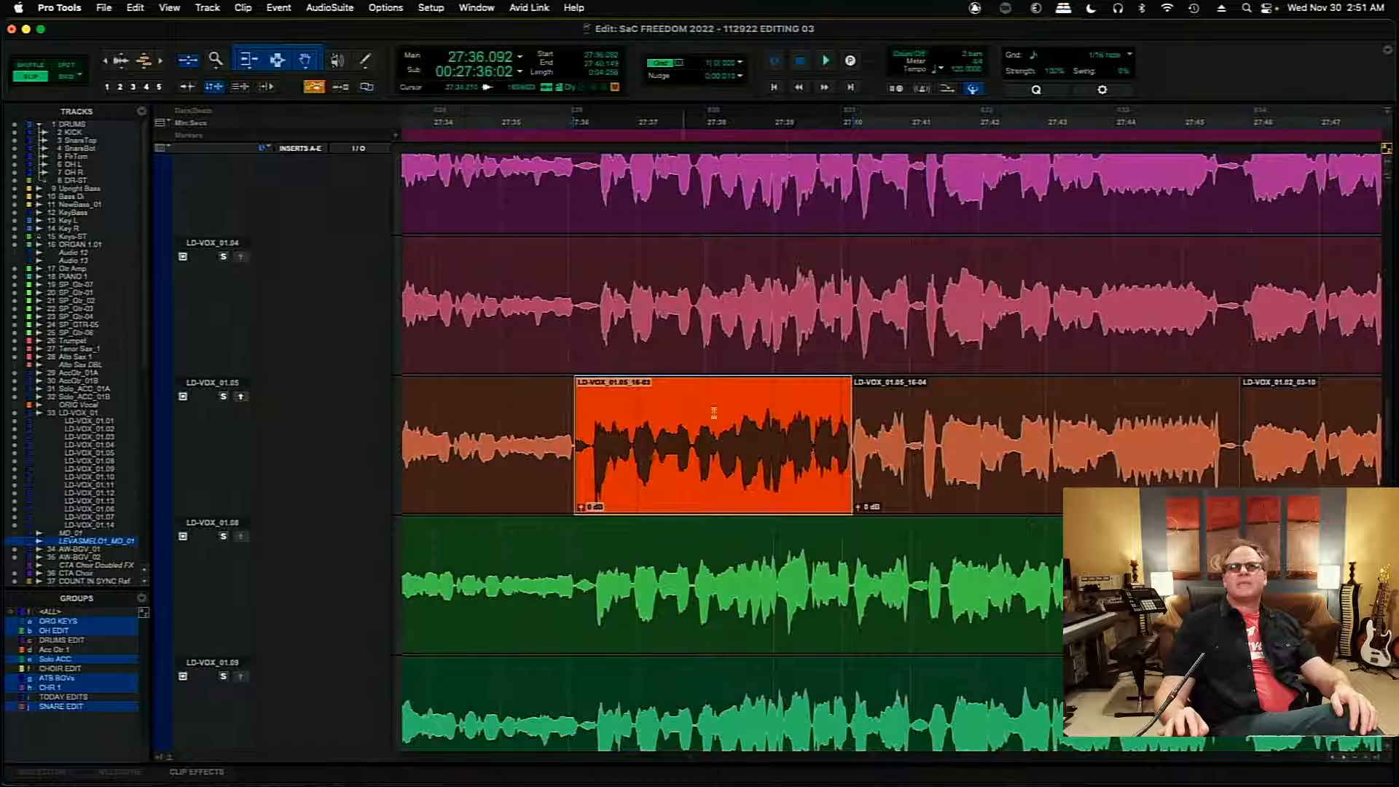
# - Audition LD-VOX_01.05 from 27:38.762 and 27:41.152, and the soloed LD-VOX_01.02 take from 27:40.266
pyautogui.click(755, 408)
pyautogui.press('space')
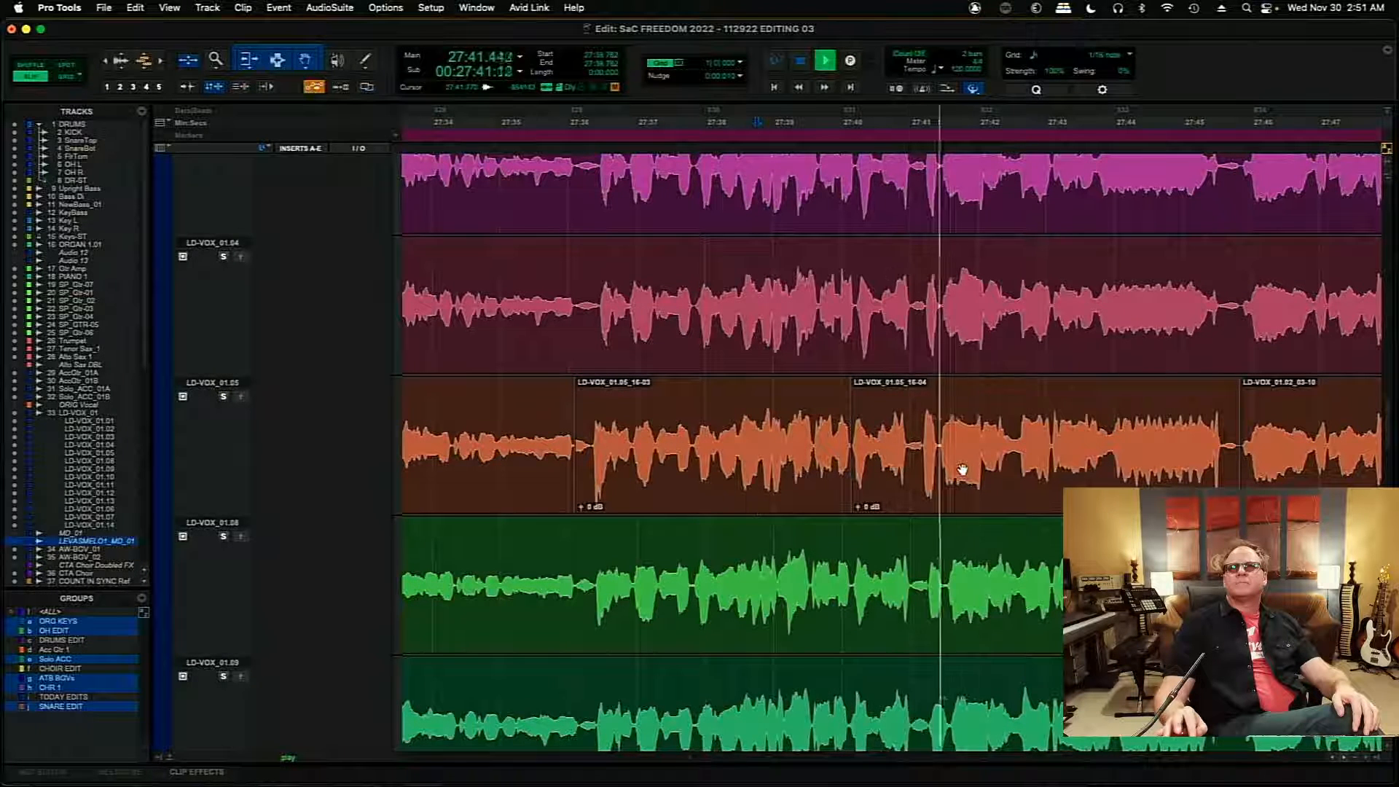
pyautogui.click(933, 455)
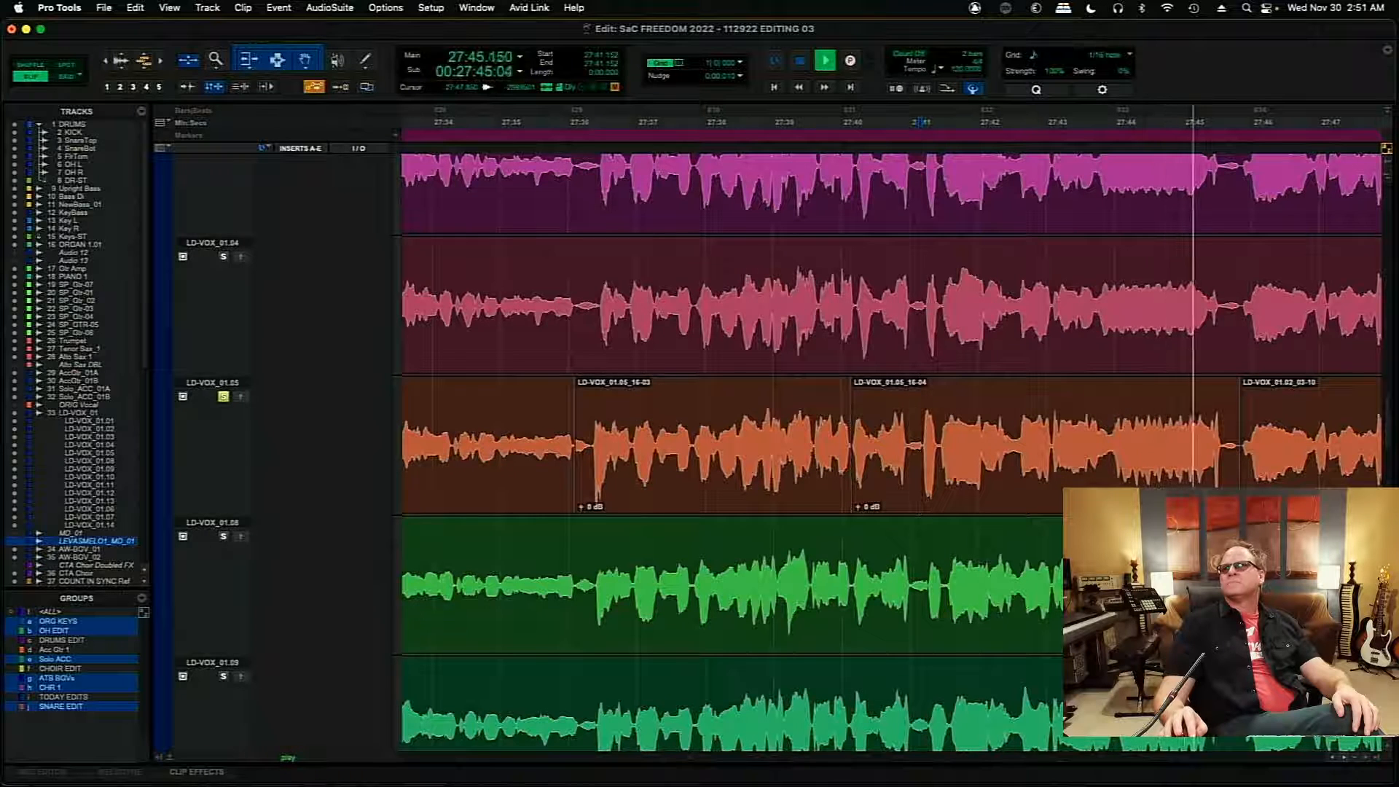
pyautogui.press('space')
pyautogui.moveTo(1386, 442); pyautogui.dragTo(1386, 425)
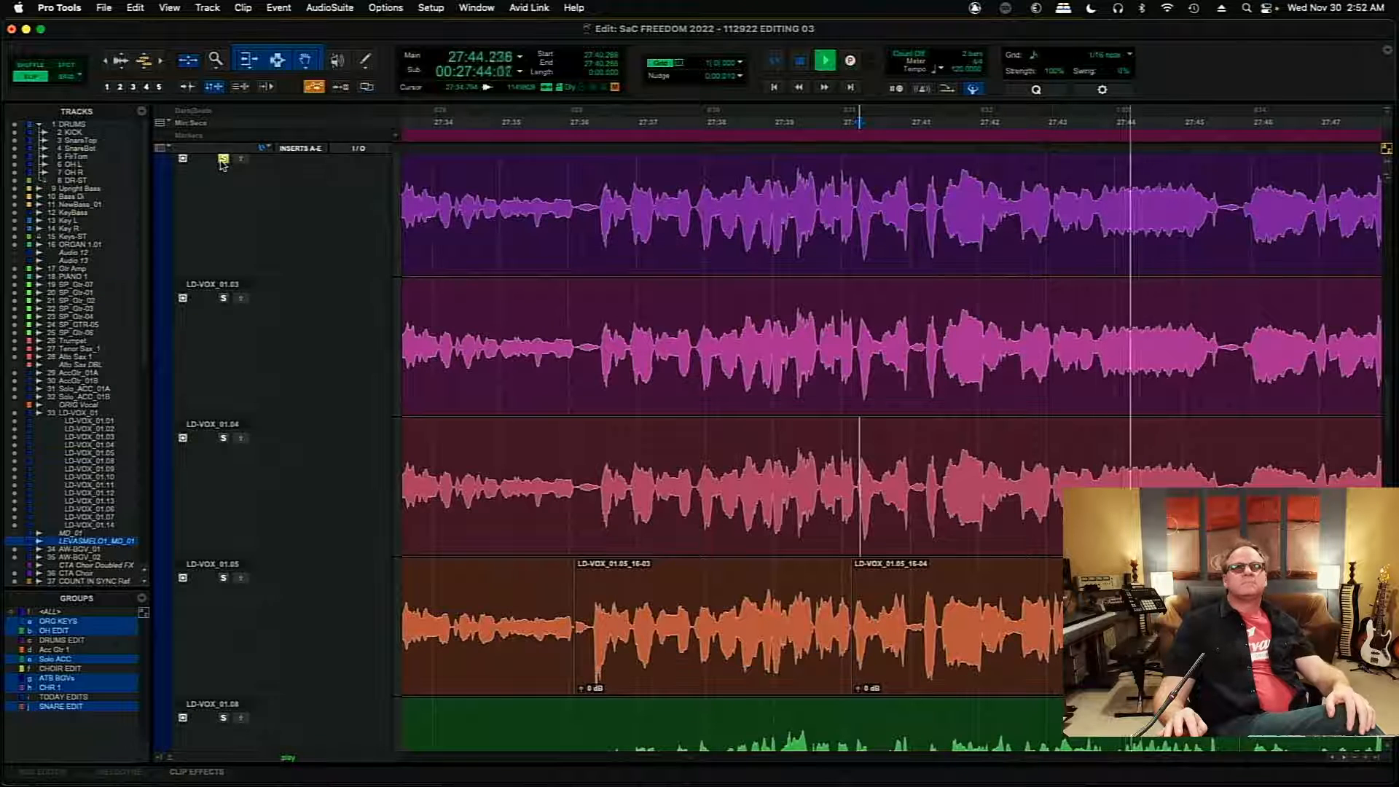
pyautogui.press('space')
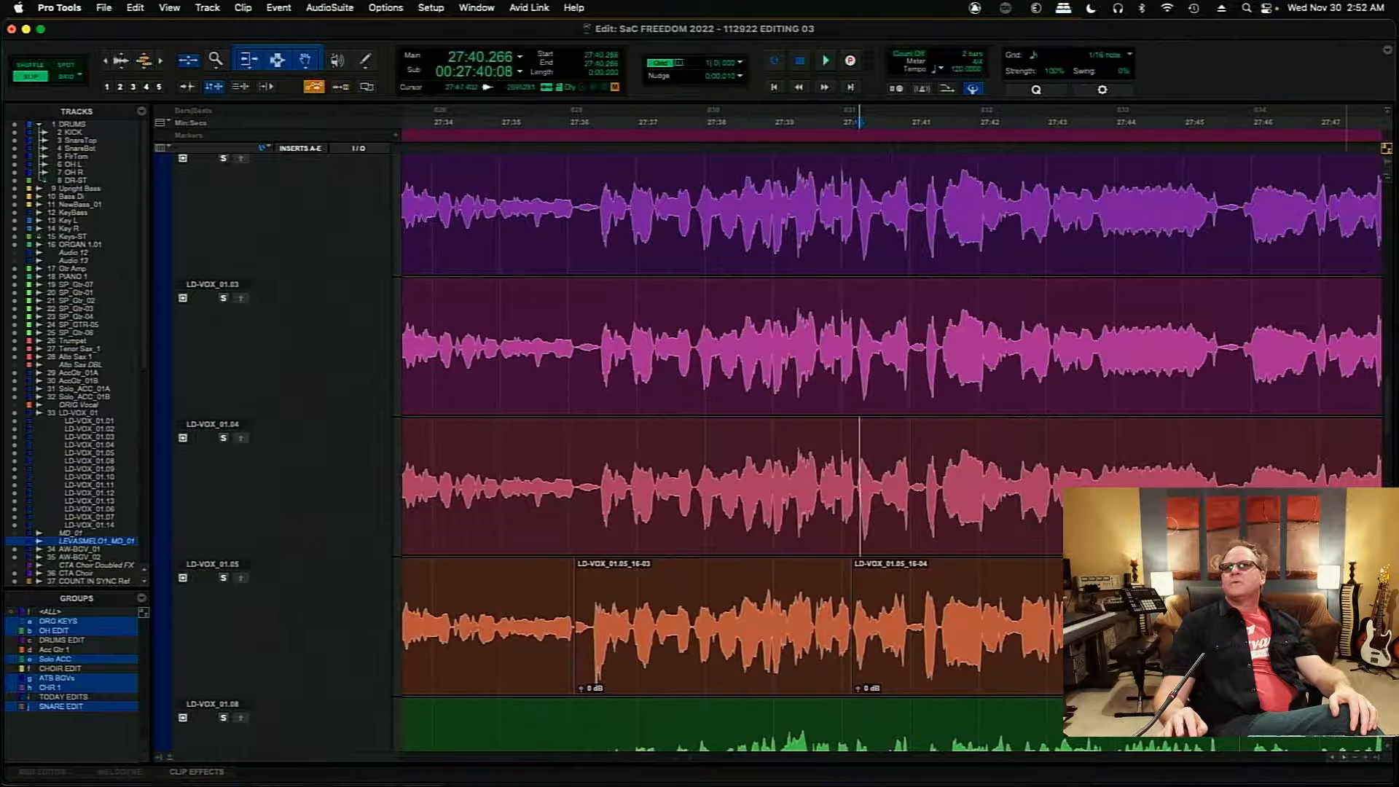
# - Play the LD-VOX_01 comp from 27:38.688 across the join between the orange and green clips
pyautogui.scroll(5, 1389, 408)
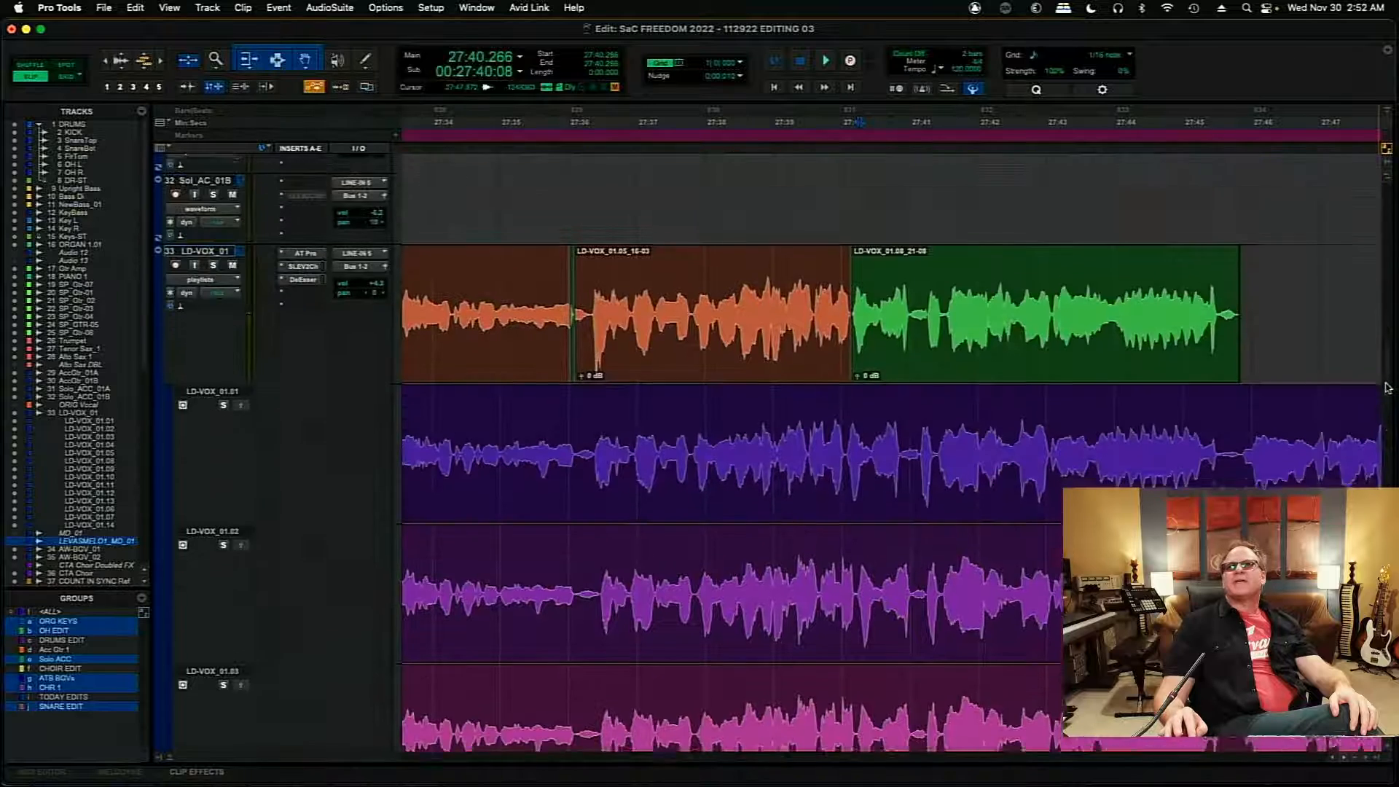
pyautogui.scroll(-1, 1386, 387)
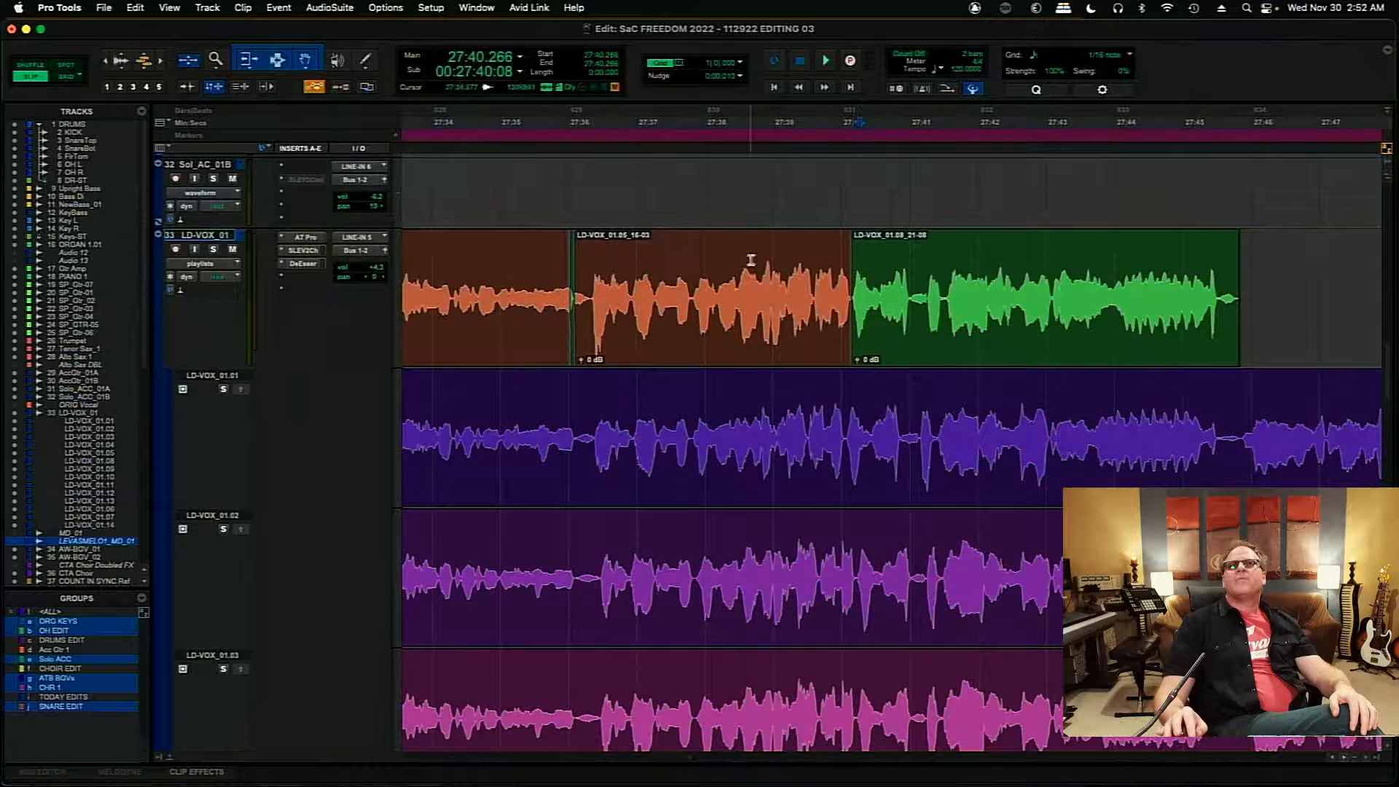
pyautogui.press('space')
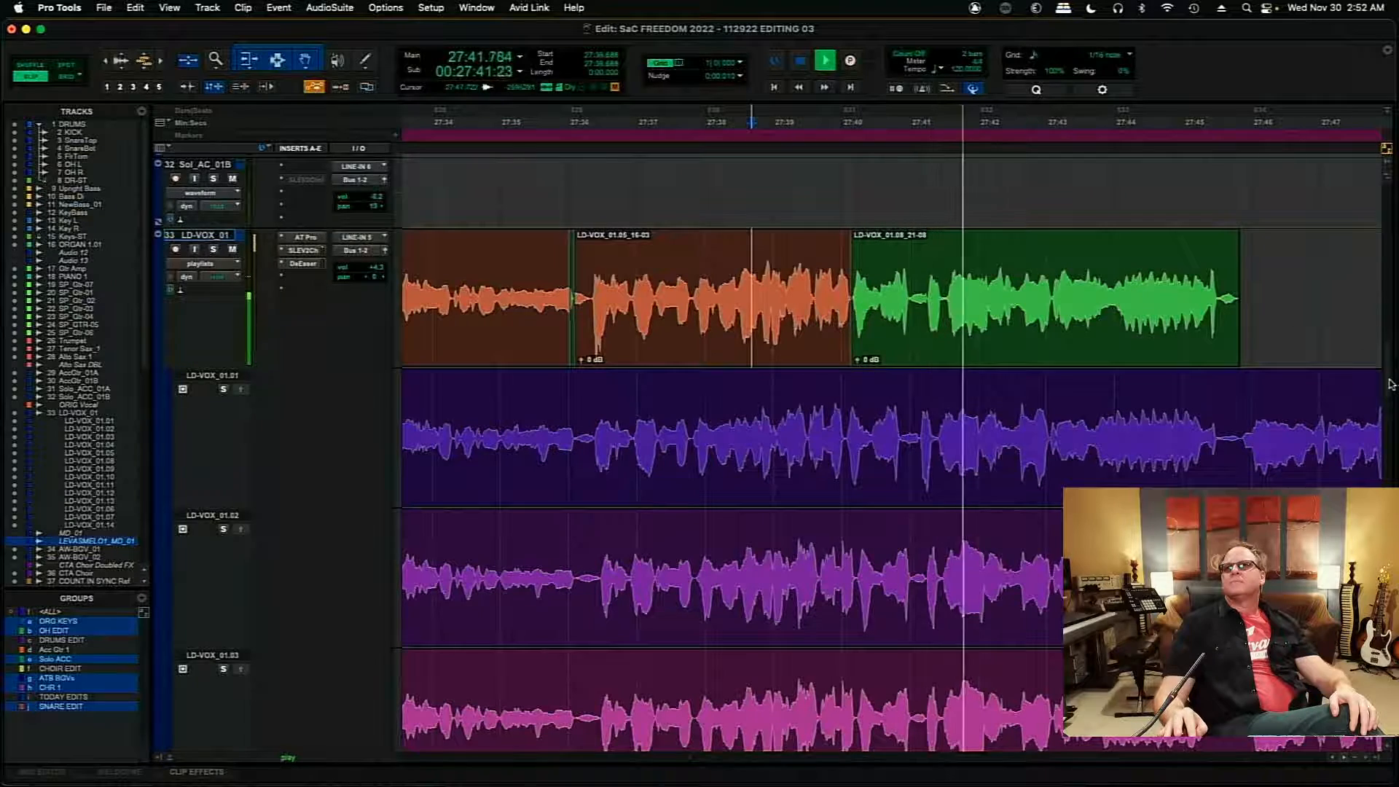
pyautogui.scroll(-1, 1388, 384)
pyautogui.scroll(-10, 1388, 383)
pyautogui.scroll(2, 1391, 408)
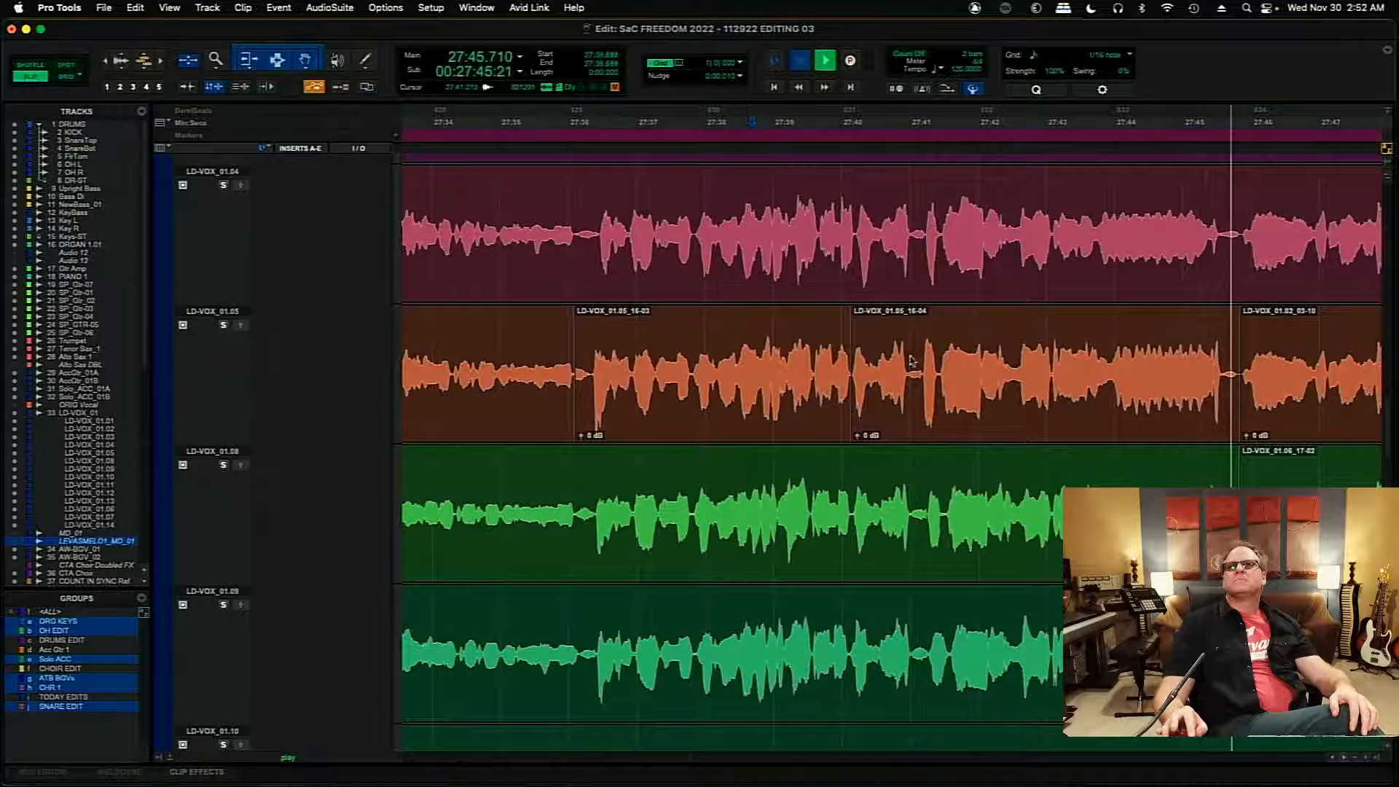
# - Solo LD-VOX_01.05 and audition it from 27:41.013, and copy its ending phrase starting at 27:43.944 up to the comp
pyautogui.click(909, 360)
pyautogui.press('space')
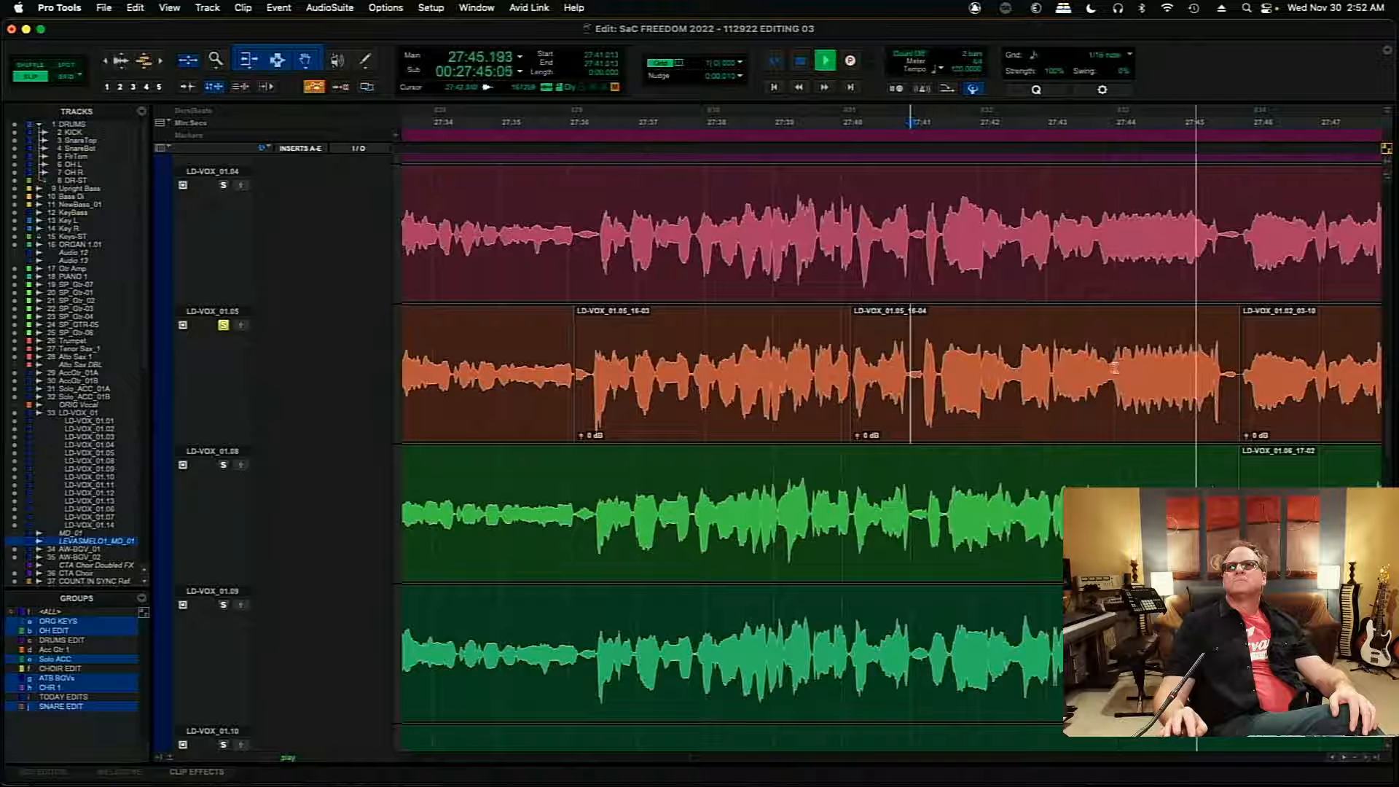
pyautogui.moveTo(1115, 372); pyautogui.dragTo(1231, 377)
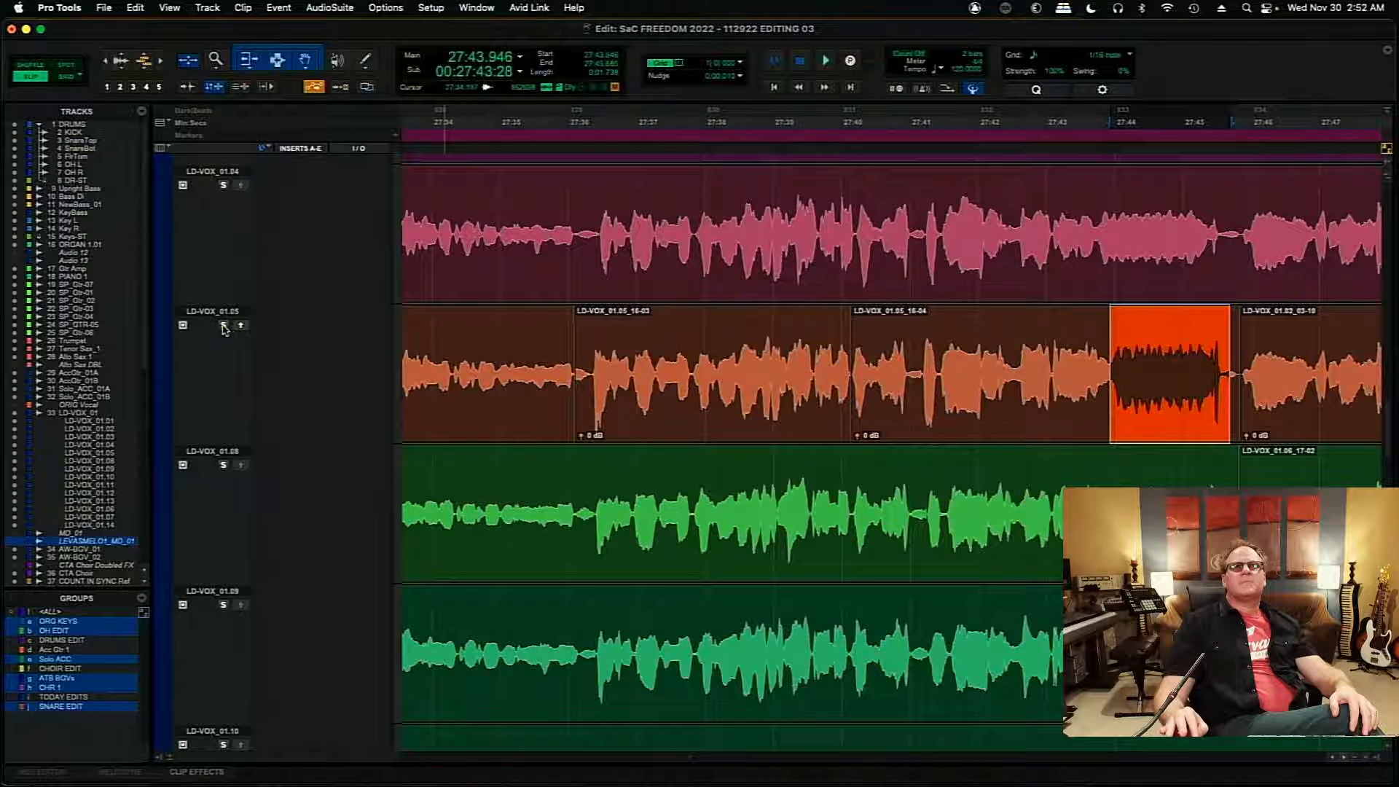
pyautogui.click(922, 223)
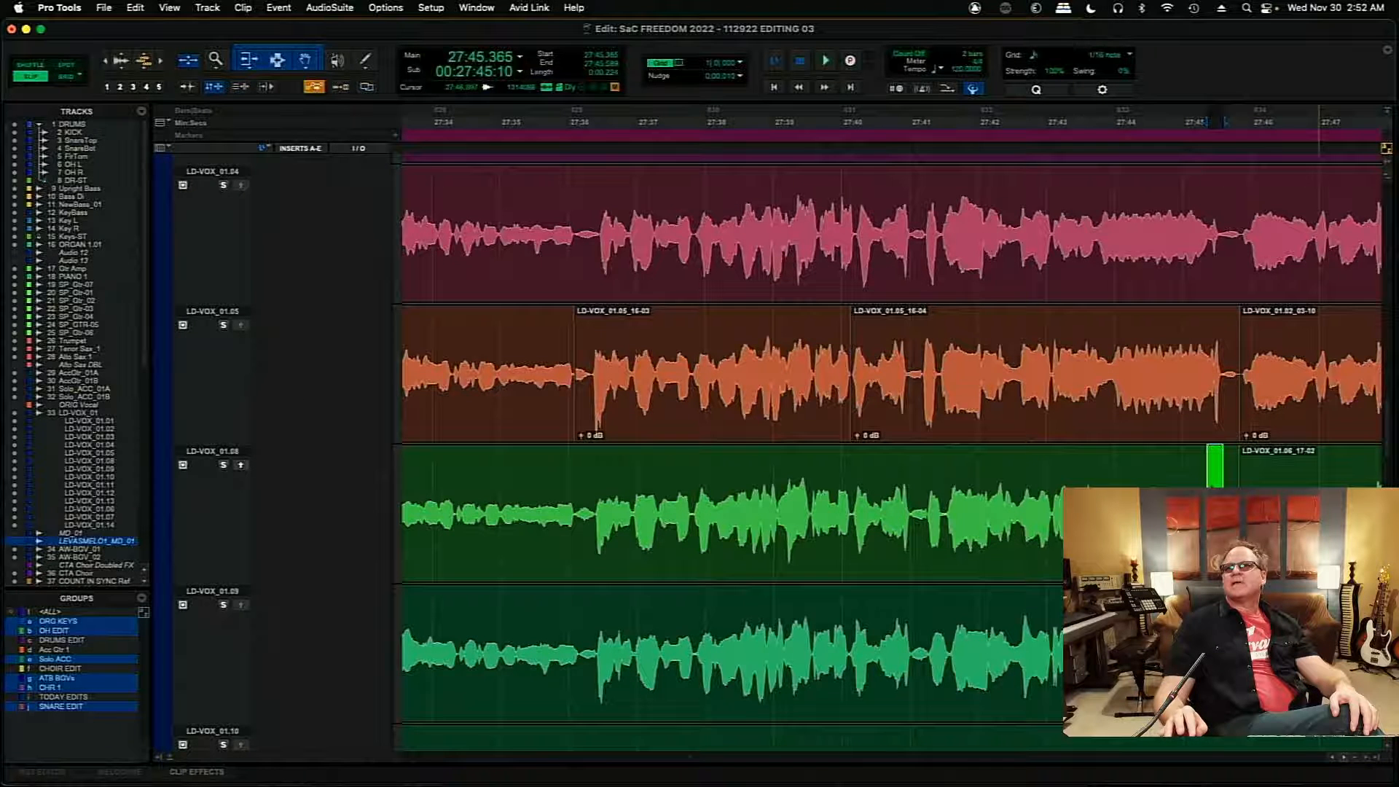
# - Copy the short piece starting at 27:45.365 from the green take up to the comp, and play the comp from about 27:41.5
pyautogui.moveTo(1387, 441); pyautogui.dragTo(1389, 362)
pyautogui.click(587, 375)
pyautogui.press('space')
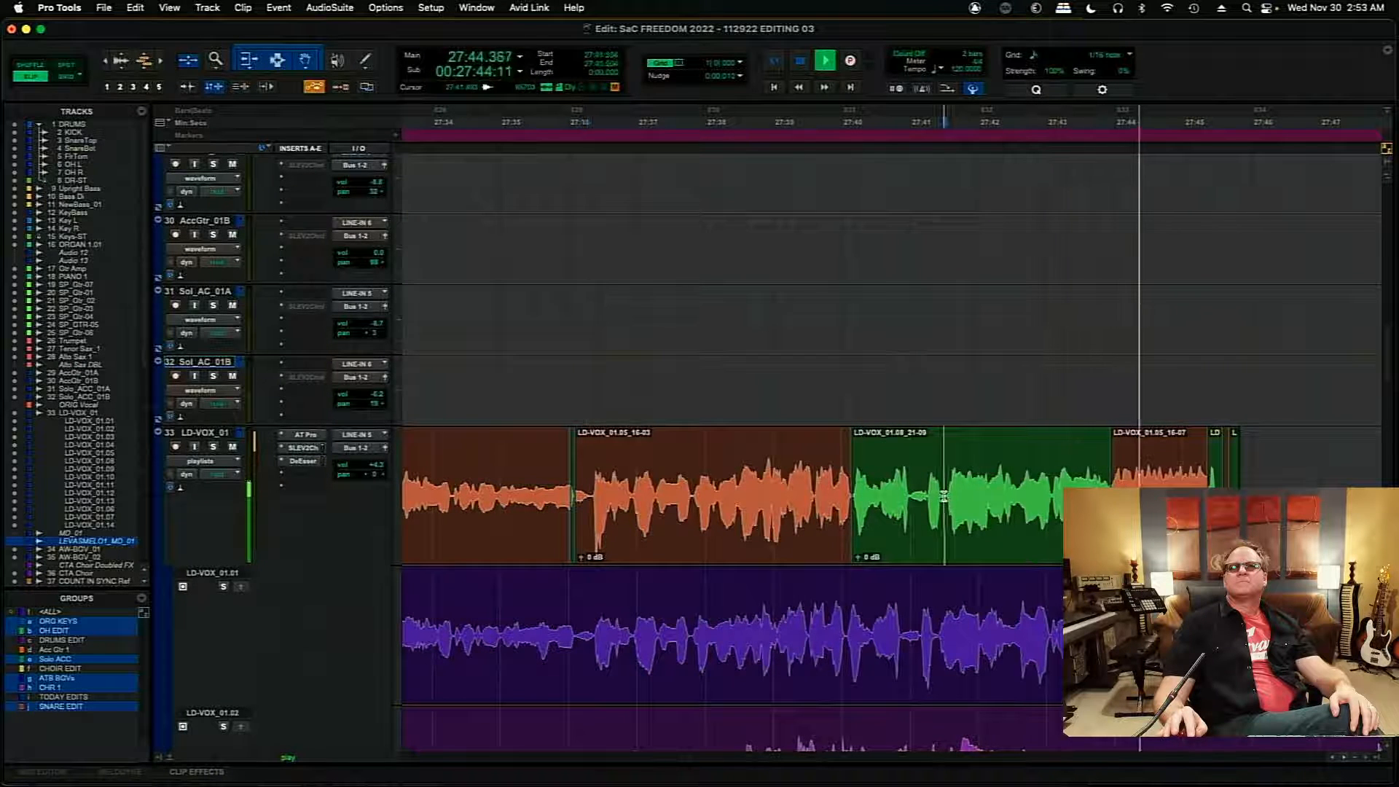
pyautogui.press('space')
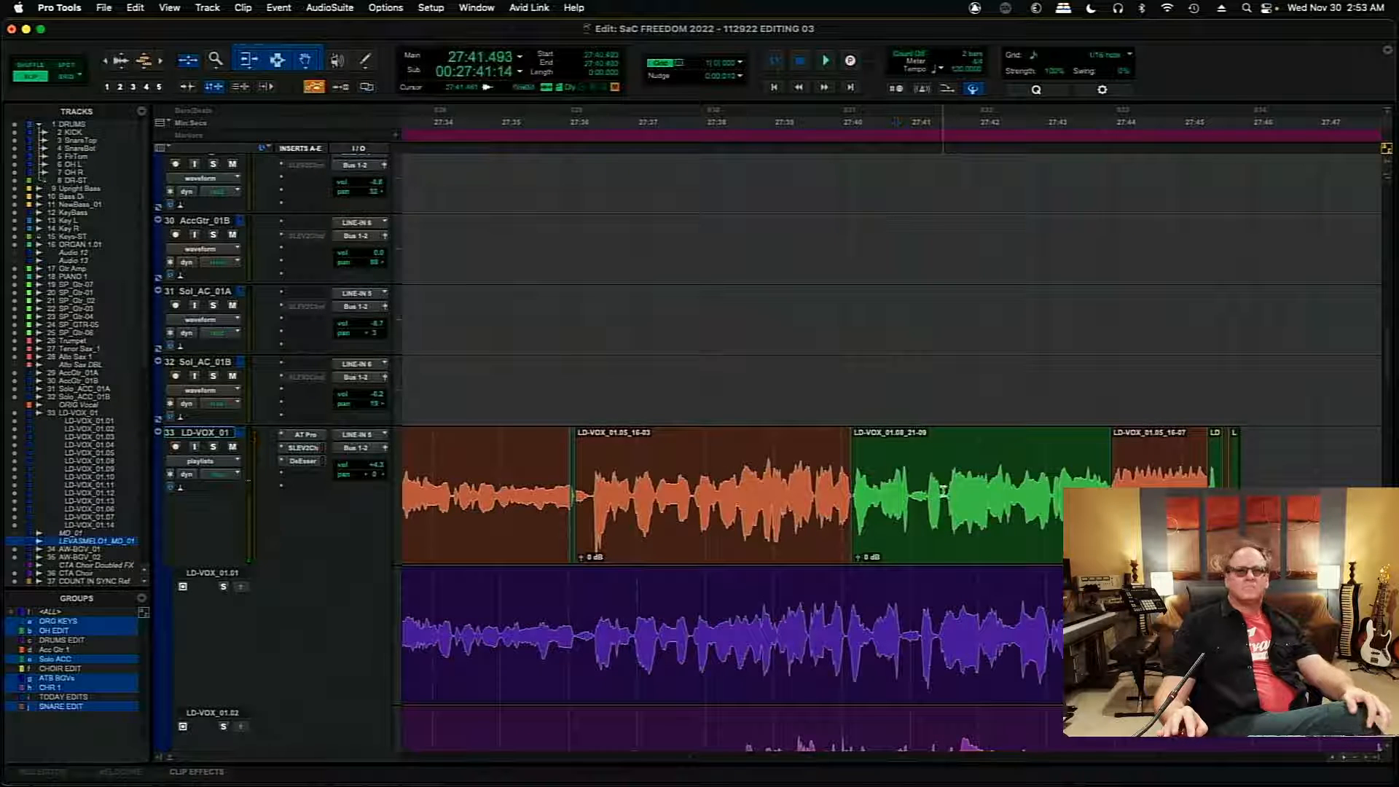
# - Split the green comp clip at 27:41.493, nudge its first part 20 ms later to start at 27:40.169, and play the join
pyautogui.press('super+bracketright')
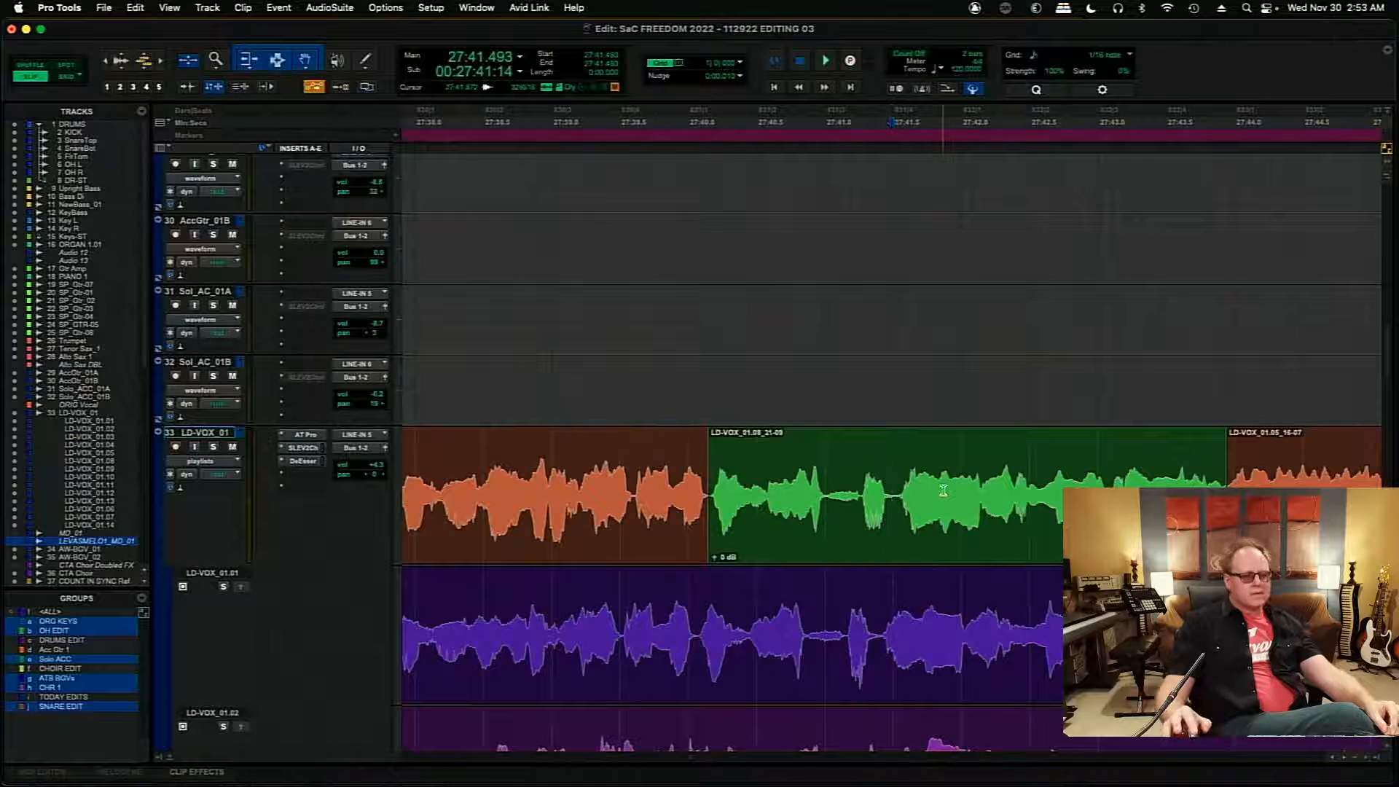
pyautogui.click(817, 528)
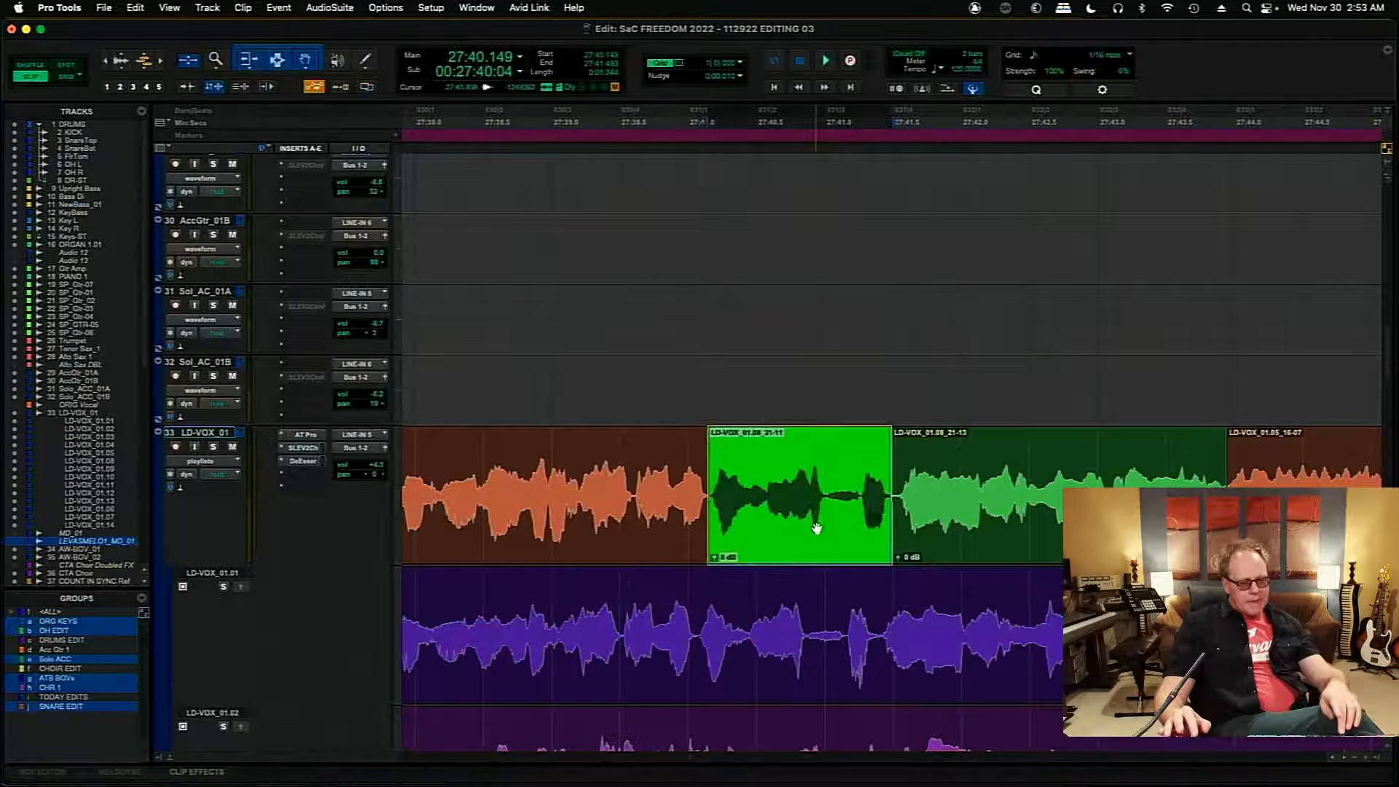
pyautogui.press('KP_Add')
pyautogui.press('KP_Add')
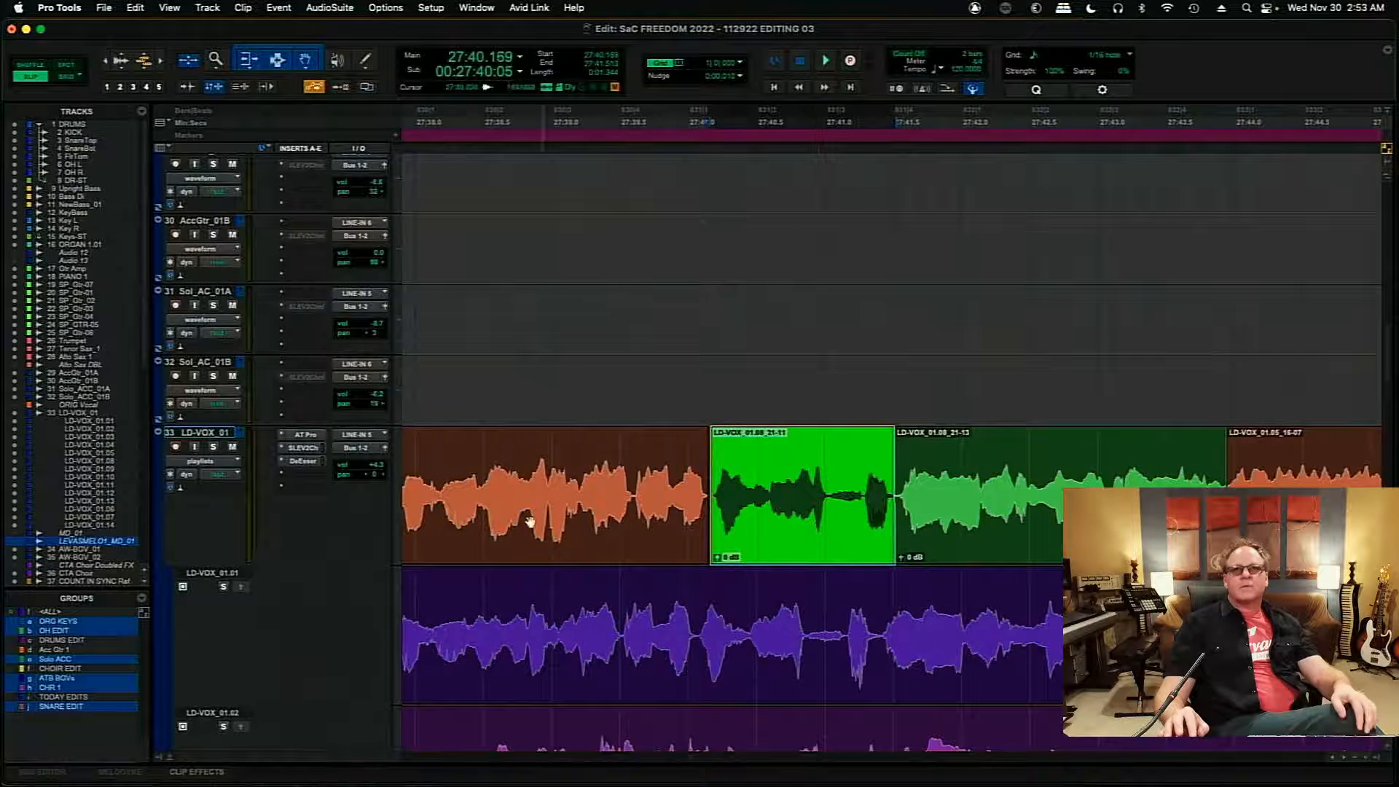
pyautogui.click(459, 457)
pyautogui.press('space')
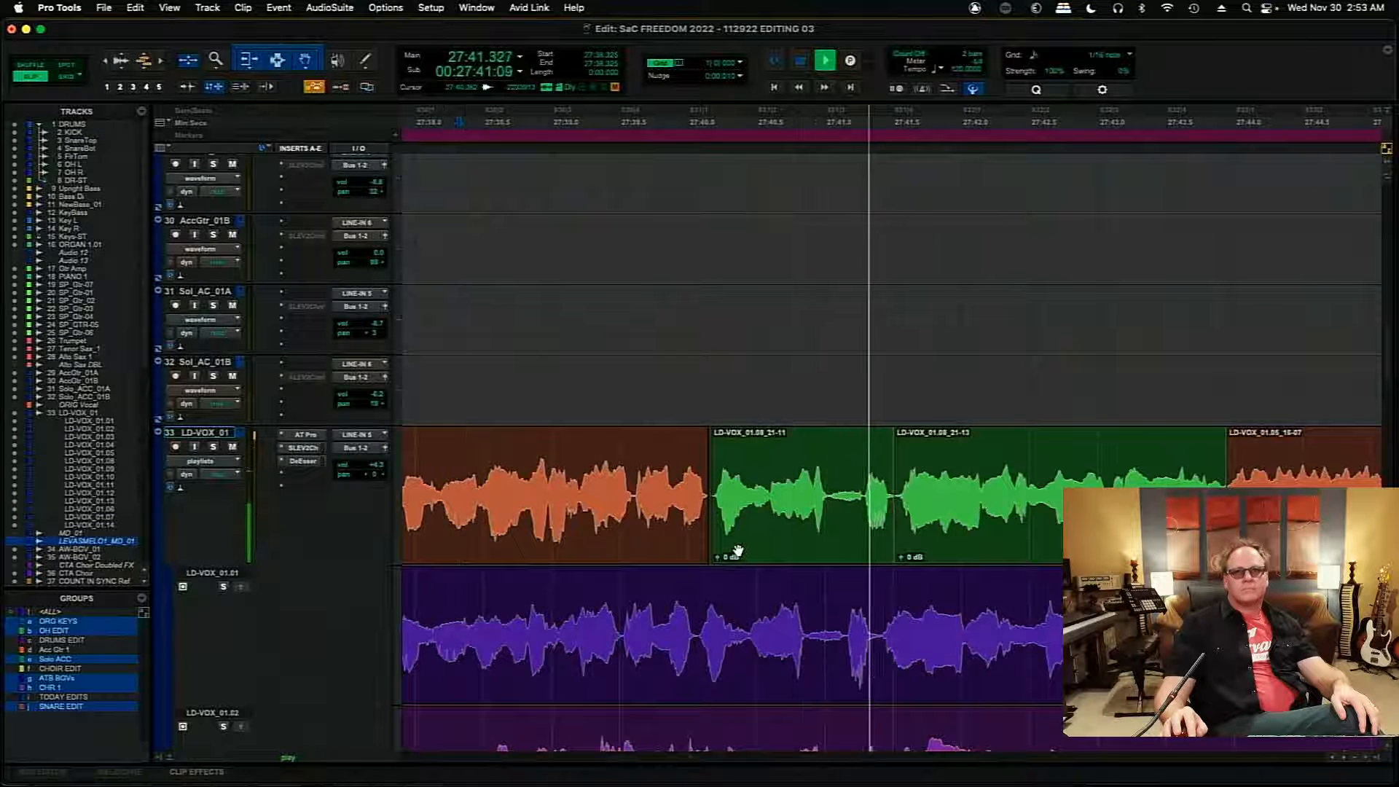
pyautogui.press('space')
# - Nudge the orange comp clip before the green one 20 ms later to start at 27:36.112, and play from 27:35.701
pyautogui.click(678, 542)
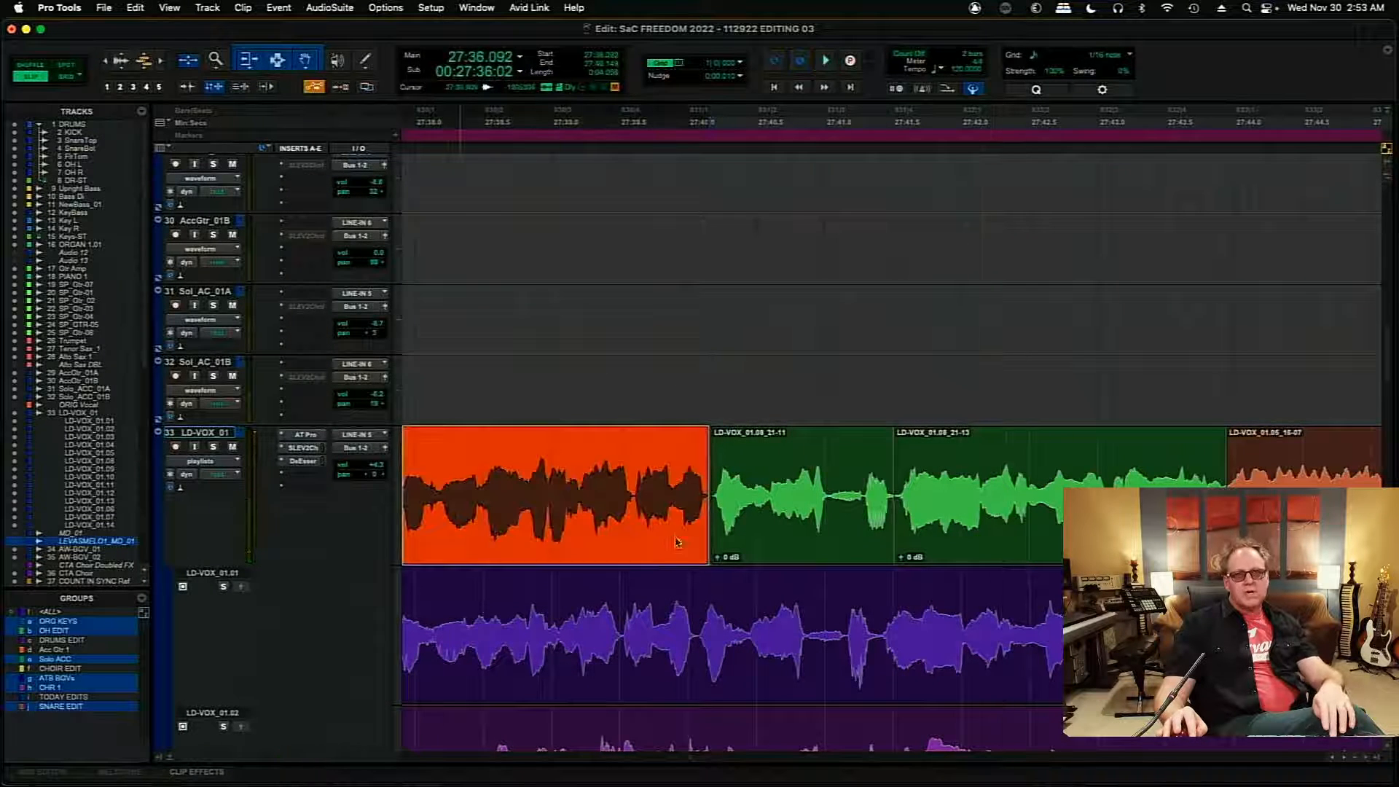
pyautogui.press('KP_Add')
pyautogui.press('KP_Add')
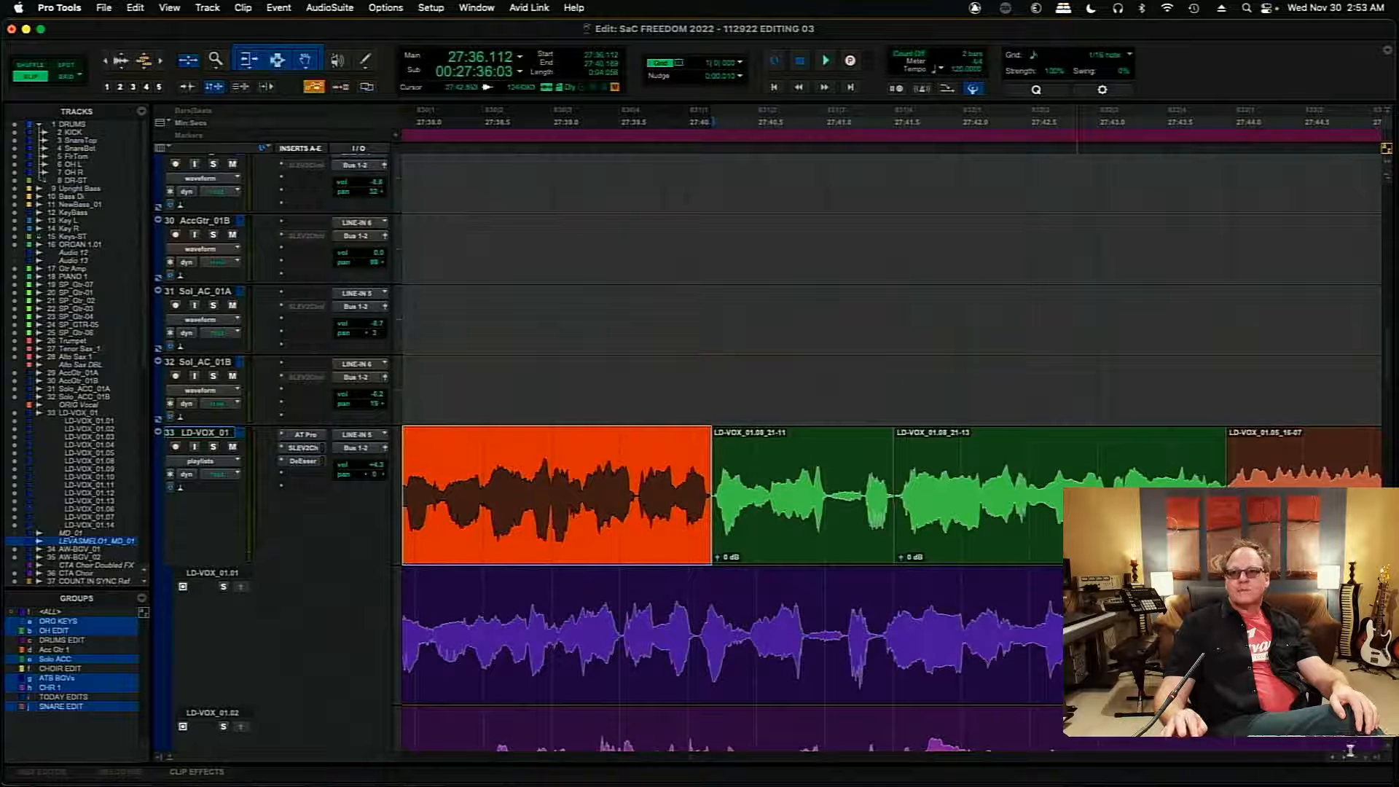
pyautogui.hscroll(-10, 1056, 655)
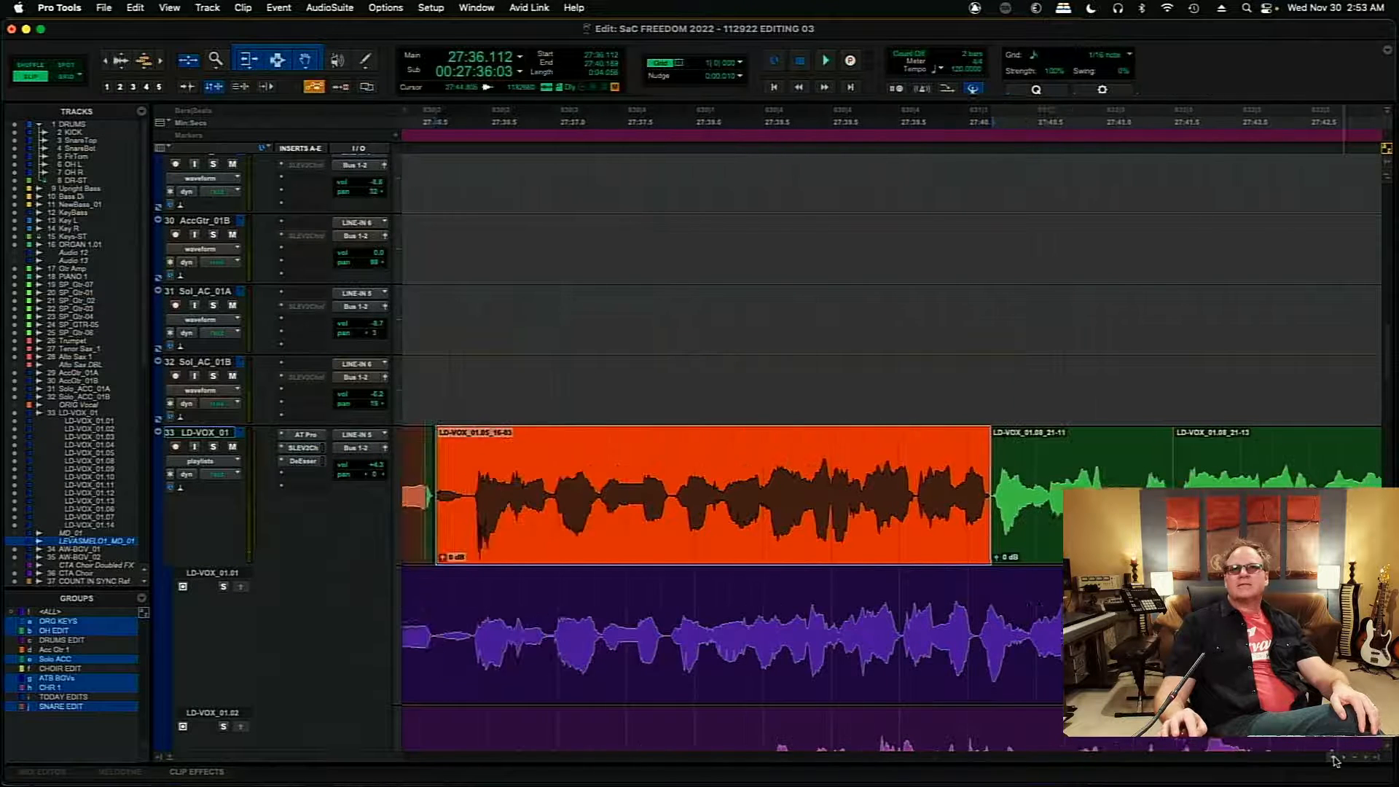
pyautogui.click(482, 452)
pyautogui.press('space')
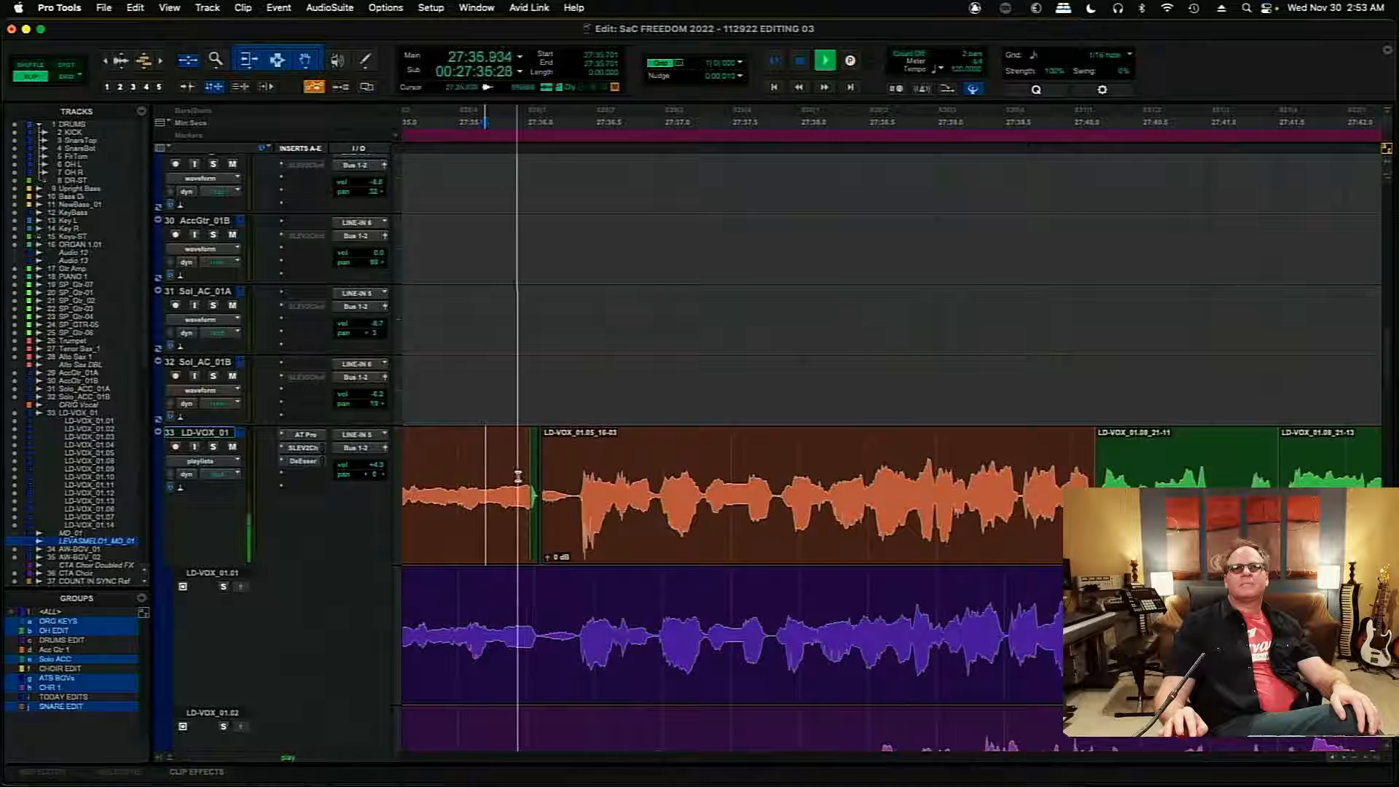
# - Extend the earlier orange comp clip's end to 27:36.352 over the short green piece, and play the join from 27:35.376
pyautogui.moveTo(530, 496); pyautogui.dragTo(577, 509)
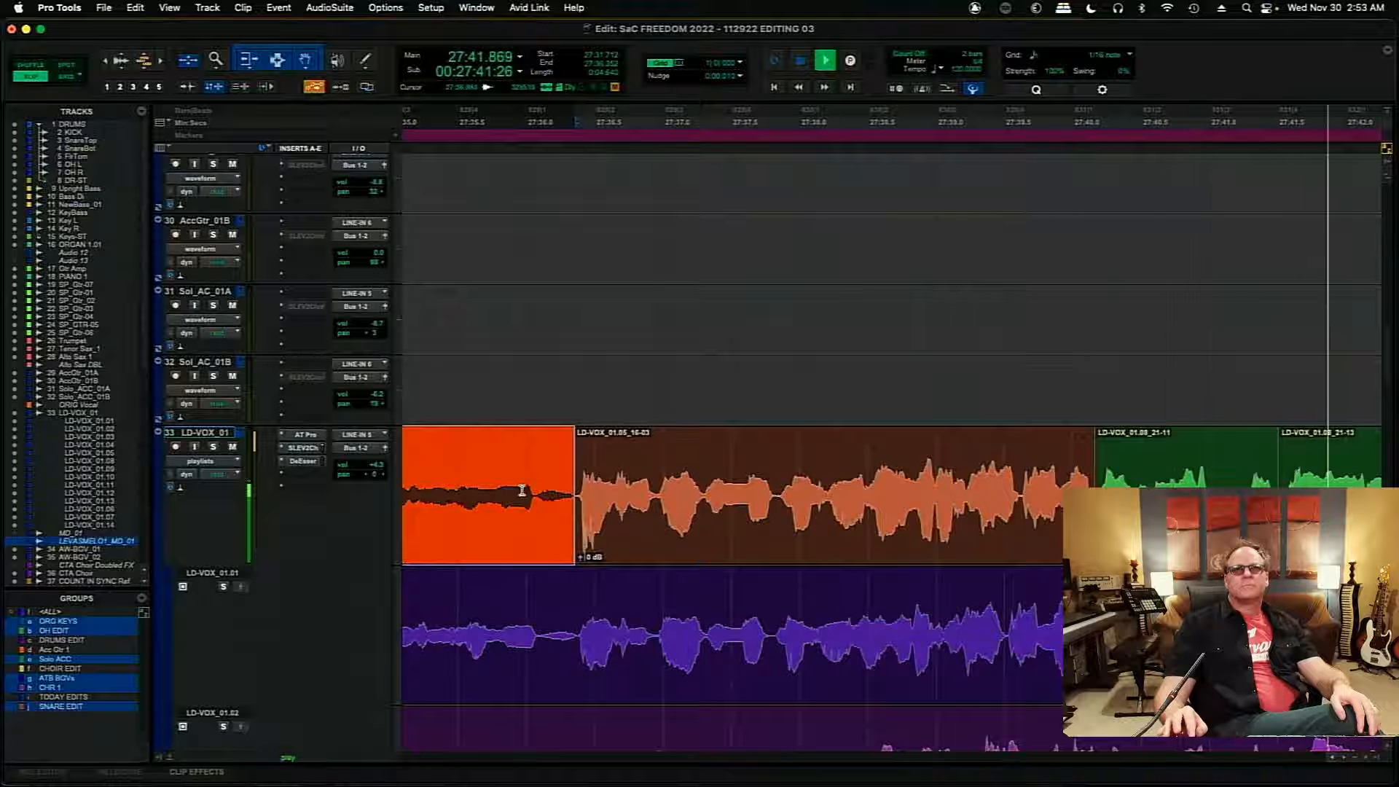
pyautogui.press('space')
pyautogui.click(441, 470)
pyautogui.press('space')
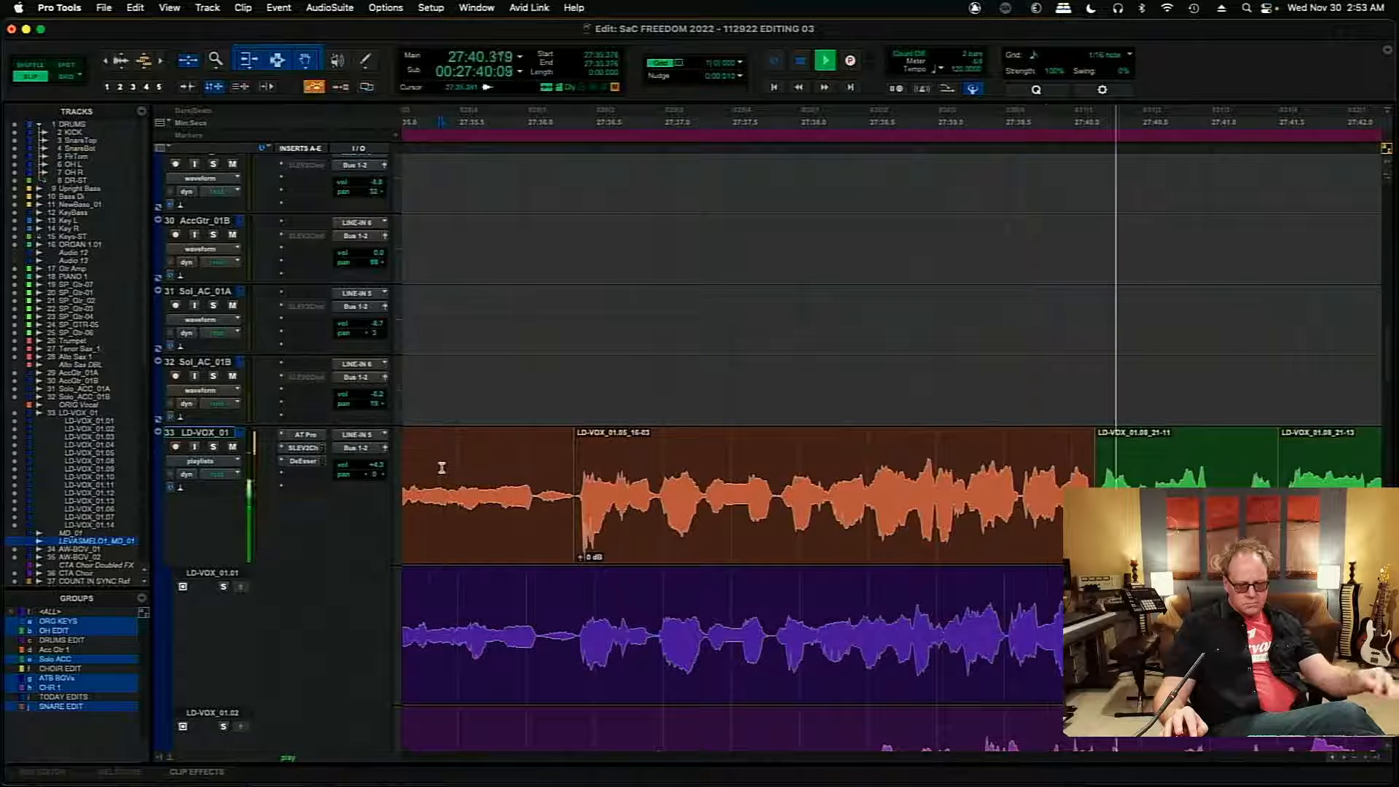
# - Nudge the orange comp clip starting at 27:36.352 slightly later, playing the phrase from just before the join
pyautogui.press('space')
pyautogui.click(749, 502)
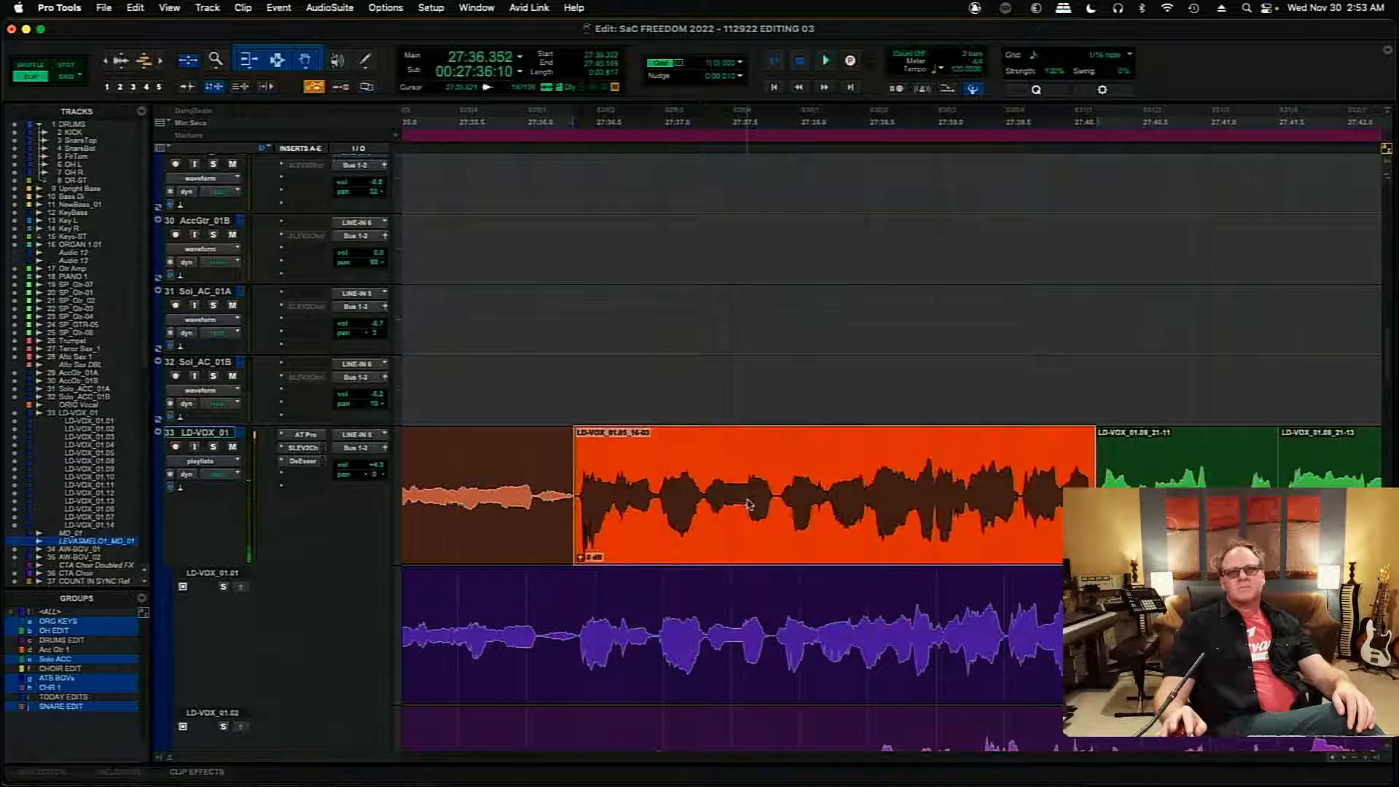
pyautogui.click(453, 474)
pyautogui.press('space')
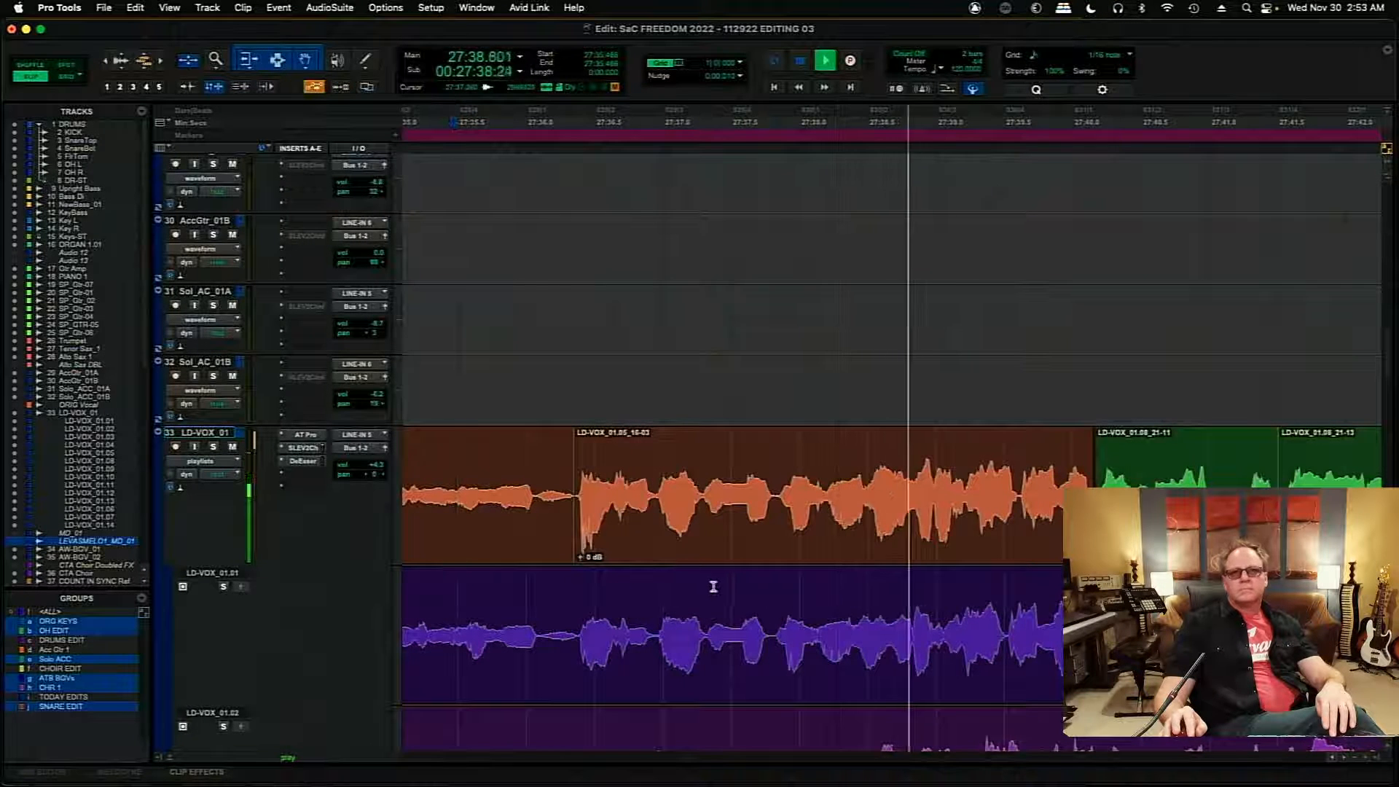
pyautogui.click(712, 551)
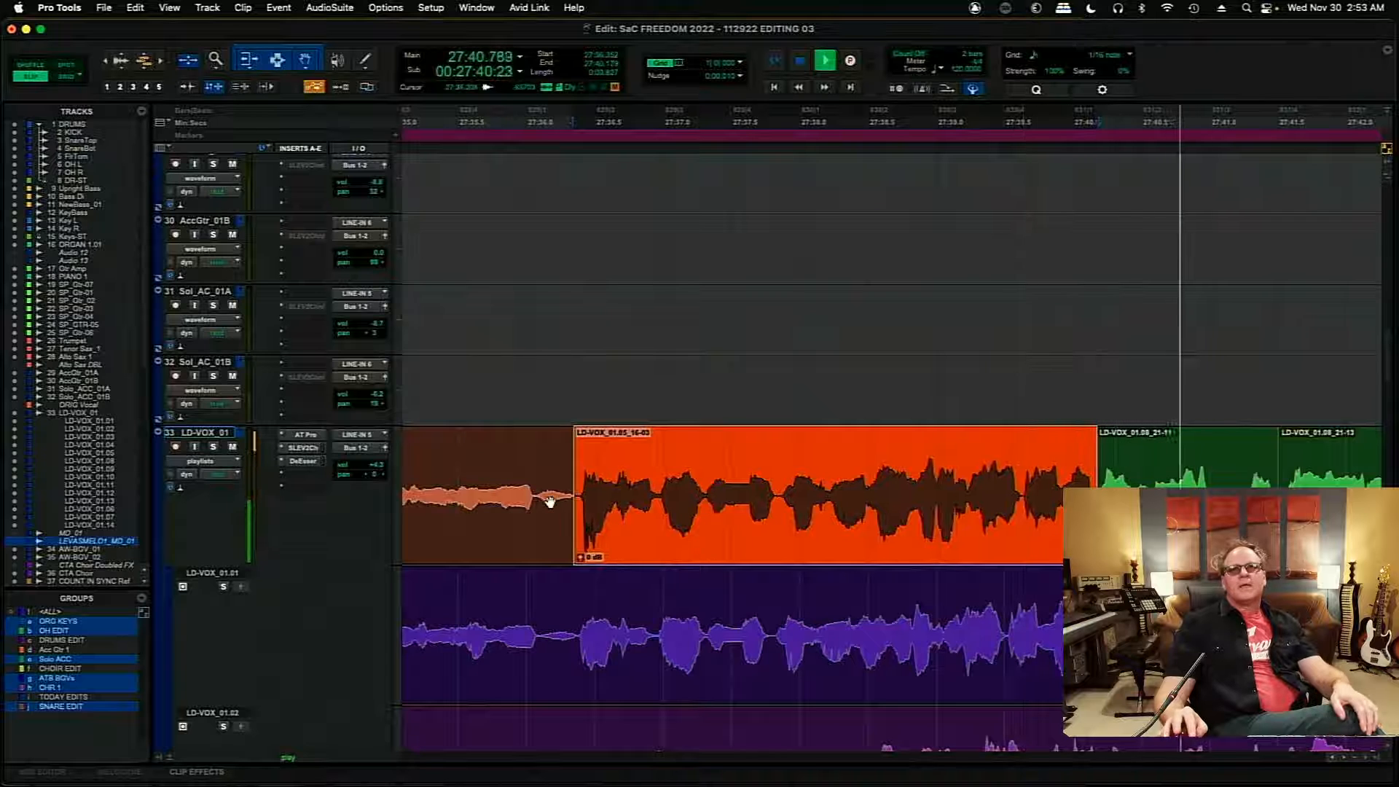
pyautogui.click(428, 452)
pyautogui.press('space')
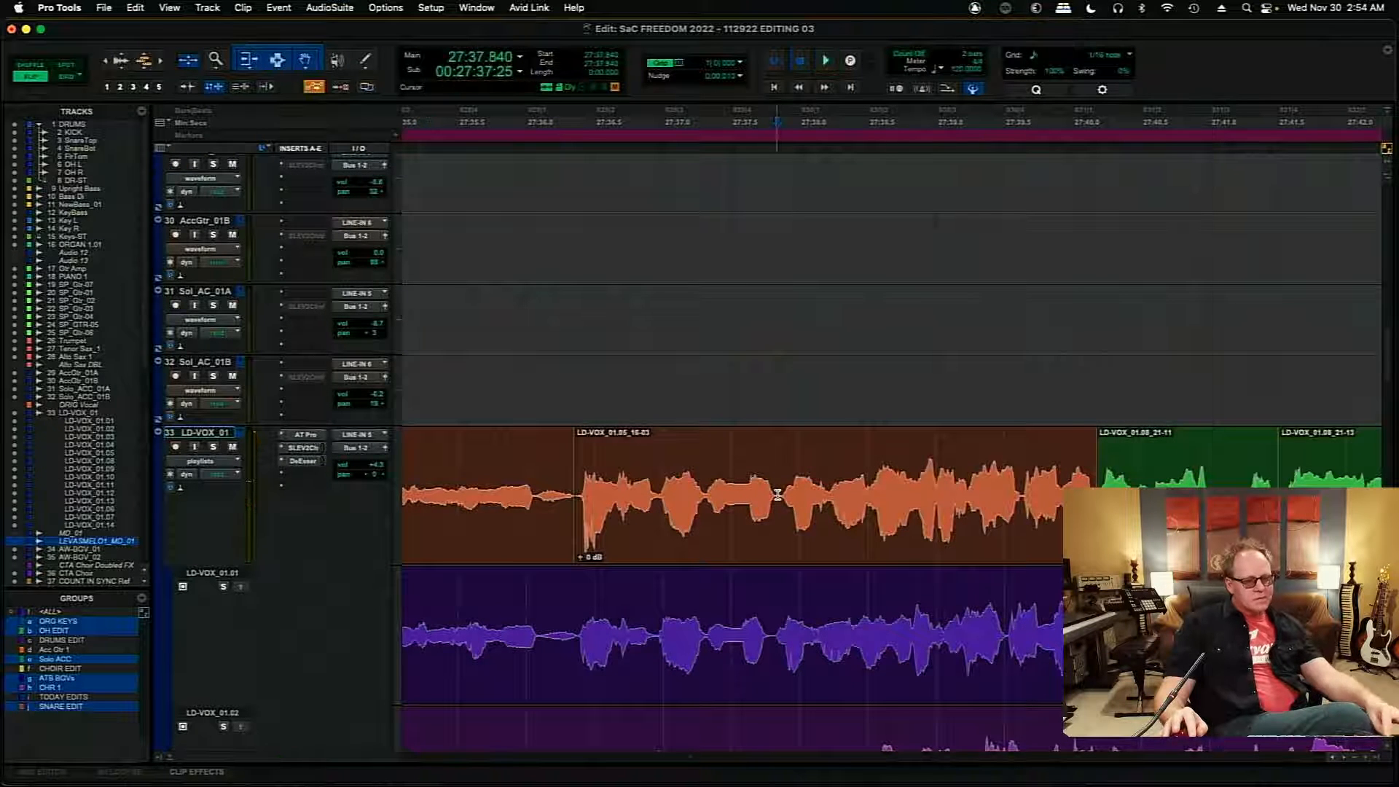
# - Split that orange comp clip at 27:37.840, nudge its first part 10 ms earlier, and play from 27:35.562
pyautogui.click(746, 520)
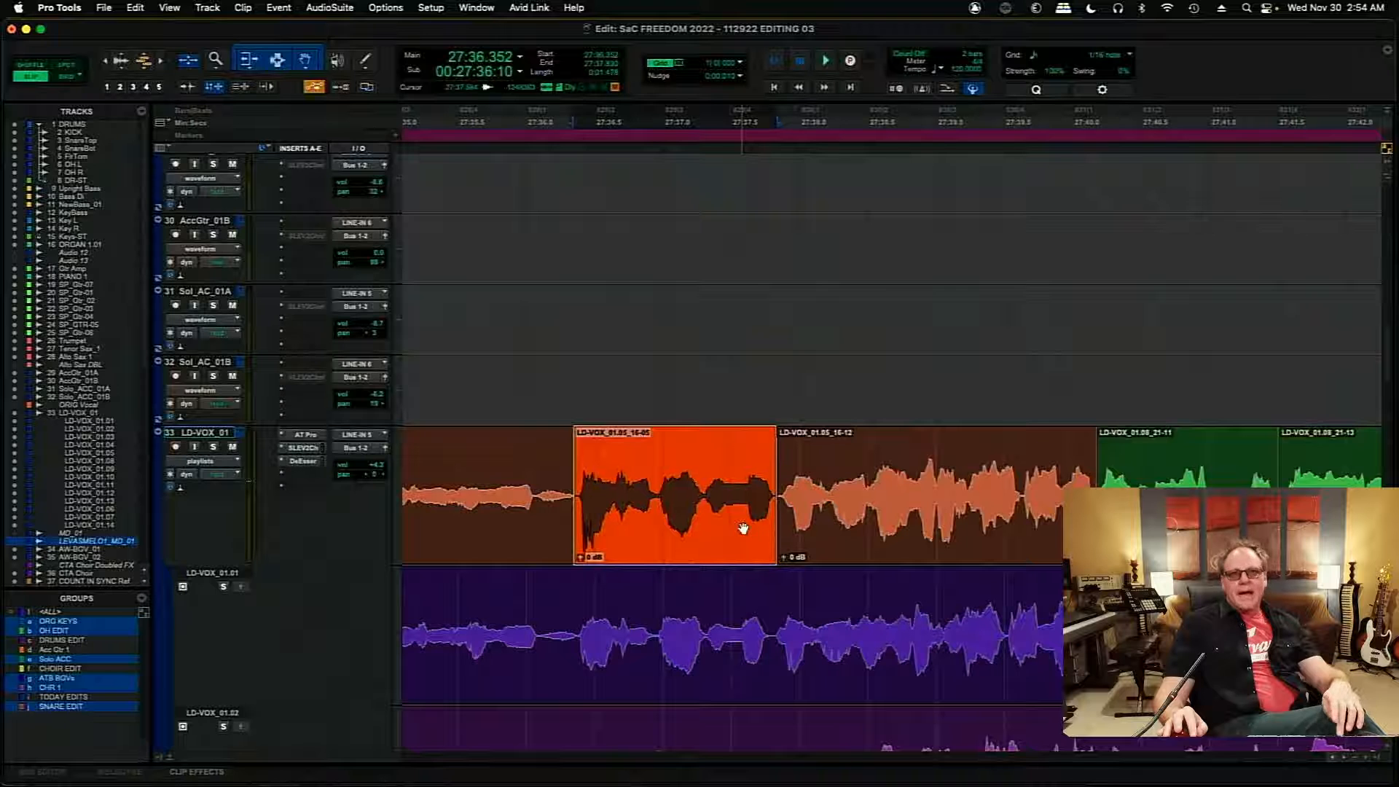
pyautogui.click(466, 450)
pyautogui.press('space')
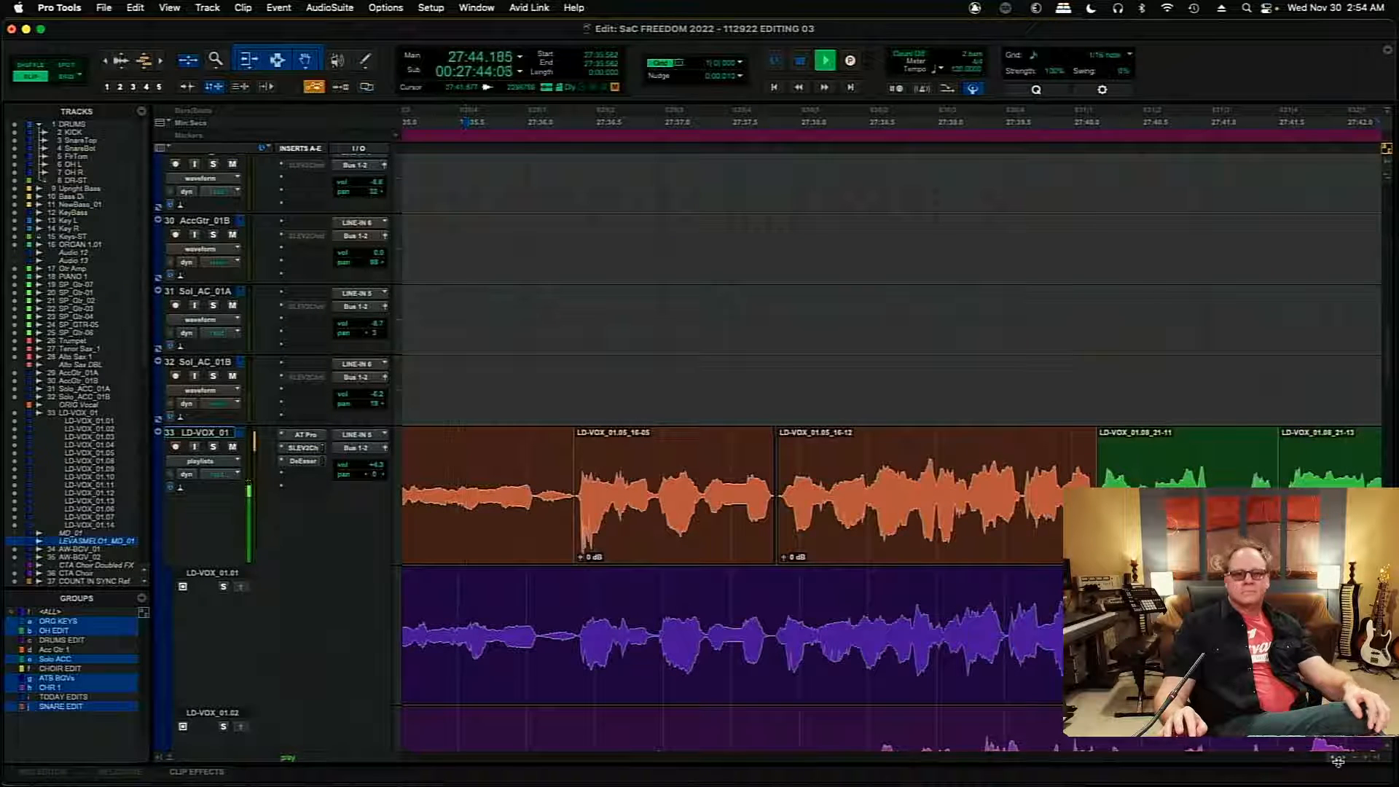
# - Lower the clip gain of the short green piece near 27:45.4 to -6.6 dB, playing the join from about 27:45.1
pyautogui.press('r')
pyautogui.press('r')
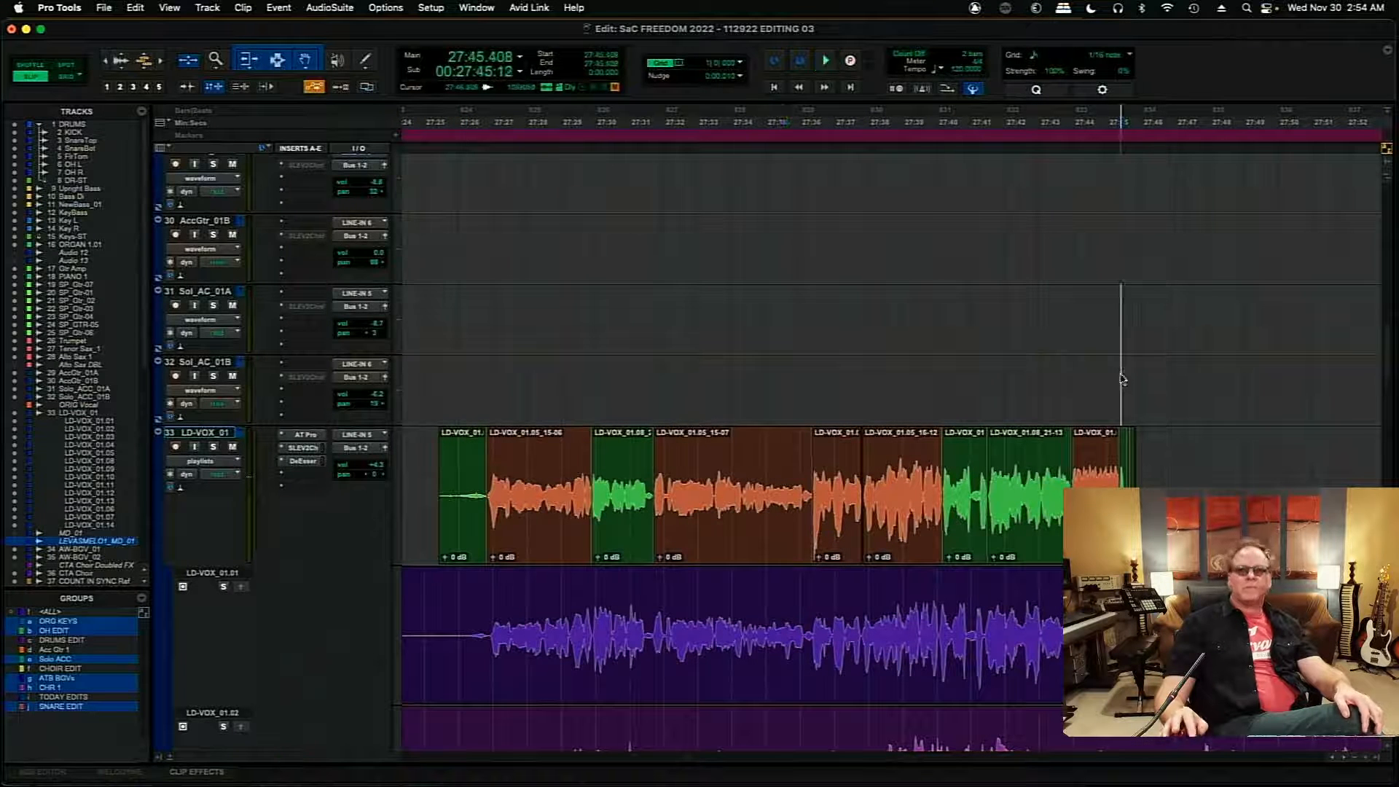
pyautogui.press('t')
pyautogui.press('t')
pyautogui.press('t')
pyautogui.press('t')
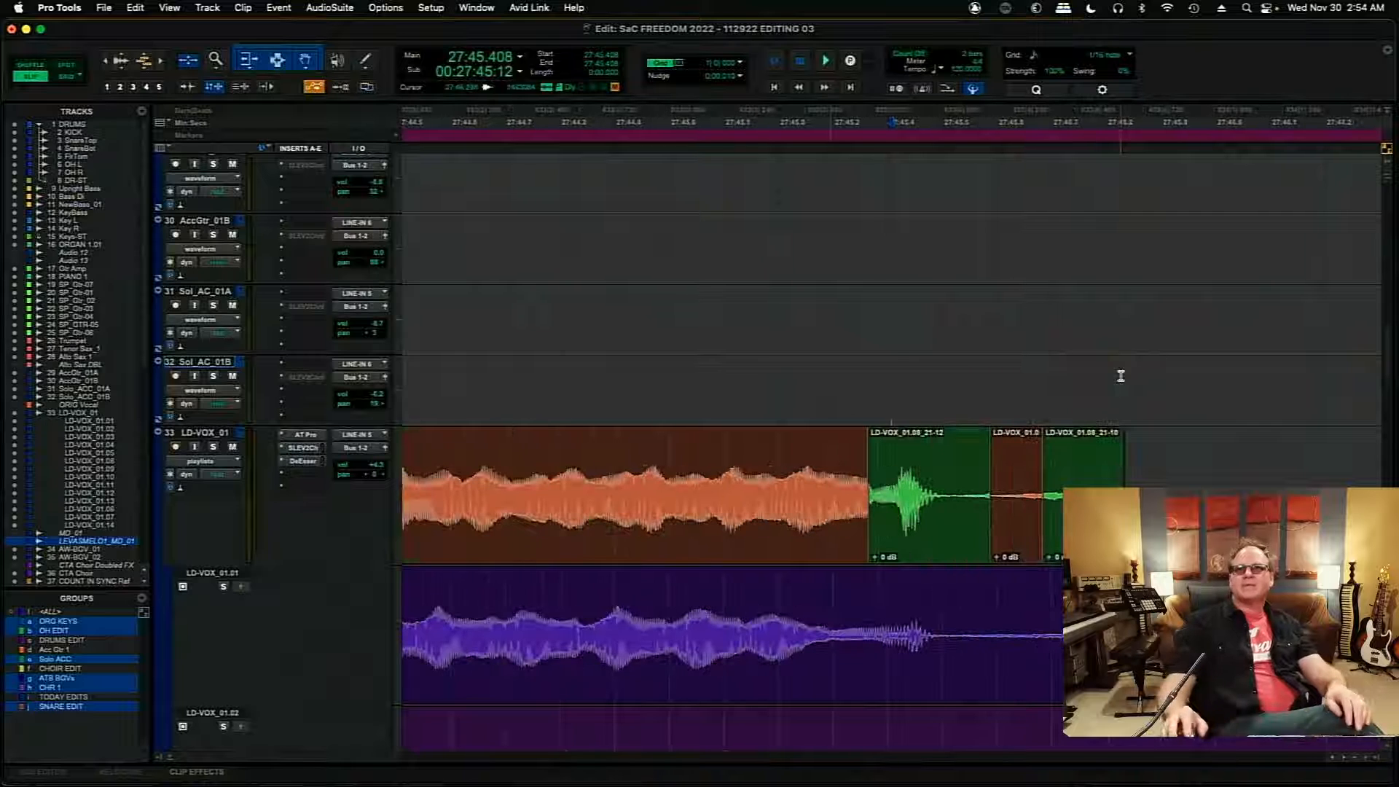
pyautogui.click(737, 474)
pyautogui.press('space')
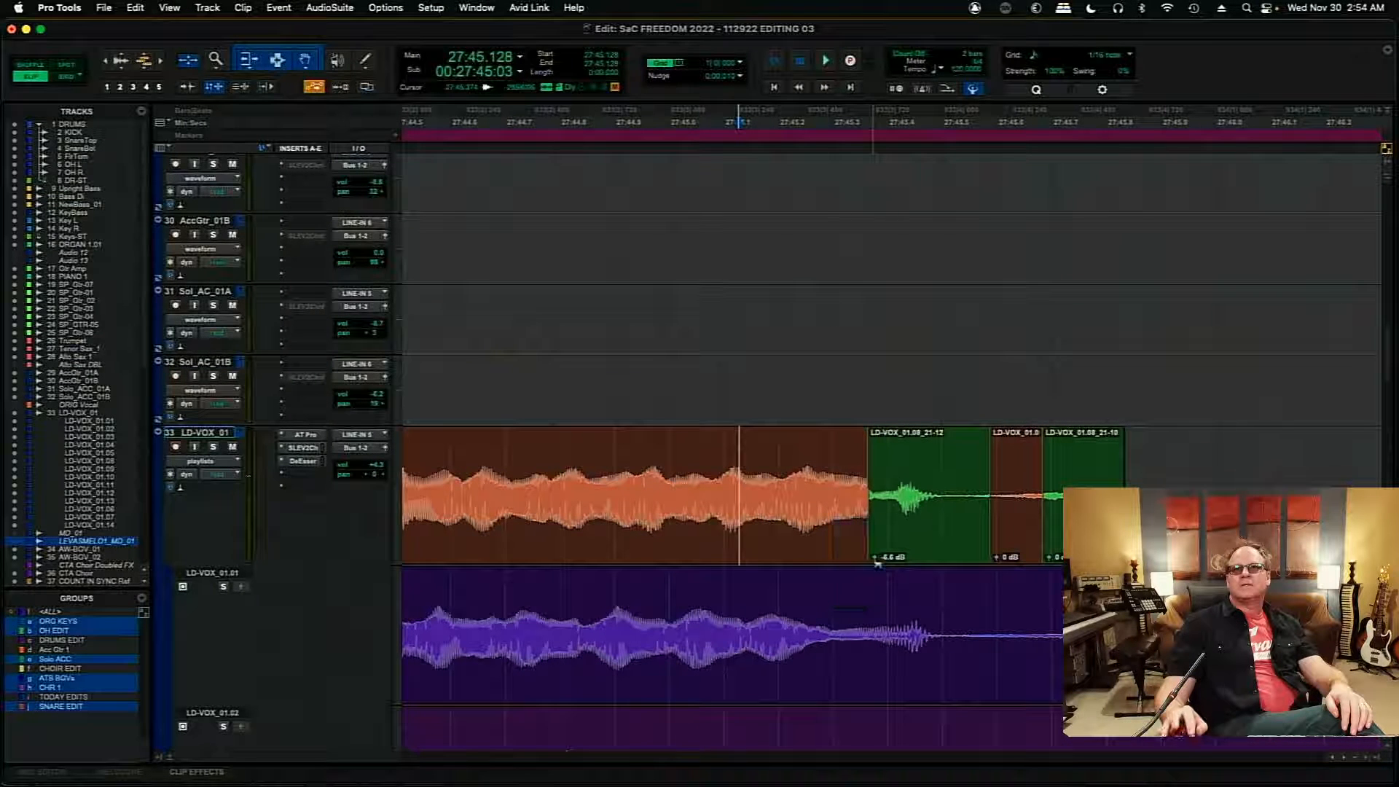
pyautogui.click(727, 480)
pyautogui.press('space')
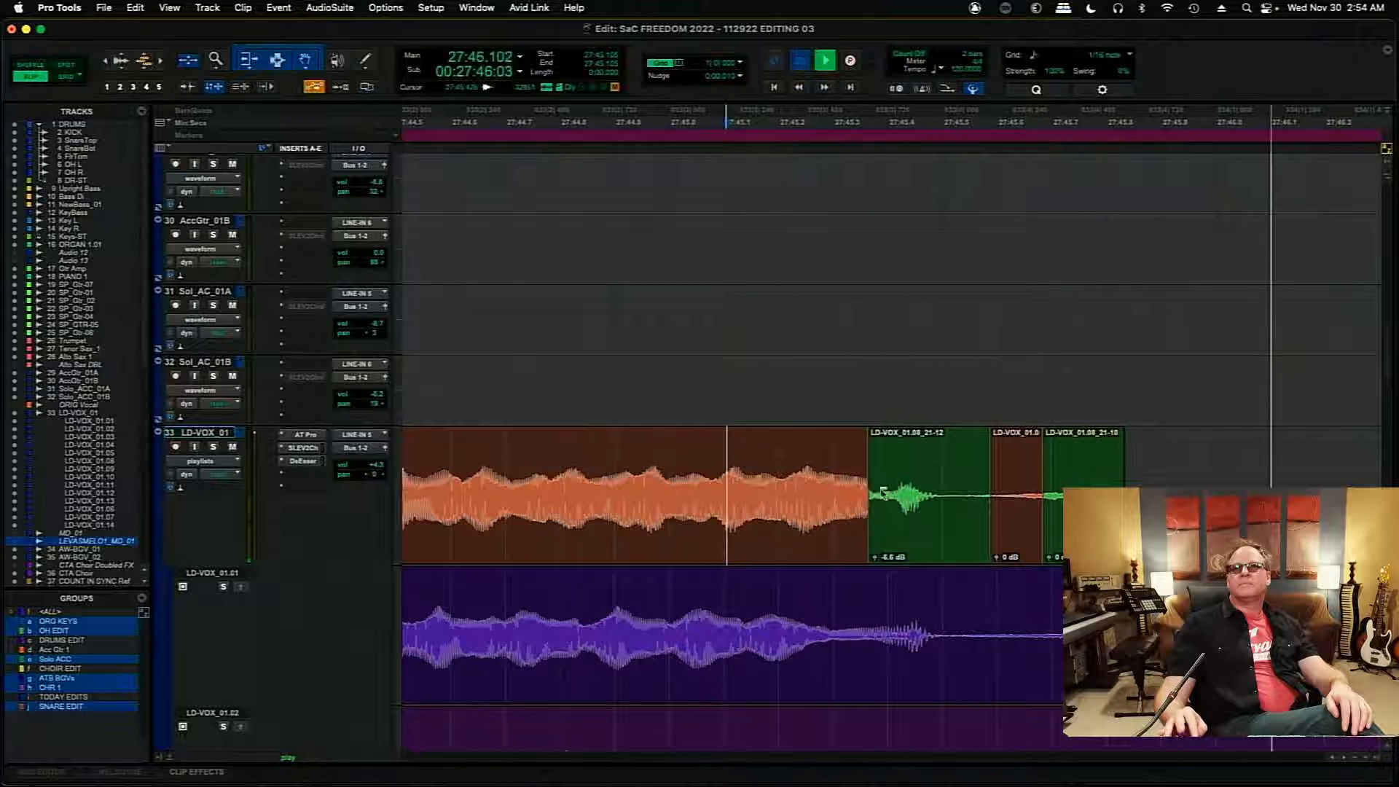
# - Delete the green clip at the very start of the comp and play from 27:26.474
pyautogui.moveTo(1391, 350)
pyautogui.mouseDown()
pyautogui.moveTo(1395, 470)
pyautogui.moveTo(1389, 341)
pyautogui.mouseUp()
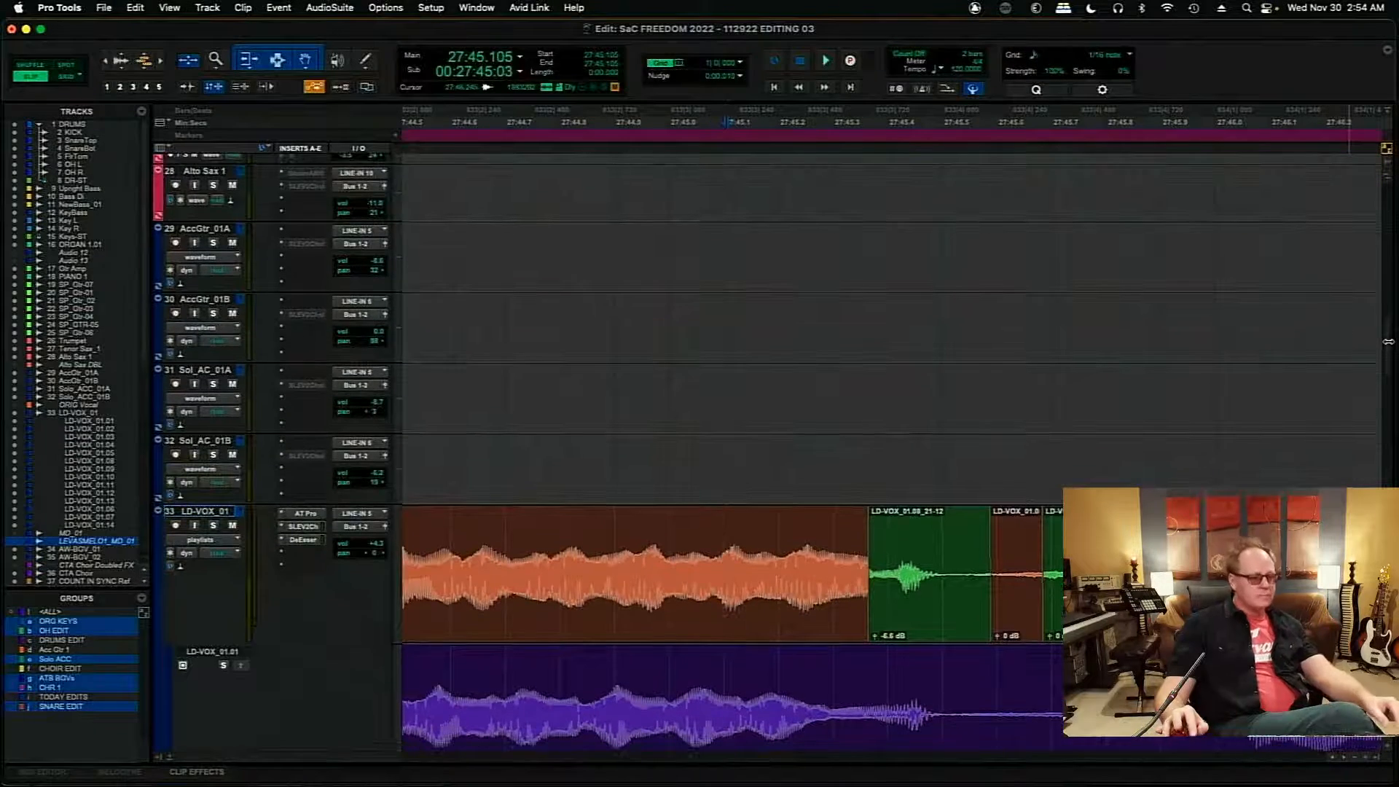
pyautogui.press('r')
pyautogui.press('r')
pyautogui.press('r')
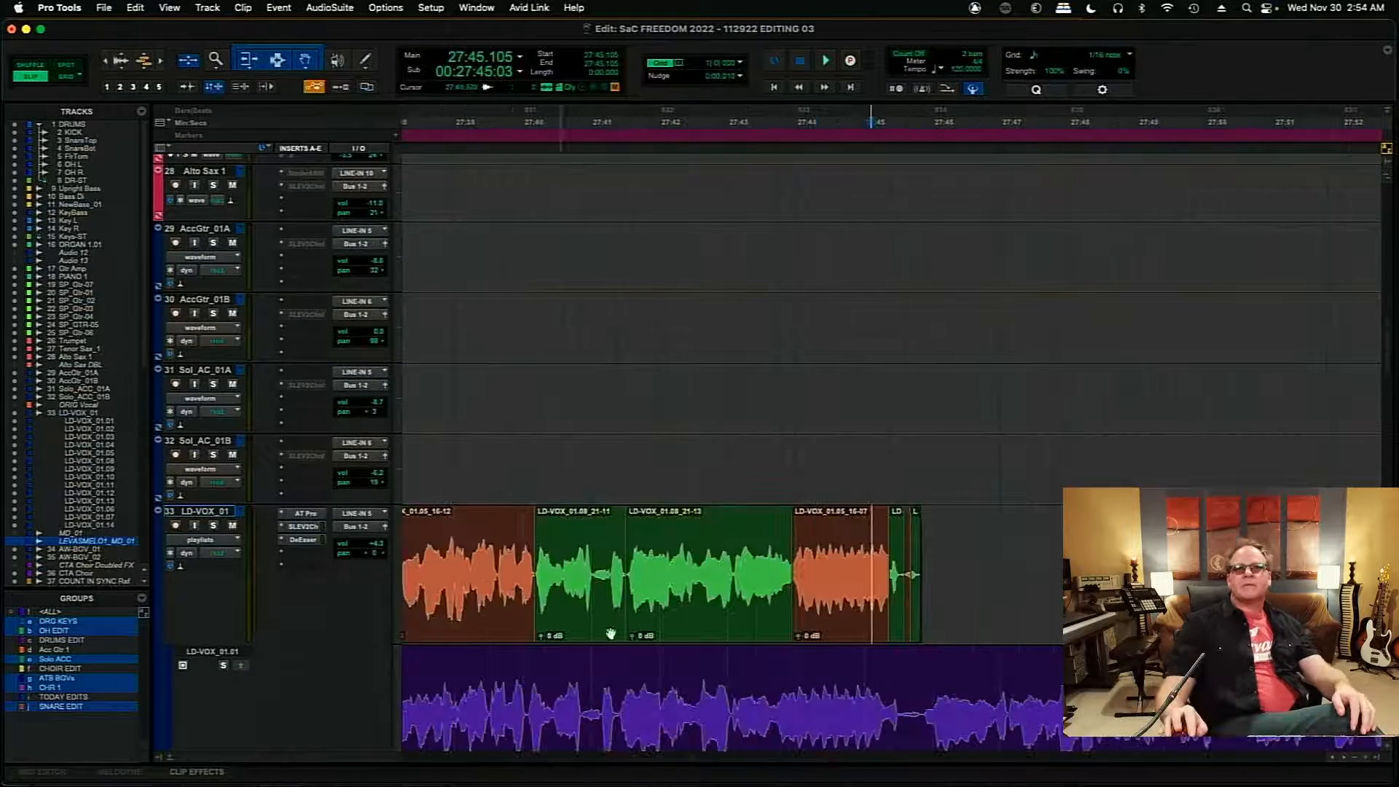
pyautogui.hscroll(-5, 688, 763)
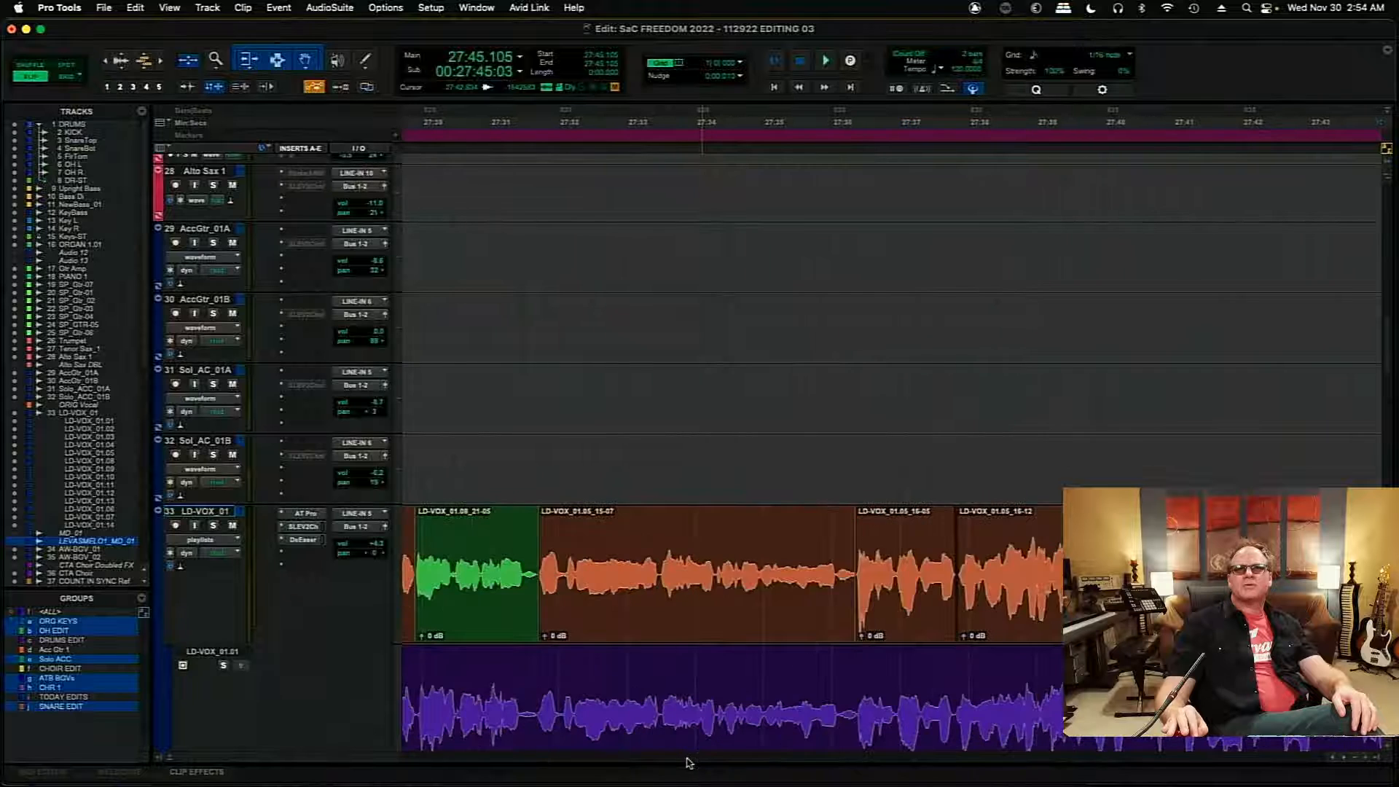
pyautogui.hscroll(-5, 688, 763)
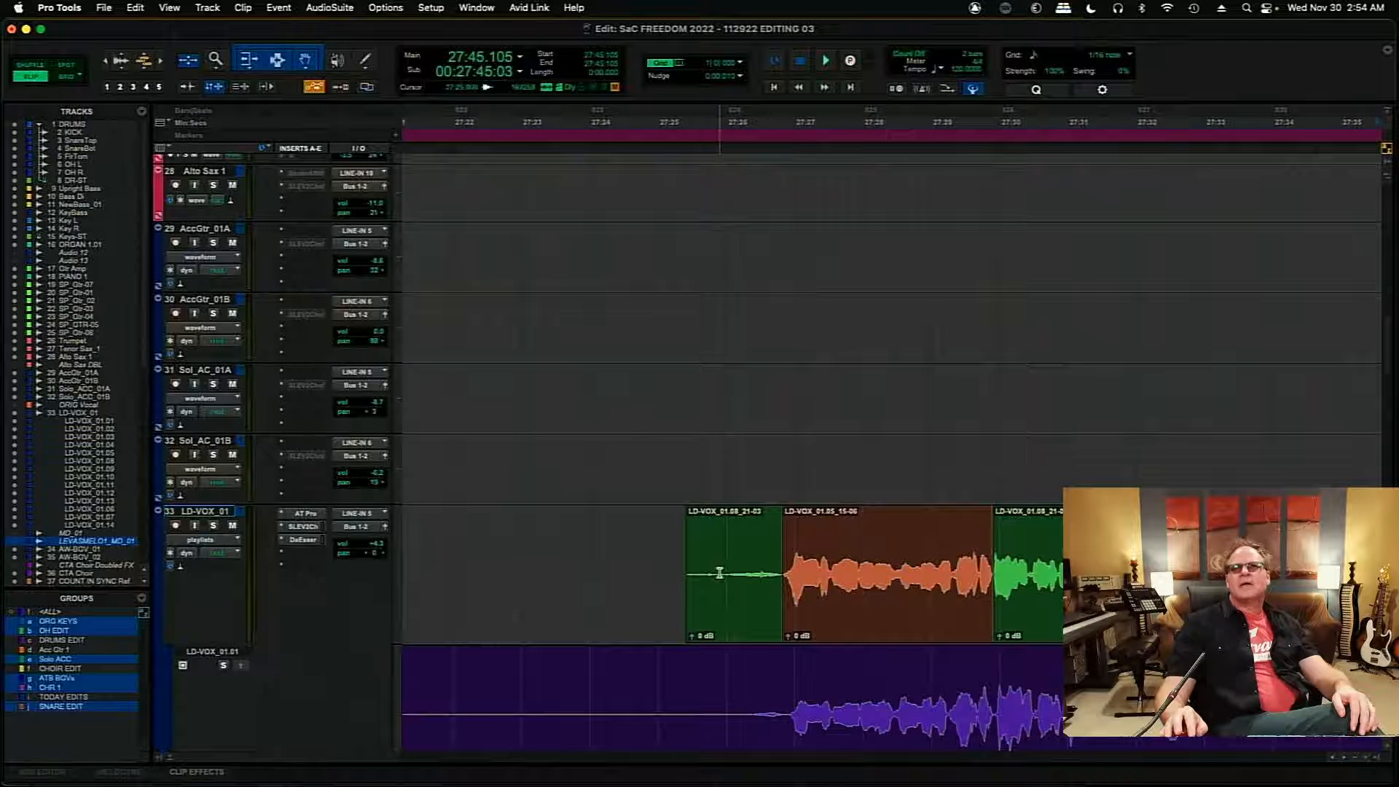
pyautogui.click(726, 610)
pyautogui.press('Delete')
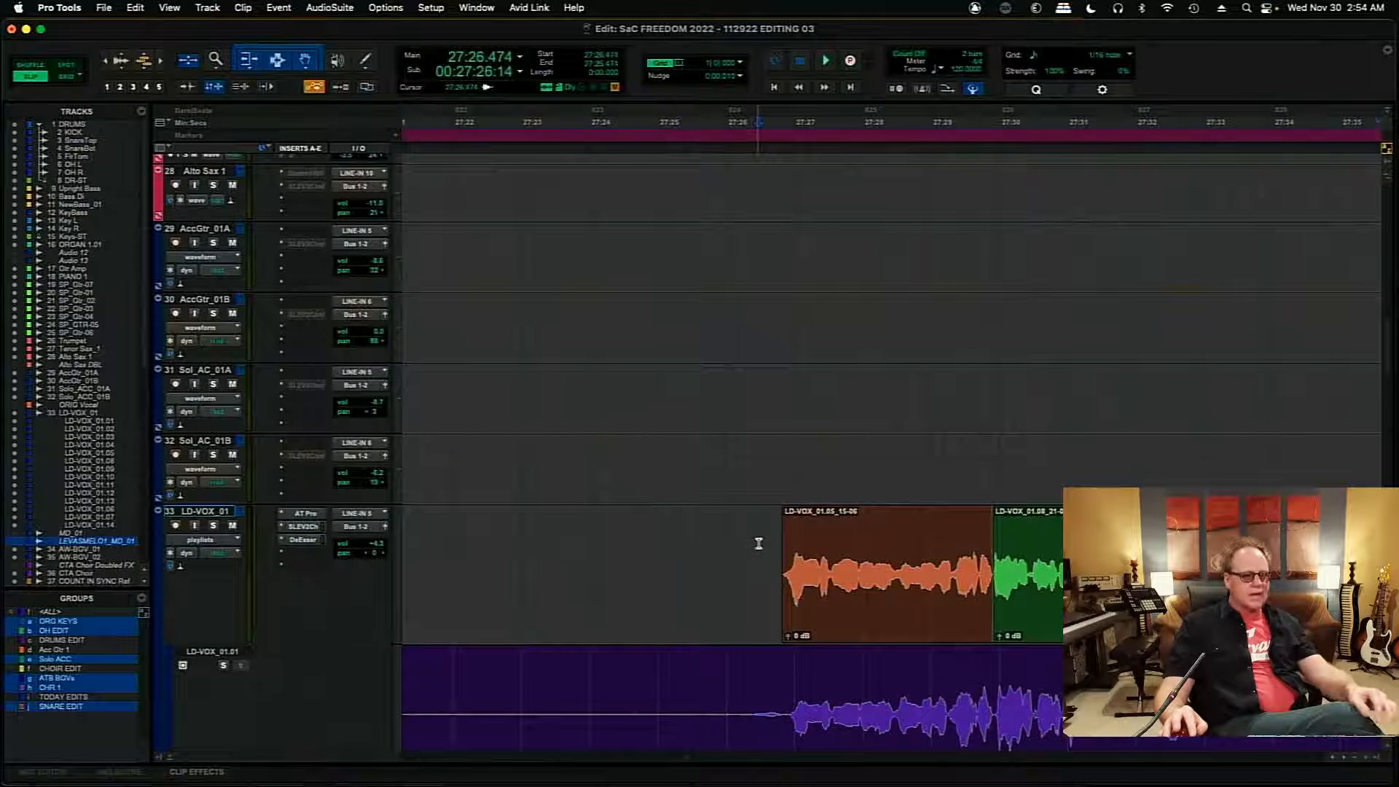
pyautogui.press('space')
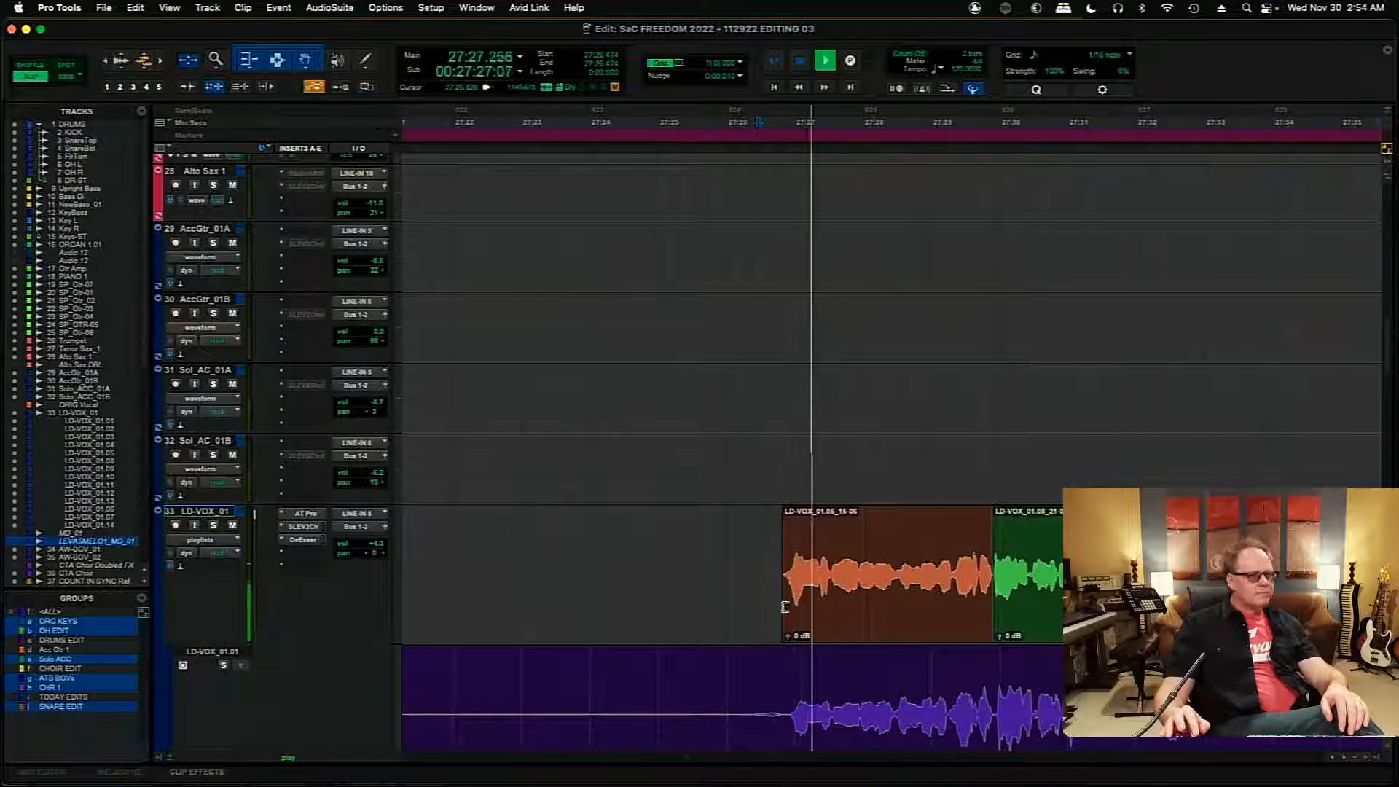
# - Extend the first orange comp clip's end to 27:30.474 over the green clip, and raise the green clip's gain to +1.7 dB
pyautogui.click(1343, 757)
pyautogui.click(1345, 758)
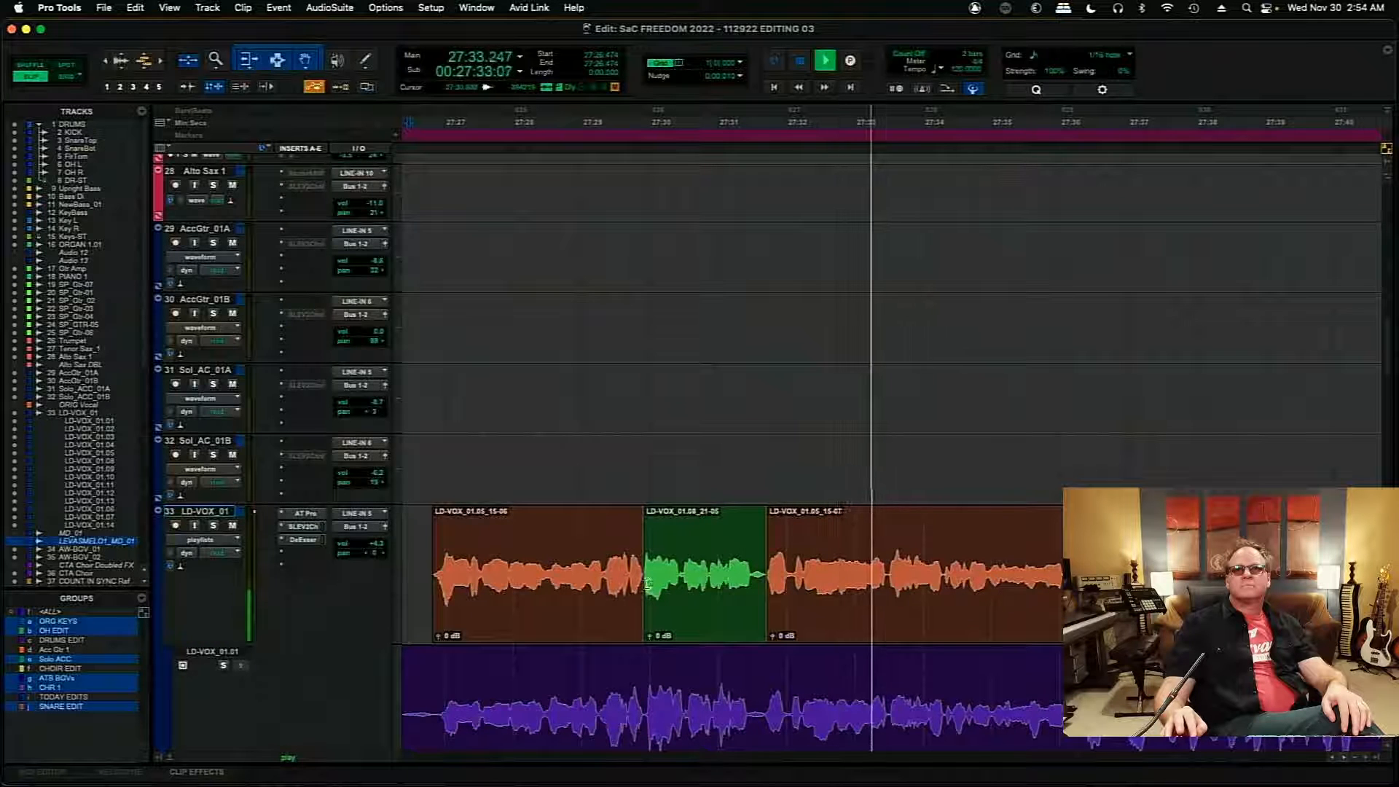
pyautogui.moveTo(643, 584); pyautogui.dragTo(682, 584)
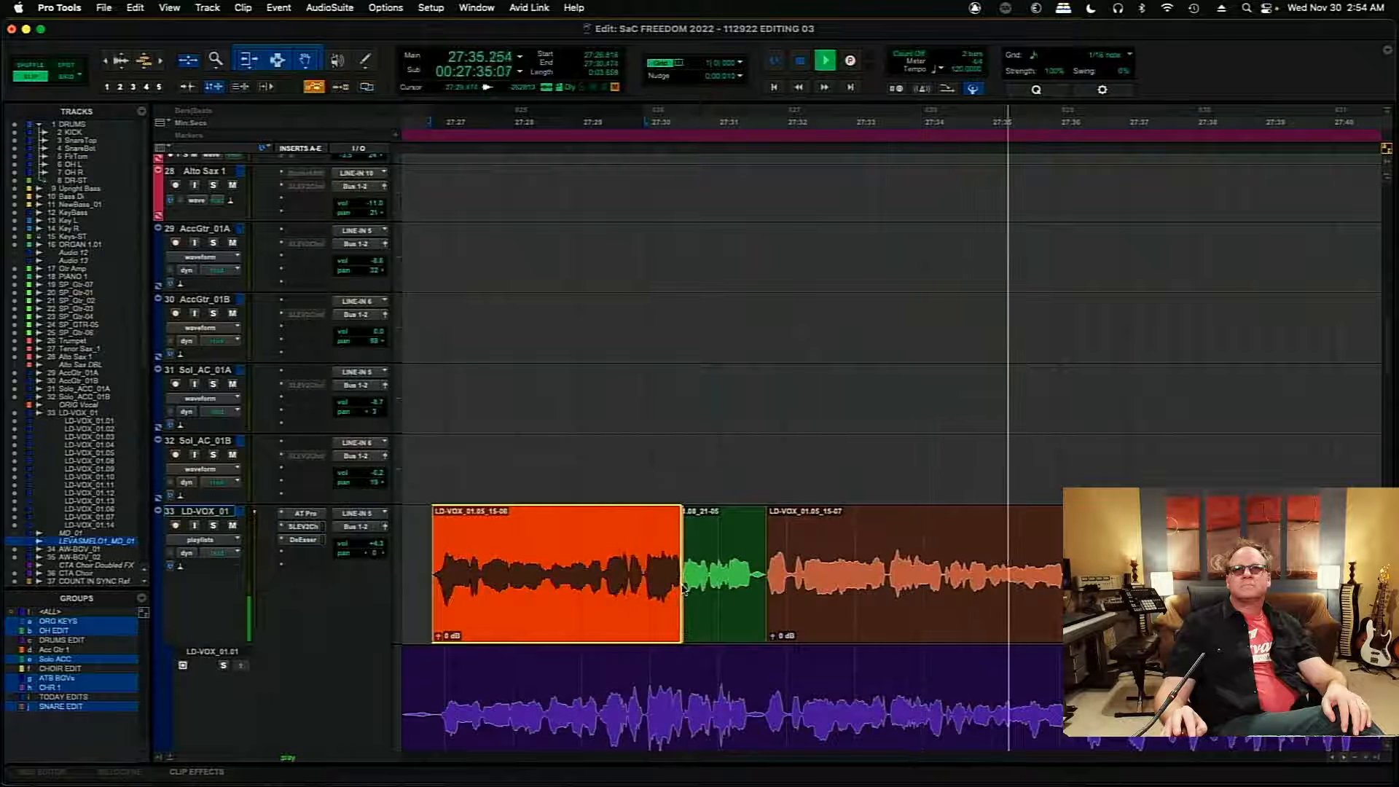
pyautogui.click(623, 550)
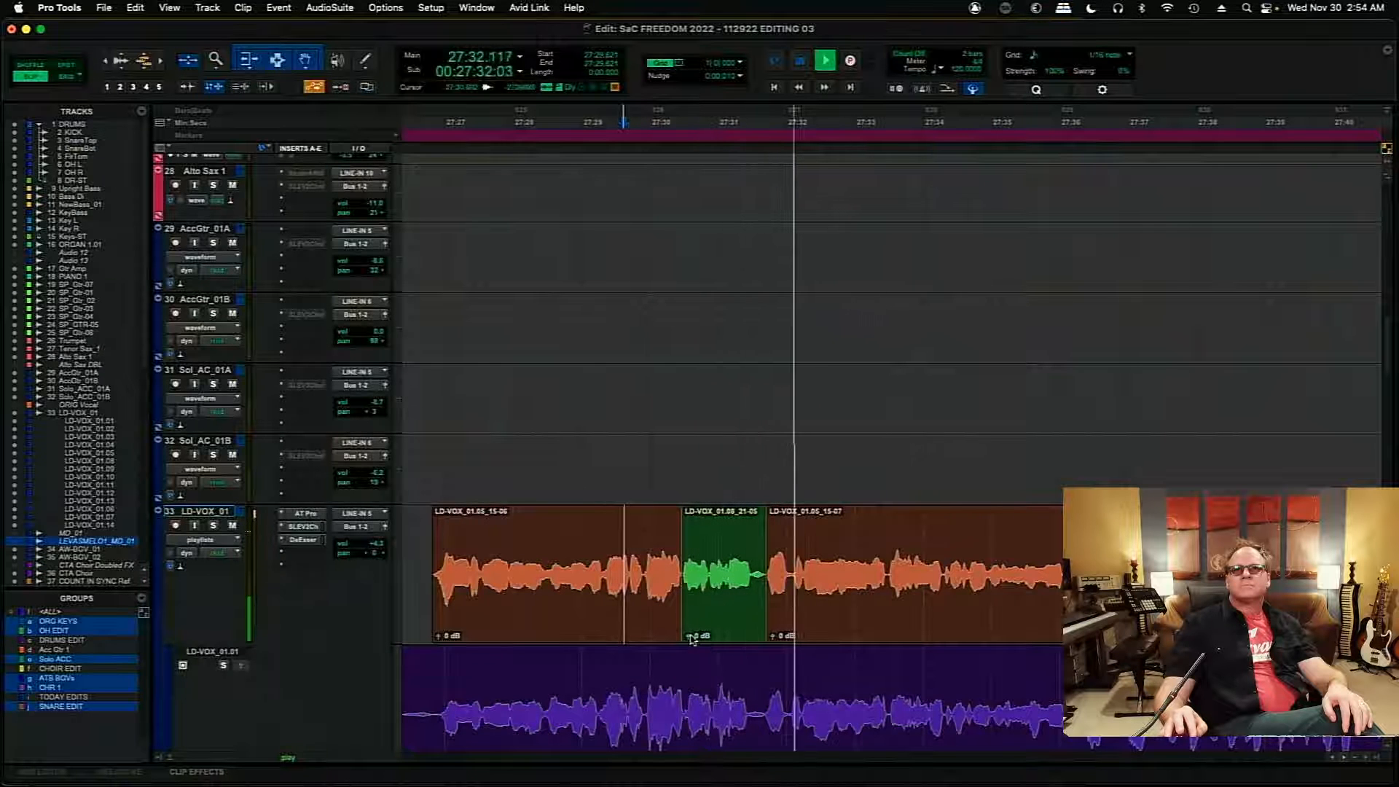
pyautogui.moveTo(689, 637); pyautogui.dragTo(690, 630)
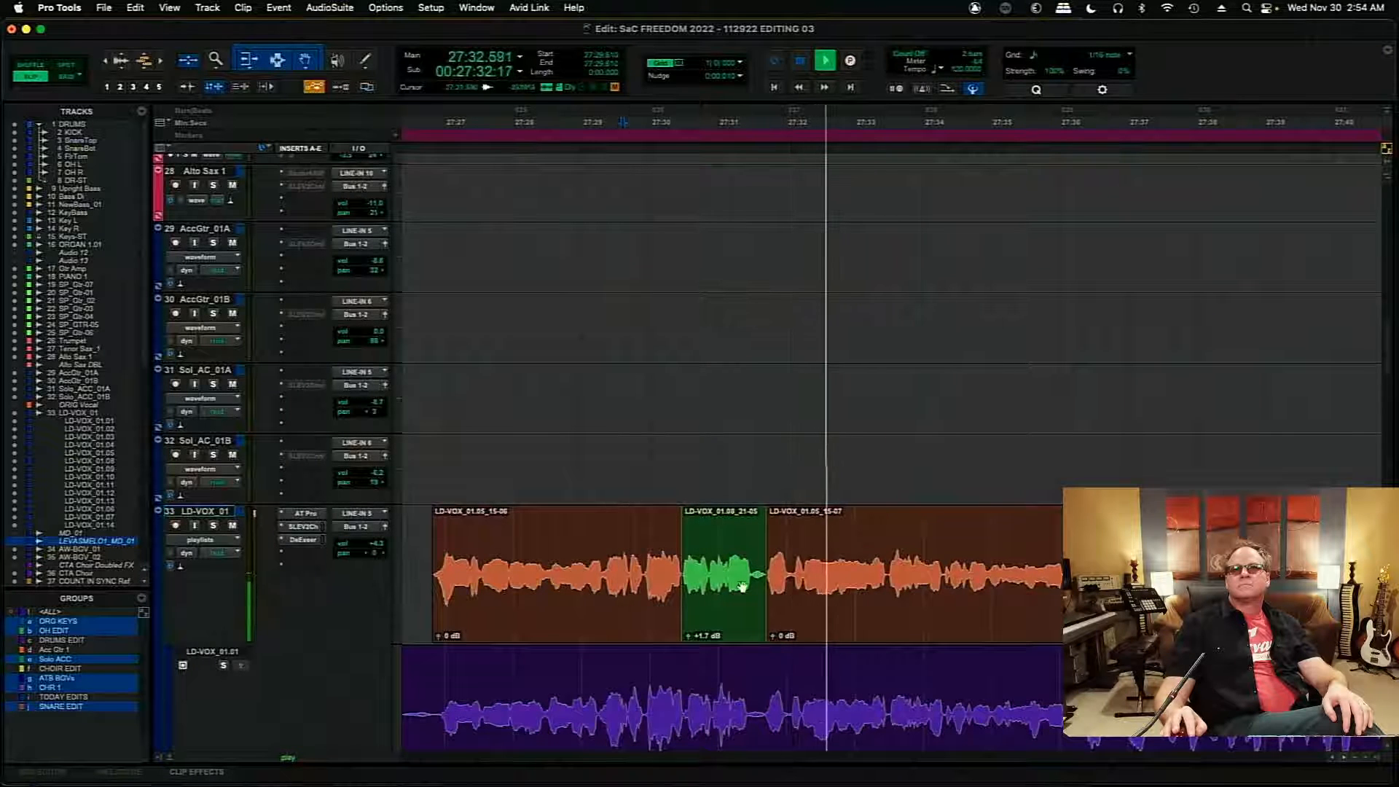
# - Try extending the following orange clip's start back to 27:30.986 over the green clip, play the join, and undo the trim
pyautogui.press('space')
pyautogui.click(770, 578)
pyautogui.moveTo(769, 578); pyautogui.dragTo(719, 588)
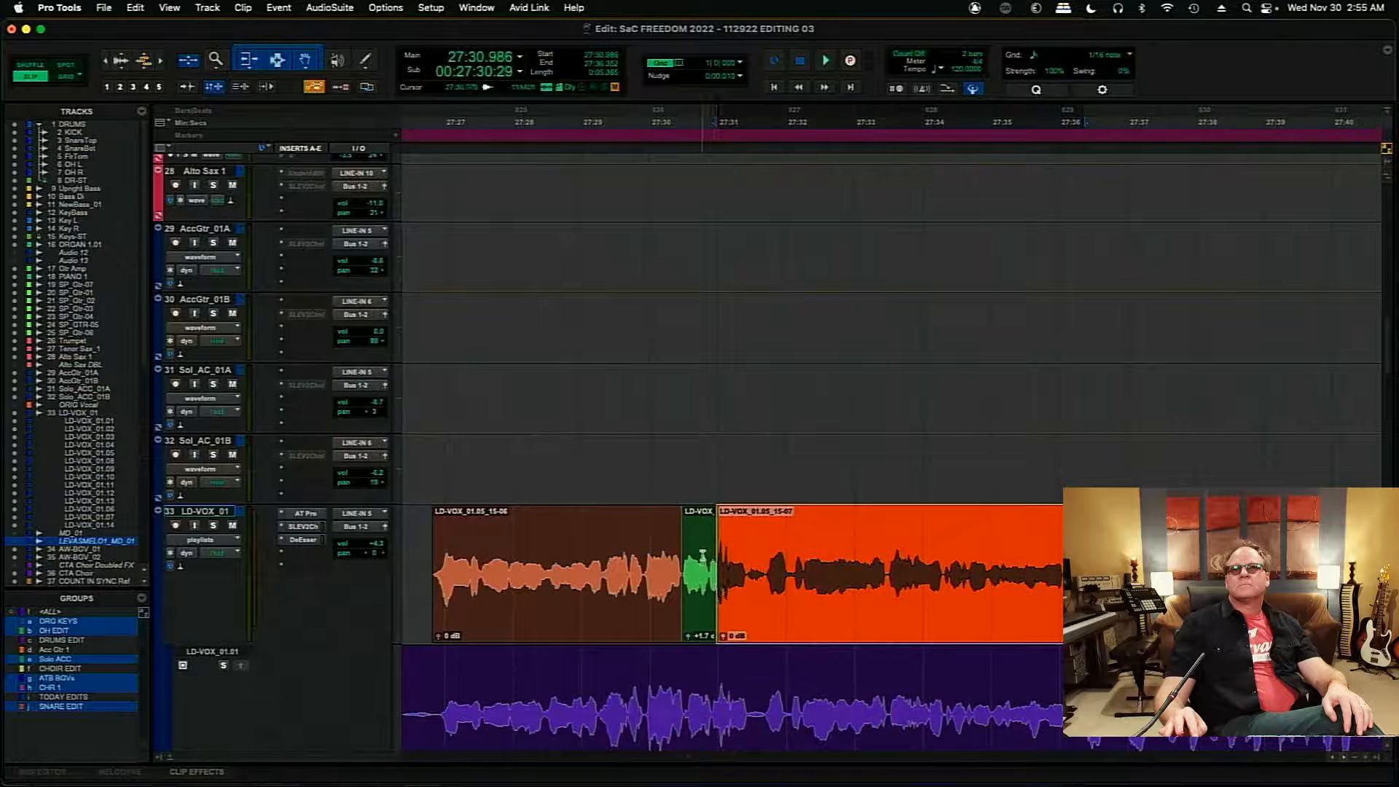
pyautogui.click(702, 555)
pyautogui.press('space')
# - Play from 27:31.360, extend the green clip's end to 27:32.042 over the following orange clip, and play the new join
pyautogui.press('space')
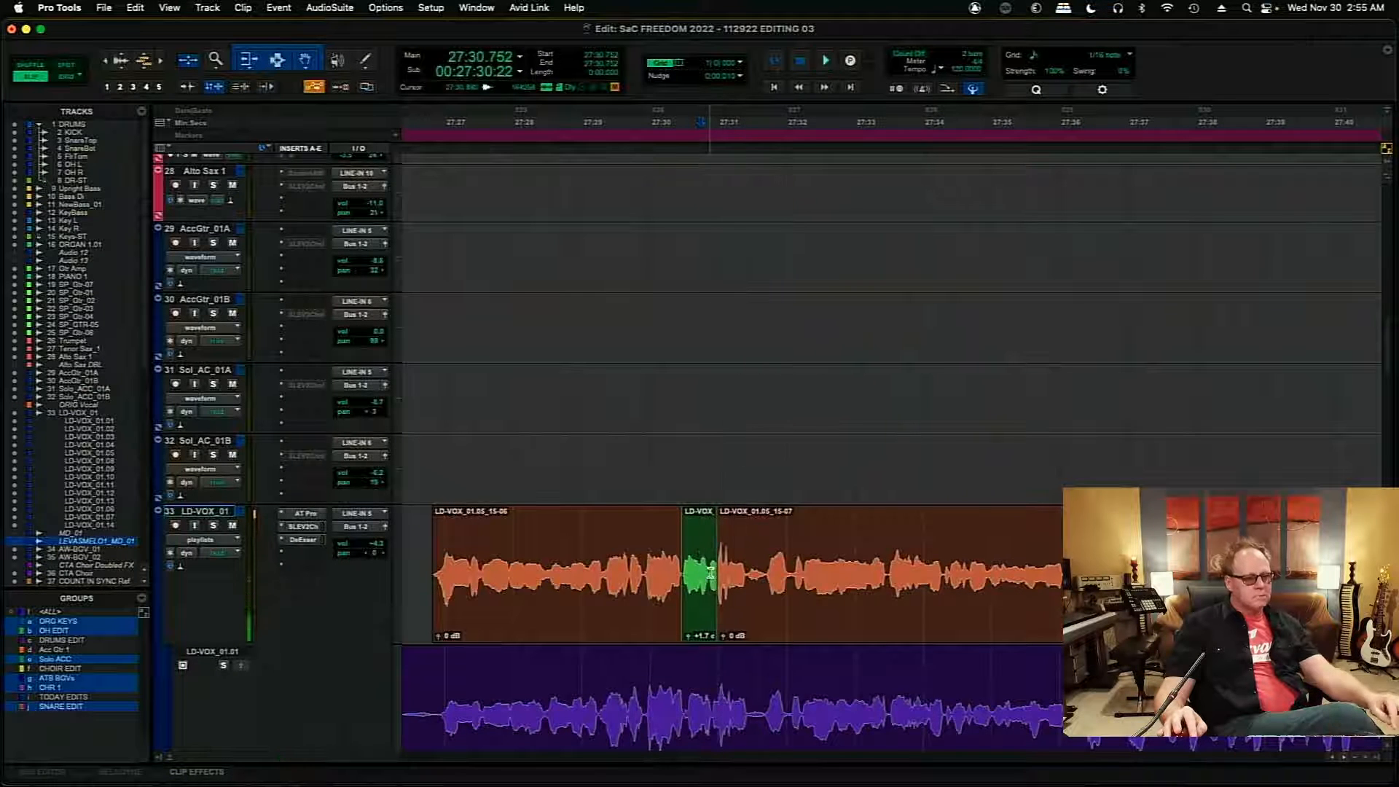
pyautogui.press('super+z')
pyautogui.click(742, 546)
pyautogui.press('space')
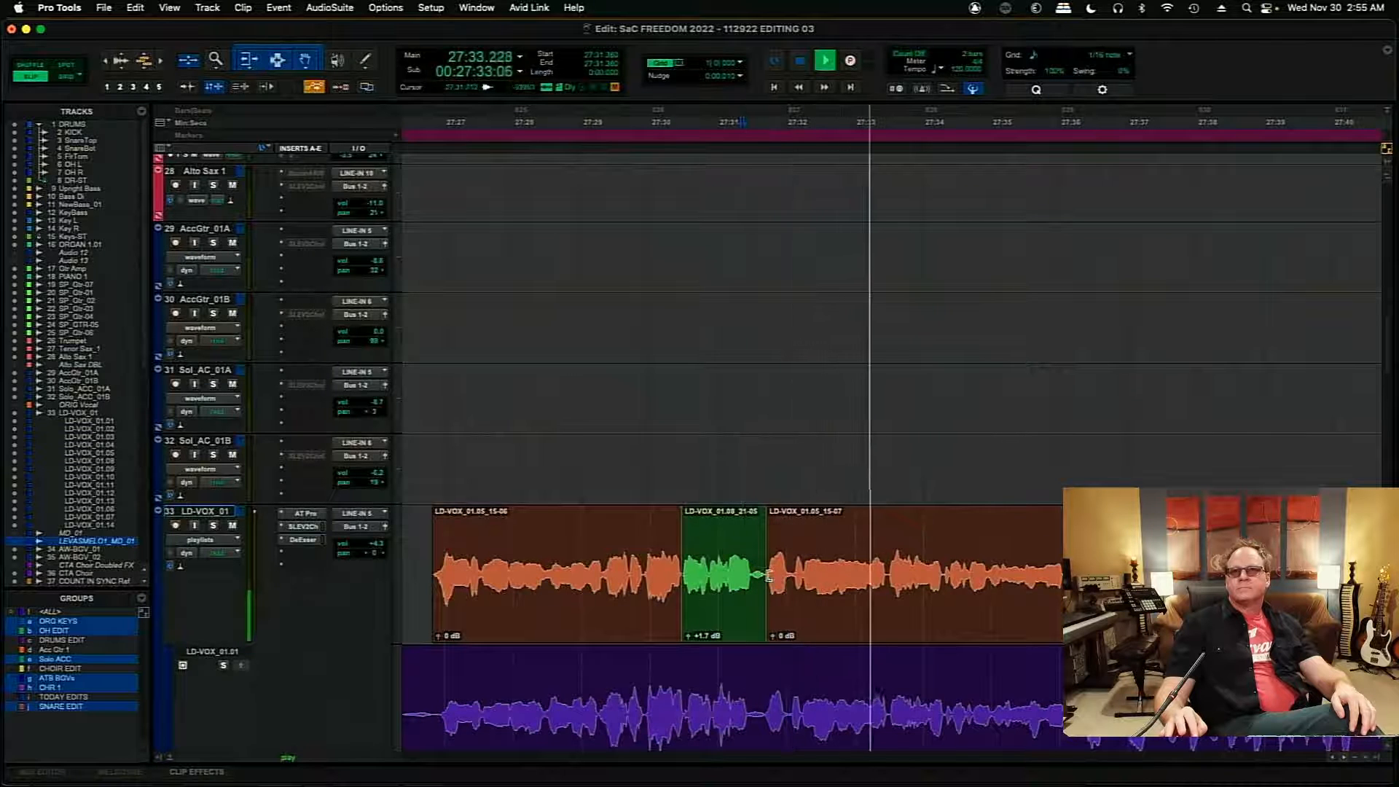
pyautogui.moveTo(766, 583); pyautogui.dragTo(791, 585)
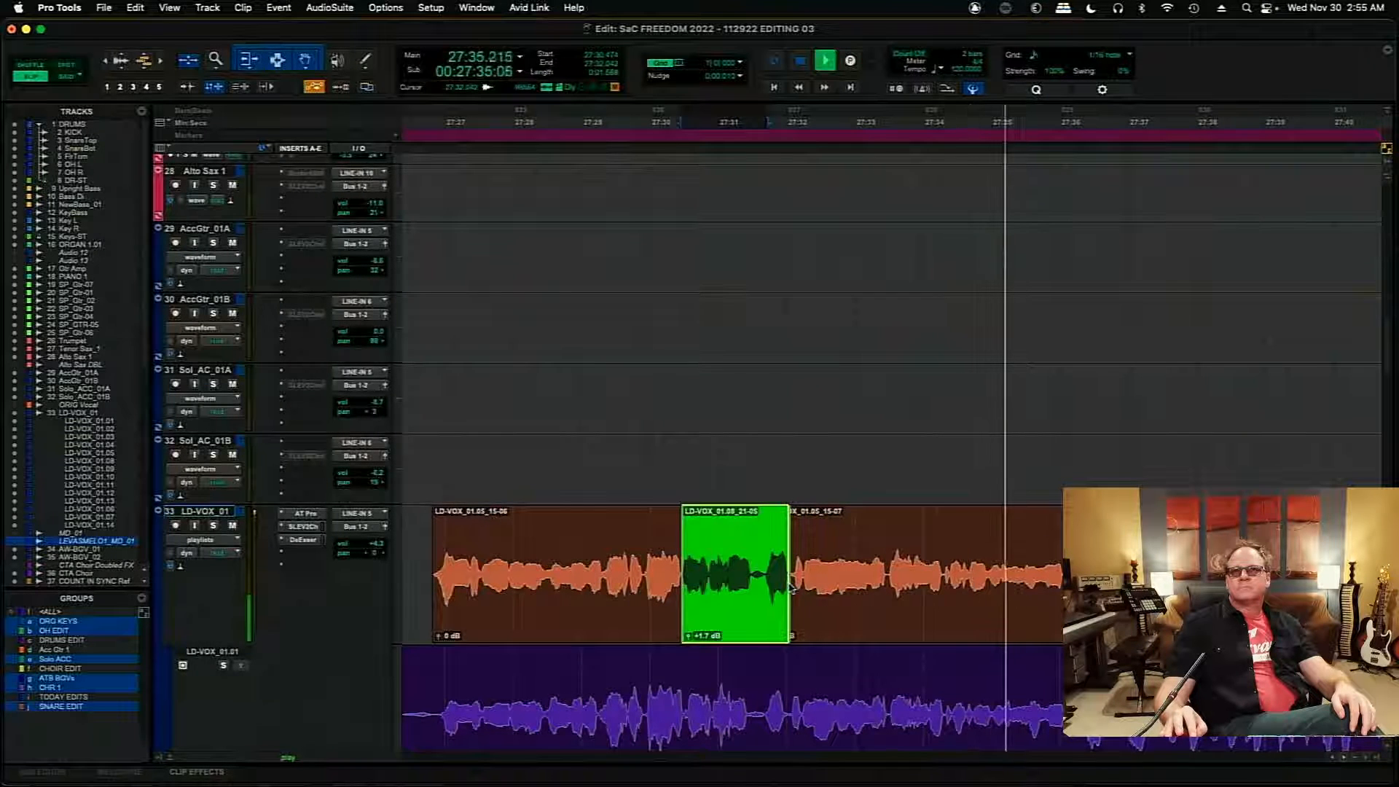
pyautogui.click(738, 537)
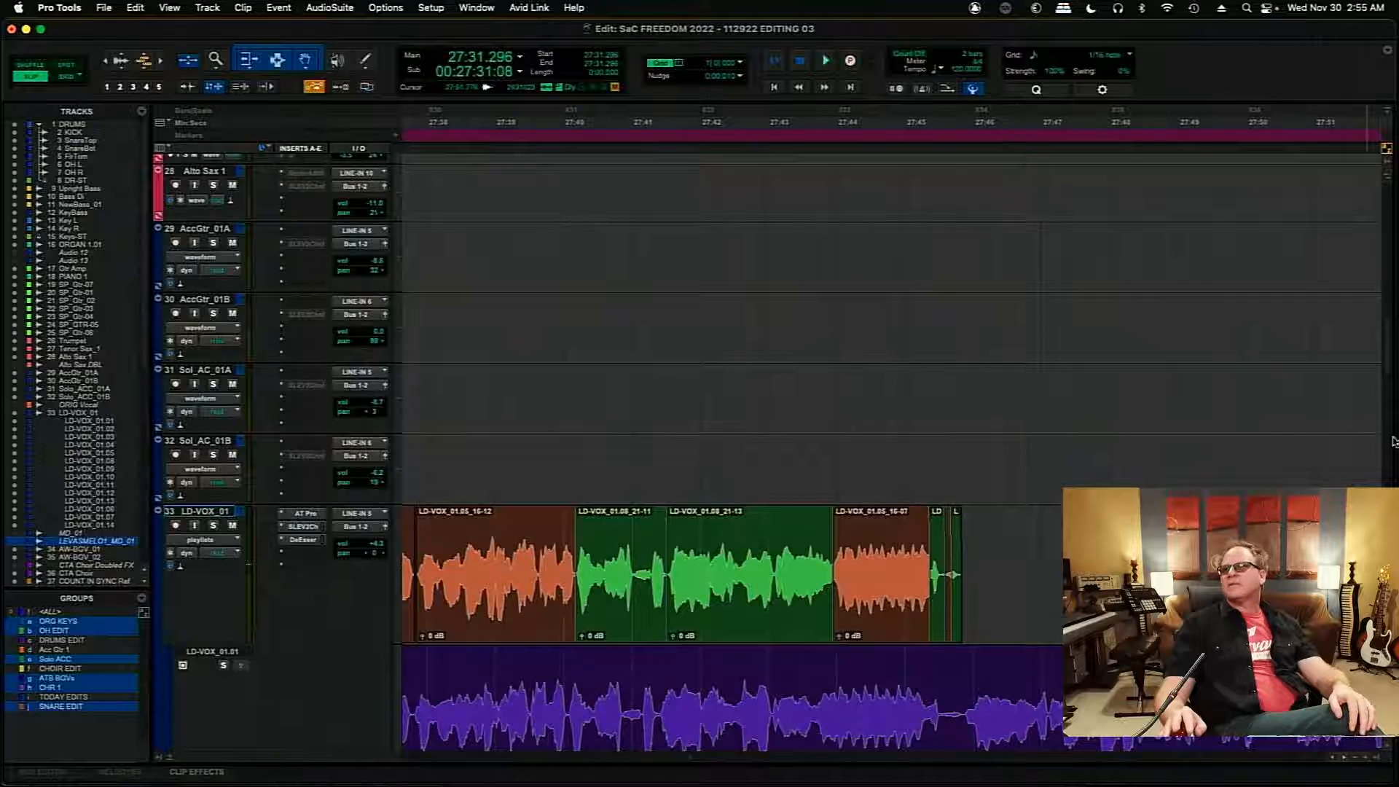
# - Solo take LD-VOX_01.08 and audition its phrase starting at 27:45.834
pyautogui.moveTo(1386, 372); pyautogui.dragTo(1393, 465)
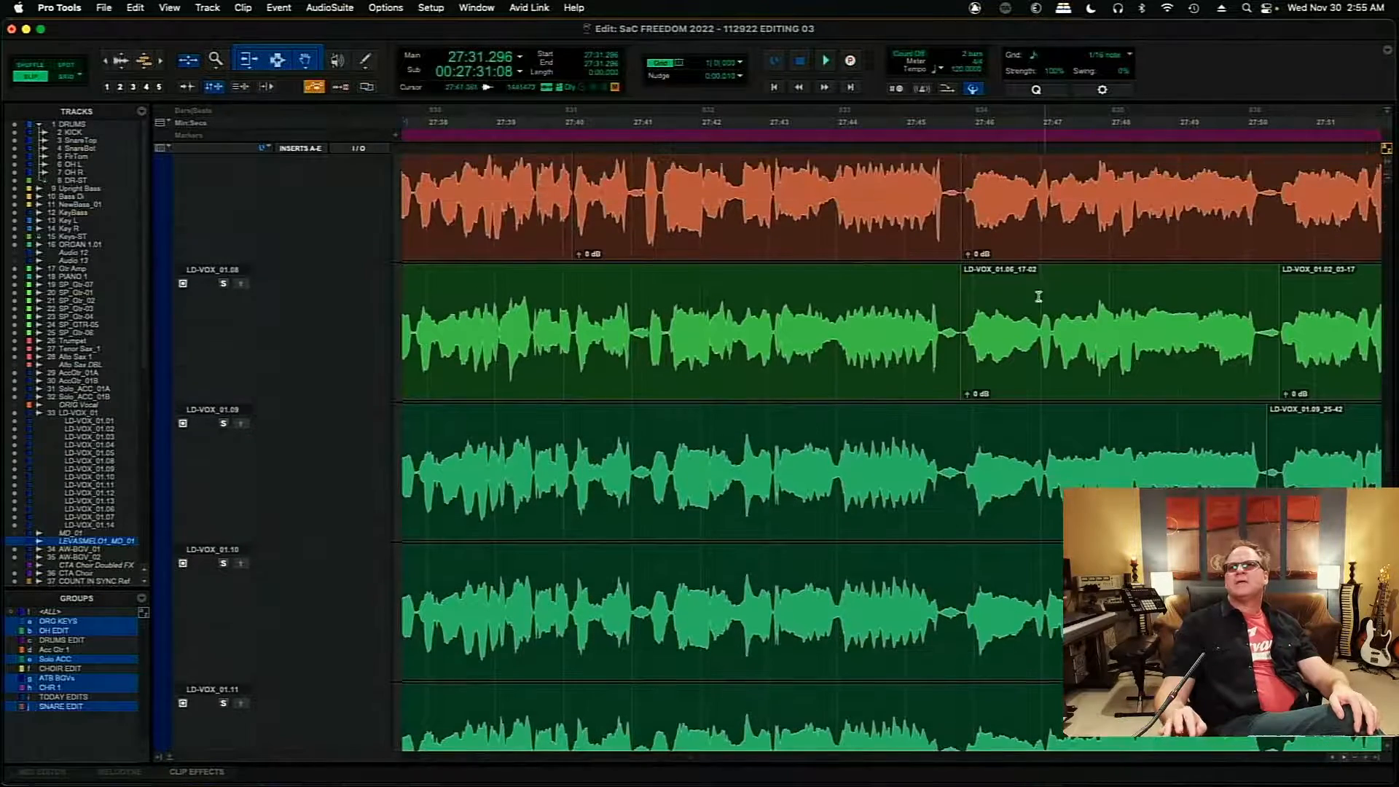
pyautogui.click(1001, 383)
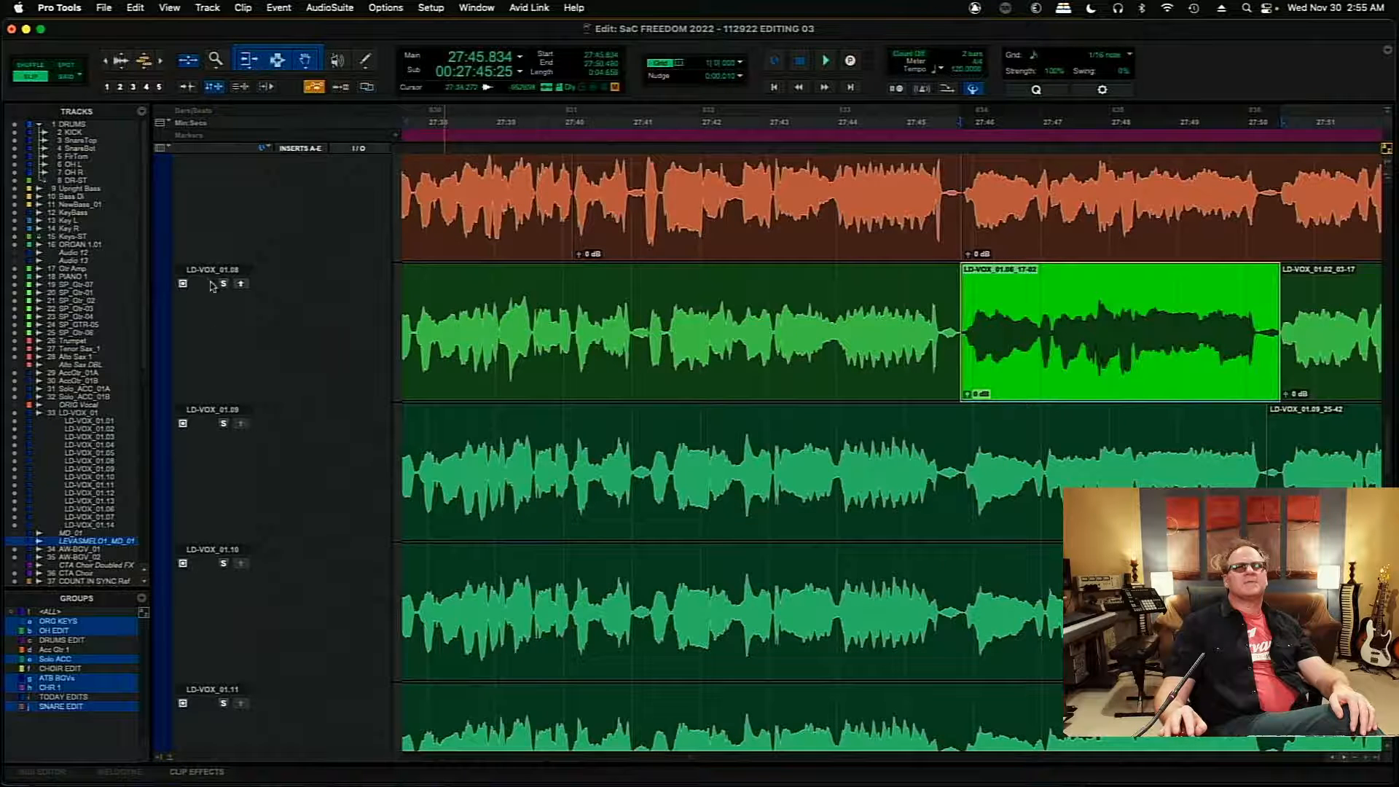
pyautogui.press('space')
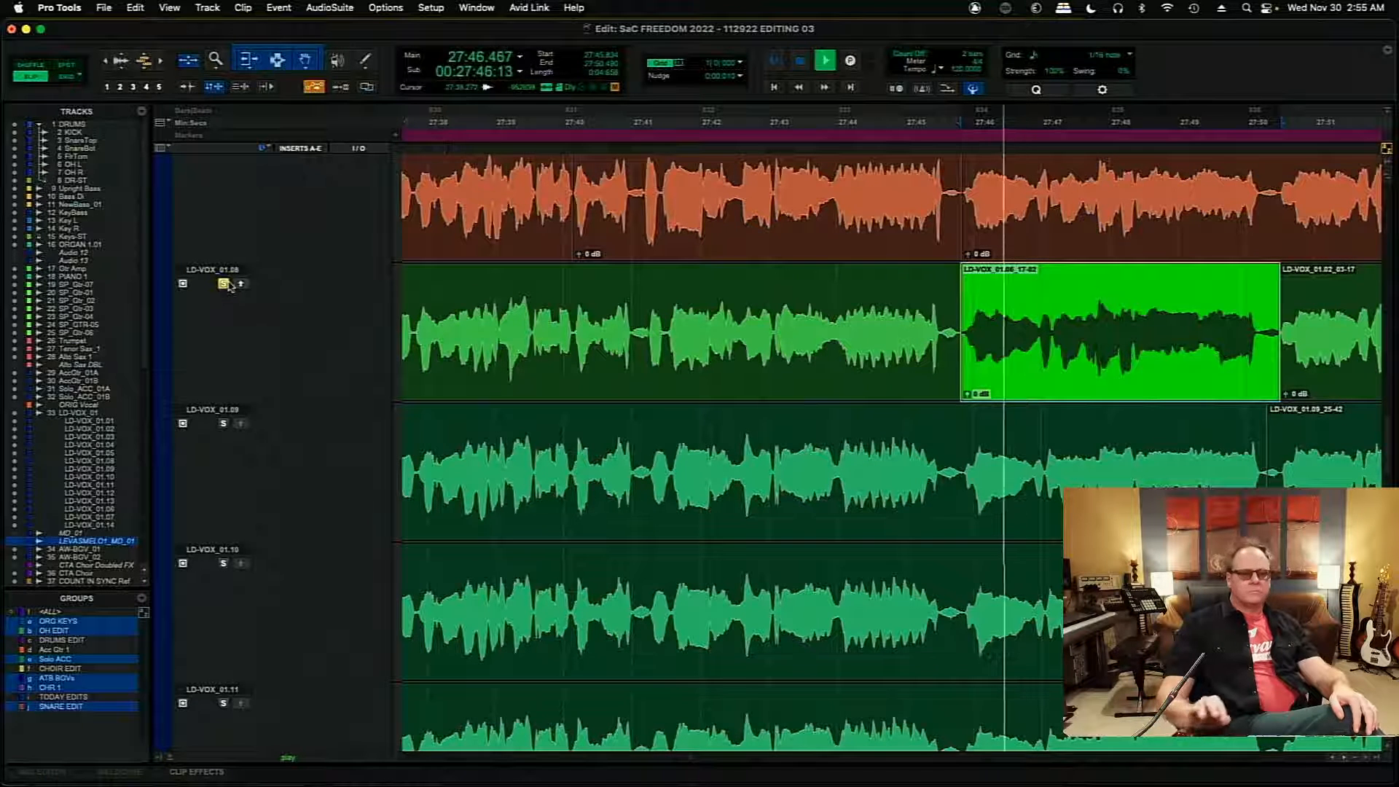
pyautogui.press('super+bracketleft')
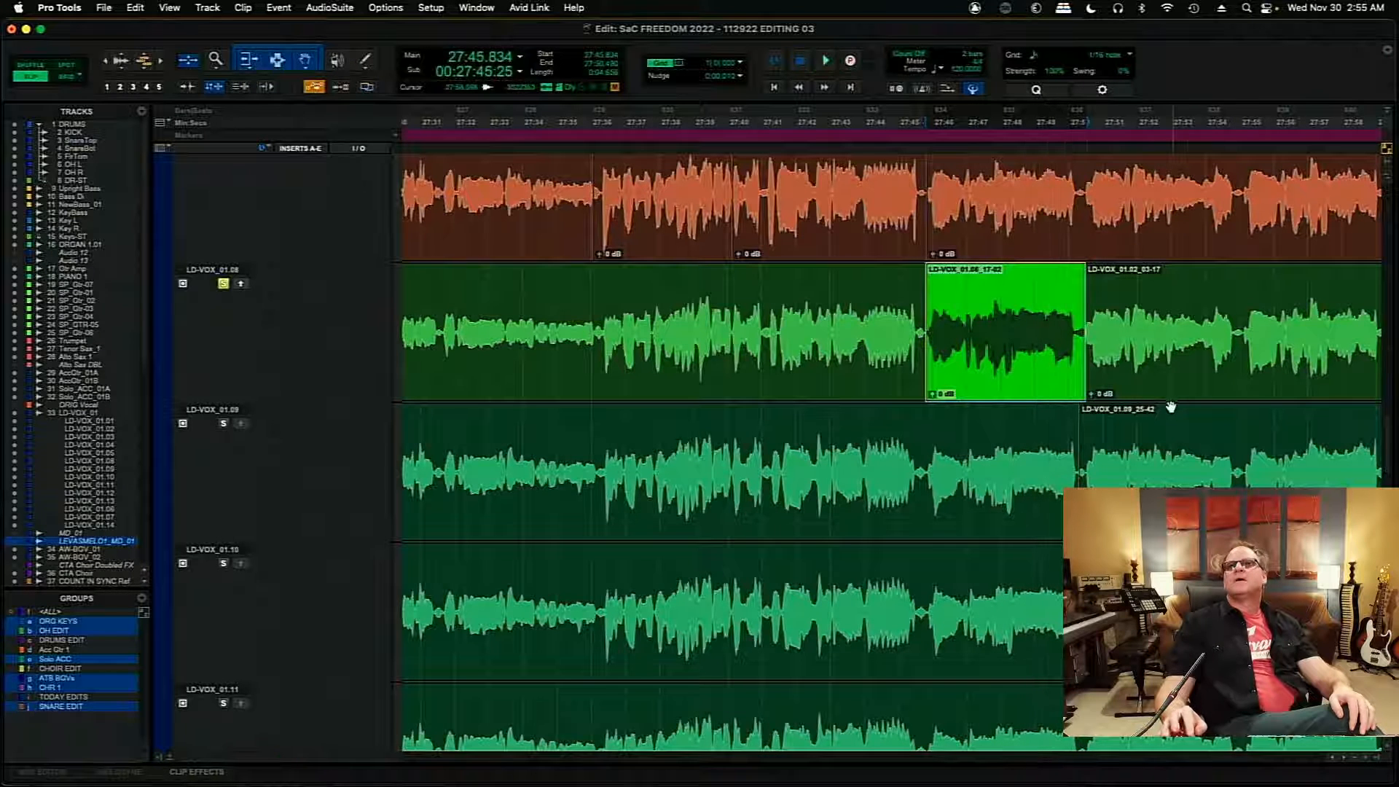
pyautogui.click(991, 315)
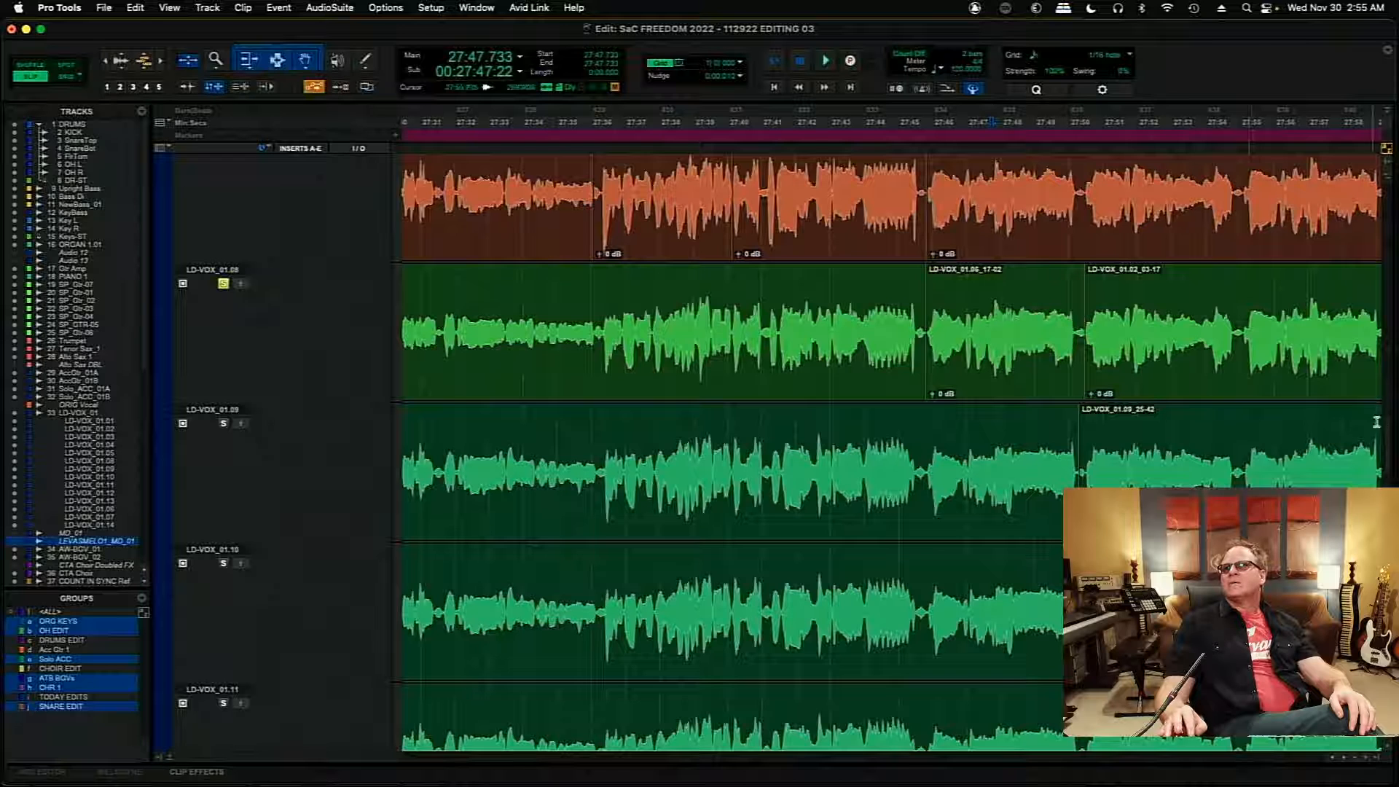
# - Solo take LD-VOX_01.09 and audition it from 27:45.557
pyautogui.scroll(-3, 1388, 436)
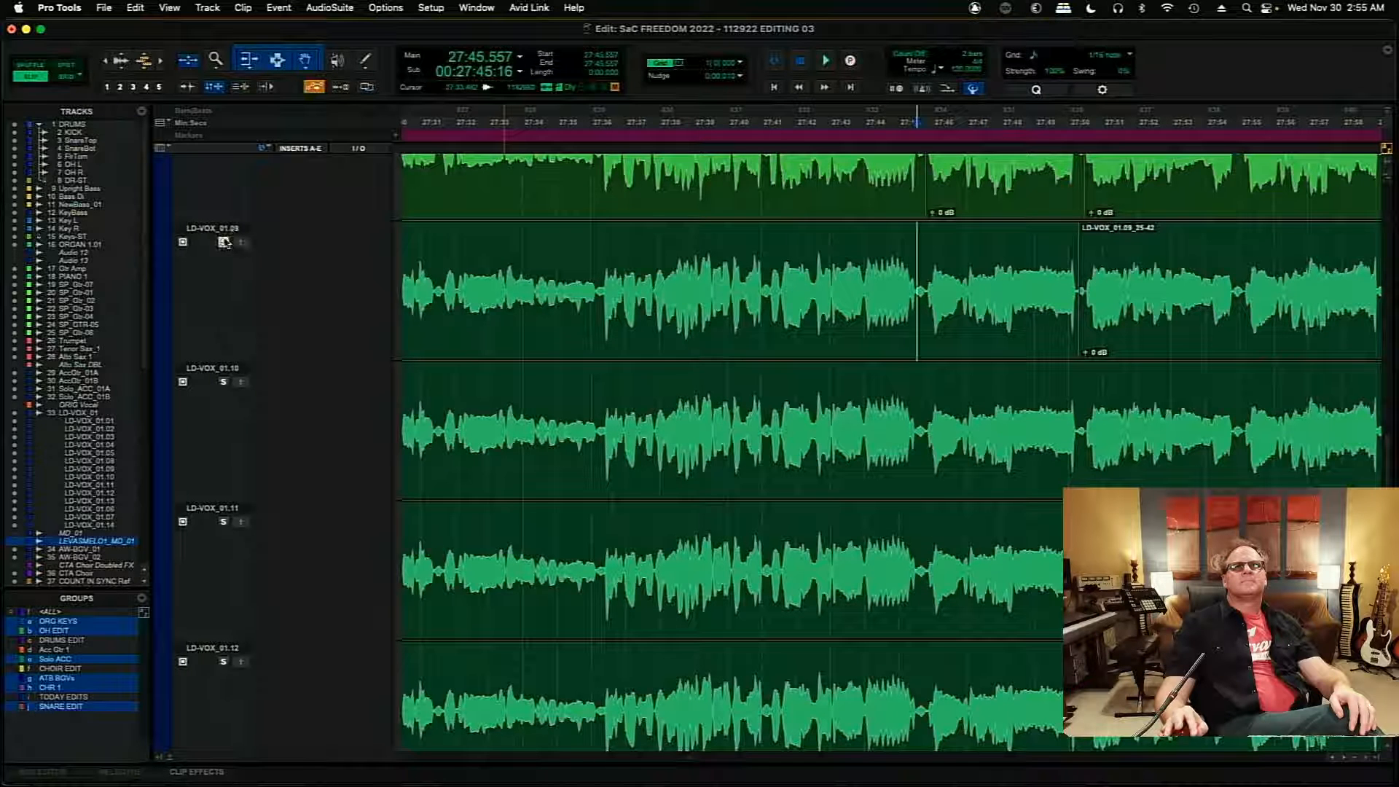
pyautogui.click(224, 242)
pyautogui.press('space')
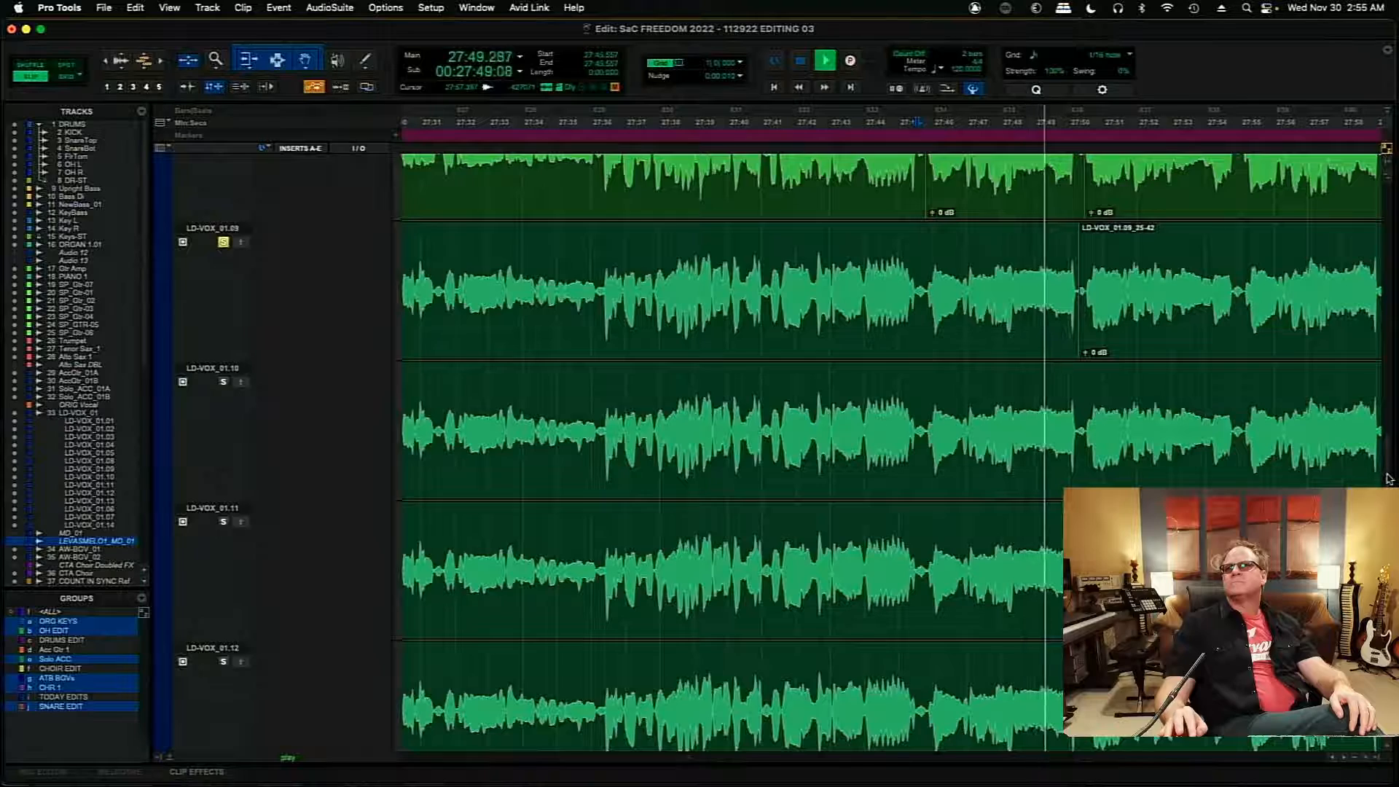
# - Solo take LD-VOX_01.07 and audition the same phrase from 27:45.770
pyautogui.scroll(-10, 1388, 479)
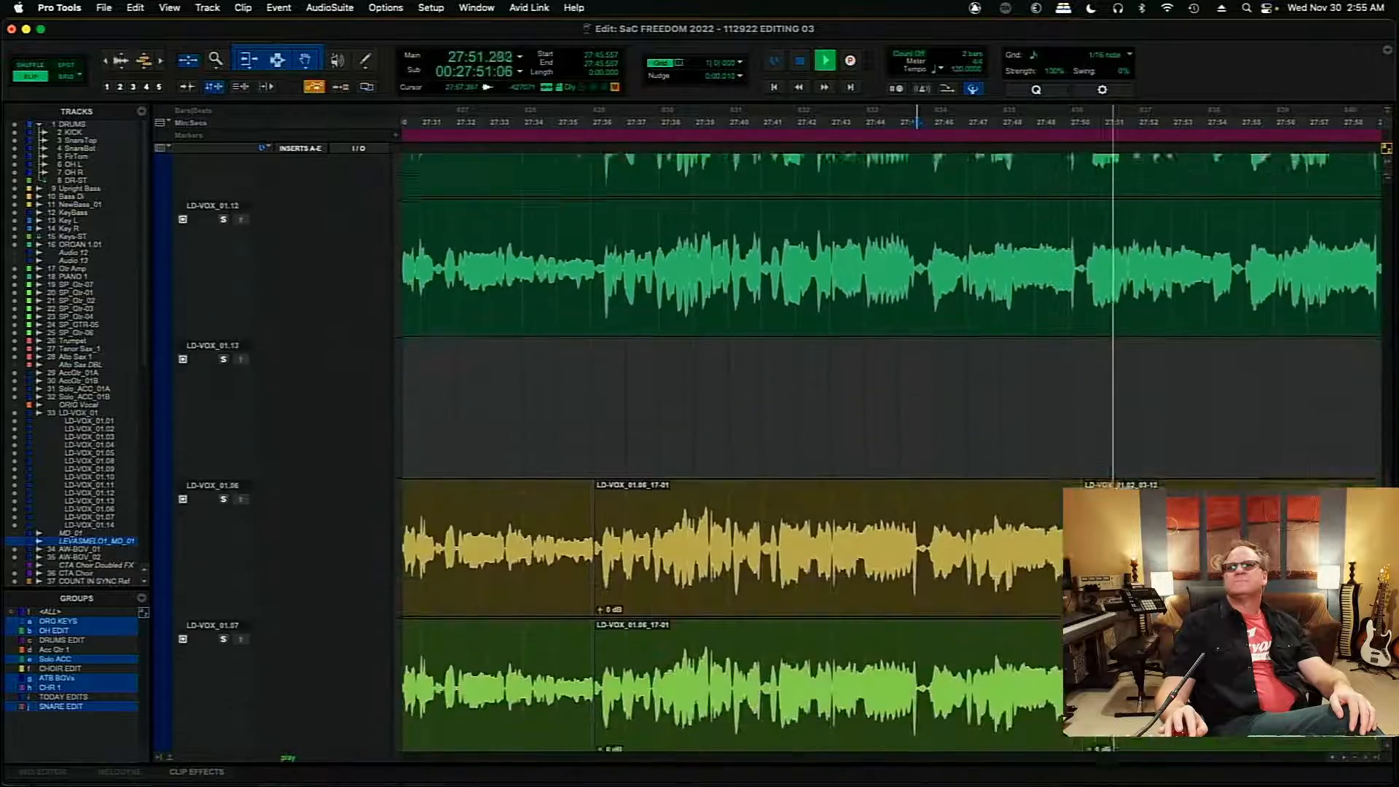
pyautogui.scroll(-6, 889, 430)
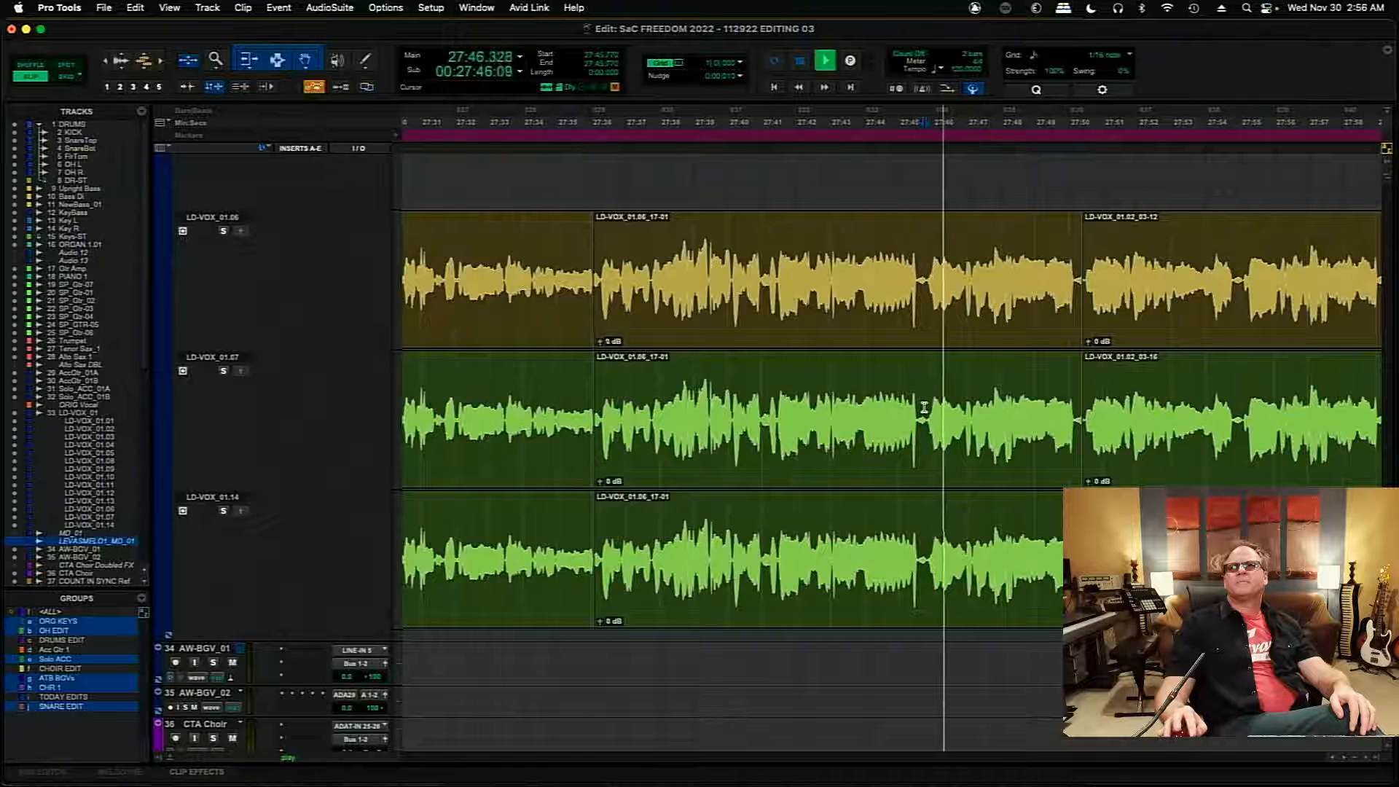
pyautogui.press('space')
pyautogui.press('space')
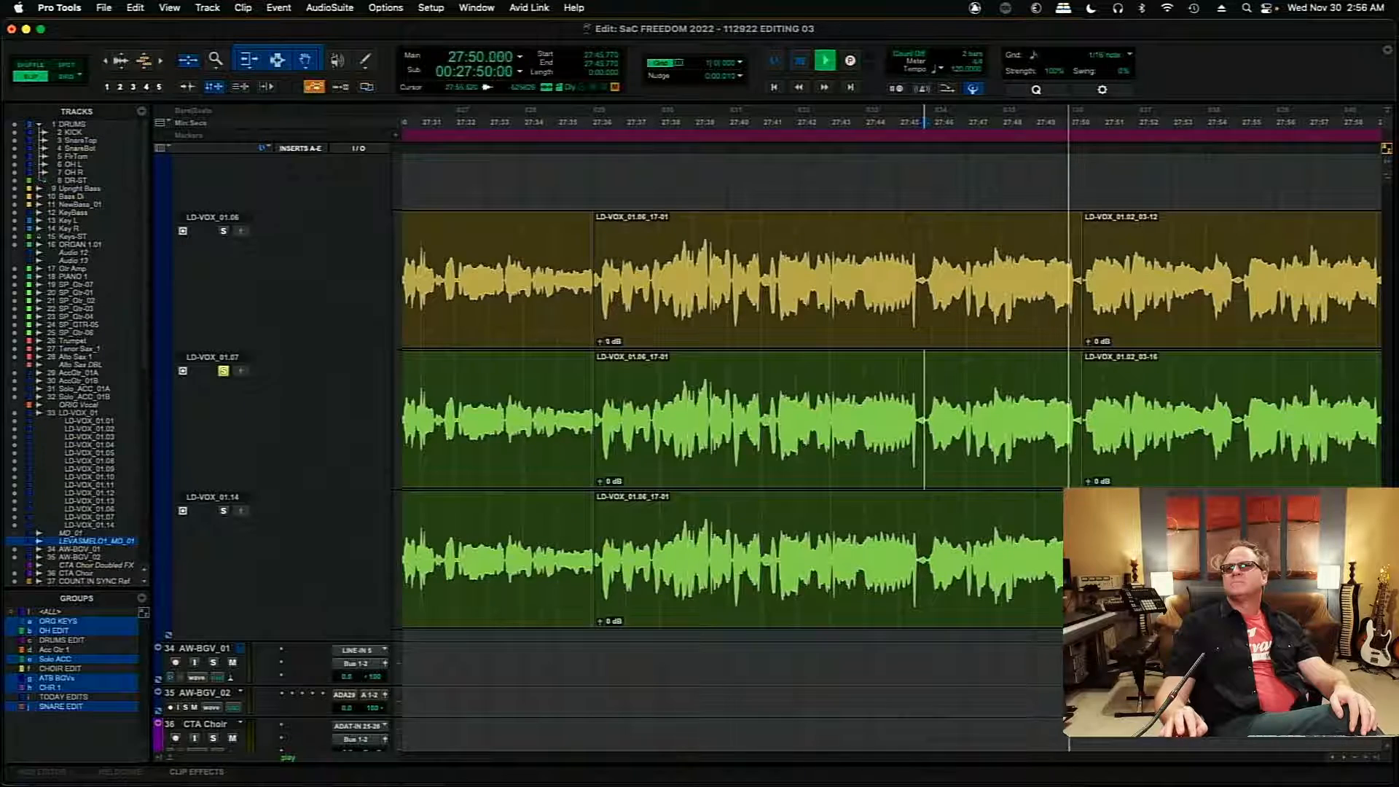
# - Copy the phrase from 27:45.834 to about 27:47.8 on take LD-VOX_01.05 up to the main LD-VOX_01 playlist
pyautogui.scroll(10, 1378, 430)
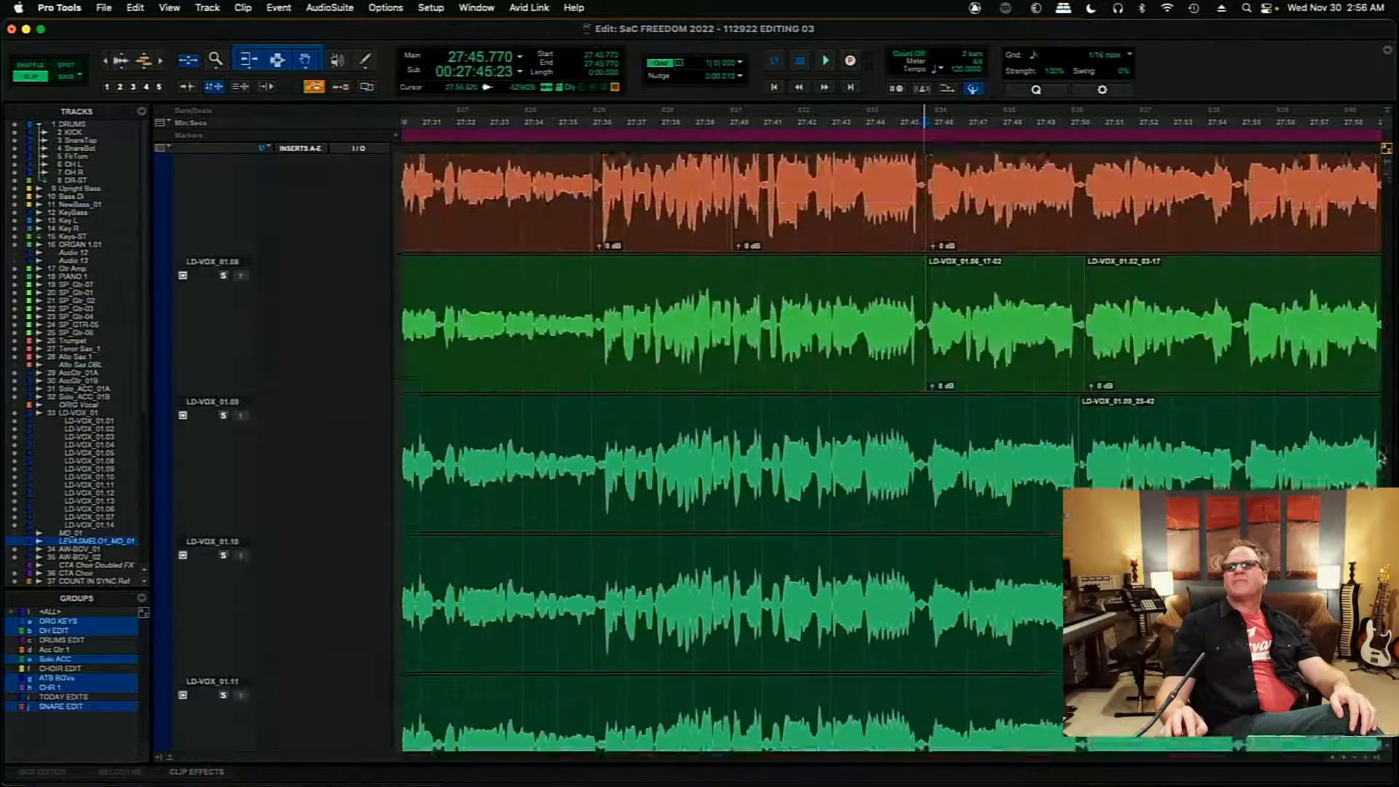
pyautogui.scroll(3, 1378, 430)
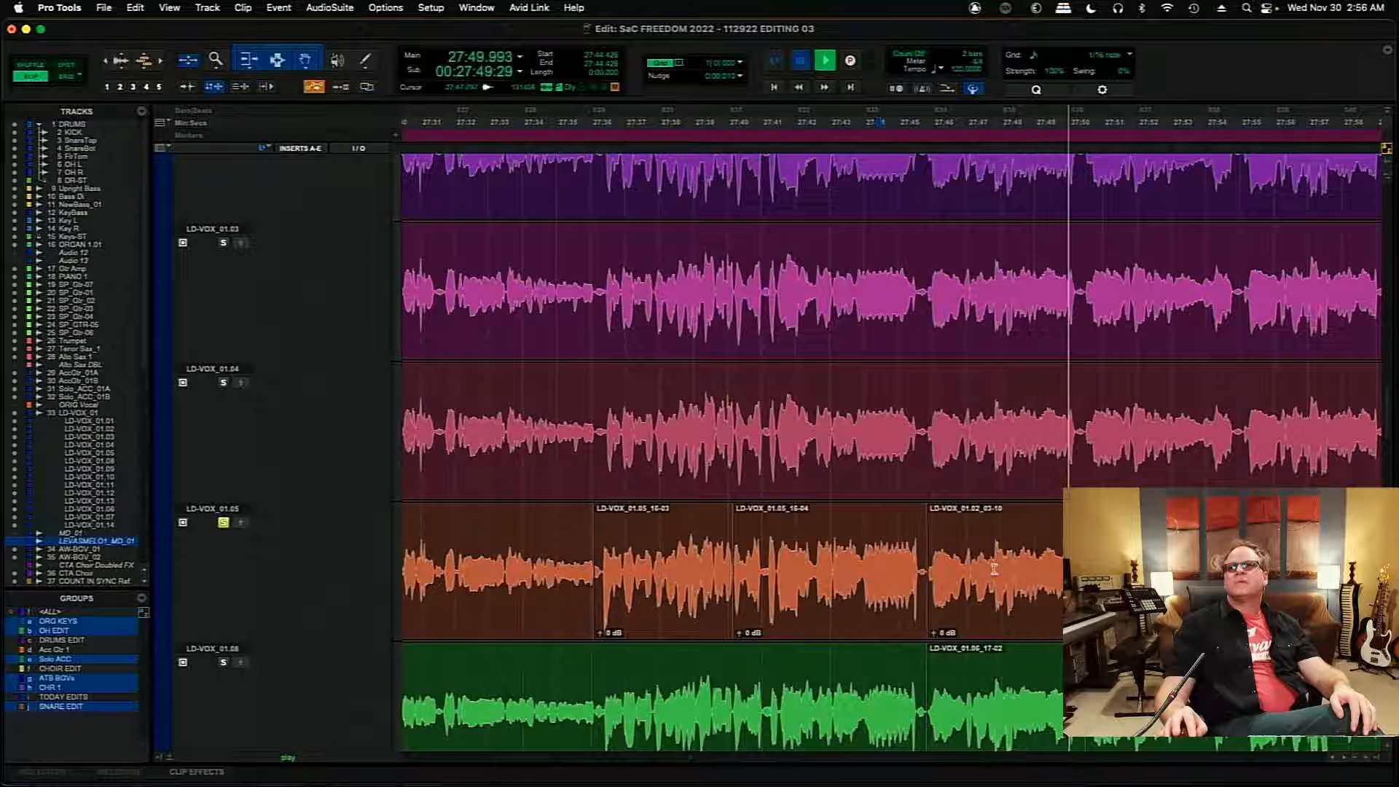
pyautogui.moveTo(994, 575); pyautogui.dragTo(940, 576)
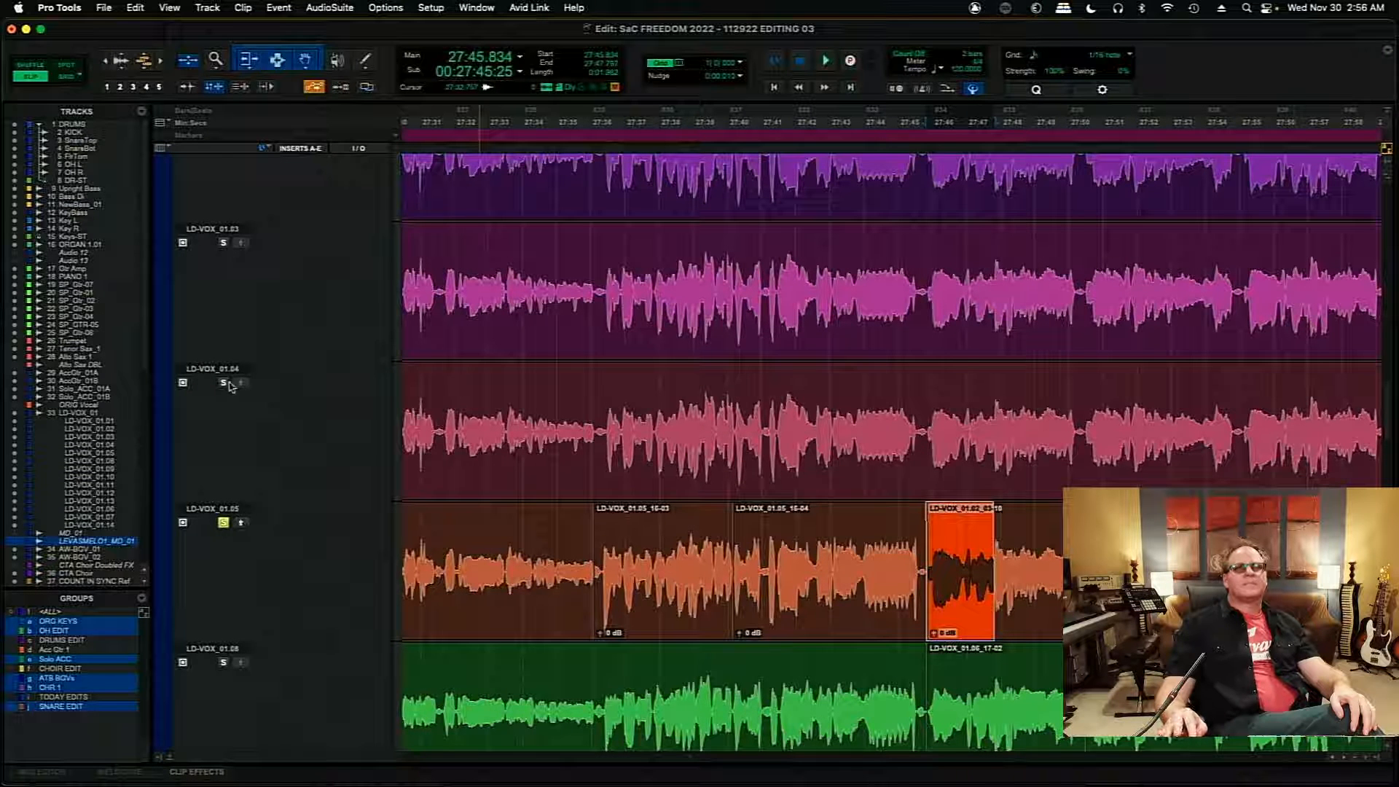
# - Solo take LD-VOX_01.04 and audition it from 27:45.877, then take LD-VOX_01.01 from 27:45.706
pyautogui.click(926, 422)
pyautogui.press('space')
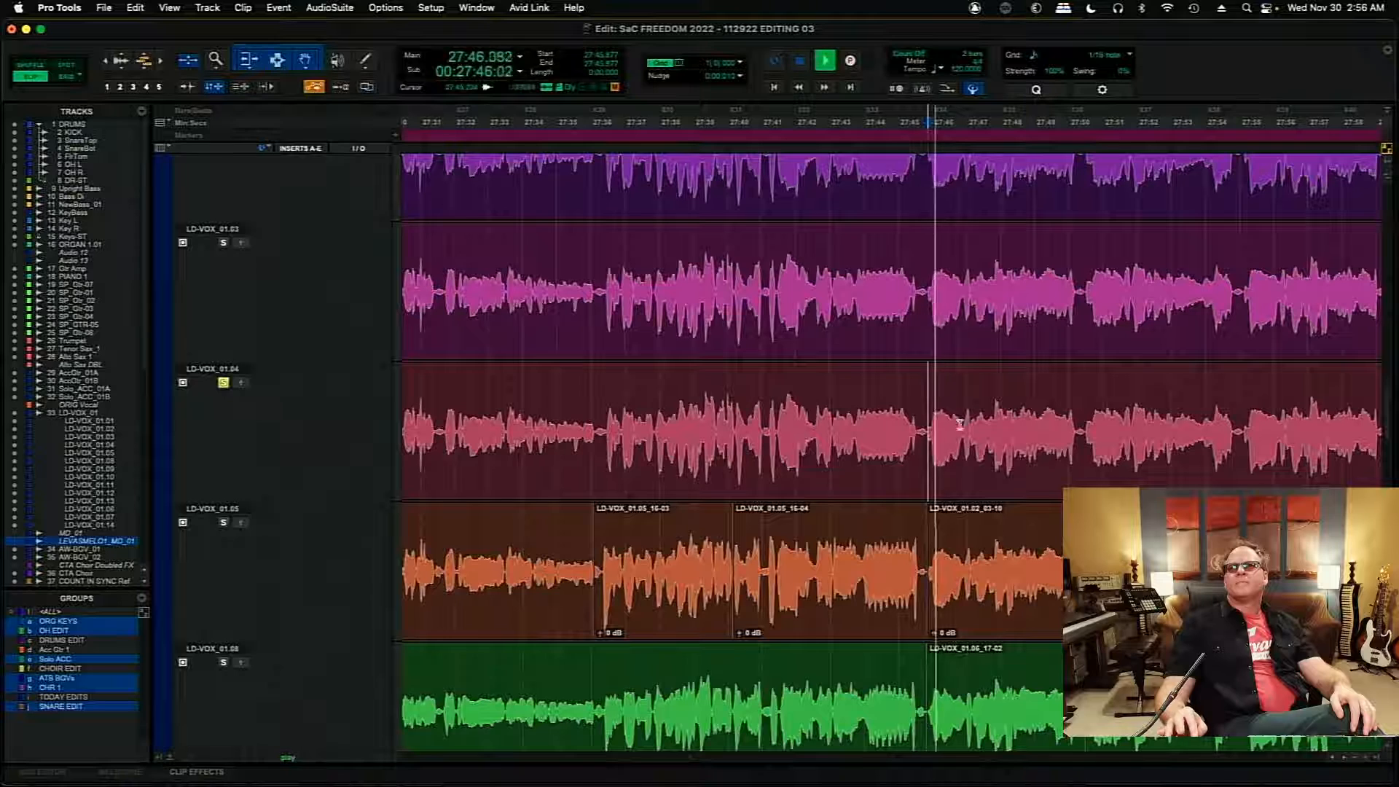
pyautogui.scroll(5, 981, 377)
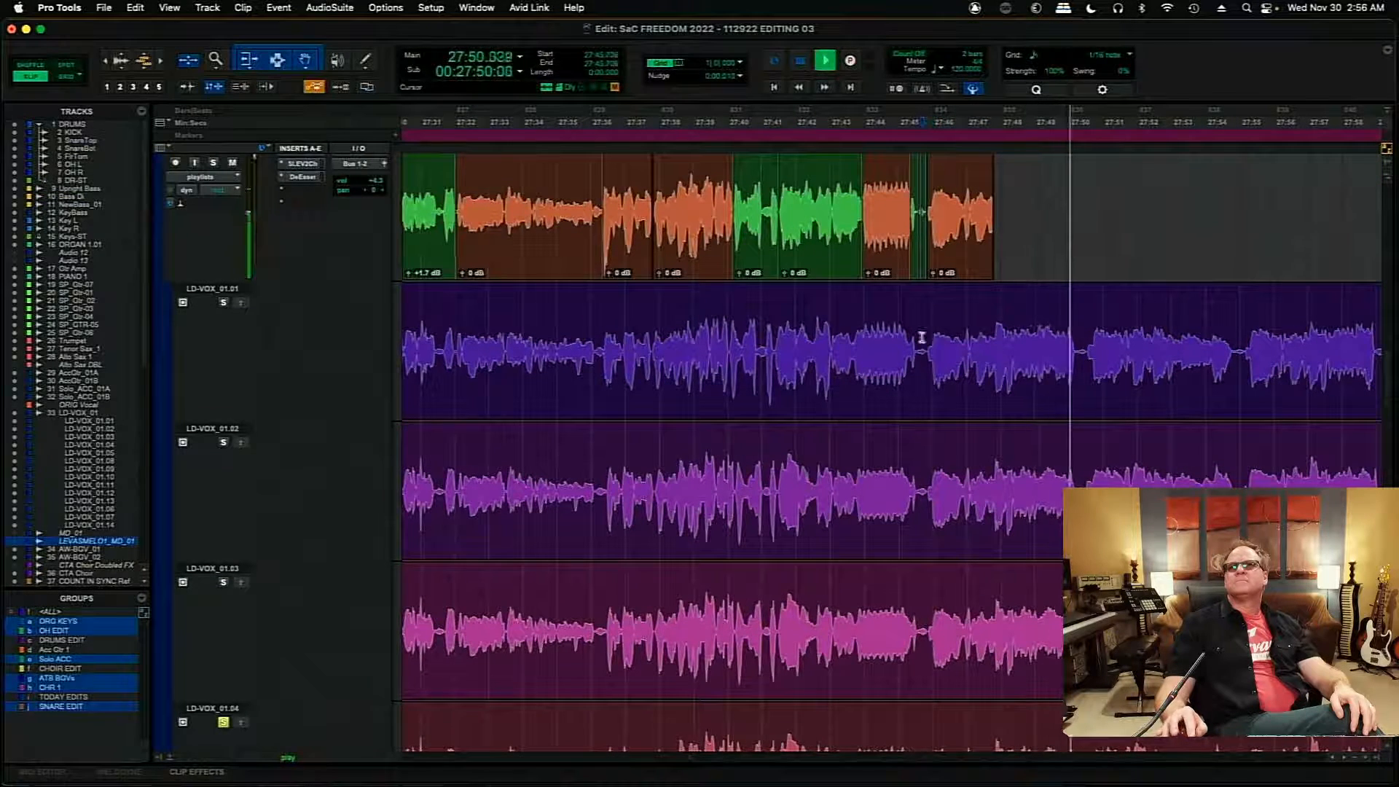
pyautogui.press('space')
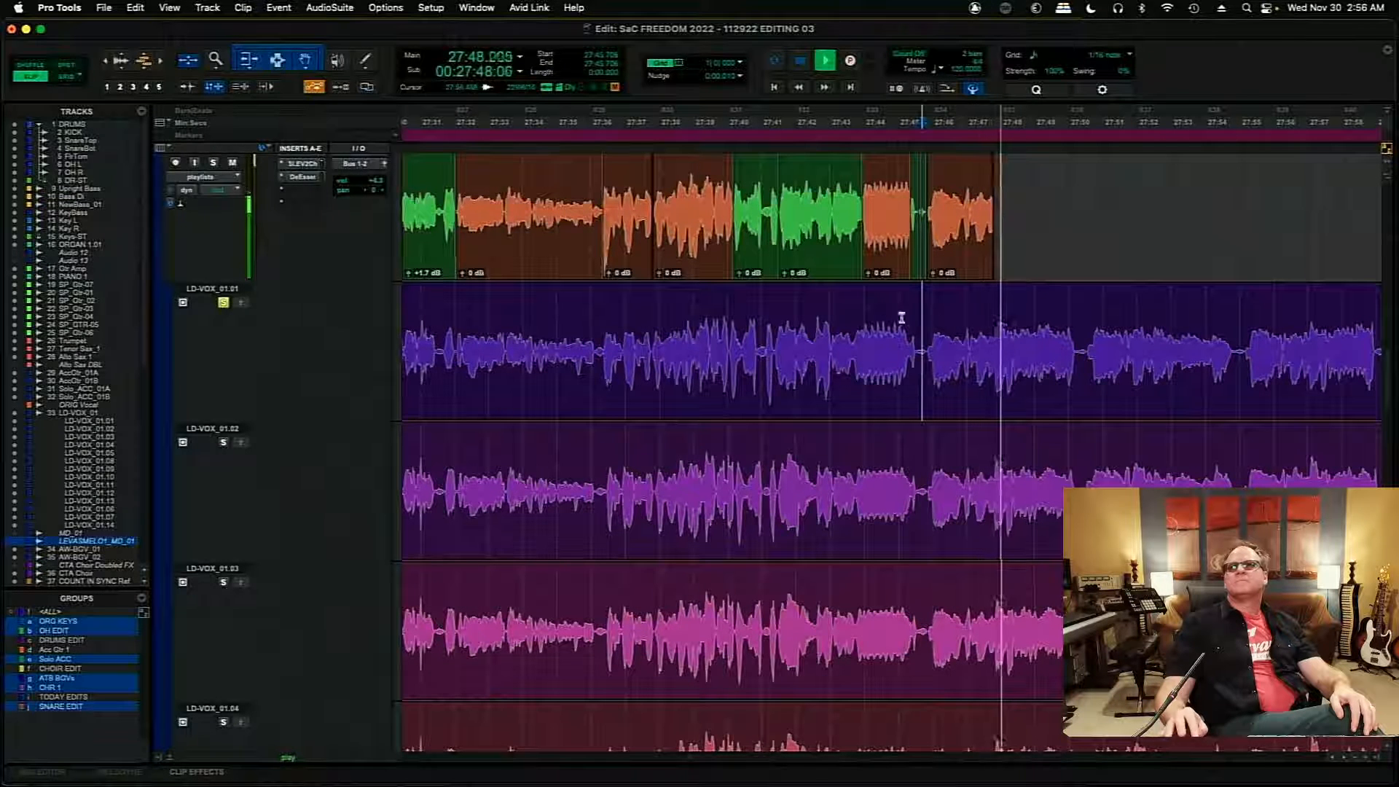
pyautogui.press('space')
# - Copy the section of take LD-VOX_01.08 from 27:47.221 to about 27:50.485 up to the main playlist
pyautogui.scroll(-10, 1388, 383)
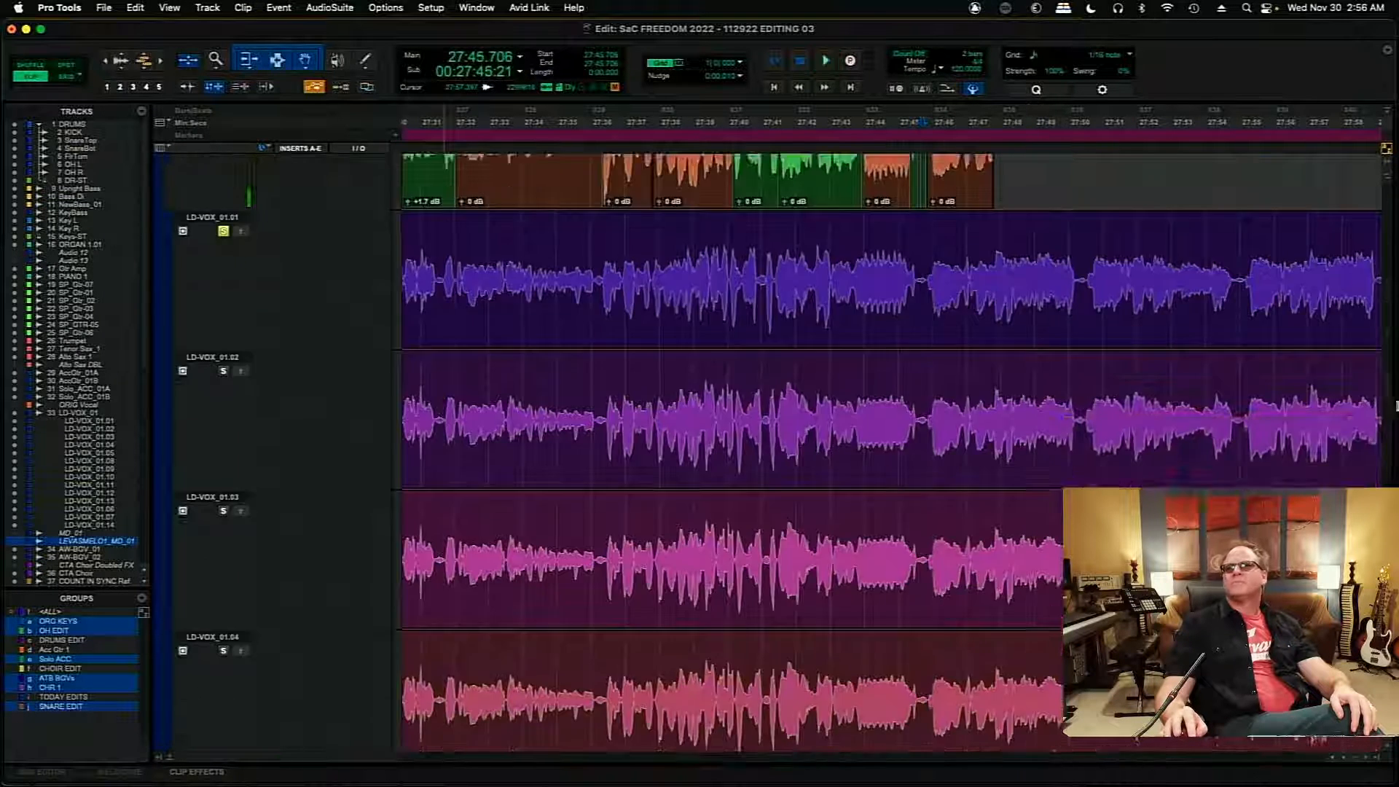
pyautogui.scroll(-6, 1393, 430)
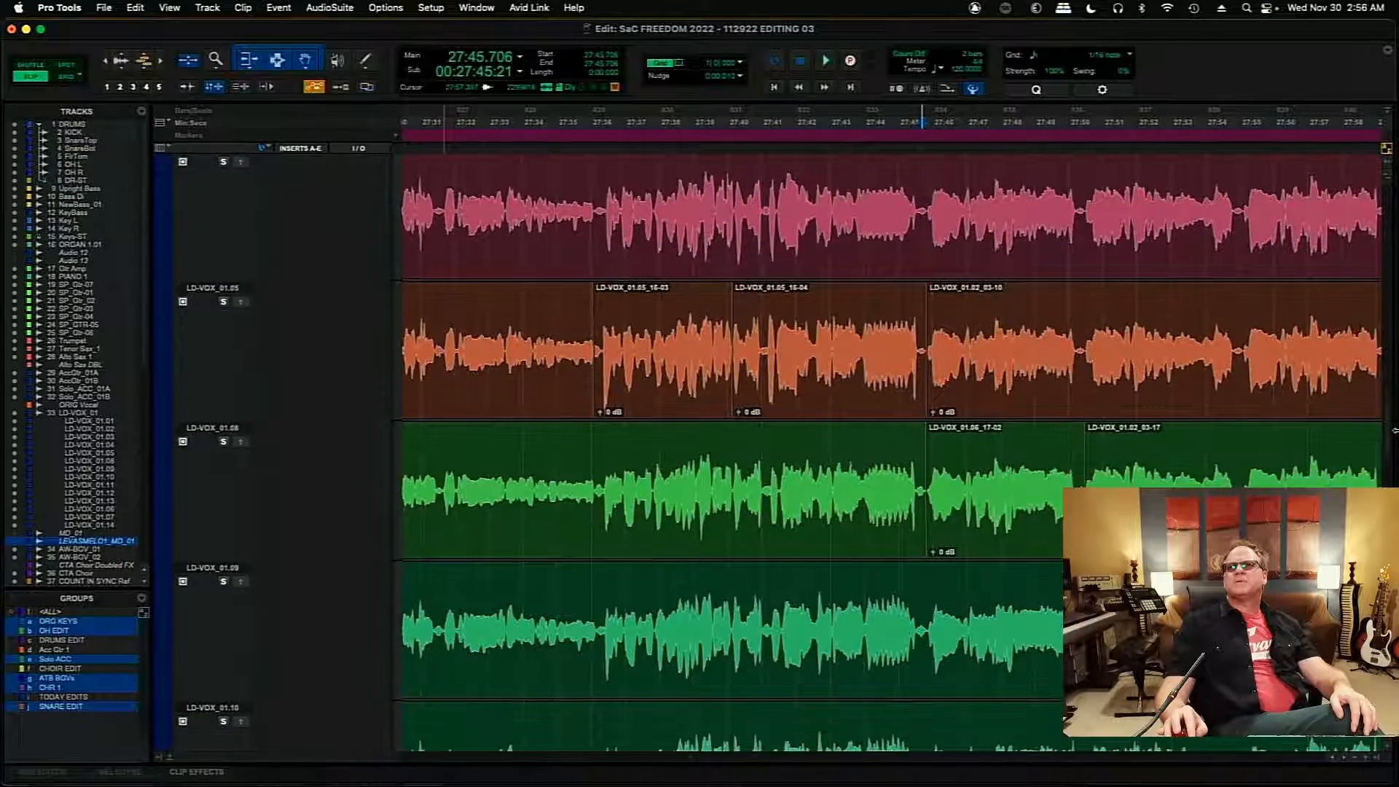
pyautogui.scroll(8, 1392, 437)
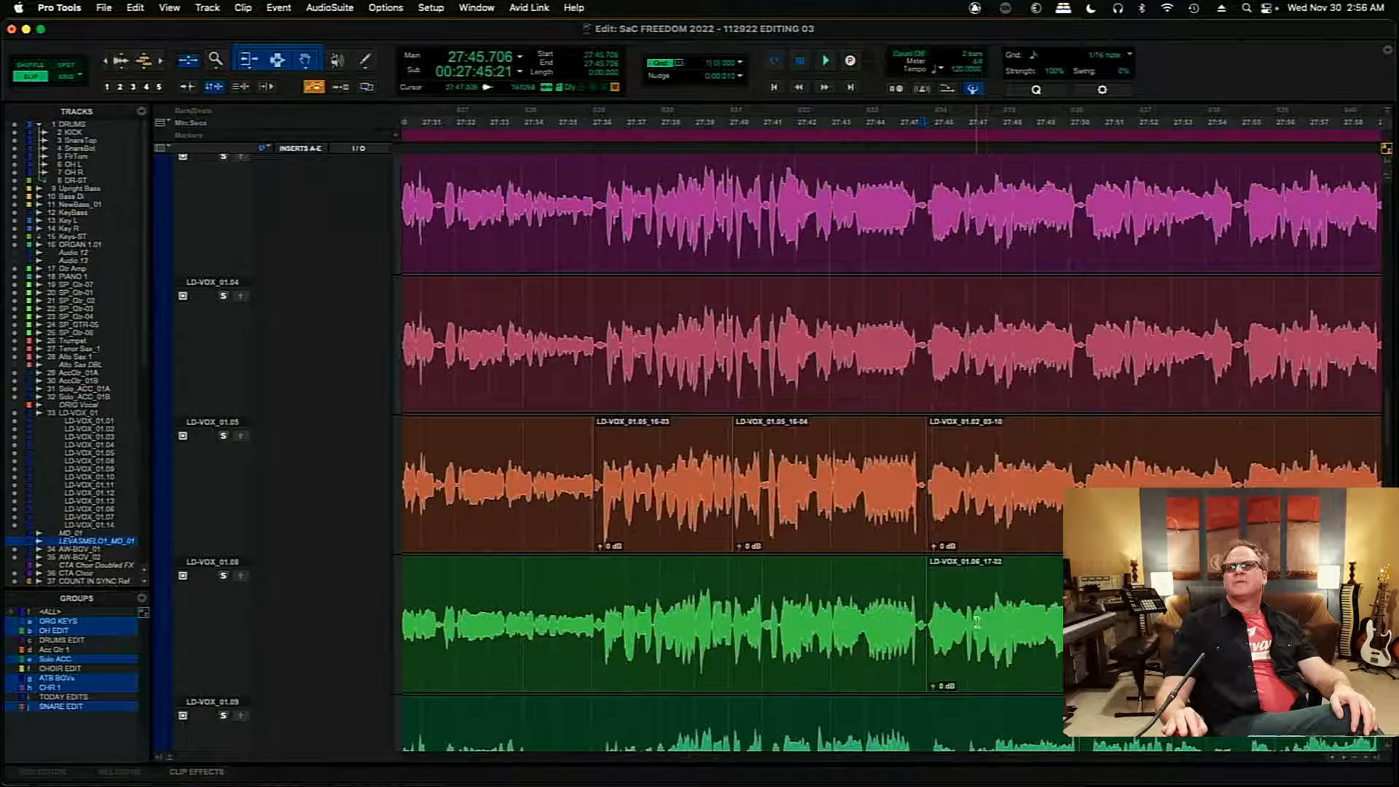
pyautogui.moveTo(977, 621); pyautogui.dragTo(1028, 620)
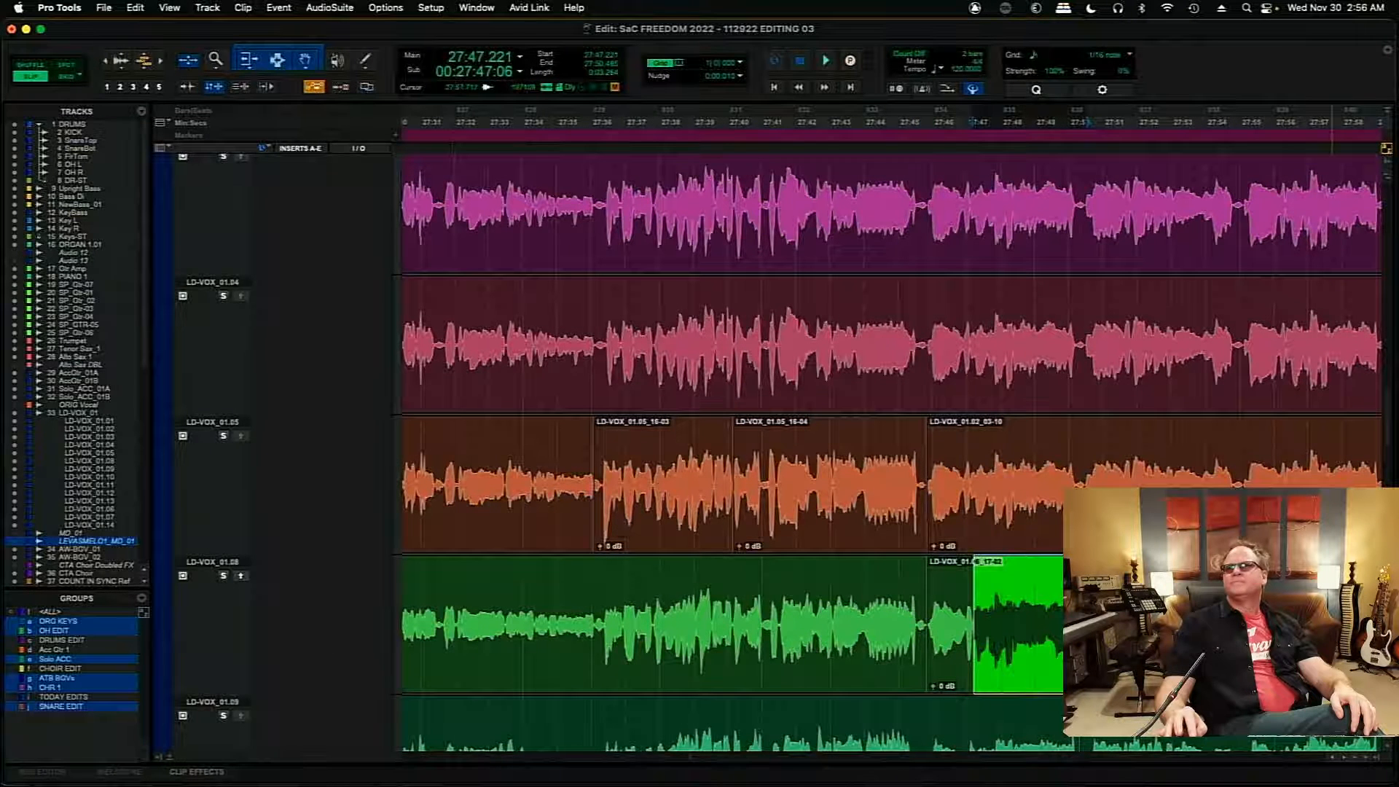
# - Turn off the solo on take LD-VOX_01.01 and play the comp from 27:44.490
pyautogui.scroll(10, 1388, 437)
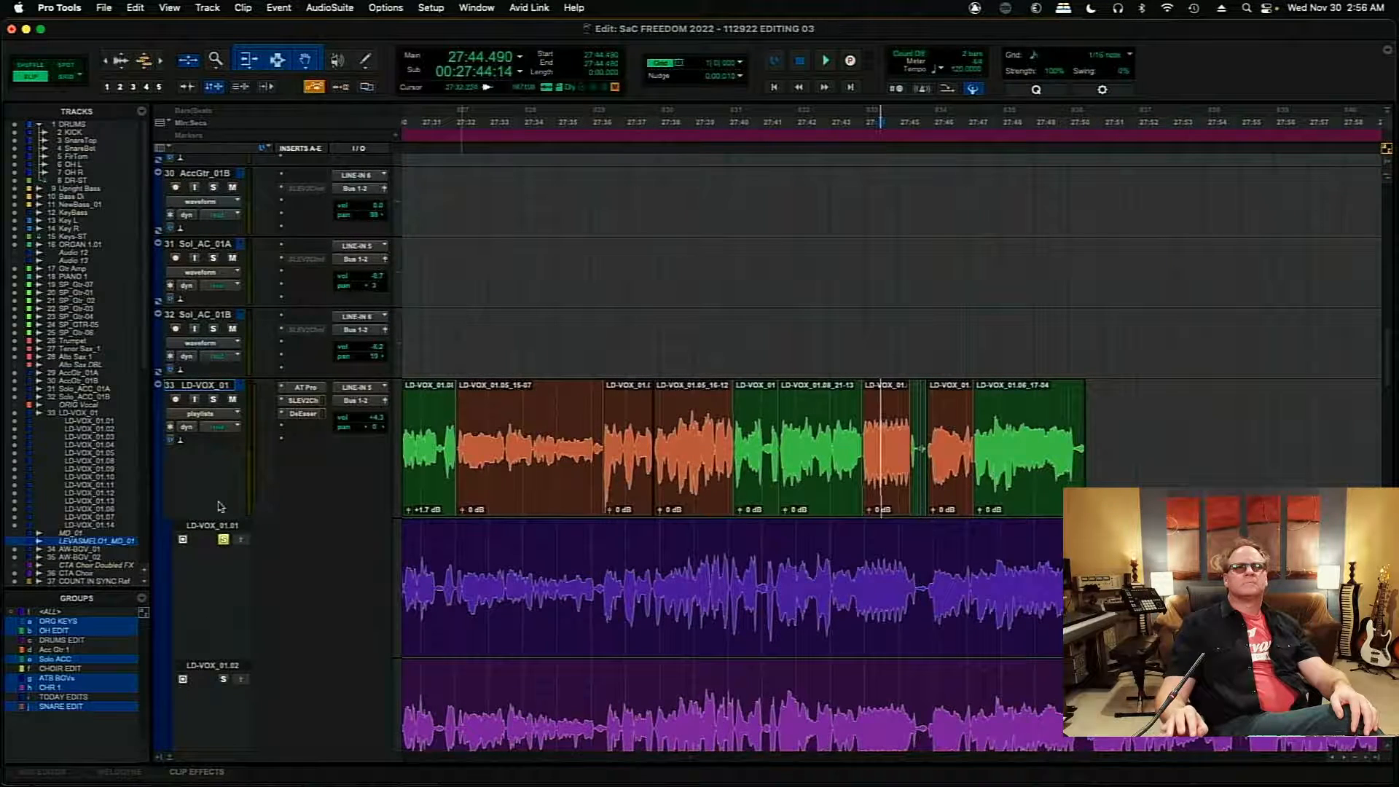
pyautogui.click(223, 539)
pyautogui.press('space')
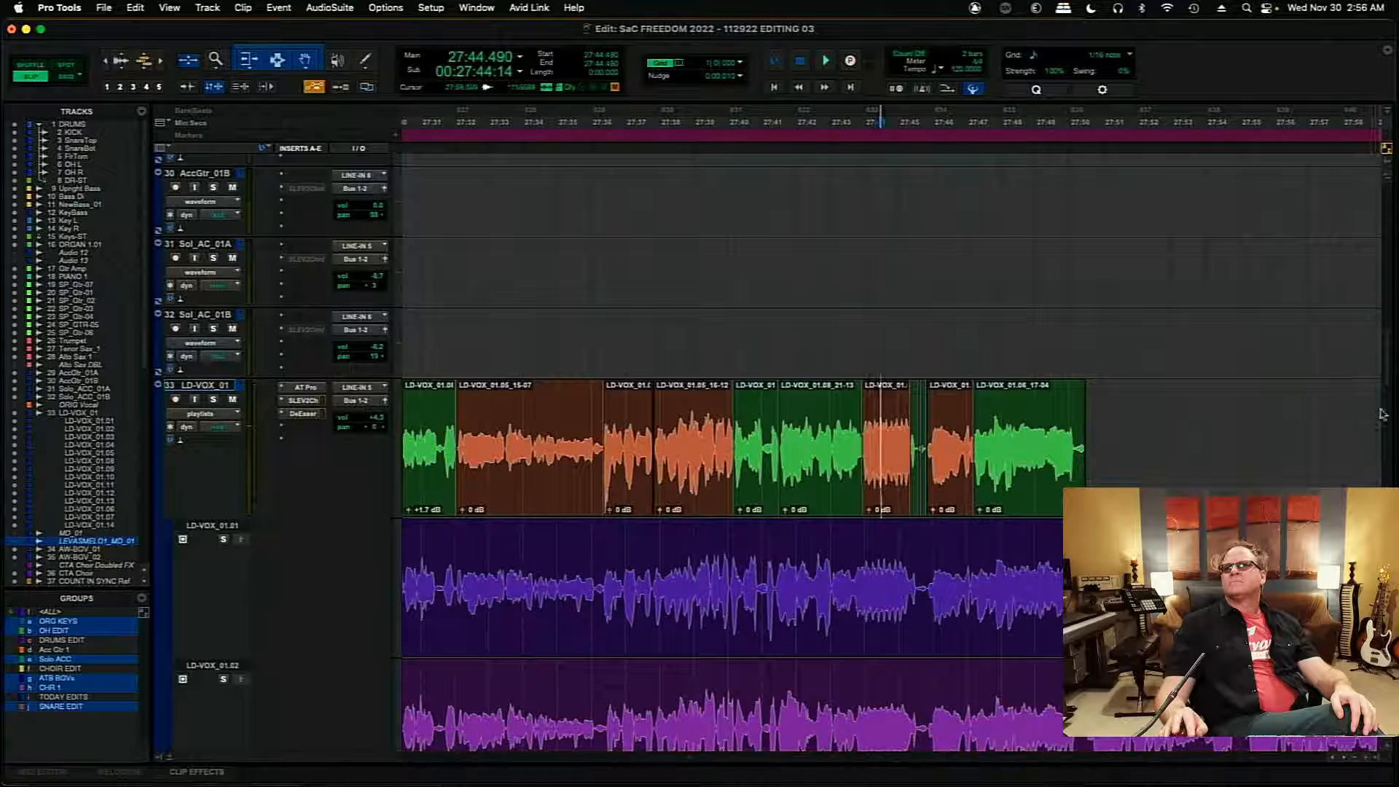
# - Audition takes LD-VOX_01.05 and LD-VOX_01.04 from 27:47.584, and LD-VOX_01.09 from 27:46.666
pyautogui.scroll(-10, 1384, 376)
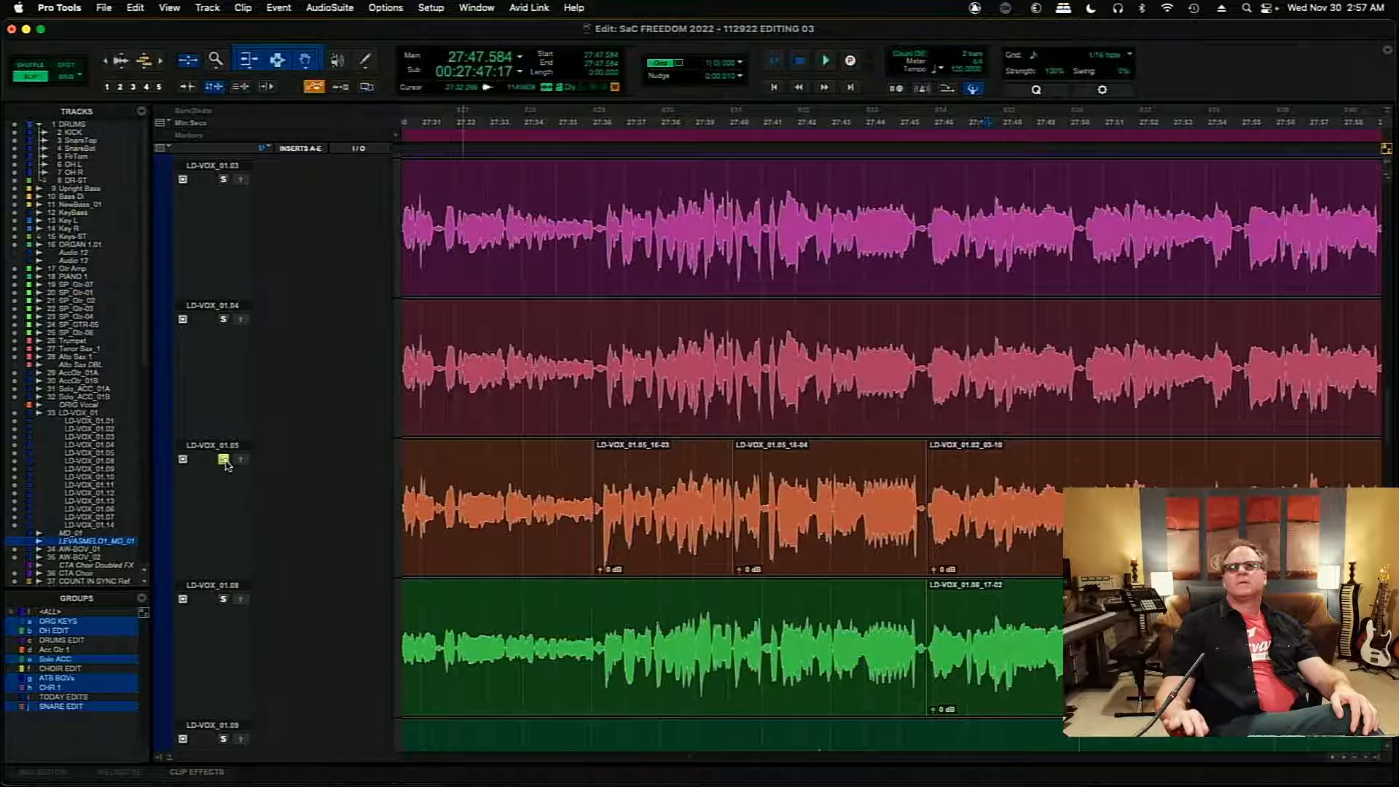
pyautogui.press('space')
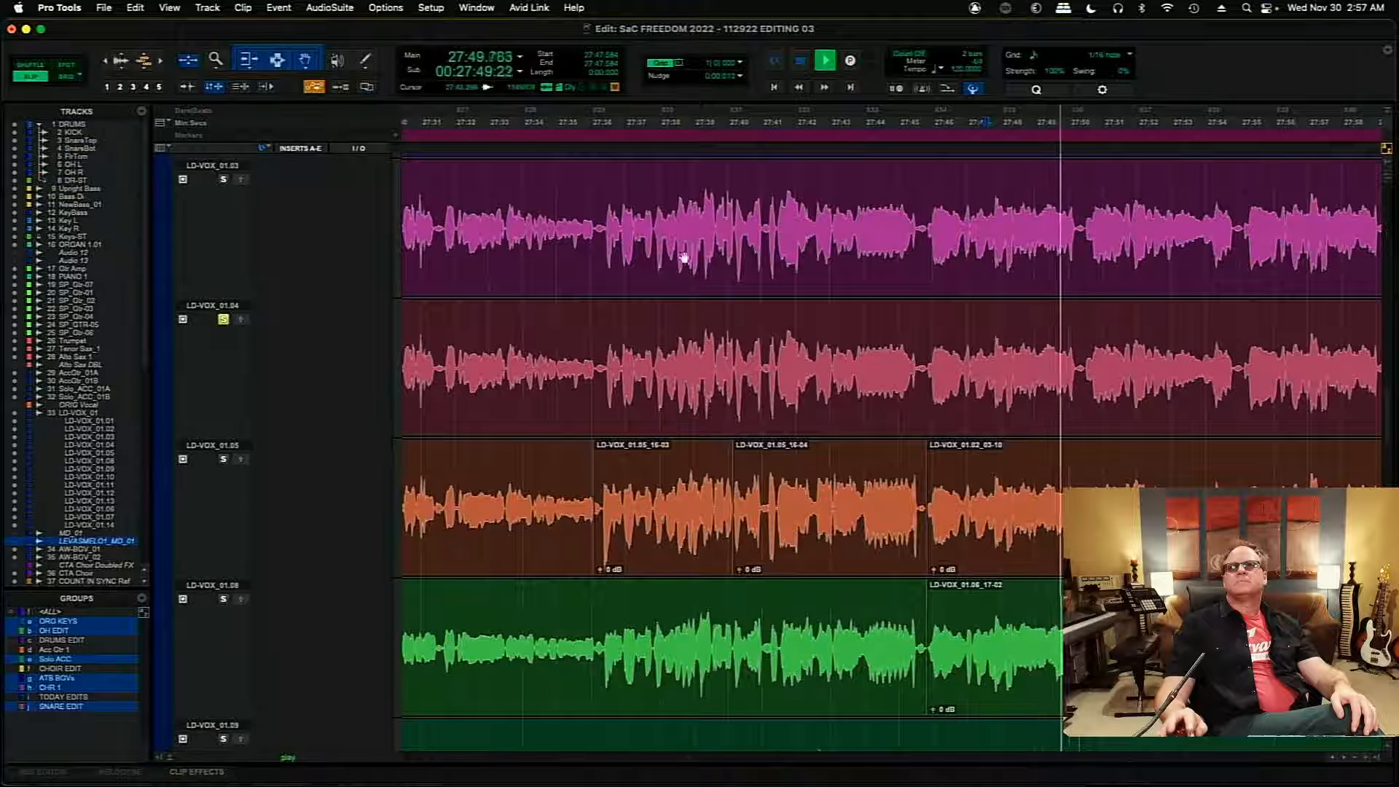
pyautogui.scroll(-5, 960, 529)
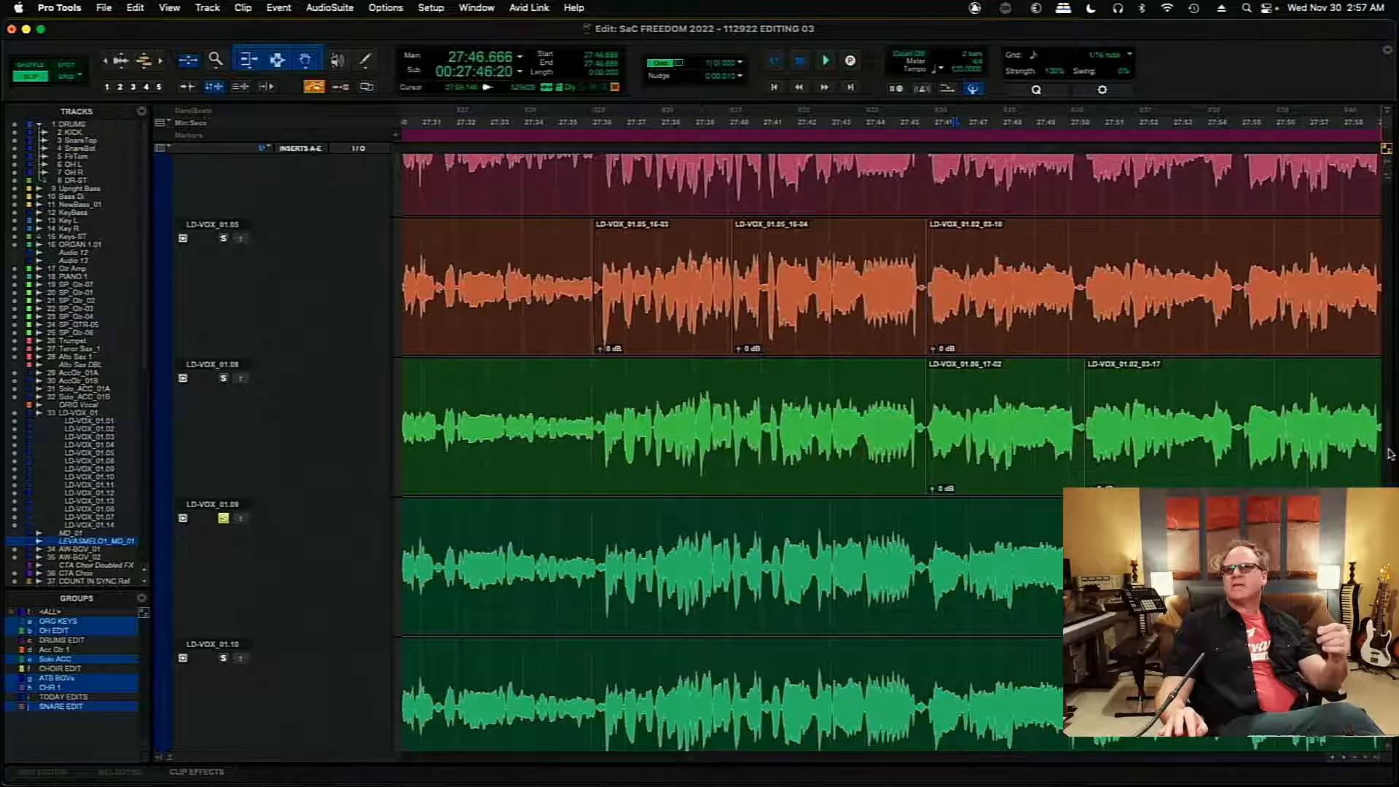
# - Copy the phrase ending from 27:49.312 to about 27:50.357 on take LD-VOX_01.01 to the main playlist and play from 27:43.189
pyautogui.scroll(15, 1389, 451)
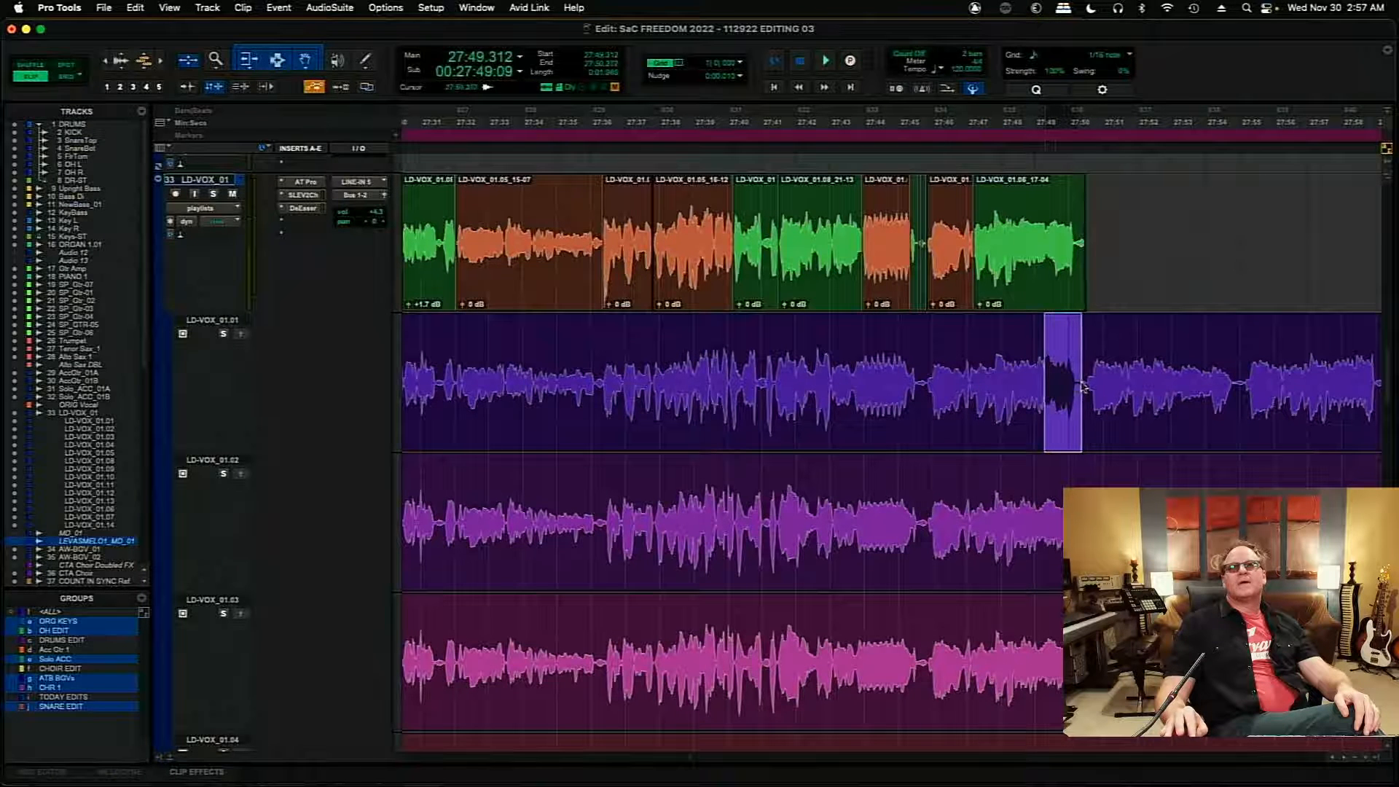
pyautogui.click(241, 336)
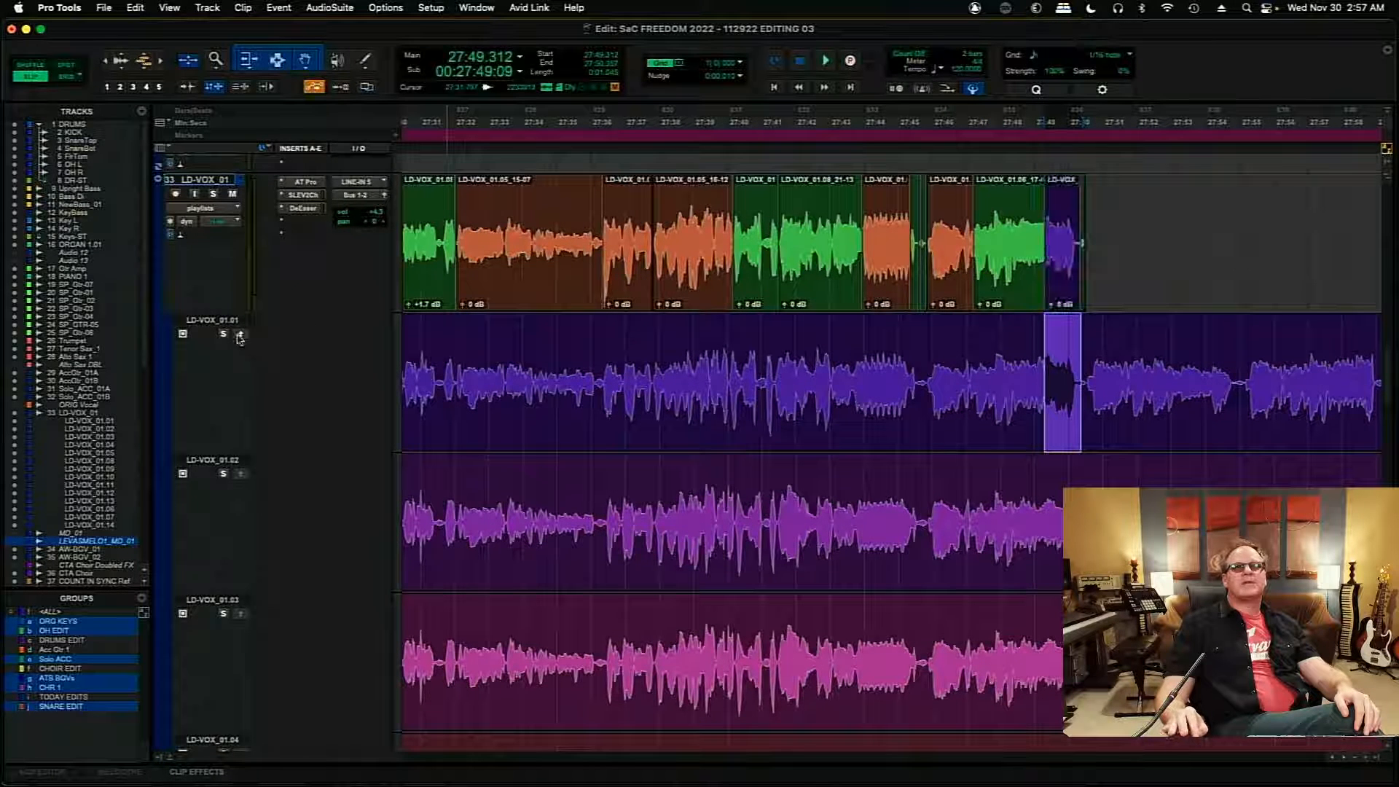
pyautogui.click(837, 214)
pyautogui.press('space')
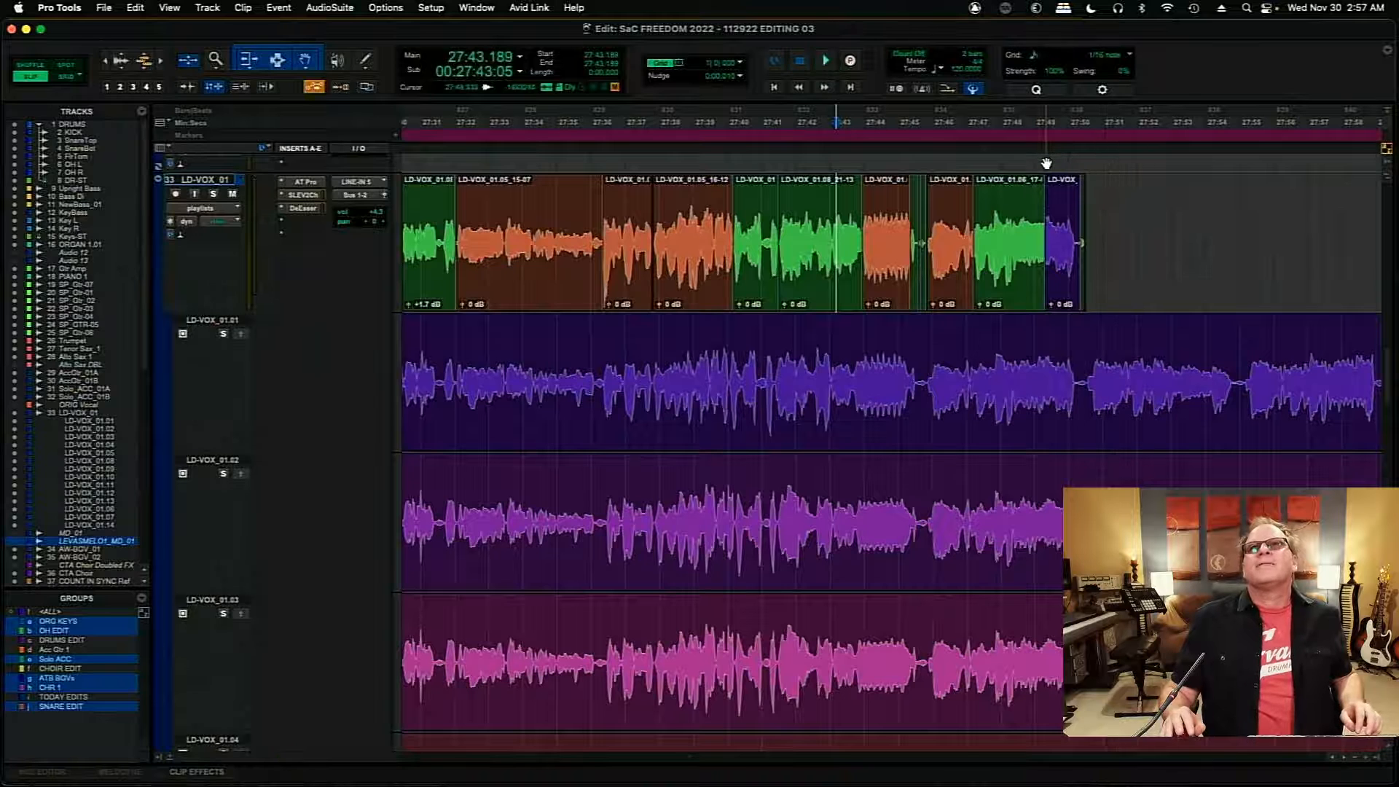
# - Trim the purple clip's start on LD-VOX_01 to 27:49.311 and lower its clip gain to -1.8 dB
pyautogui.press('t')
pyautogui.press('t')
pyautogui.press('t')
pyautogui.press('t')
pyautogui.press('t')
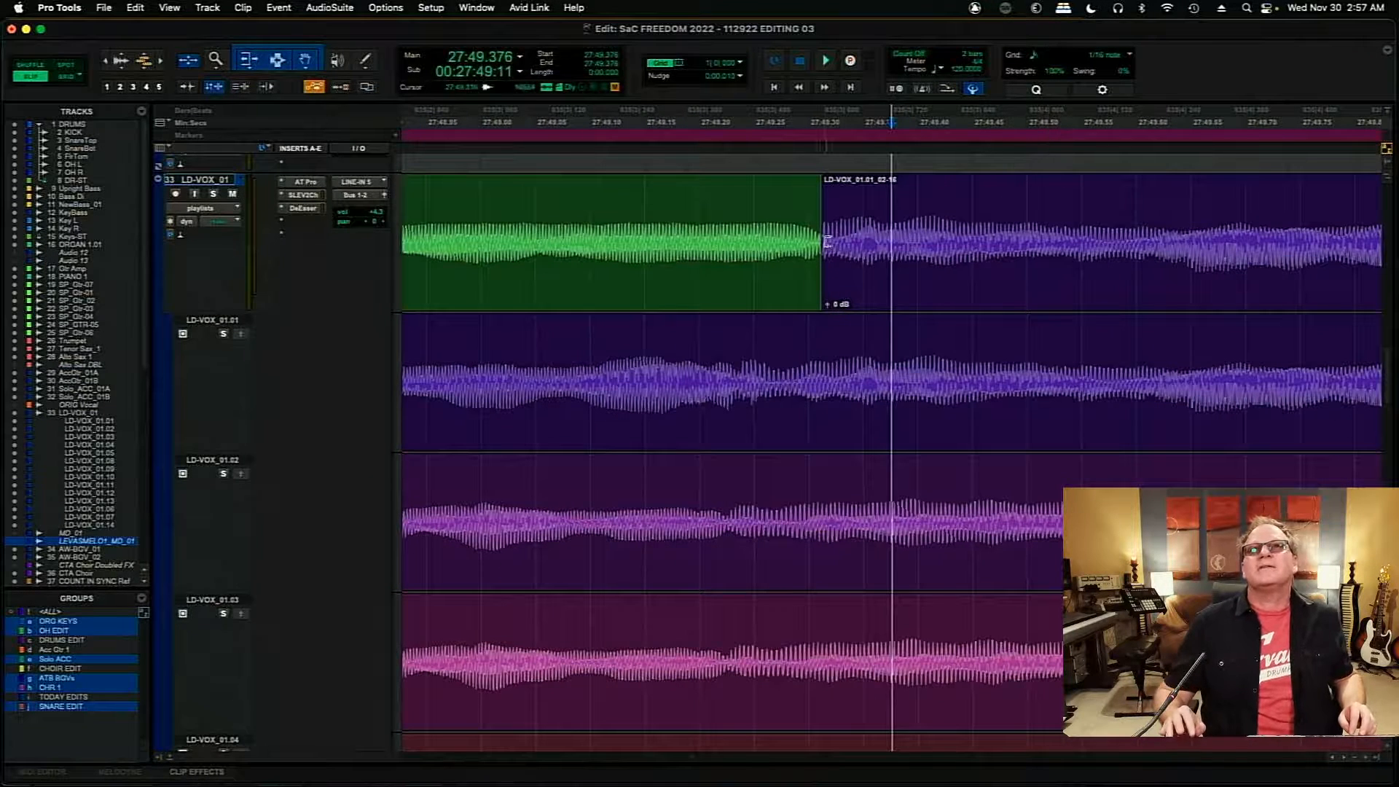
pyautogui.moveTo(827, 241)
pyautogui.mouseDown()
pyautogui.moveTo(809, 248)
pyautogui.moveTo(862, 247)
pyautogui.moveTo(808, 252)
pyautogui.moveTo(825, 257)
pyautogui.mouseUp()
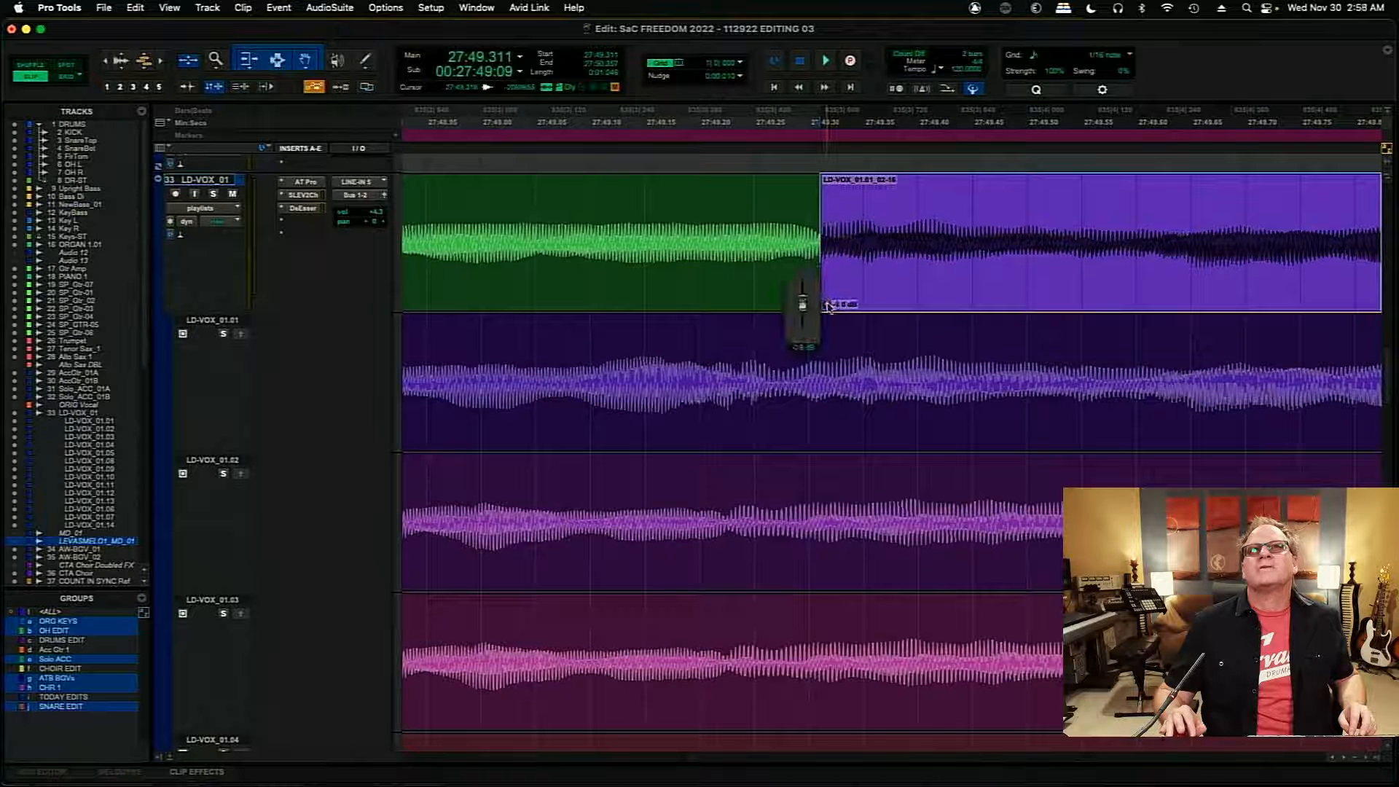
# - Play the join between the green and purple clips on LD-VOX_01, starting from 27:49.052
pyautogui.click(537, 203)
pyautogui.press('space')
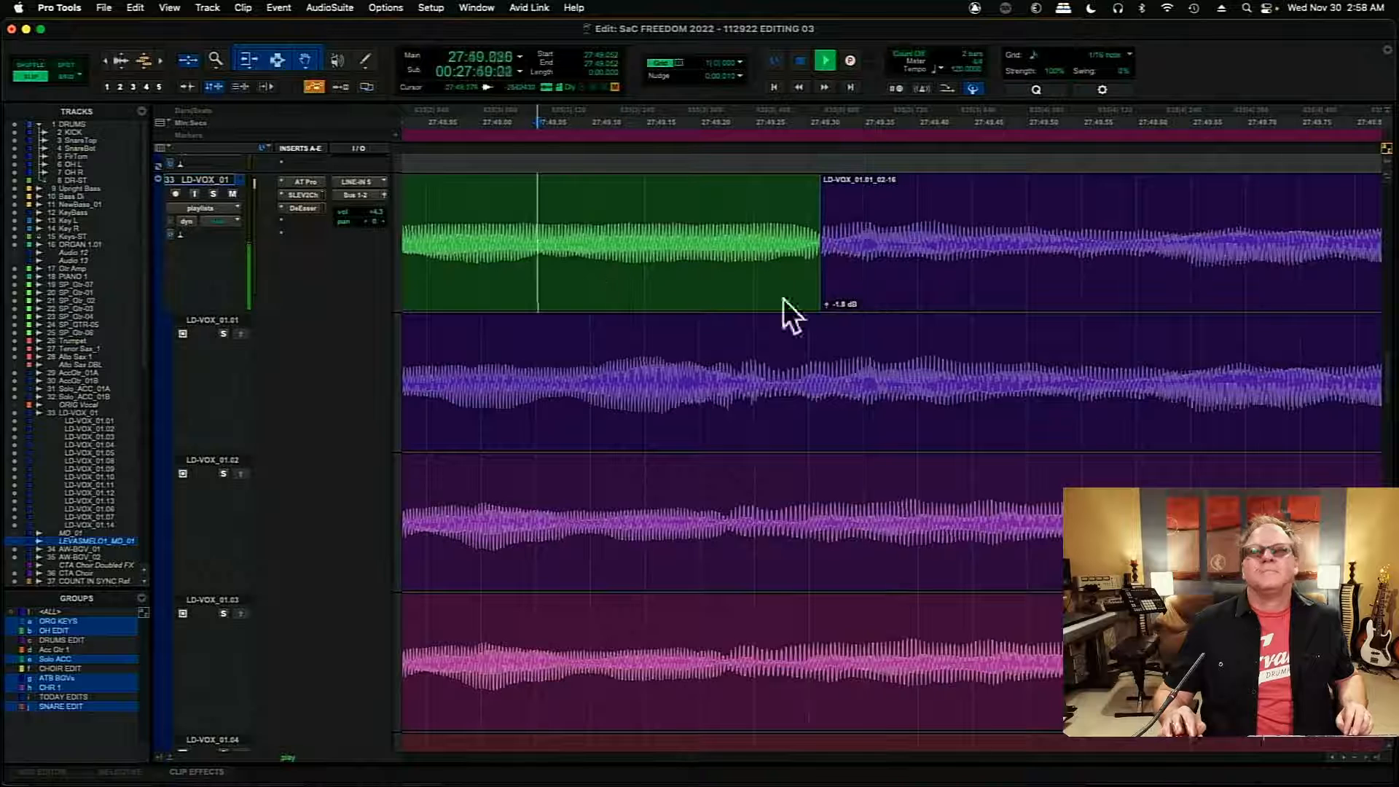
pyautogui.press('r')
pyautogui.press('r')
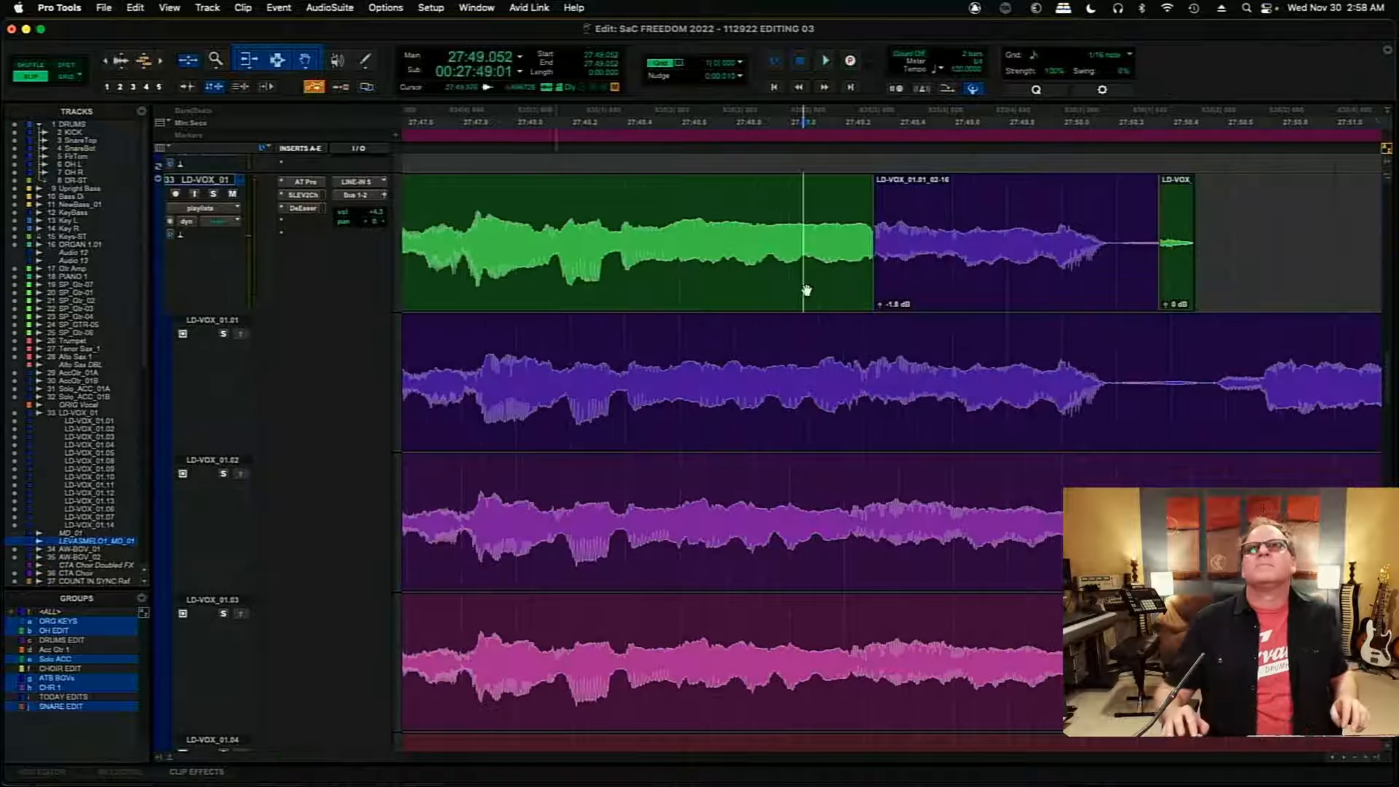
pyautogui.press('space')
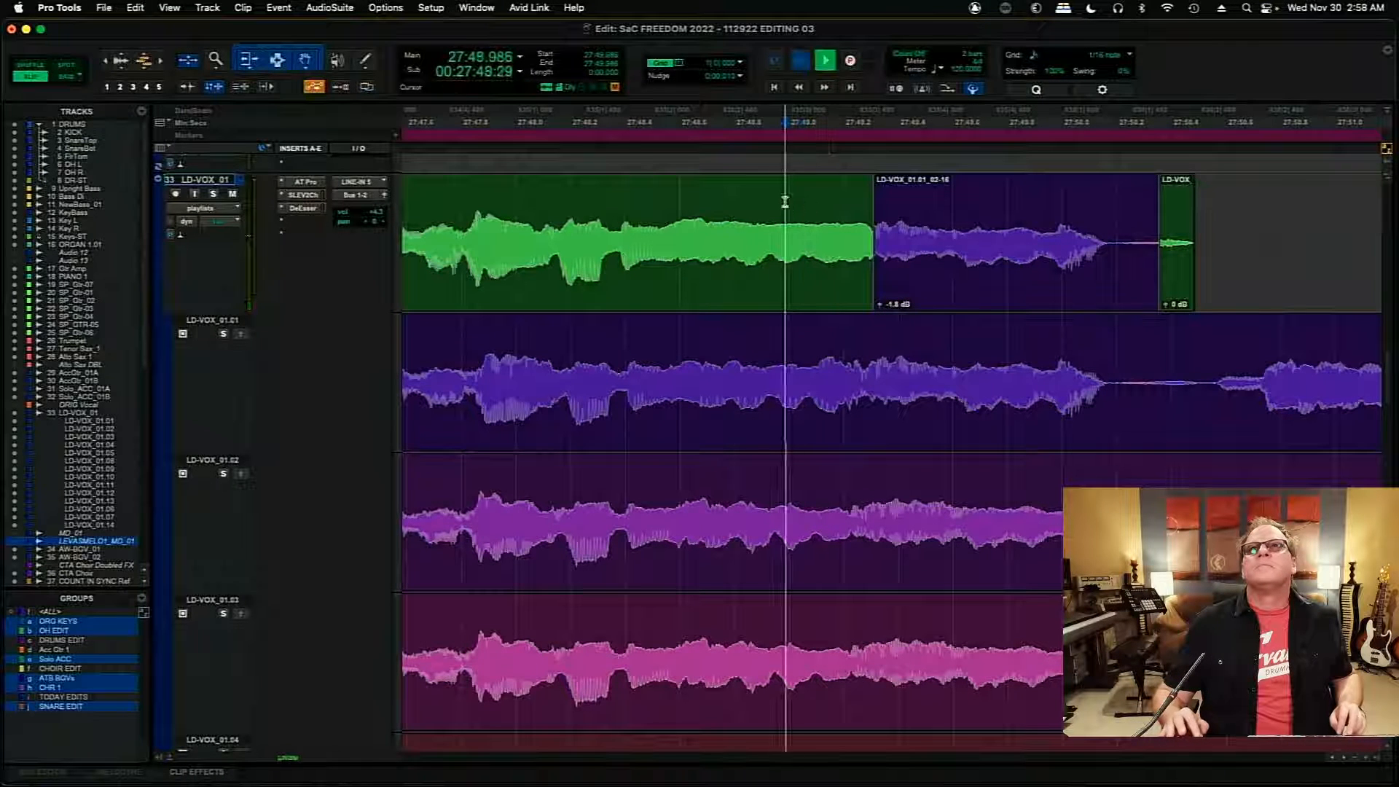
# - Delete the leftover green clip that follows the purple clip at 27:50.357 on LD-VOX_01
pyautogui.click(1184, 288)
pyautogui.press('space')
pyautogui.press('Delete')
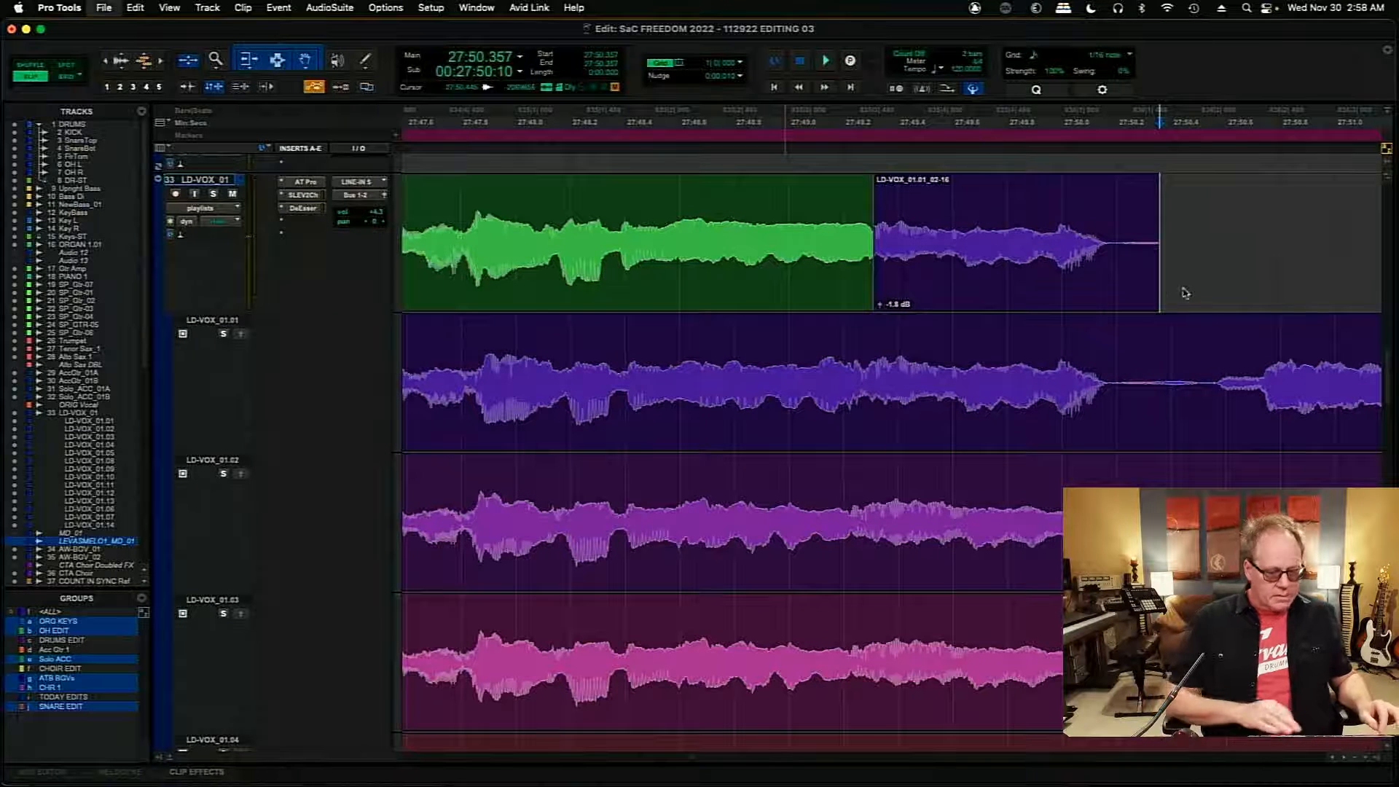
# - Solo take LD-VOX_01.04 and audition the phrase starting at 27:50.421
pyautogui.press('r')
pyautogui.press('r')
pyautogui.press('r')
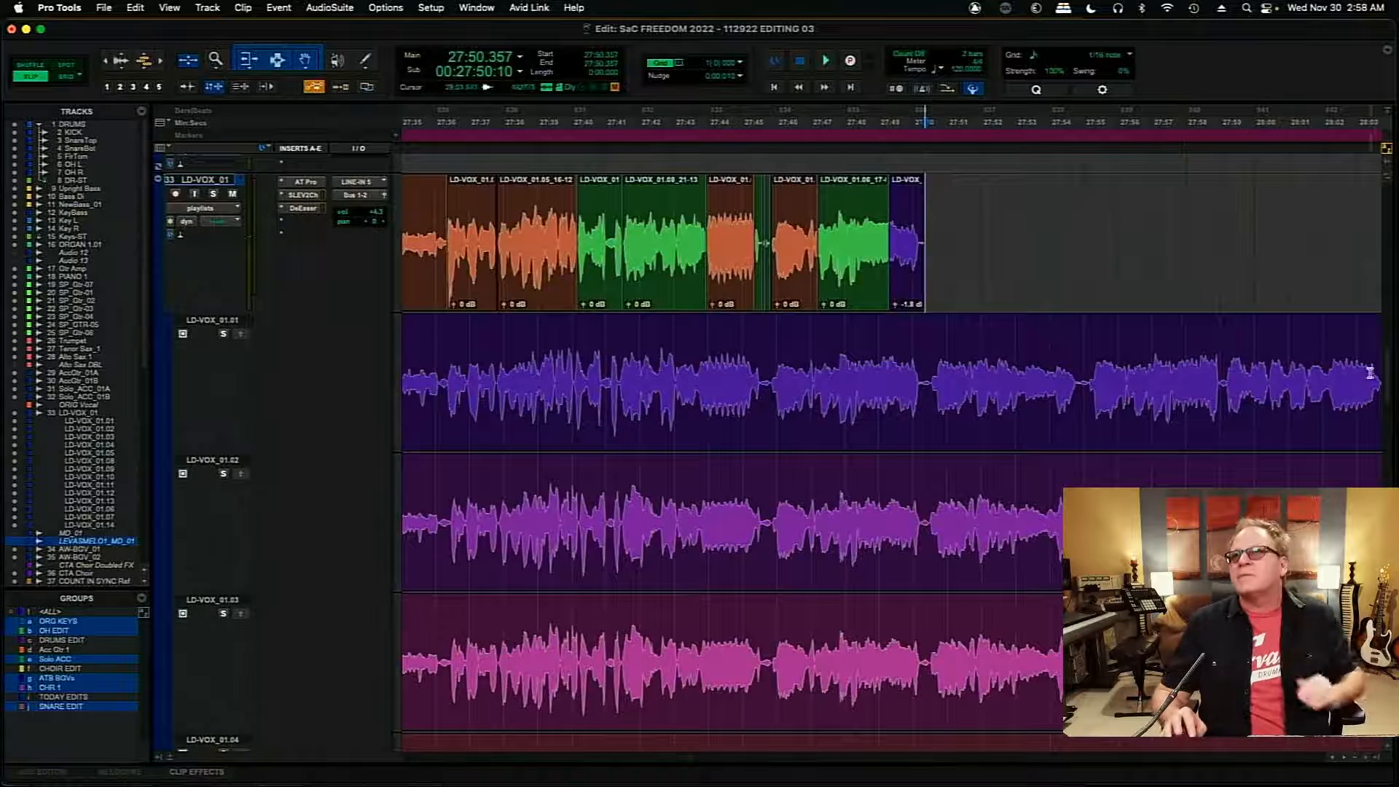
pyautogui.scroll(-6, 1387, 389)
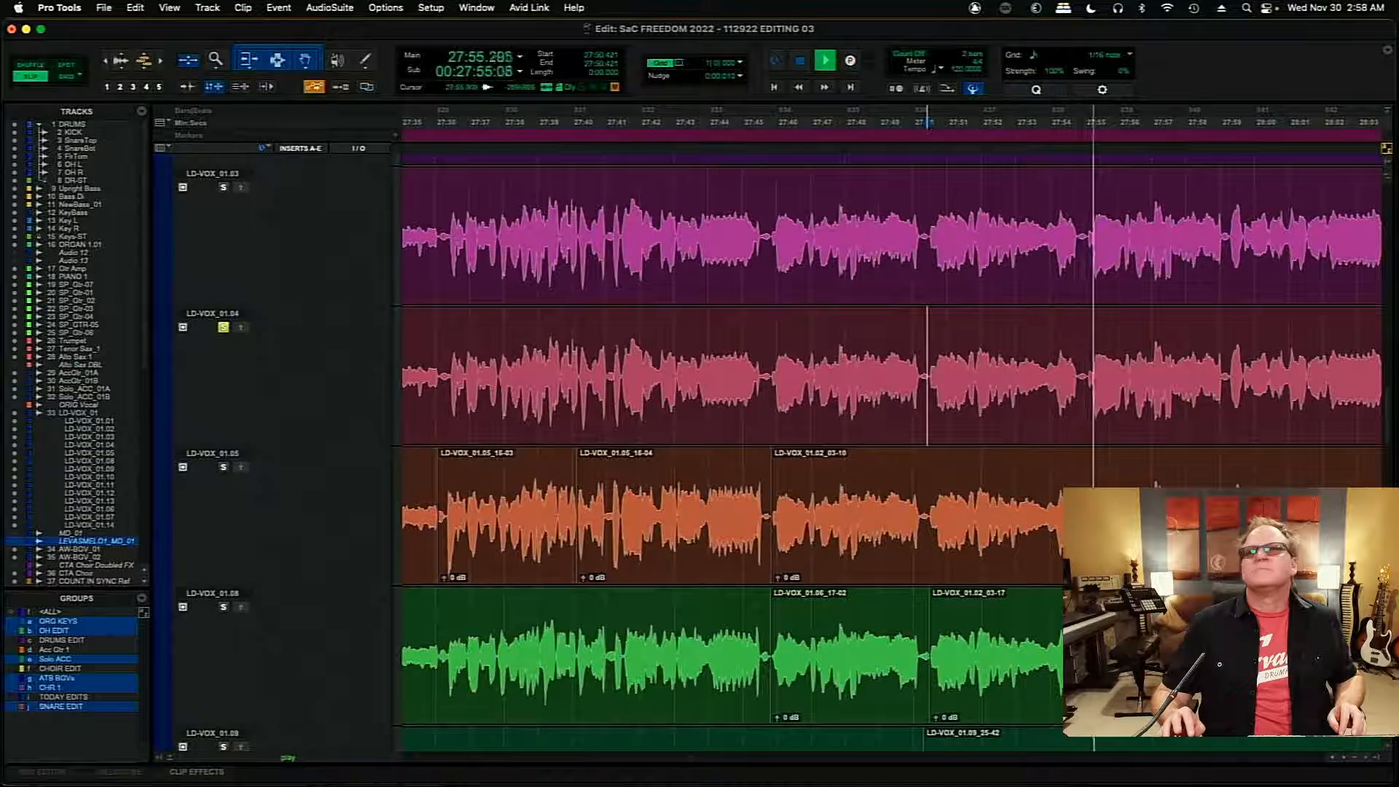
# - Solo take LD-VOX_01.05 and audition it from 27:50.762 while comparing the other takes' waveforms
pyautogui.scroll(-5, 1390, 439)
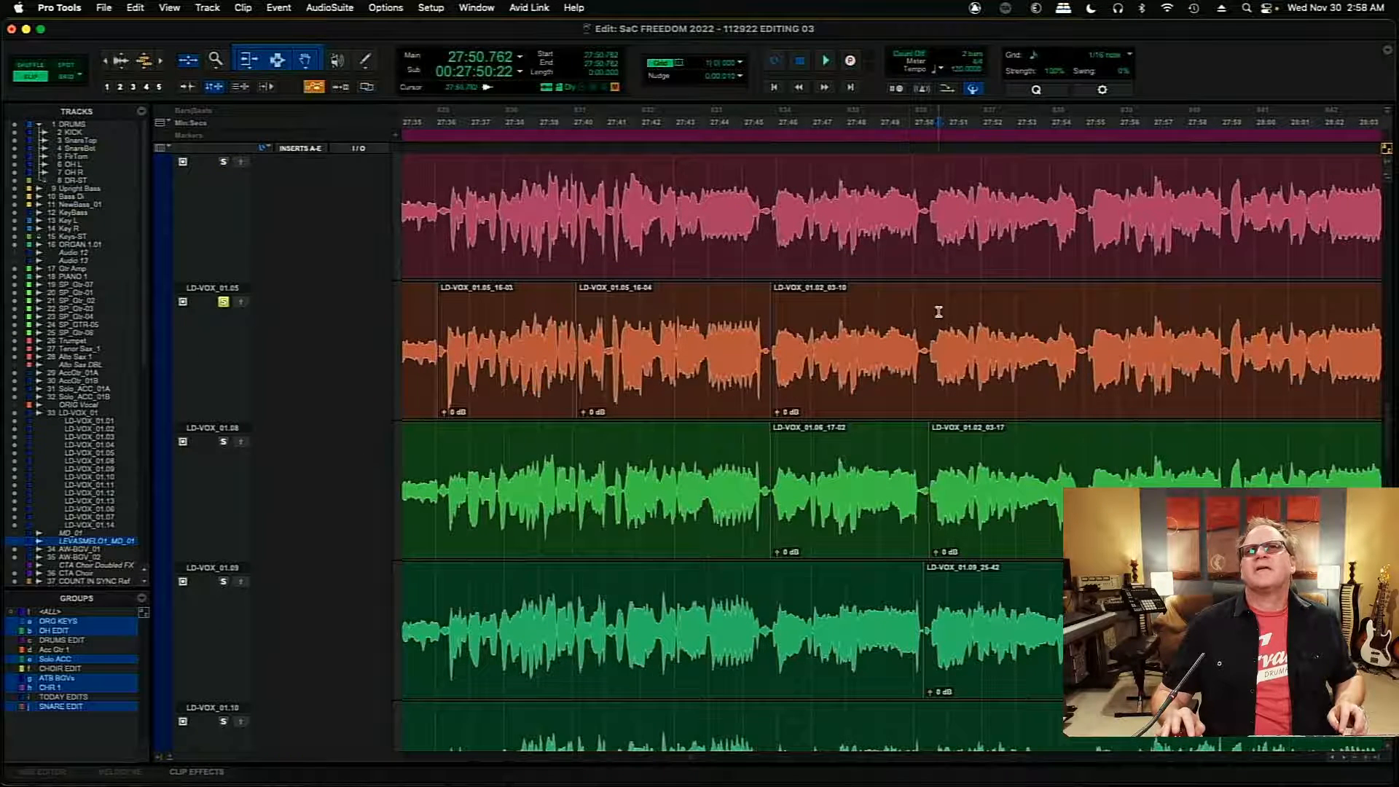
pyautogui.press('space')
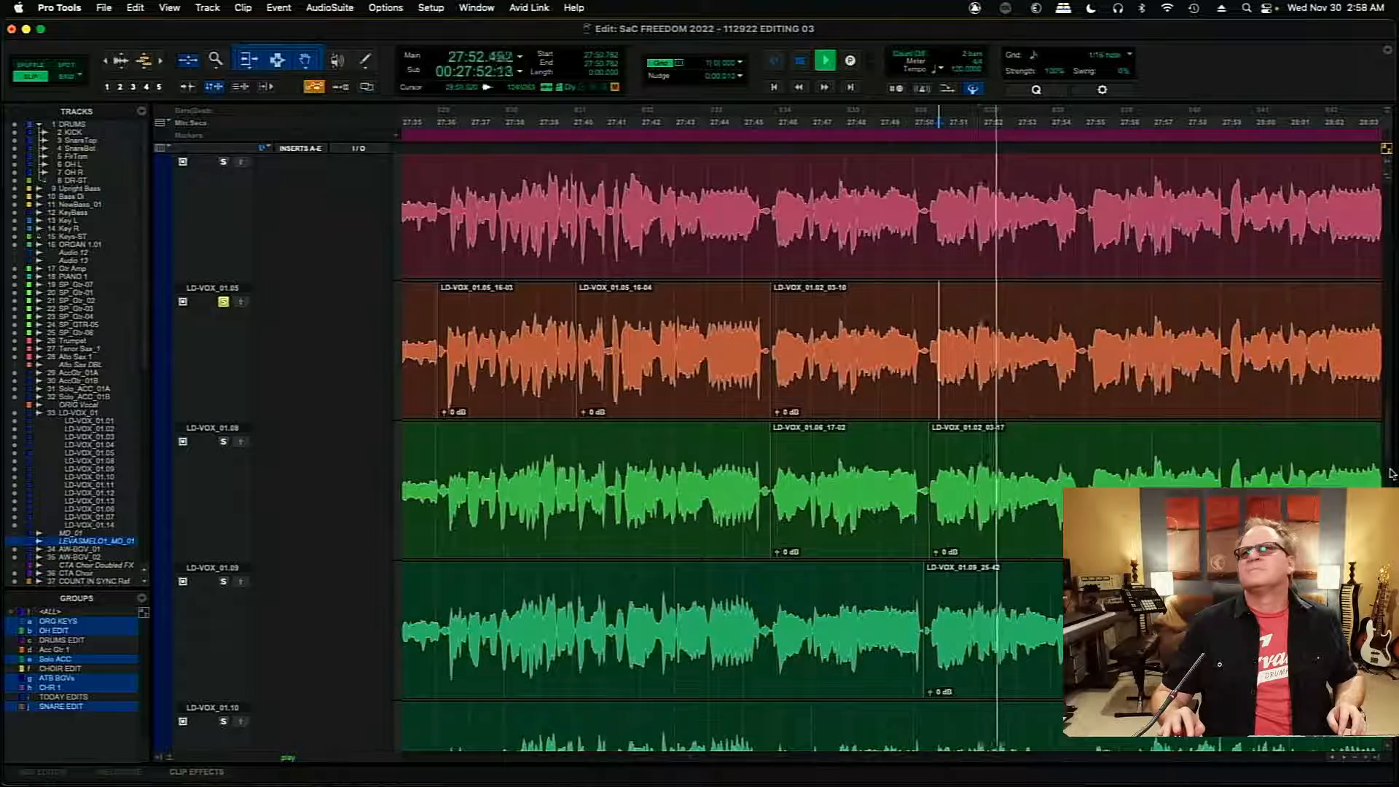
pyautogui.scroll(8, 1390, 474)
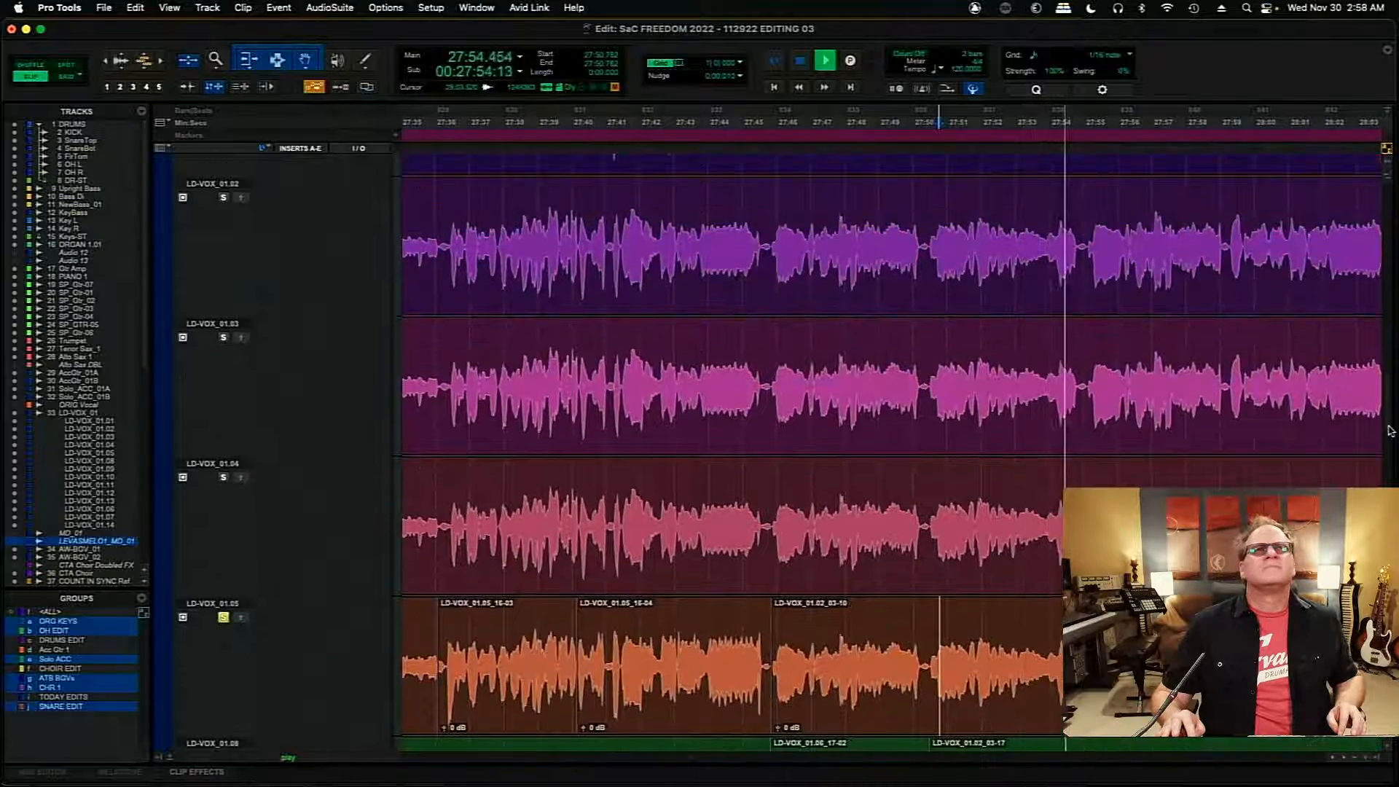
pyautogui.scroll(-12, 1390, 429)
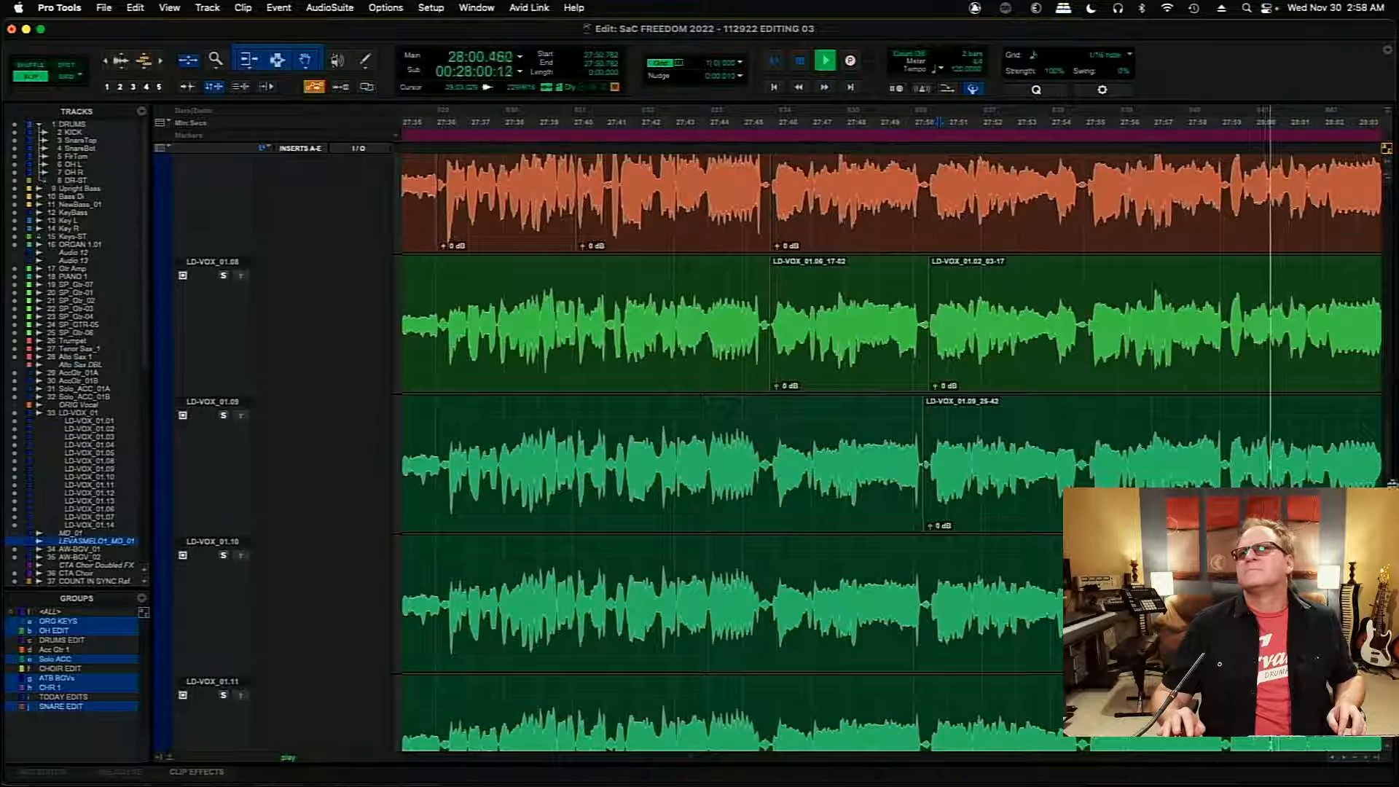
pyautogui.scroll(4, 1389, 461)
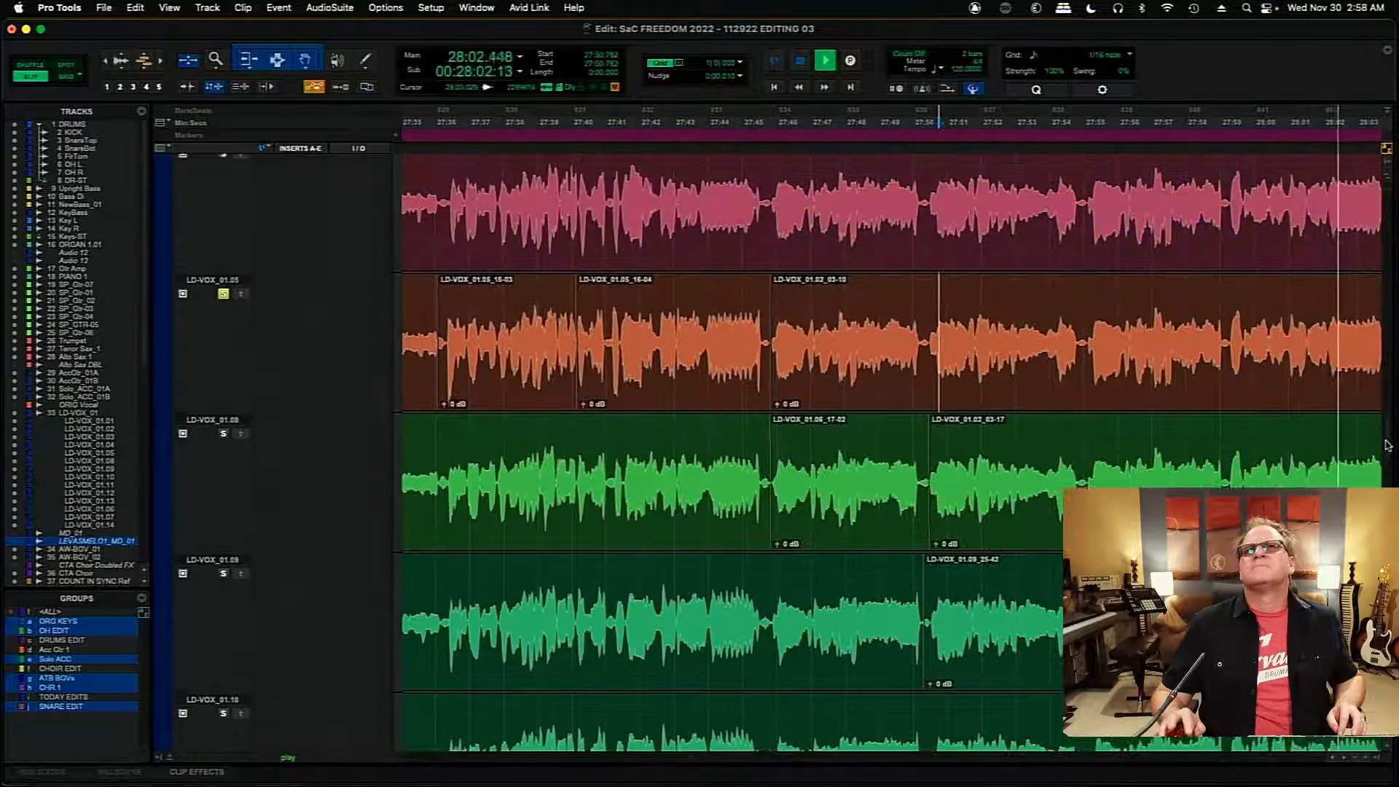
# - Solo take LD-VOX_01.09 and audition it from 27:50.762
pyautogui.press('space')
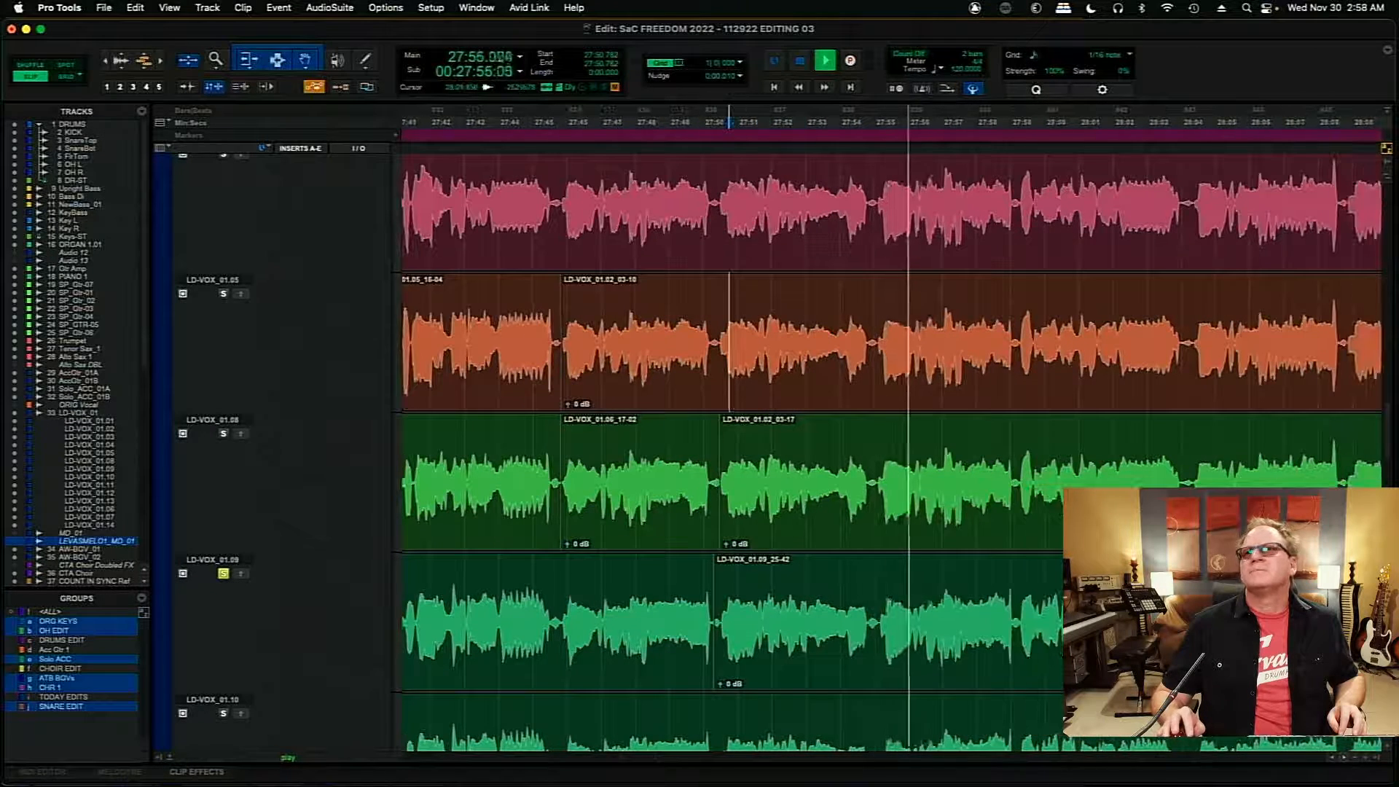
pyautogui.scroll(-8, 888, 437)
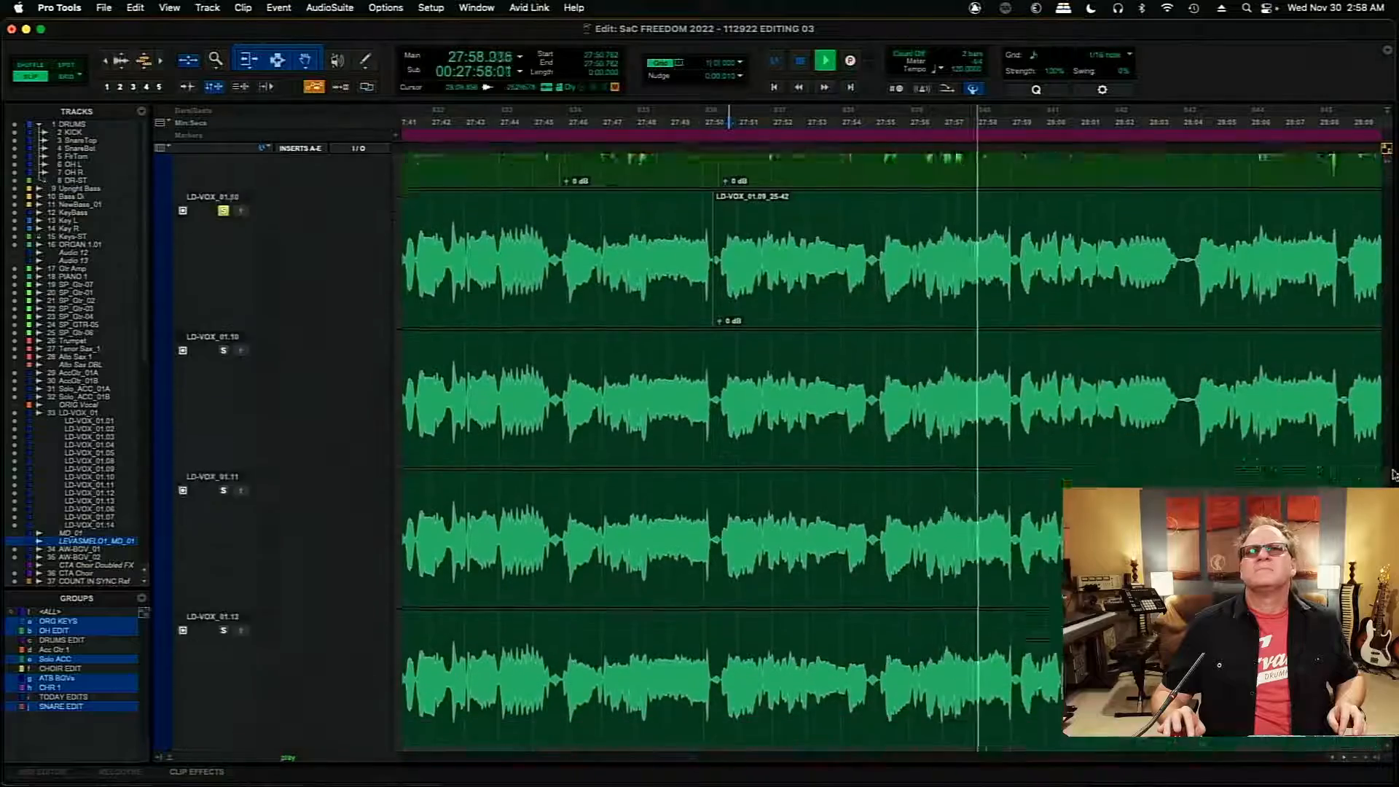
pyautogui.scroll(-6, 889, 438)
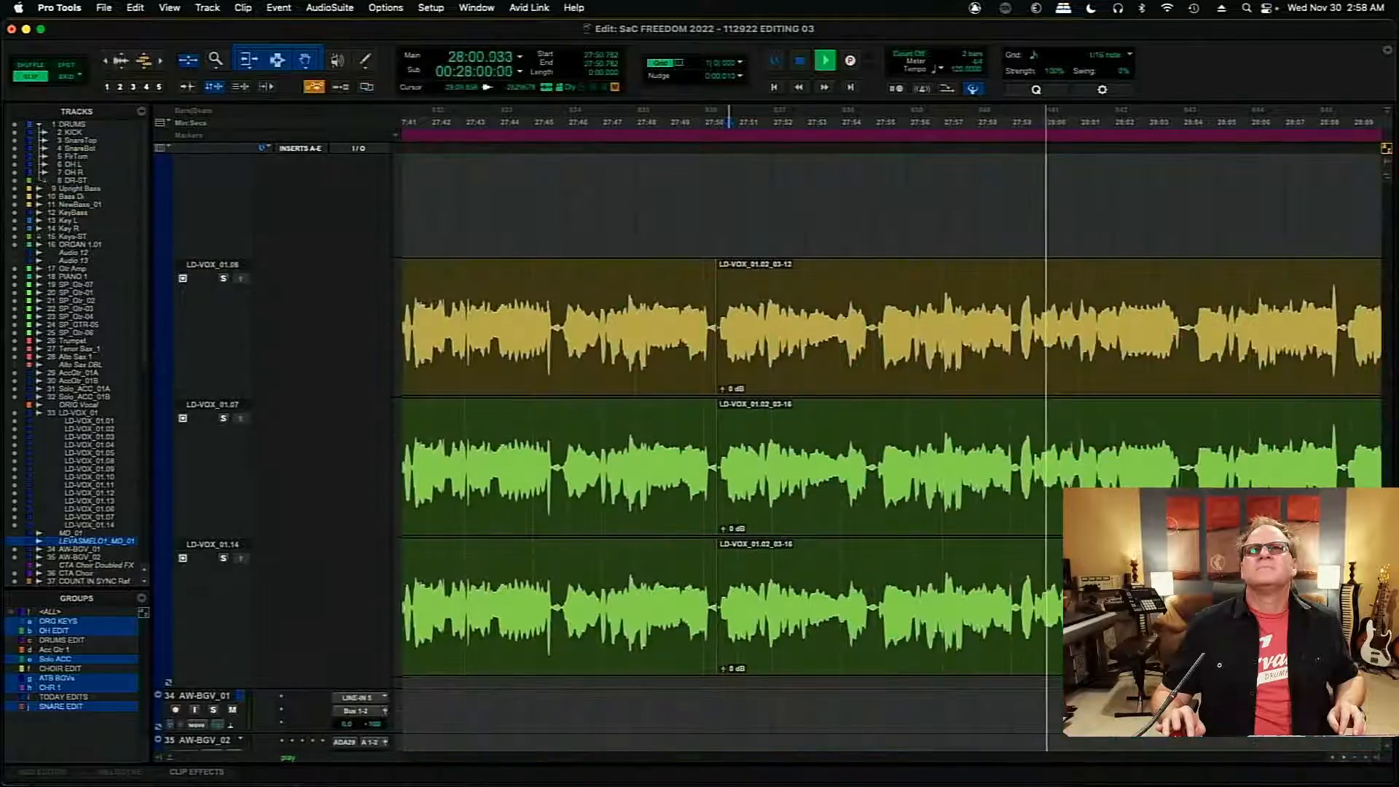
pyautogui.scroll(6, 889, 437)
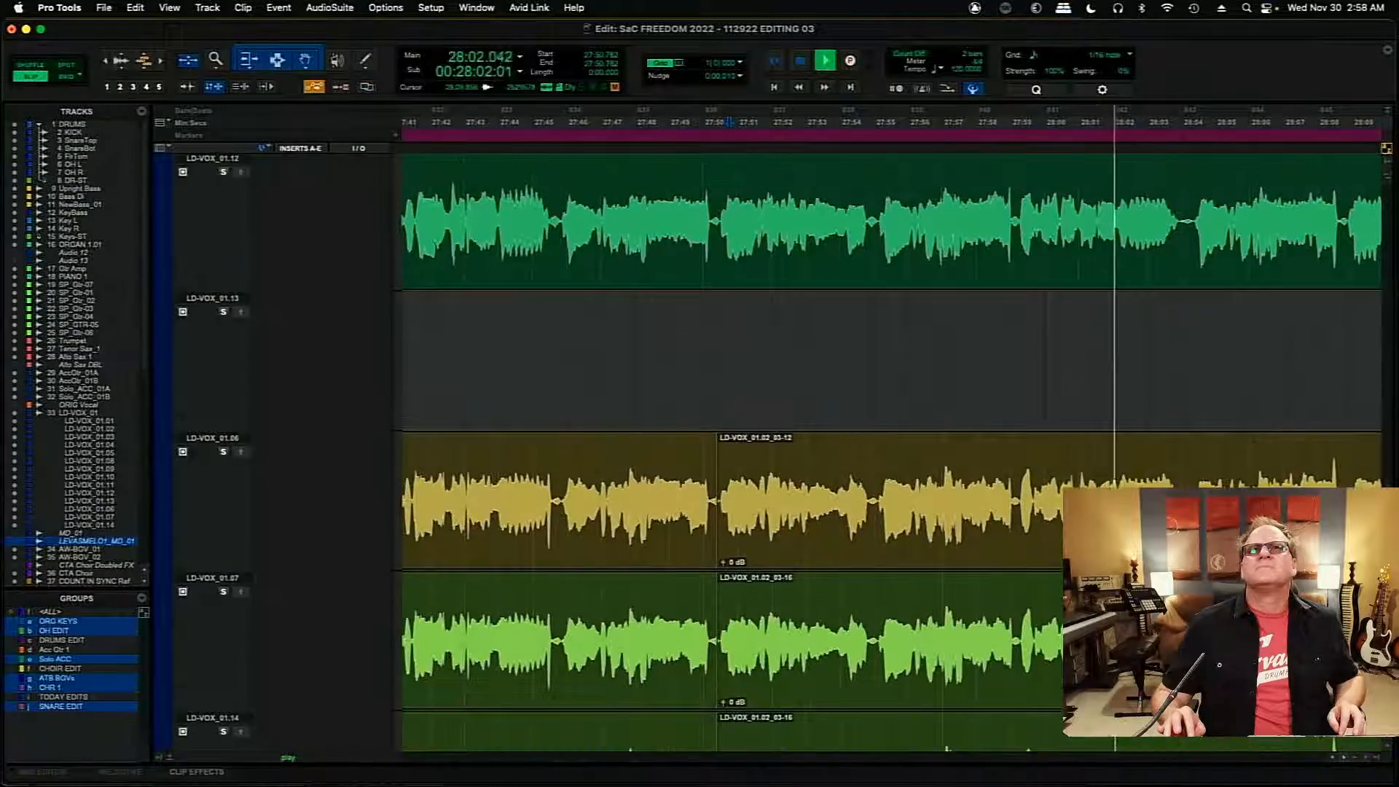
pyautogui.scroll(4, 1388, 462)
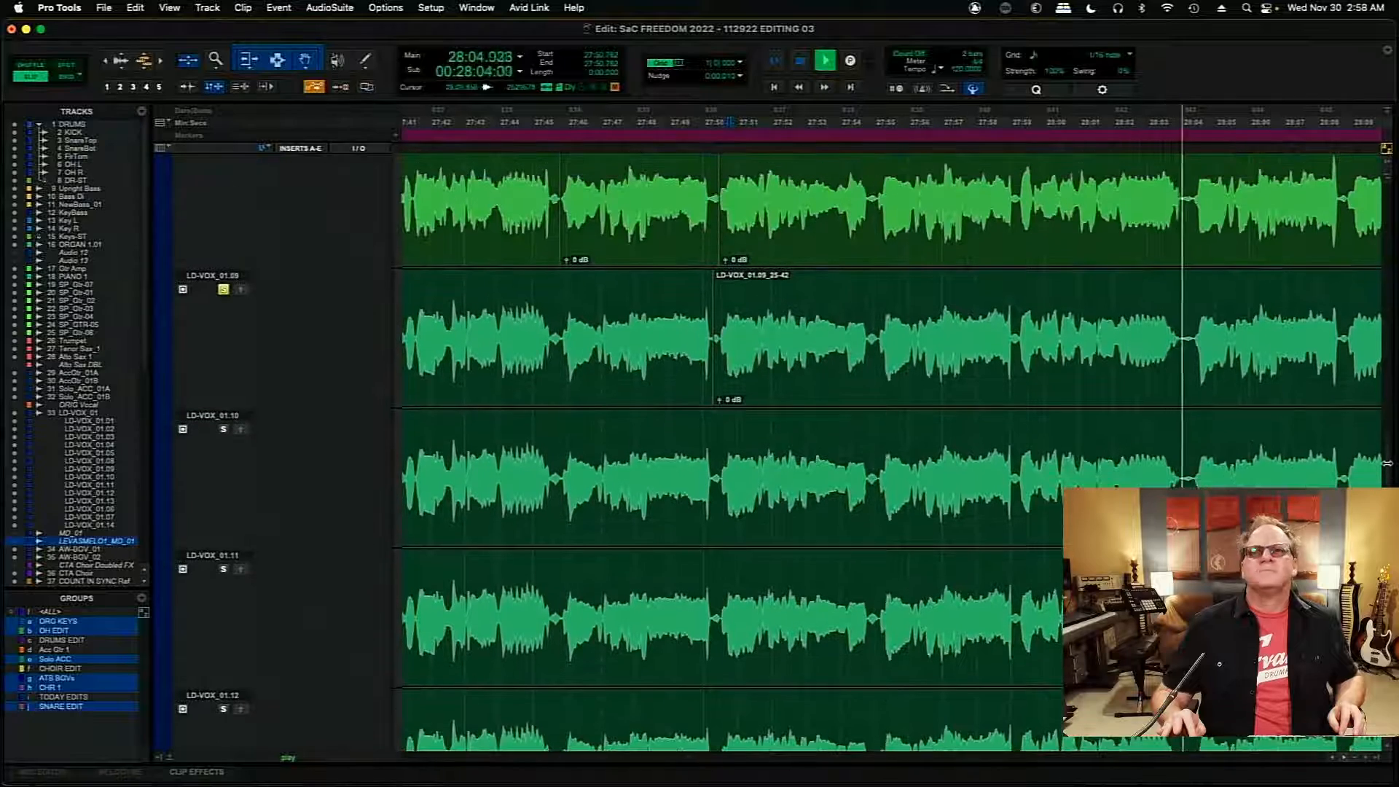
# - Select the whole LD-VOX_01.09_25-42 clip on take LD-VOX_01.09, through to the end of the vocal
pyautogui.press('super+bracketleft')
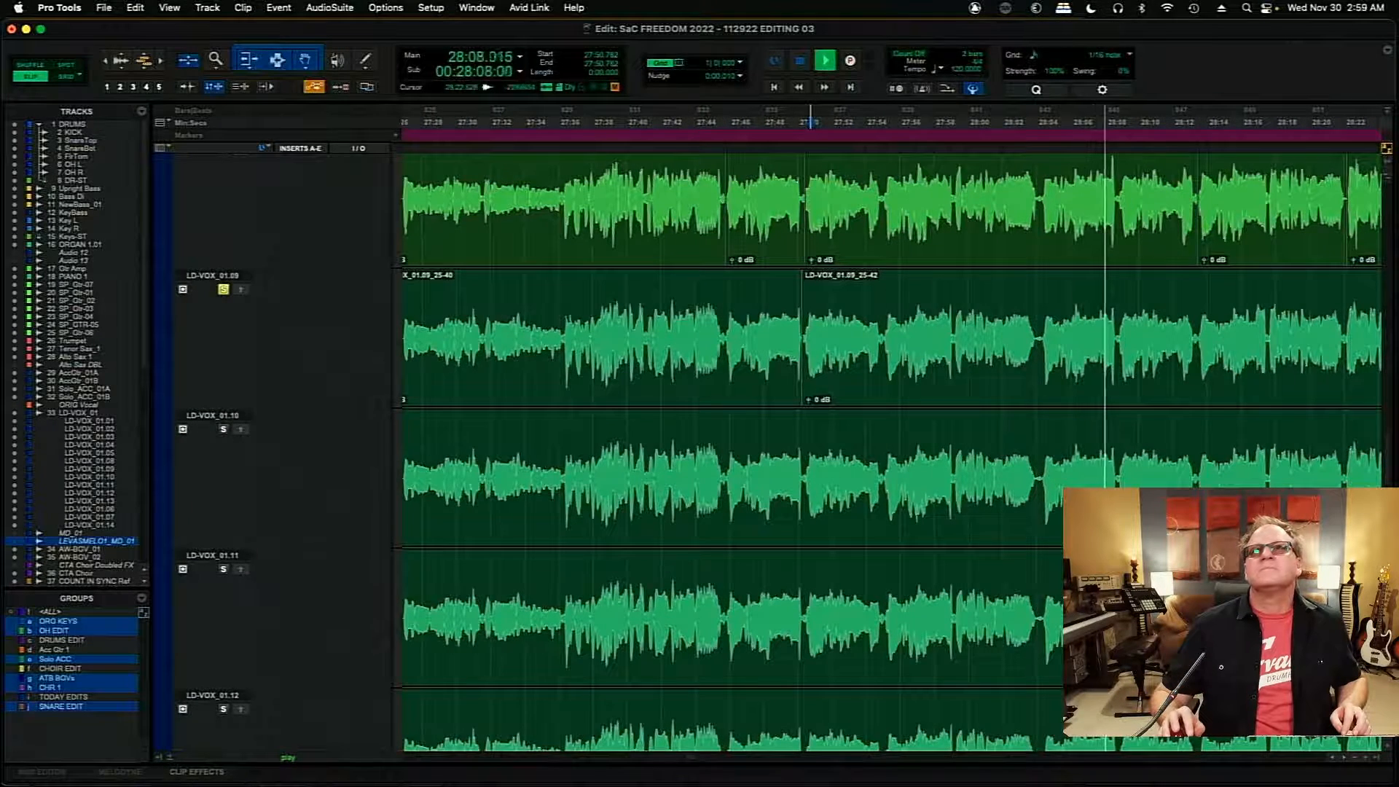
pyautogui.click(1343, 759)
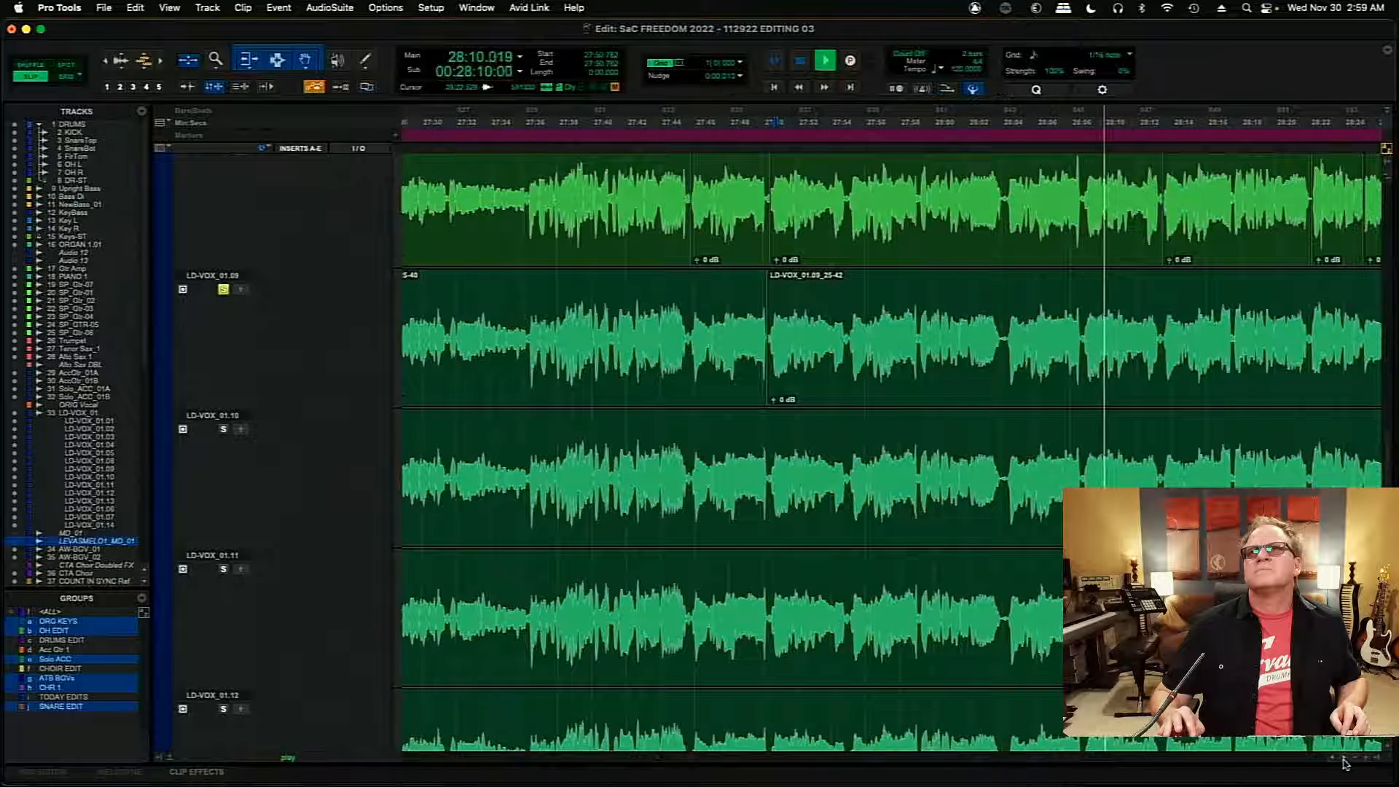
pyautogui.click(720, 395)
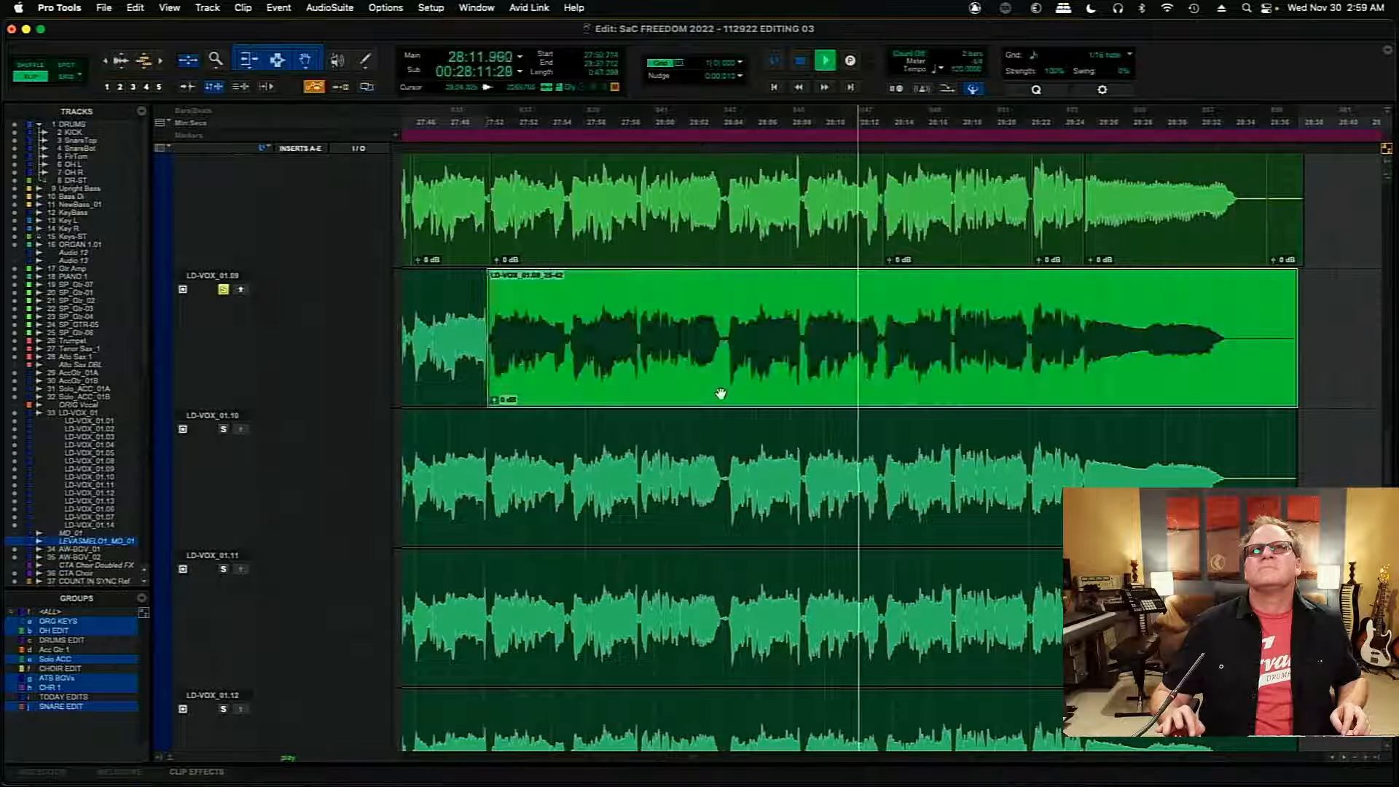
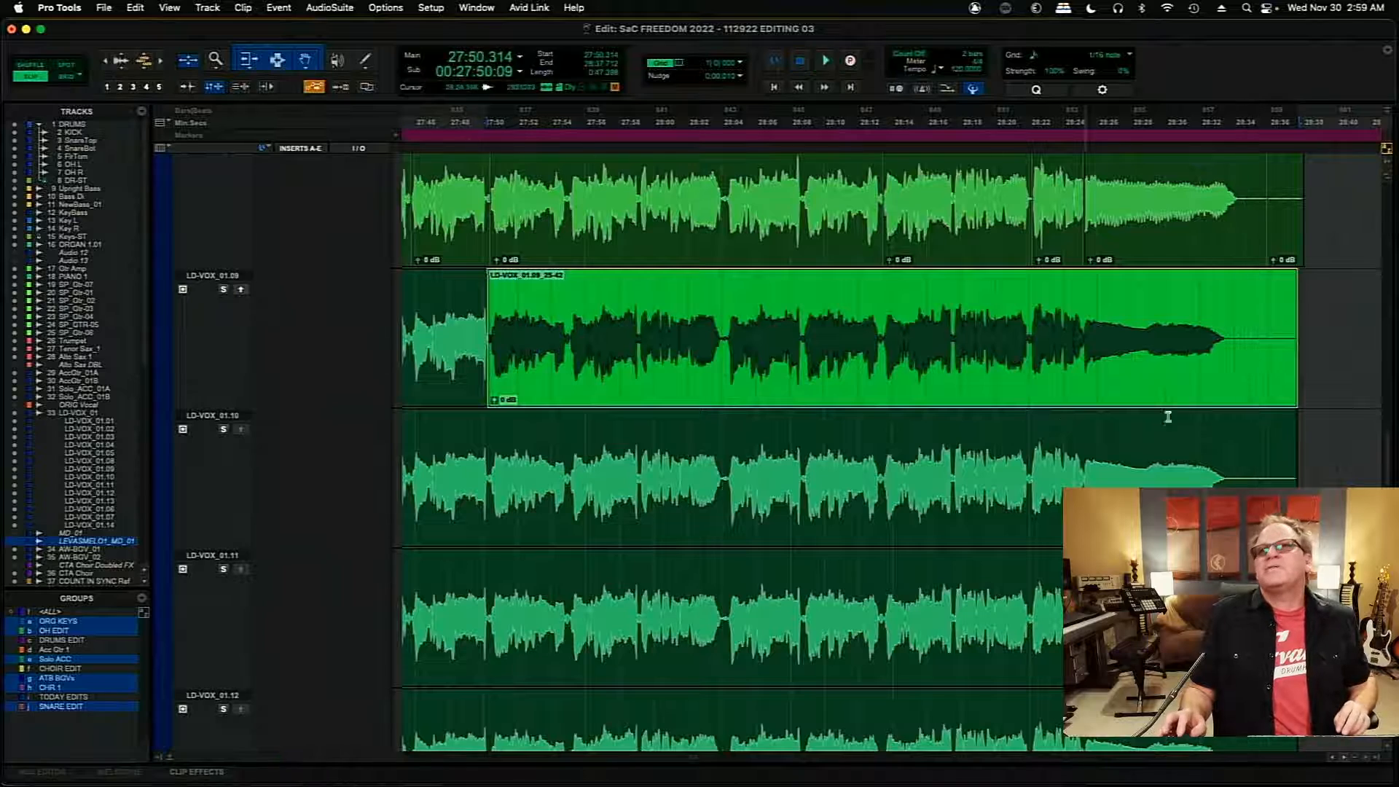
# - Undo and redo the placement of the LD-VOX_01.09_25-42 clip on the main LD-VOX_01 playlist
pyautogui.moveTo(1389, 475); pyautogui.dragTo(1390, 376)
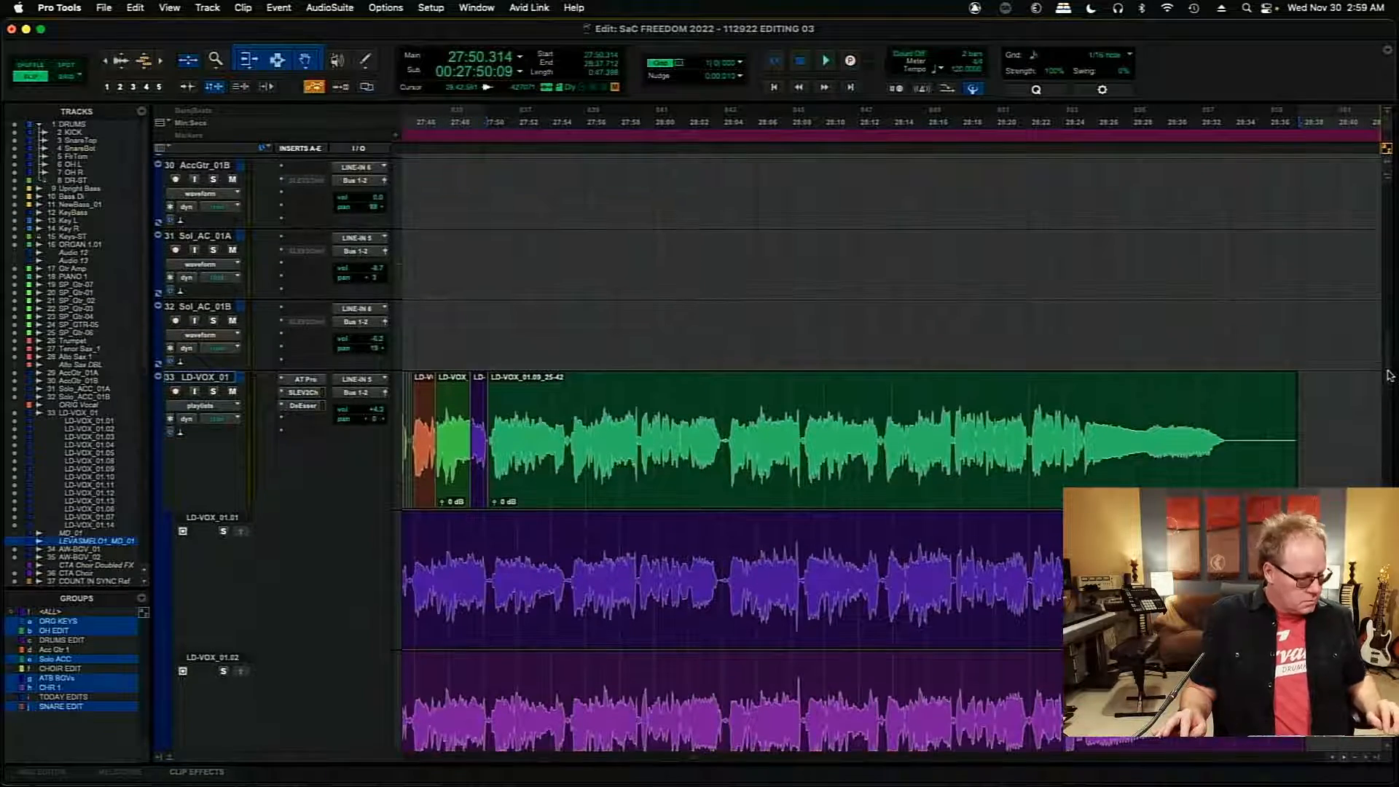
pyautogui.press('super+z')
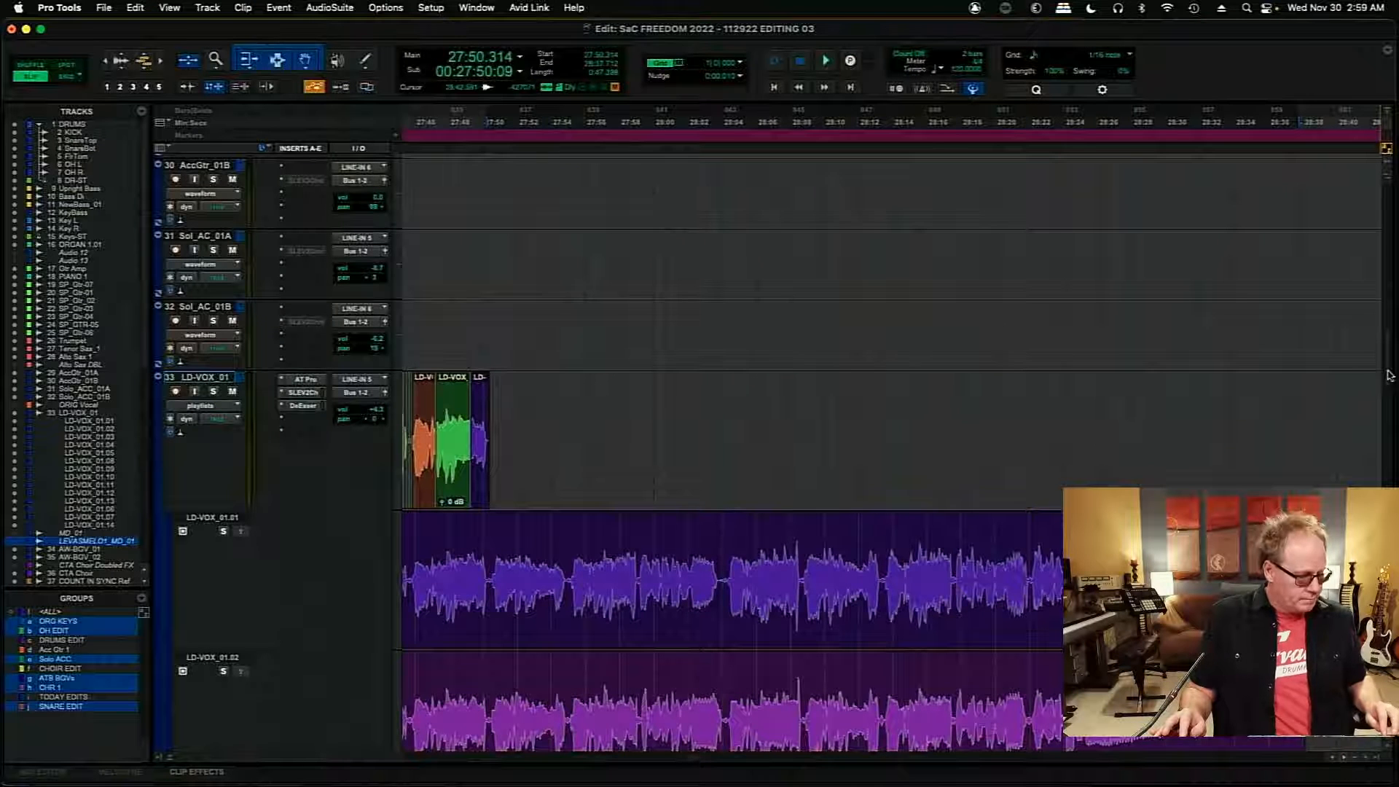
pyautogui.press('super+shift+z')
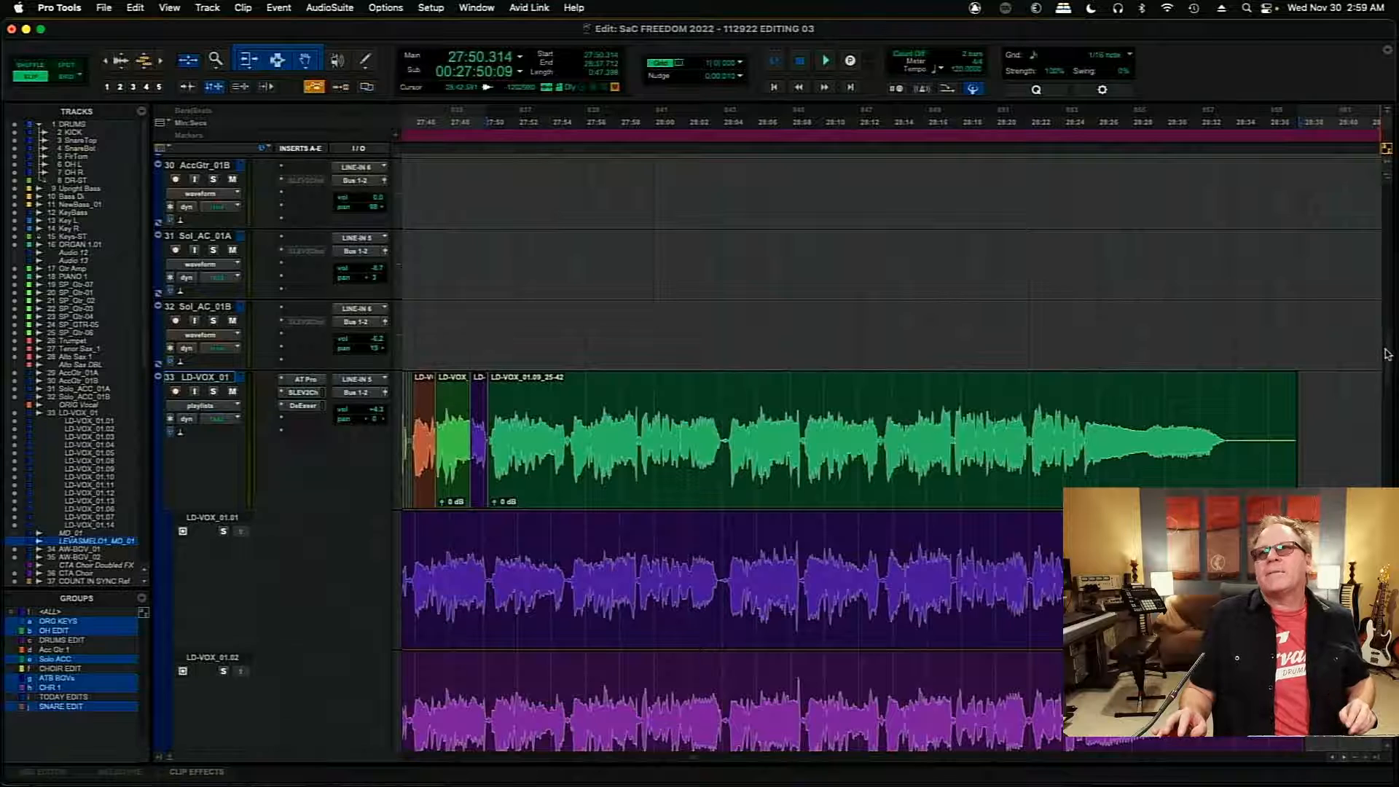
# - Audition the main LD-VOX_01 playlist across the join into the LD-VOX_01.09_25-42 clip, playing from 27:49.098
pyautogui.moveTo(1388, 354); pyautogui.dragTo(1389, 373)
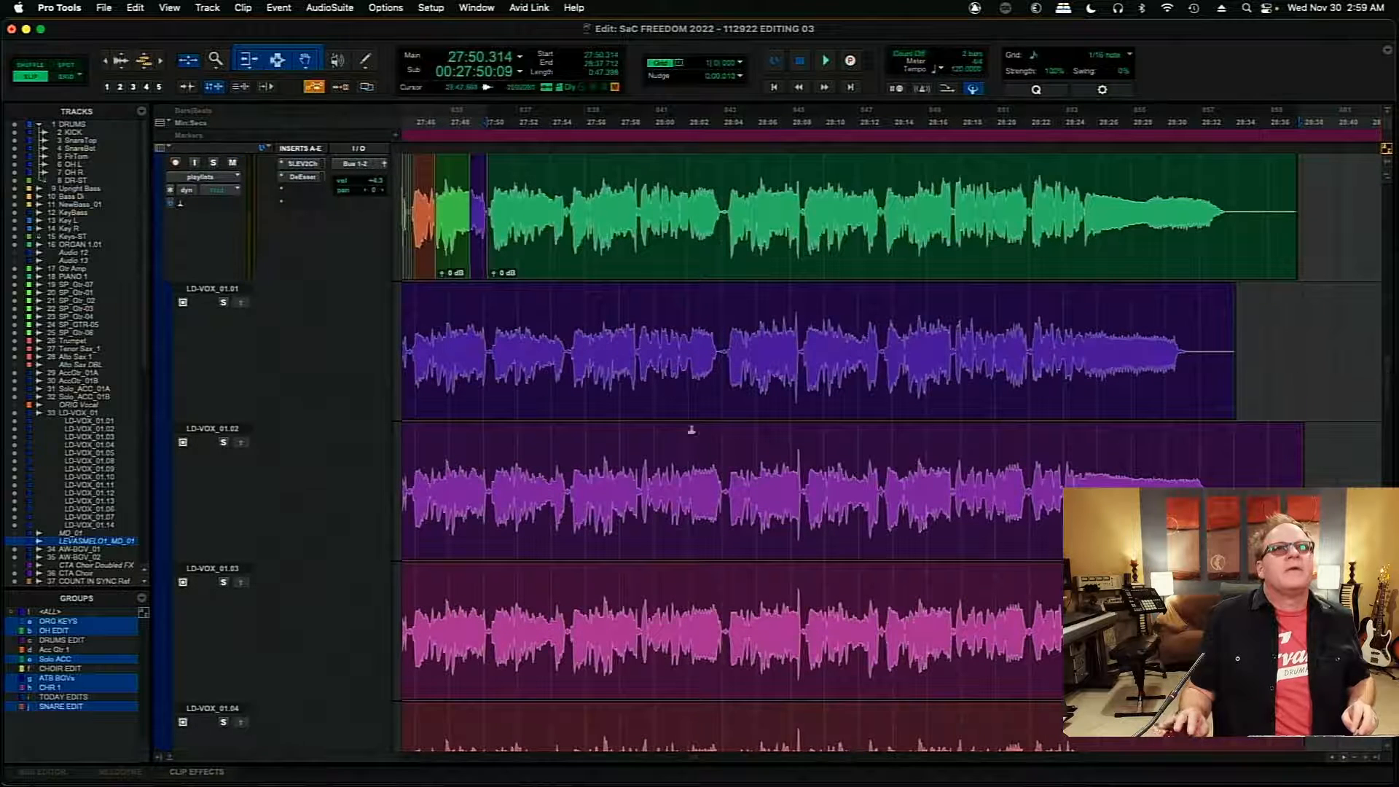
pyautogui.click(460, 332)
pyautogui.press('space')
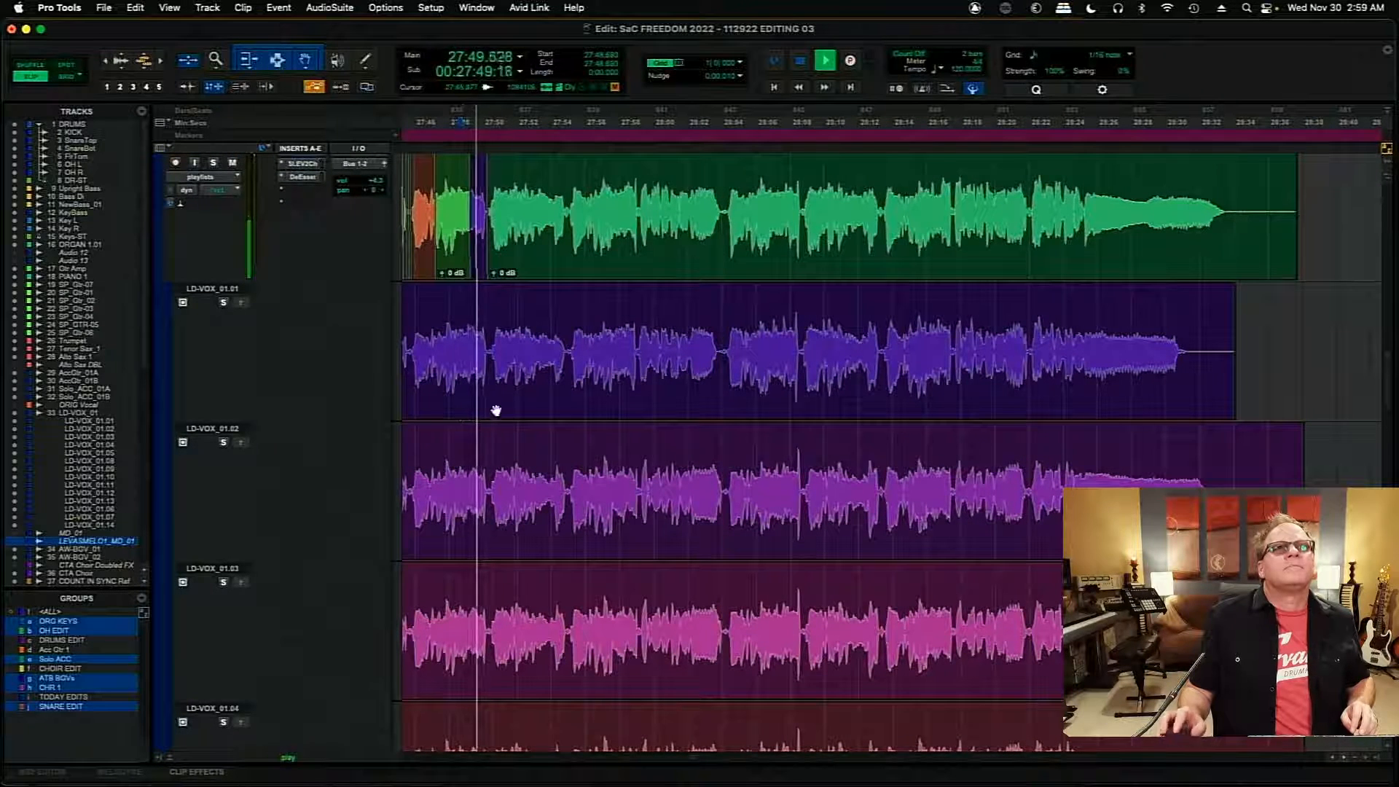
pyautogui.press('space')
pyautogui.moveTo(1387, 354)
pyautogui.mouseDown()
pyautogui.moveTo(1391, 465)
pyautogui.moveTo(1382, 334)
pyautogui.mouseUp()
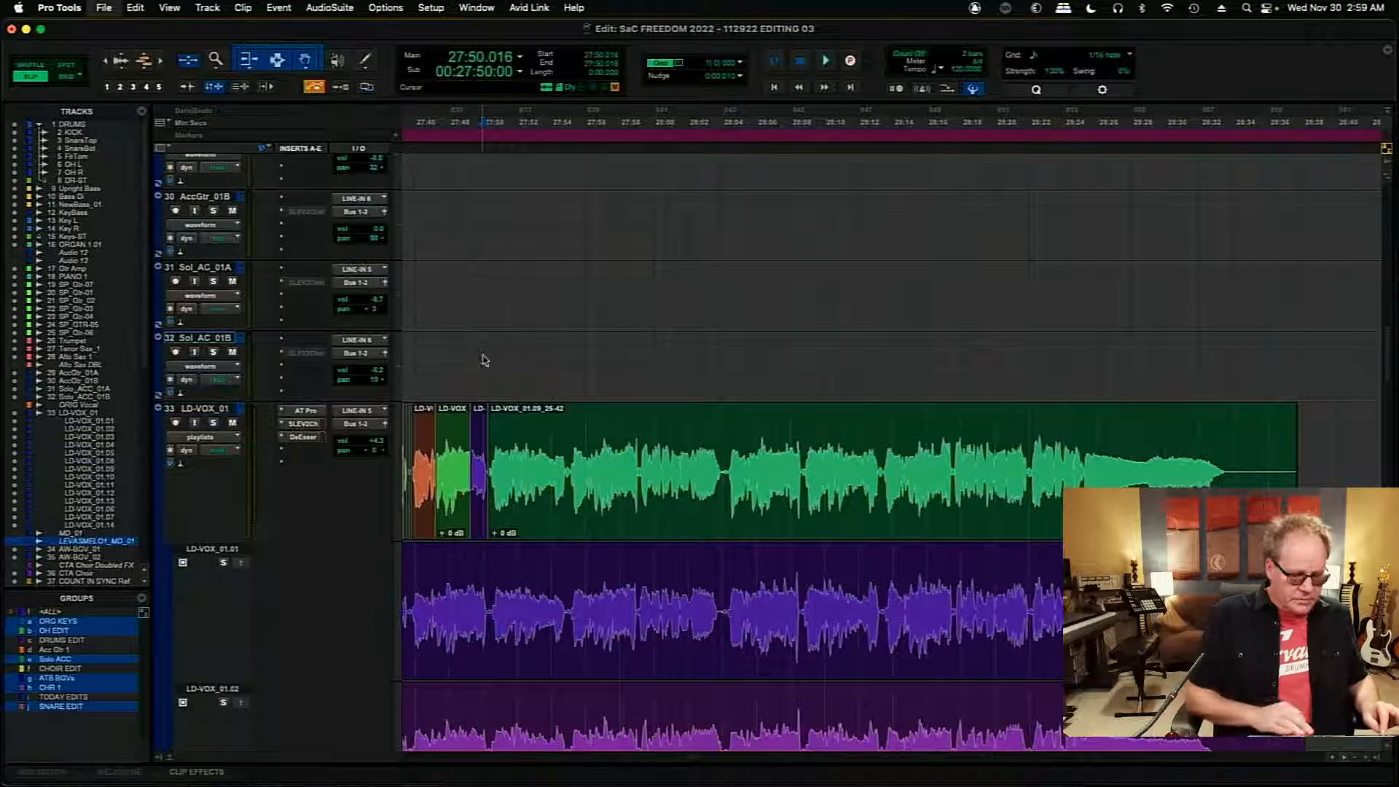
pyautogui.press('super+bracketright')
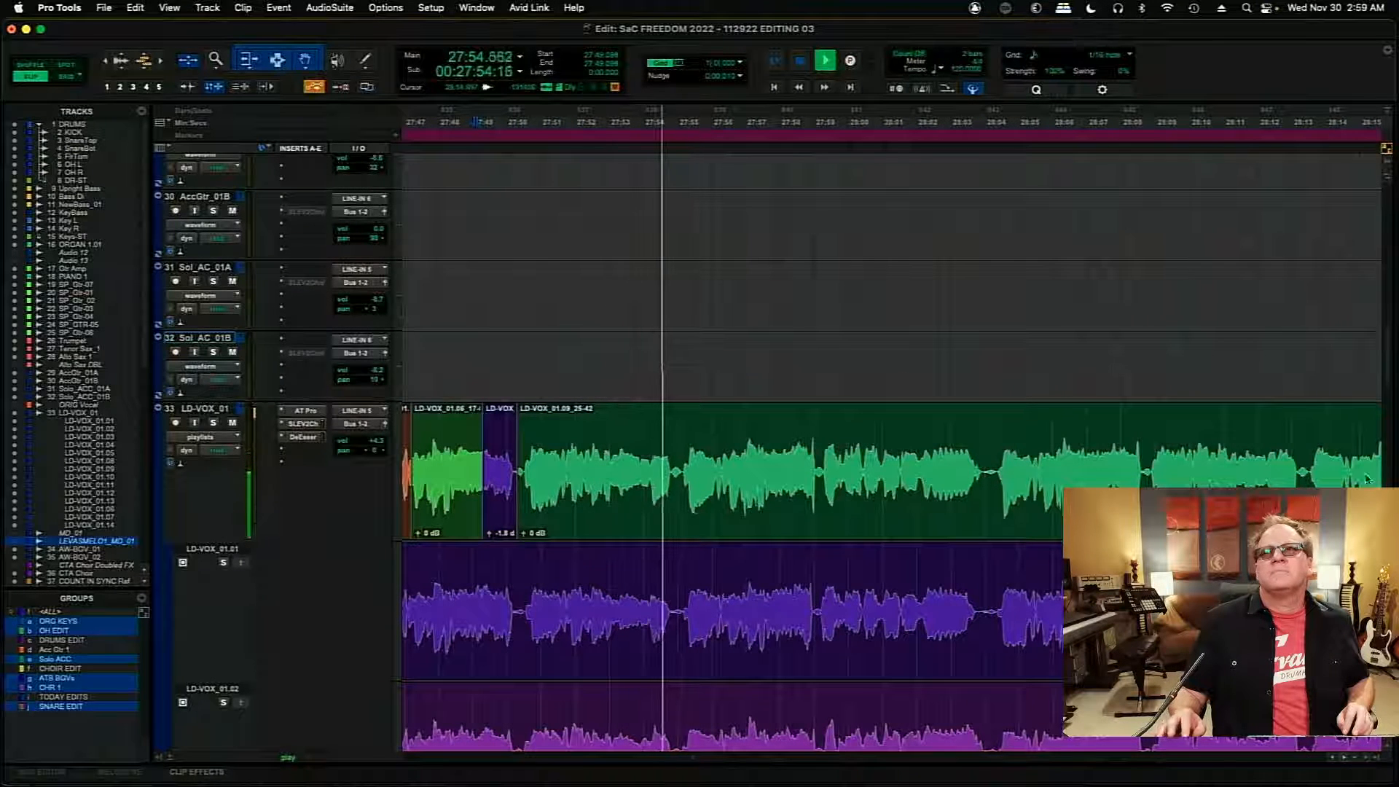
pyautogui.press('space')
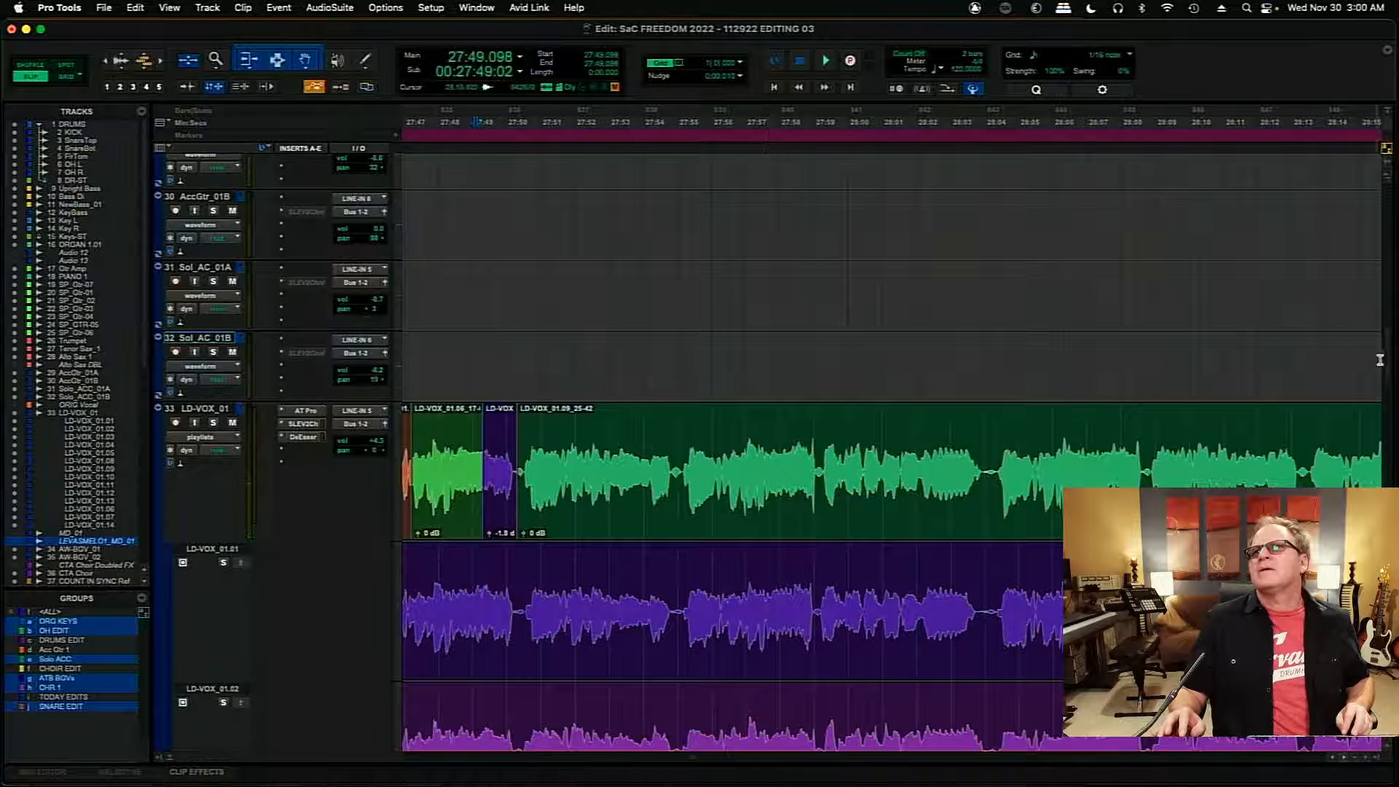
# - Audition takes LD-VOX_01.02, LD-VOX_01.03 and LD-VOX_01.01 in turn from 27:53.066
pyautogui.scroll(-5, 1379, 360)
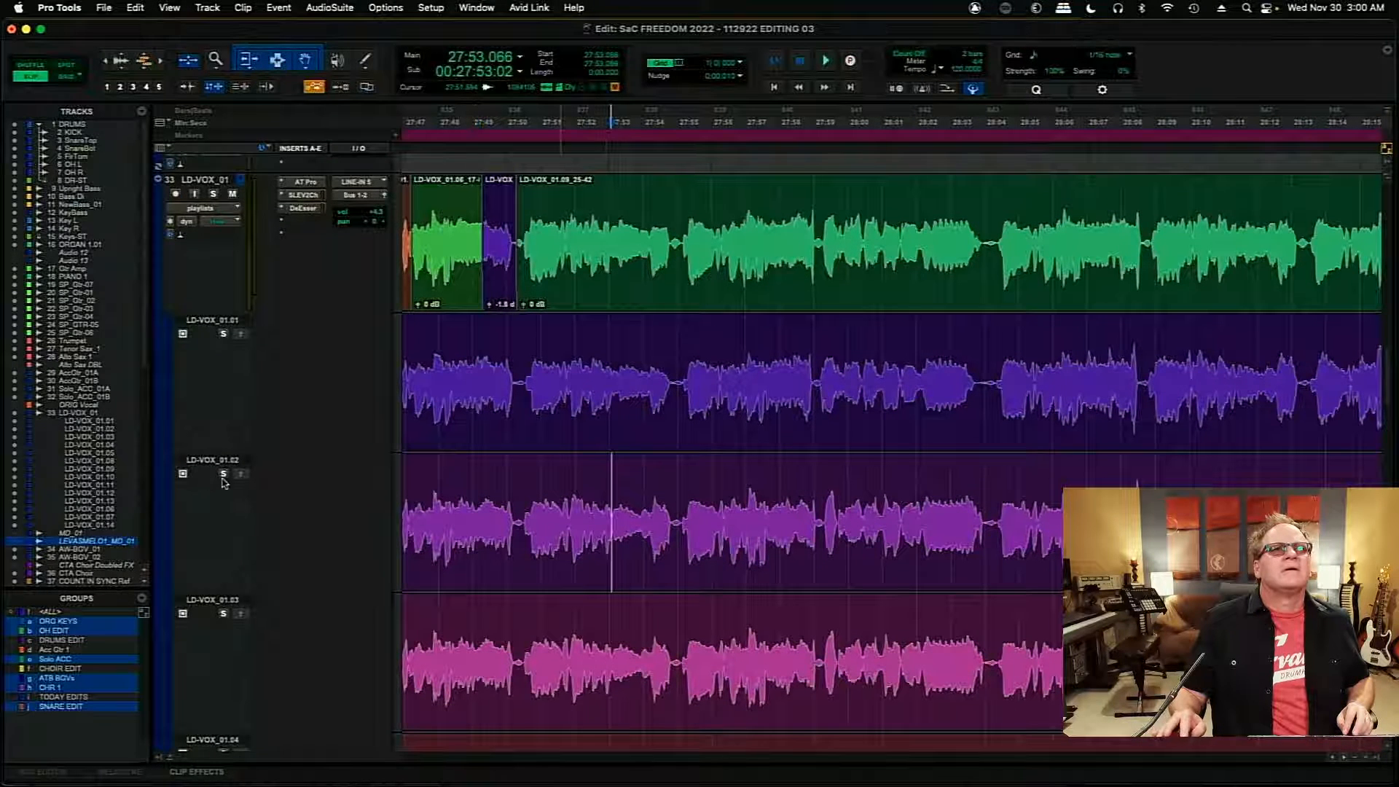
pyautogui.press('space')
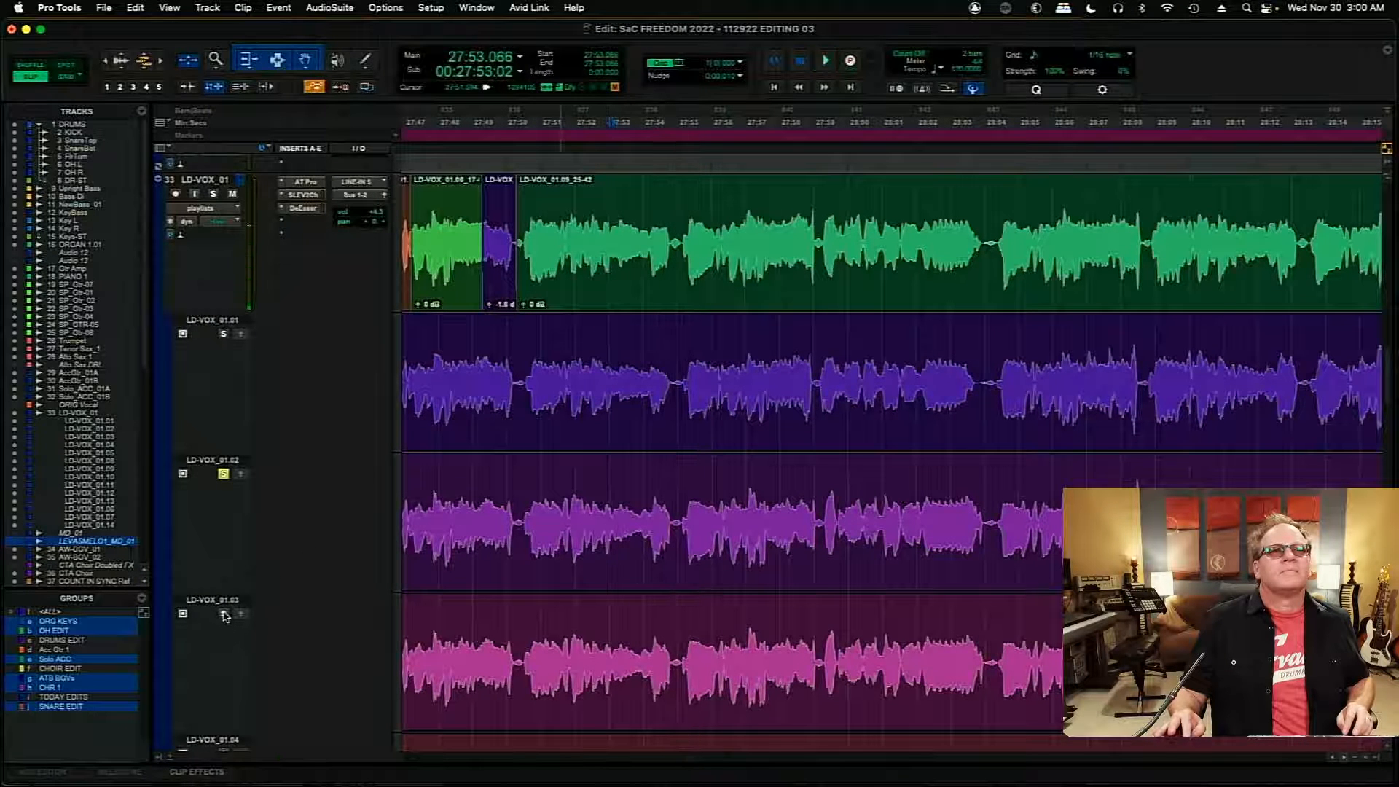
pyautogui.press('space')
pyautogui.click(224, 614)
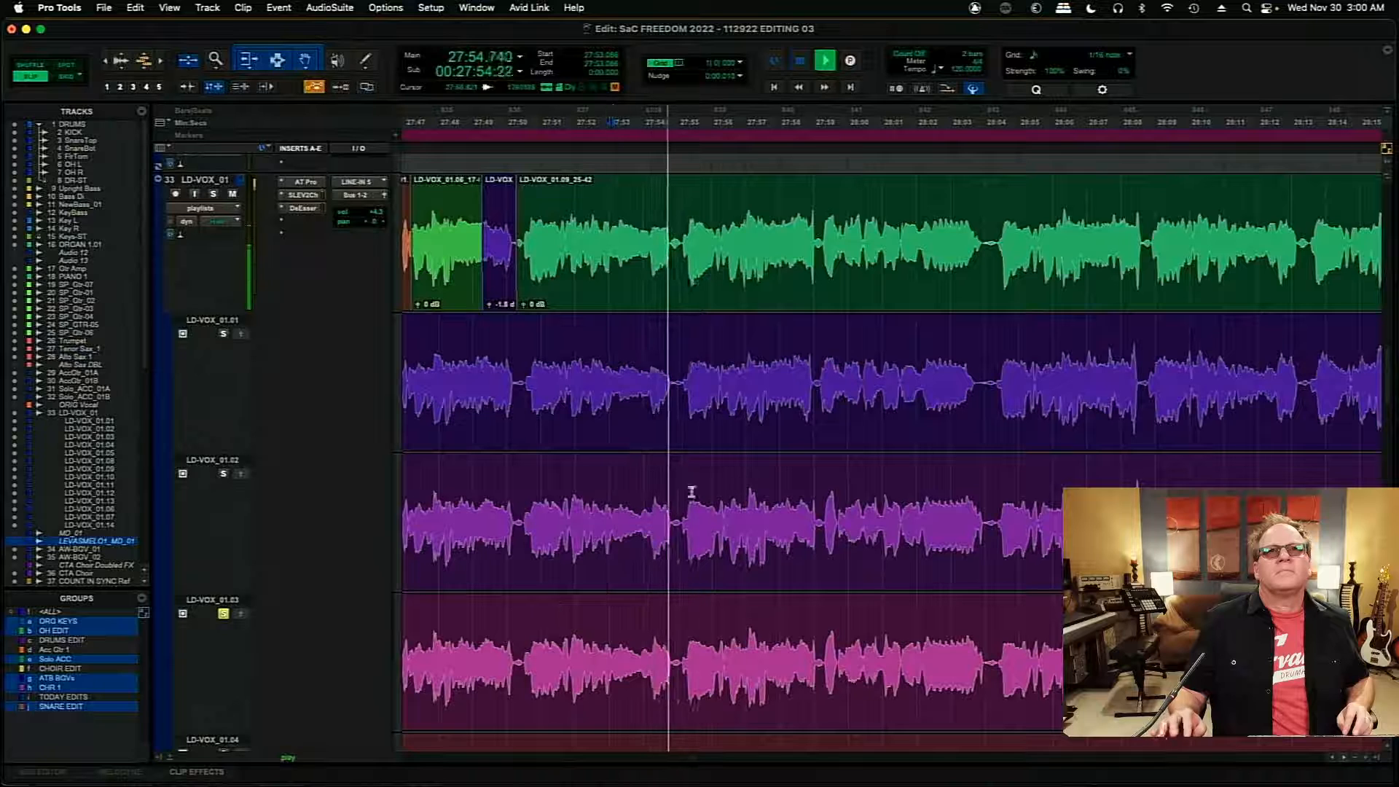
pyautogui.press('space')
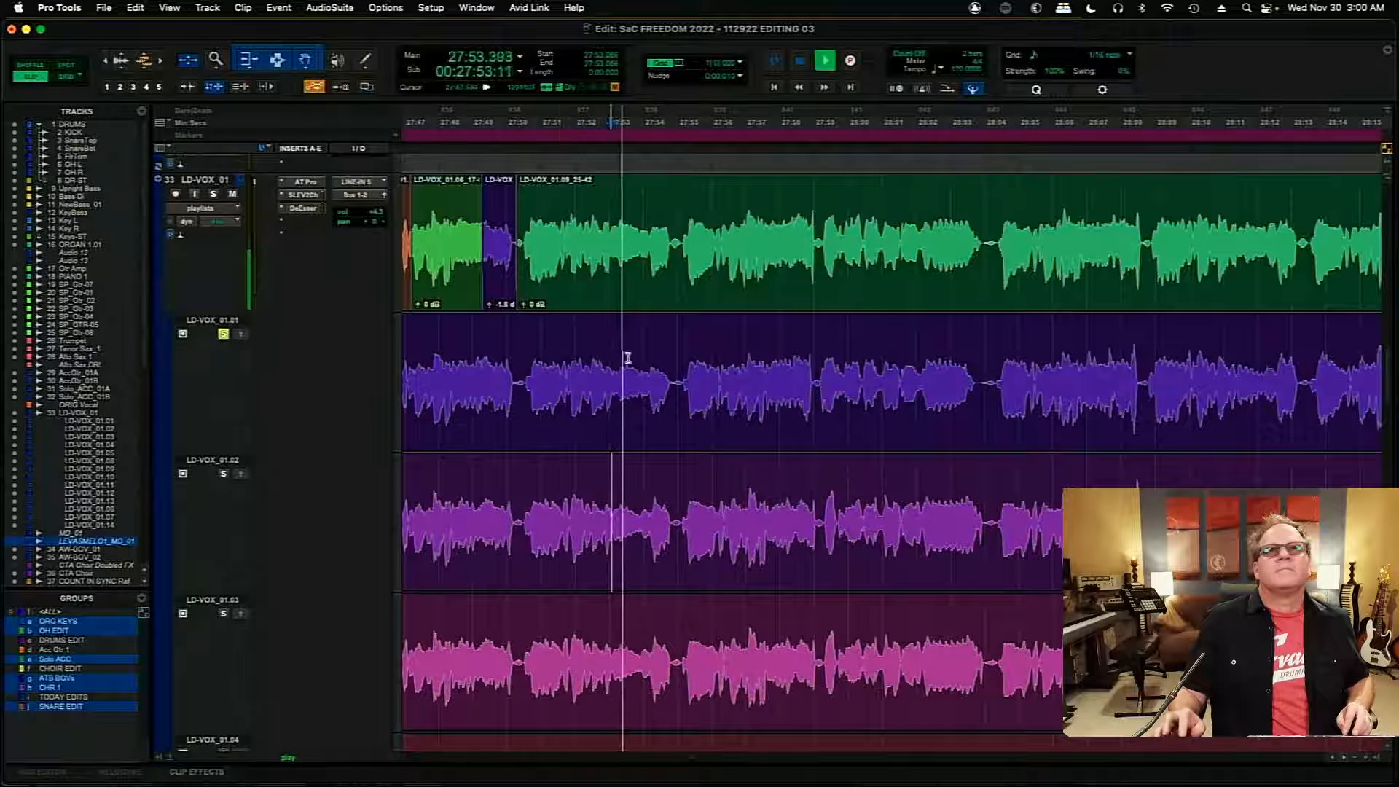
pyautogui.press('space')
# - Solo takes LD-VOX_01.04 and LD-VOX_01.05 in turn and audition each from 27:53.066
pyautogui.scroll(-2, 1388, 390)
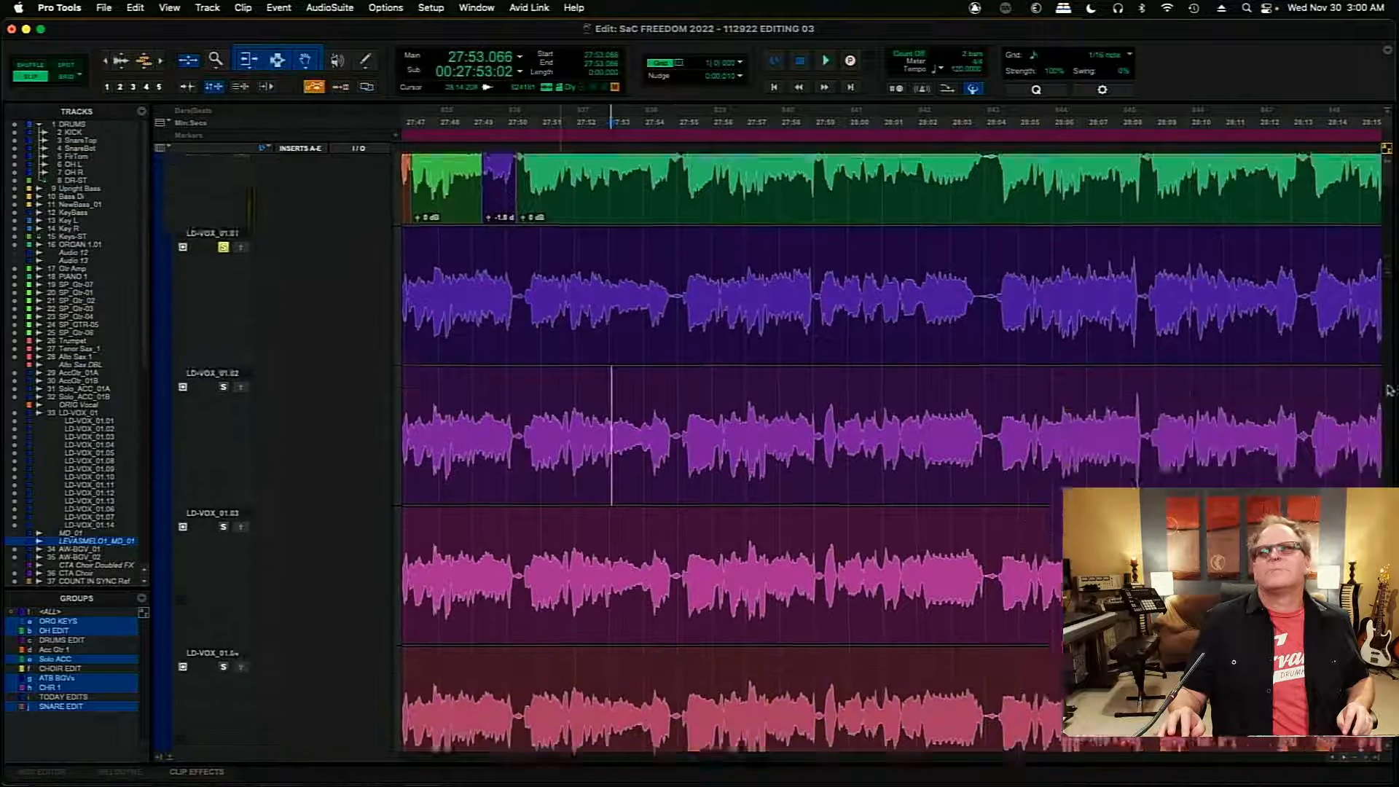
pyautogui.scroll(-3, 1388, 394)
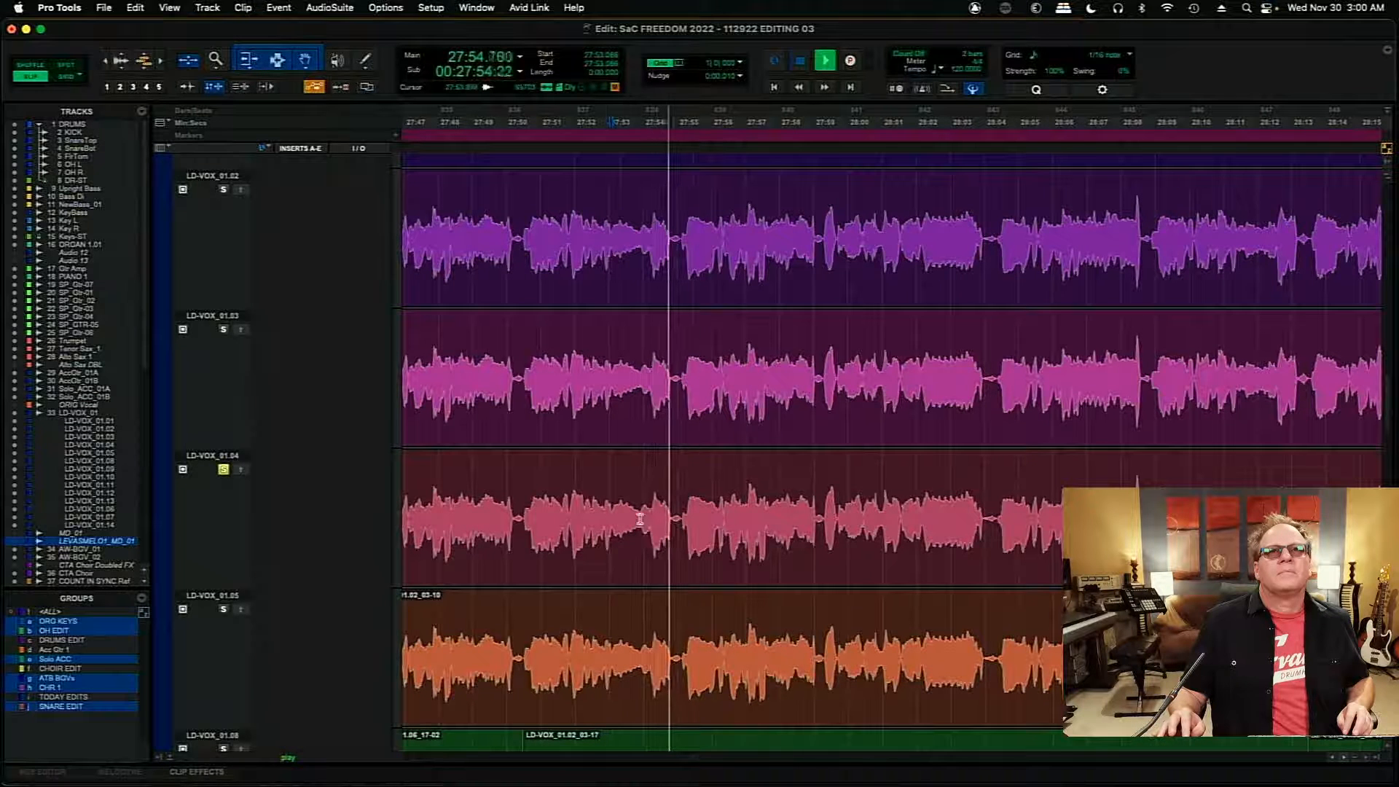
pyautogui.press('space')
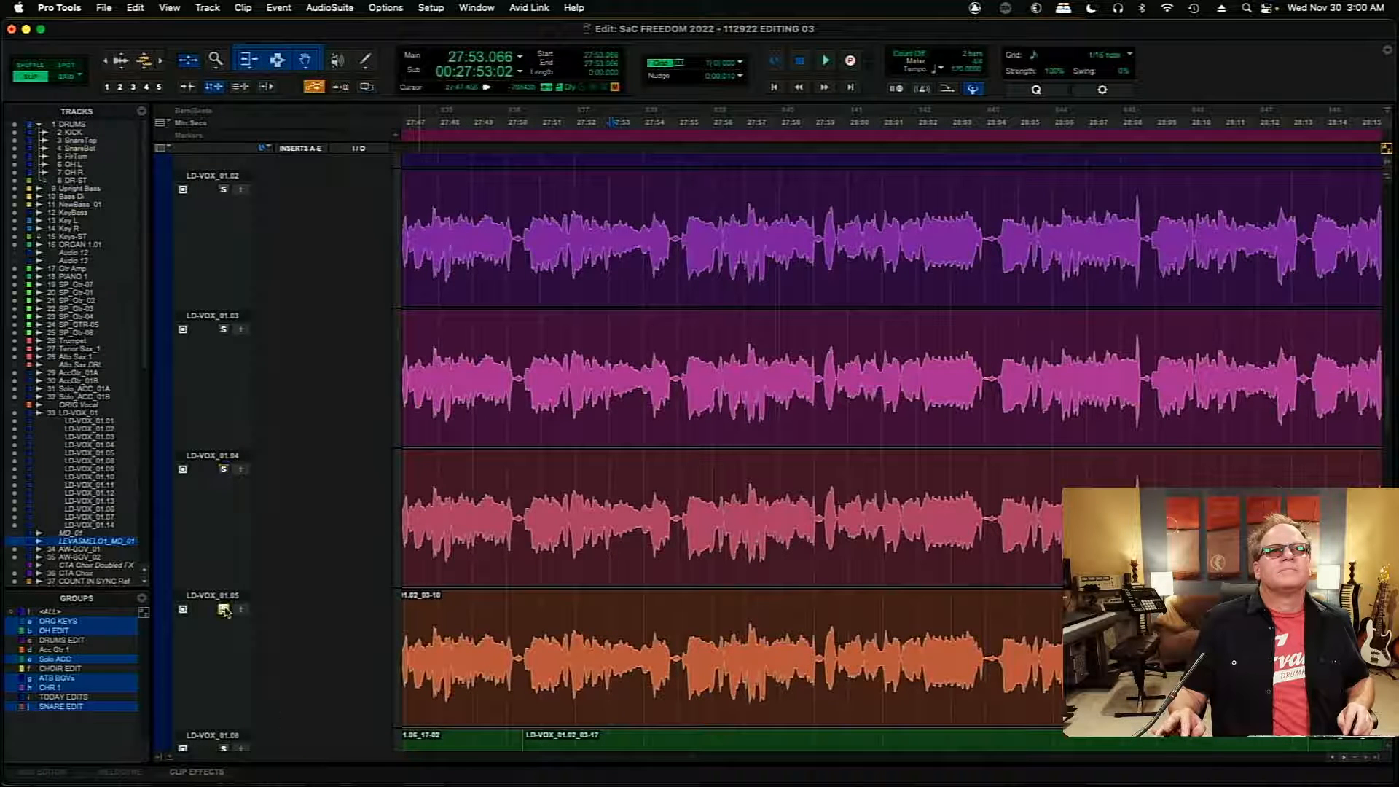
pyautogui.press('space')
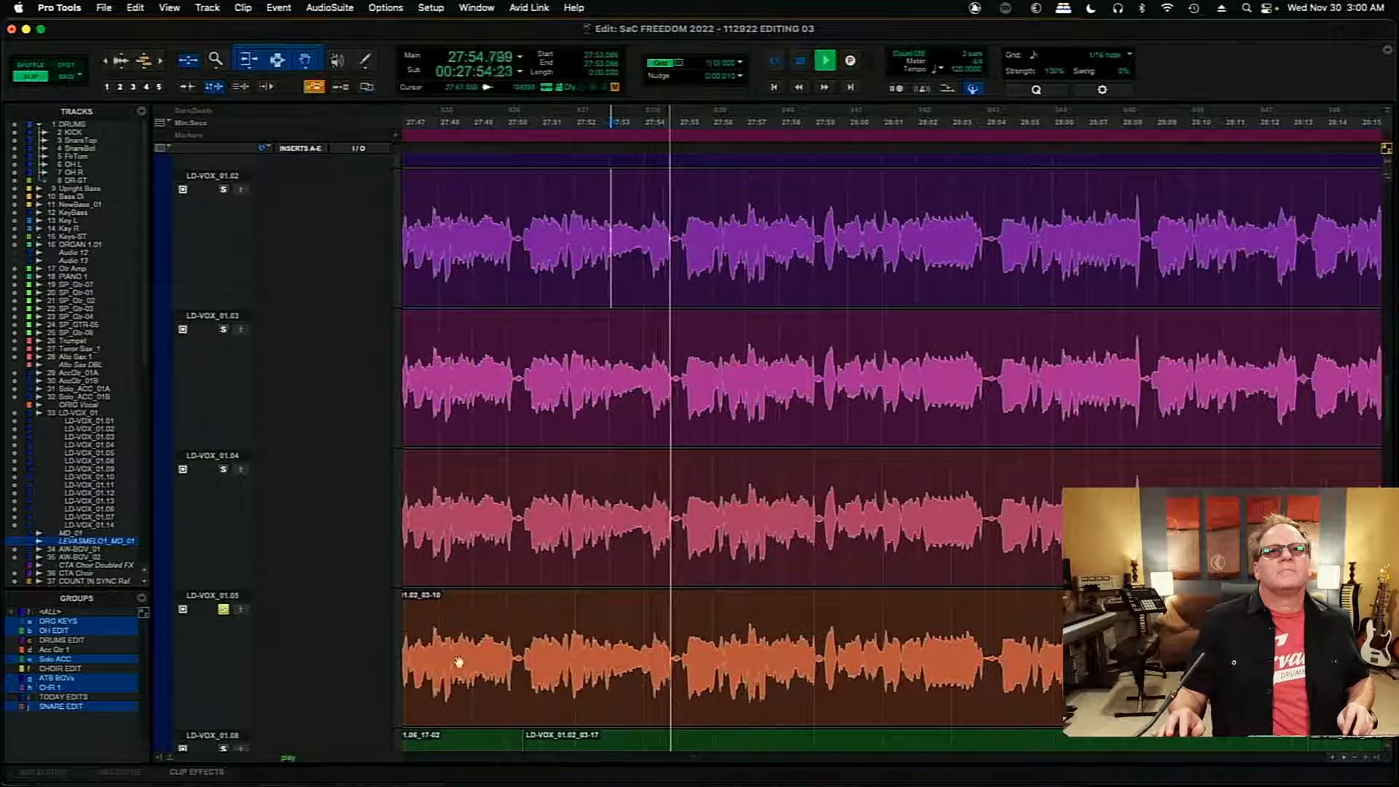
pyautogui.press('space')
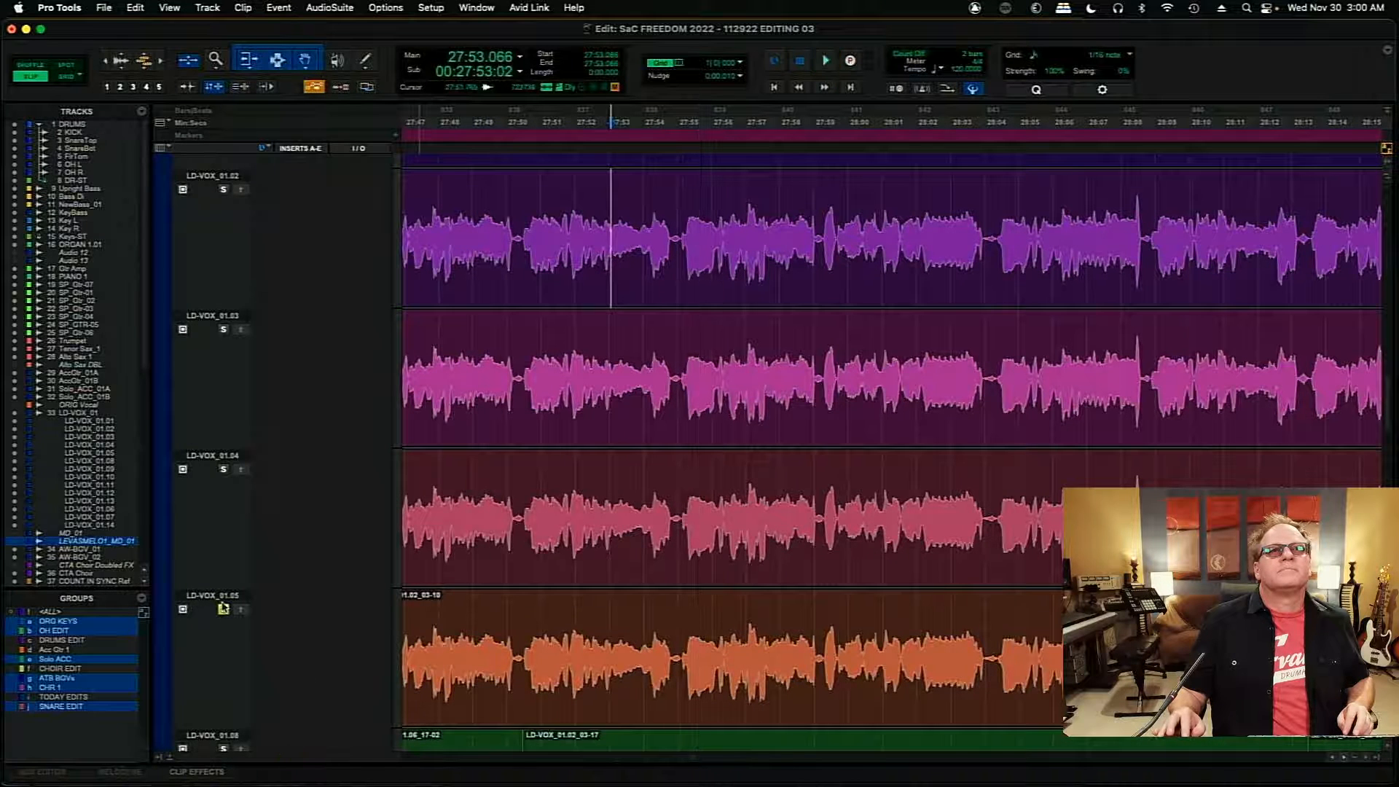
# - Audition the main LD-VOX_01 playlist from 27:53.066 into the phrase after 27:59 with no take soloed
pyautogui.press('space')
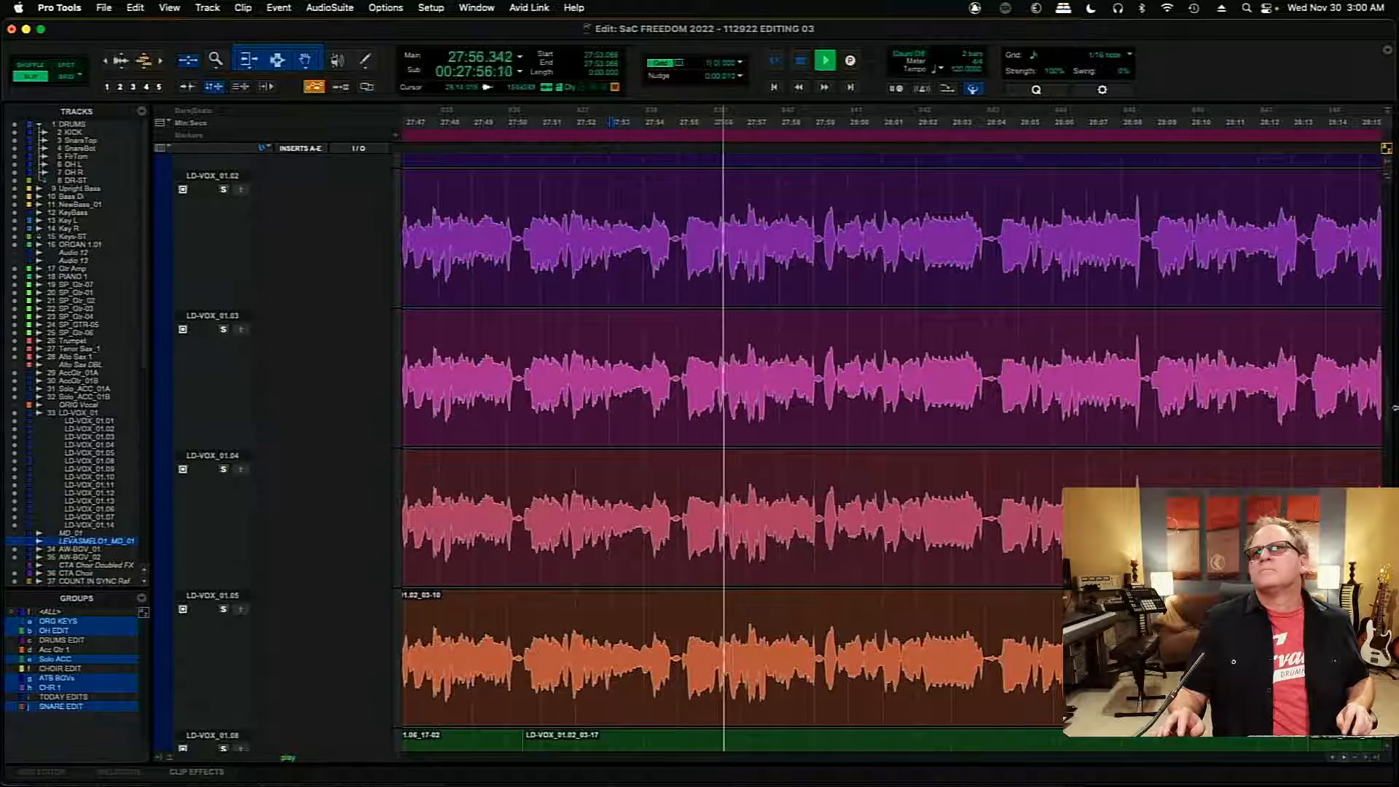
pyautogui.scroll(10, 1389, 410)
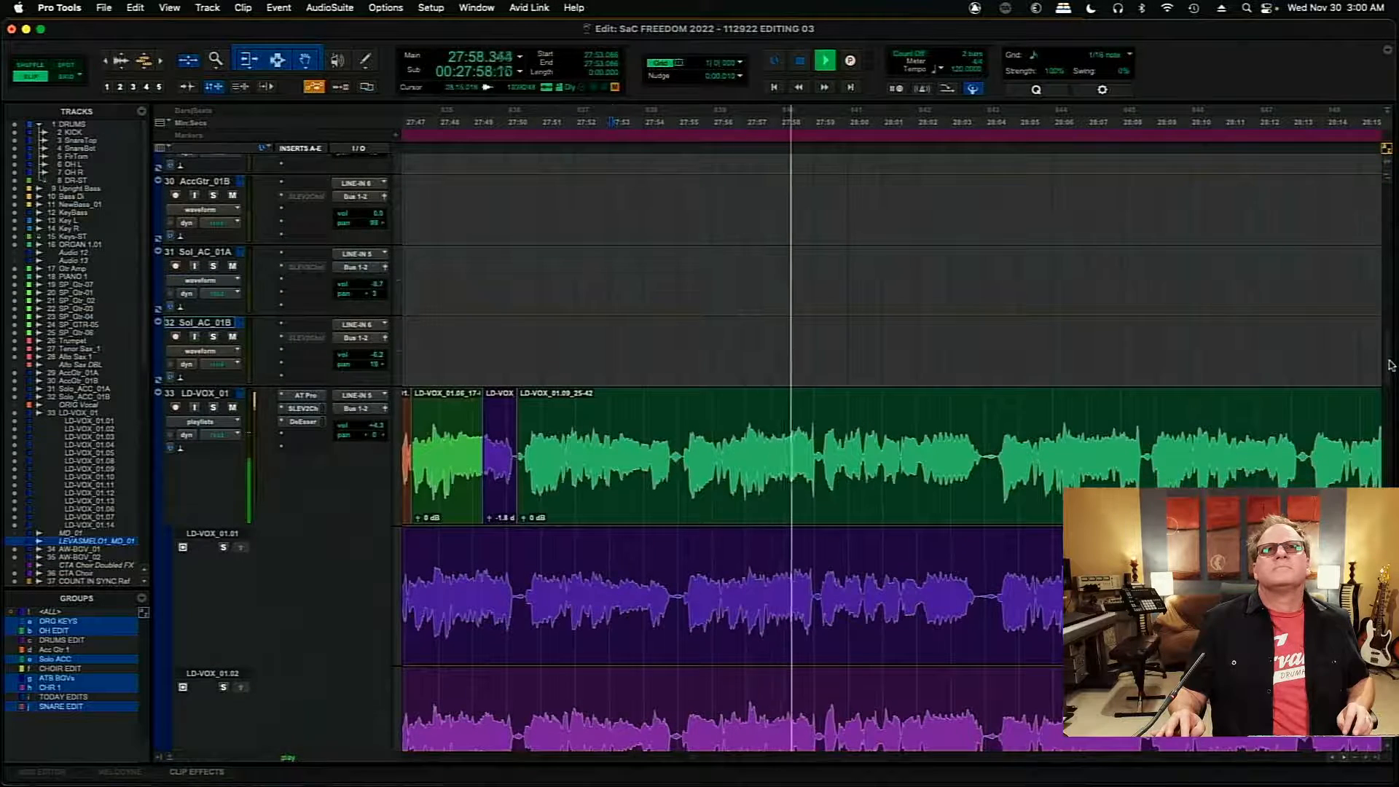
pyautogui.scroll(-1, 1391, 370)
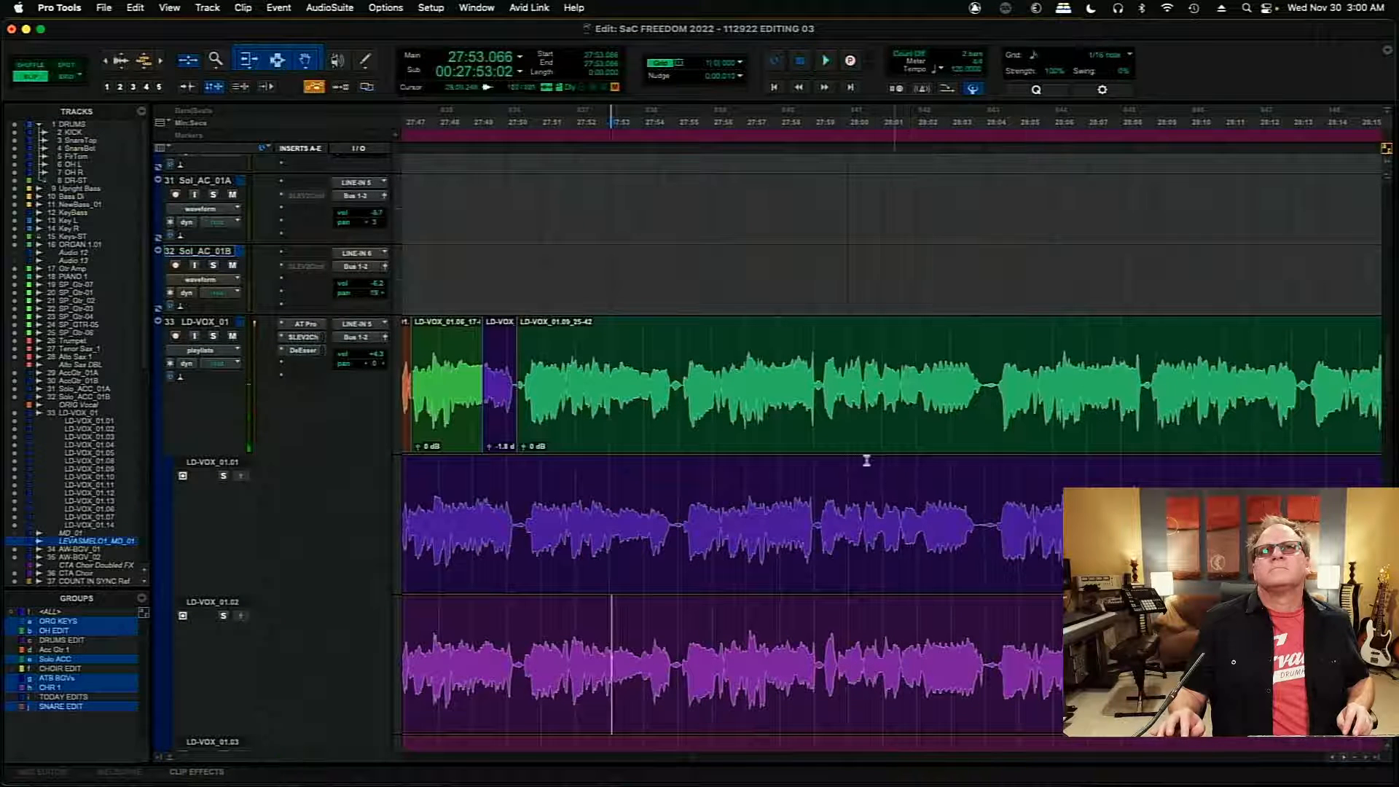
pyautogui.press('space')
# - Audition the phrase from 27:59.274 on the main playlist, then on takes LD-VOX_01.02 and LD-VOX_01.01
pyautogui.press('space')
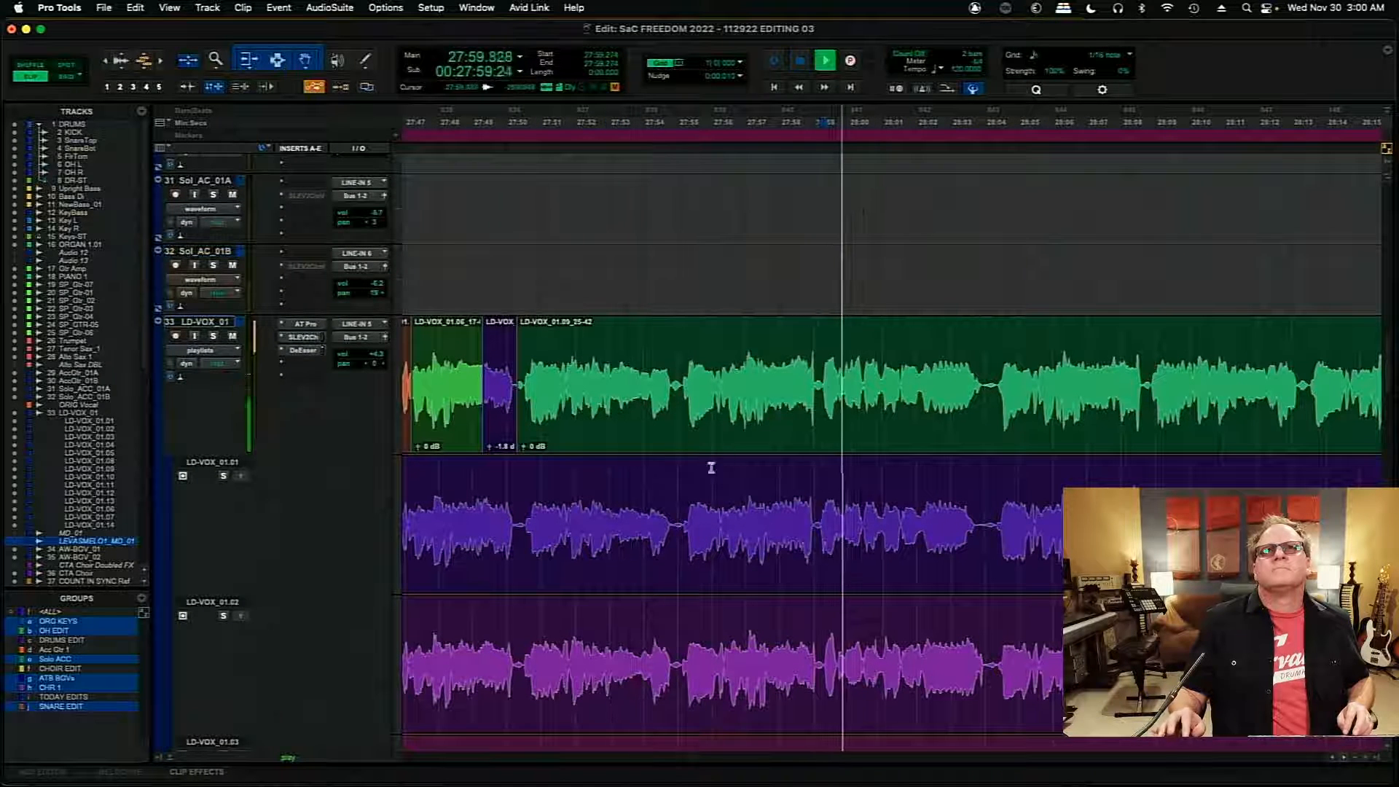
pyautogui.press('space')
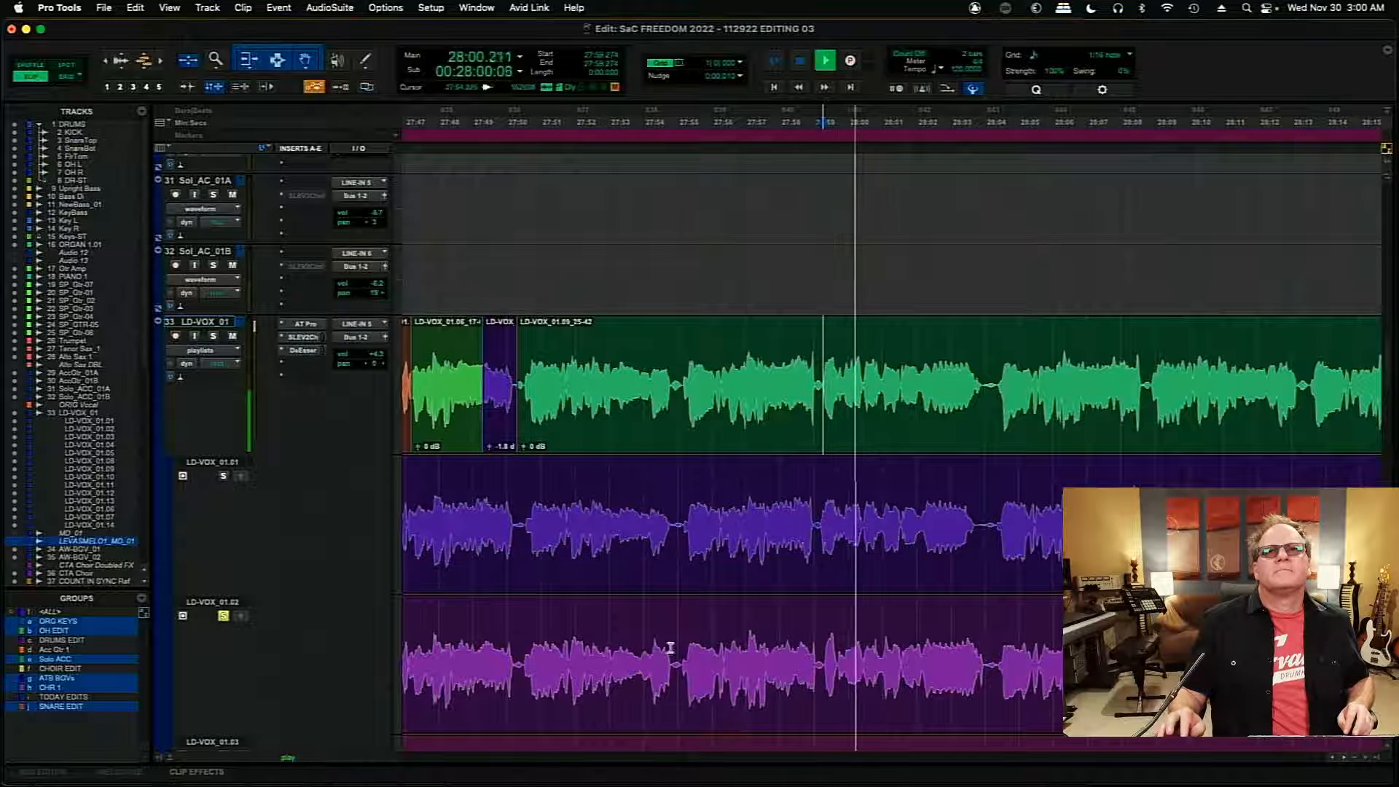
pyautogui.press('space')
pyautogui.click(224, 477)
pyautogui.press('space')
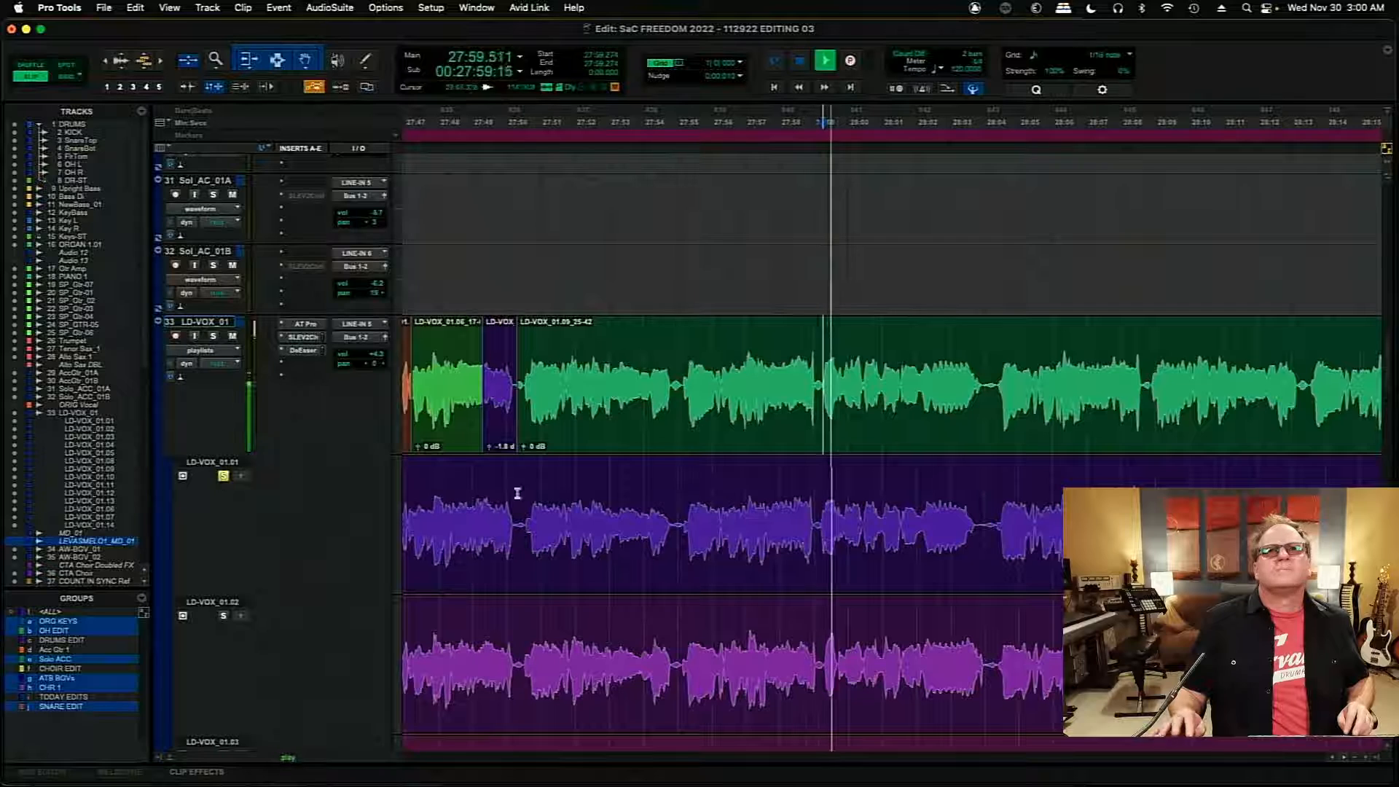
# - Solo take LD-VOX_01.03 and audition the phrase from 27:59.040
pyautogui.scroll(-6, 1115, 378)
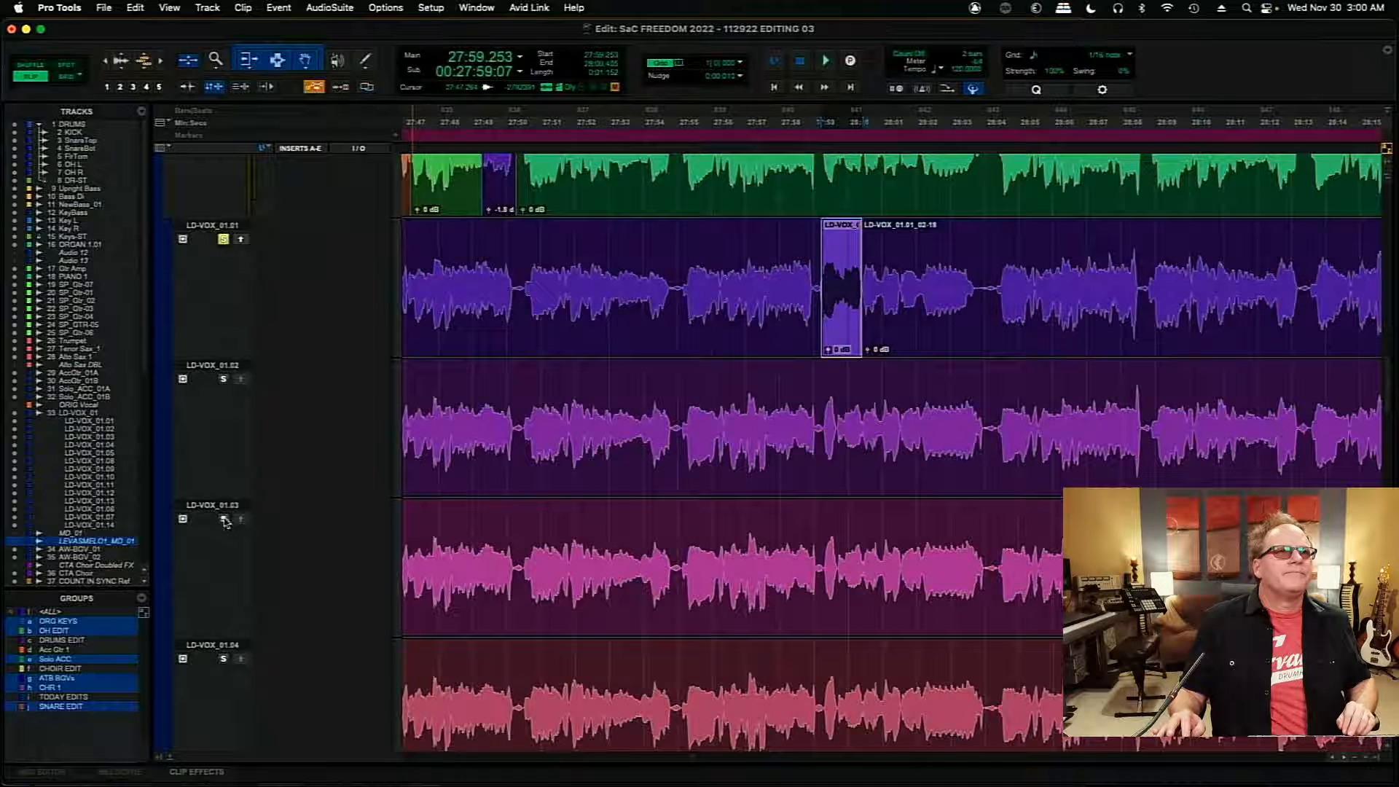
pyautogui.click(817, 536)
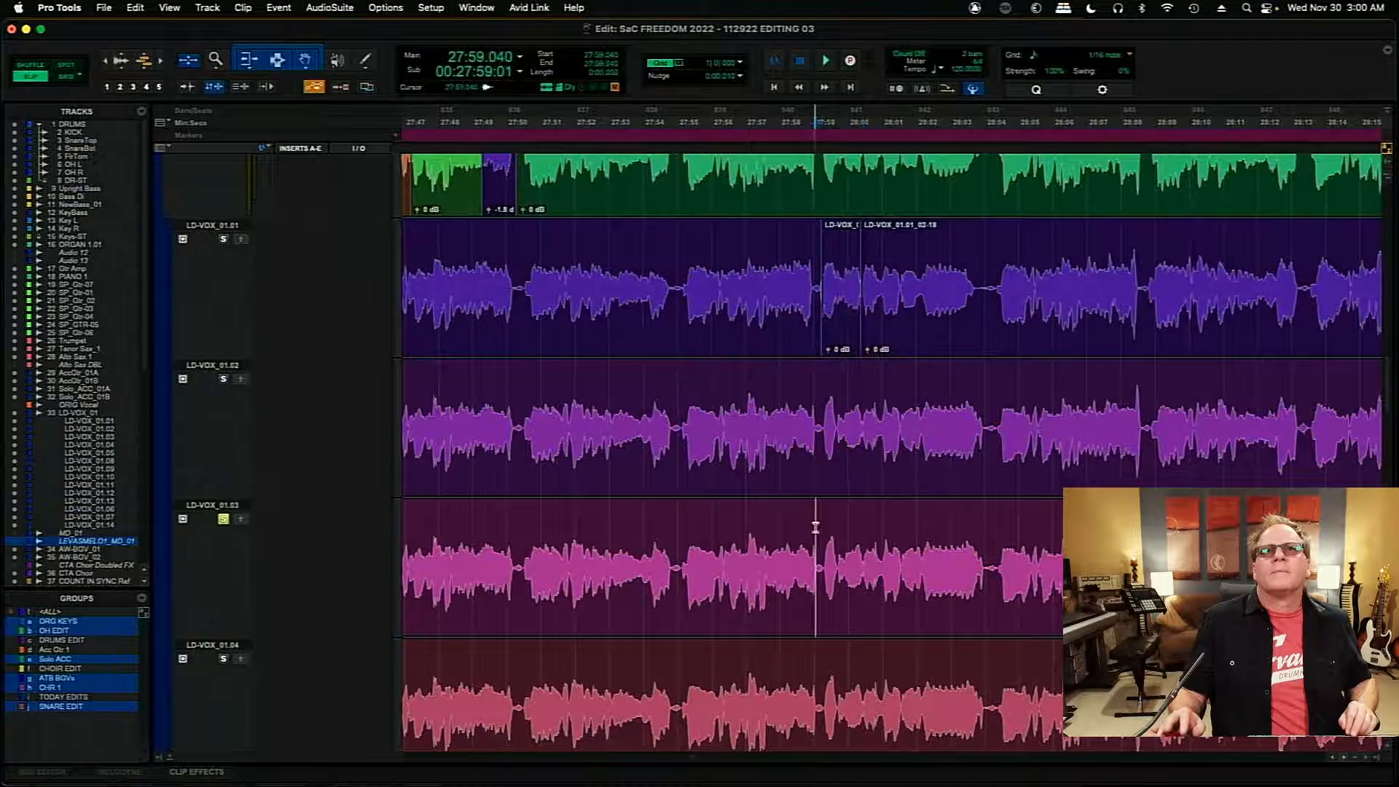
pyautogui.press('space')
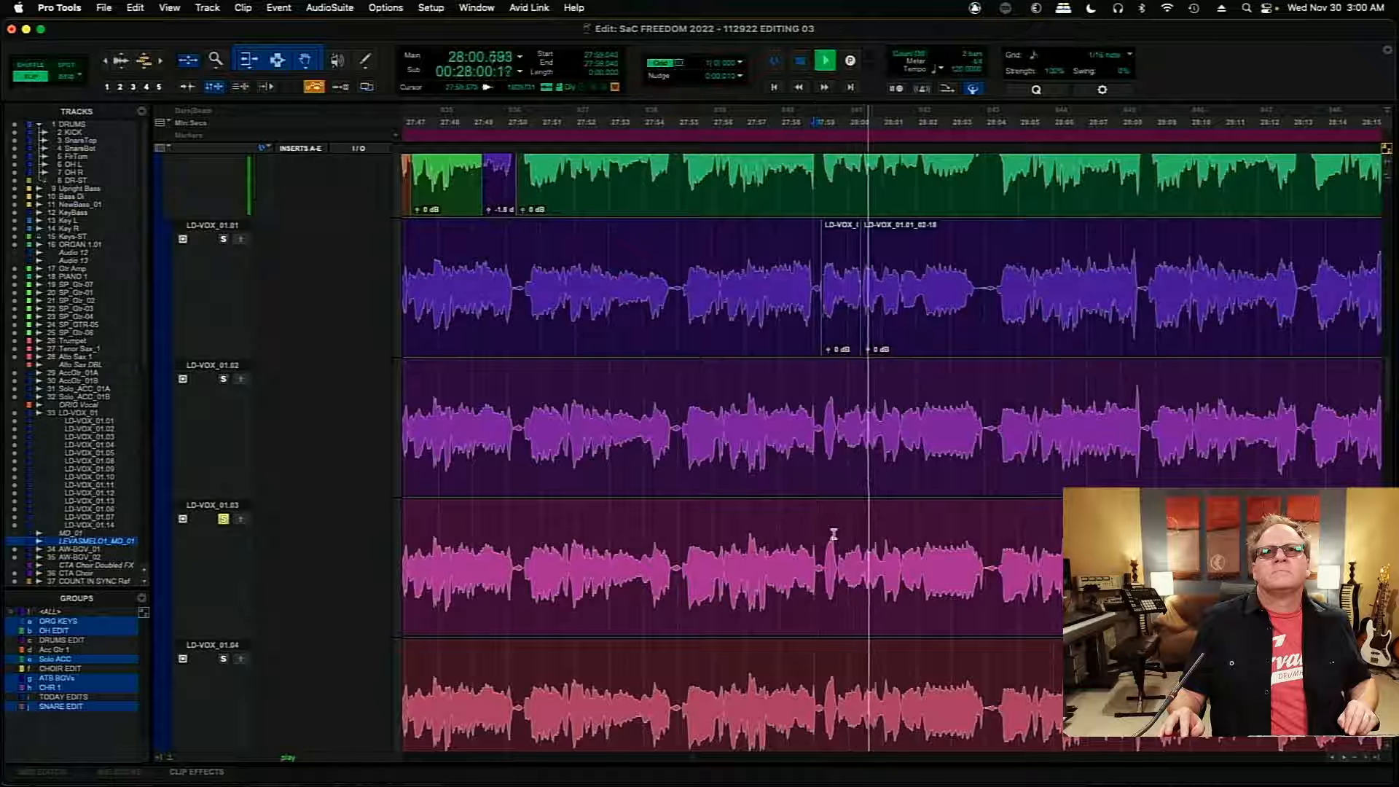
pyautogui.press('space')
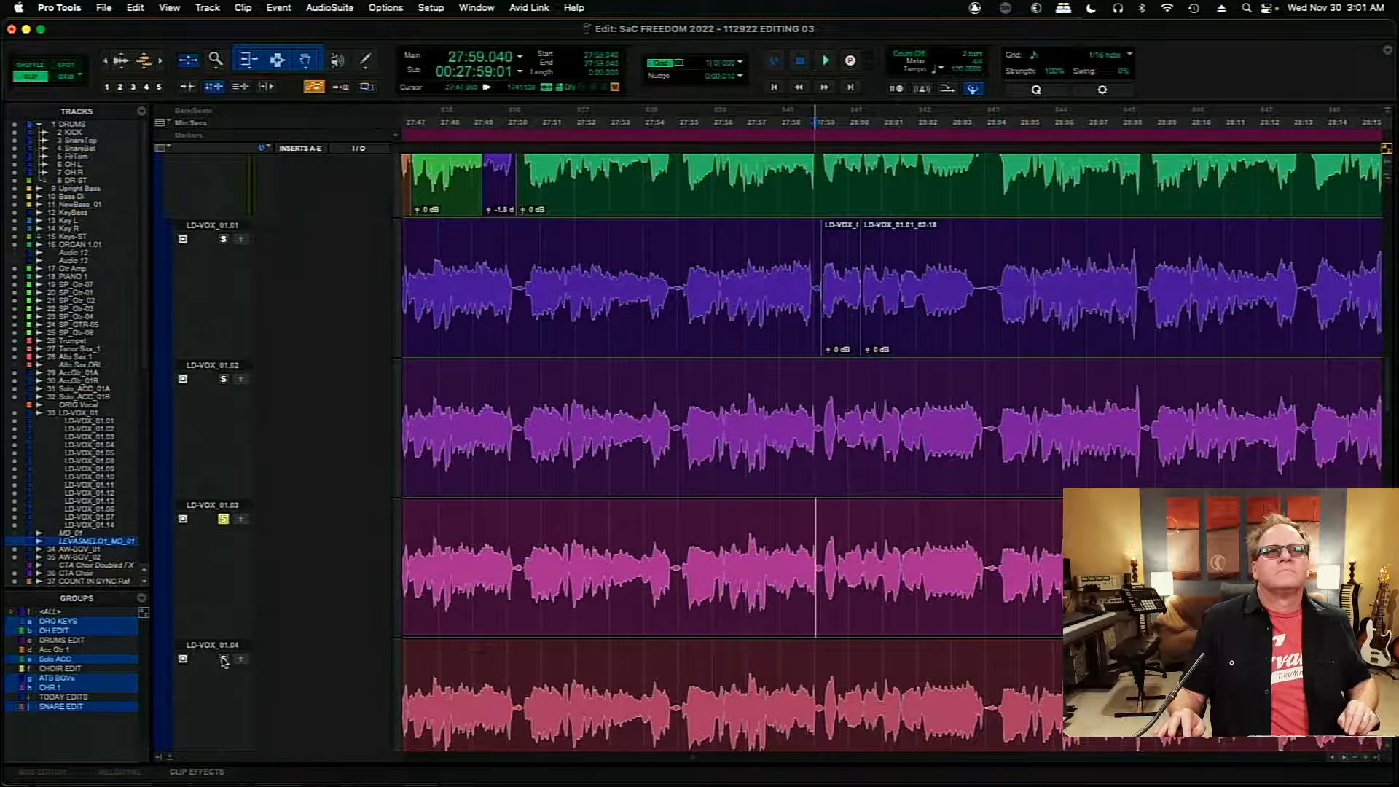
# - Solo takes LD-VOX_01.04 and LD-VOX_01.08 in turn and audition each from 27:59.040
pyautogui.click(223, 659)
pyautogui.press('space')
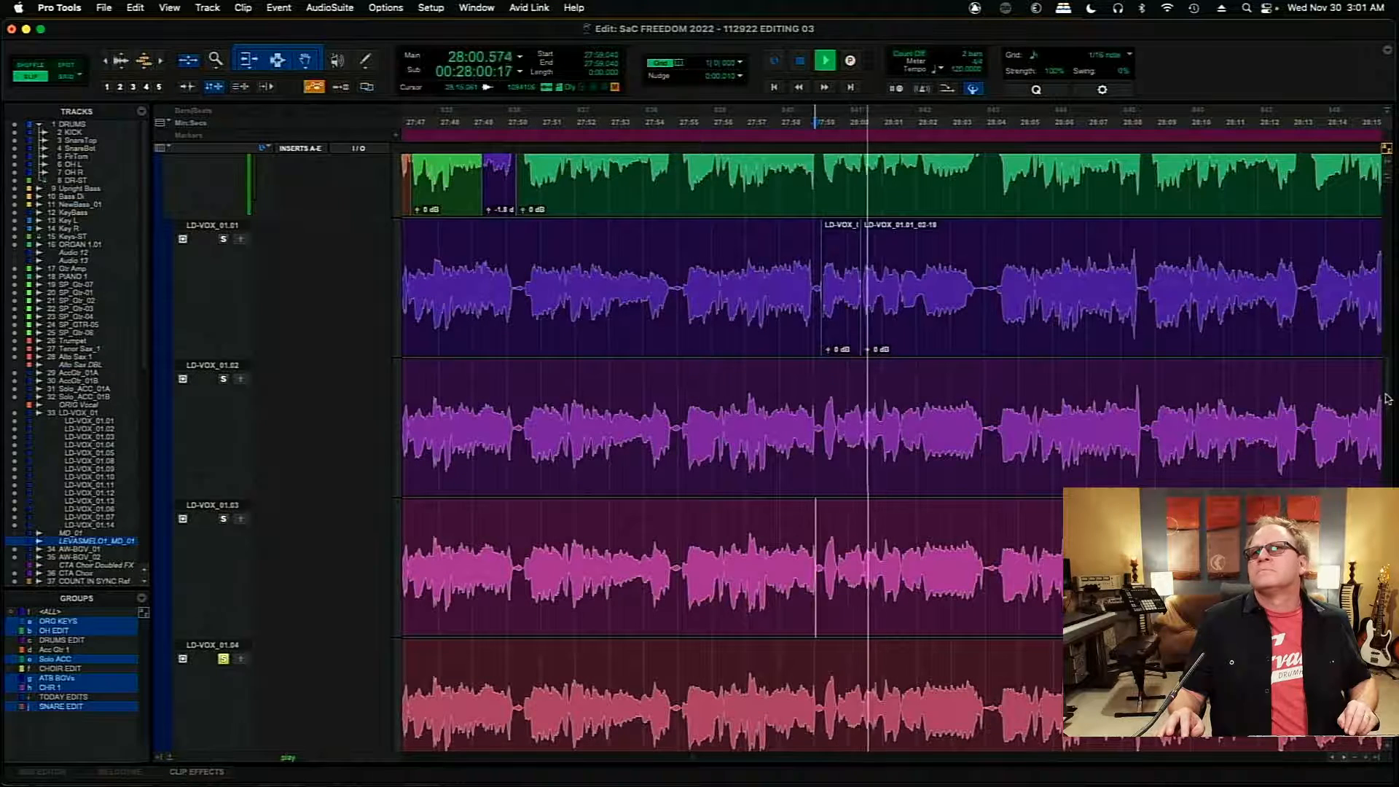
pyautogui.scroll(-4, 1390, 413)
pyautogui.scroll(-8, 1390, 412)
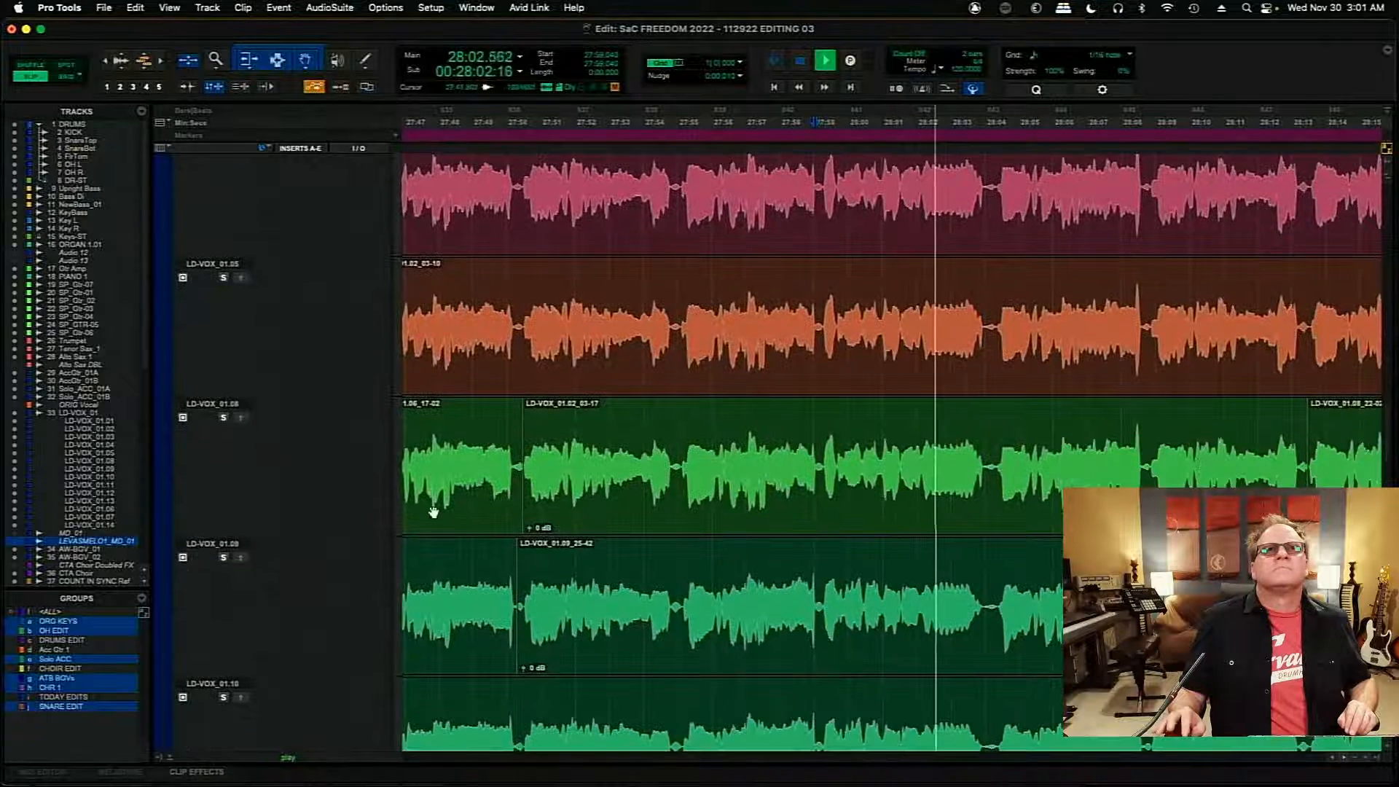
pyautogui.press('space')
pyautogui.press('space')
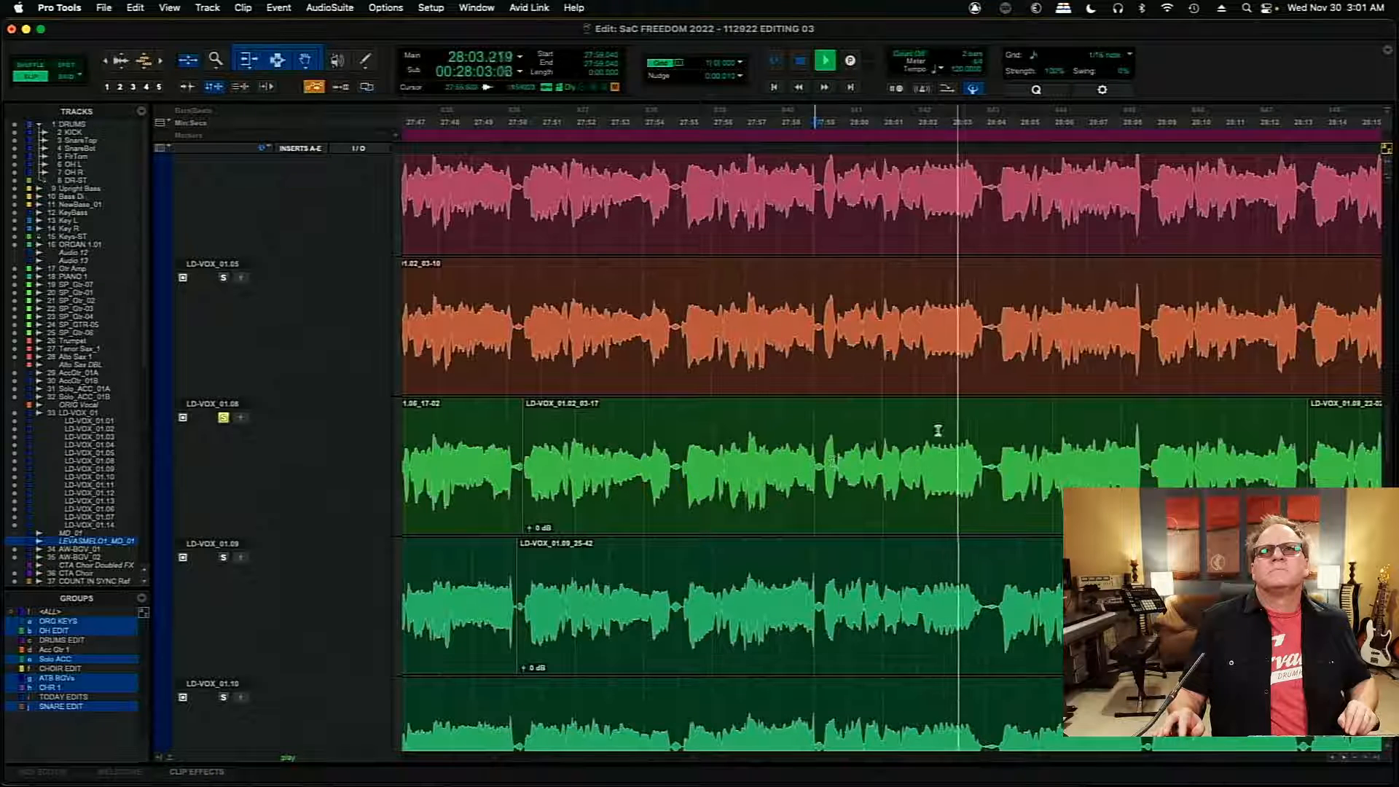
pyautogui.press('space')
# - Copy the section of take LD-VOX_01.08 from 28:00.960 to 28:04.074 onto the main playlist and set the playback position to 27:57.482
pyautogui.moveTo(880, 461); pyautogui.dragTo(994, 464)
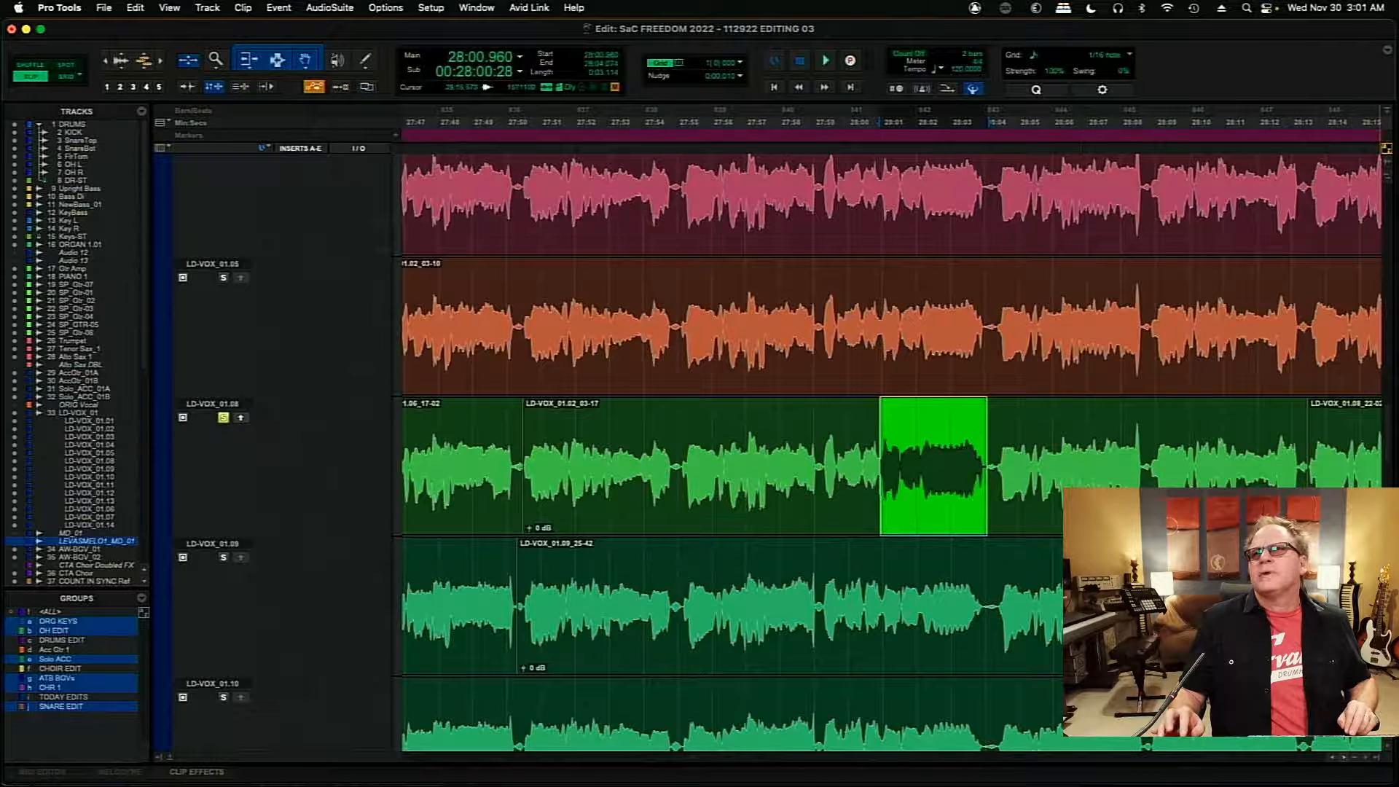
pyautogui.scroll(-10, 892, 452)
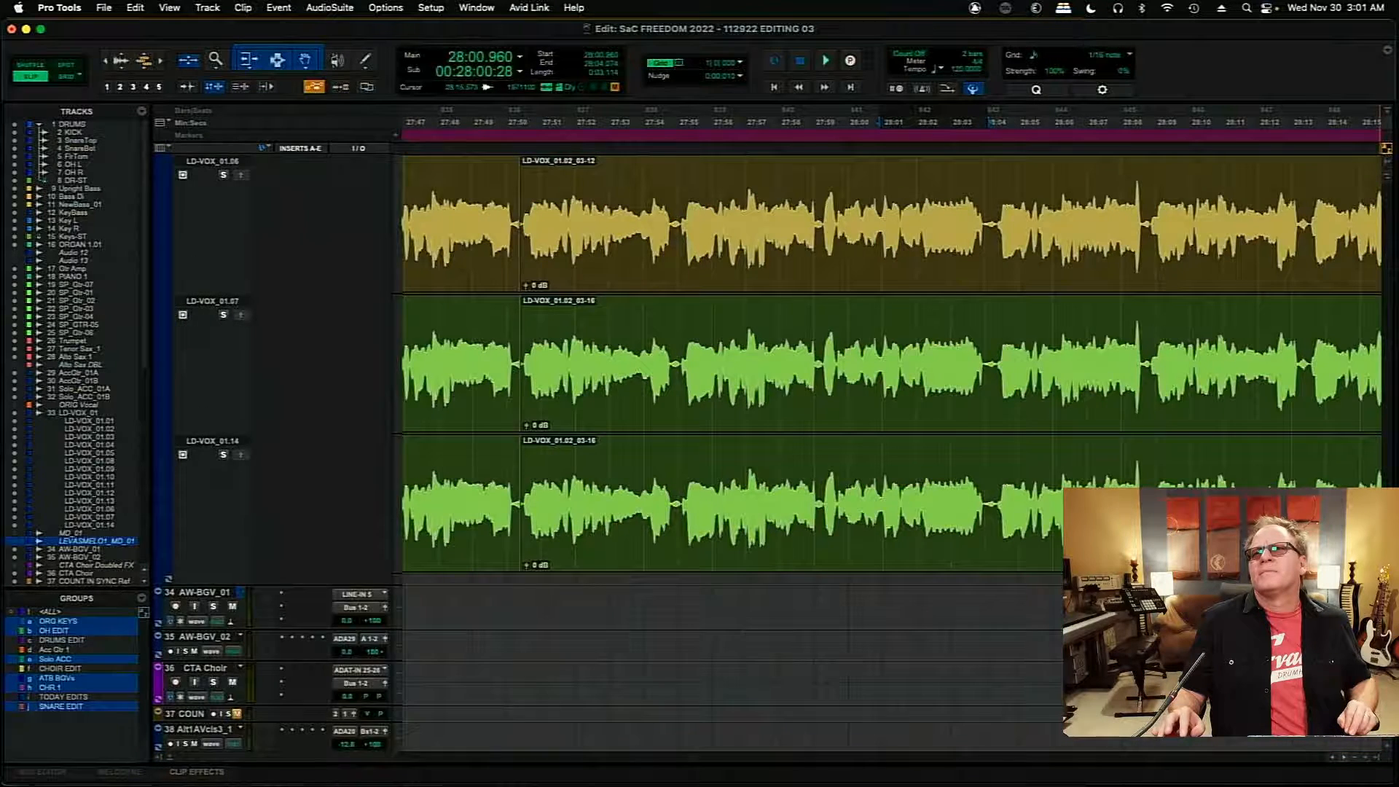
pyautogui.scroll(15, 1372, 362)
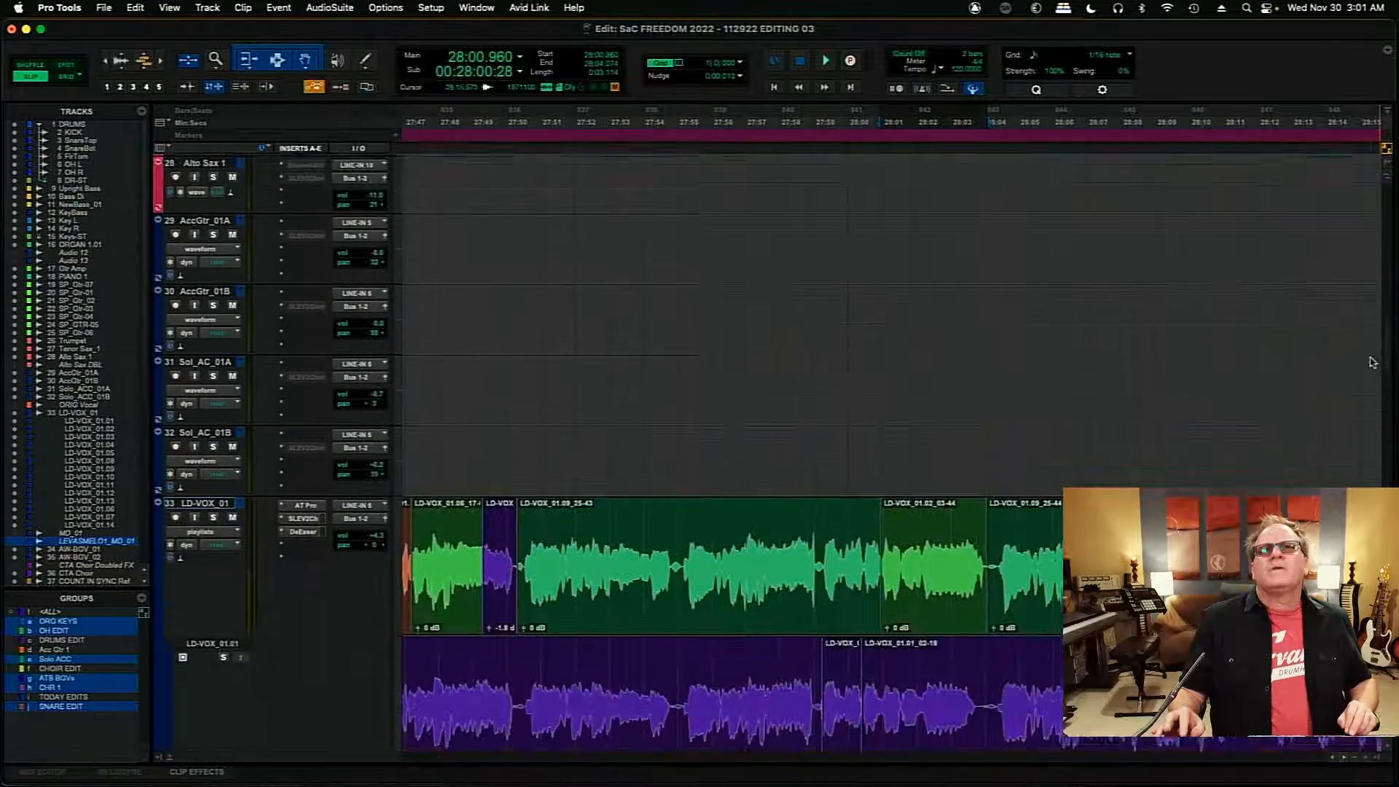
pyautogui.scroll(1, 1372, 362)
pyautogui.click(762, 530)
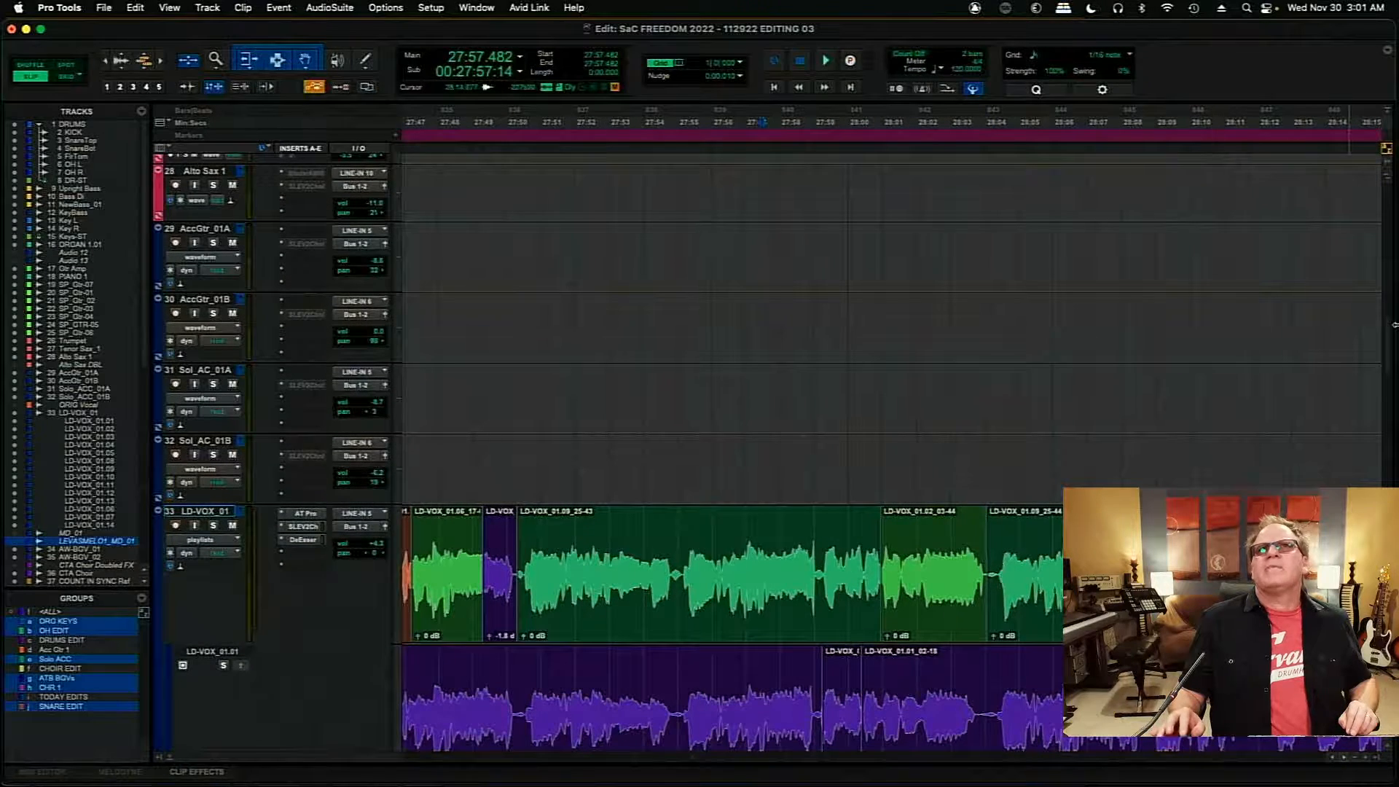
pyautogui.scroll(-15, 1387, 351)
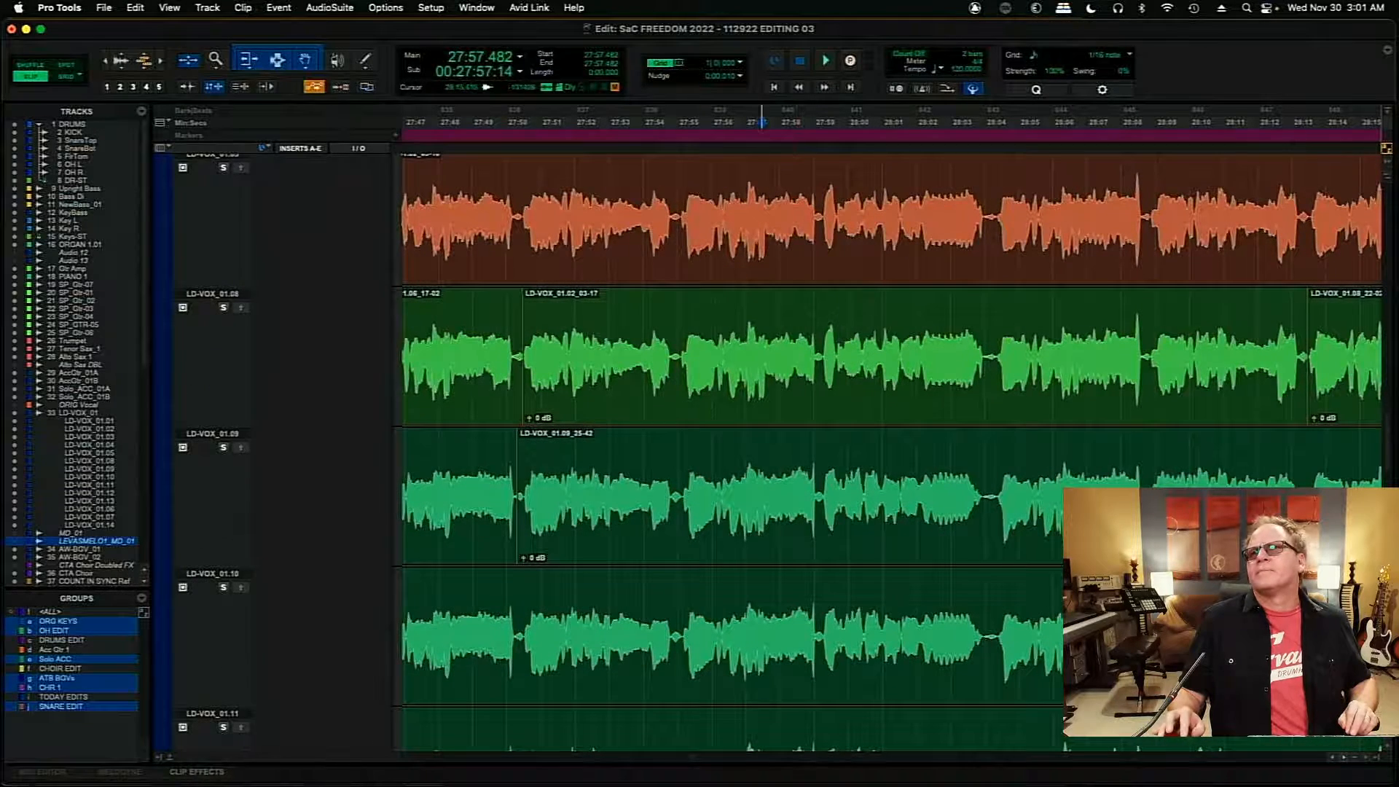
# - Audition the main playlist from 27:56.224, and solo take LD-VOX_01.02 and audition it from 28:04.416
pyautogui.scroll(10, 1387, 447)
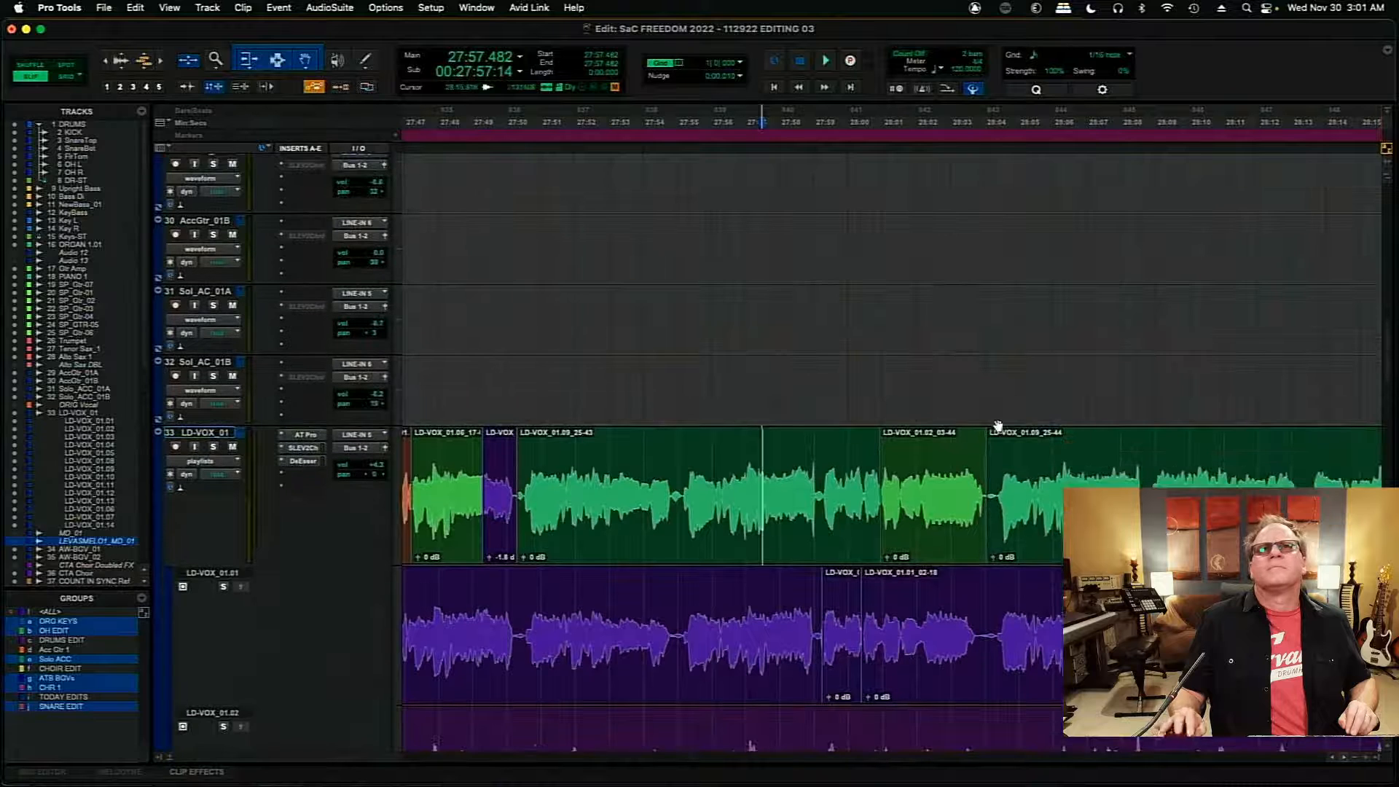
pyautogui.press('space')
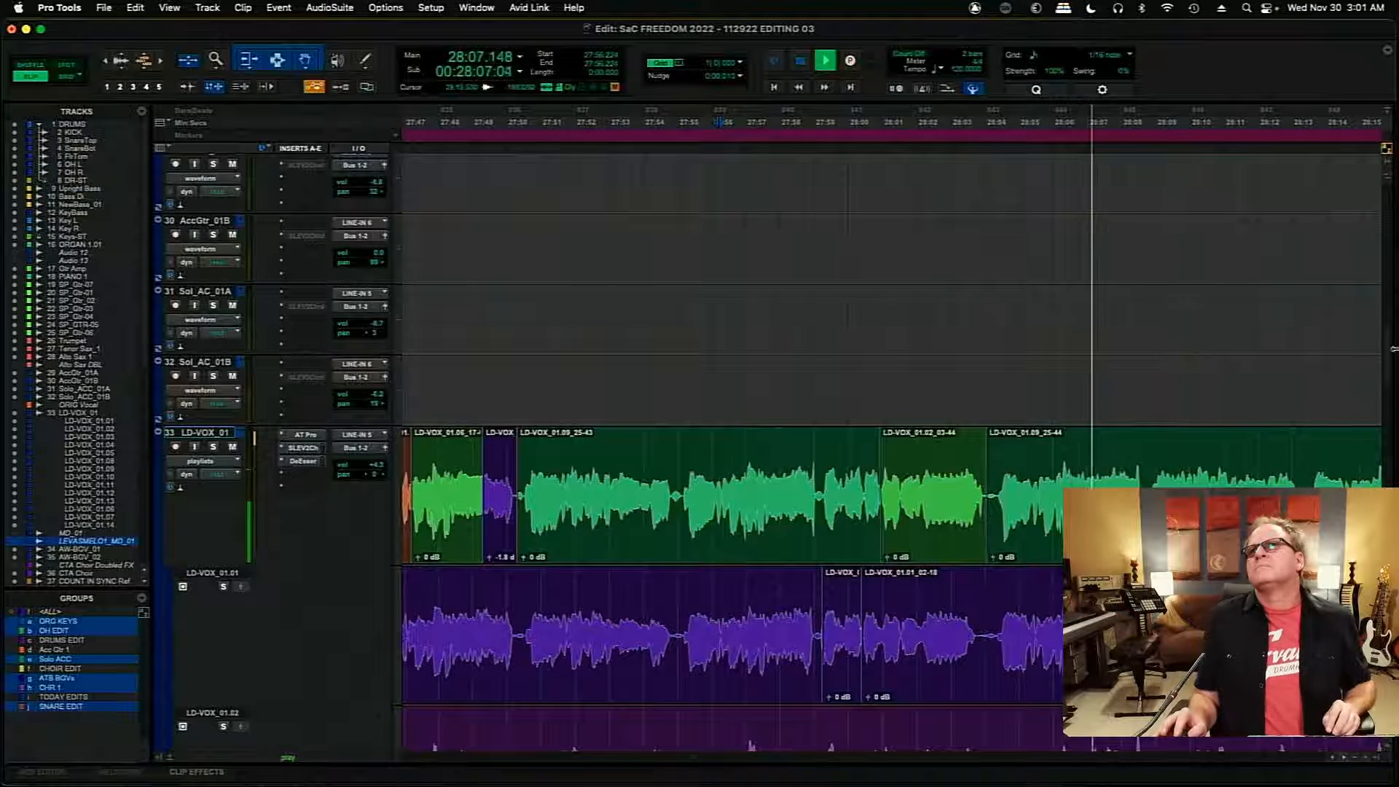
pyautogui.scroll(-3, 1388, 354)
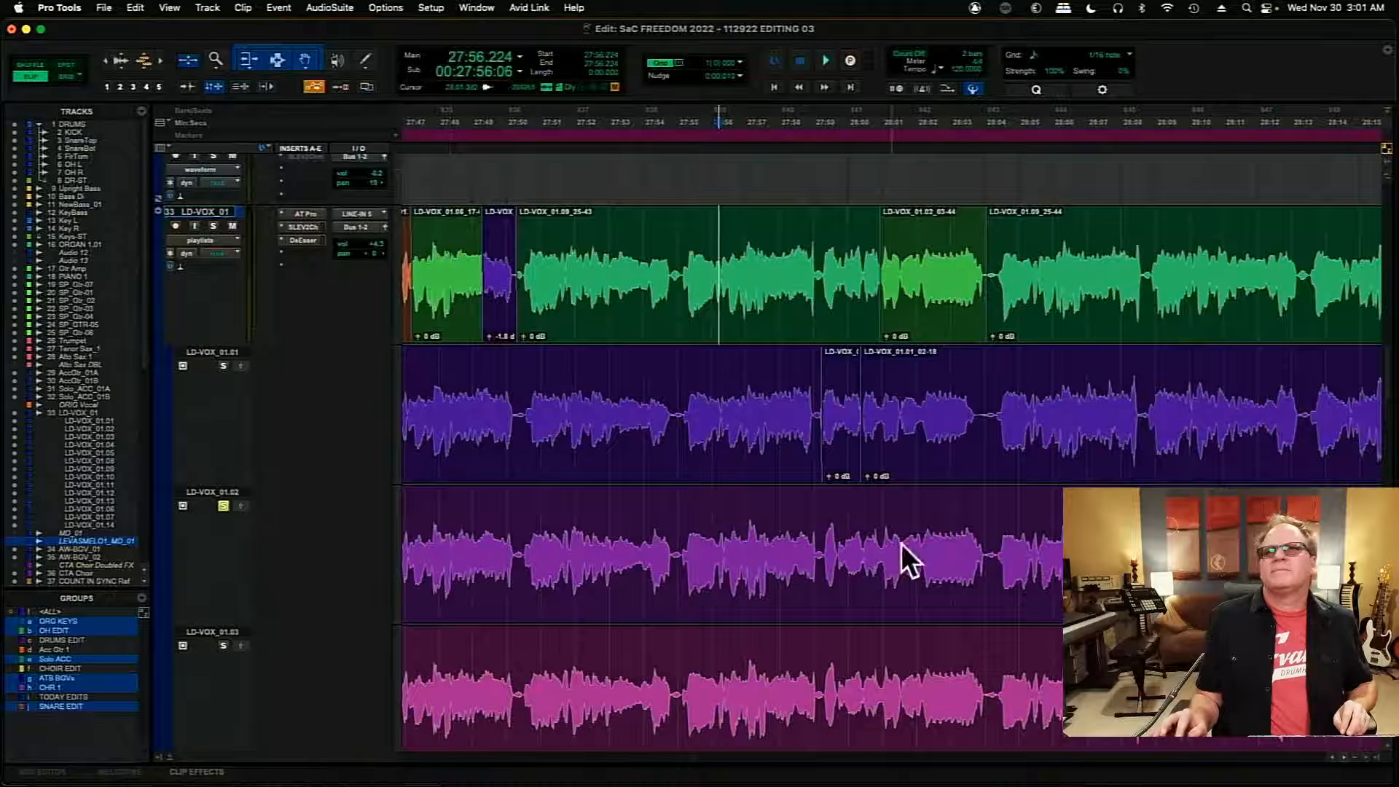
pyautogui.click(996, 514)
pyautogui.press('space')
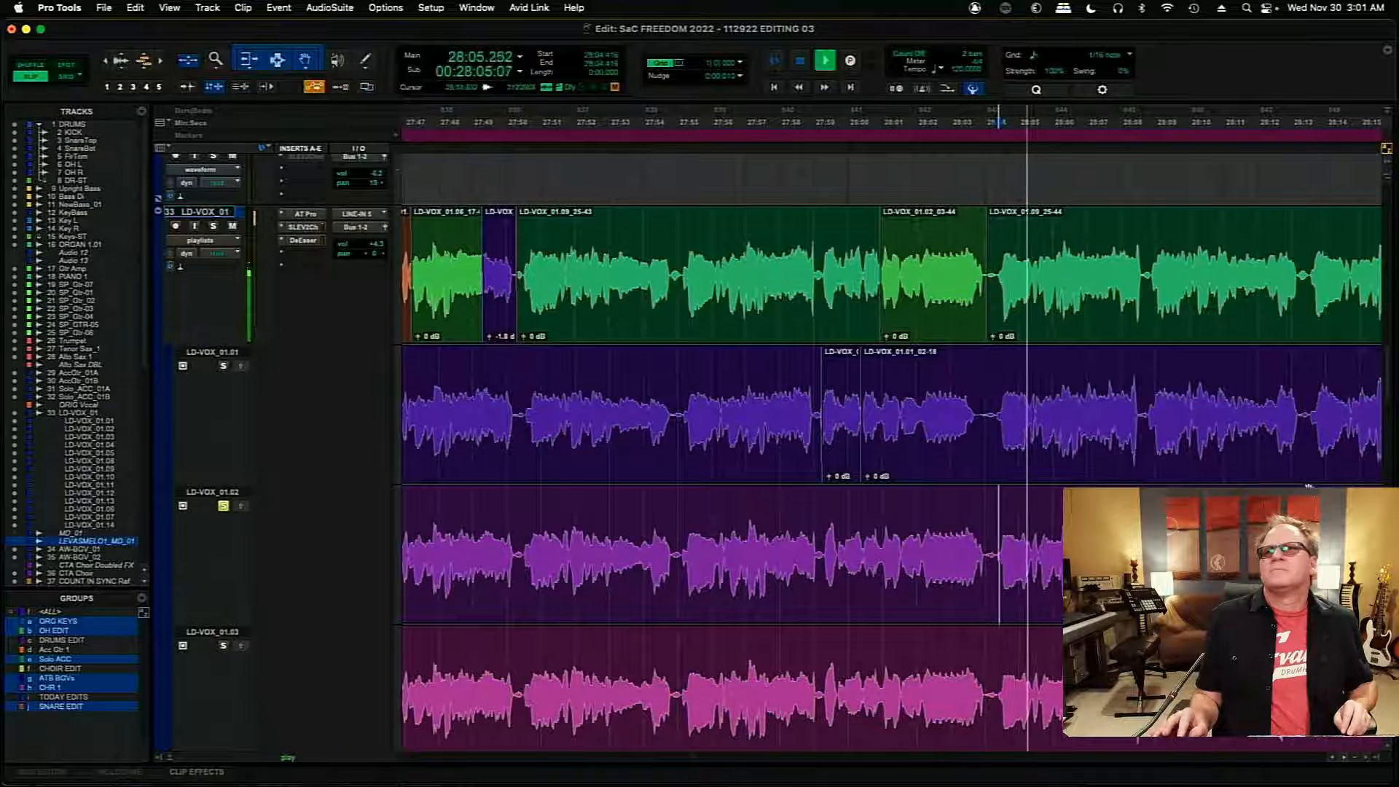
# - Solo takes LD-VOX_01.03 and LD-VOX_01.04 in turn and audition each from 28:04.416
pyautogui.scroll(-3, 1392, 408)
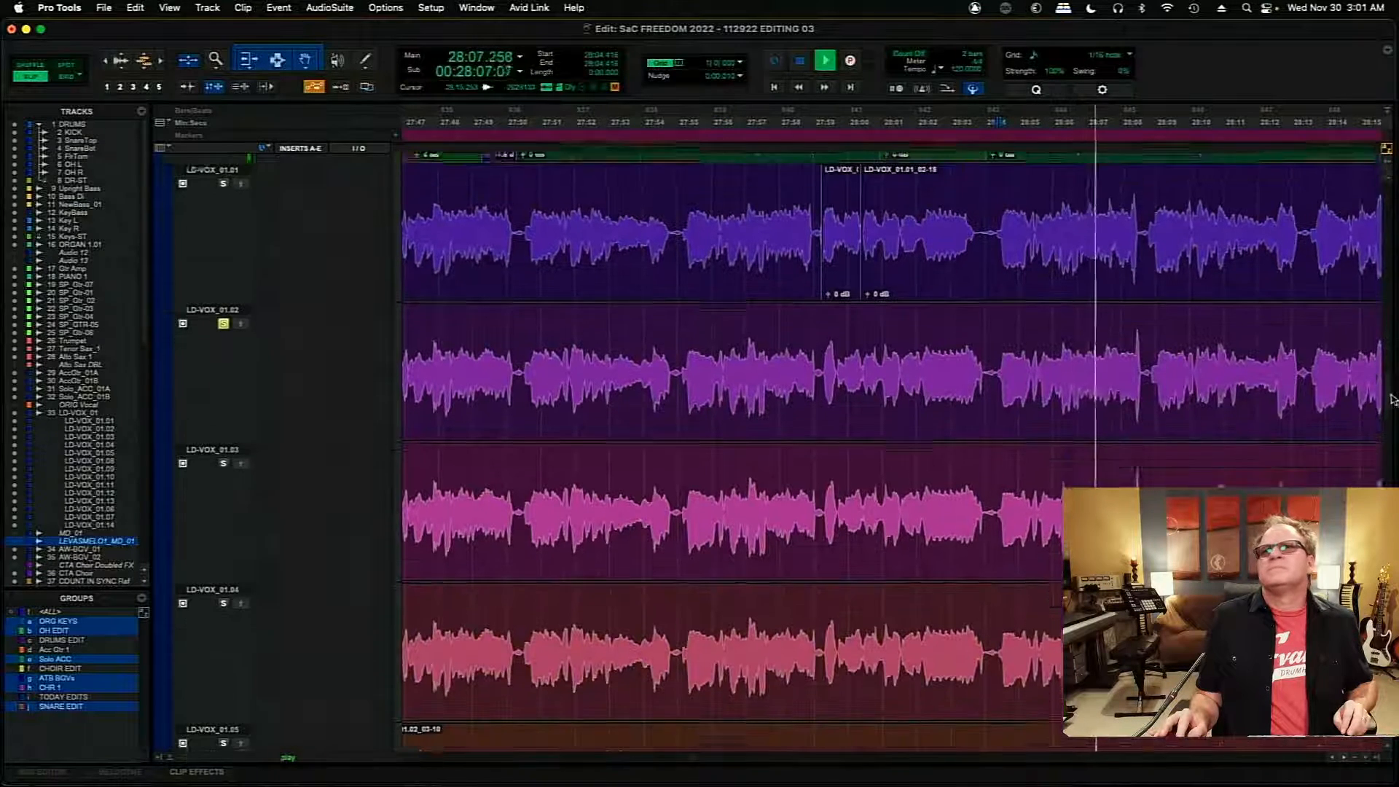
pyautogui.click(223, 440)
pyautogui.press('space')
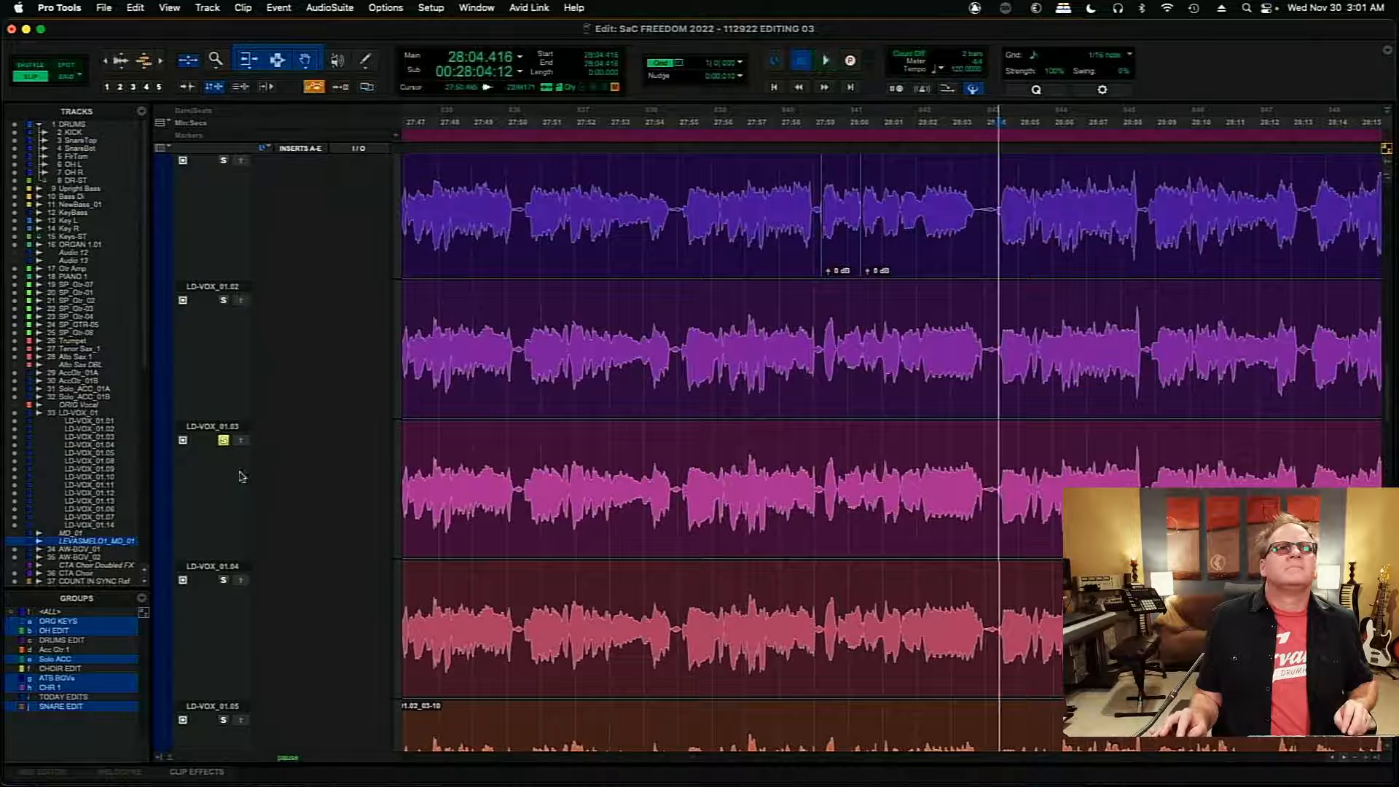
pyautogui.press('space')
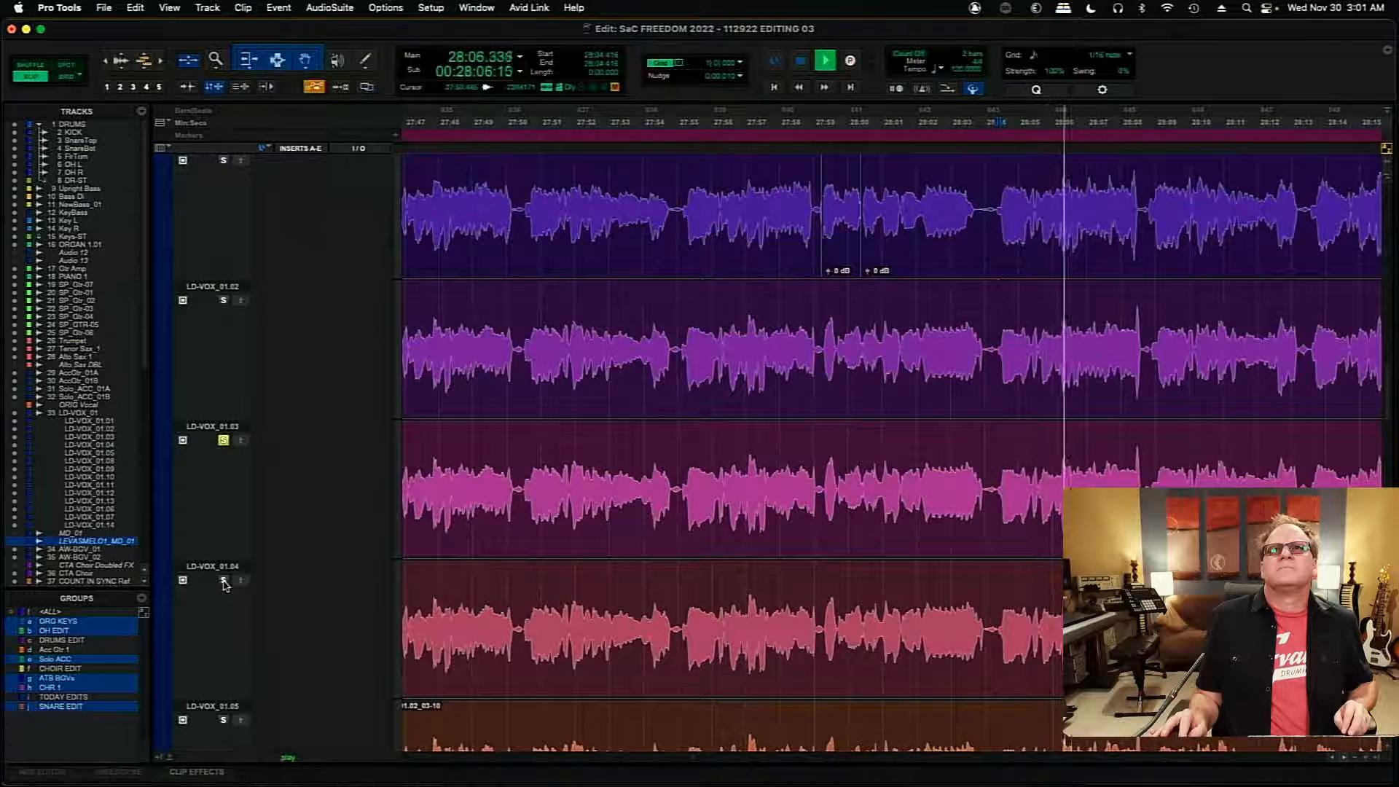
pyautogui.click(224, 580)
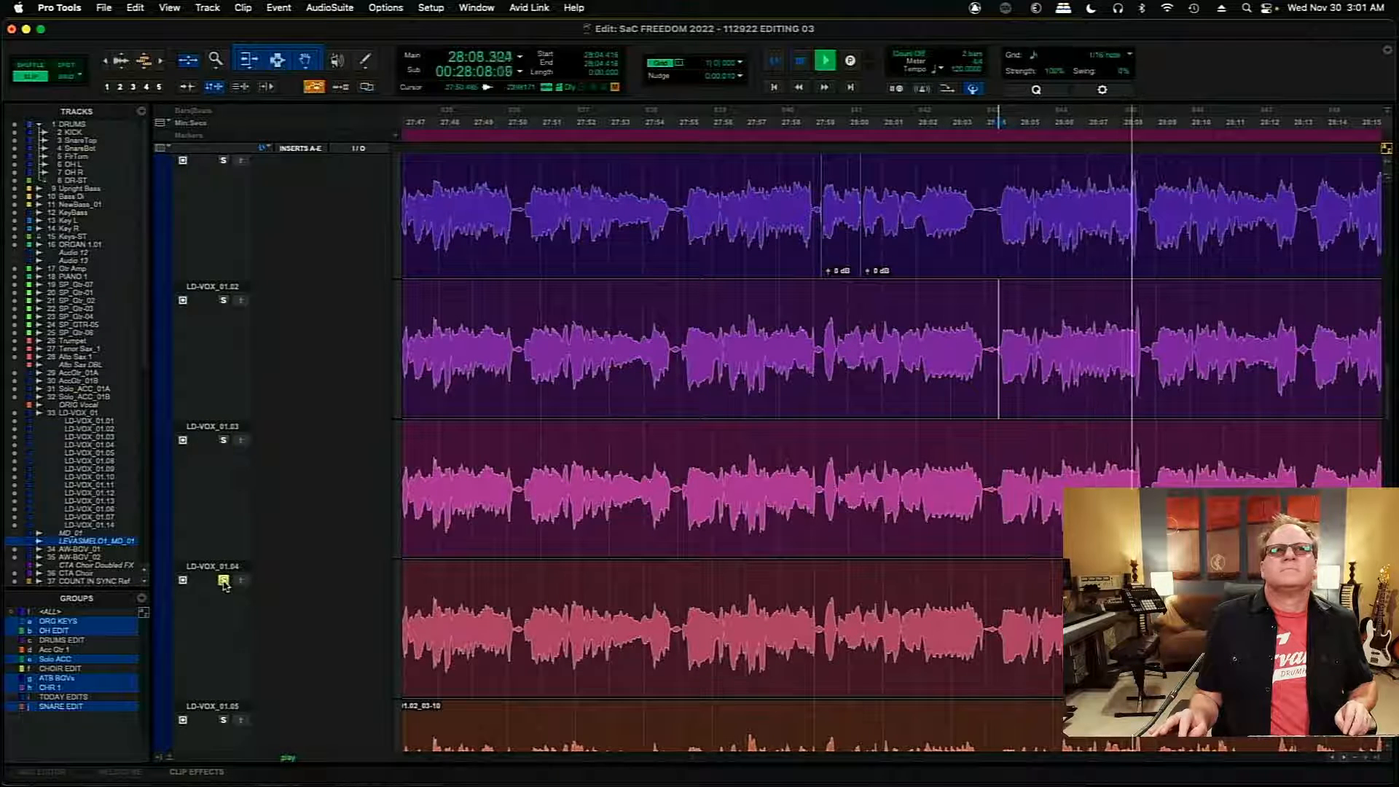
pyautogui.press('space')
pyautogui.press('space')
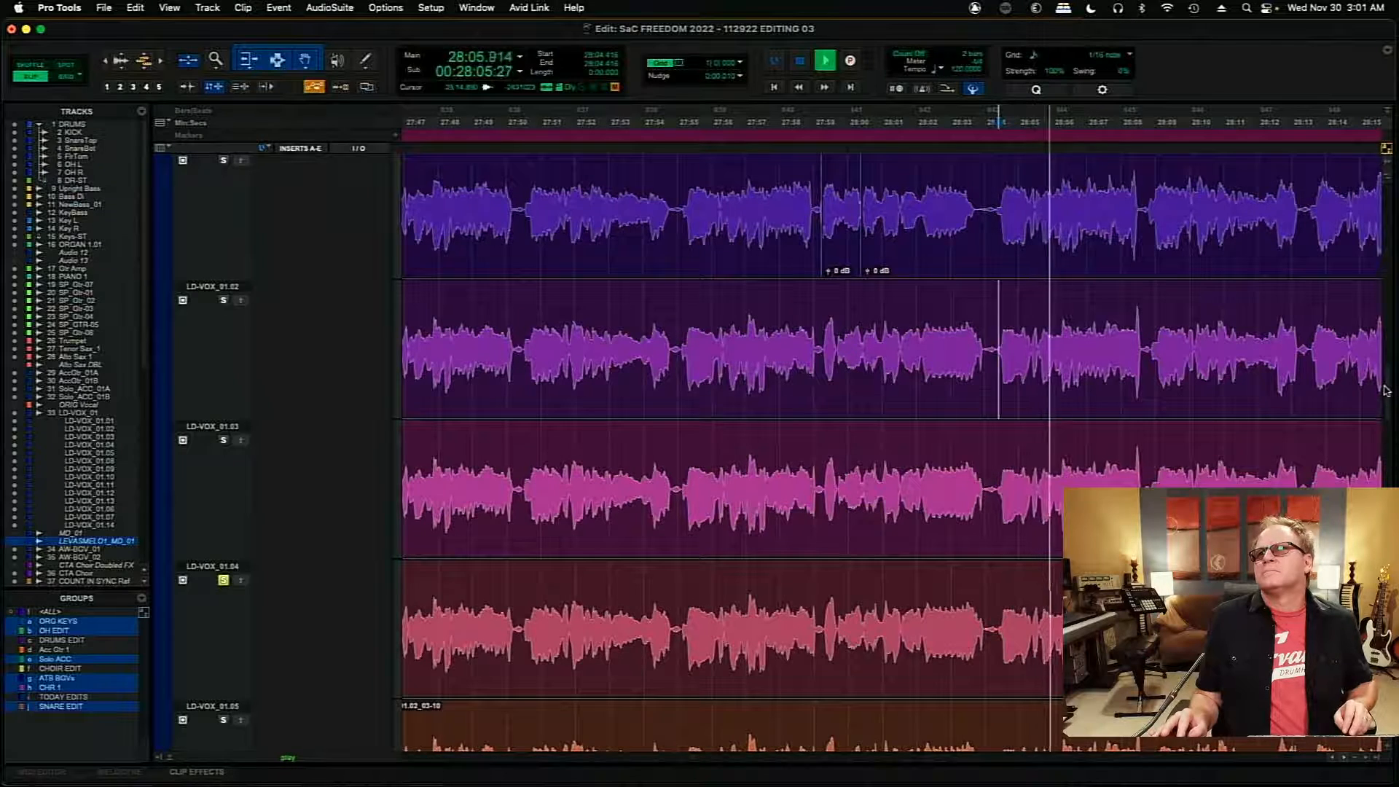
# - Solo and audition takes LD-VOX_01.05 and LD-VOX_01.08 from about 28:04.4, reducing the height of the playlist lanes in between
pyautogui.scroll(-5, 1390, 419)
pyautogui.scroll(-1, 1389, 415)
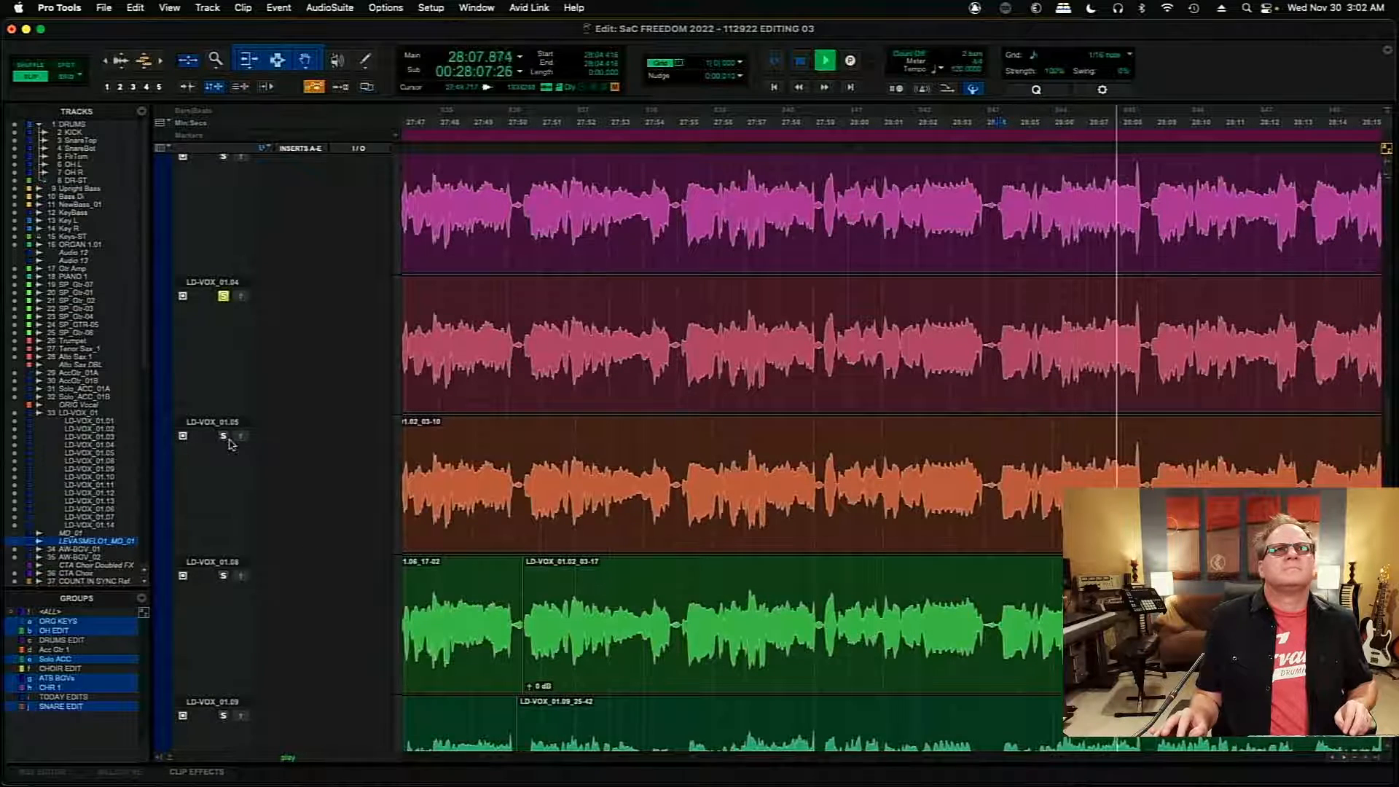
pyautogui.press('space')
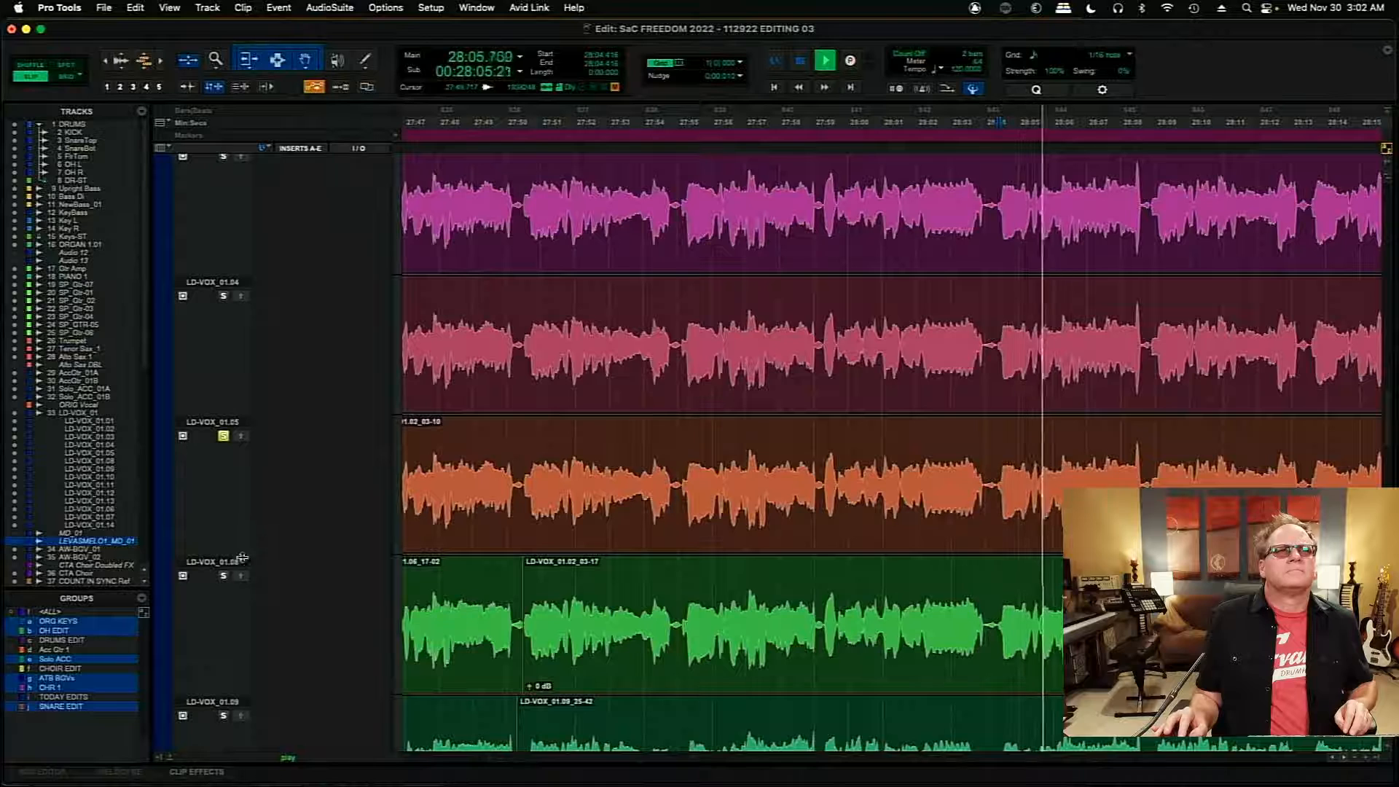
pyautogui.moveTo(239, 554); pyautogui.dragTo(242, 487)
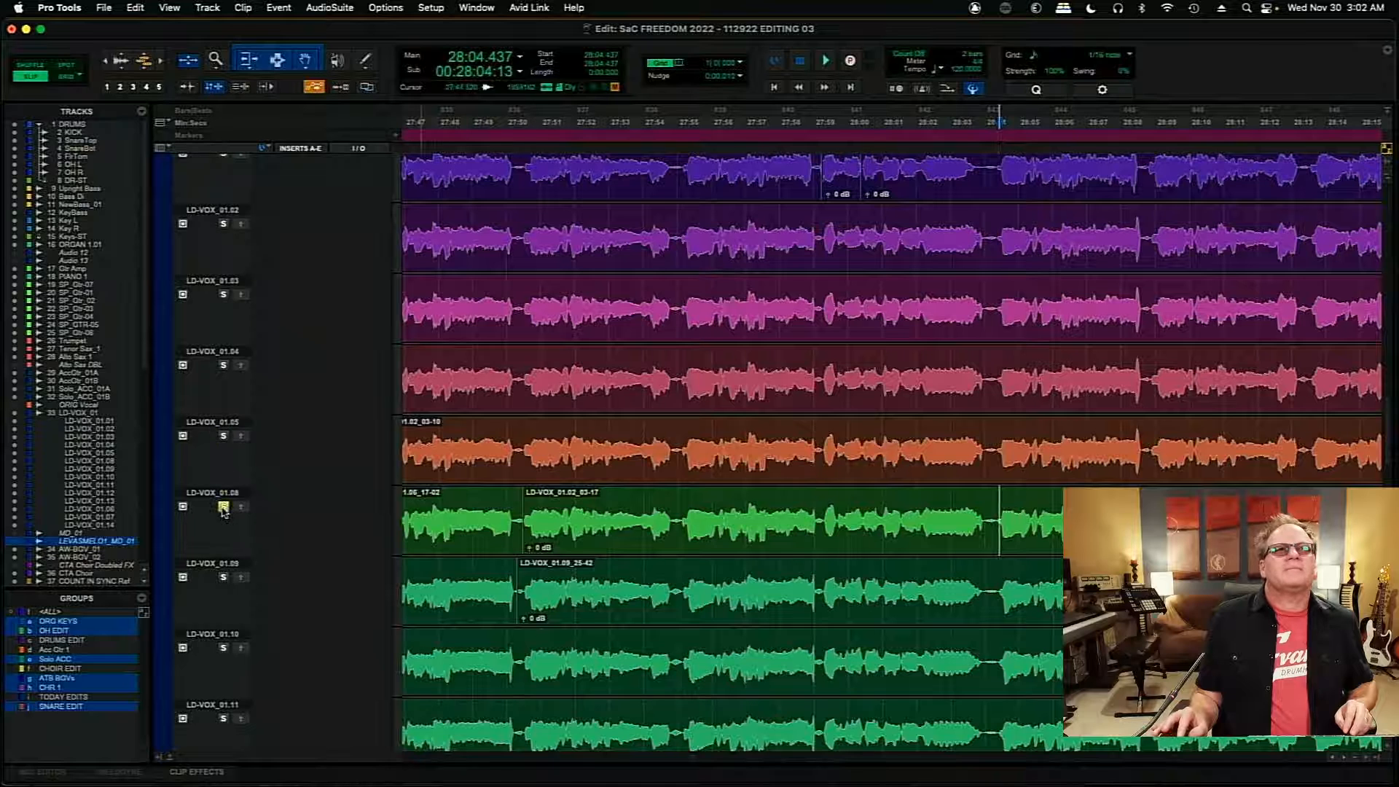
pyautogui.press('space')
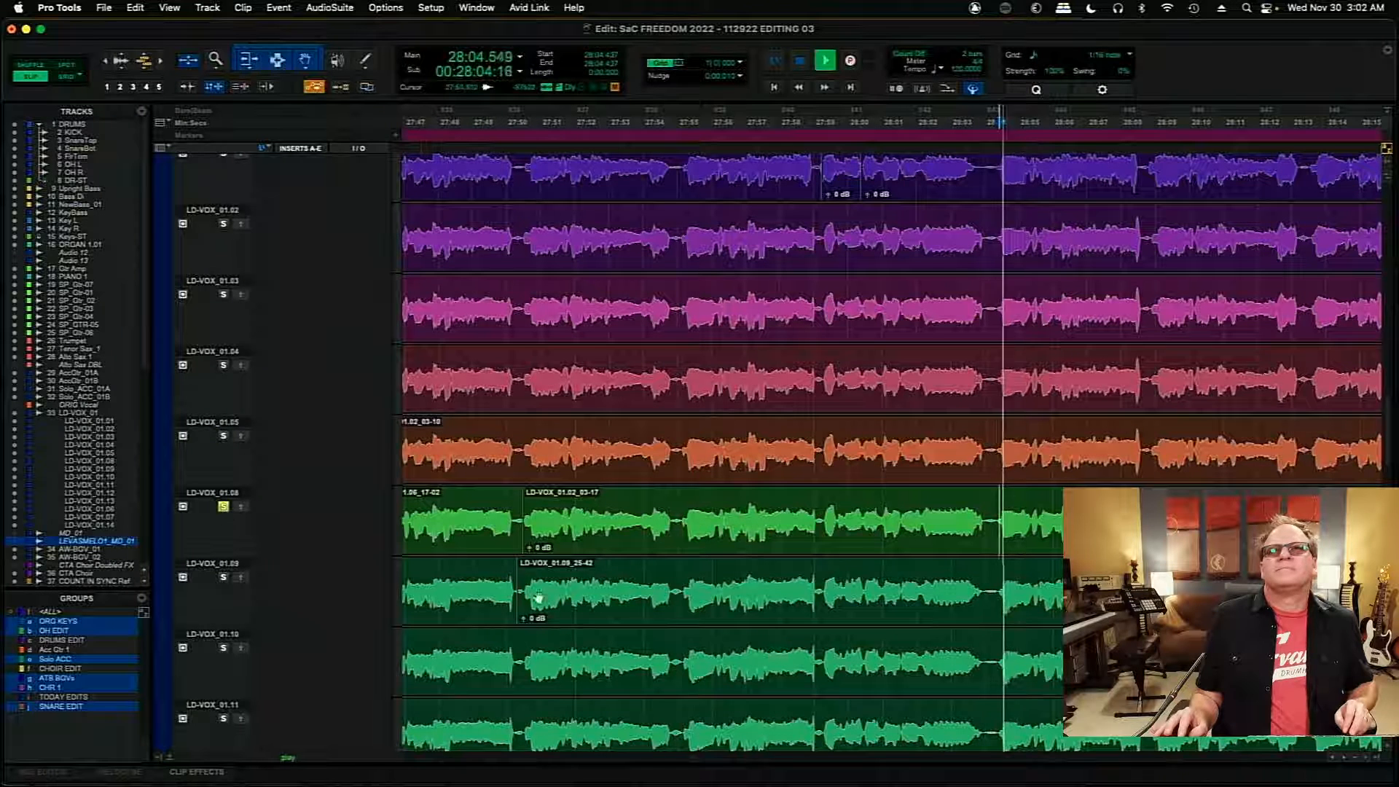
# - Copy the section of take LD-VOX_01.08 from 28:04.330 to about 28:06.59 onto the main playlist
pyautogui.click(1004, 518)
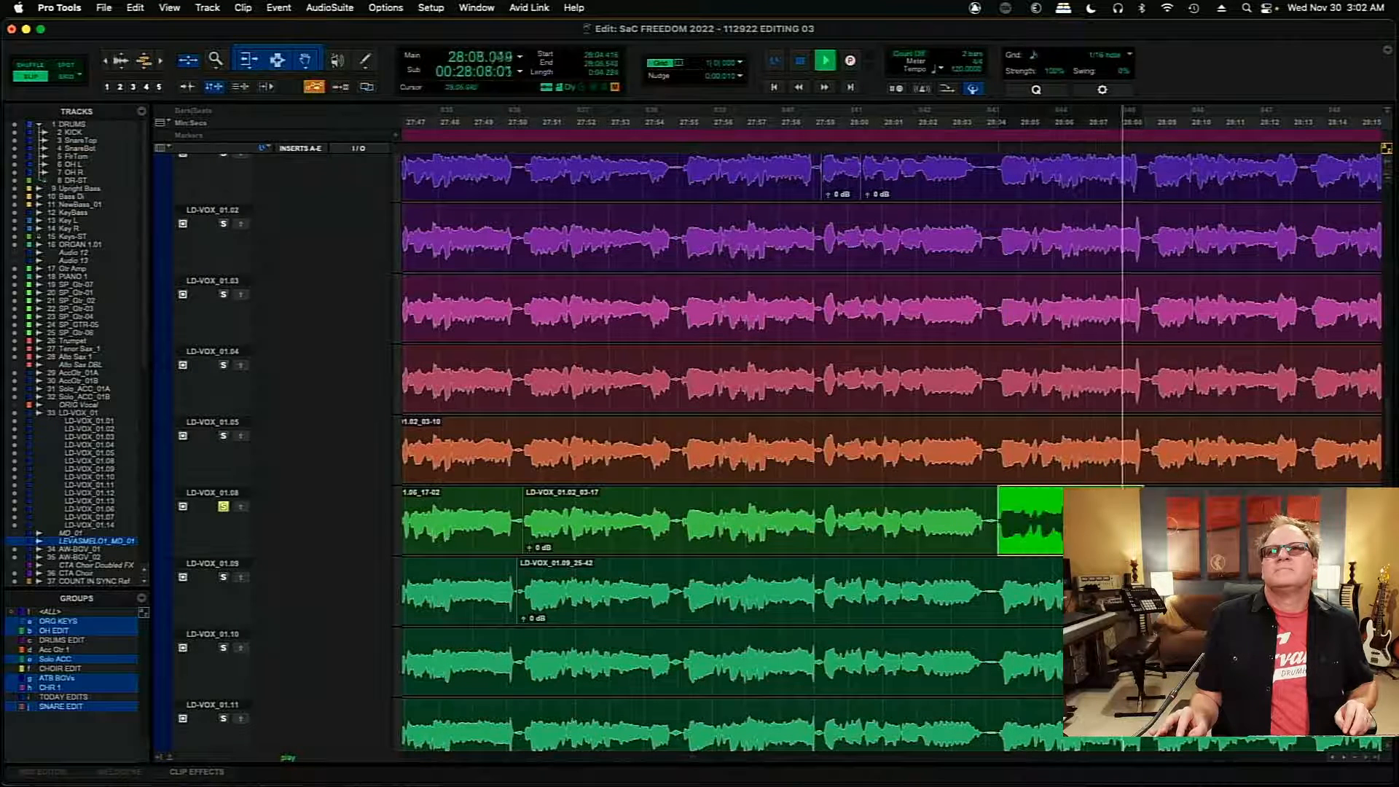
pyautogui.press('space')
pyautogui.click(1071, 531)
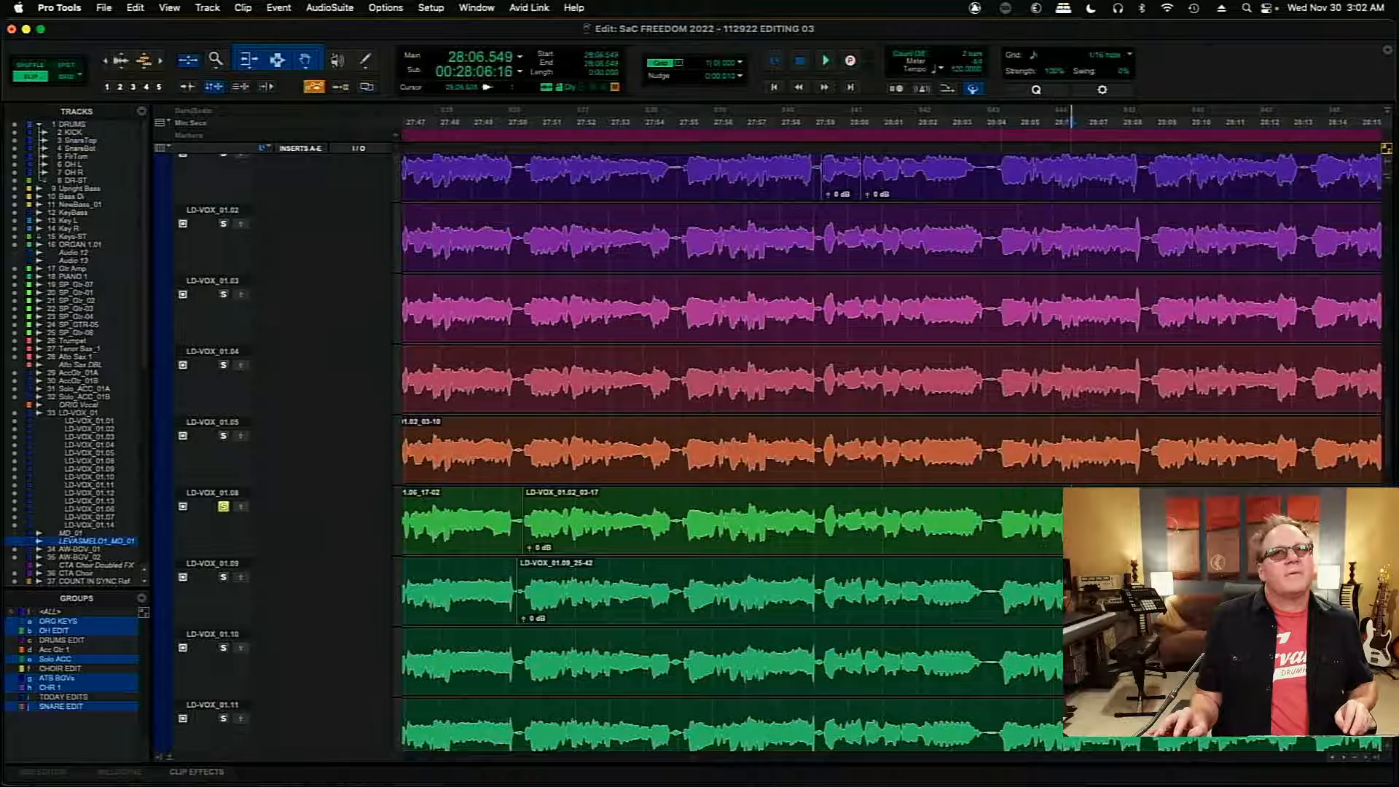
pyautogui.moveTo(996, 519); pyautogui.dragTo(1059, 521)
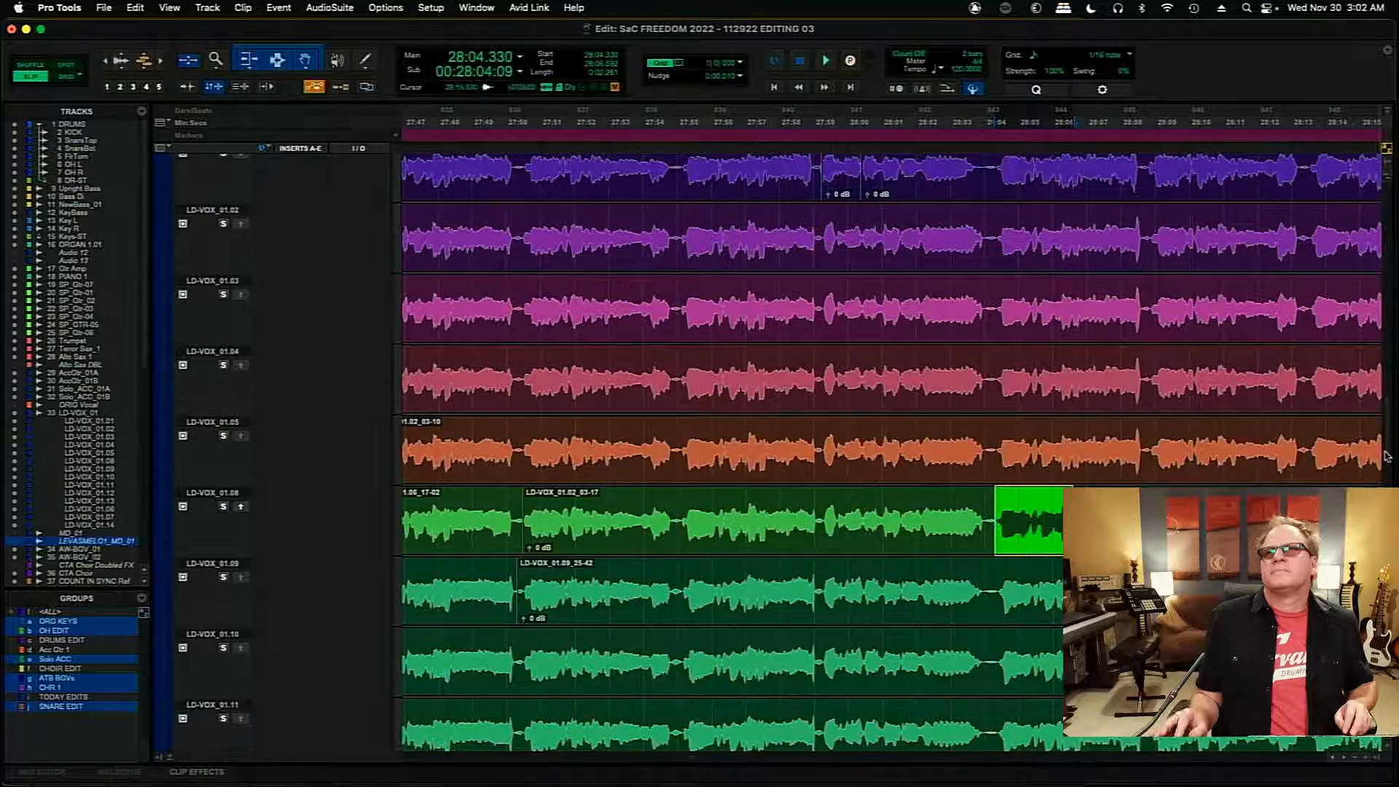
# - Audition the main playlist from about 28:03.0 across the newly inserted section and the phrases that follow it
pyautogui.scroll(-6, 1387, 456)
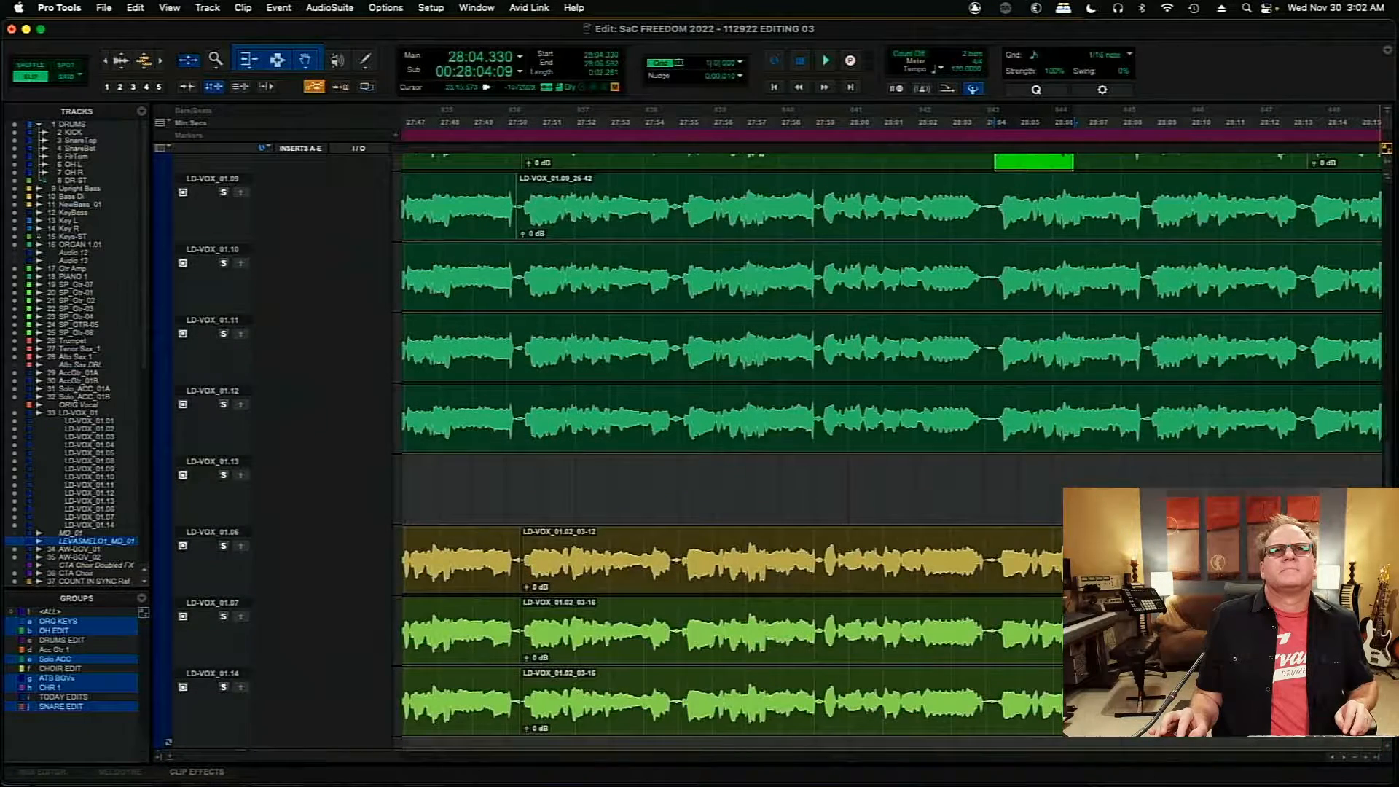
pyautogui.scroll(1, 890, 452)
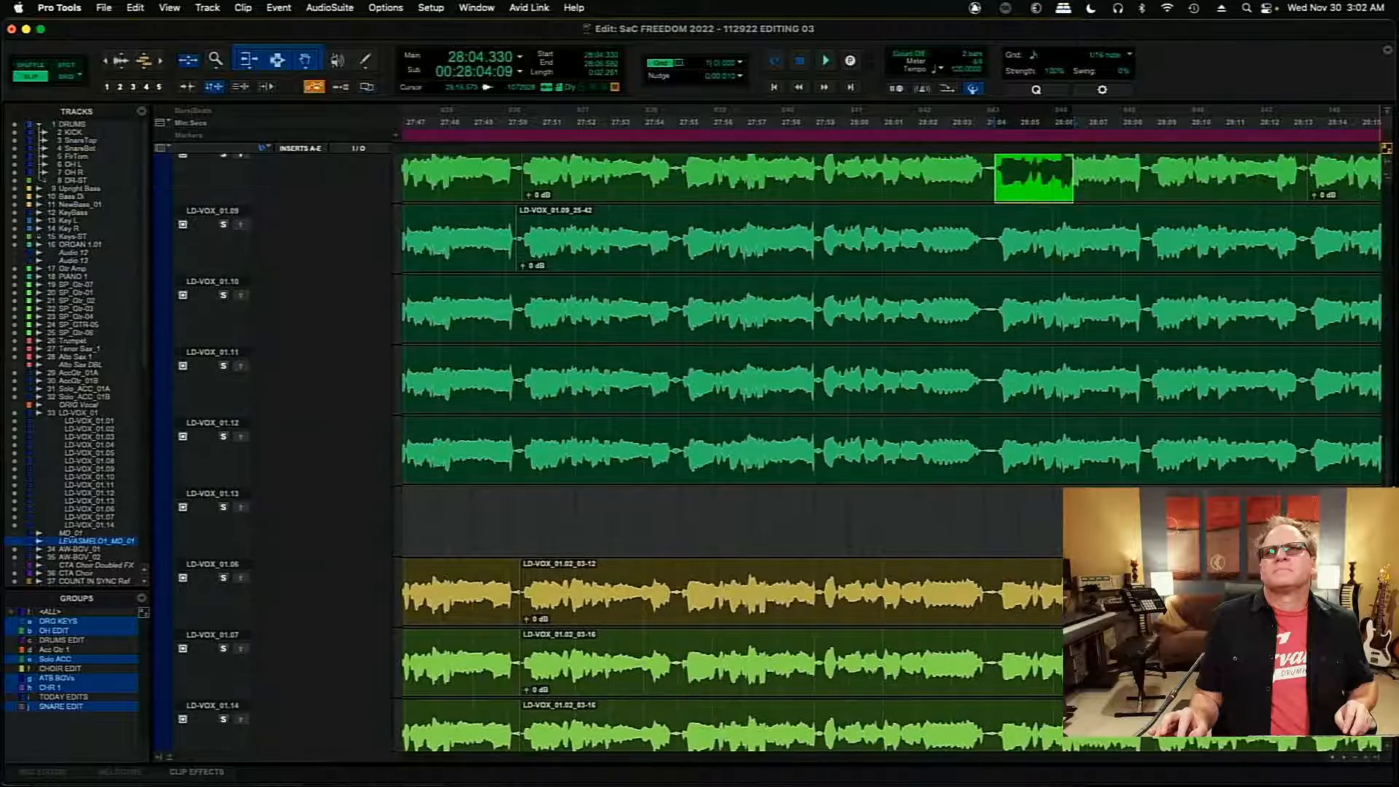
pyautogui.scroll(1, 780, 452)
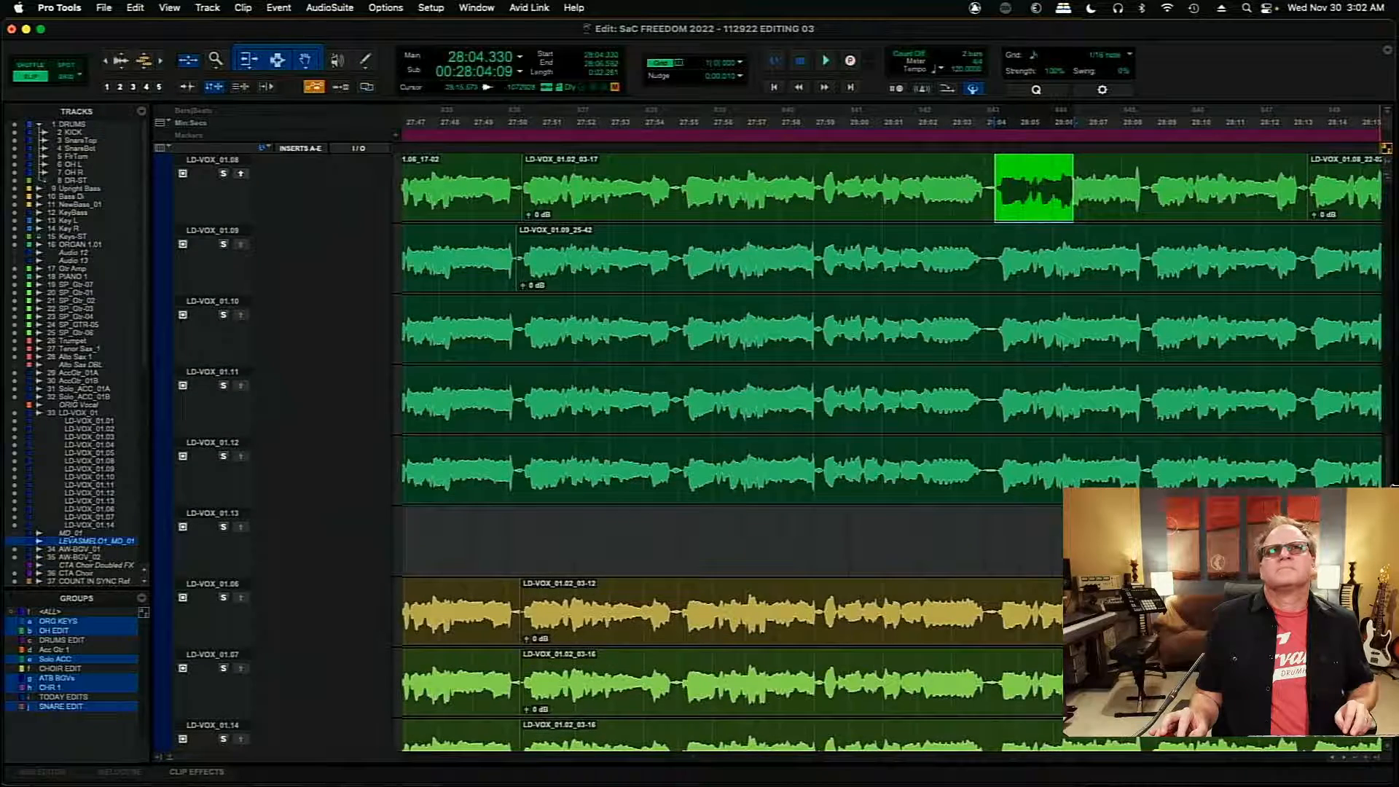
pyautogui.scroll(10, 1379, 416)
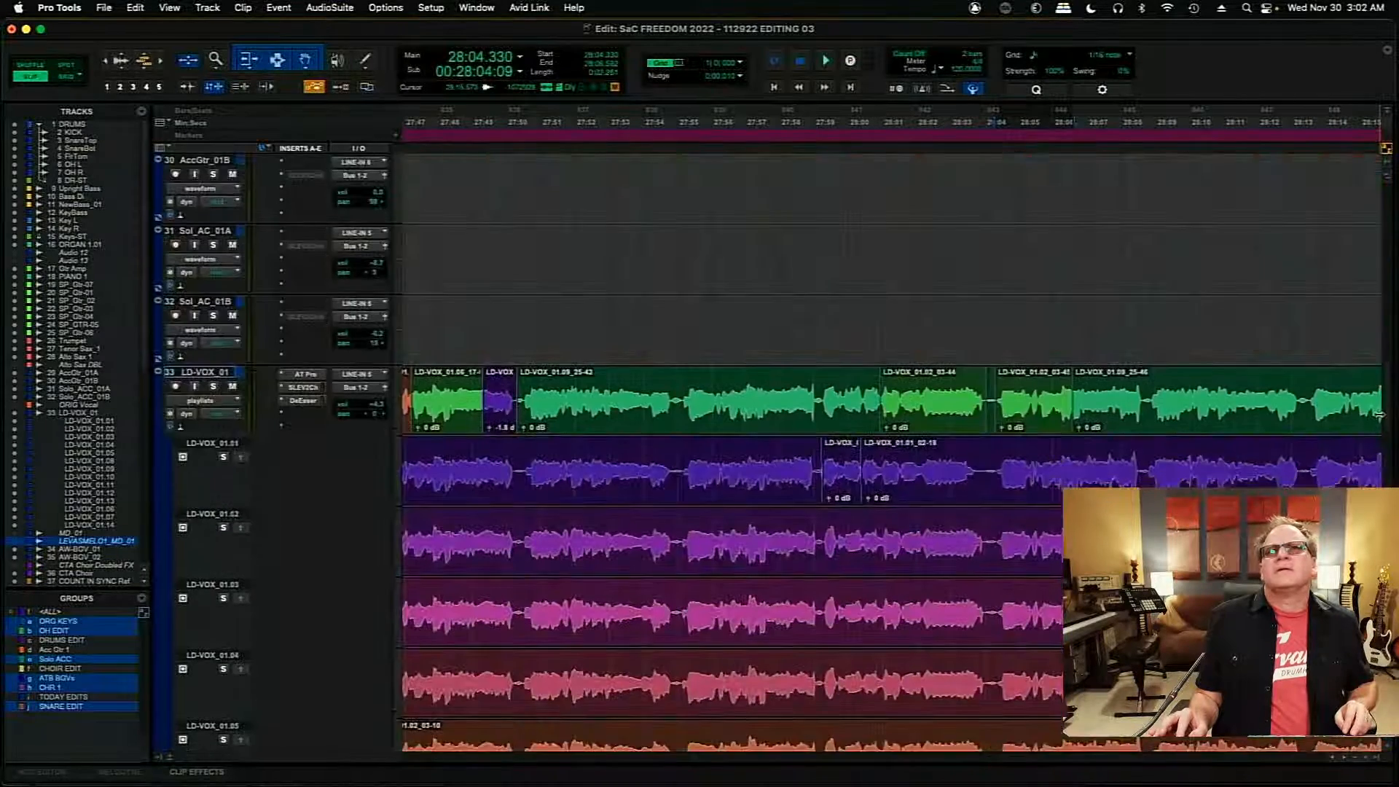
pyautogui.scroll(-2, 1379, 417)
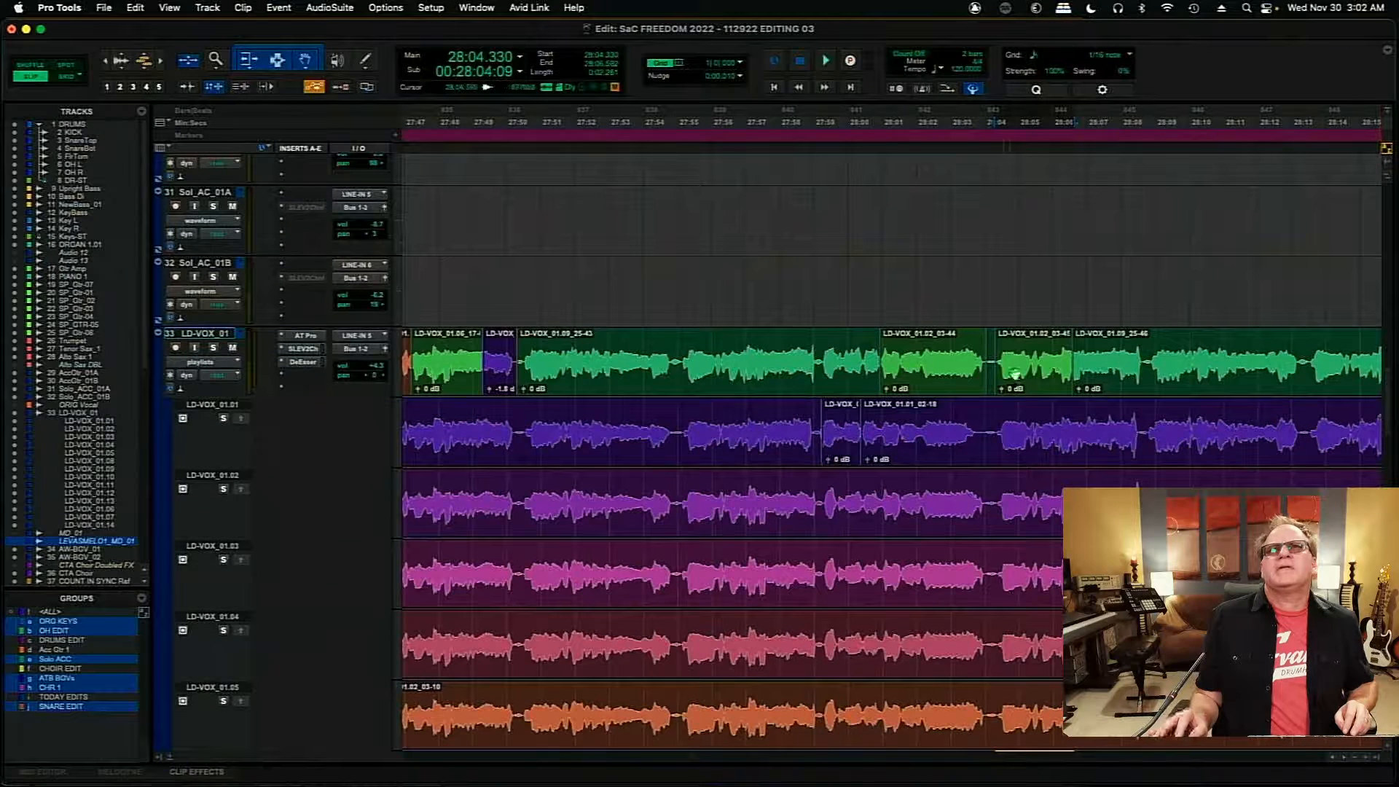
pyautogui.click(950, 345)
pyautogui.press('space')
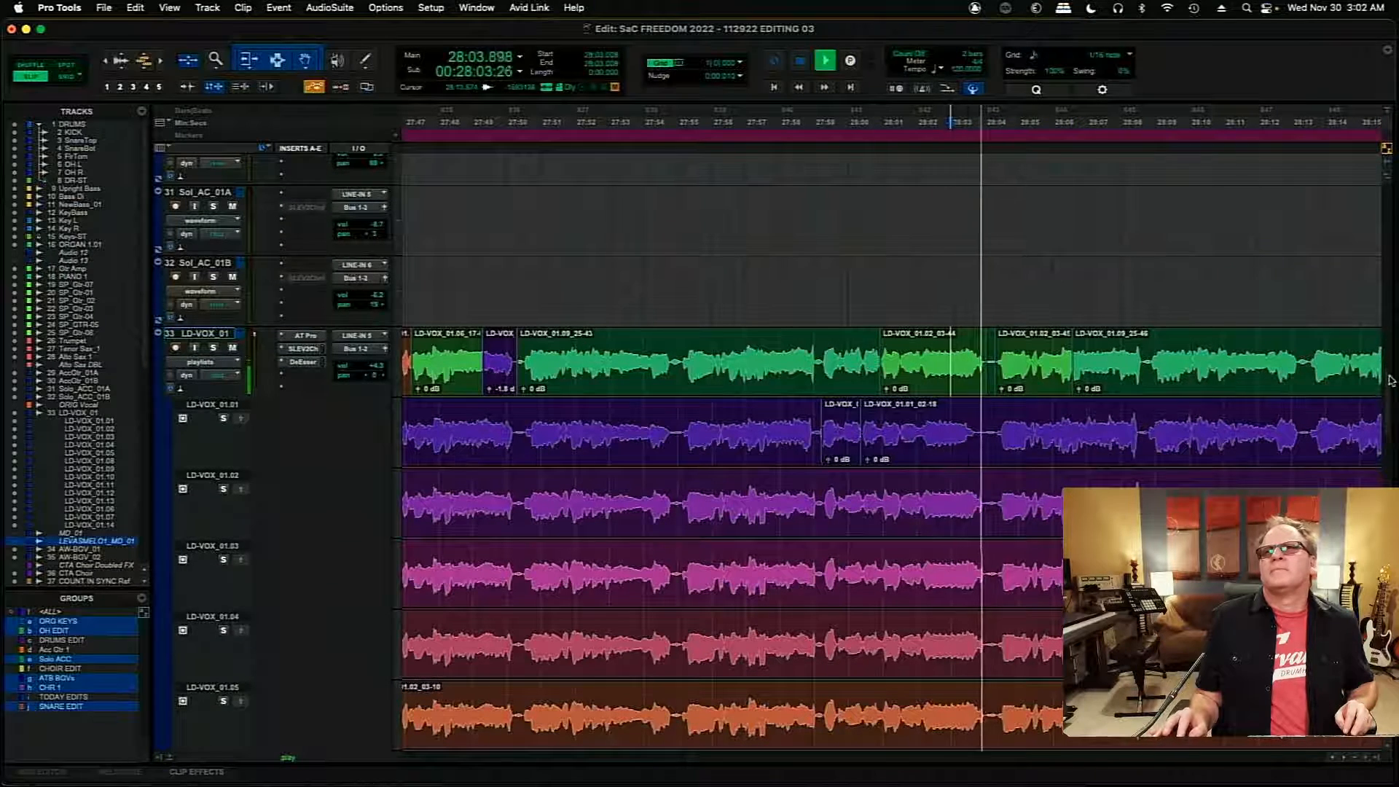
pyautogui.scroll(-15, 1379, 416)
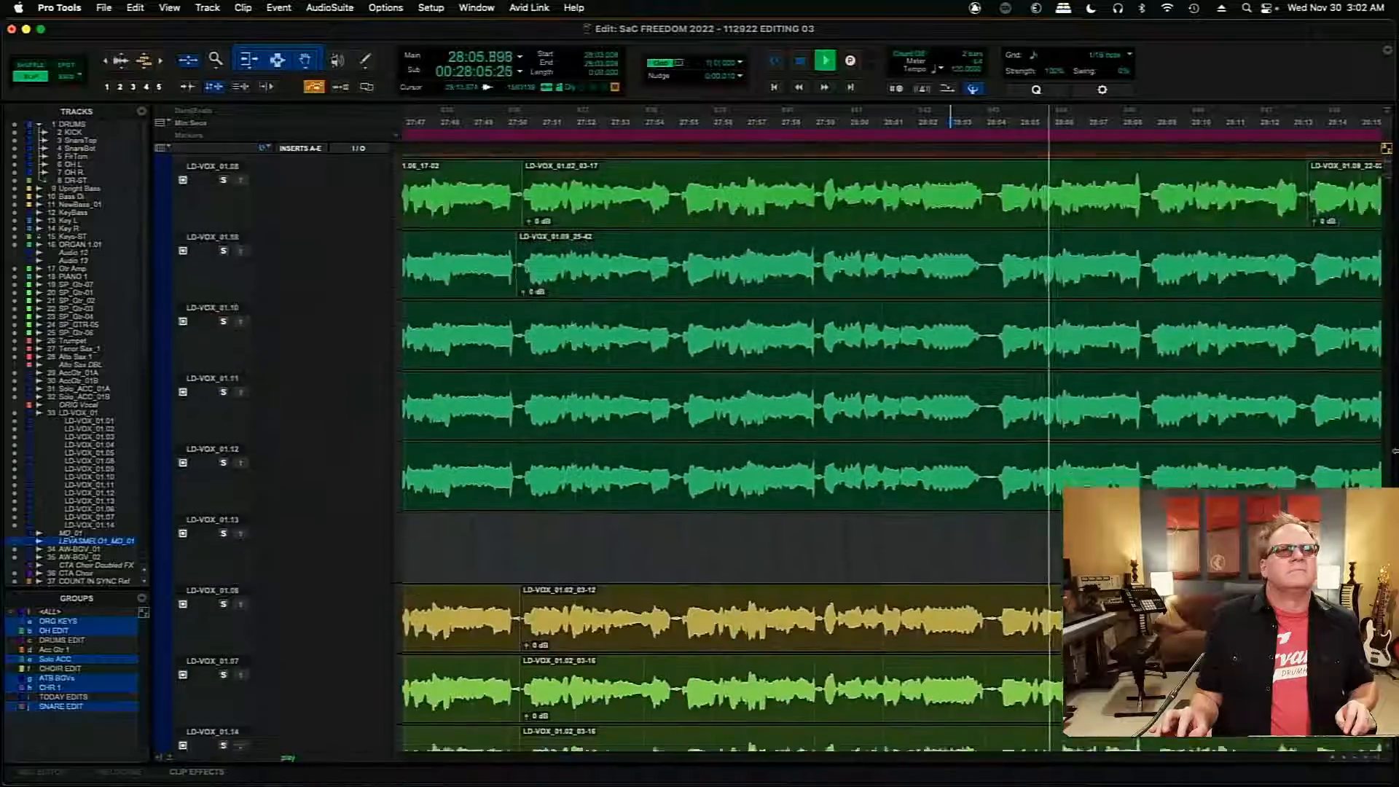
pyautogui.scroll(12, 1371, 367)
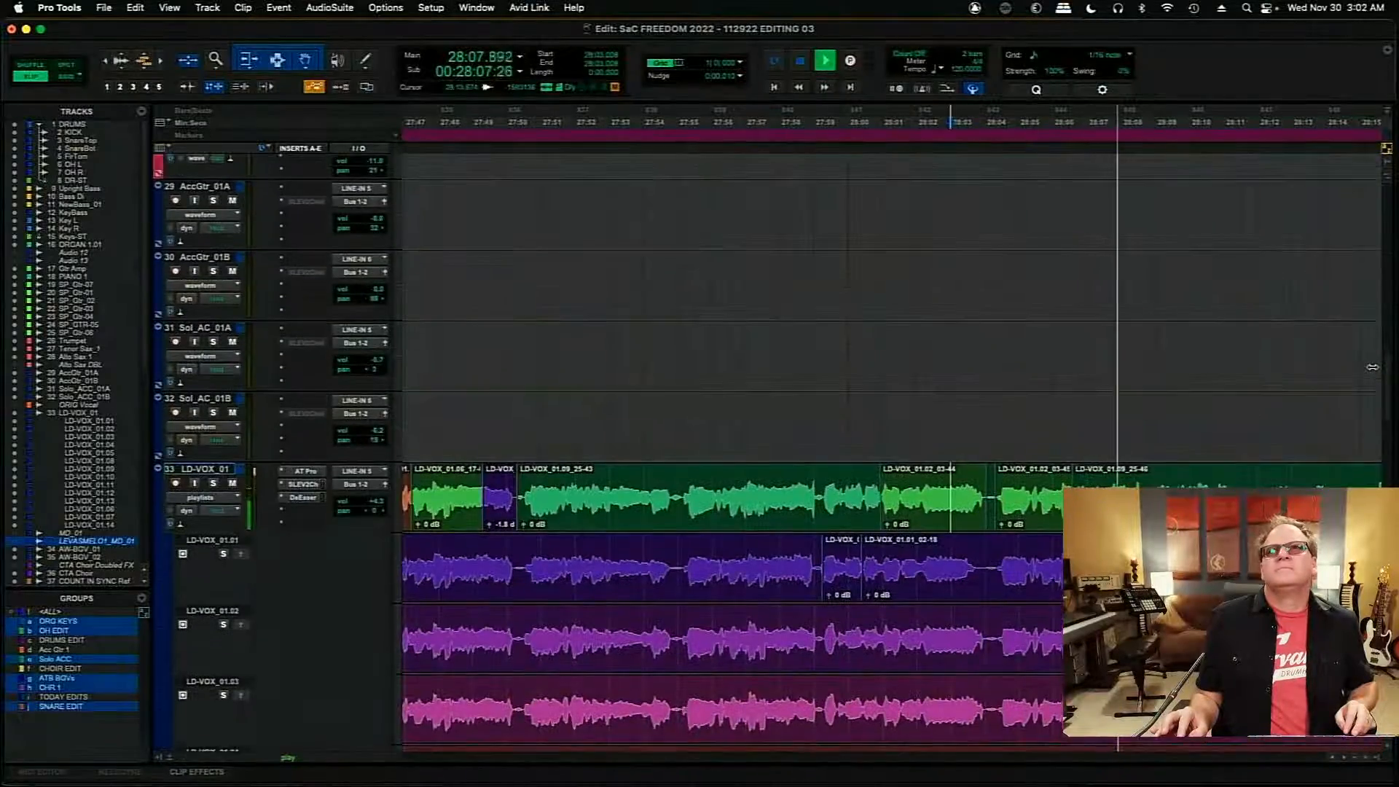
pyautogui.scroll(-3, 1372, 367)
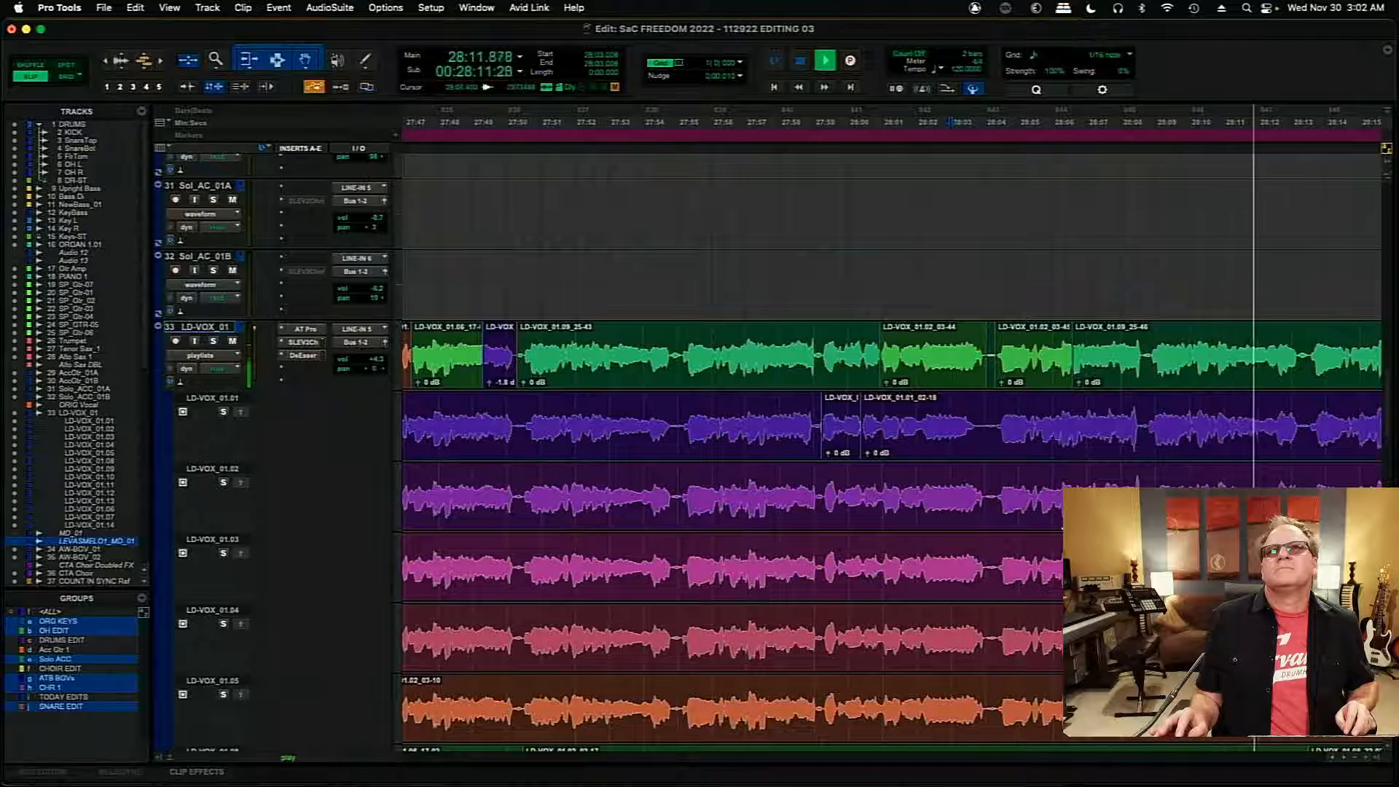
# - Zoom in on the phrase around 28:06, then solo takes LD-VOX_01.03 and LD-VOX_01.04 in turn and audition from 28:05.610
pyautogui.press('t')
pyautogui.press('t')
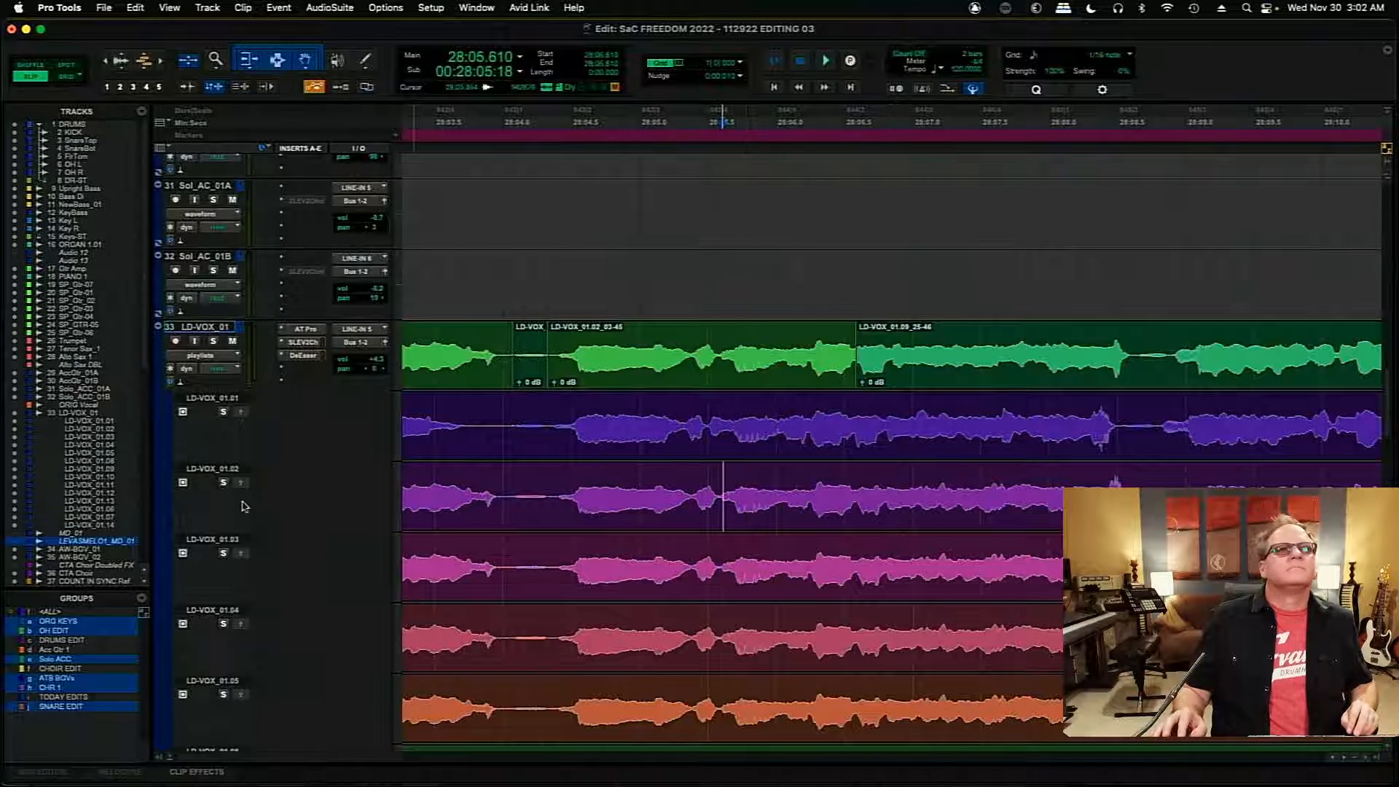
pyautogui.click(223, 553)
pyautogui.press('space')
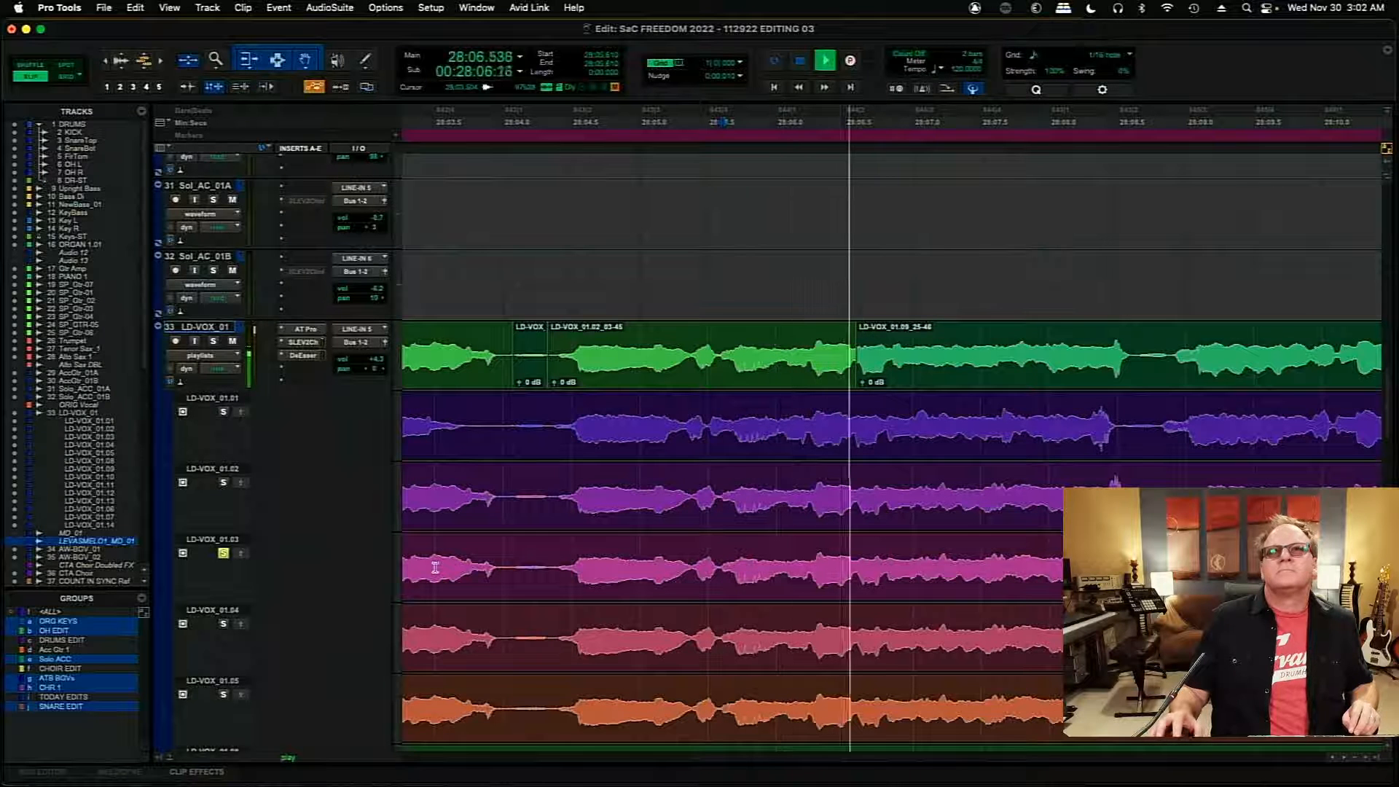
pyautogui.press('space')
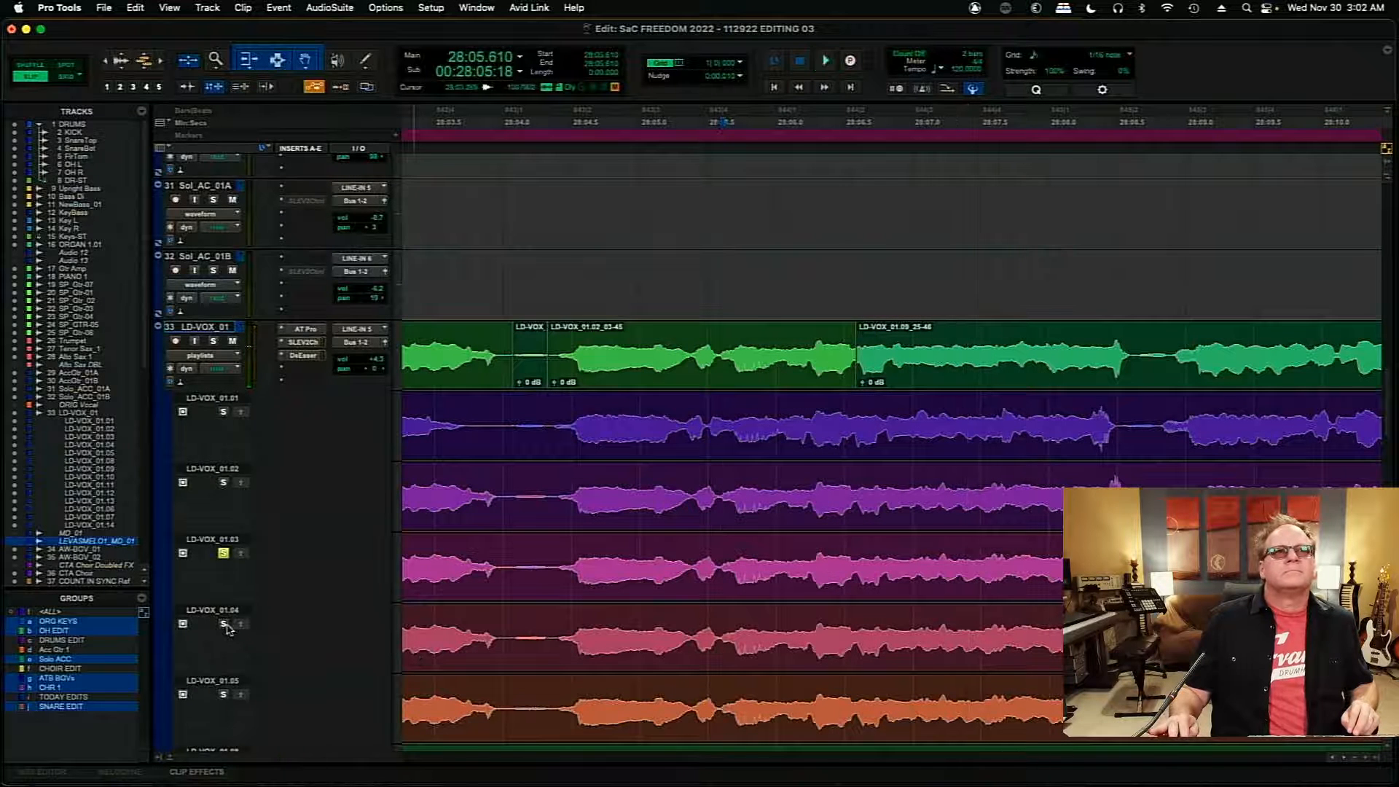
pyautogui.press('space')
pyautogui.press('space')
# - Clear the pause from 28:04.058 to 28:04.370 on takes LD-VOX_01.01 to 01.05, and from 28:04.128 to about 28:04.3 on 01.08 to 01.10
pyautogui.moveTo(509, 428); pyautogui.dragTo(550, 694)
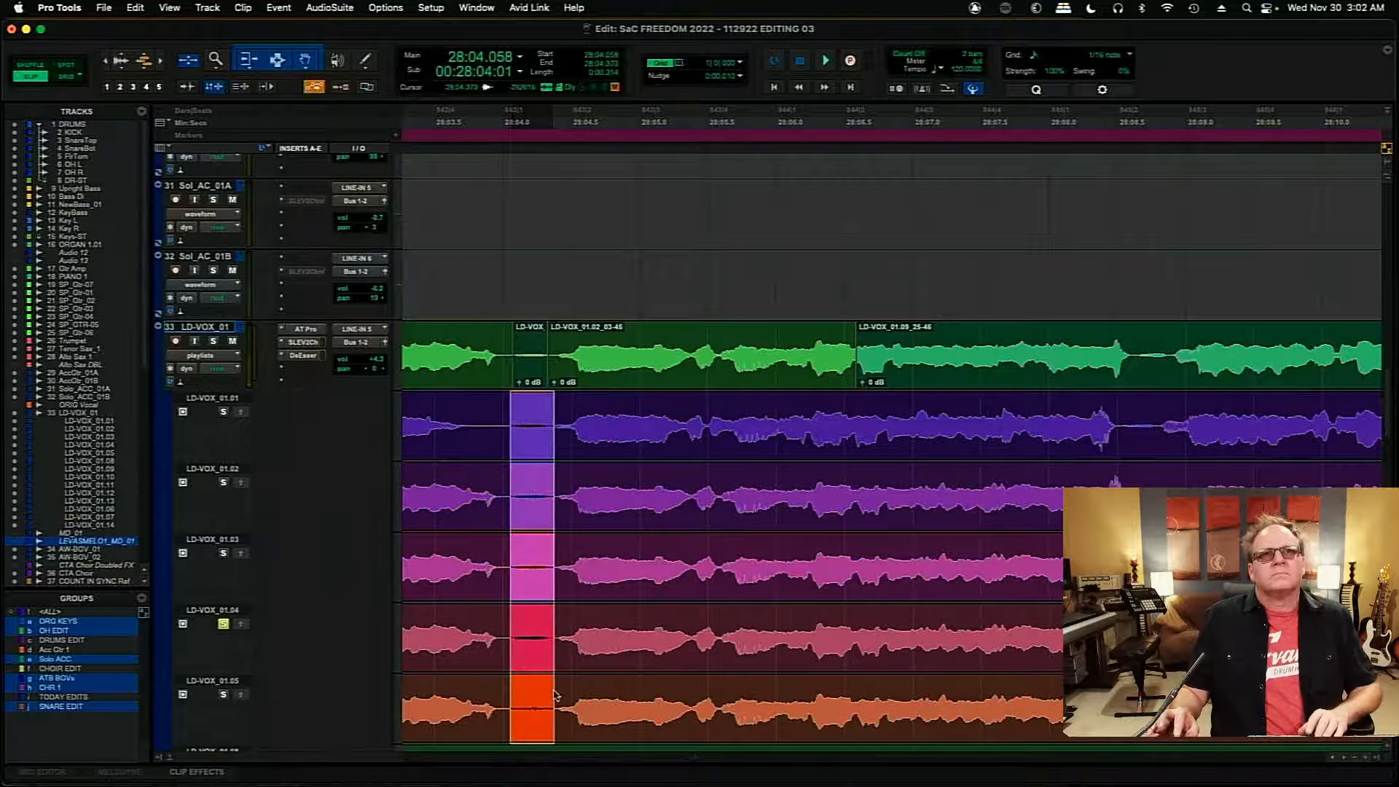
pyautogui.press('Delete')
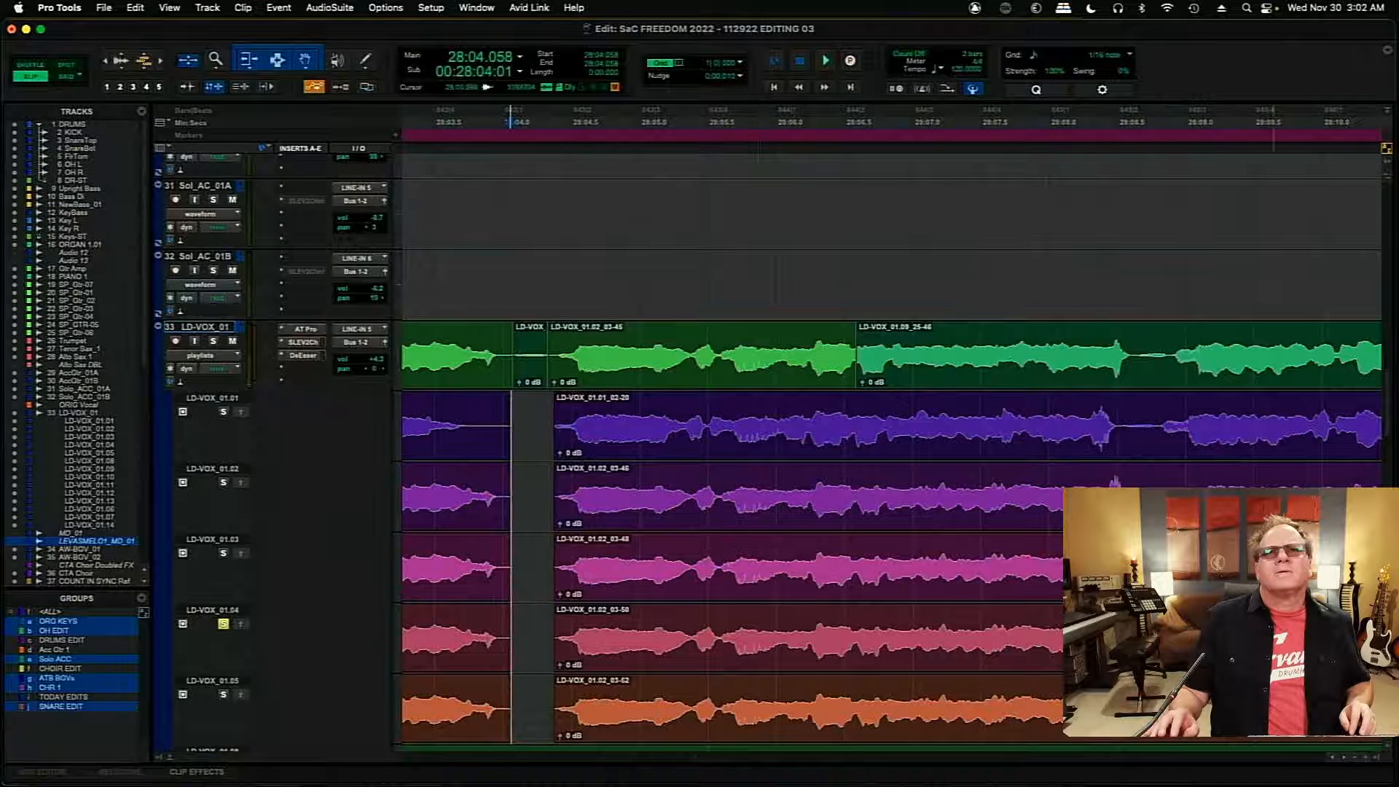
pyautogui.scroll(-1, 1389, 372)
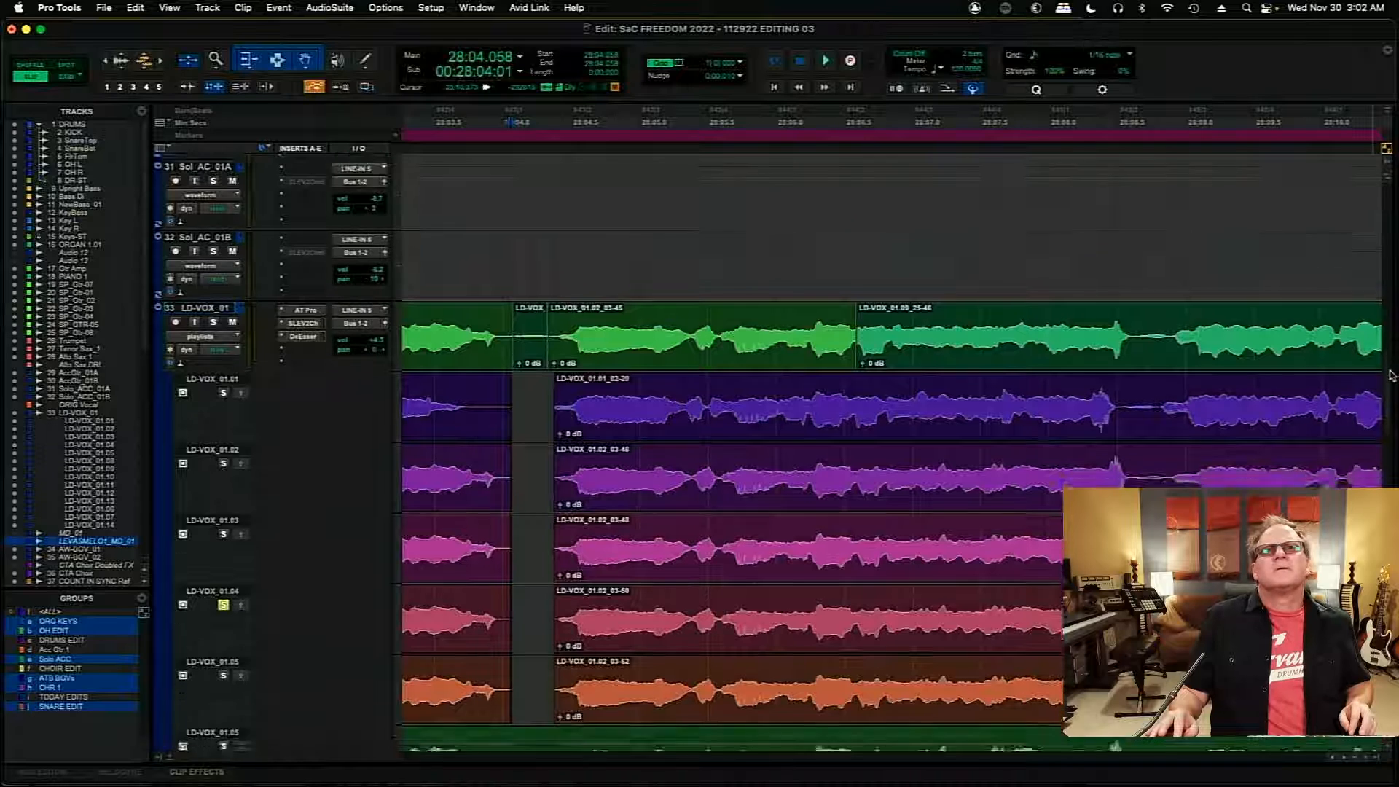
pyautogui.moveTo(1389, 421); pyautogui.dragTo(1393, 454)
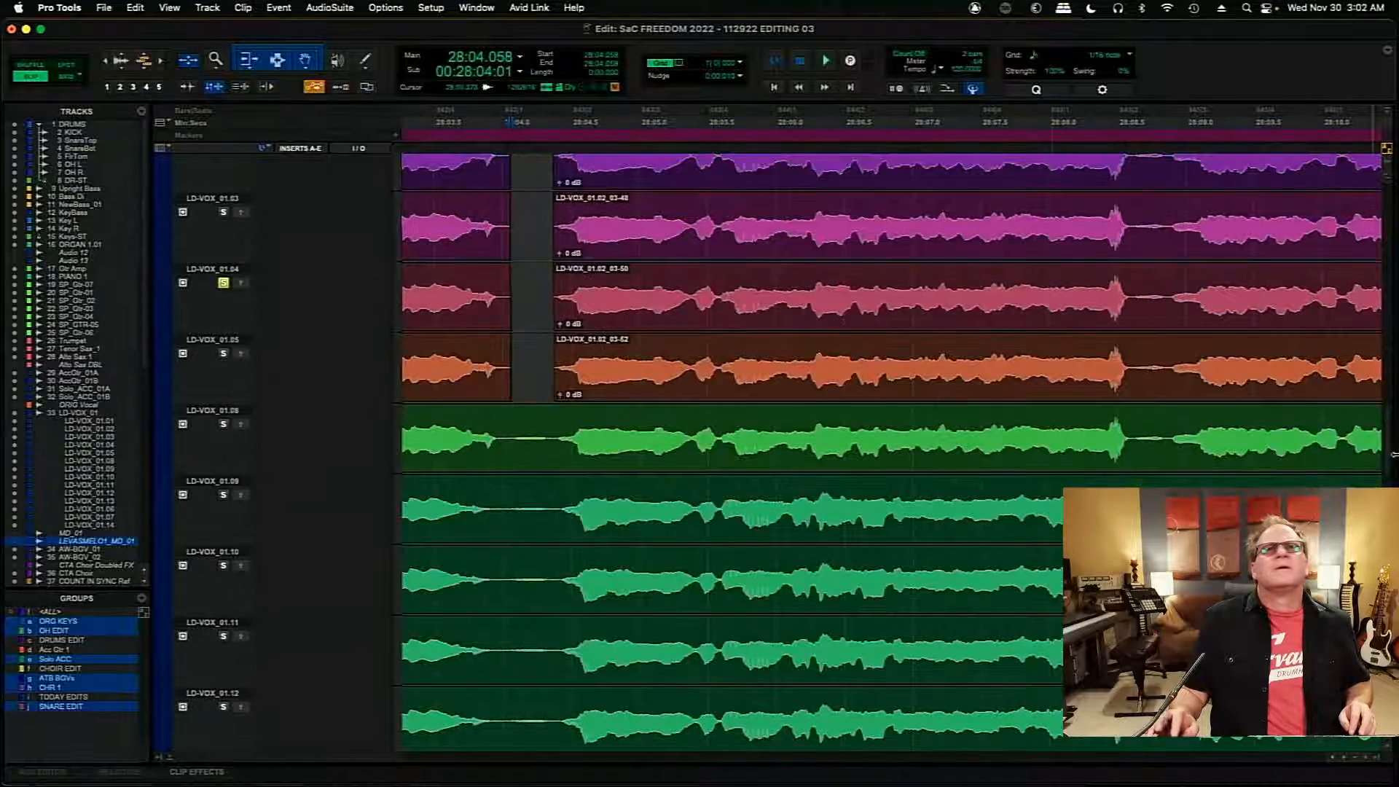
pyautogui.moveTo(525, 422); pyautogui.dragTo(542, 545)
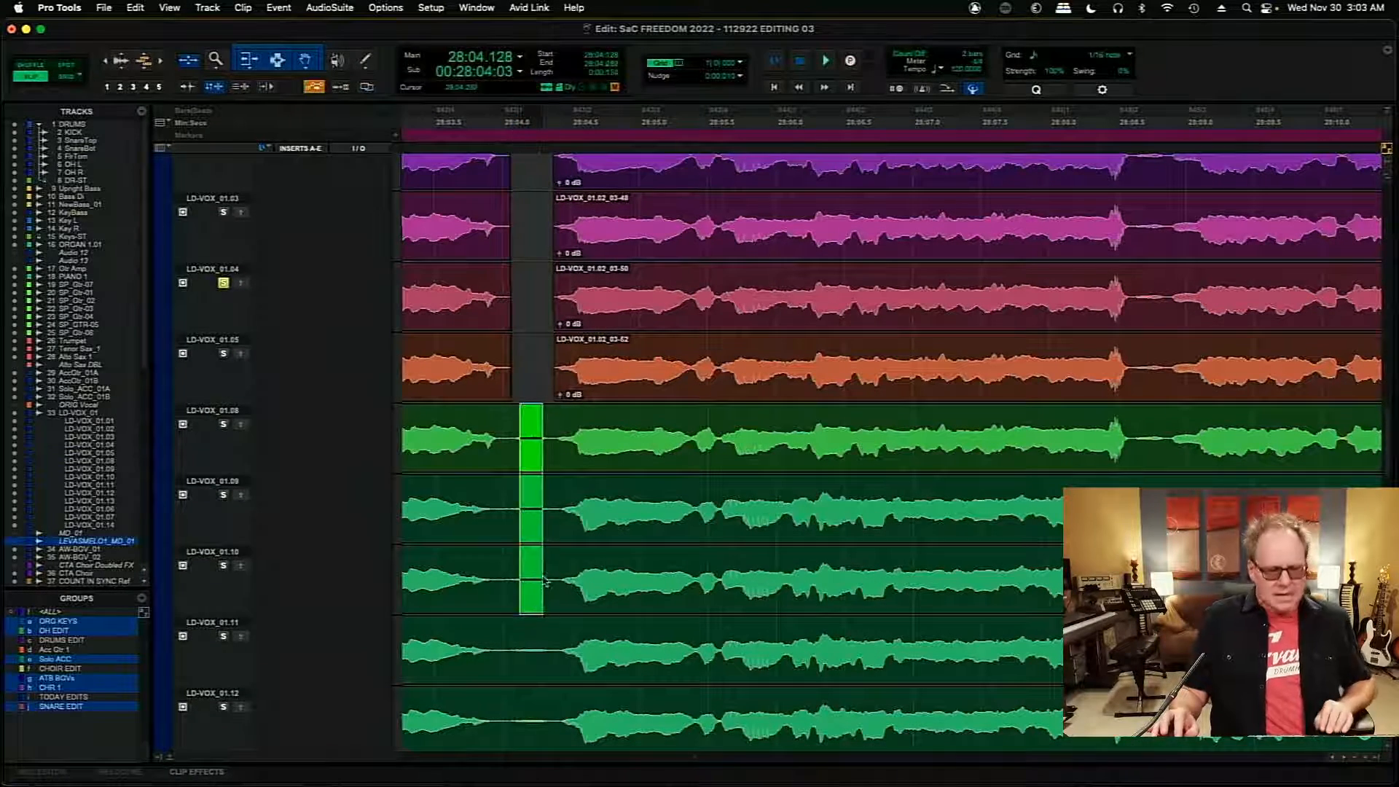
pyautogui.press('Delete')
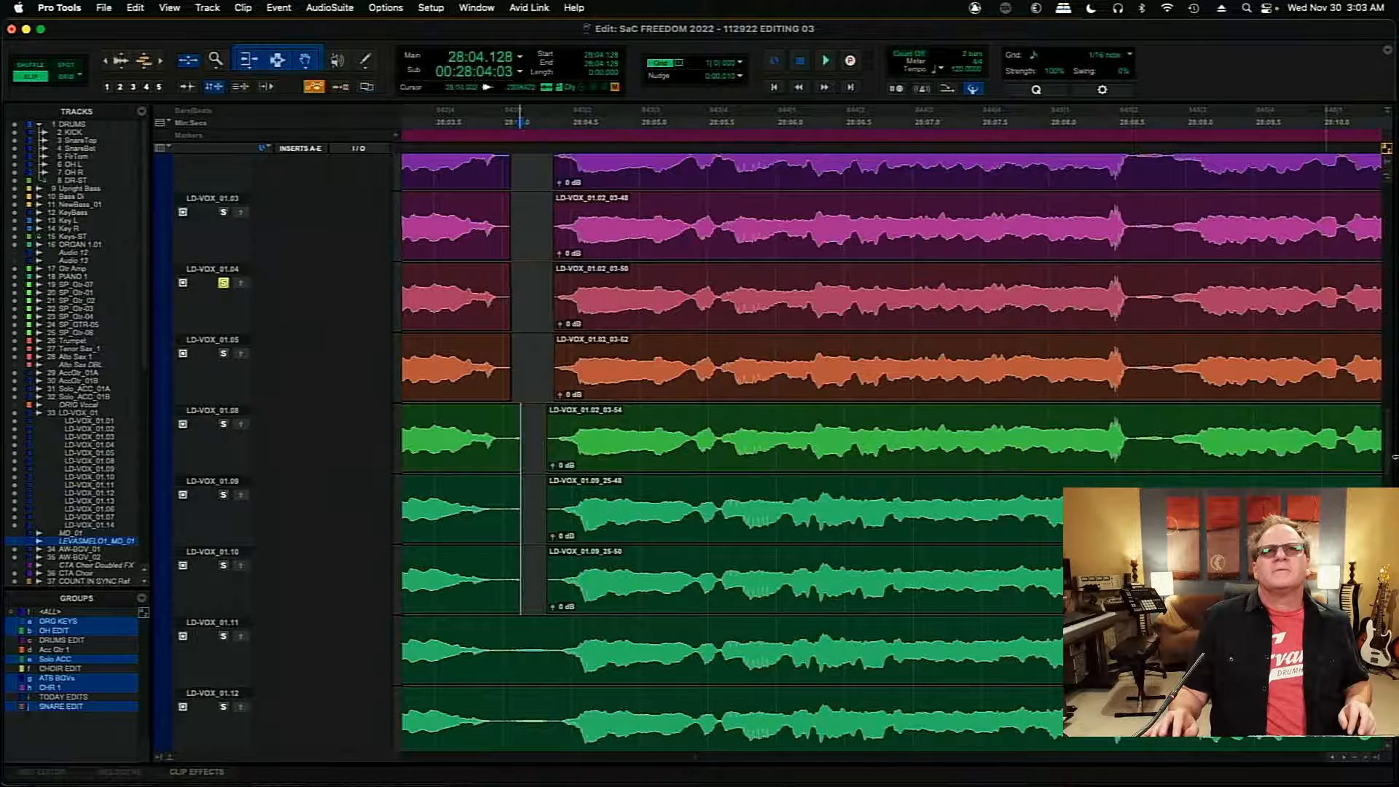
# - Clear the same pause from 28:04.037 to about 28:04.36 on takes LD-VOX_01.06, 01.07 and 01.14
pyautogui.scroll(-7, 1274, 467)
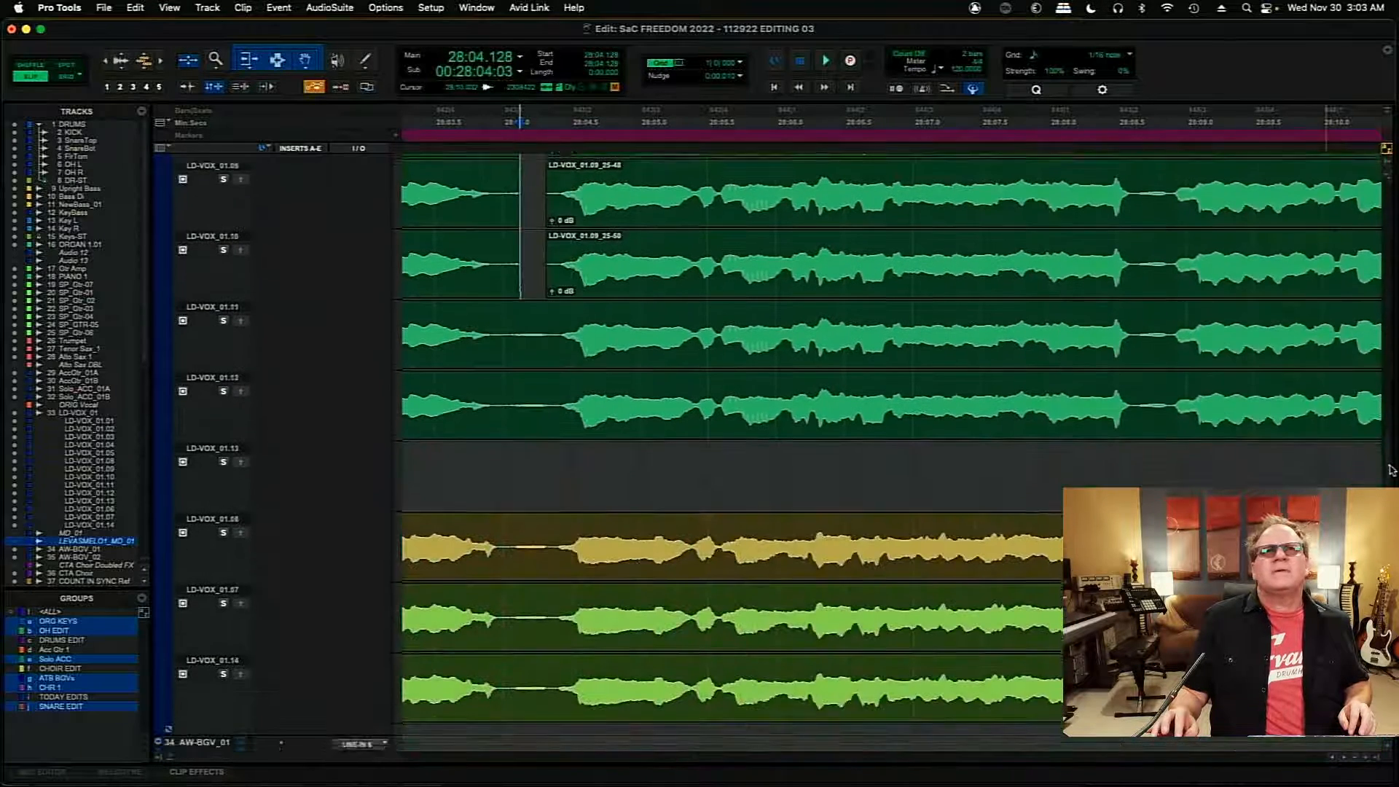
pyautogui.moveTo(507, 343); pyautogui.dragTo(555, 477)
pyautogui.press('Delete')
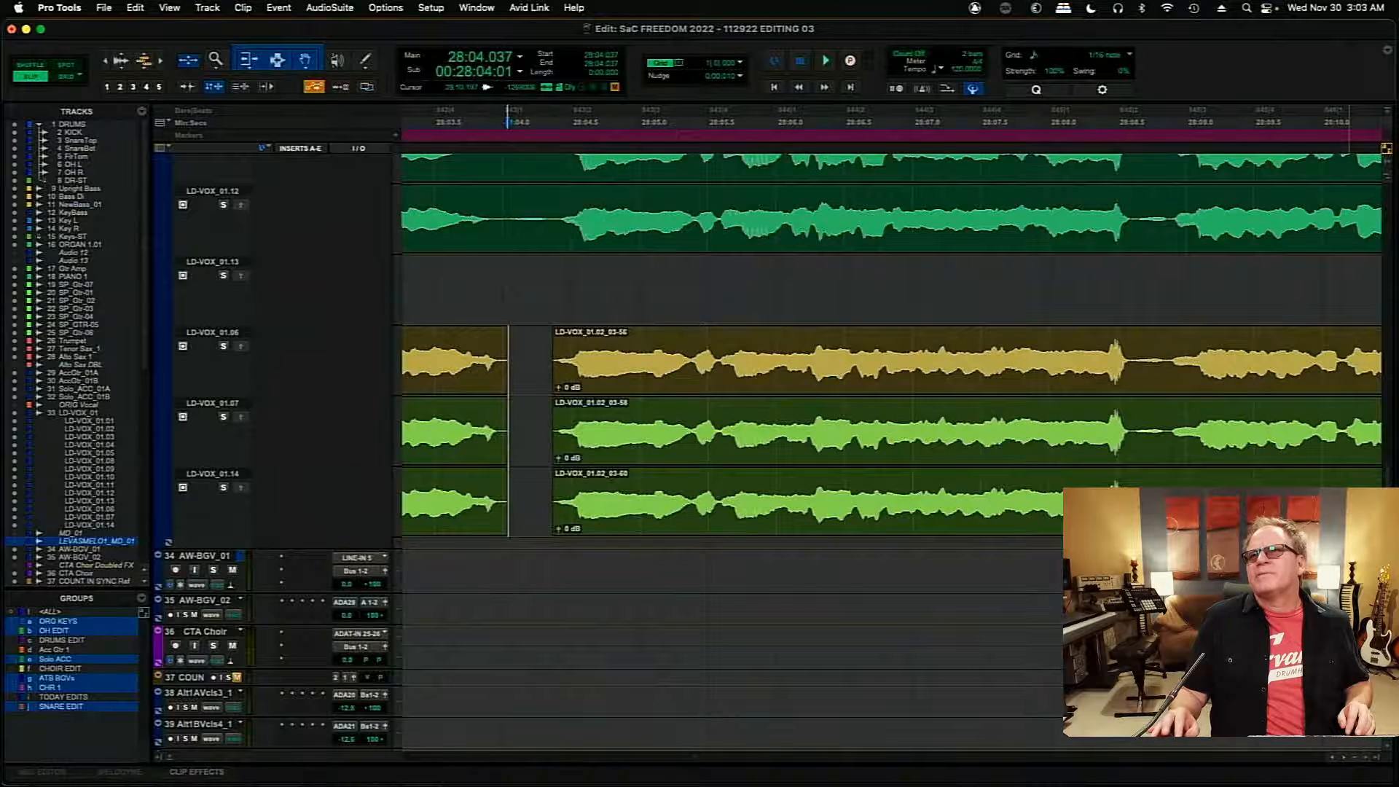
# - Audition the lead vocal from 28:04.352 through the phrases up to about 28:11.7
pyautogui.moveTo(1387, 504); pyautogui.dragTo(1394, 403)
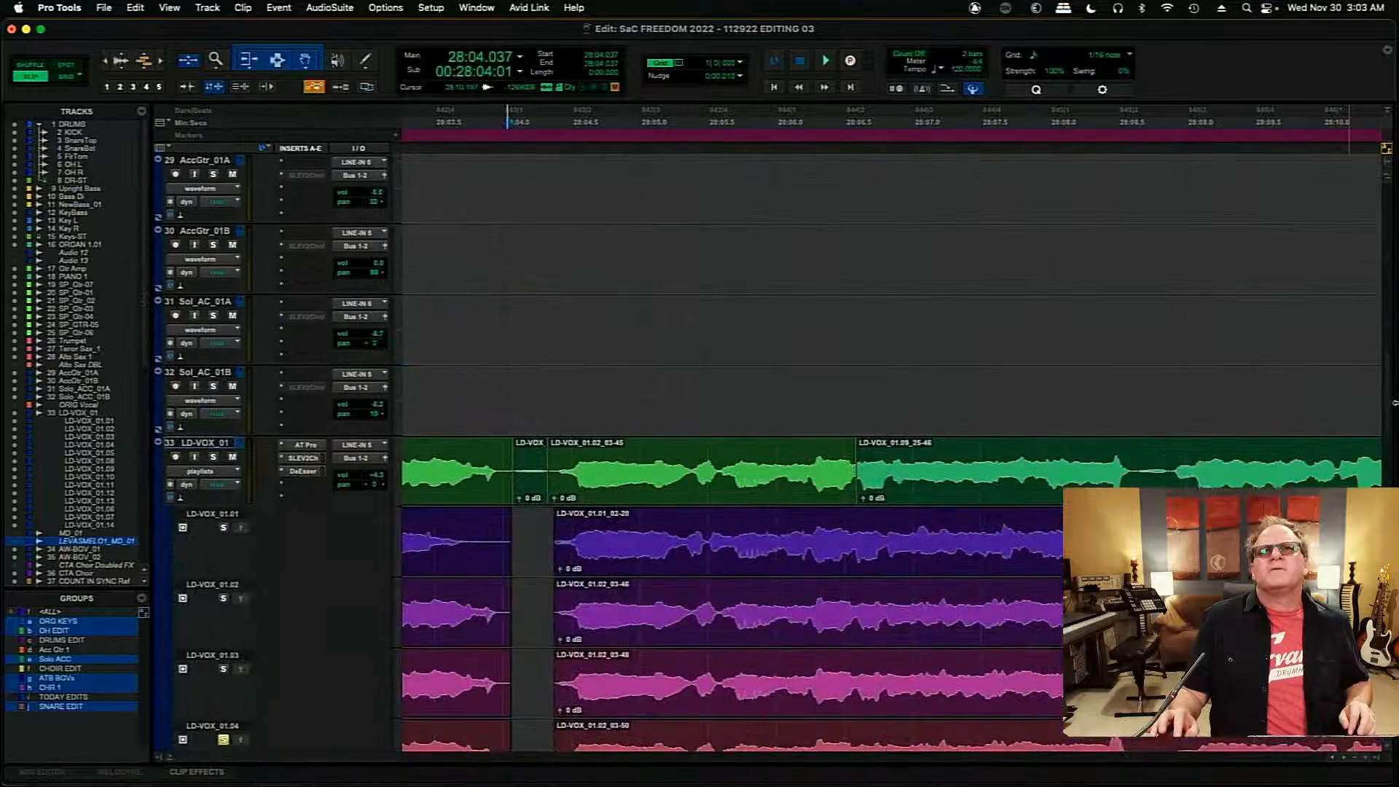
pyautogui.scroll(3, 805, 470)
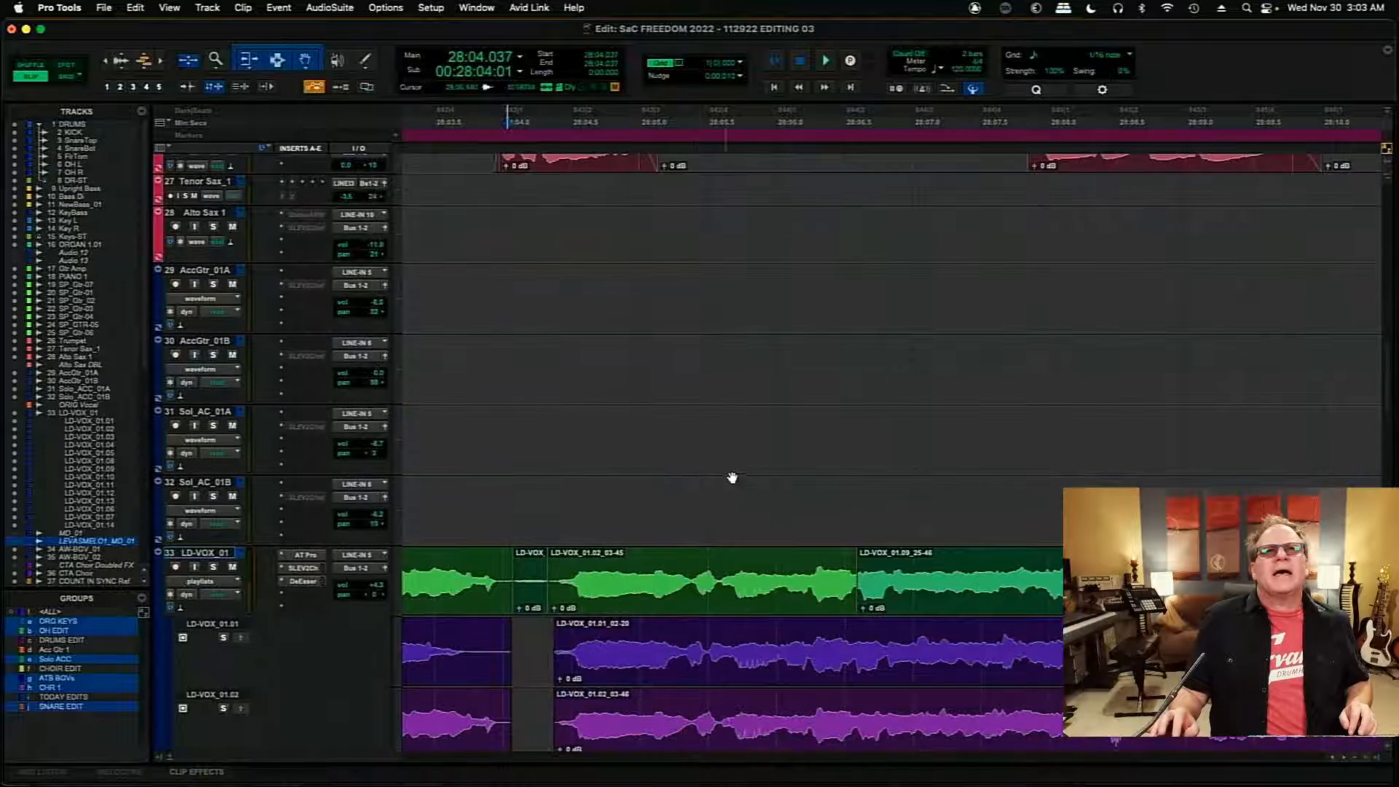
pyautogui.click(551, 495)
pyautogui.press('space')
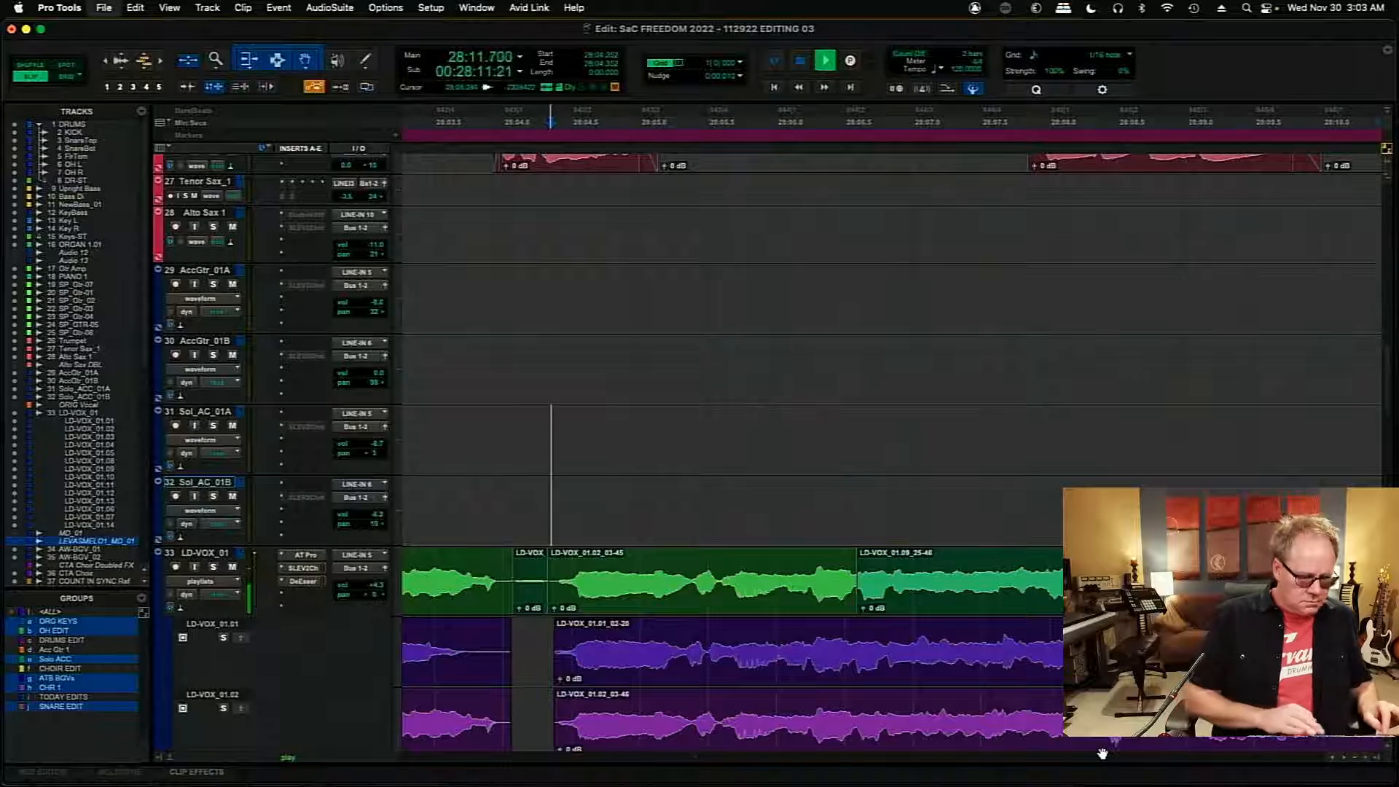
pyautogui.press('super+bracketleft')
pyautogui.press('super+bracketleft')
pyautogui.press('space')
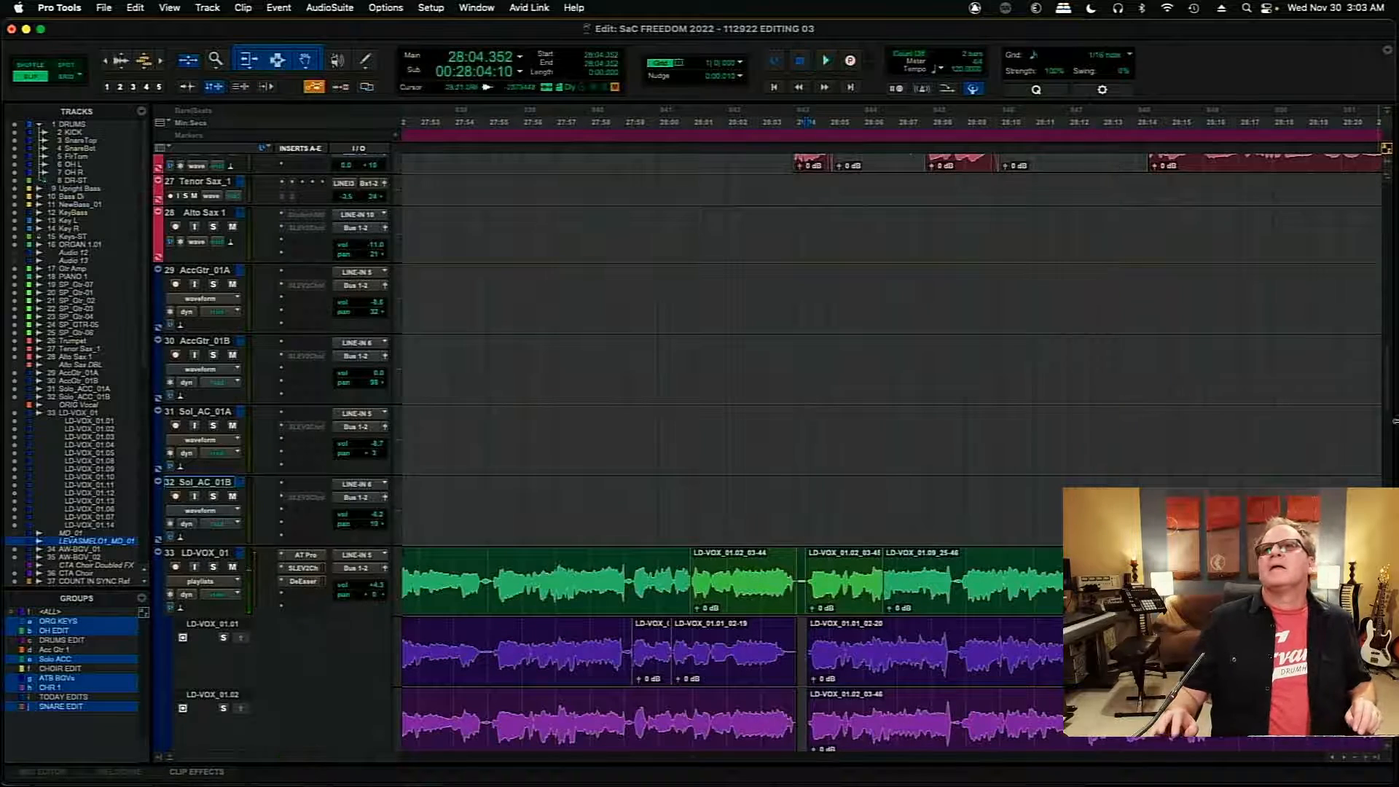
# - Clear the solo on take LD-VOX_01.04 and audition the main playlist from 28:04.522
pyautogui.moveTo(1385, 383); pyautogui.dragTo(1391, 429)
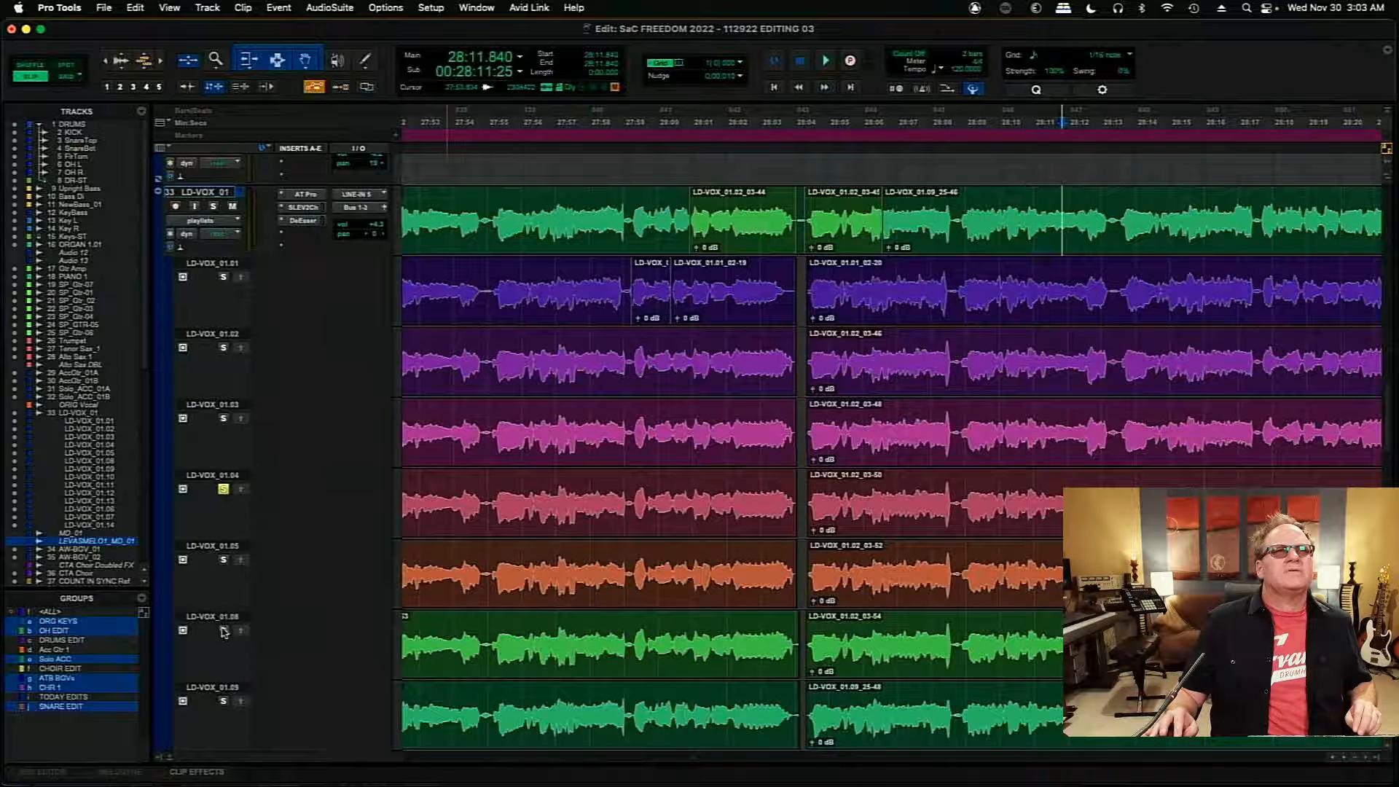
pyautogui.press('space')
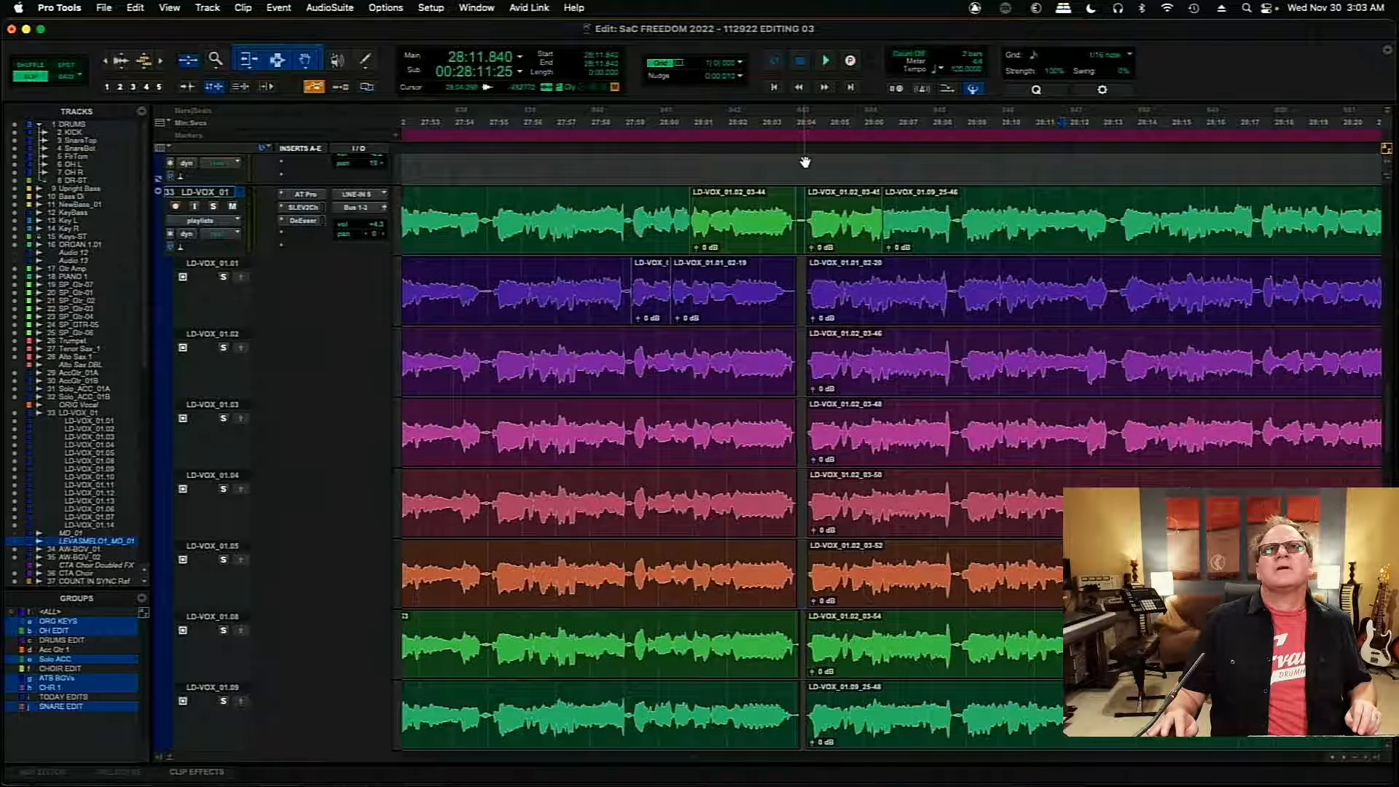
pyautogui.press('space')
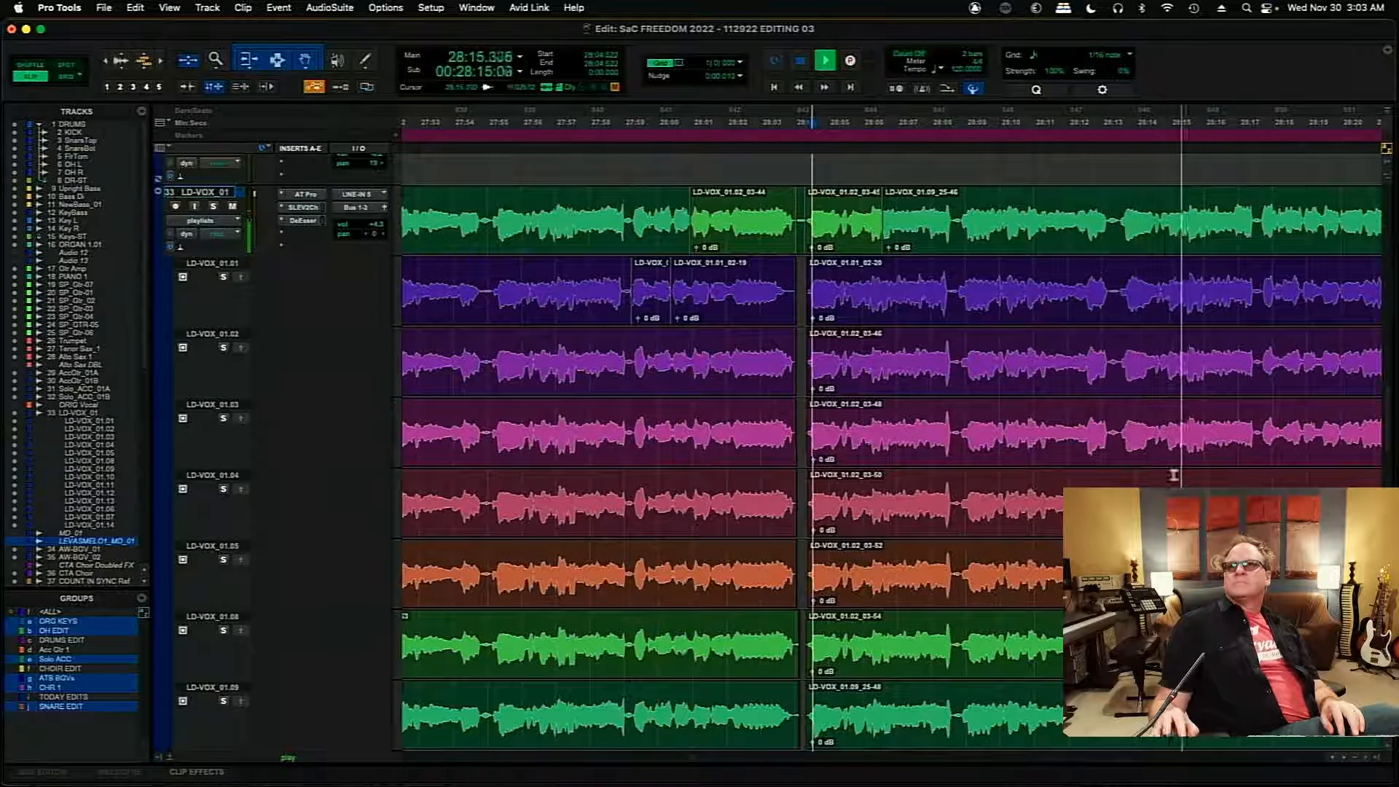
# - Solo takes LD-VOX_01.02 and LD-VOX_01.08 in turn and audition the phrase from 28:13.589
pyautogui.press('space')
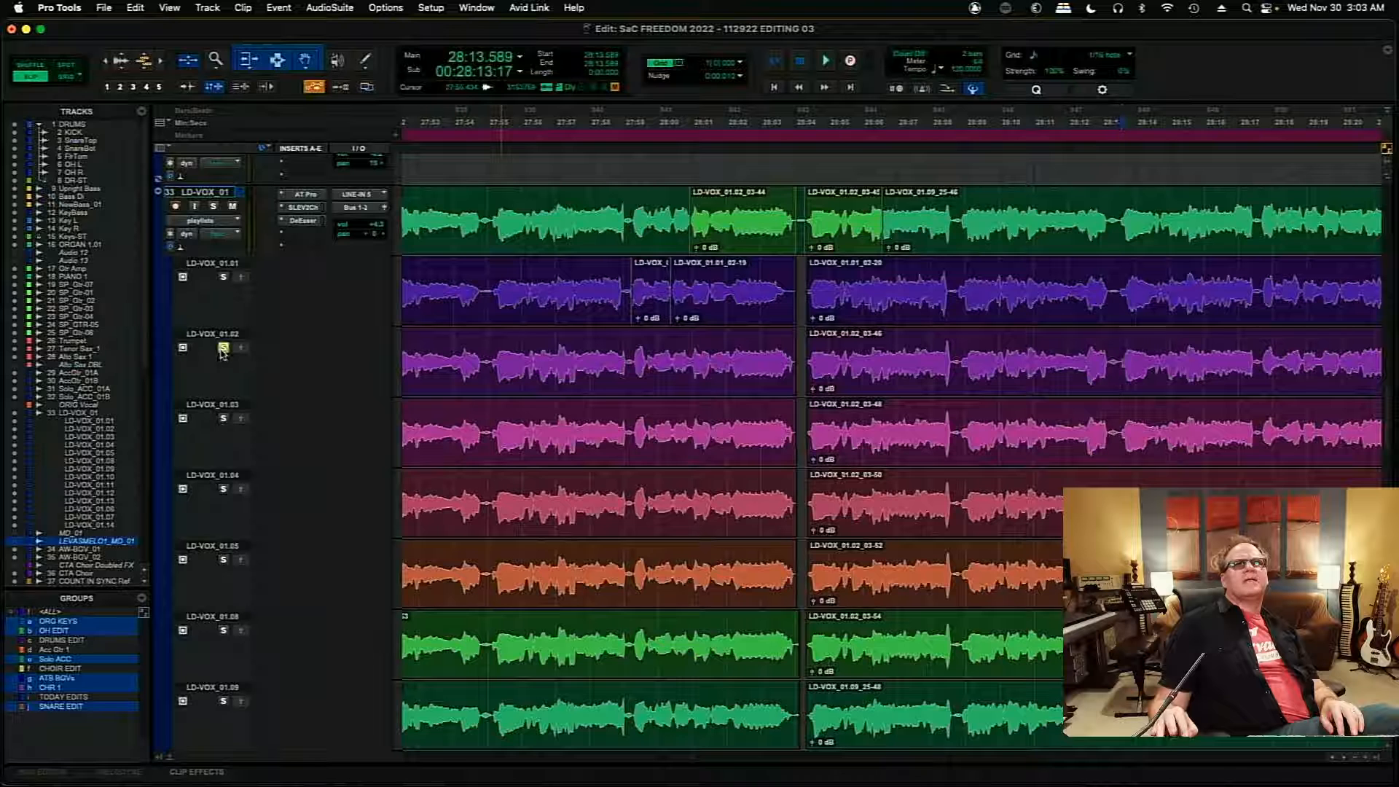
pyautogui.press('space')
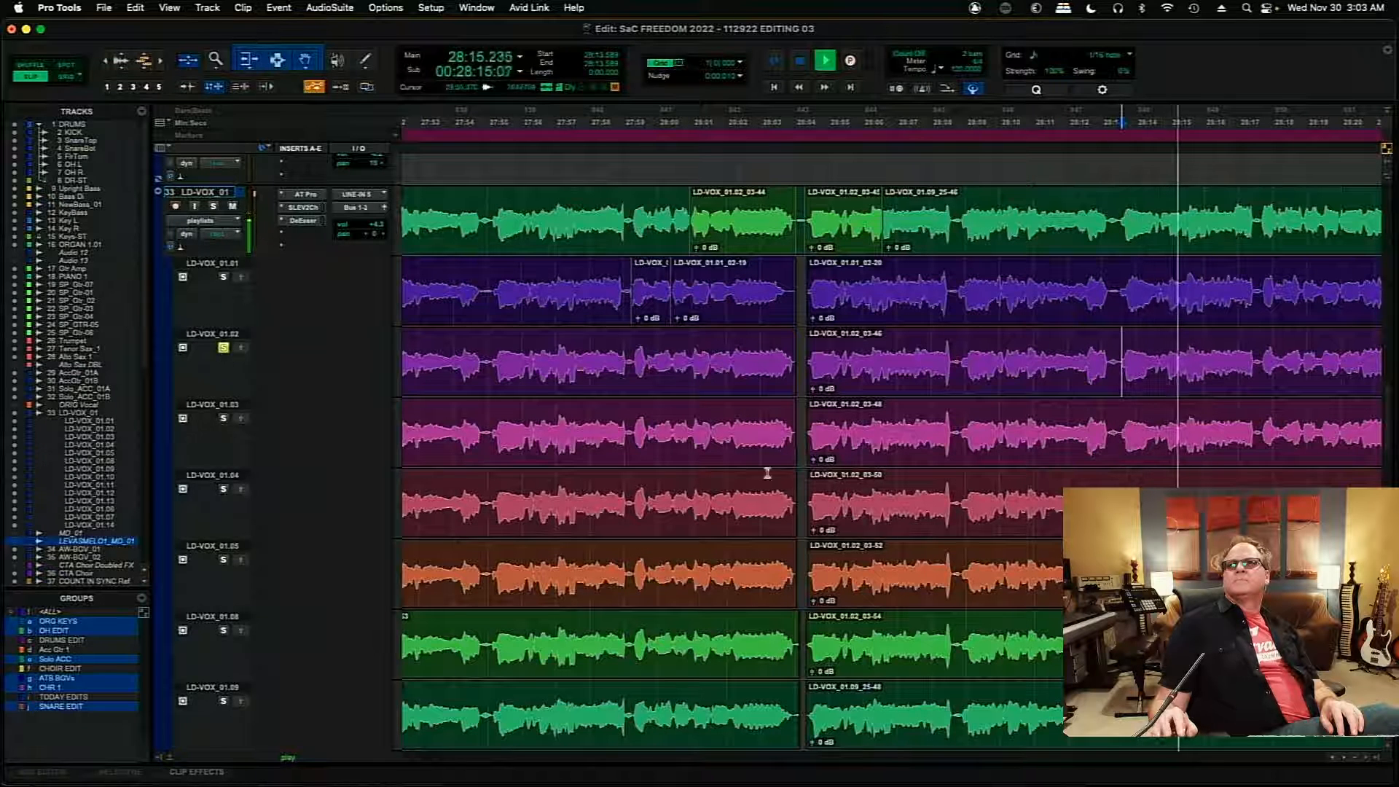
pyautogui.press('space')
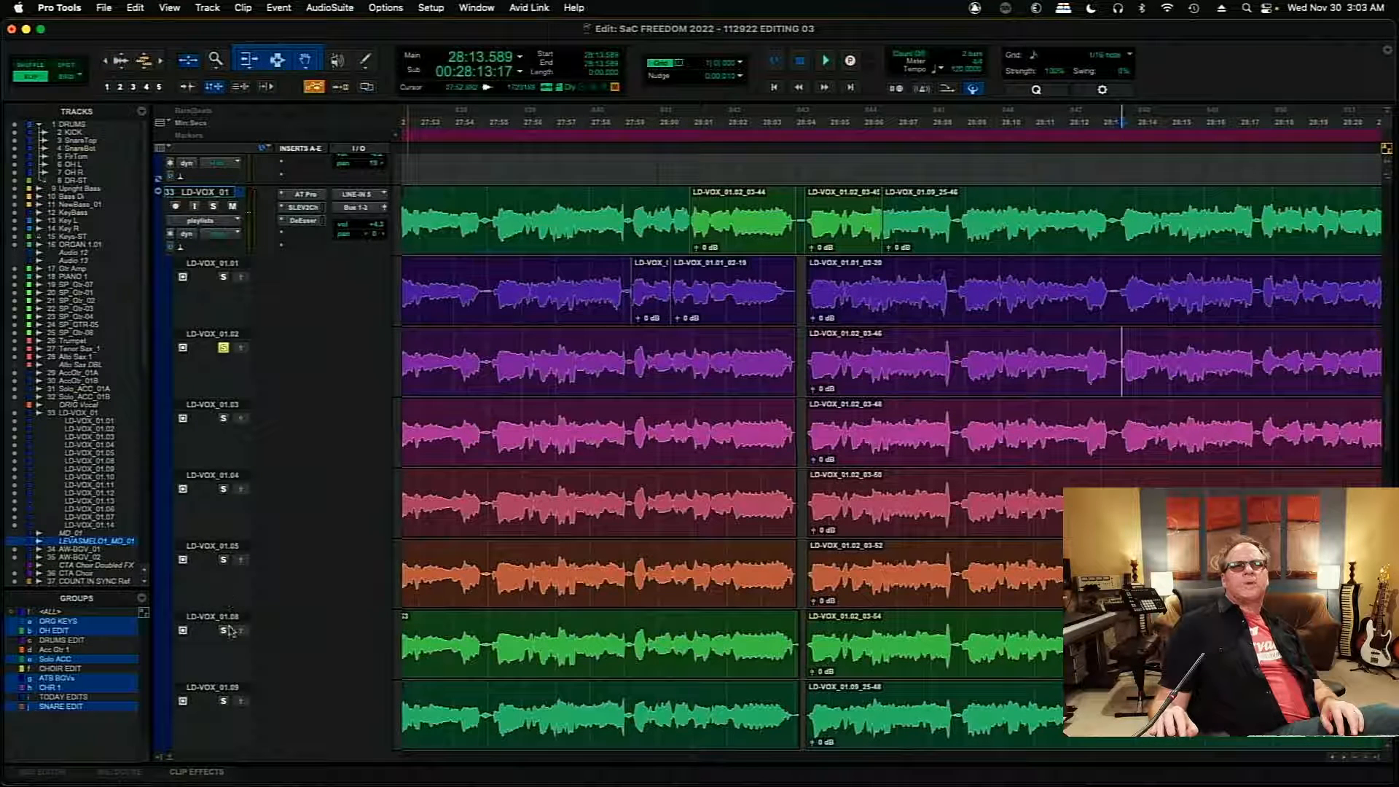
pyautogui.press('space')
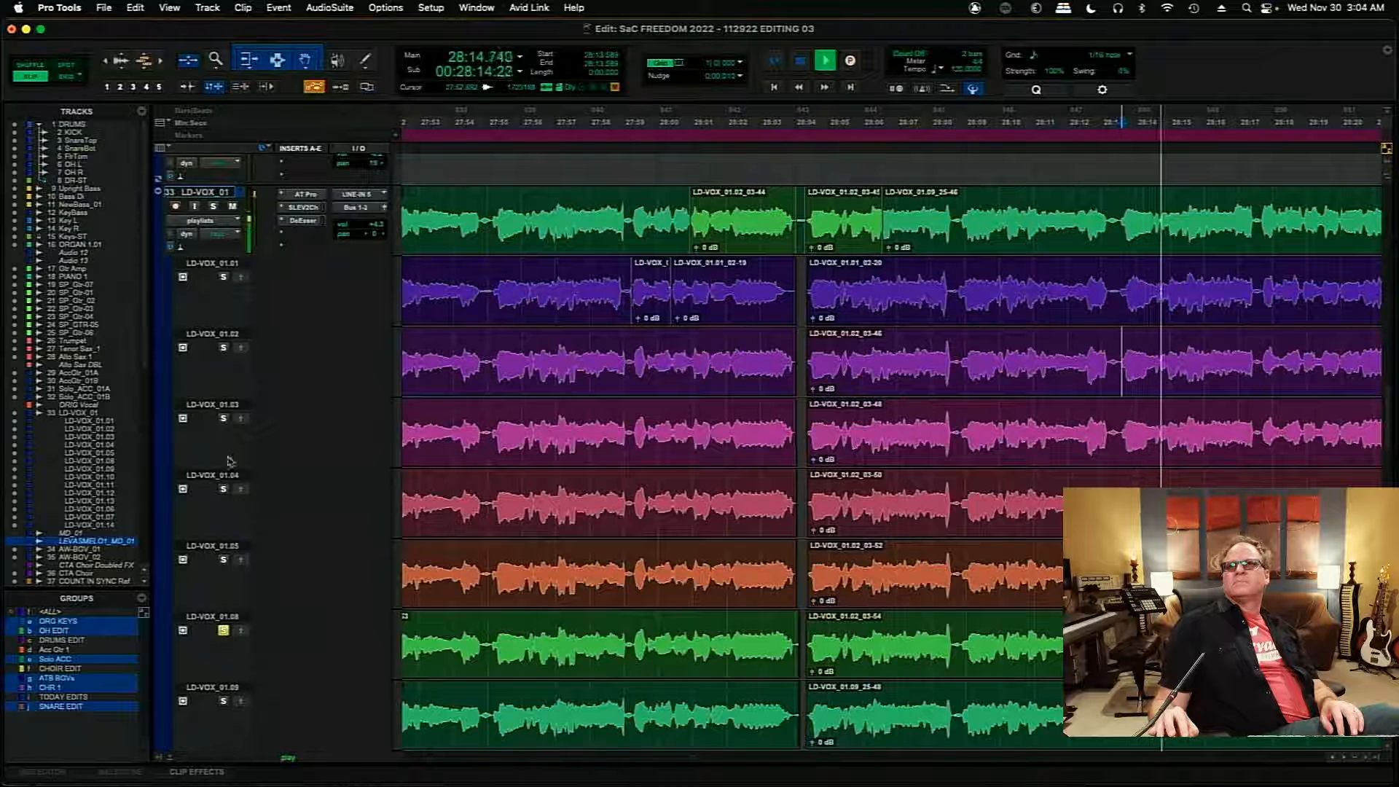
# - Copy the section of take LD-VOX_01.08 from about 28:13.5 to 28:15.3 onto the main playlist and audition it from 28:12.608
pyautogui.press('space')
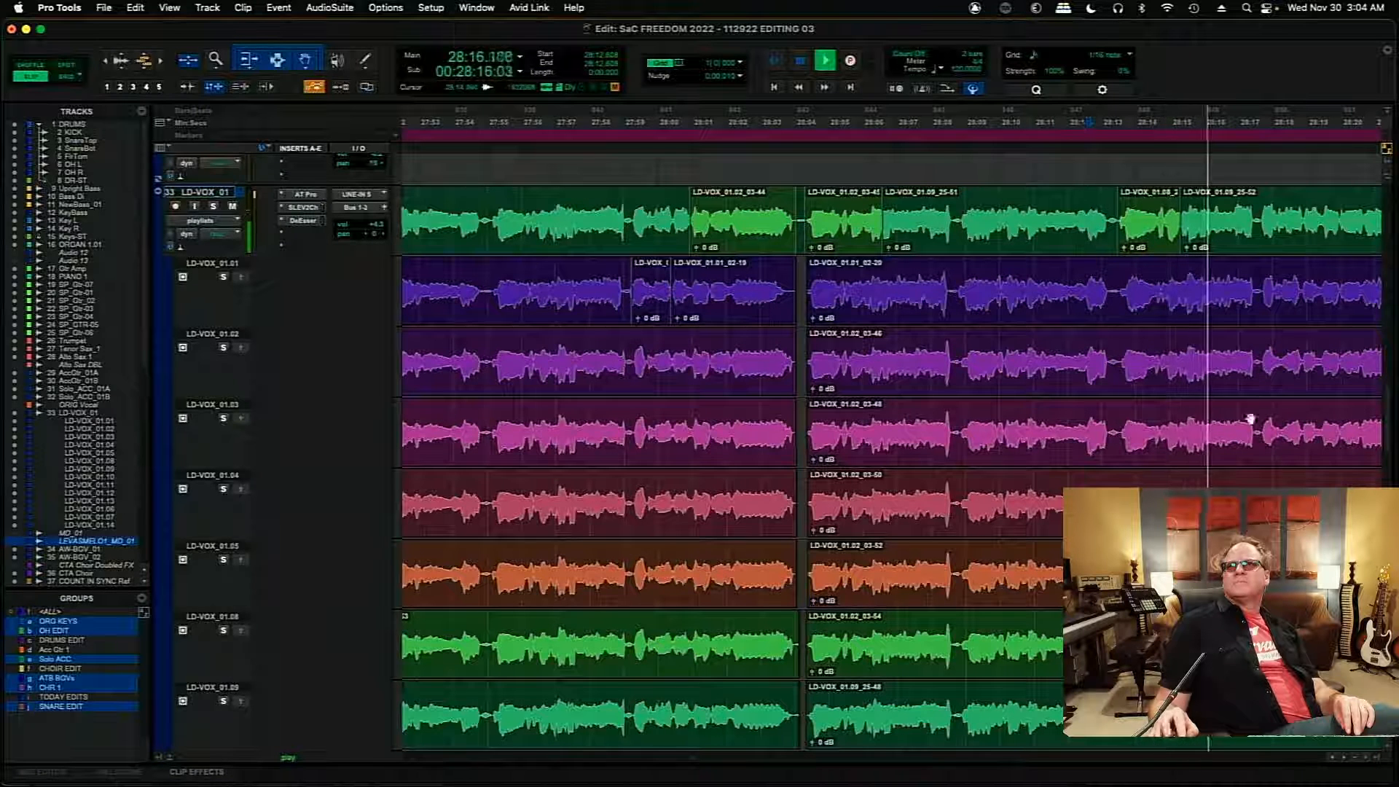
pyautogui.click(1344, 757)
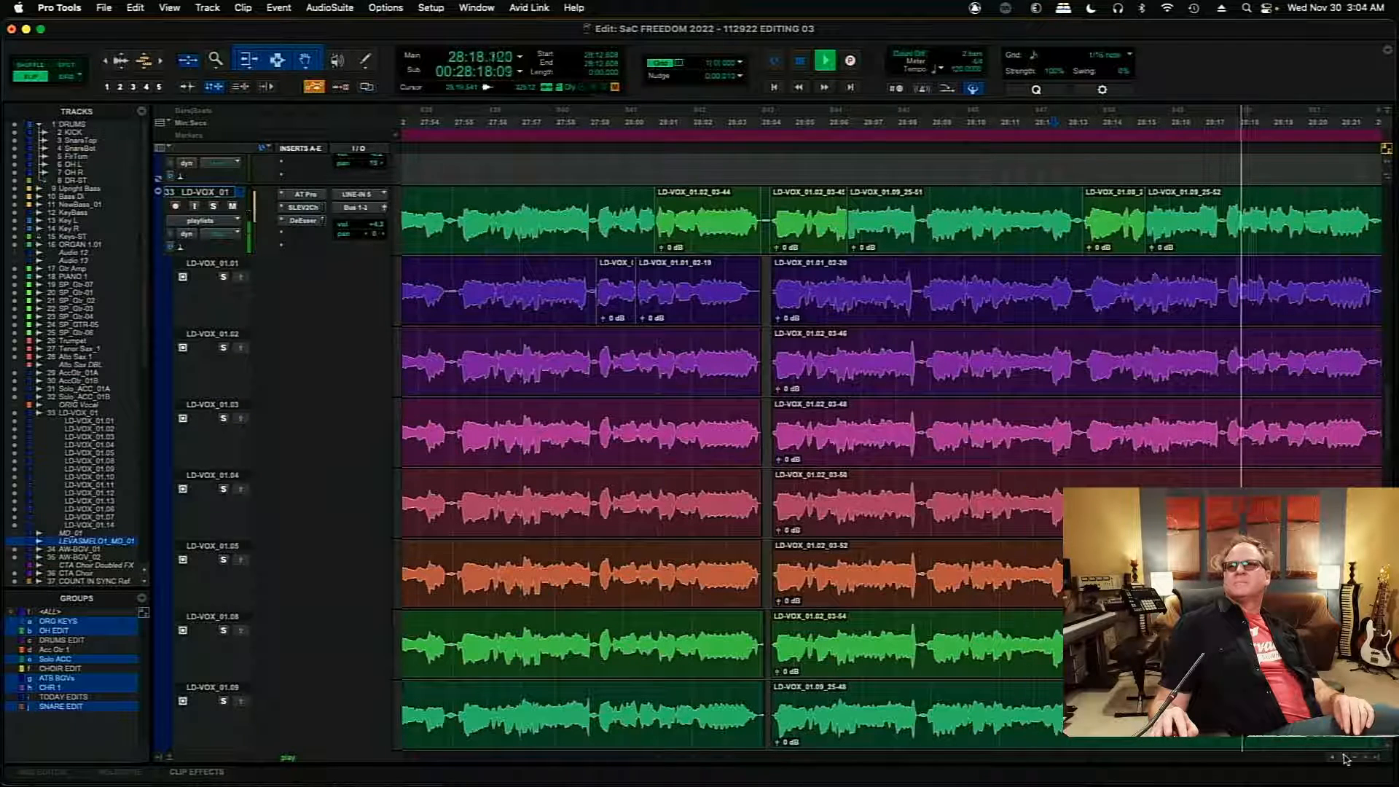
pyautogui.click(1345, 758)
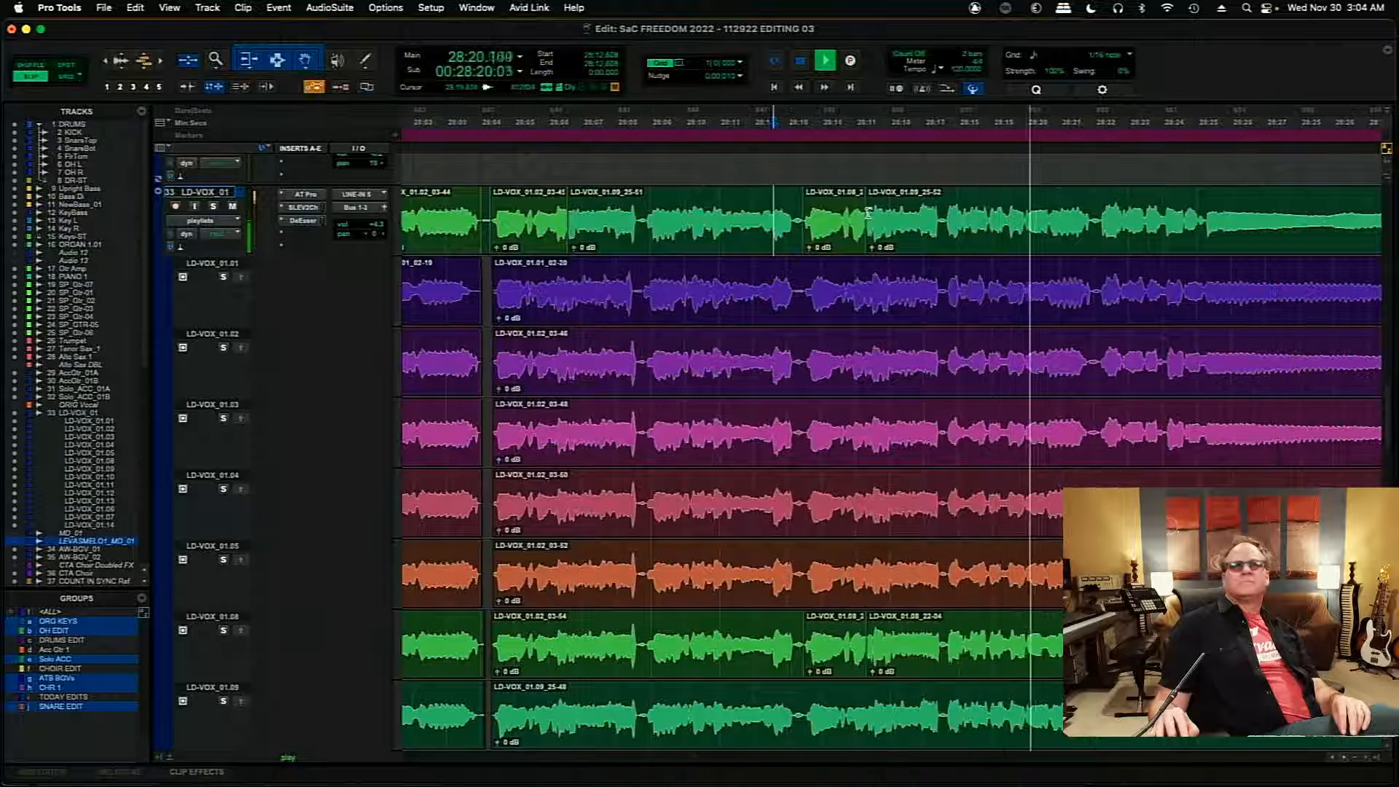
# - Extend the end of the inserted LD-VOX_01.08 clip to about 28:17.6 on the main playlist and audition from 28:14.912
pyautogui.moveTo(867, 216); pyautogui.dragTo(946, 227)
pyautogui.click(852, 199)
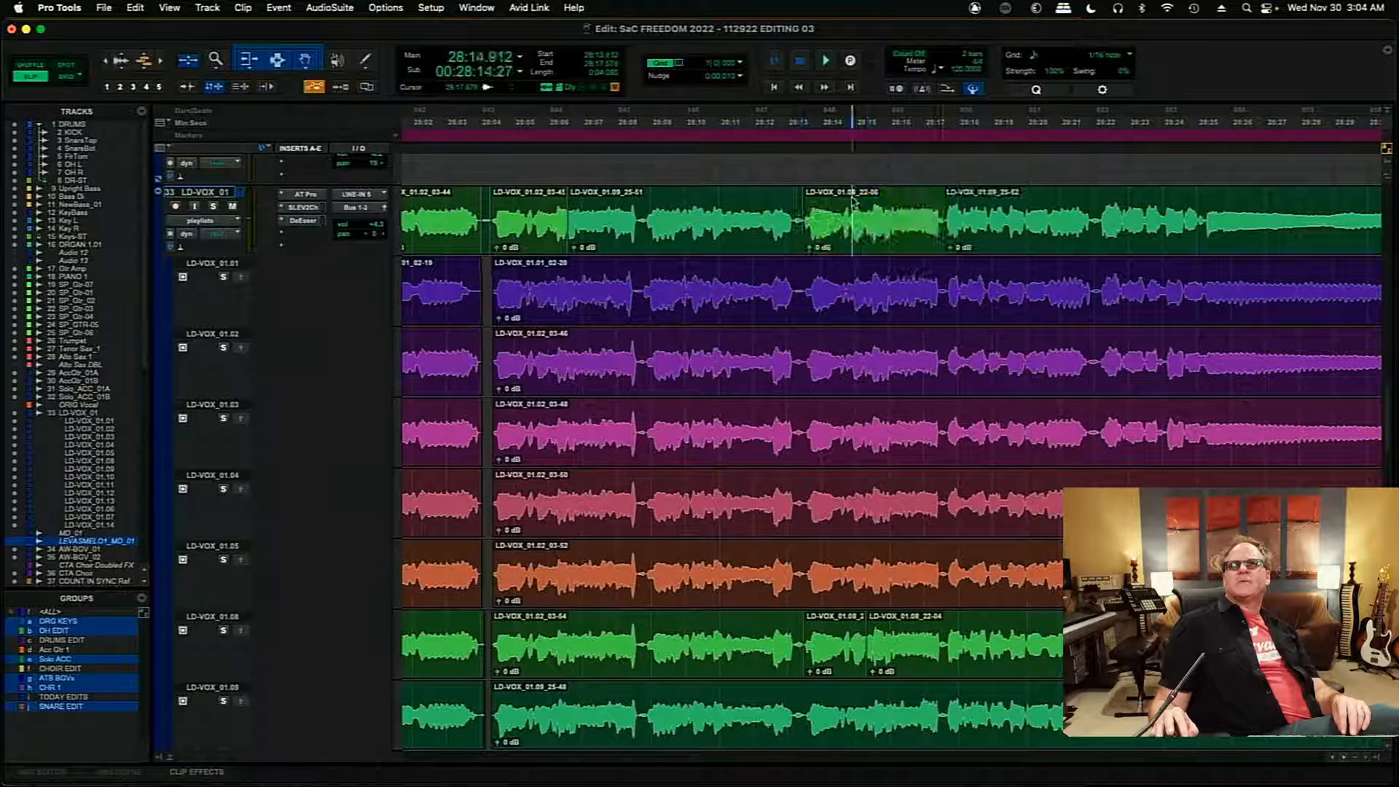
pyautogui.press('space')
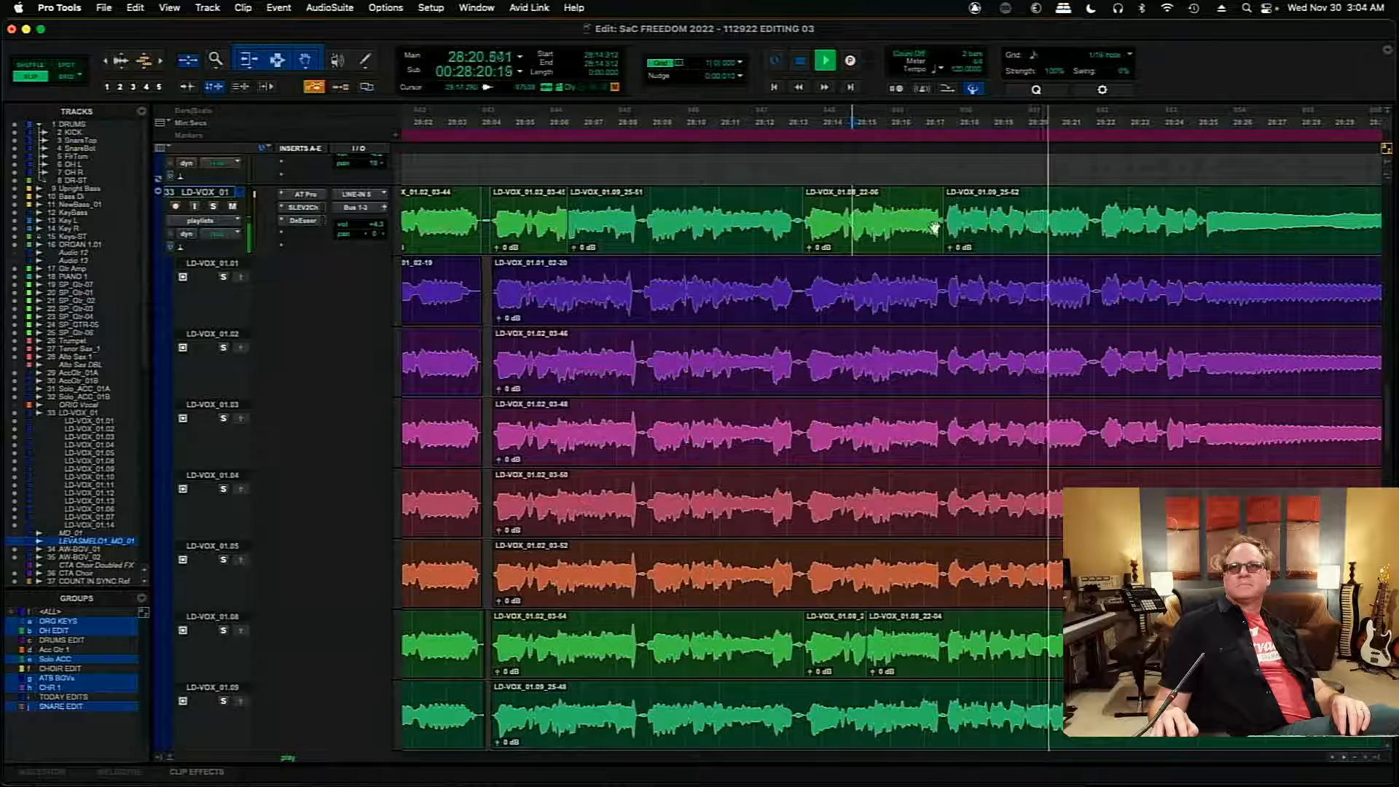
# - Extend the LD-VOX_01.08 clip over the following phrase to about 28:22.1 and audition the main playlist from 28:17.472
pyautogui.moveTo(940, 217); pyautogui.dragTo(1098, 230)
pyautogui.click(940, 195)
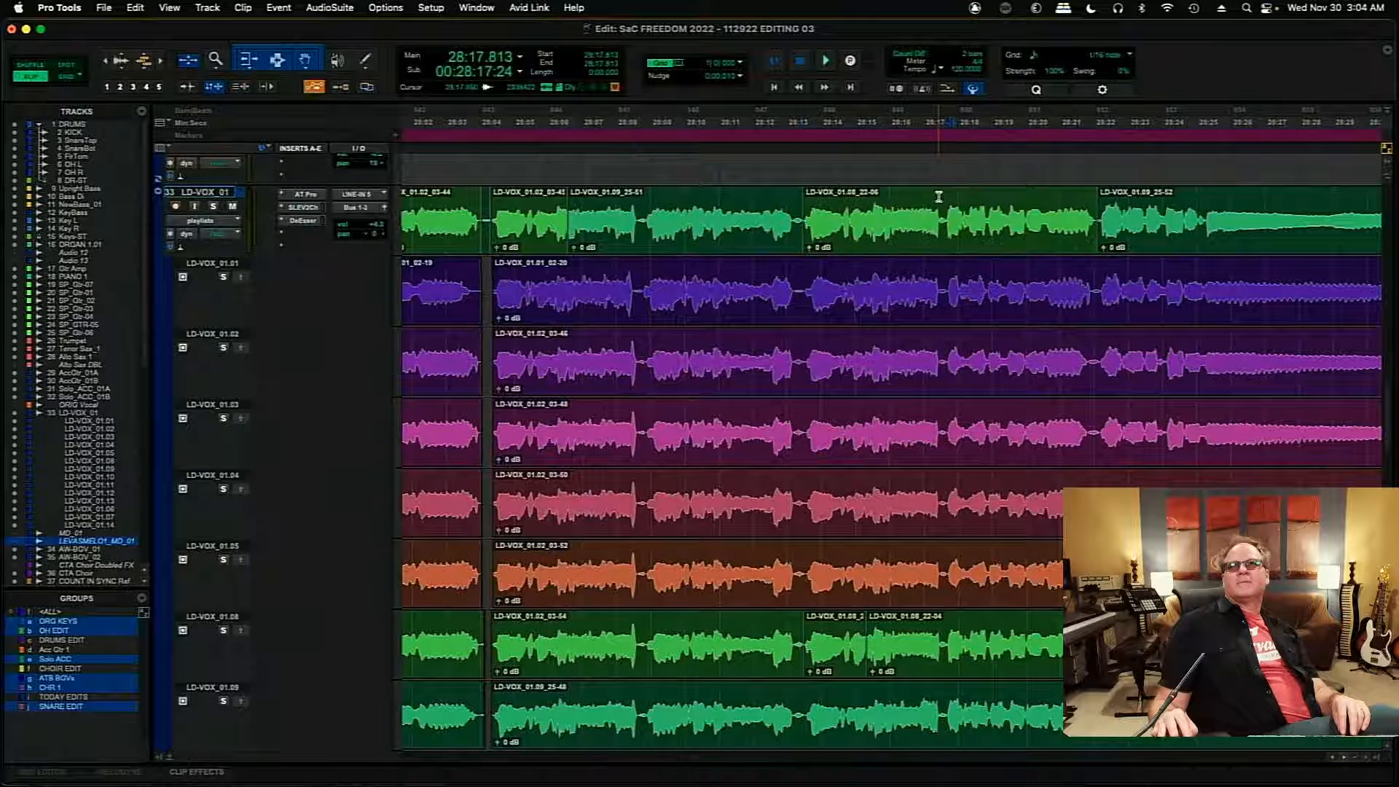
pyautogui.press('space')
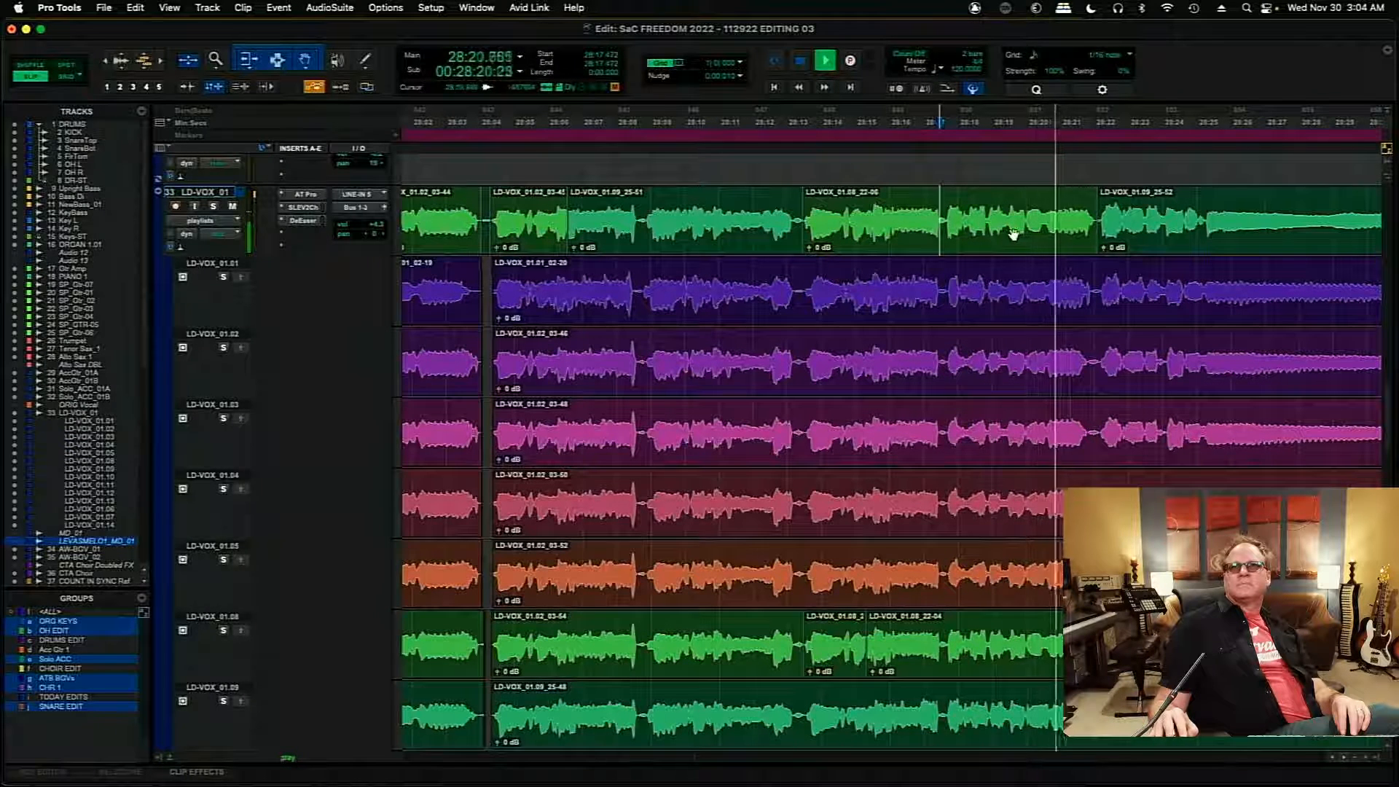
# - Move the boundary between the 01.08 and 01.09 clips back to 28:19.968, and solo and audition take LD-VOX_01.02 from there
pyautogui.doubleClick(1106, 215)
pyautogui.moveTo(1106, 215); pyautogui.dragTo(1042, 221)
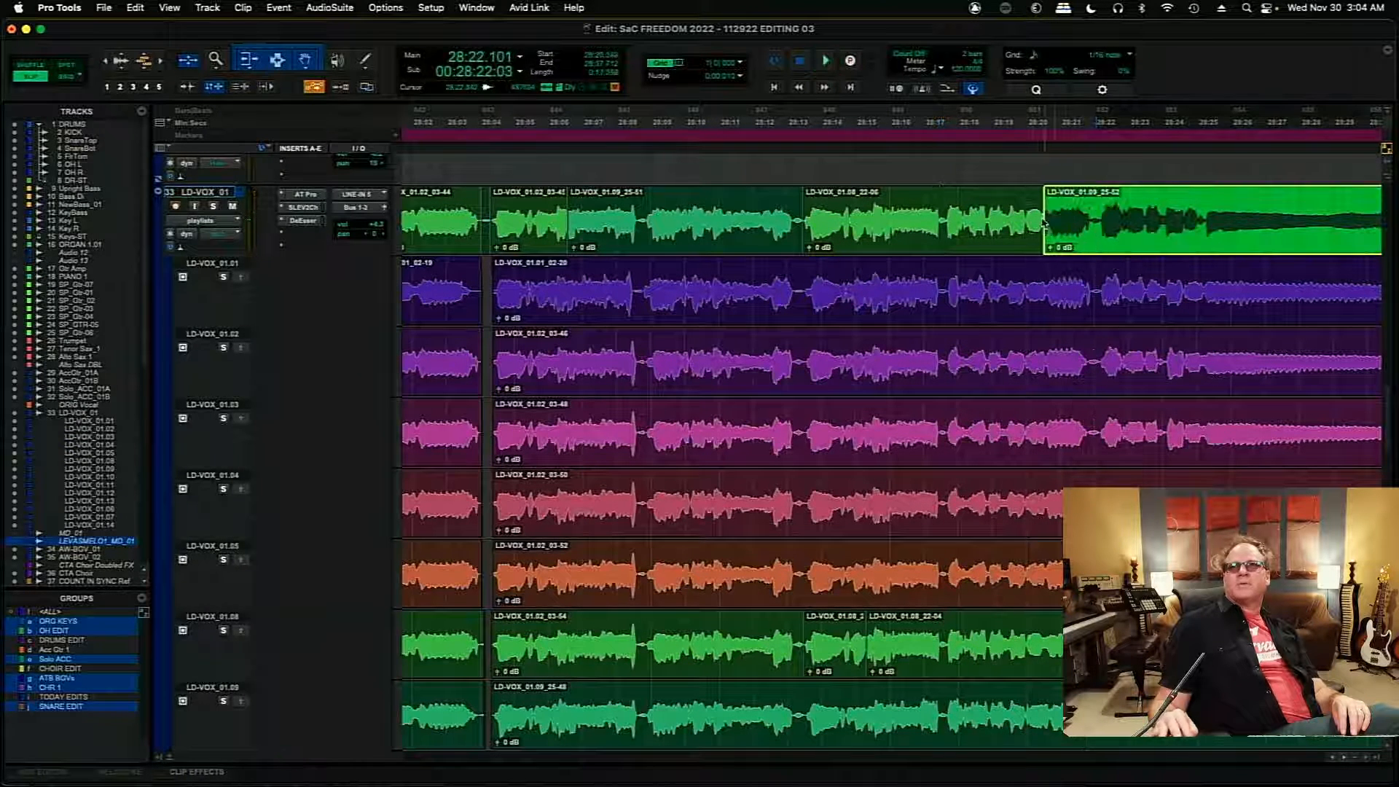
pyautogui.click(1025, 346)
pyautogui.click(224, 348)
pyautogui.press('space')
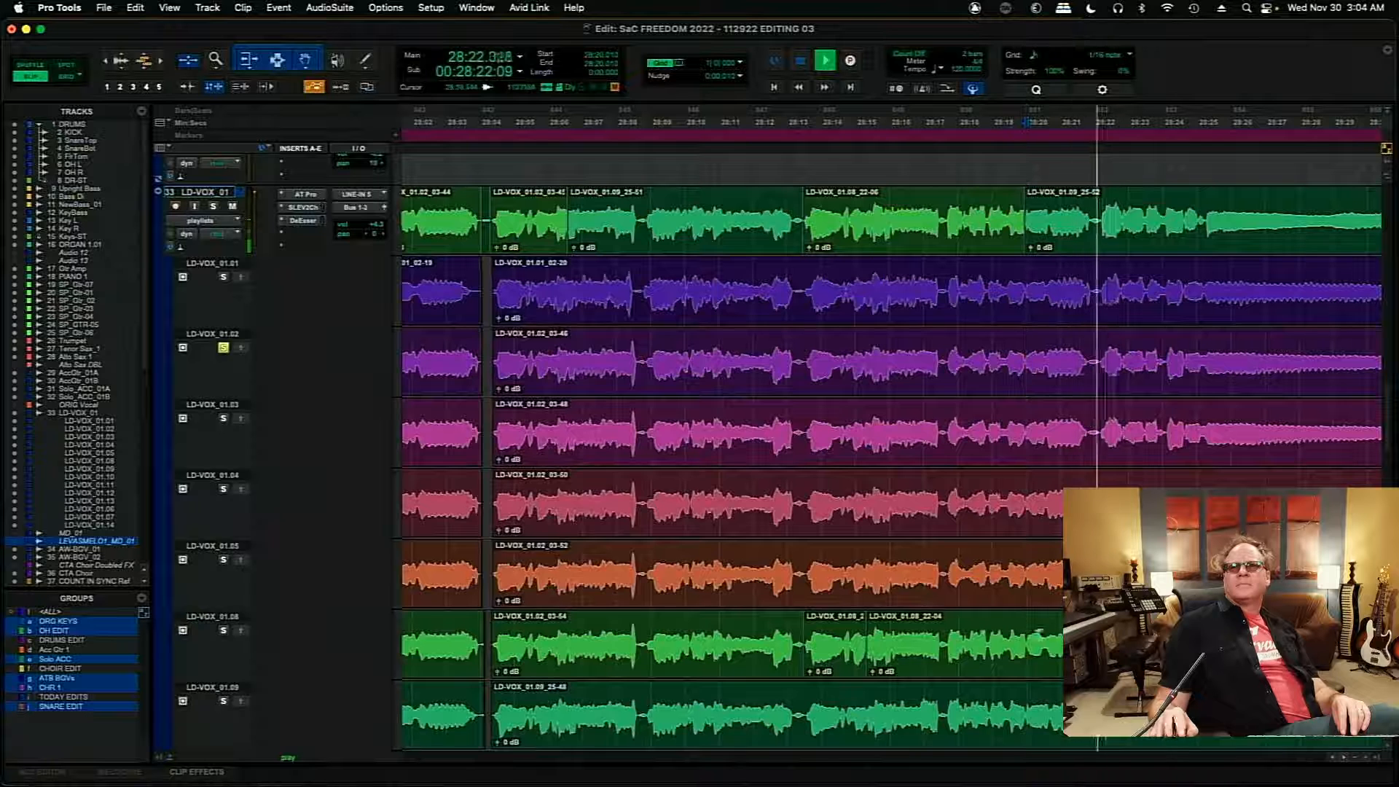
pyautogui.press('space')
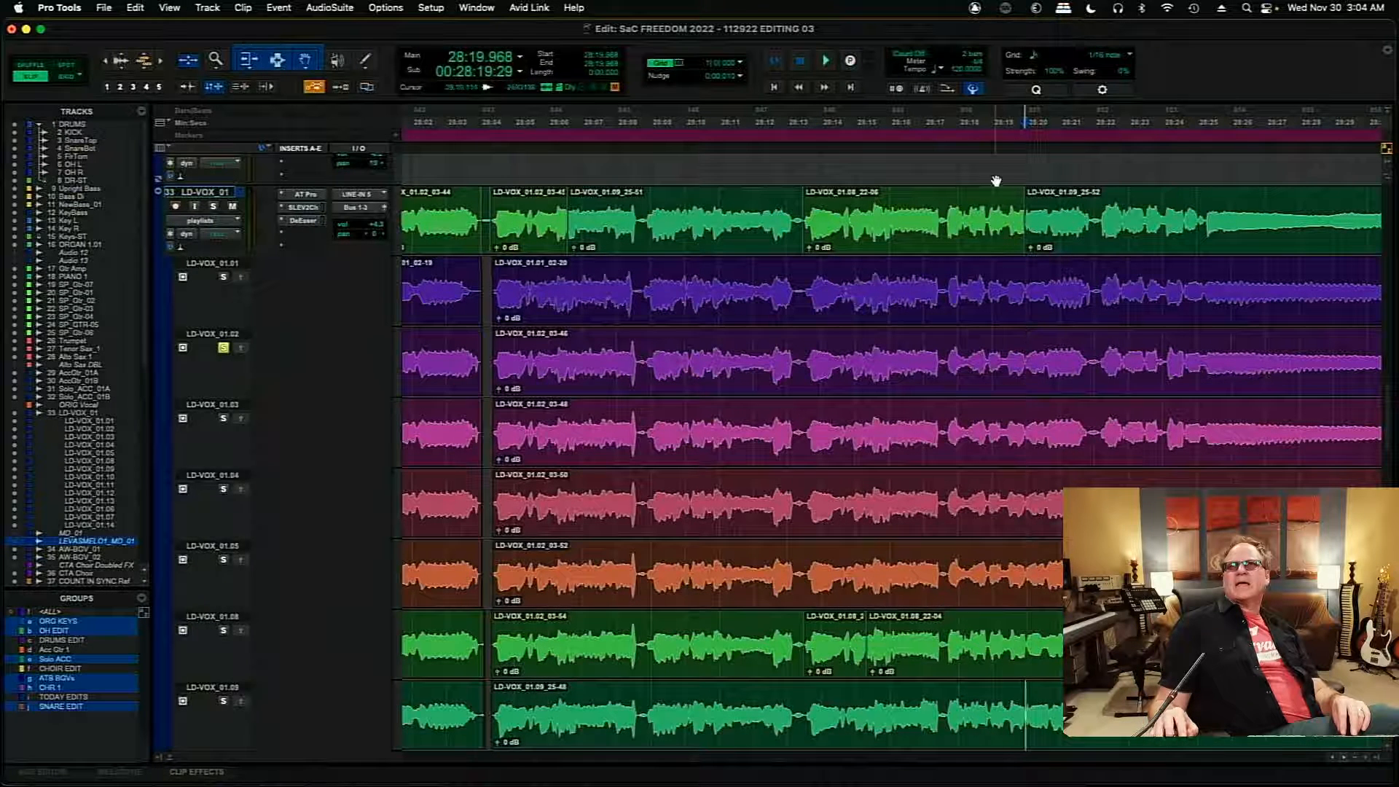
# - Audition from 28:19.136, clearing the solo on take LD-VOX_01.02 to hear the main playlist across the clip boundary
pyautogui.press('space')
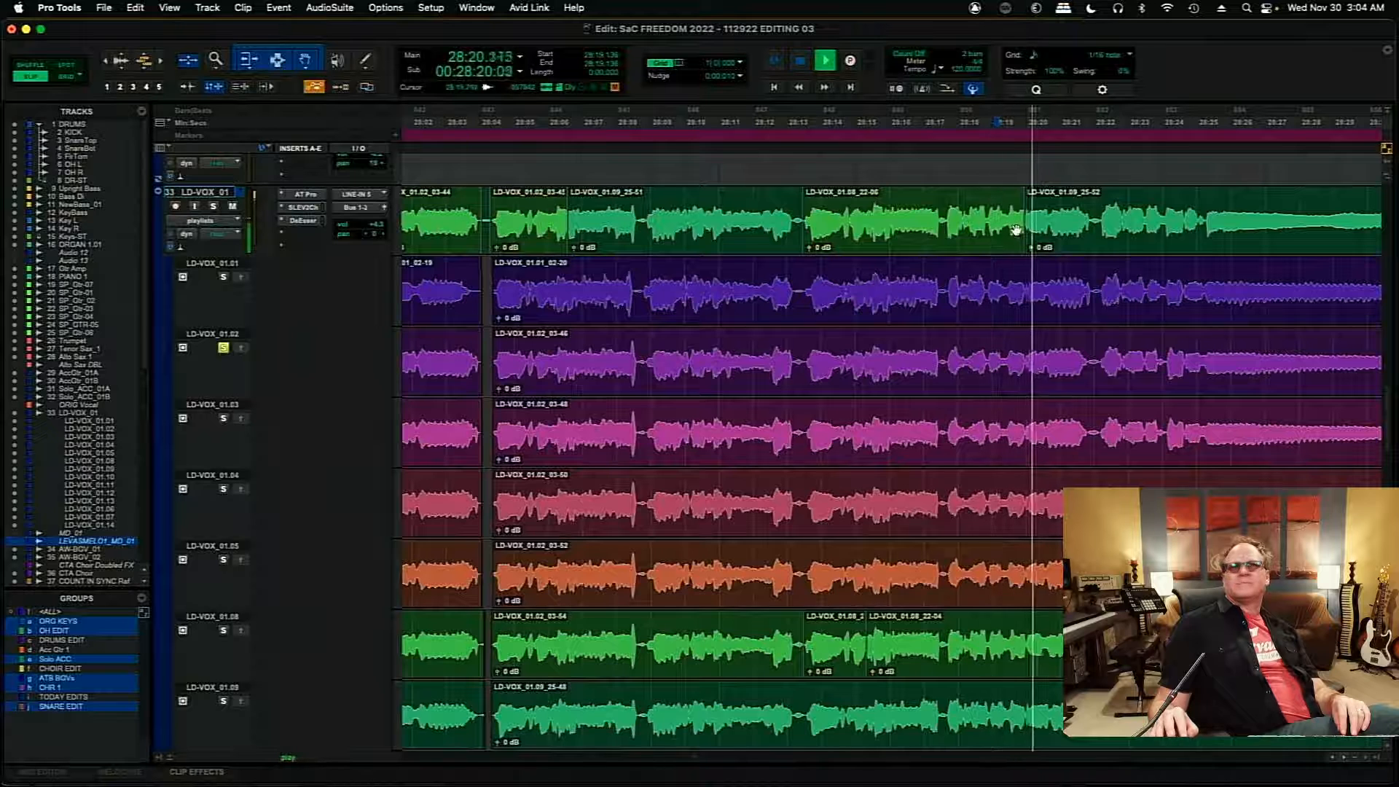
pyautogui.click(223, 348)
pyautogui.press('space')
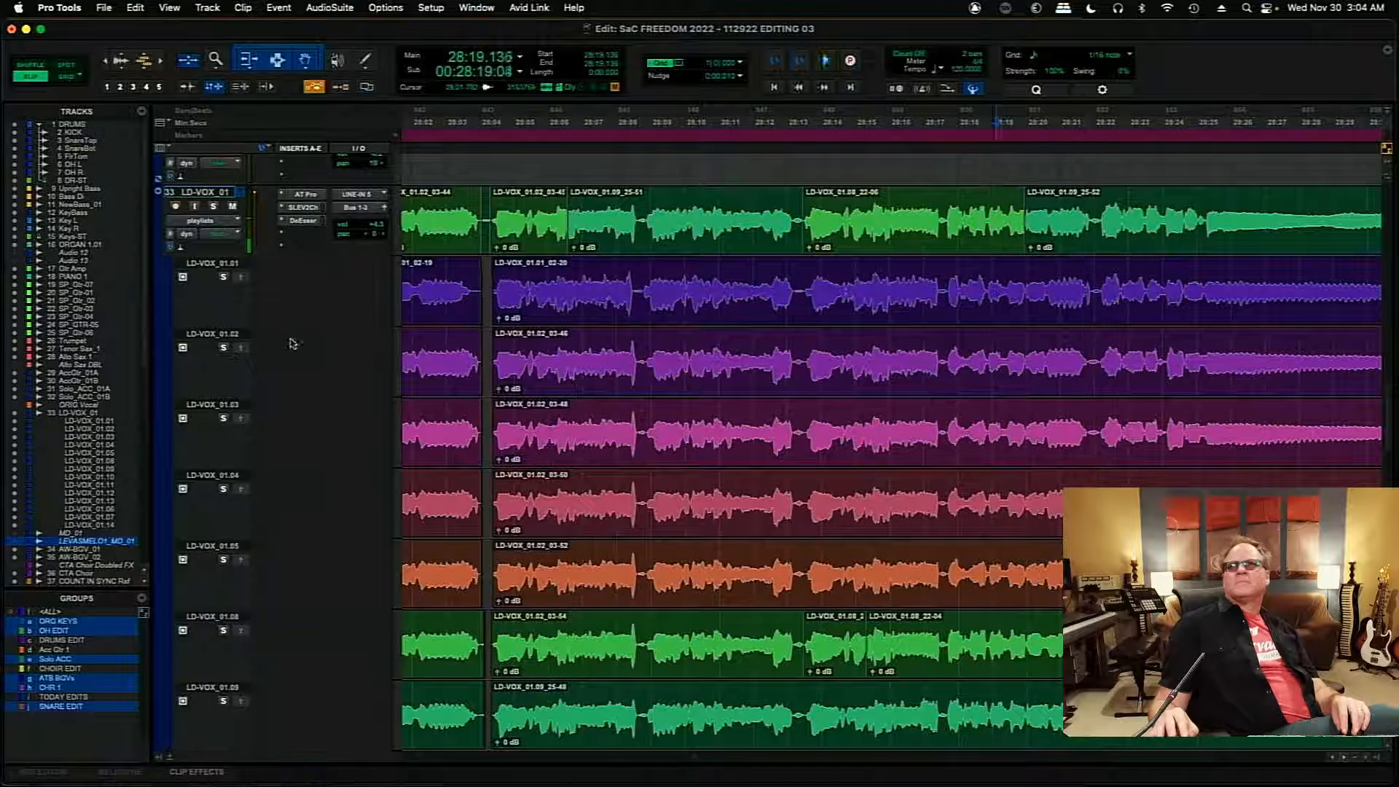
pyautogui.press('space')
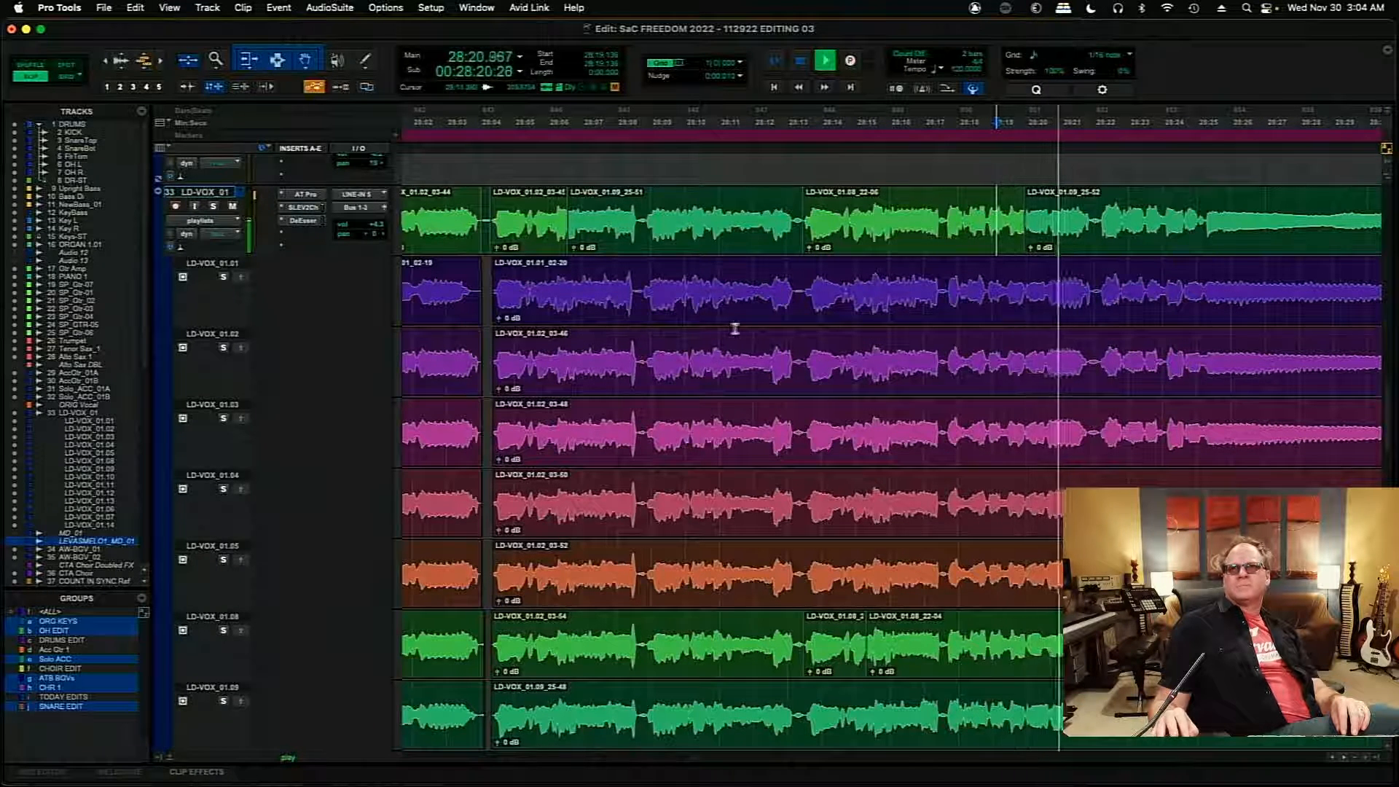
pyautogui.press('space')
# - Extend the end of the LD-VOX_01.08 clip to about 28:20.7 on the main playlist and audition the transition from 28:19.690
pyautogui.moveTo(802, 219); pyautogui.dragTo(1035, 226)
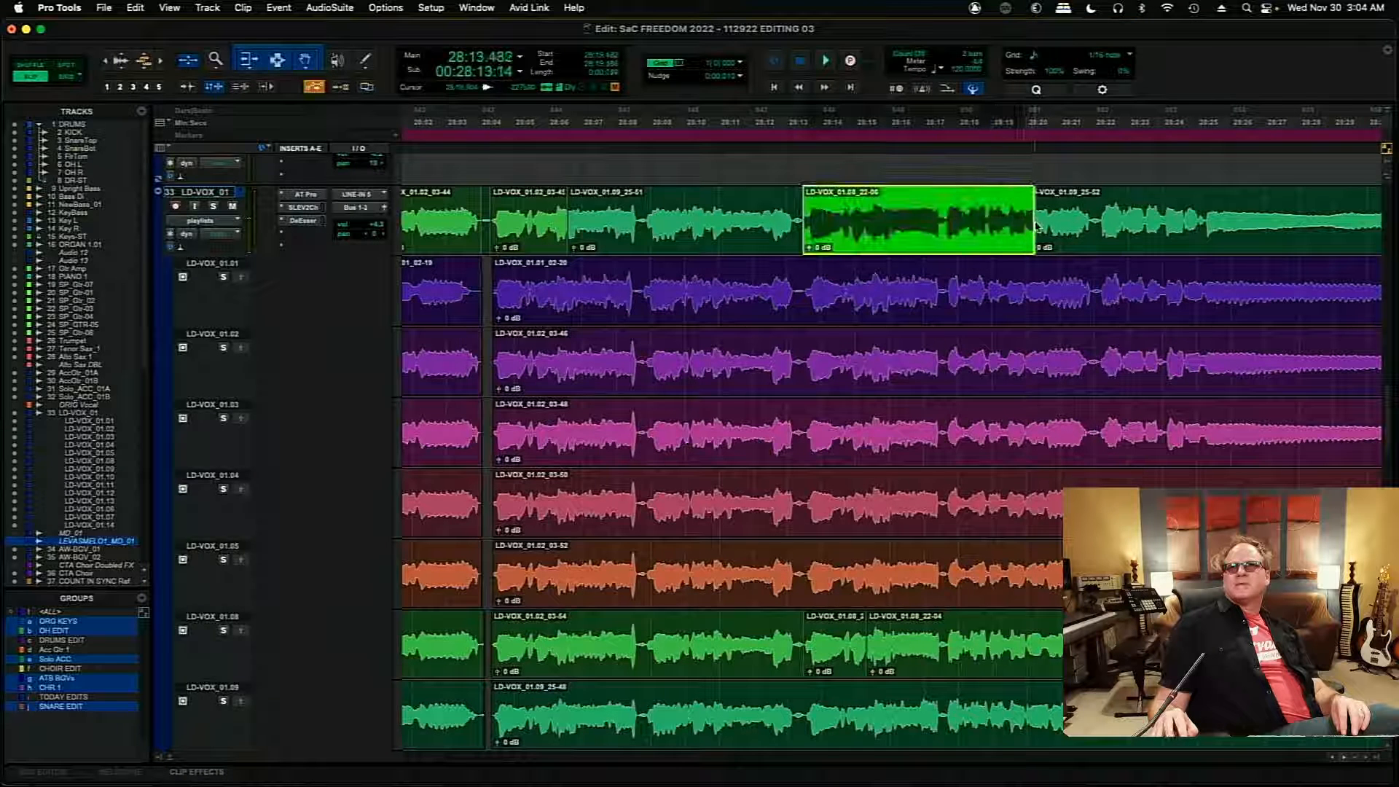
pyautogui.click(1014, 208)
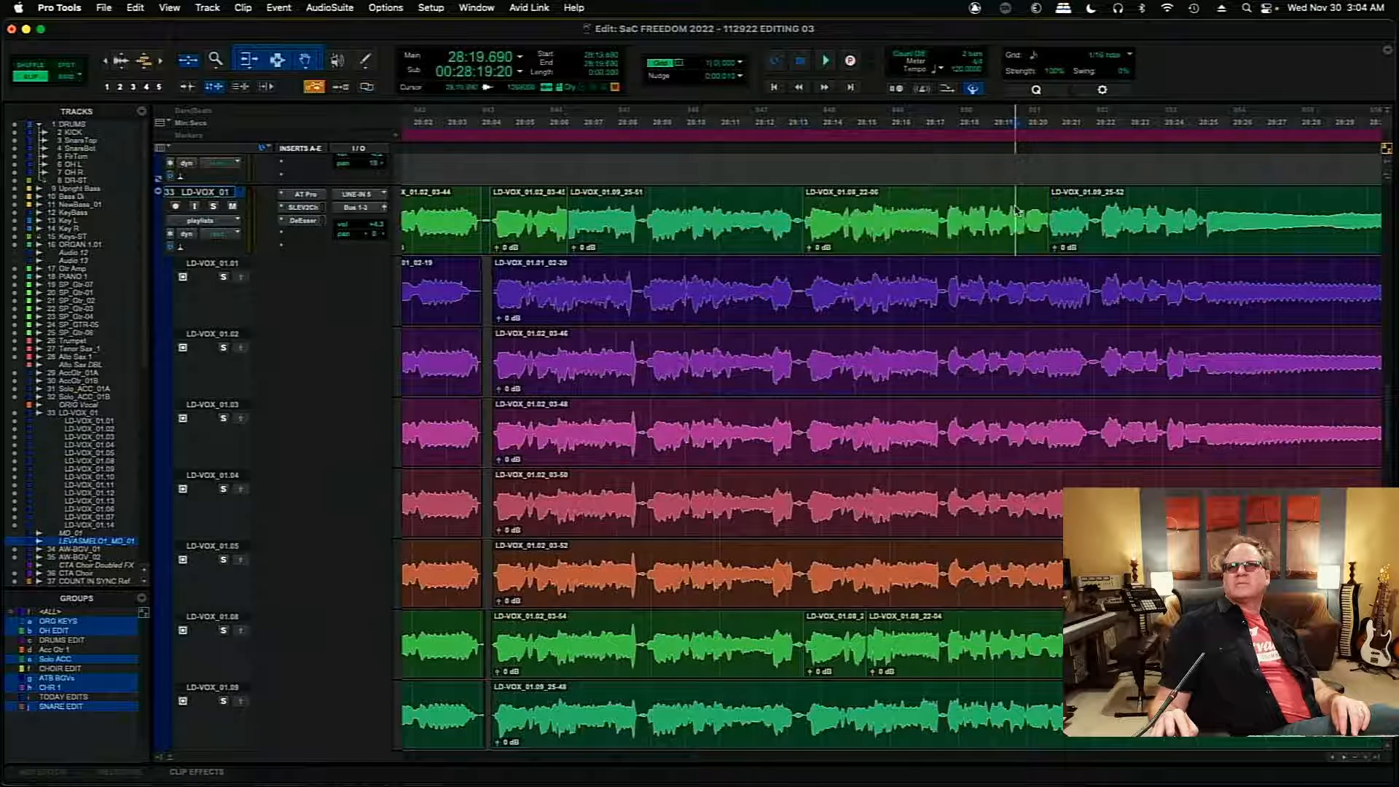
pyautogui.press('space')
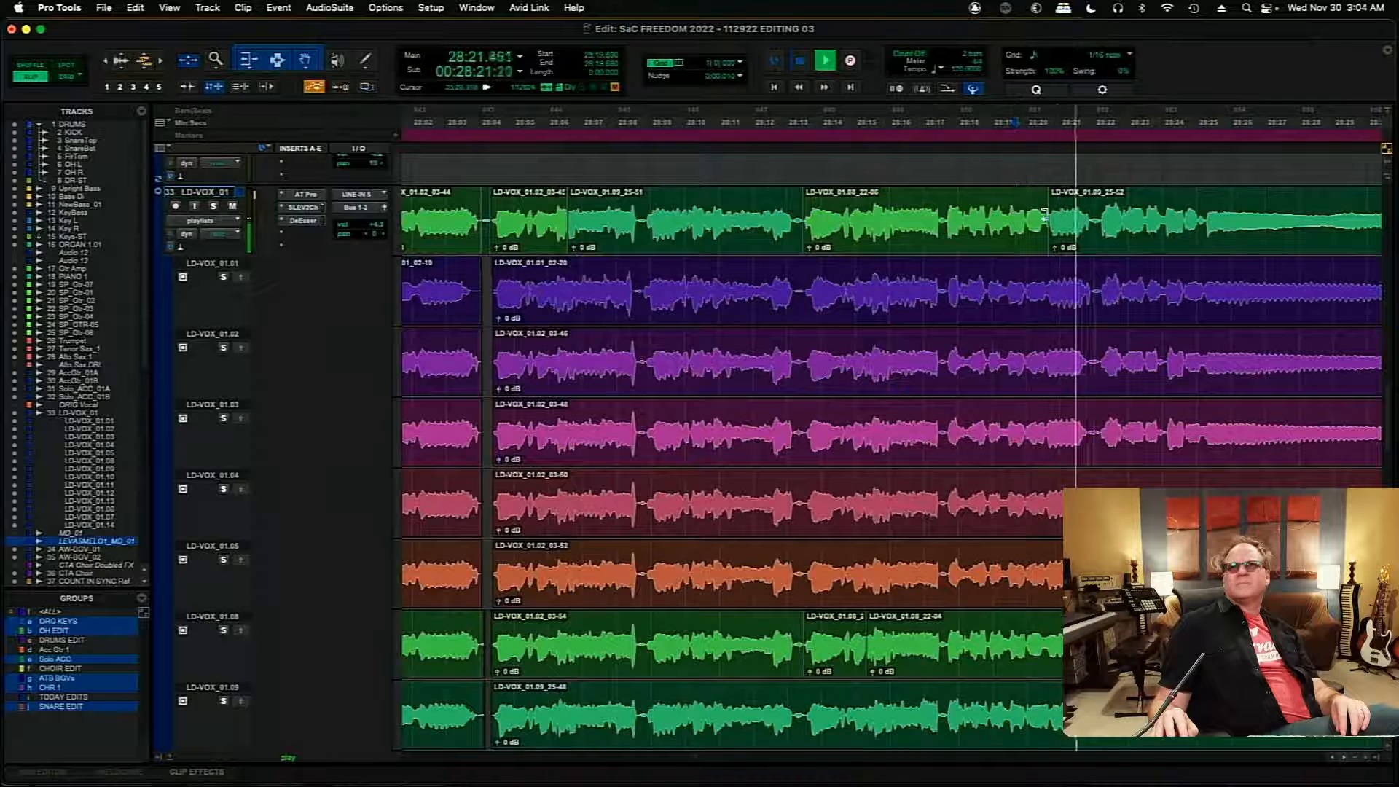
# - Return the boundary between the 01.08 and 01.09 clips to 28:19.968, audition it from 28:18.816, and split the 01.09 clip at 28:21.930
pyautogui.press('space')
pyautogui.moveTo(1048, 222); pyautogui.dragTo(1026, 223)
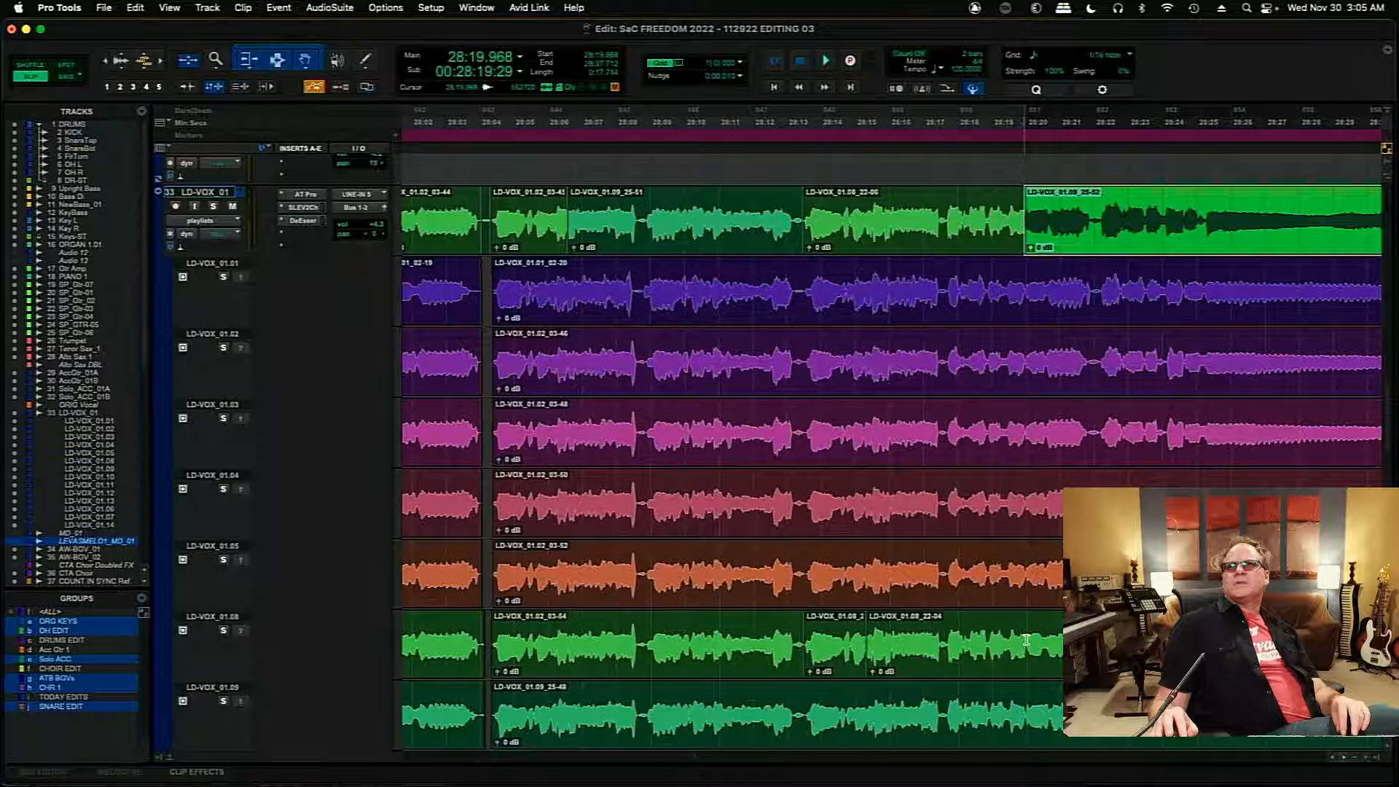
pyautogui.click(984, 208)
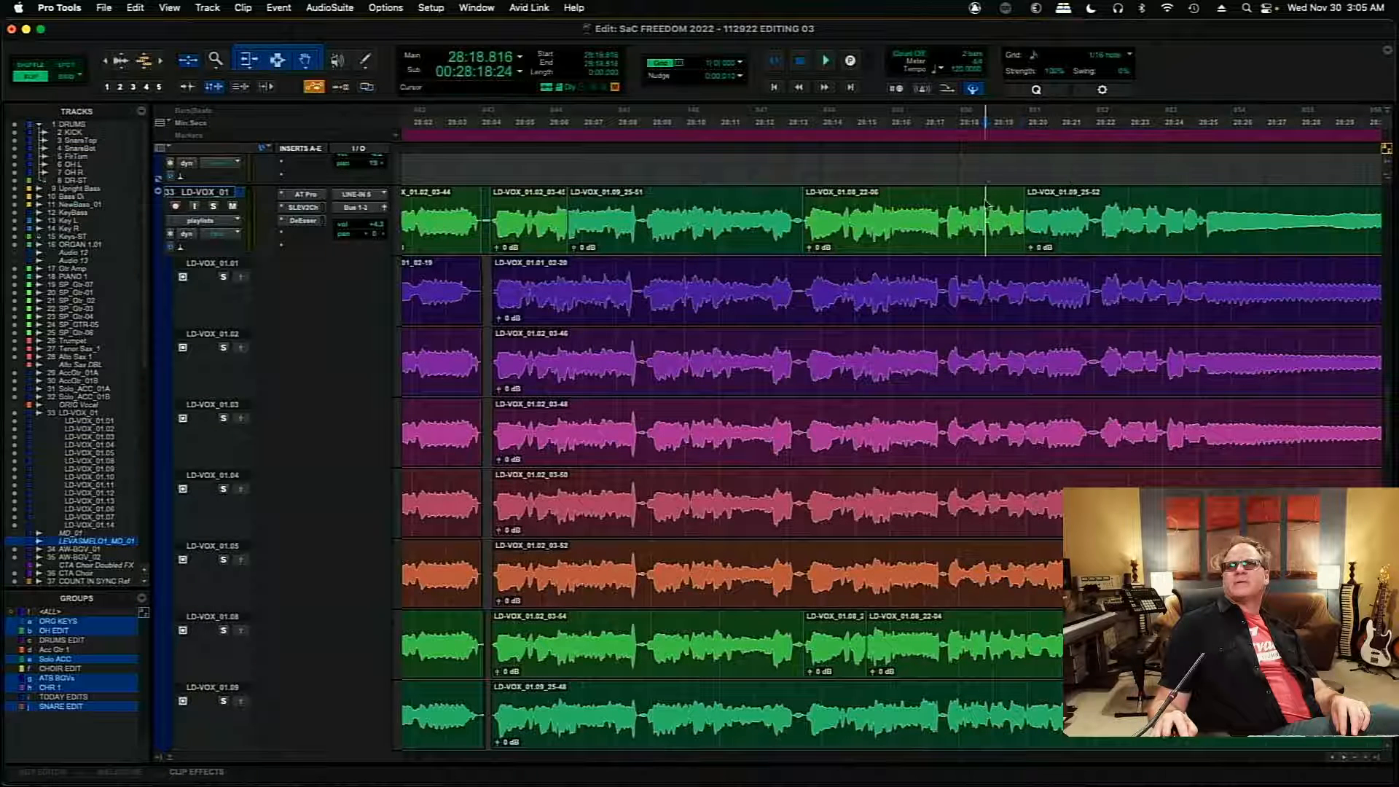
pyautogui.press('space')
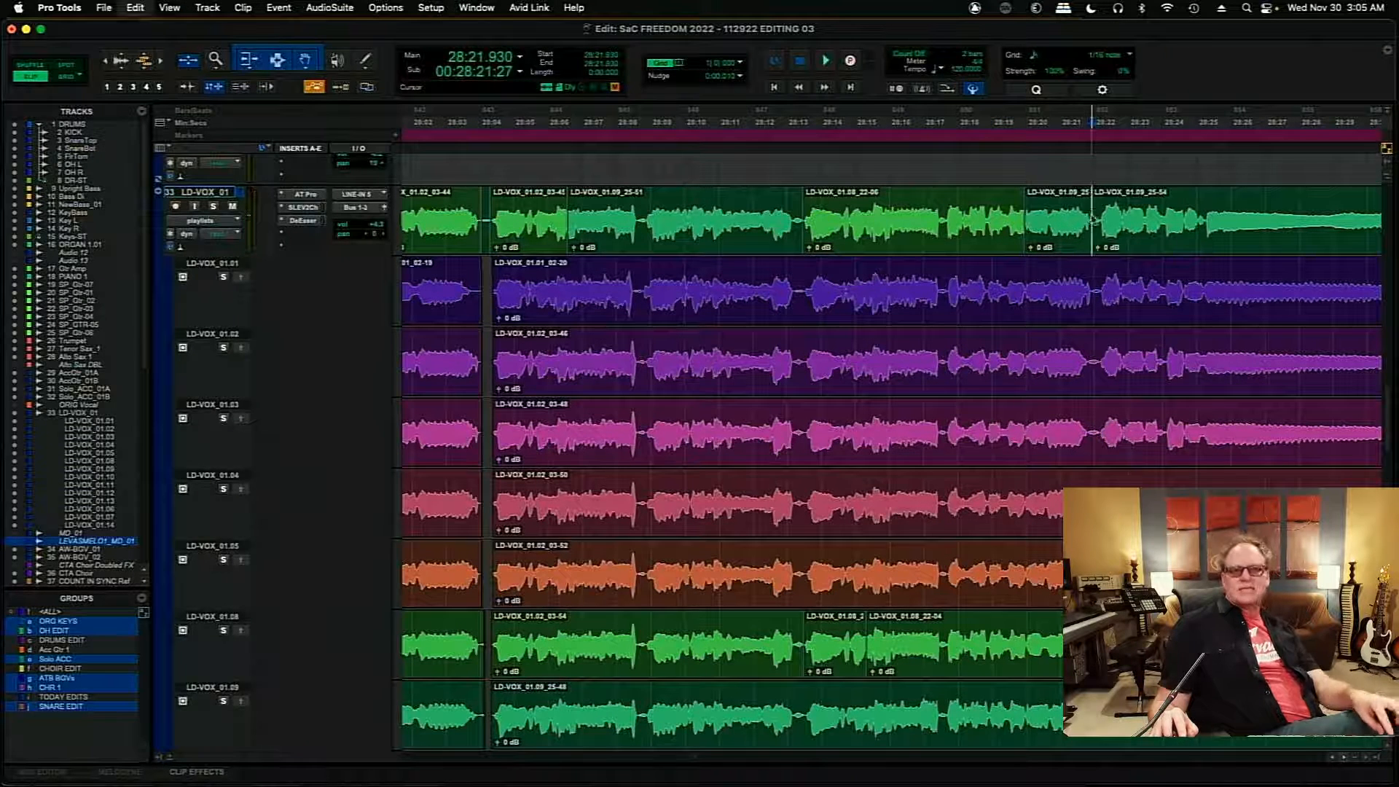
# - Audition the closing phrase and held note on the main playlist from 28:22.421
pyautogui.click(1074, 239)
pyautogui.click(1108, 204)
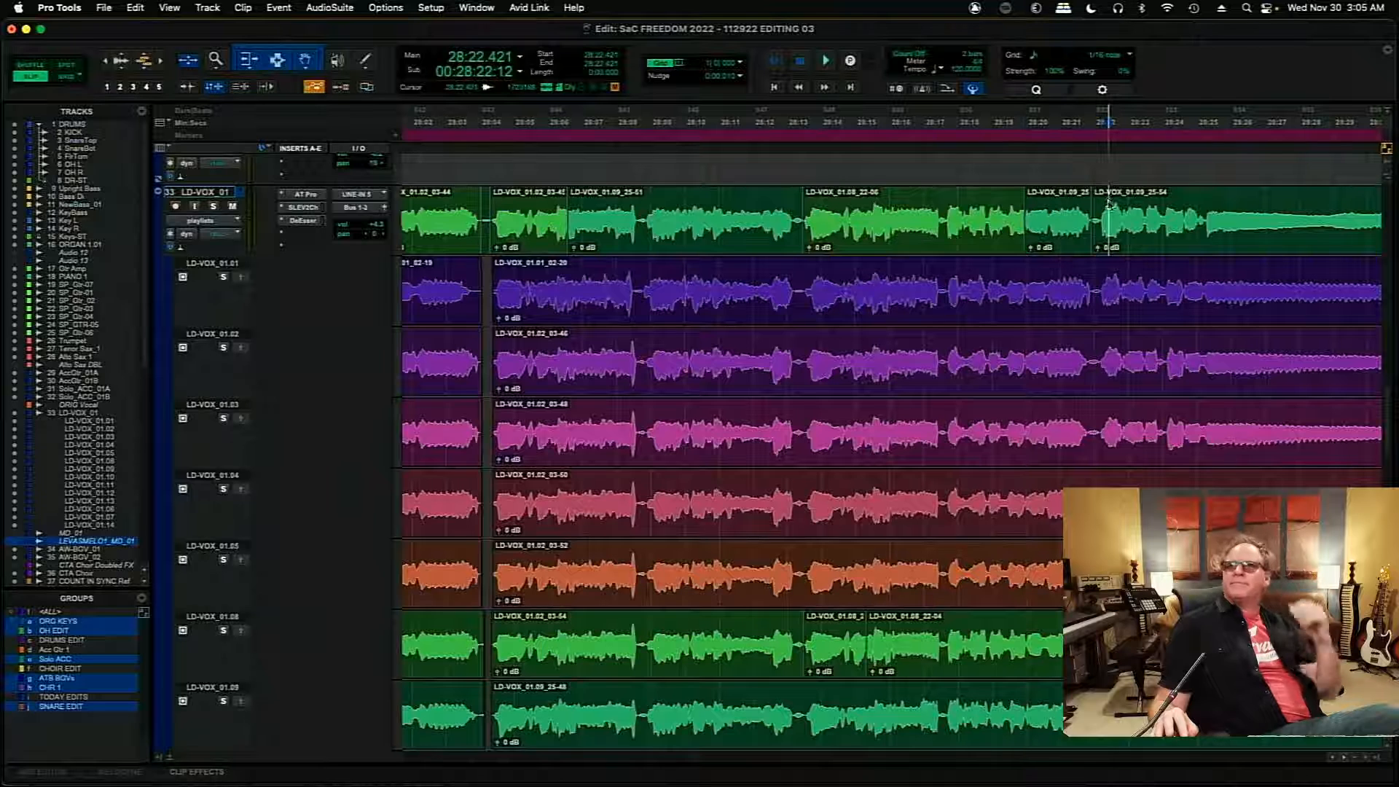
pyautogui.press('space')
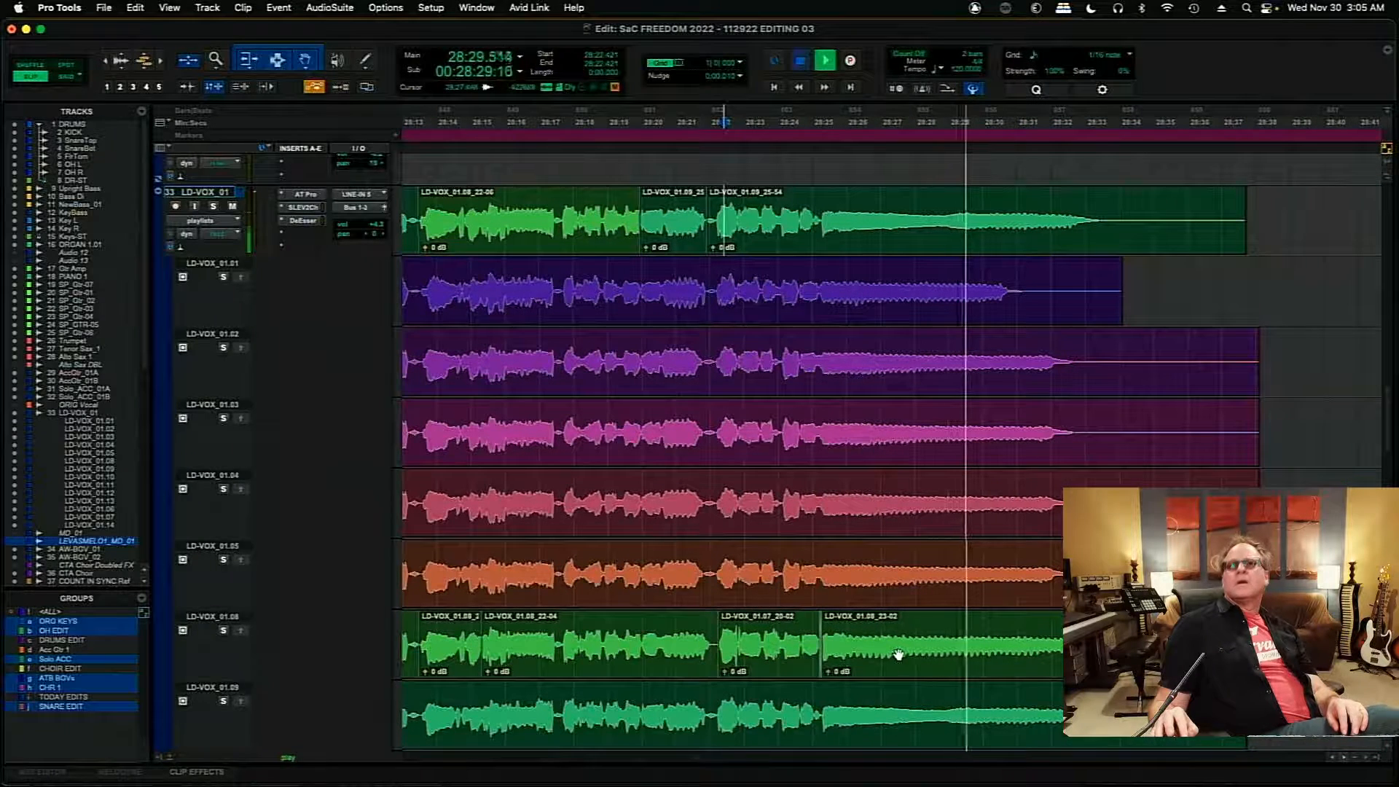
pyautogui.press('space')
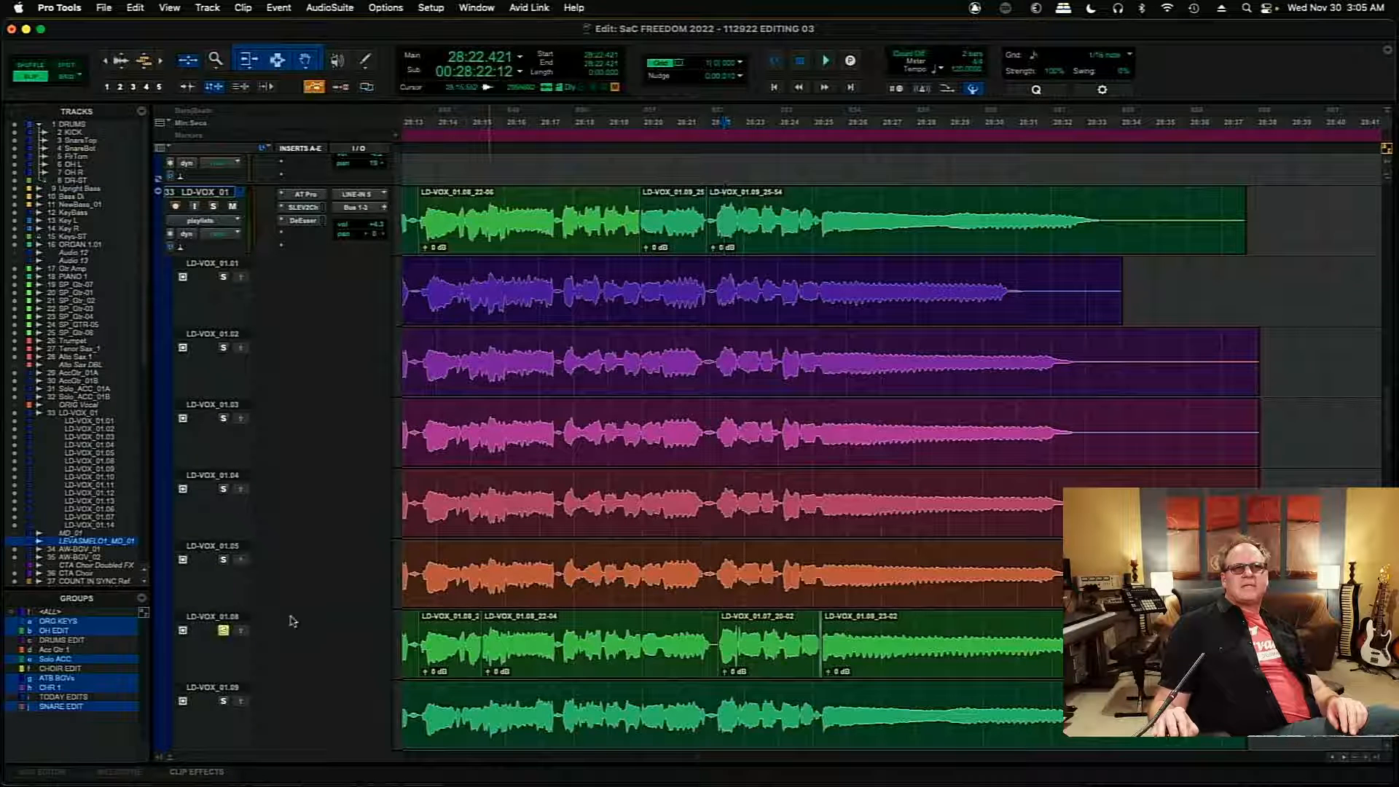
# - Solo and audition take LD-VOX_01.08 from 28:21.845, and copy its held-note clip starting at 28:25.240 to the main playlist
pyautogui.click(704, 627)
pyautogui.press('space')
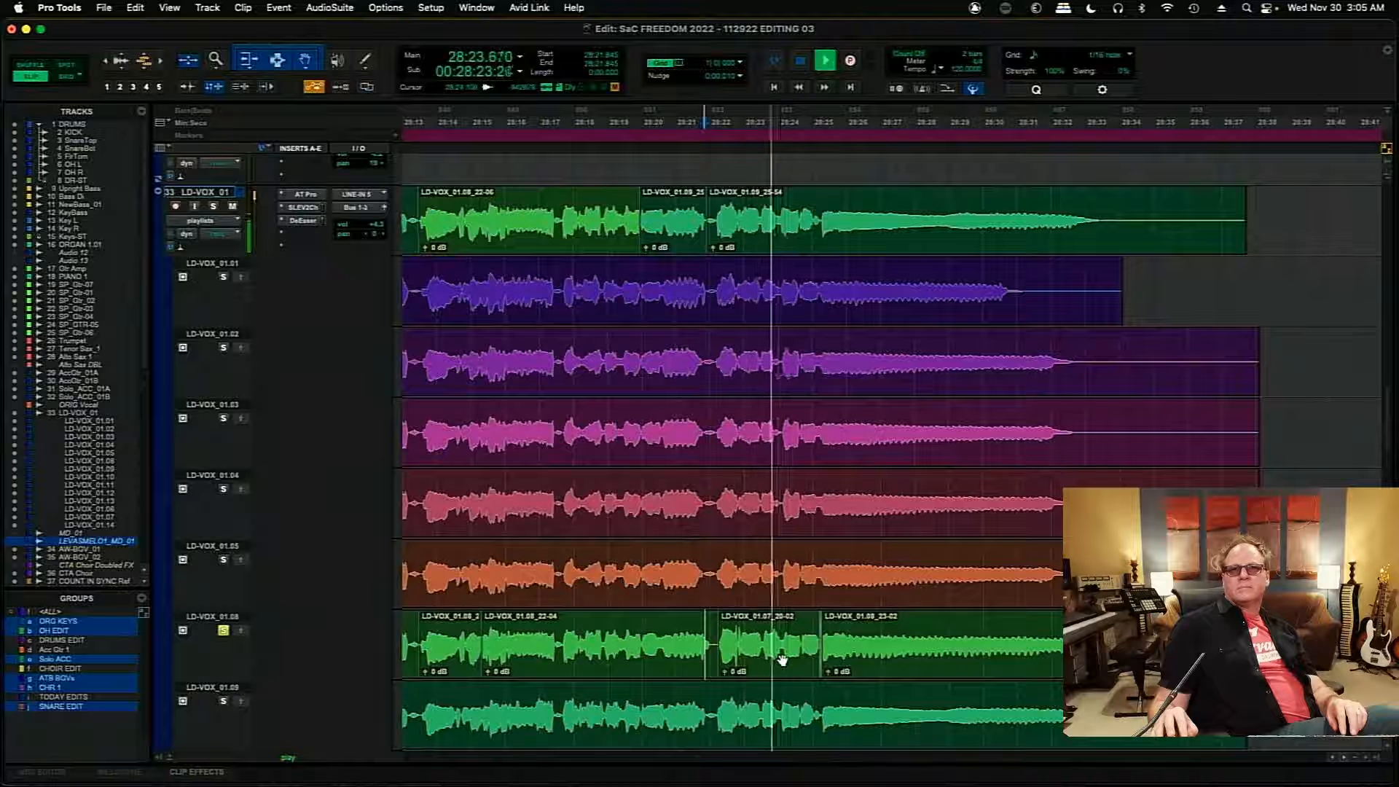
pyautogui.click(856, 667)
pyautogui.press('space')
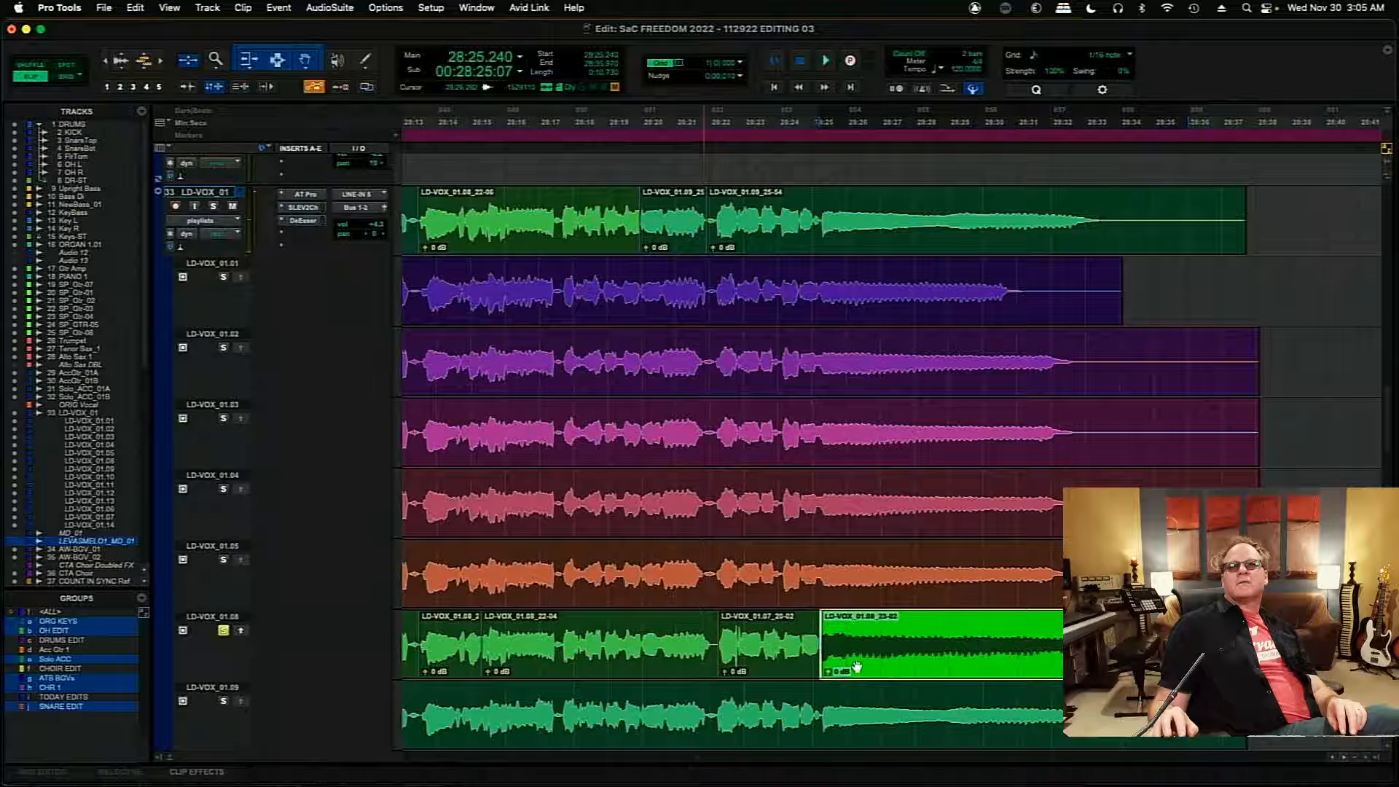
pyautogui.click(242, 632)
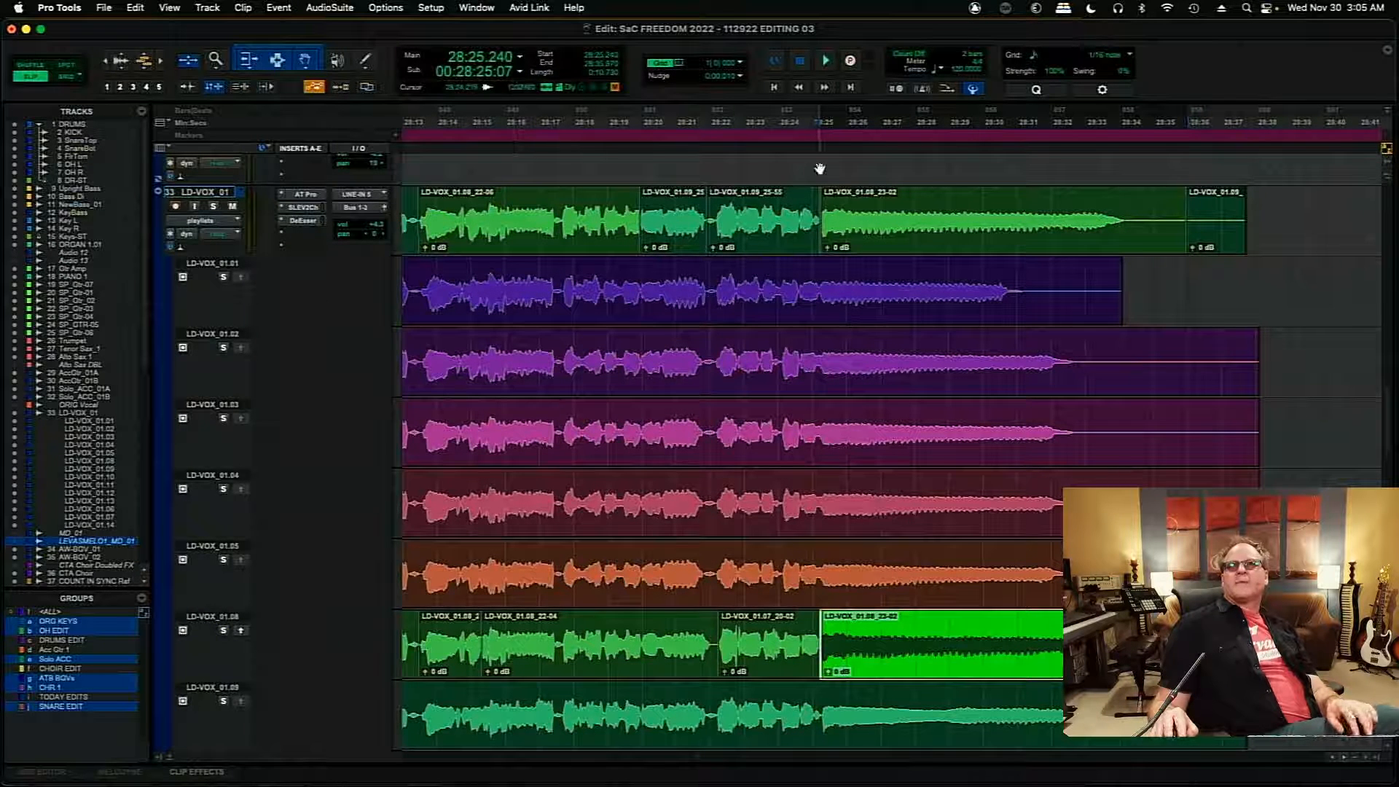
# - Audition the transition into the new 01.08 held-note clip from 28:24.533 on the main playlist
pyautogui.click(815, 130)
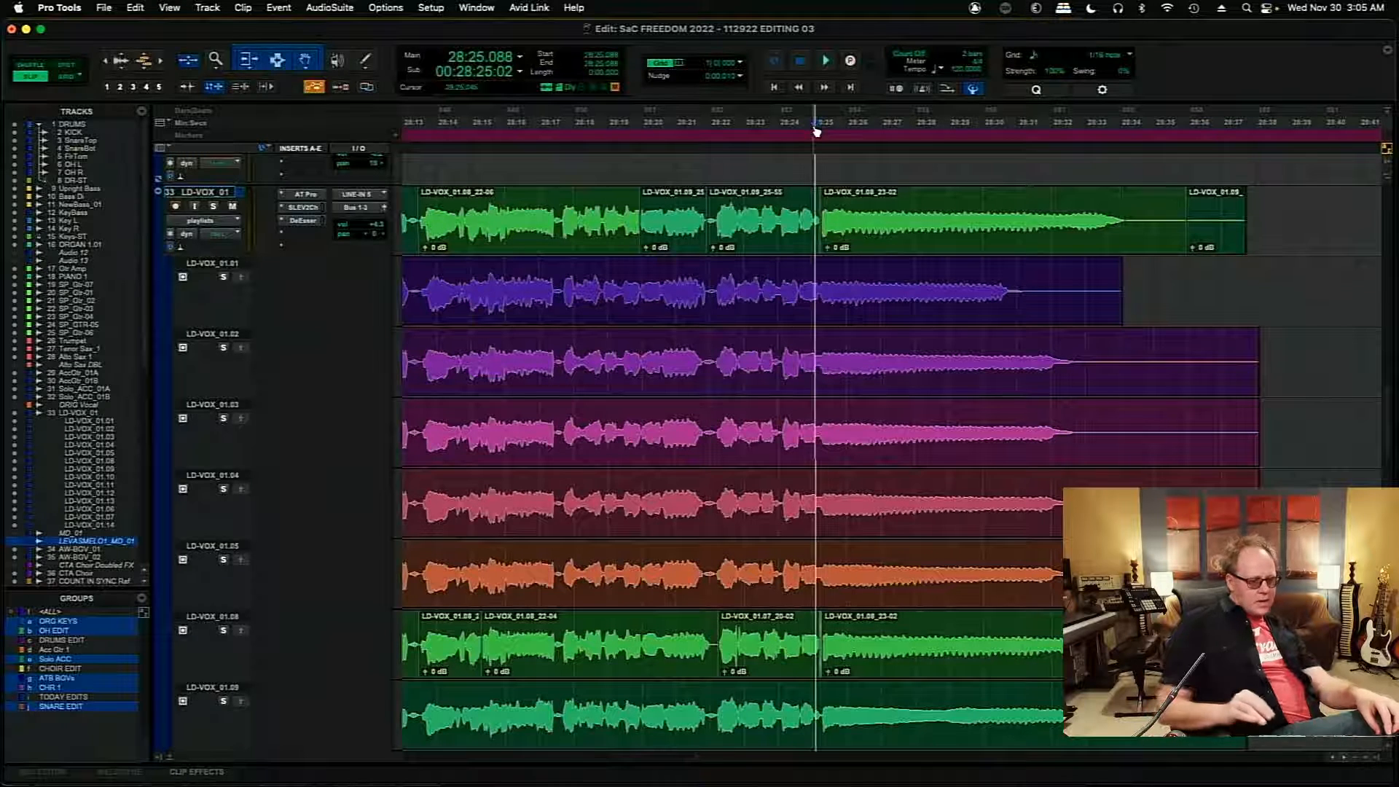
pyautogui.press('t')
pyautogui.press('t')
pyautogui.press('t')
pyautogui.press('t')
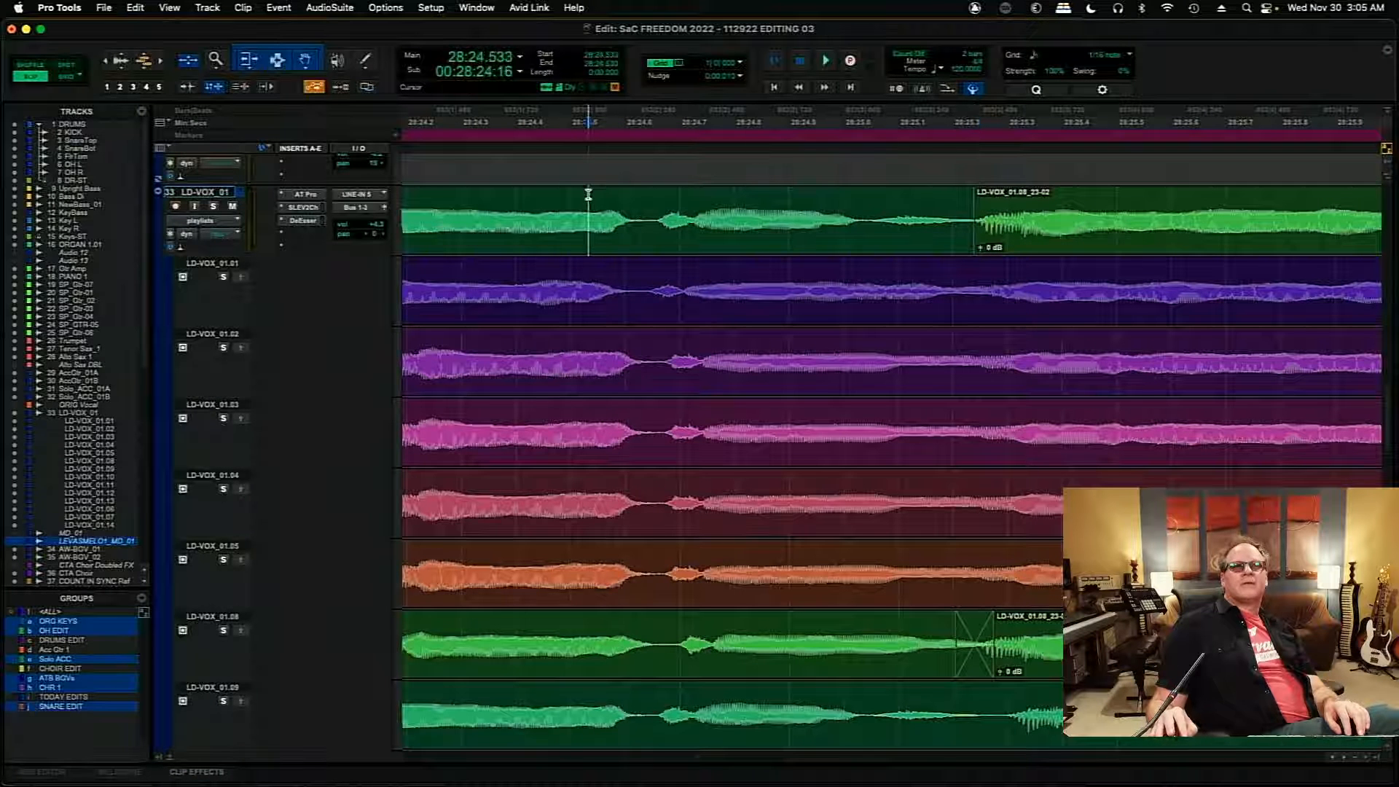
pyautogui.press('space')
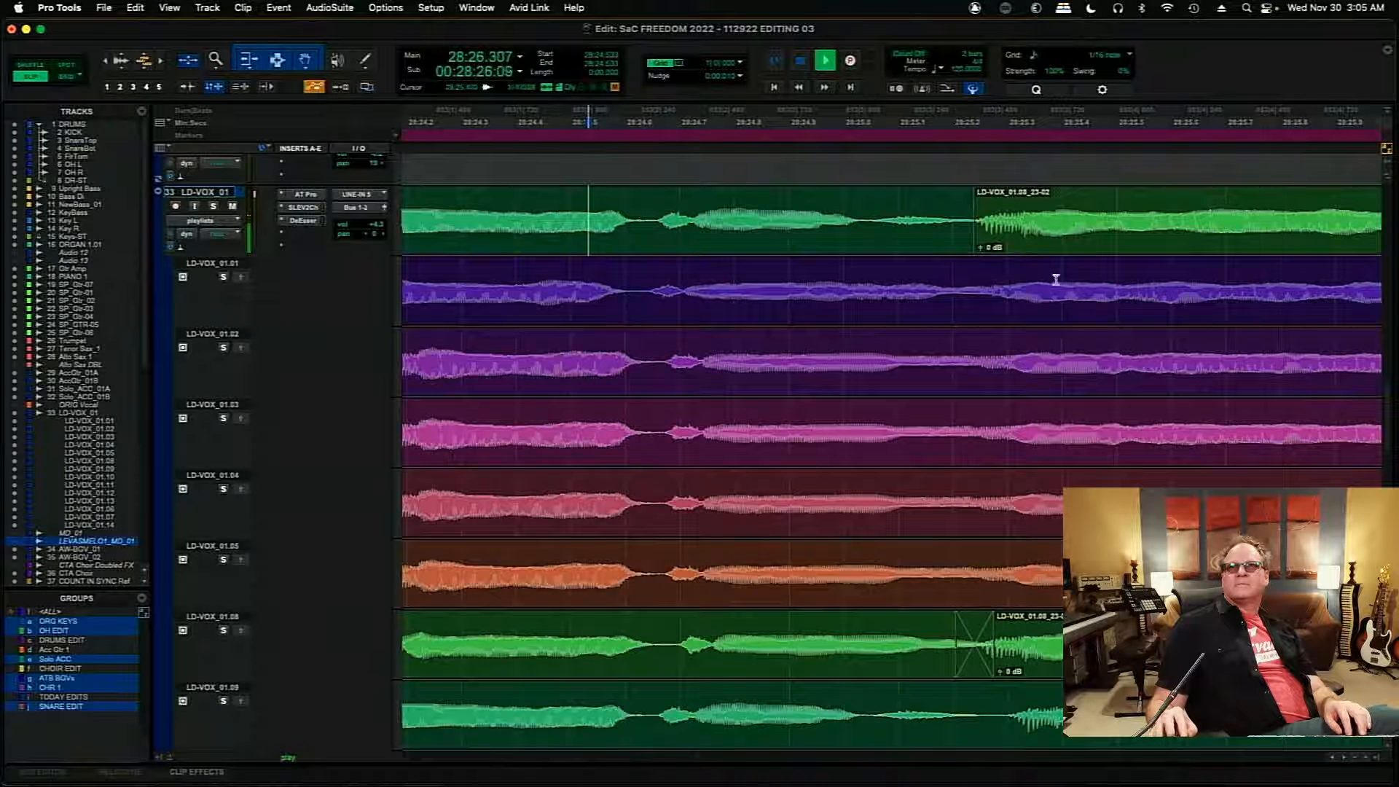
# - Delete the leftover 01.09 clip fragment after the held note at the end of the main playlist
pyautogui.press('r')
pyautogui.press('r')
pyautogui.press('r')
pyautogui.press('r')
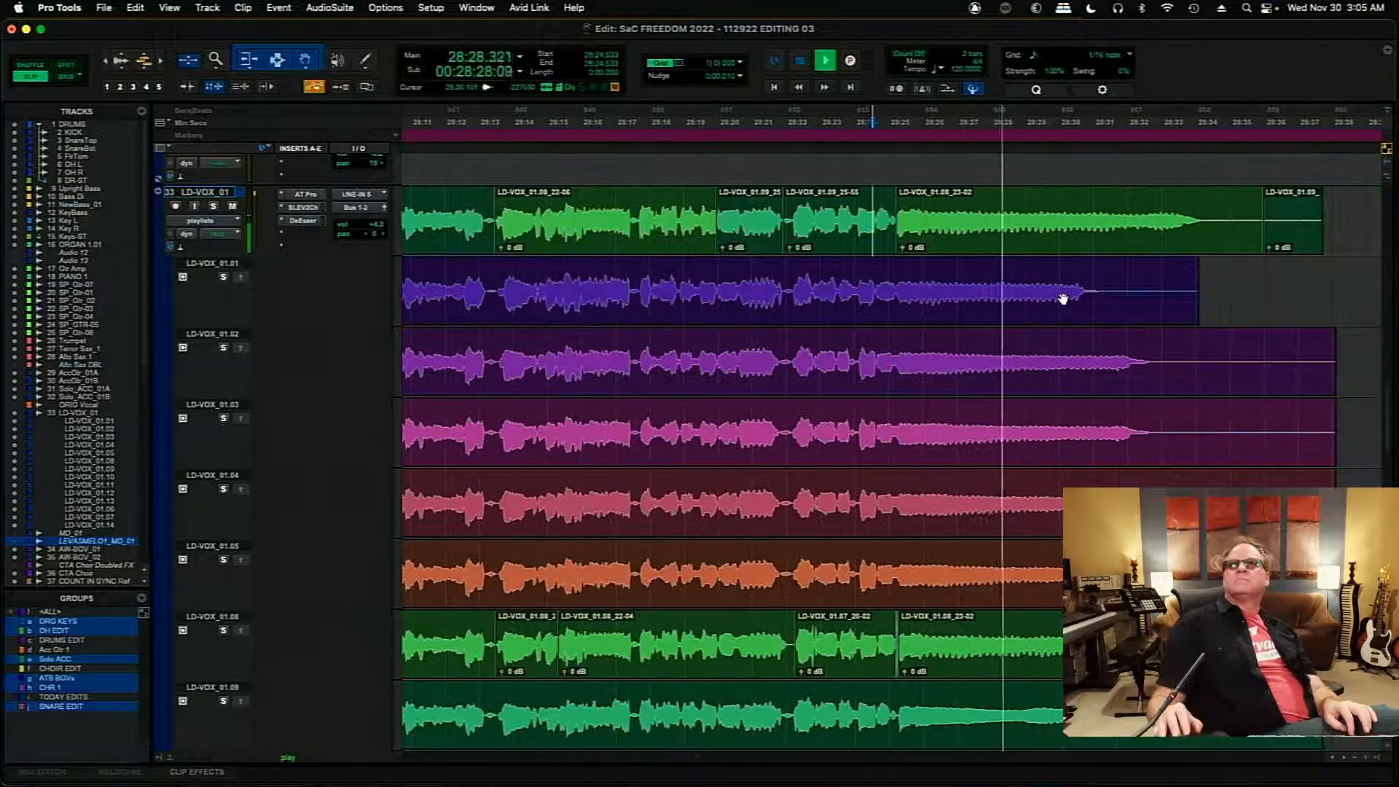
pyautogui.click(1304, 252)
pyautogui.press('Delete')
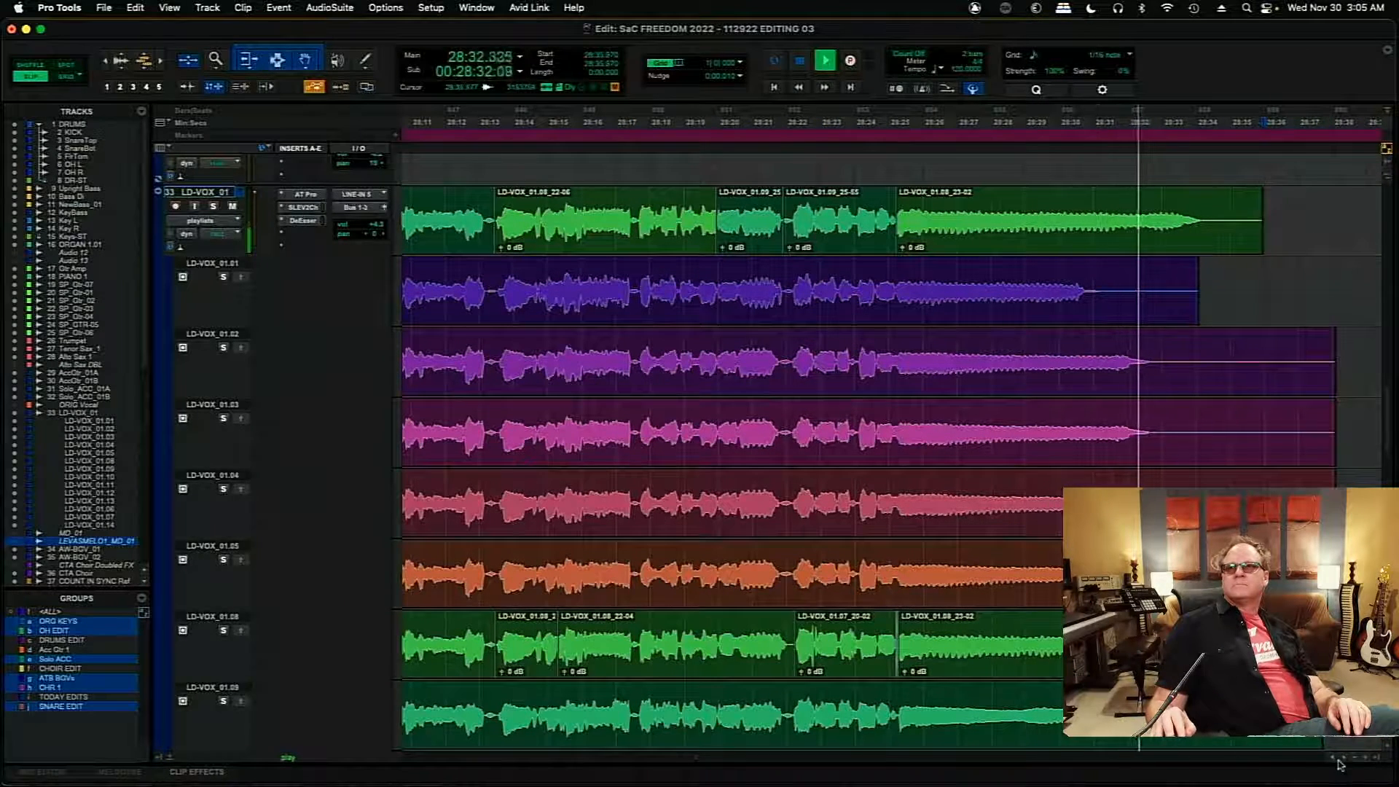
# - Play back the comped main playlist from 28:04.309 to about 28:20.8, reviewing the clip changes
pyautogui.hscroll(-10, 1332, 762)
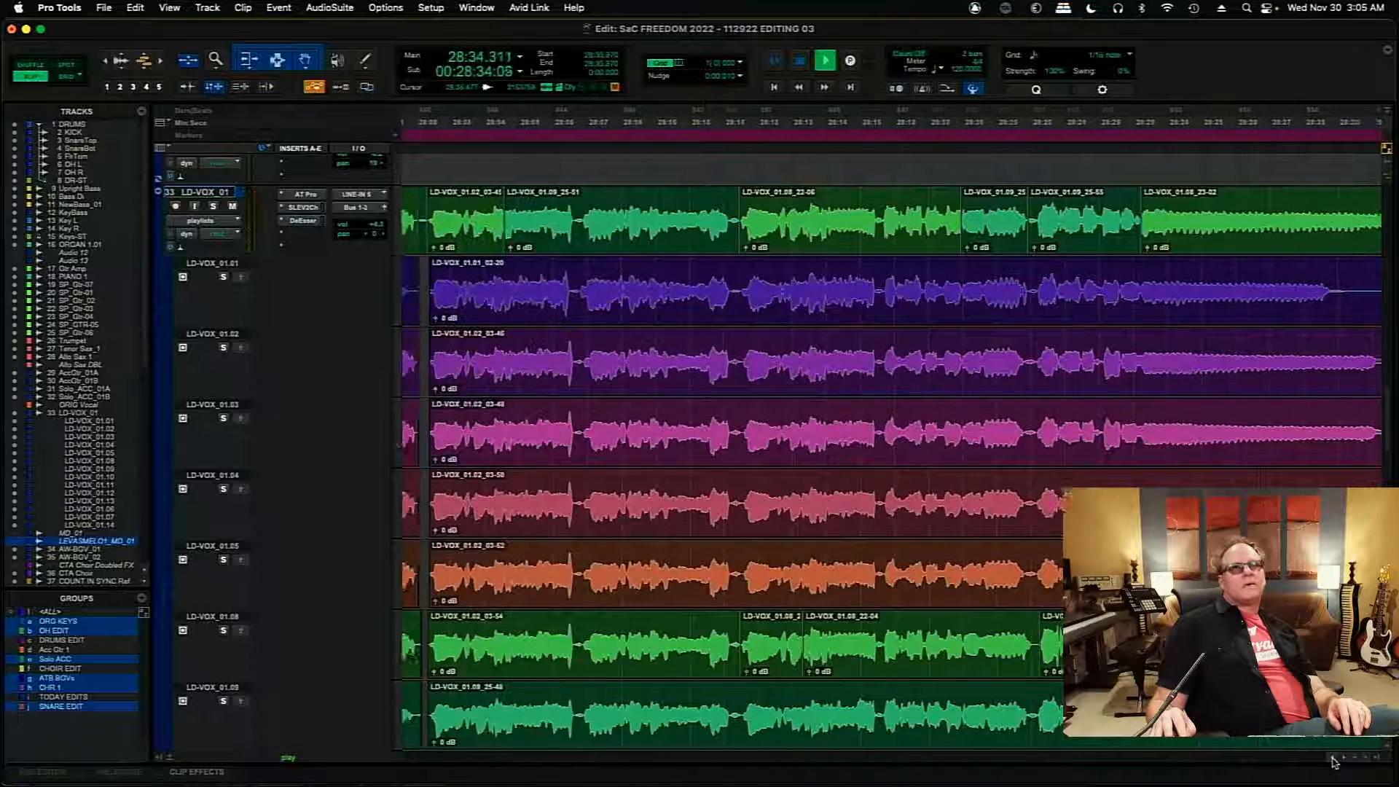
pyautogui.hscroll(-2, 1331, 761)
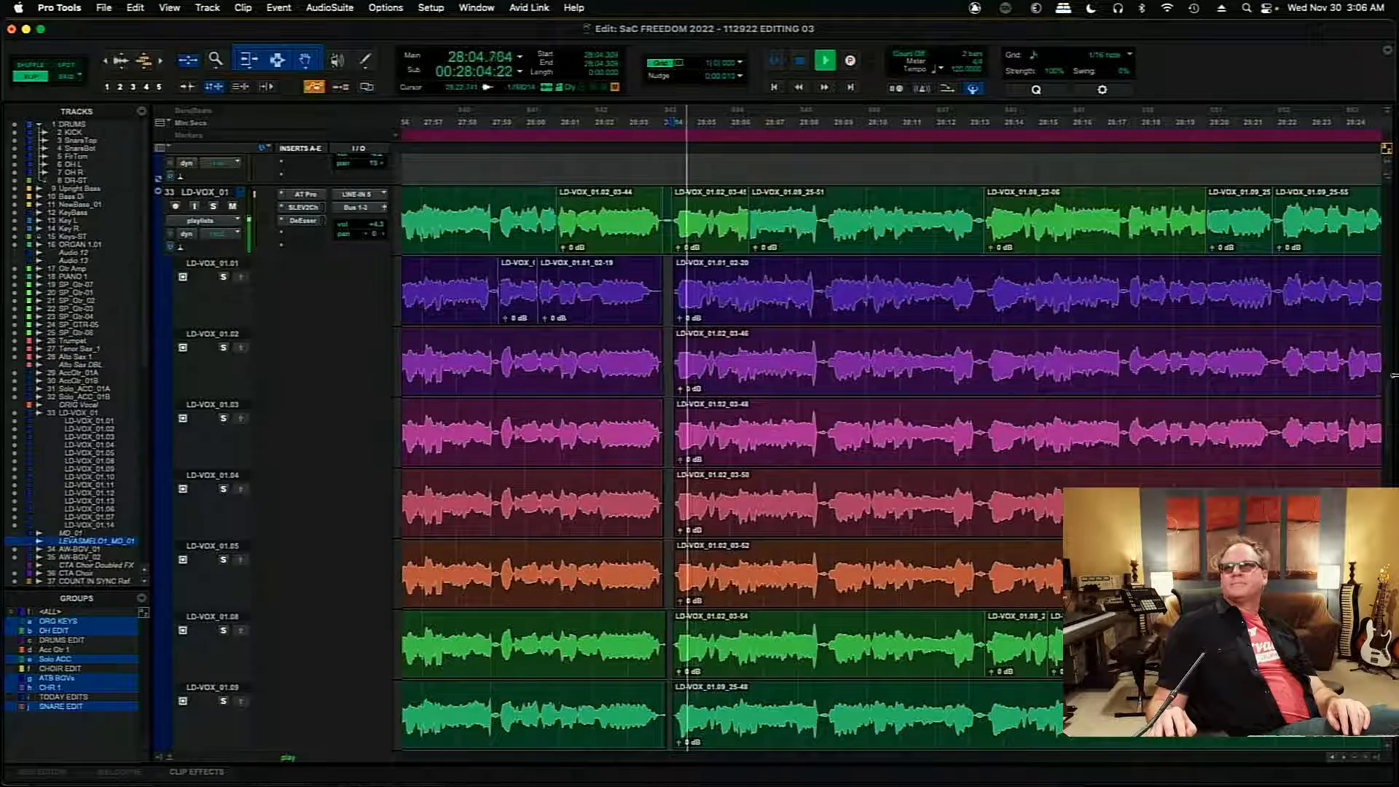
pyautogui.scroll(-2, 1390, 454)
pyautogui.scroll(-15, 1390, 444)
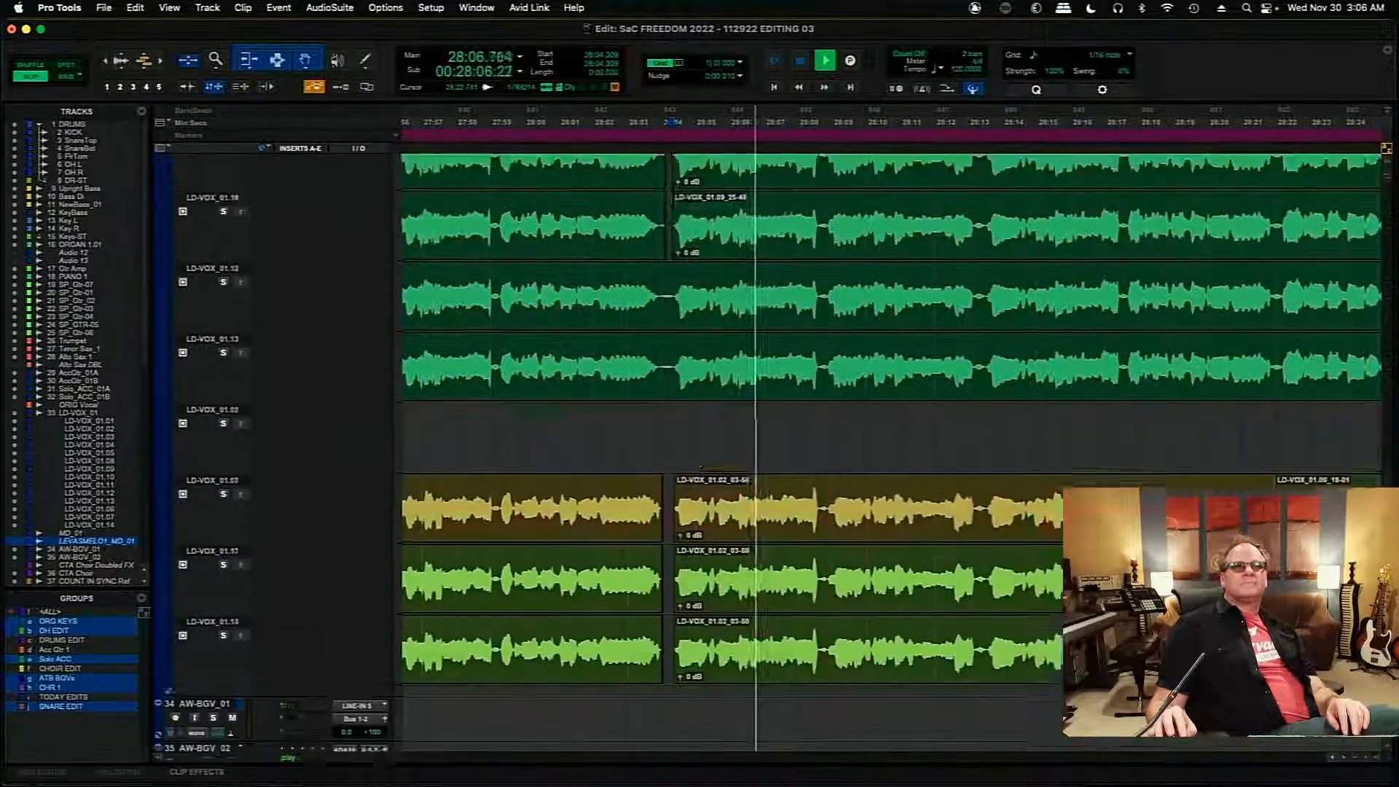
pyautogui.scroll(20, 1389, 434)
pyautogui.scroll(2, 1388, 428)
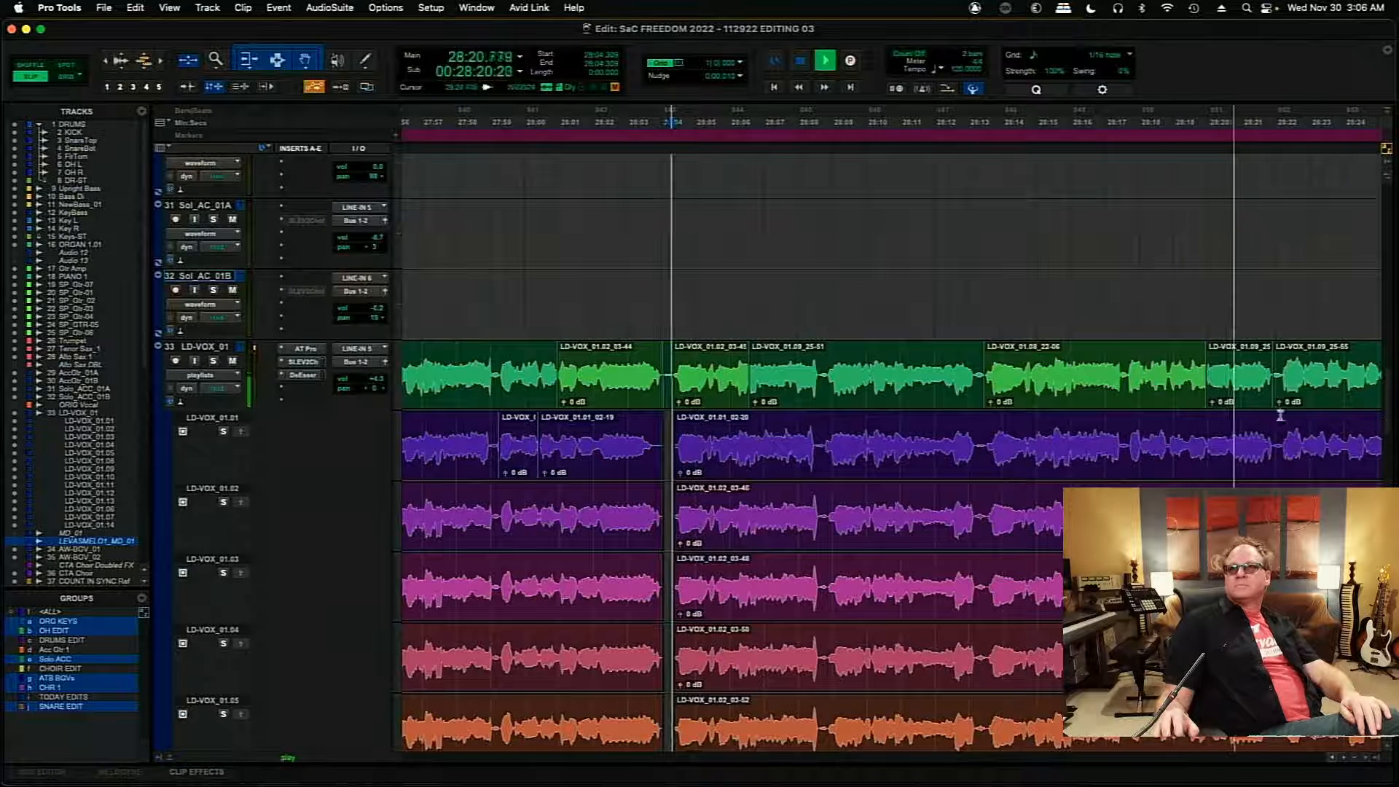
pyautogui.press('space')
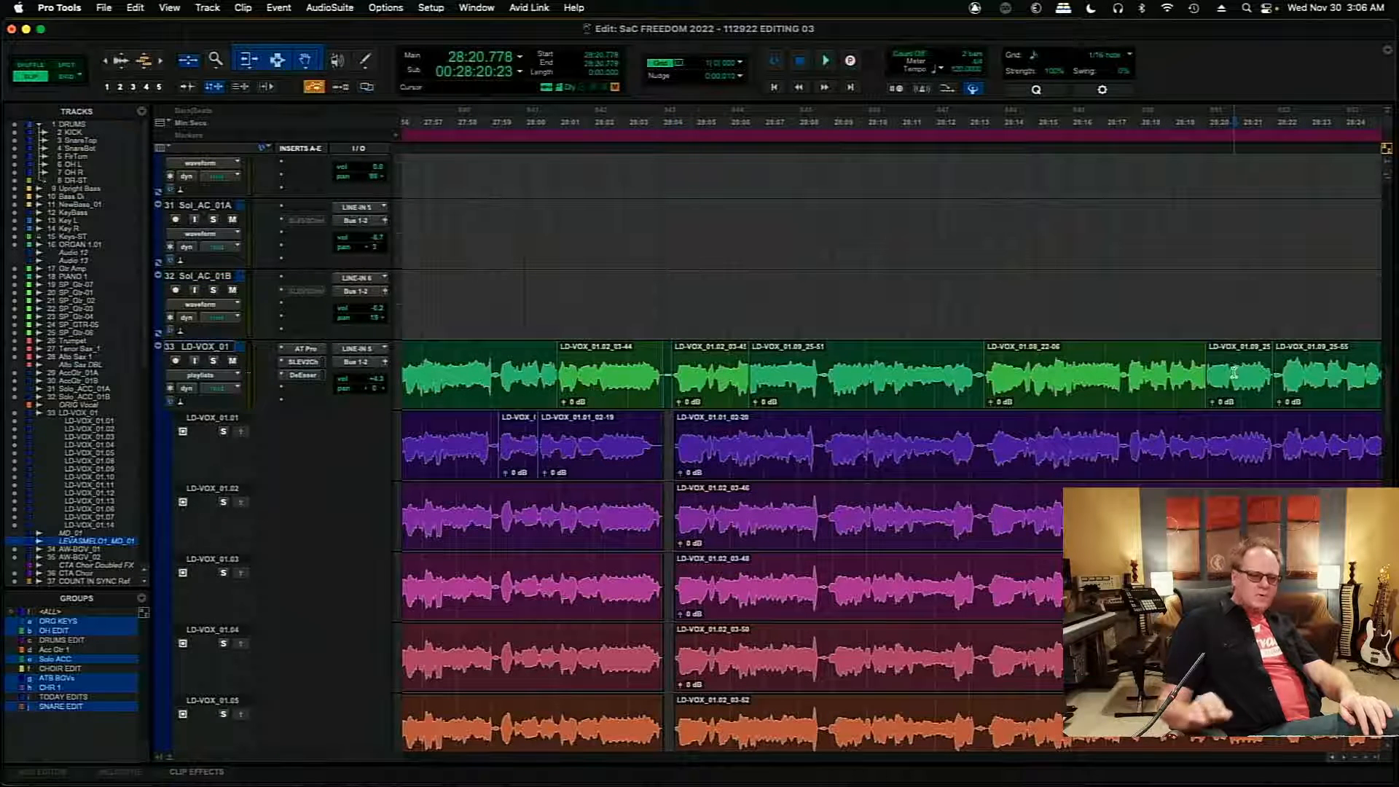
# - Audition the main playlist from 28:18.714 across the change from the 01.08 clip to the short 01.09 clip
pyautogui.press('t')
pyautogui.press('t')
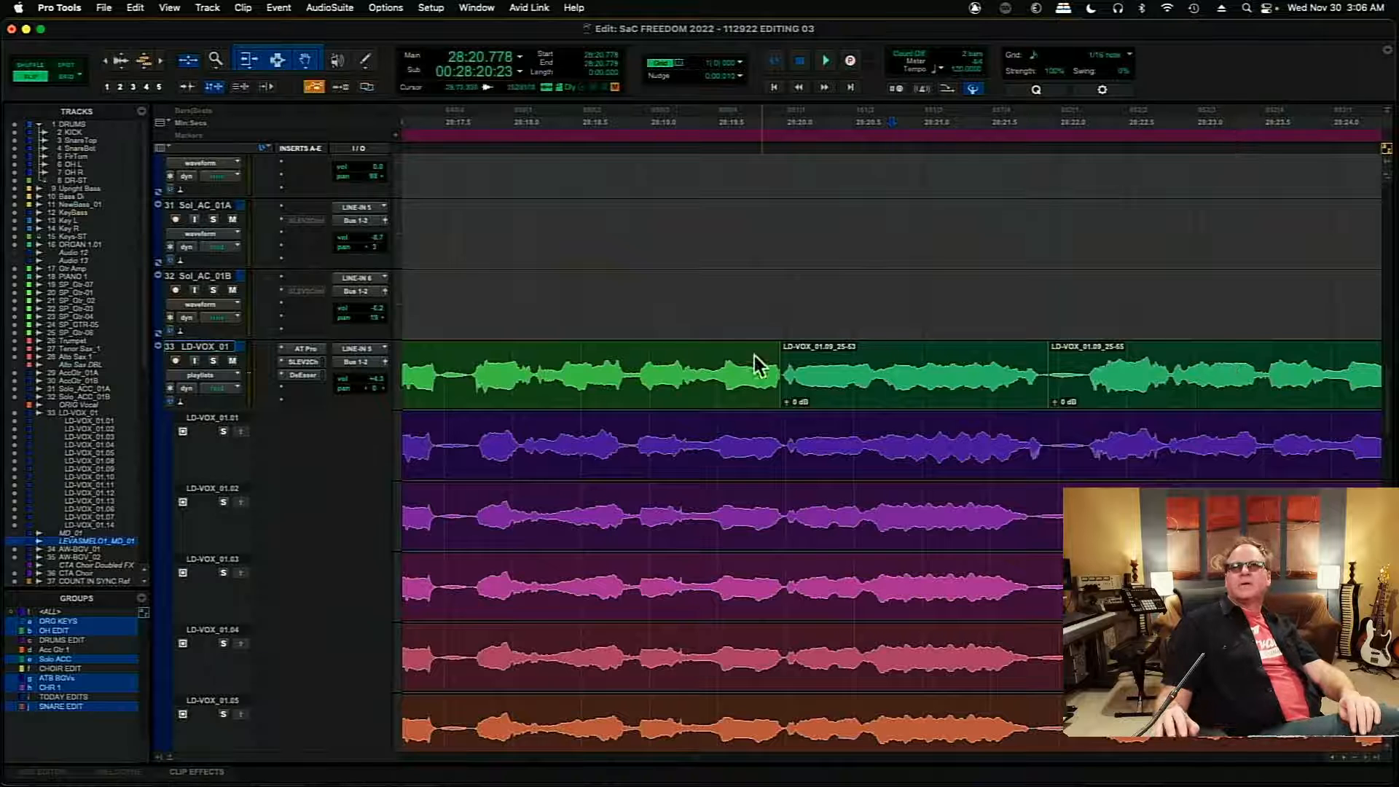
pyautogui.press('space')
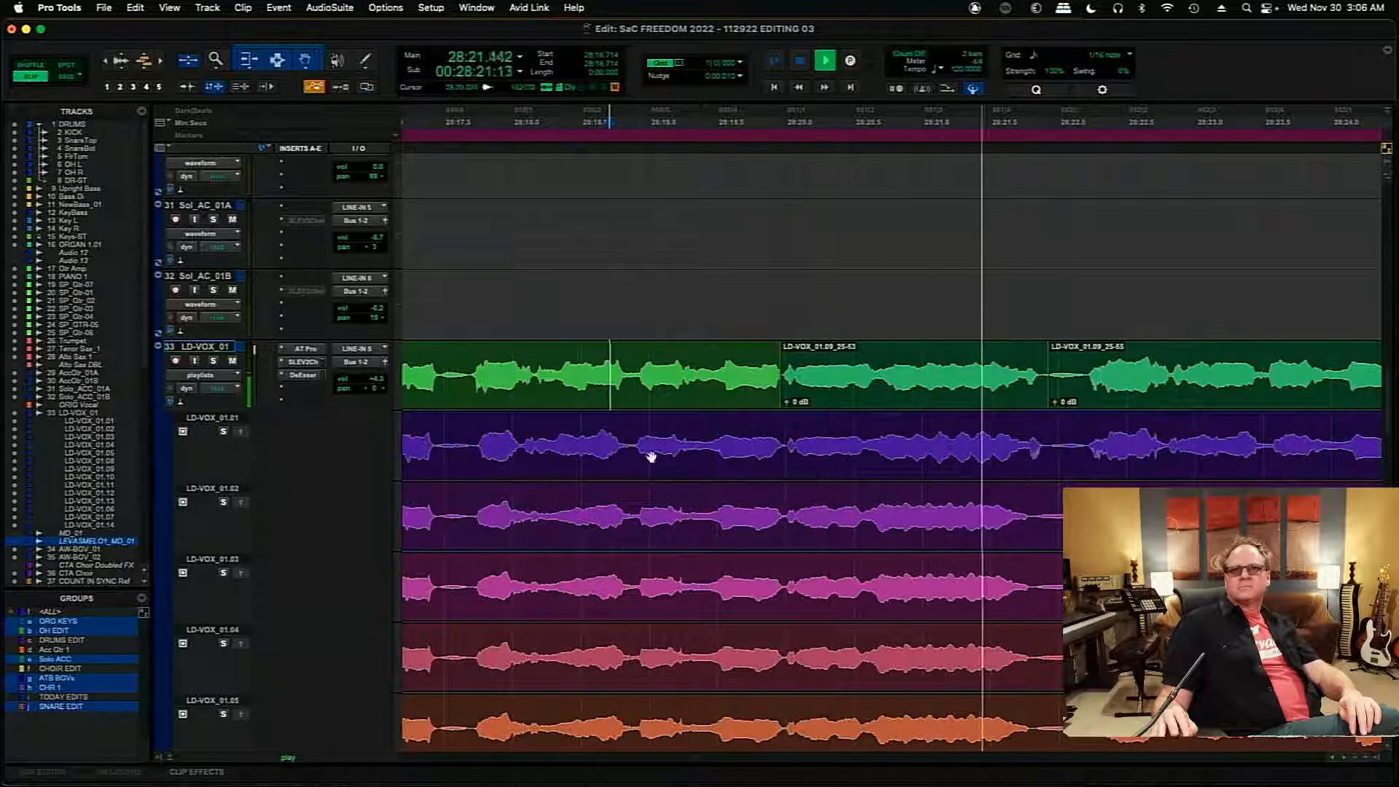
pyautogui.press('space')
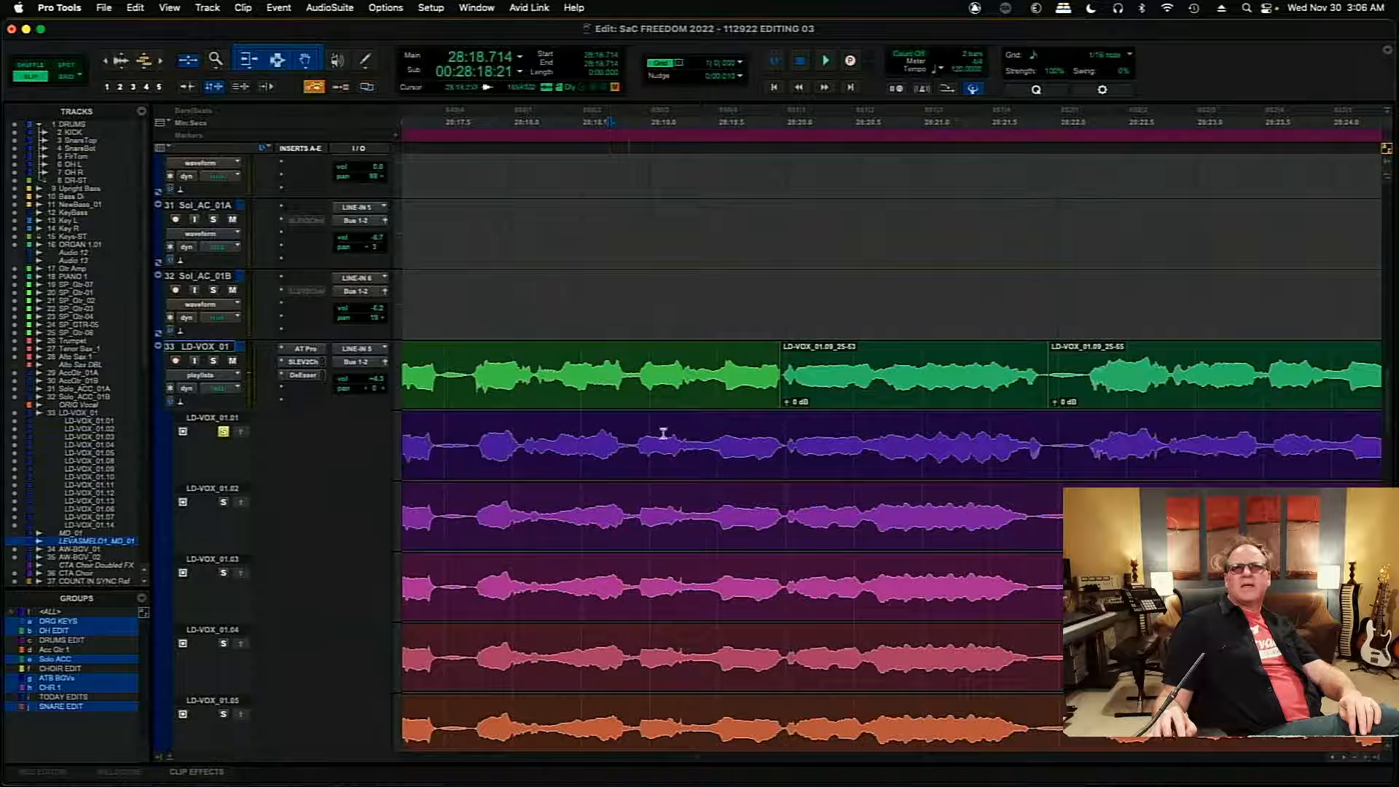
# - Solo take LD-VOX_01.01 and audition its version of the short 01.09 phrase, replaying from 28:19.994
pyautogui.press('space')
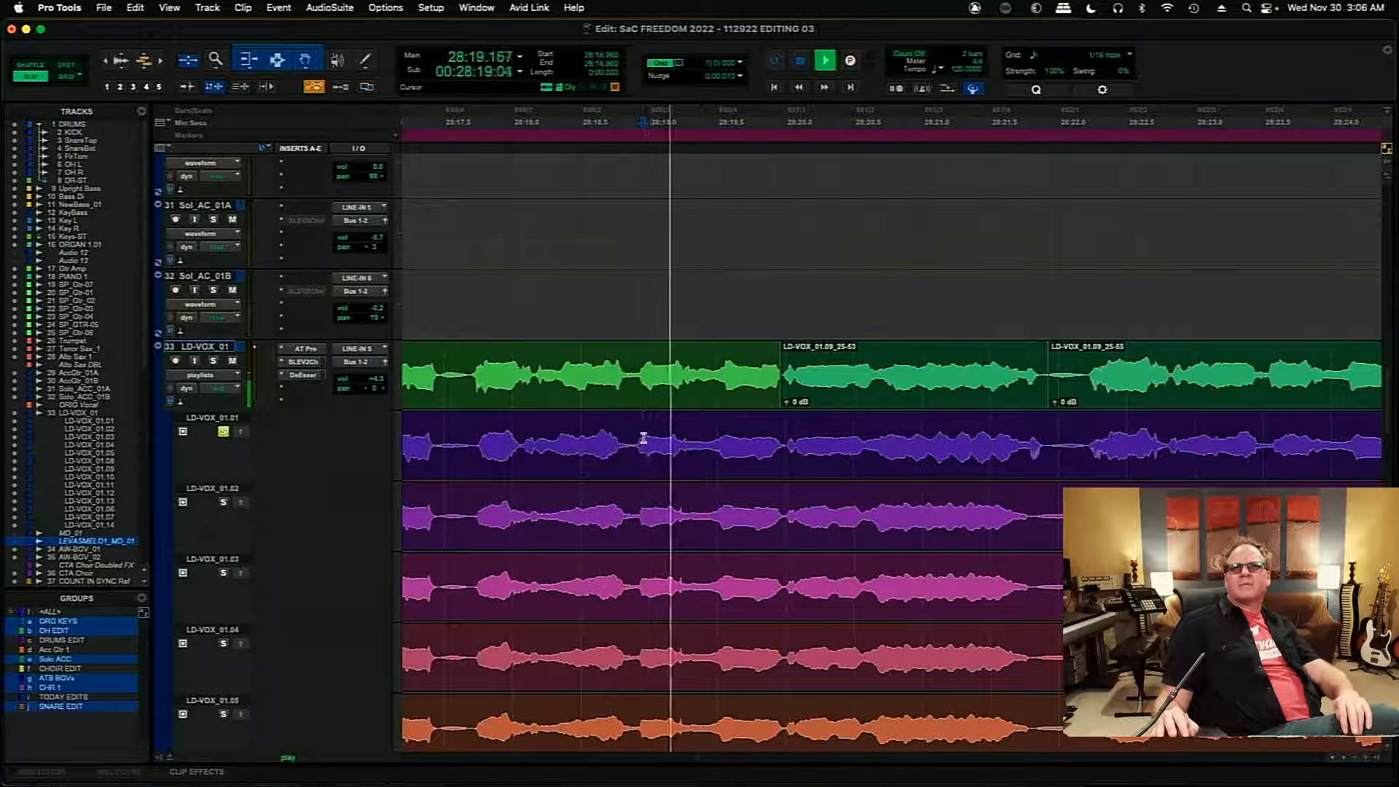
pyautogui.press('space')
pyautogui.click(785, 444)
pyautogui.press('space')
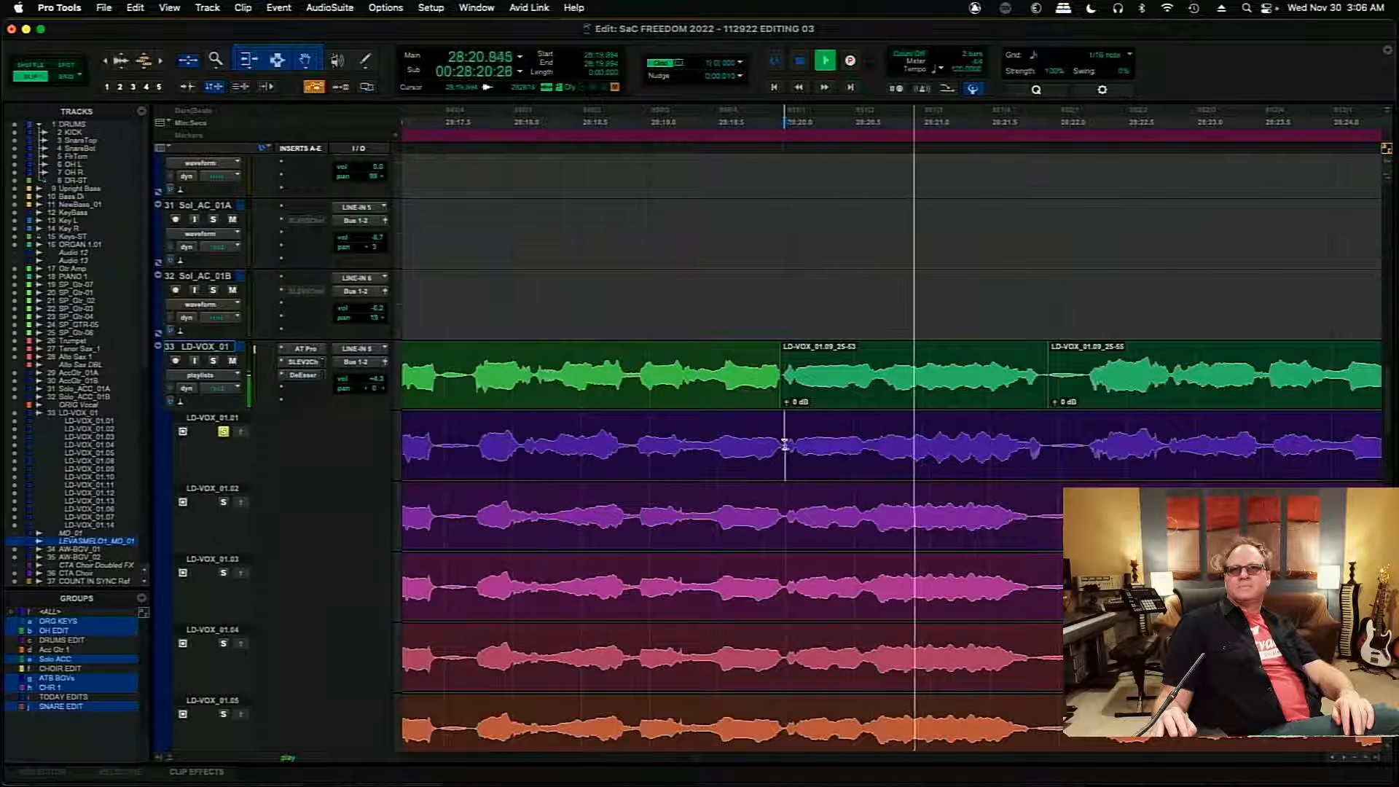
pyautogui.press('space')
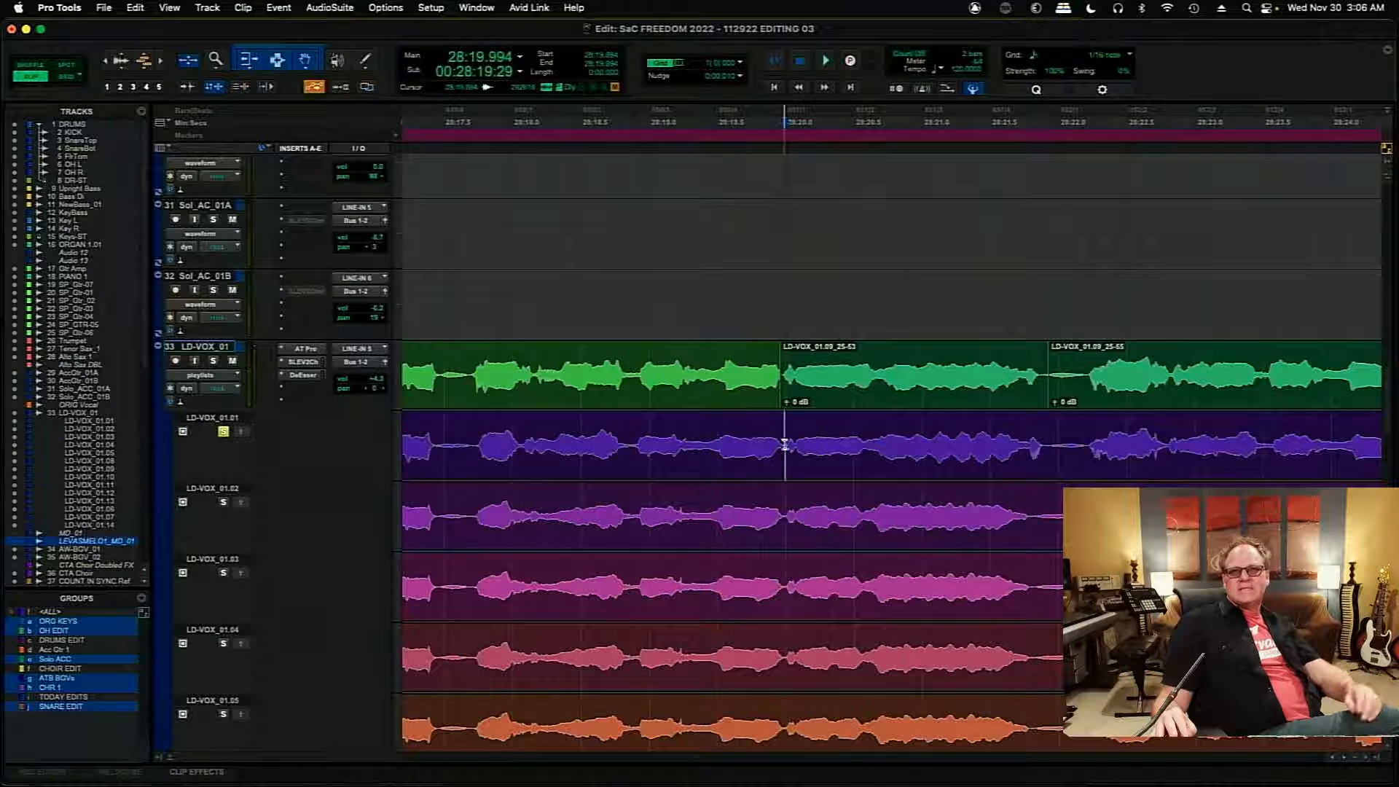
pyautogui.press('space')
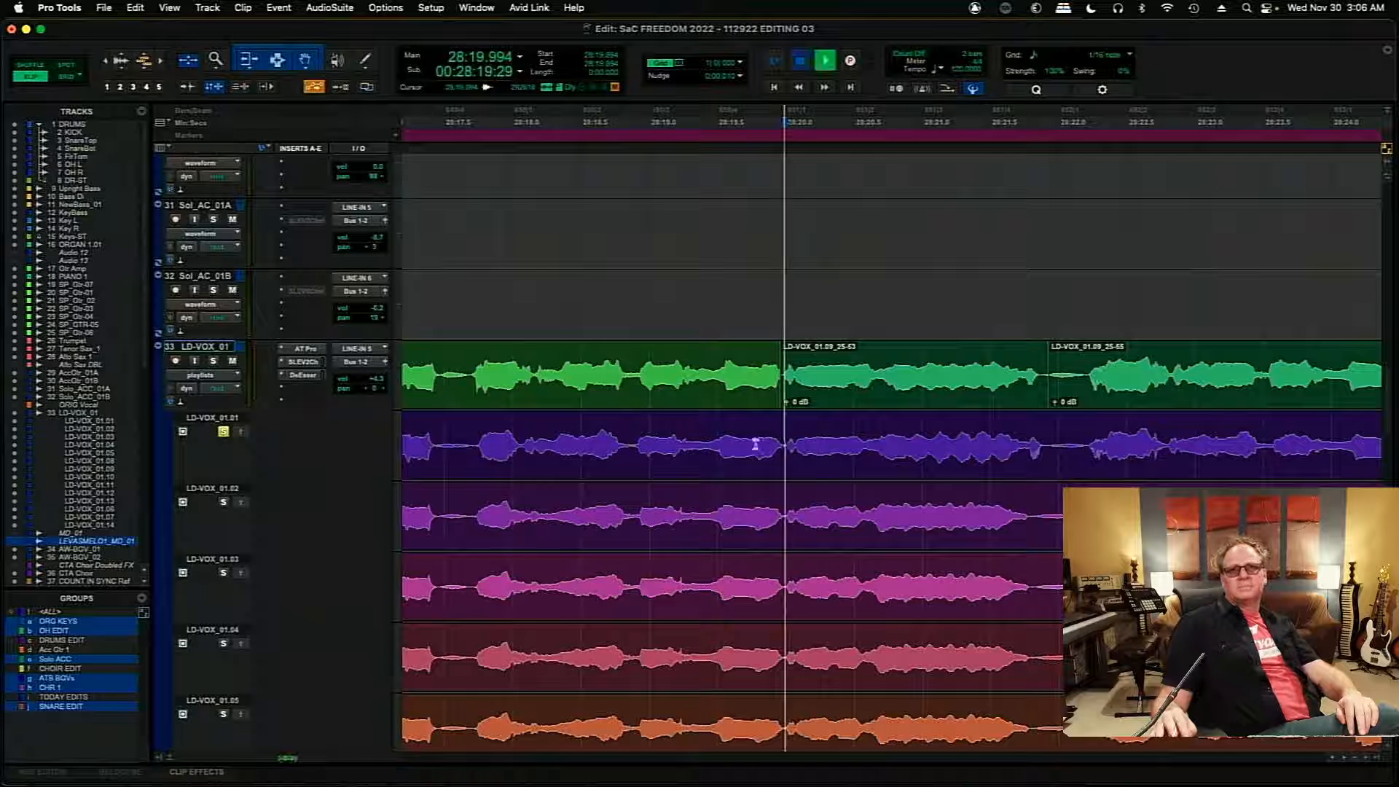
# - Clear the solo on take LD-VOX_01.01 and audition the main playlist from 28:19.994 for comparison
pyautogui.press('space')
pyautogui.click(224, 432)
pyautogui.press('space')
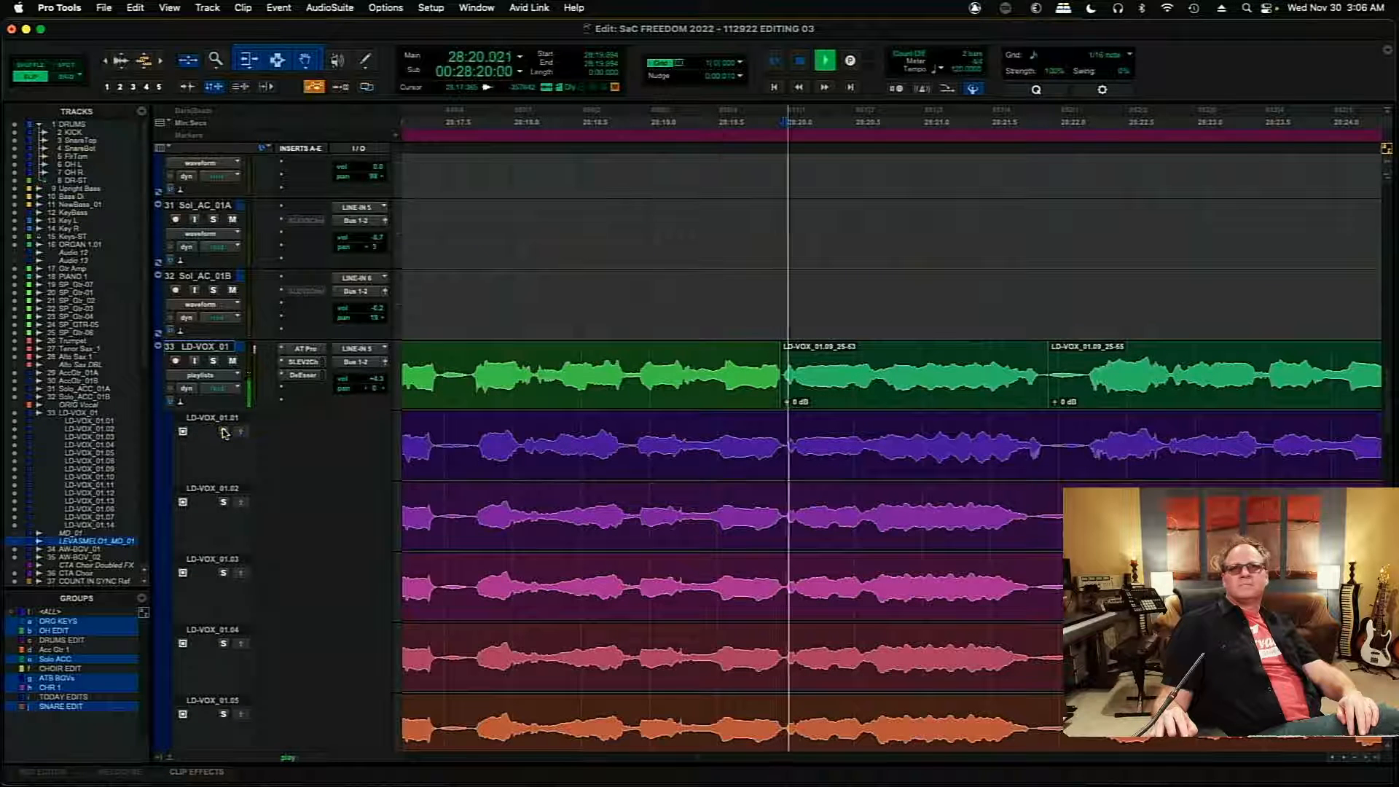
pyautogui.press('space')
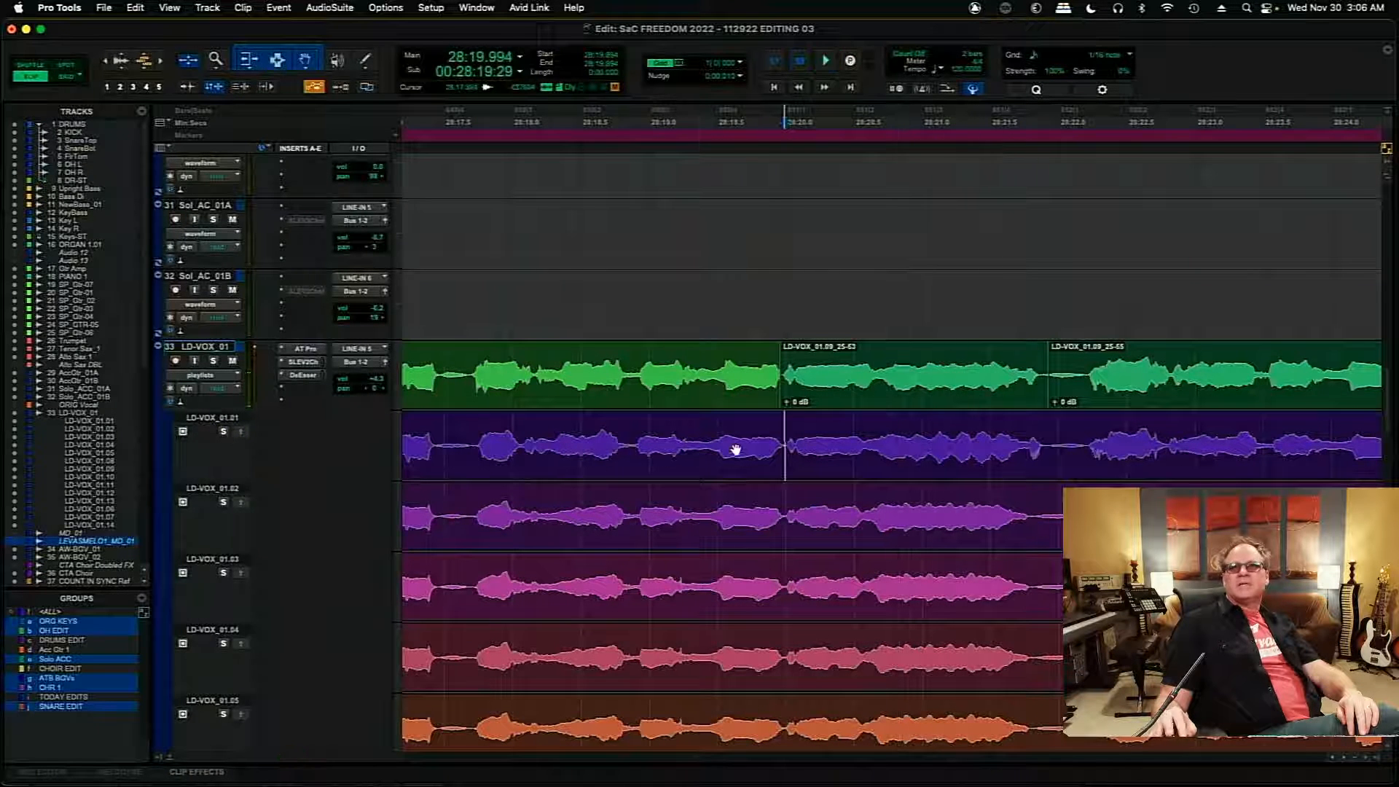
# - Copy the section of take LD-VOX_01.01 from 28:19.984 to 28:21.962 to the main playlist and audition it from 28:19.482
pyautogui.moveTo(780, 440); pyautogui.dragTo(1043, 430)
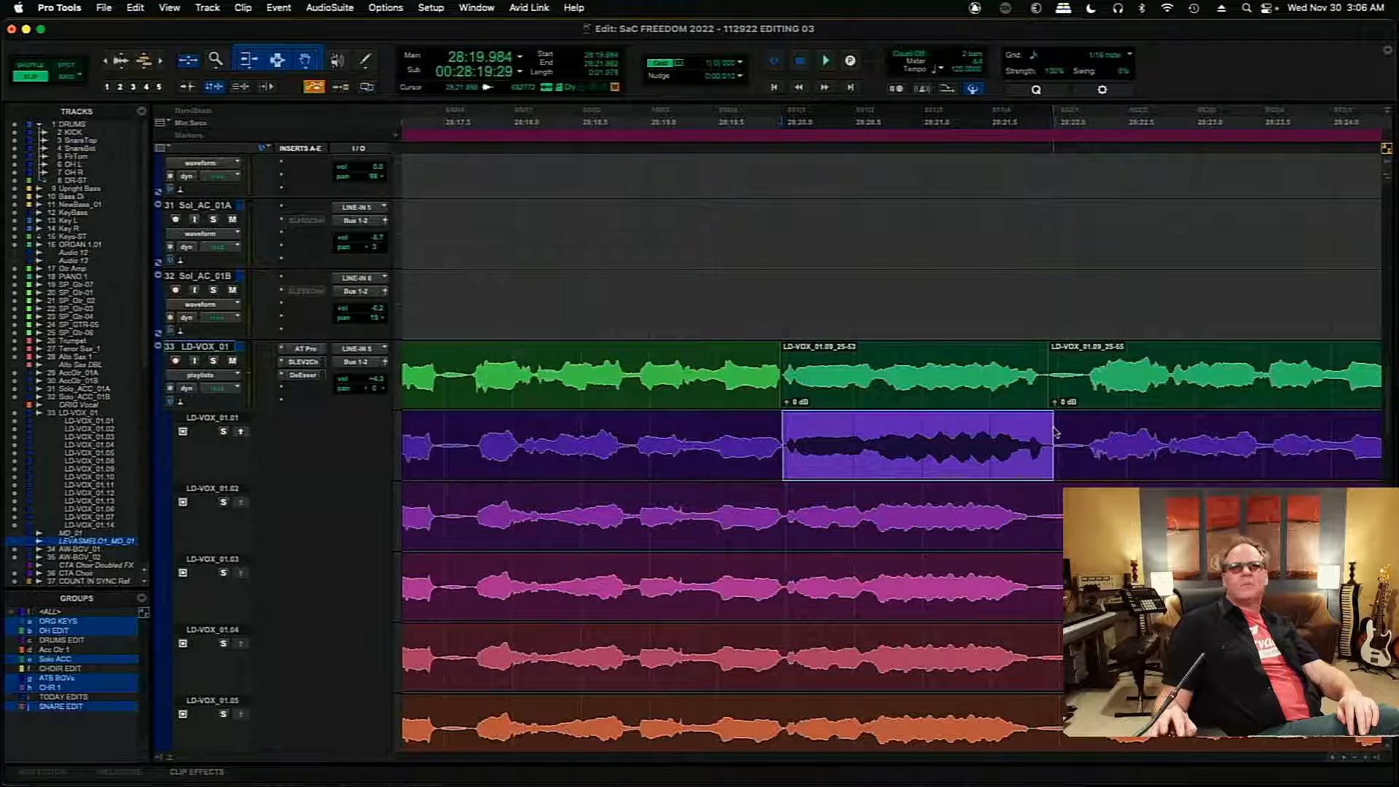
pyautogui.click(240, 432)
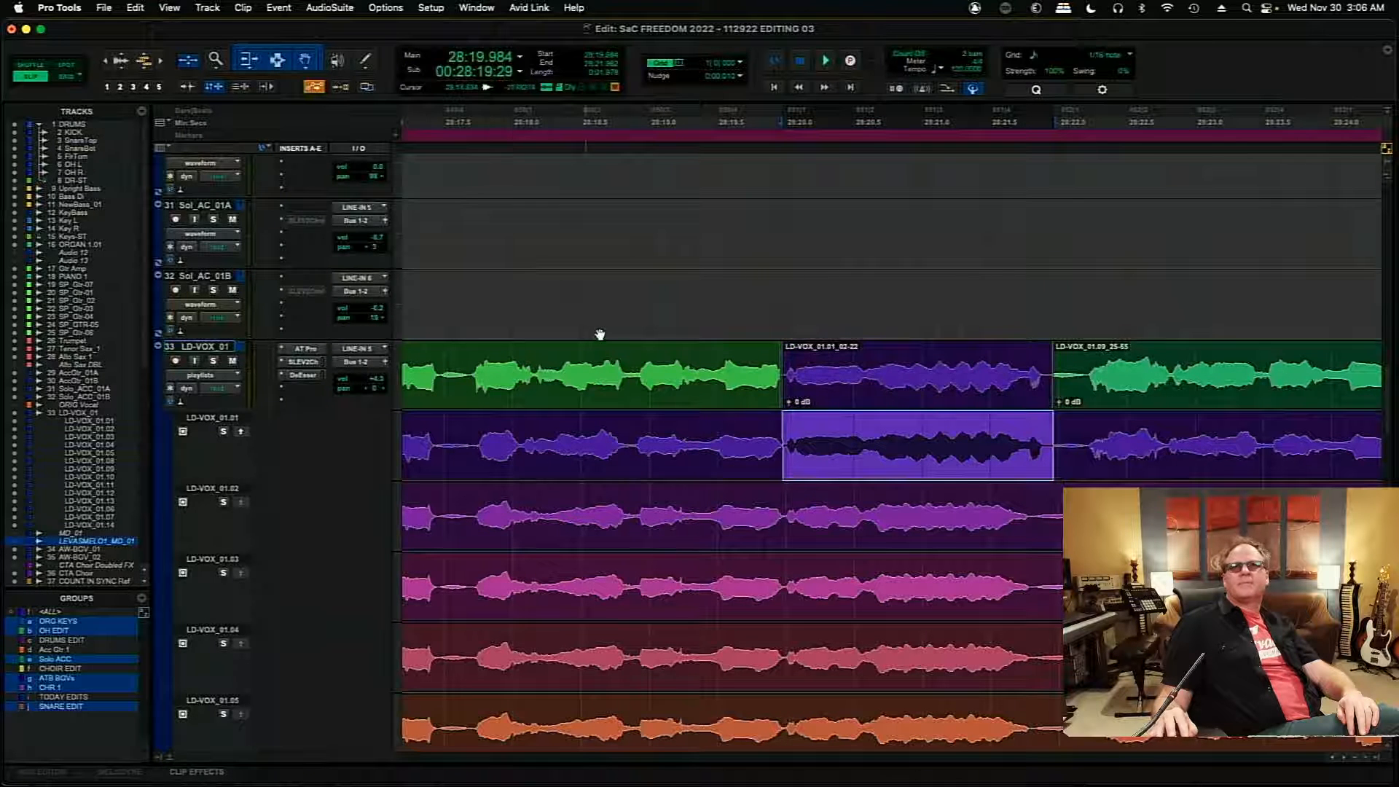
pyautogui.click(714, 350)
pyautogui.press('space')
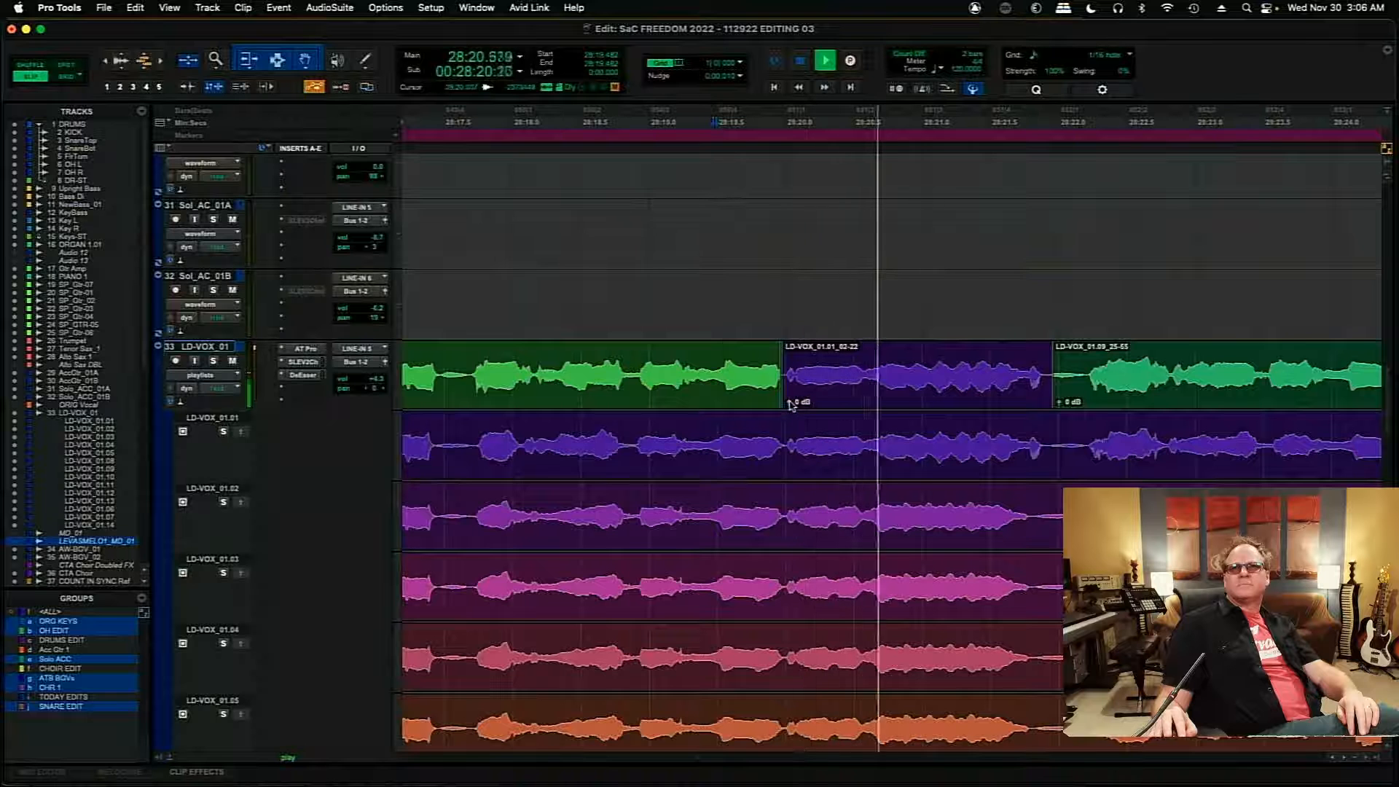
# - Raise the gain of the inserted 01.01 clip to +0.1 dB and audition the main playlist from about 28:19.0 into the held note
pyautogui.moveTo(791, 404); pyautogui.dragTo(791, 402)
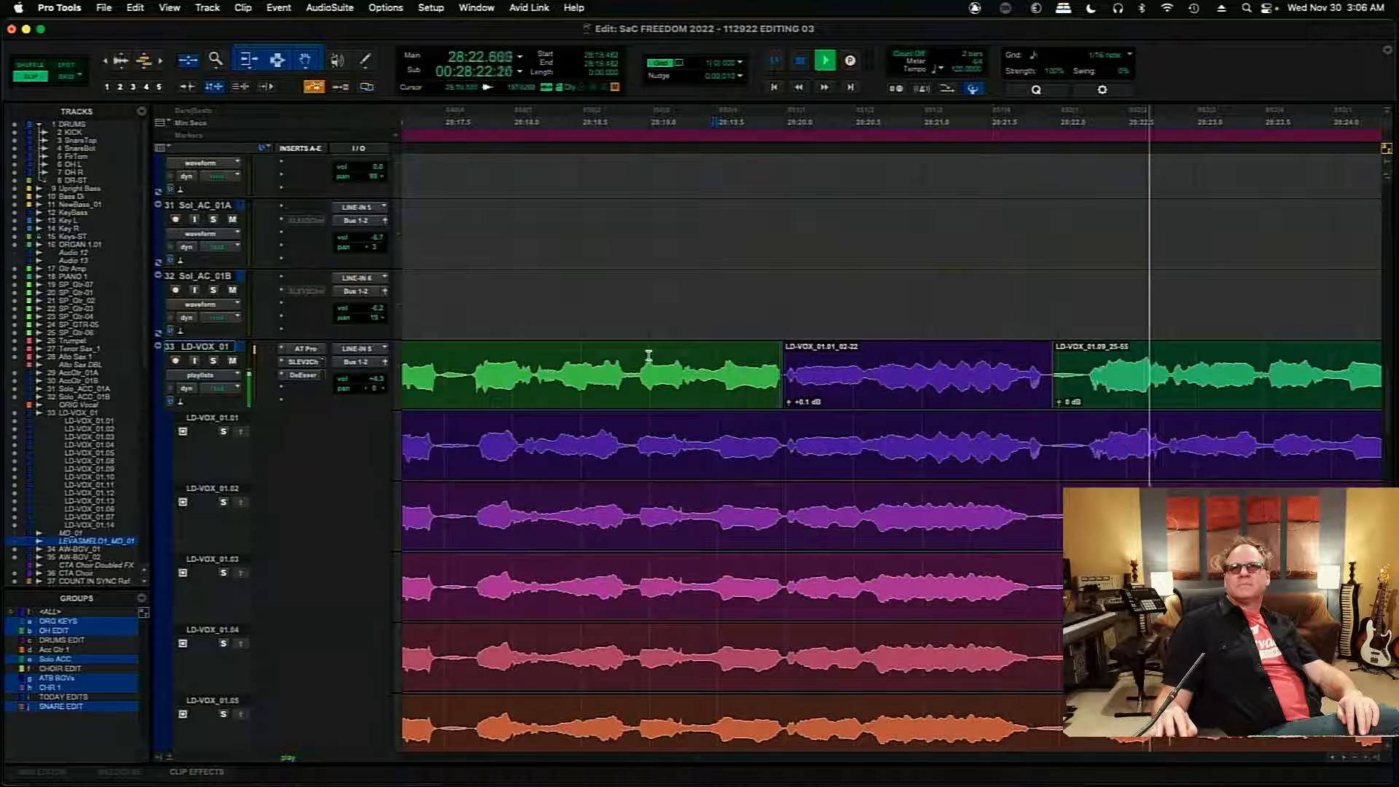
pyautogui.click(647, 361)
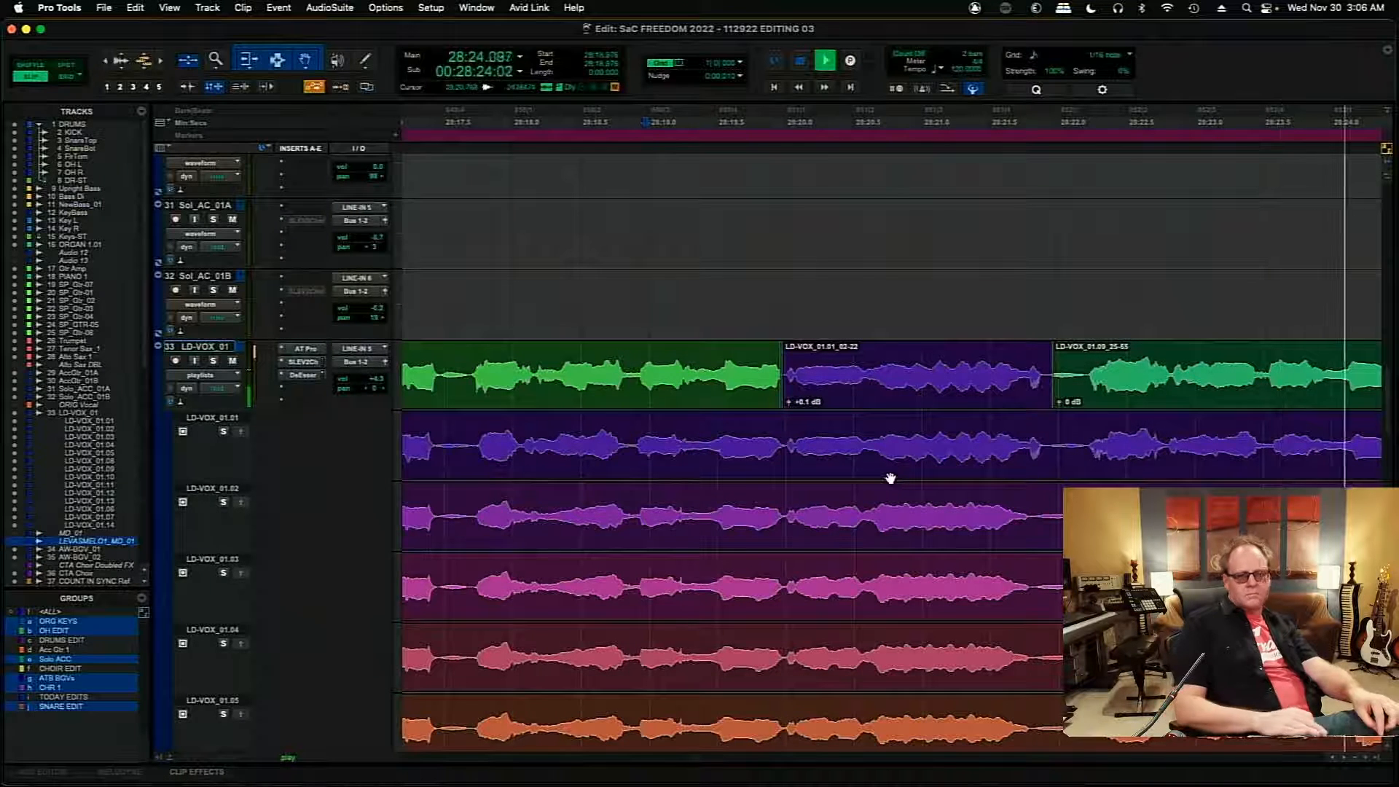
pyautogui.scroll(-2, 890, 478)
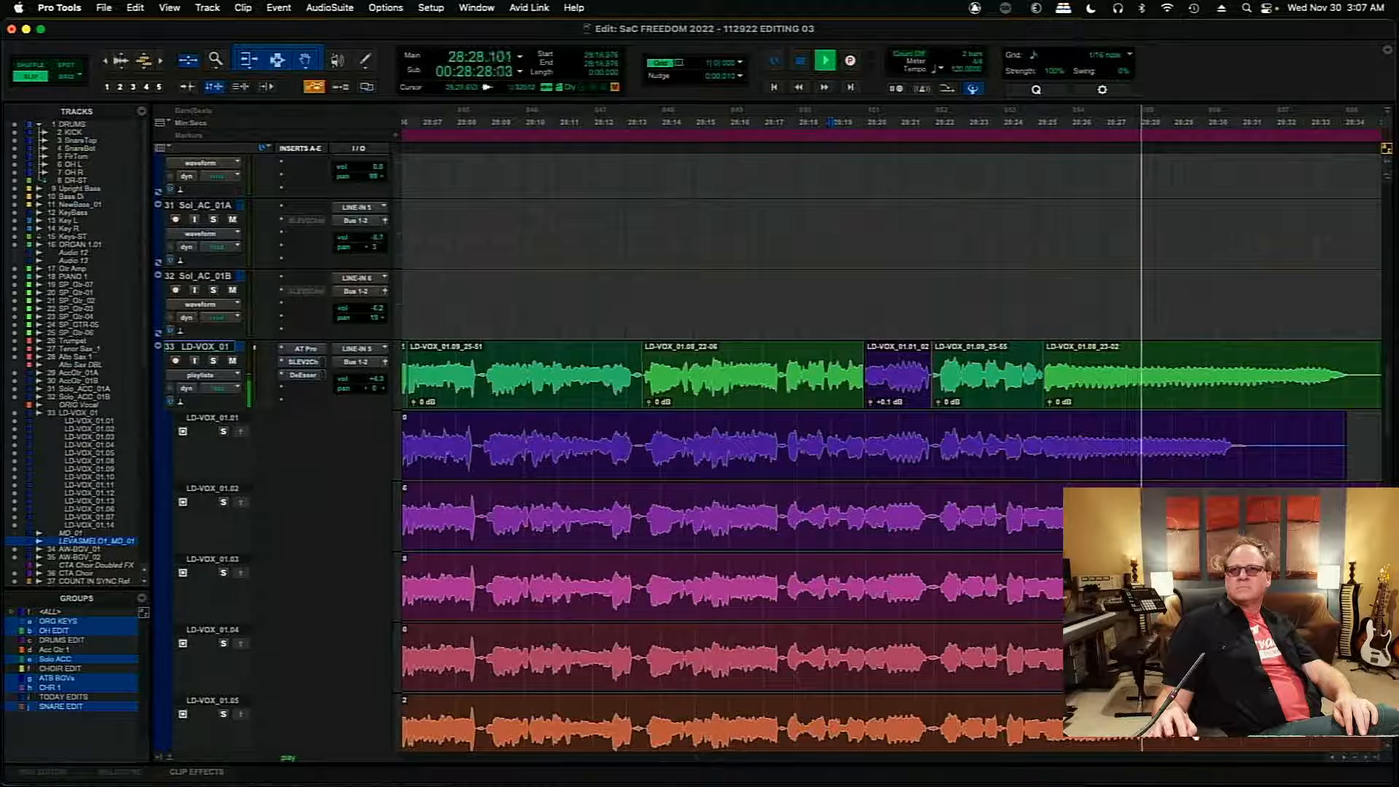
pyautogui.hscroll(-10, 1333, 760)
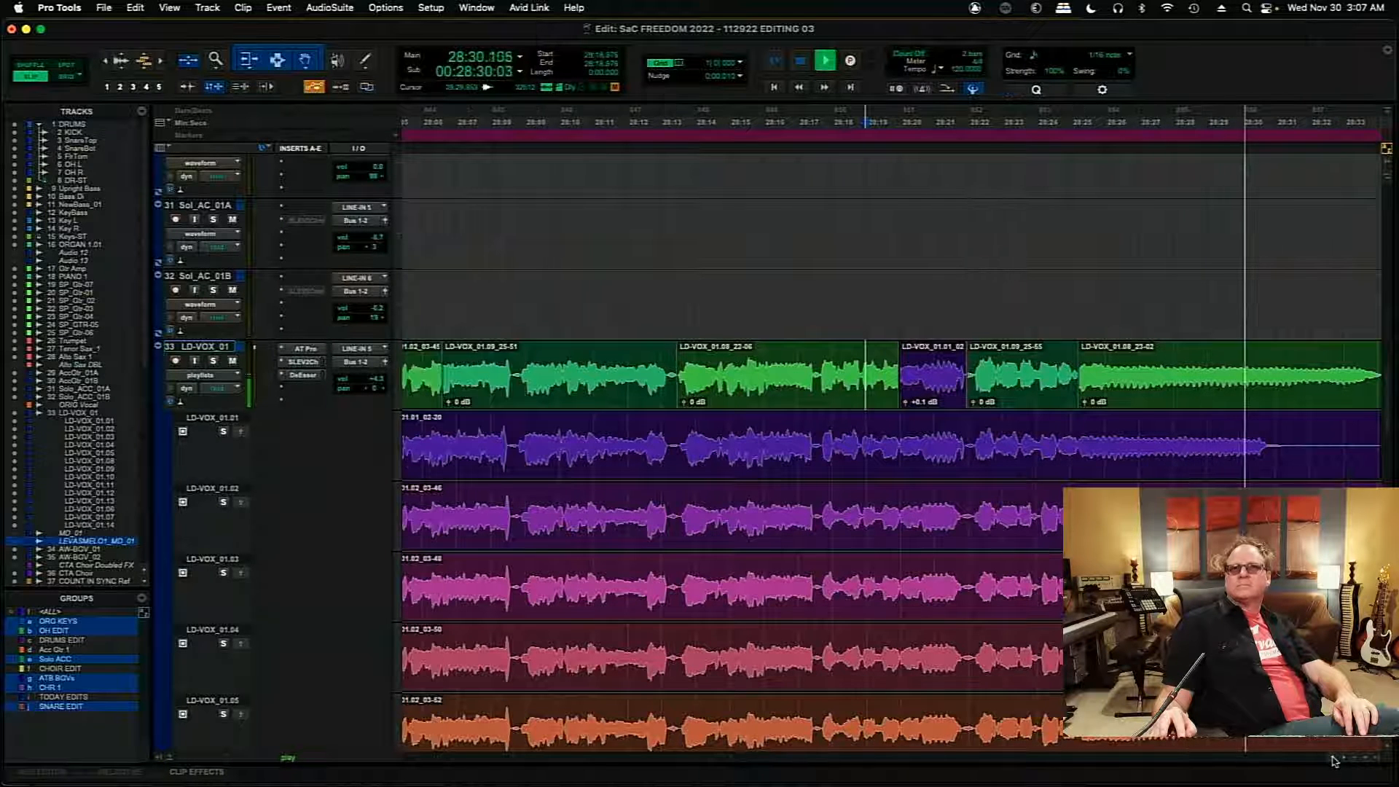
# - Return to the start of the lead vocal comp and add a short fade-in to its first 01.05 clip near 27:26.9
pyautogui.hscroll(-15, 1333, 760)
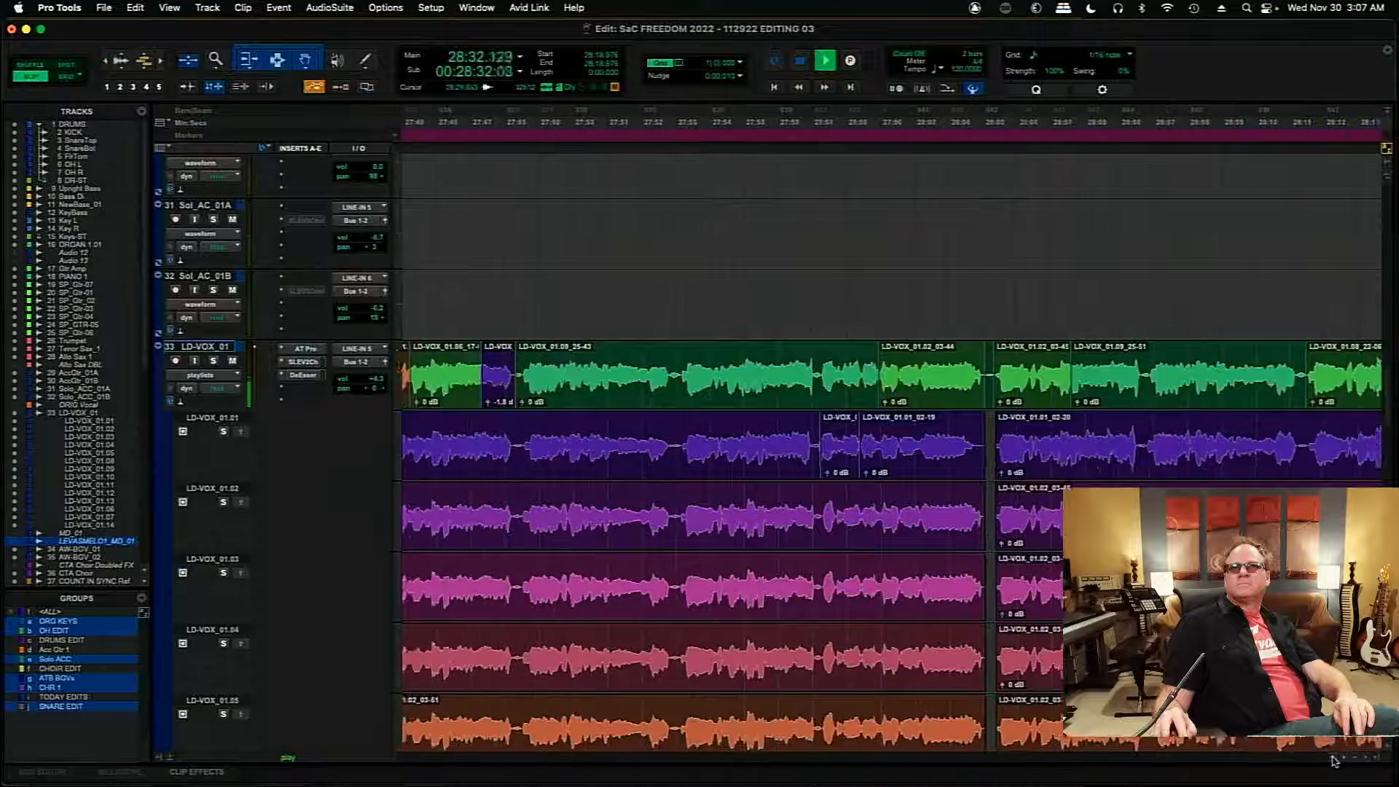
pyautogui.hscroll(-7, 1333, 760)
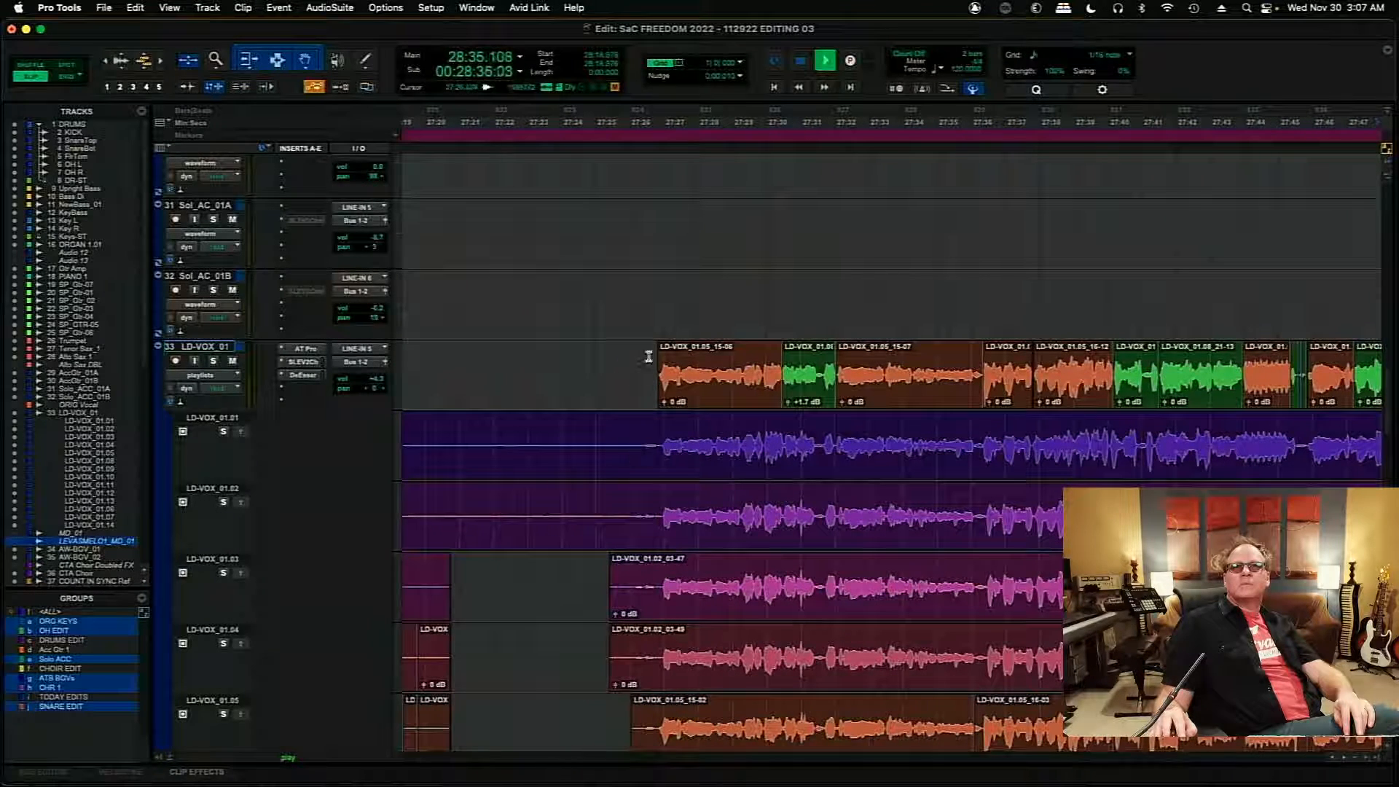
pyautogui.press('t')
pyautogui.press('t')
pyautogui.press('t')
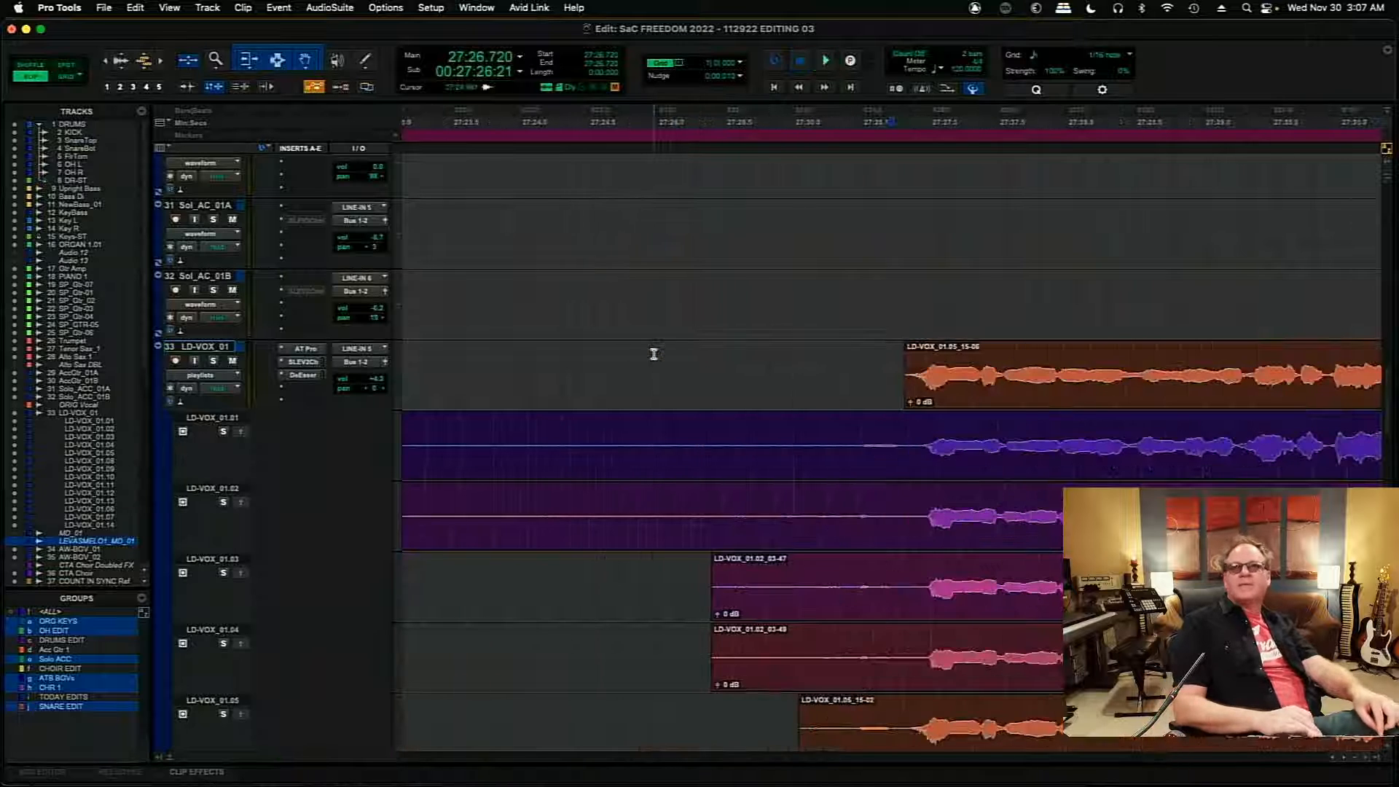
pyautogui.moveTo(924, 382); pyautogui.dragTo(916, 355)
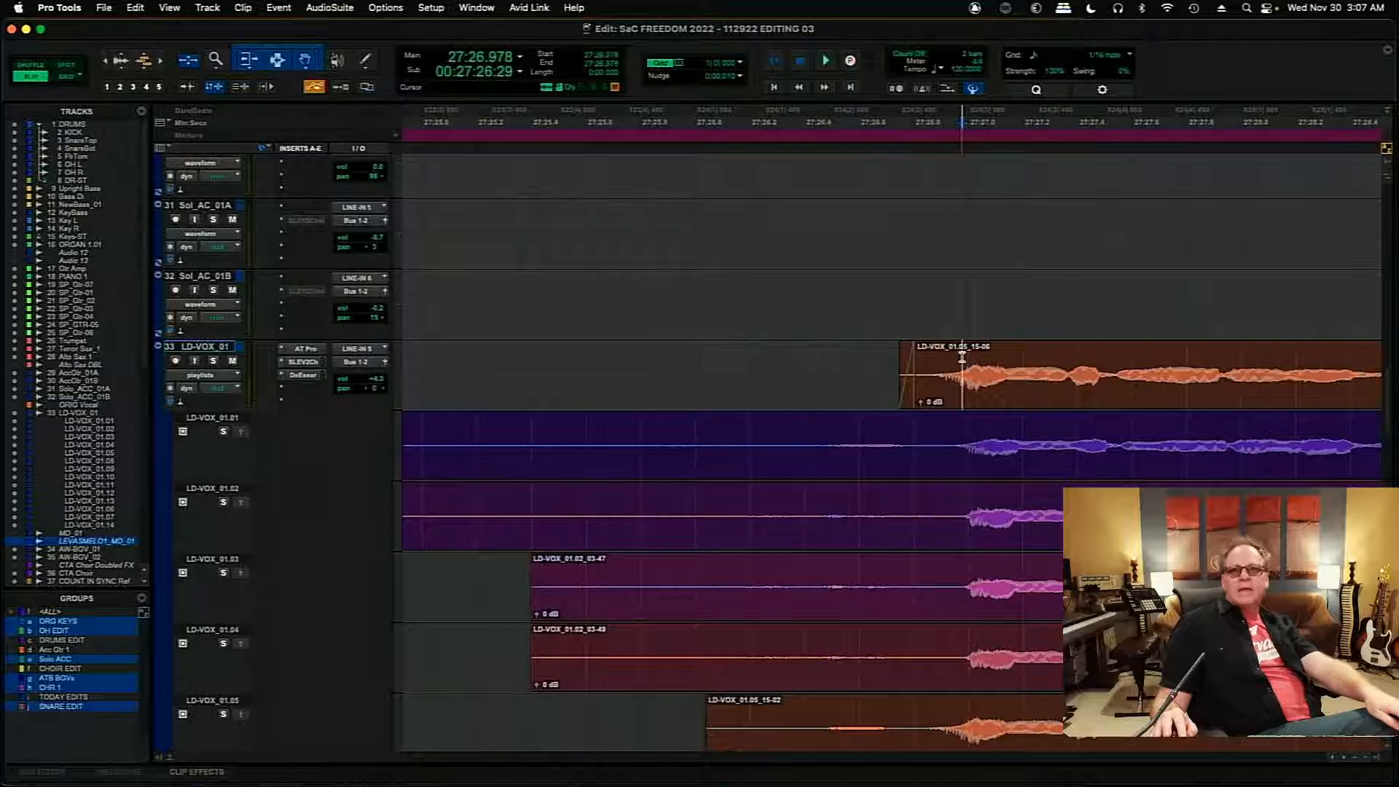
# - Switch the LD-VOX_01 track from playlists view to waveform view and enlarge its height
pyautogui.press('Tab')
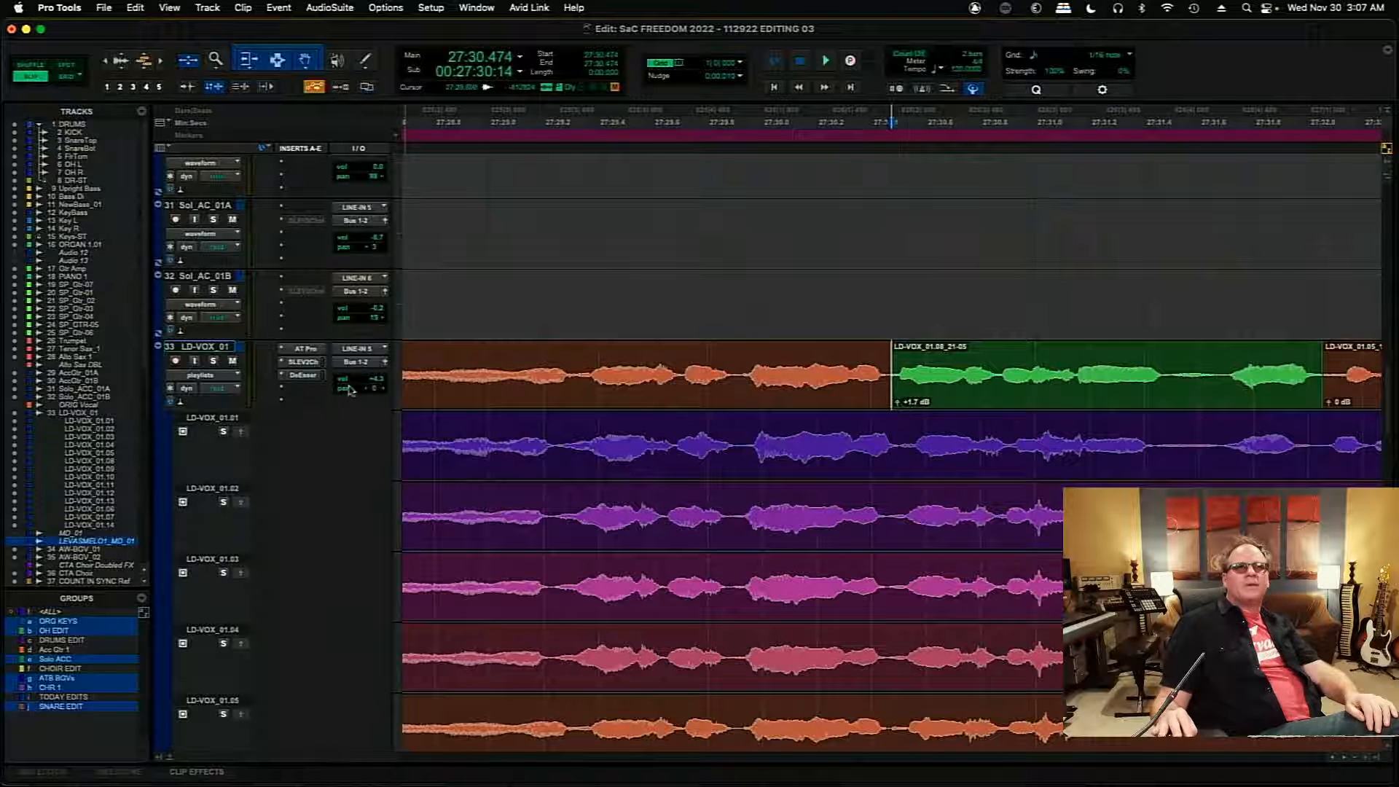
pyautogui.click(222, 374)
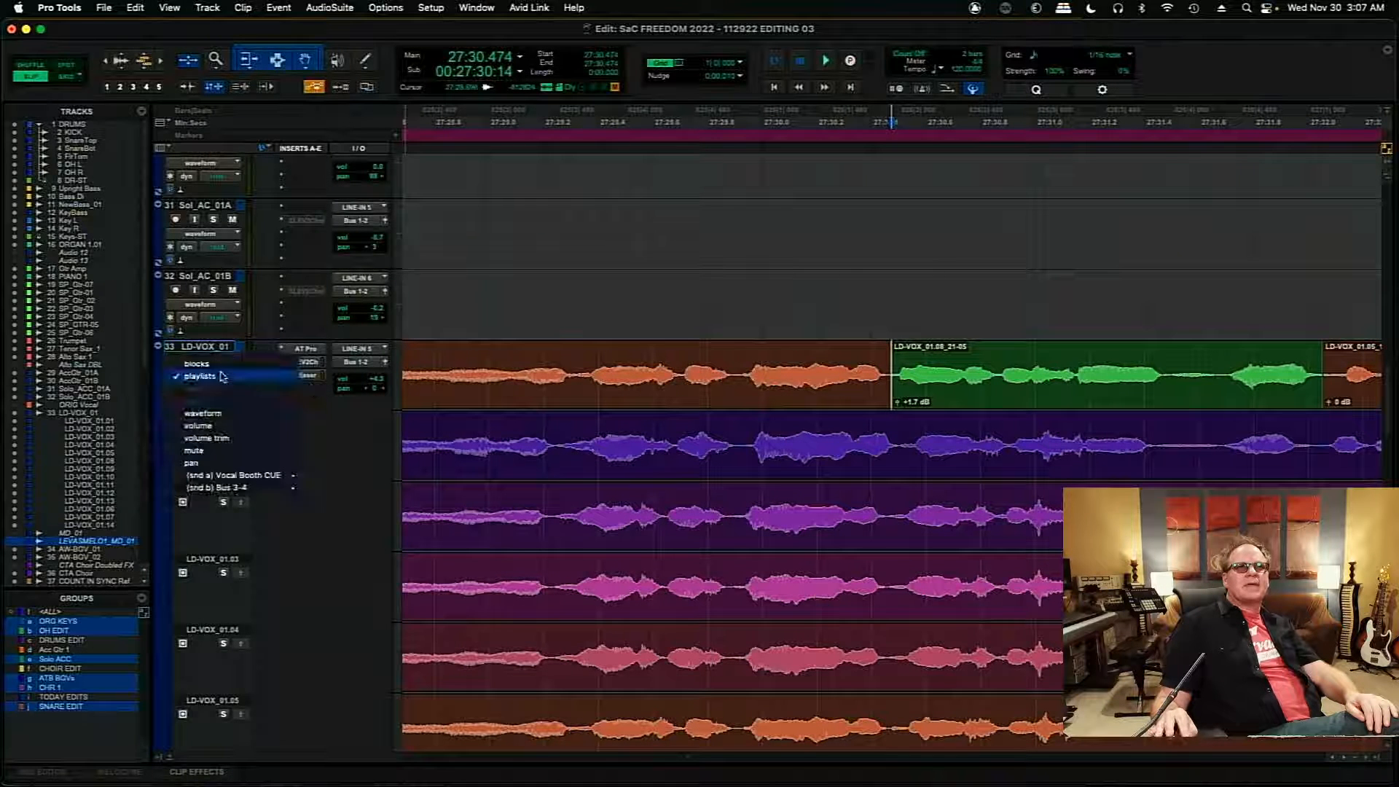
pyautogui.click(218, 412)
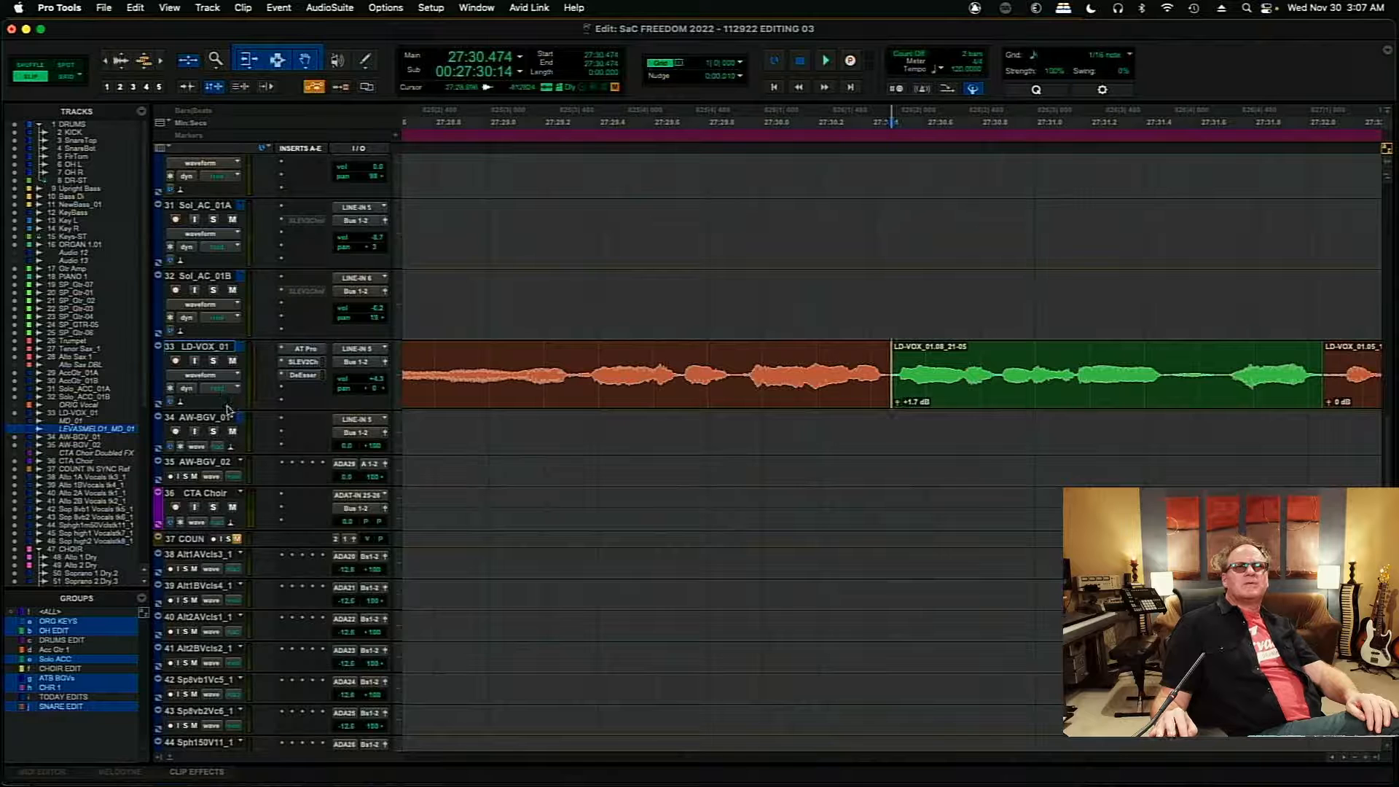
pyautogui.moveTo(227, 408); pyautogui.dragTo(241, 526)
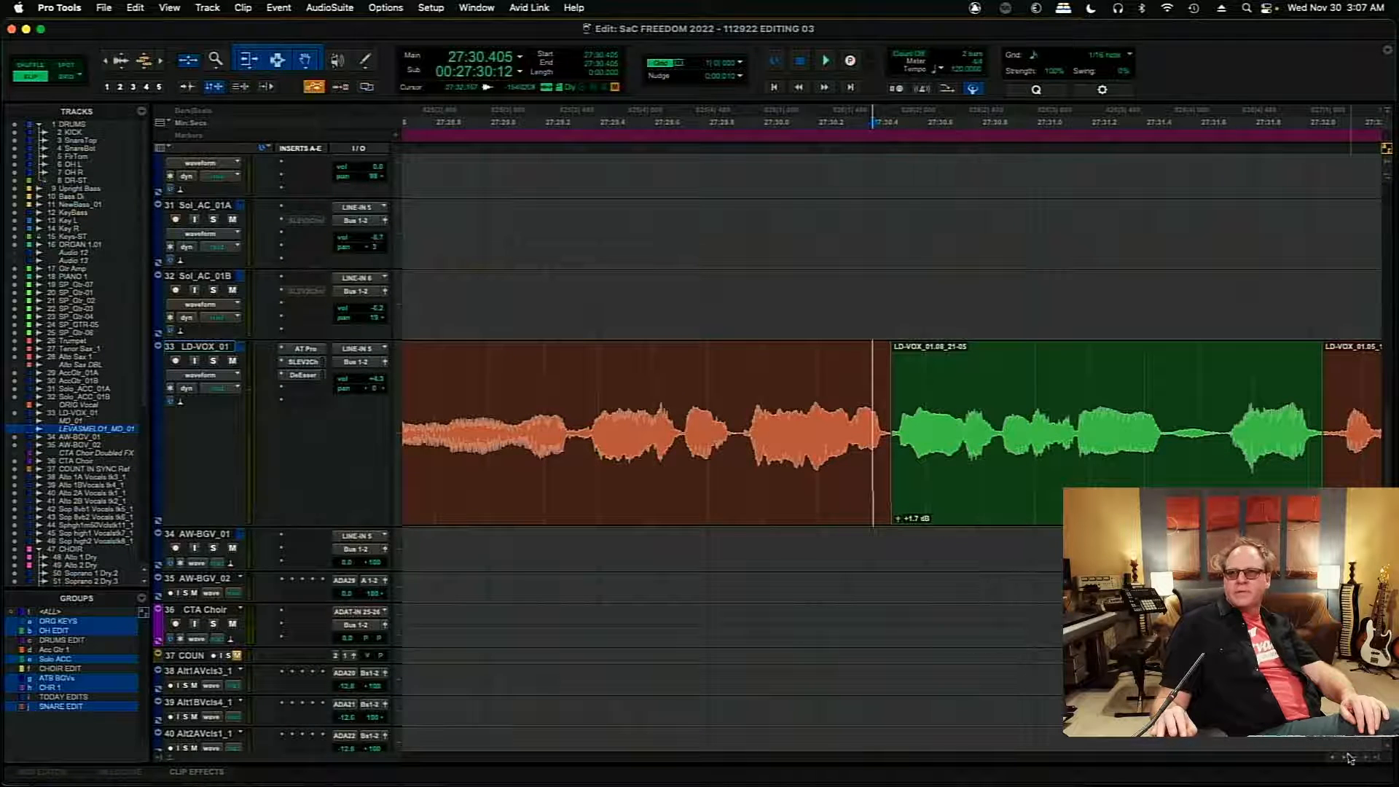
# - Shift the edit between the opening 01.05 clip and the following 01.08 clip slightly earlier, to about 27:30.46
pyautogui.hscroll(5, 1346, 761)
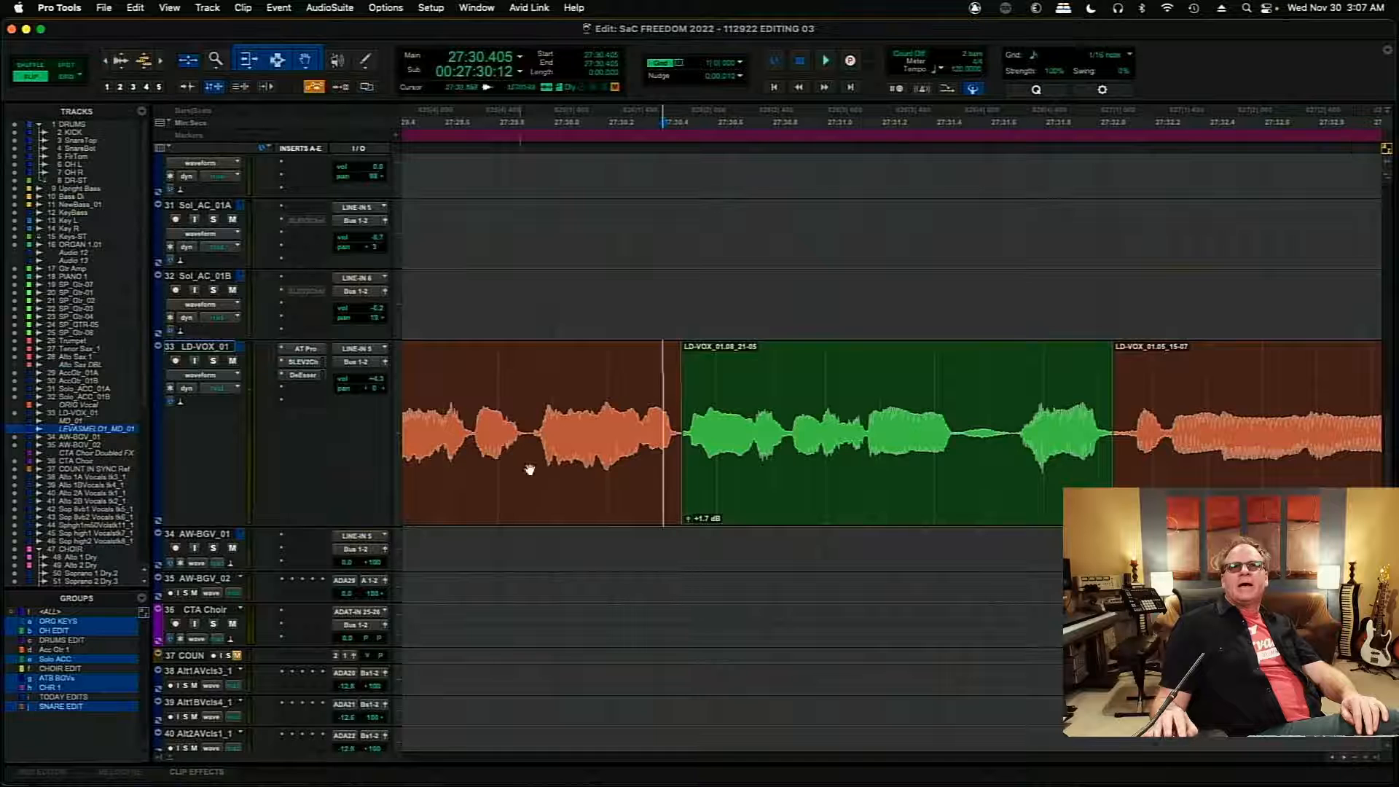
pyautogui.press('t')
pyautogui.press('t')
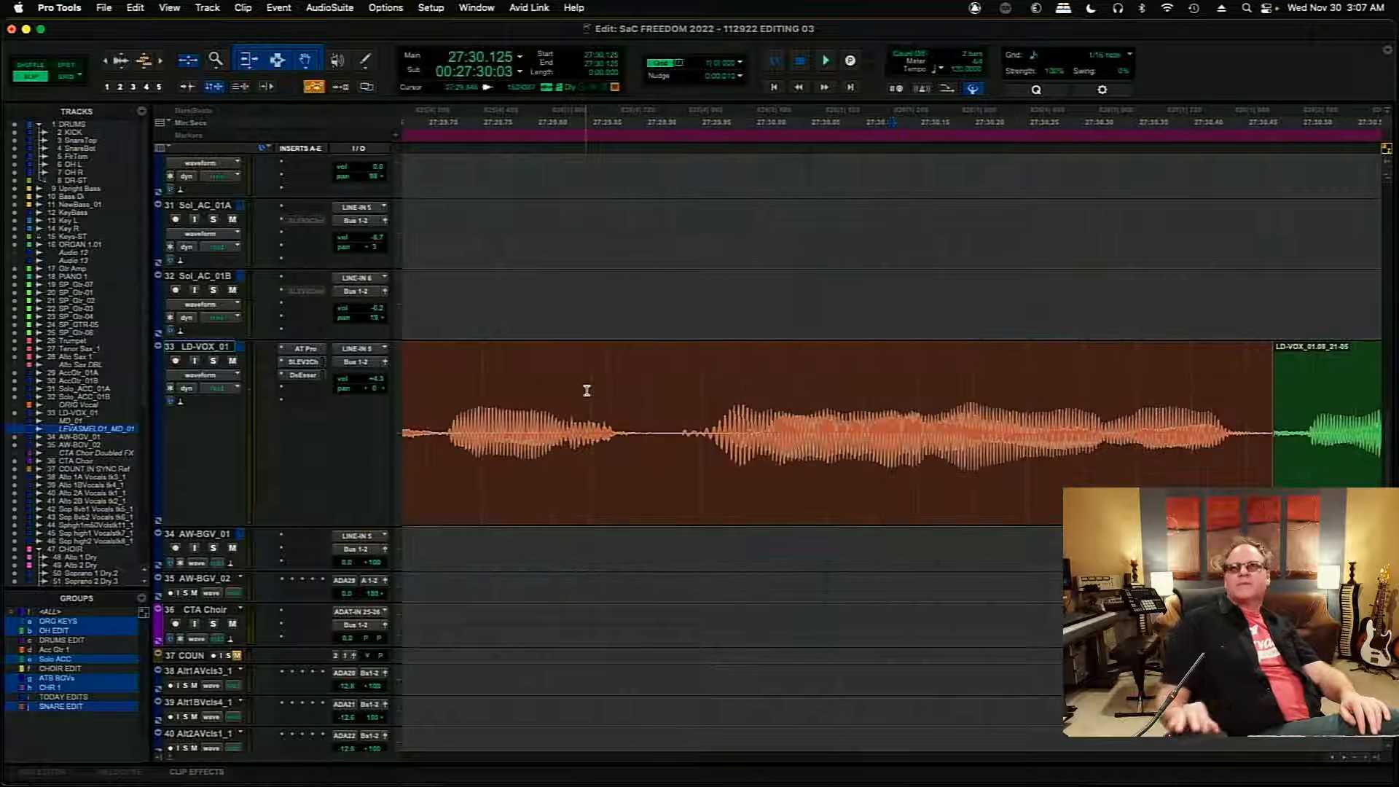
pyautogui.moveTo(1279, 428); pyautogui.dragTo(1260, 433)
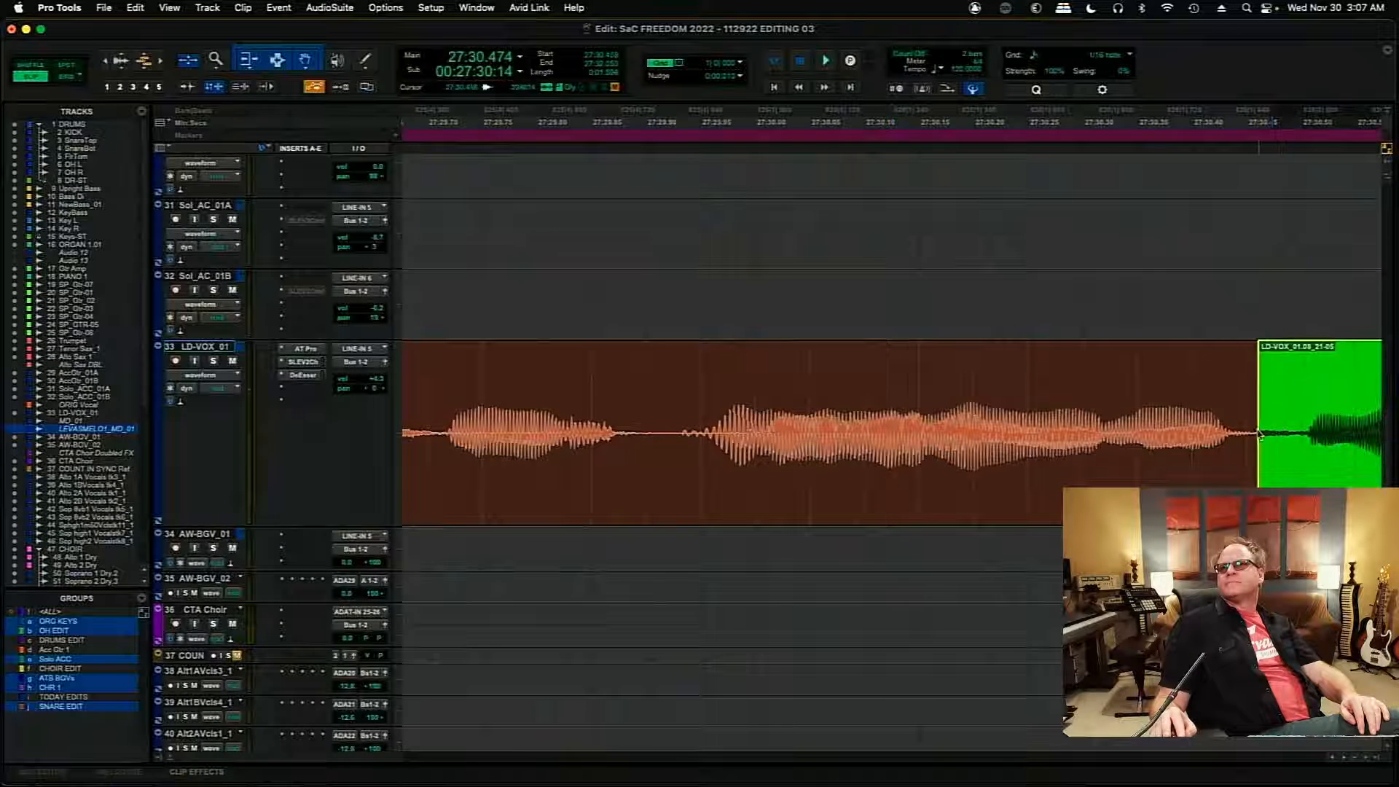
# - Audition the first 01.05-to-01.08 transition from 27:30.258 and 27:29.822, and add a short crossfade at the edit
pyautogui.click(1037, 405)
pyautogui.press('space')
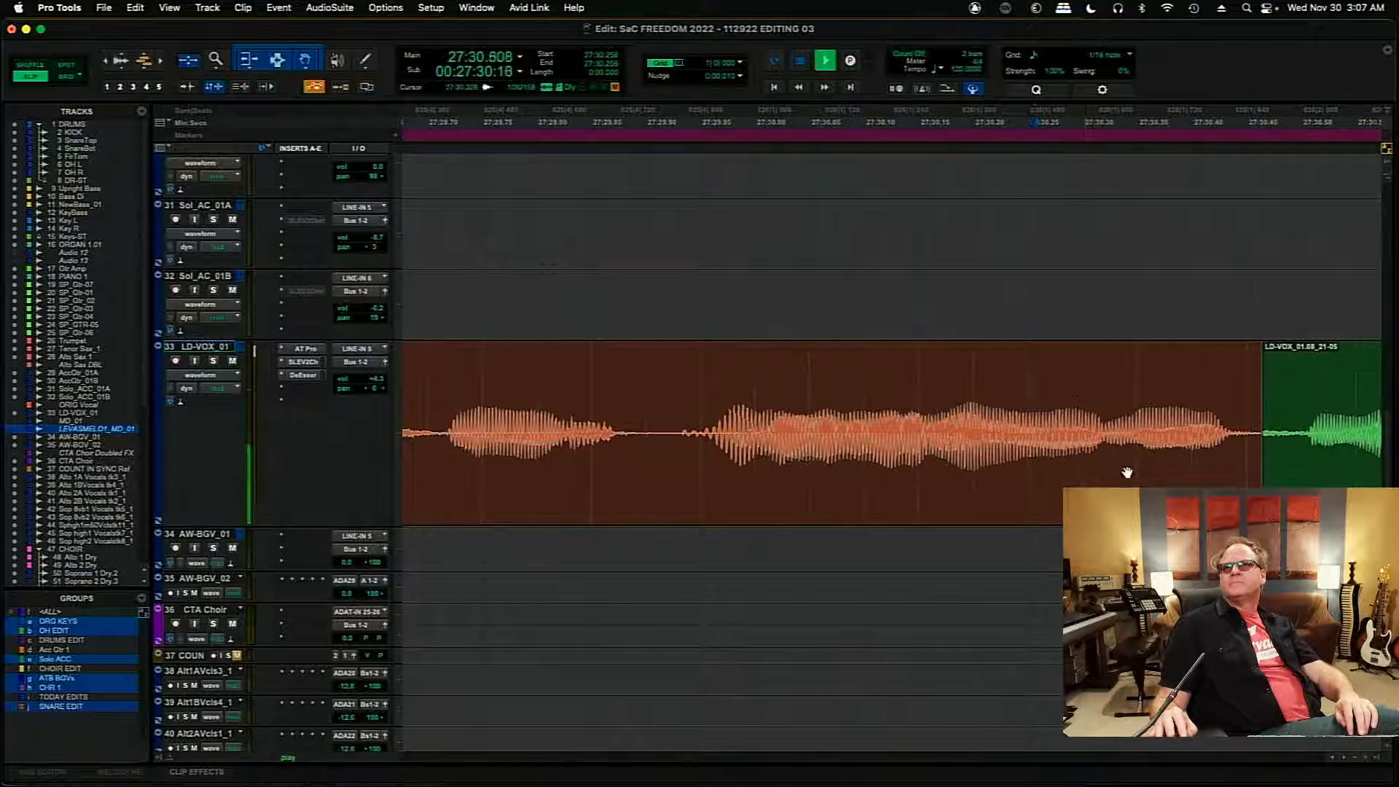
pyautogui.press('space')
pyautogui.click(561, 391)
pyautogui.press('space')
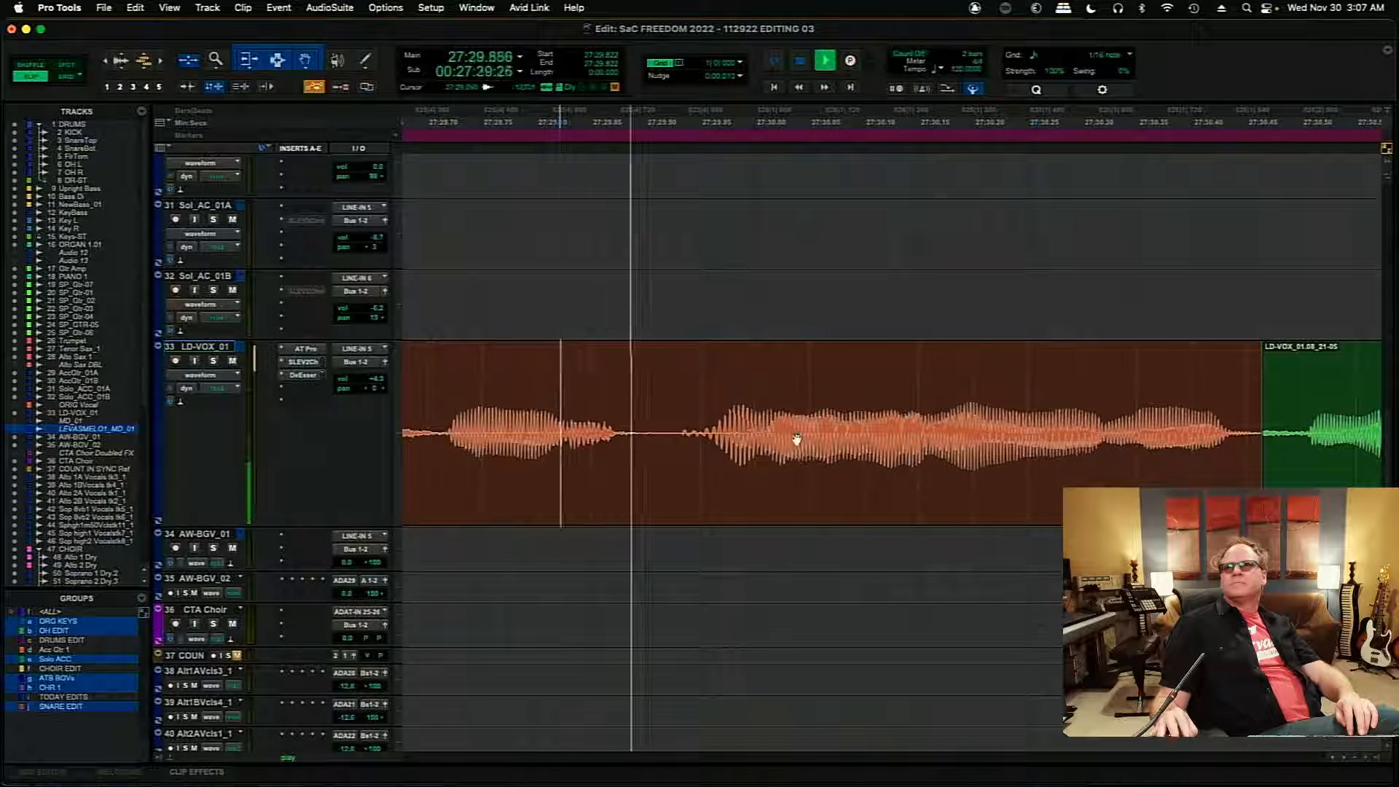
pyautogui.moveTo(1262, 510); pyautogui.dragTo(1258, 510)
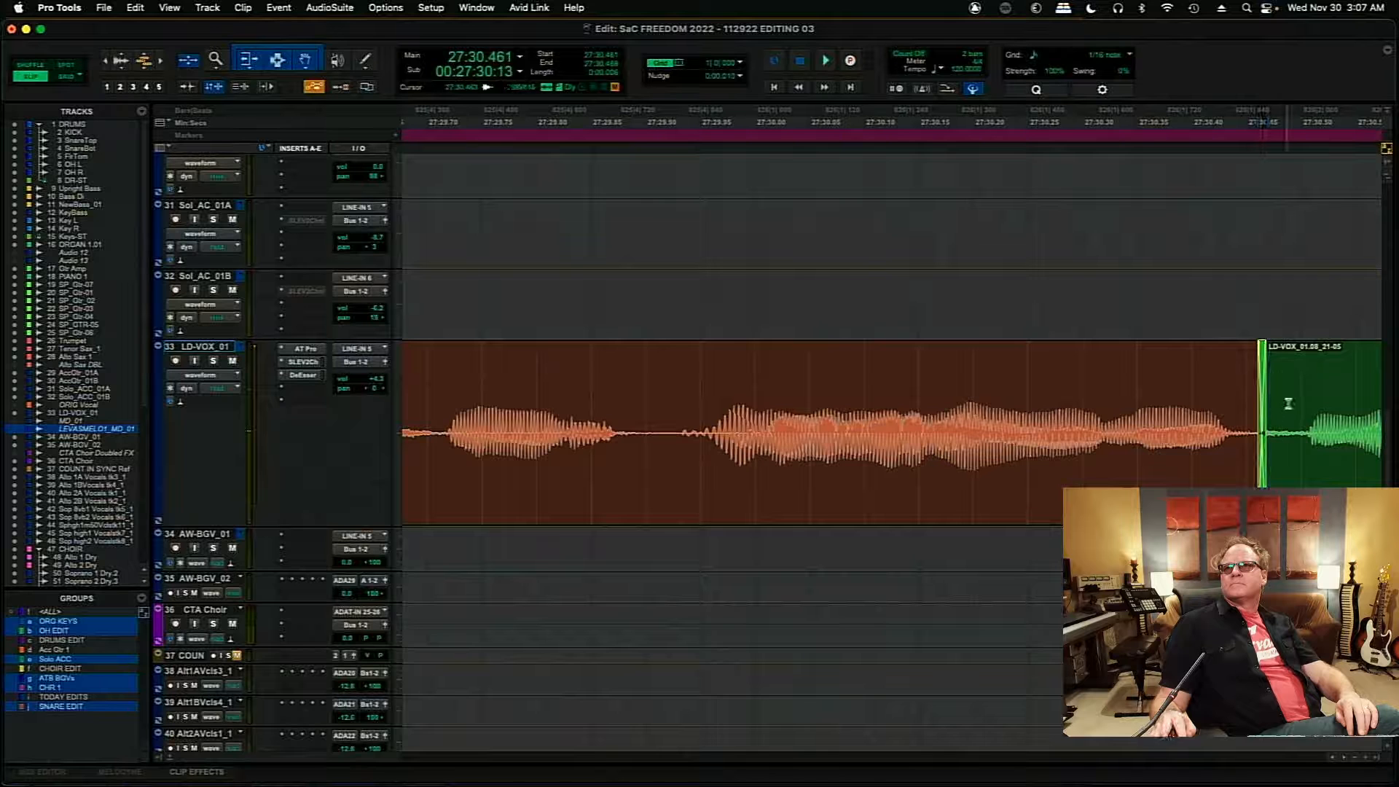
# - Move the edit from the 01.08 clip back to 01.05 to about 27:32.08 and add a short crossfade there
pyautogui.click(1345, 757)
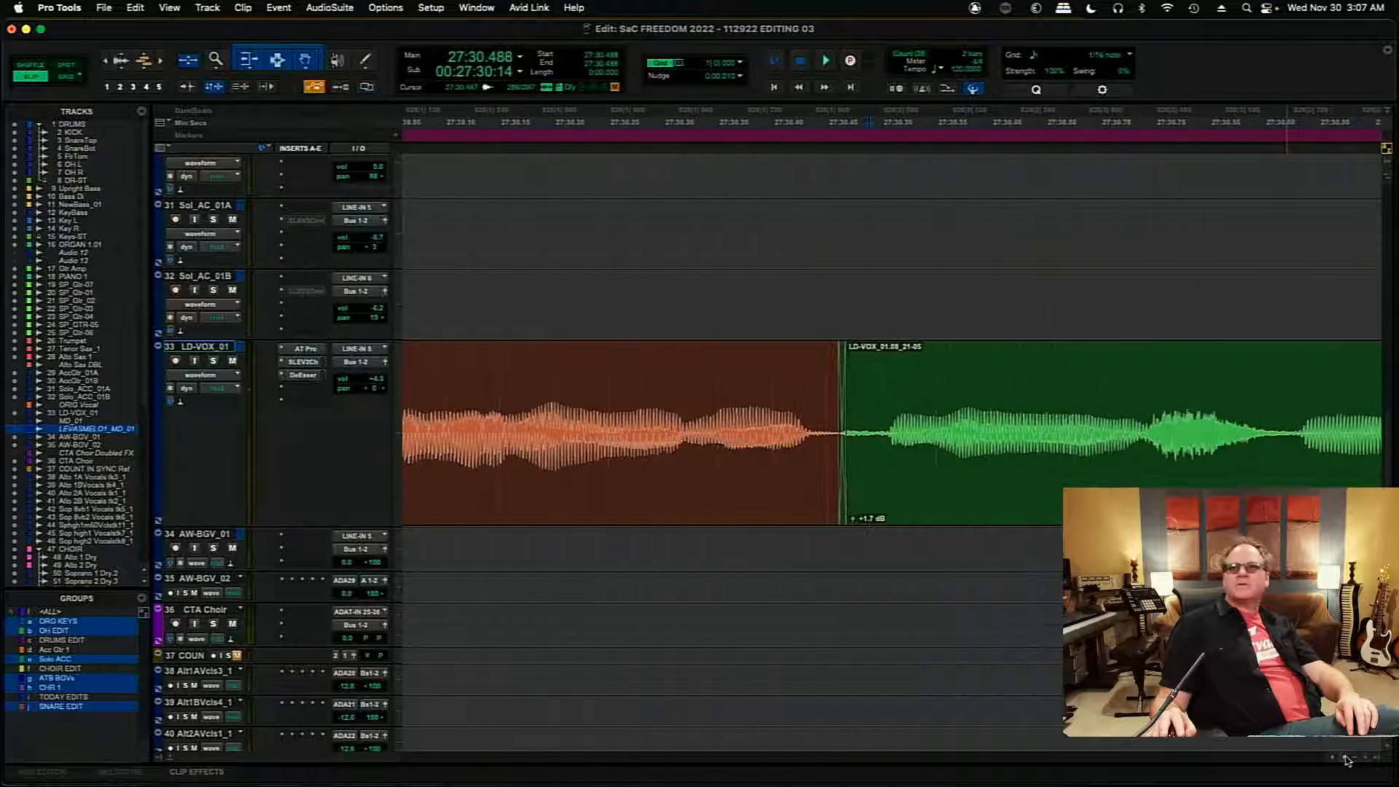
pyautogui.click(1346, 758)
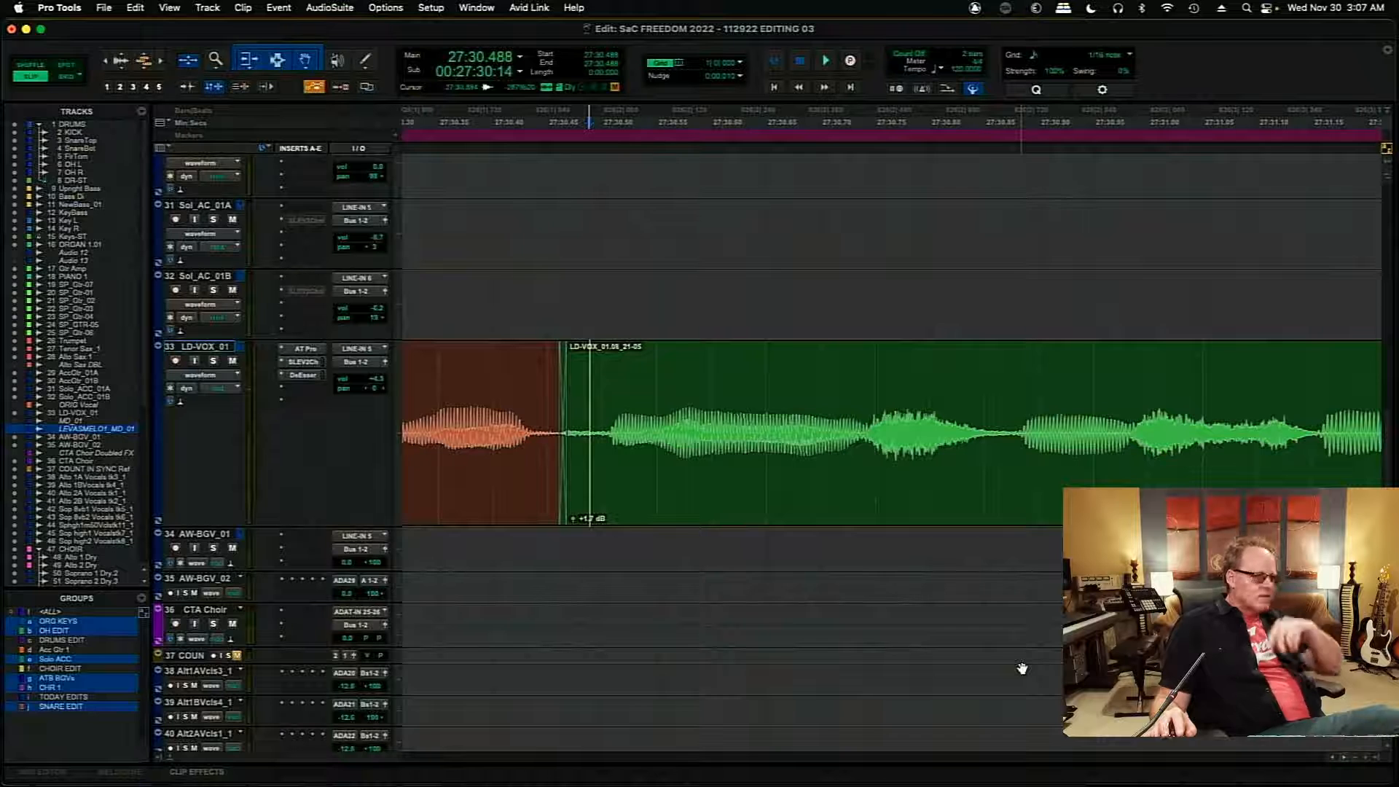
pyautogui.click(748, 402)
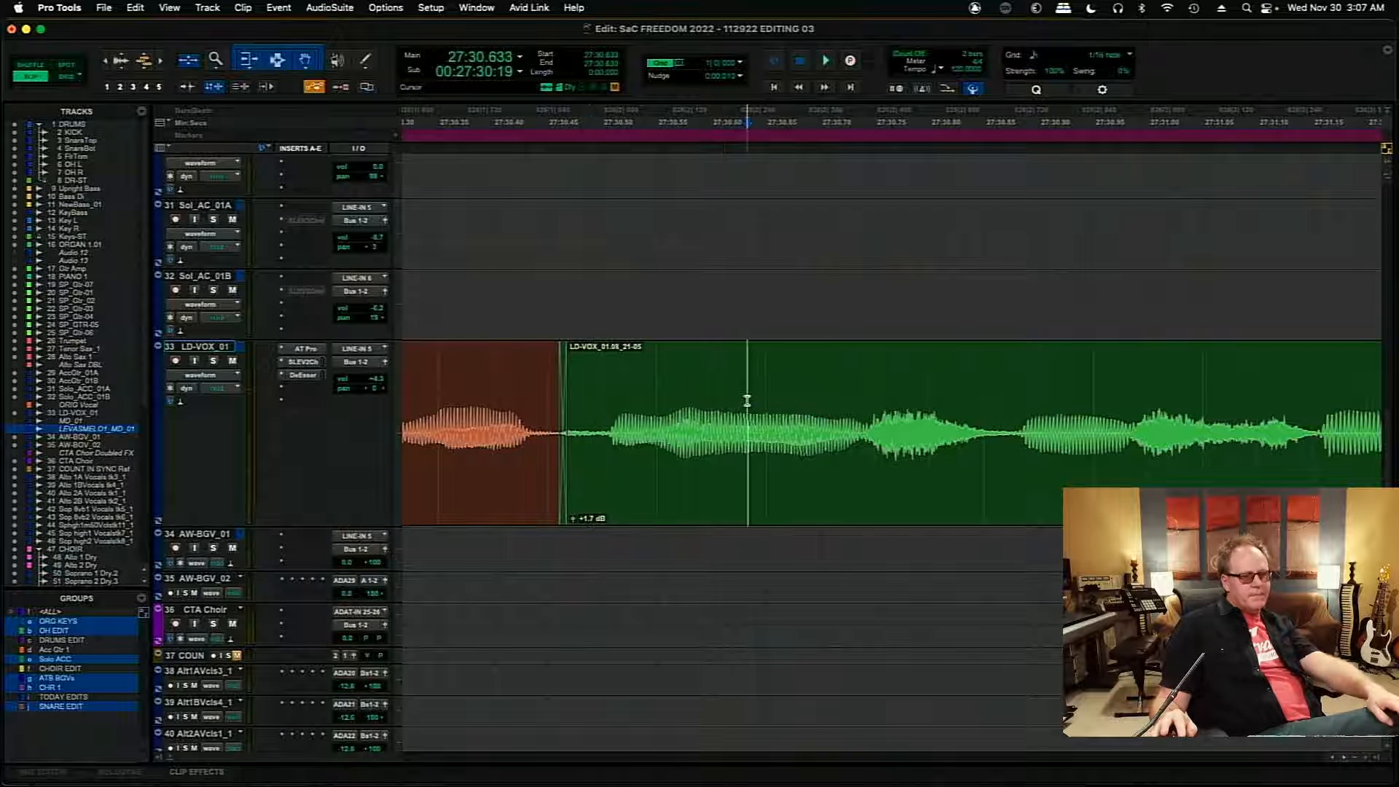
pyautogui.press('Tab')
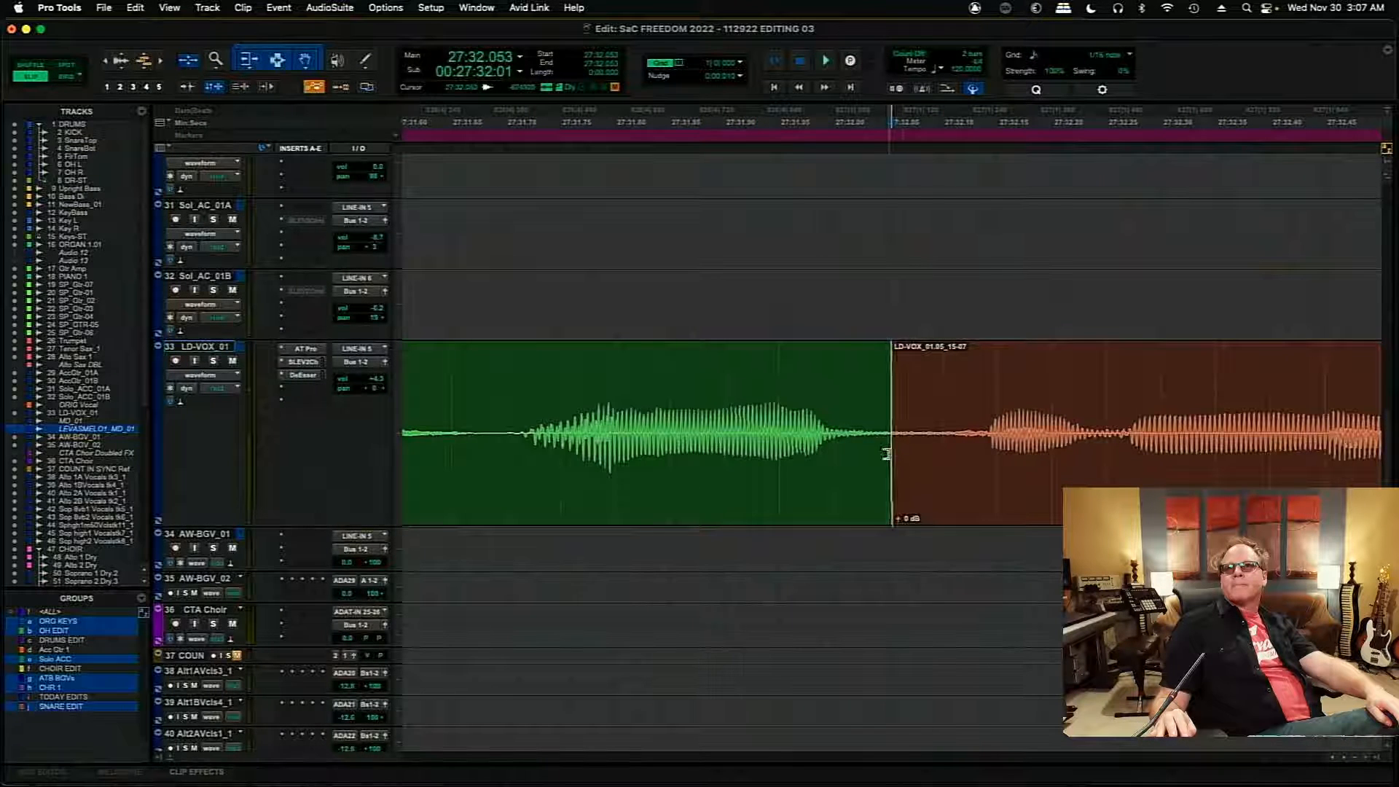
pyautogui.moveTo(885, 454); pyautogui.dragTo(920, 454)
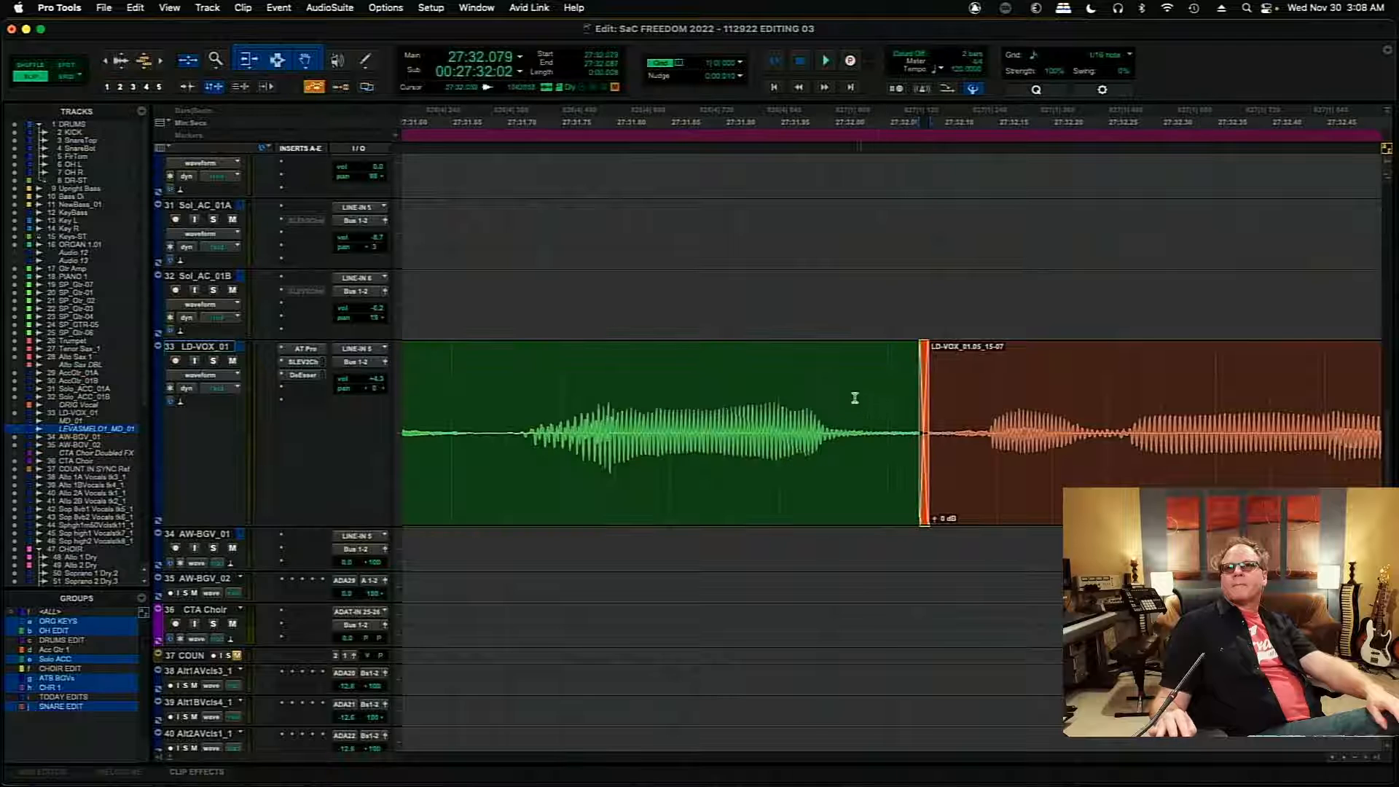
# - Add a short crossfade between the two adjoining 01.05 clips at 27:36.352
pyautogui.click(1043, 408)
pyautogui.press('Tab')
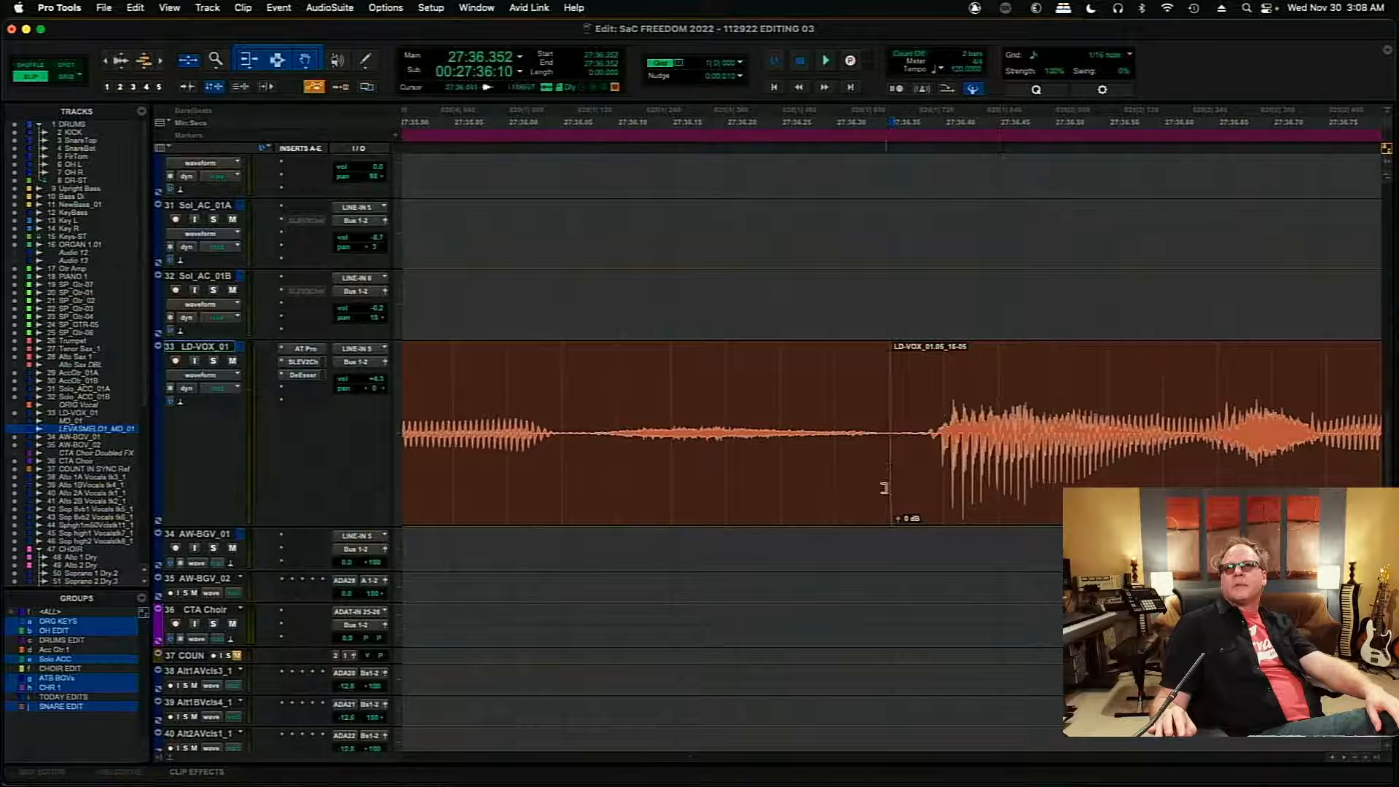
pyautogui.moveTo(887, 489); pyautogui.dragTo(881, 489)
# - Close the gap between the 01.05 clips at 27:37.820 and crossfade the next edit into take 01.08 near 27:40.18
pyautogui.click(949, 396)
pyautogui.press('Tab')
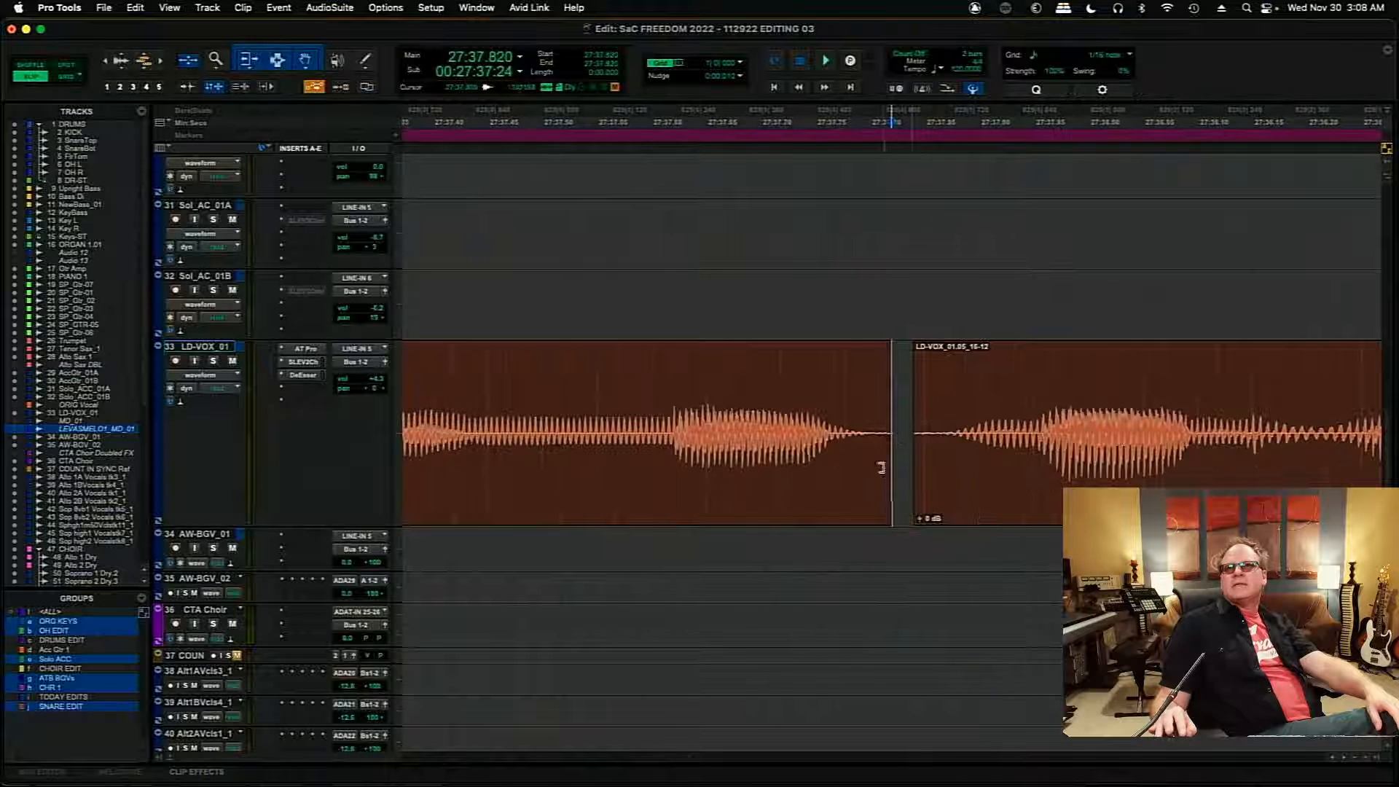
pyautogui.moveTo(883, 435)
pyautogui.mouseDown()
pyautogui.moveTo(919, 448)
pyautogui.moveTo(911, 501)
pyautogui.moveTo(890, 462)
pyautogui.moveTo(896, 512)
pyautogui.mouseUp()
pyautogui.click(919, 460)
pyautogui.click(967, 399)
pyautogui.press('Tab')
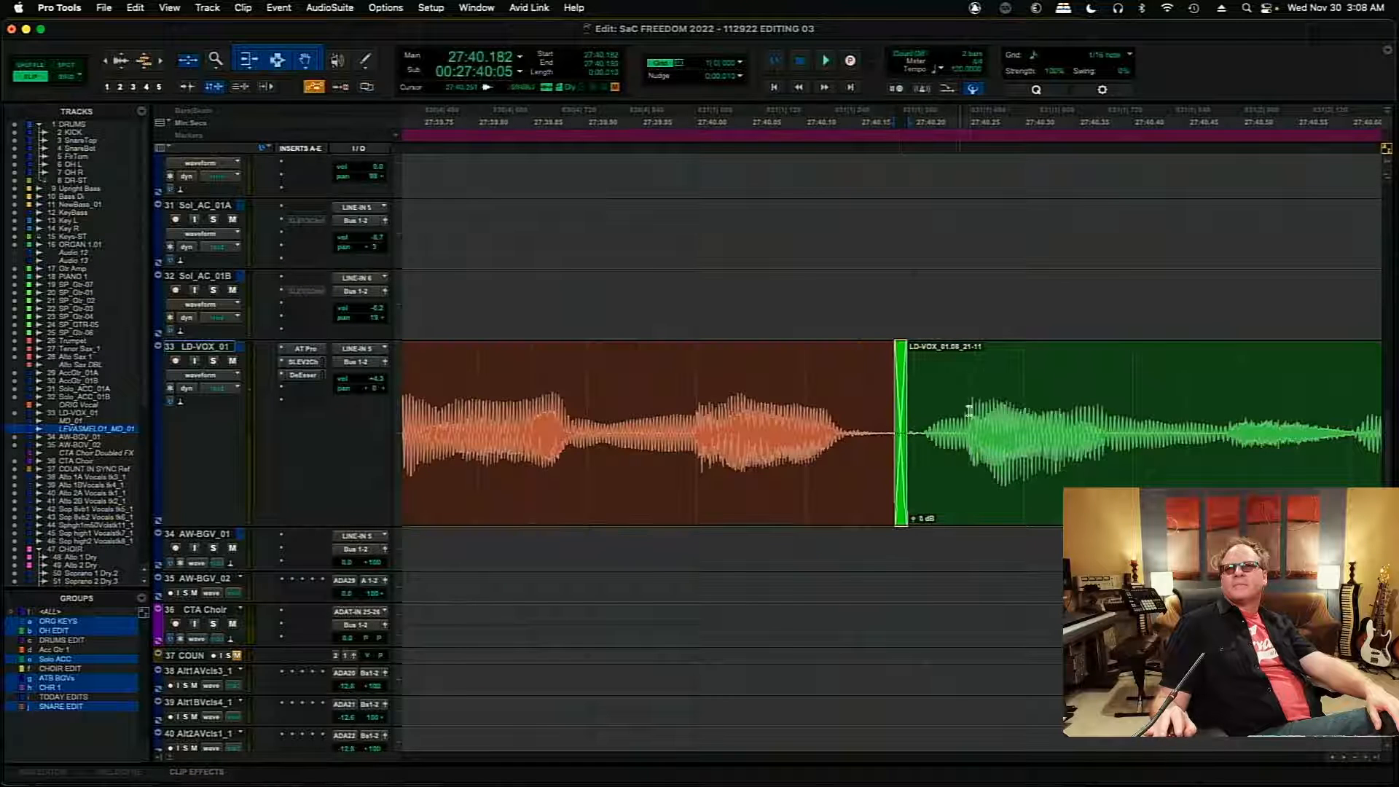
pyautogui.click(969, 410)
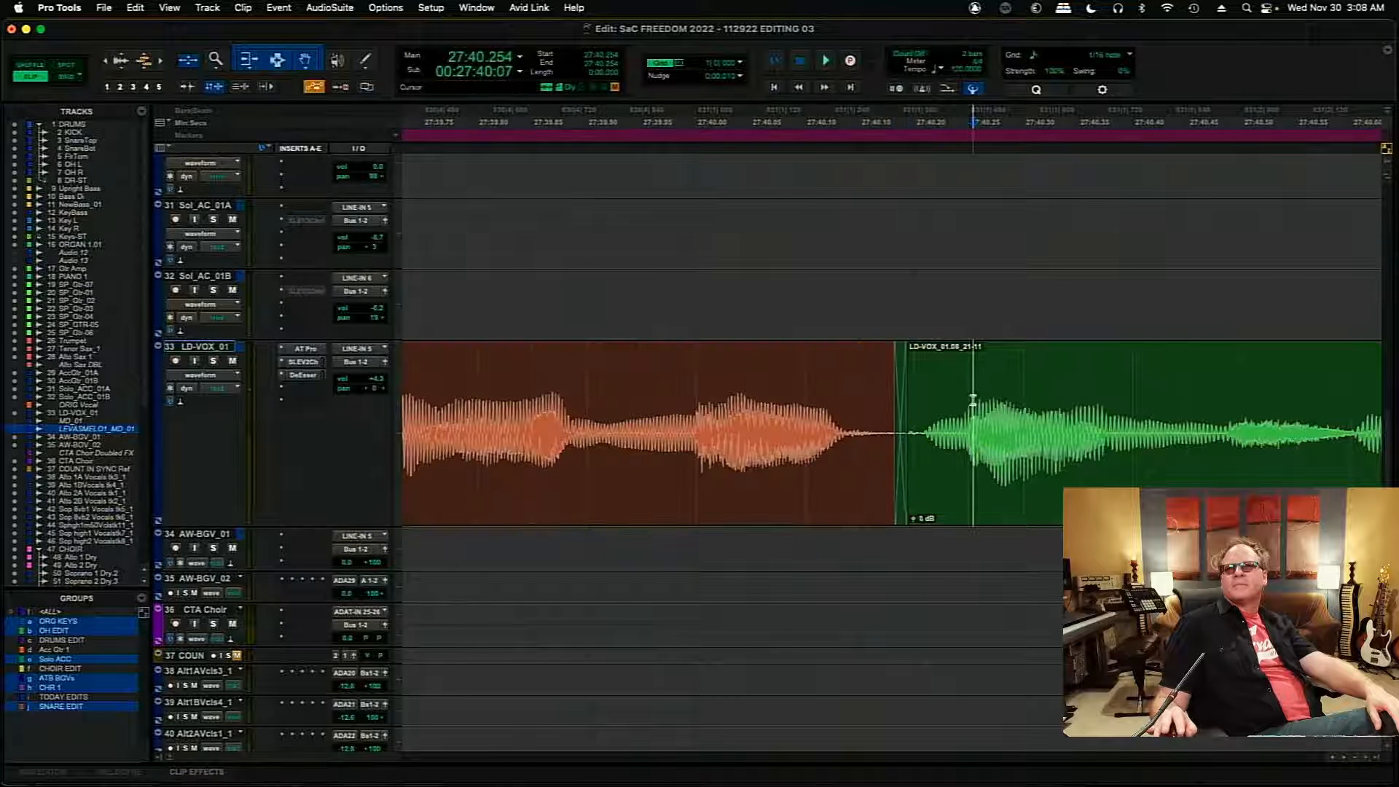
# - Move the edit between the two green clips later, to about 27:41.6, and add a short crossfade there
pyautogui.press('Tab')
pyautogui.moveTo(884, 455); pyautogui.dragTo(925, 462)
pyautogui.moveTo(924, 514); pyautogui.dragTo(919, 514)
# - Align the 01.05 clip's waveform cycles with the preceding green clip, placing the edit at 27:43.947
pyautogui.click(983, 390)
pyautogui.press('Tab')
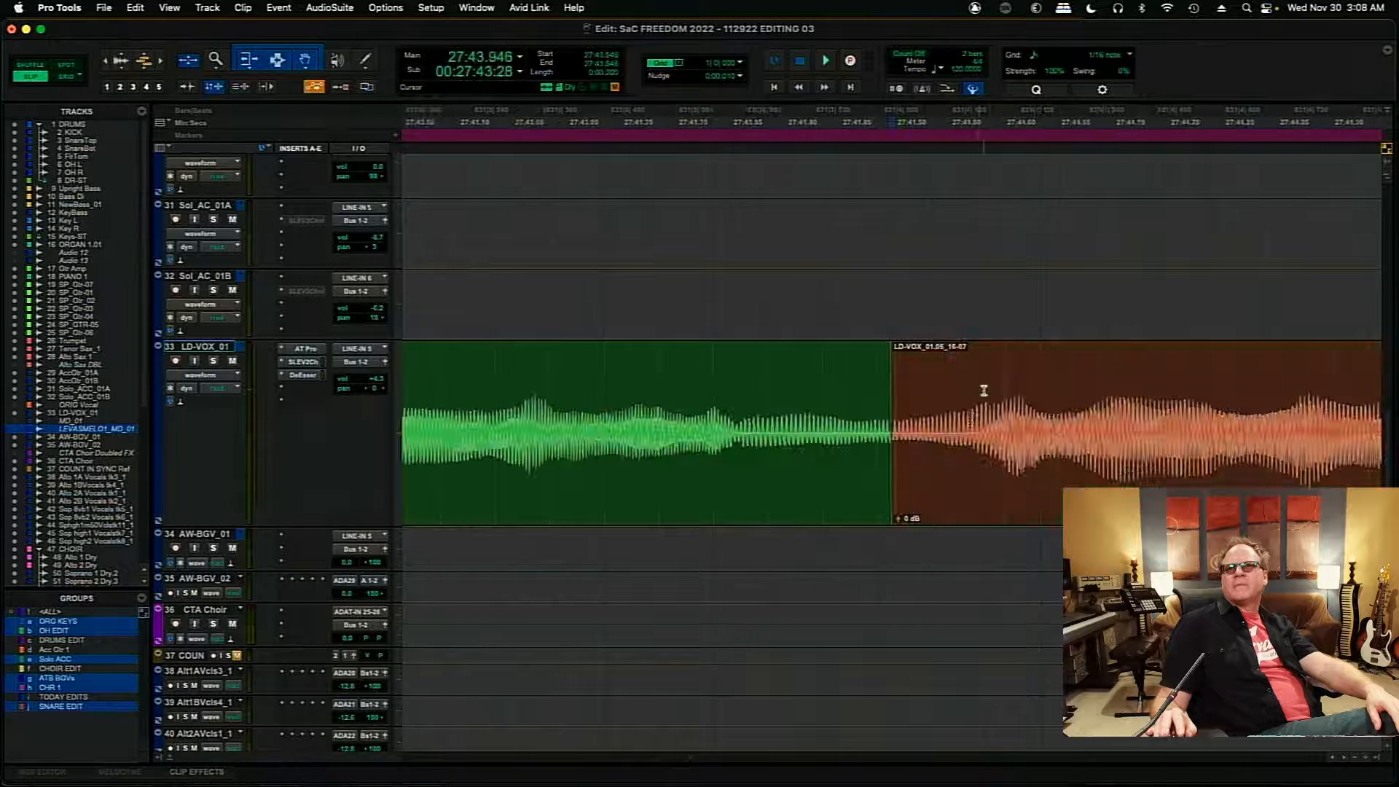
pyautogui.click(911, 459)
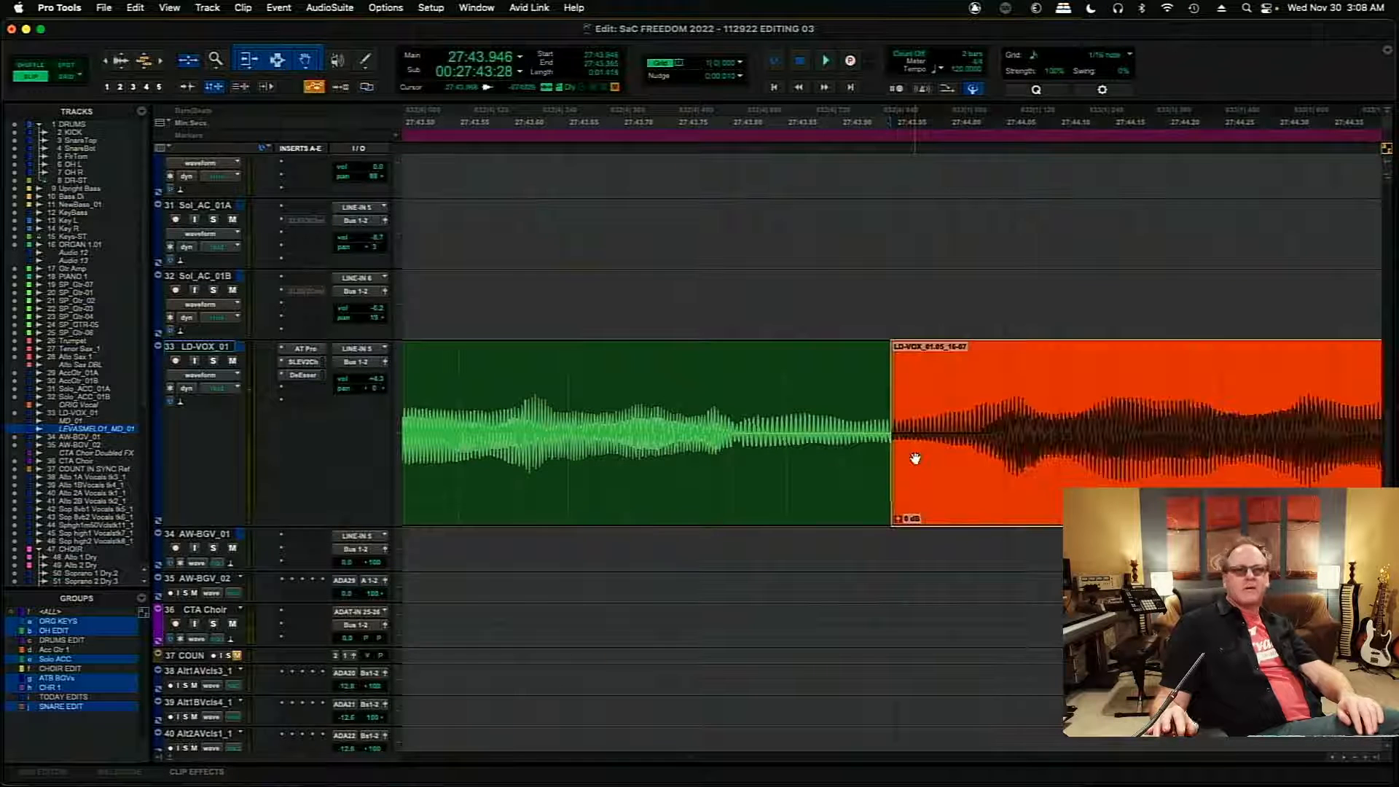
pyautogui.press('r')
pyautogui.press('r')
pyautogui.press('r')
pyautogui.press('r')
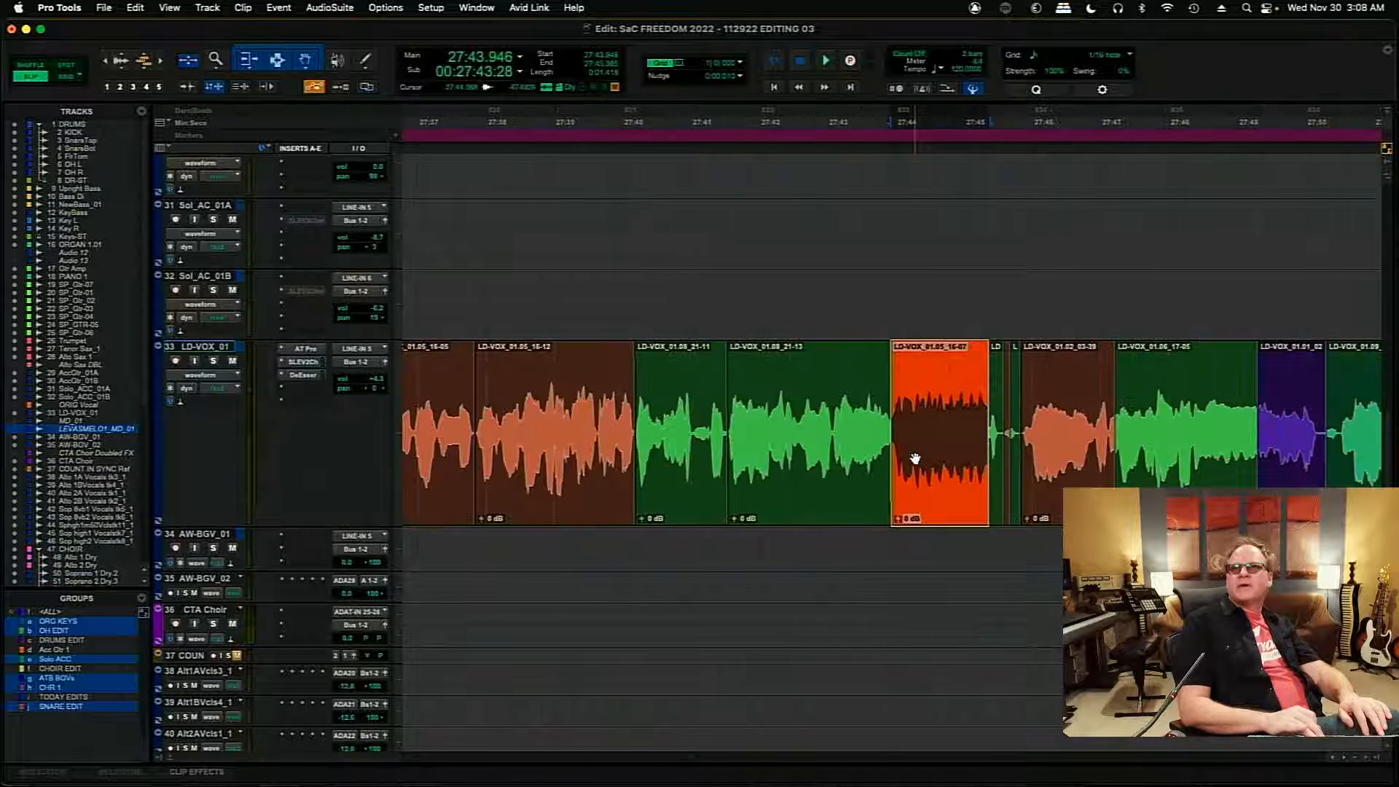
pyautogui.press('t')
pyautogui.press('t')
pyautogui.press('t')
pyautogui.press('t')
pyautogui.press('t')
pyautogui.press('t')
pyautogui.press('t')
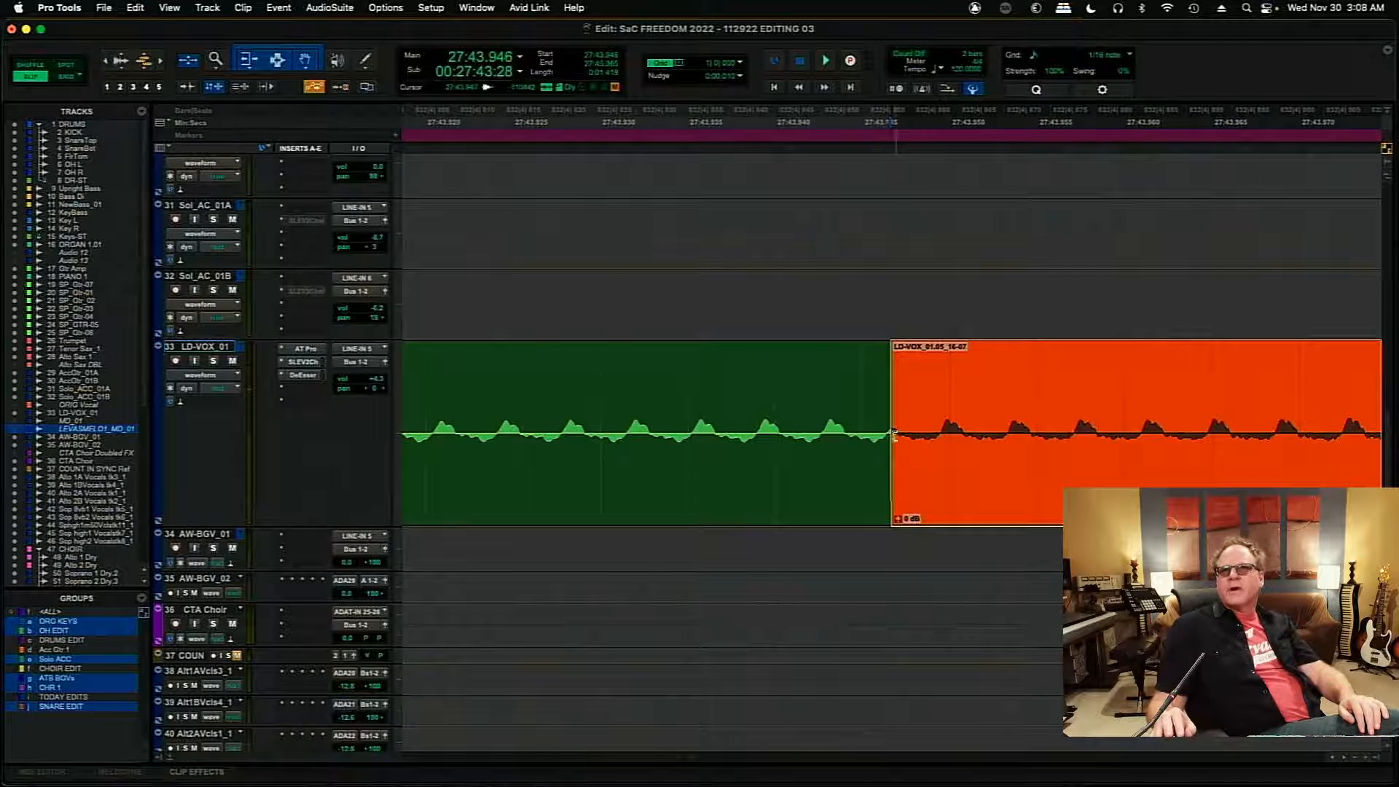
pyautogui.moveTo(886, 436); pyautogui.dragTo(951, 484)
pyautogui.click(937, 484)
pyautogui.moveTo(929, 421); pyautogui.dragTo(912, 422)
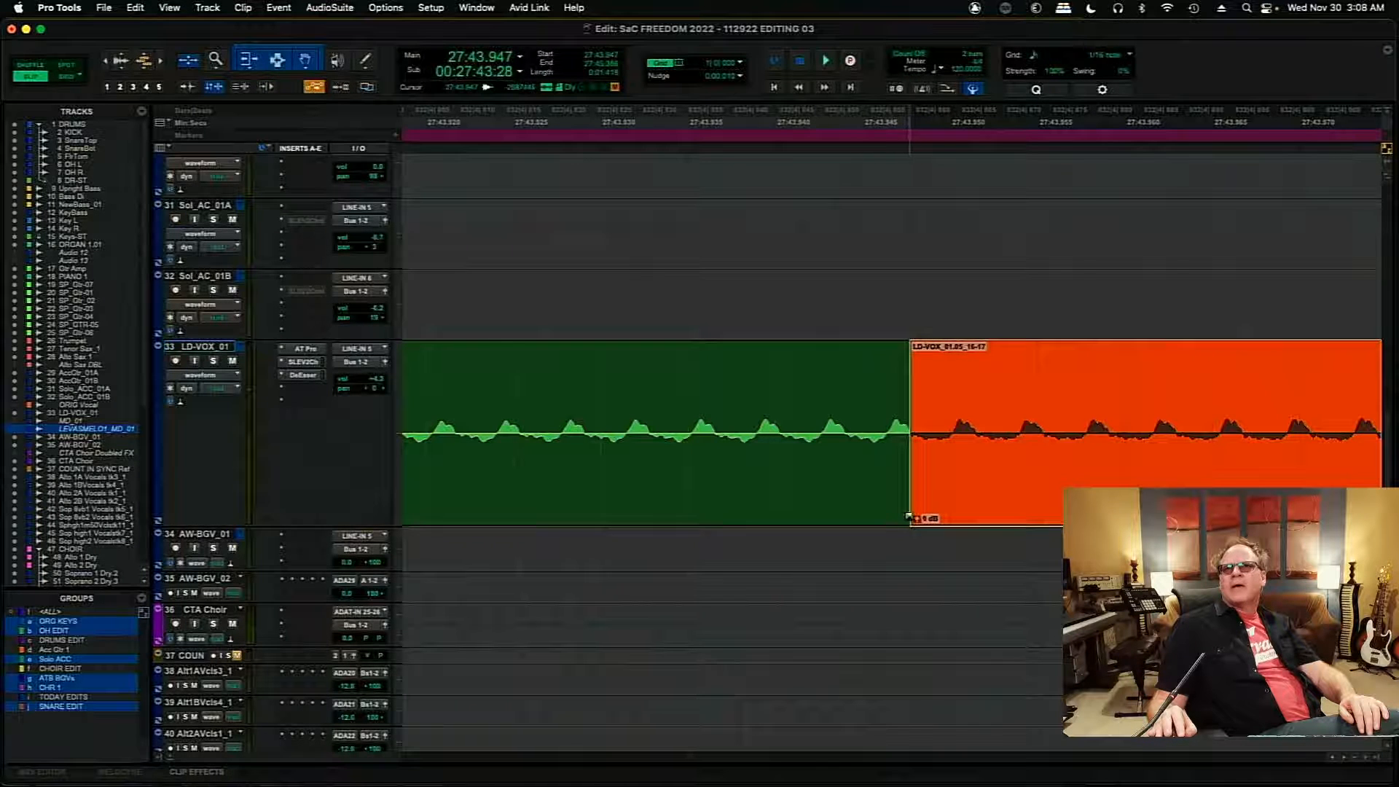
# - Add a very short crossfade at the 27:43.947 edit and audition the transition from 27:43.421
pyautogui.moveTo(909, 516); pyautogui.dragTo(899, 517)
pyautogui.press('r')
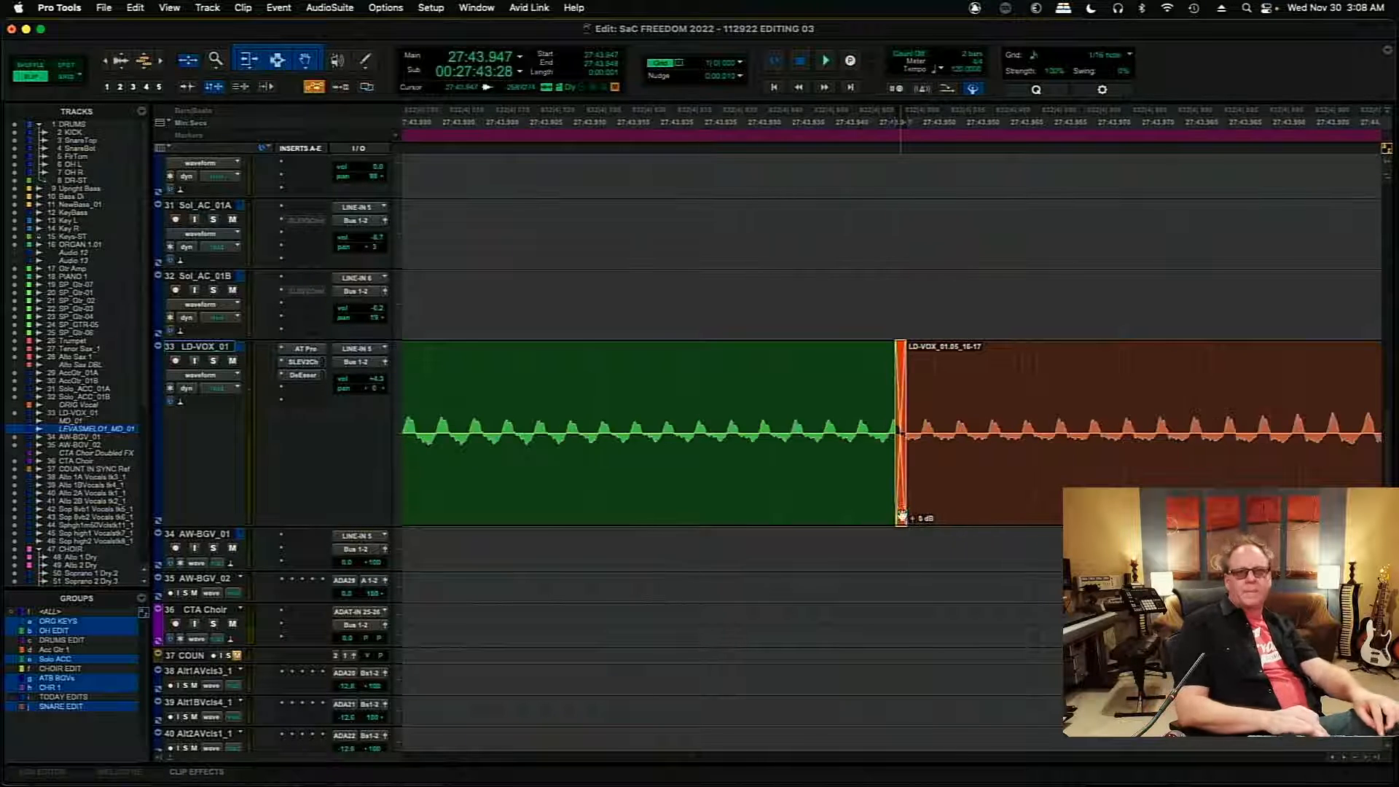
pyautogui.press('r')
pyautogui.press('r')
pyautogui.press('r')
pyautogui.press('r')
pyautogui.press('r')
pyautogui.click(748, 372)
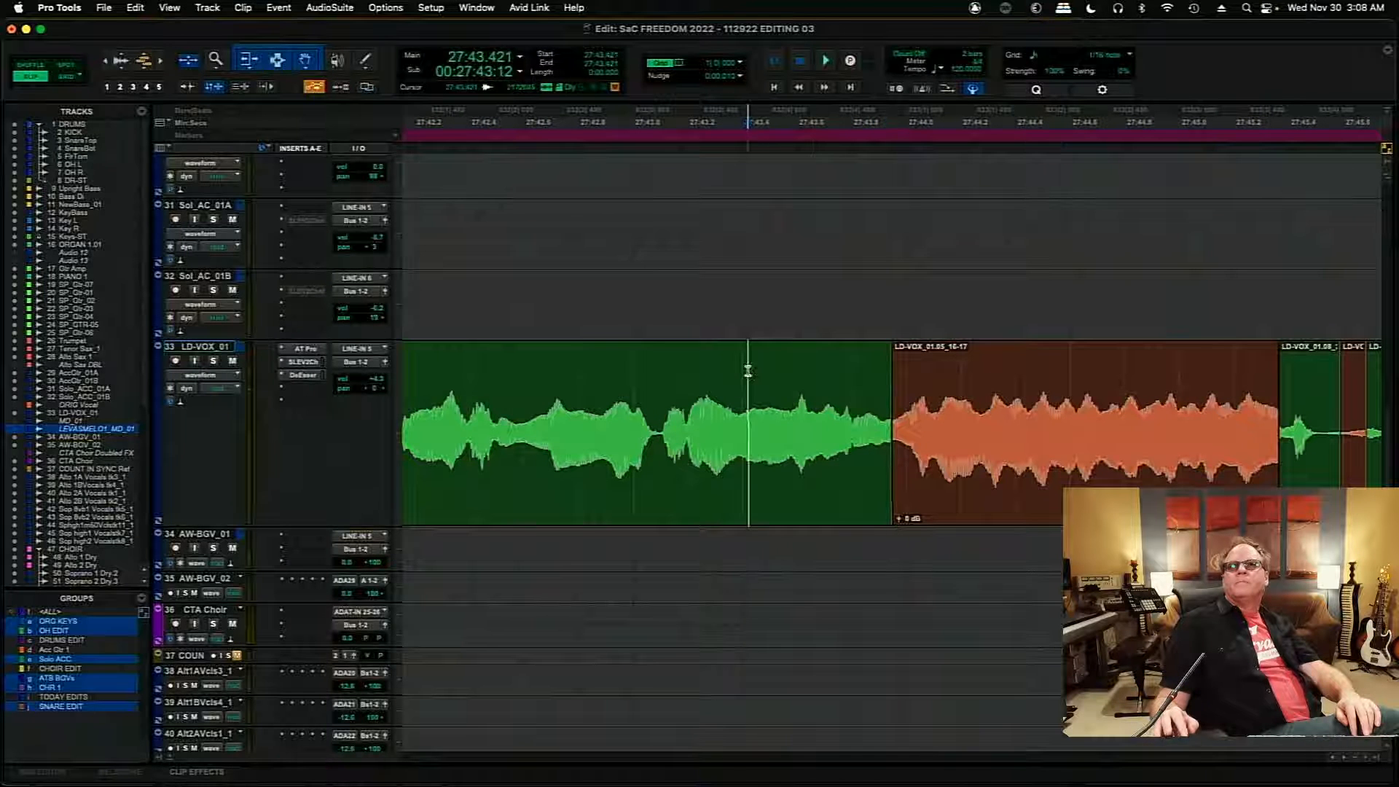
pyautogui.press('space')
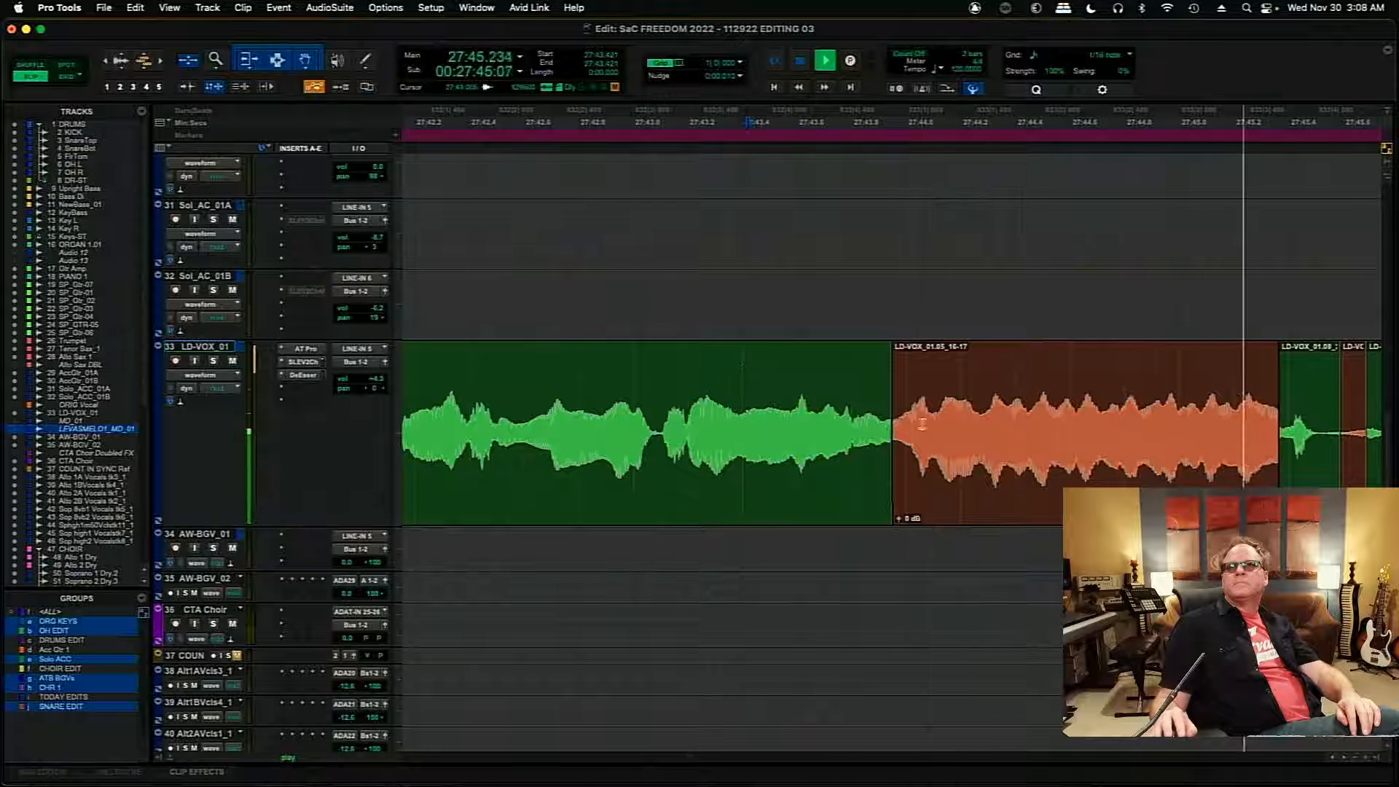
pyautogui.press('space')
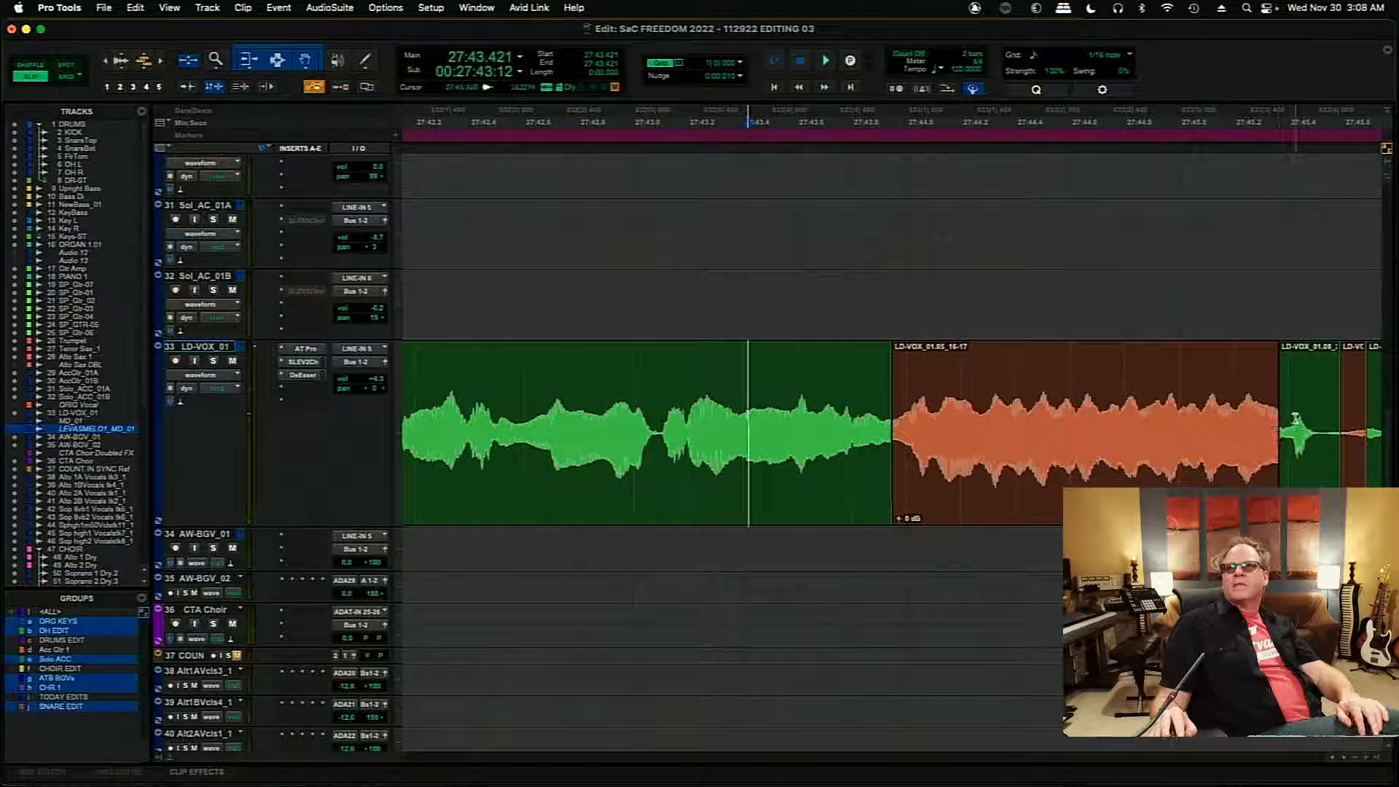
# - Move the edit from the held 01.05 note to the short 01.08 clip to about 27:45.41 and crossfade it
pyautogui.click(1296, 418)
pyautogui.press('t')
pyautogui.press('t')
pyautogui.press('t')
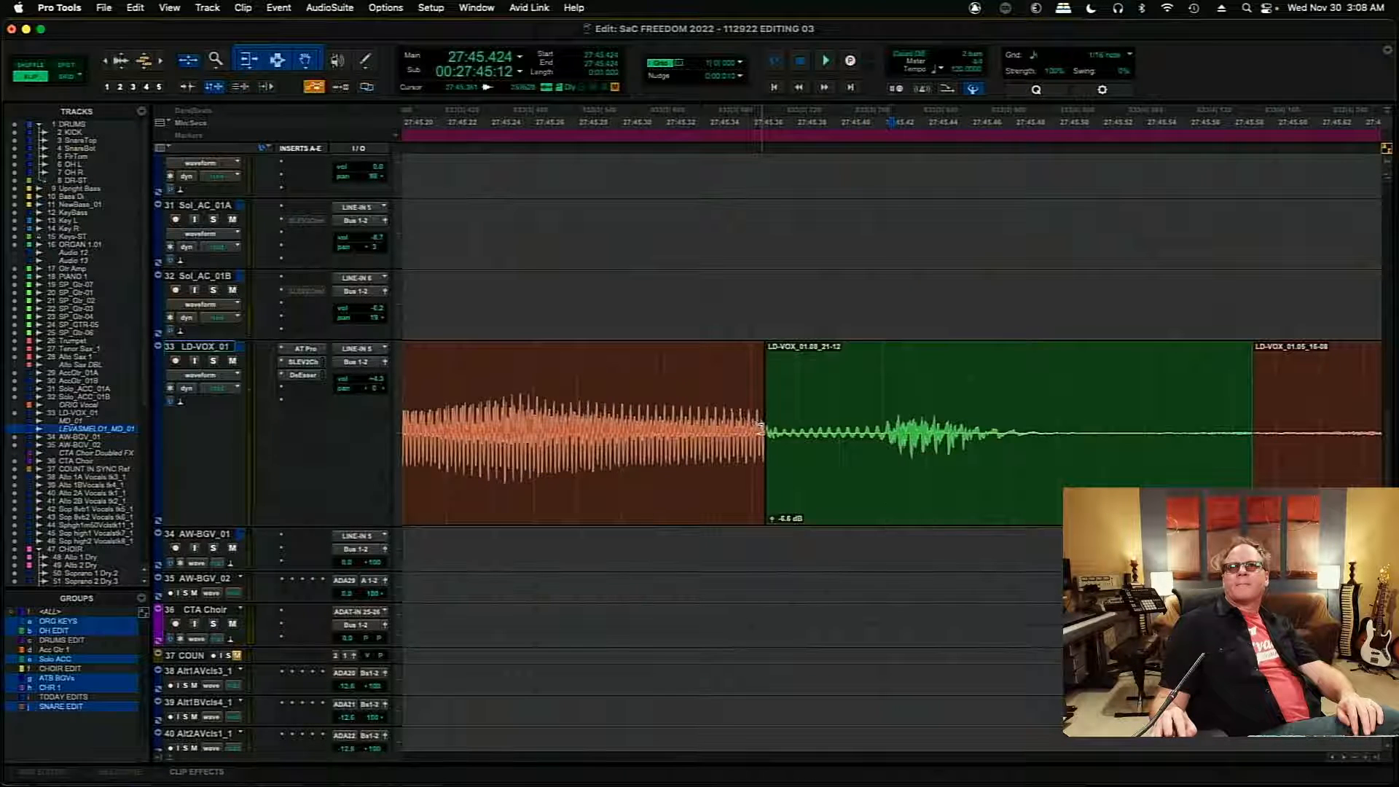
pyautogui.moveTo(760, 429); pyautogui.dragTo(860, 442)
pyautogui.moveTo(860, 506); pyautogui.dragTo(854, 506)
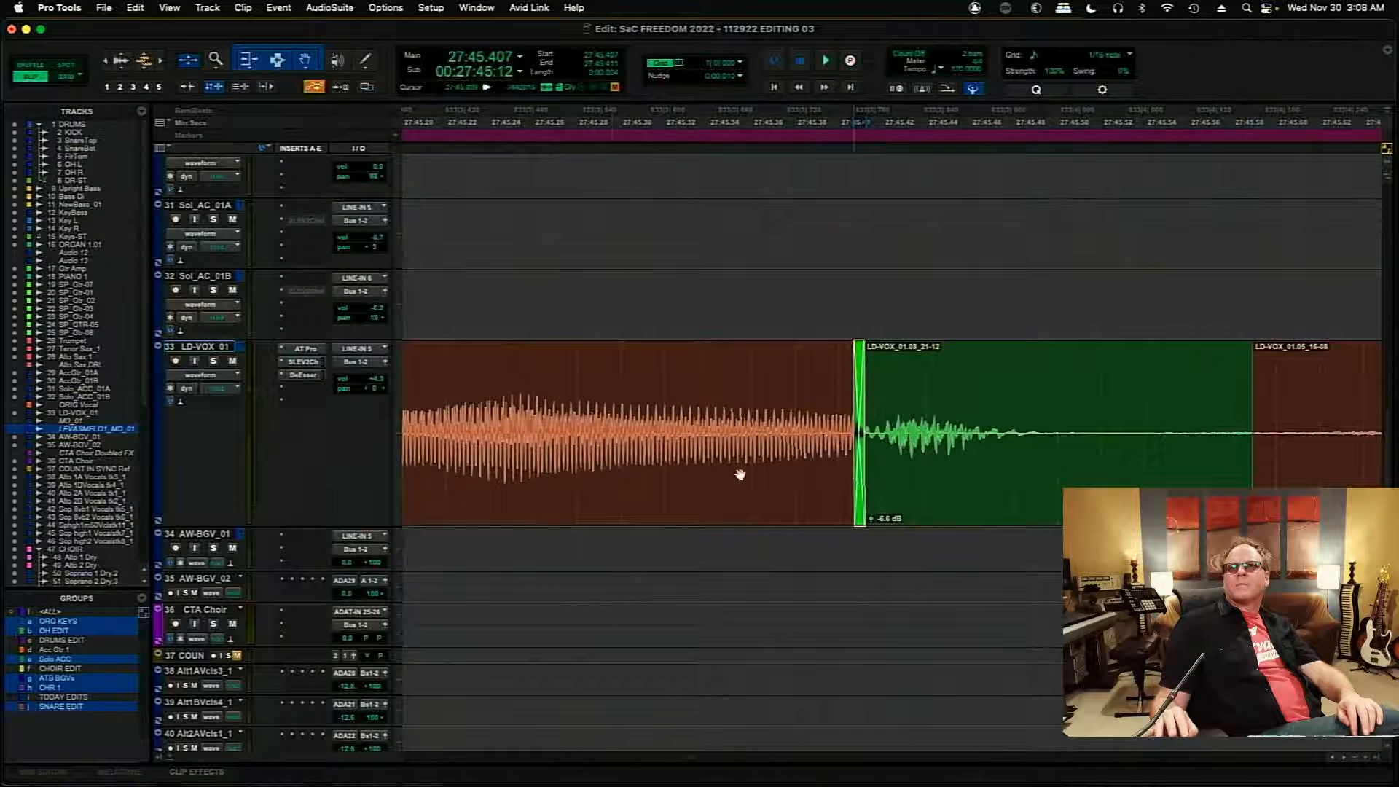
# - Audition the transition at the end of the held 01.05 note from 27:45.239
pyautogui.click(487, 392)
pyautogui.press('space')
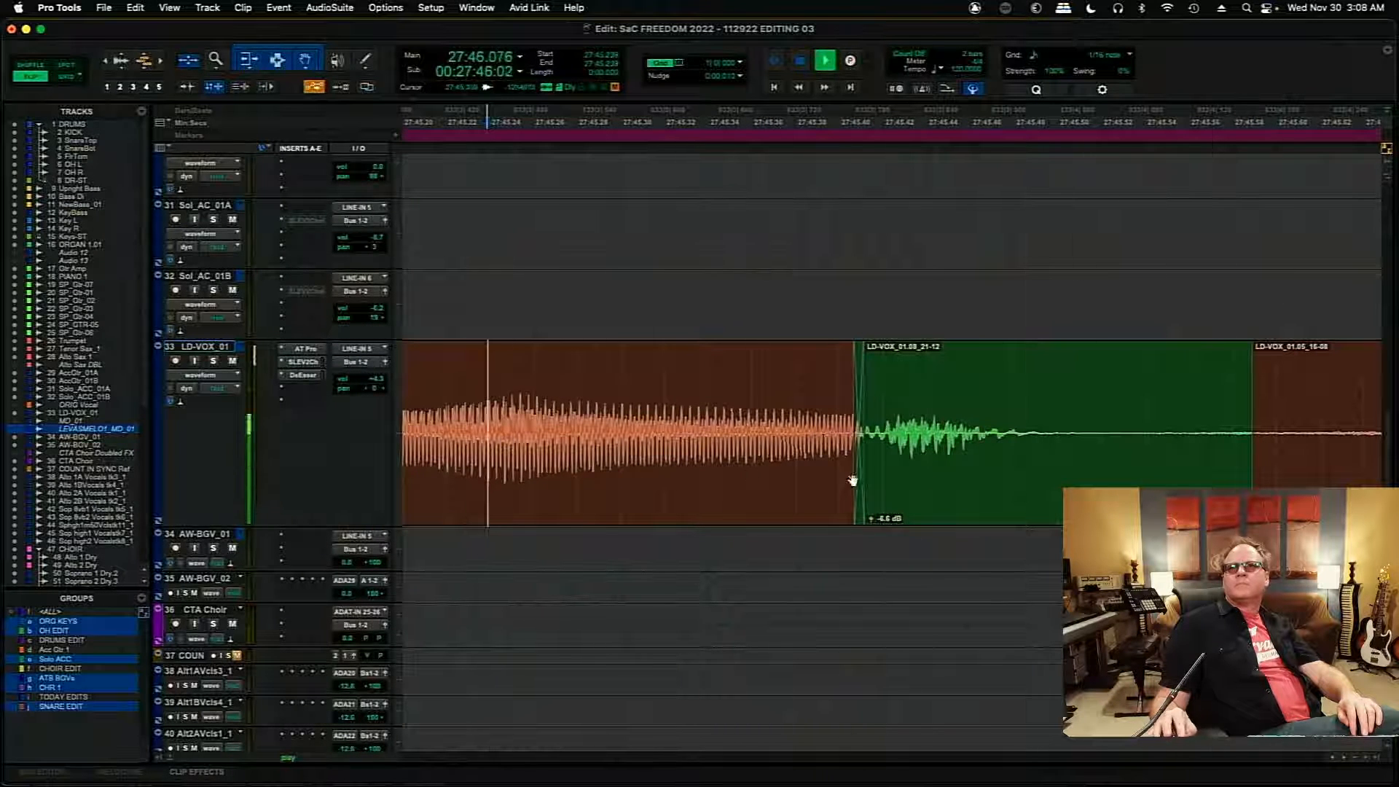
pyautogui.press('r')
pyautogui.press('r')
pyautogui.press('r')
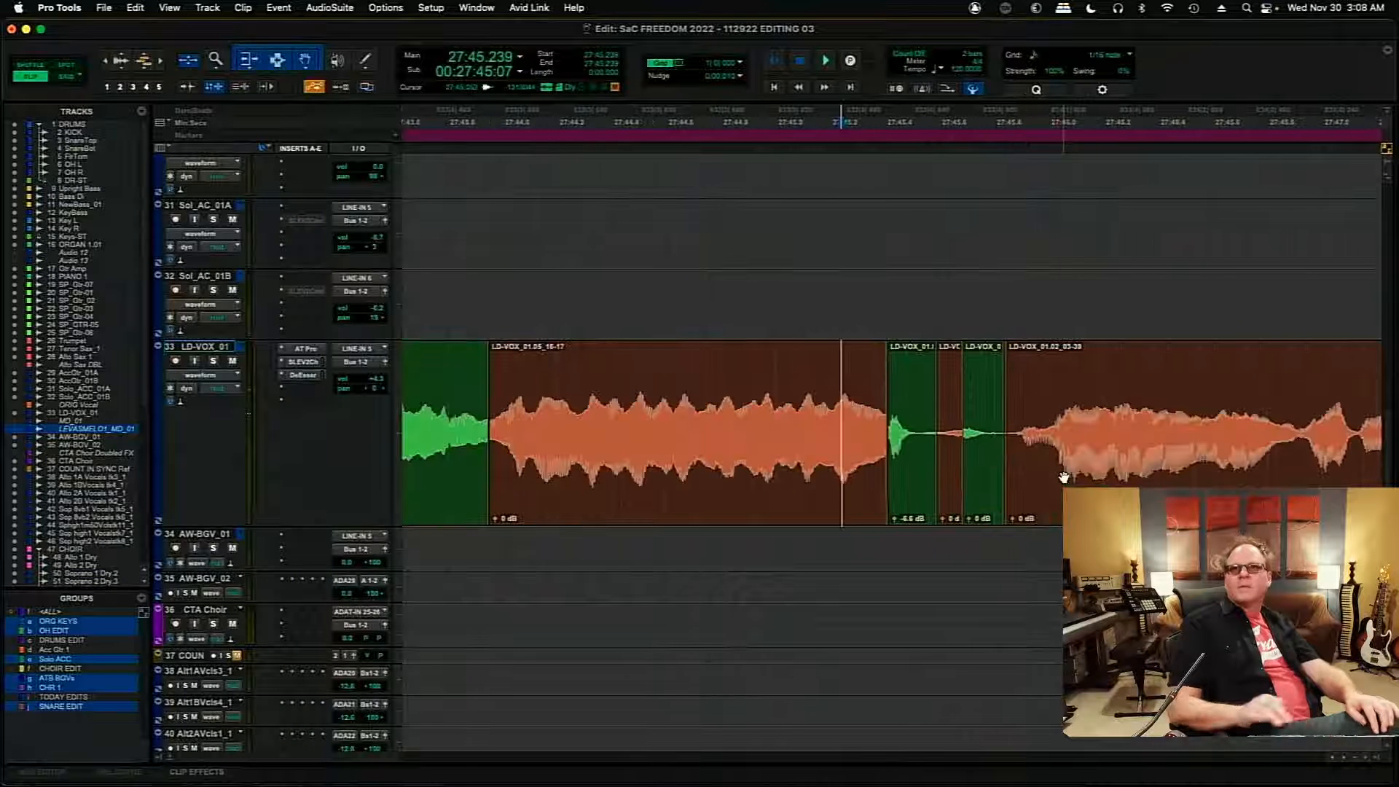
# - Delete the two short clips between the 01.08 clip and the 01.02 clip on LD-VOX_01
pyautogui.click(951, 513)
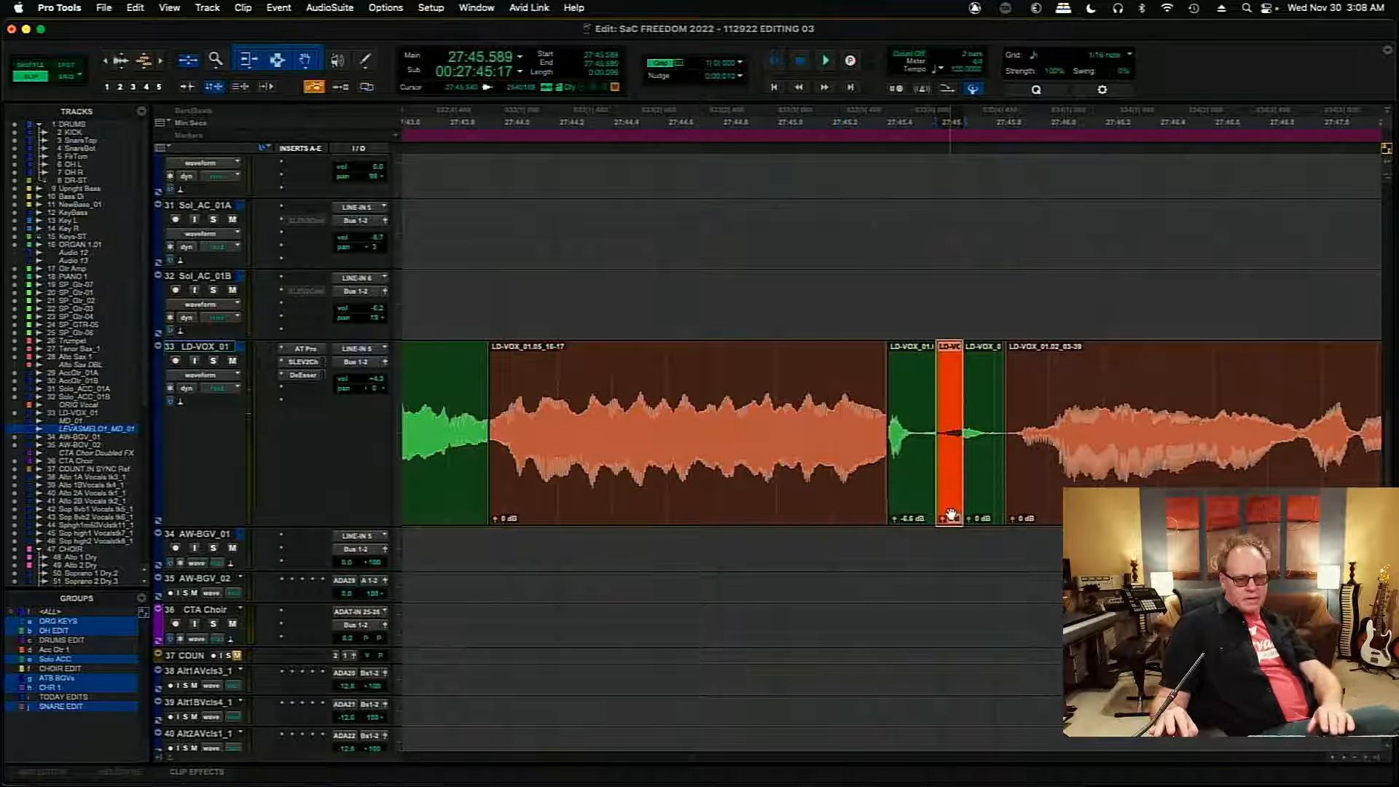
pyautogui.press('Delete')
pyautogui.click(987, 505)
pyautogui.press('Delete')
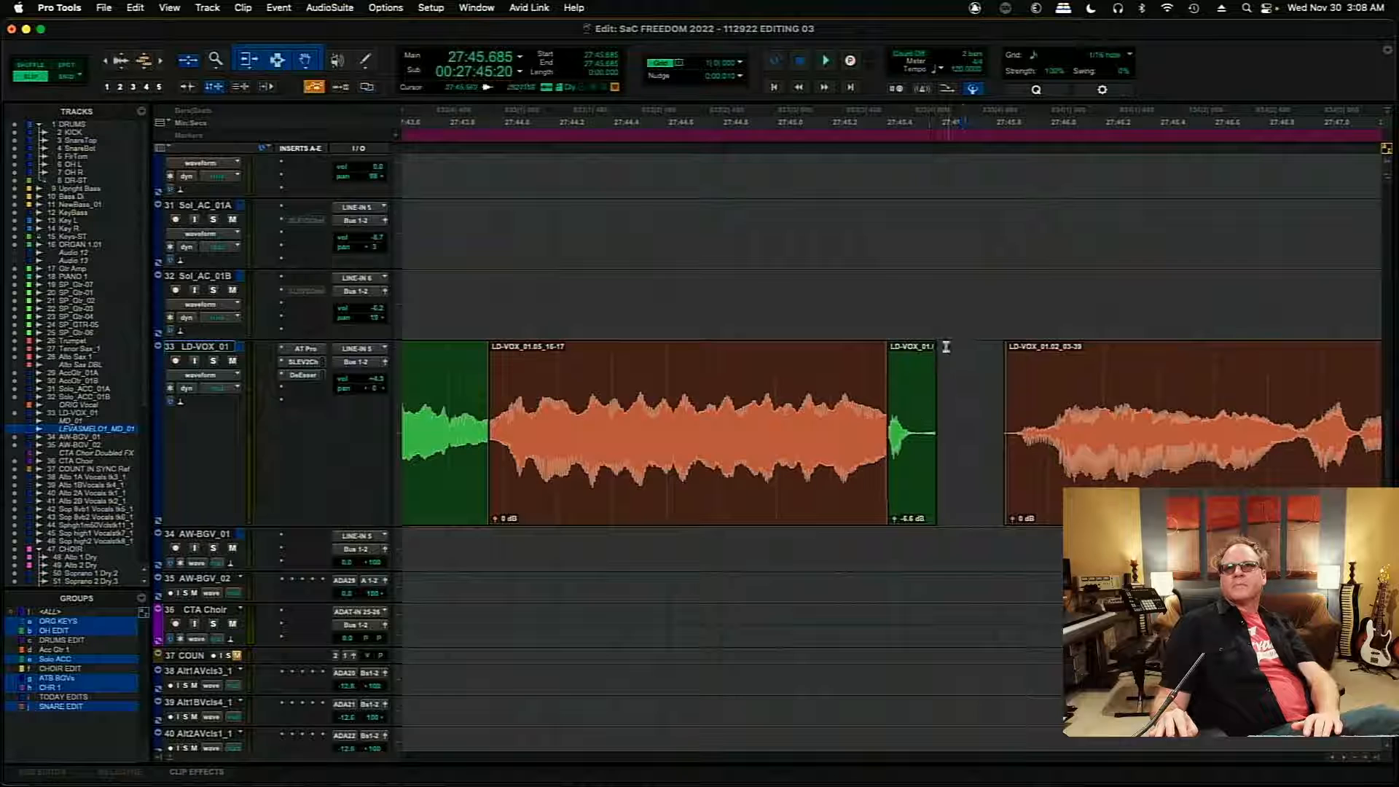
# - Add a short fade-out to the end of the 01.08 clip and a short fade-in to the start of the 01.02 clip
pyautogui.moveTo(934, 356); pyautogui.dragTo(922, 357)
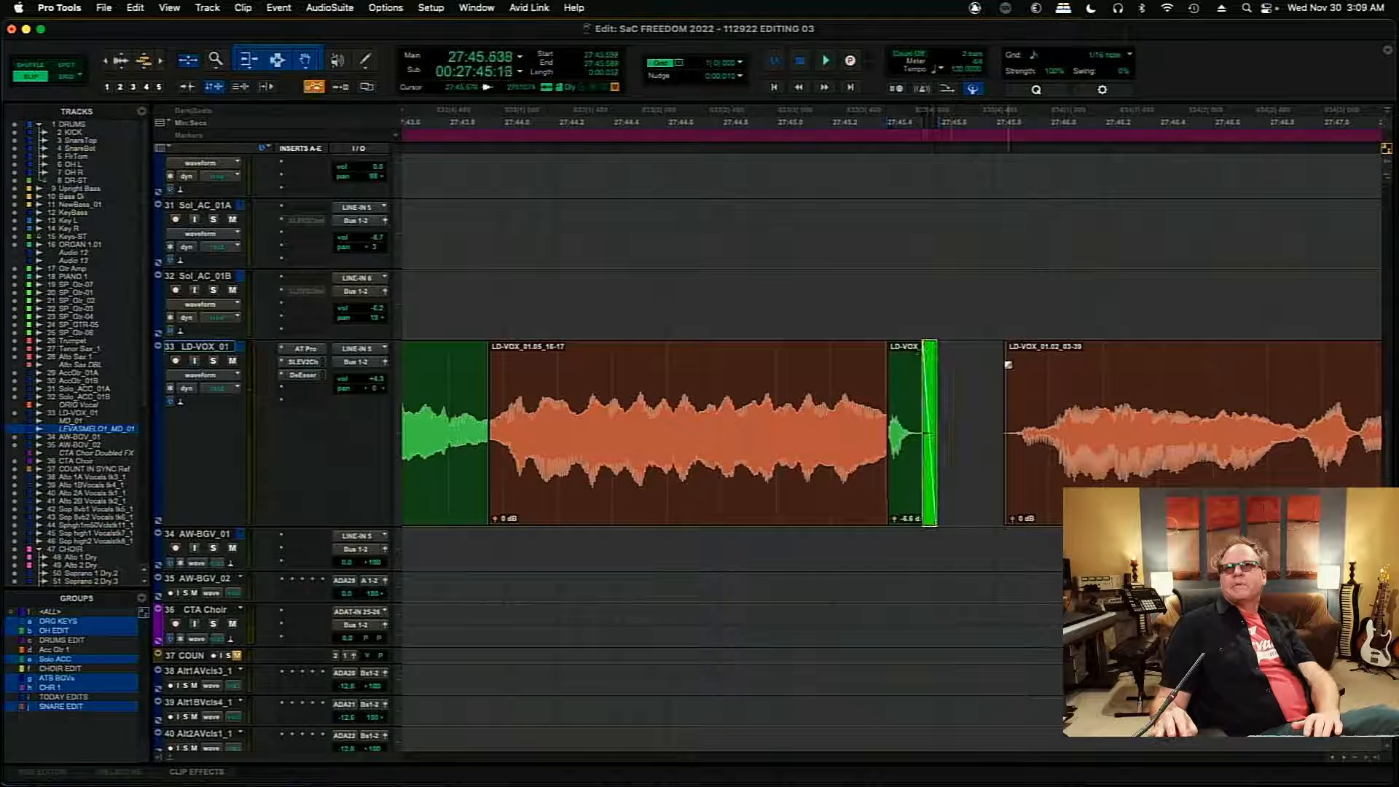
pyautogui.click(1009, 364)
pyautogui.moveTo(1016, 359); pyautogui.dragTo(1014, 358)
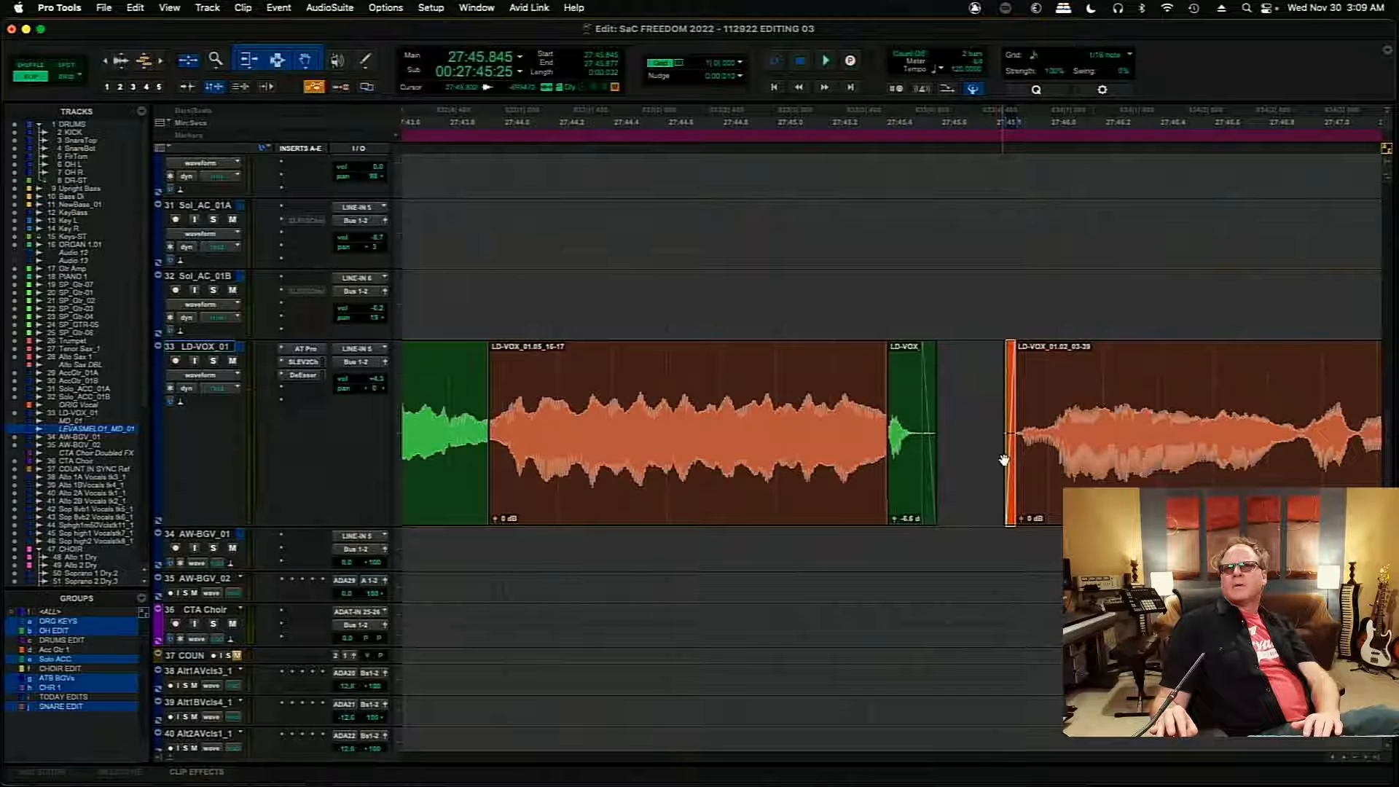
pyautogui.click(1004, 459)
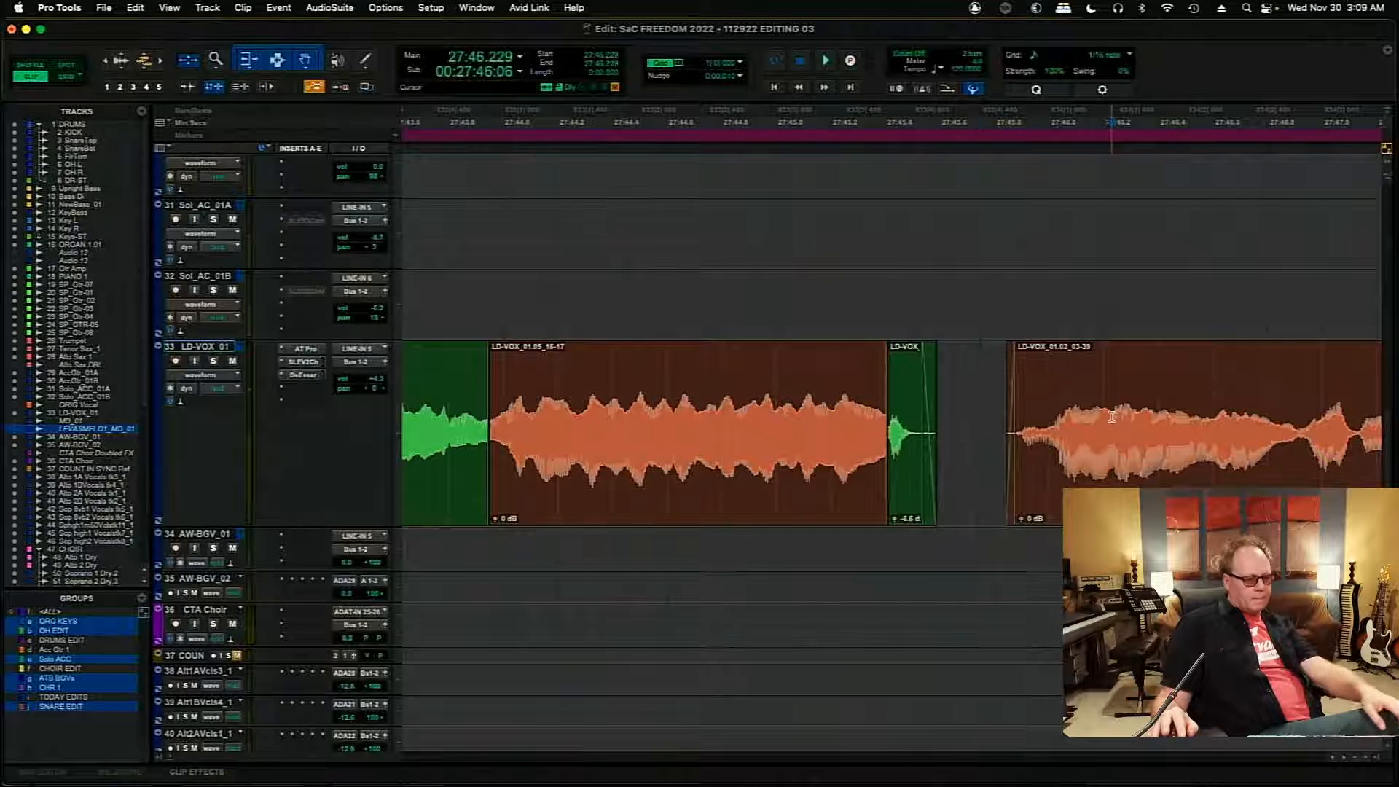
# - Audition the edit between the 01.02 and 01.06 clips and try moving it back to 27:47.142
pyautogui.press('Tab')
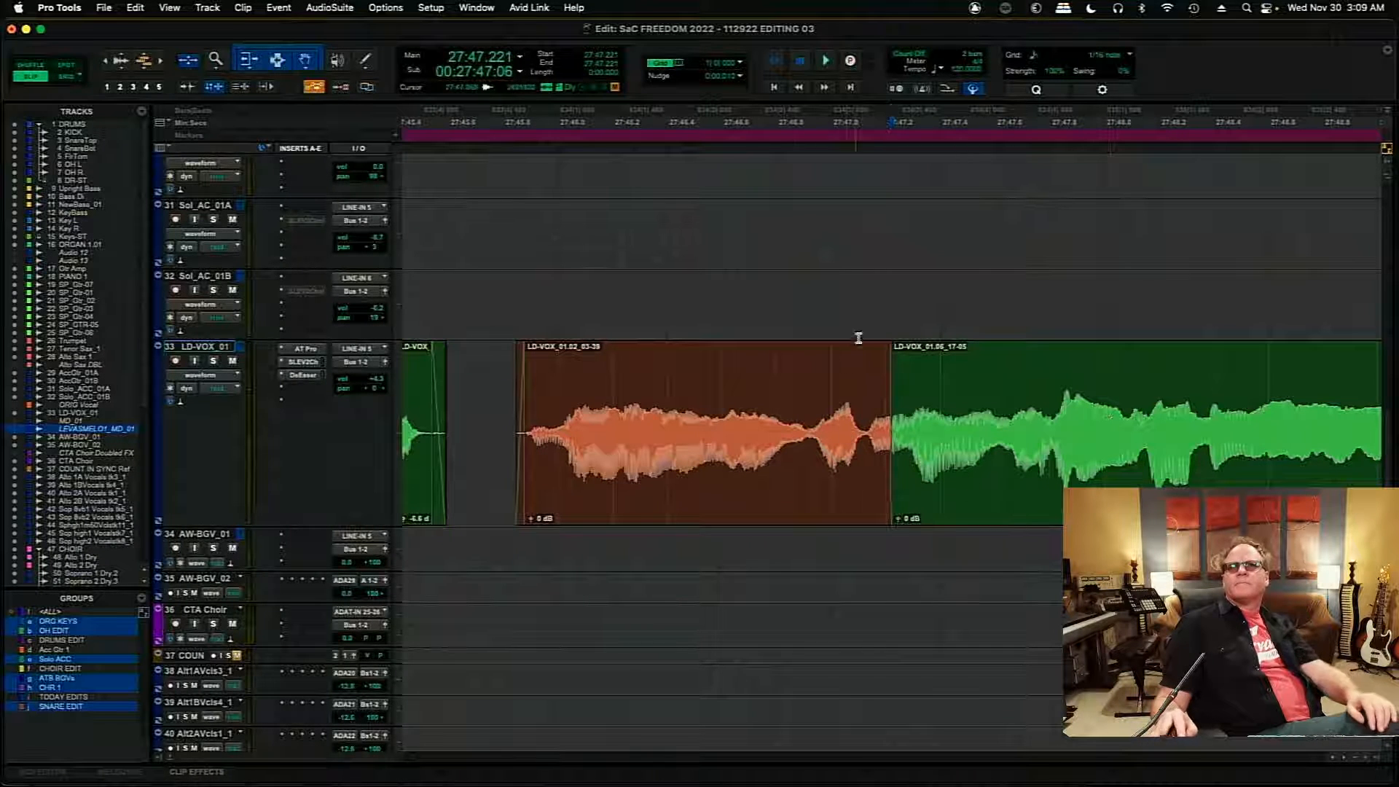
pyautogui.click(895, 289)
pyautogui.press('t')
pyautogui.press('t')
pyautogui.press('t')
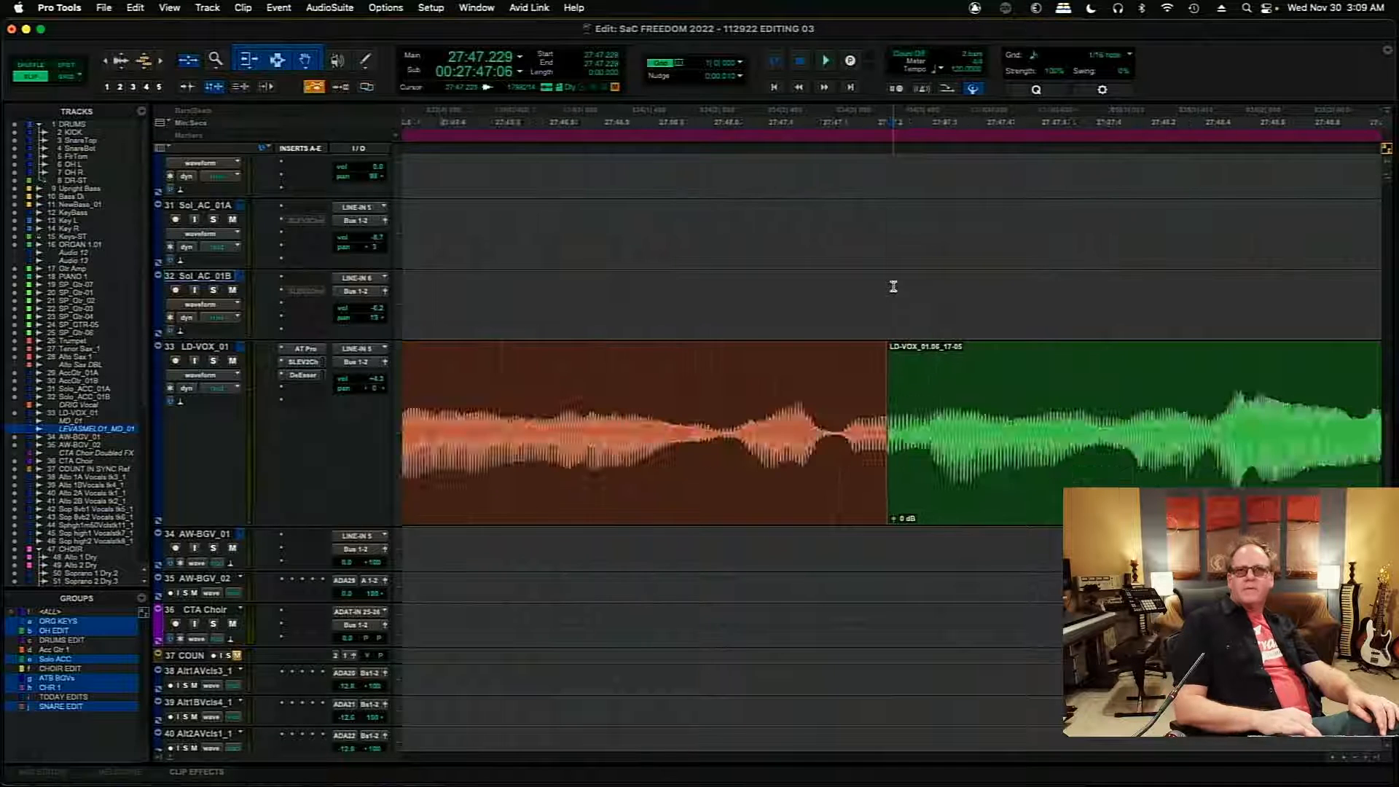
pyautogui.click(448, 384)
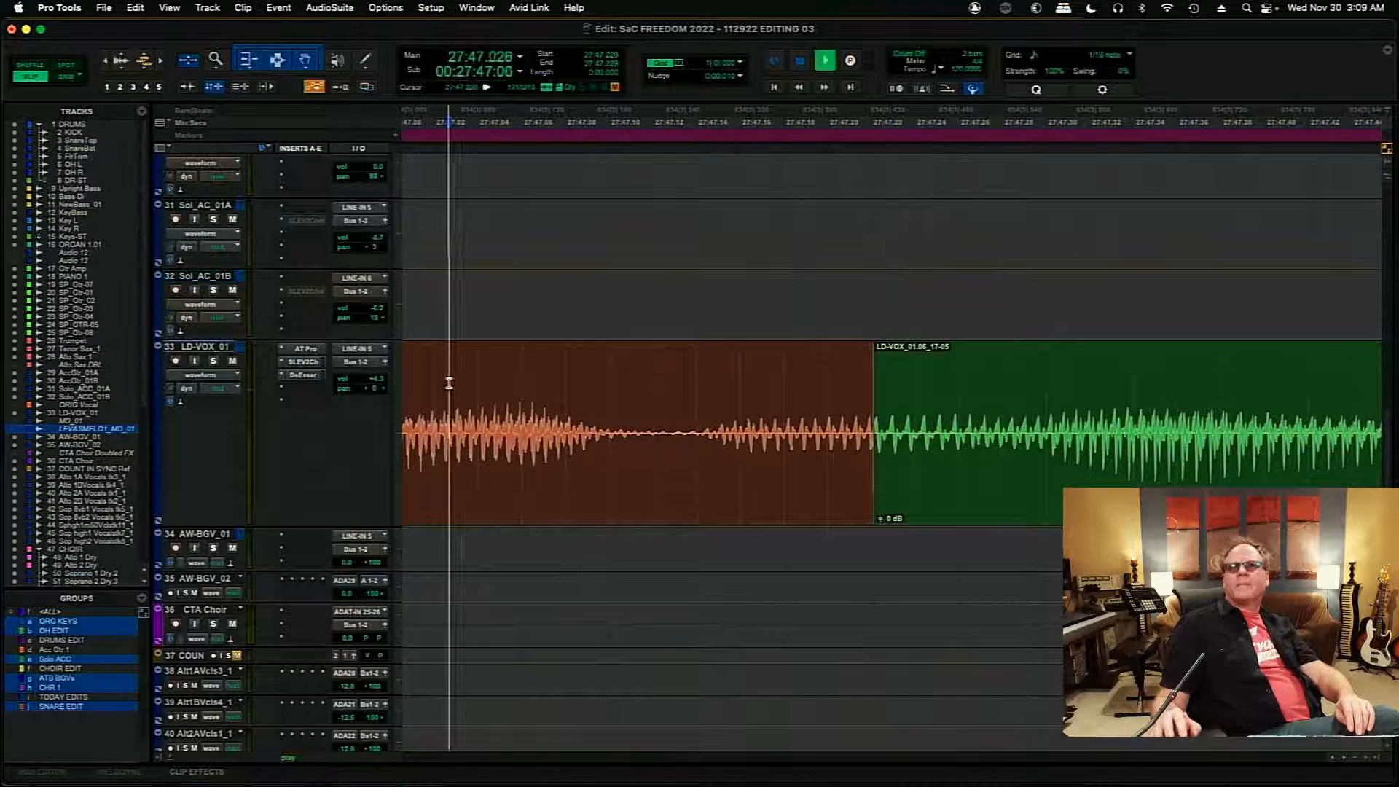
pyautogui.press('space')
pyautogui.press('space')
pyautogui.moveTo(878, 429); pyautogui.dragTo(698, 434)
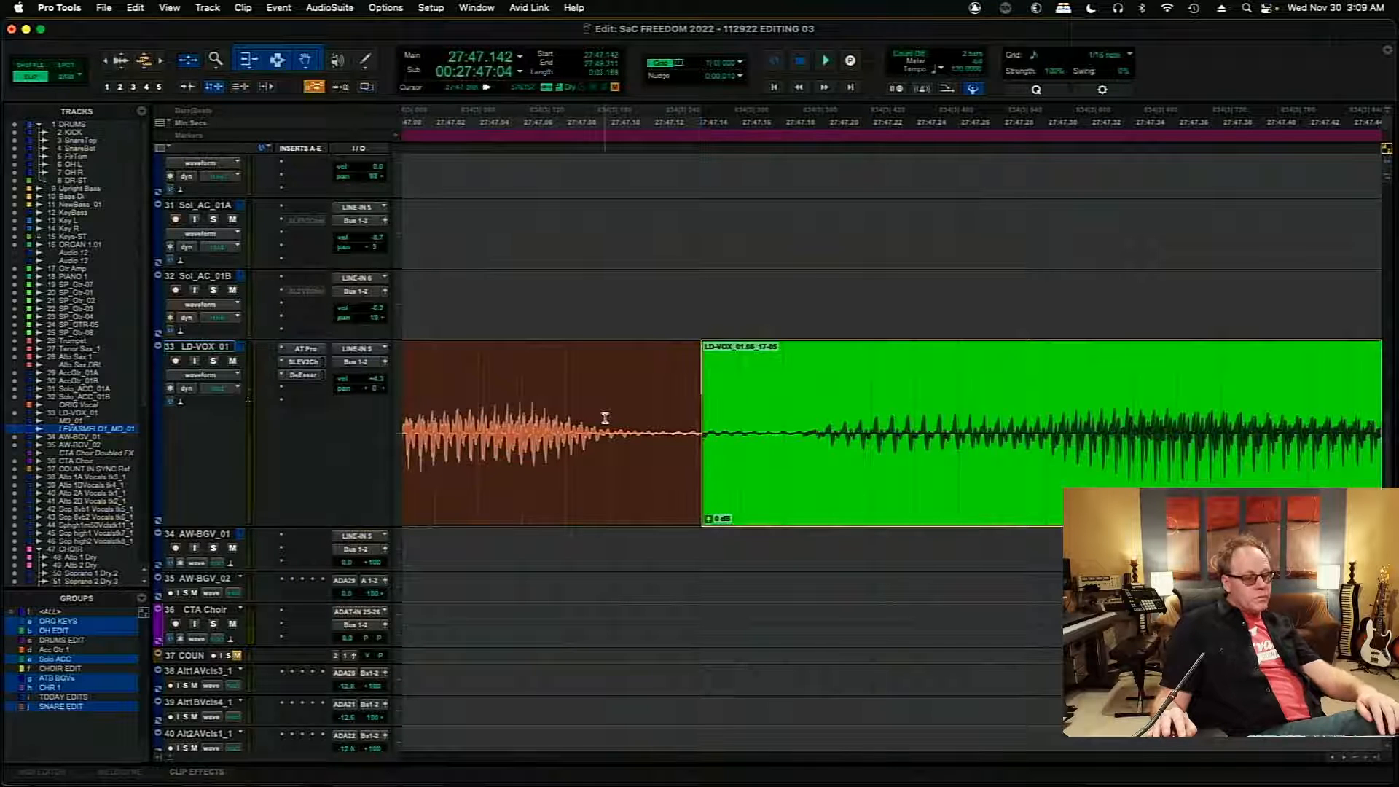
pyautogui.press('super+z')
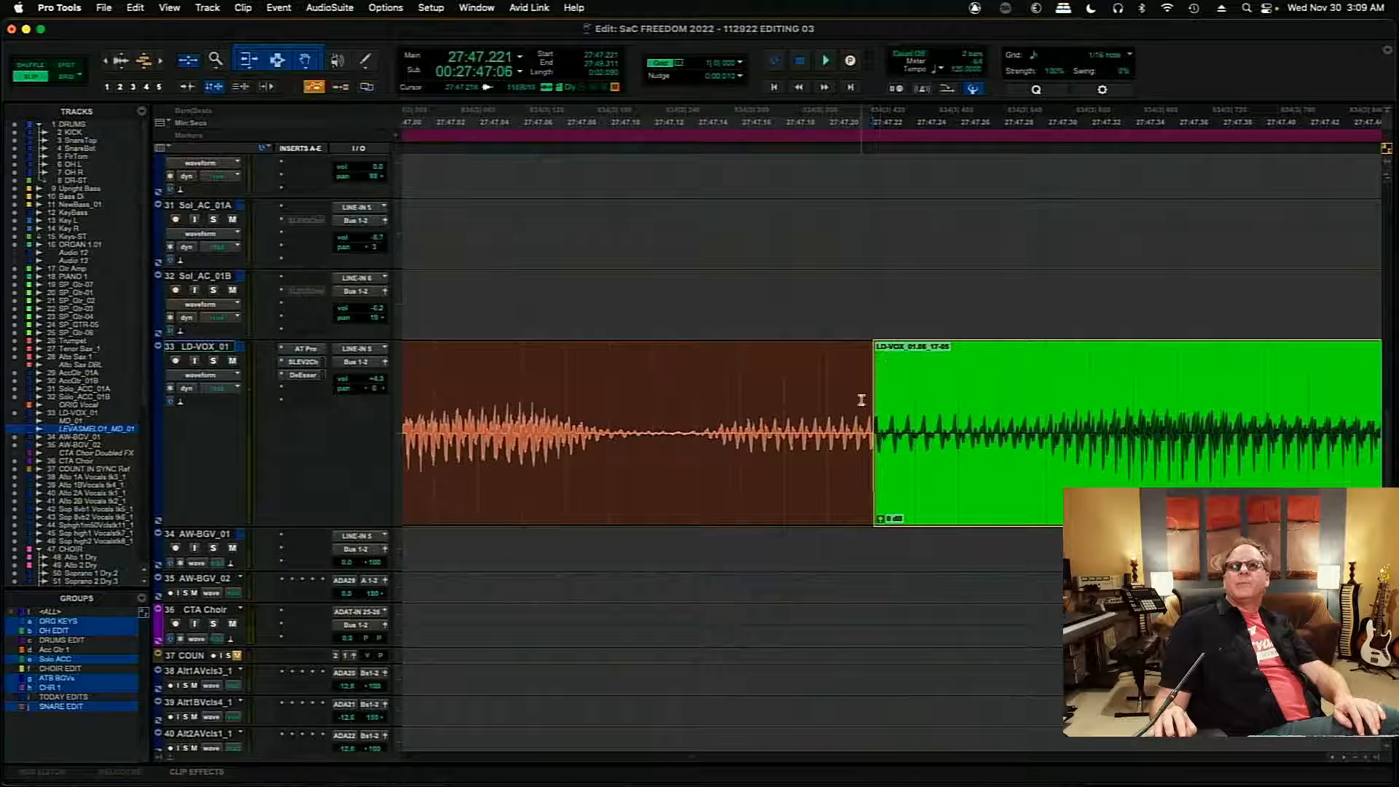
# - Add a very short crossfade at the 27:47.221 edit between the 01.02 and 01.06 clips
pyautogui.press('r')
pyautogui.press('r')
pyautogui.press('r')
pyautogui.press('r')
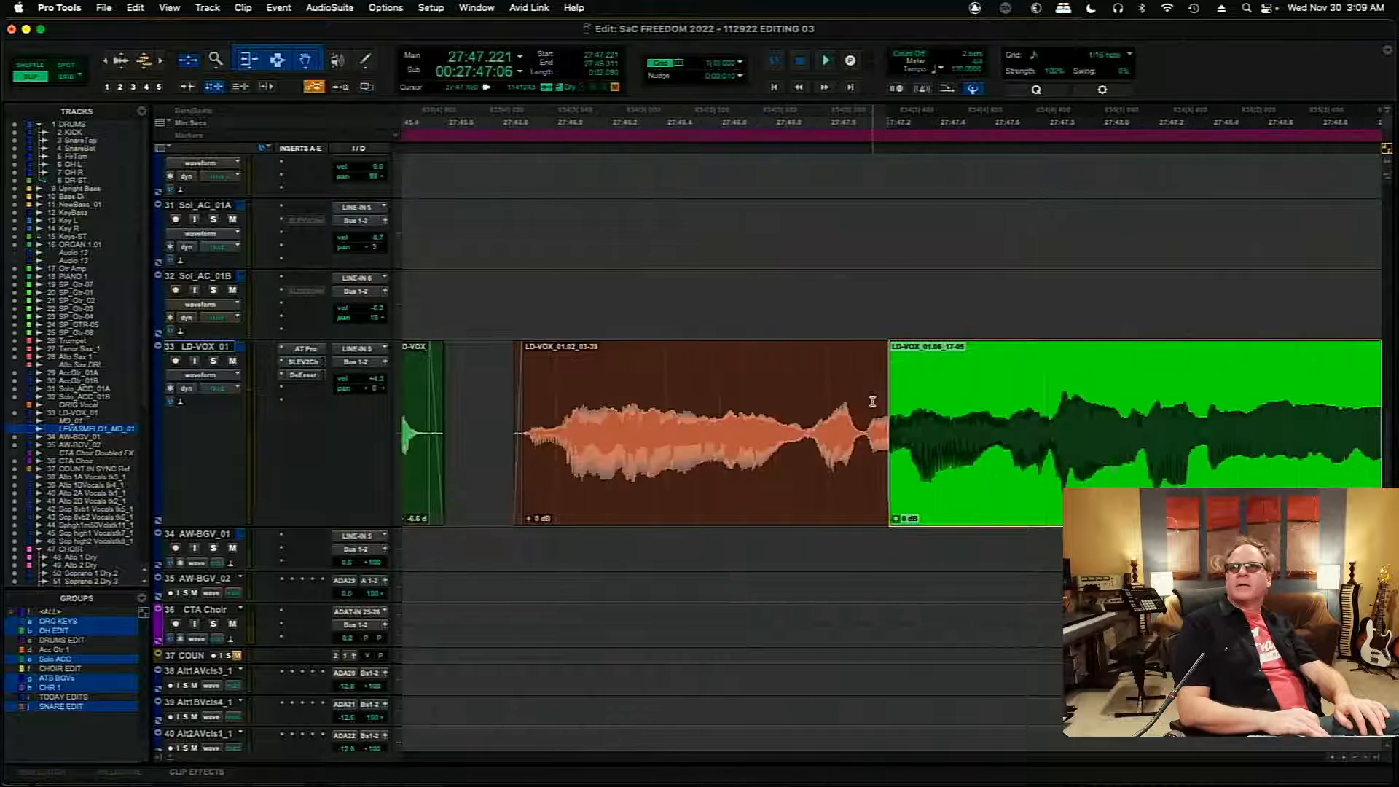
pyautogui.press('t')
pyautogui.press('t')
pyautogui.press('t')
pyautogui.press('t')
pyautogui.press('t')
pyautogui.press('t')
pyautogui.press('t')
pyautogui.press('t')
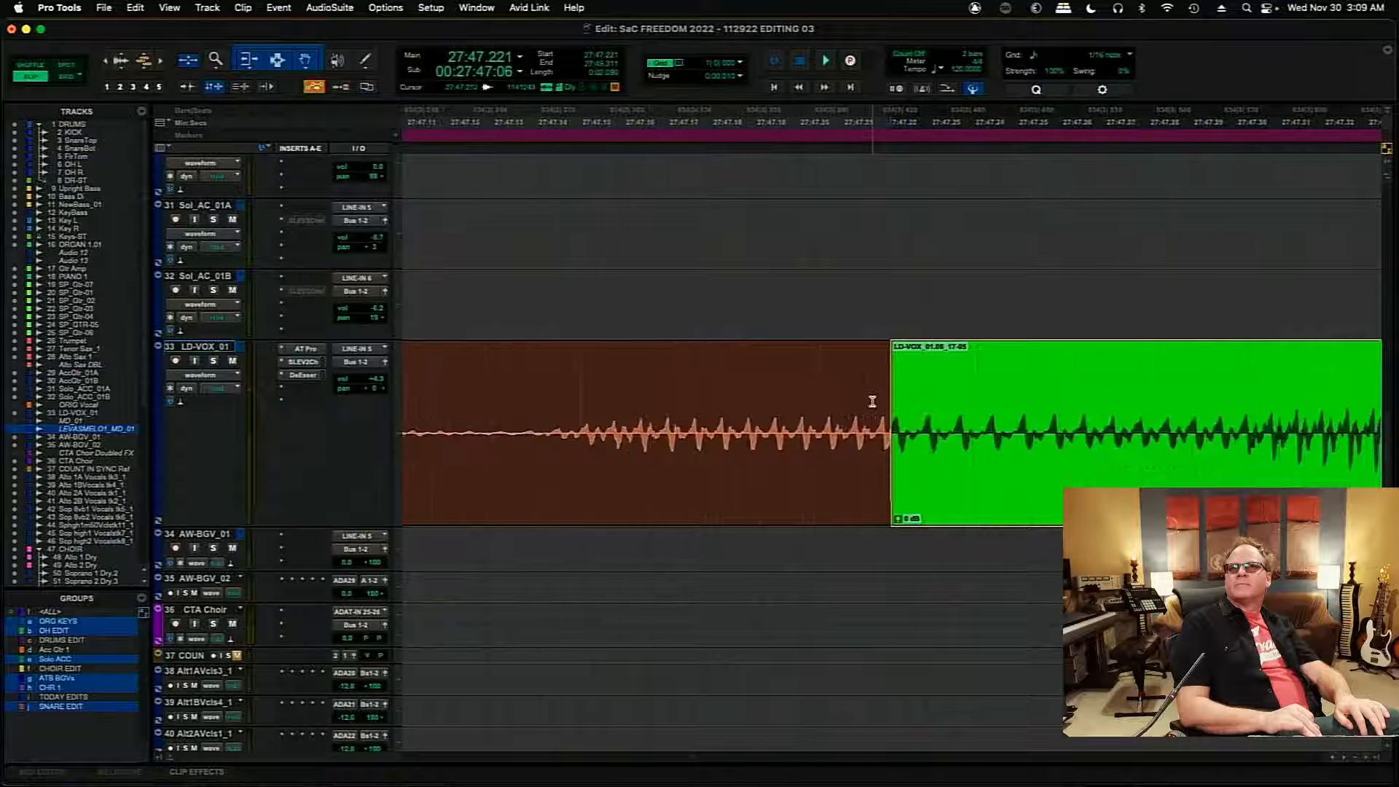
pyautogui.press('r')
pyautogui.press('r')
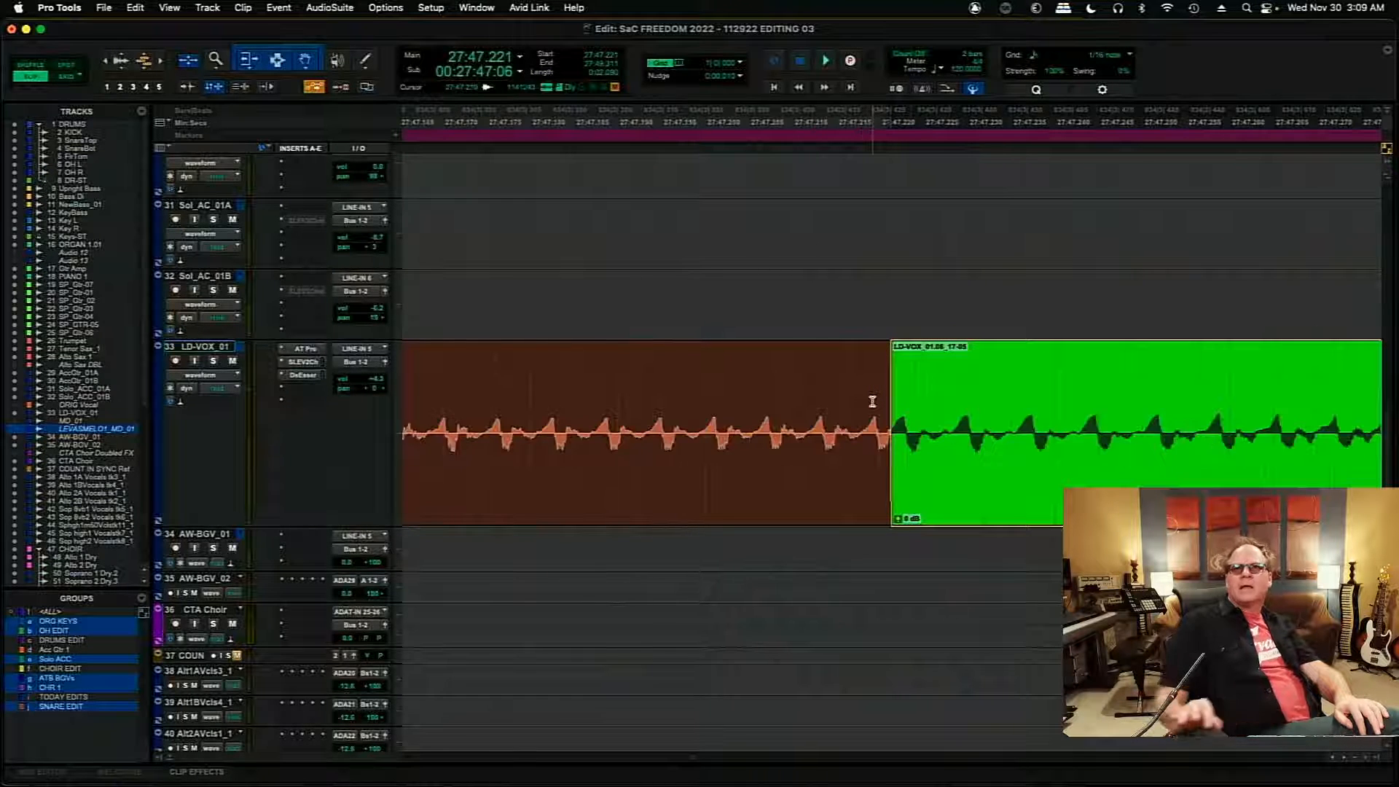
pyautogui.moveTo(885, 521); pyautogui.dragTo(886, 521)
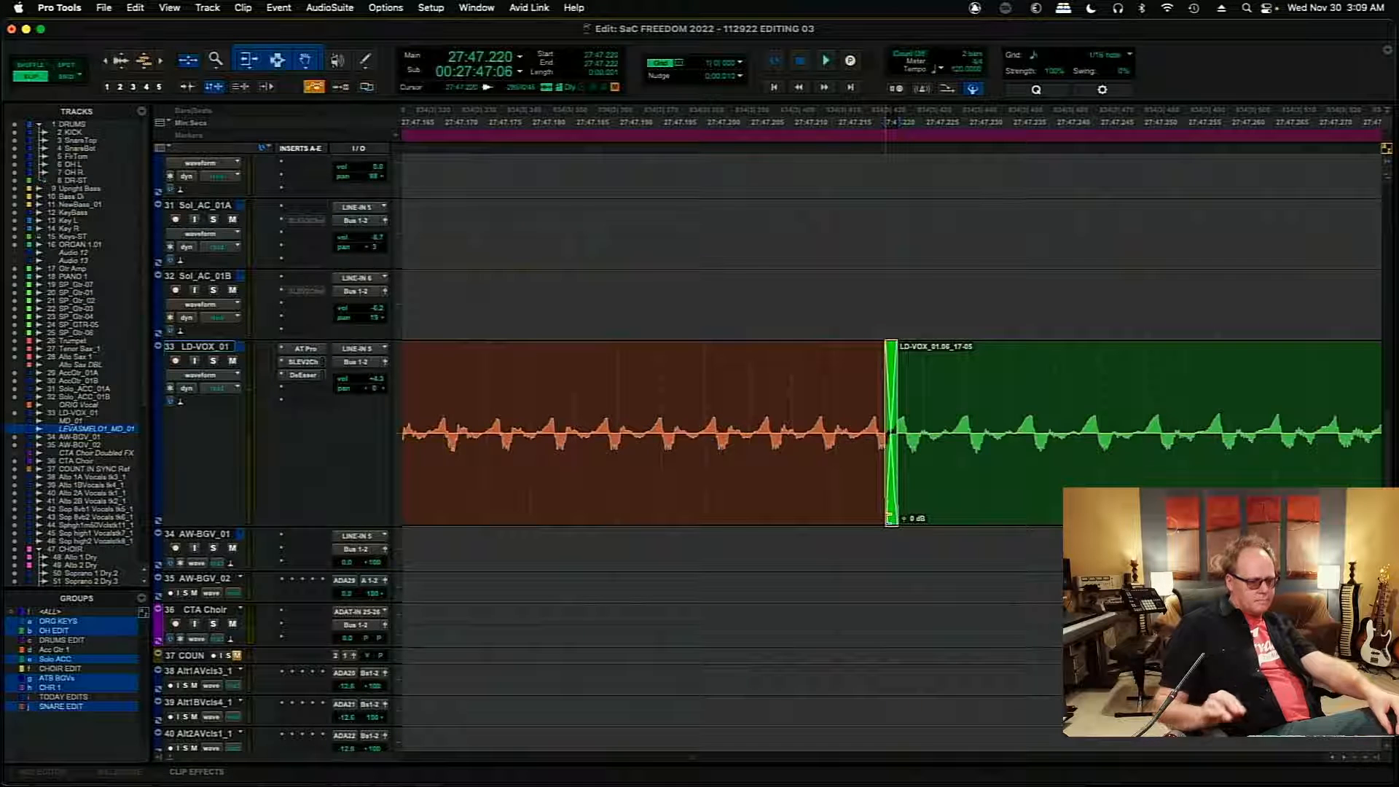
pyautogui.press('r')
pyautogui.press('r')
pyautogui.press('r')
pyautogui.press('r')
pyautogui.press('r')
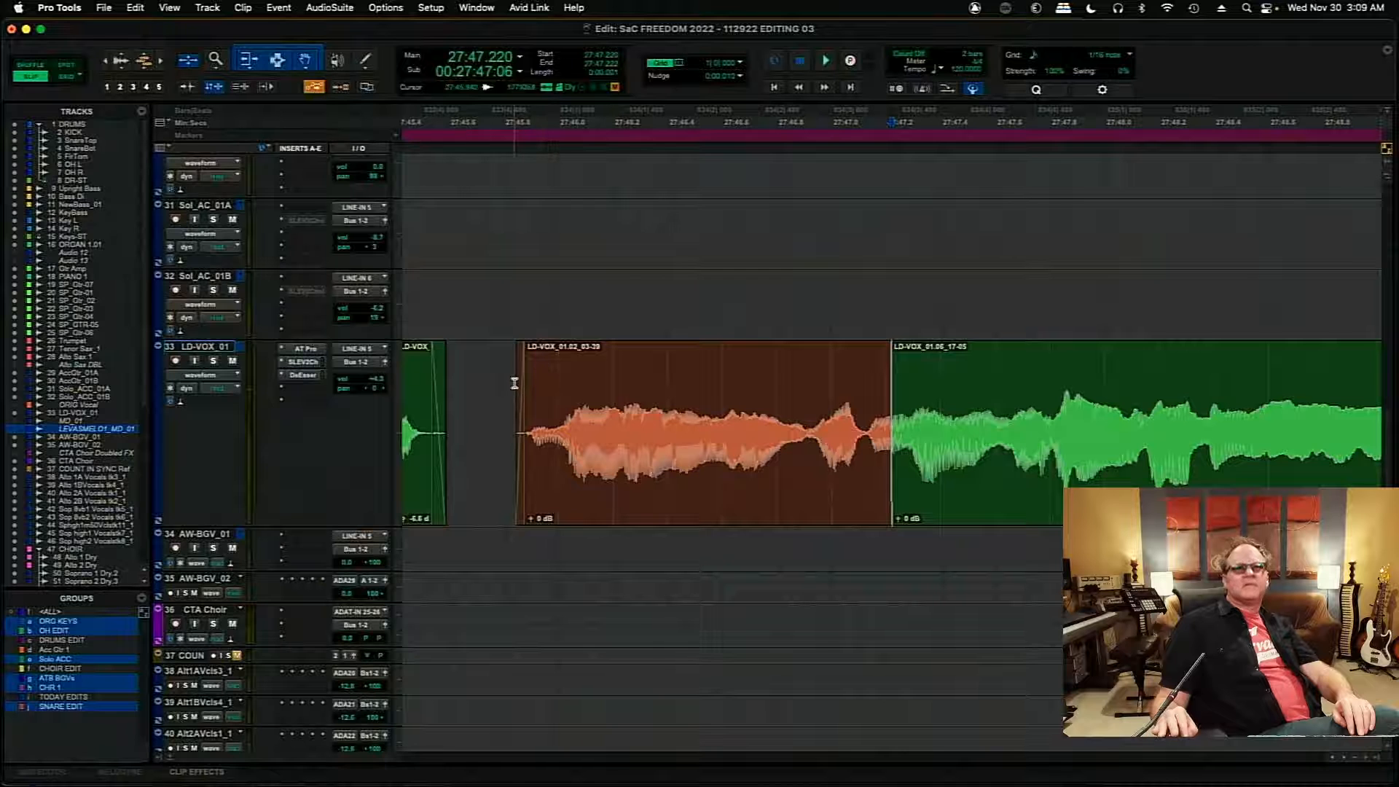
# - Audition the 01.02 phrase from 27:45.842 and lower that clip's gain to -0.9 dB
pyautogui.click(514, 383)
pyautogui.press('space')
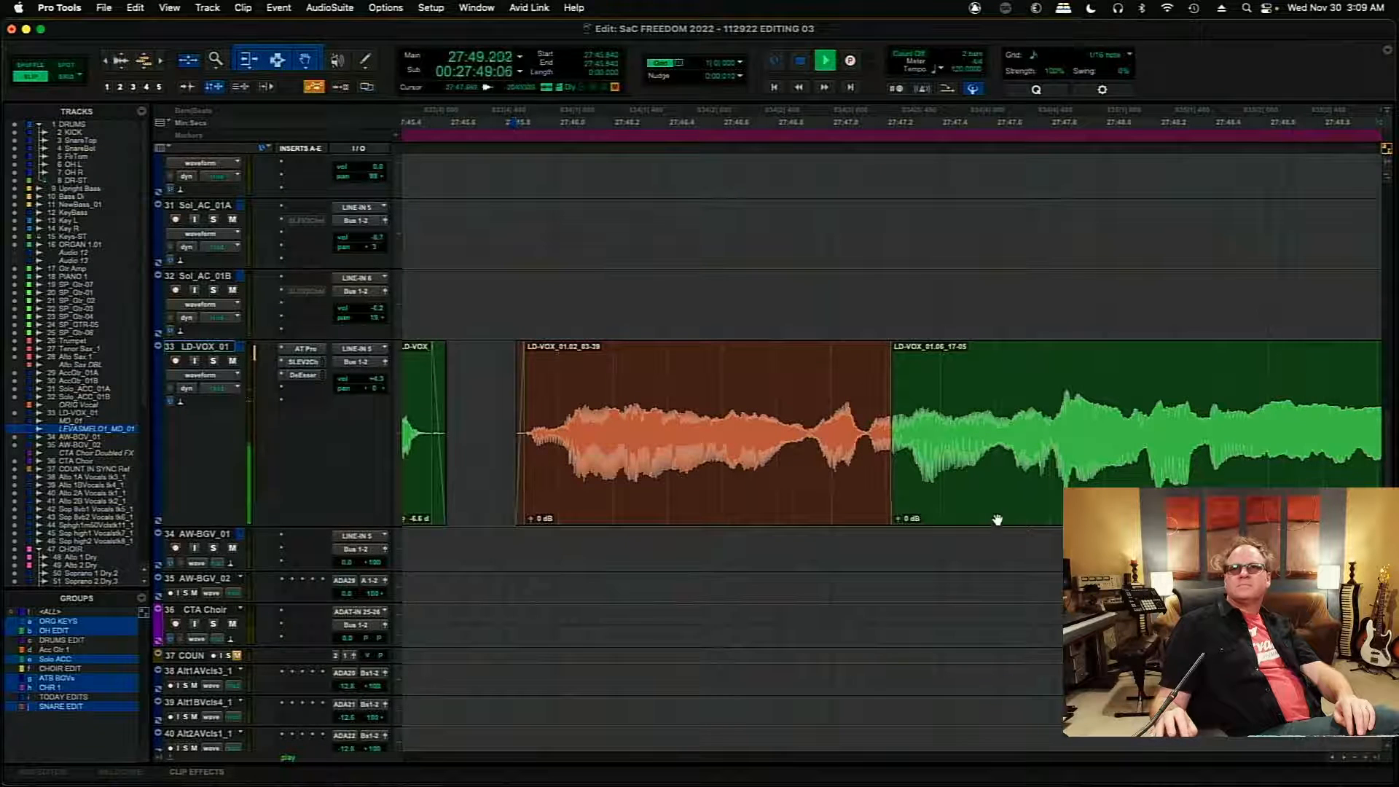
pyautogui.press('space')
pyautogui.press('space')
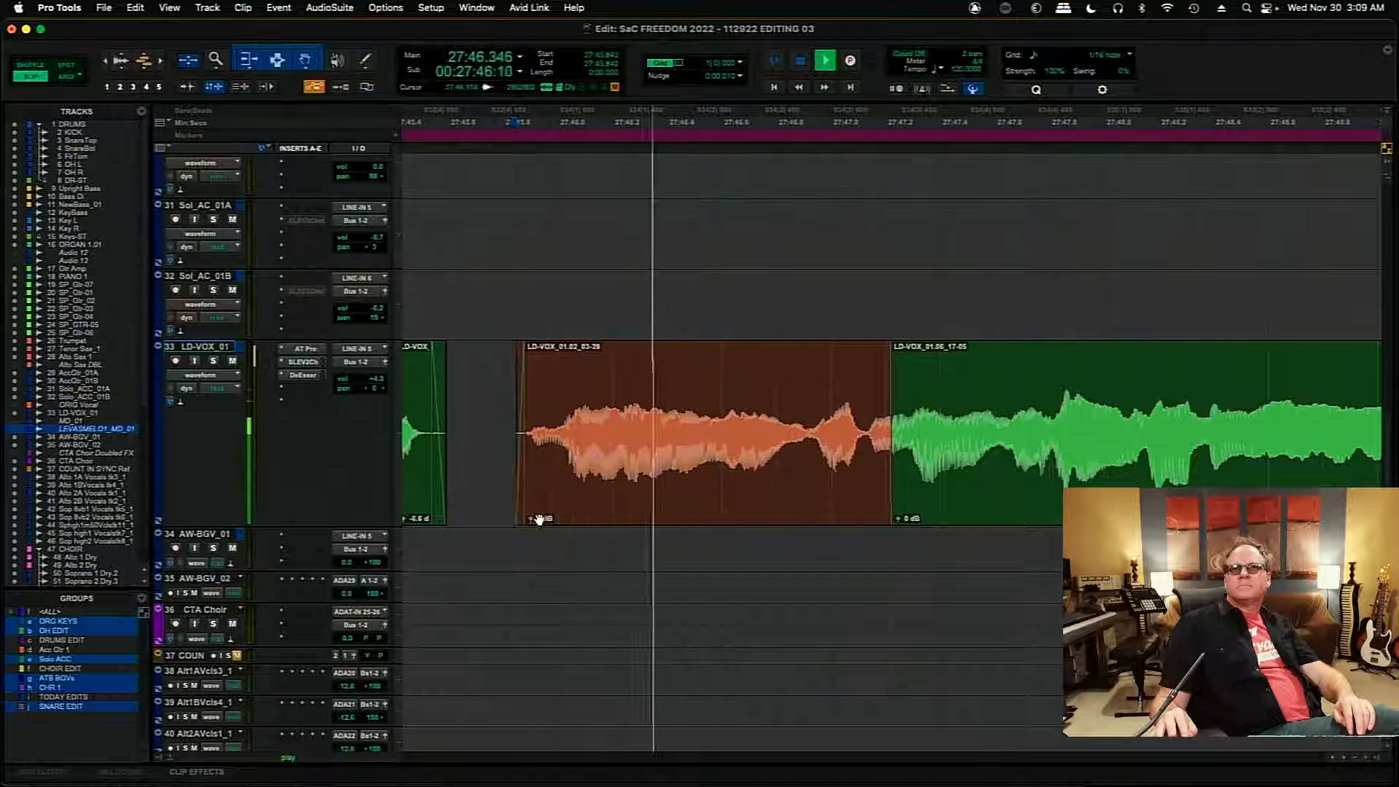
pyautogui.moveTo(530, 521); pyautogui.dragTo(531, 523)
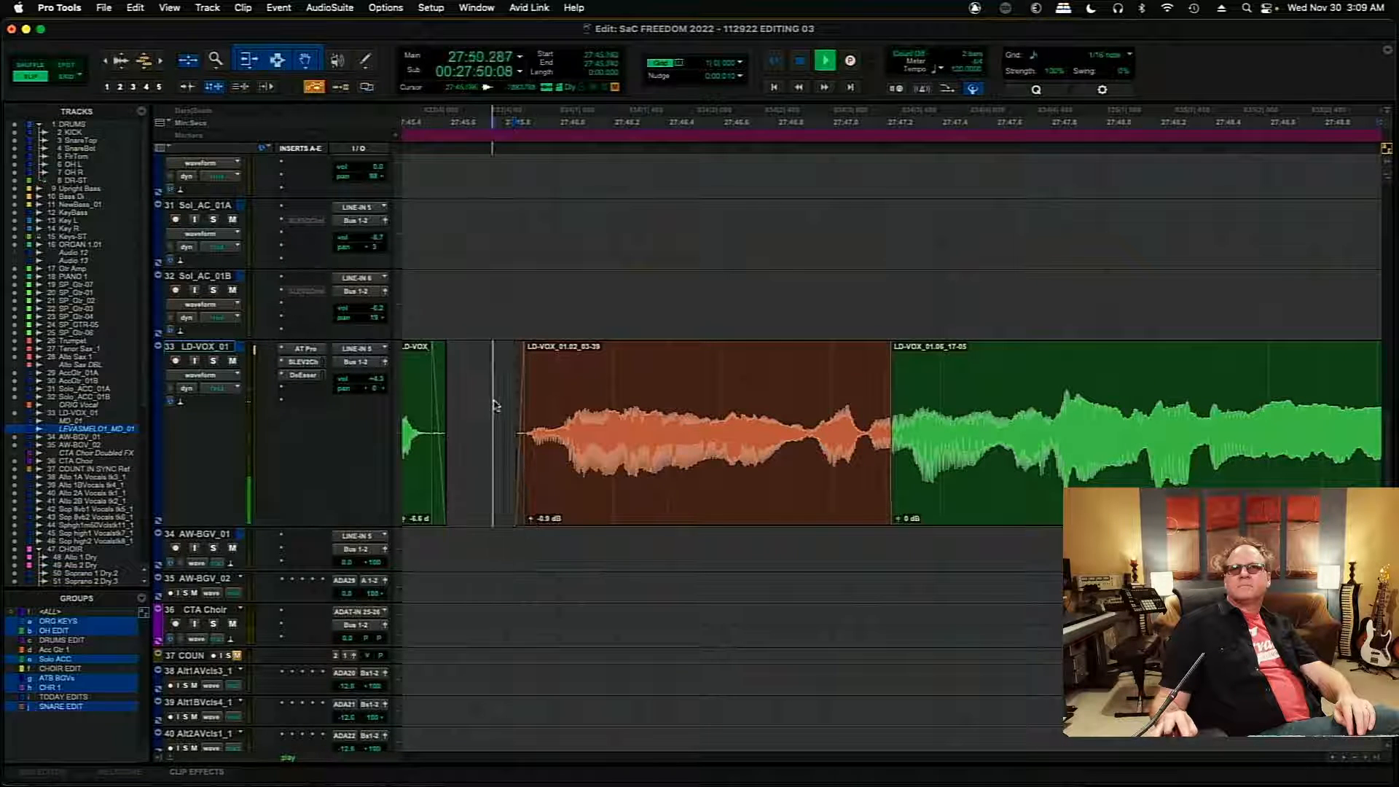
# - Audition the 01.02 clip and its transition into the 01.06 clip from 27:45.760
pyautogui.press('space')
pyautogui.press('space')
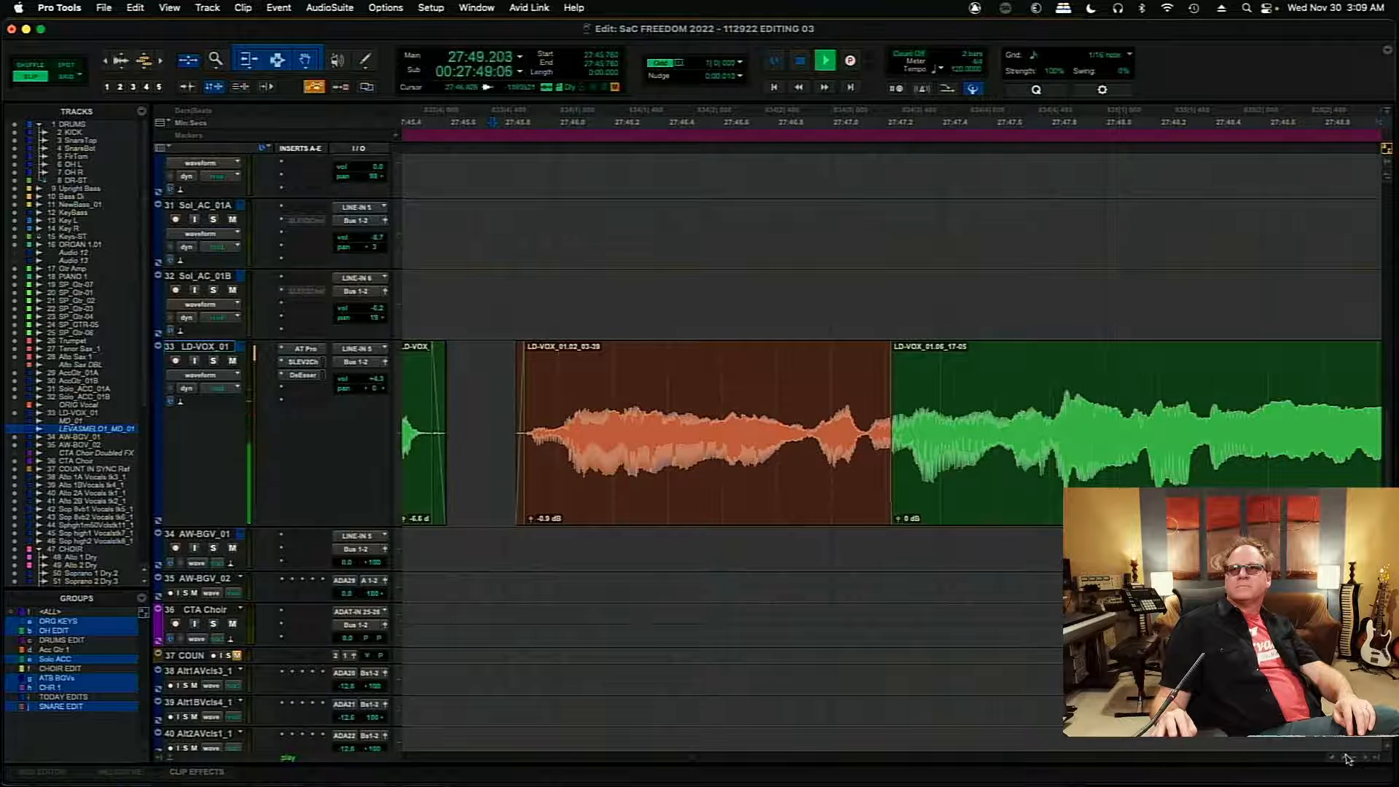
pyautogui.press('space')
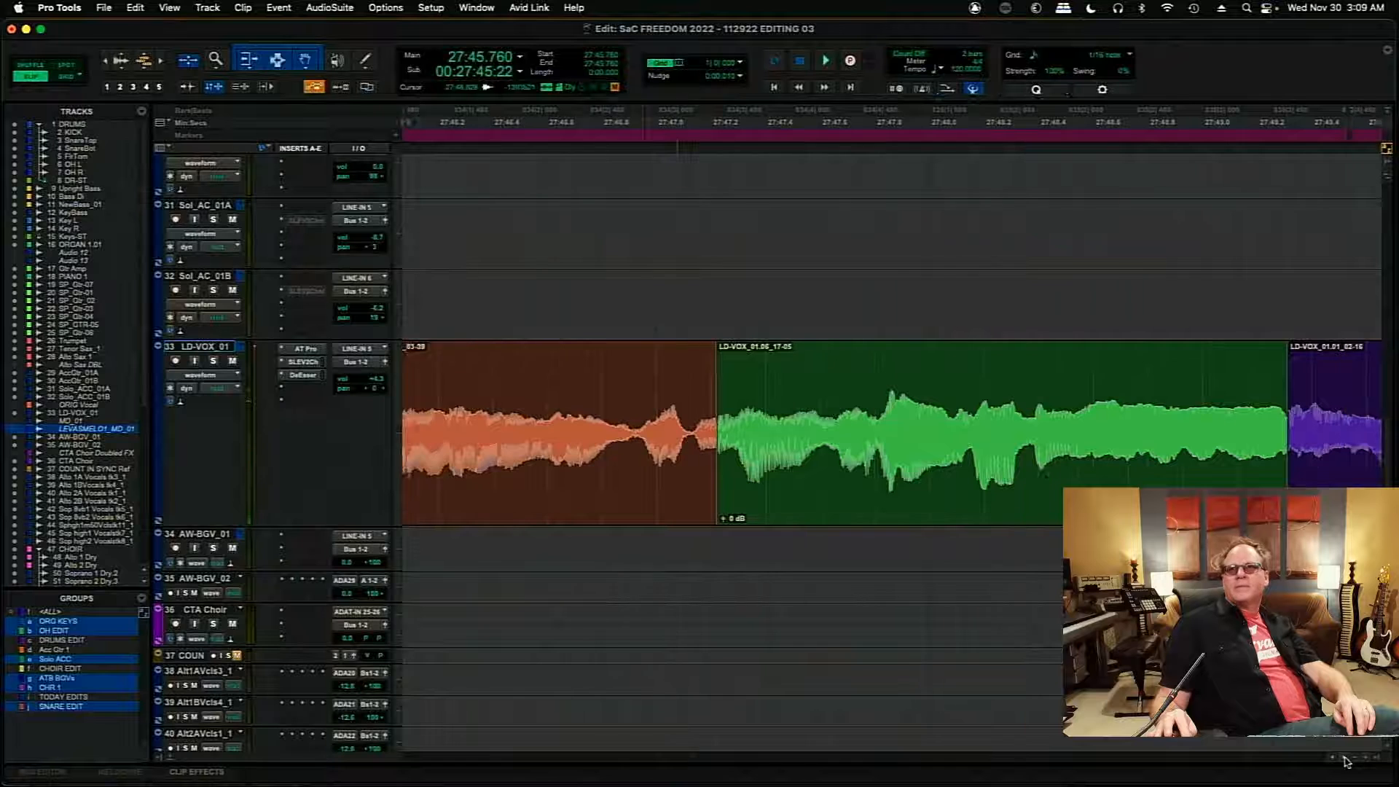
# - Trim the noise off the start of the 01.09 clip to 27:50.504 and add a short fade-in there
pyautogui.hscroll(10, 1344, 762)
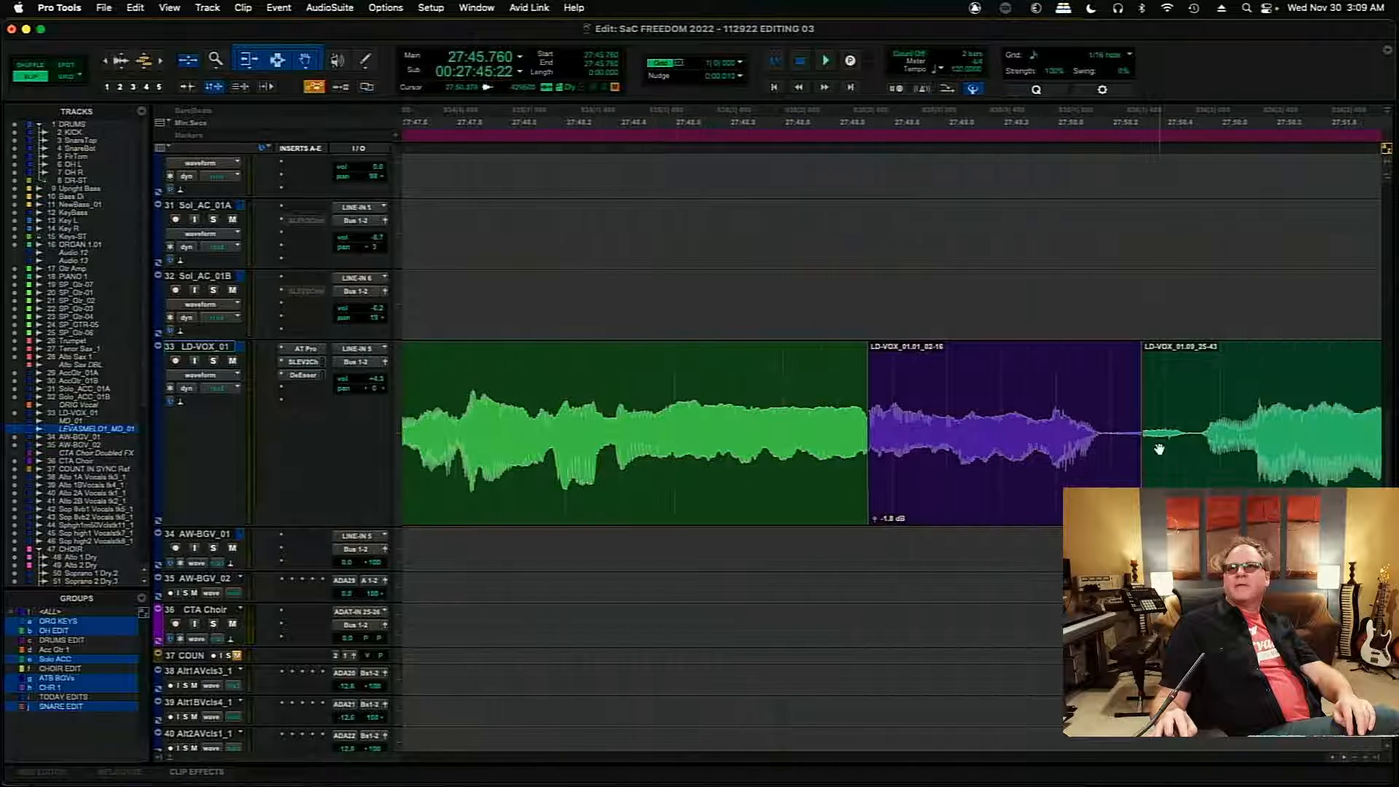
pyautogui.moveTo(1147, 434); pyautogui.dragTo(1195, 434)
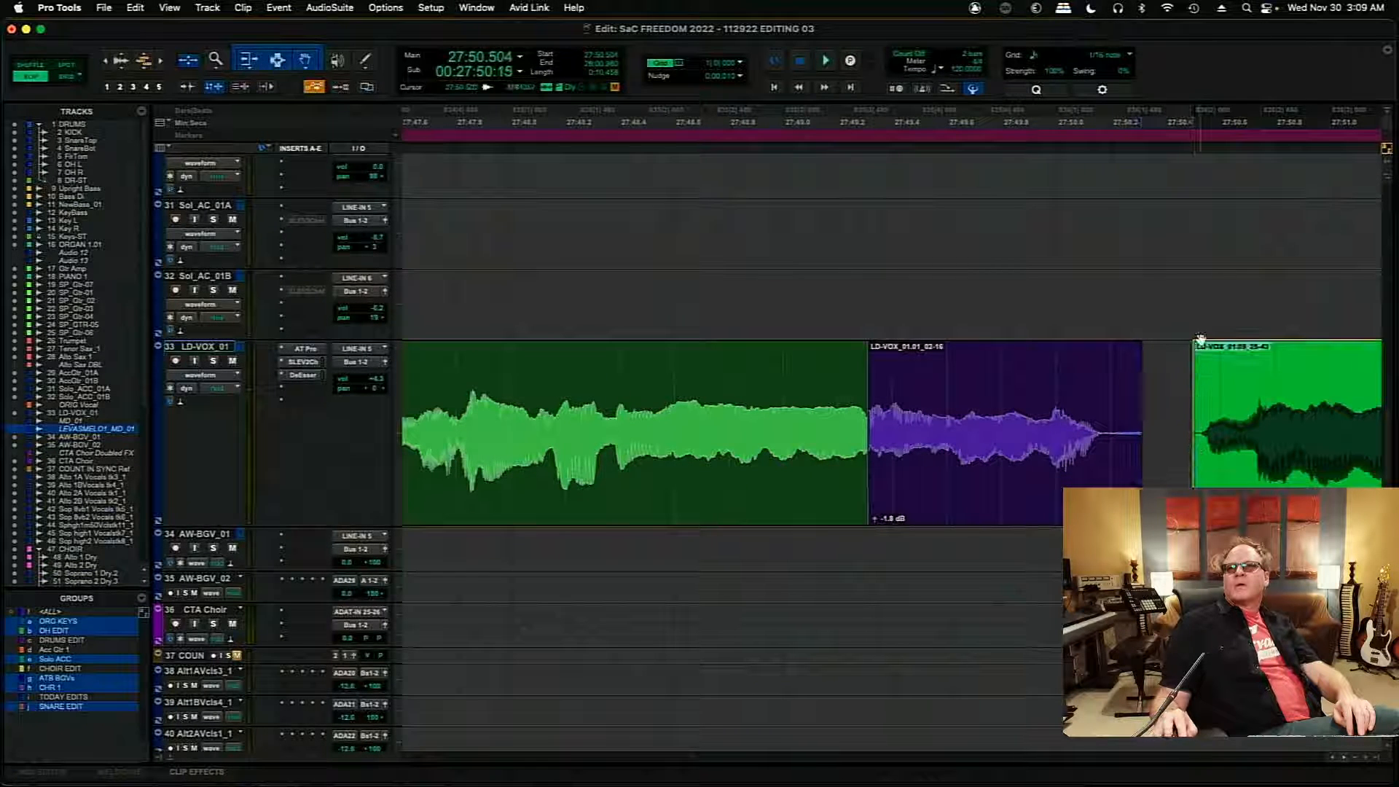
pyautogui.moveTo(1198, 350); pyautogui.dragTo(1202, 351)
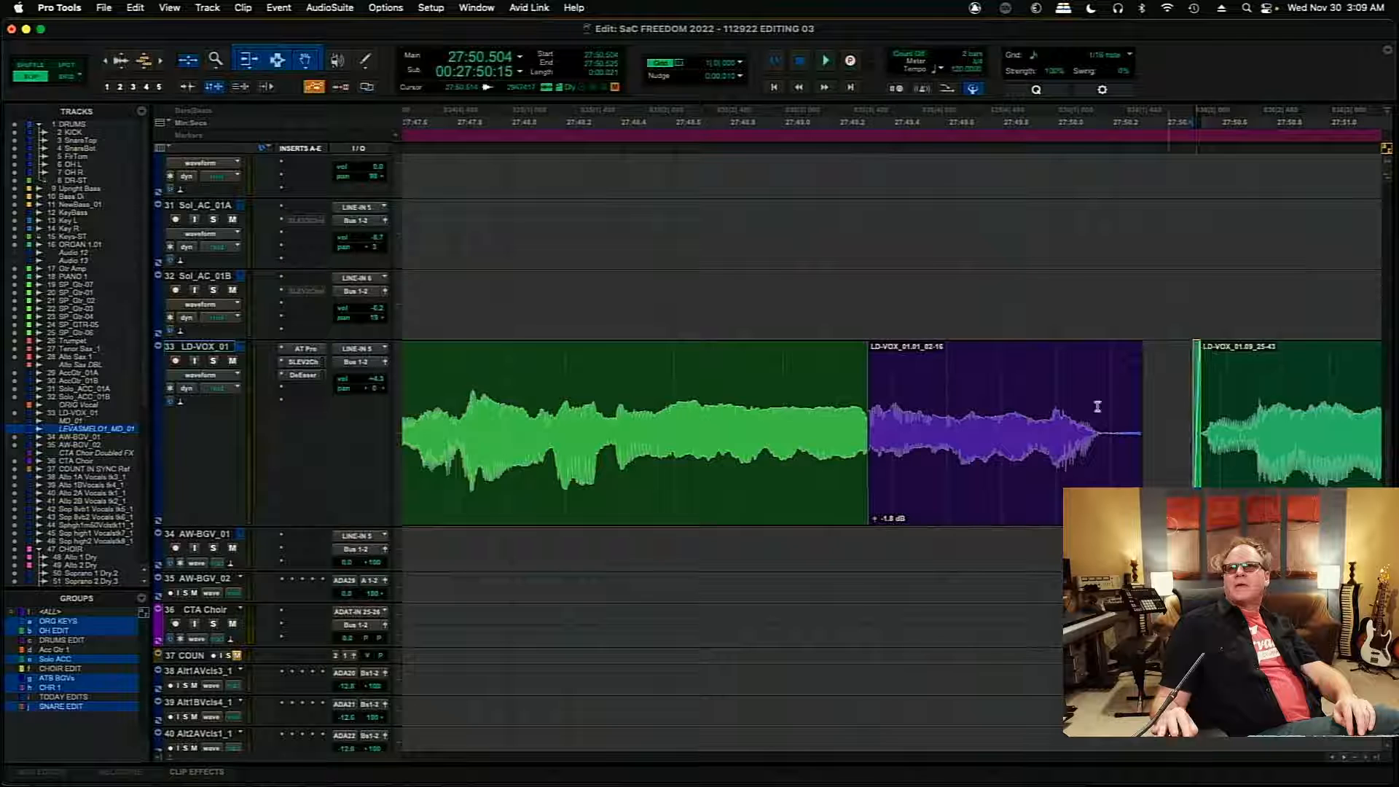
# - Audition the transition from the held 01.06 note into the 01.01 clip from 27:49.022
pyautogui.click(829, 389)
pyautogui.press('r')
pyautogui.press('r')
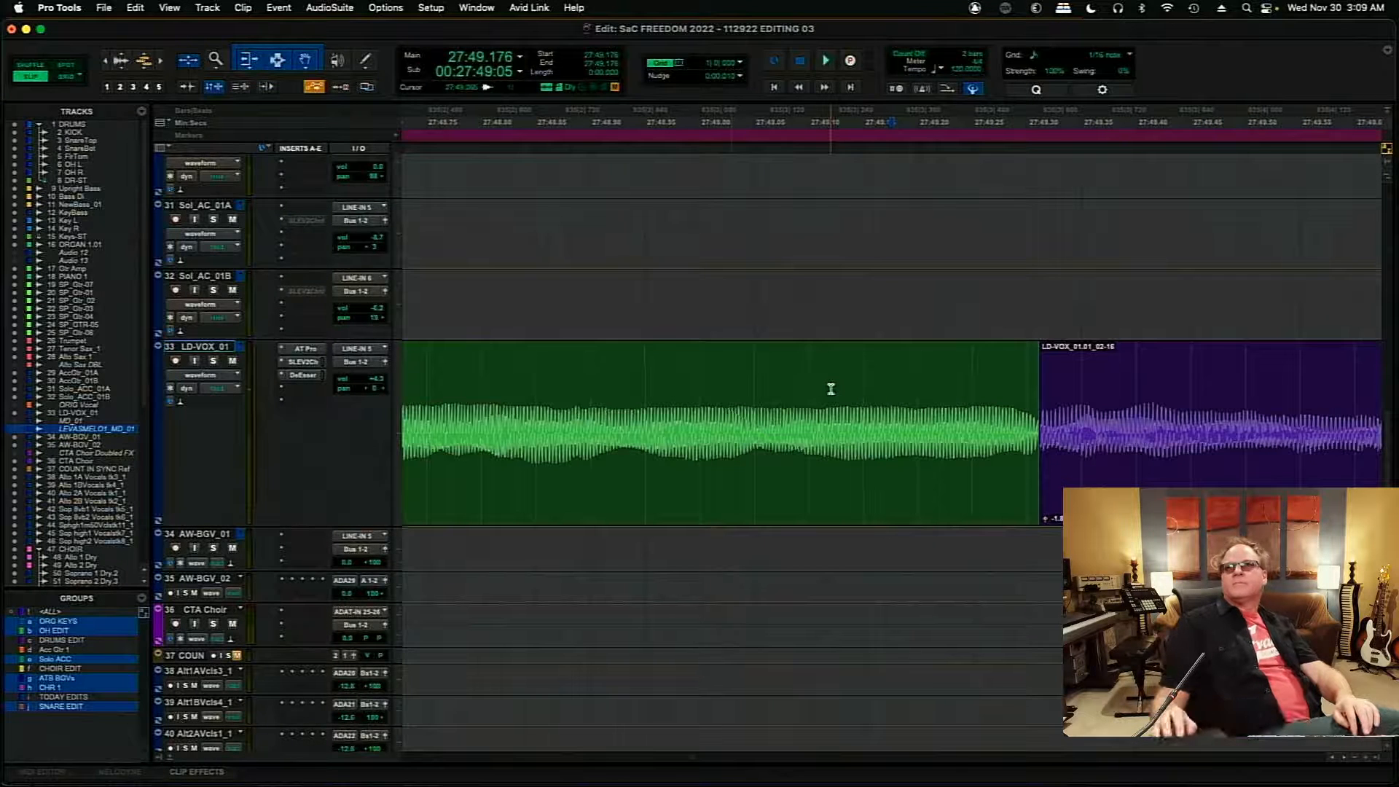
pyautogui.click(724, 387)
pyautogui.press('space')
pyautogui.press('space')
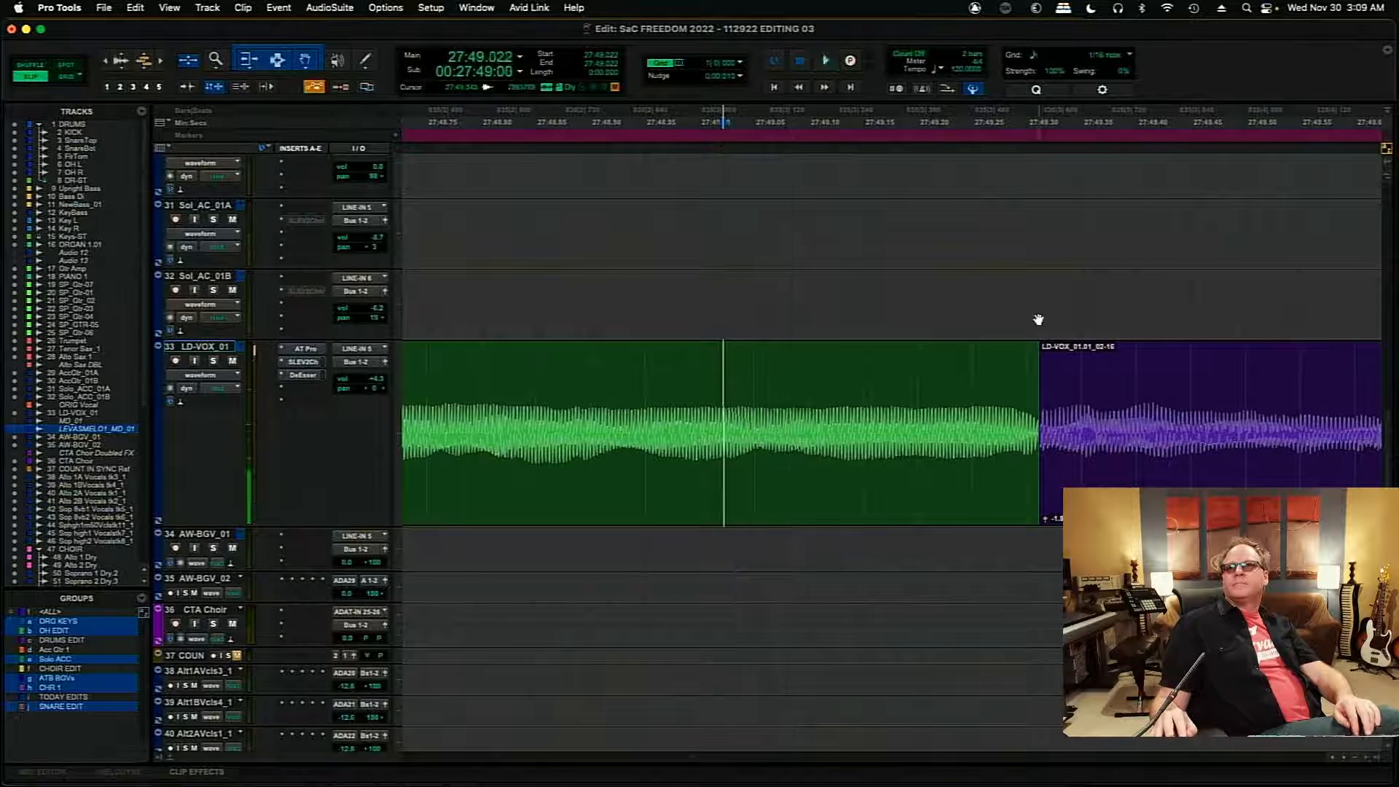
# - Move the 01.06-to-01.01 edit slightly earlier and shift the 01.01 clip earlier to align its waveform cycles with the preceding note
pyautogui.press('t')
pyautogui.press('t')
pyautogui.press('t')
pyautogui.press('t')
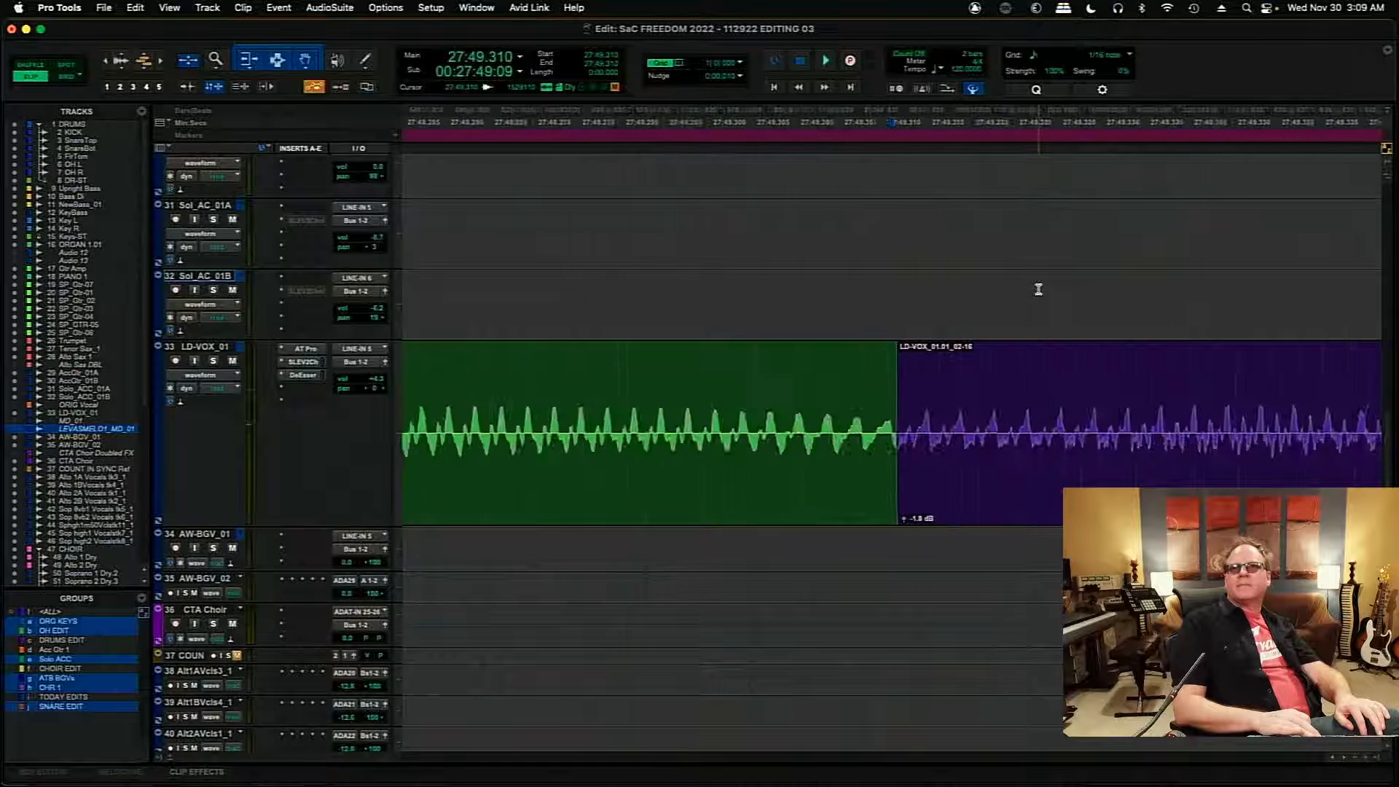
pyautogui.click(941, 500)
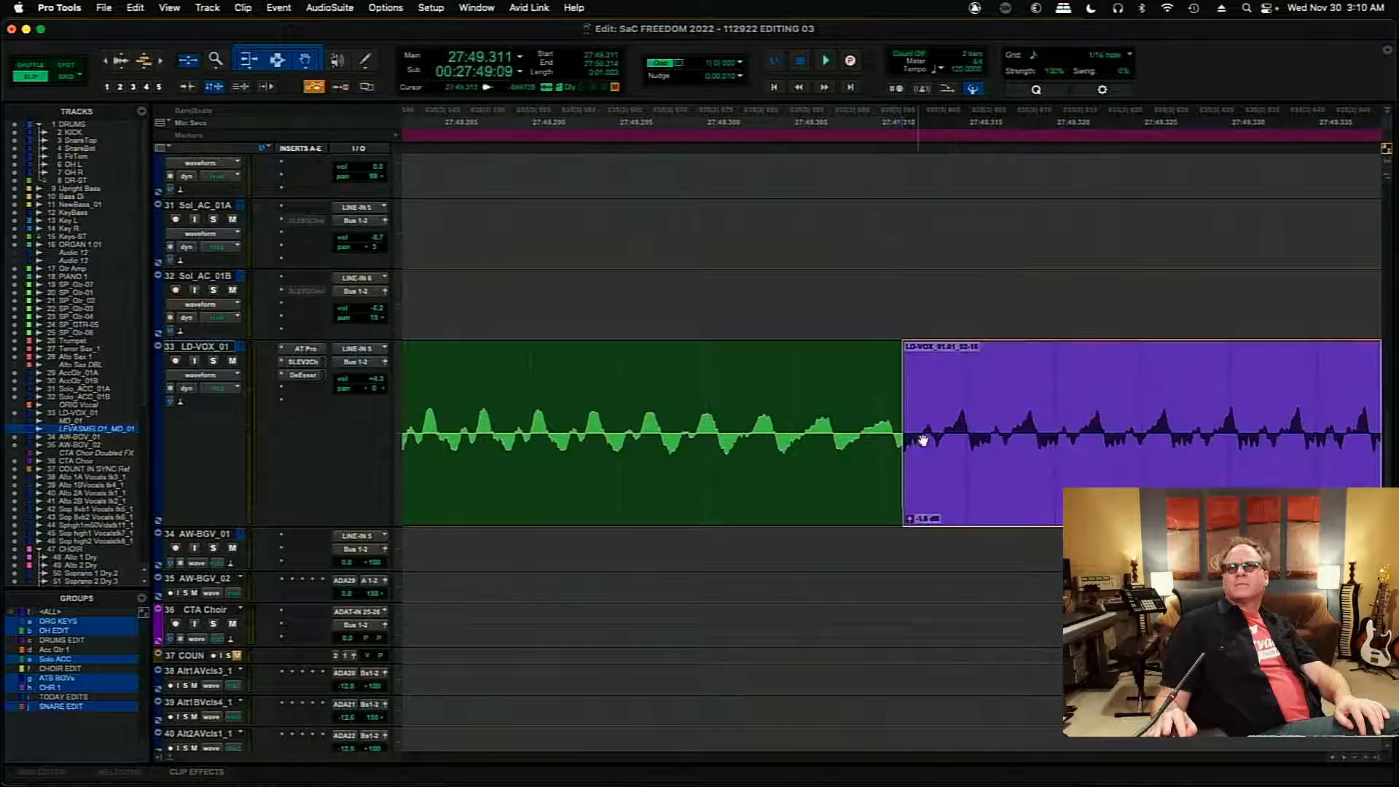
pyautogui.moveTo(908, 427); pyautogui.dragTo(904, 430)
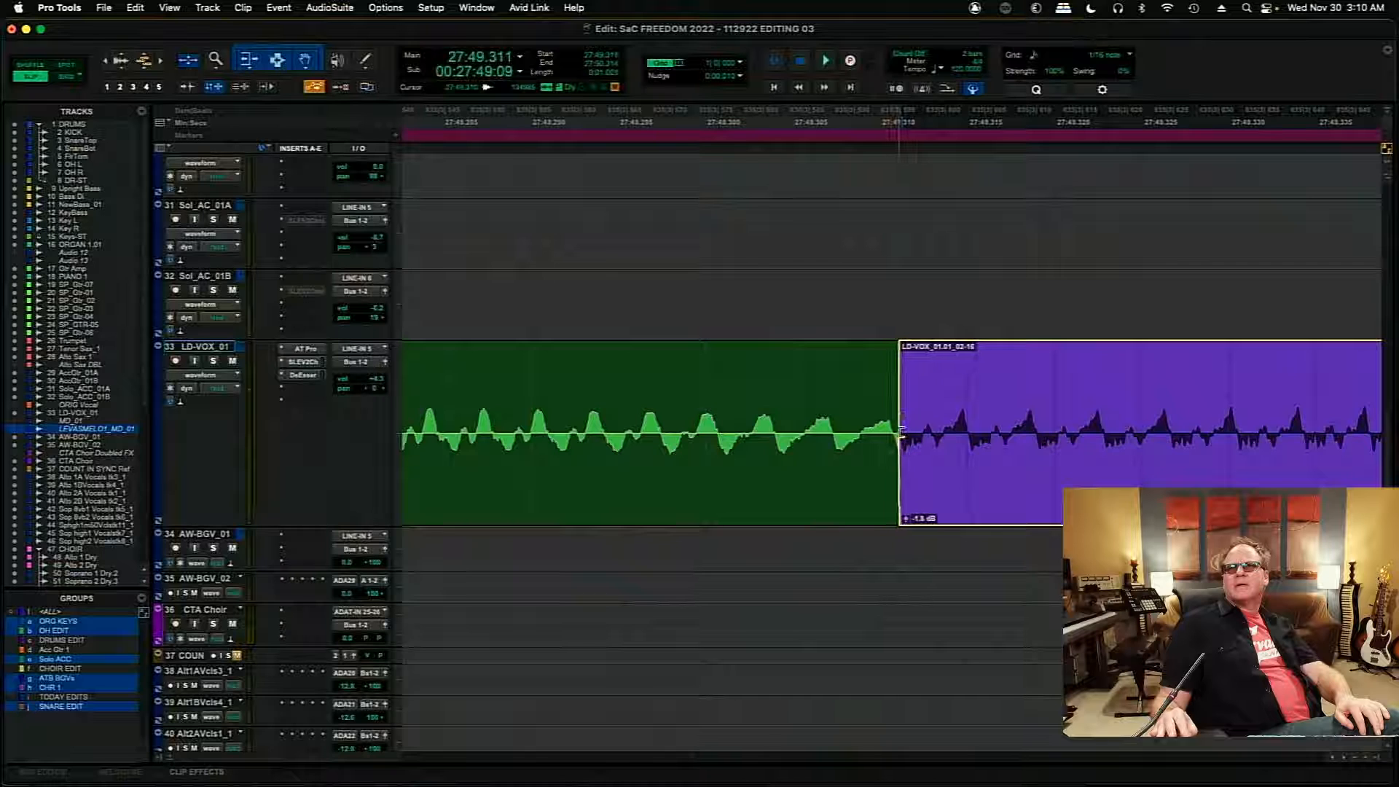
pyautogui.moveTo(978, 474); pyautogui.dragTo(969, 475)
# - Add a very short crossfade at the 27:49.310 edit and a fade-out from 27:50.234 at the end of the 01.01 clip
pyautogui.moveTo(887, 519); pyautogui.dragTo(886, 516)
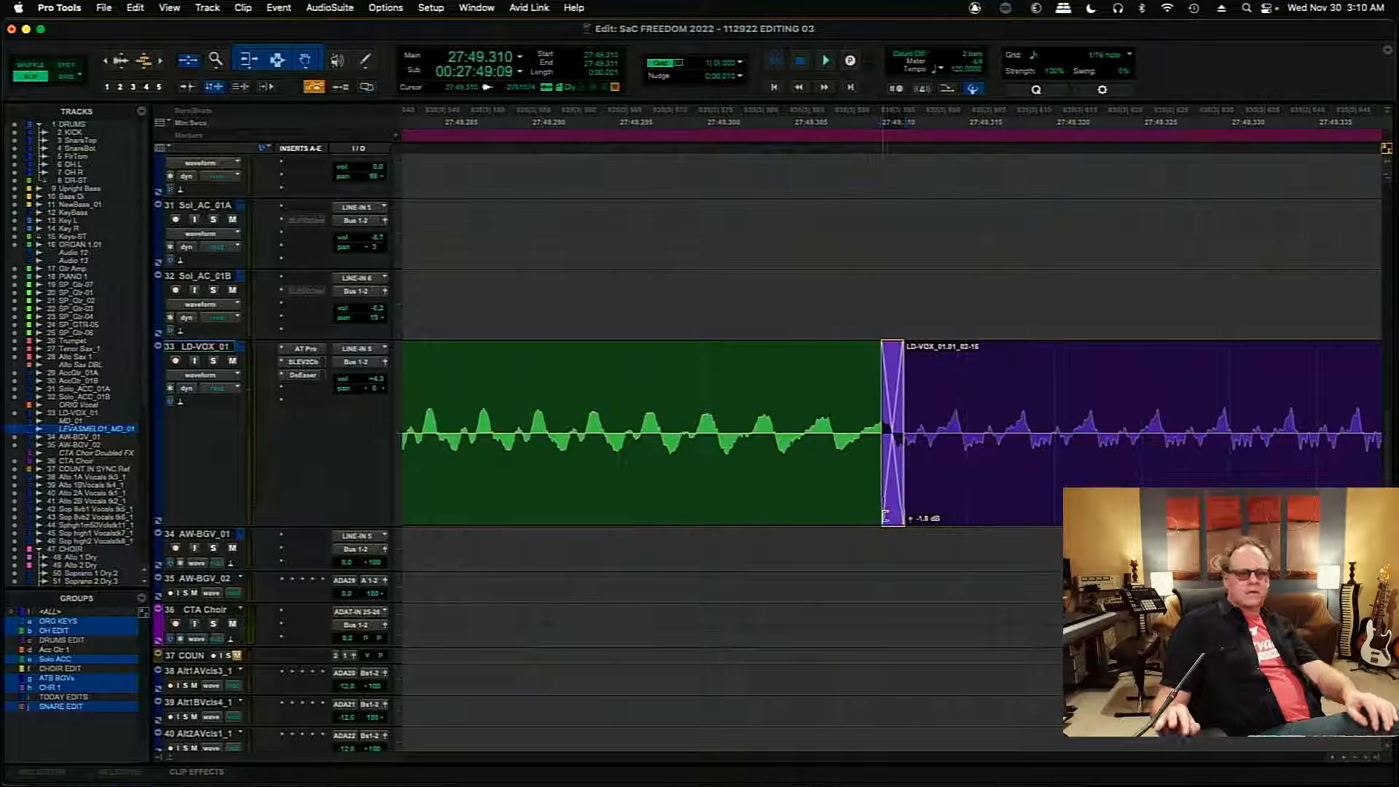
pyautogui.press('r')
pyautogui.press('r')
pyautogui.press('r')
pyautogui.press('r')
pyautogui.press('r')
pyautogui.press('r')
pyautogui.press('r')
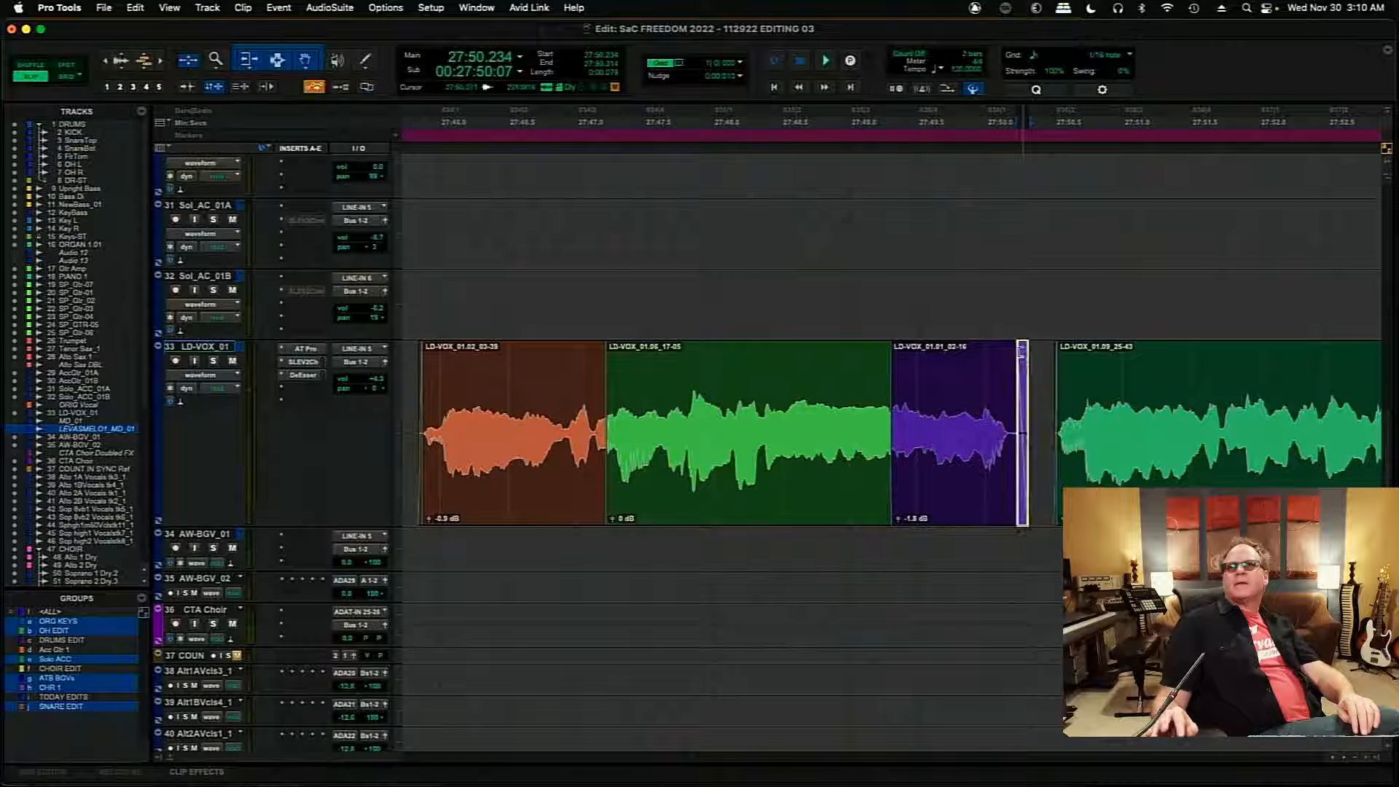
# - Audition the transitions from the 01.06 clip through the 01.01 clip from 27:48.309
pyautogui.click(754, 357)
pyautogui.press('space')
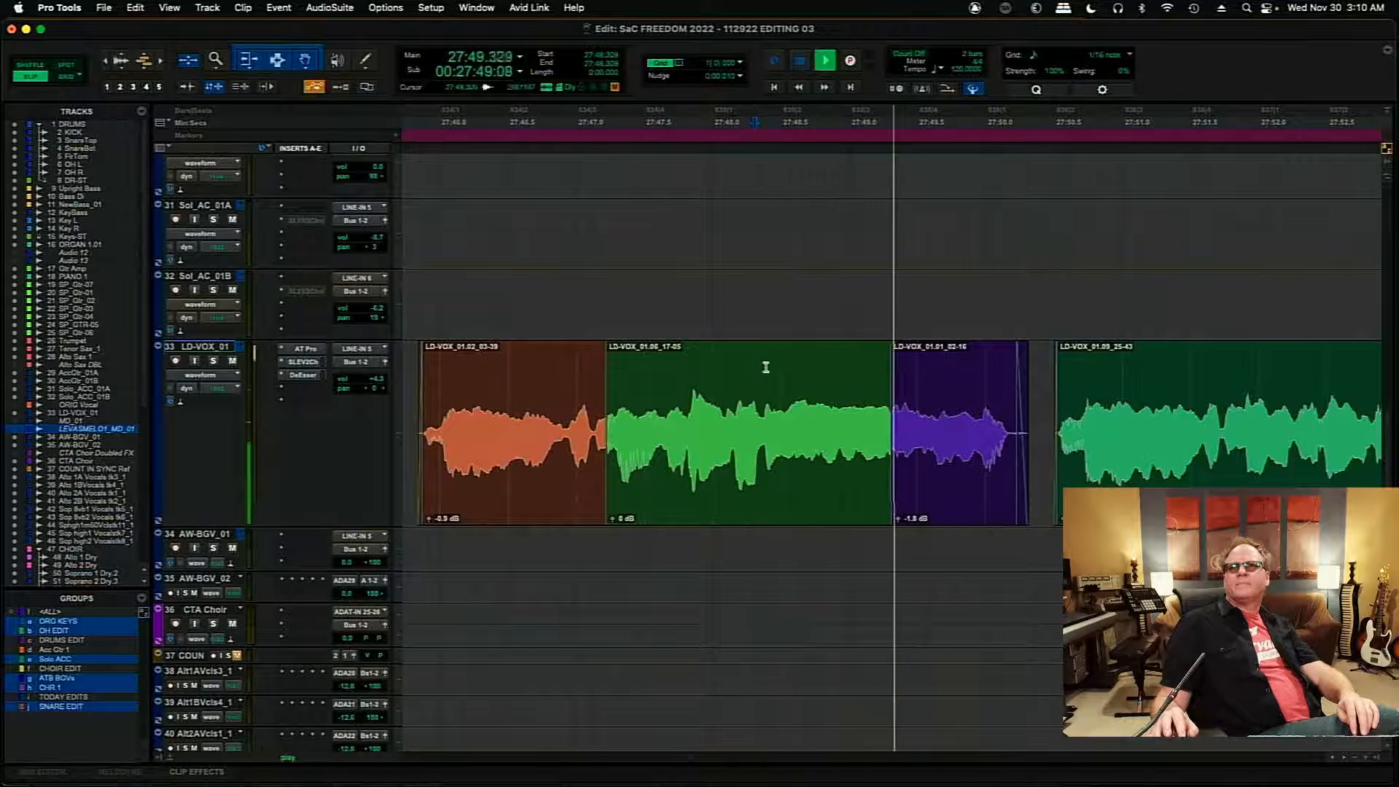
pyautogui.press('space')
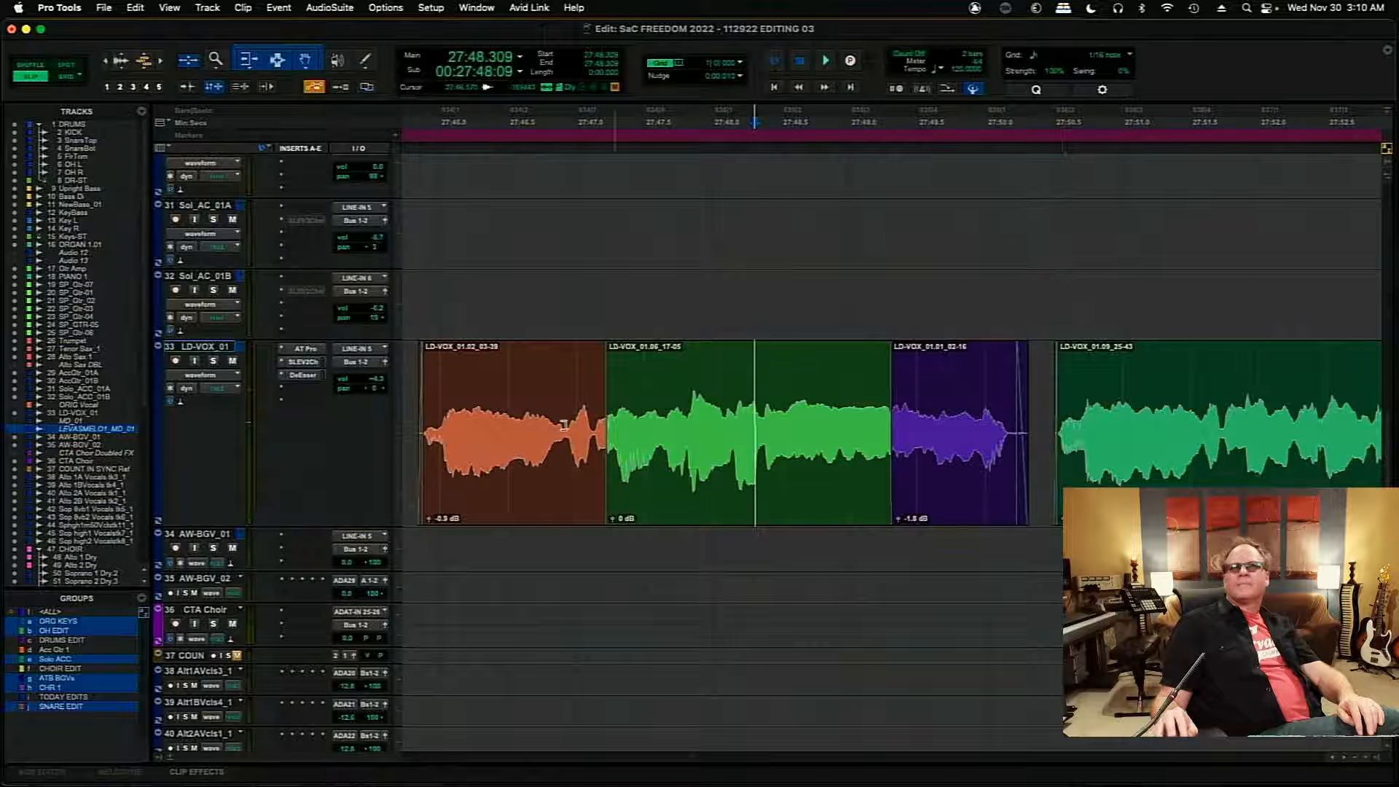
pyautogui.press('space')
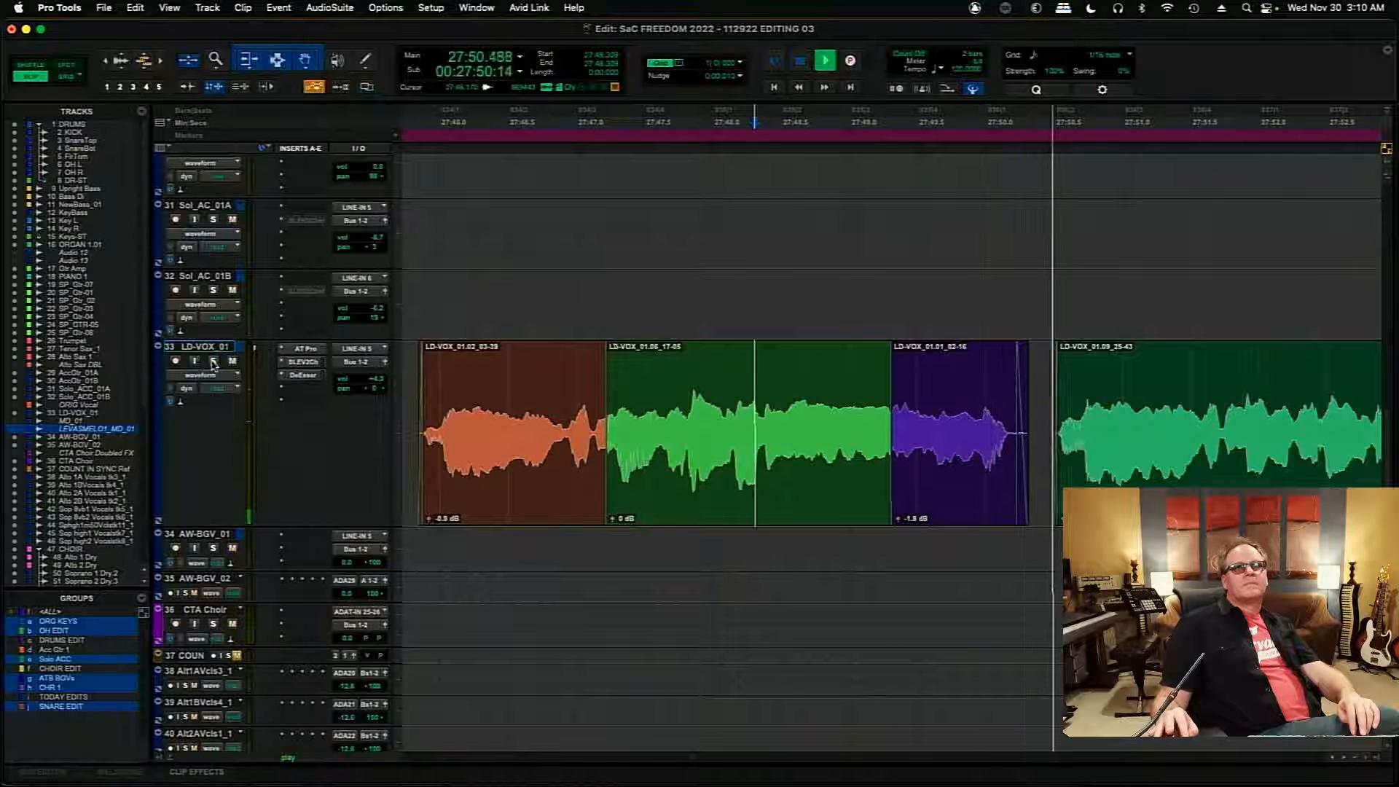
pyautogui.press('space')
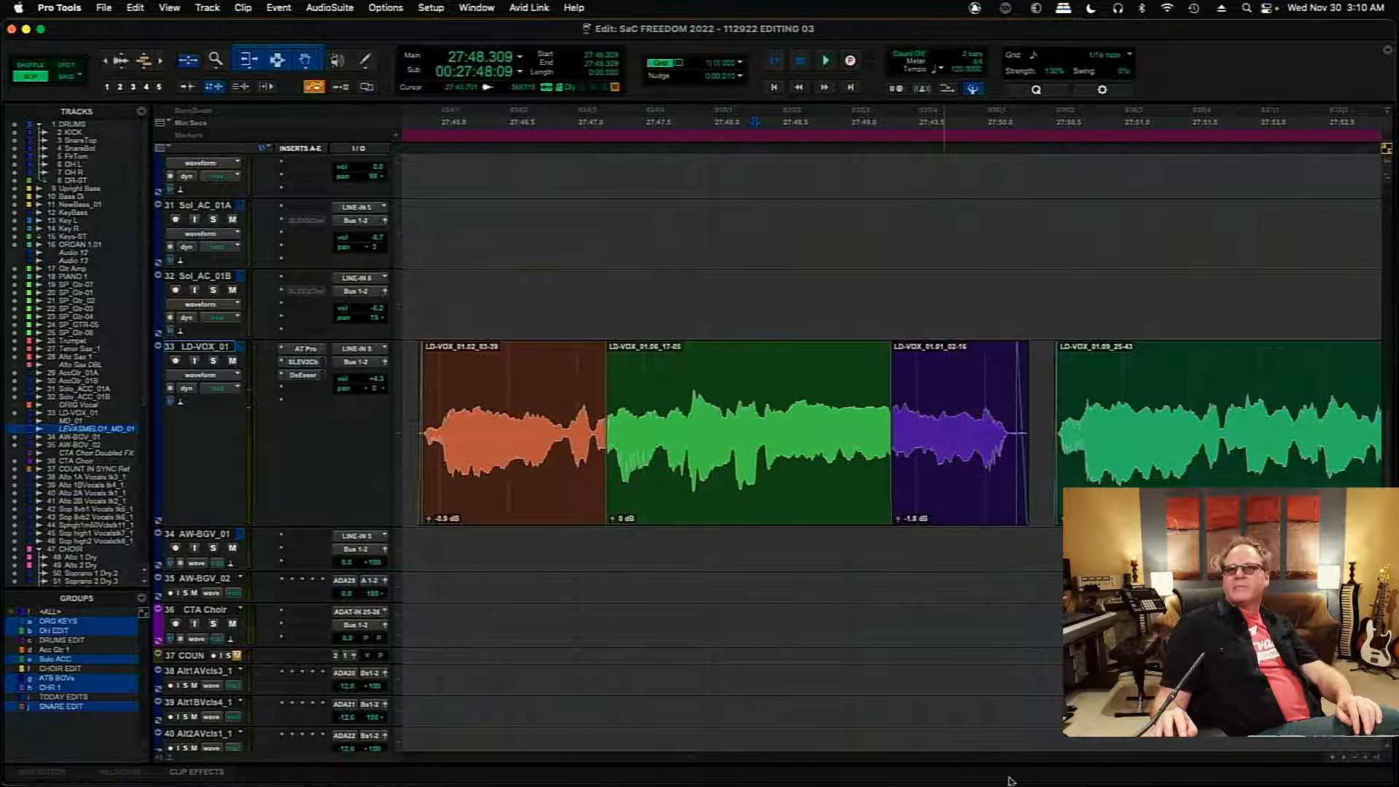
# - Audition the transition from the 01.09 clip into the 01.02 clip near 28:00.960, starting from 28:00.730
pyautogui.hscroll(7, 1345, 763)
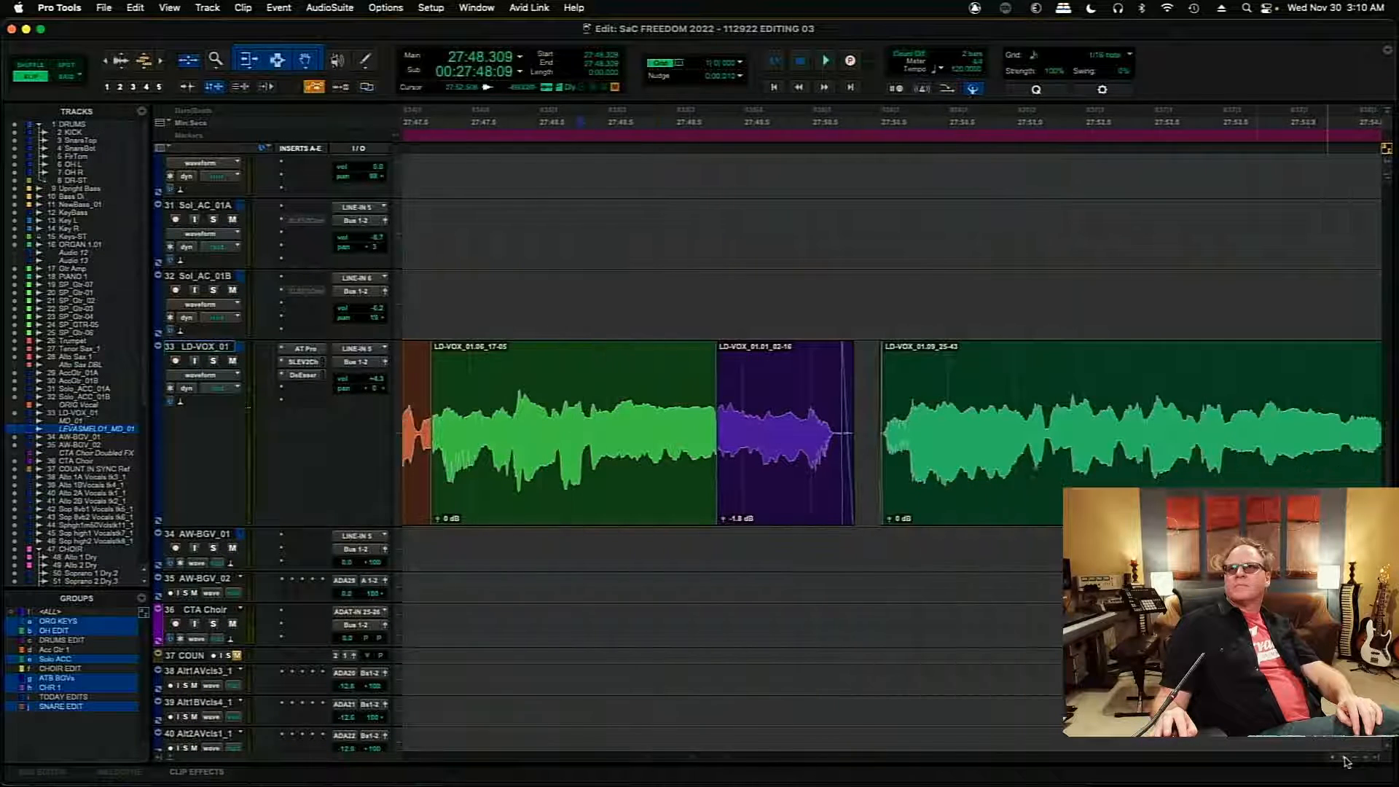
pyautogui.hscroll(4, 1346, 761)
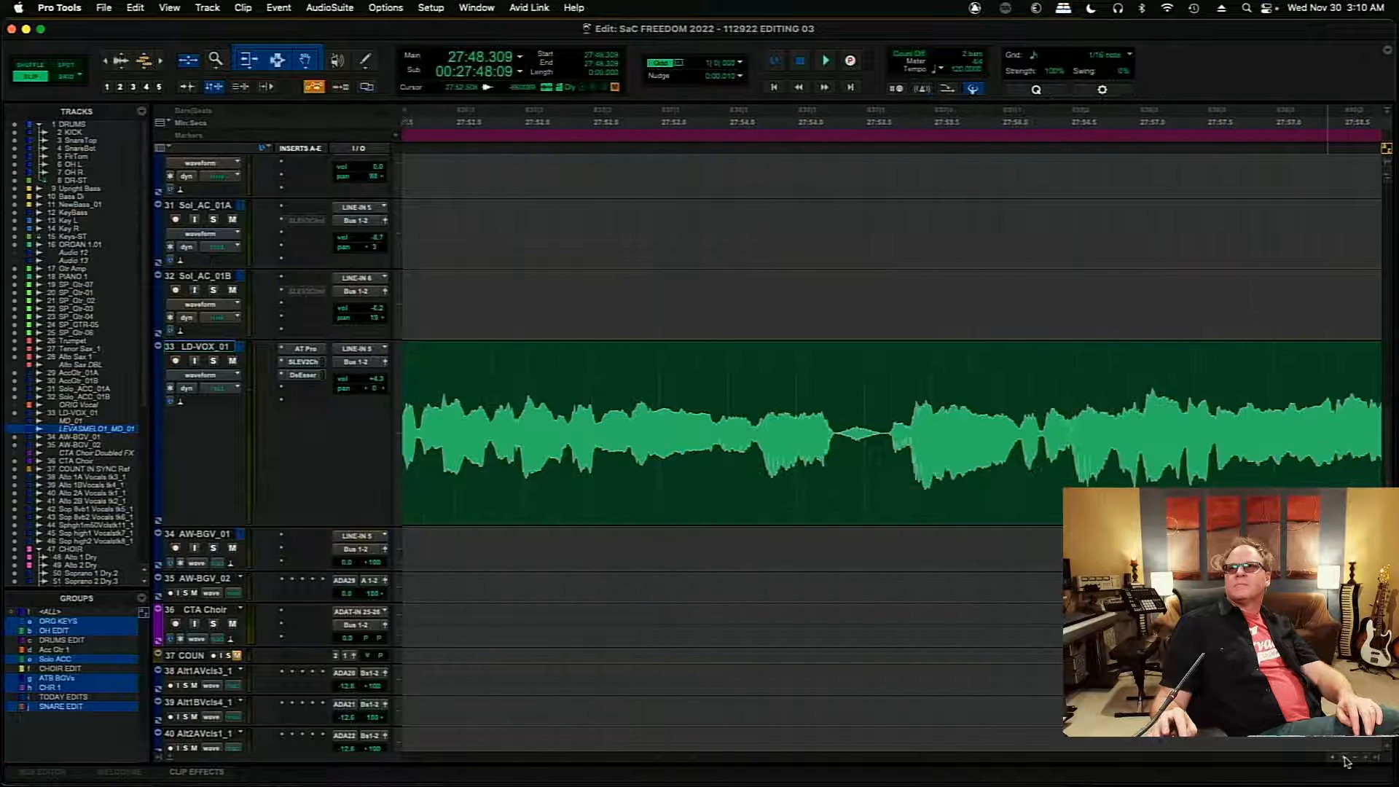
pyautogui.click(1261, 386)
pyautogui.press('Tab')
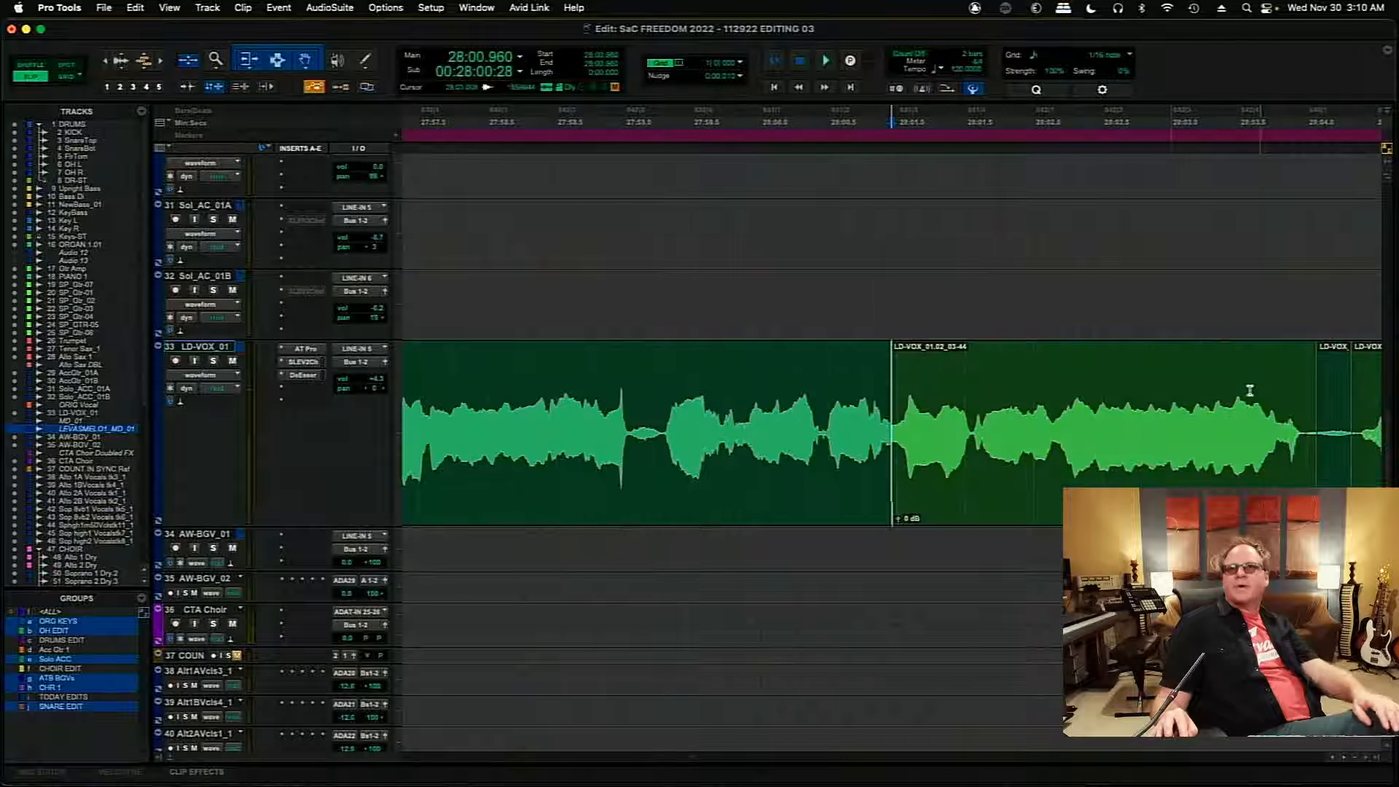
pyautogui.click(887, 296)
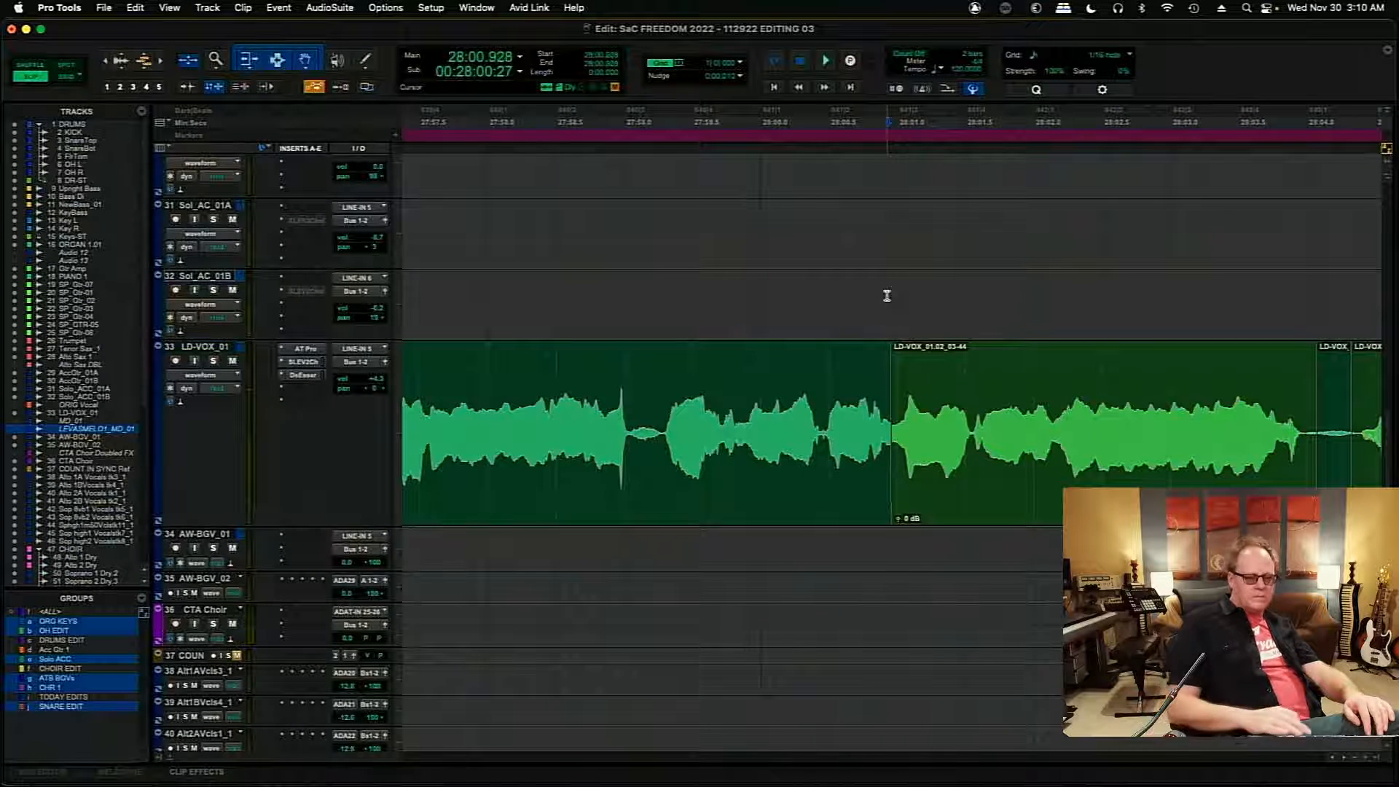
pyautogui.press('super+bracketright')
pyautogui.press('super+bracketright')
pyautogui.press('super+bracketright')
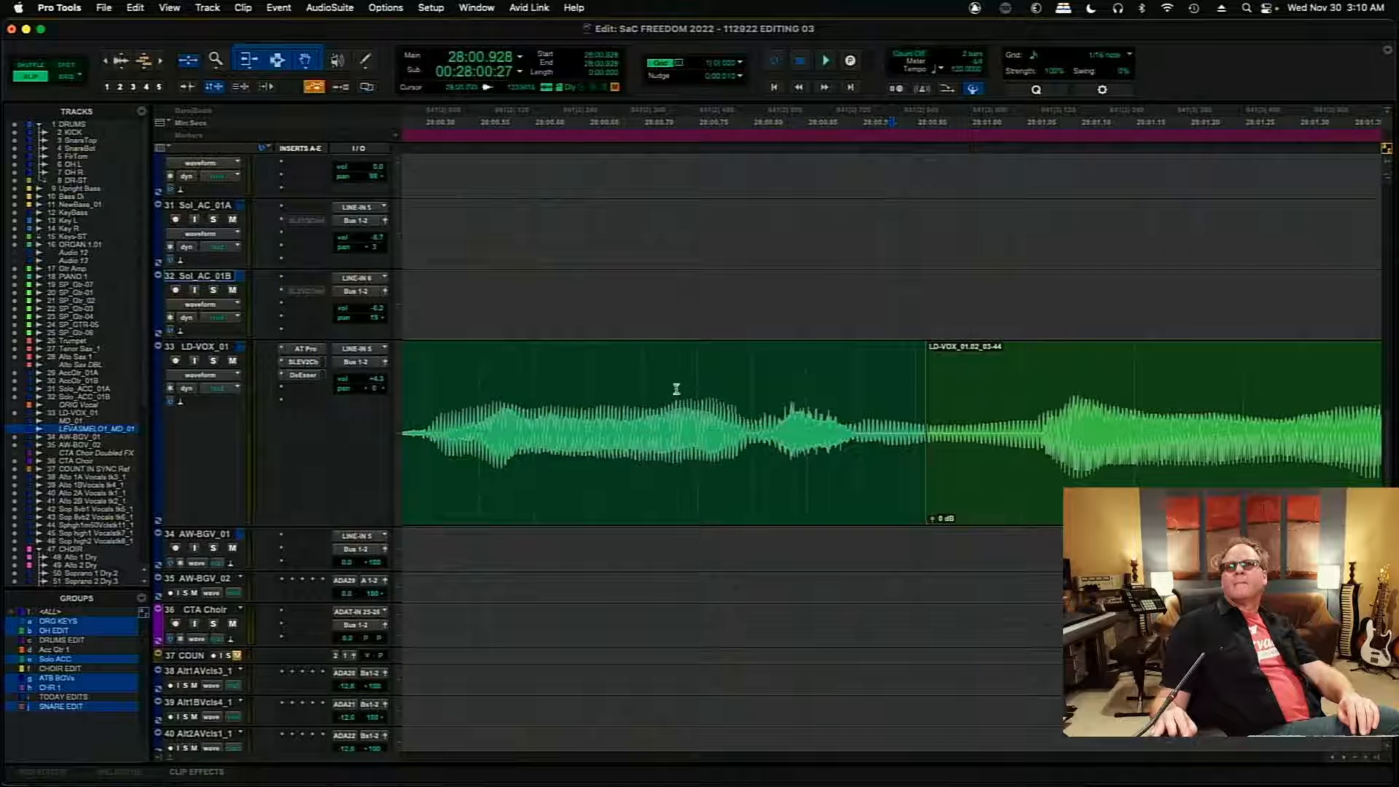
pyautogui.click(676, 389)
pyautogui.press('space')
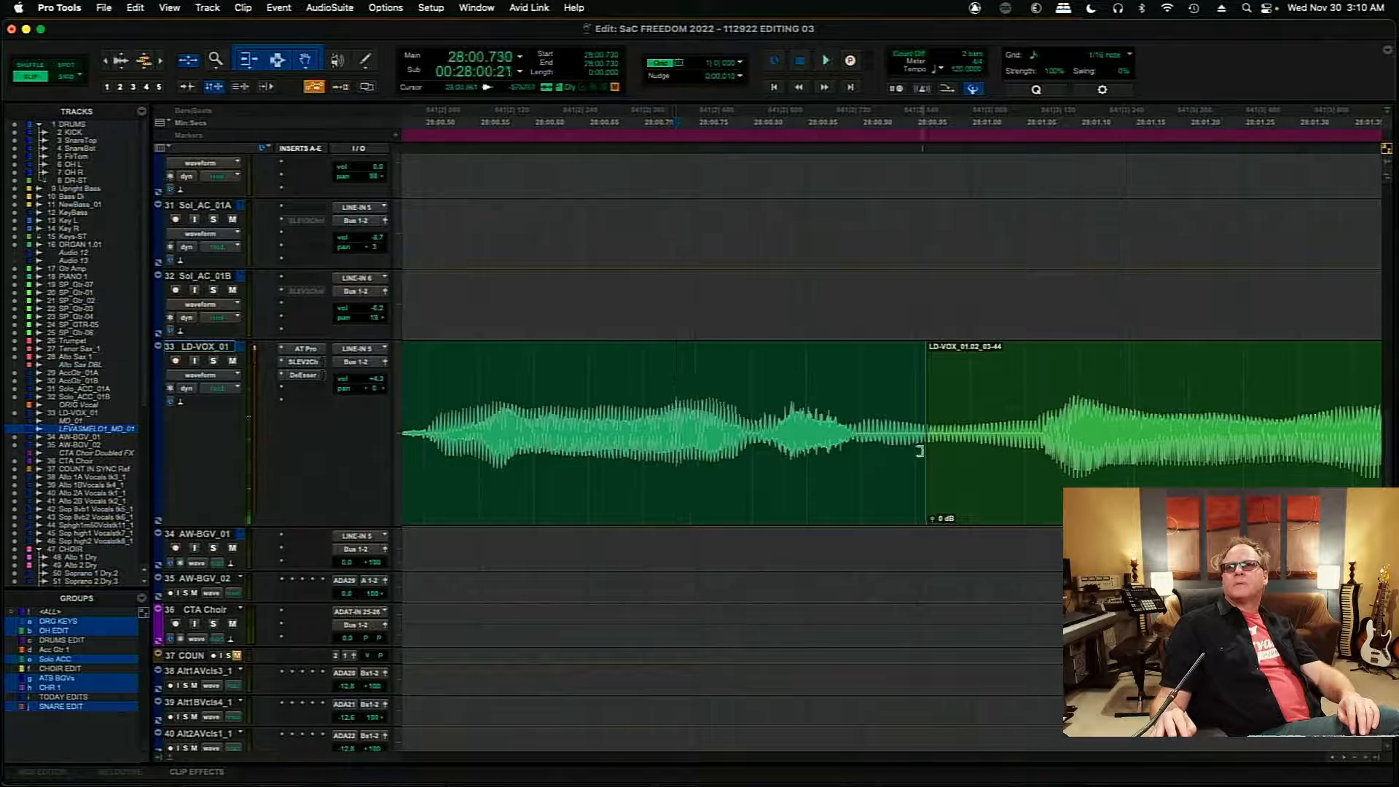
# - Move the 01.09-to-01.02 edit later to about 28:00.975 and shift the 01.02 clip slightly earlier to align its waveform cycles
pyautogui.moveTo(920, 451); pyautogui.dragTo(944, 454)
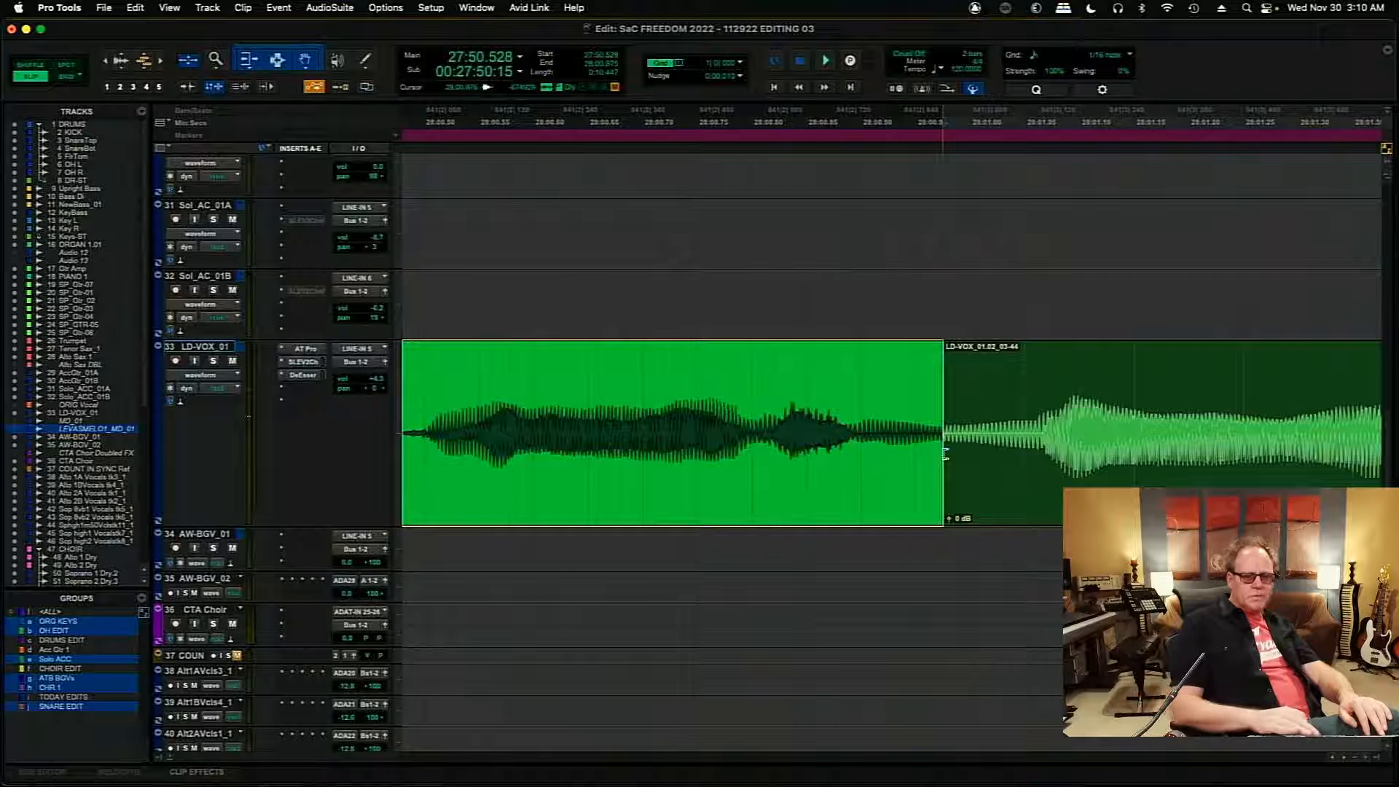
pyautogui.press('t')
pyautogui.press('t')
pyautogui.press('t')
pyautogui.press('t')
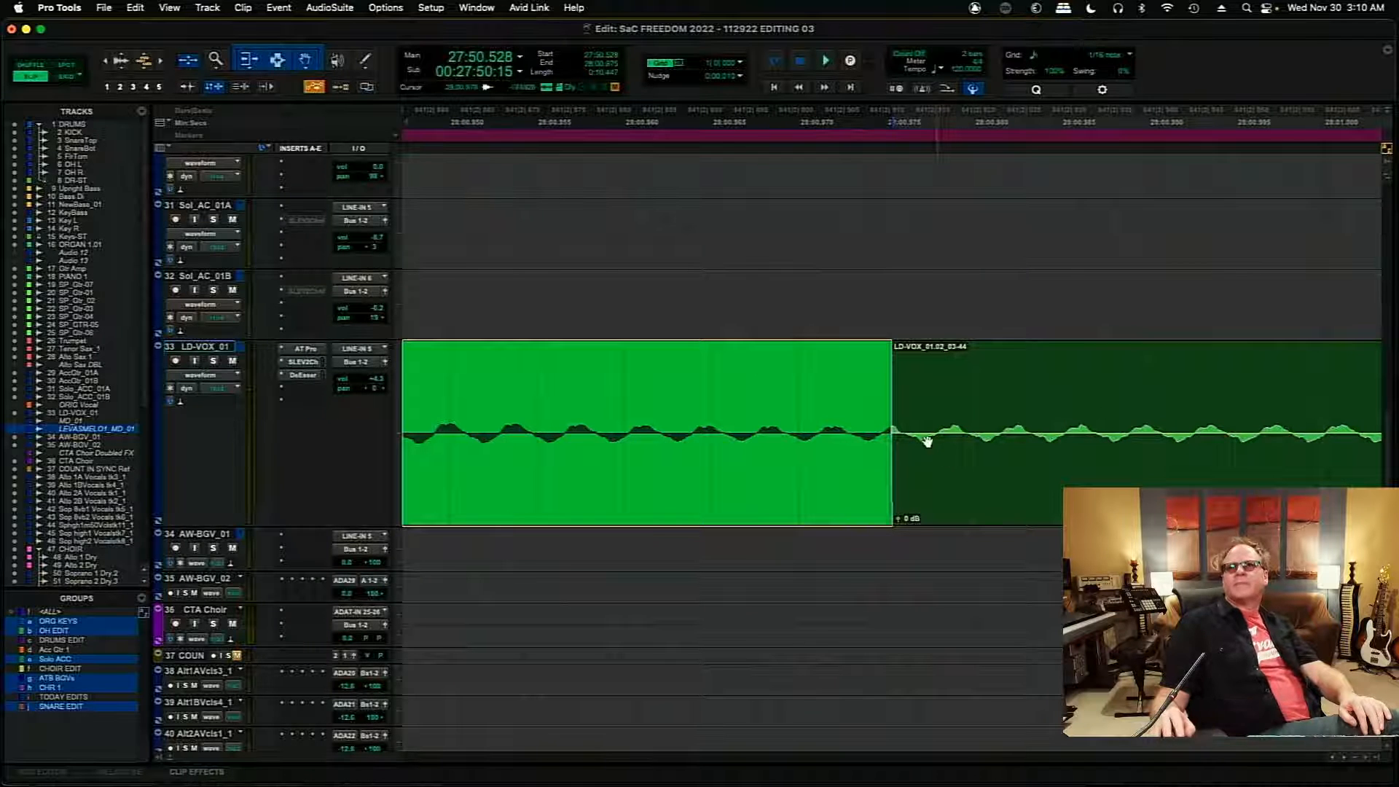
pyautogui.moveTo(896, 437)
pyautogui.mouseDown()
pyautogui.moveTo(877, 440)
pyautogui.moveTo(916, 475)
pyautogui.moveTo(886, 443)
pyautogui.mouseUp()
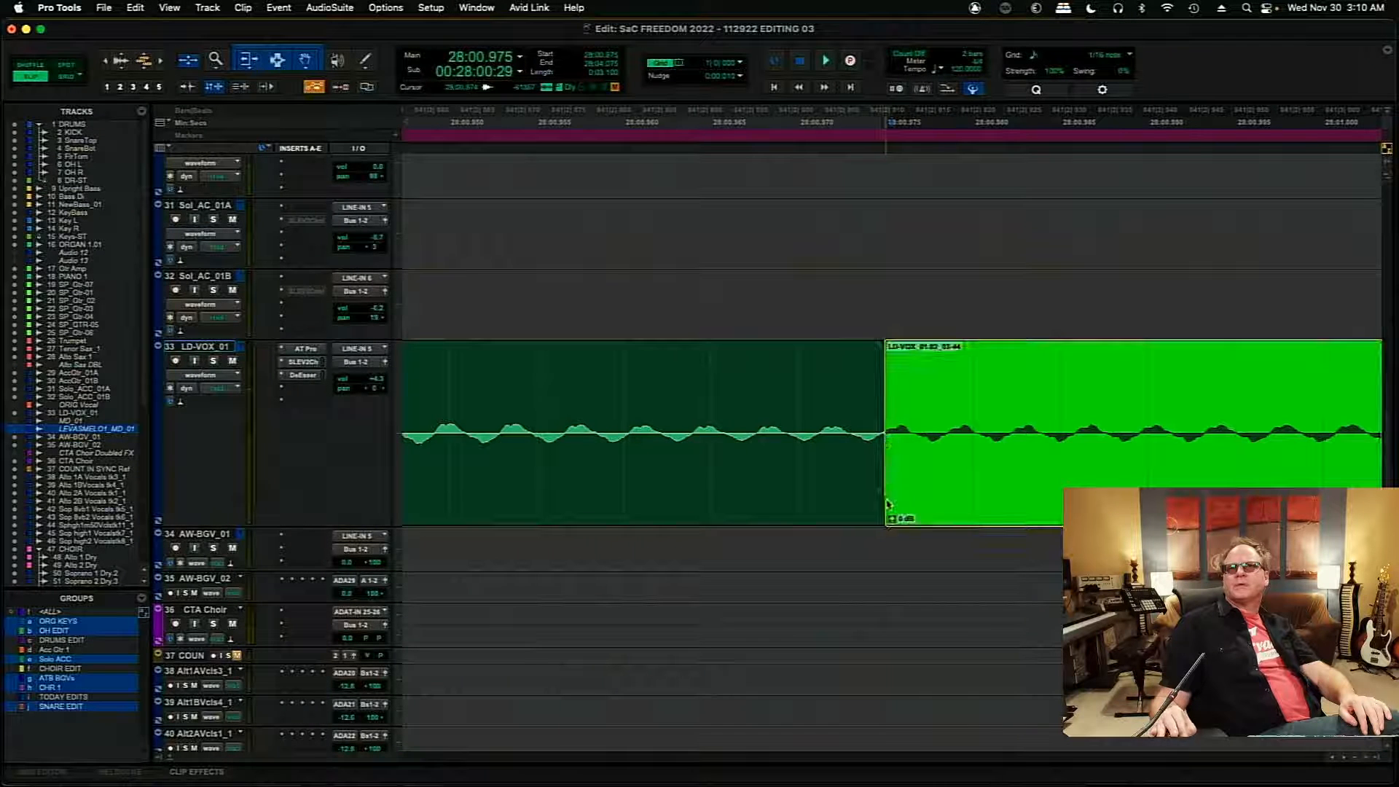
# - Add a very short crossfade at the 28:00.975 edit and save the session
pyautogui.moveTo(887, 509); pyautogui.dragTo(879, 505)
pyautogui.press('space')
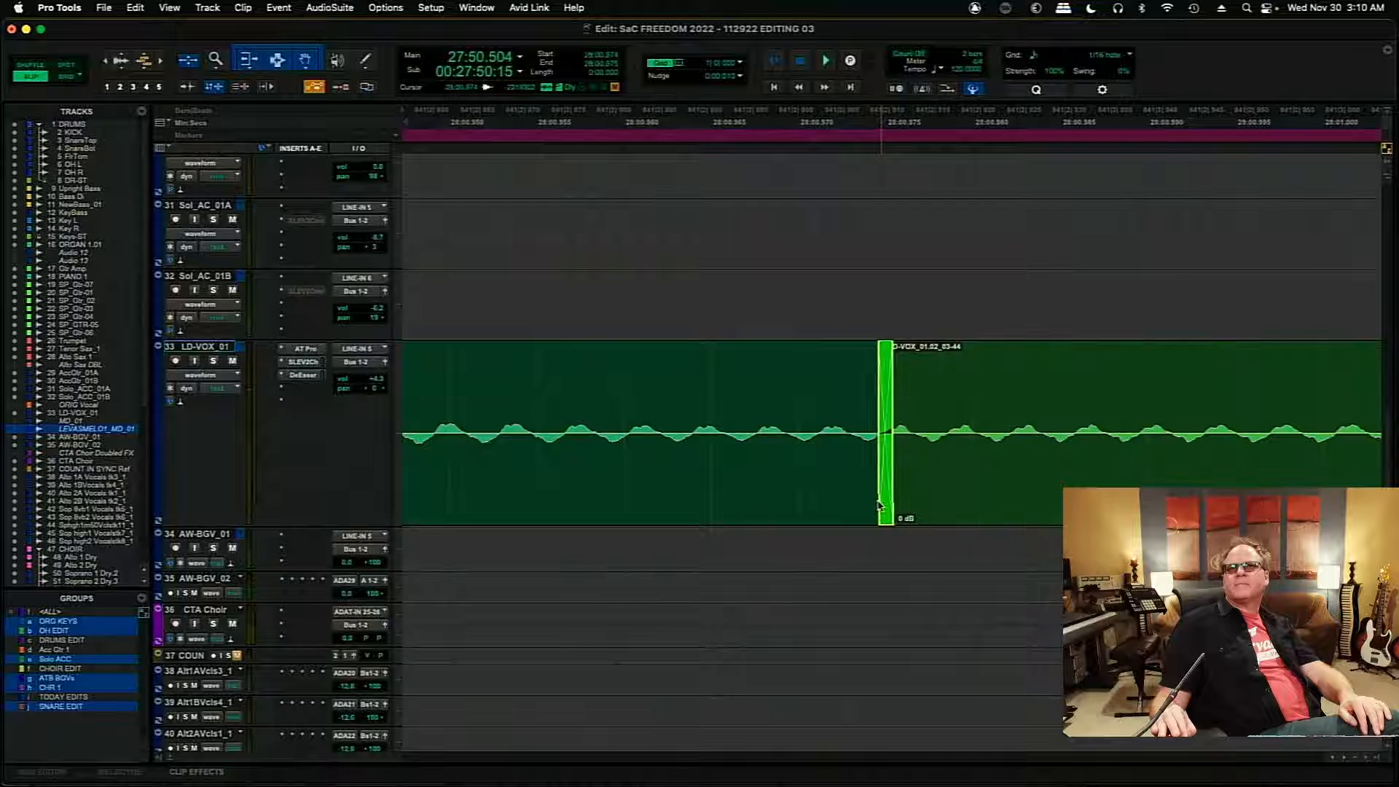
pyautogui.press('super+s')
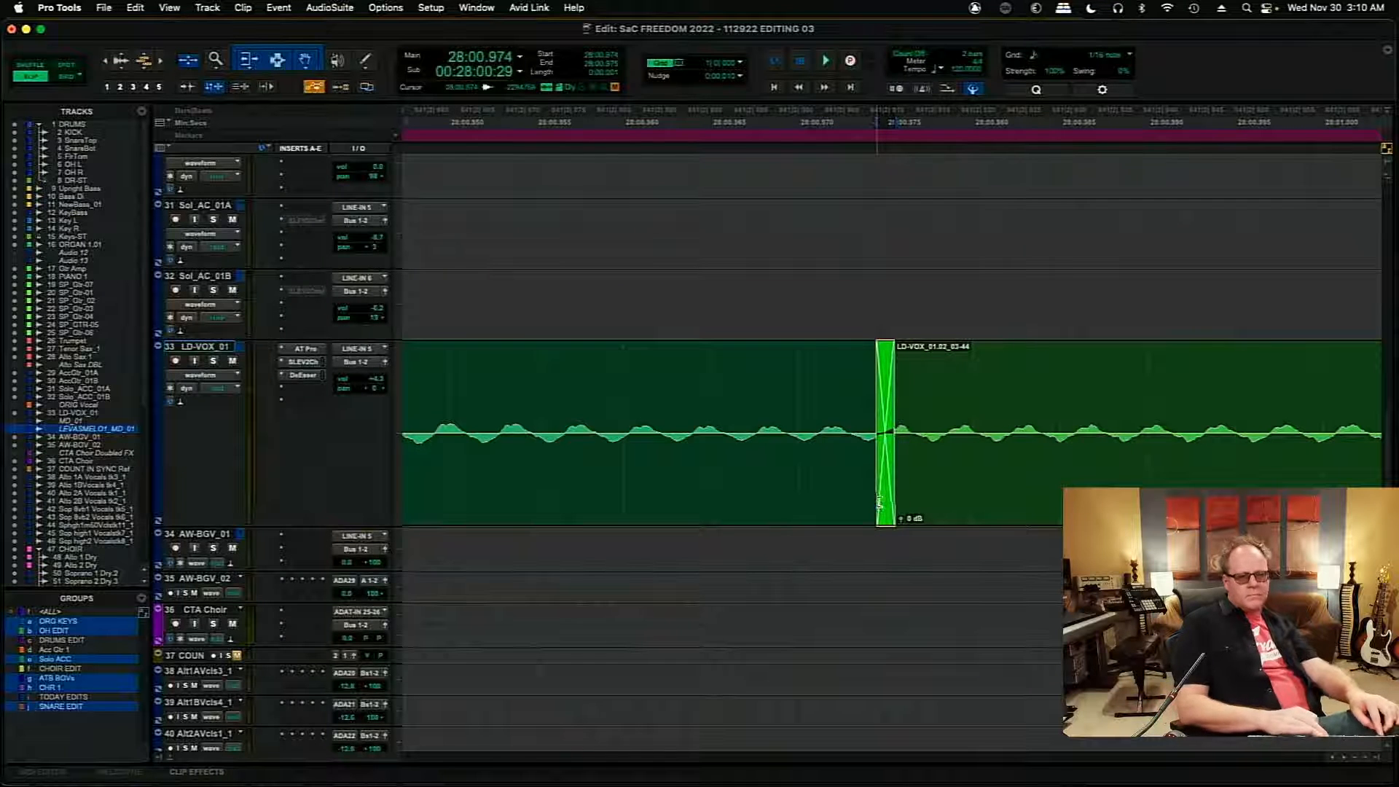
# - Audition the crossfaded 01.09-to-01.02 transition and the phrase that follows, past 28:05
pyautogui.press('r')
pyautogui.press('r')
pyautogui.press('r')
pyautogui.press('r')
pyautogui.press('r')
pyautogui.press('r')
pyautogui.press('r')
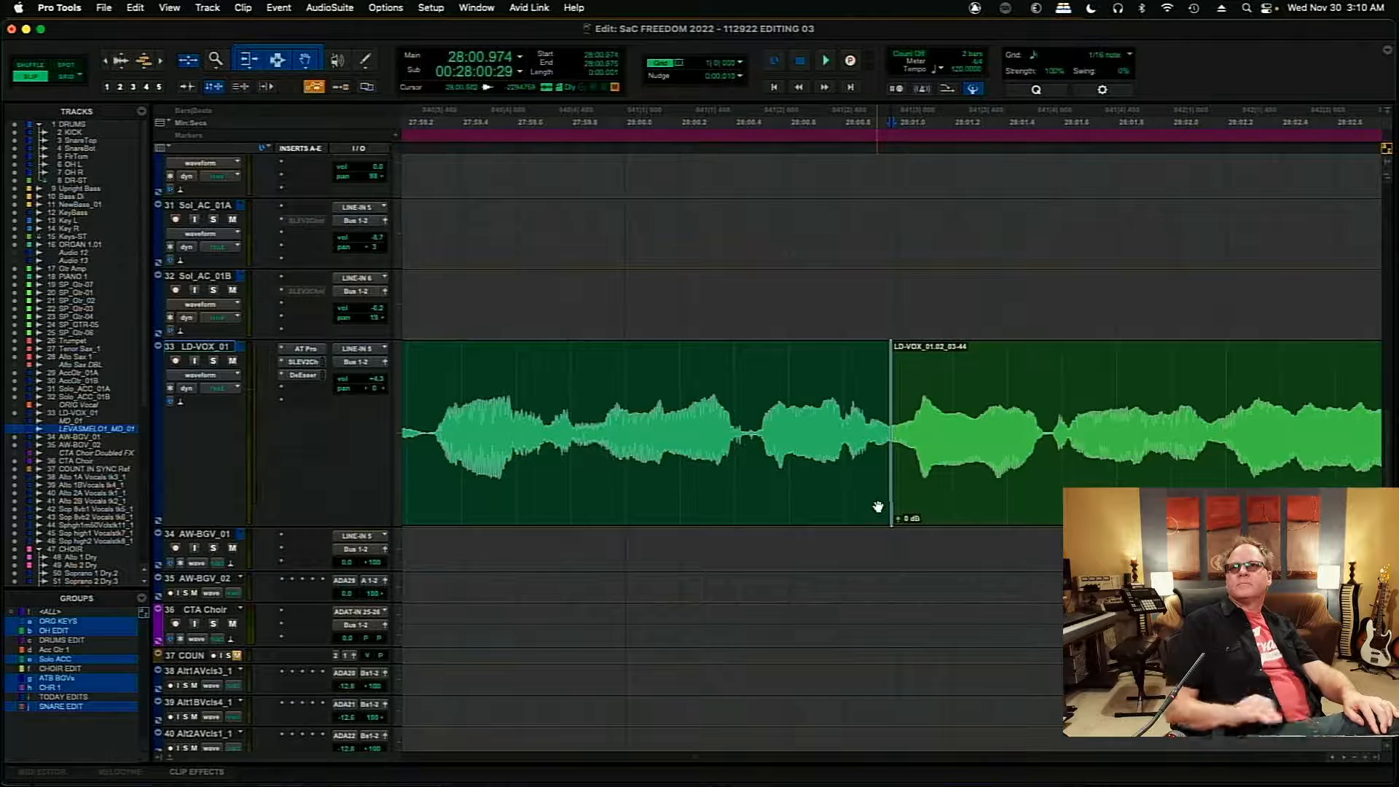
pyautogui.click(625, 384)
pyautogui.press('space')
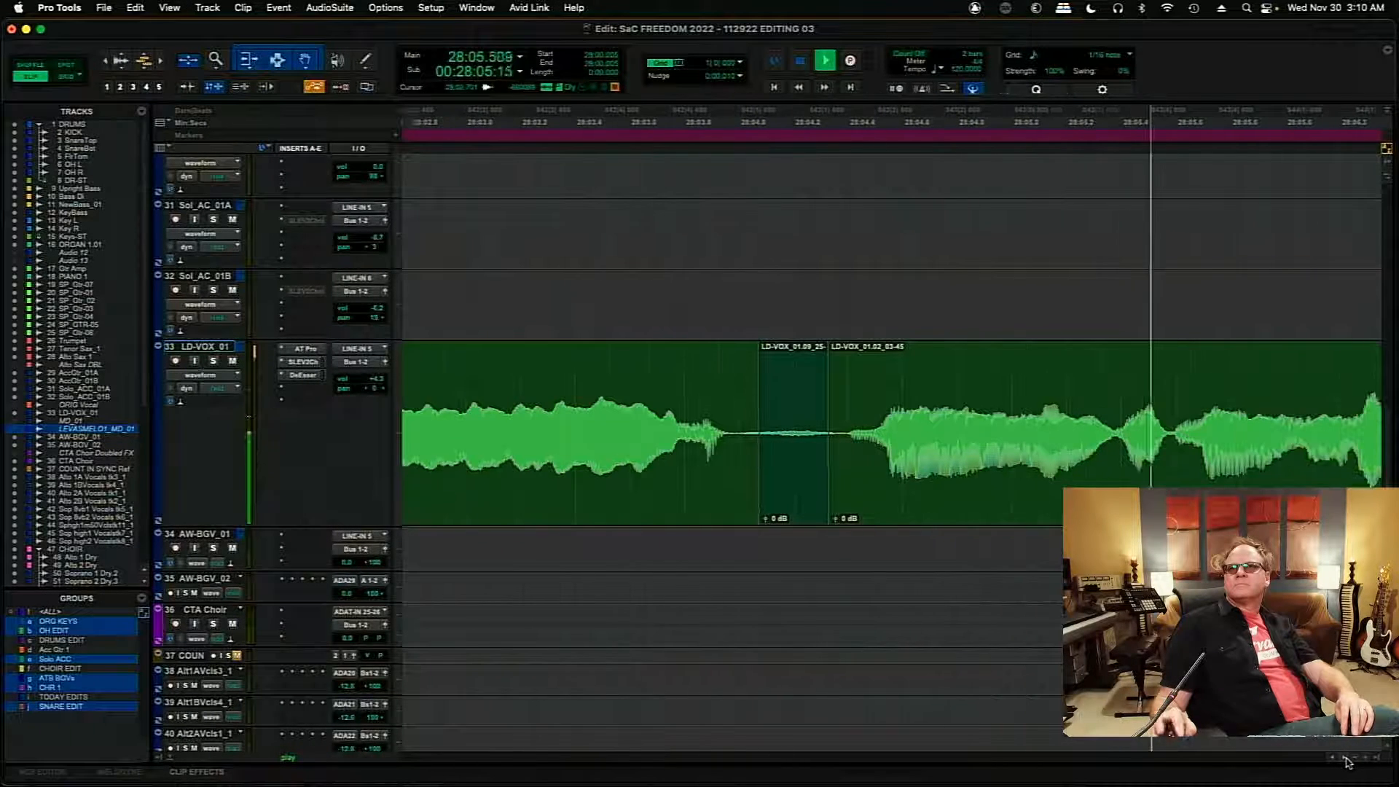
pyautogui.press('space')
# - Delete the short 01.09 clip after 28:04.075 and fade the 01.02 clips out and in around the gap
pyautogui.click(750, 509)
pyautogui.press('Delete')
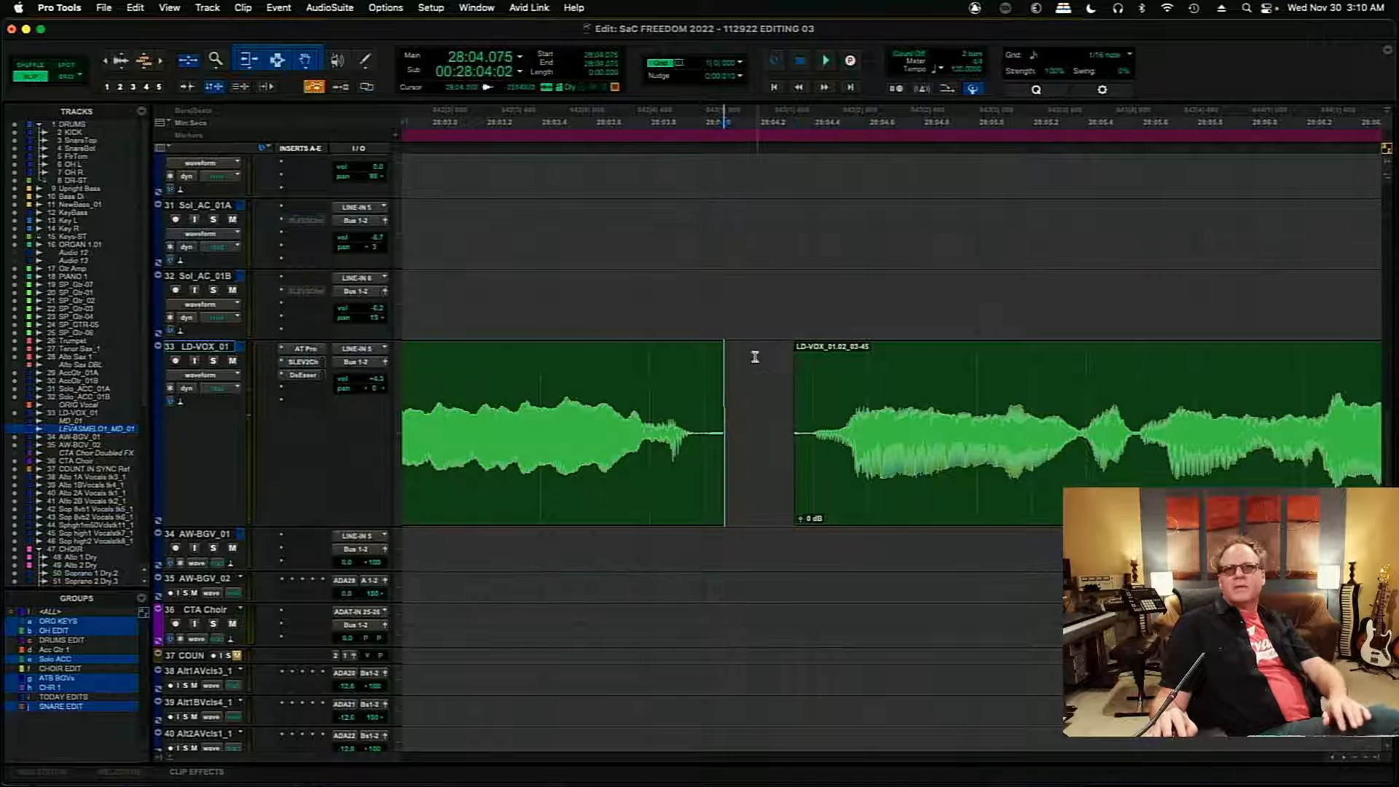
pyautogui.moveTo(721, 351); pyautogui.dragTo(705, 358)
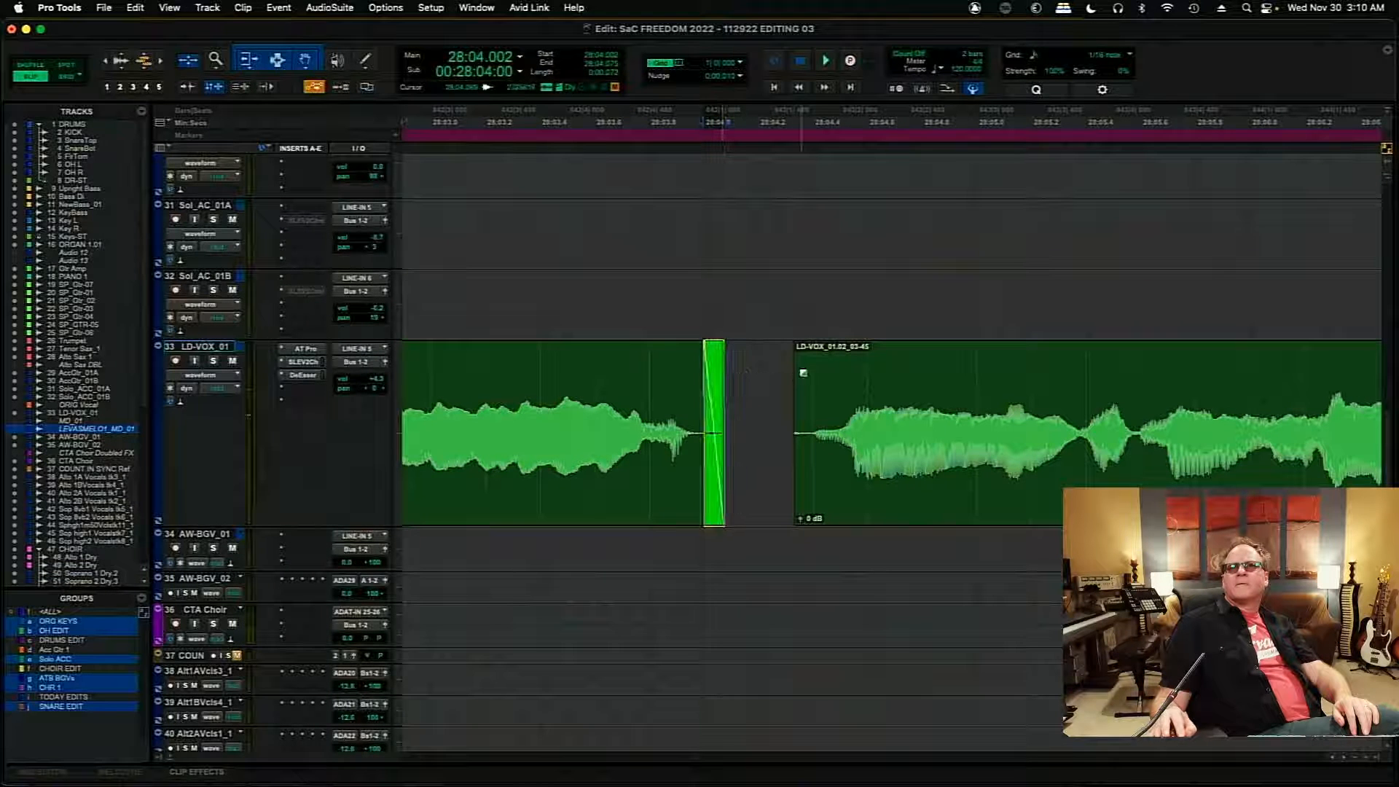
pyautogui.moveTo(800, 373); pyautogui.dragTo(805, 374)
# - Shift the 01.09 clip near 28:06.592 earlier to about 28:06.590 so its waveform cycles continue those of the preceding 01.02 clip
pyautogui.click(903, 378)
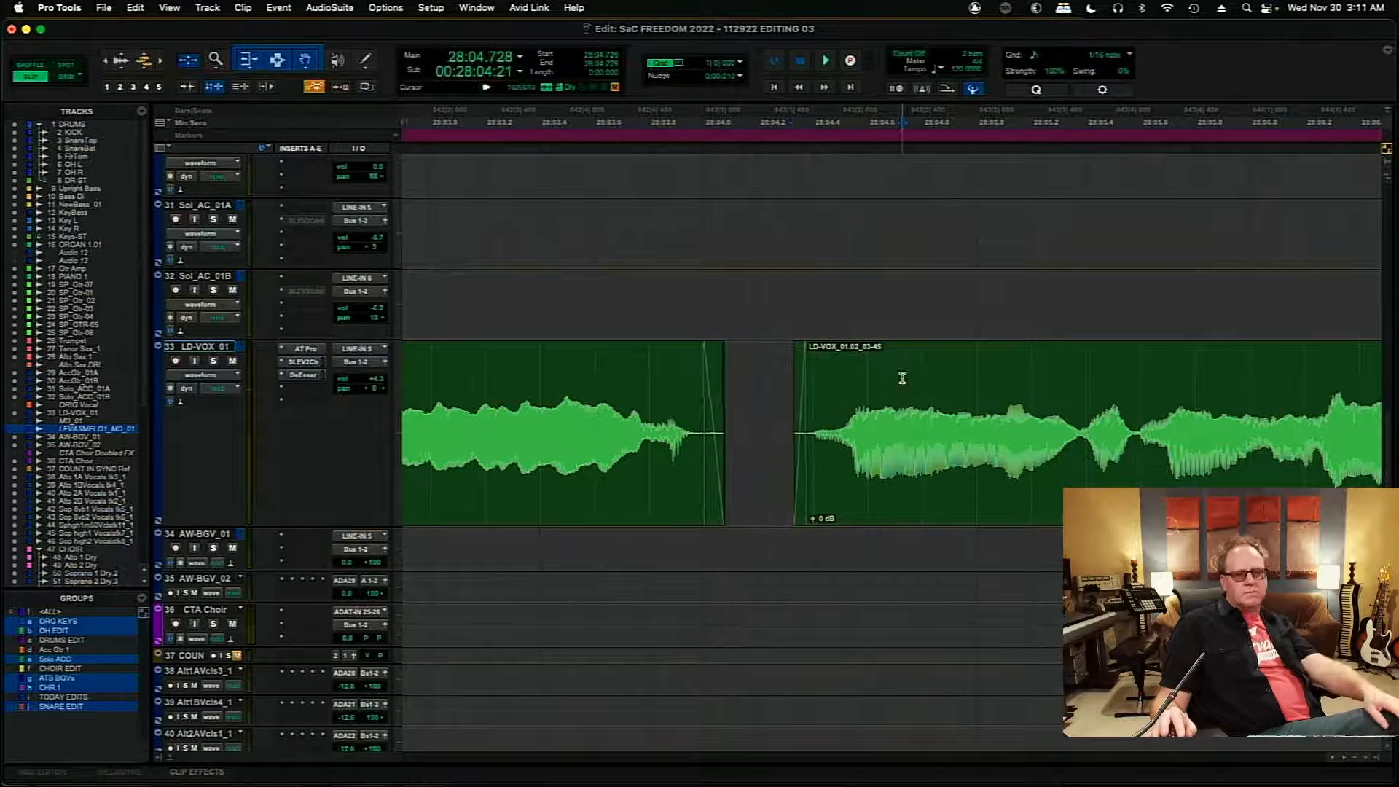
pyautogui.press('Tab')
pyautogui.click(890, 293)
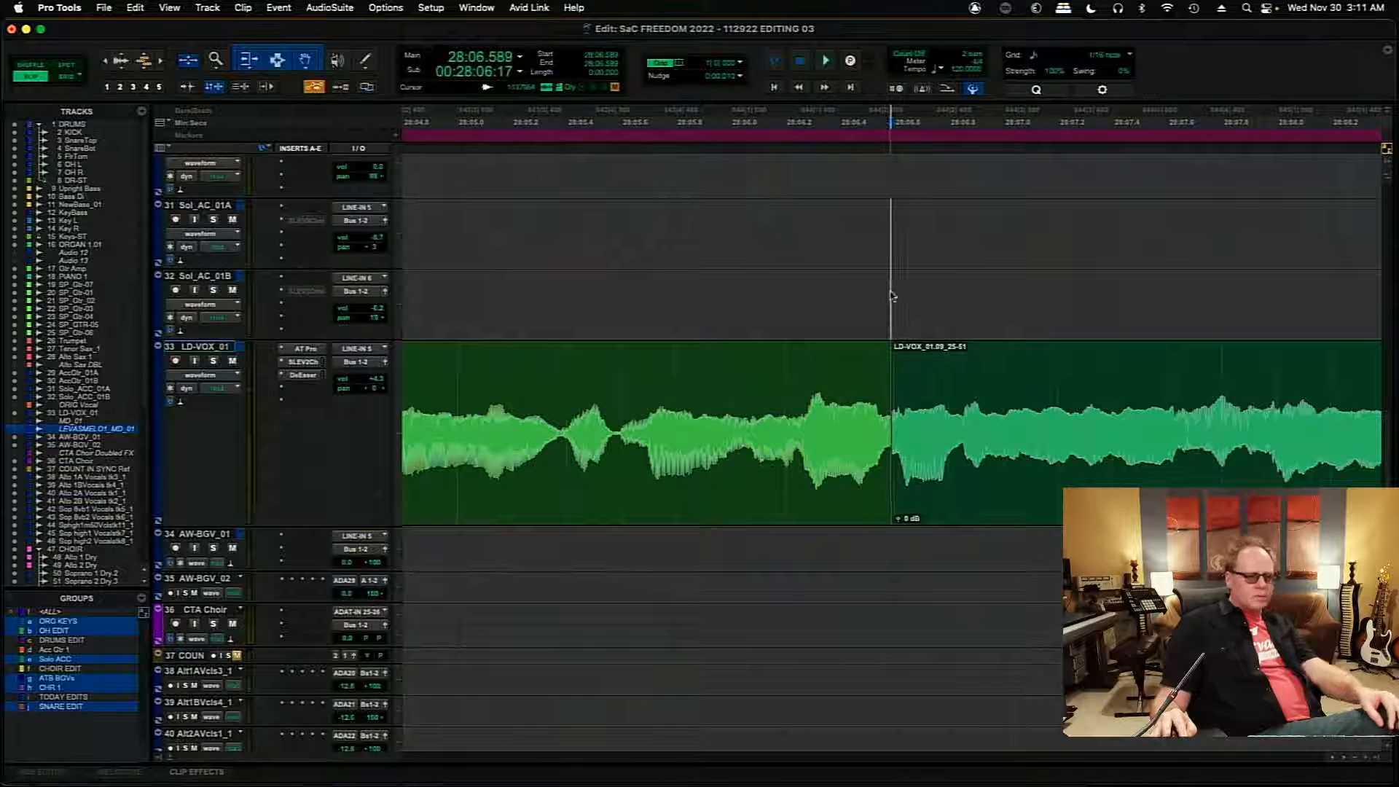
pyautogui.press('t')
pyautogui.press('t')
pyautogui.press('t')
pyautogui.press('t')
pyautogui.press('t')
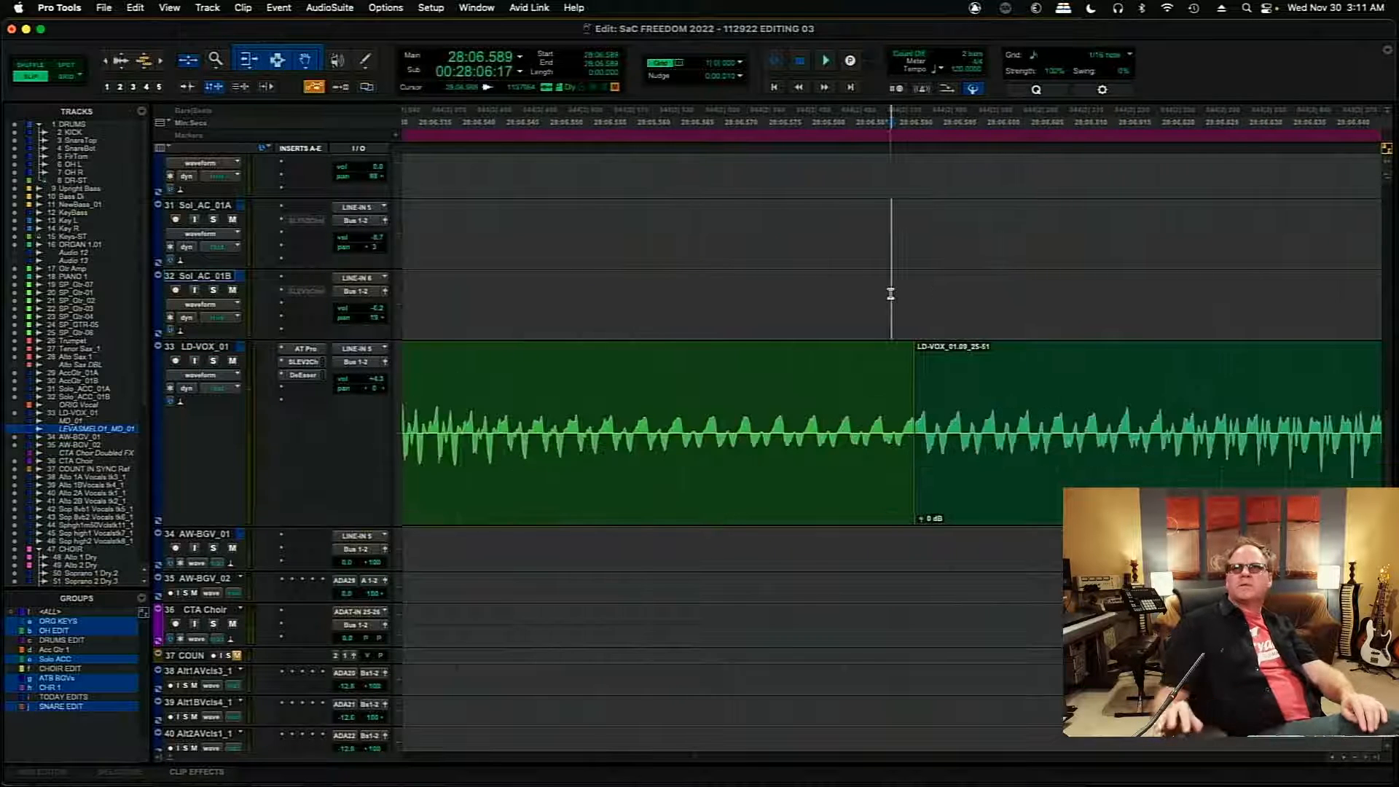
pyautogui.click(951, 477)
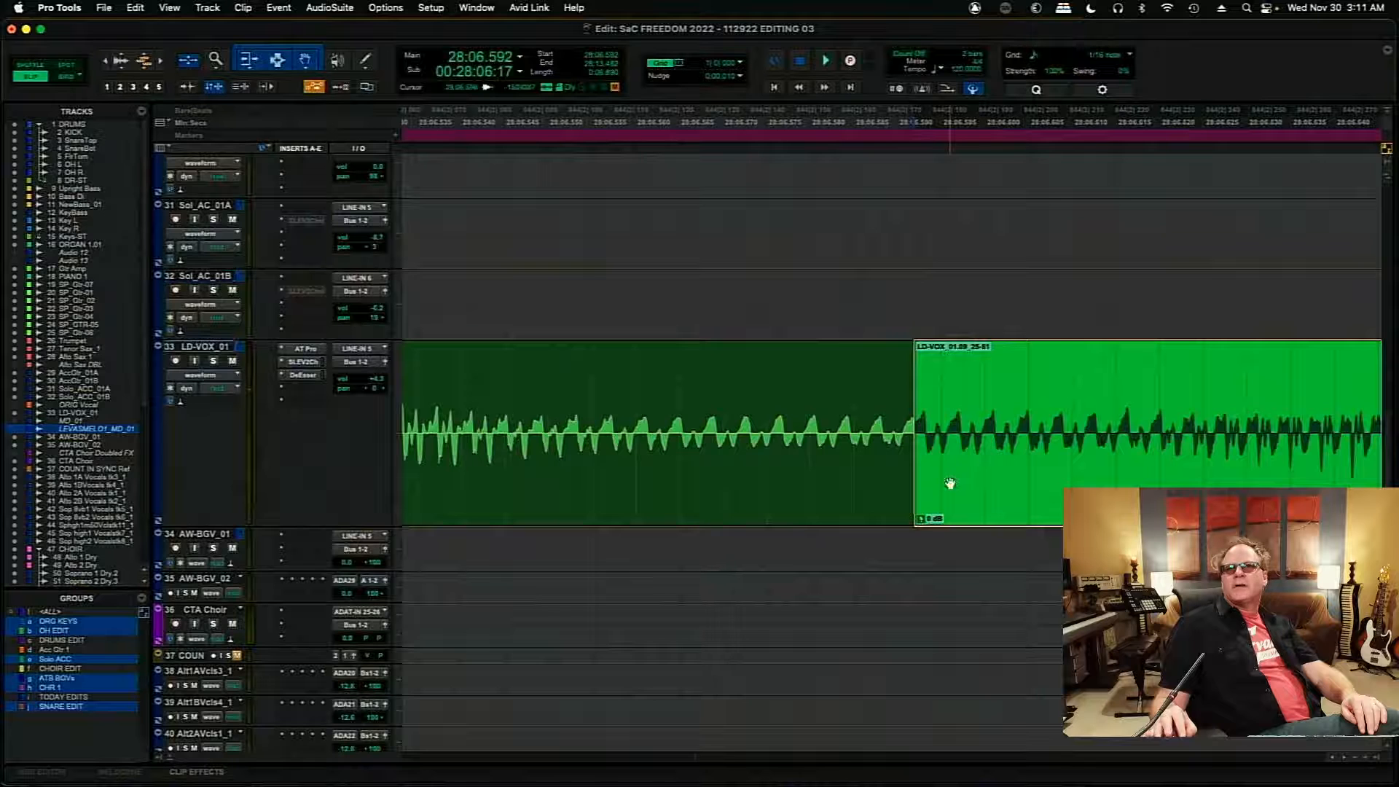
pyautogui.moveTo(950, 474); pyautogui.dragTo(906, 450)
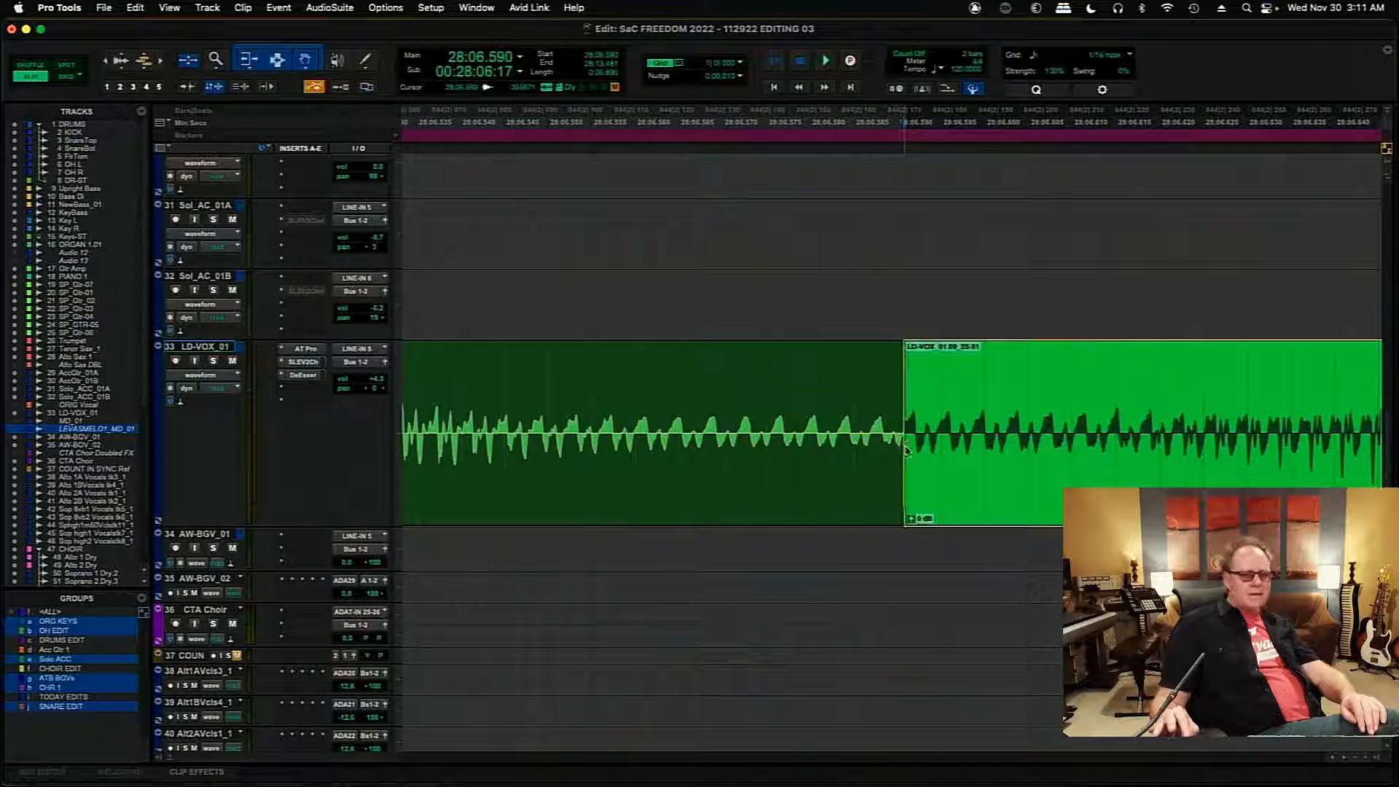
pyautogui.scroll(1, 908, 447)
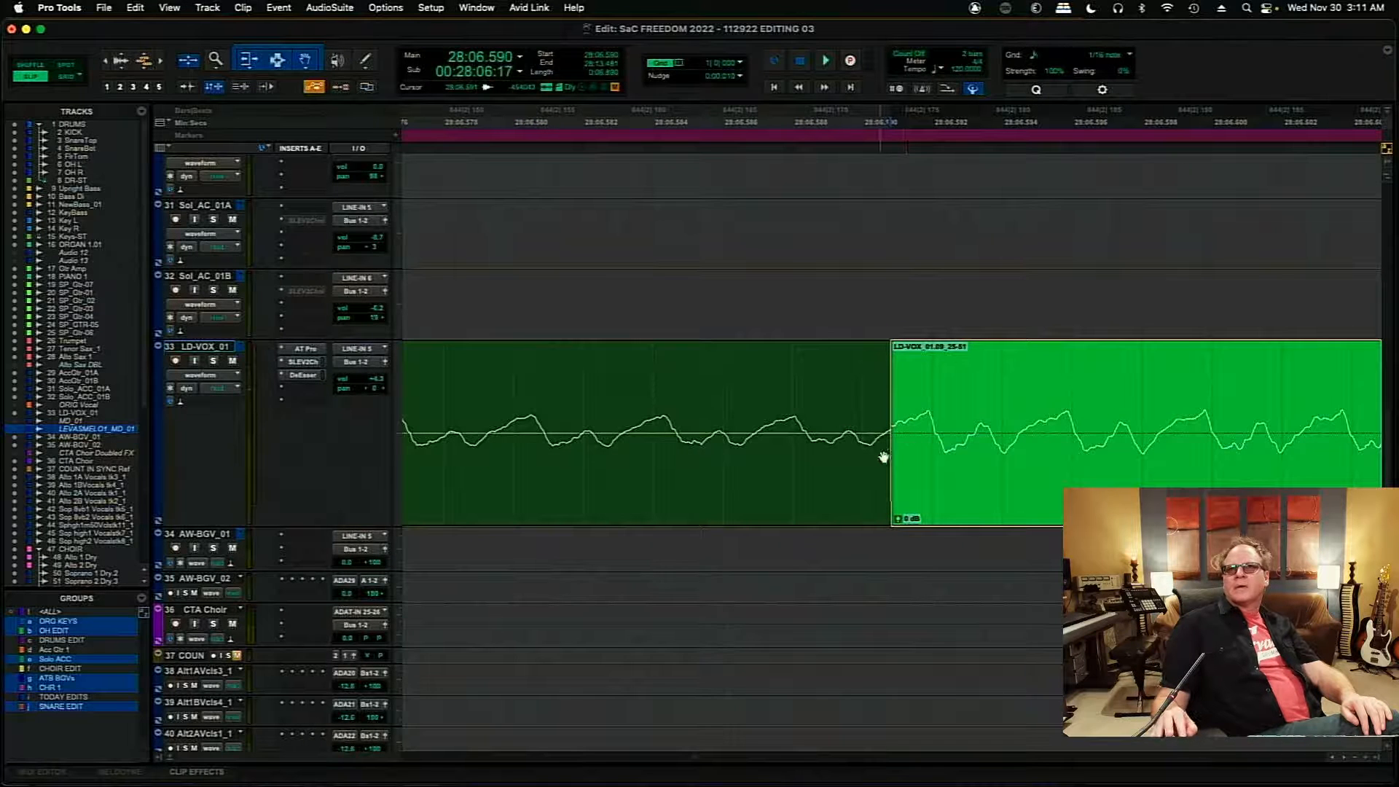
pyautogui.moveTo(911, 460); pyautogui.dragTo(886, 440)
# - Add a very short crossfade at the 28:06.590 edit and audition the transition from 28:06.407
pyautogui.moveTo(887, 500); pyautogui.dragTo(865, 494)
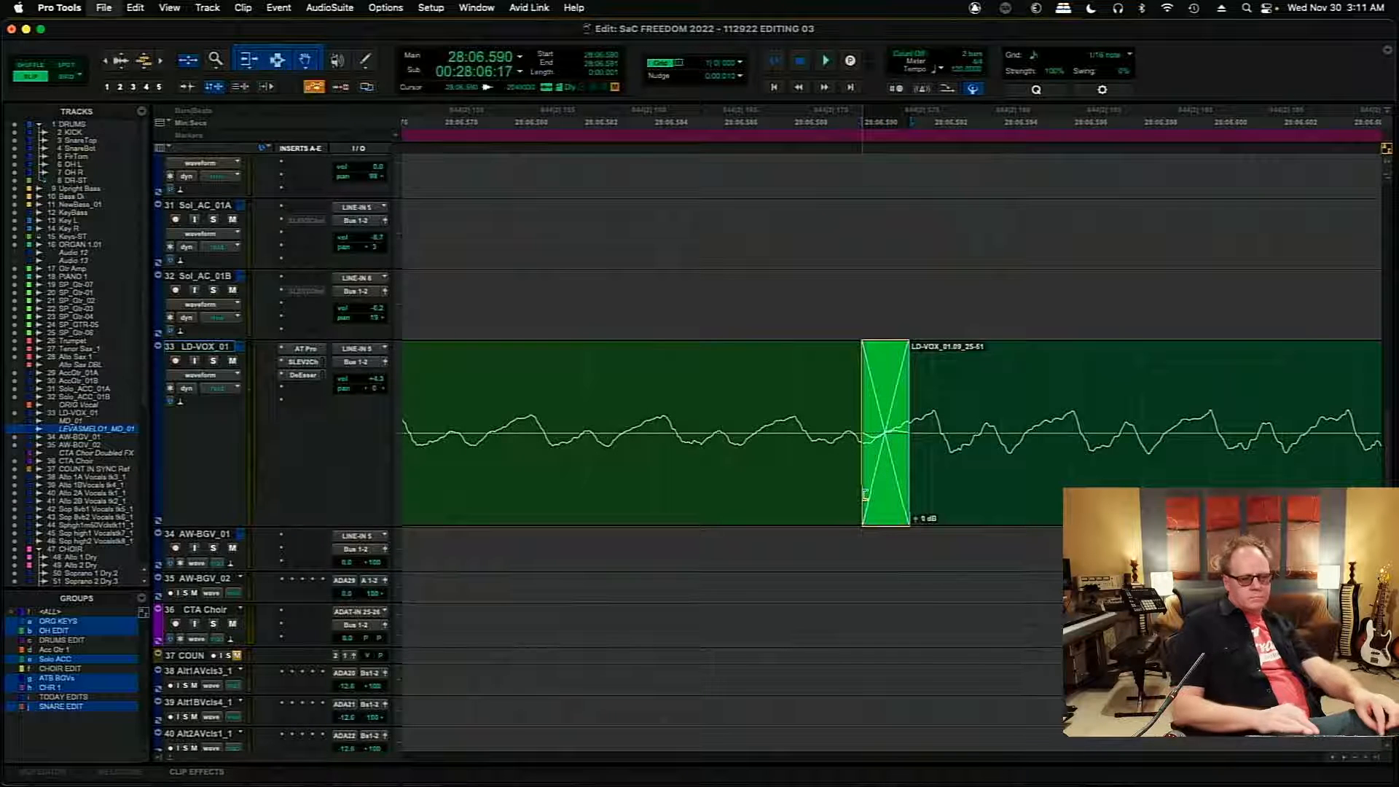
pyautogui.press('r')
pyautogui.press('r')
pyautogui.press('r')
pyautogui.press('r')
pyautogui.press('r')
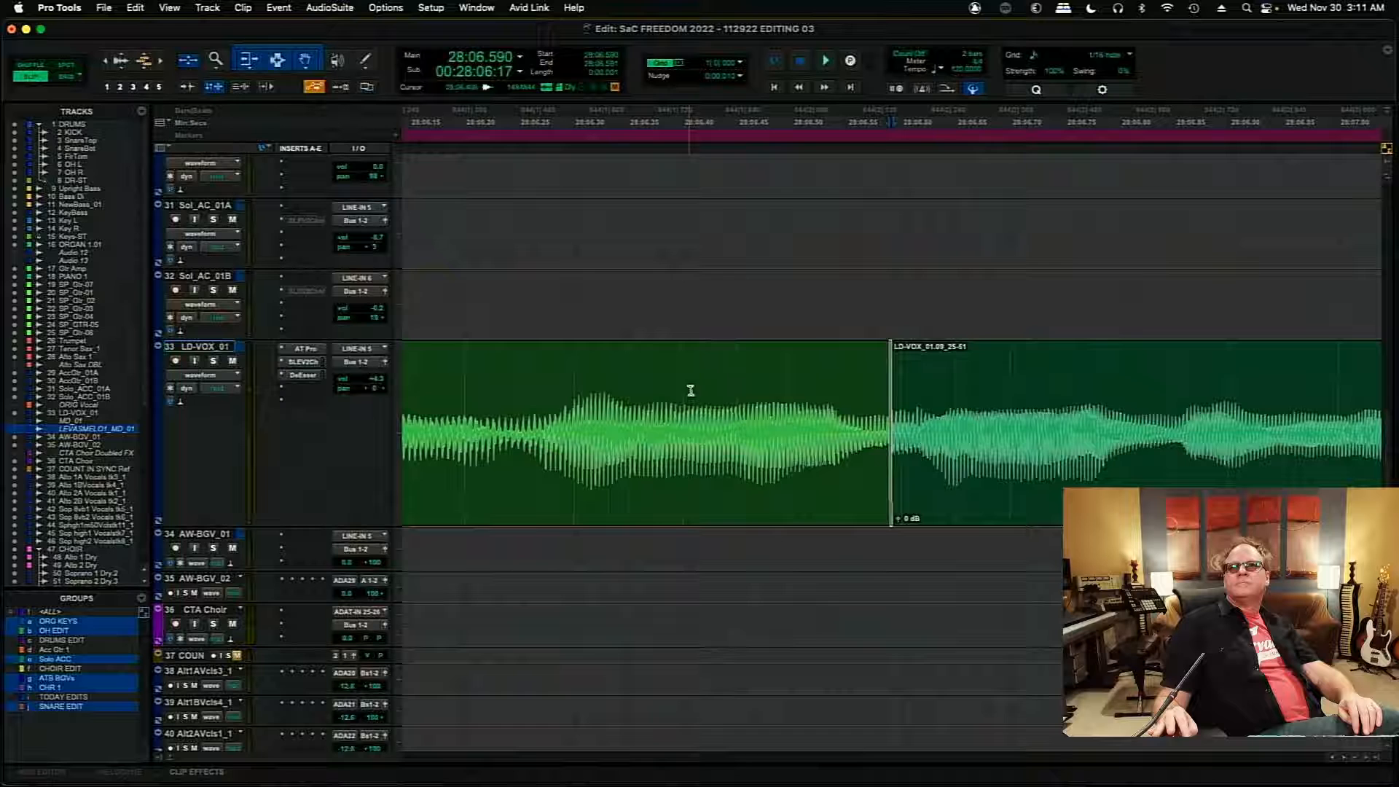
pyautogui.click(691, 390)
pyautogui.press('space')
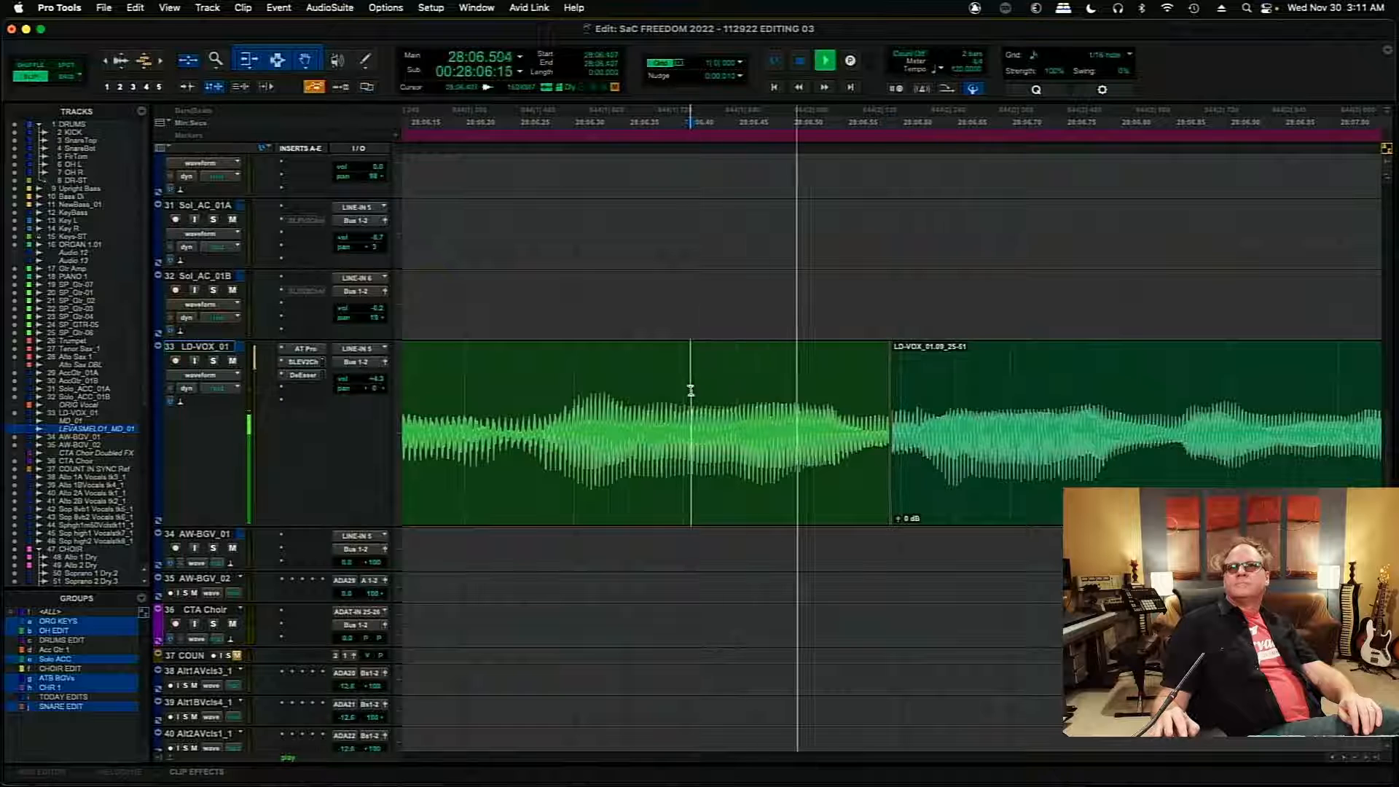
pyautogui.press('space')
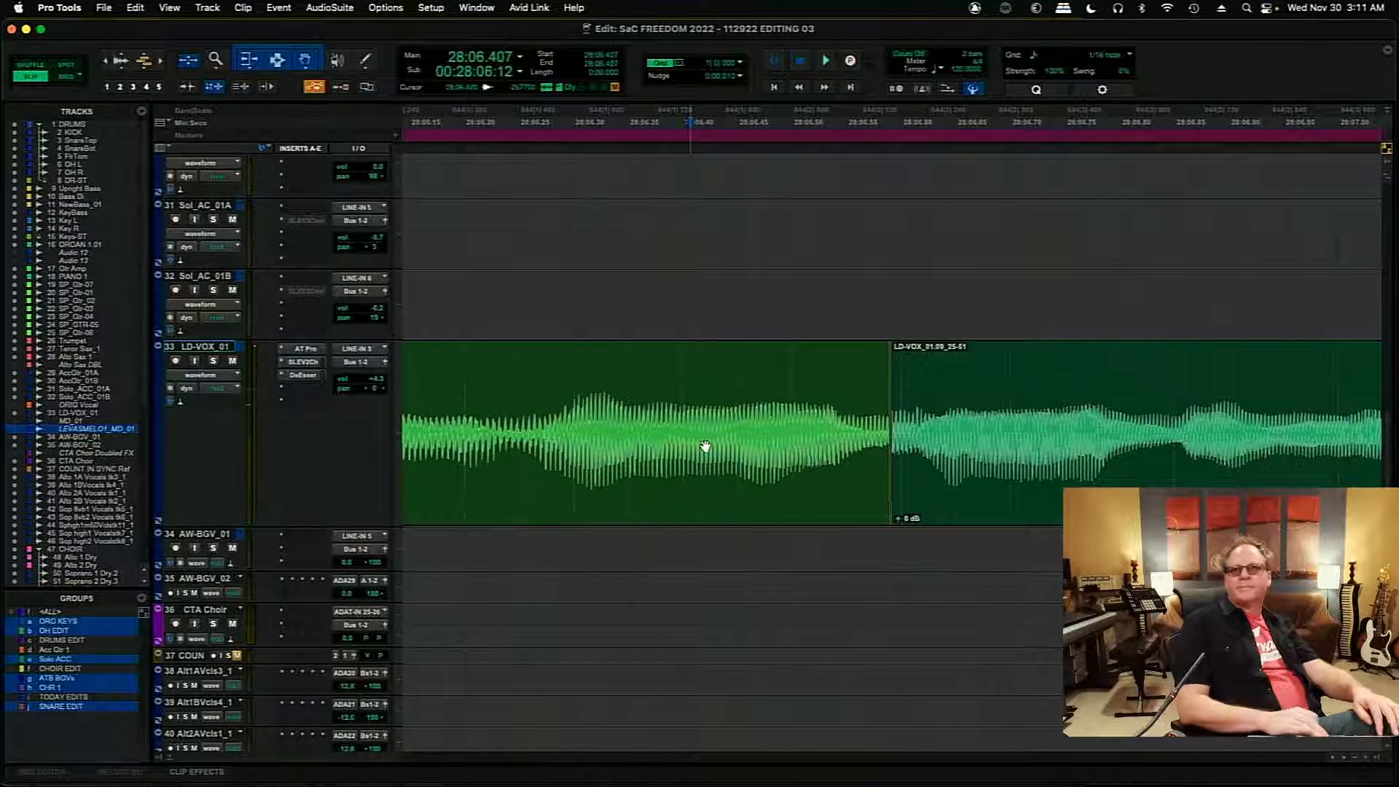
# - Move the edit at the end of the 01.09 clip later to about 28:13.5 and add a short crossfade there
pyautogui.press('t')
pyautogui.press('t')
pyautogui.press('t')
pyautogui.press('t')
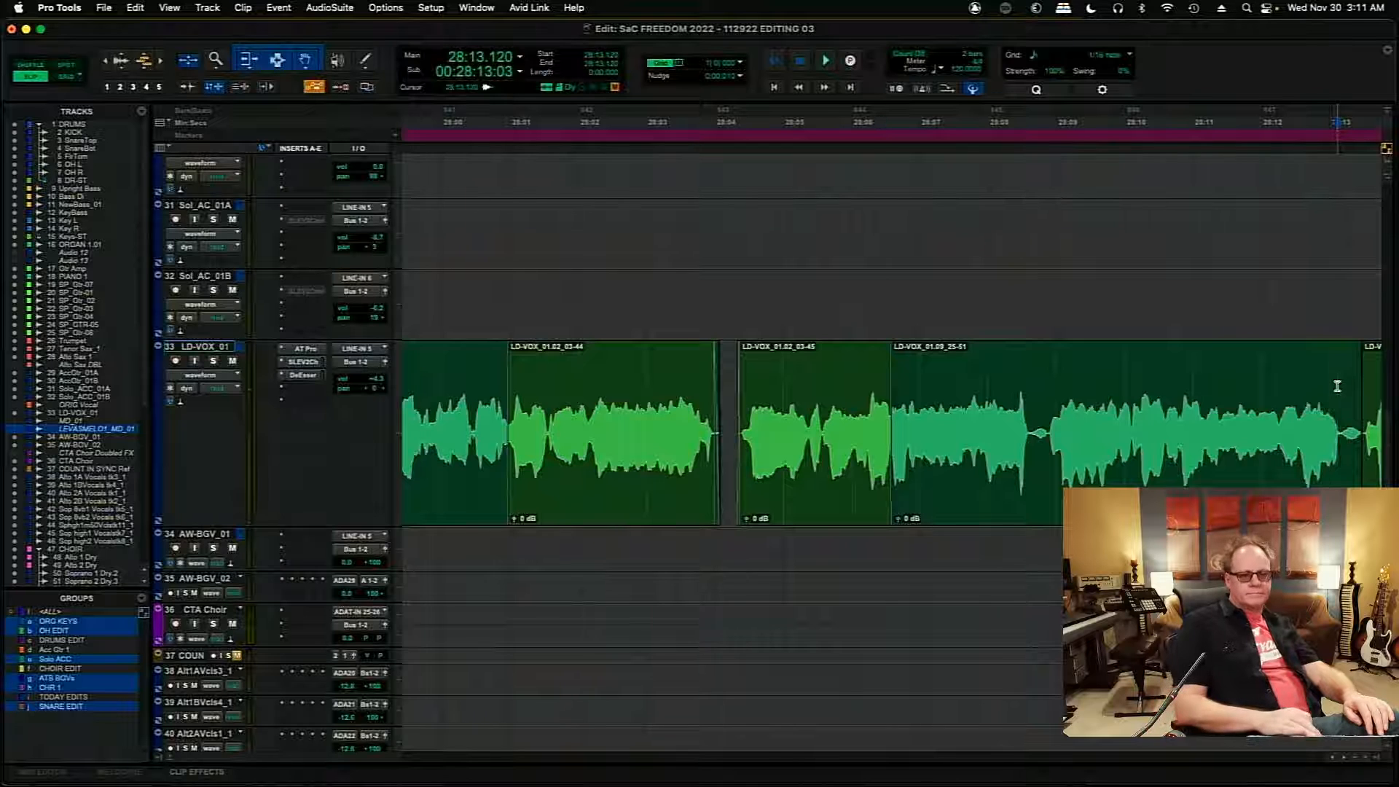
pyautogui.press('t')
pyautogui.press('t')
pyautogui.press('t')
pyautogui.press('t')
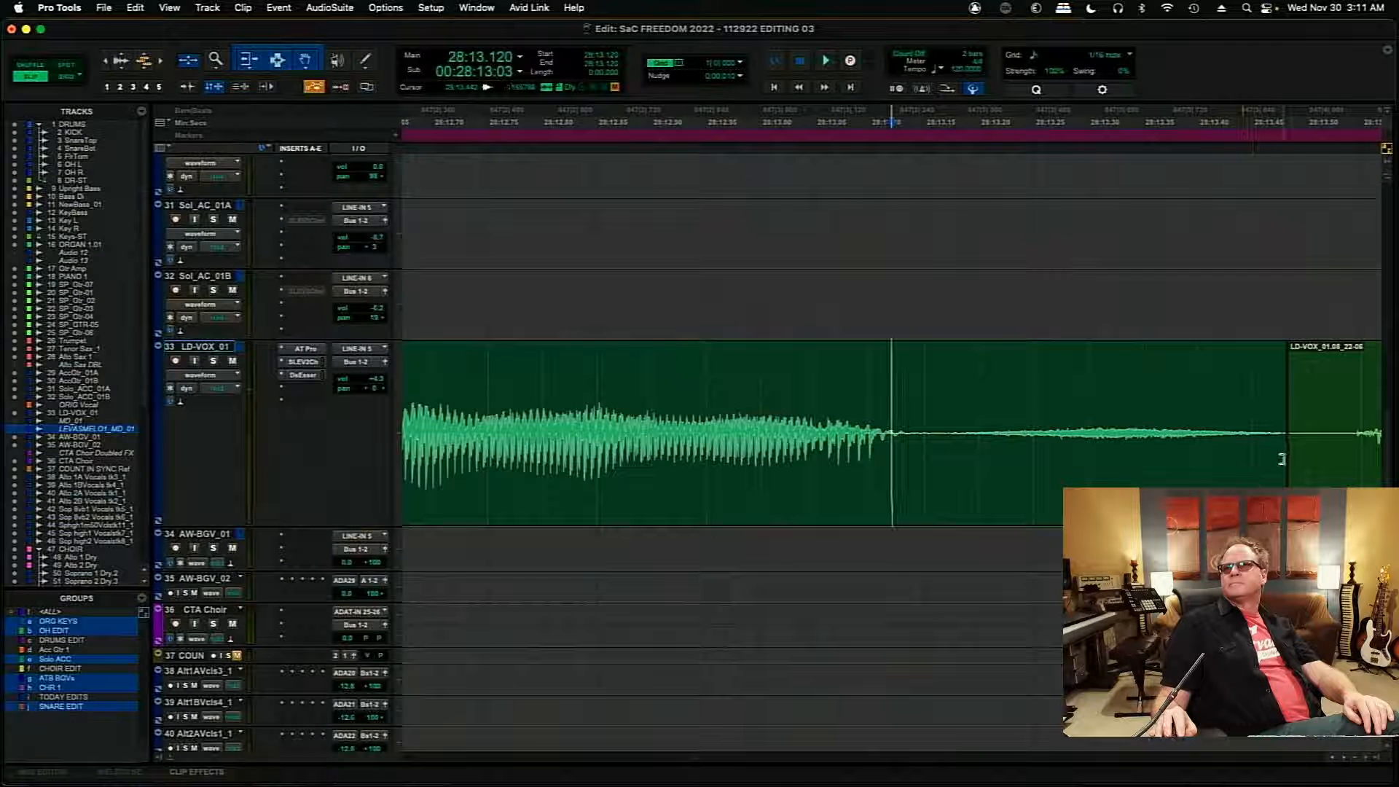
pyautogui.moveTo(1289, 460); pyautogui.dragTo(1315, 412)
pyautogui.press('f')
# - Move the edit into the 01.01 clip slightly later to about 28:19.99 and add a short crossfade
pyautogui.click(1250, 383)
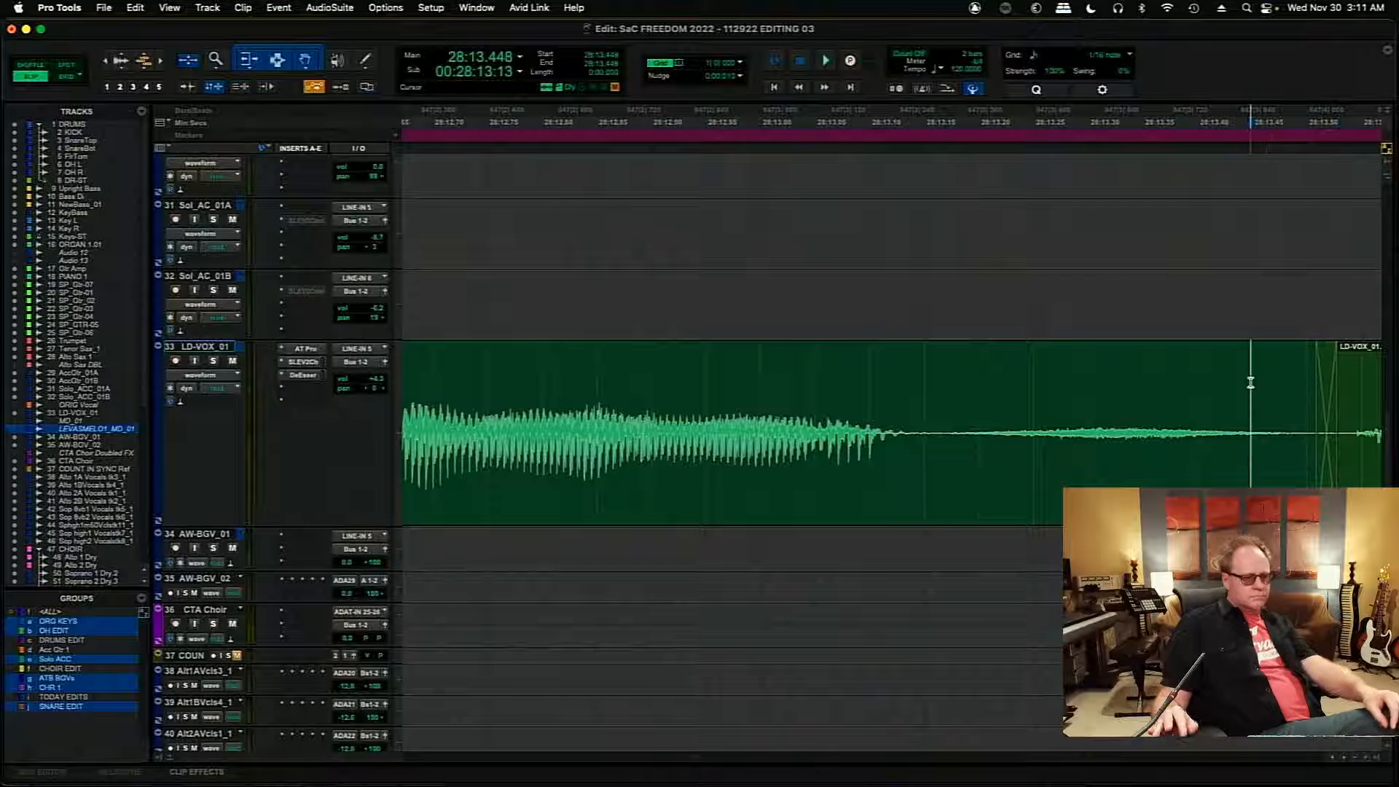
pyautogui.press('r')
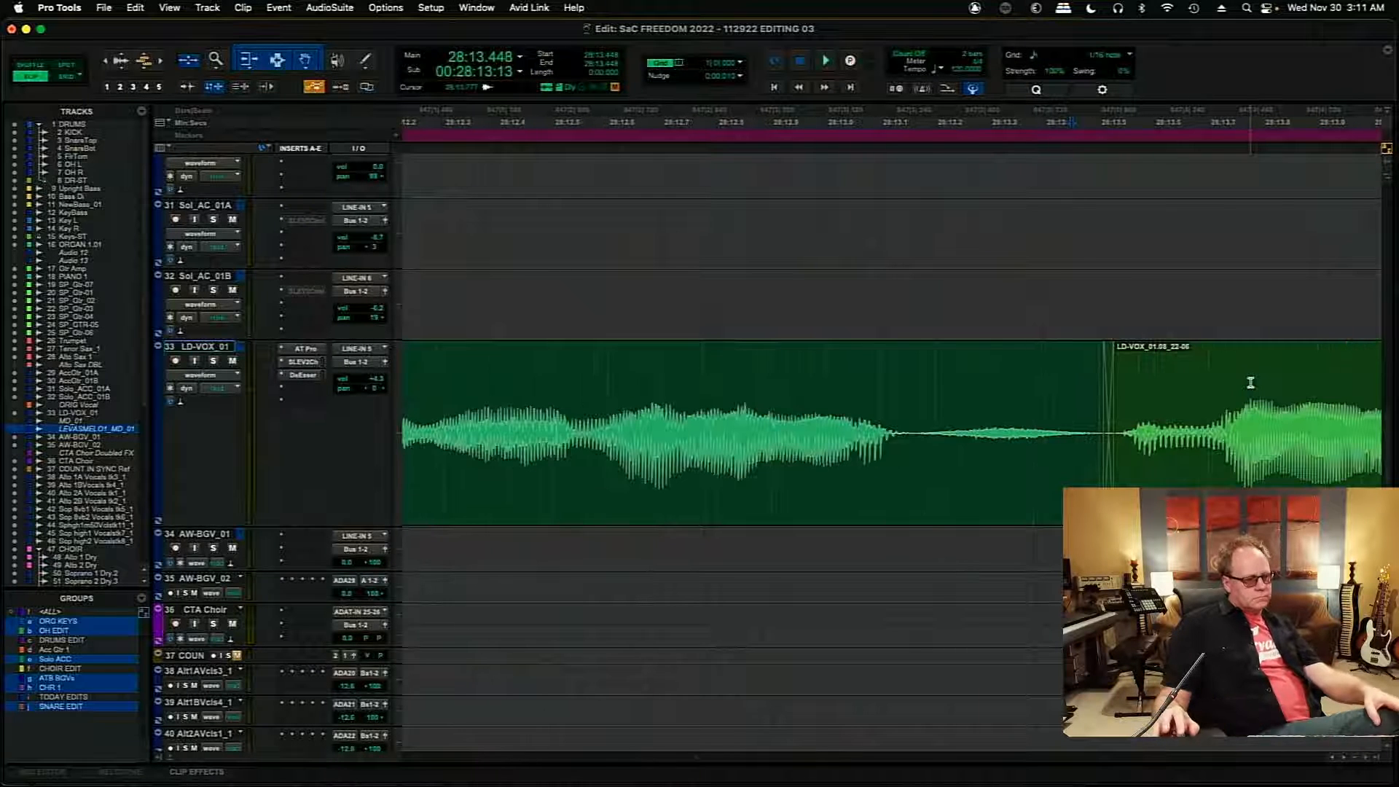
pyautogui.press('Tab')
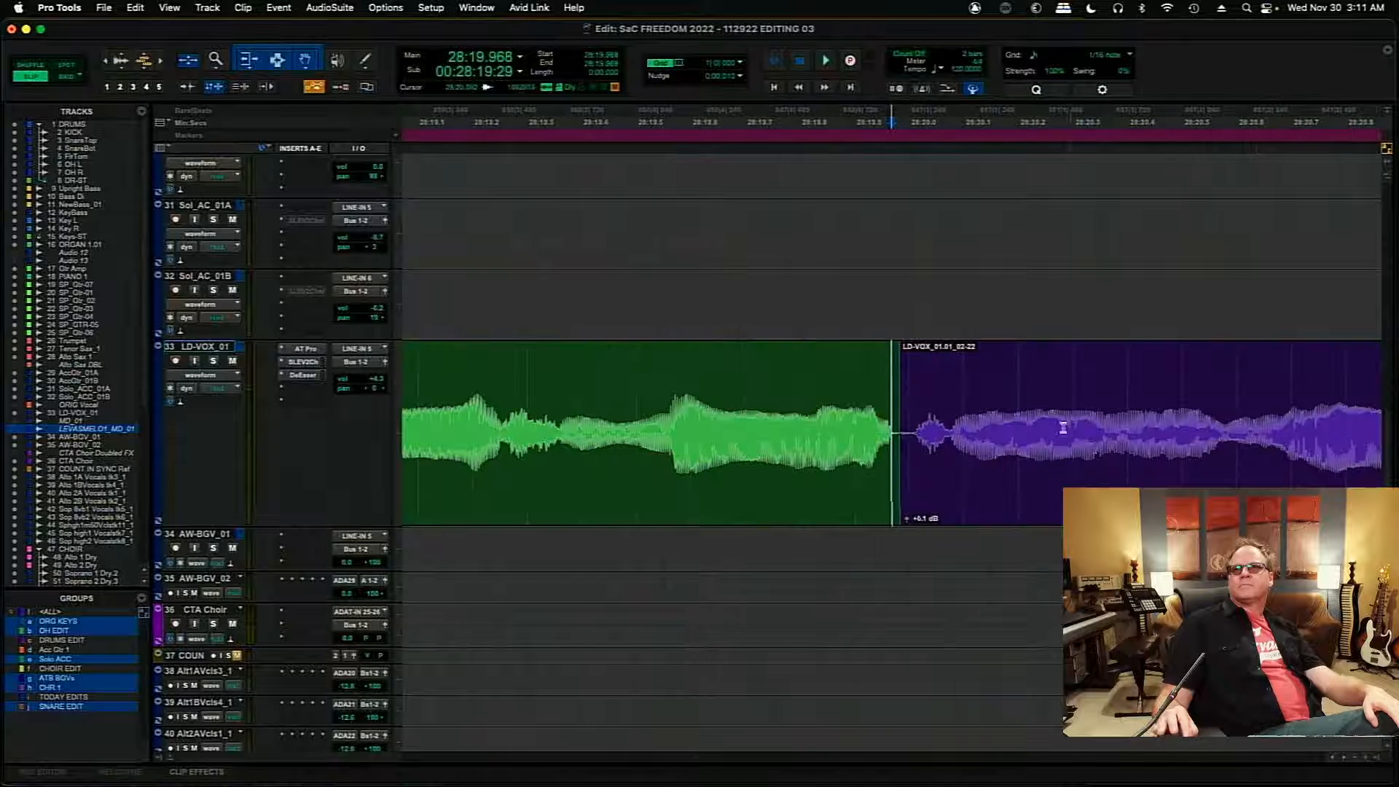
pyautogui.click(883, 419)
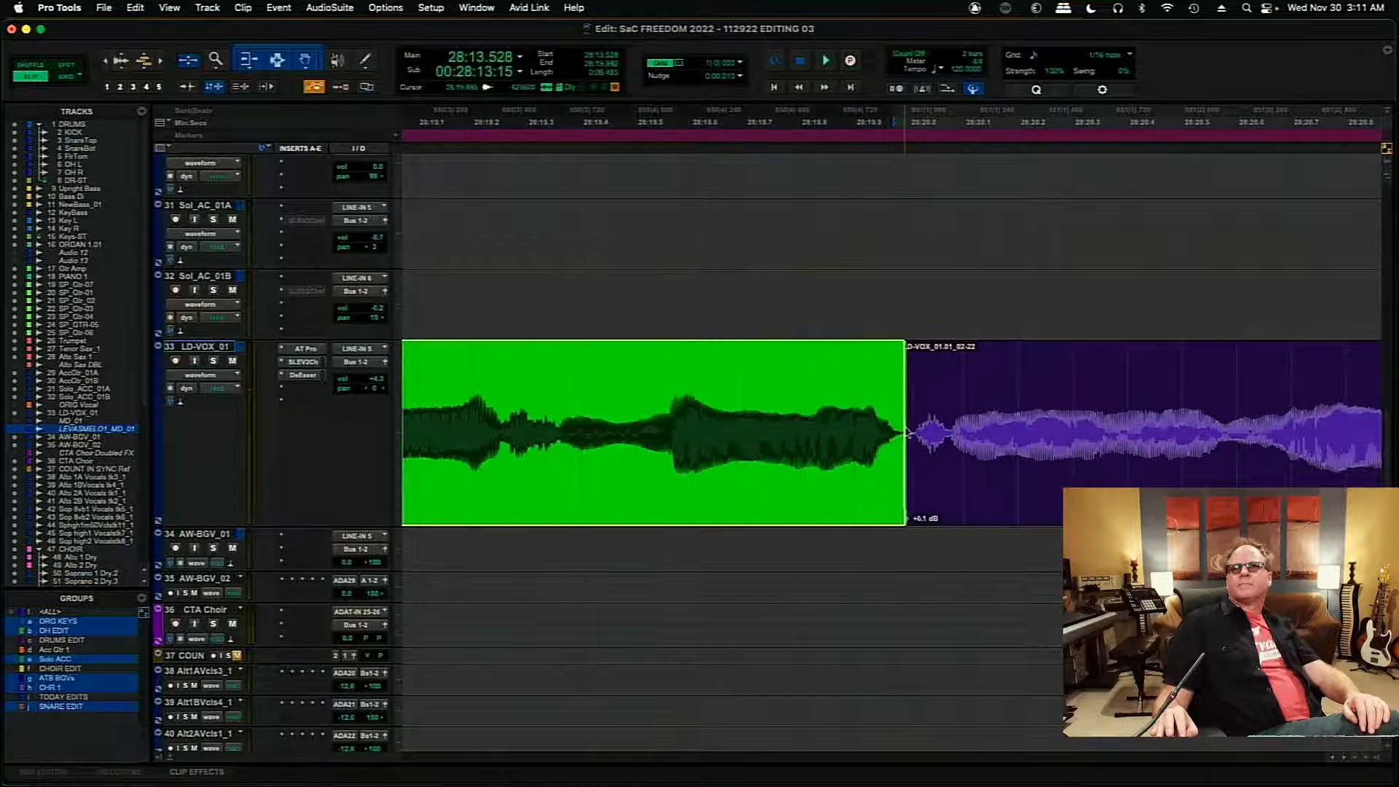
pyautogui.moveTo(904, 497); pyautogui.dragTo(902, 497)
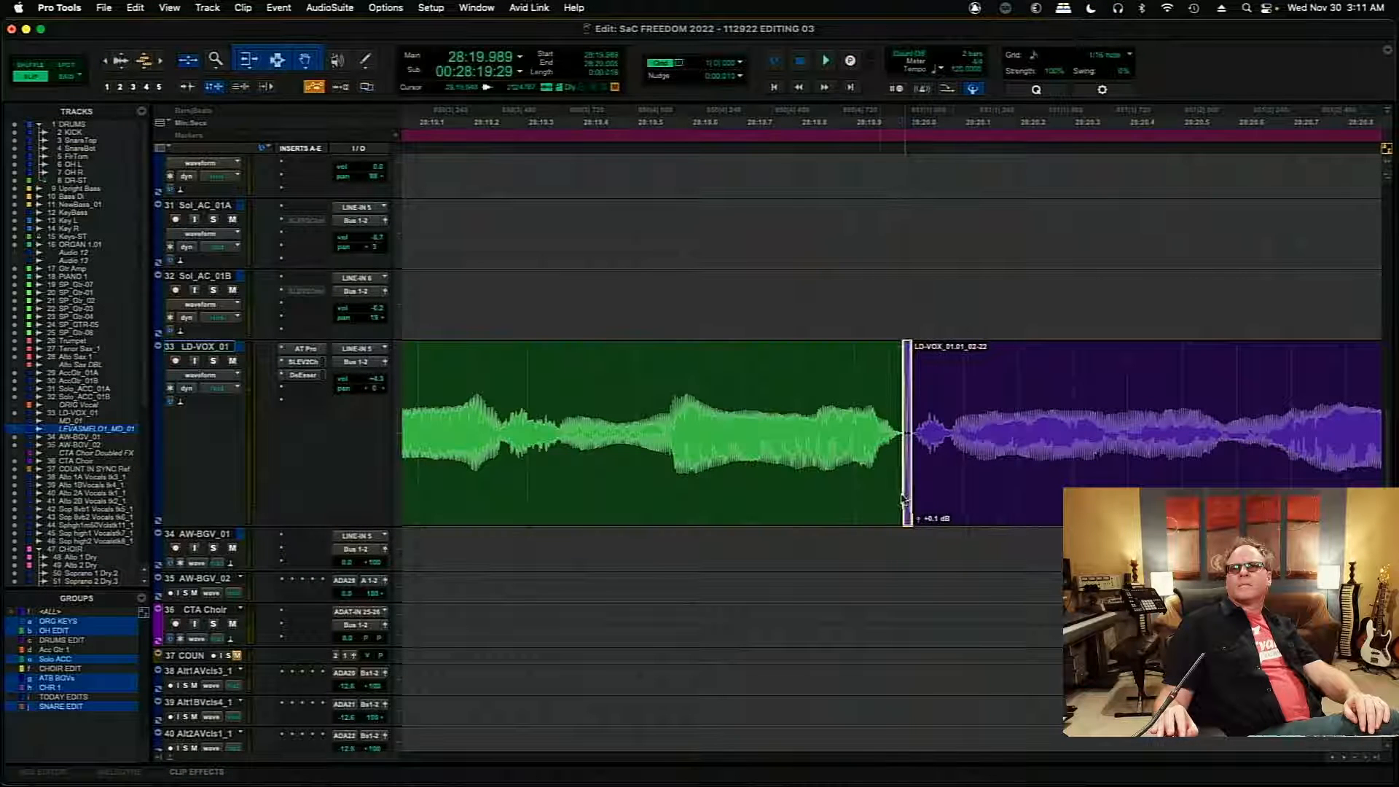
# - Move the 01.01-to-01.09 edit earlier to about 28:21.9 and add a short crossfade across it
pyautogui.click(880, 372)
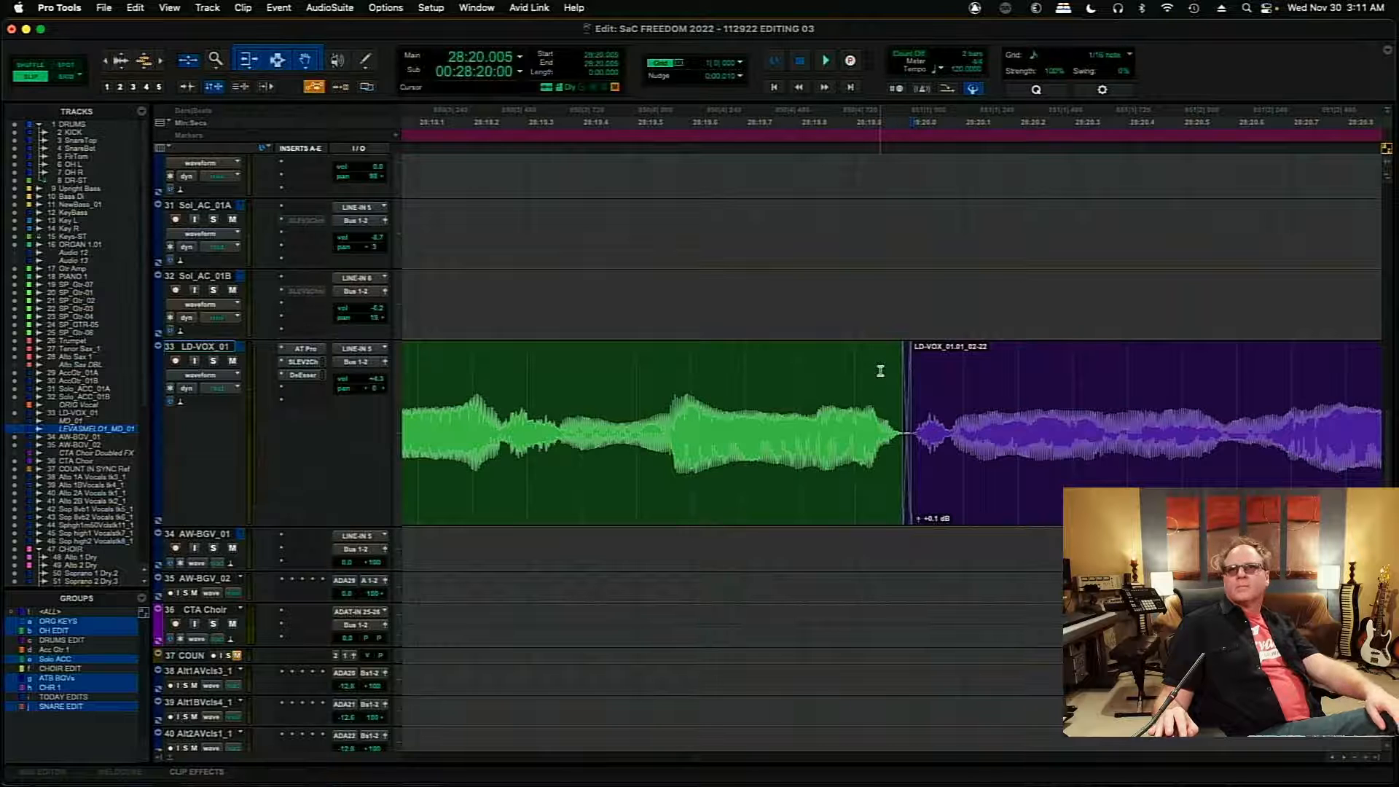
pyautogui.press('Tab')
pyautogui.moveTo(898, 435); pyautogui.dragTo(858, 437)
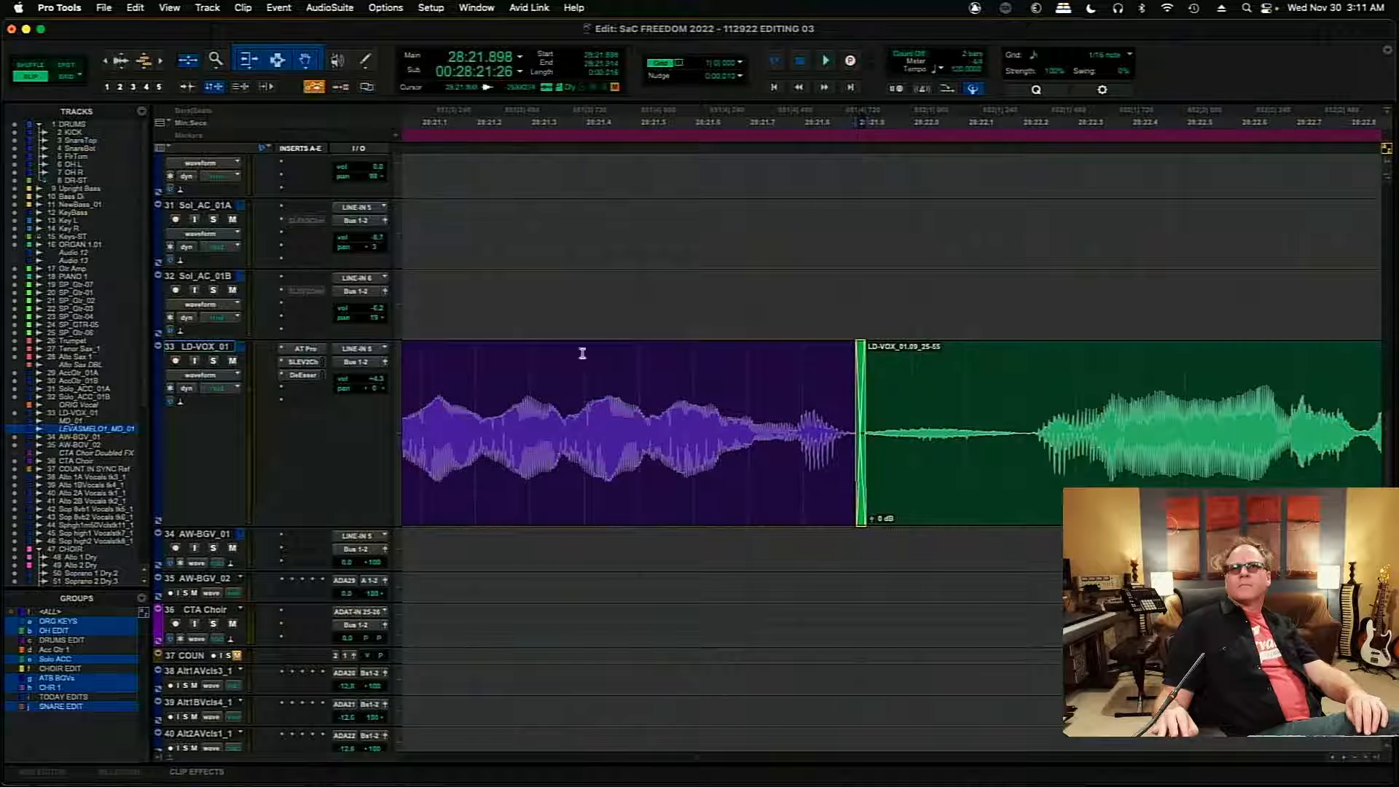
# - Audition the crossfaded 01.01-to-01.09 transition from 28:21.377
pyautogui.click(572, 357)
pyautogui.press('space')
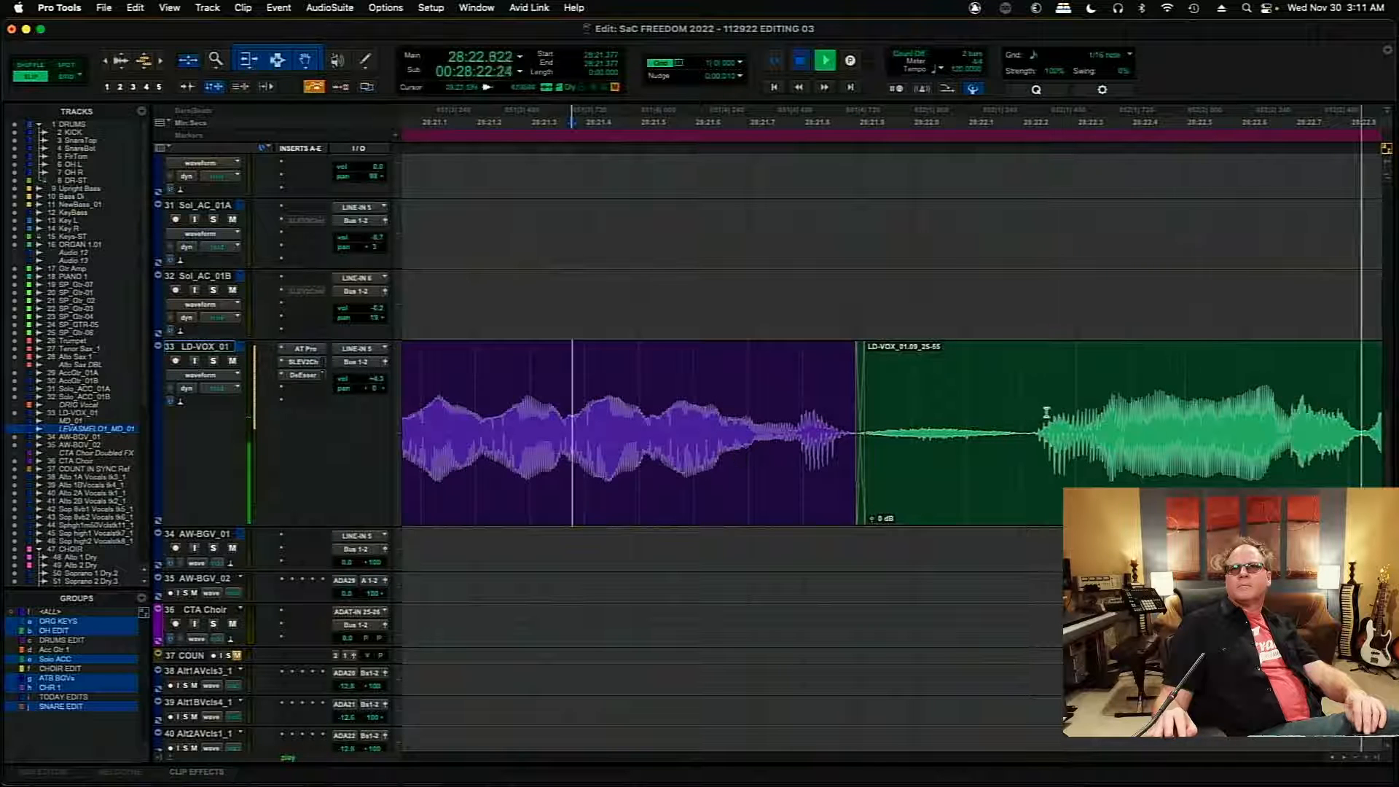
pyautogui.press('space')
# - Add a short crossfade at the 28:25.240 edit, starting from 28:25.232, at the end of the 01.09 clip
pyautogui.click(1052, 396)
pyautogui.press('Tab')
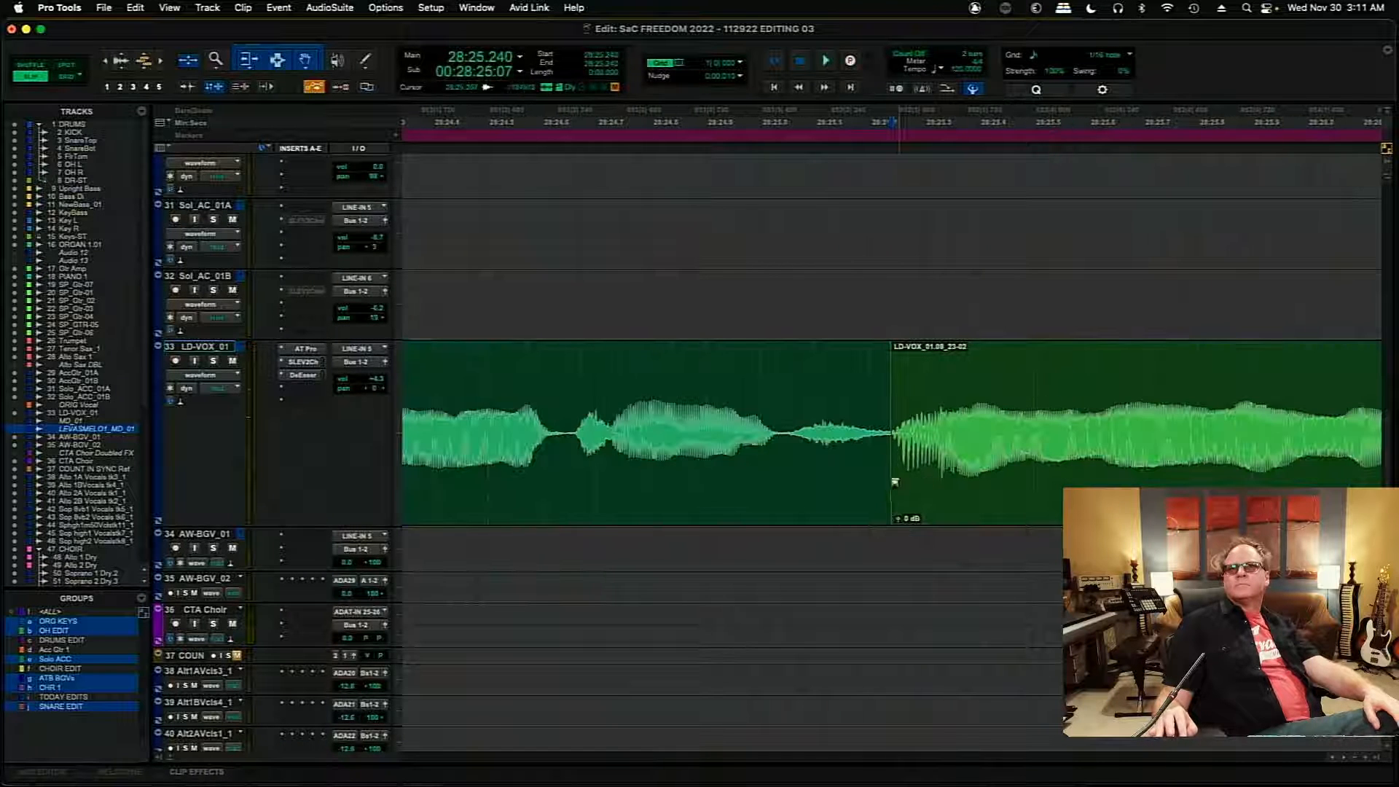
pyautogui.moveTo(896, 504); pyautogui.dragTo(886, 501)
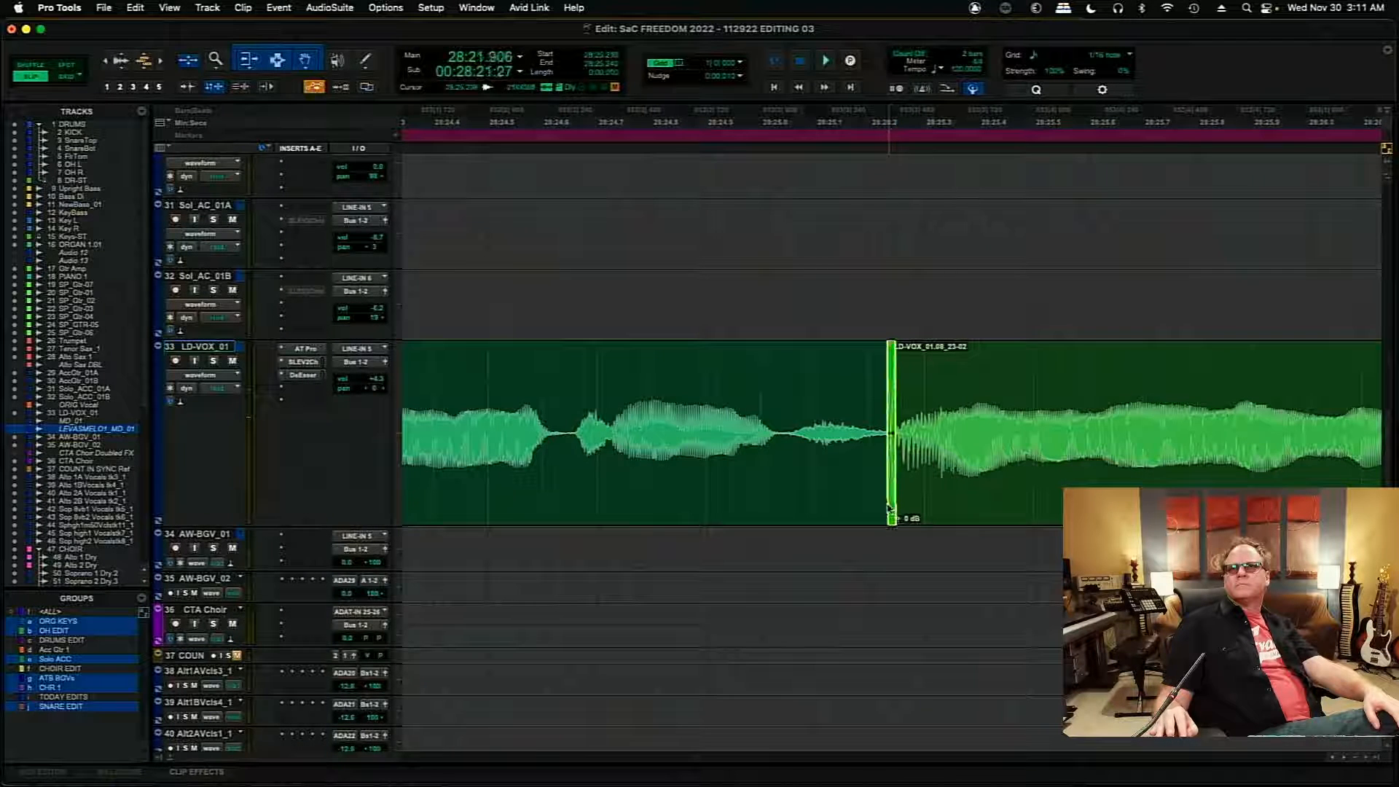
# - Audition the crossfade at the 28:25.24 edit, starting from 28:24.796 and continuing into the final held note
pyautogui.click(649, 375)
pyautogui.press('space')
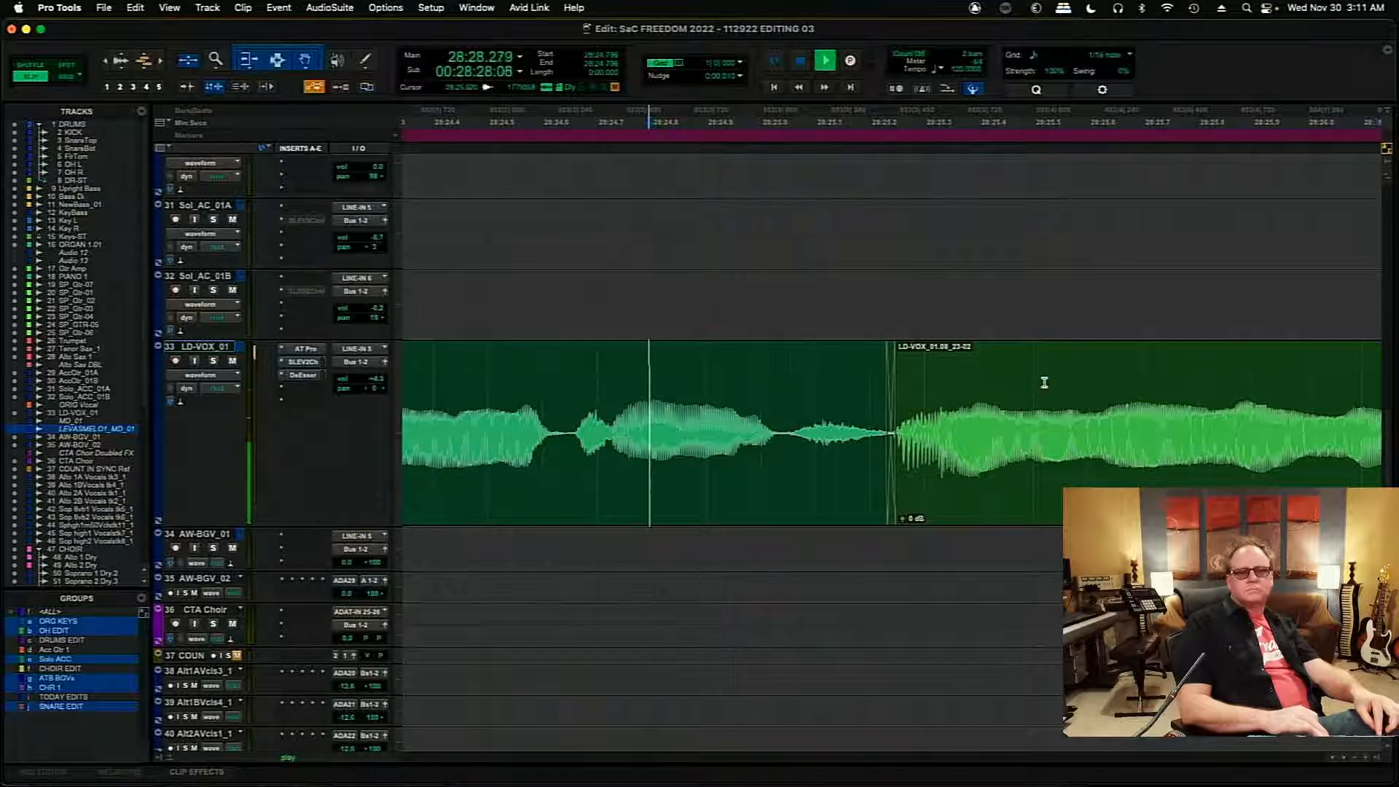
pyautogui.press('r')
pyautogui.press('r')
pyautogui.press('r')
pyautogui.press('r')
pyautogui.press('r')
pyautogui.press('r')
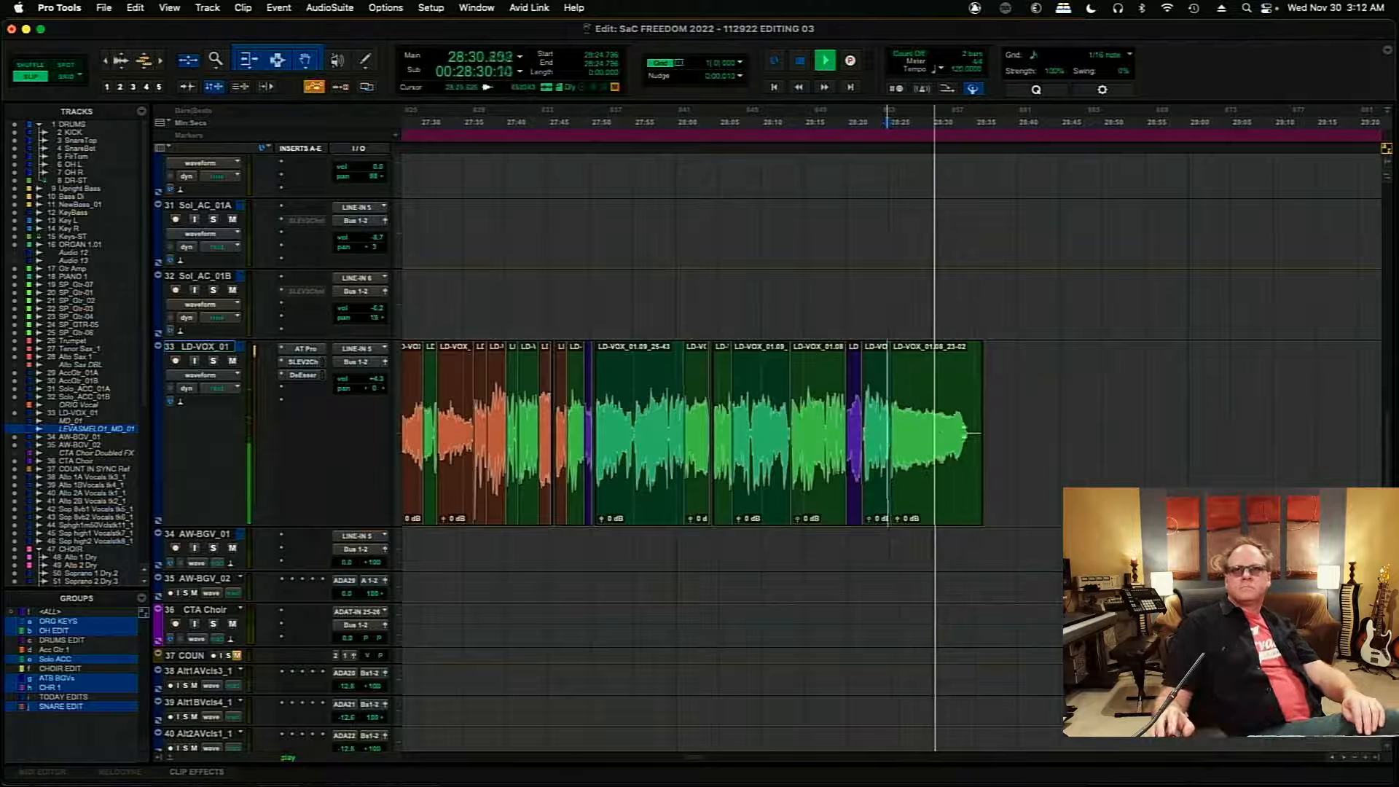
# - Add a fade-out over the silent tail of the final LD-VOX_01 clip, from about 28:34.4 to its end
pyautogui.click(987, 425)
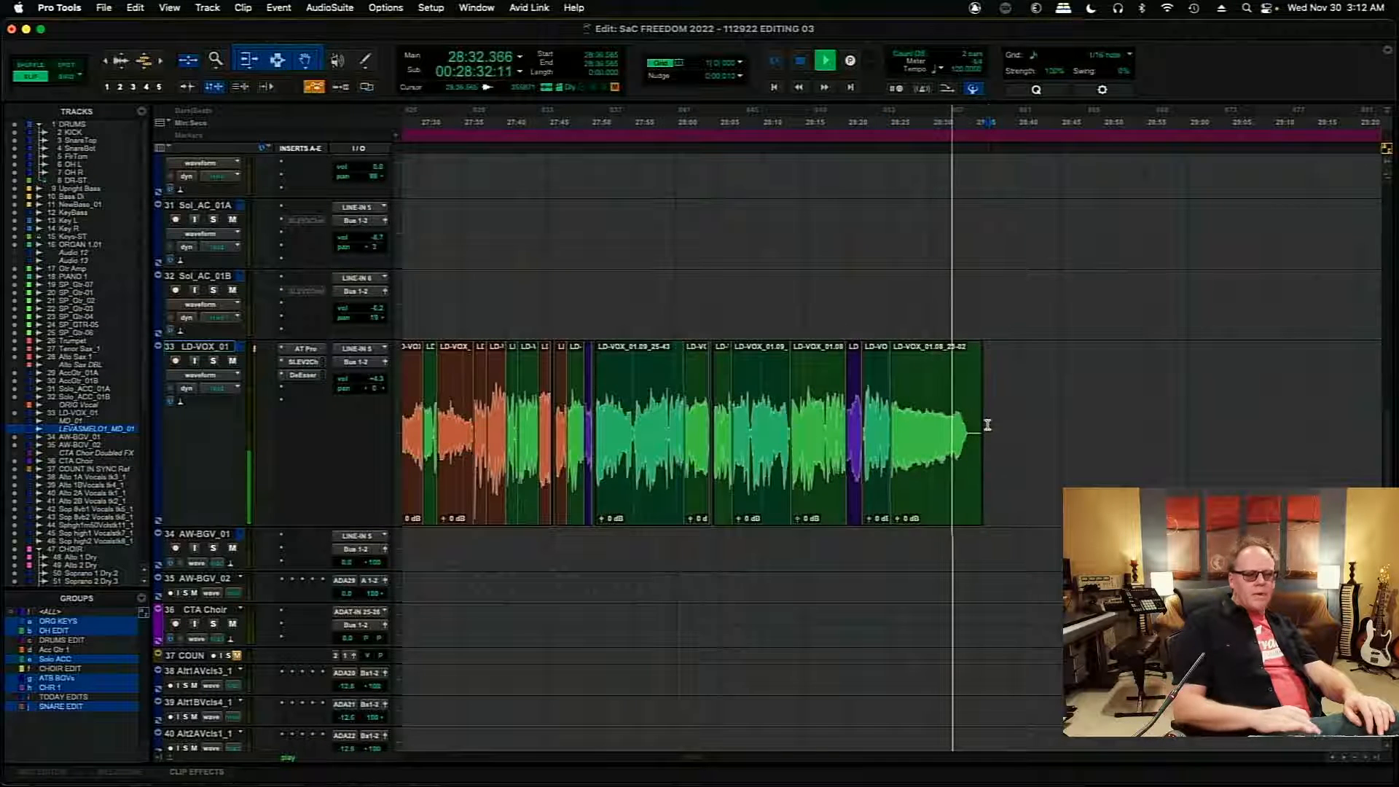
pyautogui.press('t')
pyautogui.press('t')
pyautogui.press('t')
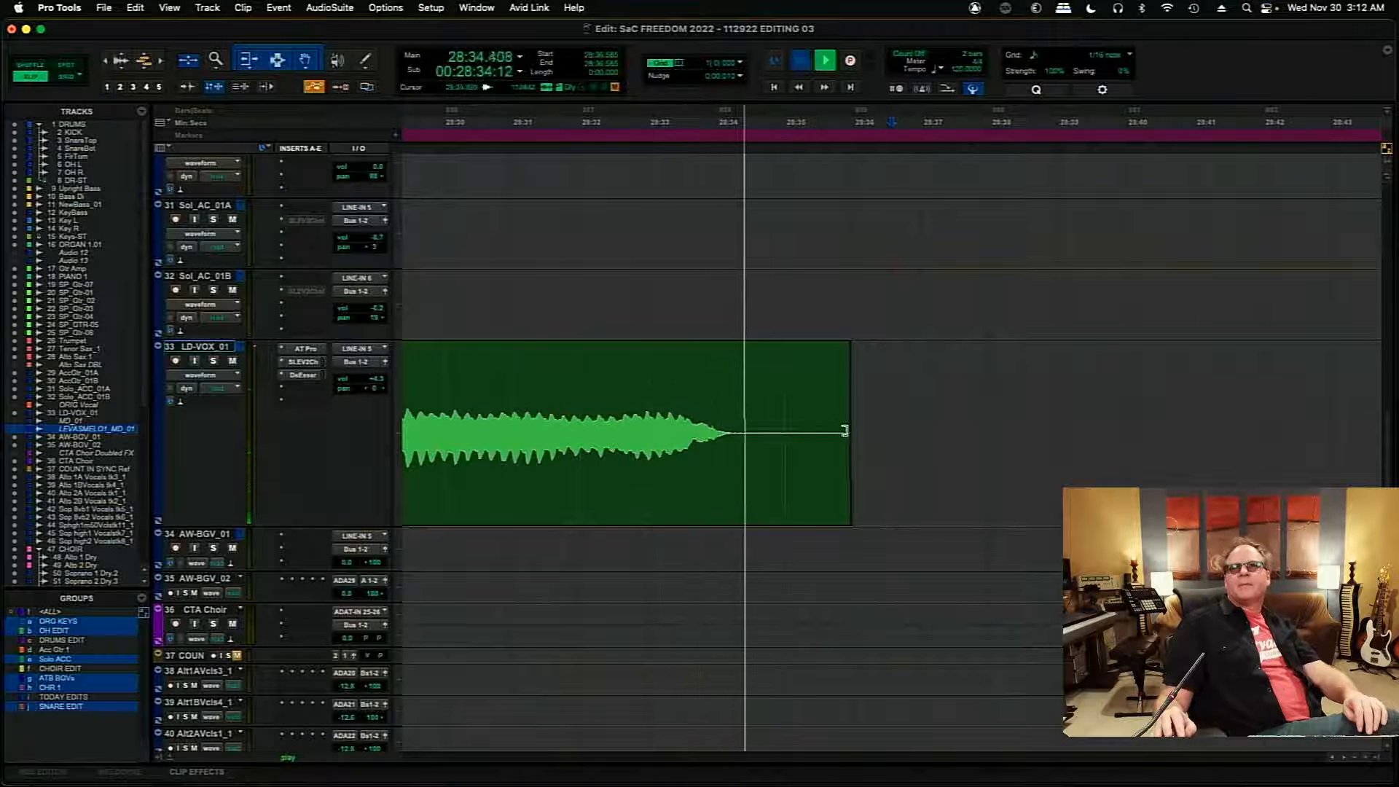
pyautogui.press('space')
pyautogui.moveTo(844, 430)
pyautogui.mouseDown()
pyautogui.moveTo(799, 408)
pyautogui.moveTo(794, 379)
pyautogui.moveTo(741, 366)
pyautogui.mouseUp()
# - Remove the FIX THIS marker between the BATTLE HYMN and LIFT EVERY VOICE AND SING markers
pyautogui.press('r')
pyautogui.press('r')
pyautogui.press('r')
pyautogui.press('r')
pyautogui.press('r')
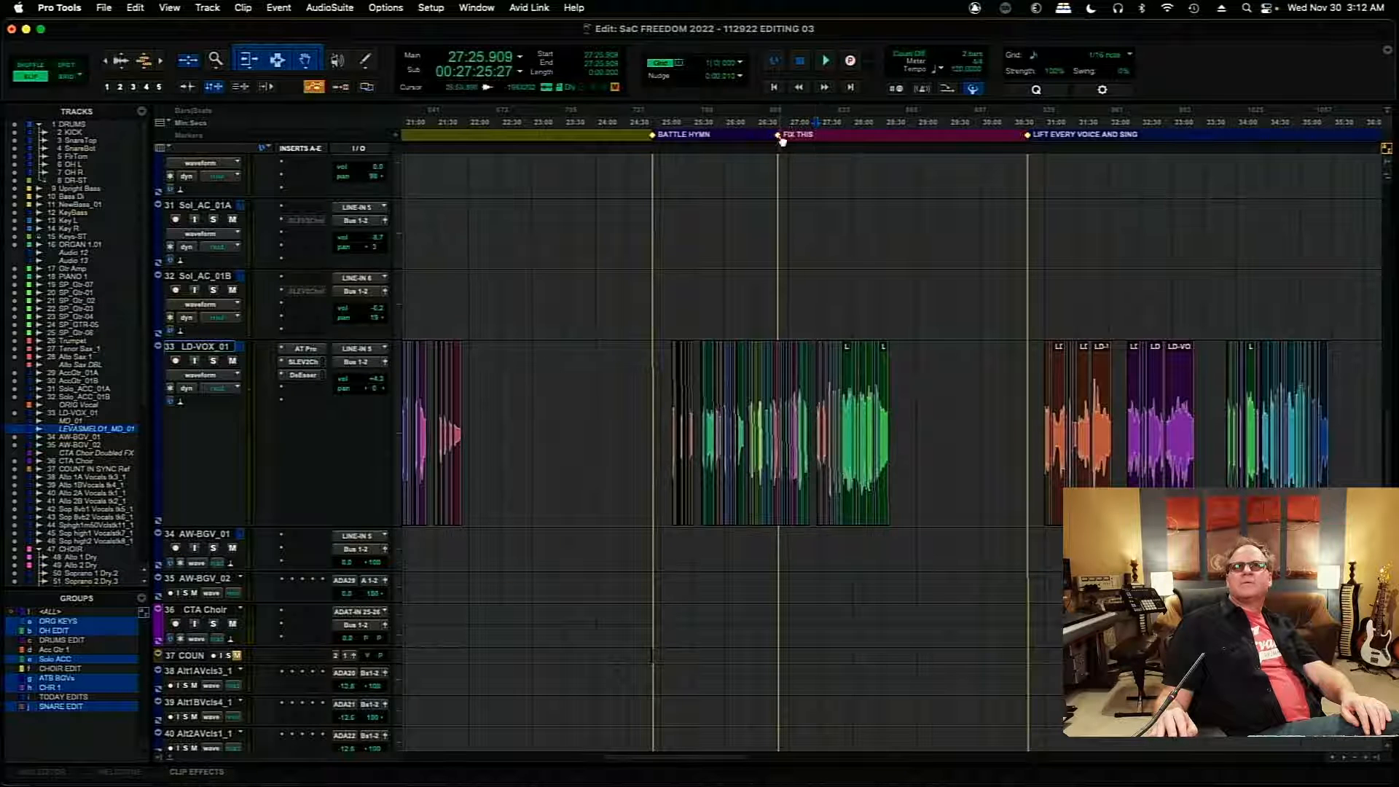
pyautogui.moveTo(781, 141); pyautogui.dragTo(833, 217)
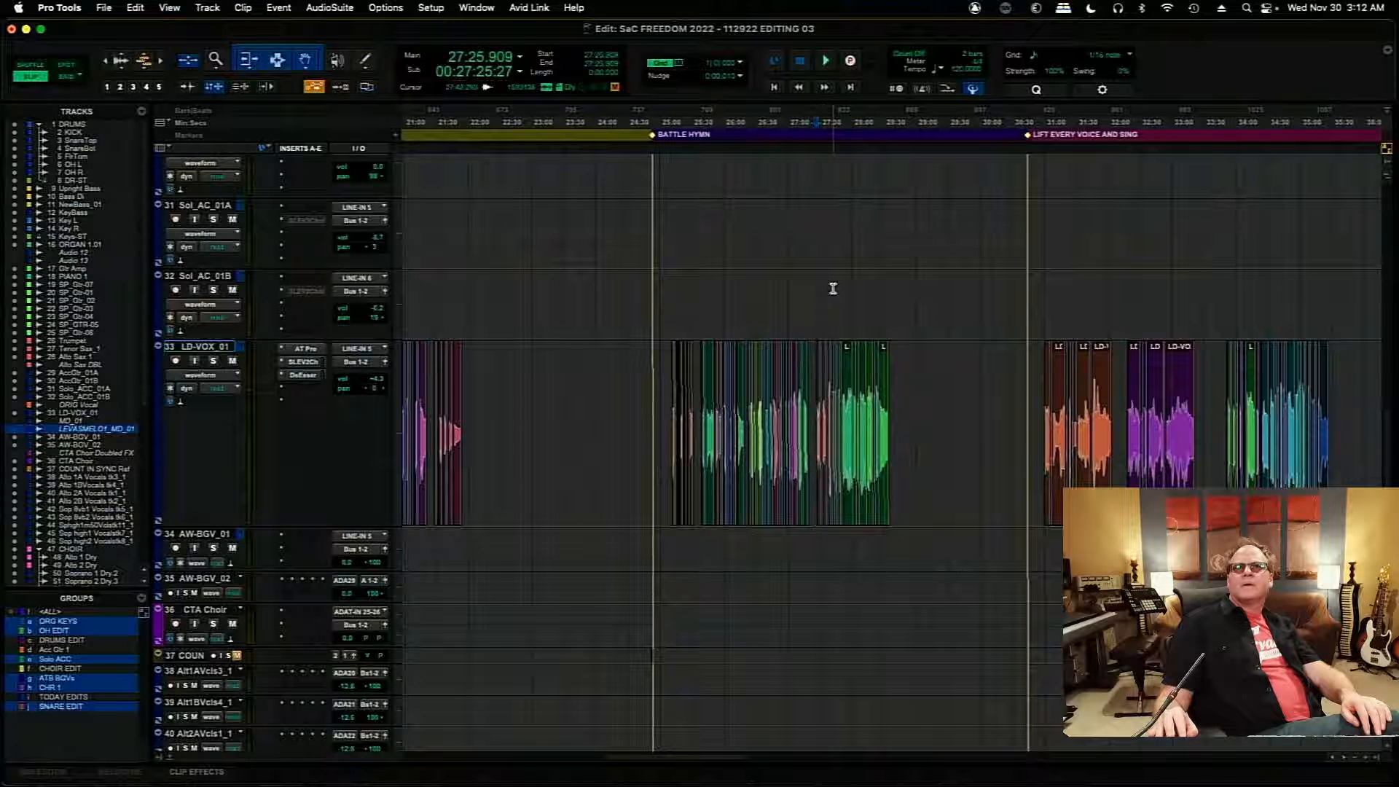
# - Audition the LD-VOX_01 comp from 27:25.909, just before the phrase beginning with the 01.05 clip
pyautogui.press('t')
pyautogui.press('t')
pyautogui.press('t')
pyautogui.press('t')
pyautogui.press('t')
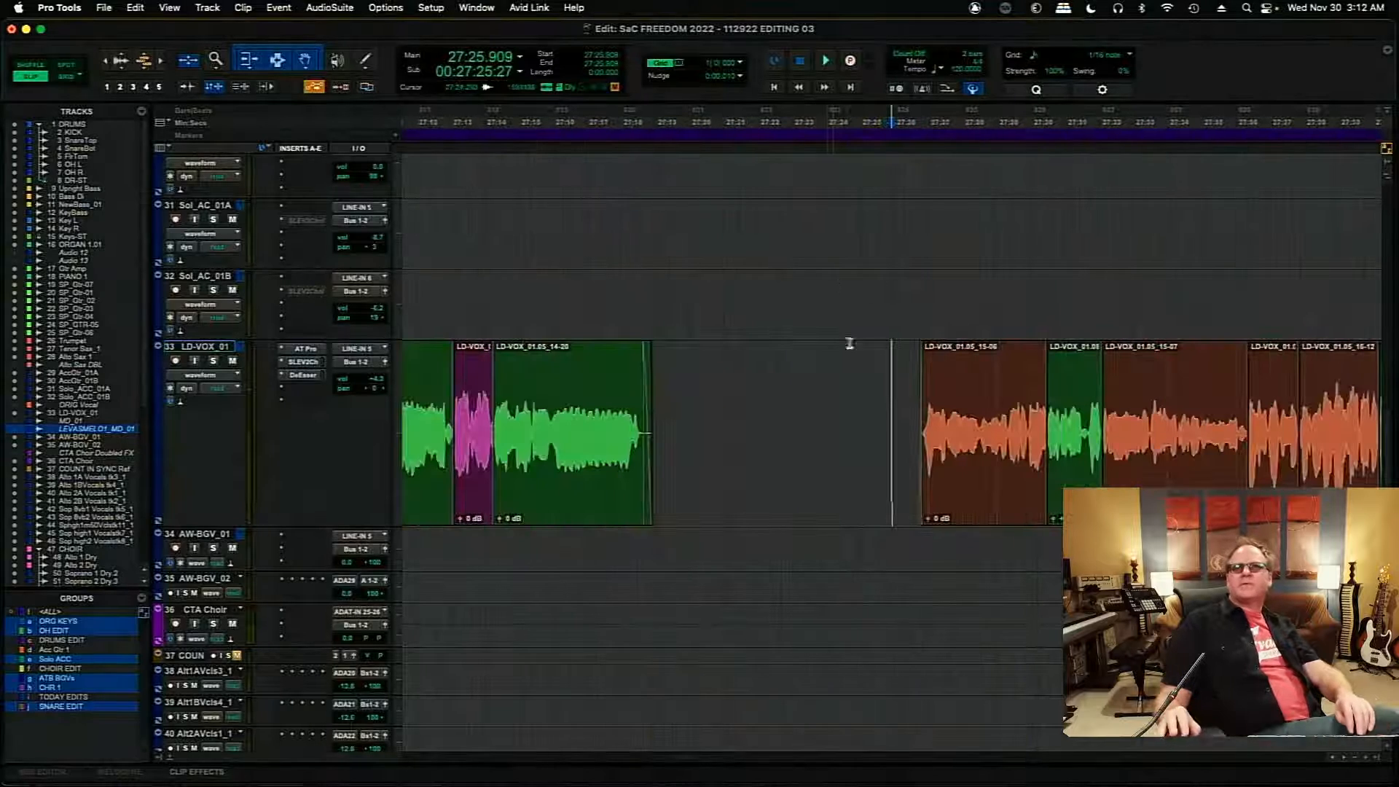
pyautogui.press('space')
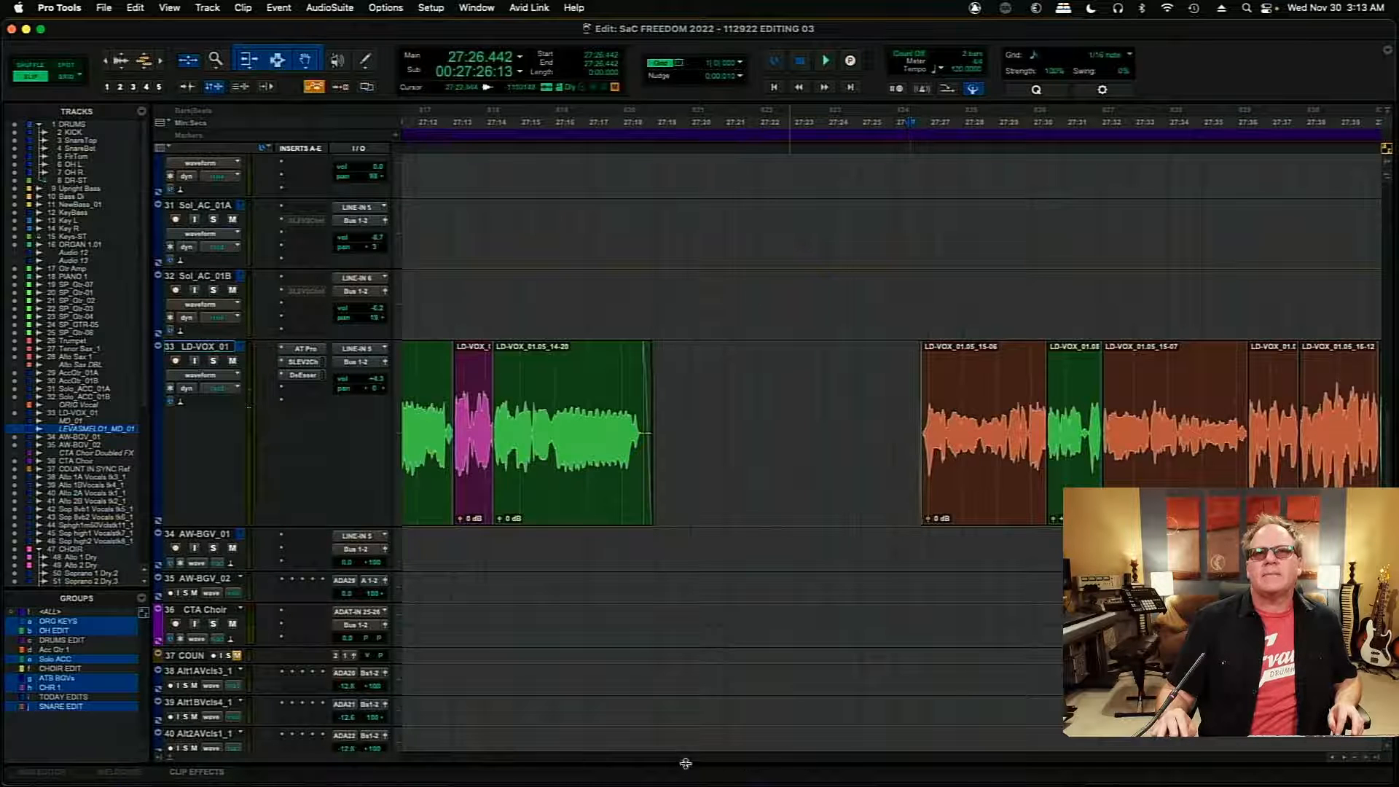
# - Audition the middle of the LD-VOX_01 comp from 27:51.509 and again from 27:47.669
pyautogui.moveTo(686, 758); pyautogui.dragTo(691, 763)
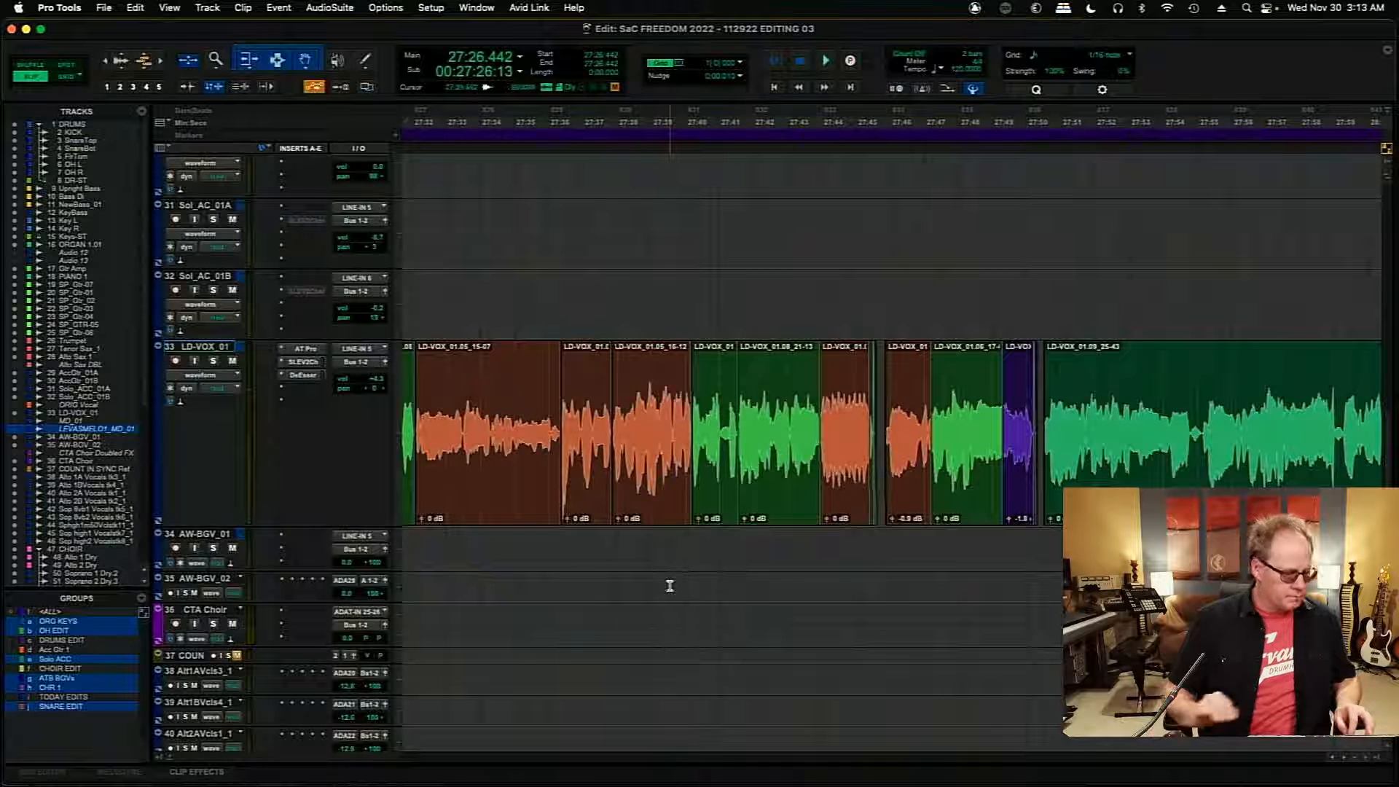
pyautogui.press('r')
pyautogui.press('r')
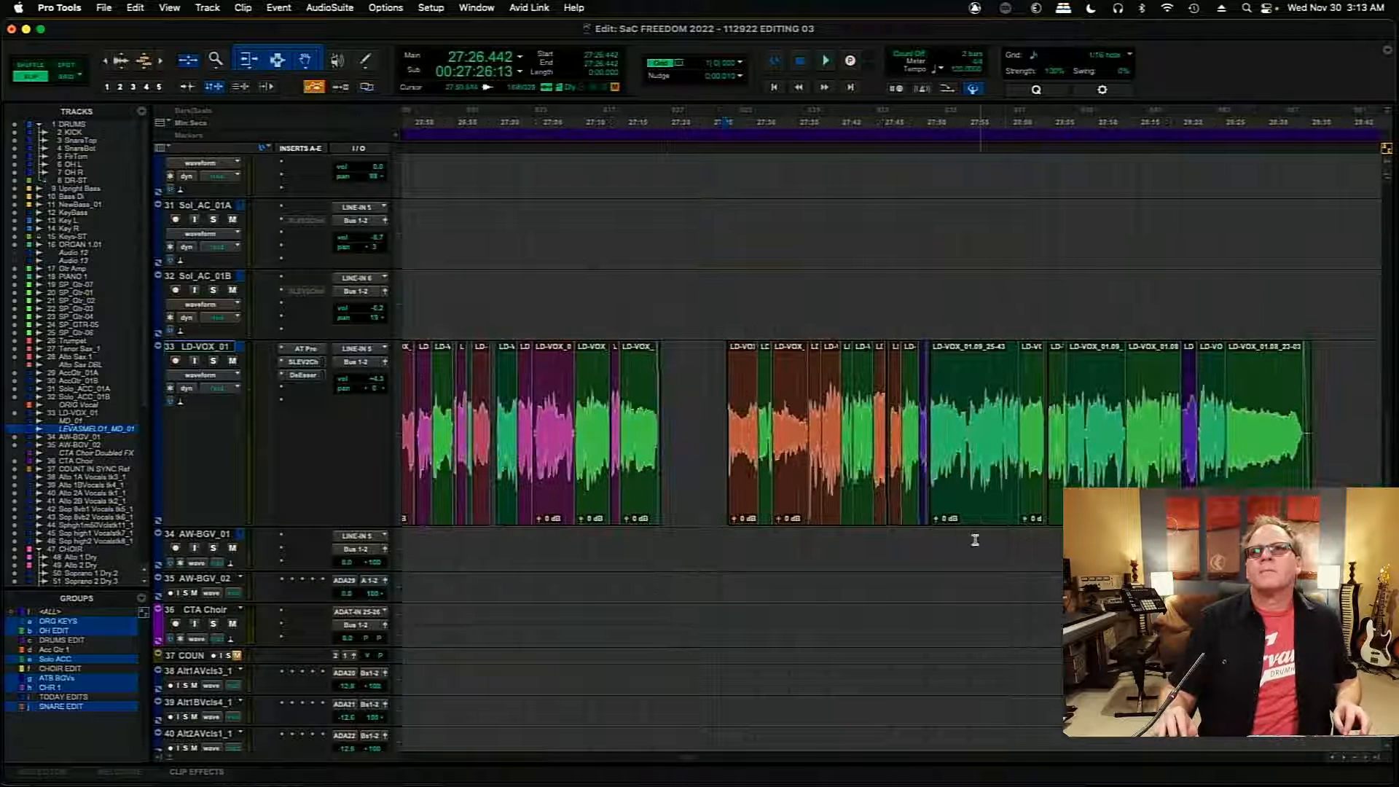
pyautogui.press('space')
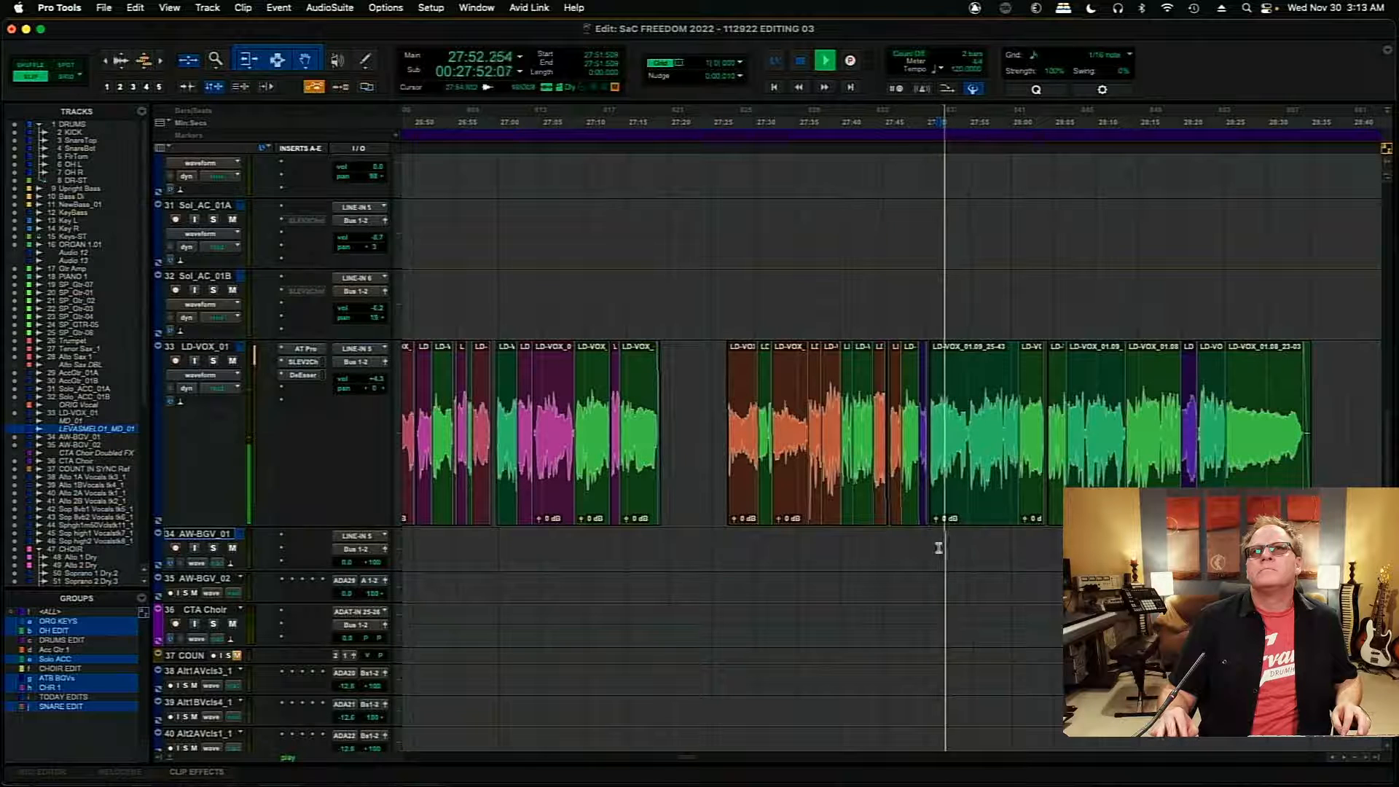
pyautogui.click(905, 546)
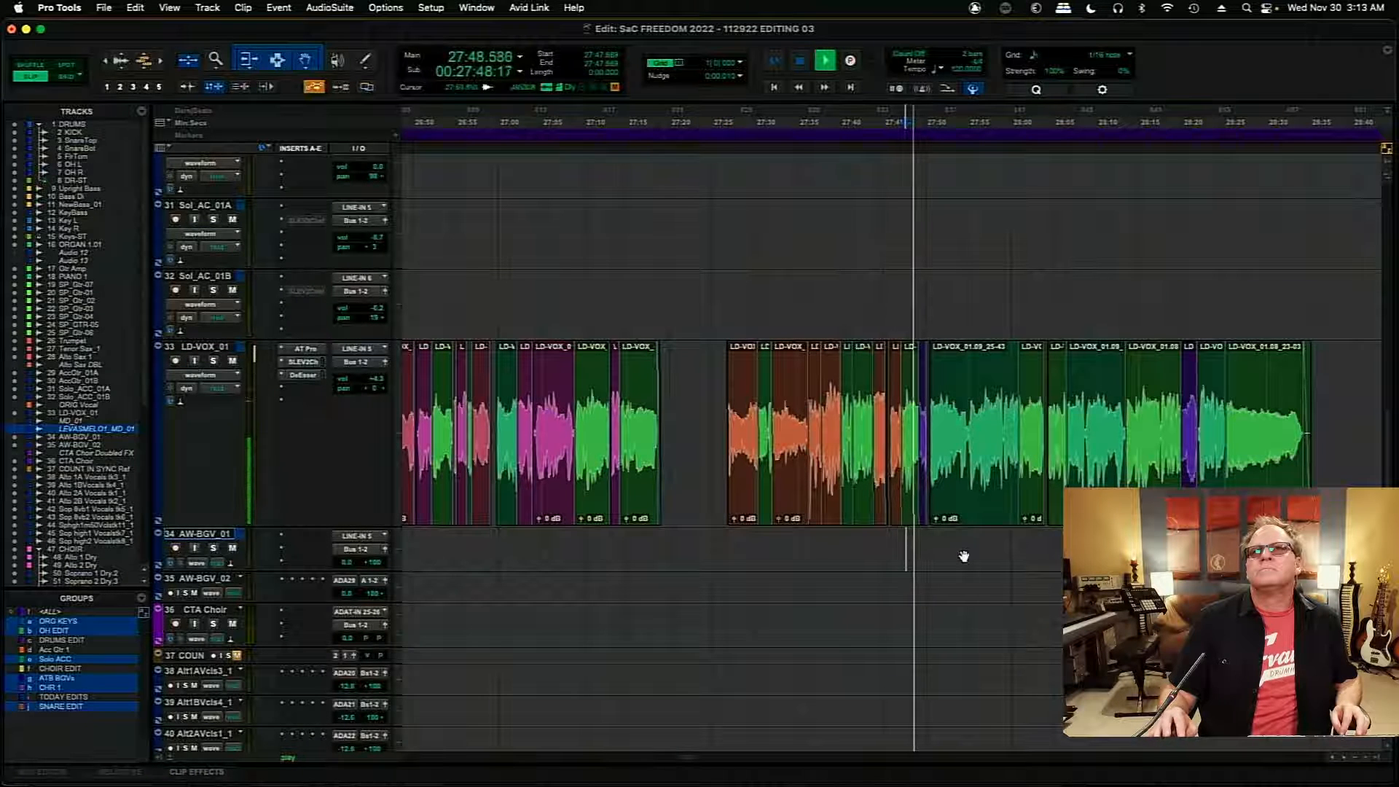
pyautogui.press('t')
pyautogui.press('t')
pyautogui.press('t')
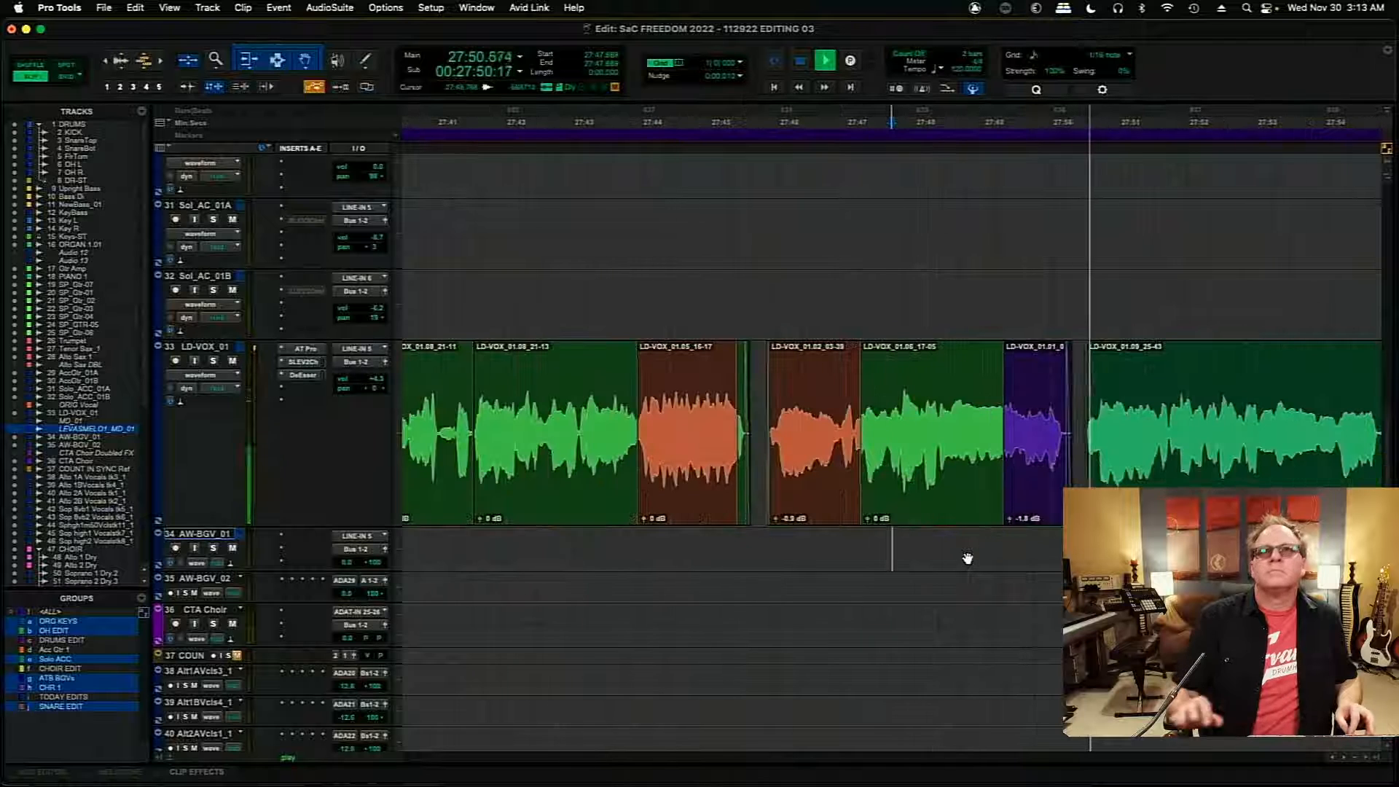
# - Play the lead vocal from 27:43.669, restart from 27:41.749 and listen through to about 28:29
pyautogui.click(619, 548)
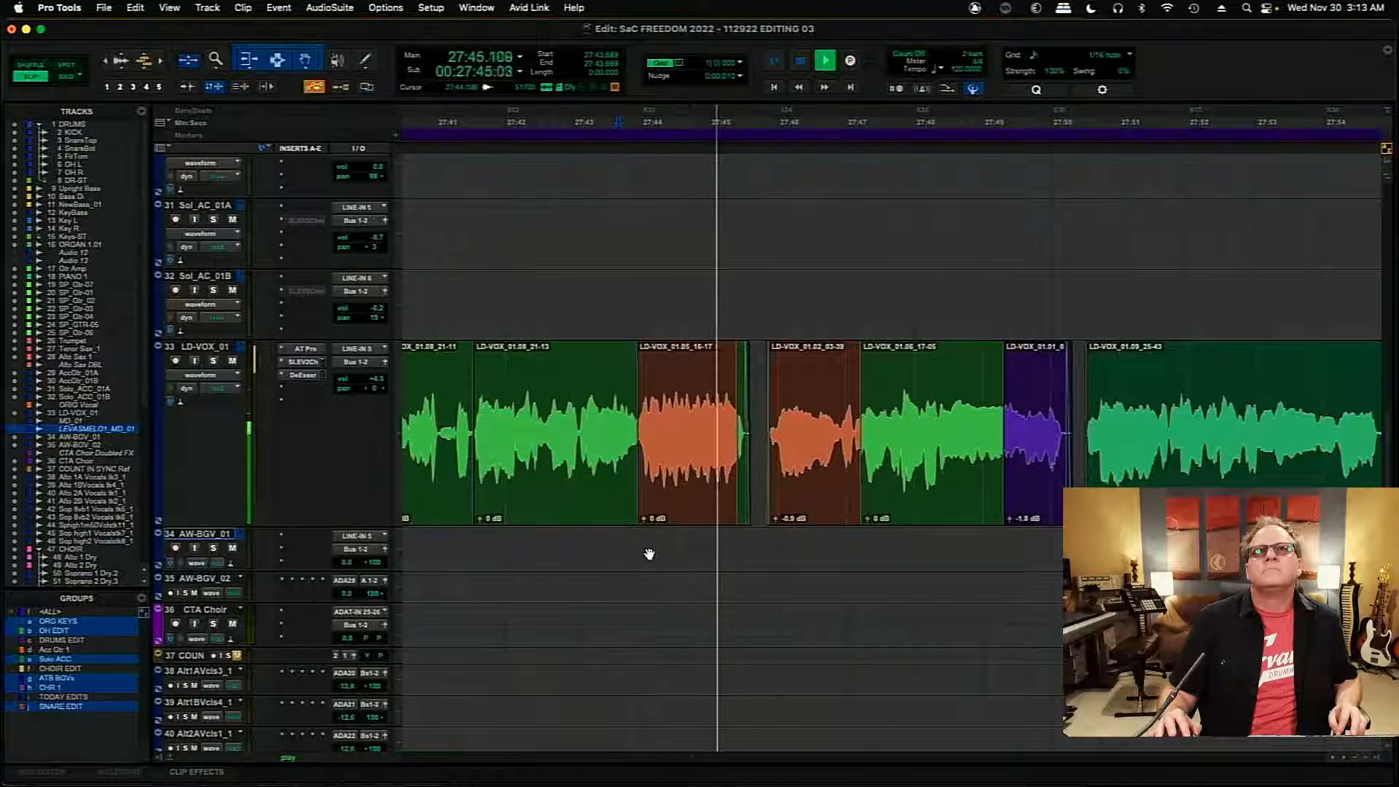
pyautogui.click(487, 547)
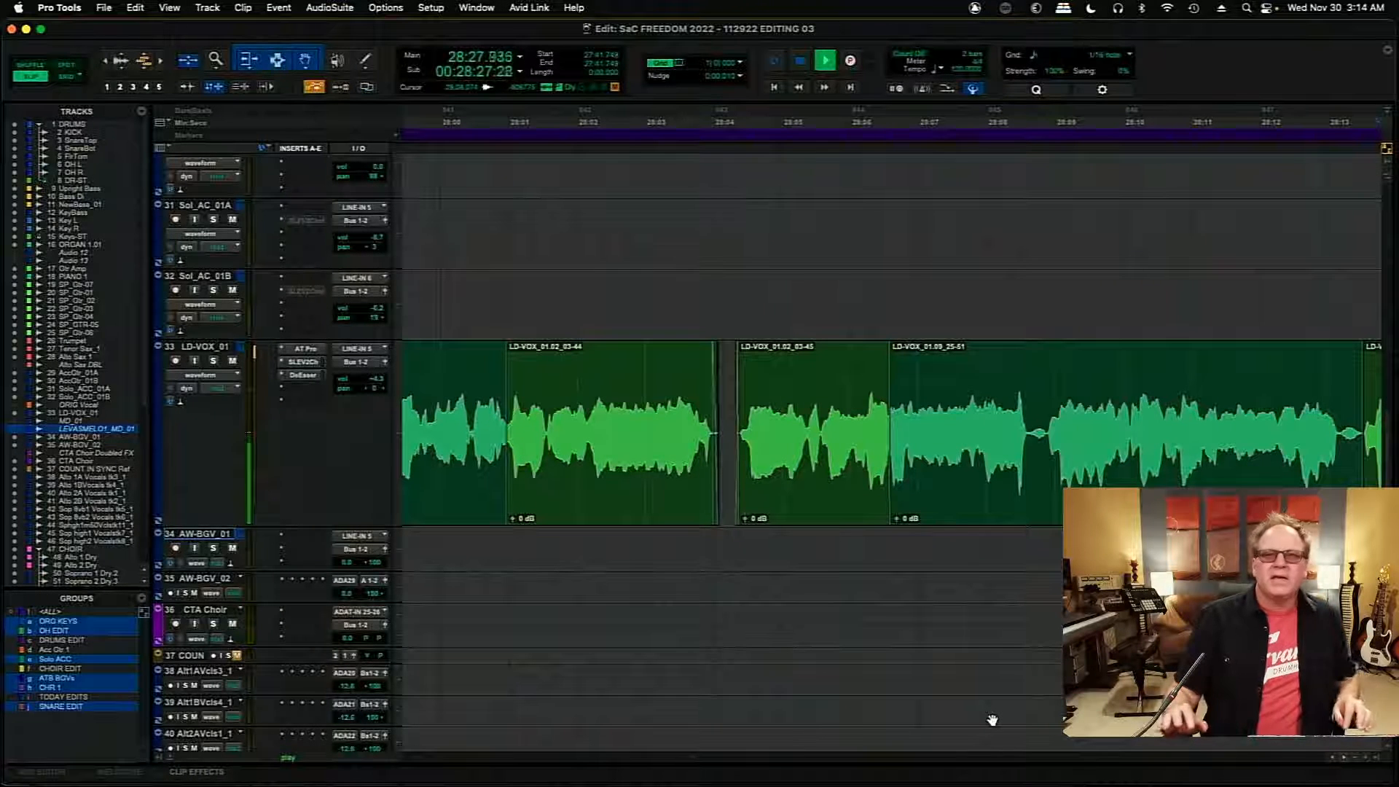
pyautogui.press('r')
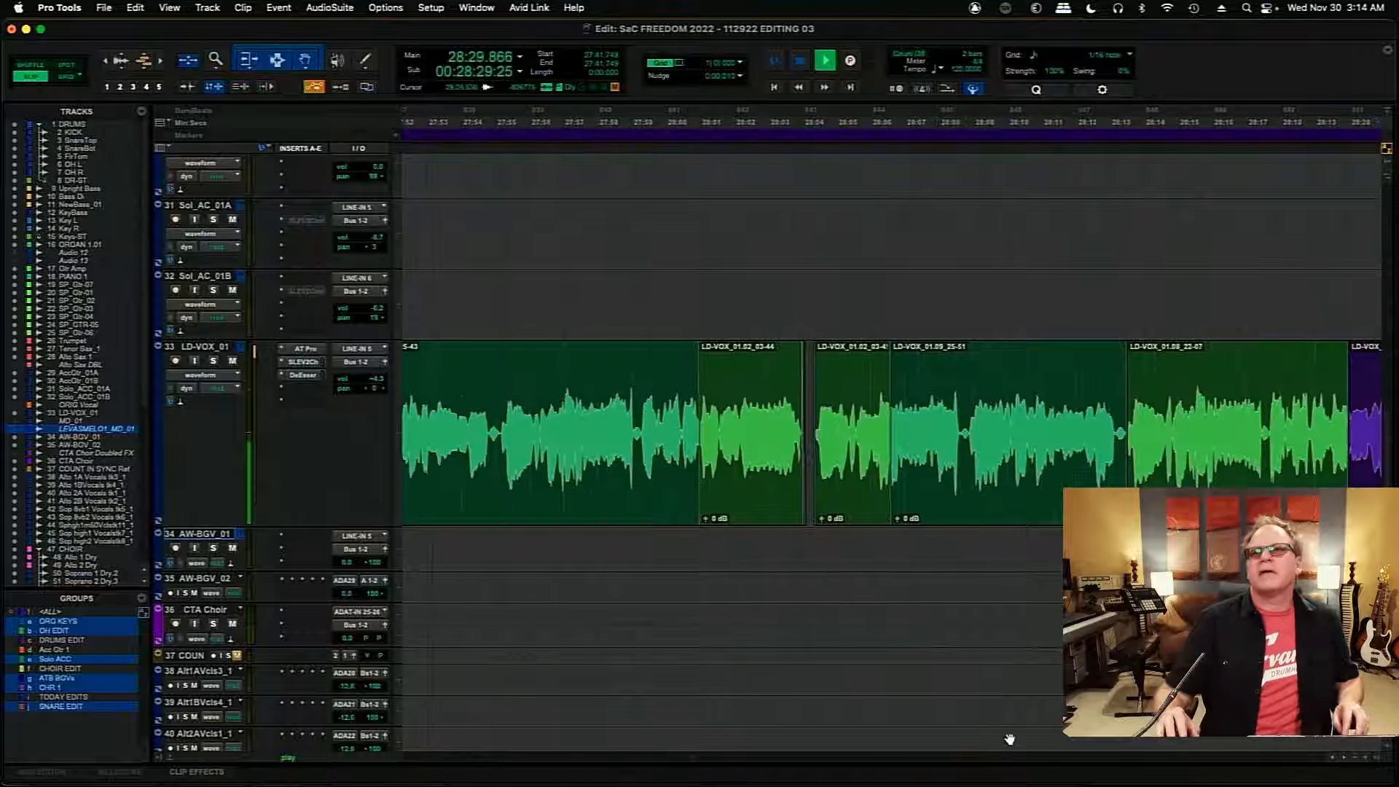
pyautogui.press('space')
# - Play the comp from 28:14.933 and raise the clip gain of the purple 01.01 clip to +0.9 dB
pyautogui.hscroll(10, 1347, 761)
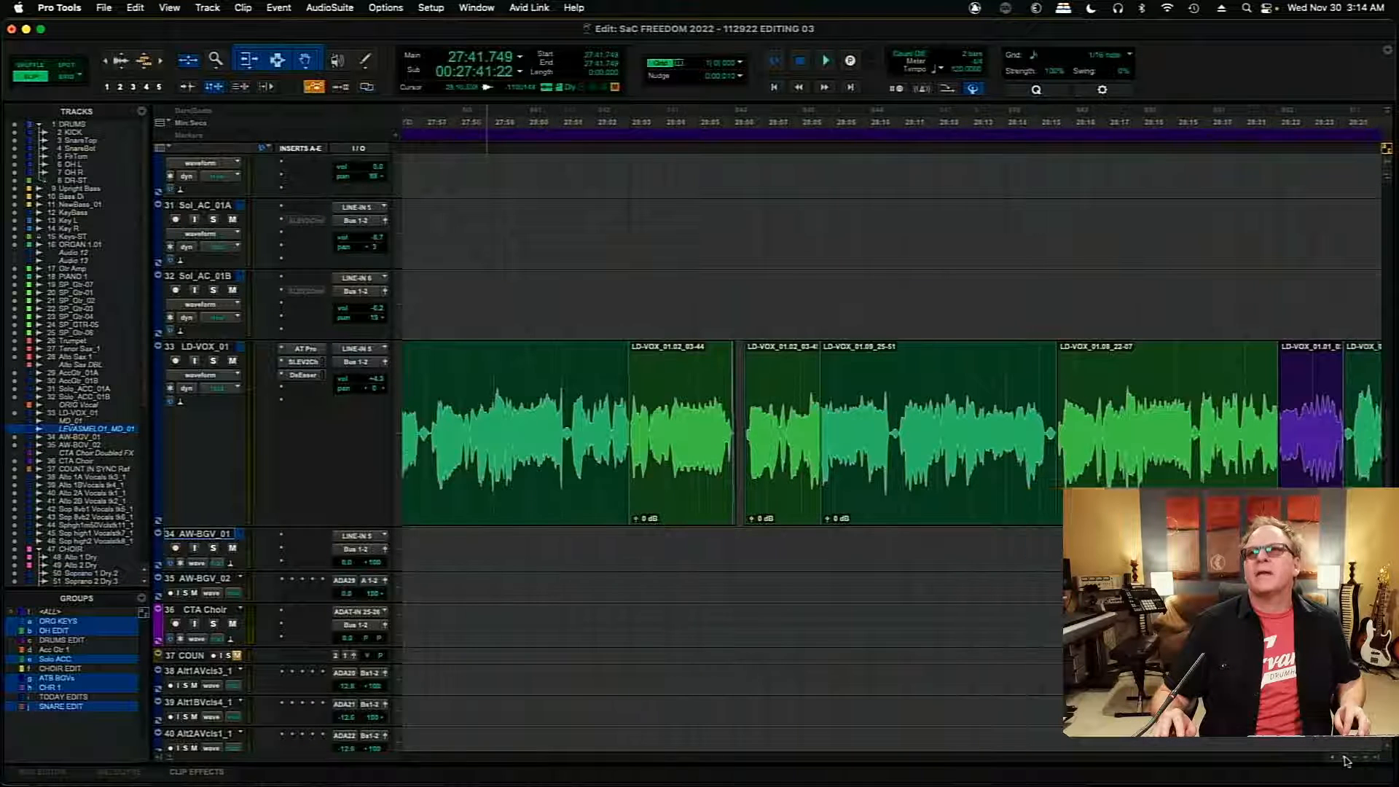
pyautogui.hscroll(5, 1347, 761)
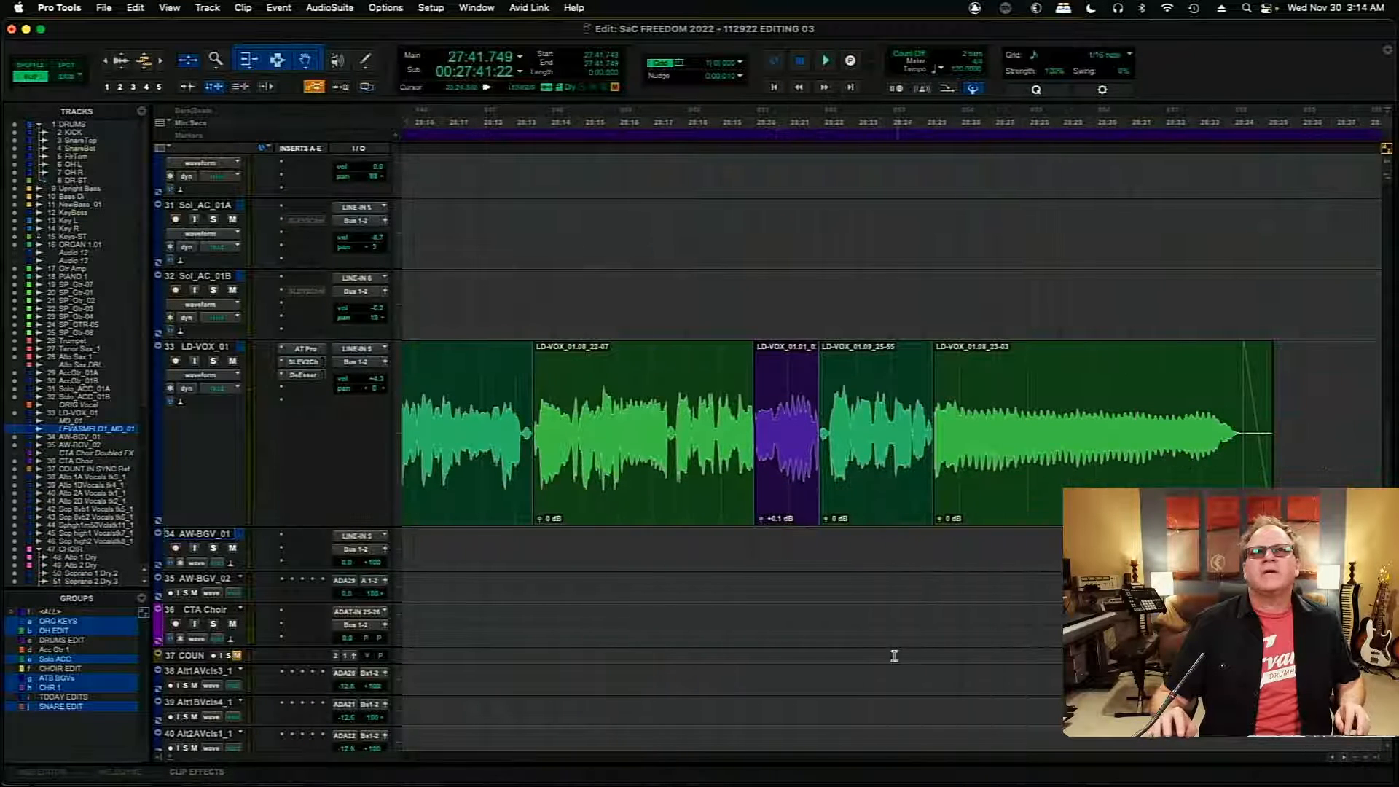
pyautogui.click(585, 541)
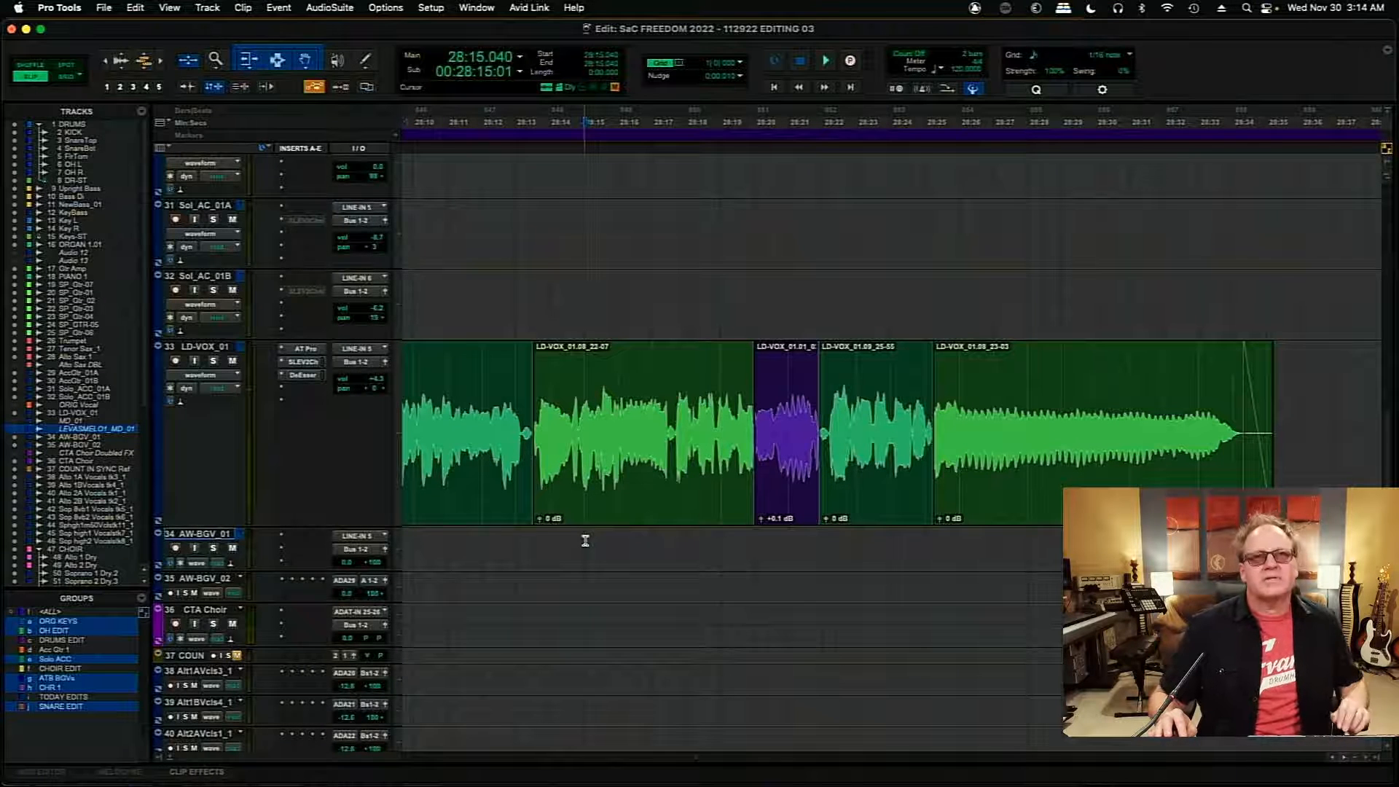
pyautogui.press('space')
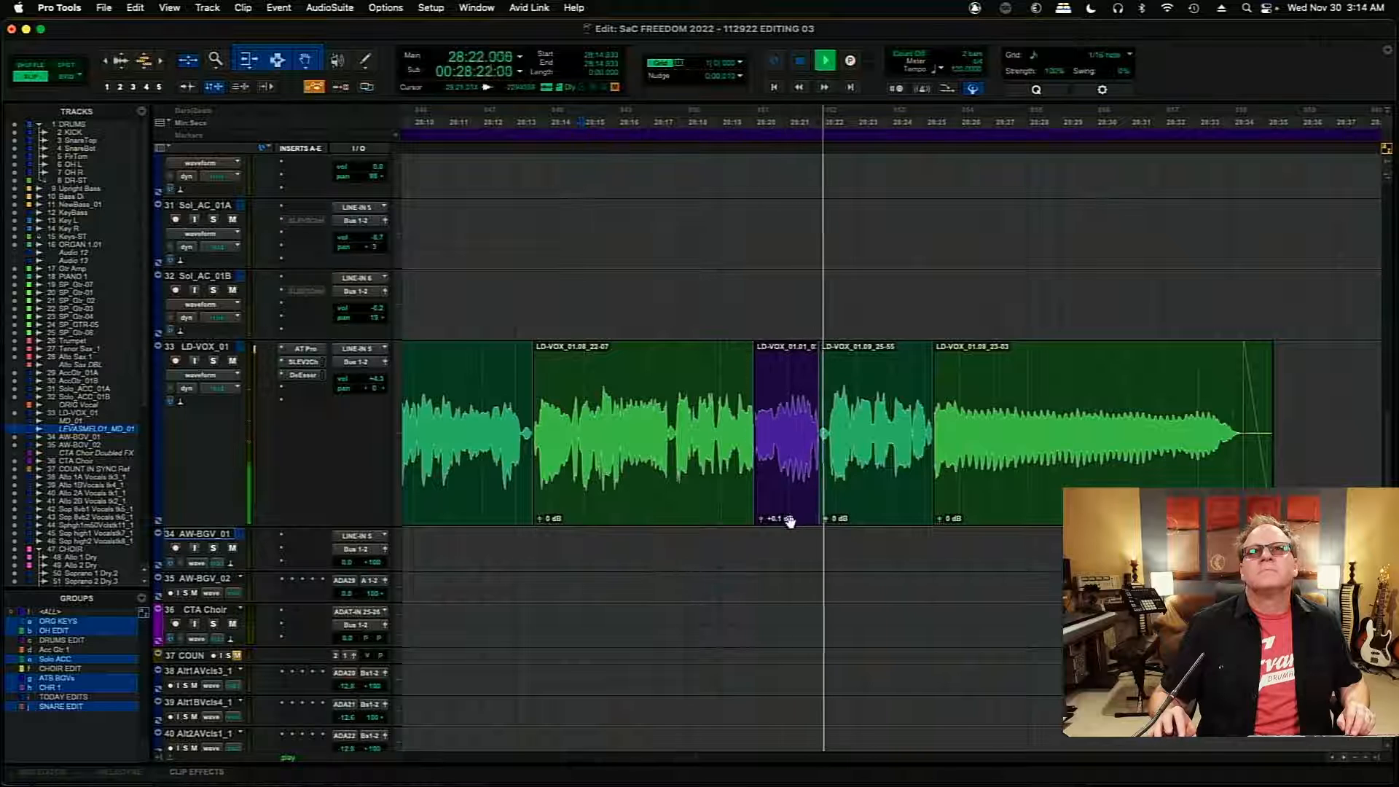
pyautogui.press('space')
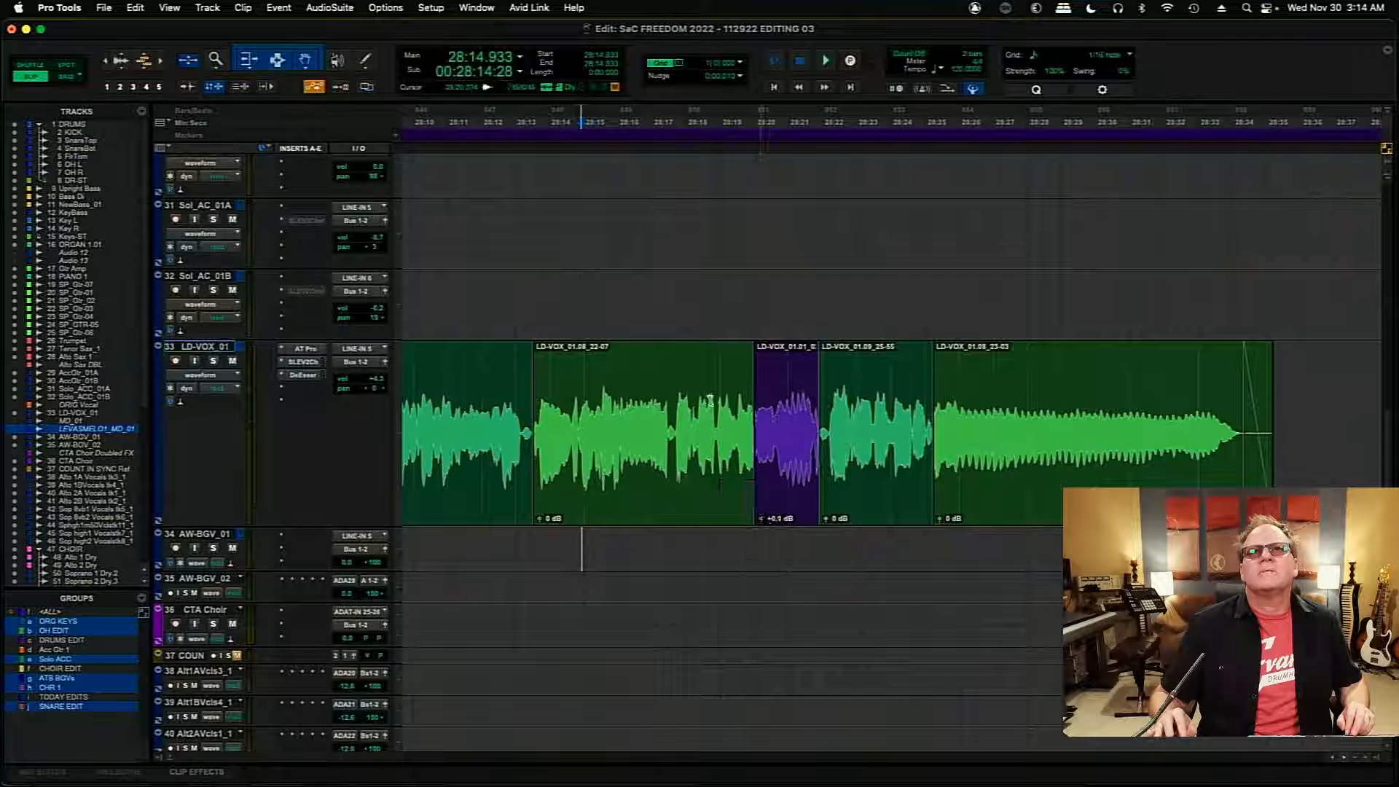
# - Audition the gain-adjusted 01.01 clip from 28:18.496 through to the end of the comp
pyautogui.press('space')
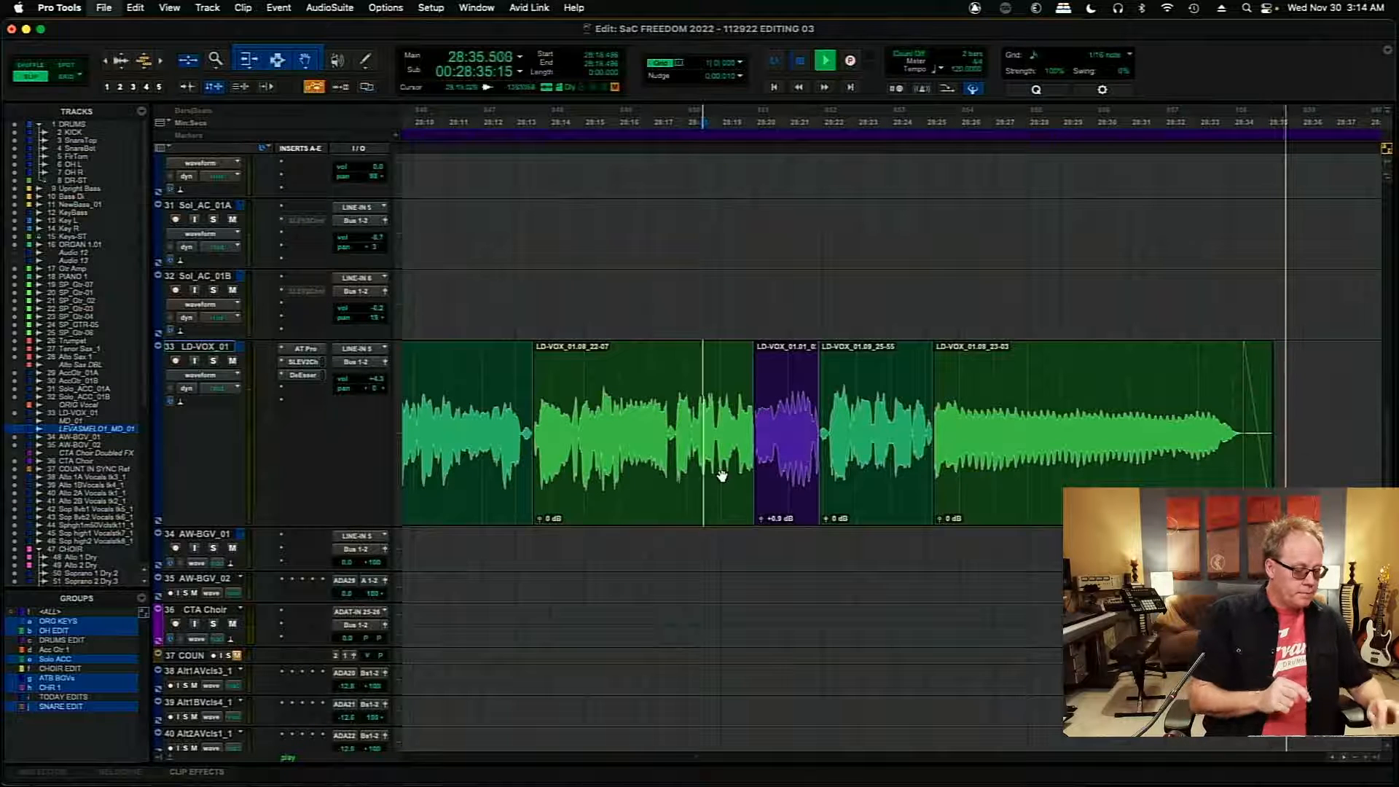
pyautogui.press('space')
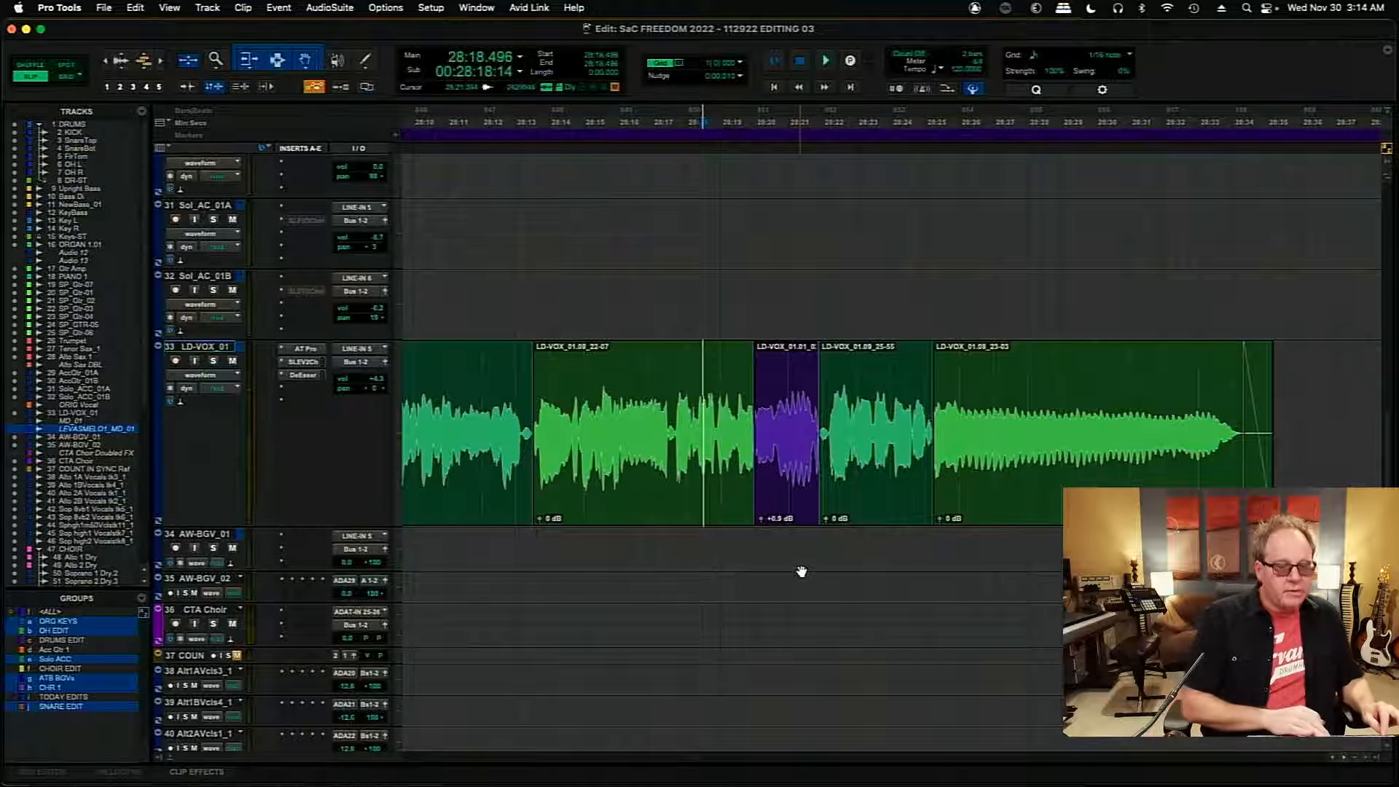
# - Return to the start of the BATTLE HYMN vocal, reduce the LD-VOX_01 track height and select the AW-BGV_01 track
pyautogui.press('r')
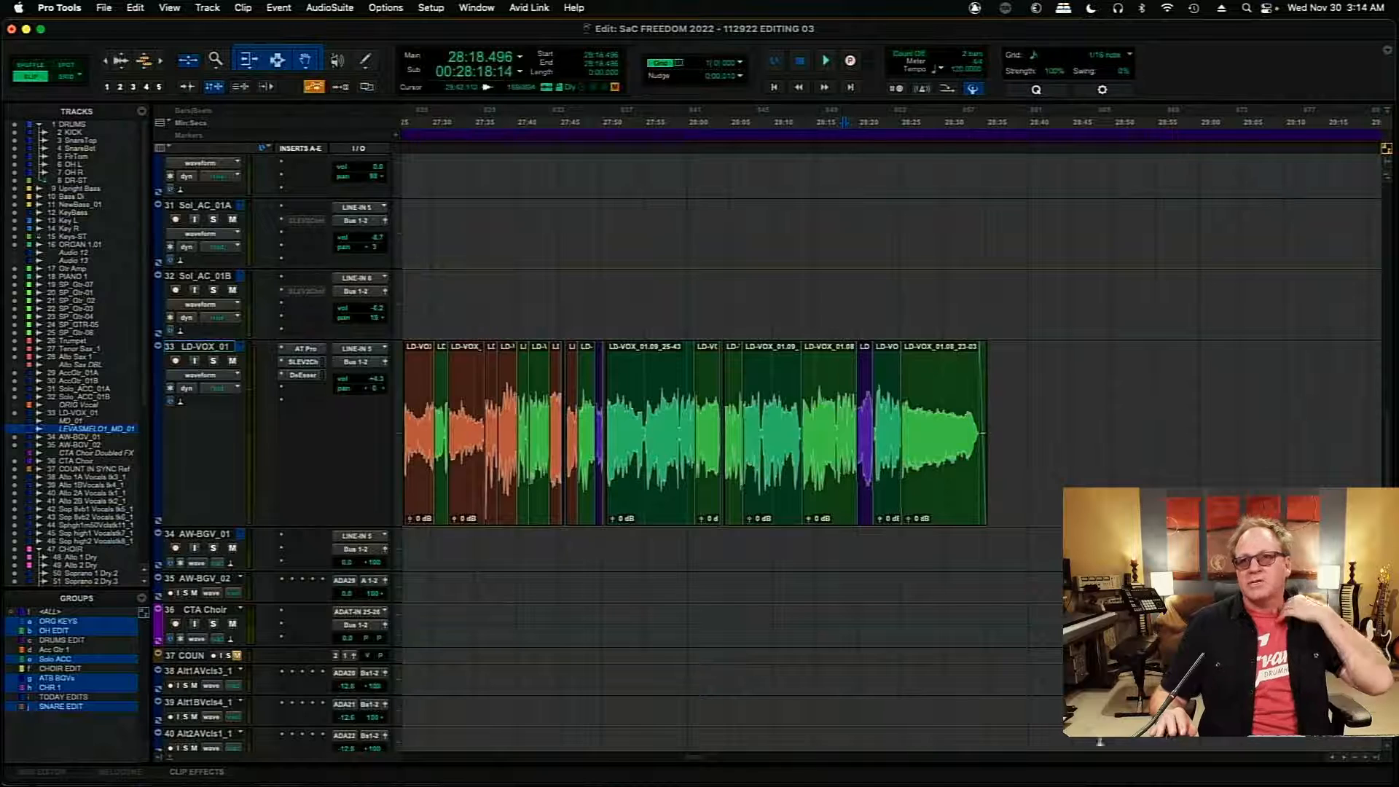
pyautogui.hscroll(-10, 693, 761)
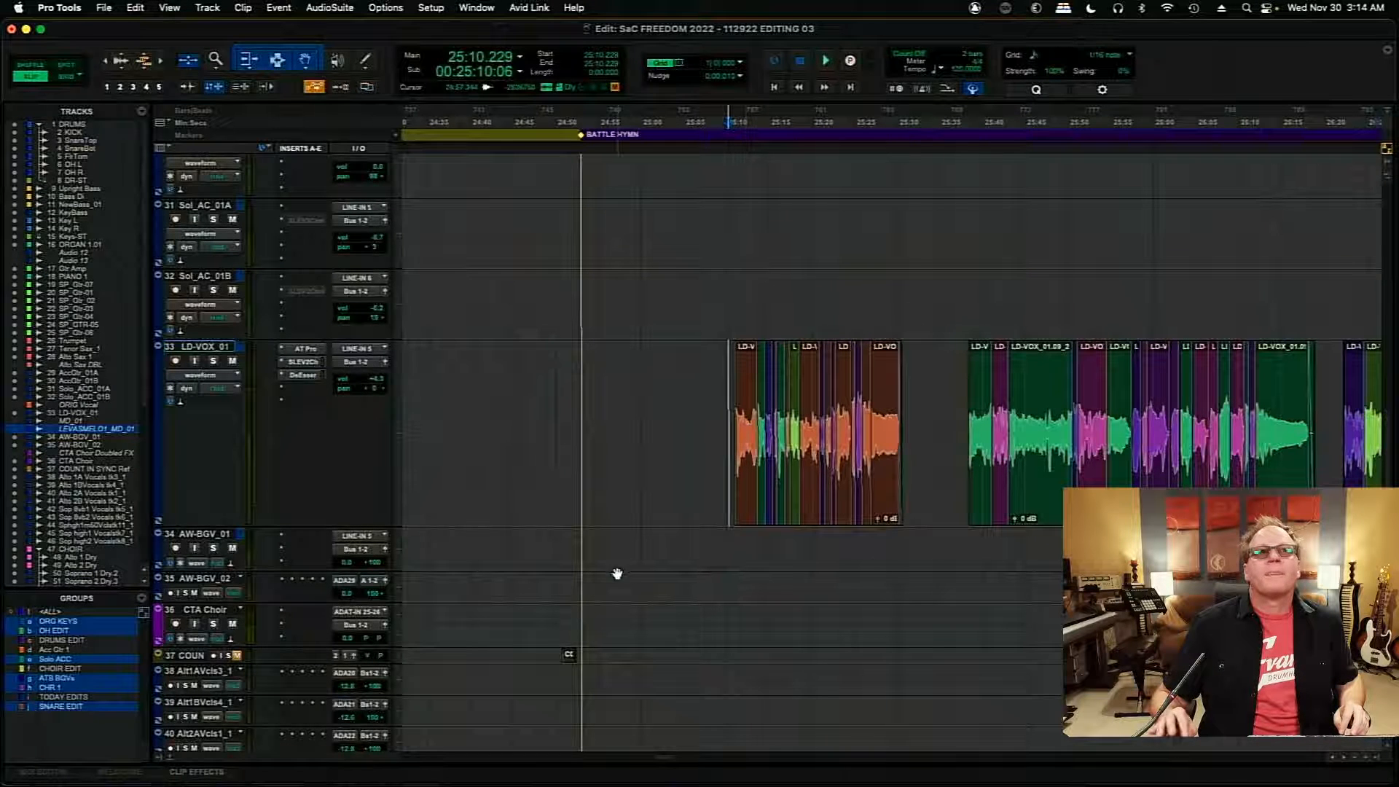
pyautogui.moveTo(238, 525)
pyautogui.mouseDown()
pyautogui.moveTo(234, 373)
pyautogui.moveTo(307, 414)
pyautogui.mouseUp()
pyautogui.click(234, 380)
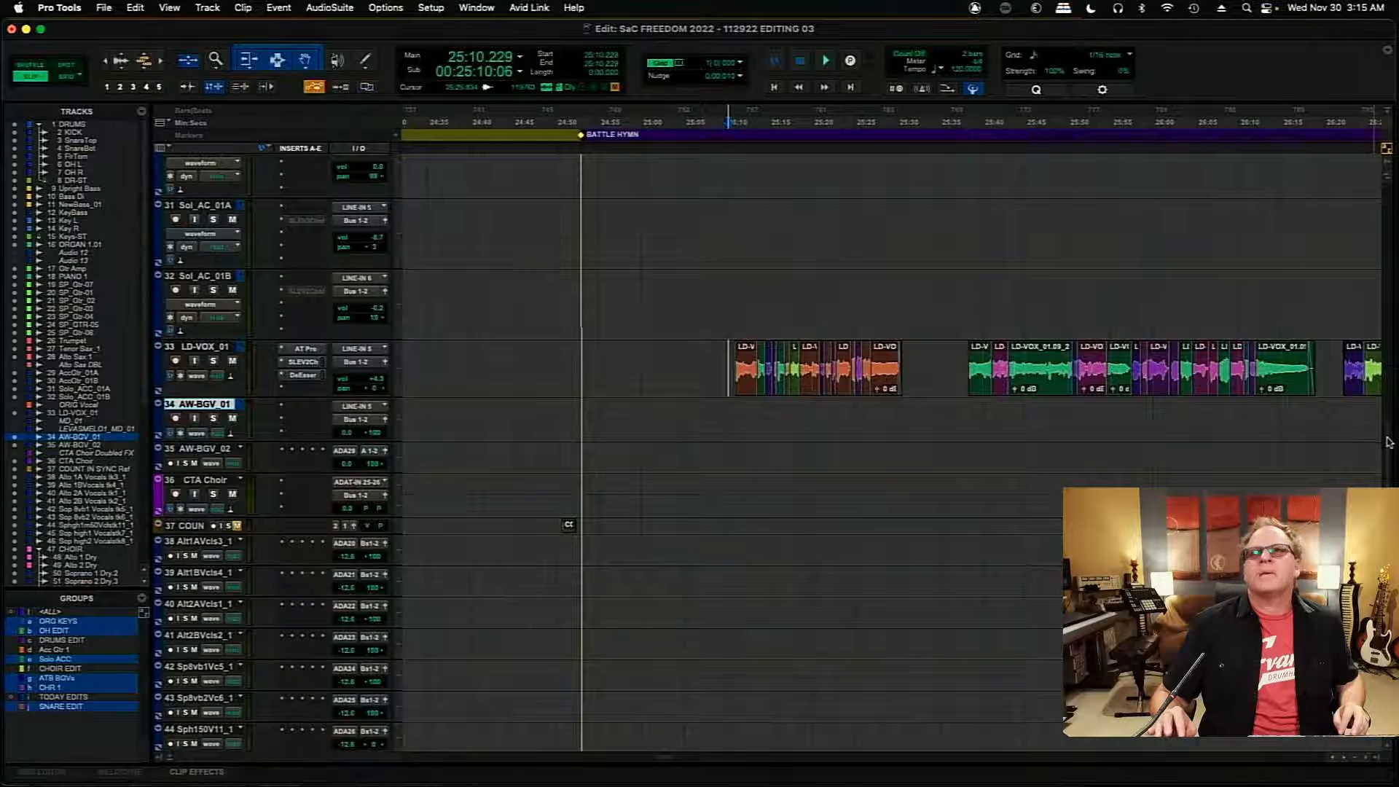
# - Play BATTLE HYMN from 25:10.229 and check the lead vocal against the CHOIR folder tracks
pyautogui.scroll(-10, 1388, 443)
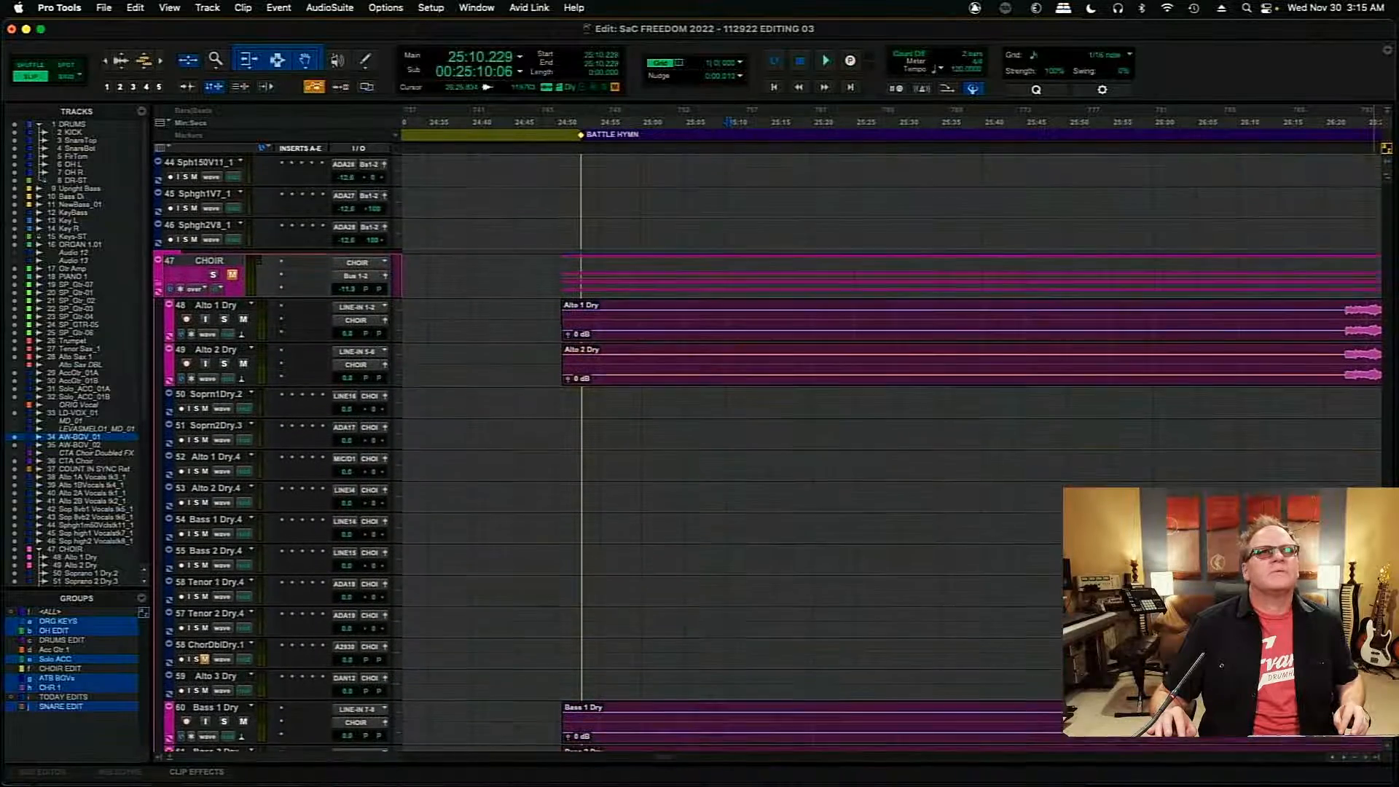
pyautogui.scroll(-1, 765, 451)
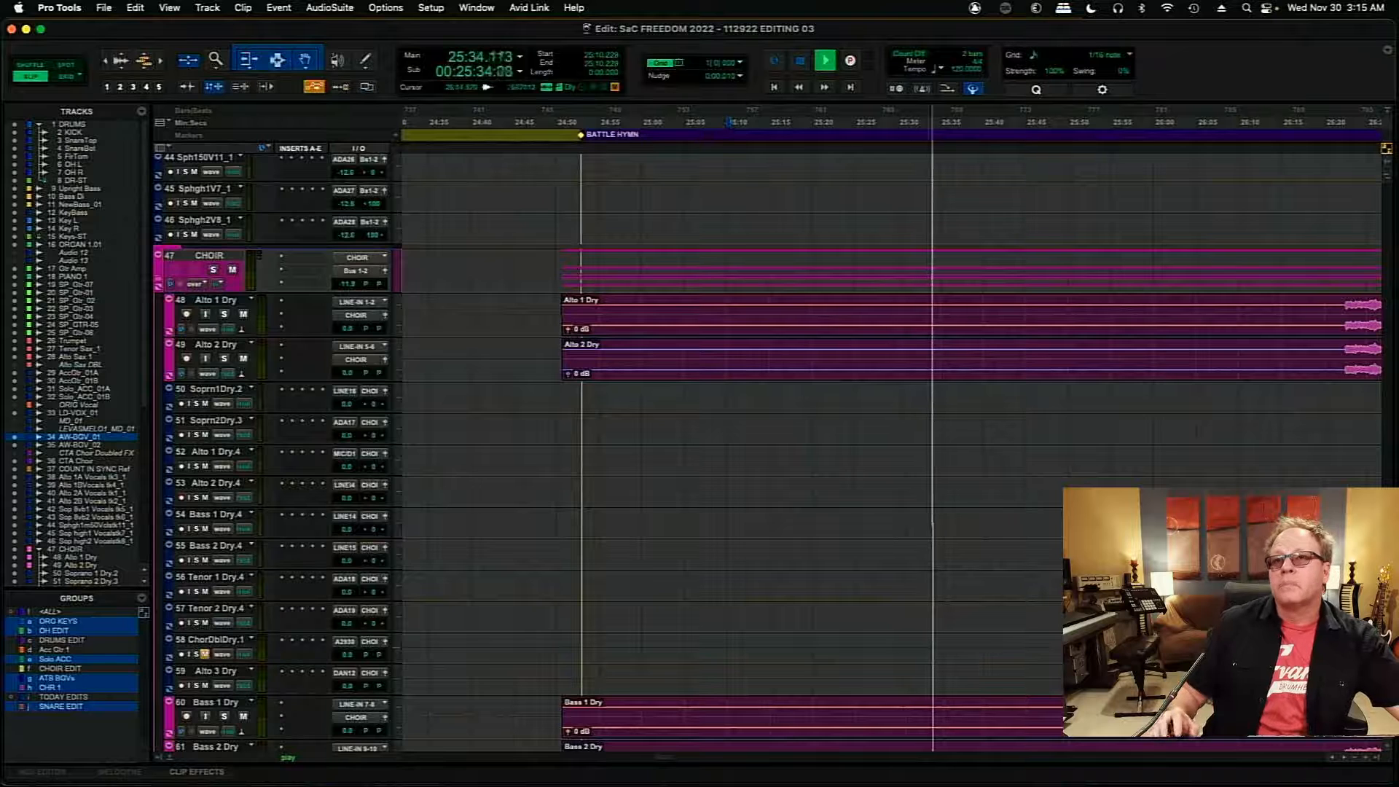
pyautogui.click(1345, 758)
pyautogui.click(1345, 759)
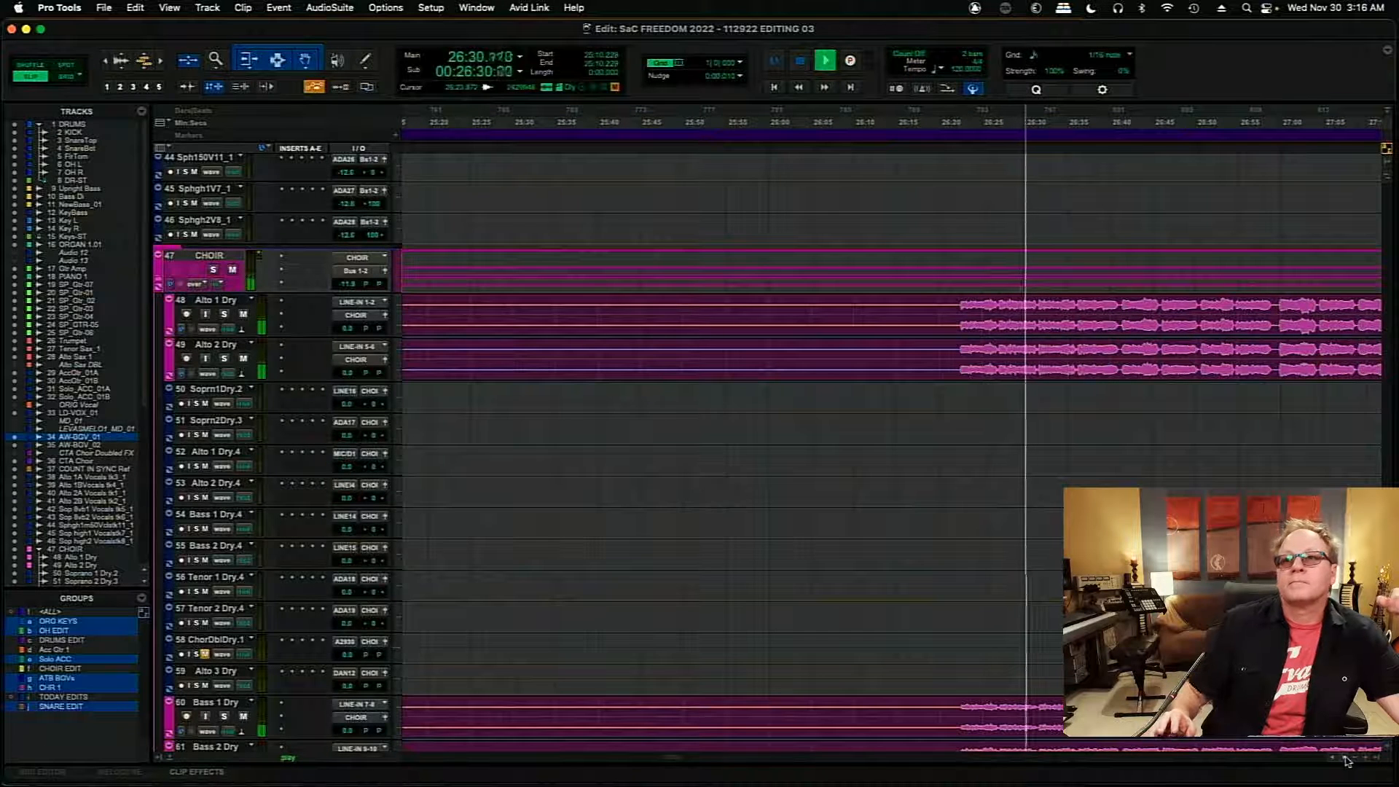
pyautogui.hscroll(5, 1345, 761)
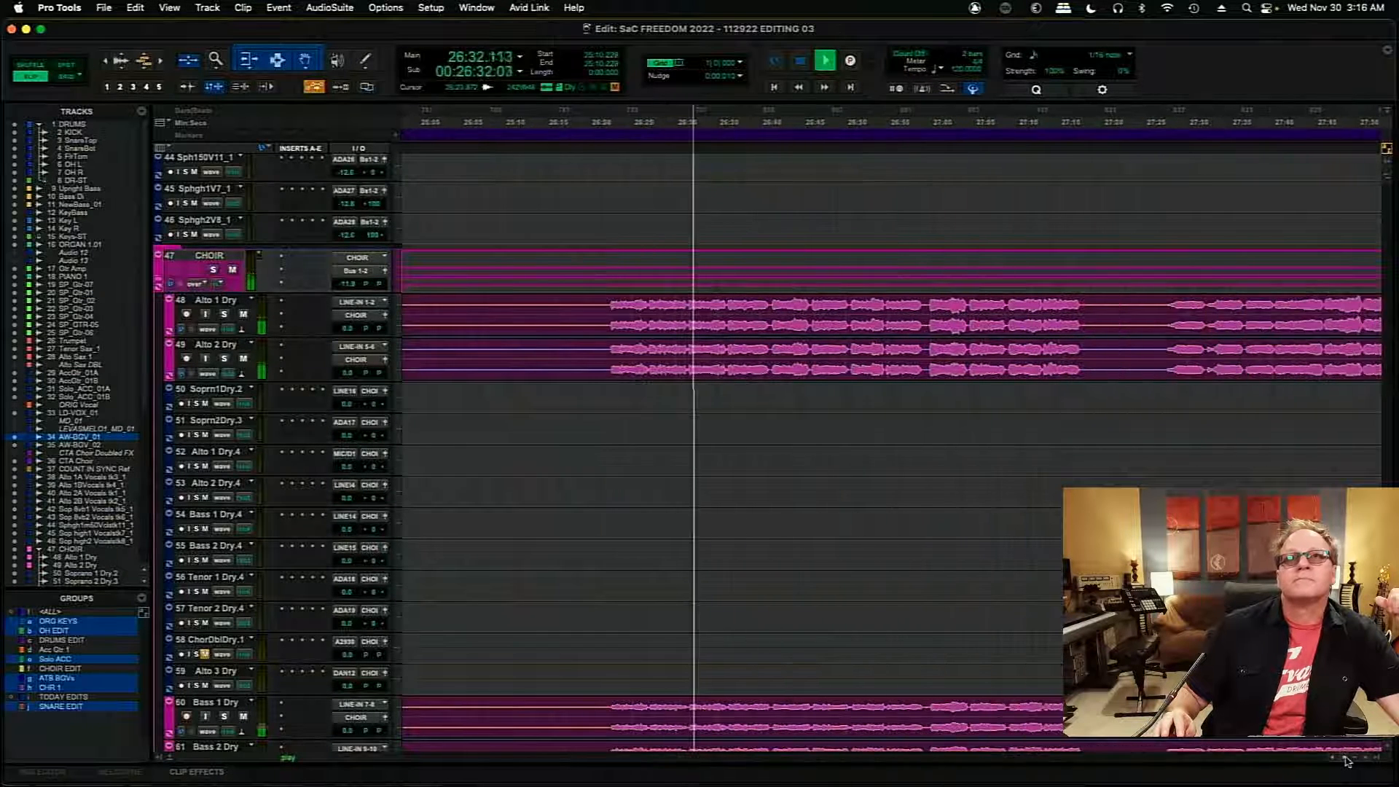
pyautogui.hscroll(1, 1345, 761)
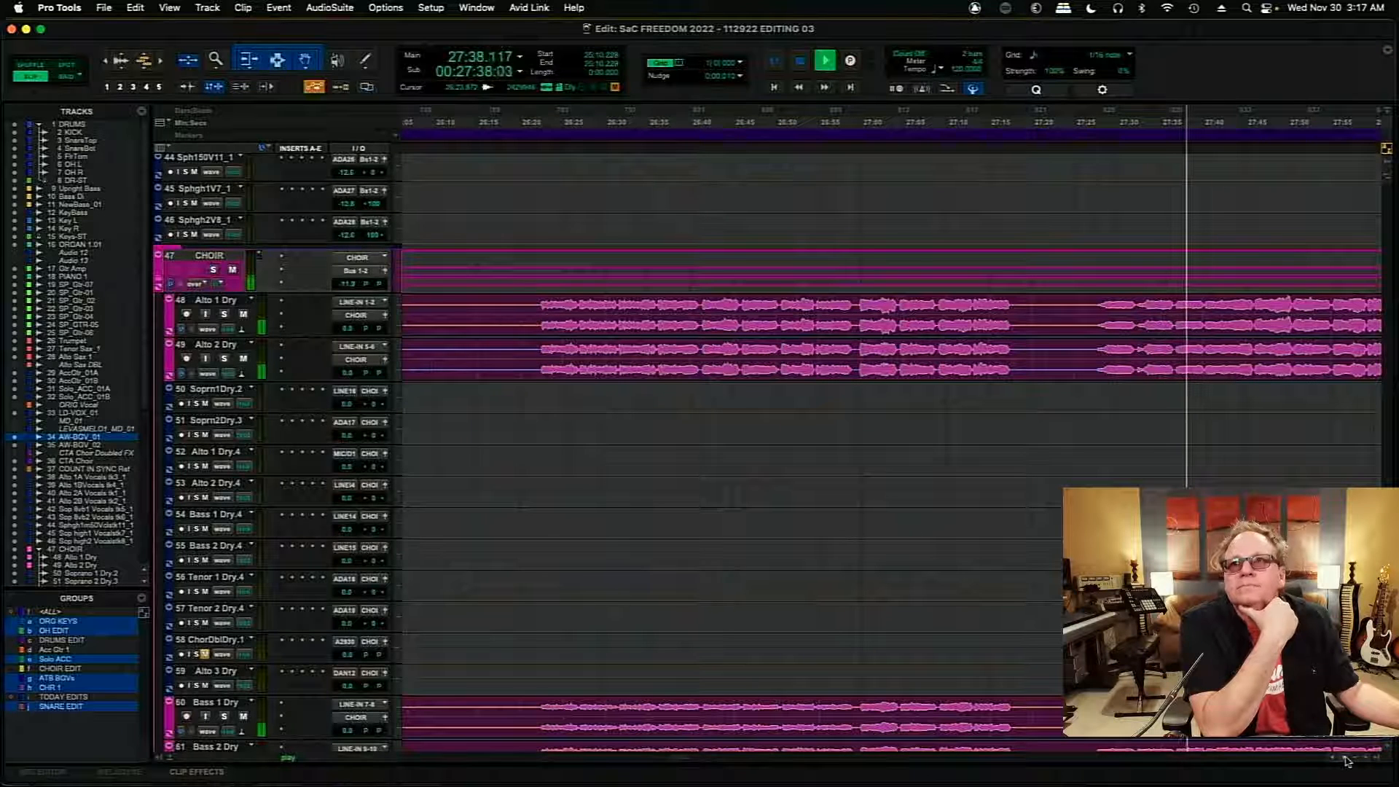
pyautogui.click(1346, 758)
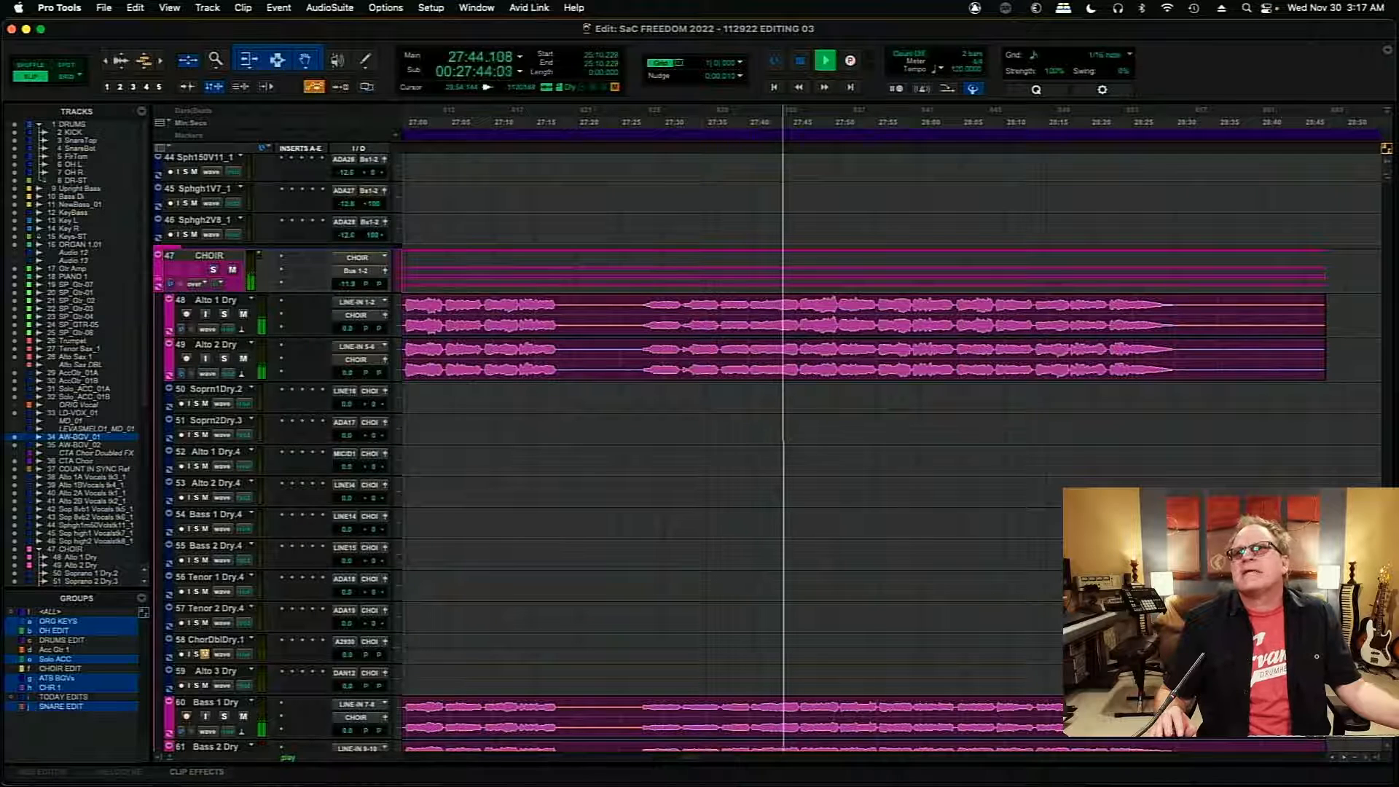
# - Move the Bass 1 Dry and Bass 2 Dry tracks directly below Alto 2 Dry, with ChoirDbldDry following them in the CHOIR folder
pyautogui.scroll(-2, 729, 437)
pyautogui.scroll(-2, 728, 437)
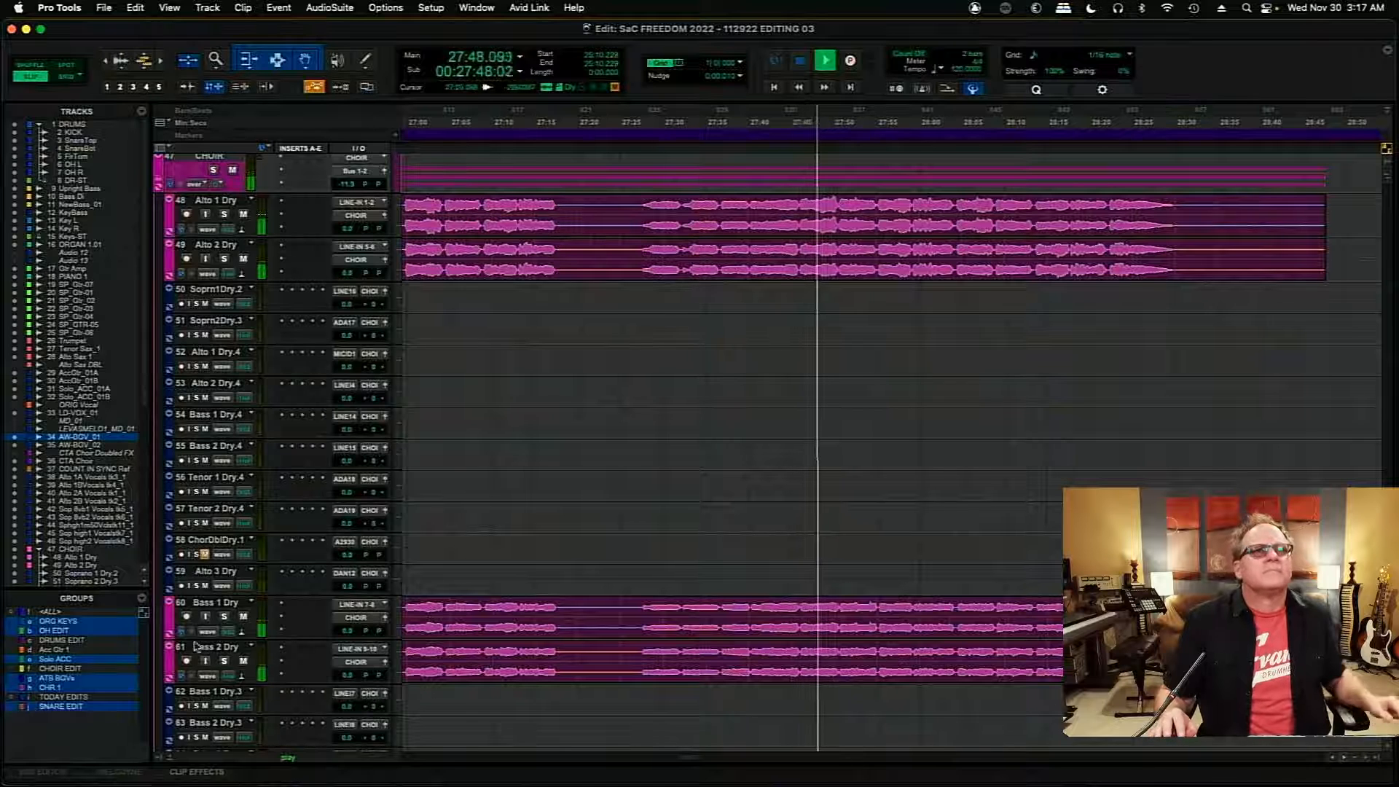
pyautogui.click(215, 605)
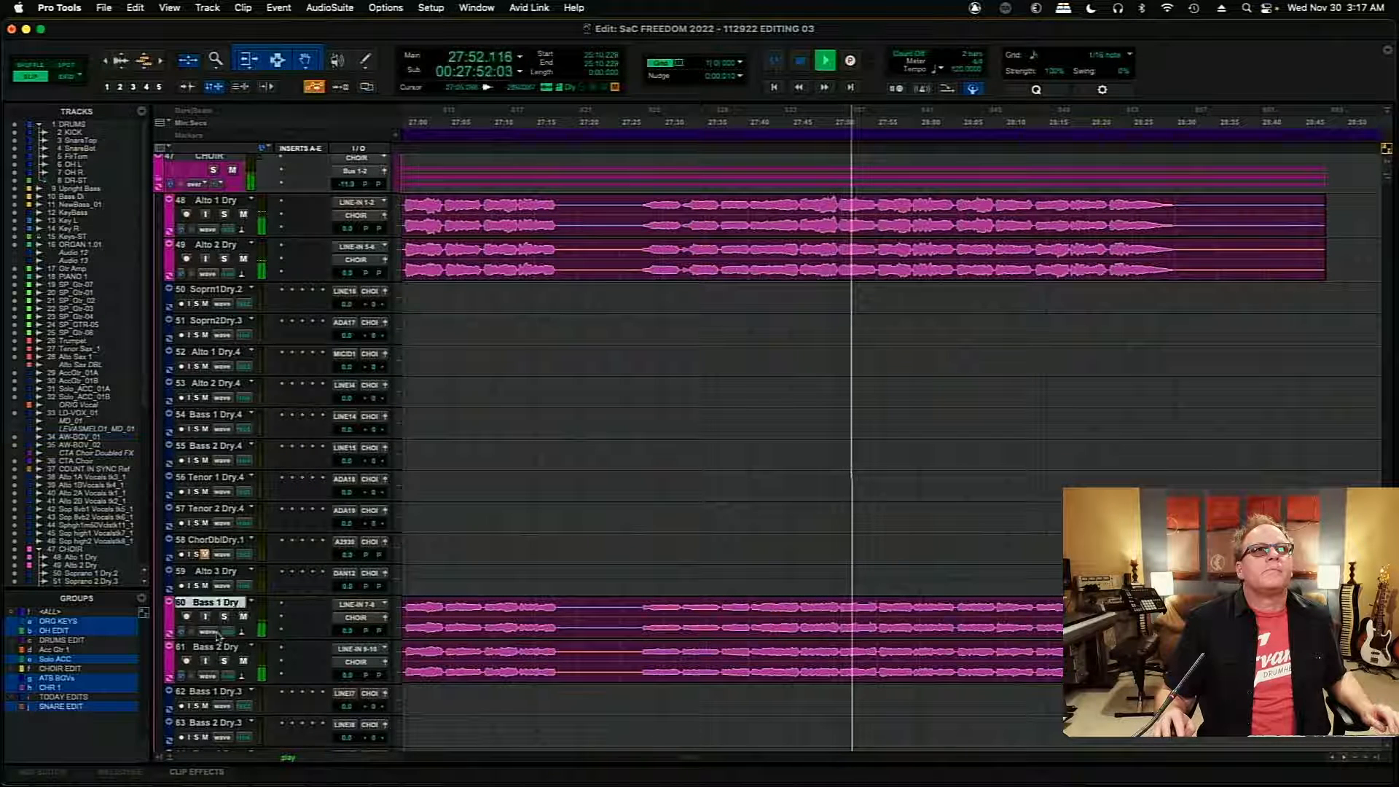
pyautogui.keyDown('shift'); pyautogui.click(218, 649); pyautogui.keyUp('shift')
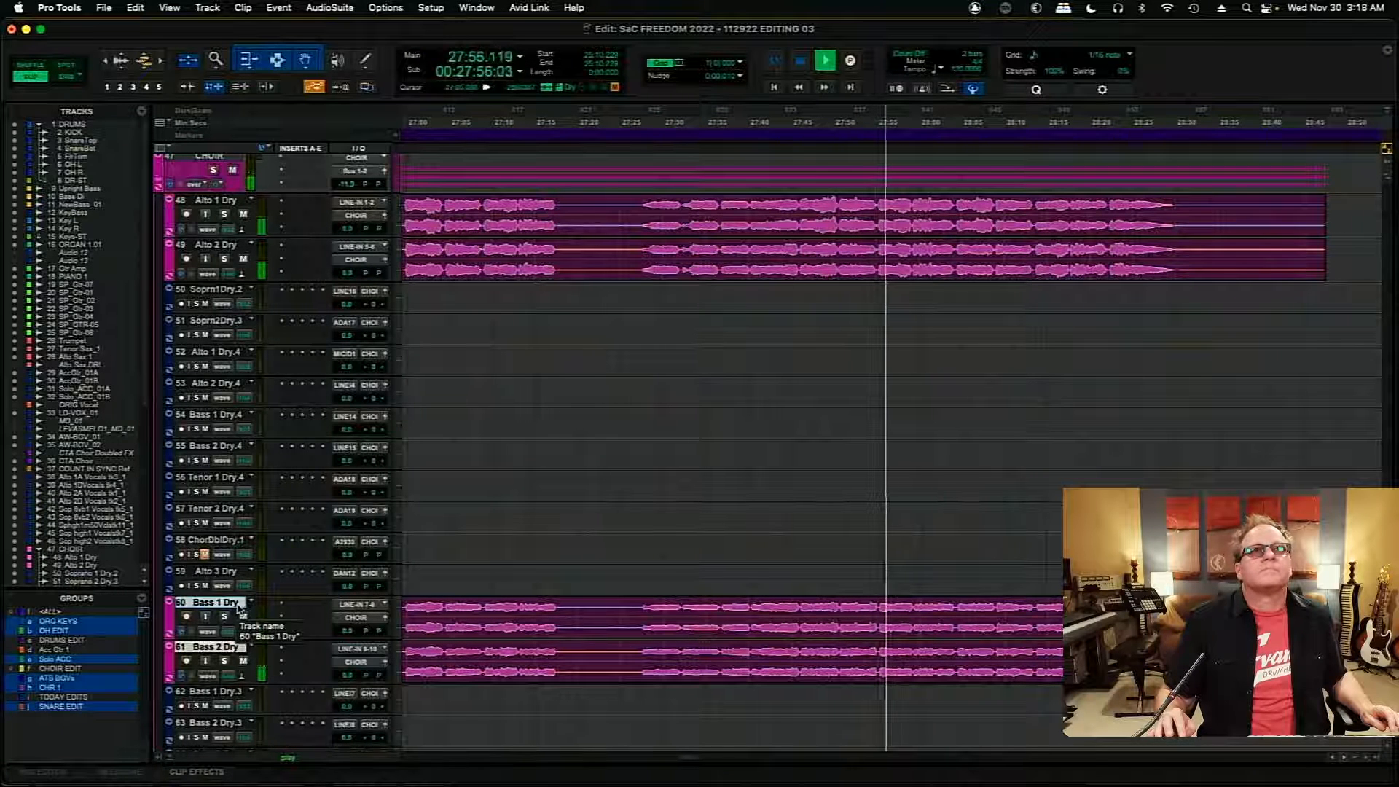
pyautogui.moveTo(236, 611); pyautogui.dragTo(231, 334)
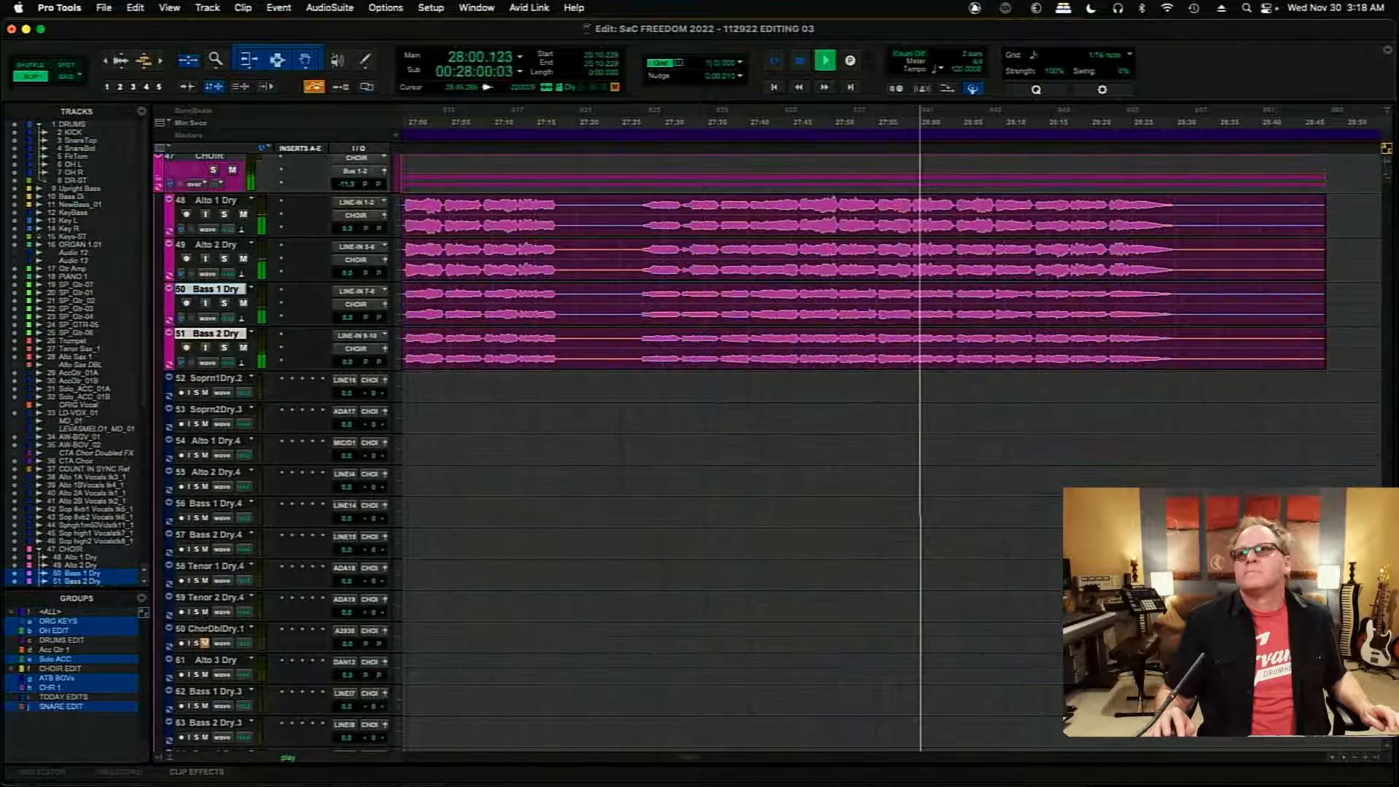
pyautogui.scroll(-10, 1218, 496)
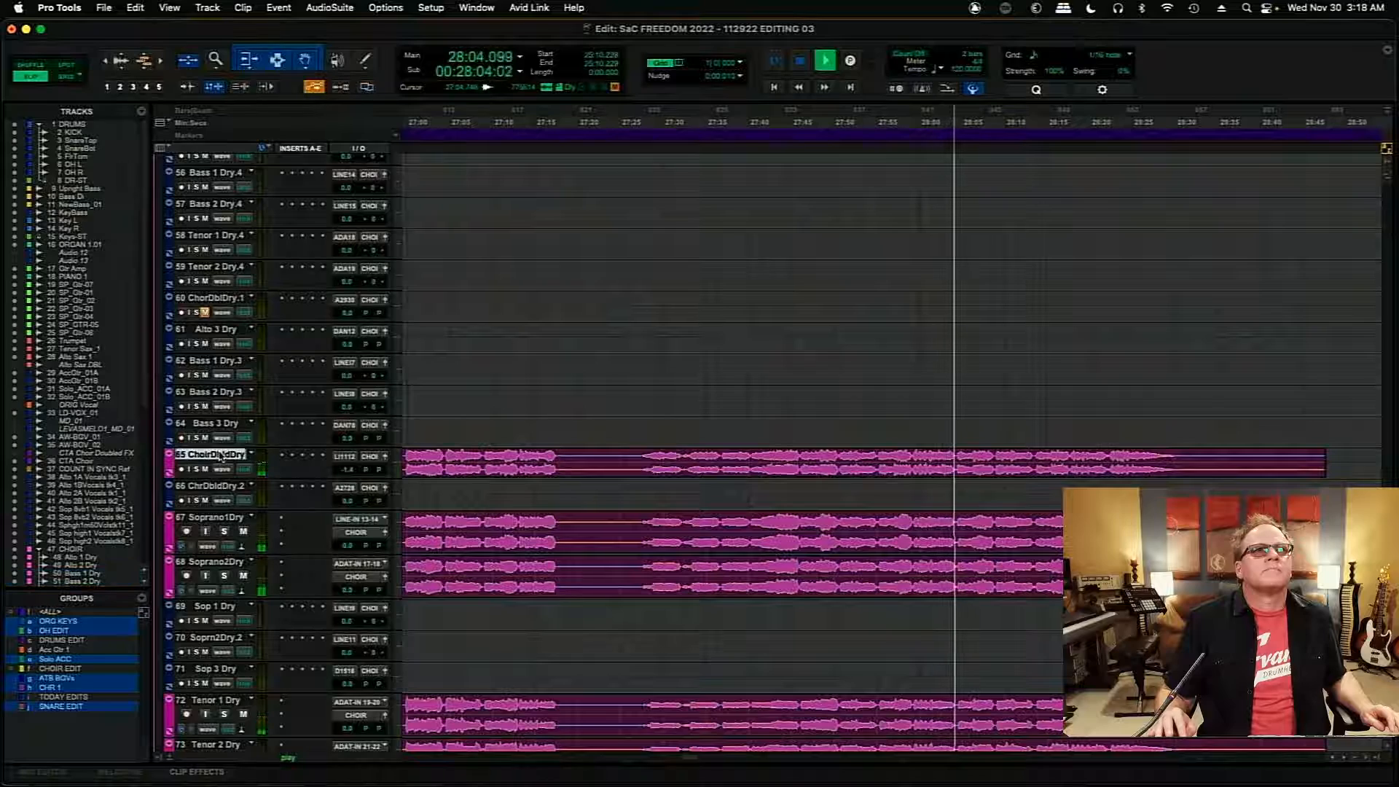
pyautogui.moveTo(220, 455); pyautogui.dragTo(253, 579)
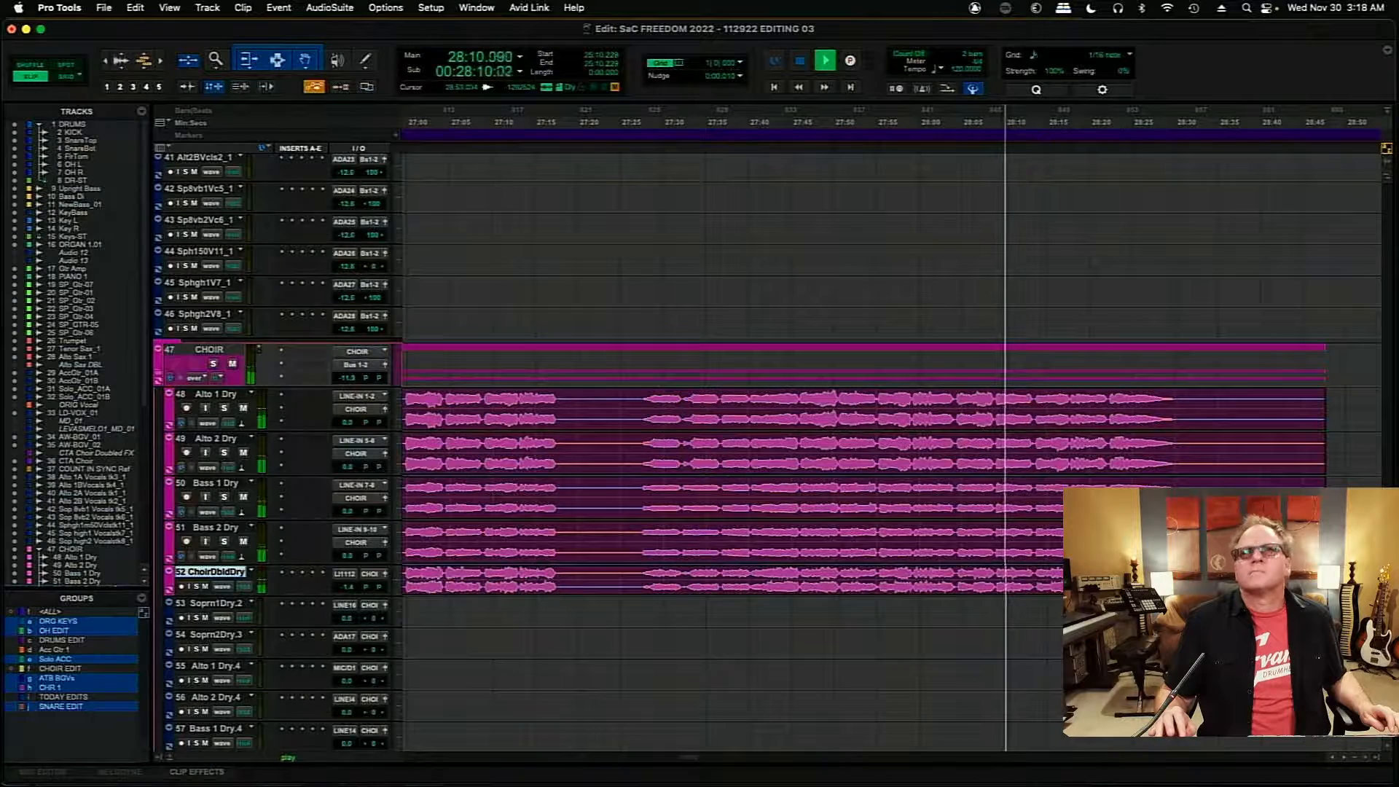
# - Select the Soprano1Dry and Soprano2Dry tracks and move them up directly below ChoirDbldDry
pyautogui.scroll(-15, 729, 437)
pyautogui.scroll(1, 728, 451)
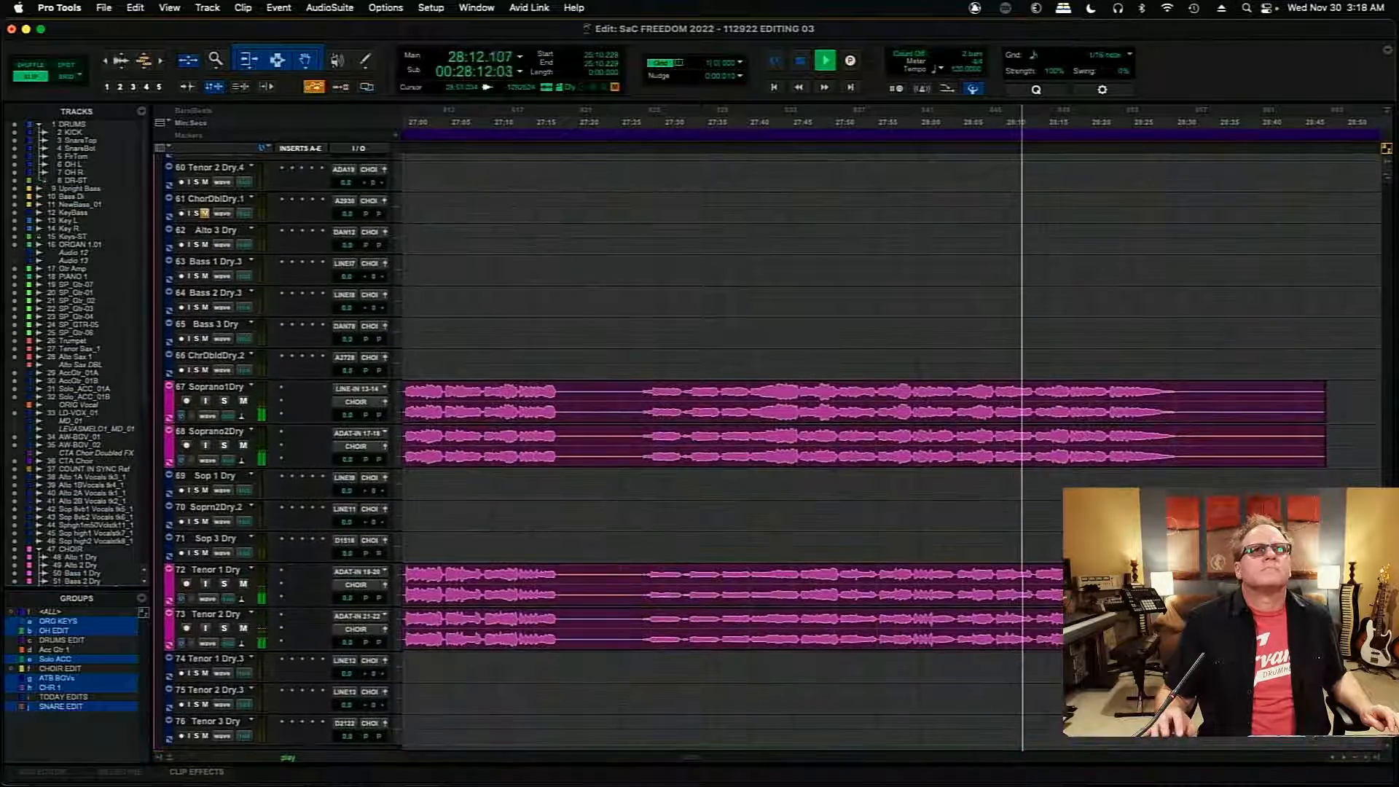
pyautogui.keyDown('shift'); pyautogui.click(224, 388); pyautogui.keyUp('shift')
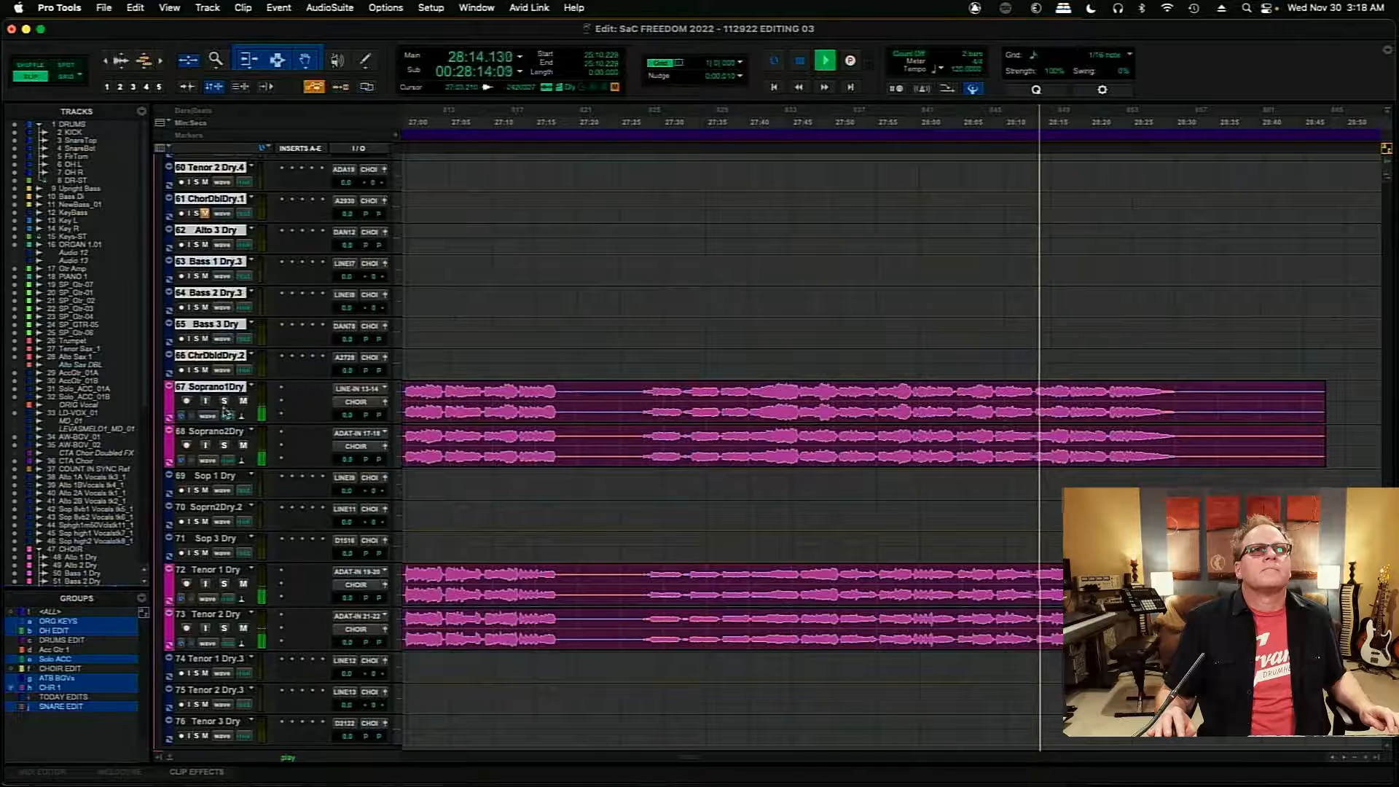
pyautogui.click(227, 432)
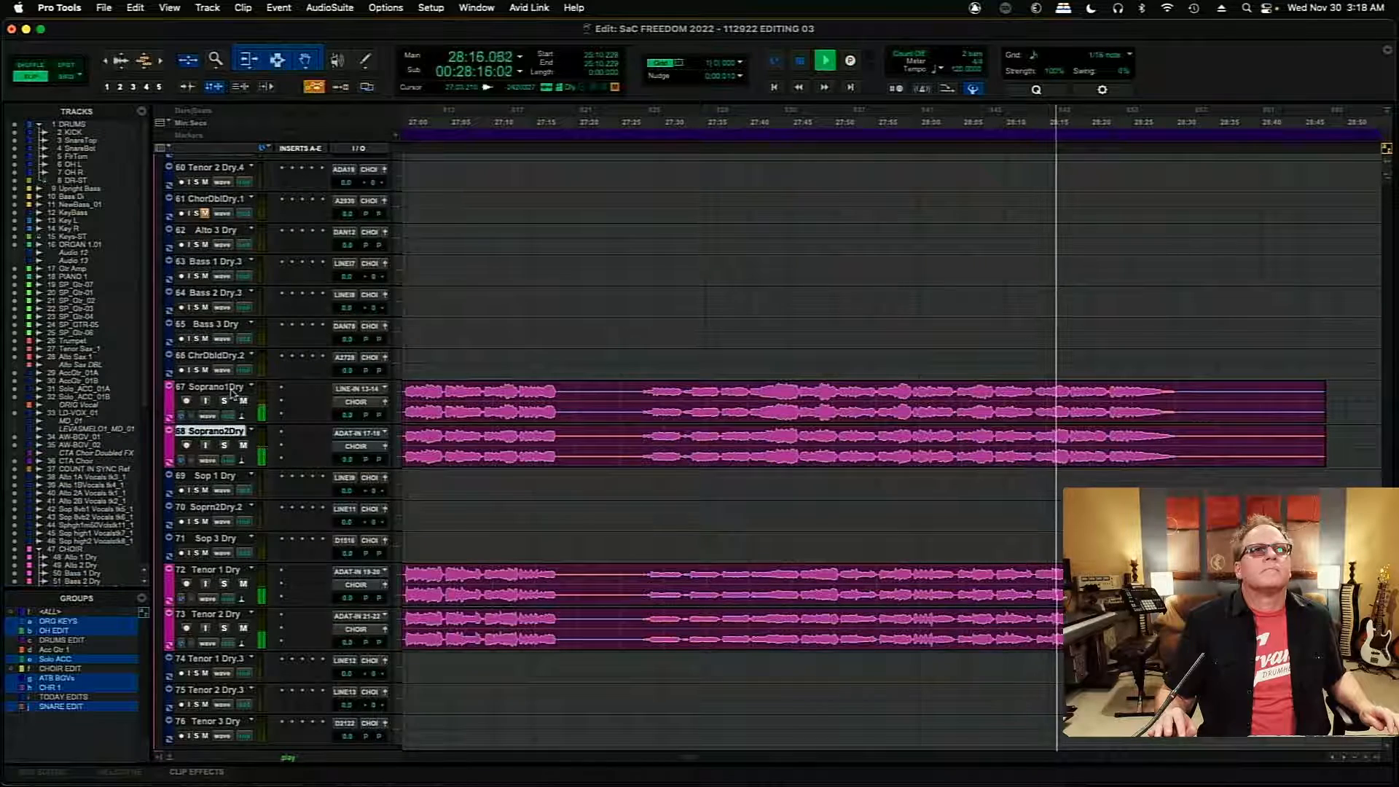
pyautogui.keyDown('shift'); pyautogui.click(230, 386); pyautogui.keyUp('shift')
pyautogui.moveTo(230, 386); pyautogui.dragTo(786, 646)
# - Move the Tenor 1 Dry and Tenor 2 Dry tracks up directly below Soprano2Dry and stop playback
pyautogui.scroll(-10, 434, 565)
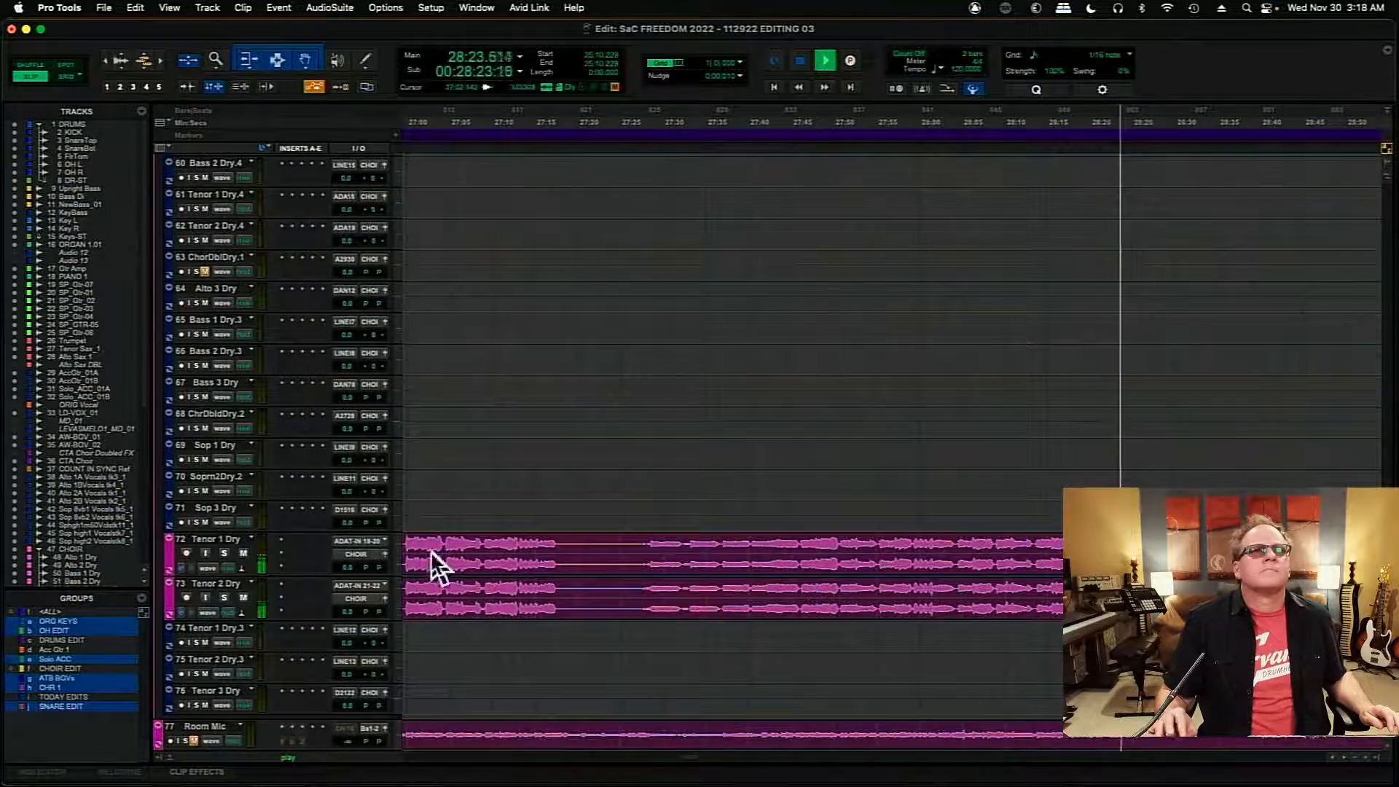
pyautogui.click(231, 540)
pyautogui.keyDown('shift'); pyautogui.click(231, 590); pyautogui.keyUp('shift')
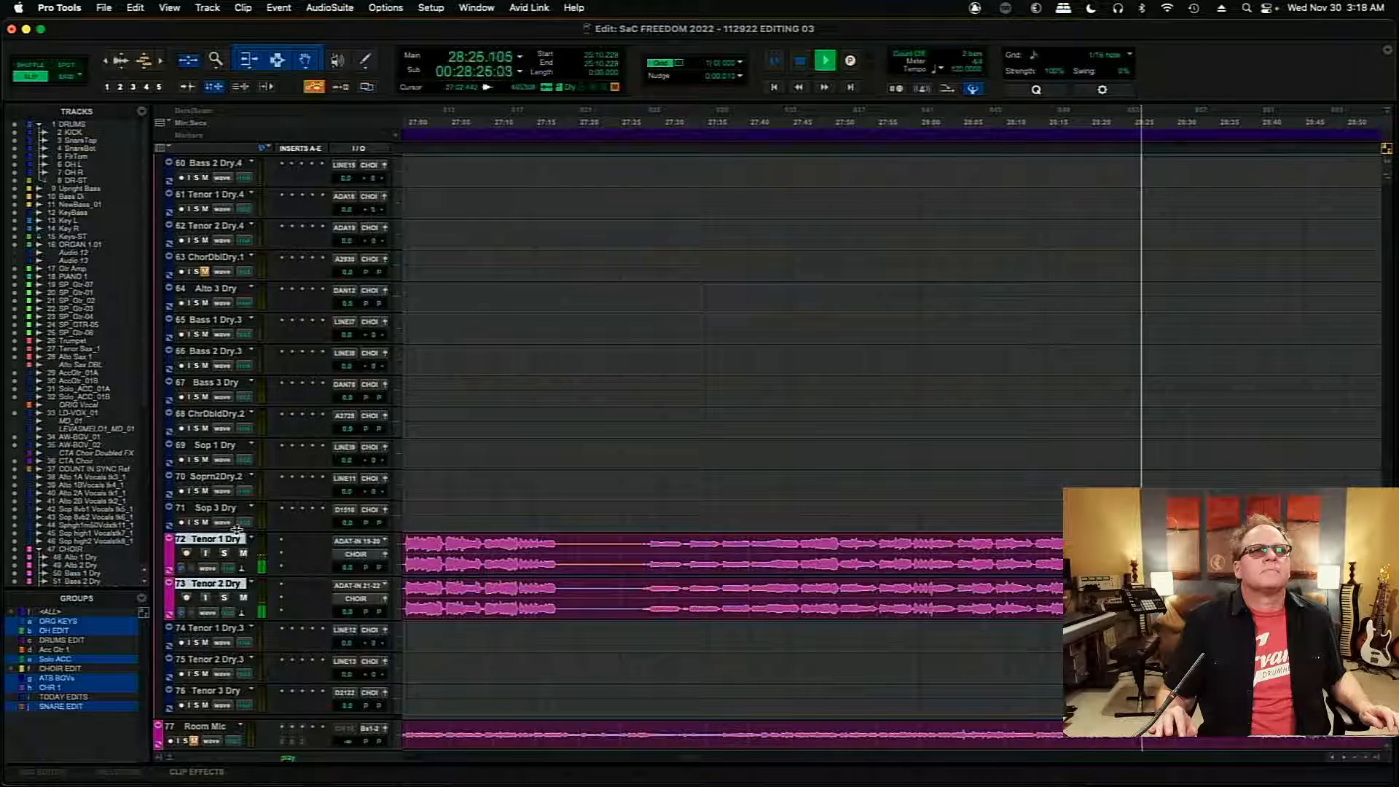
pyautogui.moveTo(236, 538); pyautogui.dragTo(261, 477)
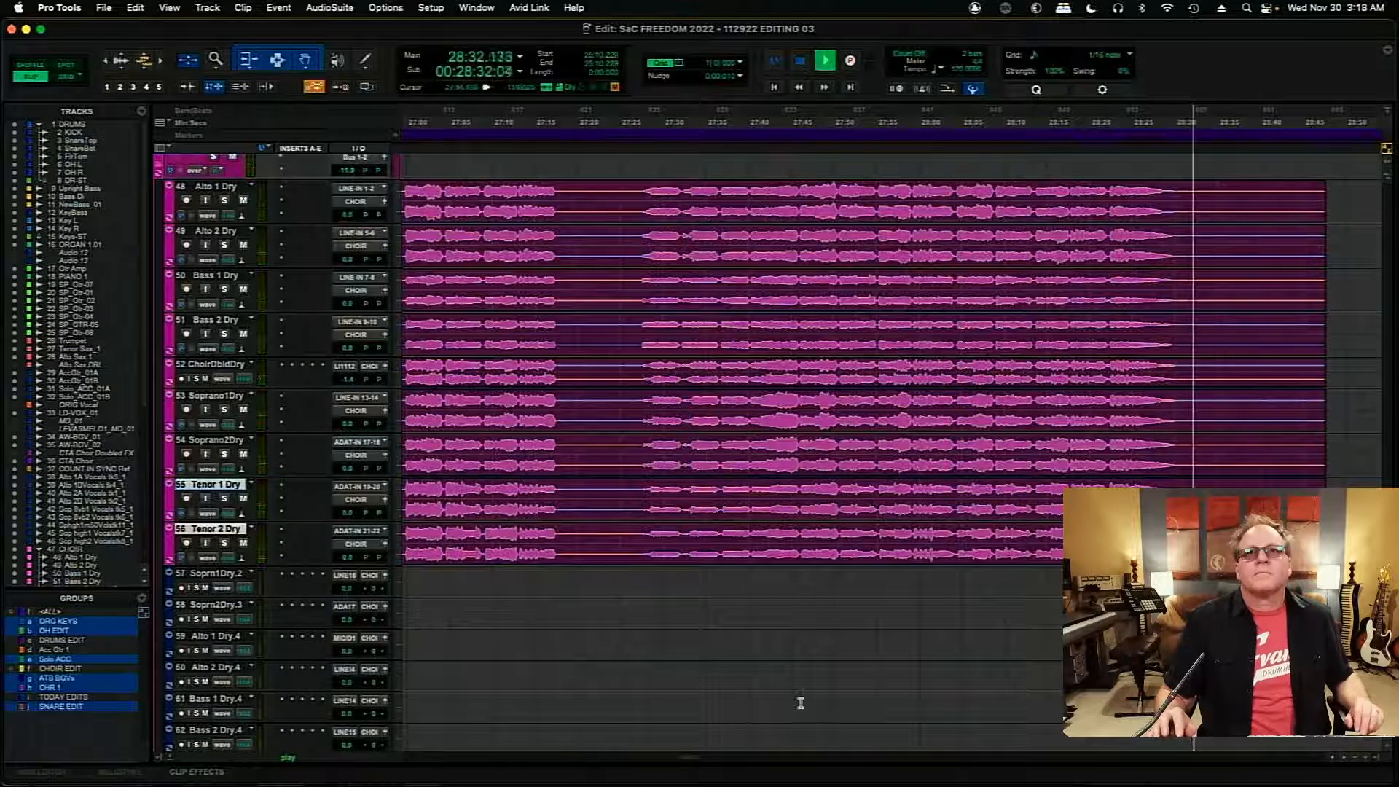
pyautogui.press('space')
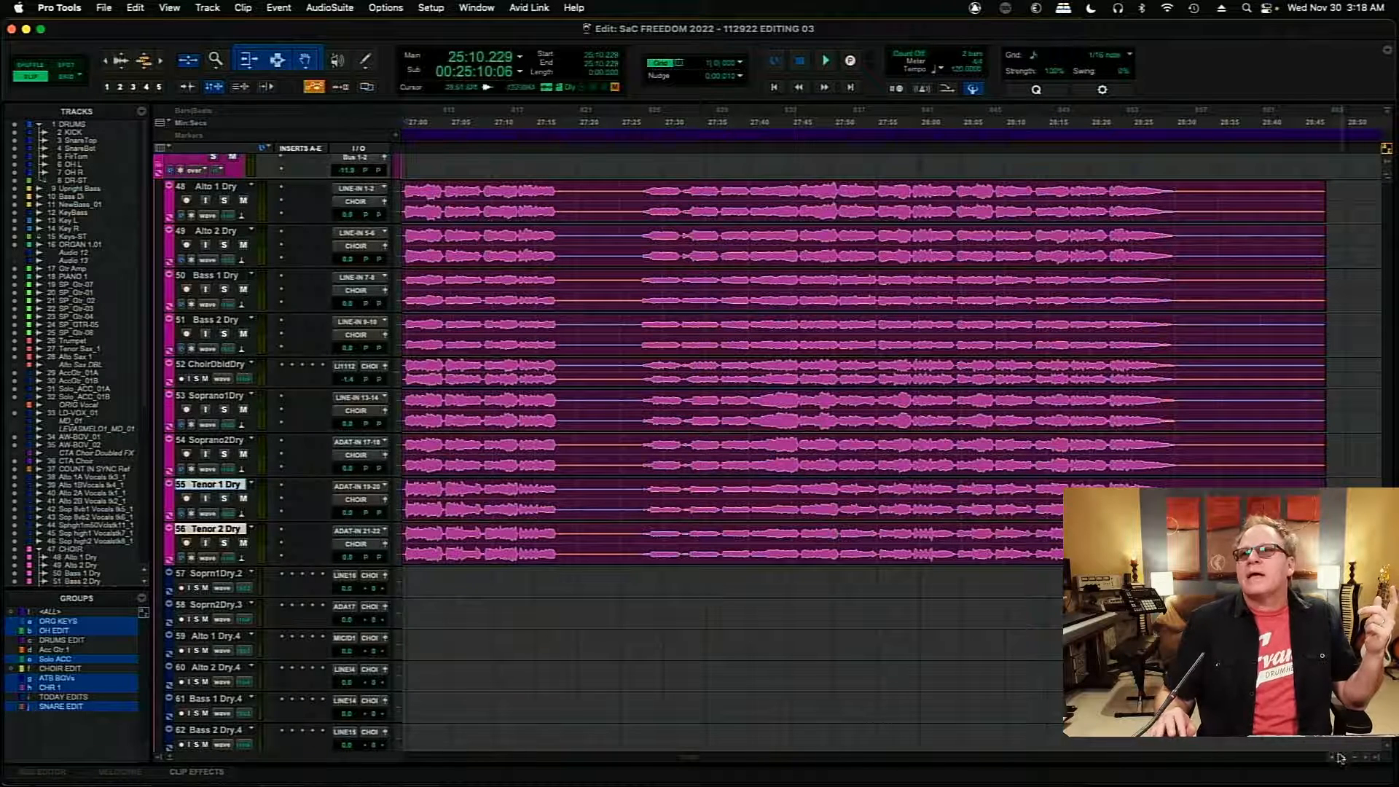
# - Enlarge the Alto 1 Dry track height and place the edit cursor just before the choir entrance at 26:21.653
pyautogui.hscroll(-10, 1333, 762)
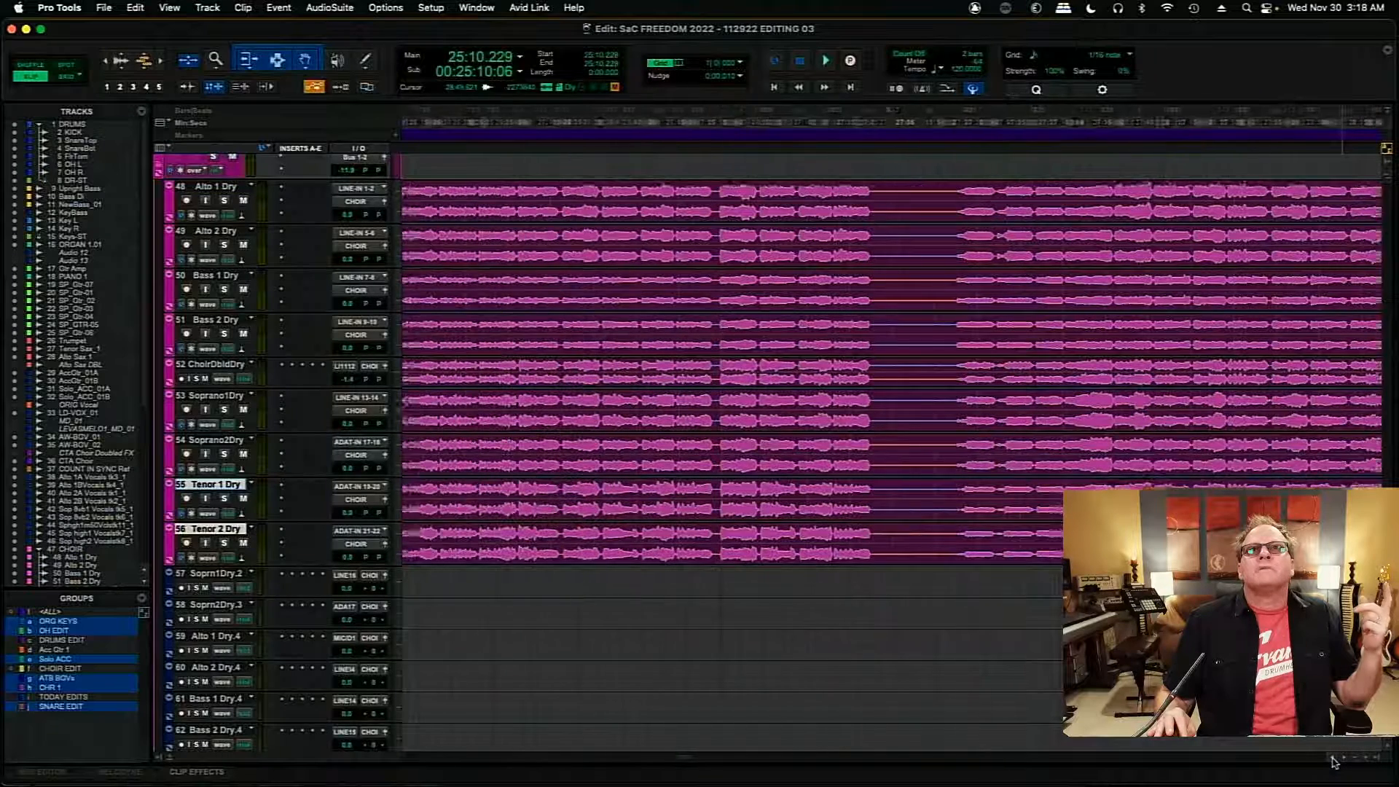
pyautogui.hscroll(-3, 1333, 761)
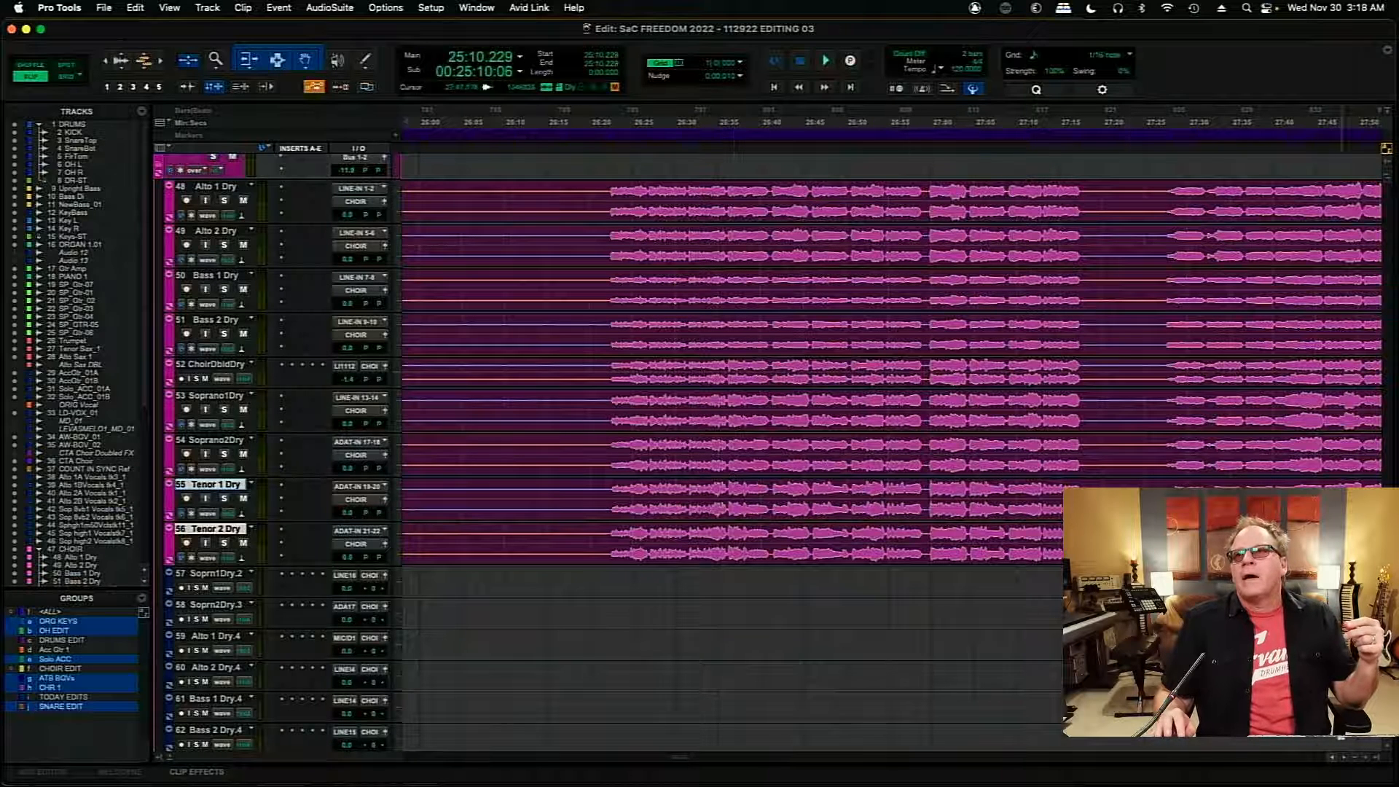
pyautogui.hscroll(5, 1346, 760)
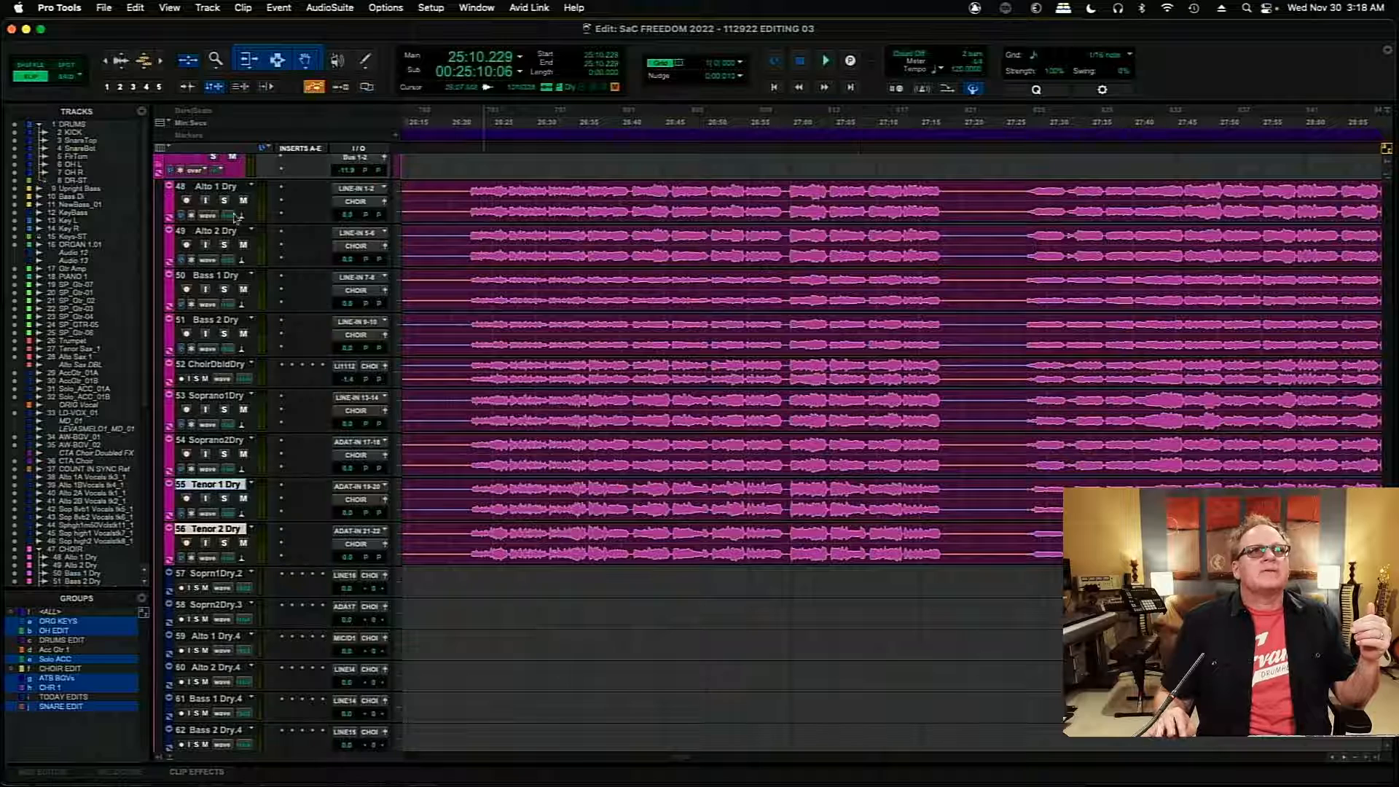
pyautogui.moveTo(235, 222); pyautogui.dragTo(246, 292)
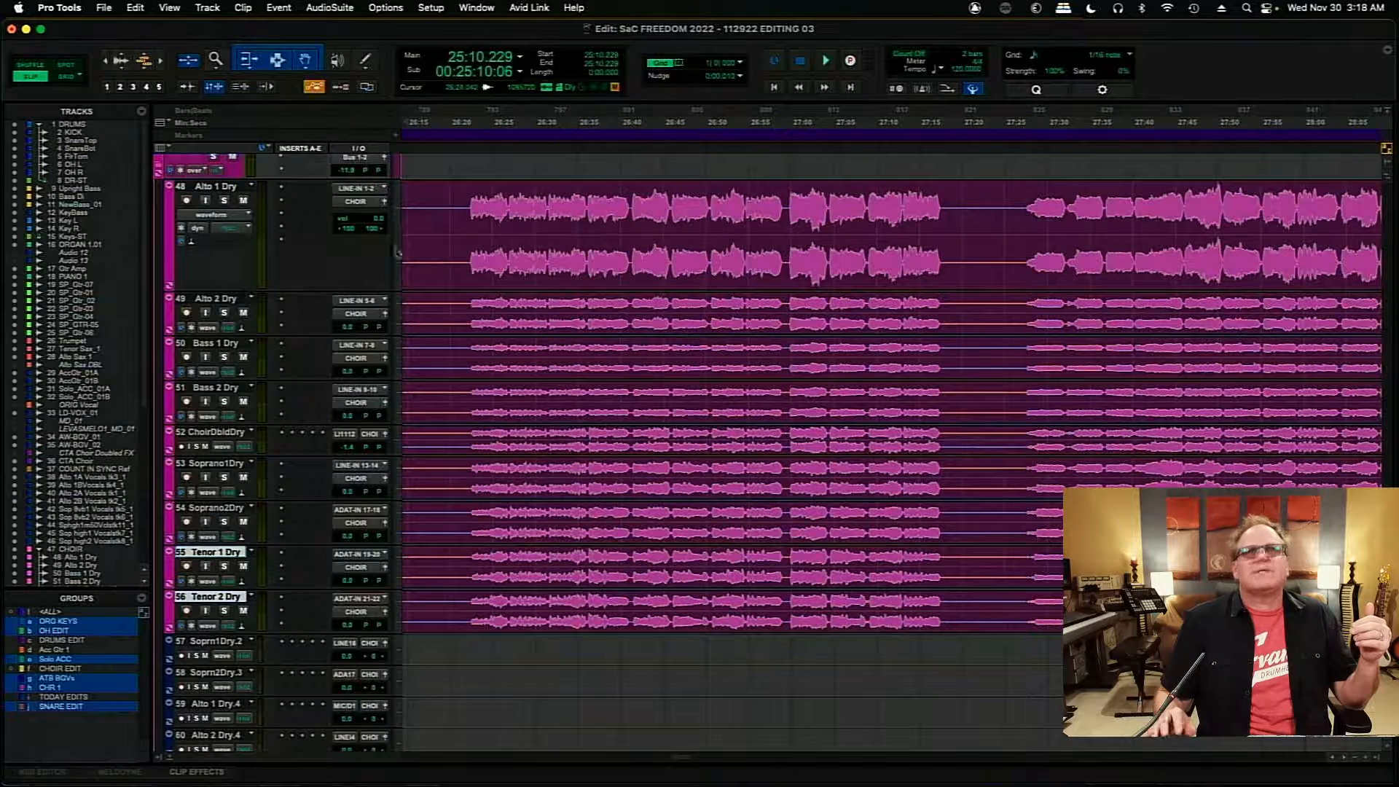
pyautogui.click(464, 209)
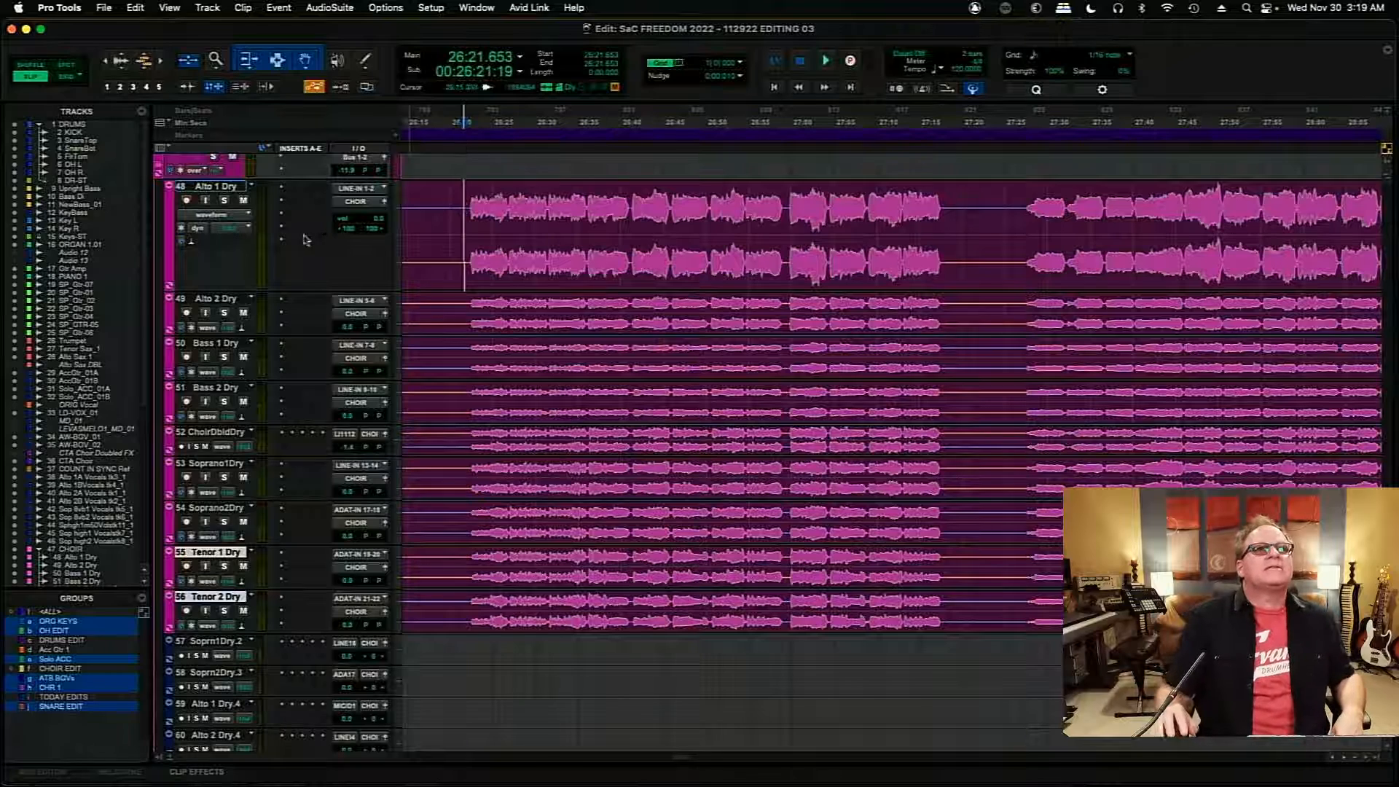
# - Move the ChoirDbldDry track down directly below Tenor 2 Dry
pyautogui.moveTo(216, 436); pyautogui.dragTo(237, 639)
pyautogui.moveTo(345, 646); pyautogui.dragTo(350, 647)
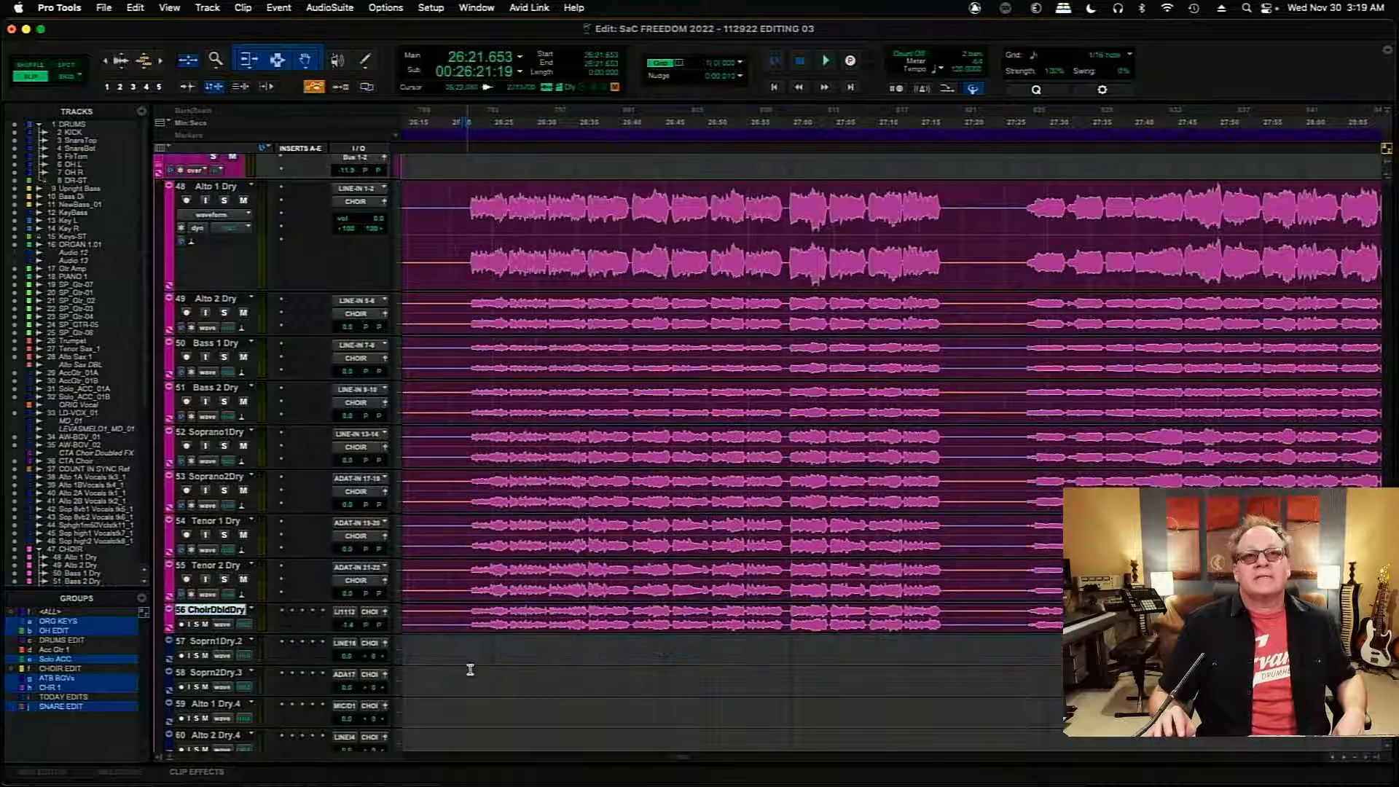